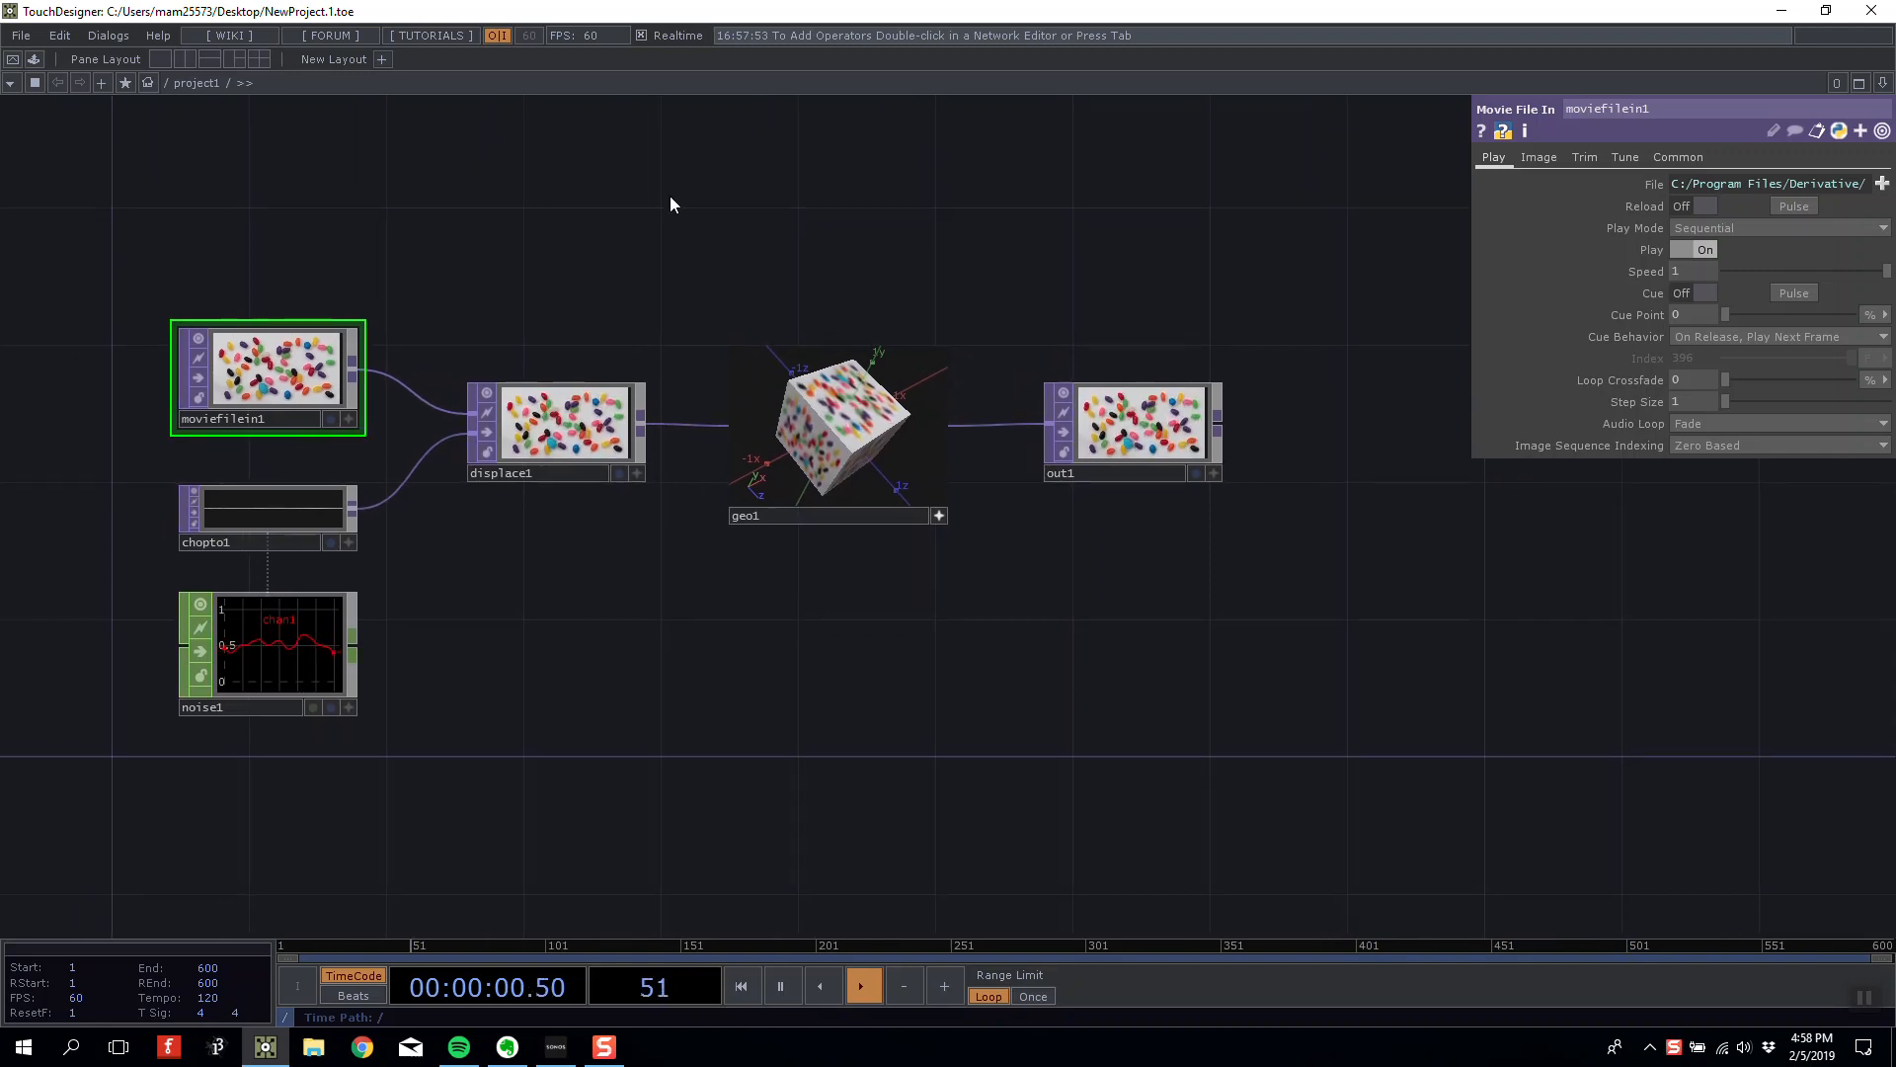
Browse the available CHOP operators in the operator creation dialog and close it.
key("Tab")
left_click(1082, 169)
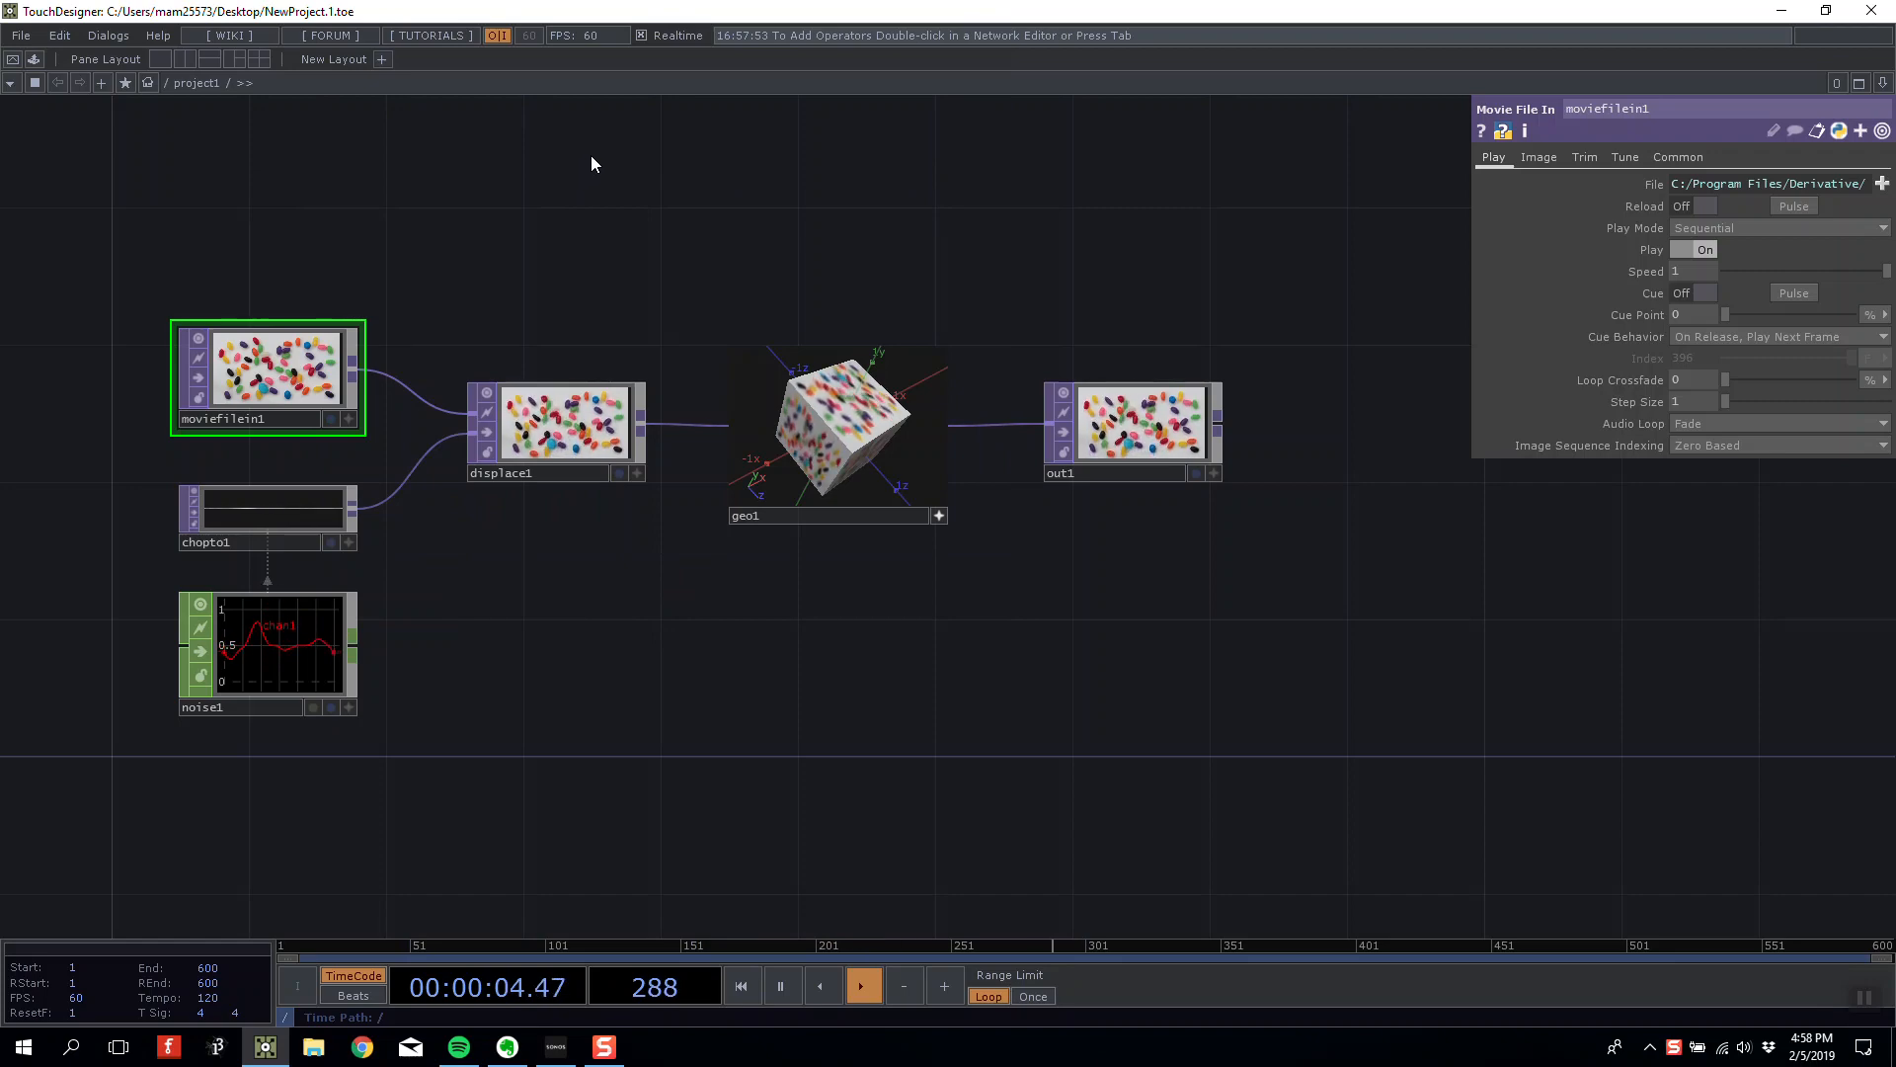
key("Tab")
left_click(400, 58)
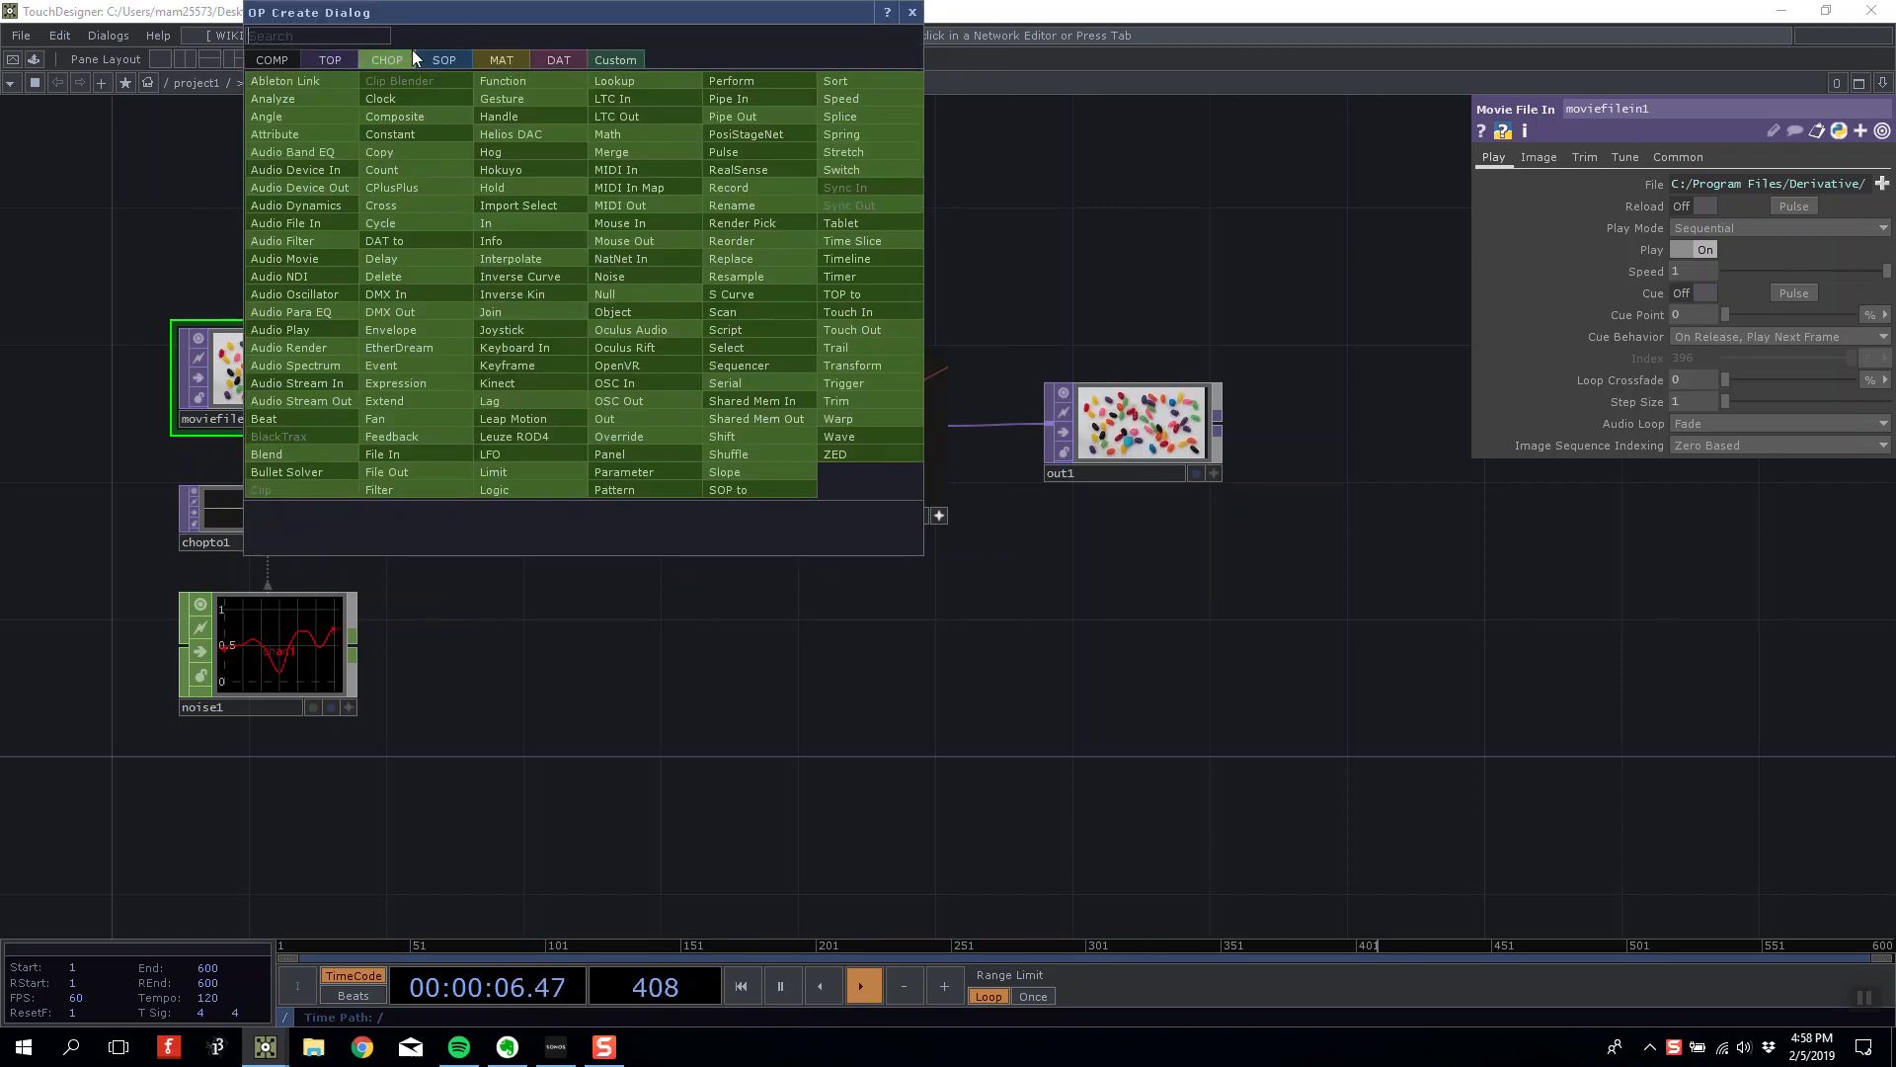
left_click_drag(561, 15, 925, 132)
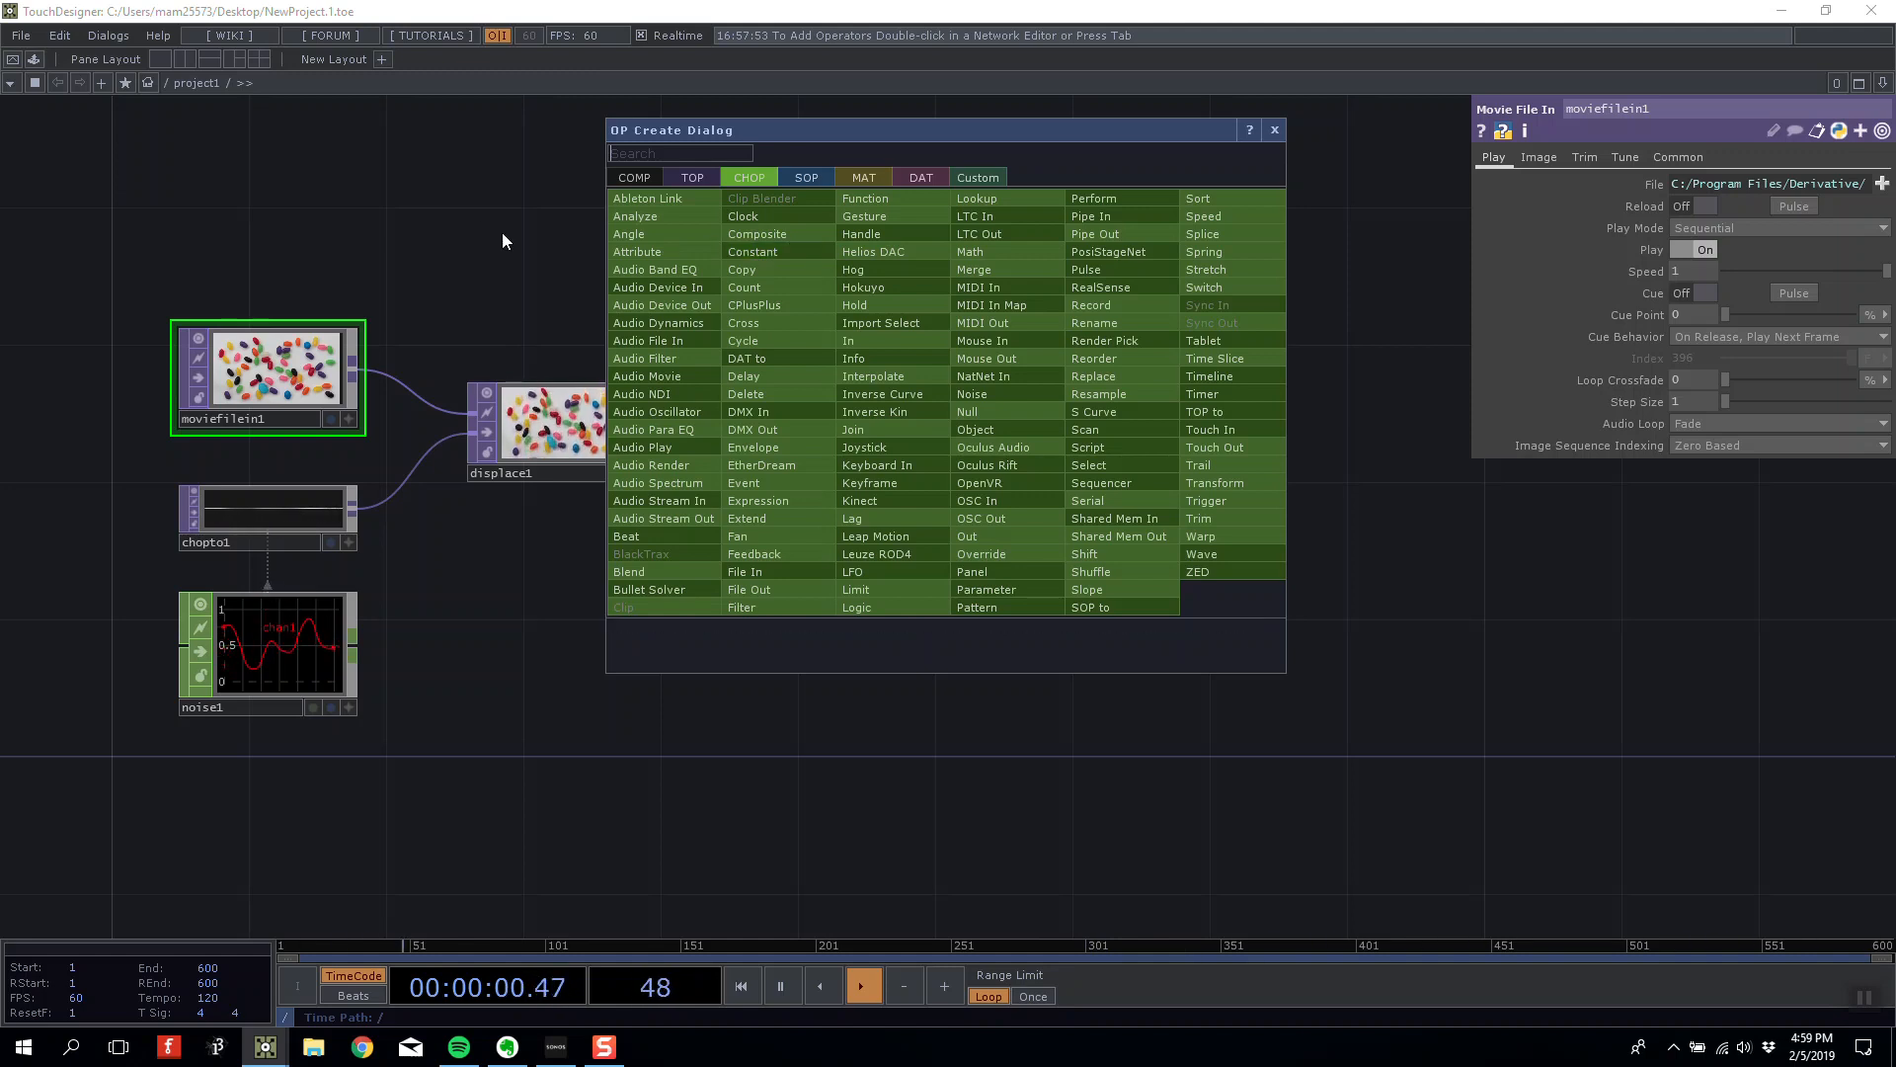
key("Escape")
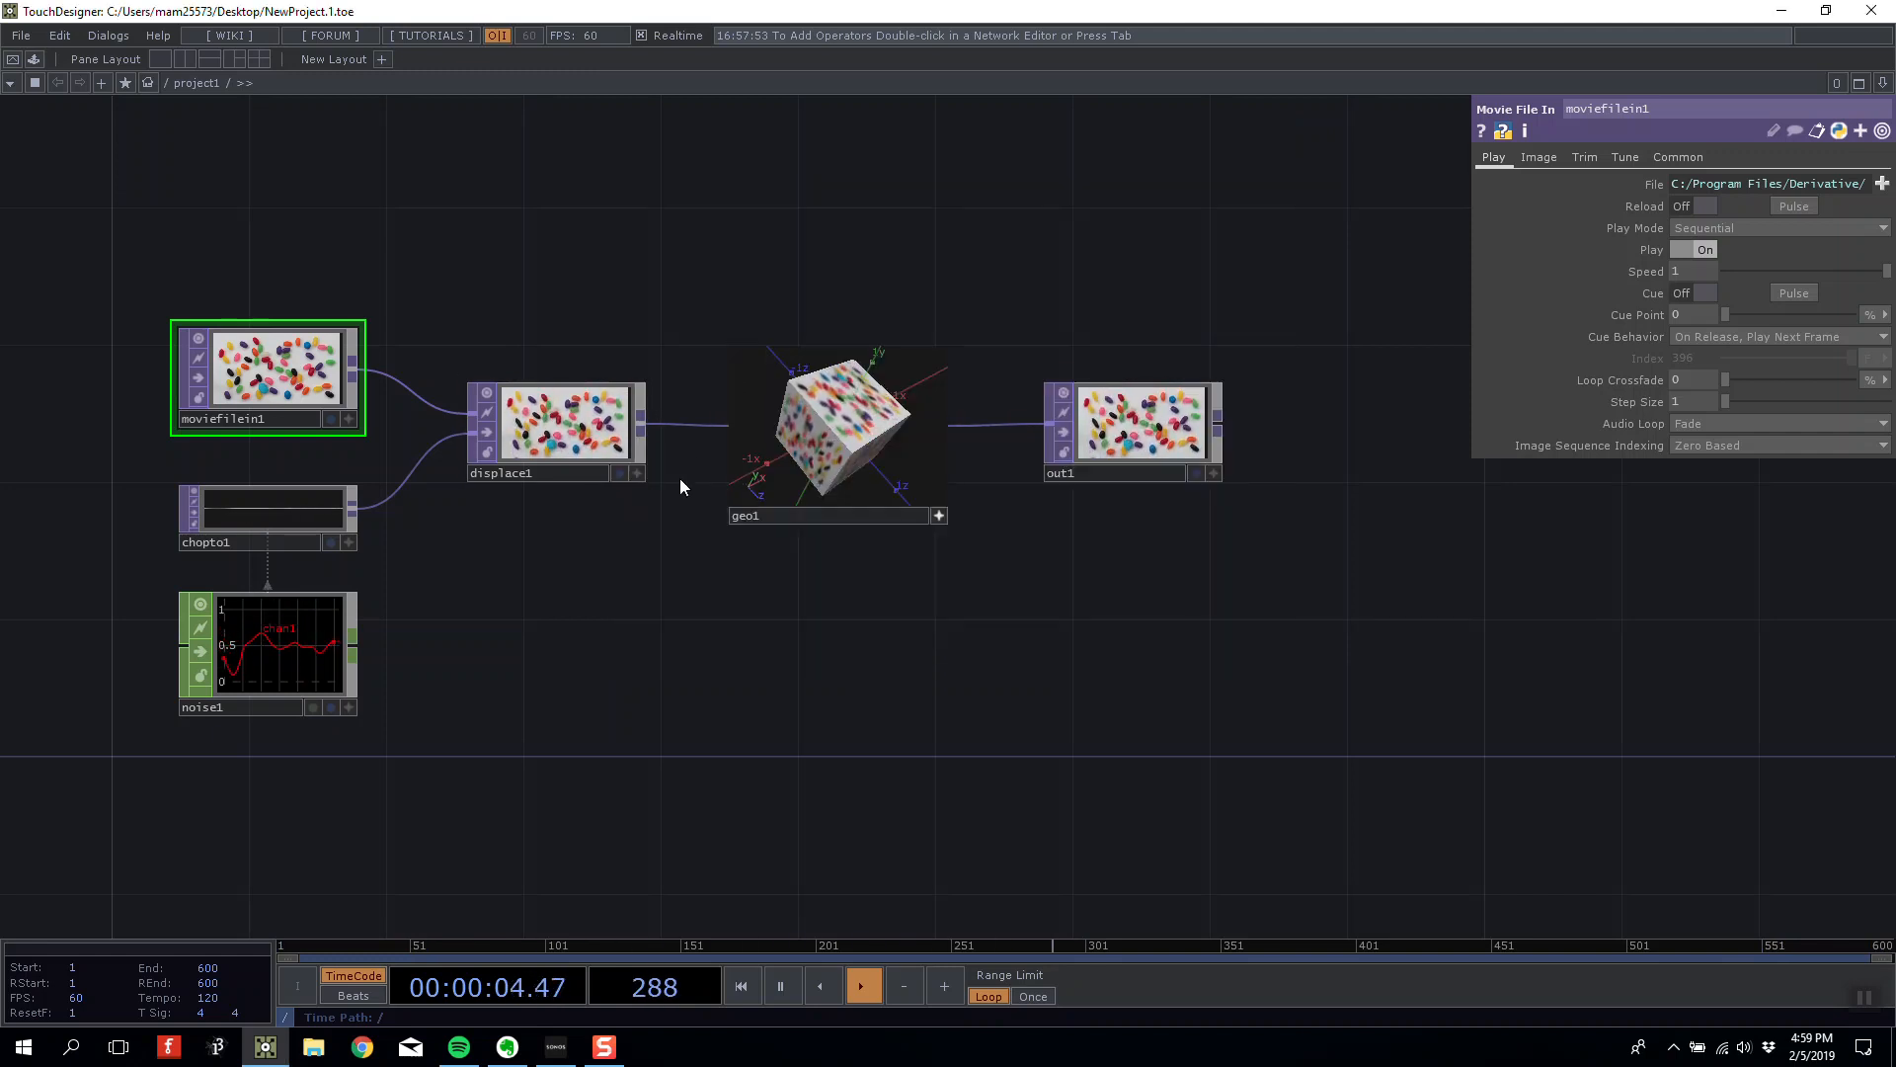
left_click_drag(768, 271, 824, 244)
left_click_drag(700, 269, 721, 263)
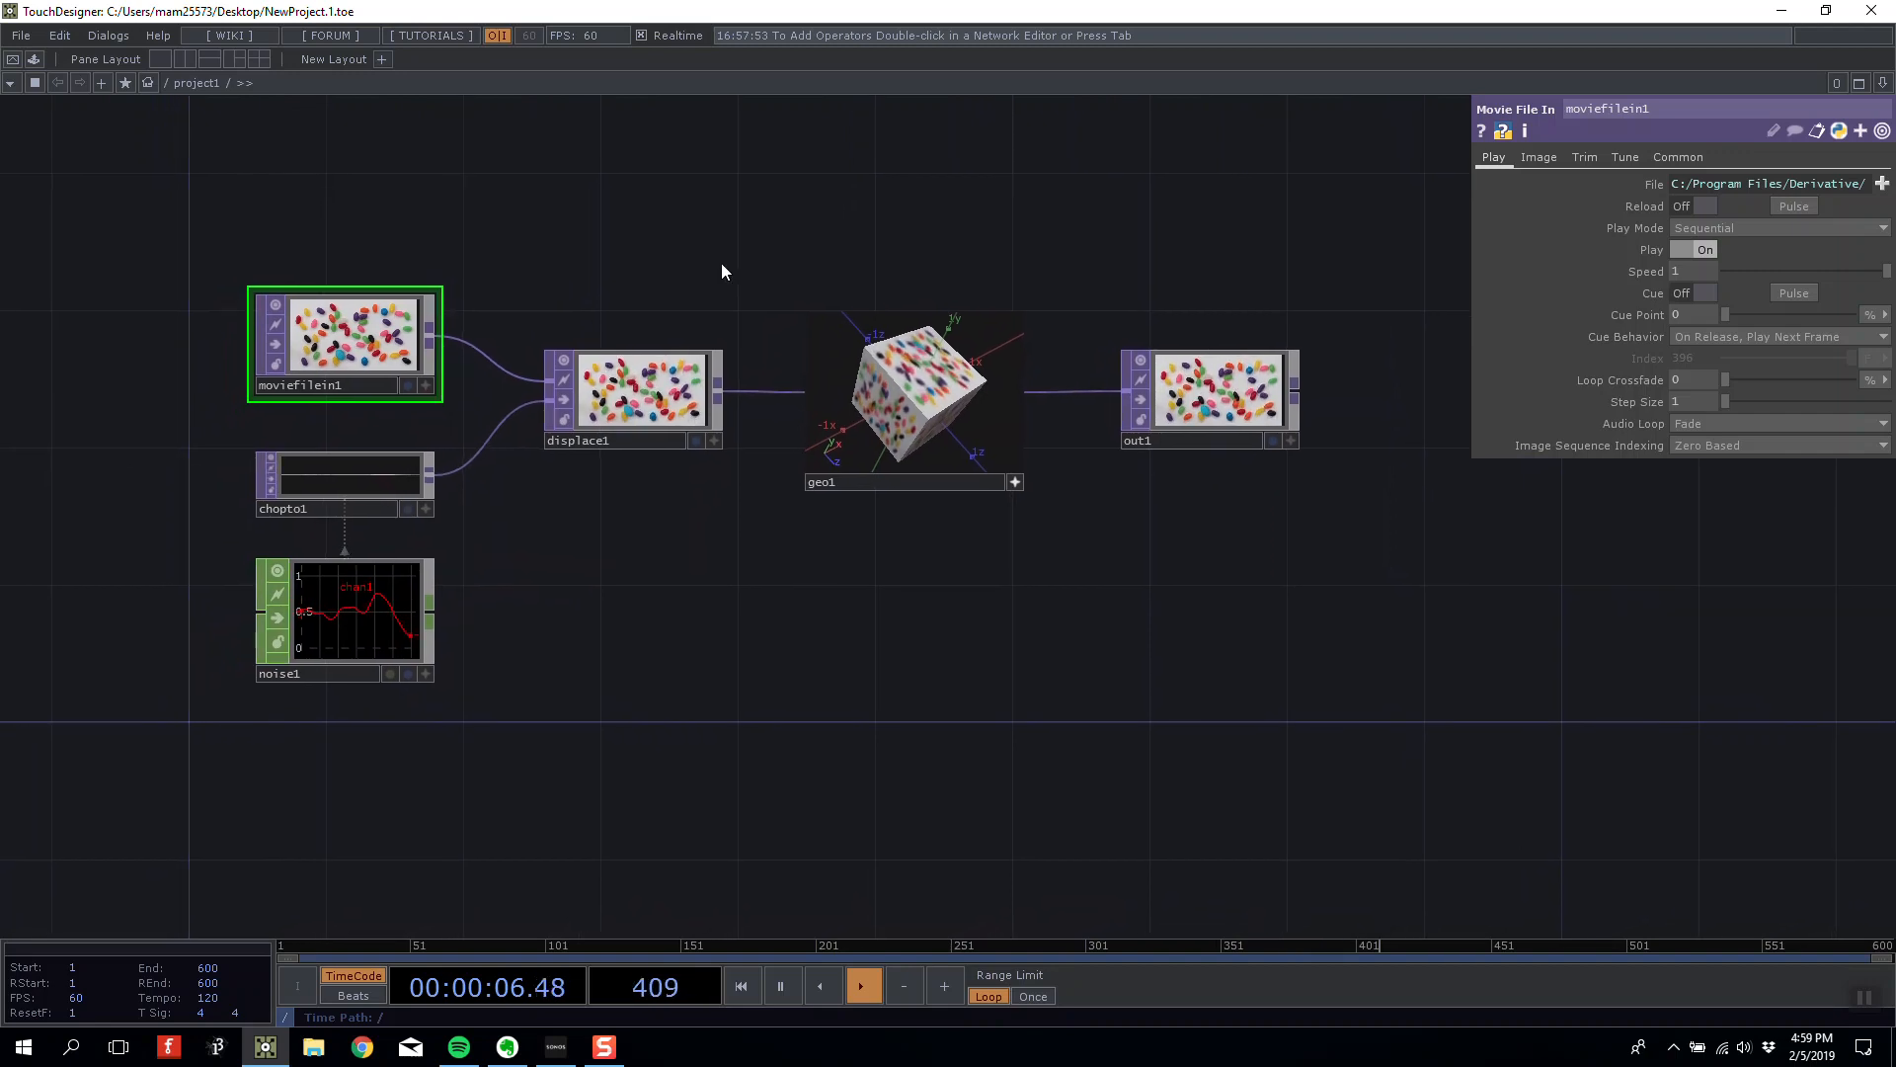
left_click_drag(189, 248, 1407, 845)
left_click(1389, 796)
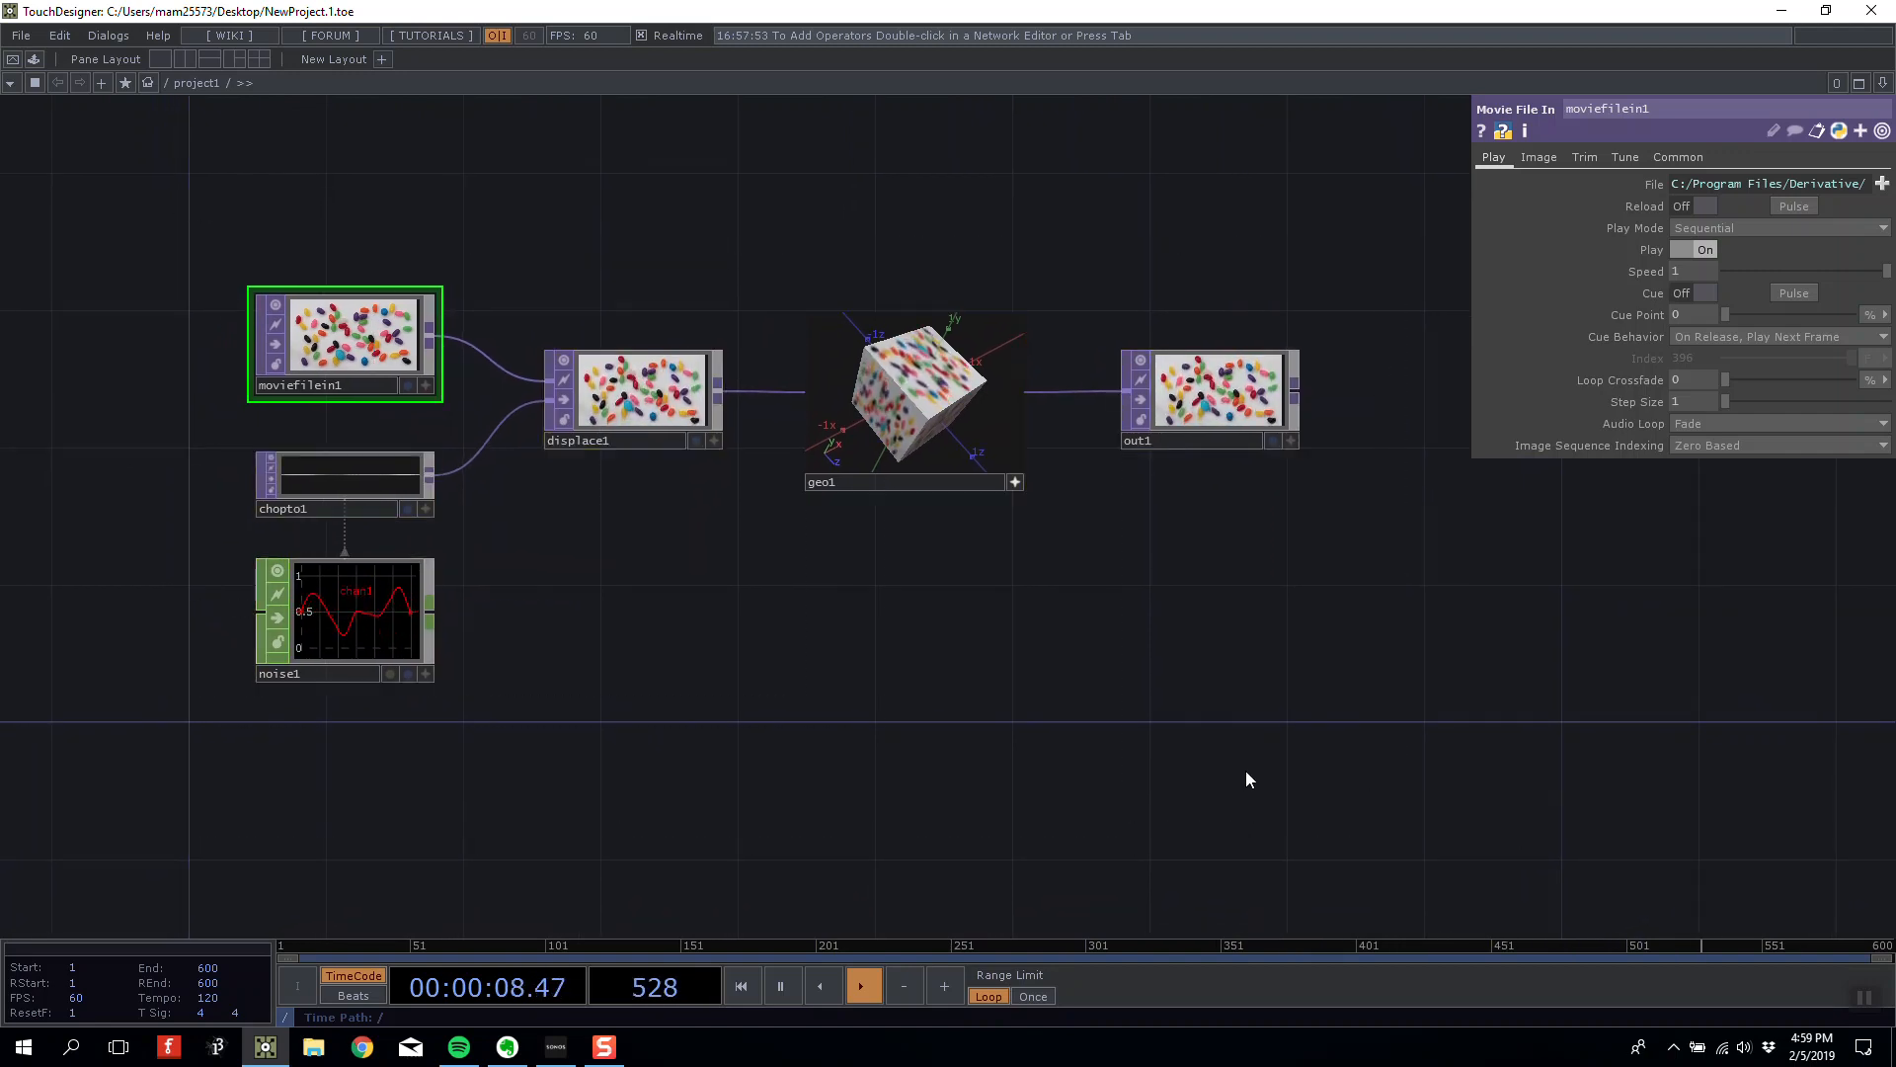
left_click_drag(1350, 771, 543, 236)
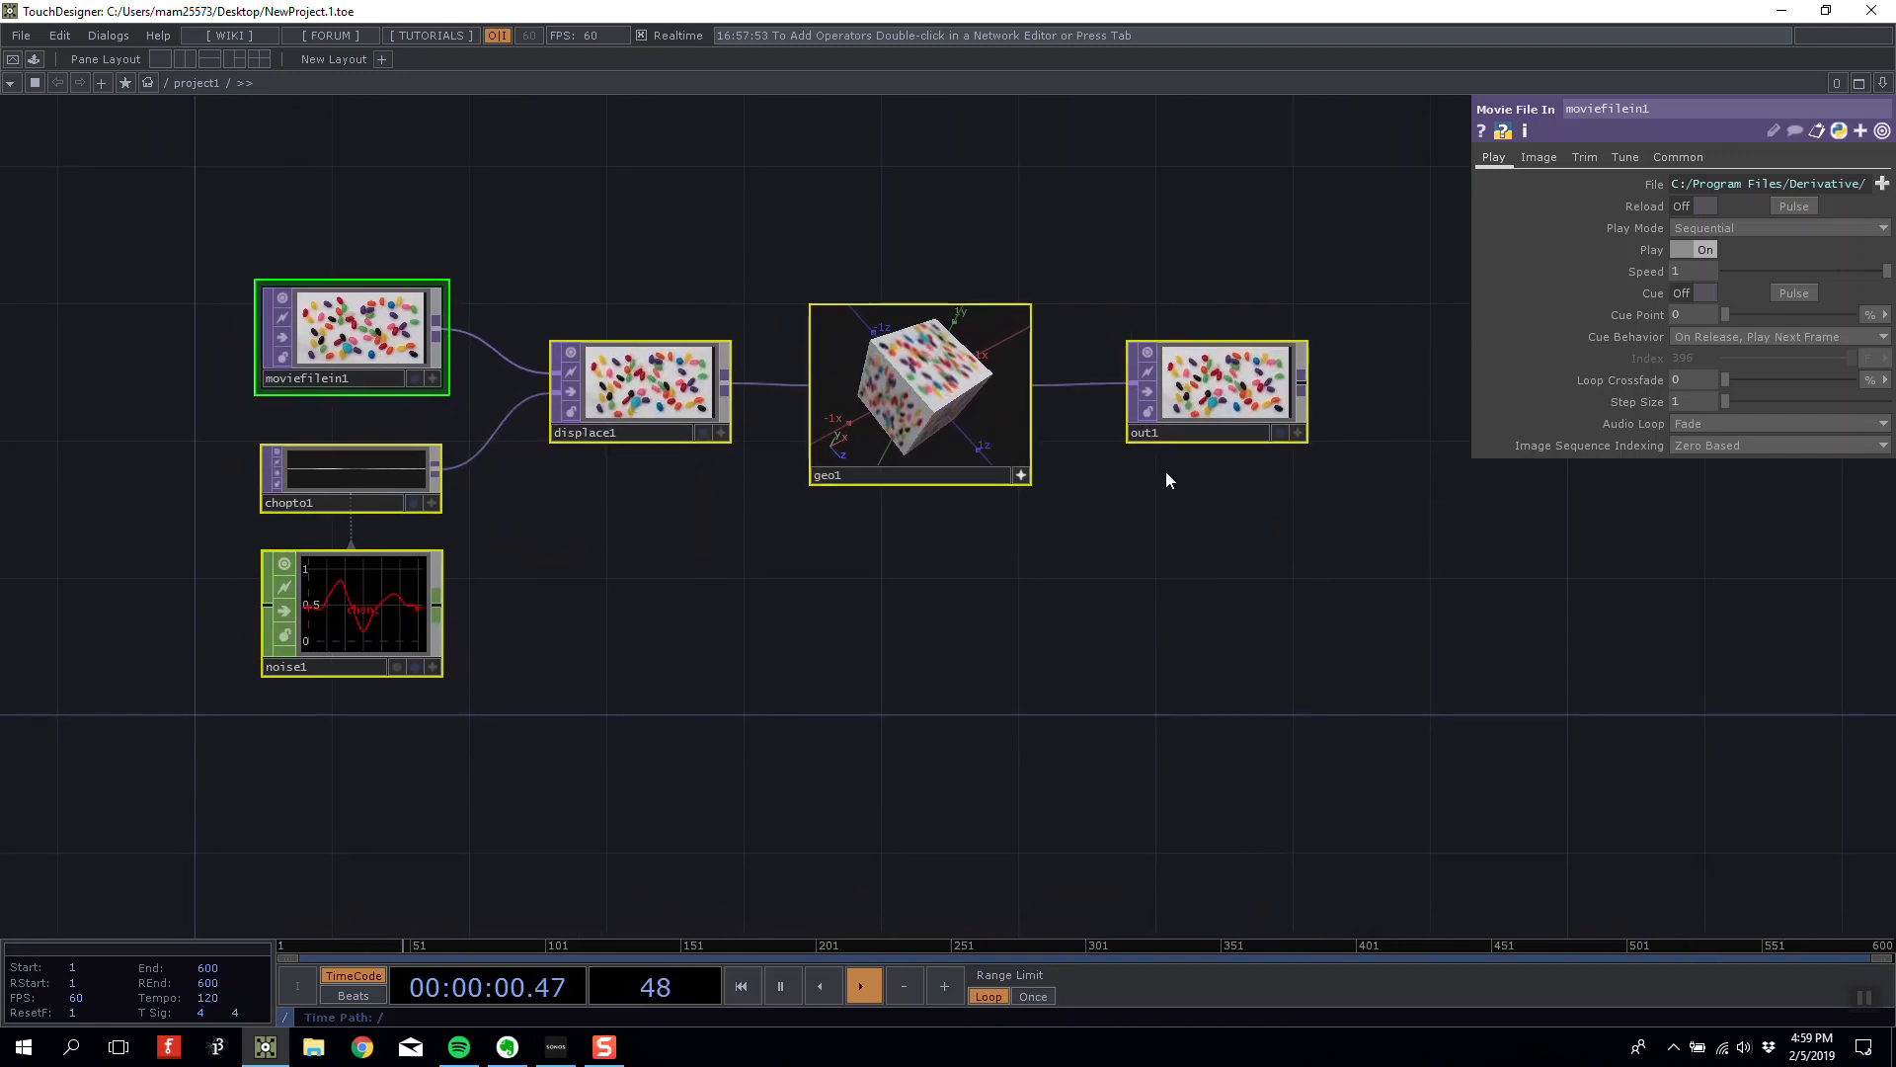
Delete the geo1 geometry operator between displace1 and out1.
left_click(1217, 412)
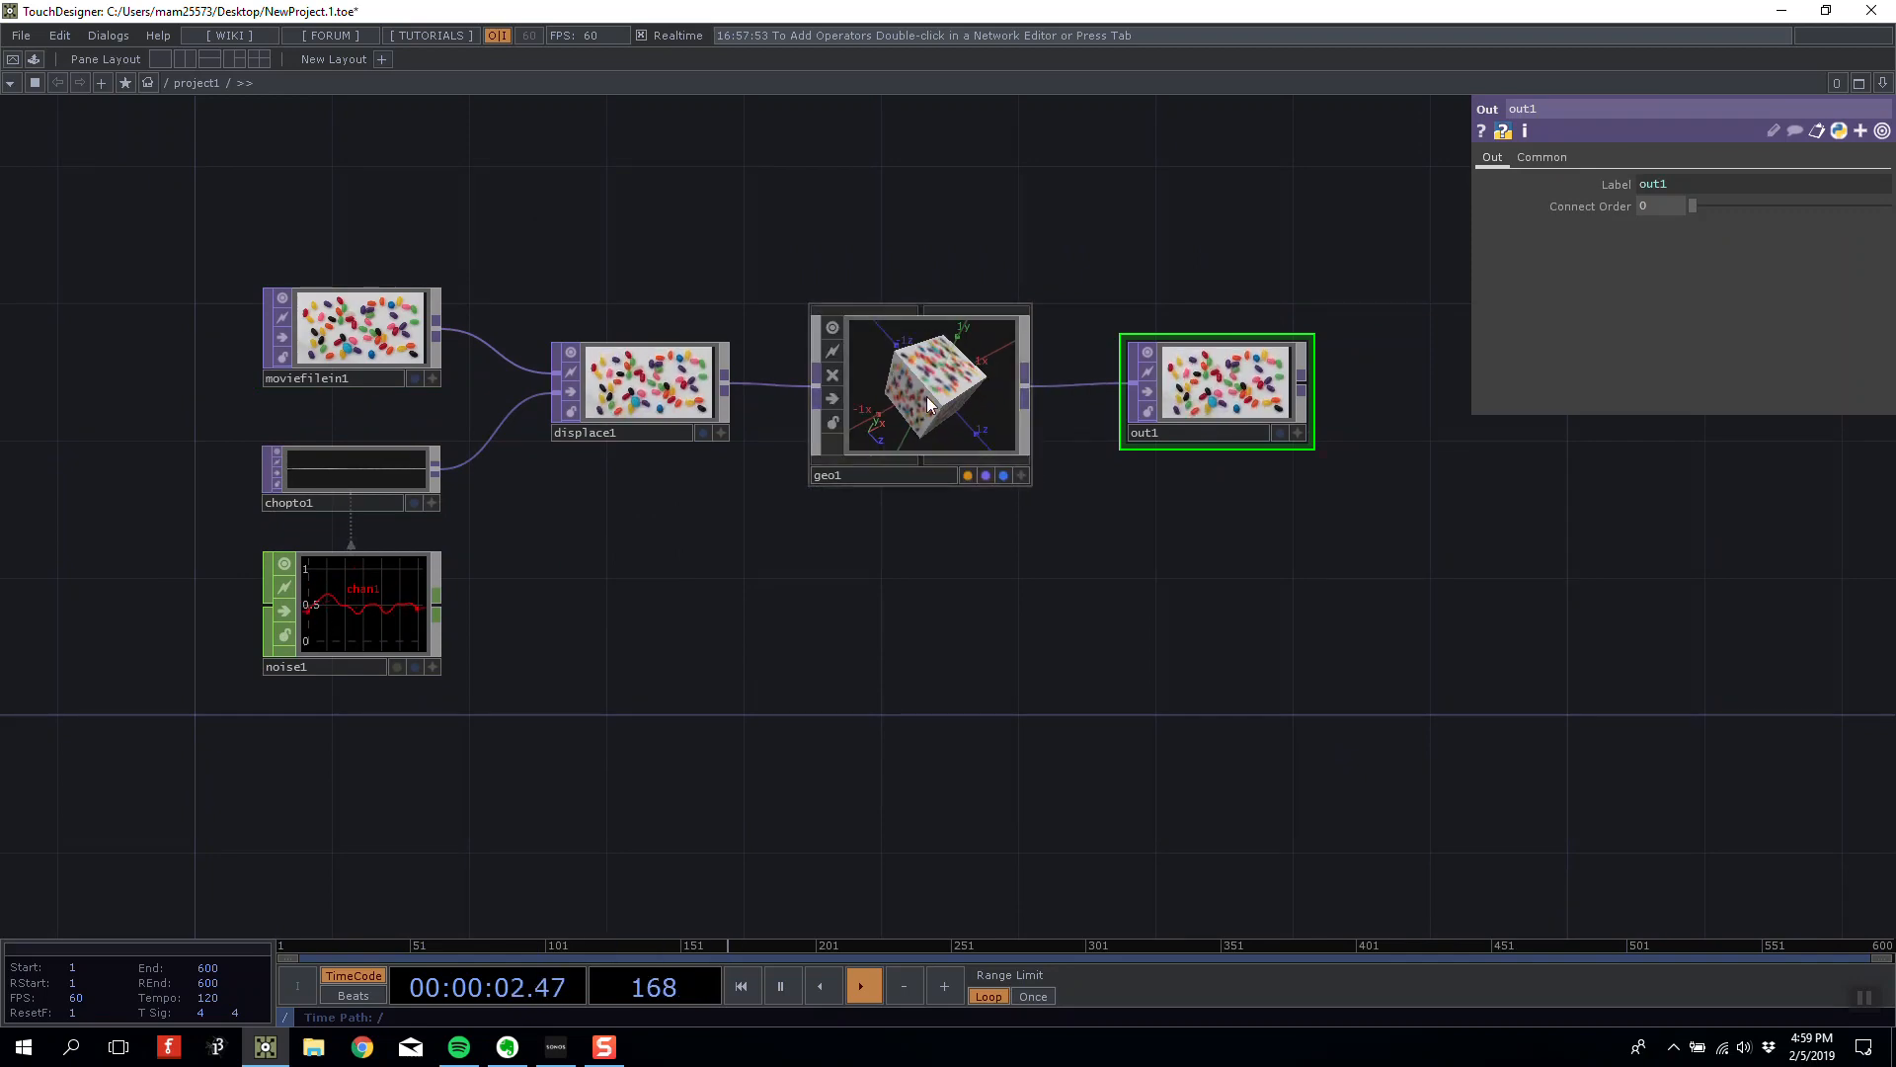
left_click(958, 422)
scroll(960, 423, "up", 3)
scroll(1019, 376, "down", 3)
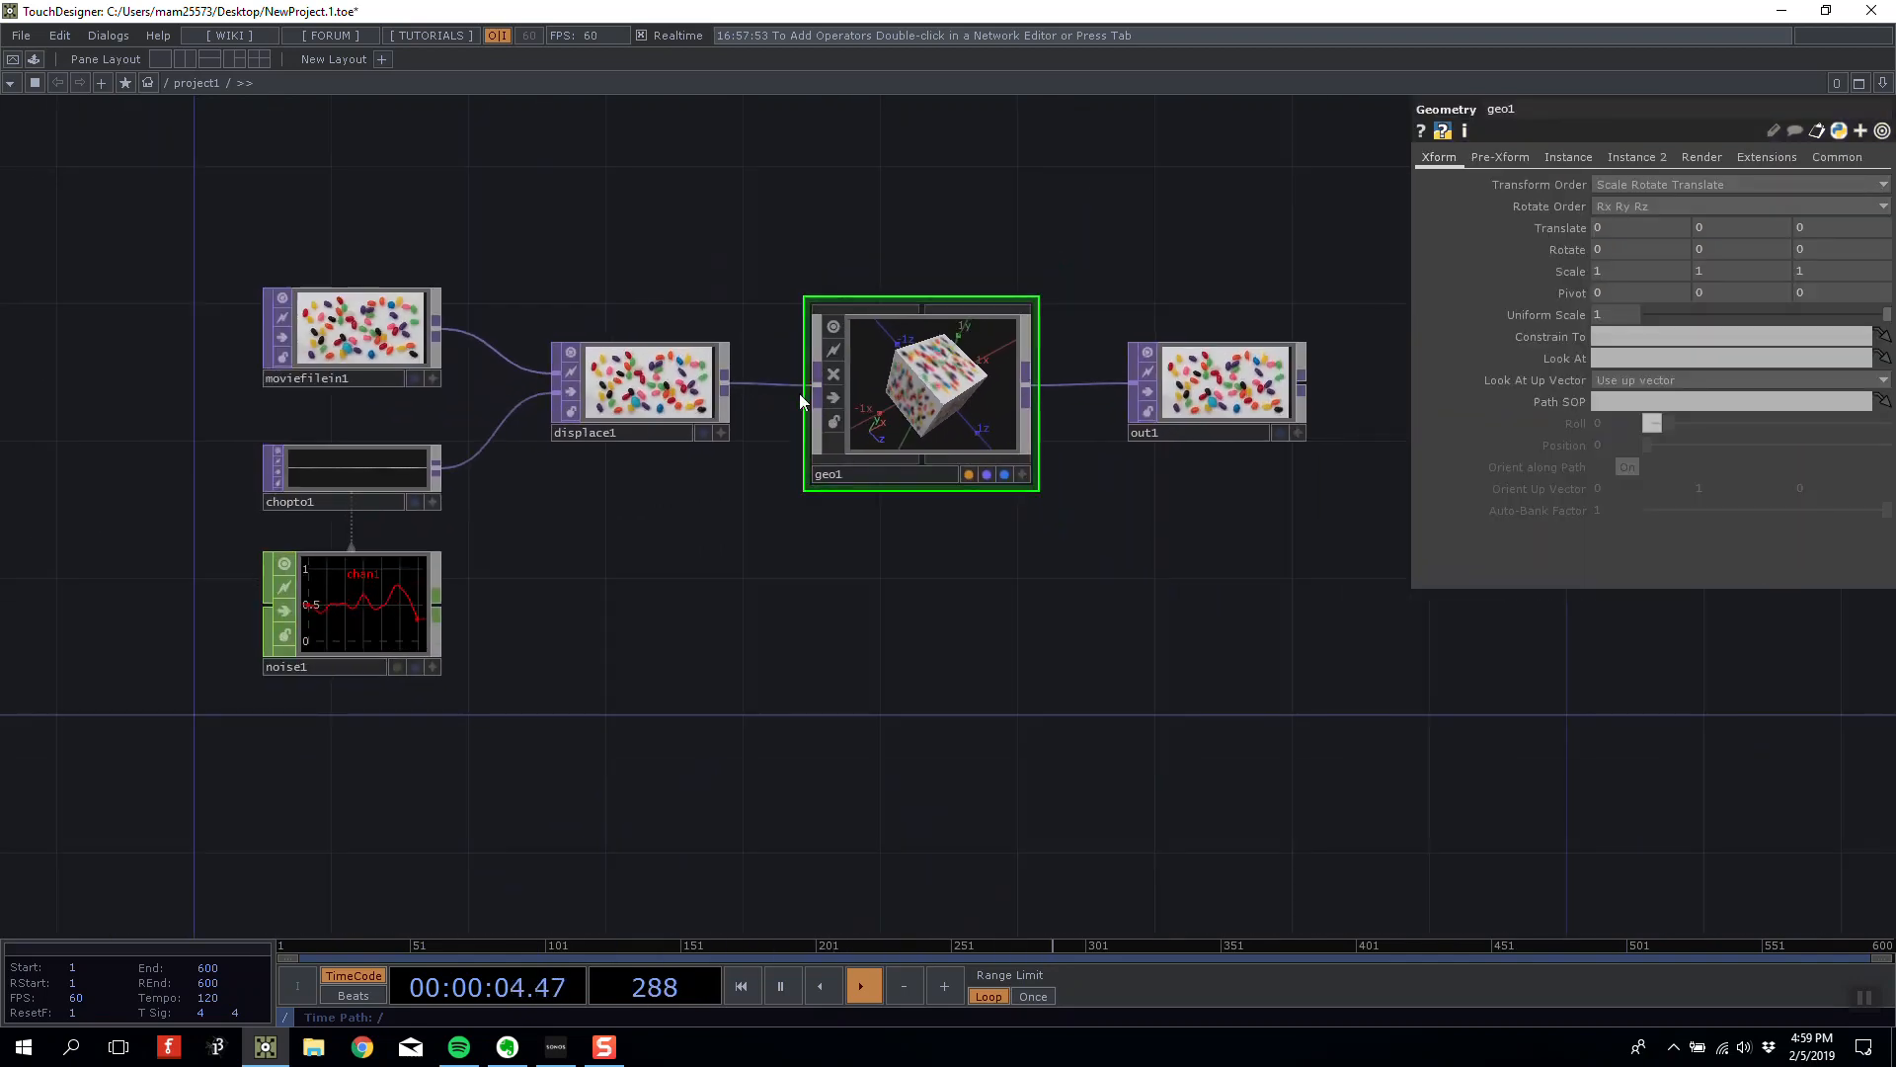
key("Delete")
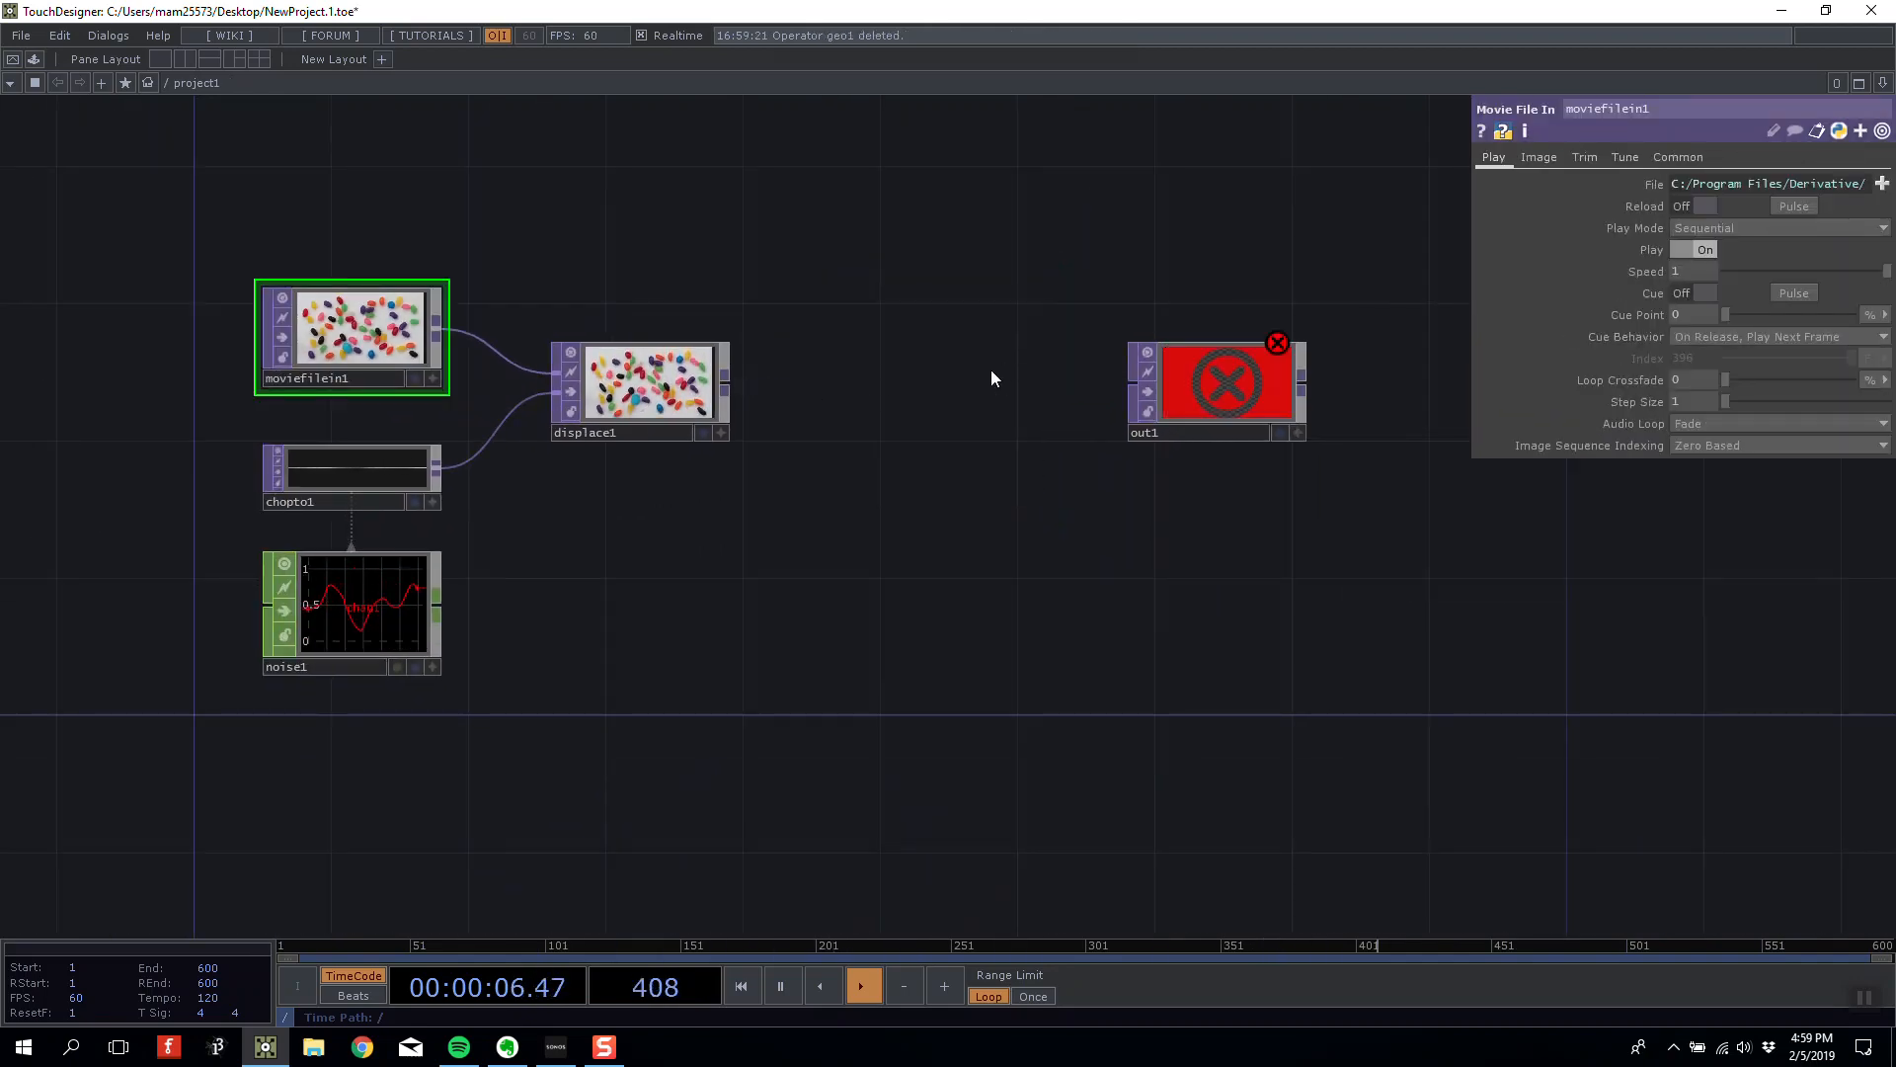
Connect displace1's output directly to out1 and place out1 nearer to displace1.
left_click_drag(724, 390, 1133, 389)
left_click_drag(1191, 380, 839, 380)
Inspect the moviefilein1, chopto1 and displace1 operators and displace1's parameters.
left_click(364, 334)
scroll(364, 334, "up", 3)
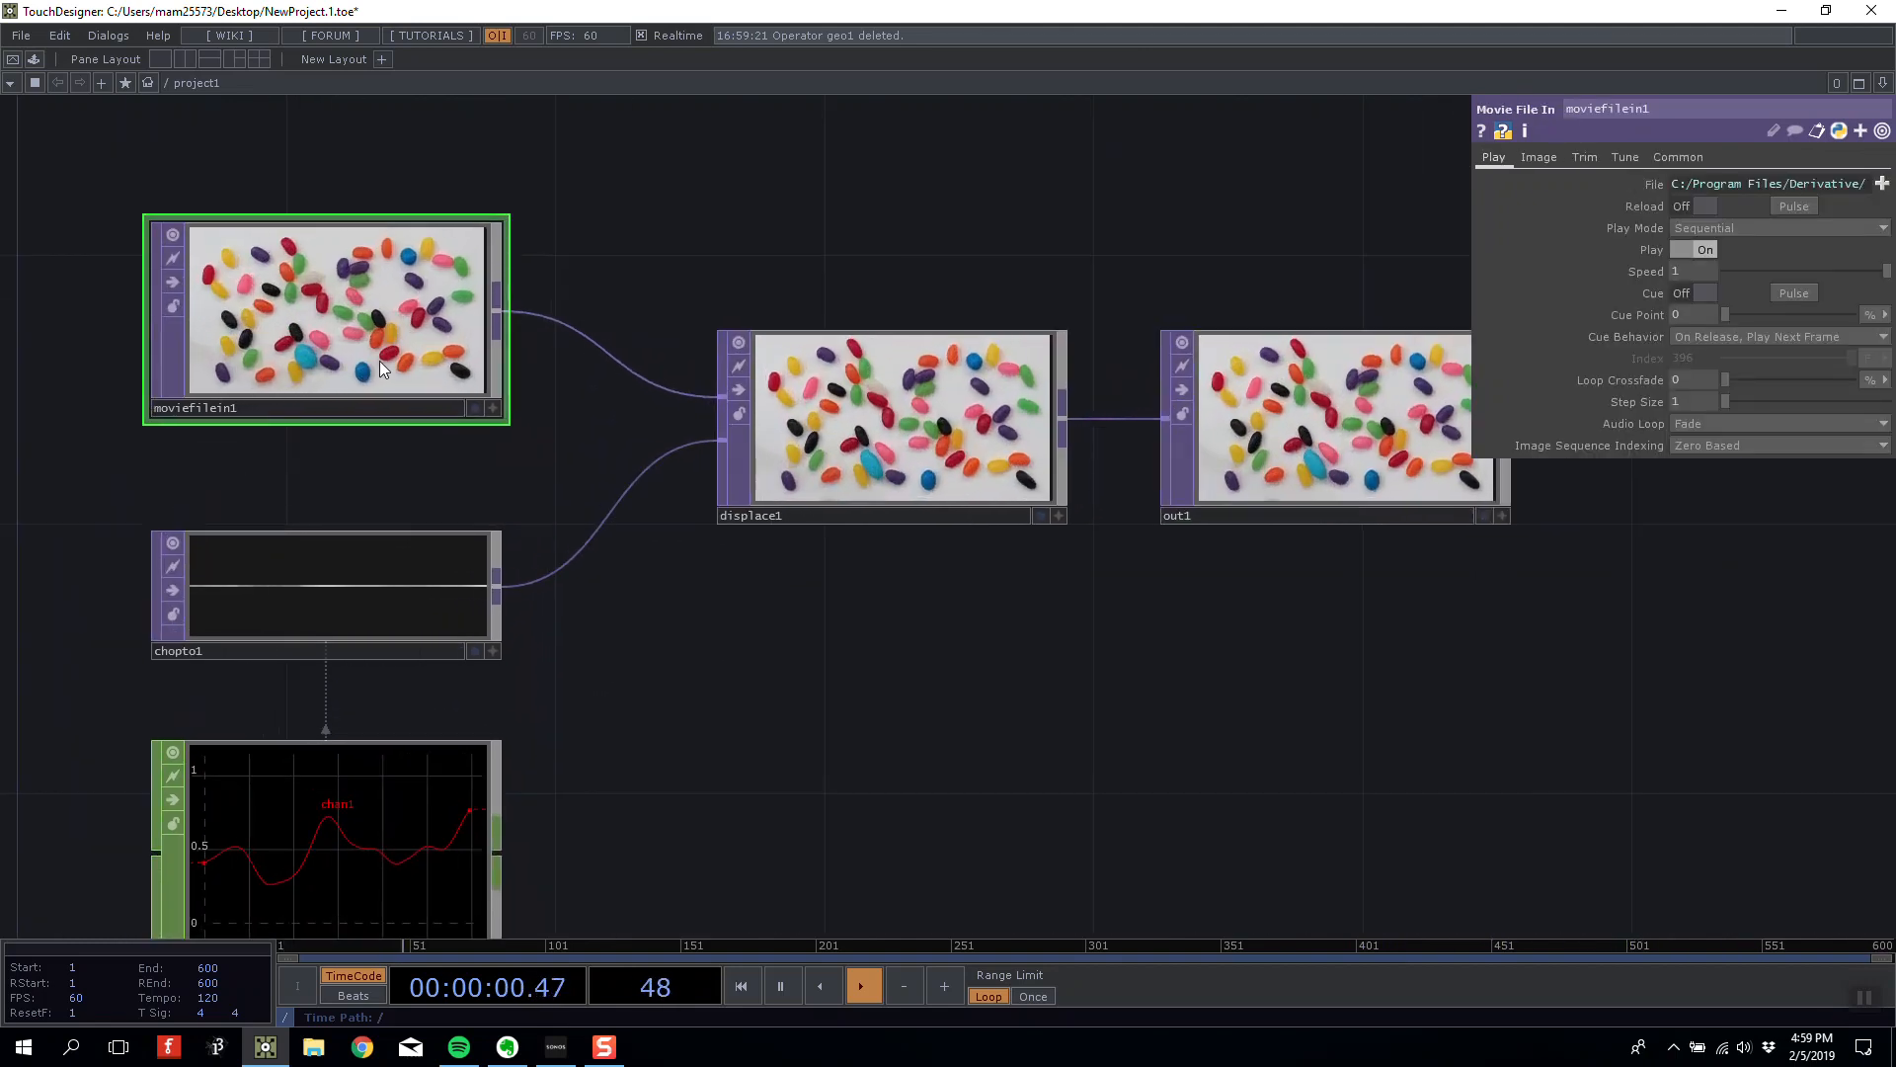
left_click(489, 580)
left_click(968, 514)
scroll(949, 549, "down", 3)
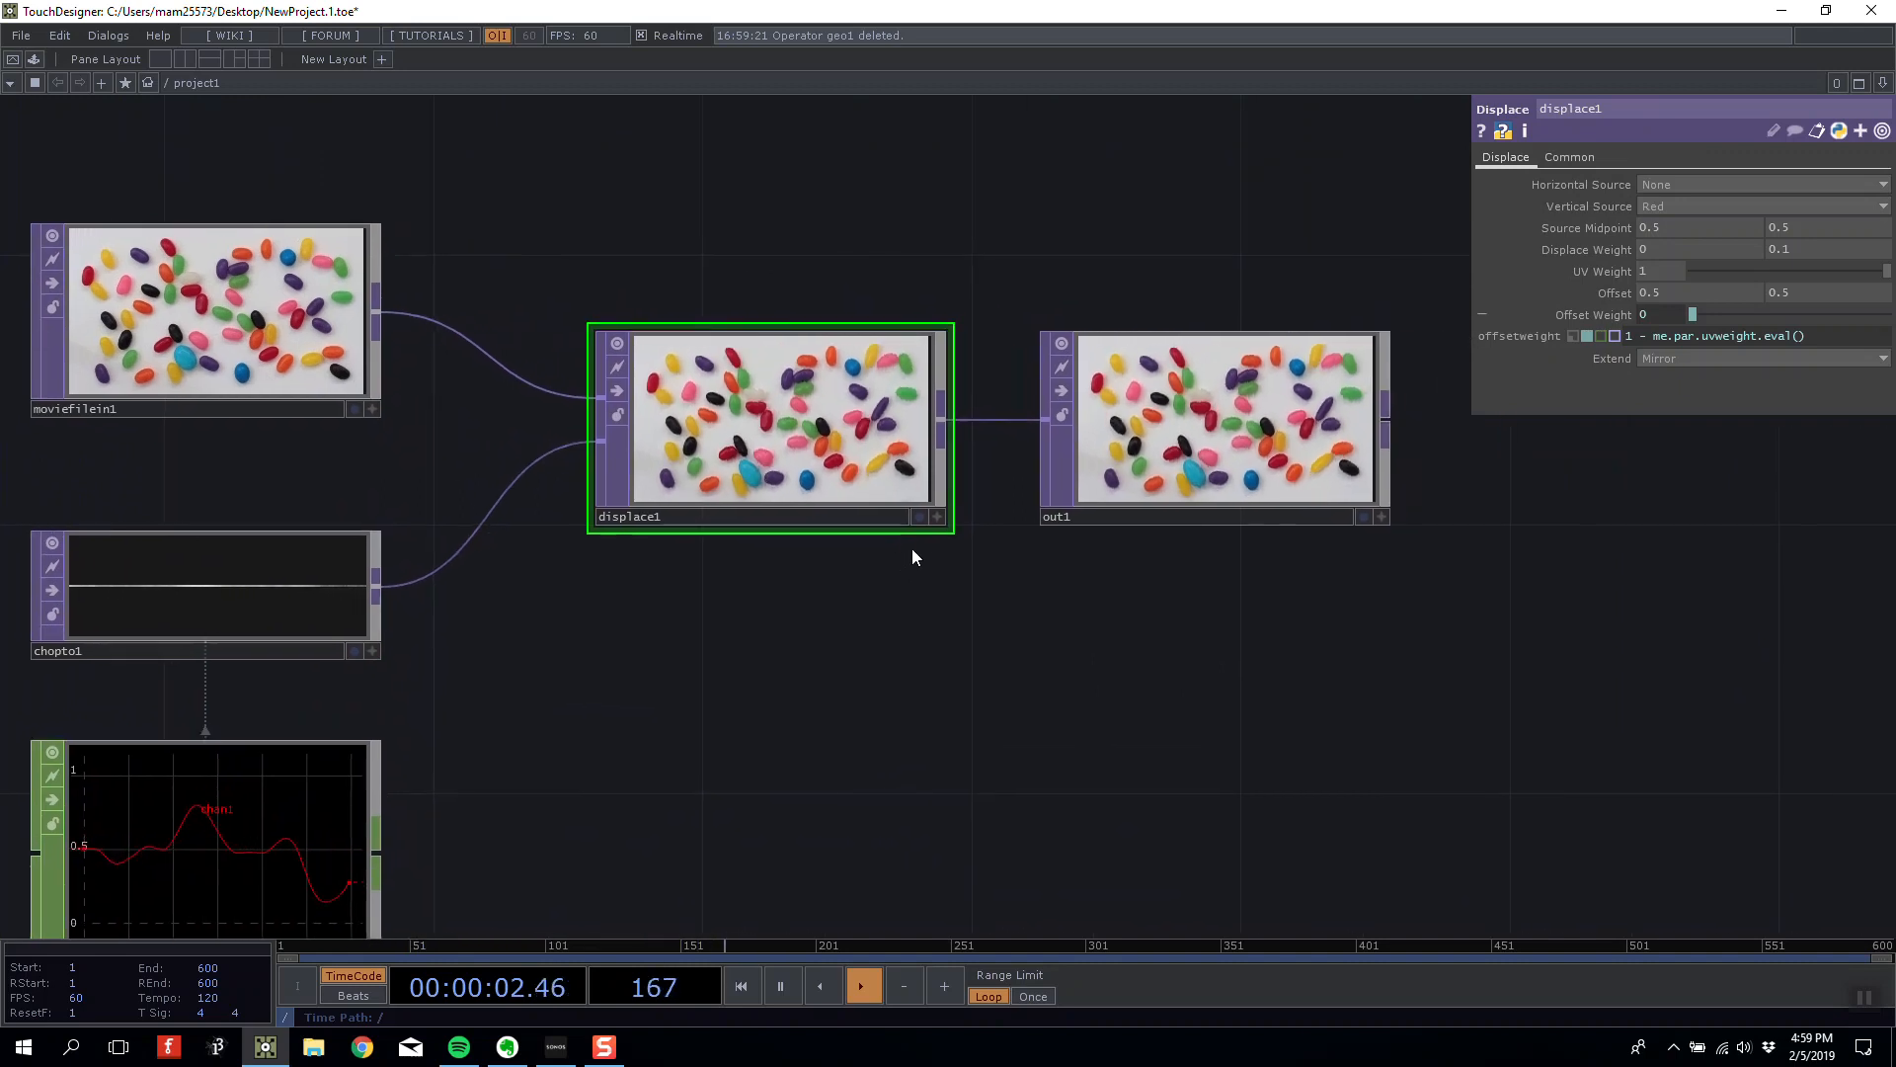
Rearrange the network by shifting out1 slightly away from displace1 and noise1 up beneath chopto1.
left_click(1188, 451)
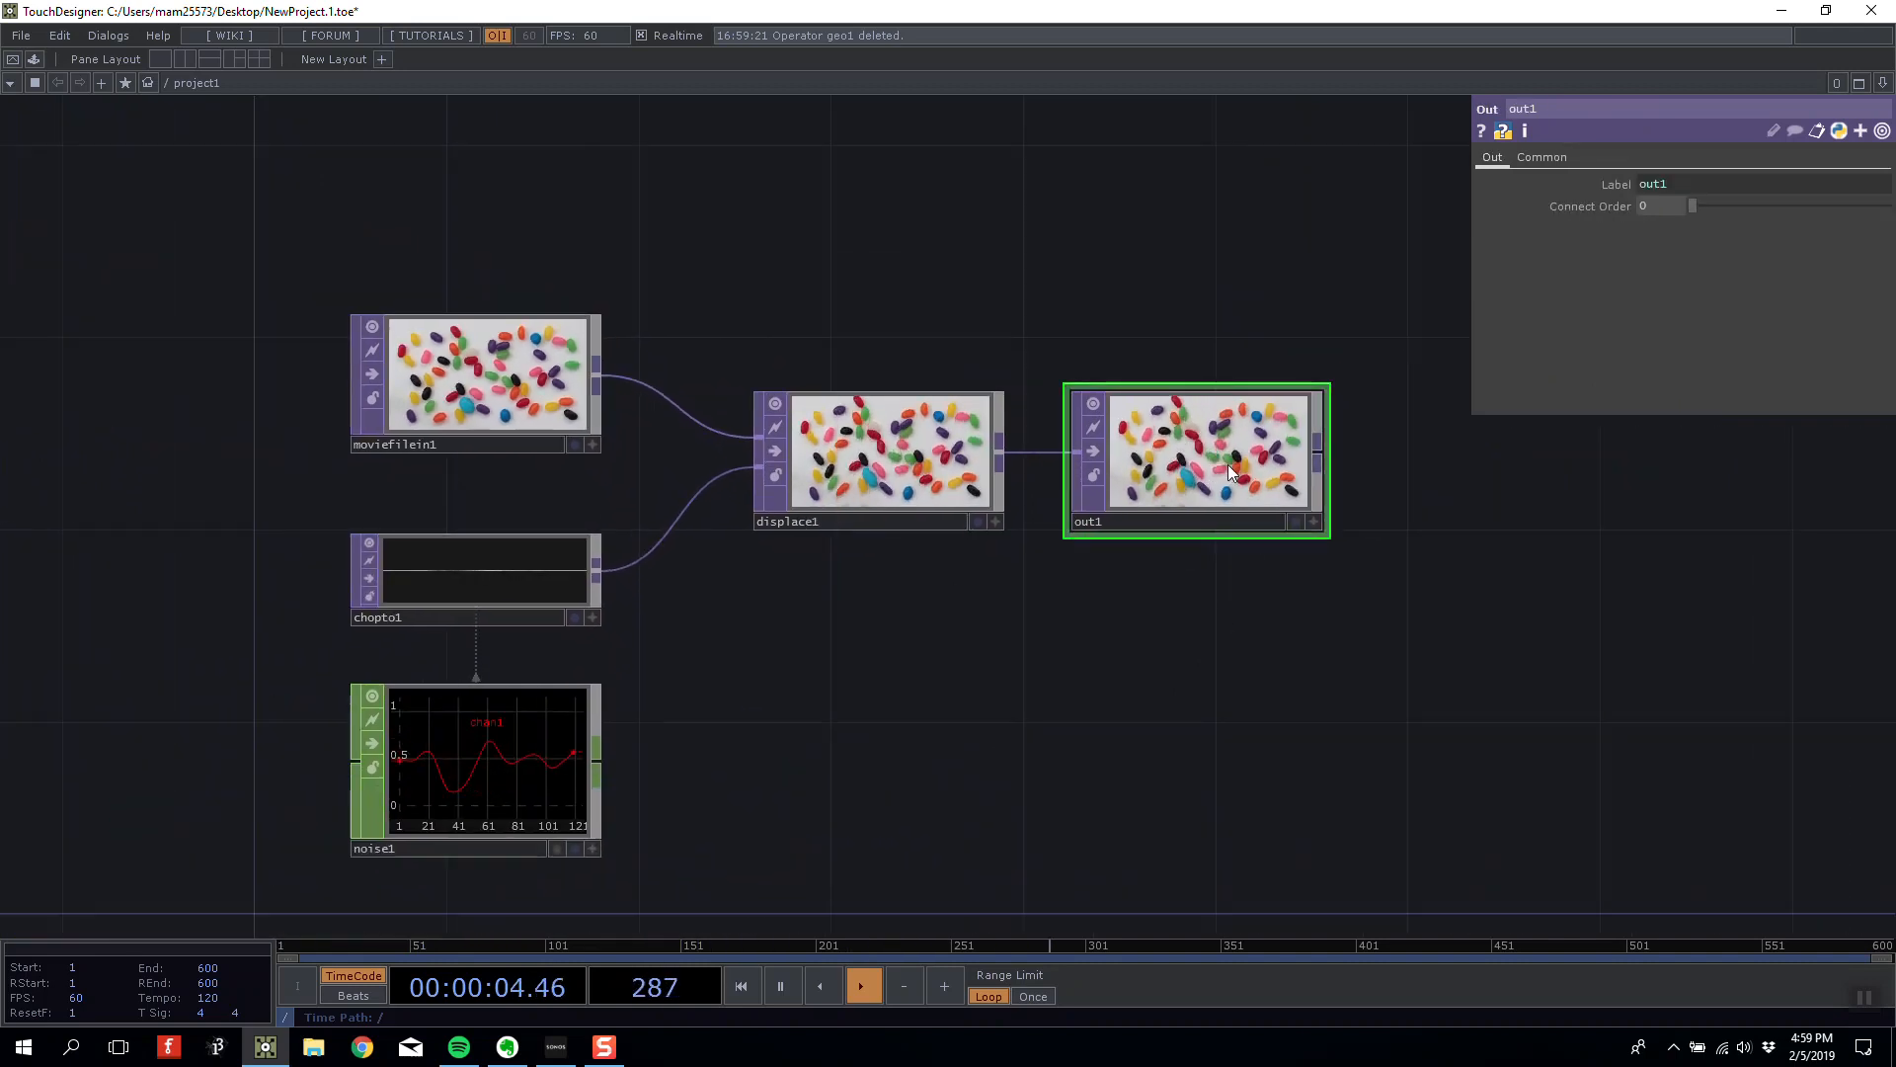
left_click_drag(1228, 464, 1276, 465)
left_click_drag(1261, 584, 1196, 553)
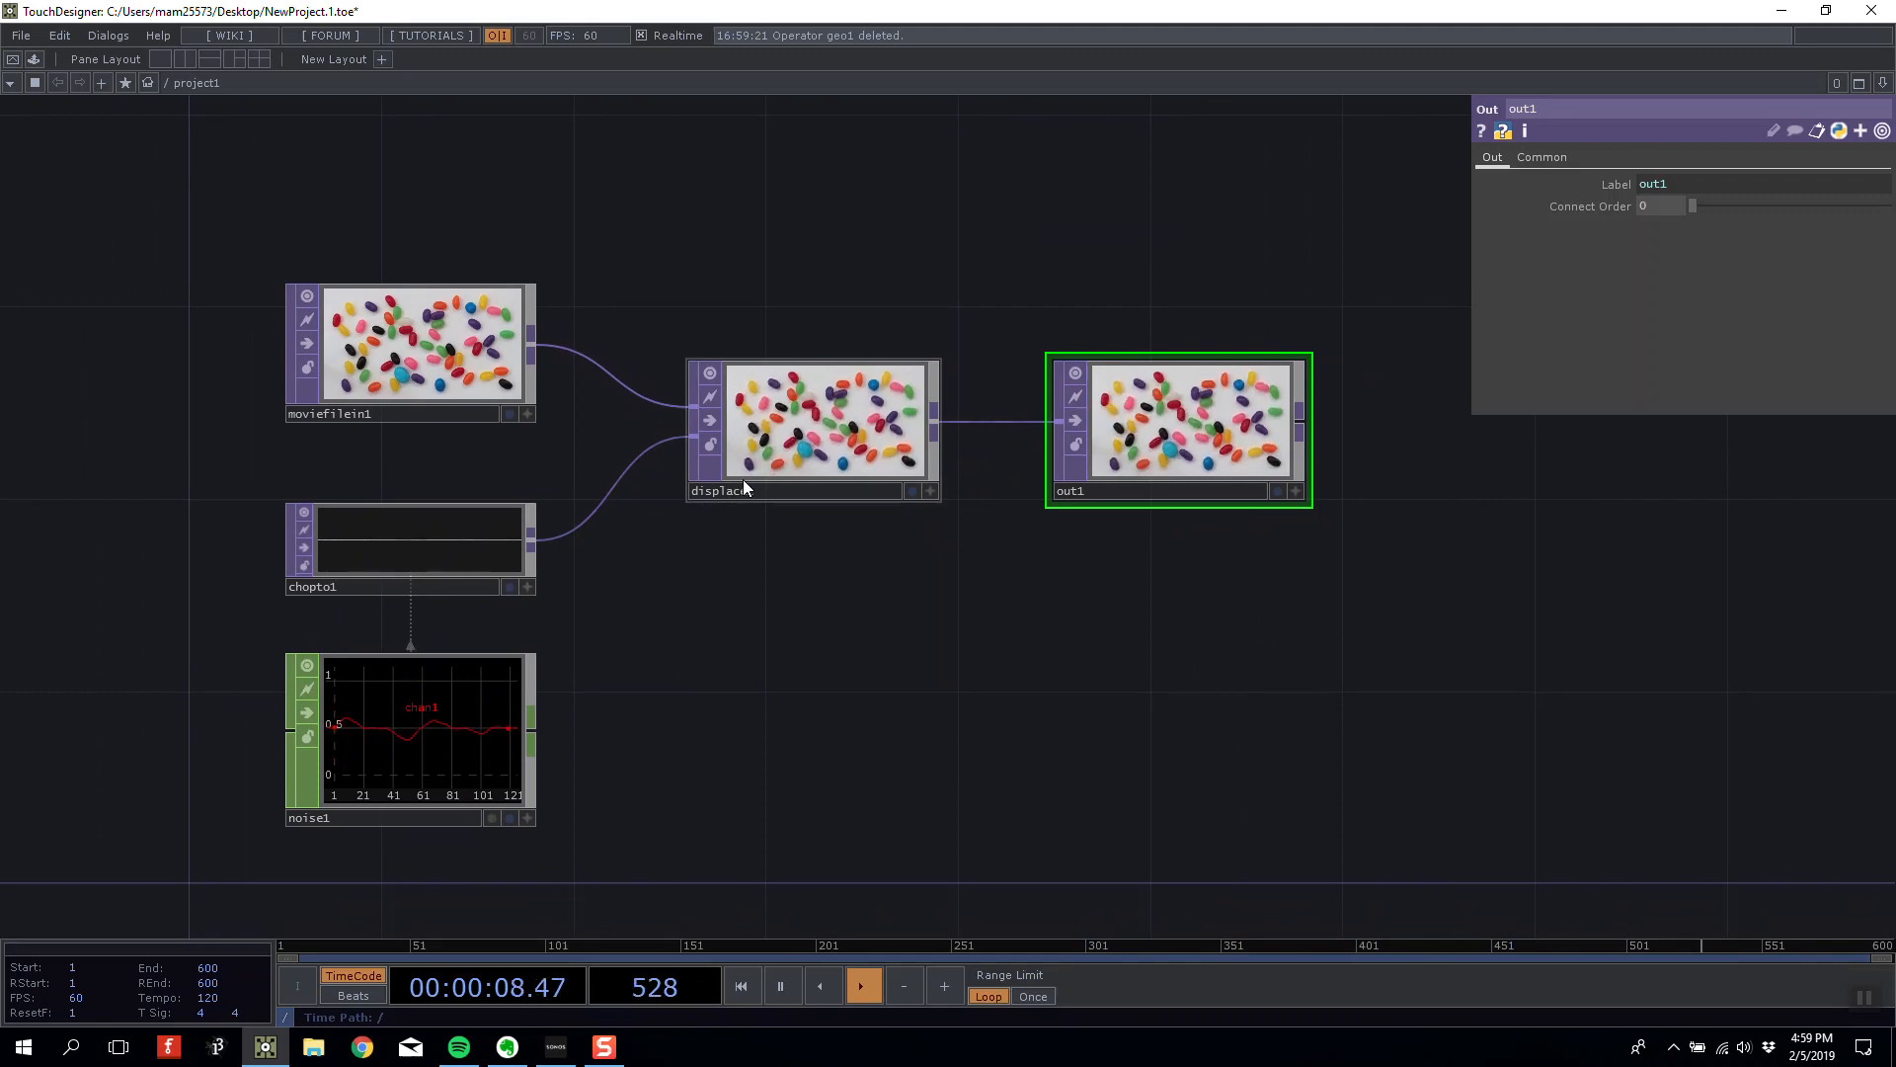
left_click_drag(507, 709, 507, 671)
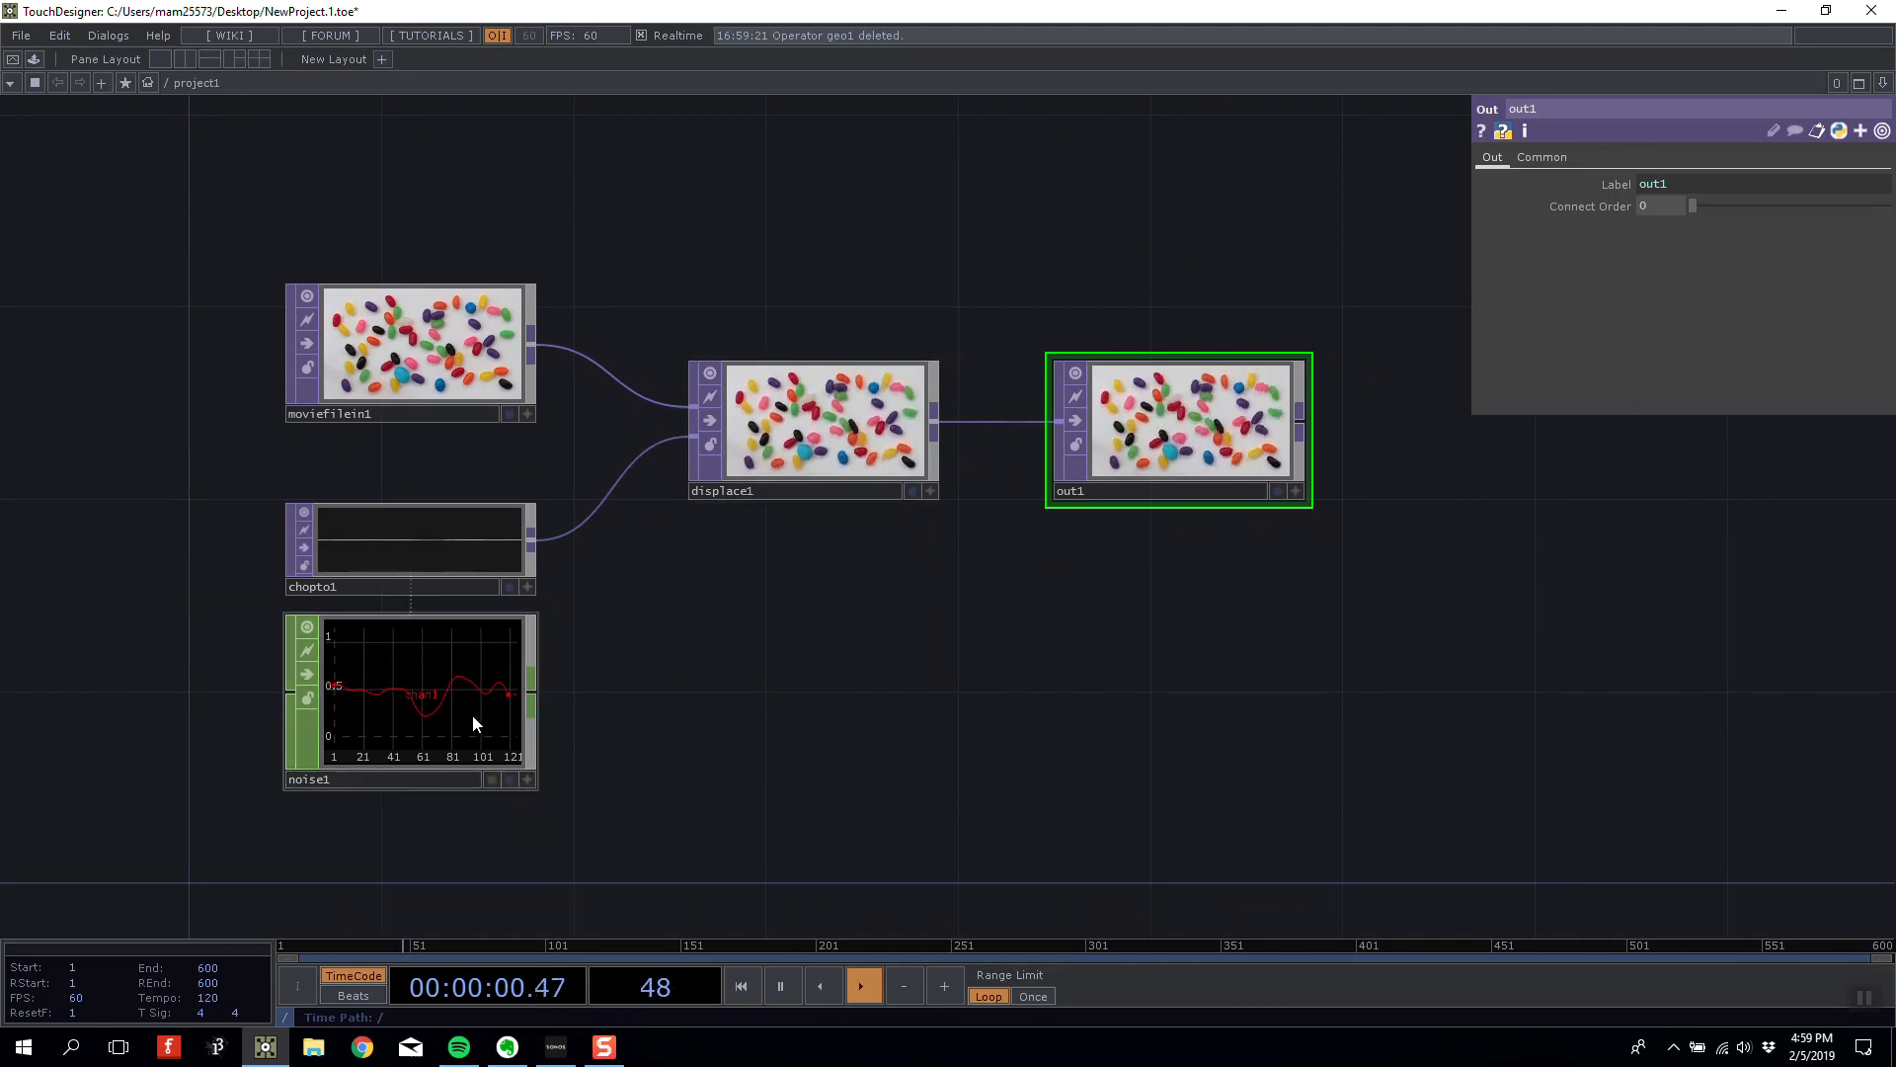
Examine noise1's waveform closely along with its operator info and noise parameters.
left_click(472, 715)
scroll(344, 543, "up", 2)
scroll(703, 563, "down", 1)
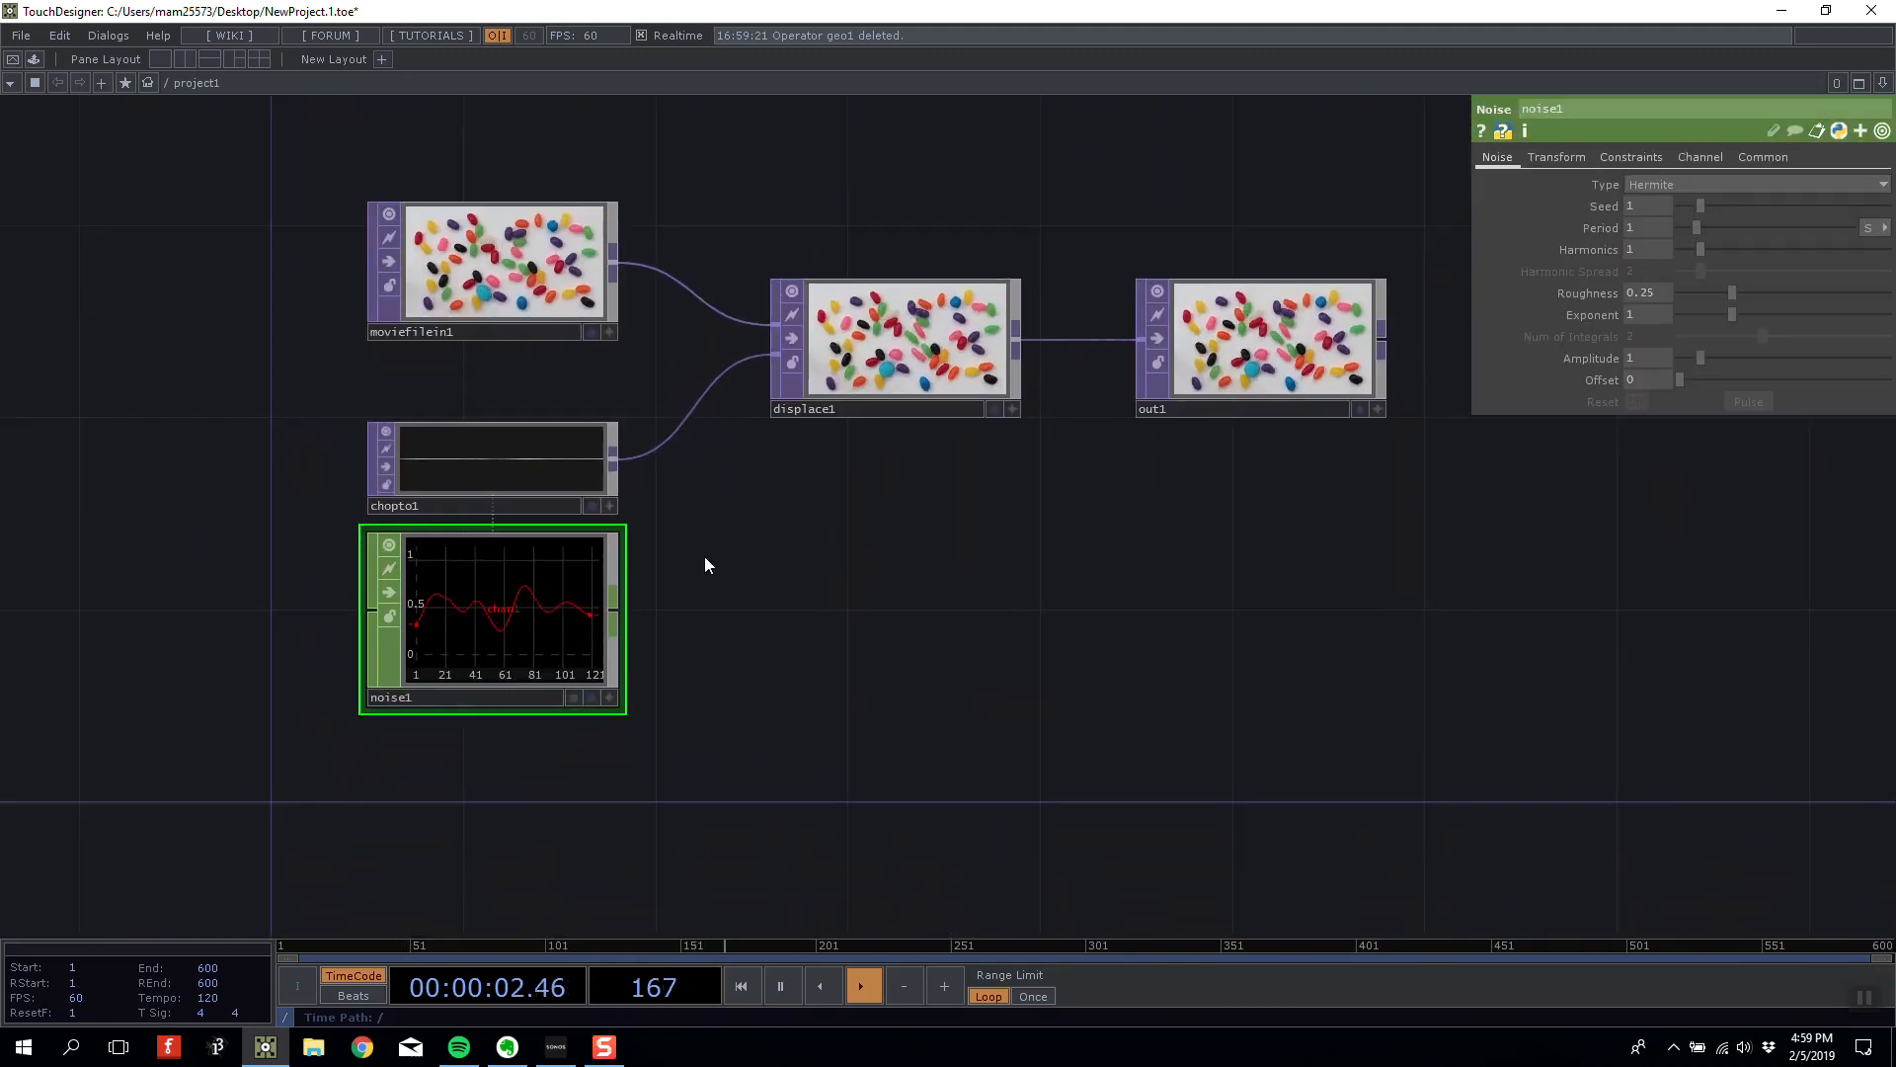
scroll(542, 626, "up", 5)
scroll(791, 524, "down", 3)
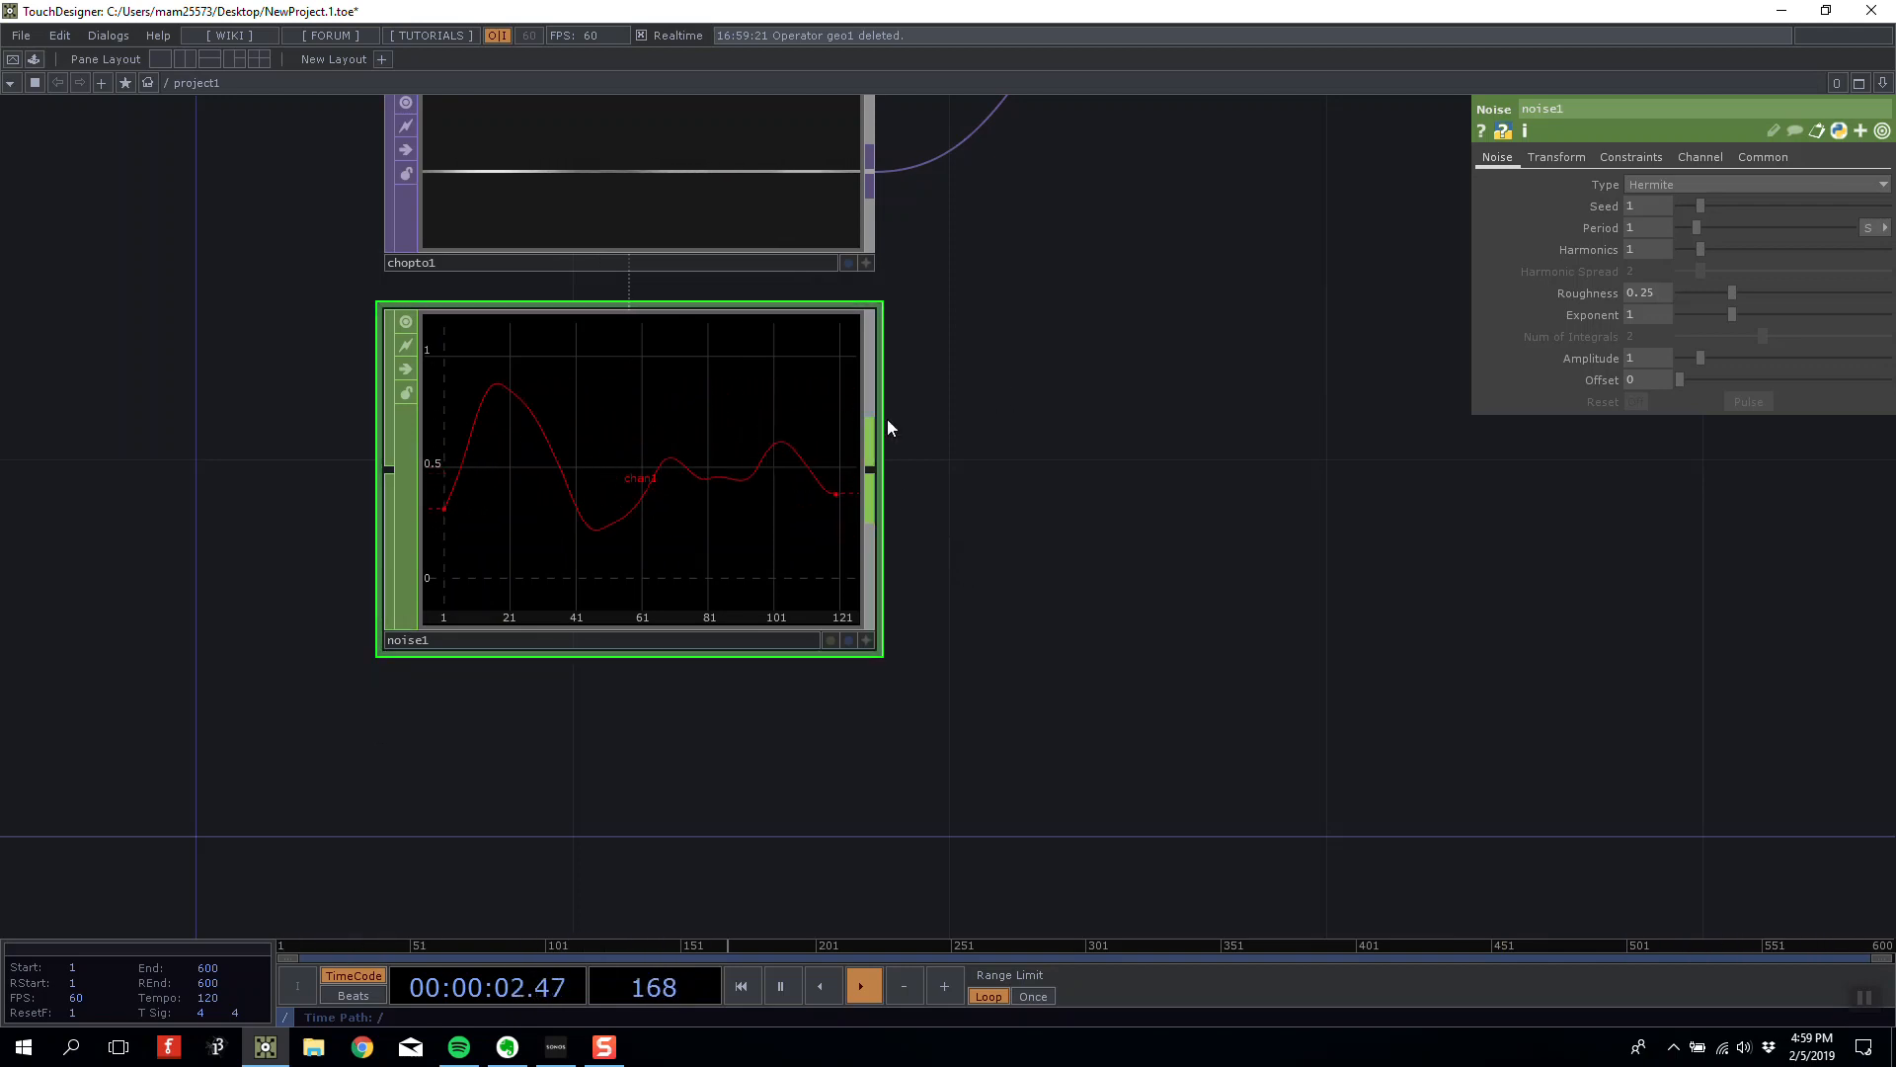
middle_click(700, 454)
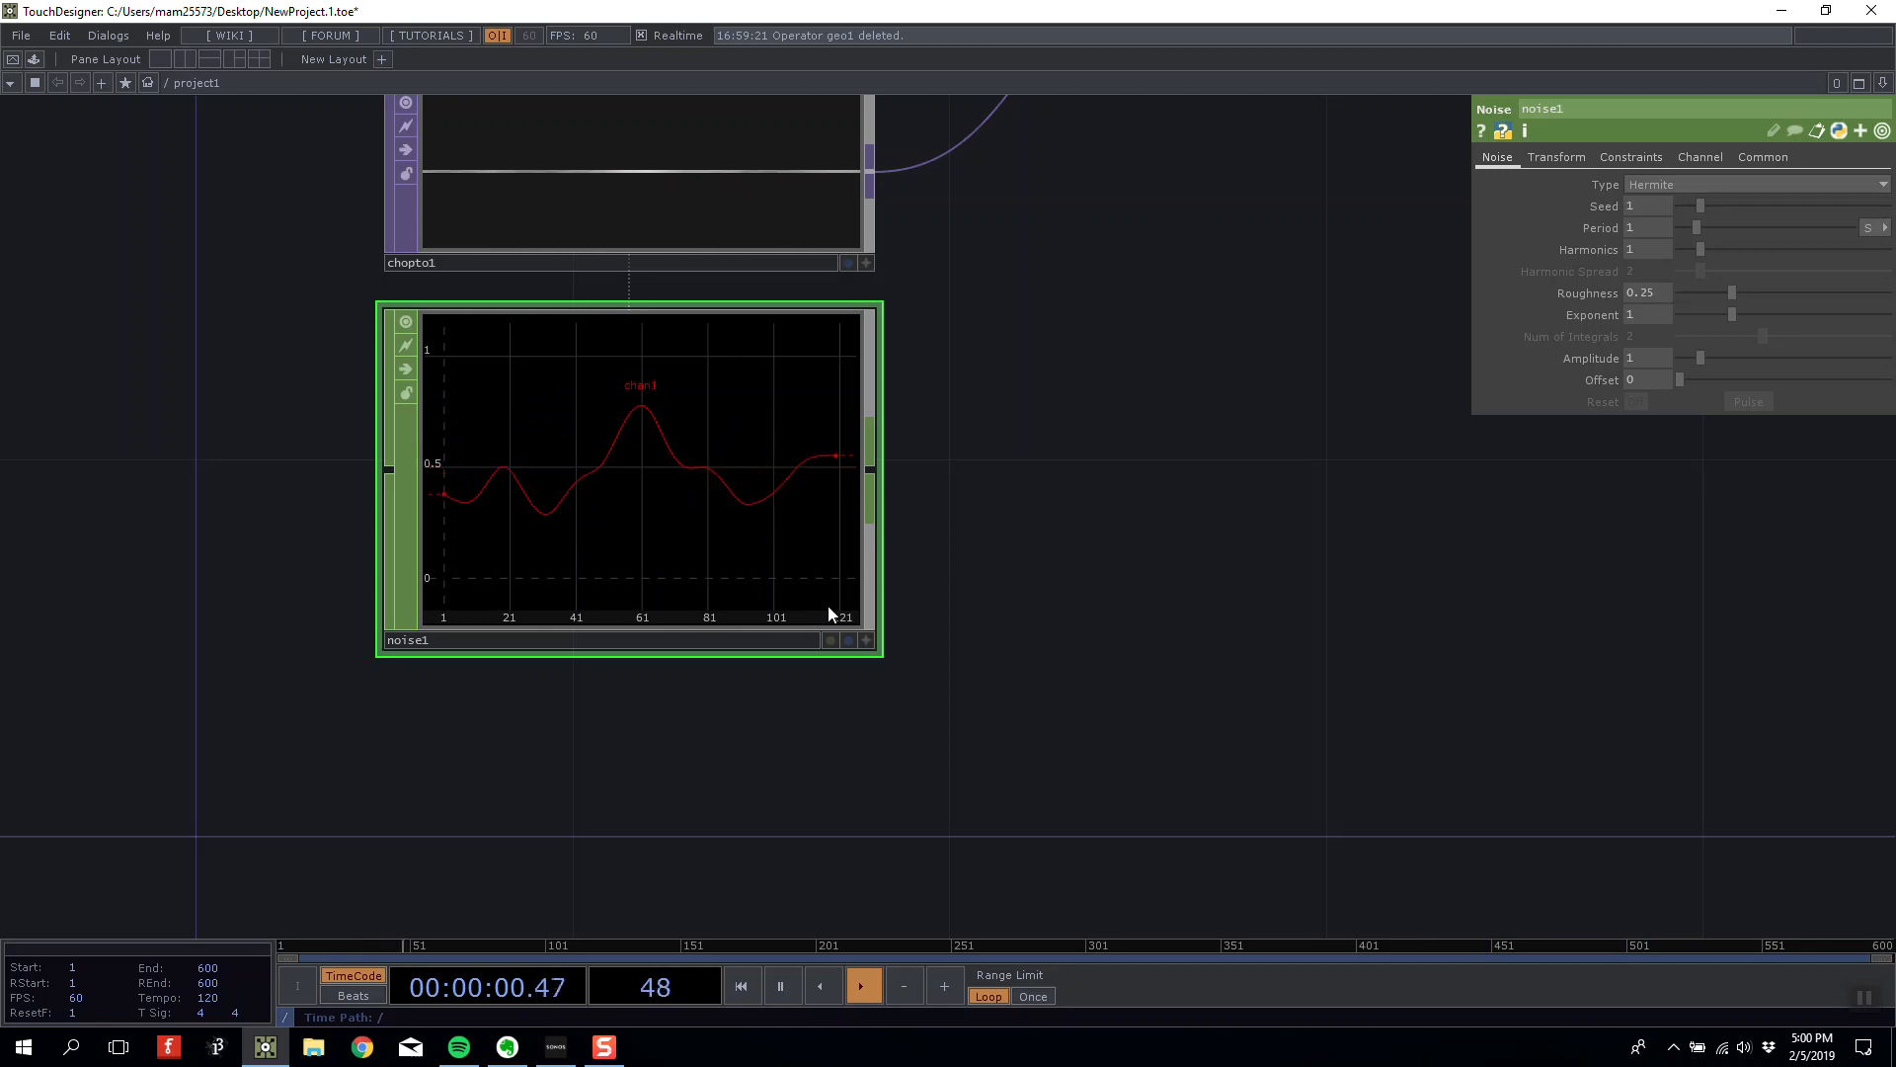
left_click_drag(1090, 410, 993, 399)
scroll(992, 399, "down", 3)
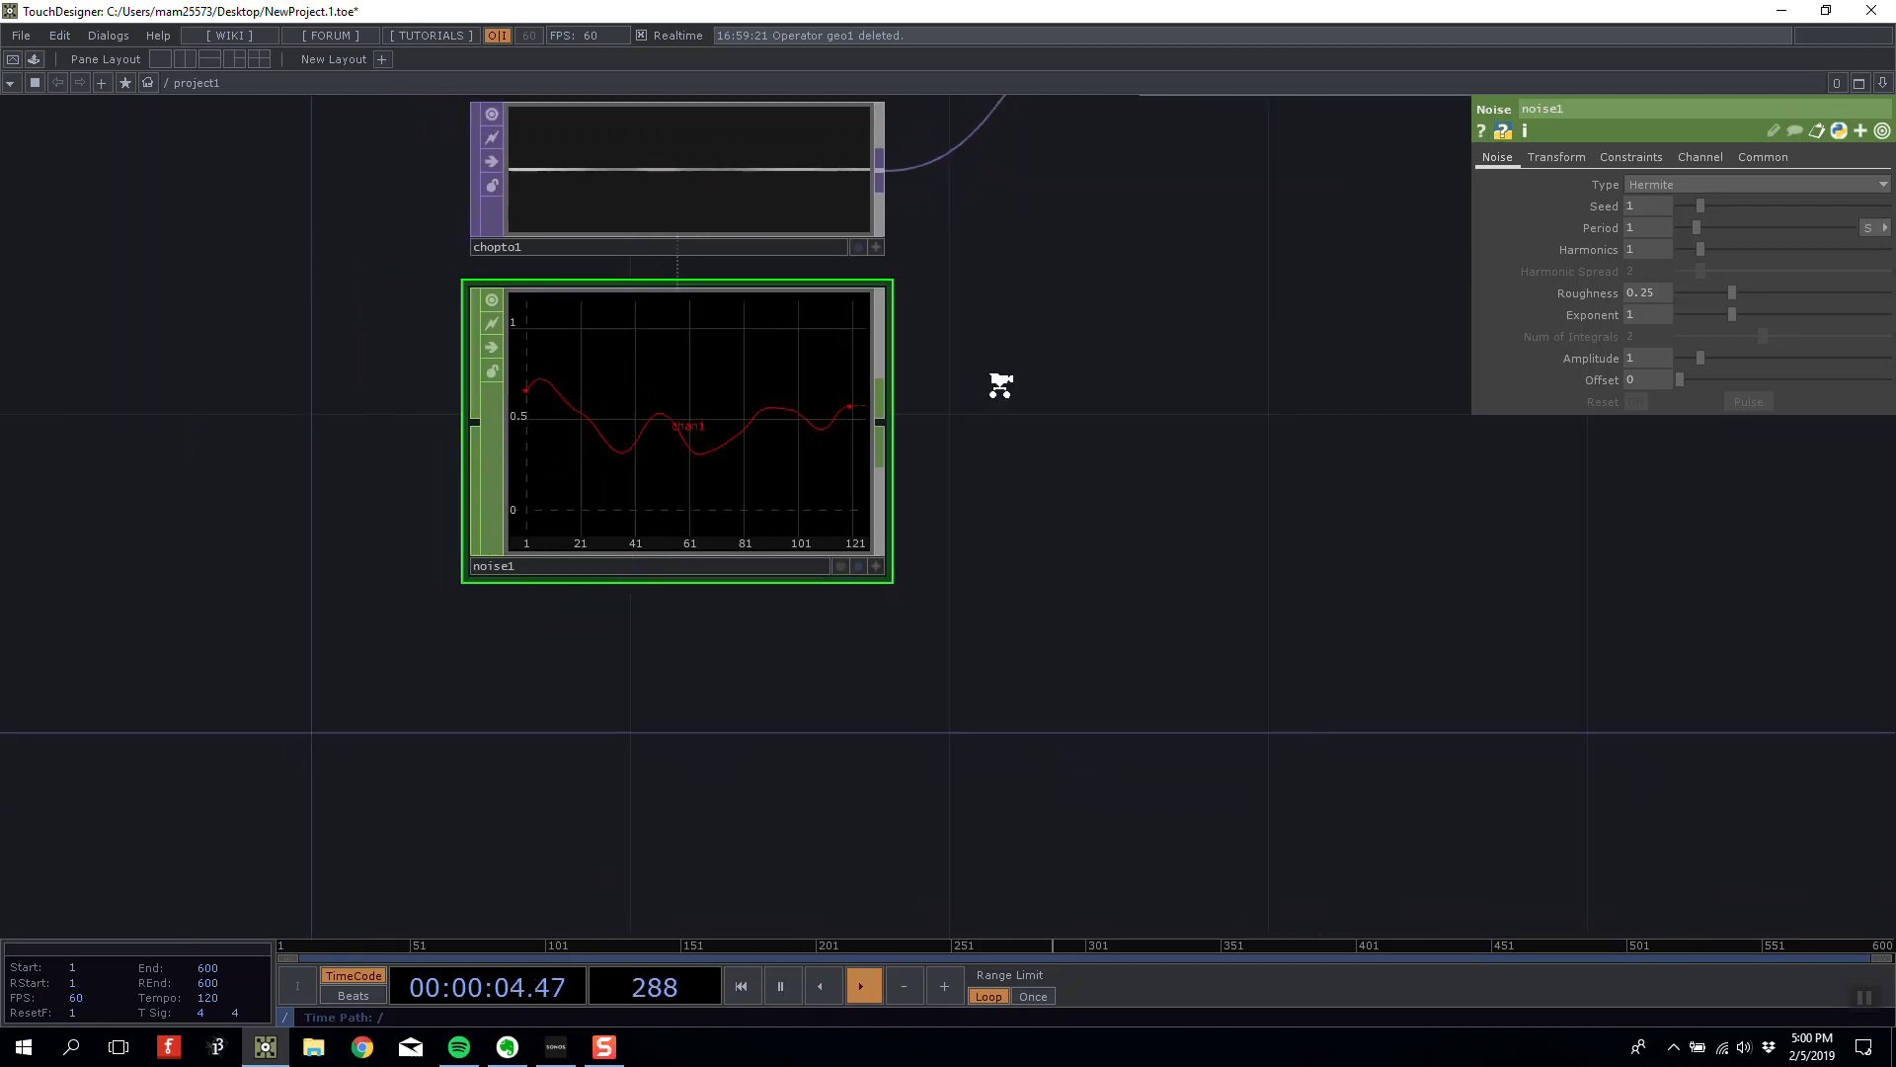
Toggle noise1's X translate between a constant value and the expression absTime.frame*.6 to compare the waveform's motion.
left_click(1556, 157)
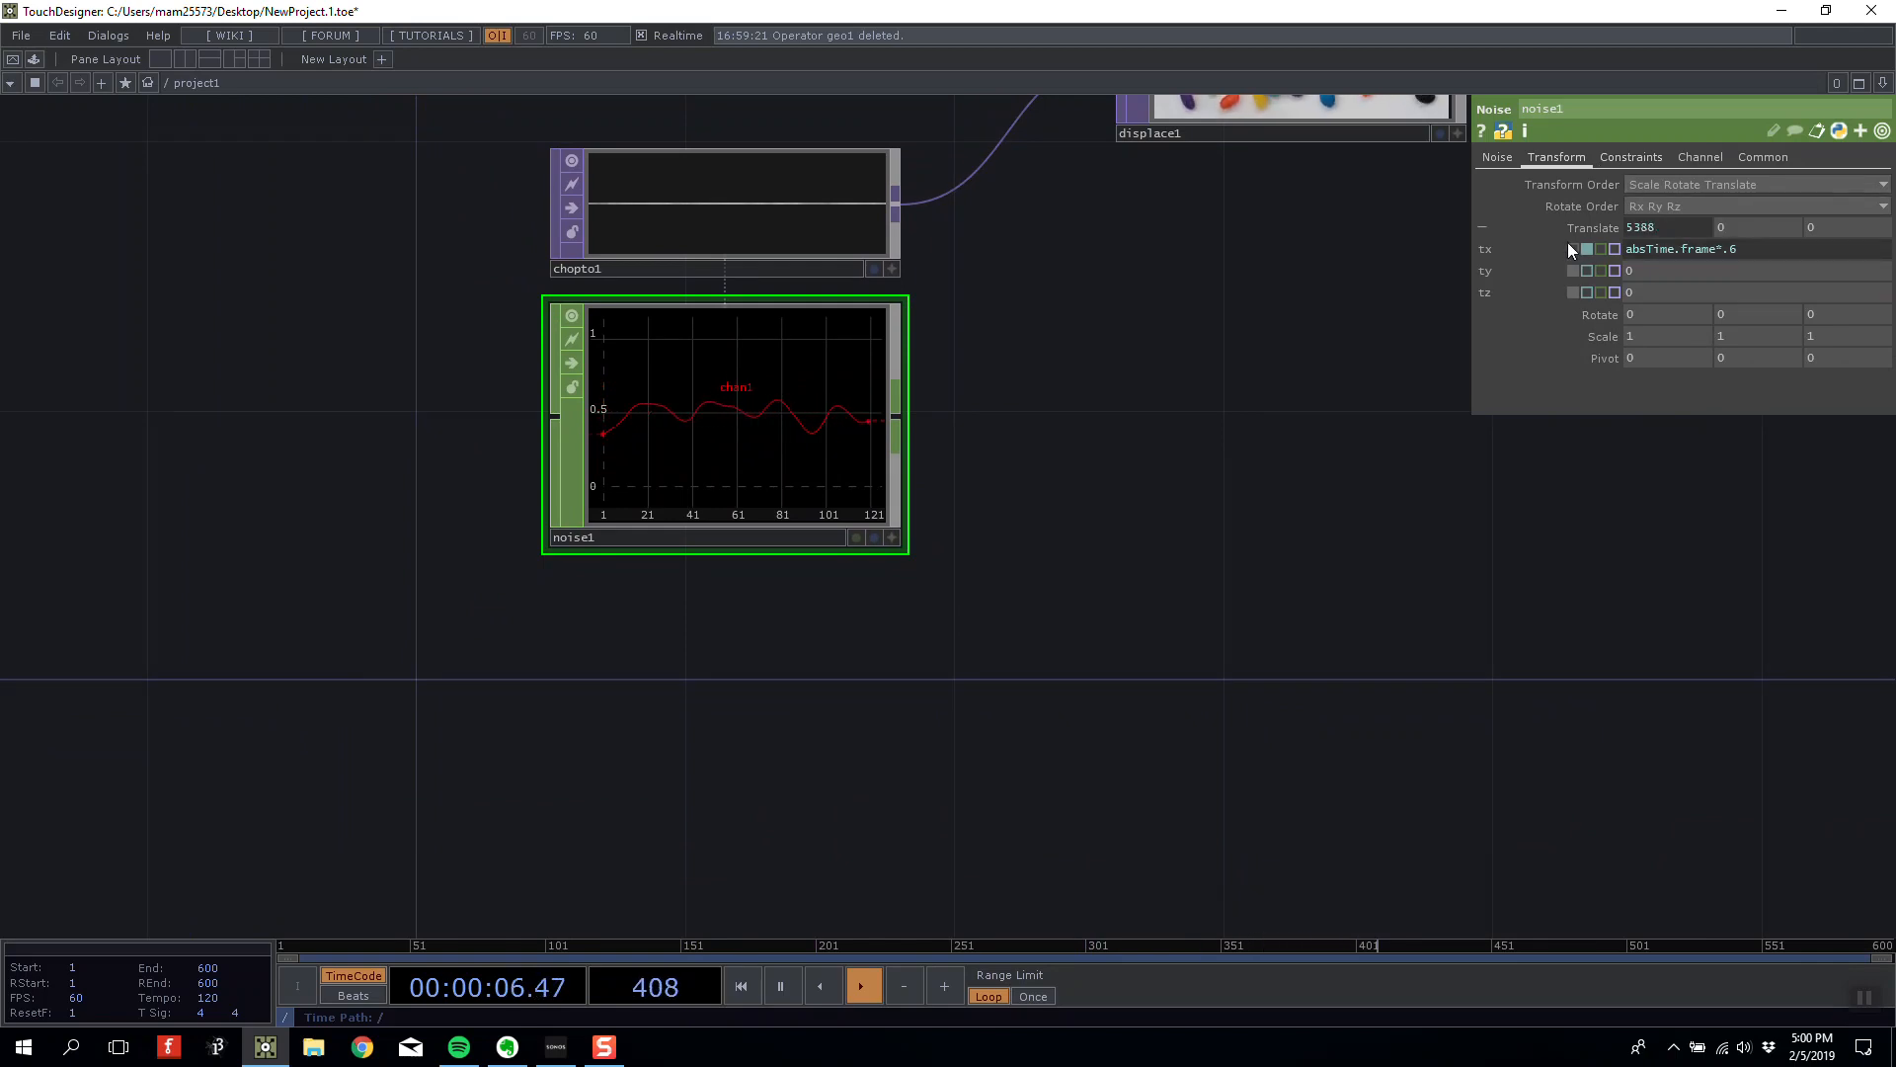
scroll(770, 401, "up", 3)
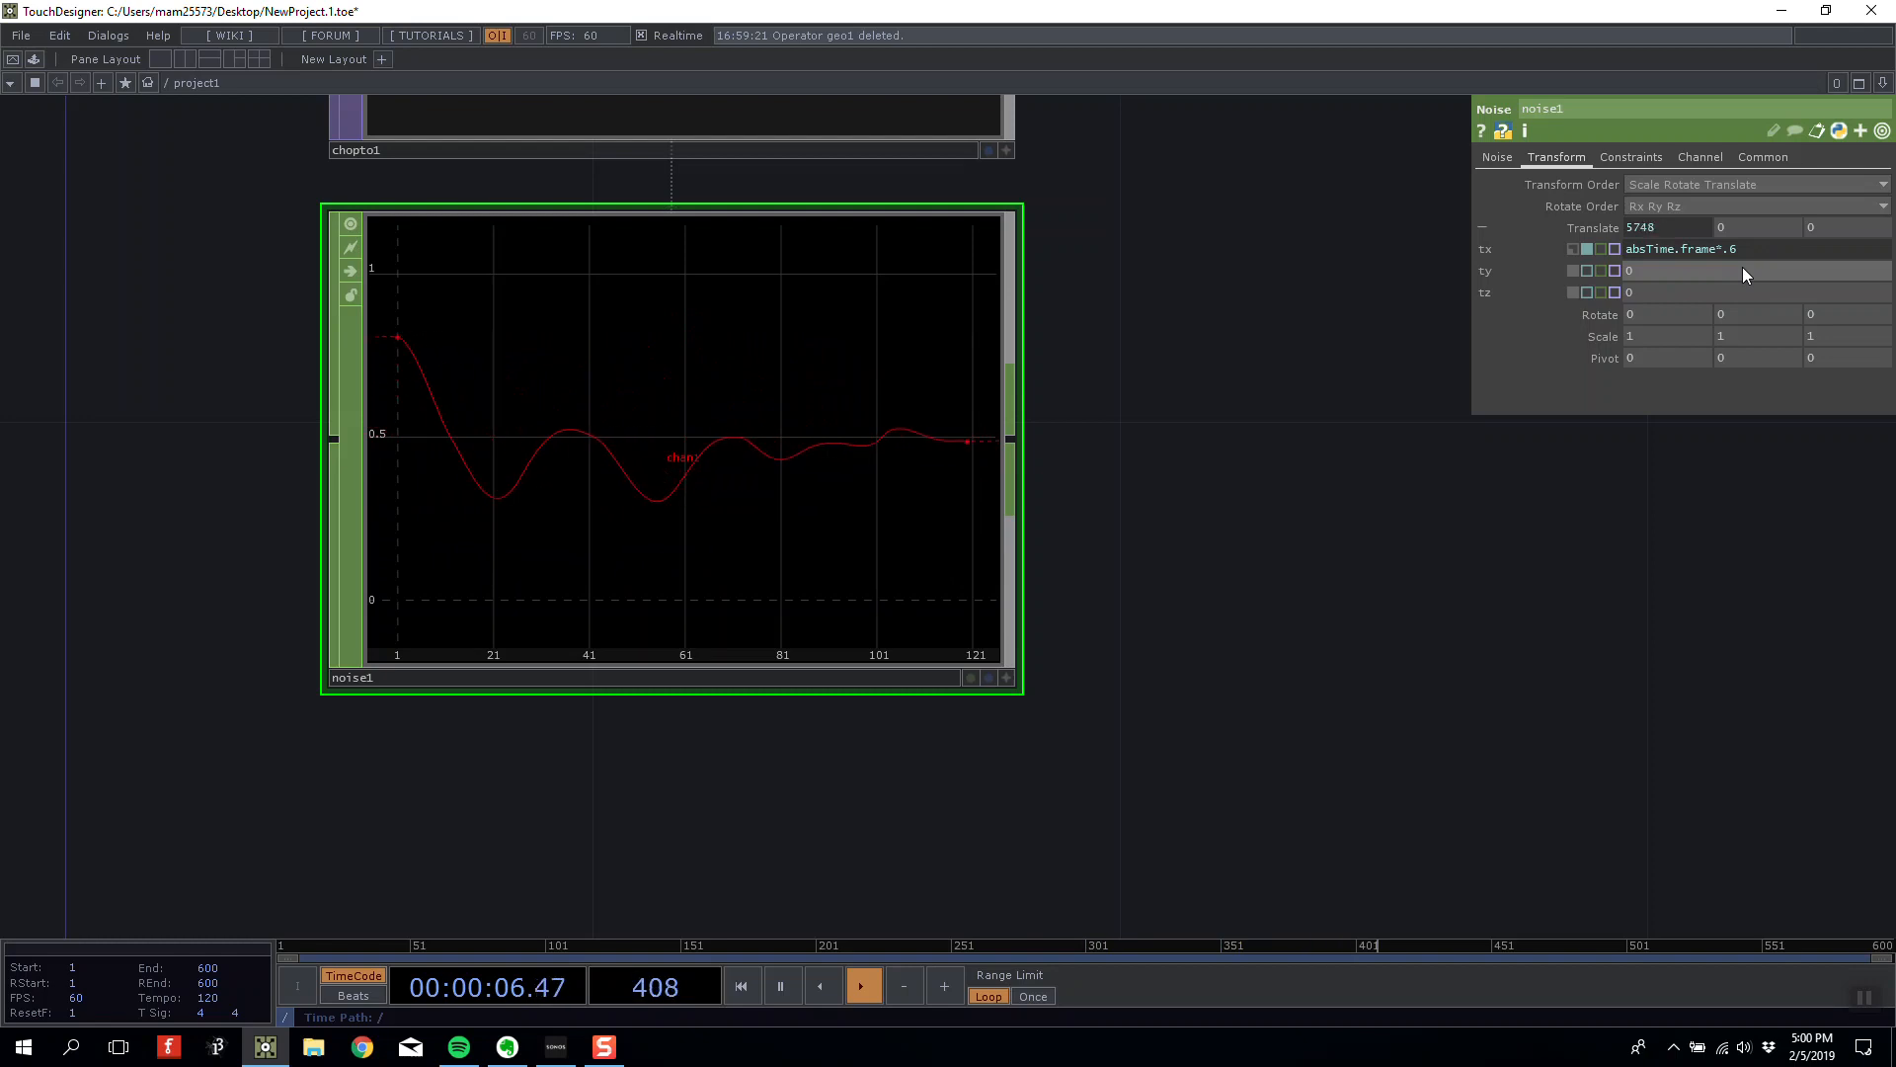
left_click(1574, 249)
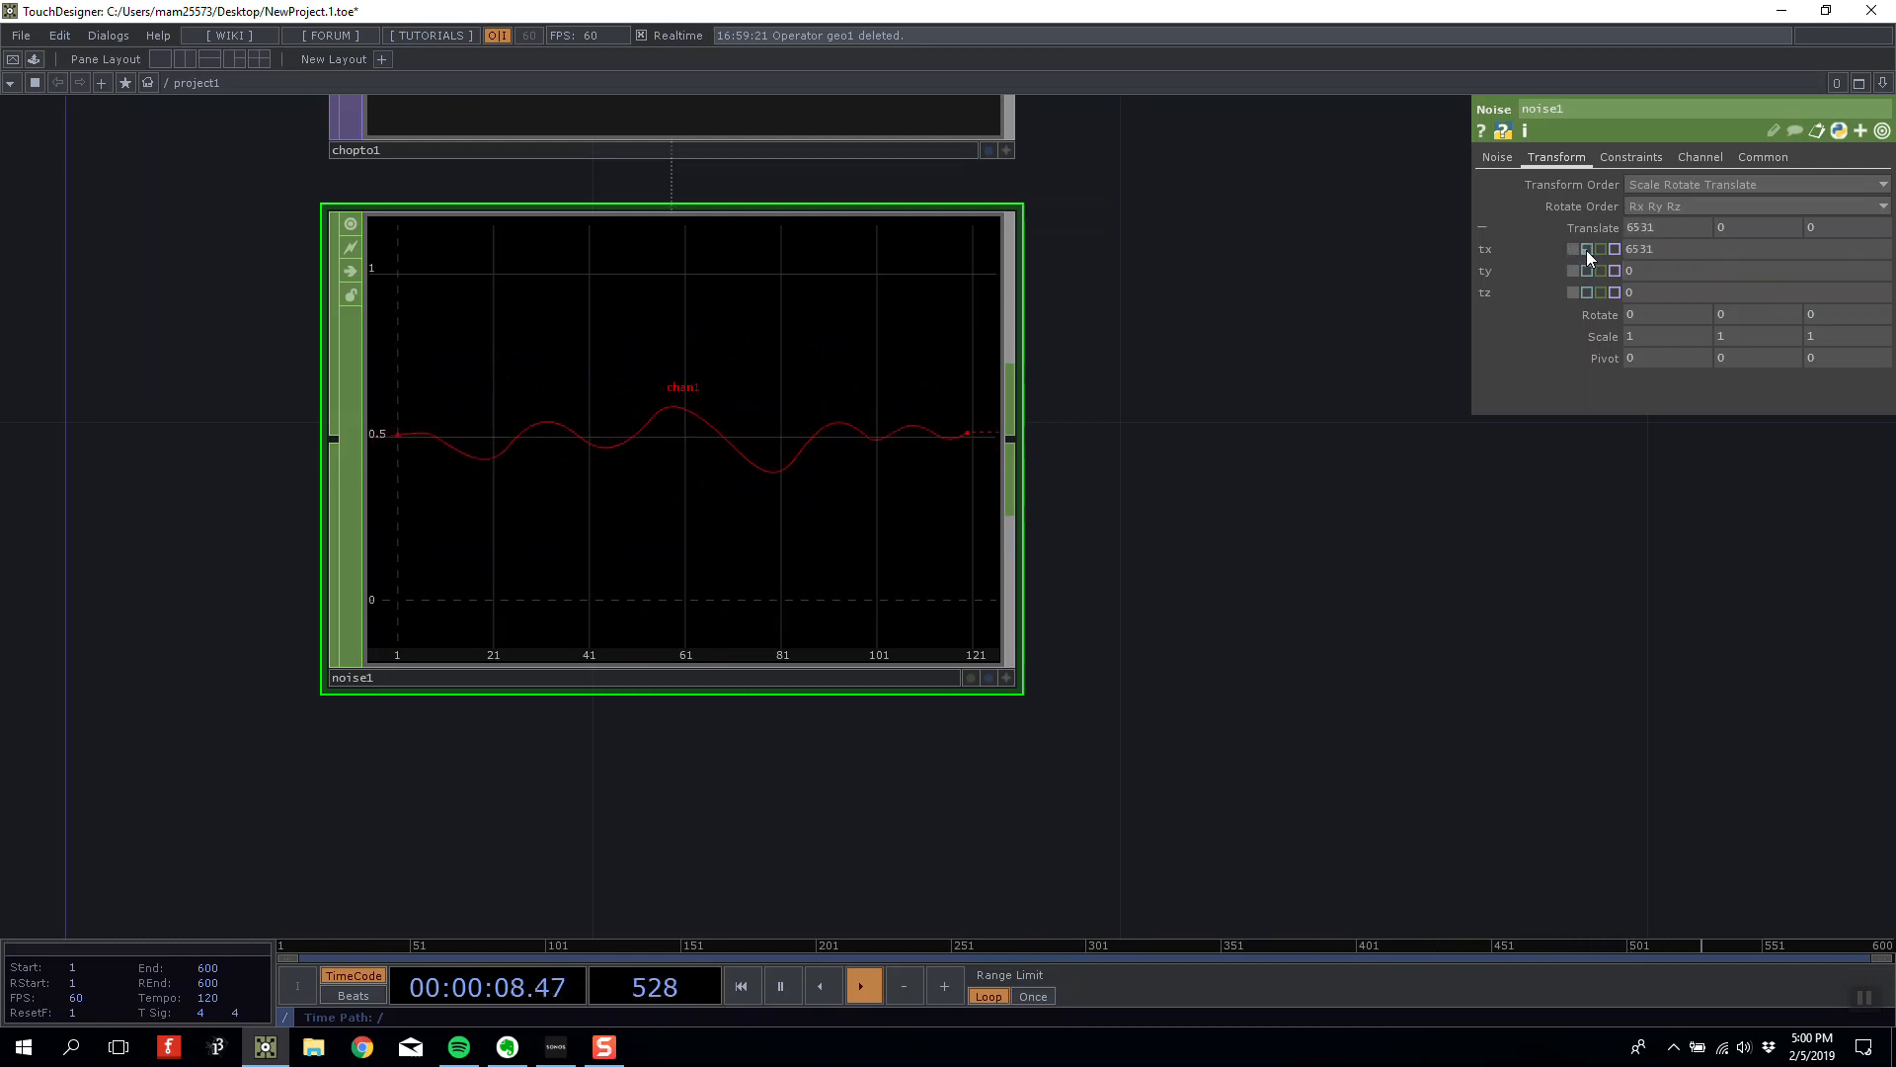
left_click(1587, 249)
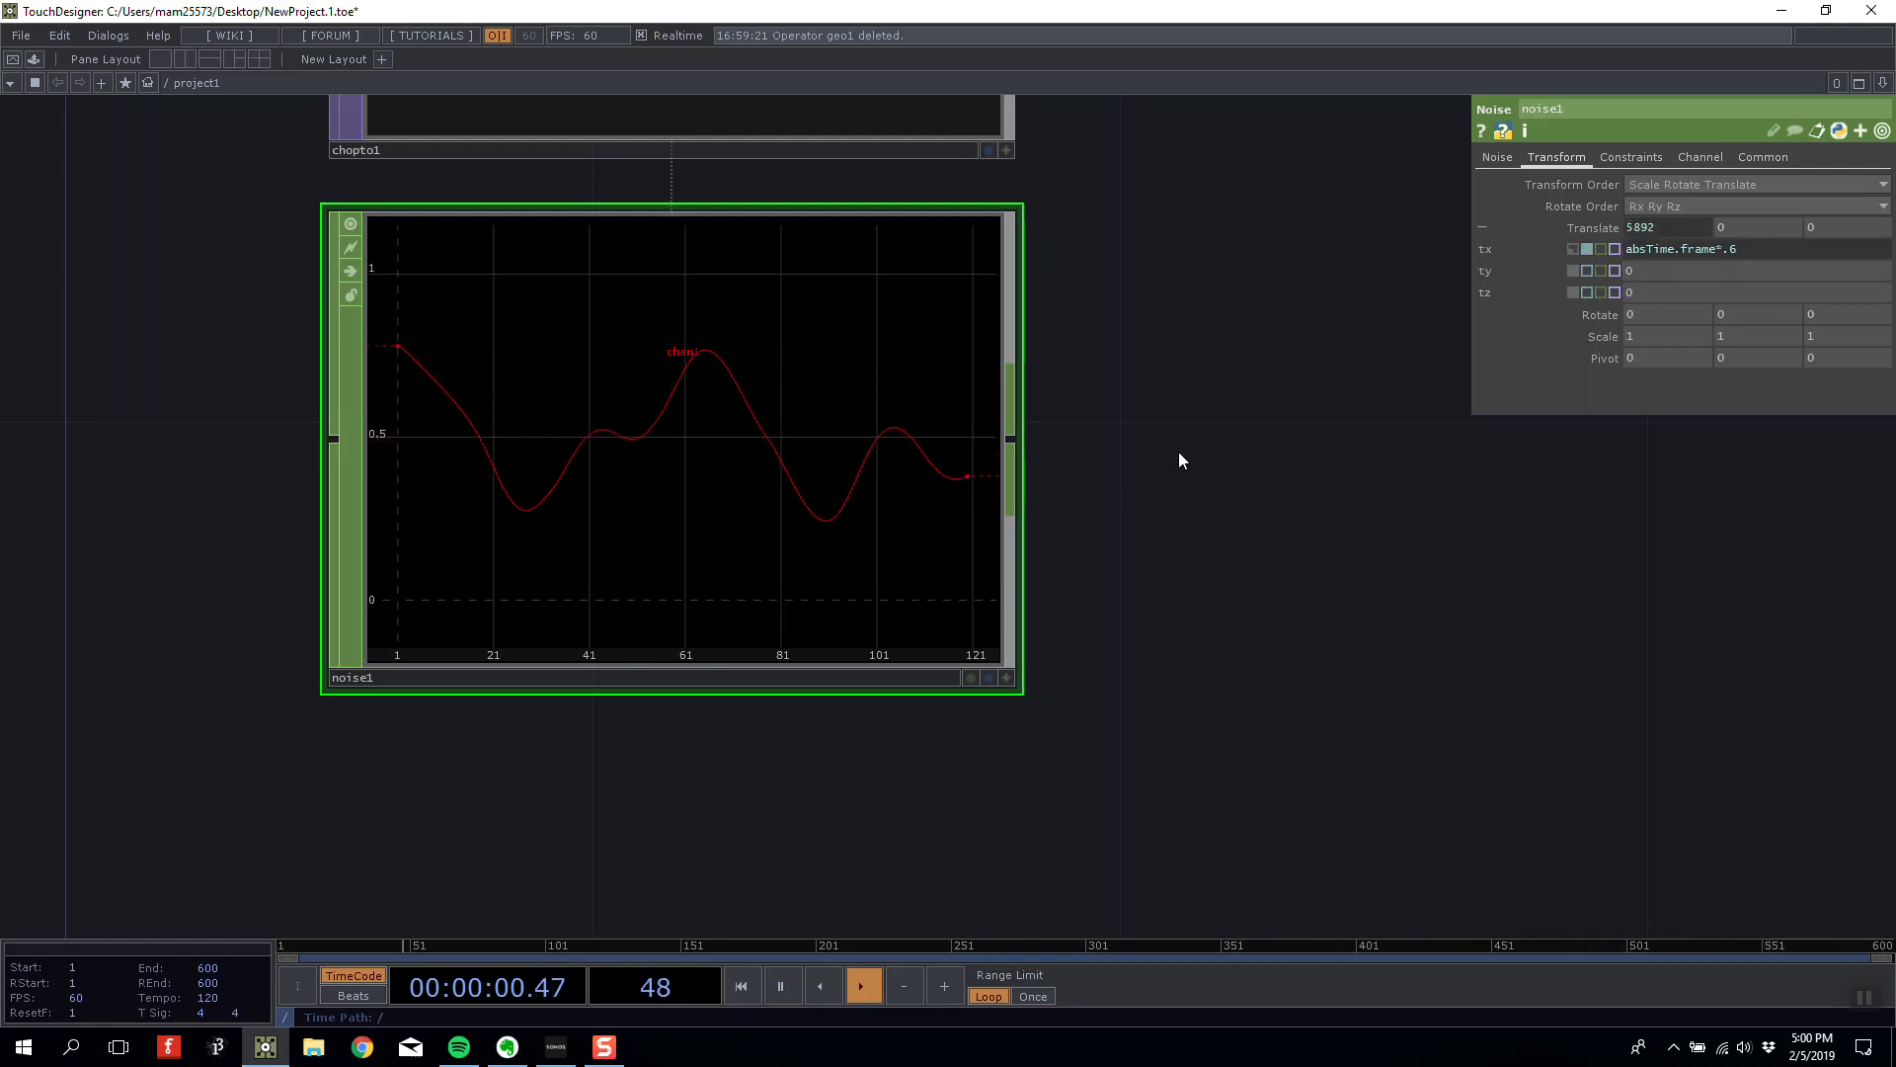
left_click(1574, 248)
middle_click(1699, 270)
mouse_move(1699, 269)
middle_mouse_down()
mouse_move(1738, 270)
mouse_move(1659, 269)
mouse_move(1699, 269)
middle_mouse_up()
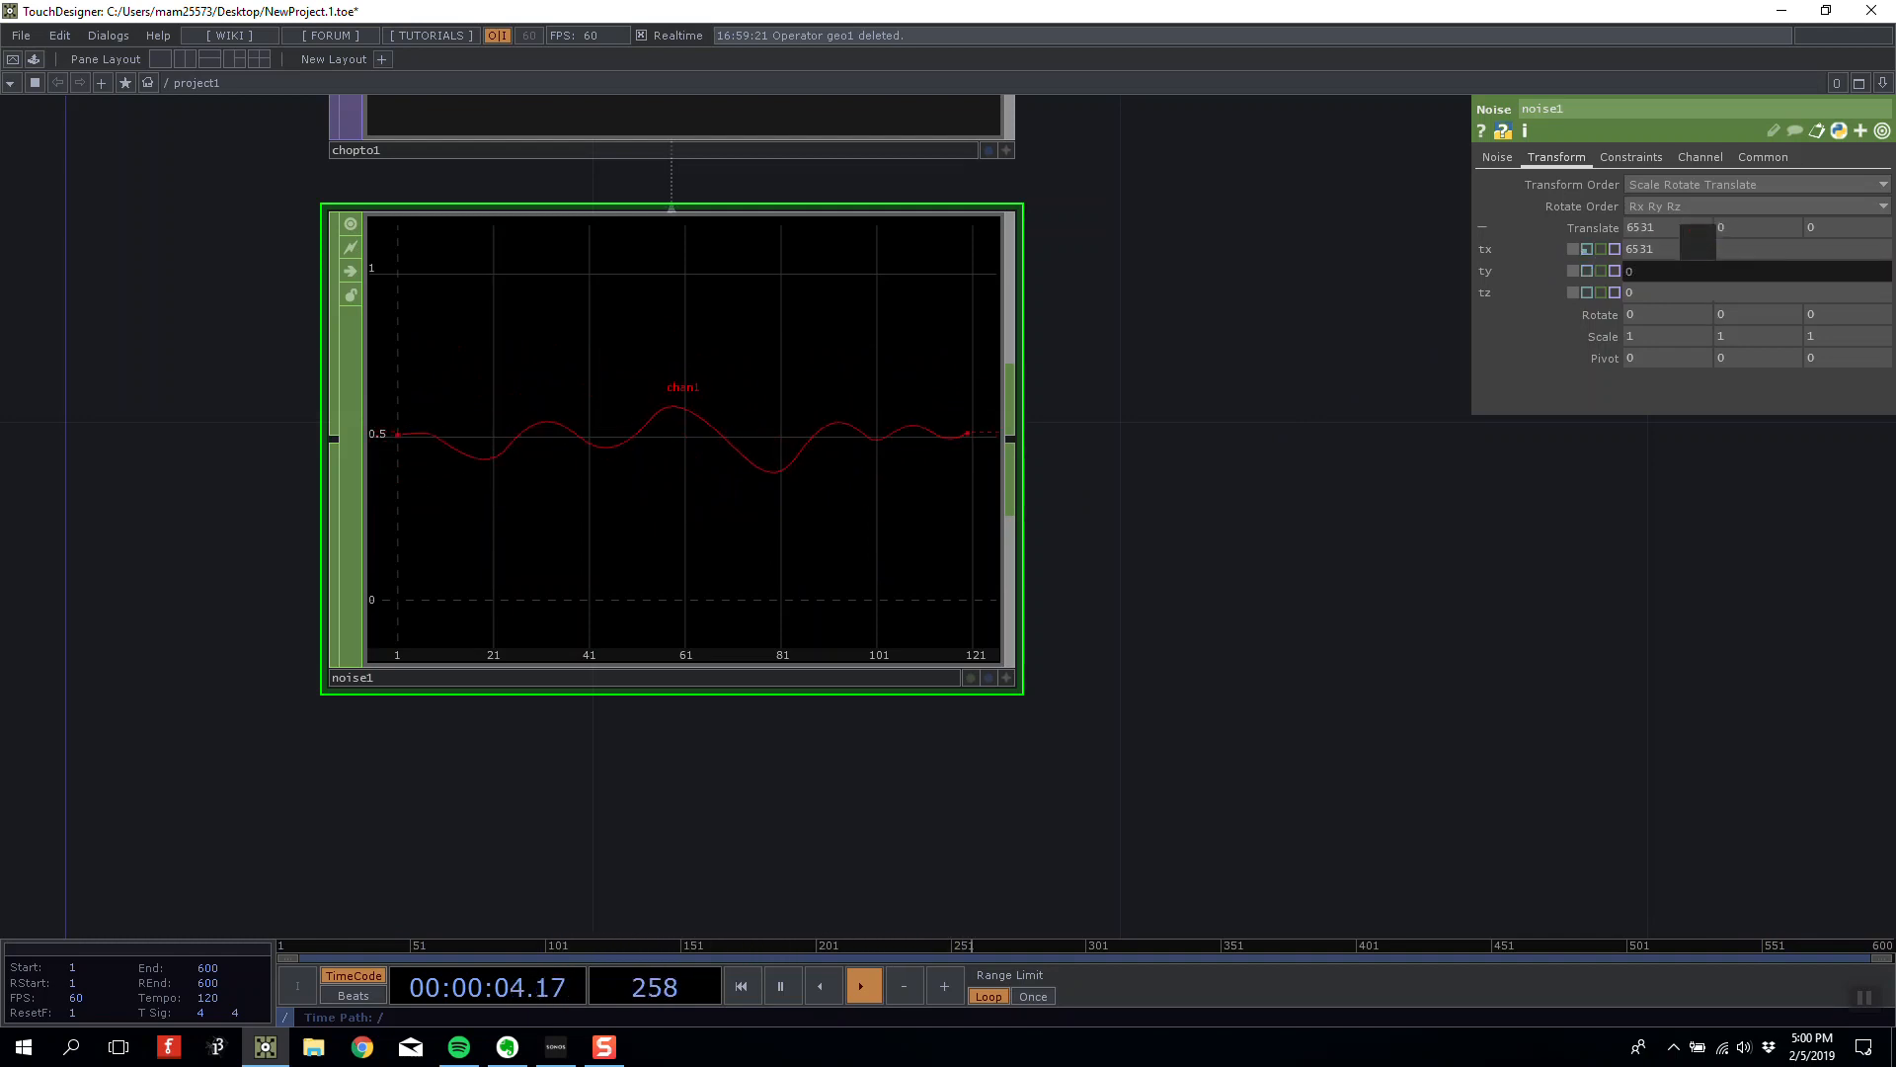
left_click(1586, 249)
mouse_move(1379, 265)
left_mouse_down()
mouse_move(1437, 302)
mouse_move(1397, 283)
left_mouse_up()
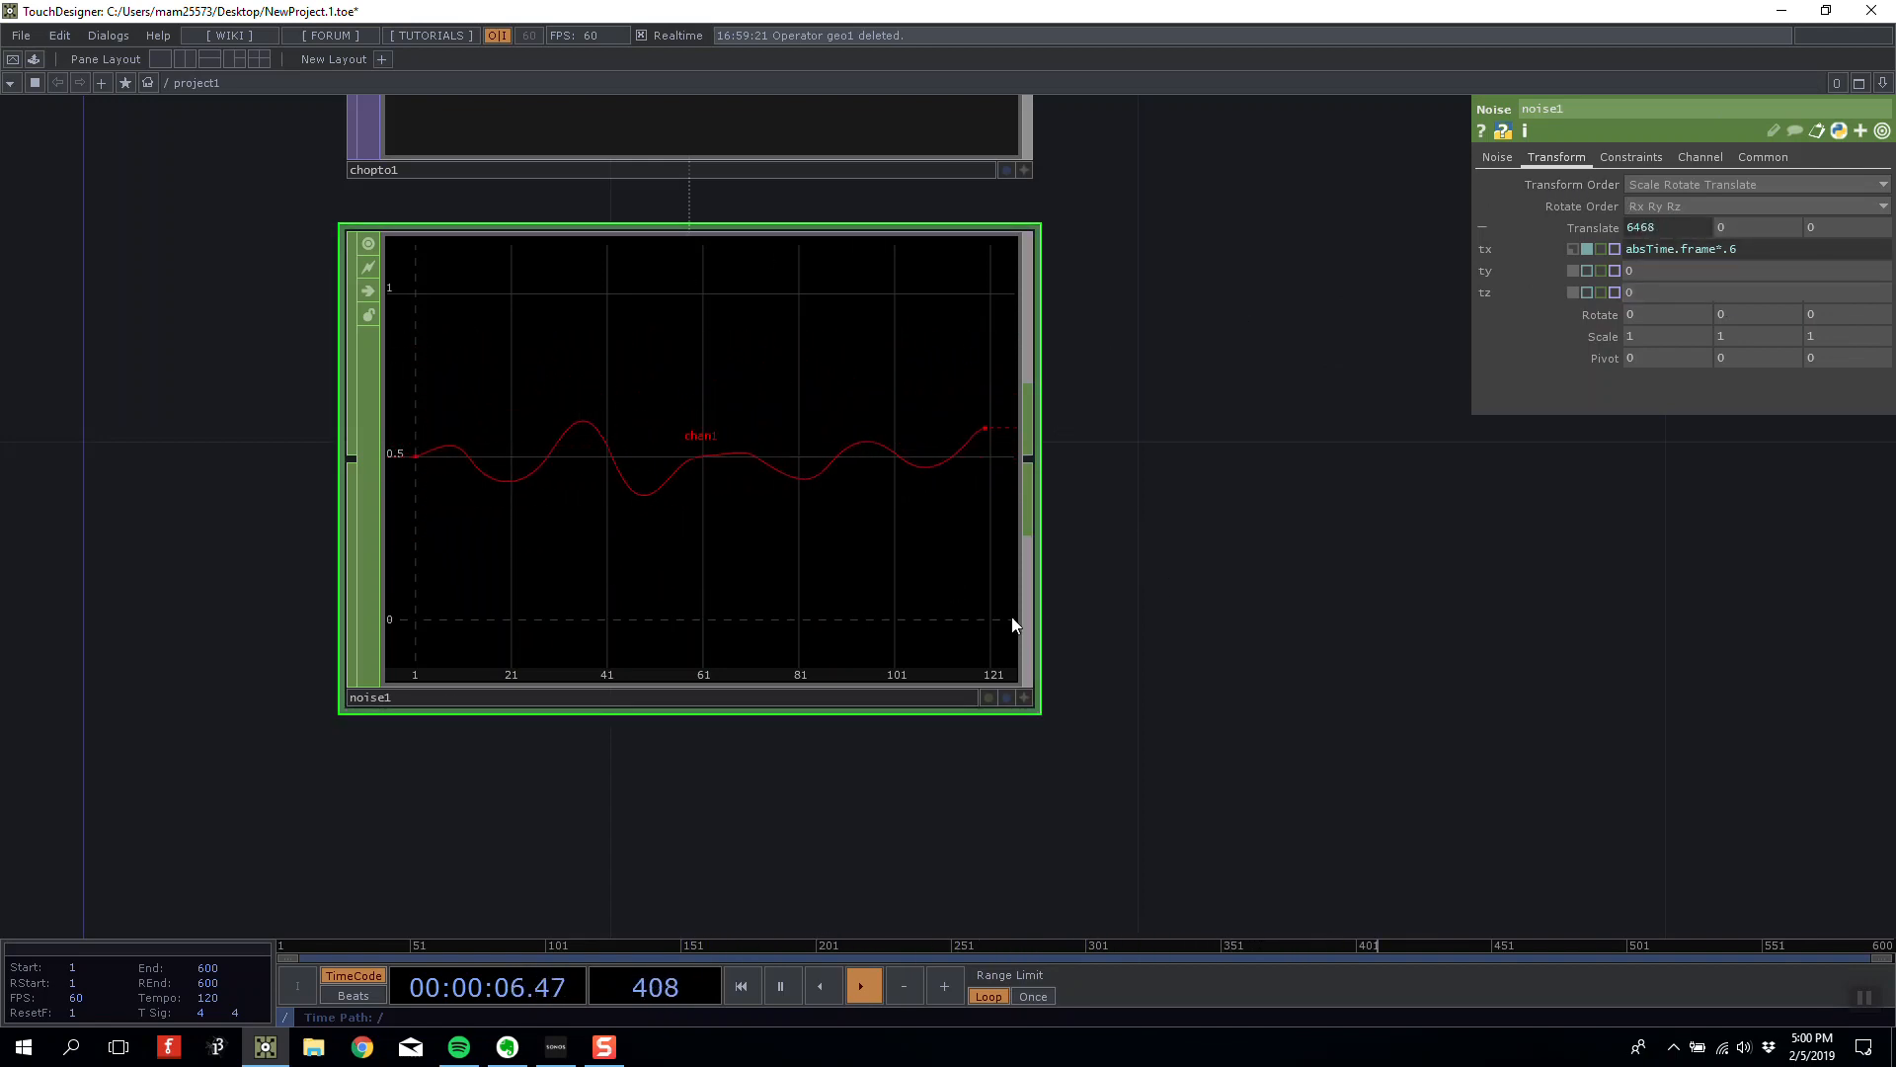
Review noise1's Constraints, Channel, Common and Noise parameter pages.
left_click(1639, 156)
left_click(1696, 156)
left_click(1752, 153)
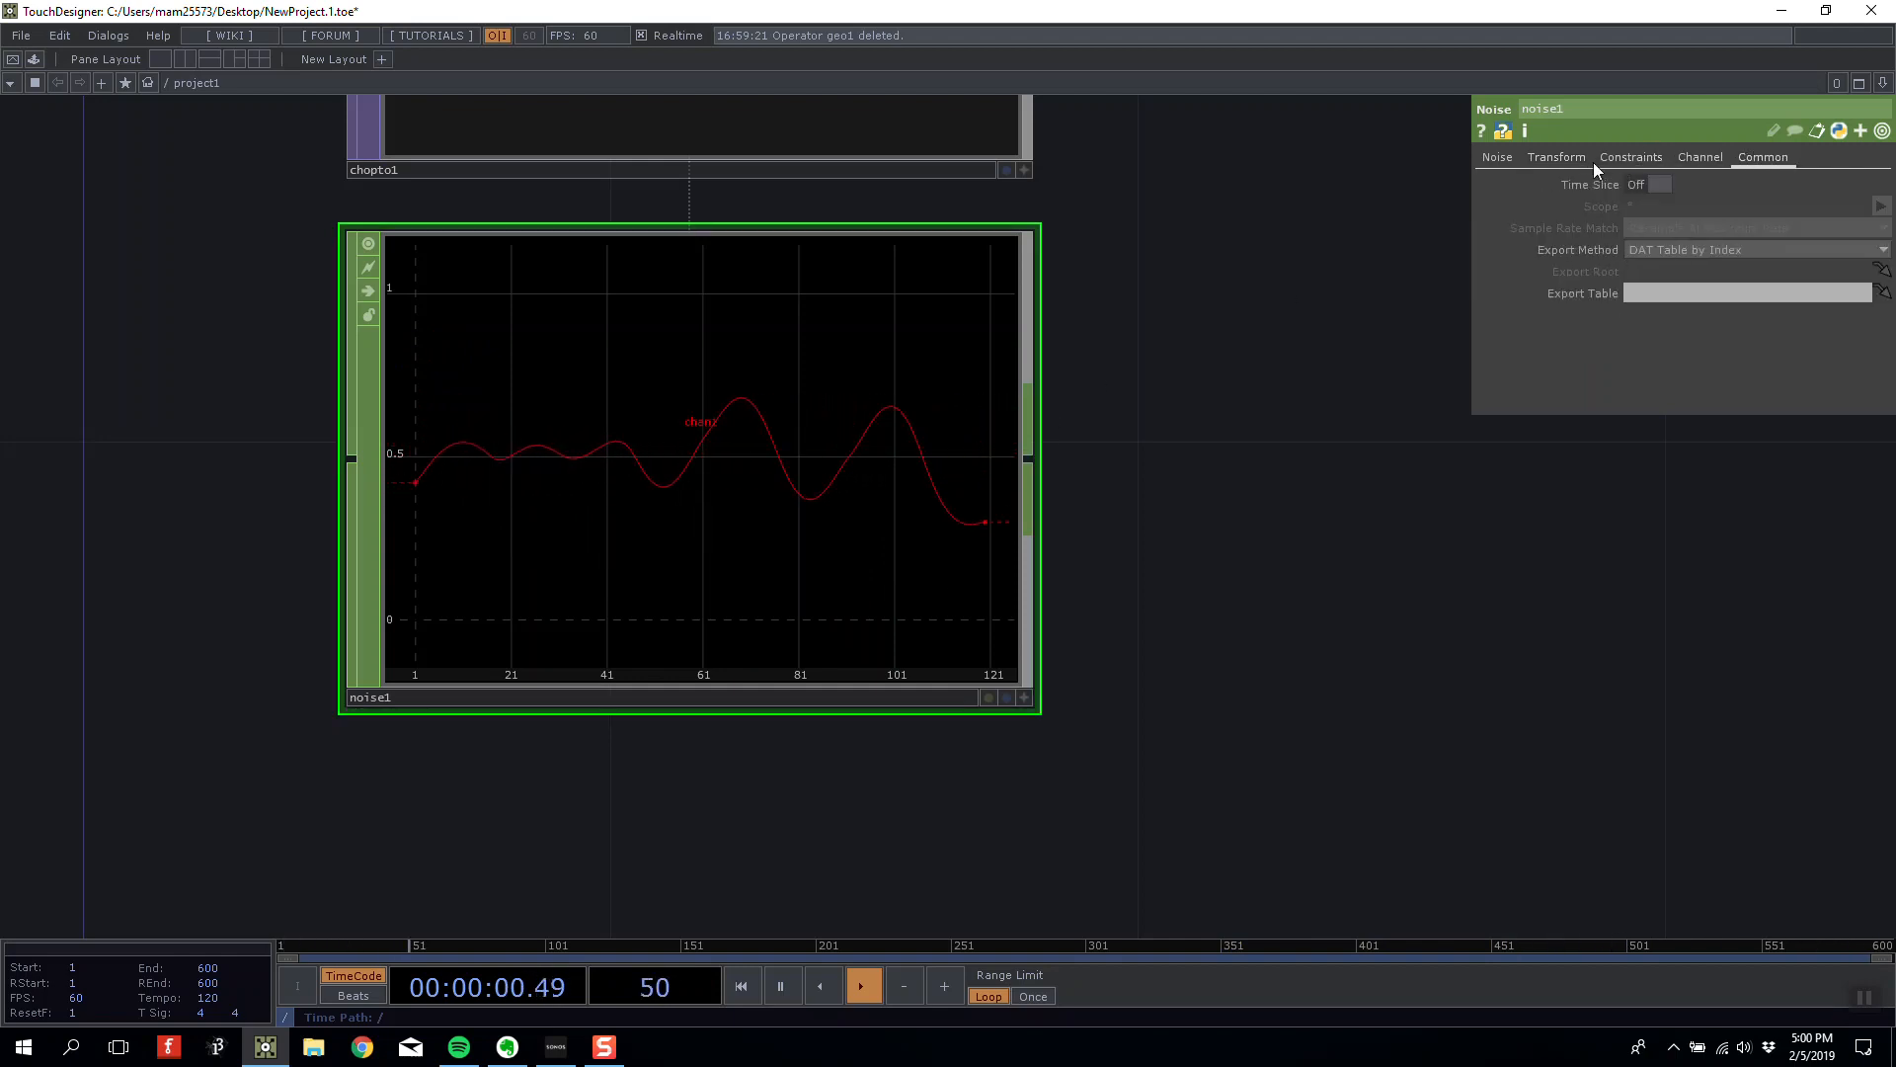
left_click(1679, 157)
left_click(1656, 156)
left_click(1691, 157)
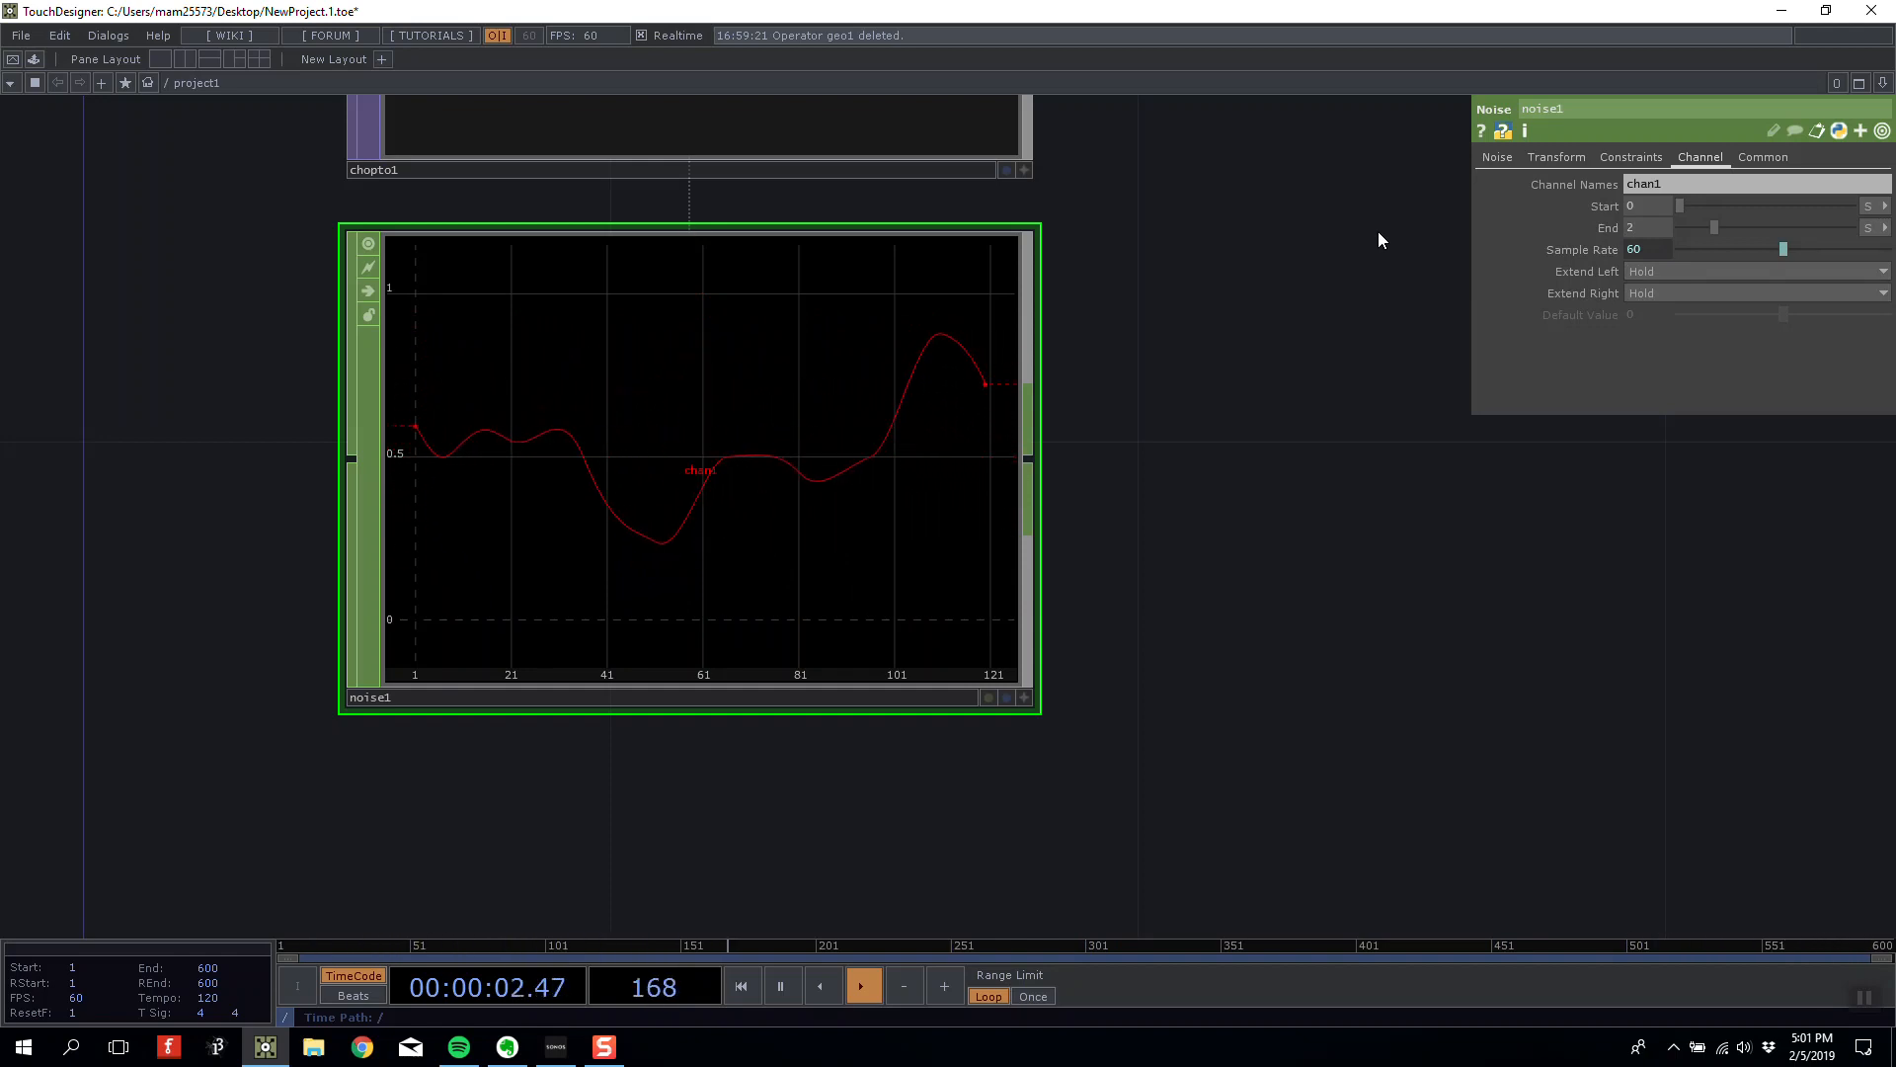
left_click(1488, 159)
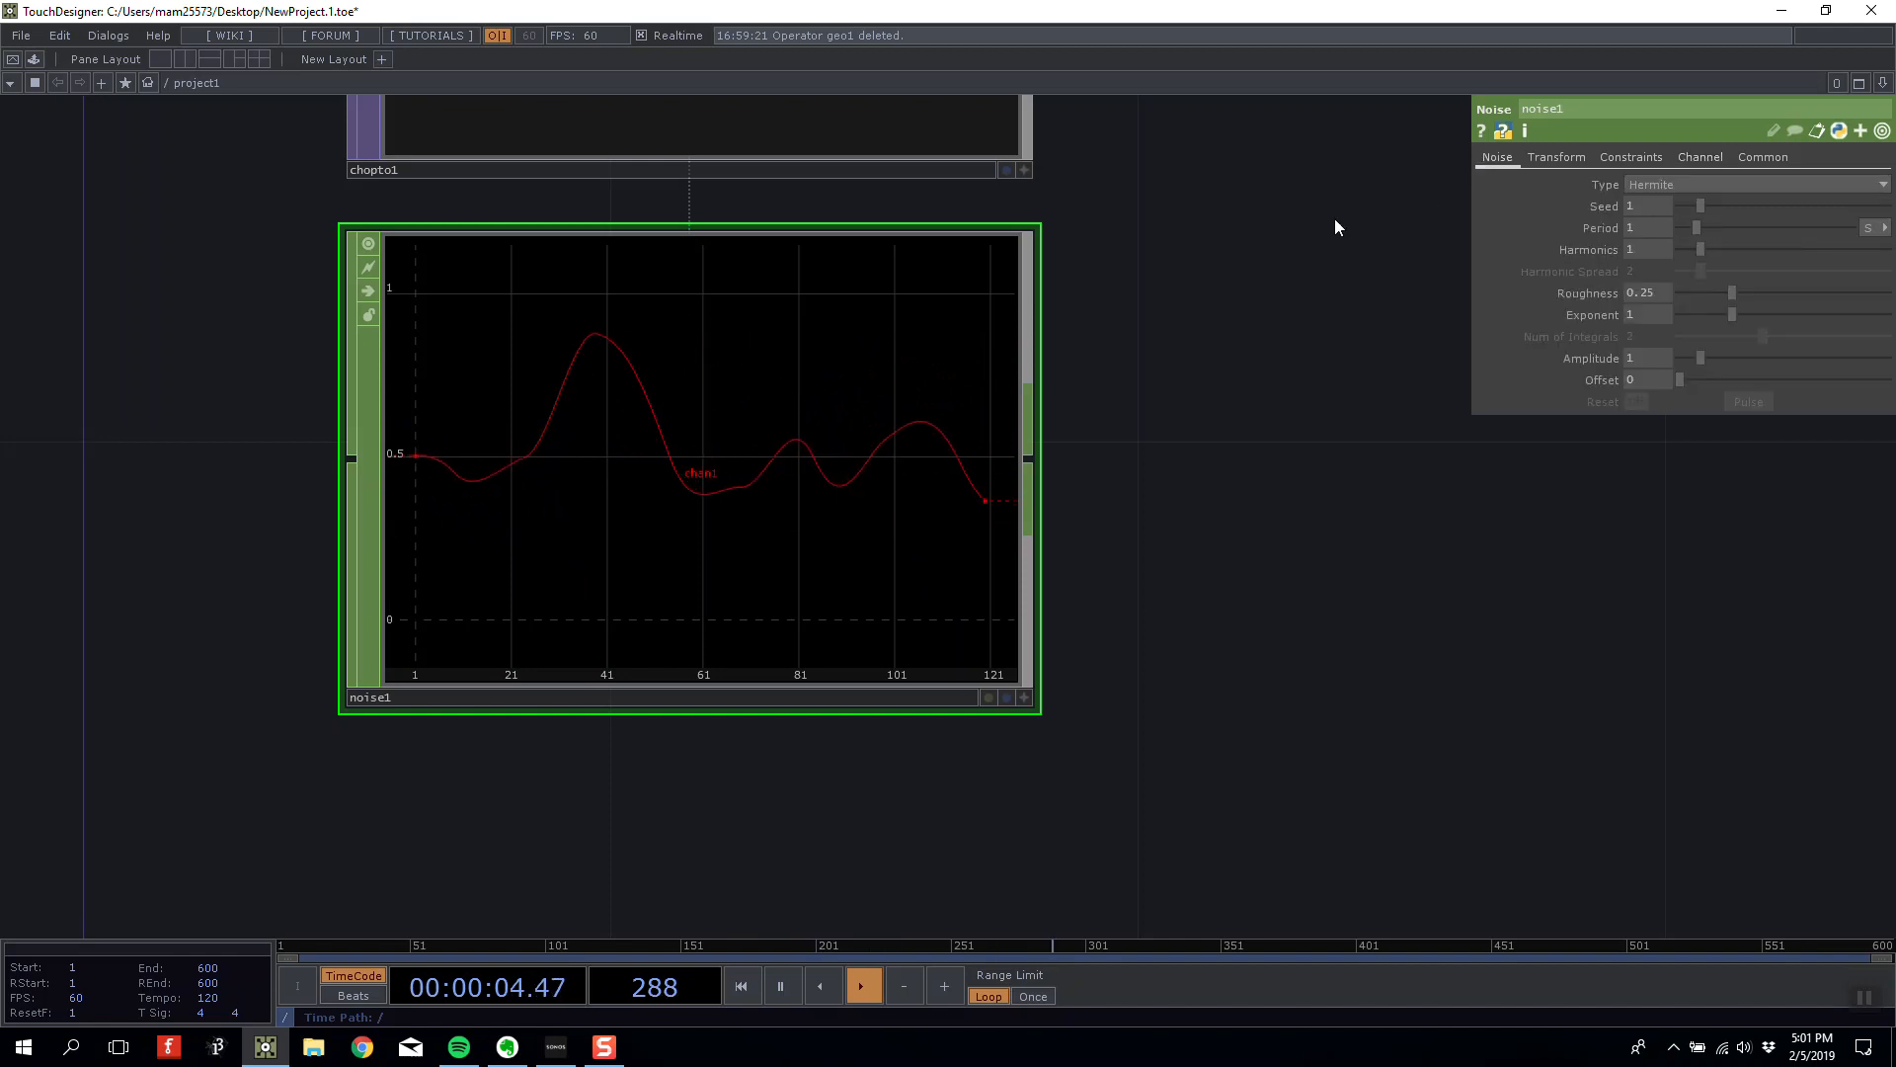
Select all five operators remaining in the project1 network and delete them.
scroll(1095, 332, "down", 5)
left_click_drag(1362, 417, 1252, 472)
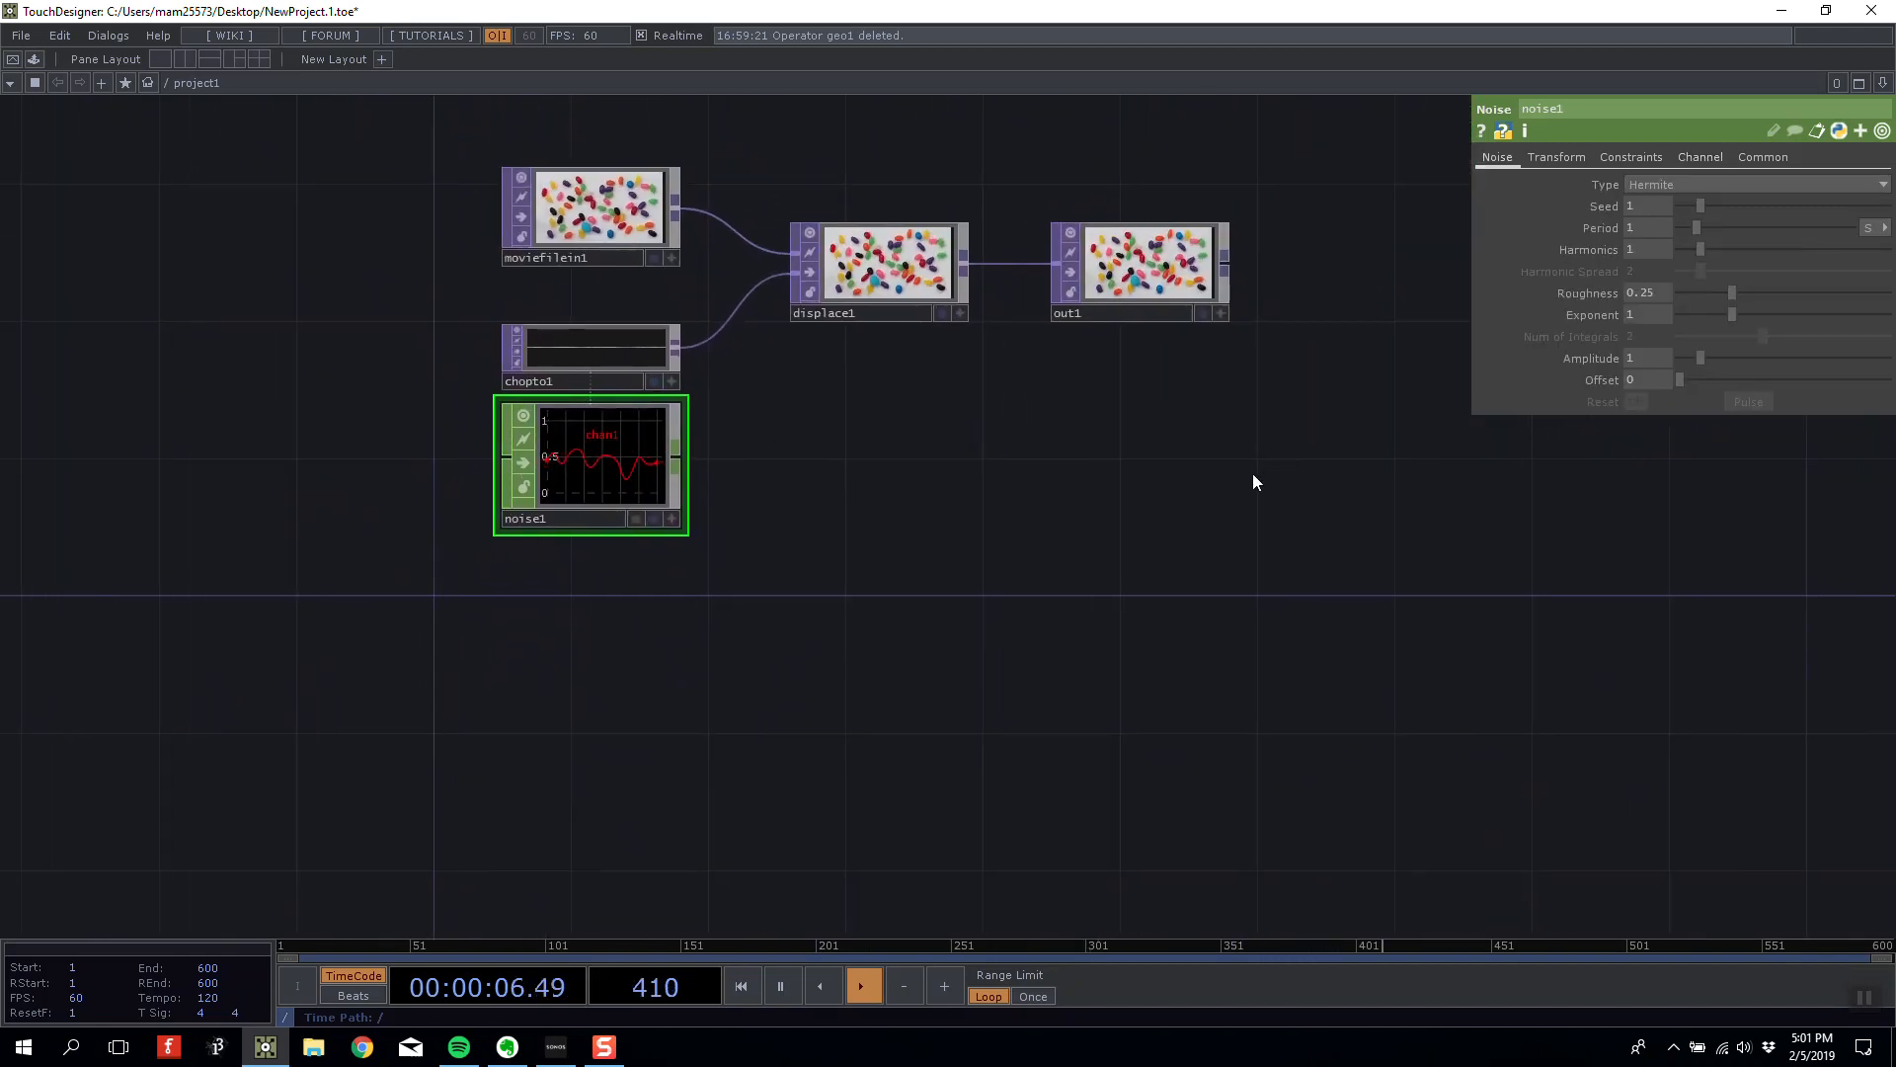
scroll(1247, 472, "down", 4)
right_click_drag(781, 277, 1288, 583)
key("Delete")
Add a Circle TOP to the empty network.
scroll(972, 440, "up", 4)
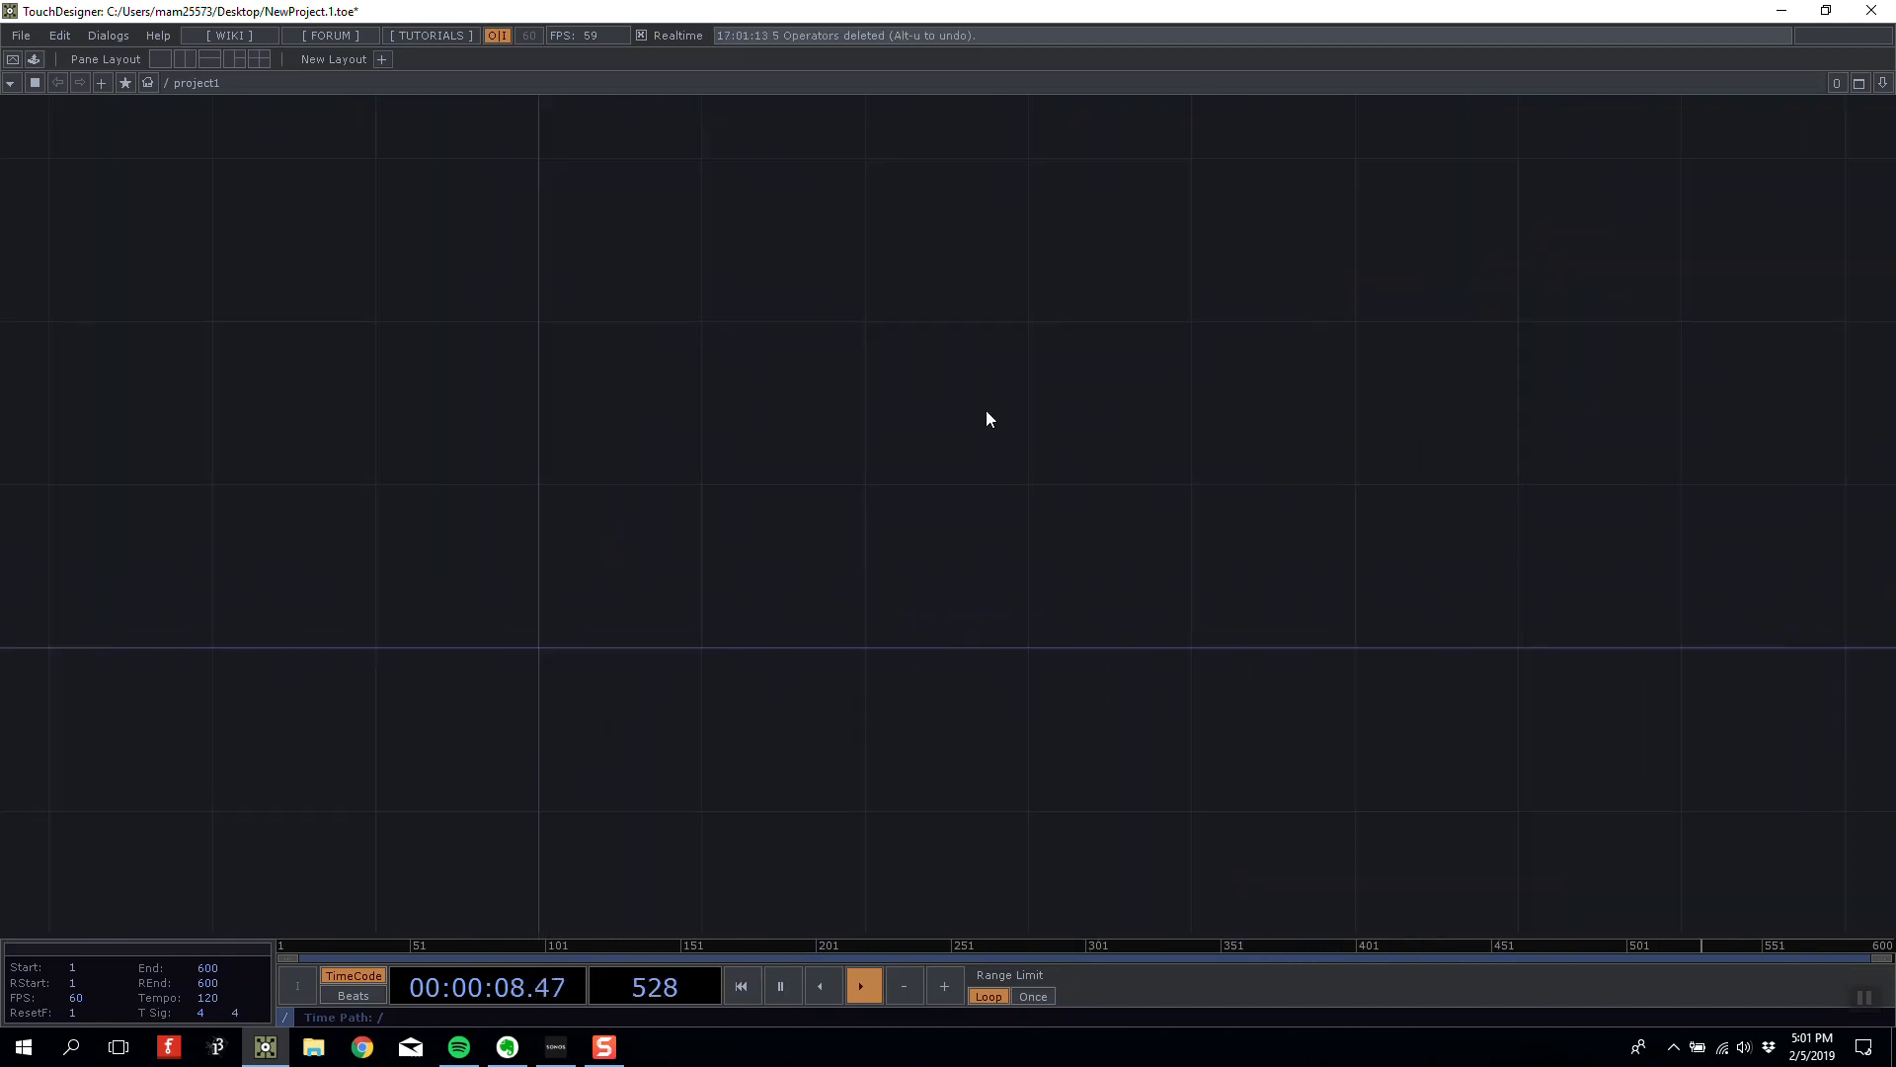
left_click_drag(986, 411, 656, 411)
key("Tab")
left_click(462, 162)
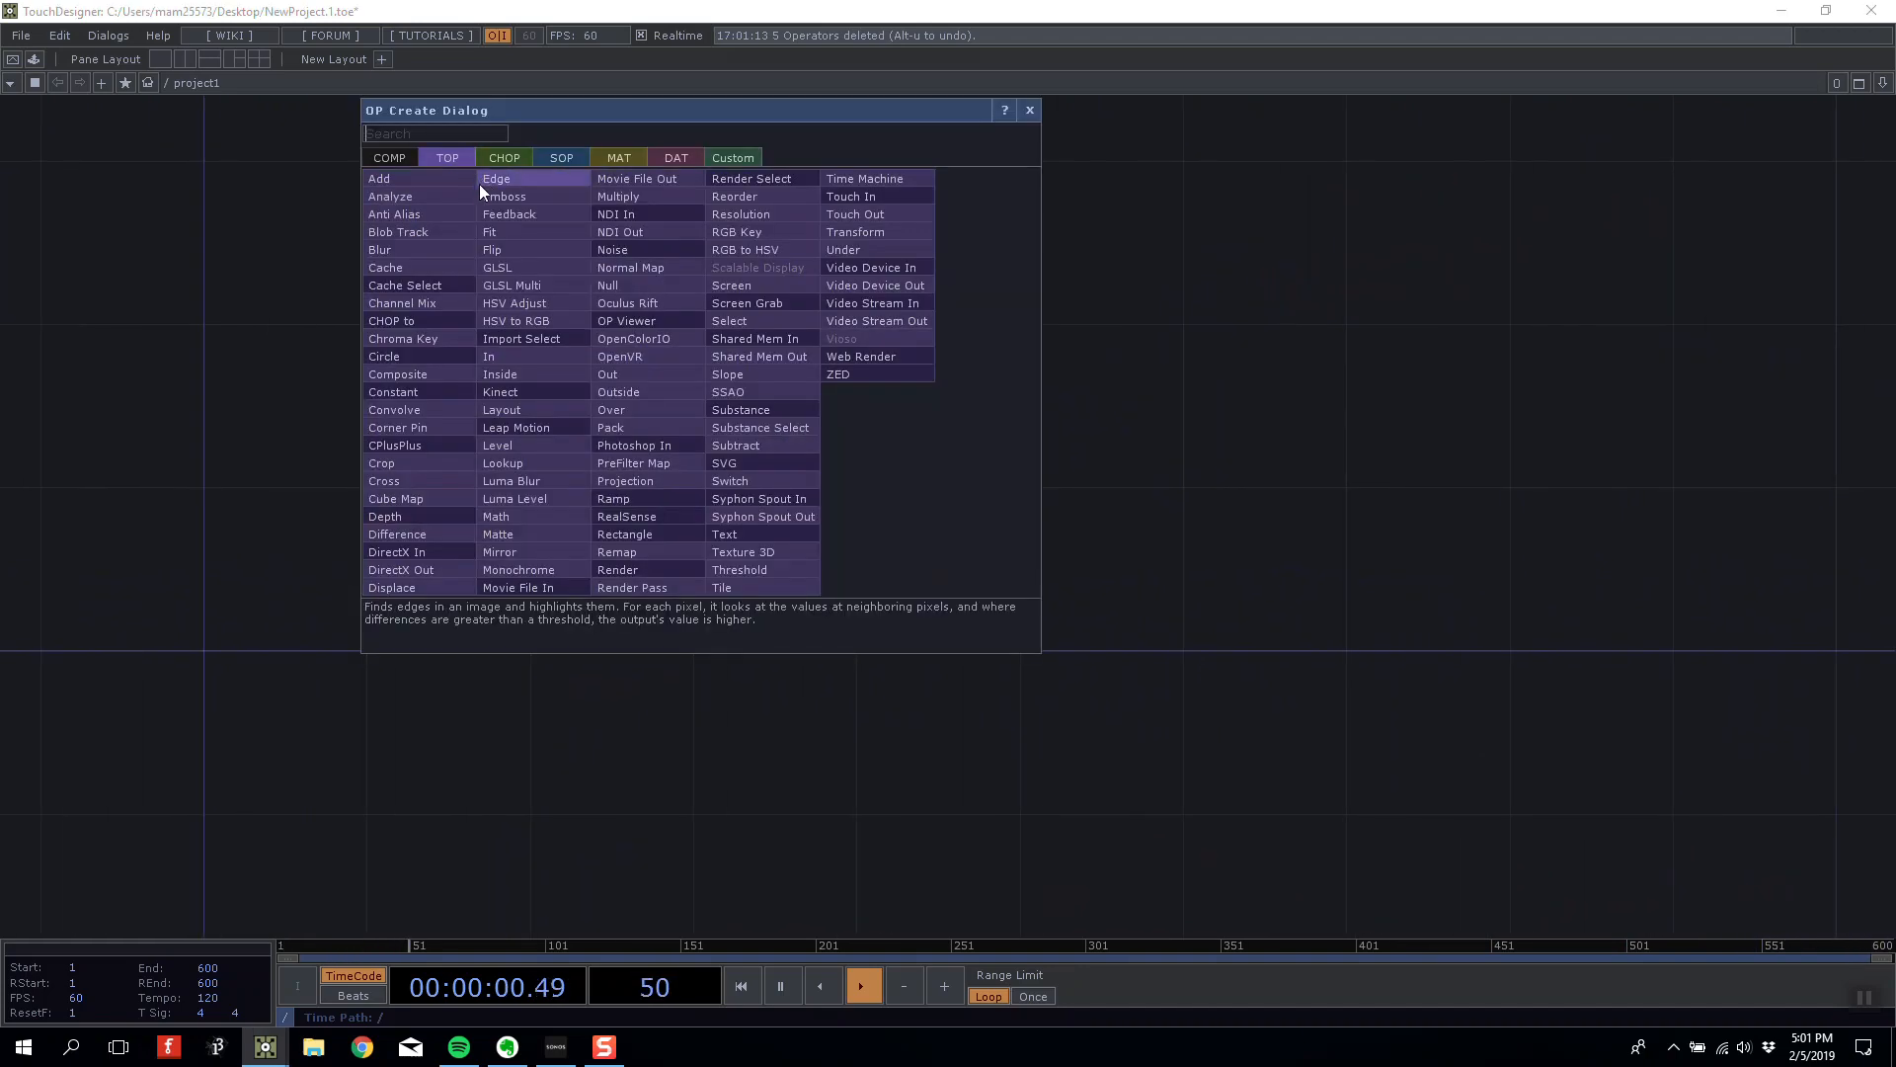
type("t")
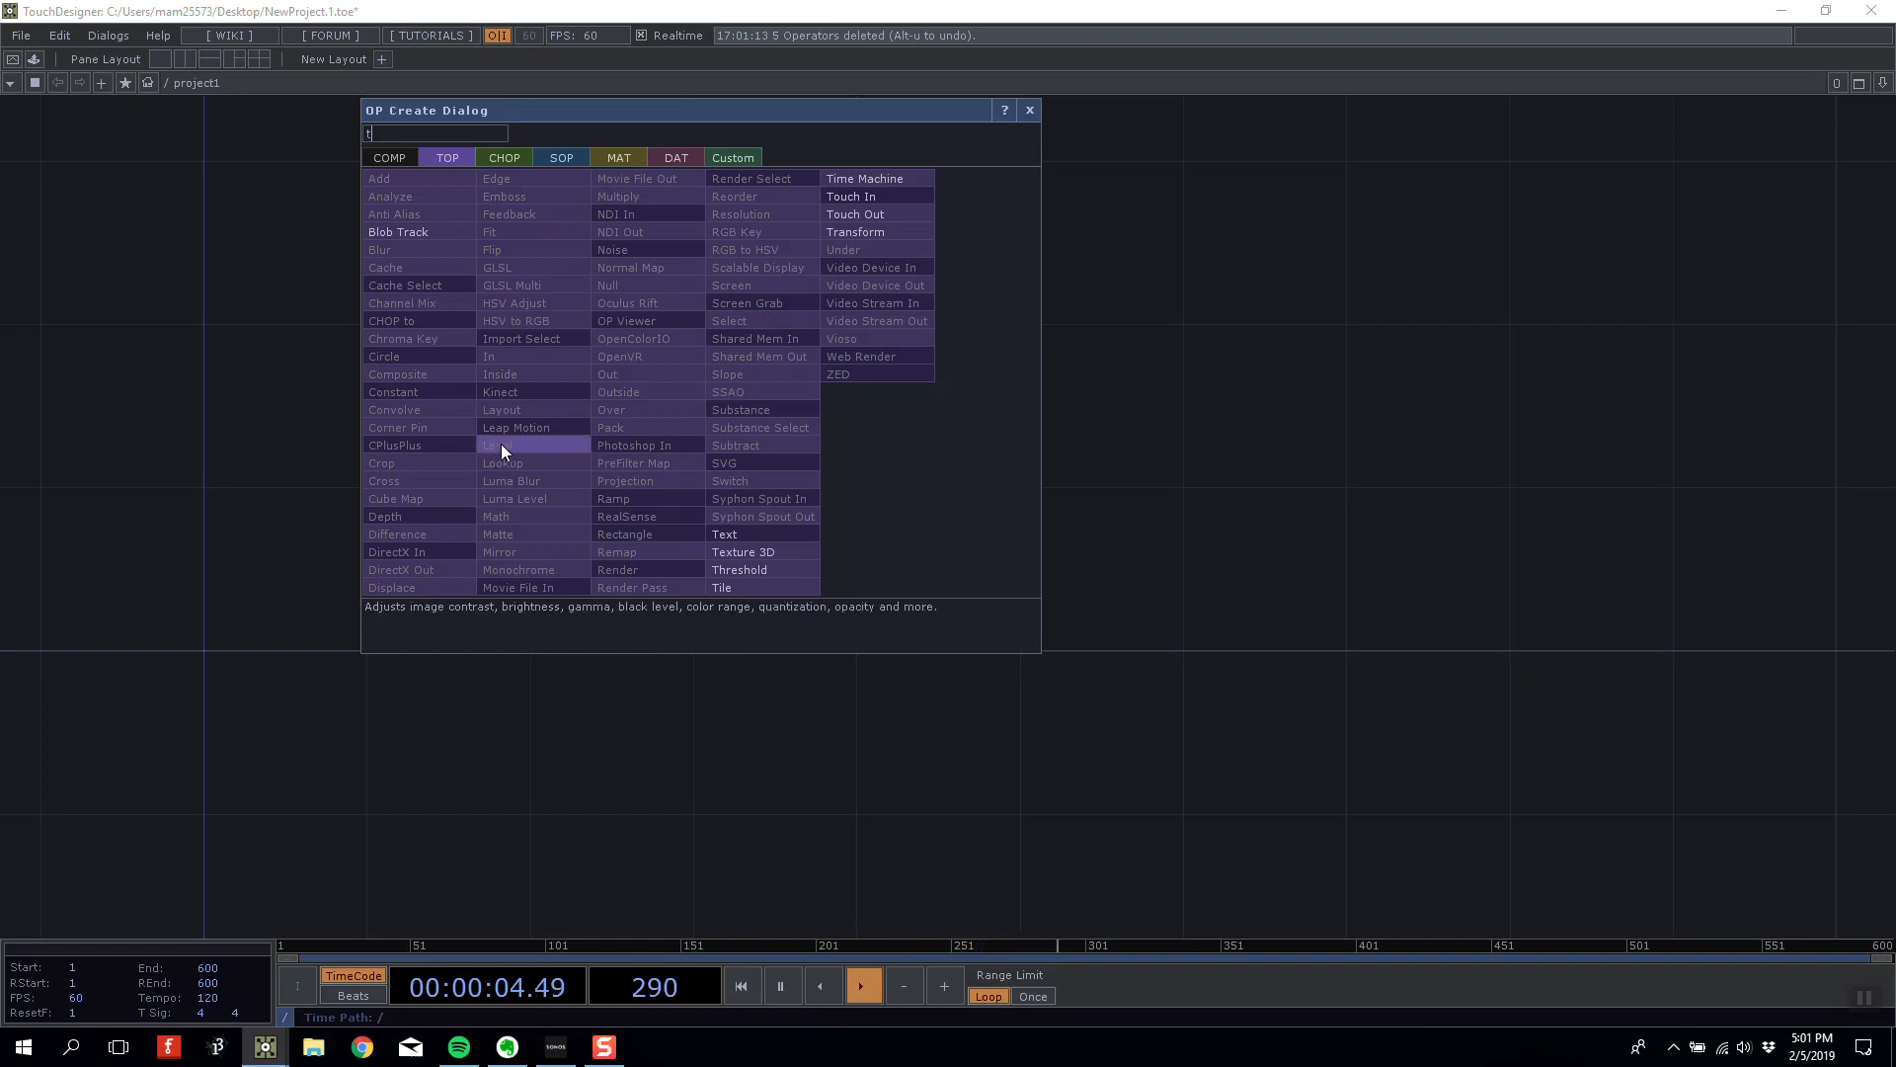
left_click(405, 358)
left_click(407, 370)
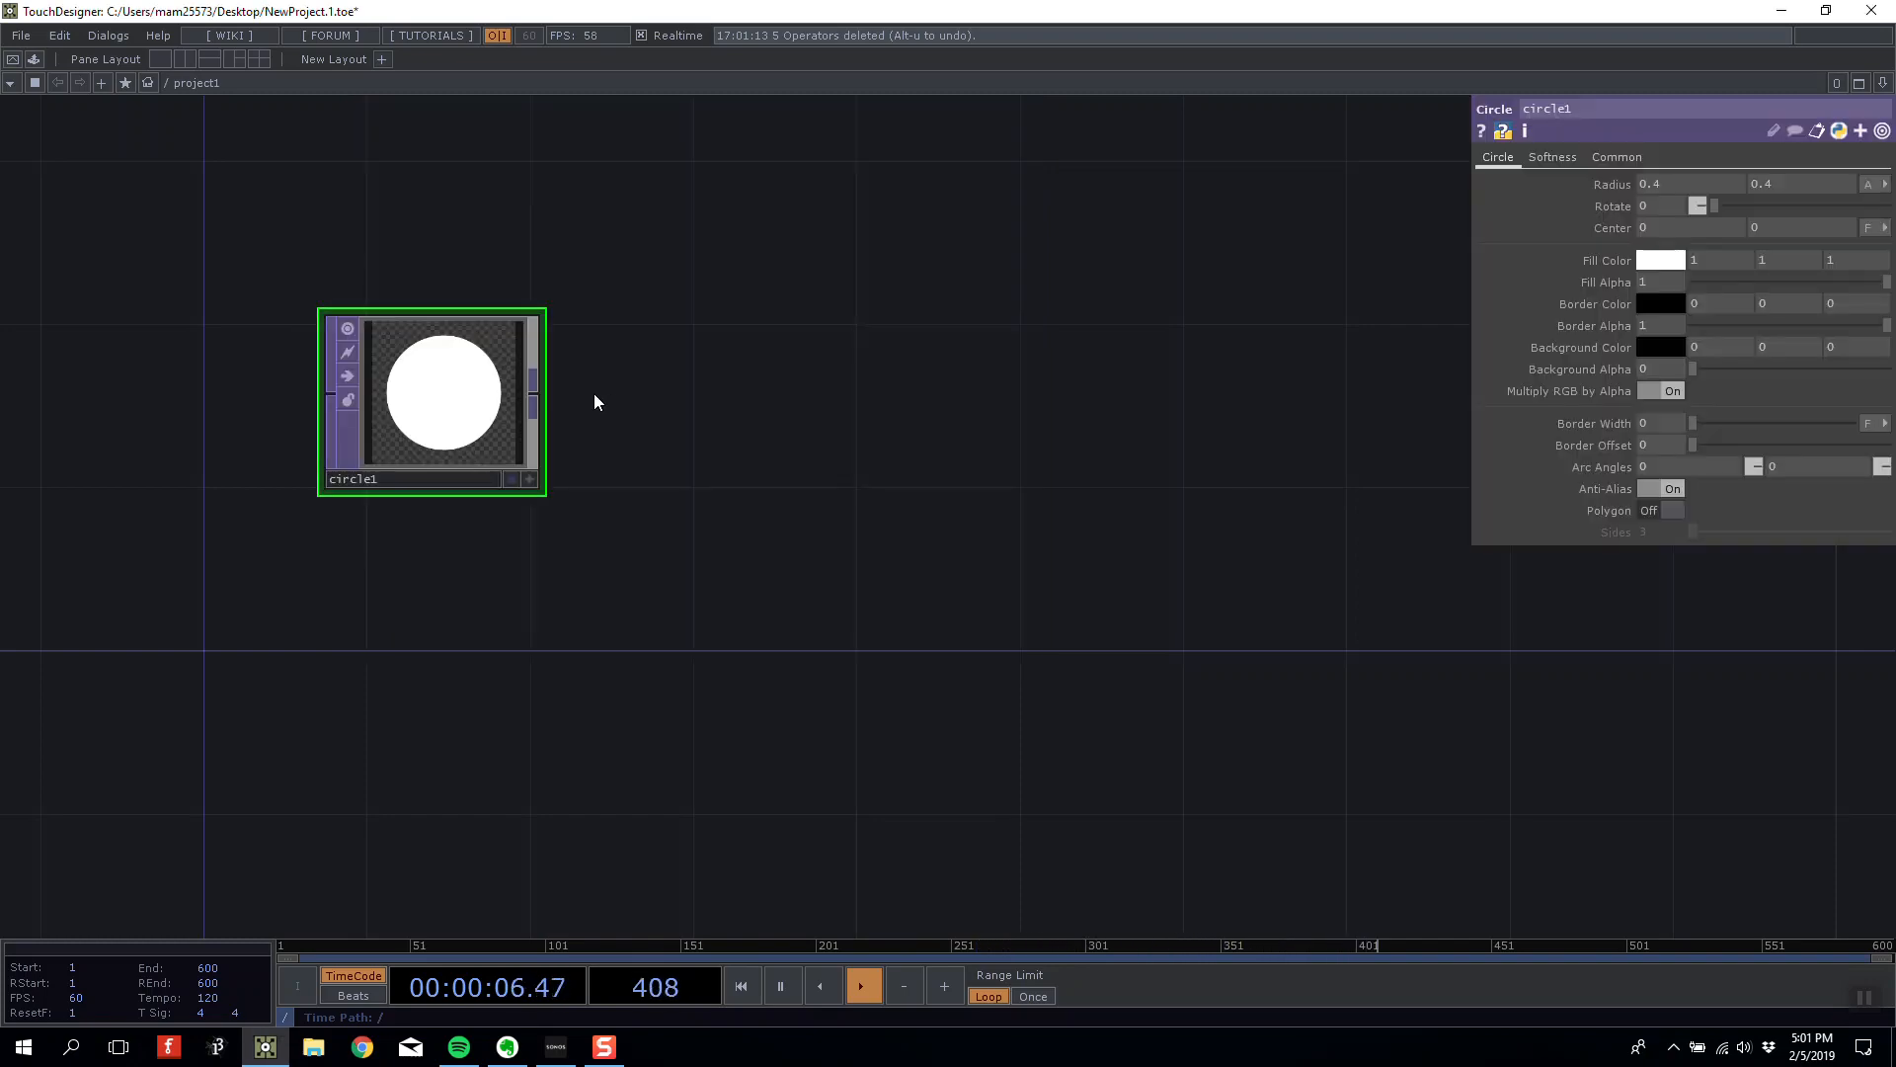
Append a Transform TOP to circle1's output and place it beside the circle.
right_click(542, 391)
left_click(637, 294)
left_click(716, 365)
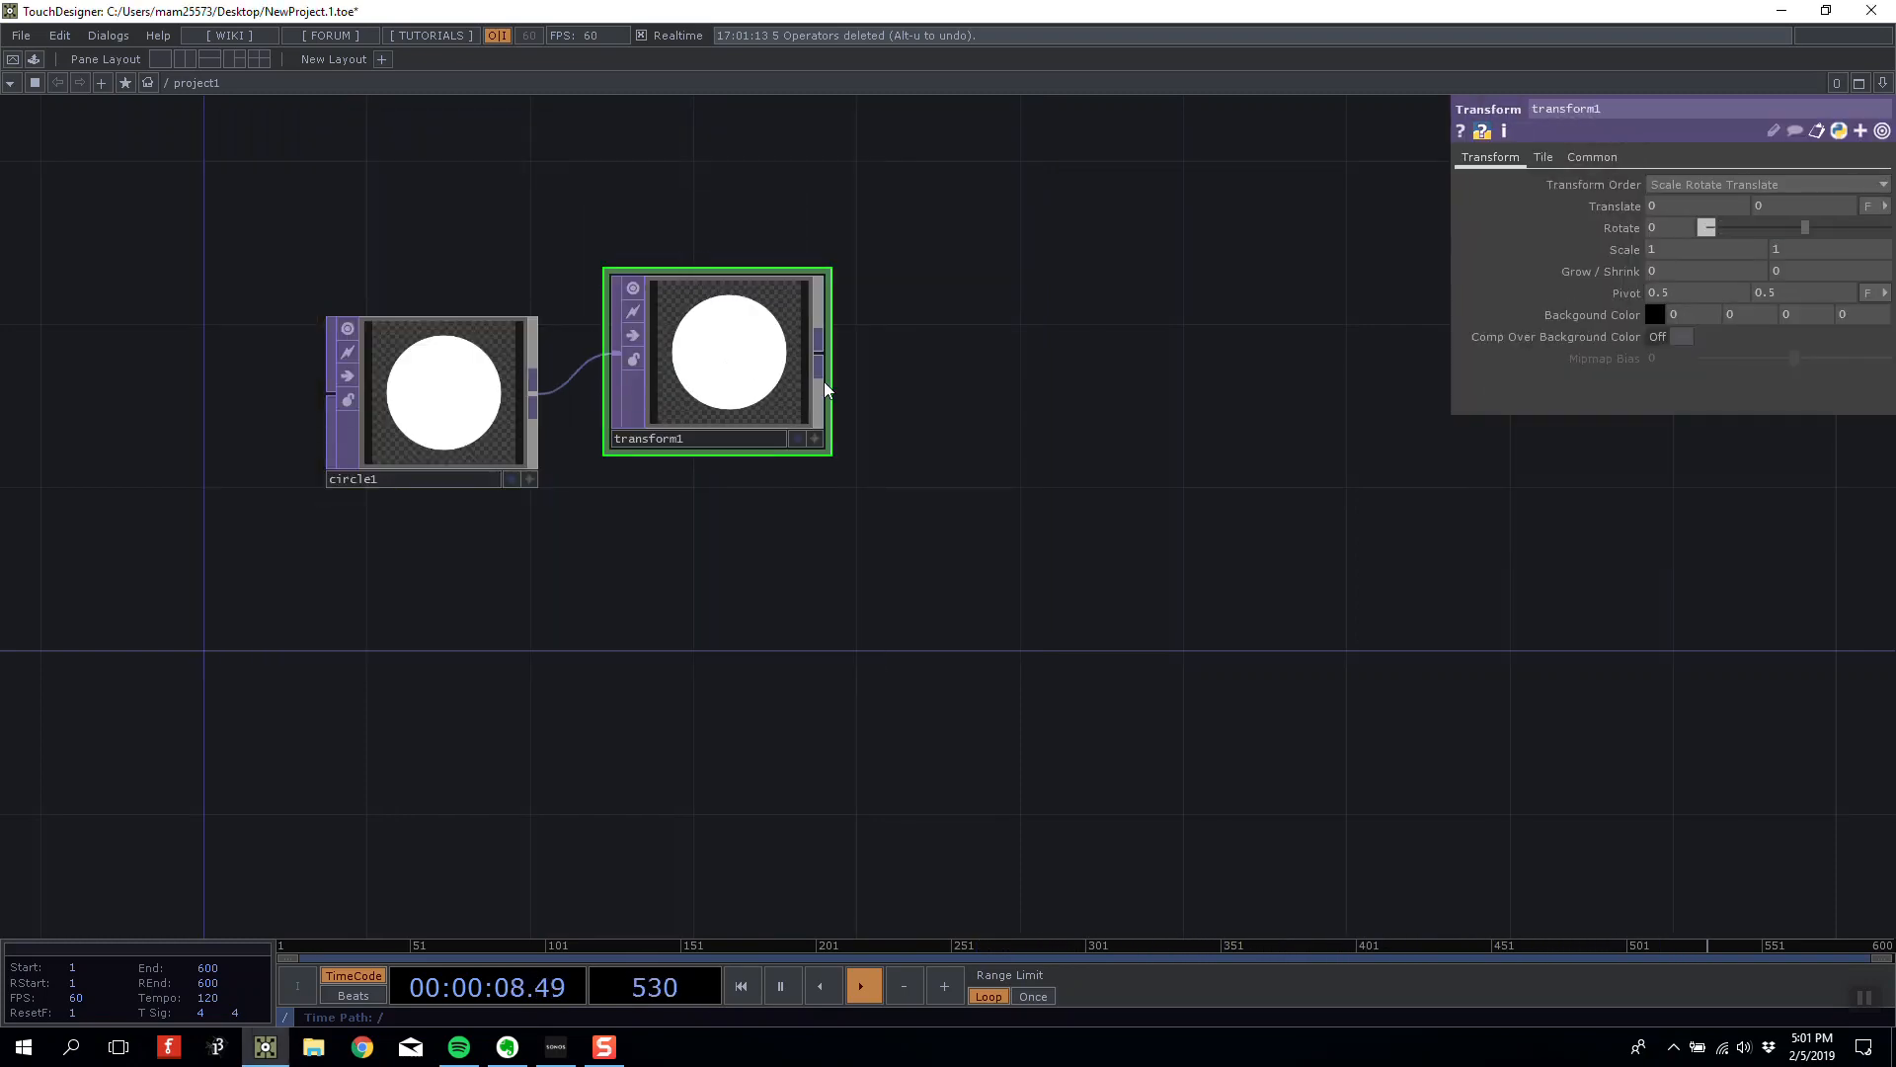
Append a Null TOP to transform1's output and align the transform and null in a row with circle1.
right_click(825, 375)
type("null")
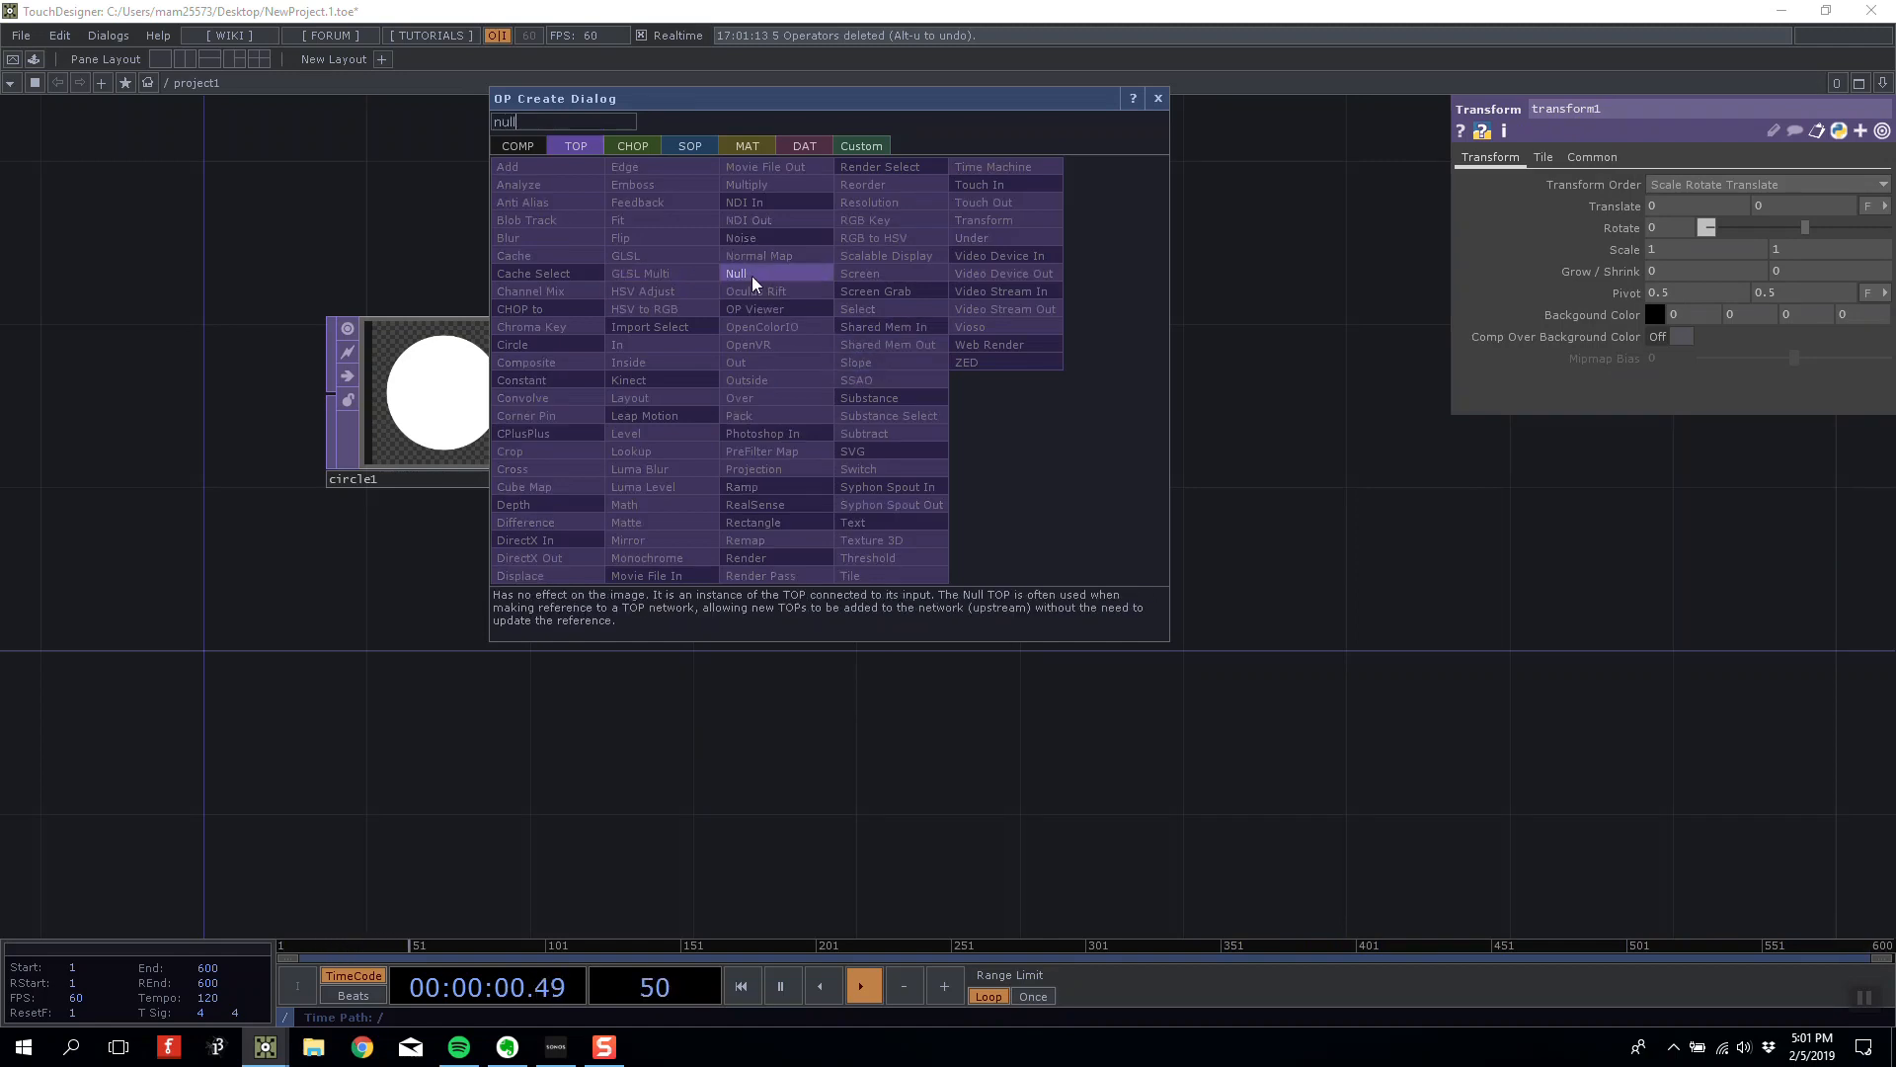
left_click(749, 275)
left_click(1127, 390)
left_click(779, 378)
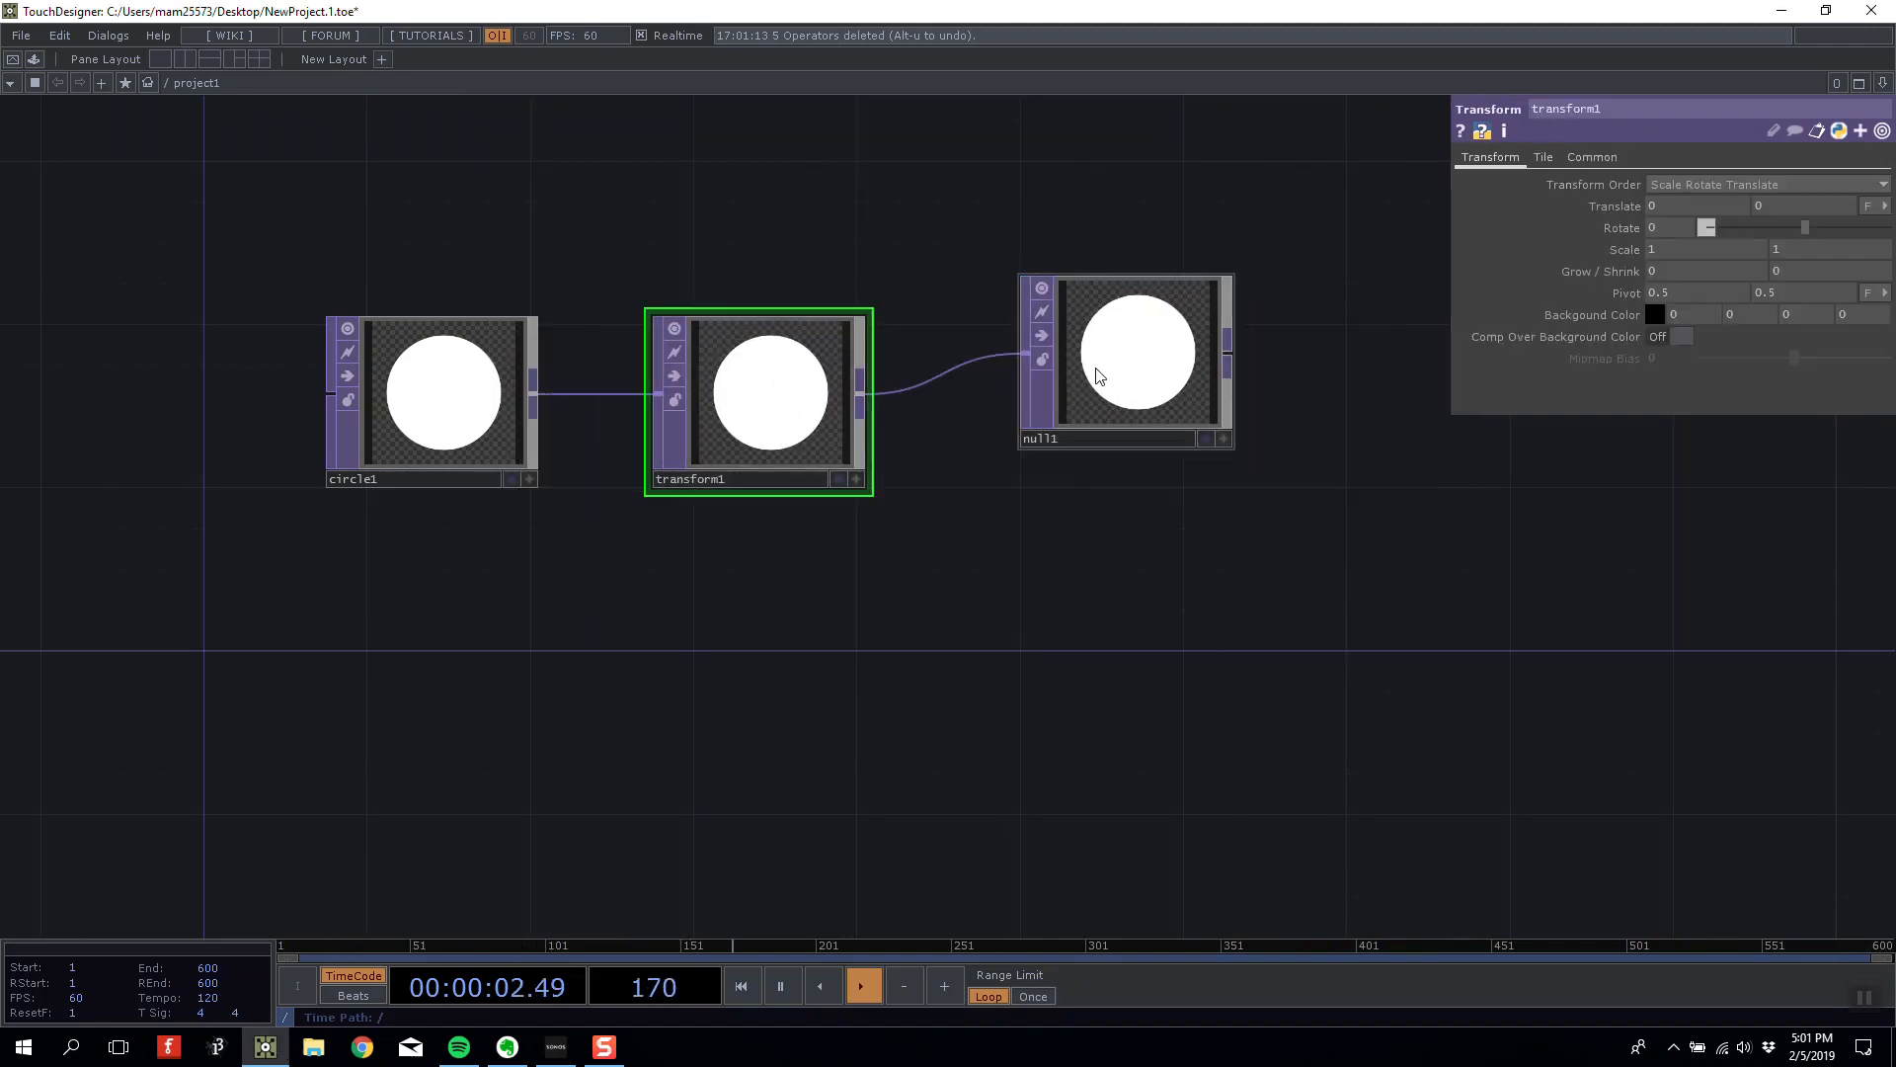
left_click_drag(1095, 369, 1094, 410)
Add a Constant CHOP to the network and place it above circle1.
mouse_move(1669, 203)
middle_mouse_down()
mouse_move(1738, 203)
mouse_move(1580, 216)
mouse_move(1673, 209)
middle_mouse_up()
left_click_drag(1211, 241, 1229, 310)
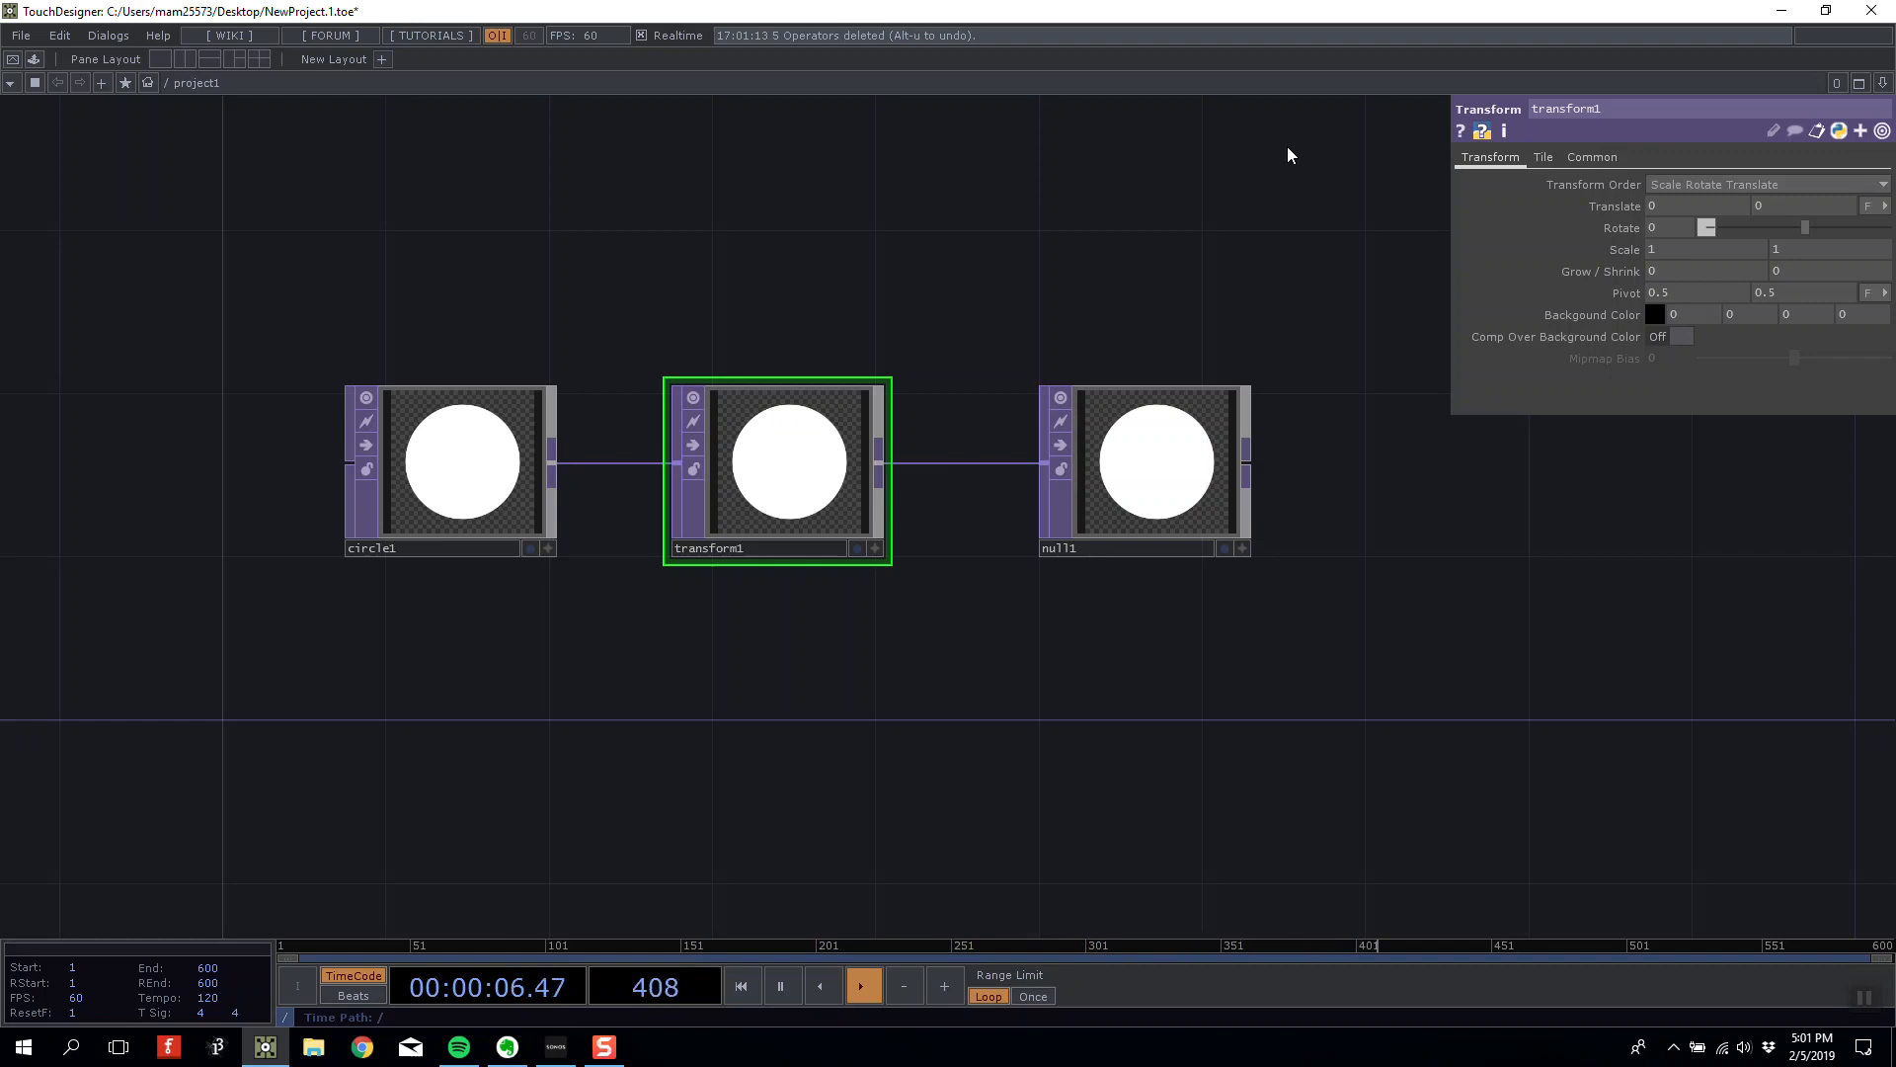
left_click_drag(907, 193, 942, 250)
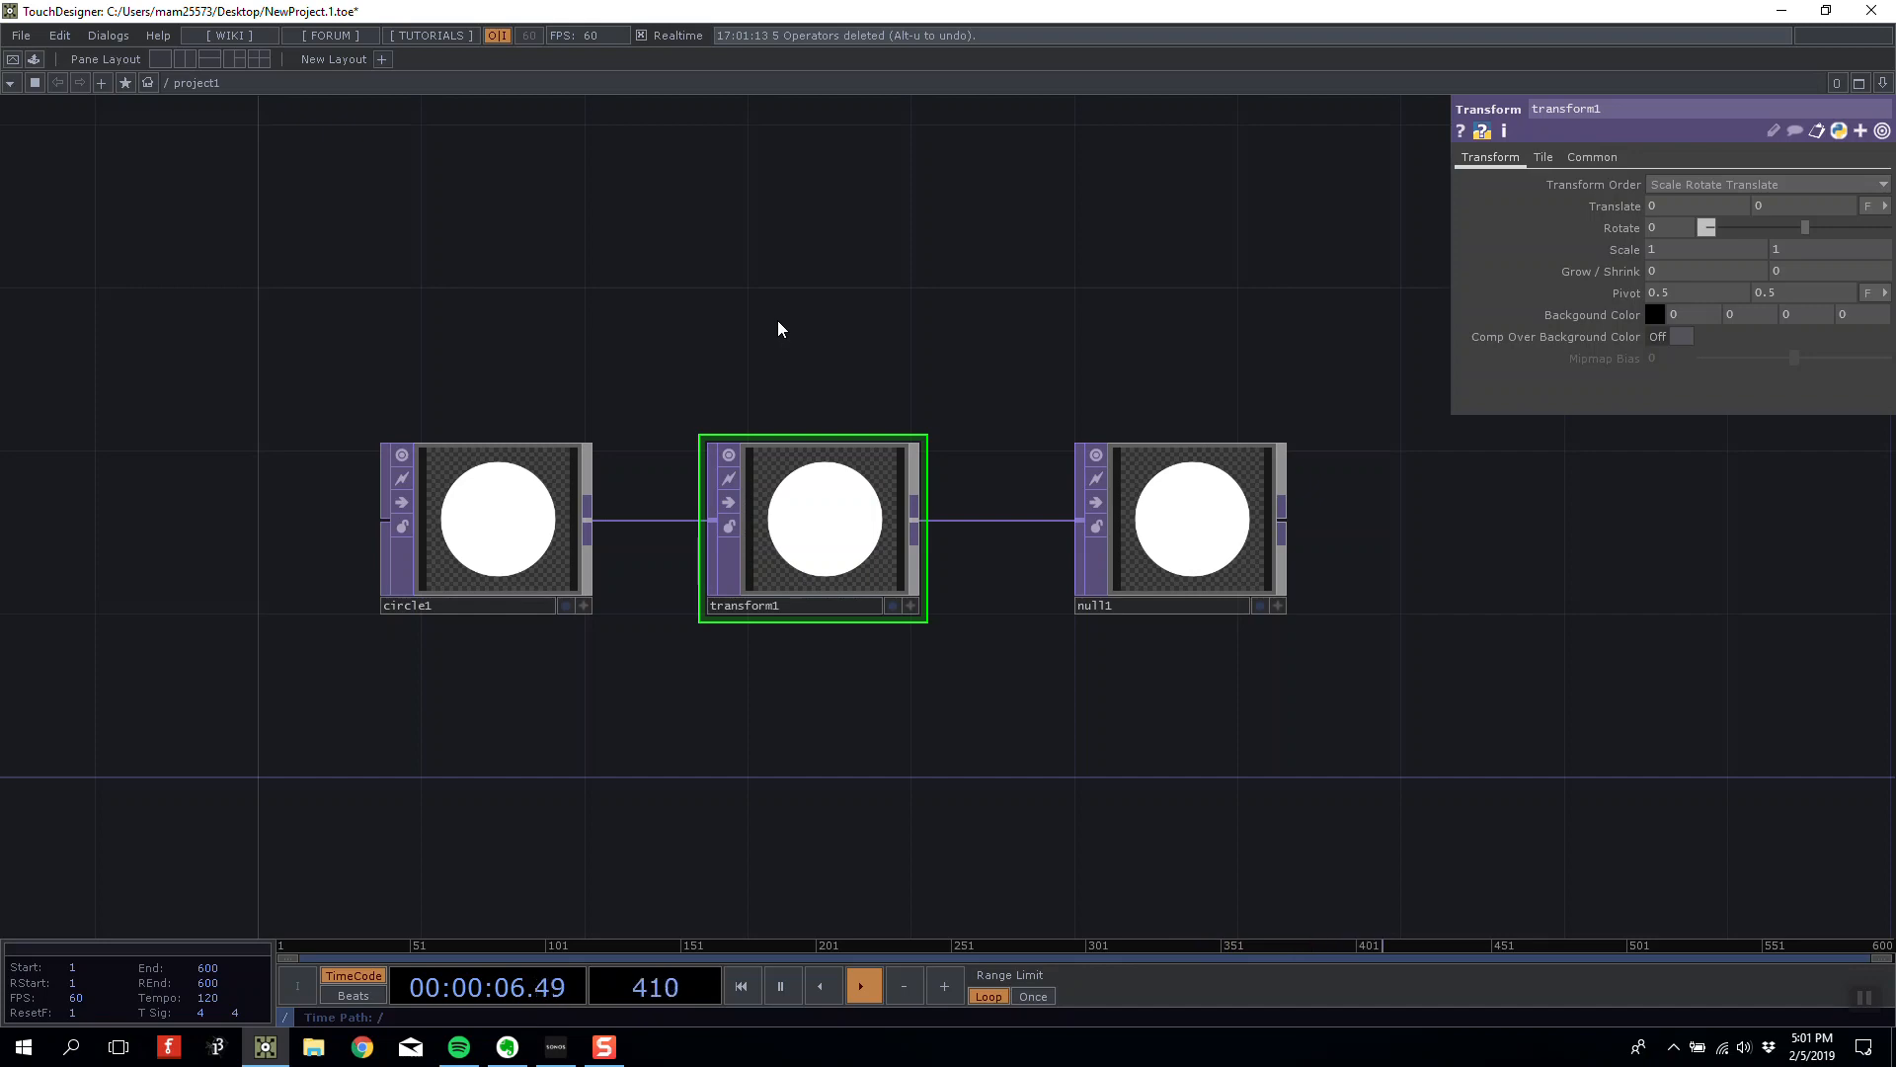
key("Tab")
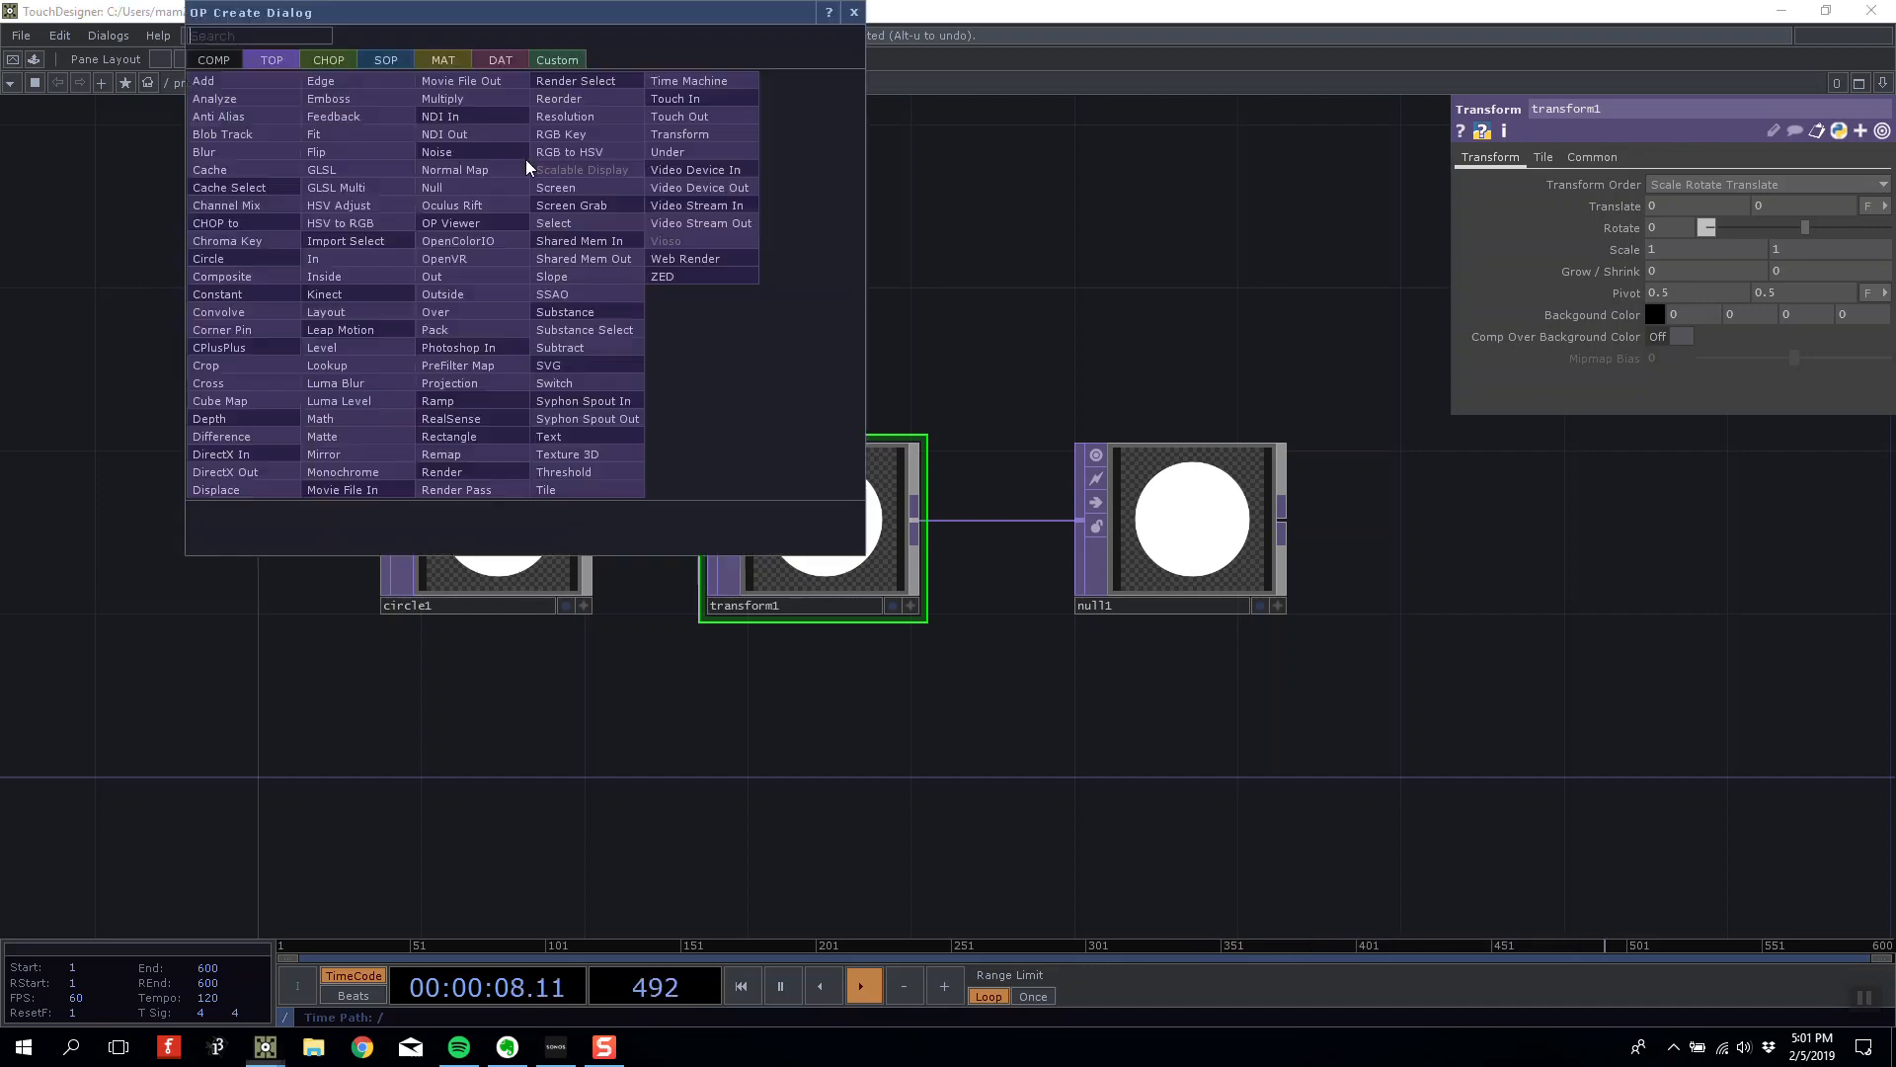
left_click(334, 59)
left_click_drag(459, 15, 938, 147)
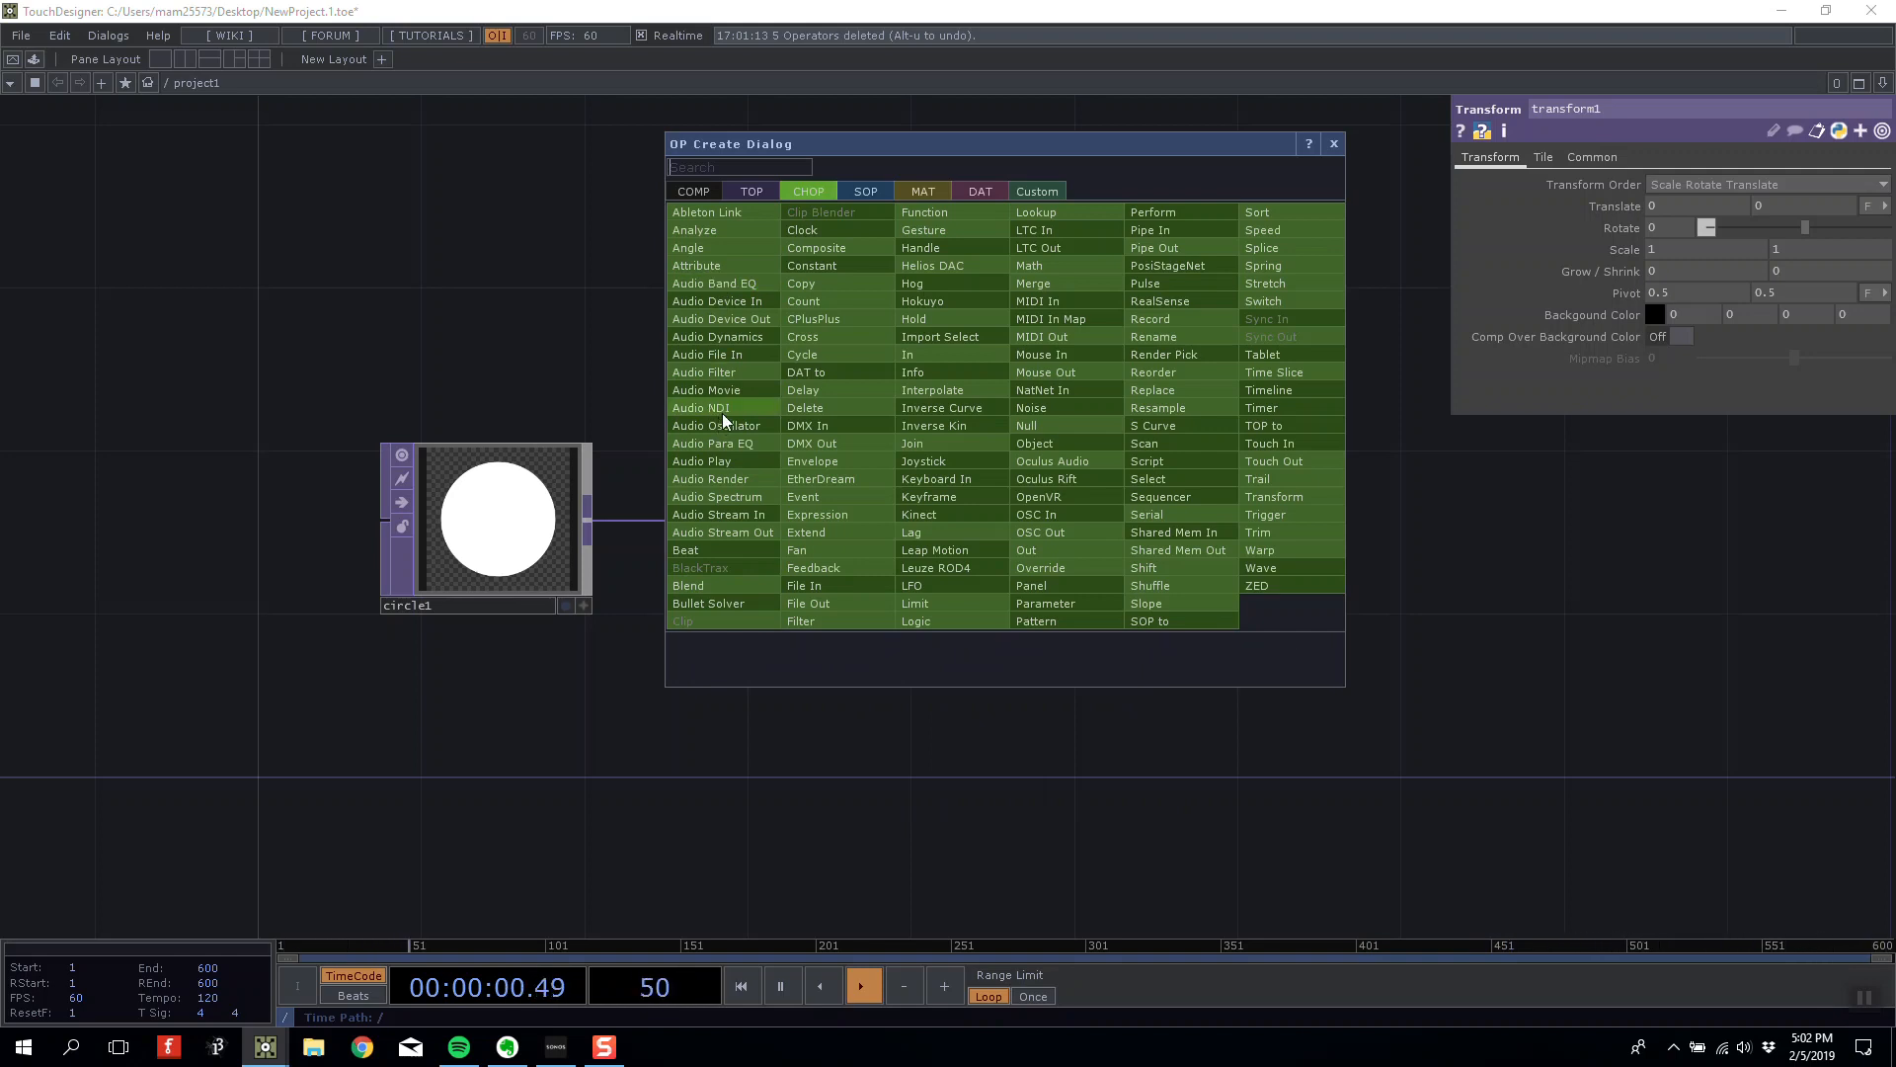
mouse_move(926, 357)
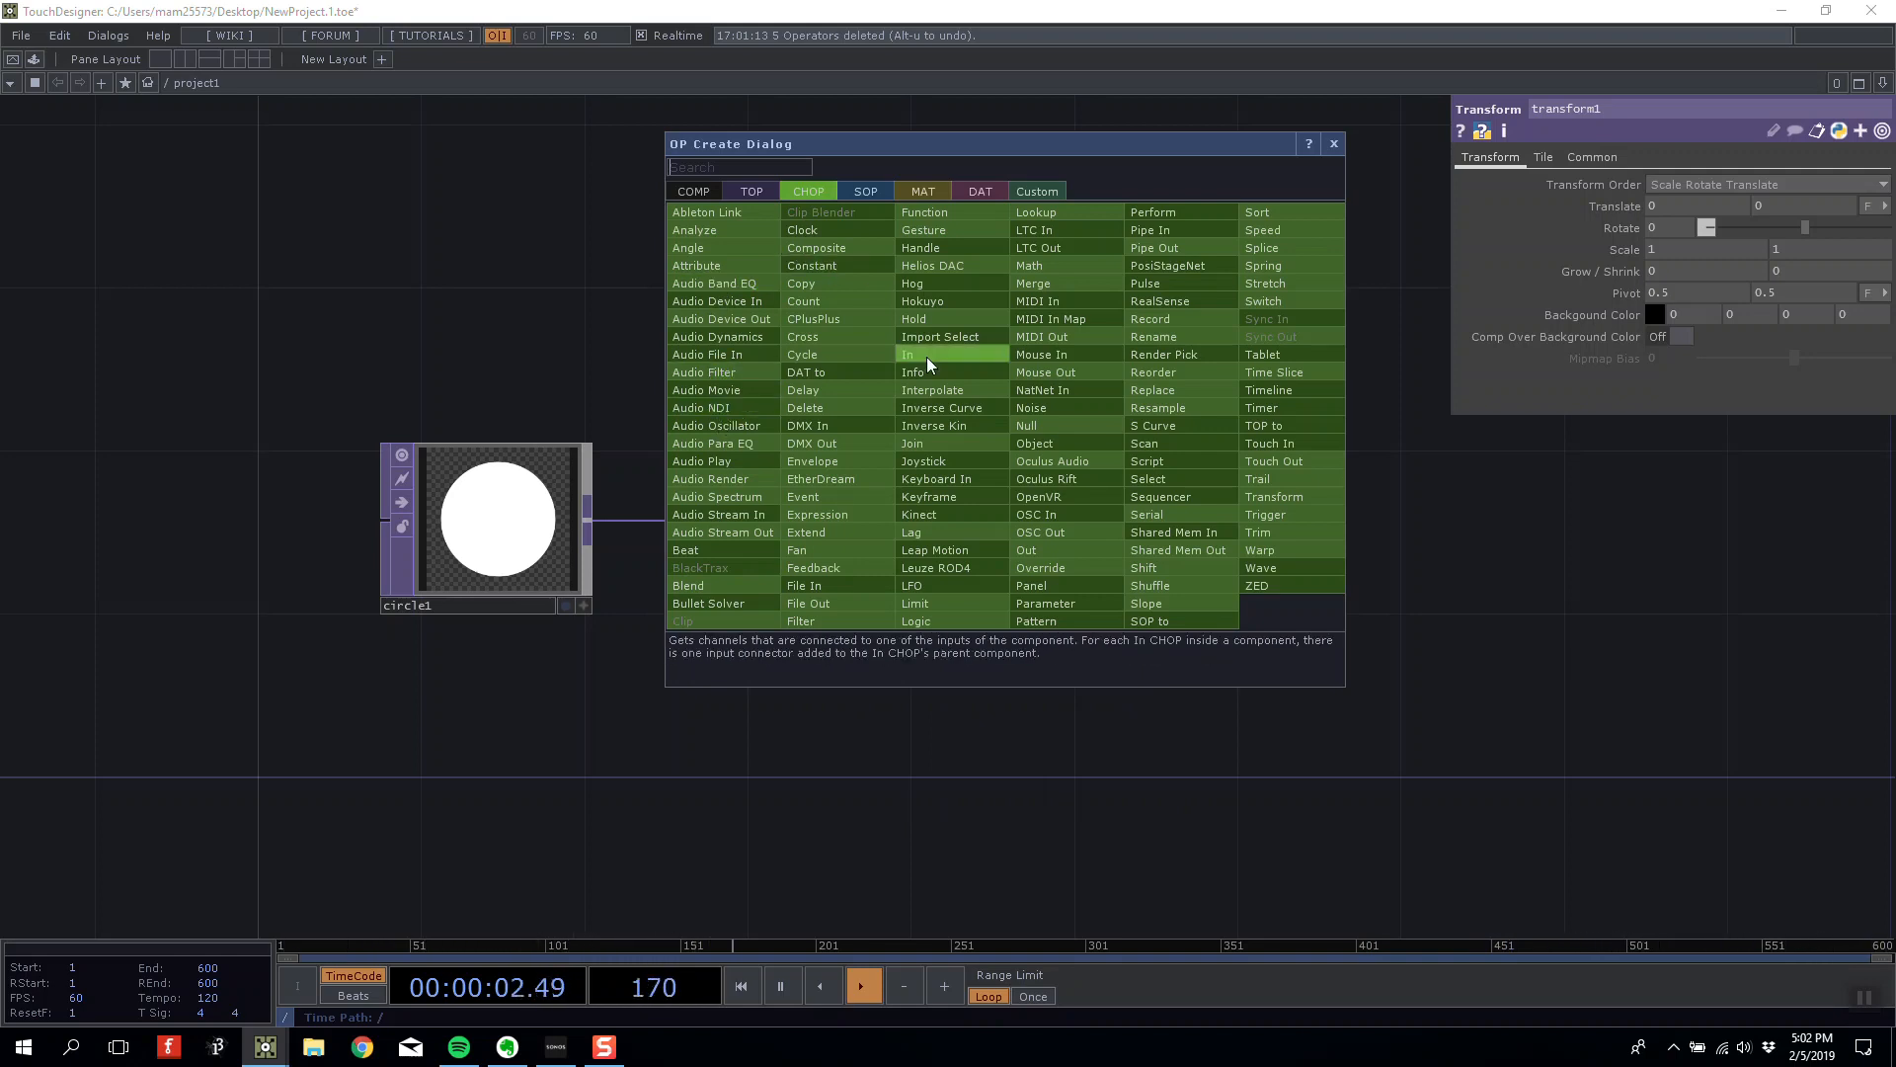
left_click(857, 268)
left_click(620, 265)
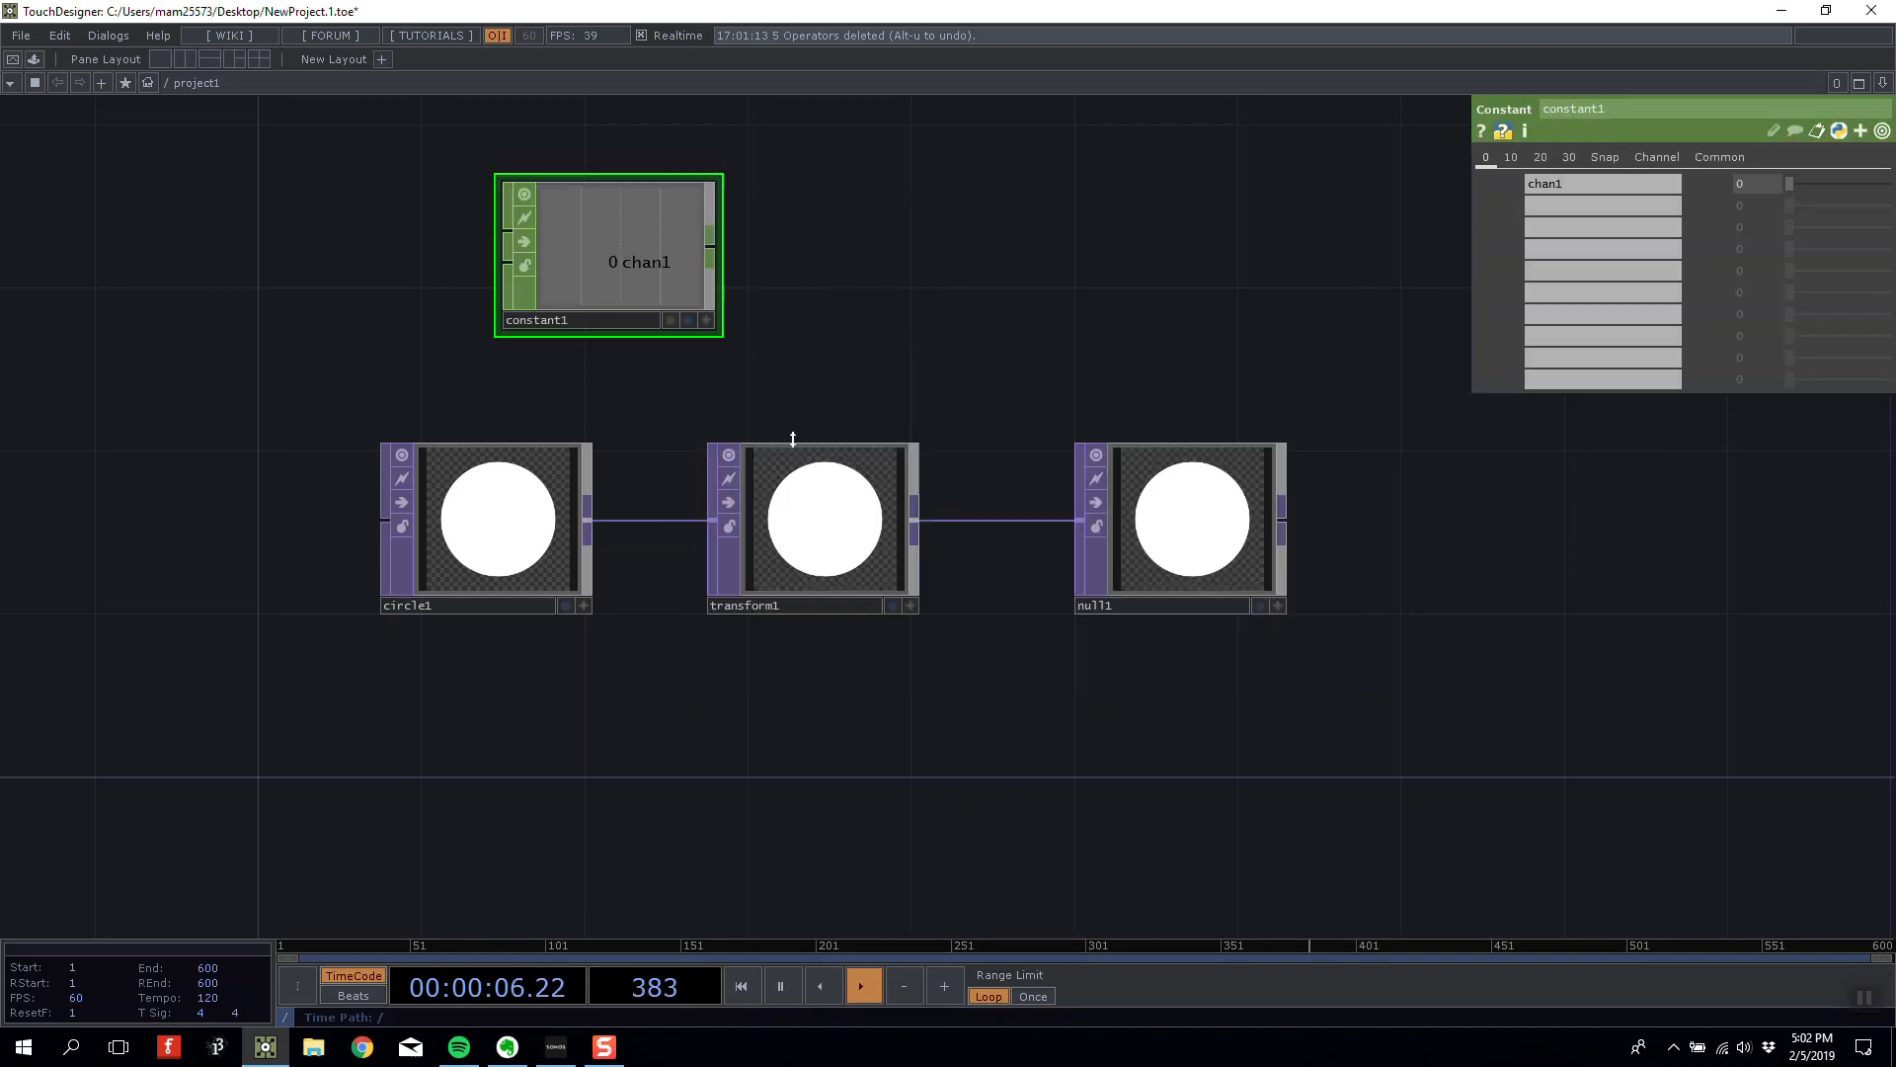
left_click_drag(548, 247, 423, 210)
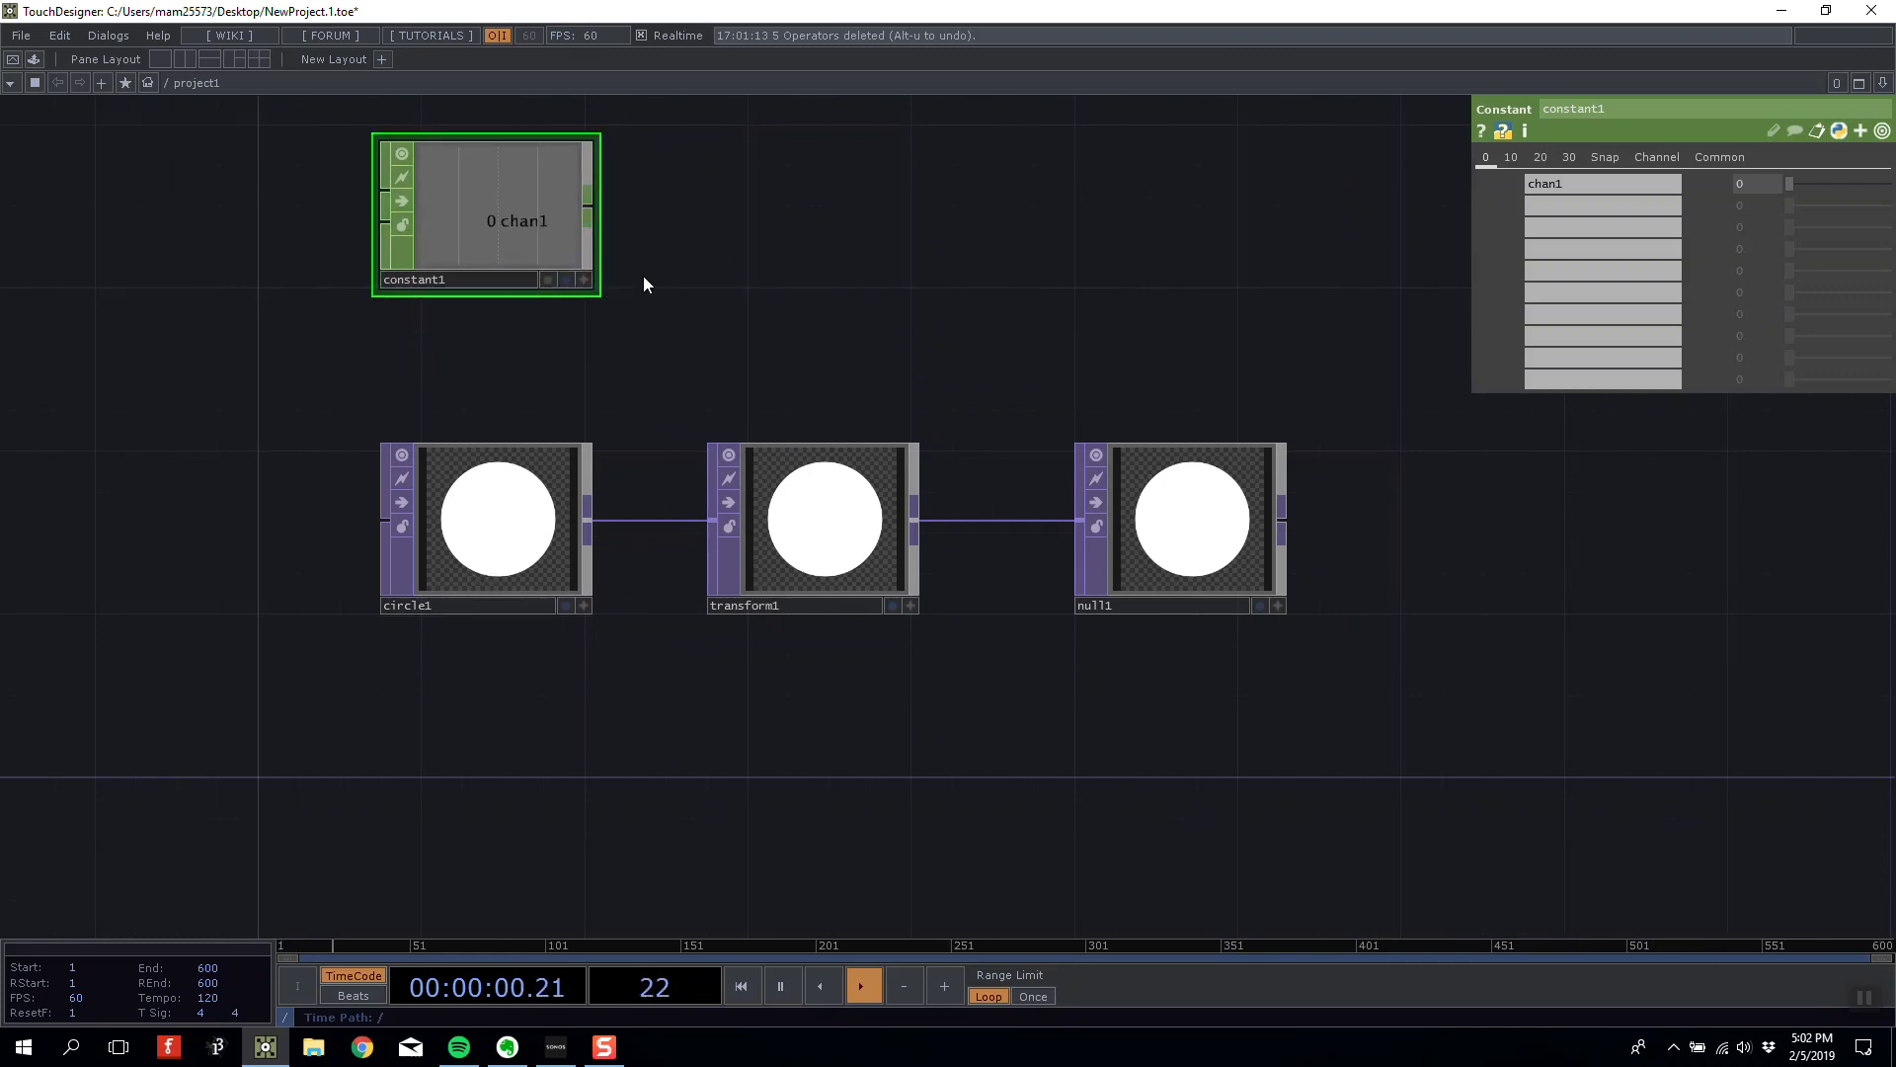
Add a Constant TOP beside circle1 for comparison with the Constant CHOP, and delete it again.
left_click_drag(701, 379, 705, 379)
key("Tab")
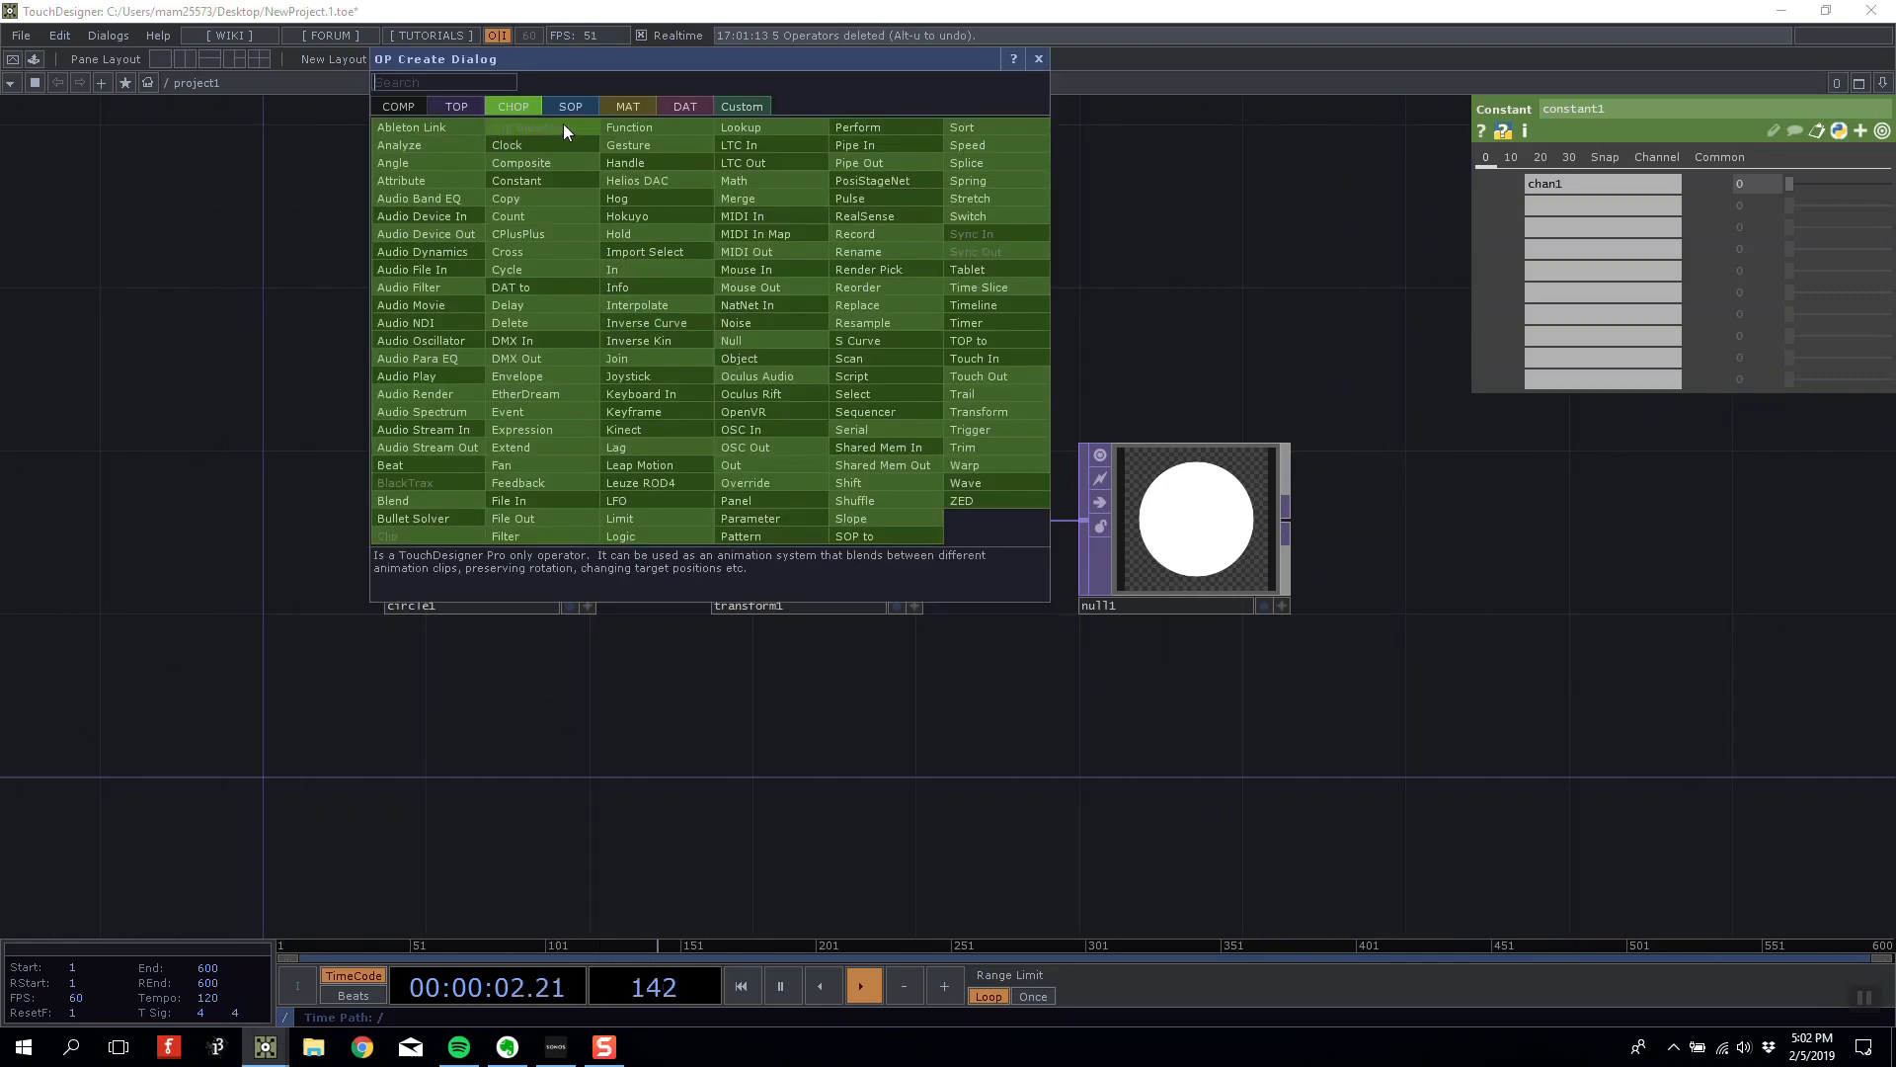
left_click(457, 106)
left_click(436, 372)
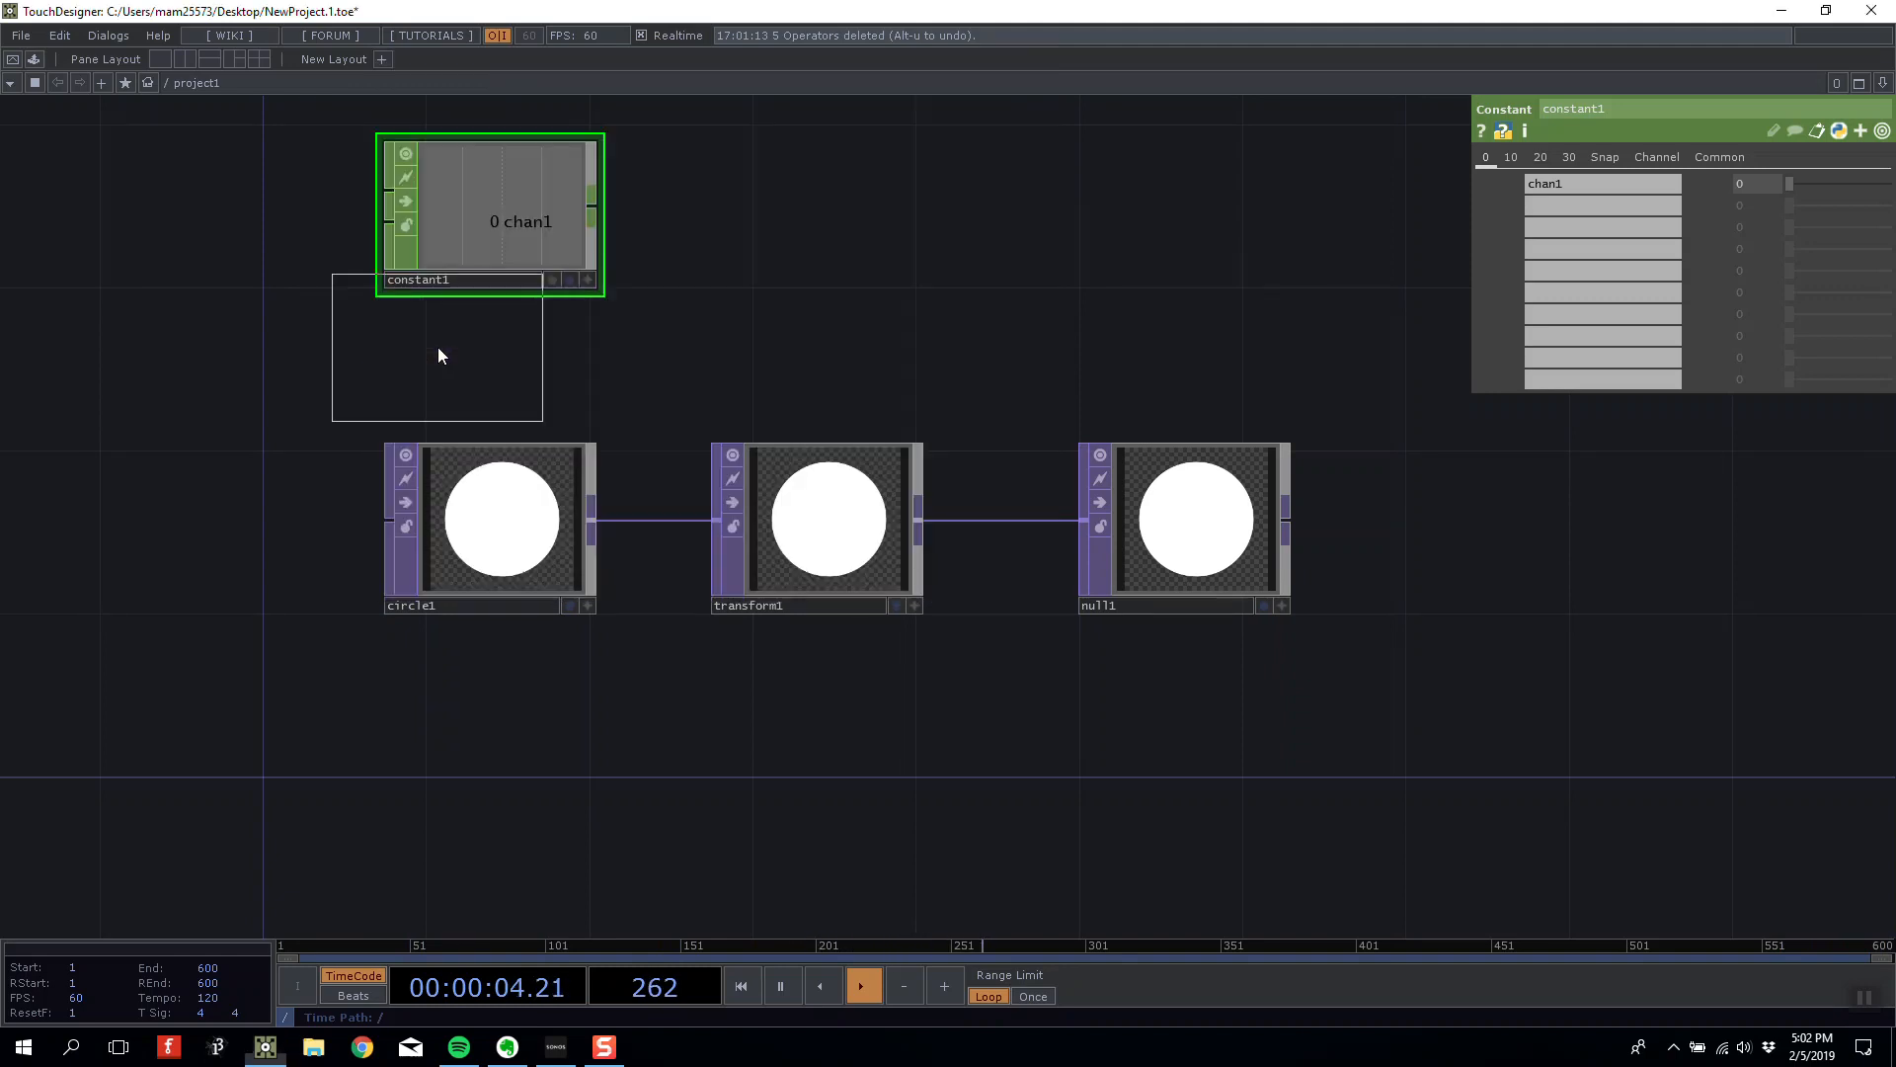
left_click(205, 450)
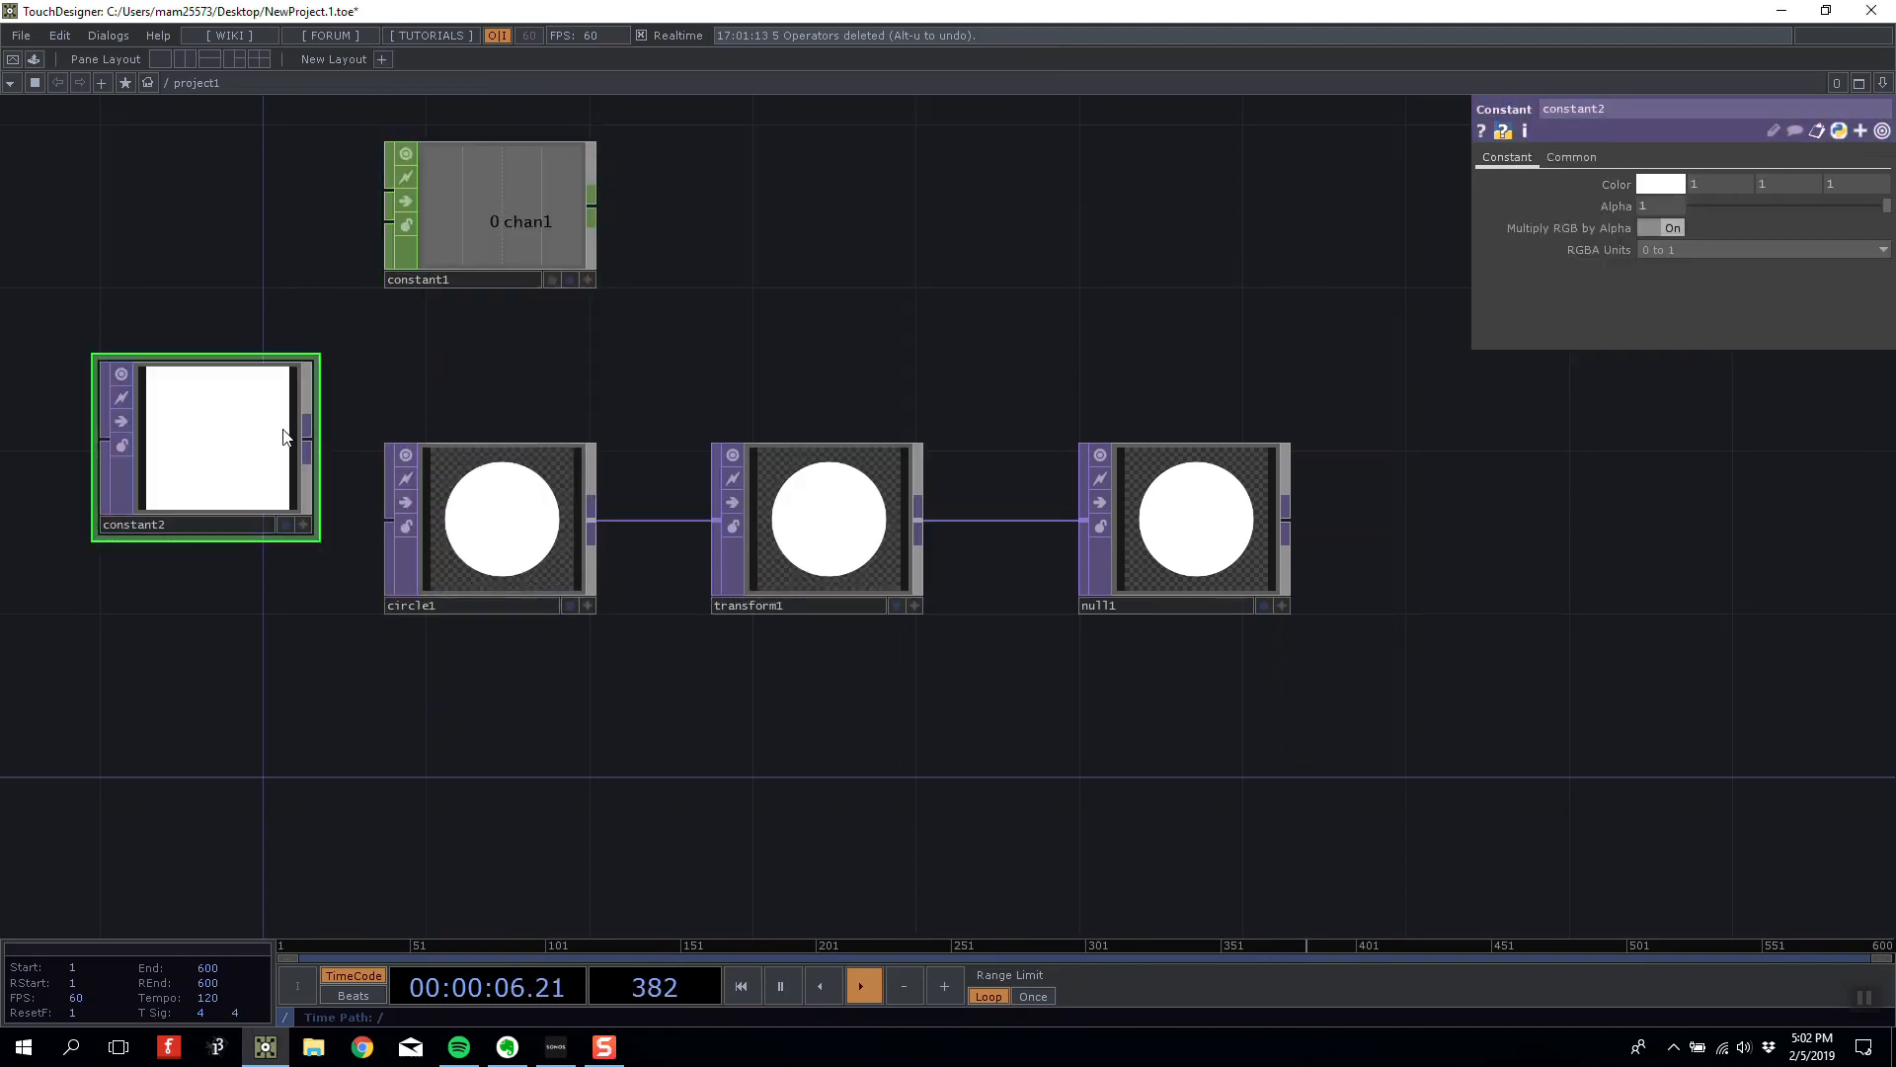
key("Delete")
Move the Constant CHOP above transform1.
left_click(501, 209)
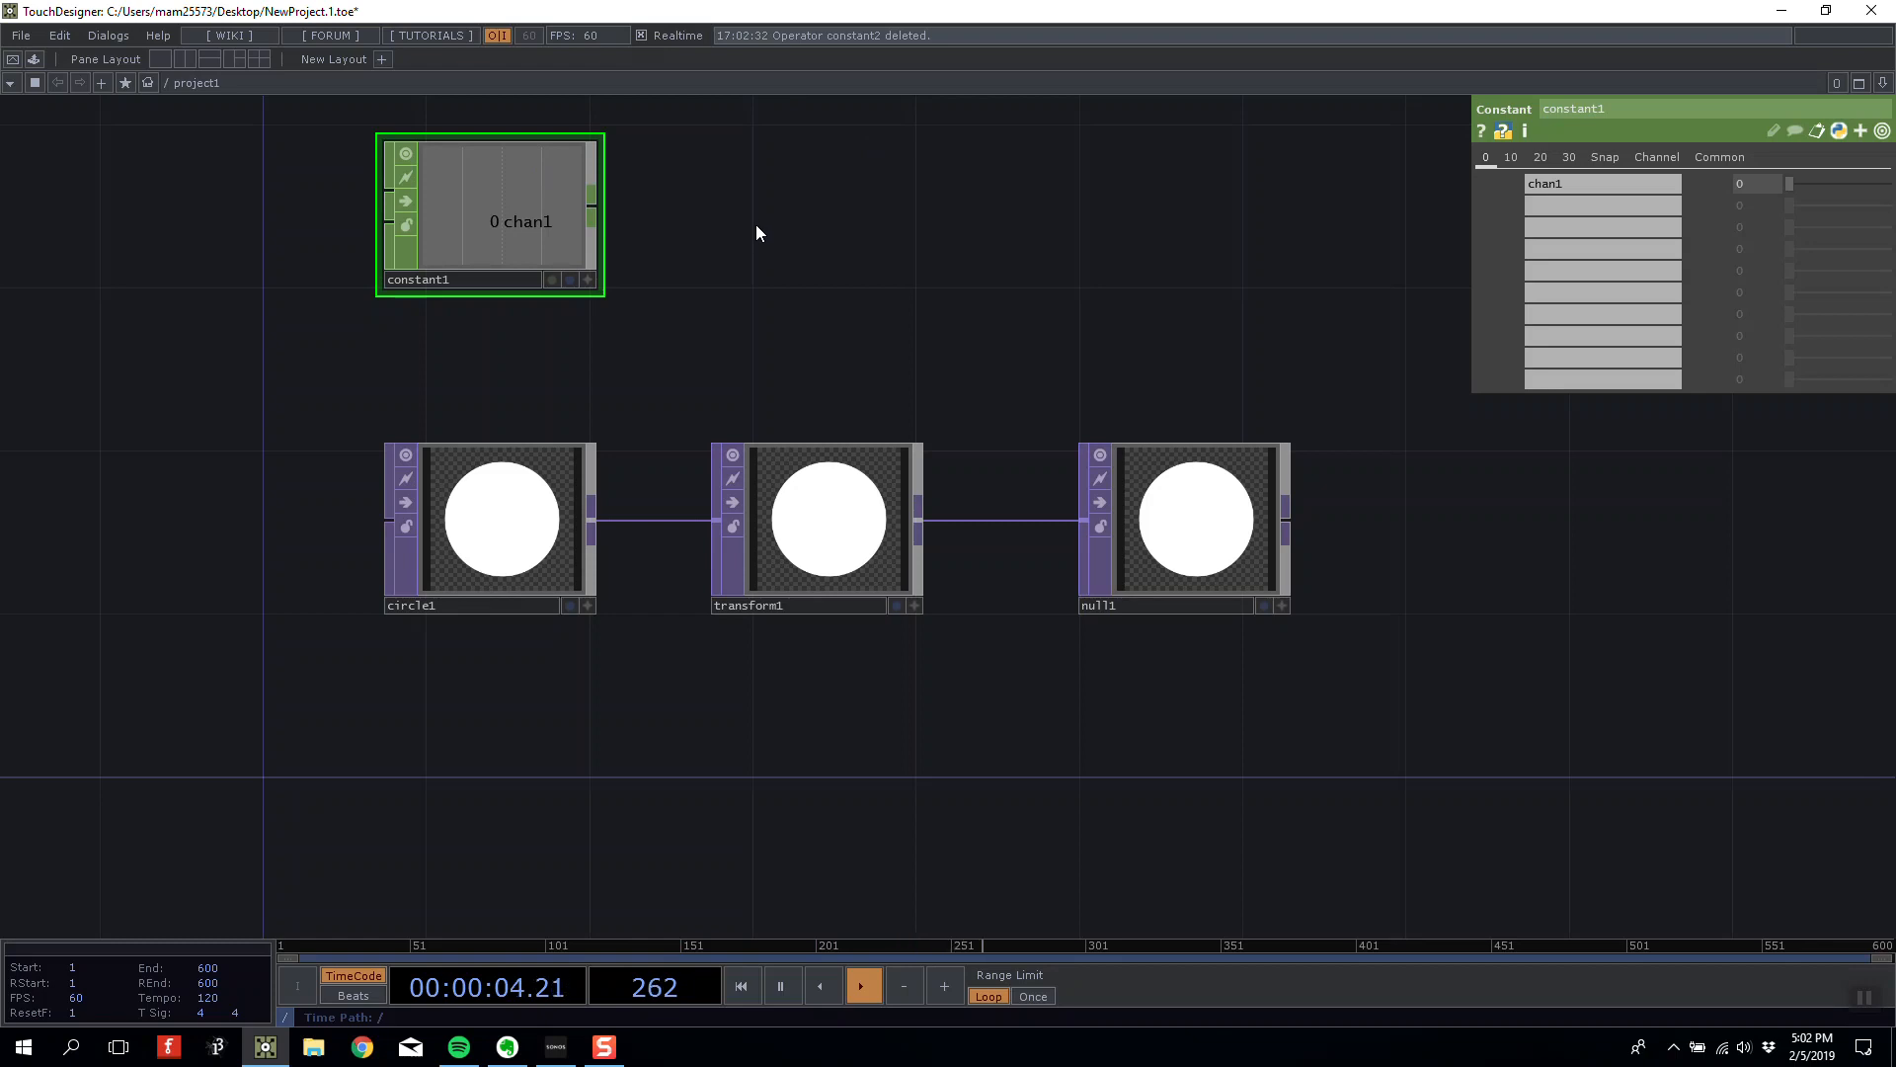
left_click_drag(755, 223, 769, 247)
left_click_drag(561, 257, 865, 268)
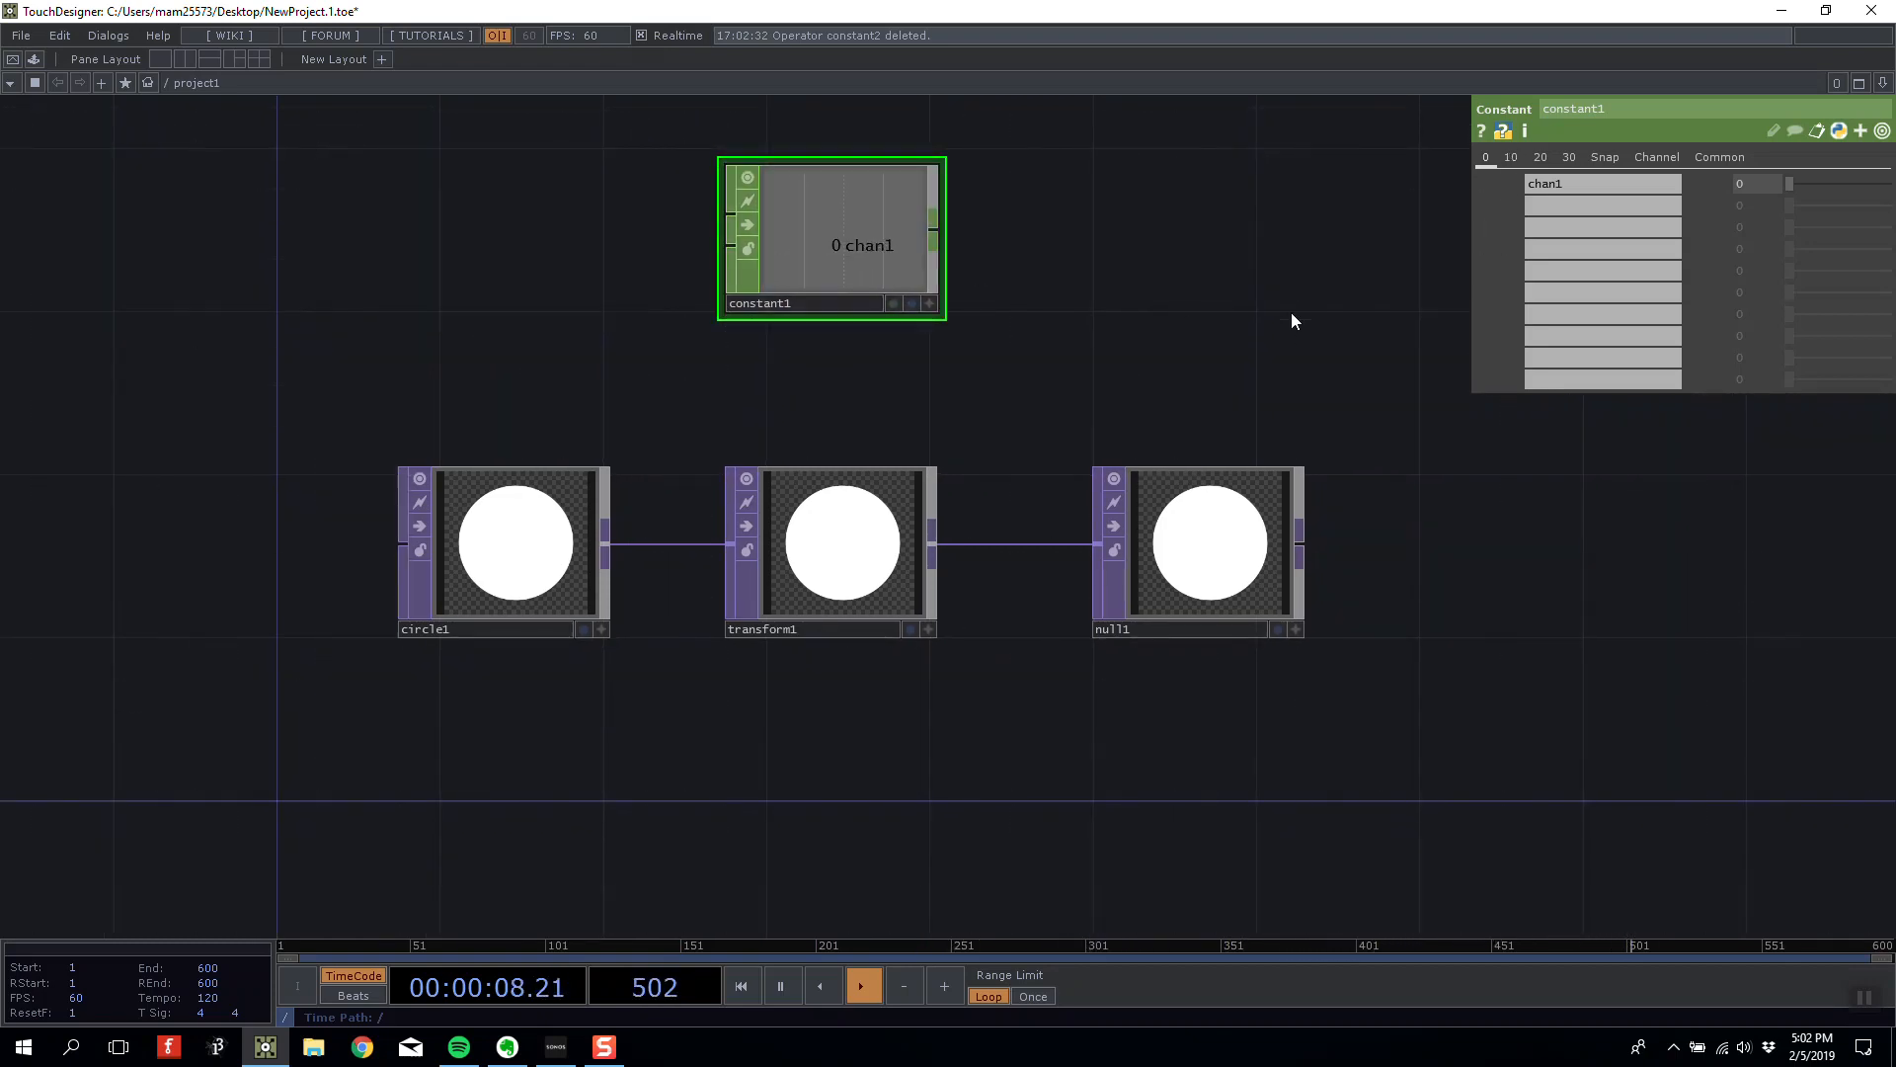
Try values of -70, 10000 and 0.1 for chan1 on constant1, and bring it back to 0.
mouse_move(1792, 187)
left_mouse_down()
mouse_move(1887, 188)
mouse_move(1863, 170)
mouse_move(1661, 196)
mouse_move(1768, 191)
left_mouse_up()
middle_click_drag(1768, 190, 1694, 163)
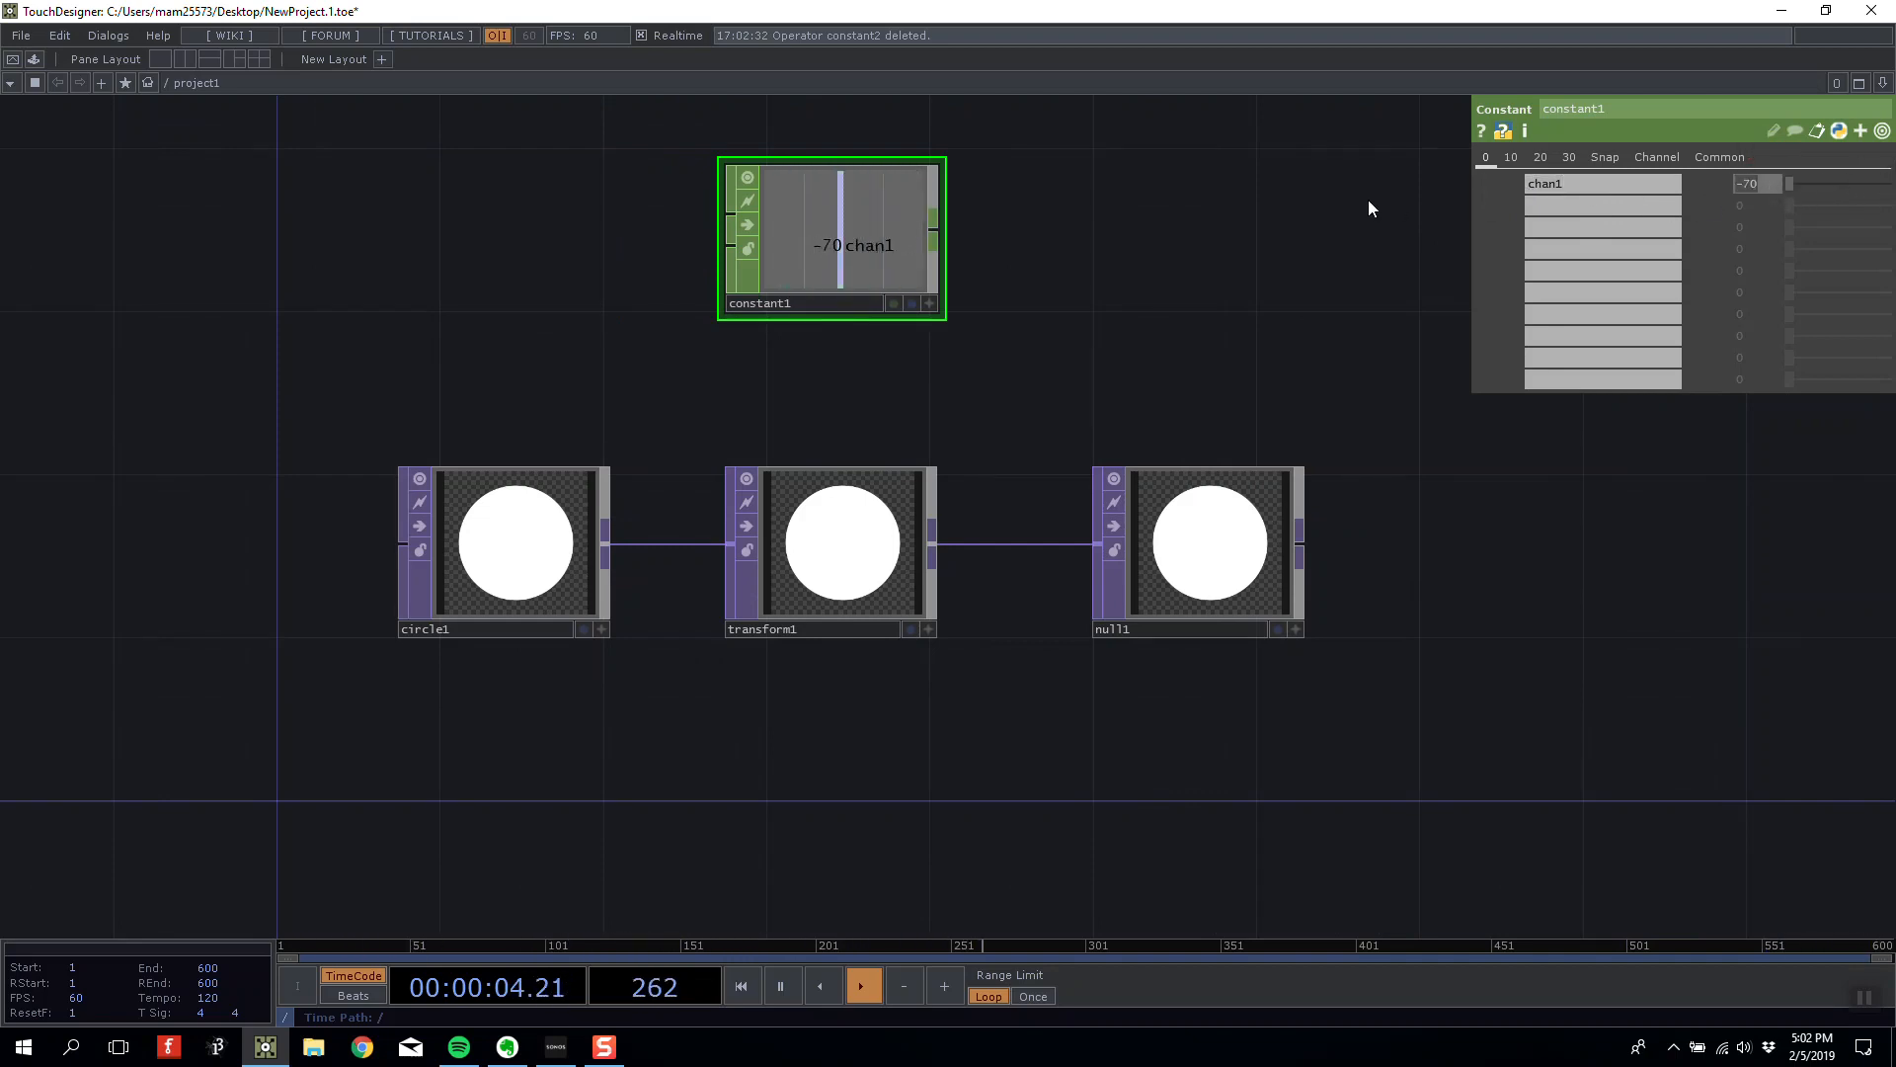
type("00")
key("Return")
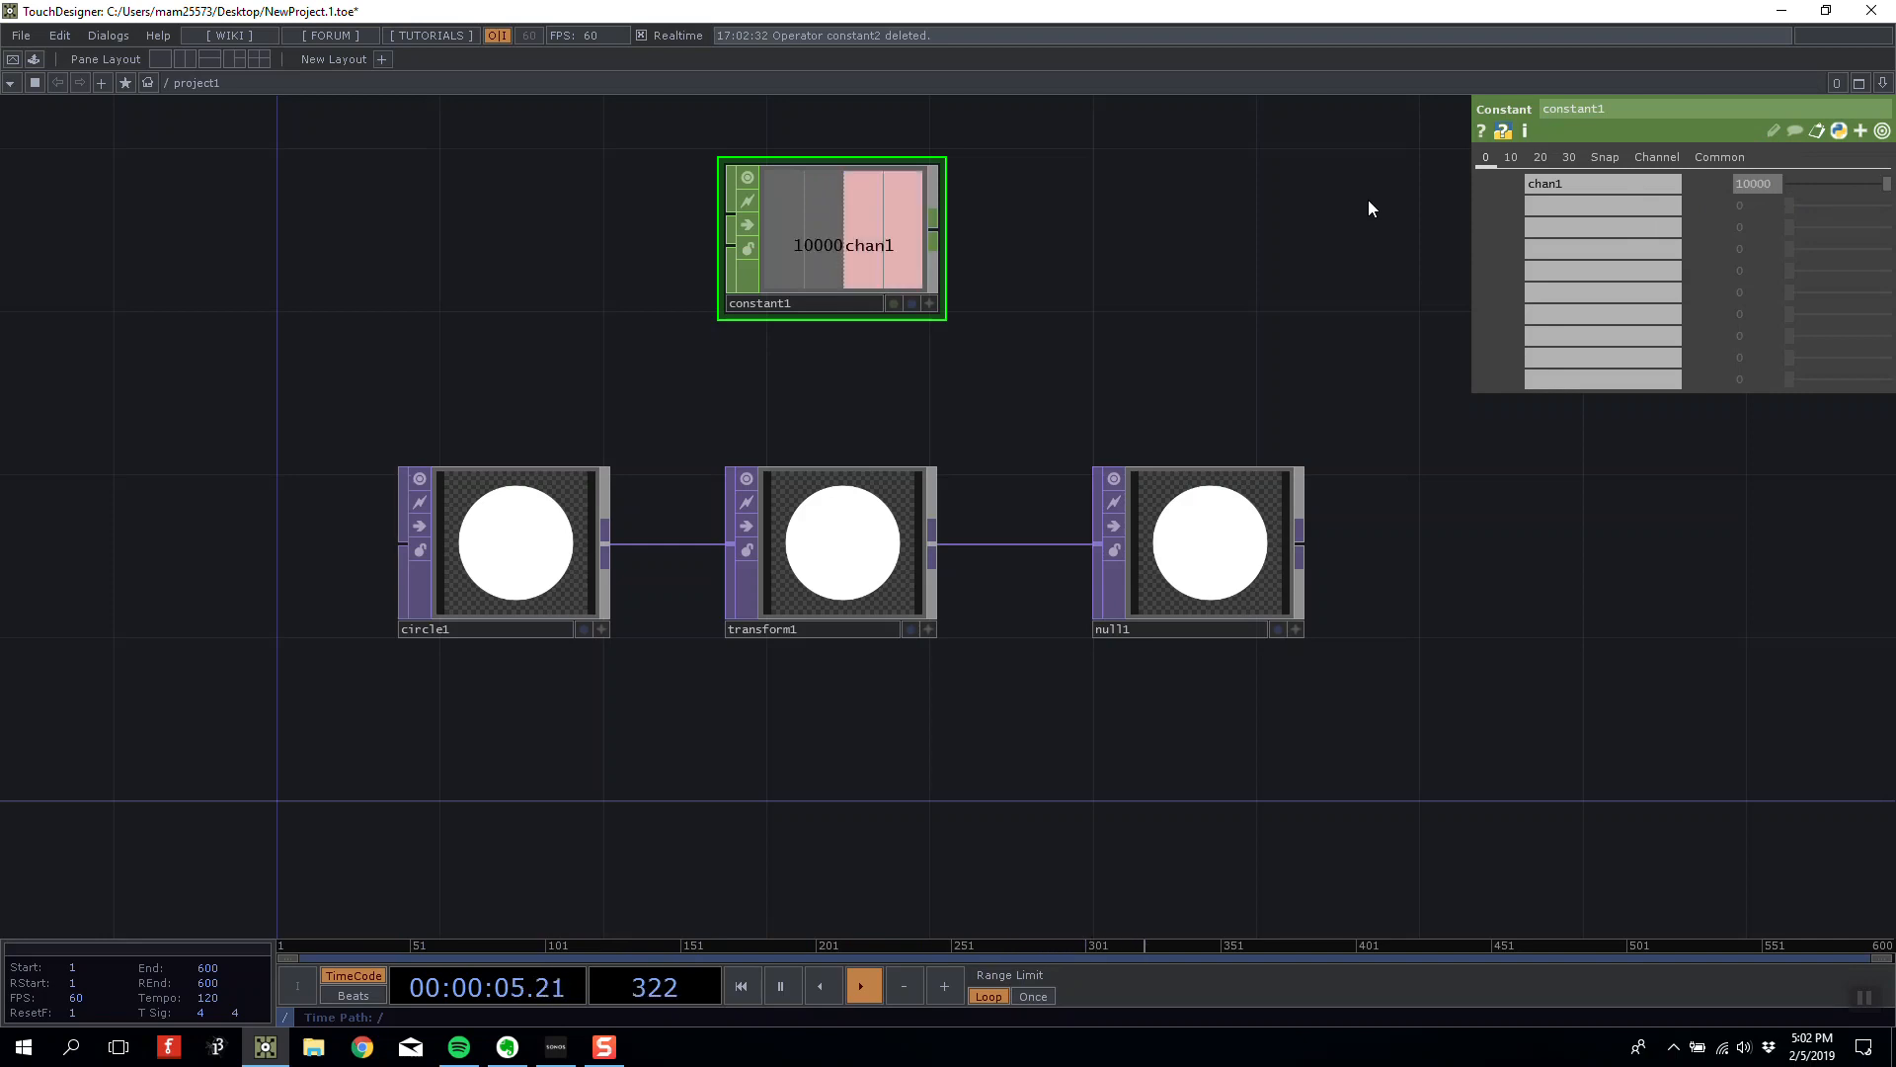
left_click(1734, 187)
type(".")
key("Return")
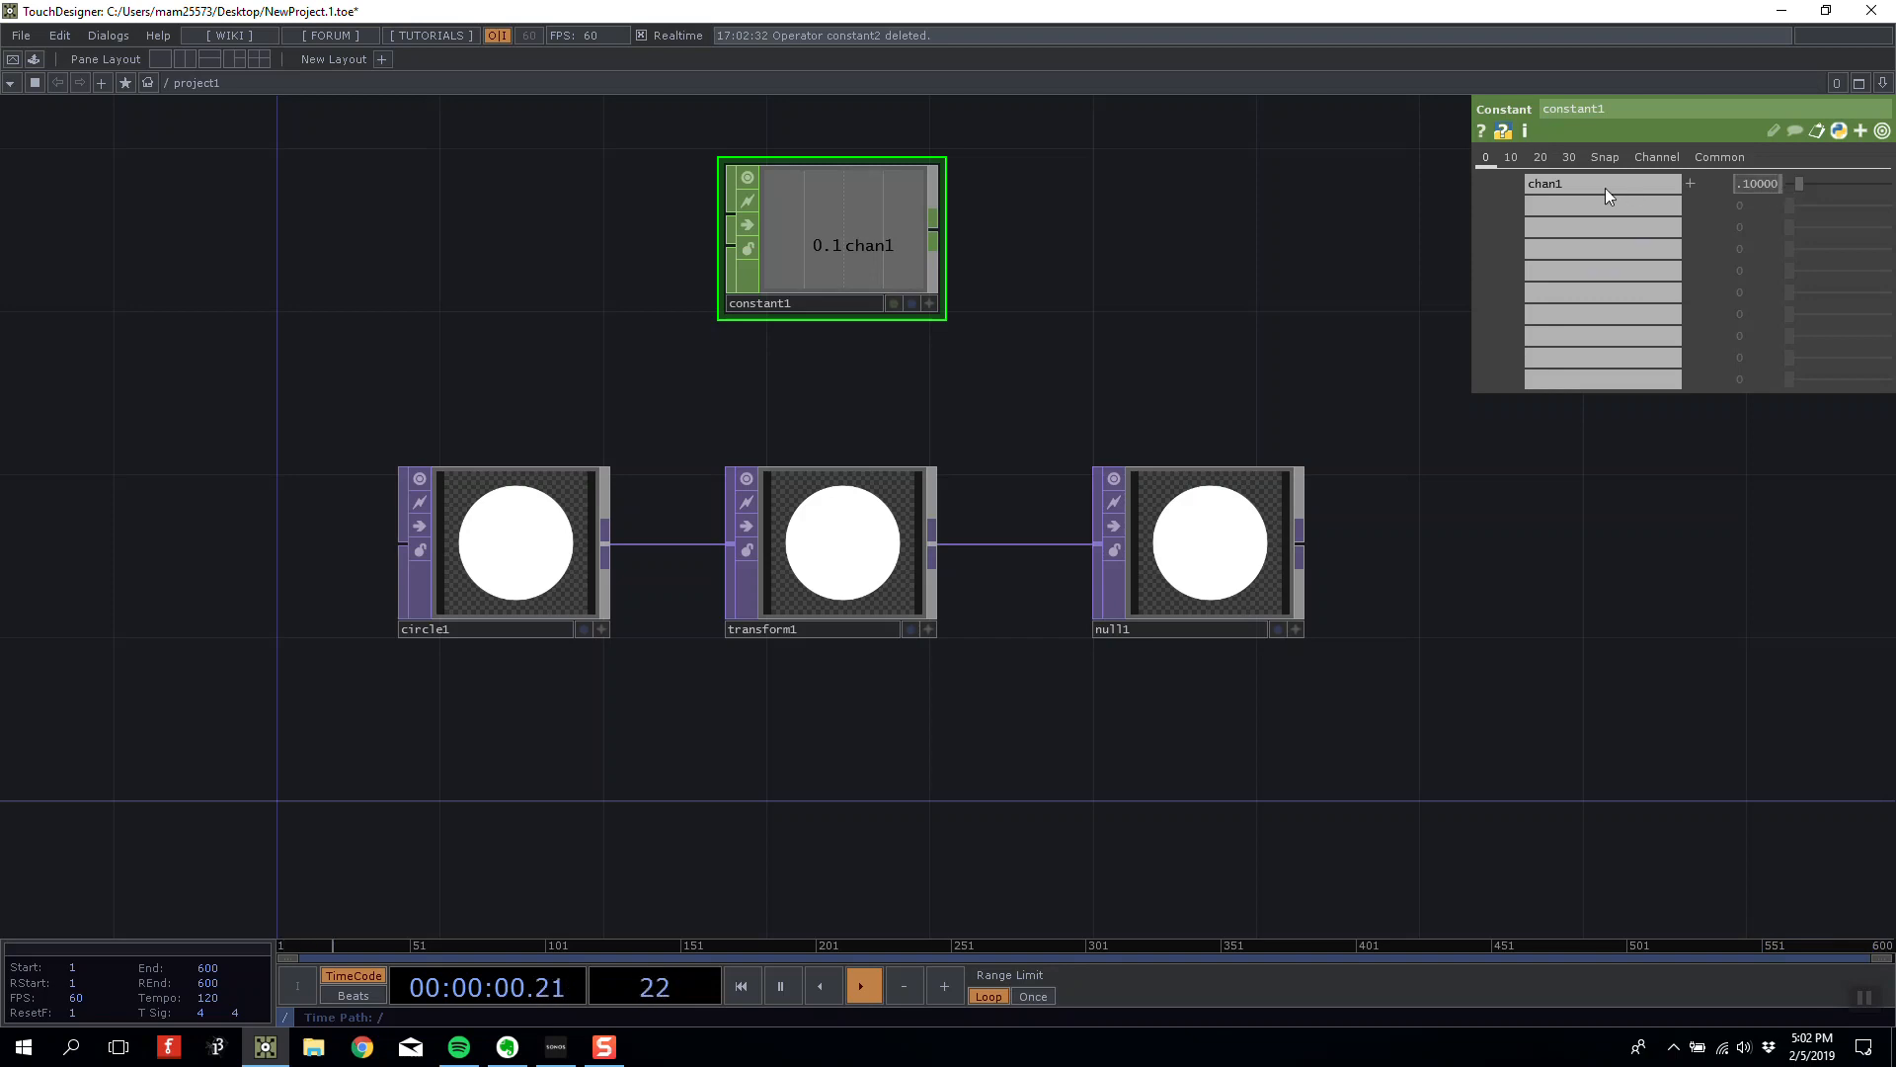
left_click_drag(1811, 181, 1188, 180)
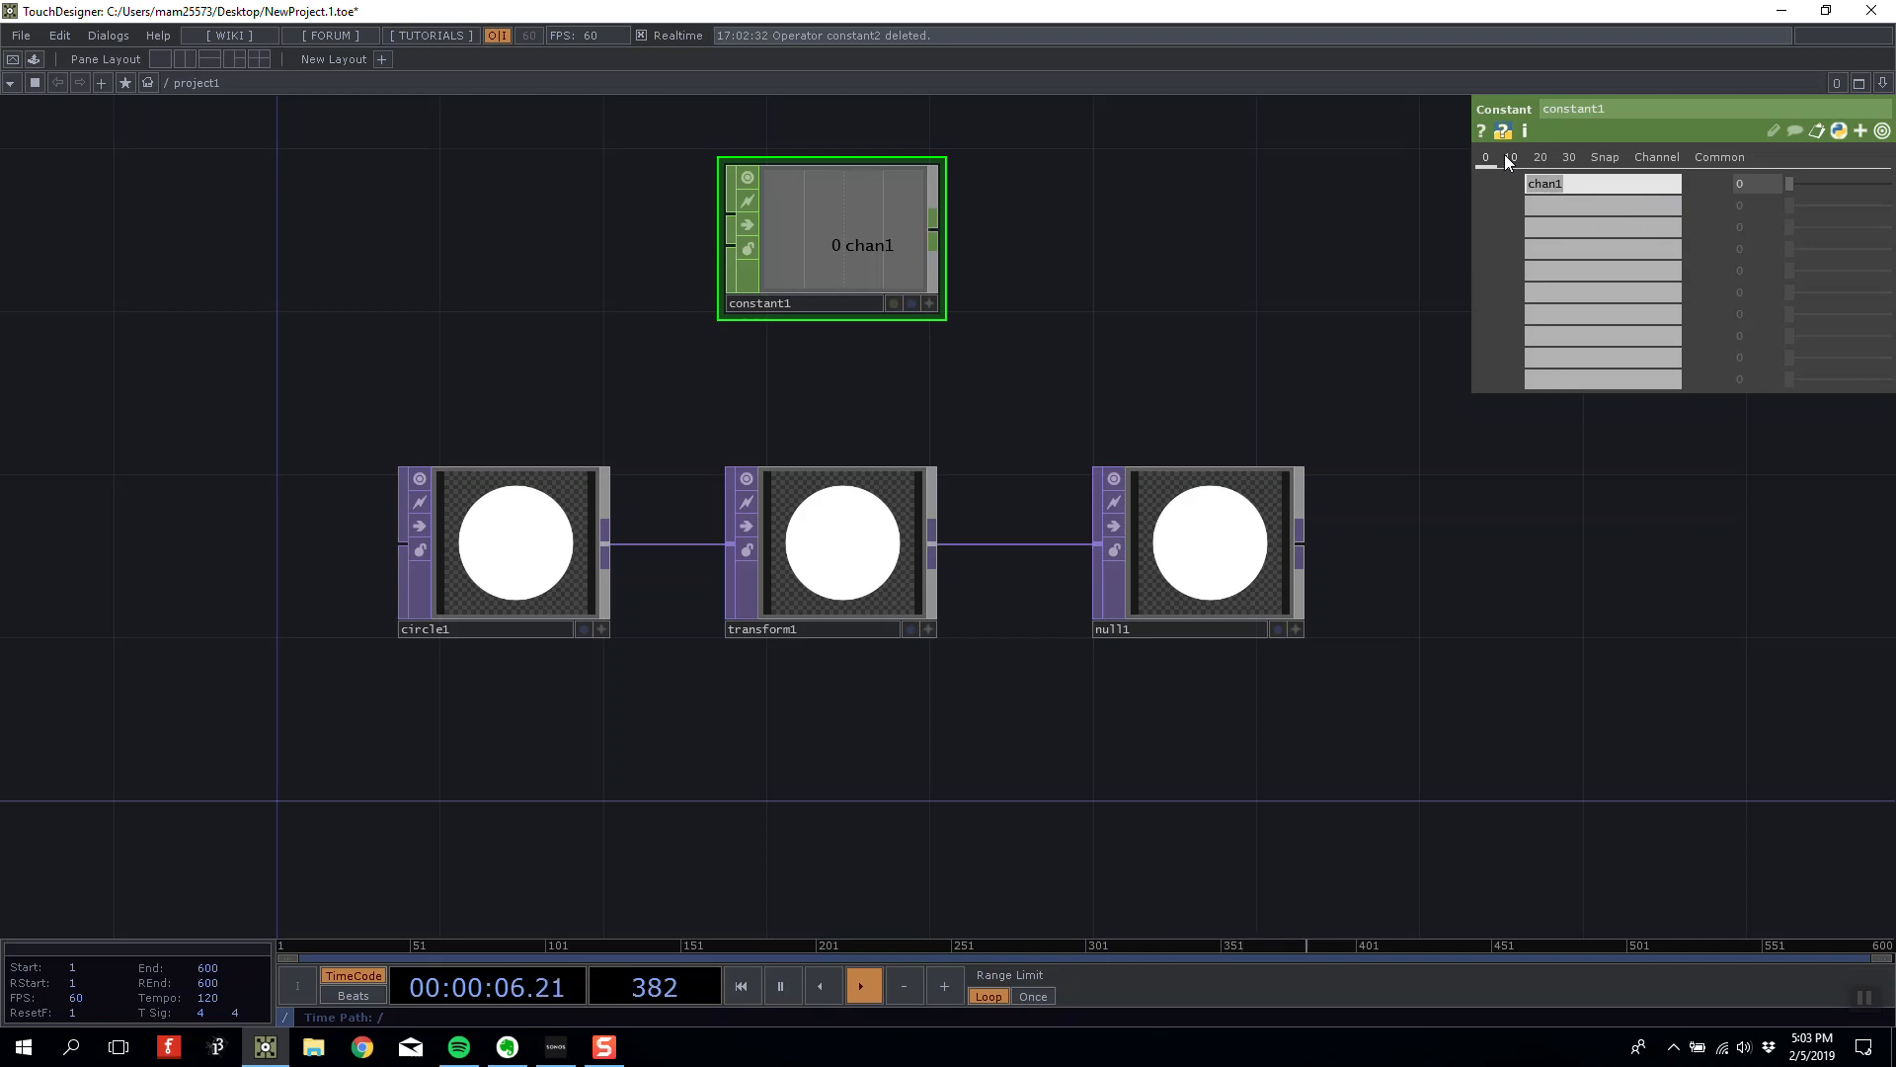
Rename constant1's first channel xTrans and add a second channel named yTrans.
type("xTrans")
key("Return")
left_click(1545, 206)
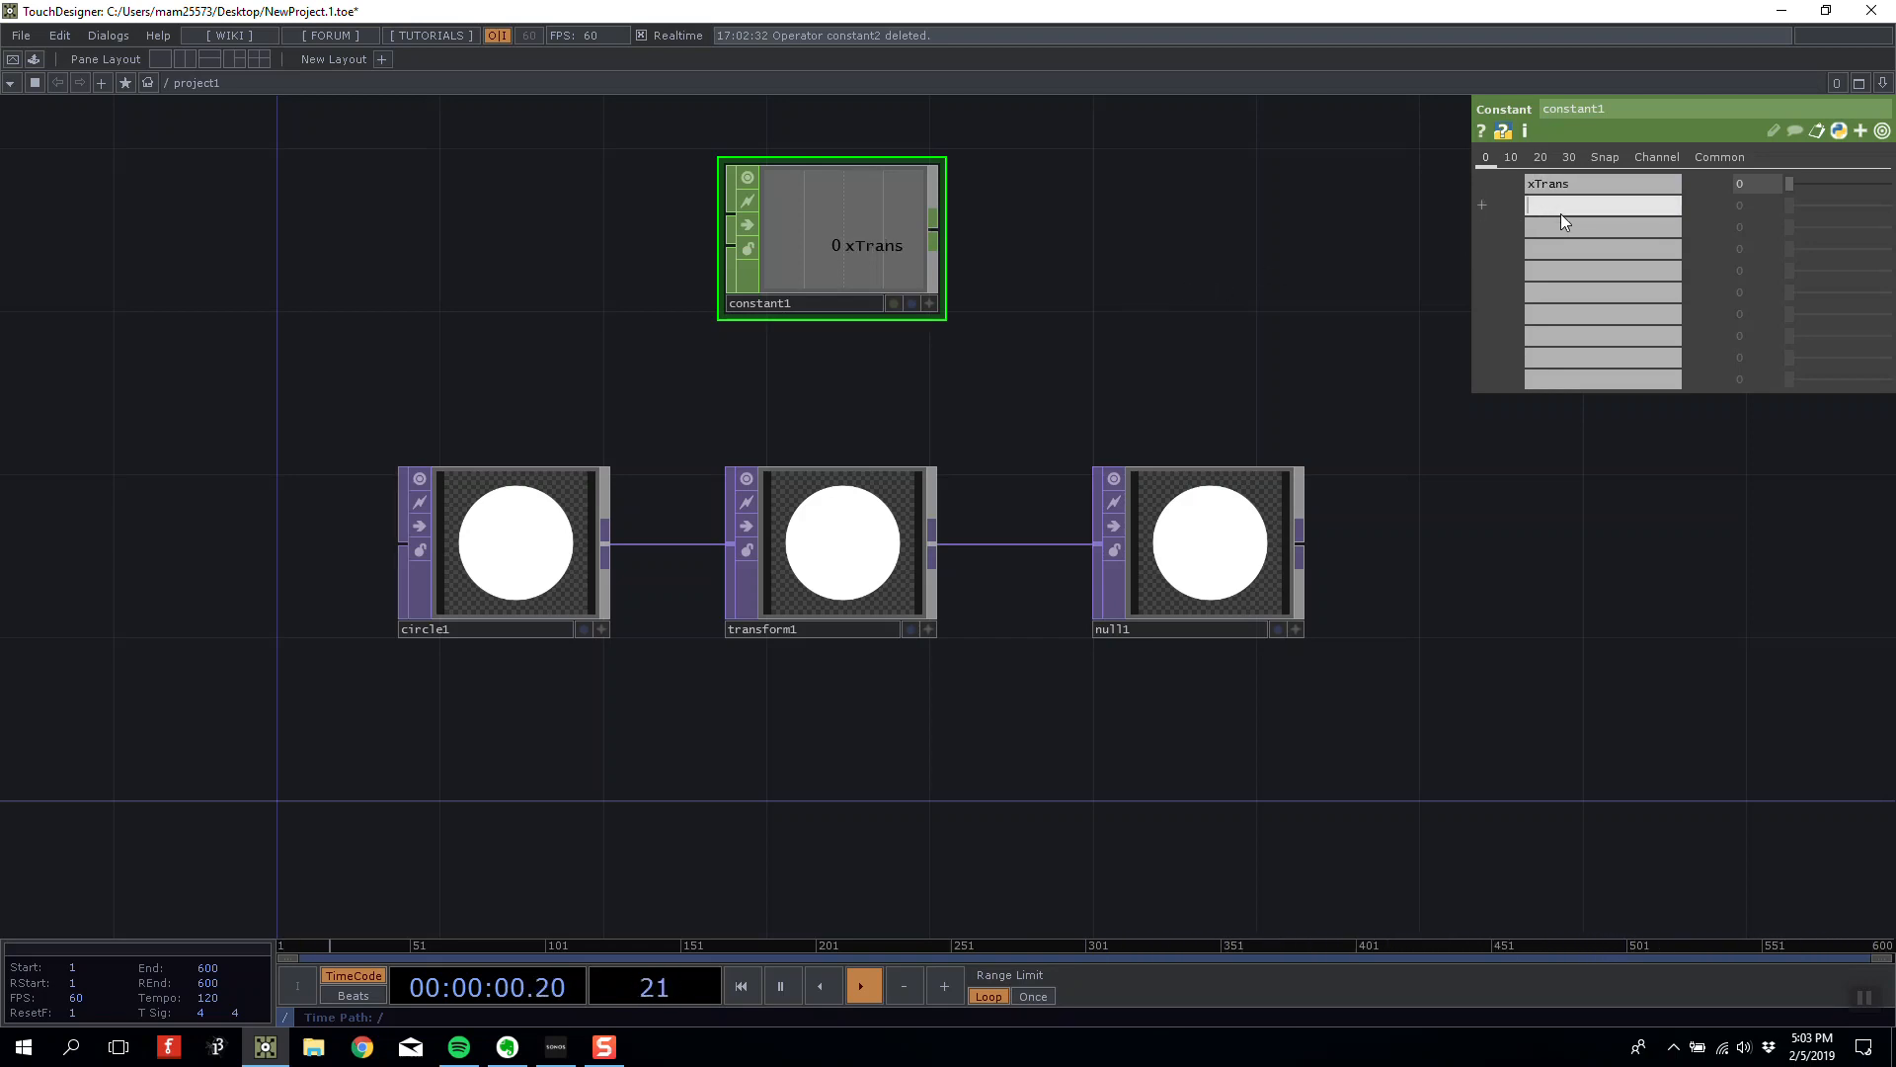
type("yTranc")
key("BackSpace")
type("s")
Move constant1 back above circle1.
left_click_drag(1213, 366, 1209, 371)
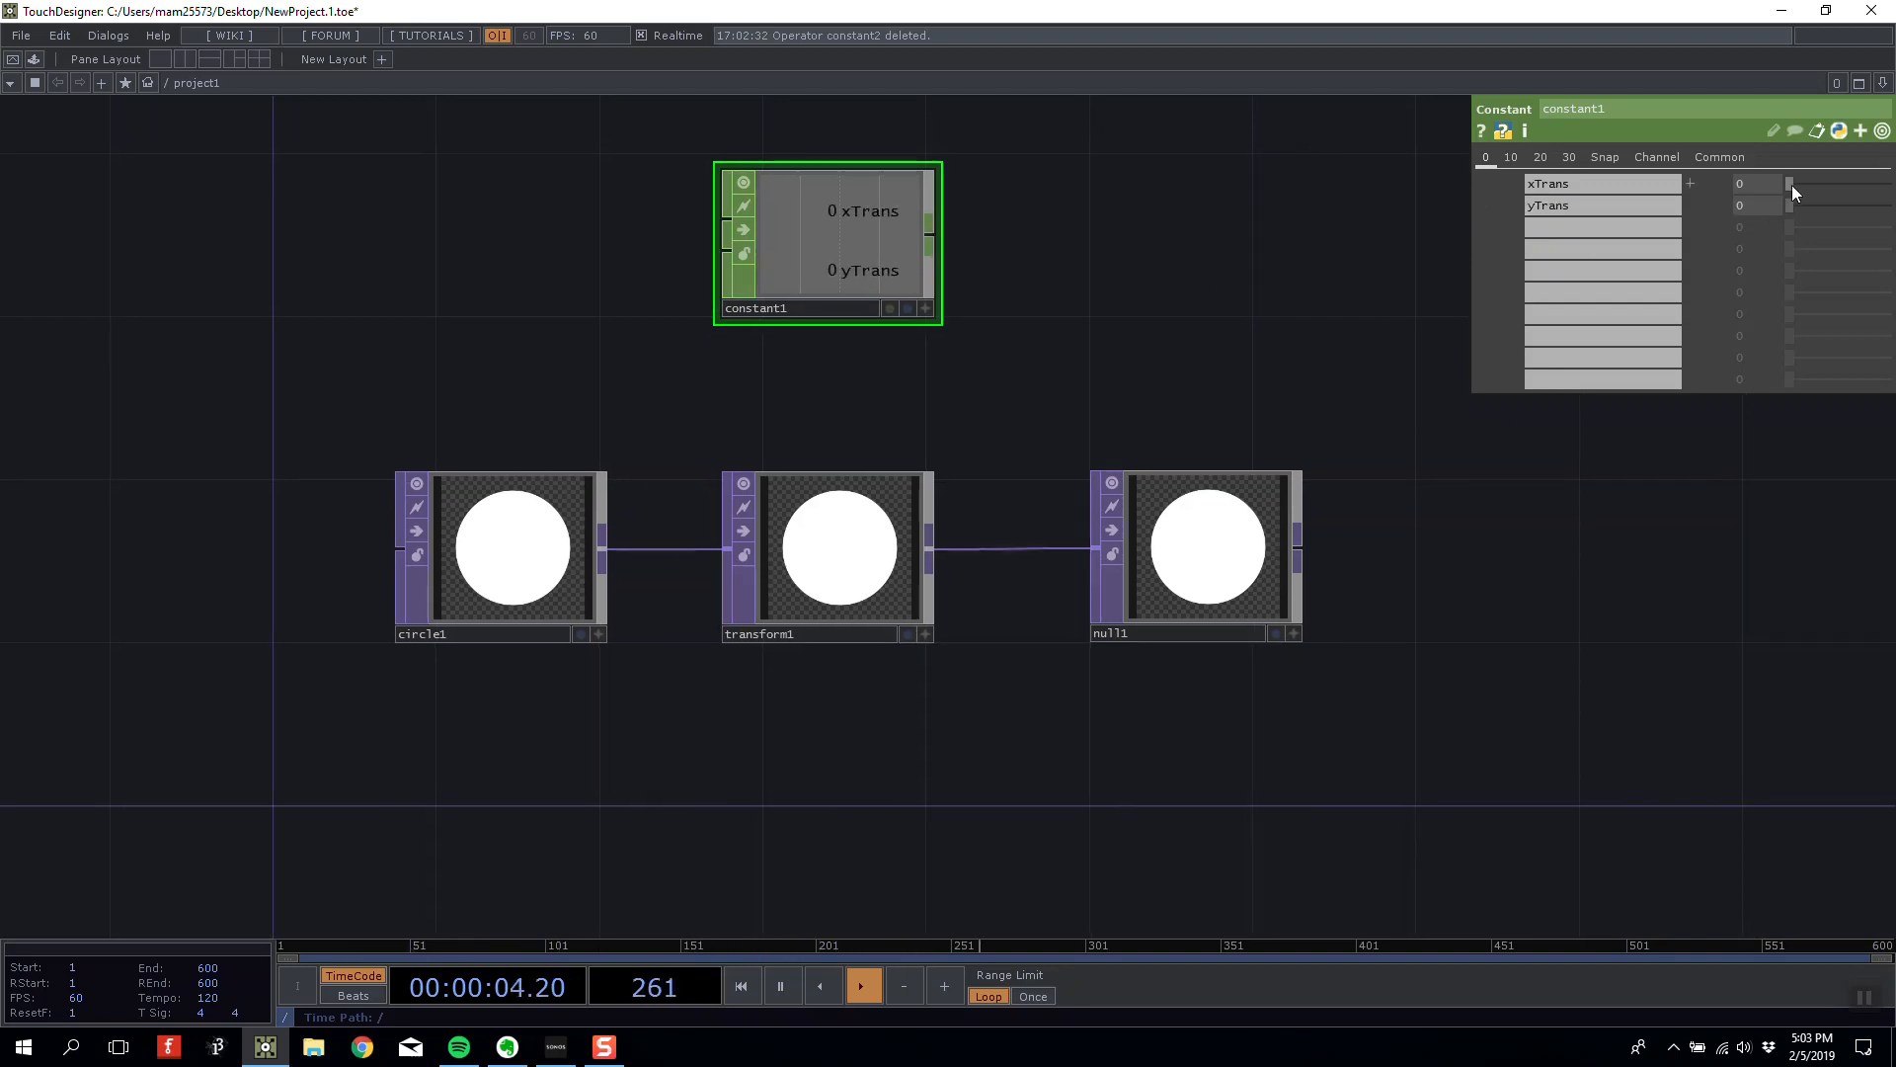
left_click_drag(852, 287, 541, 255)
scroll(496, 241, "up", 5)
scroll(553, 237, "down", 5)
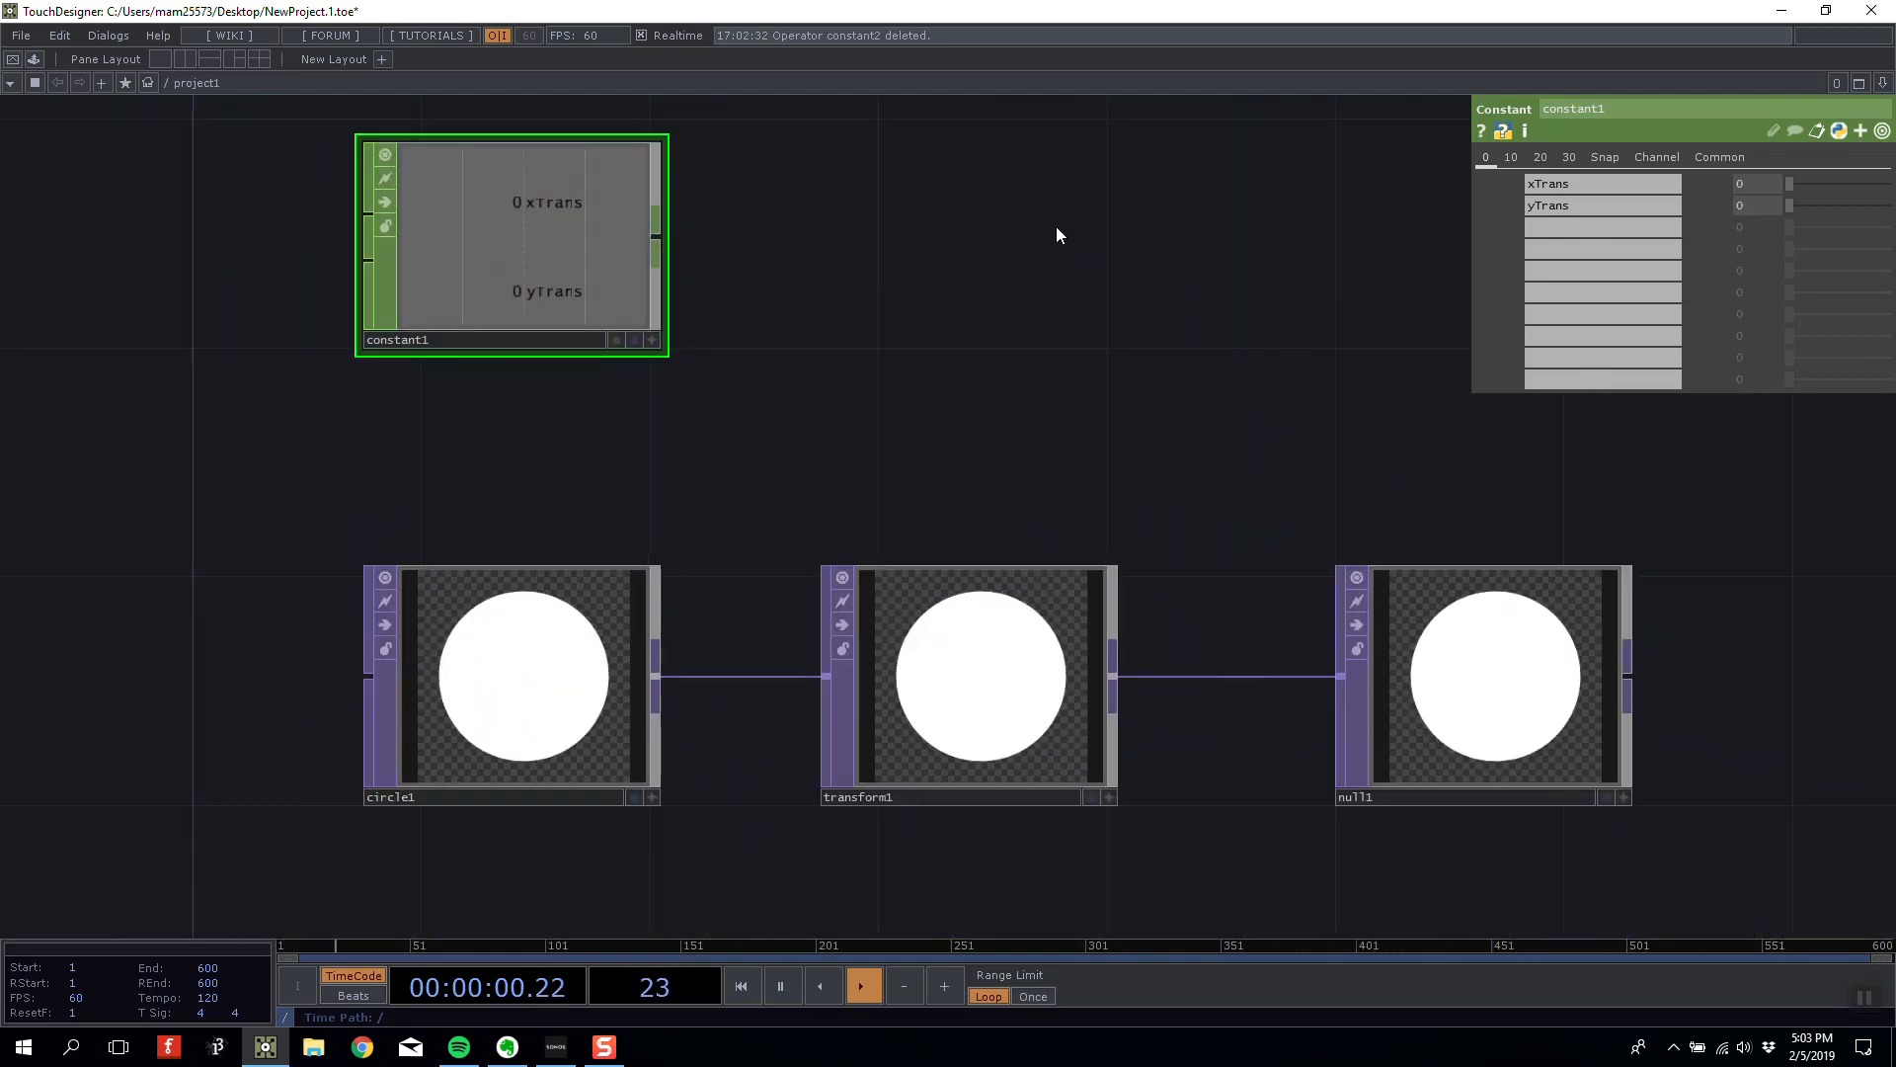
scroll(879, 274, "up", 2)
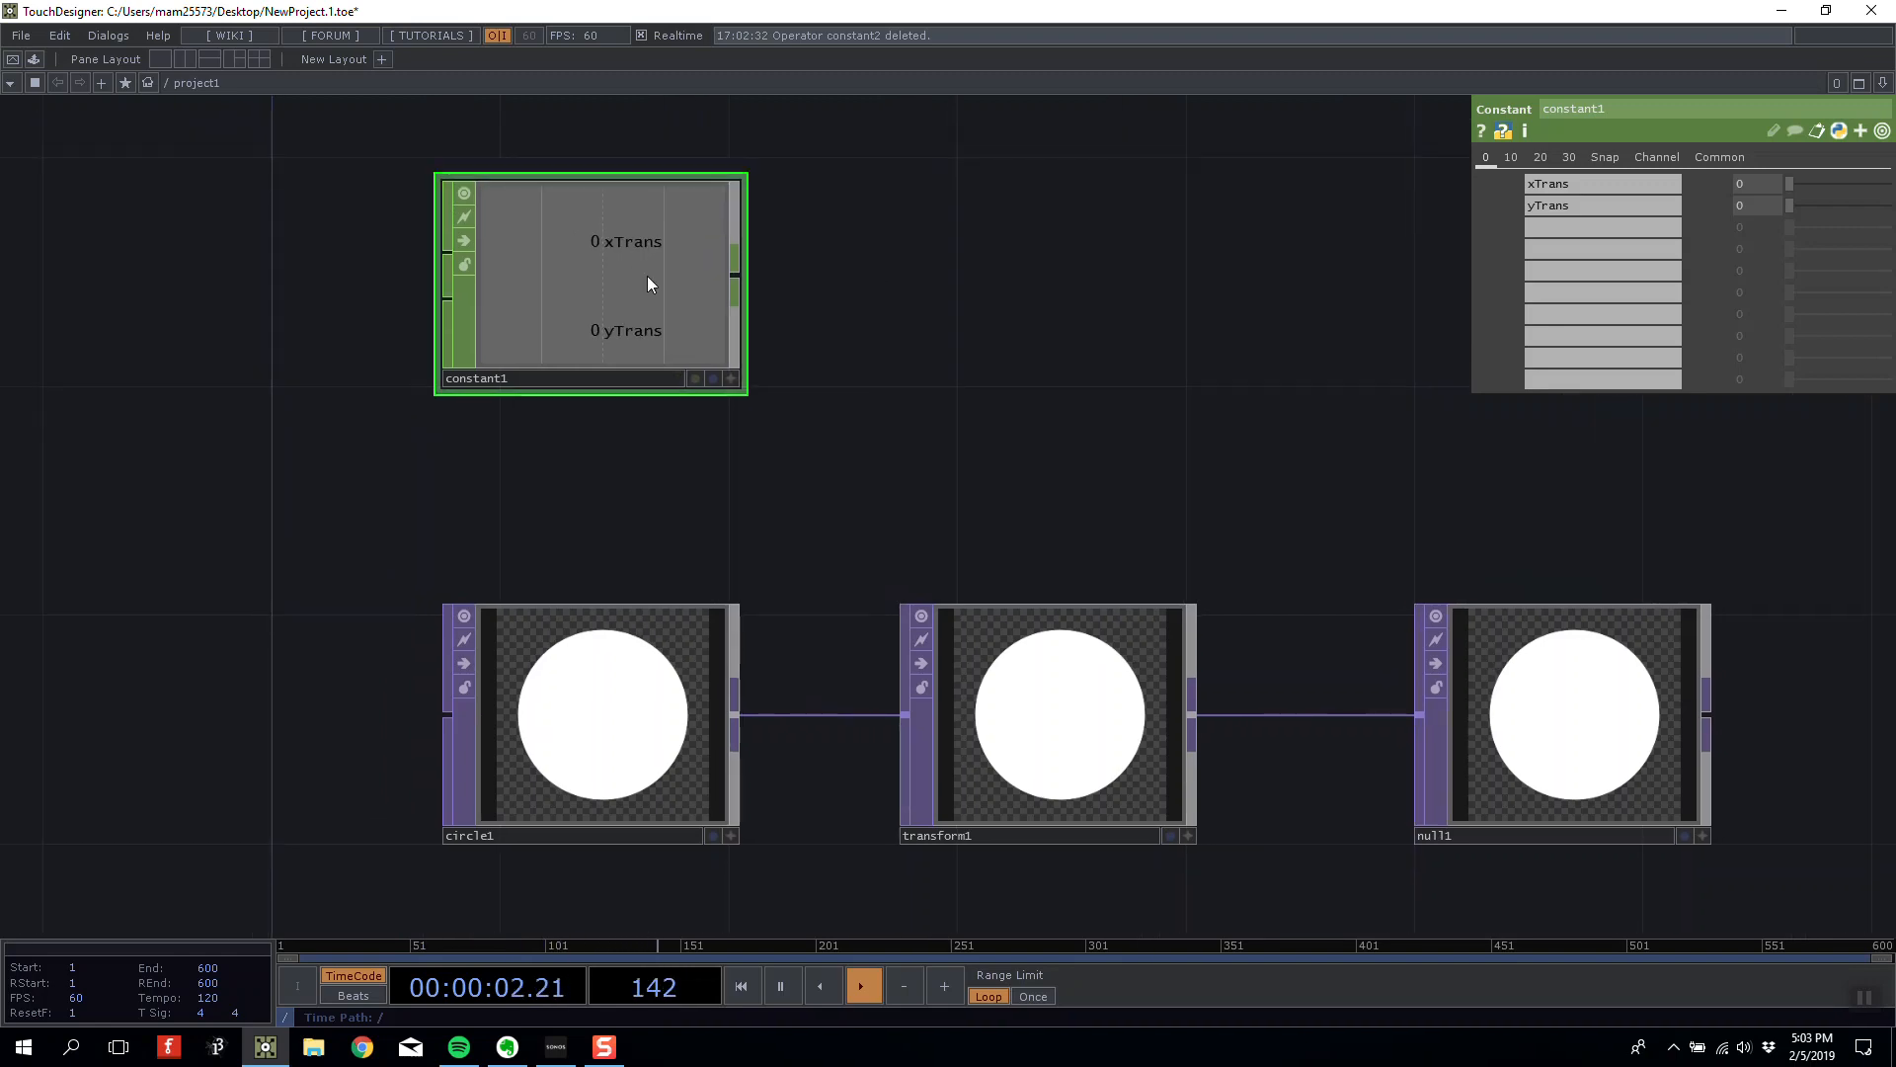
scroll(648, 277, "up", 2)
Turn off Single Sample for constant1 and set the channel End to 1.
left_click(1653, 156)
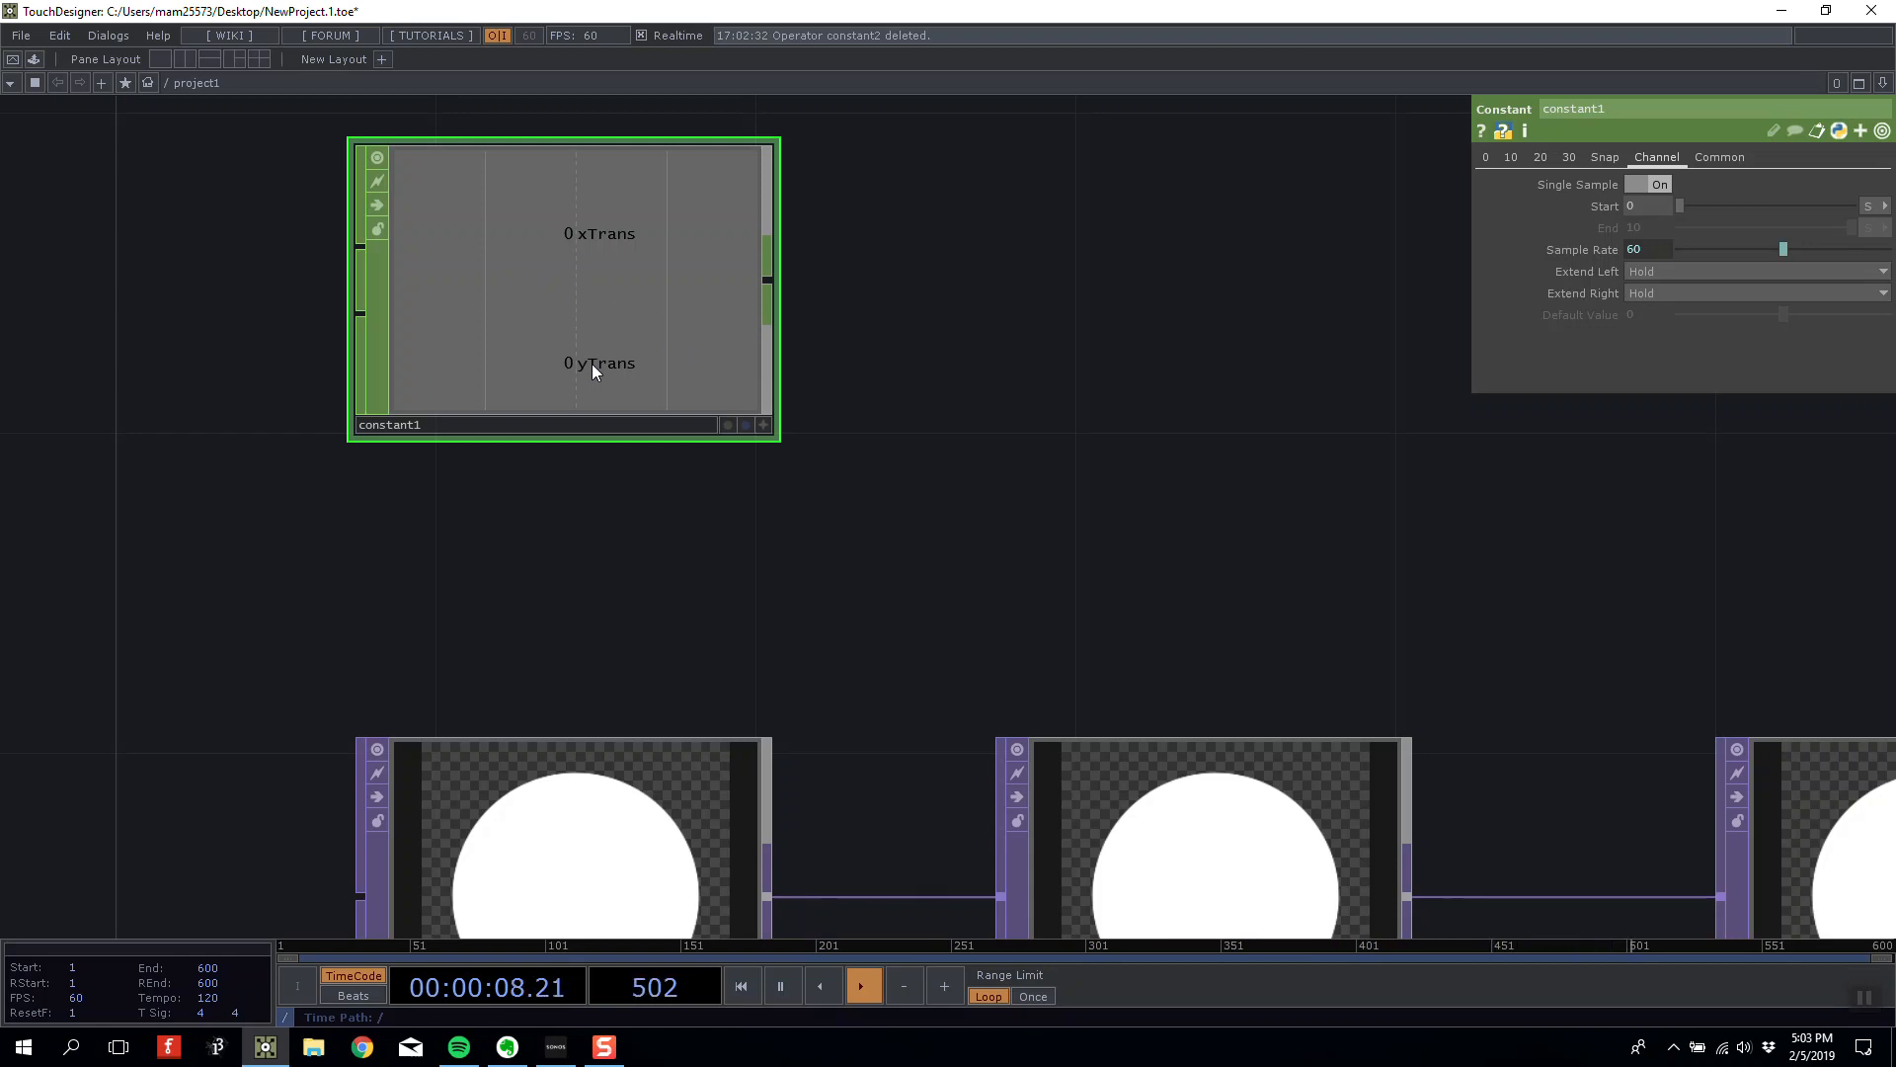
left_click(1638, 185)
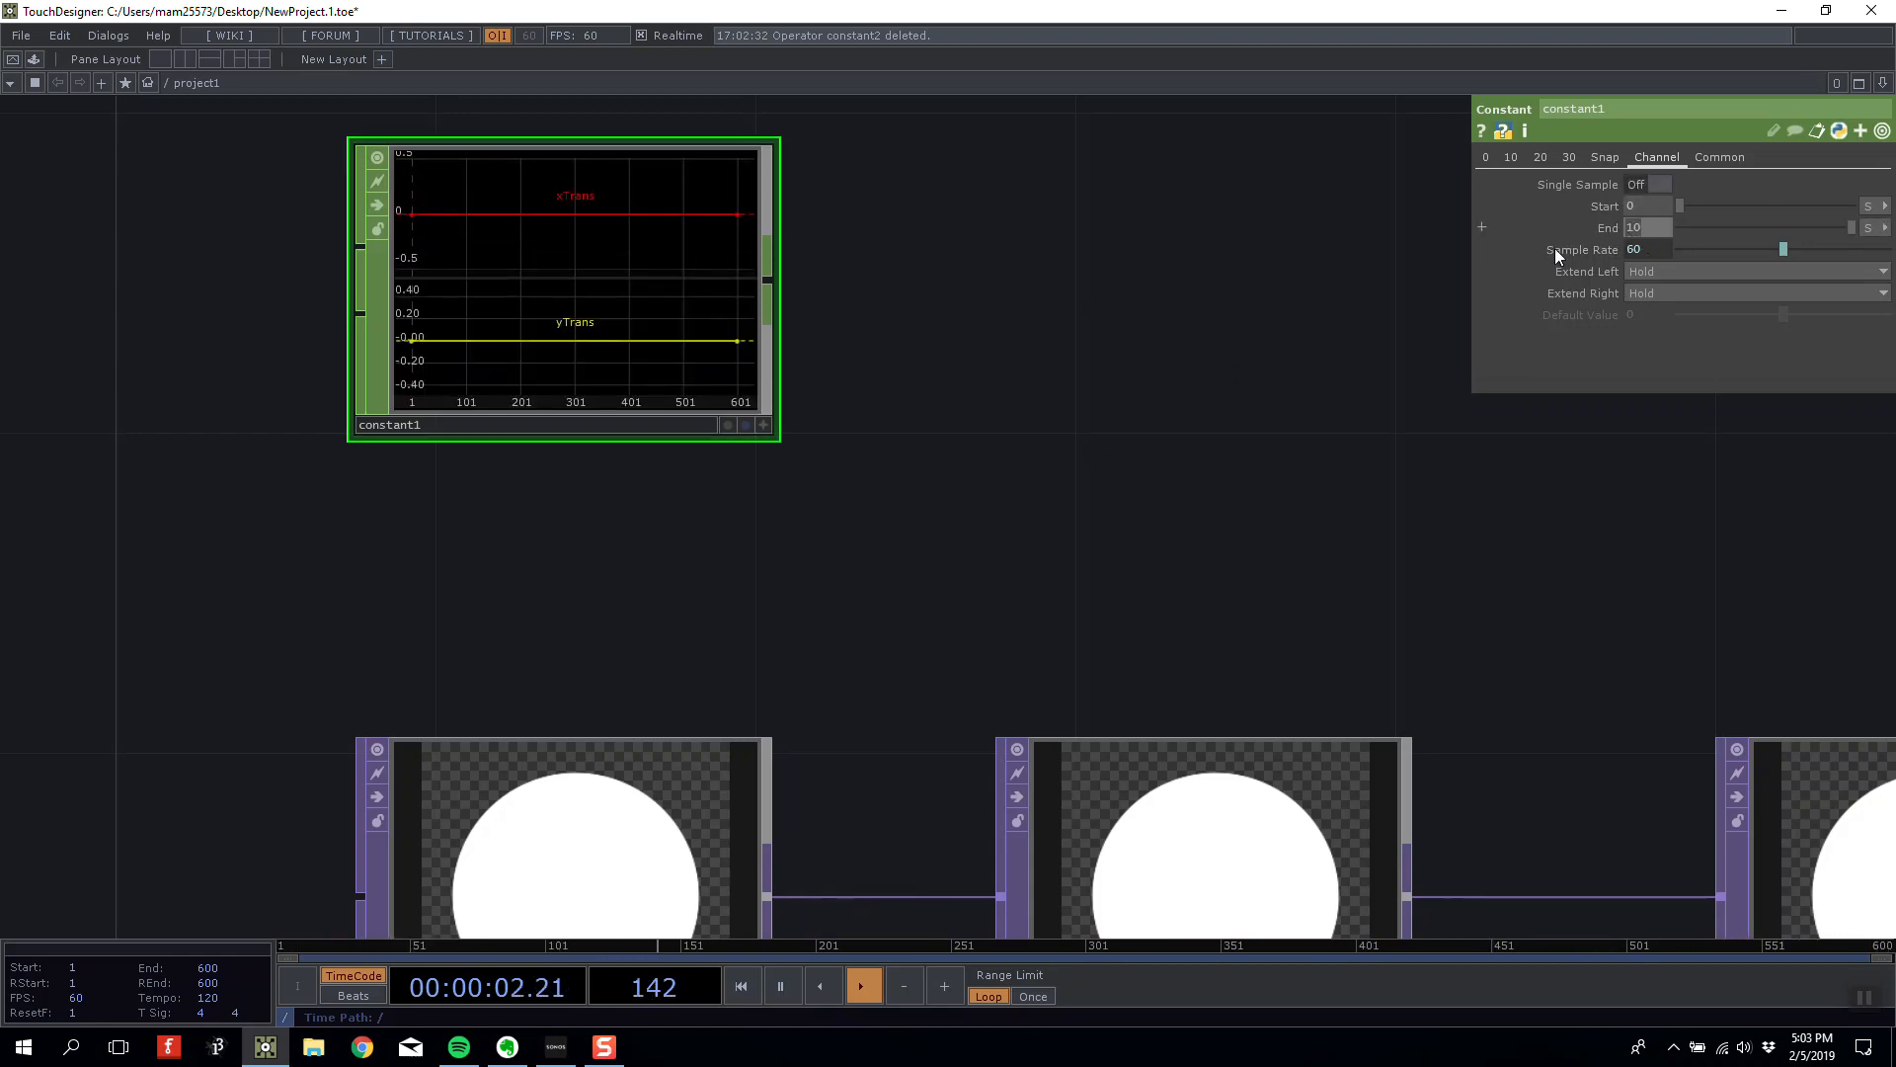
type("1")
key("Return")
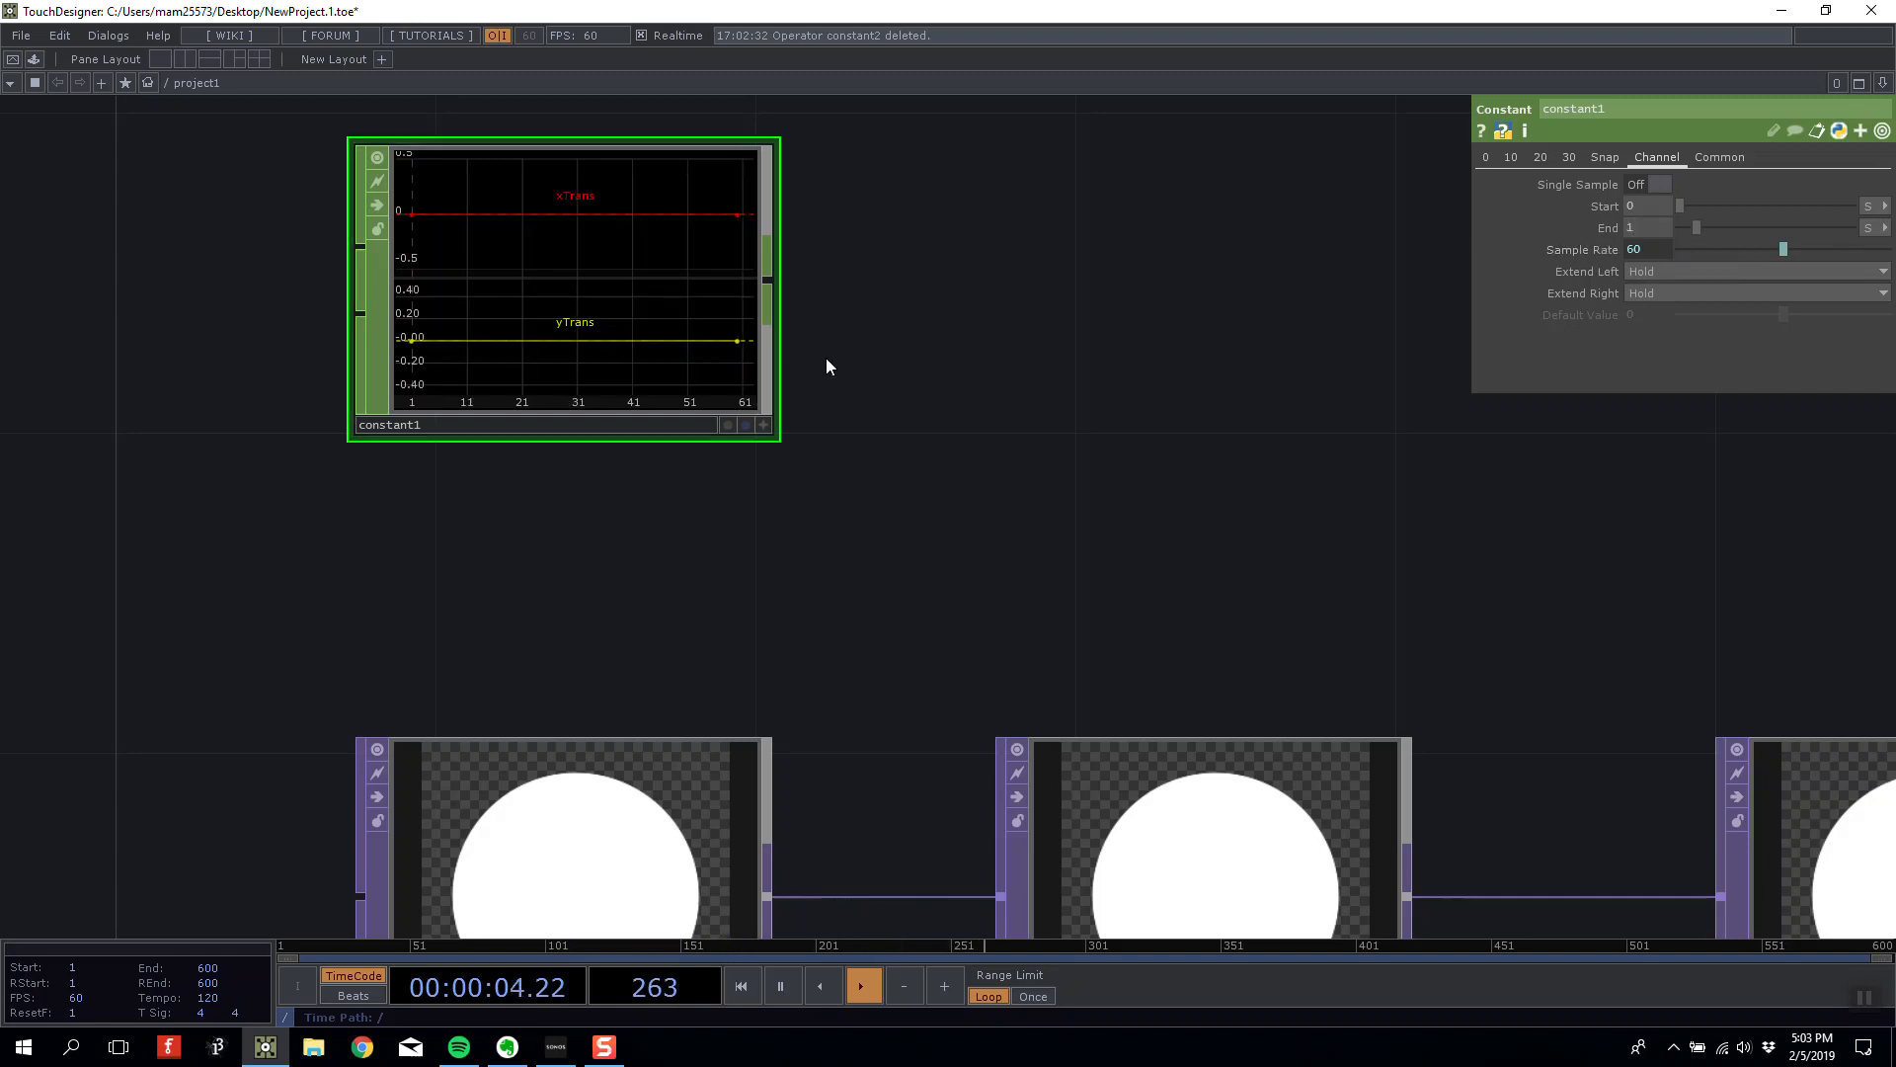
scroll(651, 380, "up", 3)
scroll(650, 383, "down", 3)
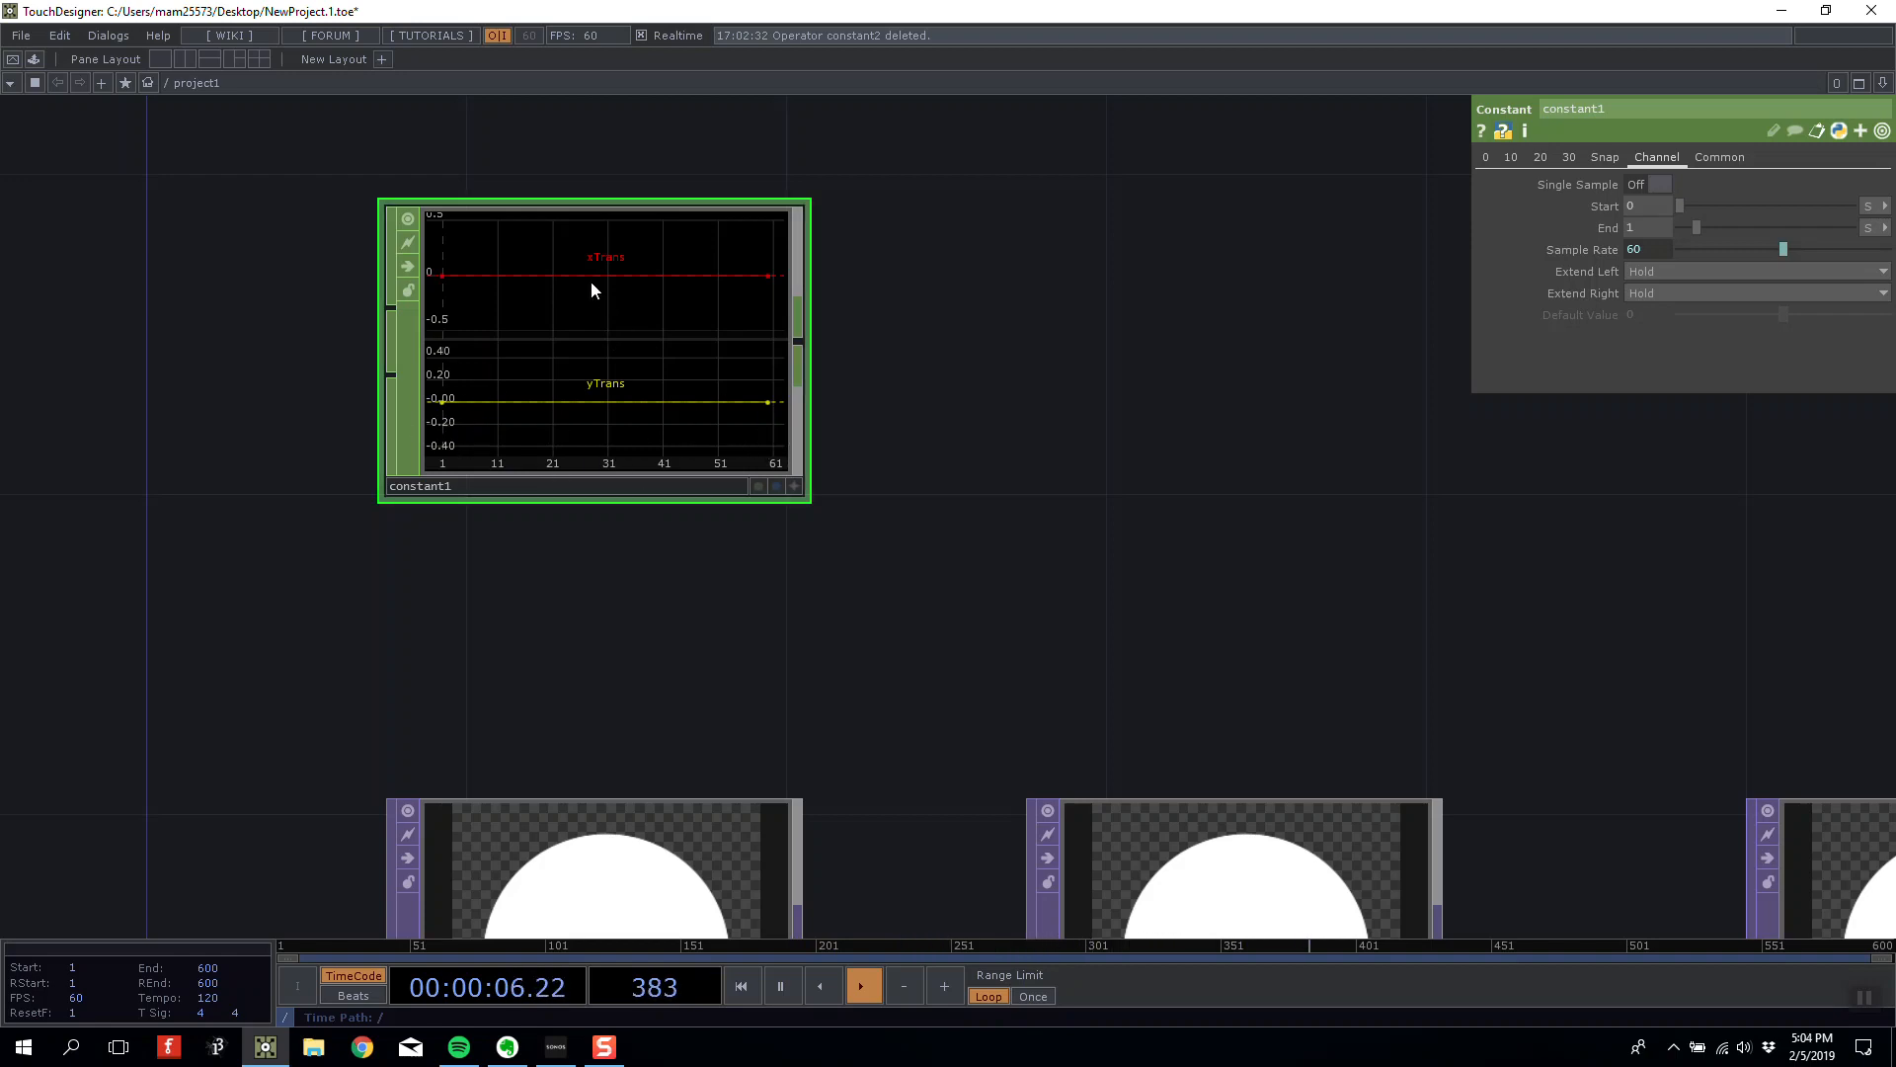
Turn Single Sample back on for constant1.
left_click(1639, 187)
left_click_drag(1192, 296, 952, 488)
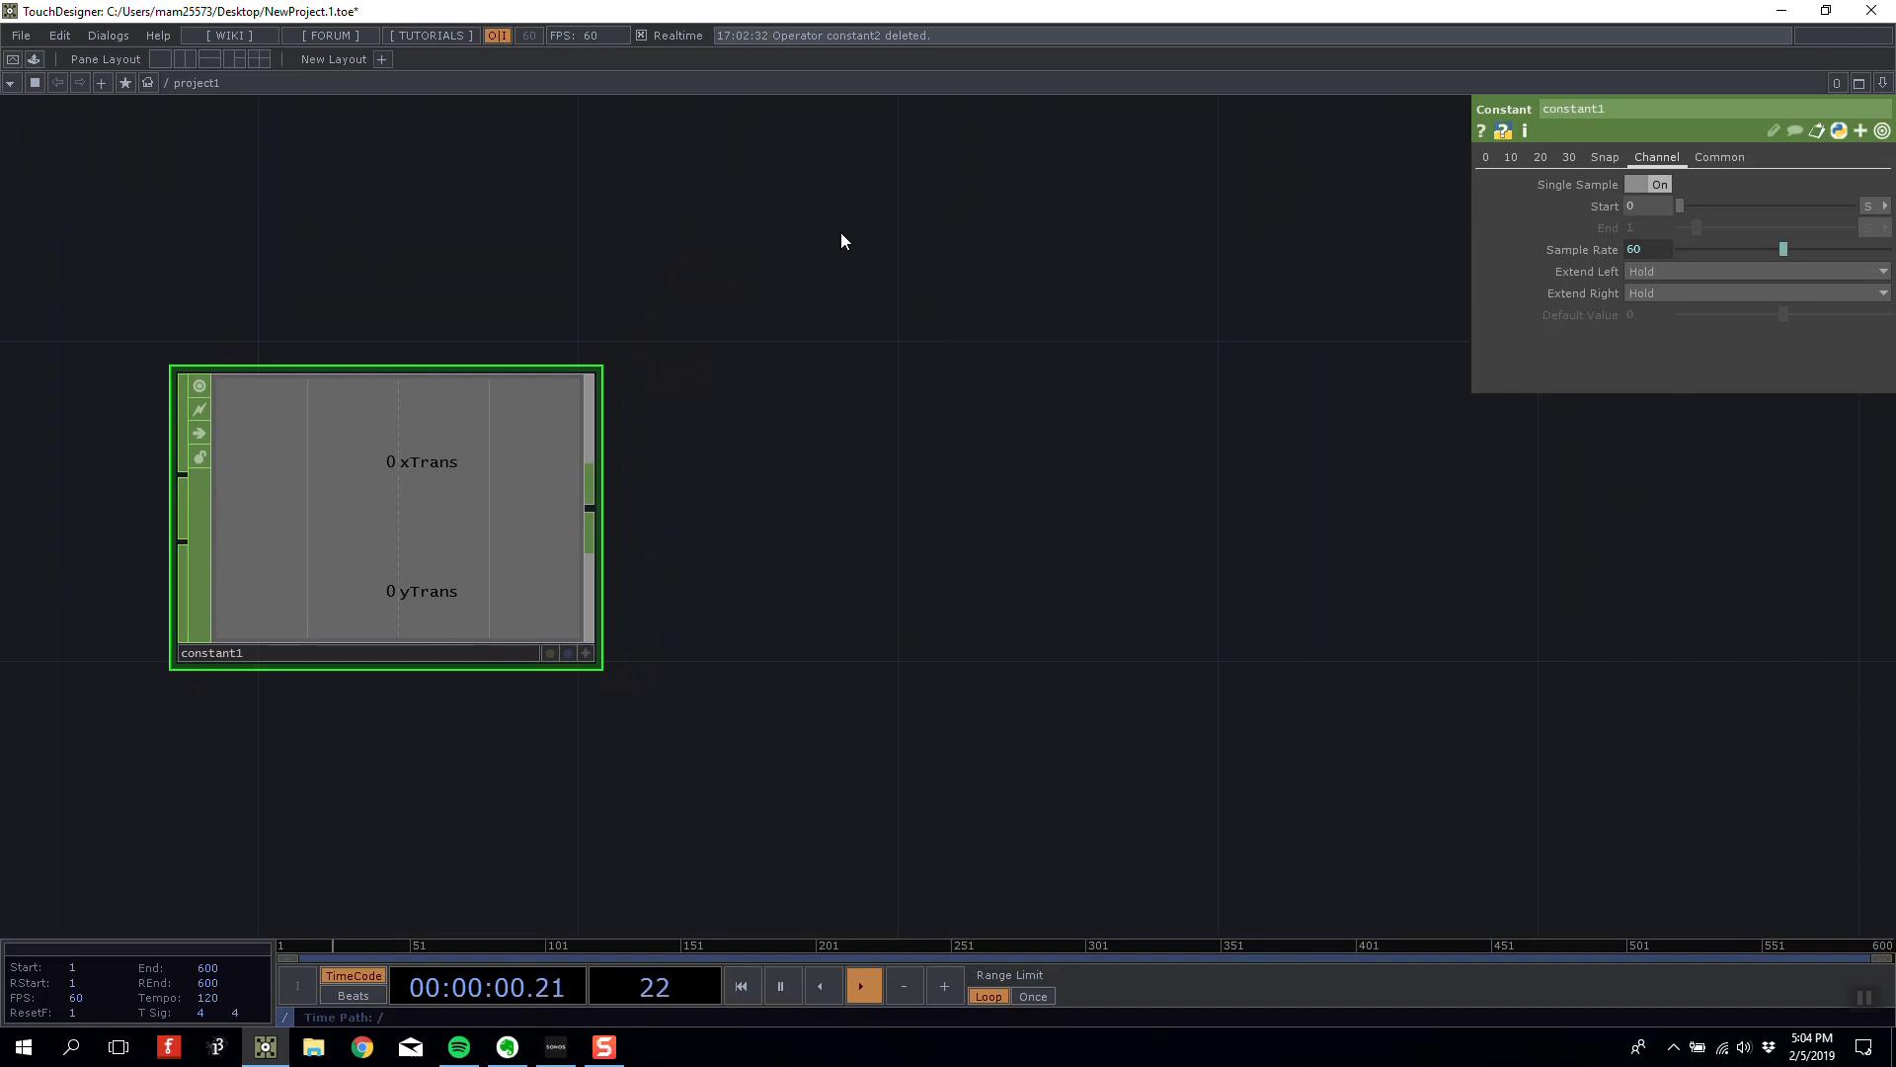
middle_click_drag(842, 237, 424, 429)
middle_click_drag(425, 430, 830, 383)
left_click_drag(1012, 362, 888, 362)
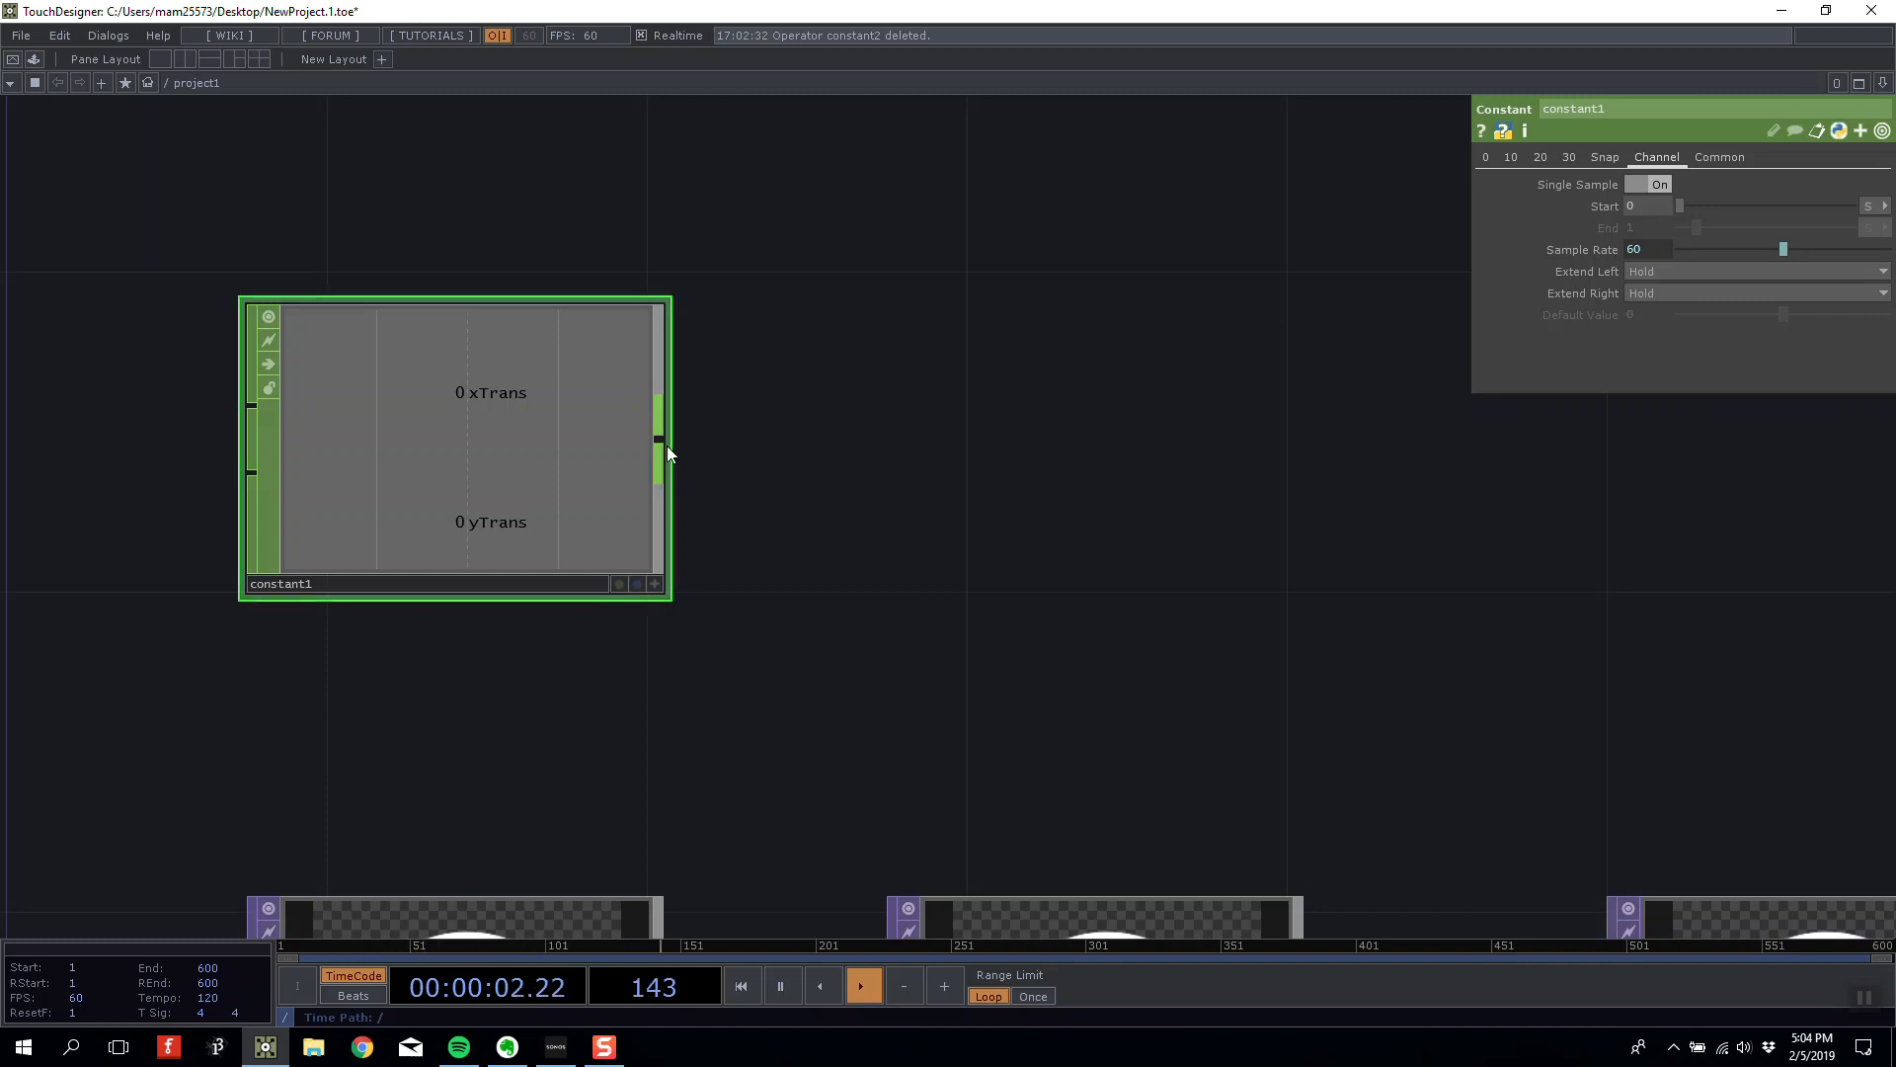
key("Tab")
left_click(1104, 403)
key("Escape")
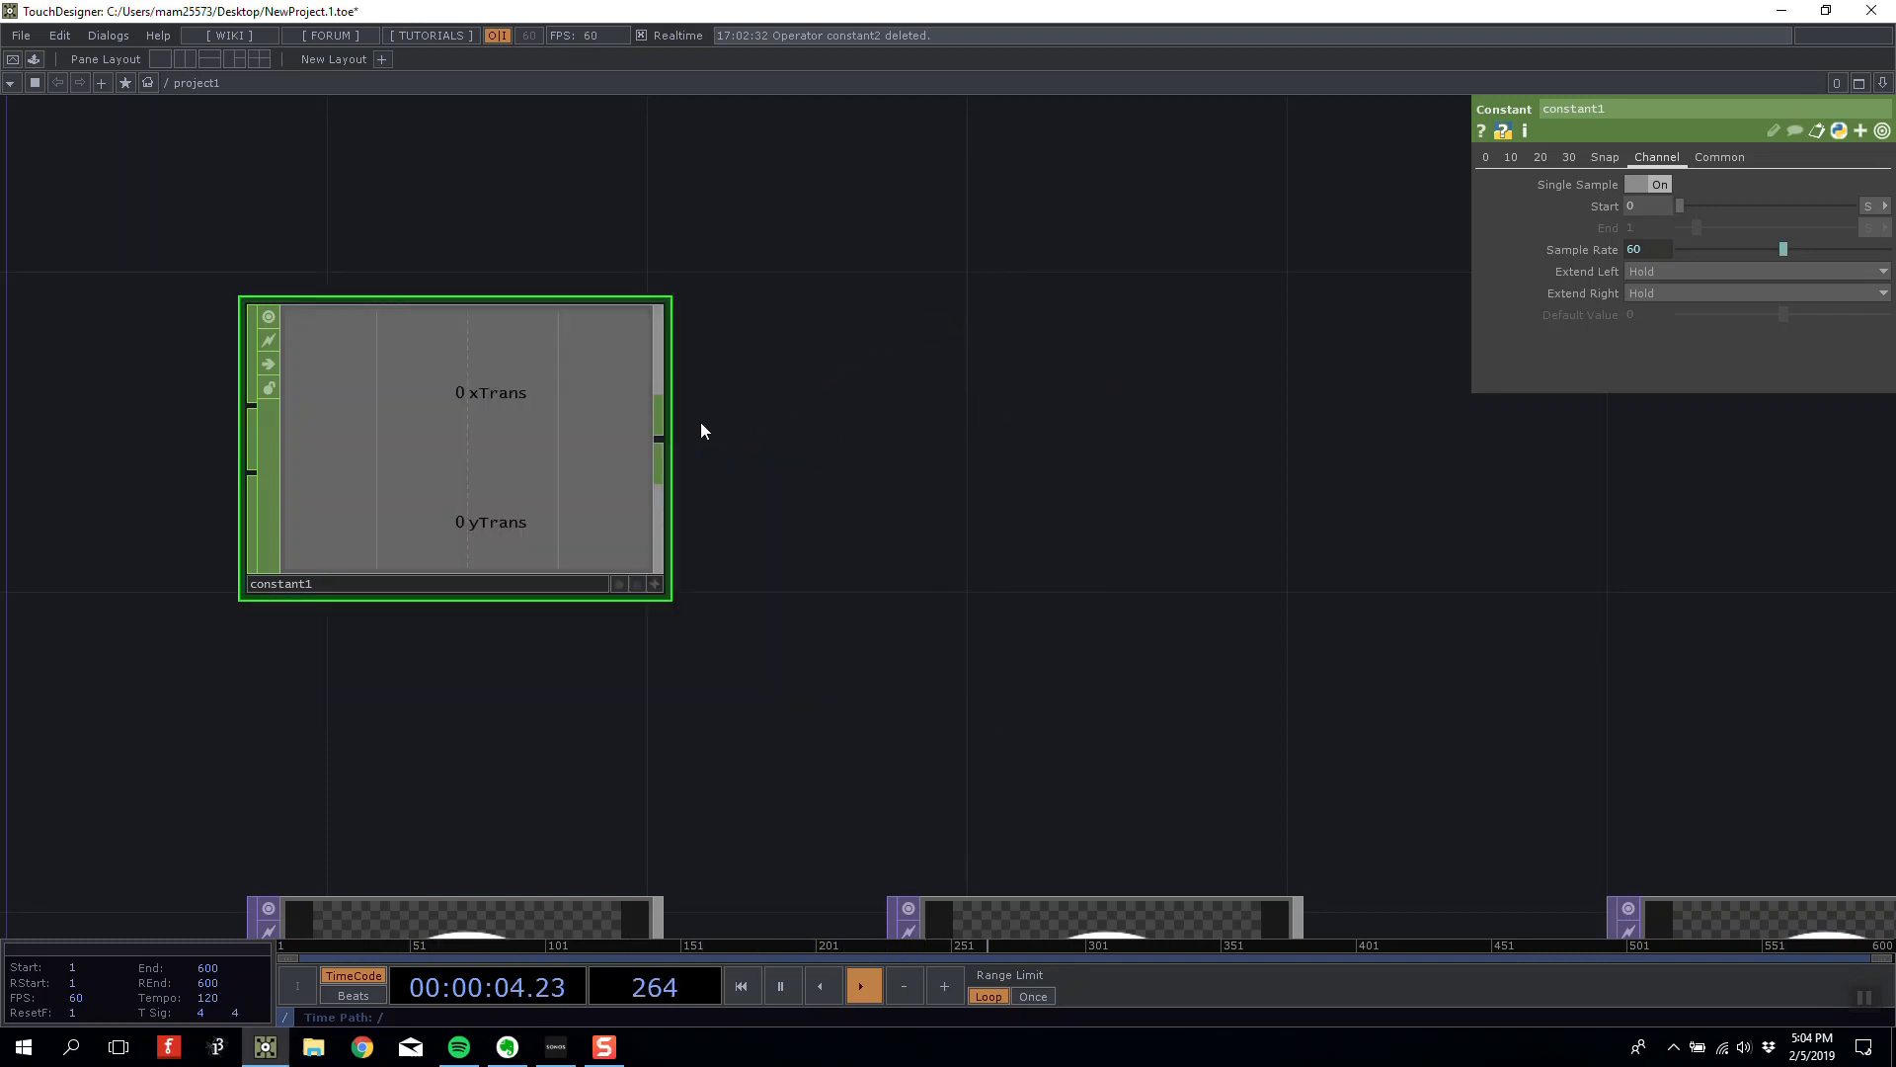
Append a Trail CHOP to constant1's output and place it above and to the right of the constant.
right_click(672, 430)
key("Escape")
key("Tab")
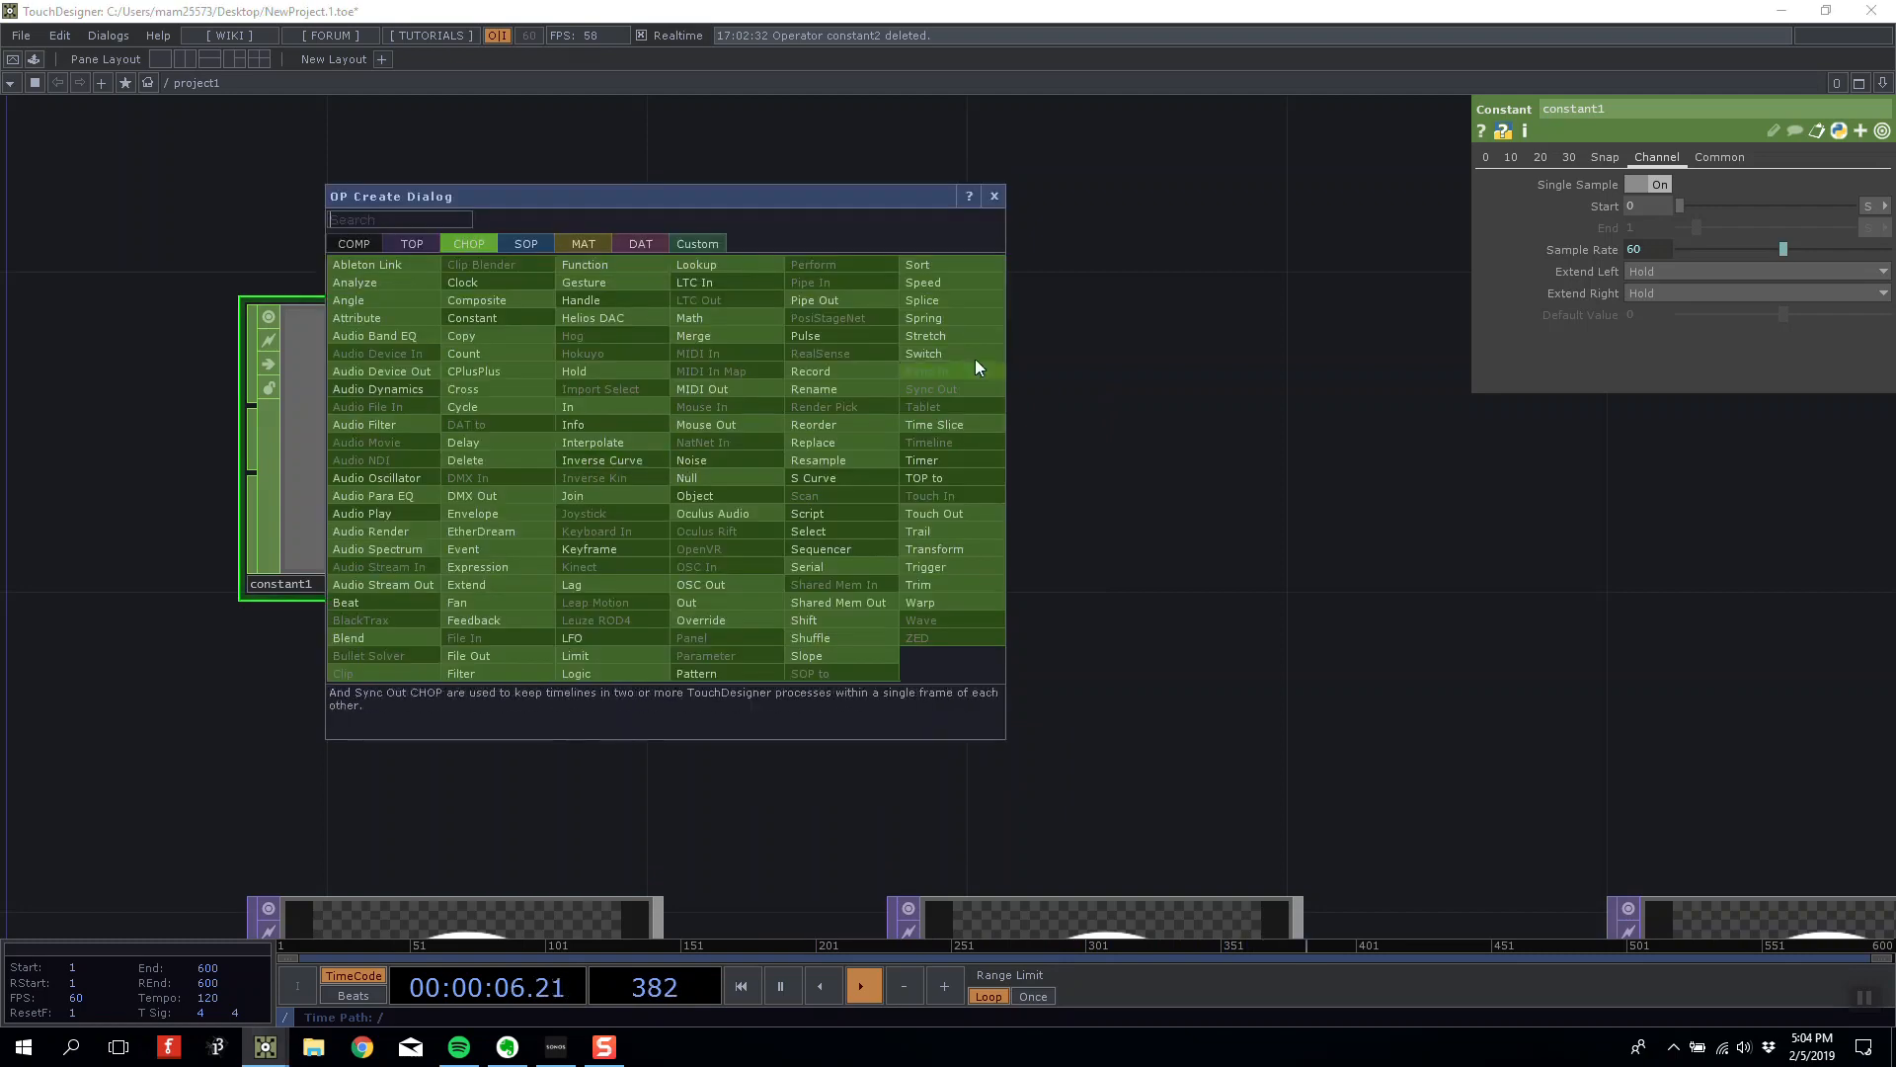
left_click(960, 535)
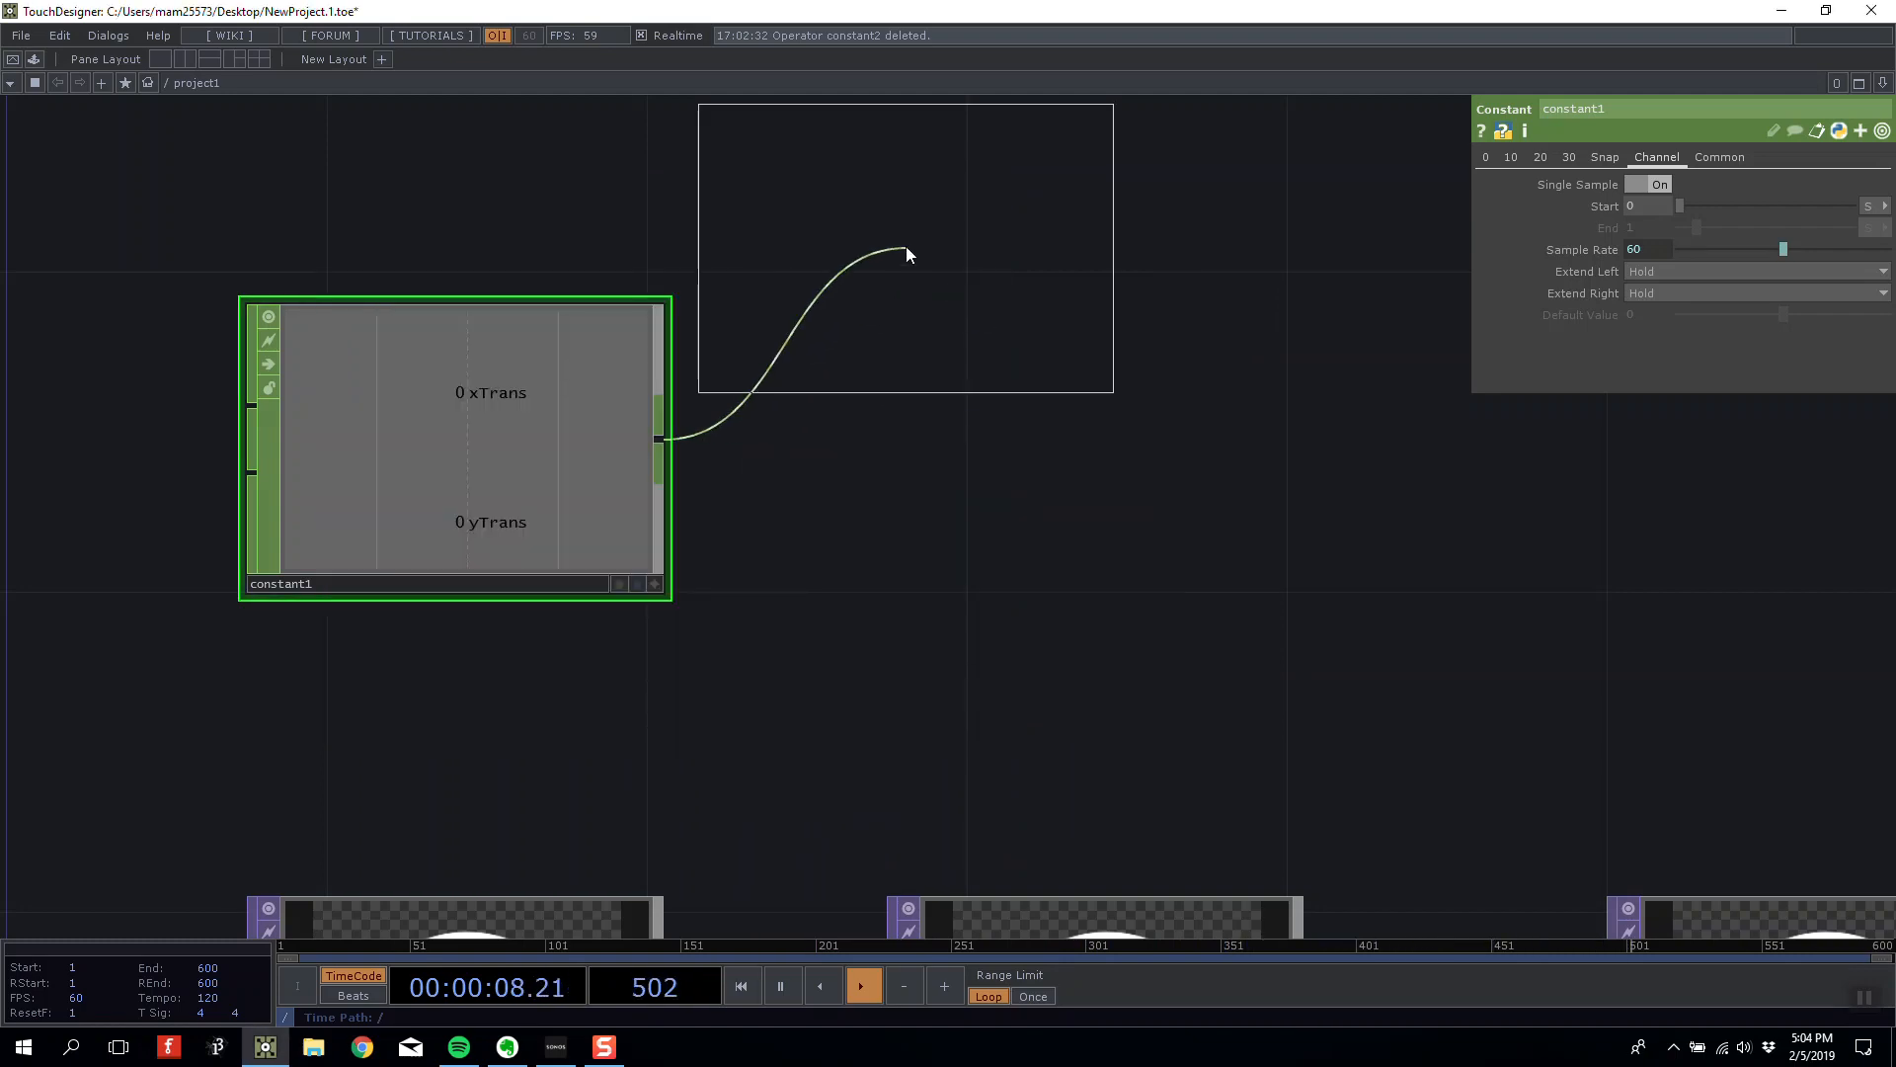
left_click(935, 219)
left_click_drag(1299, 276, 1288, 471)
left_click_drag(990, 385, 991, 306)
left_click_drag(1414, 373, 1410, 378)
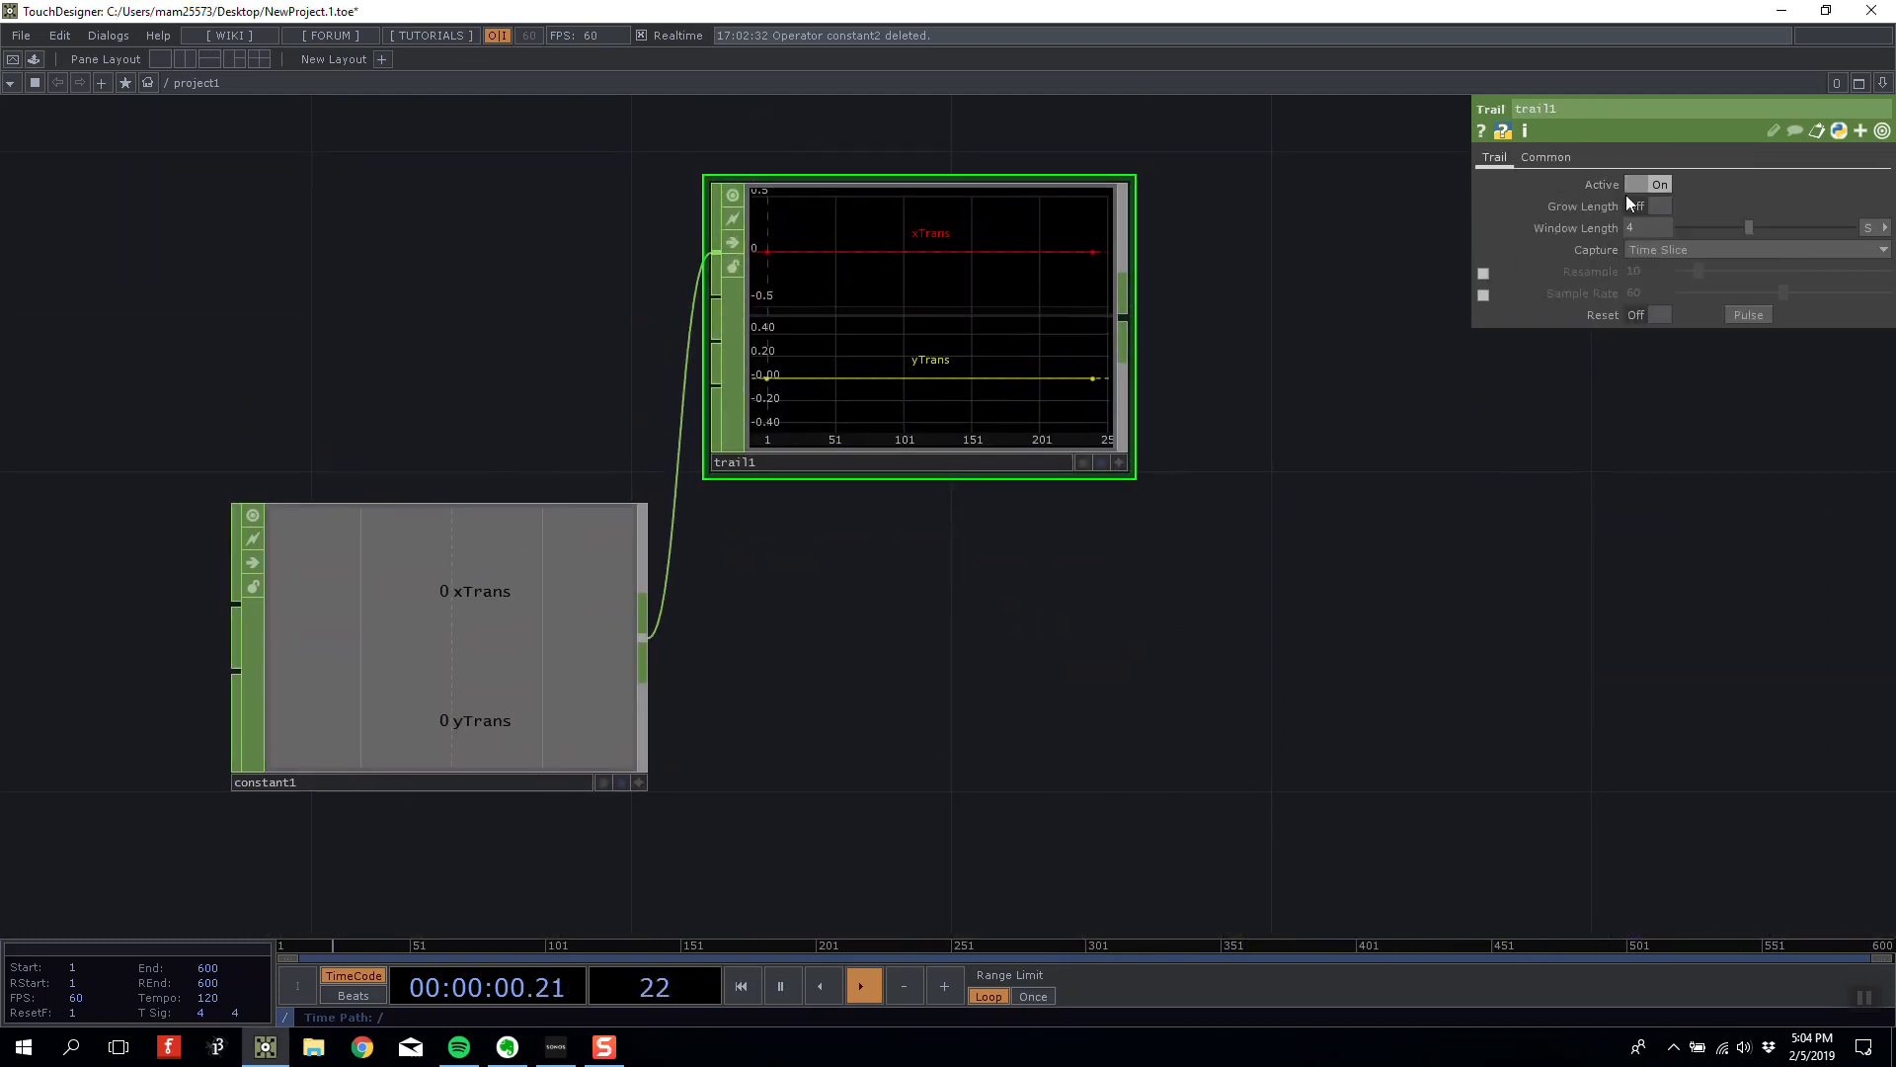
Set trail1's Window Length to 1.
left_click(1667, 227)
type("1")
key("Return")
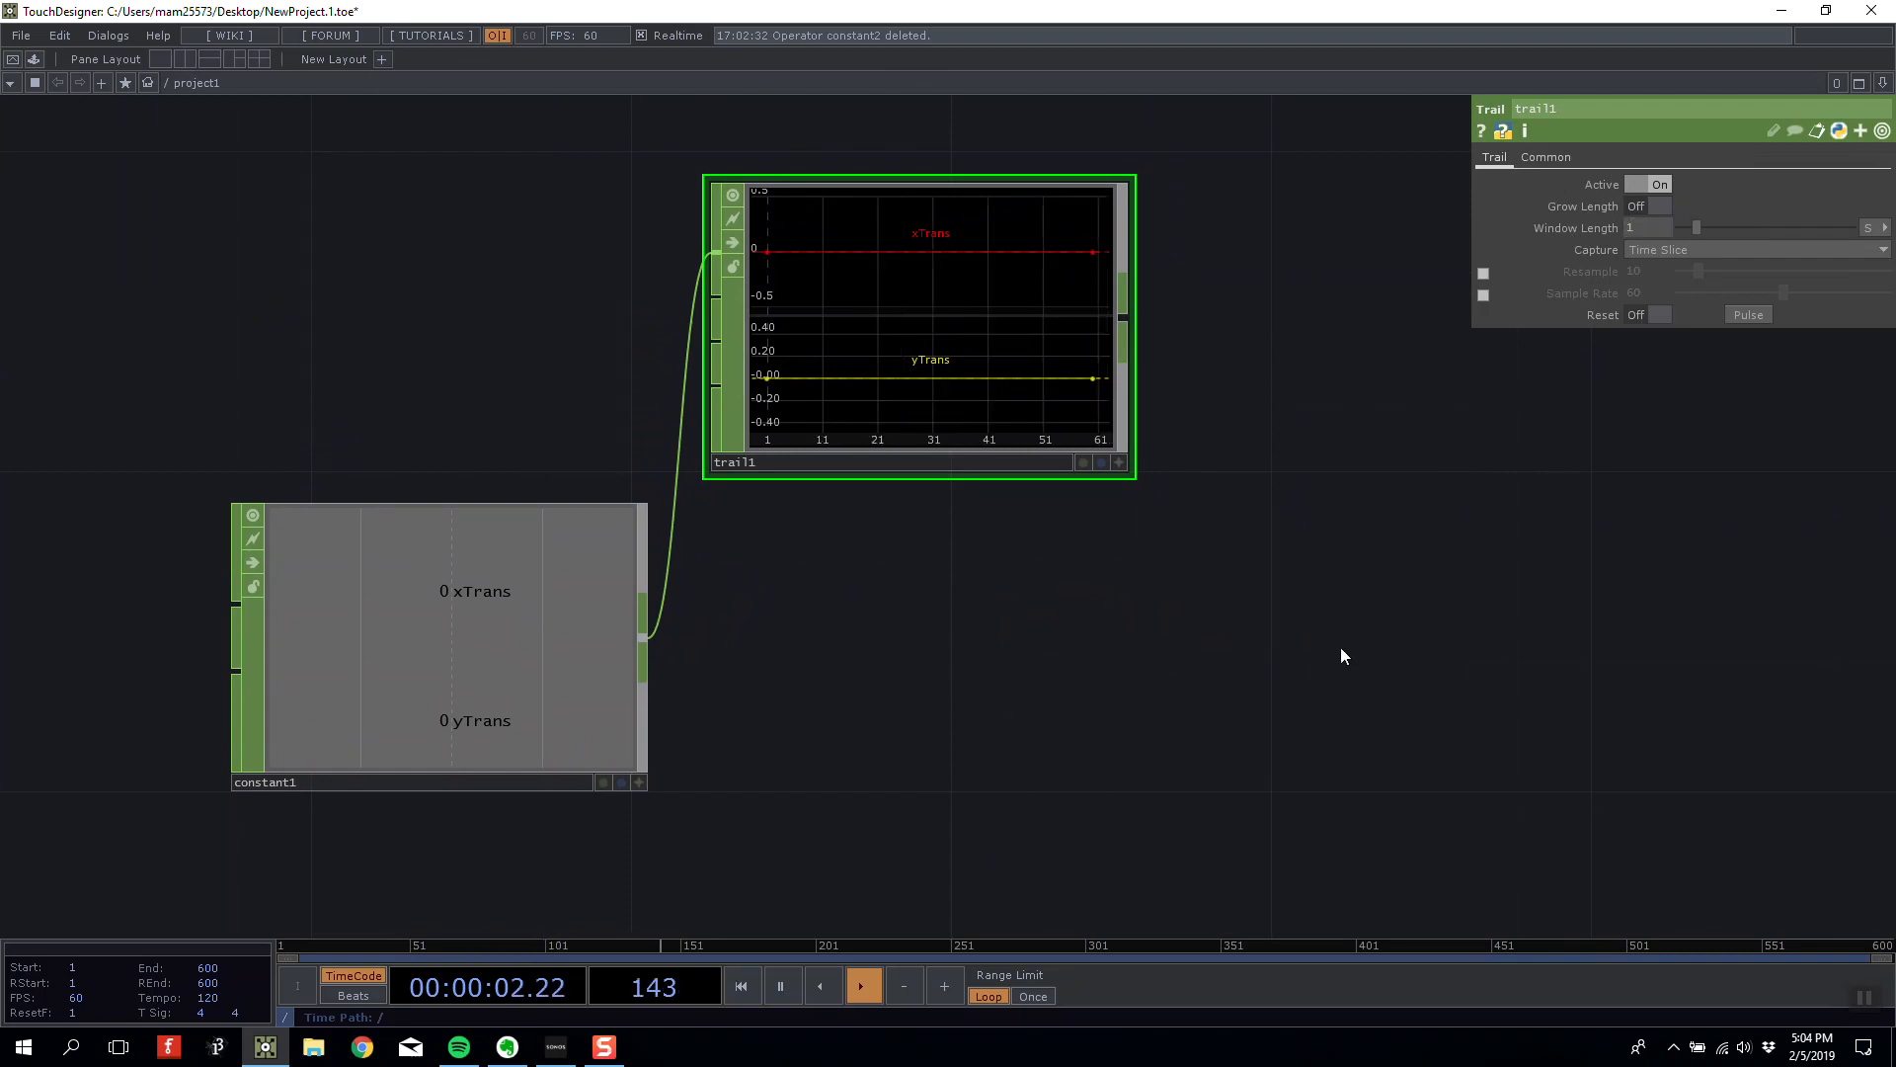
scroll(1093, 596, "up", 2)
scroll(1047, 583, "down", 2)
left_click_drag(959, 565, 1028, 567)
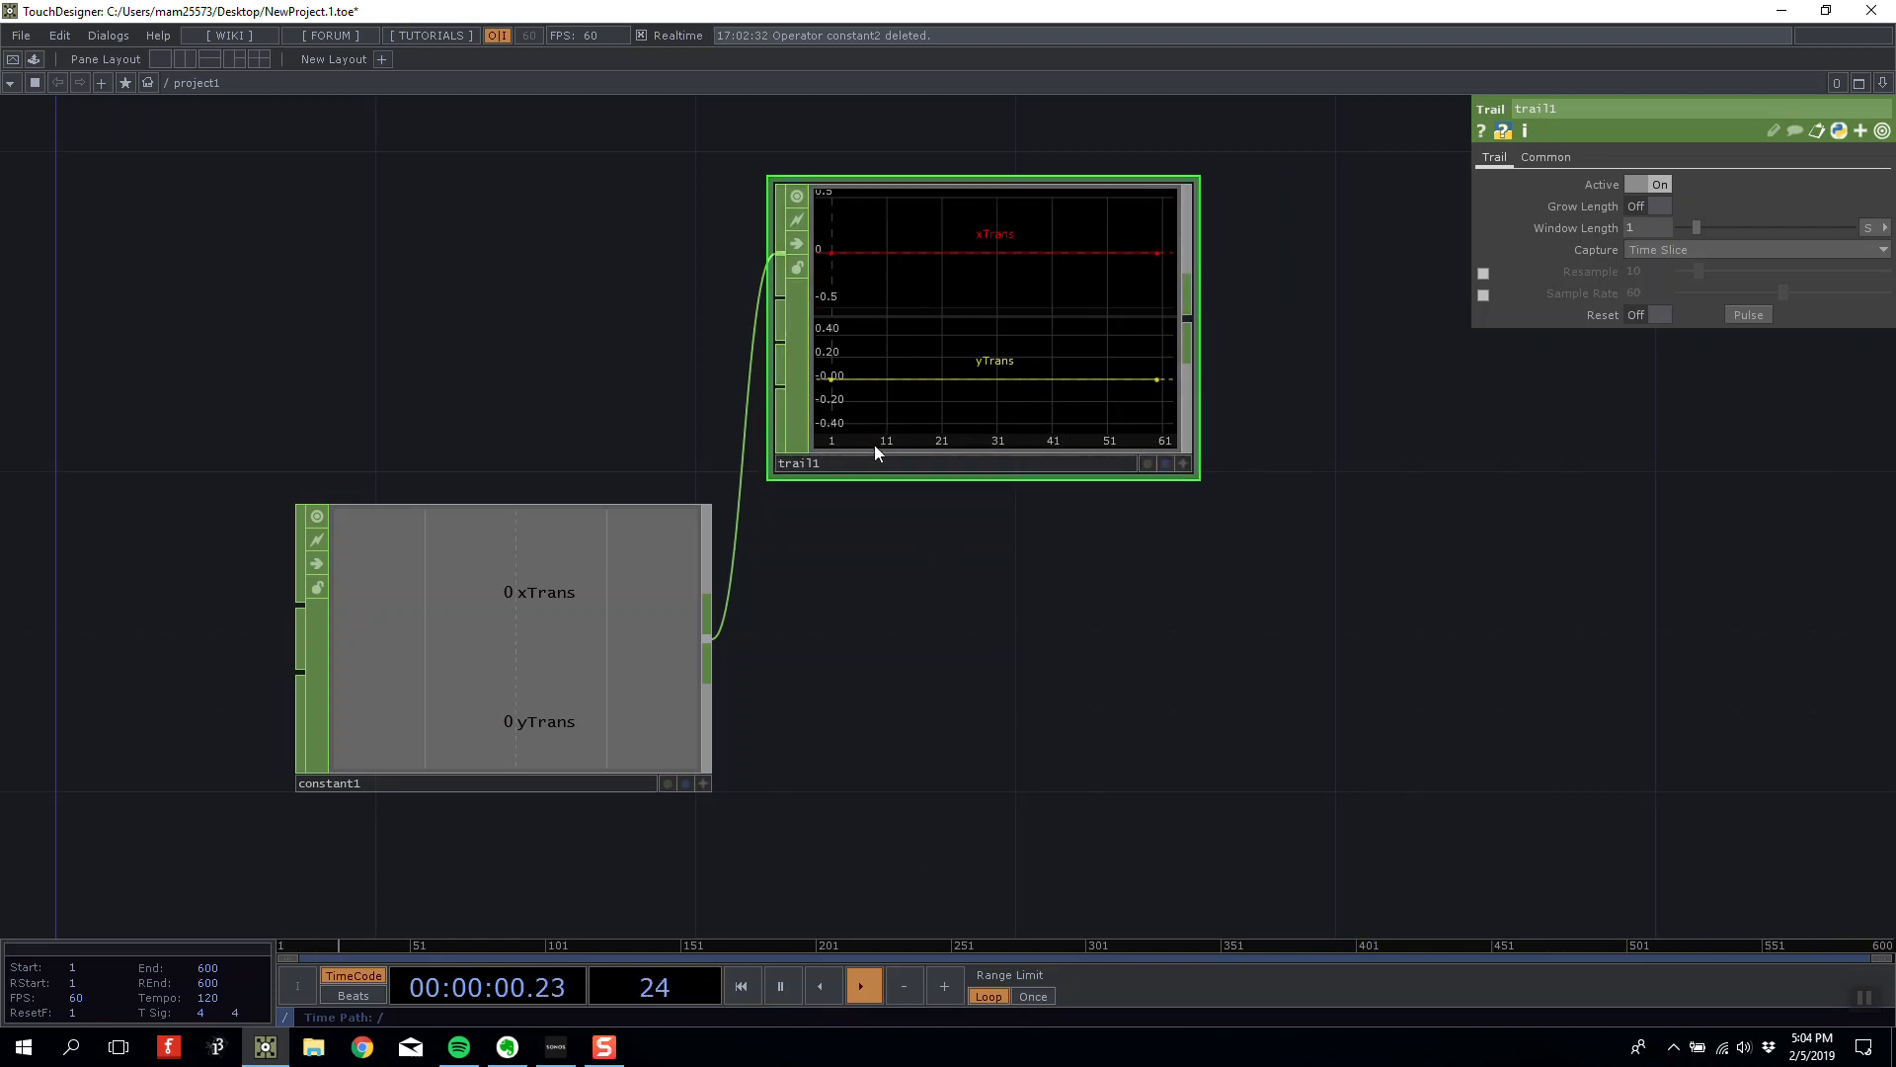
left_click_drag(1127, 632, 1213, 630)
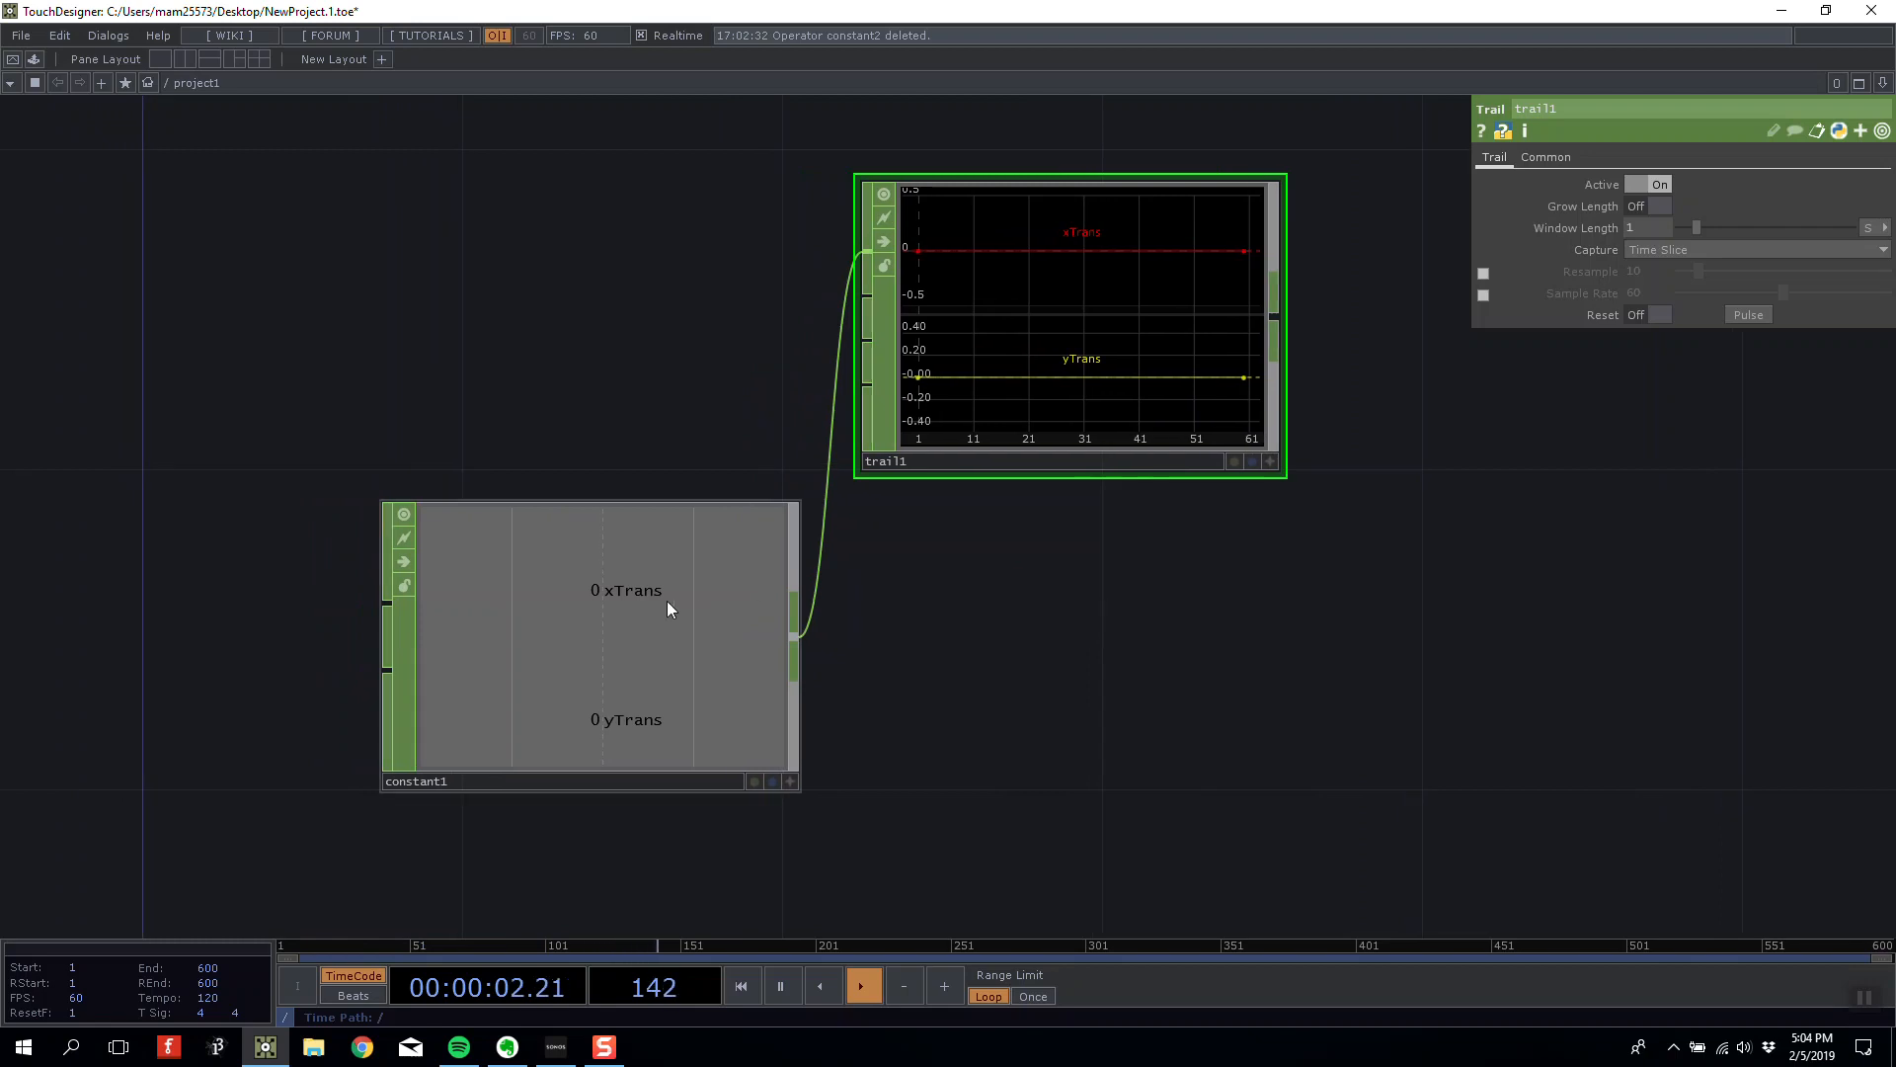
Sweep constant1's xTrans value up to 1 and back to 0 to trace the change in trail1.
left_click(690, 628)
left_click(1486, 158)
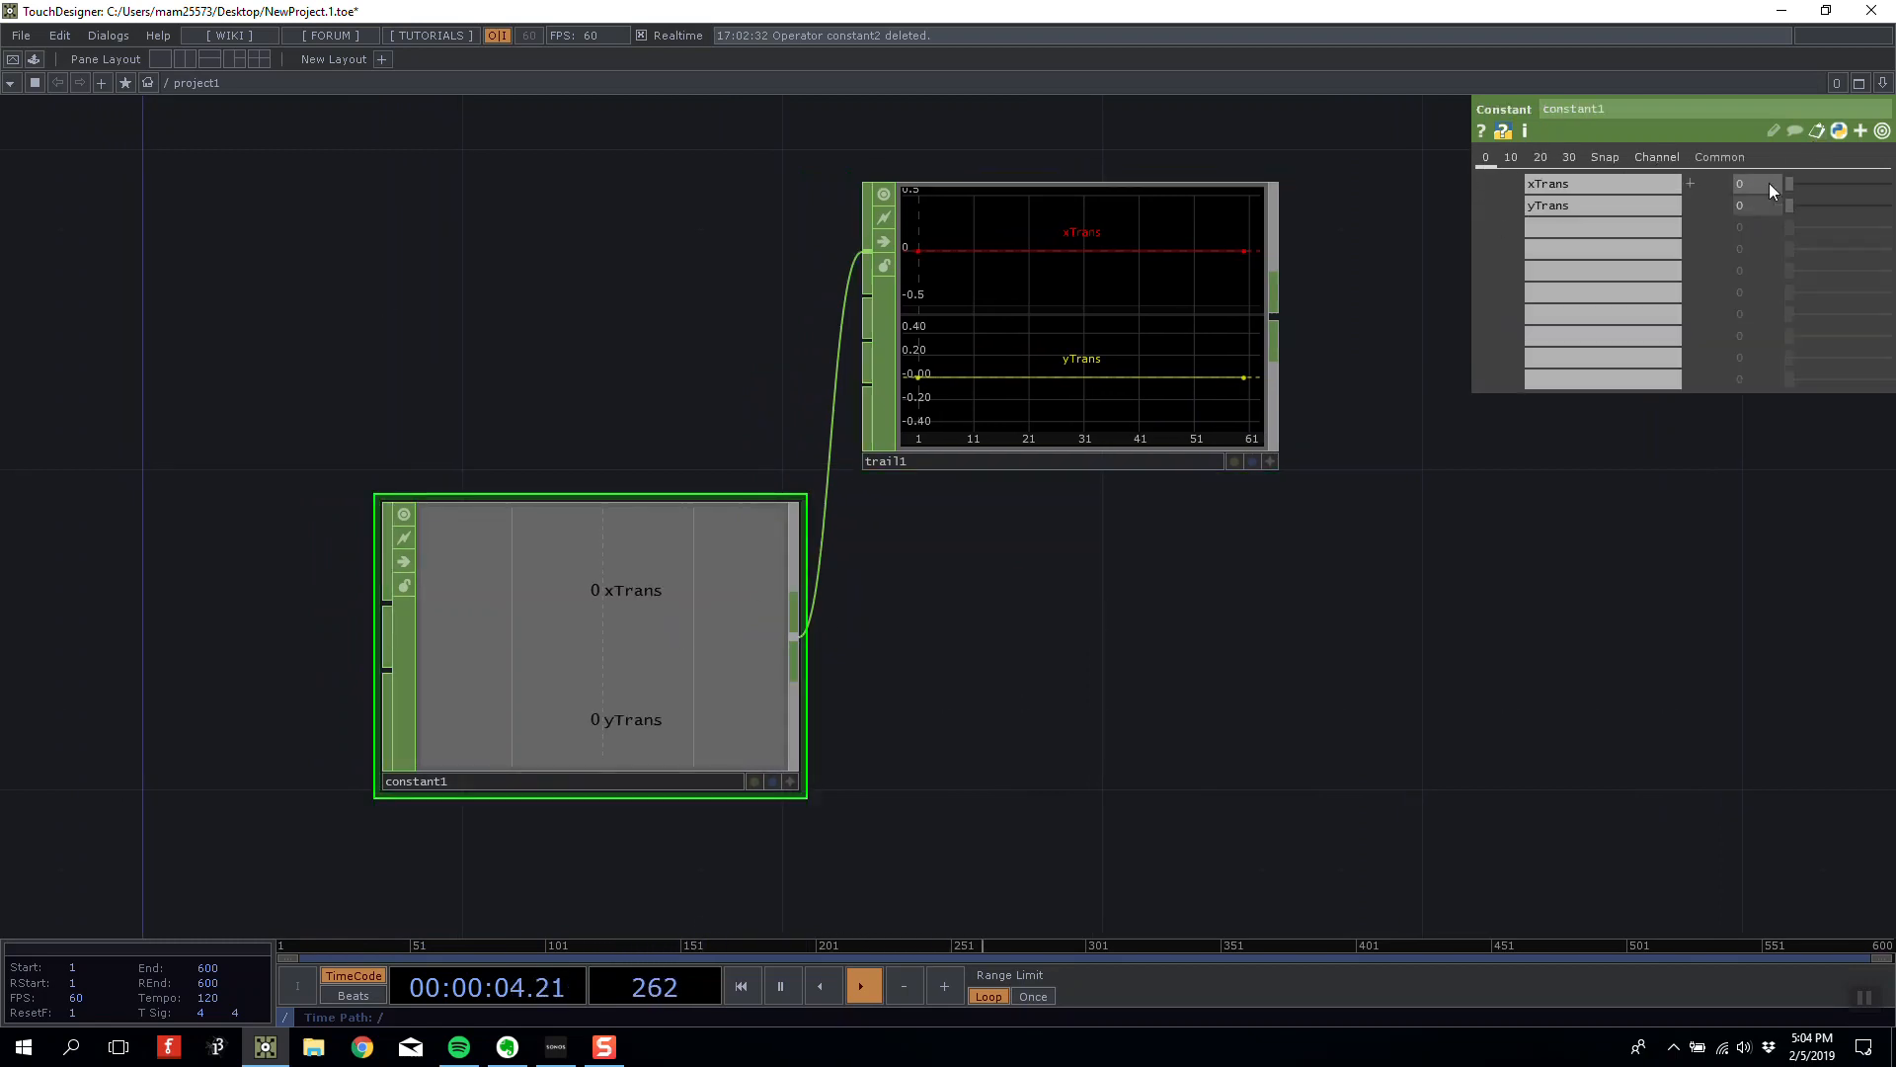
left_click_drag(1792, 188, 1735, 199)
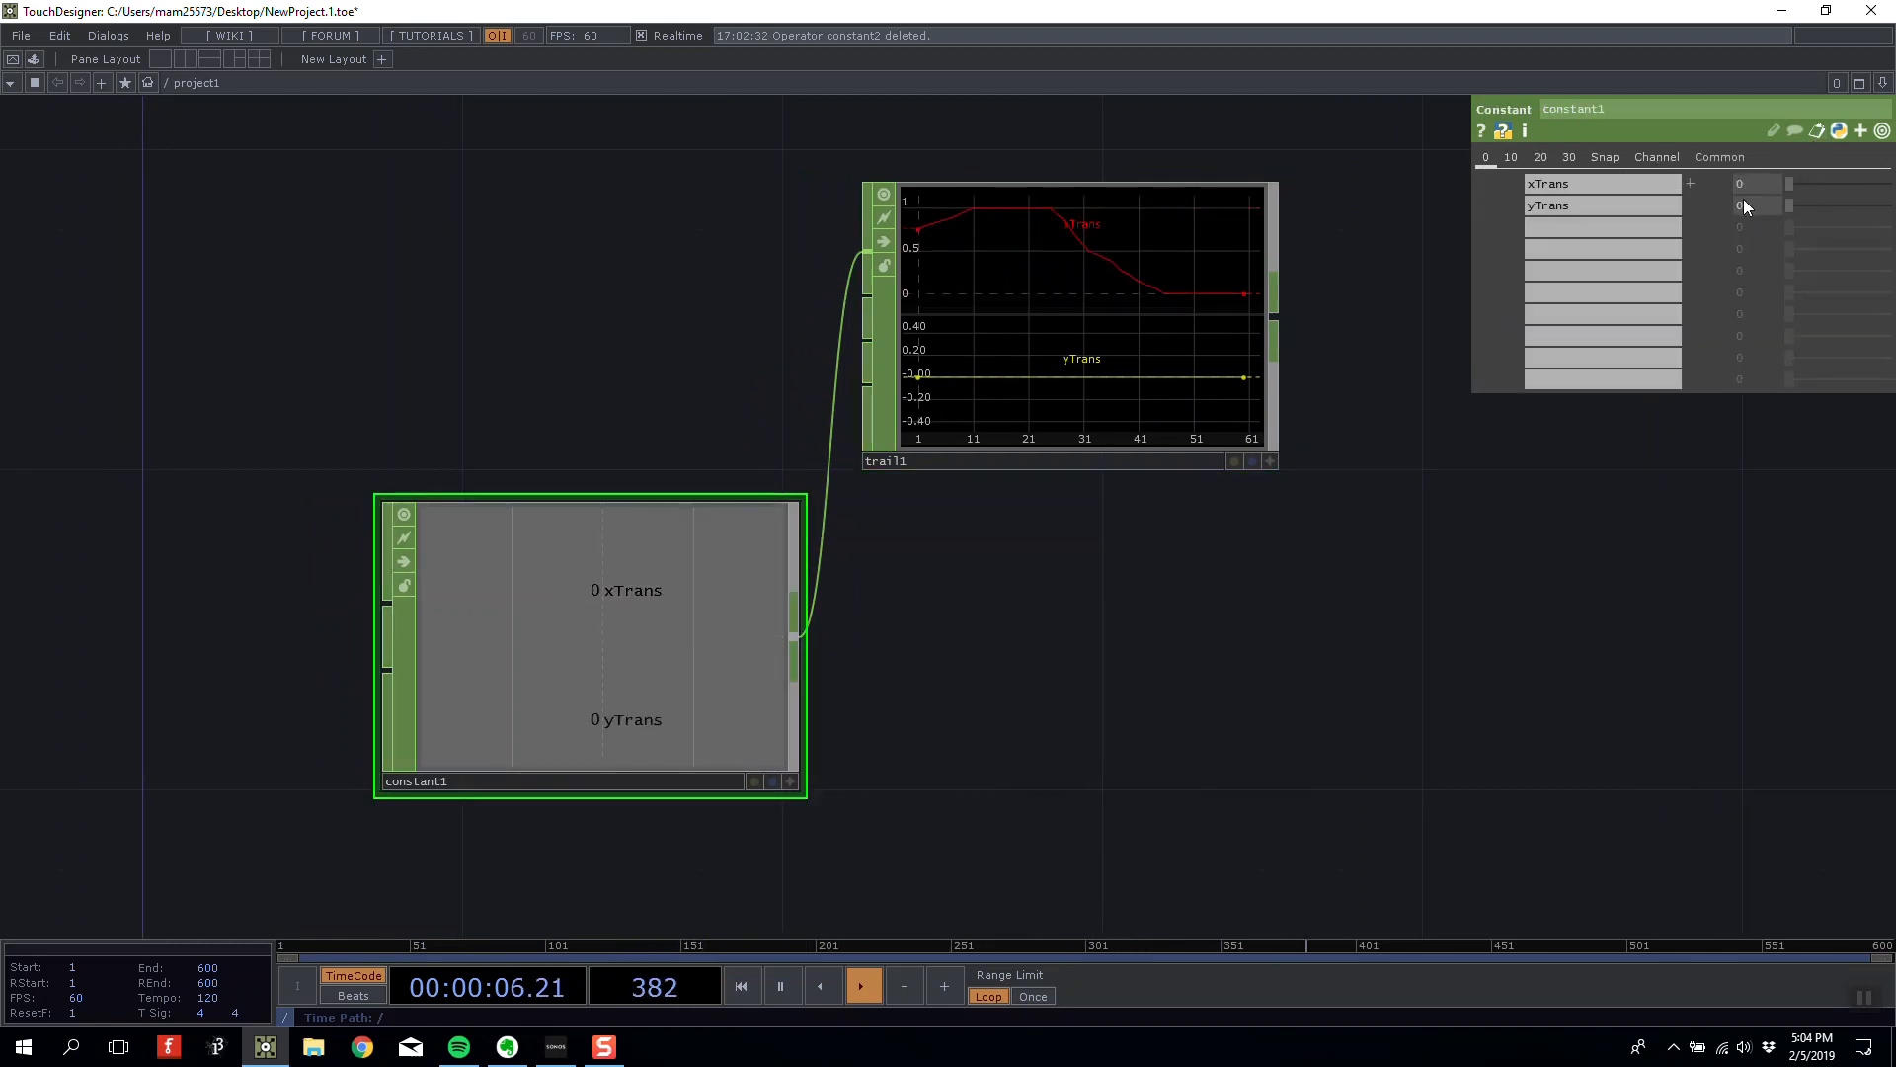
Set trail1's Capture mode to Only When Input Cooks.
left_click(1235, 297)
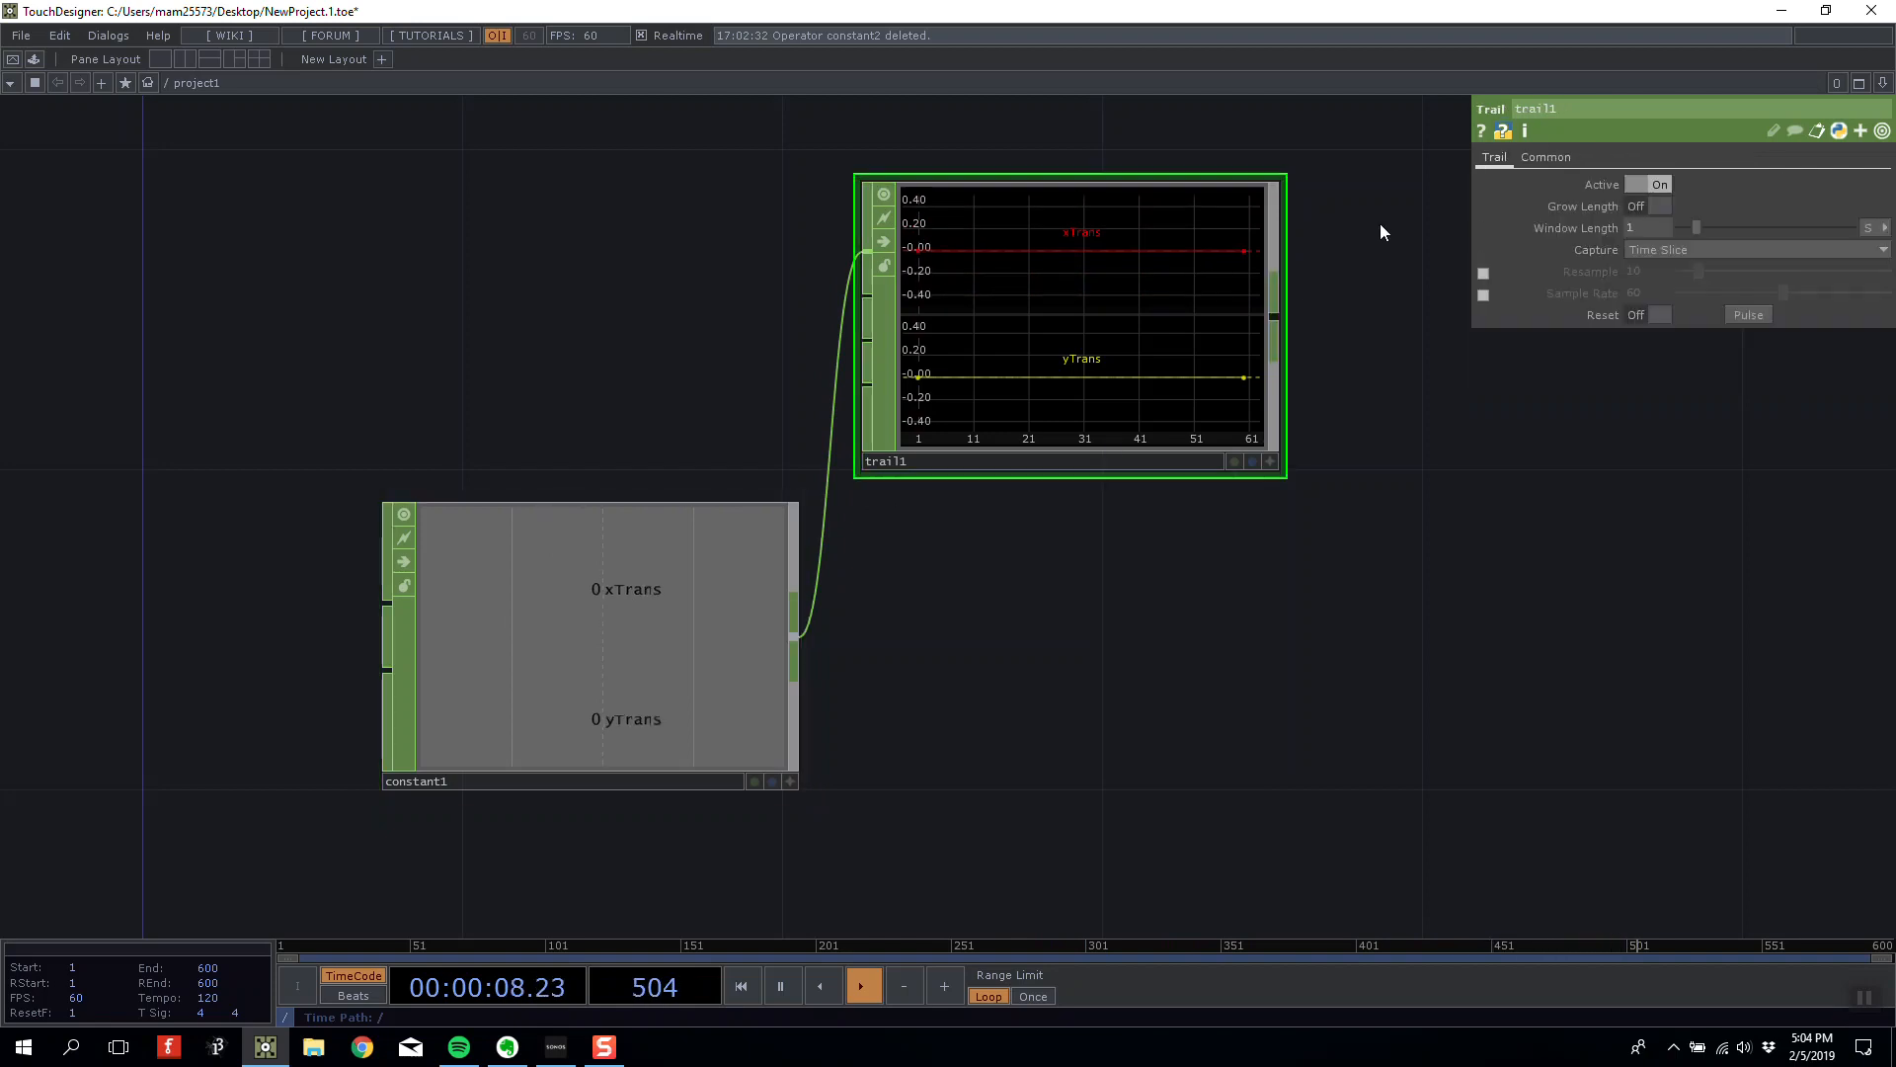
left_click(1695, 253)
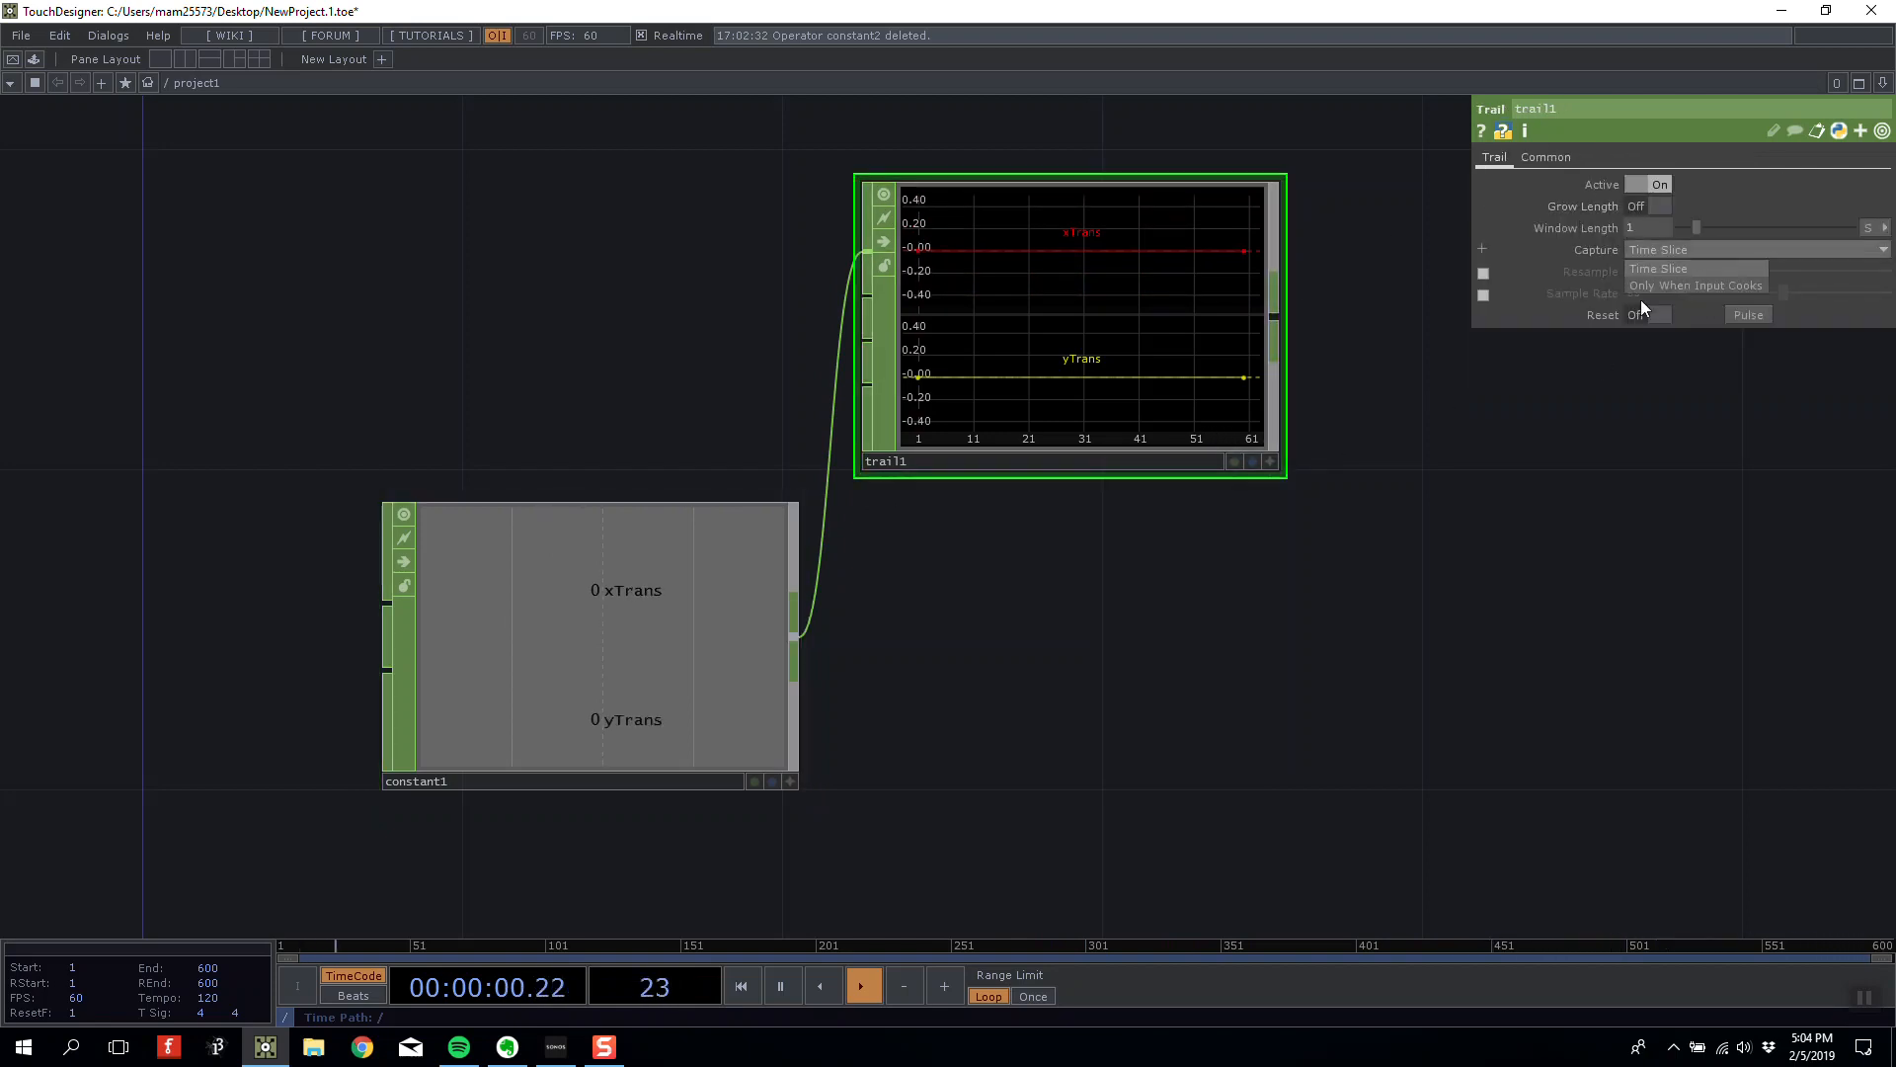
left_click_drag(1396, 434, 1308, 466)
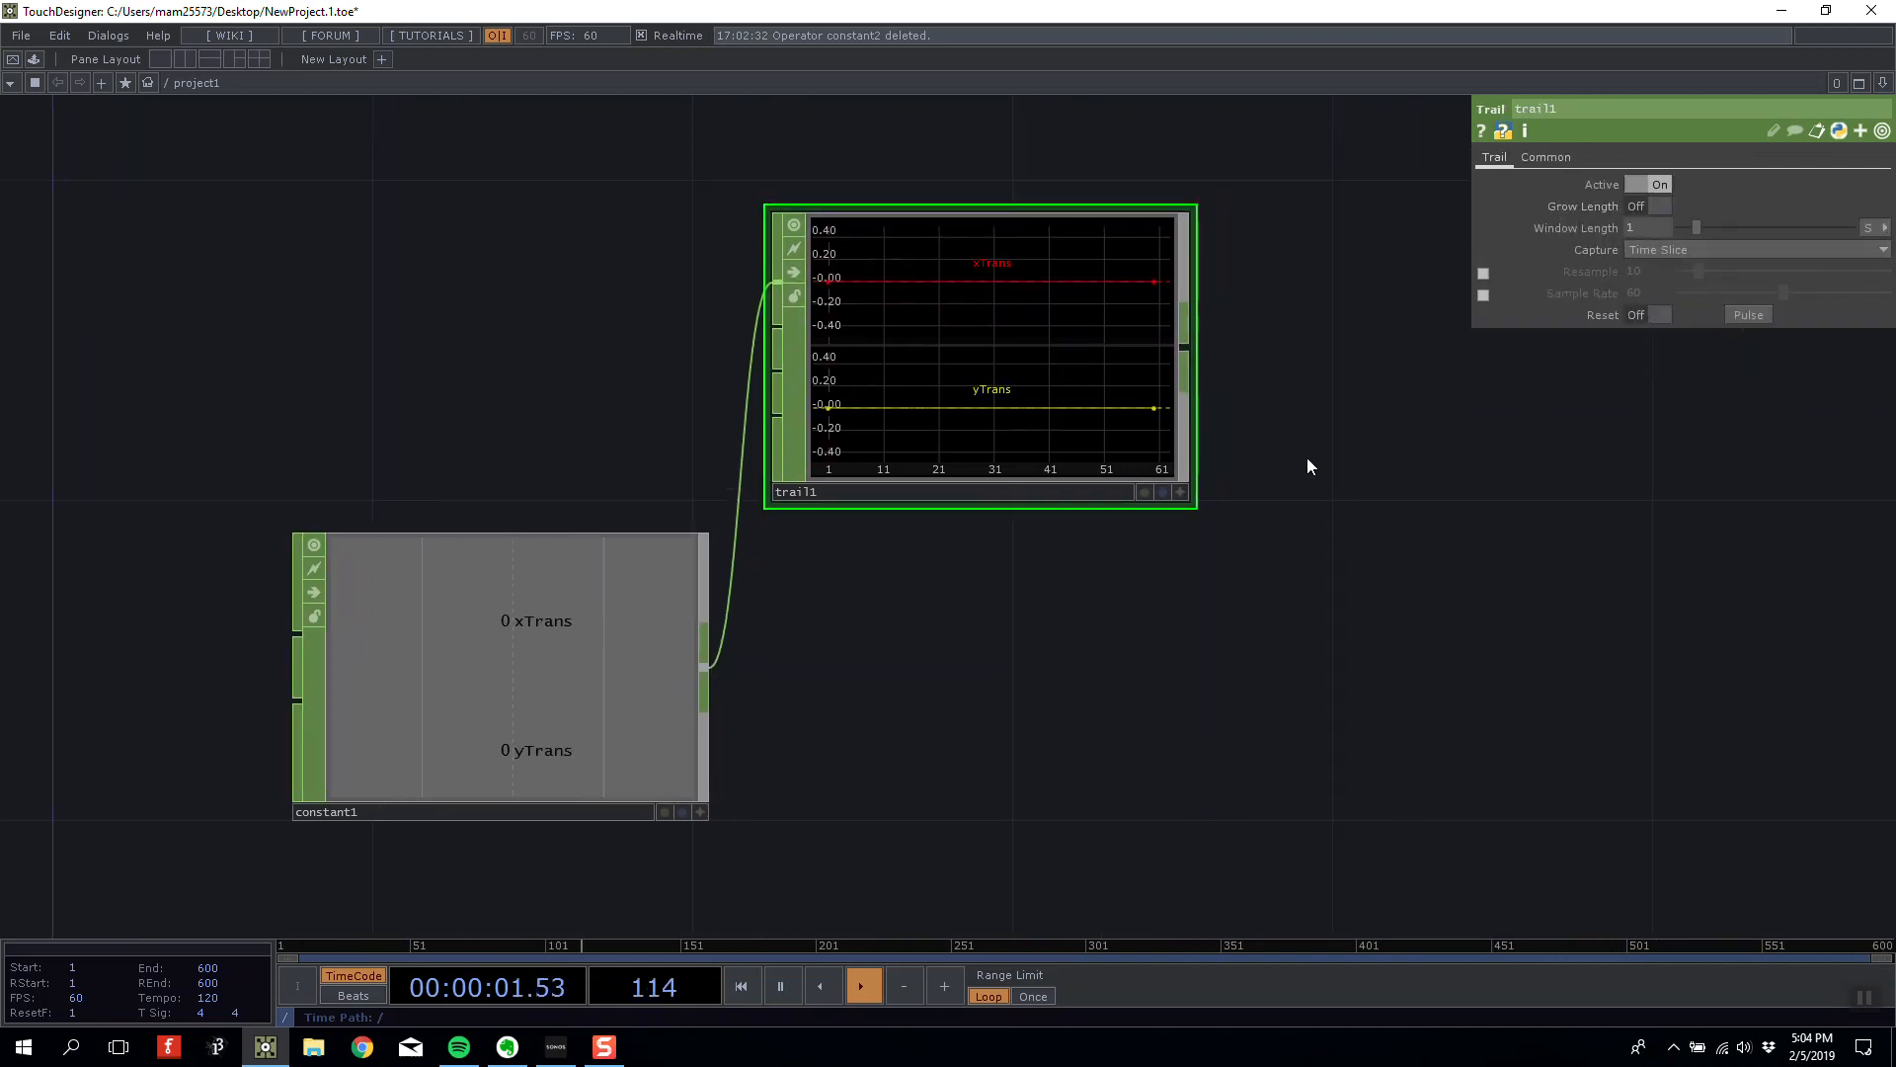
left_click(1648, 253)
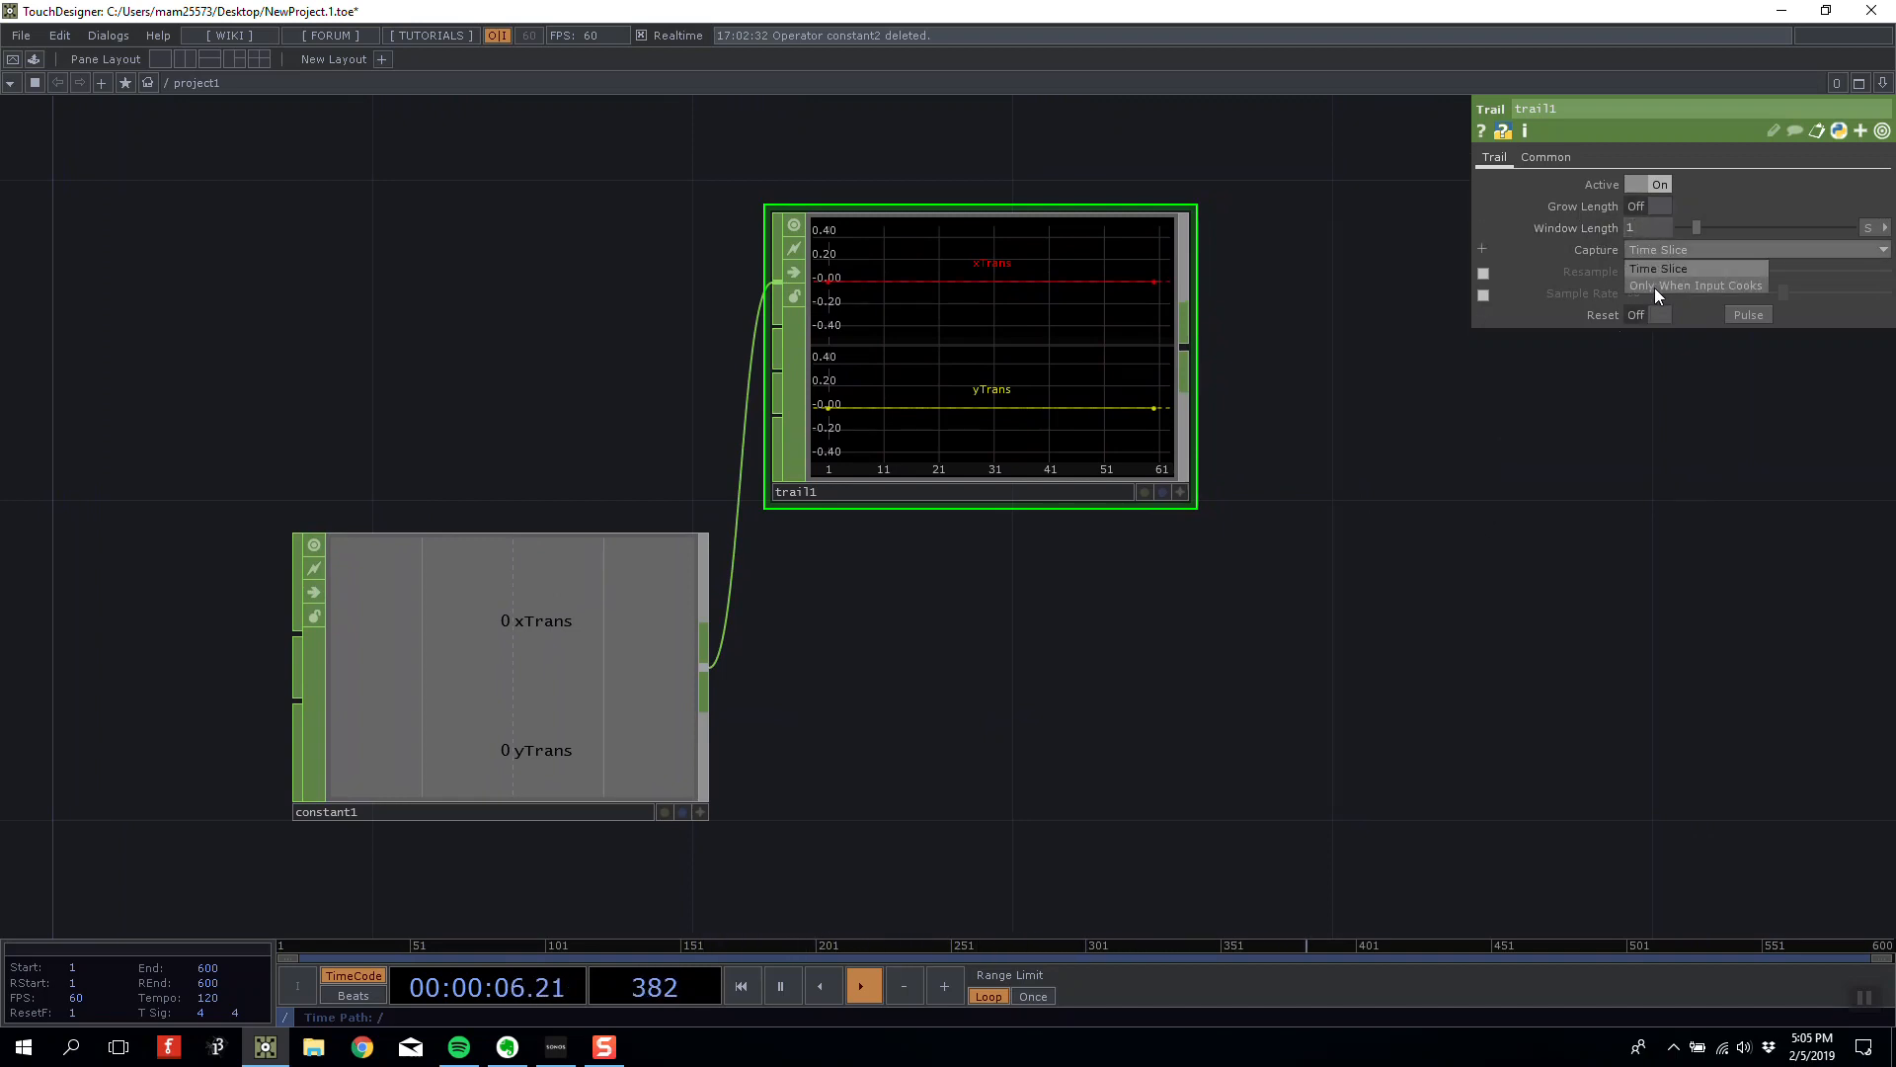
left_click(1650, 287)
Place constant1 level with trail1 and sweep its xTrans value up and back to 0.
left_click_drag(1246, 696, 1260, 629)
left_click_drag(448, 668, 386, 284)
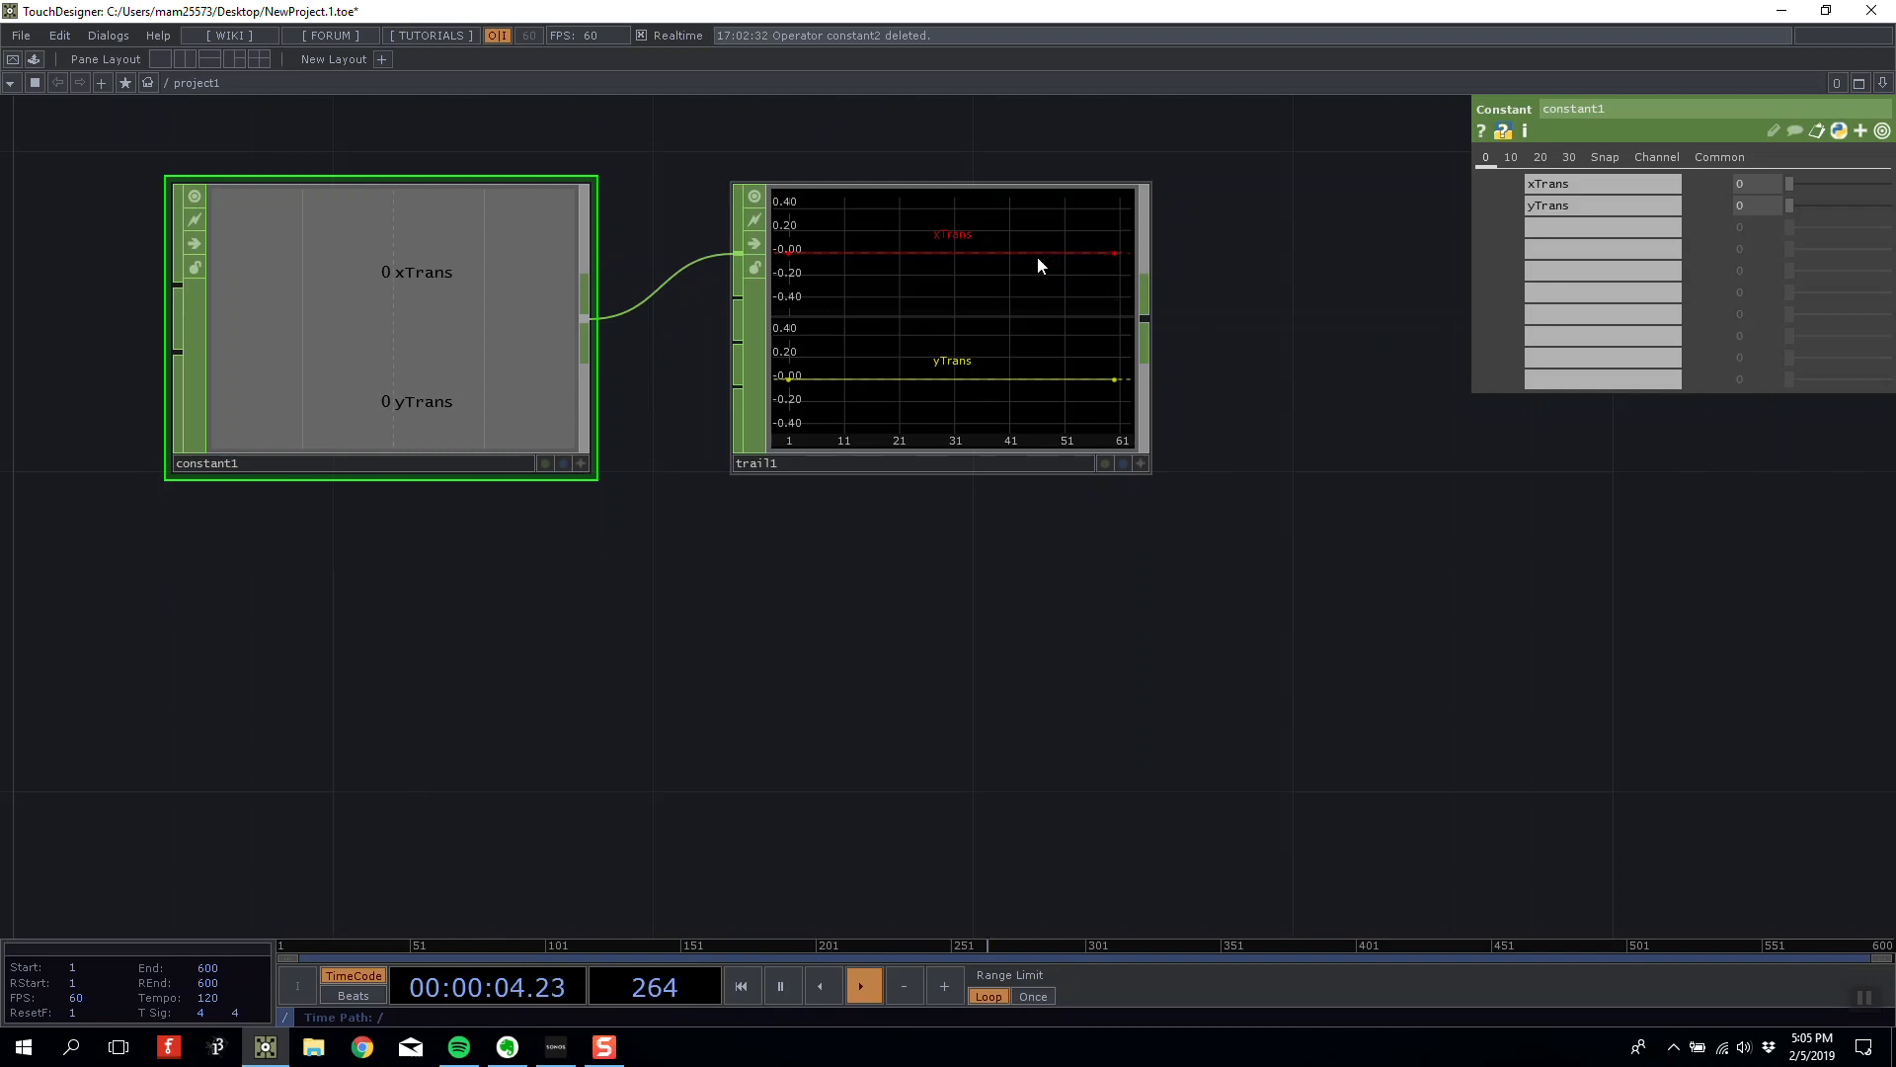
left_click(930, 259)
left_click(507, 346)
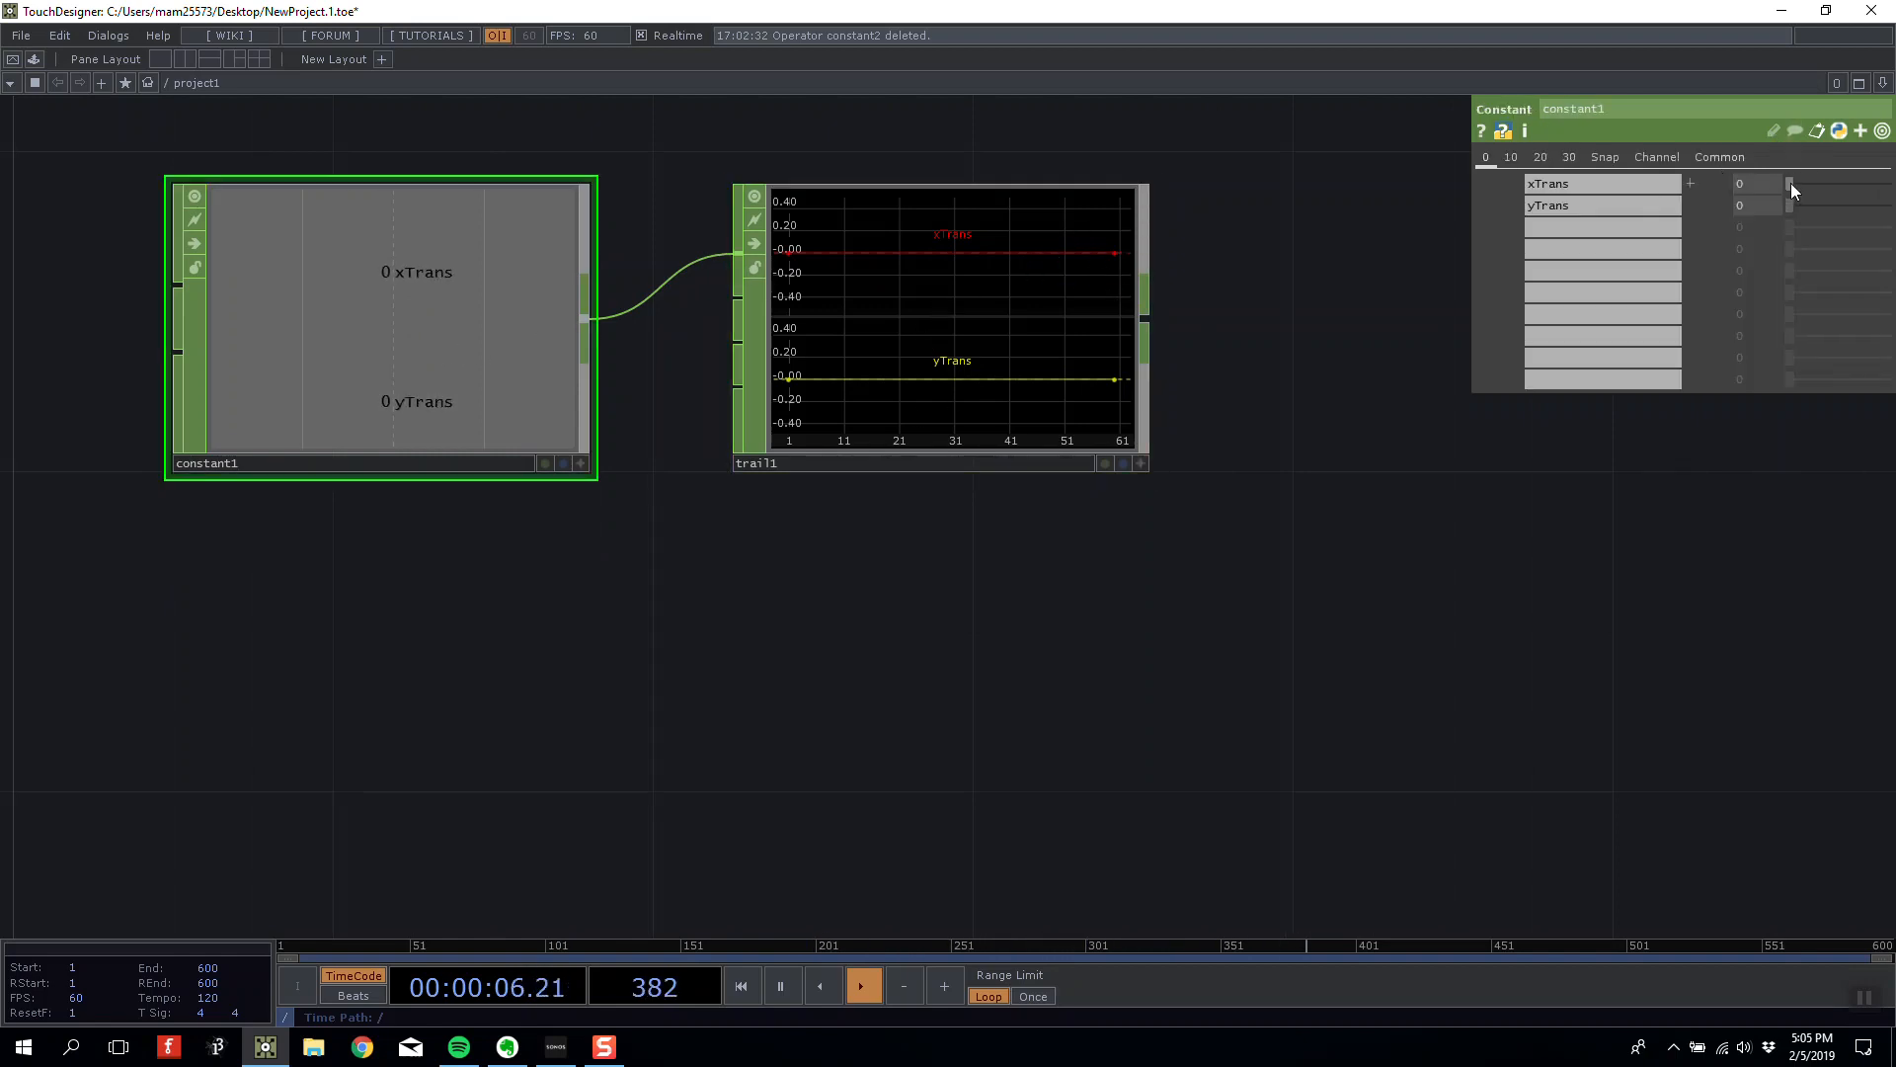
left_click_drag(1792, 182, 1743, 182)
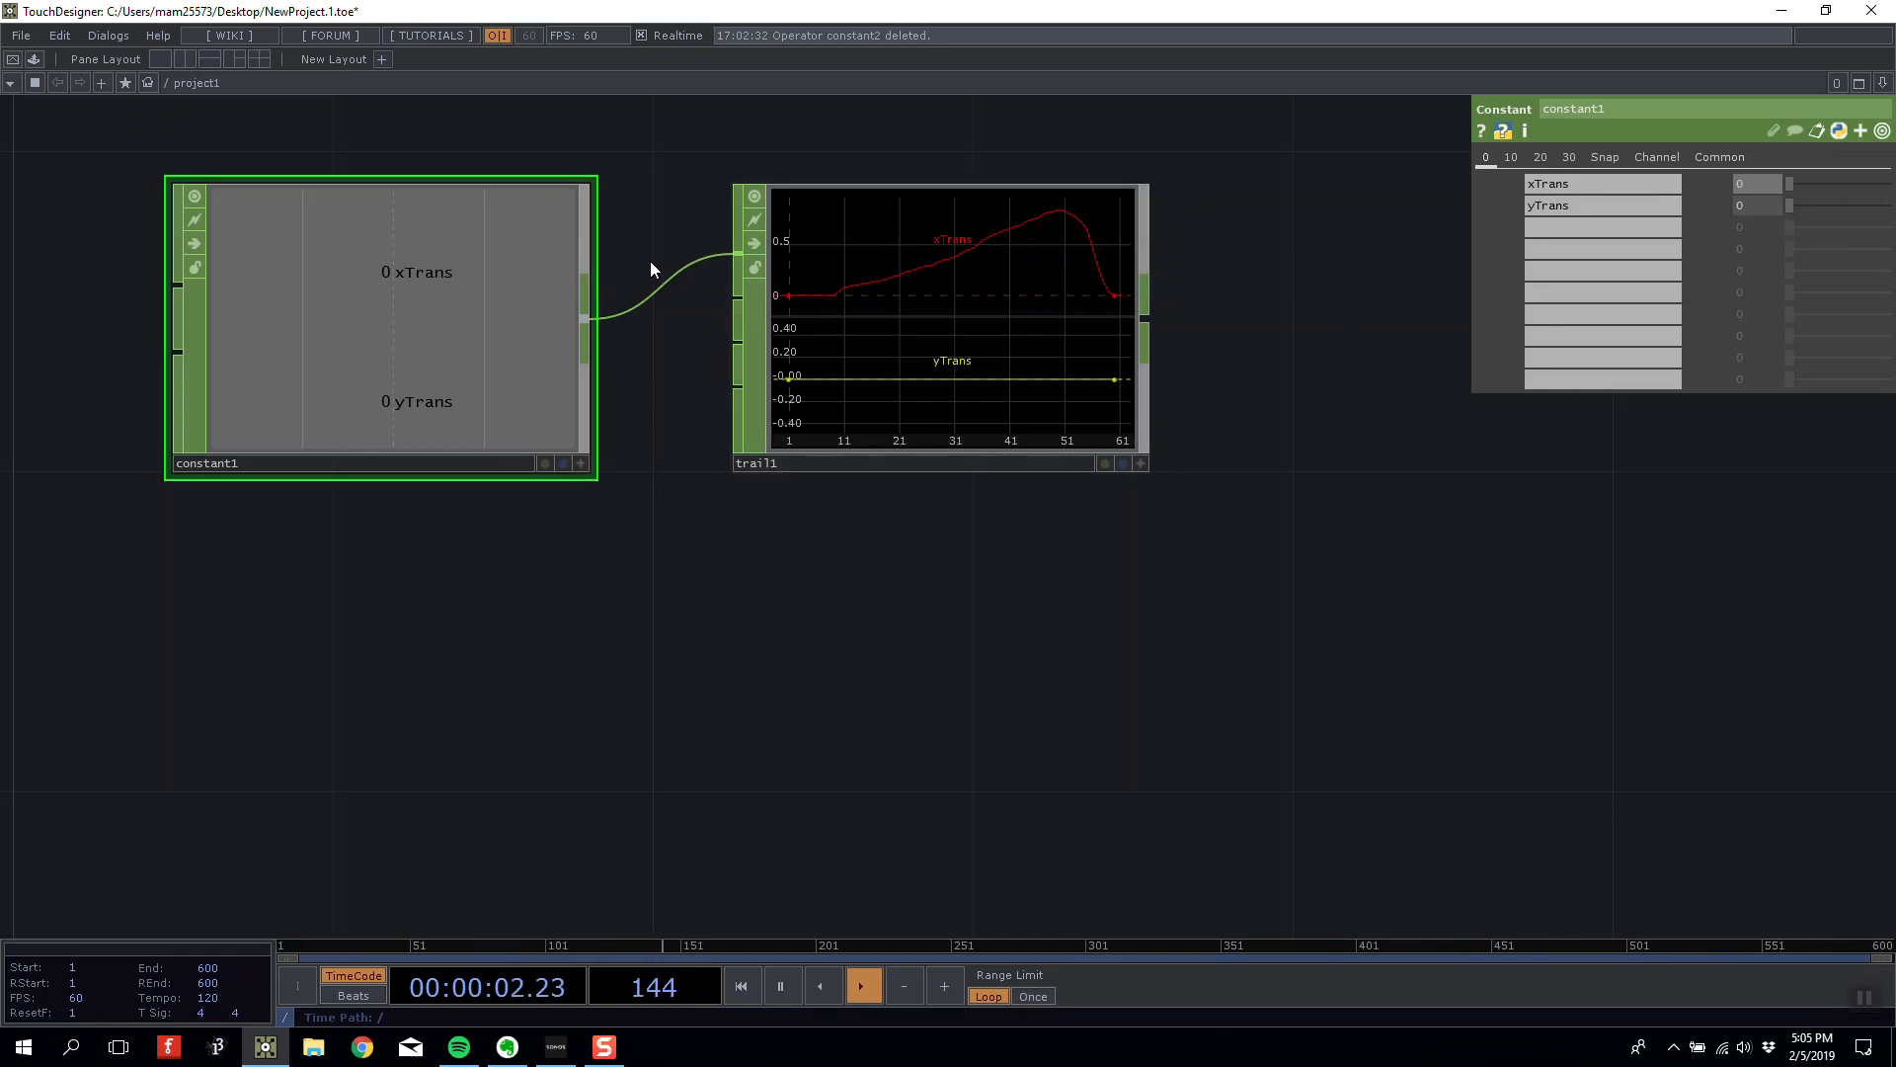
Set trail1's Capture mode back to Time Slice.
left_click(896, 294)
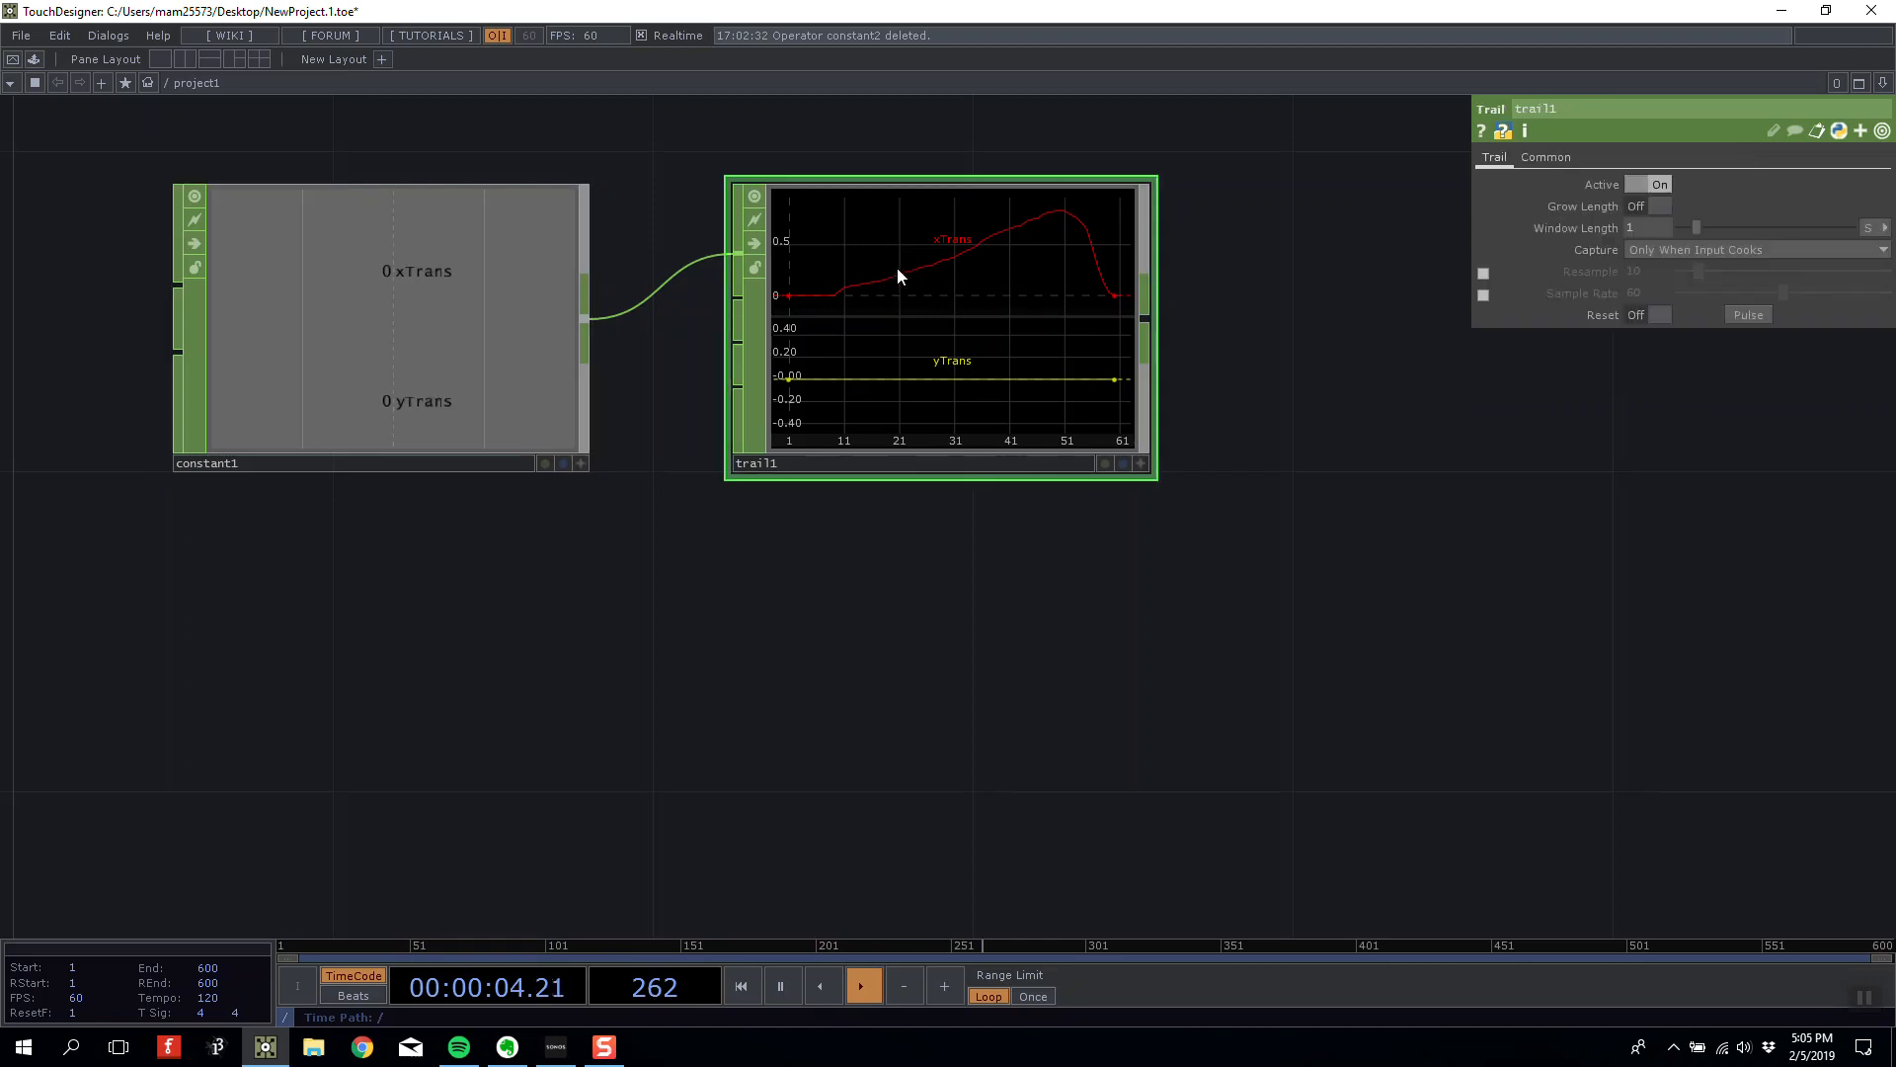
left_click(1675, 253)
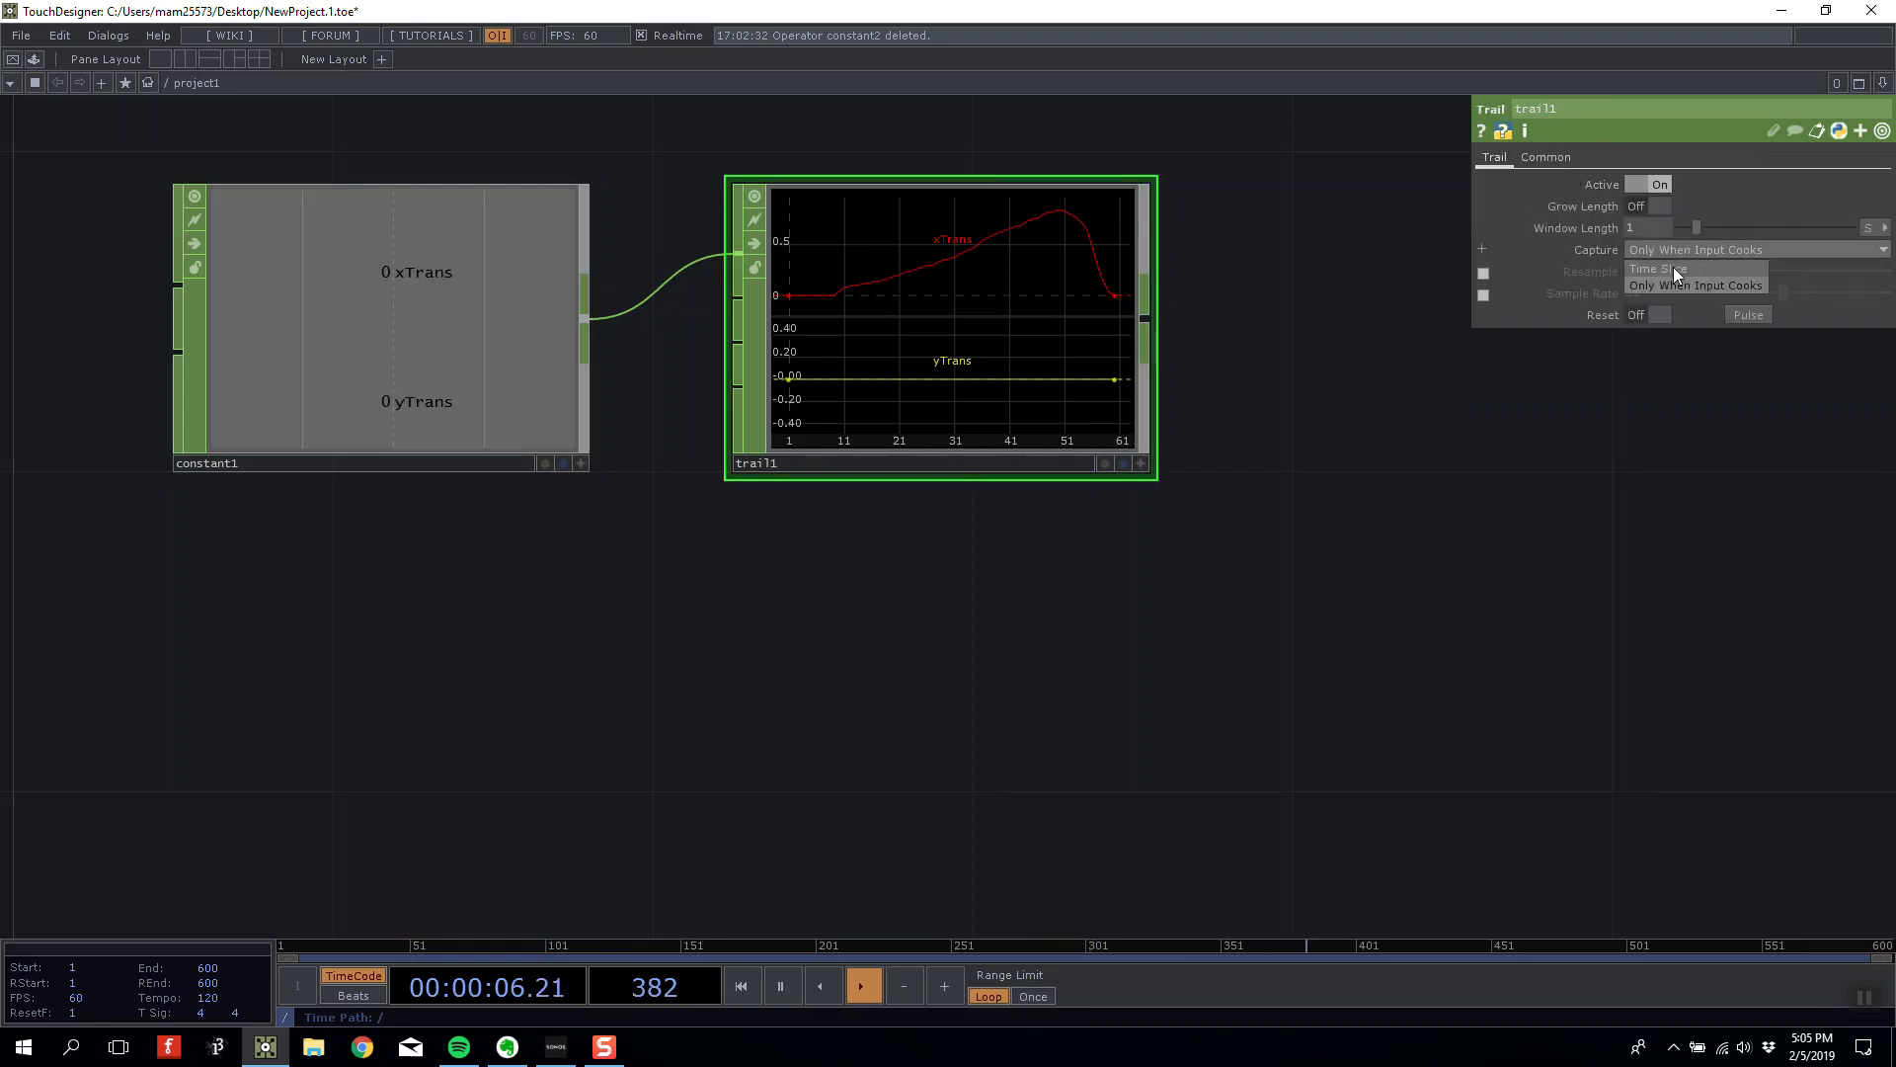
left_click(1673, 266)
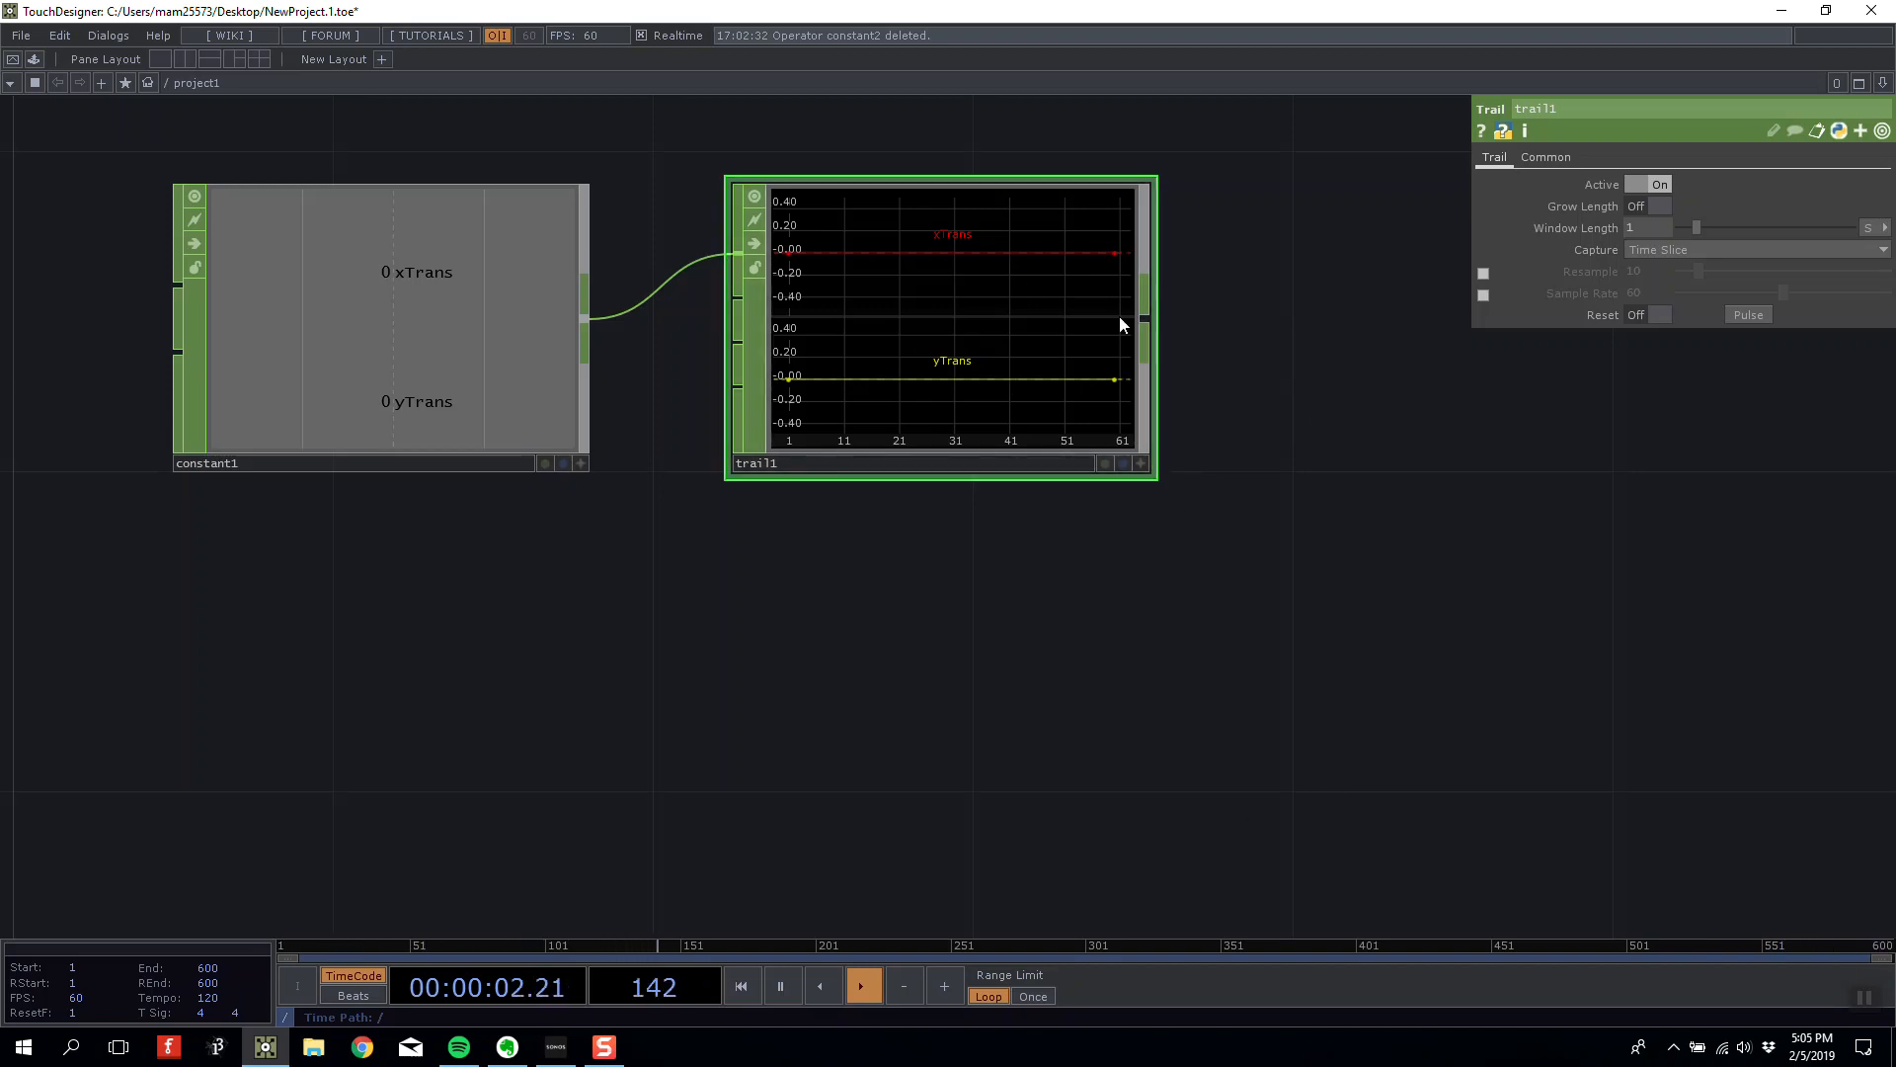
Swing constant1's xTrans repeatedly between 0 and 1, vary yTrans as well, and return both channels to 0.
left_click(466, 297)
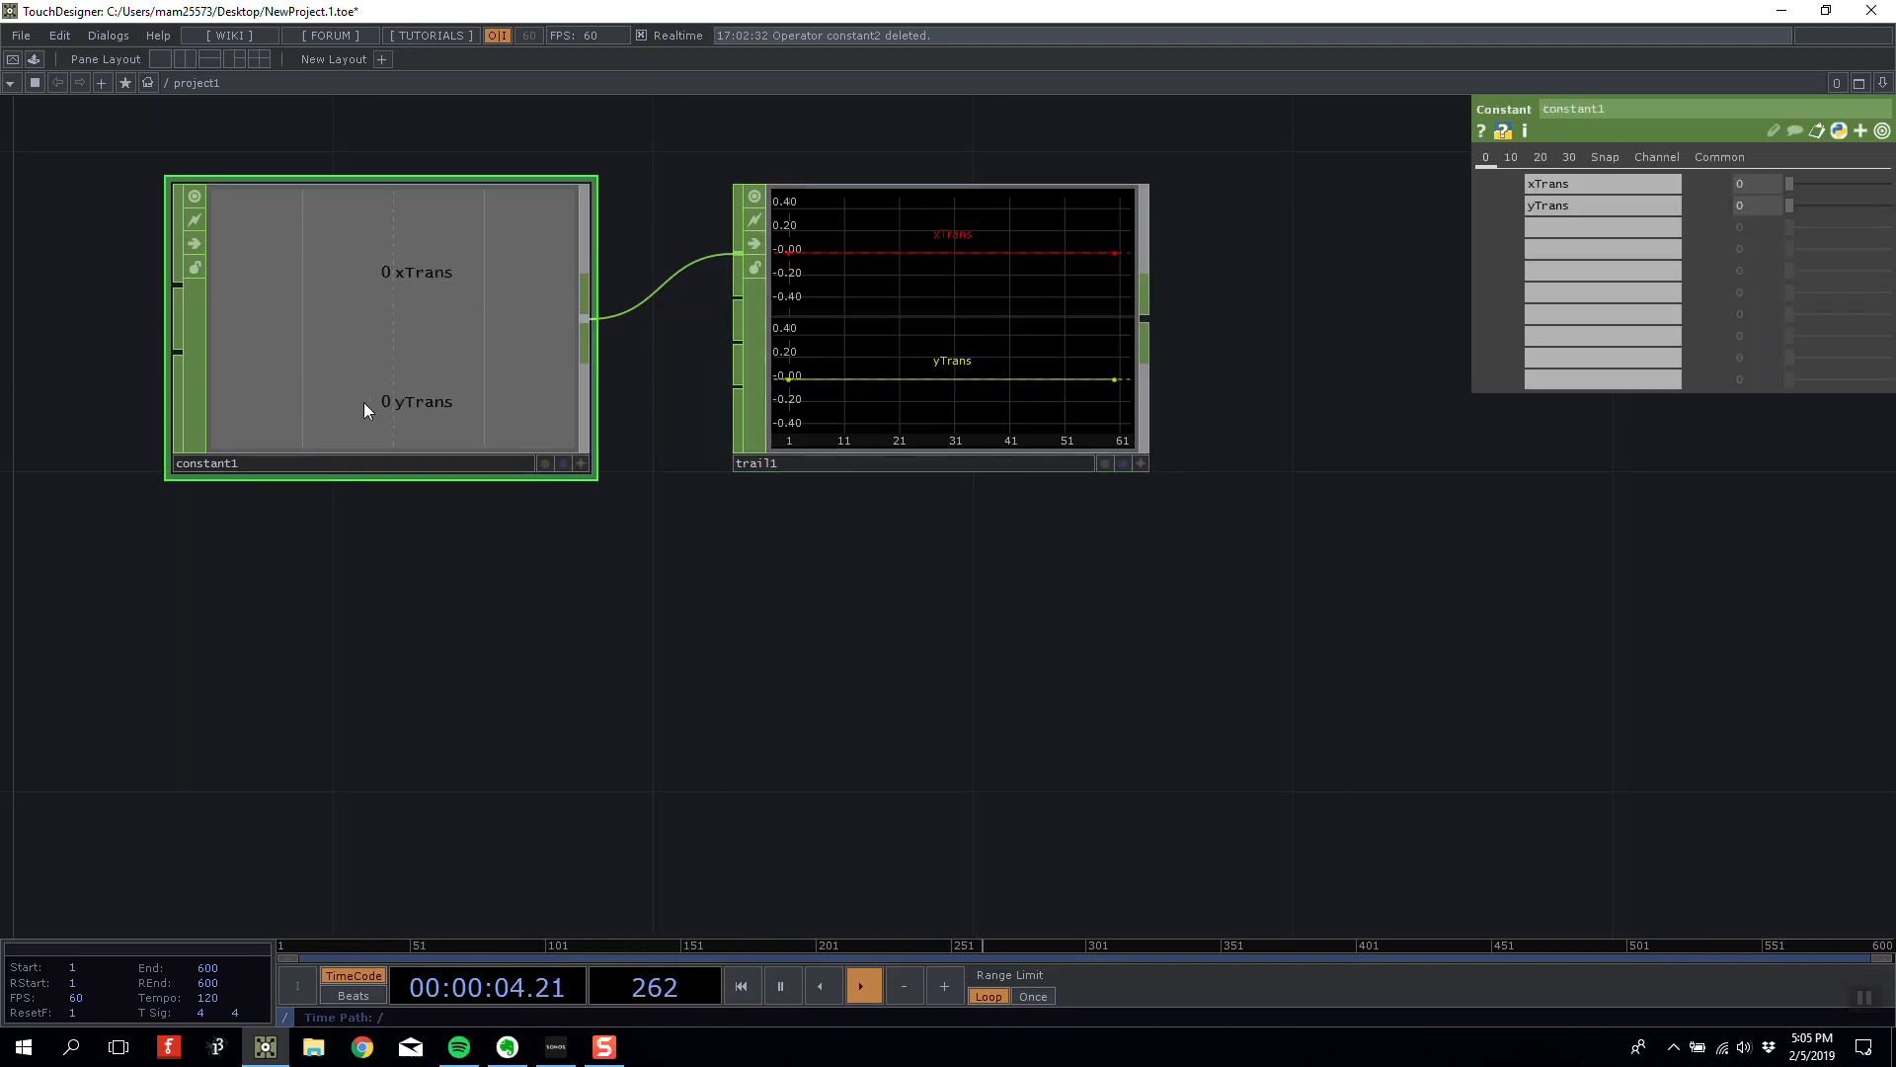
mouse_move(1798, 178)
left_mouse_down()
mouse_move(1839, 180)
mouse_move(1768, 187)
mouse_move(1839, 198)
mouse_move(1762, 204)
mouse_move(1843, 198)
mouse_move(1745, 201)
mouse_move(1735, 219)
mouse_move(1640, 189)
mouse_move(1881, 193)
mouse_move(1810, 189)
left_mouse_up()
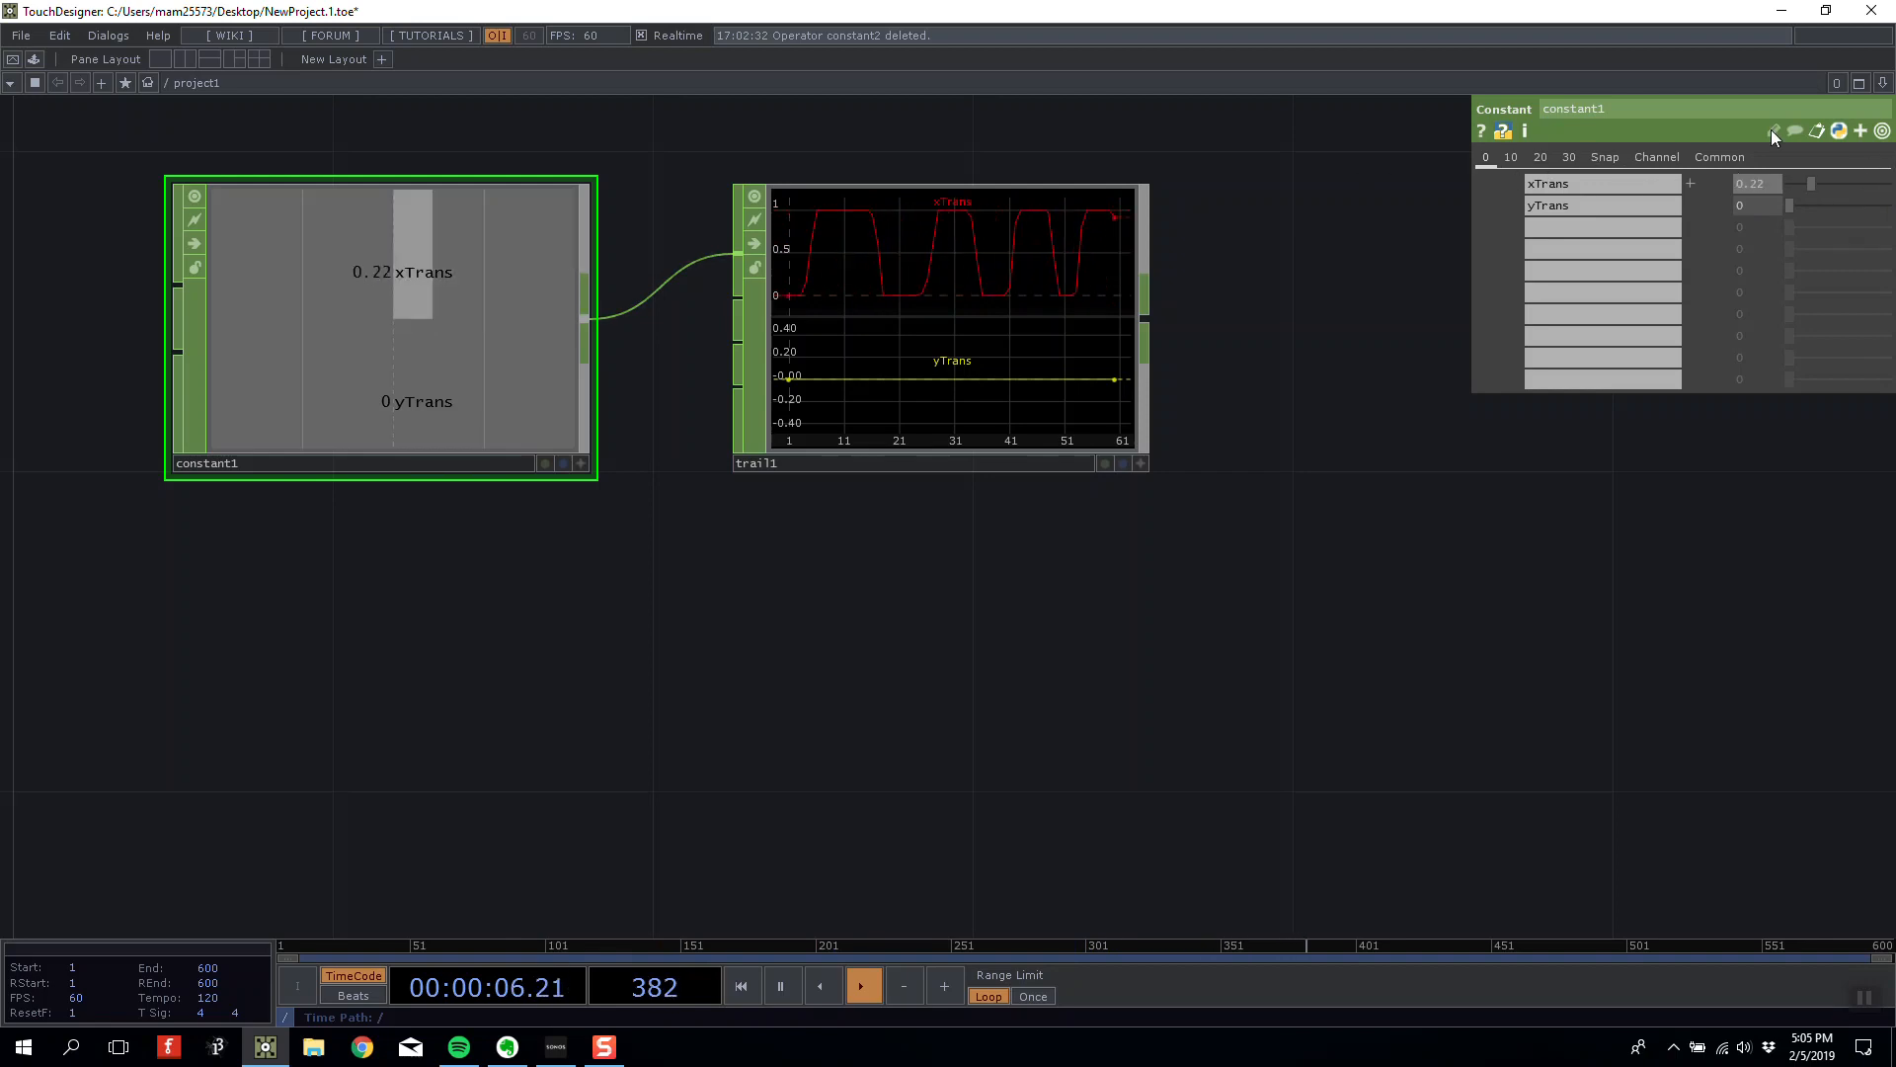
left_click_drag(1772, 129, 1738, 188)
left_click_drag(488, 604, 403, 642)
left_click_drag(1799, 206, 1425, 198)
Move constant1 down below trail1 so that it lines up above circle1.
left_click(1029, 323)
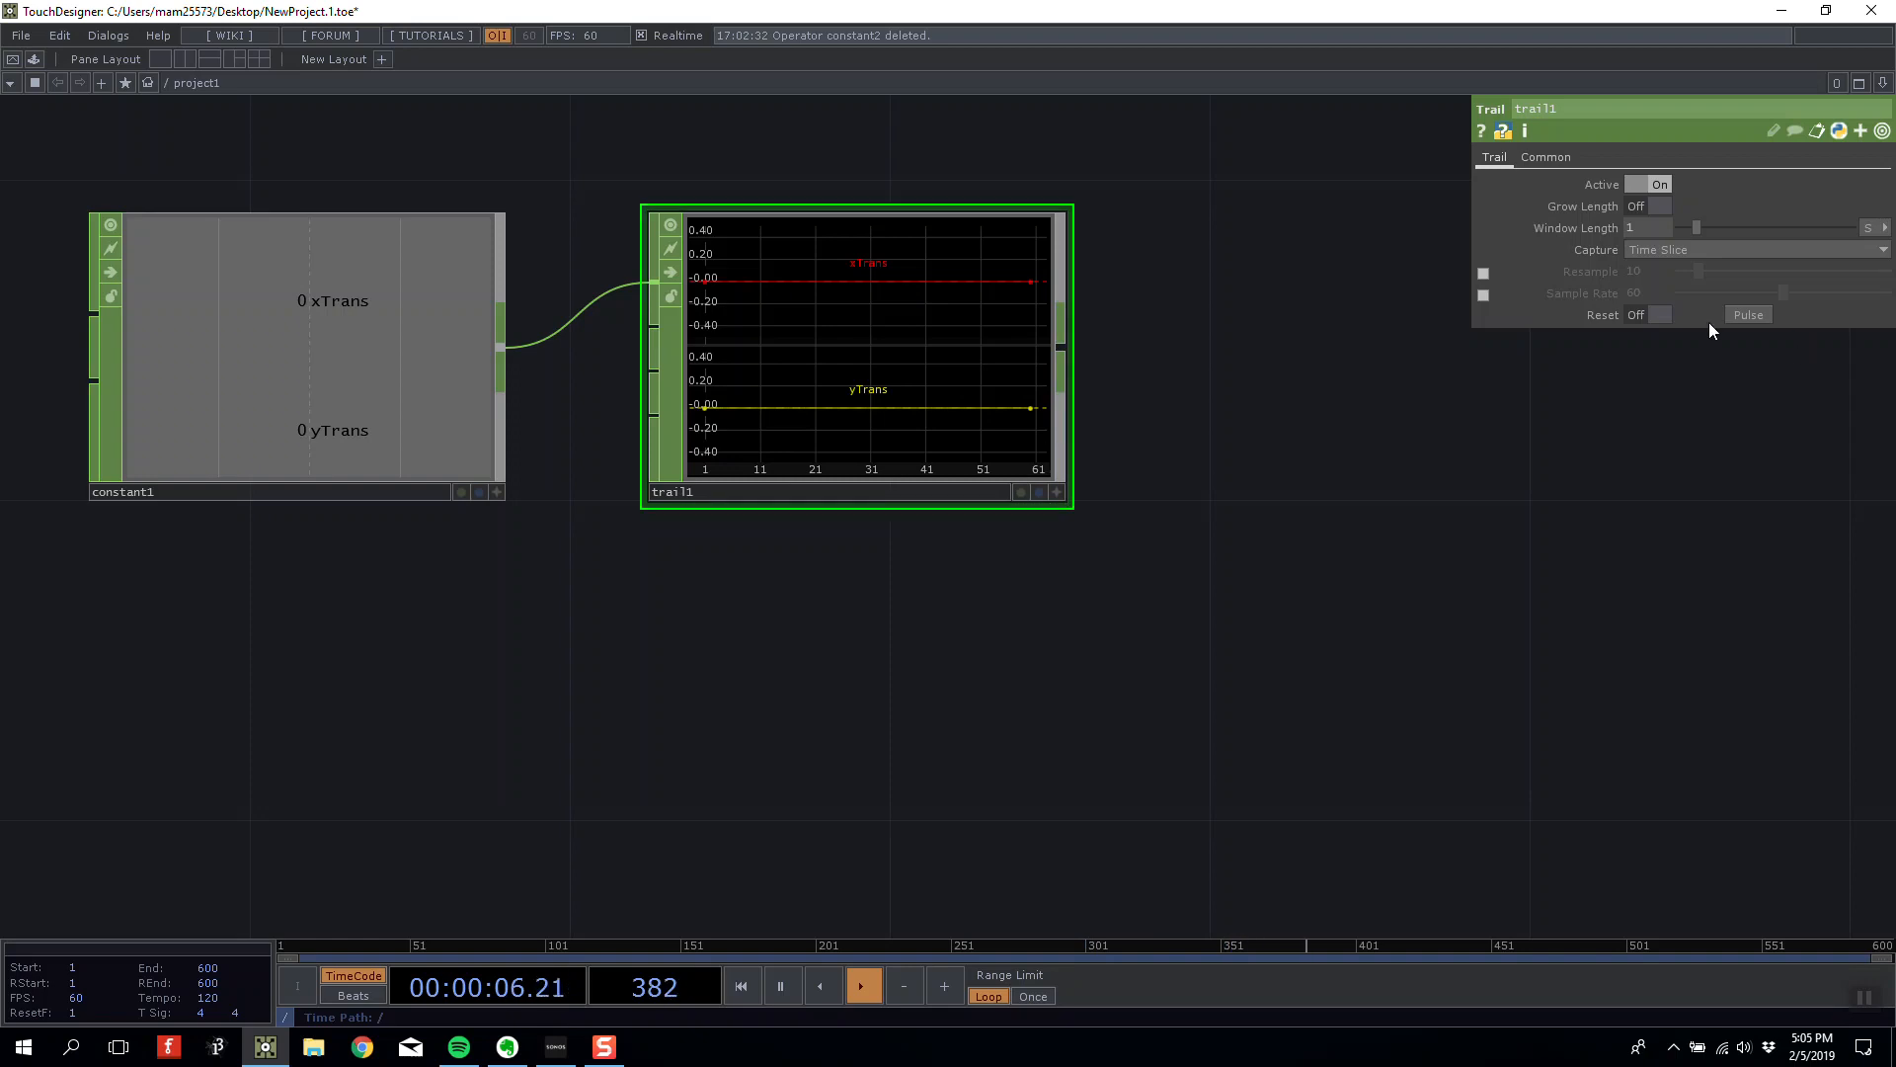
scroll(887, 365, "down", 5)
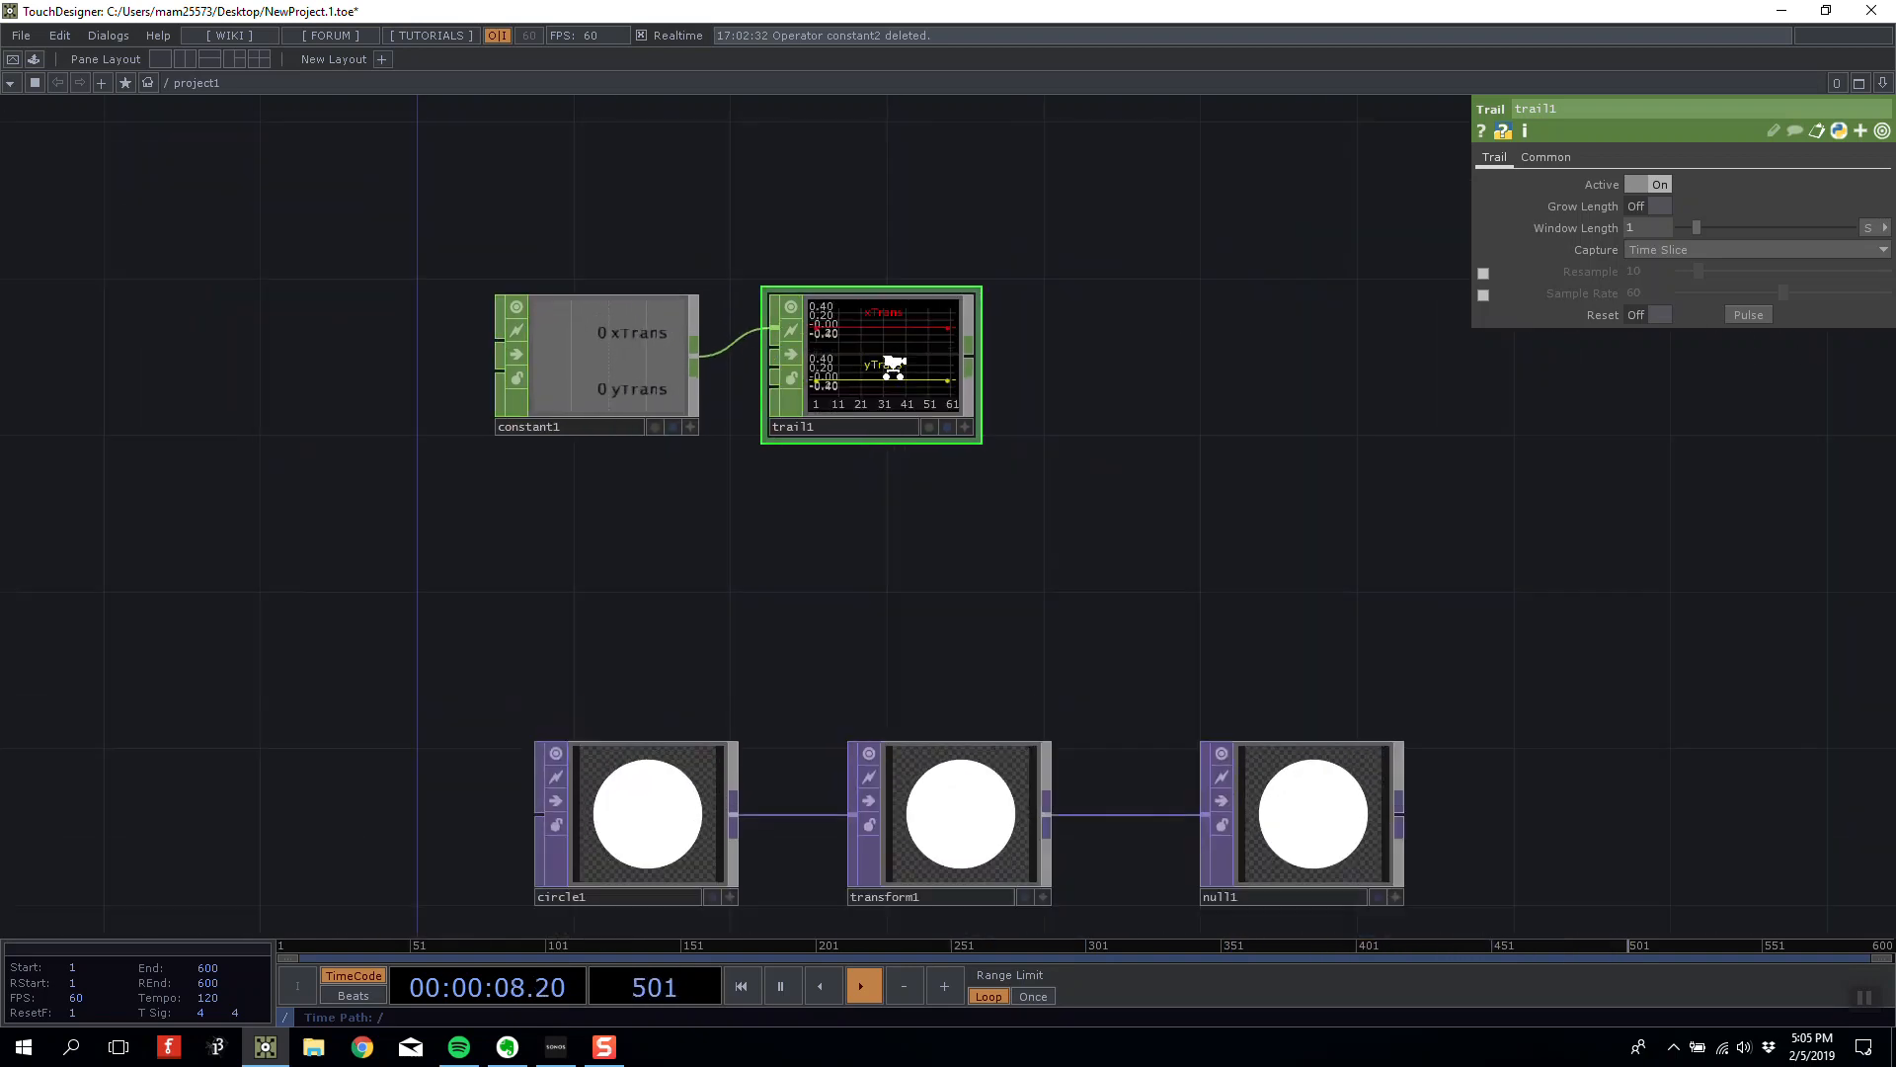
scroll(889, 364, "up", 5)
scroll(833, 368, "down", 3)
left_click_drag(1041, 491, 997, 371)
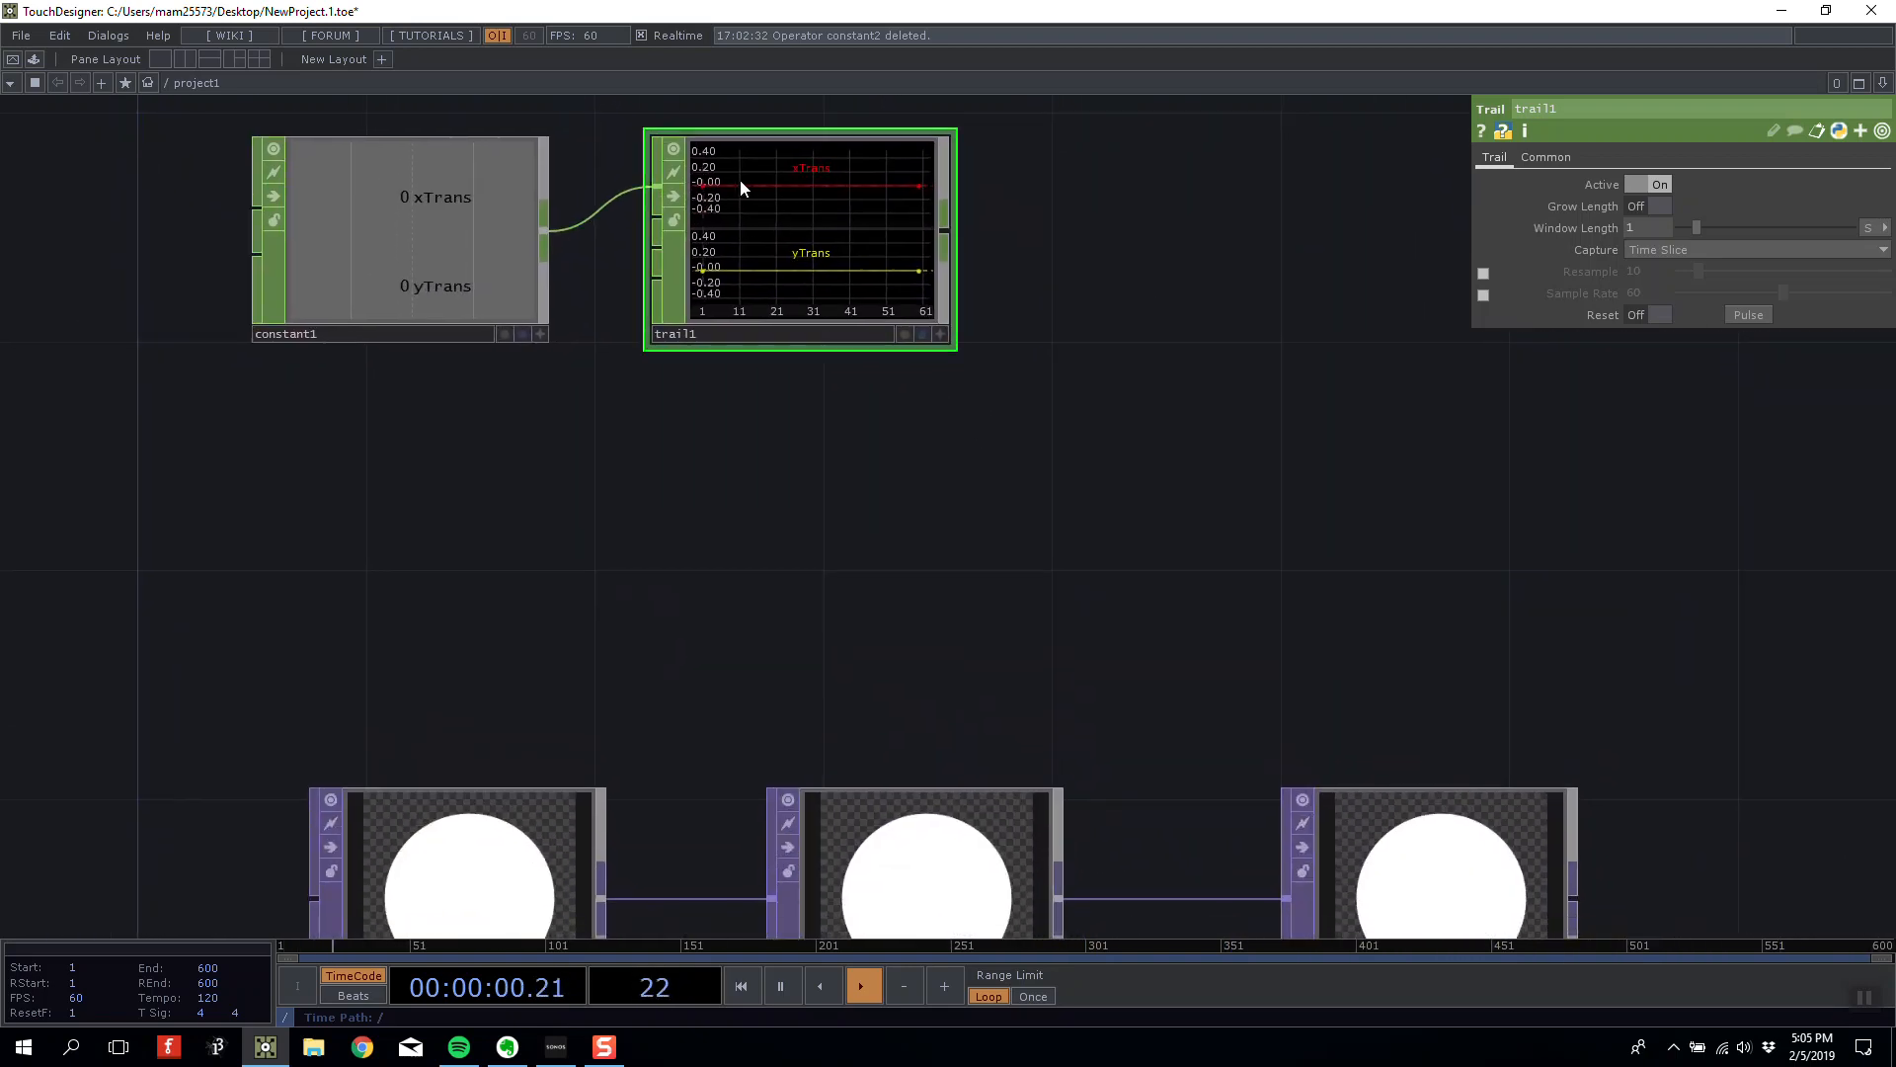
left_click_drag(468, 249, 512, 579)
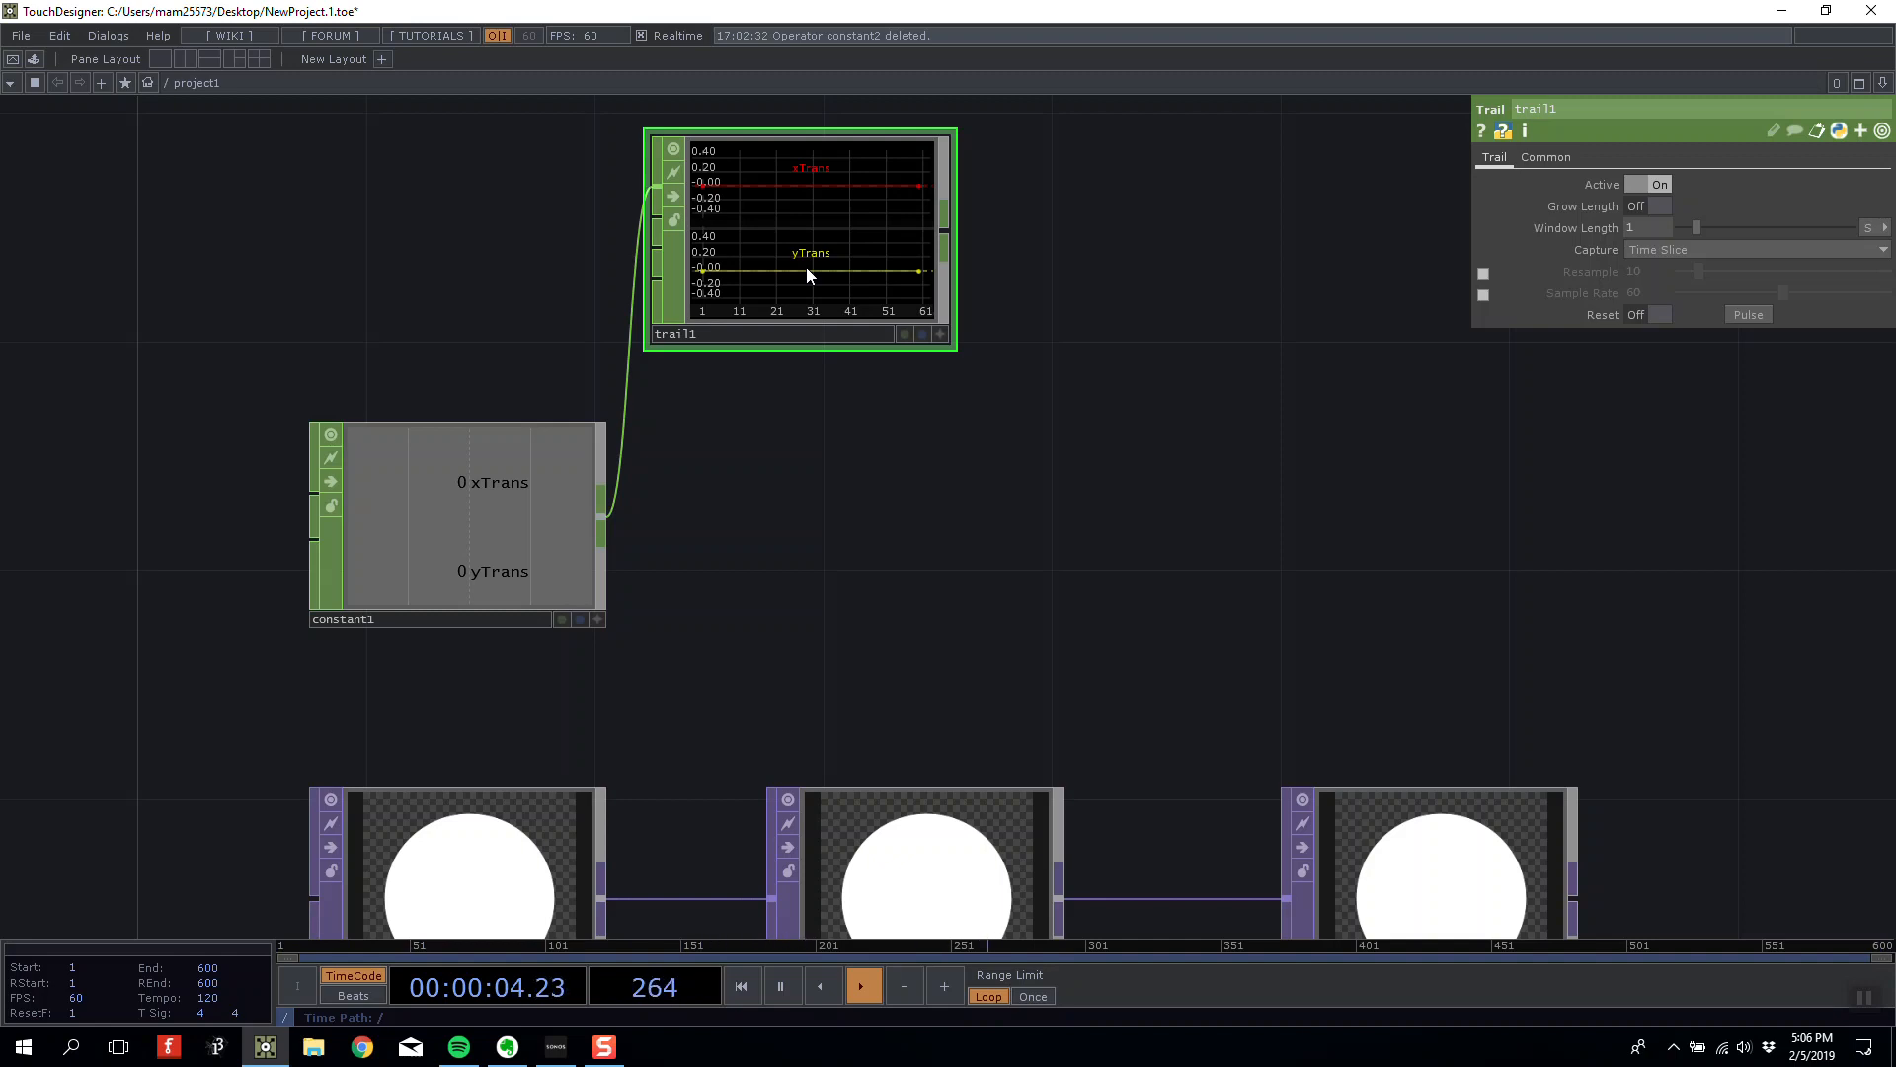
Change trail1's Capture mode from Time Slice to Only When Input Cooks.
left_click_drag(794, 376, 794, 371)
mouse_move(790, 252)
left_mouse_down()
mouse_move(785, 195)
mouse_move(798, 257)
left_mouse_up()
left_click_drag(1012, 526, 1028, 423)
left_click_drag(843, 442, 843, 534)
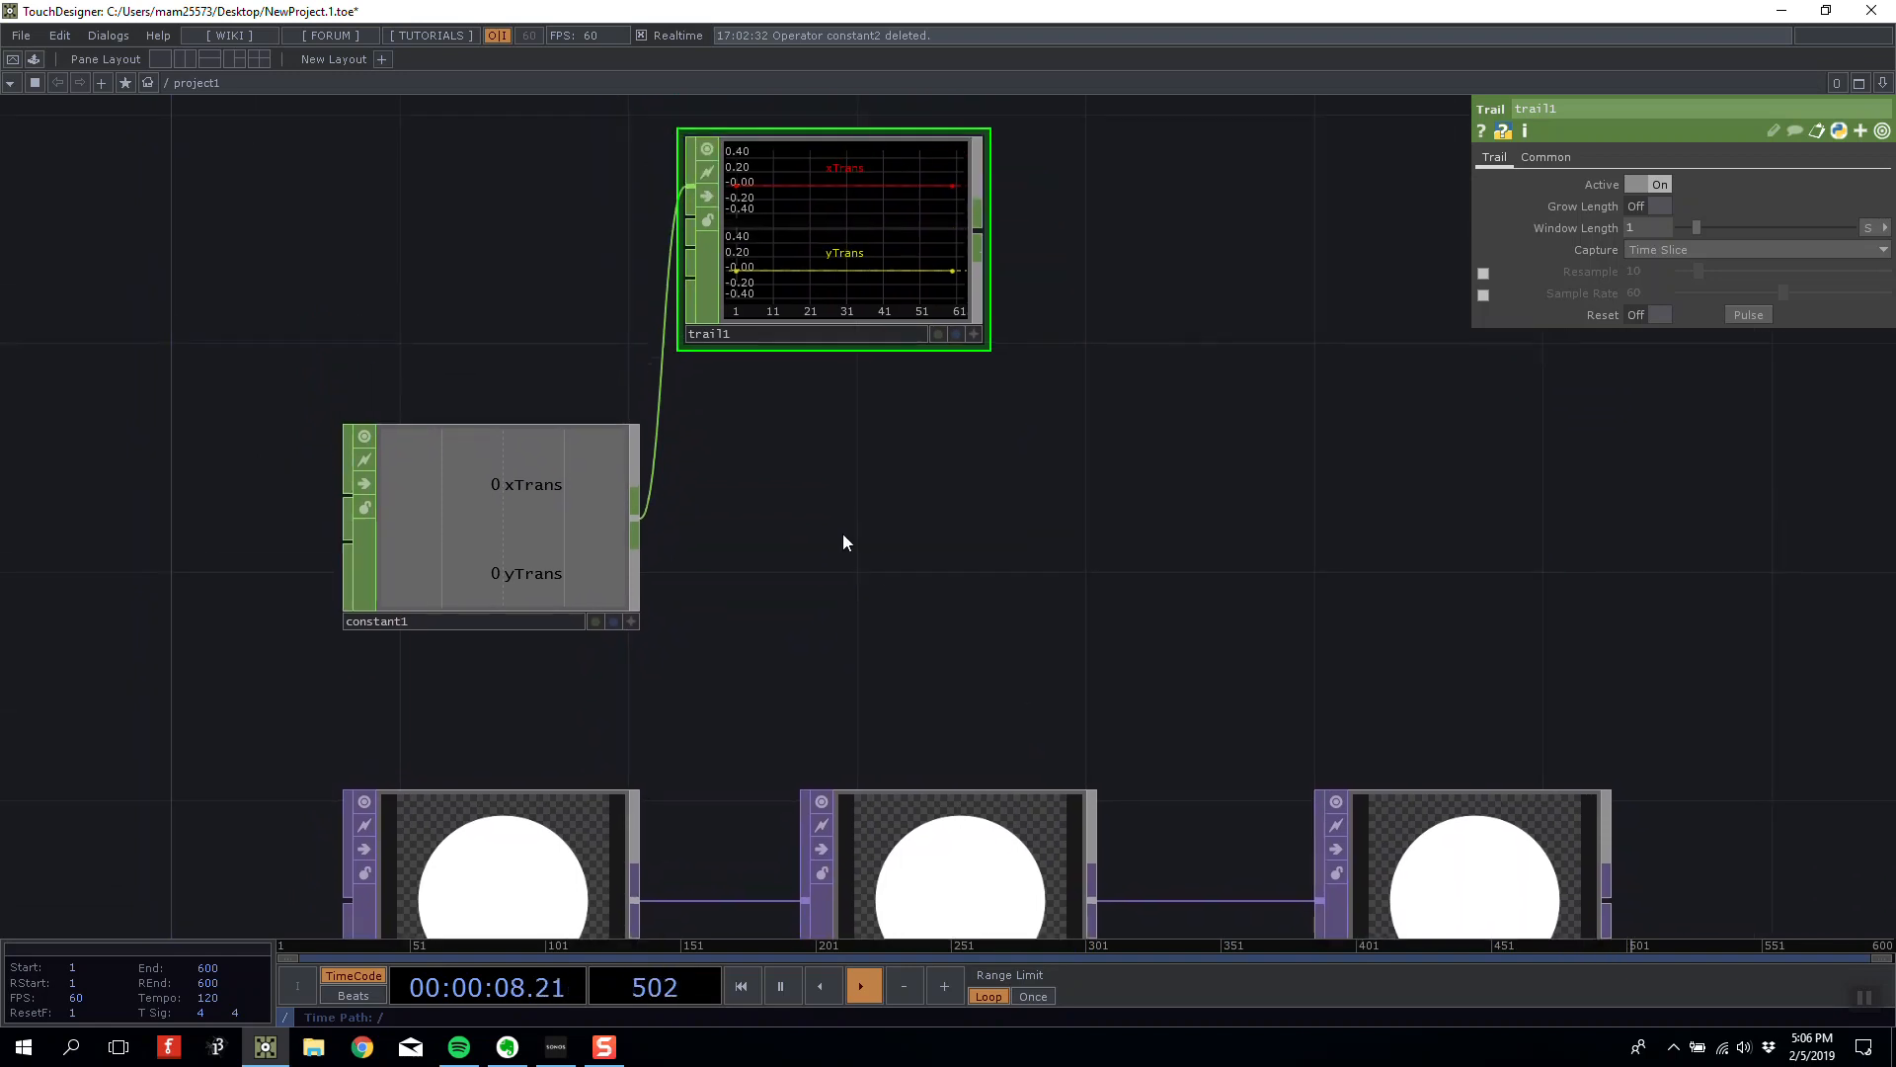
left_click(1660, 250)
left_click(1654, 286)
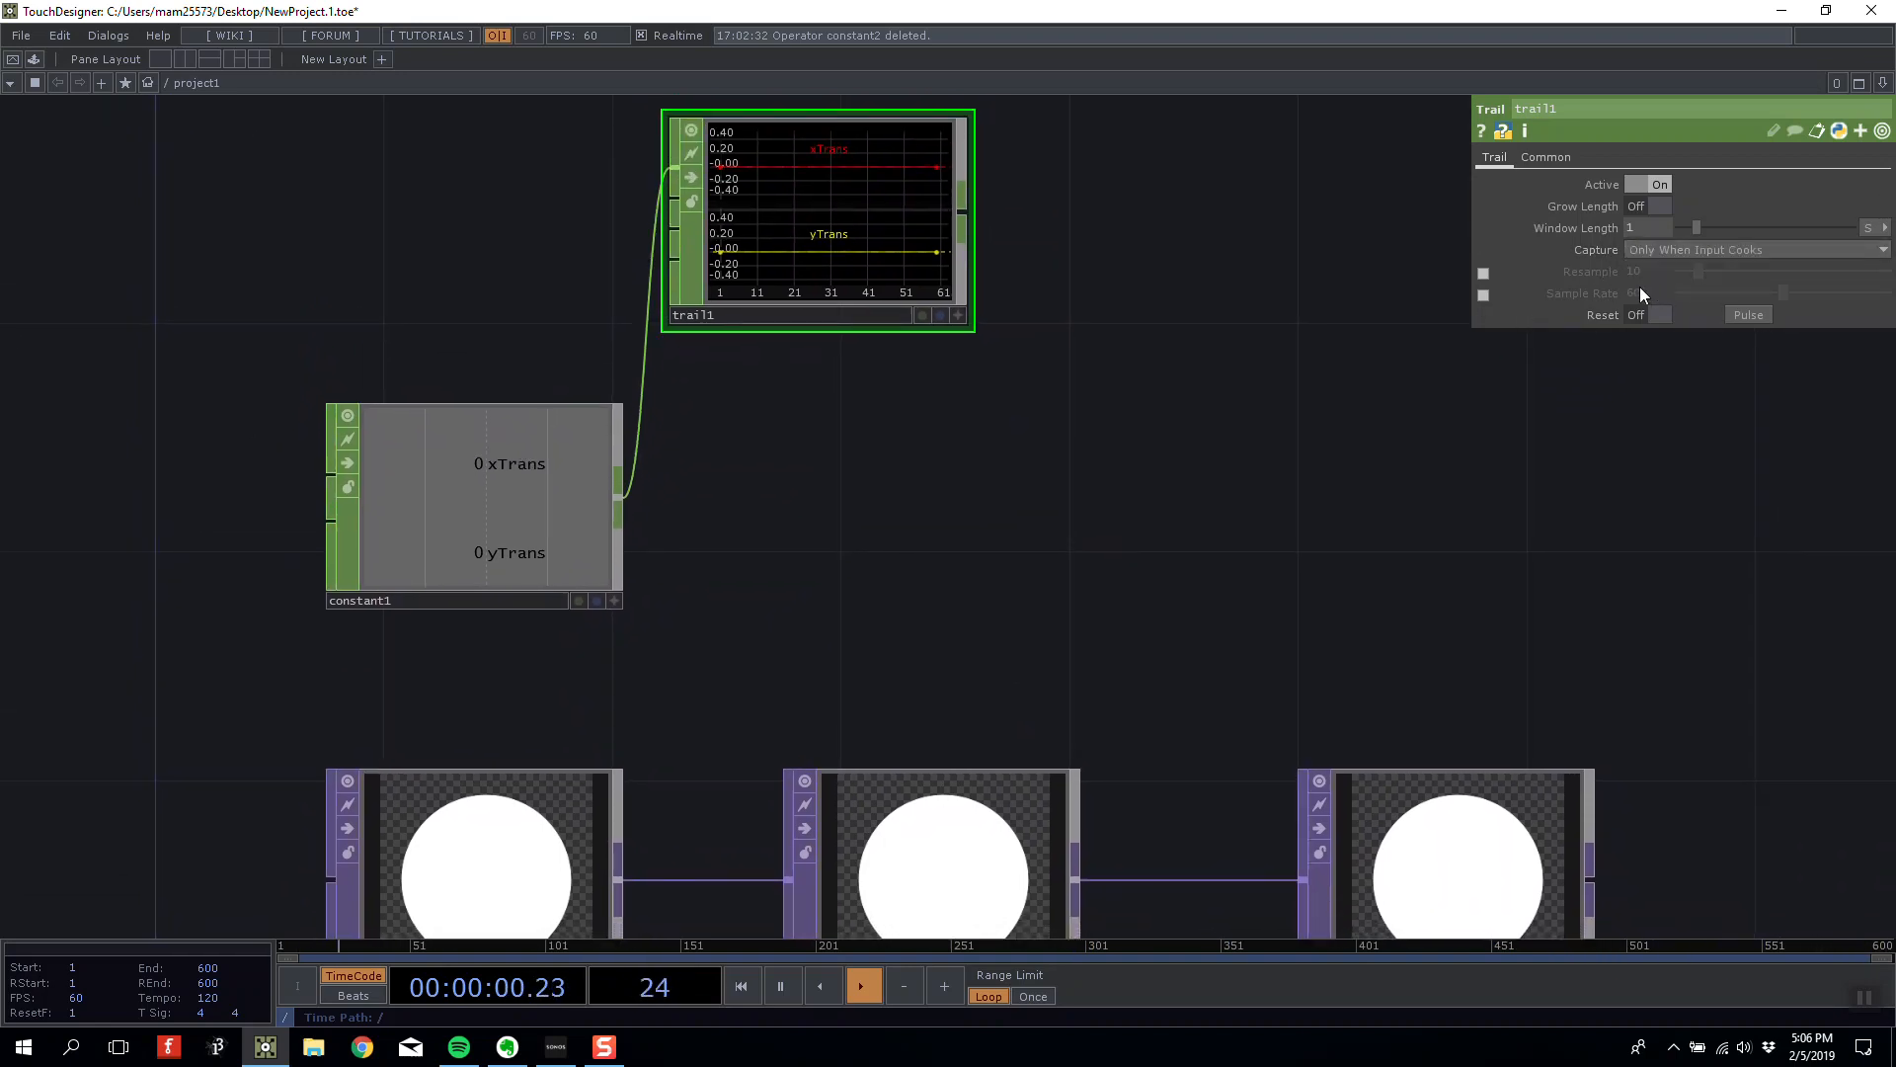
Lower constant1 closer to circle1 and insert a Null CHOP after its output, placed above null1.
left_click_drag(506, 494, 505, 551)
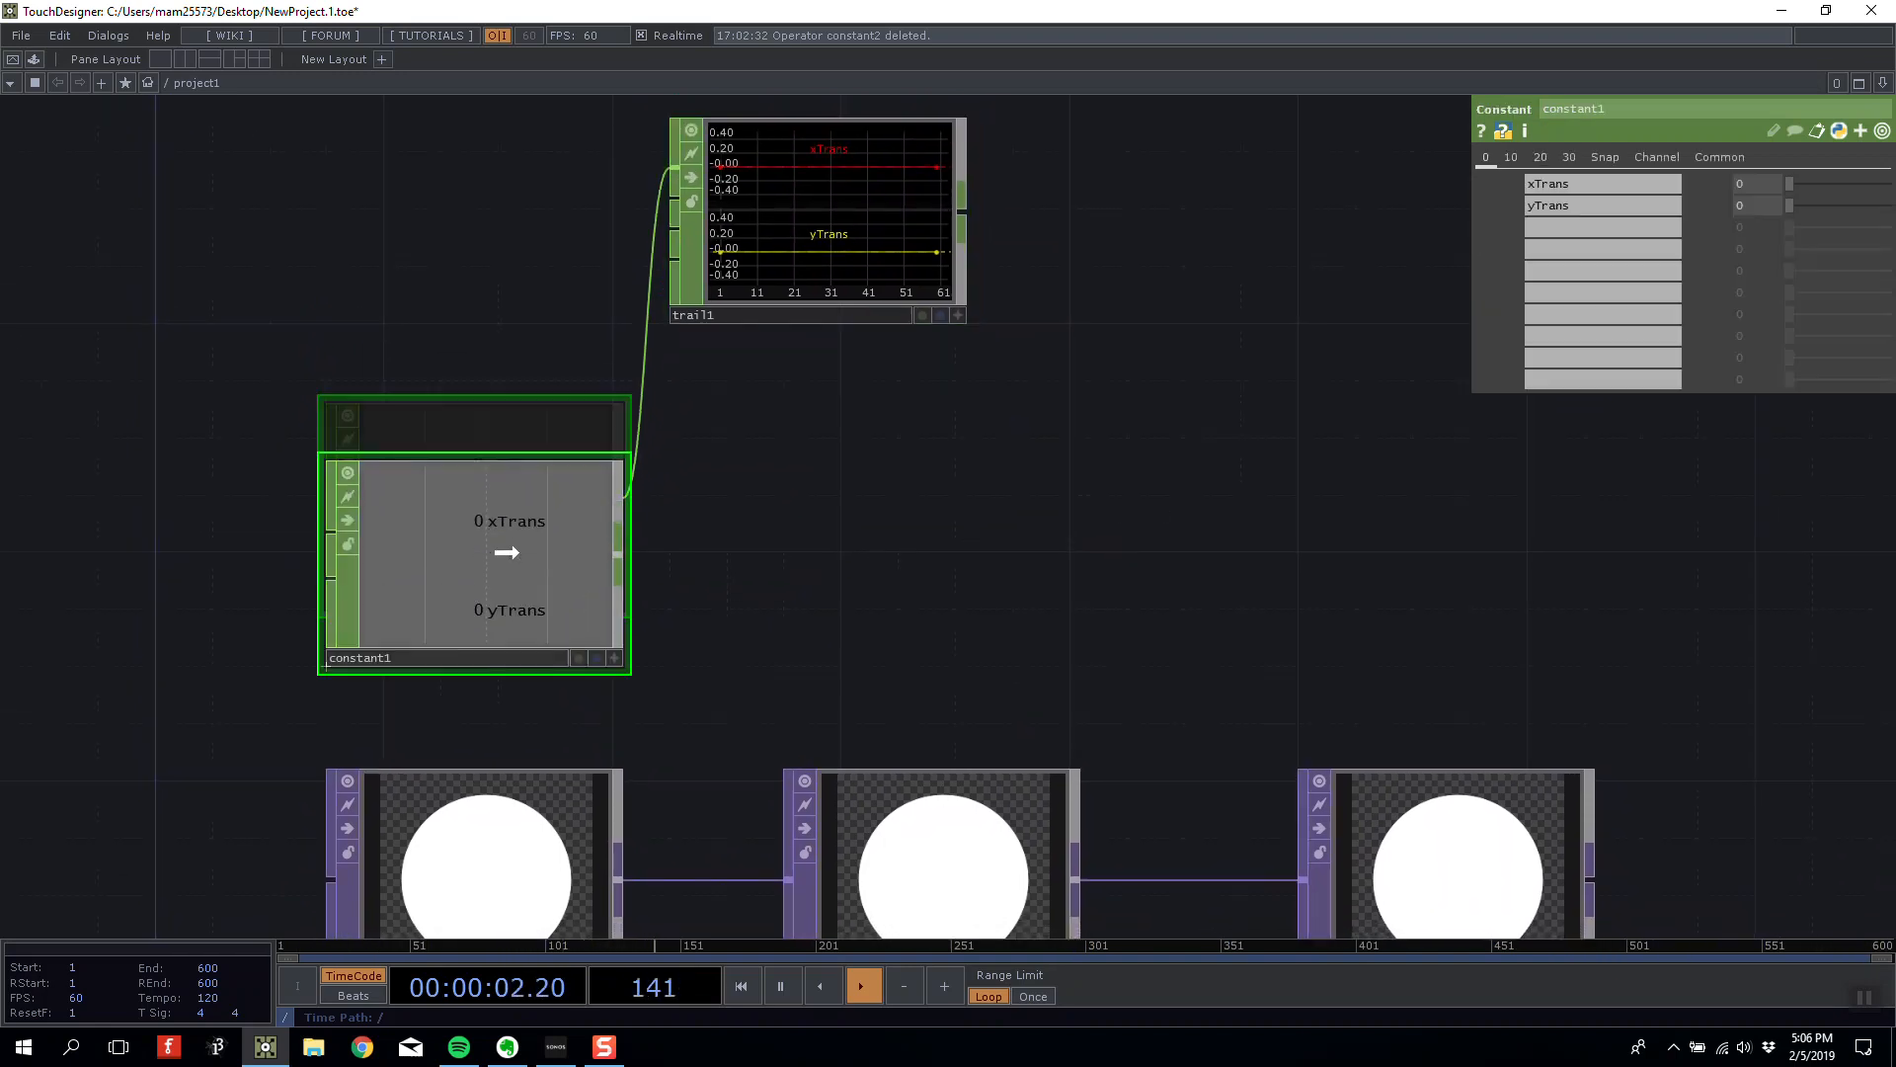
left_click_drag(856, 559, 763, 439)
right_click(531, 437)
left_click(1061, 359)
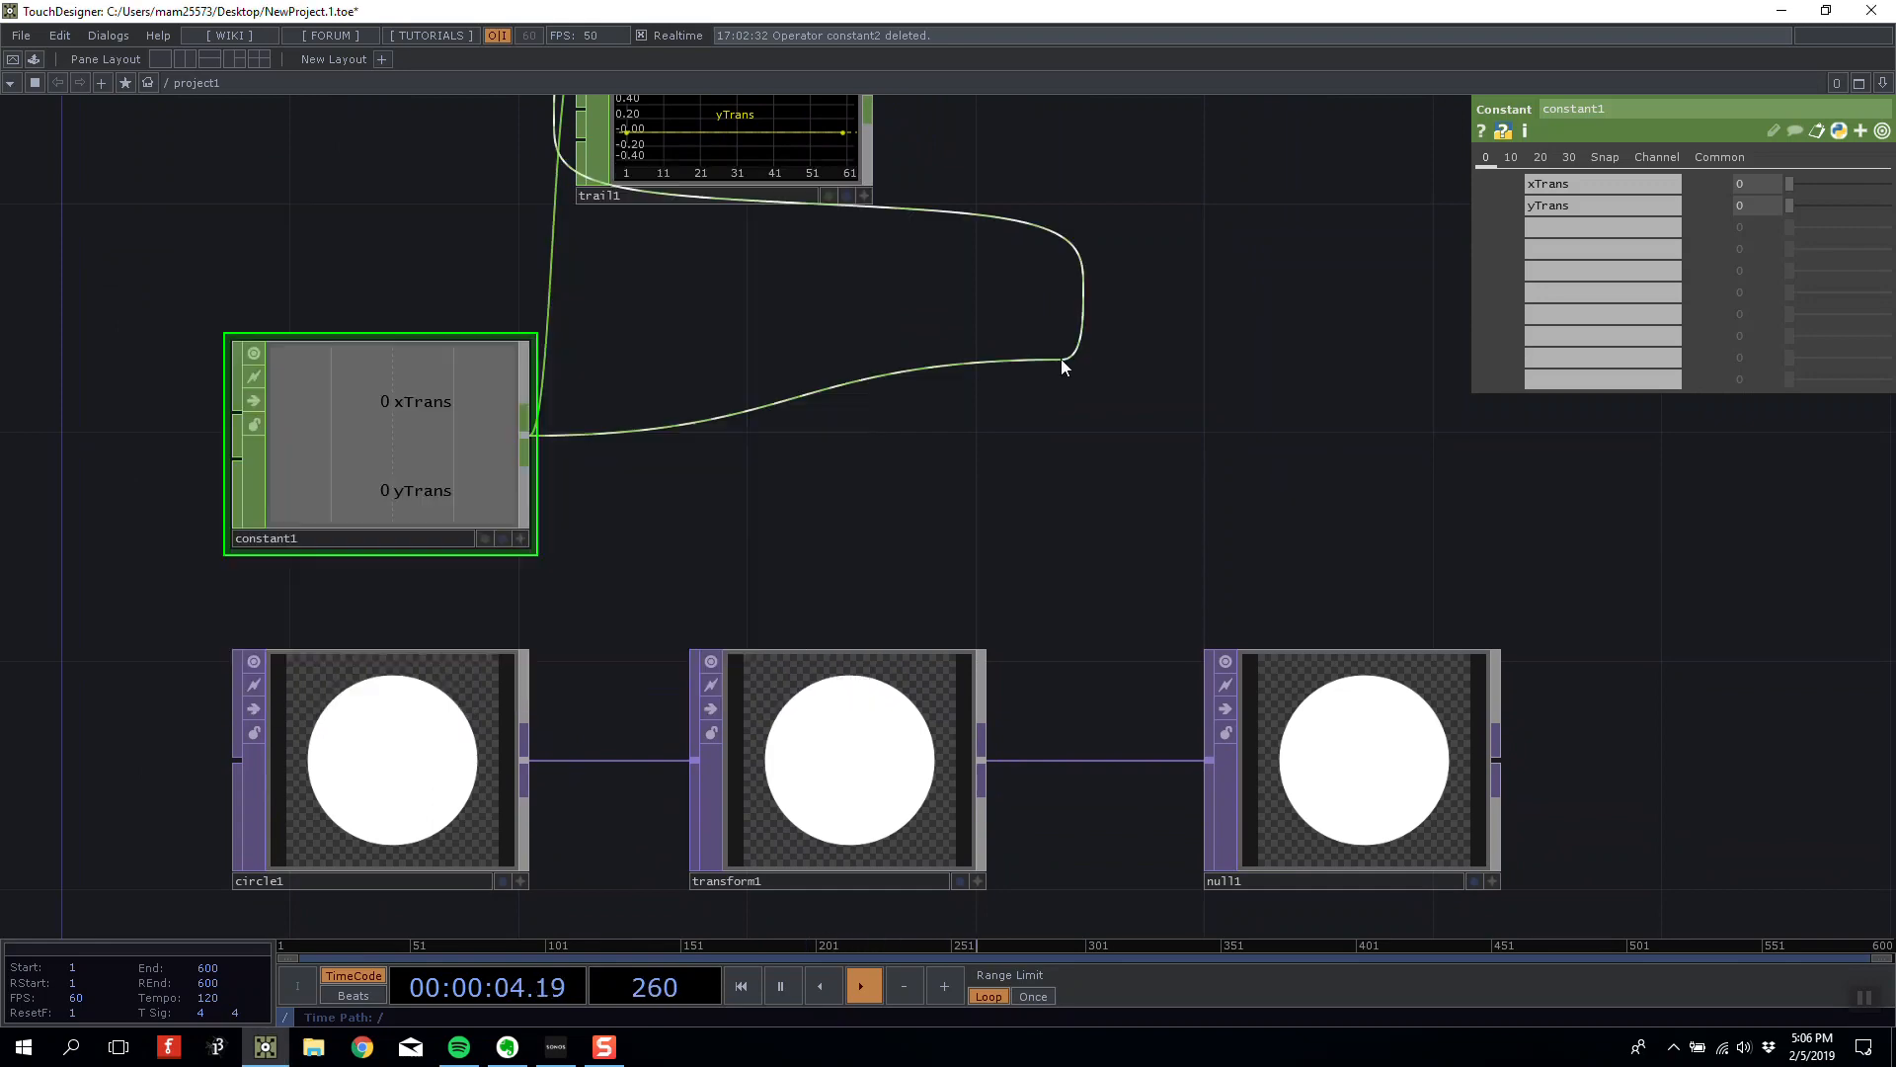
right_click(530, 434)
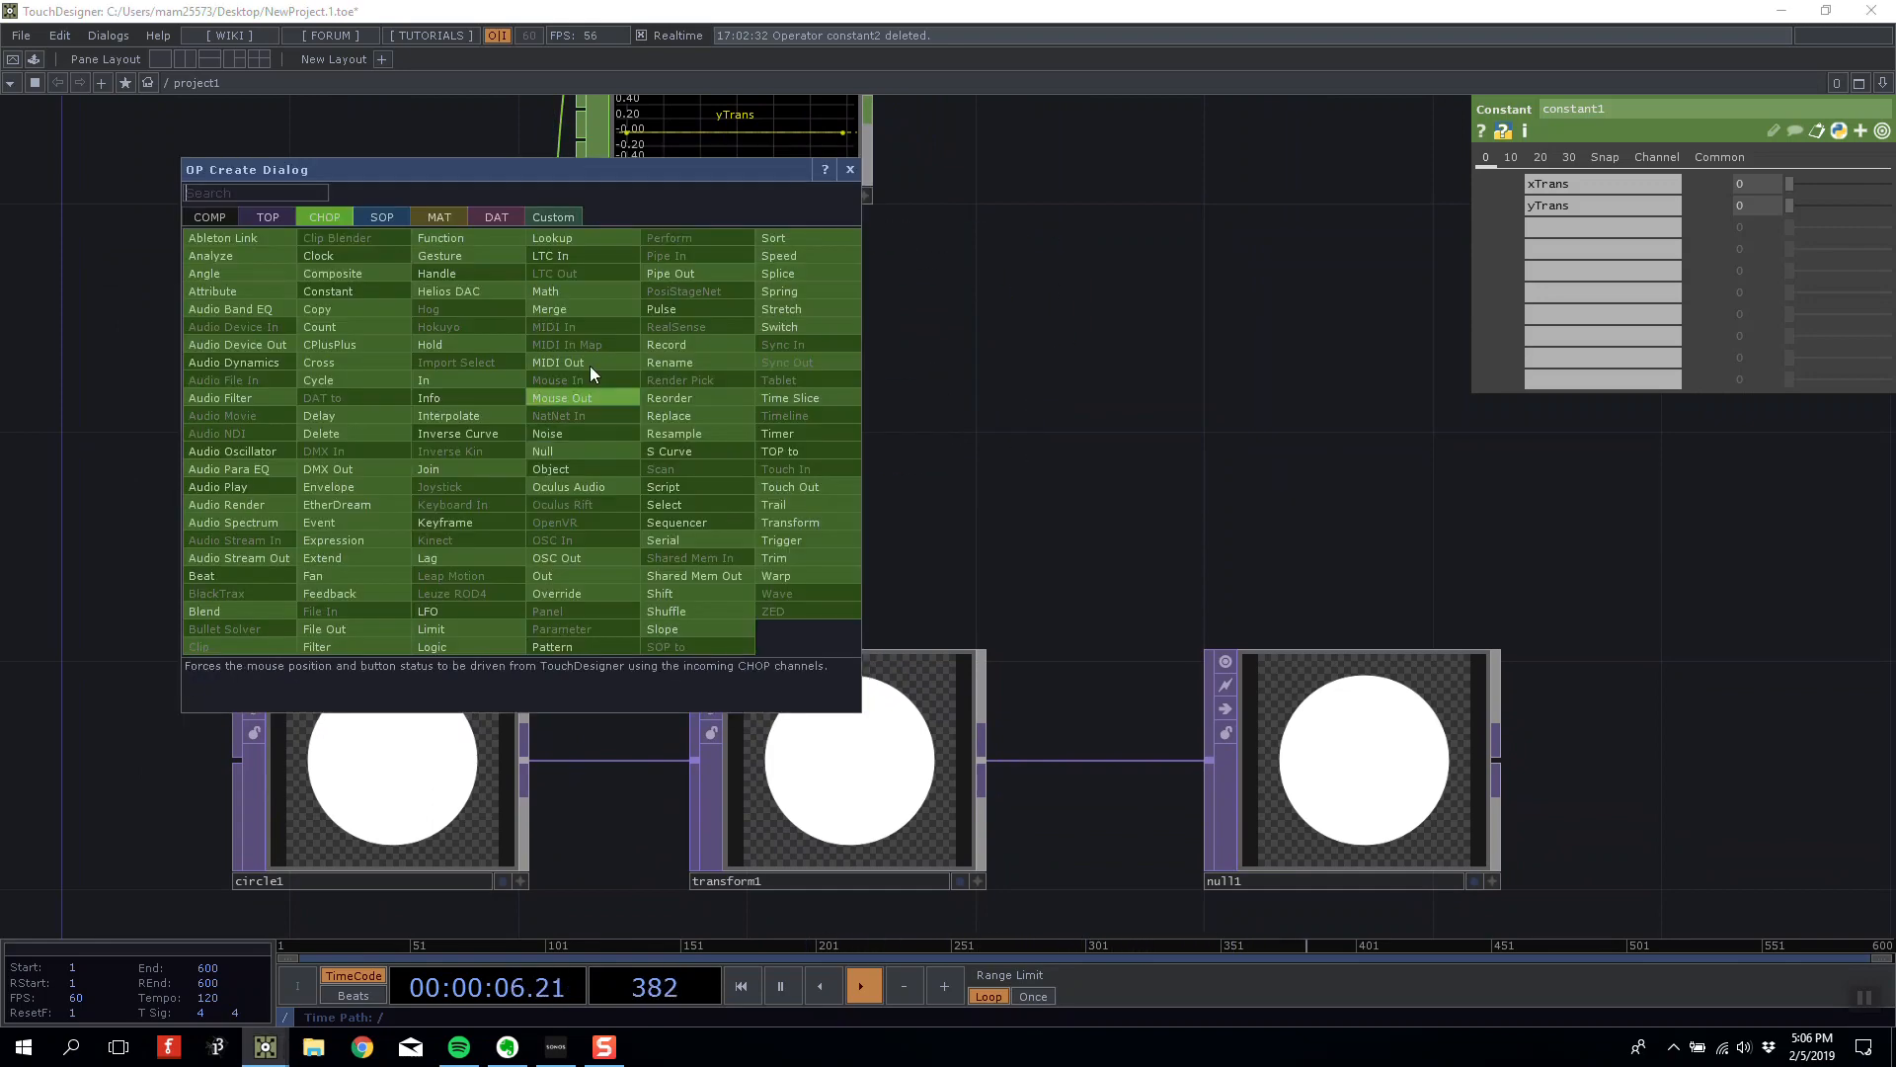
left_click_drag(537, 180, 994, 94)
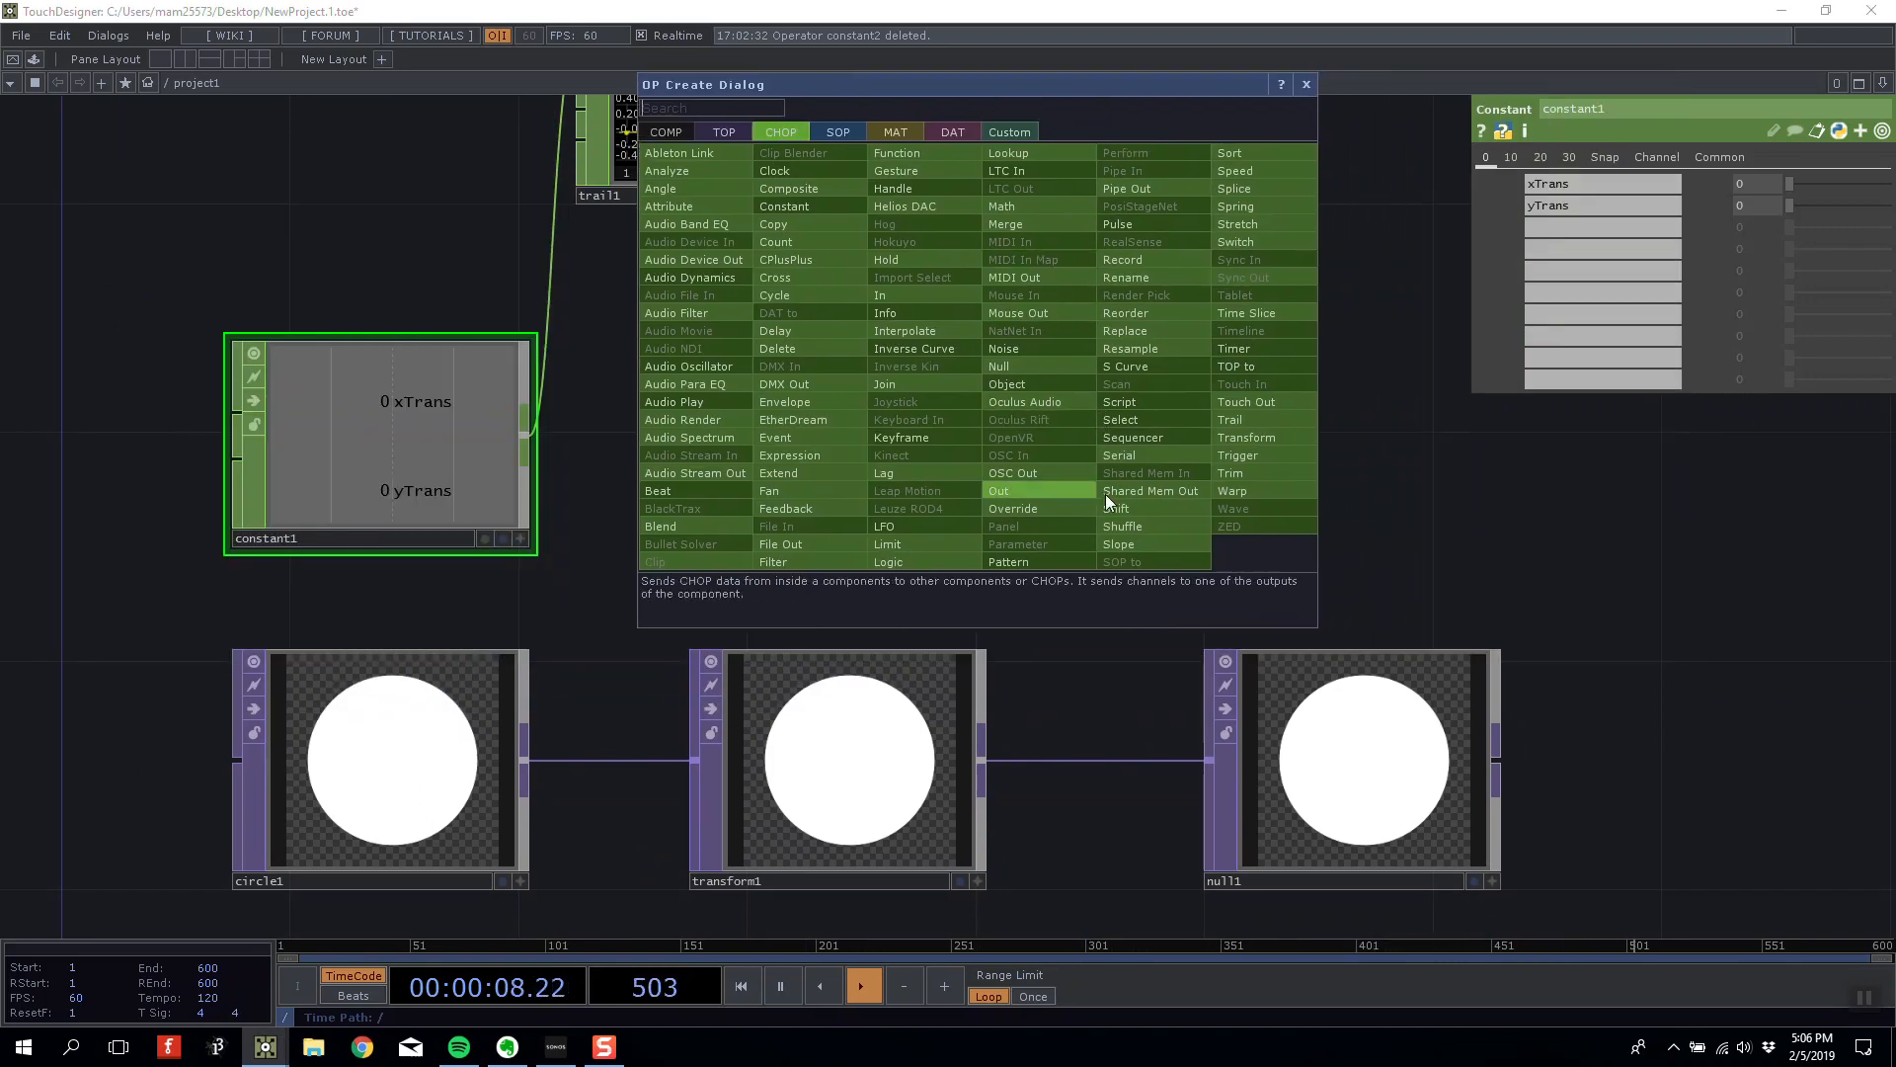
left_click(1038, 368)
left_click(1348, 390)
left_click_drag(541, 444, 573, 125)
left_click_drag(693, 292, 668, 370)
key("ctrl+z")
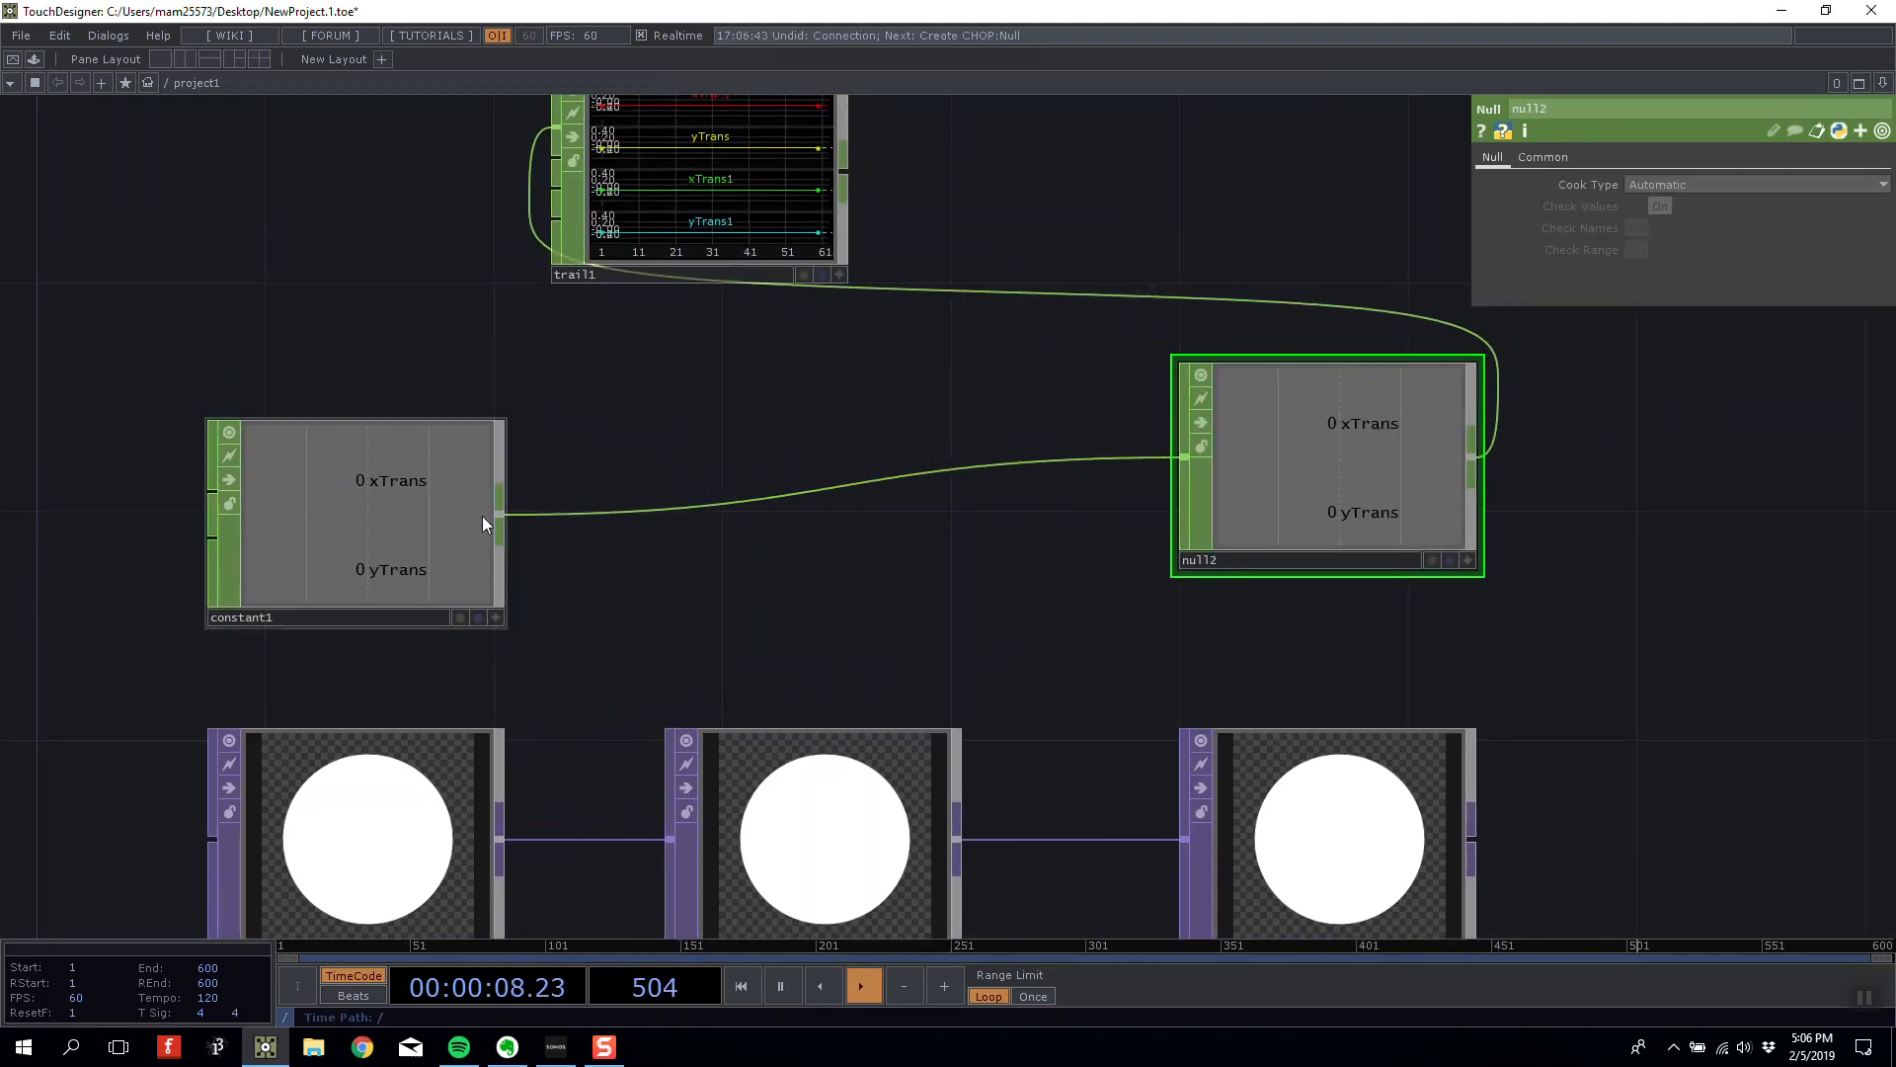
Rewire trail1's first input directly to constant1's output and align null2 level with constant1.
left_click_drag(499, 515, 554, 126)
left_click_drag(911, 385, 787, 258)
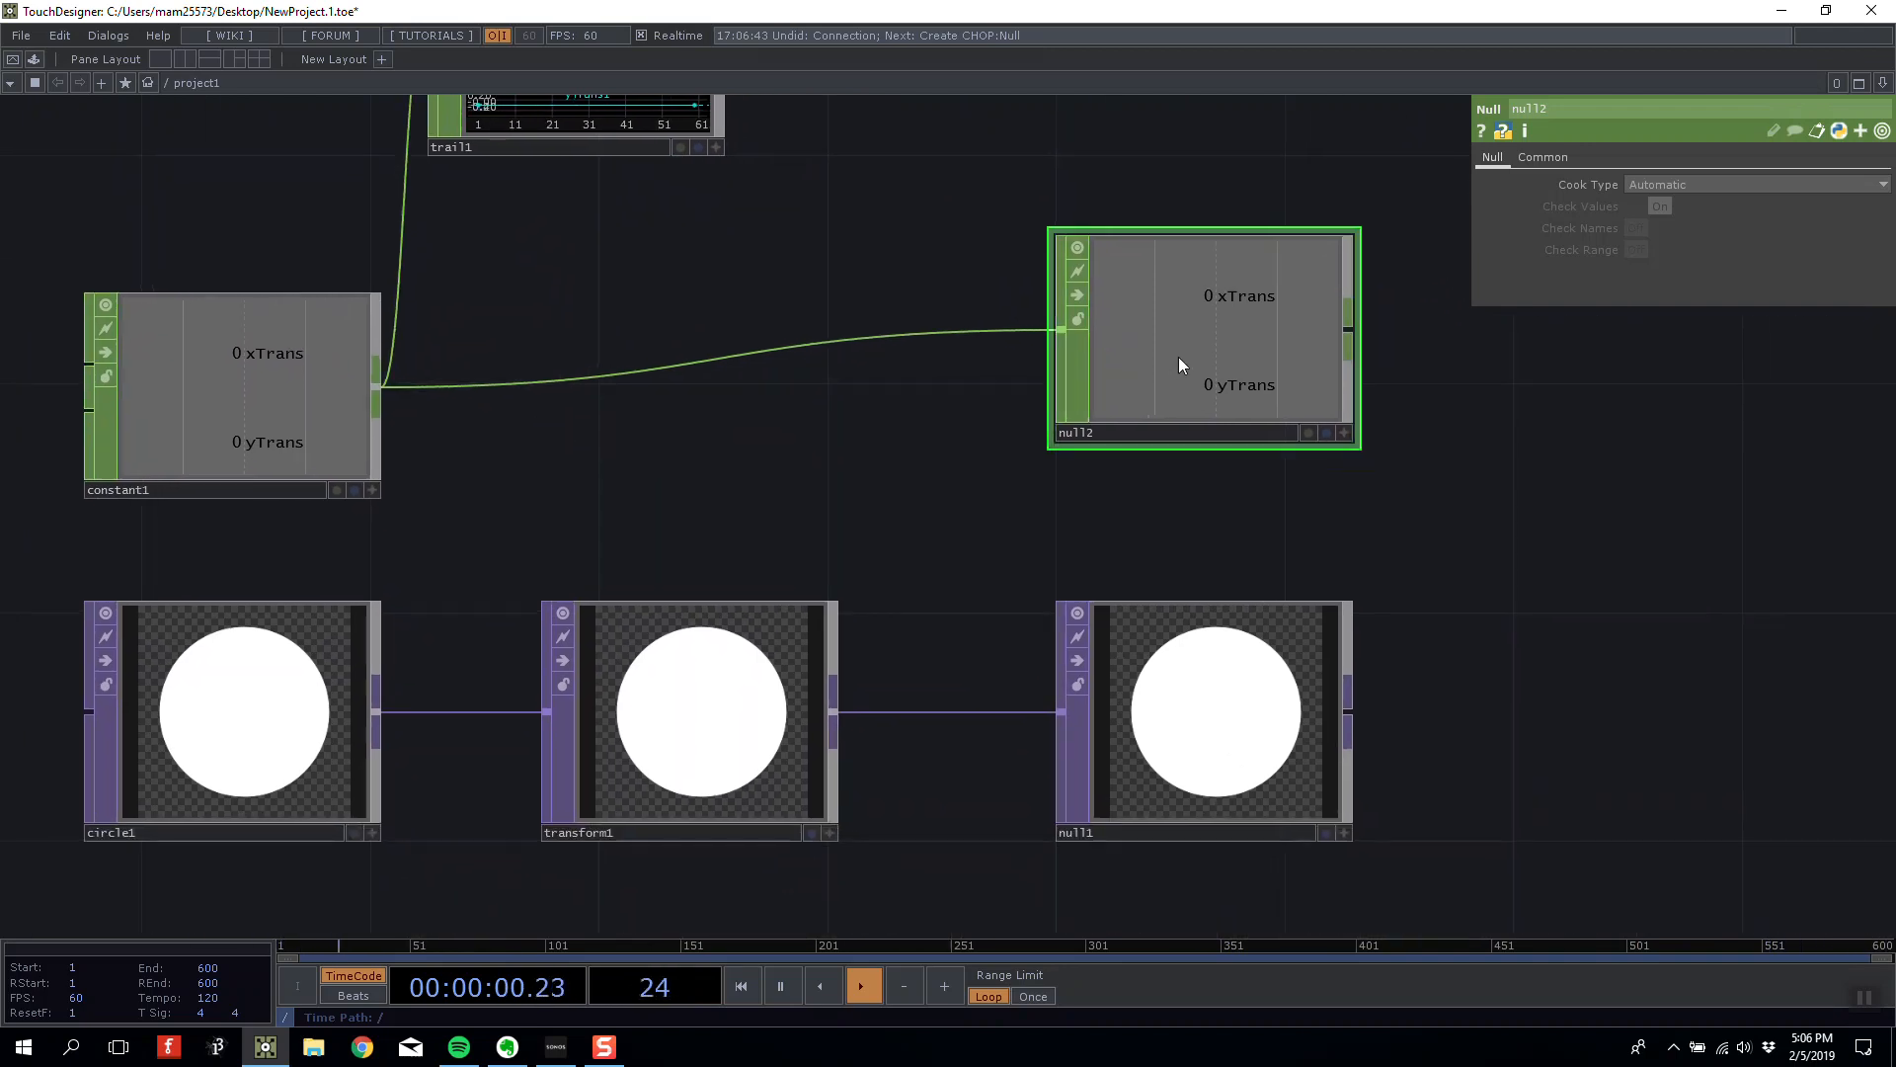
left_click_drag(1180, 362, 1180, 421)
Insert a Transform CHOP on the wire between constant1 and null2 and try adjusting its first Translate value.
right_click(737, 385)
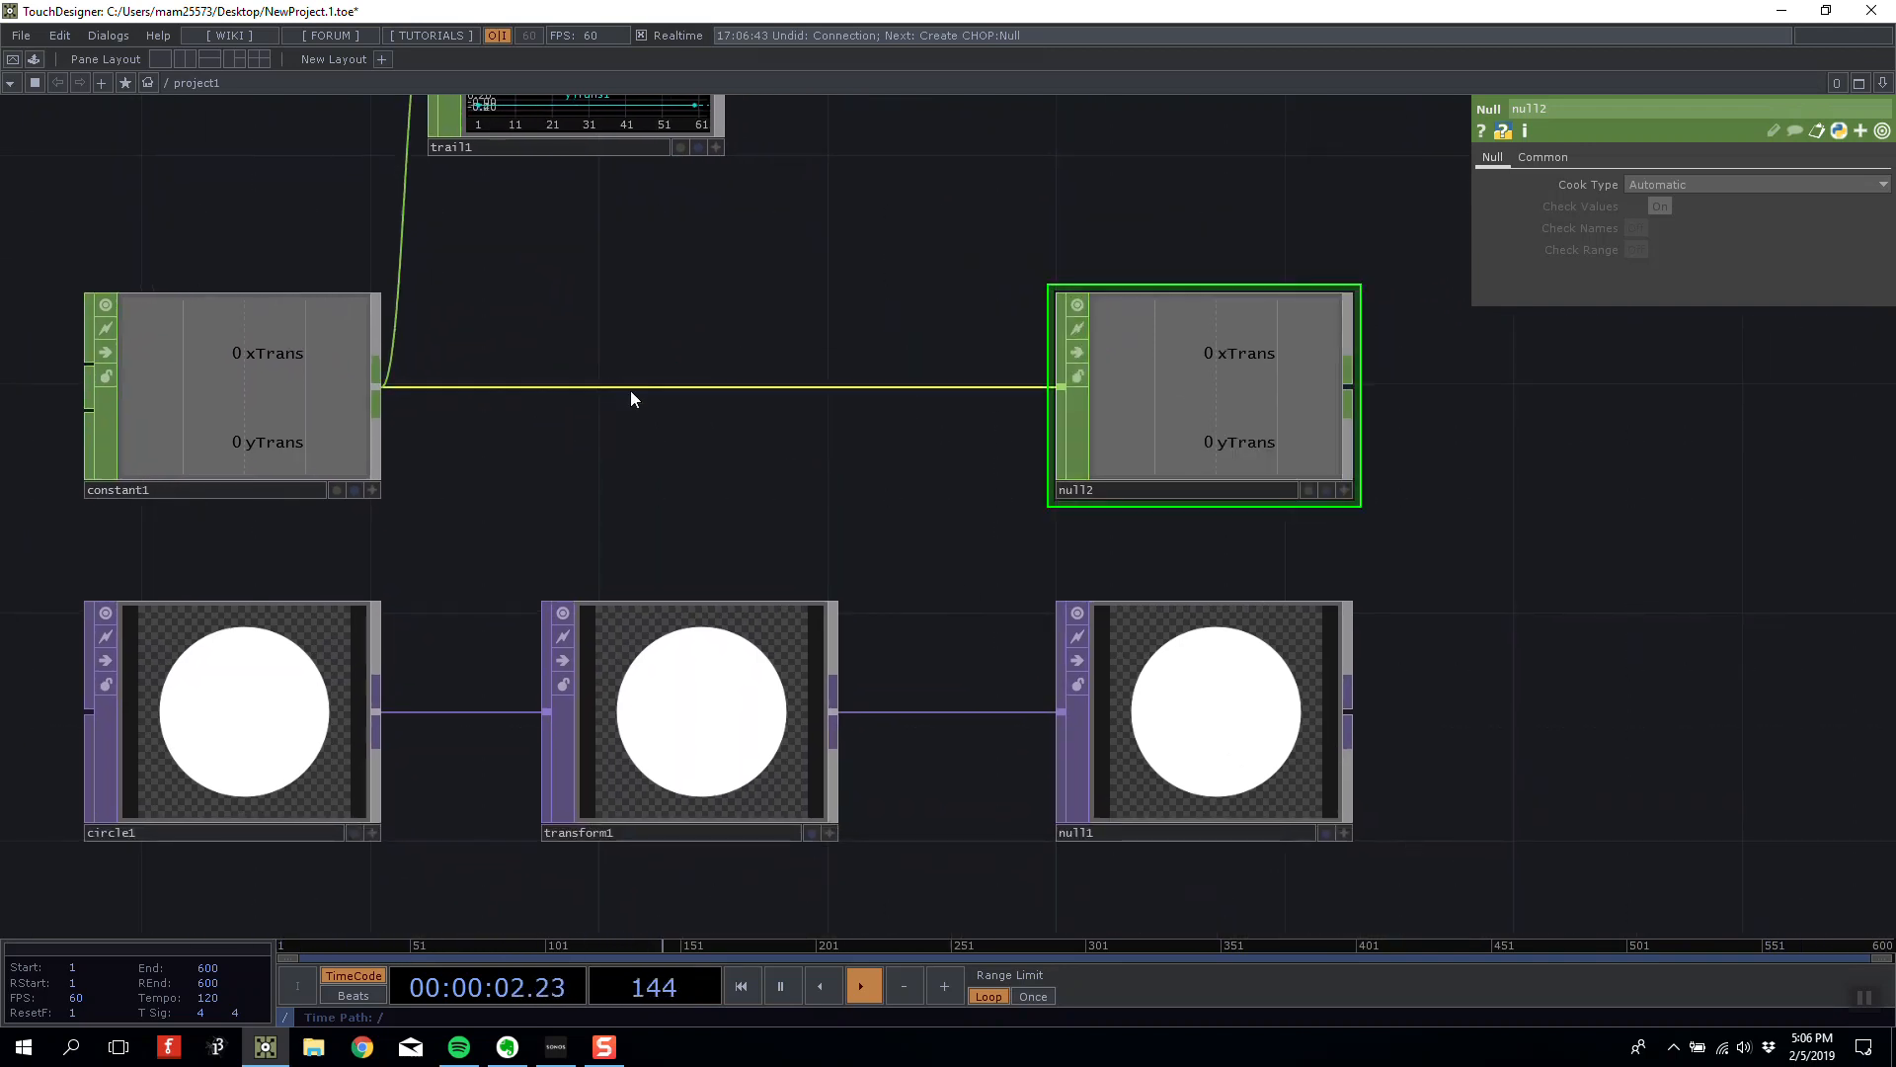
right_click(630, 387)
left_click(677, 362)
left_click(974, 453)
left_click(703, 393)
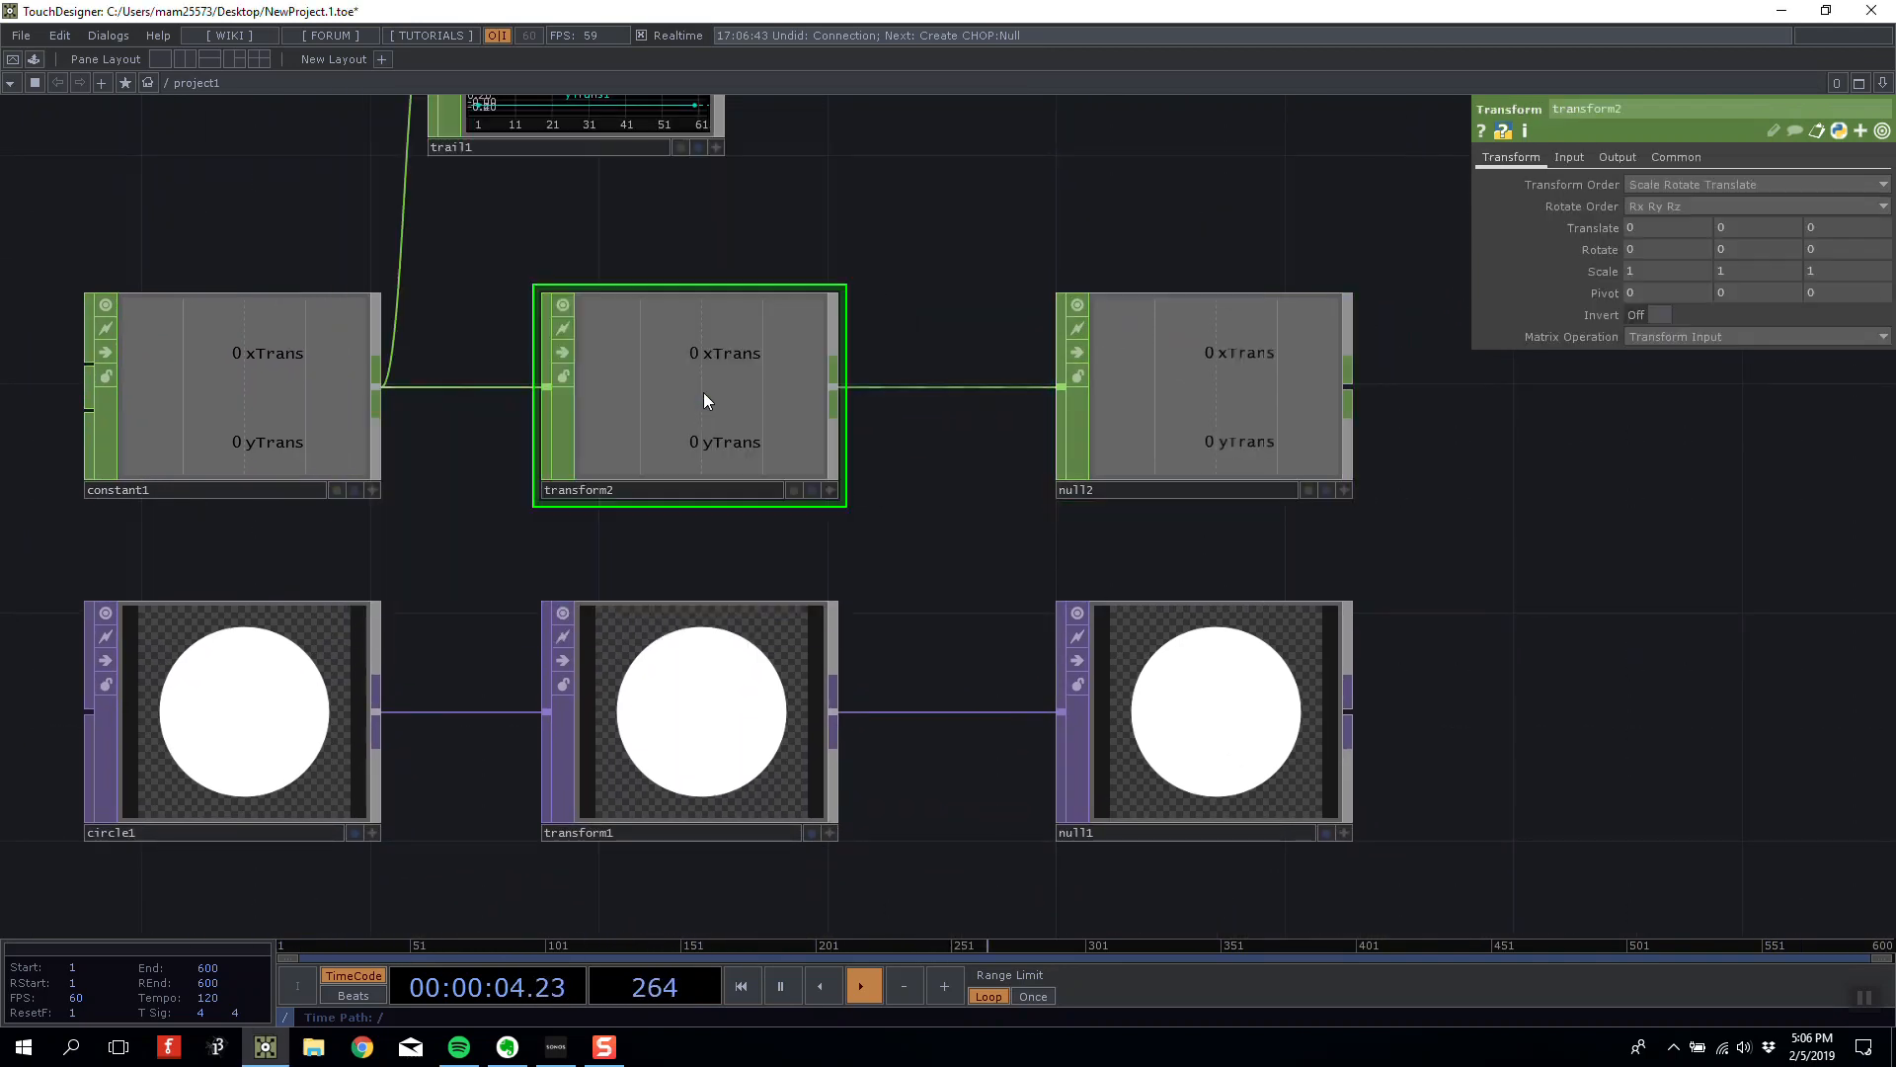
middle_click(1669, 230)
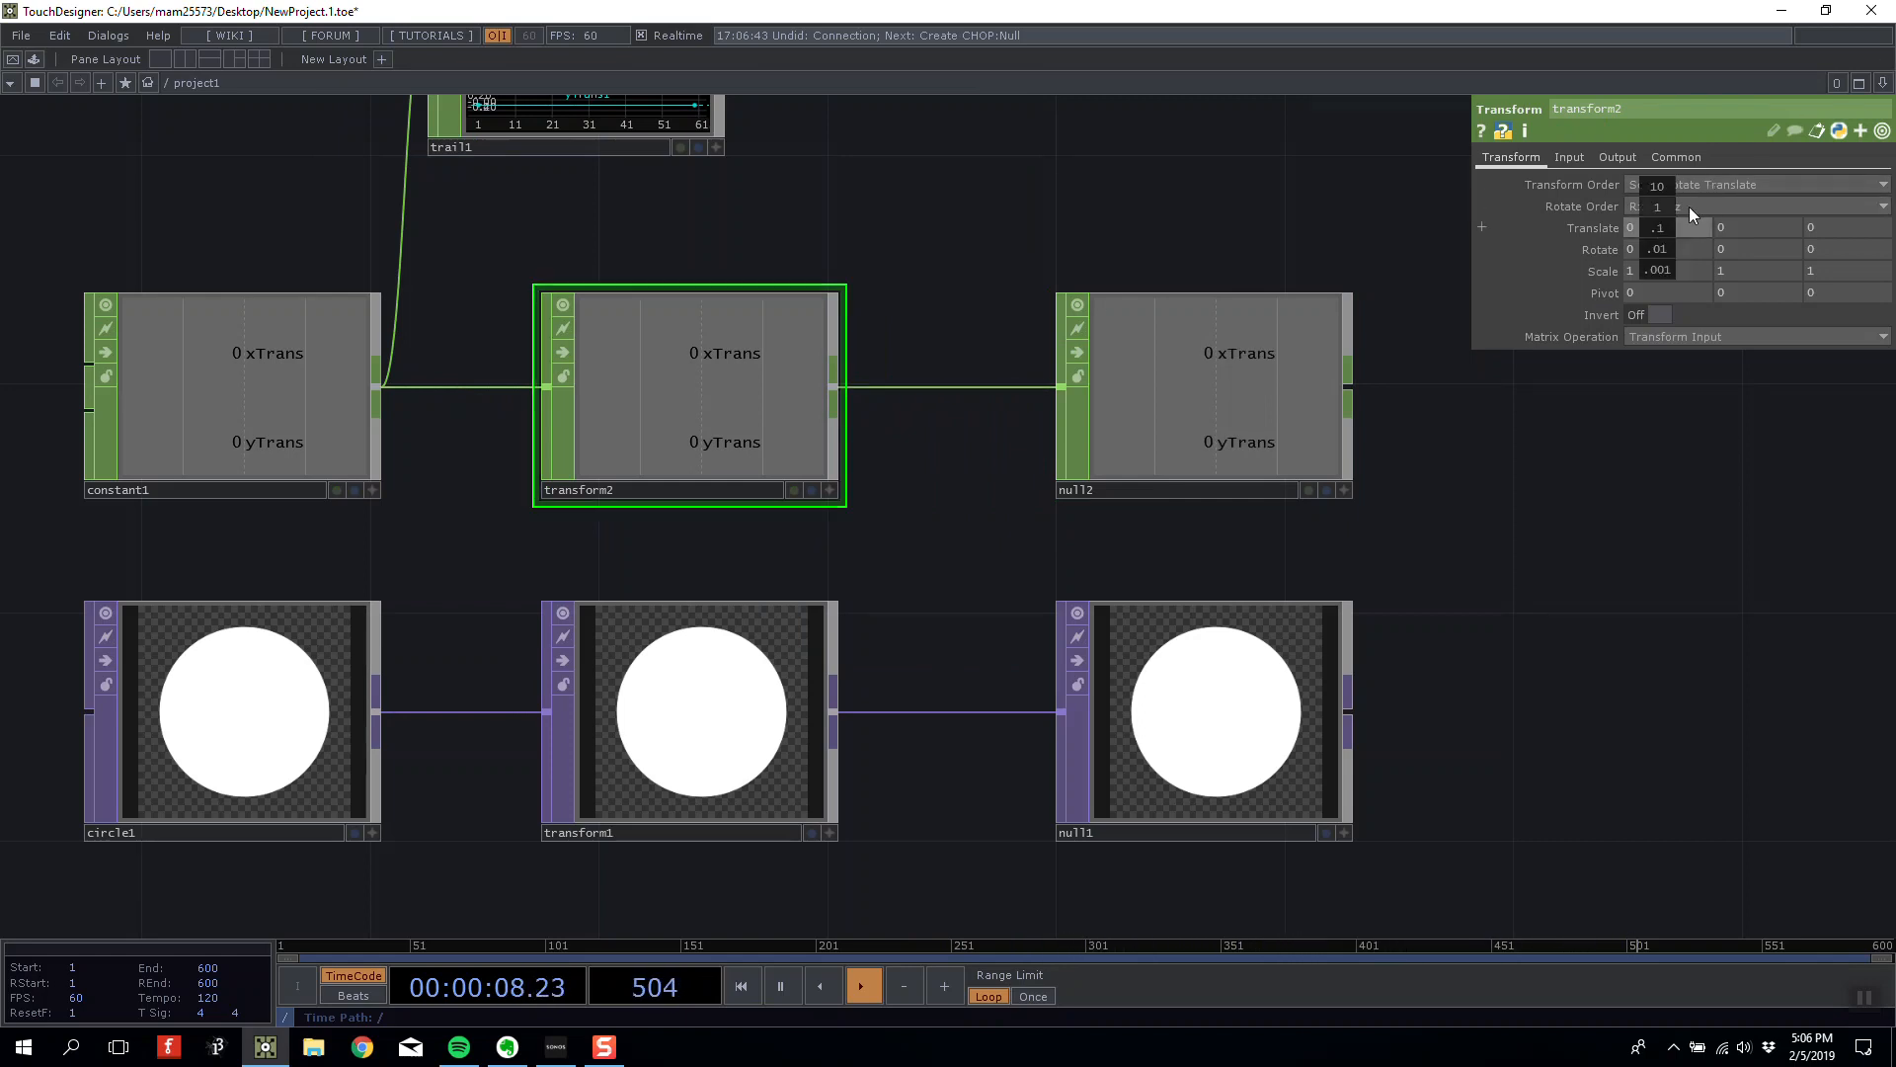
Set constant1's xTrans value to 0.4.
left_click(296, 454)
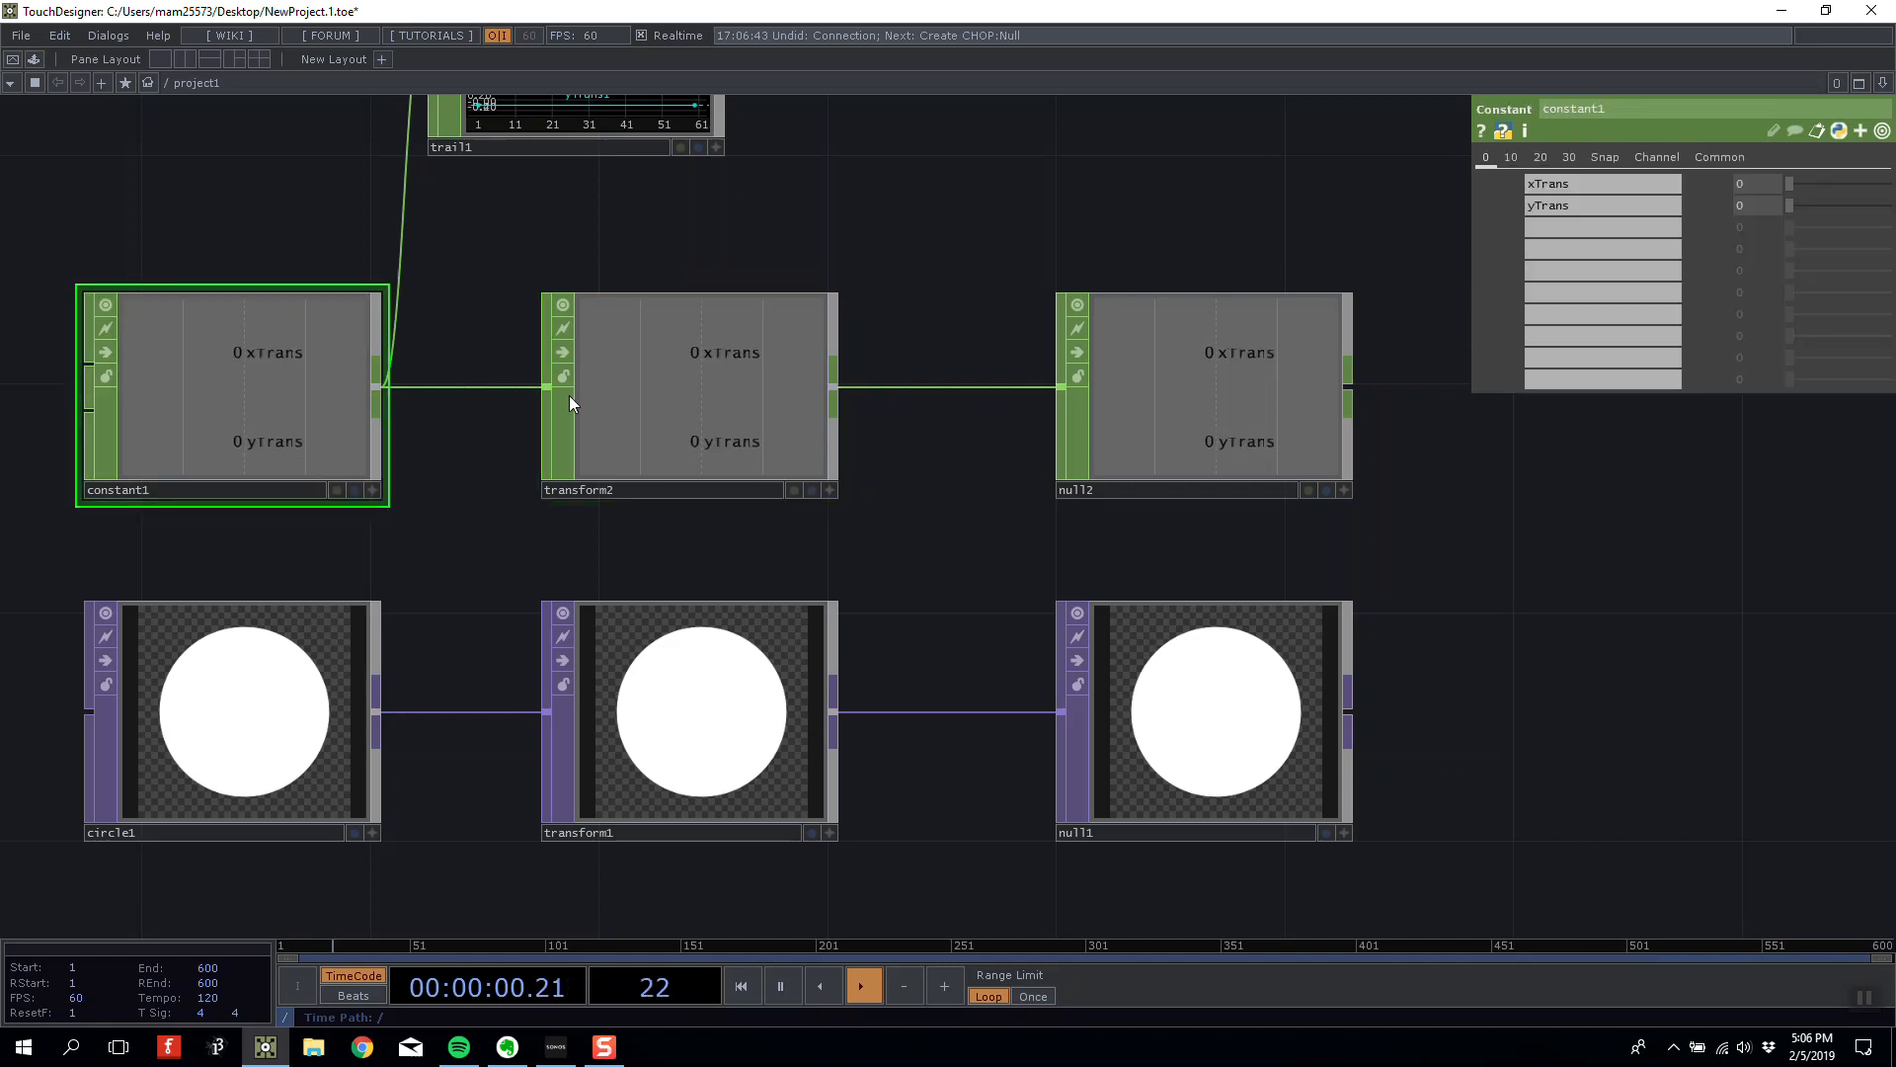
left_click_drag(1790, 184, 1829, 183)
Try out transform2's Translate and Rotate values and delete transform2 from between constant1 and null2.
left_click(763, 409)
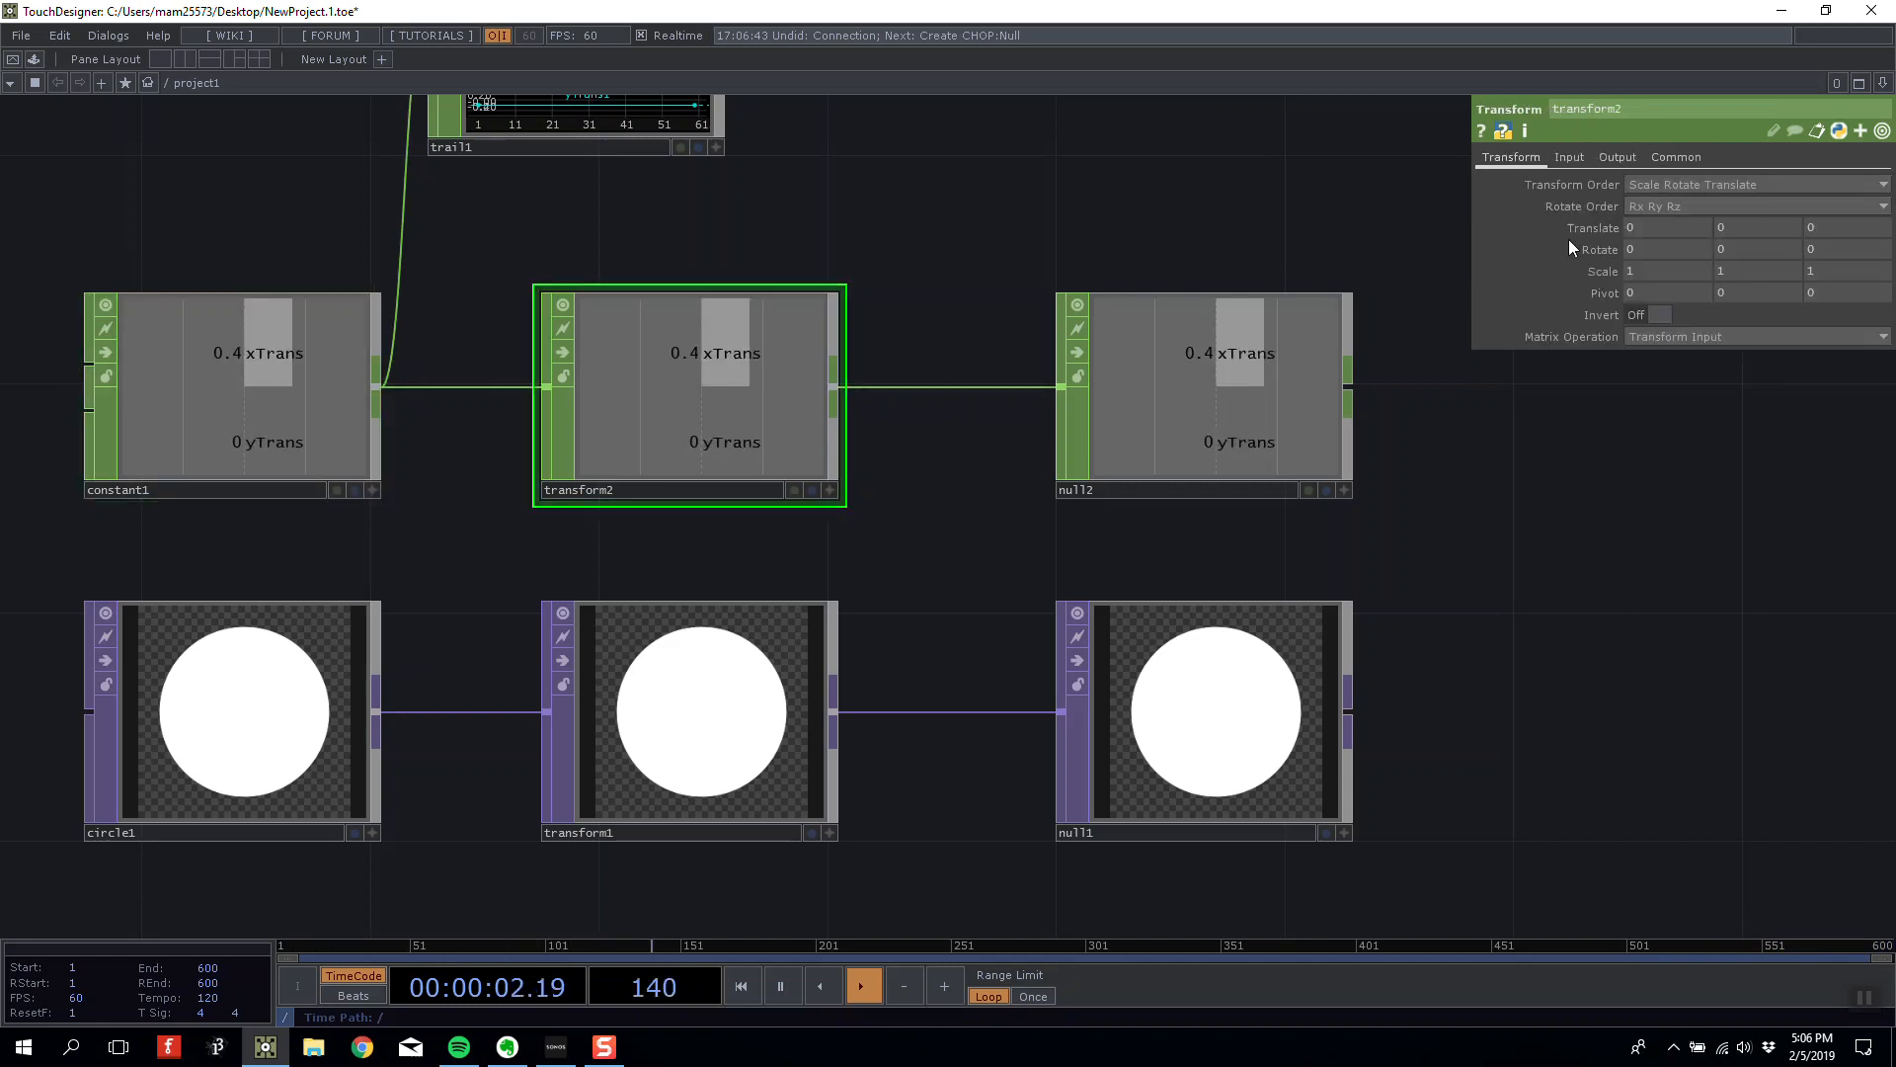
mouse_move(1639, 228)
middle_mouse_down()
mouse_move(1702, 227)
mouse_move(1674, 227)
middle_mouse_up()
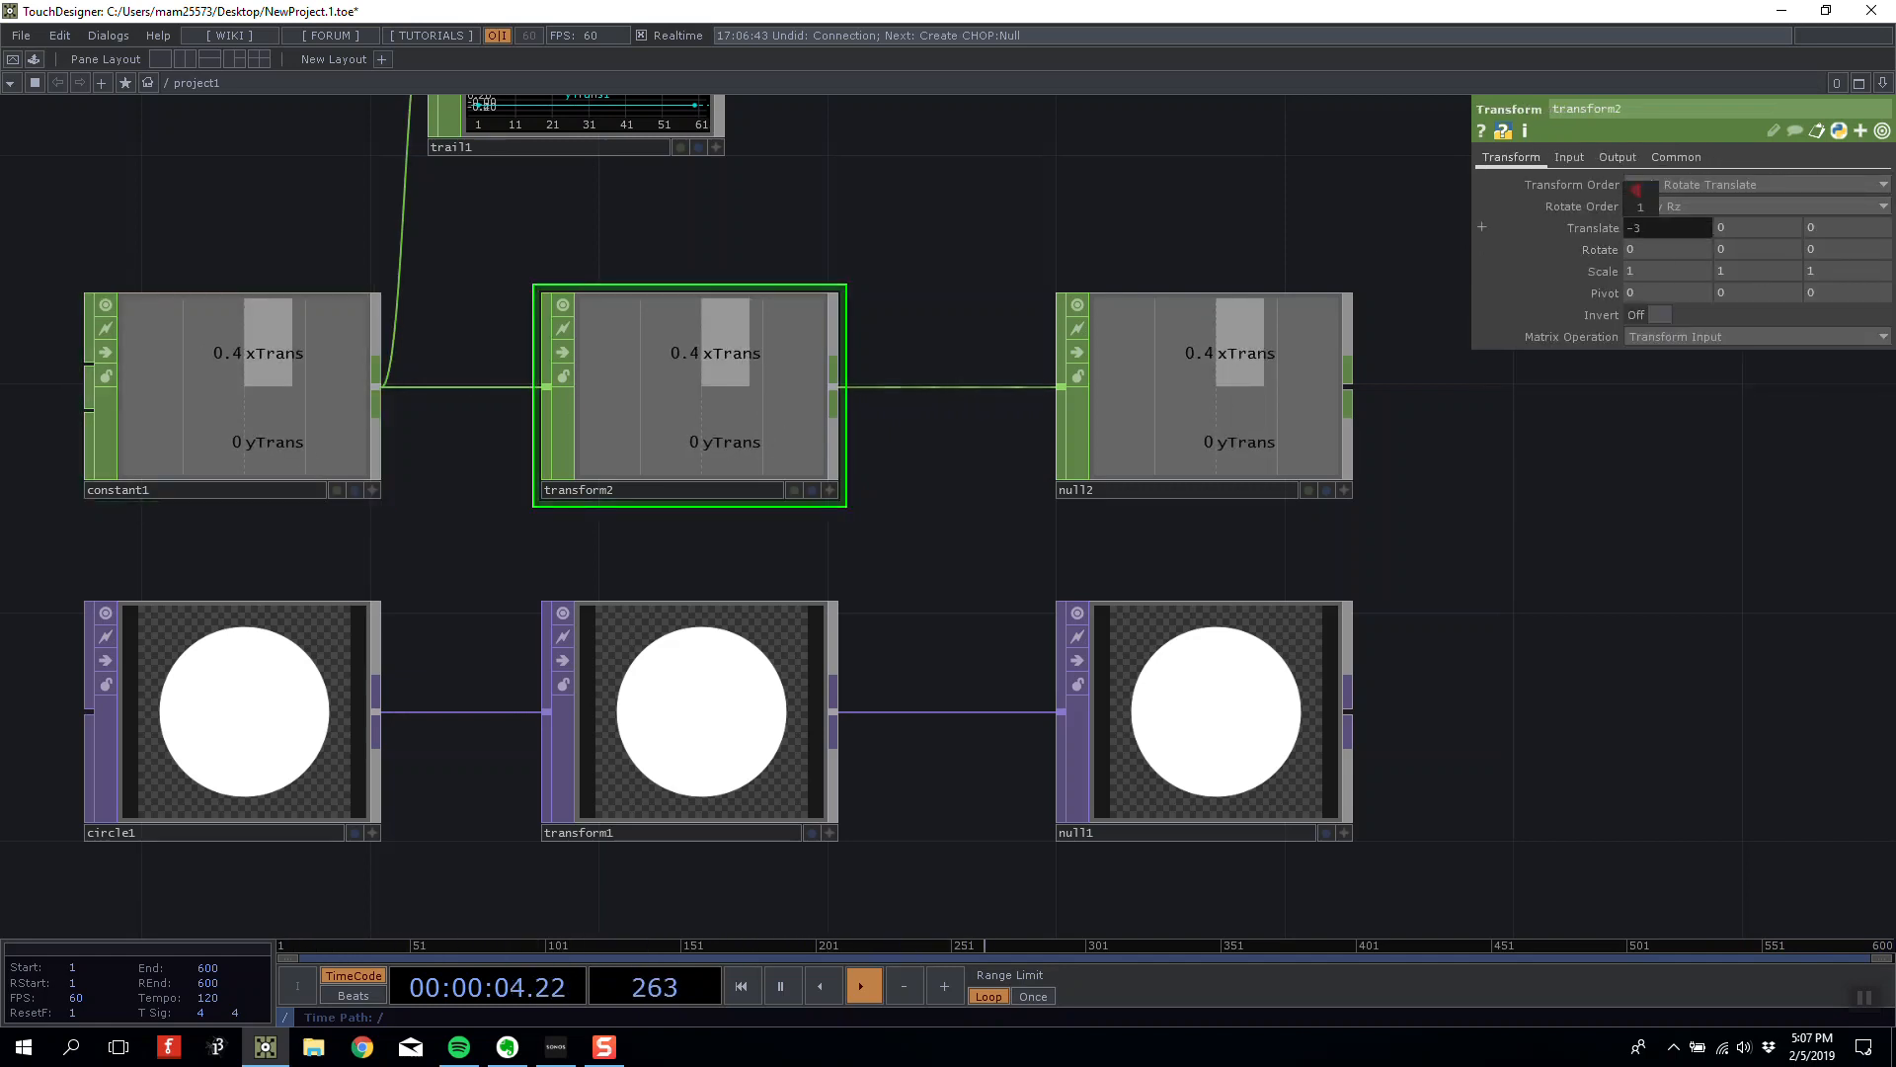
left_click(1569, 157)
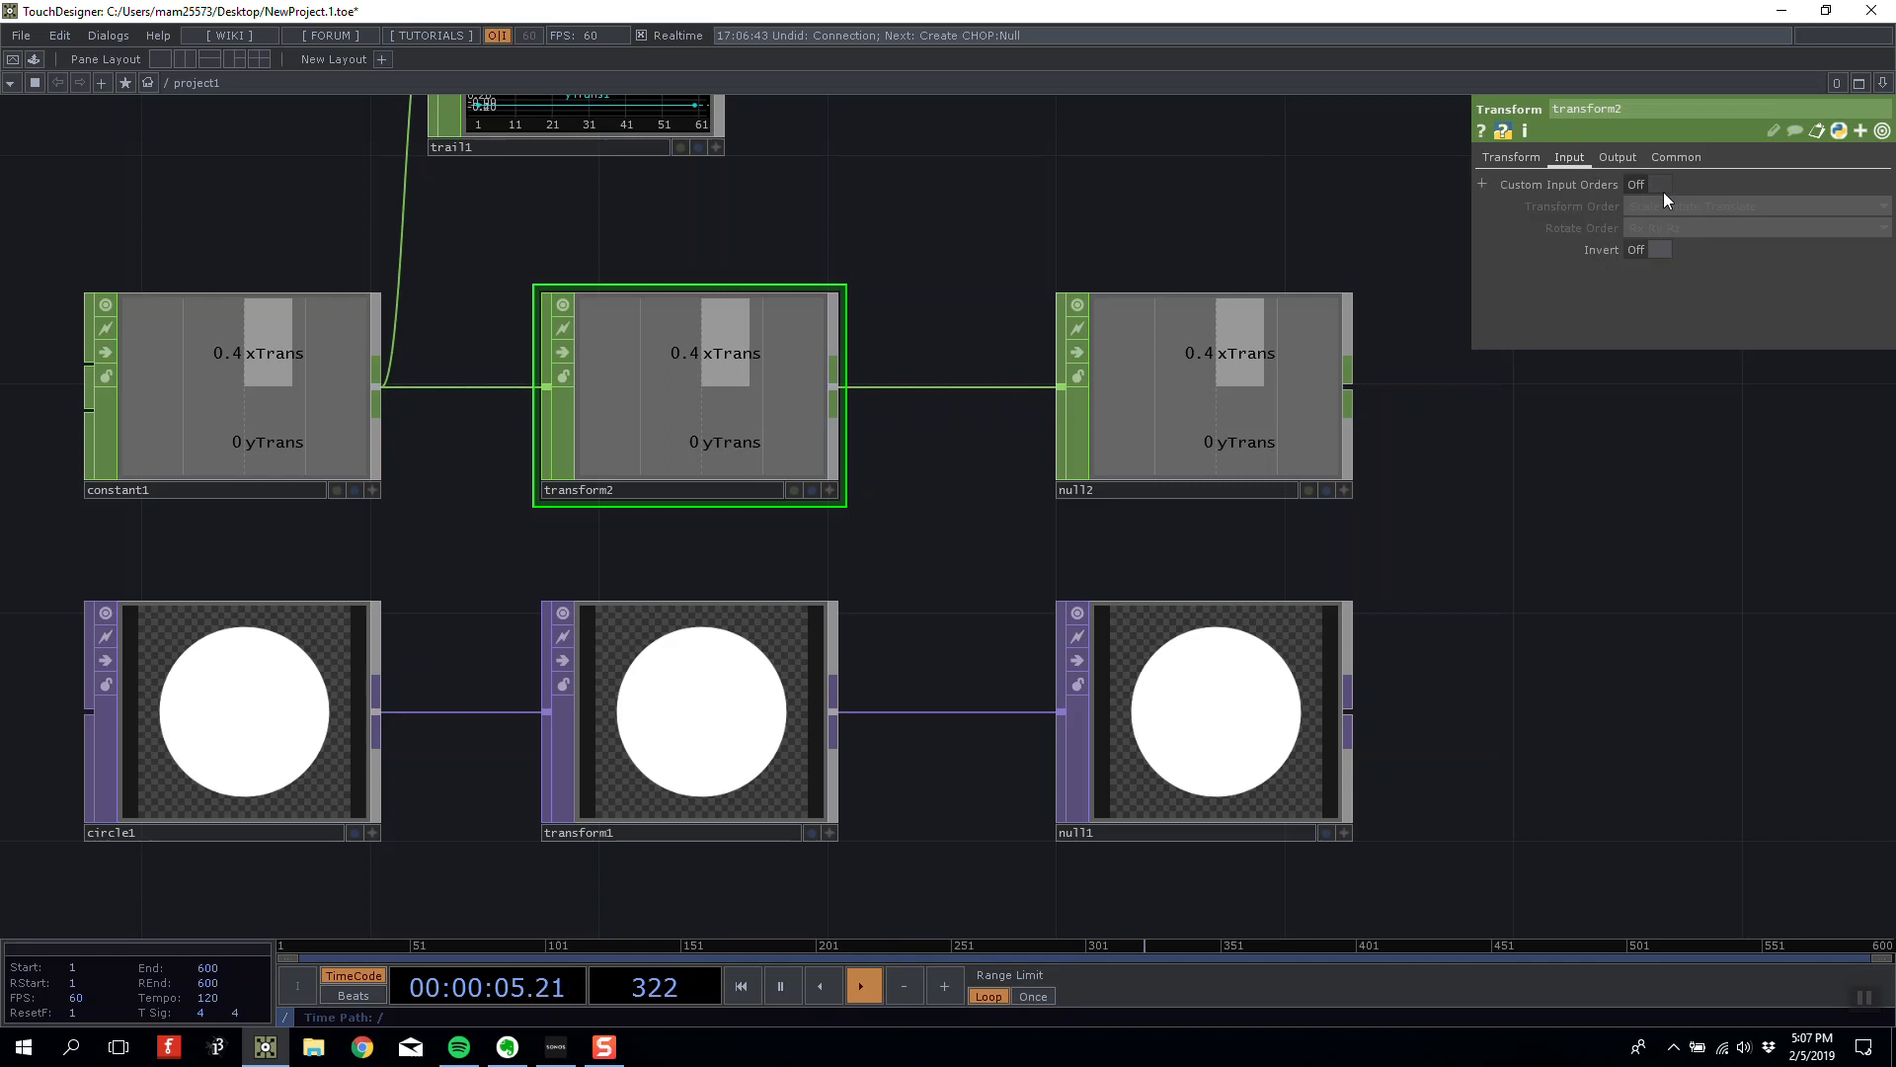
left_click(1529, 160)
middle_click_drag(1670, 248, 1590, 225)
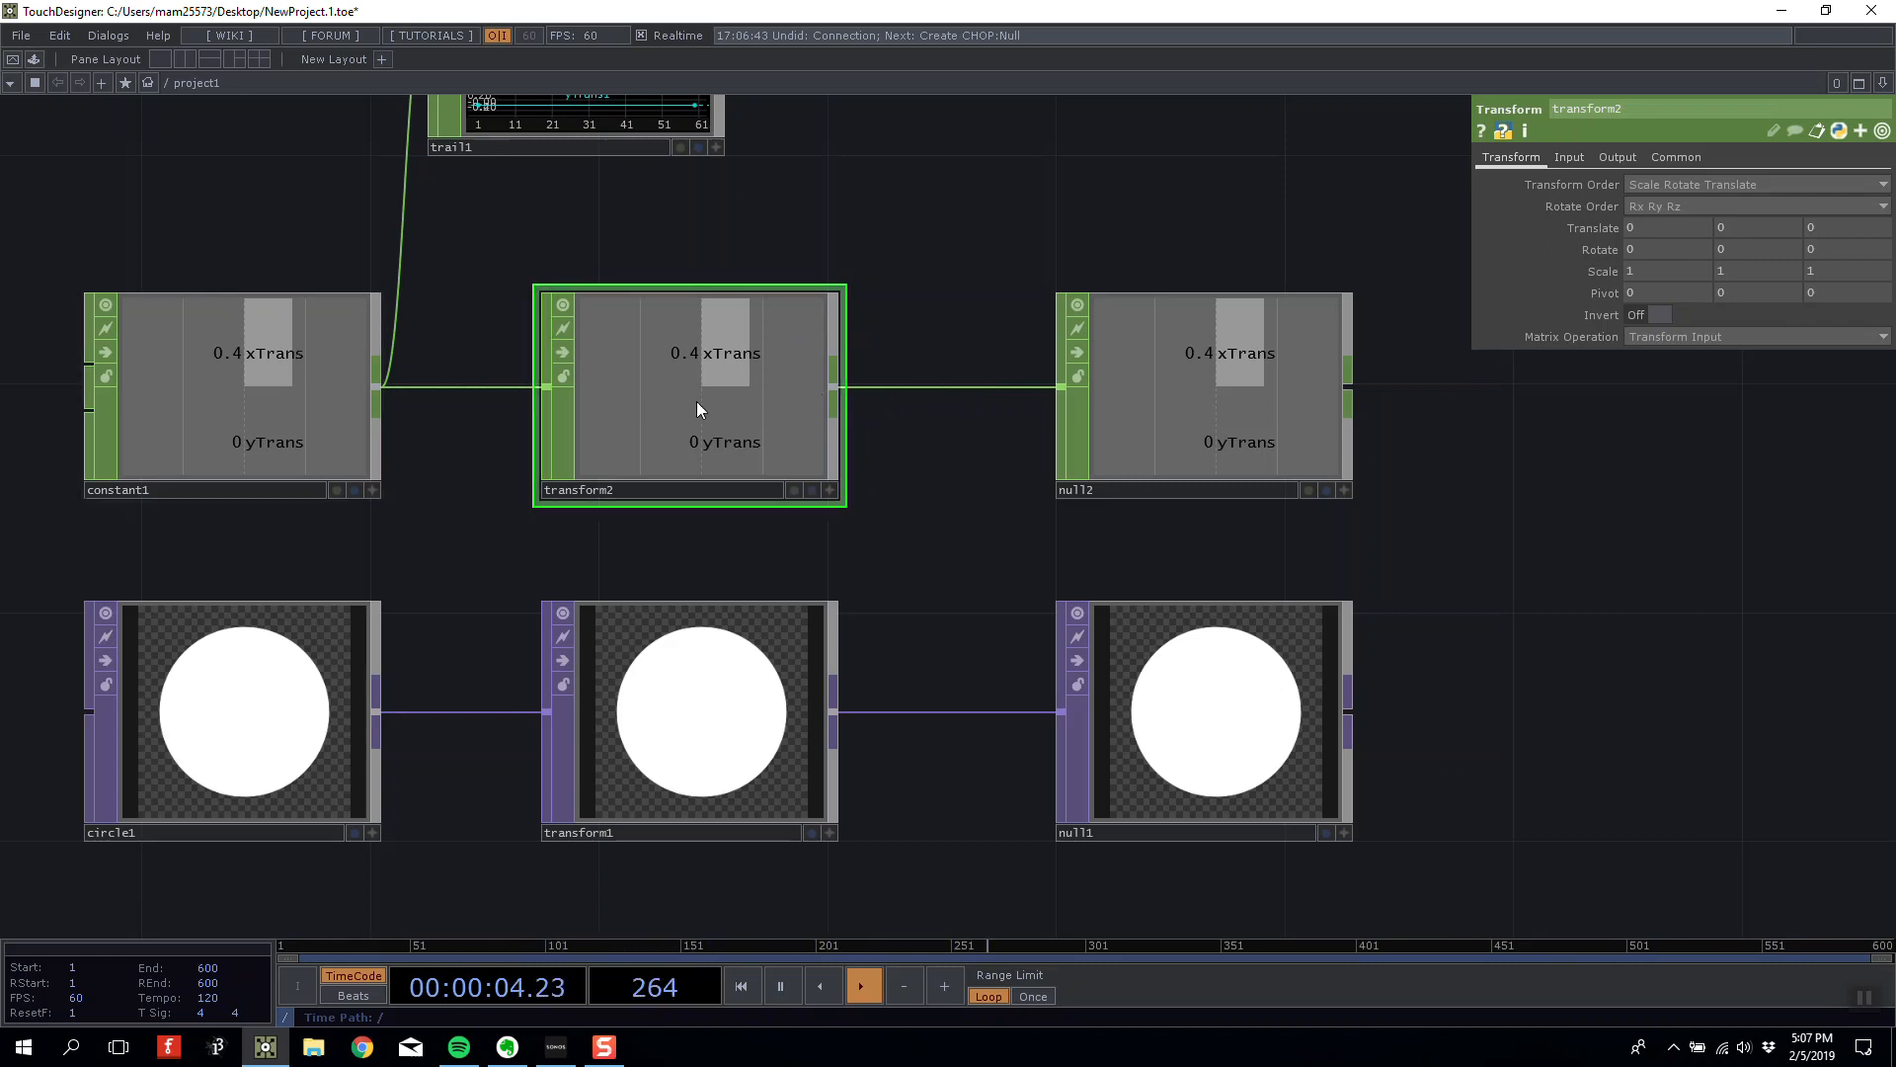
key("Delete")
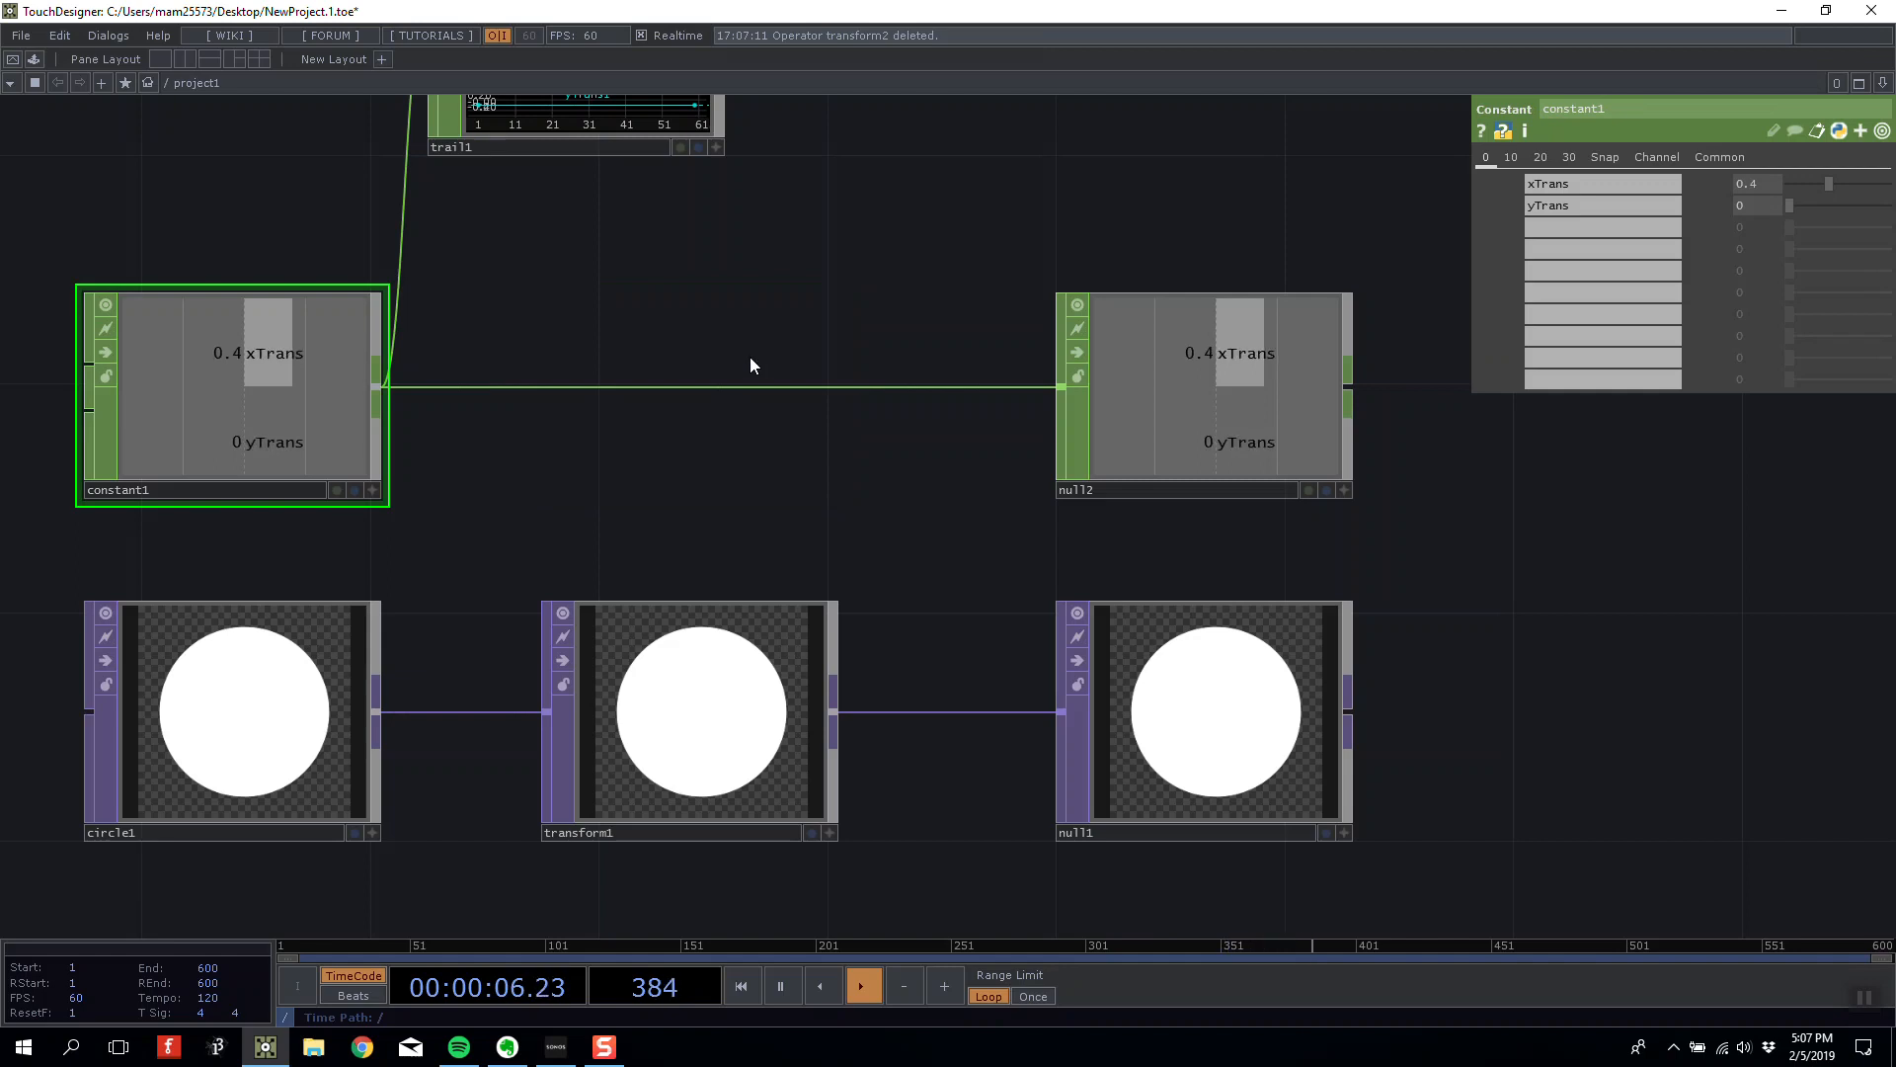
right_click(716, 385)
left_click(781, 357)
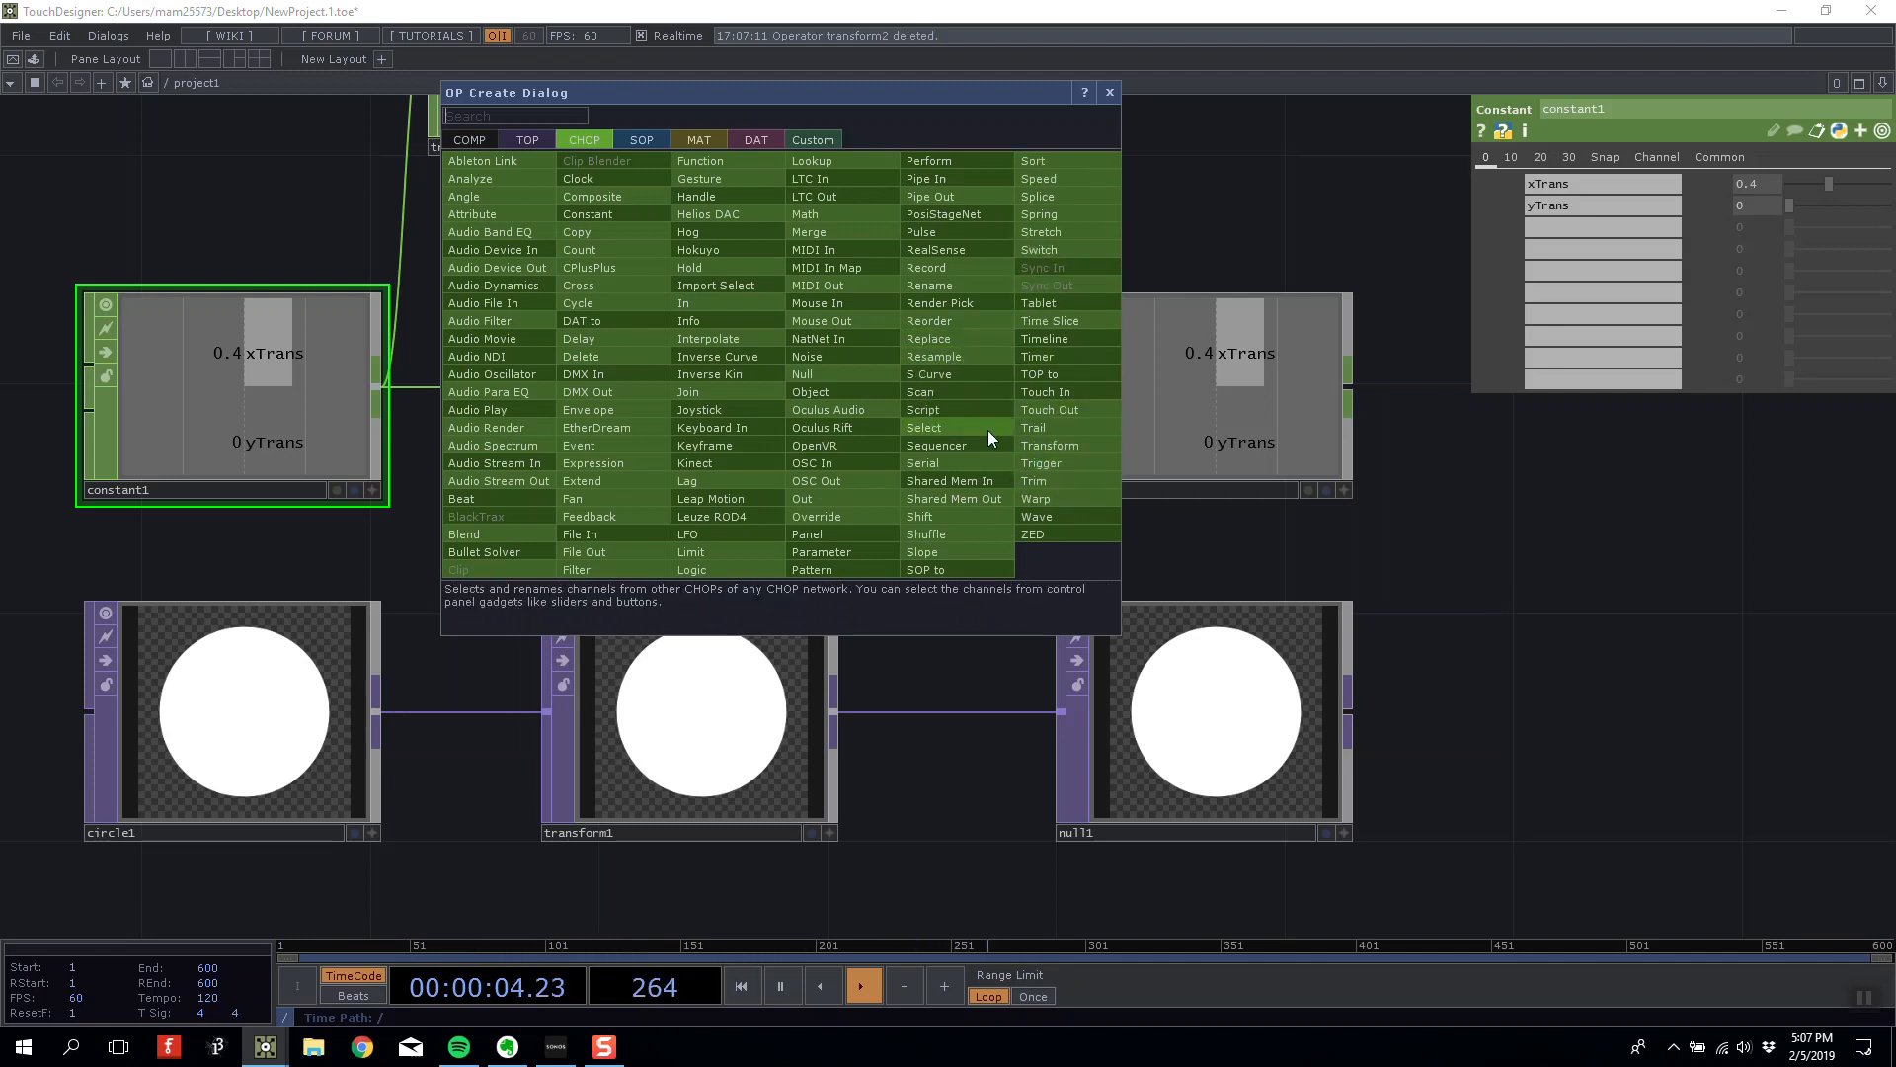
key("Escape")
Set constant1's xTrans value to 0 and reconnect constant1's output to null2's input.
left_click(1778, 196)
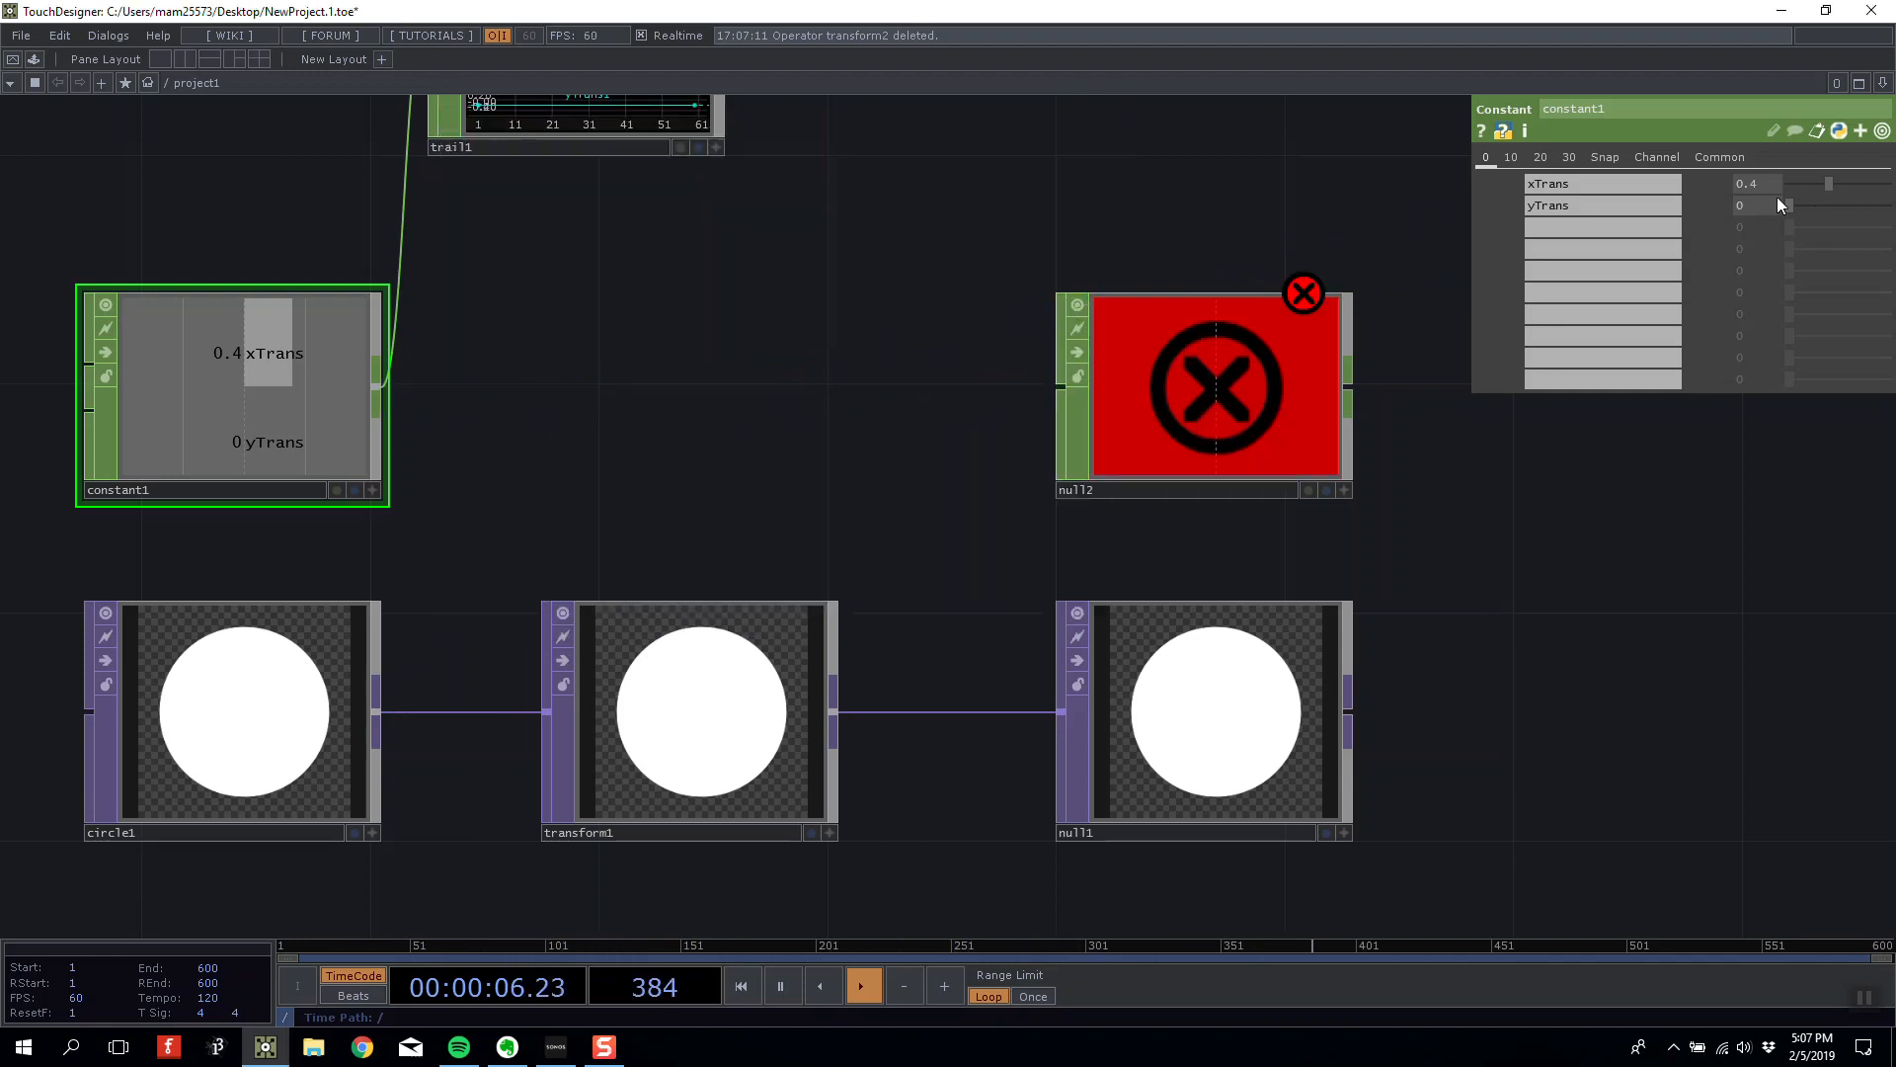
left_click_drag(1828, 185, 1662, 208)
left_click(387, 390)
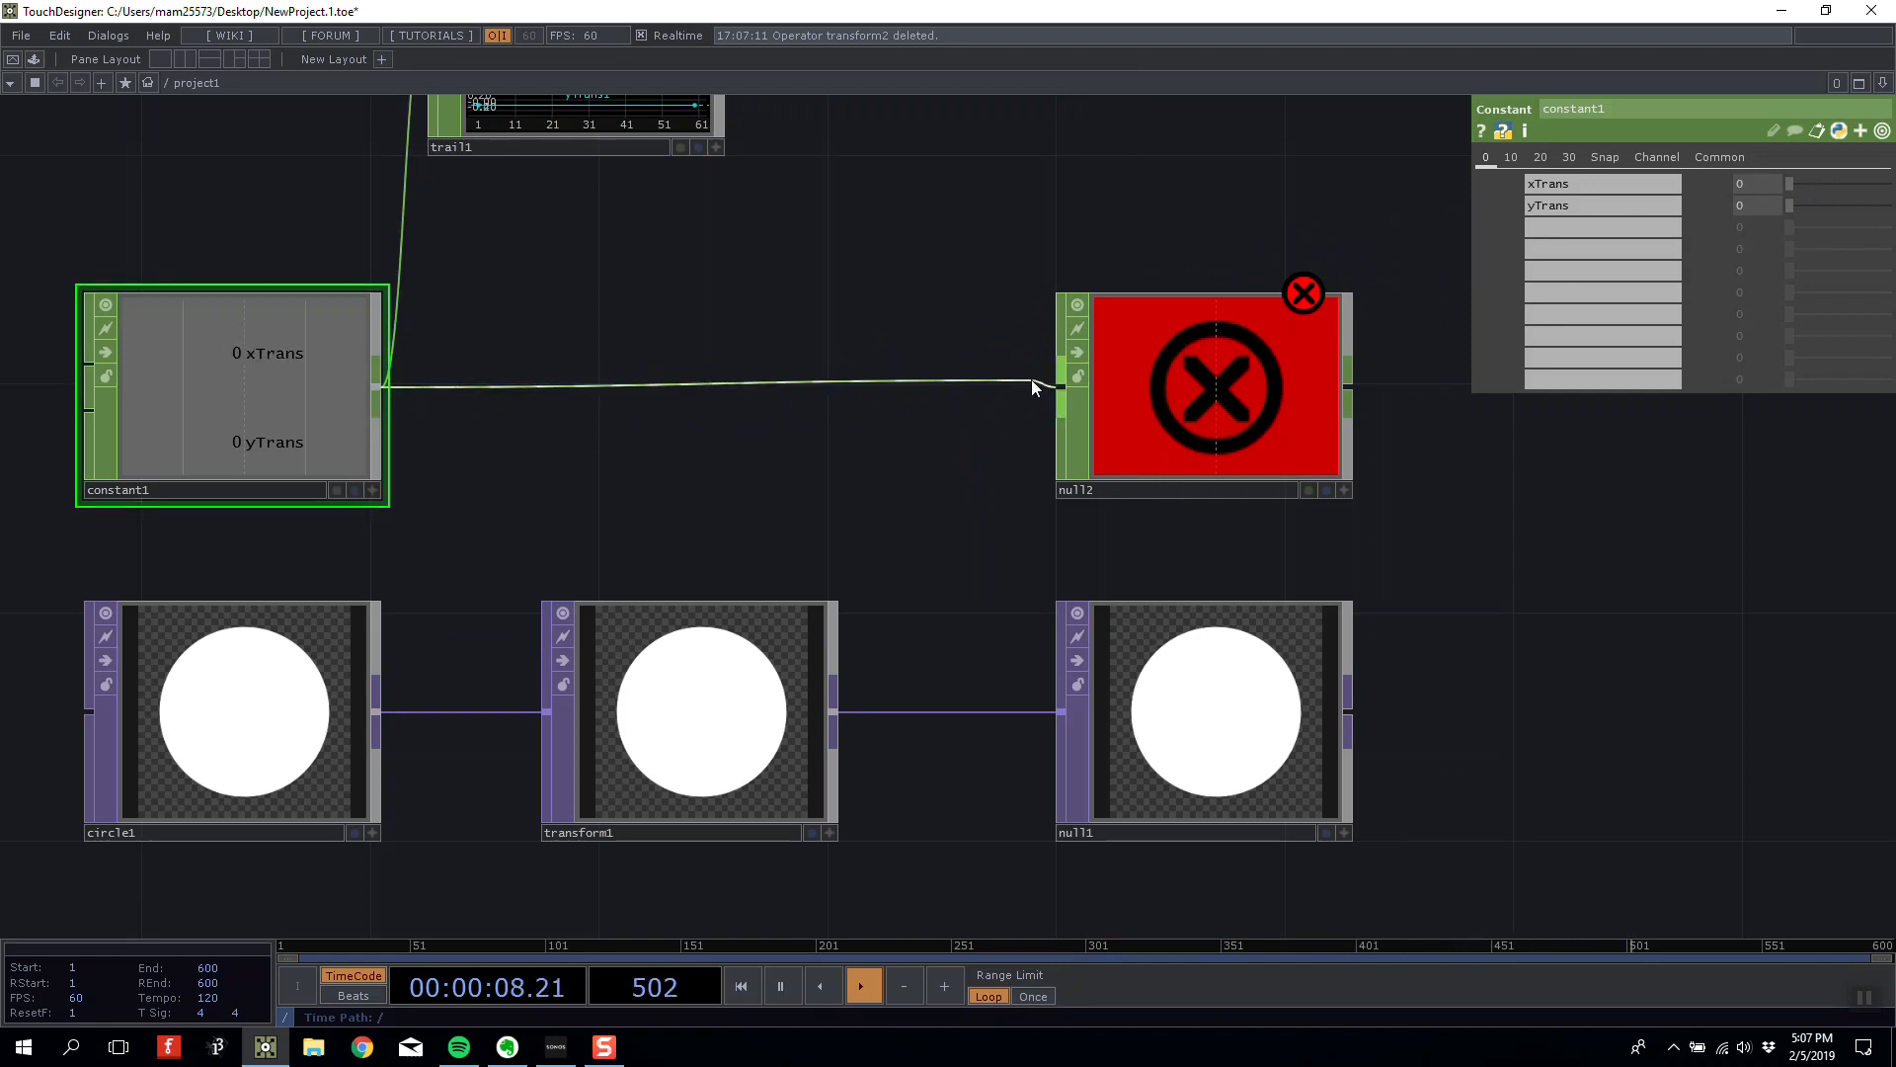
left_click(1060, 387)
left_click_drag(981, 313, 1011, 299)
right_click(976, 362)
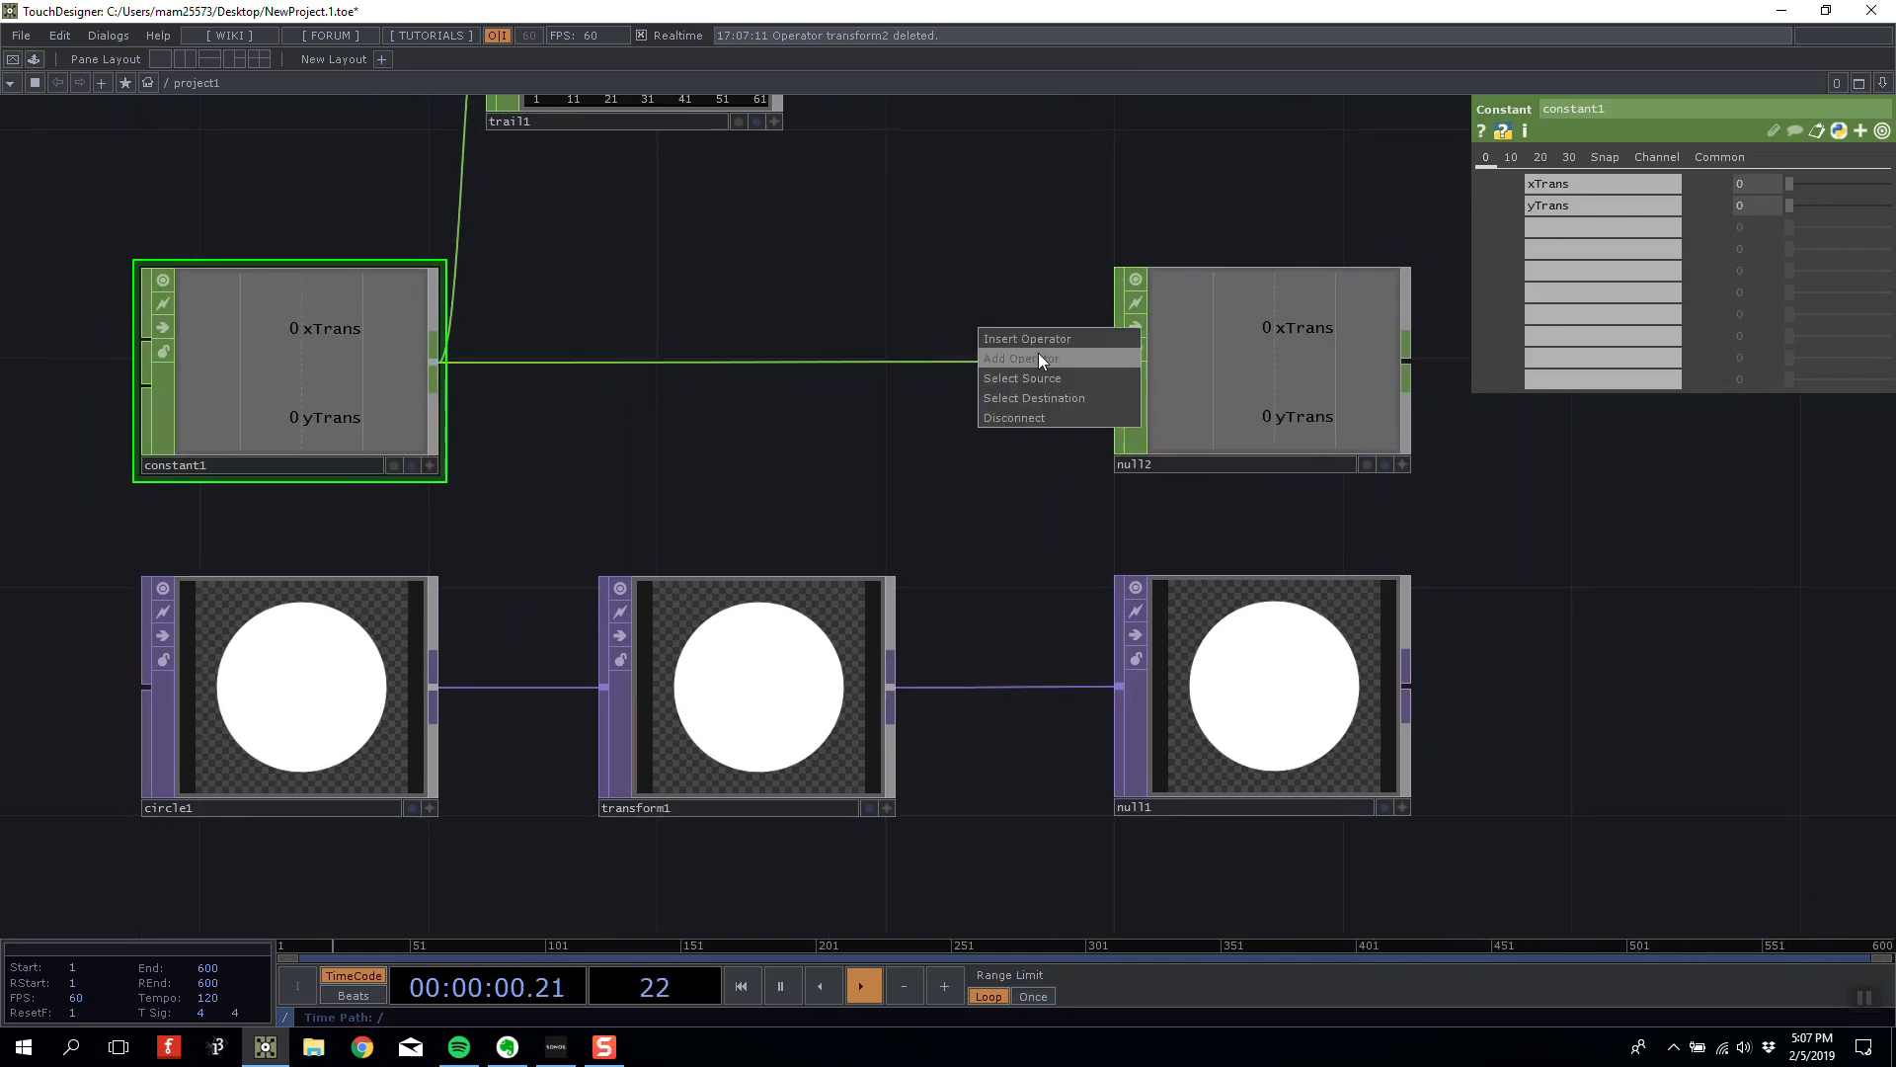
left_click(1032, 350)
left_click(1366, 87)
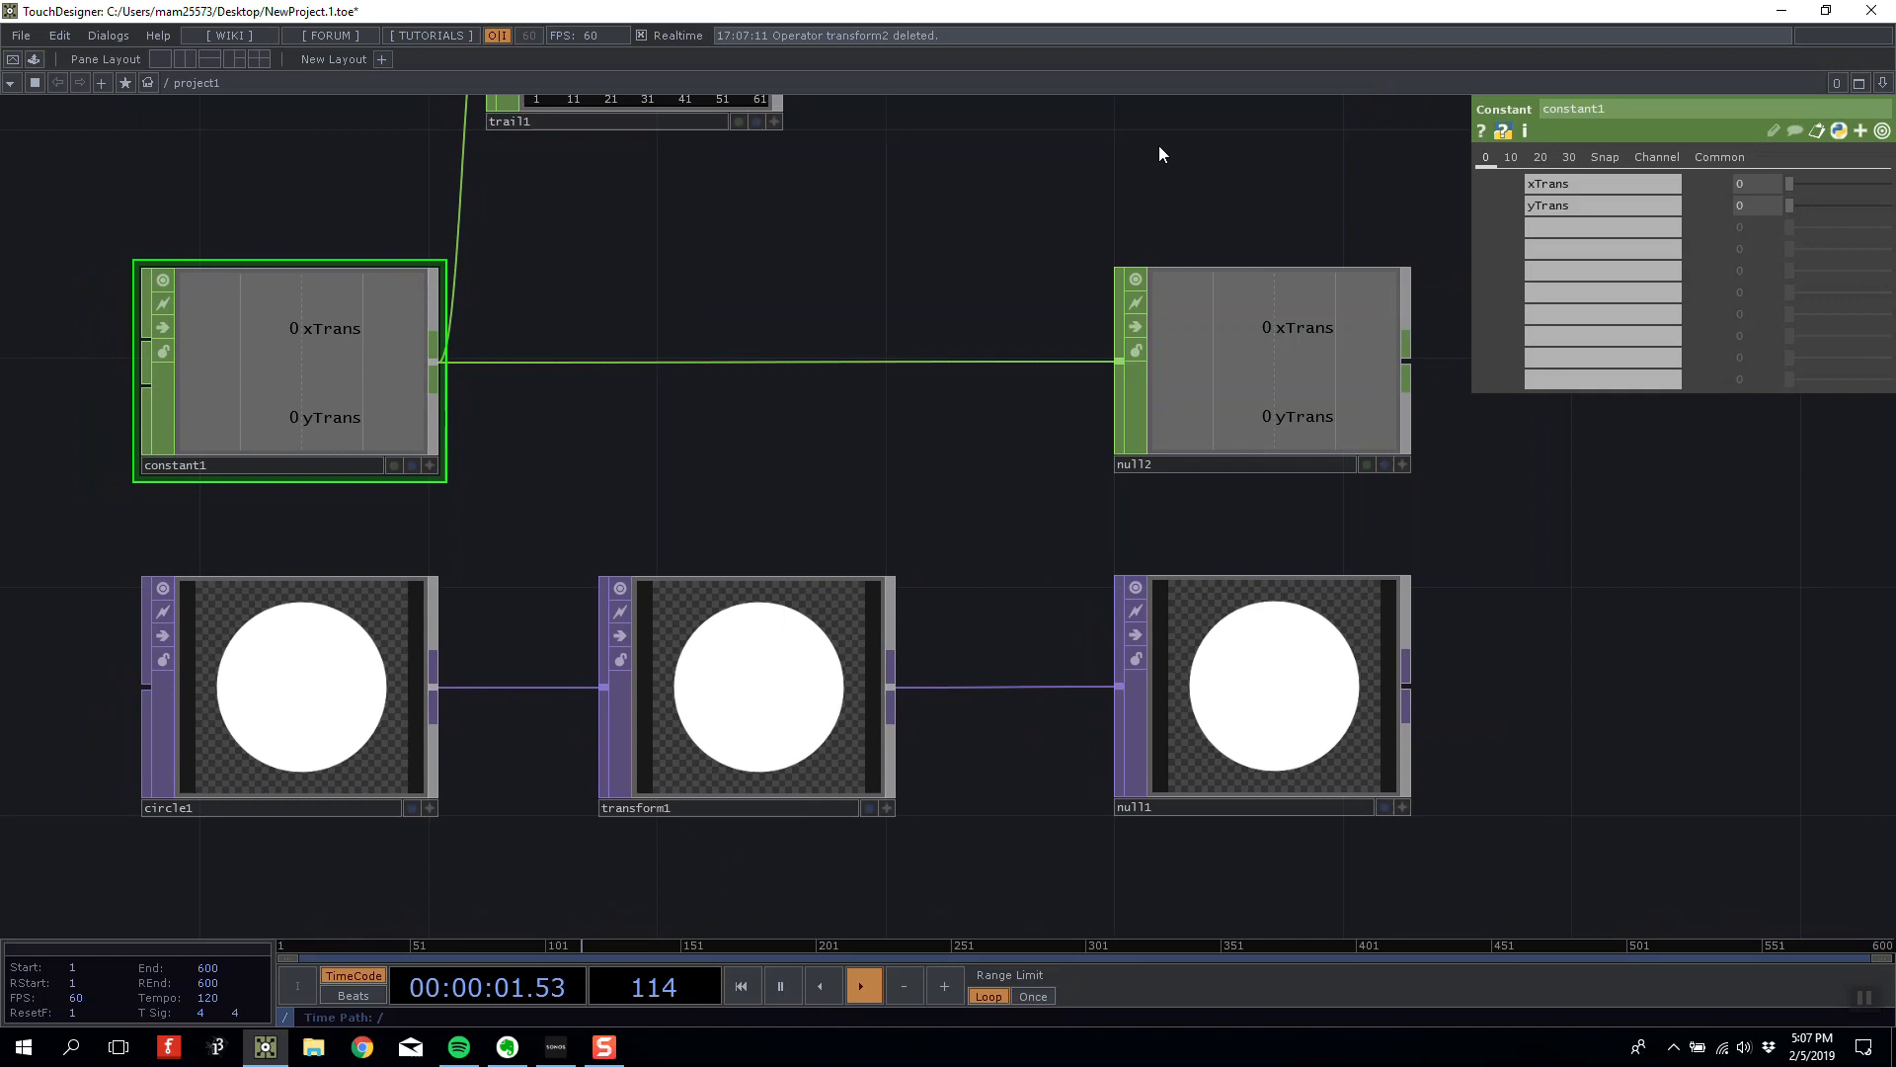
right_click(826, 361)
left_click(891, 341)
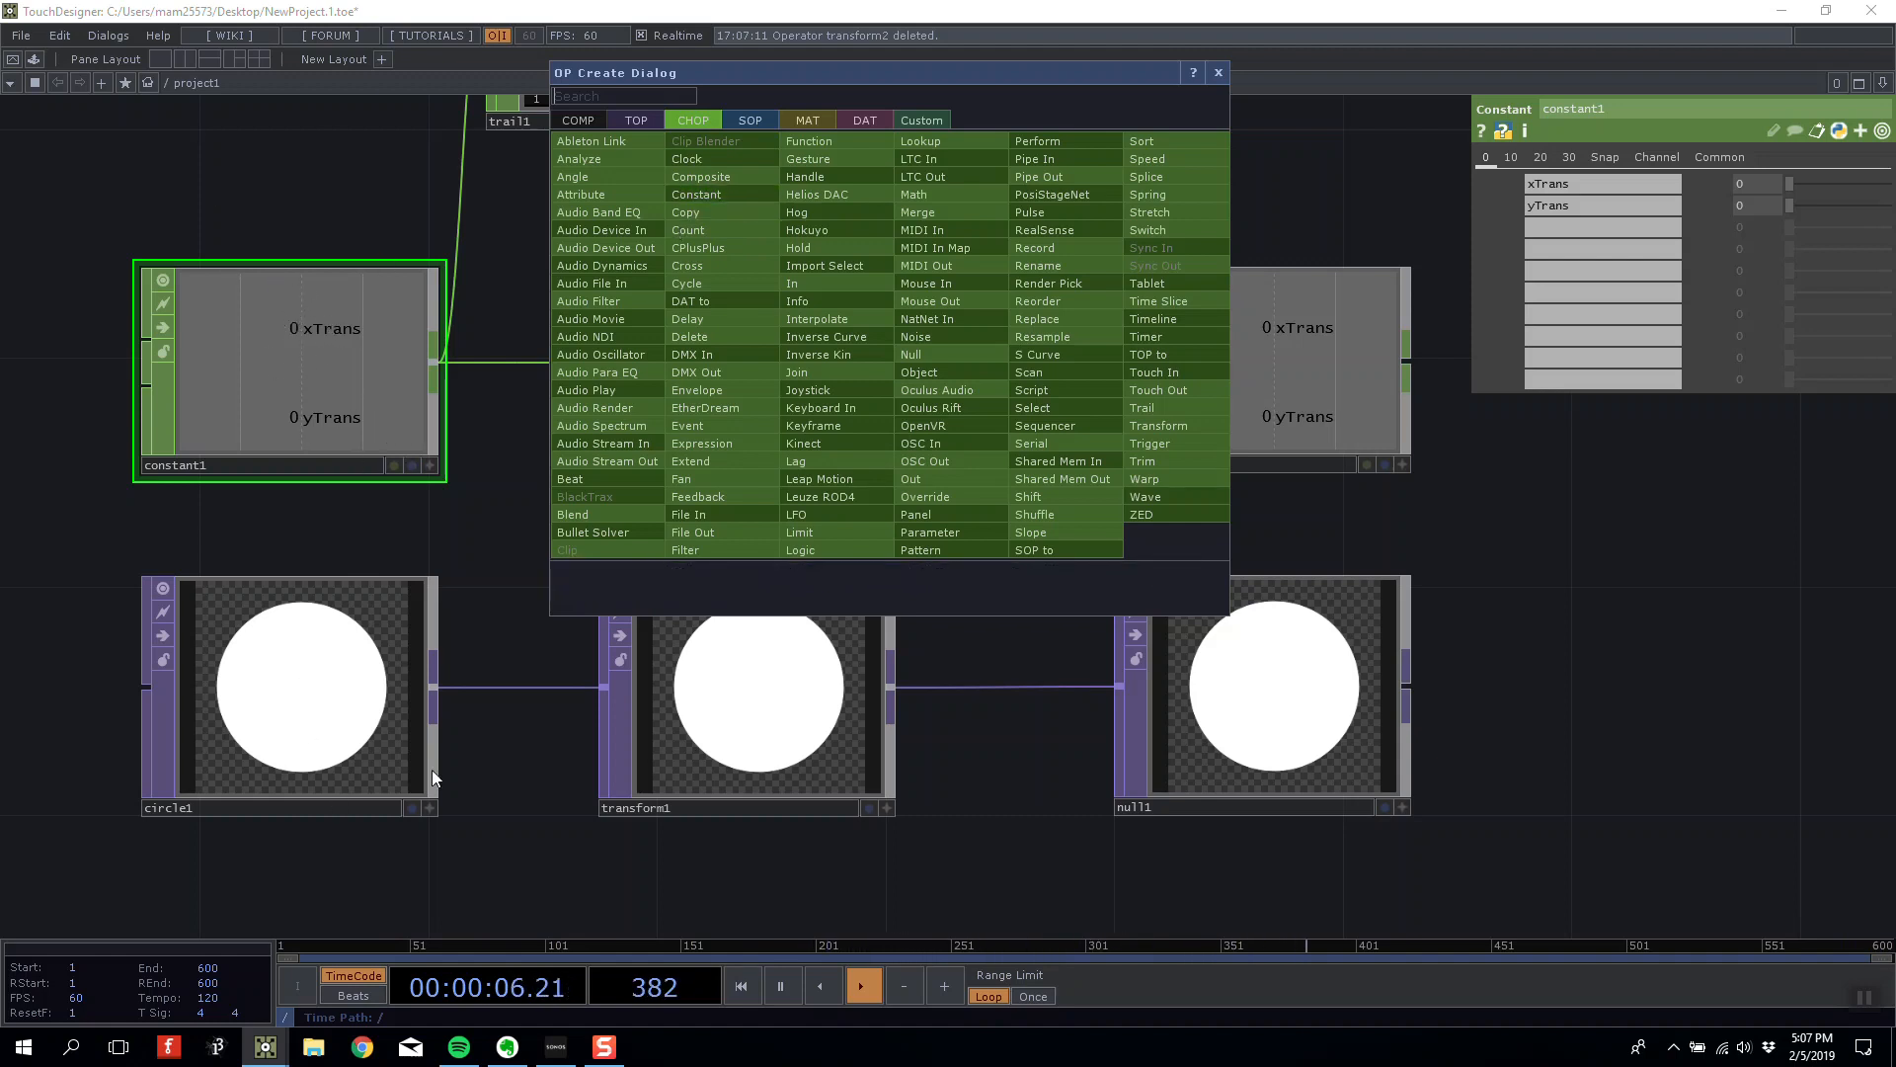
left_click(926, 211)
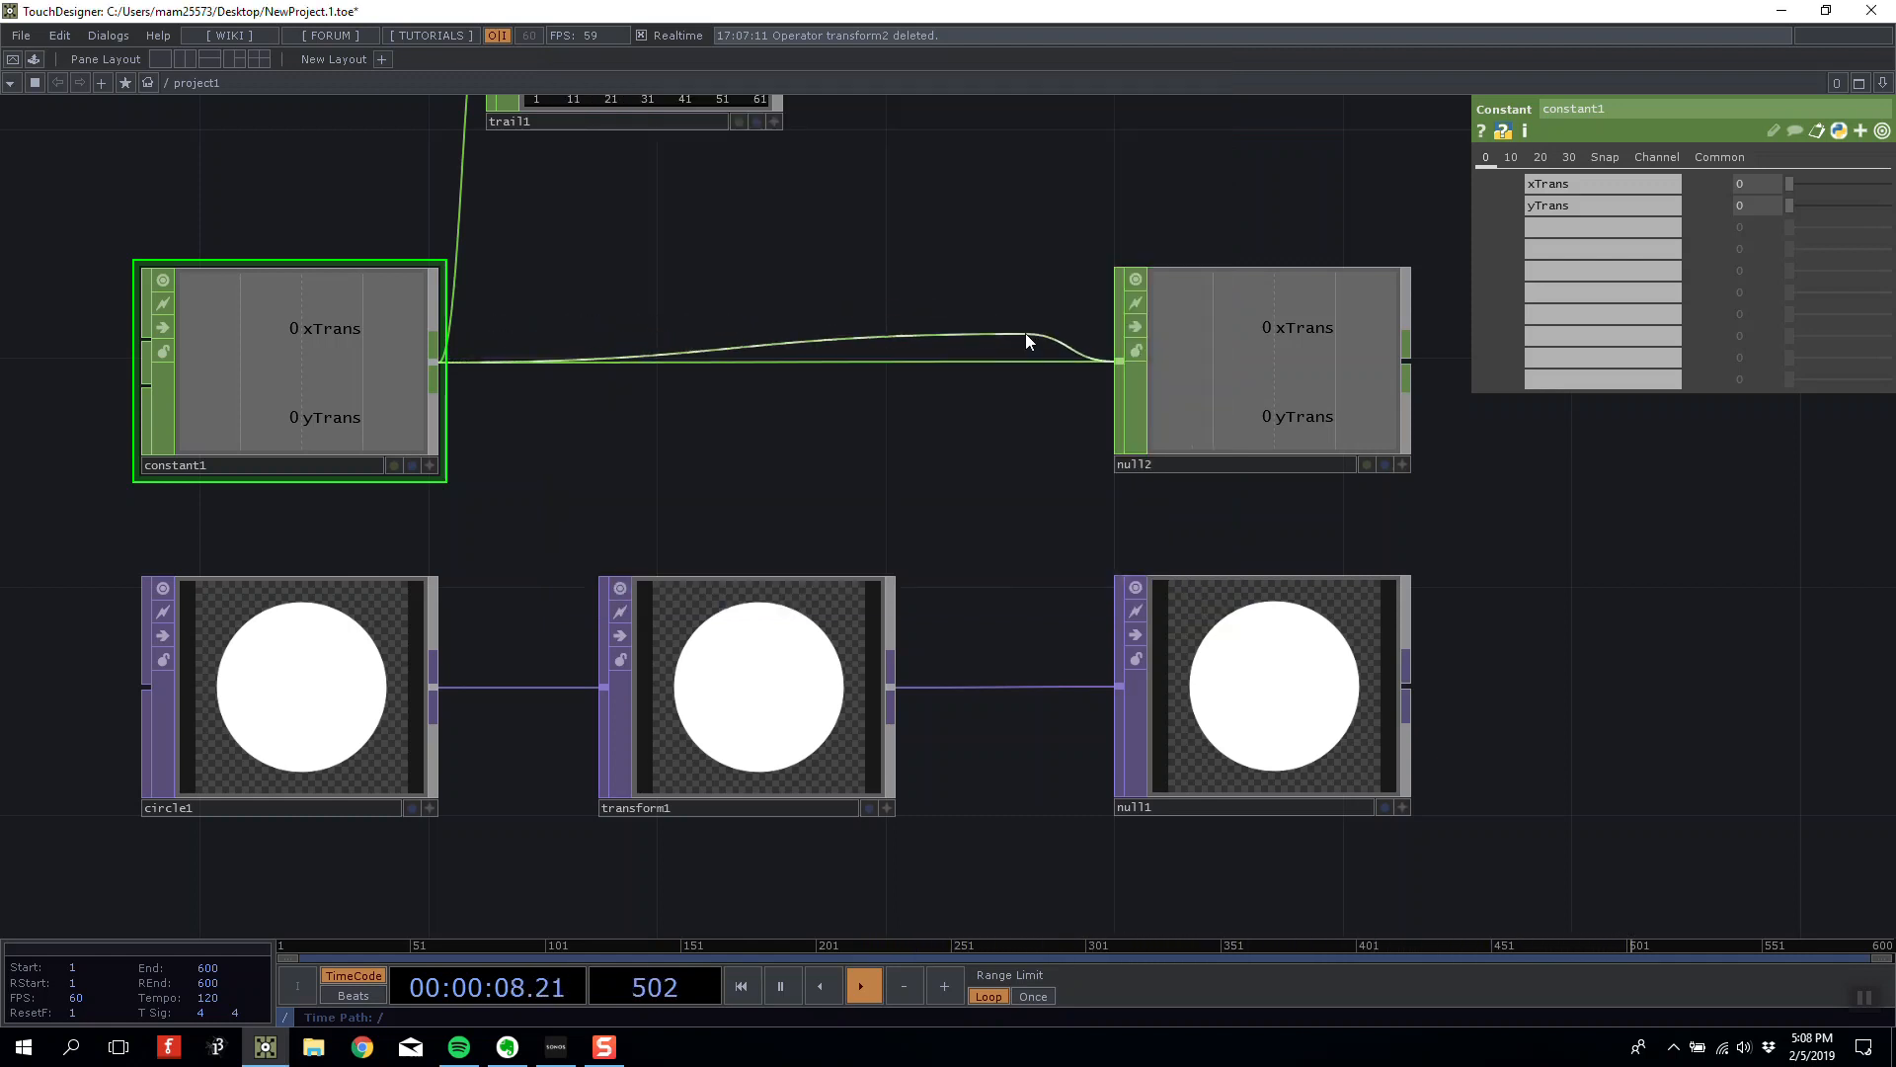
key("Escape")
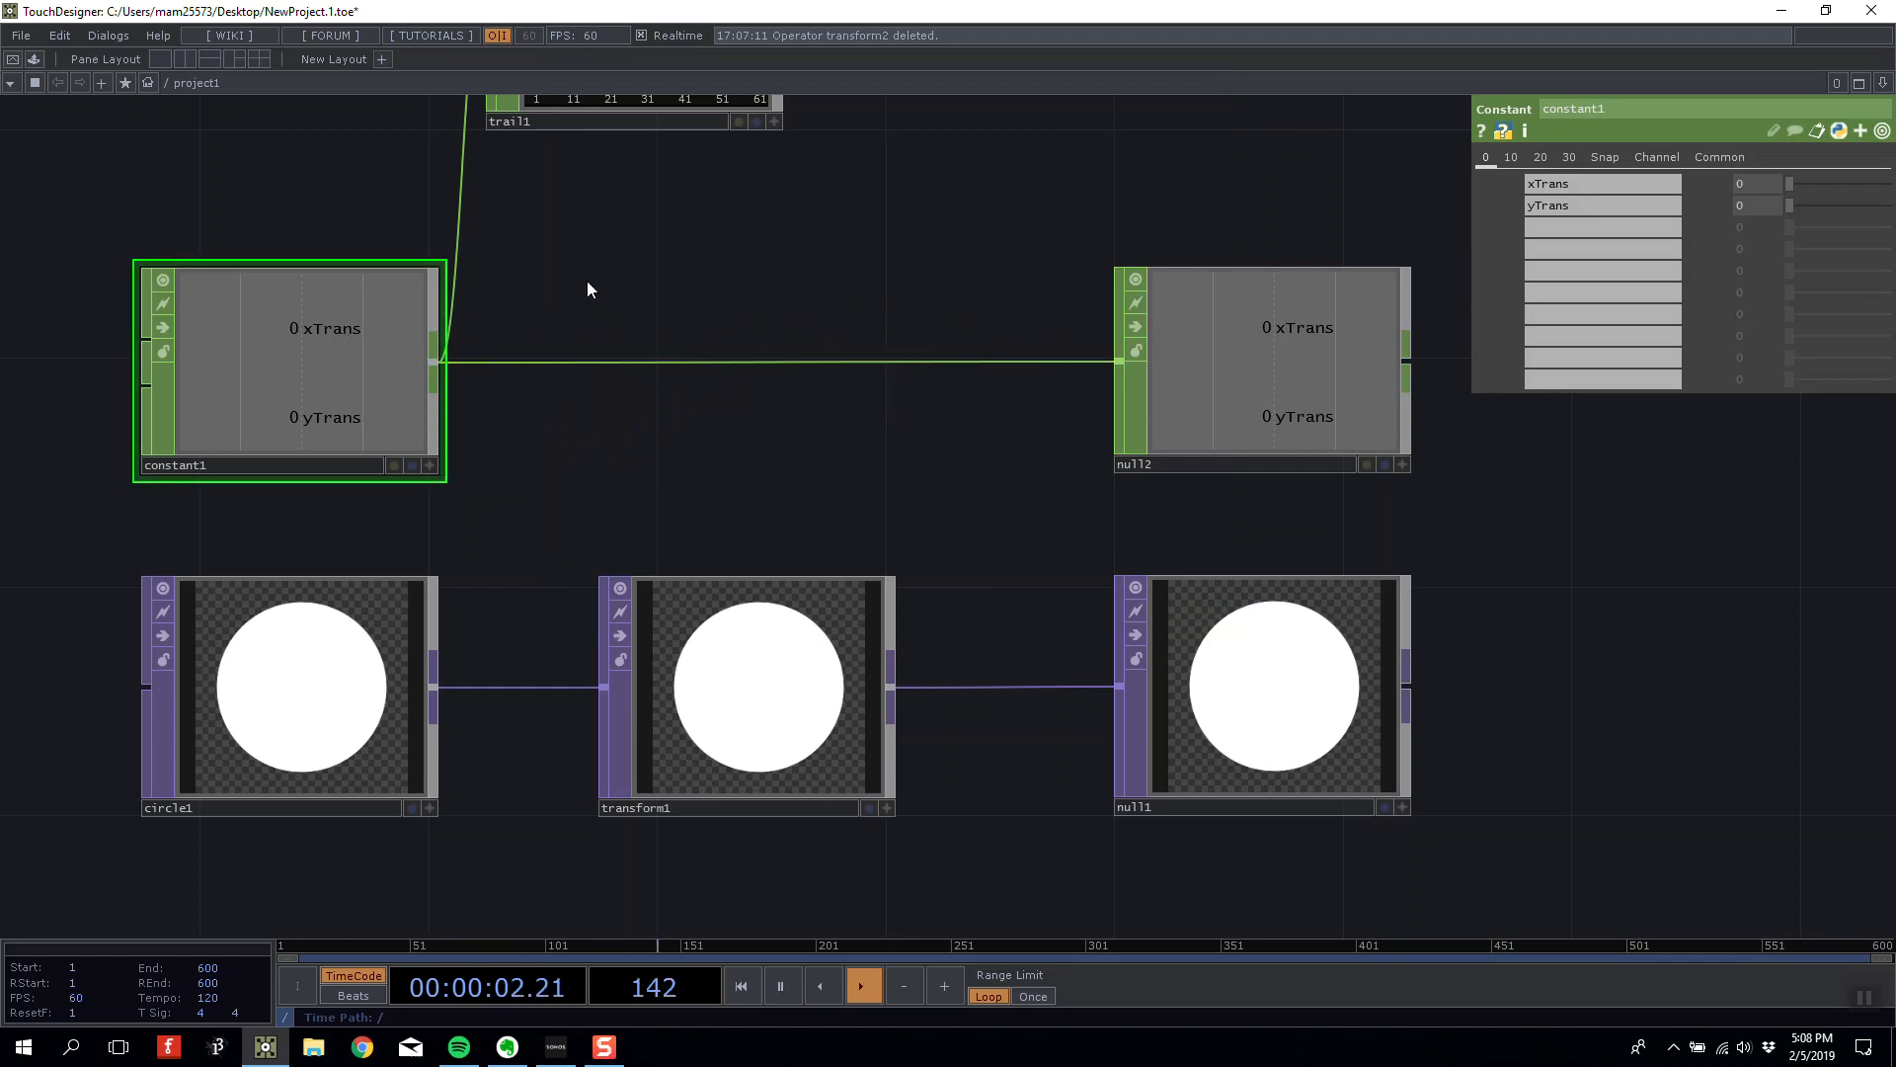
Insert a Math CHOP on the wire between constant1 and null2 and place it in their row directly above transform1.
right_click(785, 362)
left_click(870, 342)
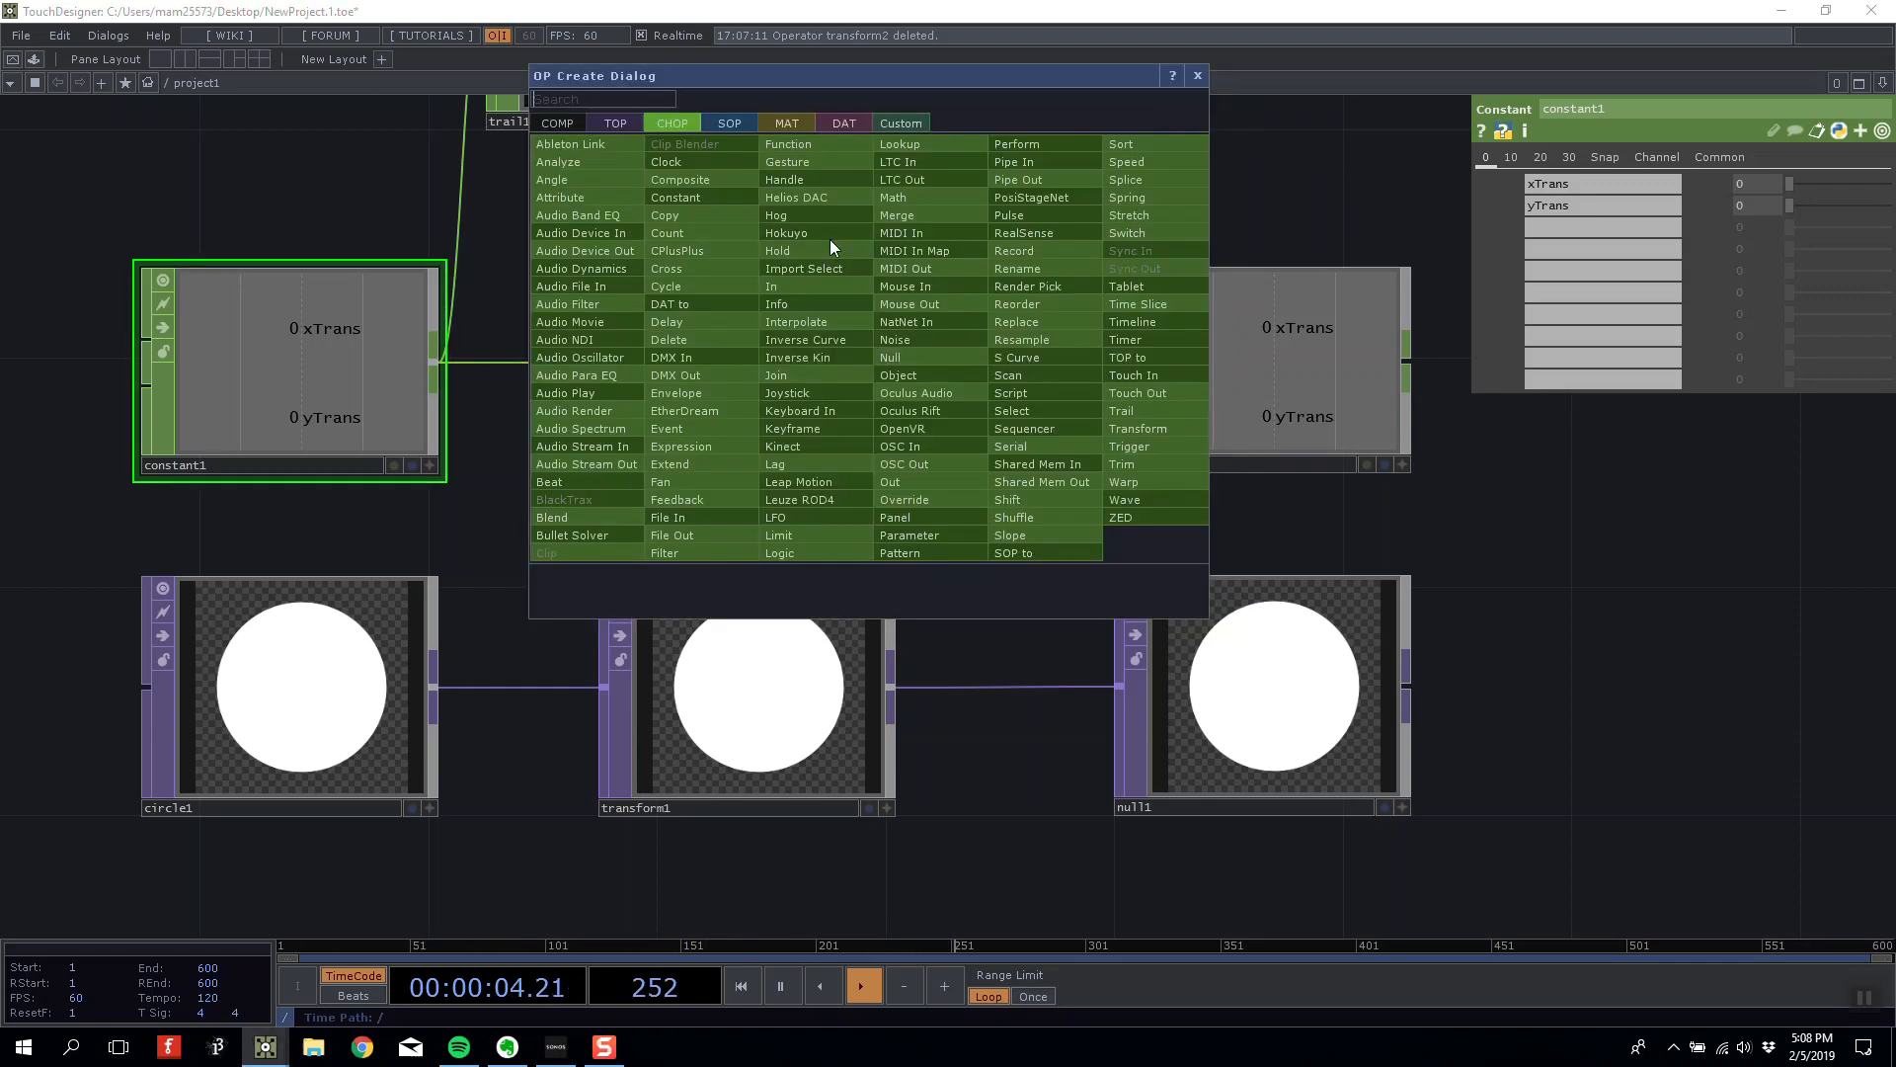
left_click(975, 203)
left_click(834, 308)
left_click_drag(956, 229, 765, 387)
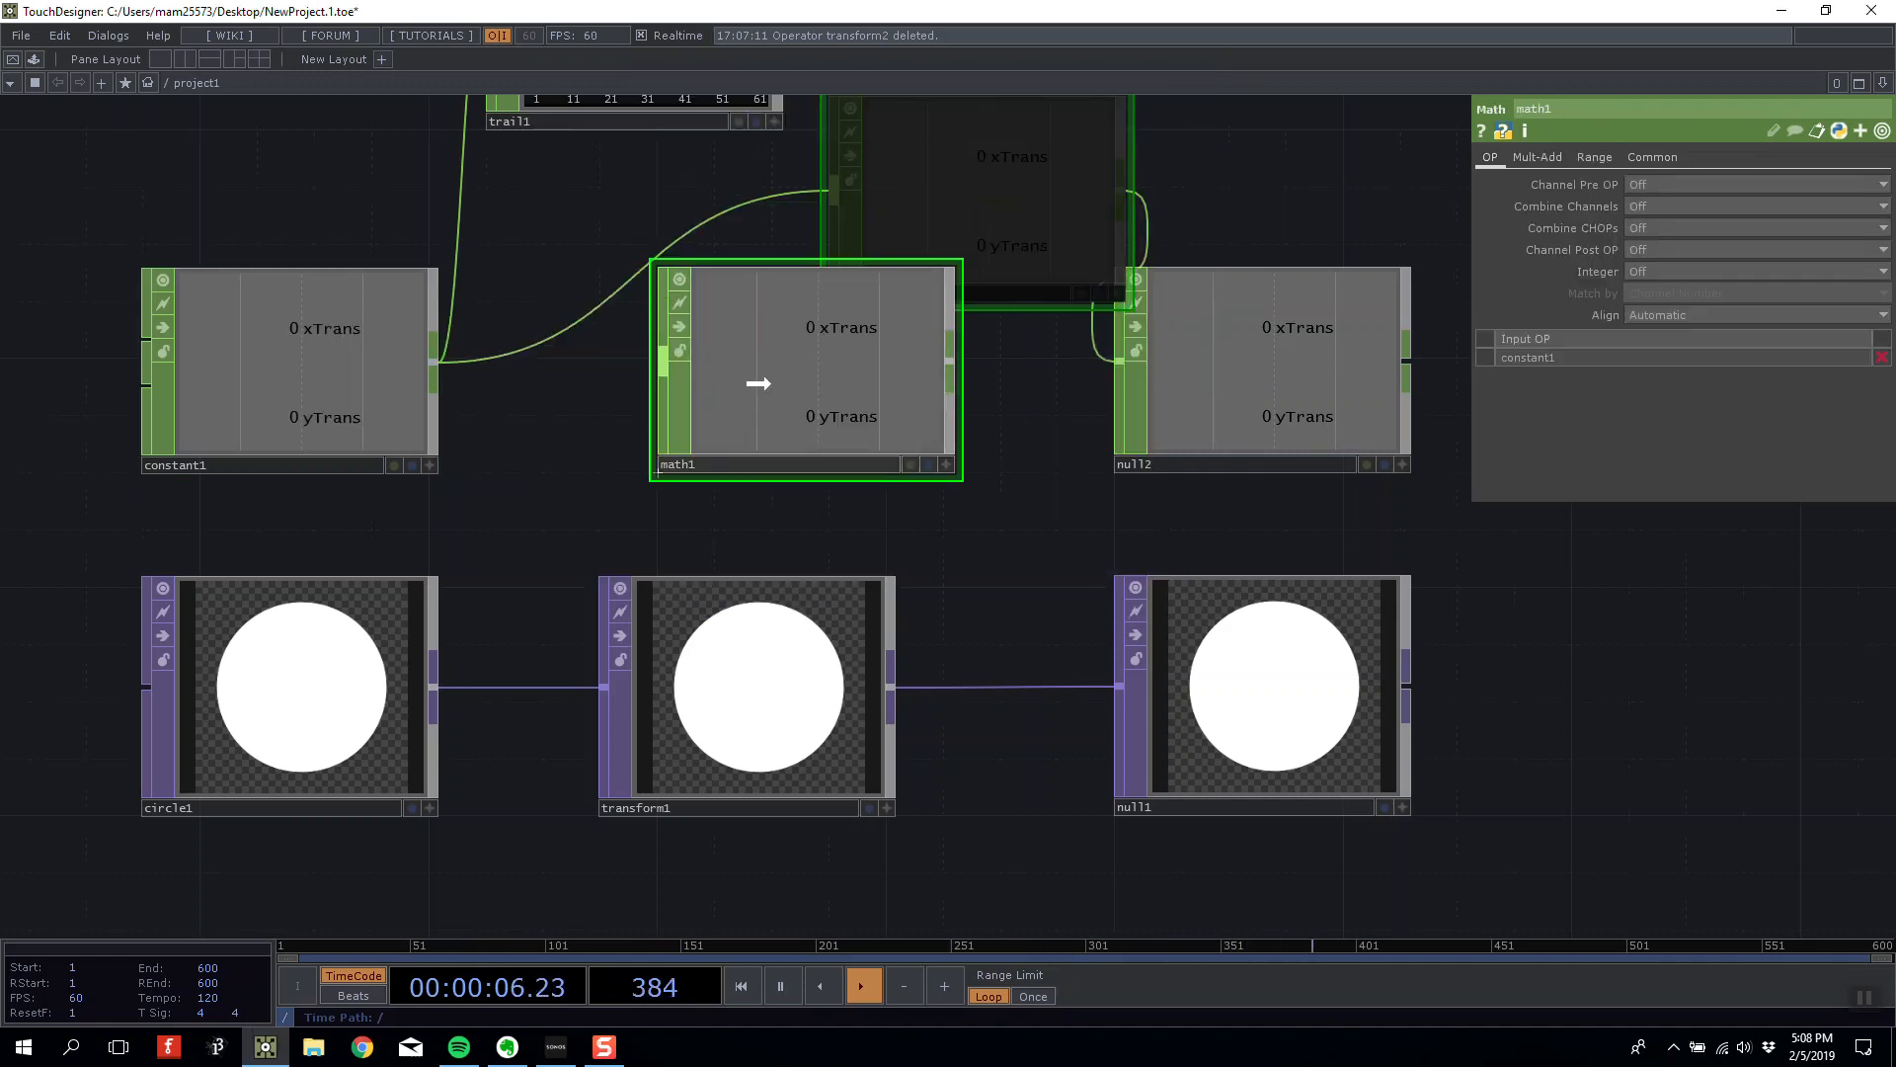
left_click_drag(1042, 183, 1032, 266)
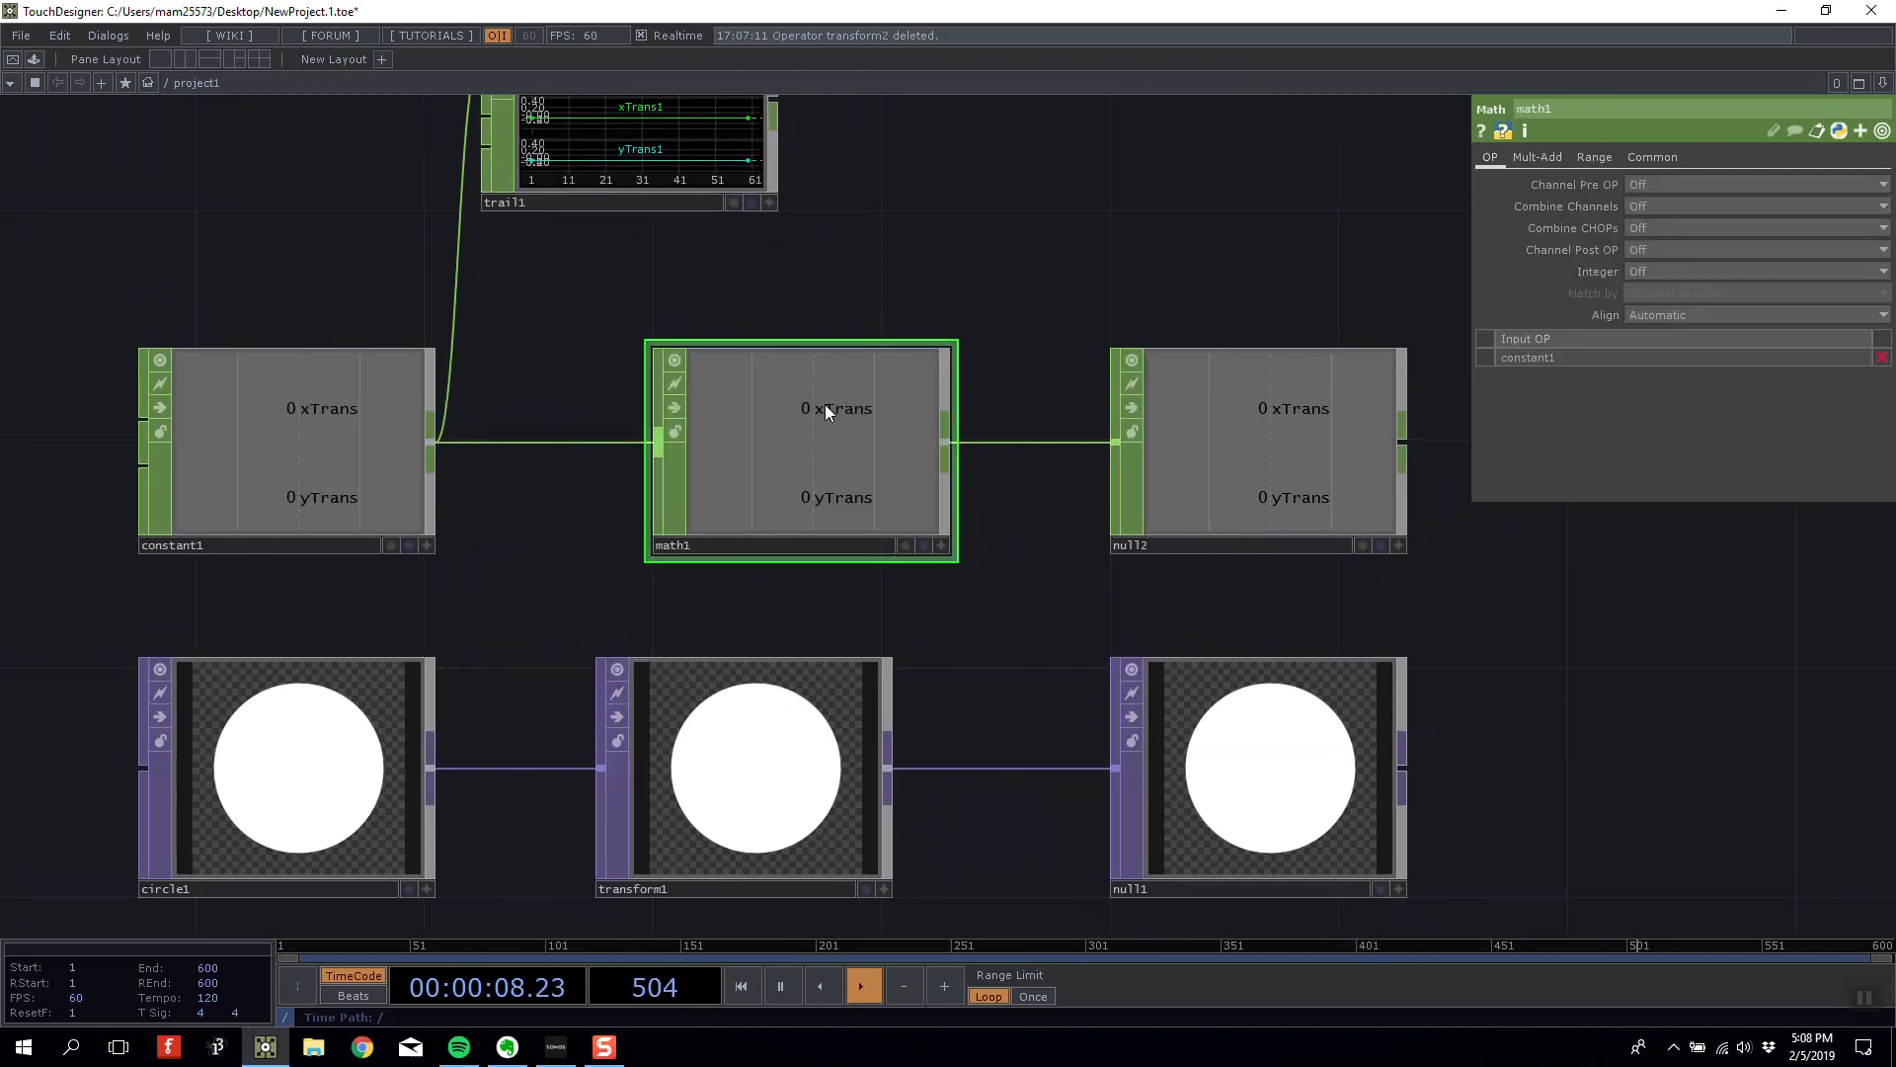
left_click_drag(826, 405, 783, 411)
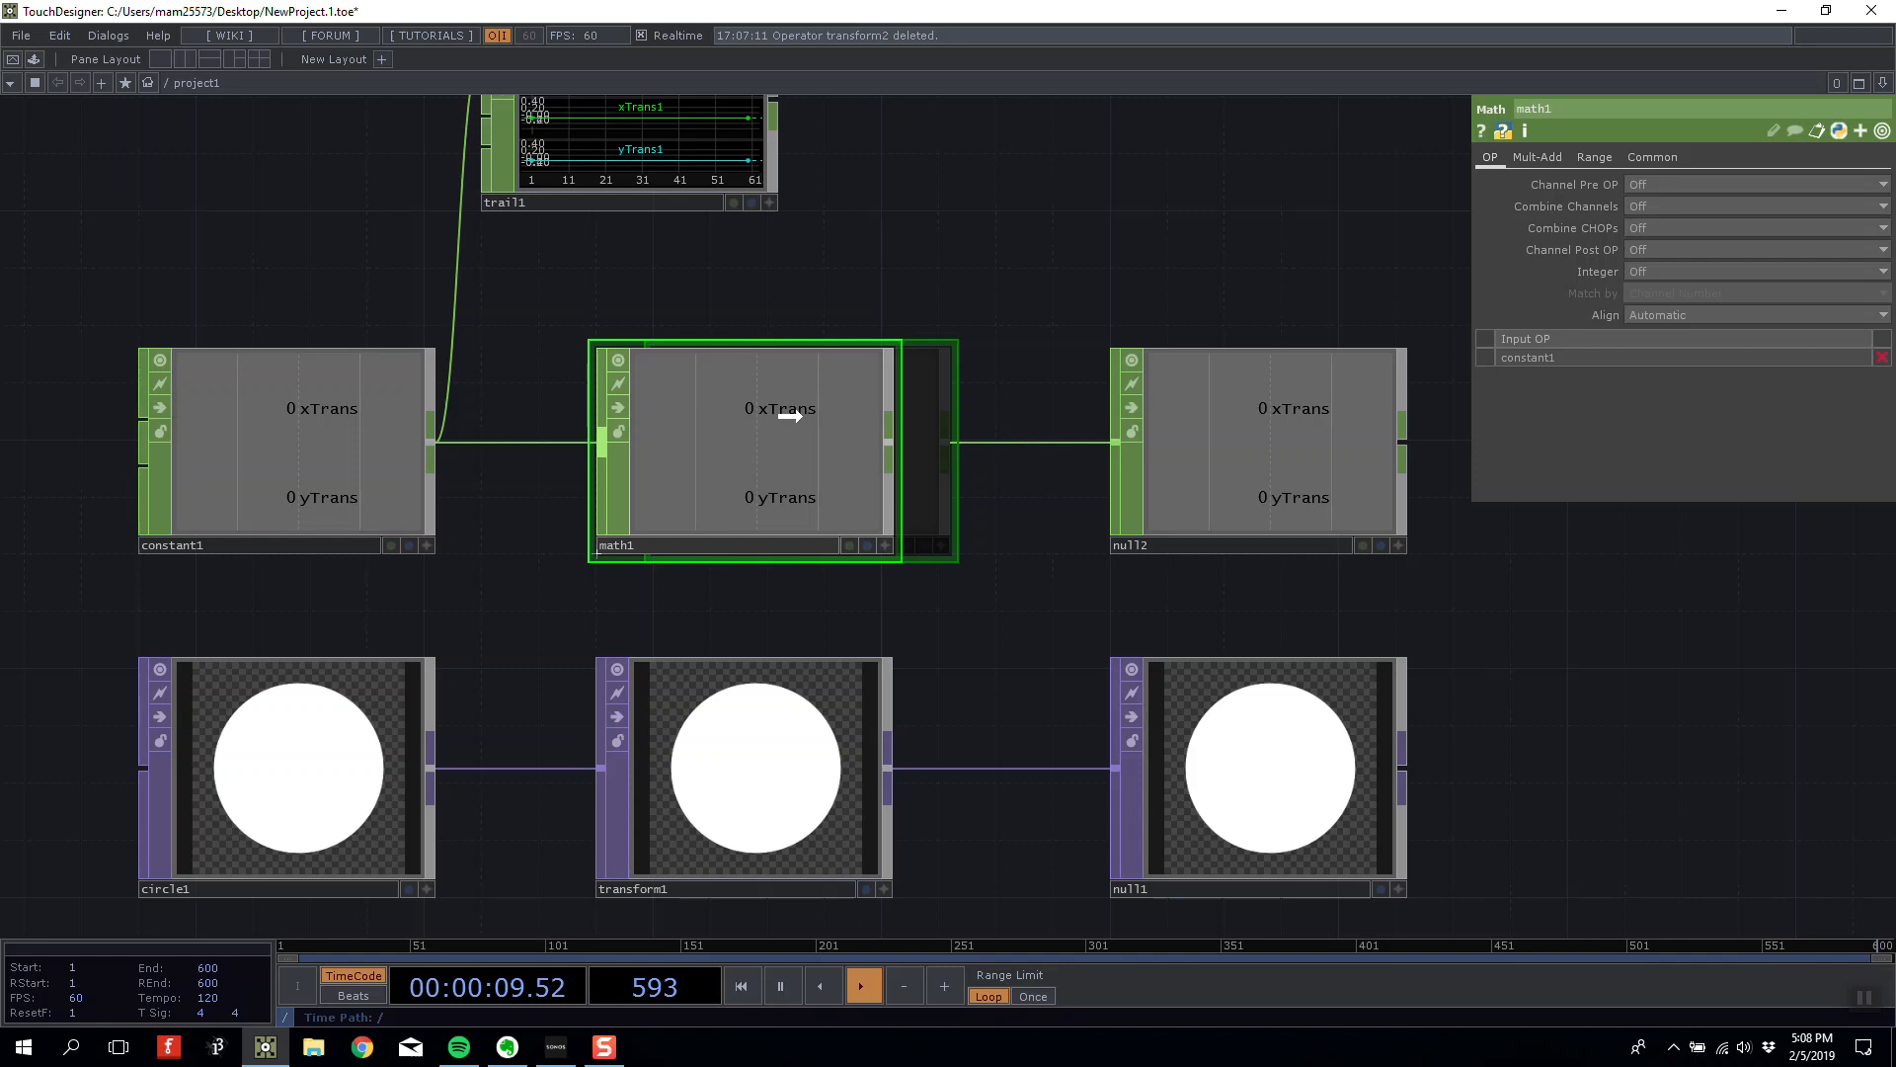
Open the Range parameters of math1.
left_click(324, 454)
left_click(825, 375)
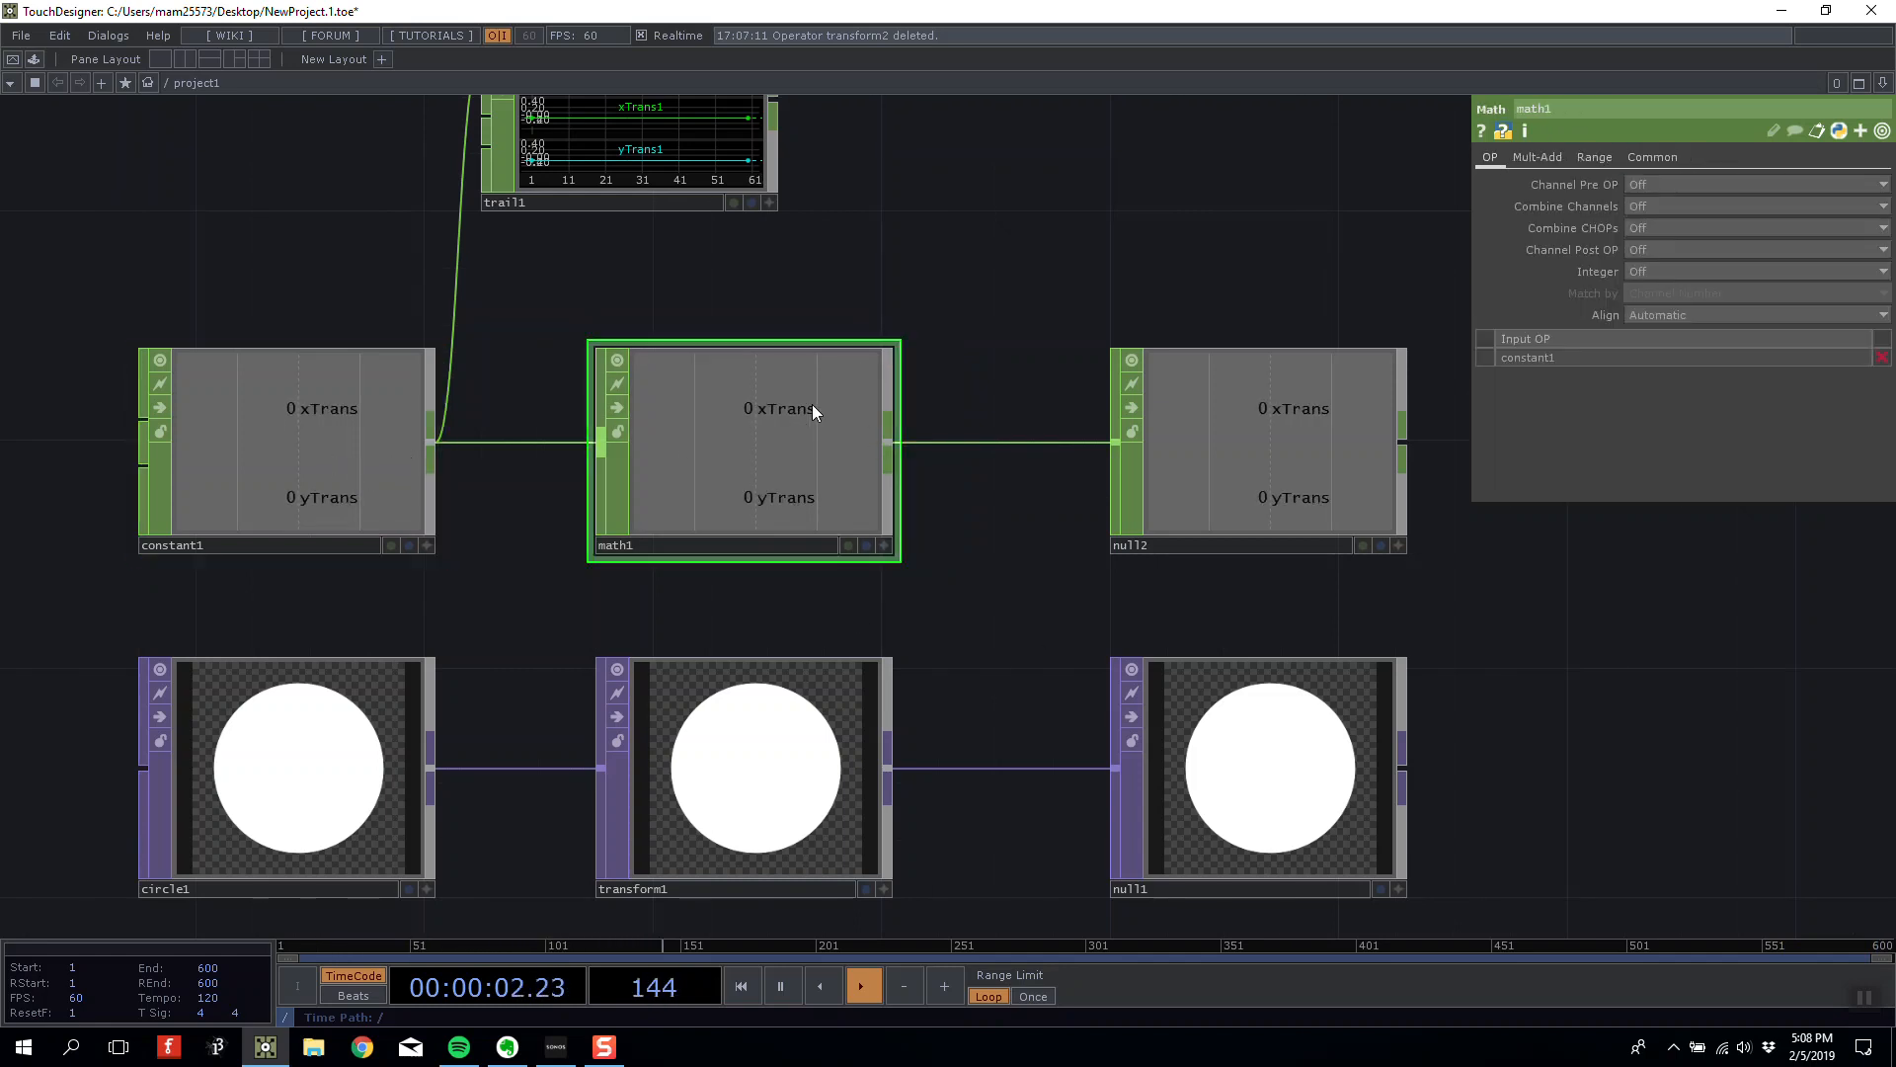
left_click(1310, 437)
left_click_drag(1000, 365, 1087, 414)
left_click(832, 512)
left_click_drag(1284, 336, 1255, 252)
left_click(1590, 160)
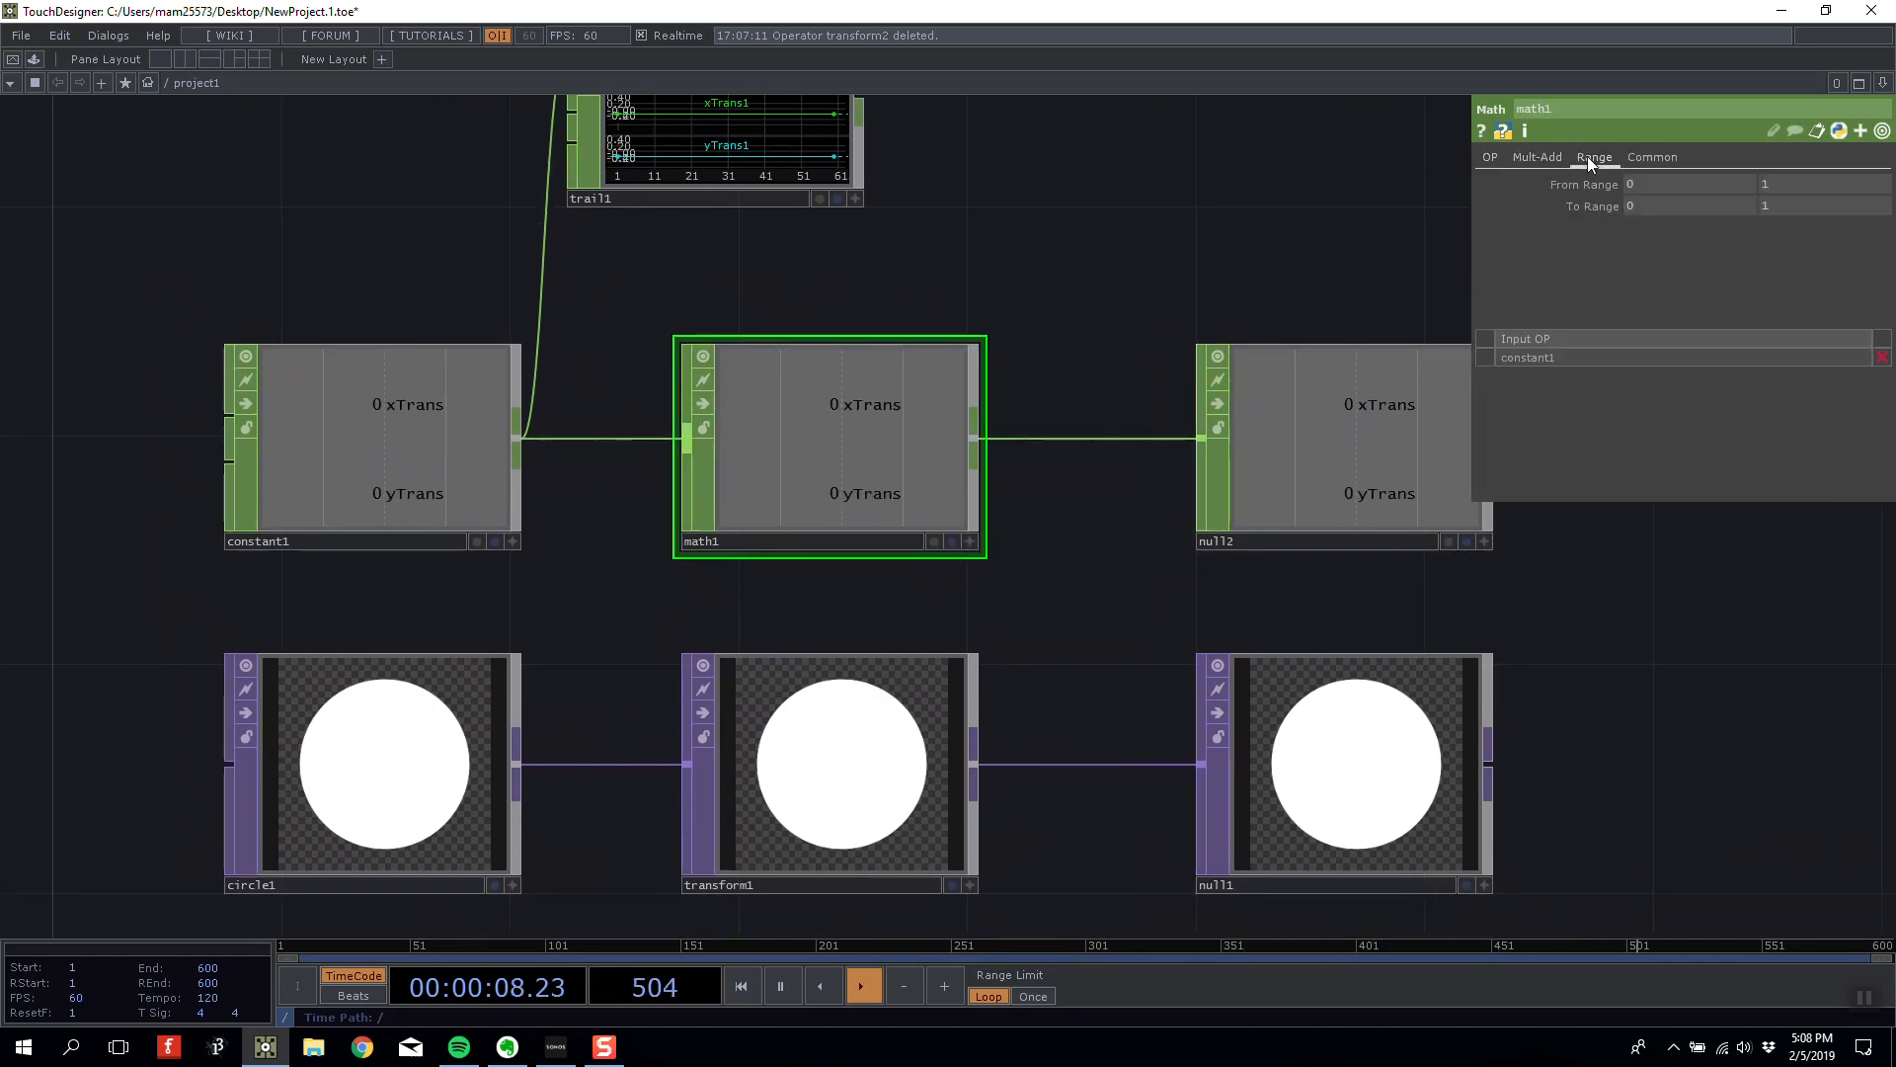
Try out constant1's xTrans values with trail1 in view and return xTrans to 0.
left_click_drag(1043, 318, 1141, 349)
mouse_move(448, 553)
left_mouse_down()
mouse_move(340, 457)
mouse_move(462, 544)
left_mouse_up()
left_click(443, 551)
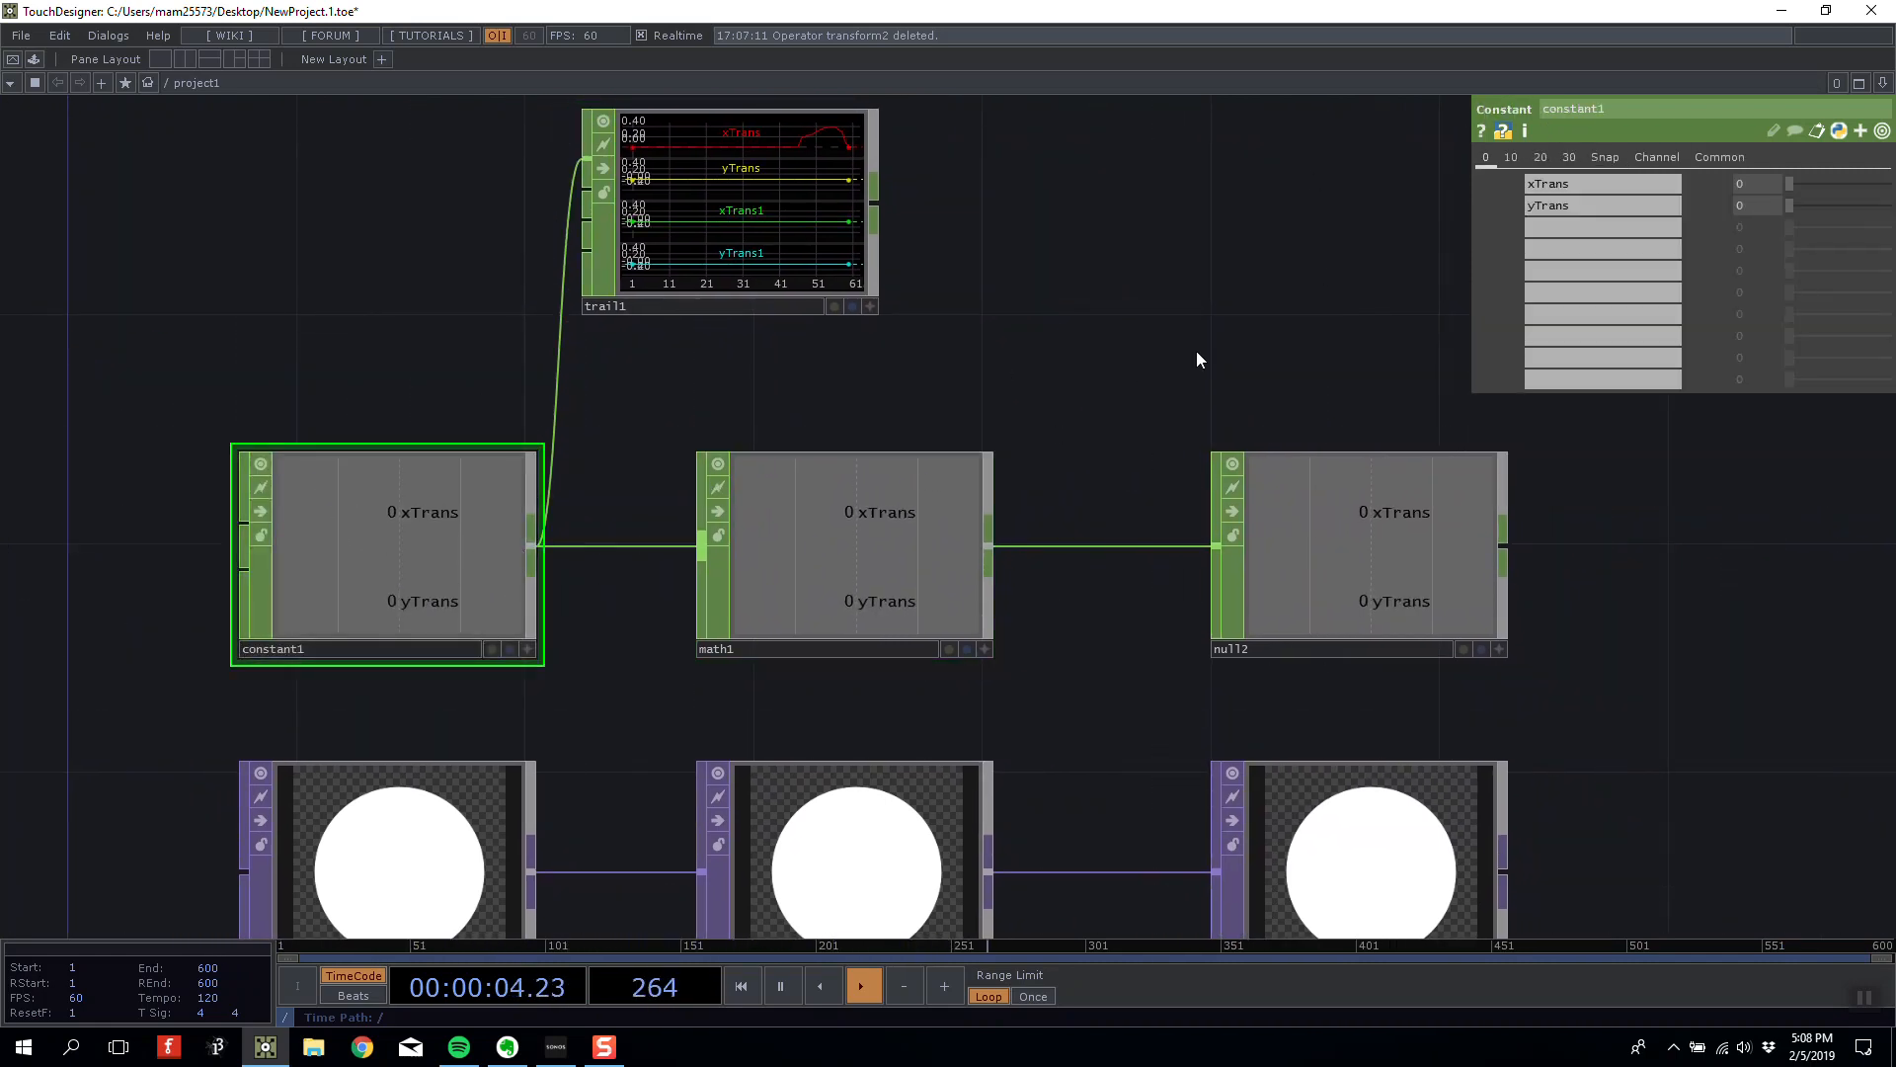
left_click_drag(1784, 191, 1286, 227)
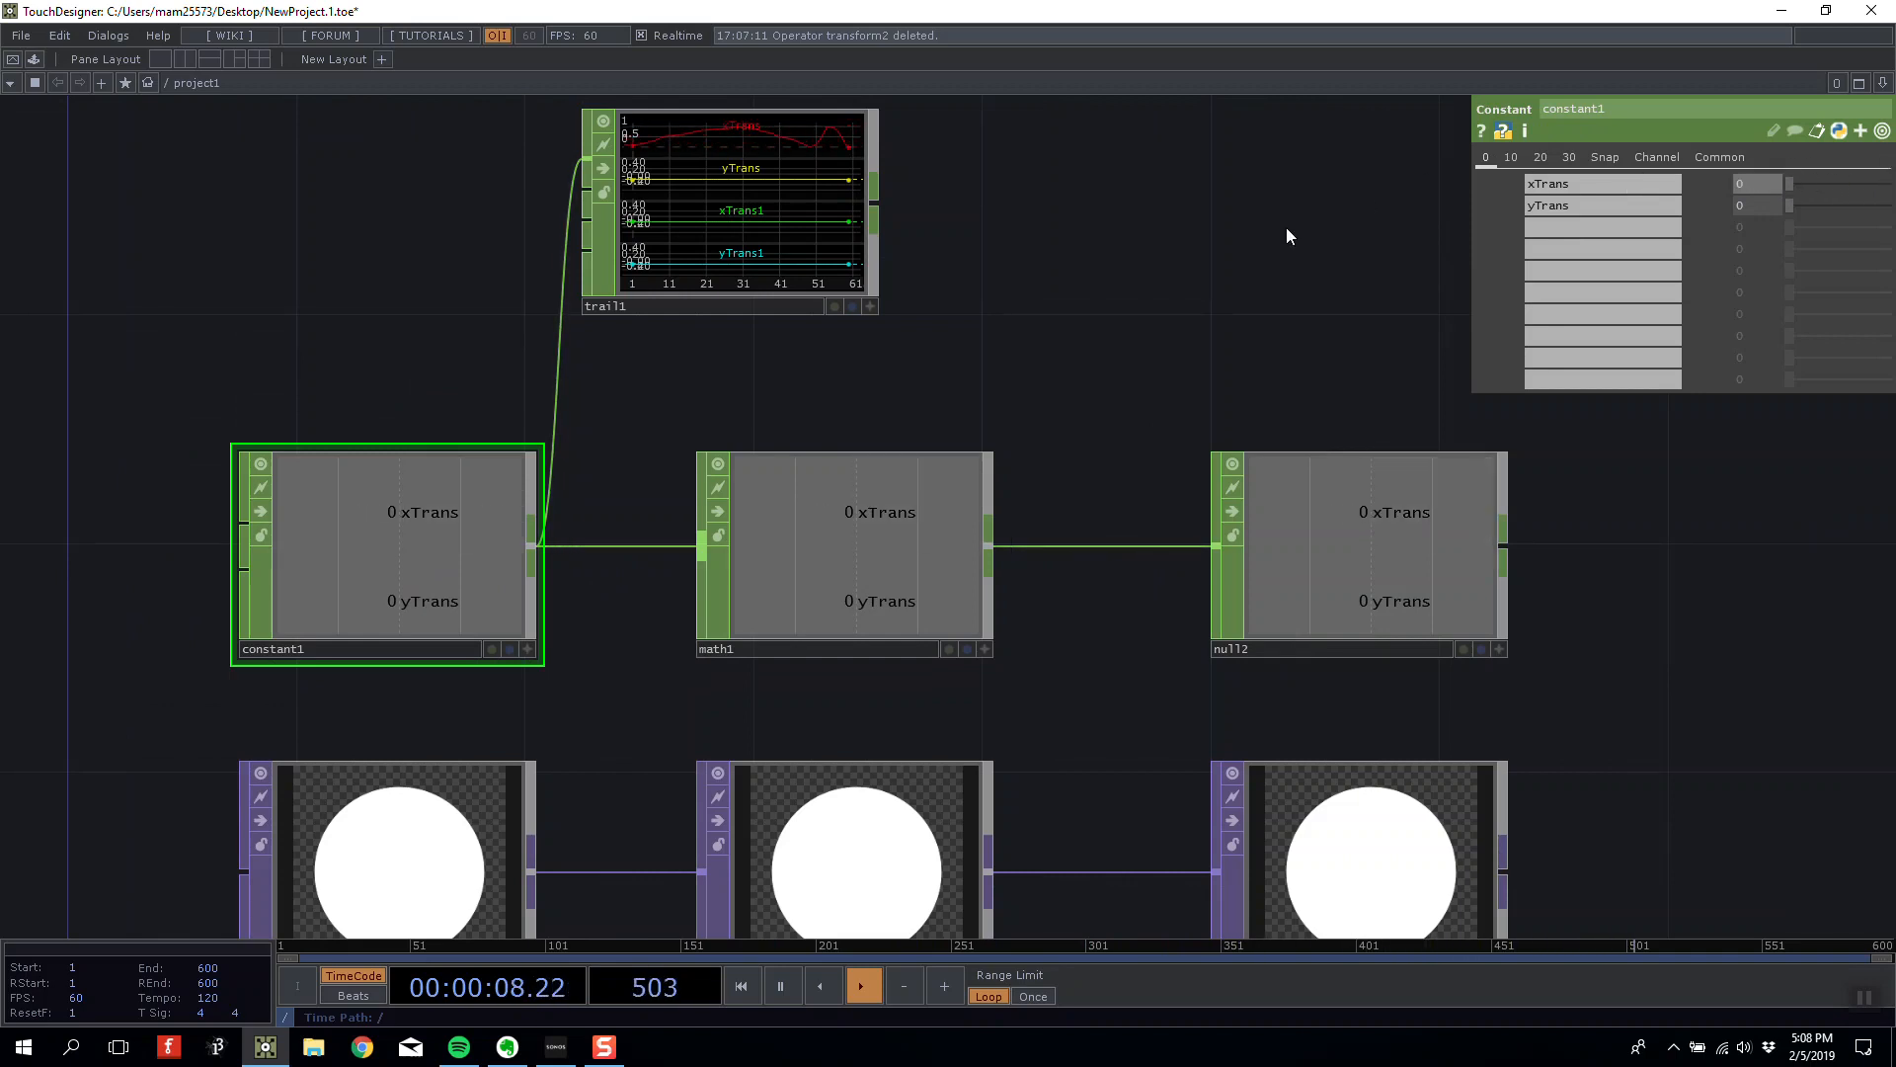
Set the upper limit of math1's To Range to 100.
left_click(857, 541)
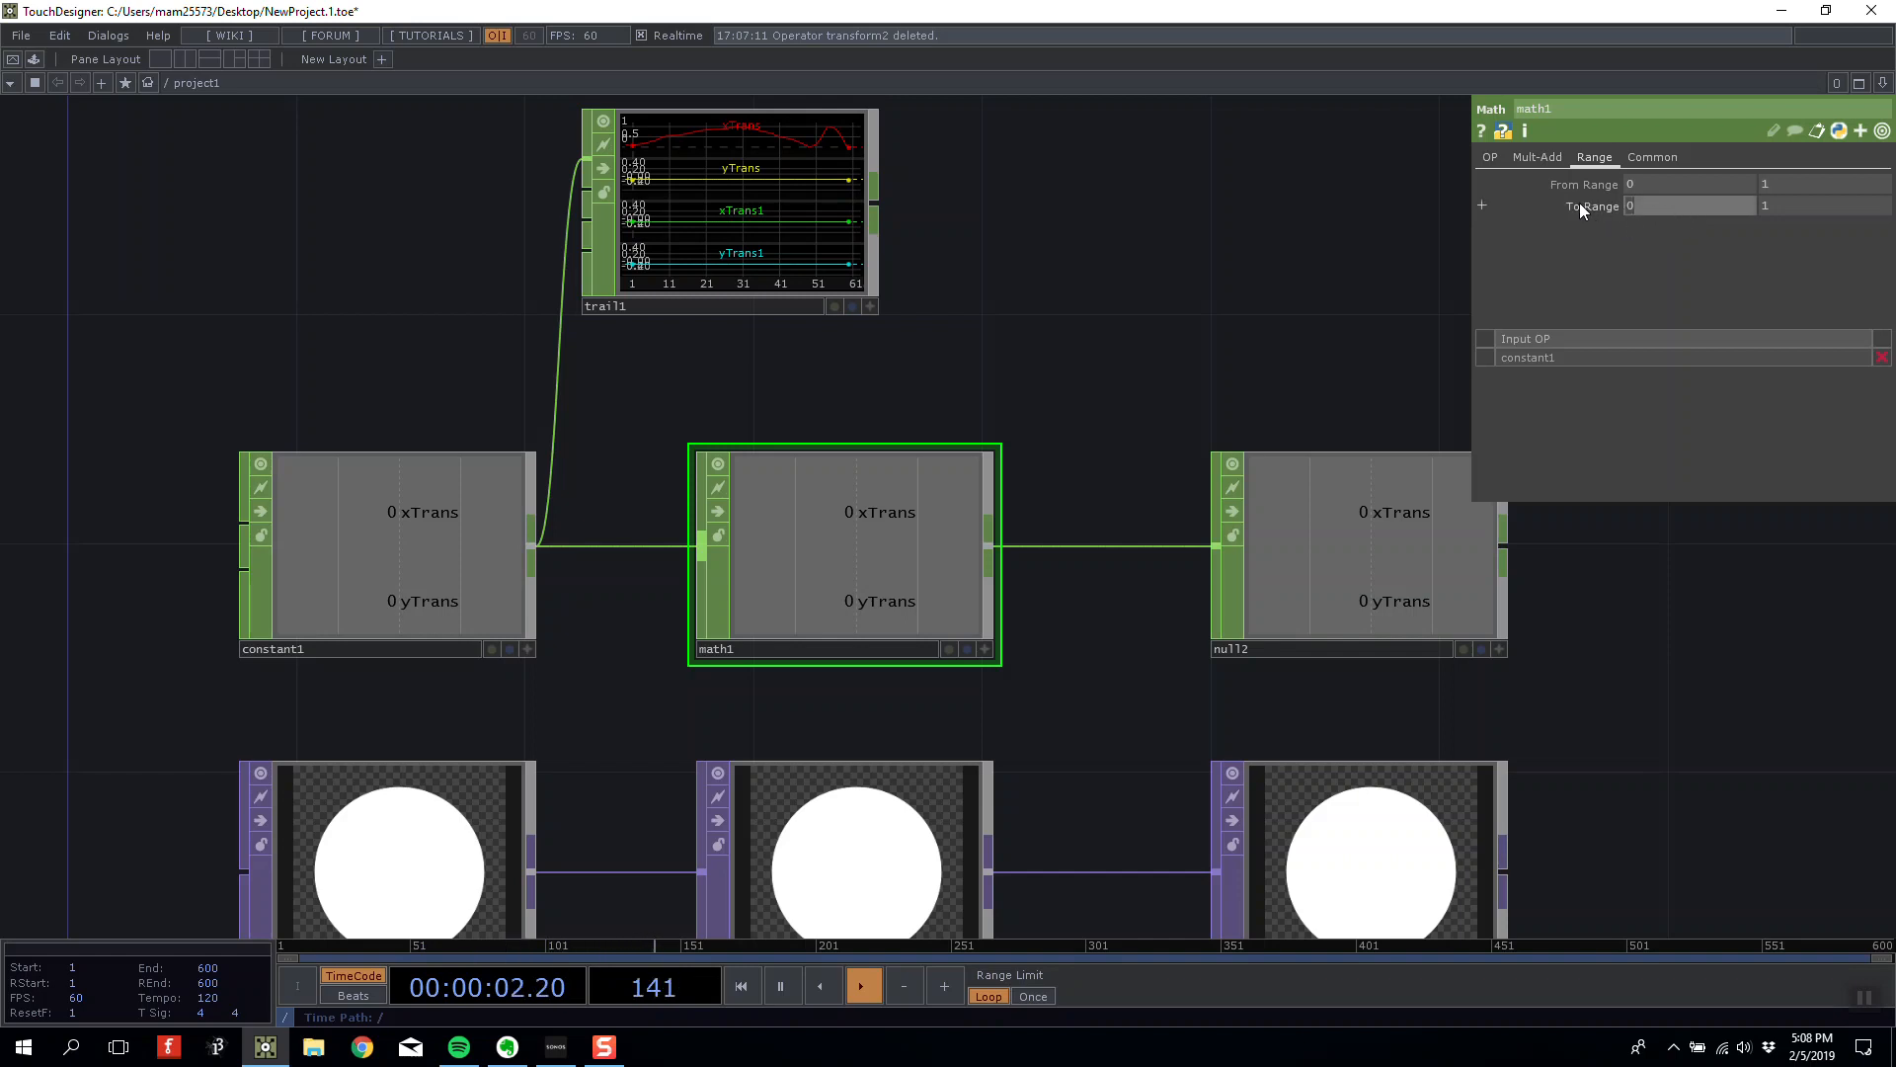
type("00")
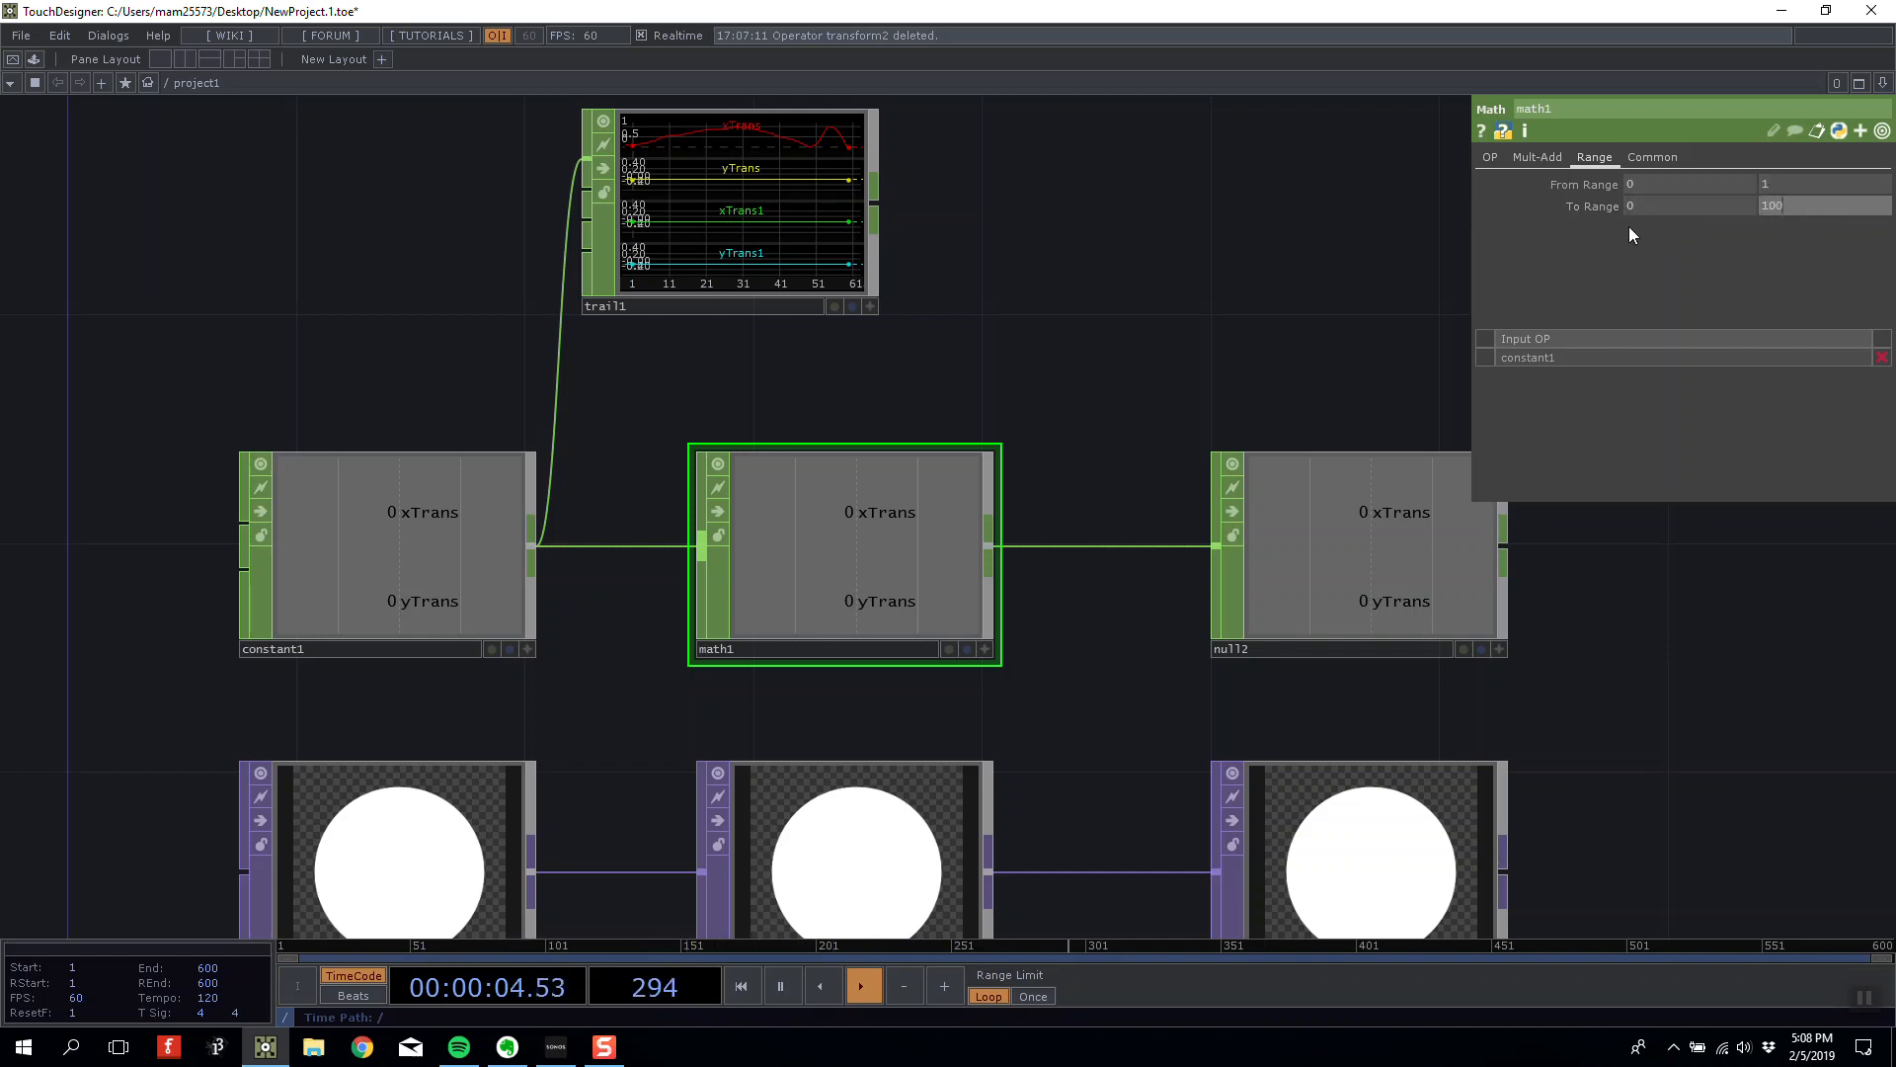
key("Return")
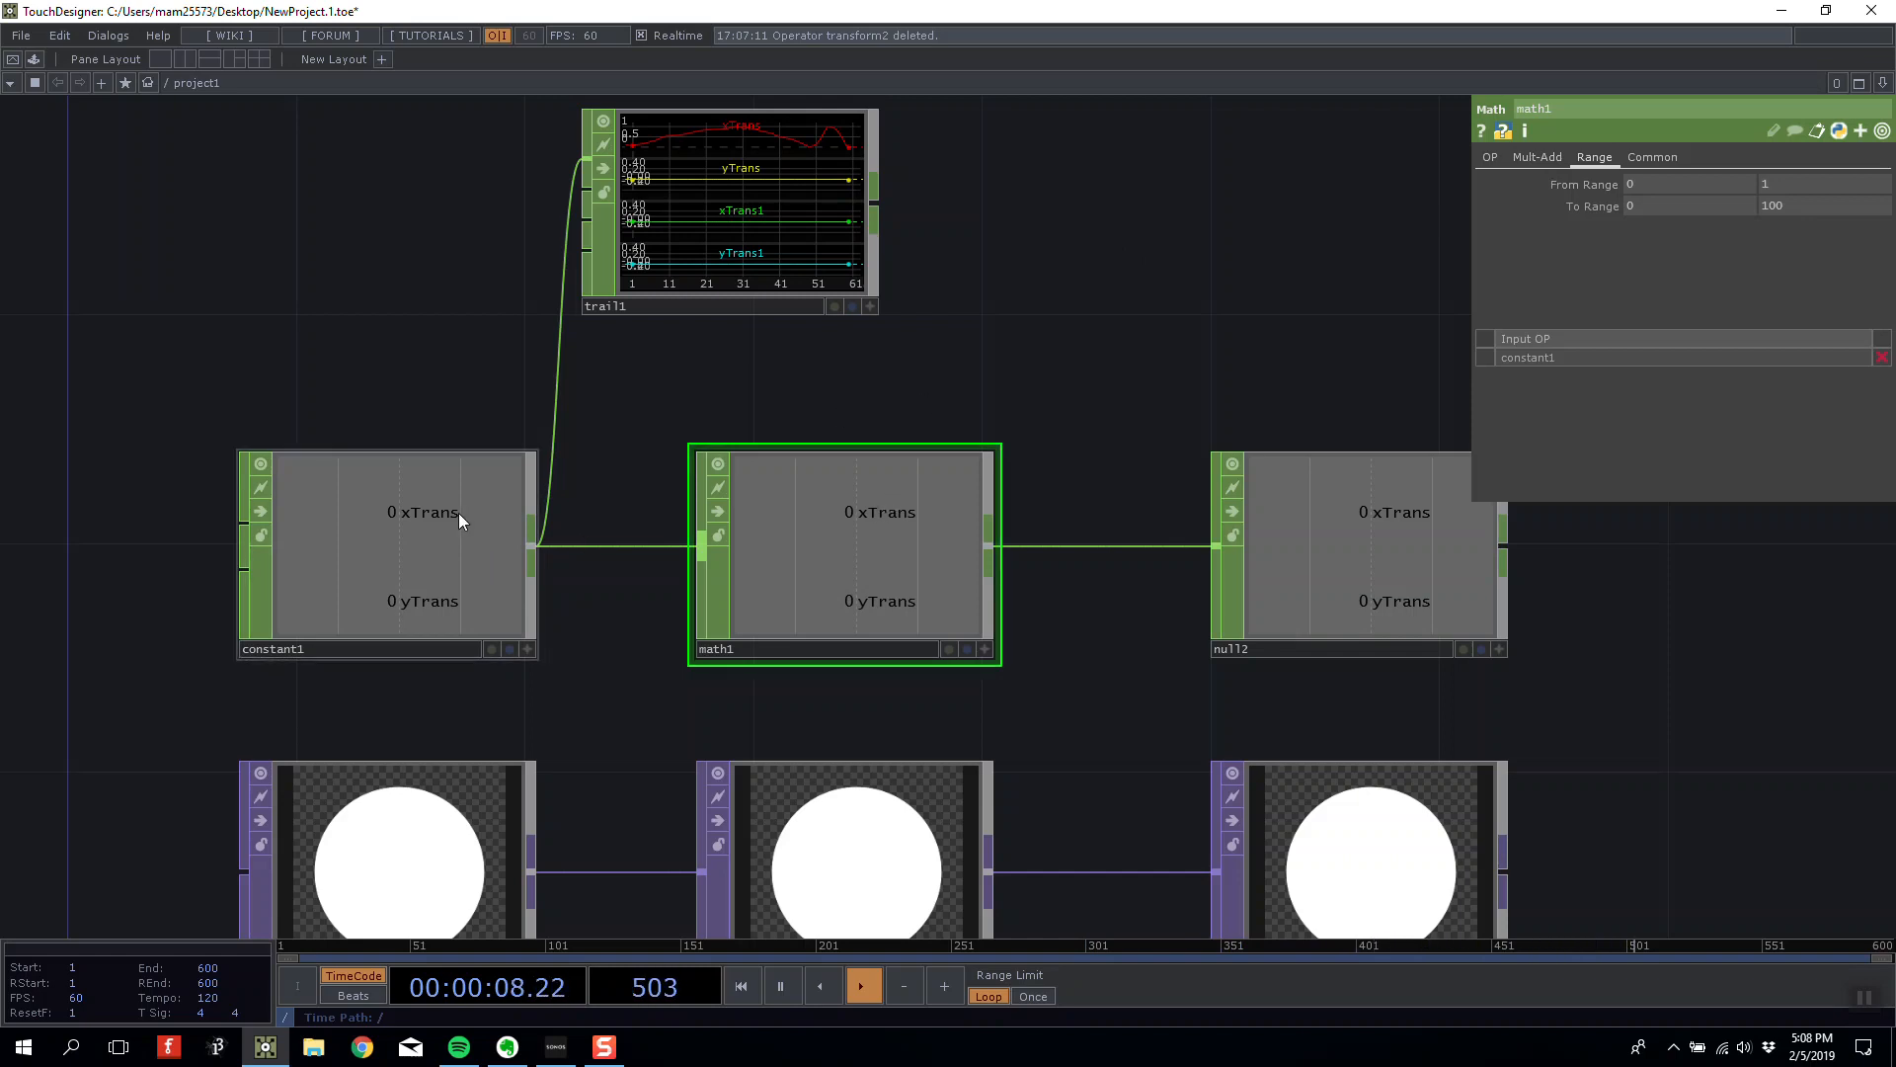
Try constant1's xTrans at 0.09 and 147.09 to test math1's range scaling, and return xTrans to 0.
left_click(435, 527)
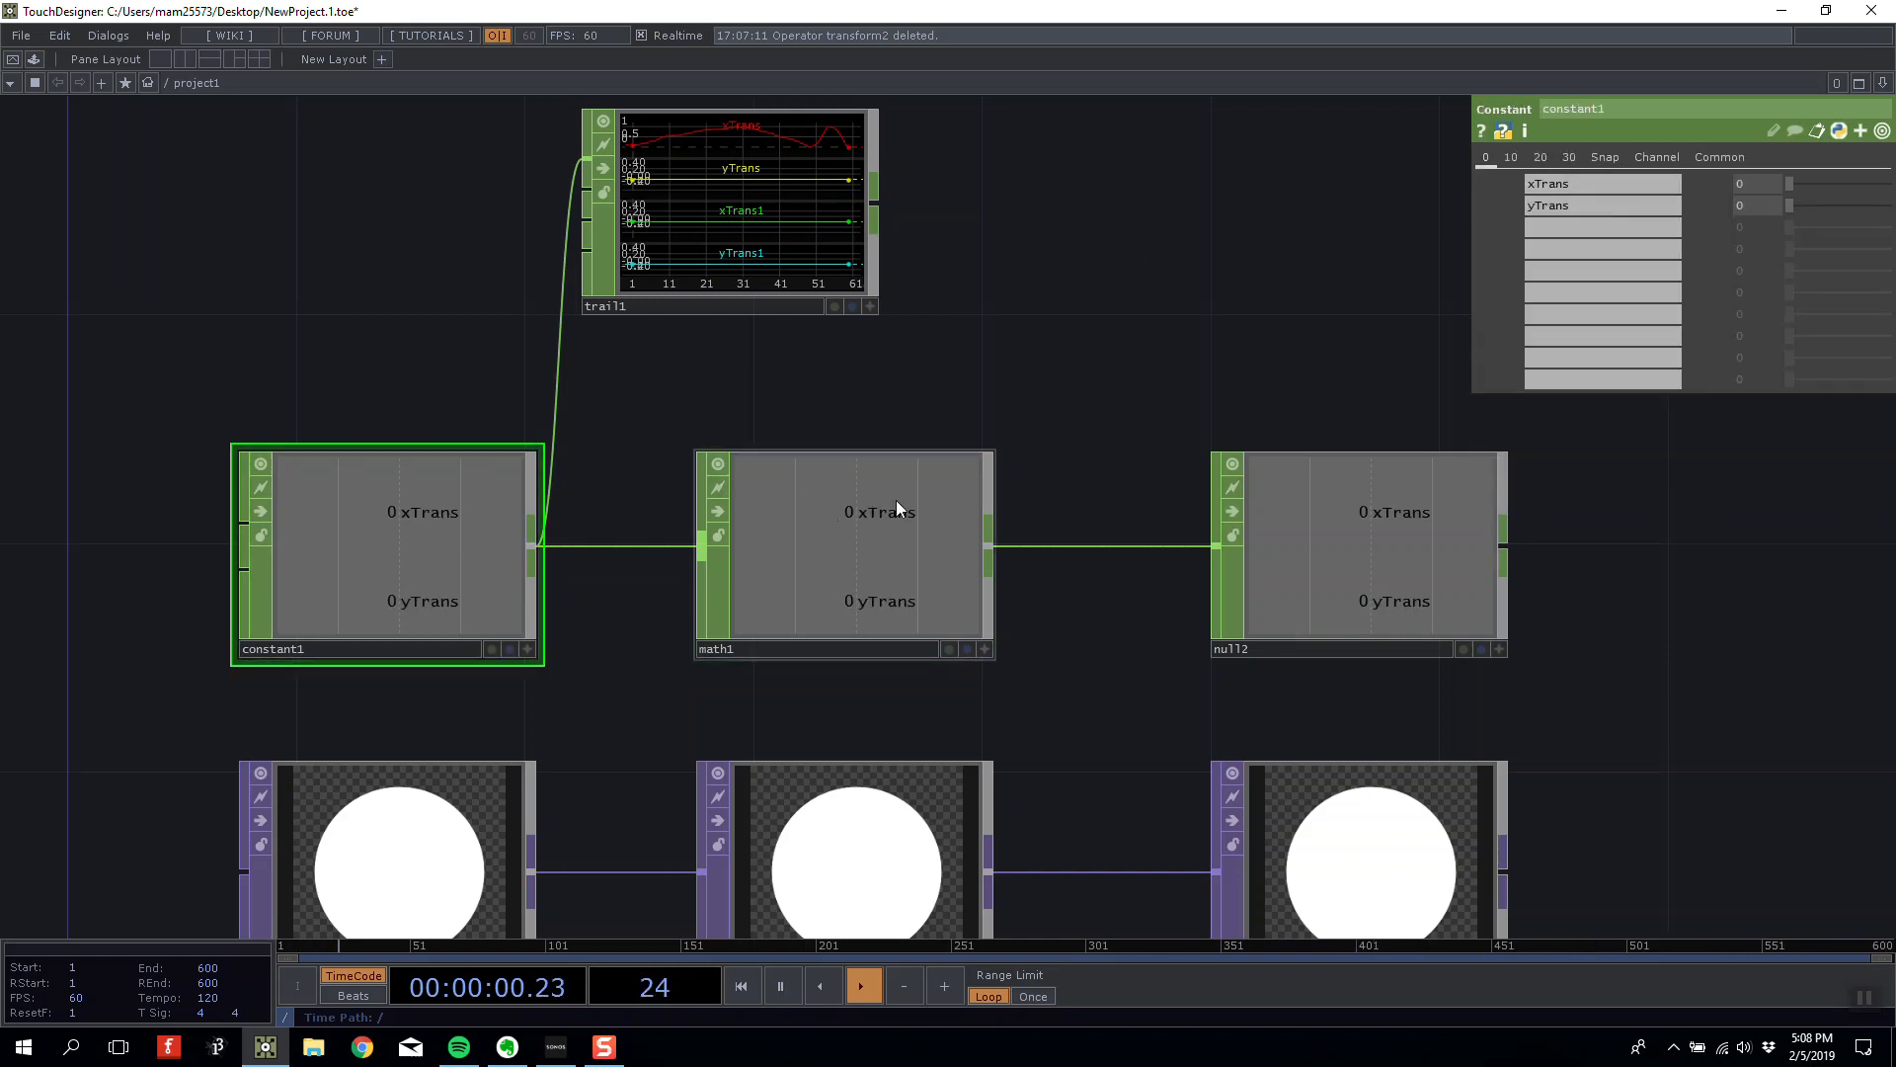
left_click(897, 506)
left_click(412, 563)
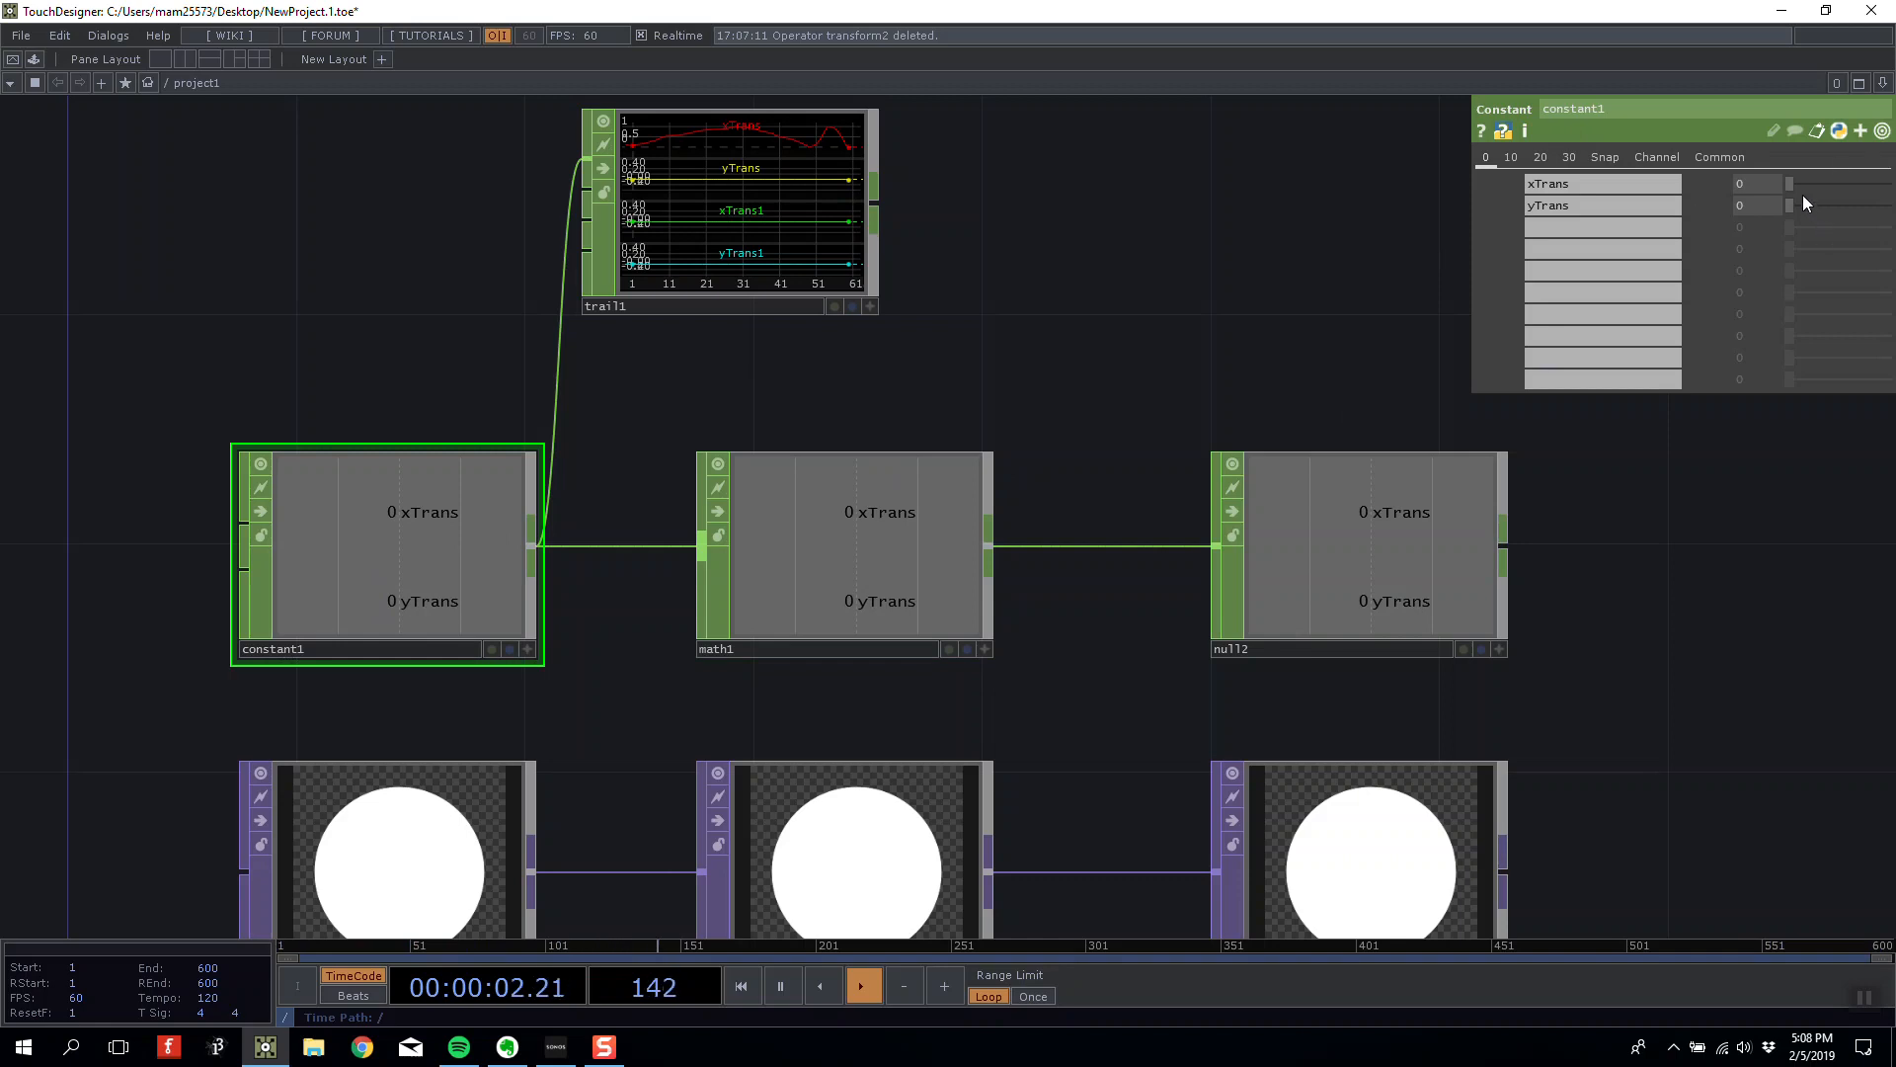
mouse_move(1798, 186)
left_mouse_down()
mouse_move(1832, 188)
mouse_move(1724, 180)
mouse_move(1882, 184)
mouse_move(1550, 229)
mouse_move(1712, 217)
mouse_move(1592, 92)
mouse_move(1695, 170)
mouse_move(1585, 221)
mouse_move(1877, 193)
mouse_move(1655, 221)
mouse_move(1772, 187)
left_mouse_up()
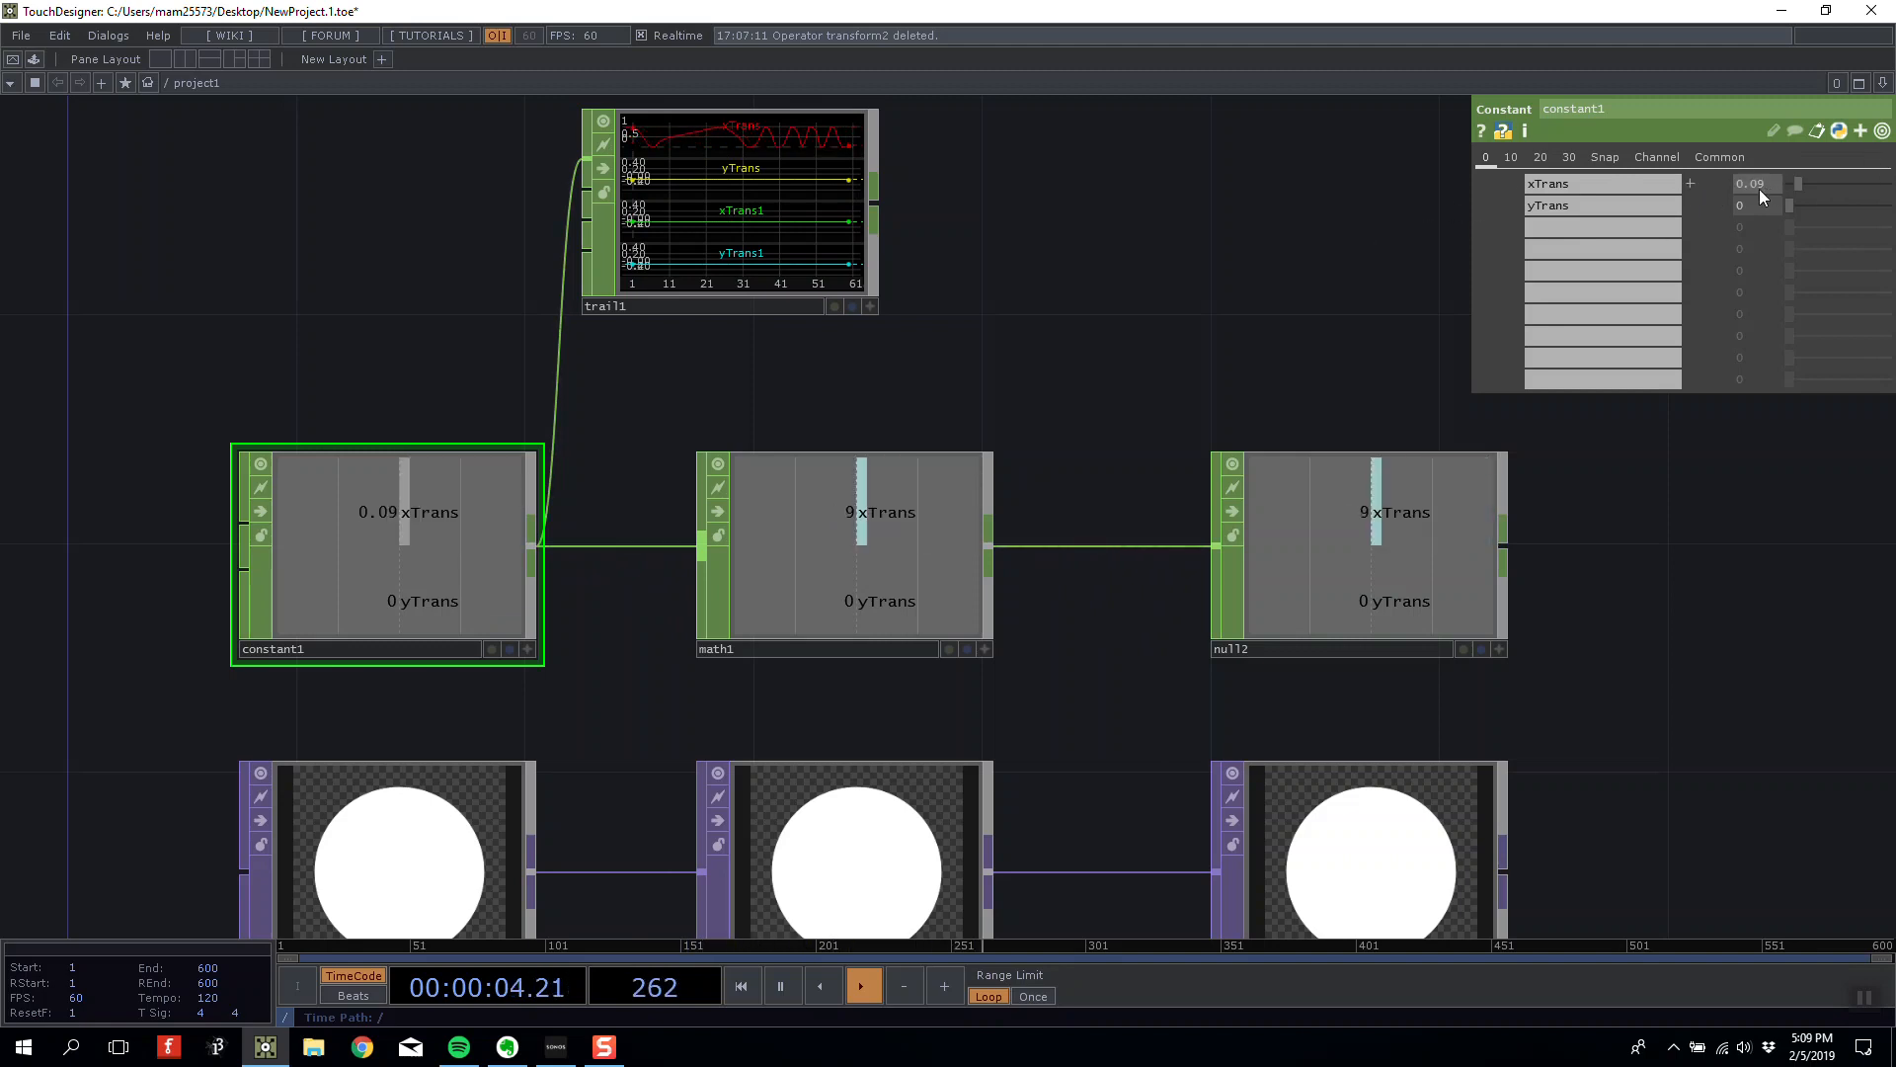
middle_click_drag(1771, 188, 1886, 164)
middle_click_drag(1763, 155, 1763, 155)
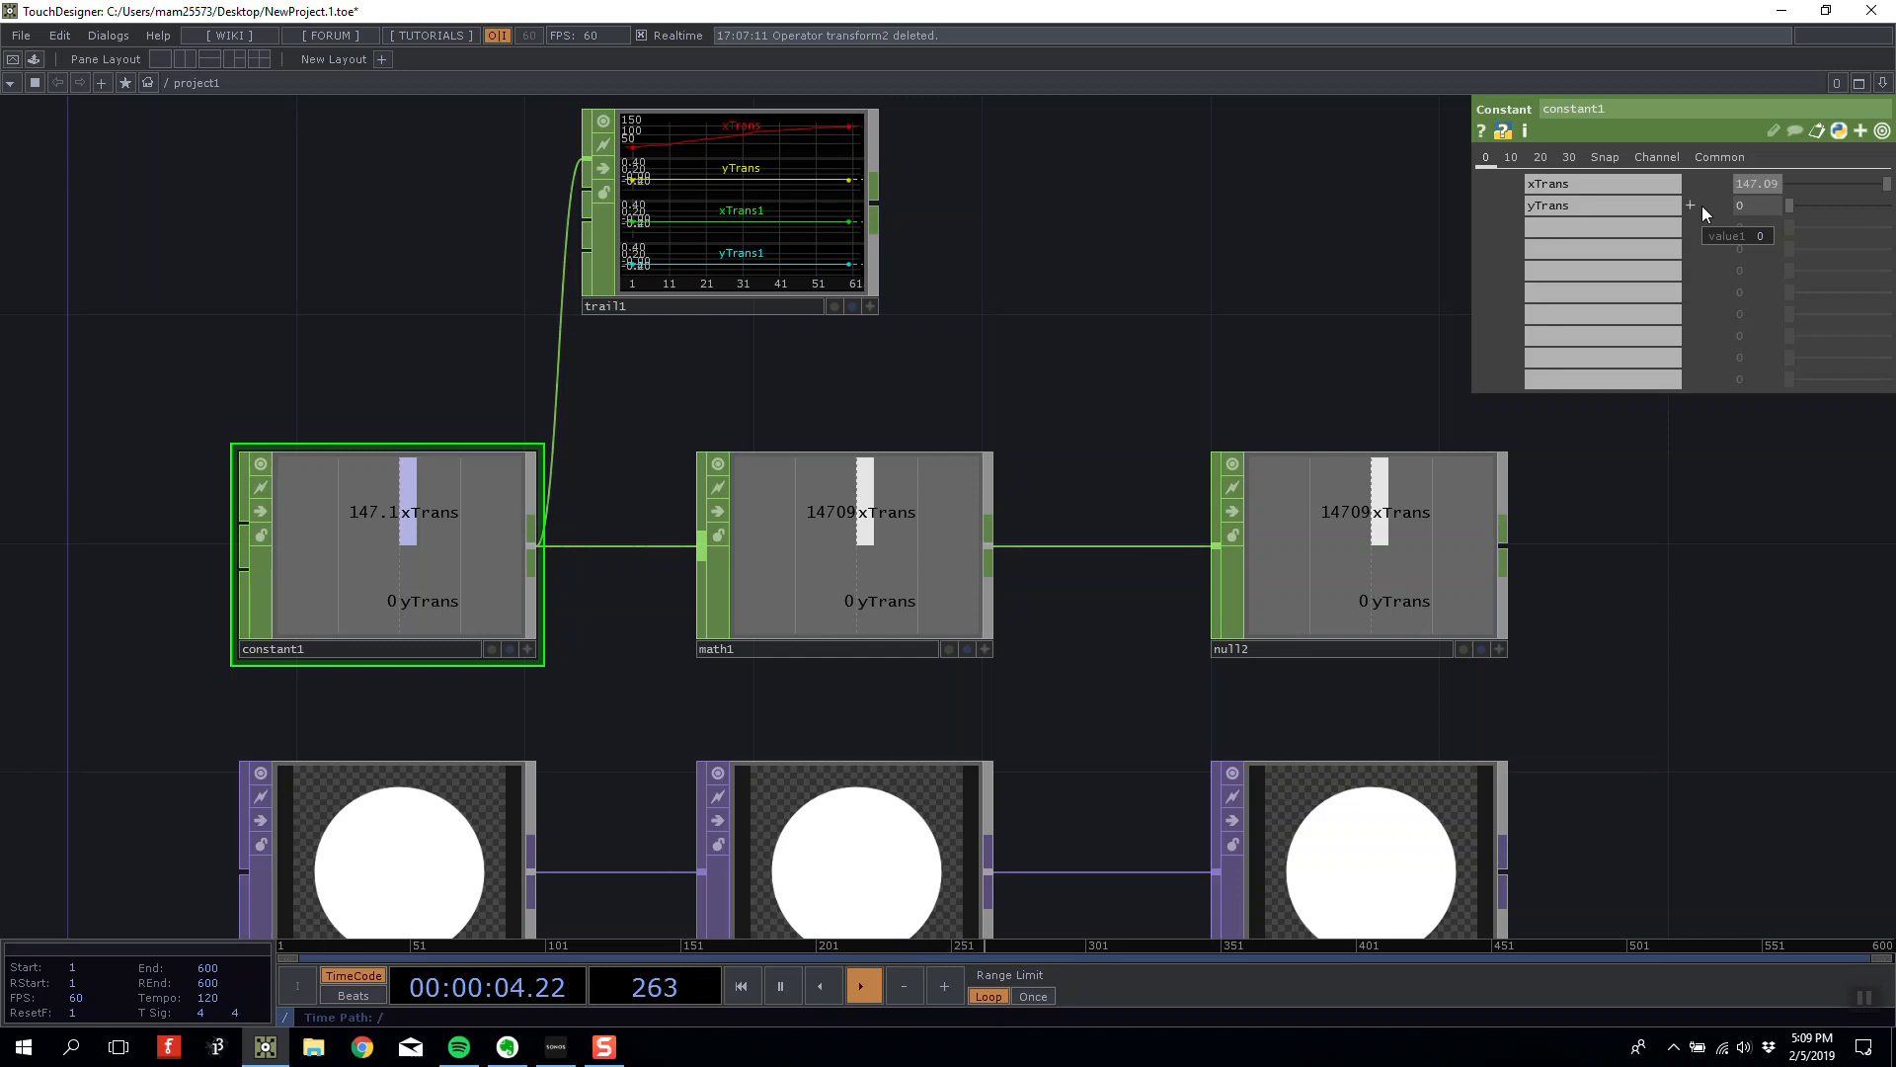
left_click_drag(1870, 184, 1197, 348)
Set constant1's xTrans to 0.28 and yTrans to 0.68.
left_click_drag(1095, 276, 1125, 322)
left_click(893, 380)
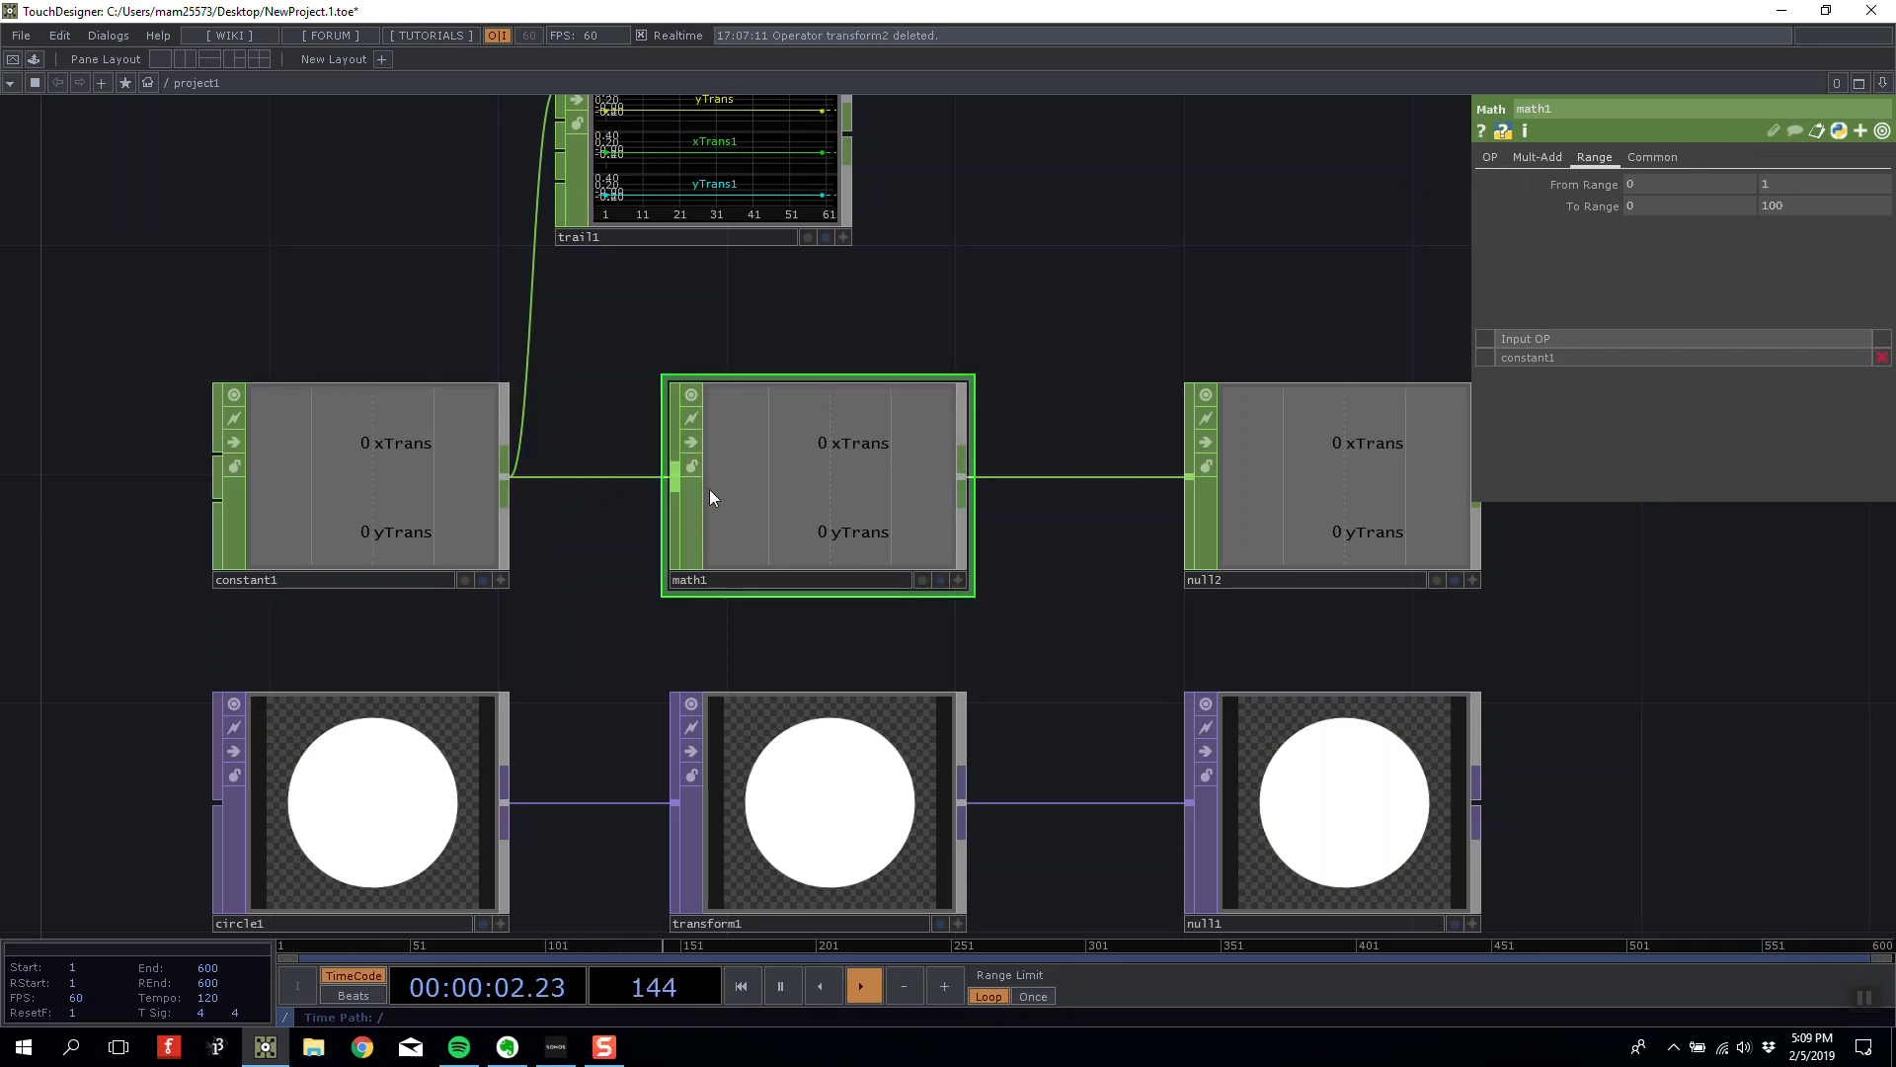
left_click_drag(1011, 336, 1059, 330)
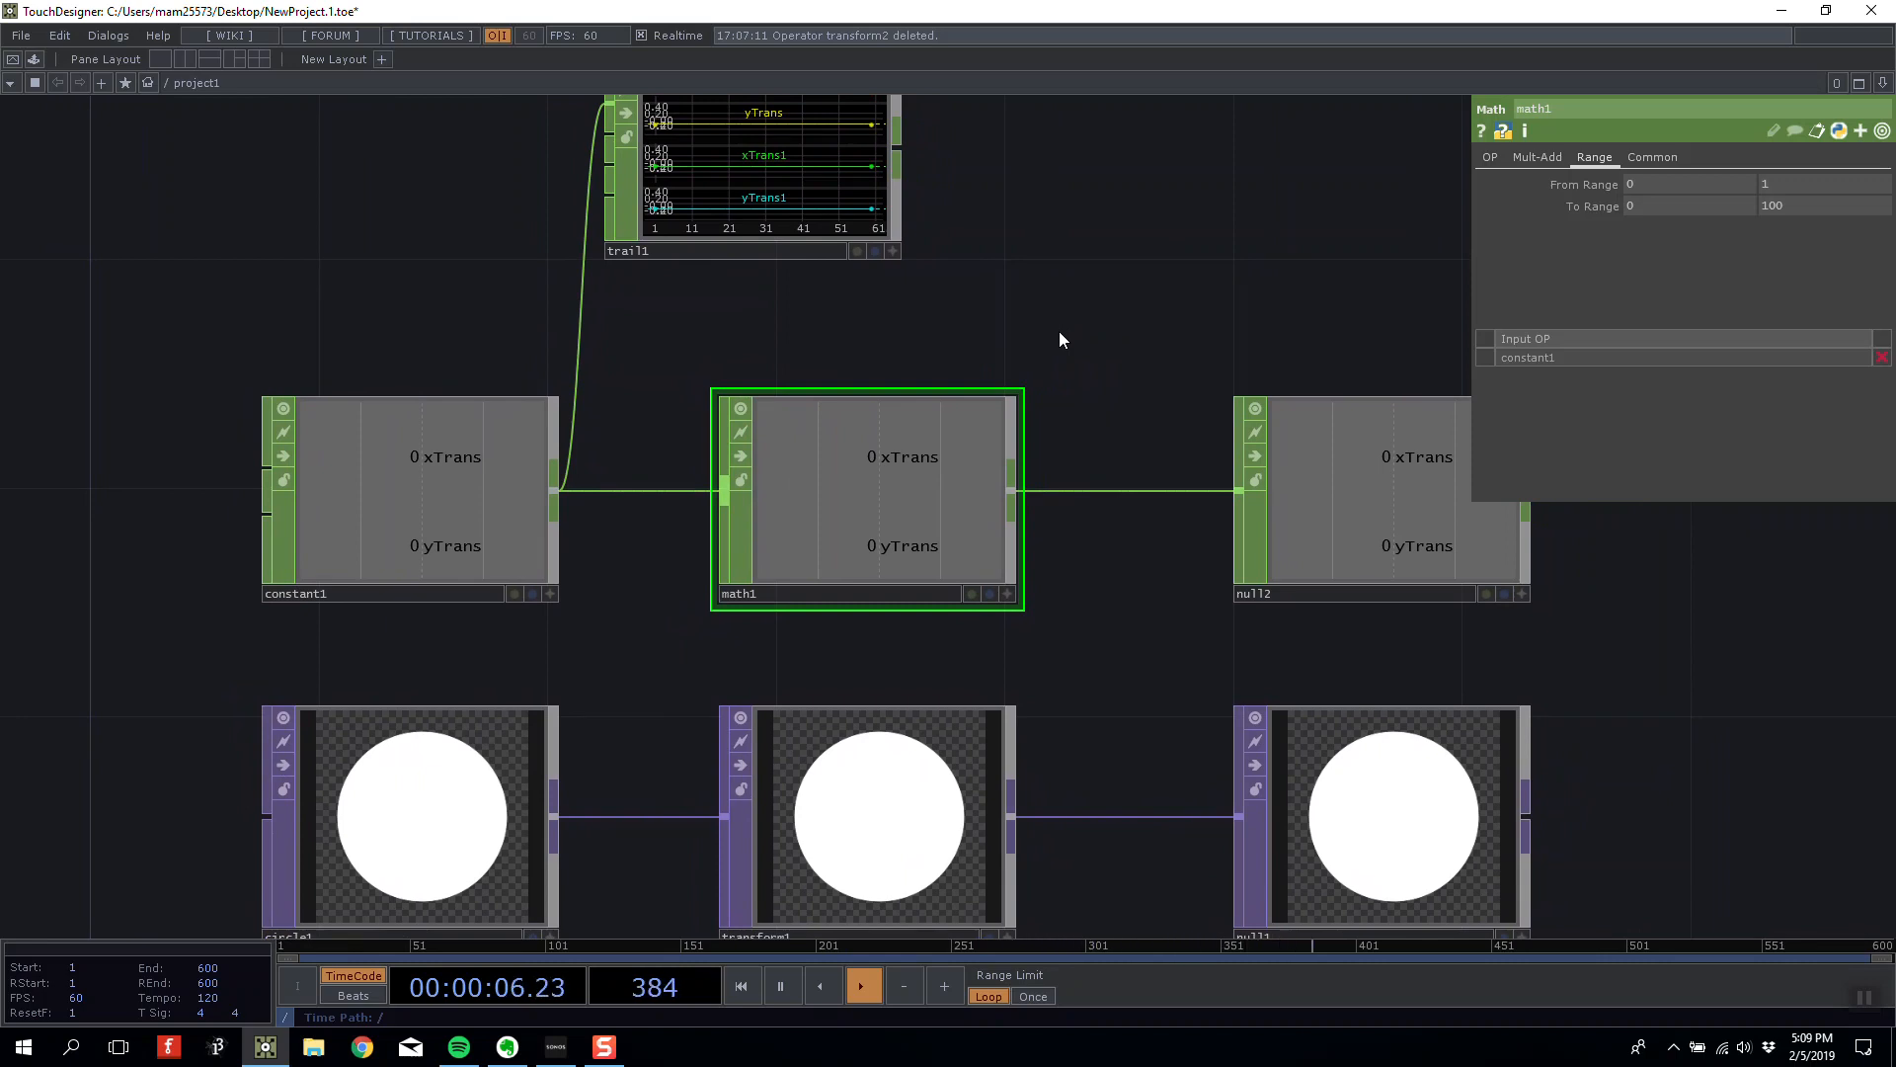
left_click(436, 521)
left_click_drag(1789, 184, 1859, 204)
Set math1's Combine Channels option to Add.
left_click(826, 482)
left_click_drag(1218, 322, 1007, 268)
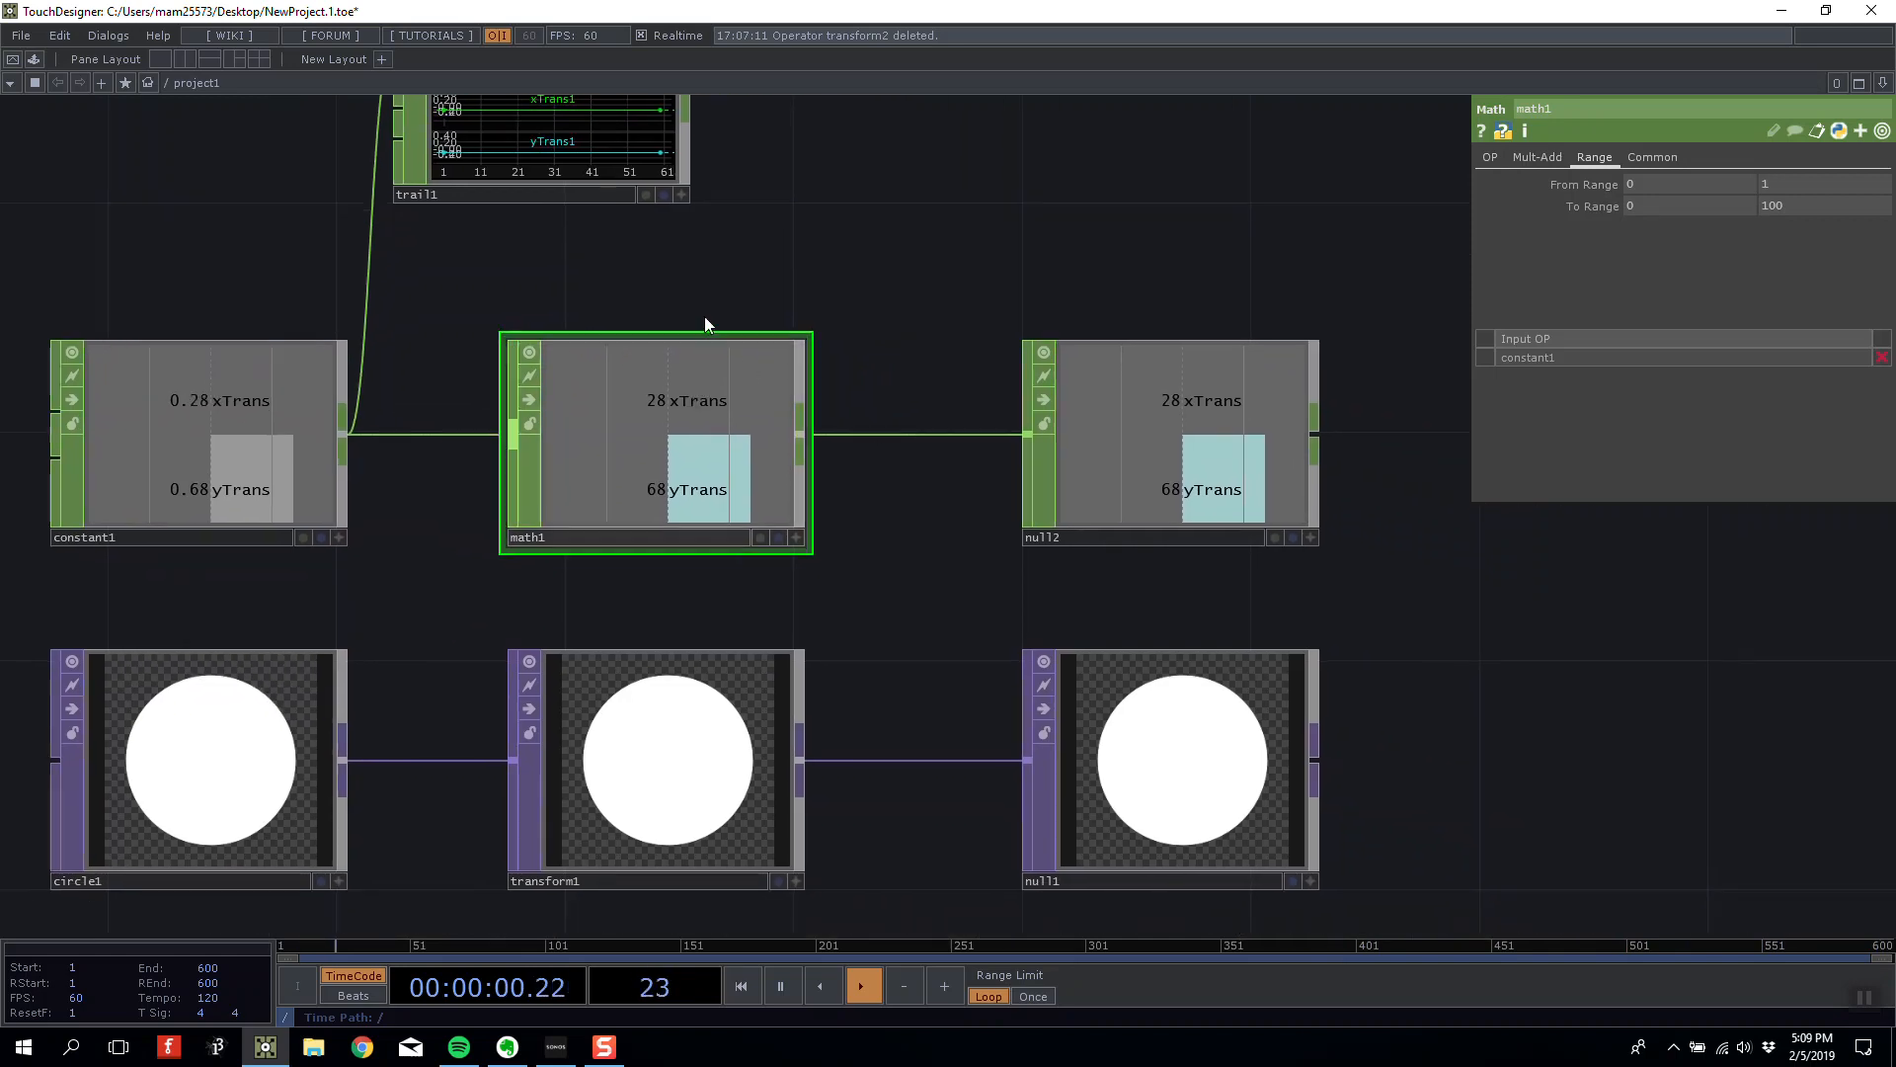
left_click_drag(914, 307, 1003, 293)
left_click(1501, 155)
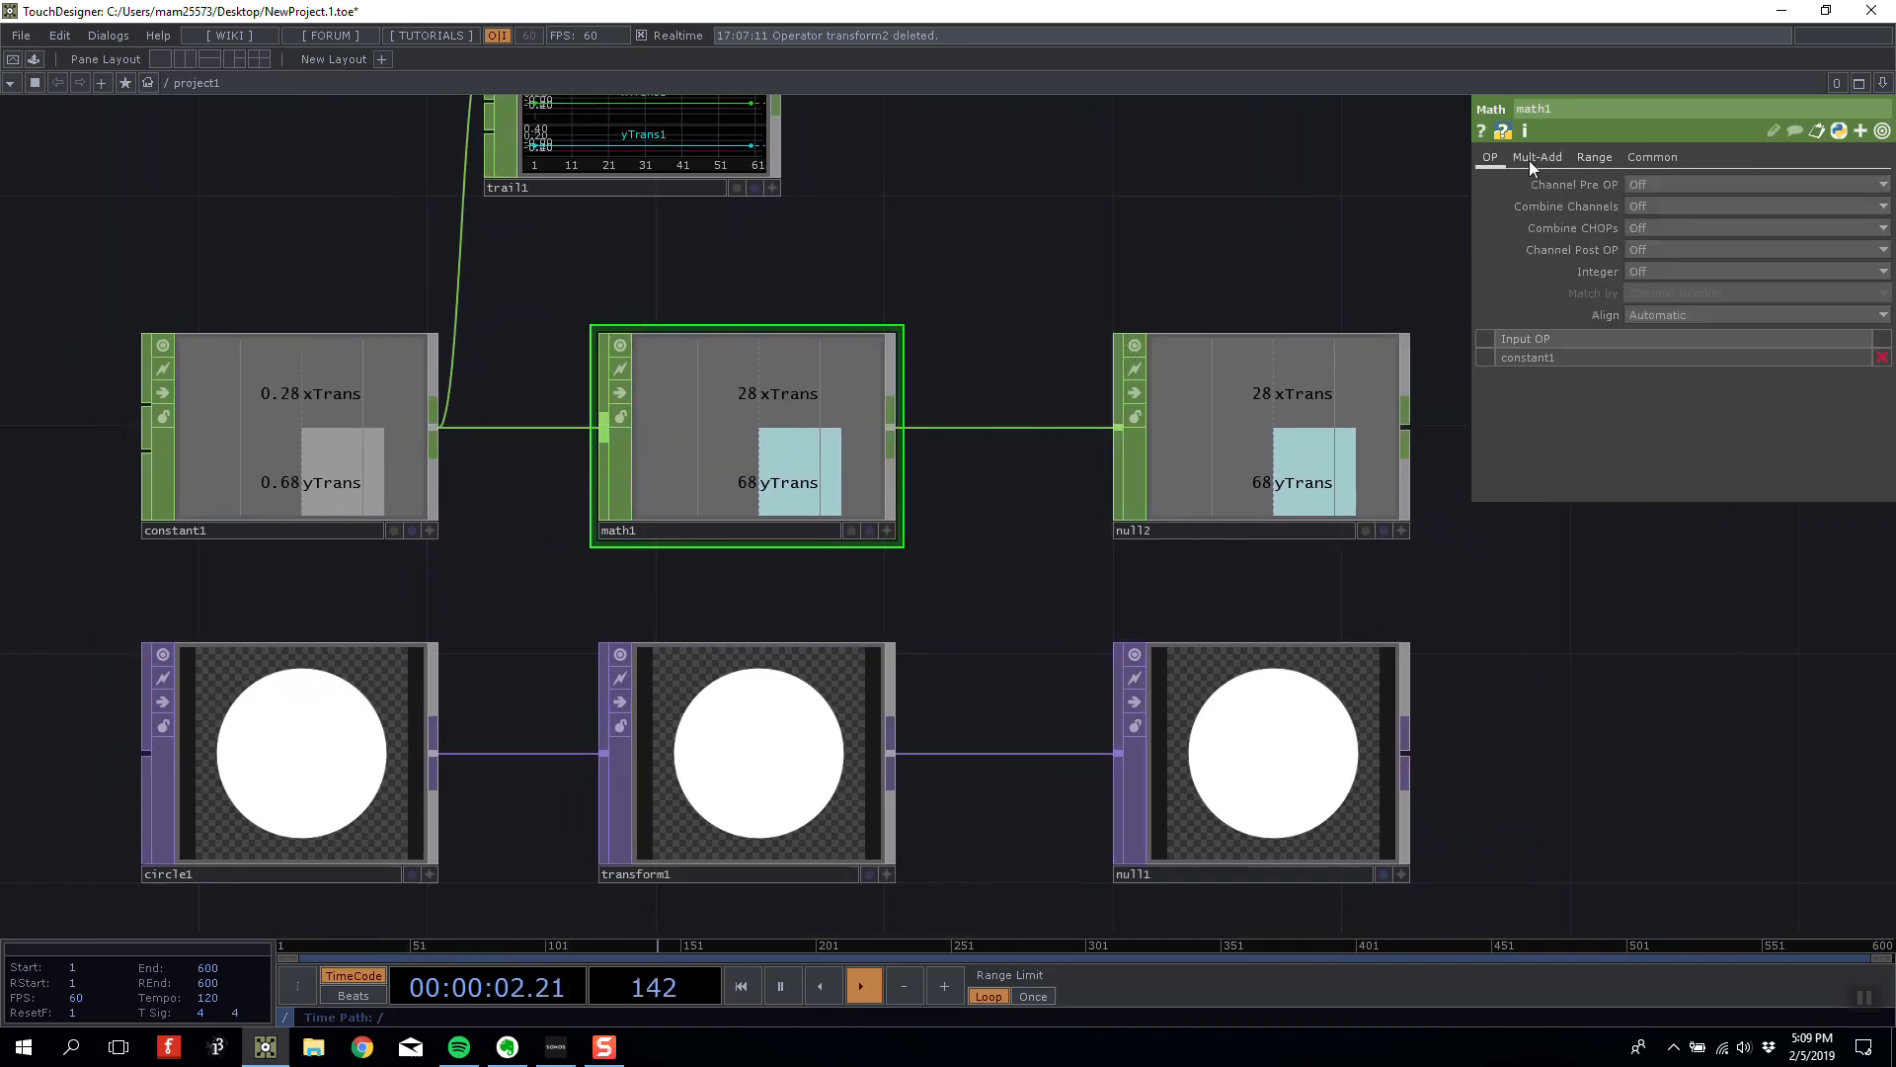
left_click(1663, 207)
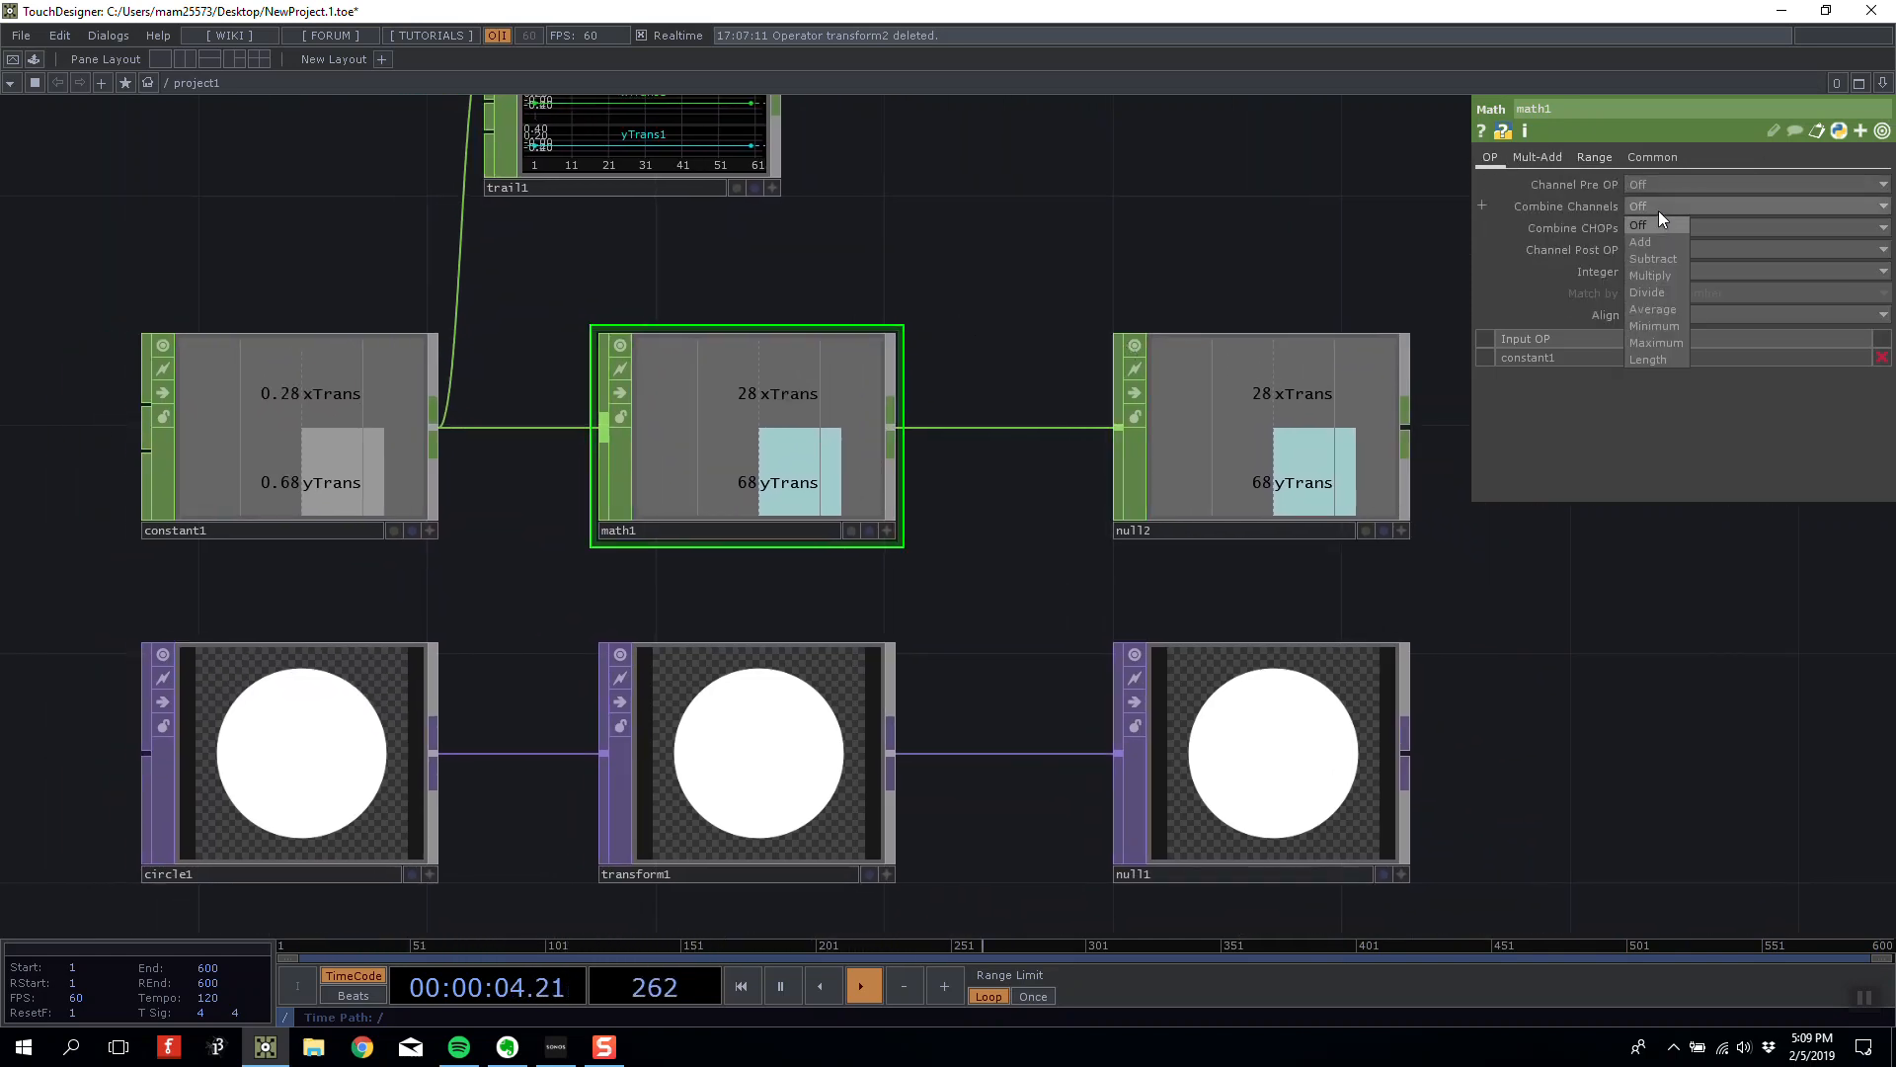
left_click(1668, 243)
scroll(772, 447, "up", 2)
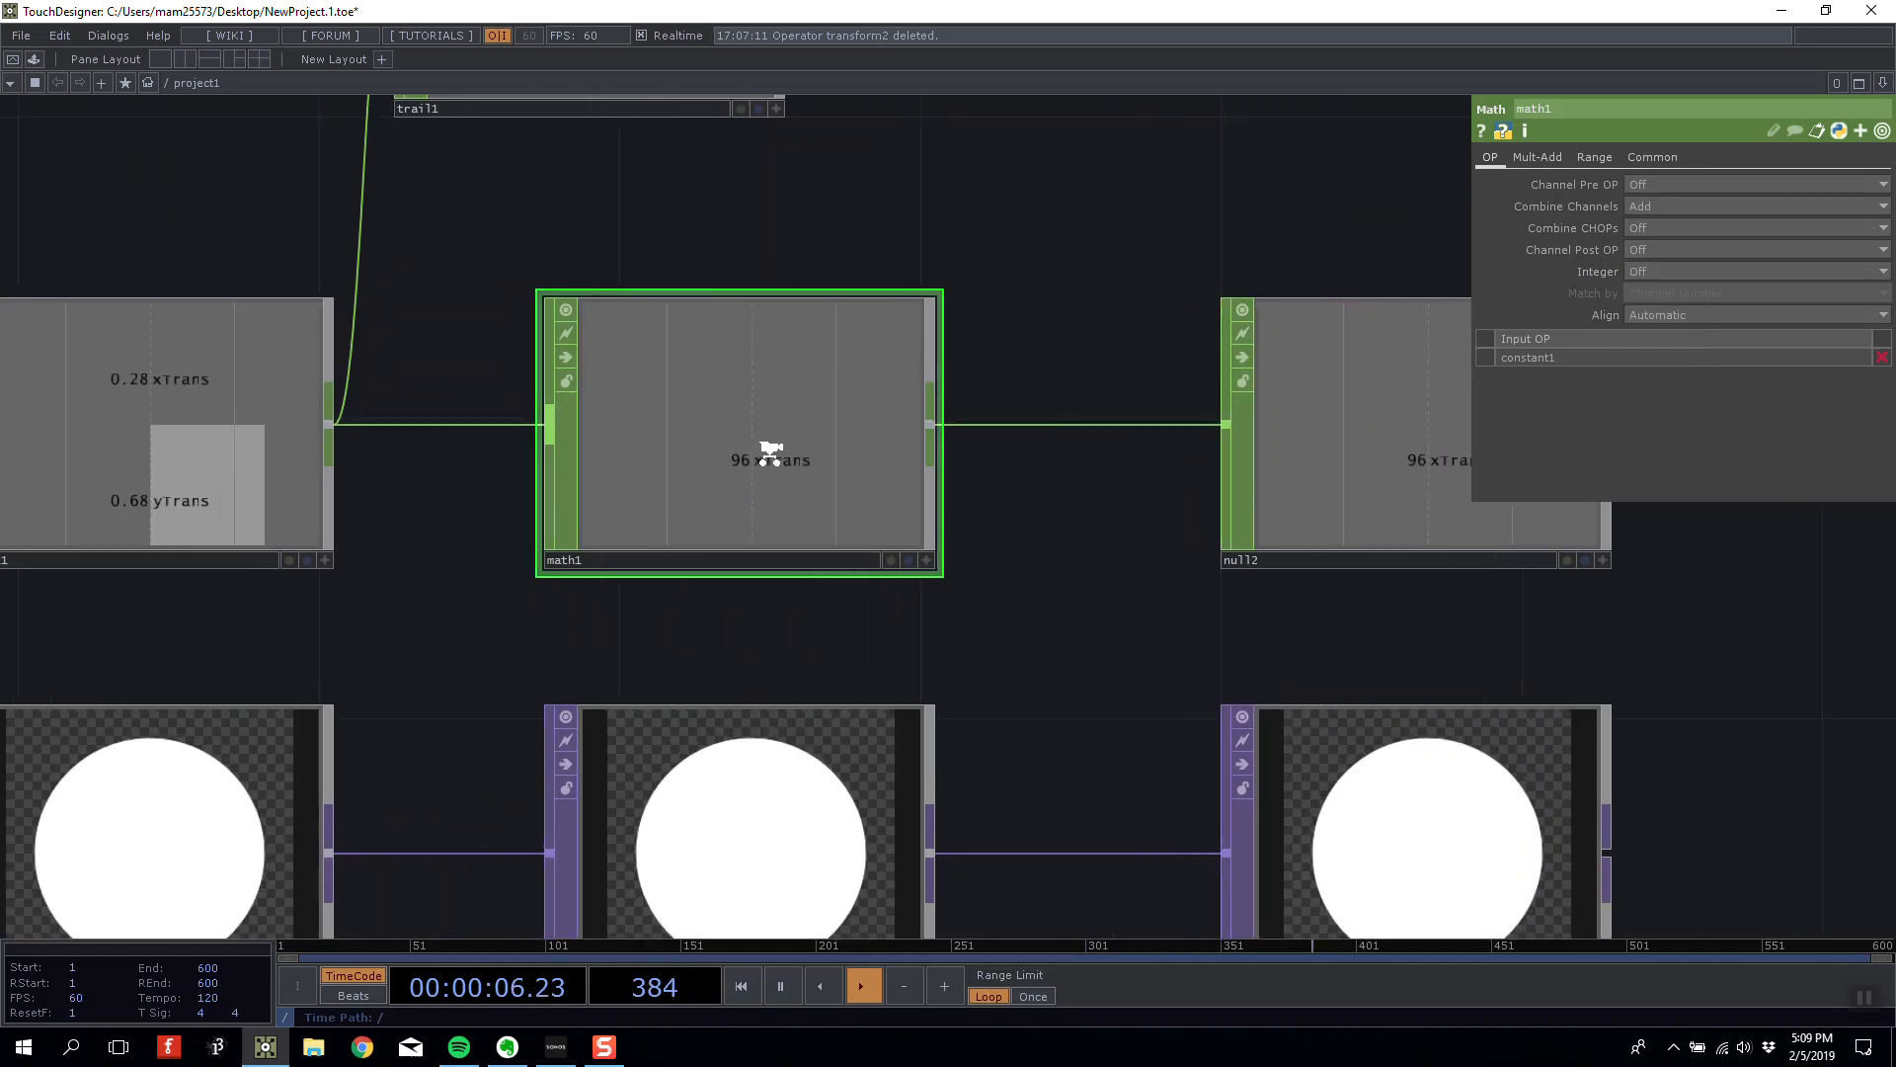
scroll(770, 446, "down", 2)
Examine math1's combined channel output alongside its Combine Channels and To Range settings.
left_click(1594, 157)
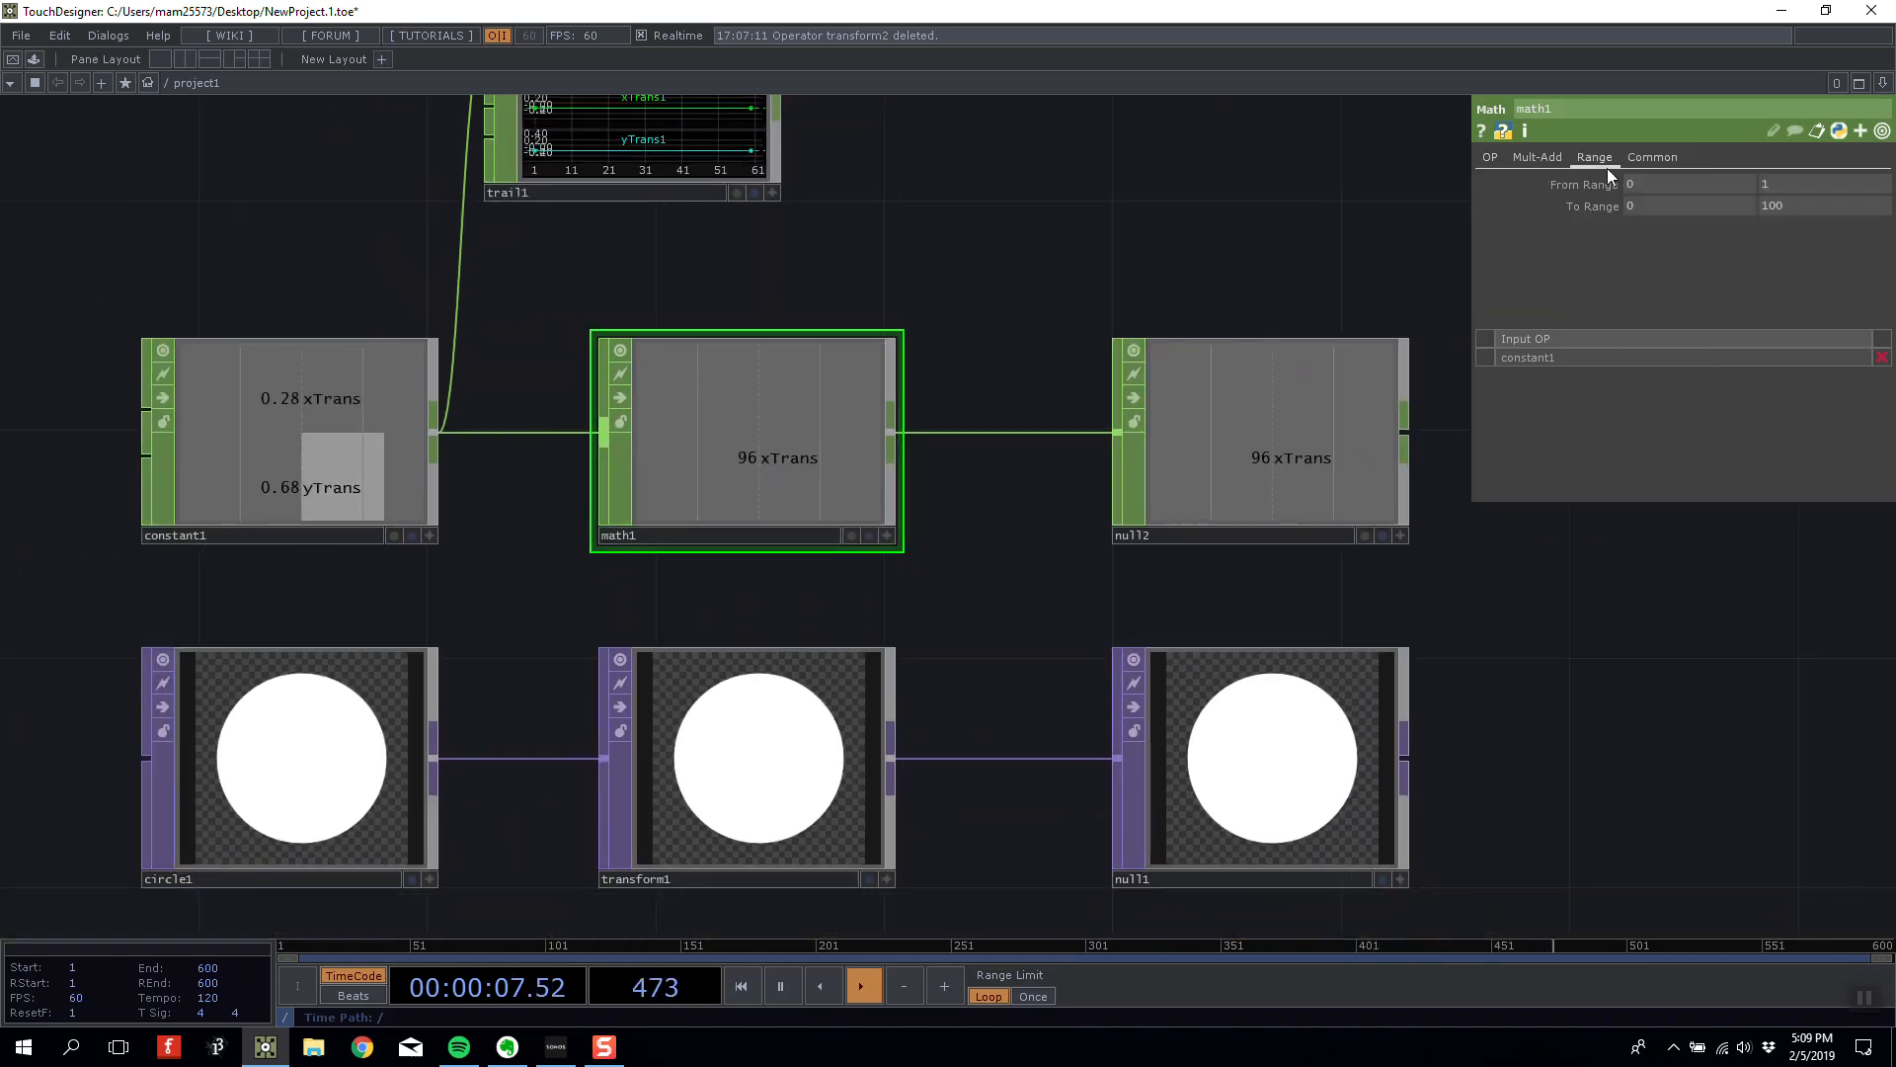
left_click(1493, 158)
scroll(742, 438, "up", 4)
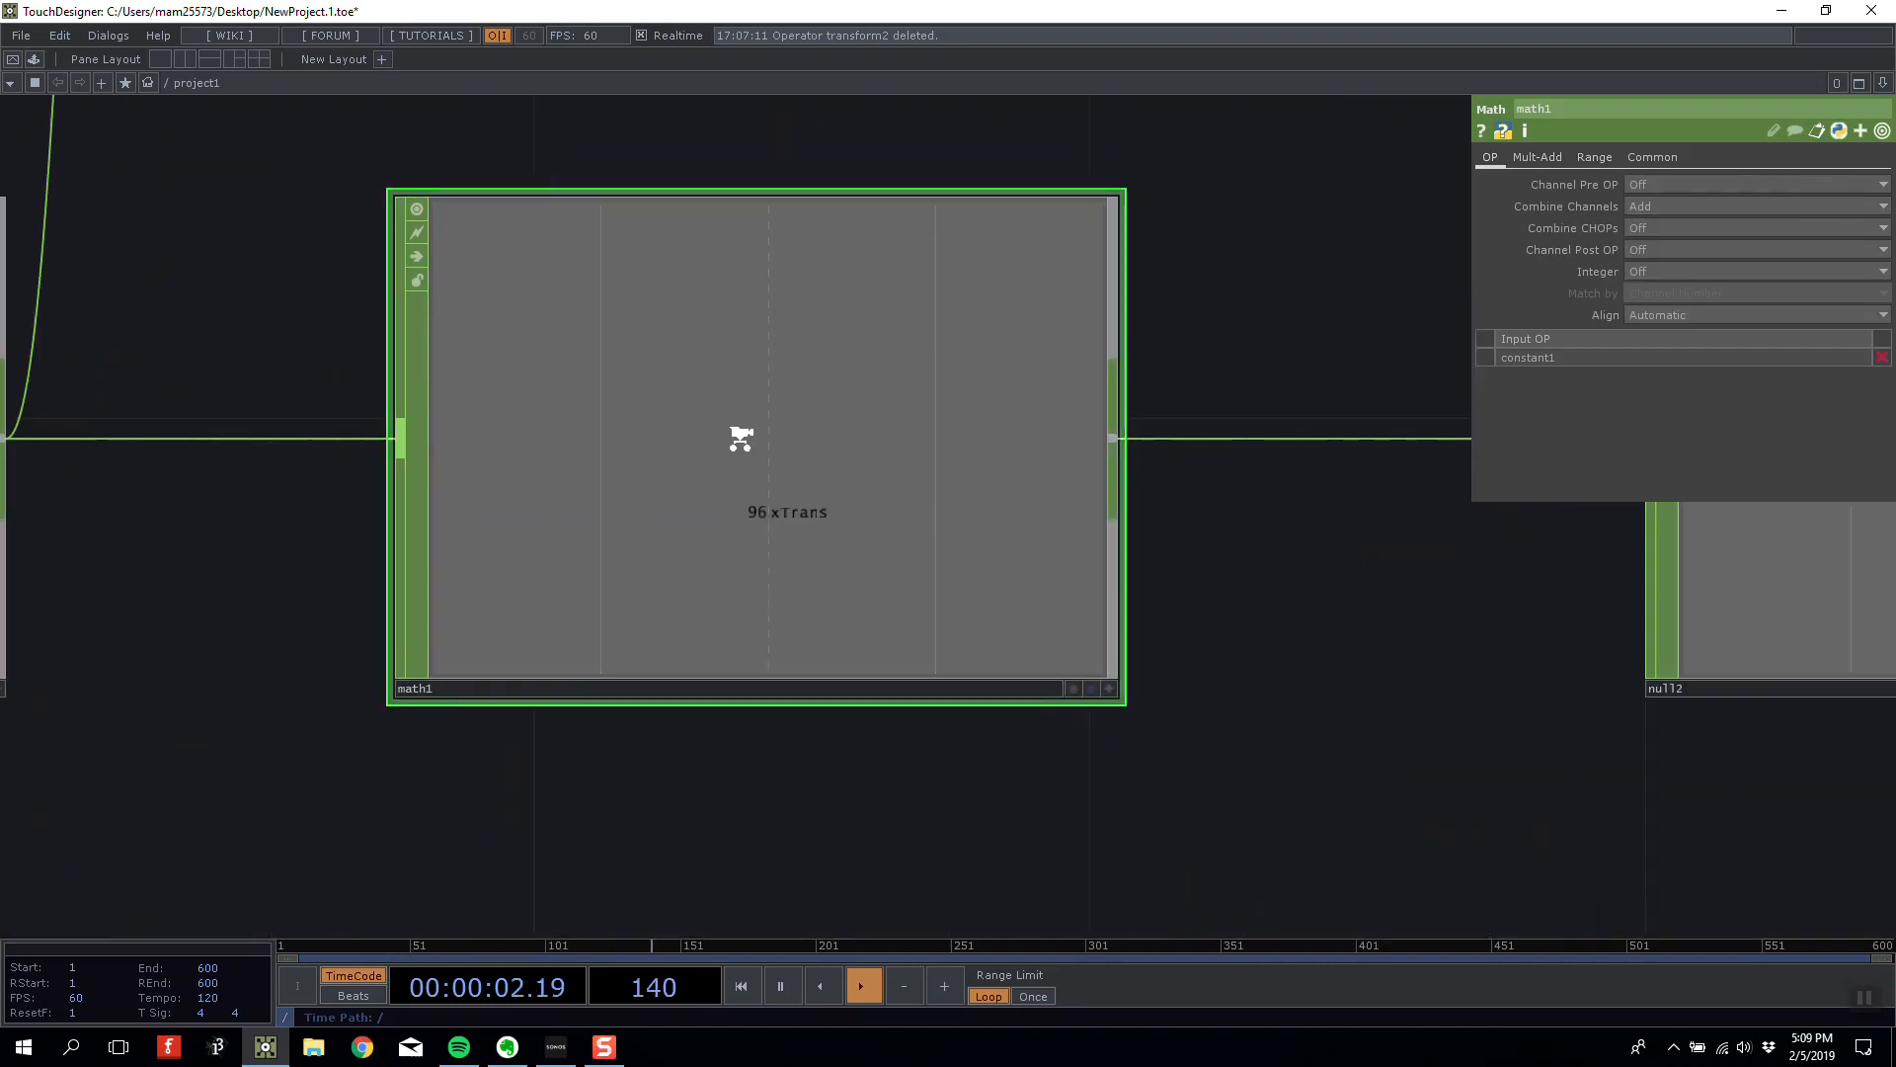
scroll(740, 437, "down", 3)
left_click_drag(746, 227, 780, 266)
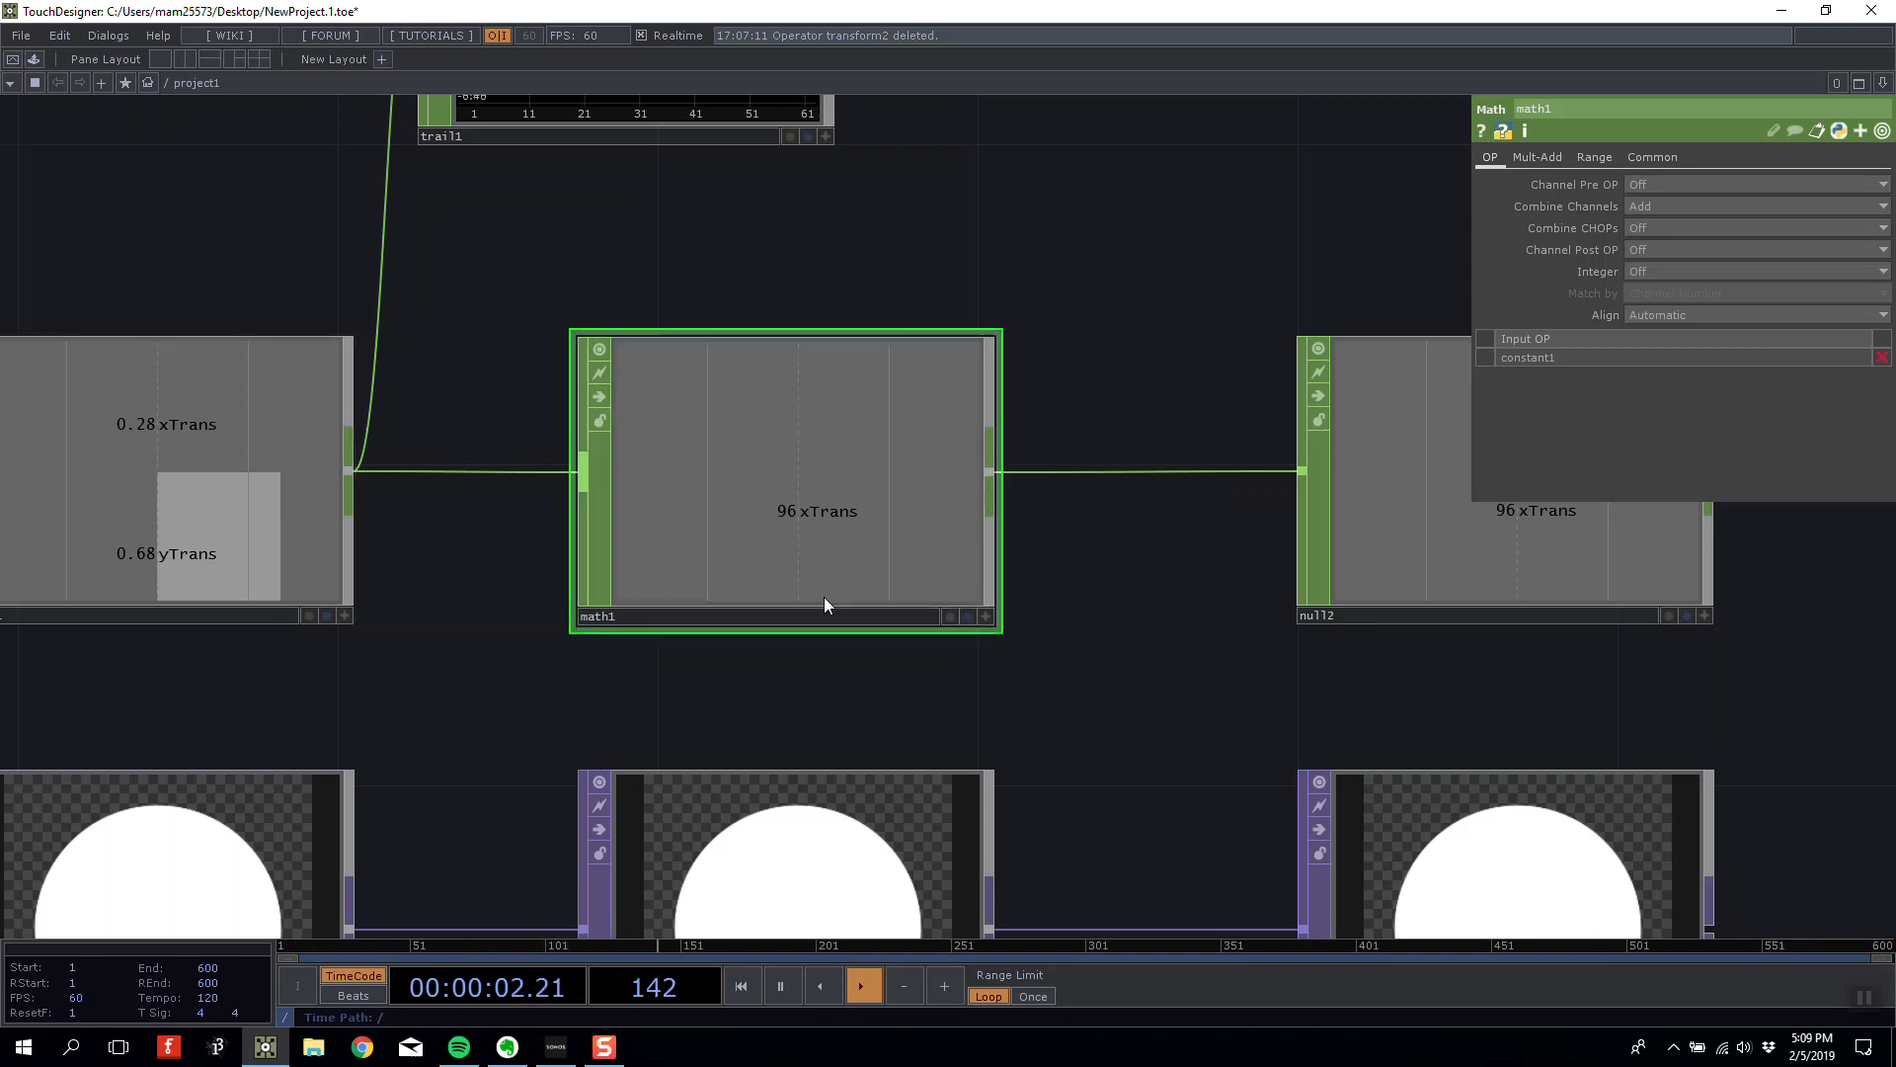
left_click(1600, 156)
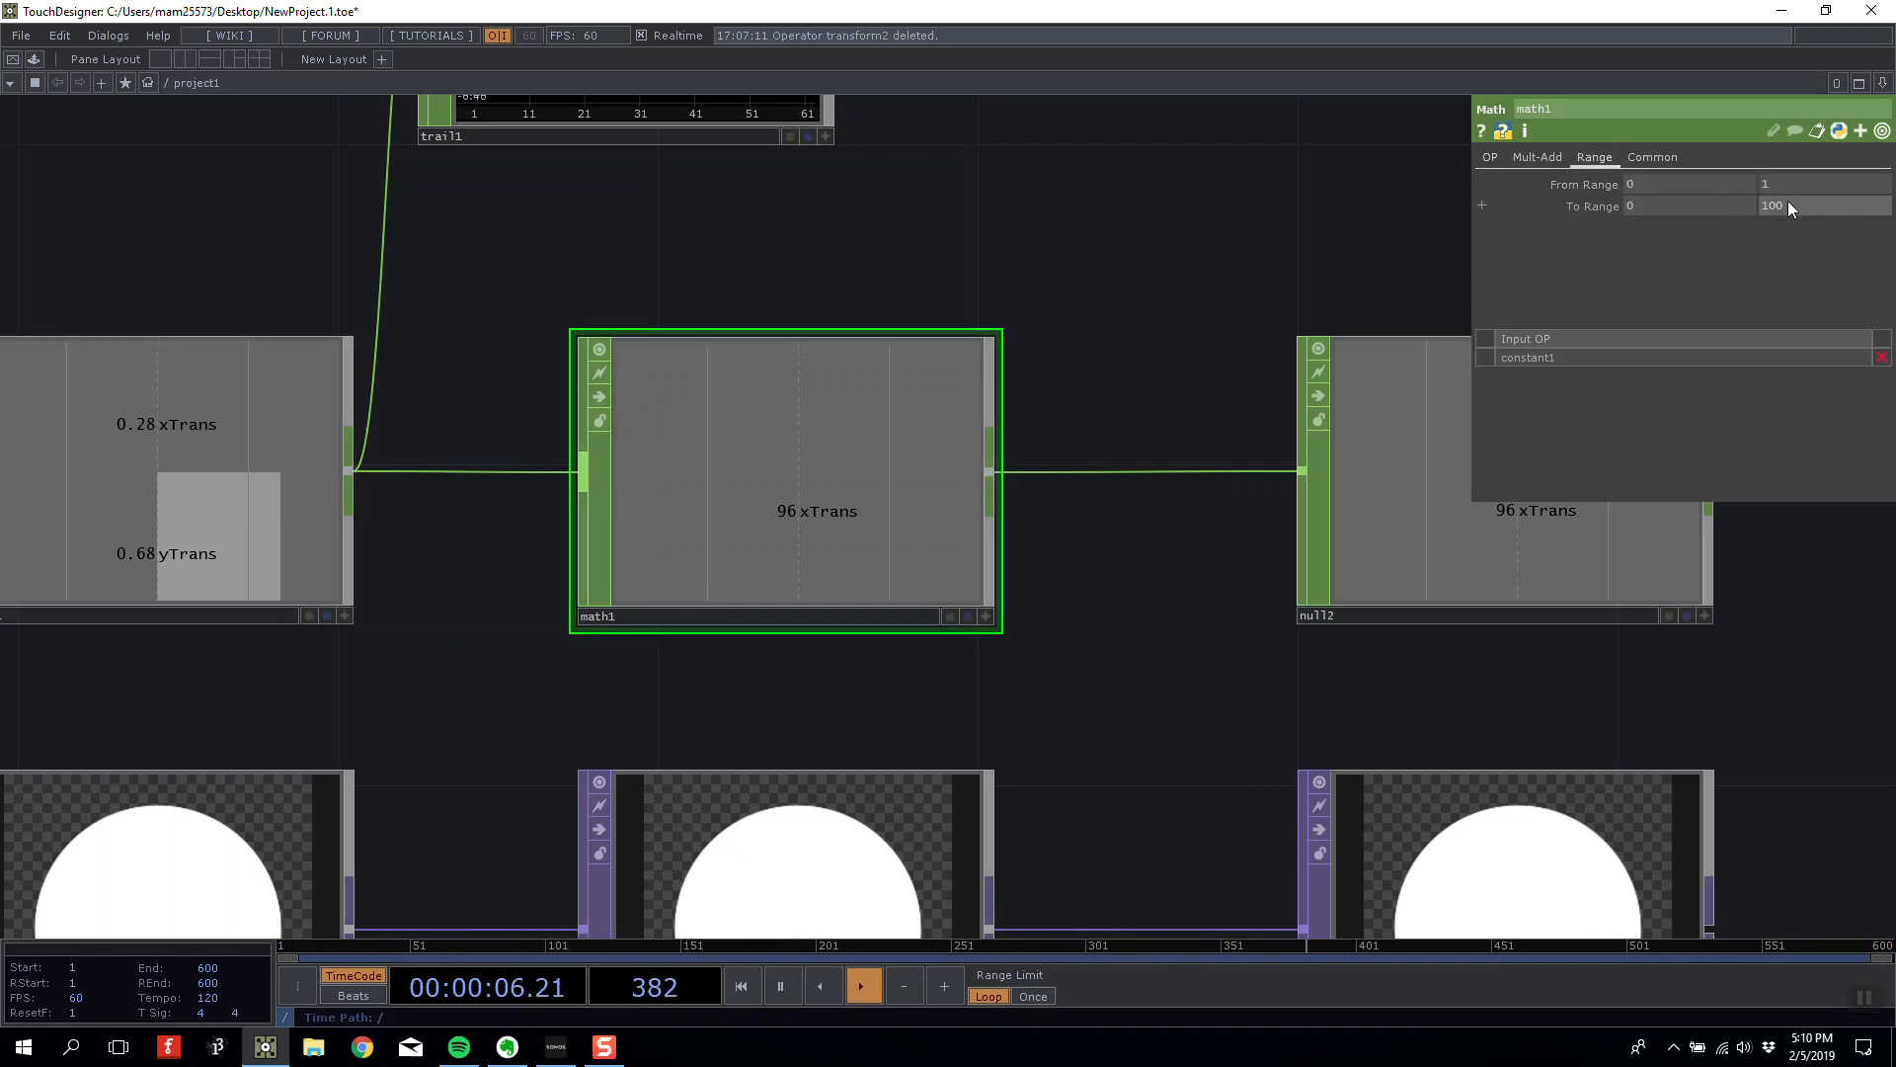
Set both xTrans and yTrans of constant1 to 1.
left_click_drag(1200, 281, 1231, 302)
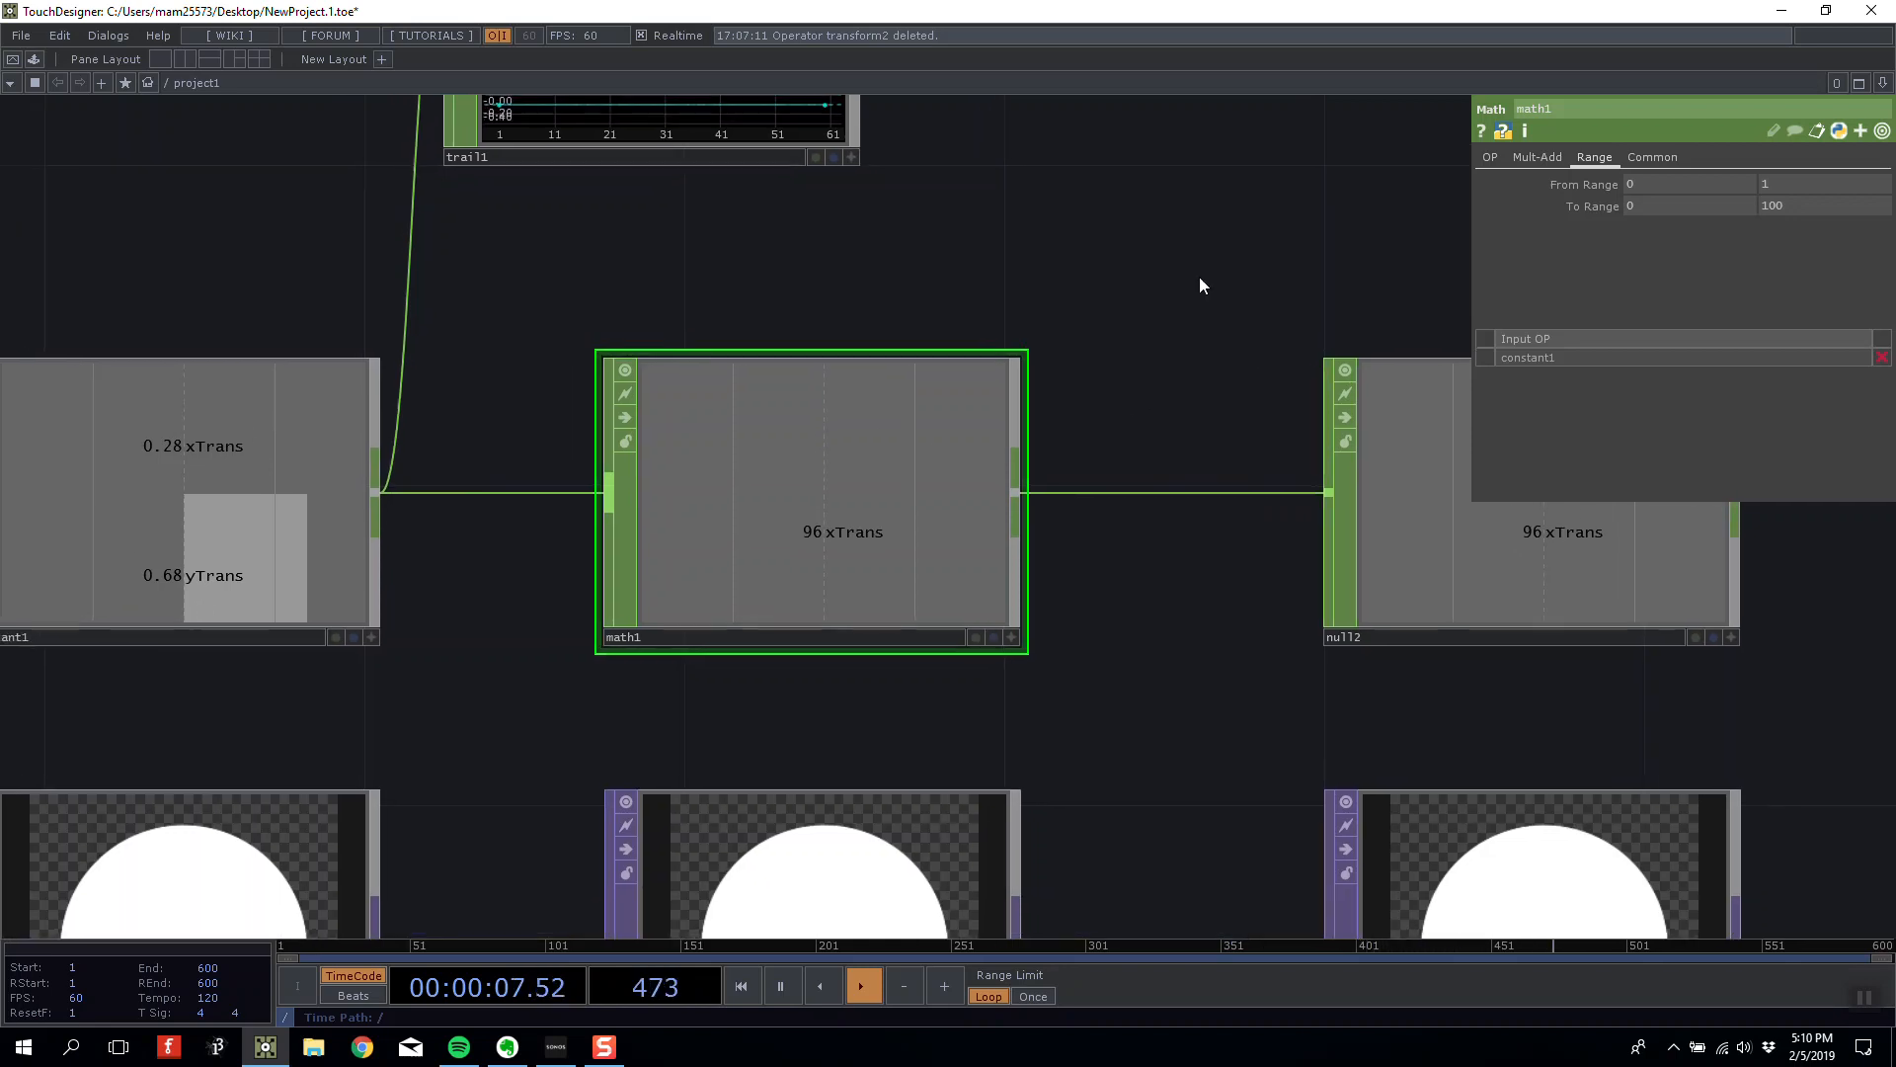
left_click(126, 440)
left_click_drag(1834, 205, 1894, 187)
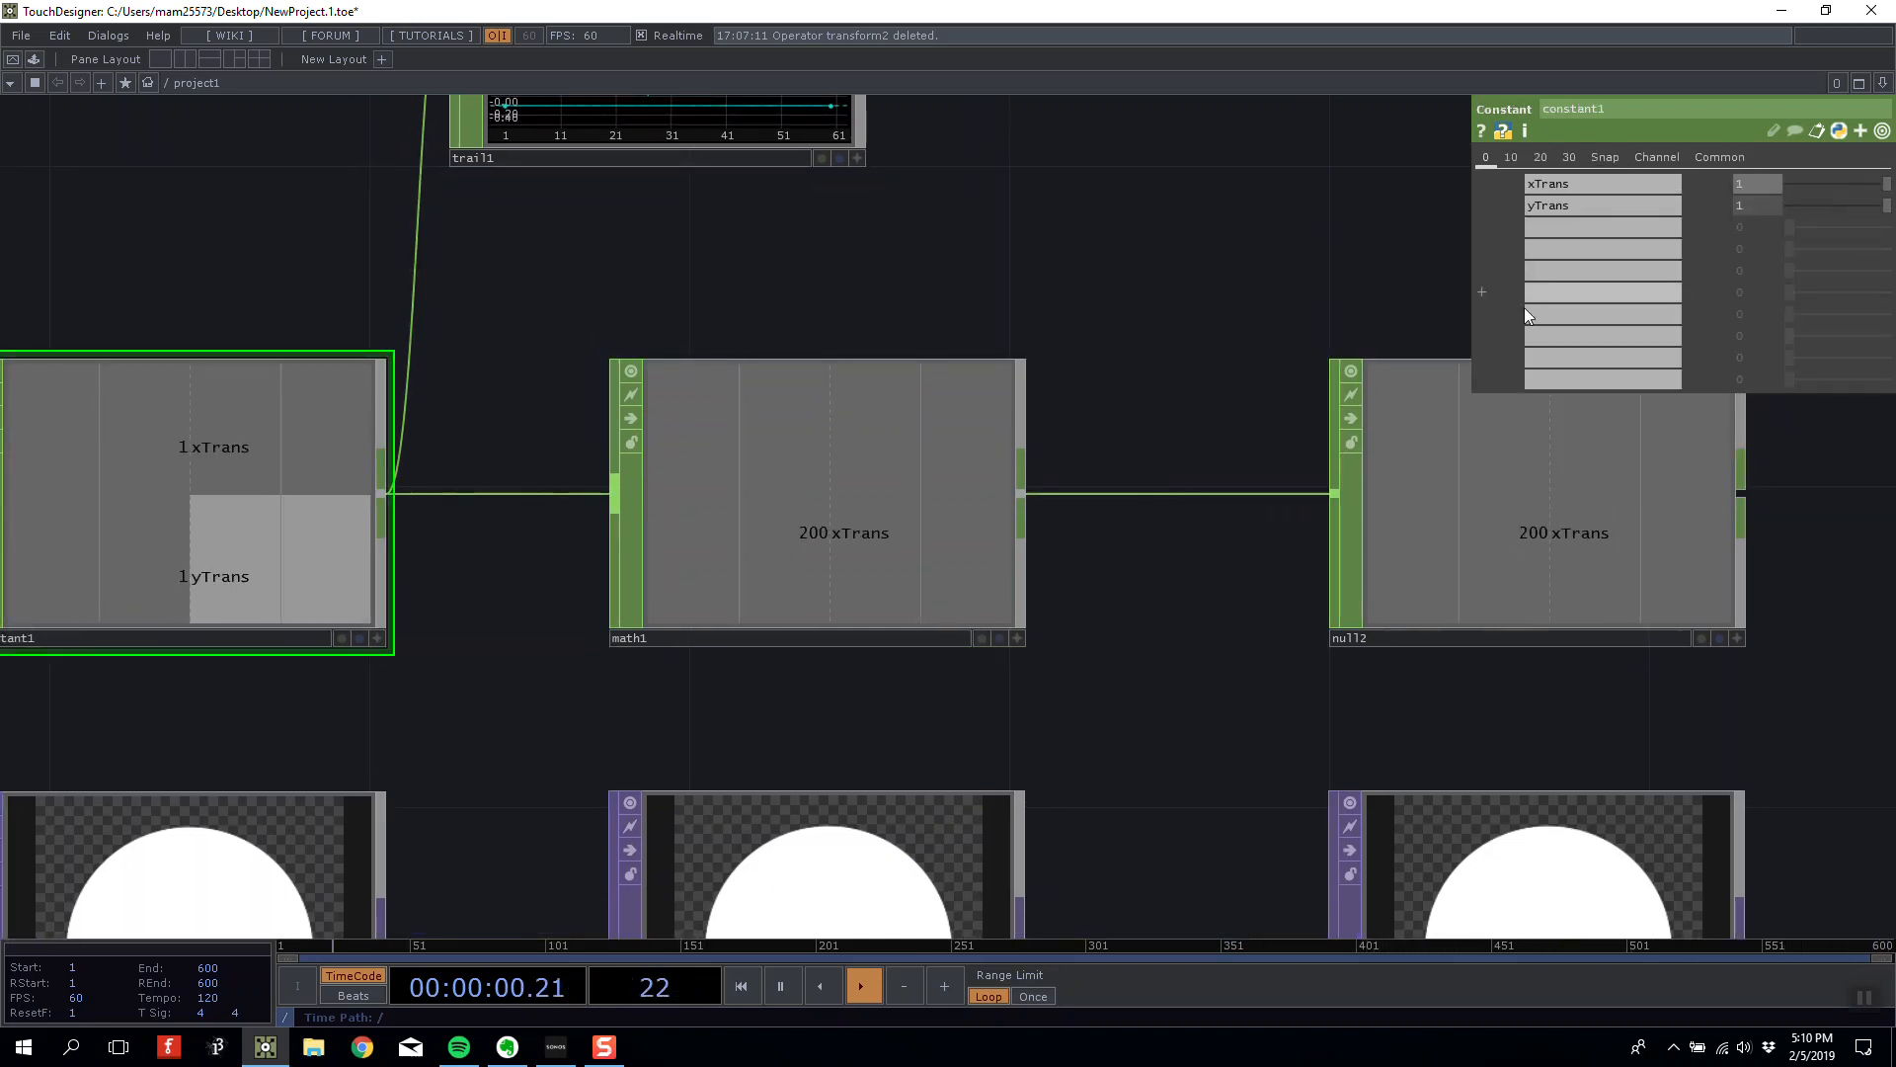
Set the upper limit of math1's From Range to 2.
left_click(938, 465)
left_click(1794, 188)
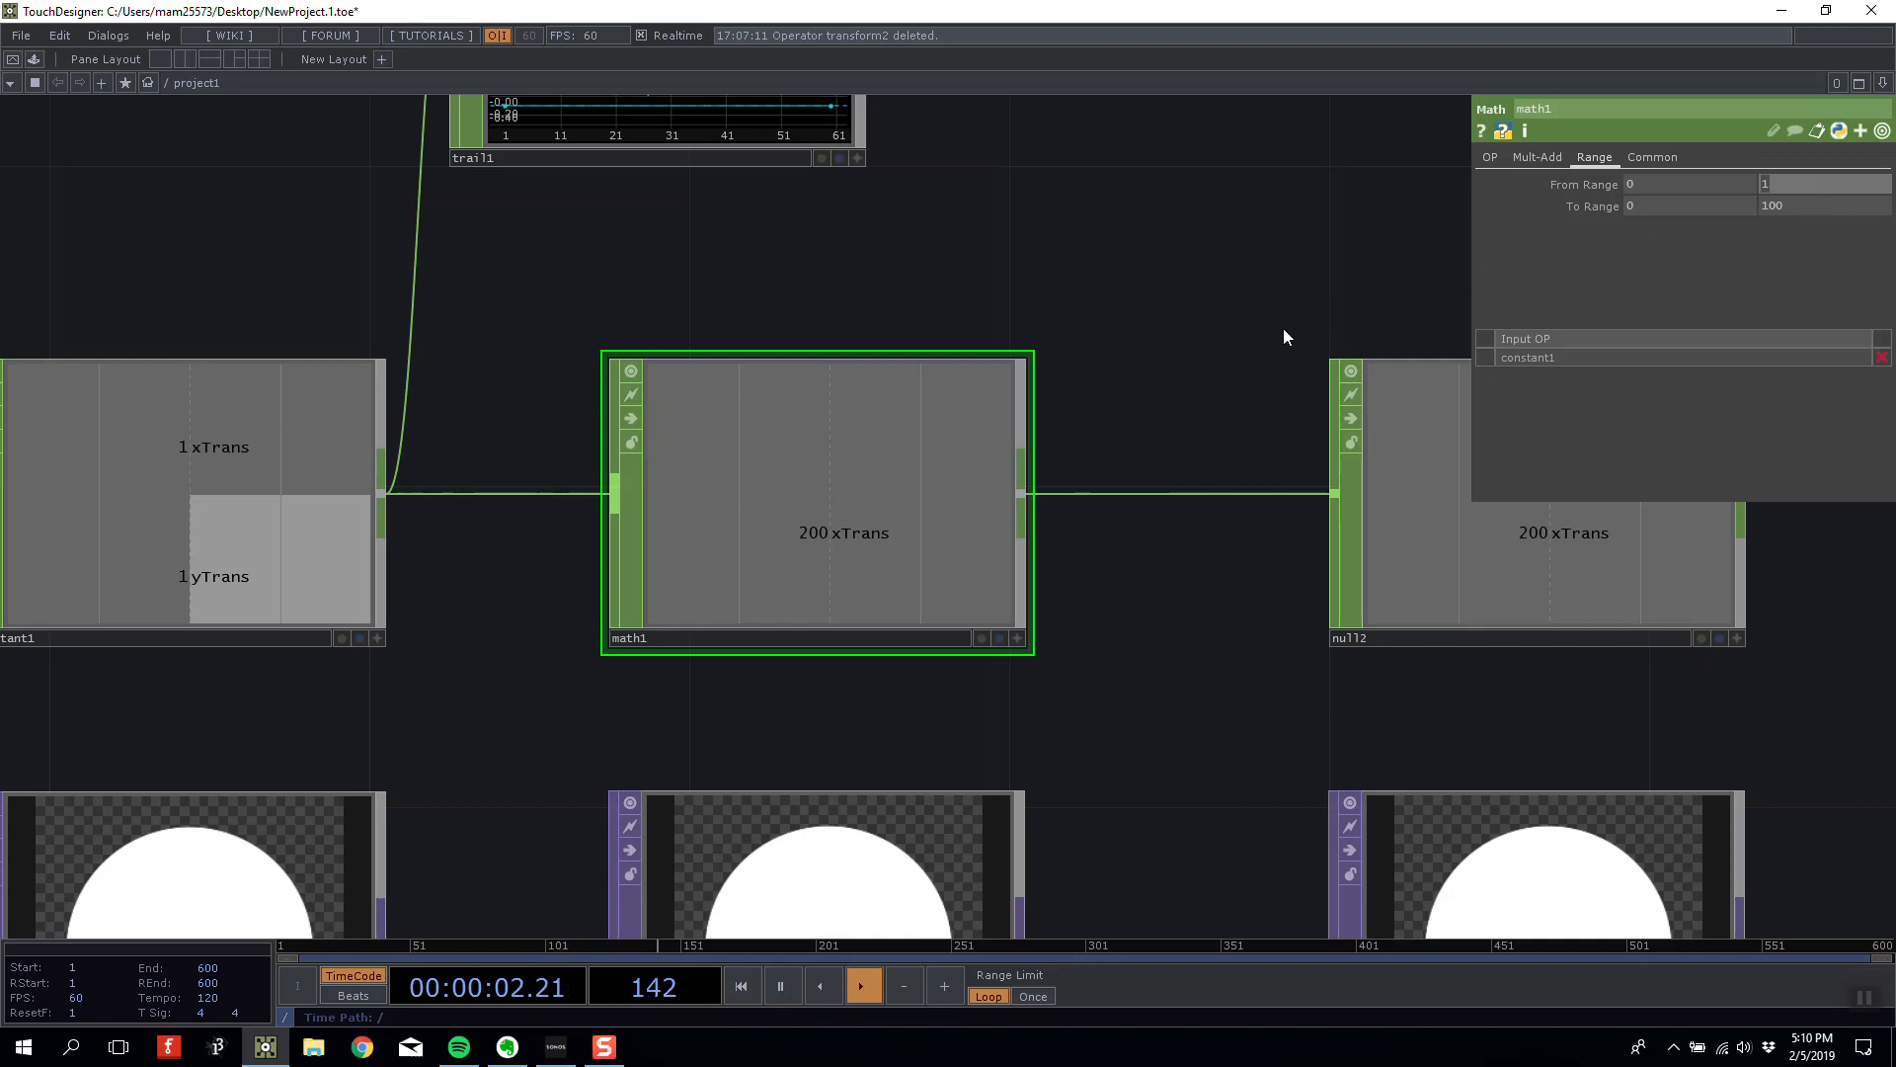
type("2")
key("Return")
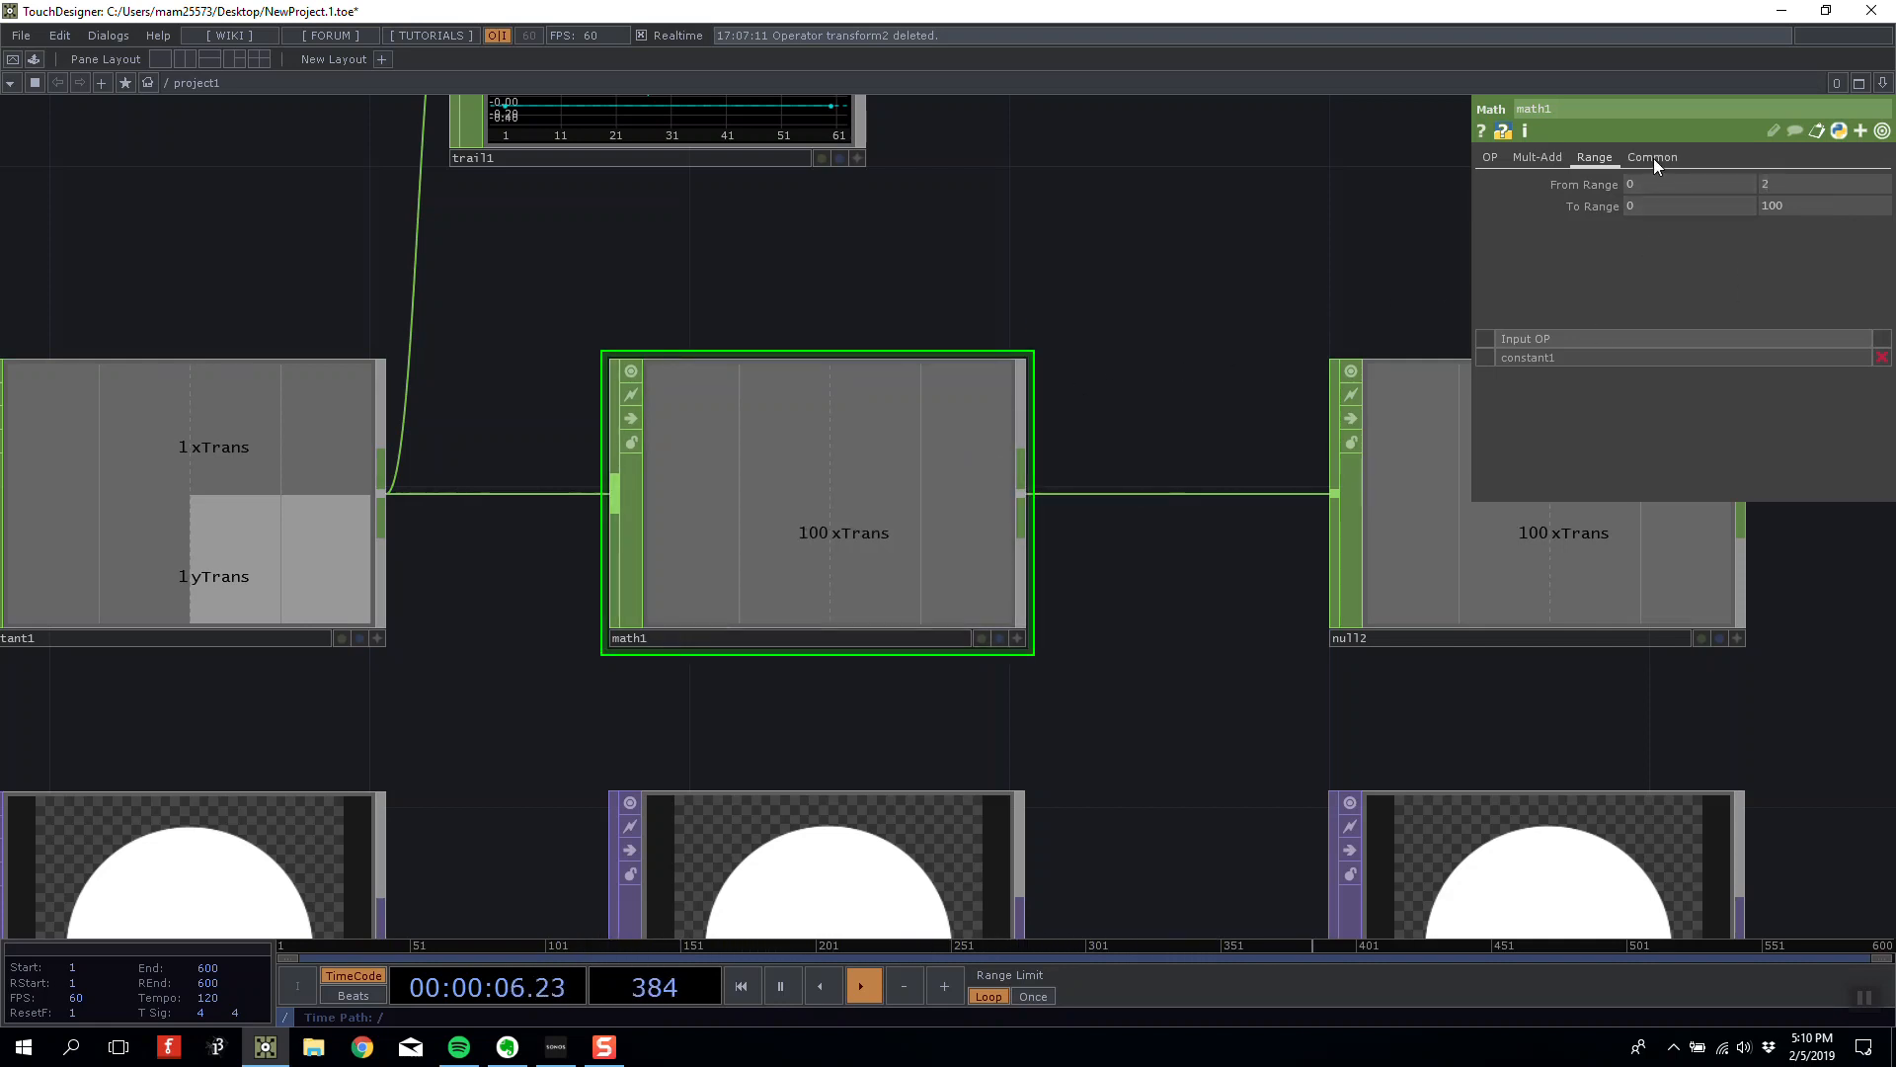
Set both xTrans and yTrans of constant1 to 0.5.
left_click(217, 517)
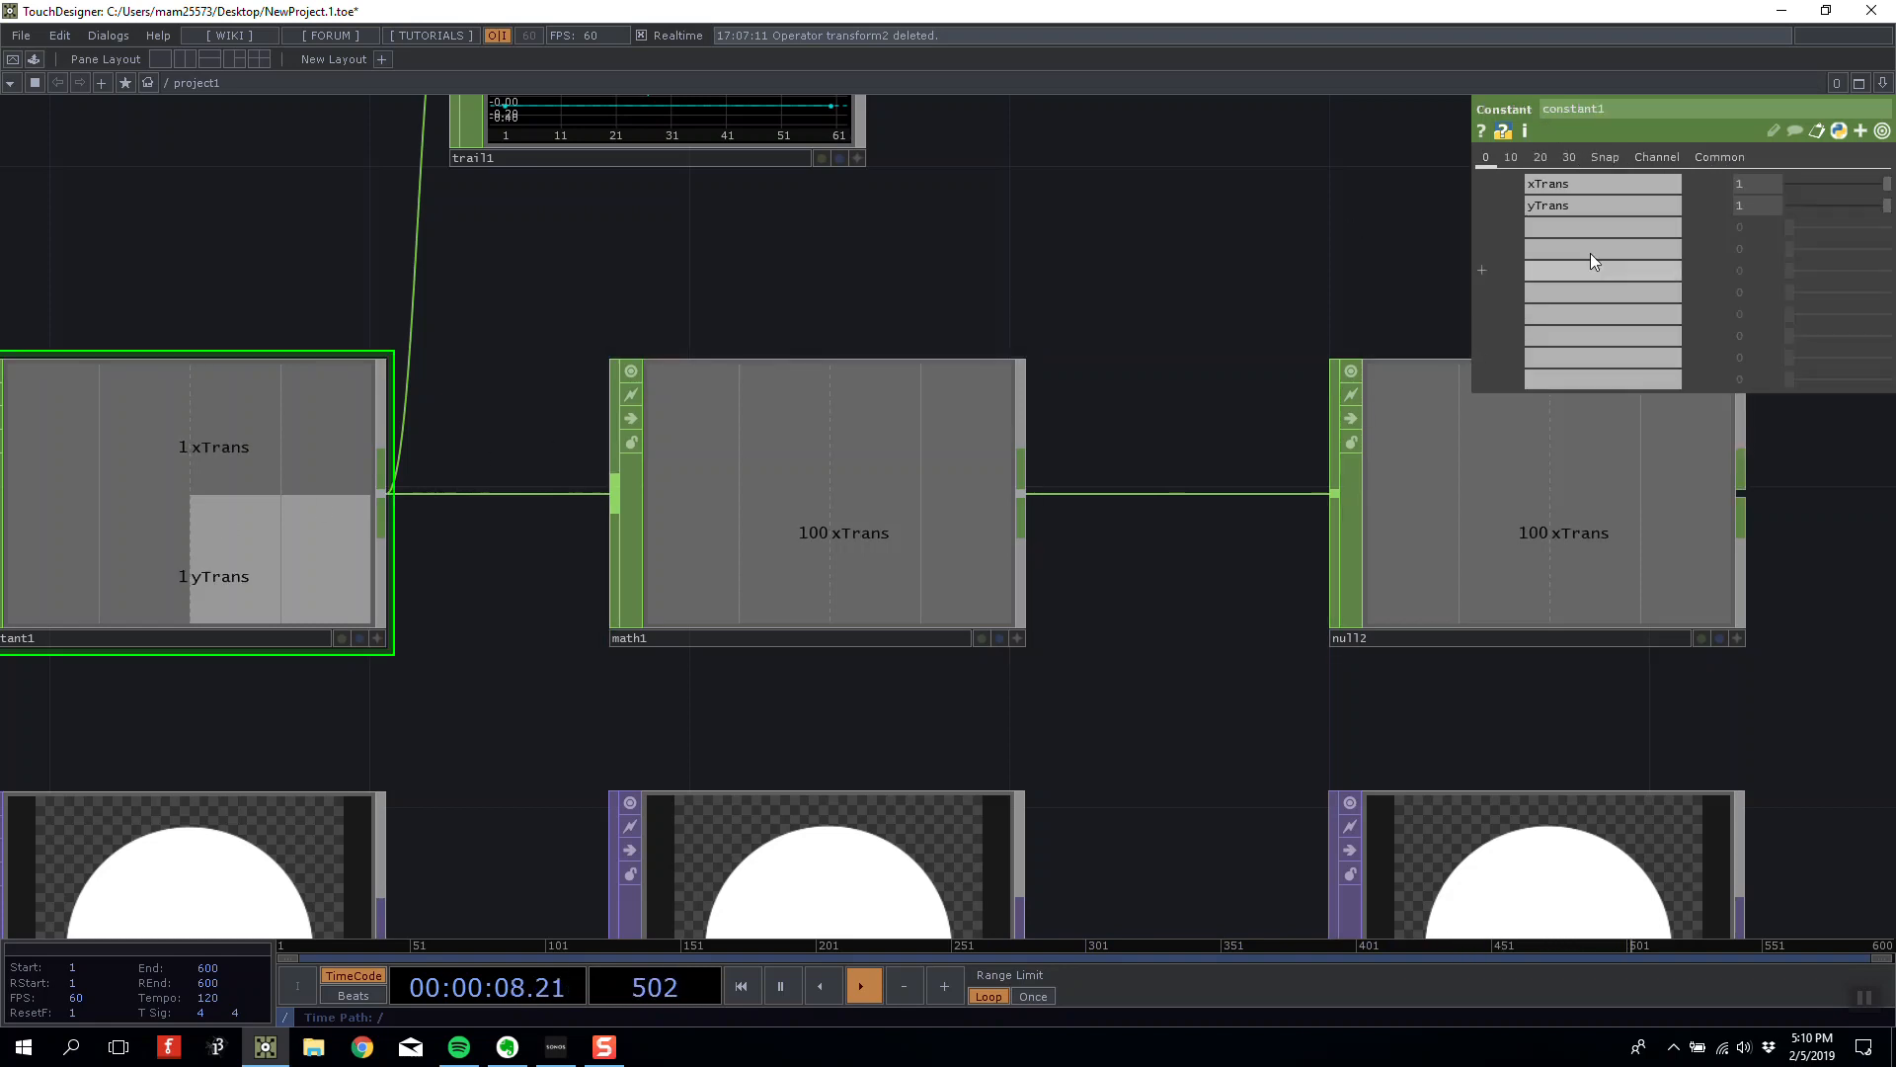
type("0.5")
key("Tab")
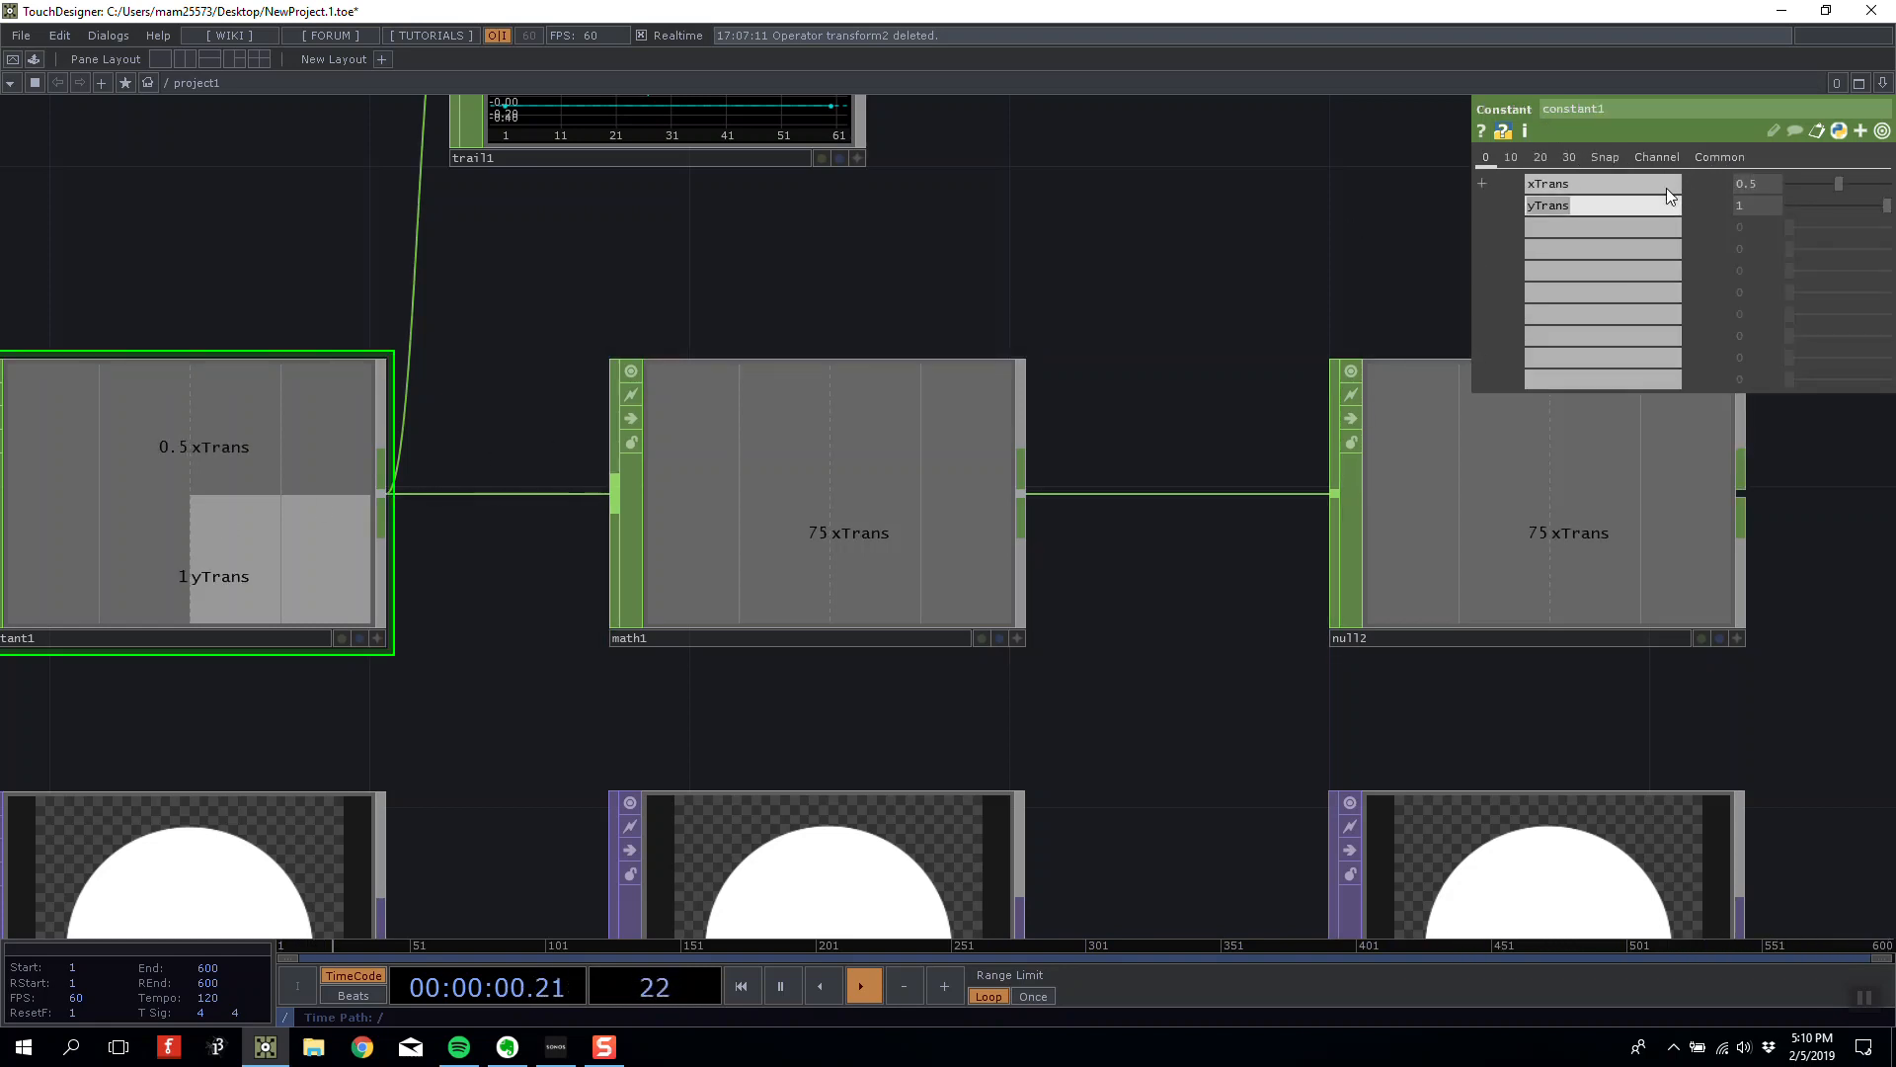
key("Tab")
type("0.5")
key("Return")
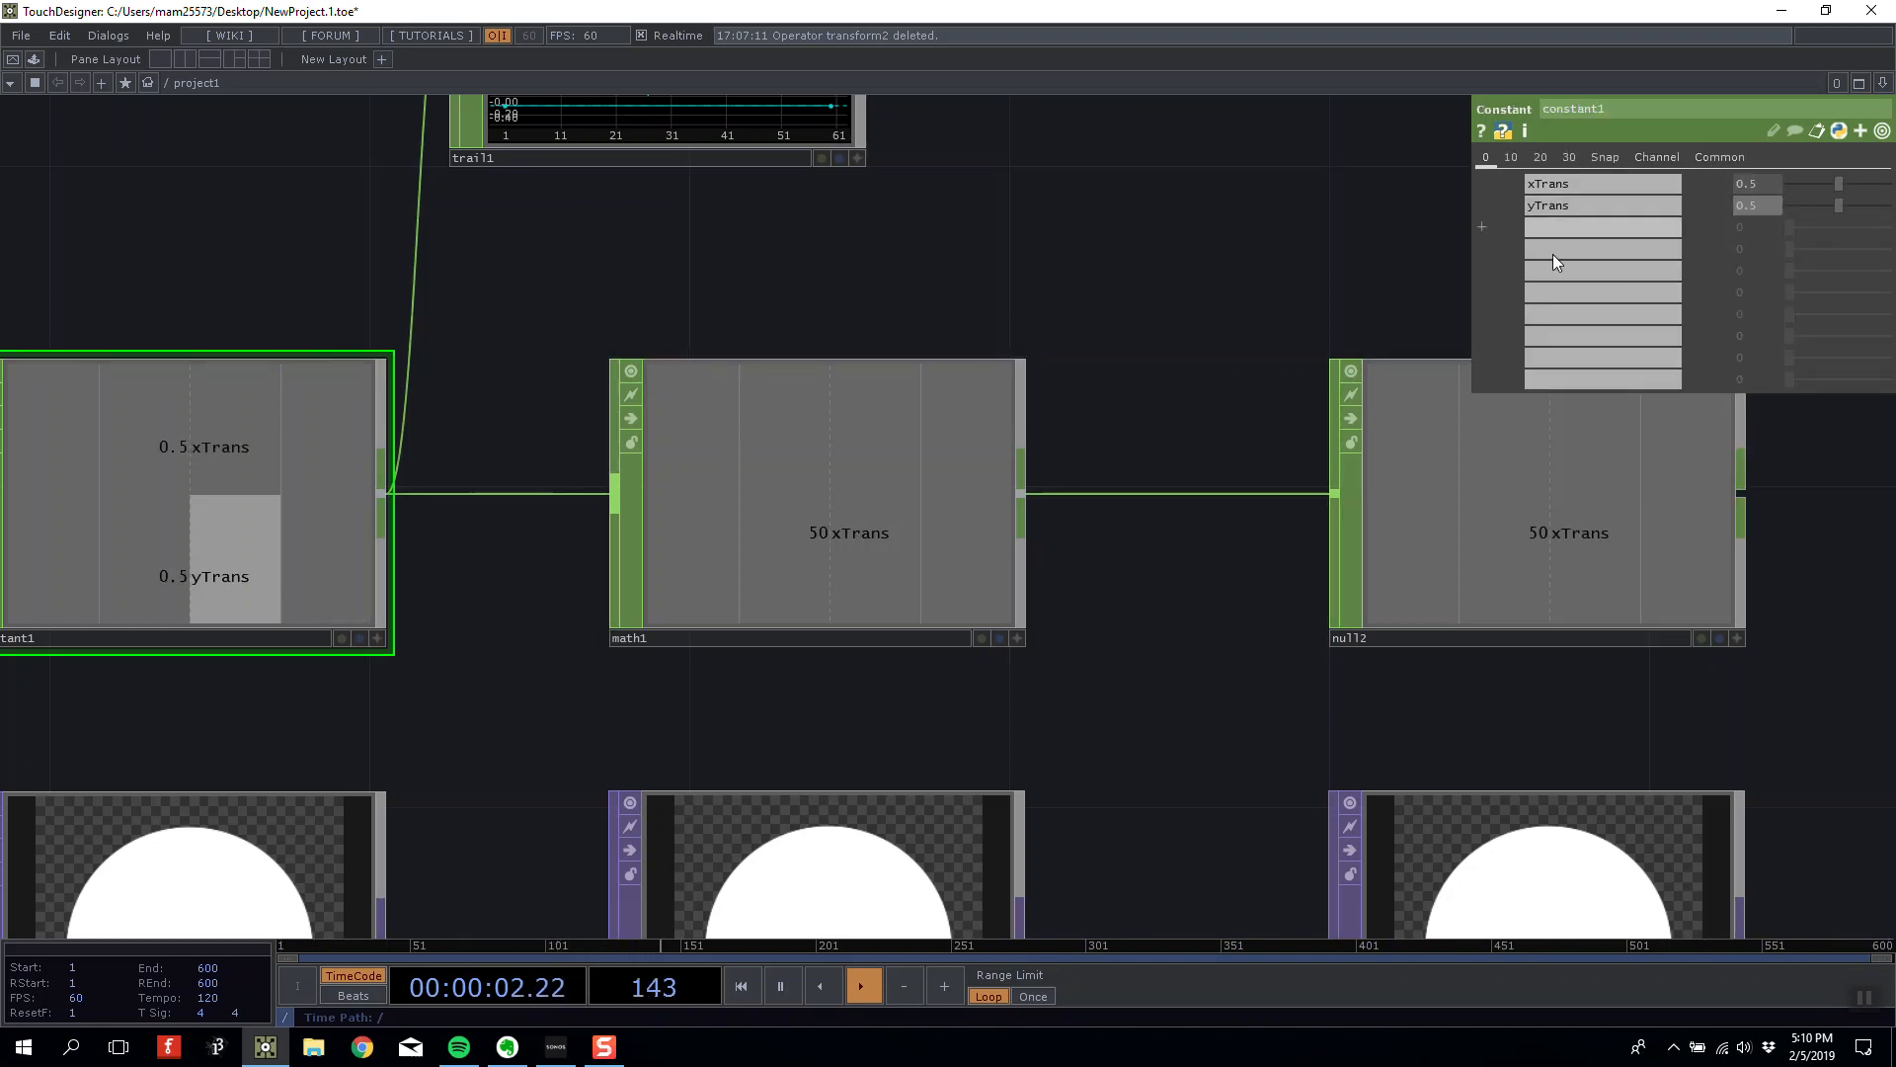
Set the upper limits of math1's To Range and From Range to 1.
left_click(843, 476)
left_click(1798, 212)
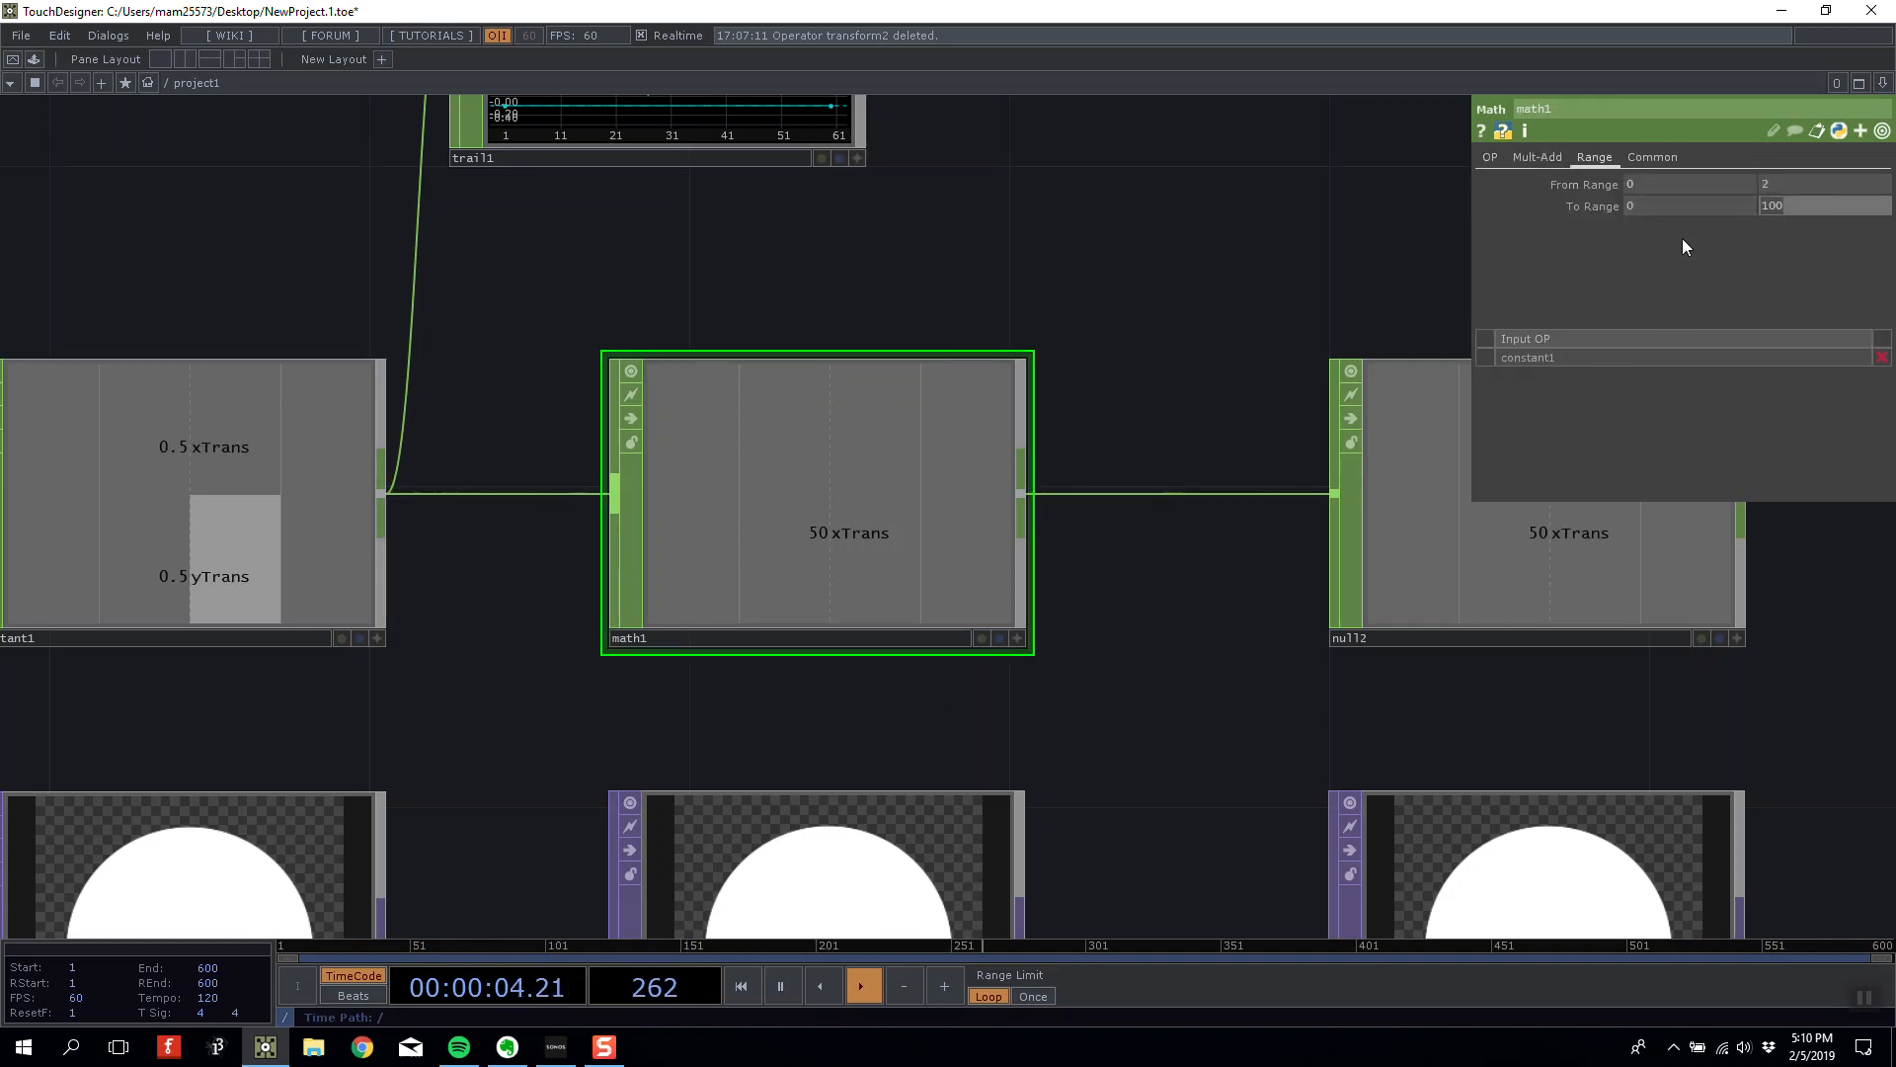
type("1")
left_click_drag(1347, 240, 1363, 240)
left_click(1805, 191)
type("1")
key("Return")
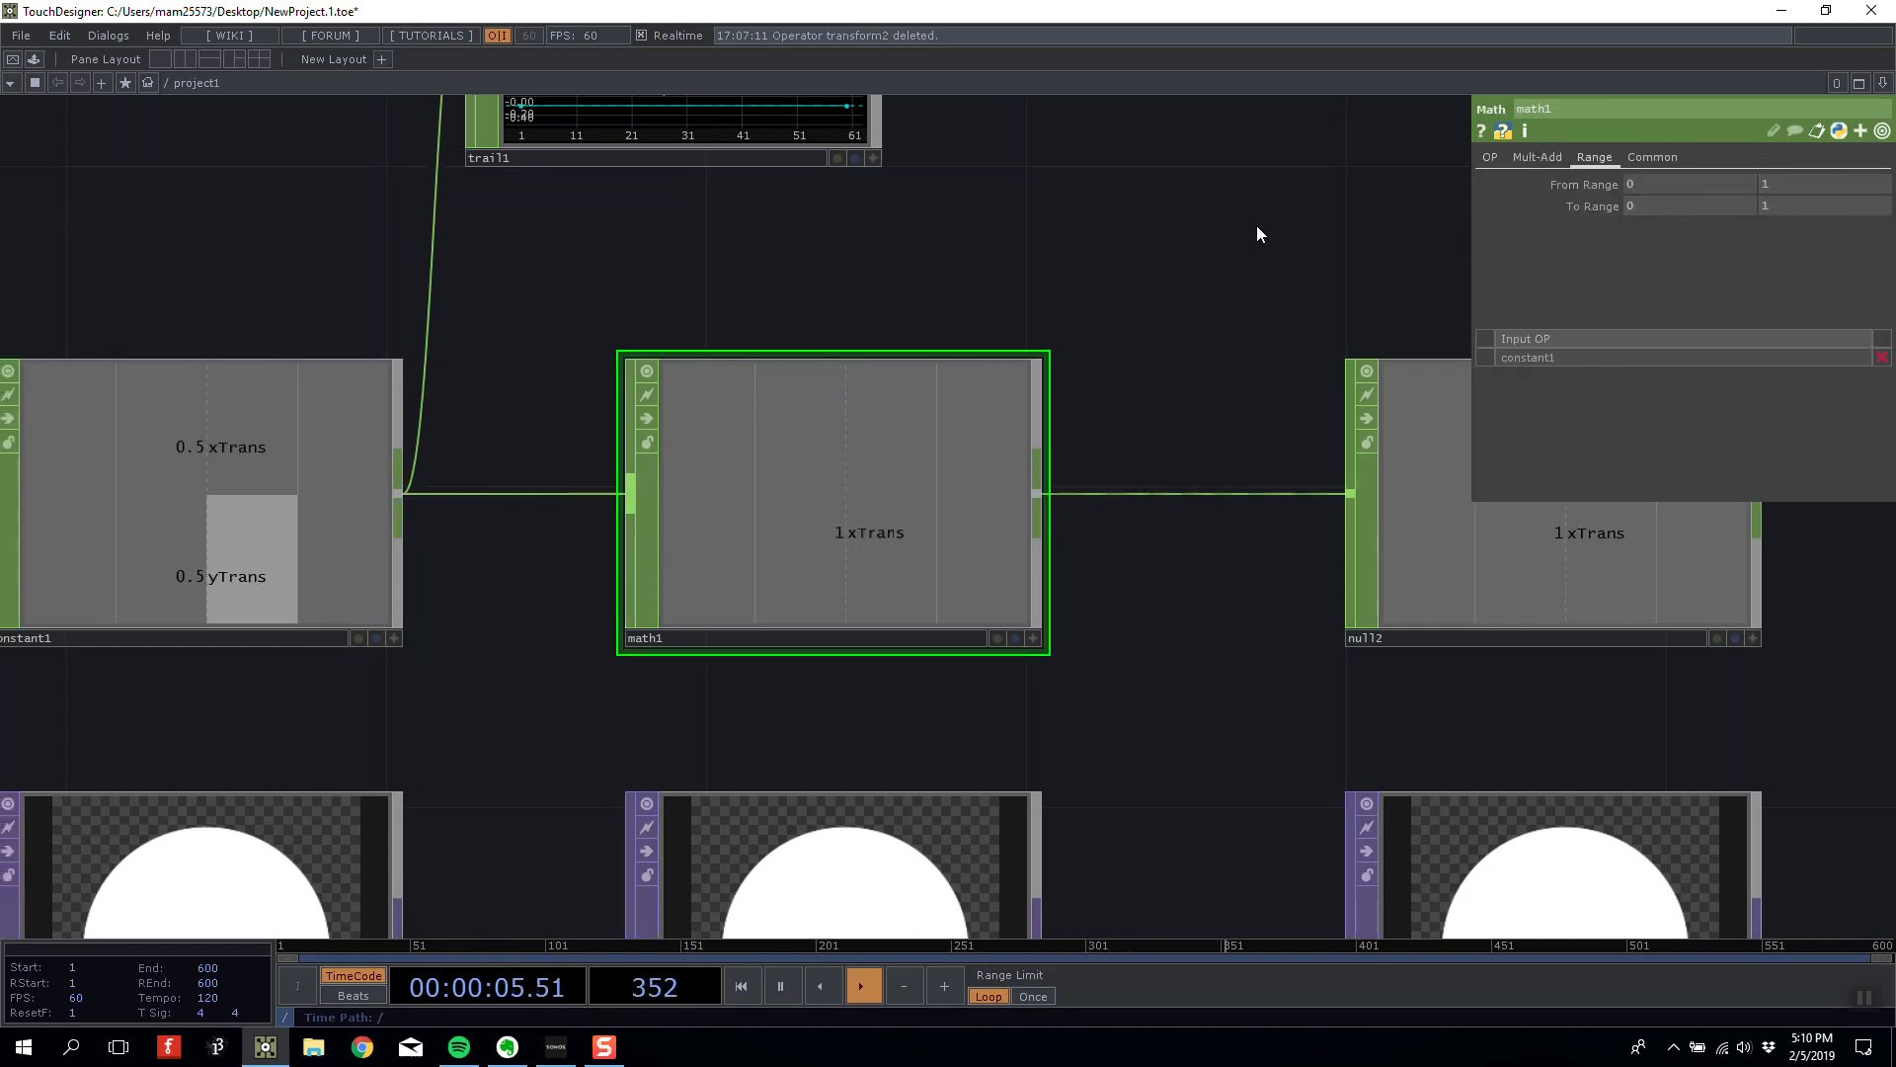
Set math1's Combine Channels option to Off and check its range values.
left_click(1487, 158)
left_click(1652, 206)
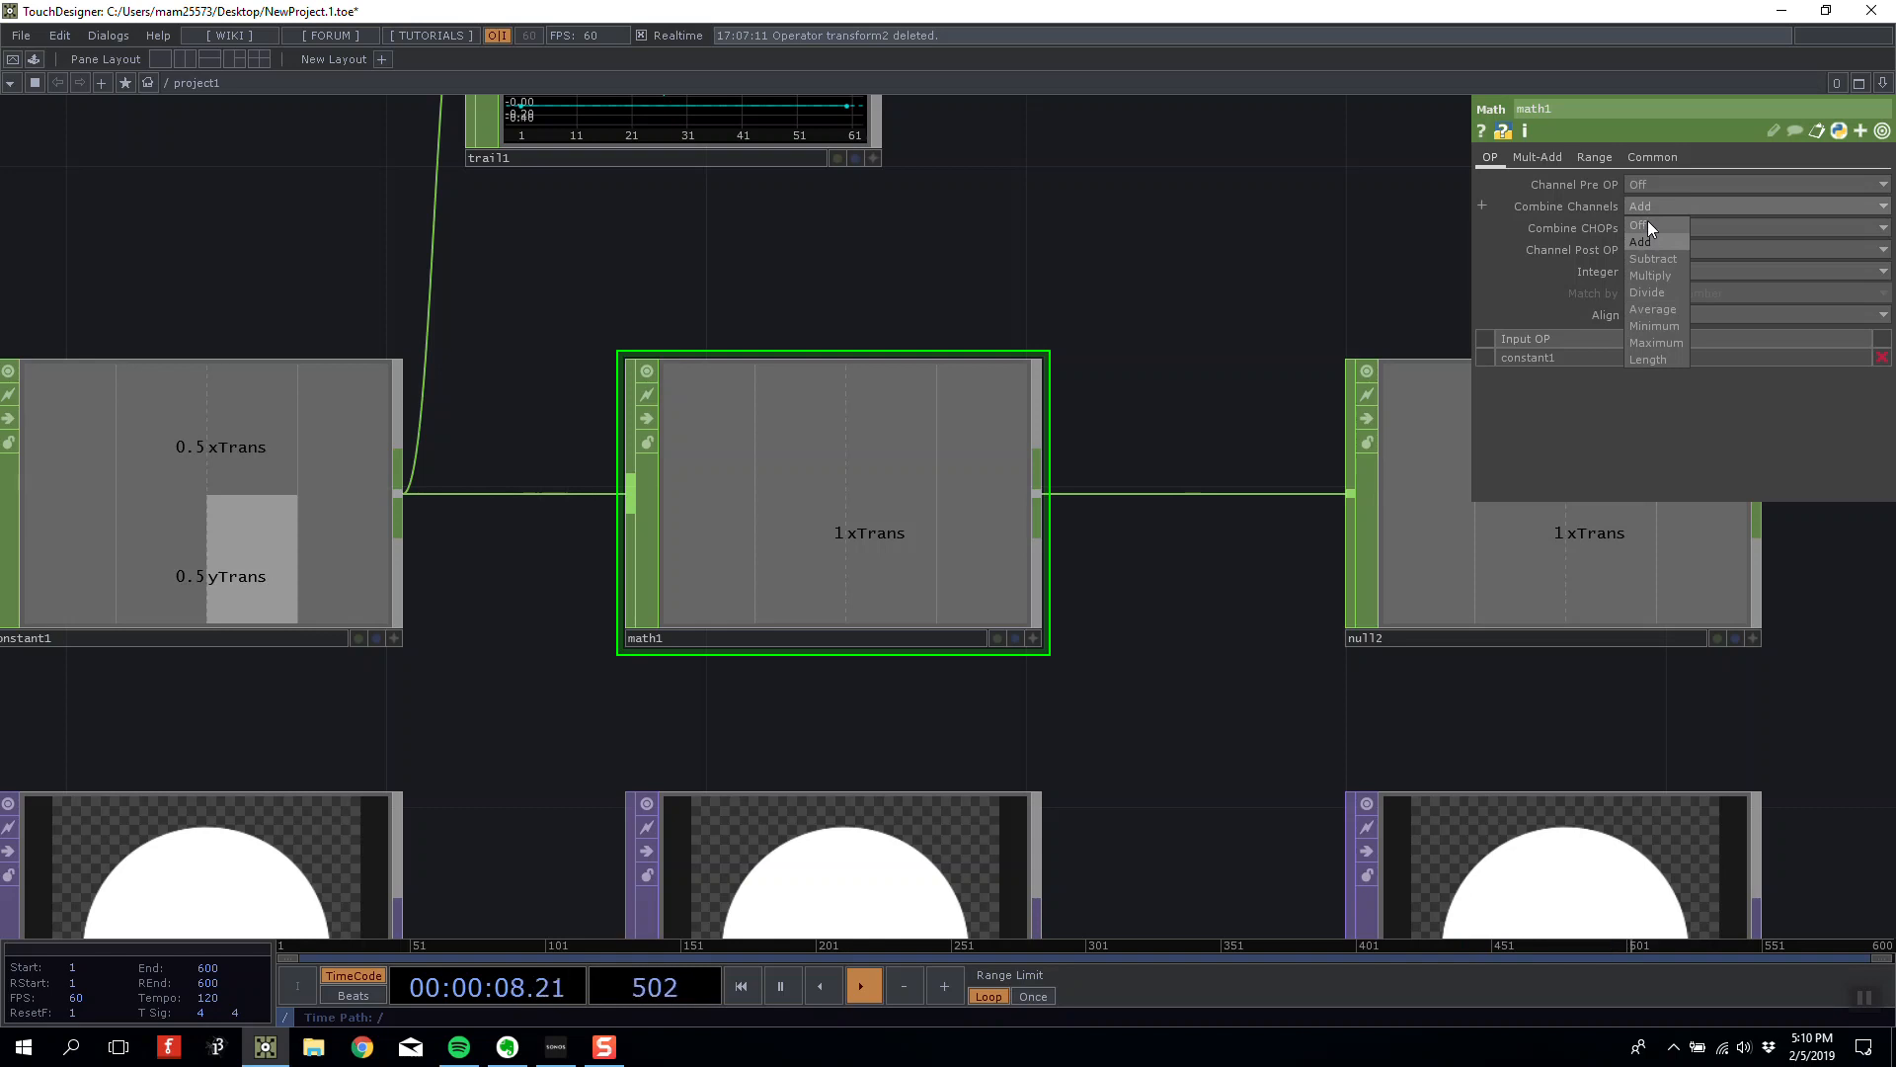
left_click(1651, 225)
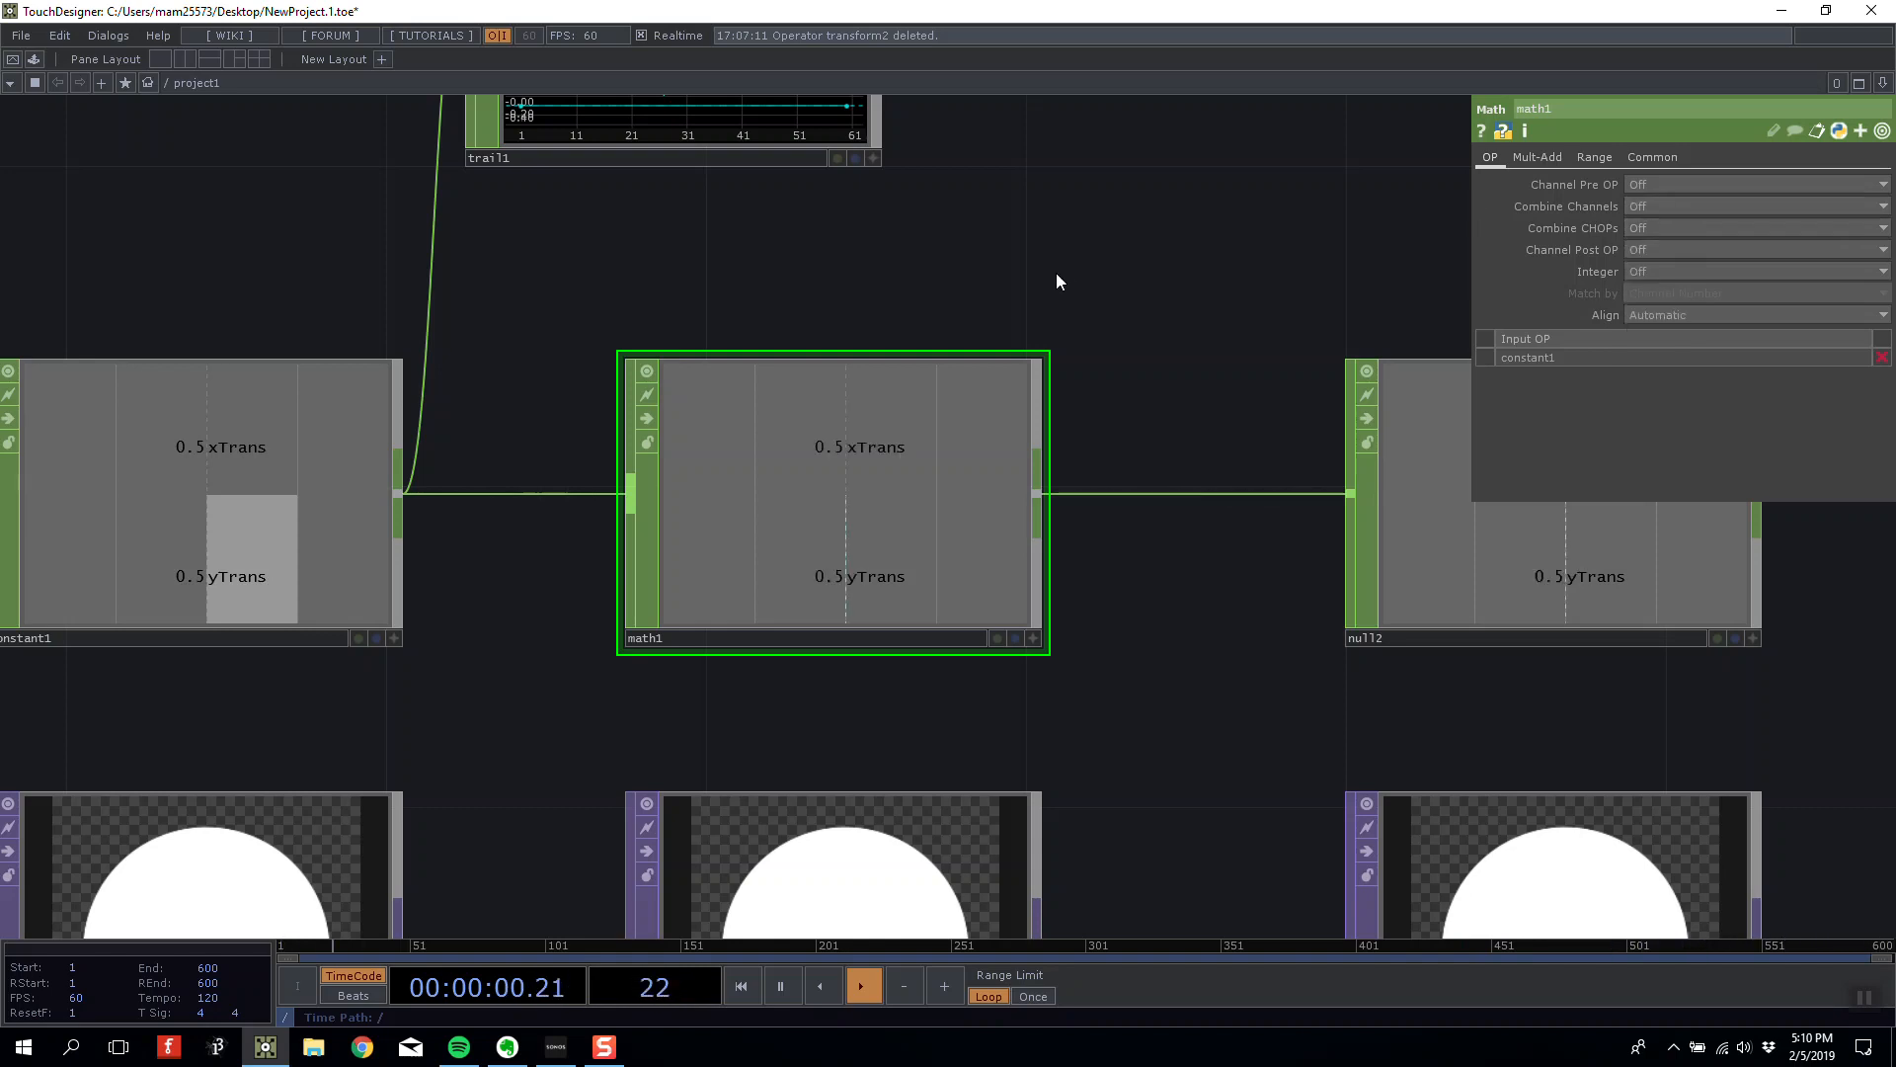
left_click_drag(1071, 288, 884, 295)
middle_click_drag(884, 296, 1563, 240)
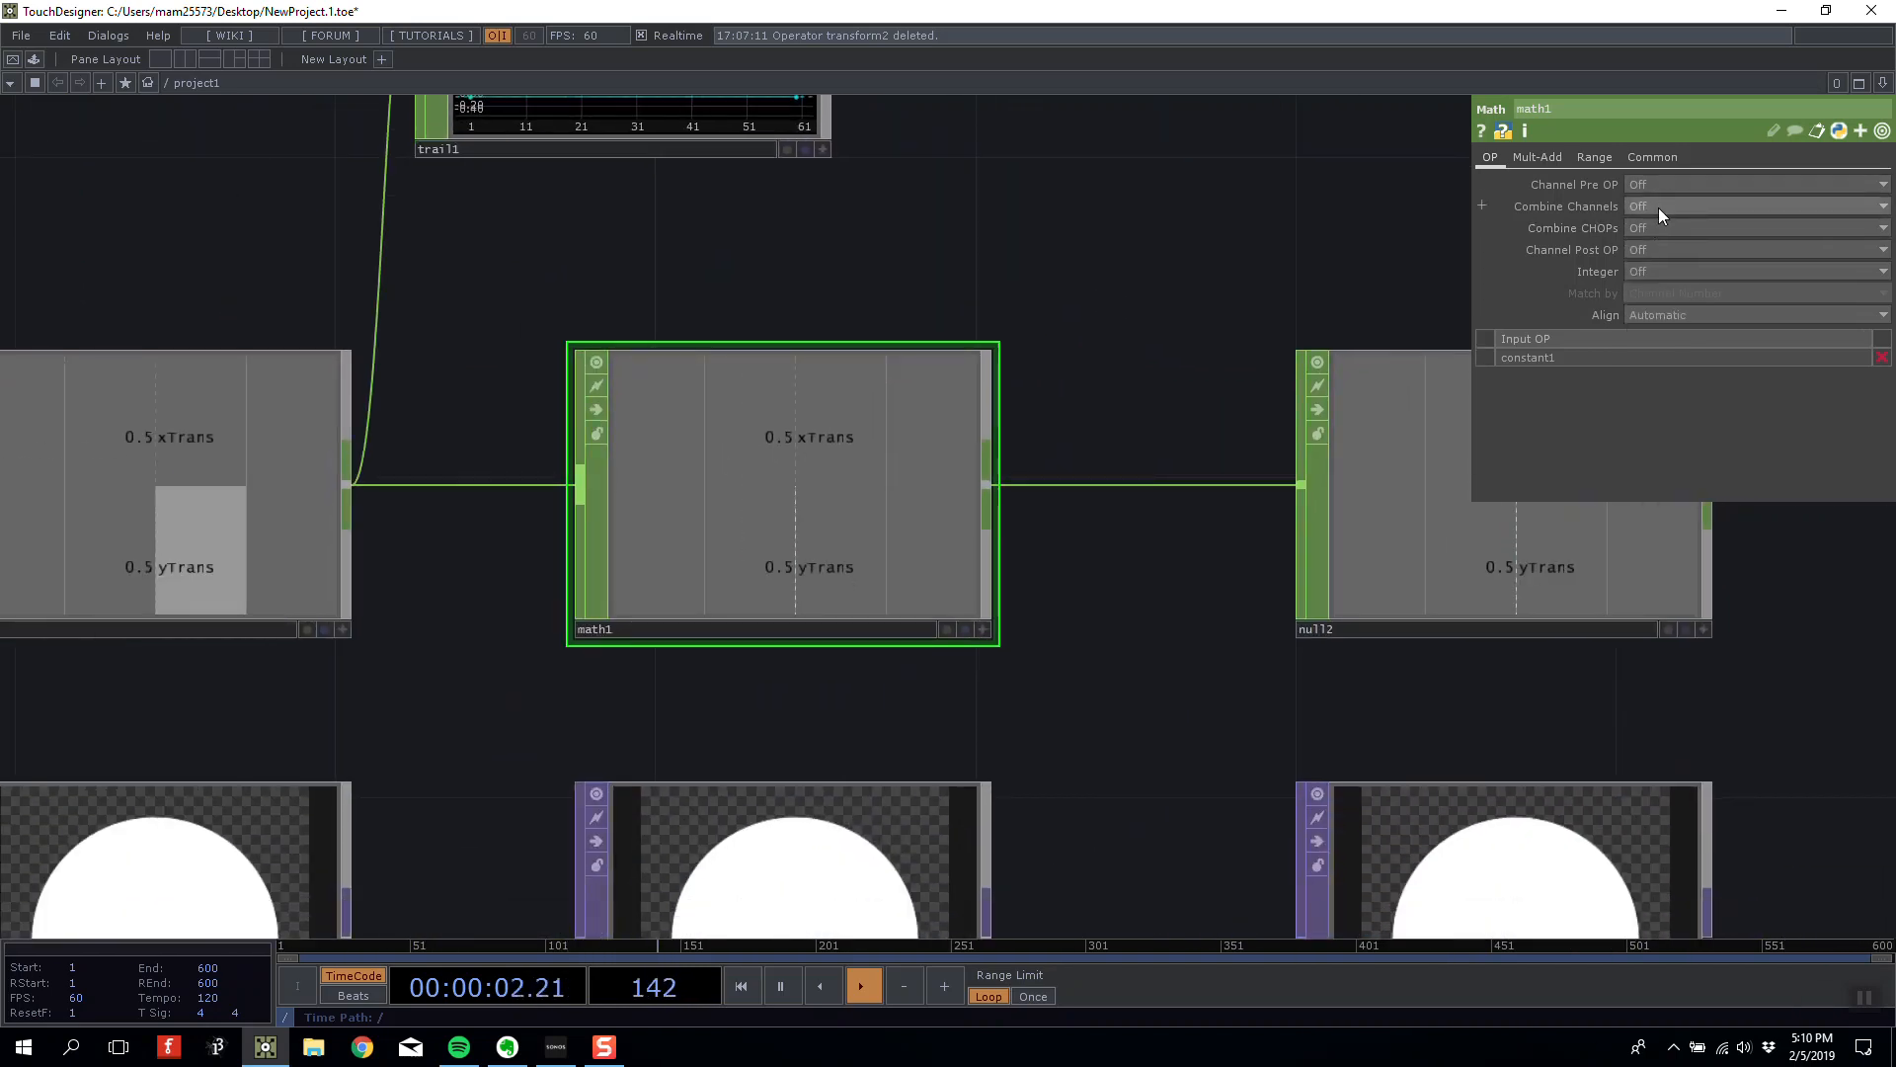
left_click(1658, 207)
left_click(1592, 157)
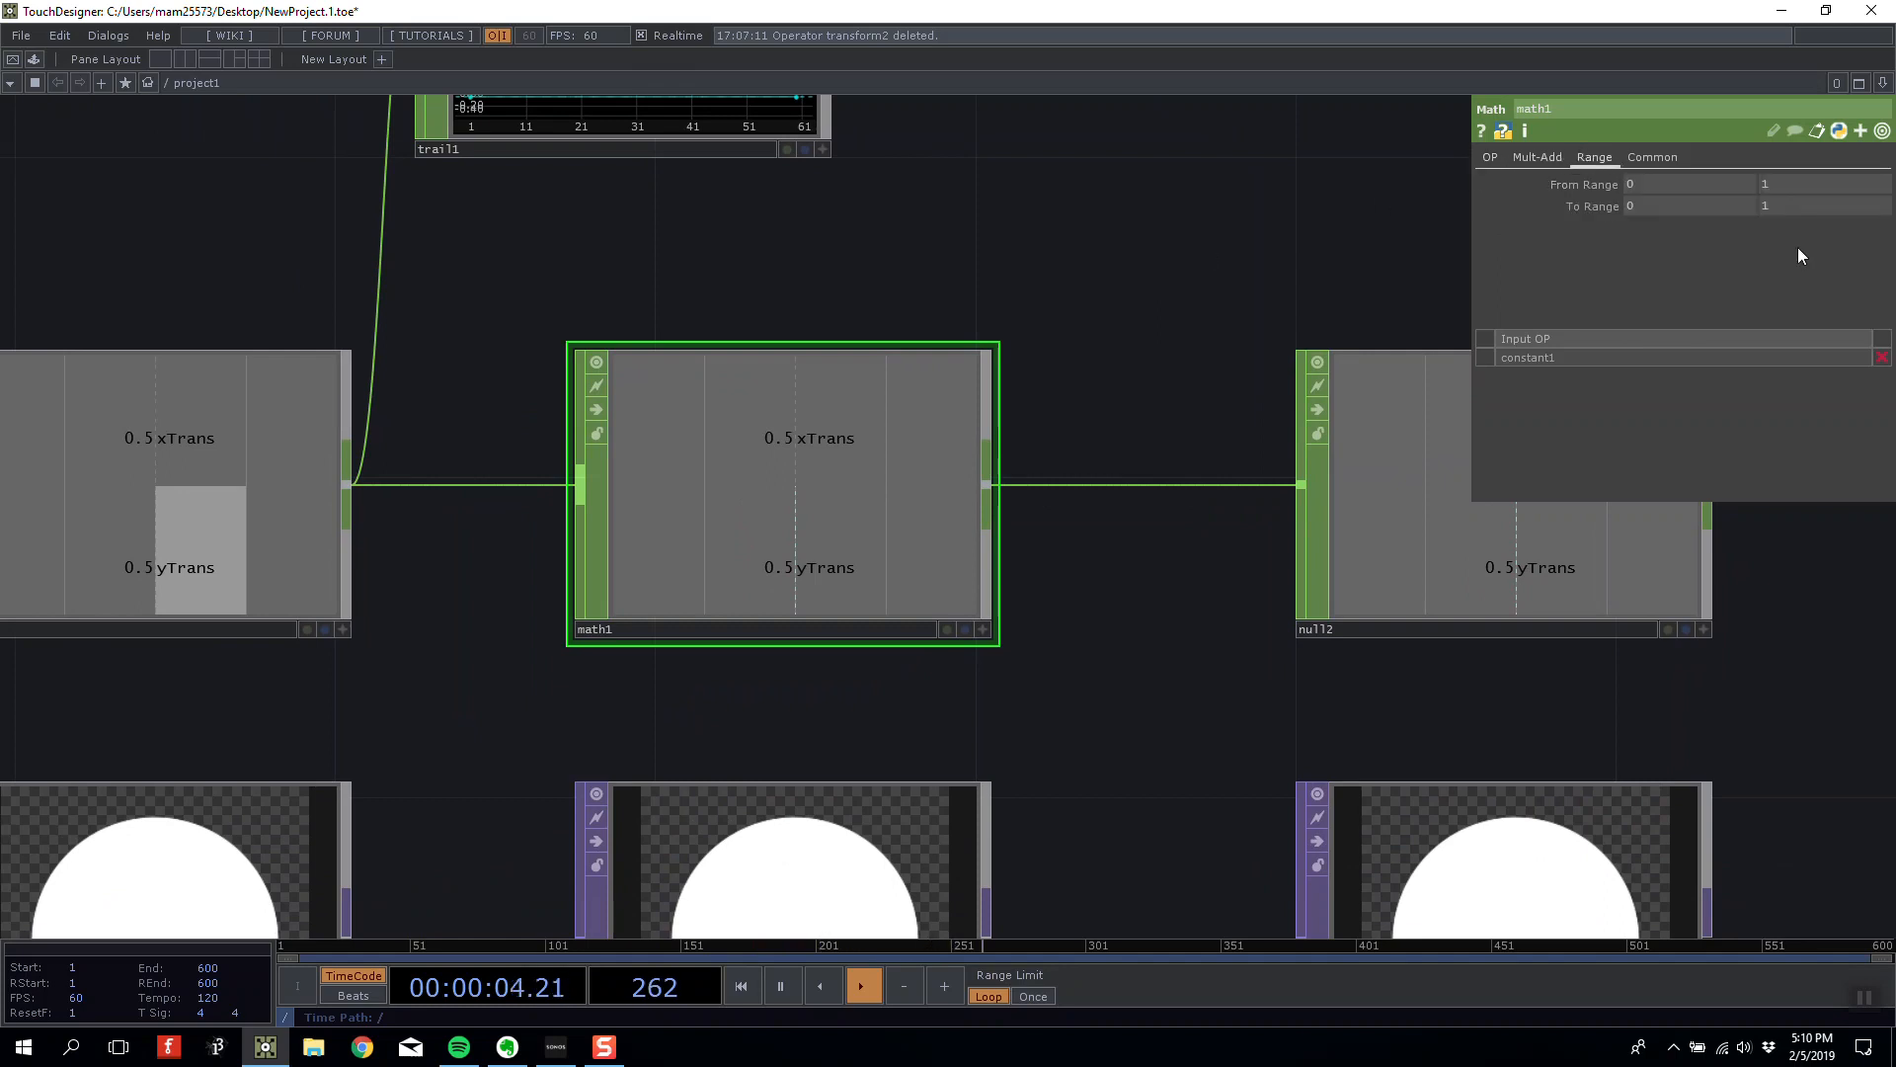
left_click(1490, 157)
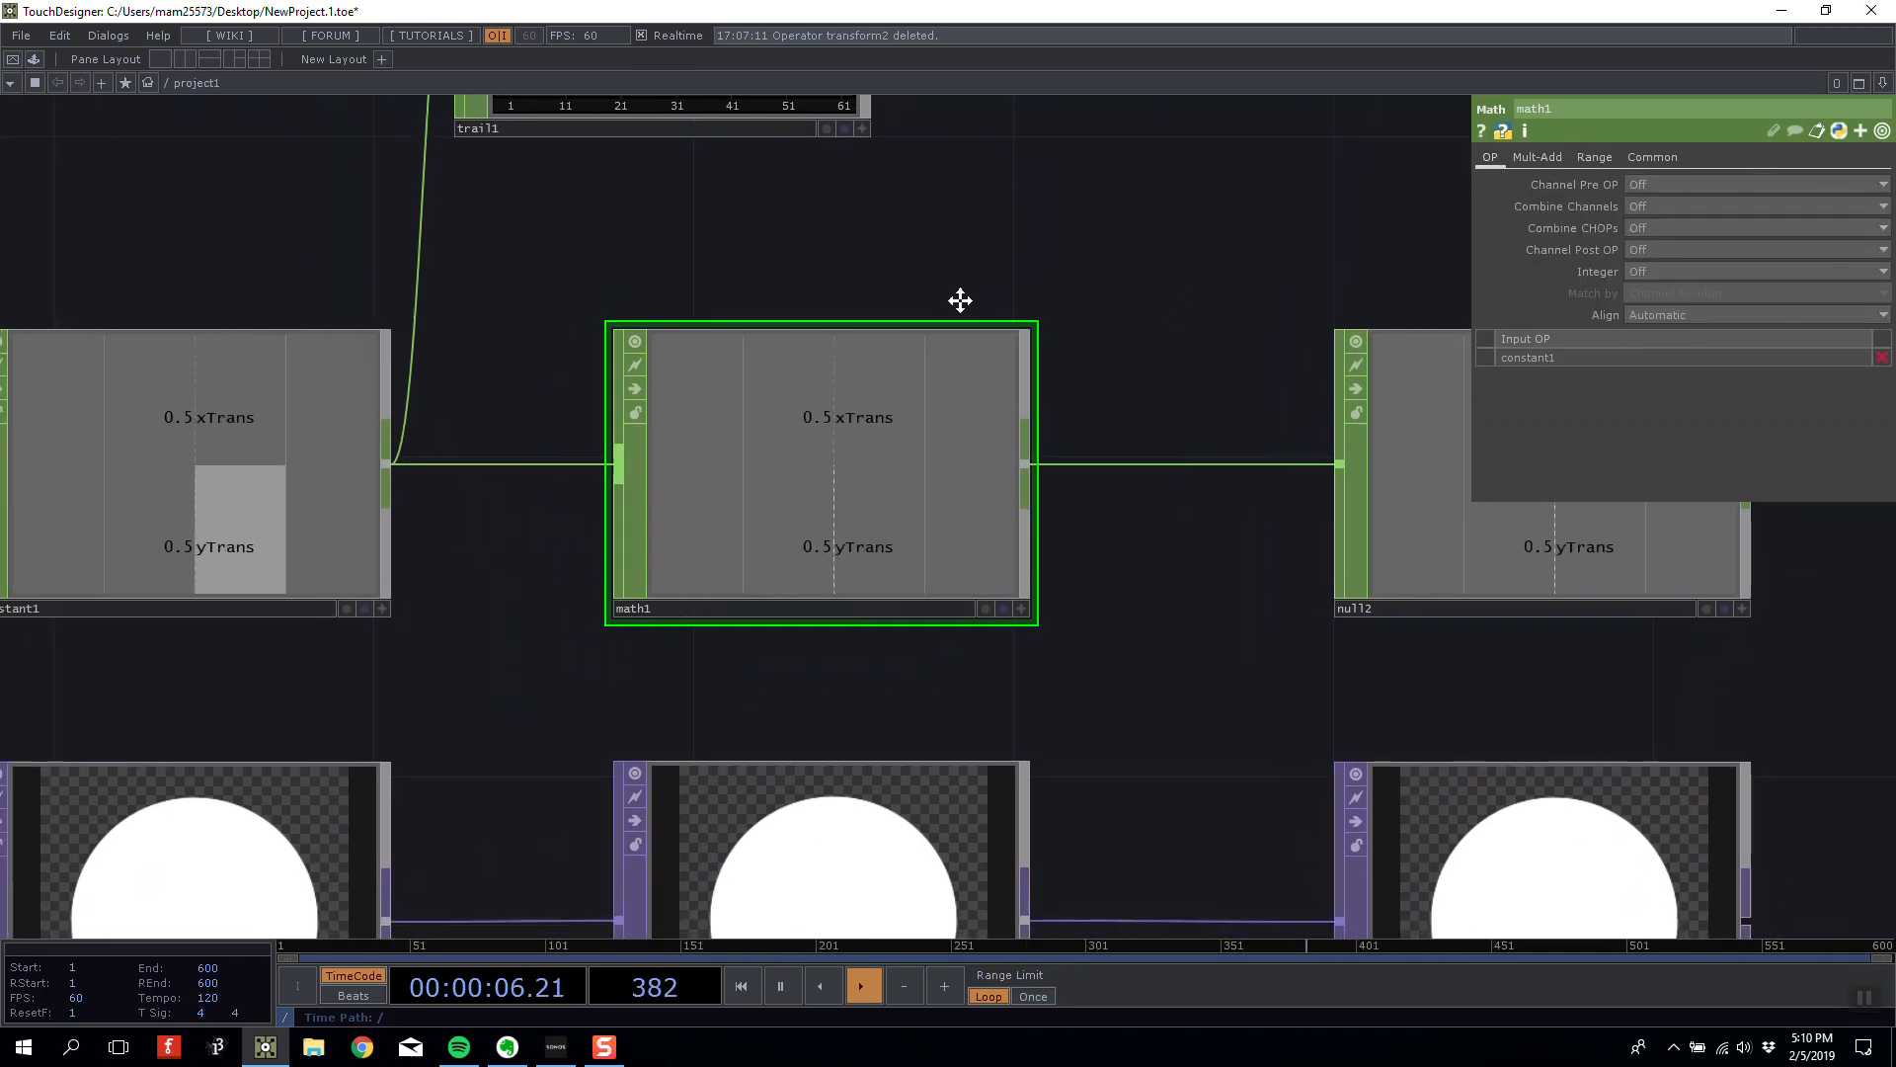
left_click_drag(982, 276, 1017, 306)
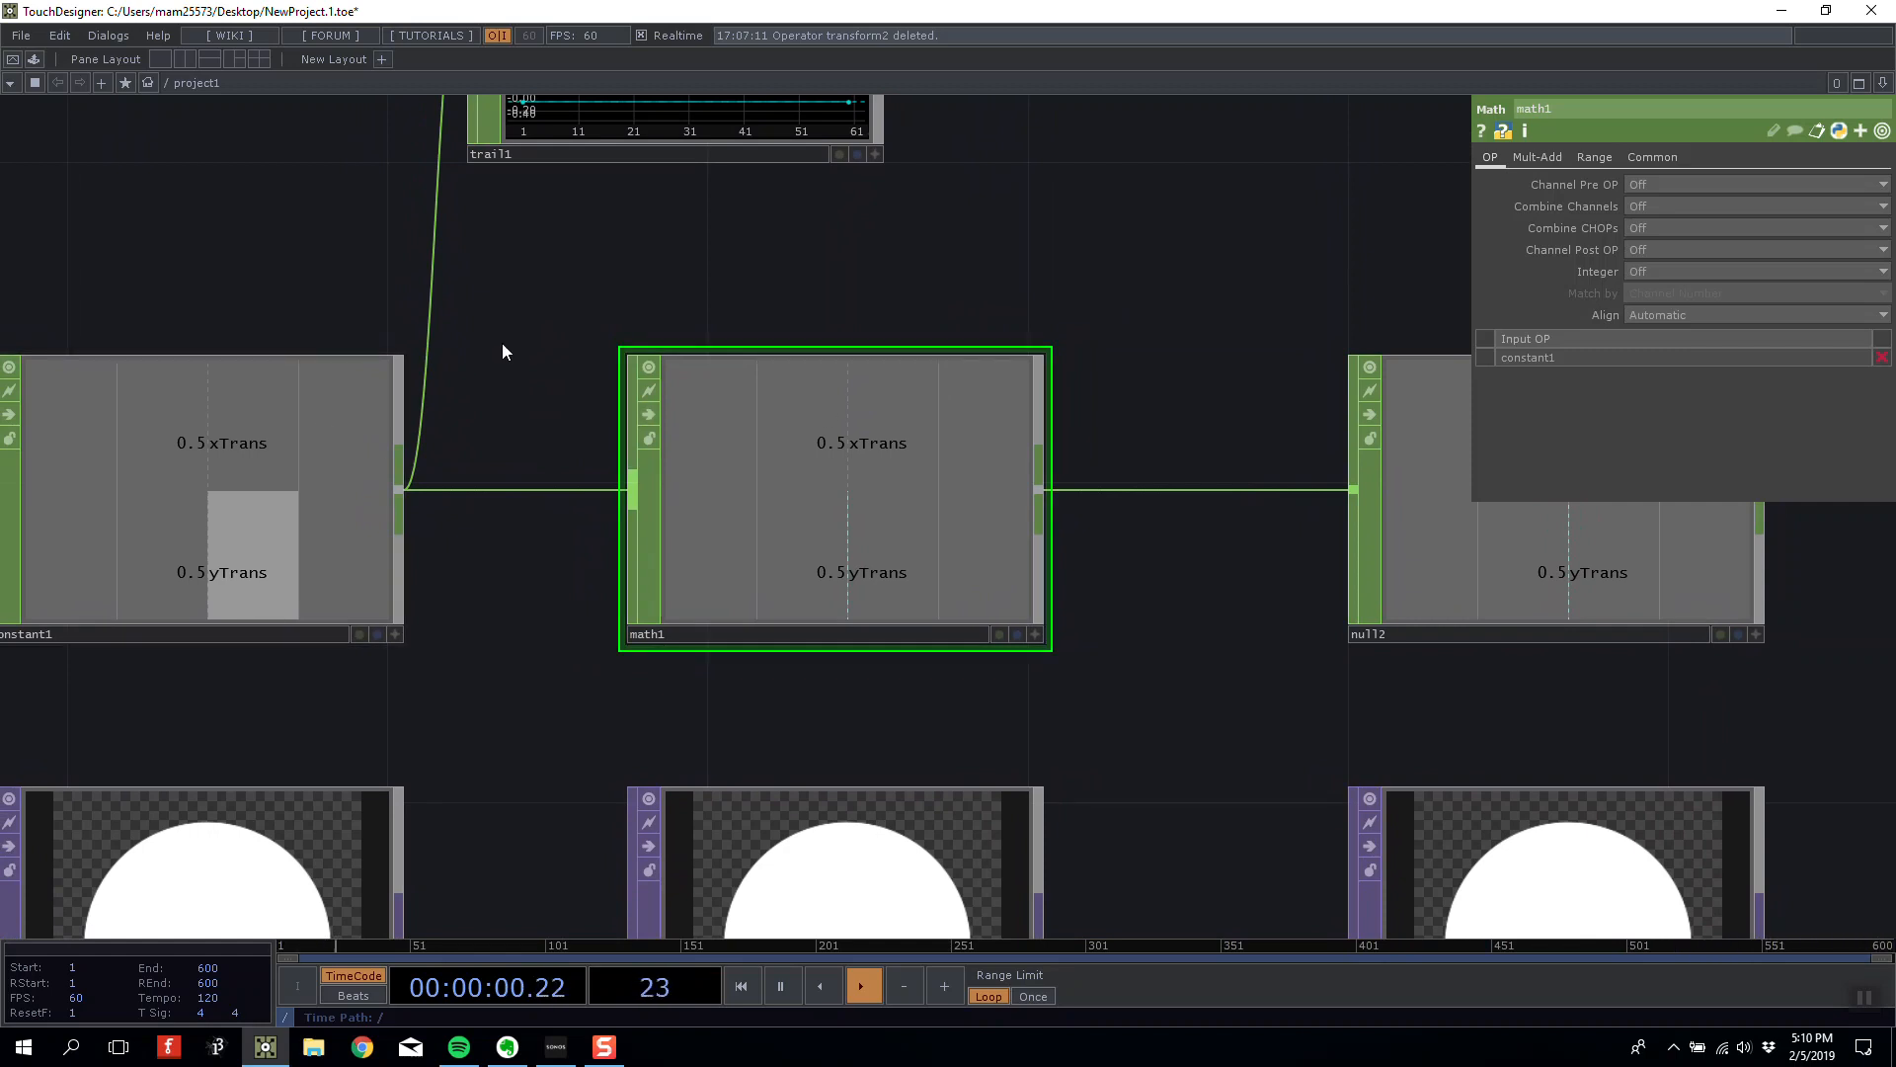
Move constant1 above the row of math1 and paste a copy of it directly below.
left_click_drag(233, 456, 196, 296)
left_click(259, 464)
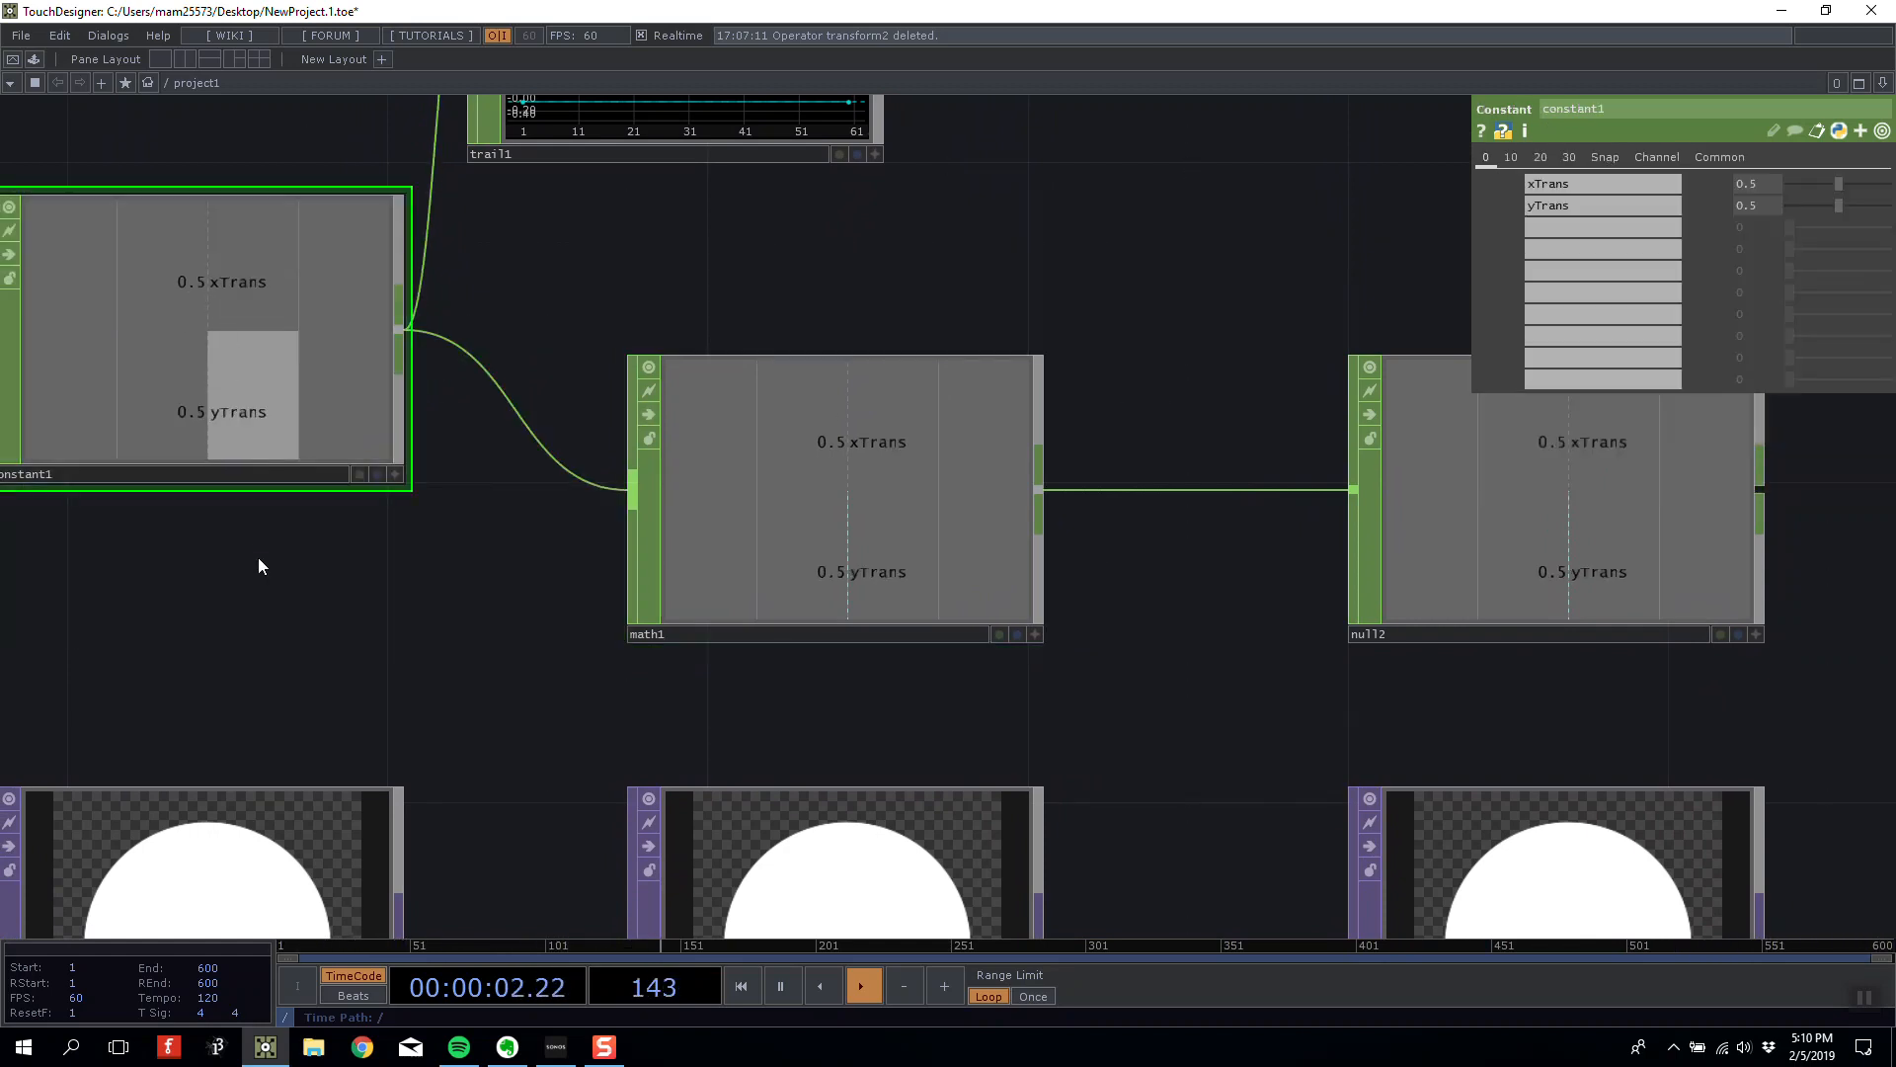
left_click_drag(258, 557, 370, 511)
key("ctrl+c")
key("ctrl+v")
left_click(399, 608)
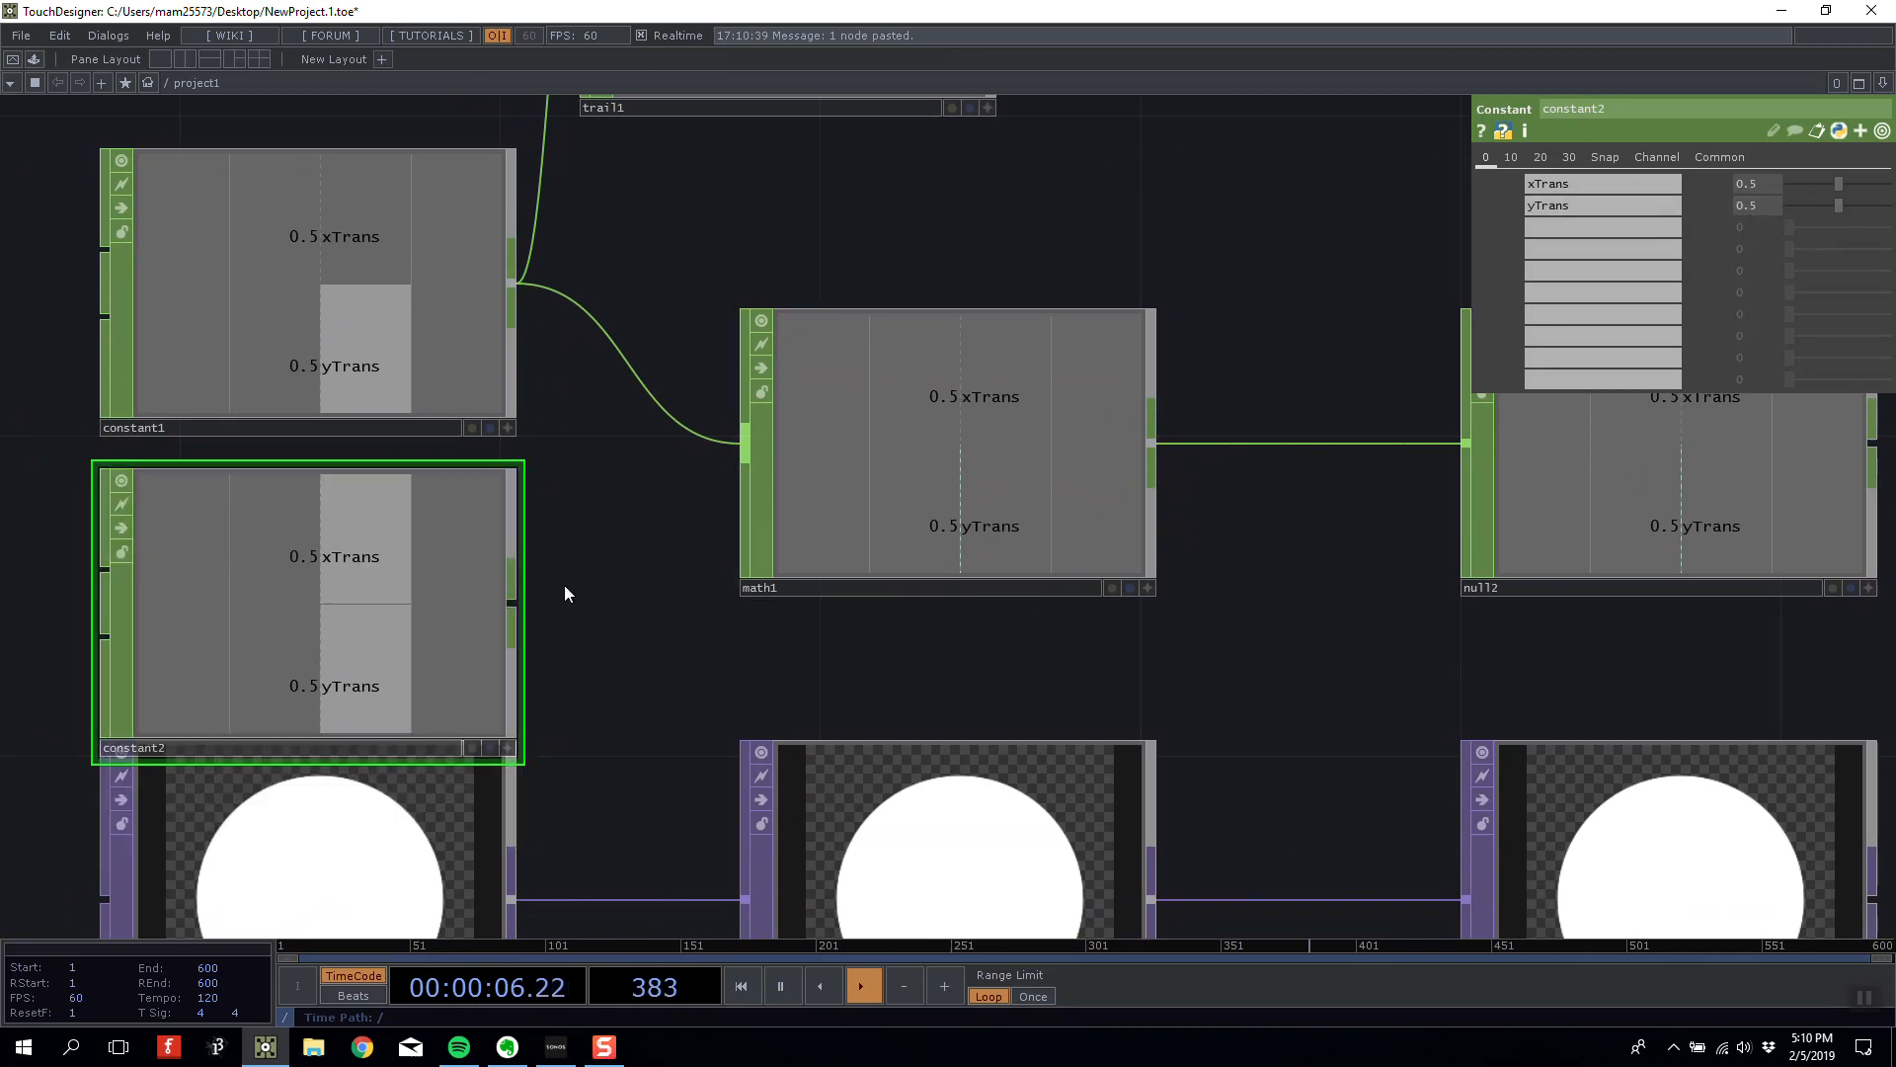
Connect constant2 to math1 as a second input and set math1's Combine CHOPs option to Add.
left_click_drag(511, 603, 745, 456)
left_click(949, 444)
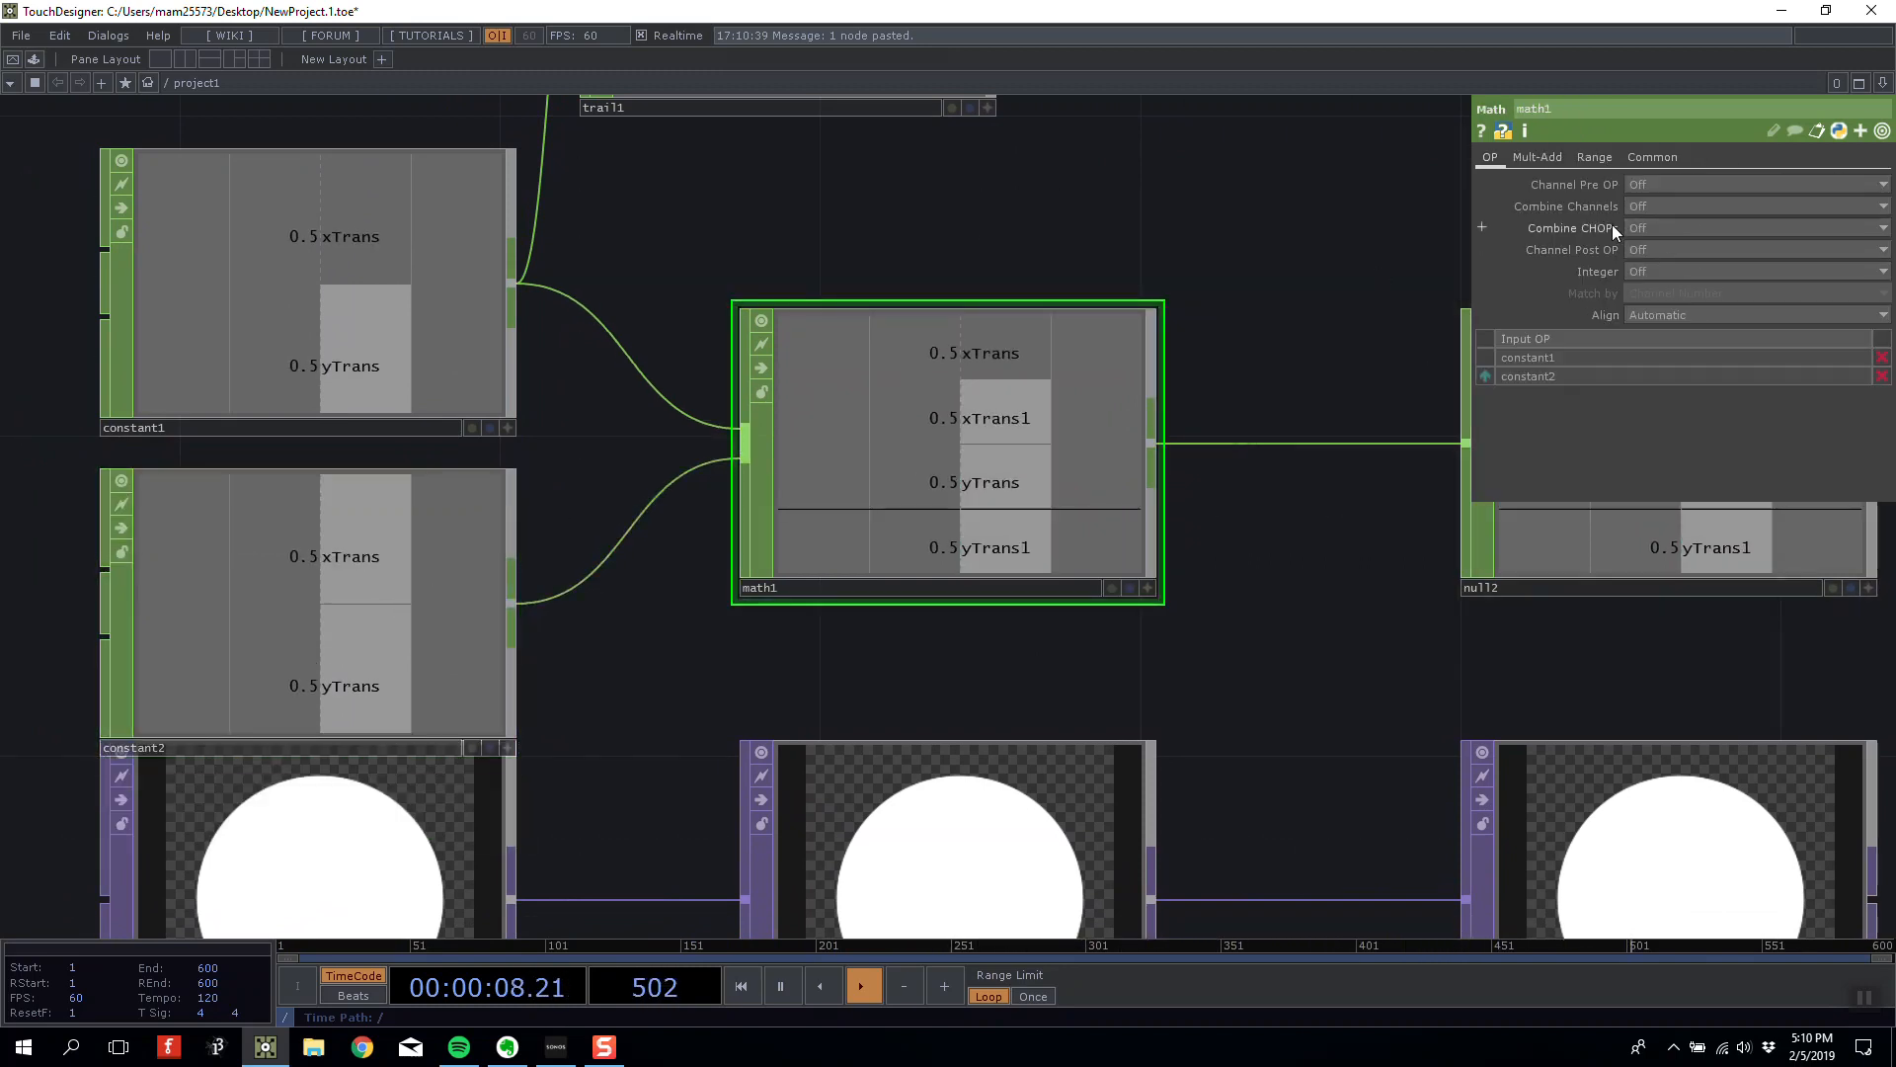
left_click(1657, 229)
left_click(1657, 264)
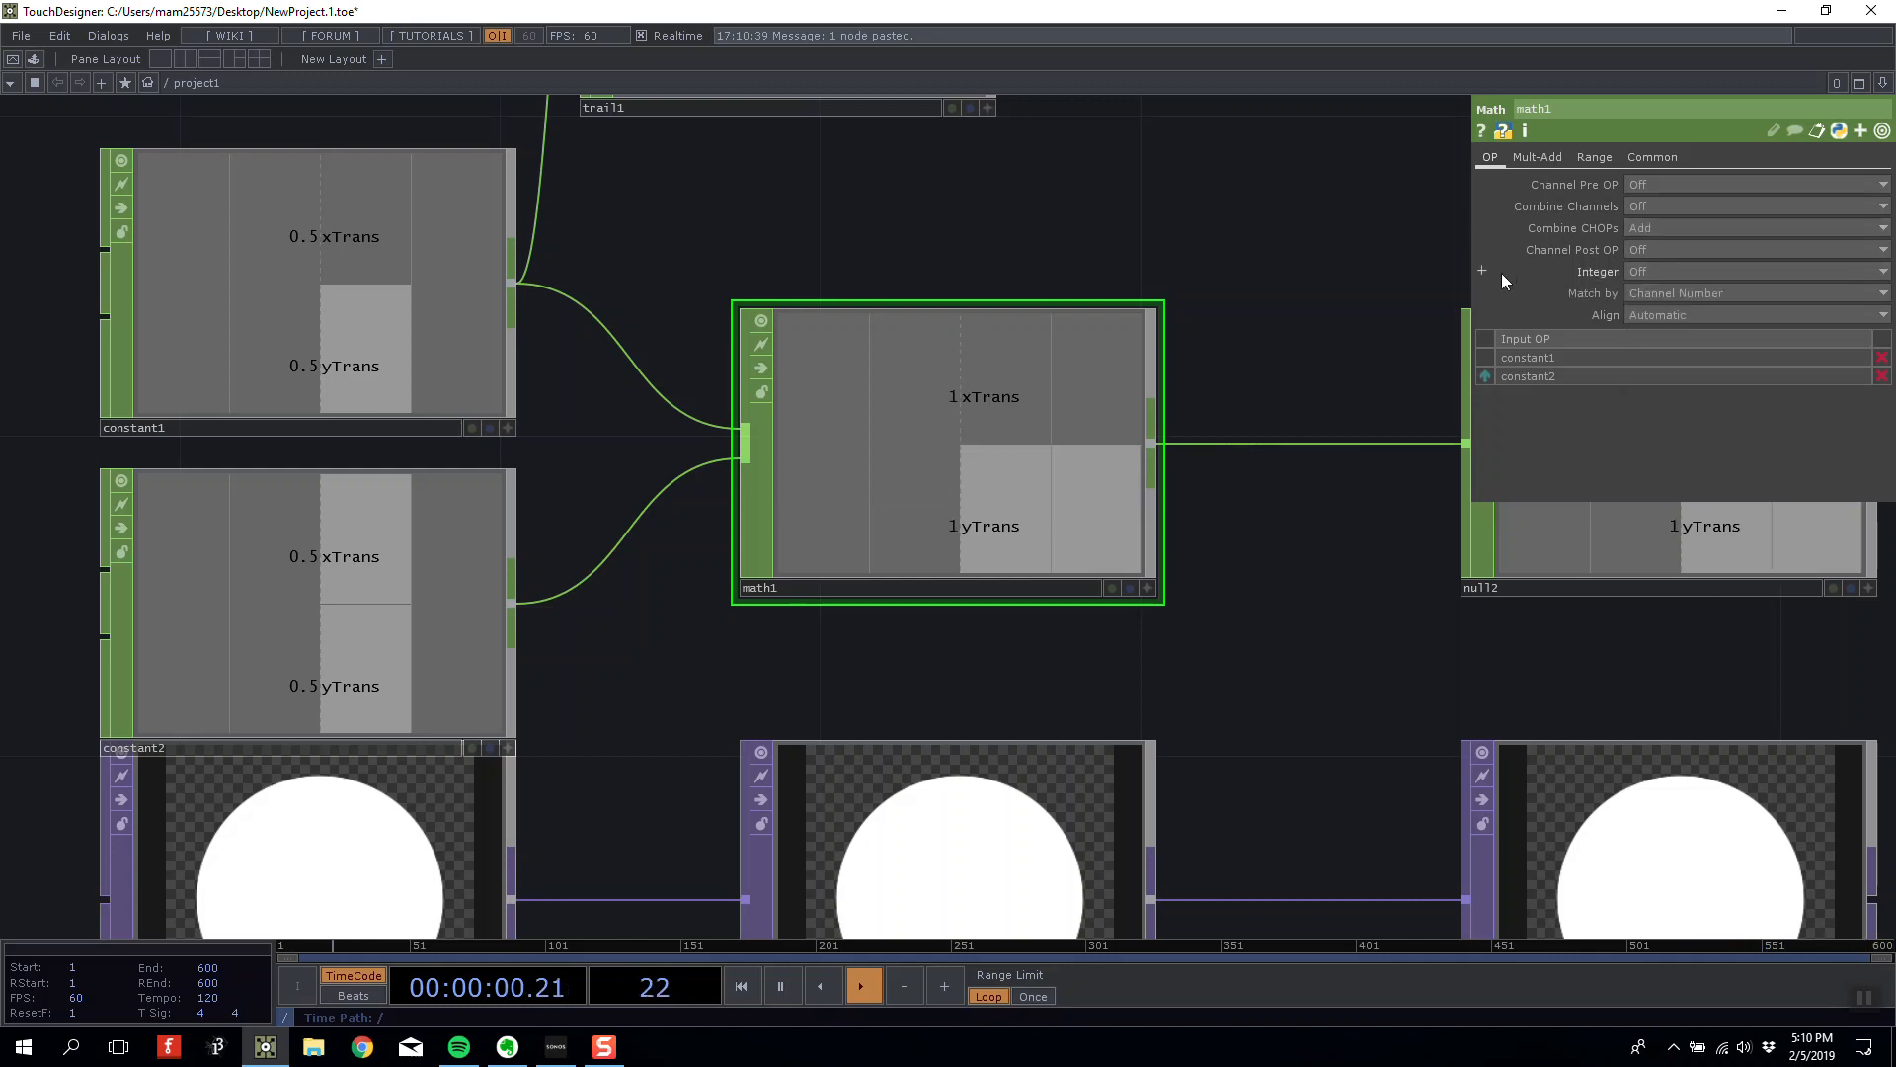
left_click_drag(1241, 241, 1151, 256)
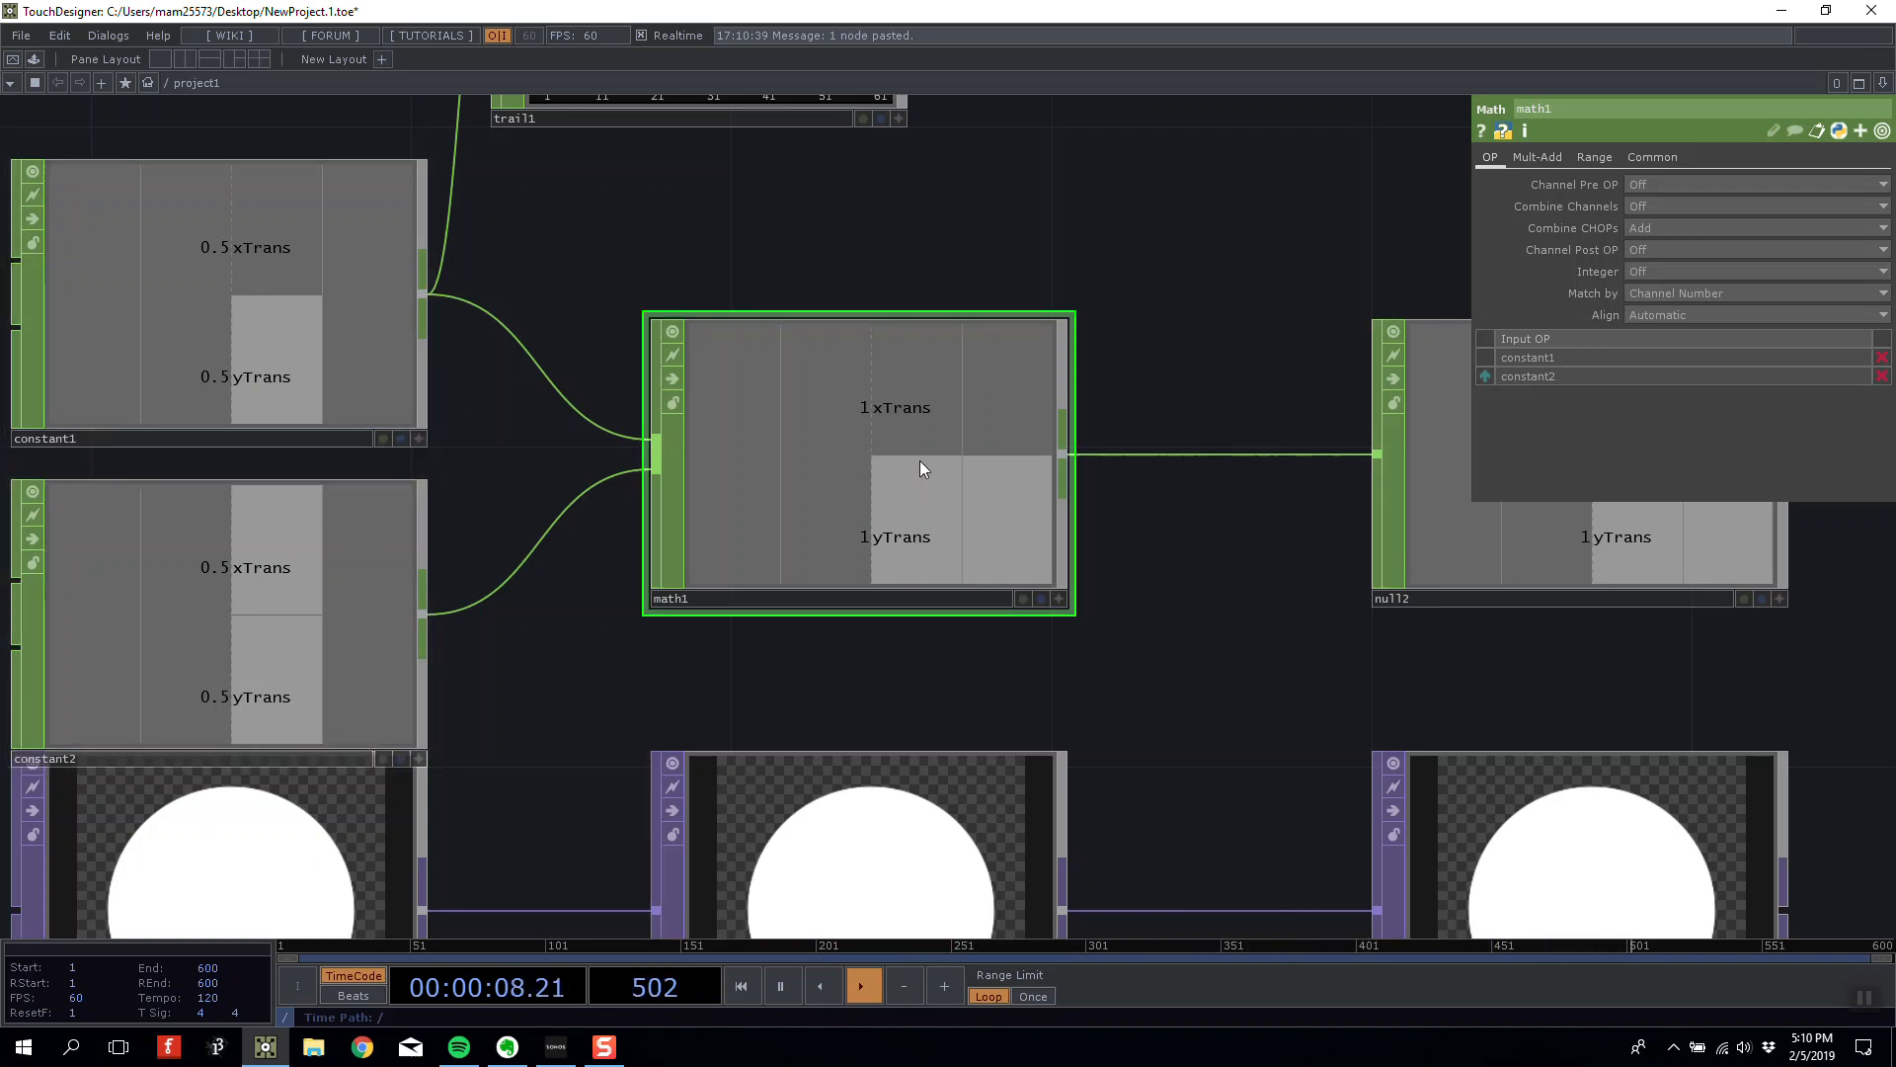
Set constant2's xTrans to 0.2.
left_click(287, 624)
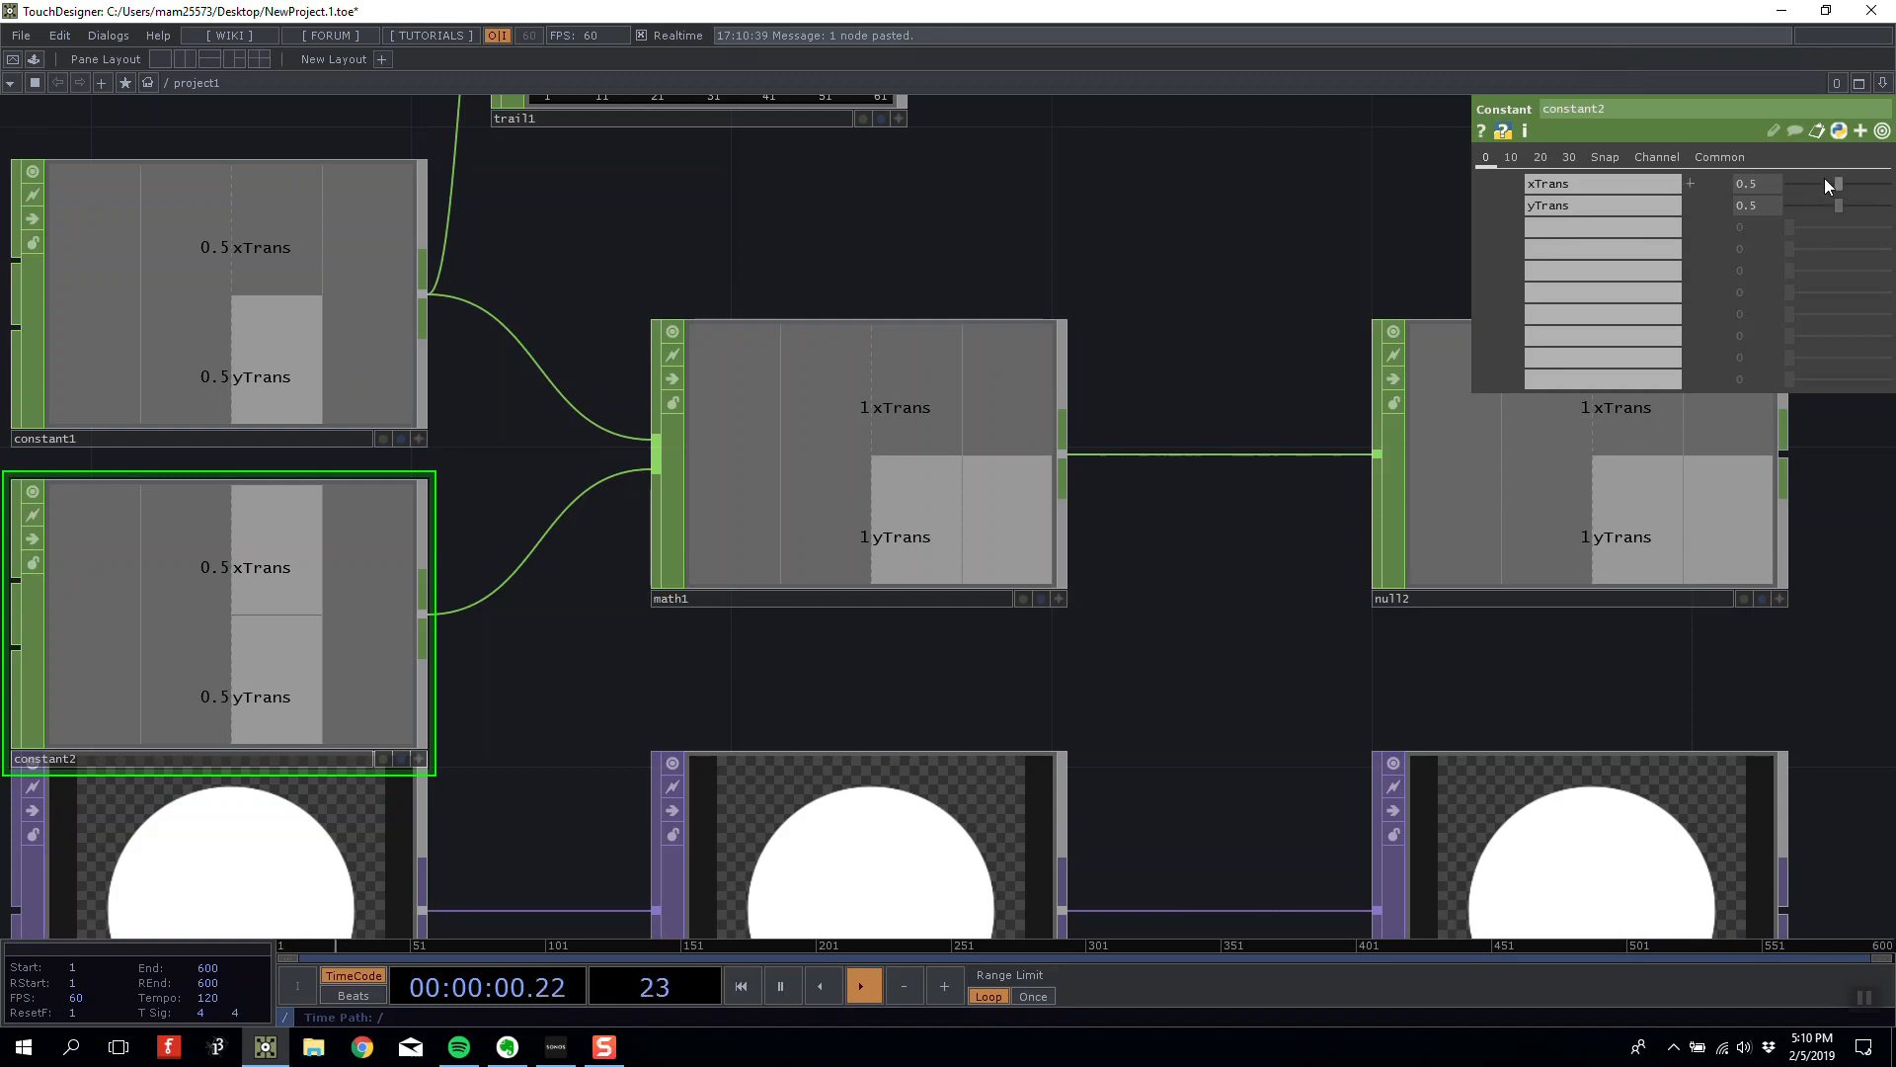
left_click_drag(1823, 181, 1811, 186)
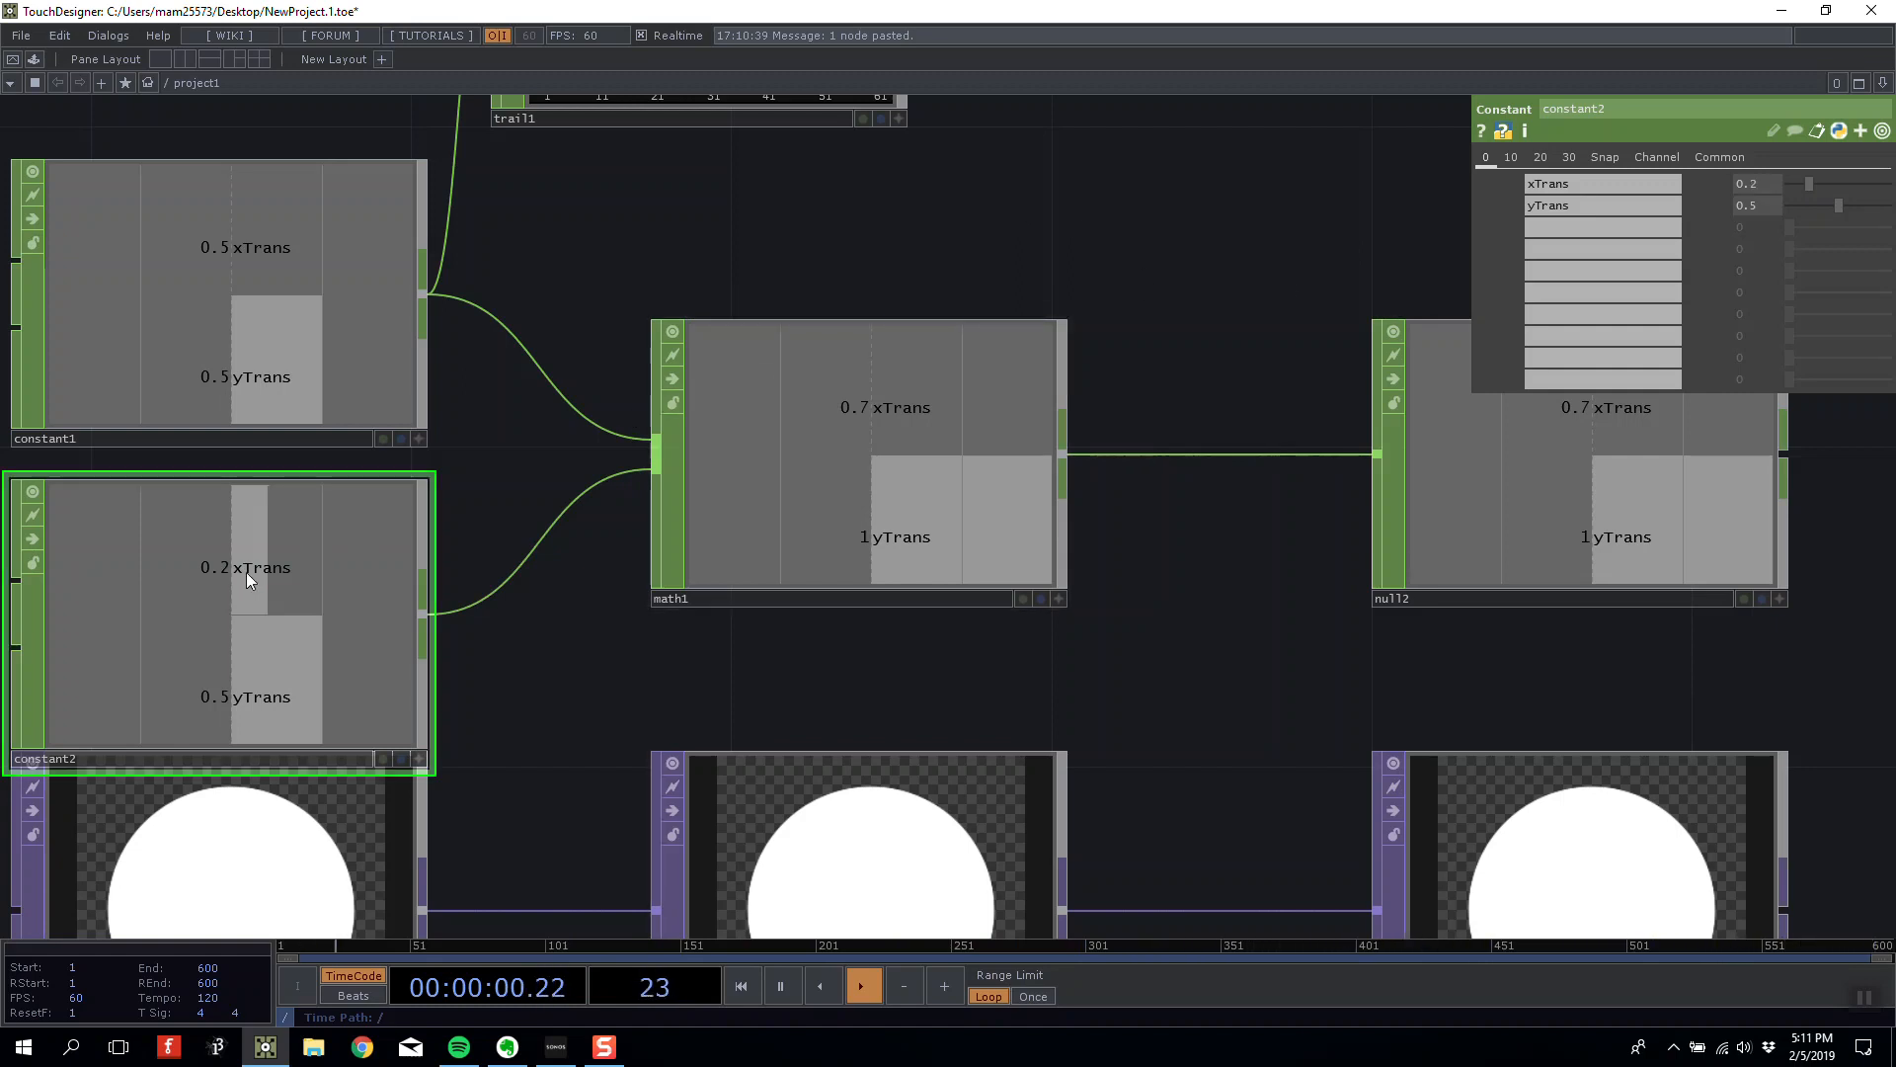
Delete constant2 and move constant1 back in line with math1.
key("Delete")
left_click_drag(311, 237, 313, 396)
scroll(1027, 271, "down", 5)
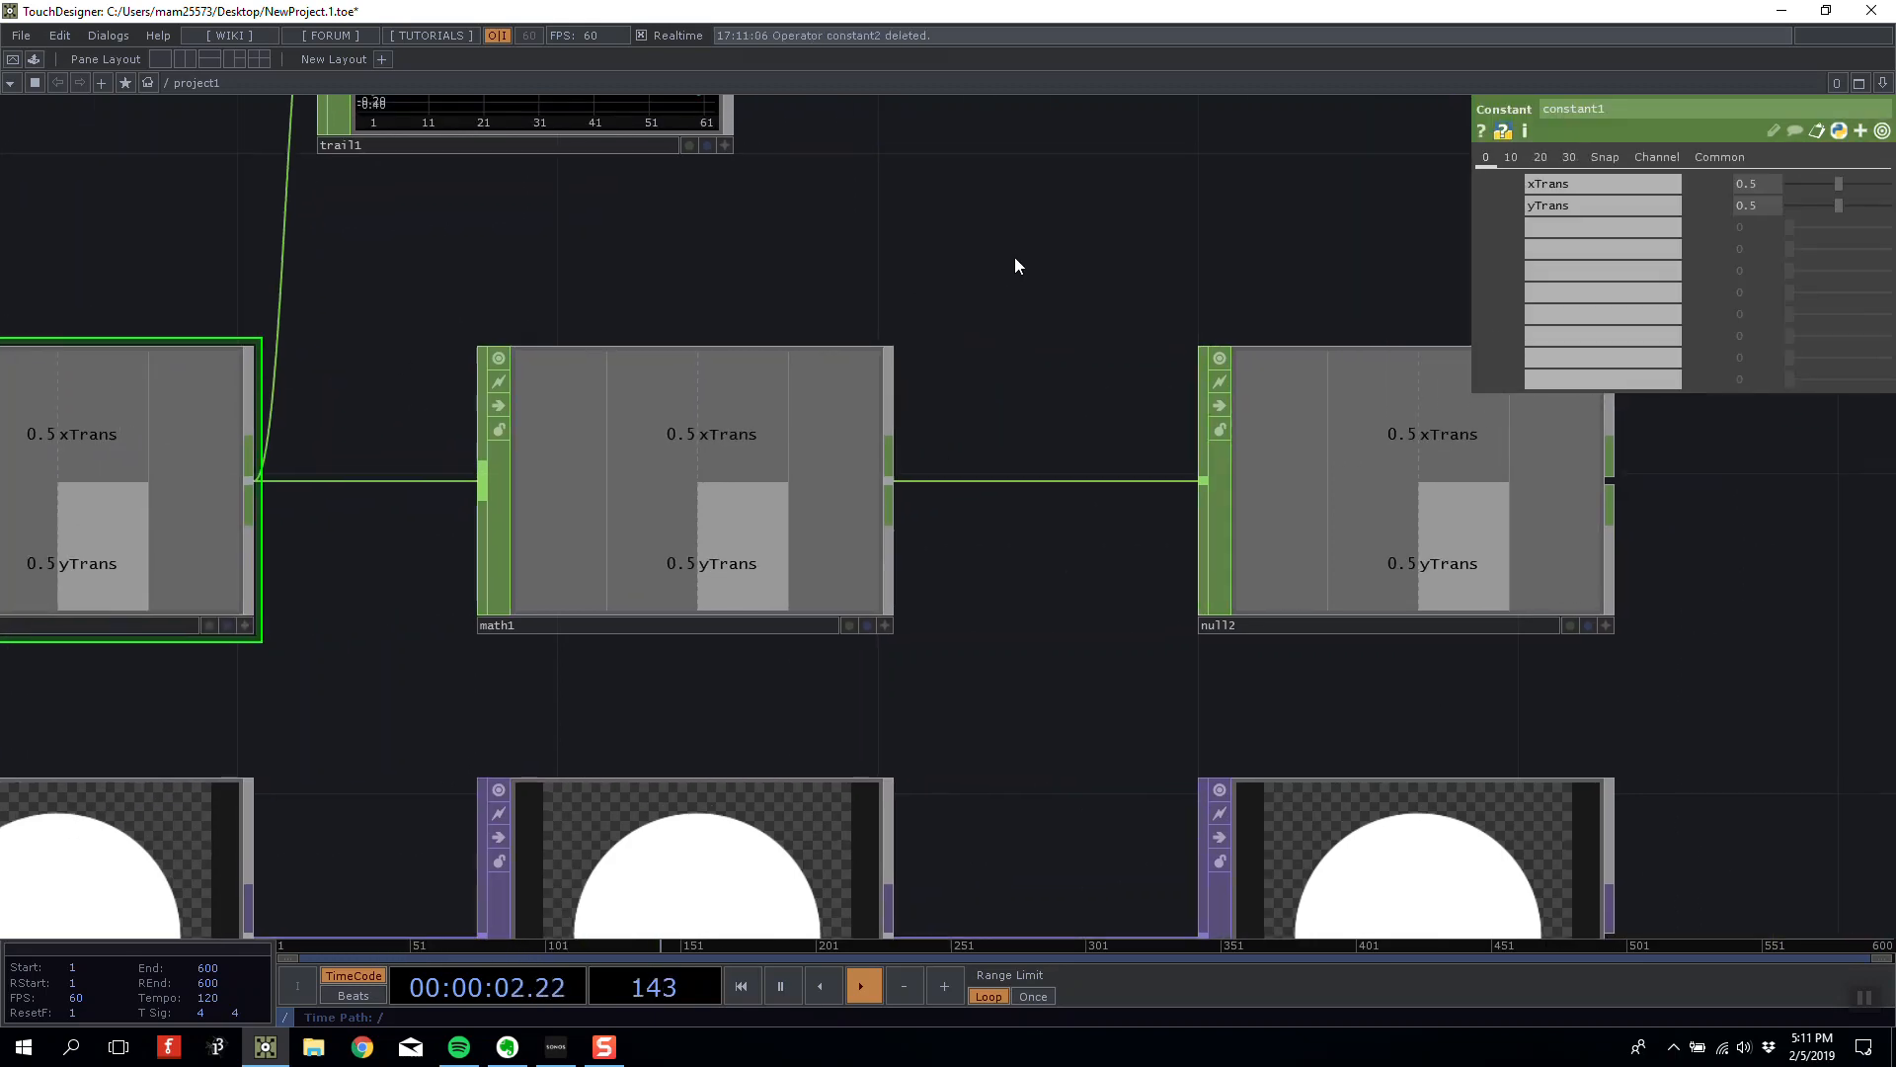
middle_click_drag(906, 231, 920, 239)
left_click_drag(918, 242, 893, 332)
left_click_drag(484, 178, 370, 121)
middle_click_drag(237, 454, 340, 454)
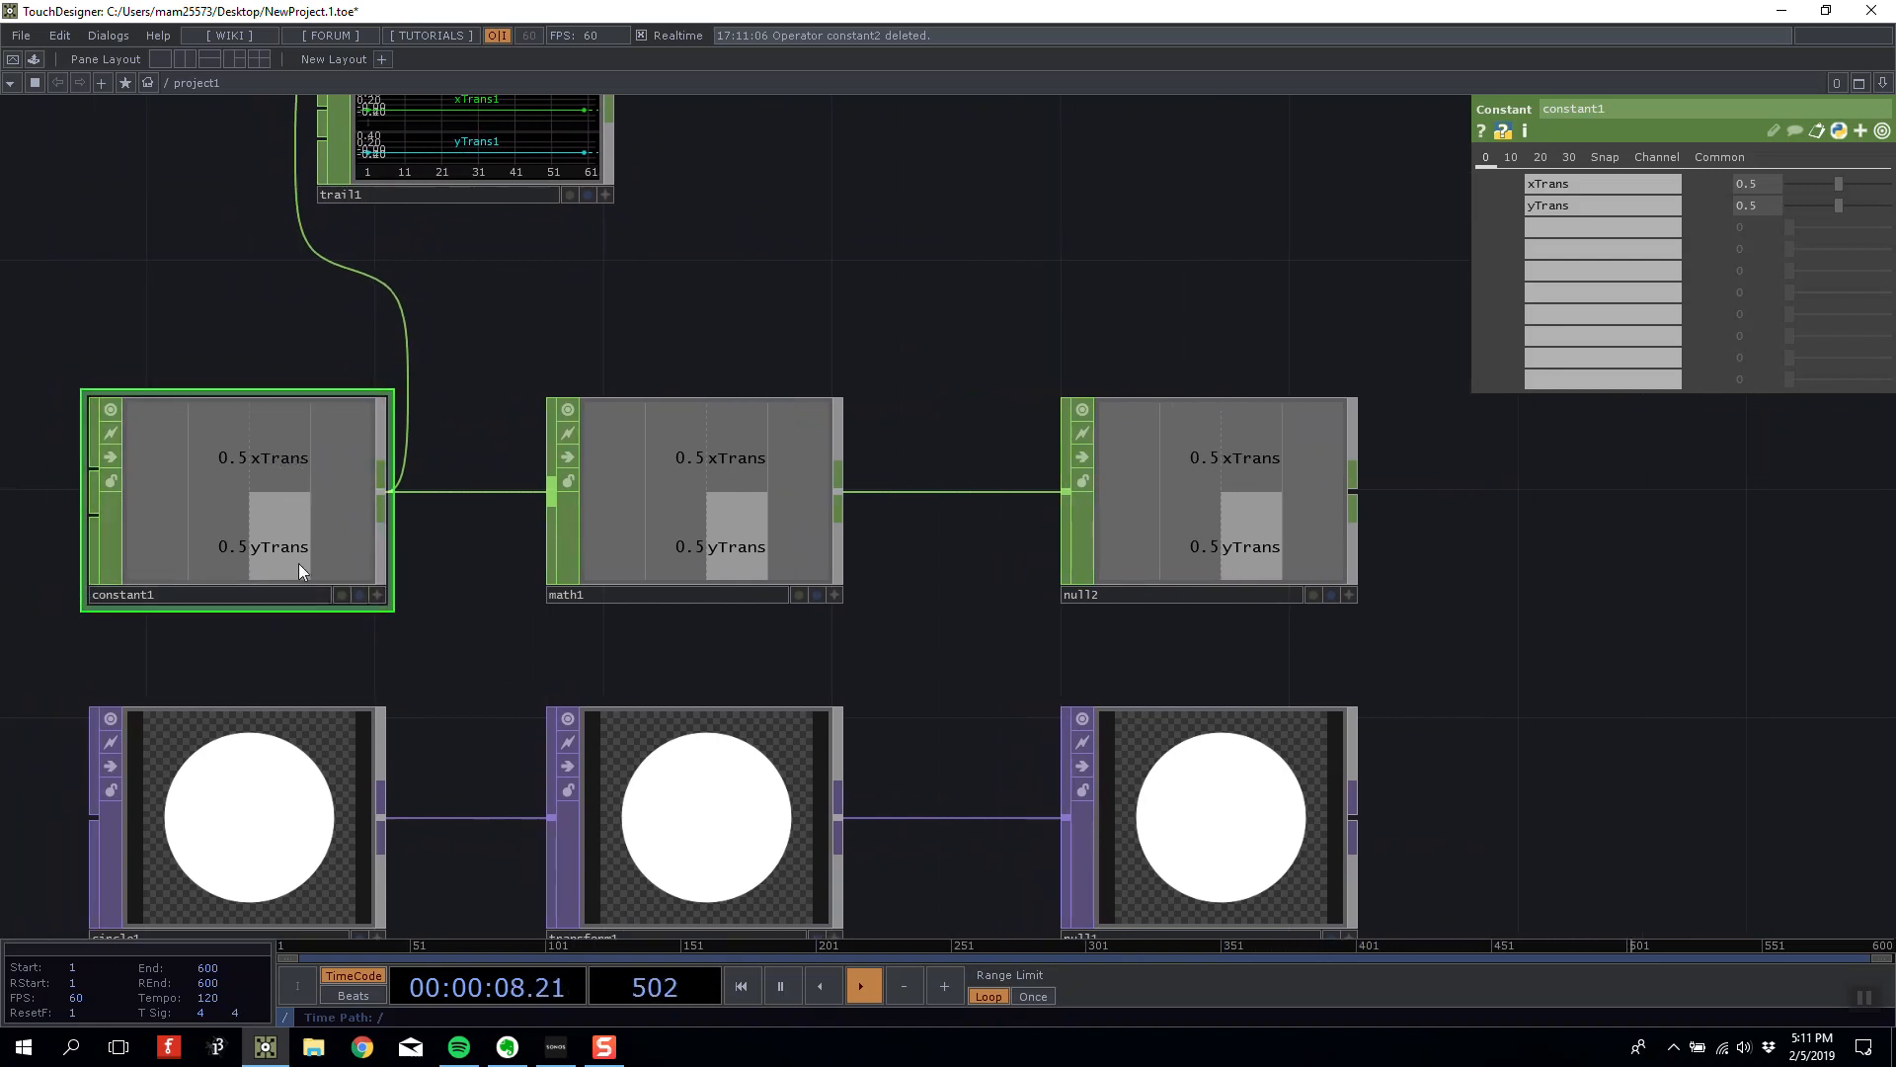
Inspect transform1's Translate parameter and the channels of null2.
left_click_drag(822, 647, 782, 523)
left_click(731, 637)
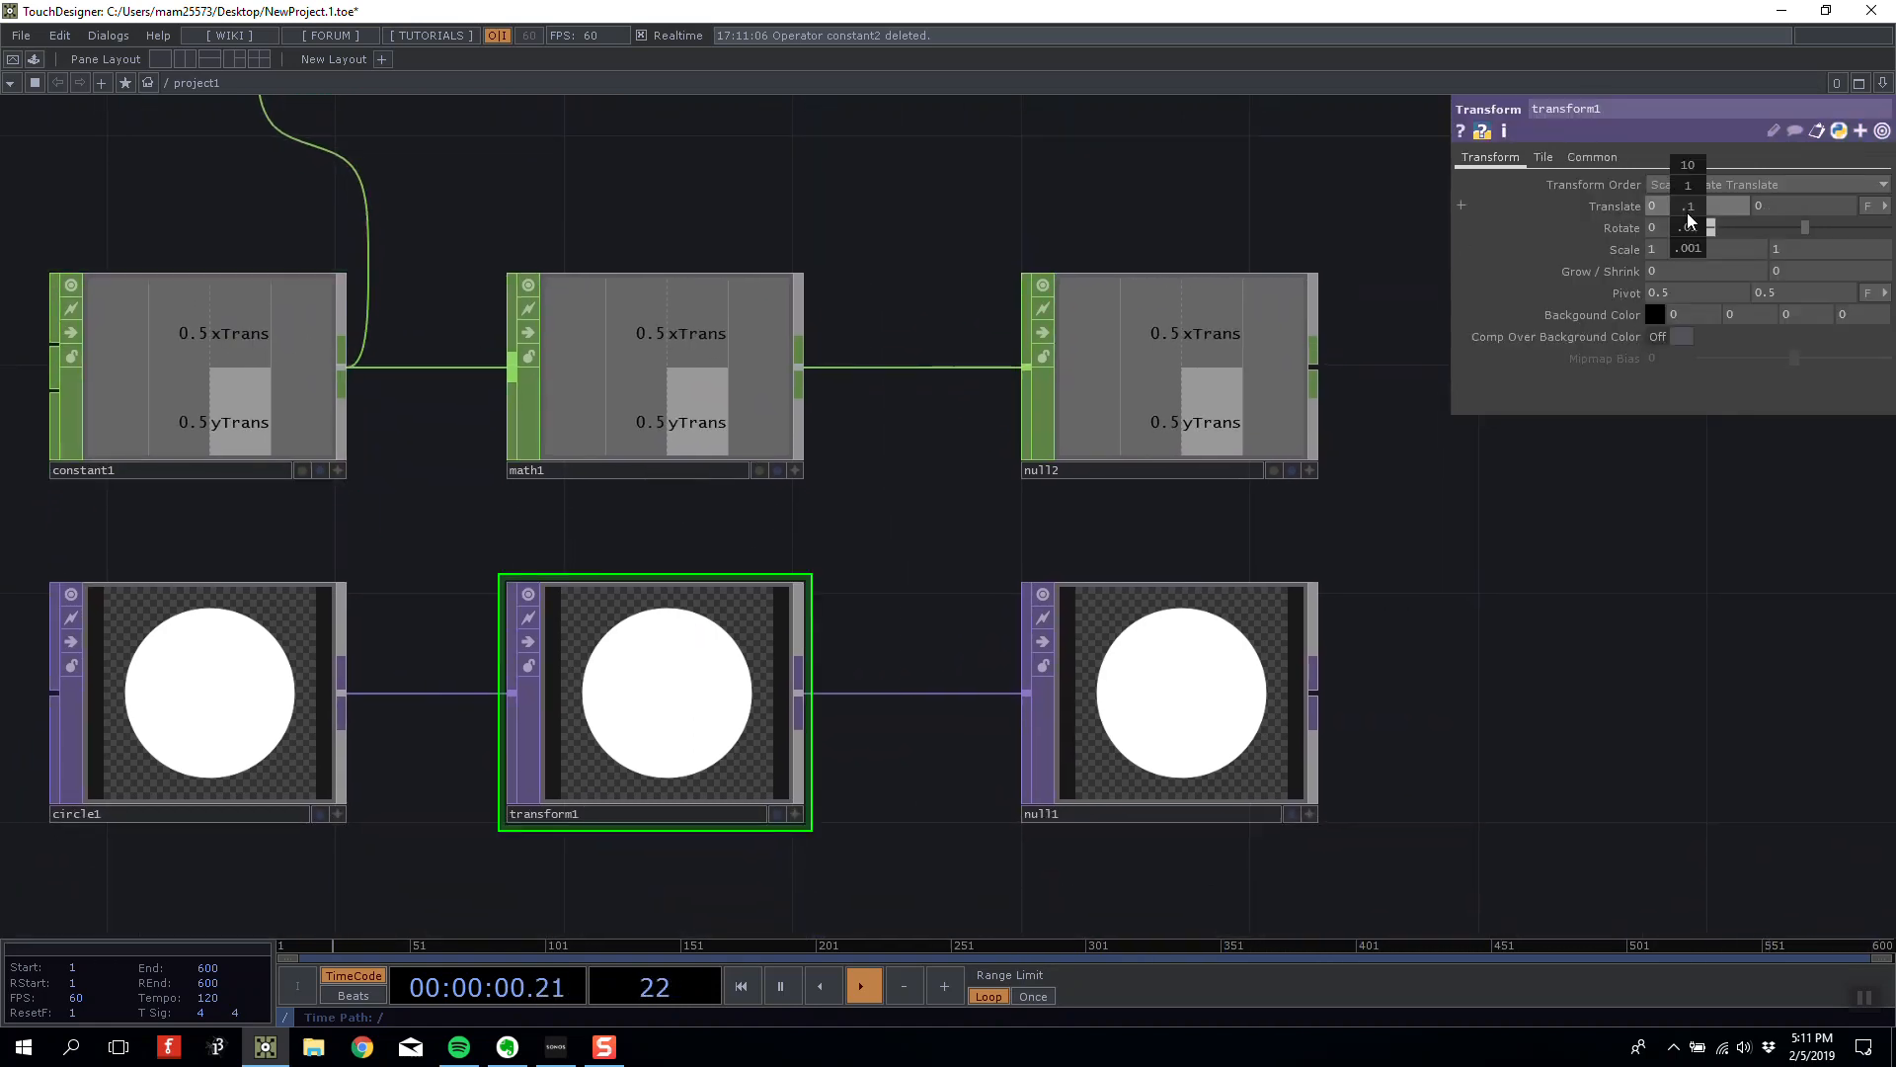
mouse_move(1688, 221)
middle_mouse_down()
mouse_move(1709, 222)
mouse_move(1688, 222)
middle_mouse_up()
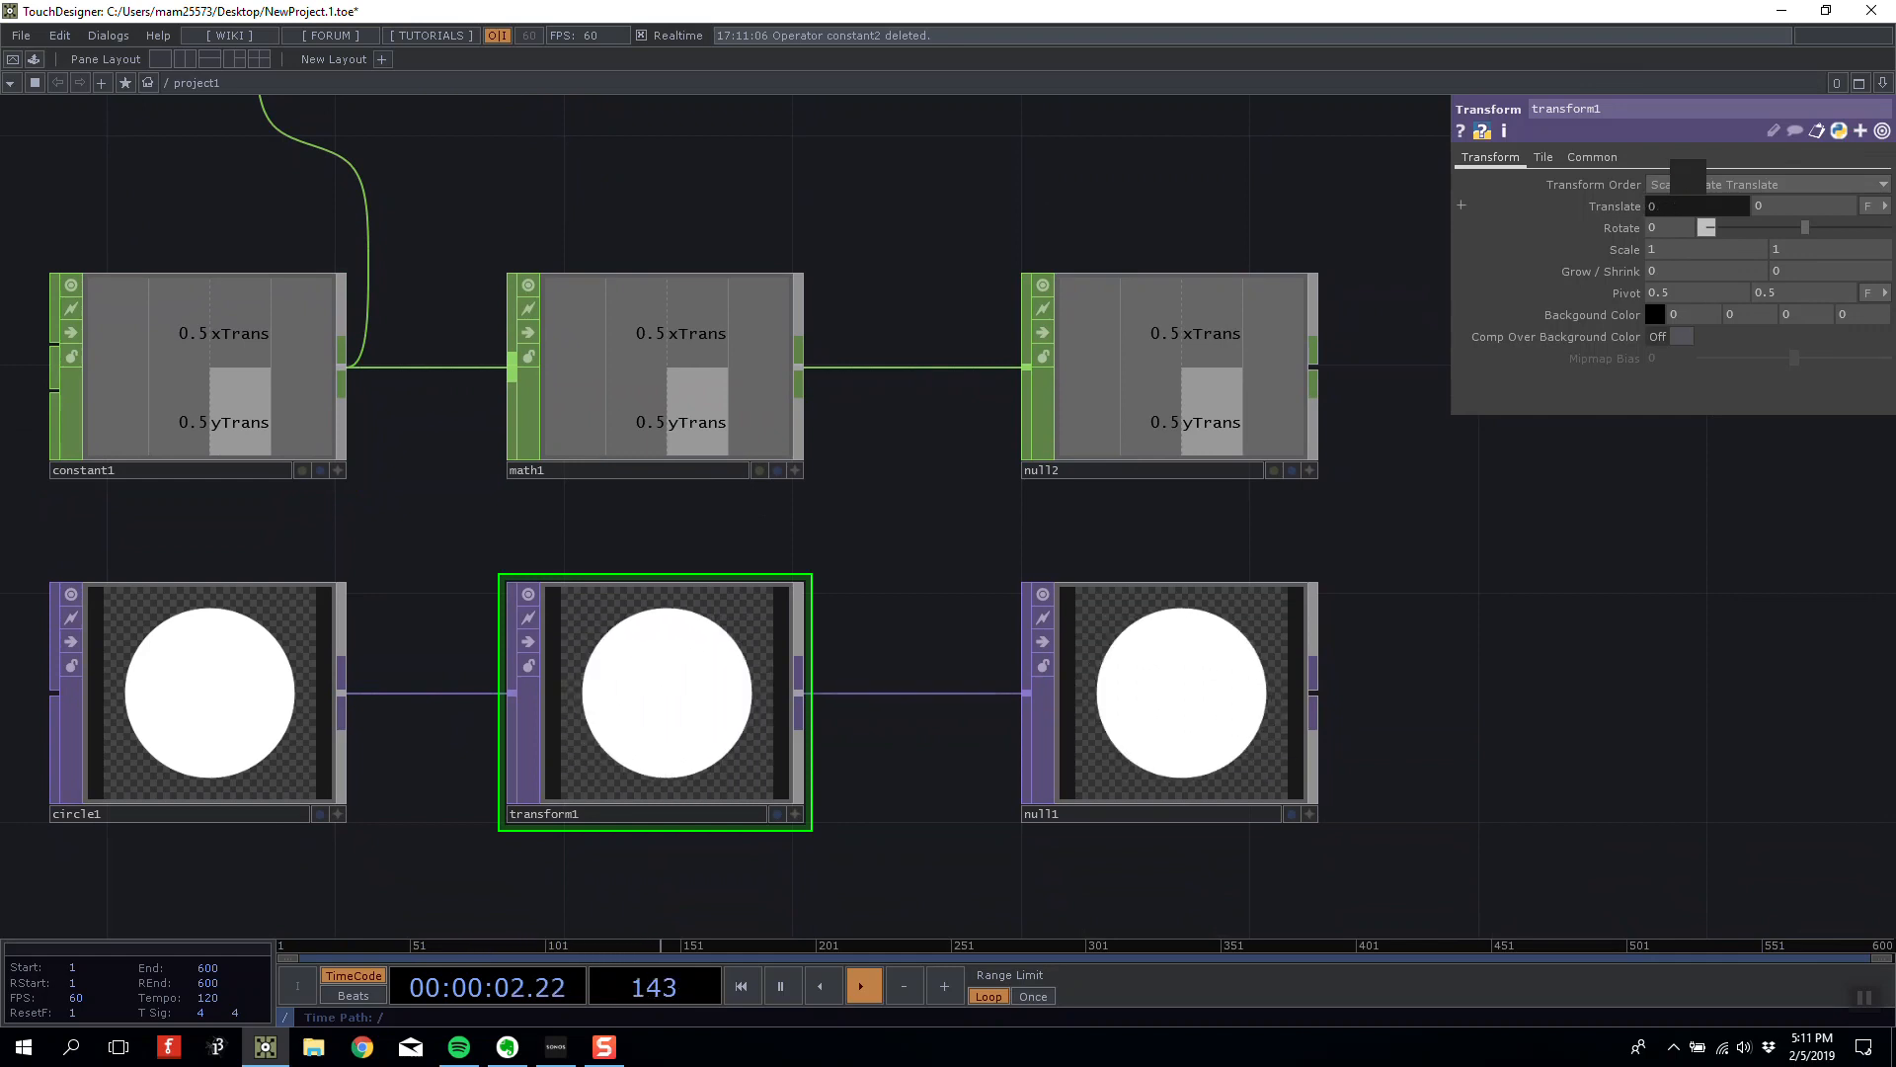
left_click(1242, 474)
scroll(1333, 513, "right", 3)
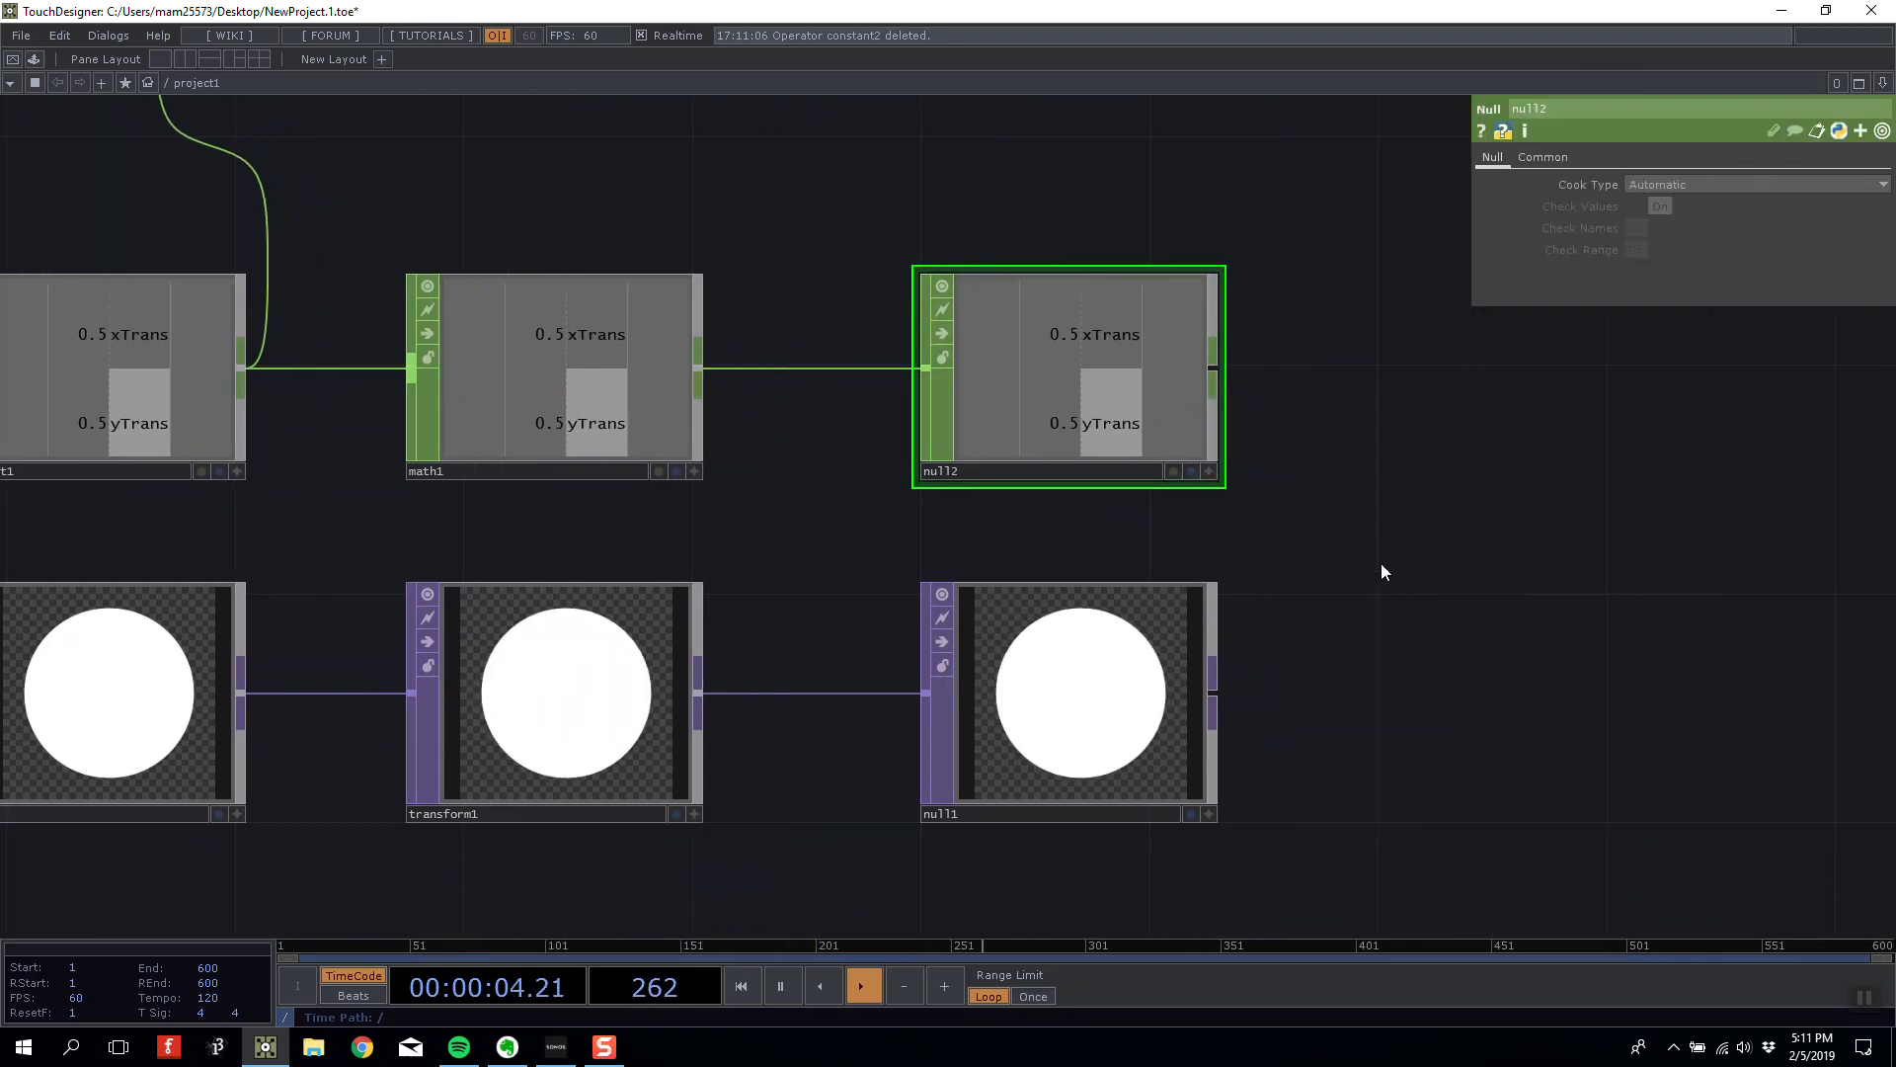
left_click_drag(1381, 564, 1421, 555)
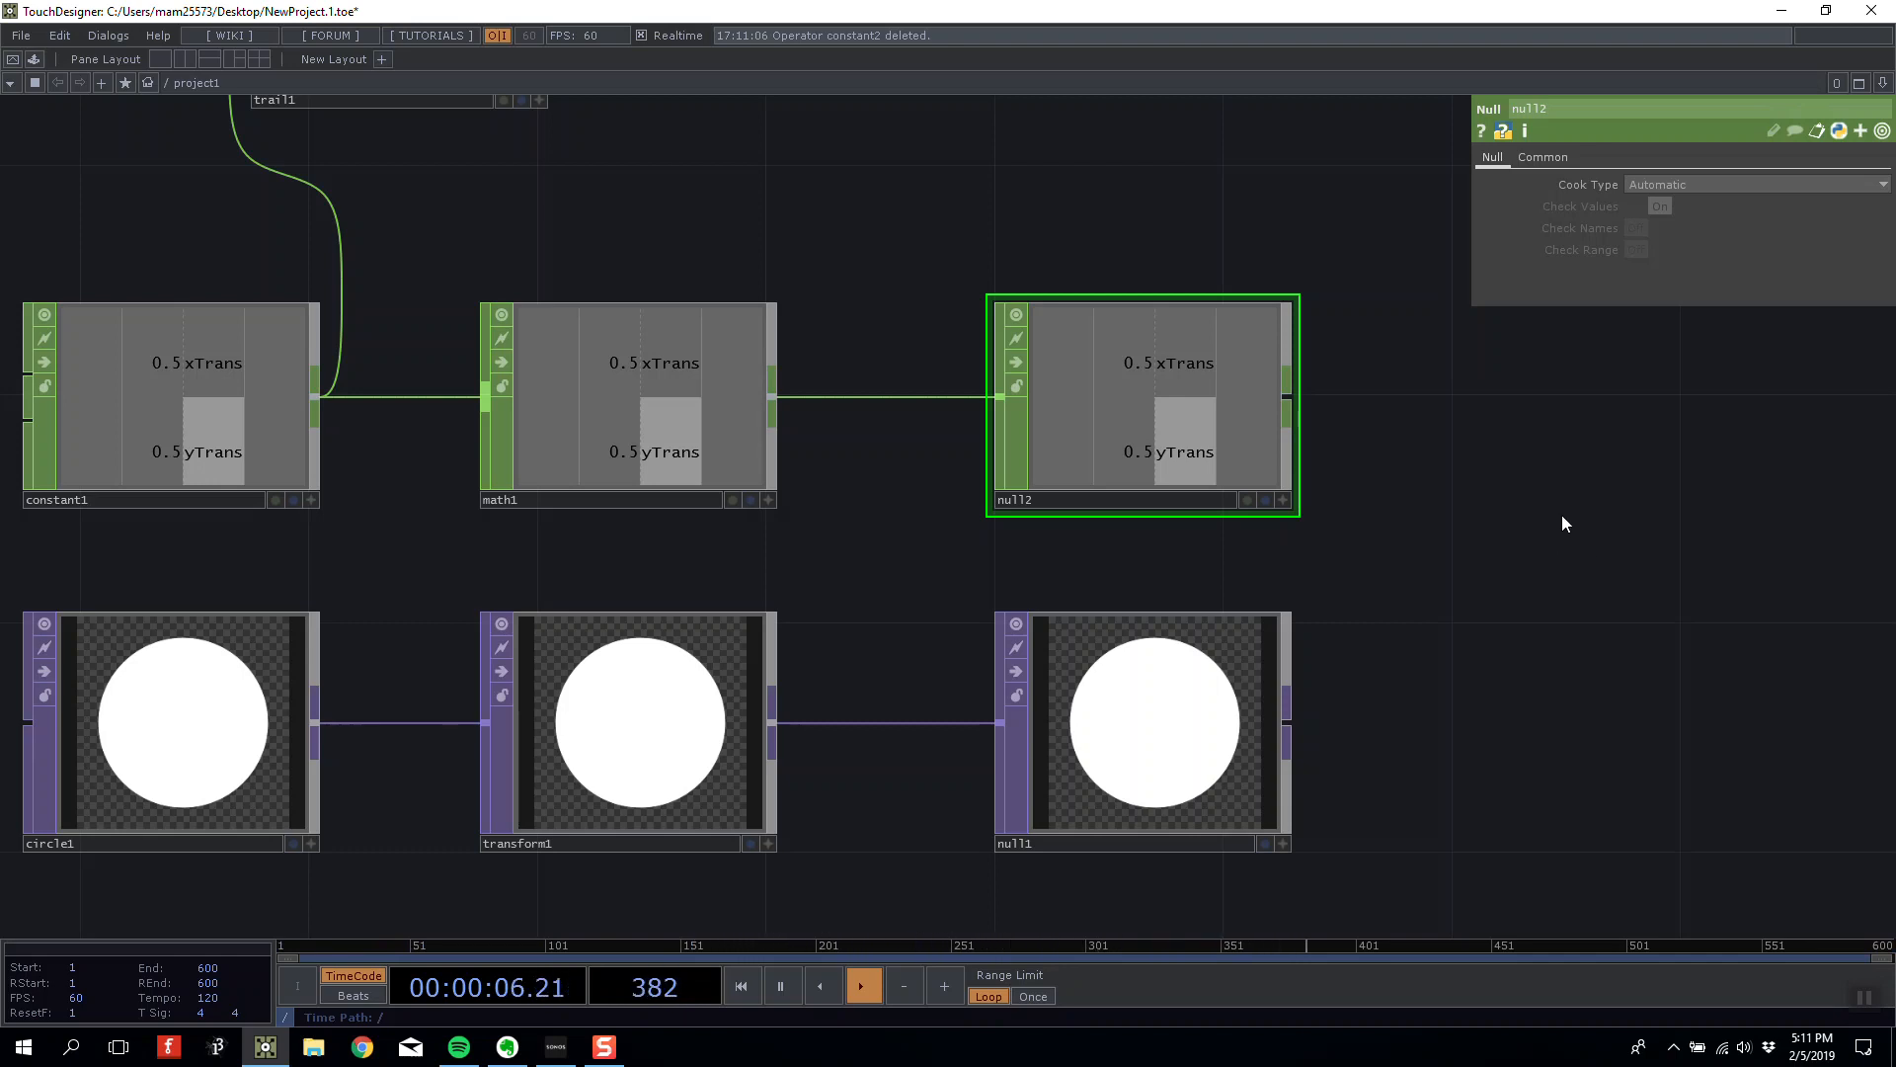
Make null2's viewer active and link its xTrans channel to transform1's Translate X as a CHOP Reference.
left_click(1282, 499)
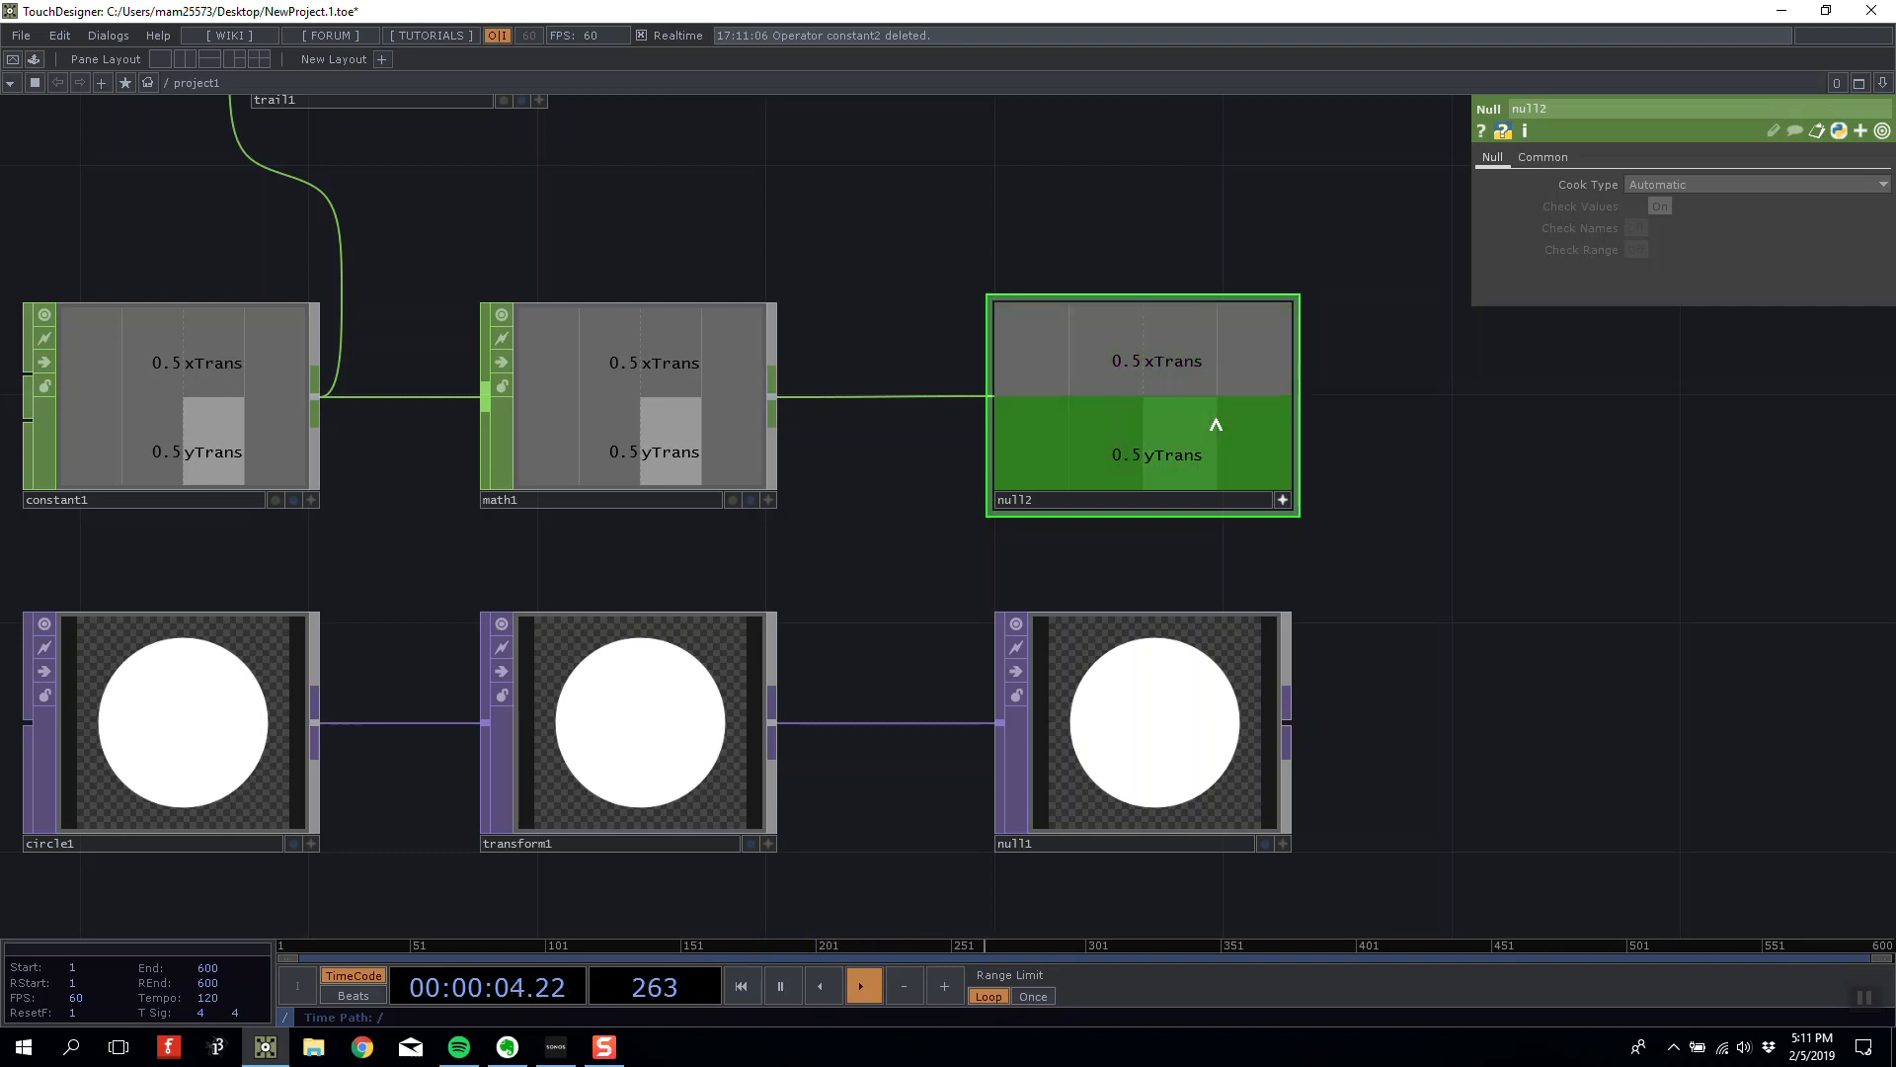
left_click_drag(1215, 318, 1181, 233)
left_click_drag(1176, 449, 1043, 786)
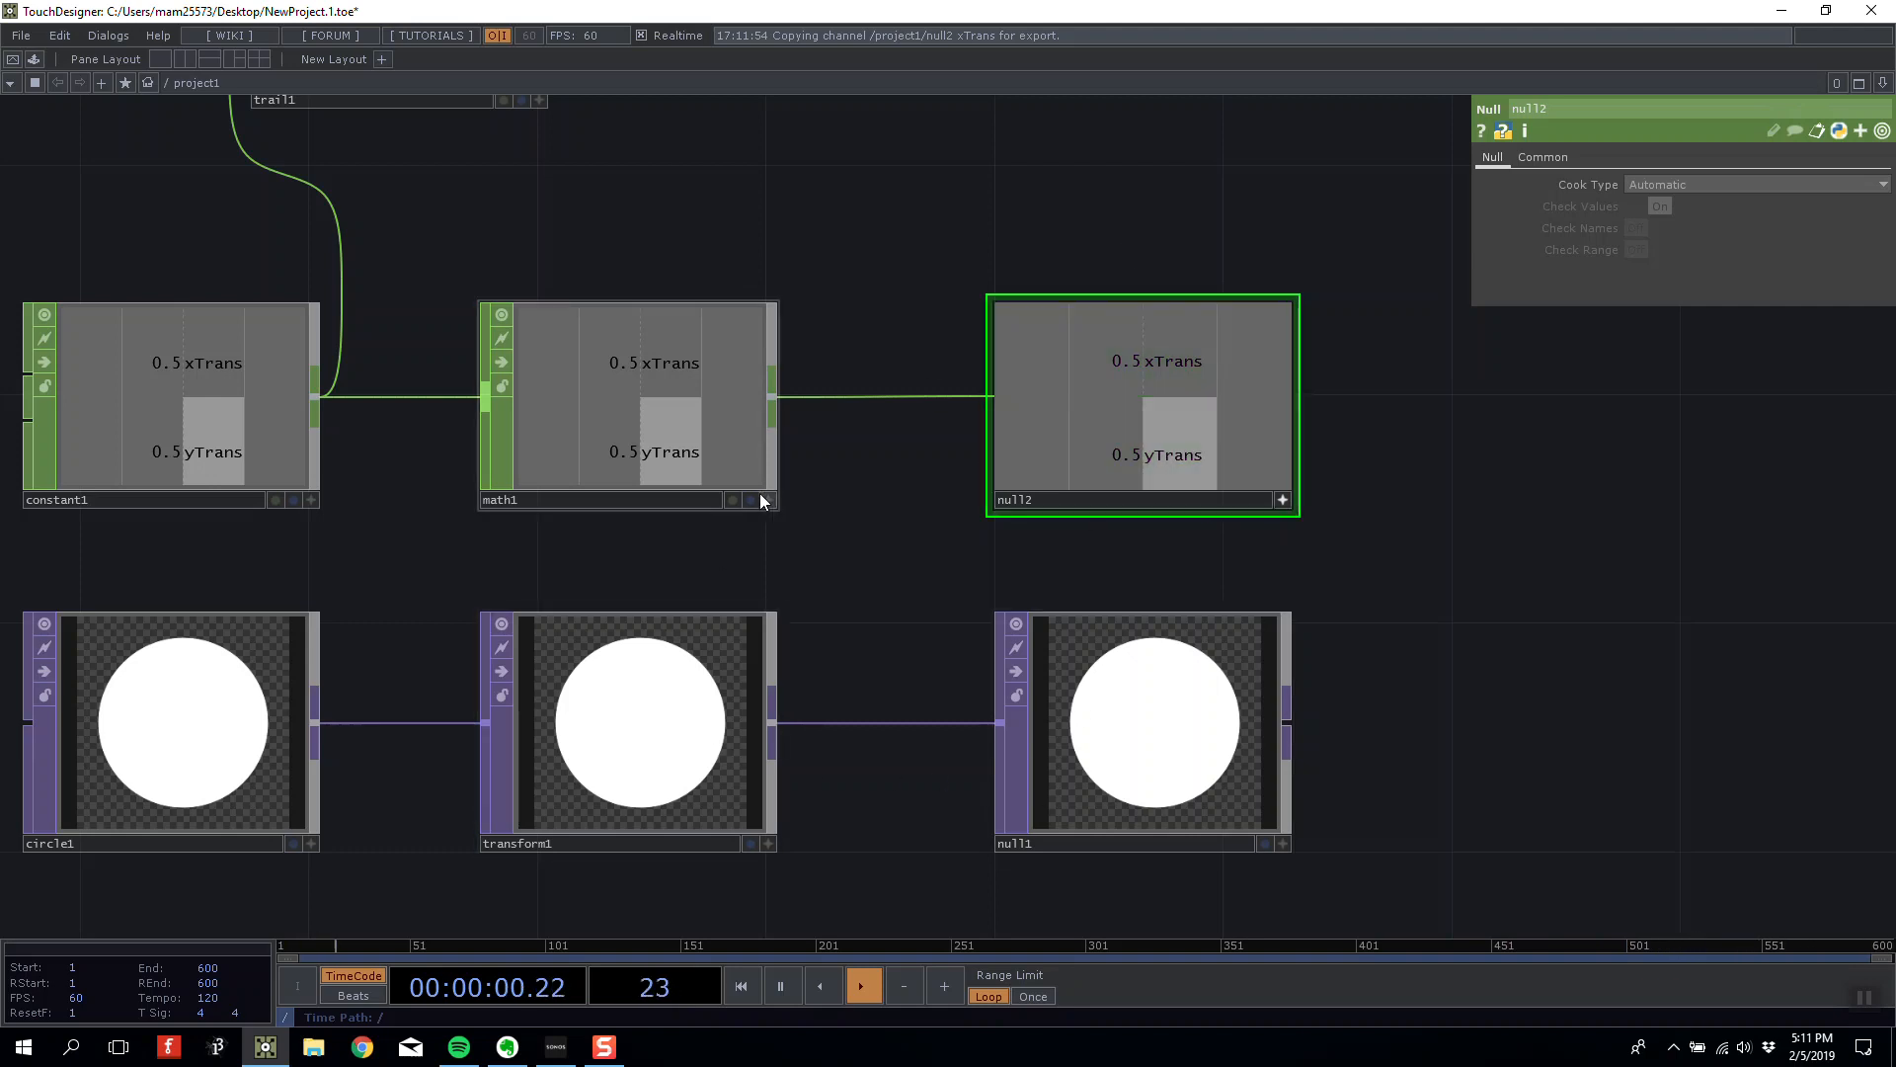
left_click(685, 682)
left_click_drag(1491, 550, 1396, 554)
left_click_drag(1079, 365, 1683, 208)
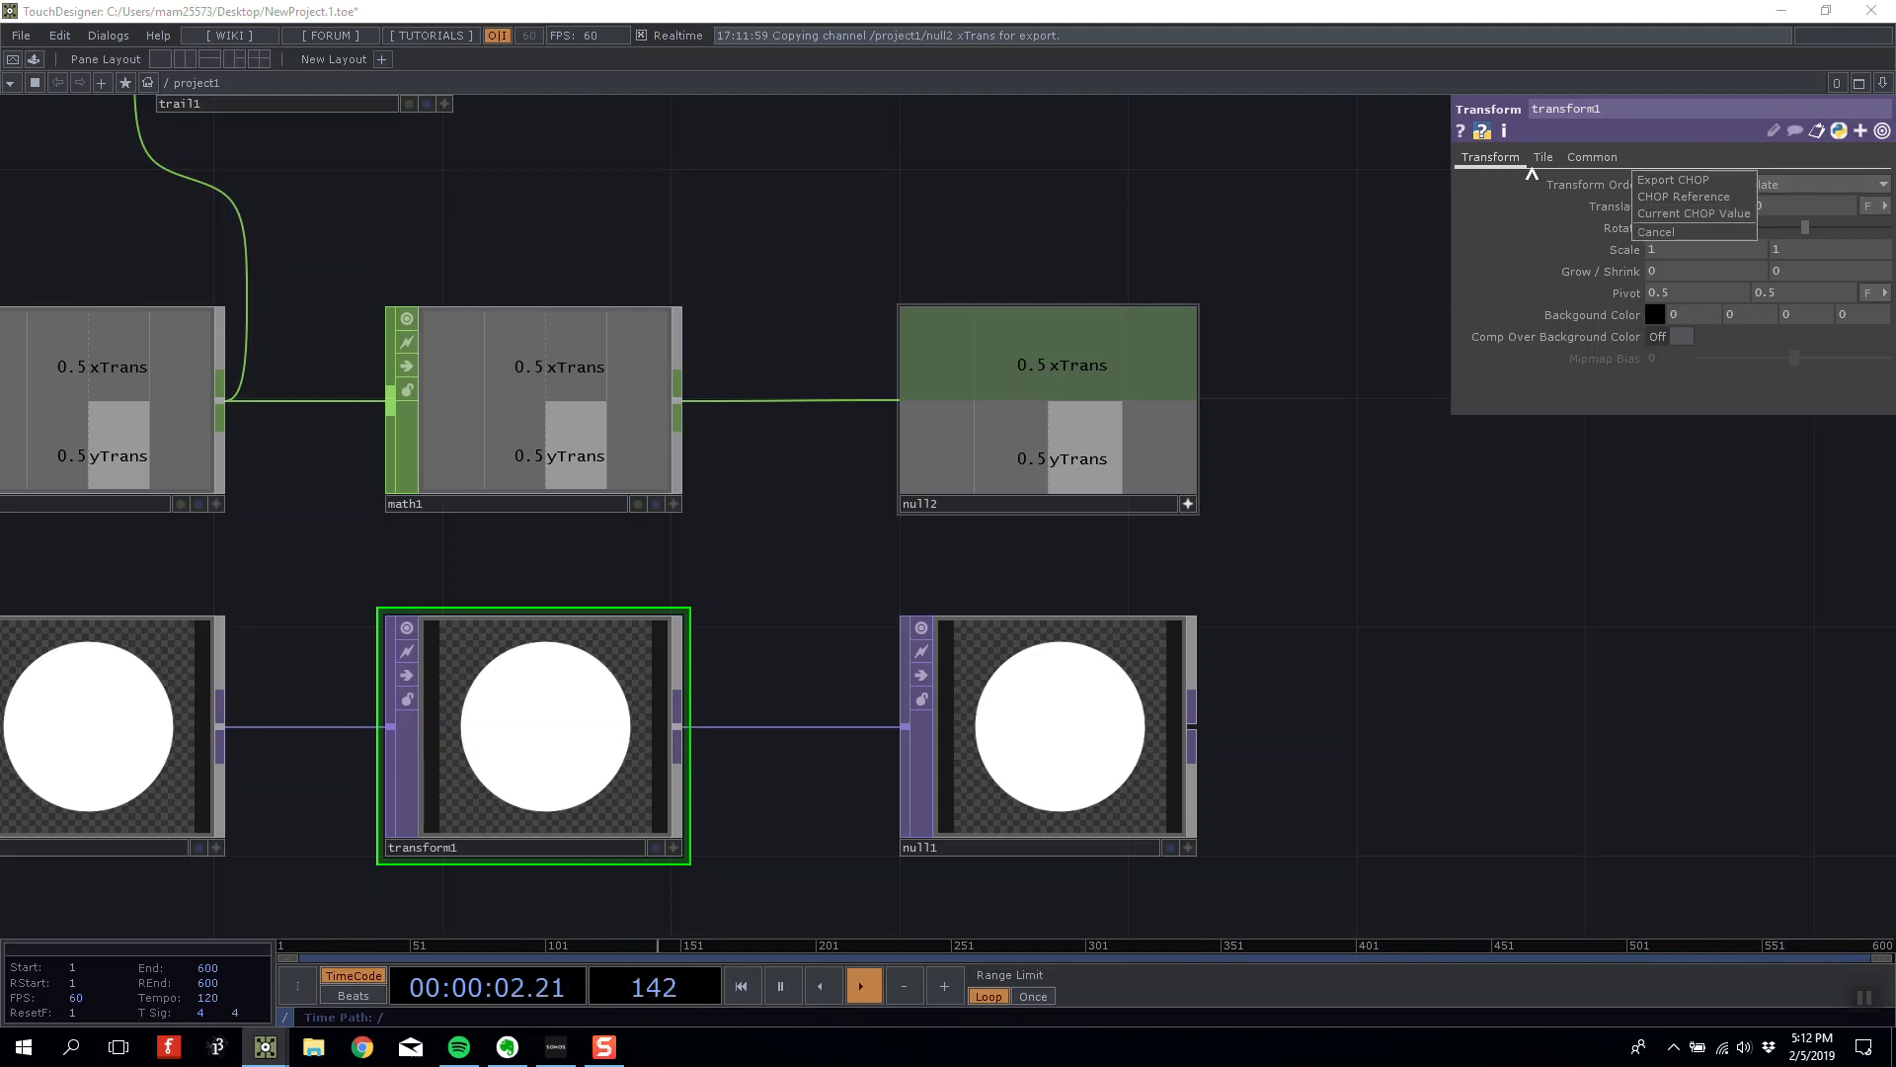
left_click(1714, 196)
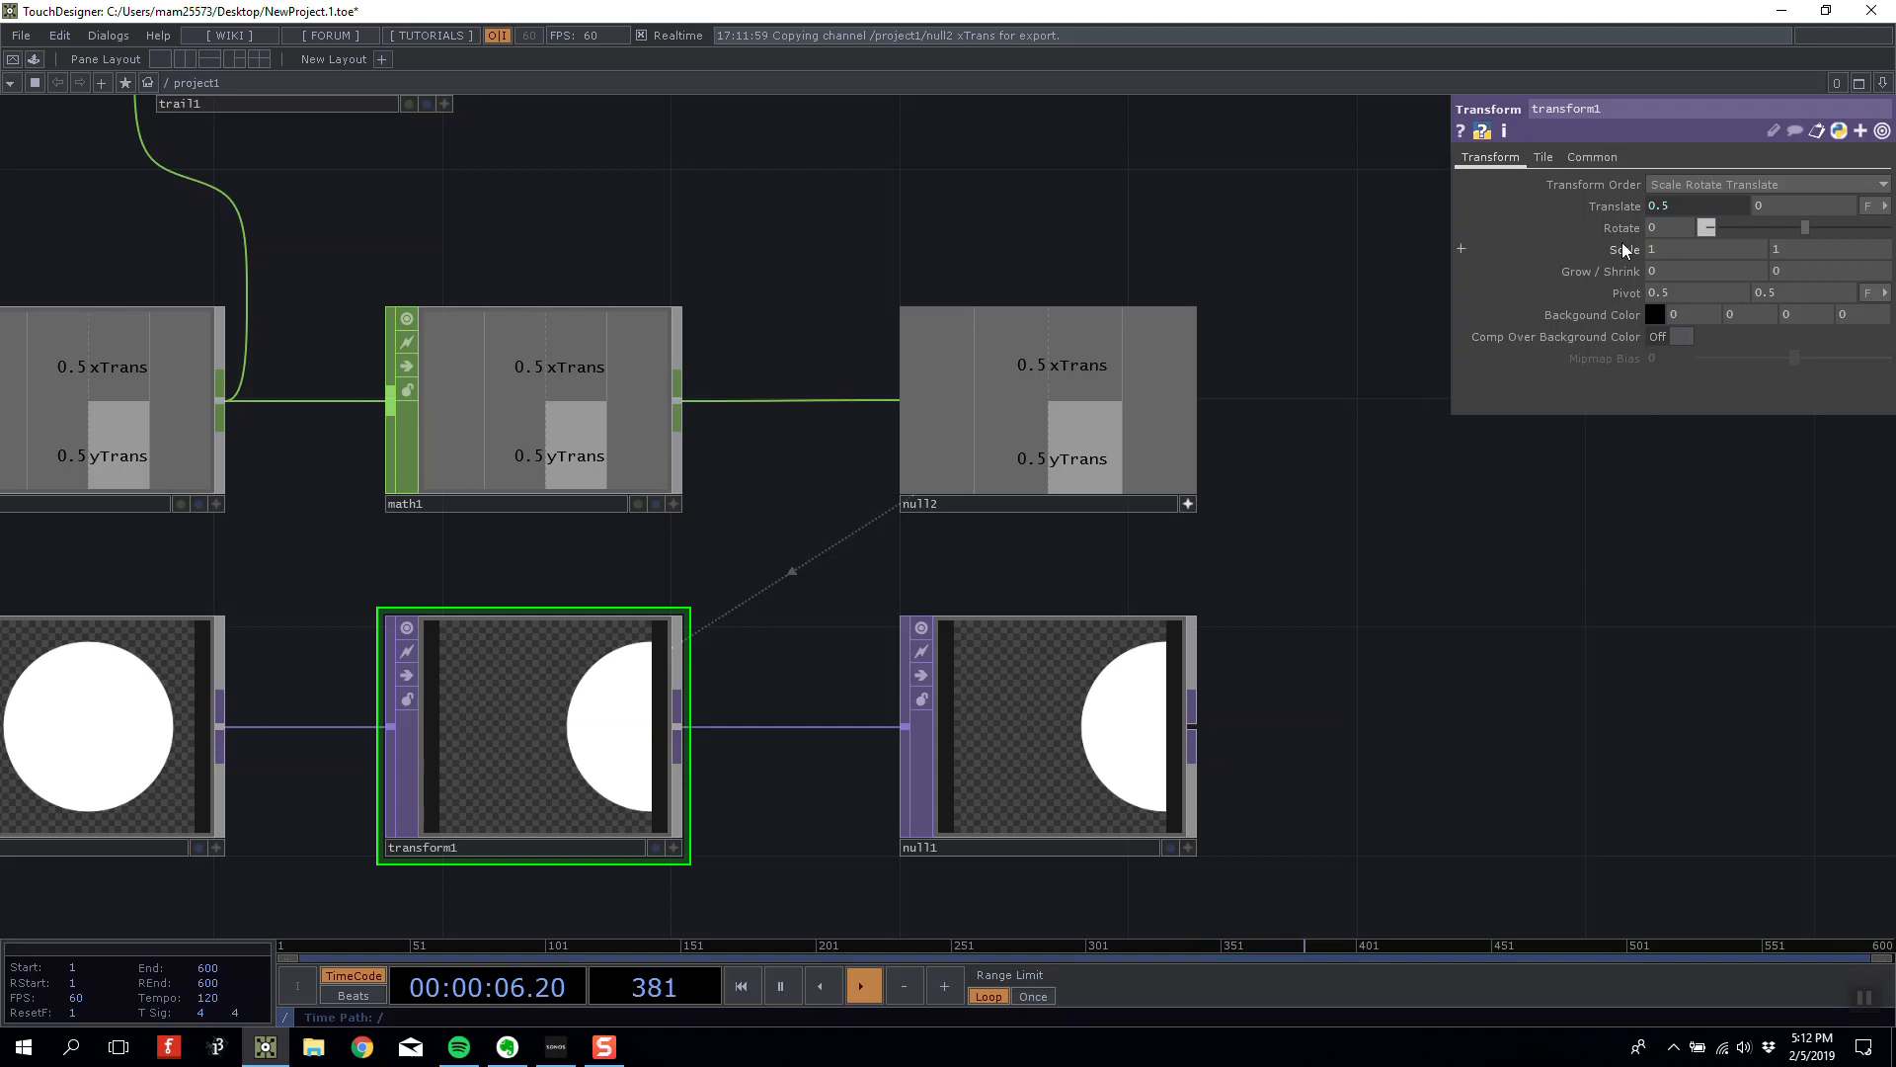
Expand transform1's Translate parameter to show its expressions and link null2's yTrans channel to Translate Y as a CHOP Reference.
left_click(1610, 205)
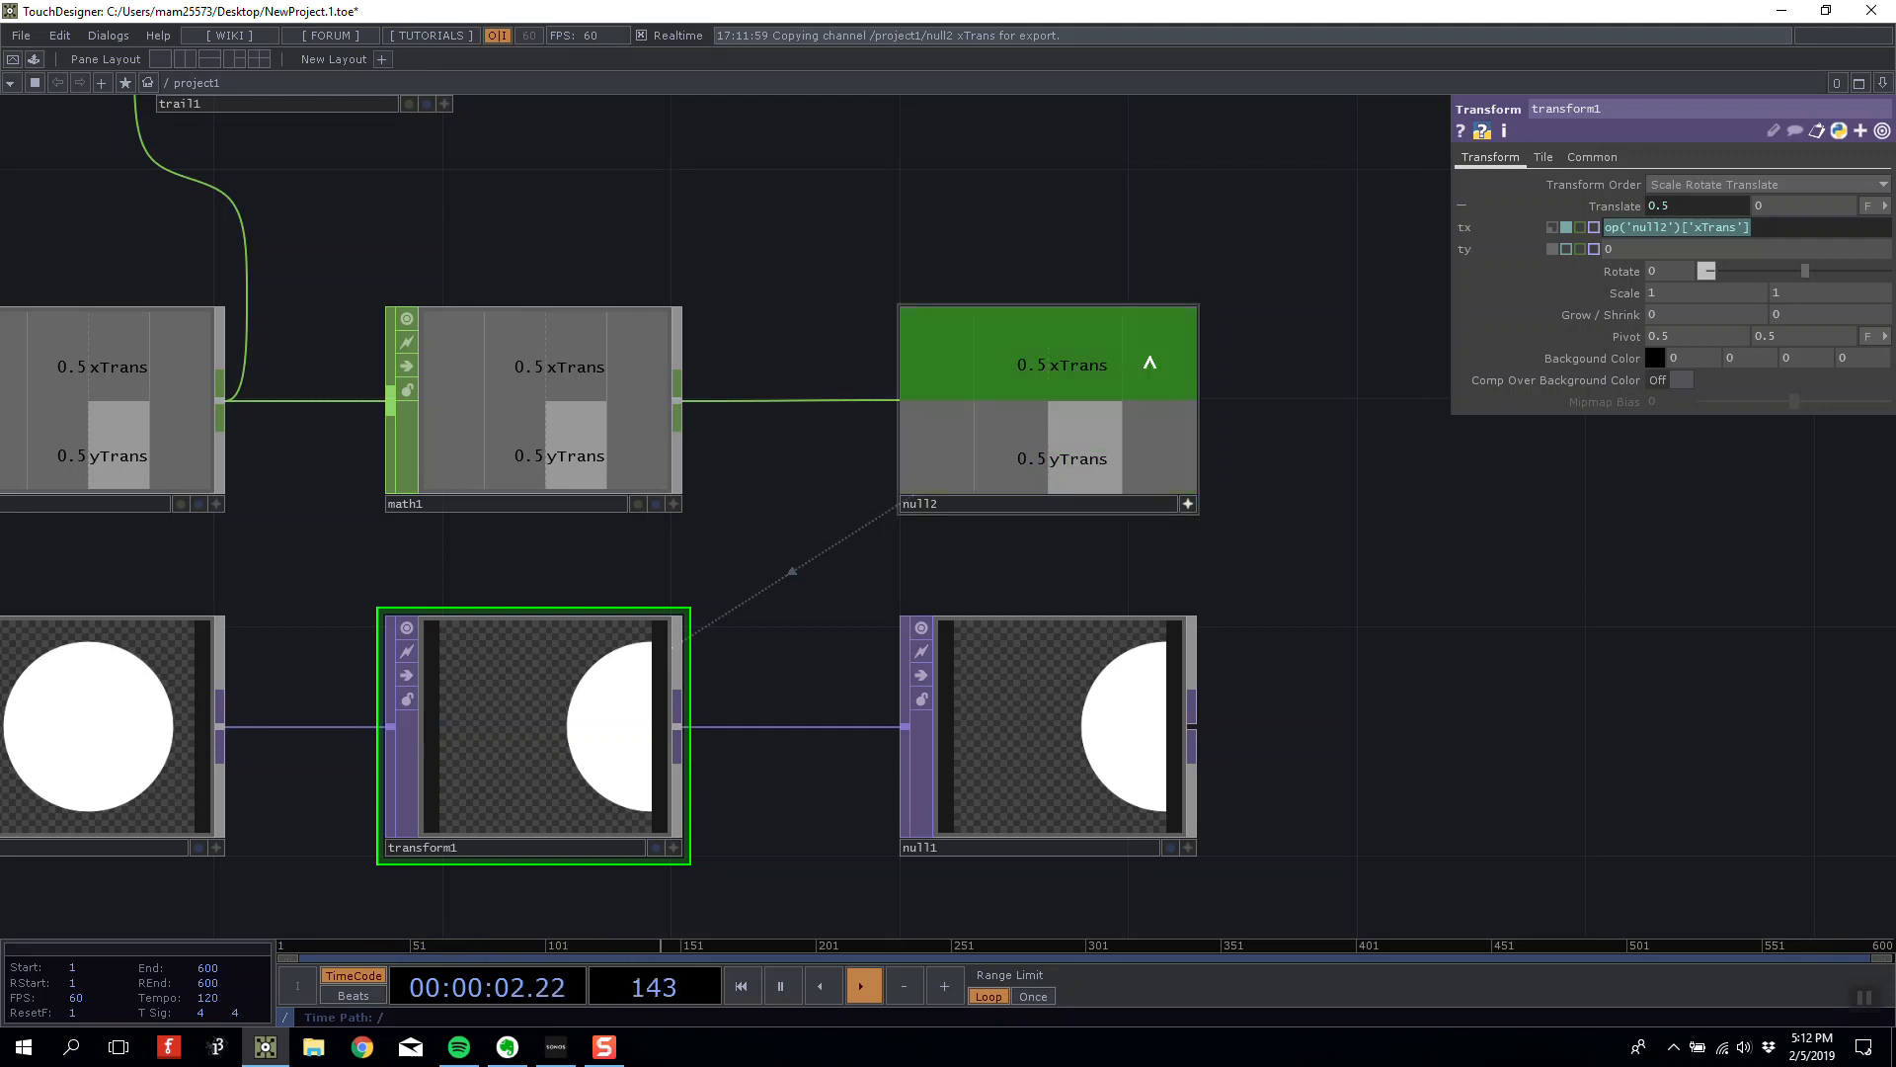
scroll(869, 565, "up", 4)
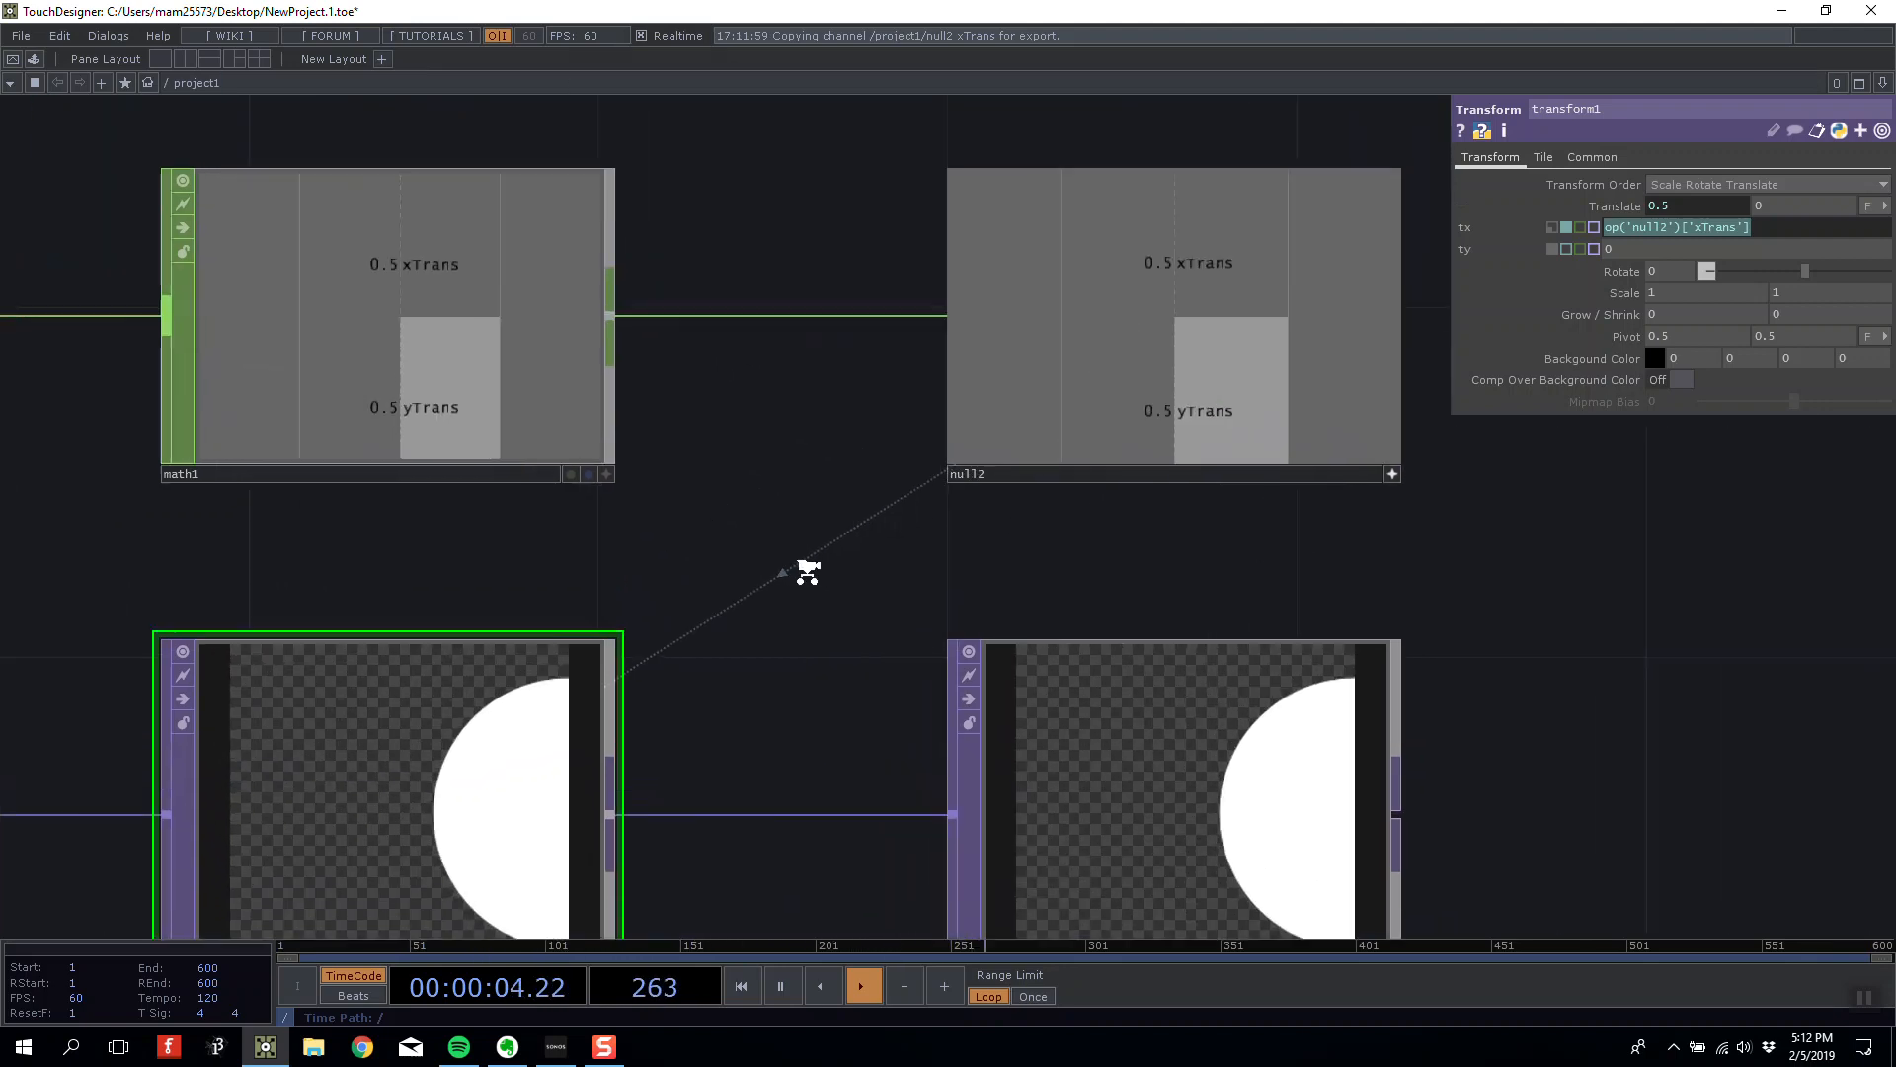
scroll(839, 569, "down", 2)
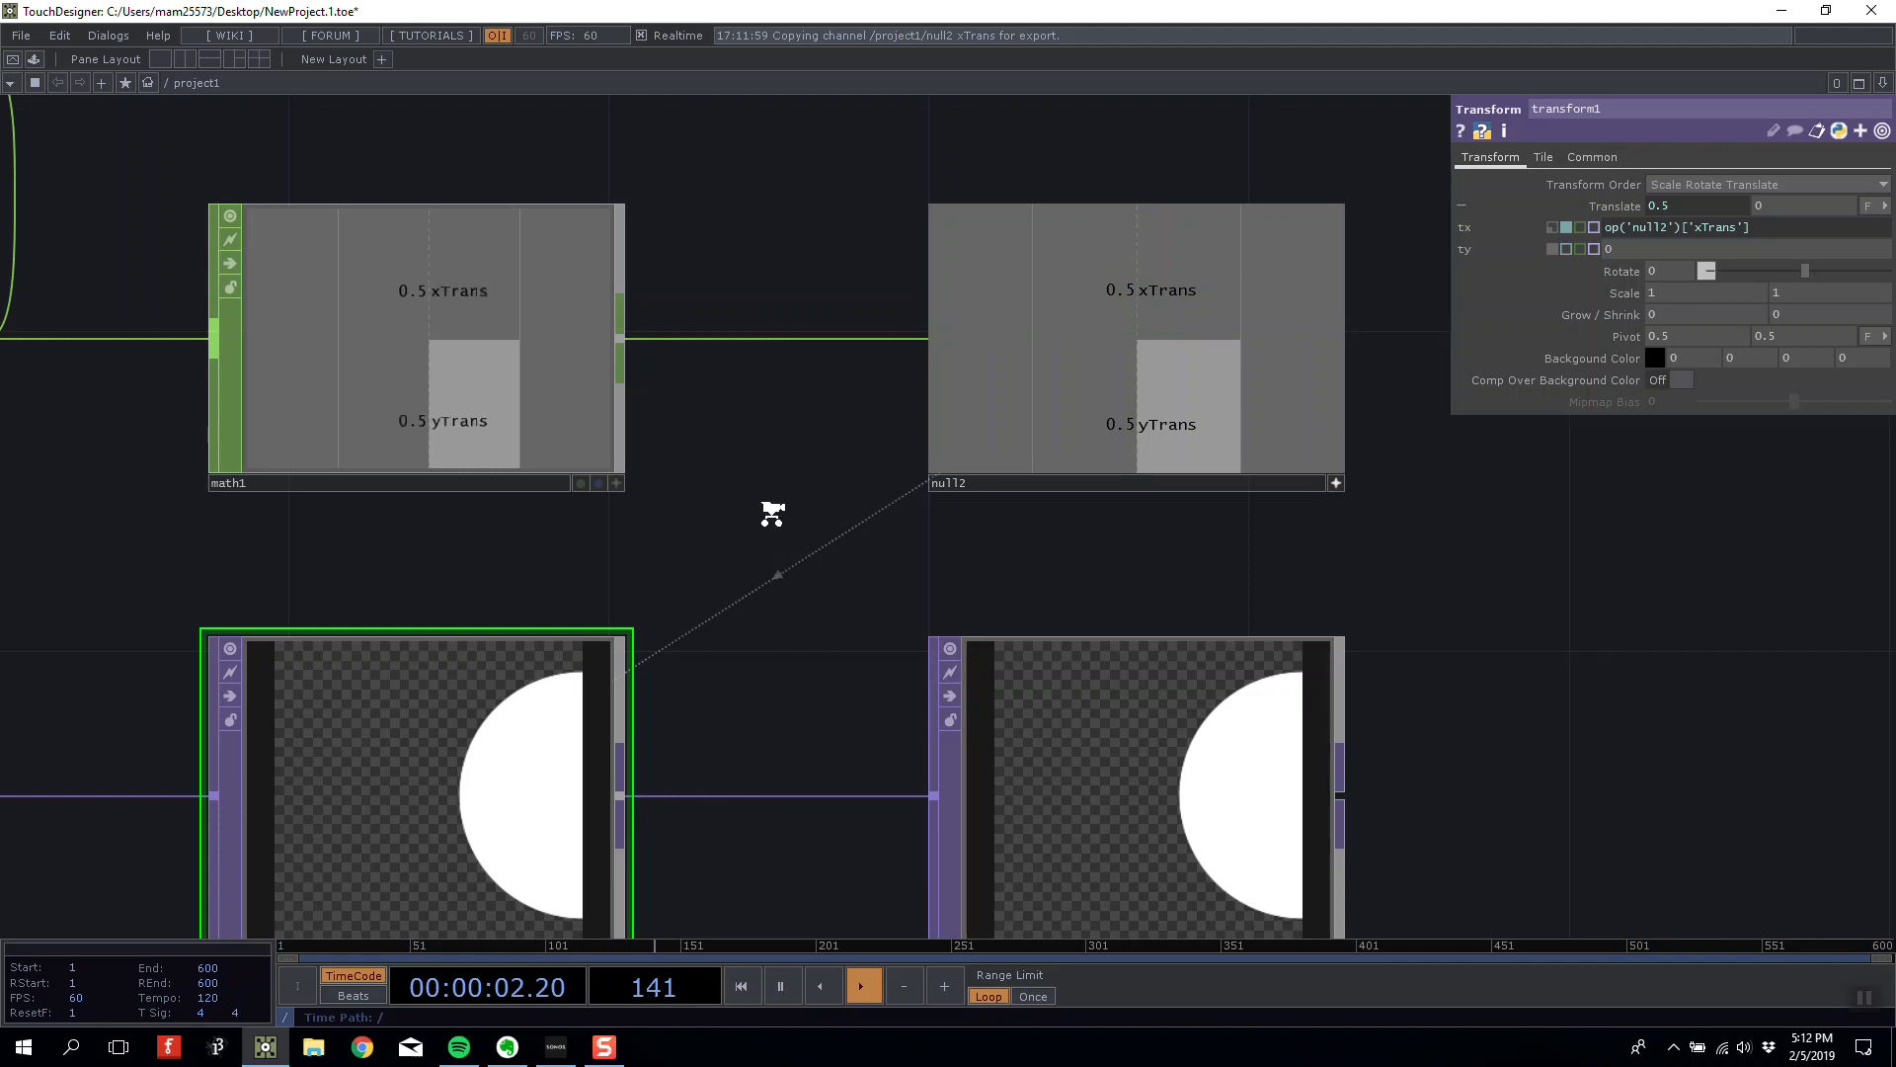
scroll(765, 515, "down", 3)
scroll(889, 509, "up", 1)
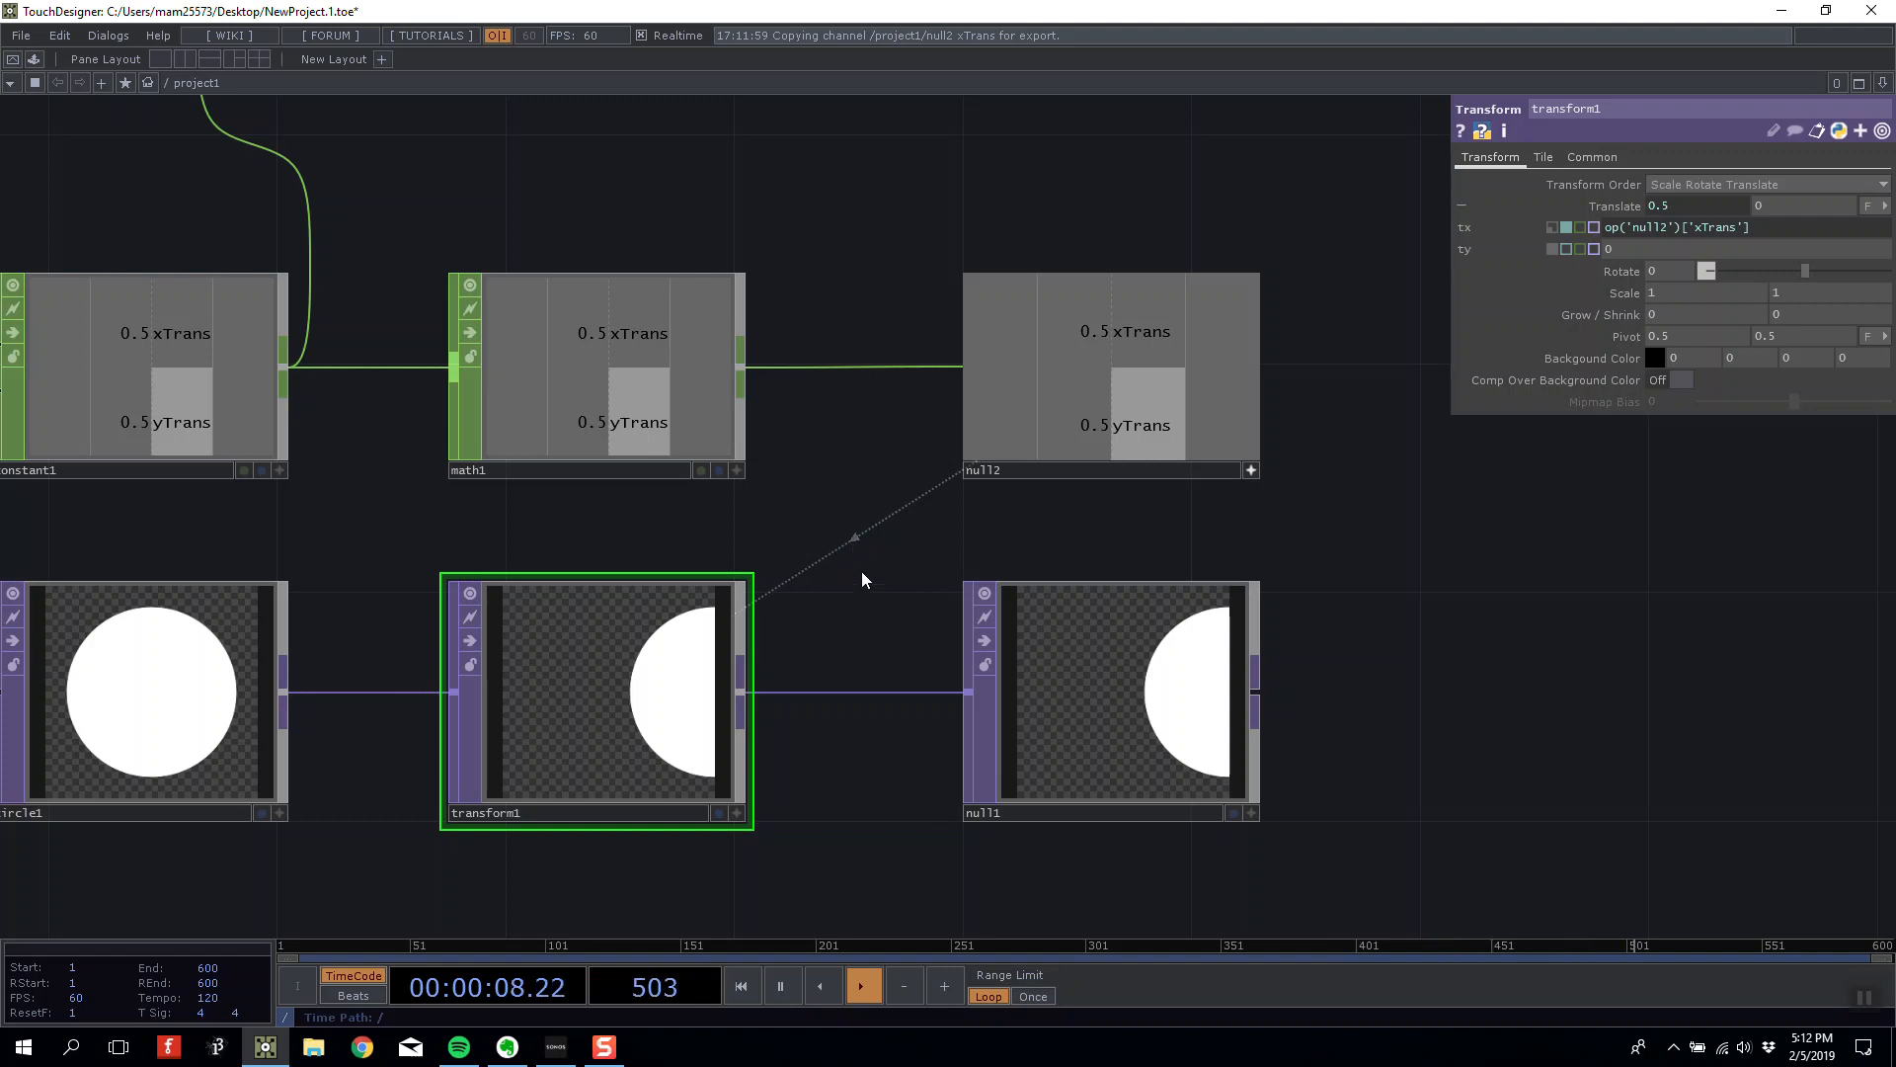
left_click_drag(1093, 428, 1809, 197)
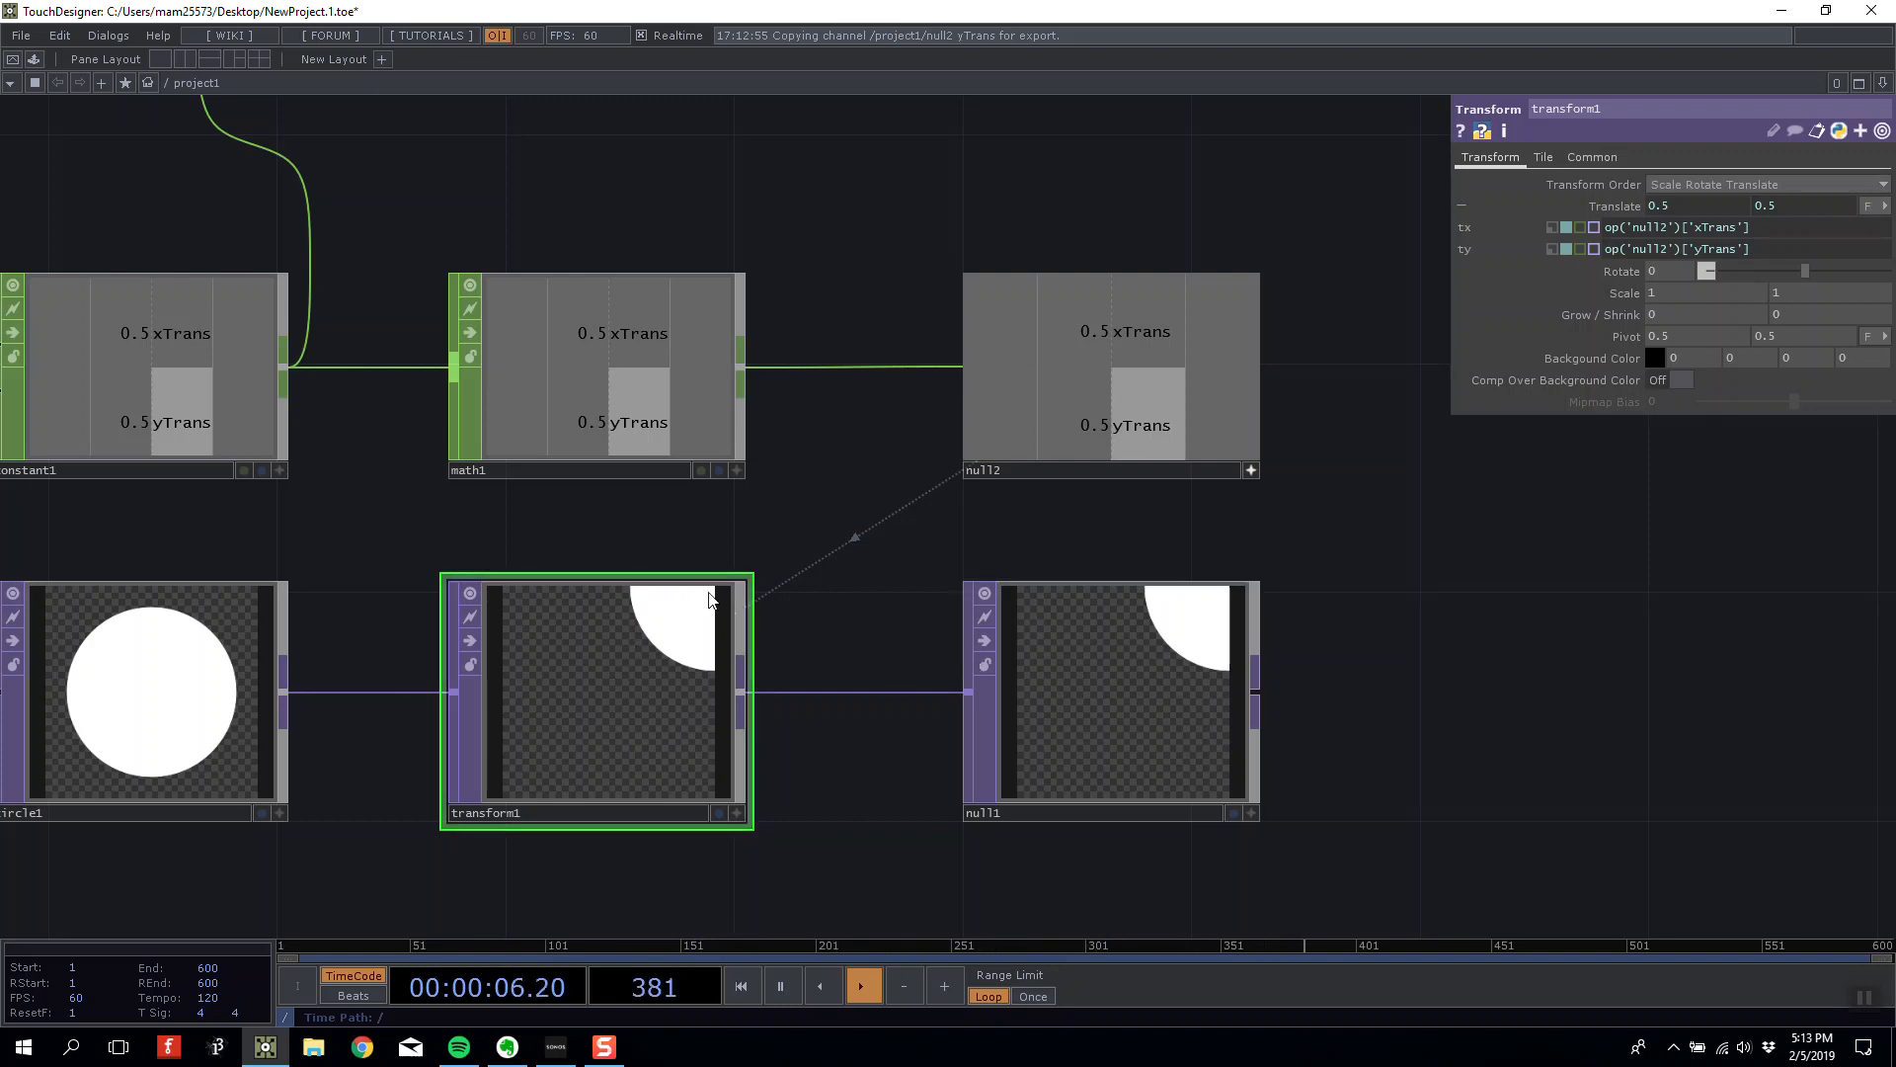
Set both the xTrans and yTrans channels of constant1 to 0.
left_click(209, 413)
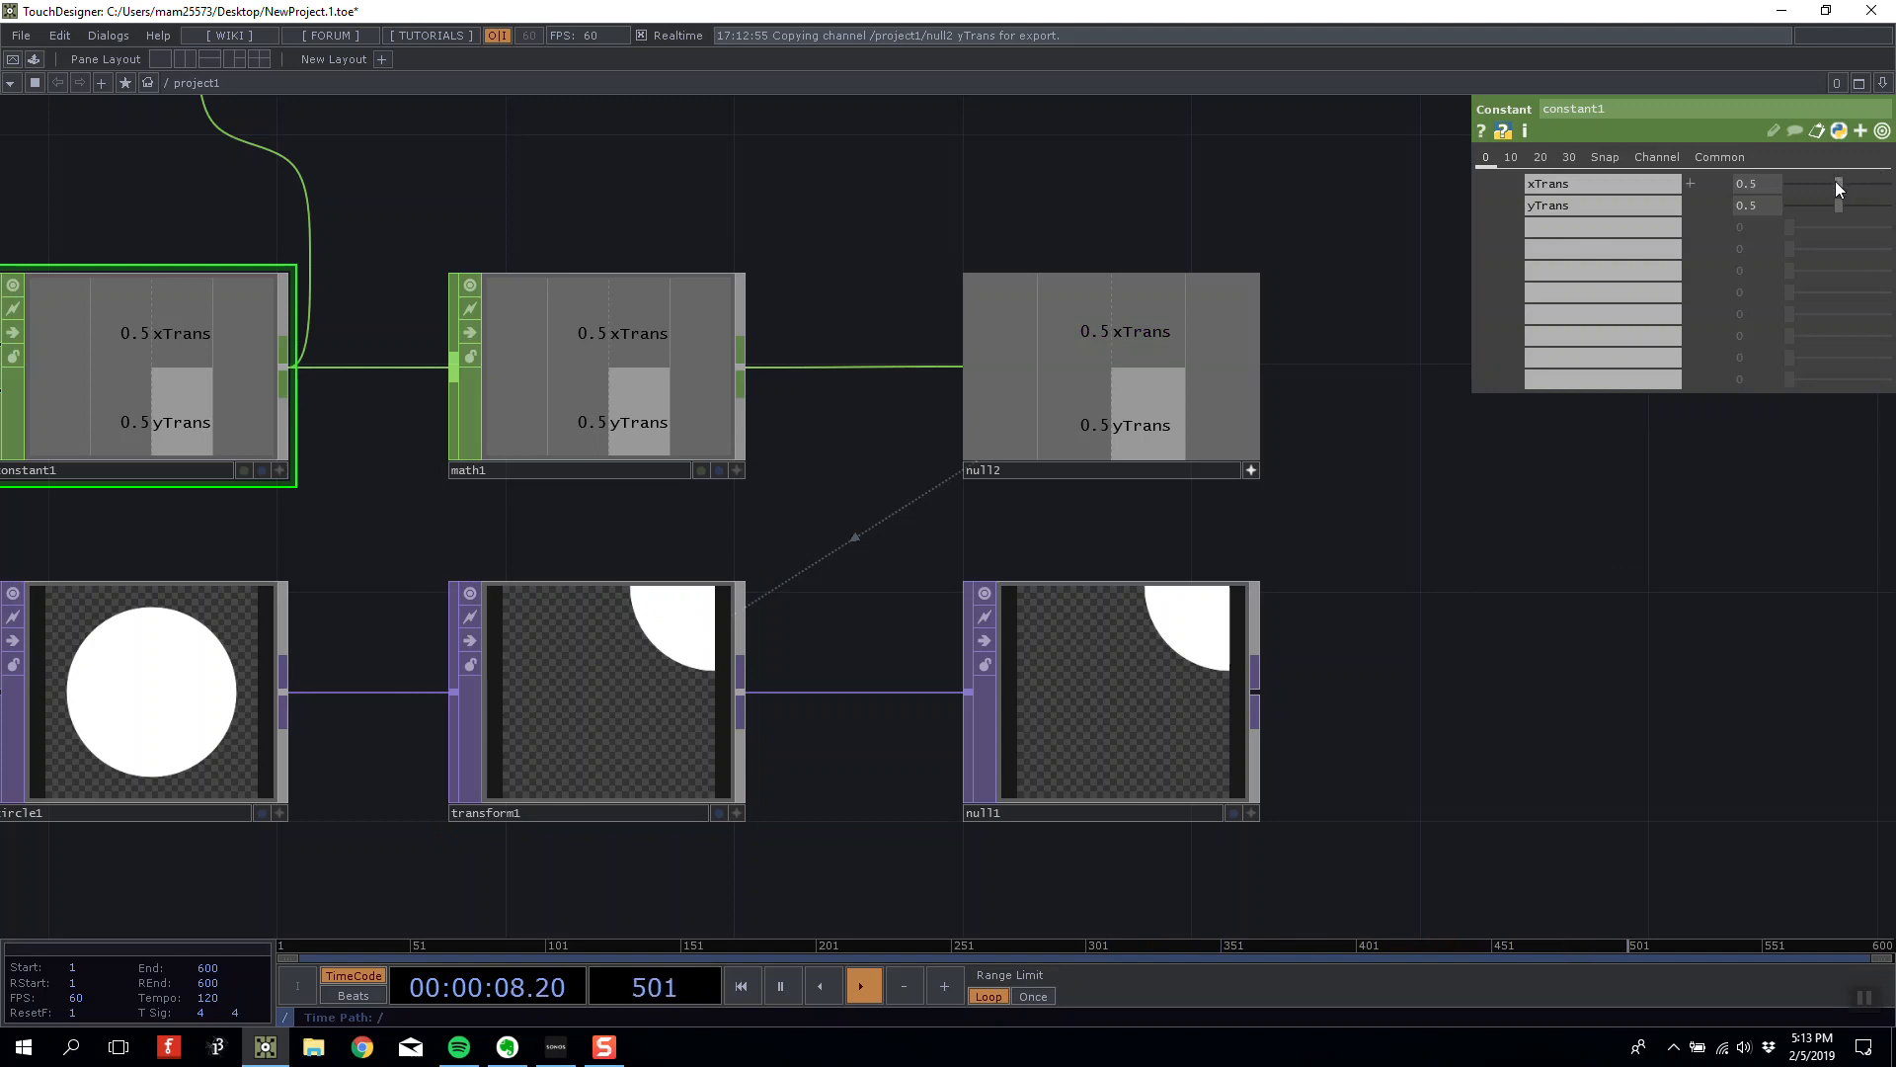
left_click_drag(1835, 182, 1730, 210)
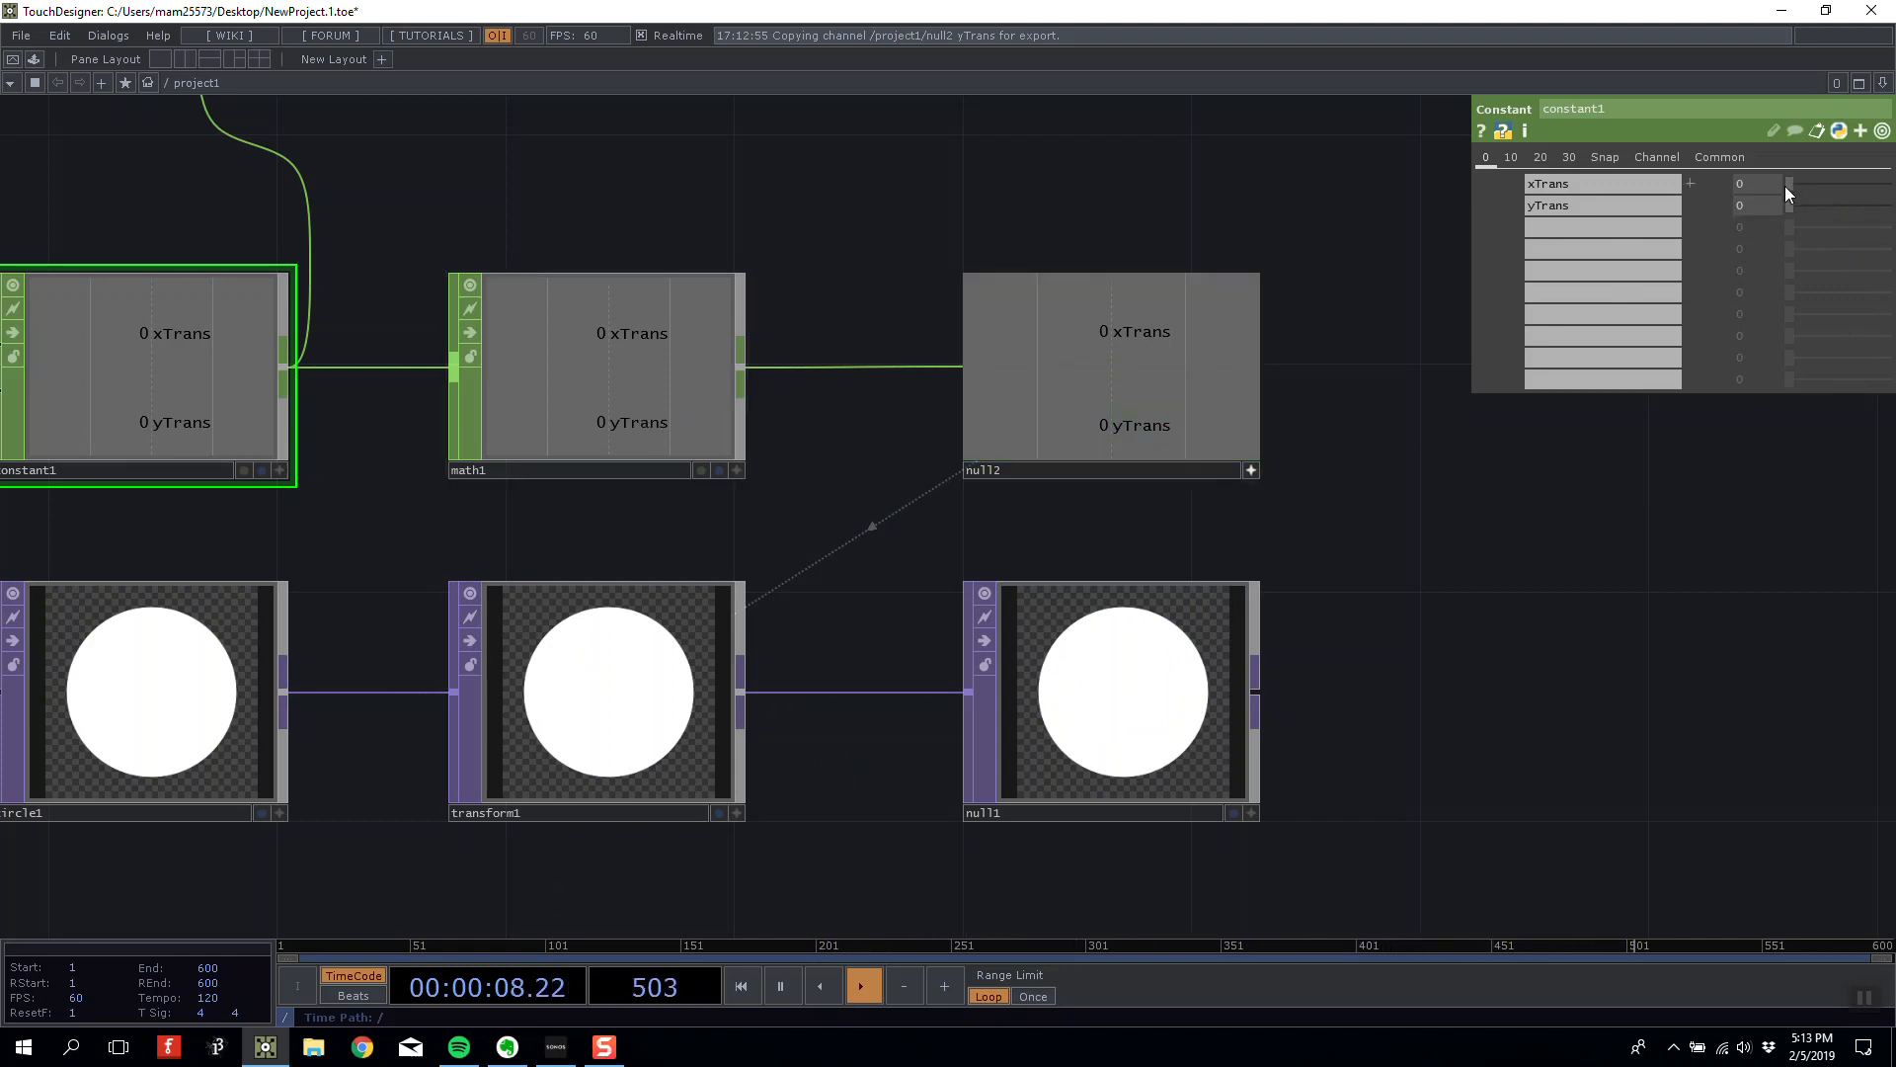
mouse_move(1786, 186)
left_mouse_down()
mouse_move(1888, 181)
mouse_move(1776, 176)
mouse_move(1857, 206)
mouse_move(1778, 206)
left_mouse_up()
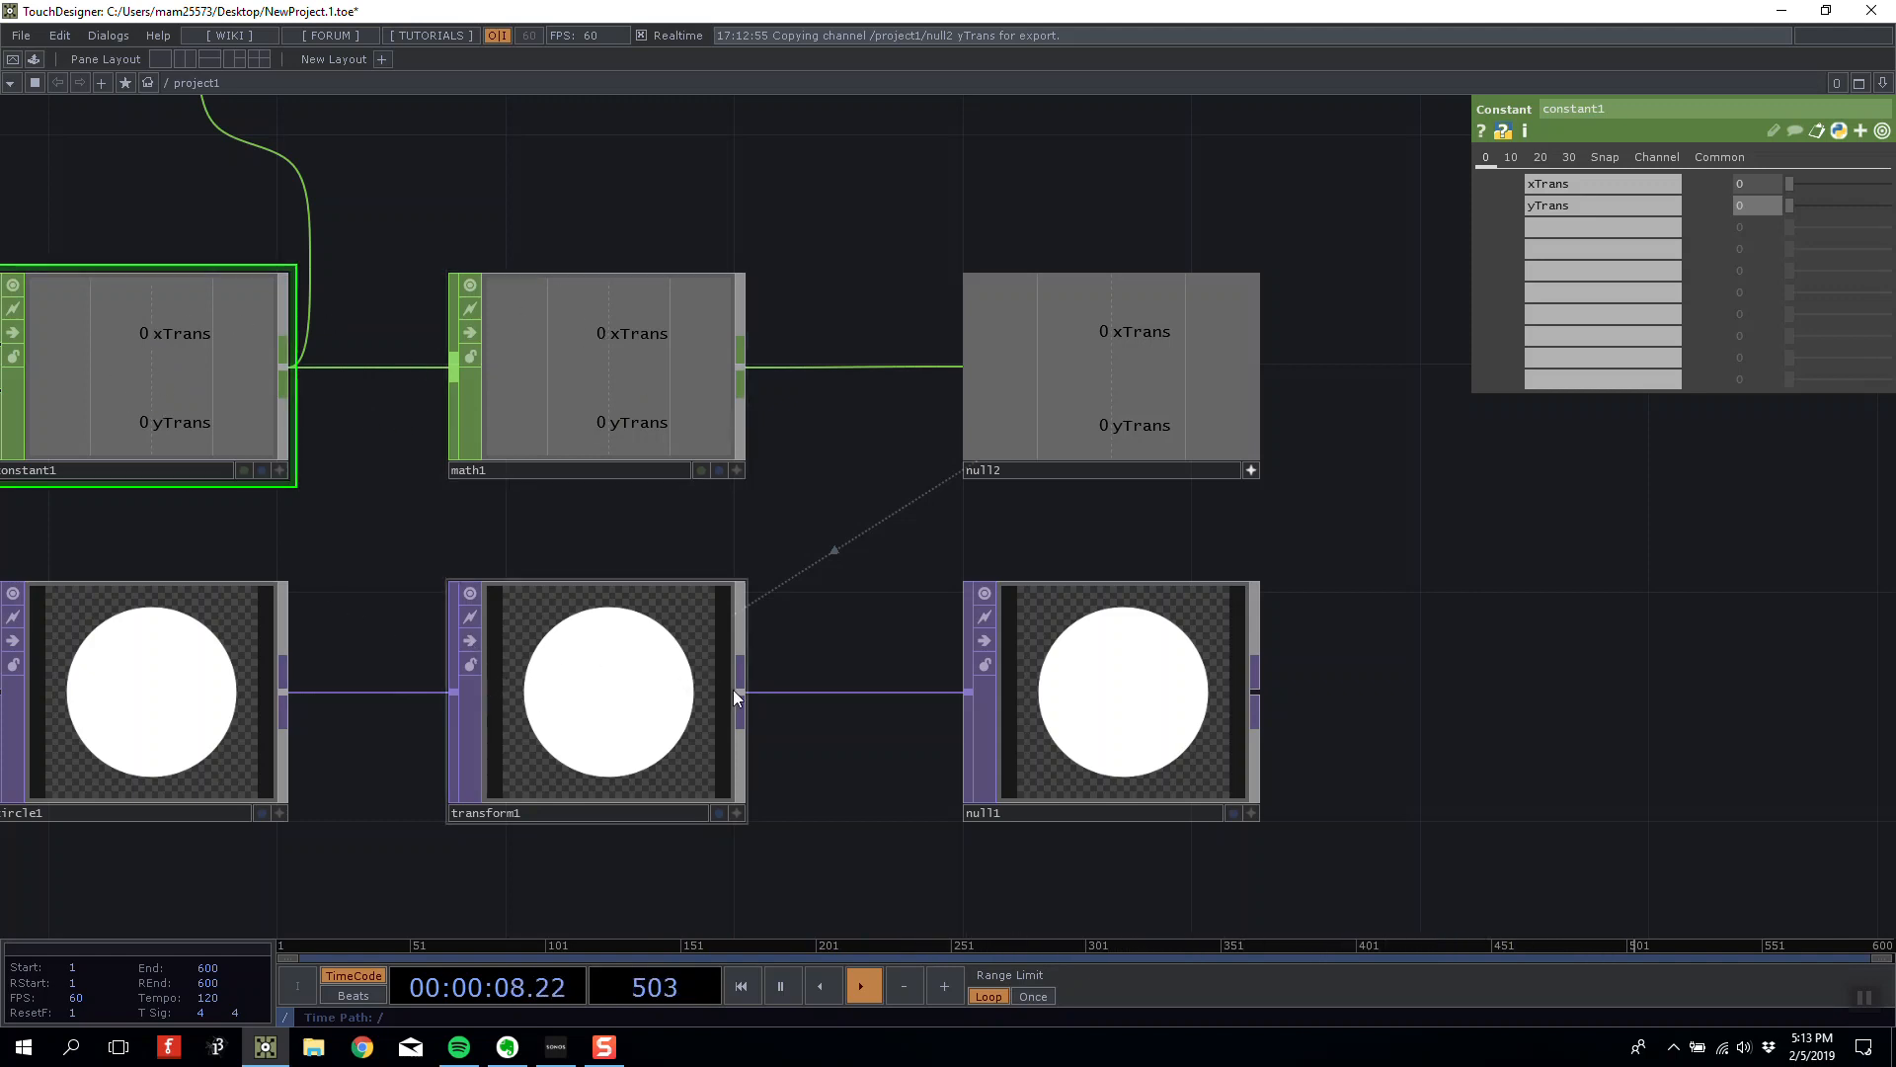
Set math1's To Range to -.5 and 0.5.
left_click(621, 353)
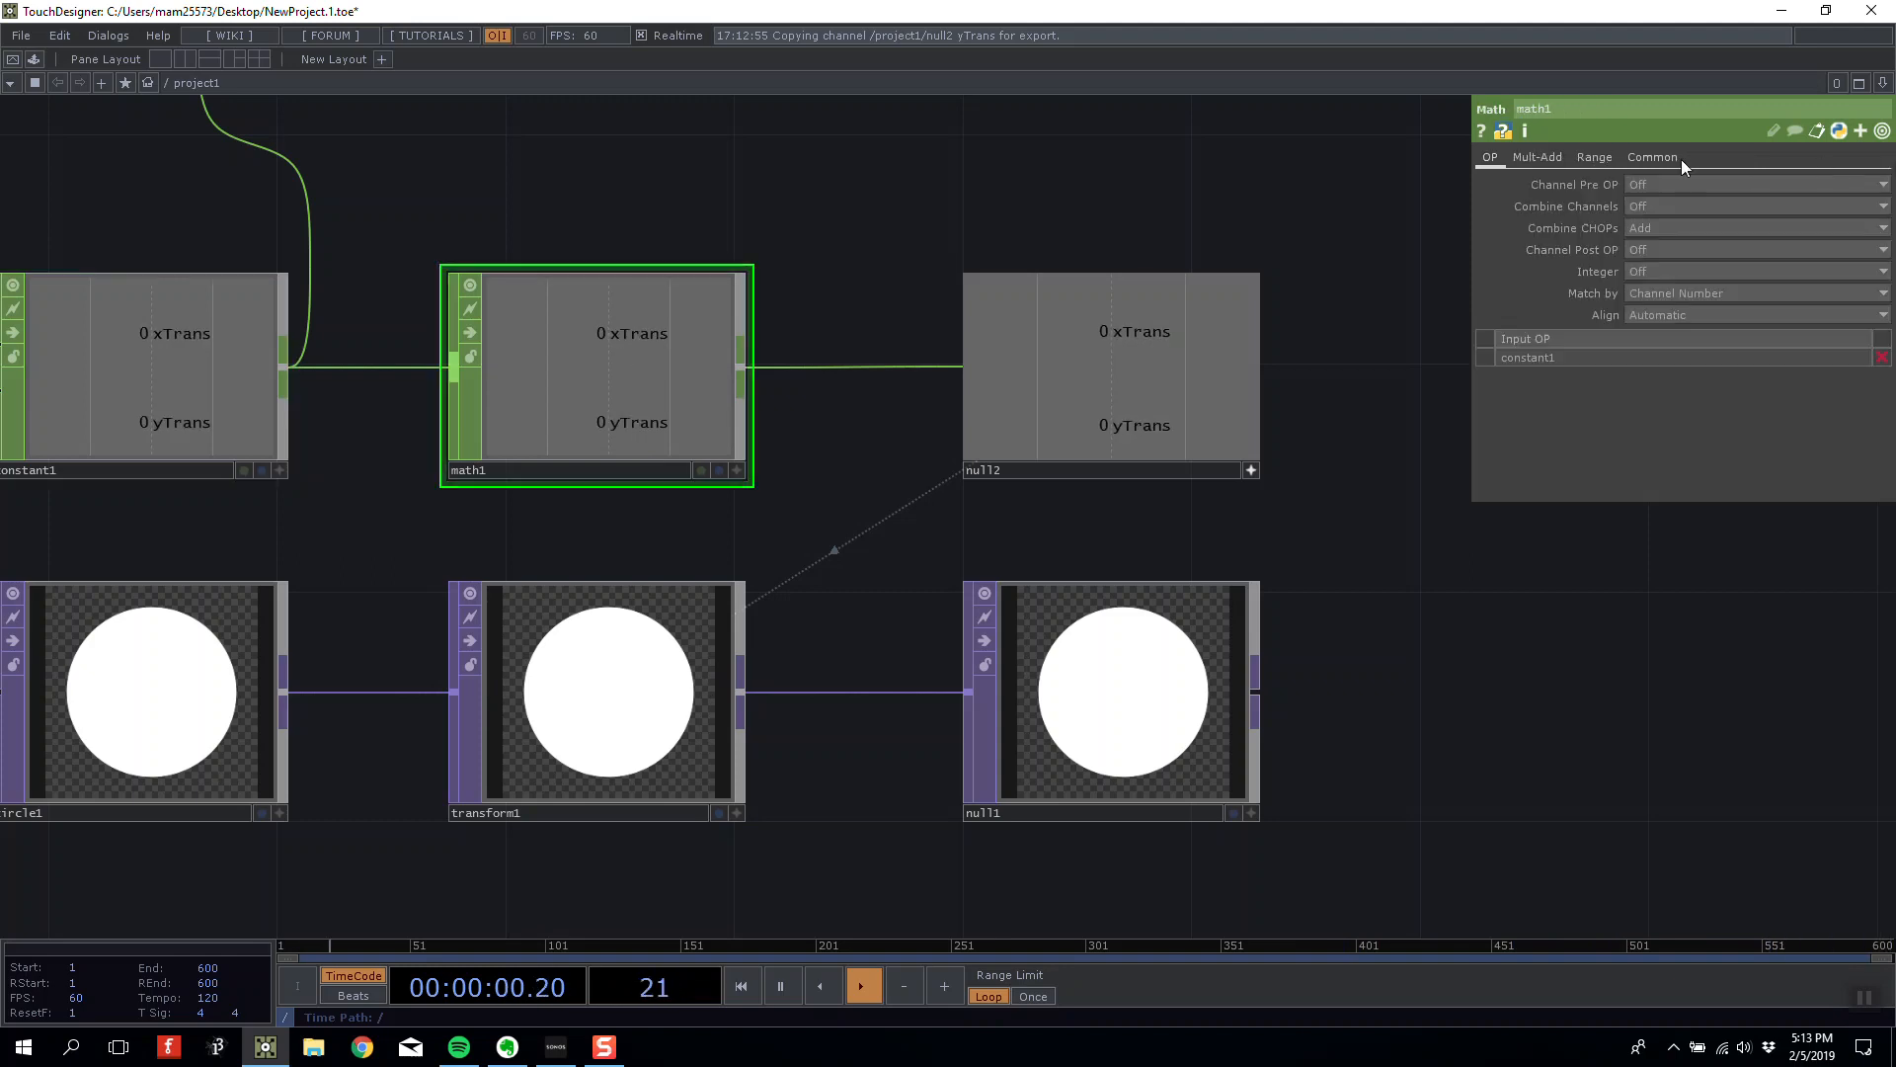
left_click(1604, 158)
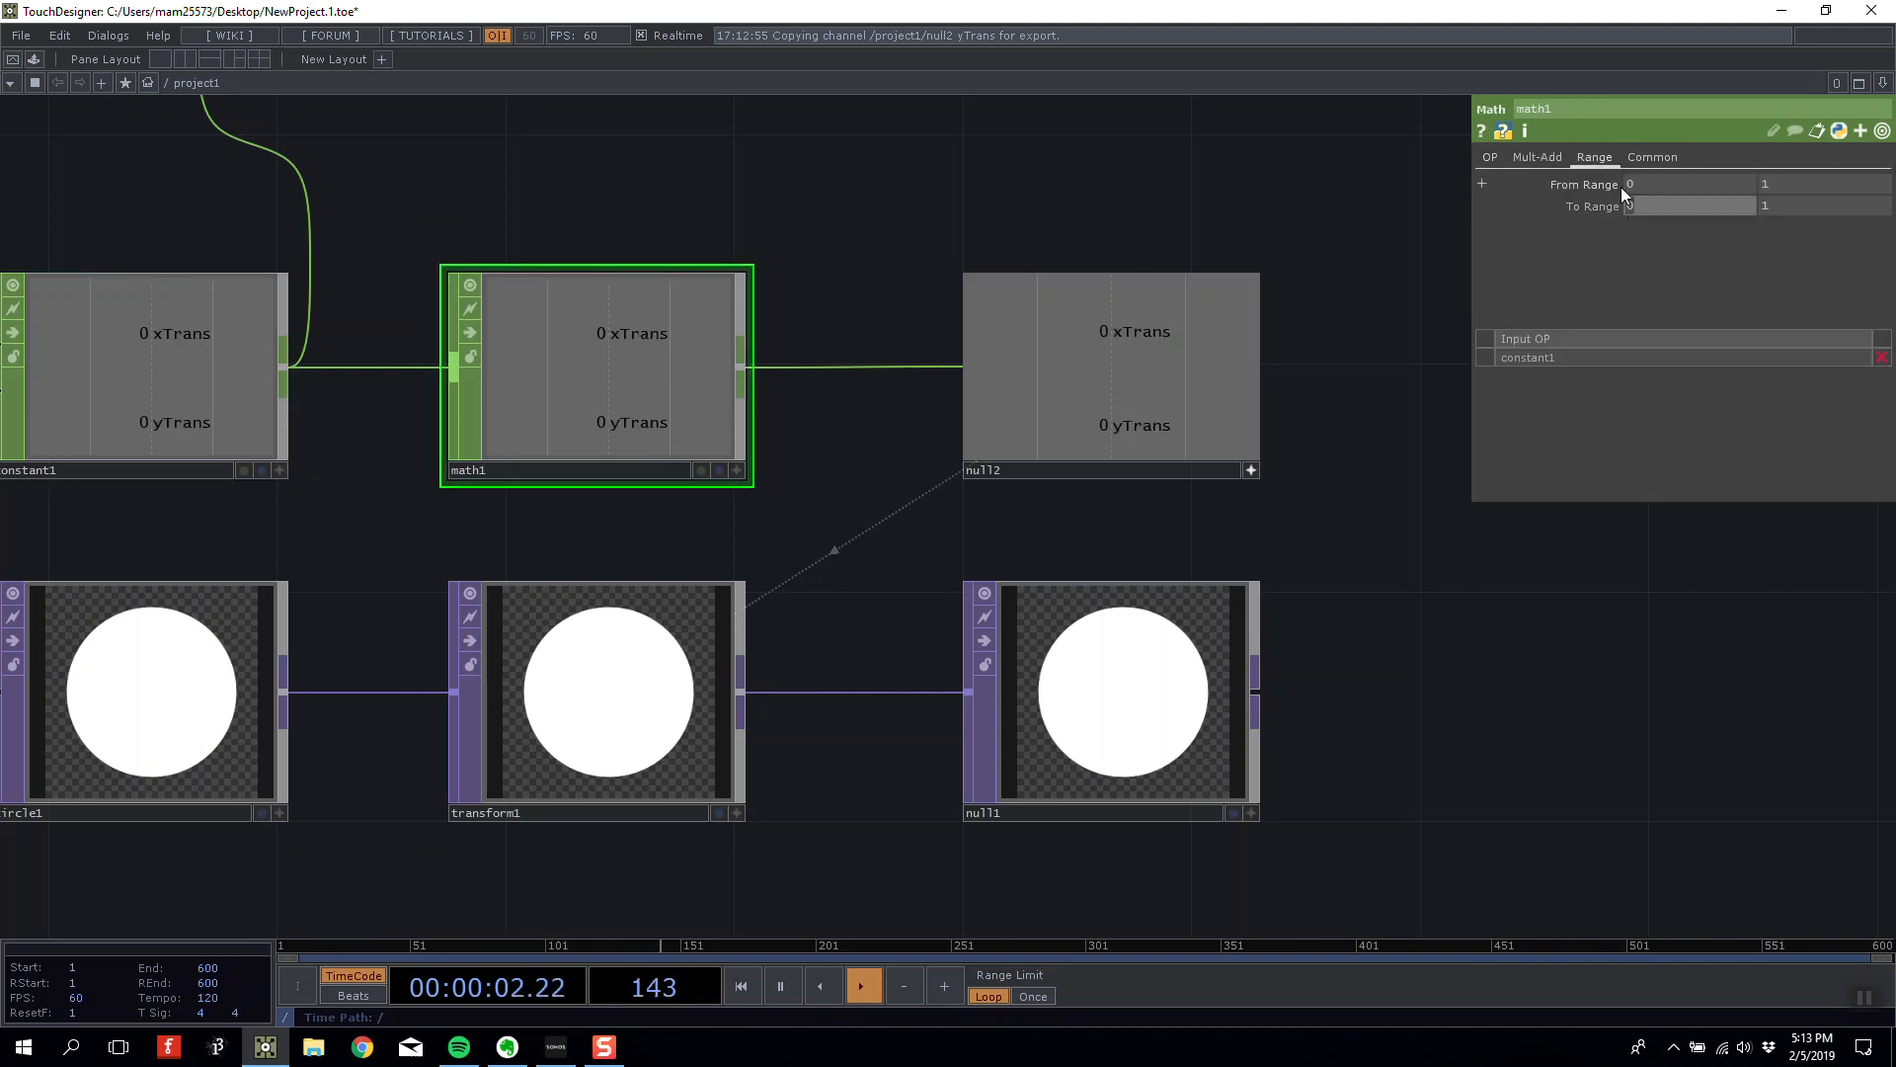
left_click(1703, 198)
type("-.5")
key("Tab")
type("0.5")
key("Return")
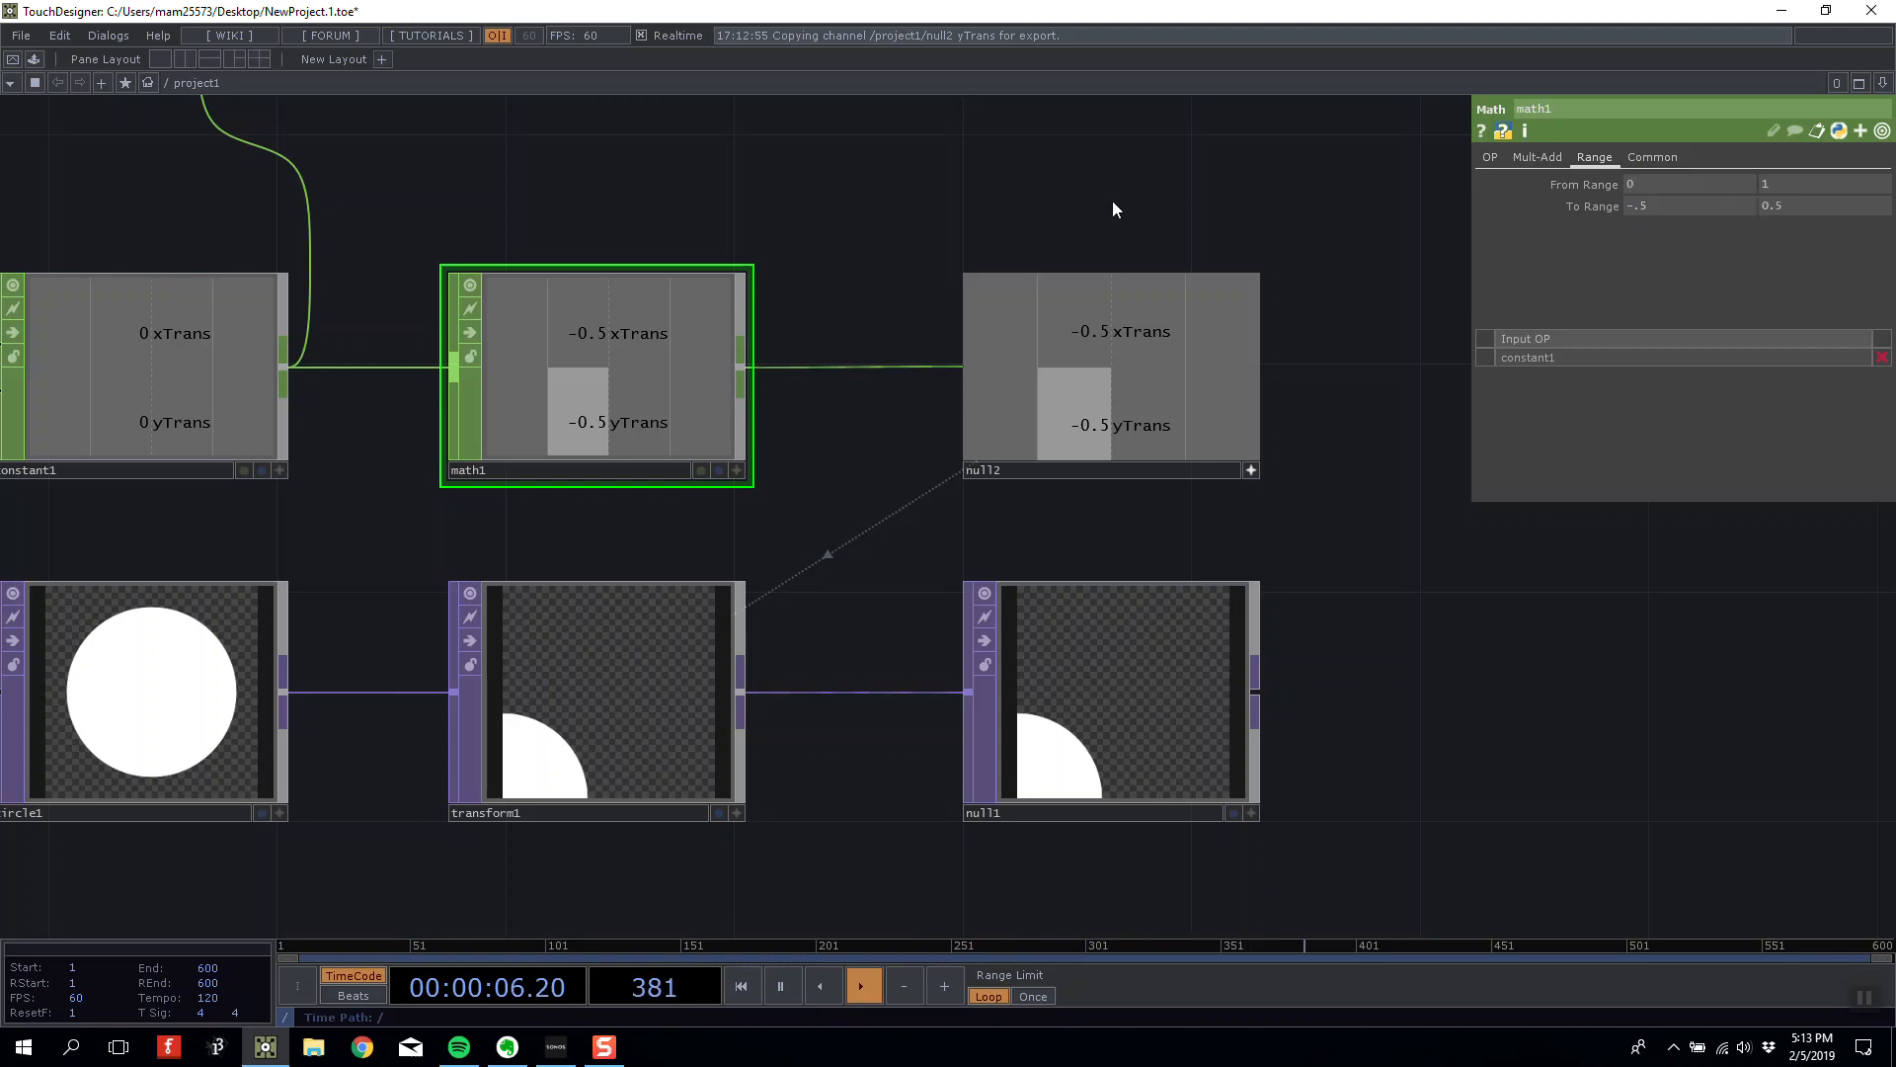
Vary constant1's xTrans and yTrans across their range, ending at 0.48 for xTrans and 0.45 for yTrans.
left_click(249, 436)
left_click_drag(1823, 185, 1679, 209)
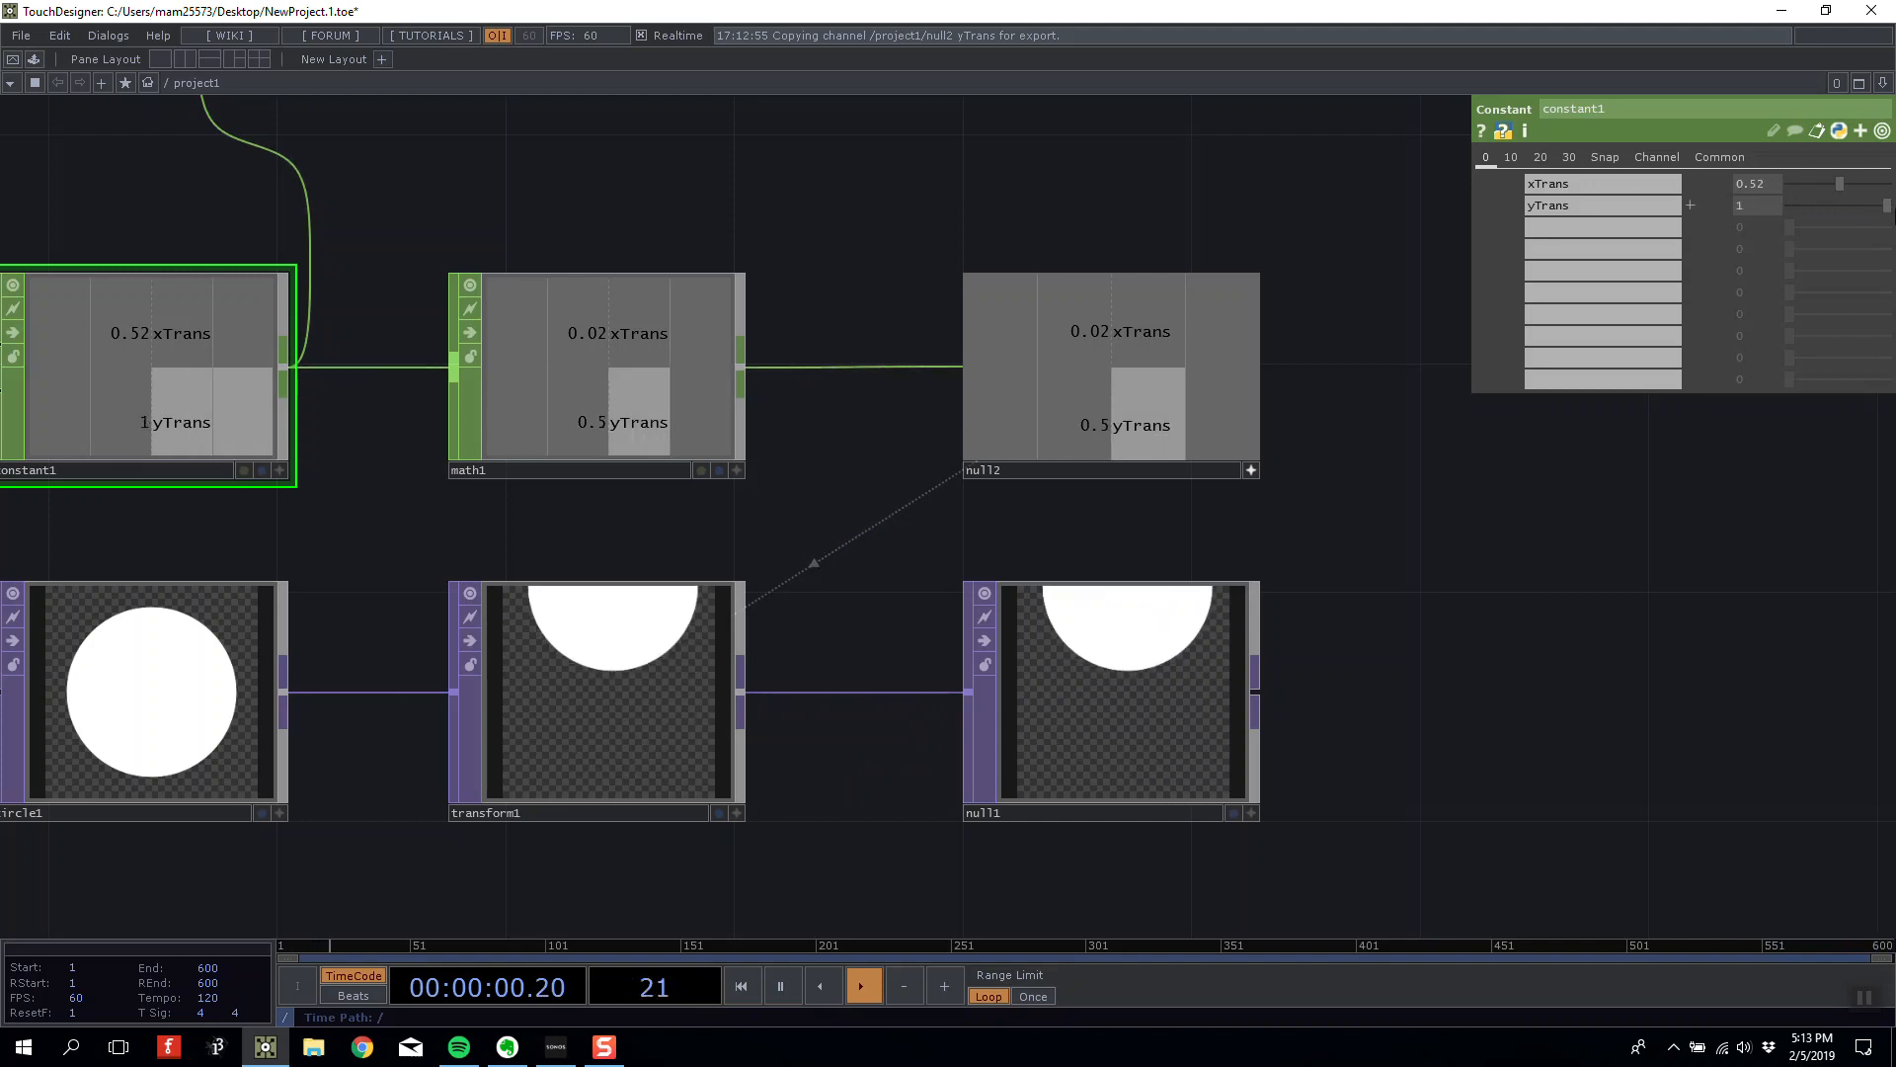
left_click_drag(1807, 186, 1557, 211)
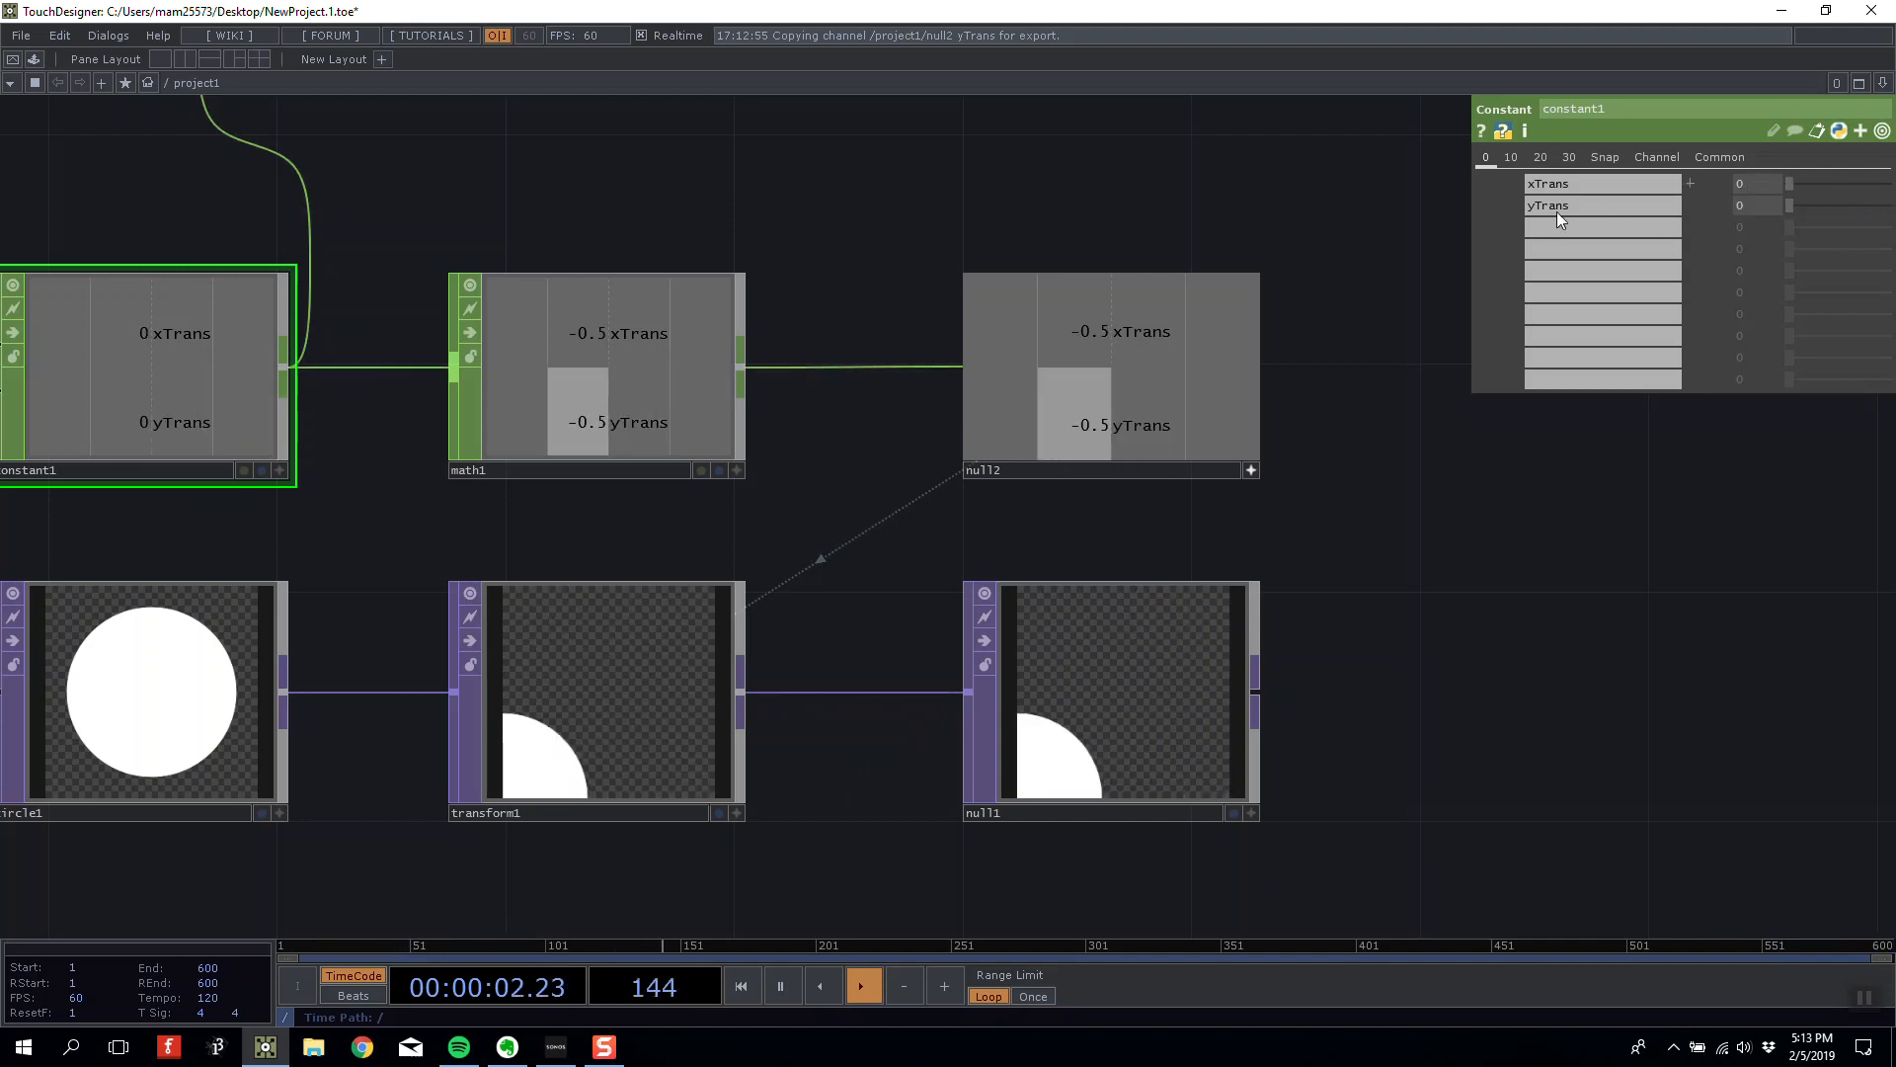
left_click_drag(1522, 104, 1654, 195)
left_click_drag(1790, 205, 1835, 210)
scroll(819, 247, "down", 3)
key("h")
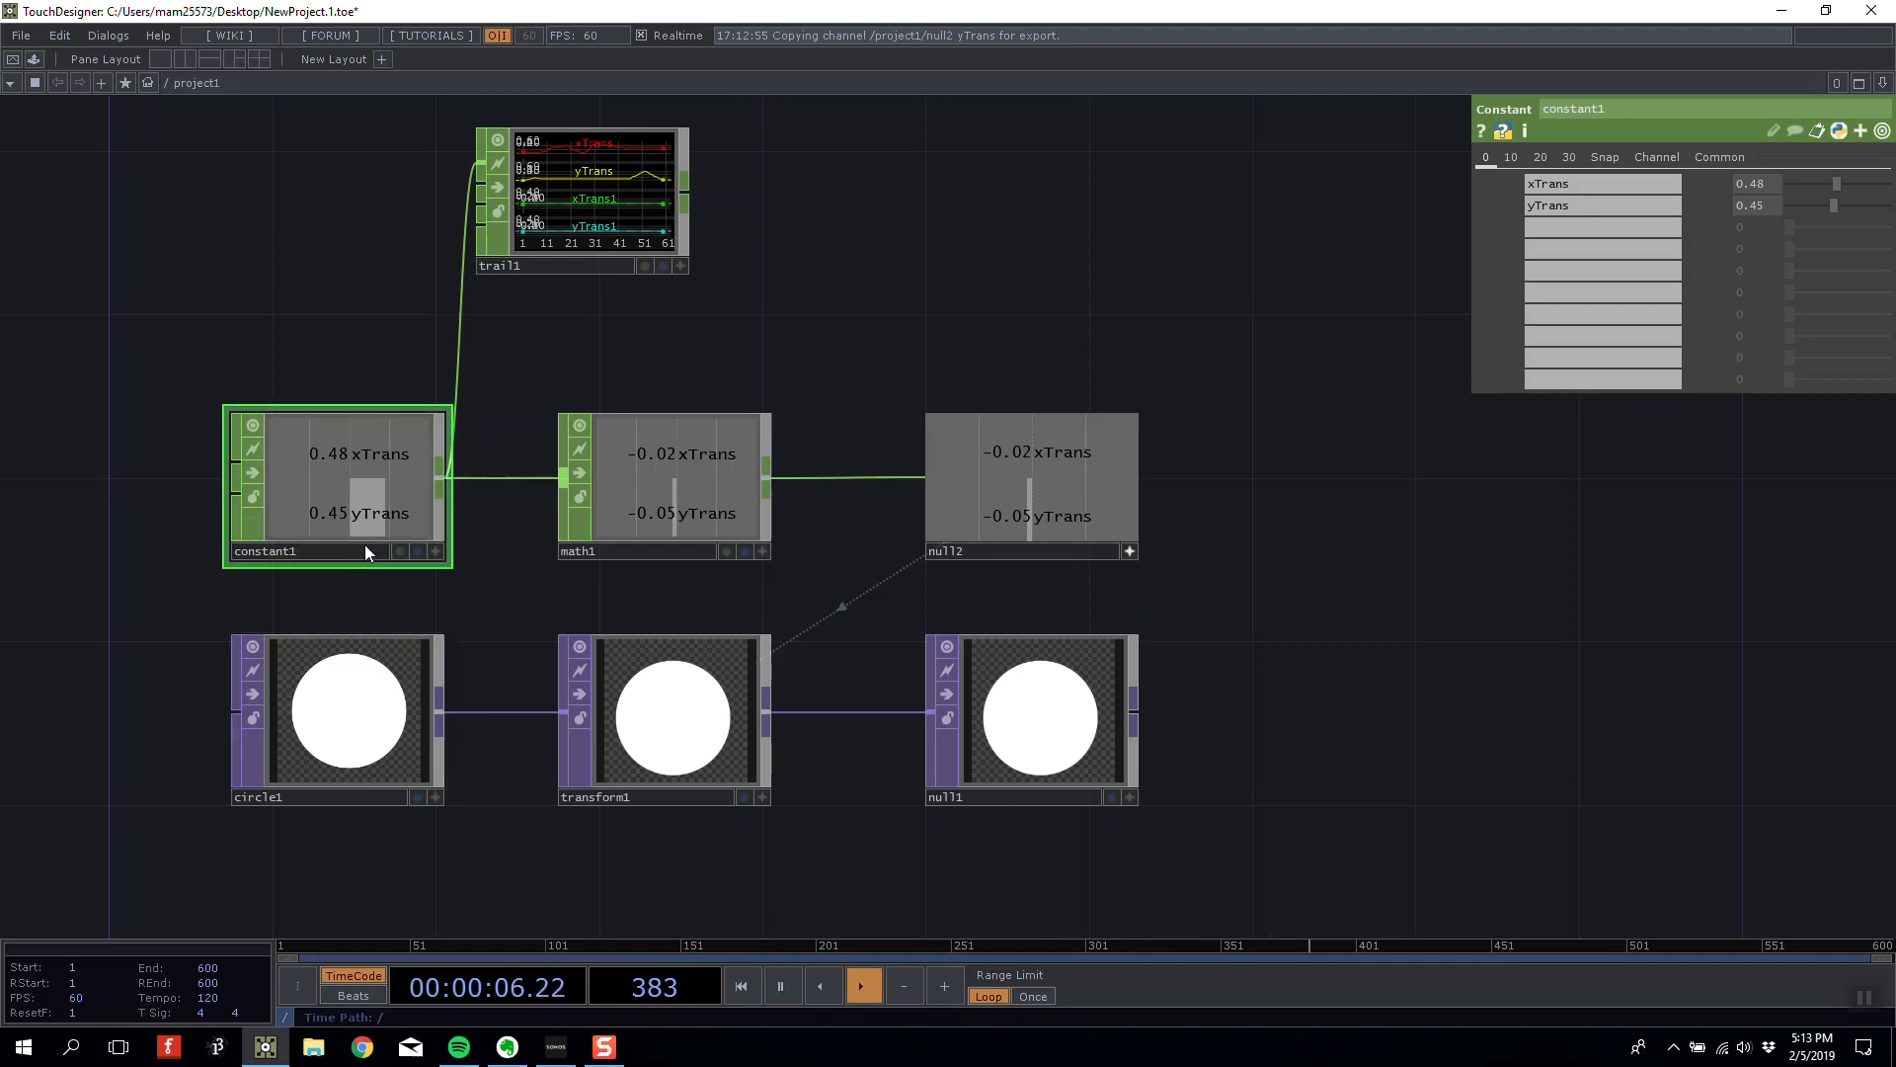
Add an LFO CHOP in the empty space above constant1.
left_click_drag(610, 209, 692, 252)
left_click_drag(414, 212, 465, 301)
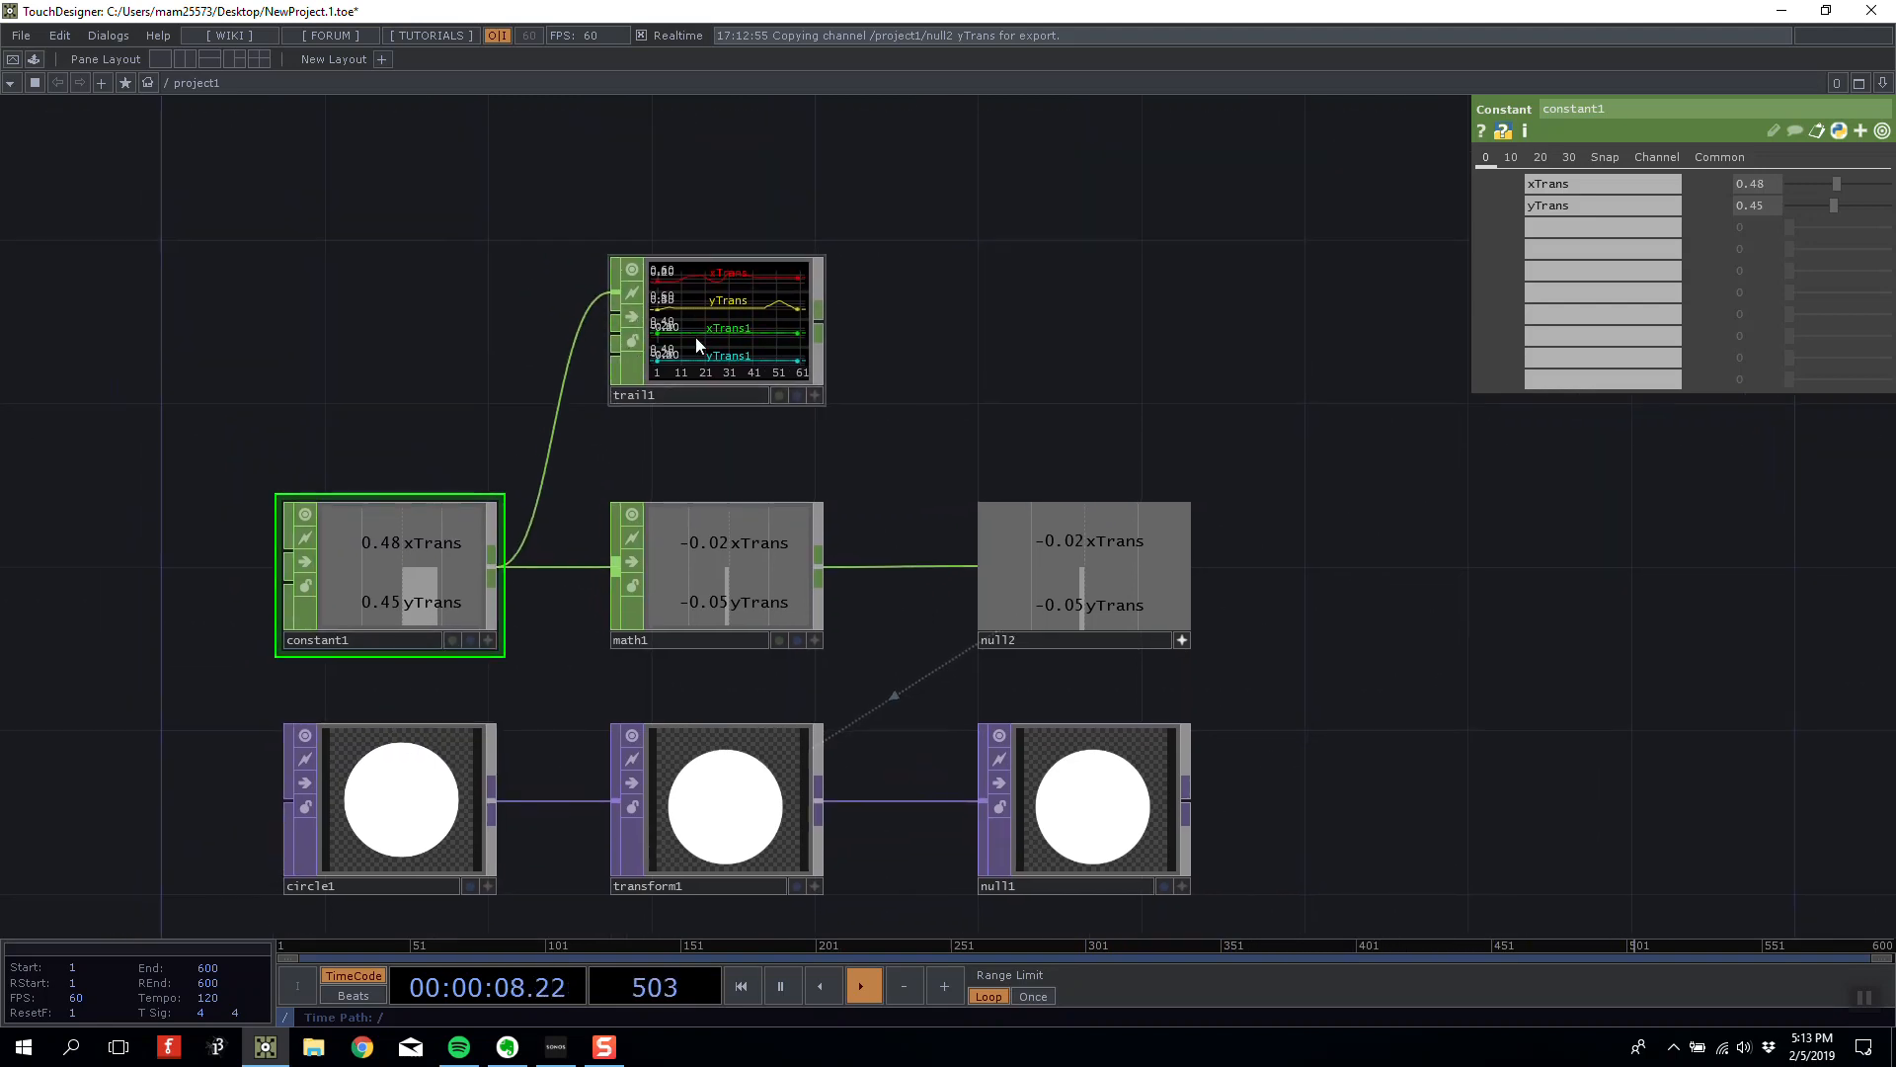
left_click_drag(695, 336, 695, 417)
left_click_drag(450, 262, 468, 286)
key("Tab")
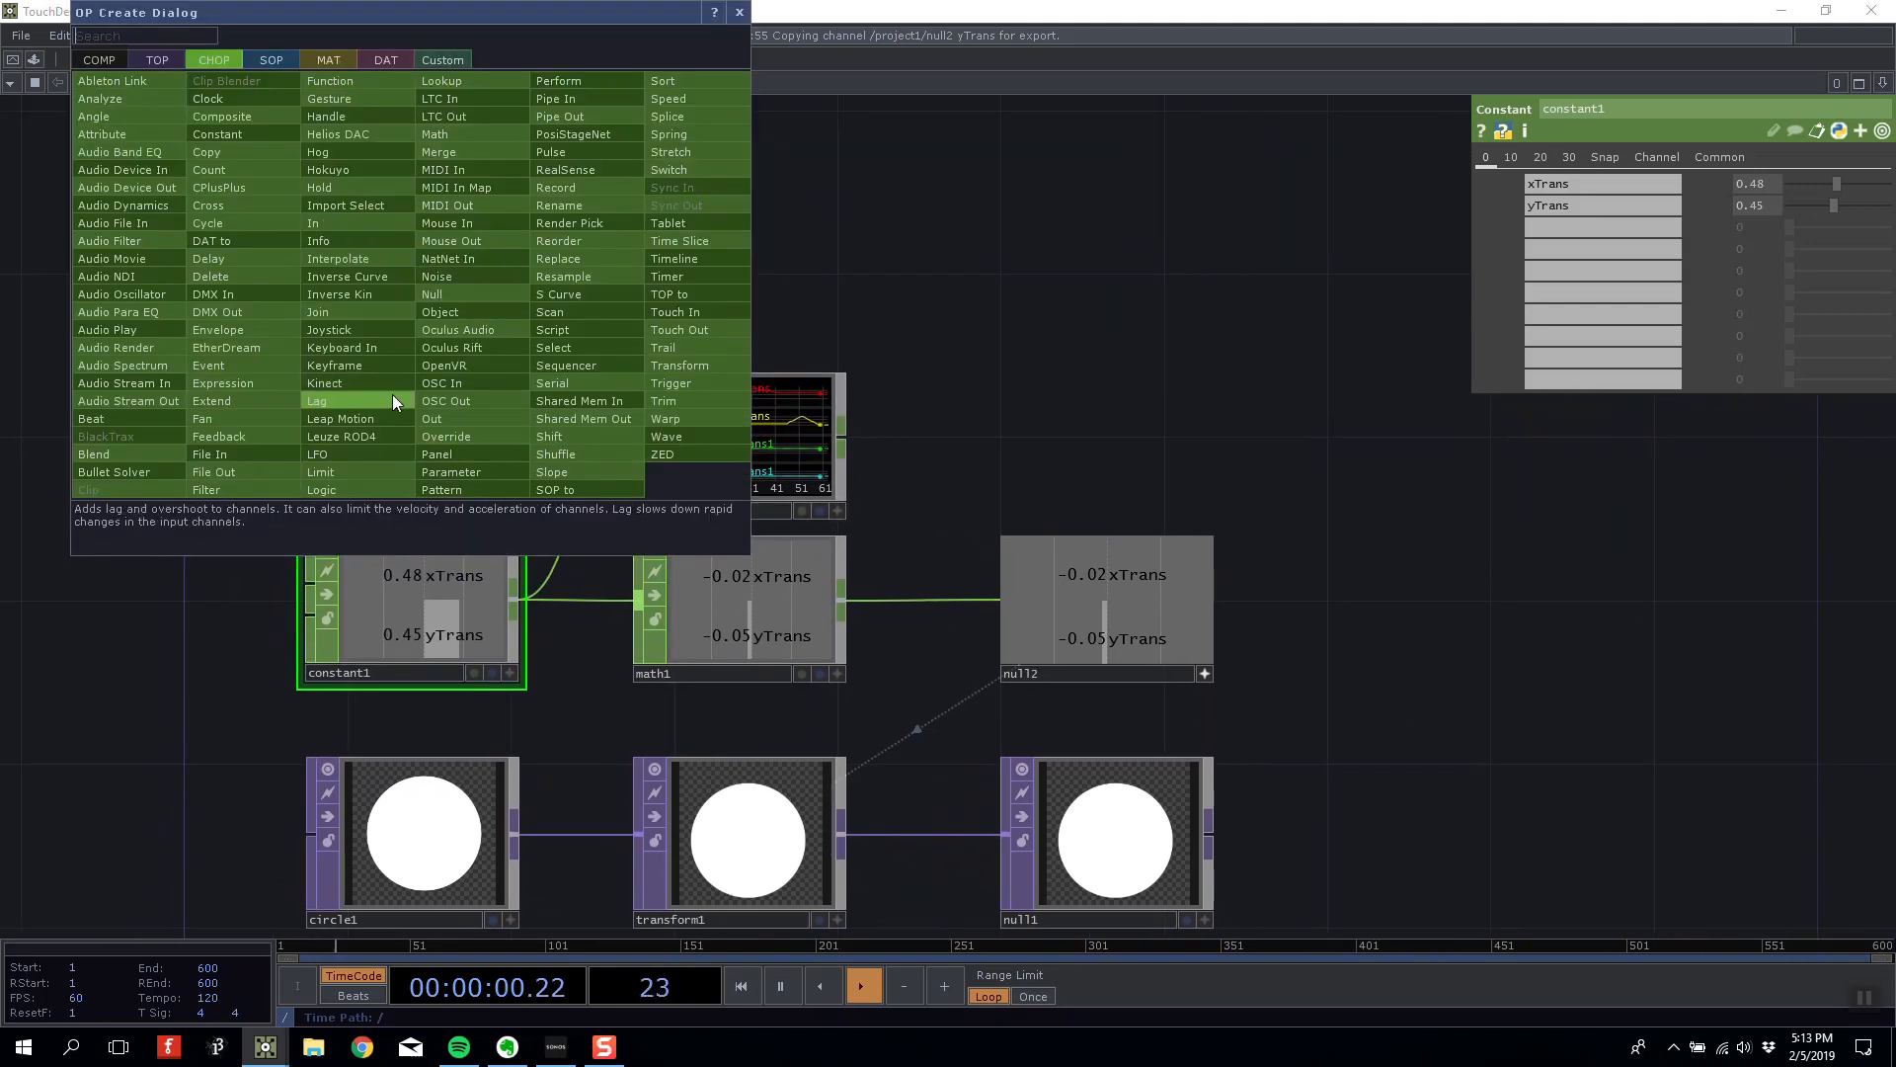
left_click(360, 453)
left_click(411, 295)
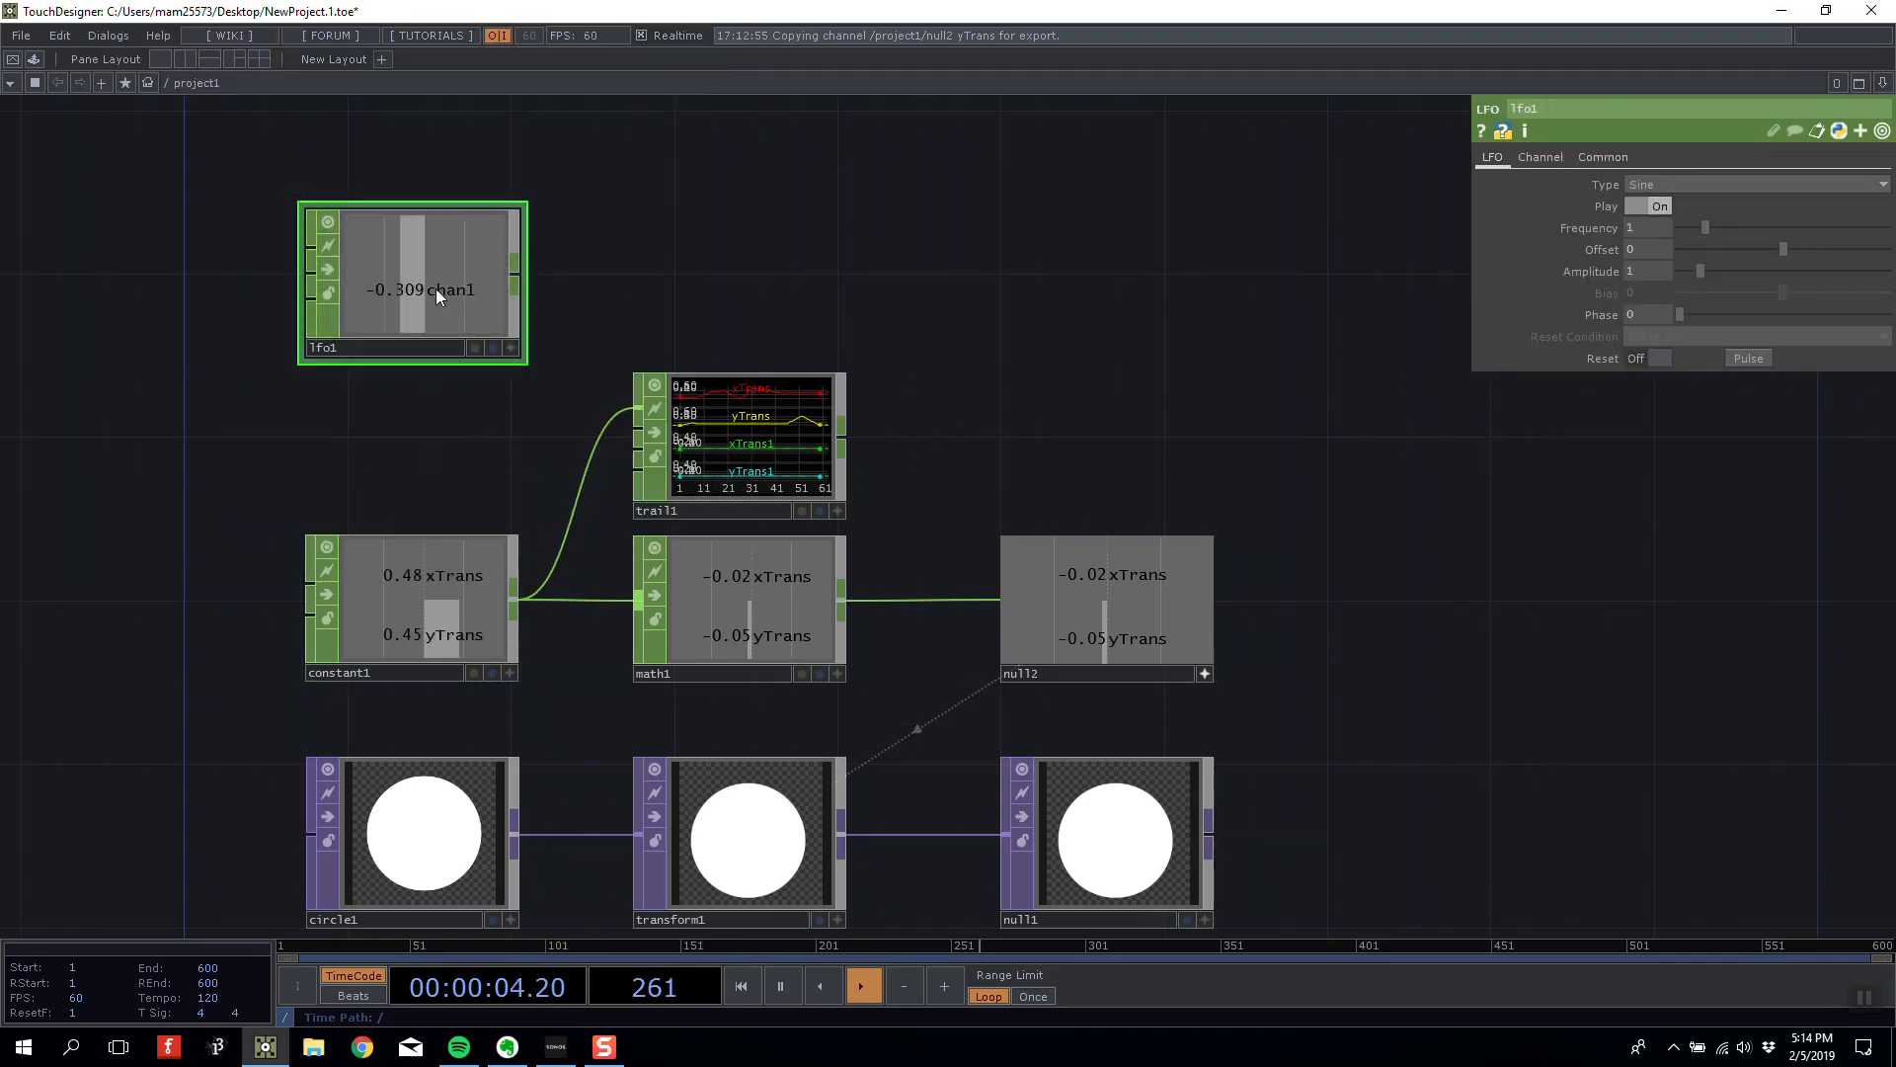
Move lfo1 and trail1 clear of the constant1 chain and connect lfo1's output to trail1.
left_click_drag(448, 277, 407, 317)
scroll(415, 314, "up", 3)
left_click_drag(823, 233, 939, 290)
scroll(963, 249, "down", 3)
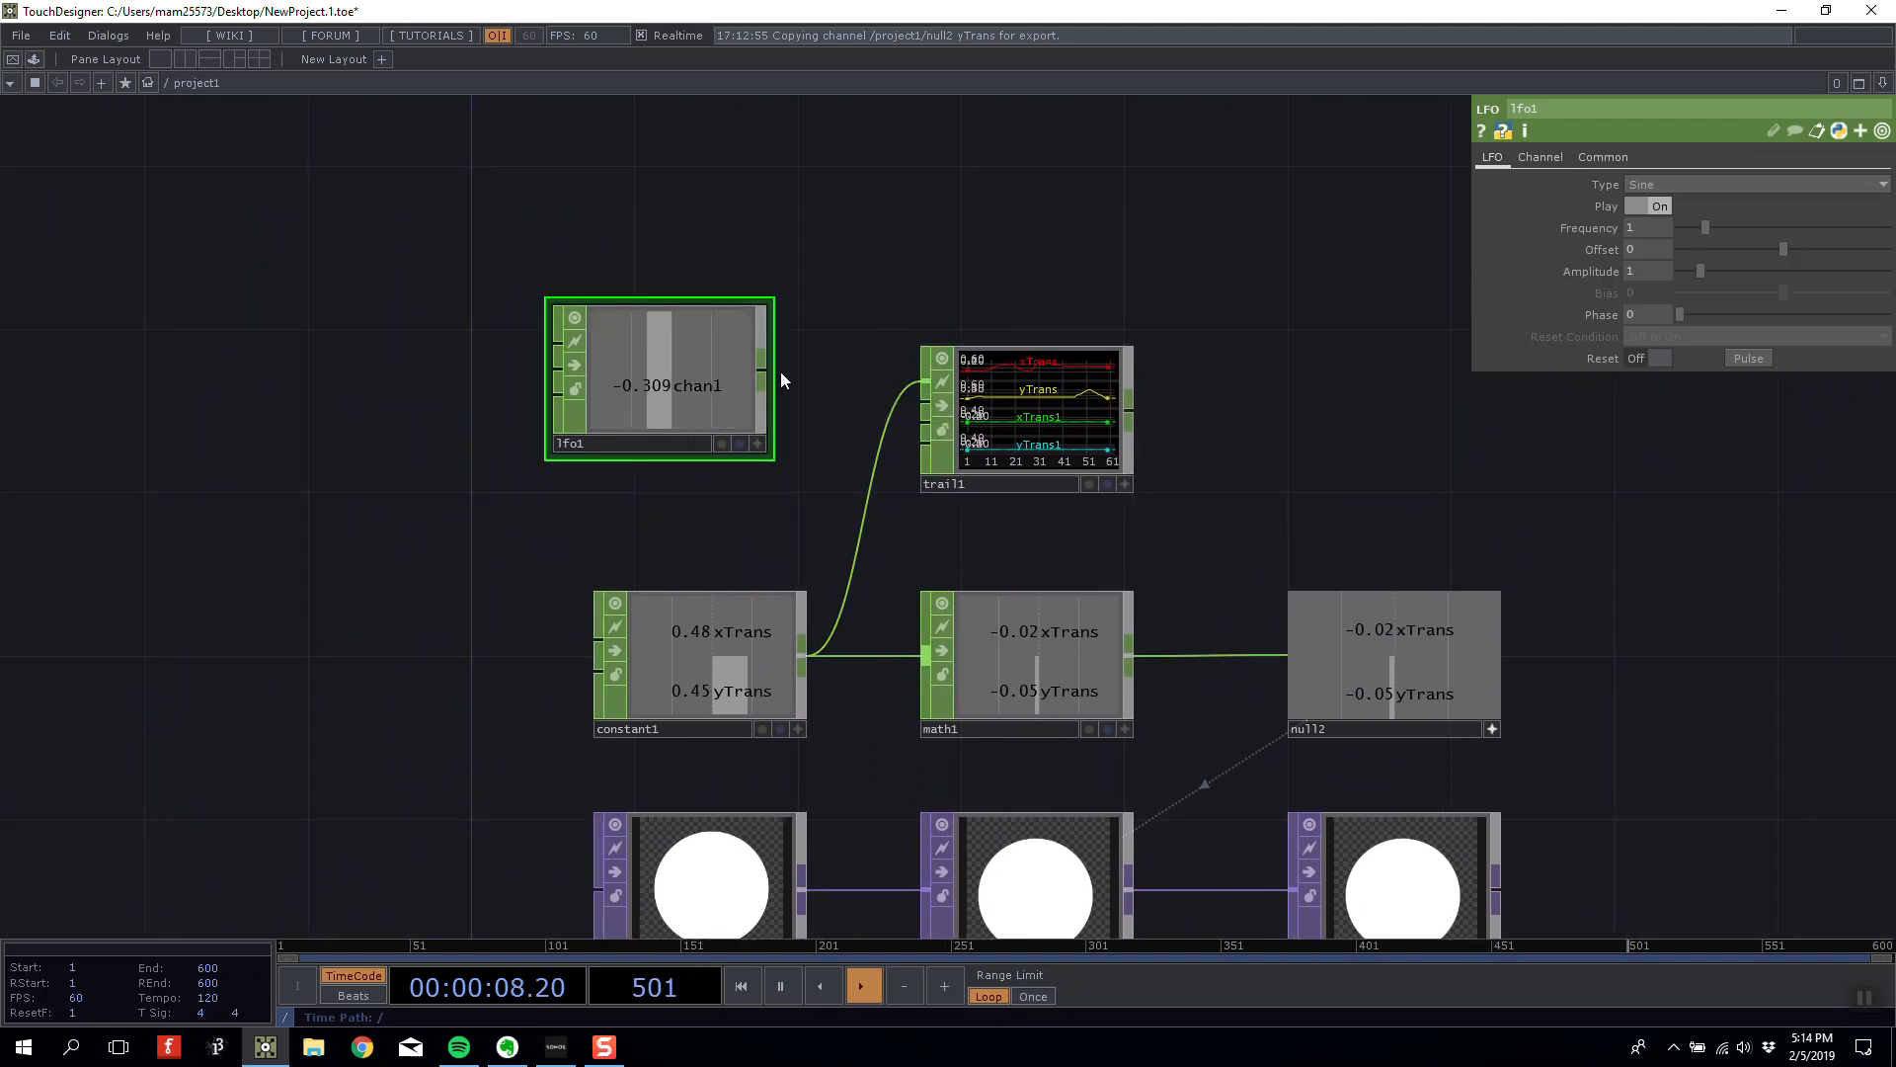
left_click_drag(781, 371, 968, 363)
scroll(998, 373, "up", 3)
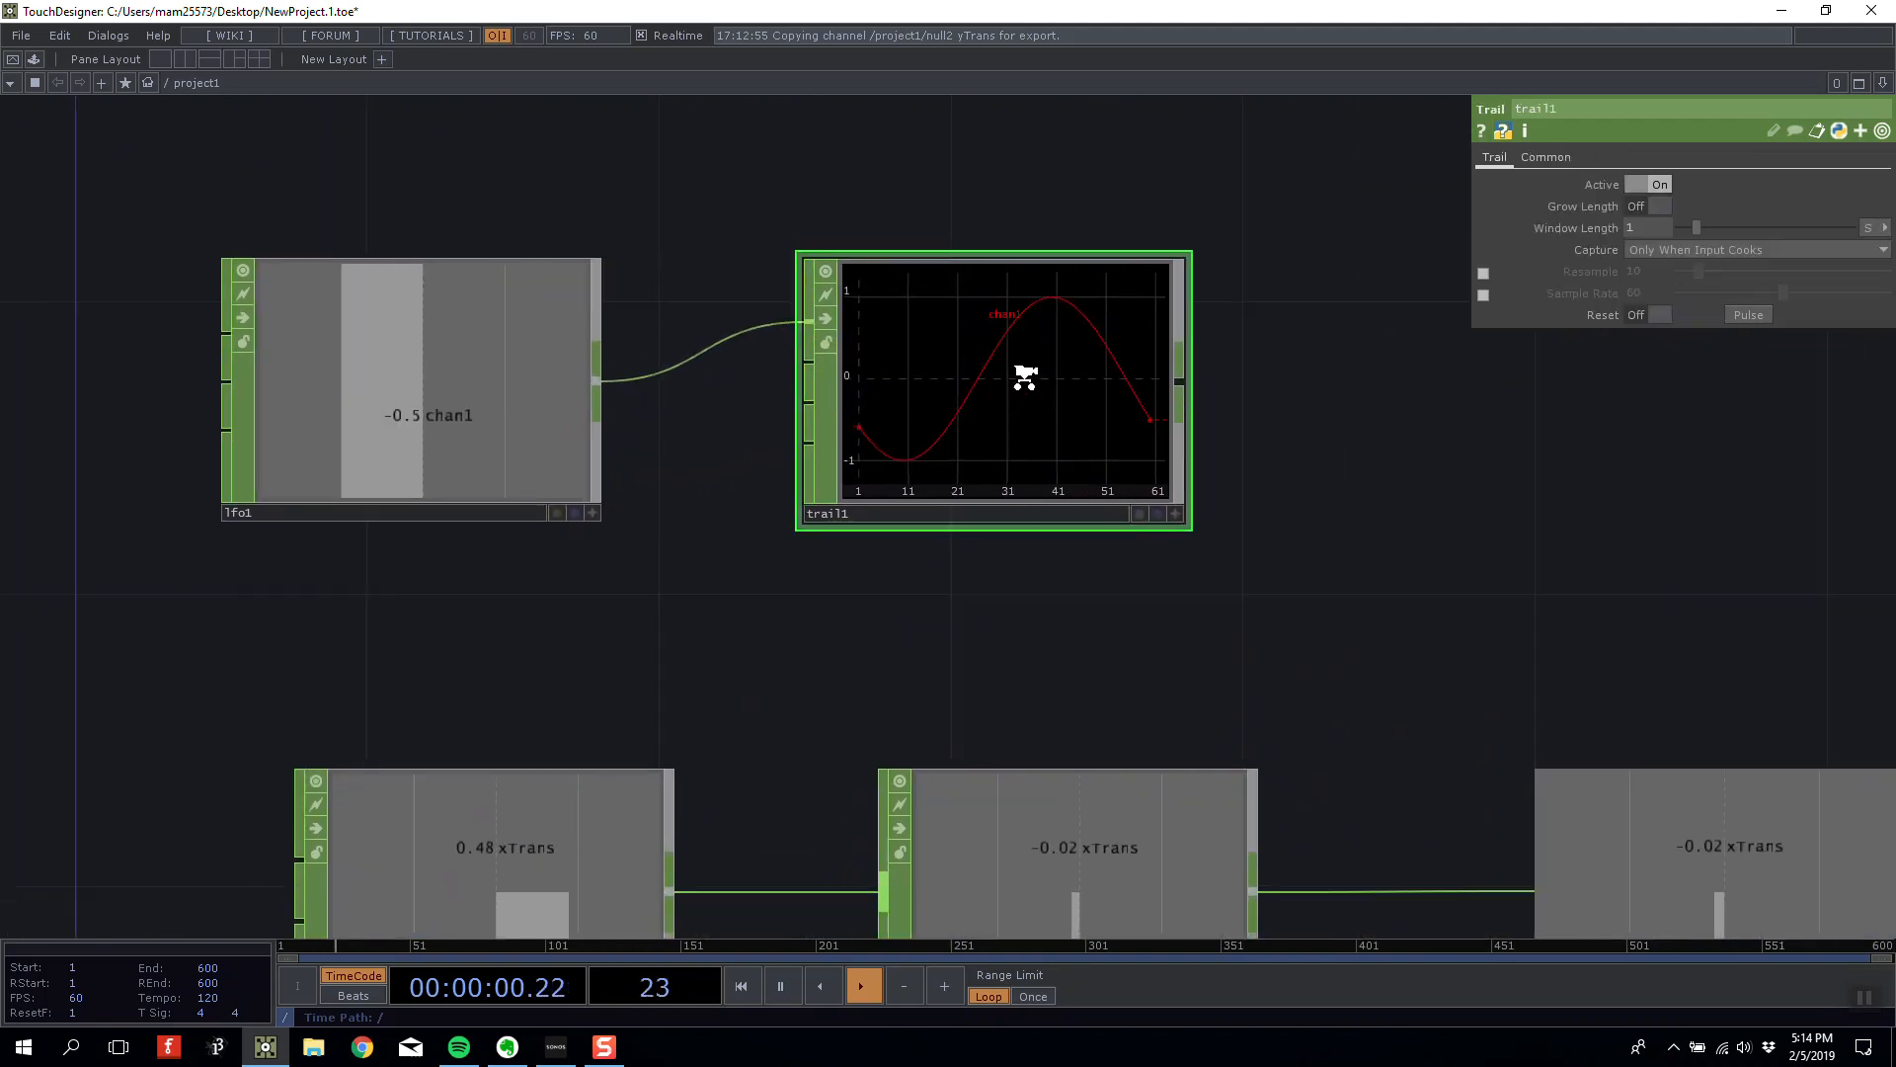
scroll(1027, 390, "down", 2)
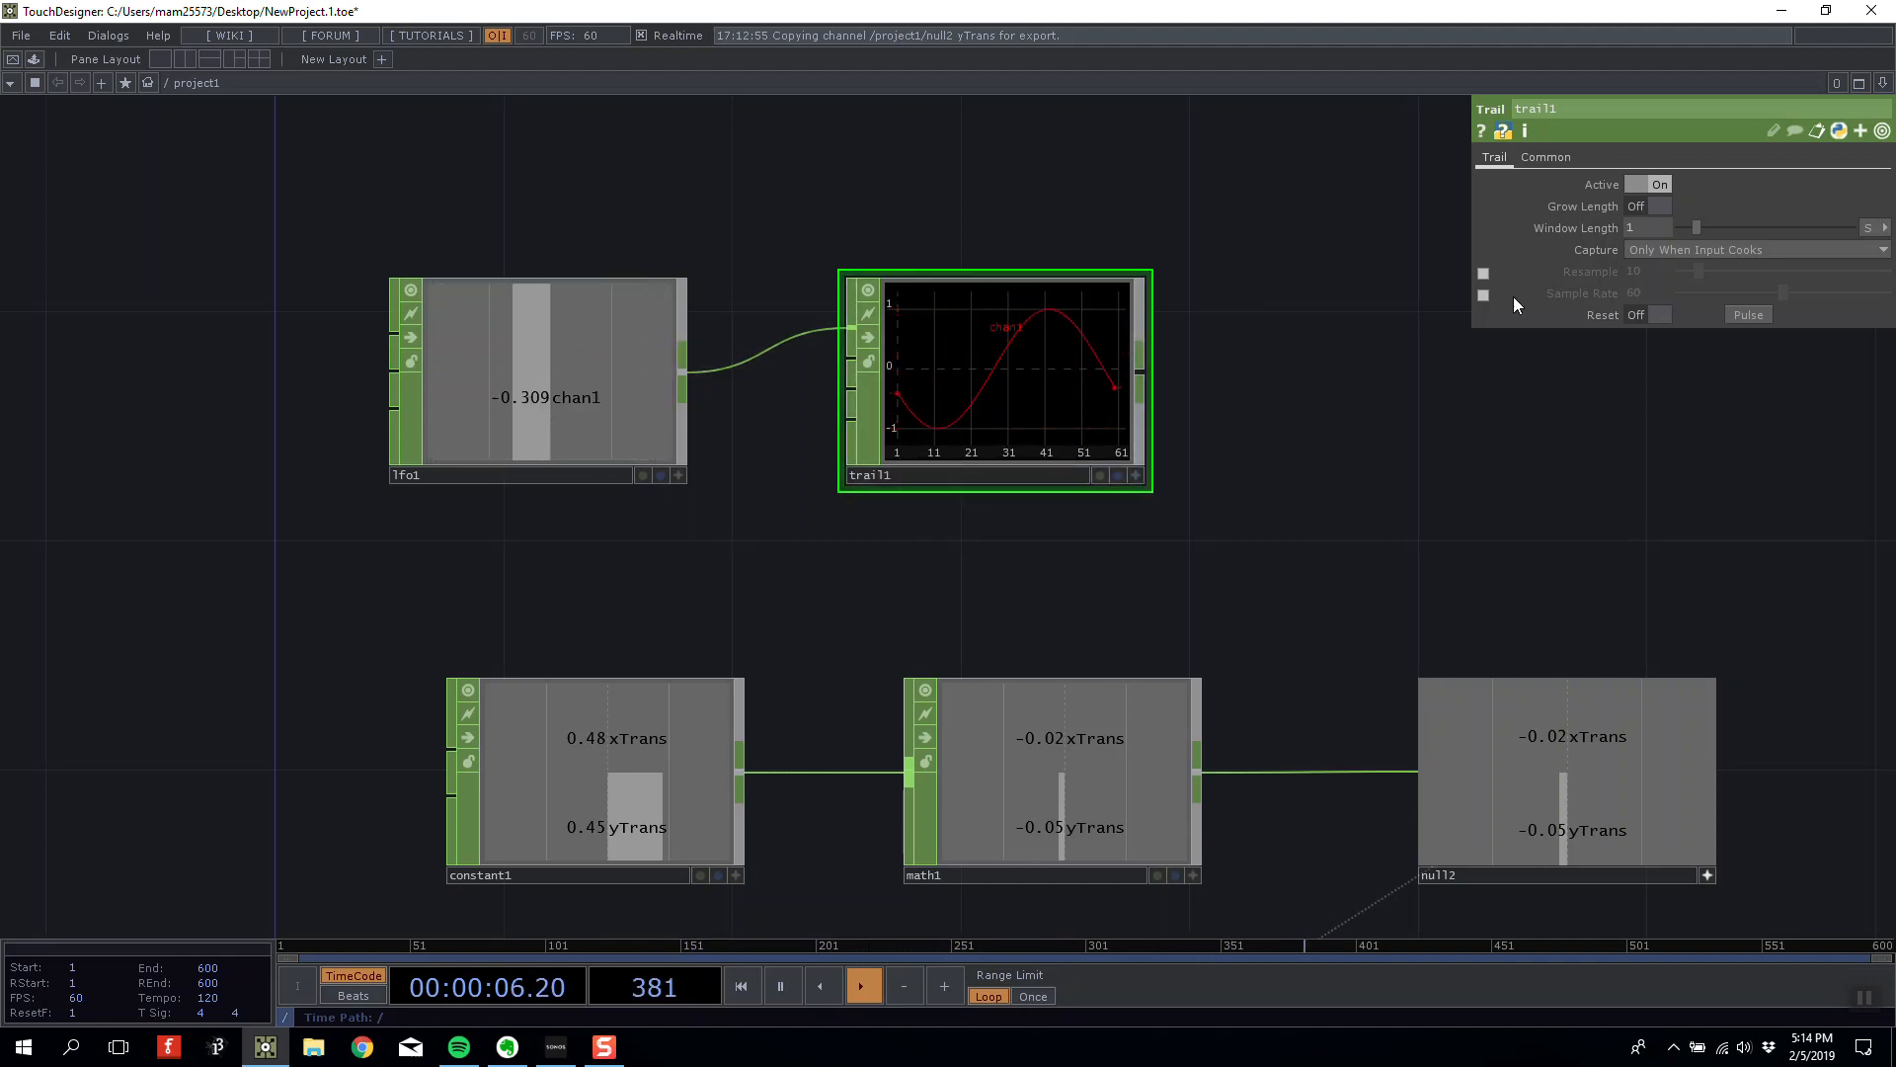
Set lfo1's Frequency to 0.5.
left_click(586, 354)
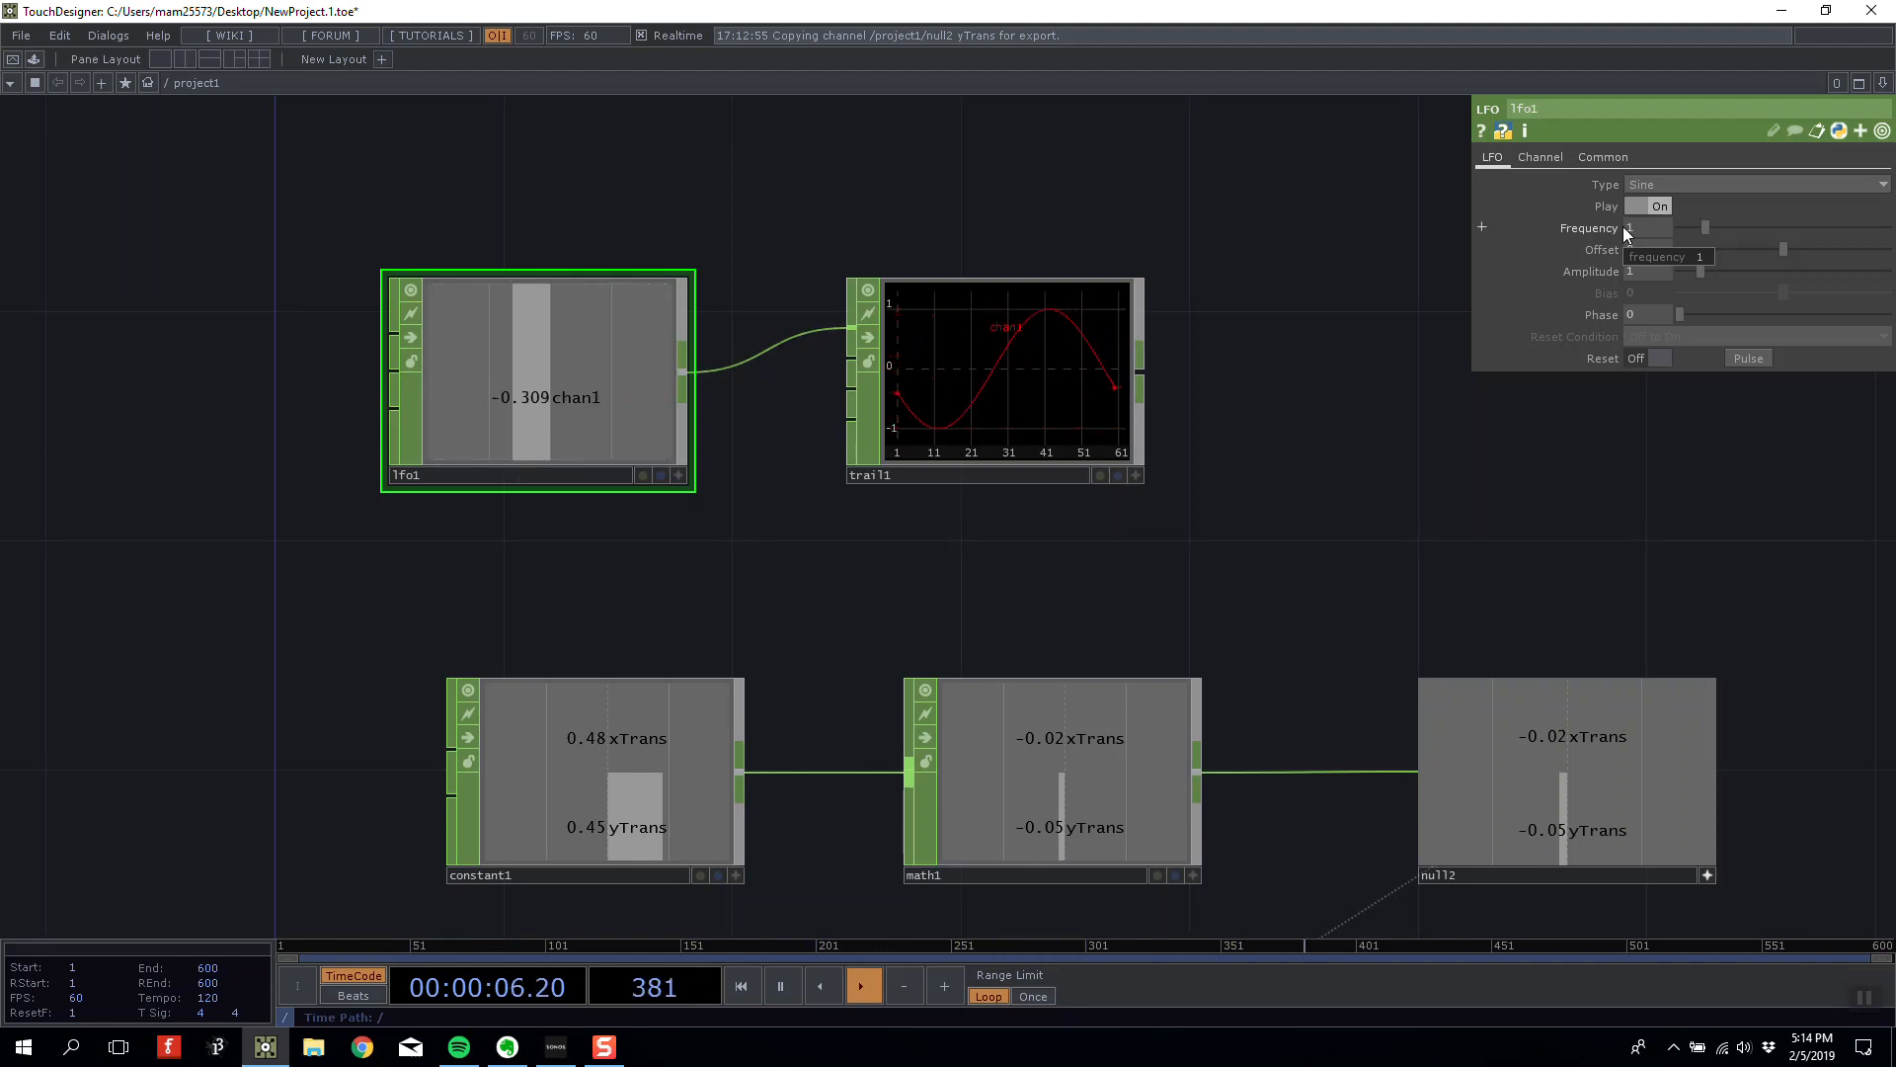
left_click_drag(1656, 228, 1602, 213)
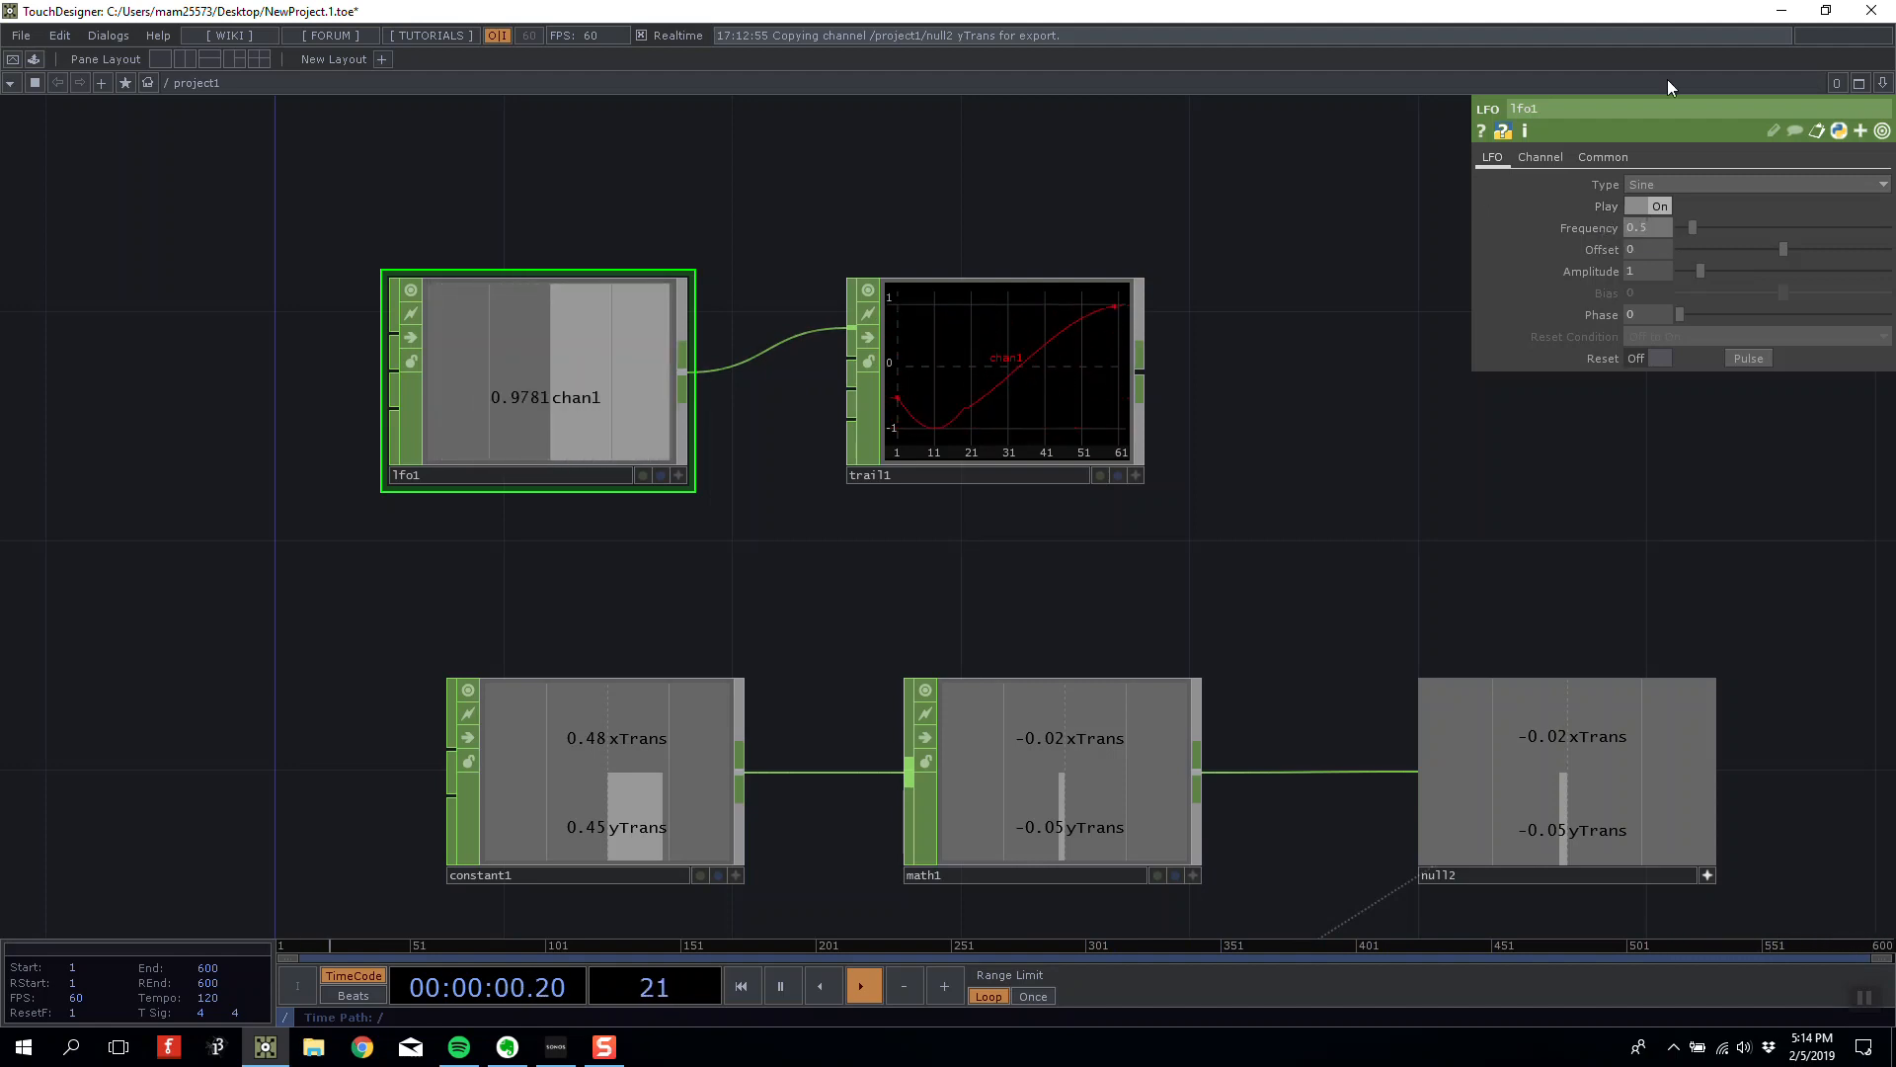
key("Tab")
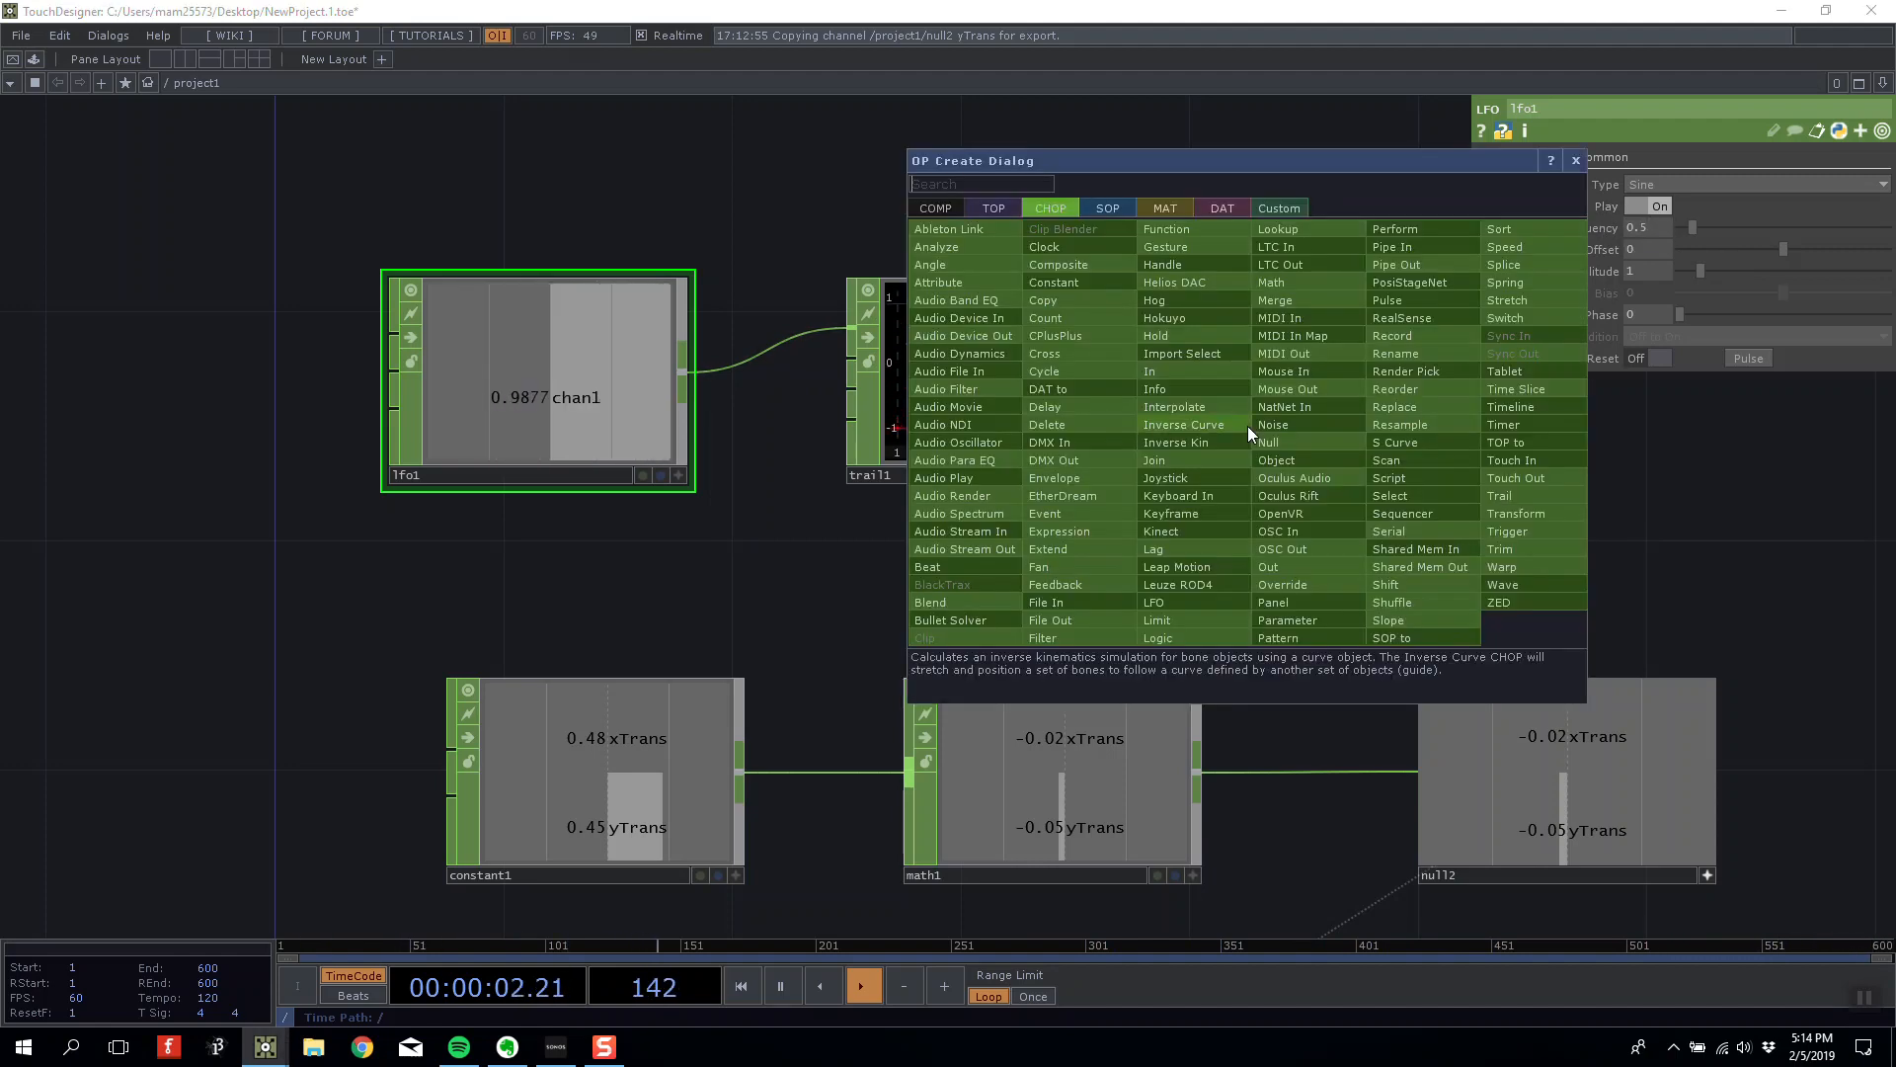
left_click(865, 158)
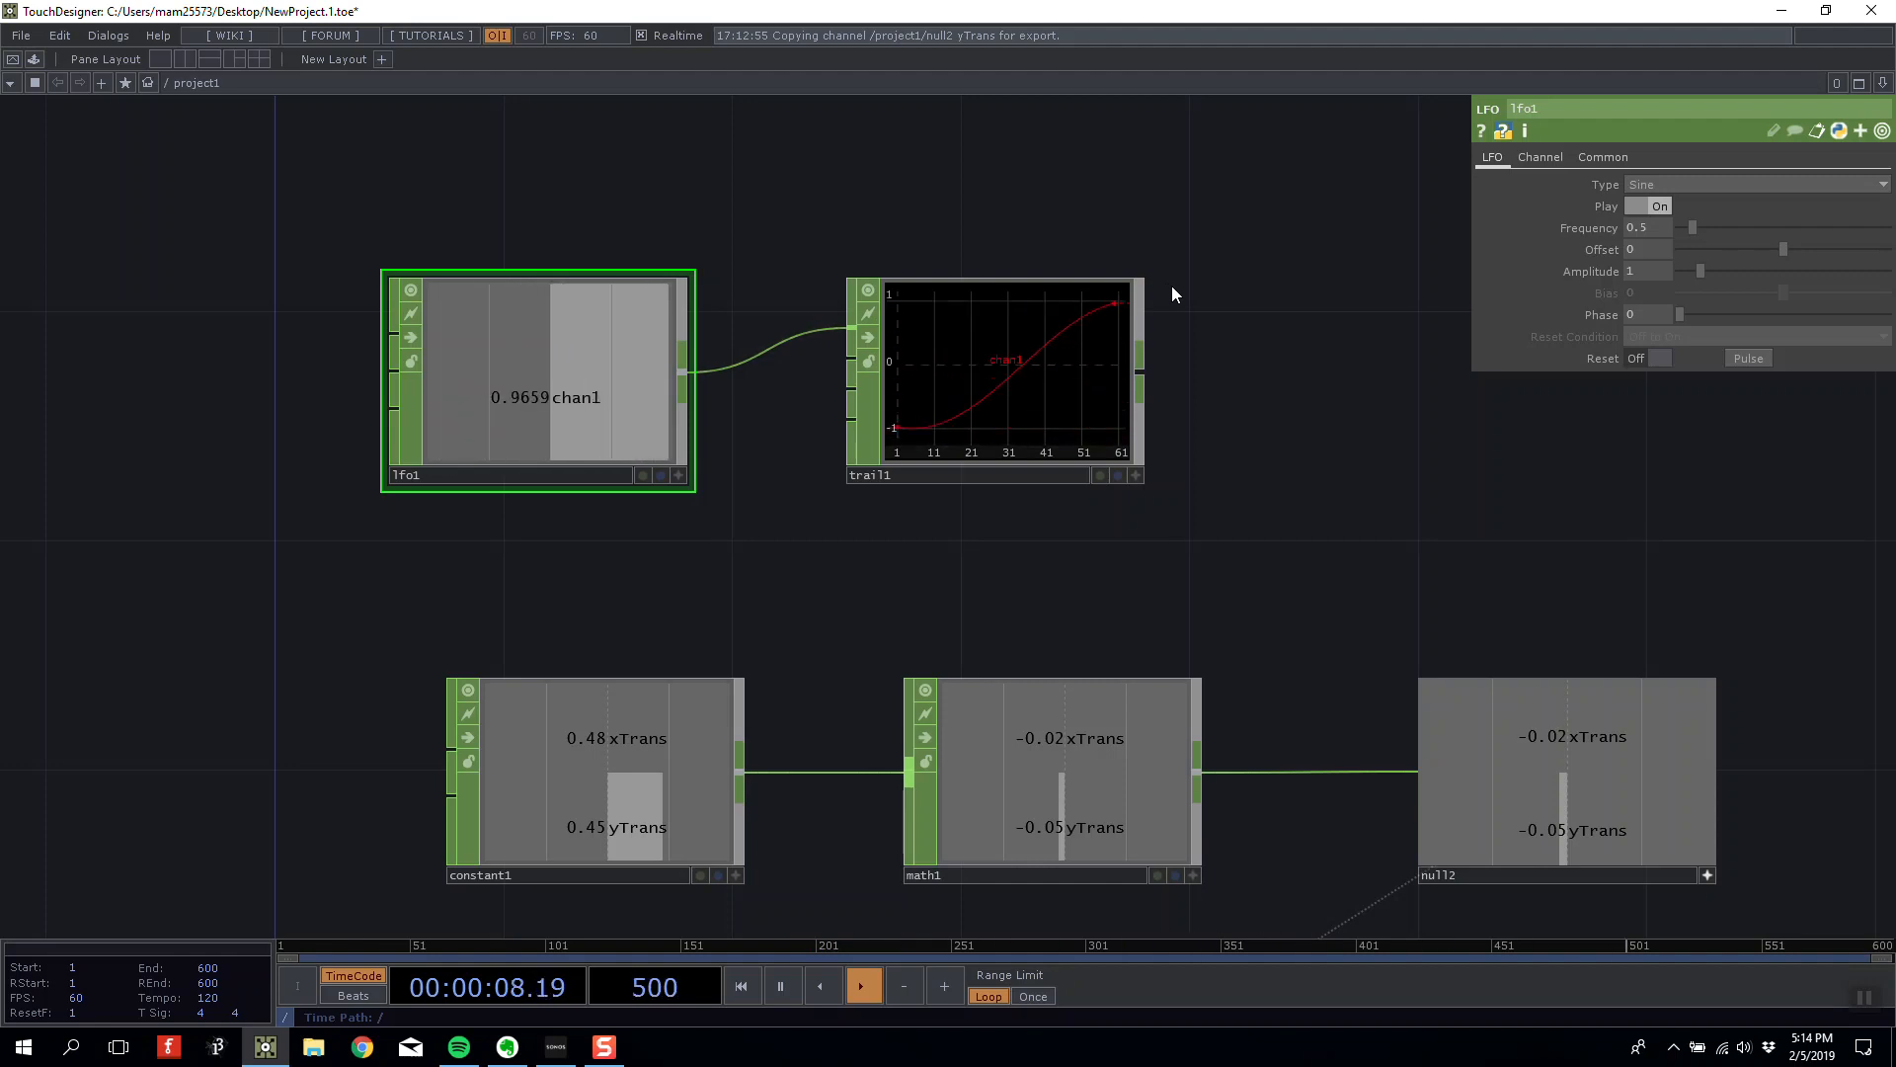
Open Calculator, compute 60 divided by 1 and 60 divided by 0.5, and close it again.
key("super")
type("calc")
key("Return")
type("60/1")
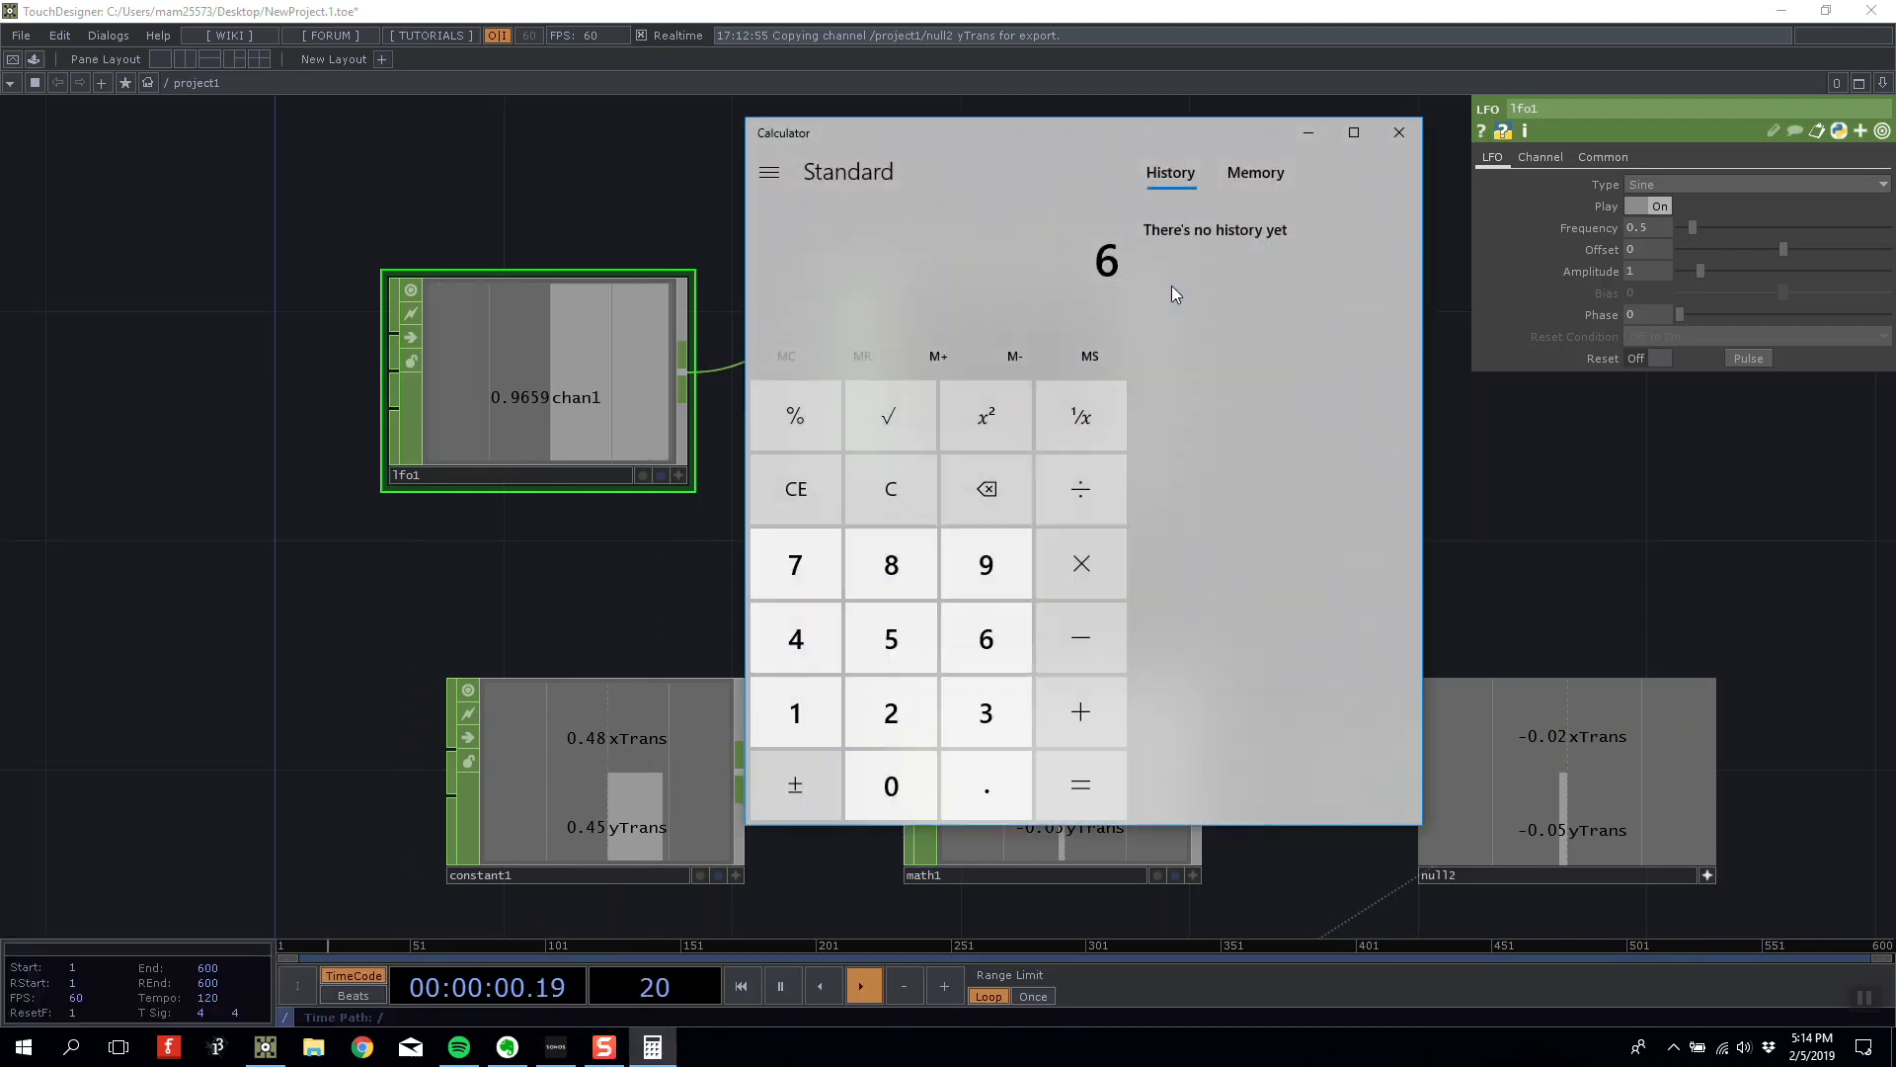
key("Return")
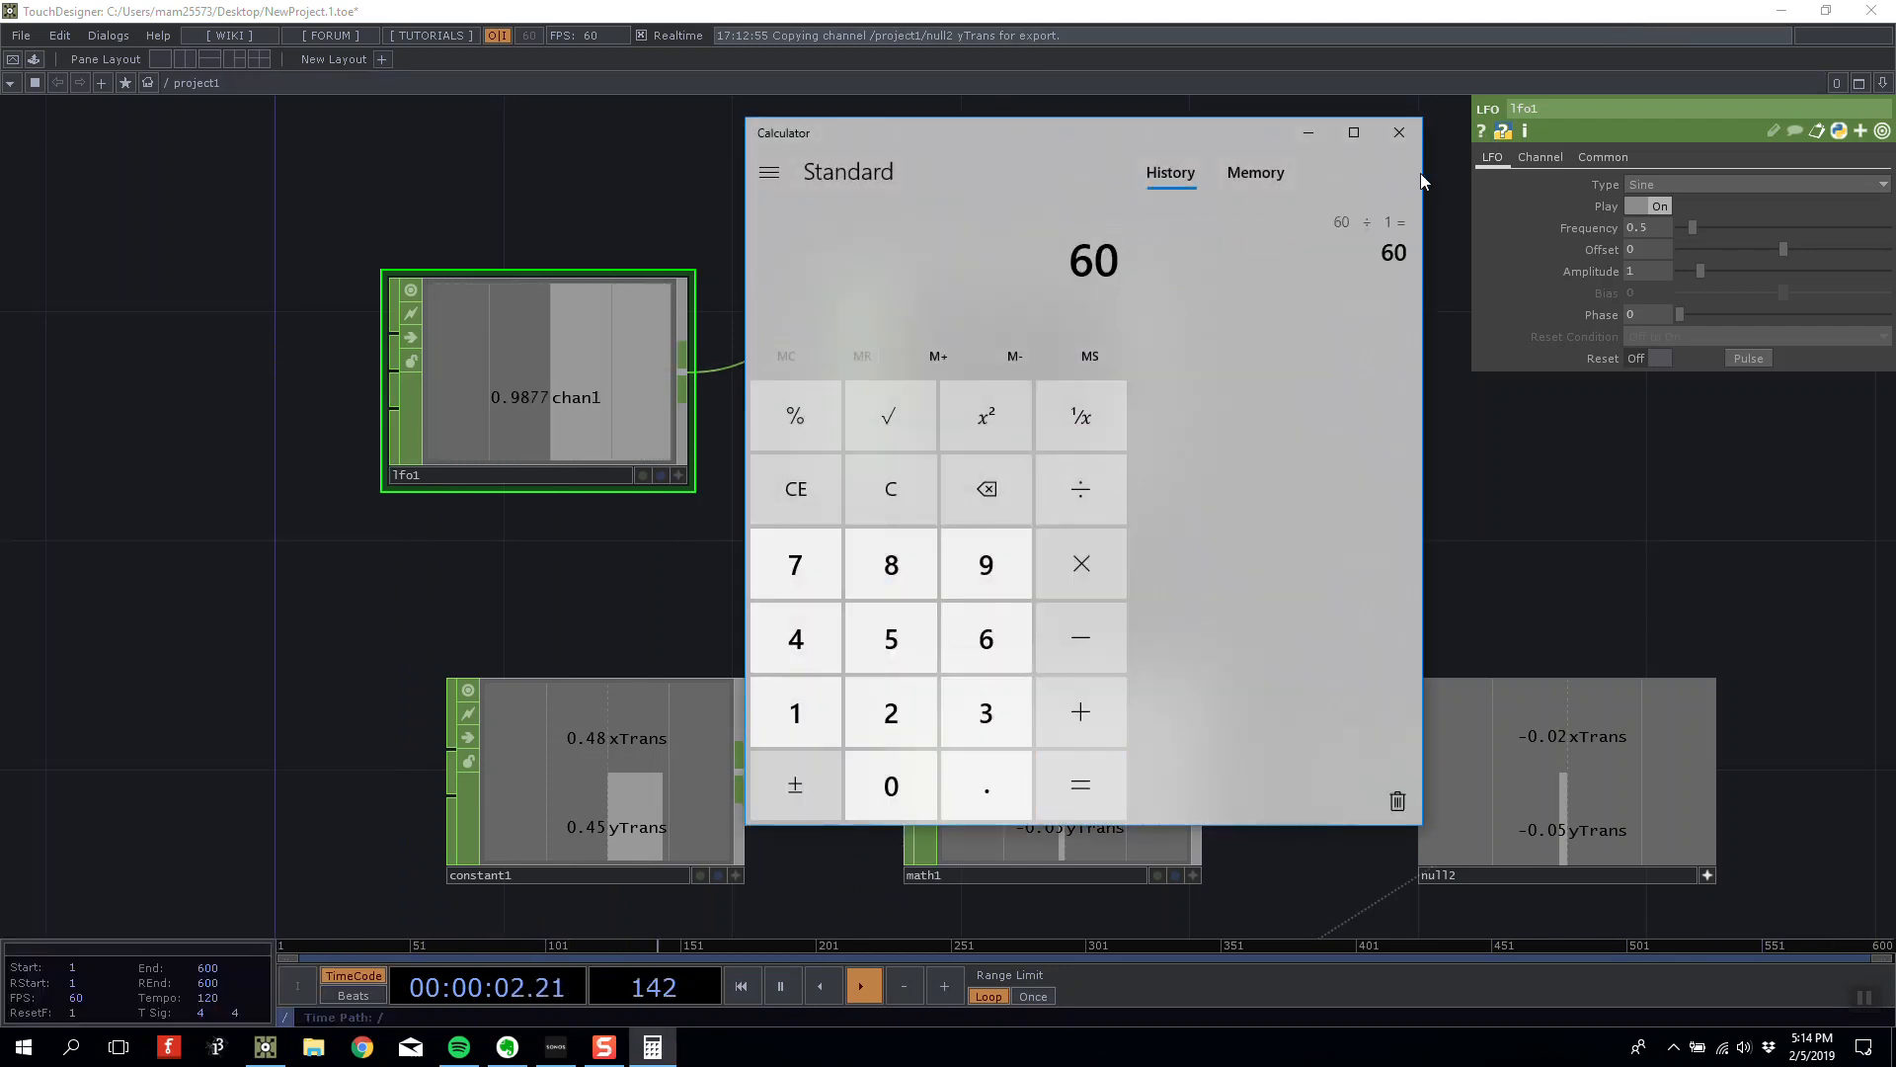
type("60/0.5")
key("Return")
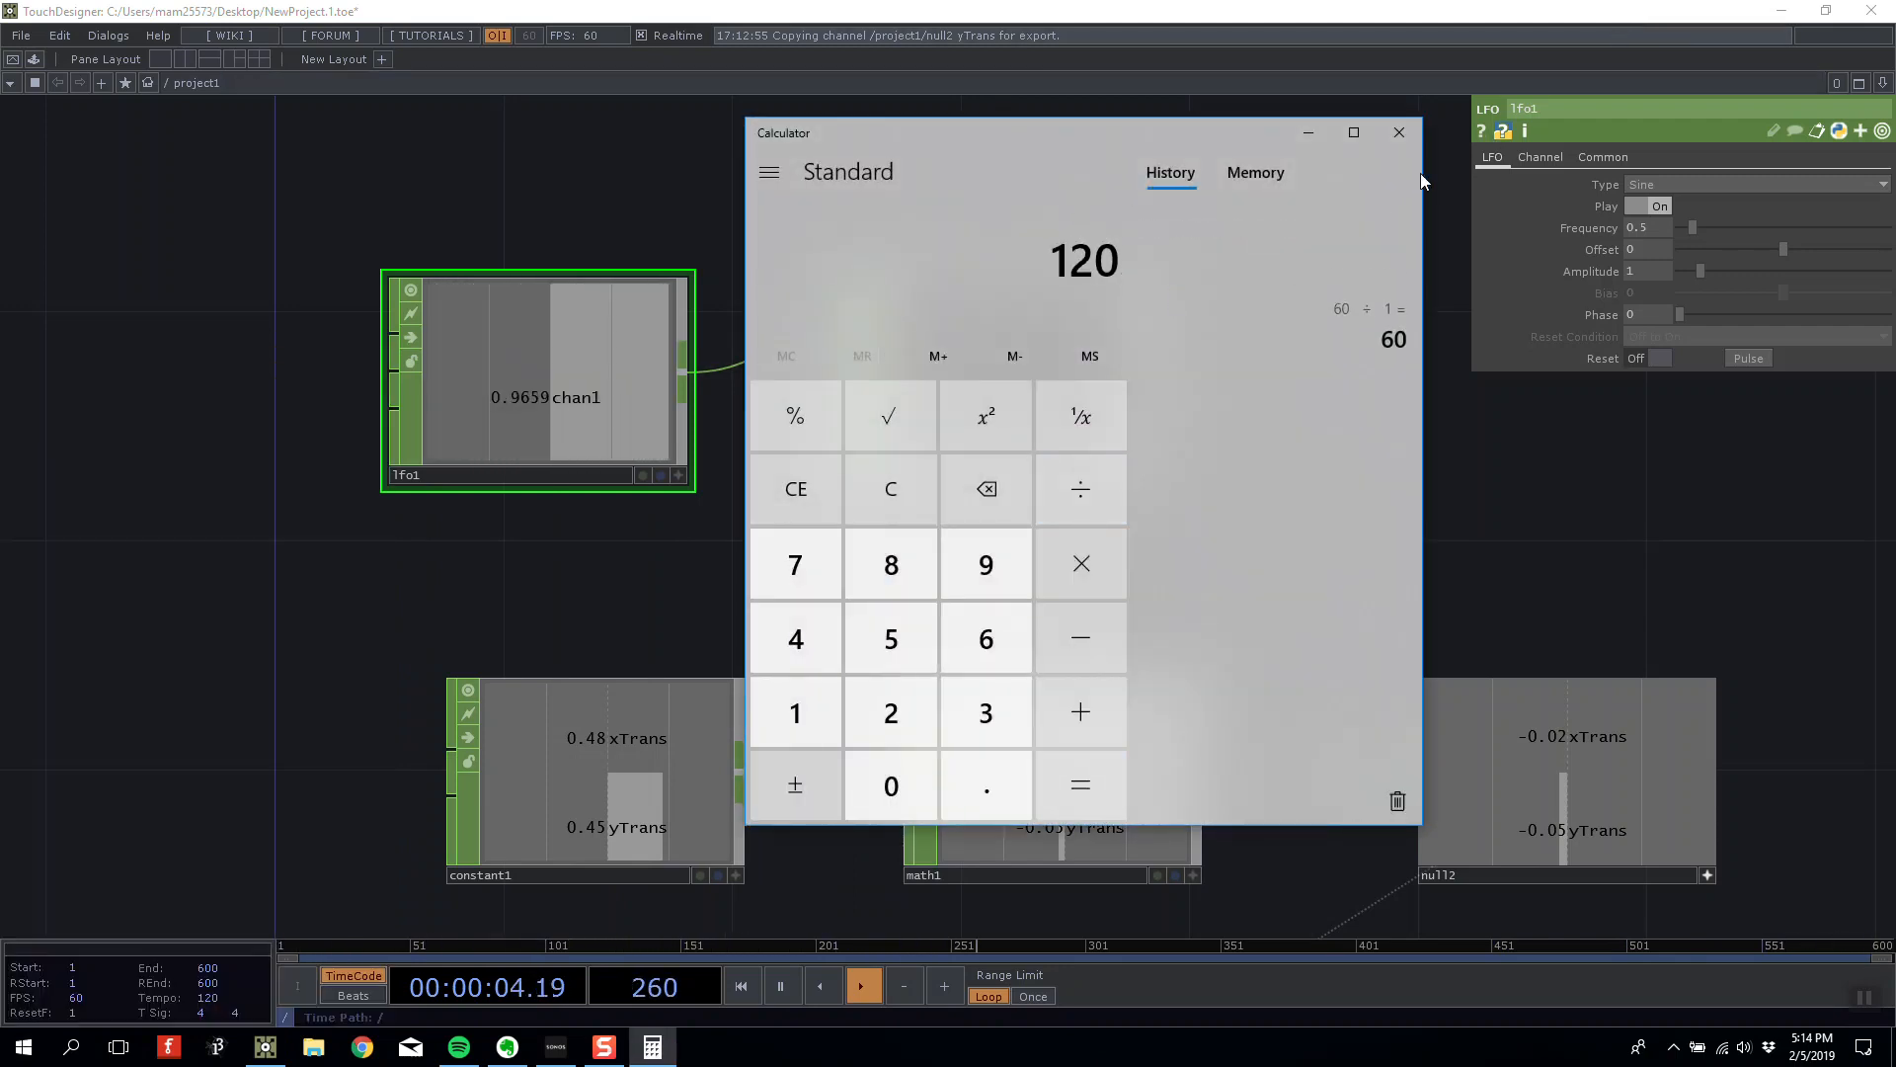
left_click(1419, 144)
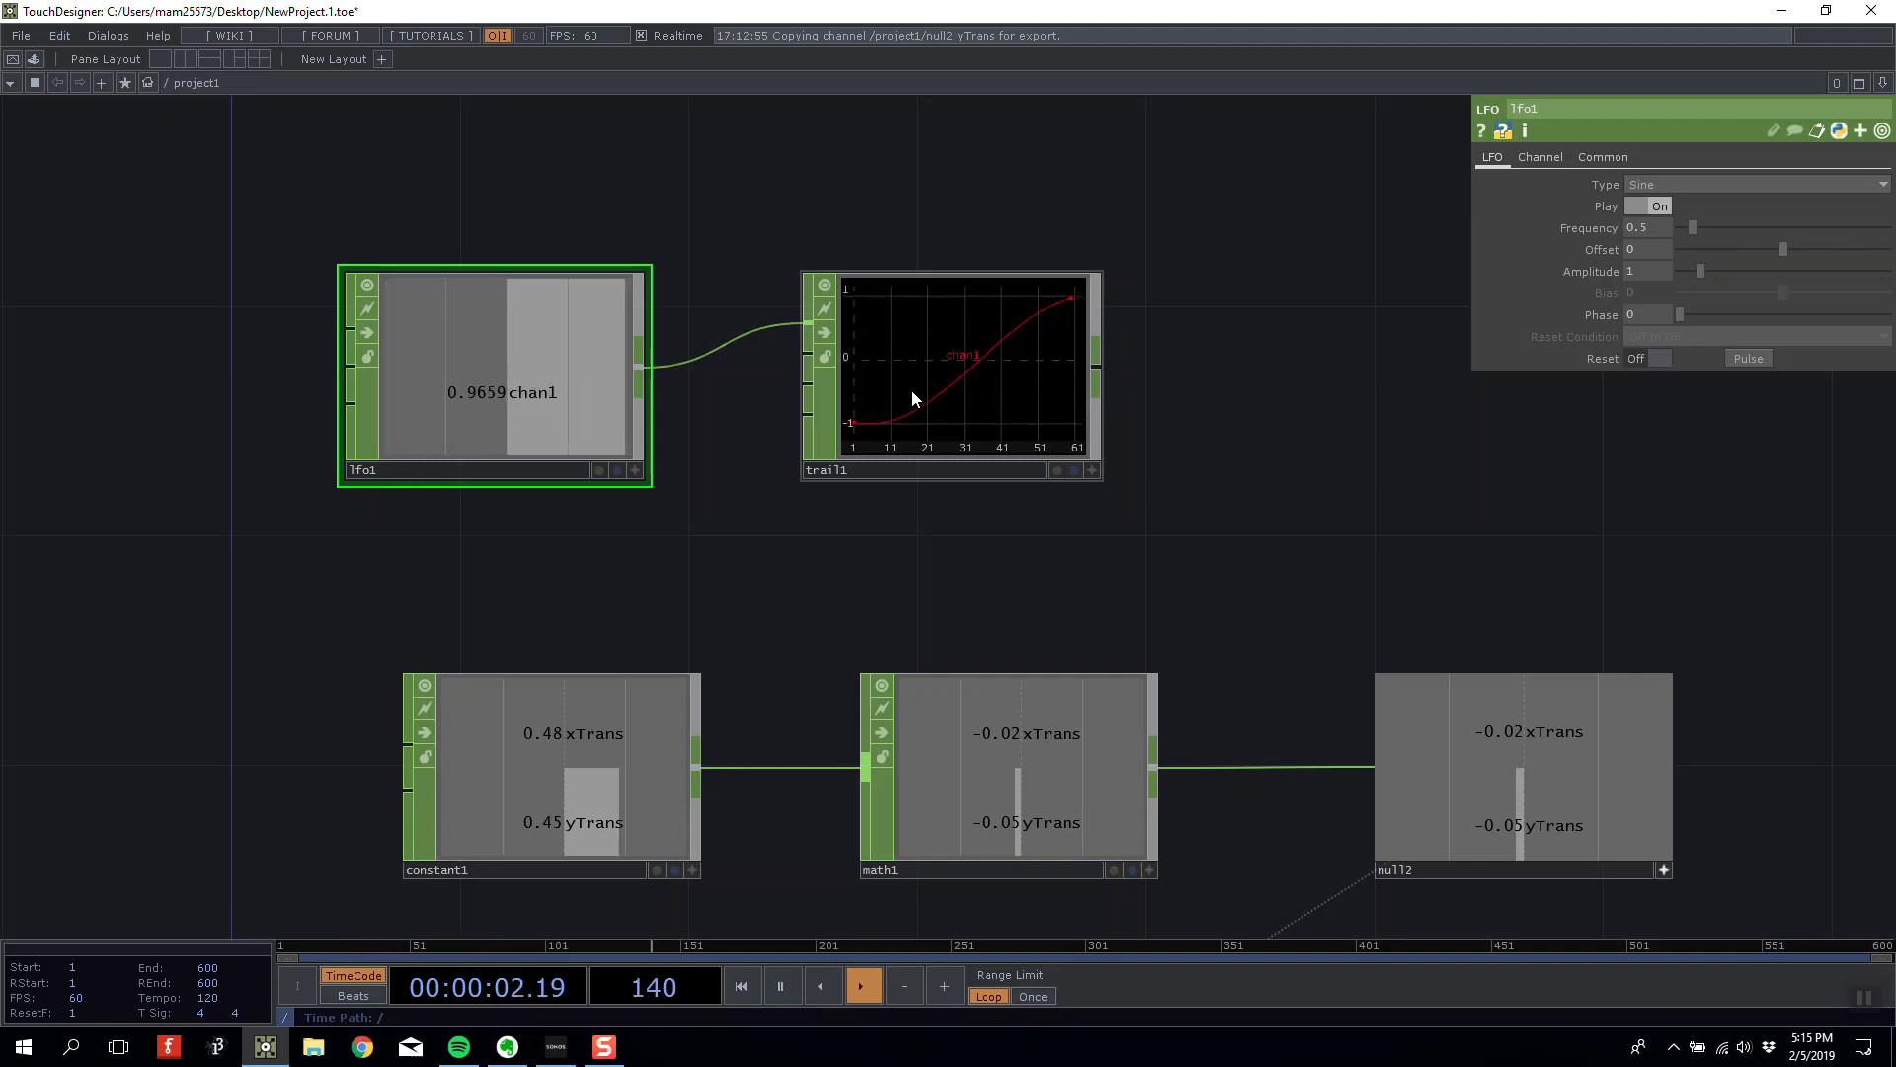
Try a Frequency of 2 on lfo1, and set it back to 1.
left_click(1650, 228)
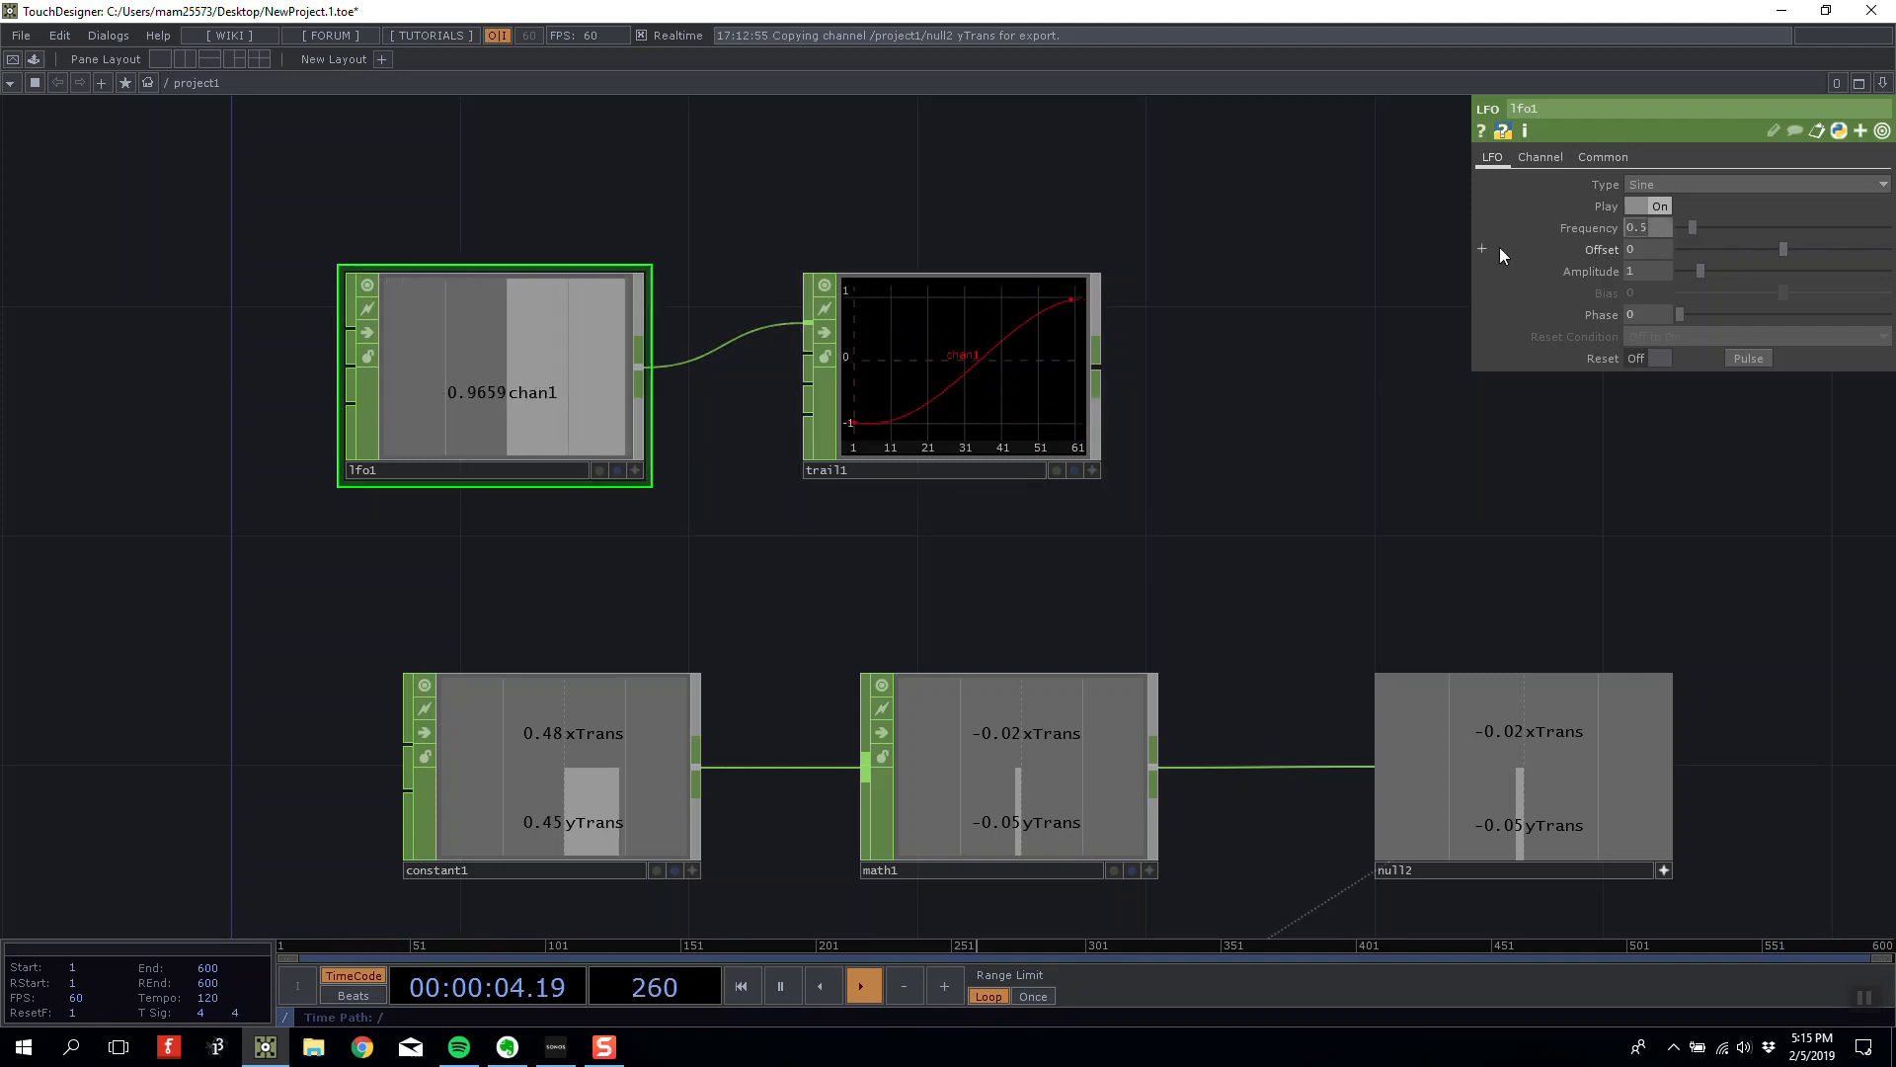
type("2")
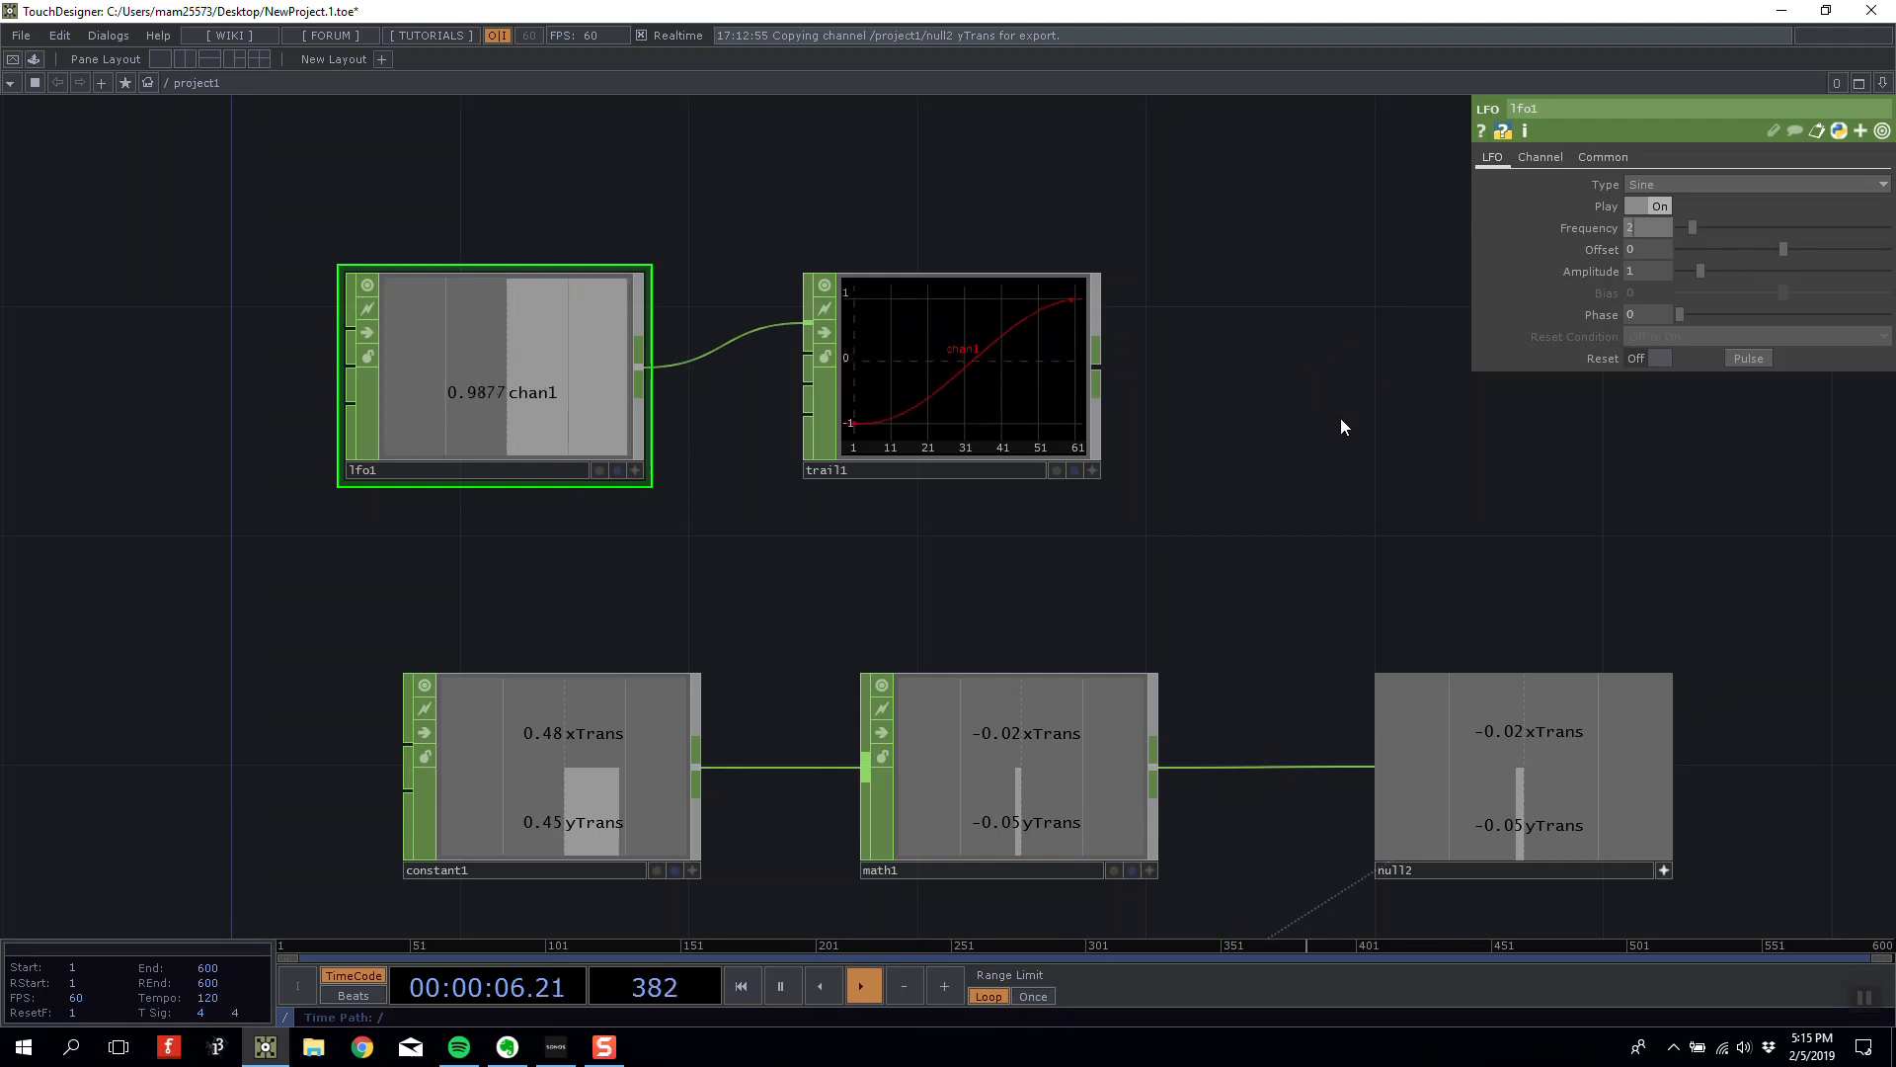
key("Return")
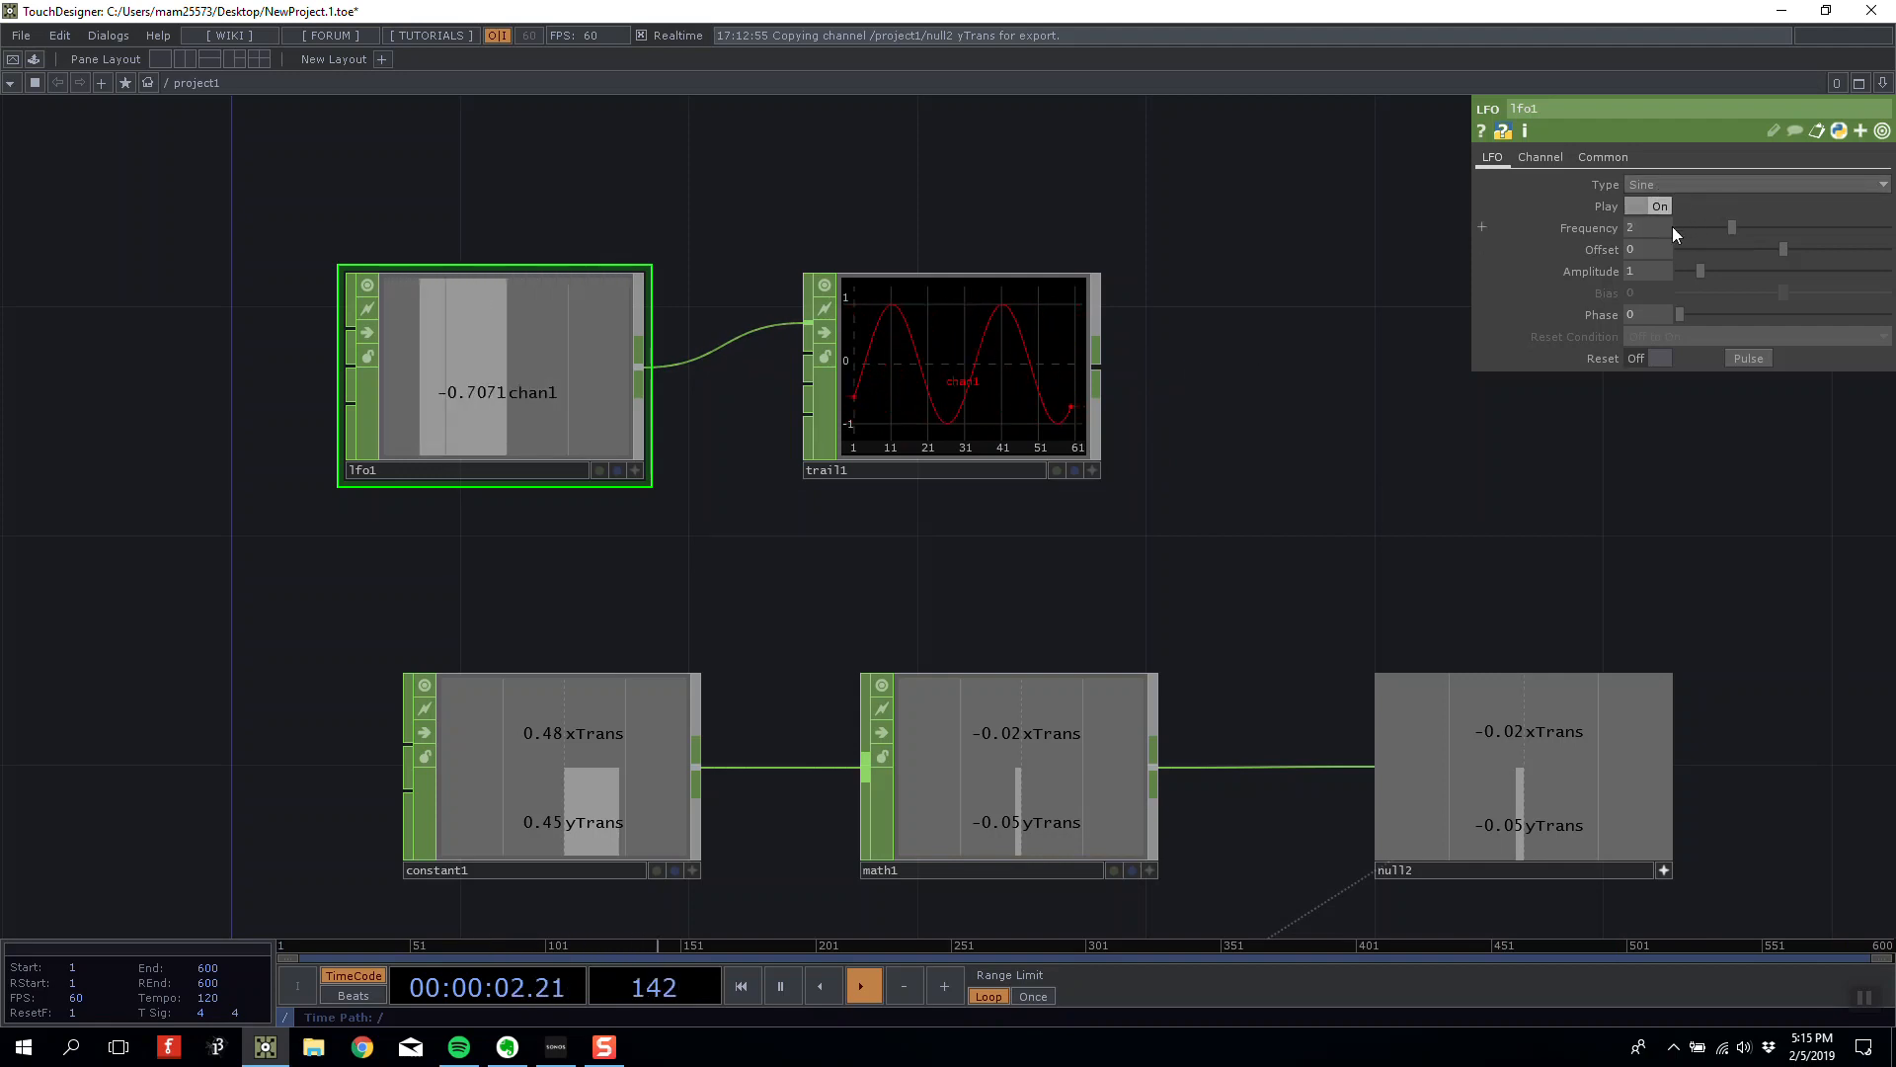
left_click_drag(1673, 227, 1478, 227)
type("1")
key("Return")
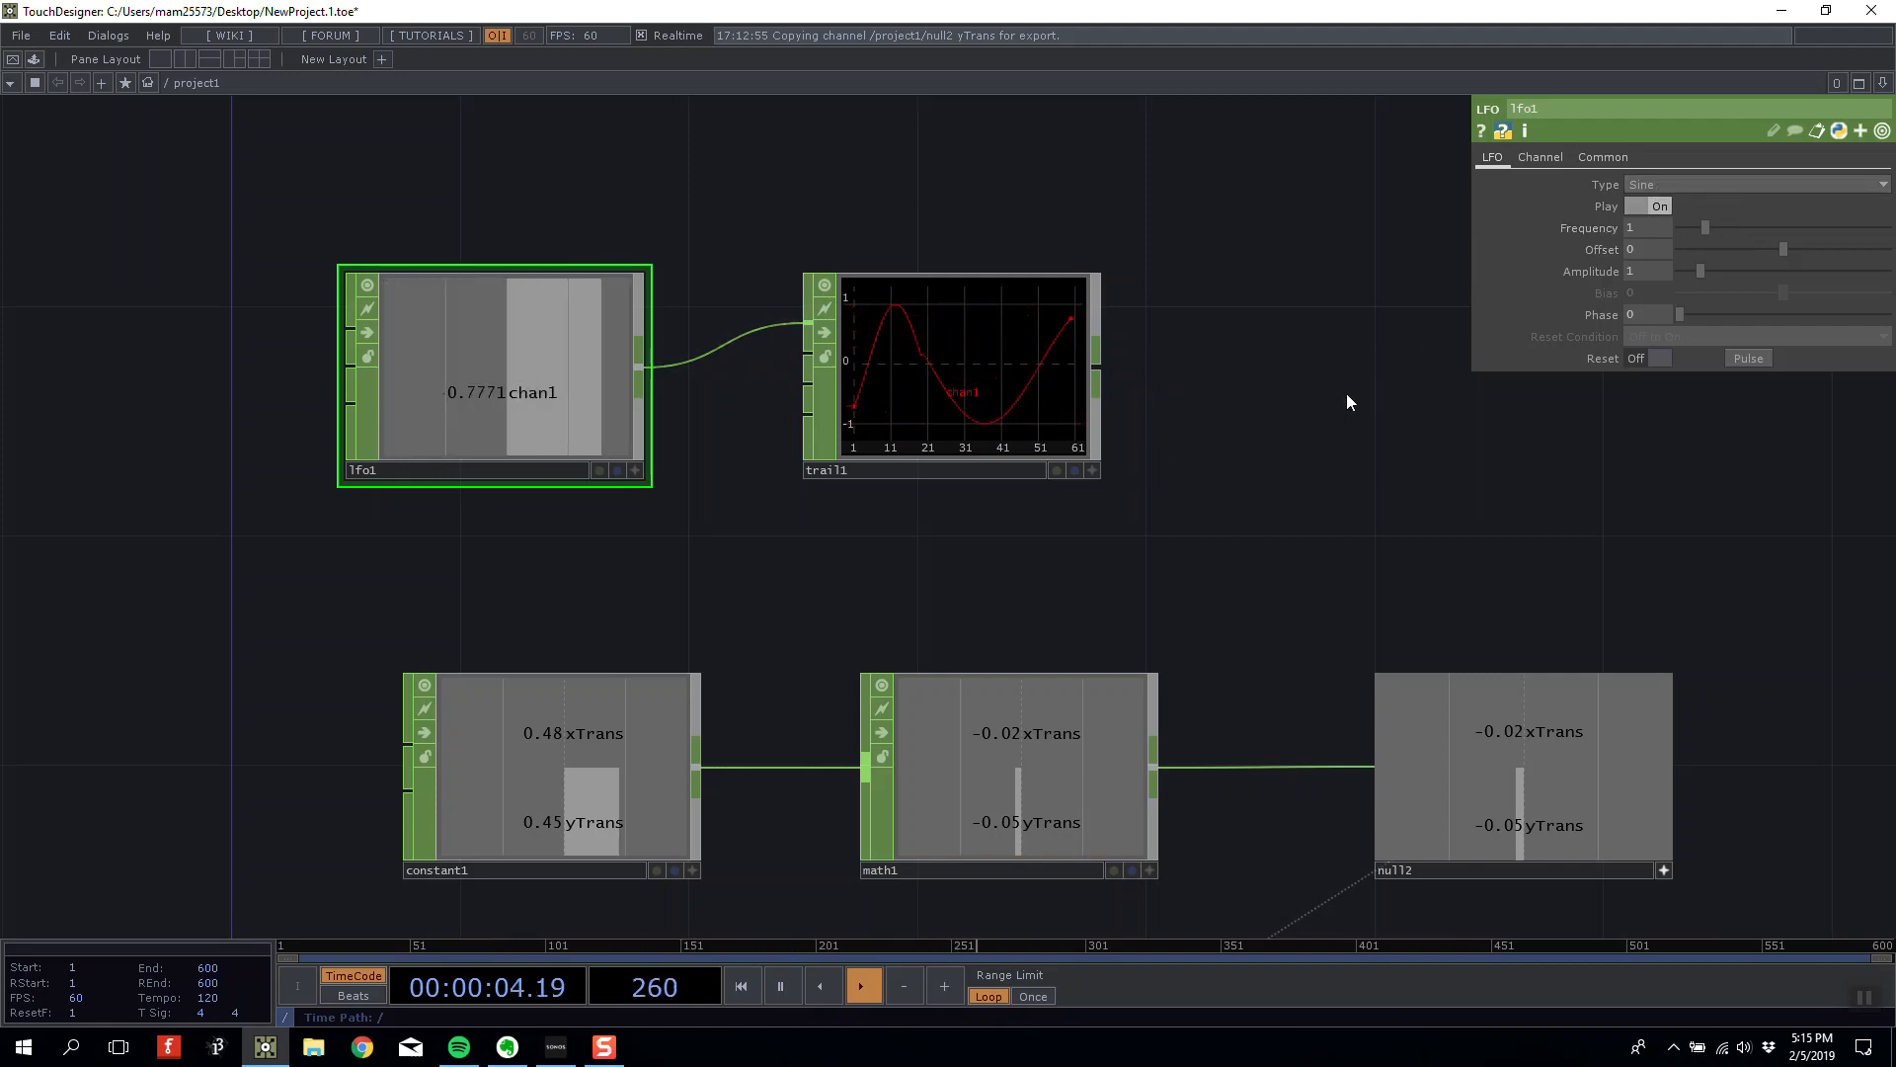
Try the Gaussian and Triangle waveform types on lfo1, and set its Type to Ramp.
left_click_drag(1285, 426, 1241, 419)
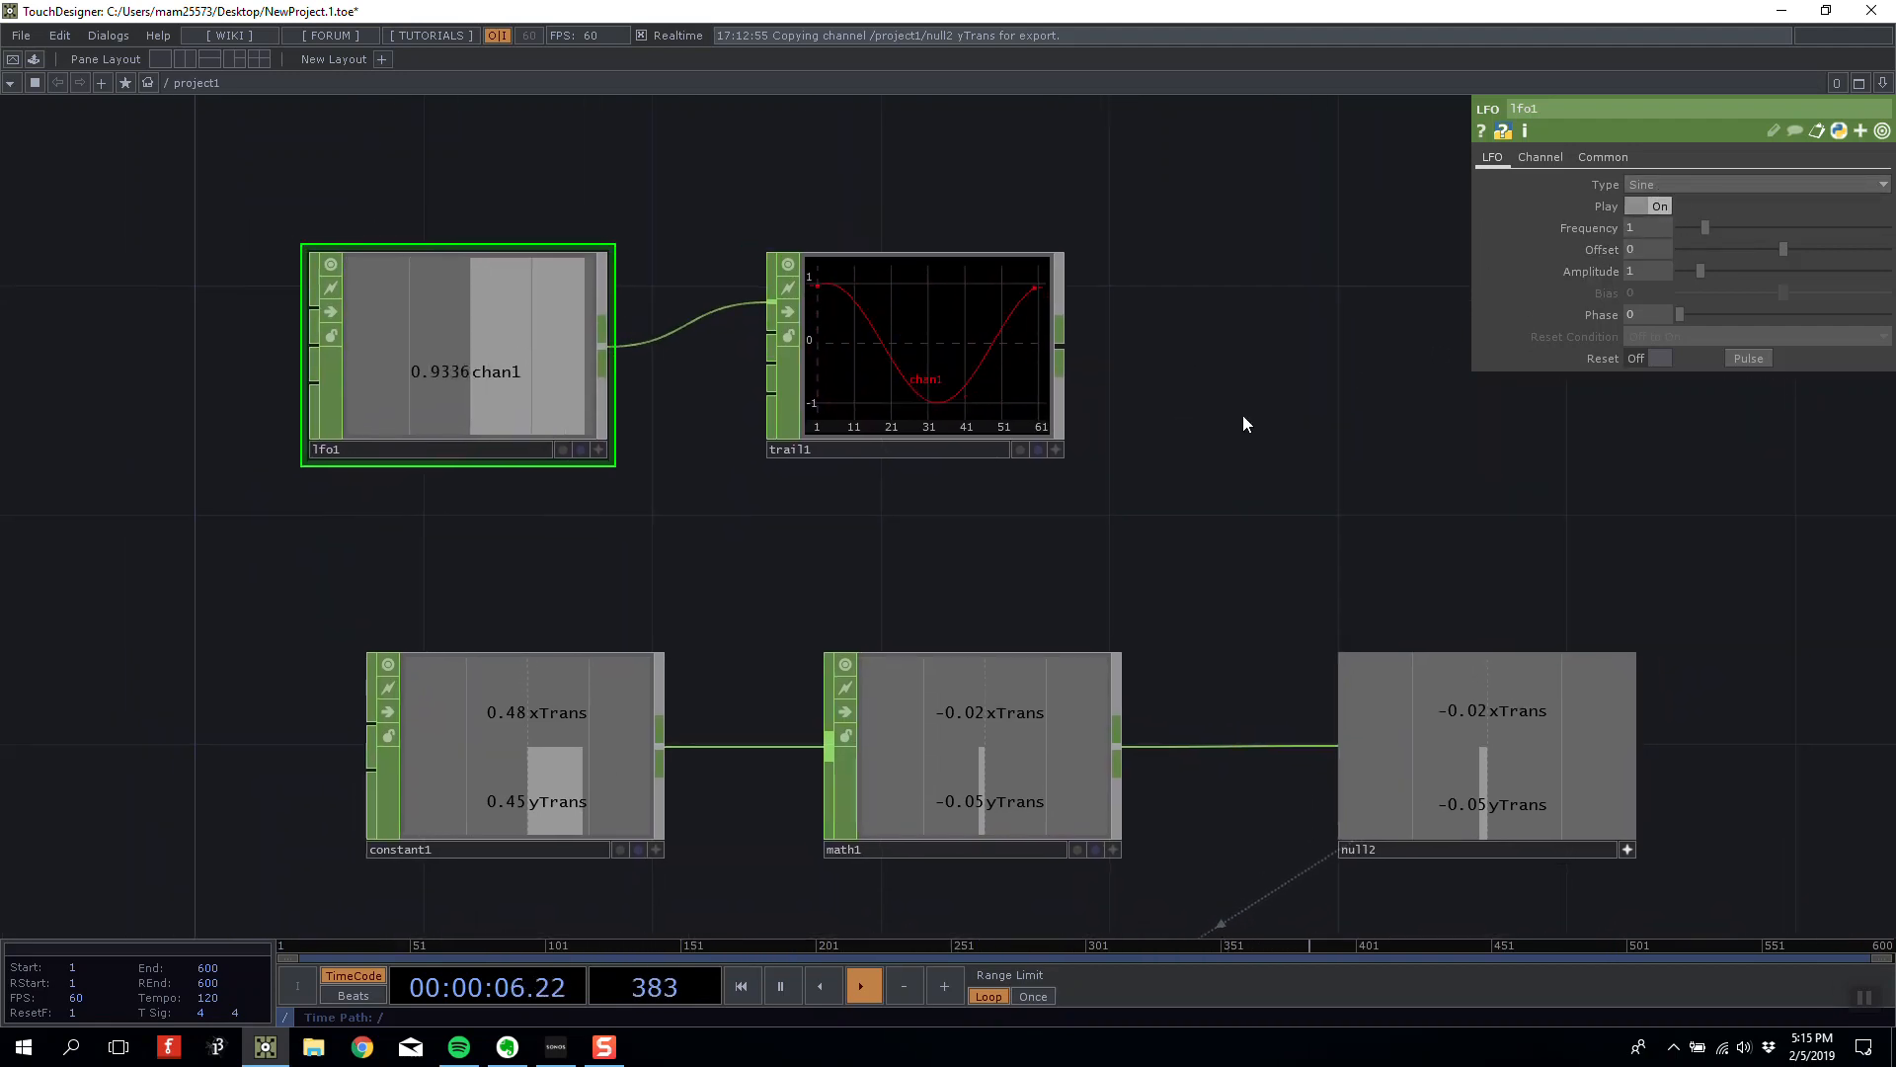
scroll(1097, 355, "down", 3)
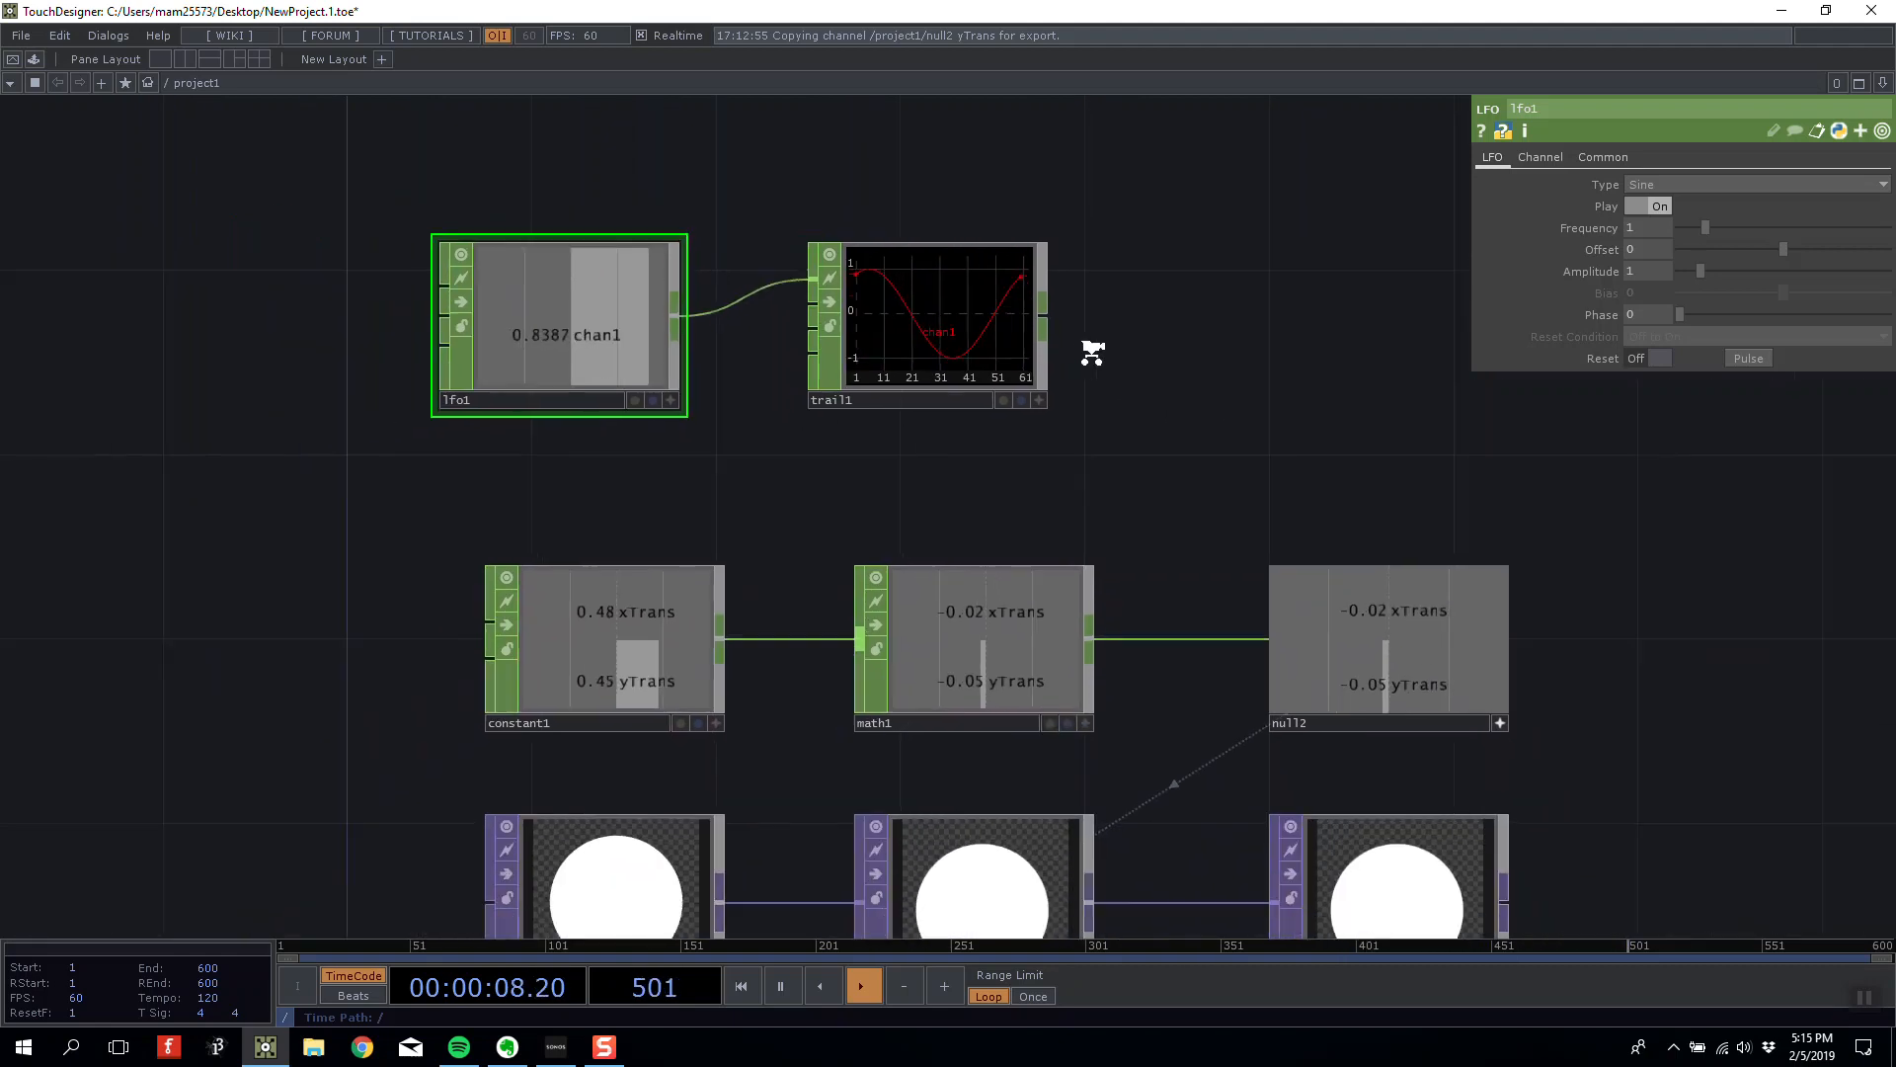
left_click(1709, 187)
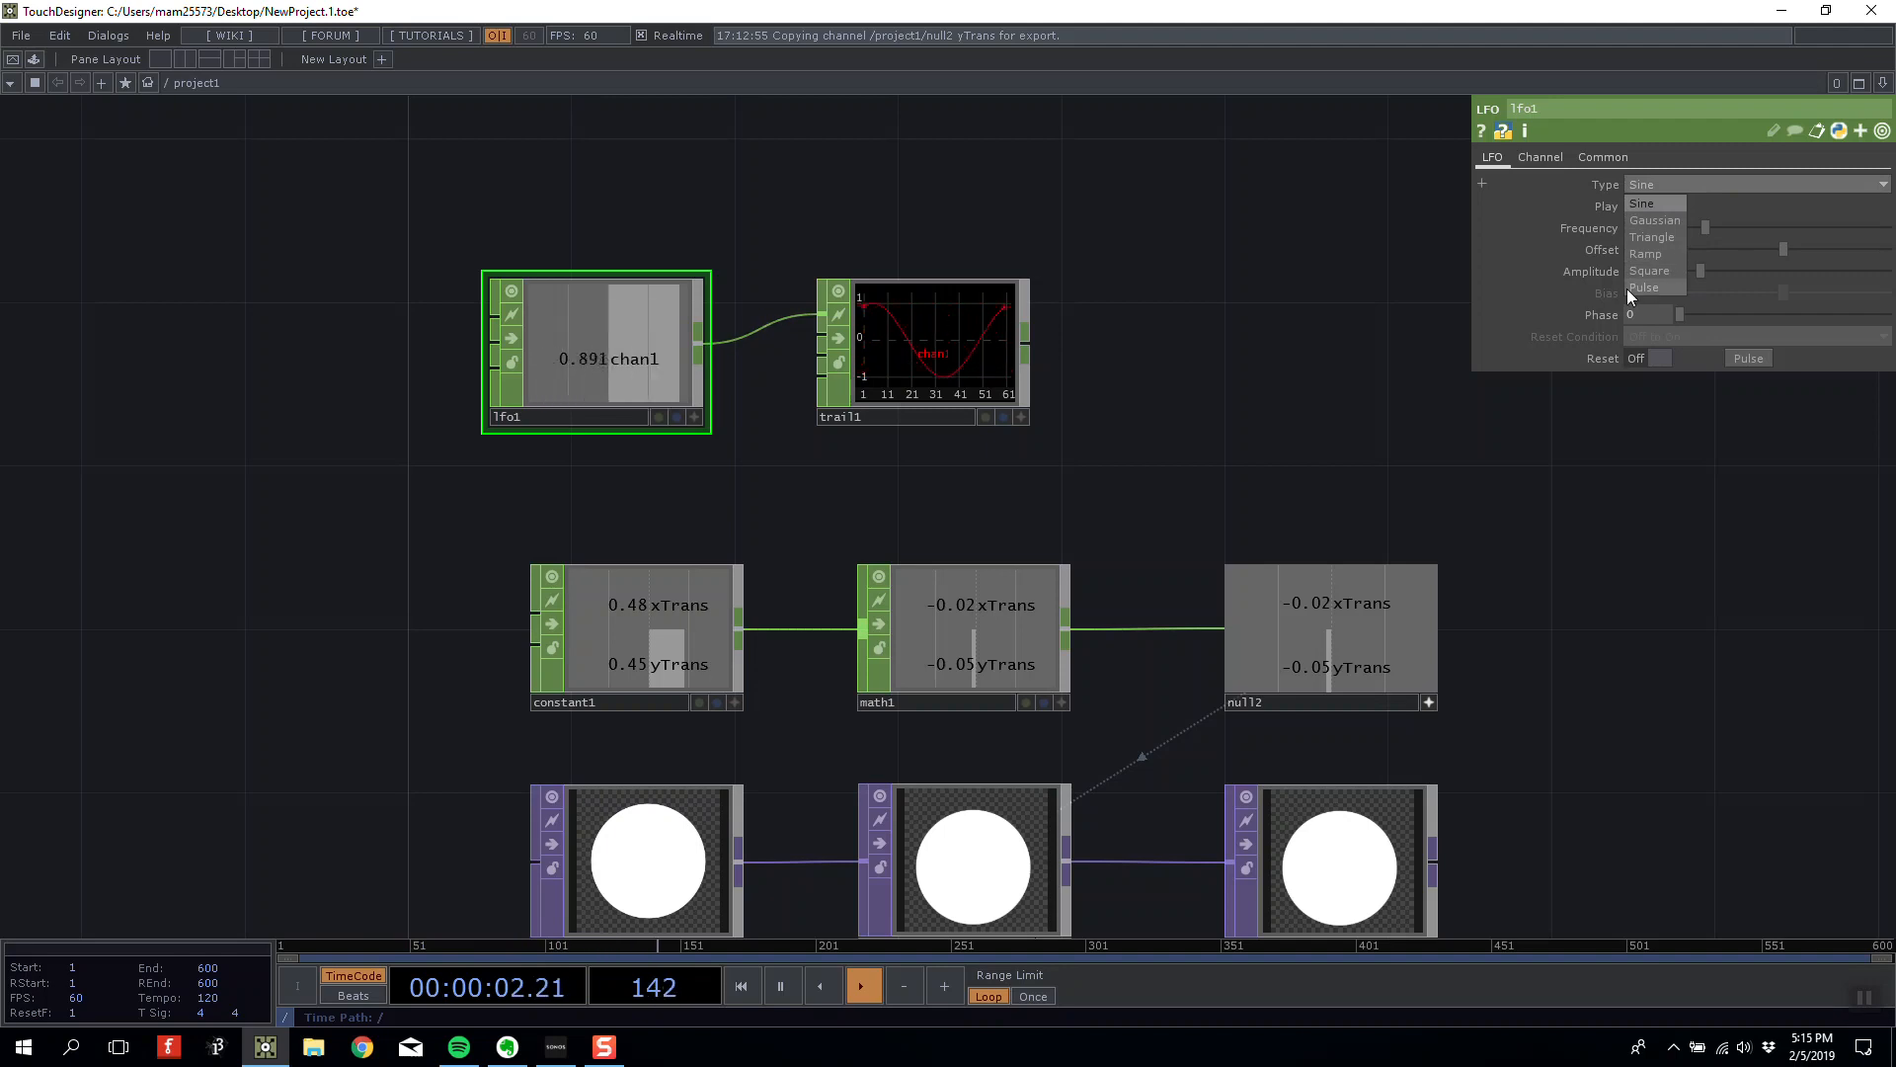
left_click(1527, 199)
left_click(1691, 187)
left_click(1657, 221)
scroll(1150, 308, "up", 2)
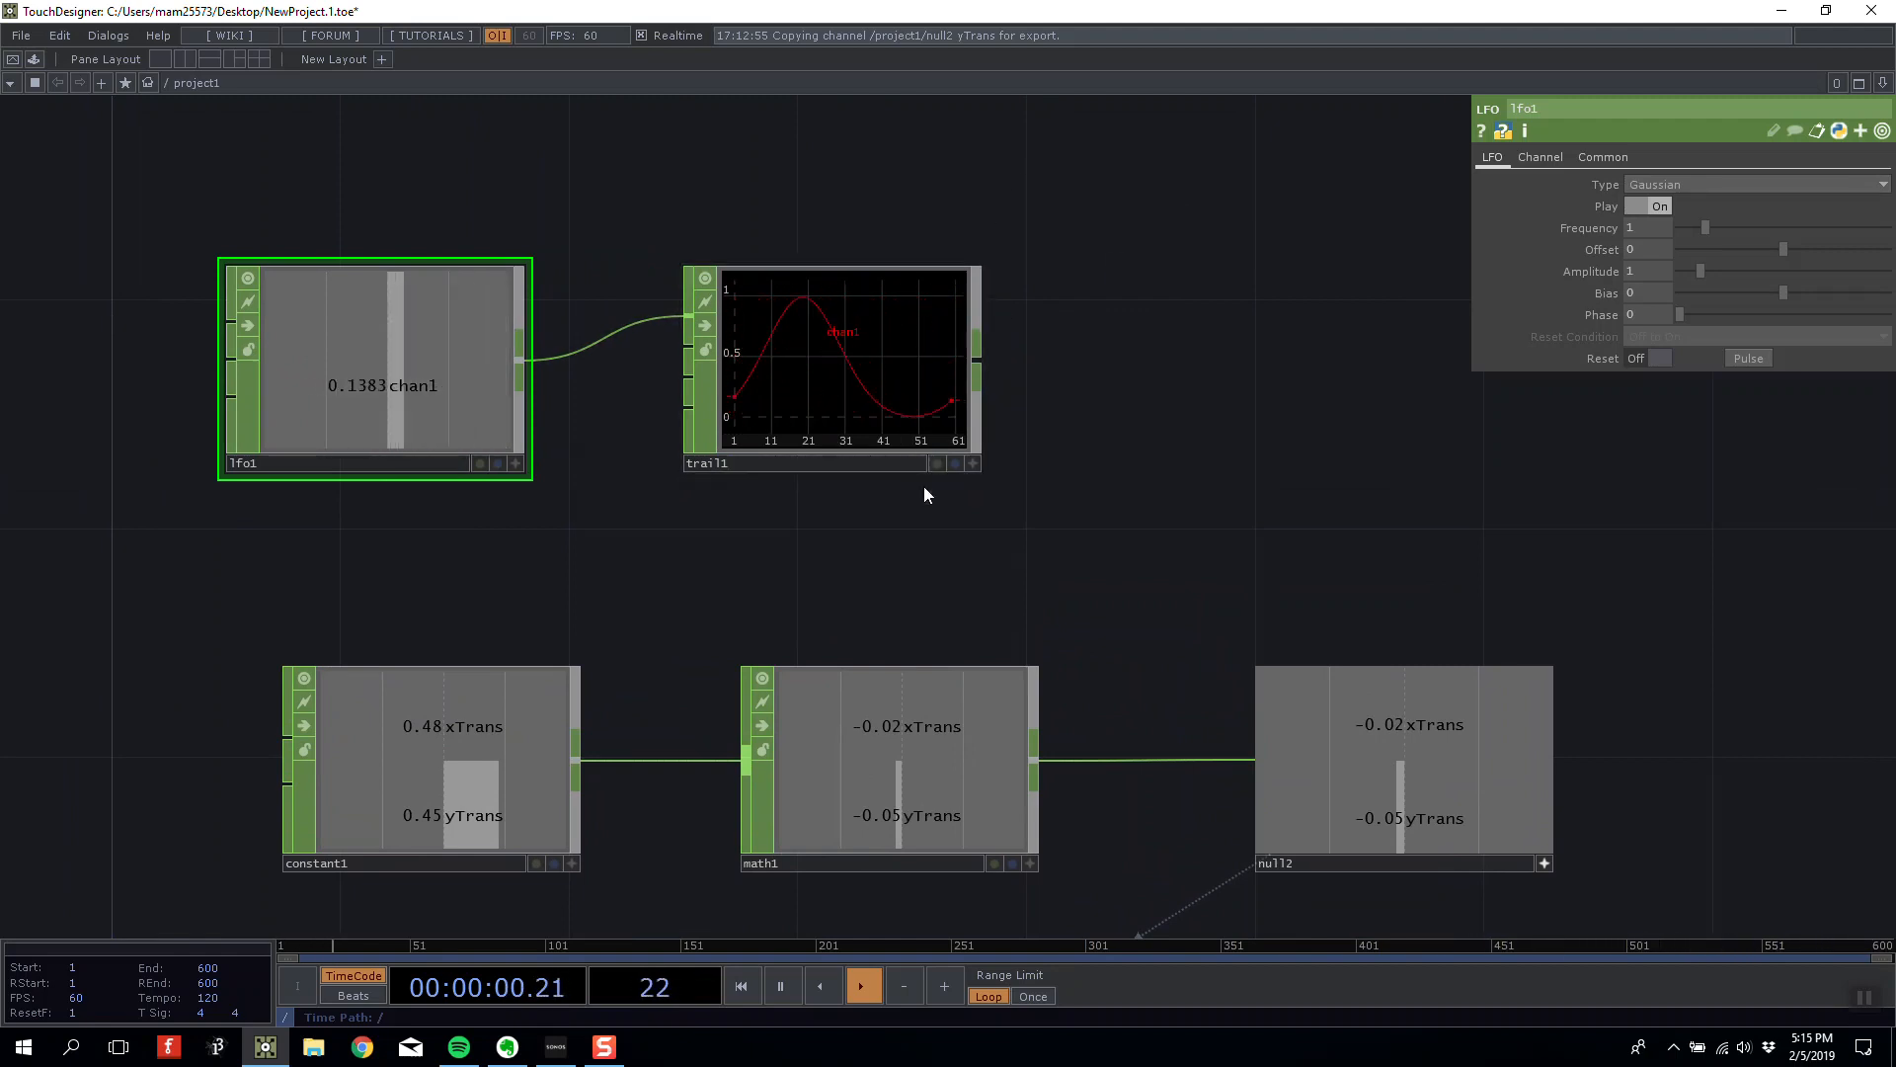
left_click(1658, 187)
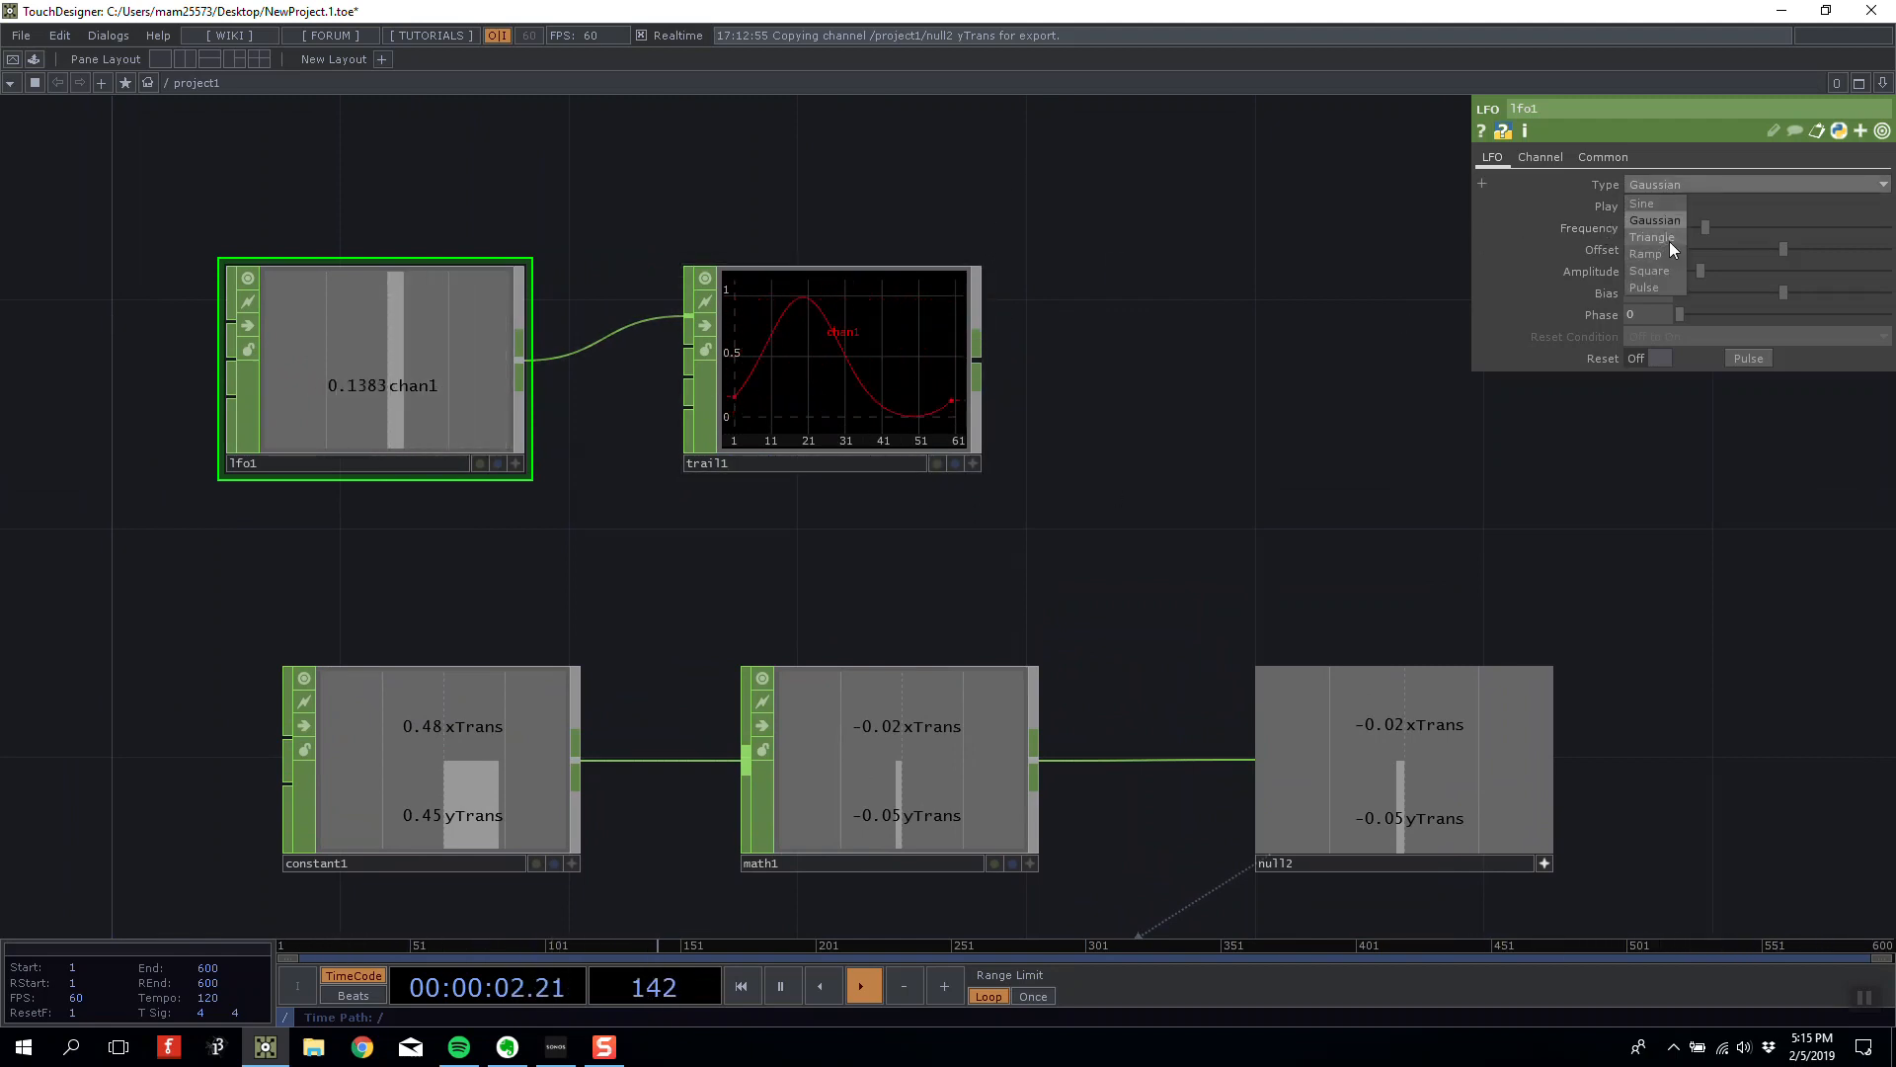
left_click(1668, 239)
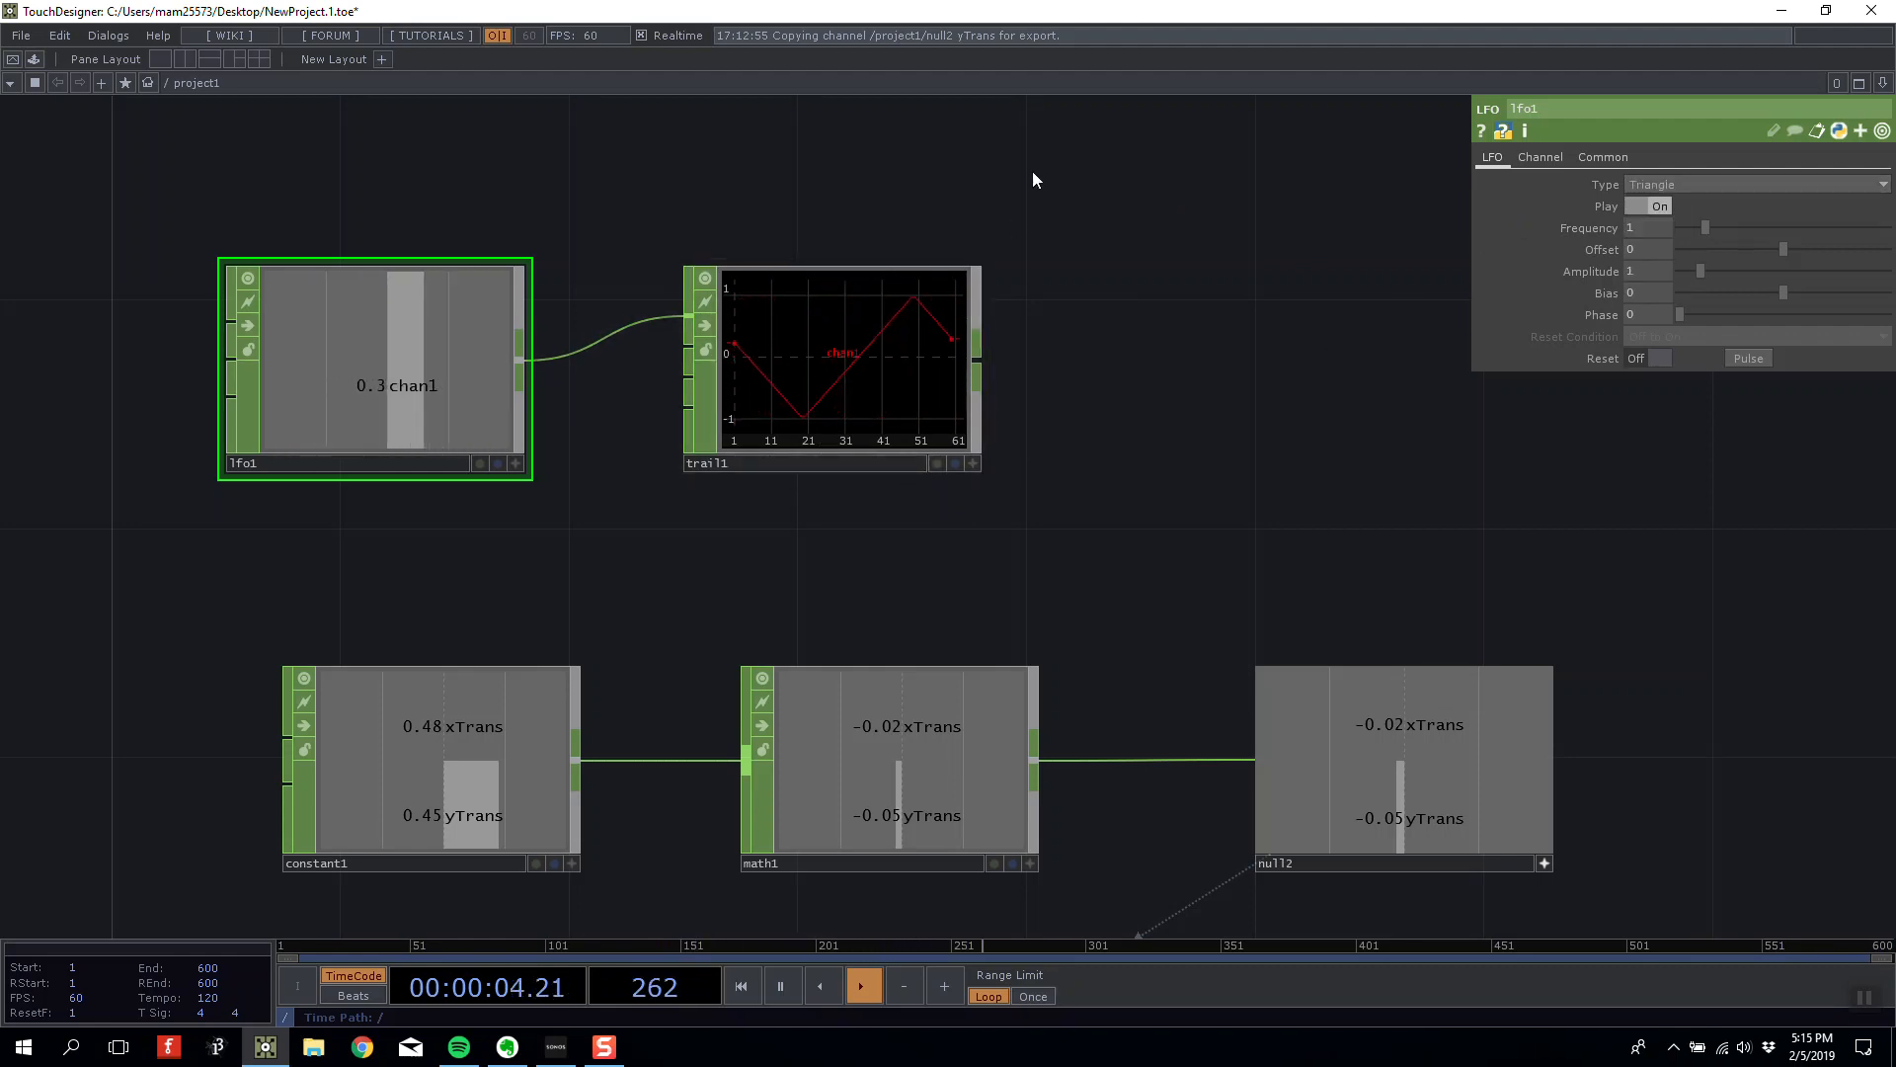
left_click(1660, 184)
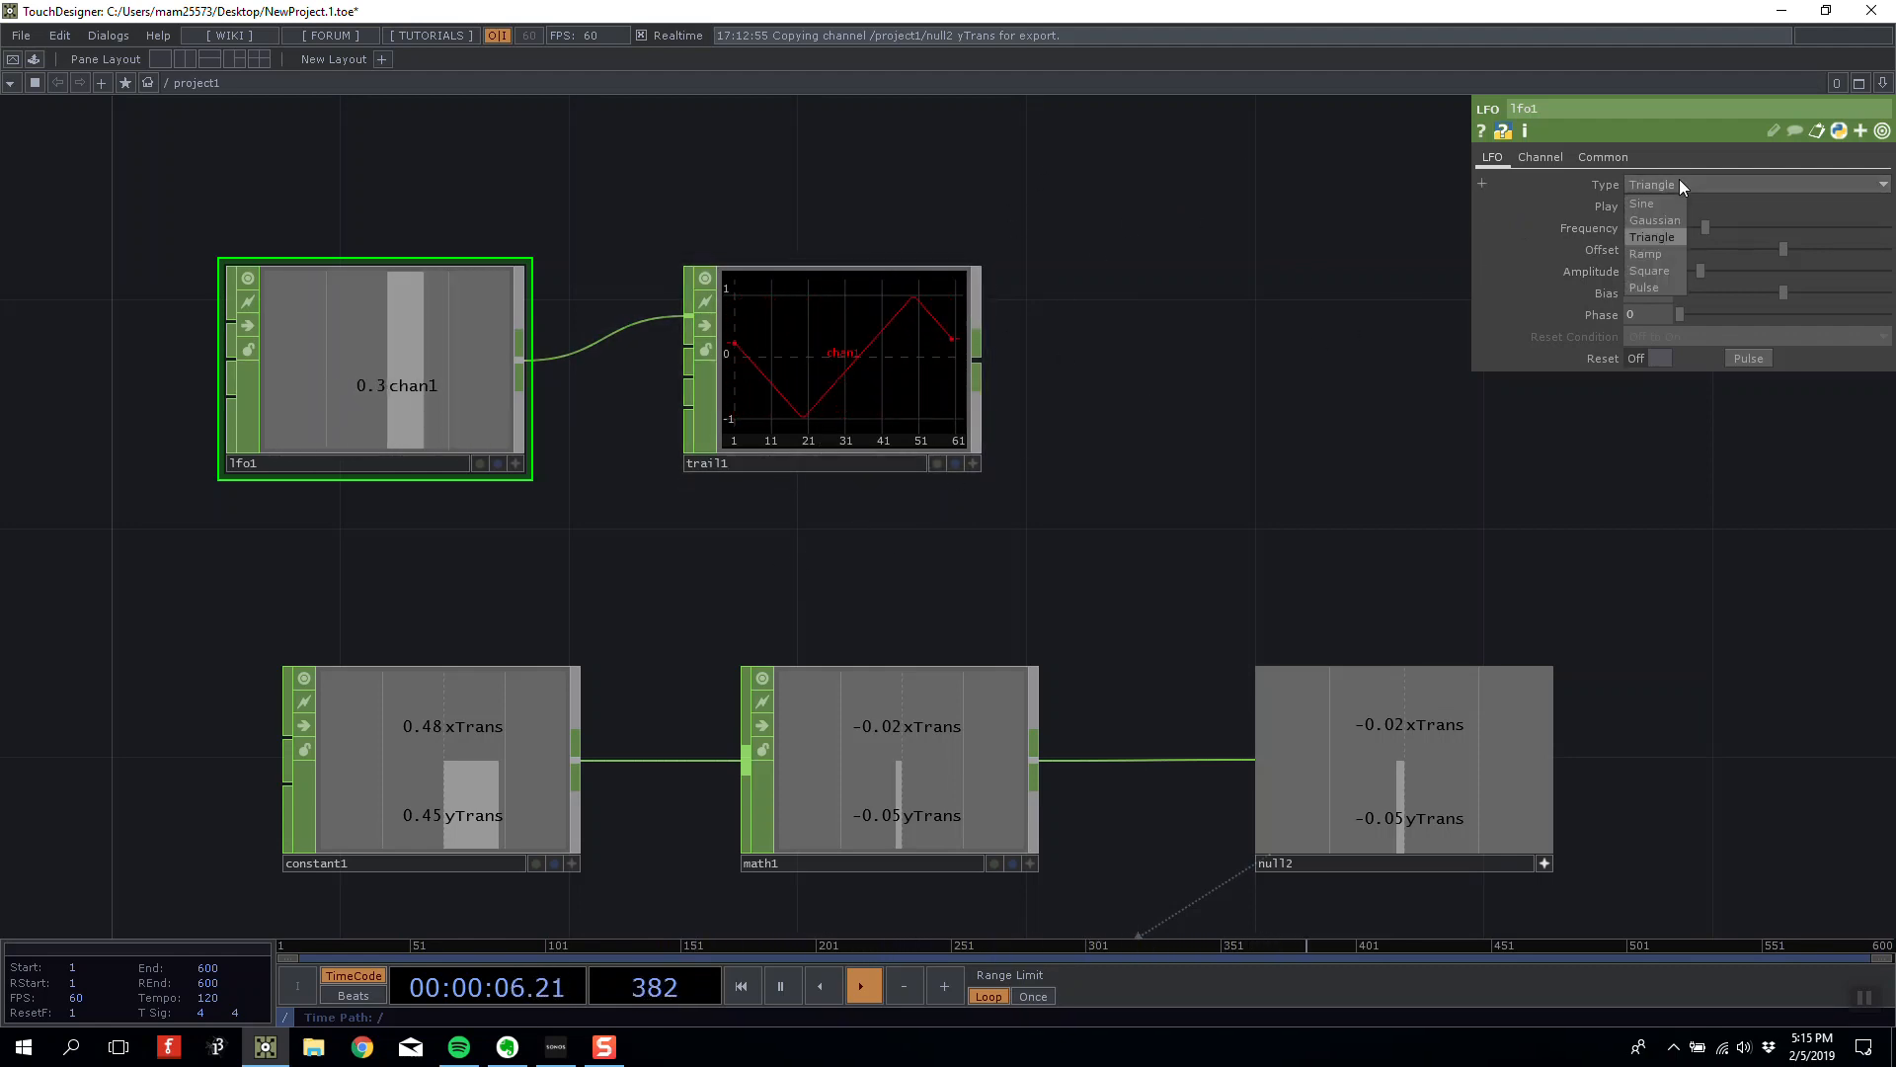
left_click(1671, 254)
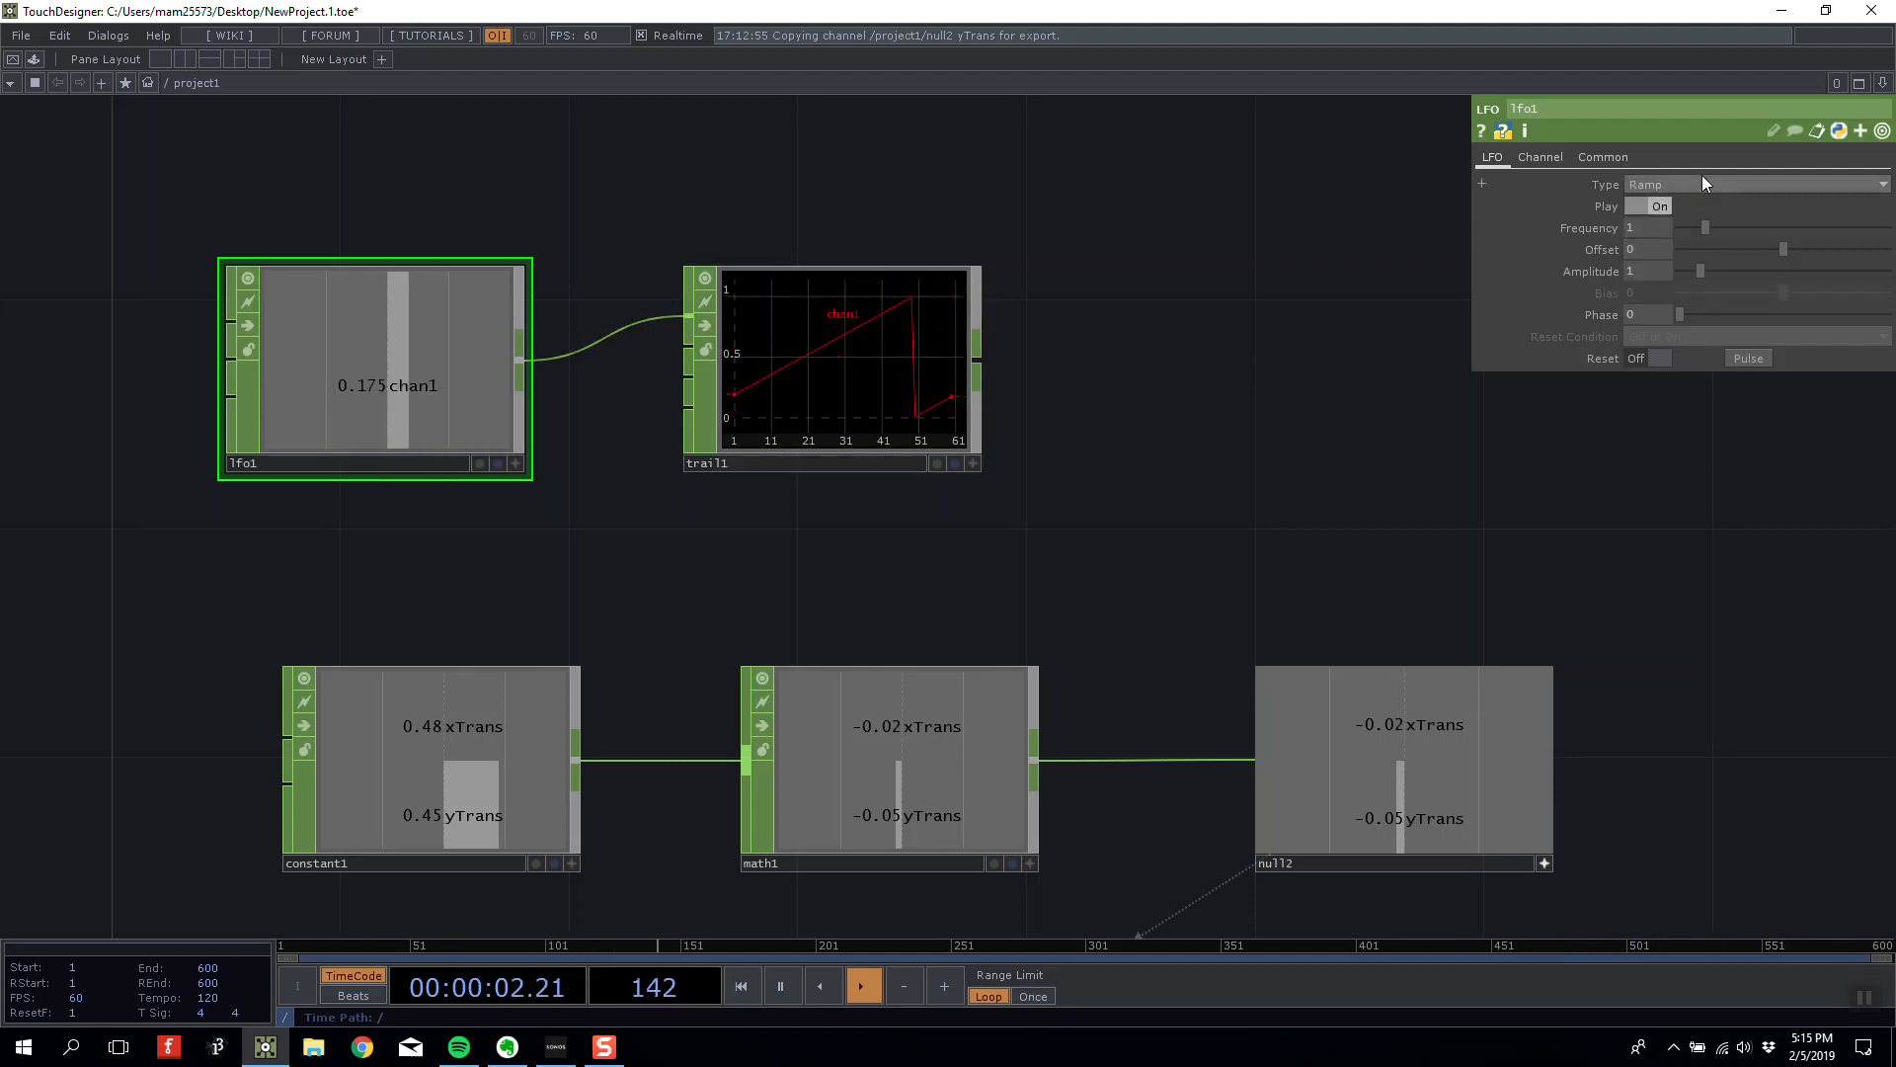
Try the Square and Pulse waveform types on lfo1, and set its Type back to Ramp.
left_click(1728, 182)
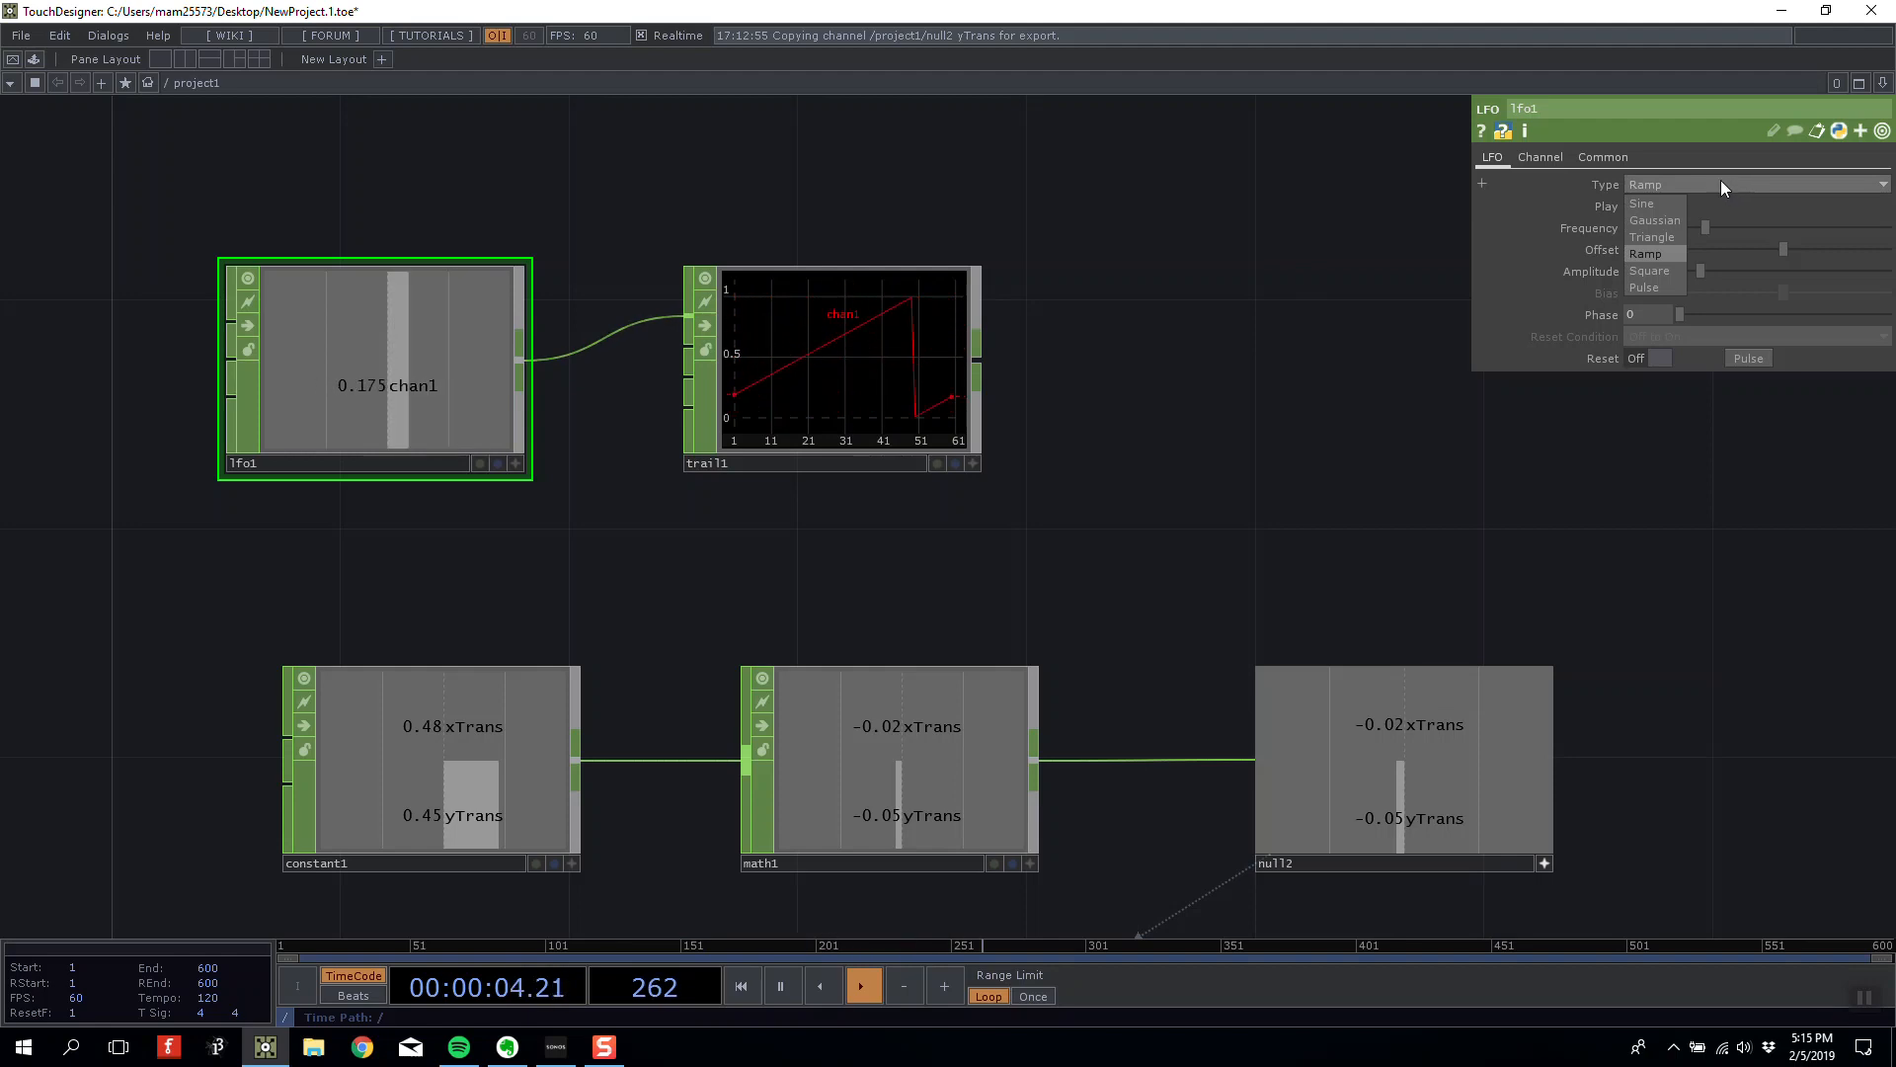
left_click(1652, 274)
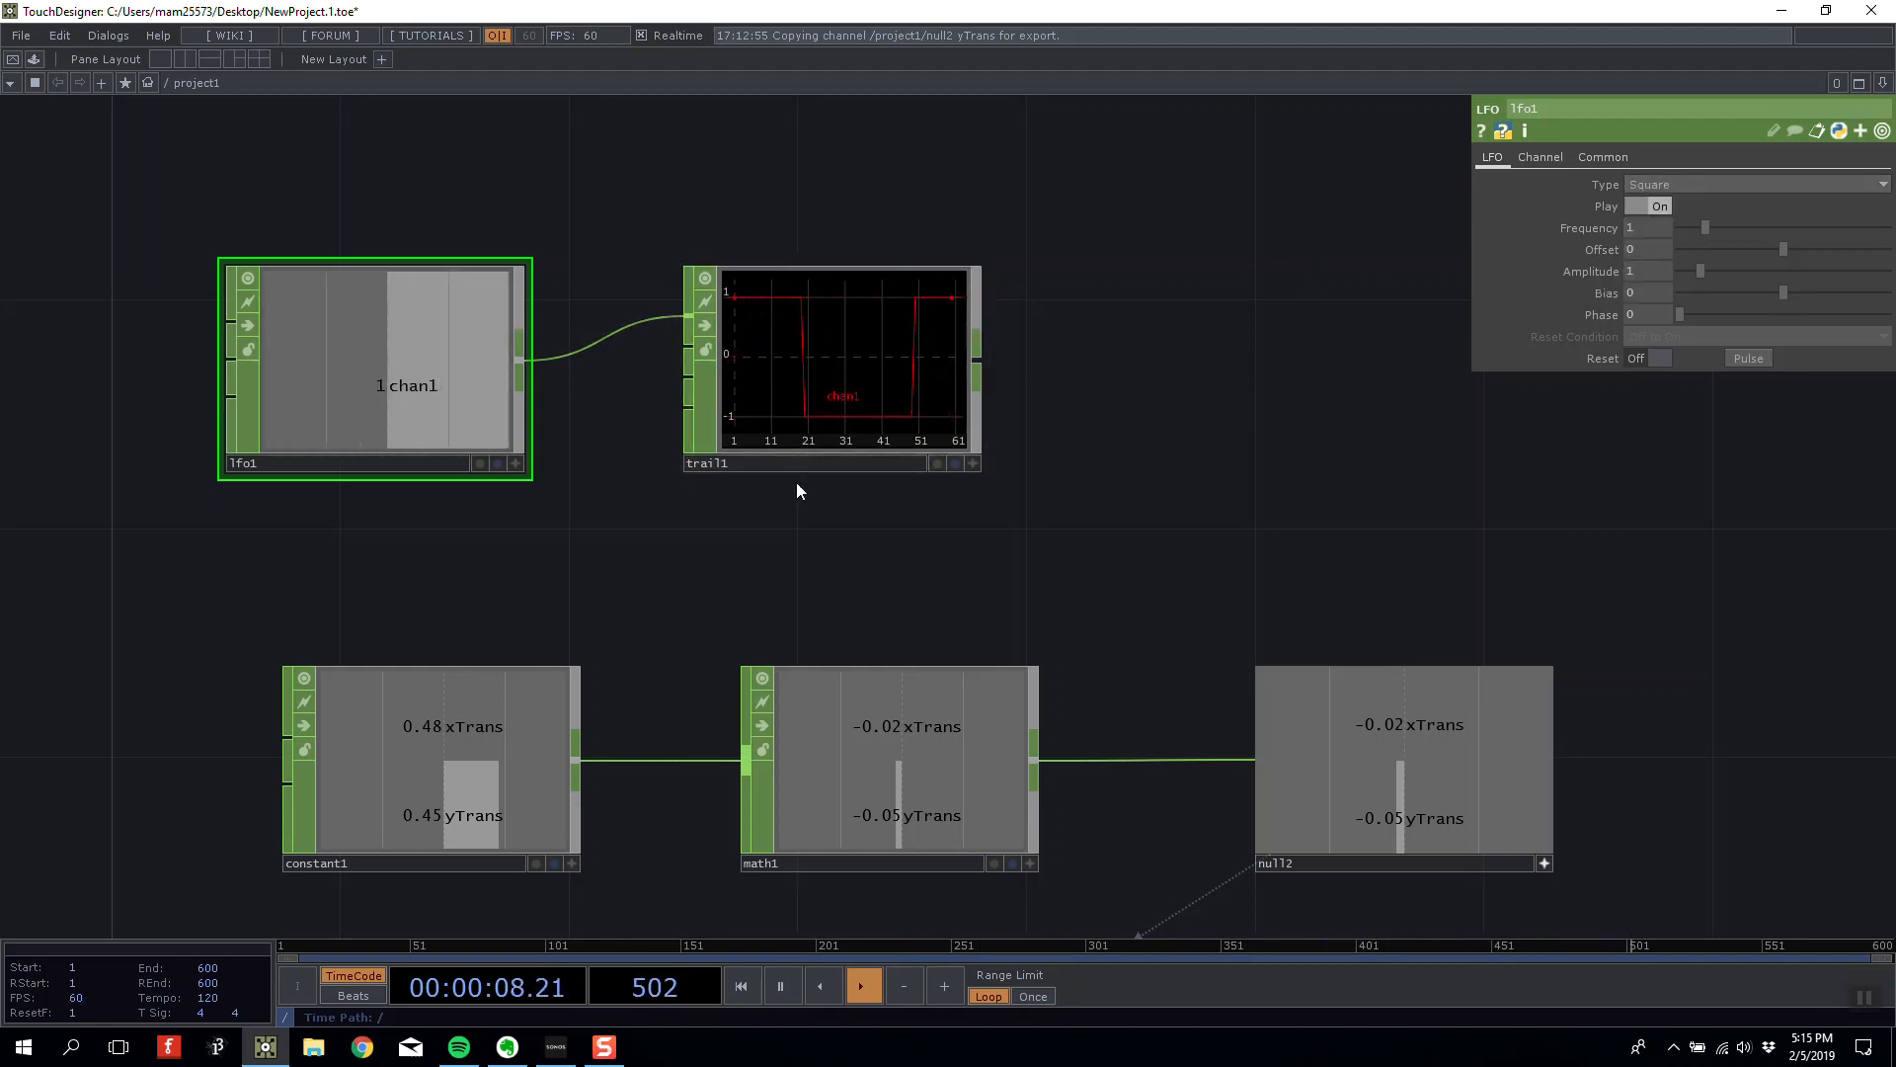
left_click(1659, 184)
left_click(1641, 288)
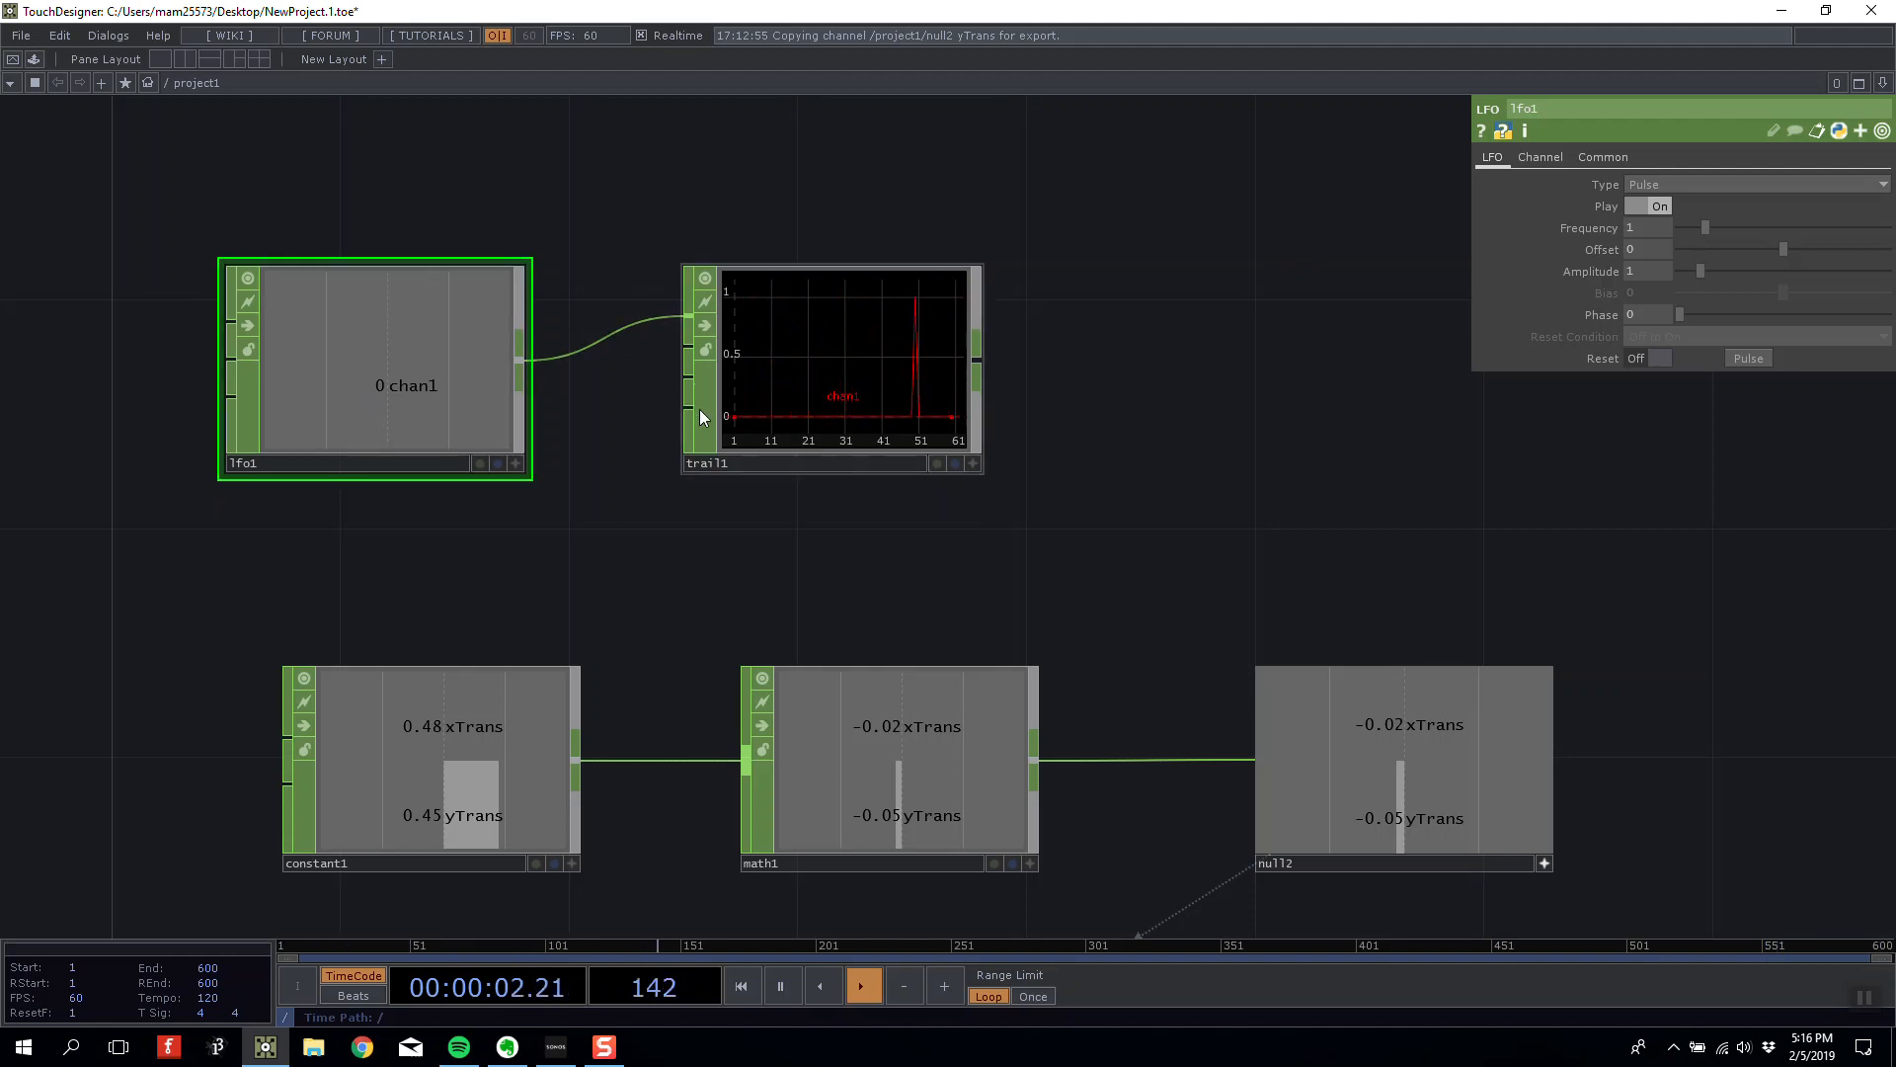
left_click(1656, 186)
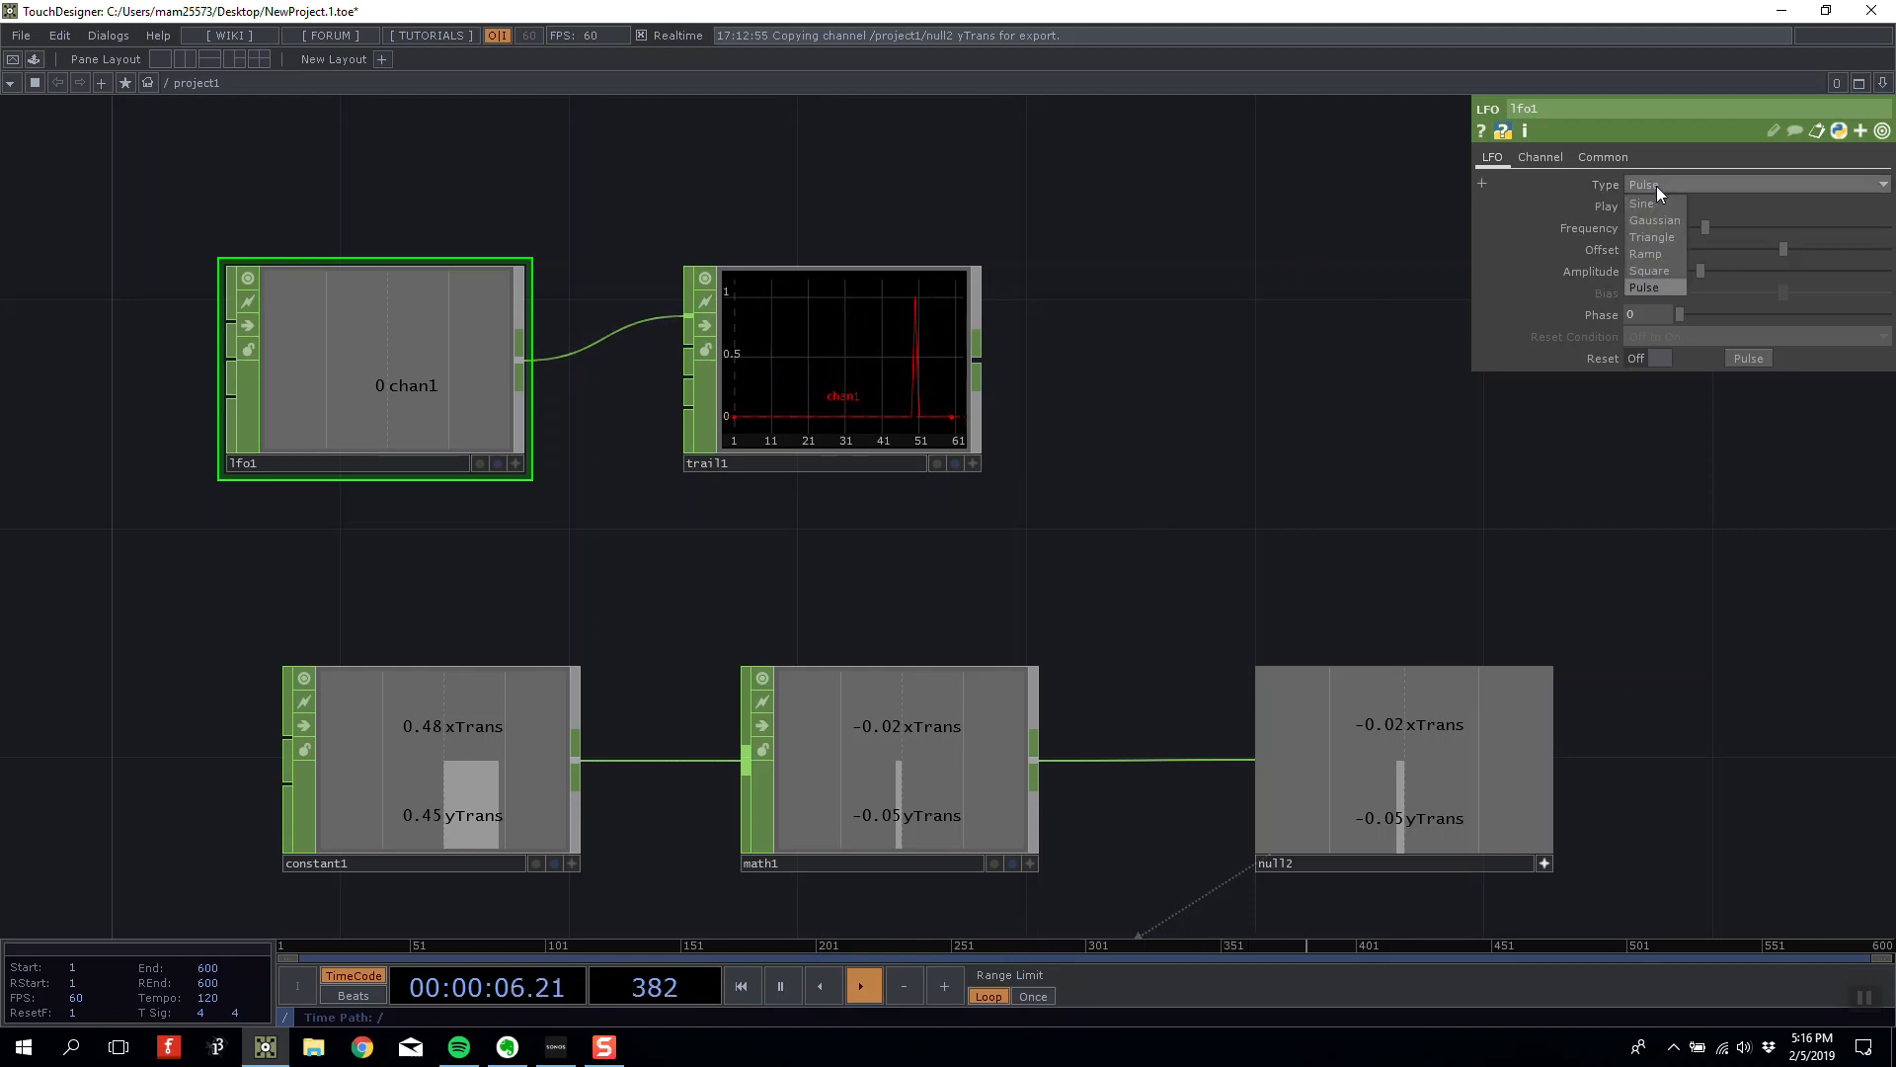
left_click(1662, 253)
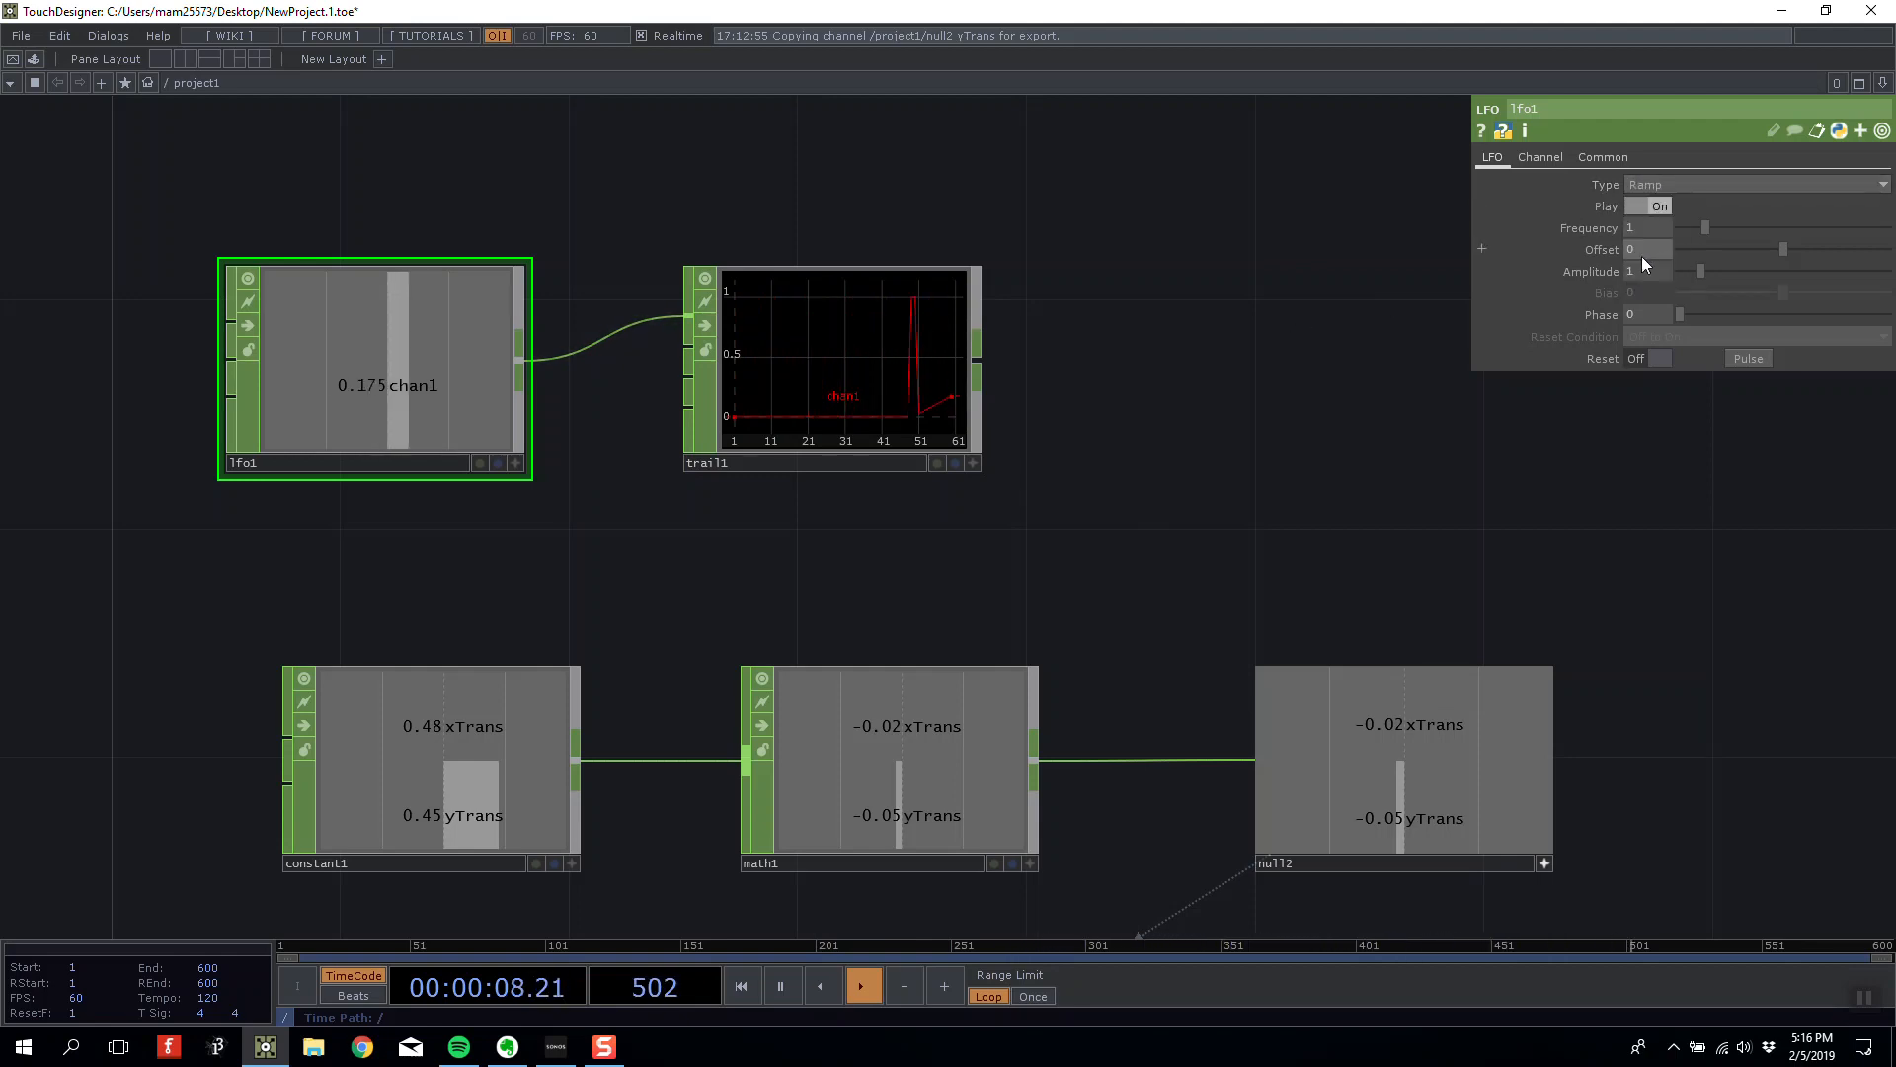
Look at lfo1's Channel parameters and compare its channel name with the channels in constant1.
left_click_drag(1083, 470, 969, 356)
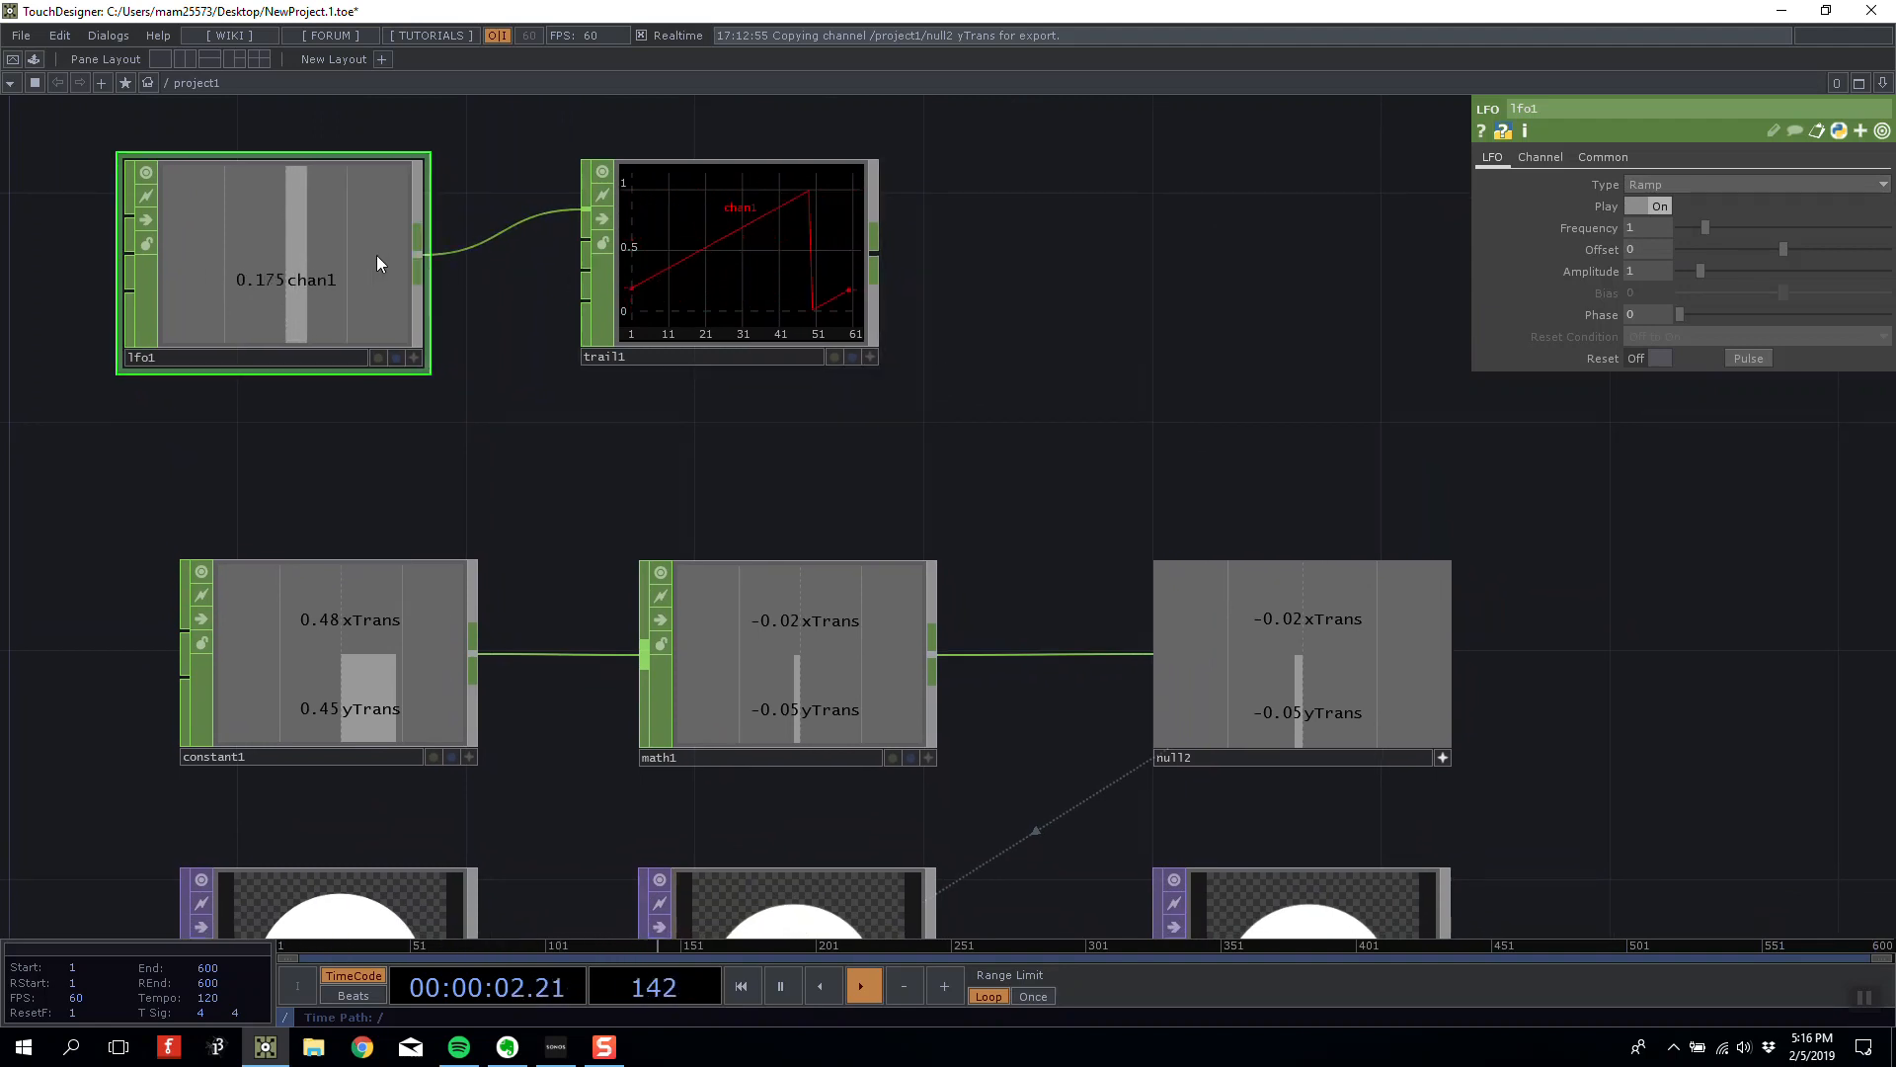
left_click(1602, 160)
left_click(1543, 158)
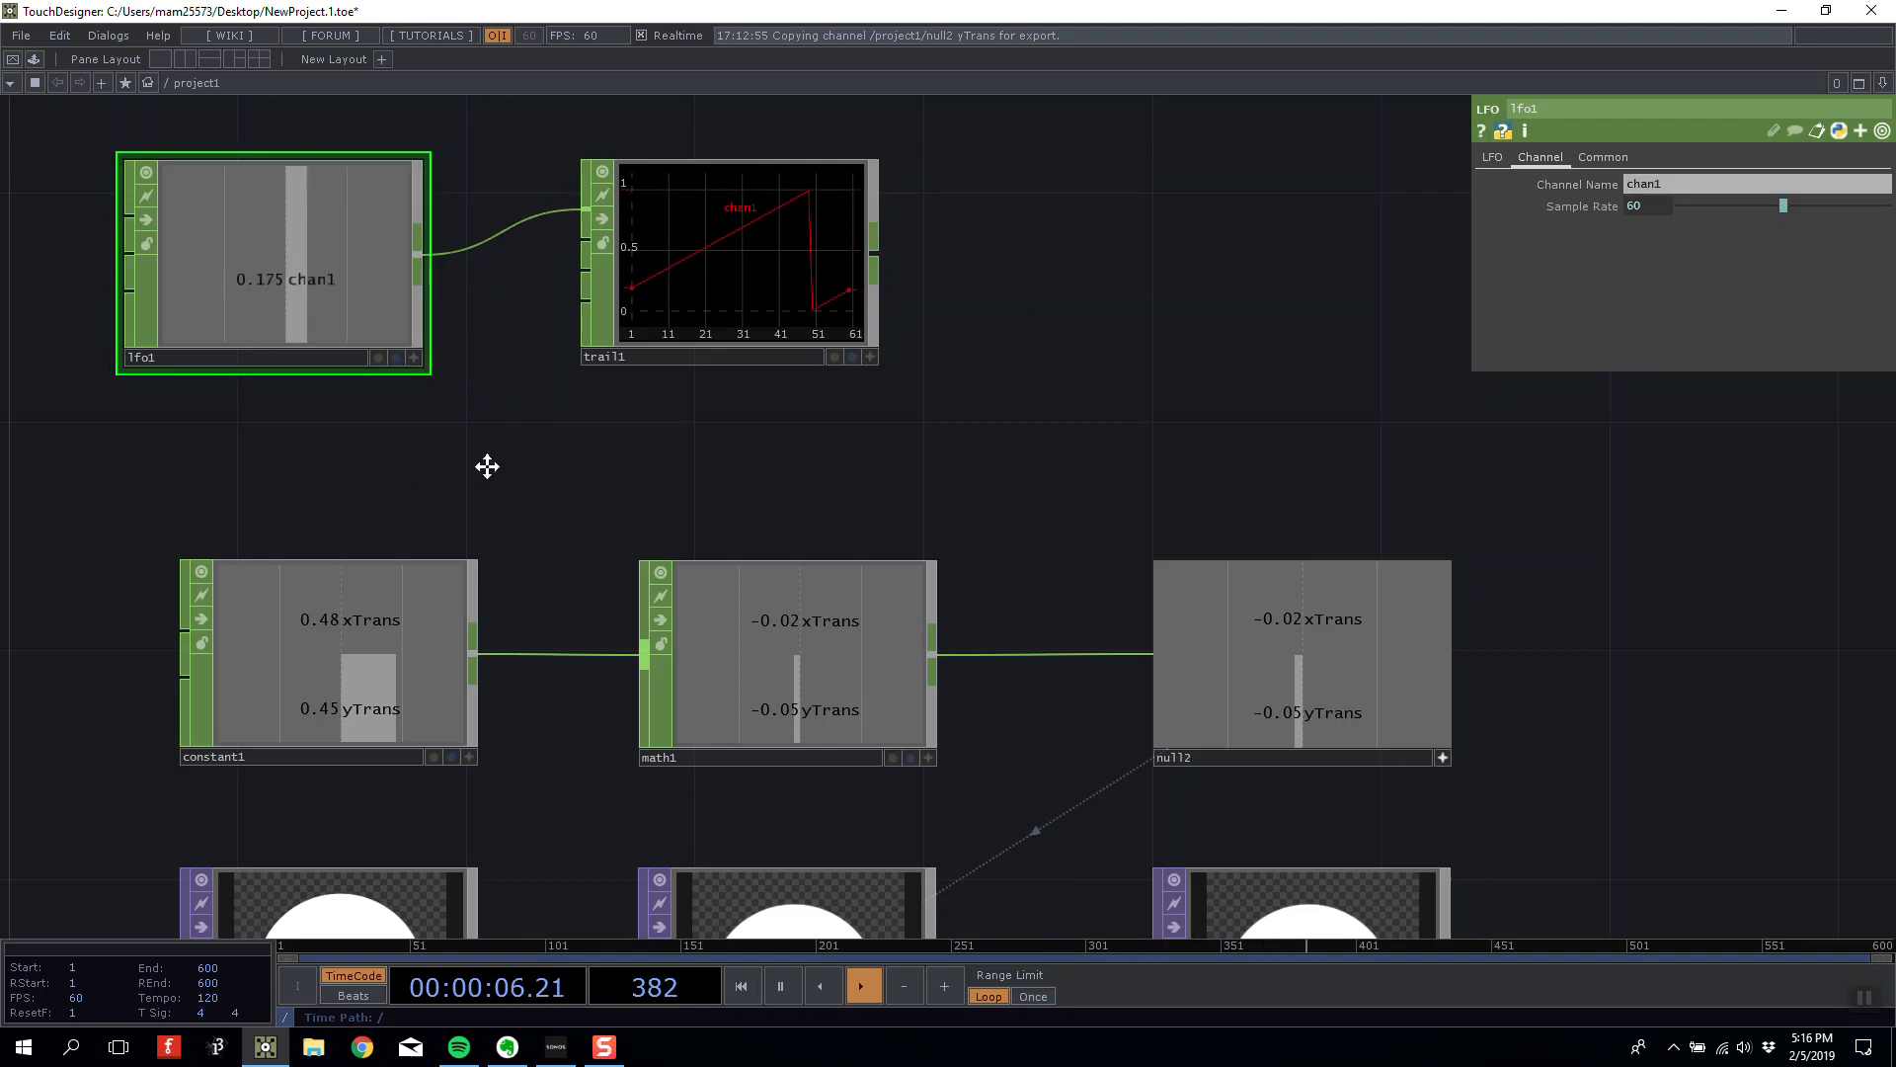
left_click(399, 672)
left_click_drag(381, 466, 319, 522)
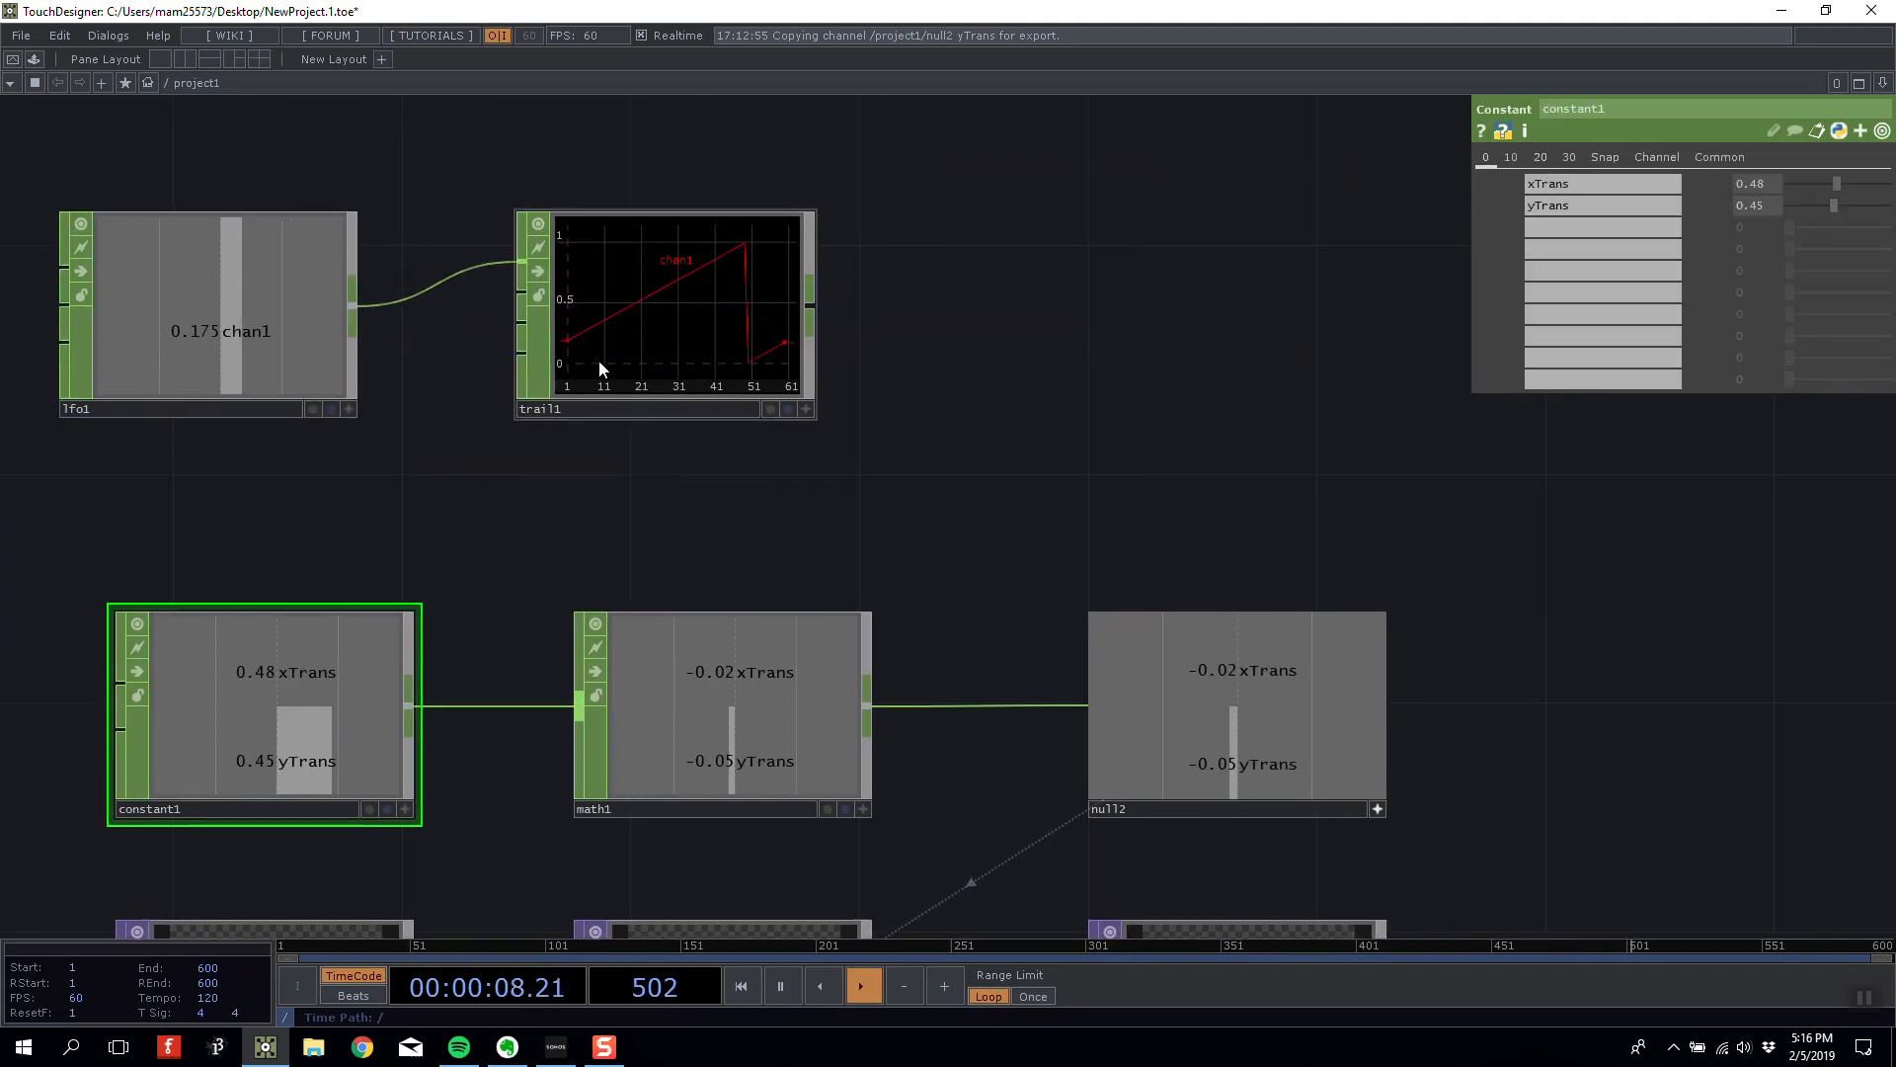
Move trail1 up and away from lfo1, and line constant1 up directly beneath lfo1.
left_click_drag(661, 300, 776, 192)
left_click_drag(505, 401, 755, 421)
left_click(392, 292)
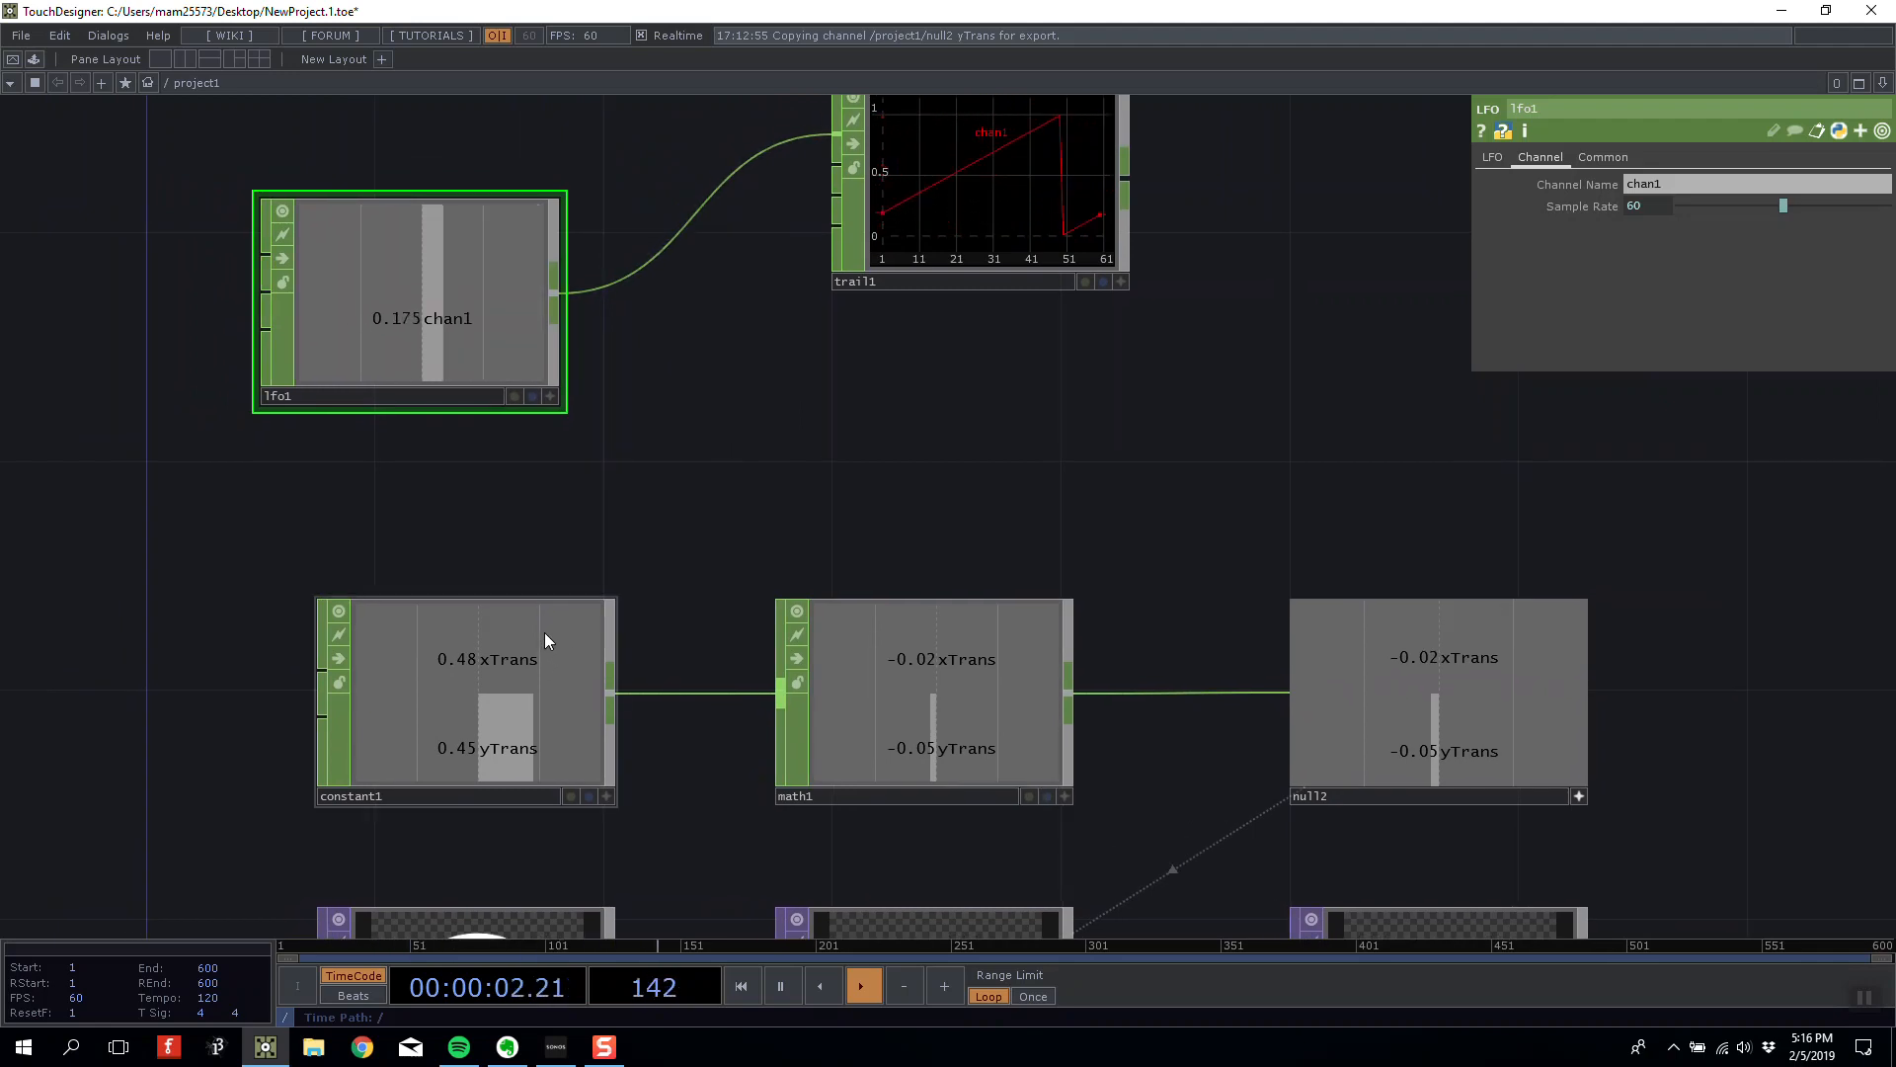
left_click_drag(543, 633, 530, 655)
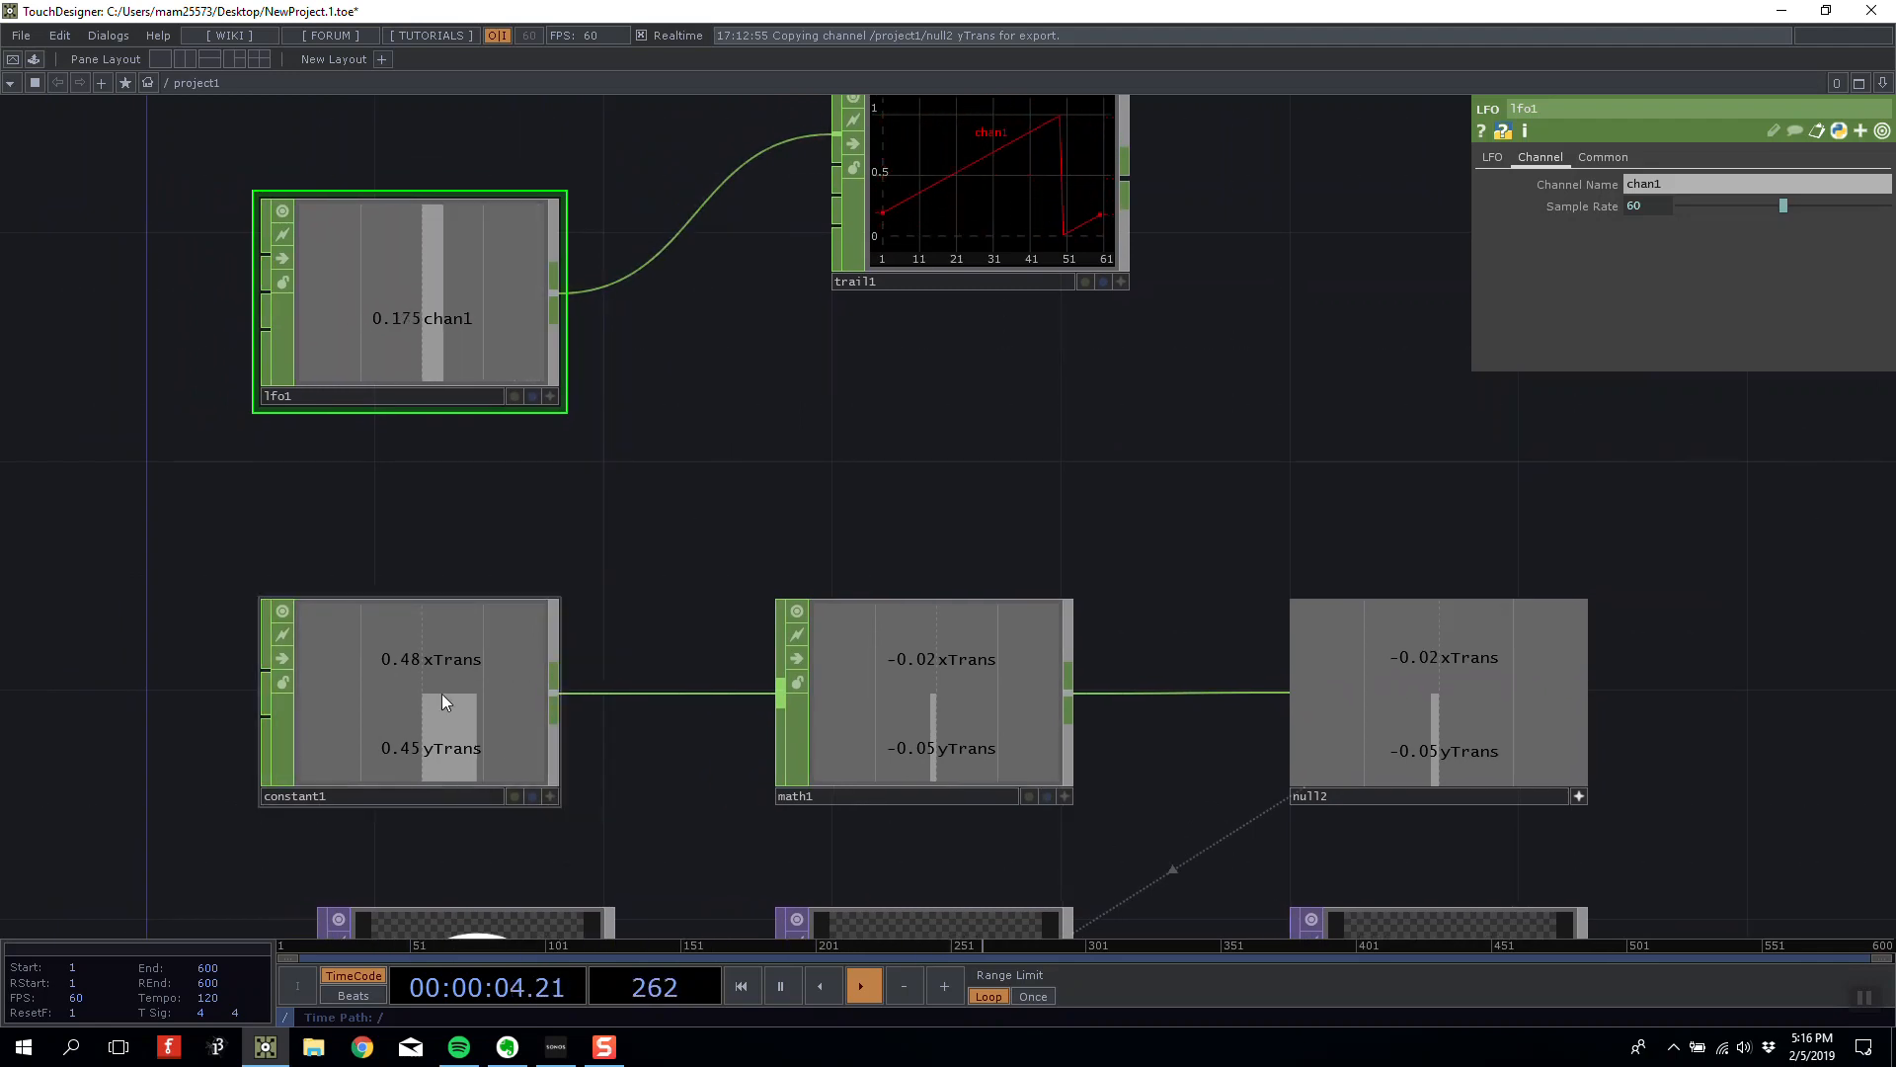
Set lfo1's Channel Name to "xTrans yTrans" so it outputs two channels.
left_click(1712, 186)
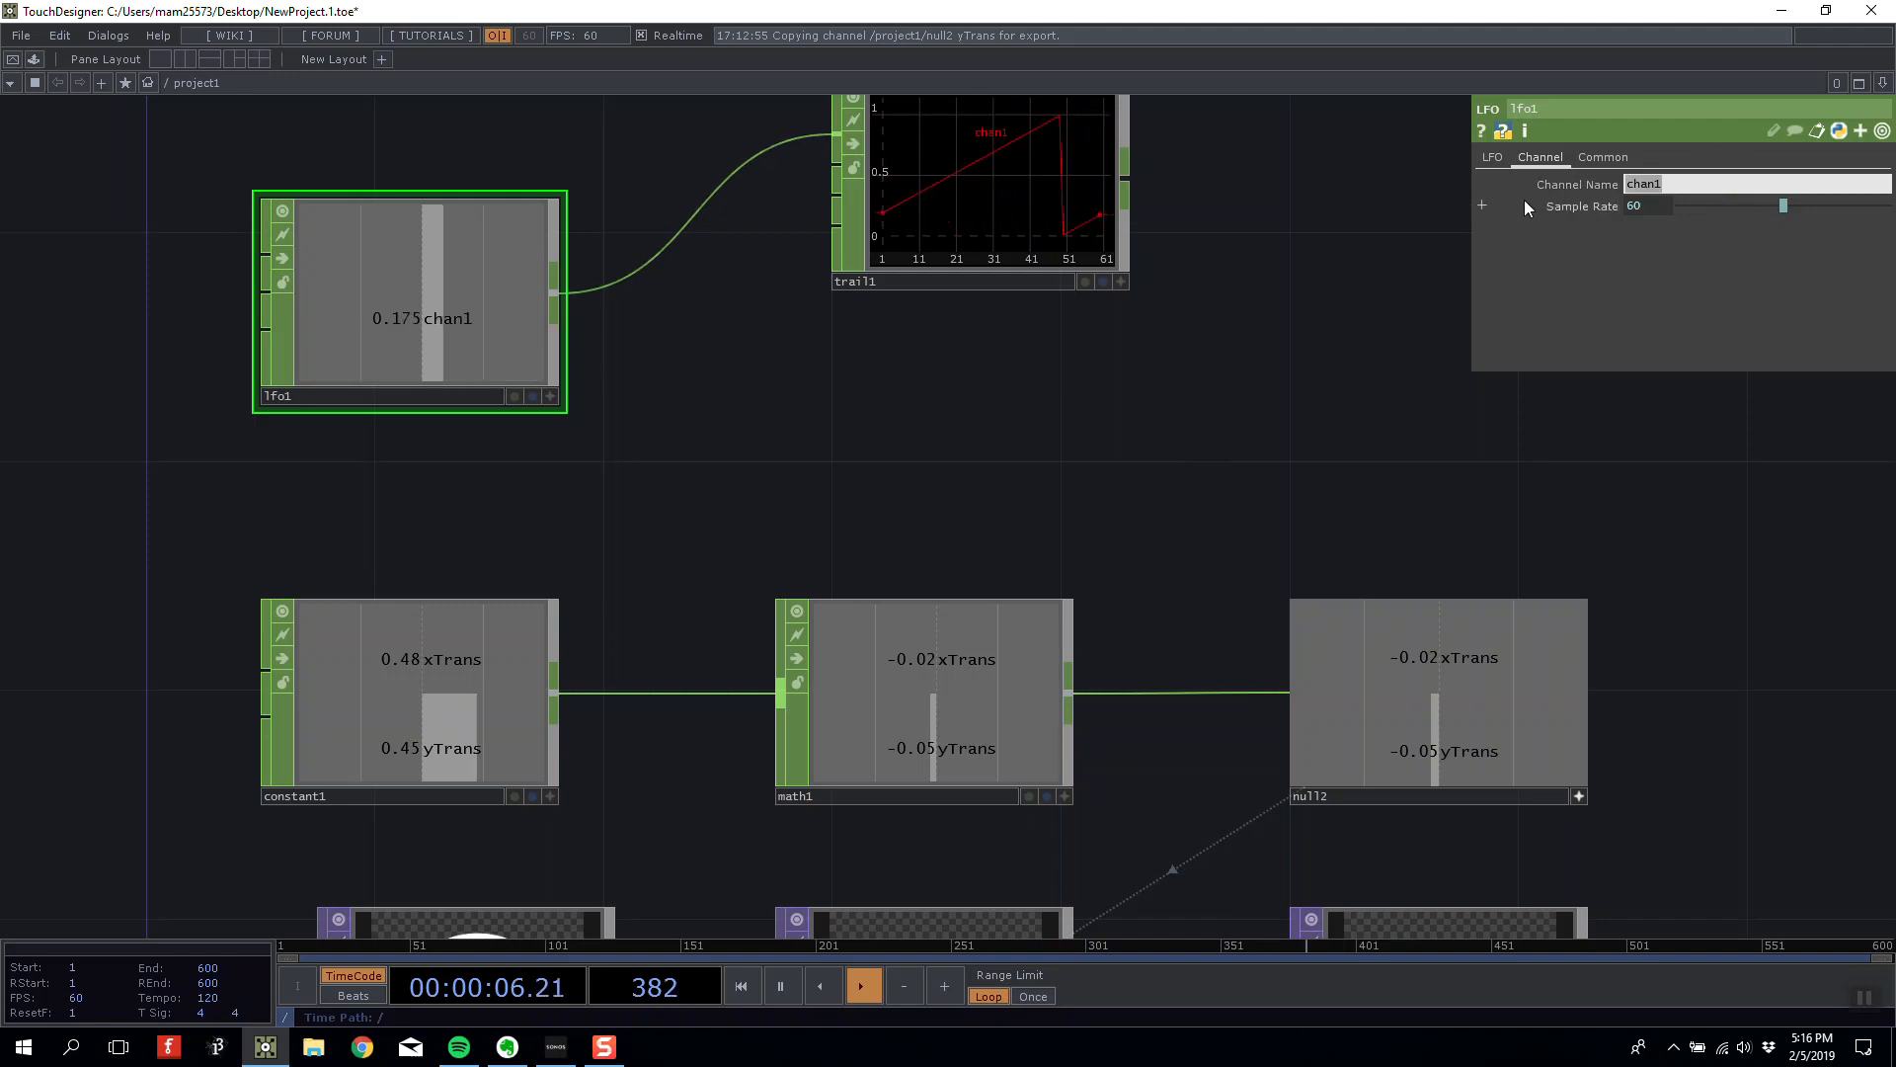
type("xTrans")
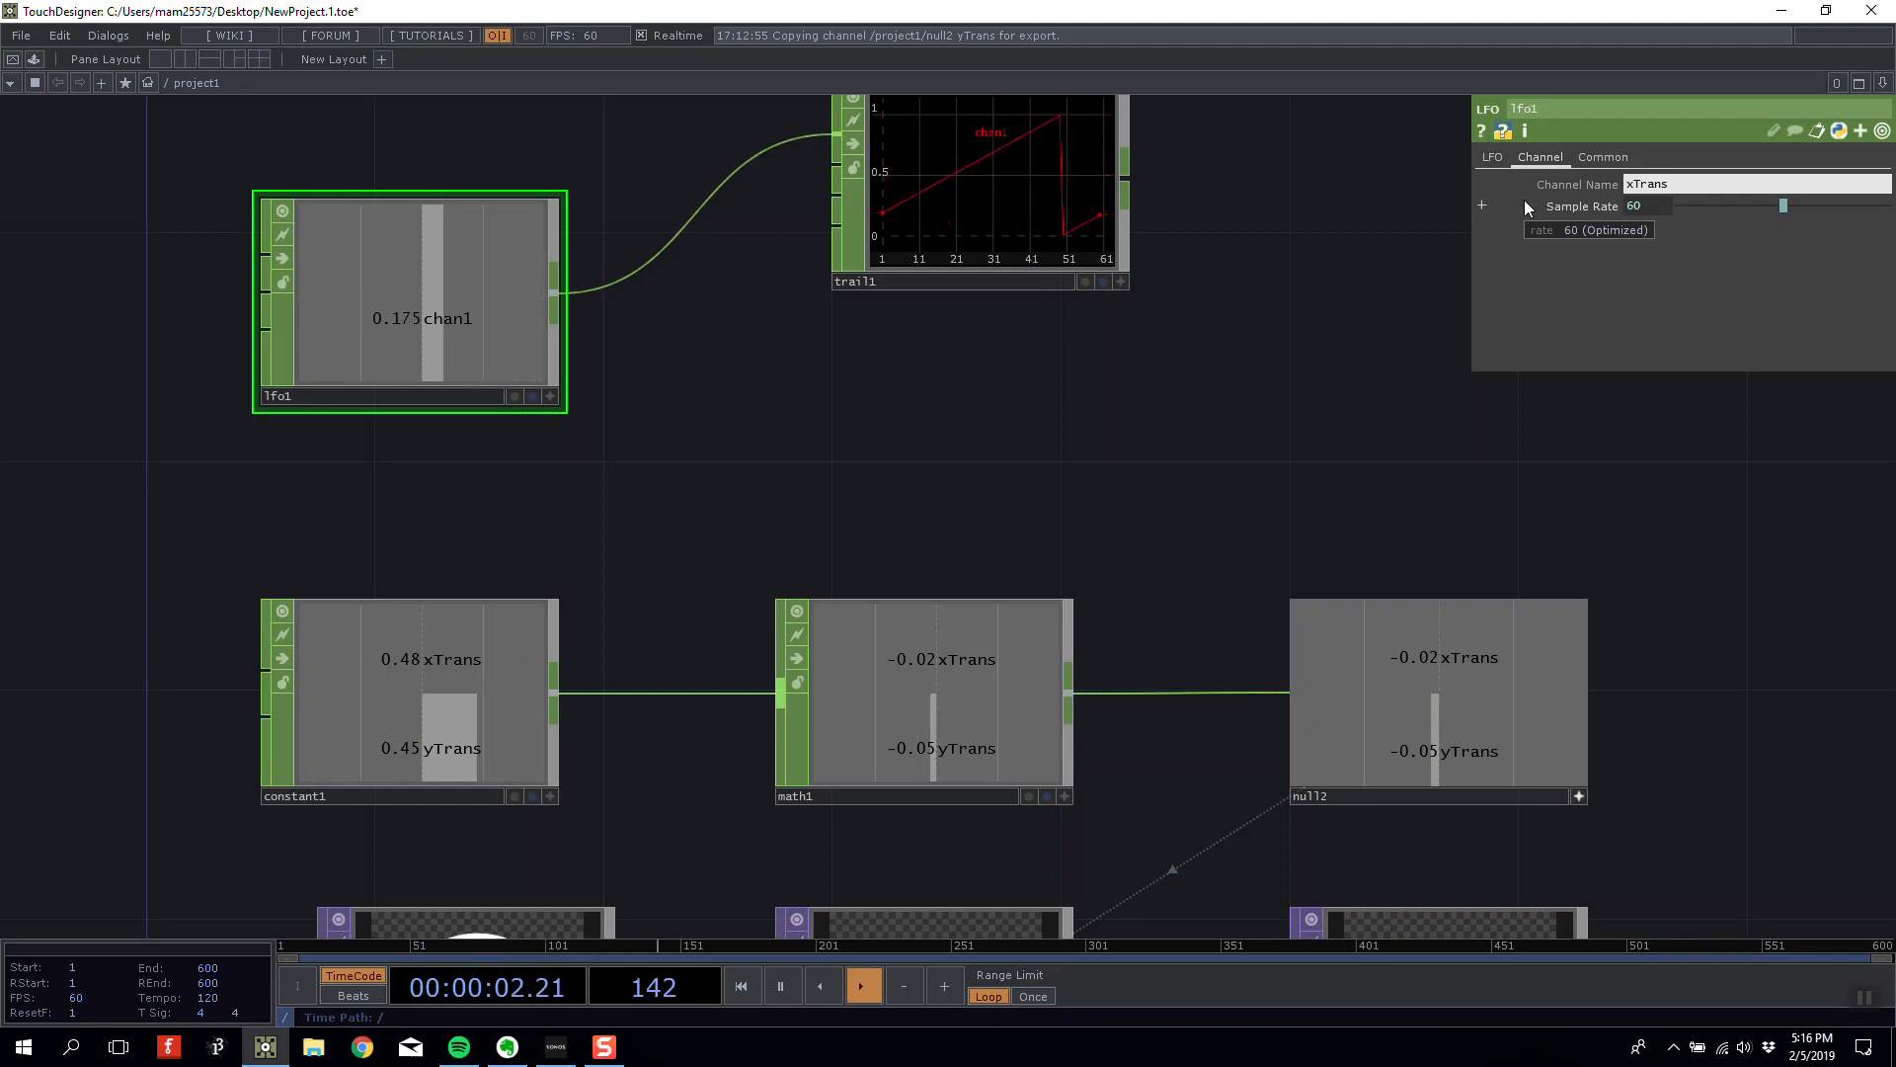
type(" yTrans")
key("Return")
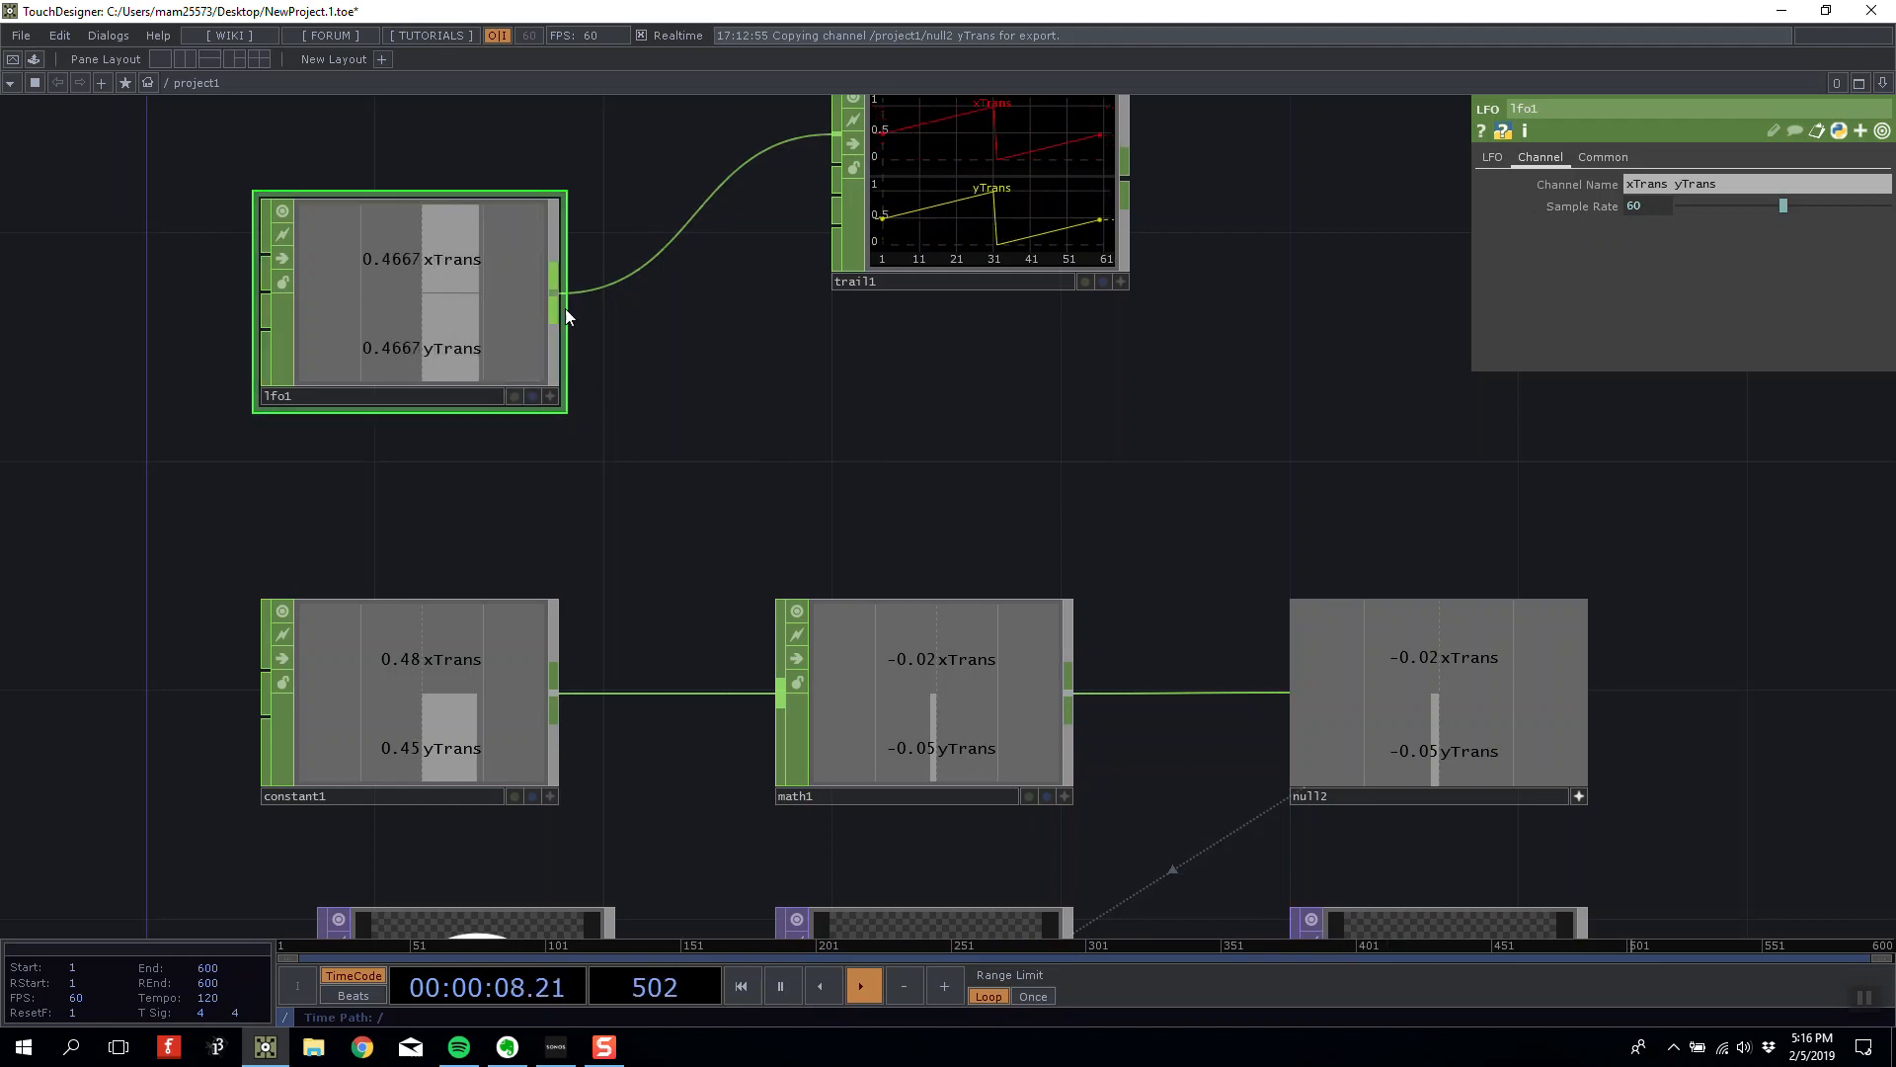
Connect lfo1's output to math1, and disconnect constant1 from math1.
left_click_drag(551, 300, 732, 693)
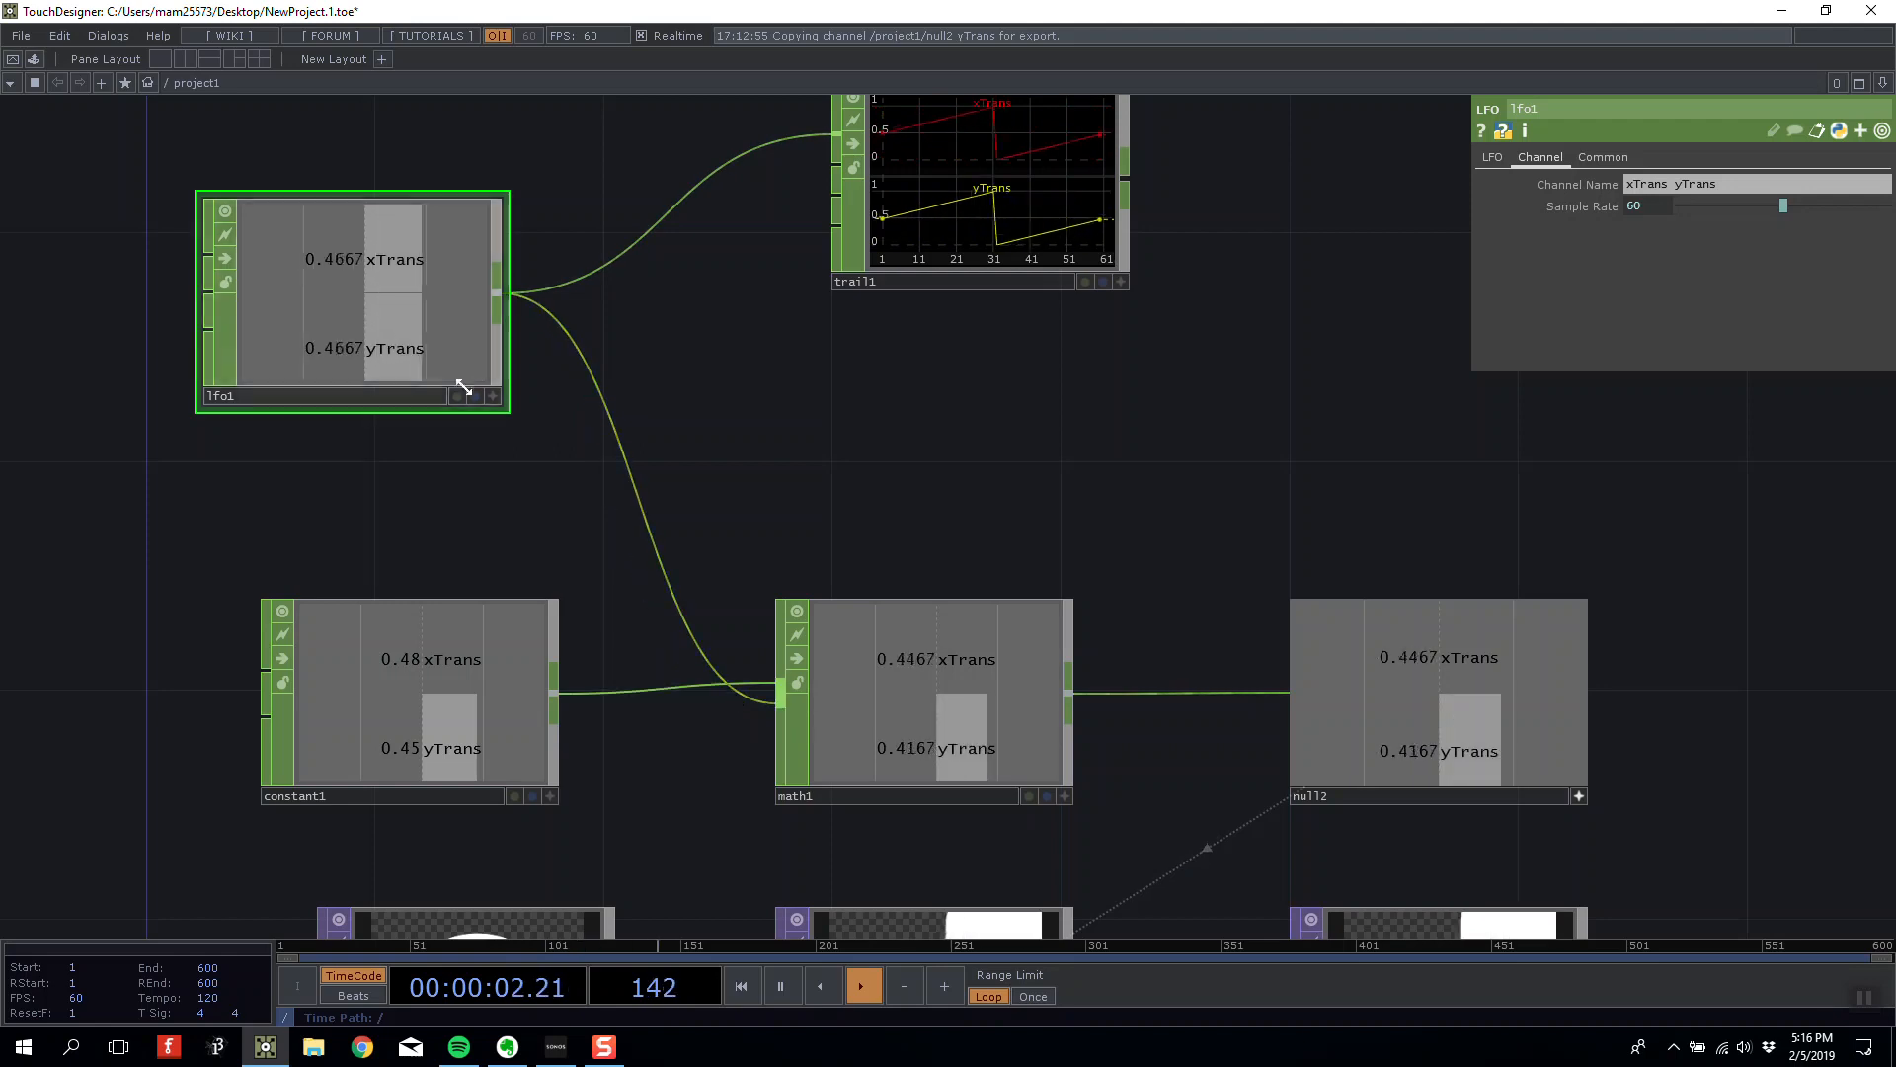
left_click_drag(458, 381, 515, 438)
right_click(614, 692)
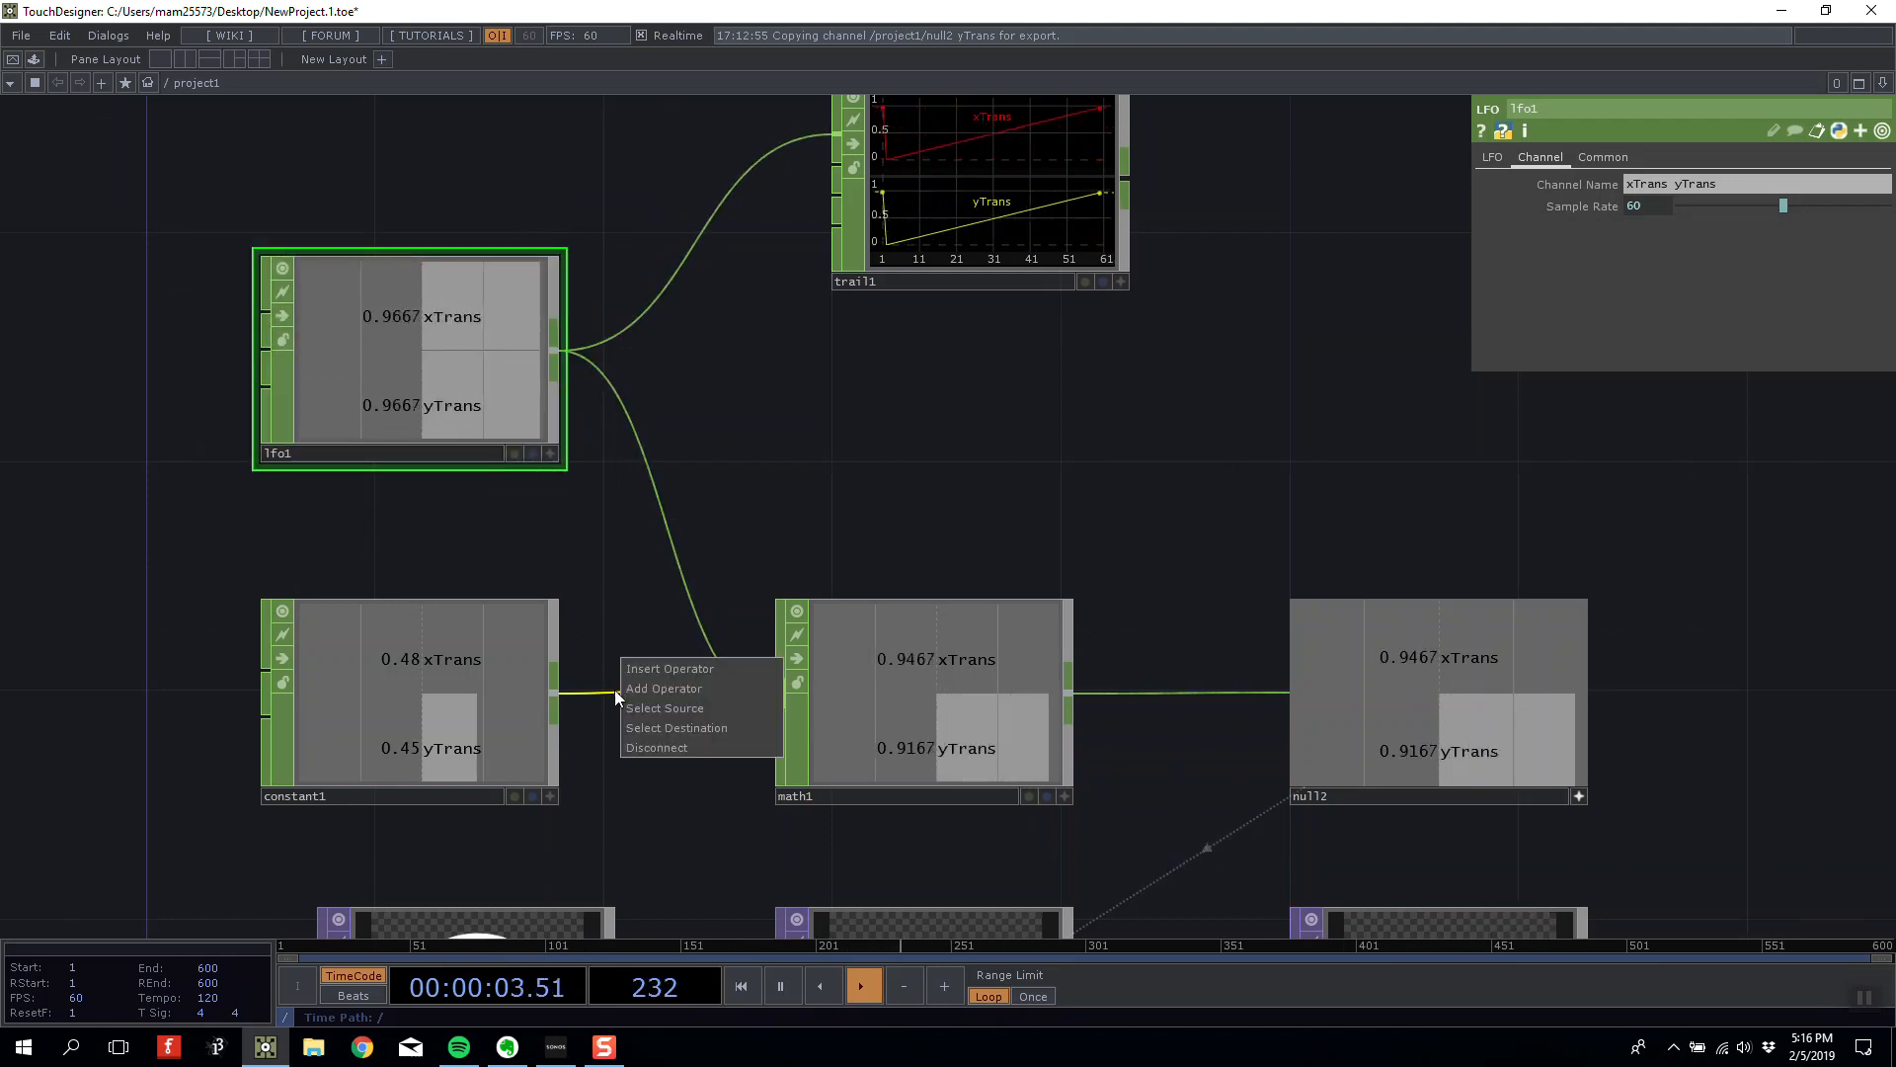
left_click(649, 748)
key("h")
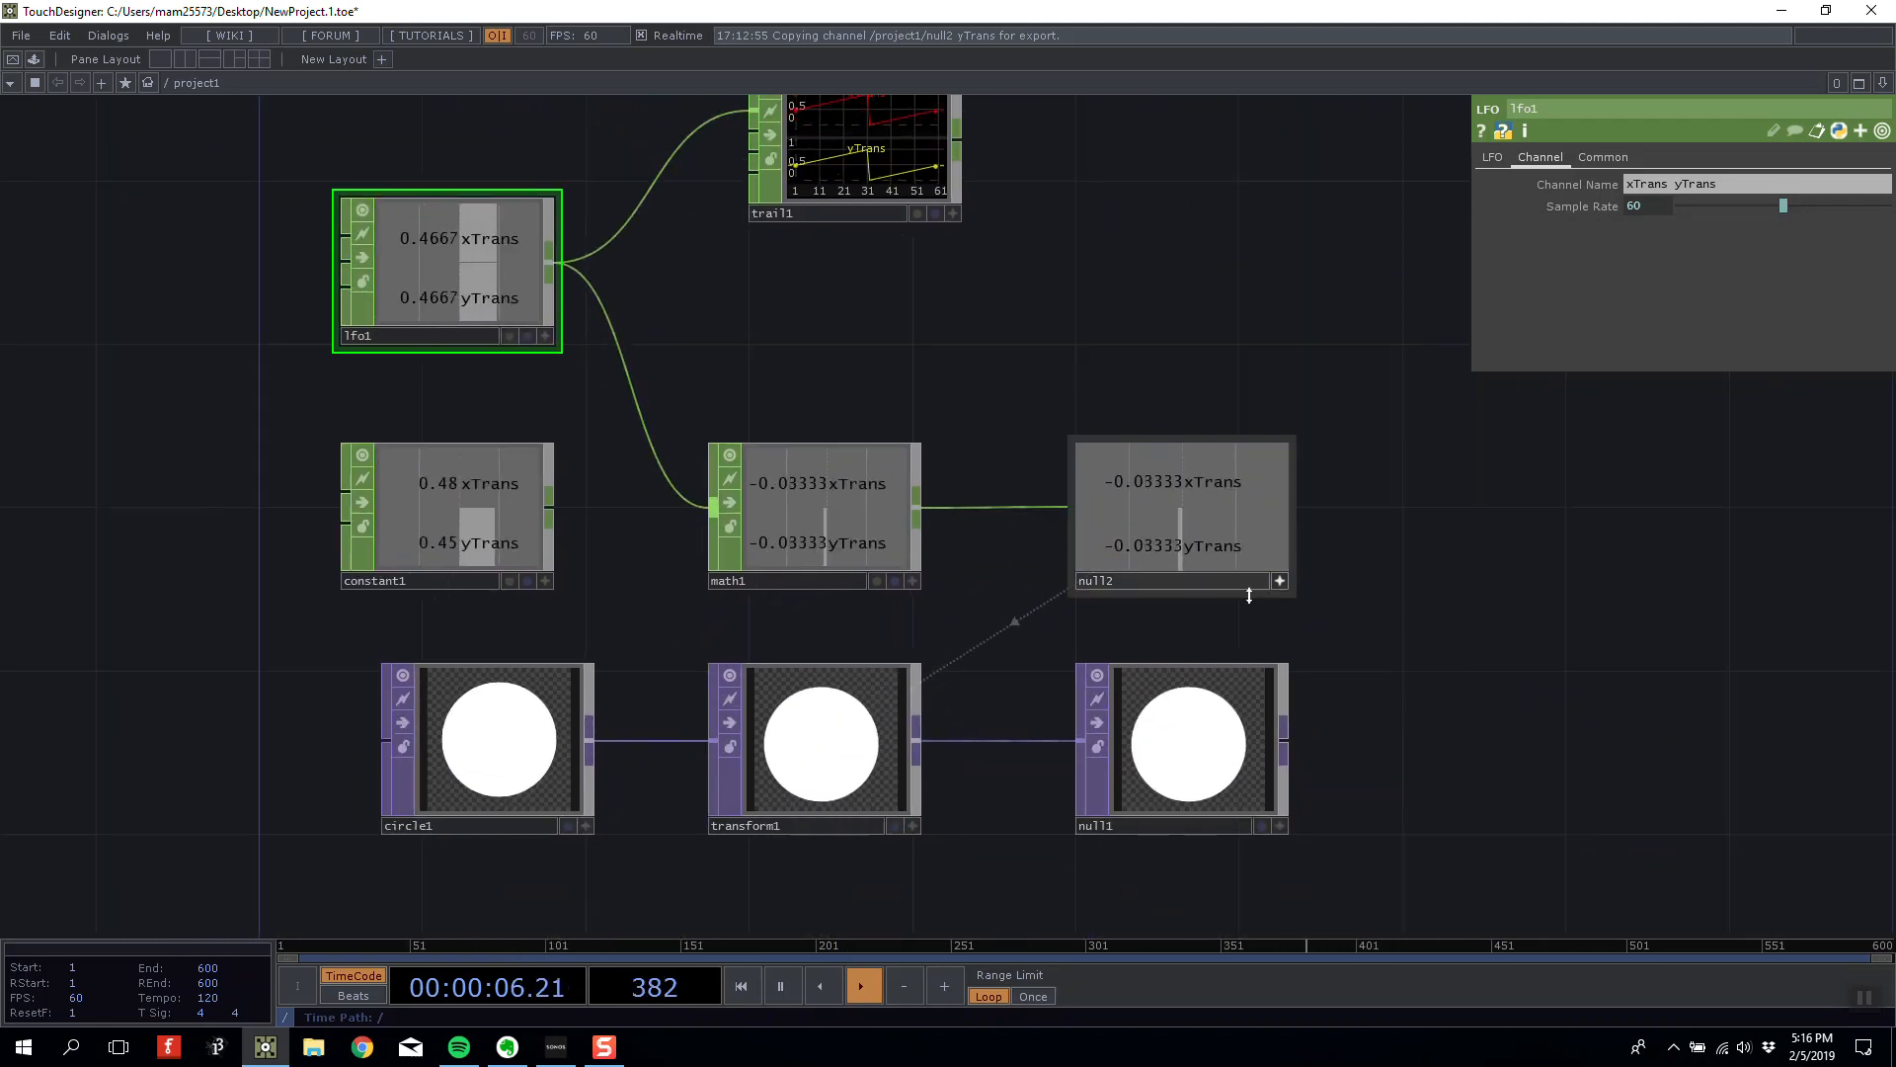
Deactivate null2's viewer and examine transform1's Translate expressions together with the network feeding them.
left_click(1280, 580)
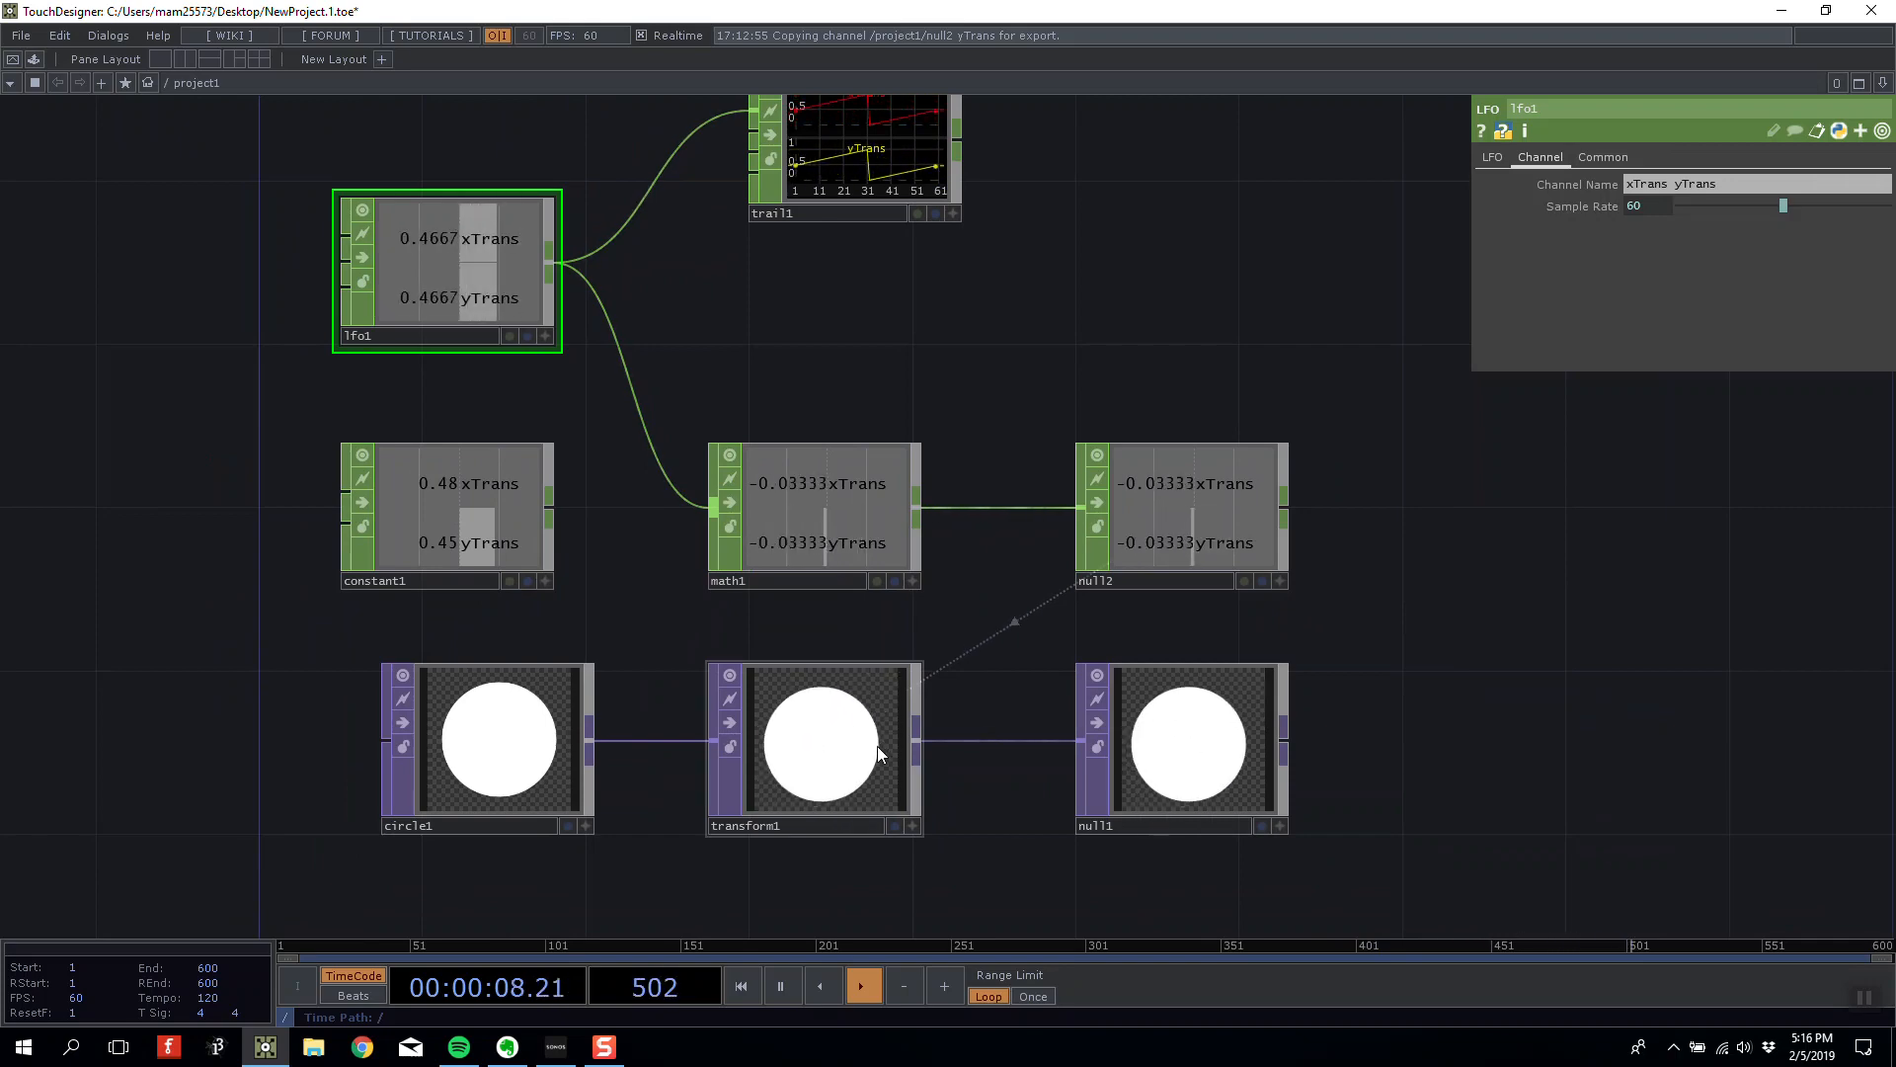
left_click(877, 745)
scroll(1003, 382, "up", 3)
scroll(995, 379, "down", 3)
left_click_drag(979, 411, 1122, 407)
scroll(1033, 347, "up", 3)
scroll(1033, 348, "down", 3)
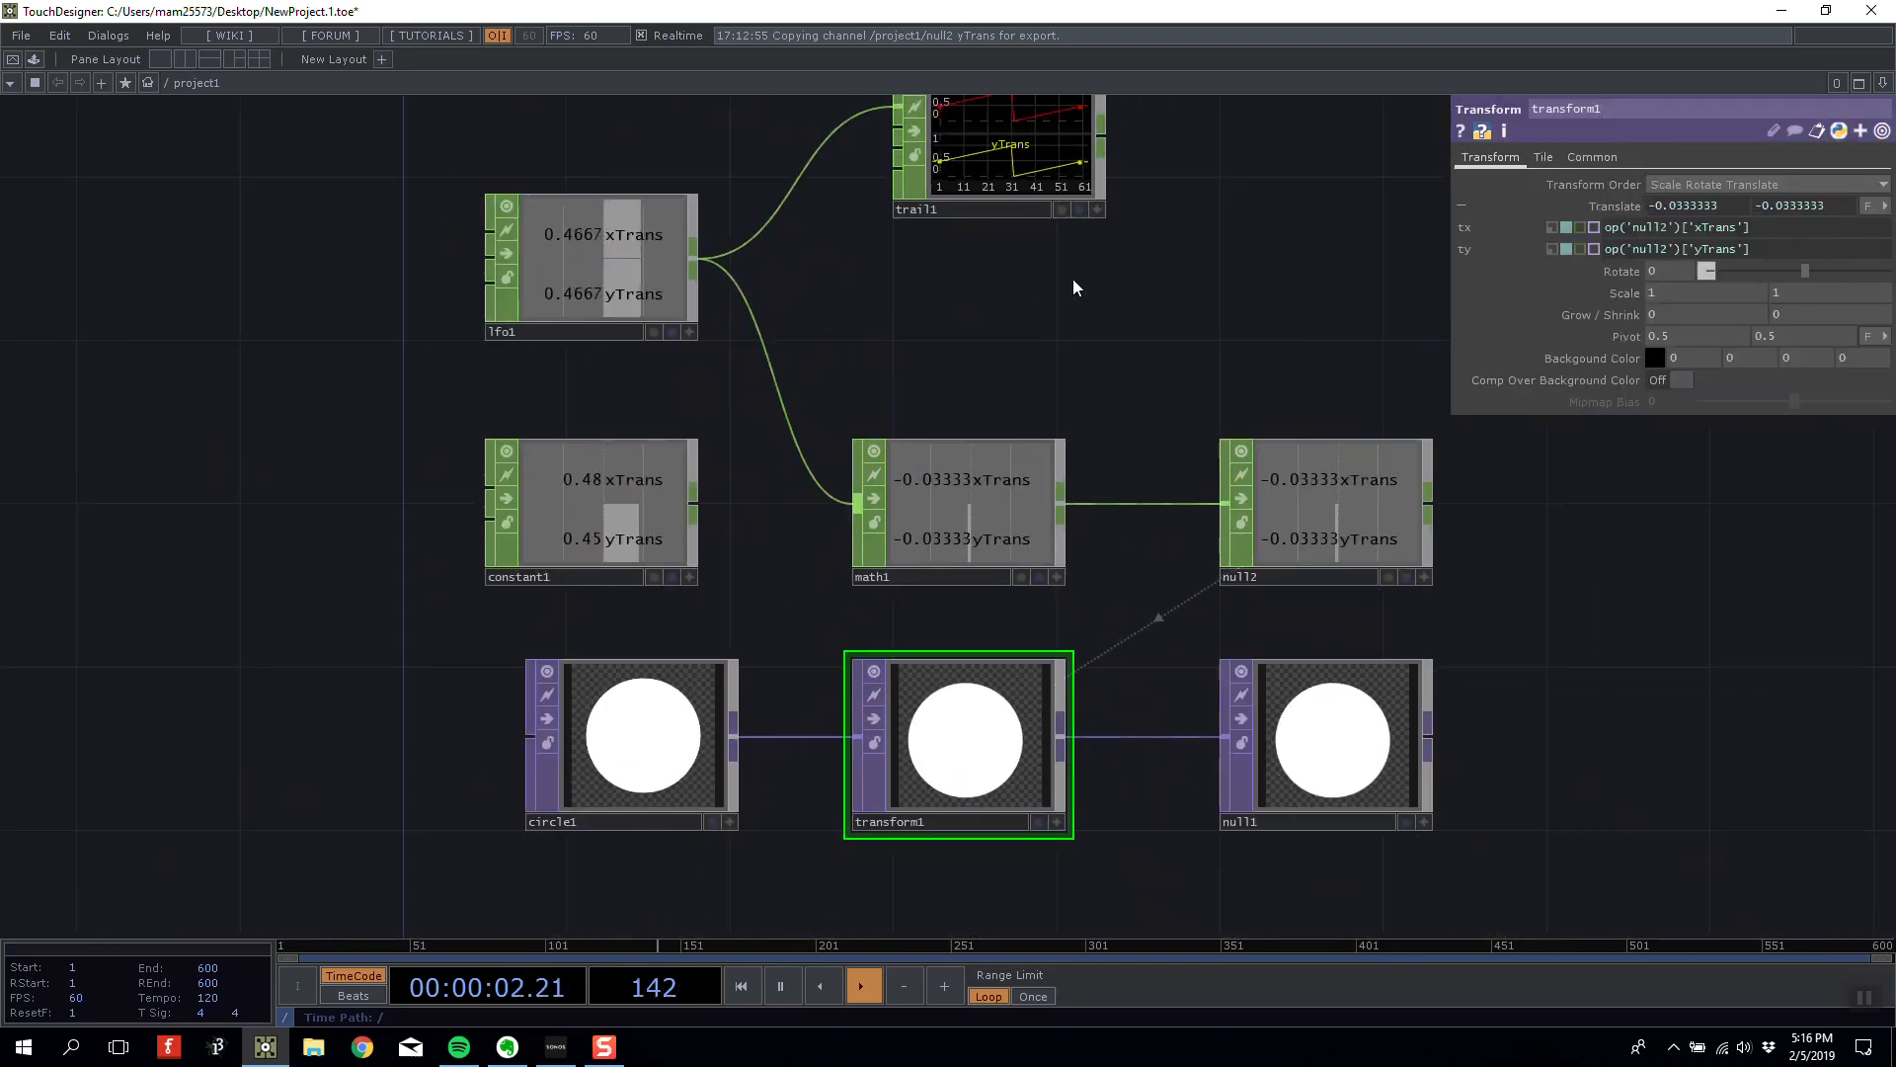
left_click_drag(1080, 288, 1017, 339)
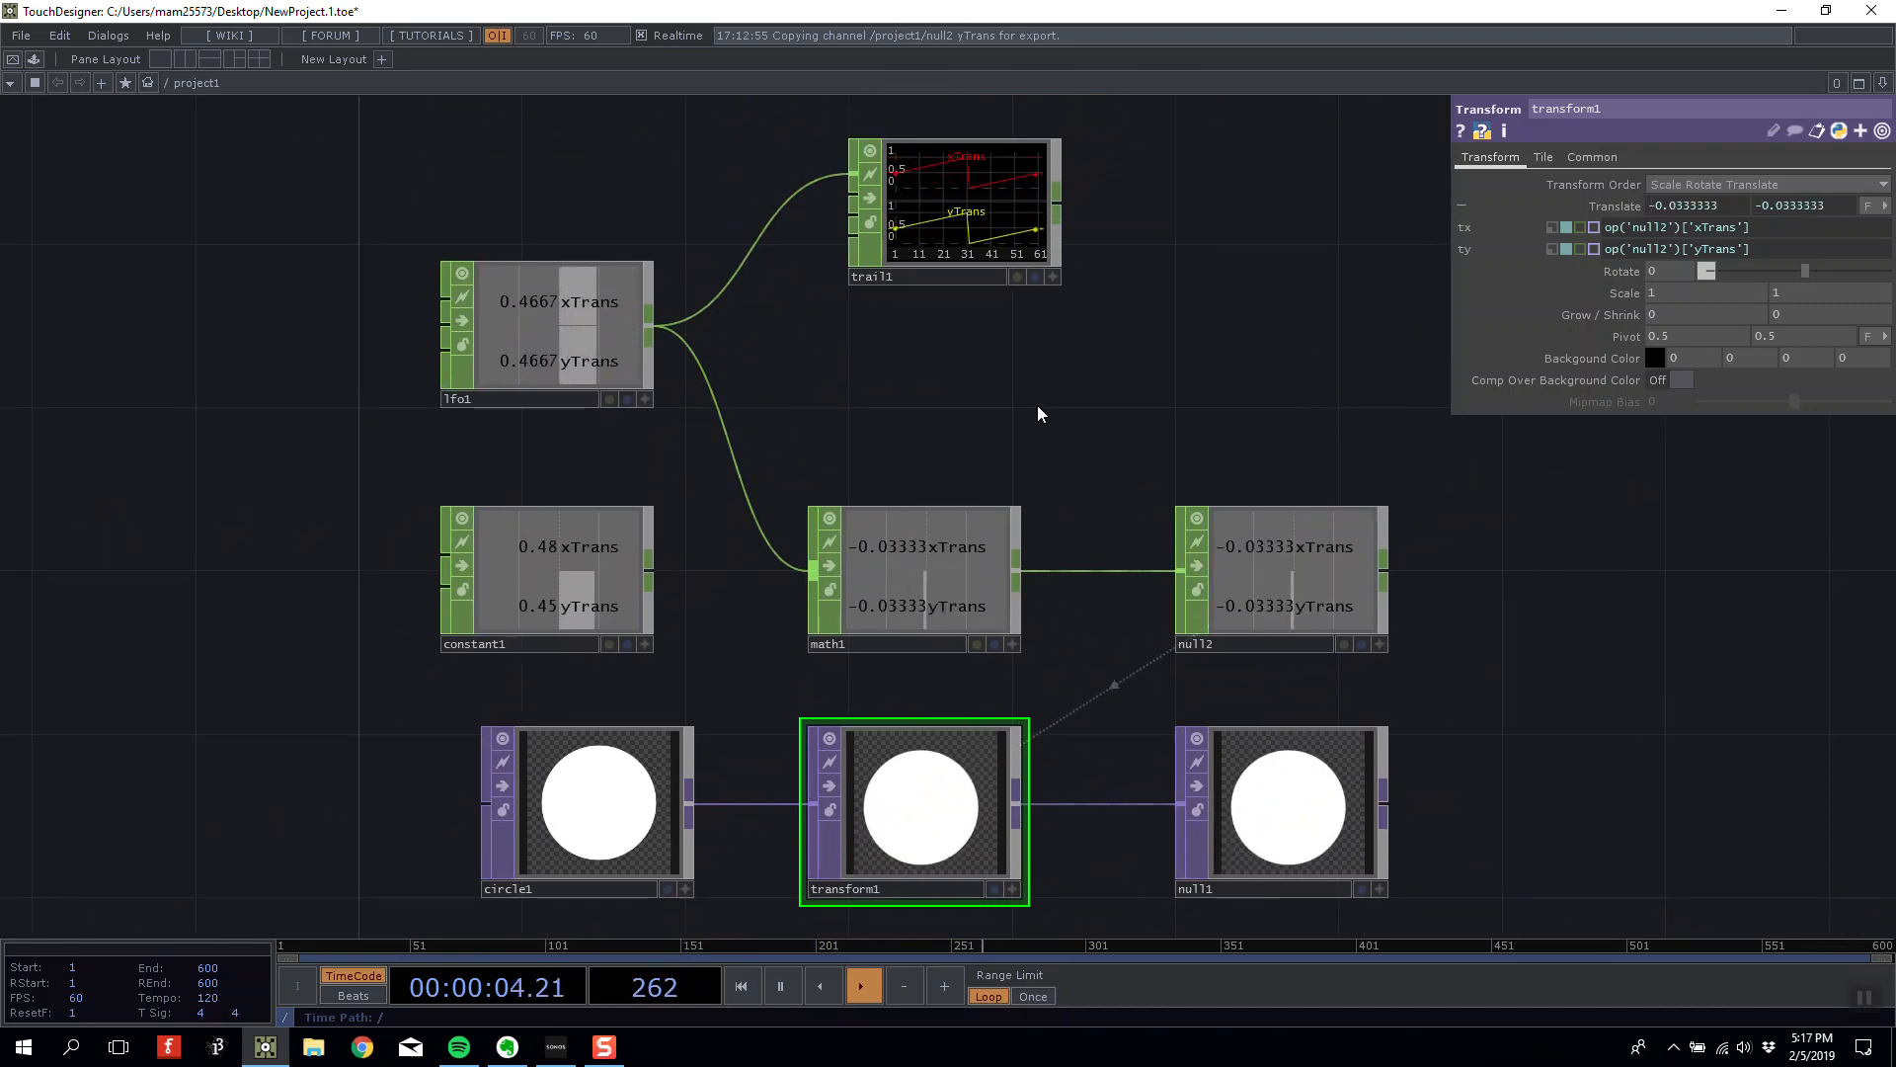
scroll(1037, 411, "up", 3)
scroll(1041, 400, "down", 3)
Set lfo1's Channel Name to "chan1 chan2".
left_click(514, 326)
scroll(514, 325, "up", 3)
left_click_drag(867, 338, 634, 249)
scroll(715, 288, "down", 3)
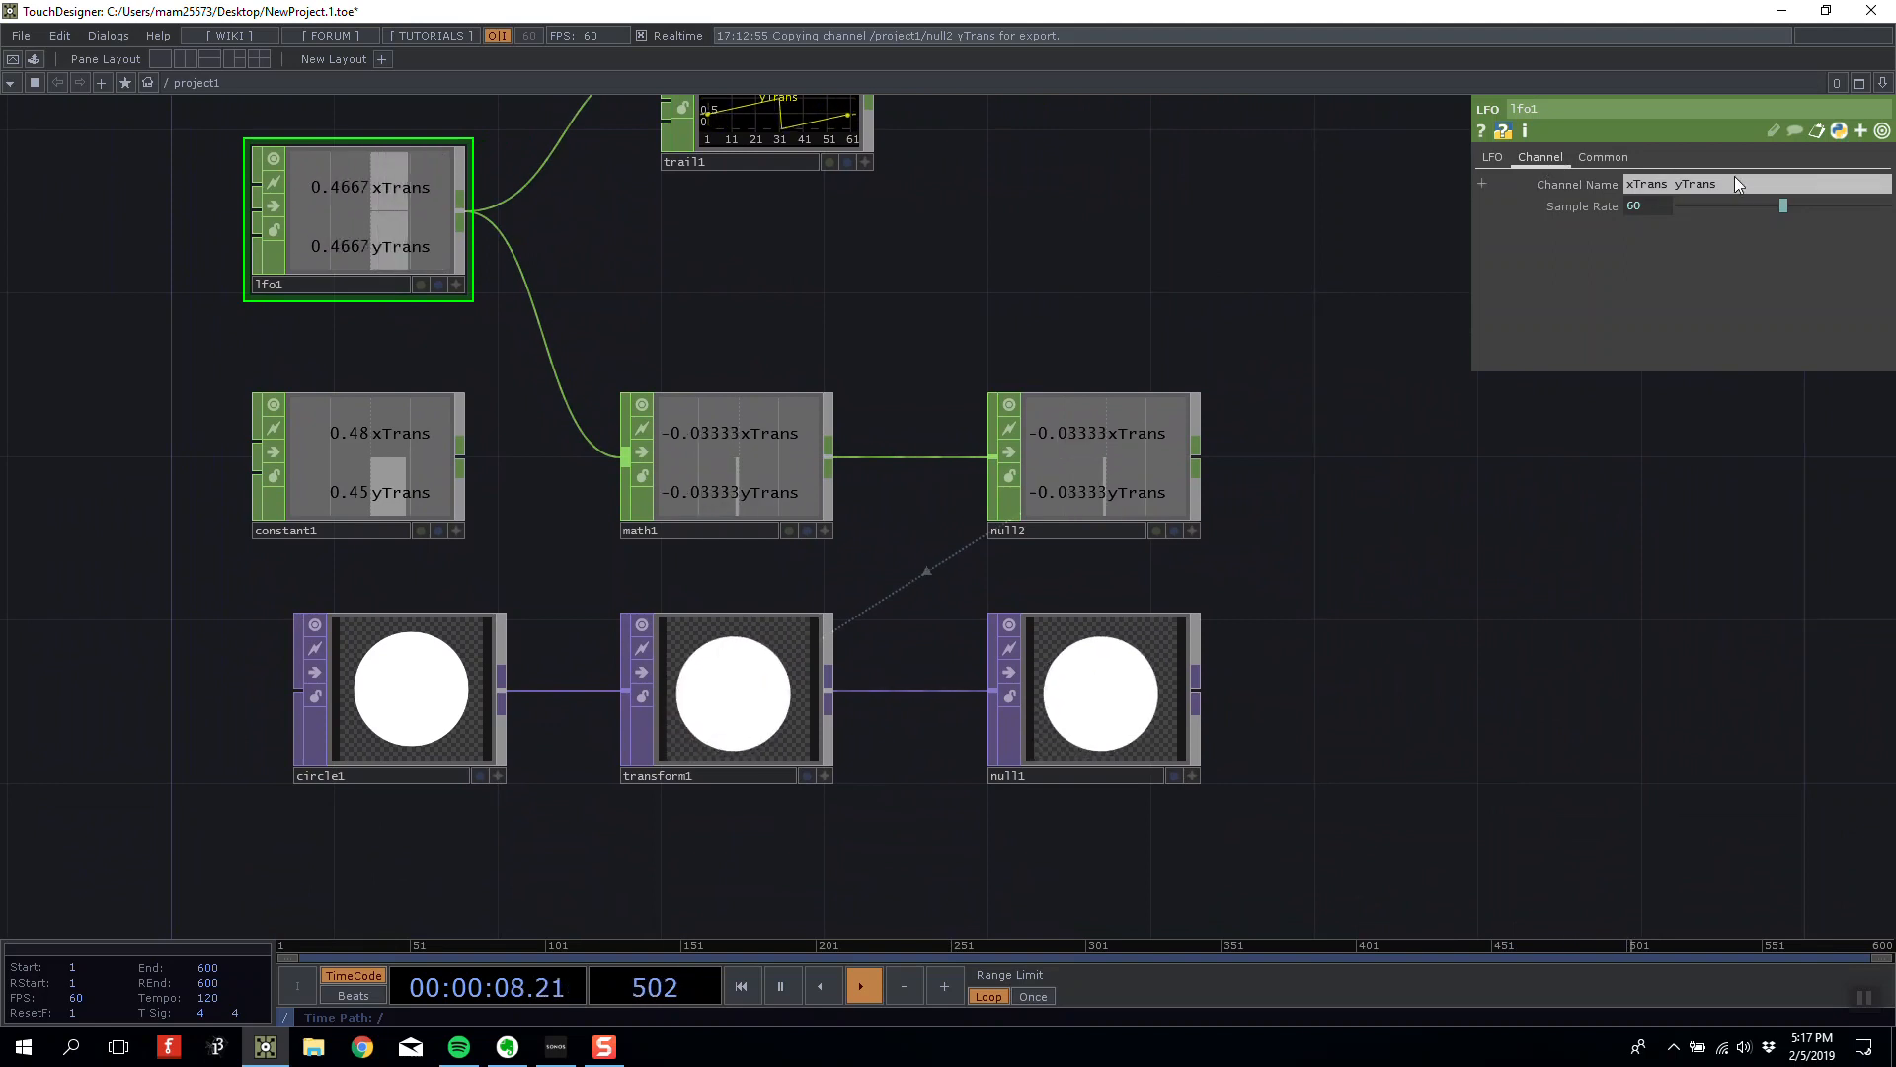
left_click_drag(1735, 180, 1462, 235)
type("chan1 chan2")
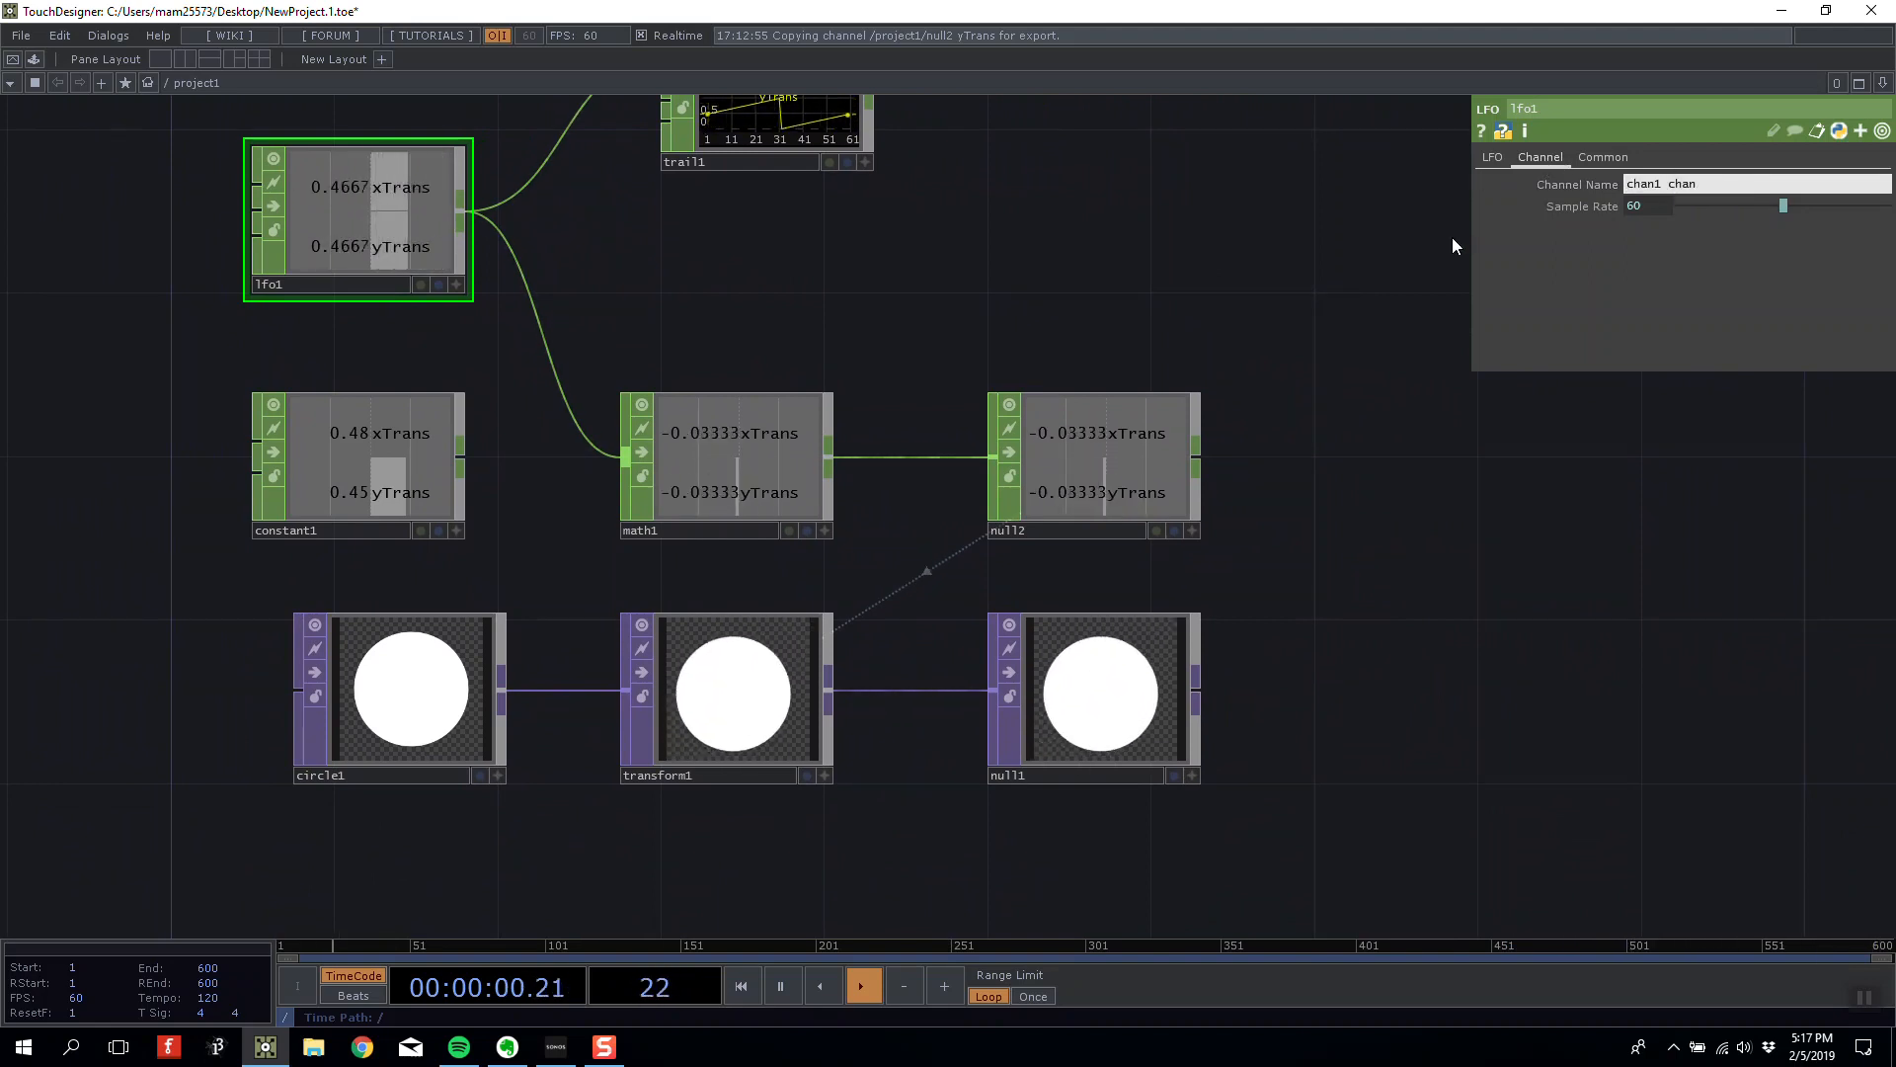
key("Return")
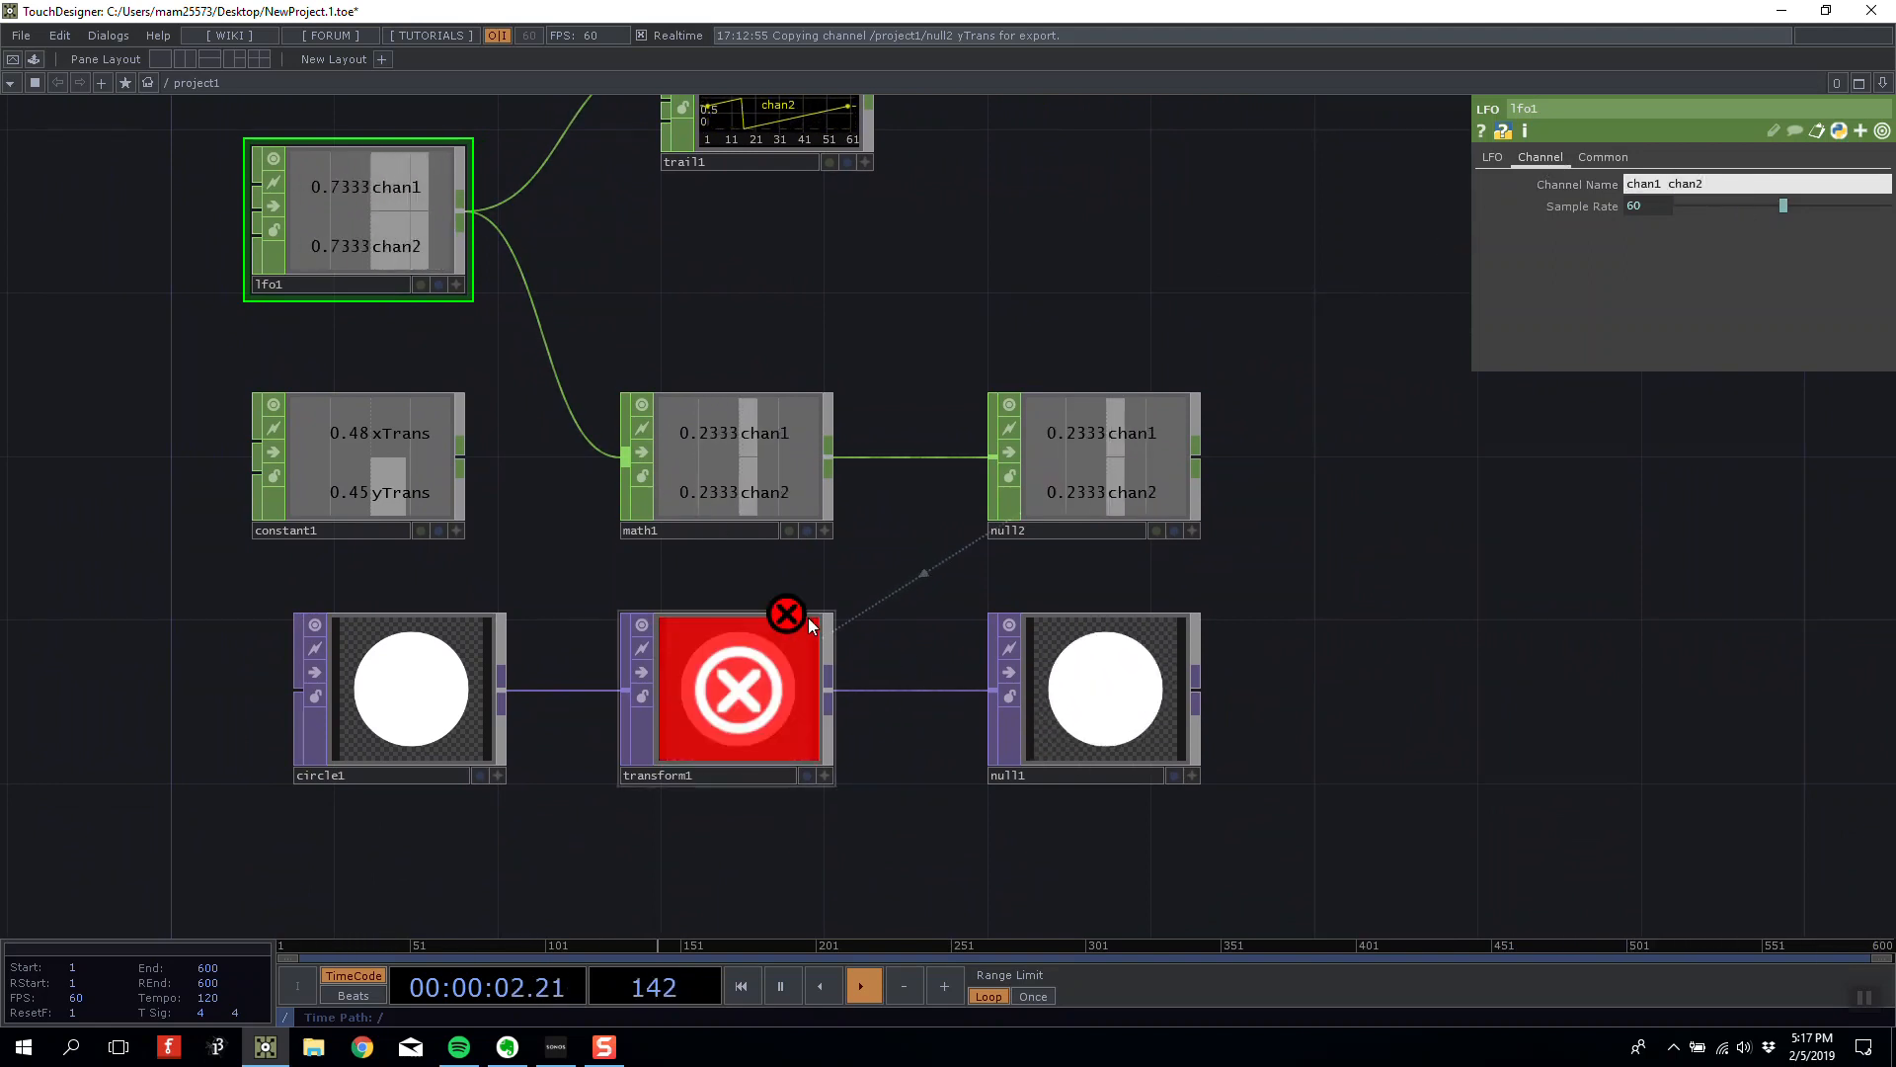
Inspect transform1's error information and compare its Translate expressions with the channel names in null2.
middle_click(780, 626)
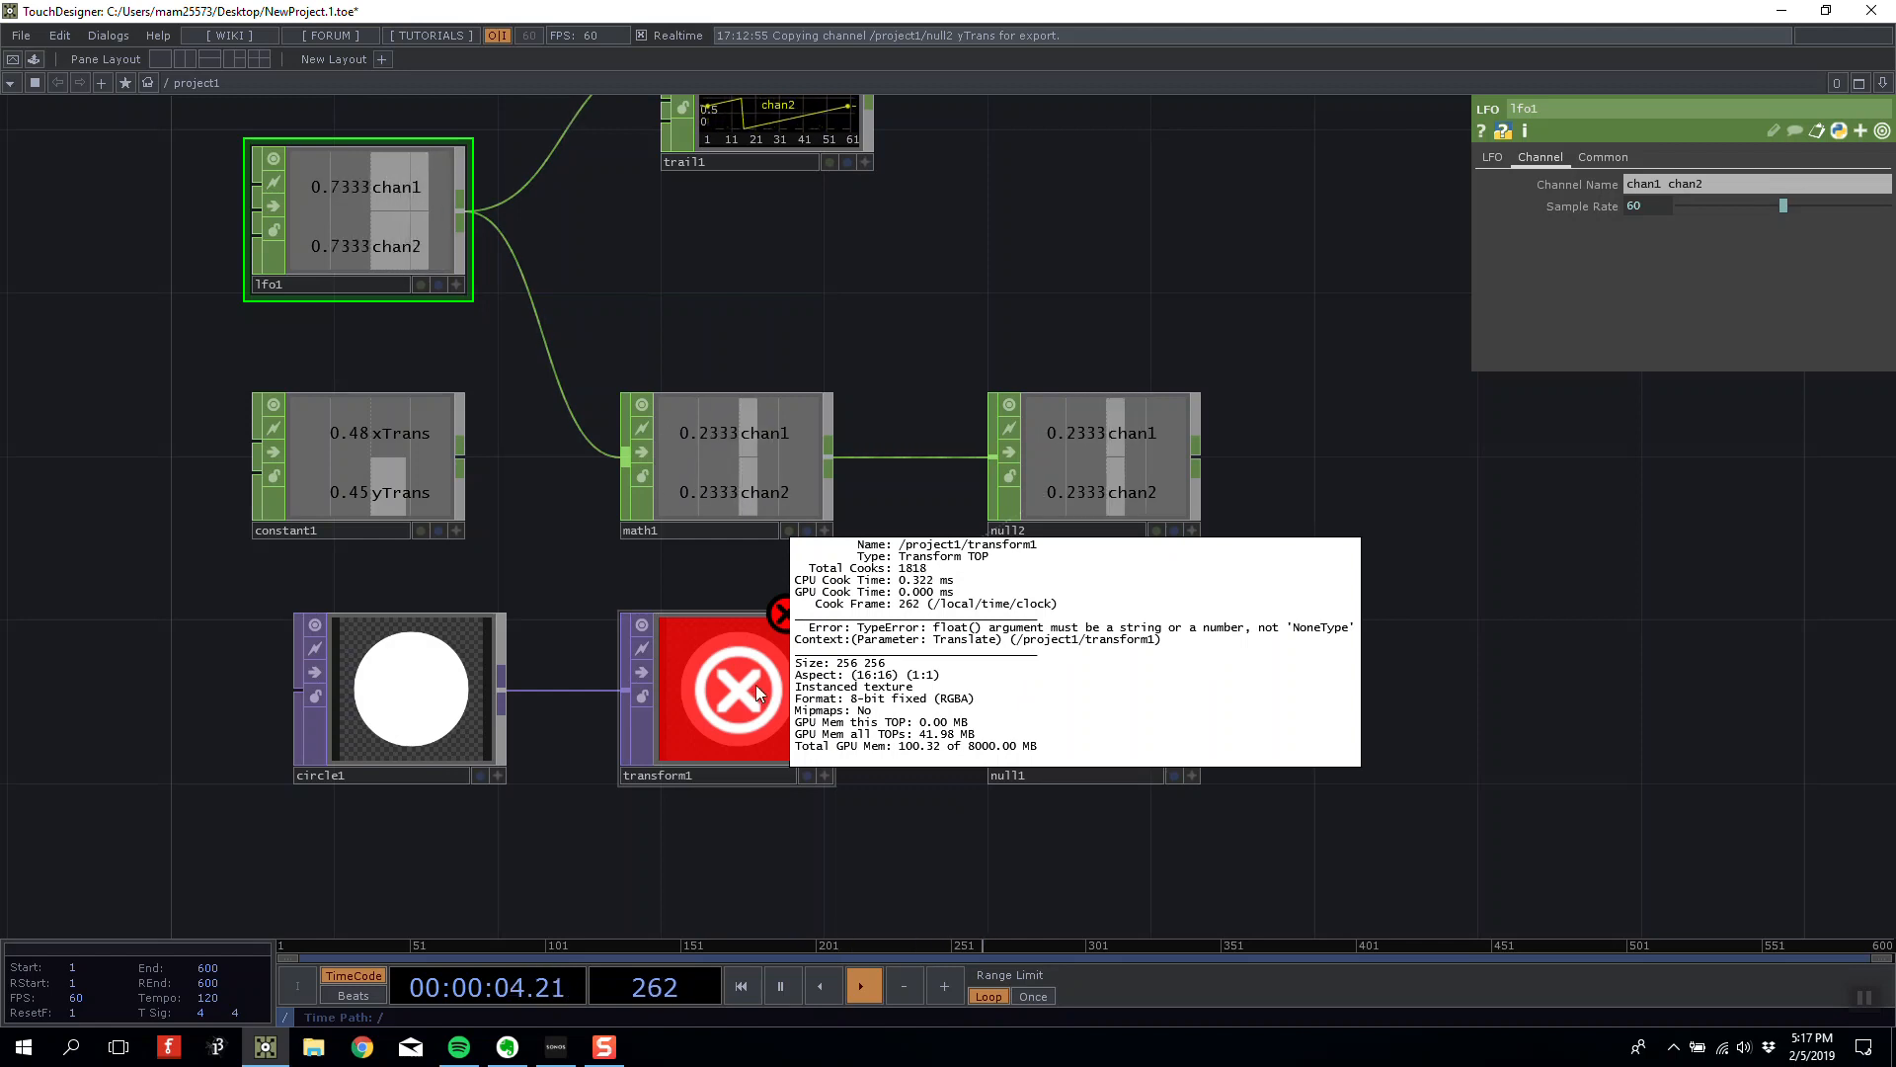
middle_click(791, 624)
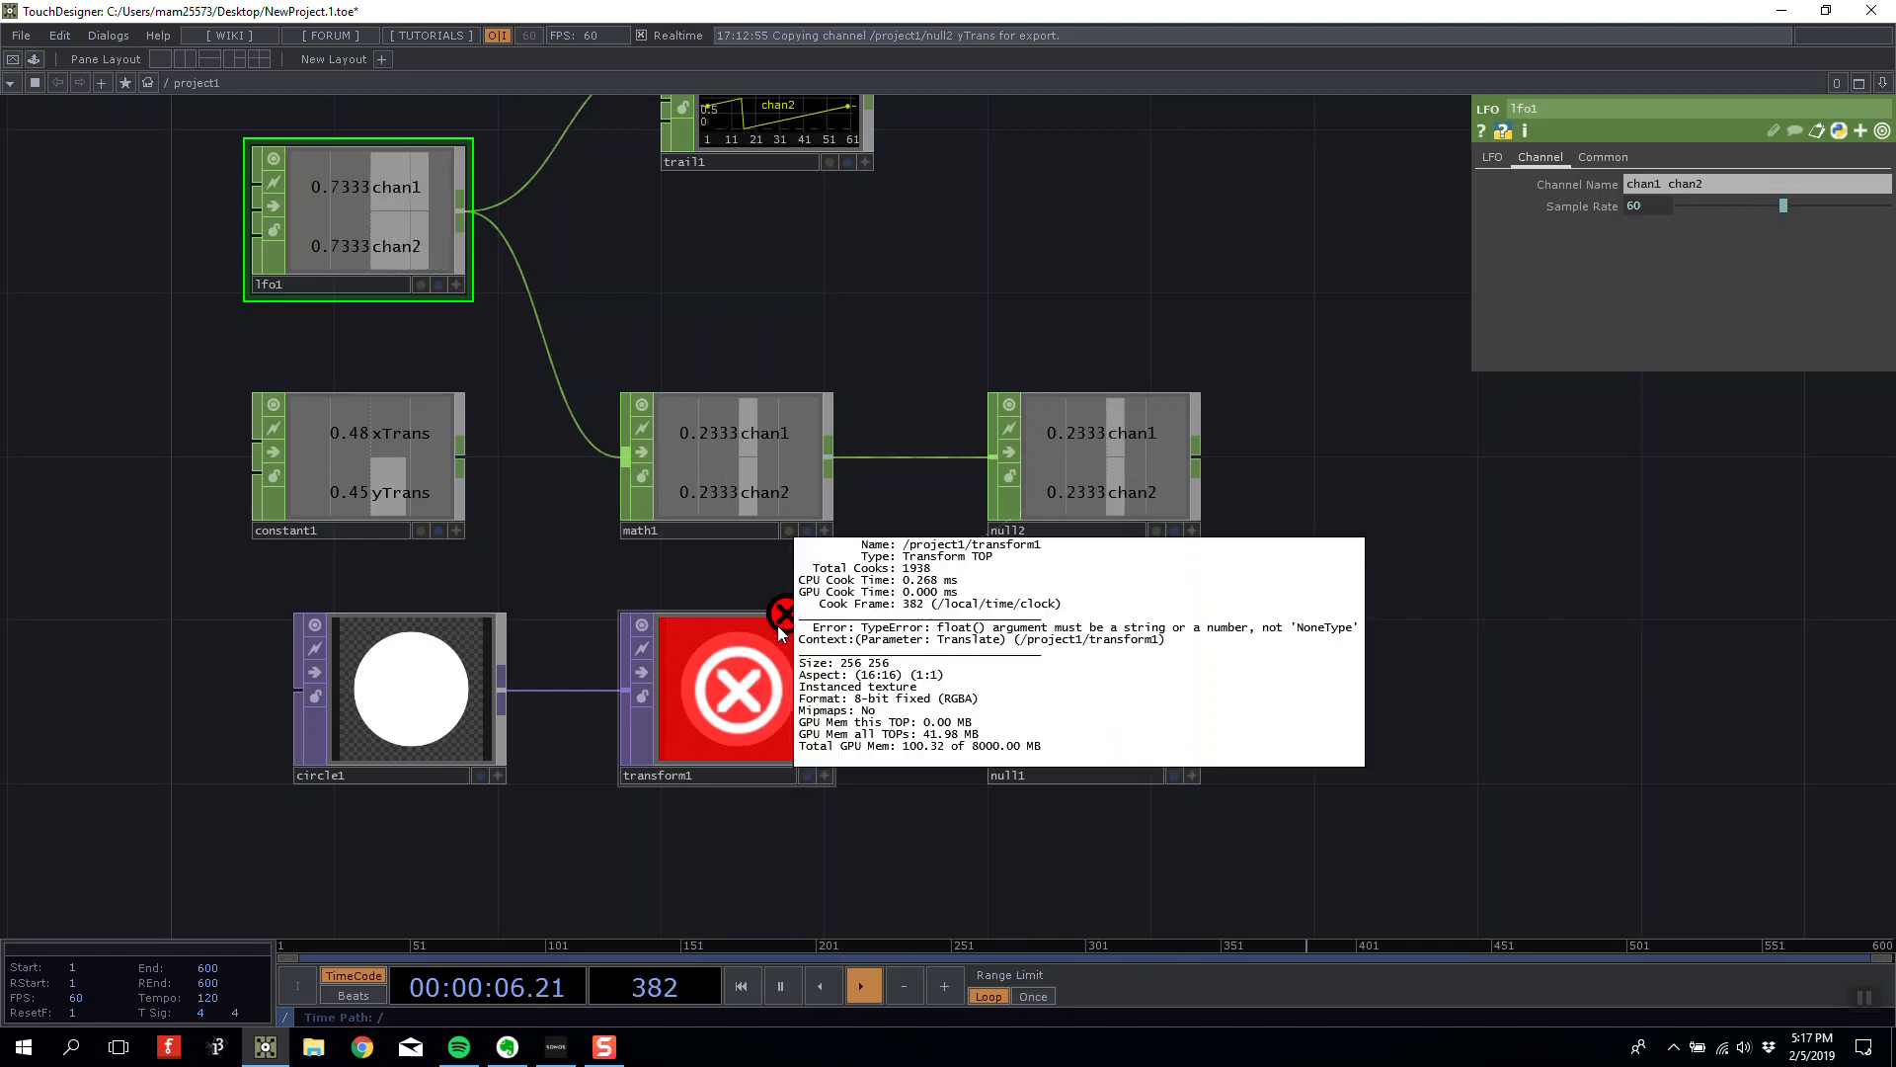
left_click(784, 630)
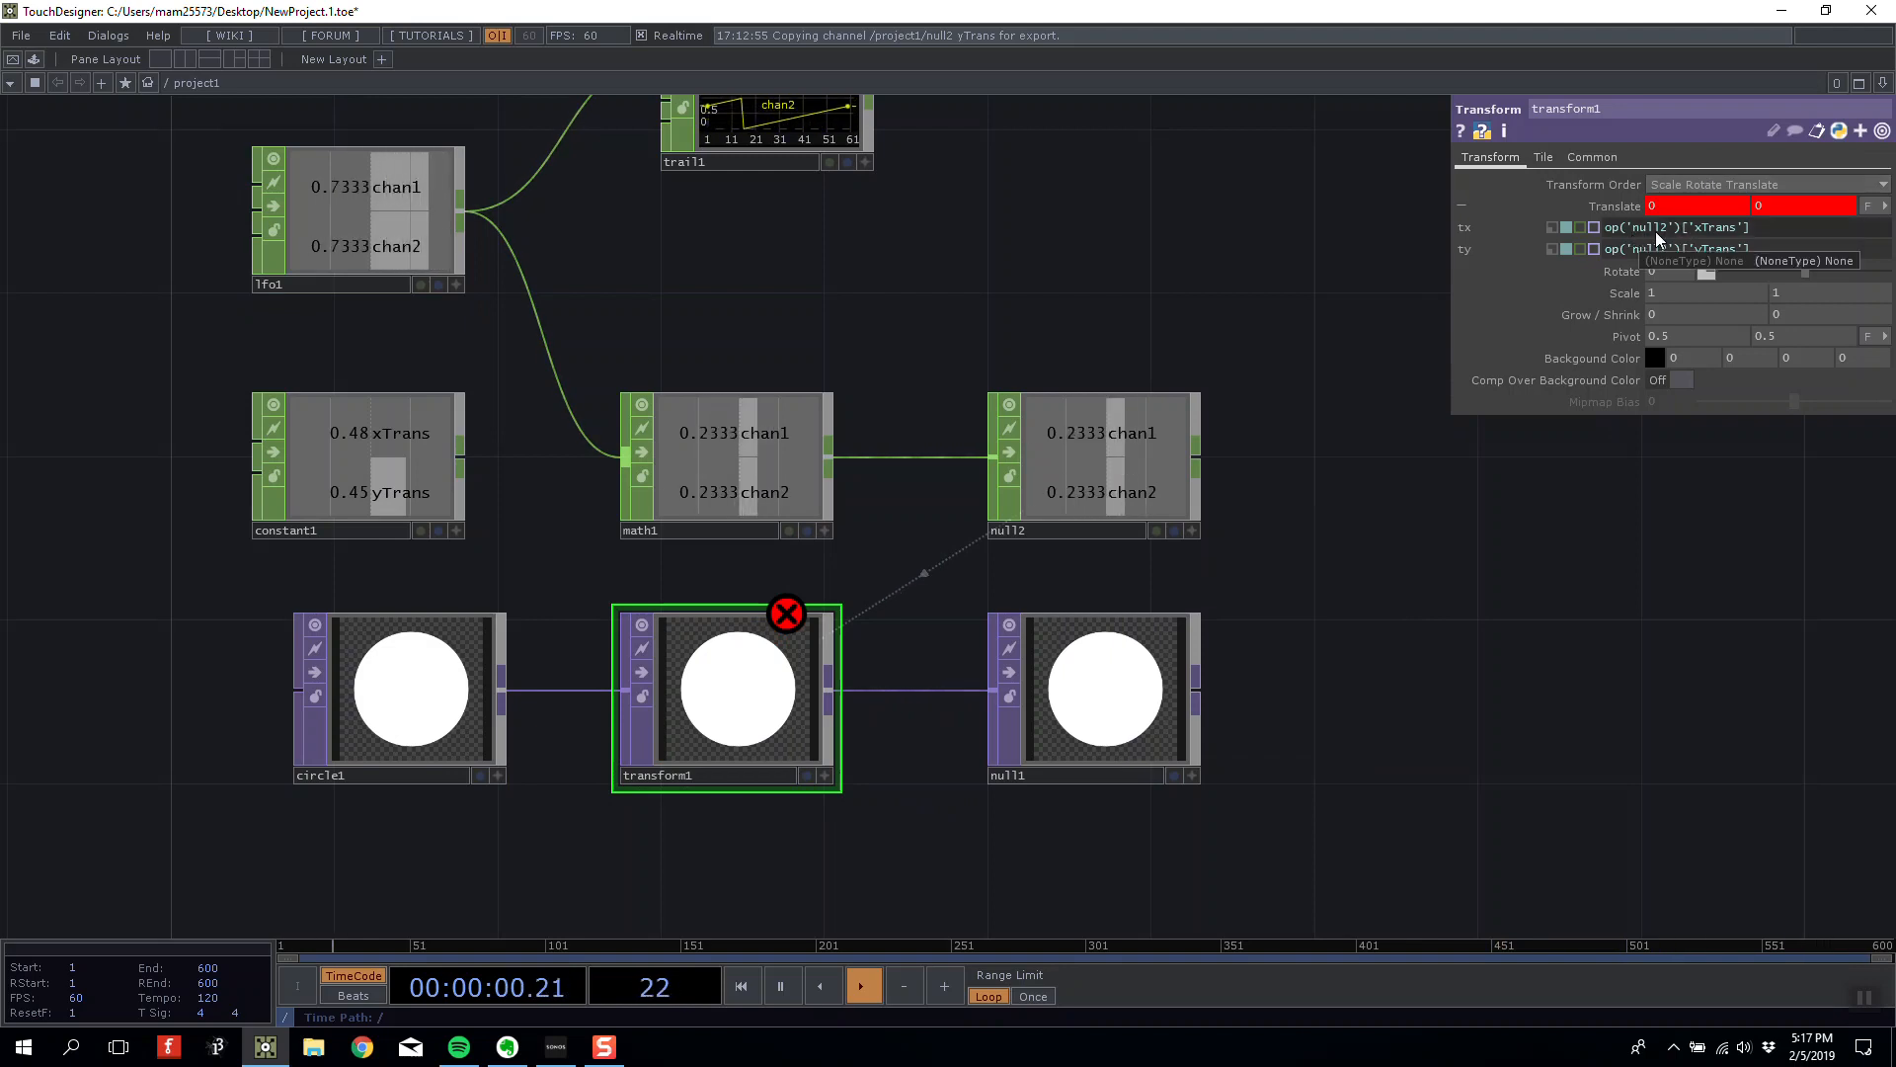
double_click(1714, 227)
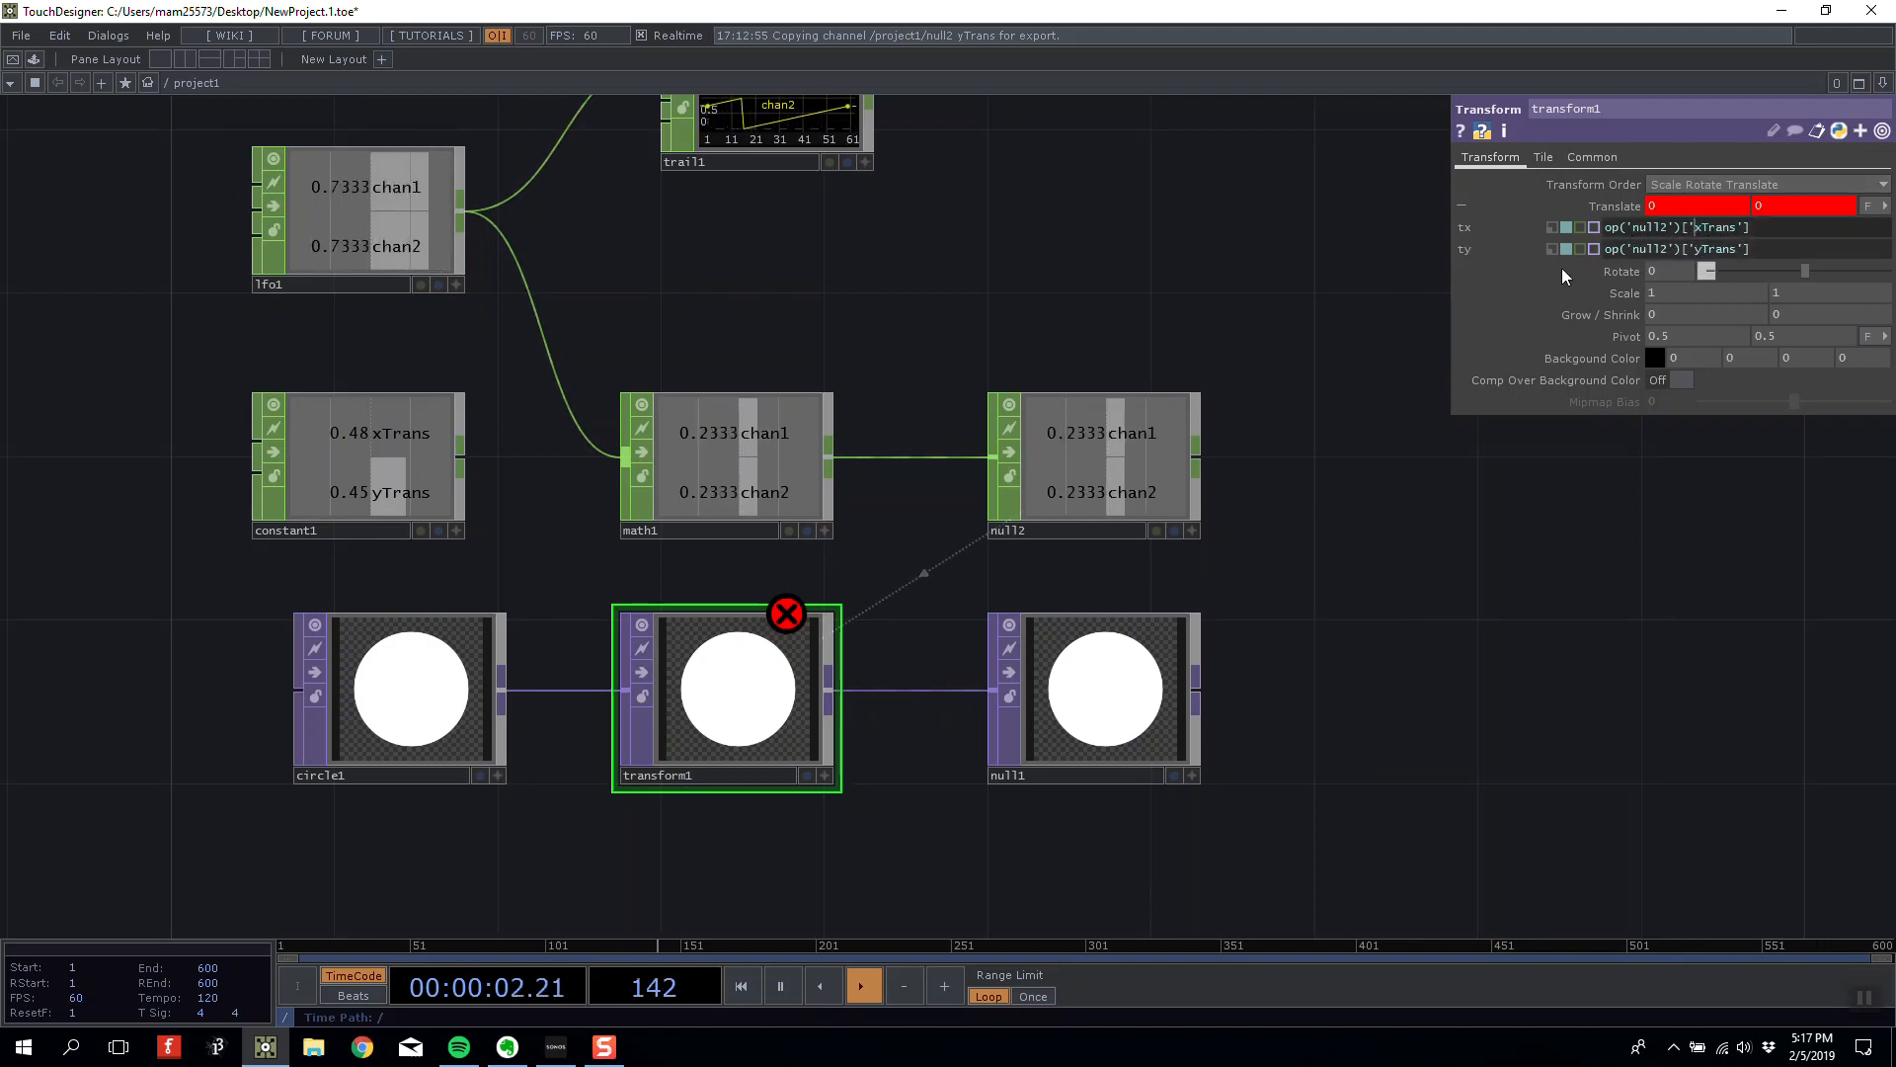
scroll(1079, 499, "up", 6)
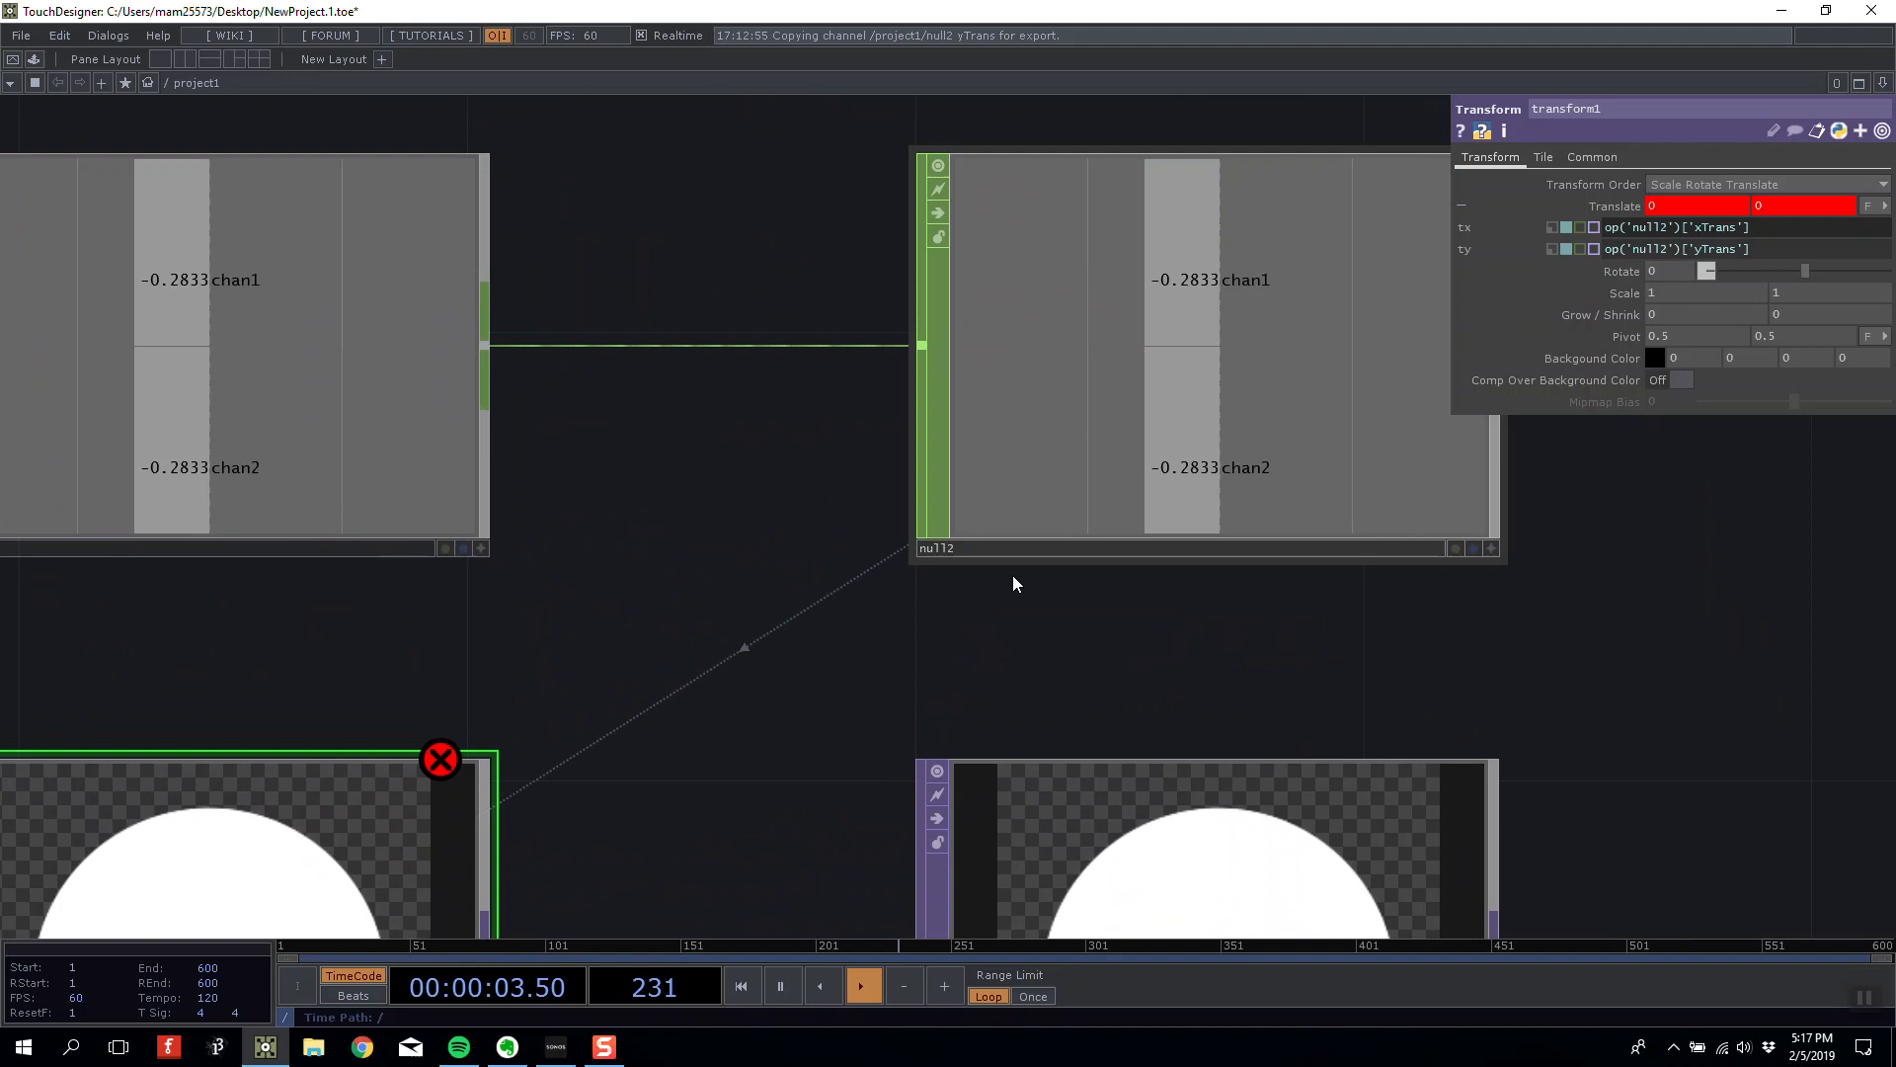
left_click_drag(1013, 577, 896, 651)
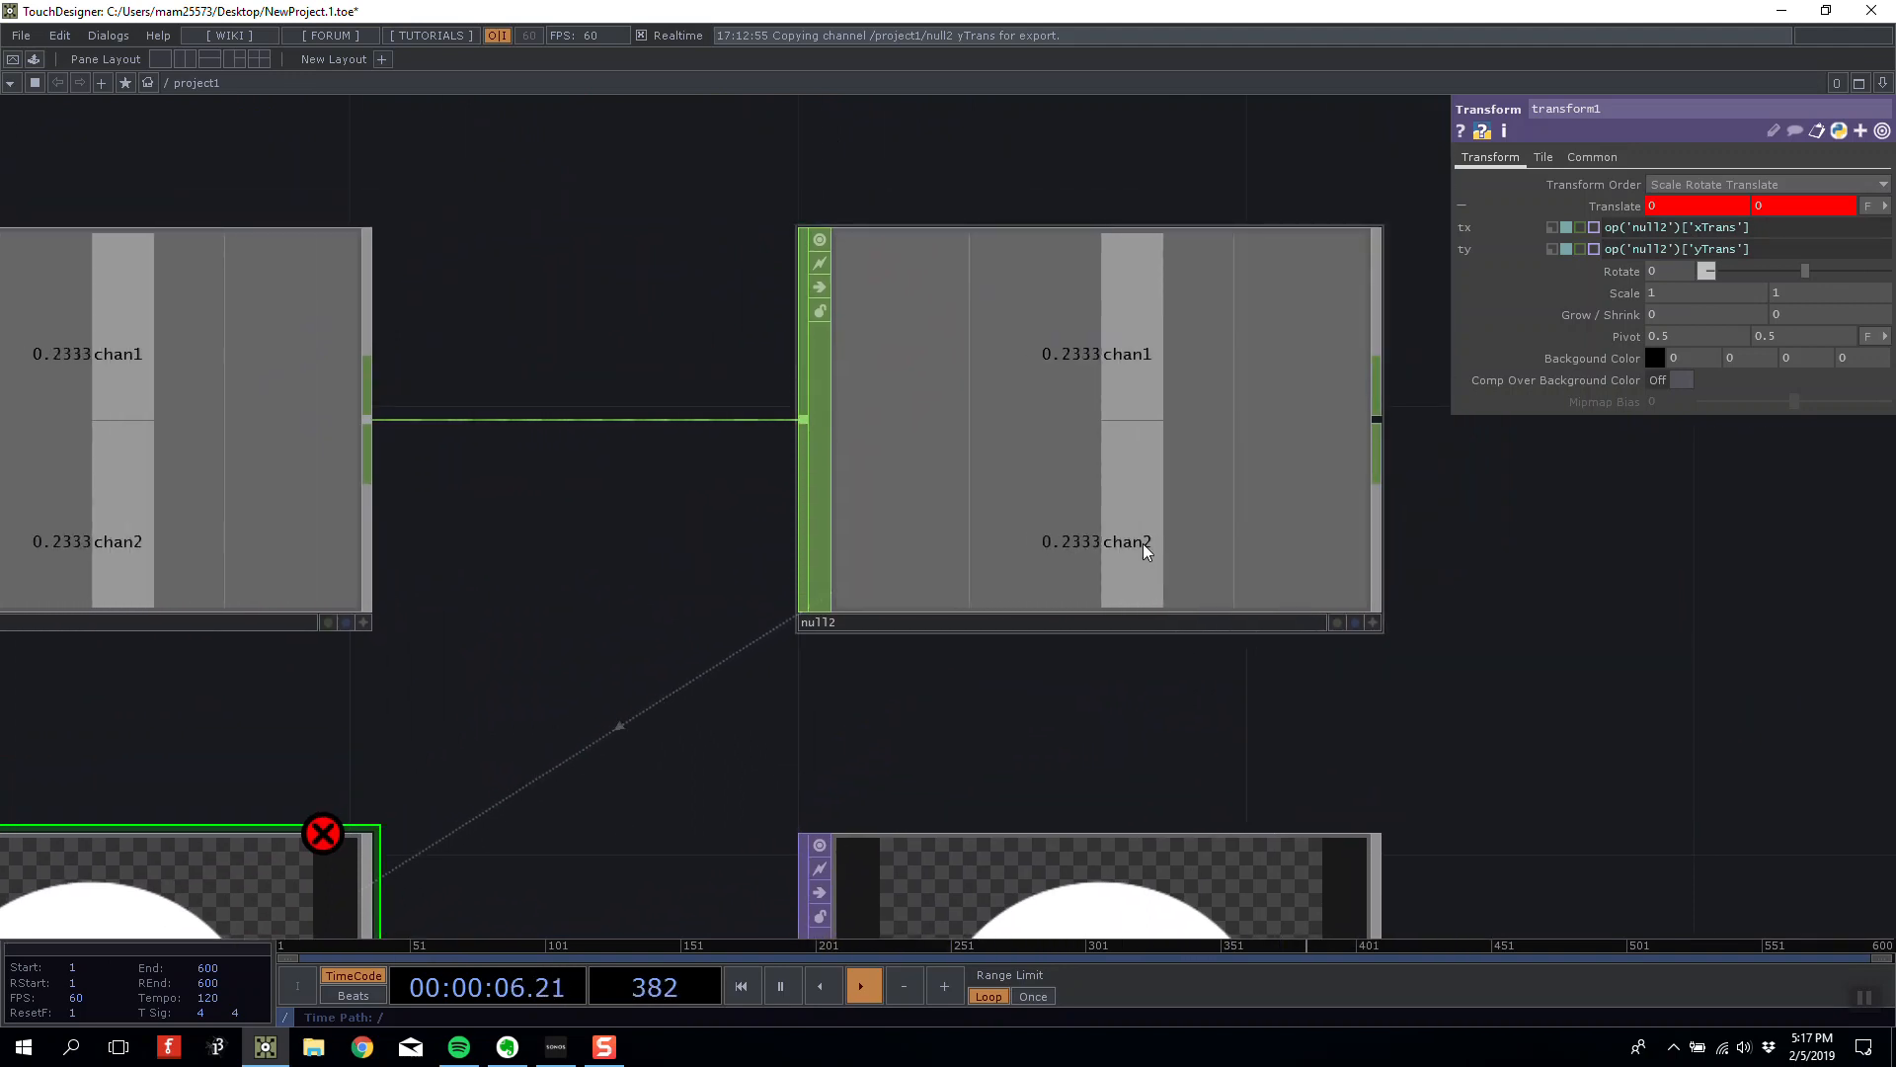
scroll(1011, 741, "down", 2)
left_click_drag(1011, 741, 1408, 614)
key("h")
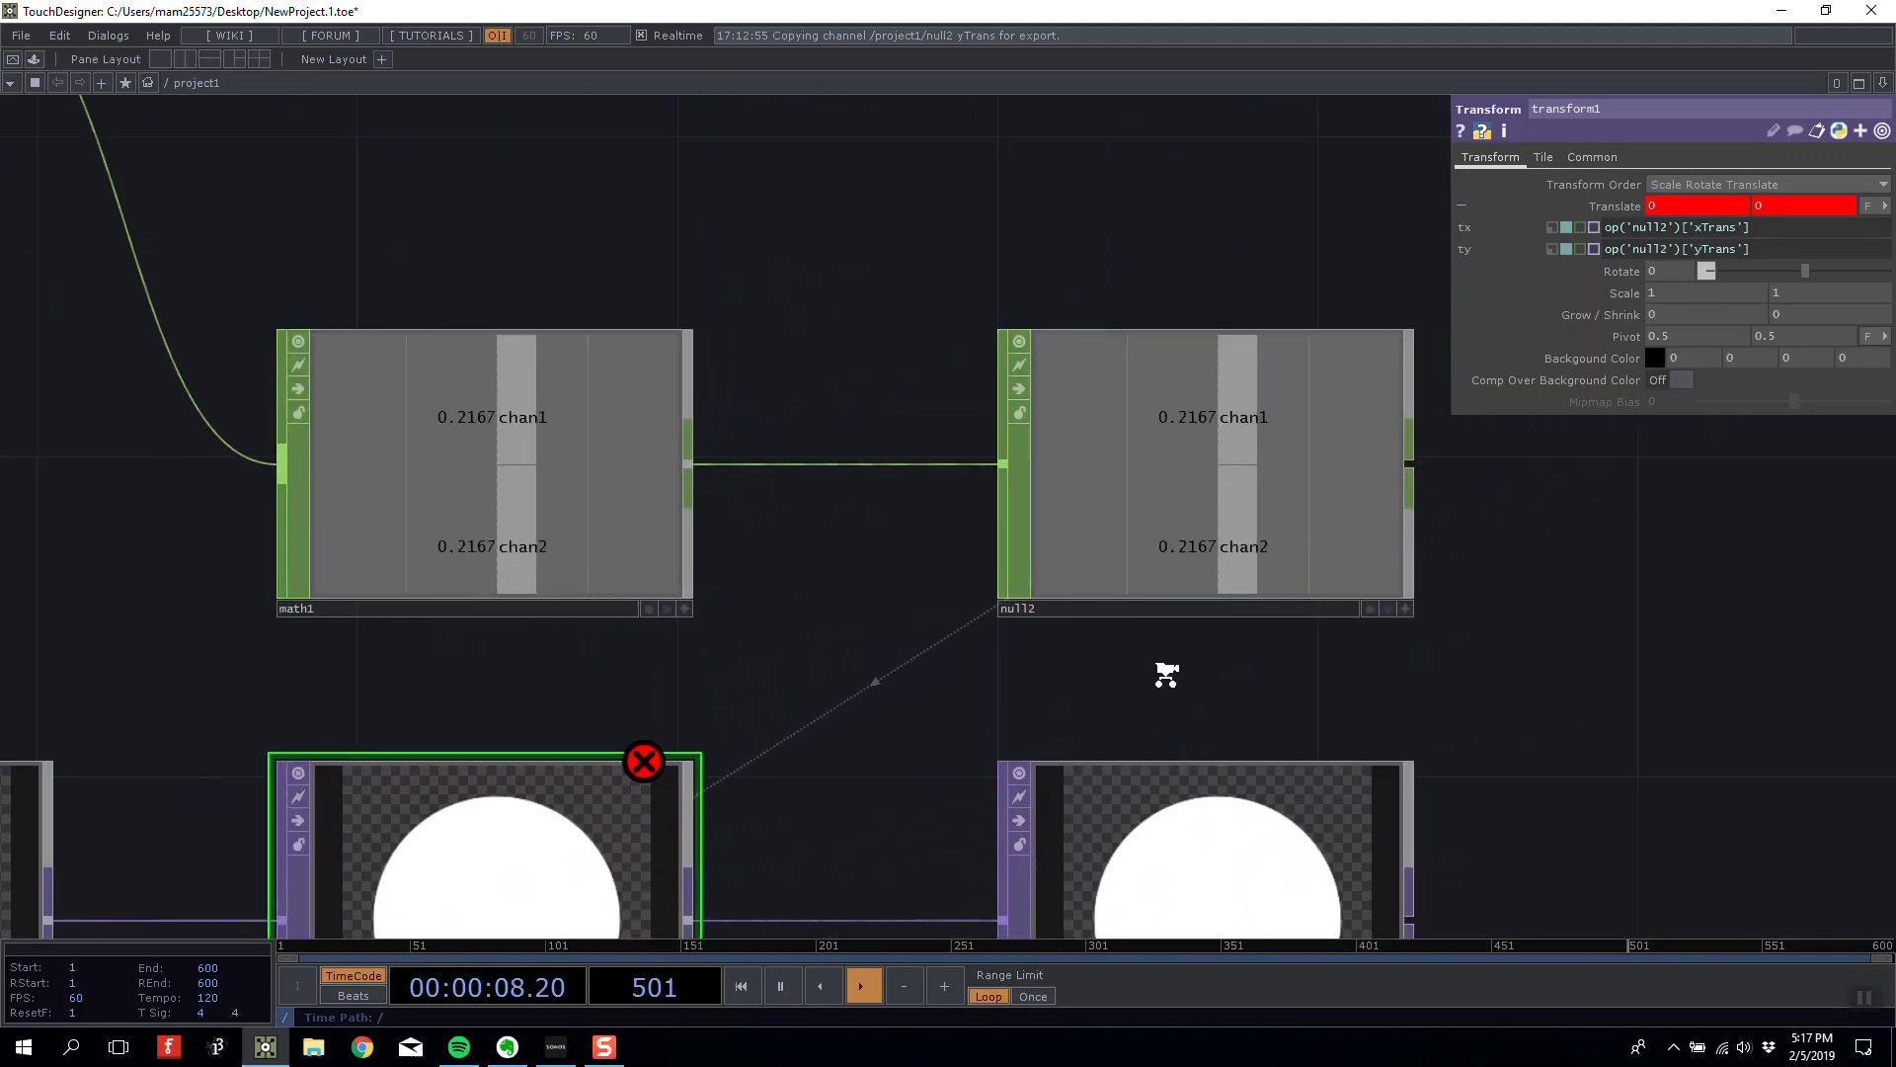
Change transform1's tx expression to op('null2')['chan1'], and link null2's chan1 channel to Translate x again from its active viewer.
left_click_drag(1720, 229, 1693, 230)
type("chan1")
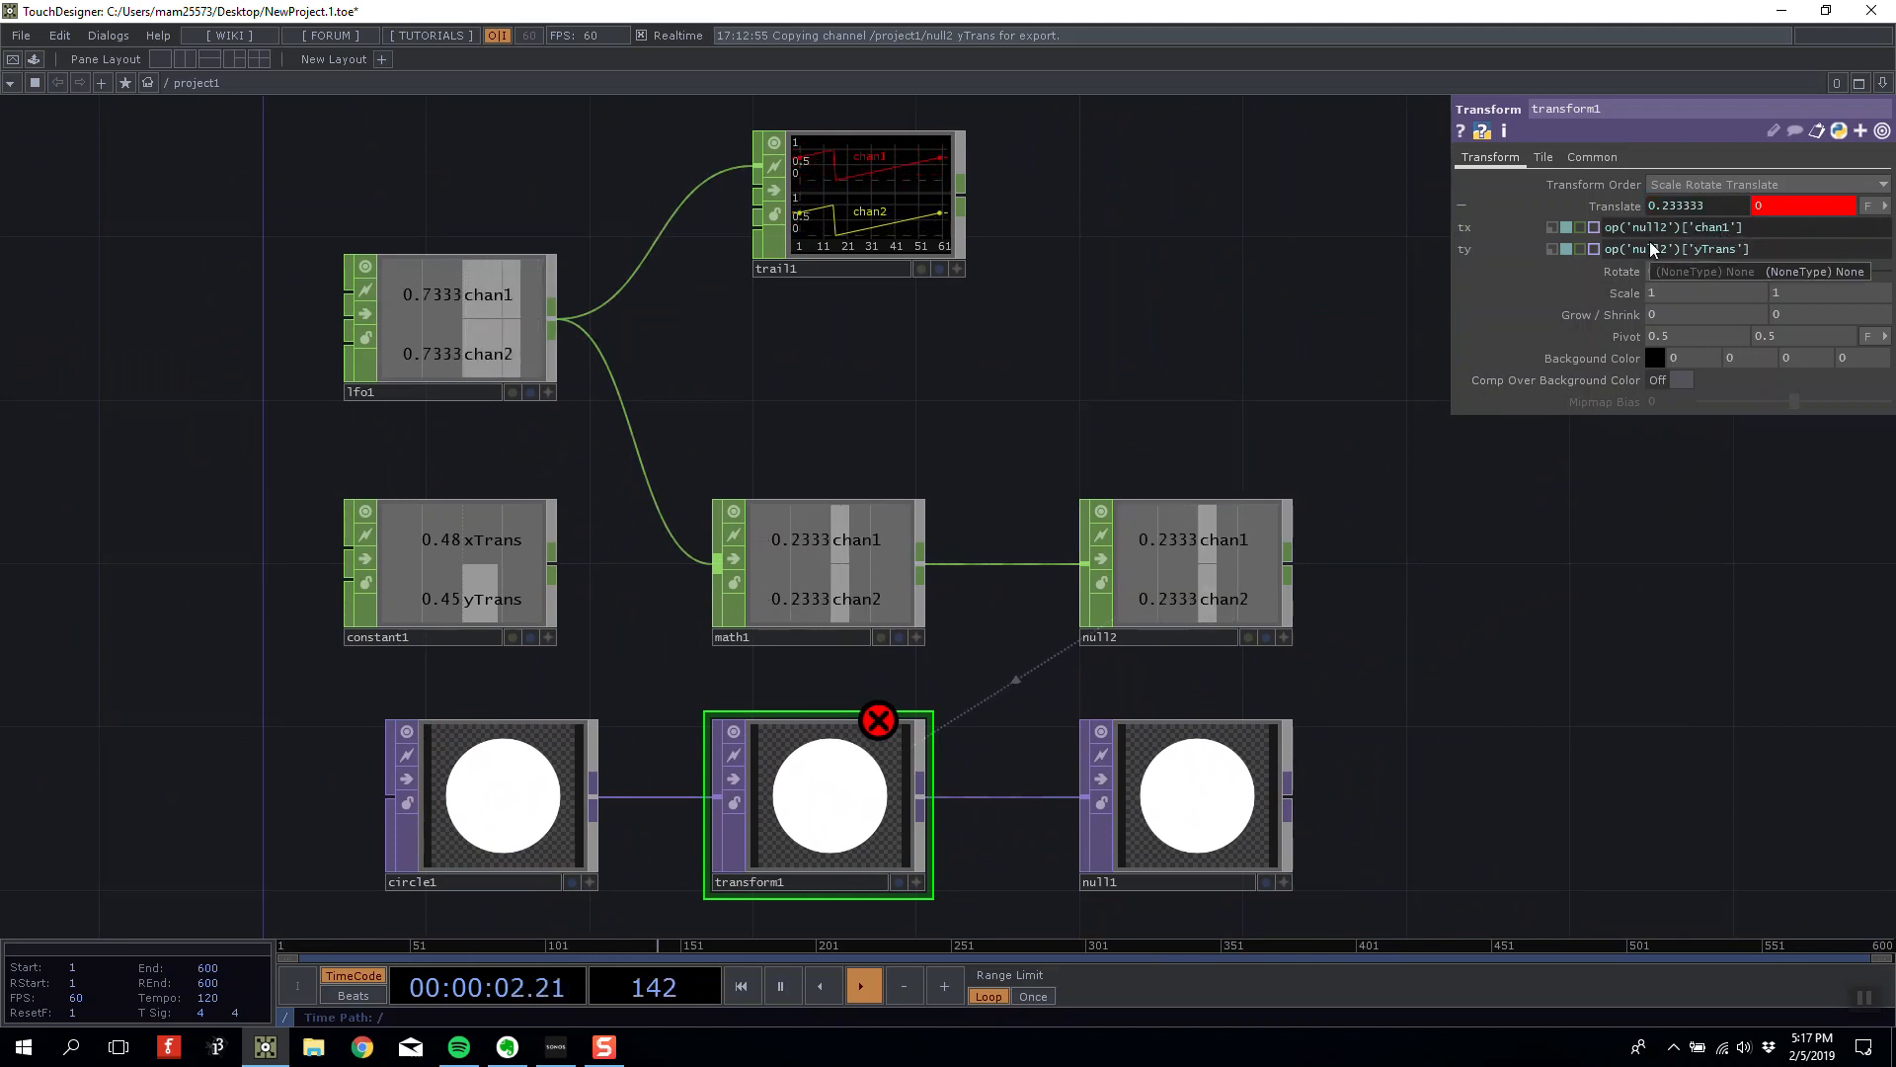
key("Return")
left_click_drag(1235, 557, 1685, 197)
left_click(1685, 194)
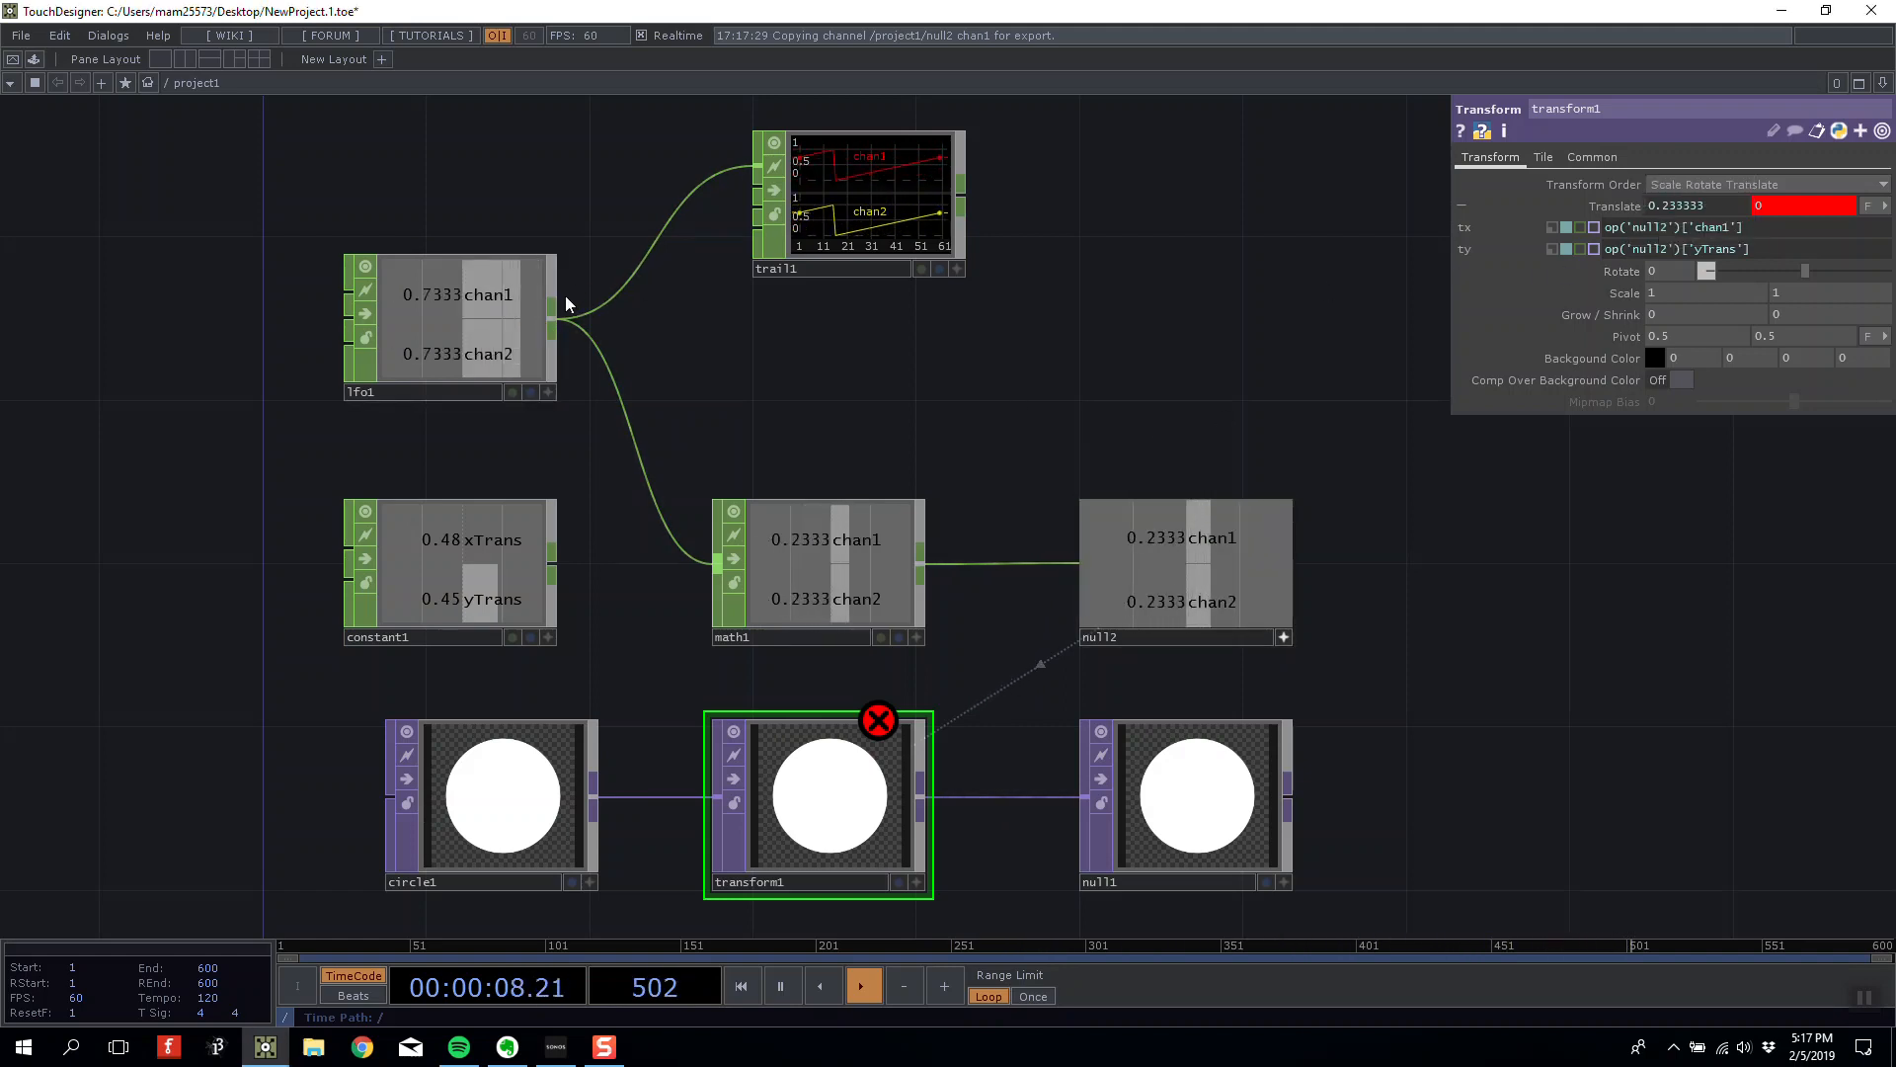
Move constant1 and lfo1 farther away from math1 to make room between them.
left_click(449, 326)
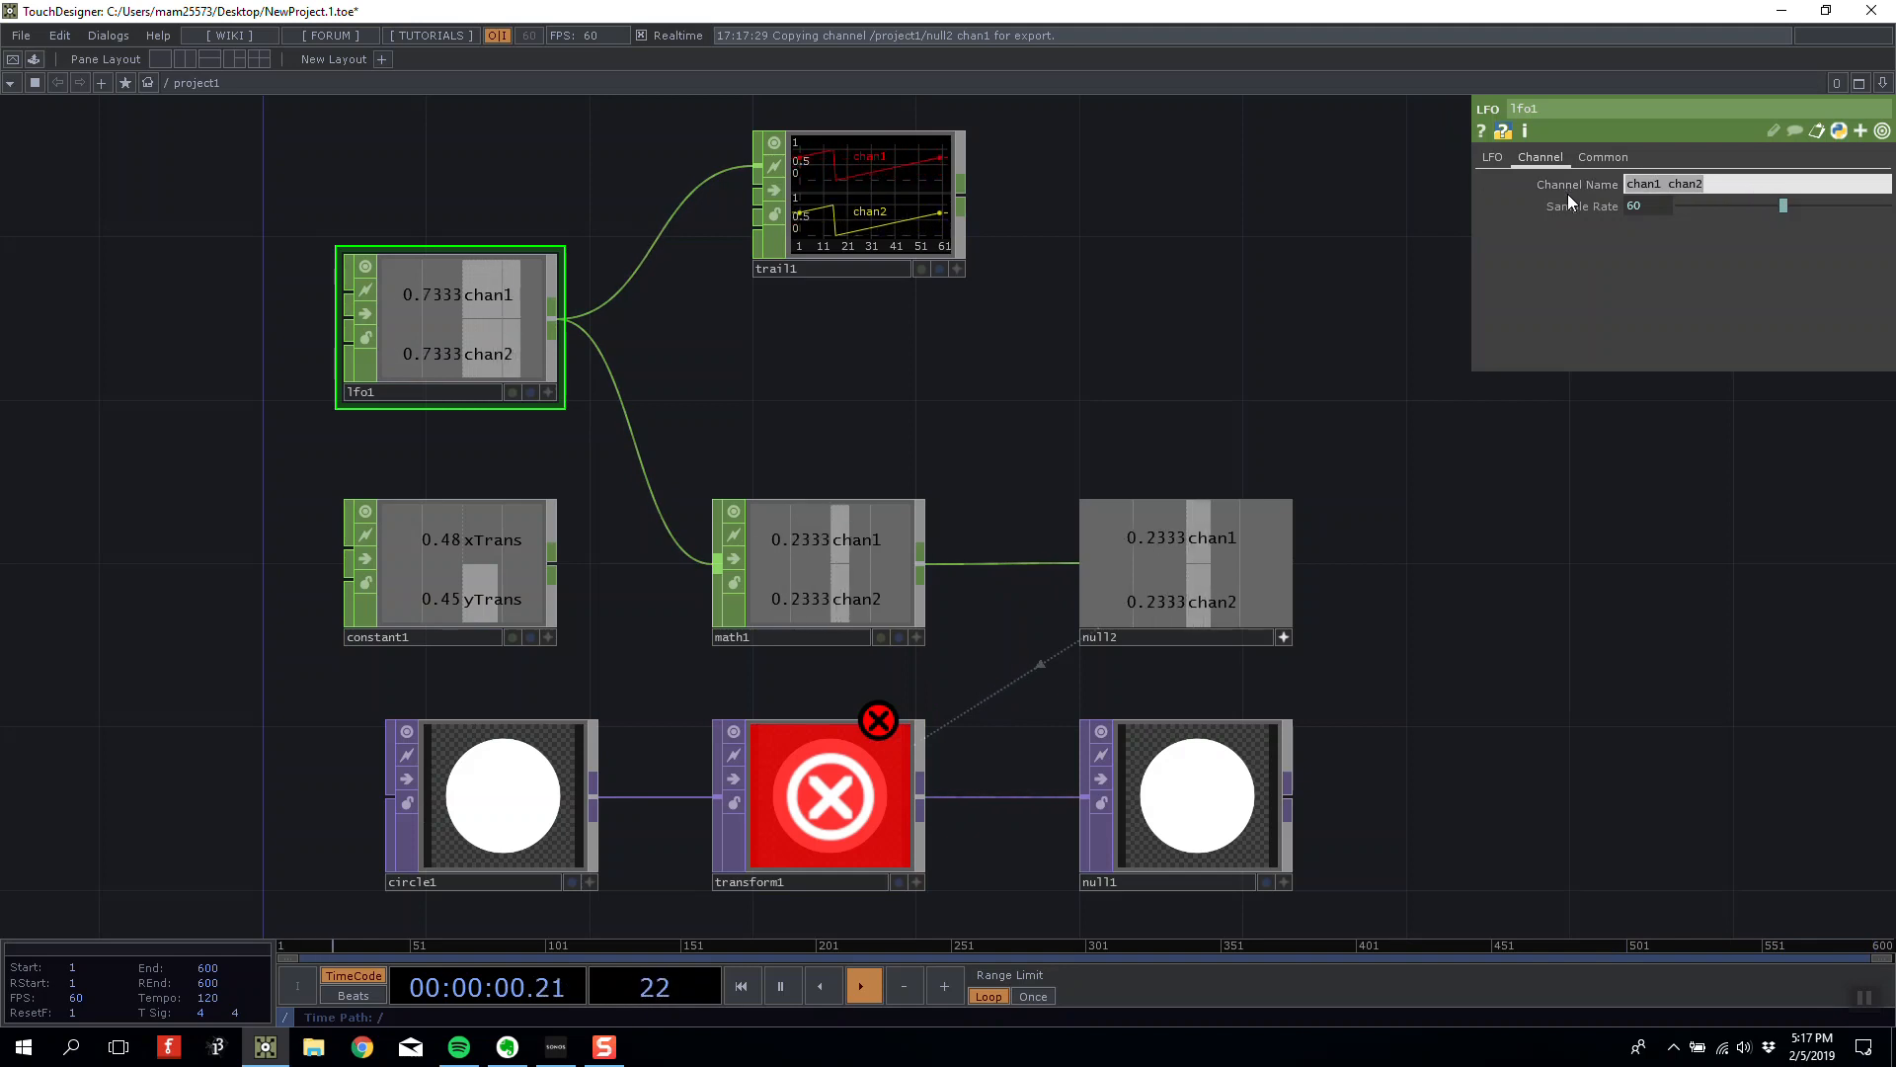
left_click_drag(419, 538, 257, 539)
left_click_drag(504, 347, 359, 365)
left_click_drag(939, 431, 894, 415)
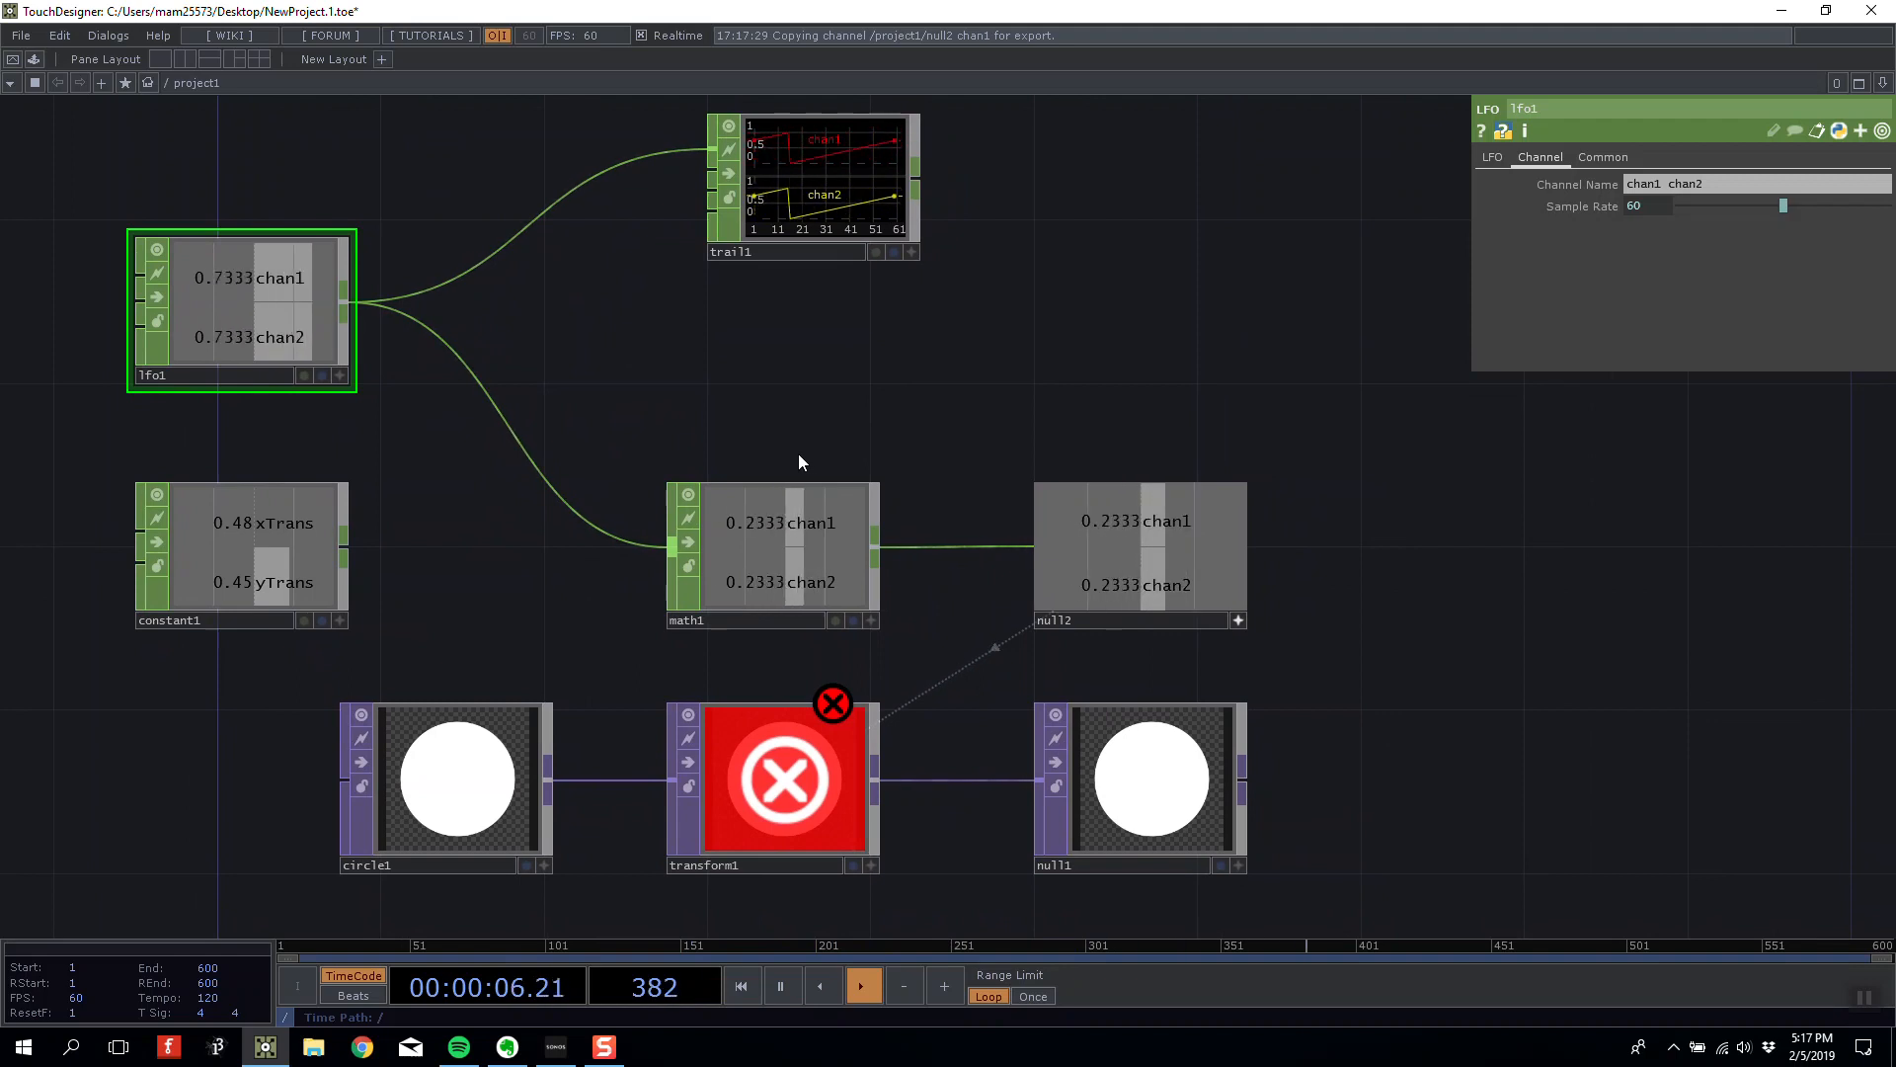
Insert a Rename CHOP on the wire between lfo1 and math1, and shift it slightly lower.
right_click(496, 413)
left_click(524, 395)
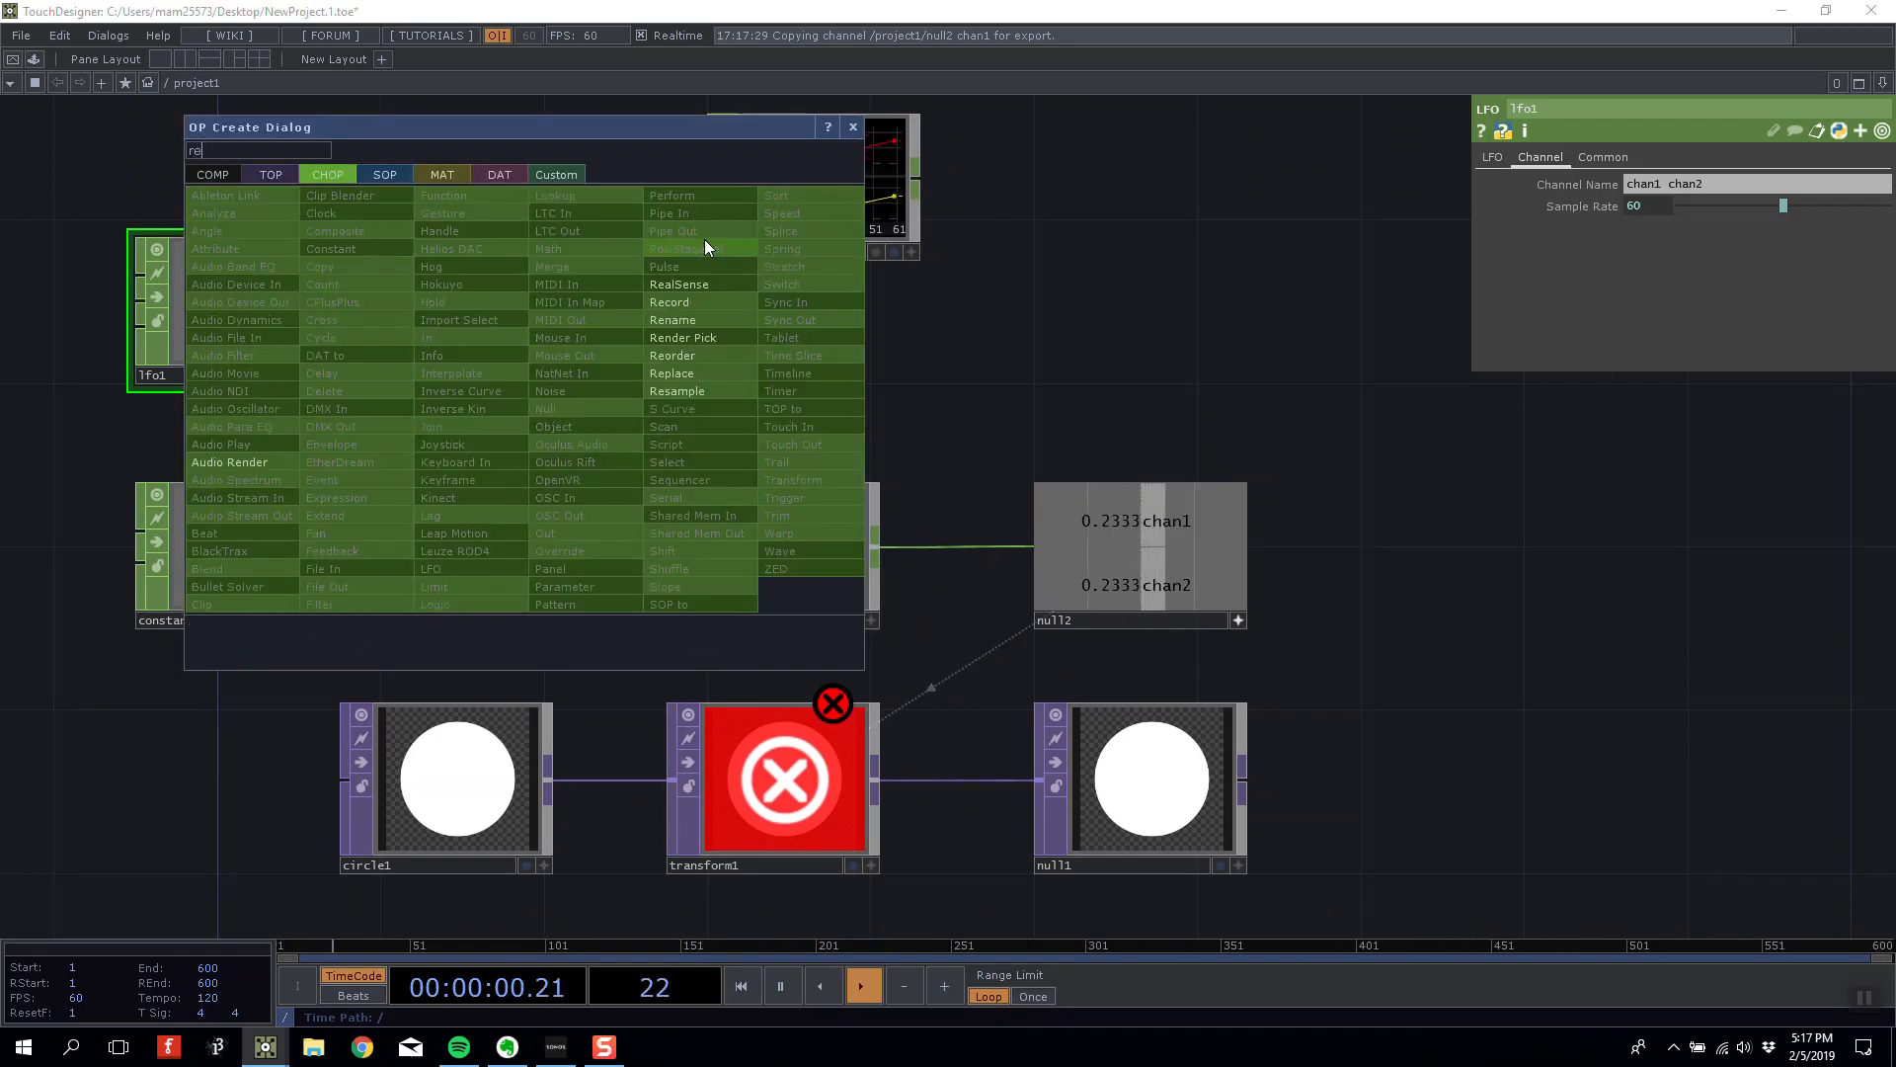
left_click(691, 321)
left_click(524, 409)
left_click_drag(524, 409, 523, 450)
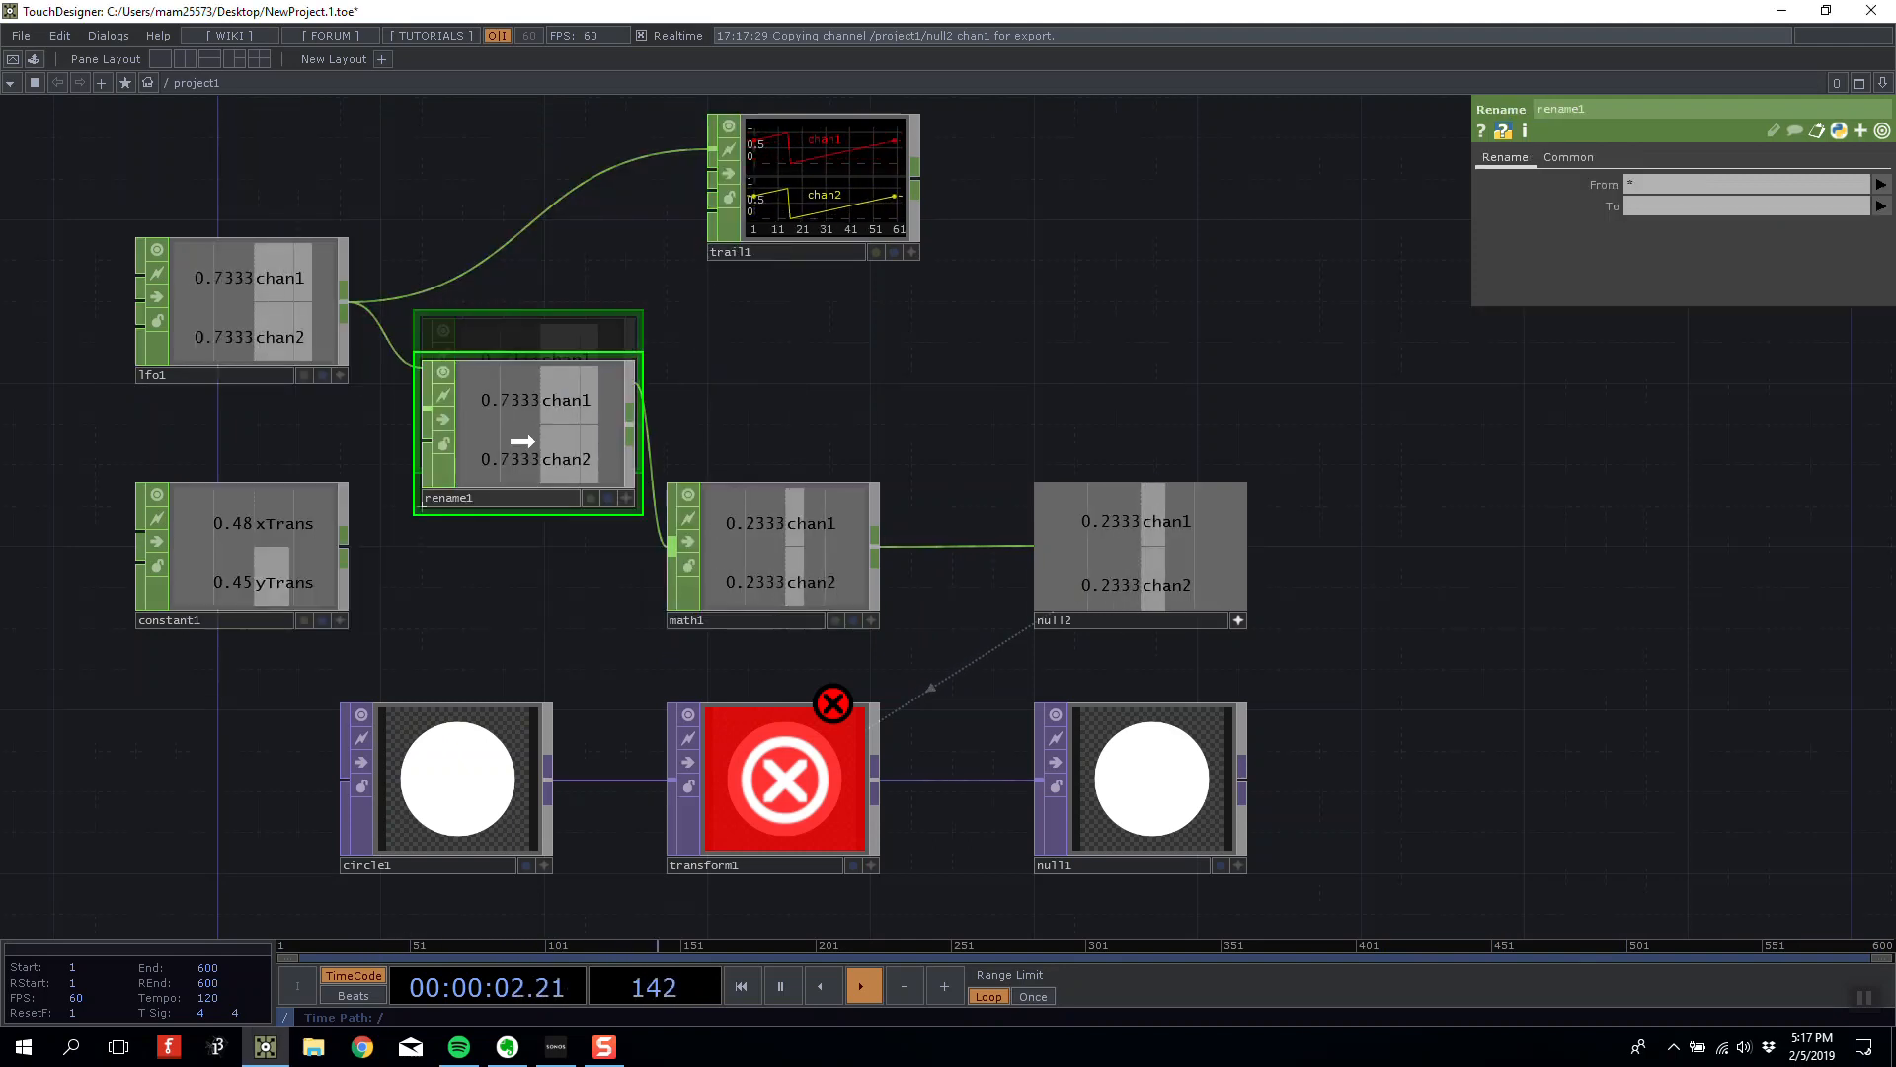
Set rename1's To names to xTrans yTrans.
left_click(1703, 203)
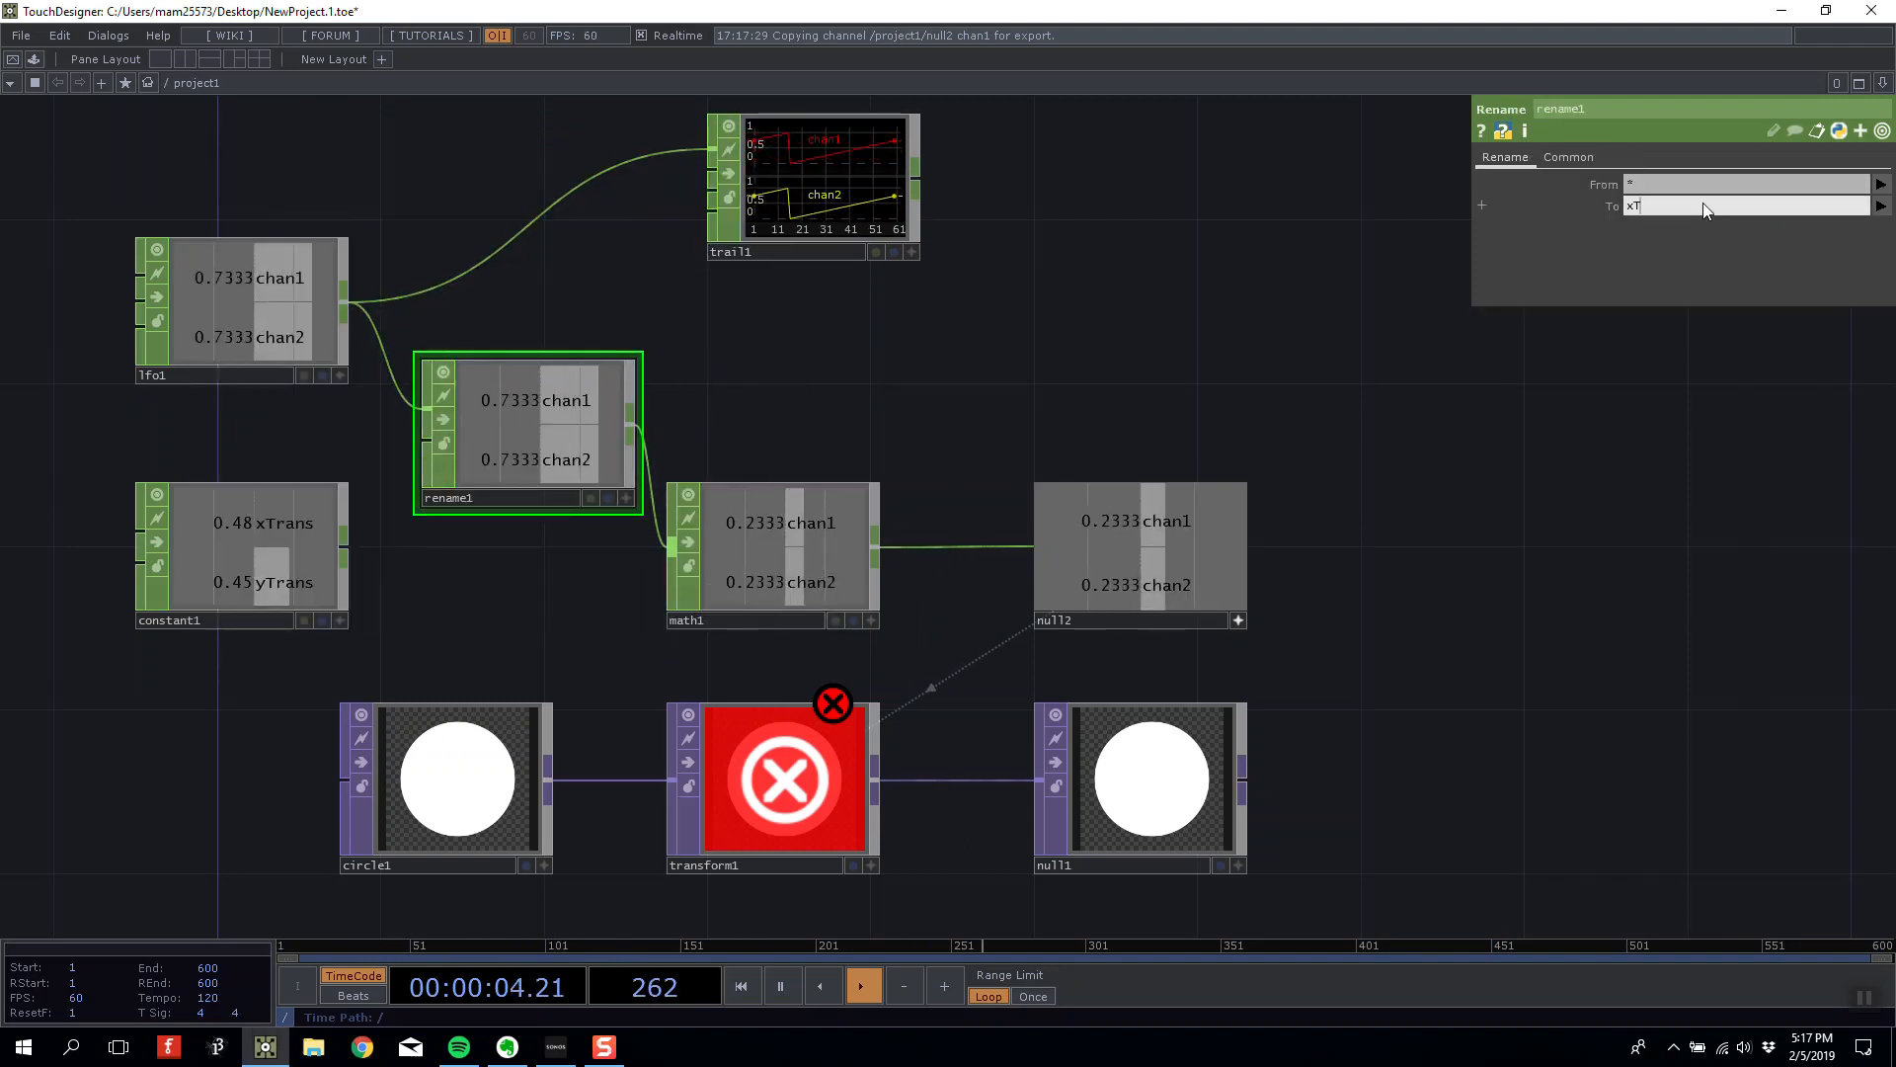
type("xTrans y")
key("Return")
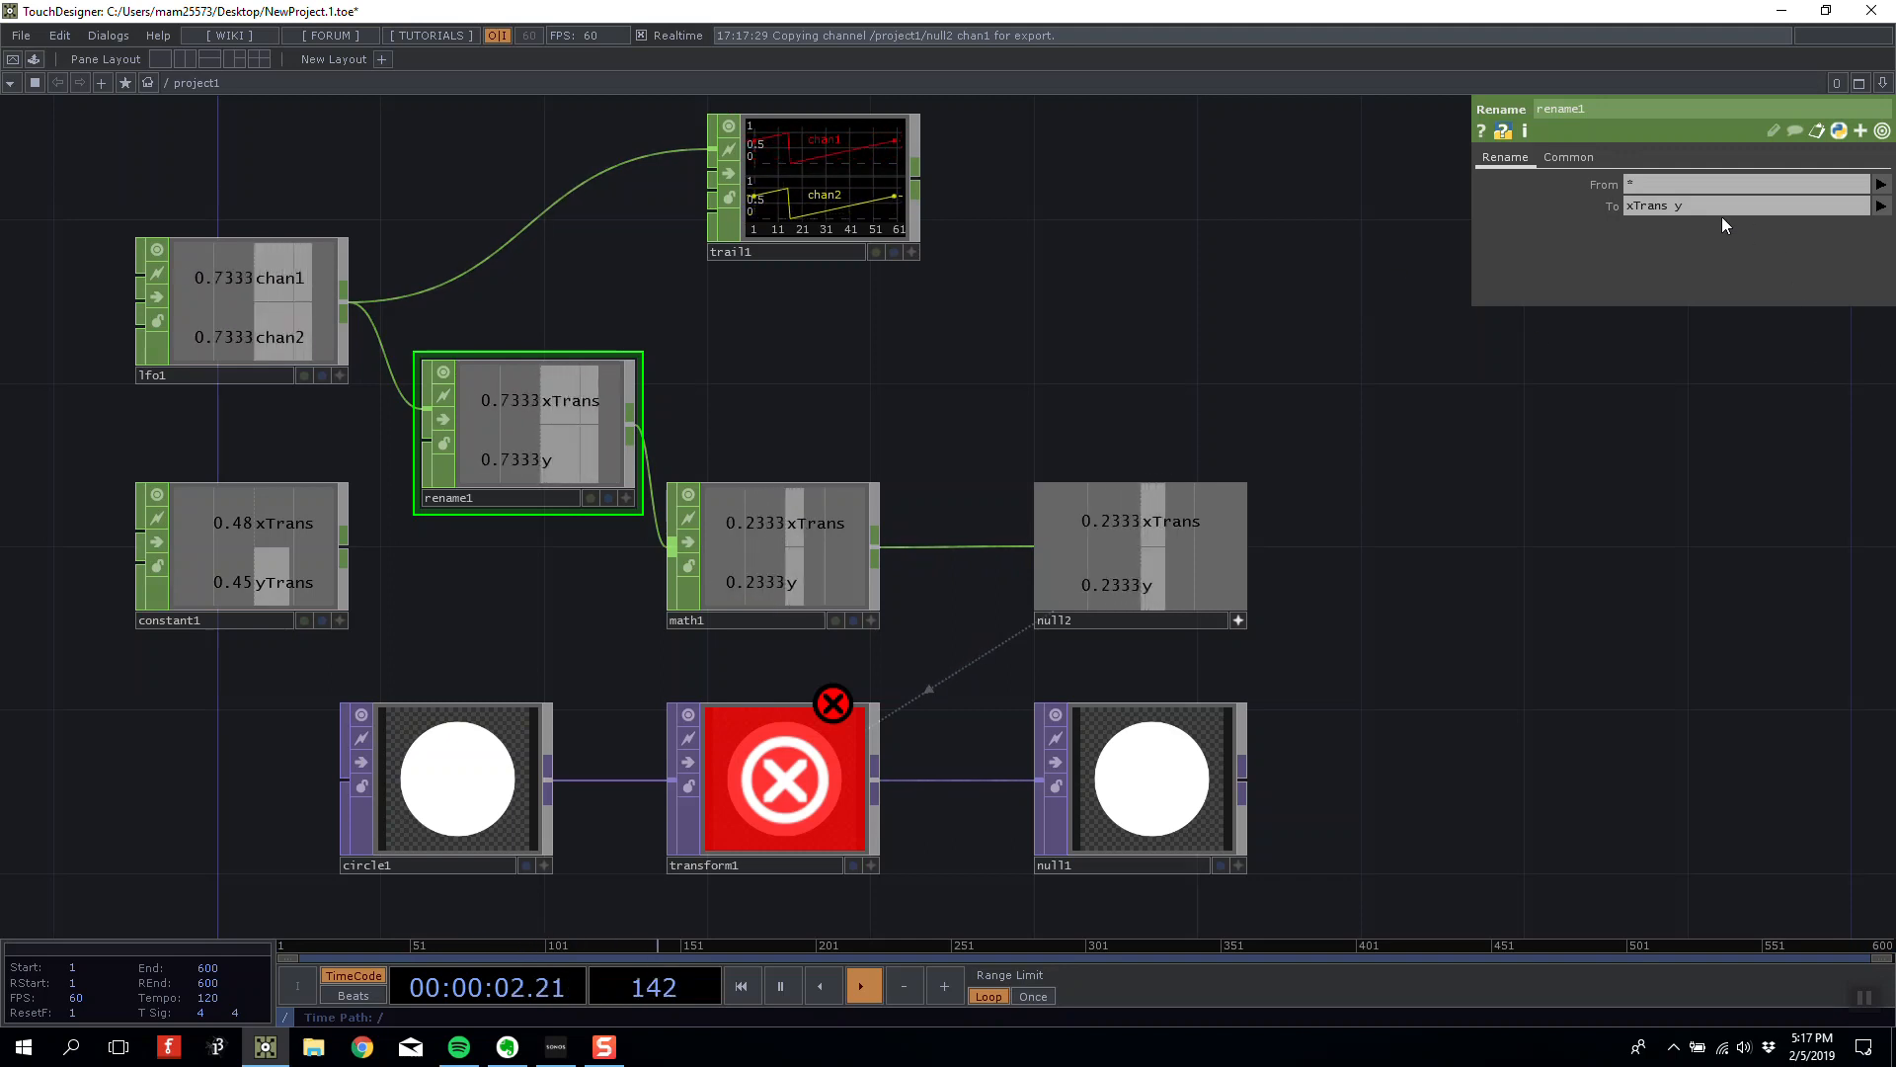
left_click(1691, 210)
type("Tran")
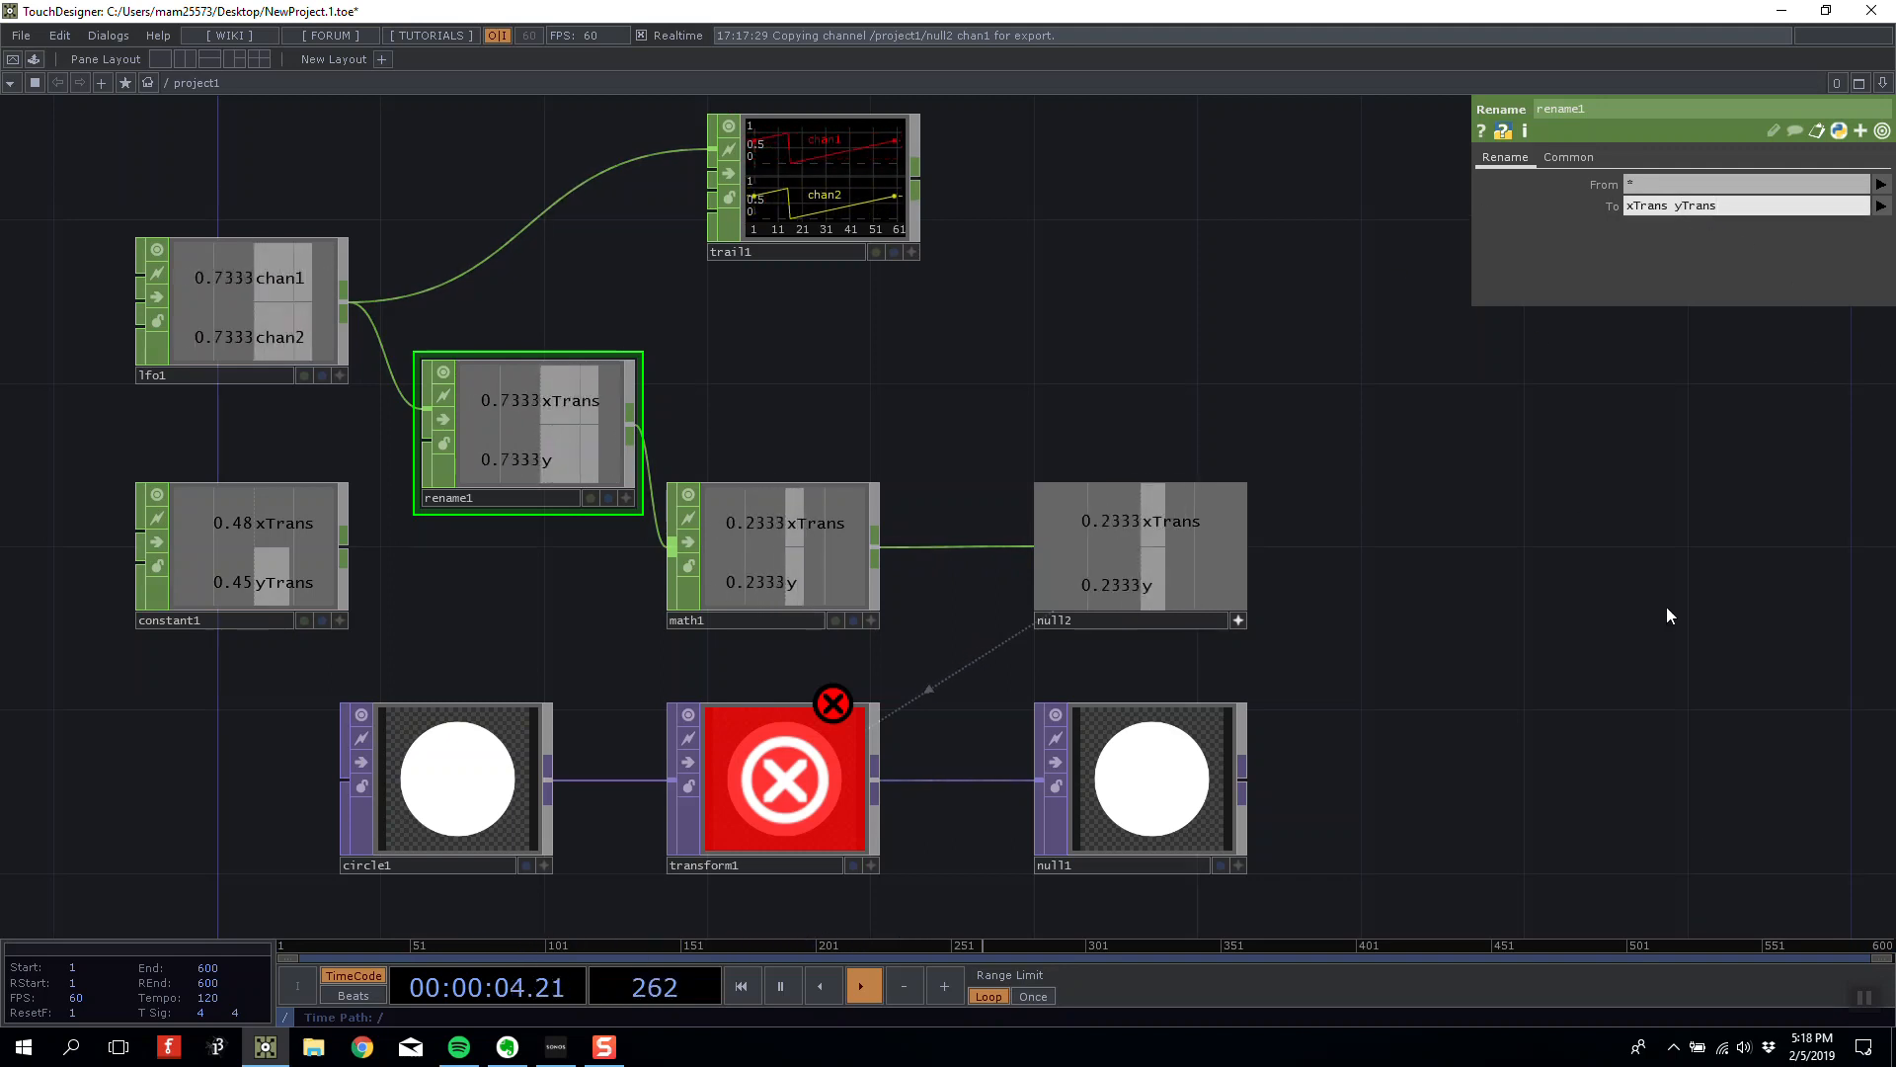
type("s")
key("Return")
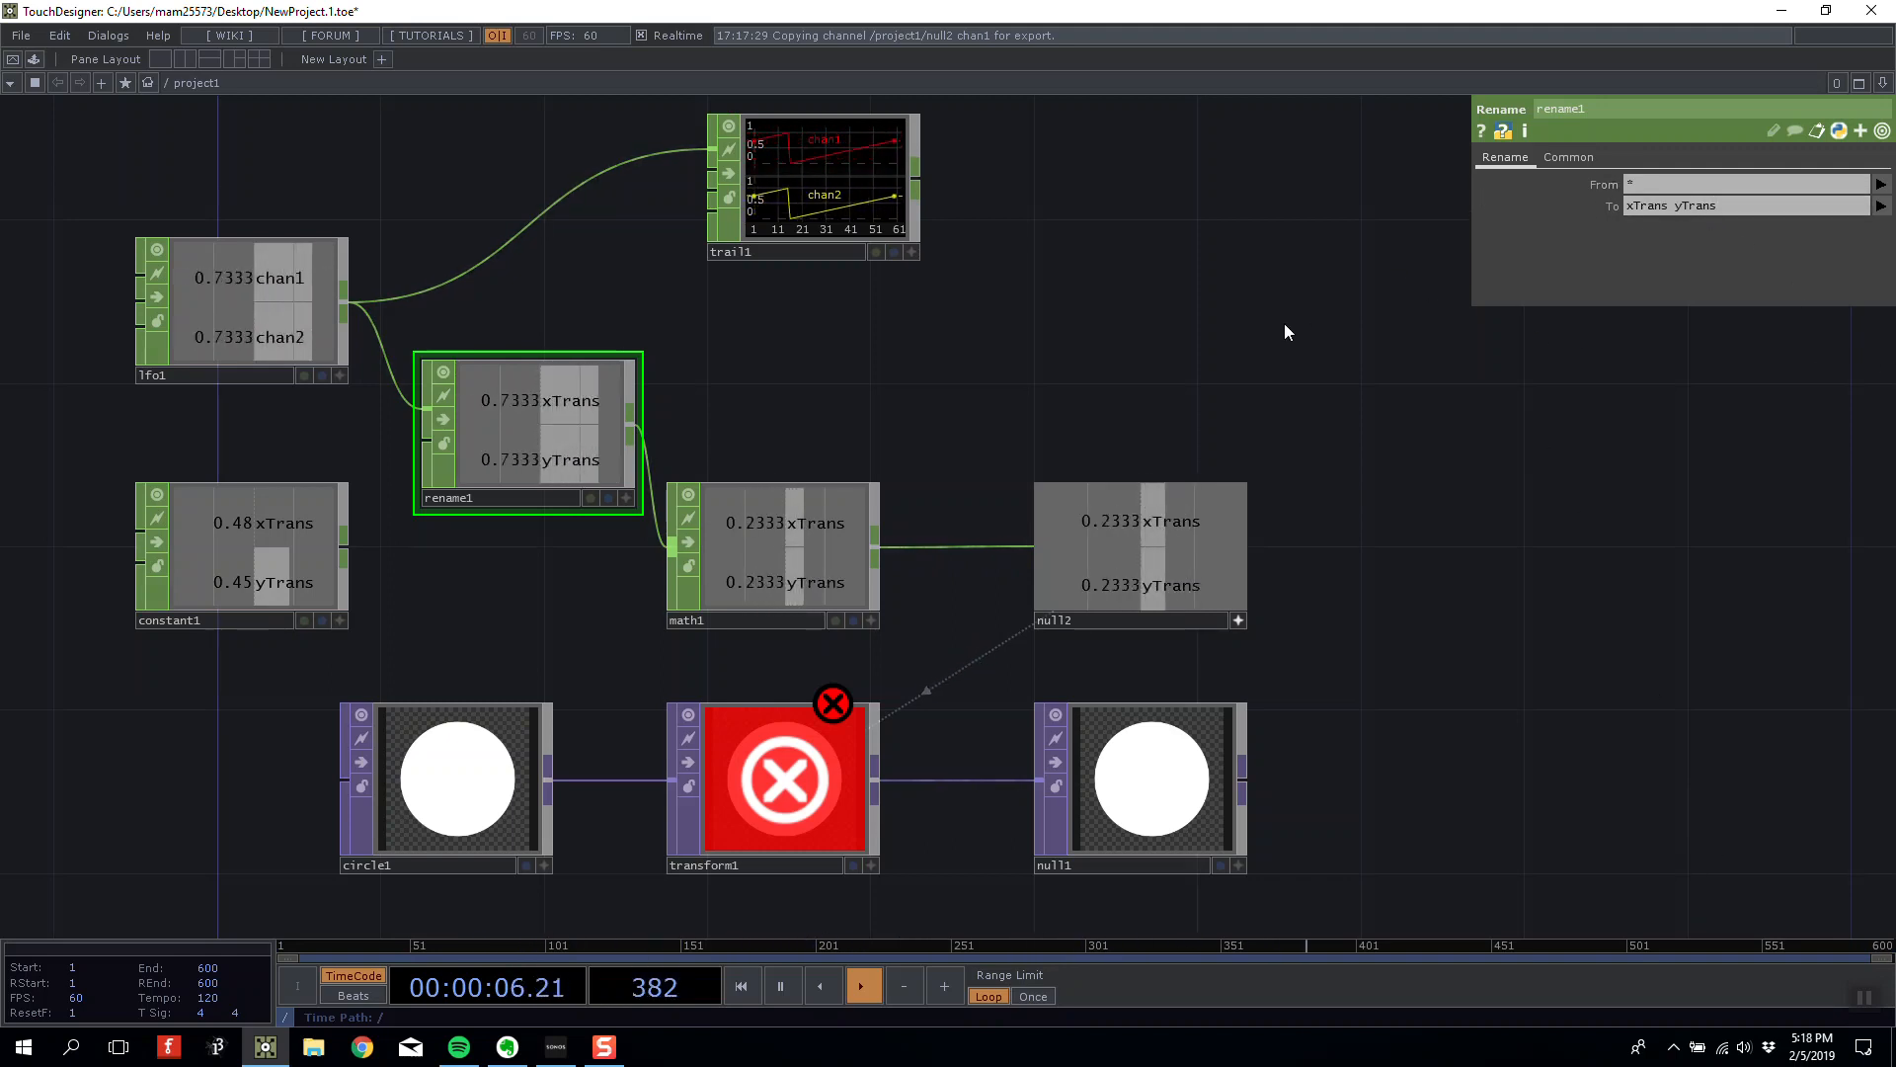
Line rename1 up with math1 and compare lfo1's channel names with the renamed channels.
left_click_drag(1084, 354, 1146, 318)
left_click_drag(613, 388, 612, 511)
left_click(344, 256)
scroll(343, 256, "up", 3)
scroll(344, 256, "down", 3)
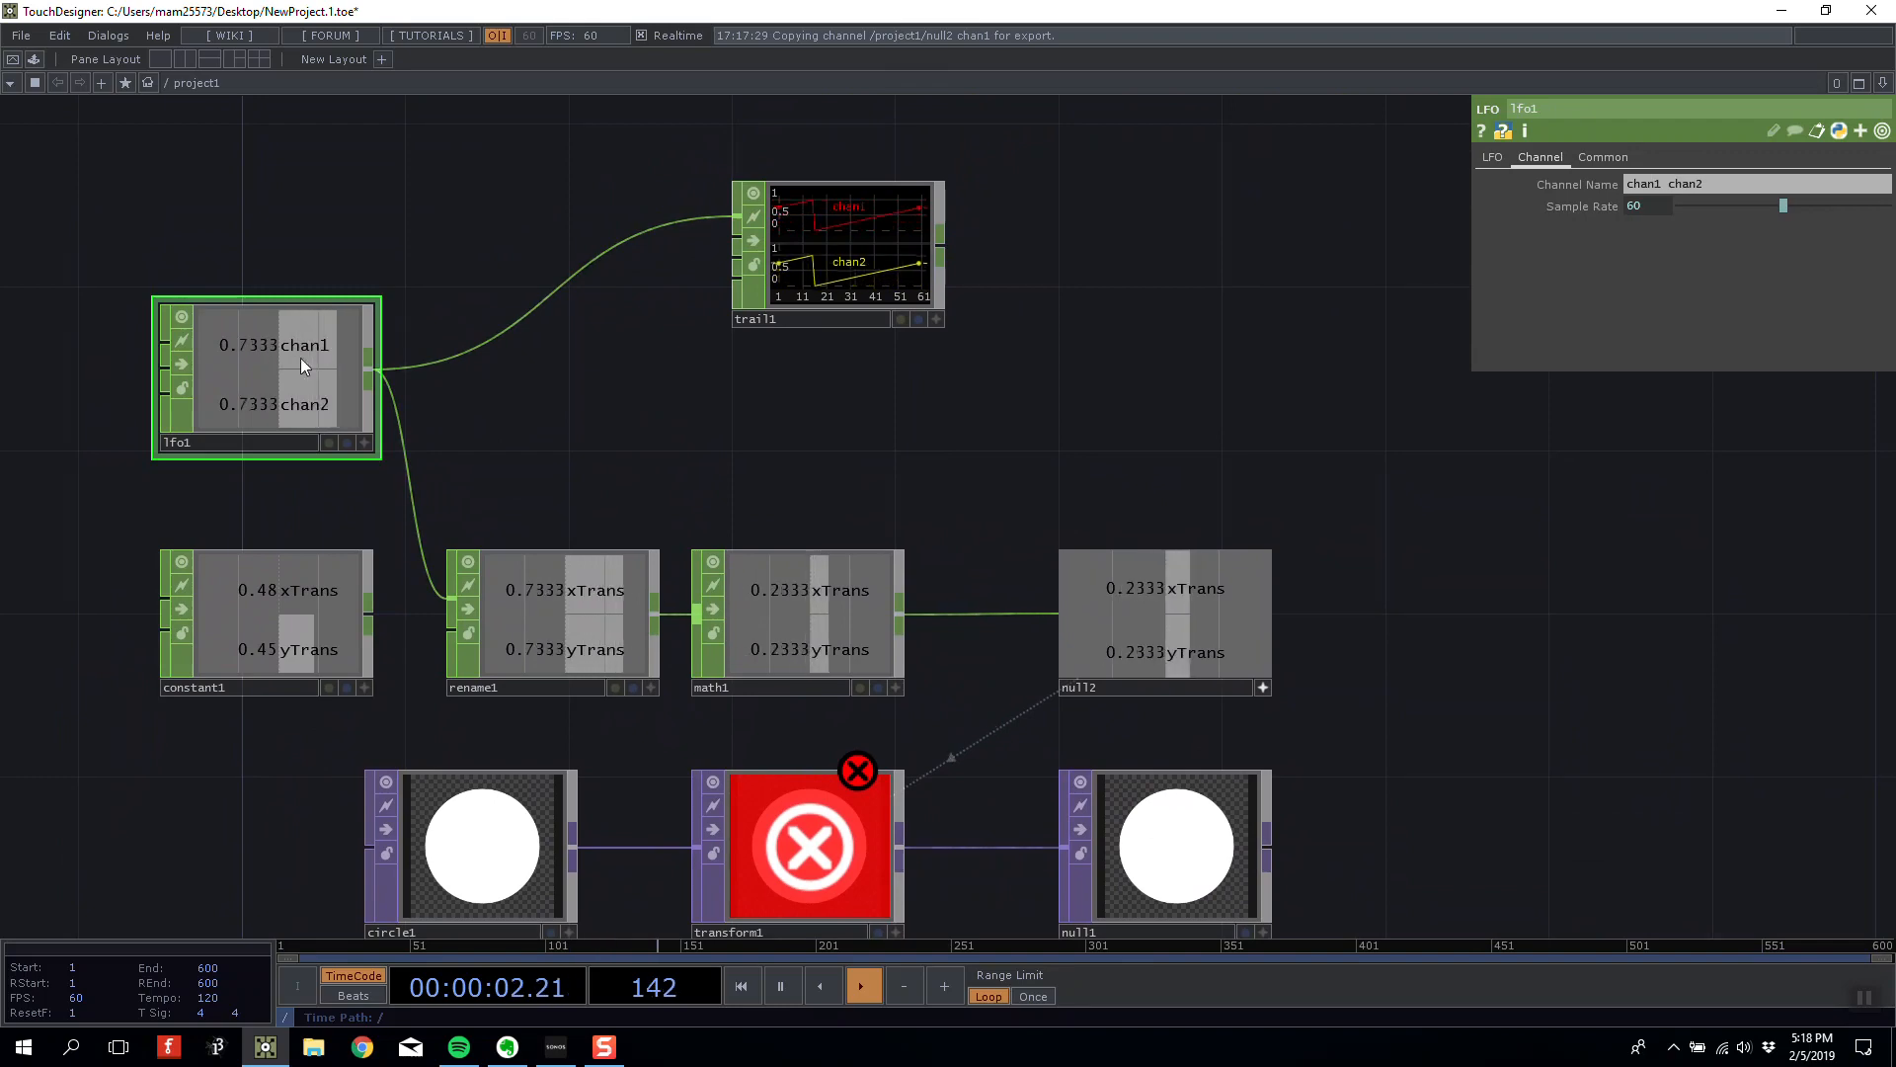
scroll(538, 477, "up", 5)
scroll(597, 375, "down", 3)
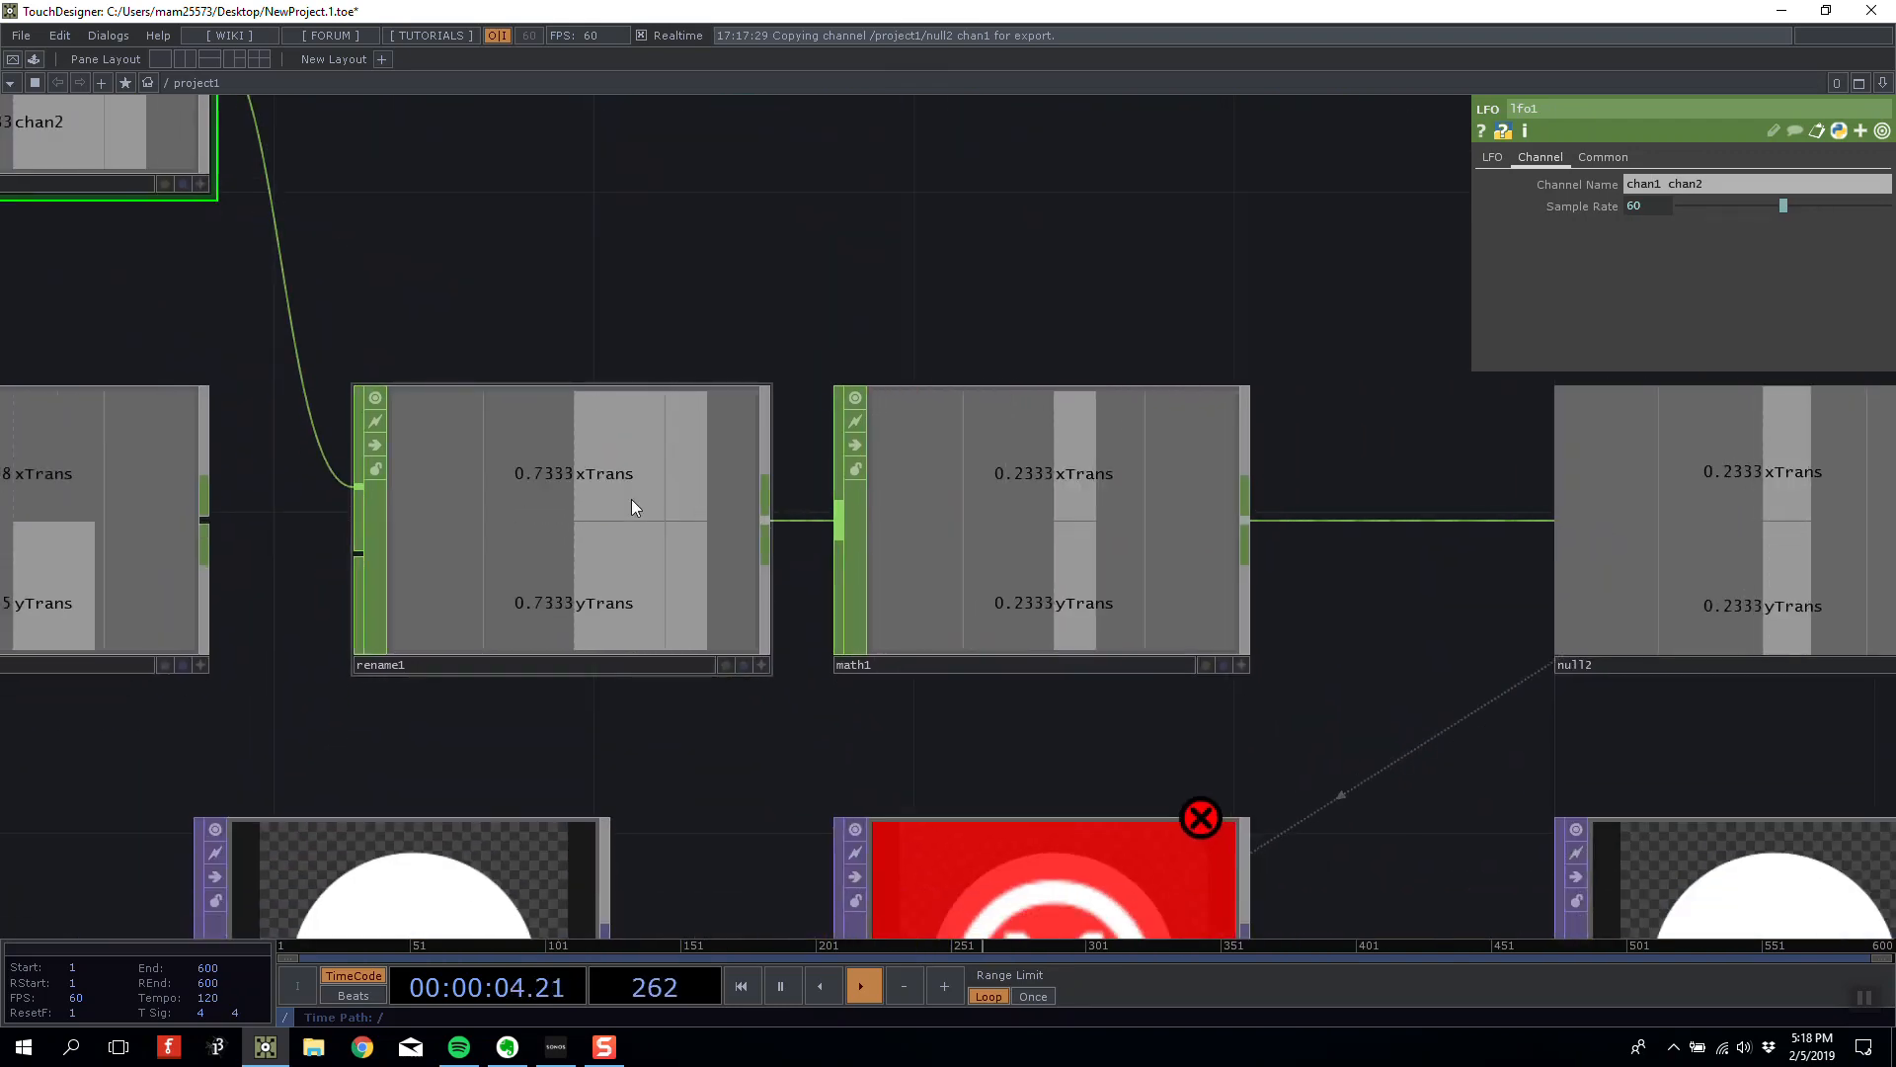
Raise rename1 slightly above math1's row and shift math1 a little farther away from it.
left_click_drag(632, 500, 613, 347)
scroll(938, 296, "down", 2)
scroll(951, 315, "down", 2)
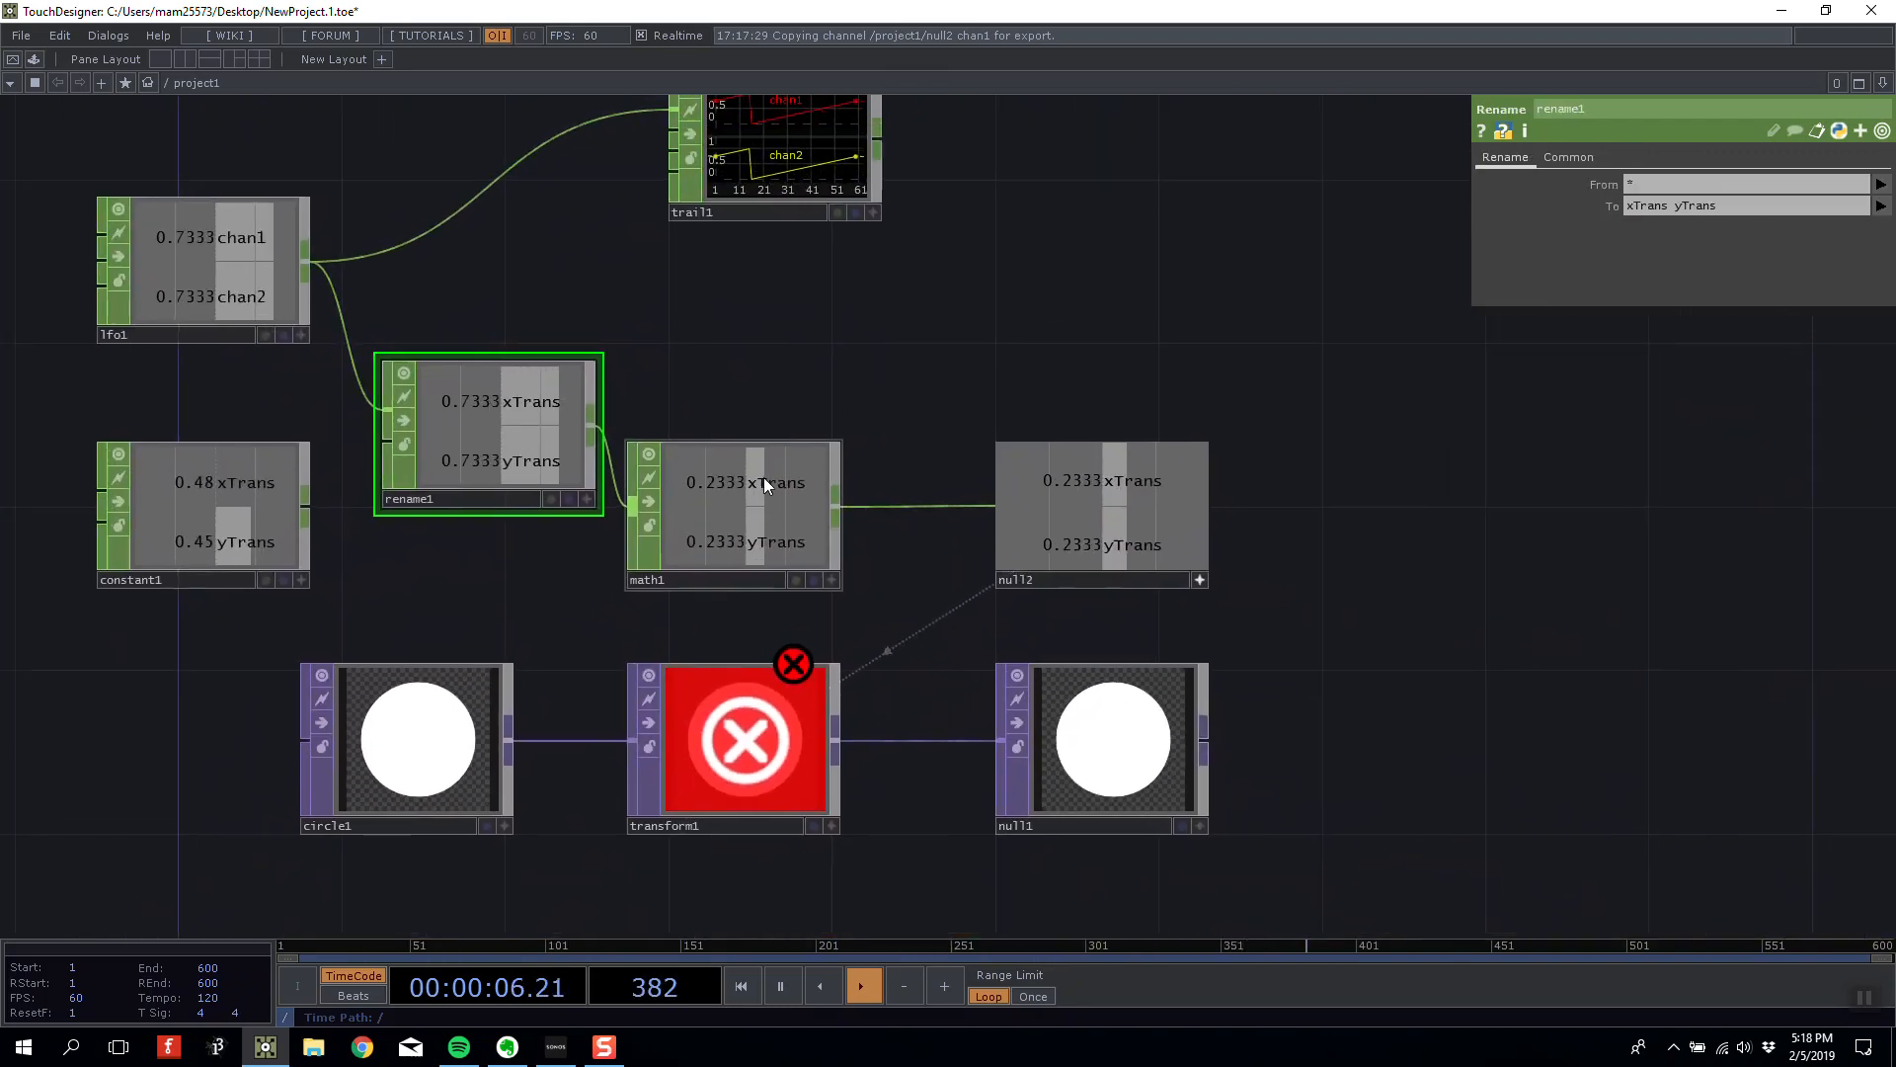
mouse_move(763, 477)
left_mouse_down()
mouse_move(857, 464)
mouse_move(780, 495)
left_mouse_up()
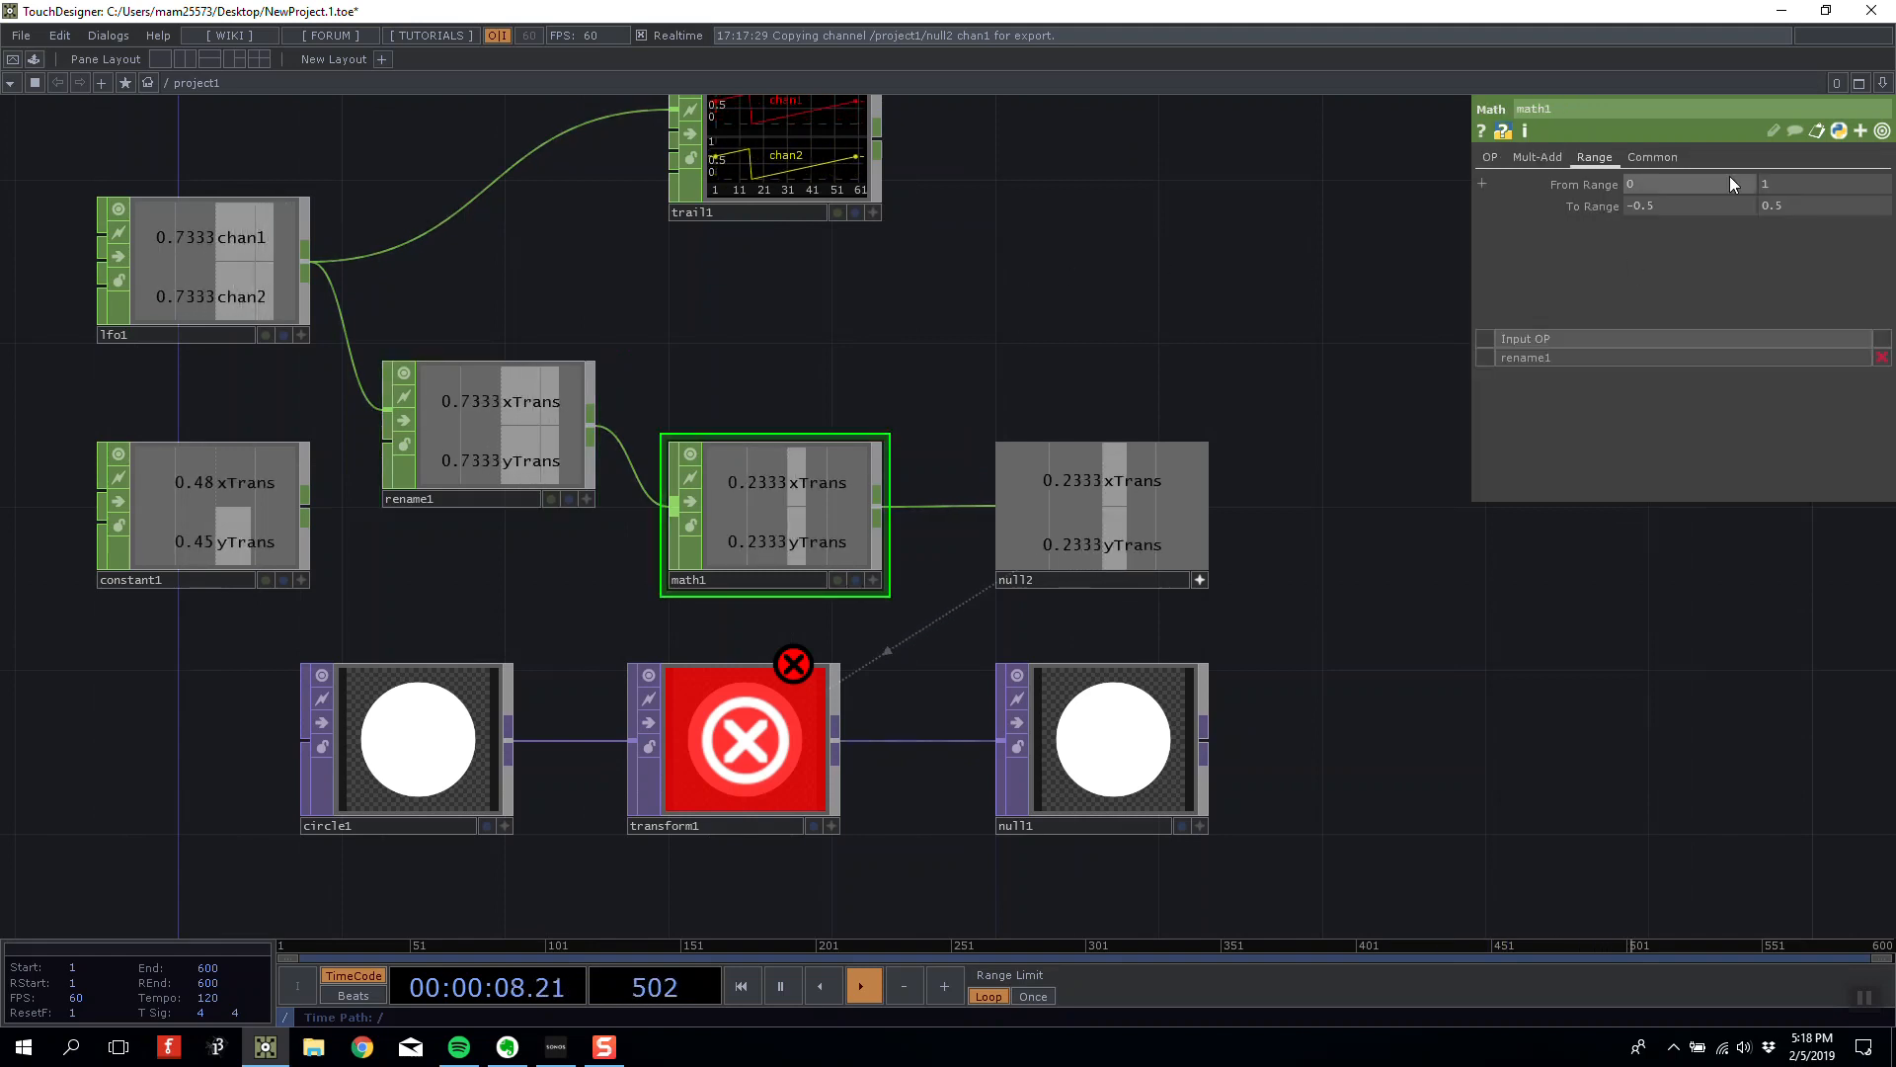
Link null2's xTrans channel to transform1's Translate x, and switch off null2's active viewer.
left_click(769, 731)
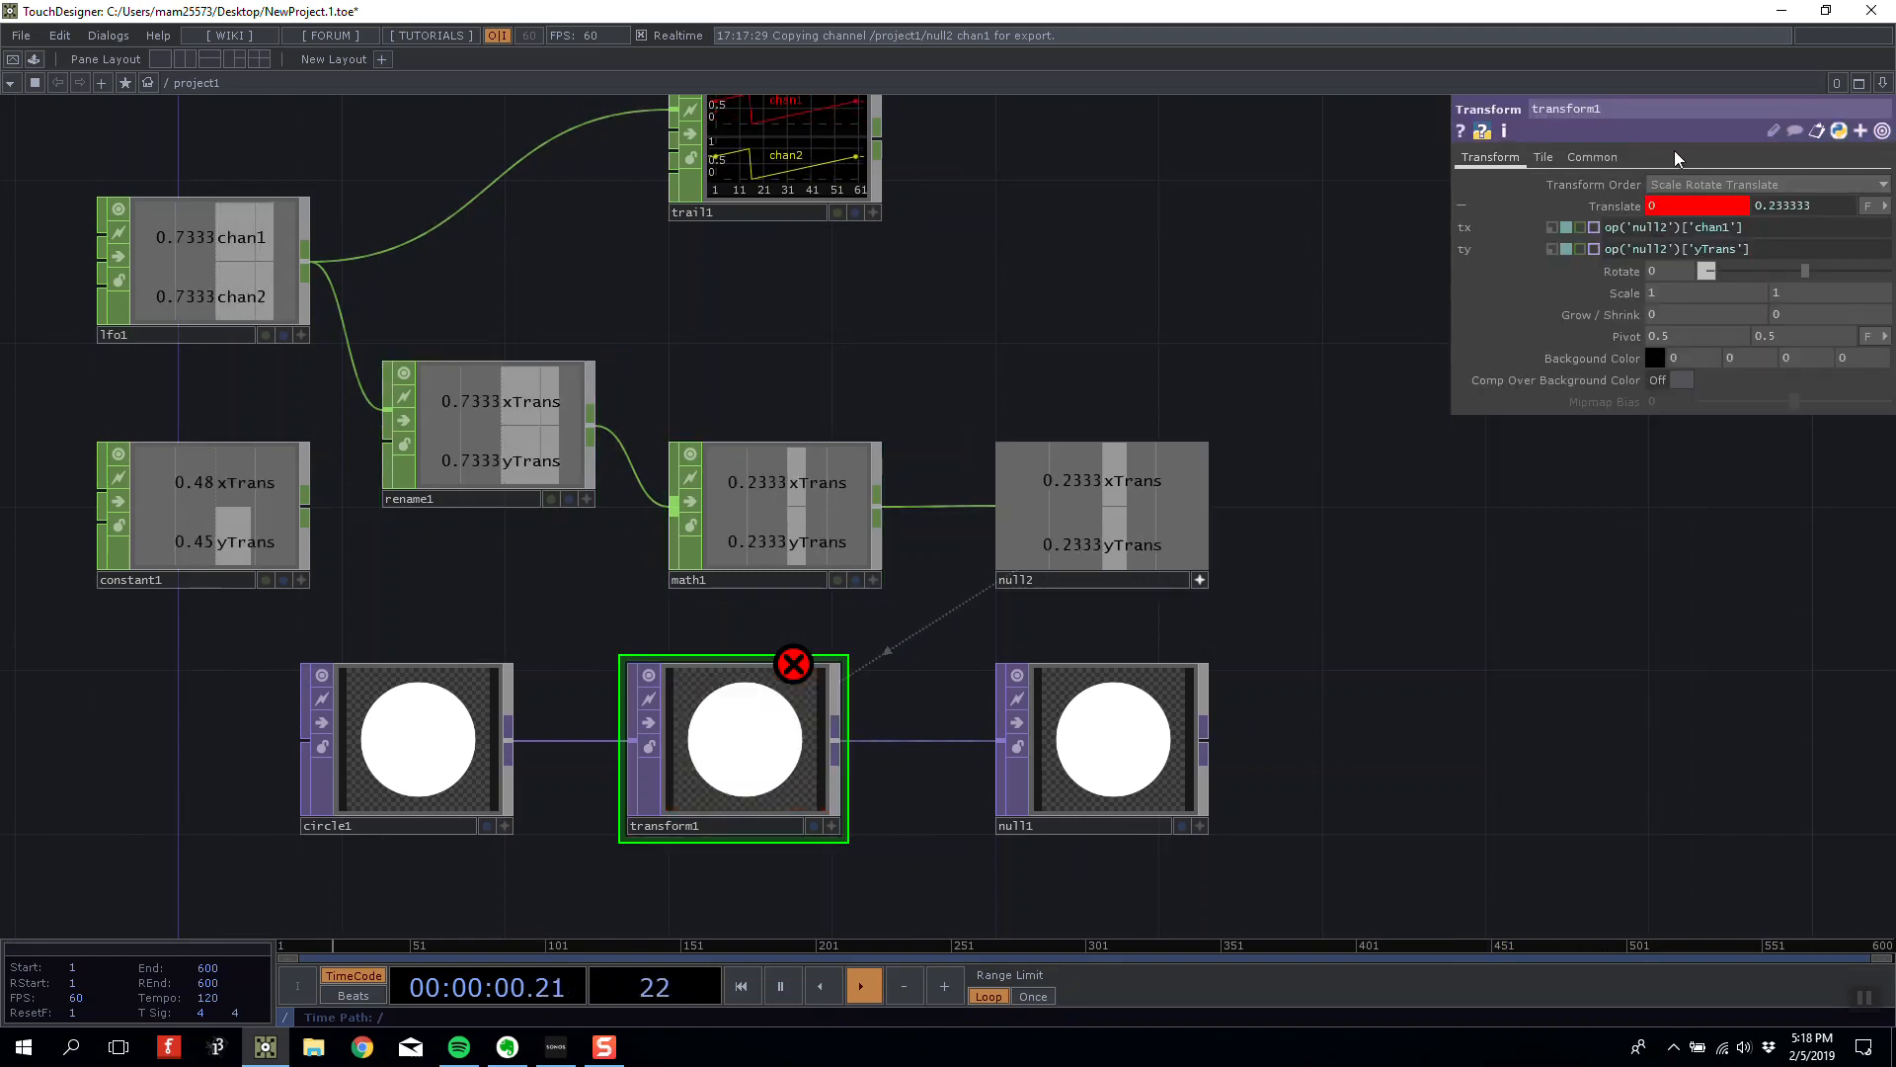
left_click_drag(1097, 480, 1710, 215)
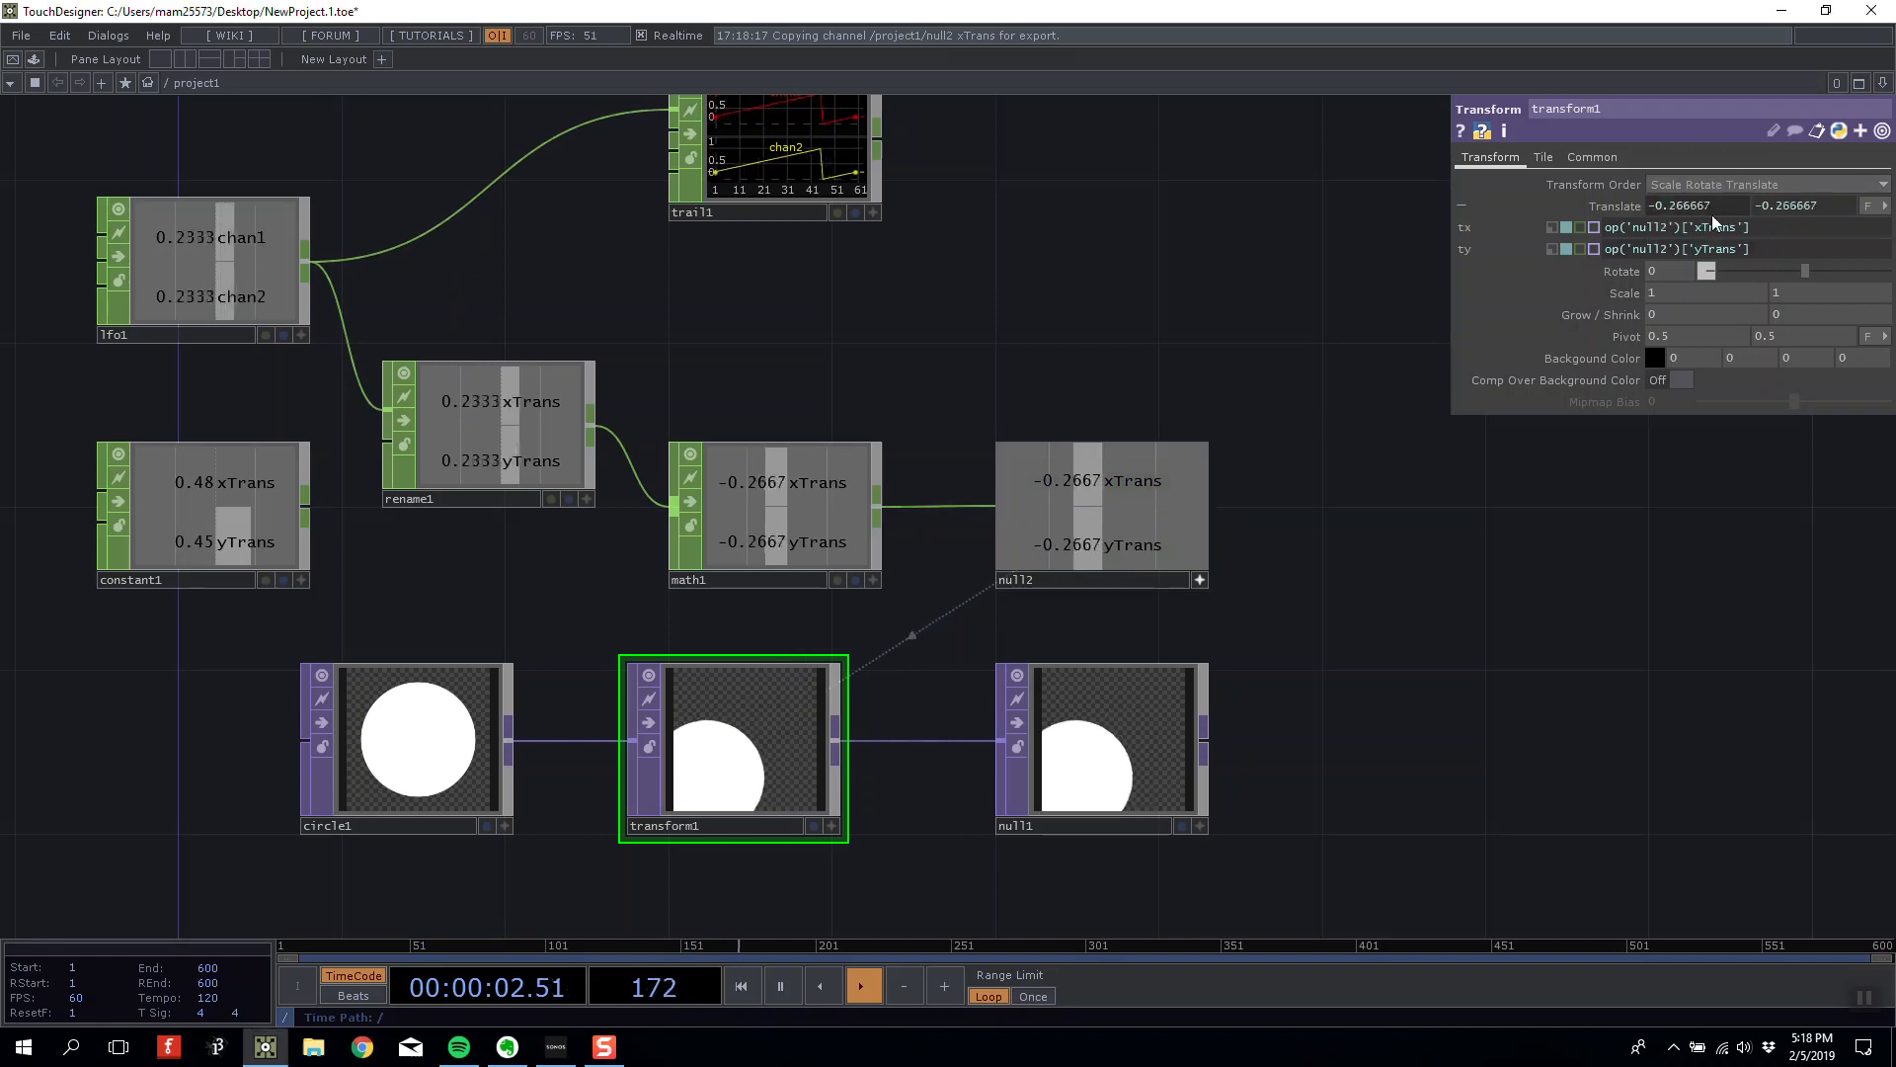
left_click(1200, 579)
Move math1 and null2 up so they sit in one row with rename1.
left_click_drag(715, 528, 715, 487)
left_click_drag(1170, 508, 1170, 426)
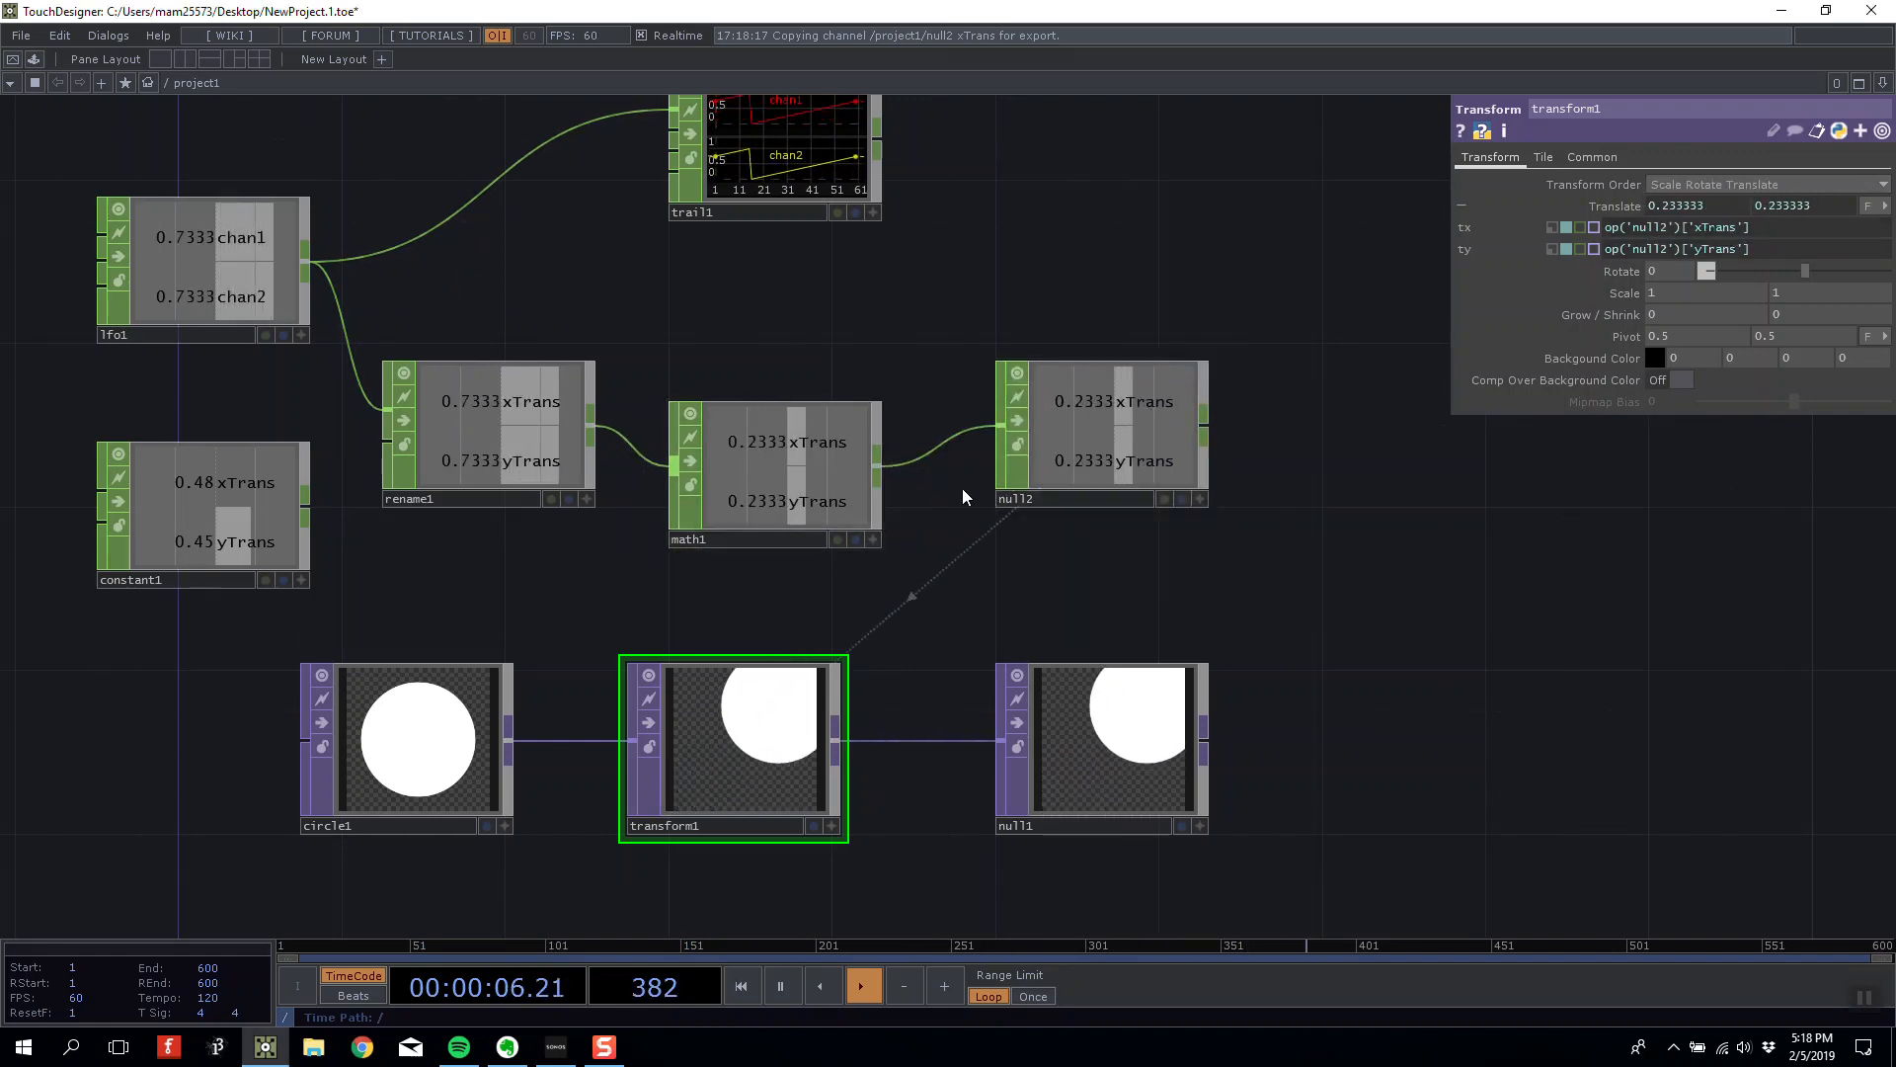
left_click_drag(813, 470, 813, 429)
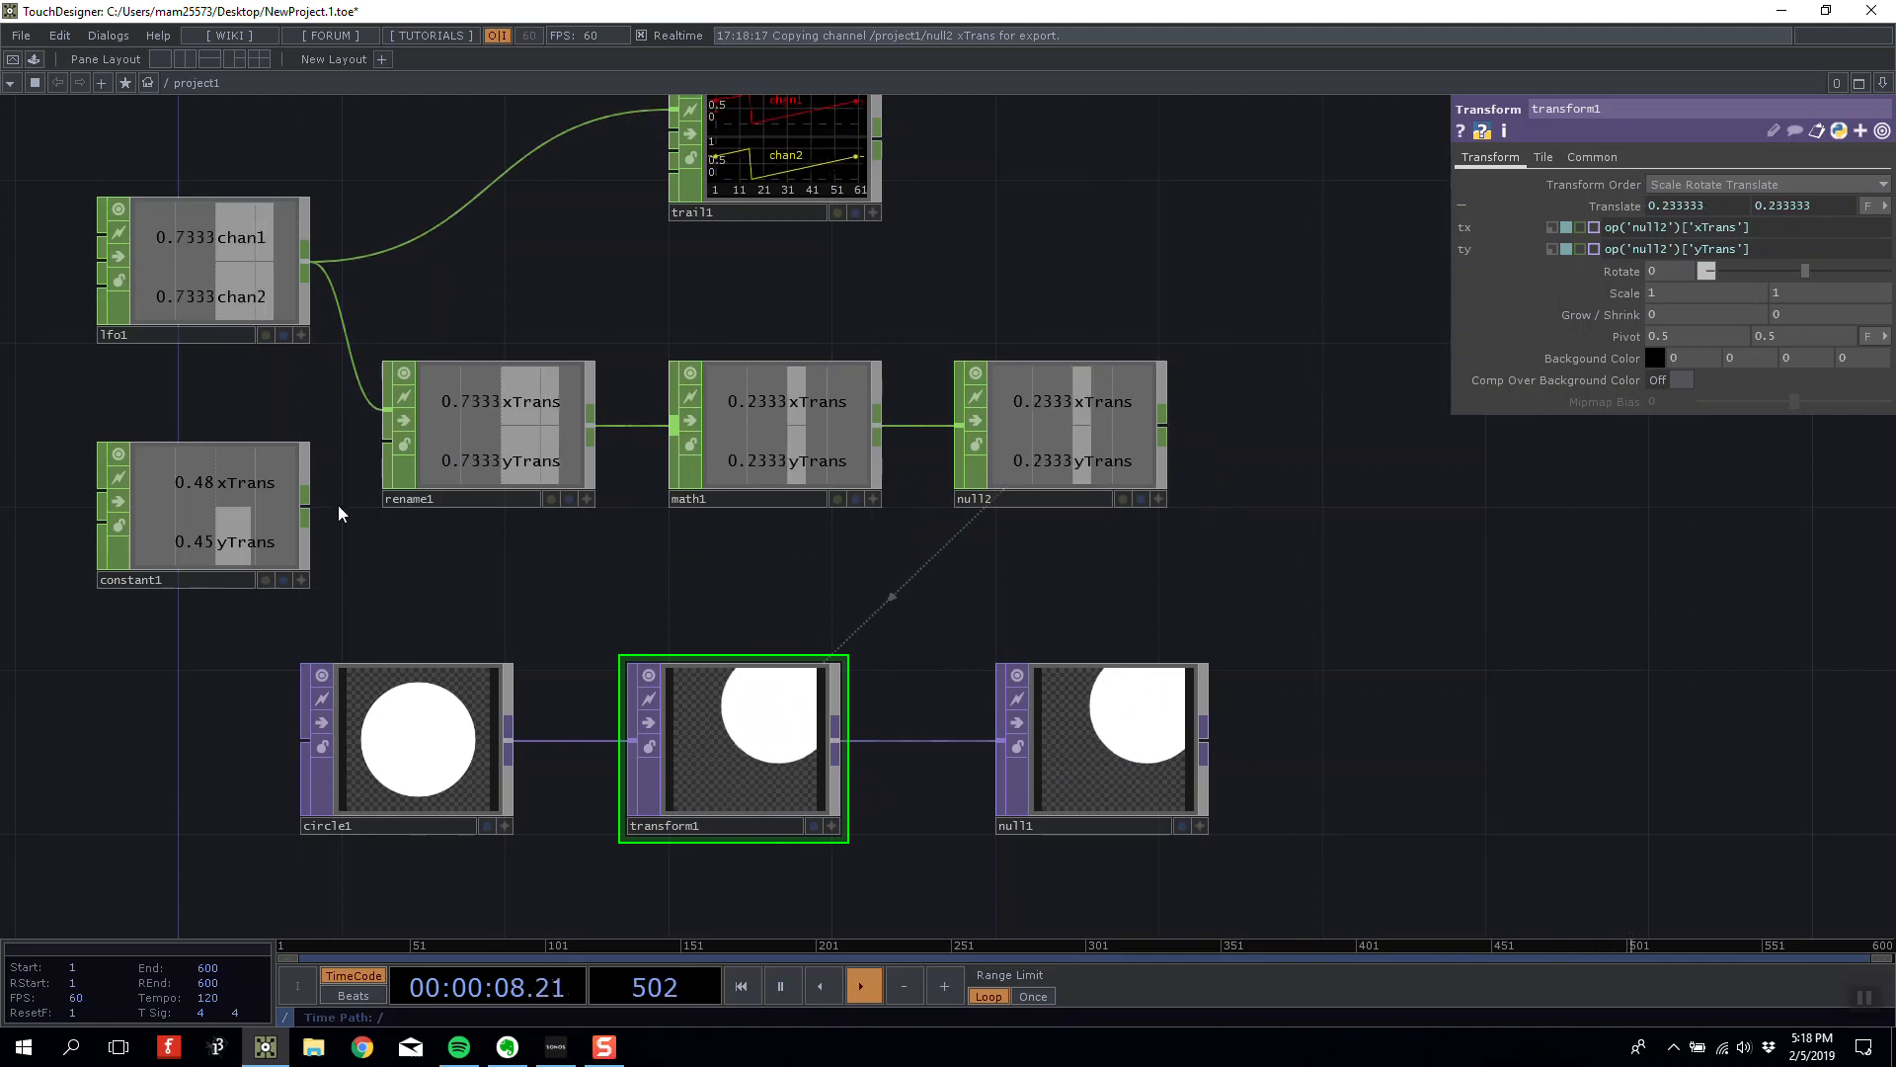
Delete constant1, and move lfo1 and trail1 so trail1 sits just above rename1 with lfo1 beside them.
left_click(271, 502)
key("Delete")
left_click_drag(170, 291, 128, 372)
left_click_drag(781, 129, 493, 252)
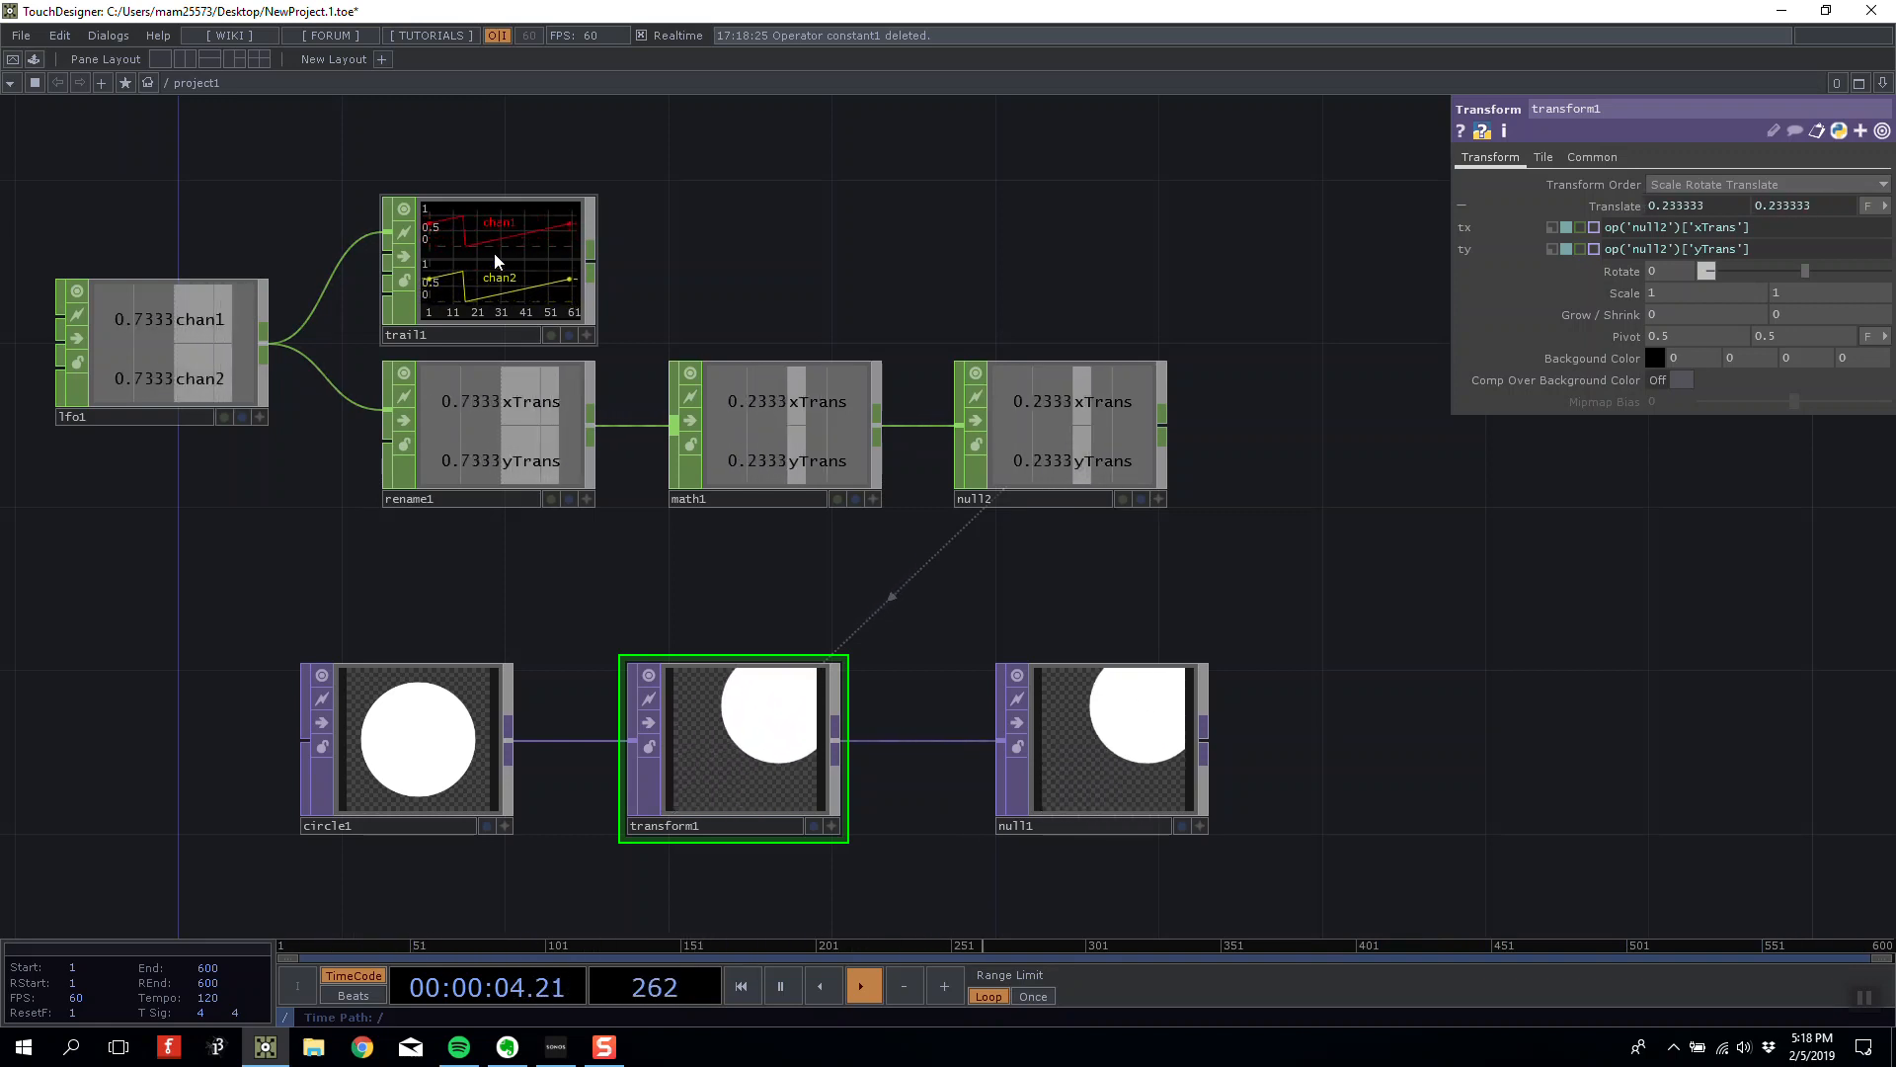
left_click_drag(756, 295, 755, 261)
Set math1's To Range from -1 to 1.
scroll(1235, 597, "down", 2)
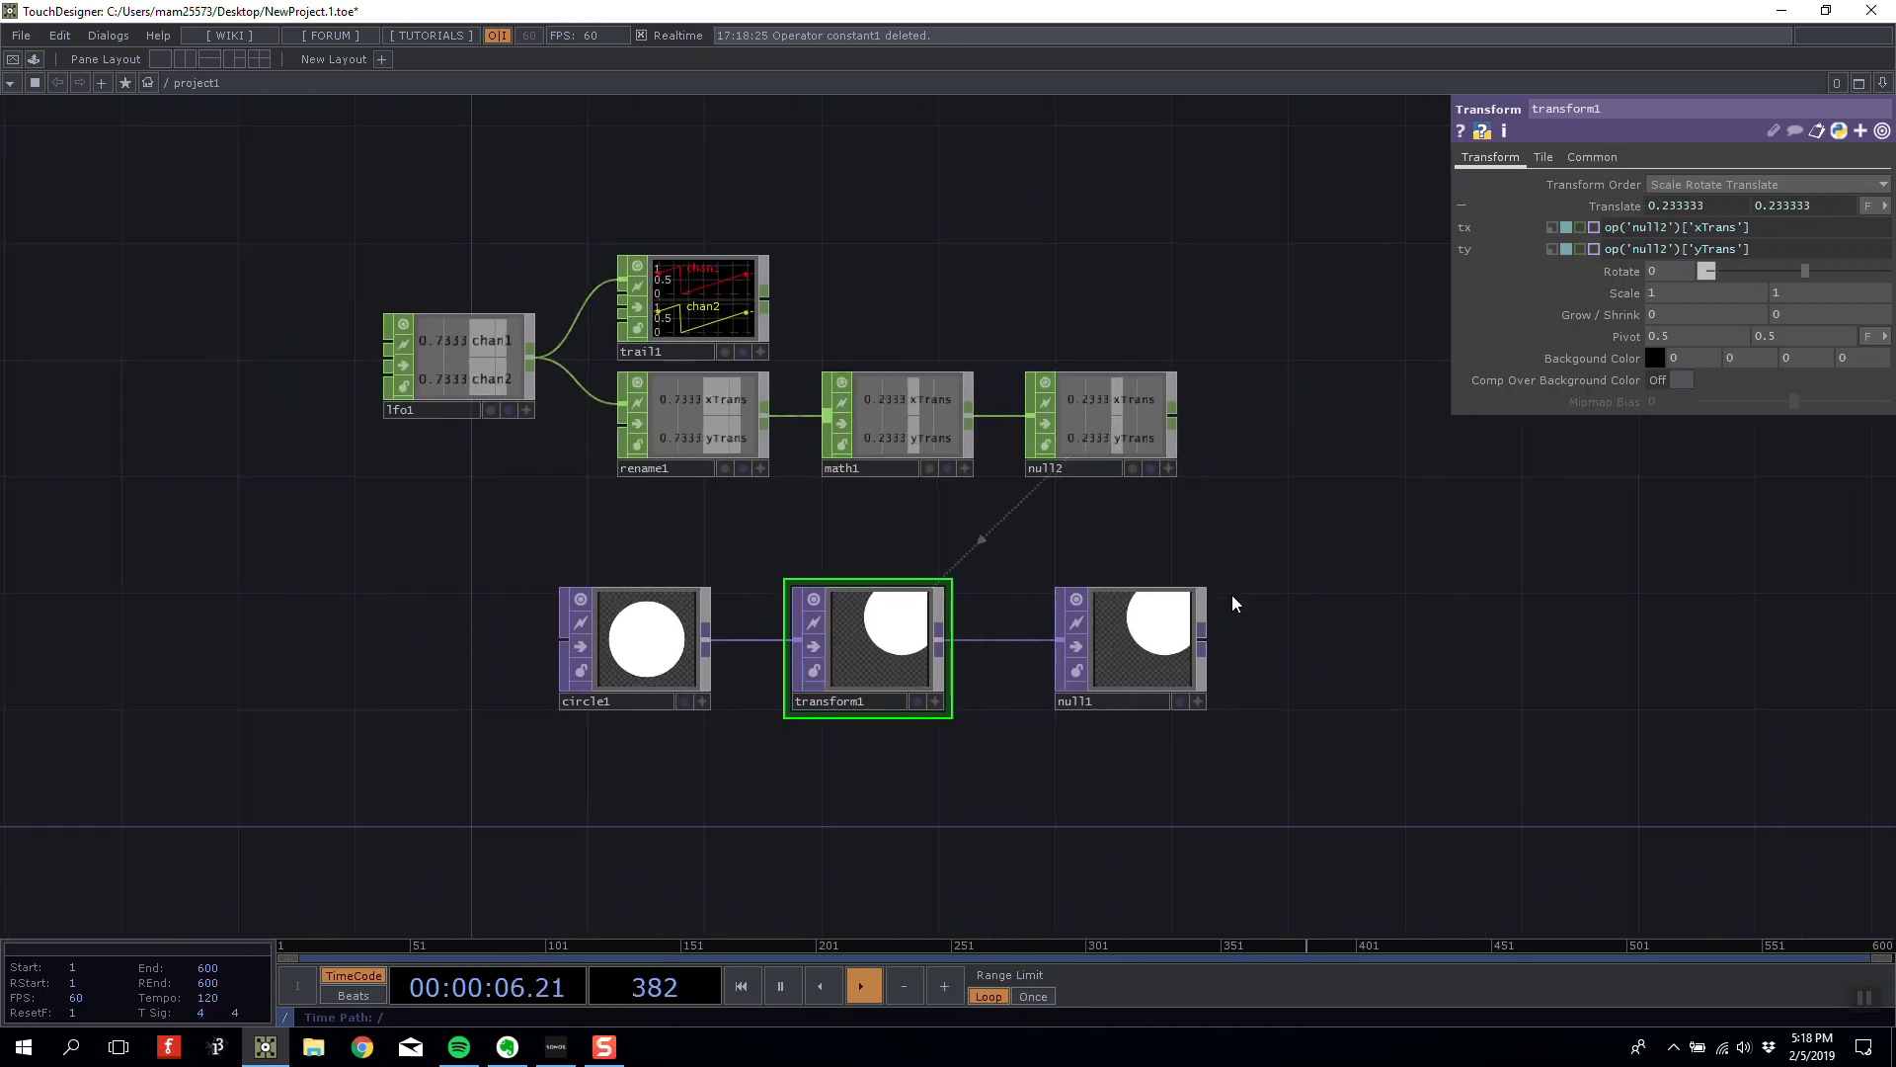
scroll(1231, 585, "up", 4)
scroll(1213, 585, "down", 2)
scroll(1228, 507, "down", 1)
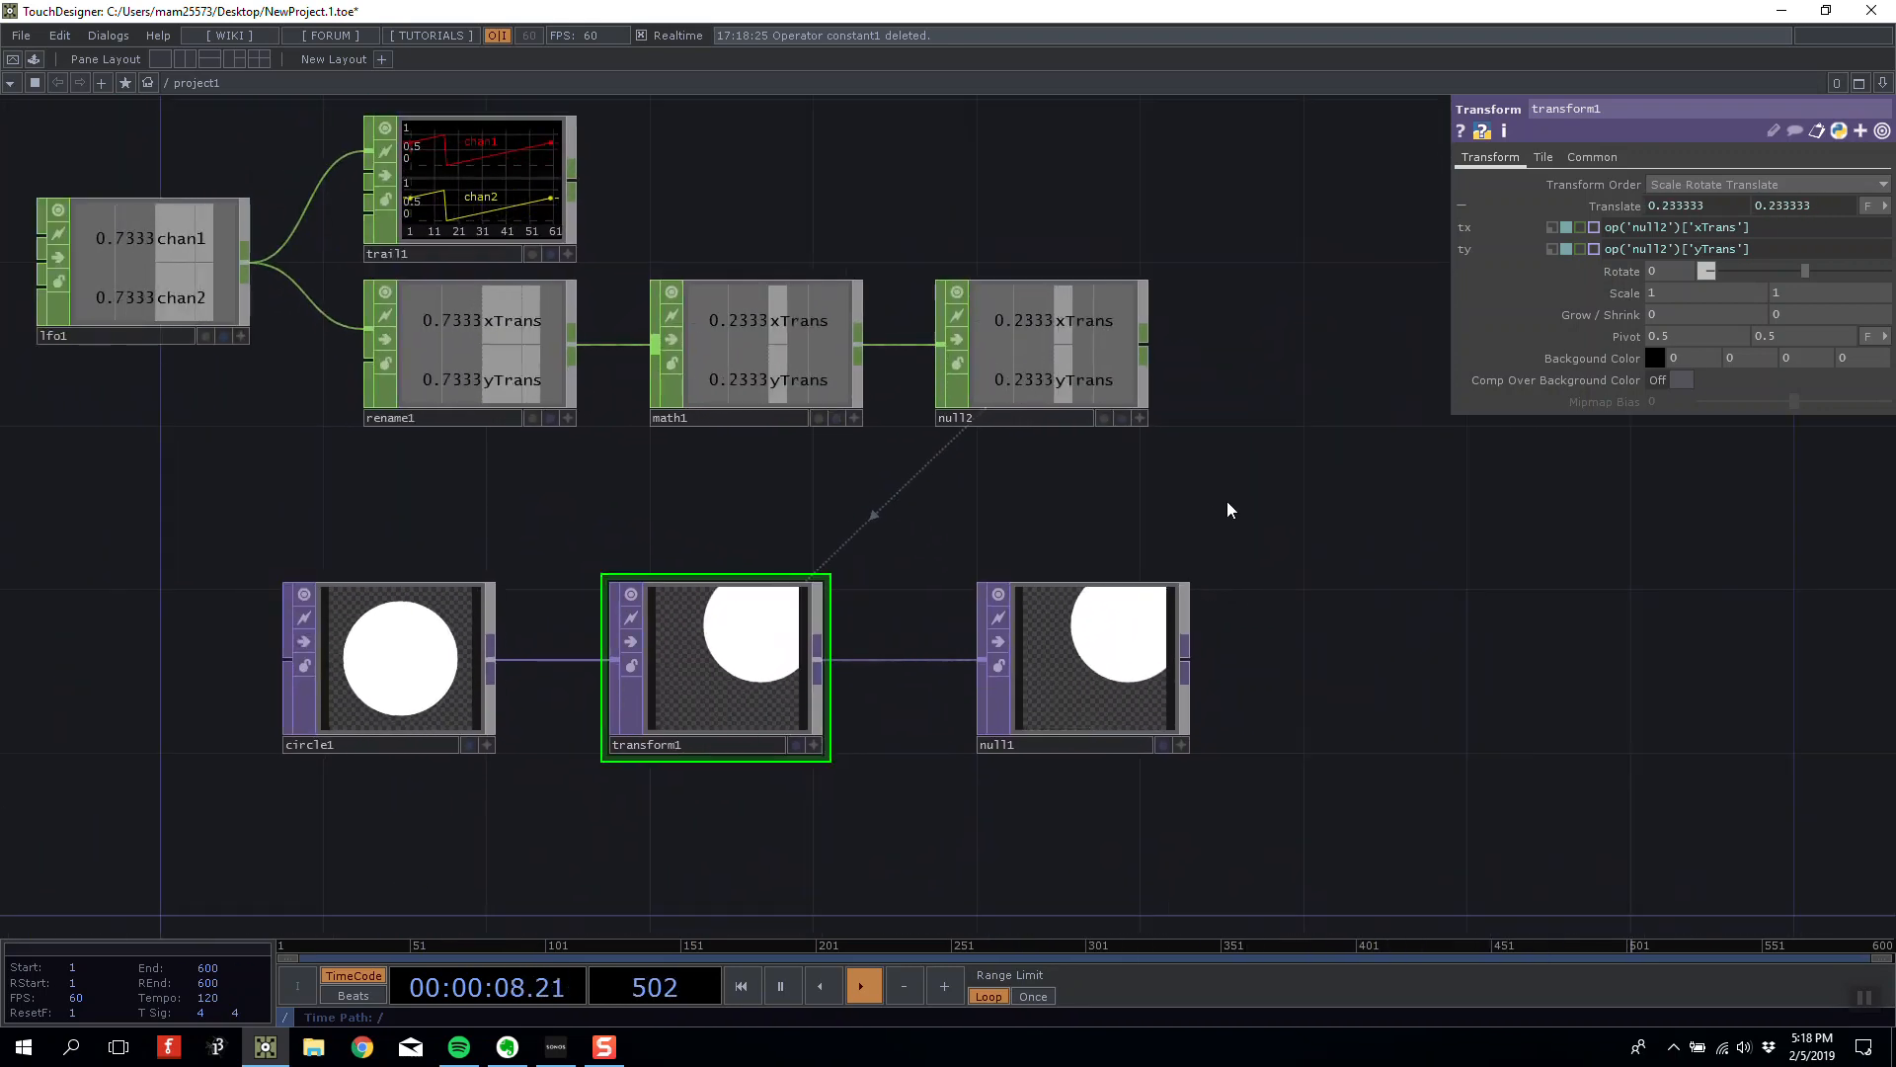
left_click_drag(1228, 508, 1086, 538)
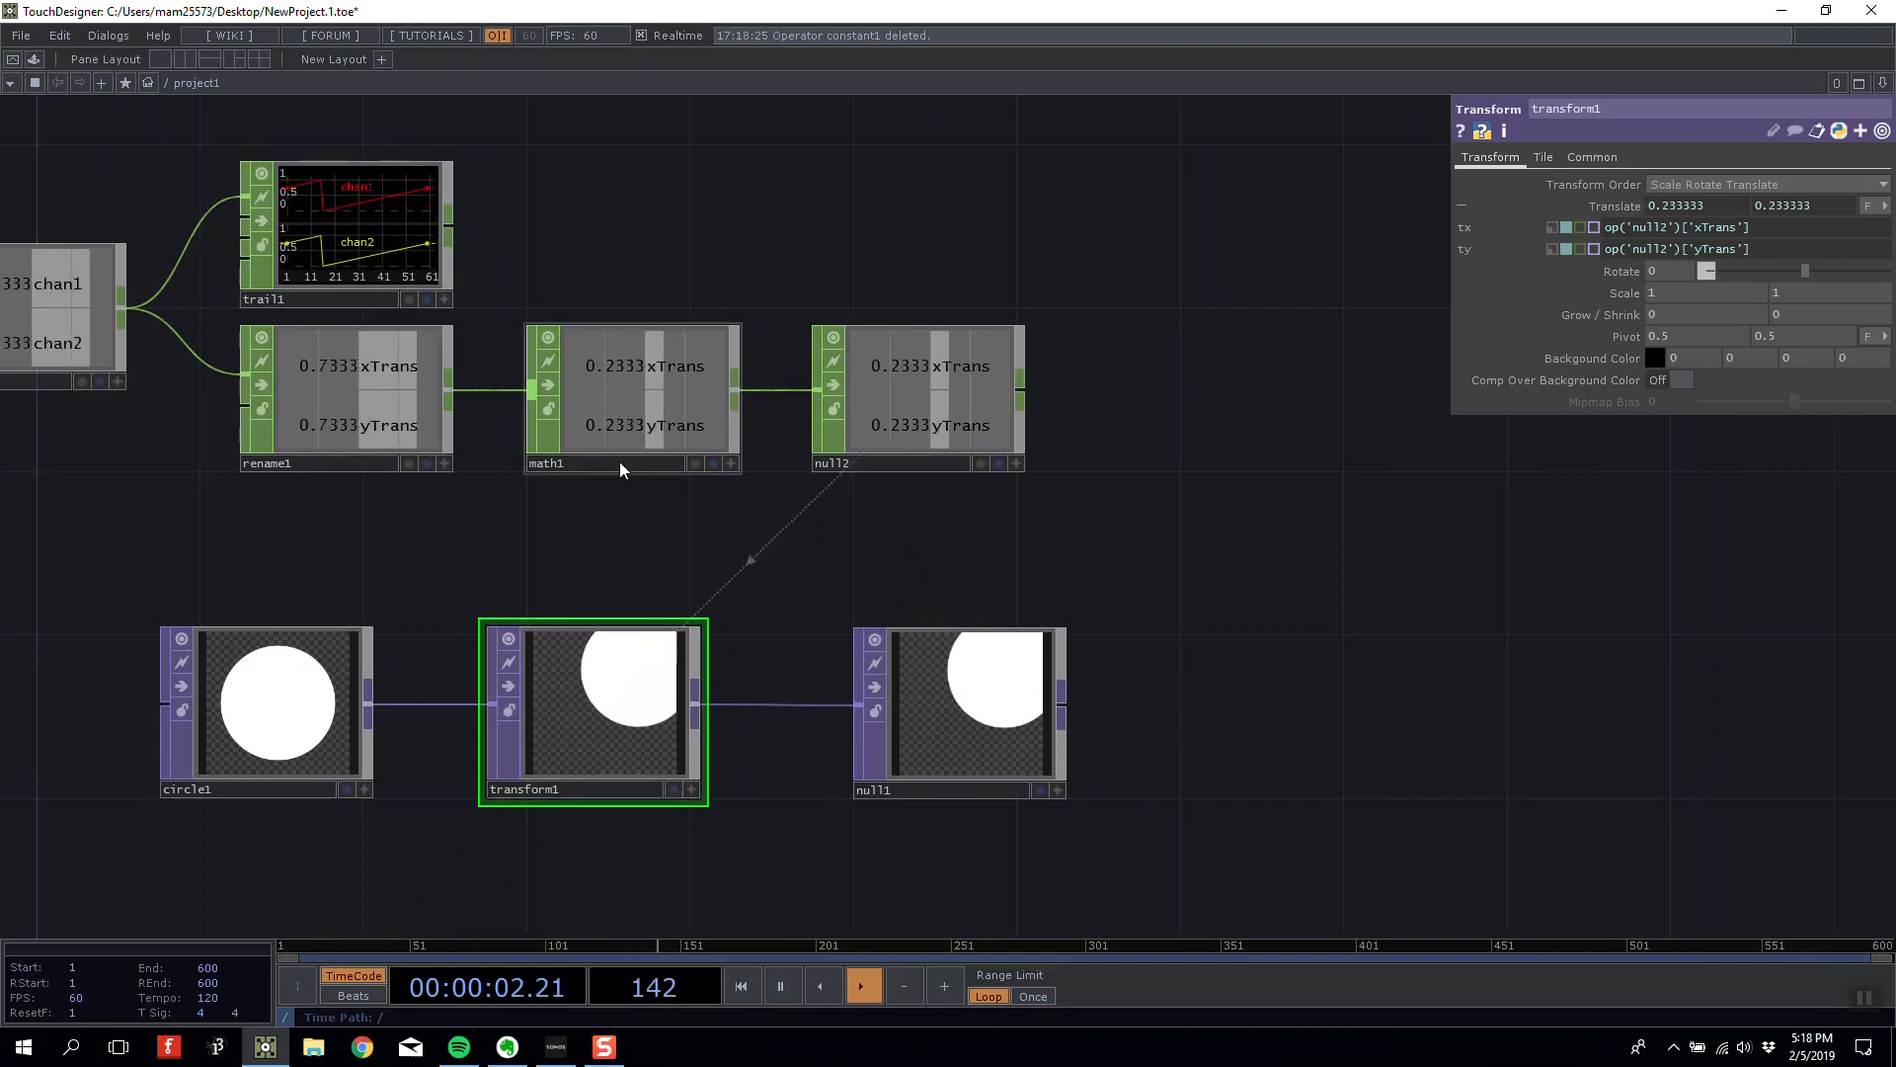
left_click(644, 409)
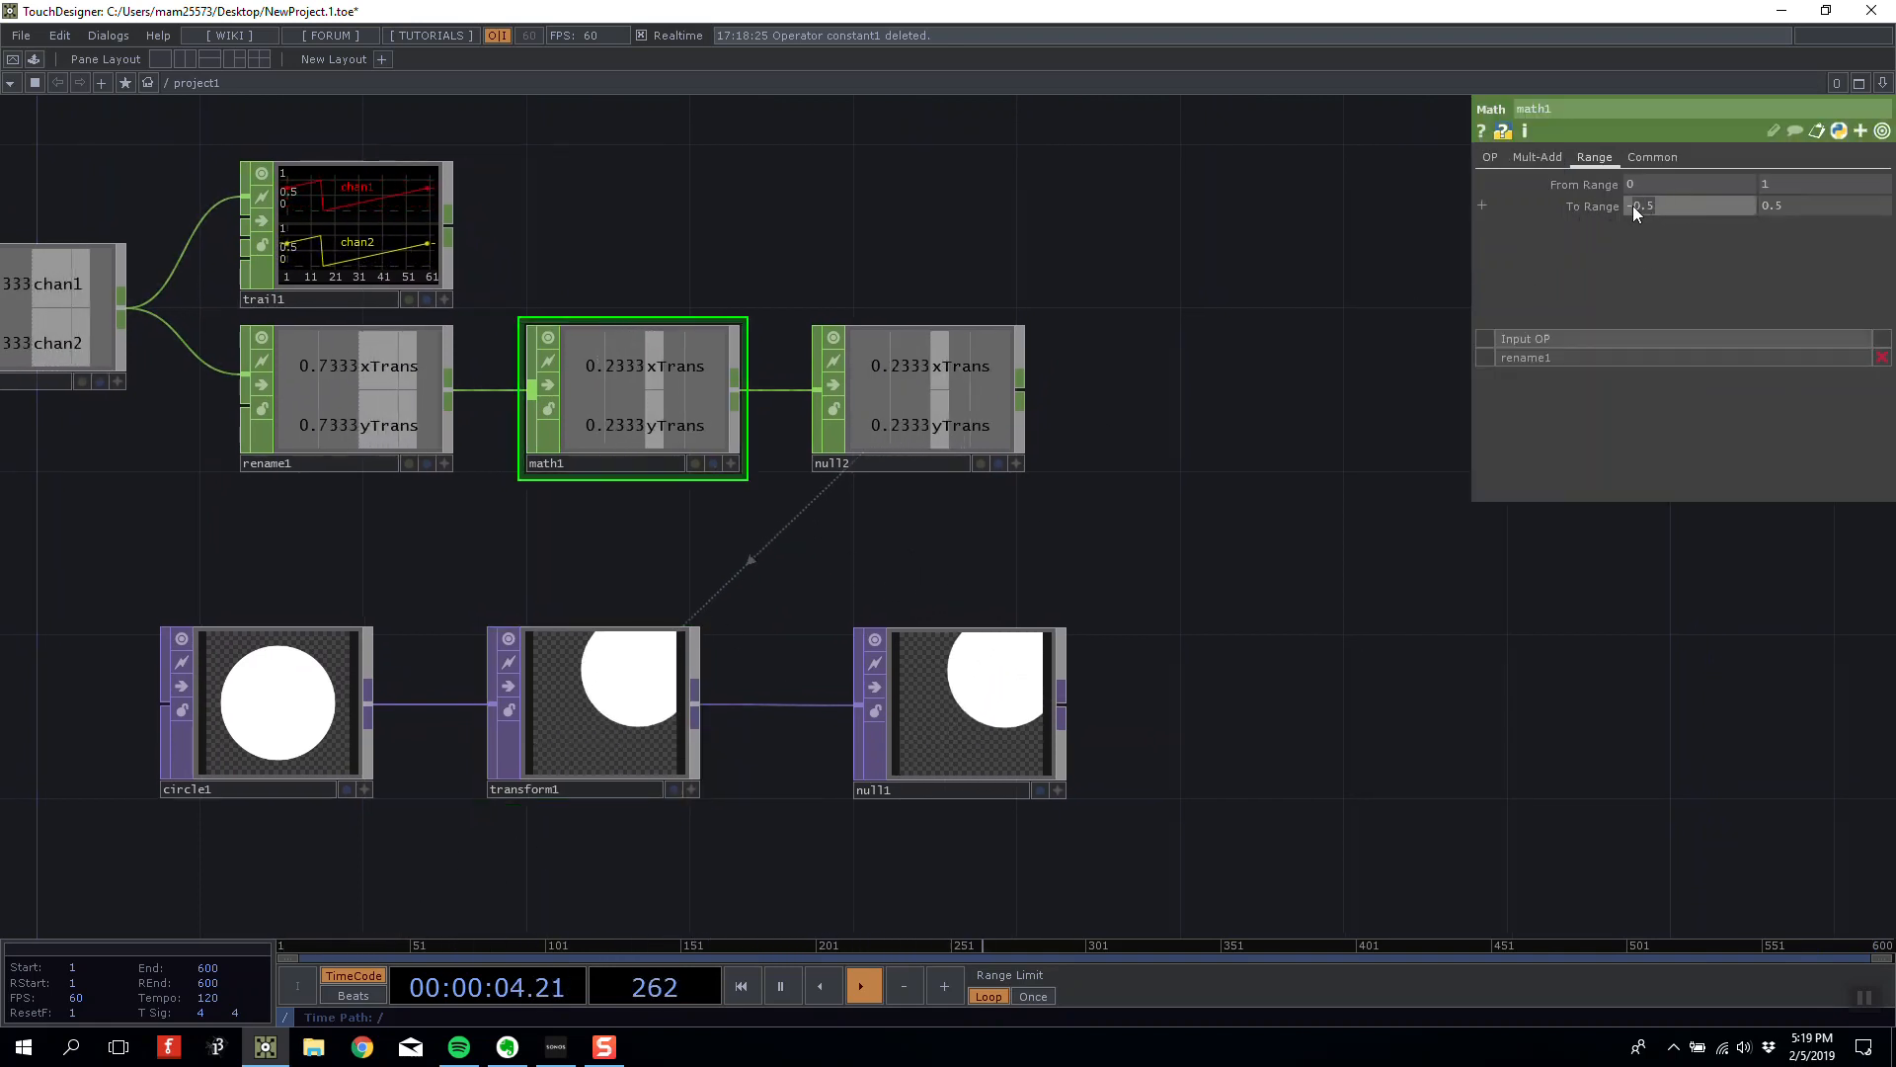
type("-1")
key("Return")
left_click(1788, 206)
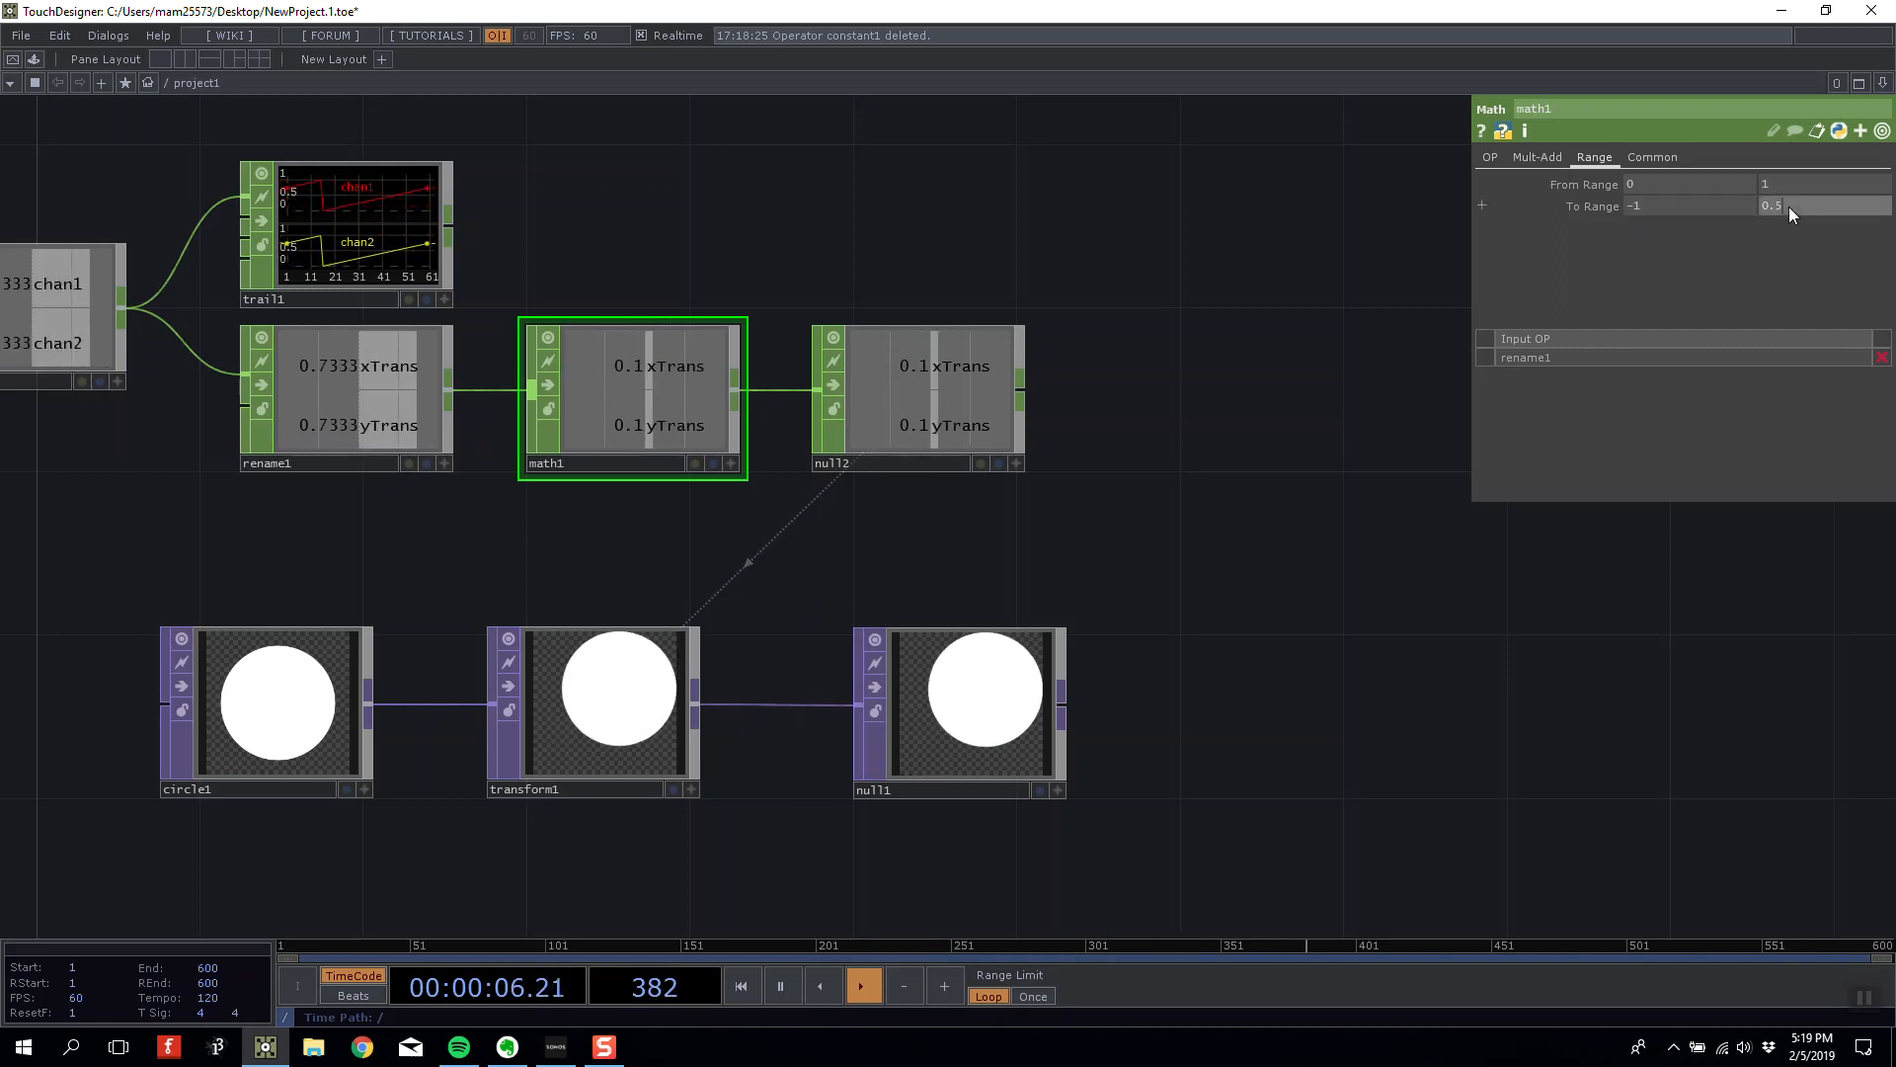
type("1")
key("Return")
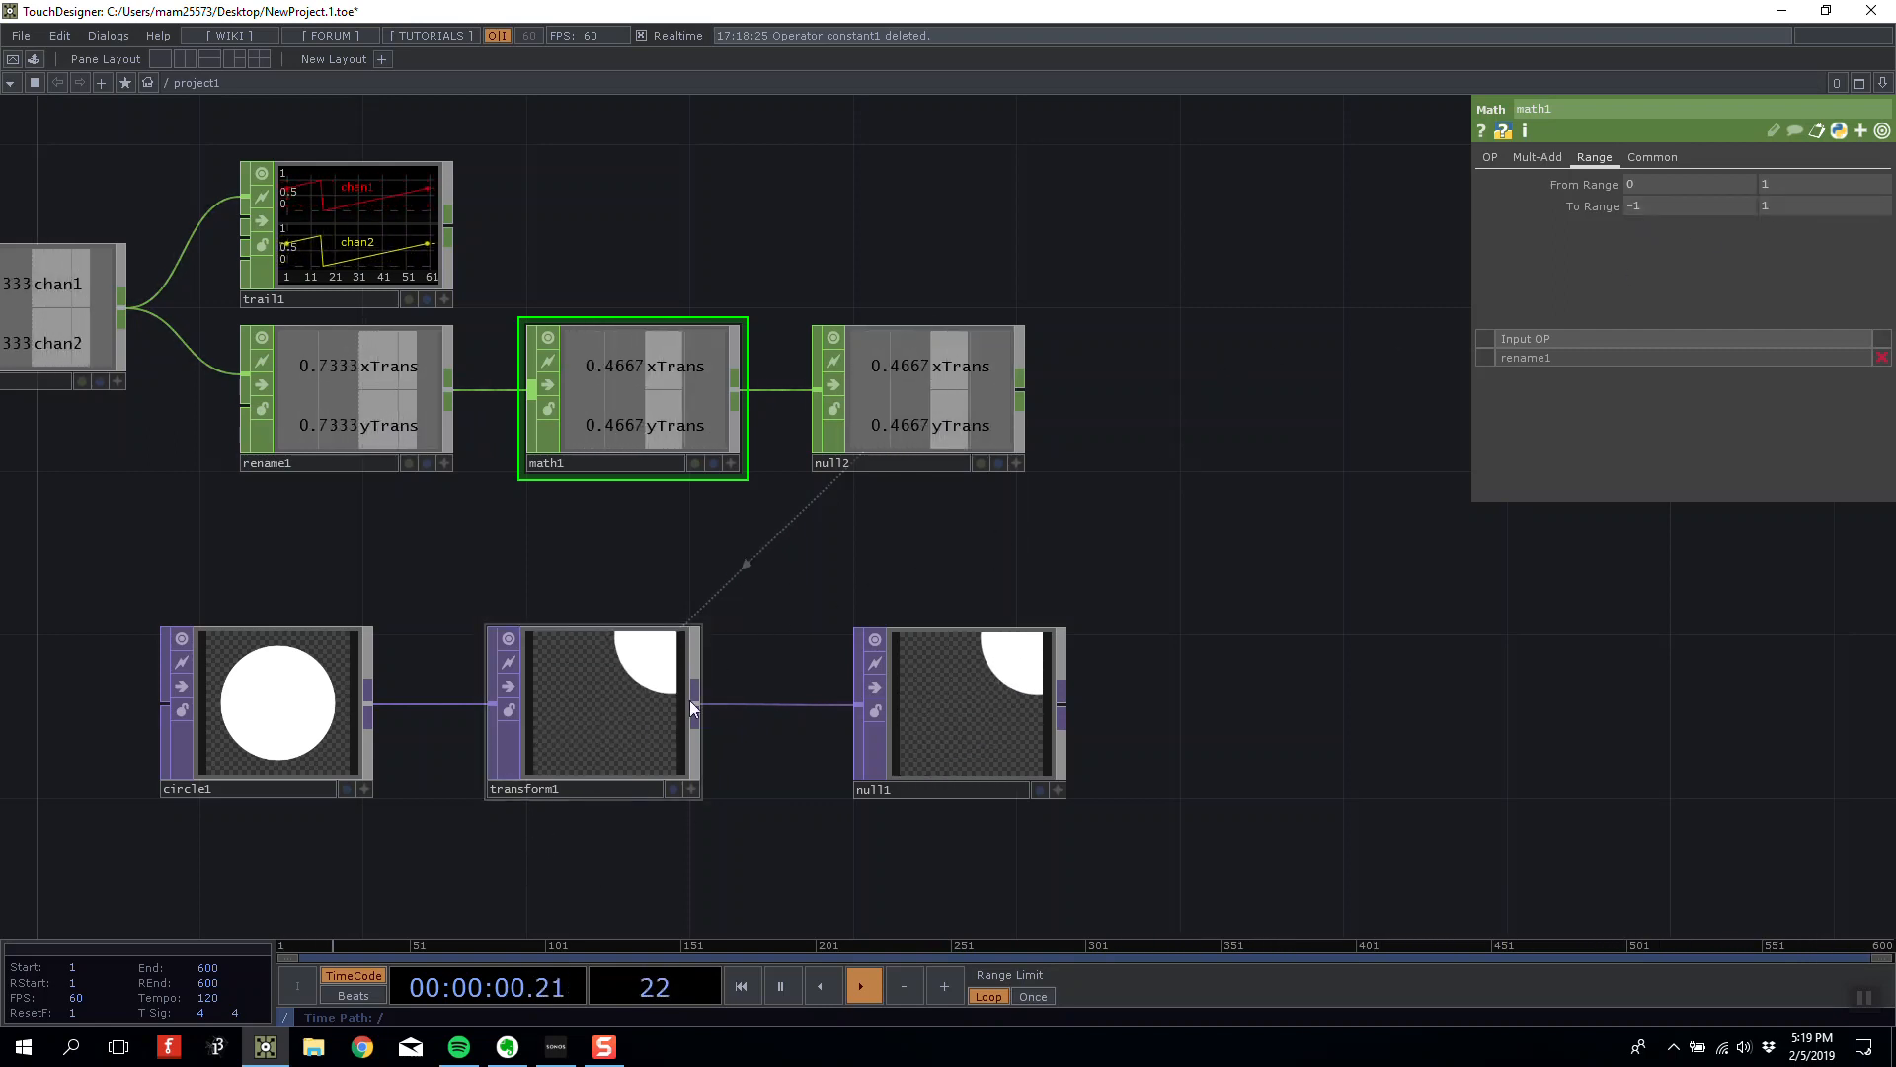
Examine circle1's radius and transform1's Translate values to see how far the circle moves within its frame.
left_click(346, 730)
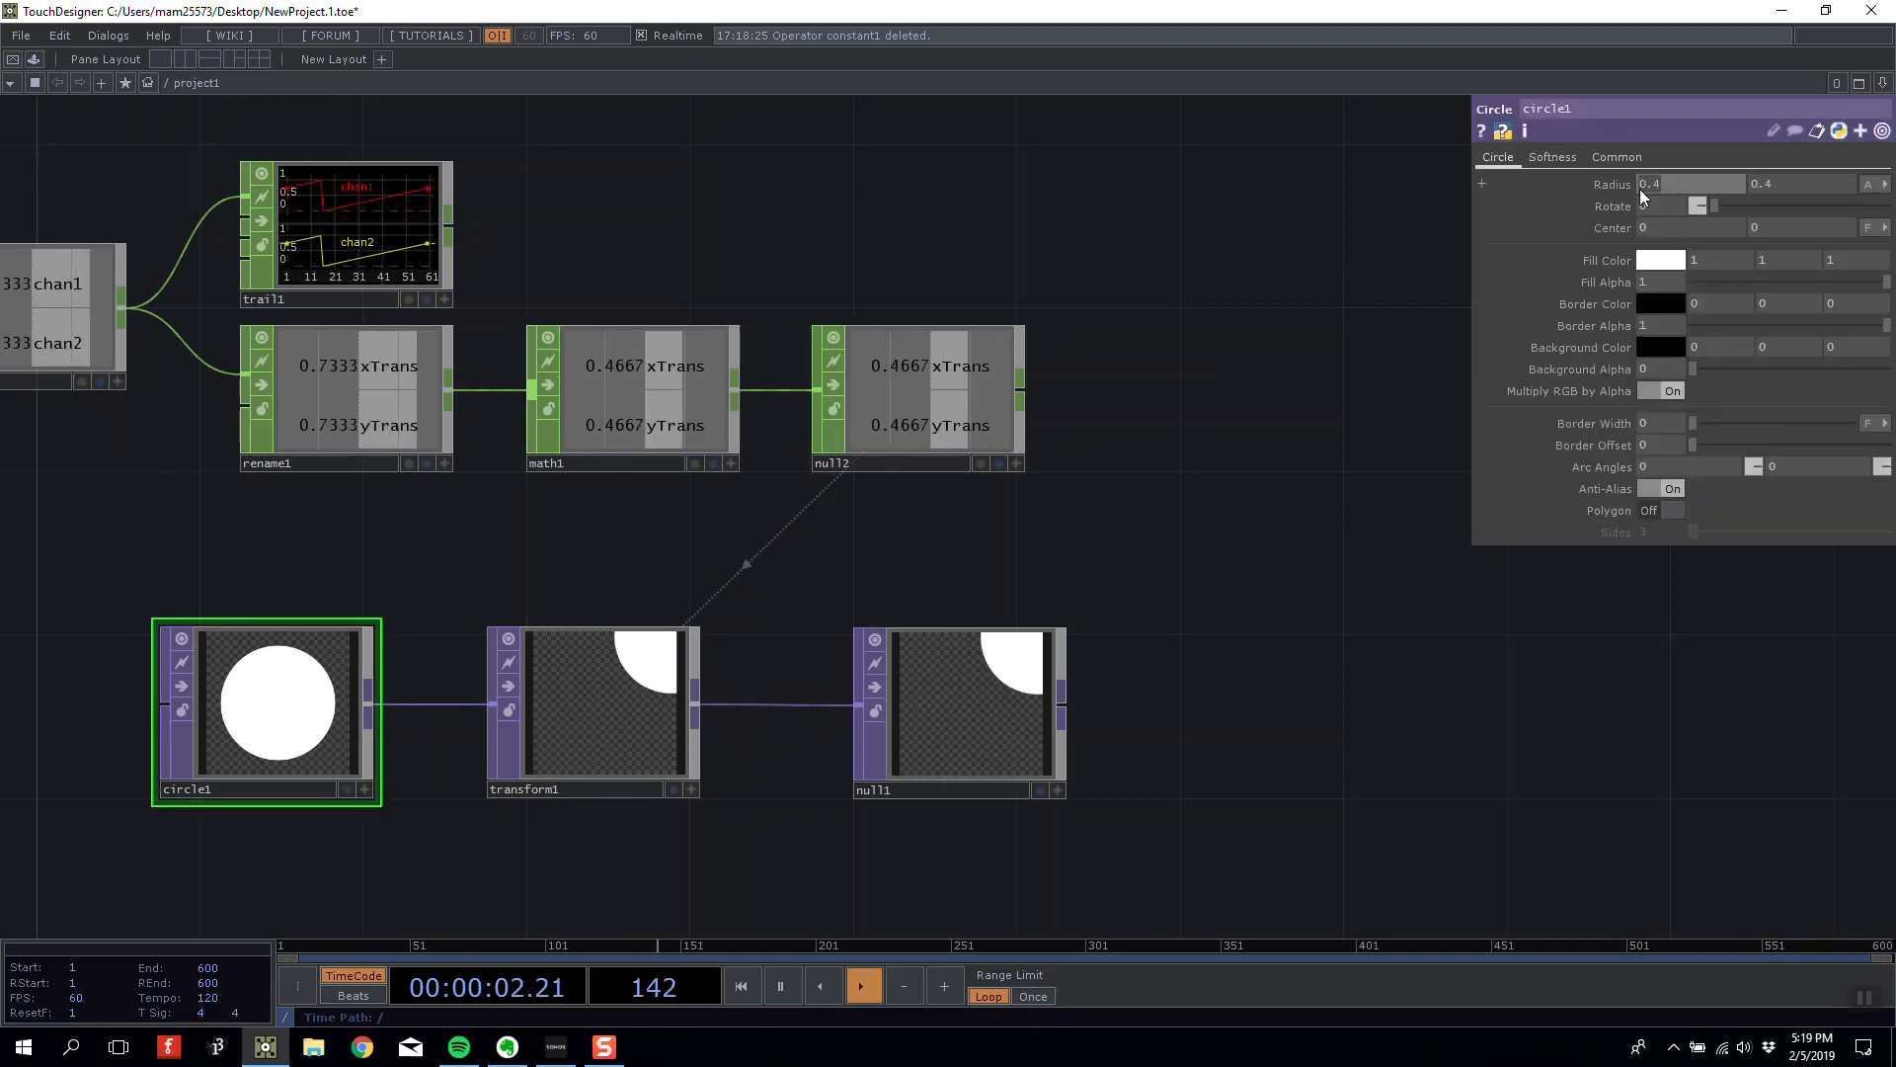
left_click(608, 739)
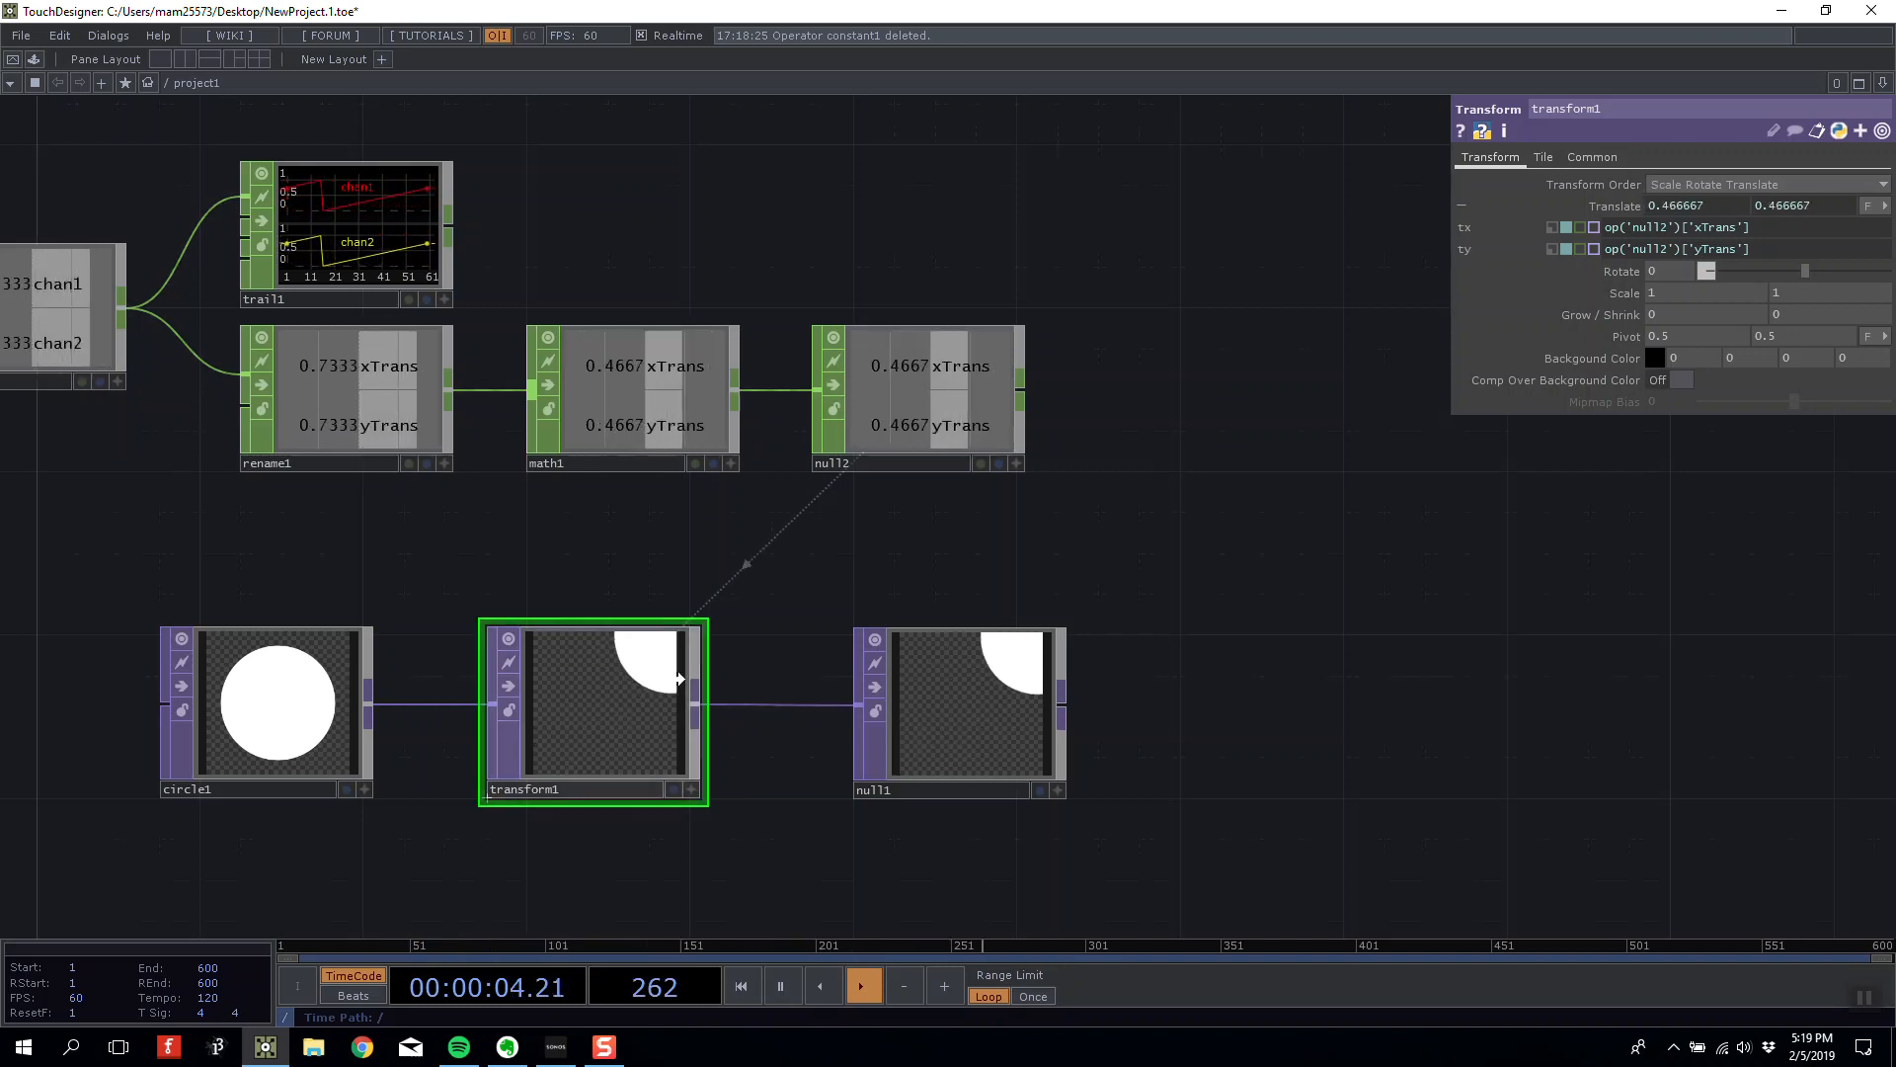
left_click_drag(646, 584, 726, 560)
scroll(654, 555, "down", 3)
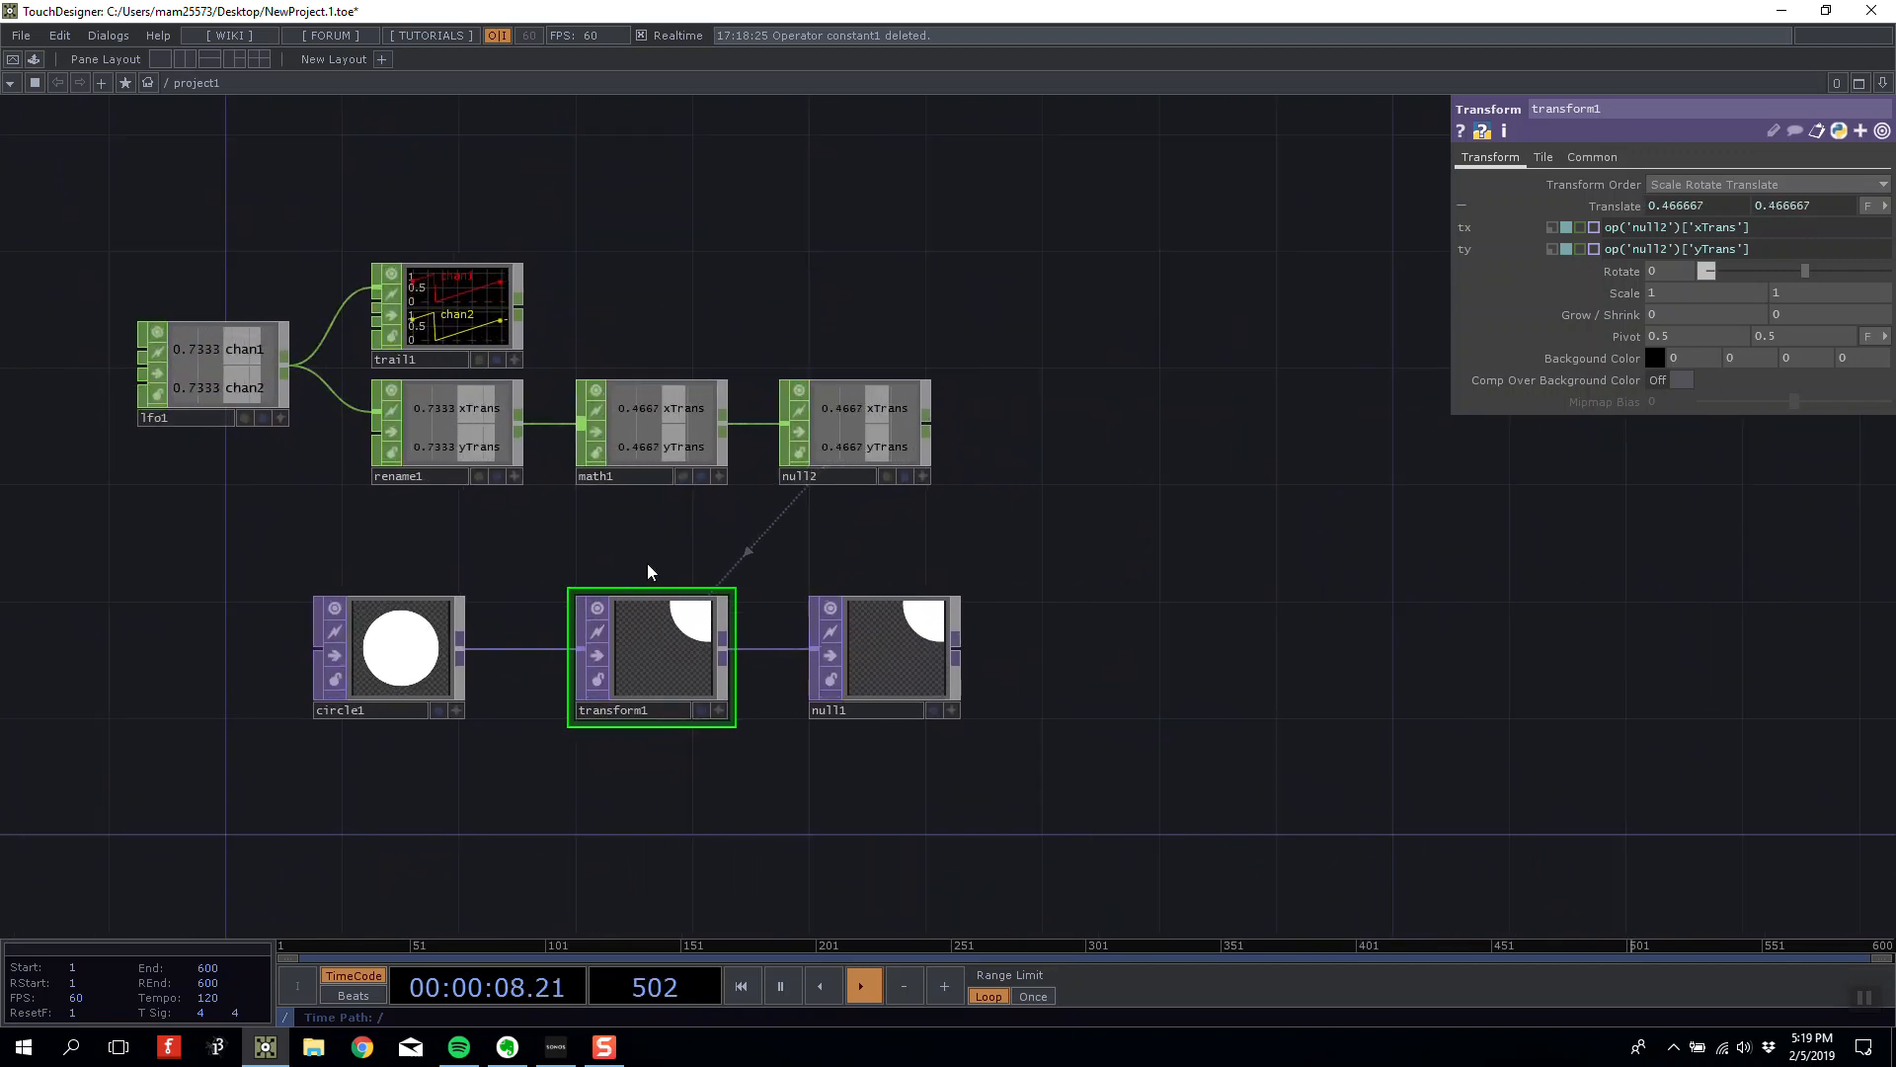
left_click_drag(648, 567, 643, 524)
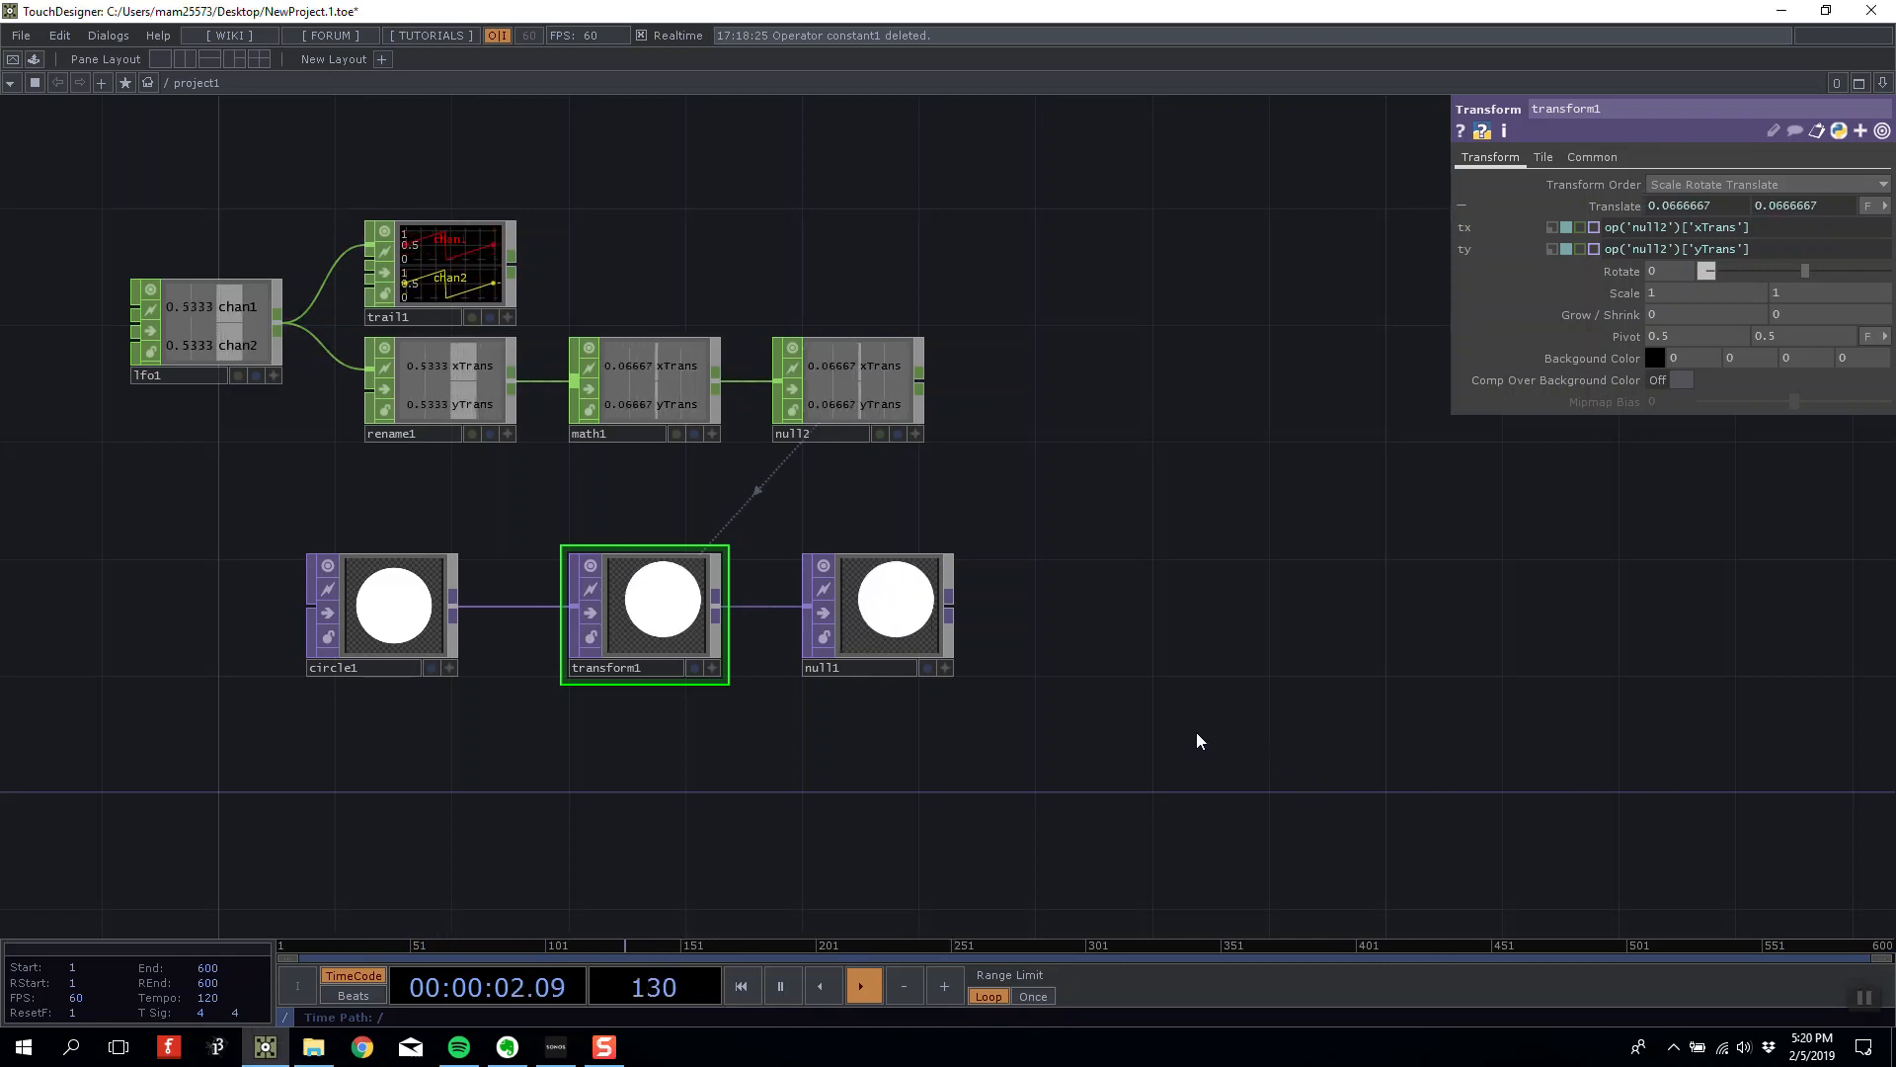
left_click(20, 35)
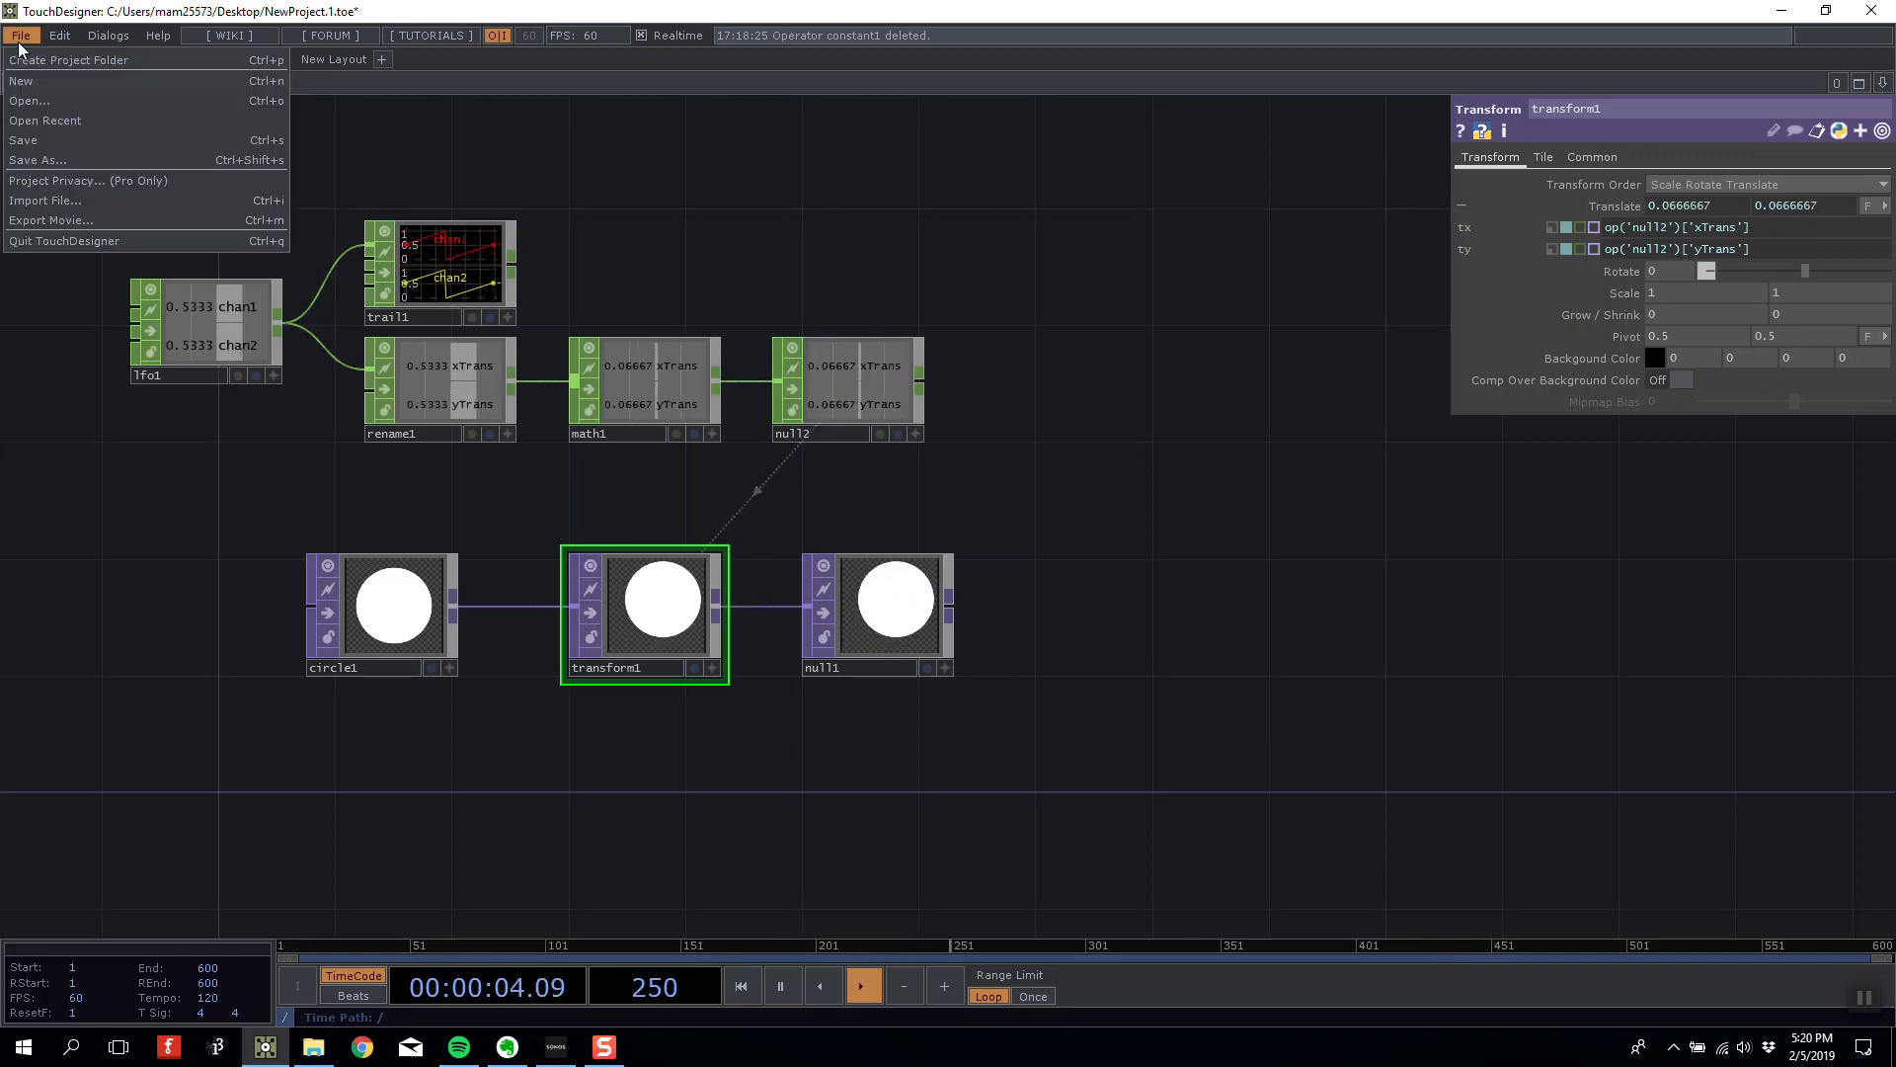
left_click(468, 155)
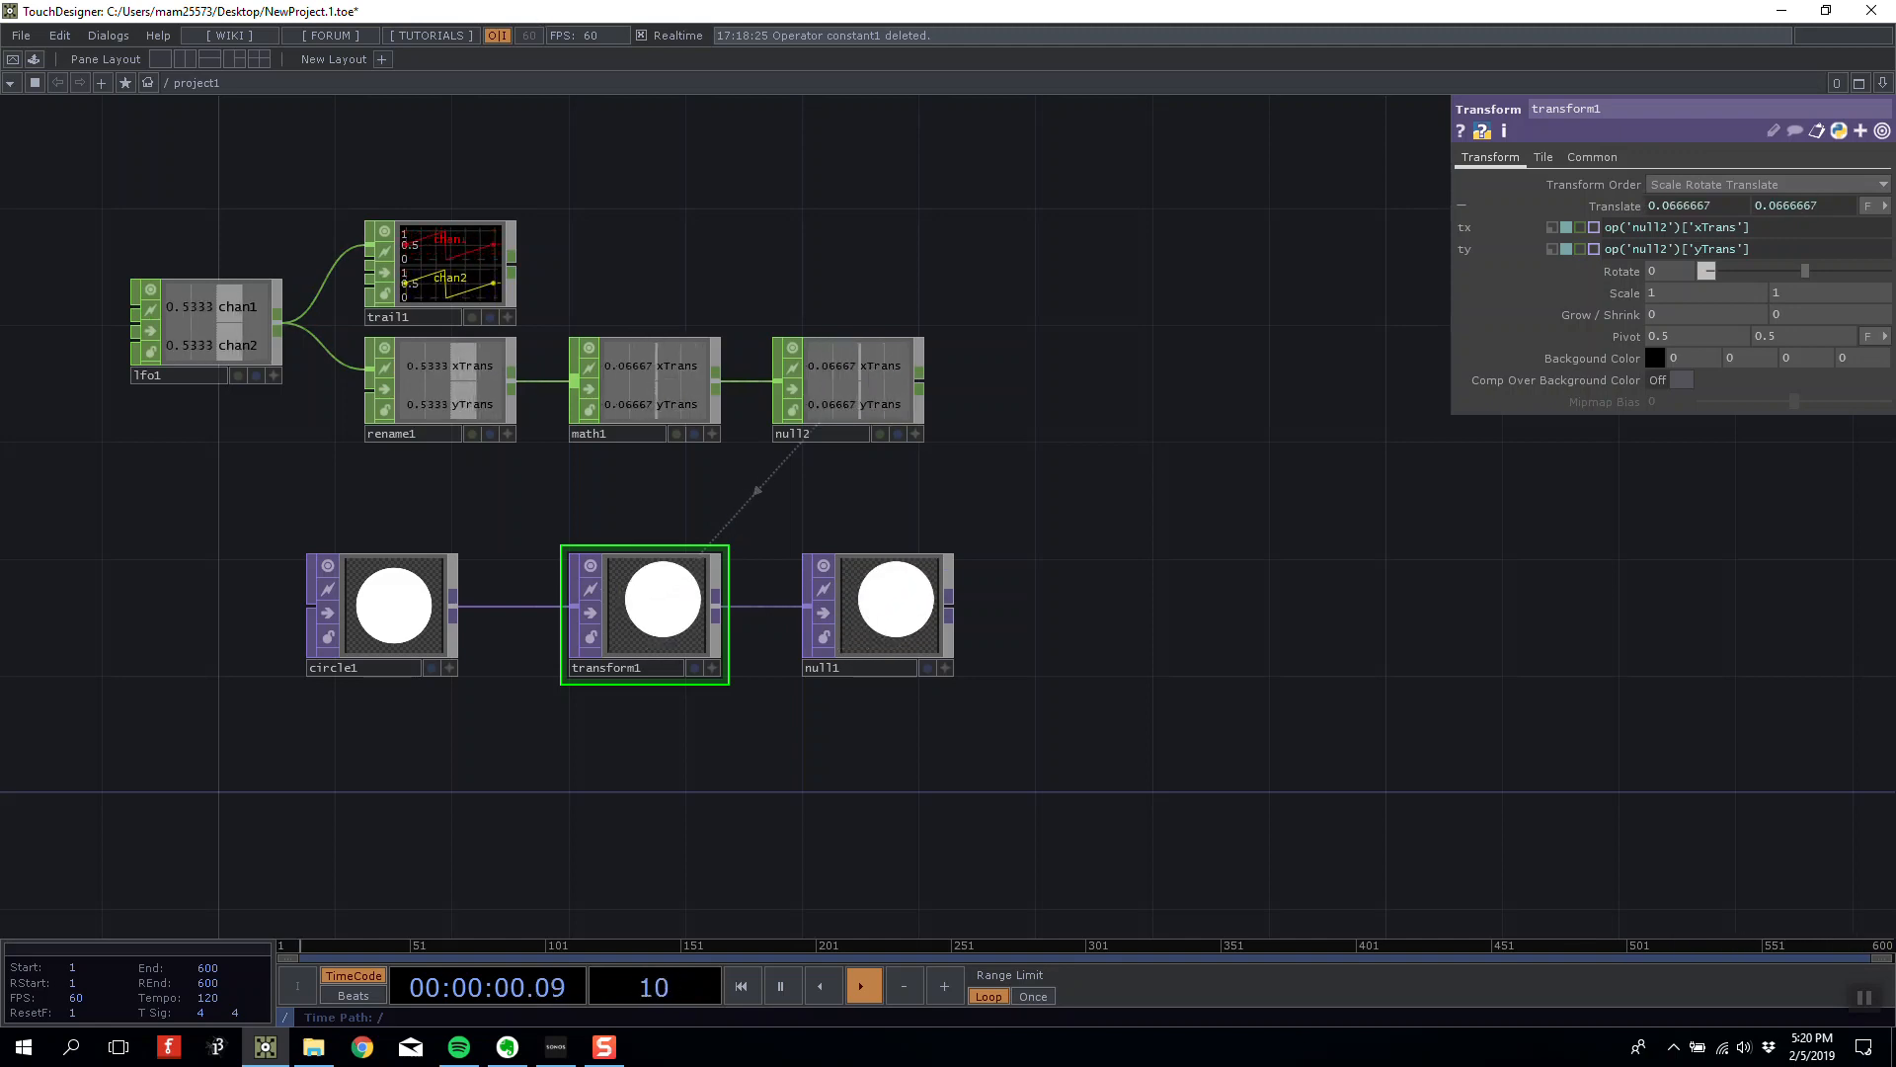
left_click(12, 38)
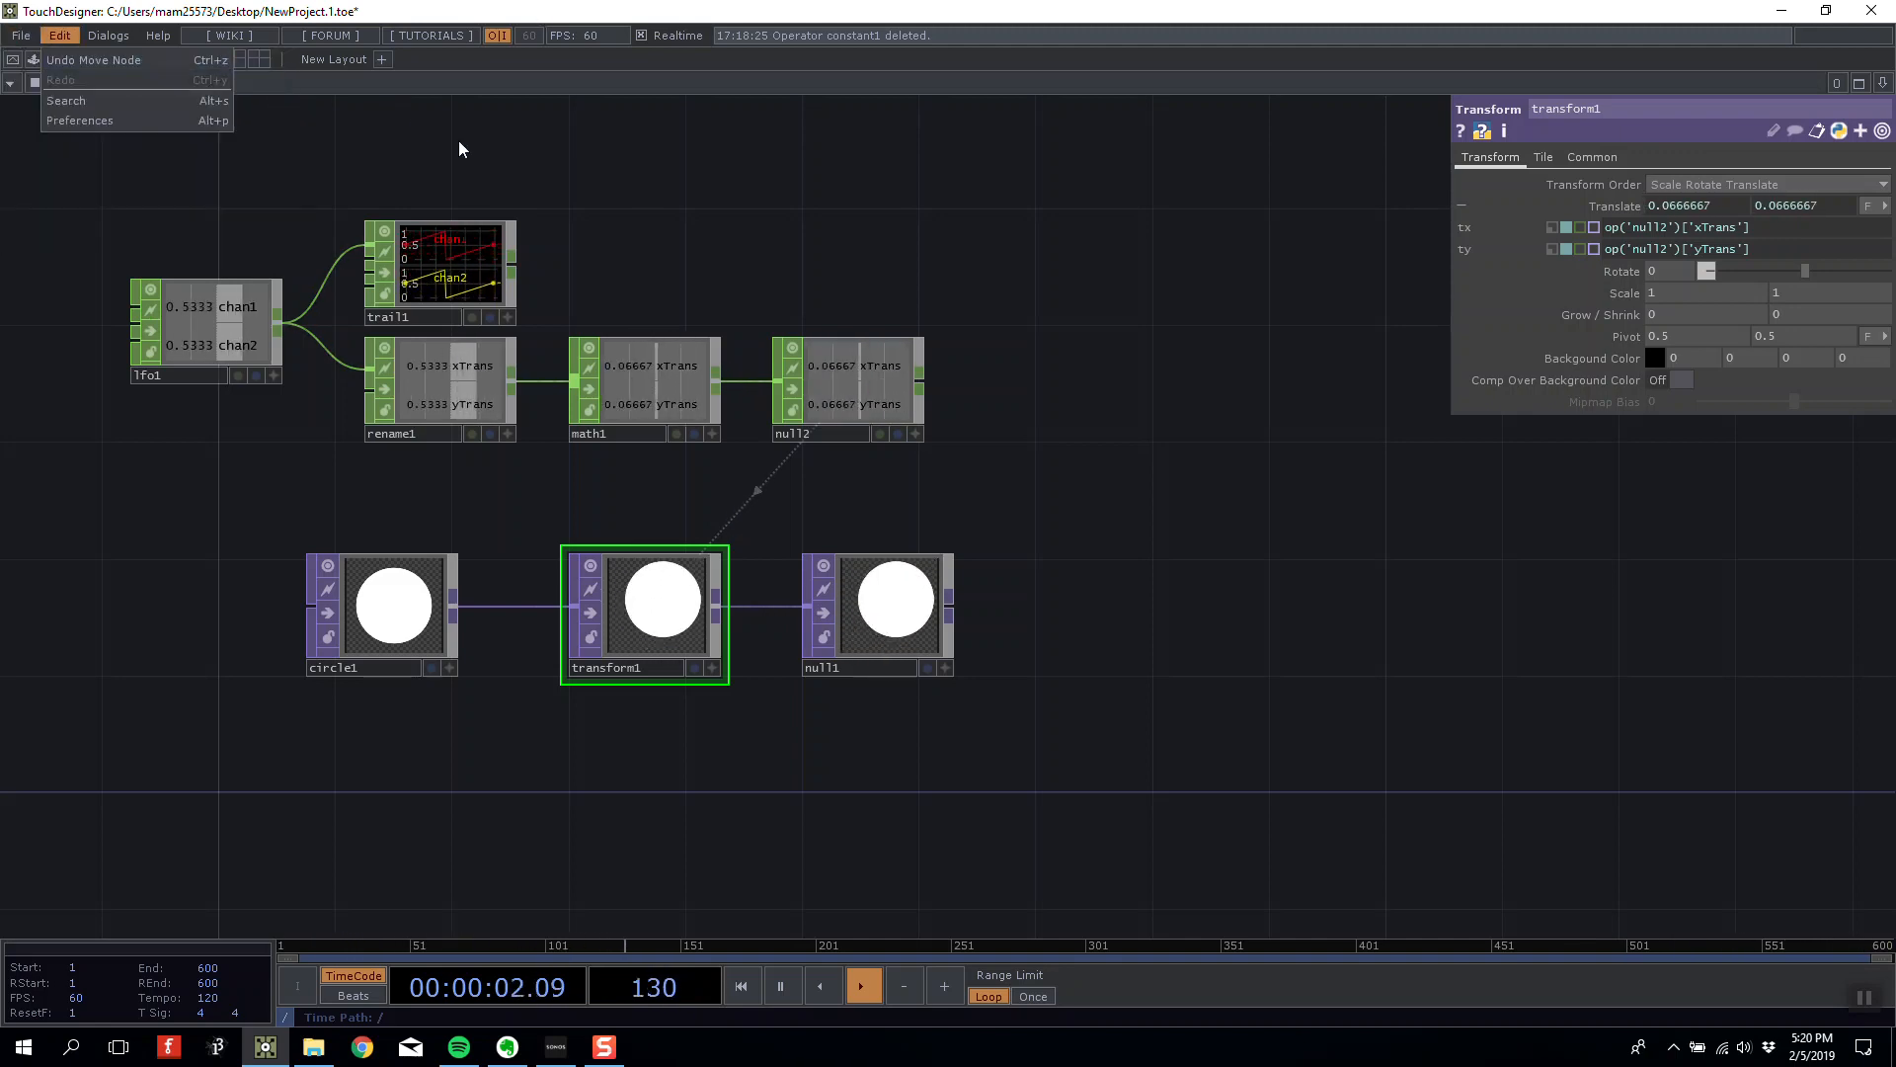
left_click_drag(460, 148, 461, 142)
Save the project as CHOPS FILE in the CHOPS folder under LearninTen, Series, Introduction to Touchdesigner, Assets.
left_click(21, 36)
mouse_move(69, 129)
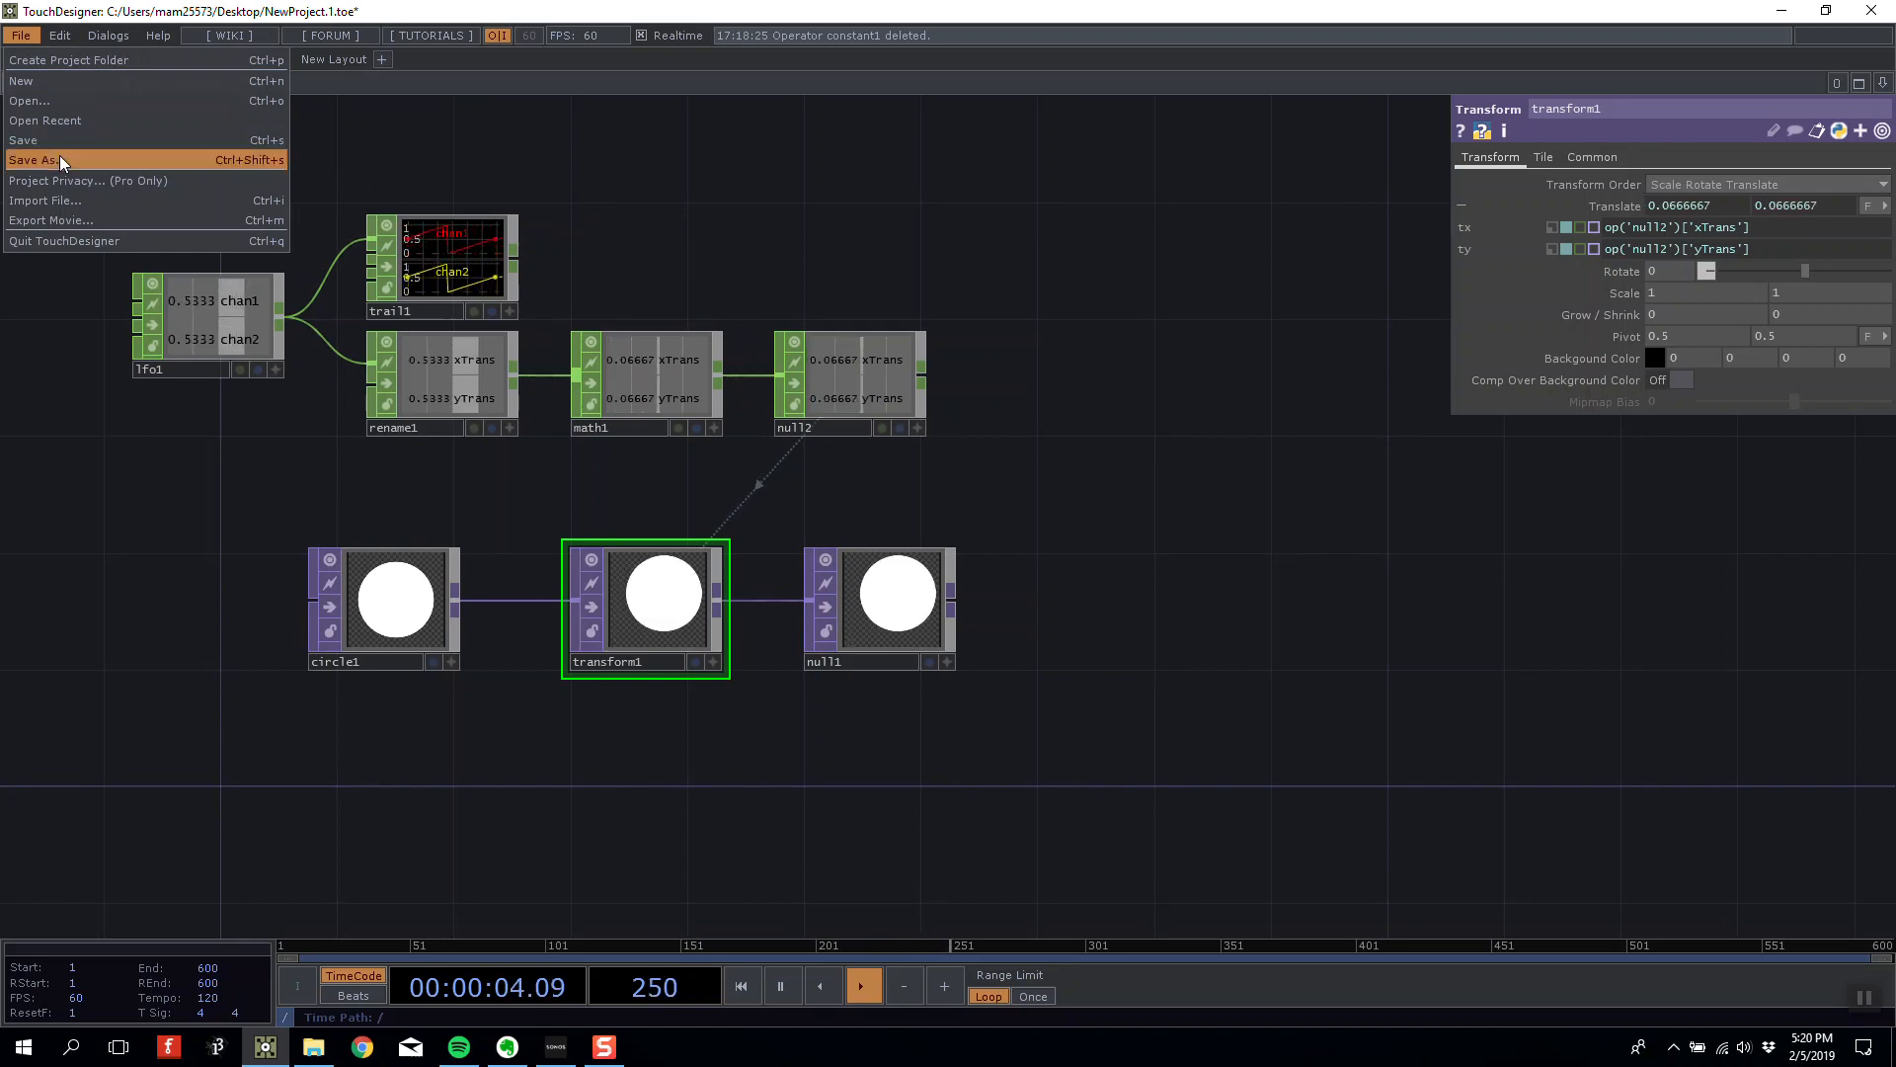
left_click(40, 160)
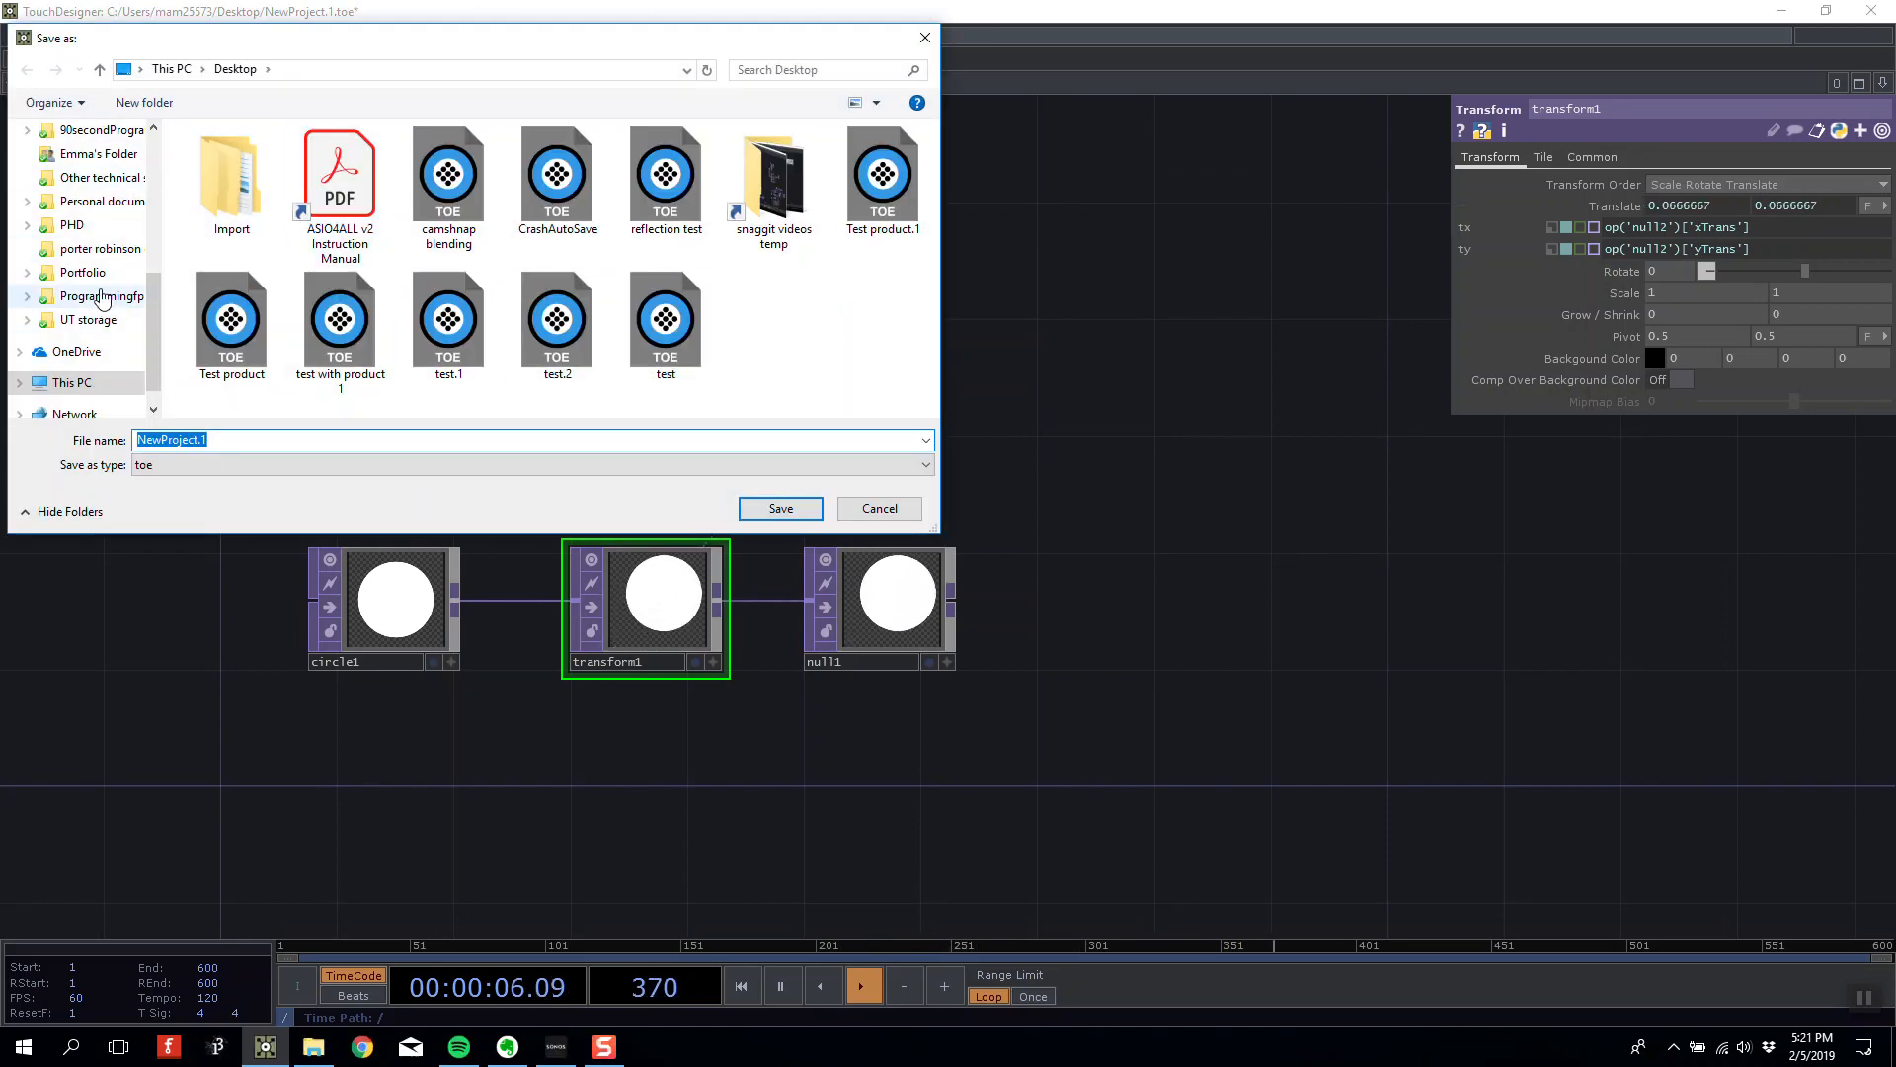
left_click(103, 296)
double_click(245, 287)
double_click(224, 179)
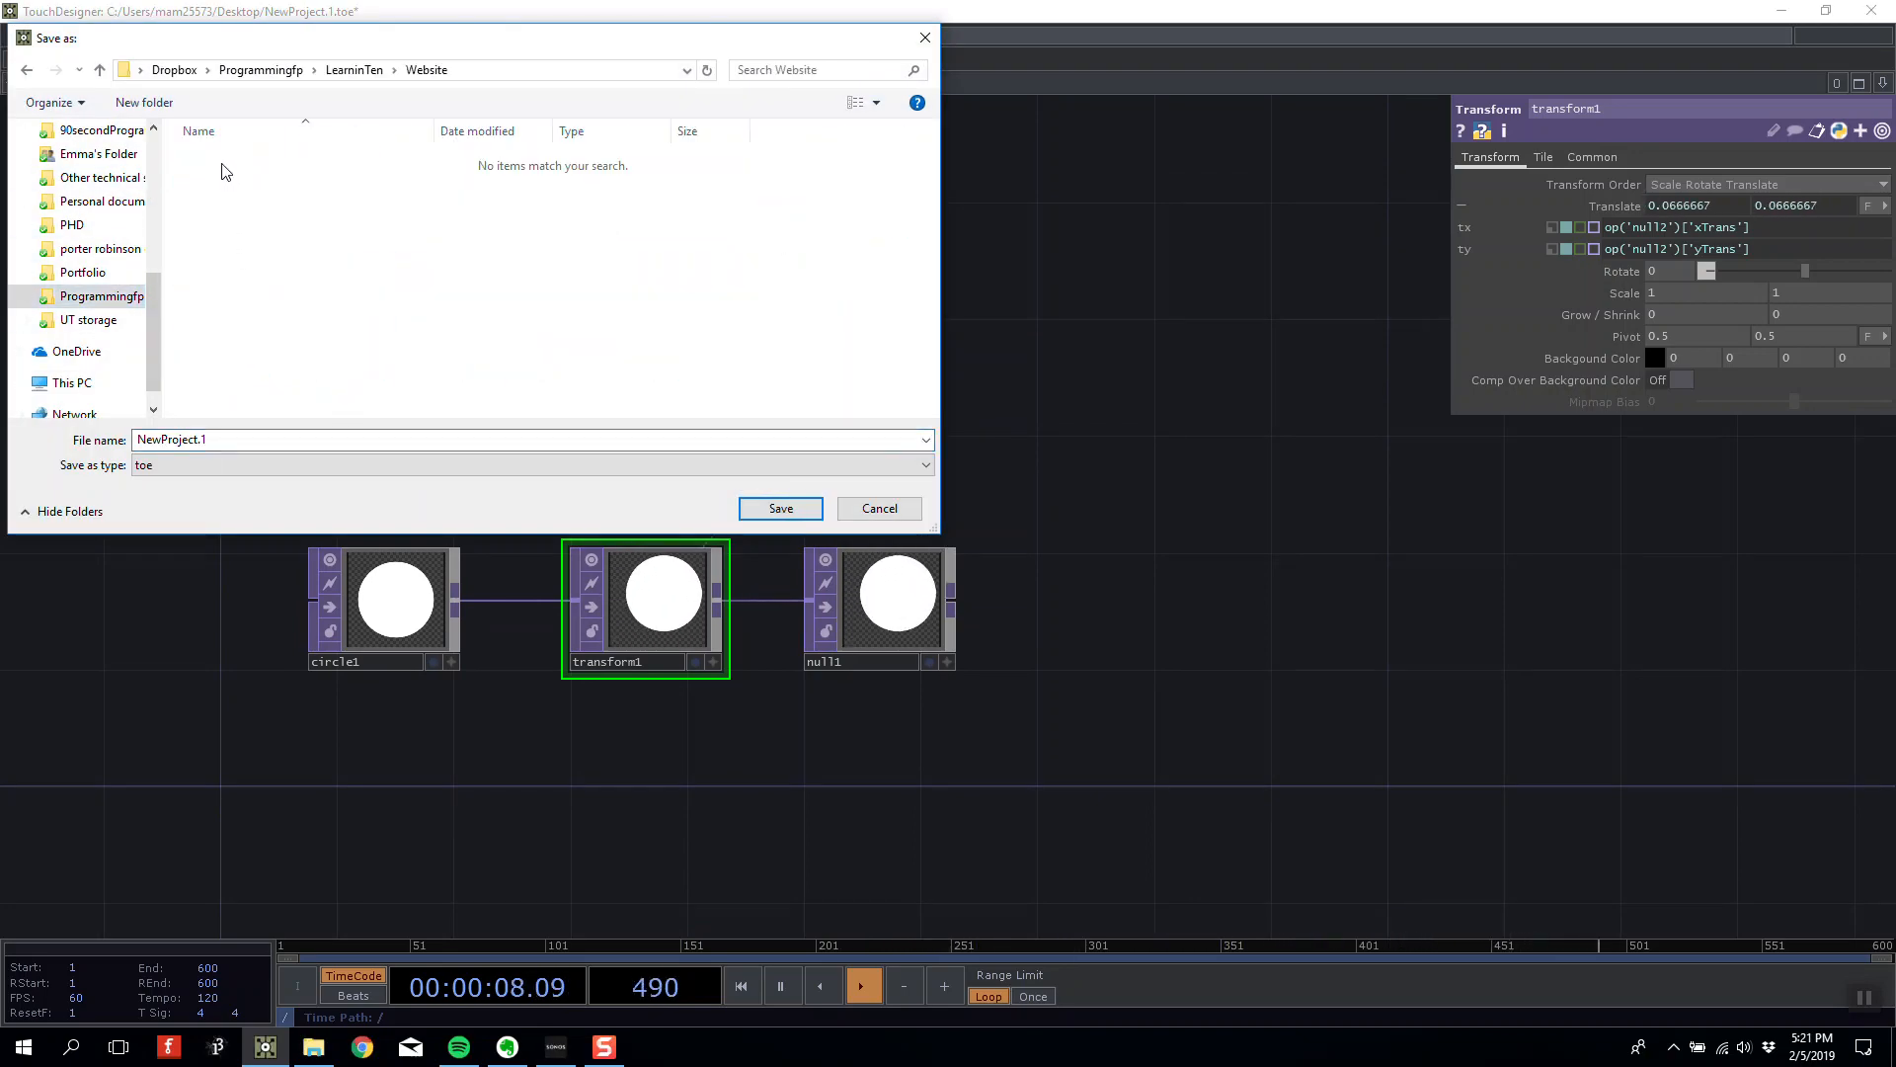
left_click(30, 71)
double_click(206, 168)
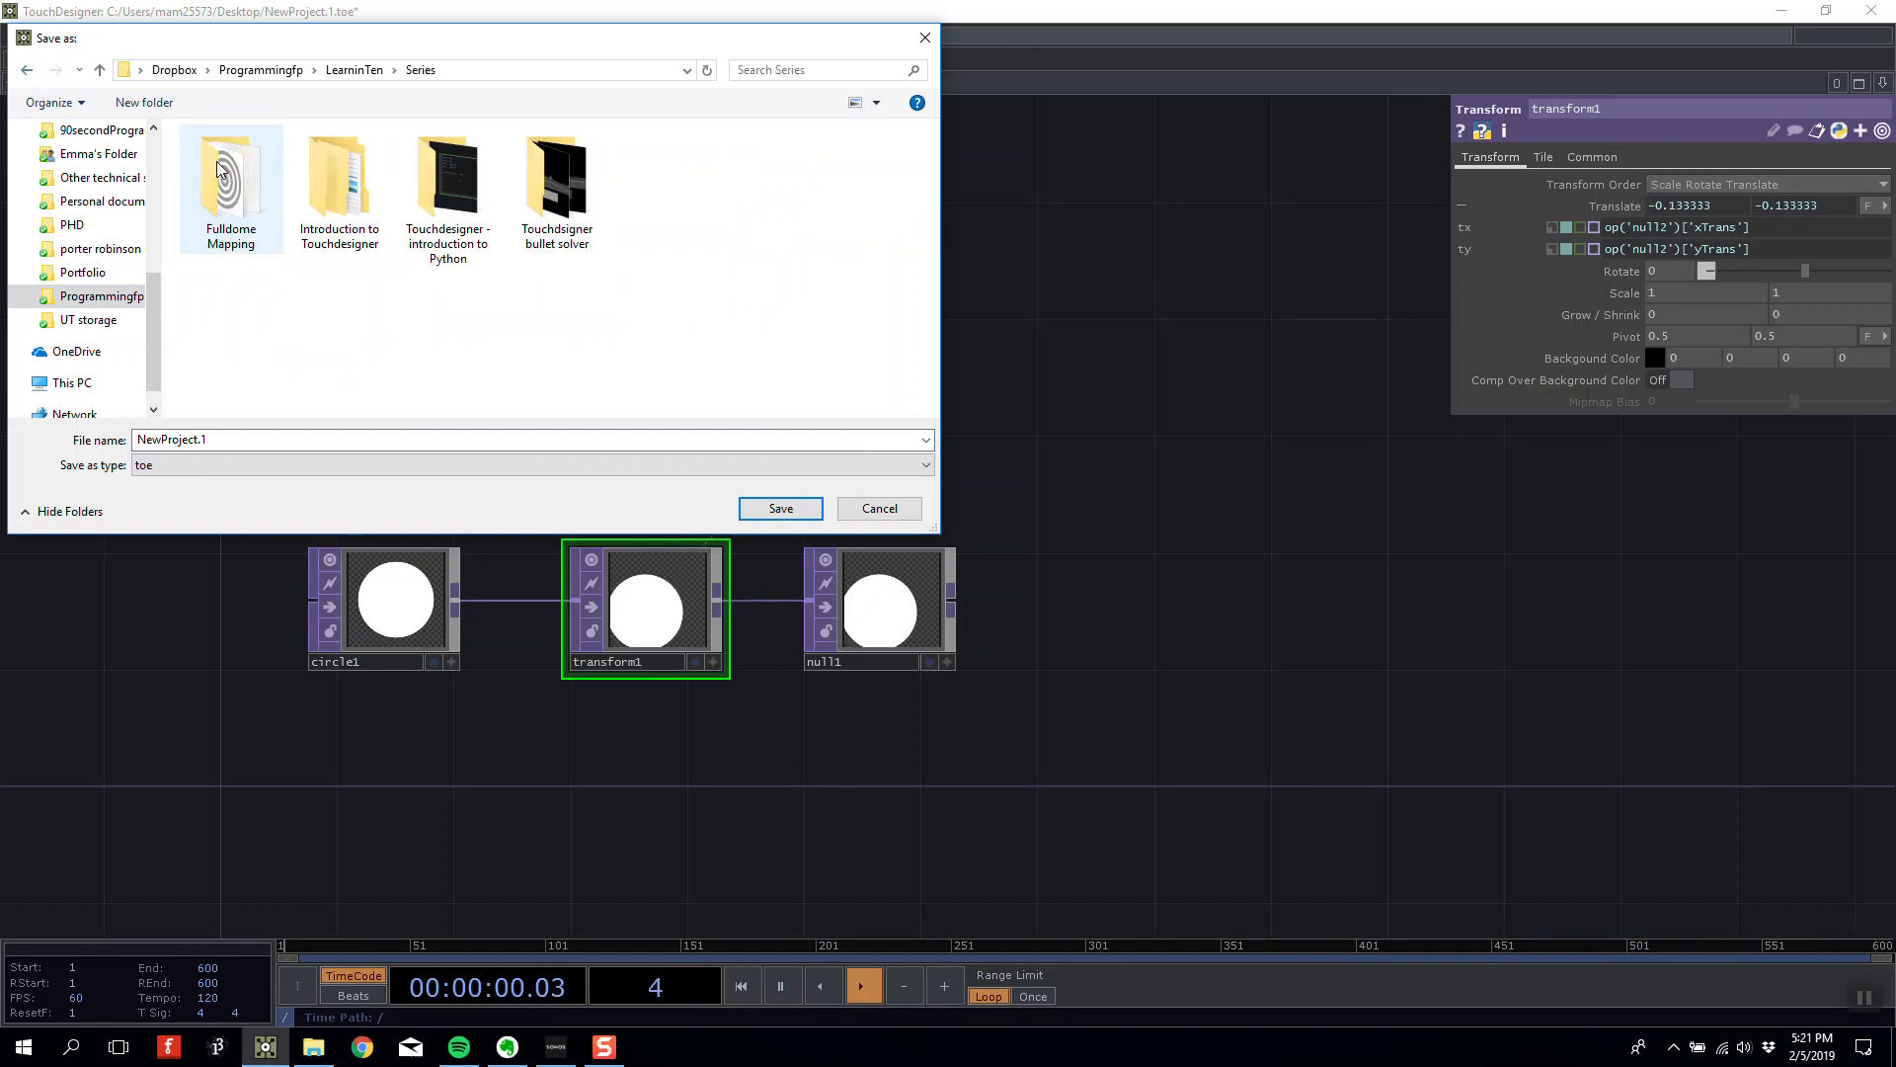
double_click(341, 182)
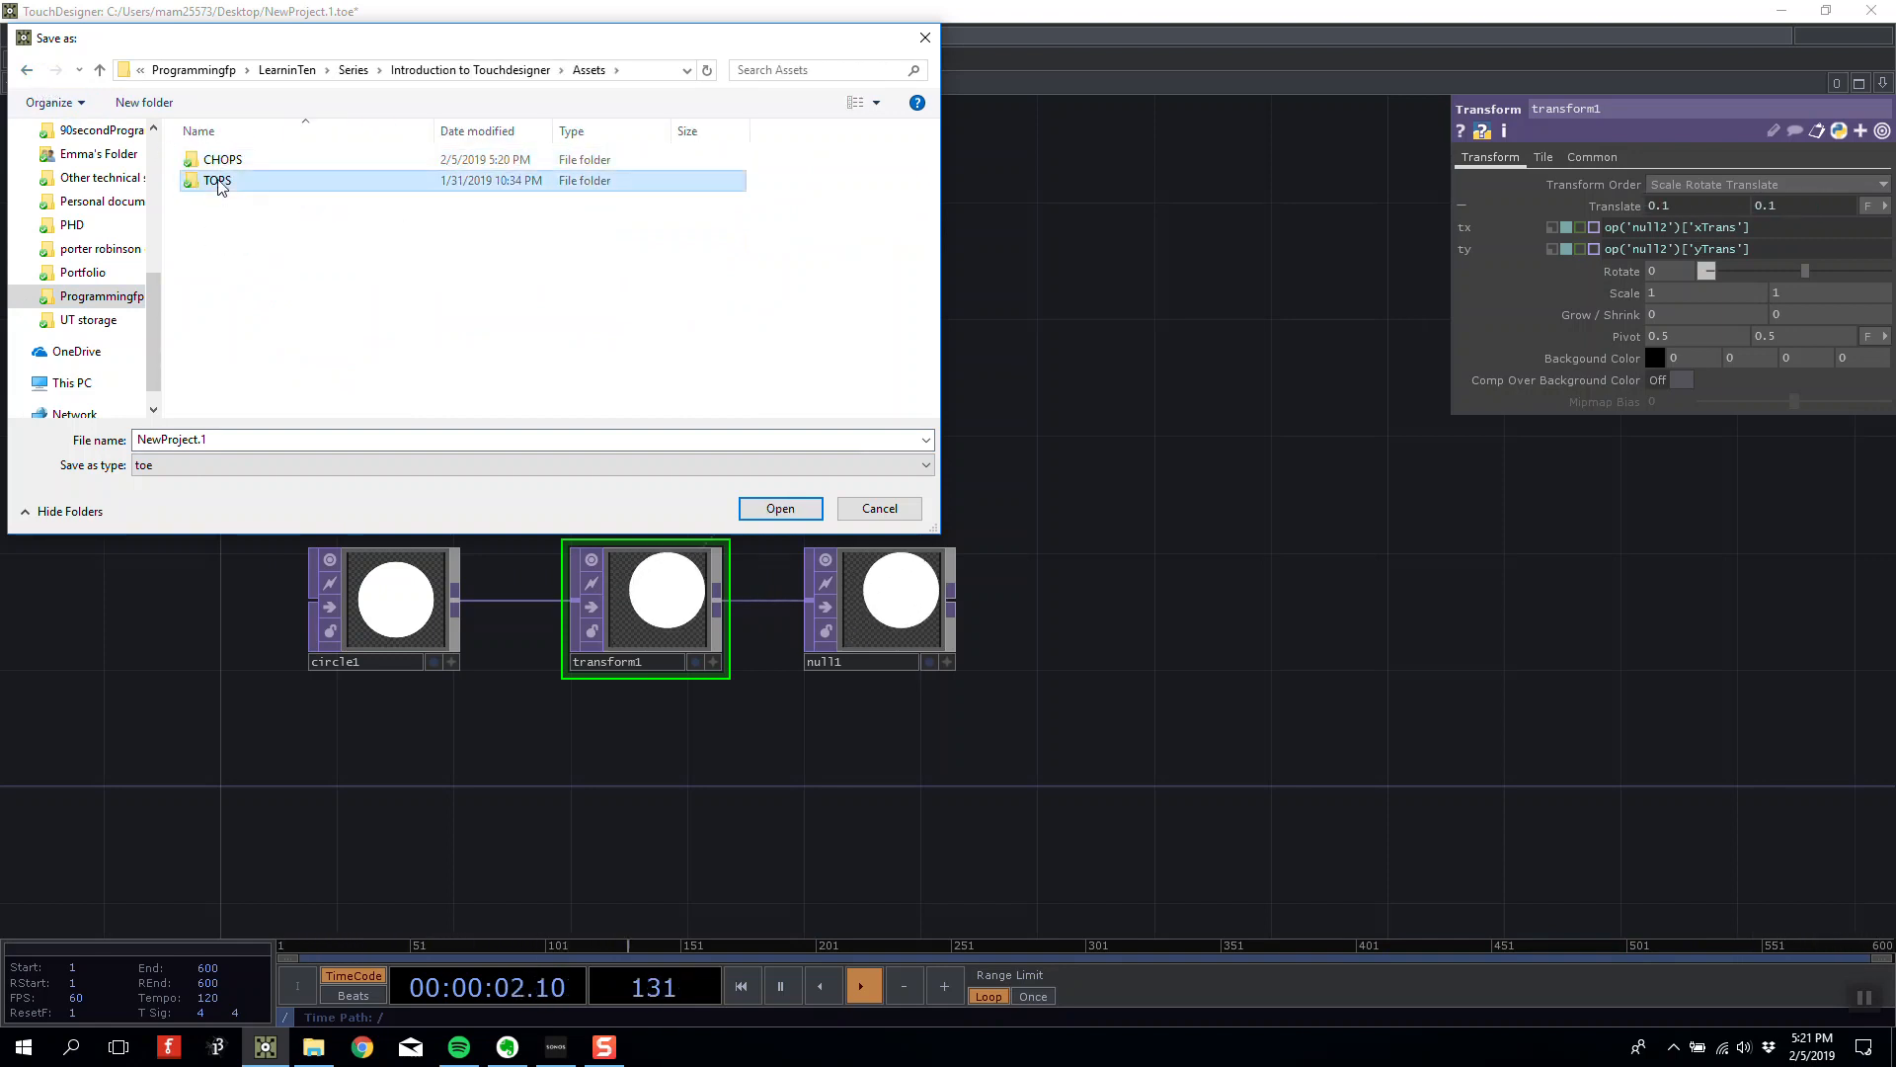
double_click(219, 162)
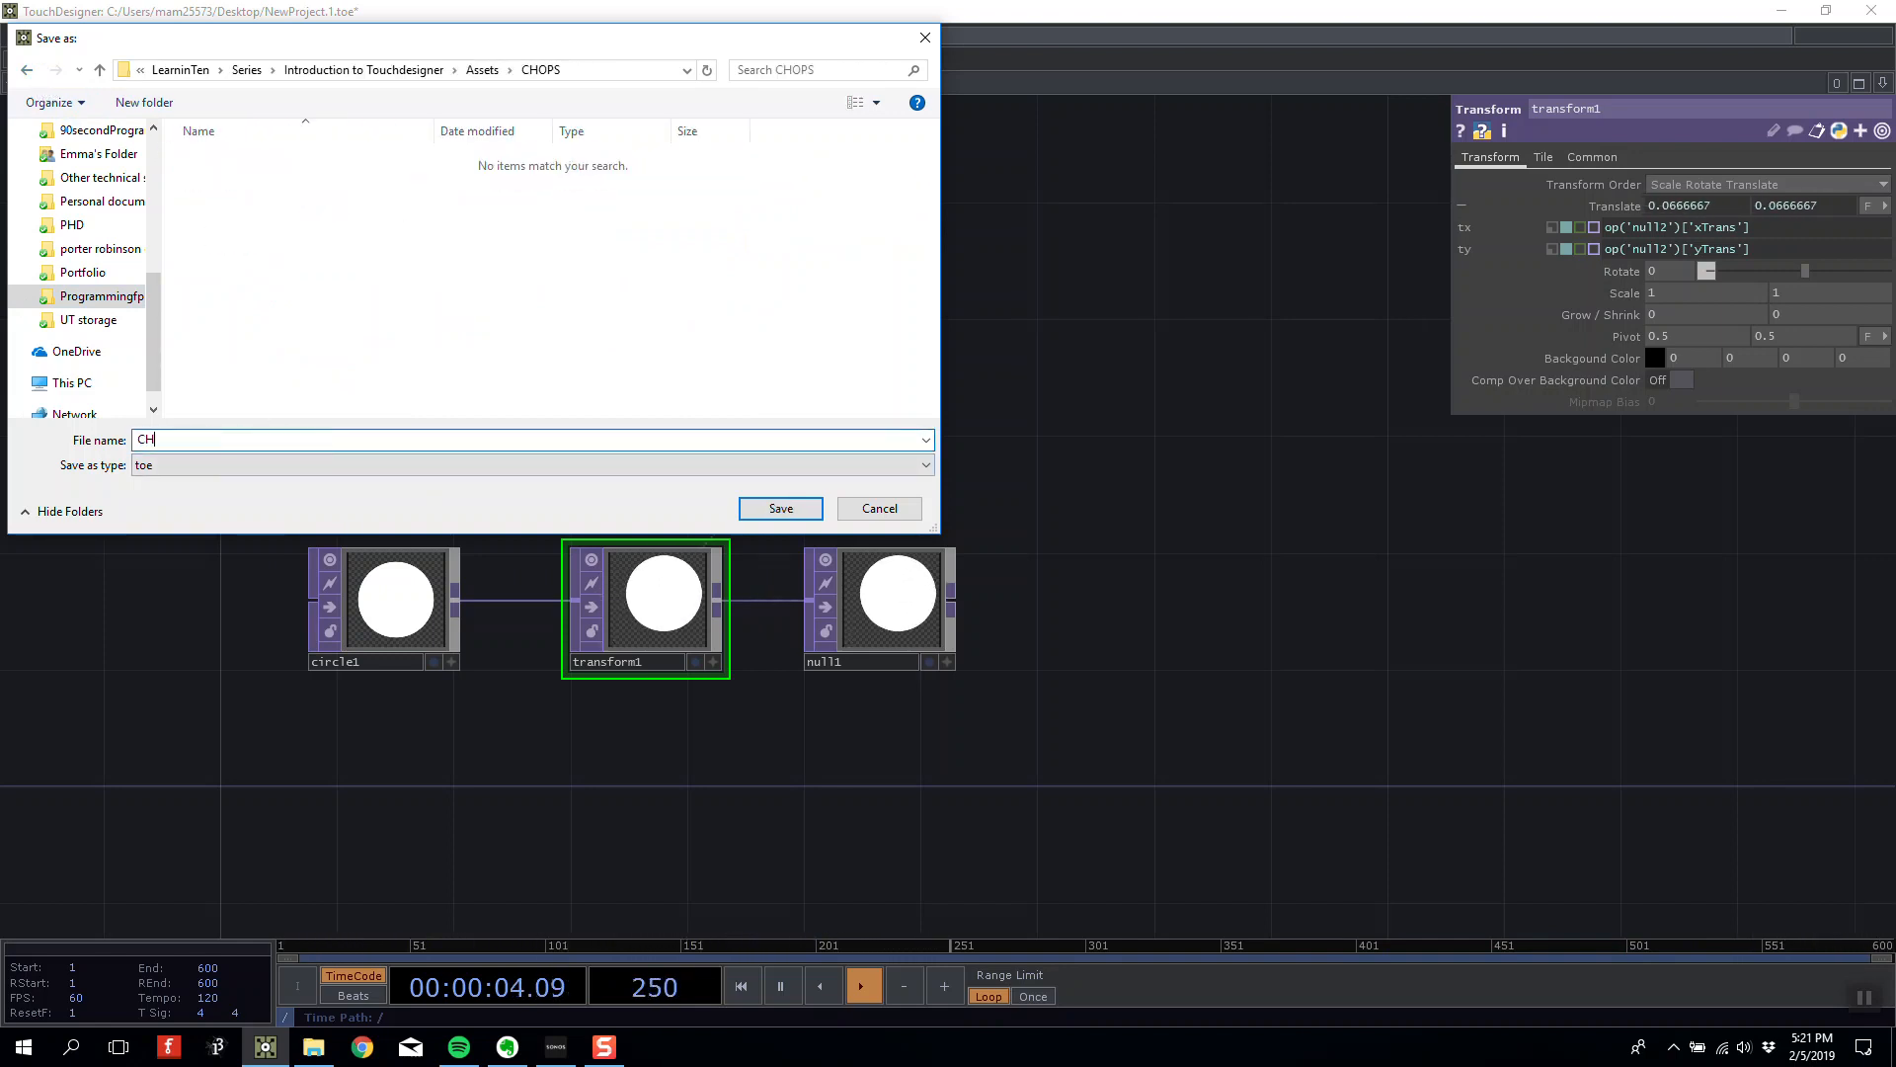
type("CHOPS FILE")
key("Return")
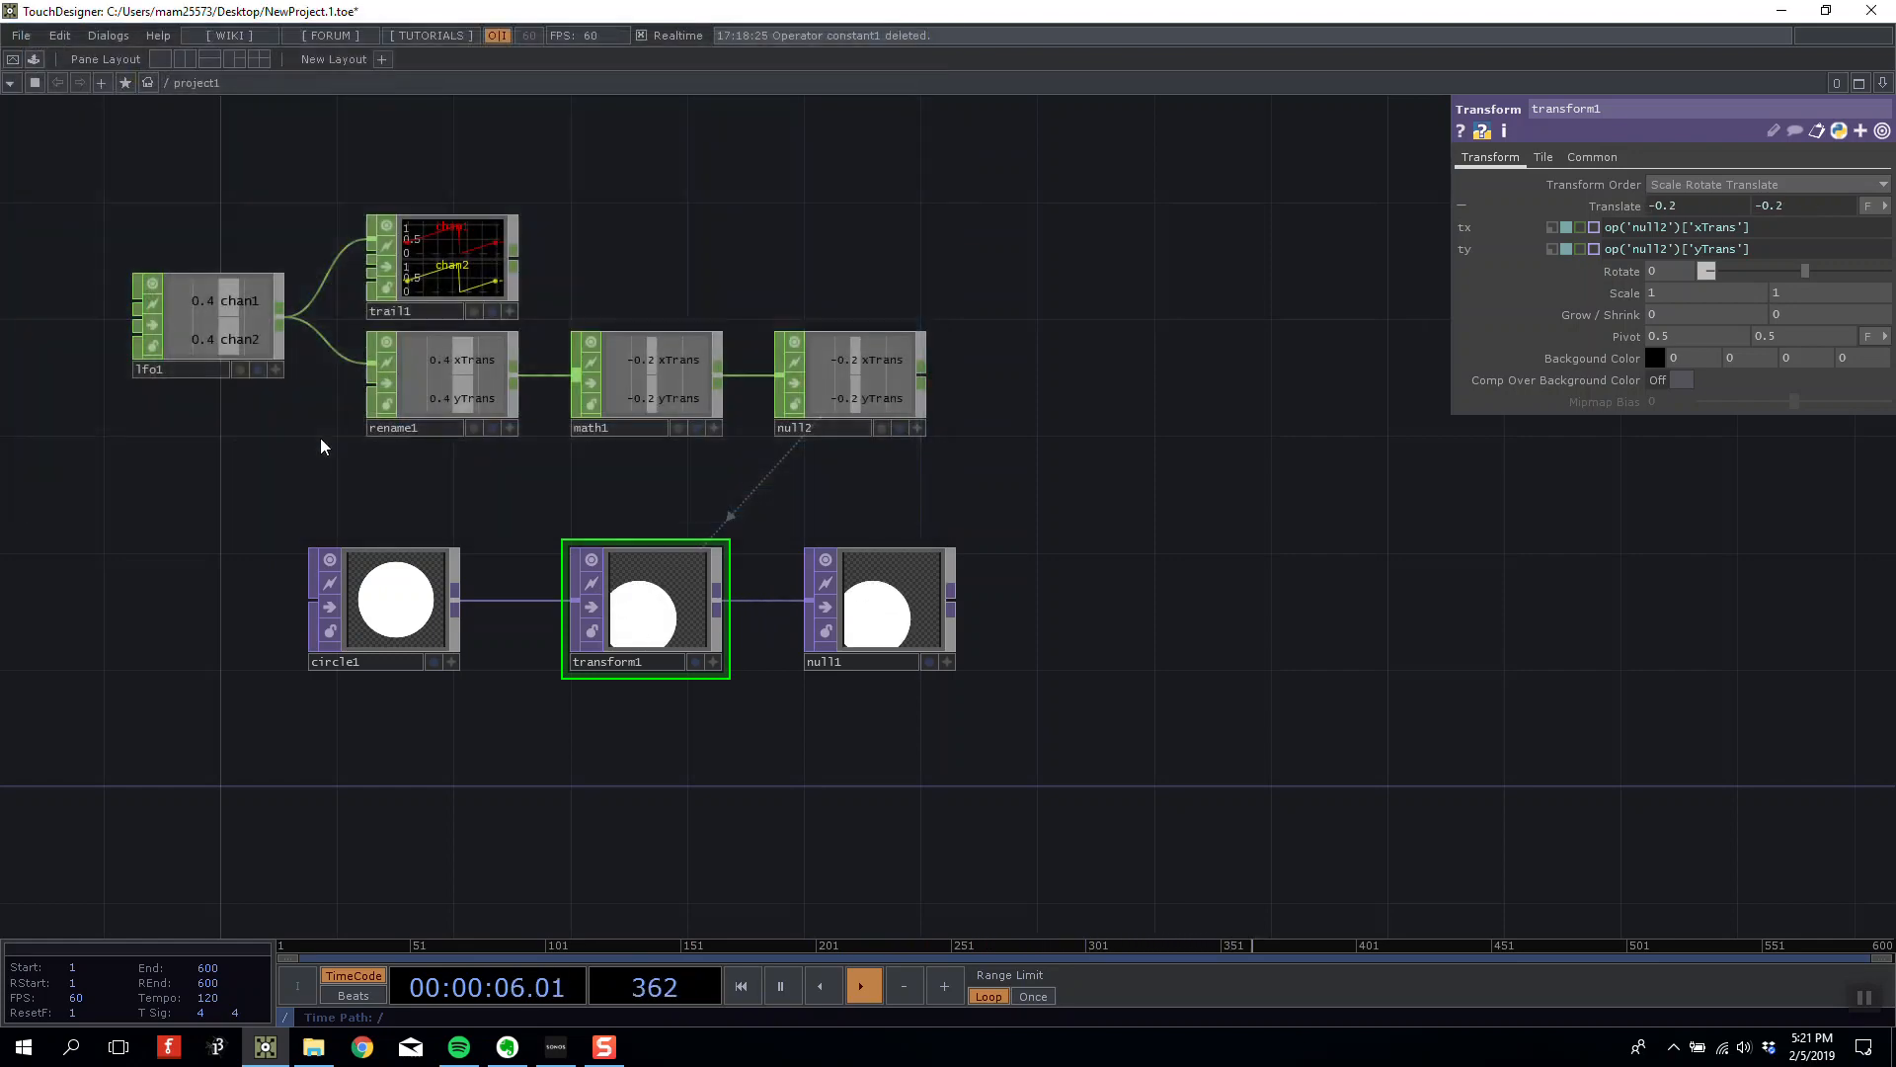
Switch to the CHOPS folder in File Explorer, bring week 1 - gif 6 into the network and place it below the other operators.
left_click(313, 1047)
left_click_drag(1139, 126, 929, 646)
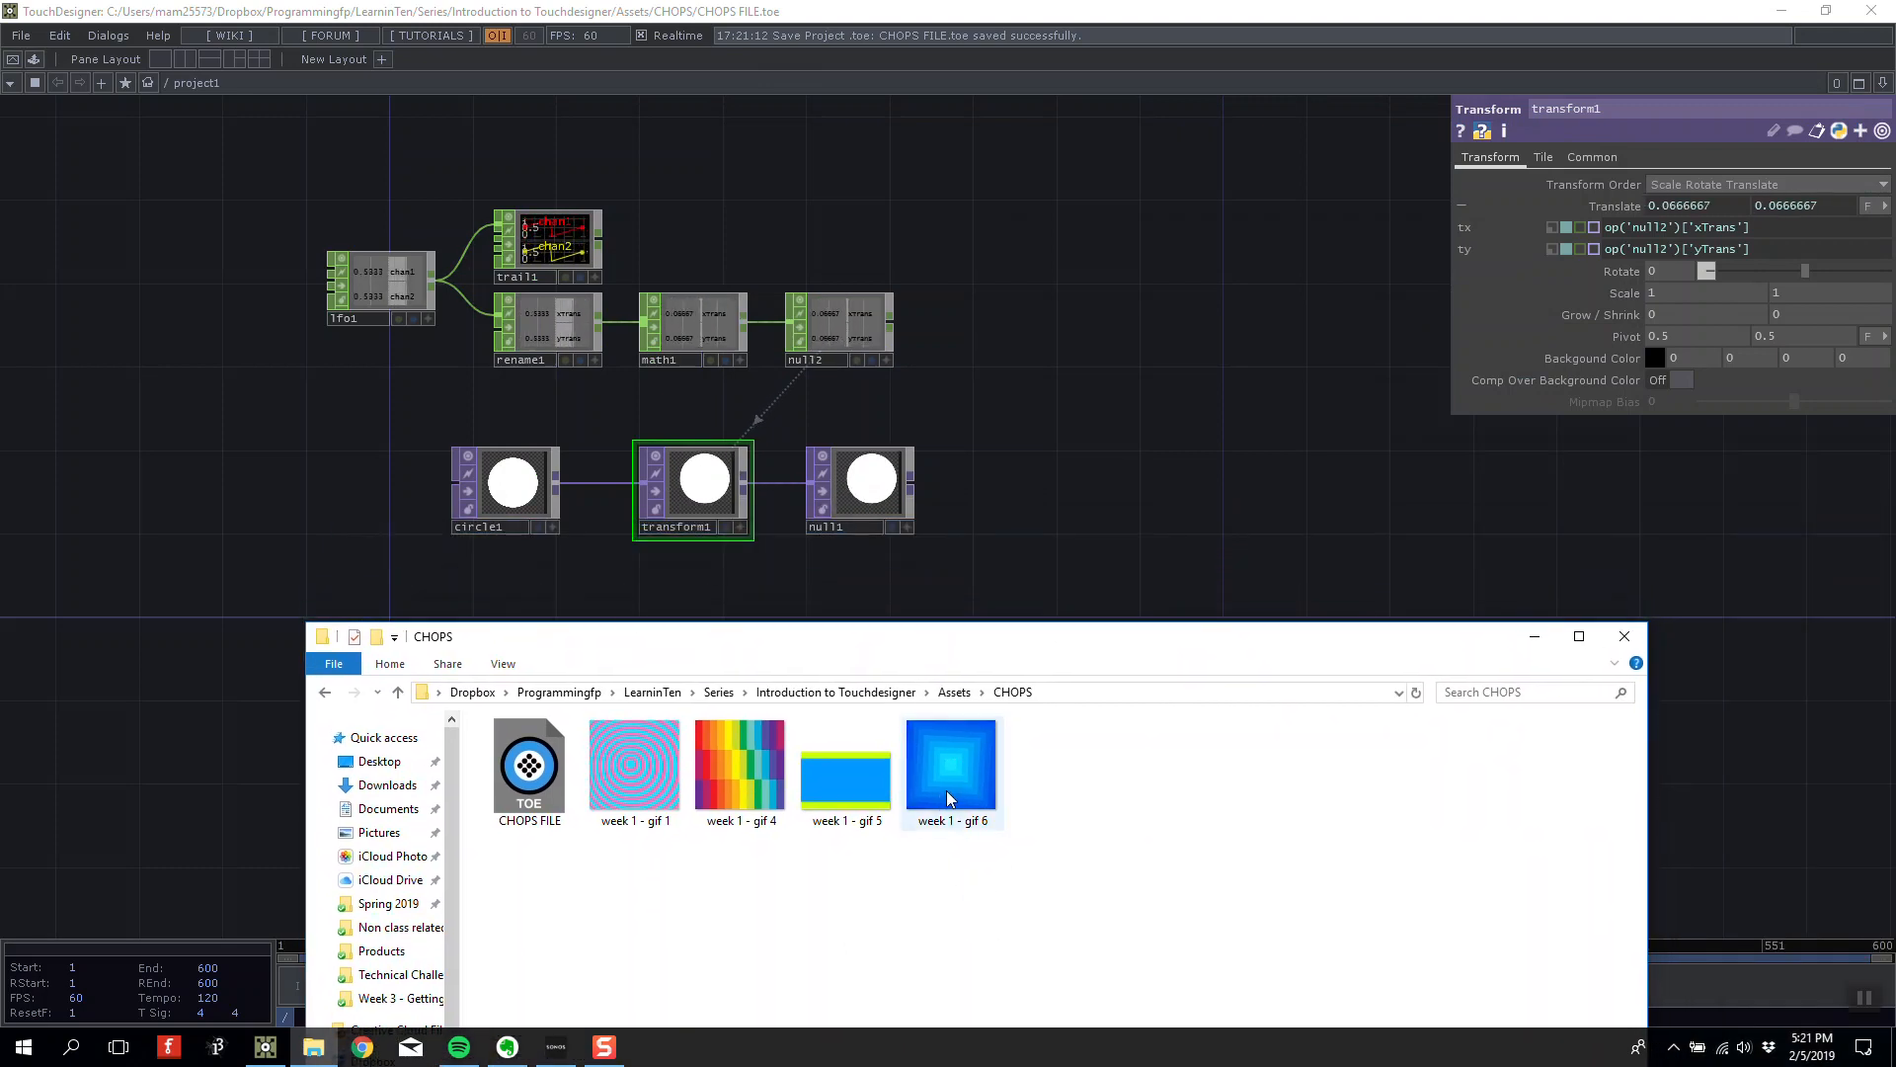
left_click_drag(948, 798, 975, 231)
left_click_drag(1151, 237, 321, 683)
Display the week 1 - gif 6 Movie File In as the network background and view it behind the operators.
scroll(587, 707, "up", 5)
left_click(679, 738)
scroll(679, 738, "down", 2)
scroll(679, 739, "down", 3)
scroll(770, 679, "down", 3)
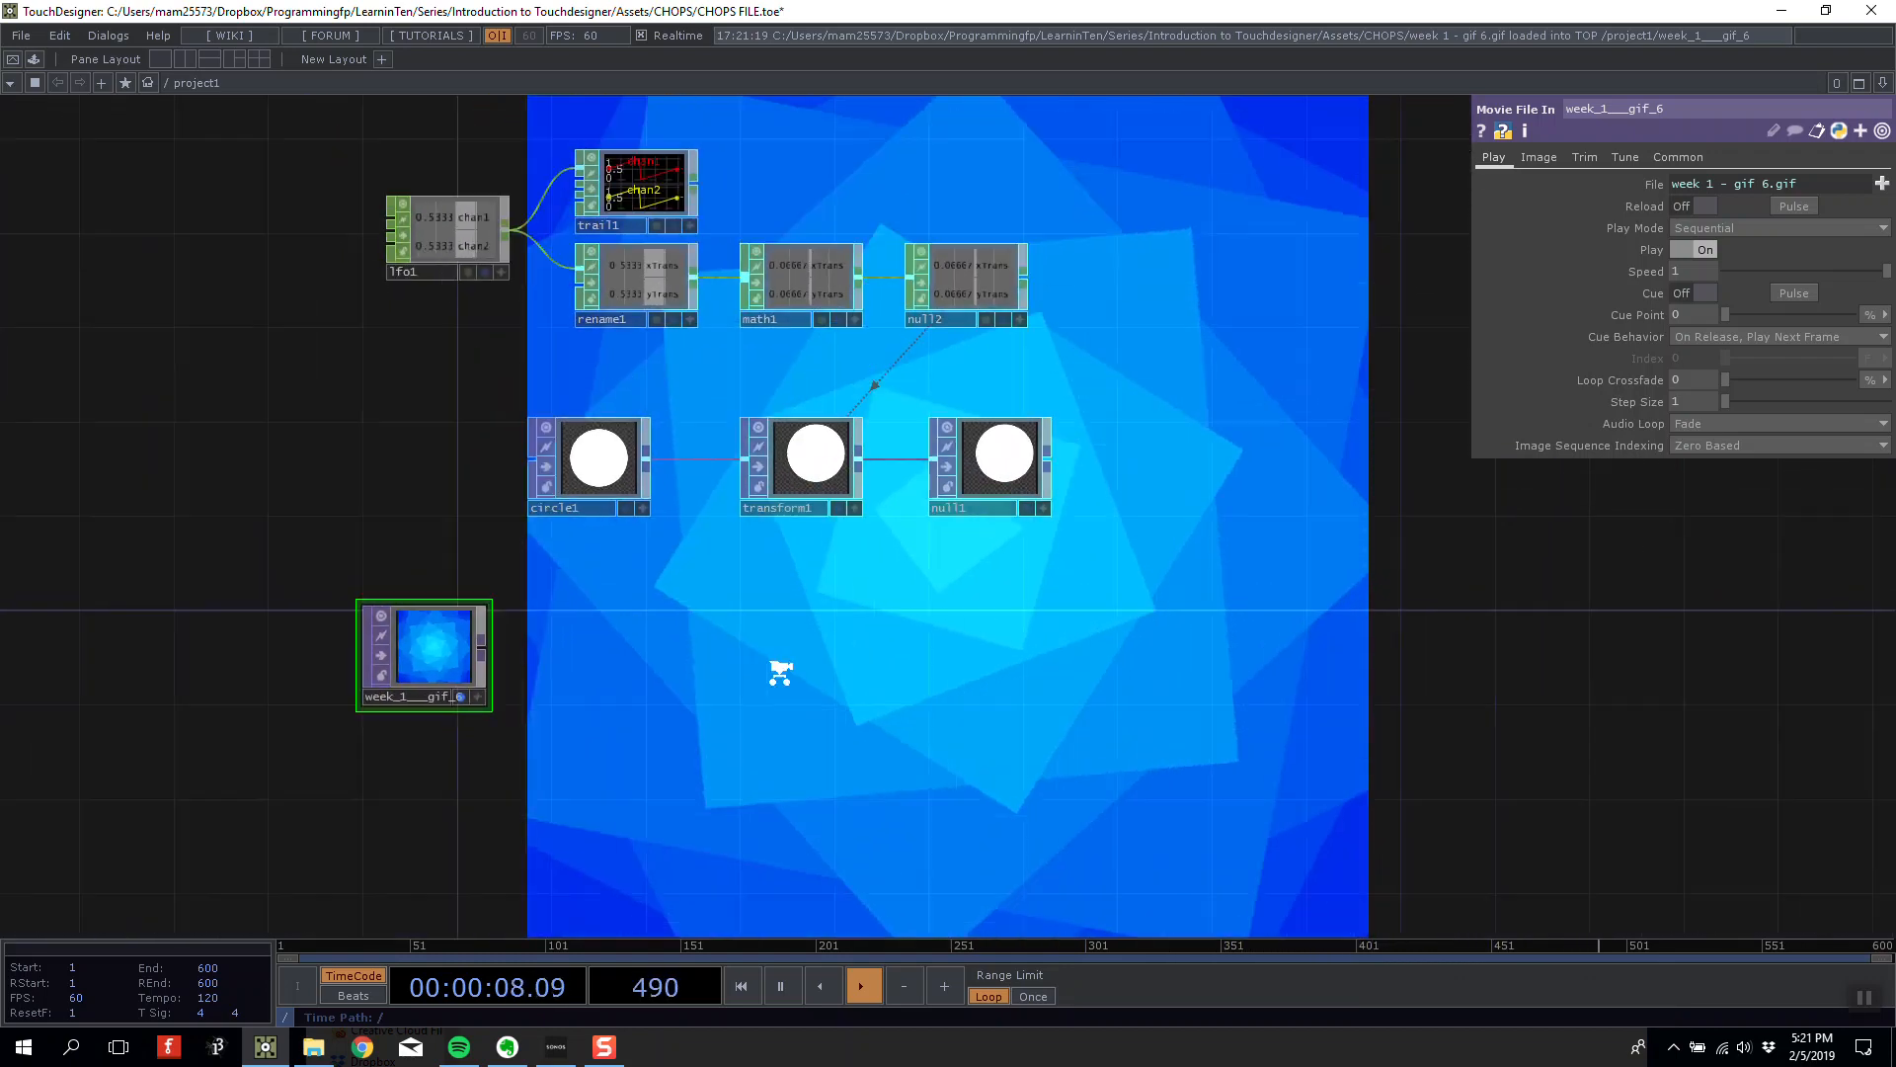
Move the other operators well away from the week 1 - gif 6 node so it sits alone in empty network space.
left_click_drag(546, 681, 1345, 428)
left_click_drag(1467, 559, 1292, 611)
scroll(1195, 500, "up", 2)
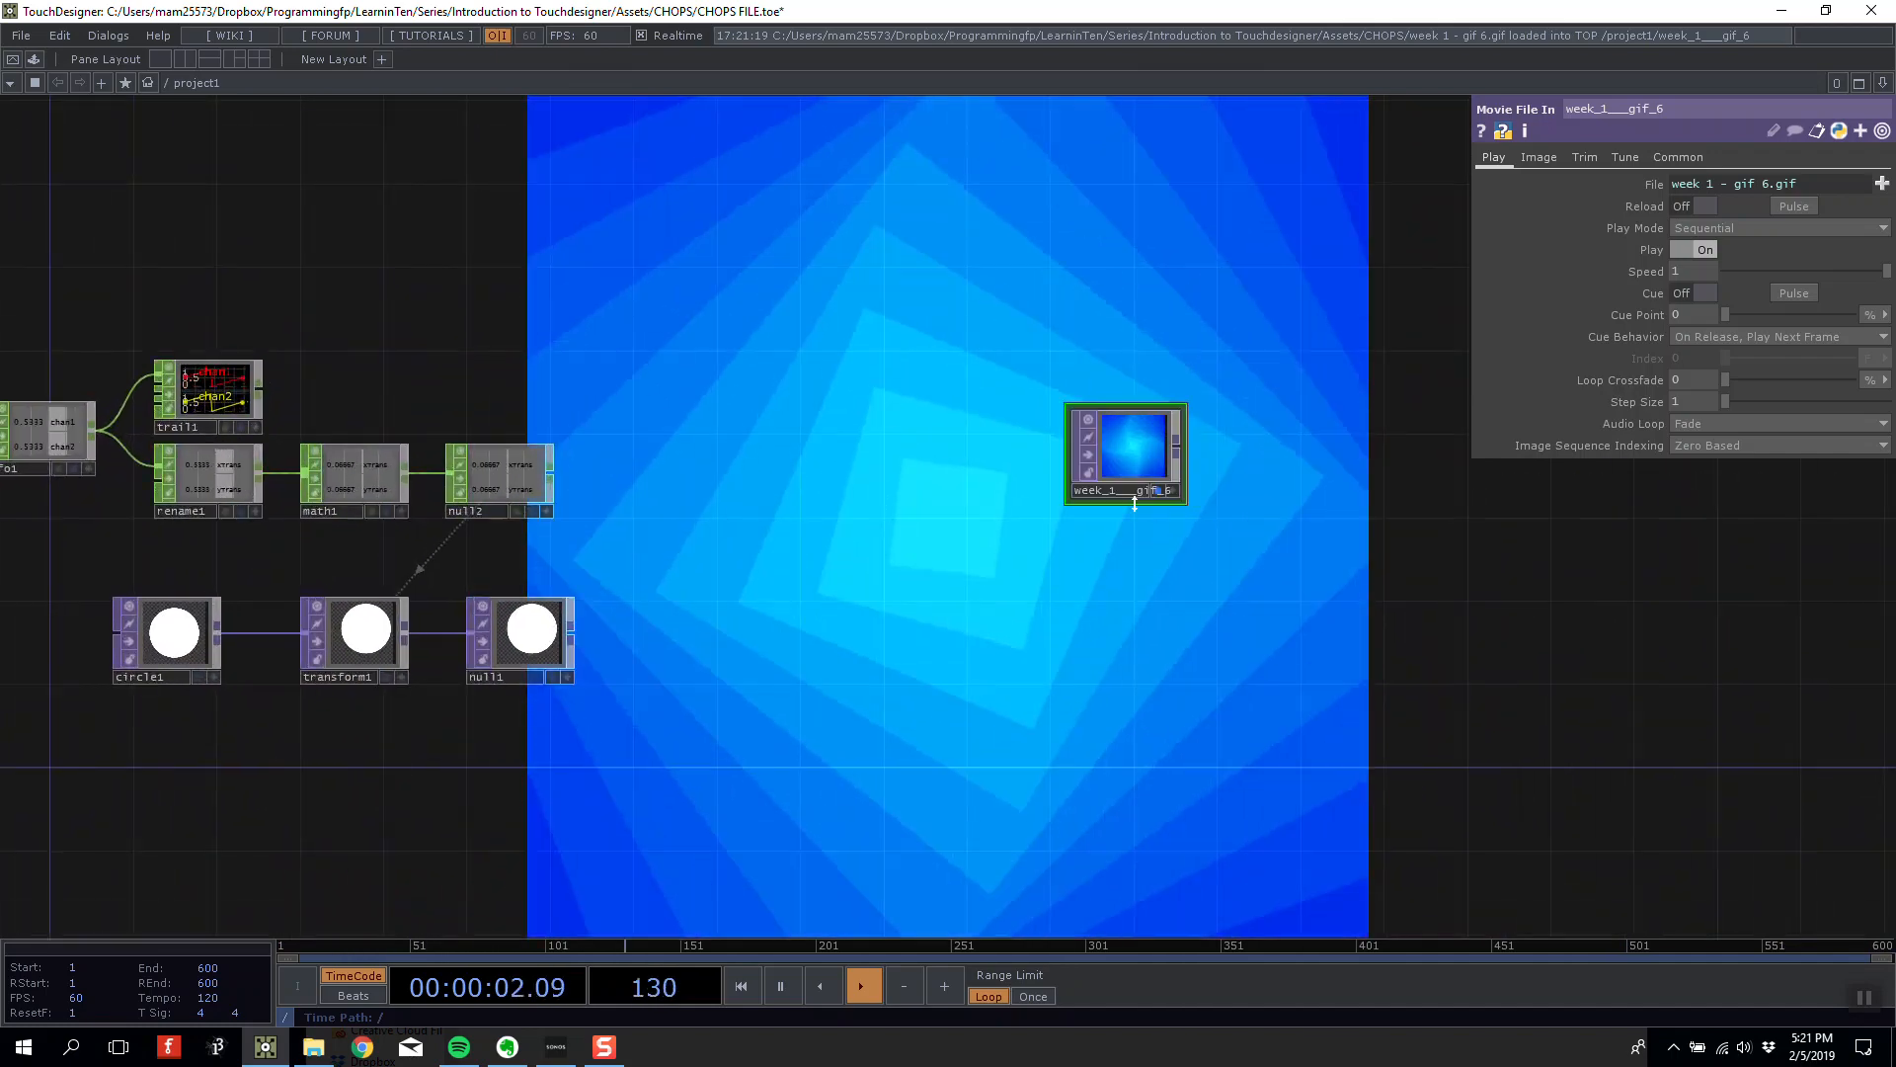
right_click_drag(61, 338, 582, 678)
left_click_drag(168, 633, 42, 368)
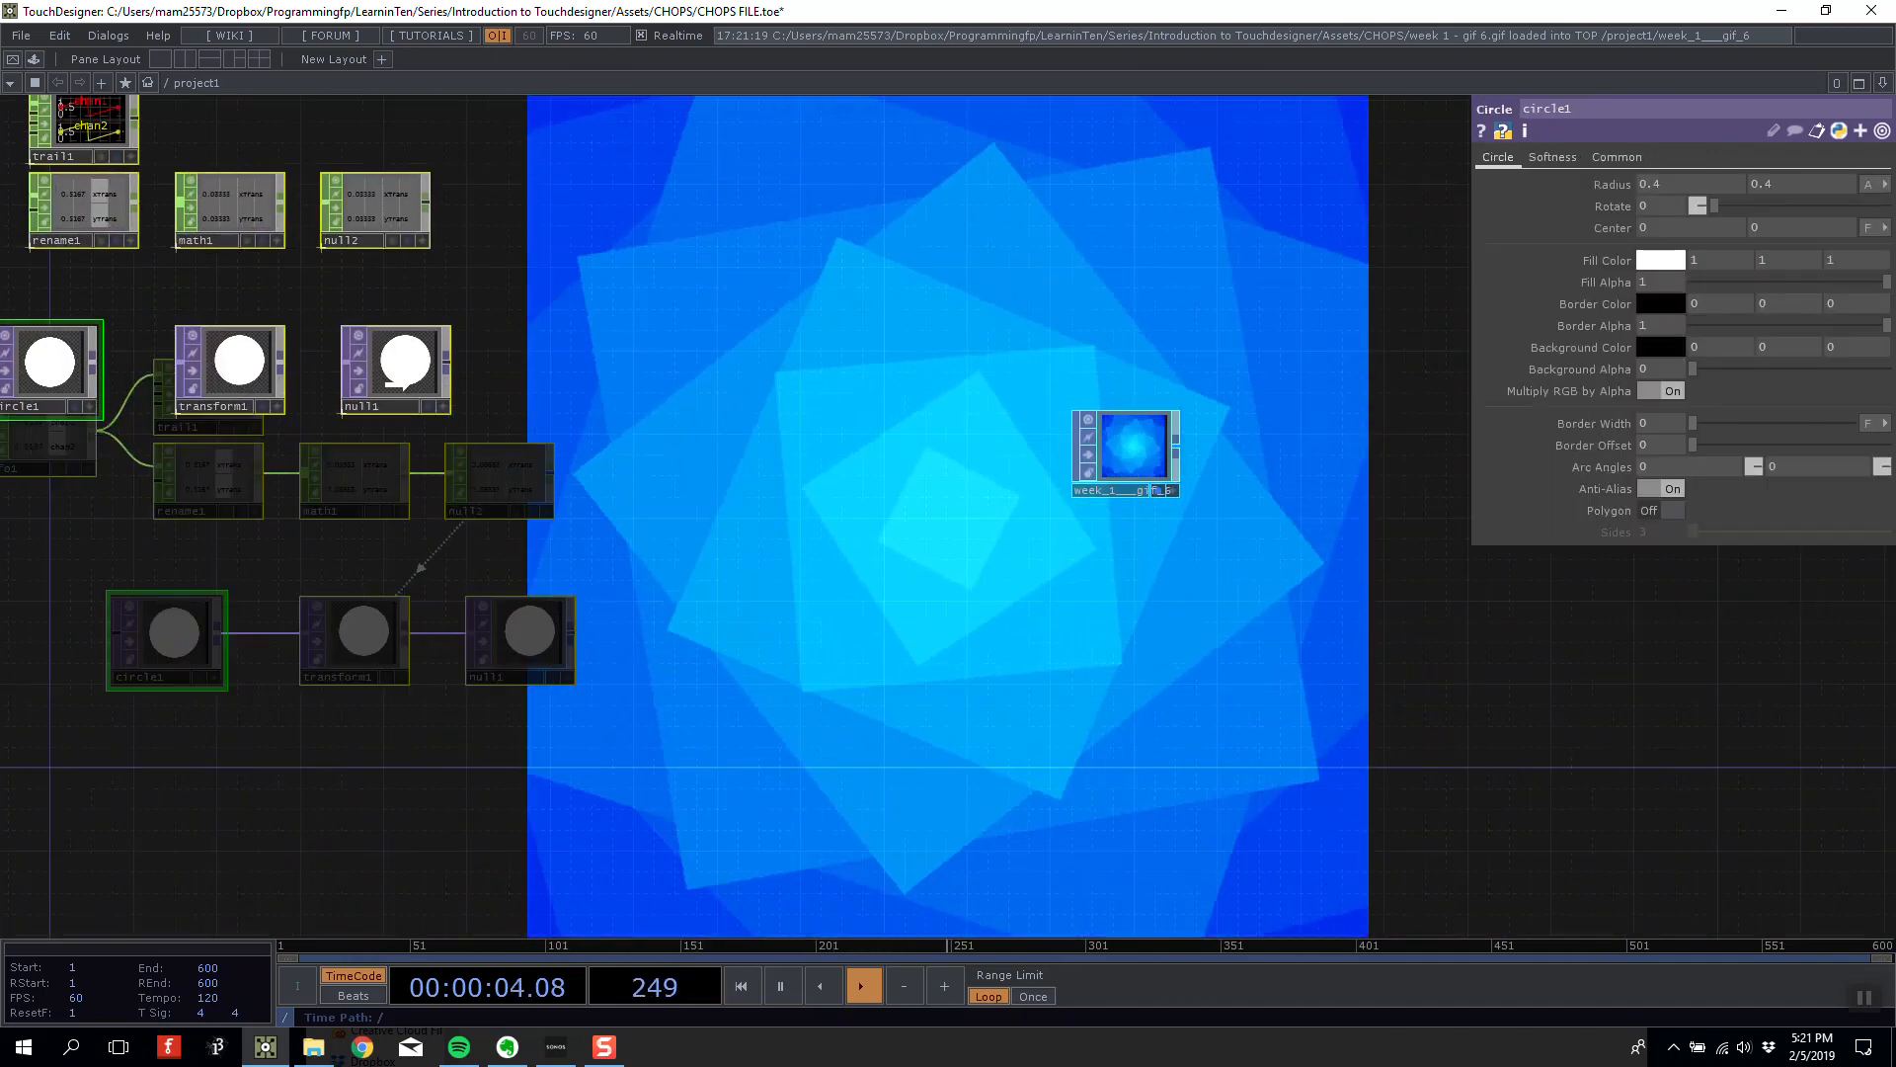
left_click_drag(1138, 456, 1223, 409)
left_click_drag(1253, 508, 835, 524)
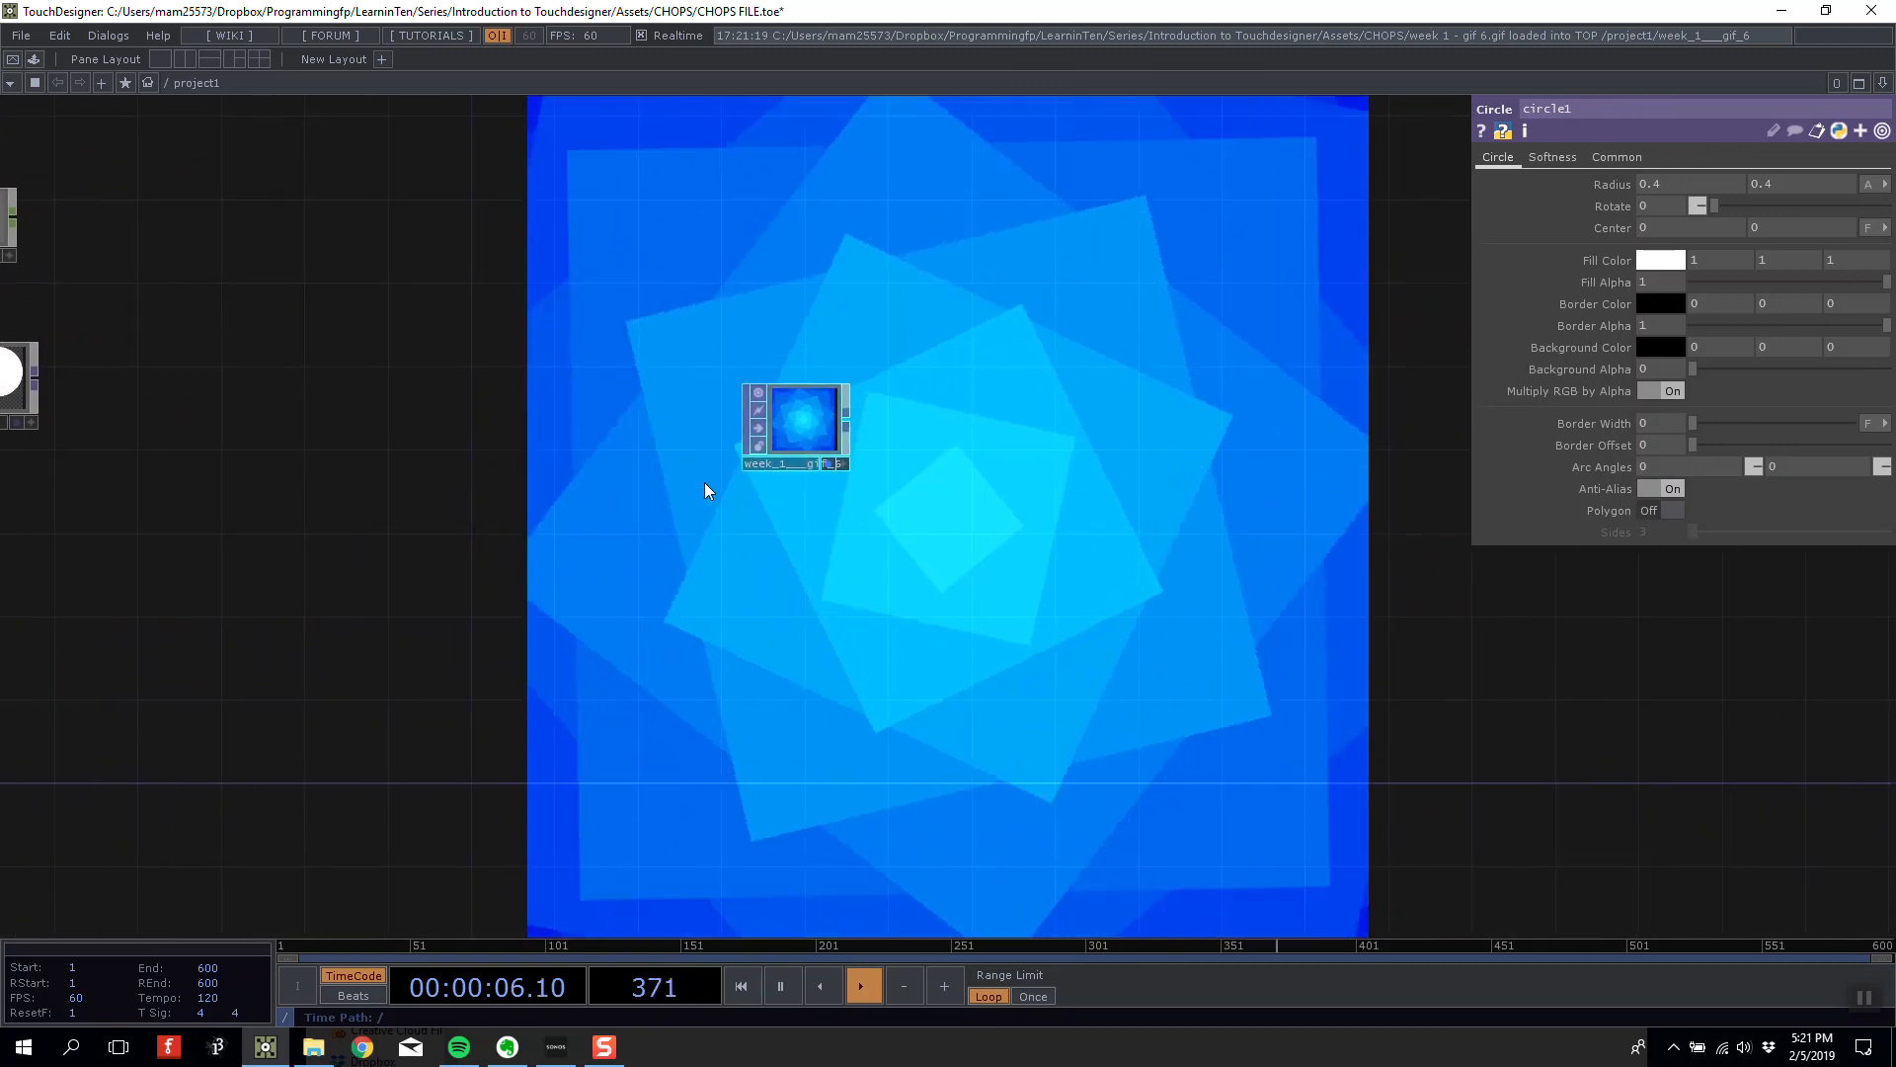
left_click_drag(770, 432, 436, 415)
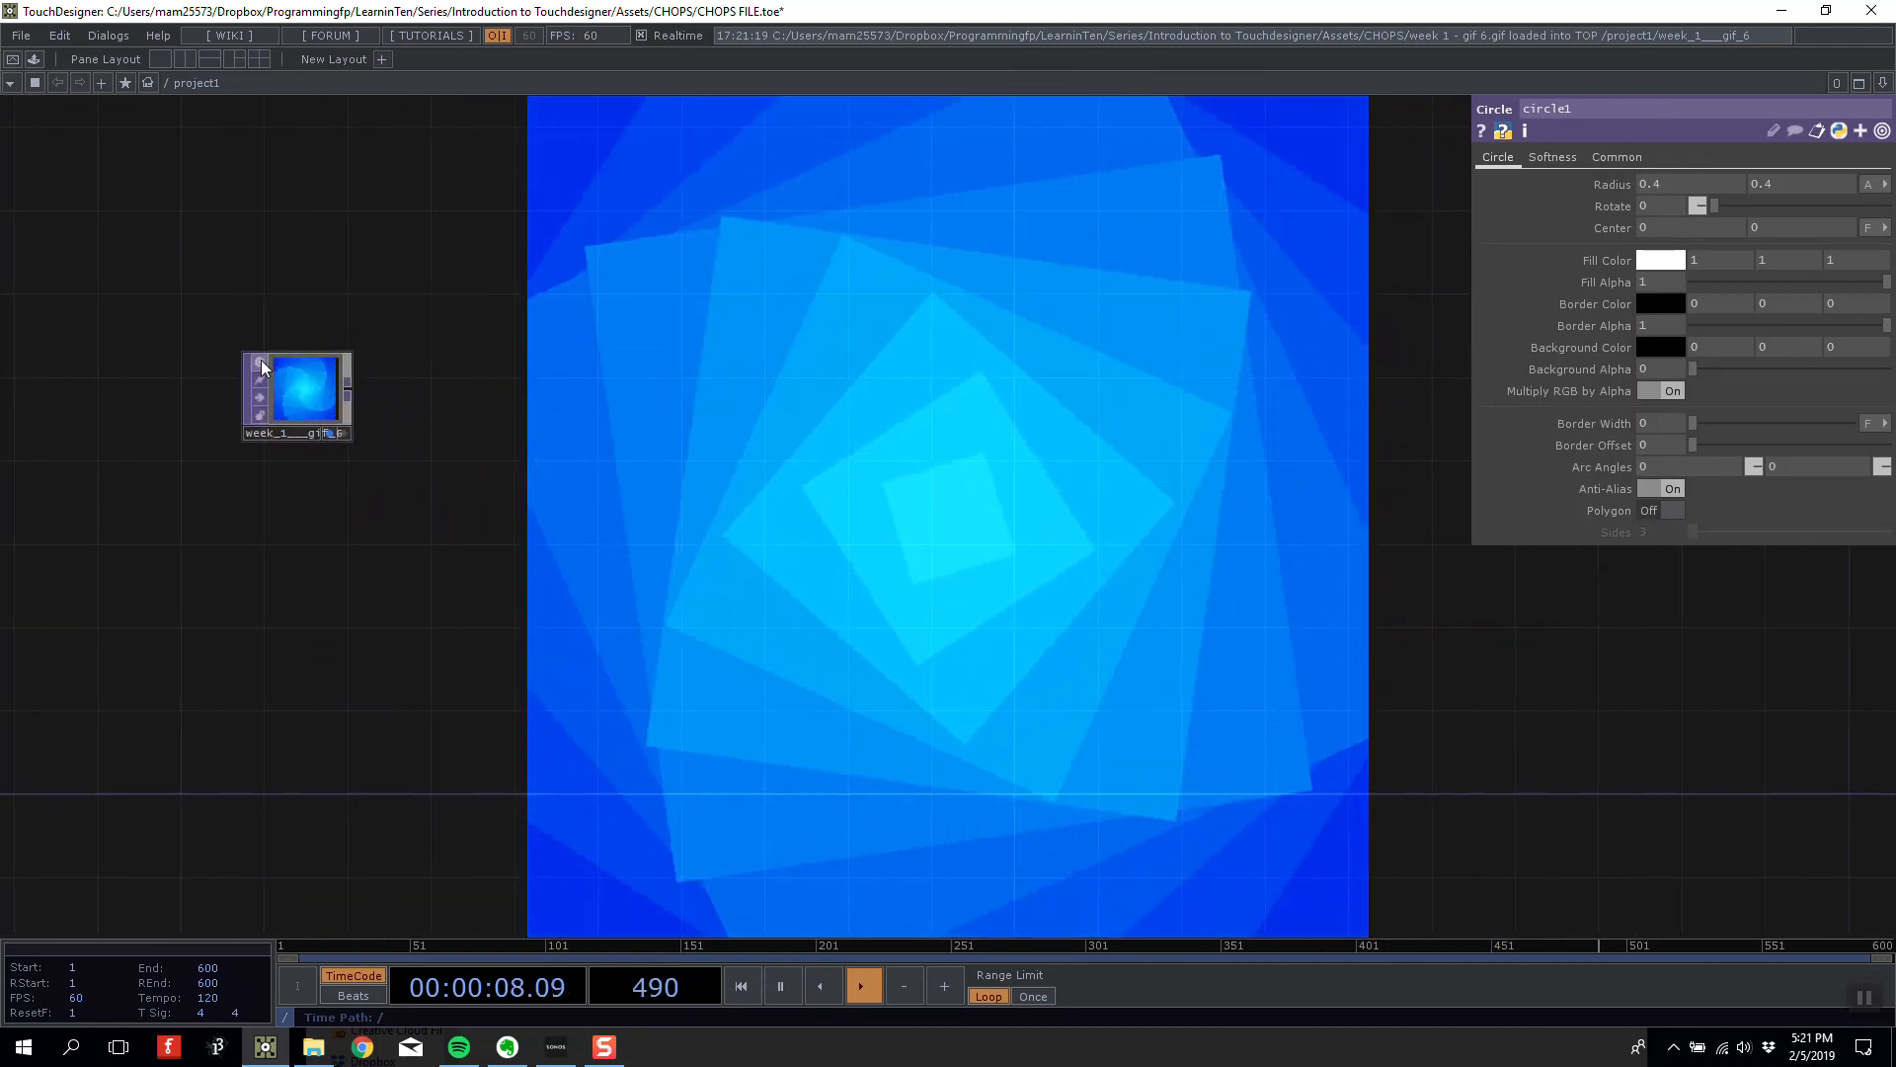
left_click_drag(296, 395, 465, 266)
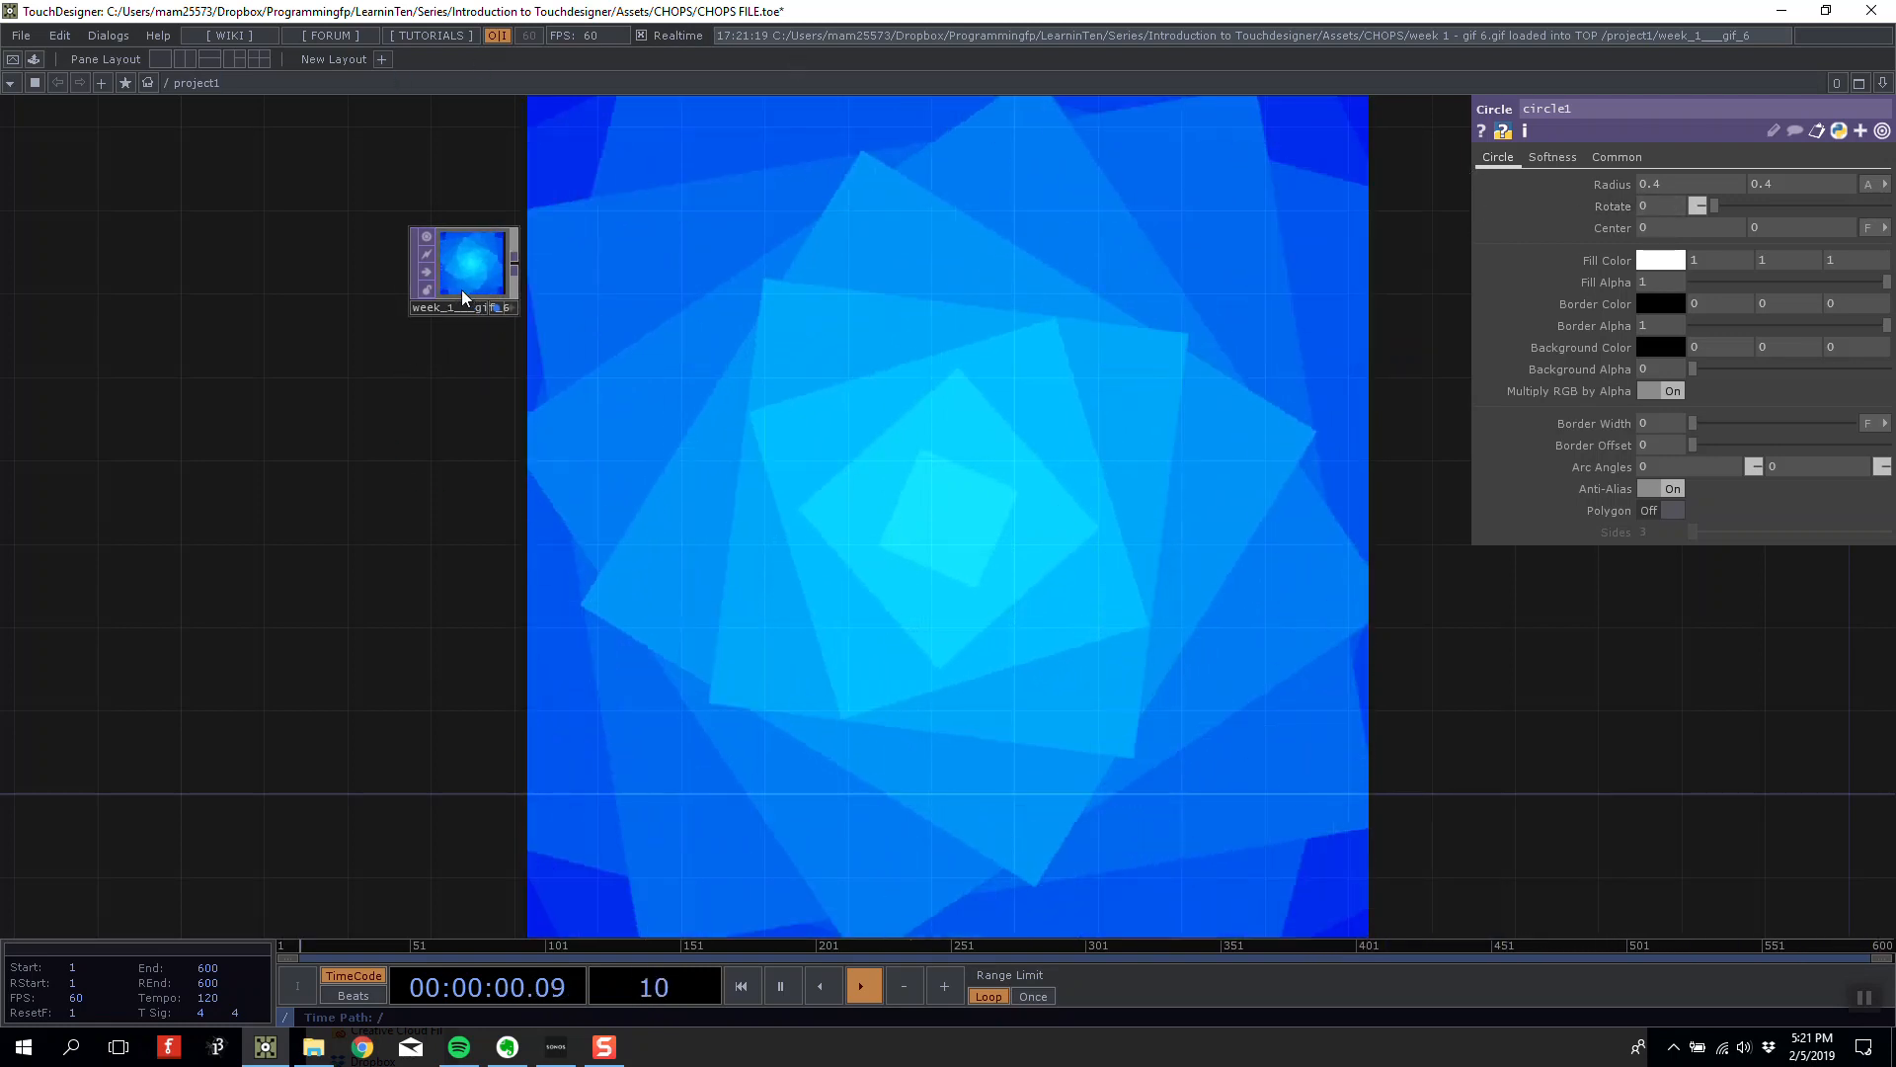
Turn Play off on the week 1 - gif 6 Movie File In to freeze the animation on one frame.
left_click(460, 286)
scroll(464, 269, "up", 4)
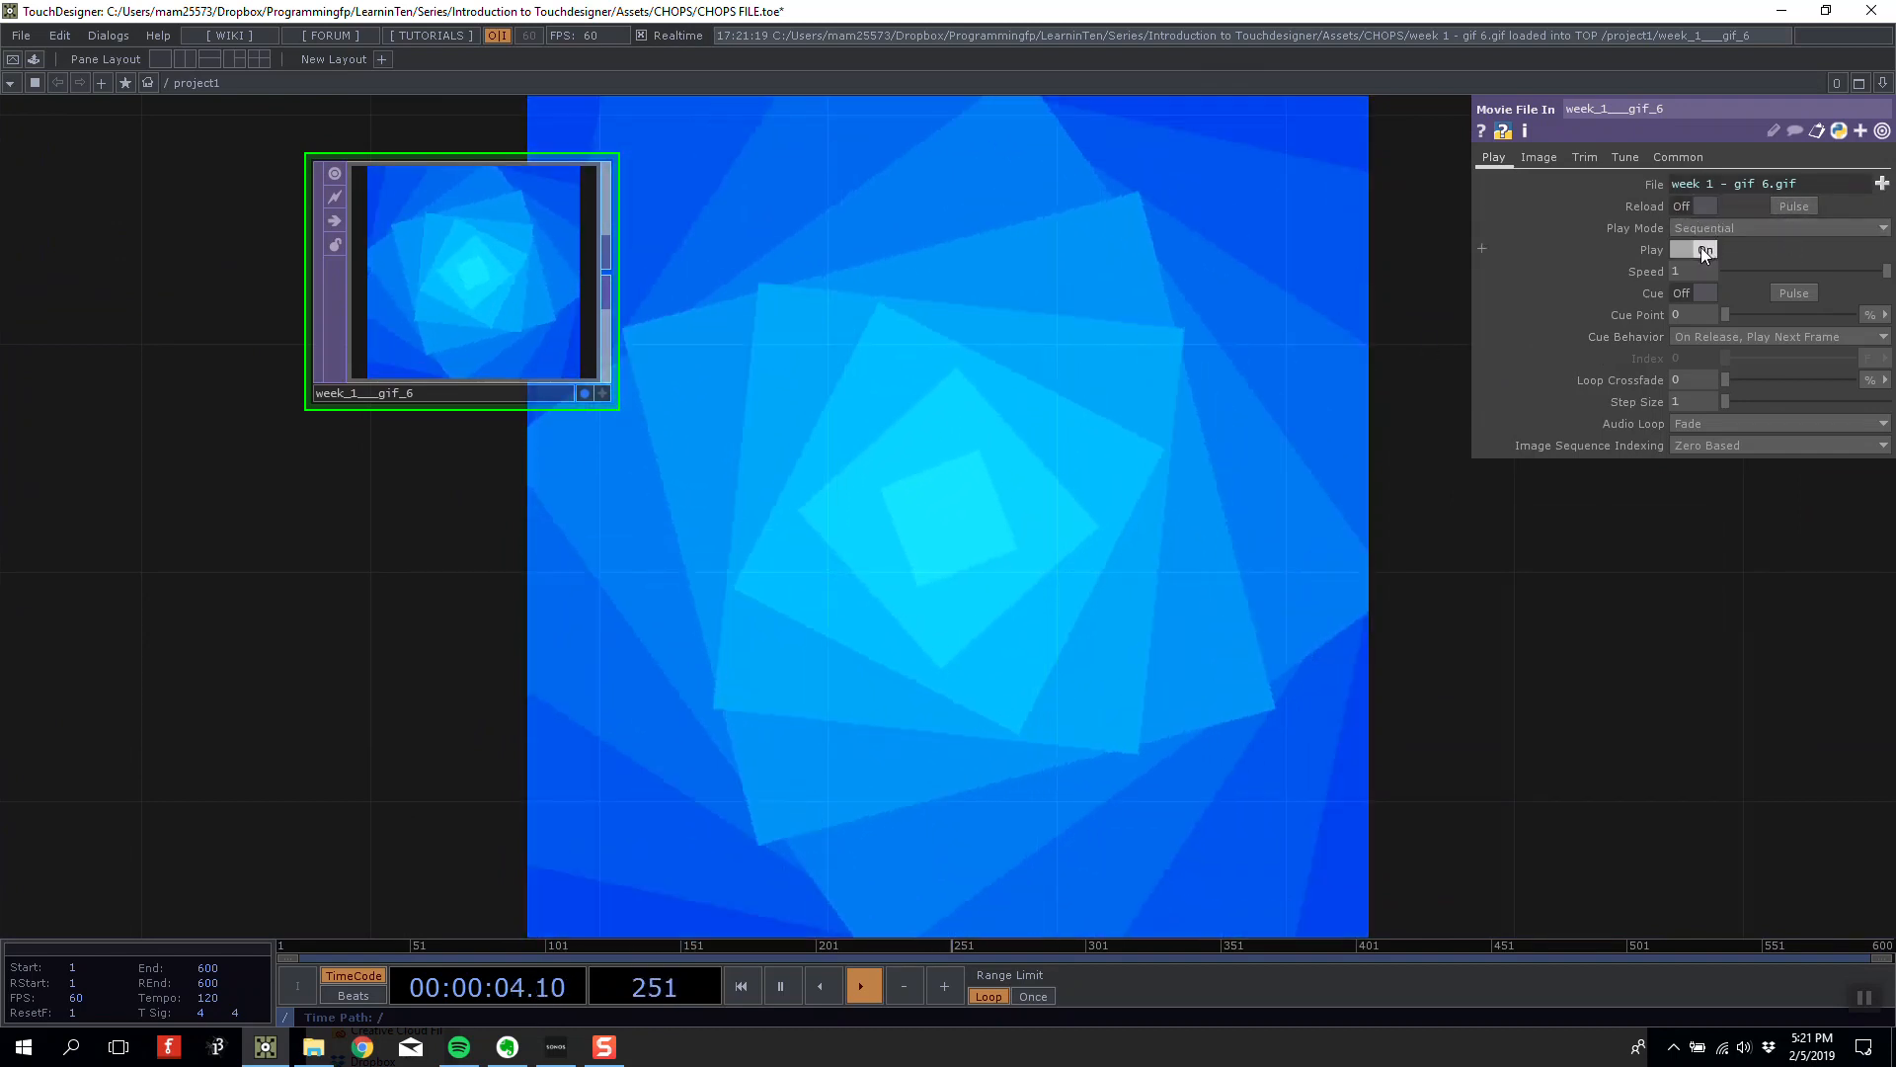
left_click(1697, 249)
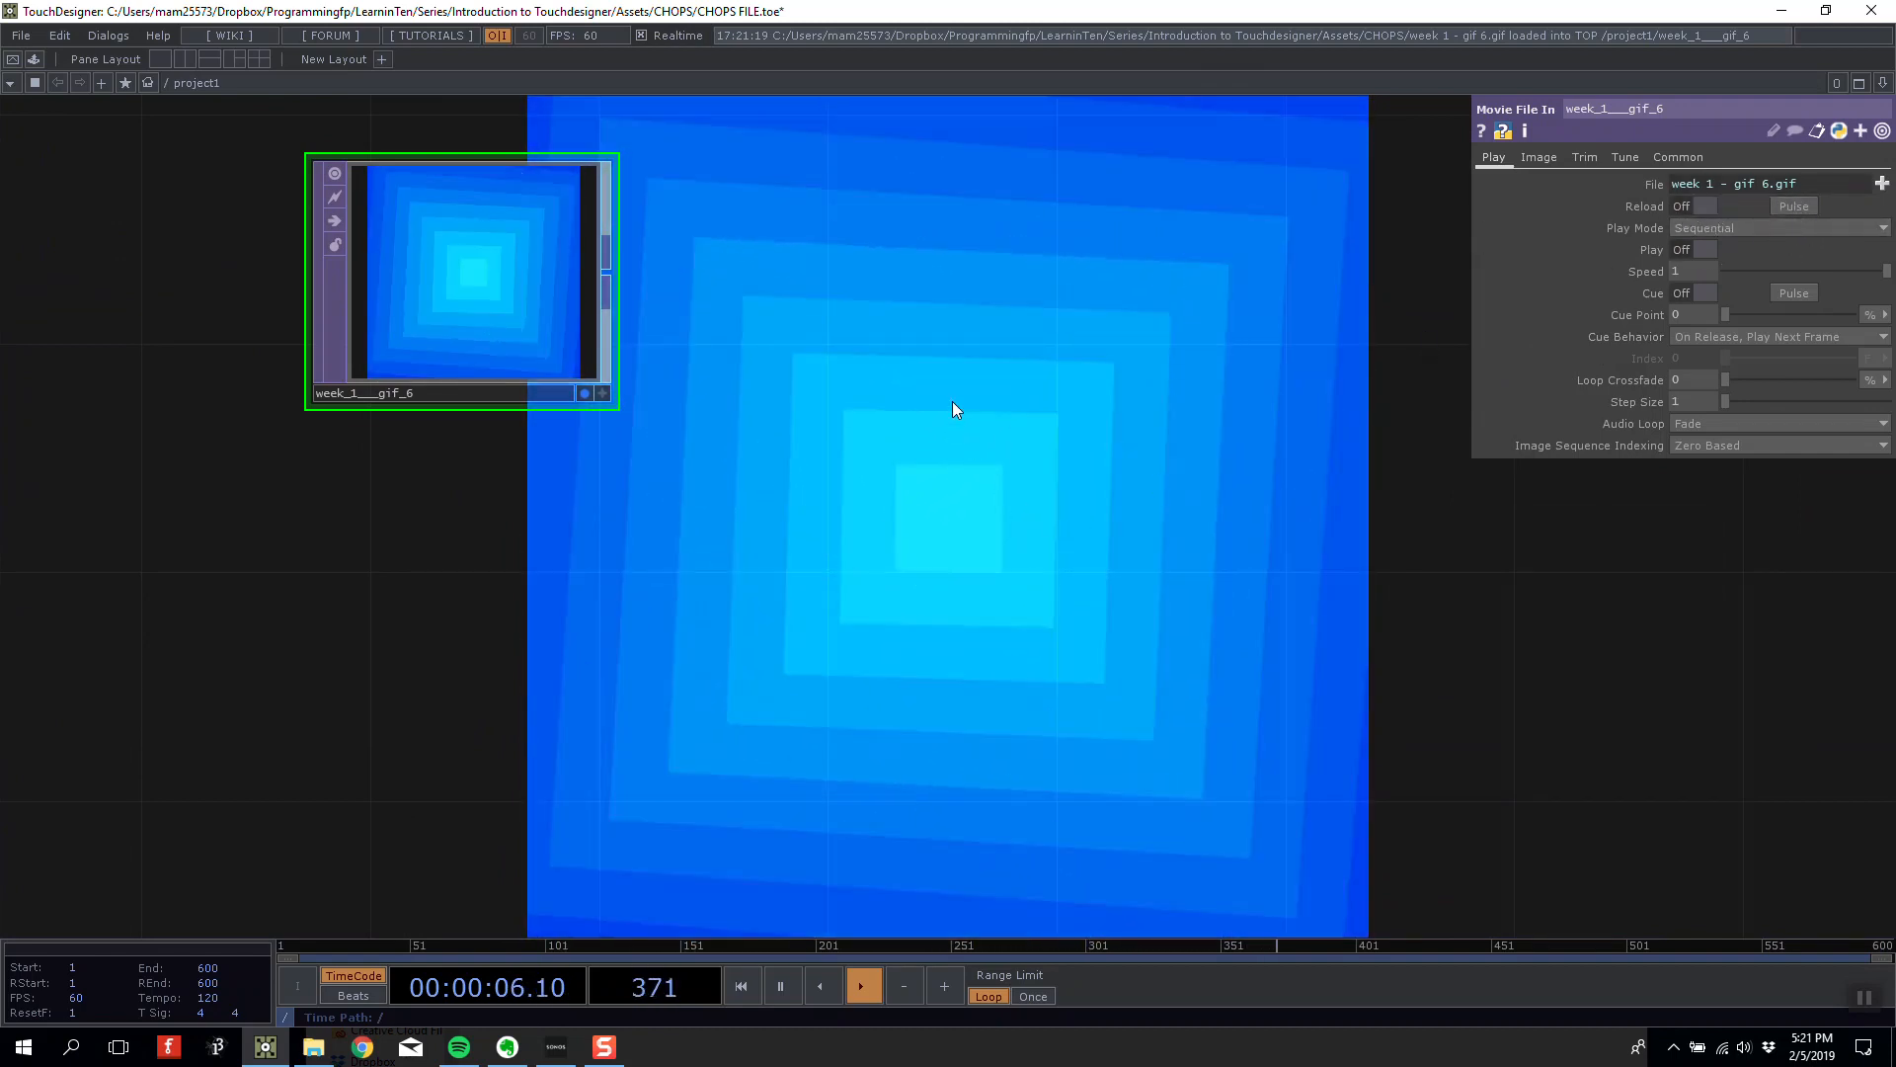
left_click_drag(966, 398, 913, 405)
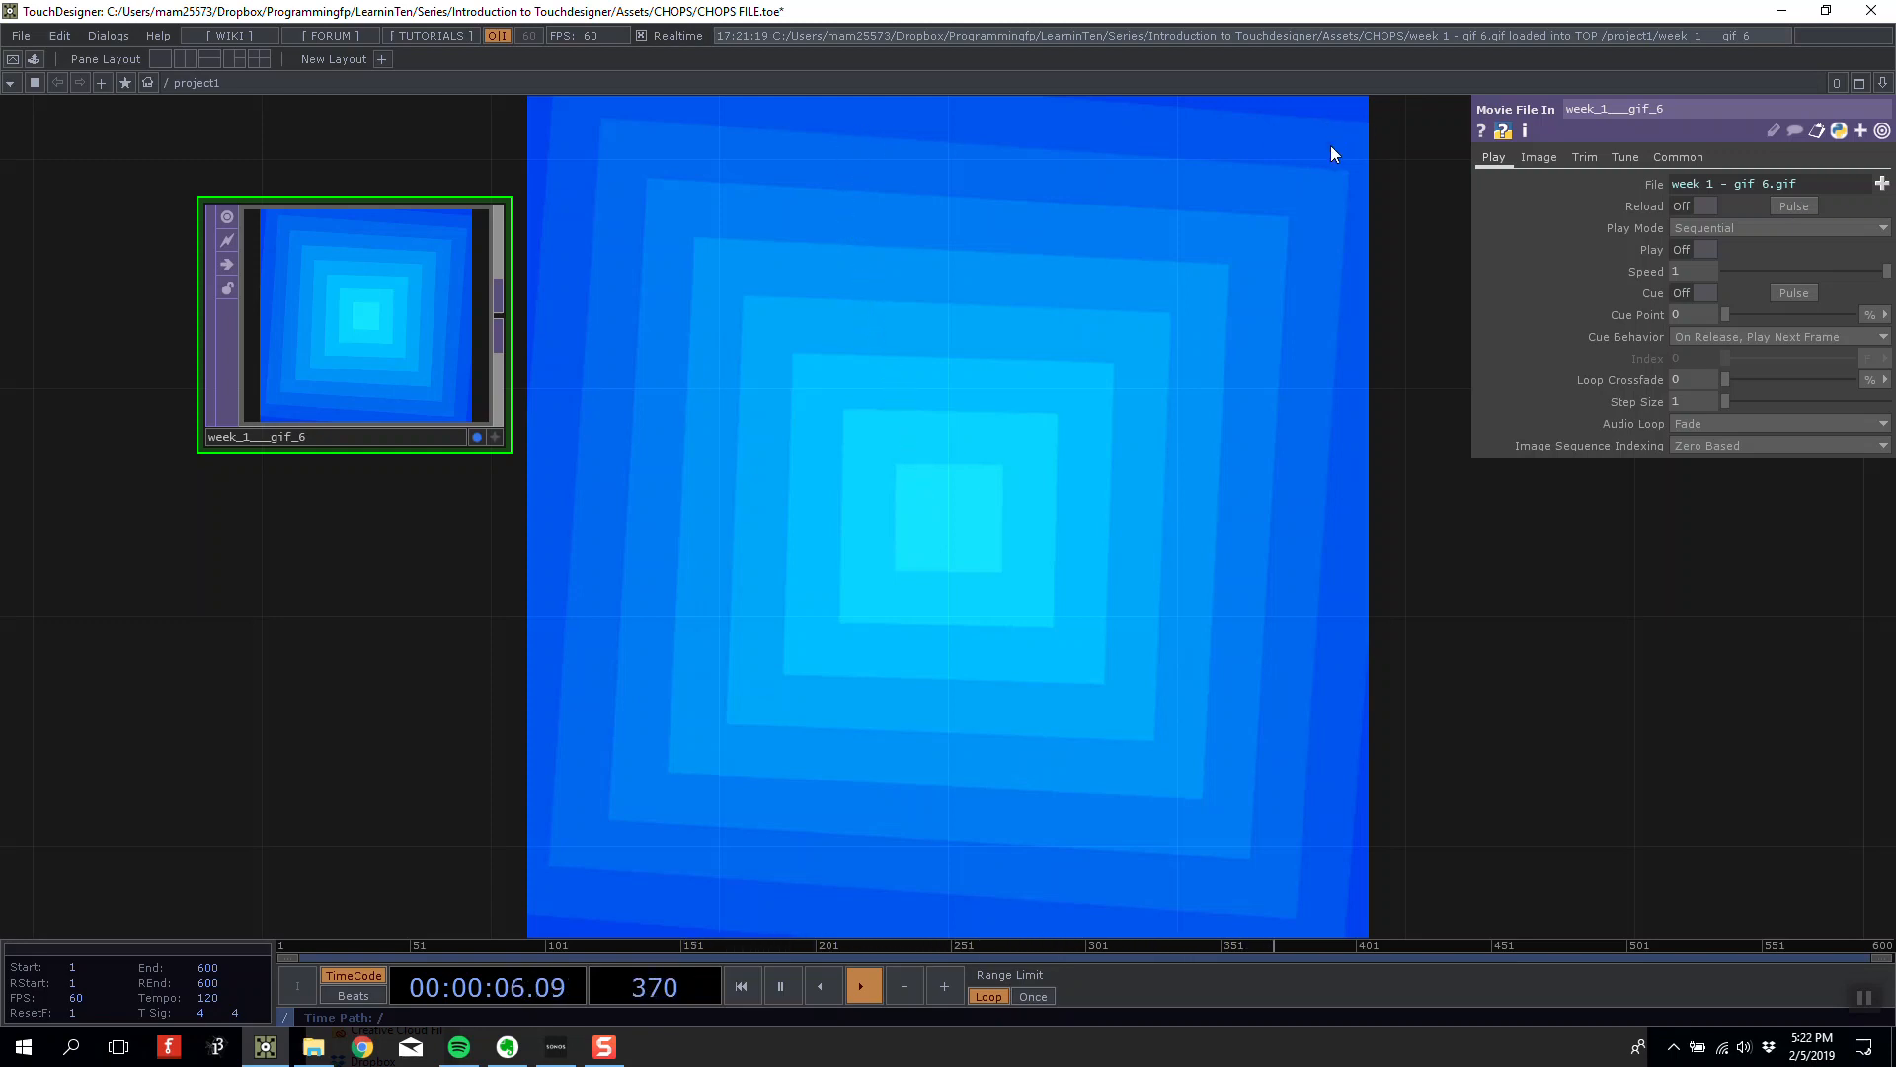
left_click_drag(768, 551, 733, 479)
scroll(798, 553, "down", 2)
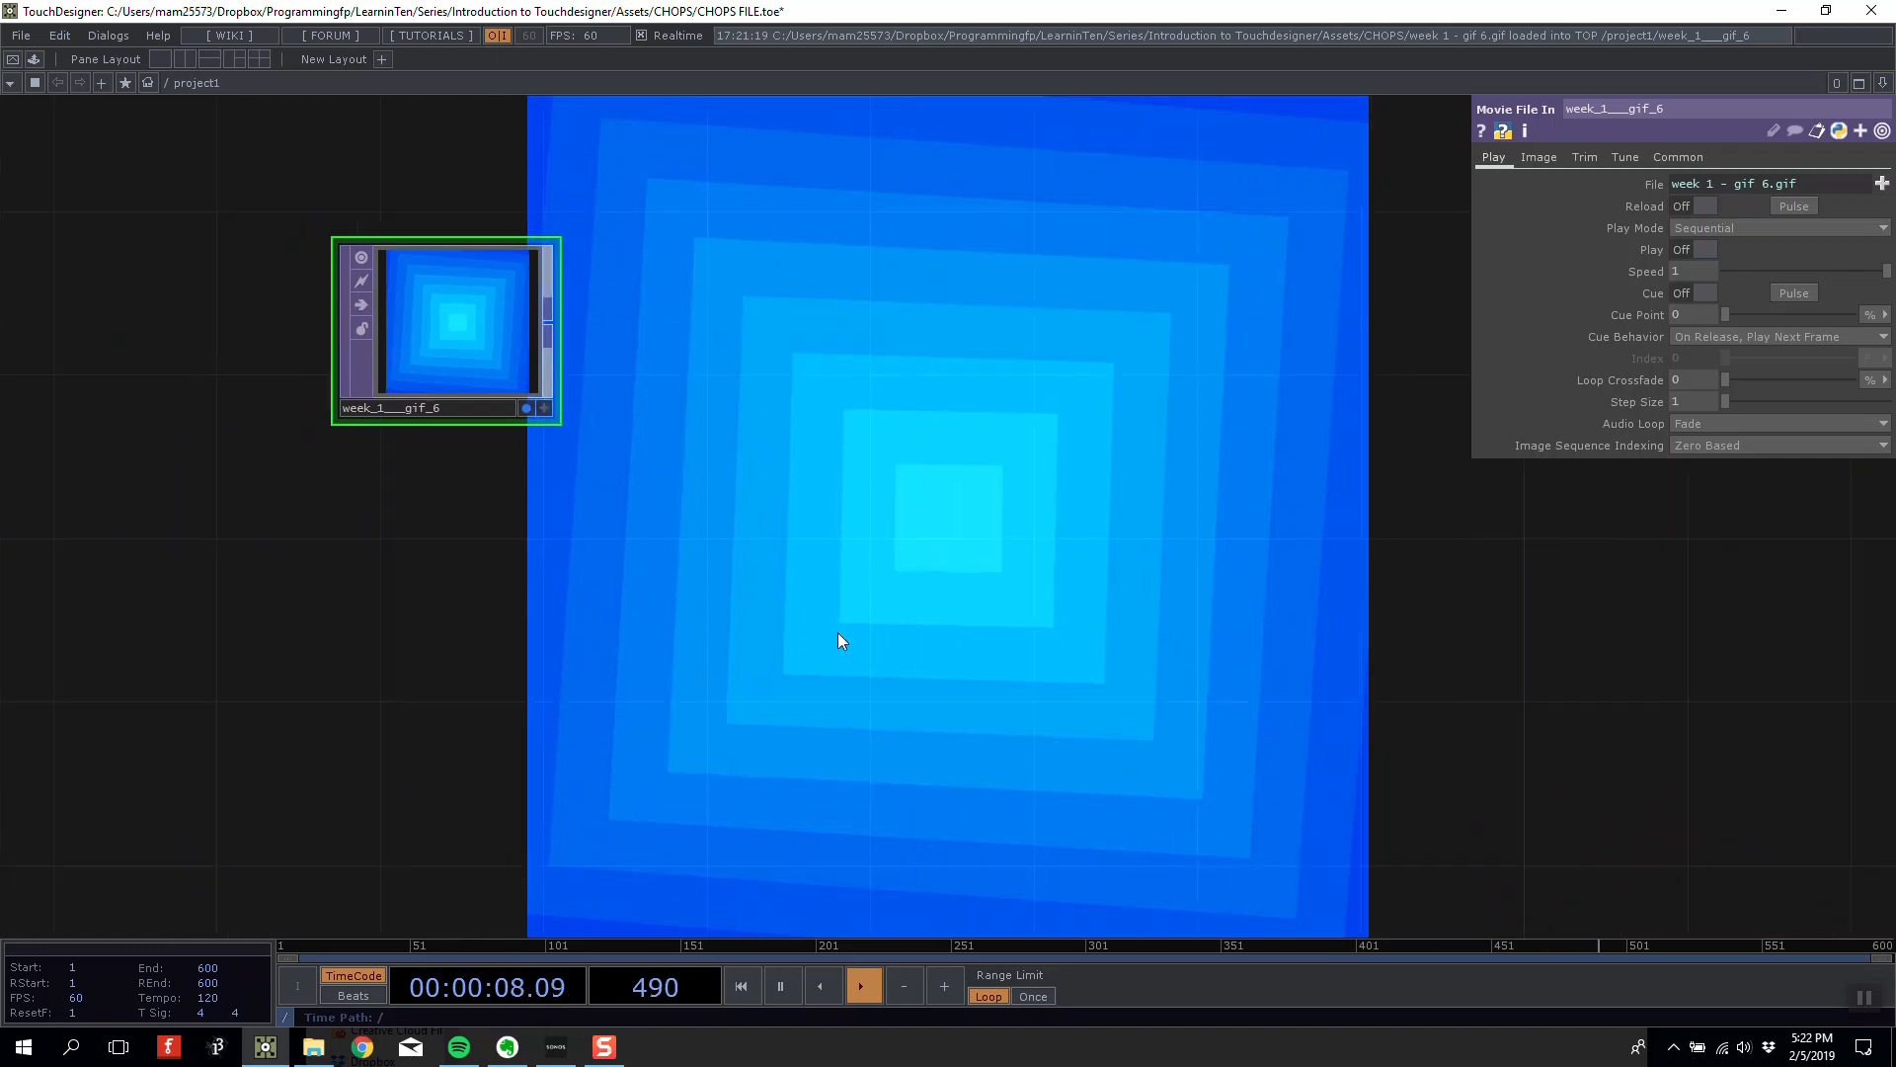
Add a Rectangle TOP to the network and place it below the week 1 - gif 6 node.
left_click_drag(838, 632, 744, 577)
key("Tab")
left_click(77, 370)
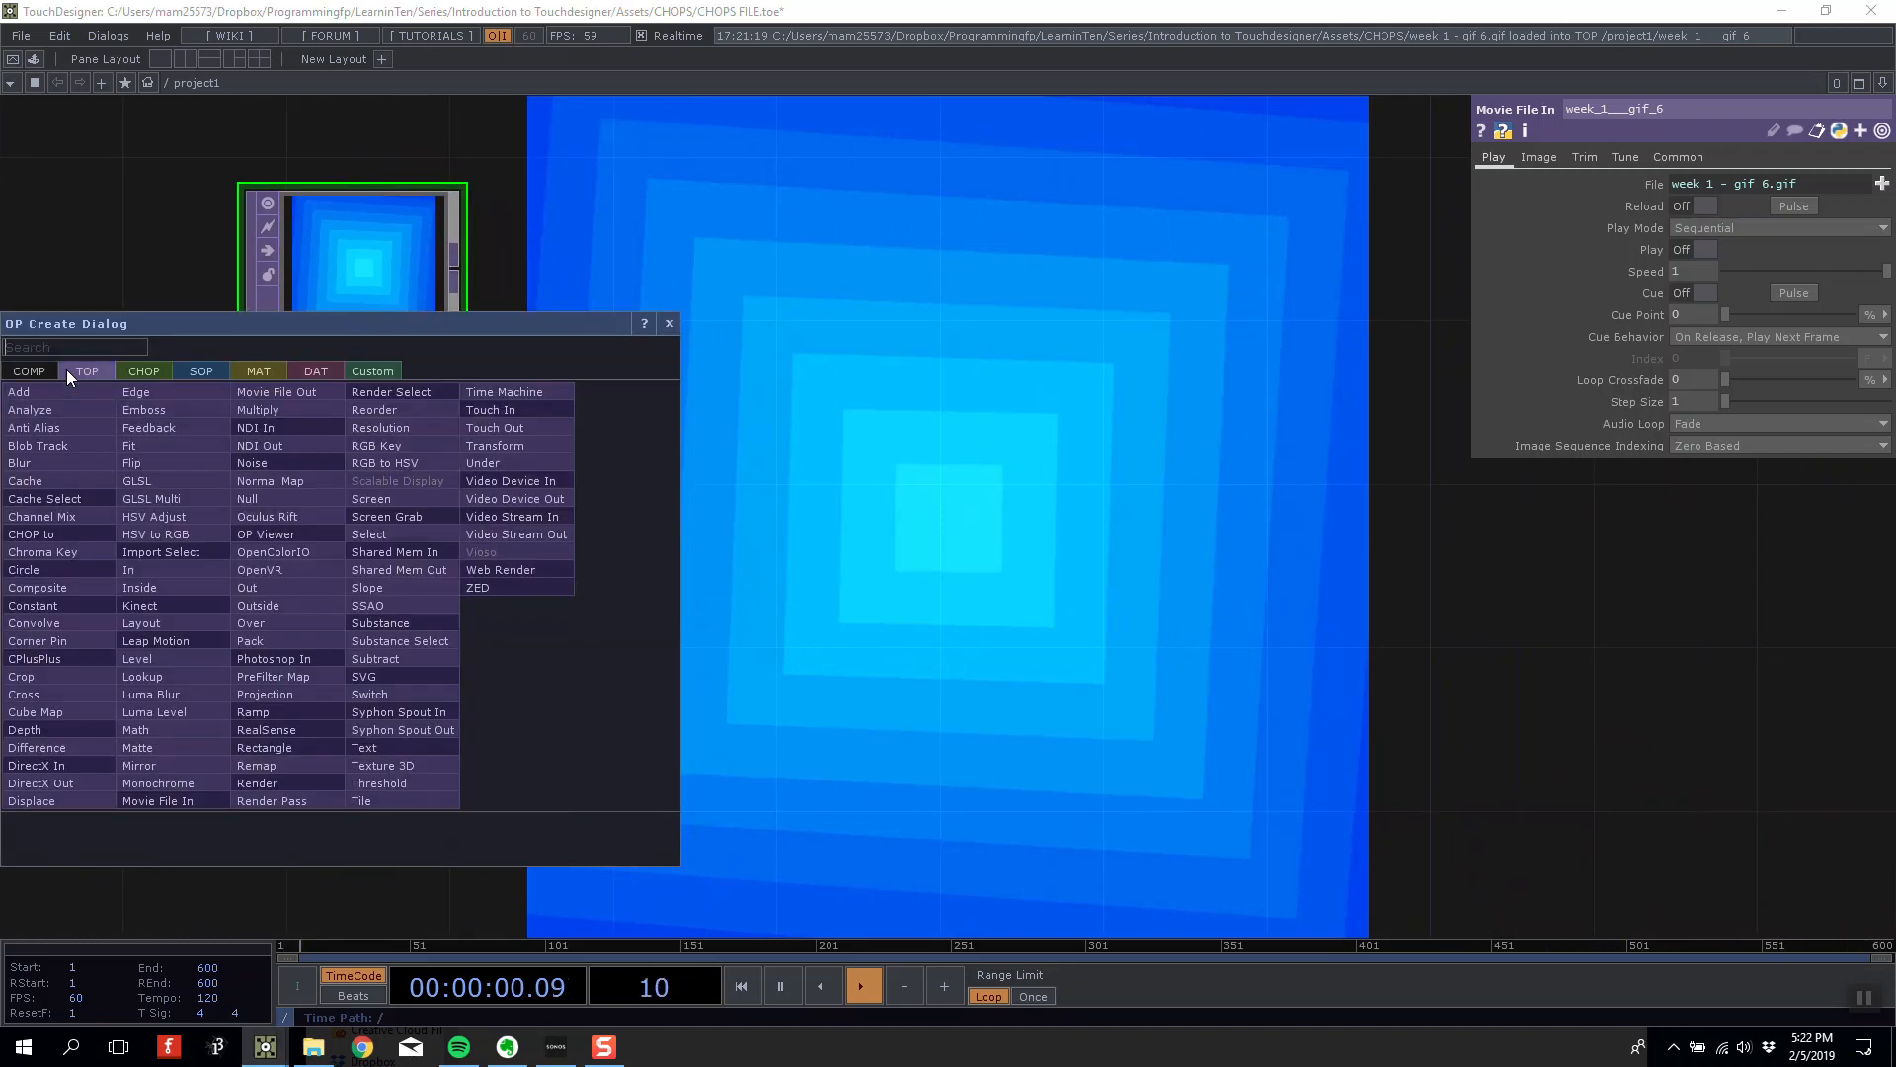
type("rec")
left_click(322, 748)
left_click(362, 706)
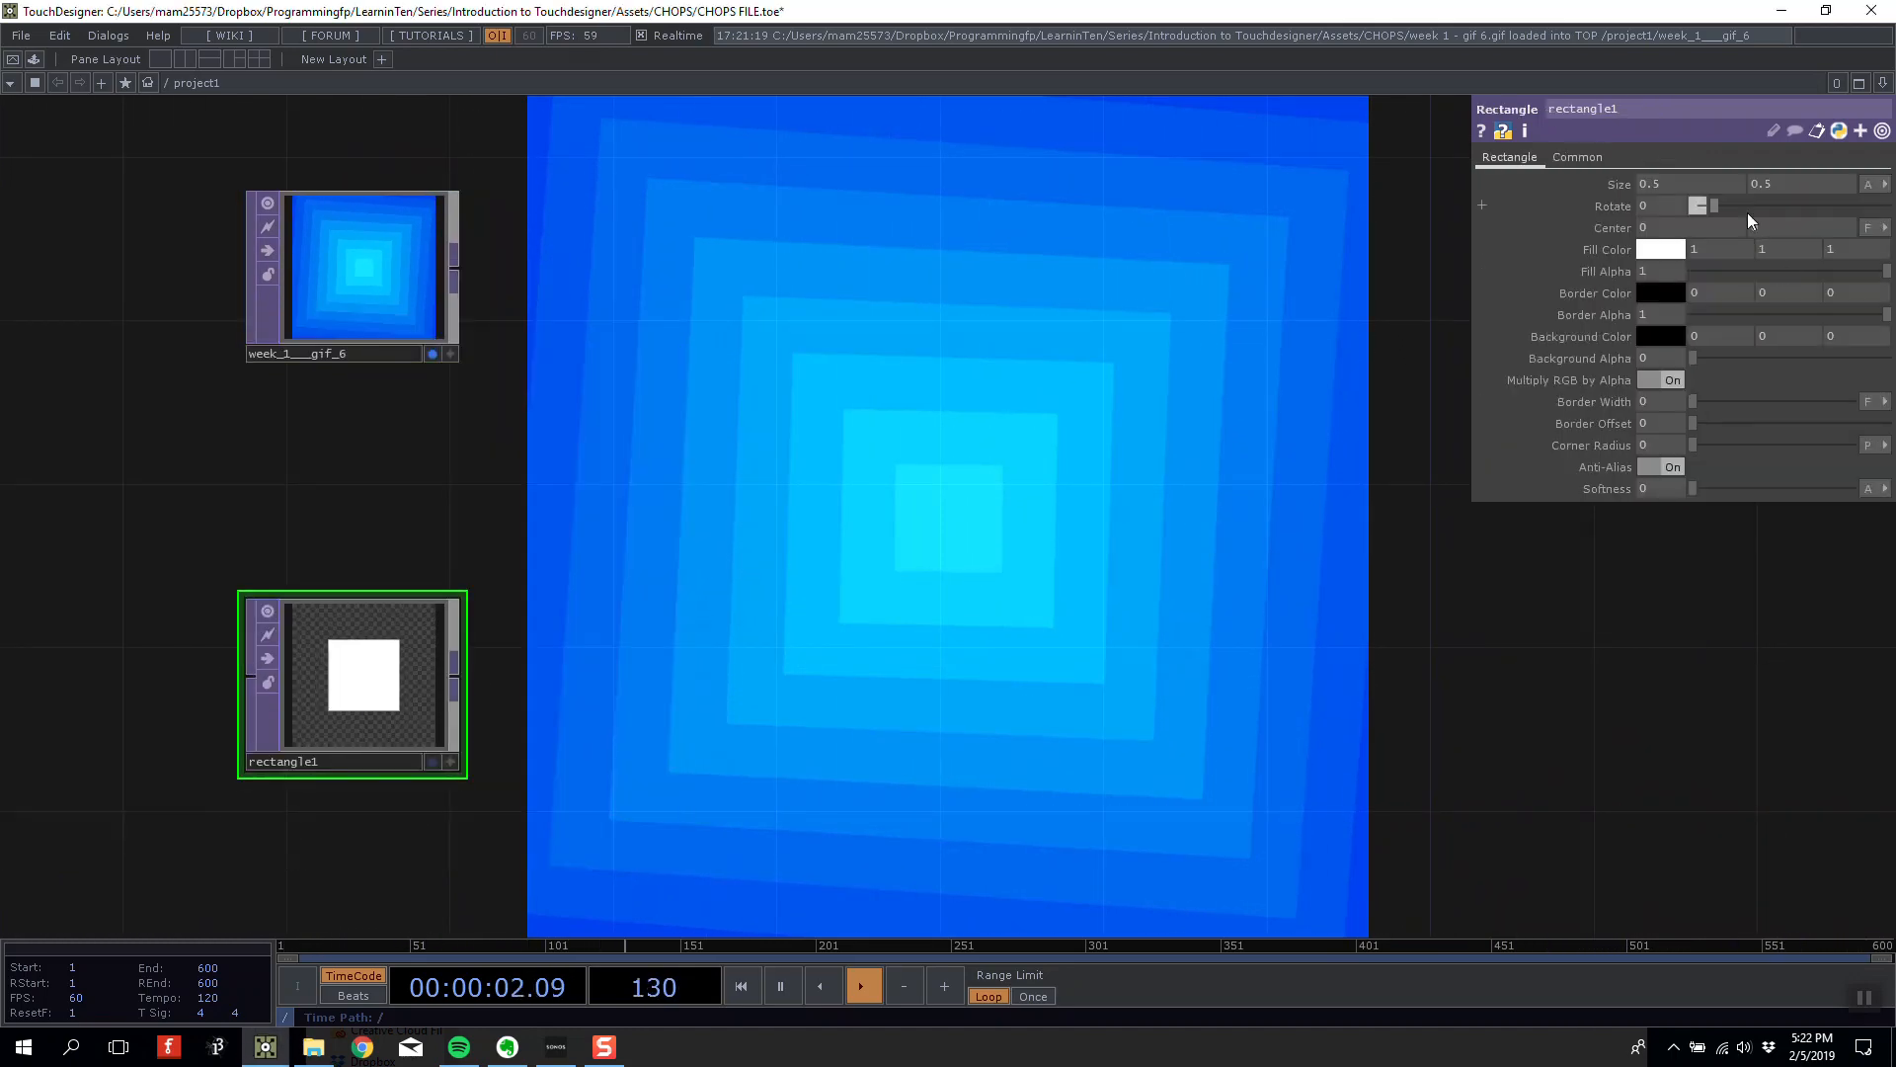
left_click_drag(452, 664, 411, 623)
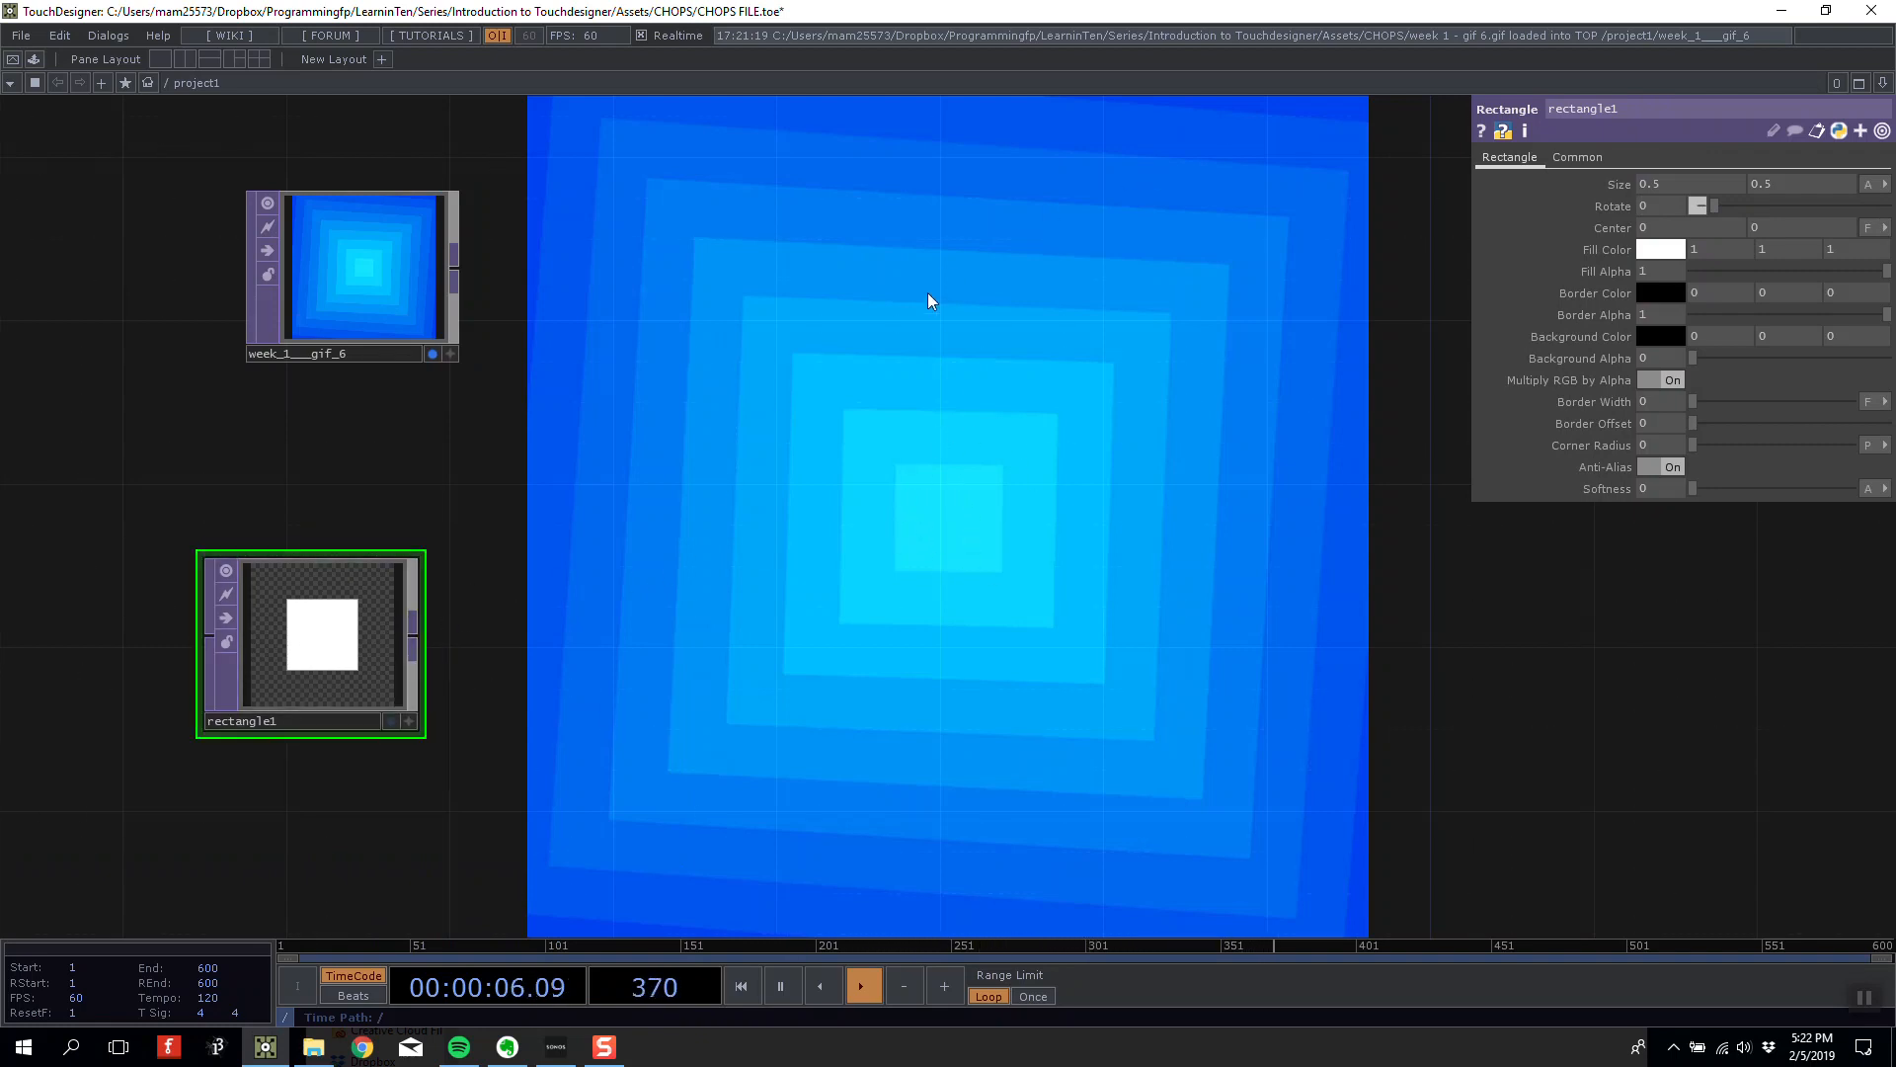
Set rectangle1's output resolution to 1000 by 1000.
left_click(1583, 159)
type("1")
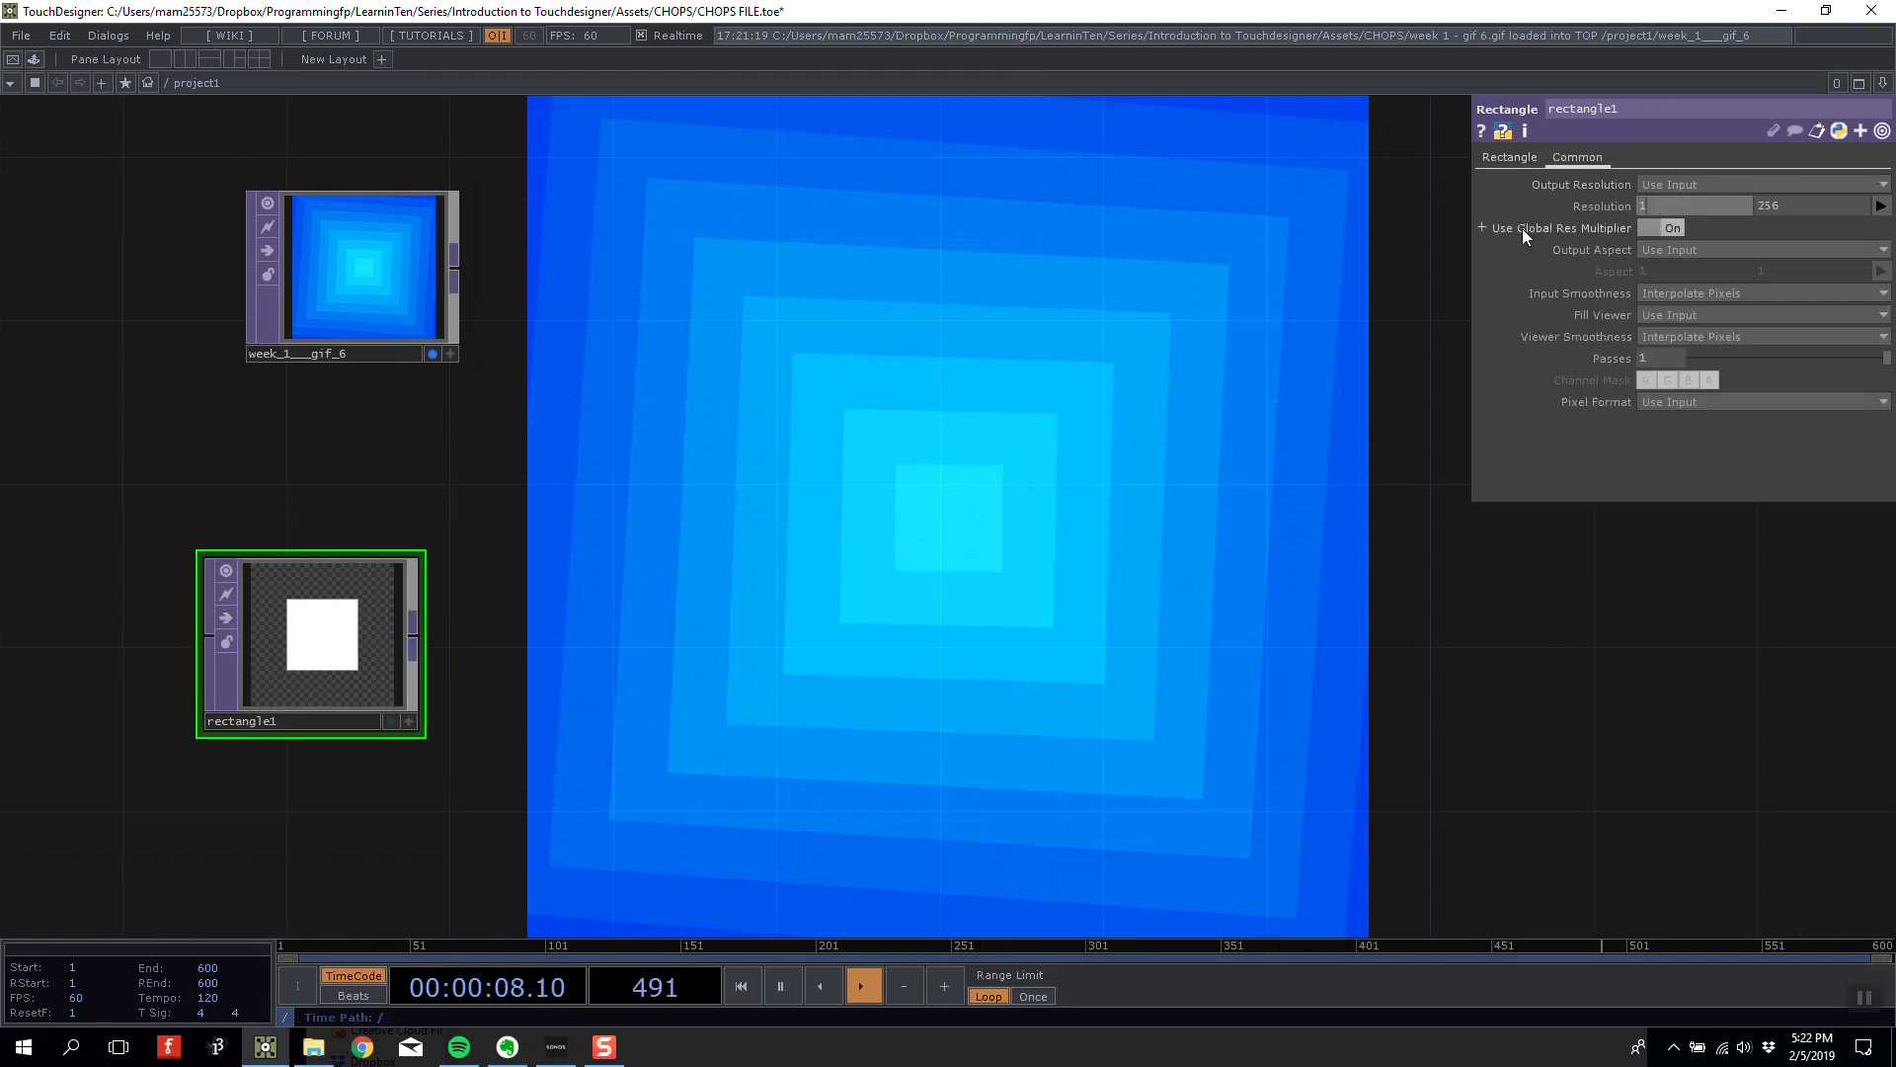
type("000")
key("Tab")
type("1000")
key("Tab")
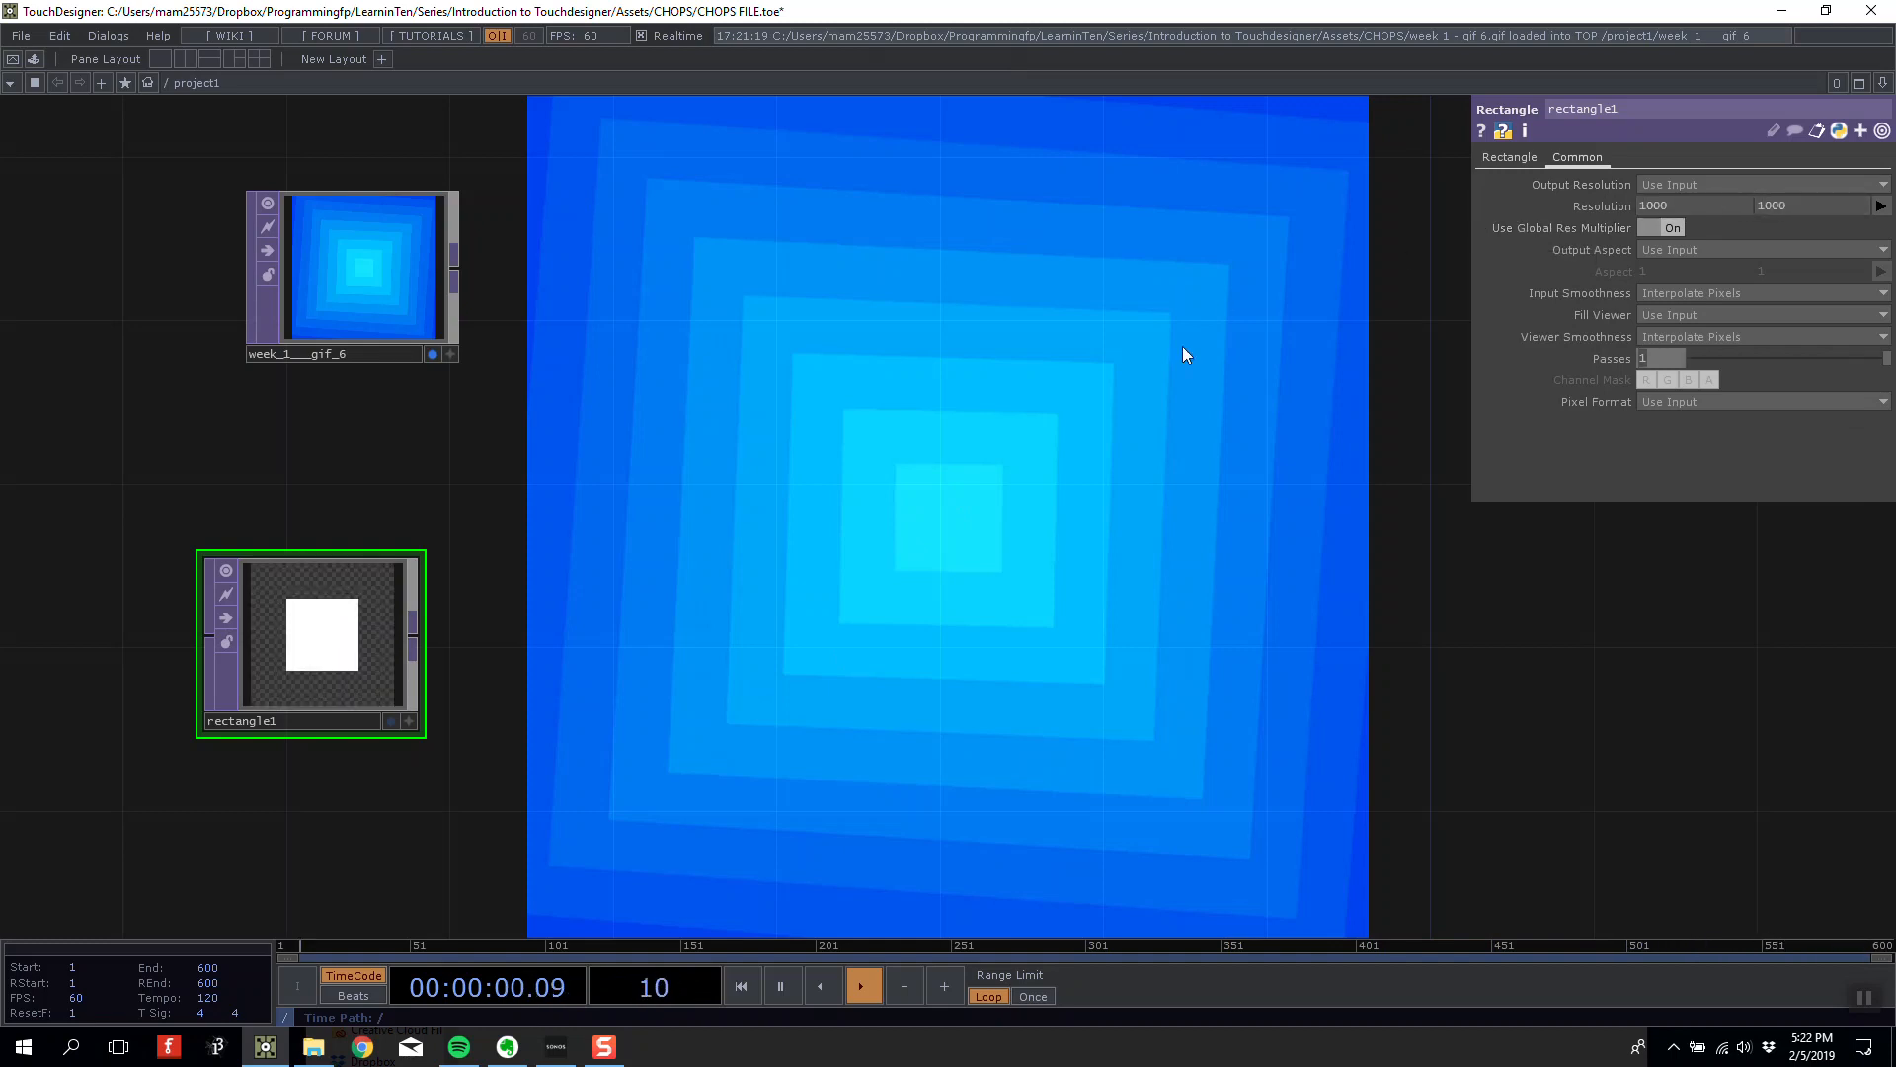
Set rectangle1's Size to 1 by 1 so it fills its frame.
left_click(1511, 158)
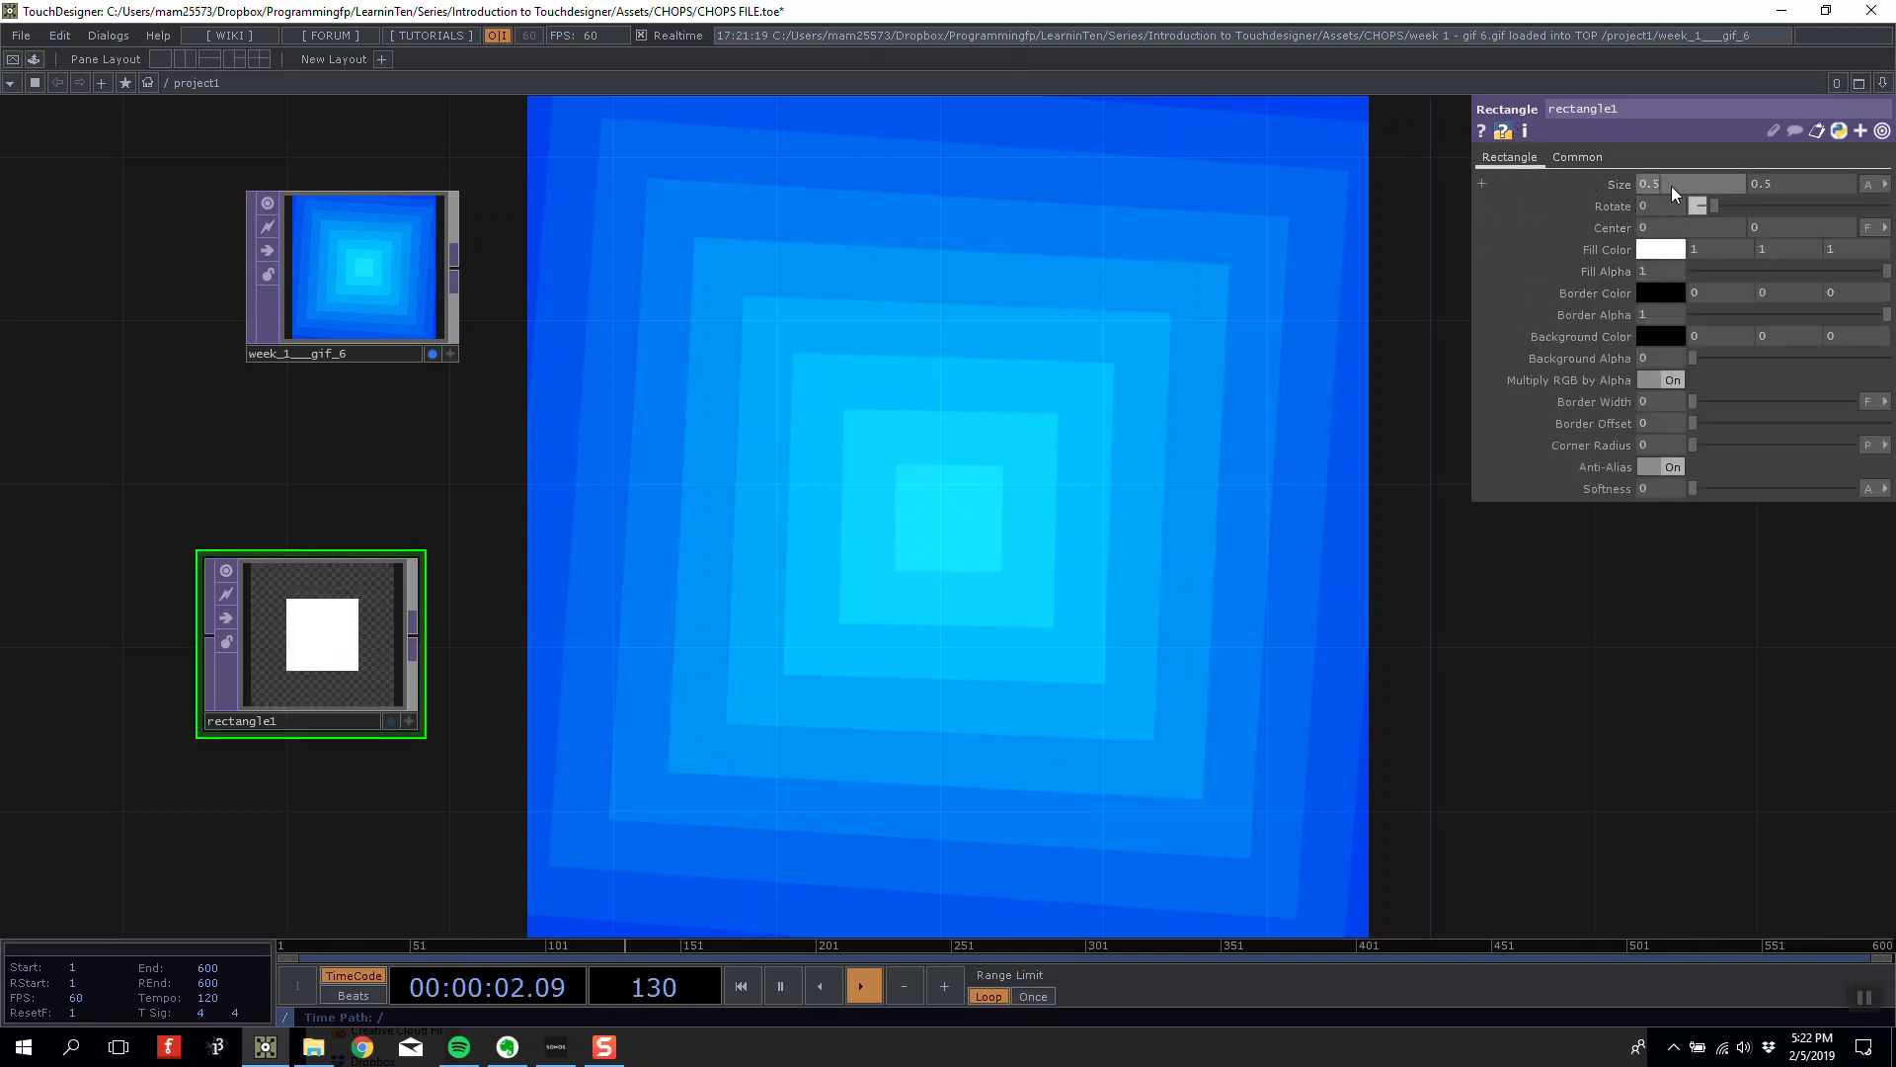
left_click(1772, 186)
type("1")
key("Return")
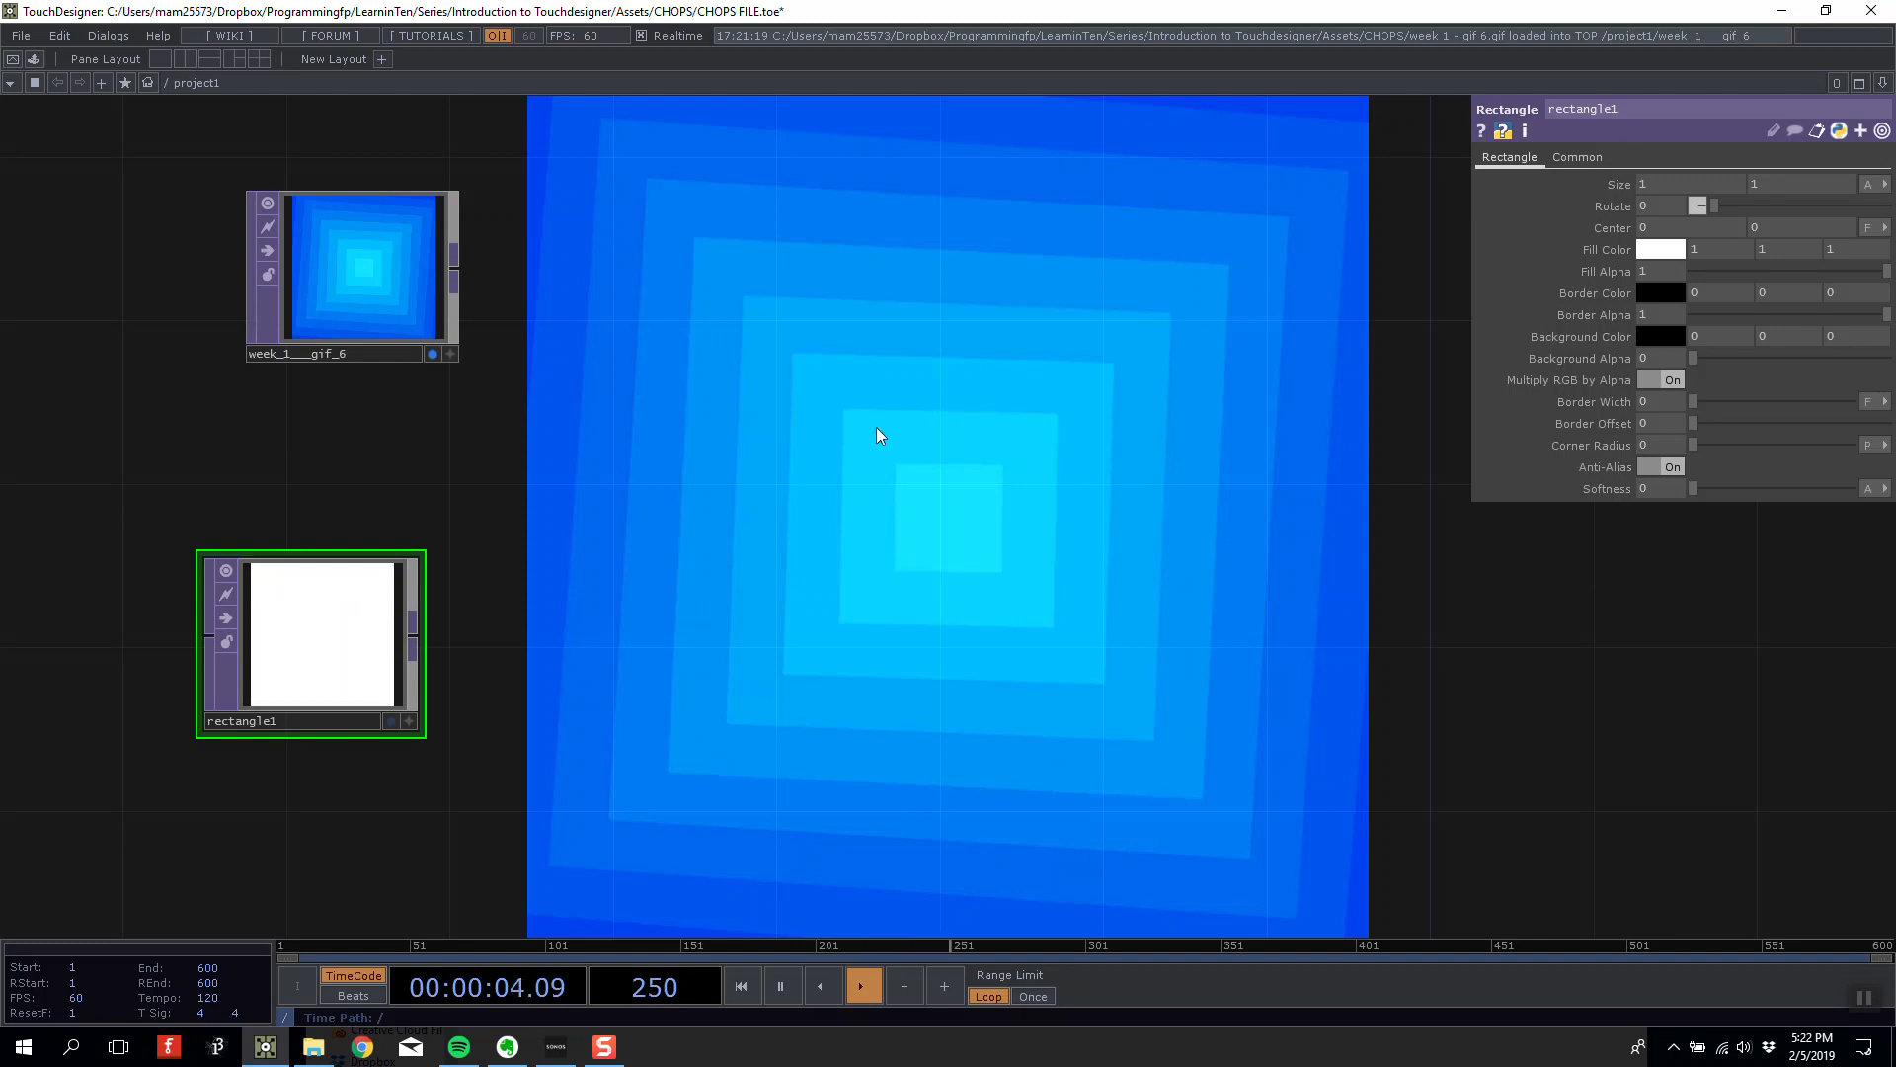
Spread the week 1 - gif 6 and rectangle1 nodes further apart to clear space between them.
left_click_drag(345, 670, 303, 794)
left_click_drag(574, 567, 506, 347)
left_click_drag(235, 564, 235, 648)
left_click_drag(436, 498, 475, 625)
left_click_drag(247, 741, 287, 656)
left_click_drag(772, 429, 725, 452)
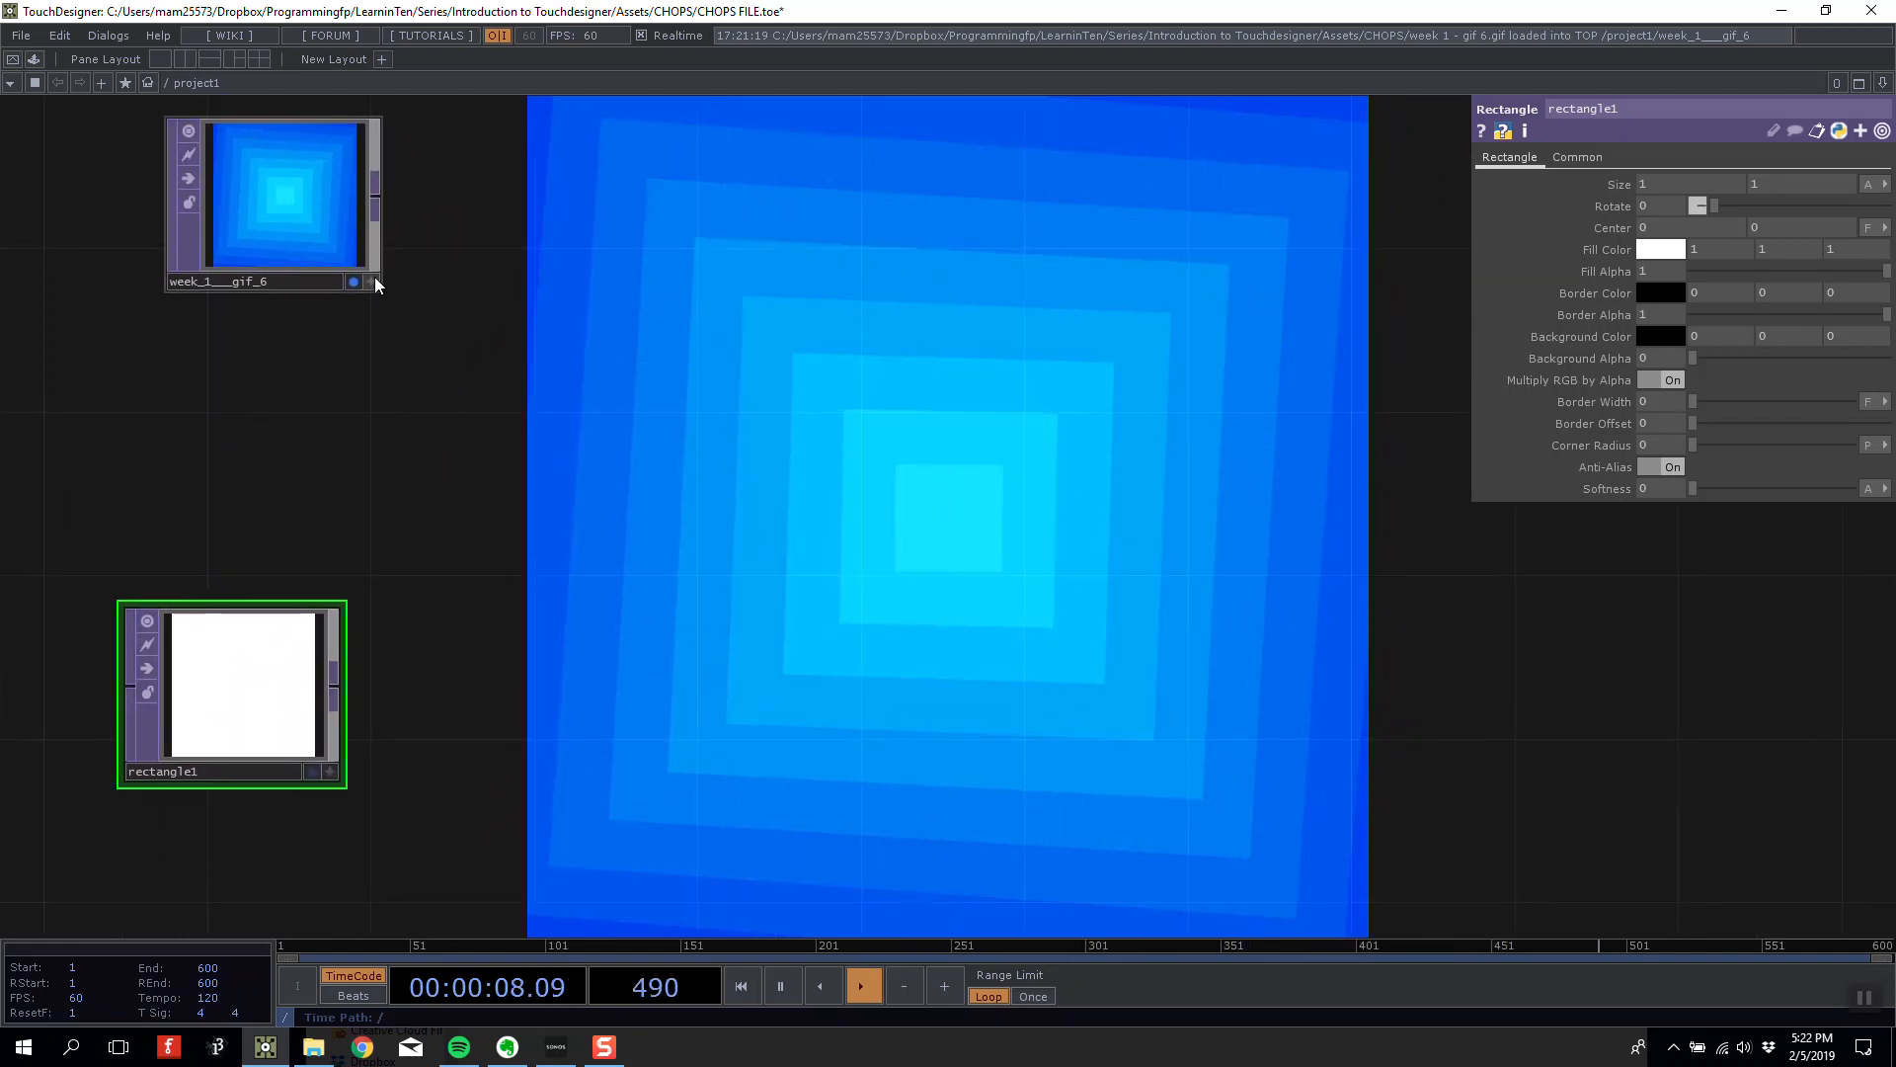
left_click_drag(376, 285, 497, 240)
left_click_drag(578, 463, 596, 503)
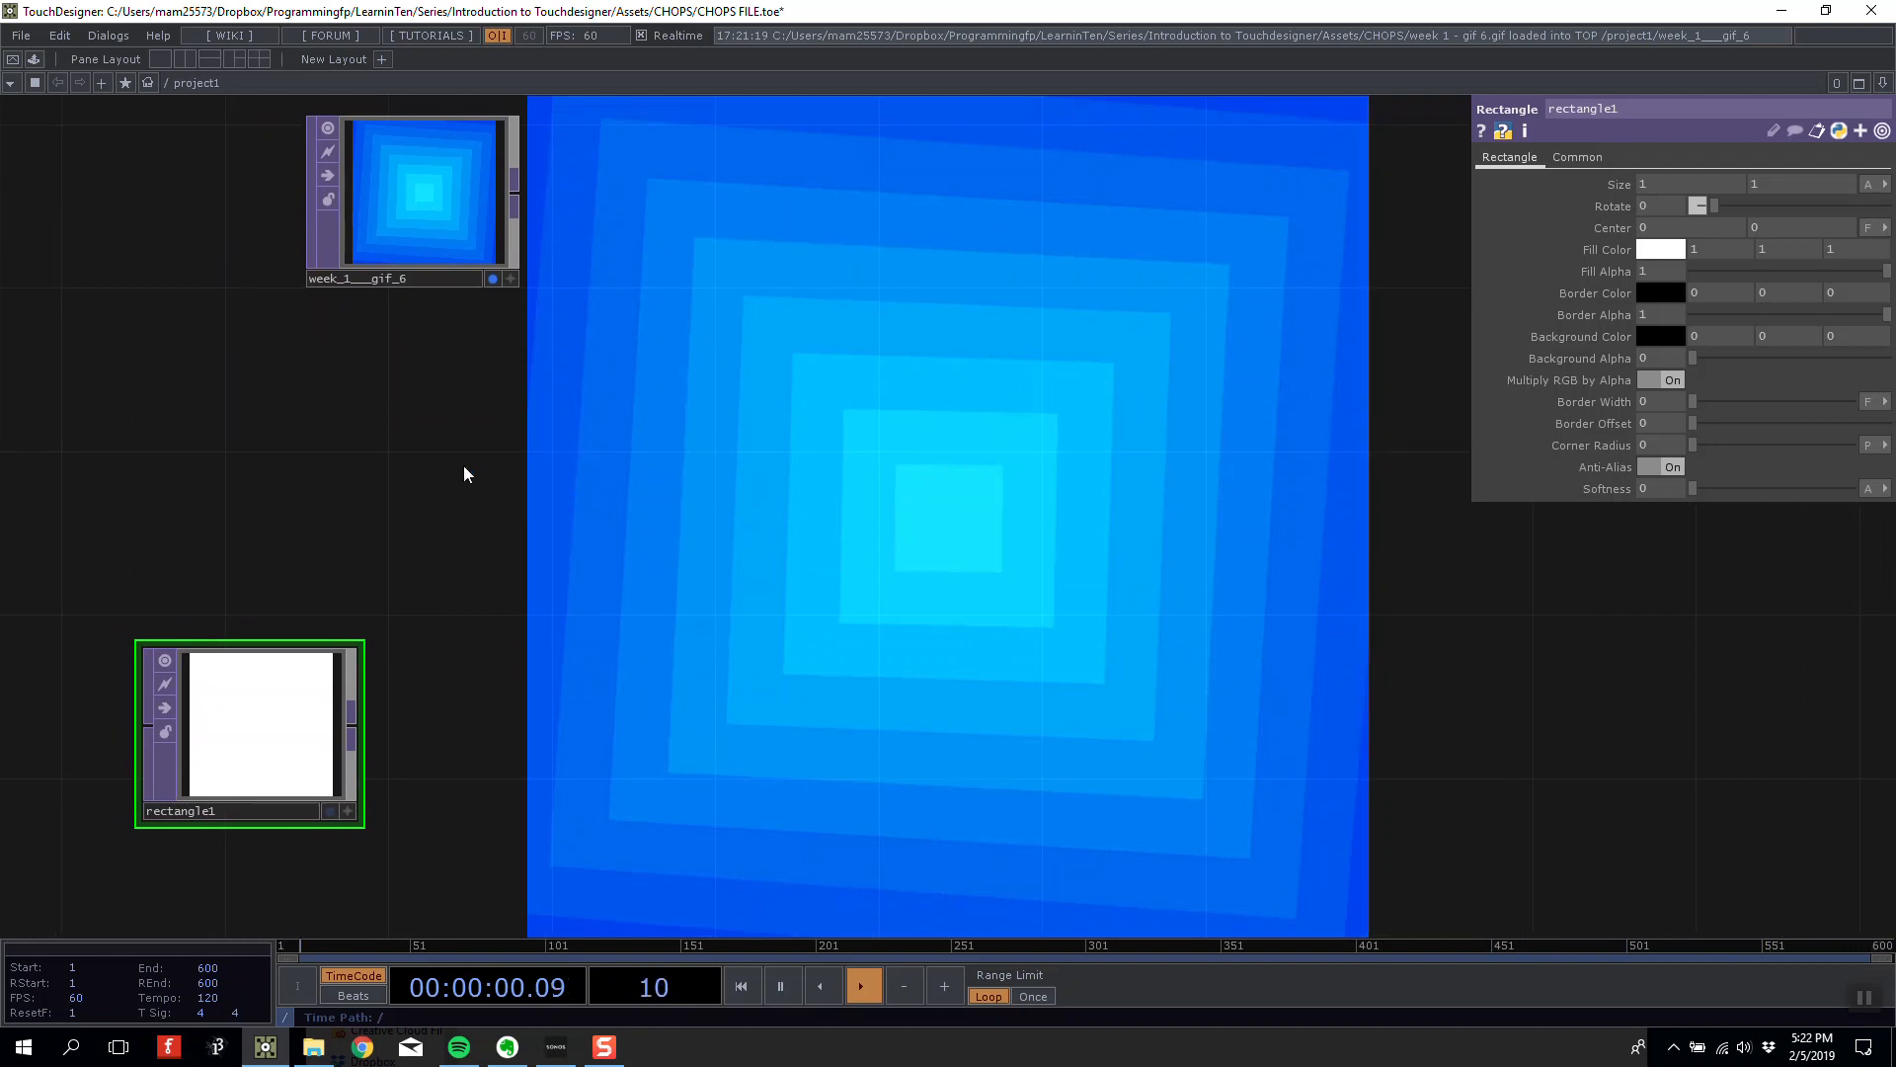
Add a Constant TOP above rectangle1 and set its color to purple with Hue 261 and Saturation 1.
key("Tab")
type("con")
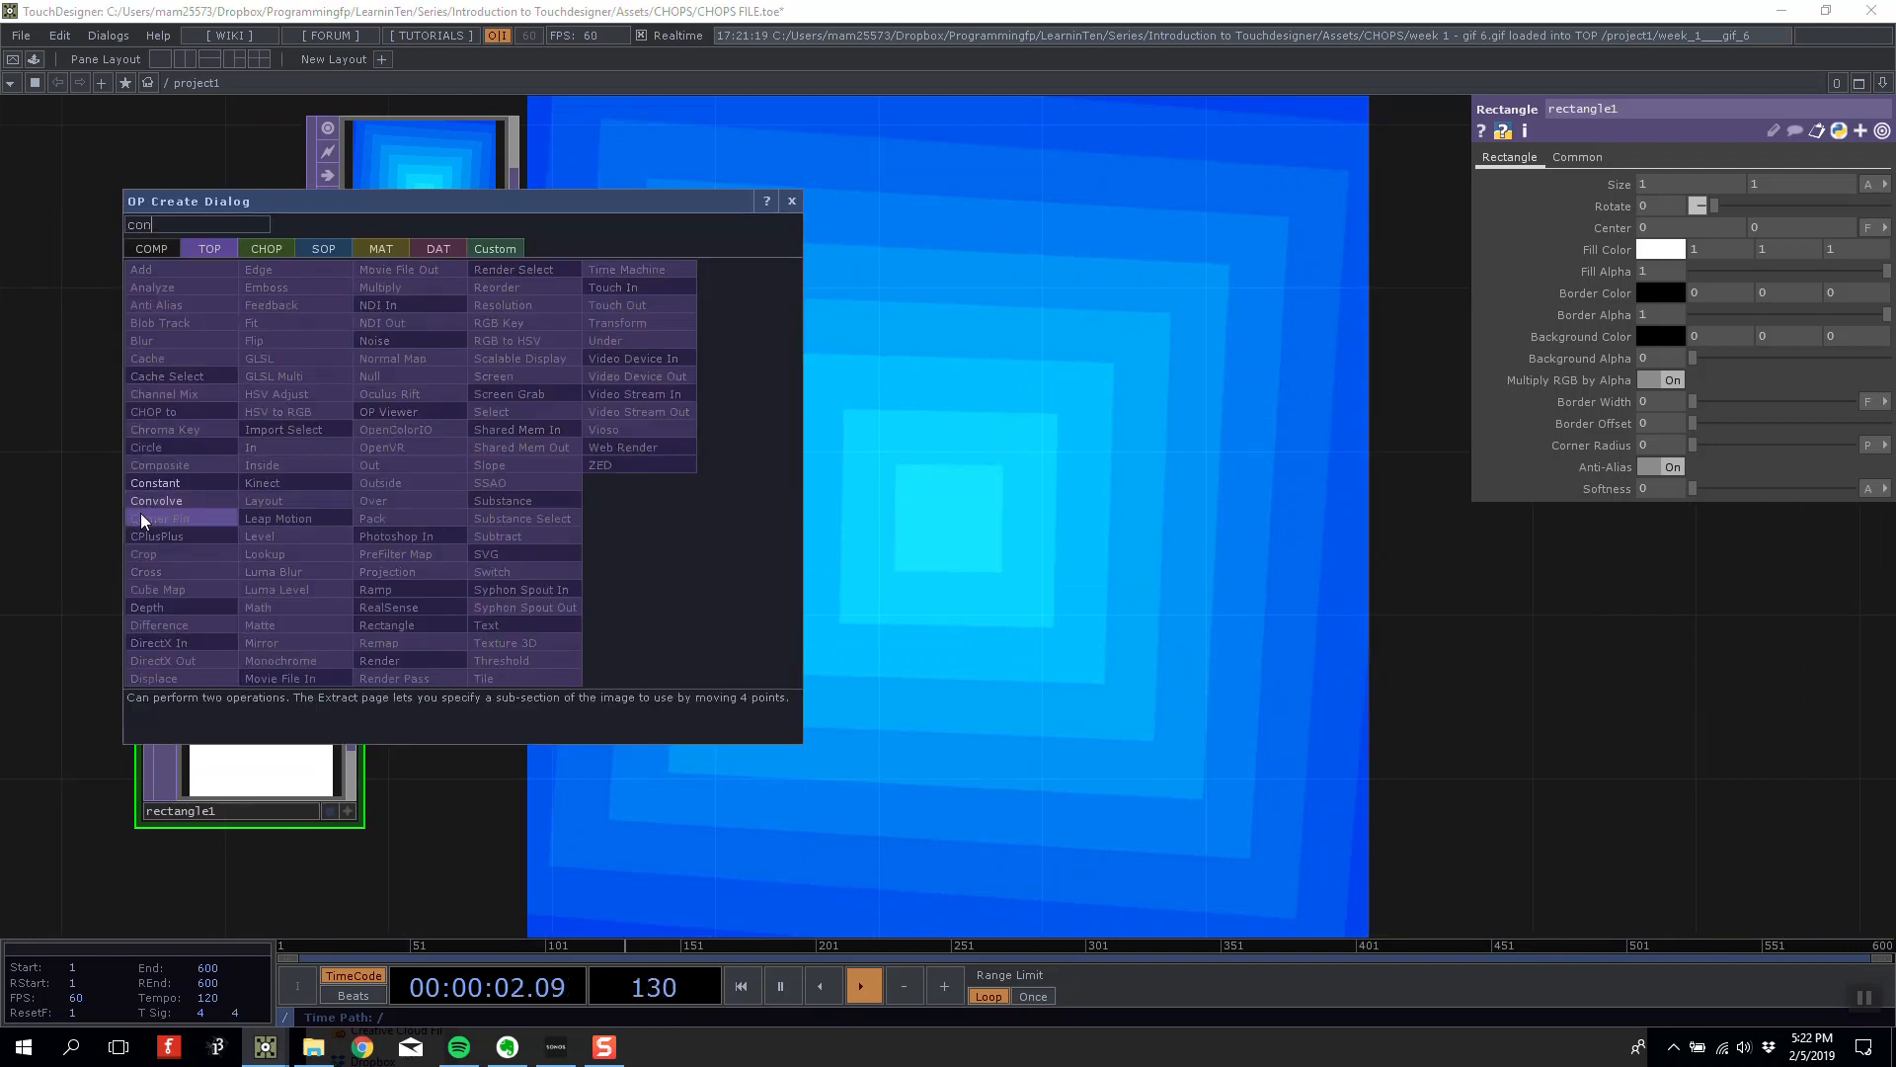
key("Return")
left_click(516, 482)
left_click(1656, 181)
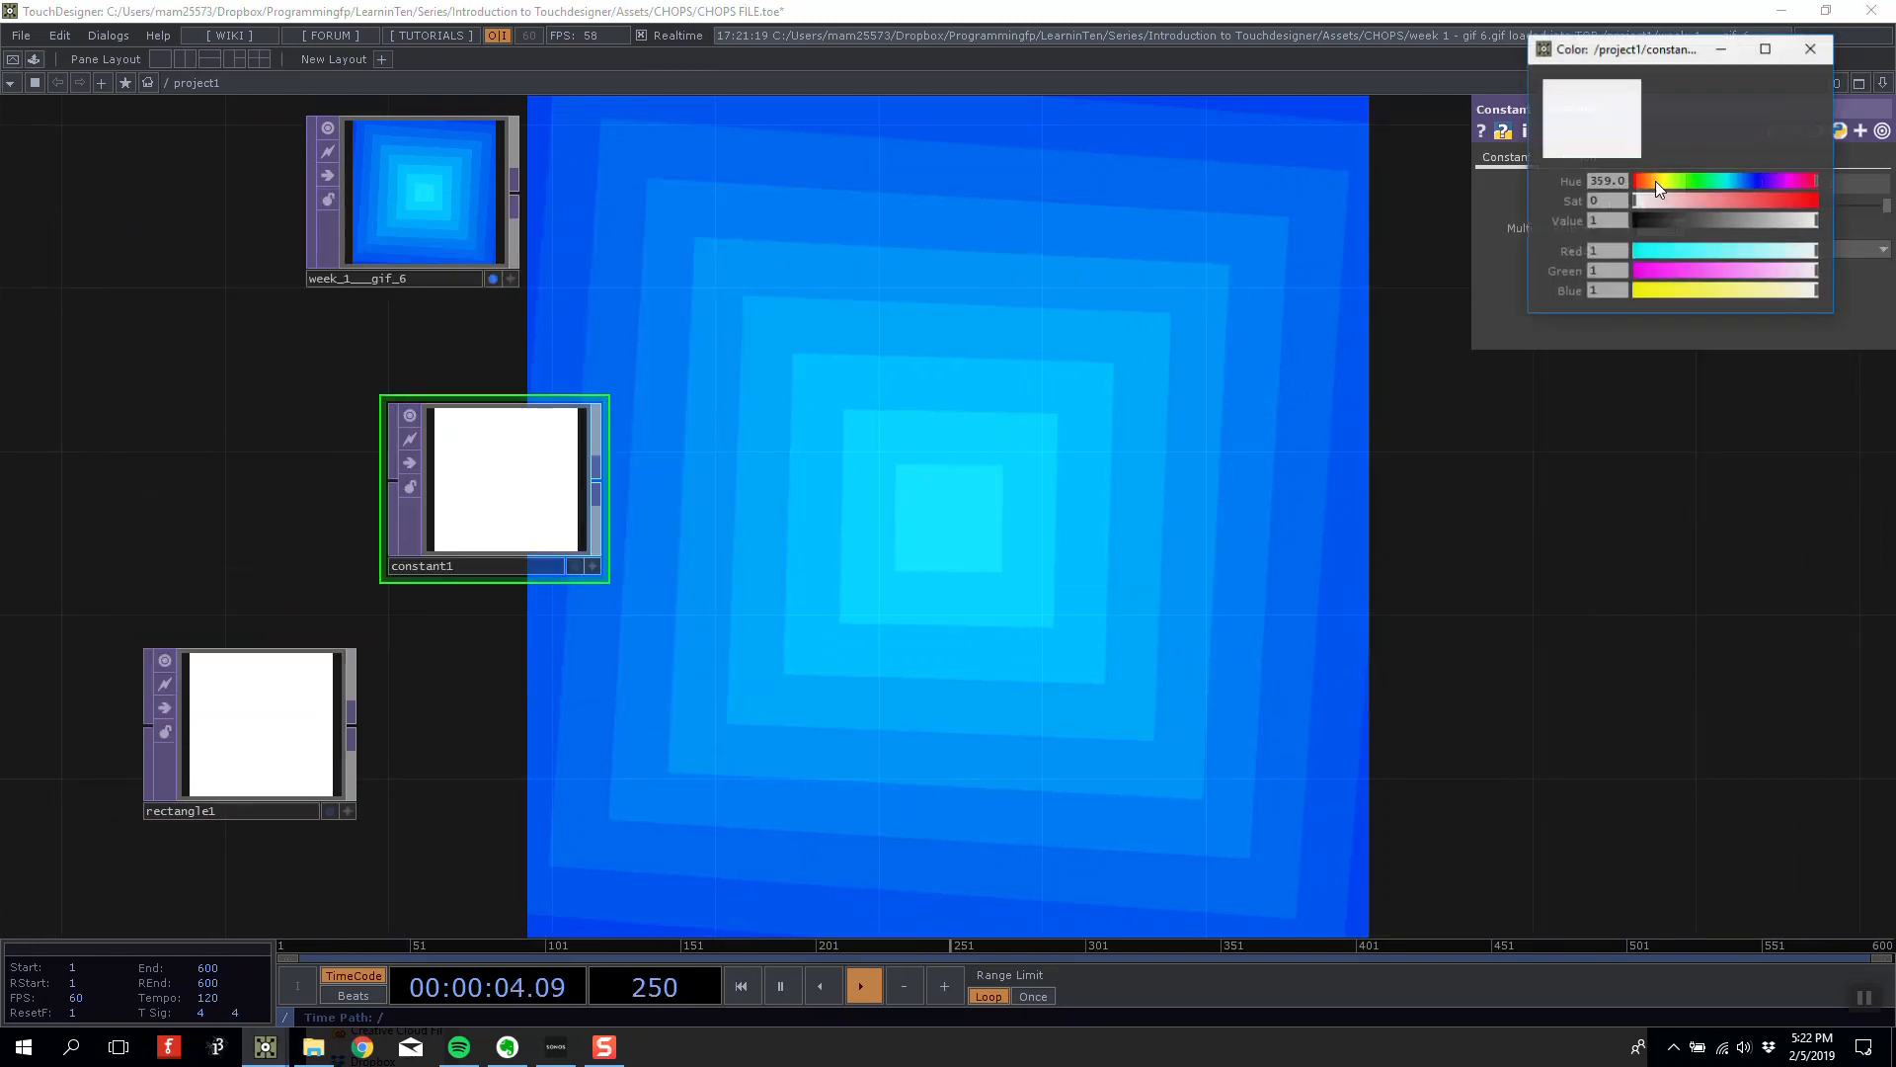
left_click_drag(1752, 183, 1767, 186)
left_click_drag(1778, 201, 1823, 199)
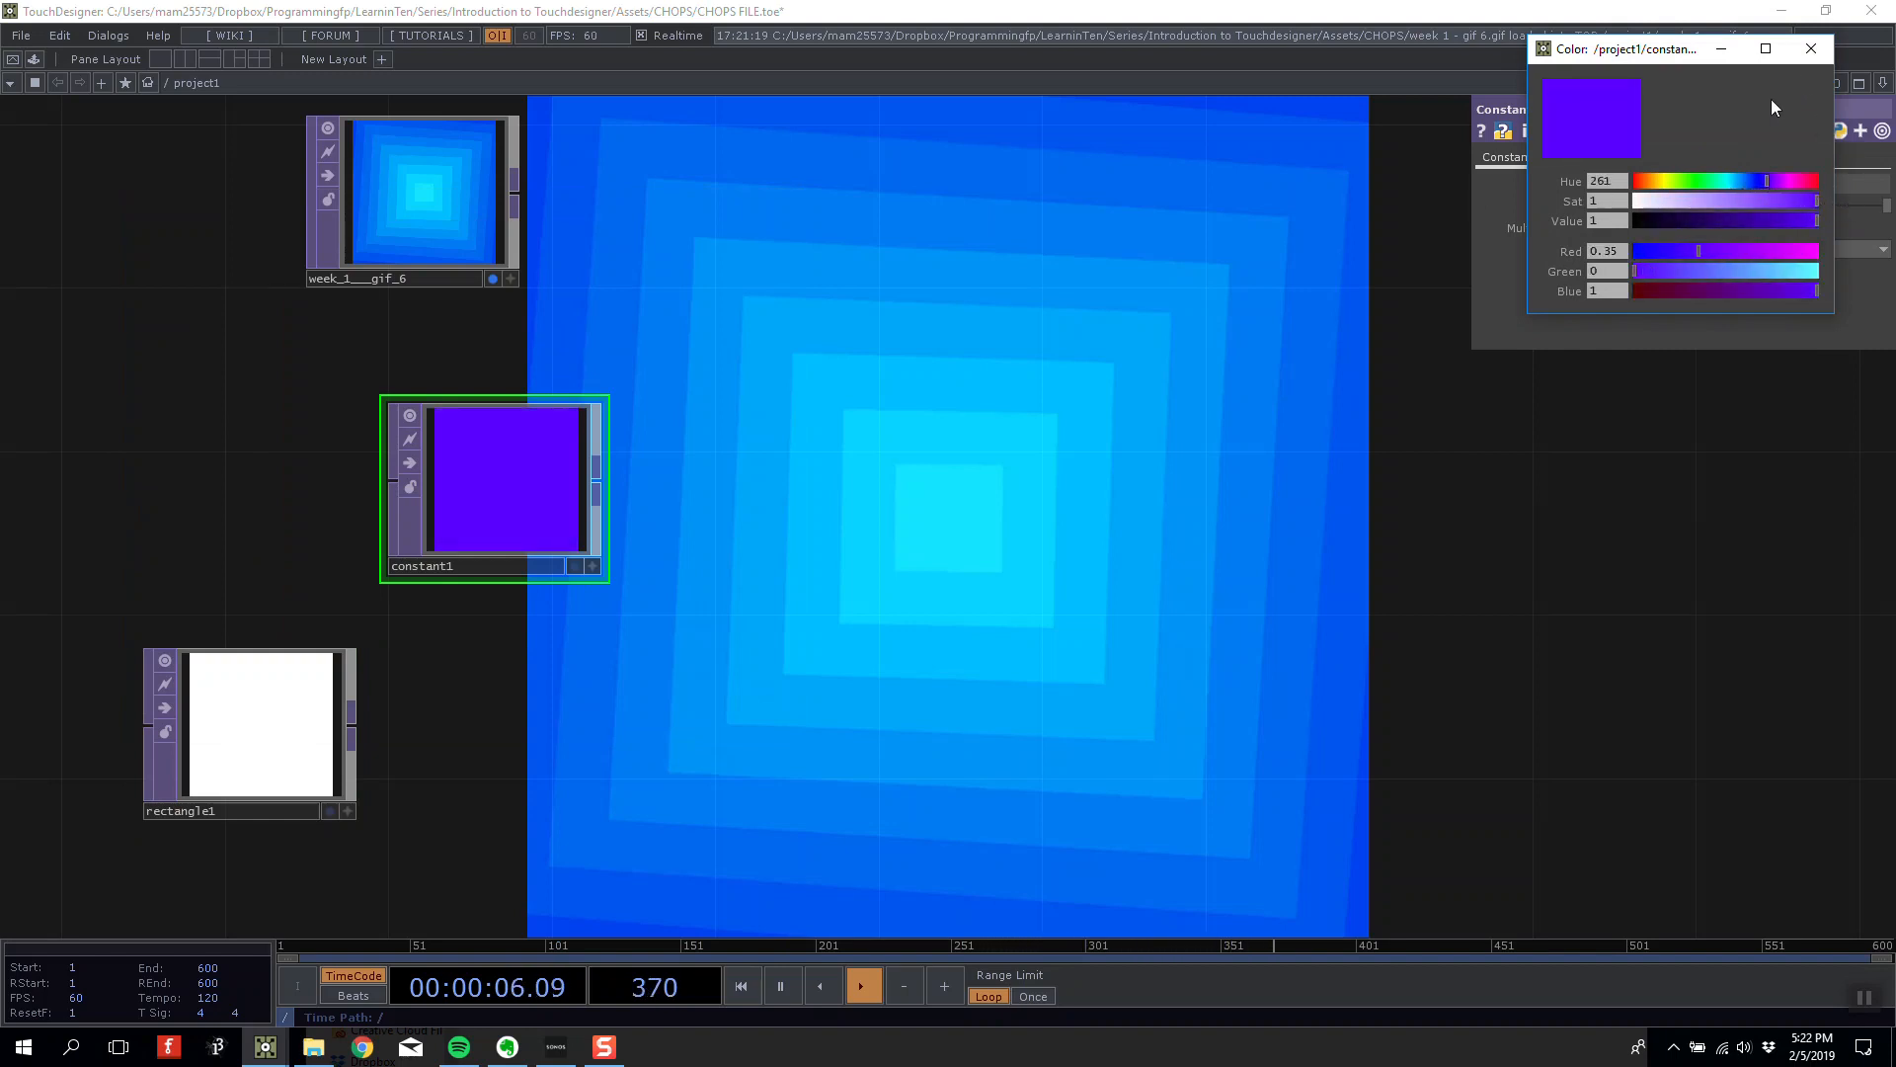
left_click(1811, 50)
left_click_drag(526, 502, 607, 502)
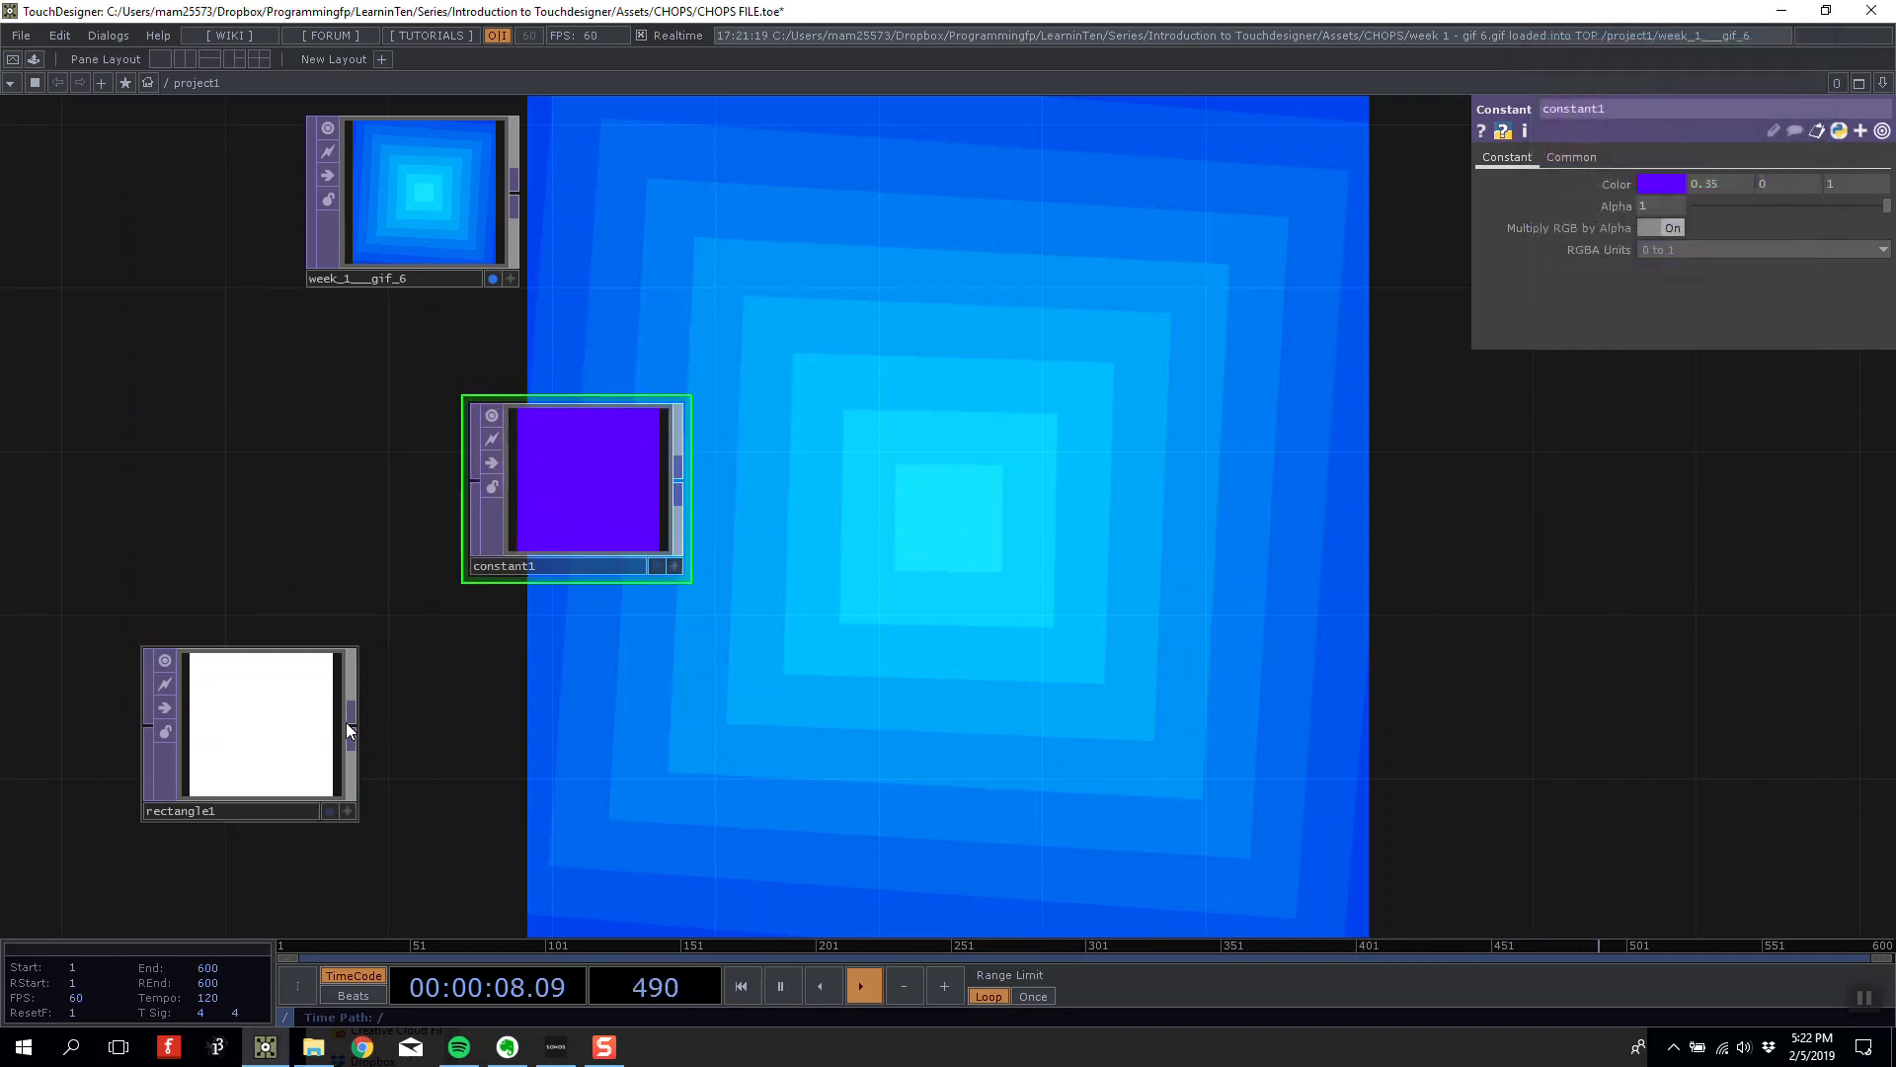
Append a Multiply TOP to rectangle1's output and connect constant1 as its second input.
right_click(347, 726)
left_click(292, 581)
right_click(352, 726)
type("mul")
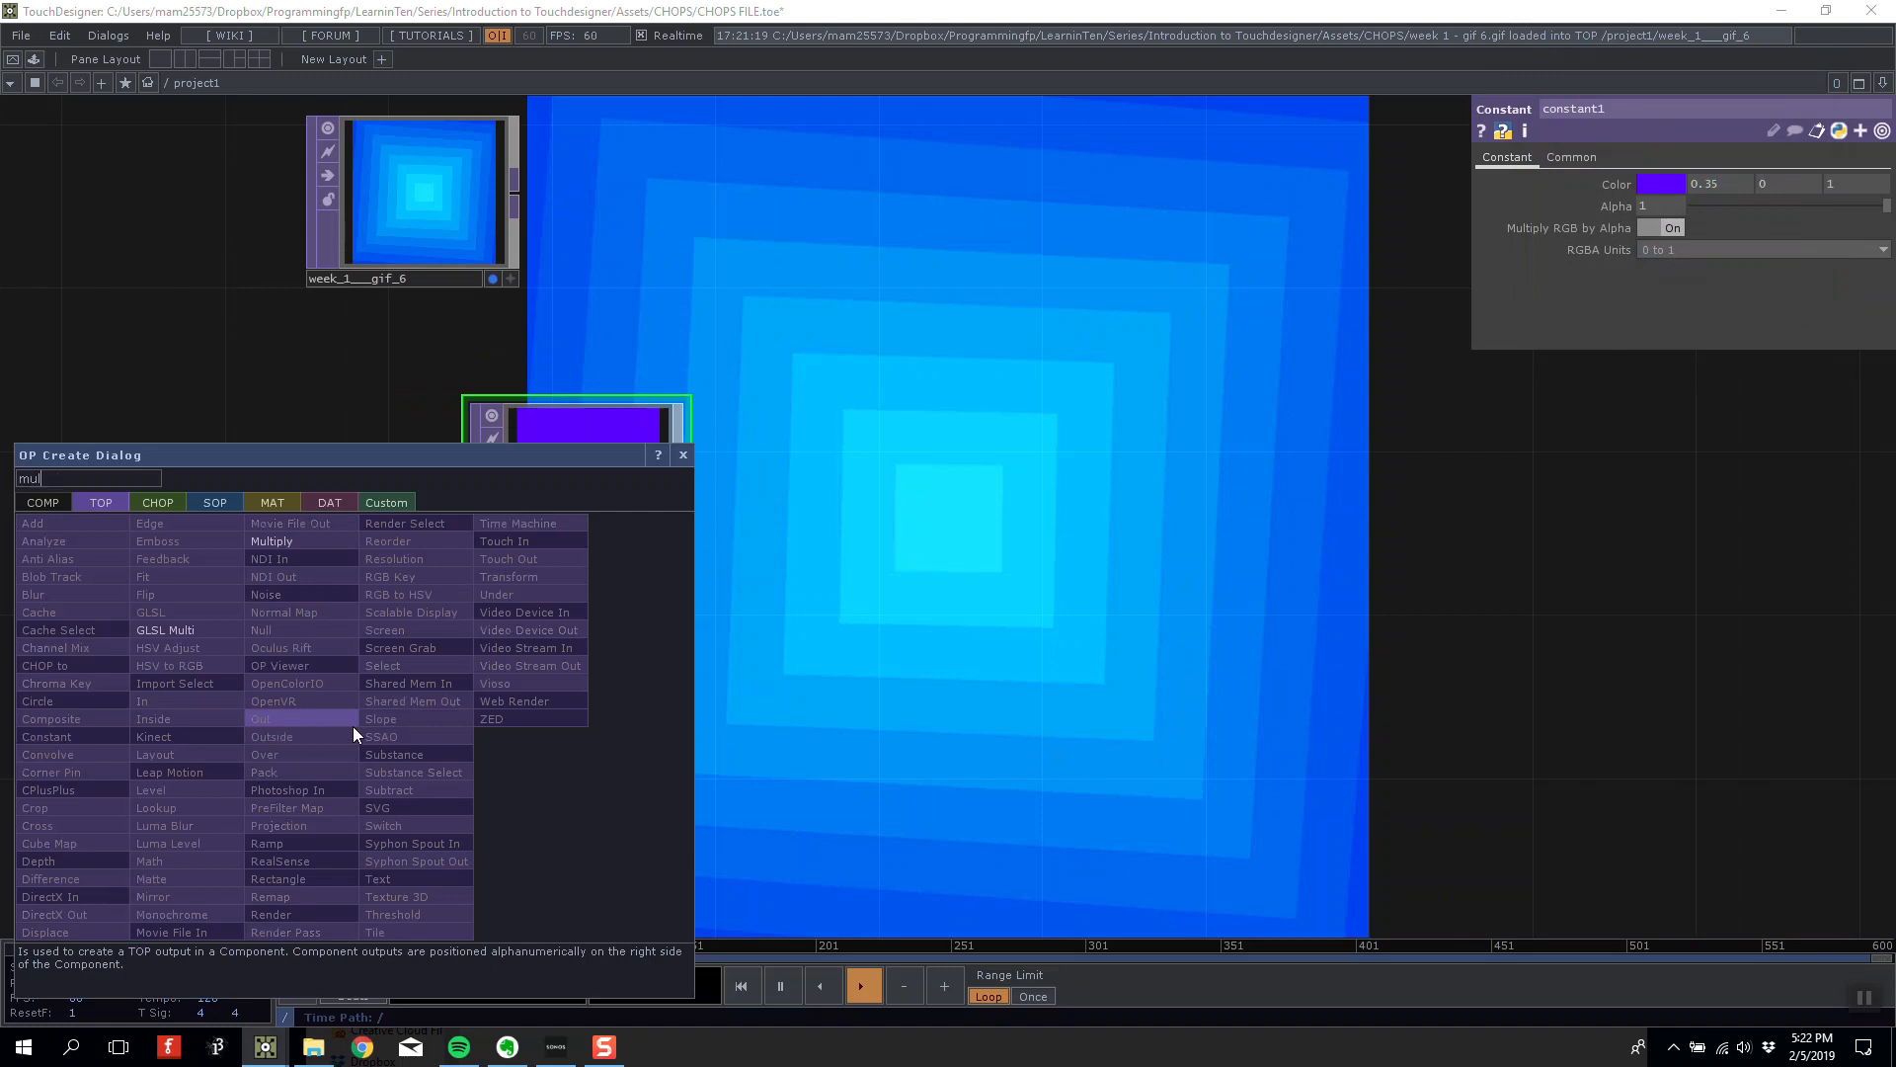
left_click(286, 541)
left_click(751, 766)
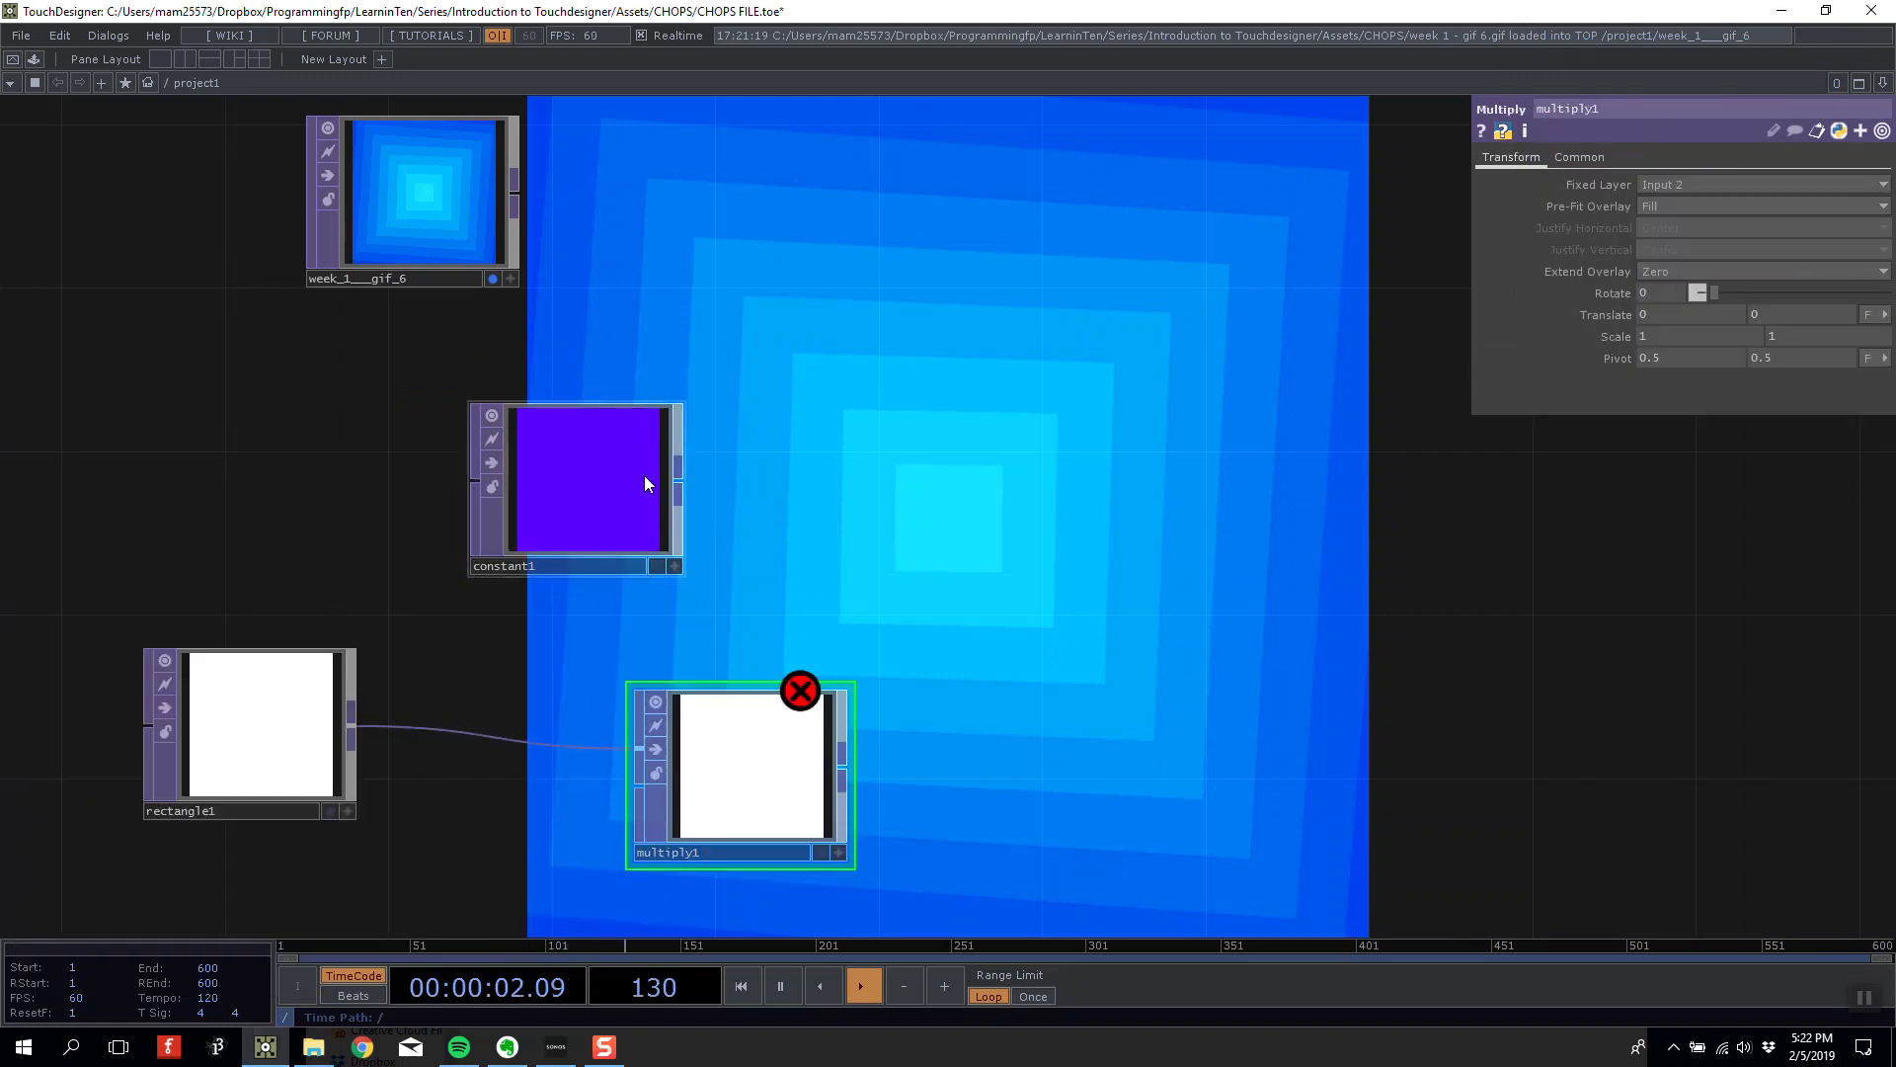
left_click_drag(800, 740, 795, 657)
left_click_drag(637, 489, 638, 701)
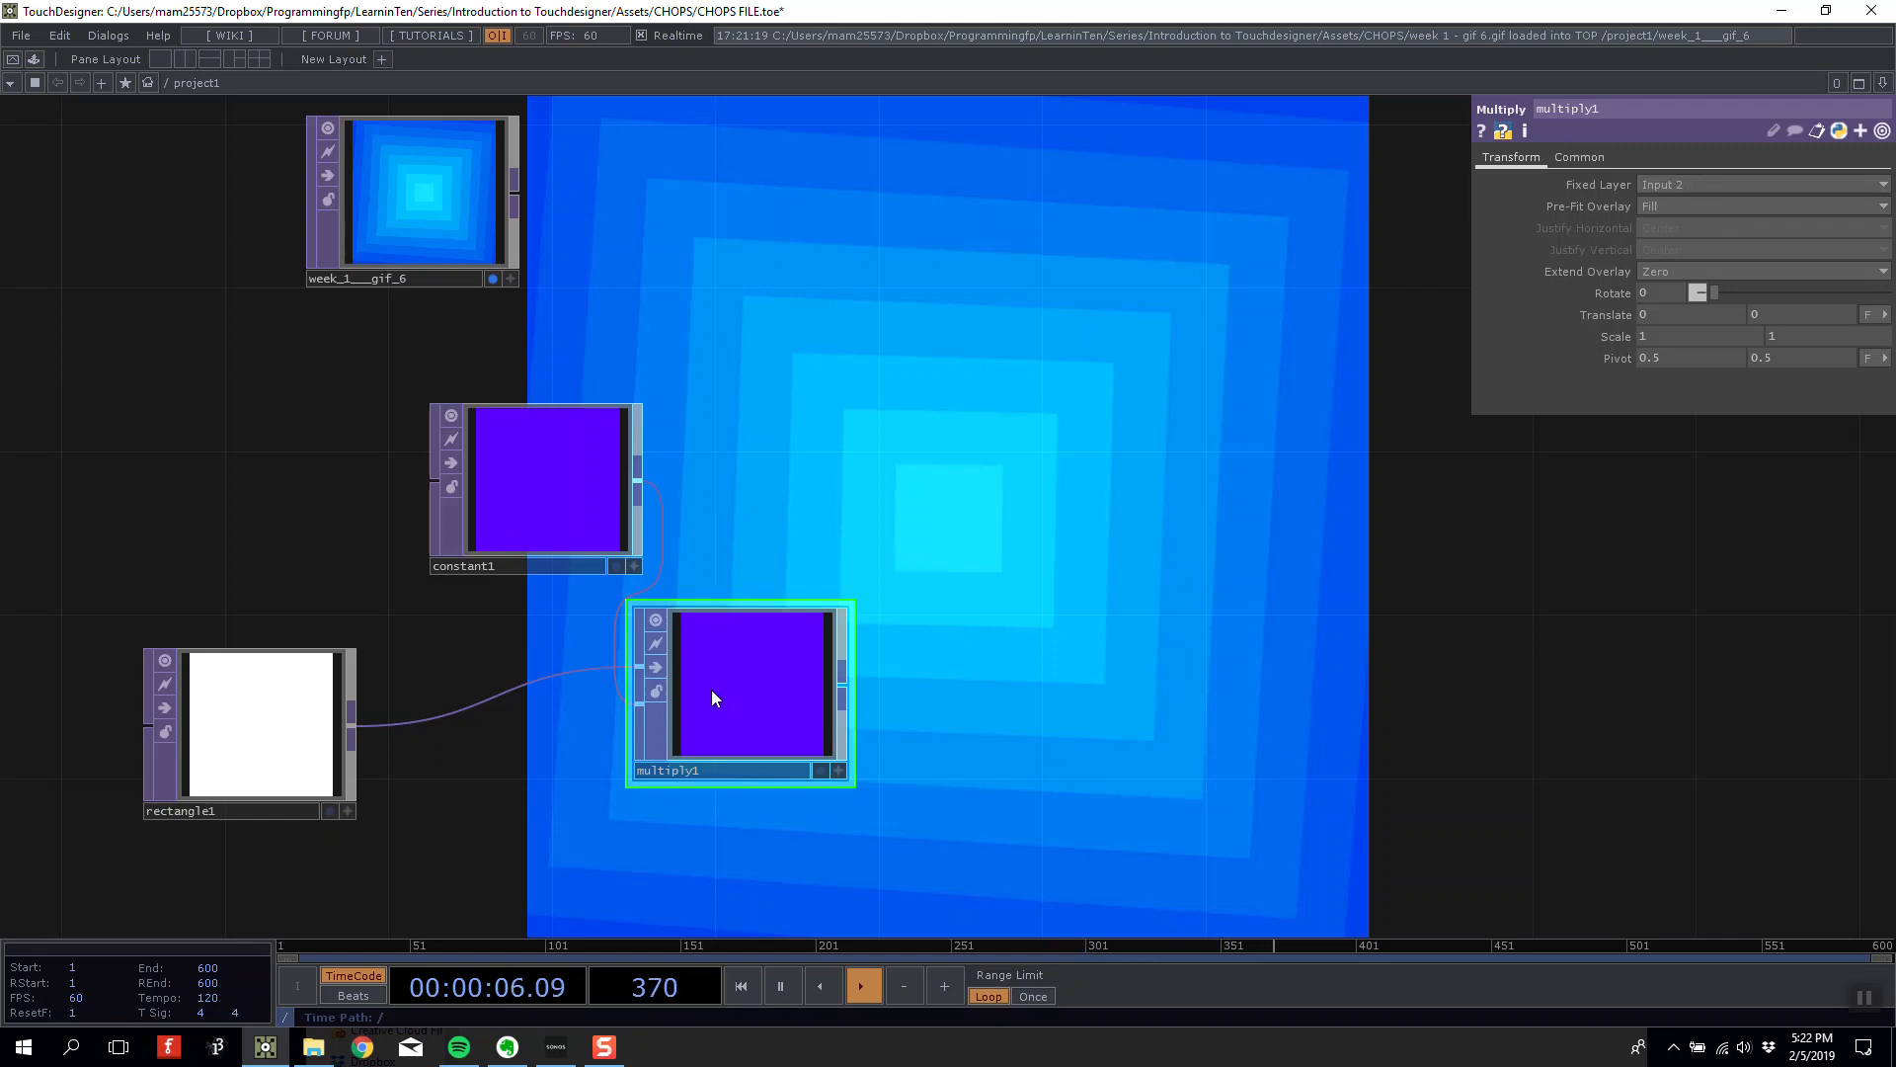
Set multiply1's Fixed Layer to Input 1 and check the output size in its operator info.
scroll(711, 689, "up", 5)
scroll(761, 690, "down", 1)
middle_click(758, 680)
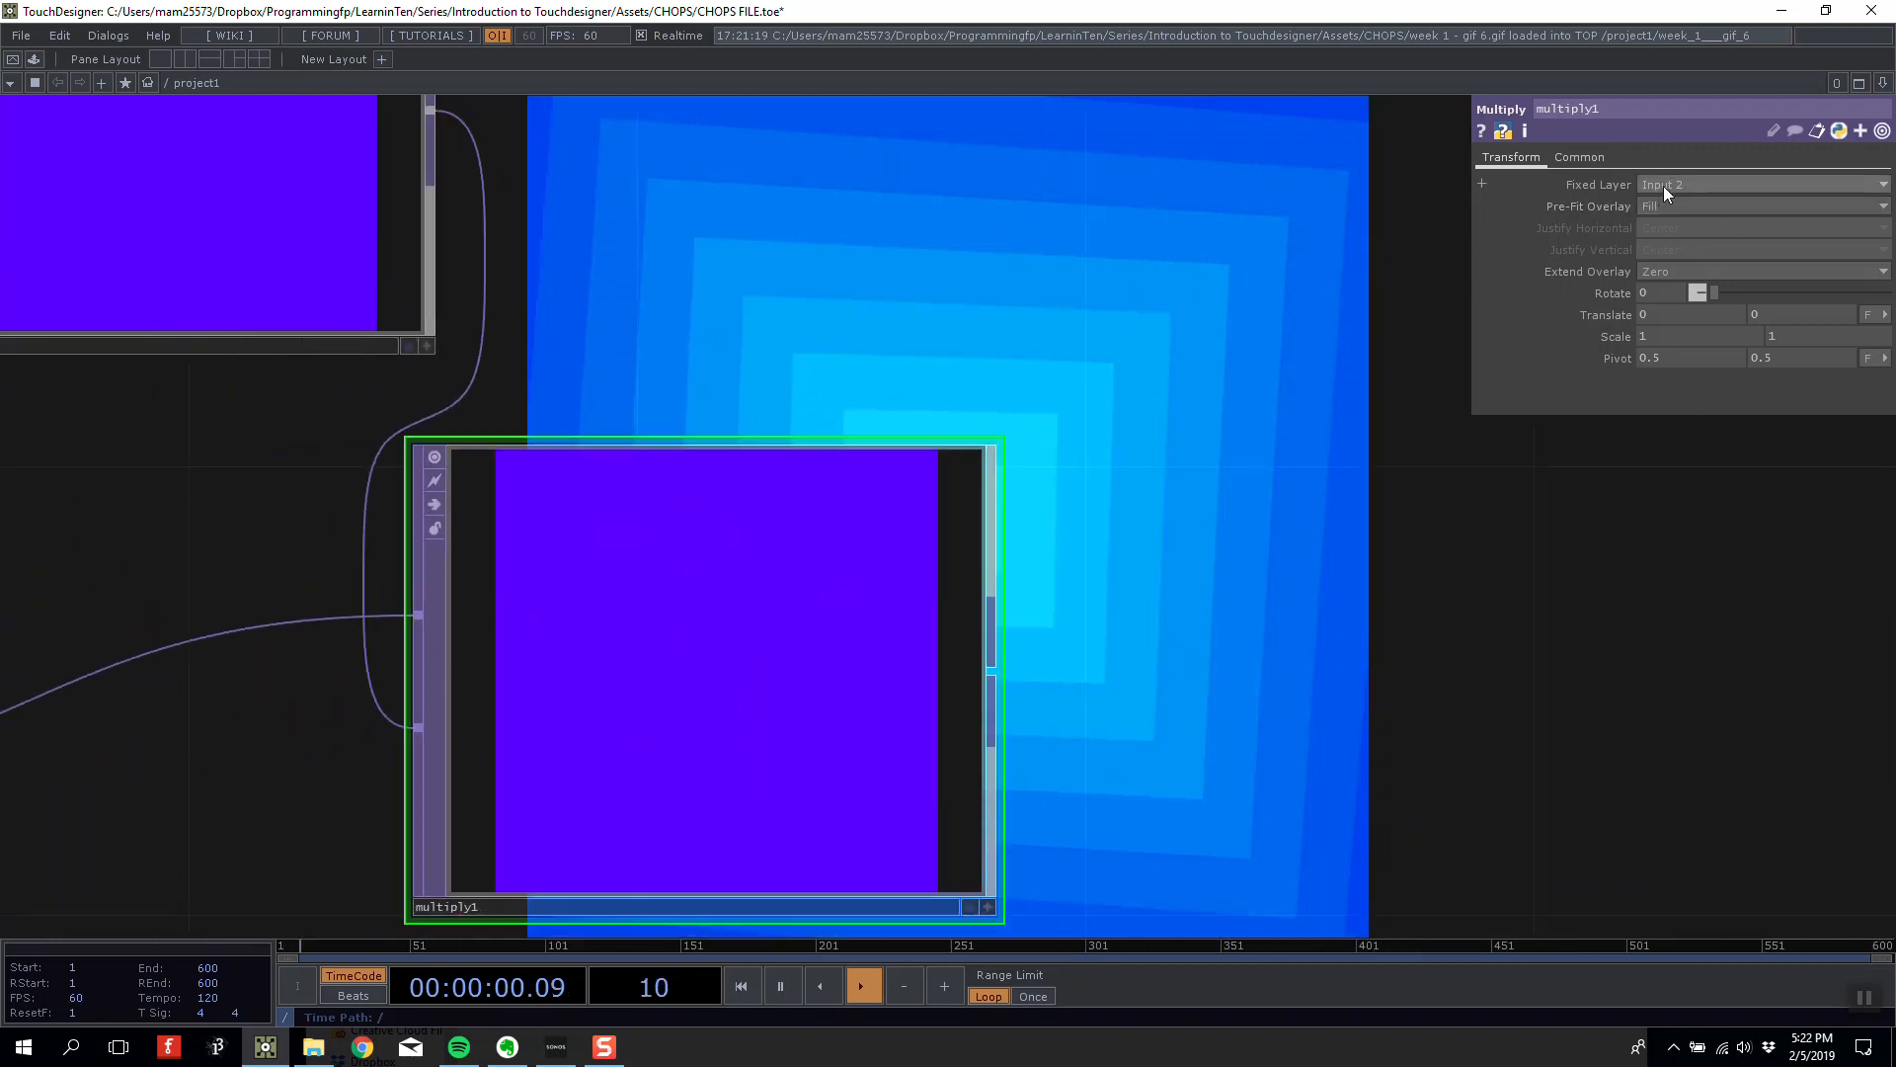
scroll(949, 409, "down", 5)
left_click_drag(466, 315, 352, 372)
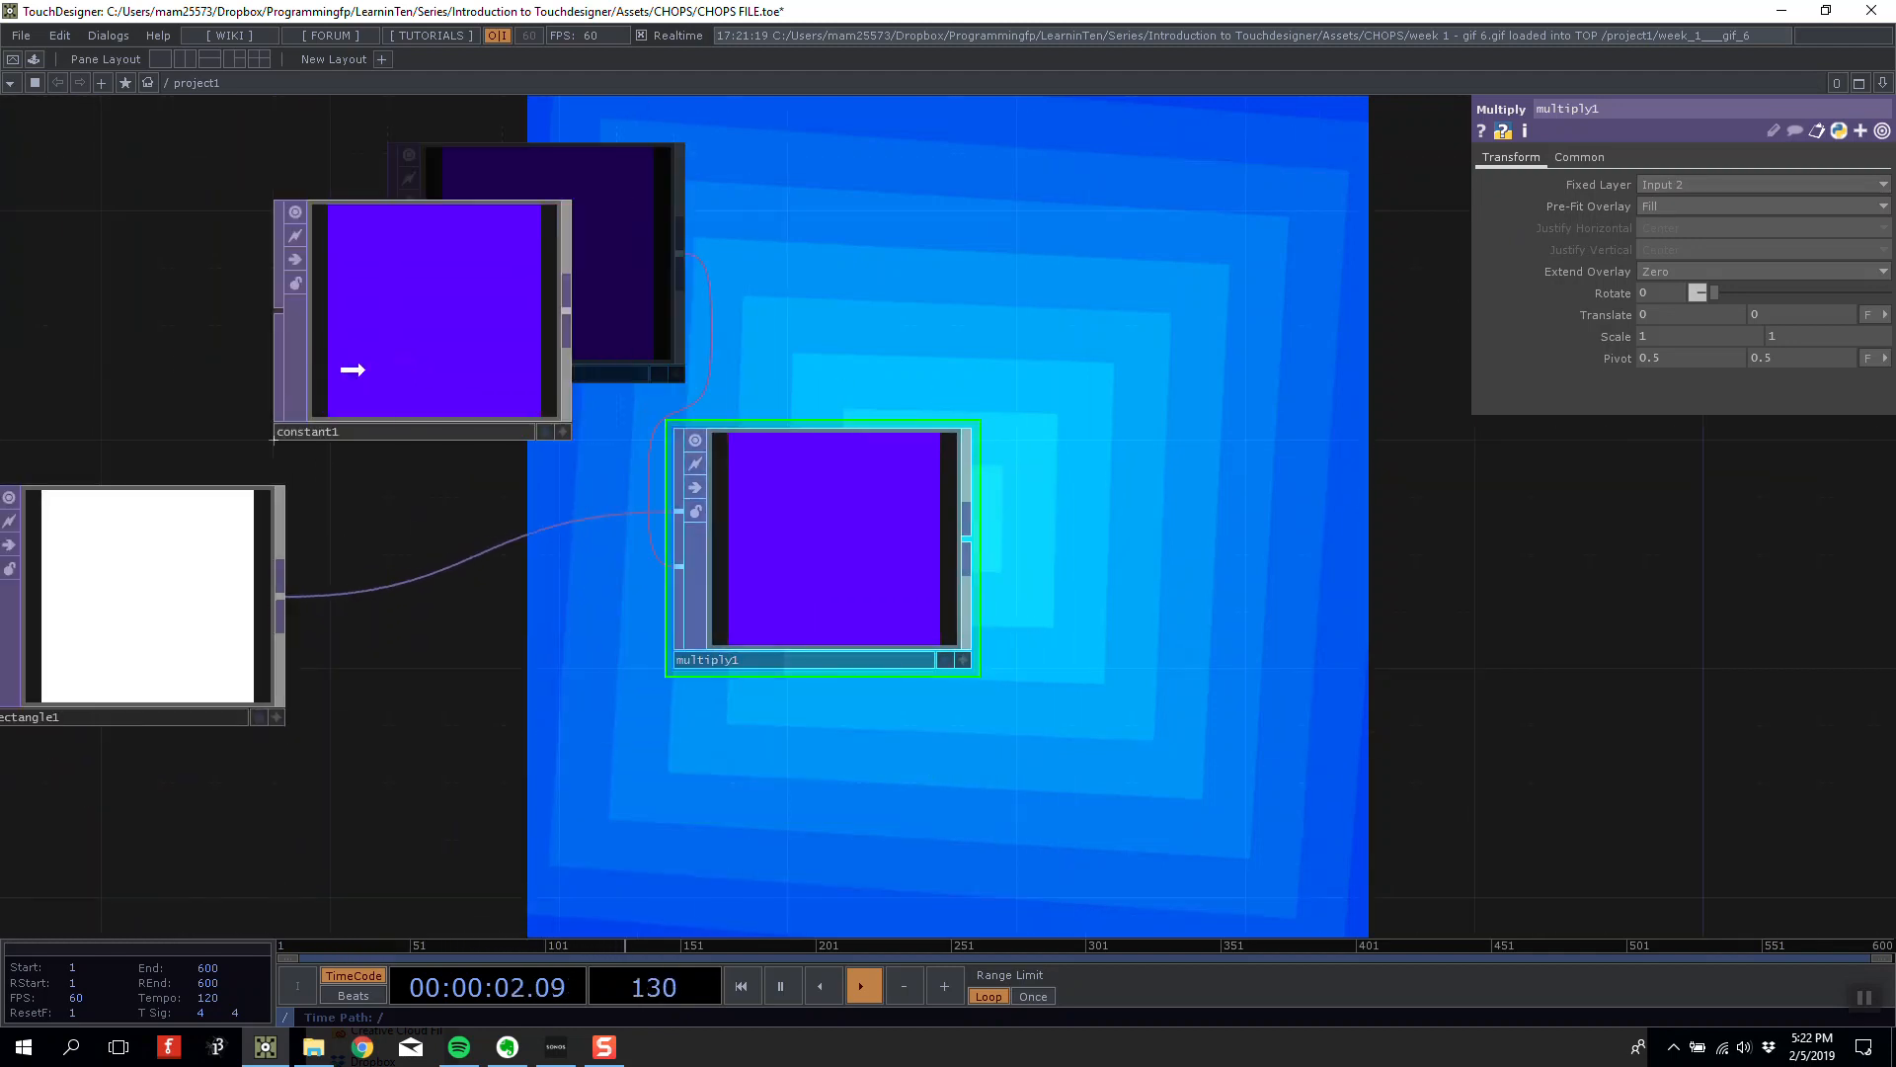
left_click(1734, 179)
left_click(1673, 200)
left_click_drag(1277, 329, 868, 652)
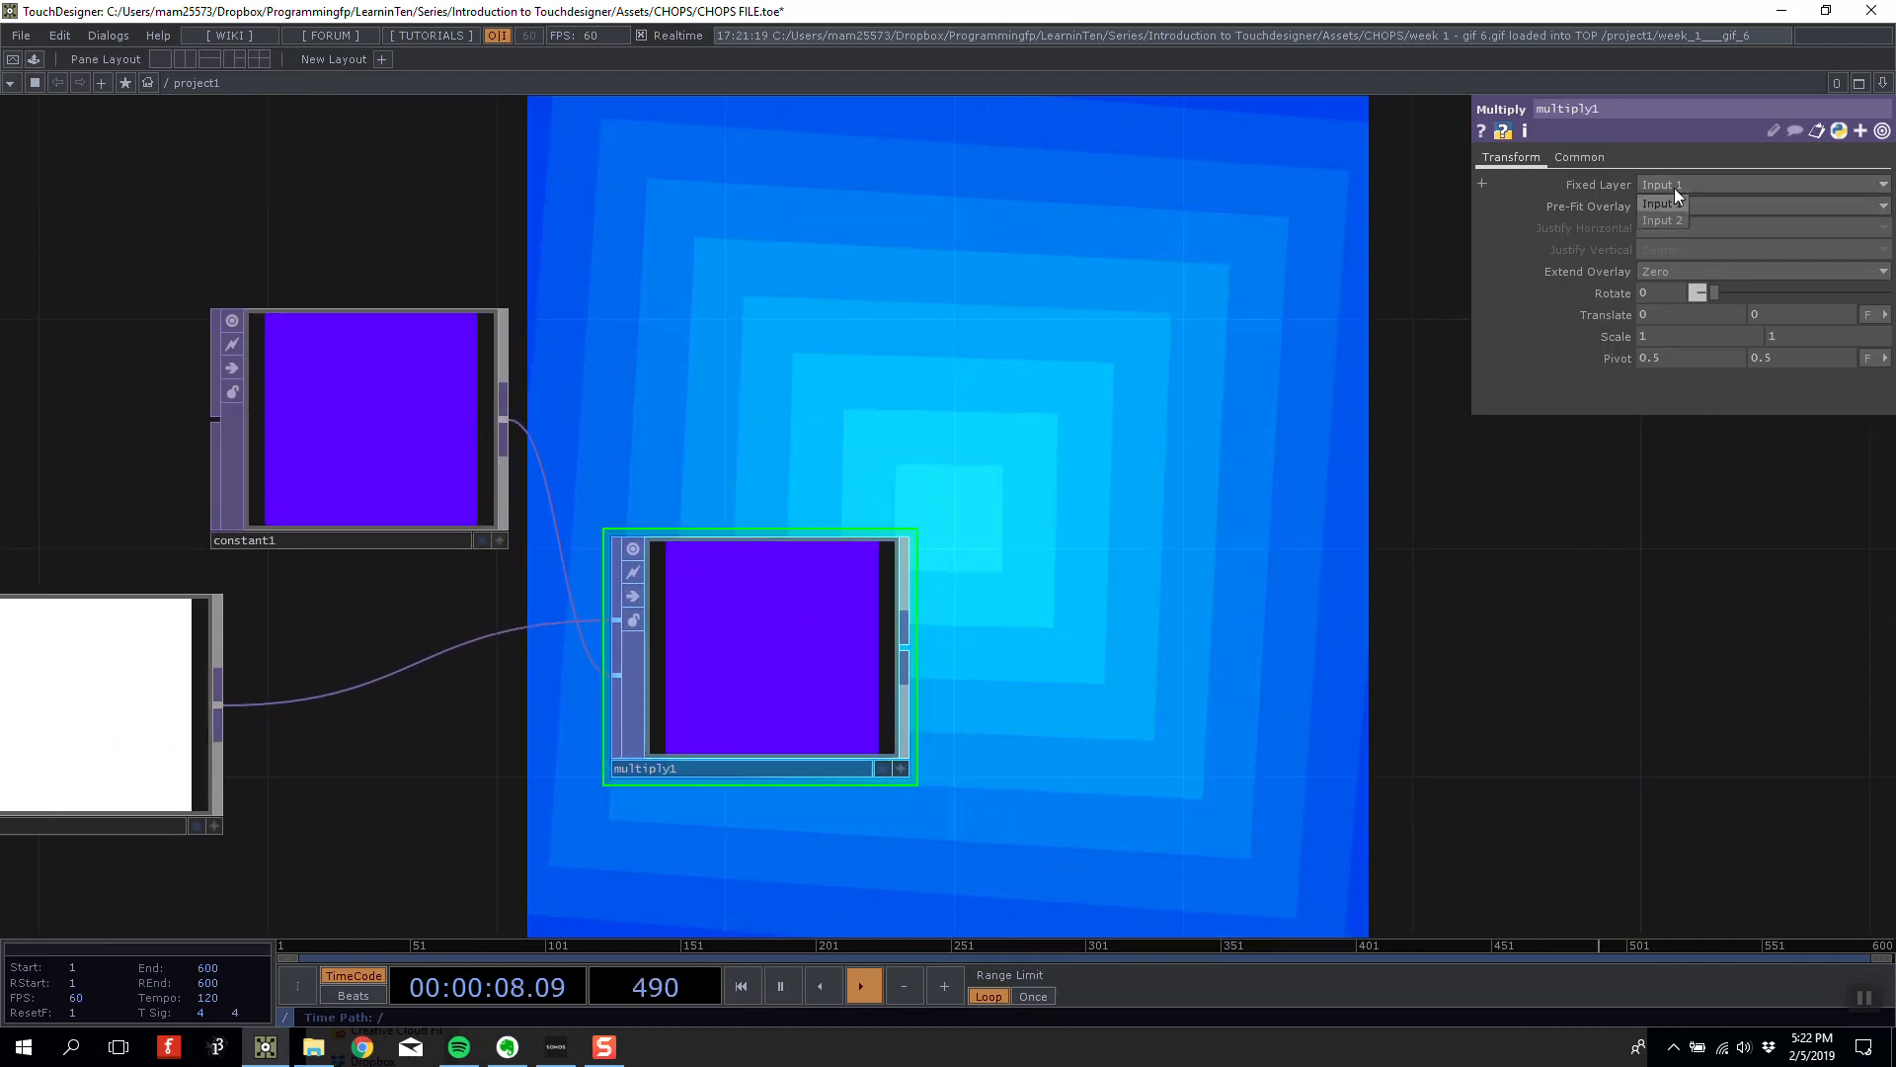
middle_click_drag(755, 638, 805, 650)
mouse_move(1526, 134)
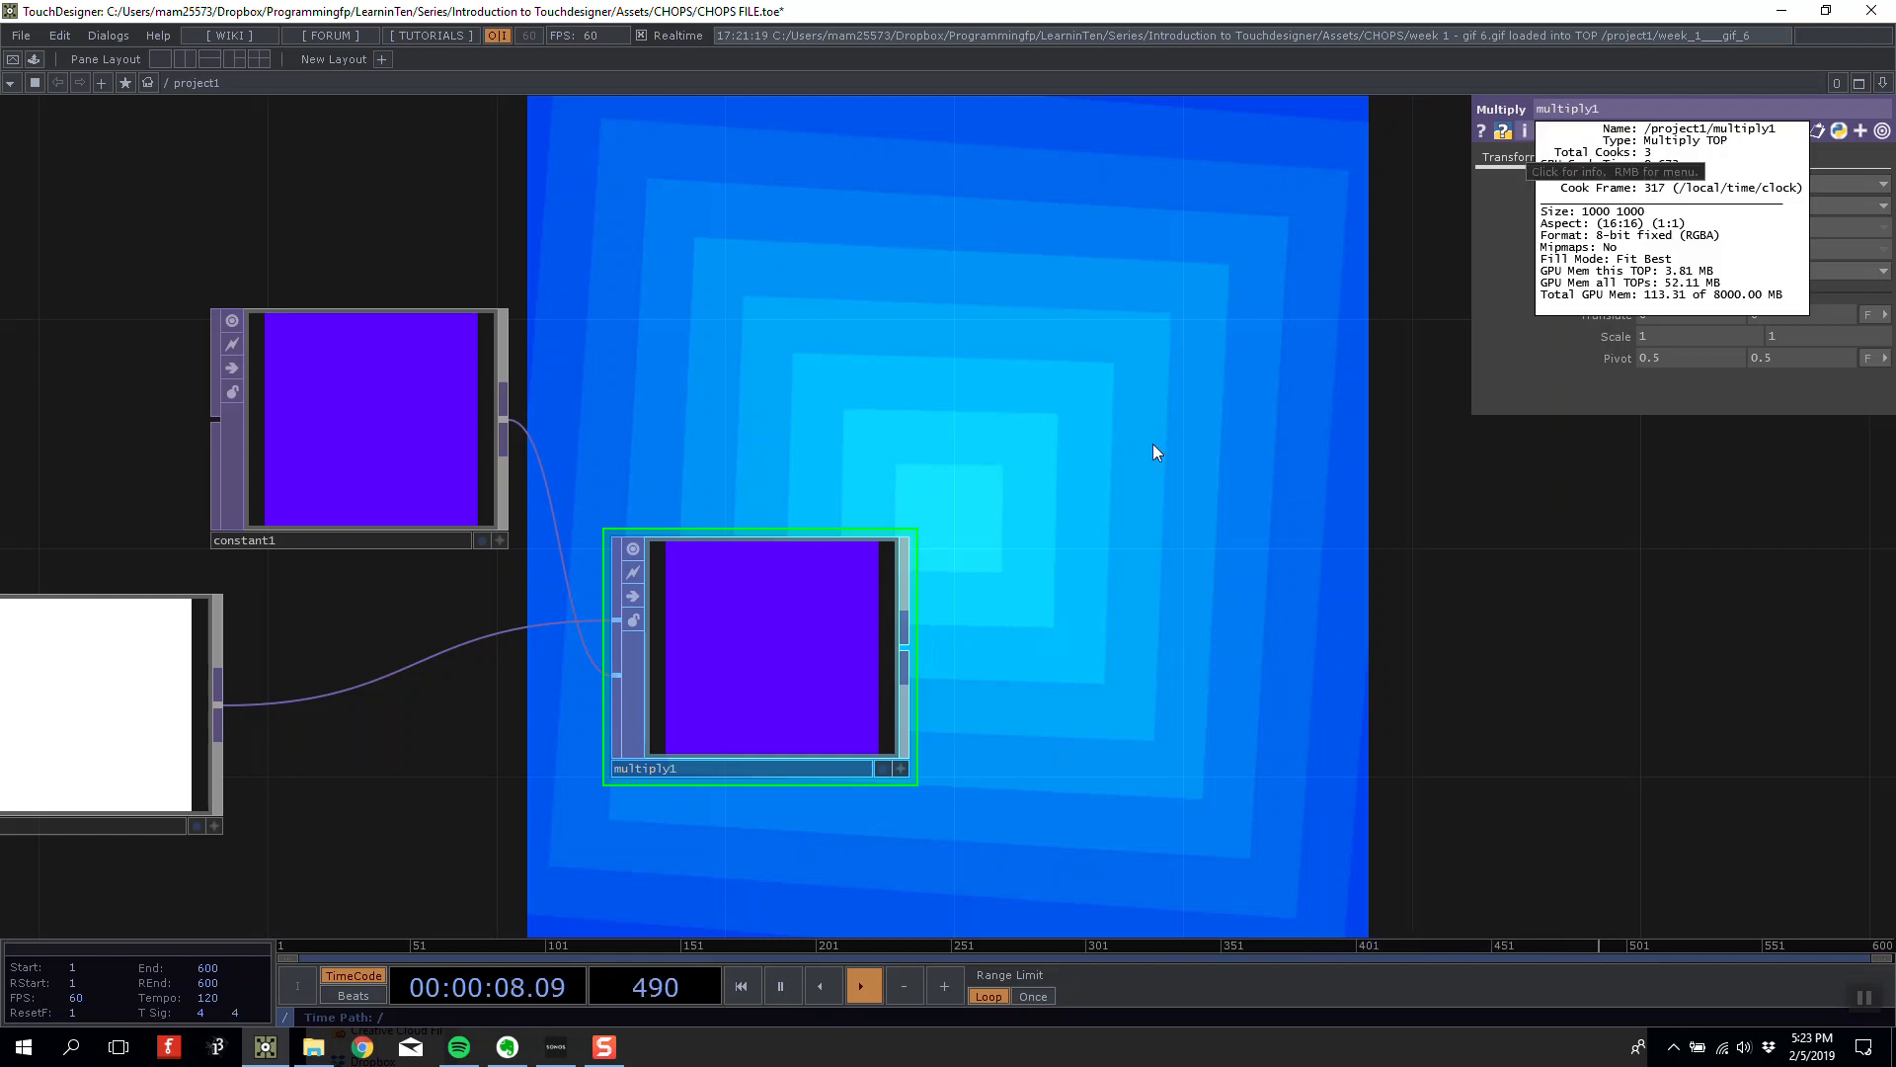
middle_click(739, 637)
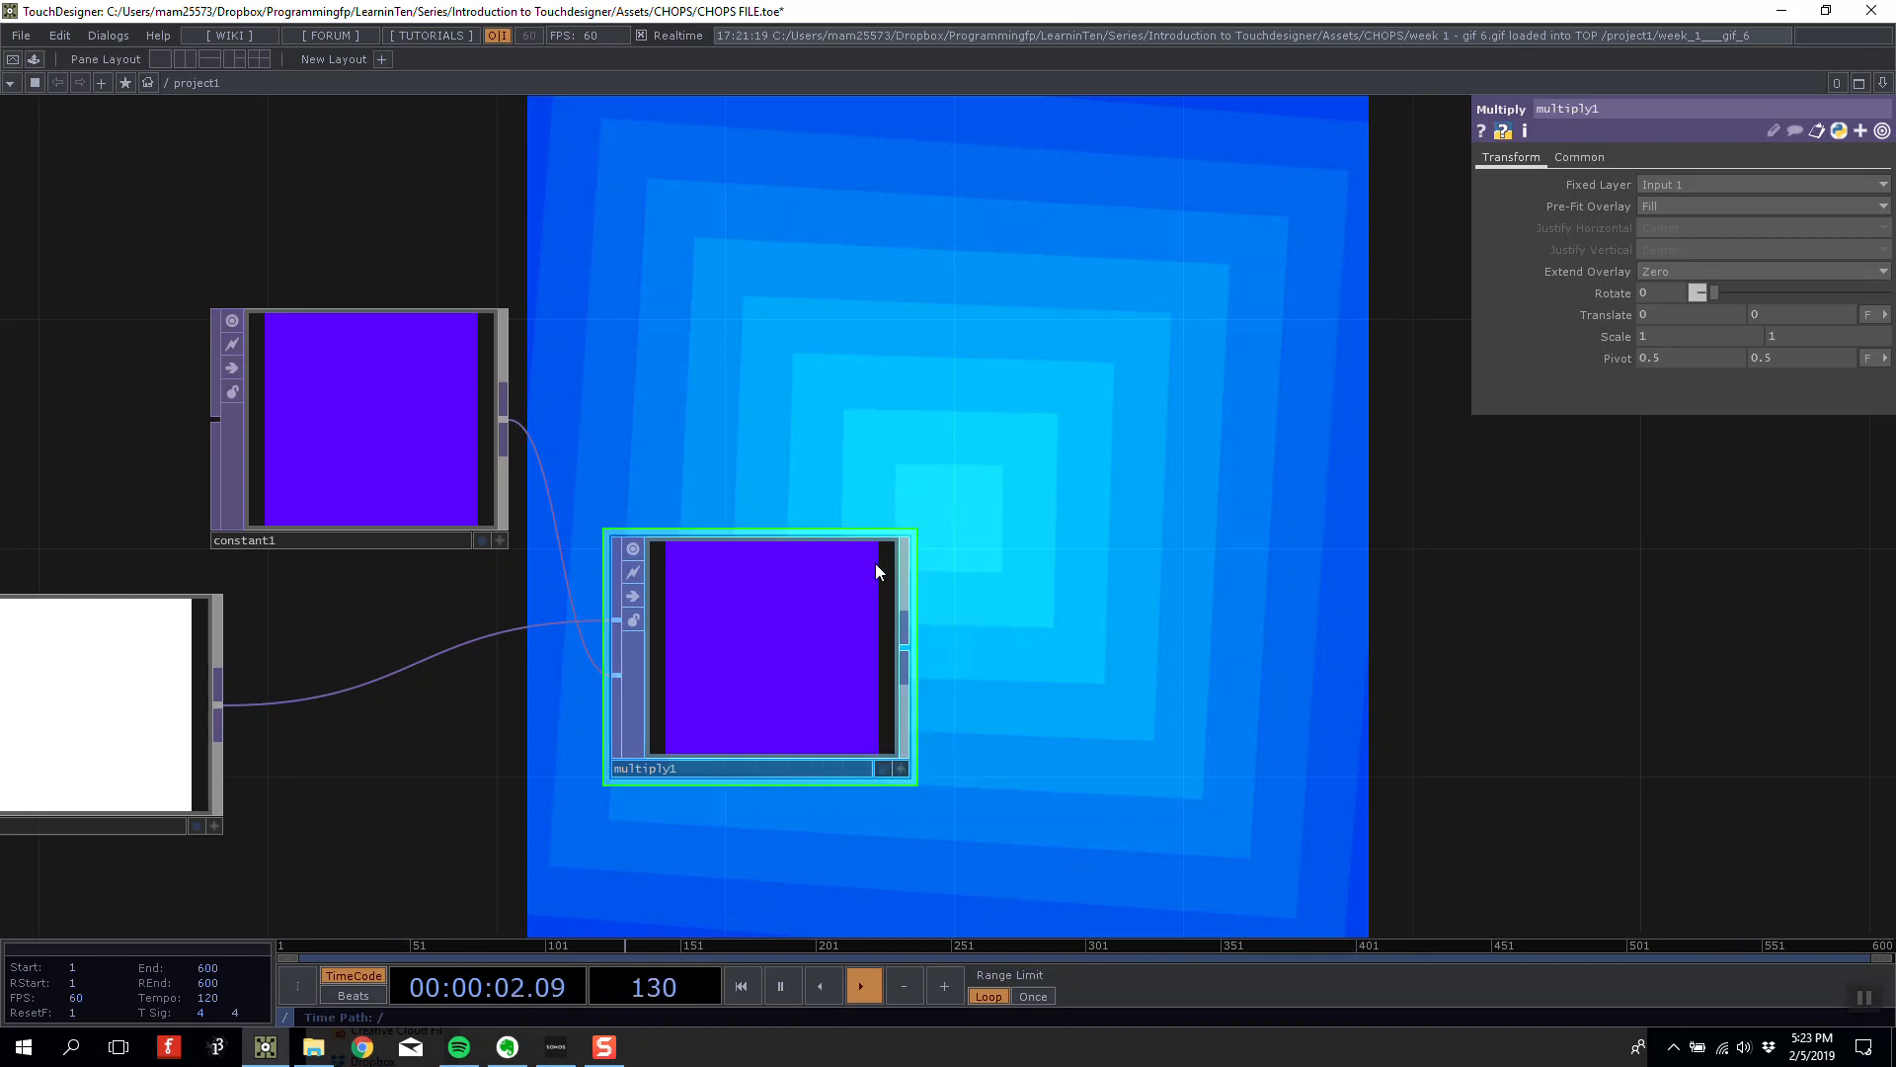
Move constant1 closer to multiply1 and append a Transform TOP to multiply1's output.
left_click_drag(825, 407, 697, 451)
scroll(820, 435, "down", 3)
scroll(821, 464, "down", 4)
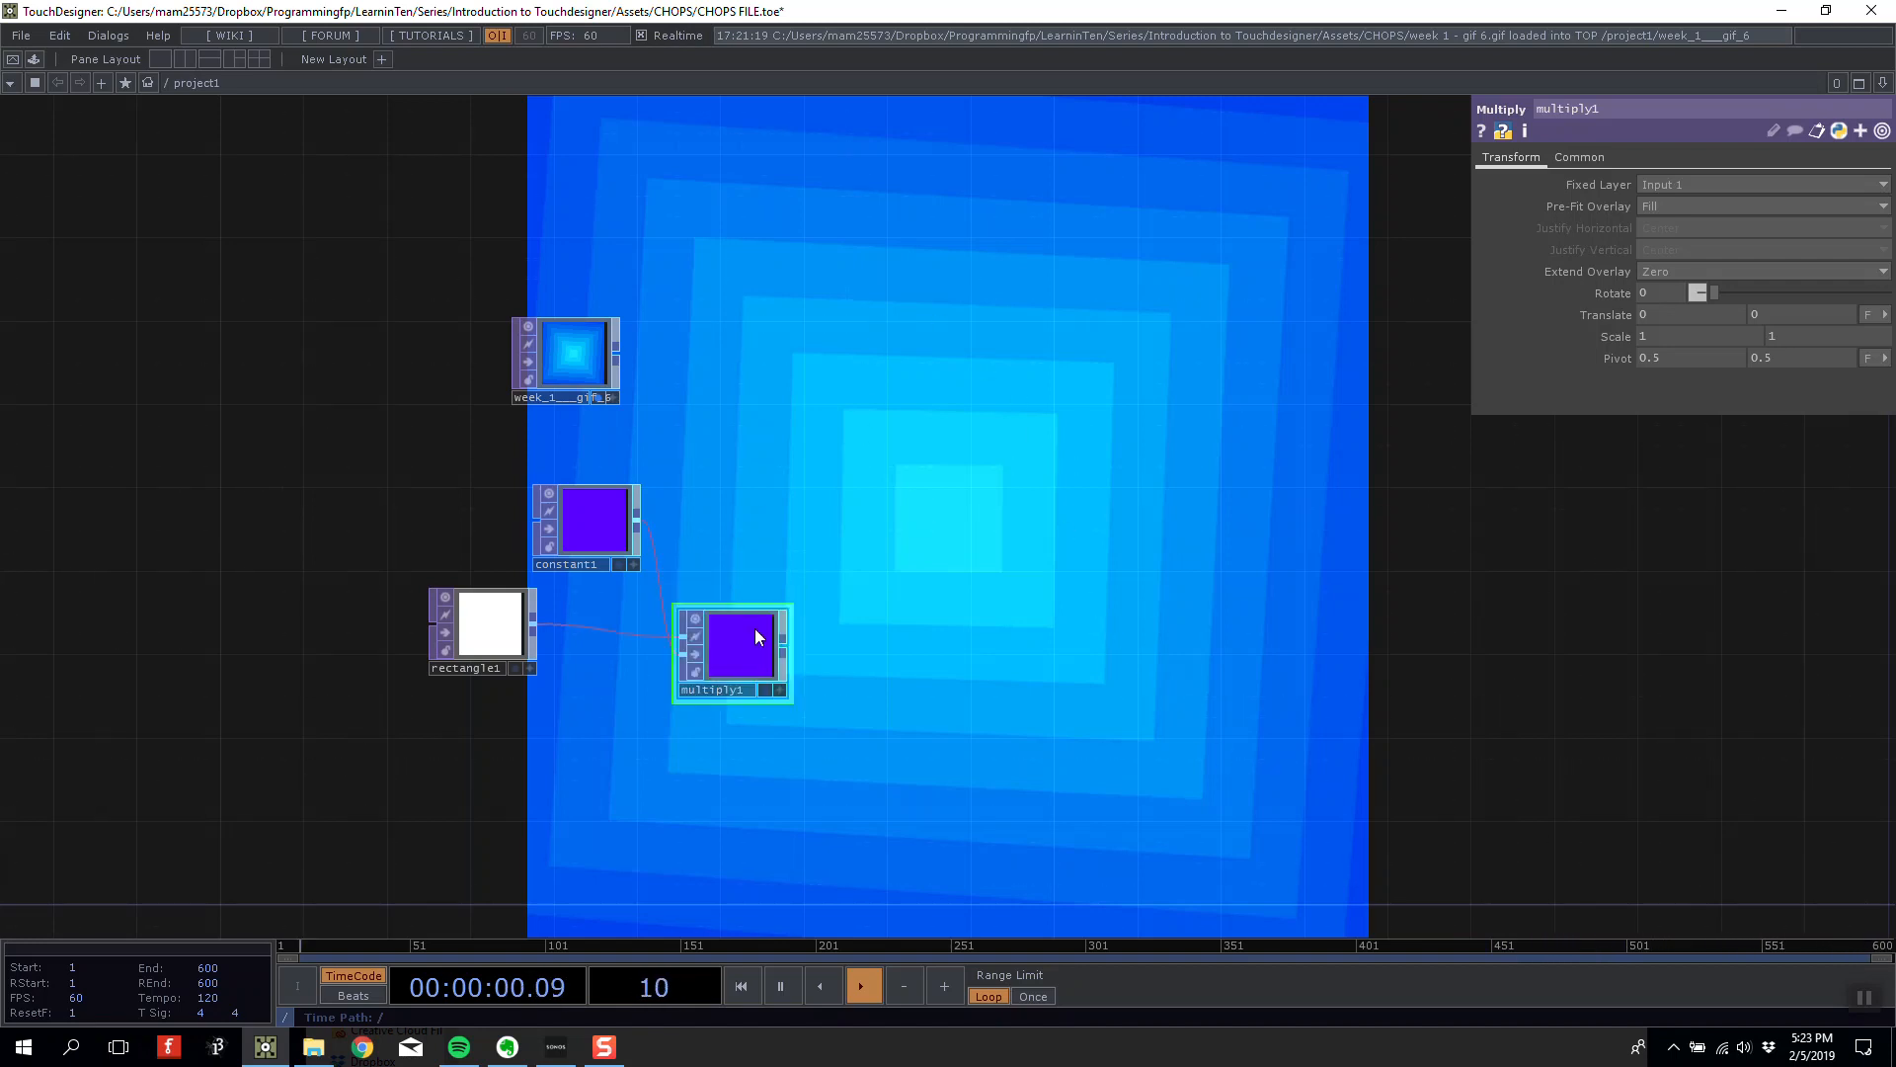
scroll(749, 632, "up", 5)
left_click_drag(490, 466, 572, 466)
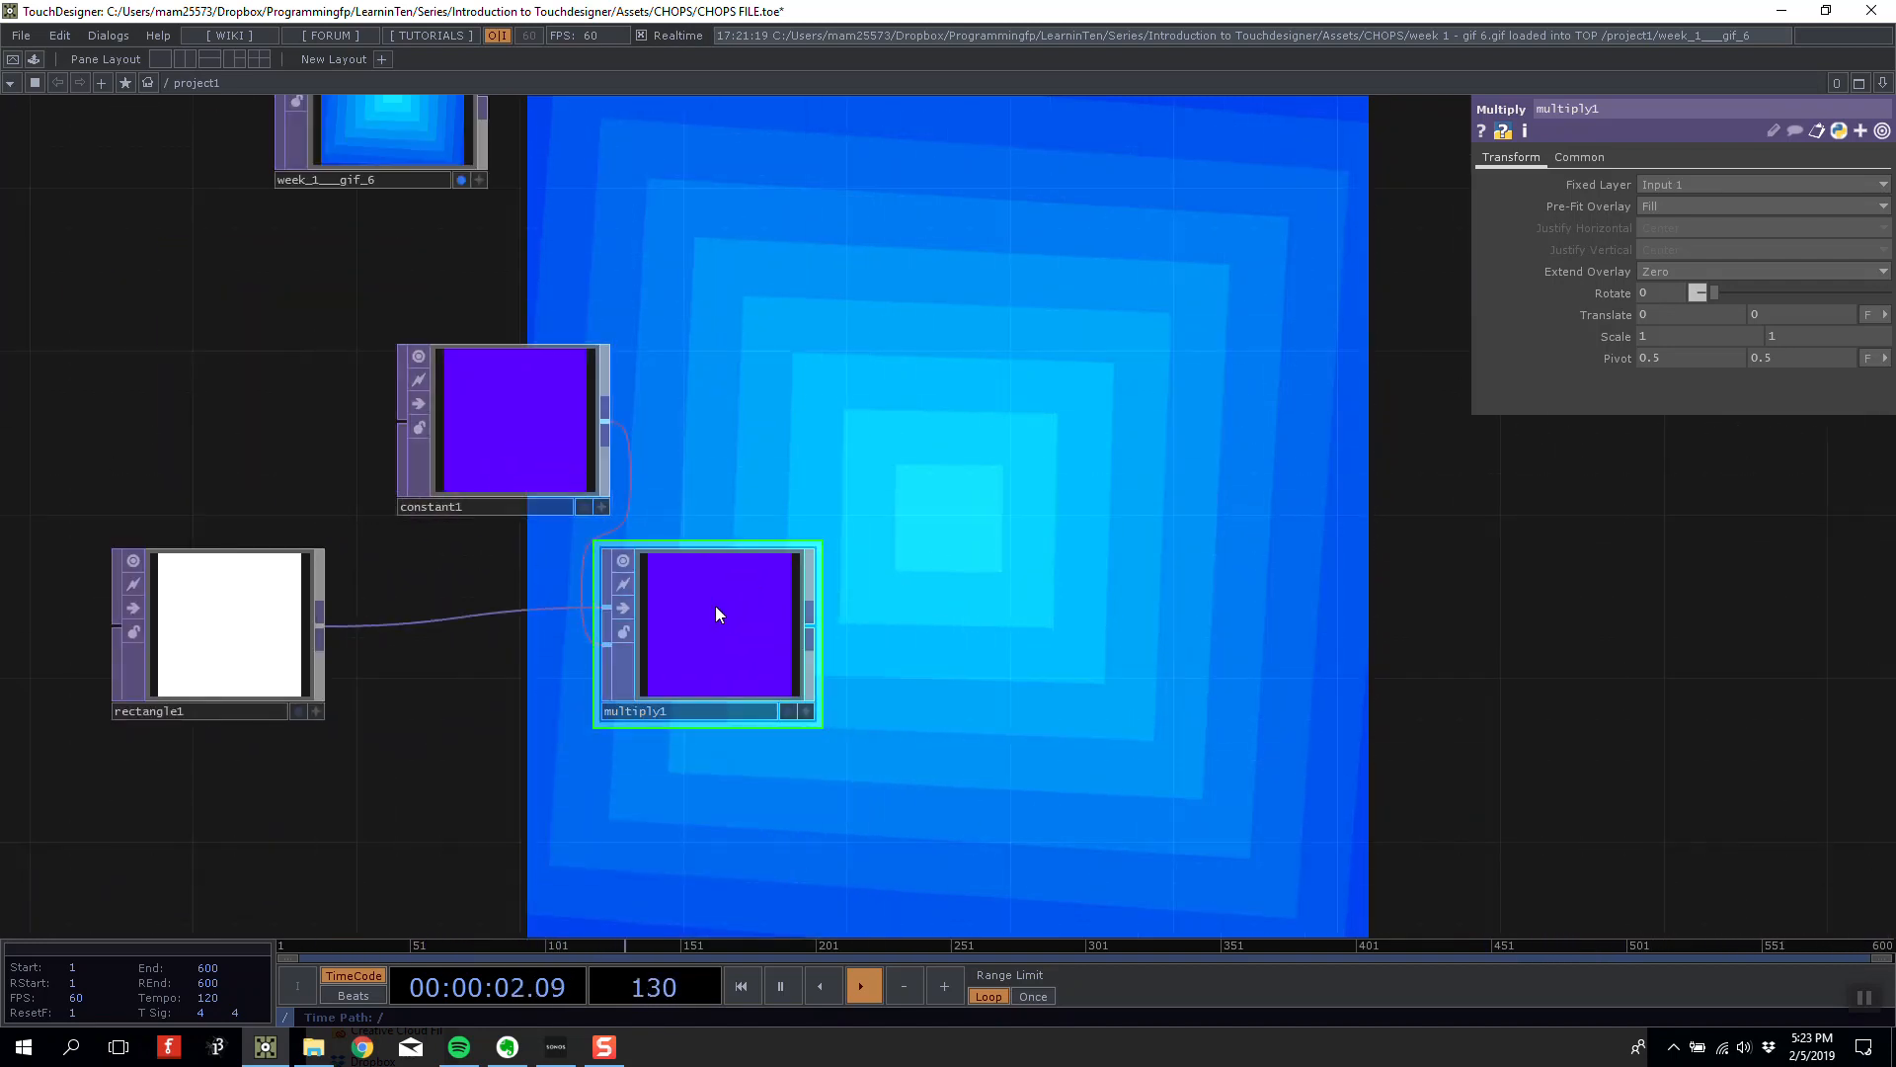
right_click(815, 632)
left_click(953, 568)
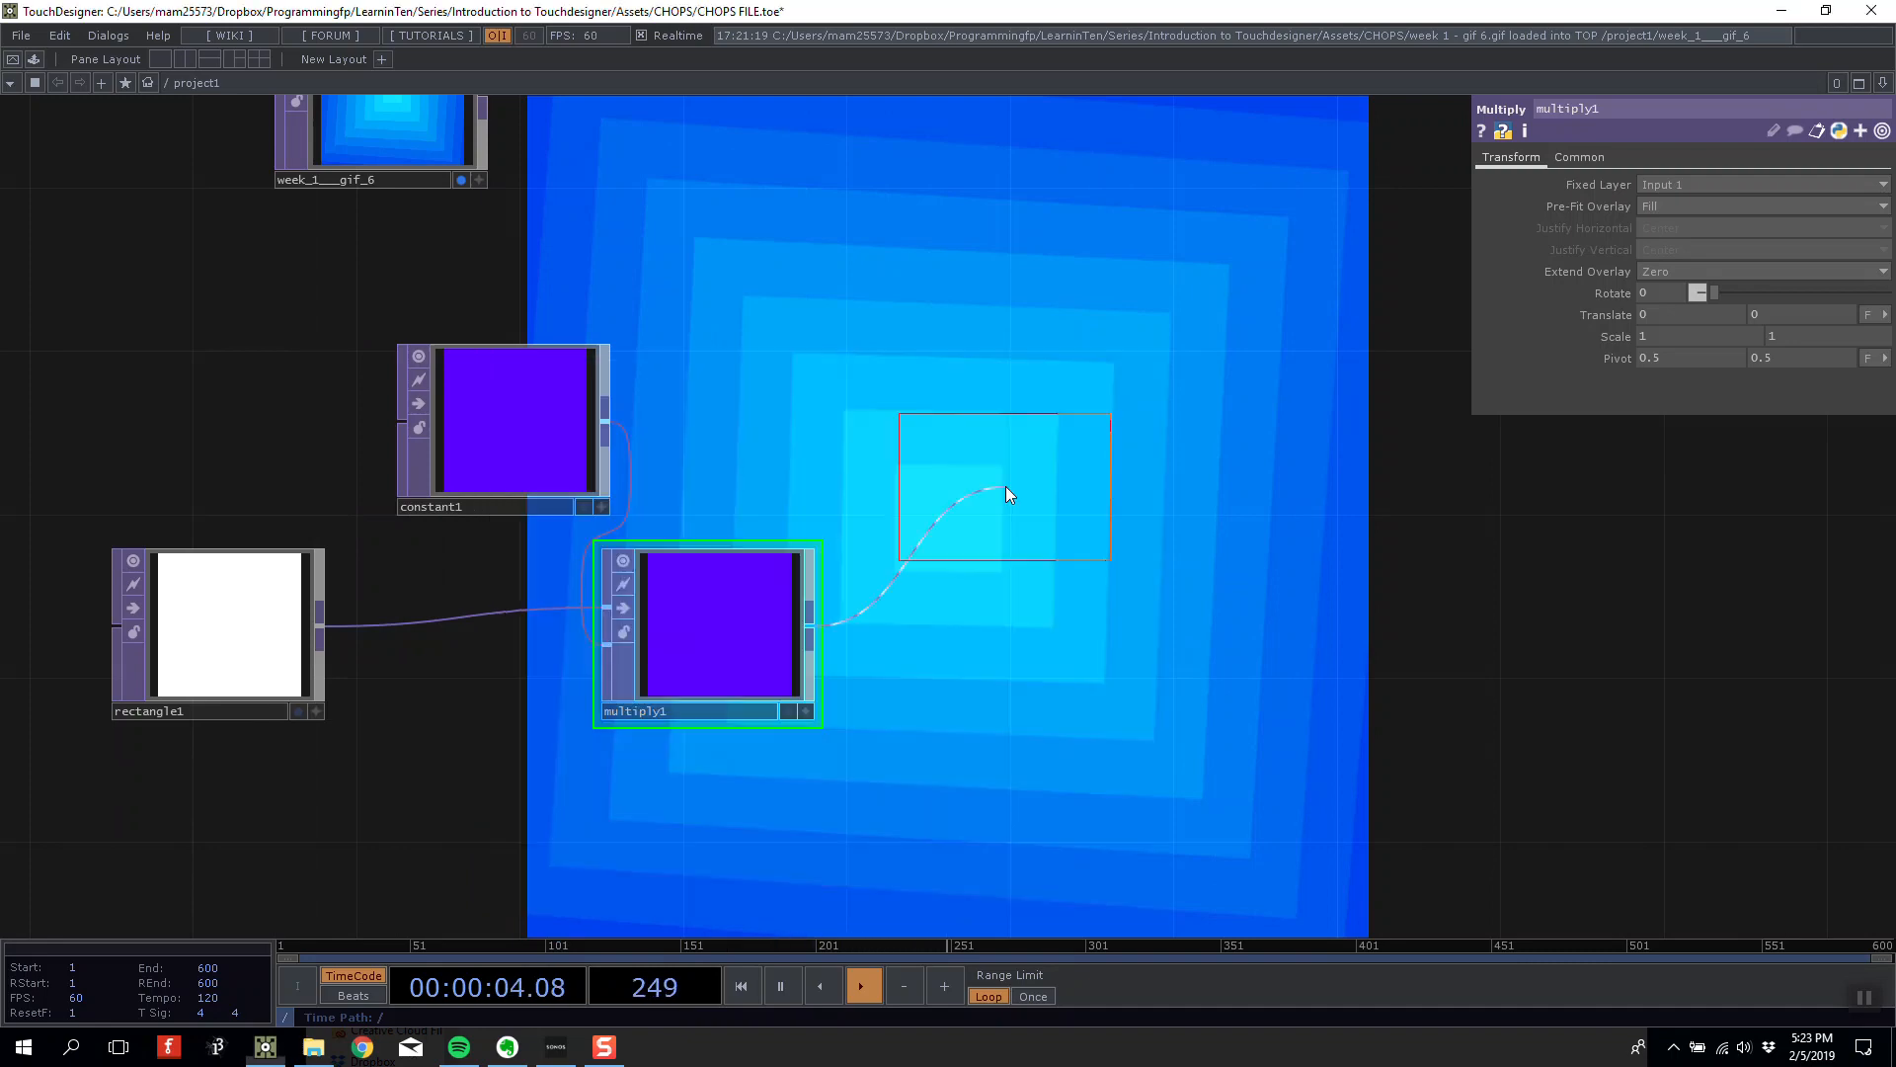
left_click(979, 630)
left_click_drag(983, 586, 990, 621)
Append a Composite TOP to transform2's output and place it after transform2.
right_click(1095, 632)
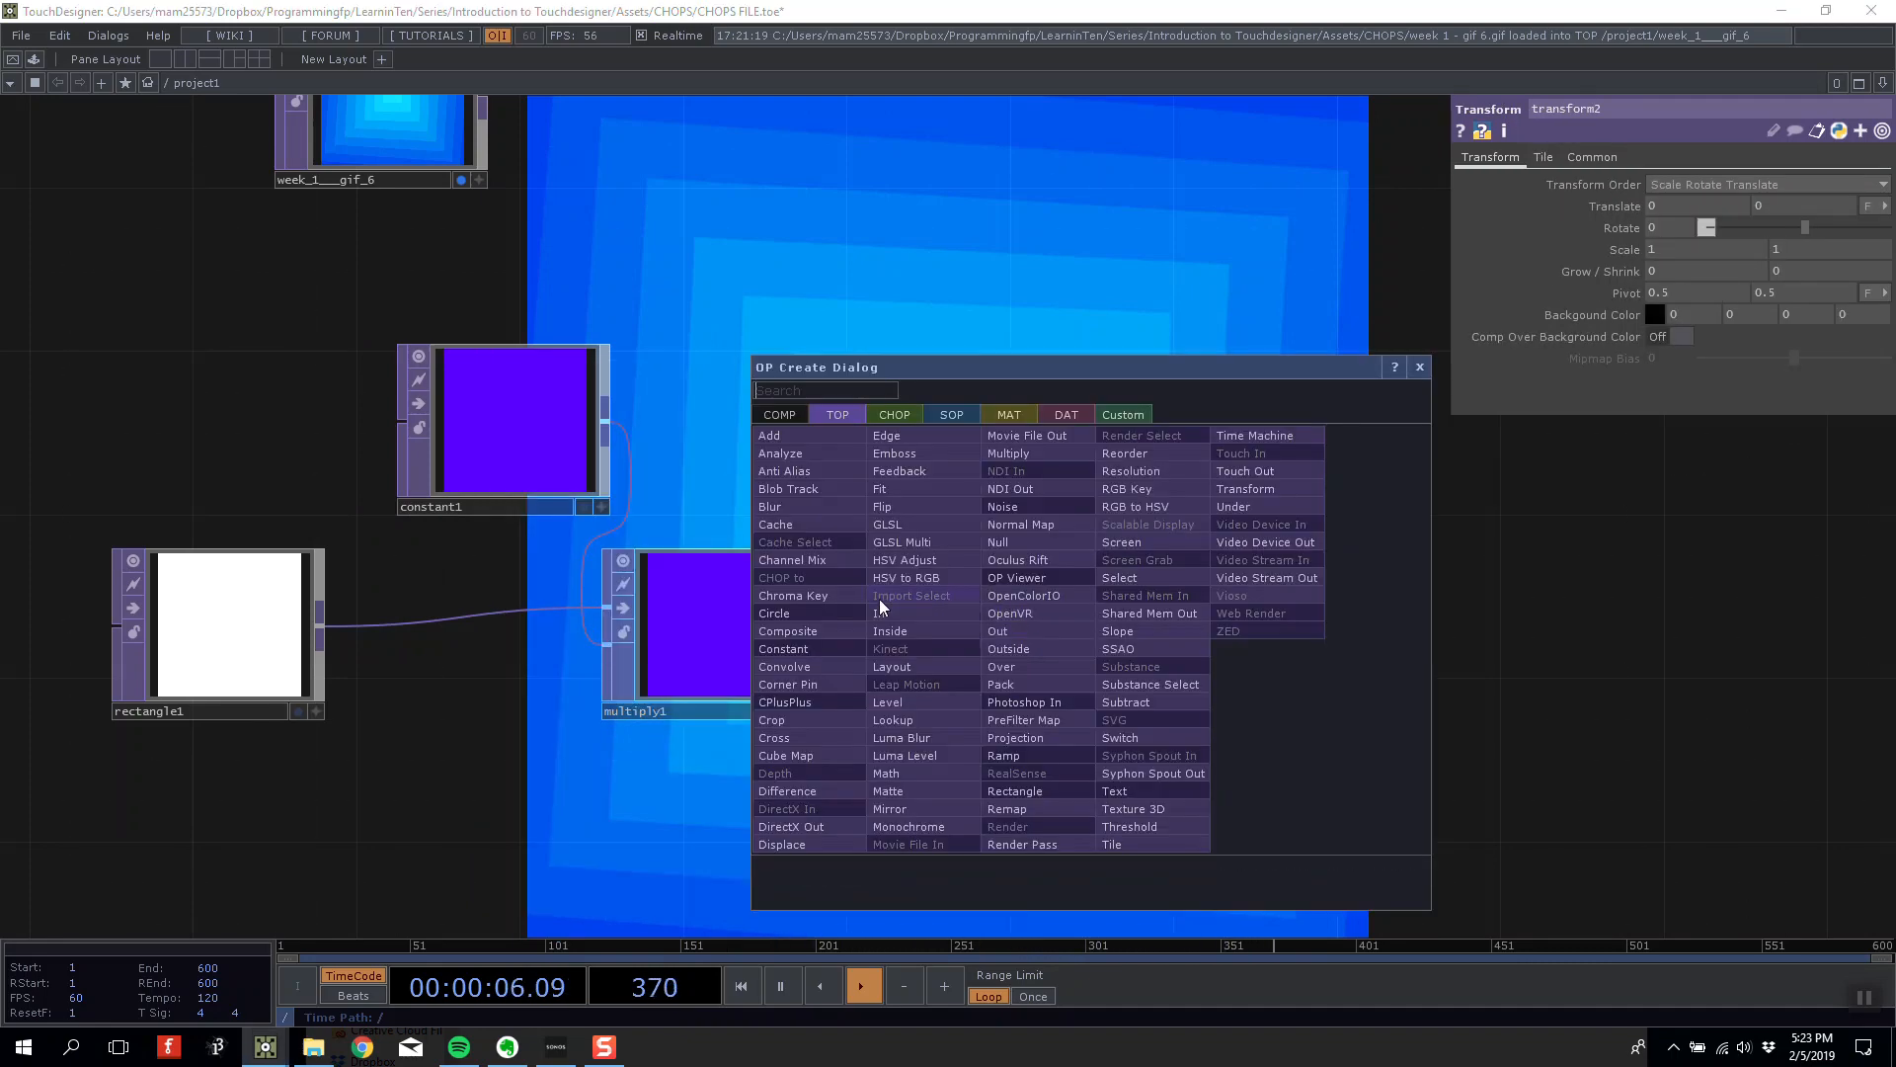
left_click(834, 640)
left_click(1380, 678)
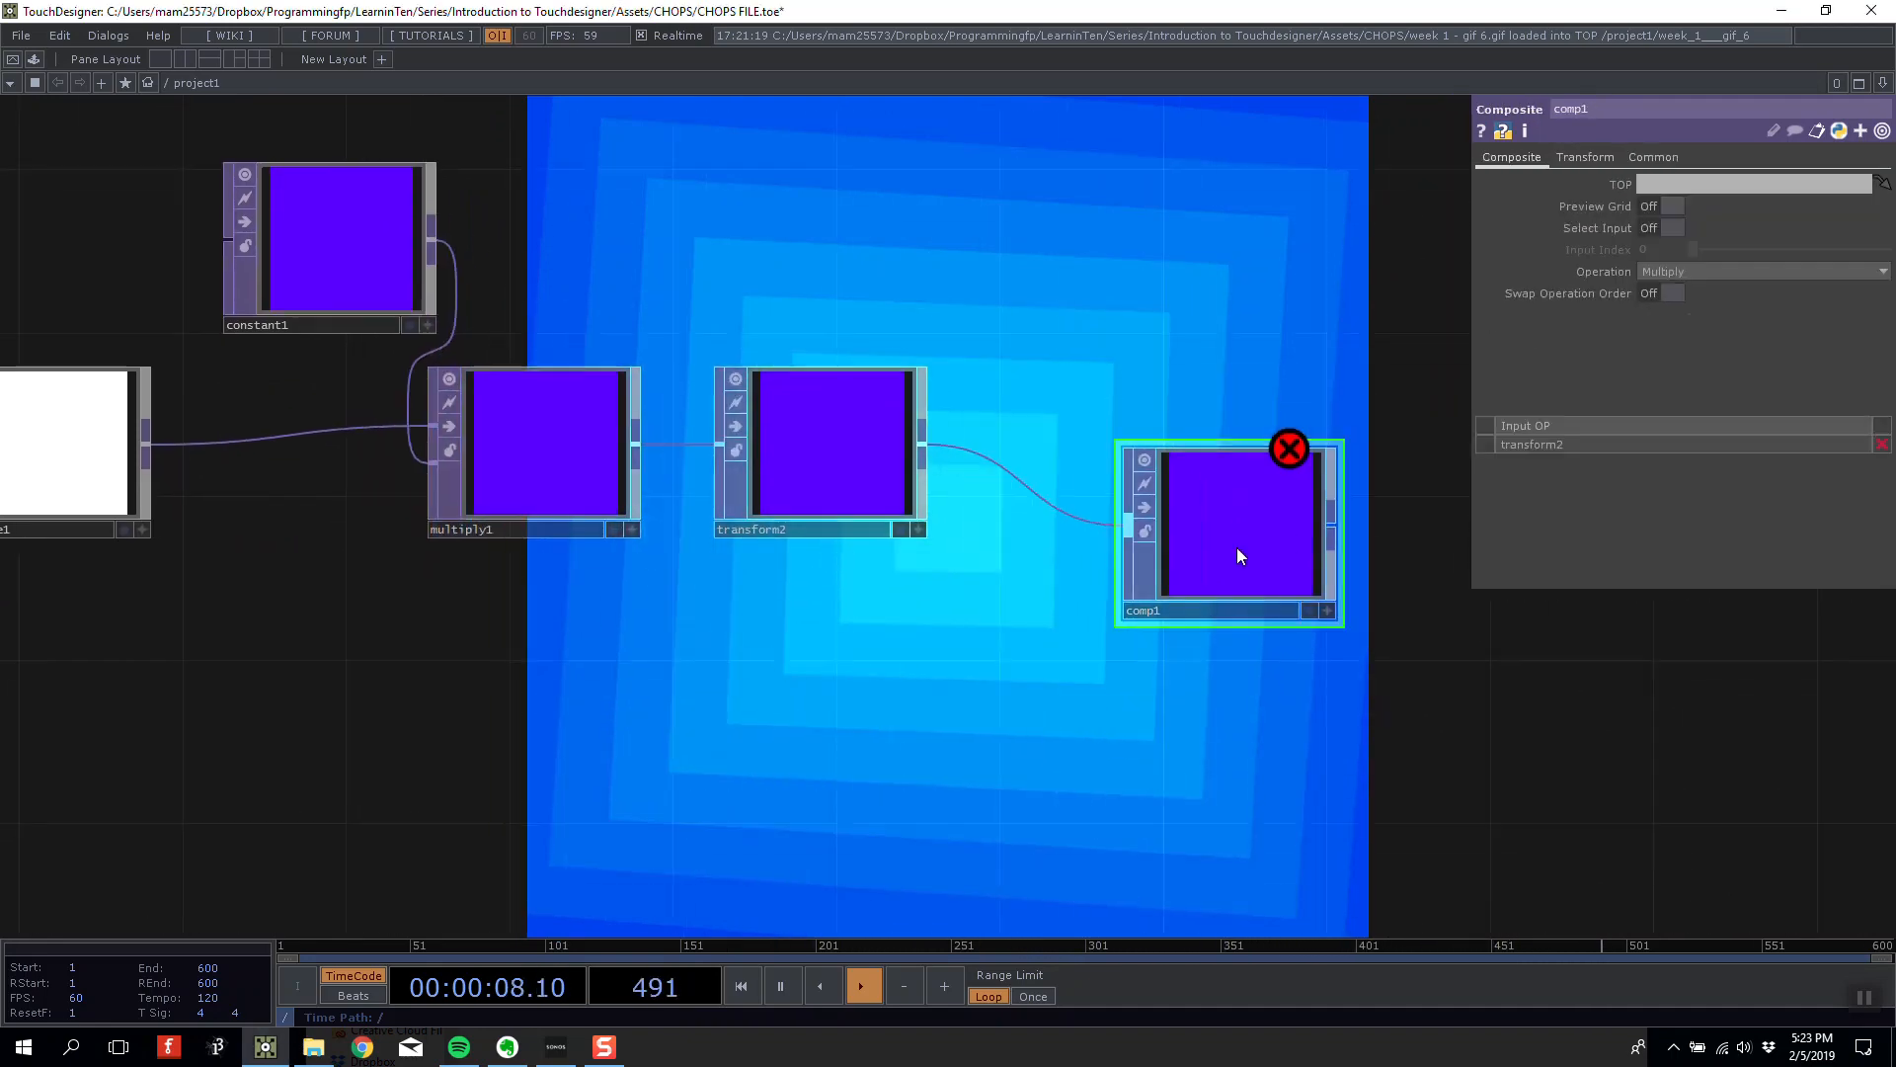
Set comp1's Operation to Over, then move rectangle1 farther from multiply1 and transform2 closer to multiply1.
left_click(1697, 272)
left_click(1778, 424)
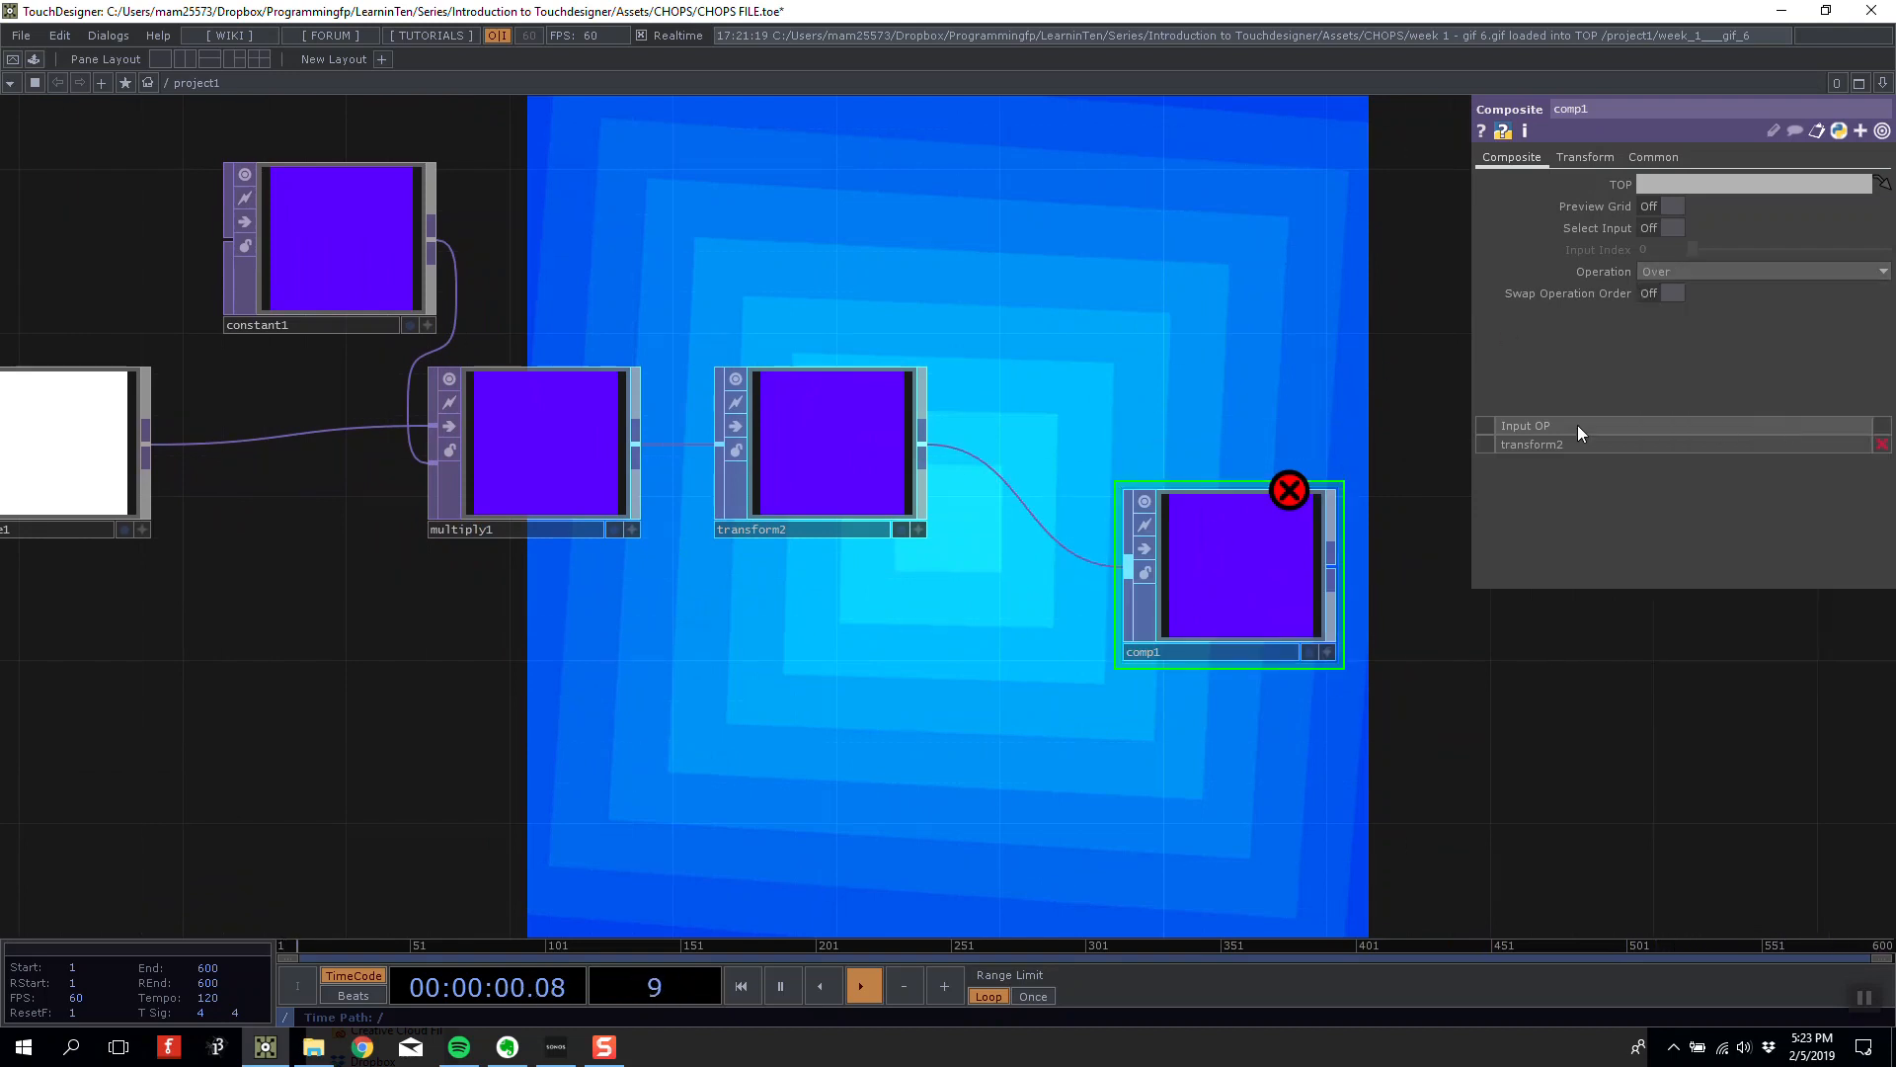
scroll(1248, 395, "down", 5)
left_click_drag(1123, 432, 1144, 431)
left_click_drag(669, 326, 648, 326)
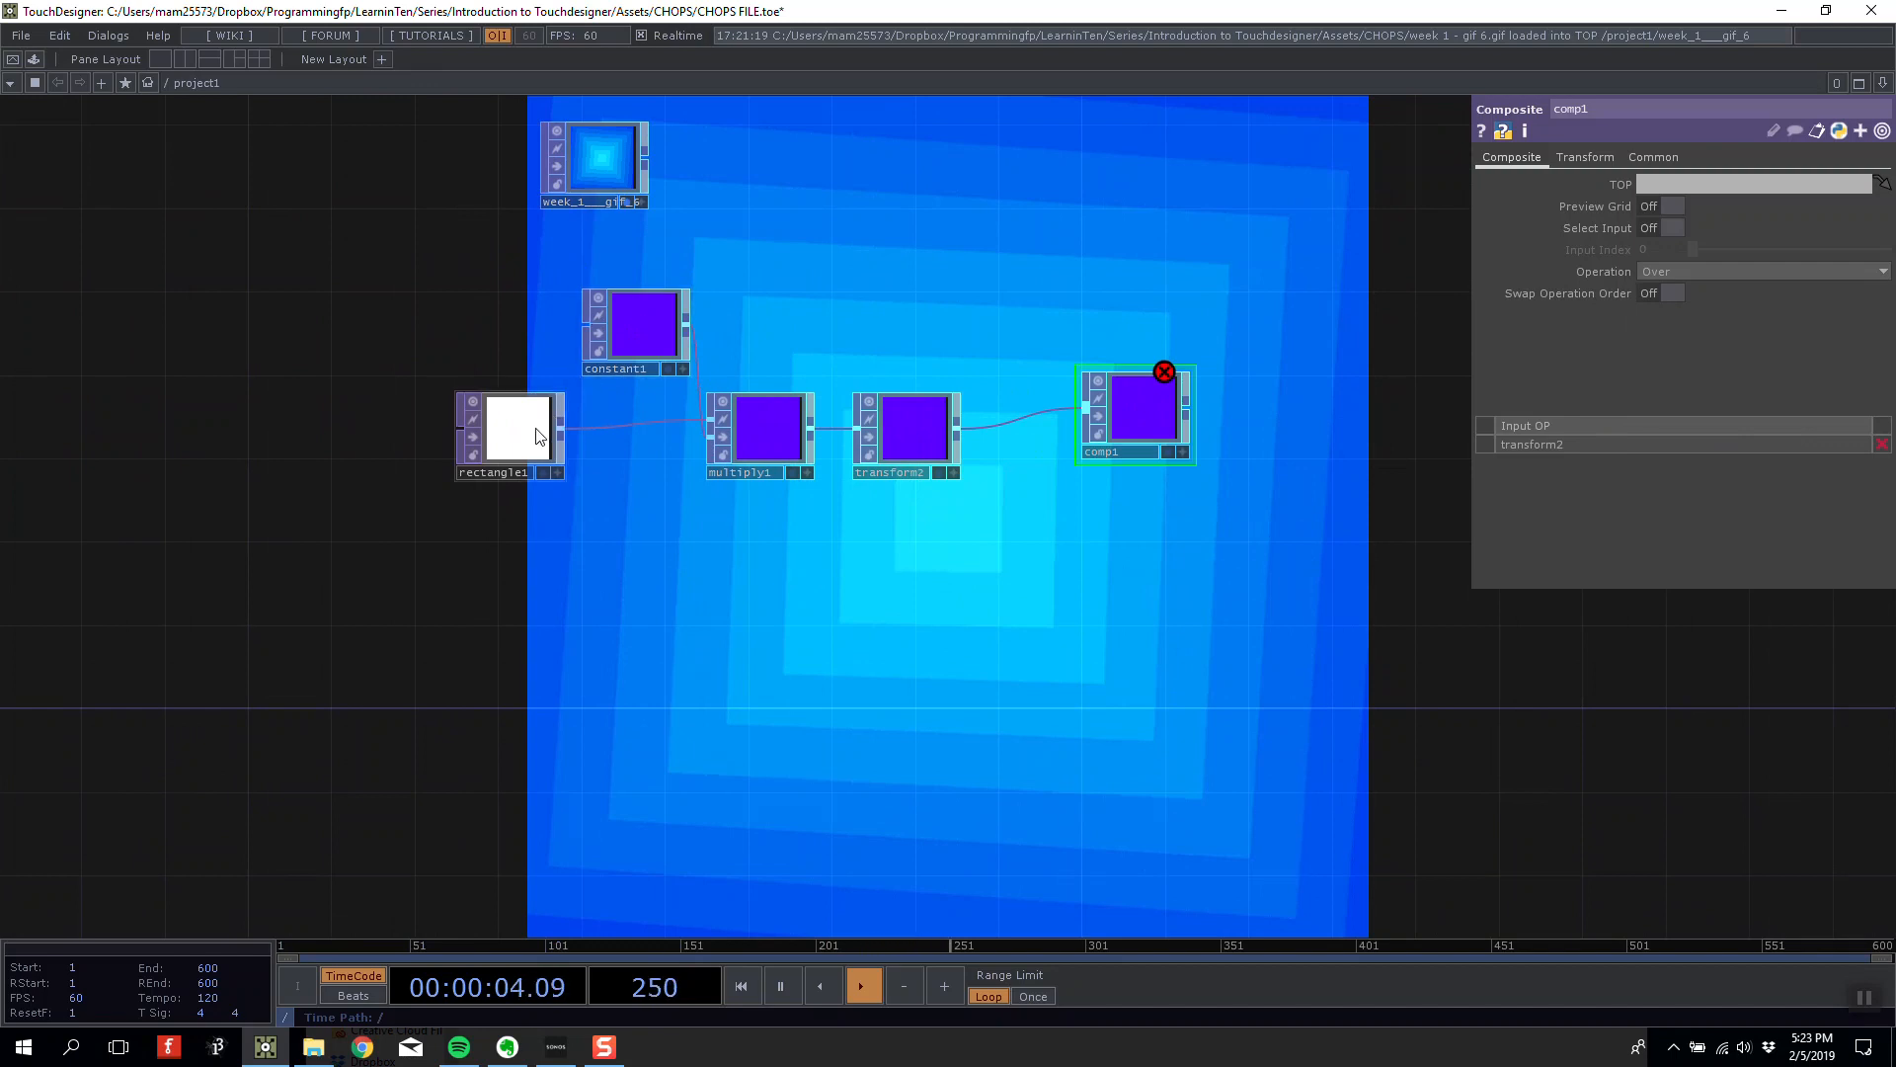
left_click_drag(513, 435, 410, 455)
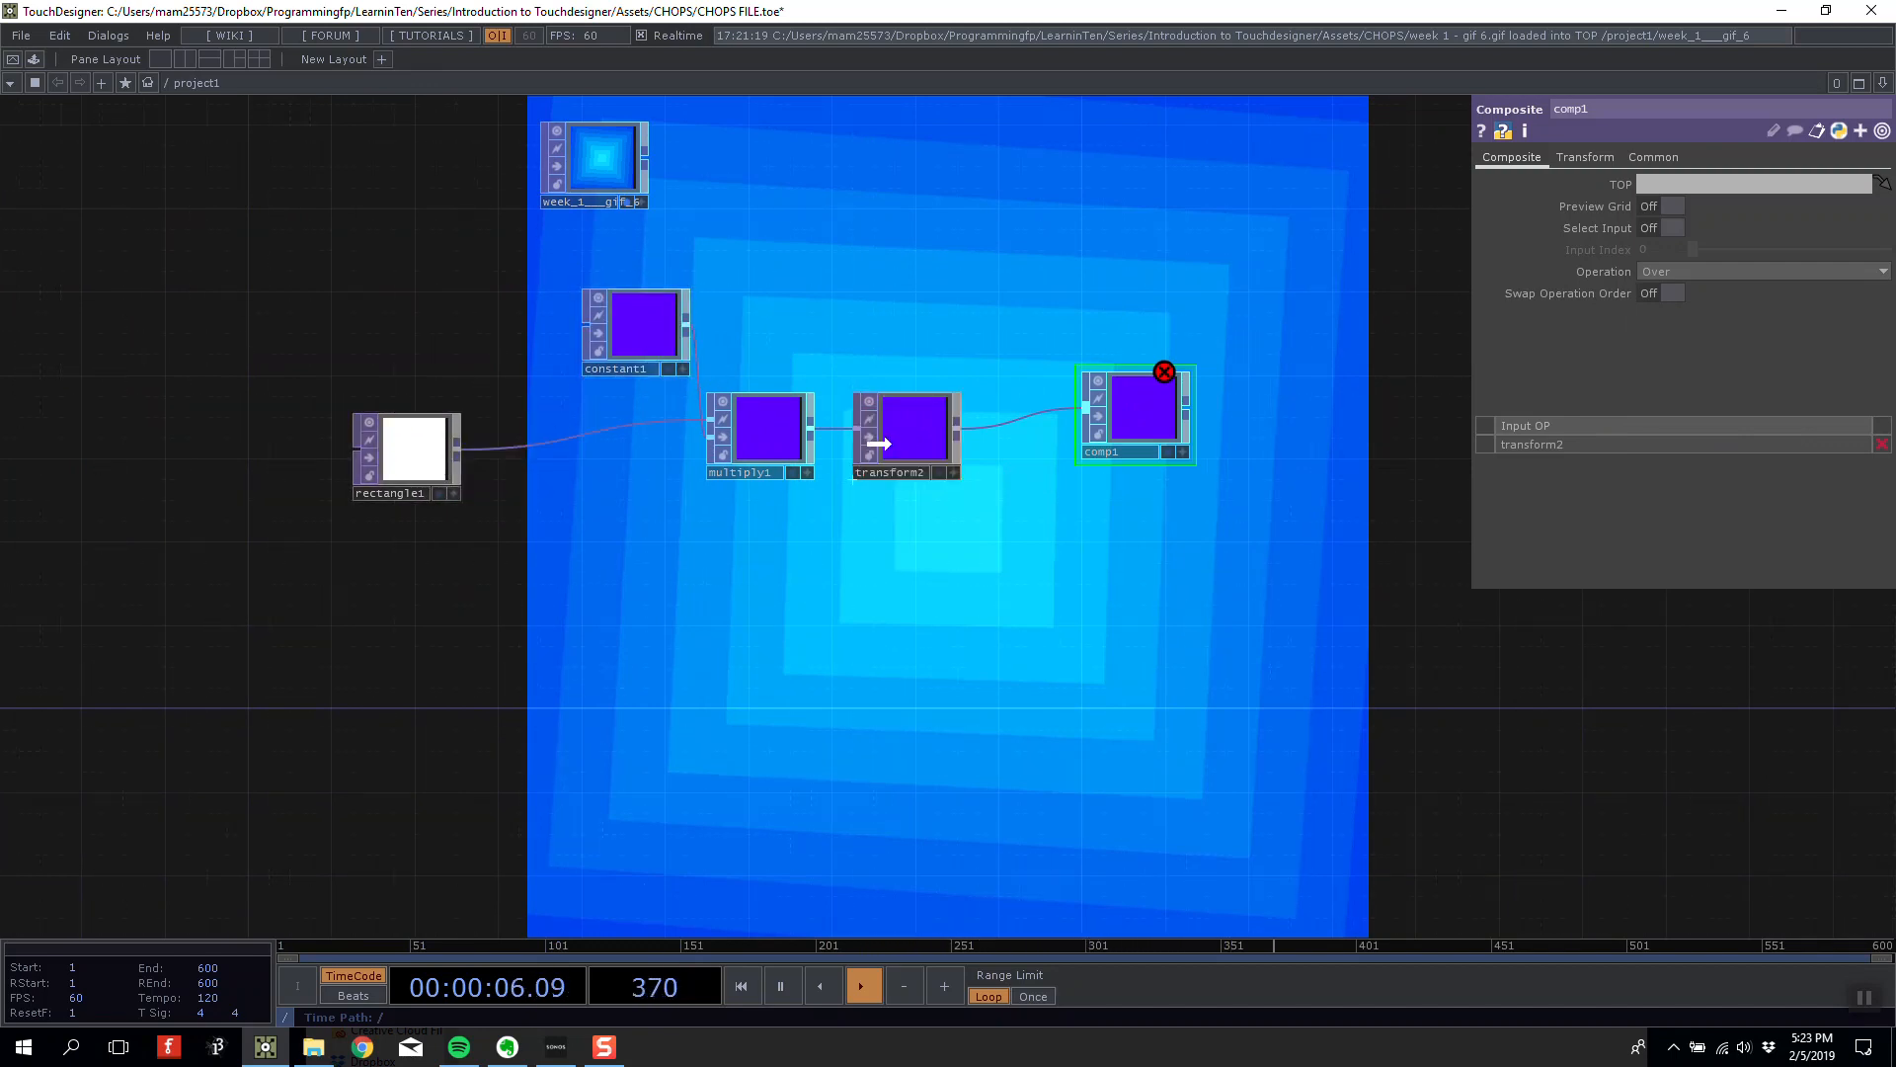
left_click_drag(877, 444, 856, 443)
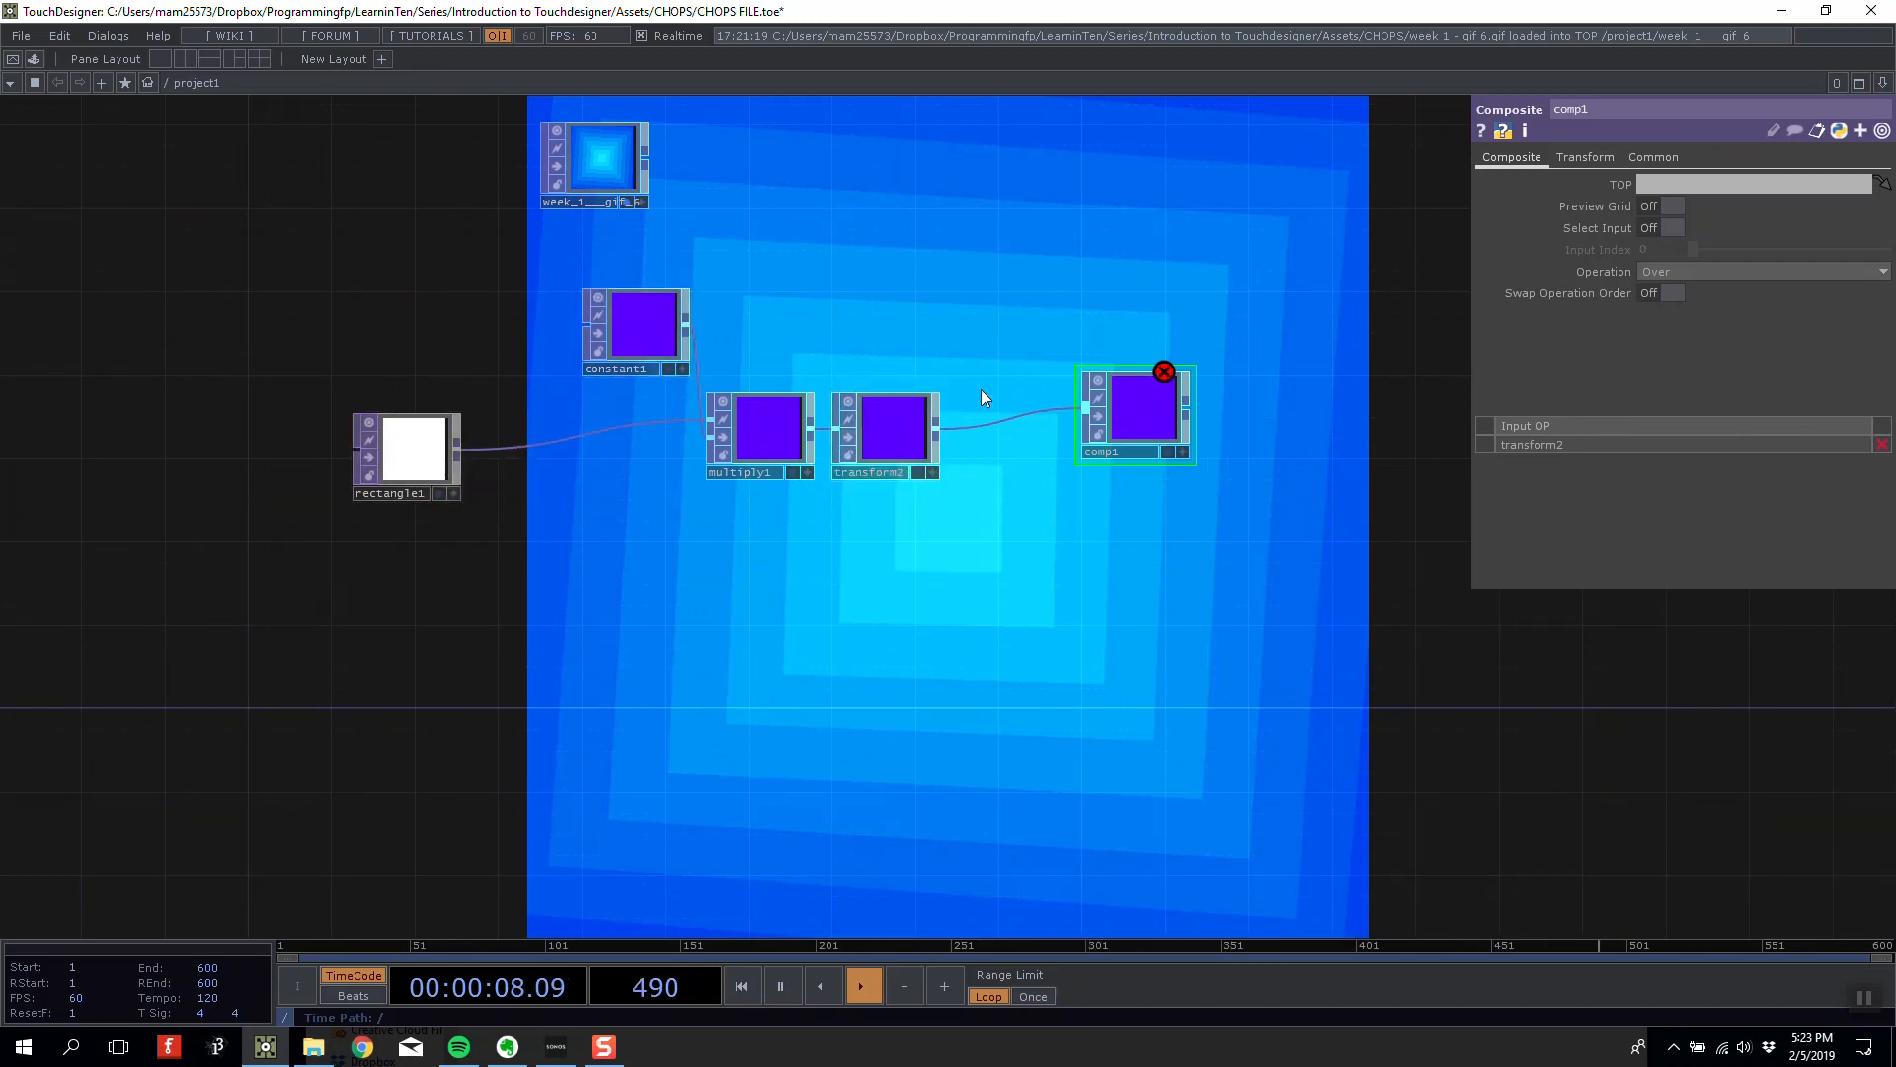
Duplicate constant1, multiply1 and transform2 together and place the copies below the originals.
left_click_drag(913, 537, 582, 287)
key("ctrl+c")
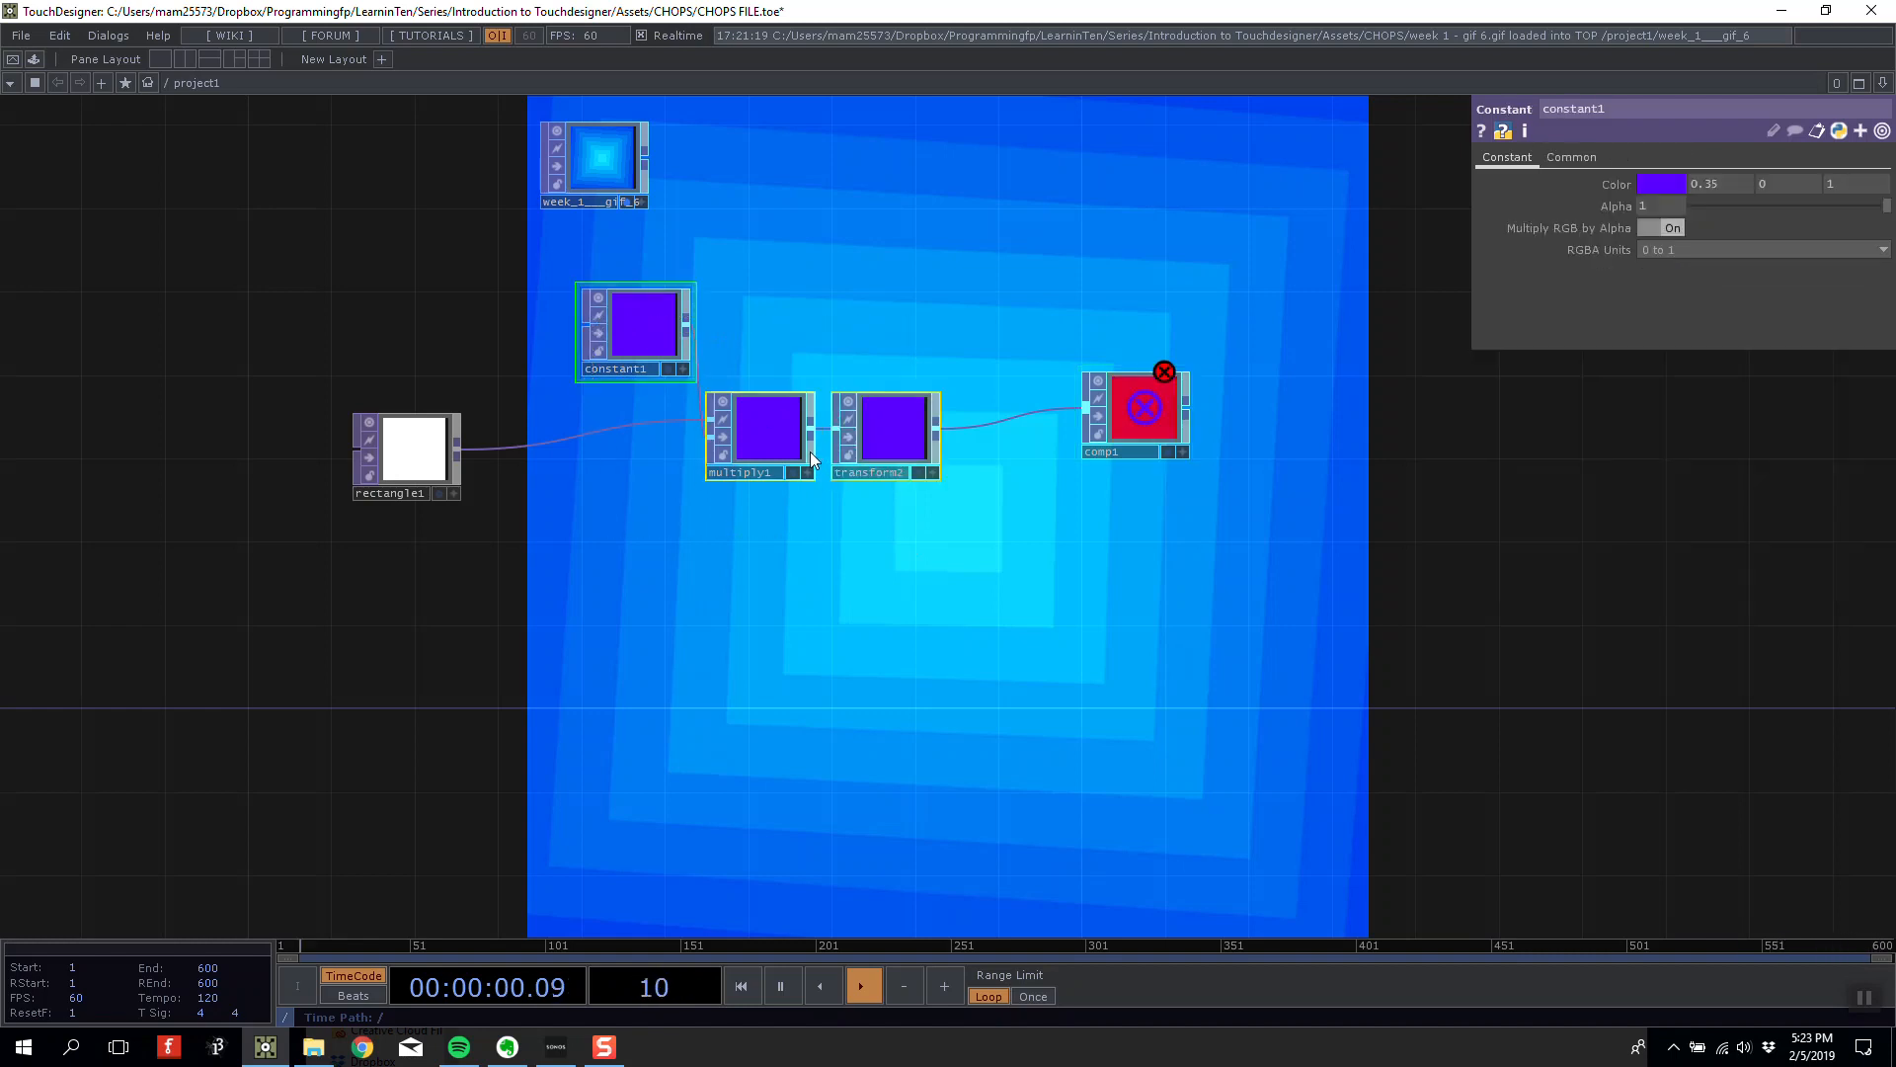
key("ctrl+v")
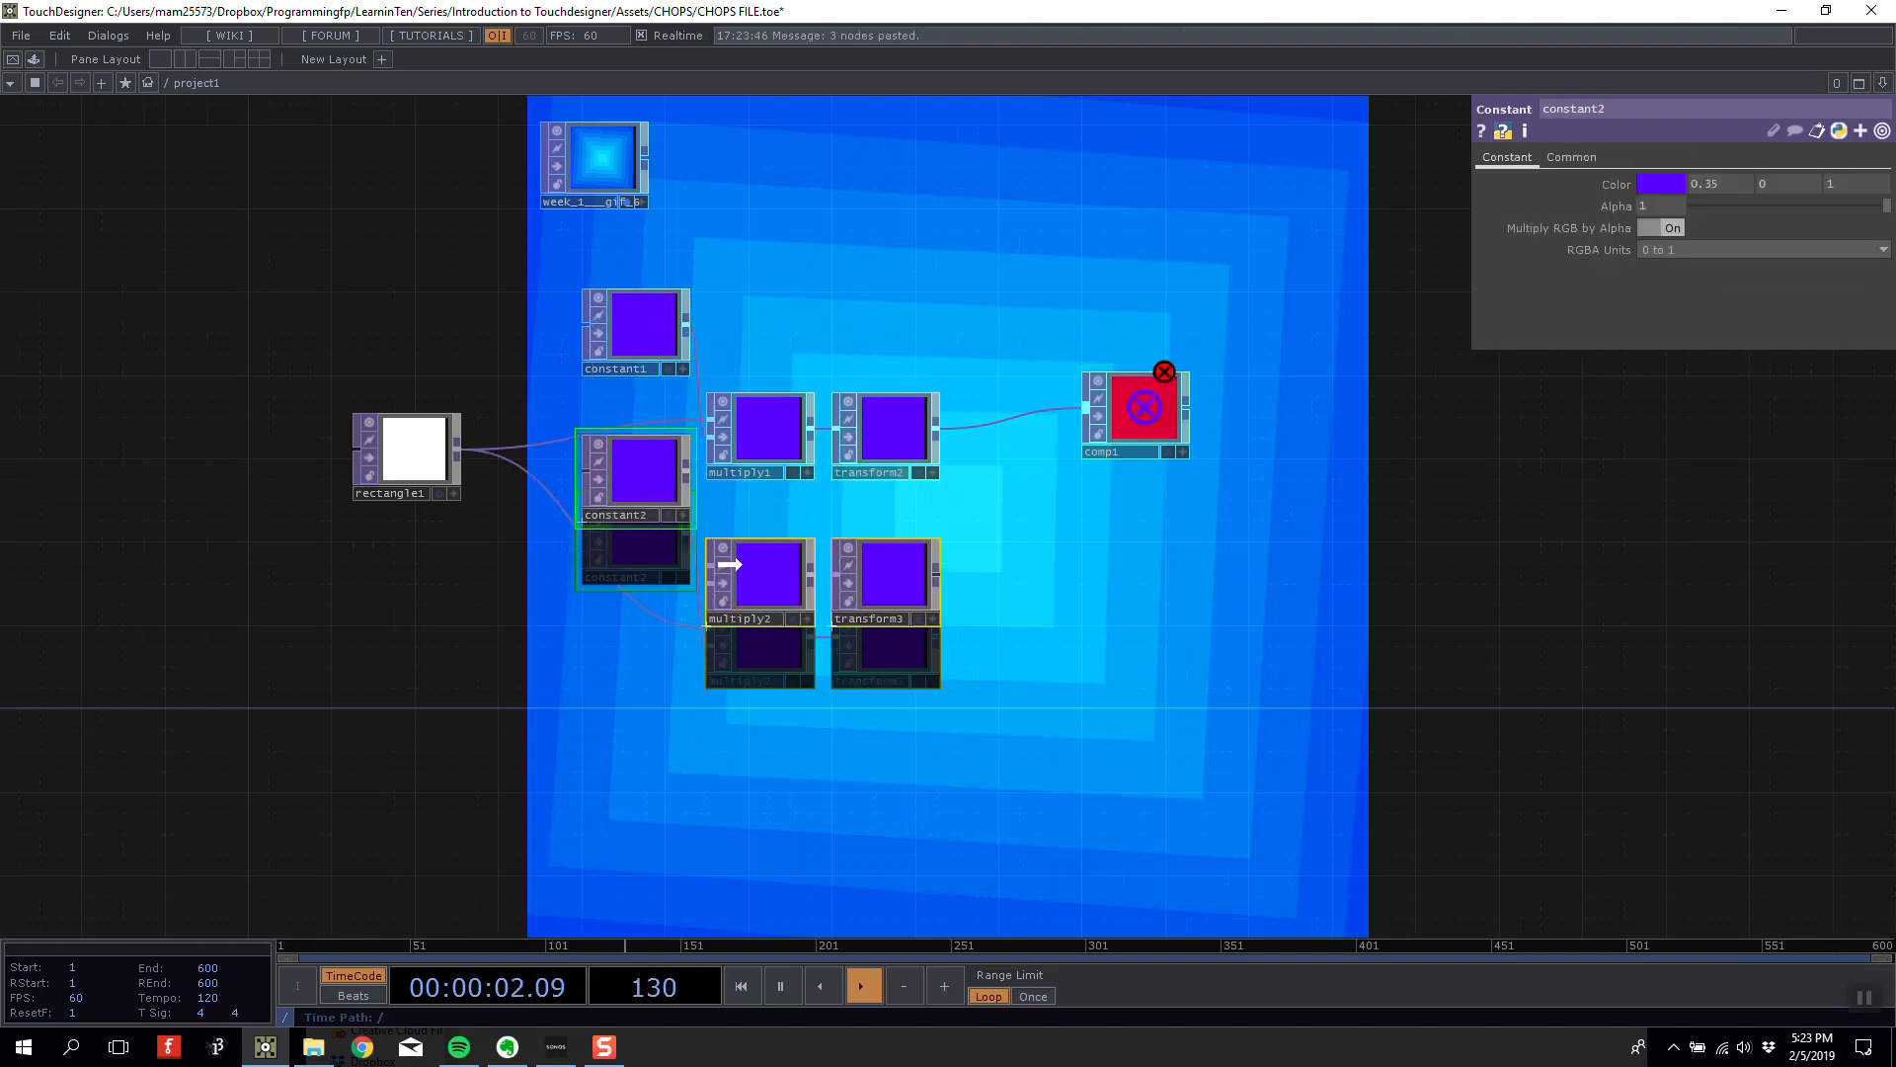
left_click(731, 555)
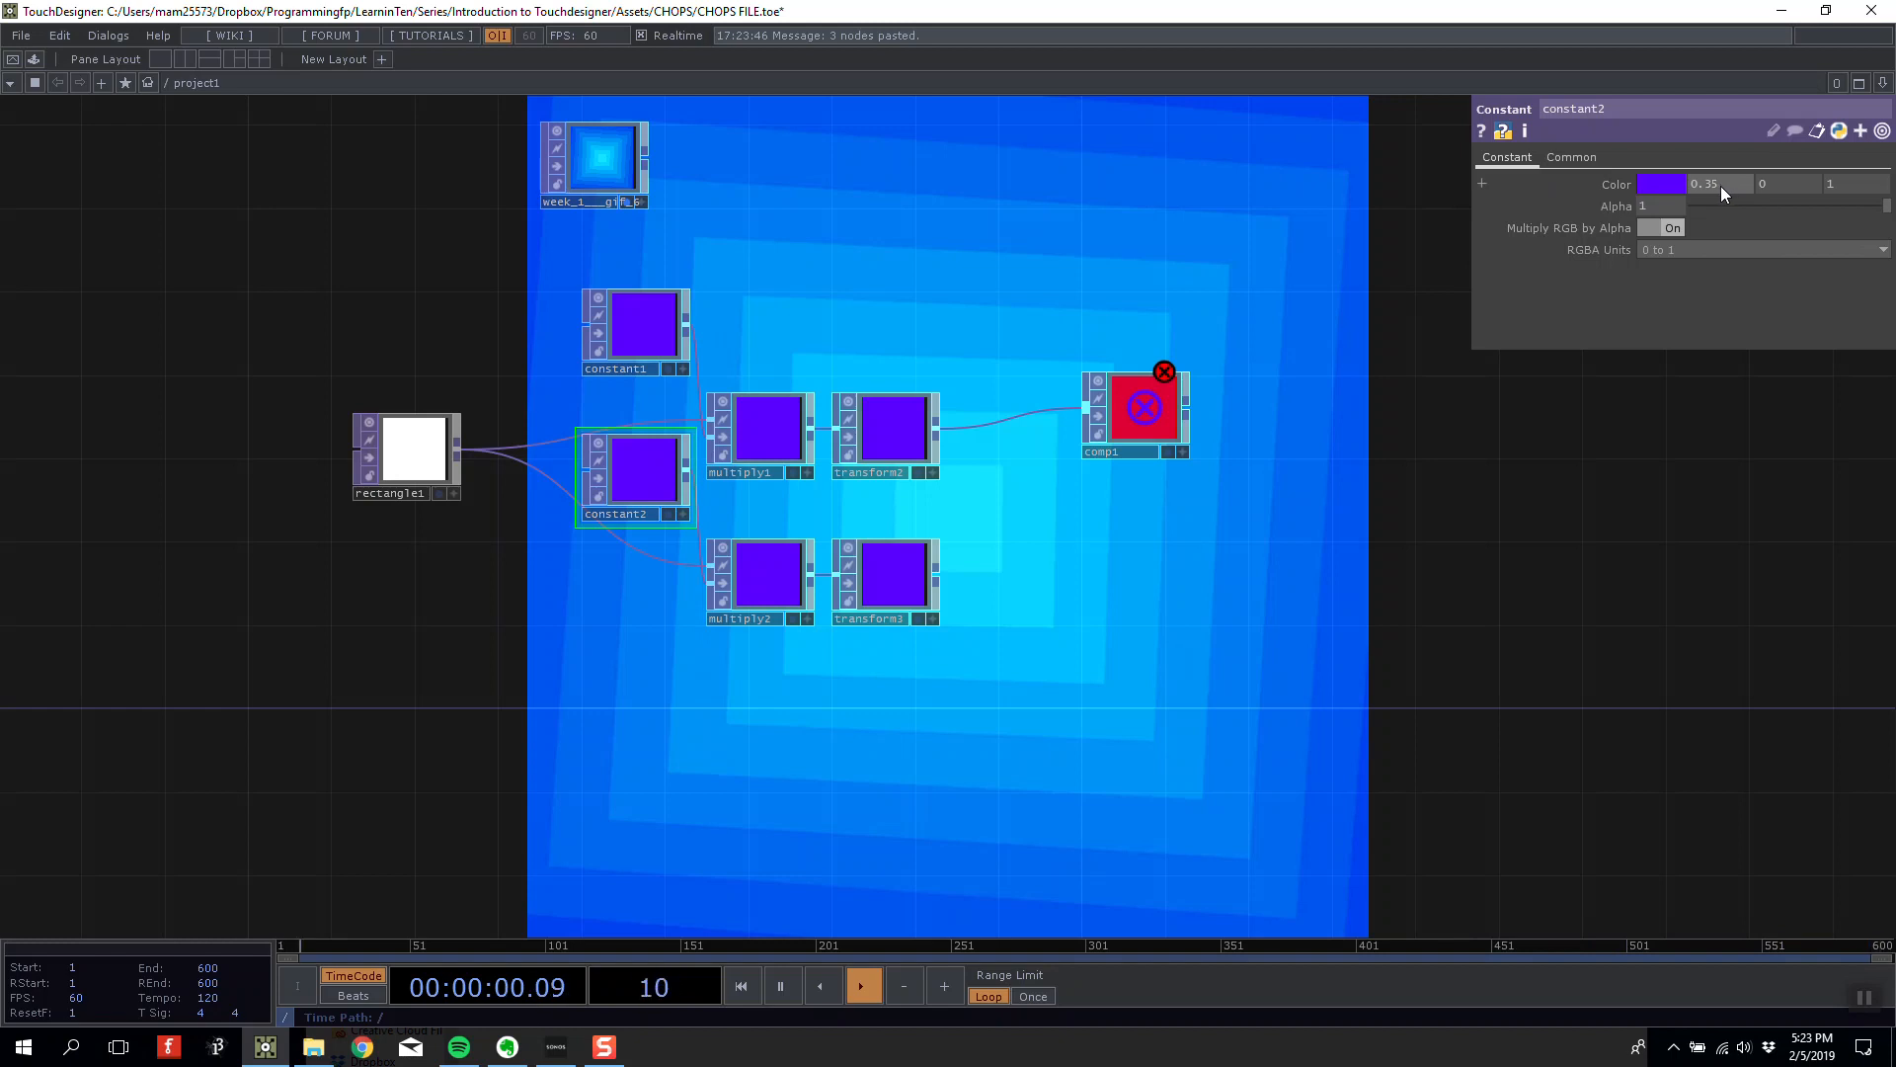
Change constant2's color to a lighter blue-violet with red 0.3 and green 0.1.
left_click(1666, 186)
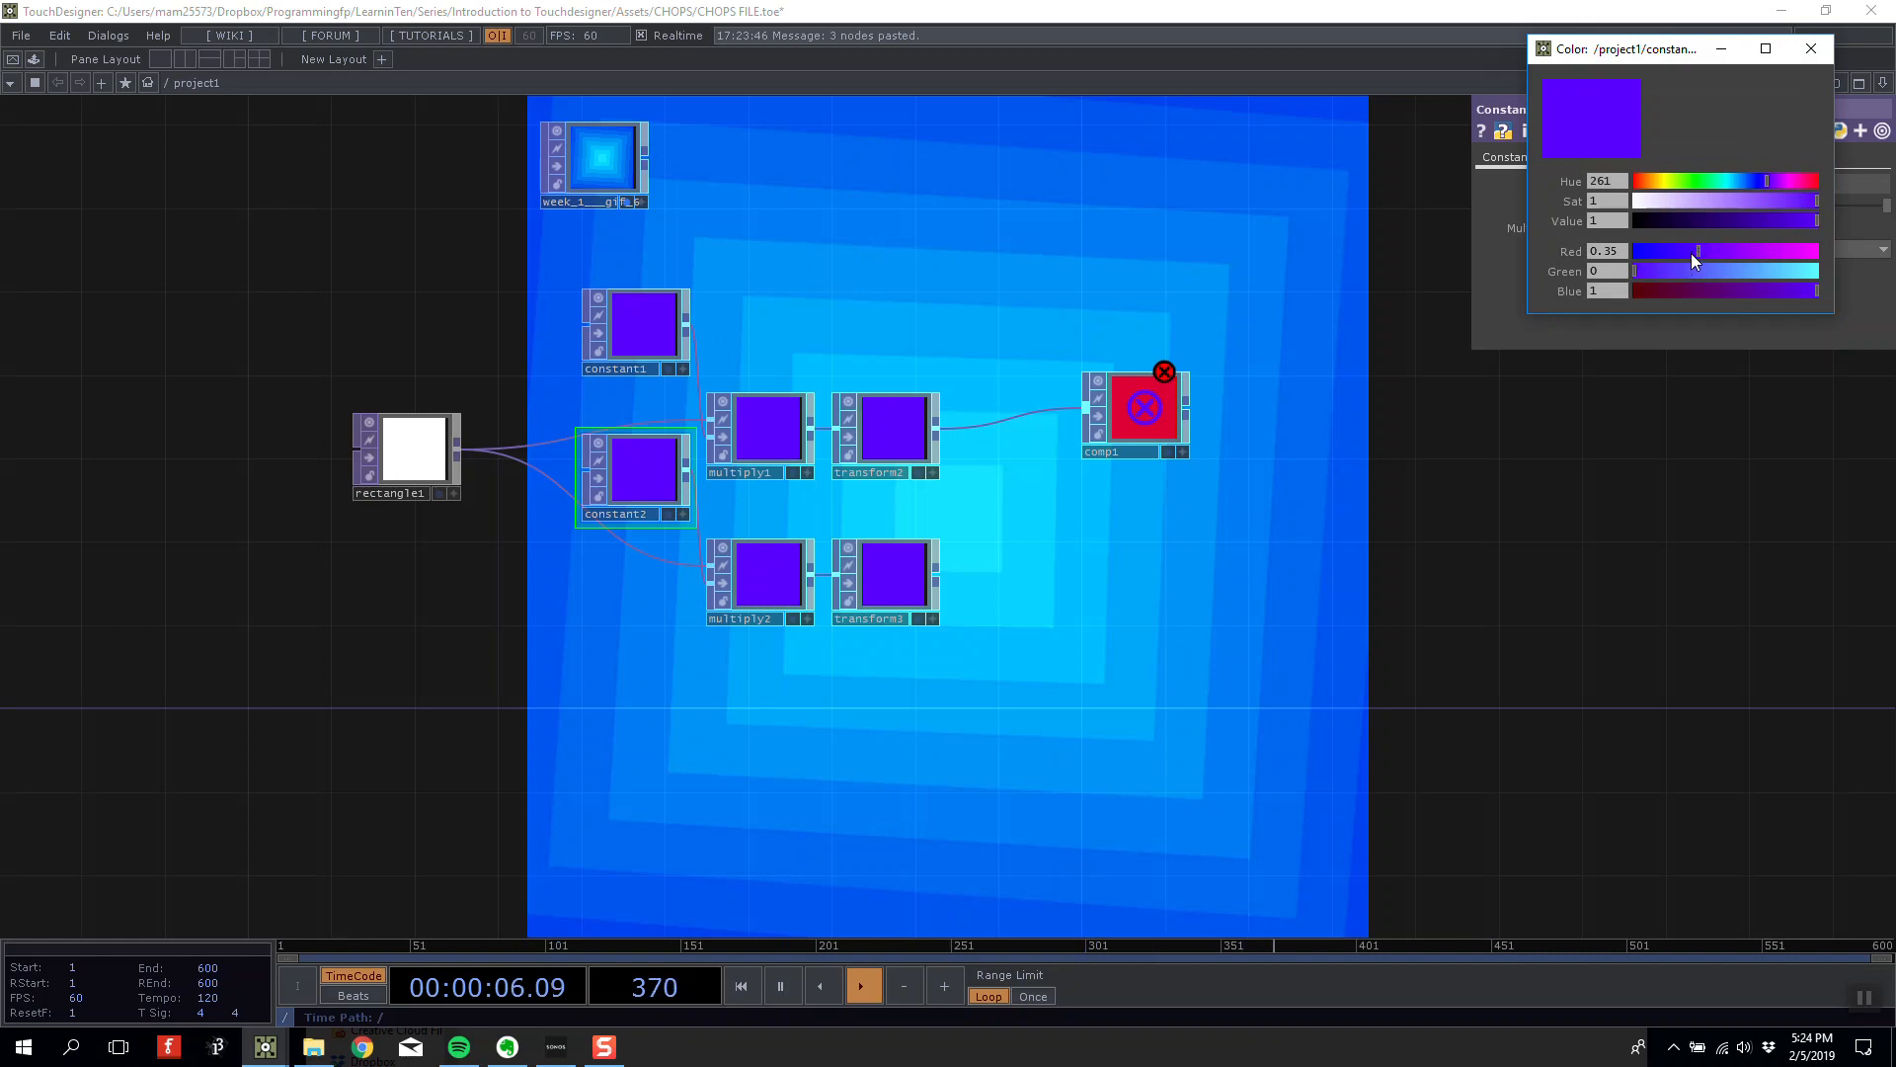
mouse_move(1691, 253)
left_mouse_down()
mouse_move(1650, 269)
mouse_move(1684, 283)
left_mouse_up()
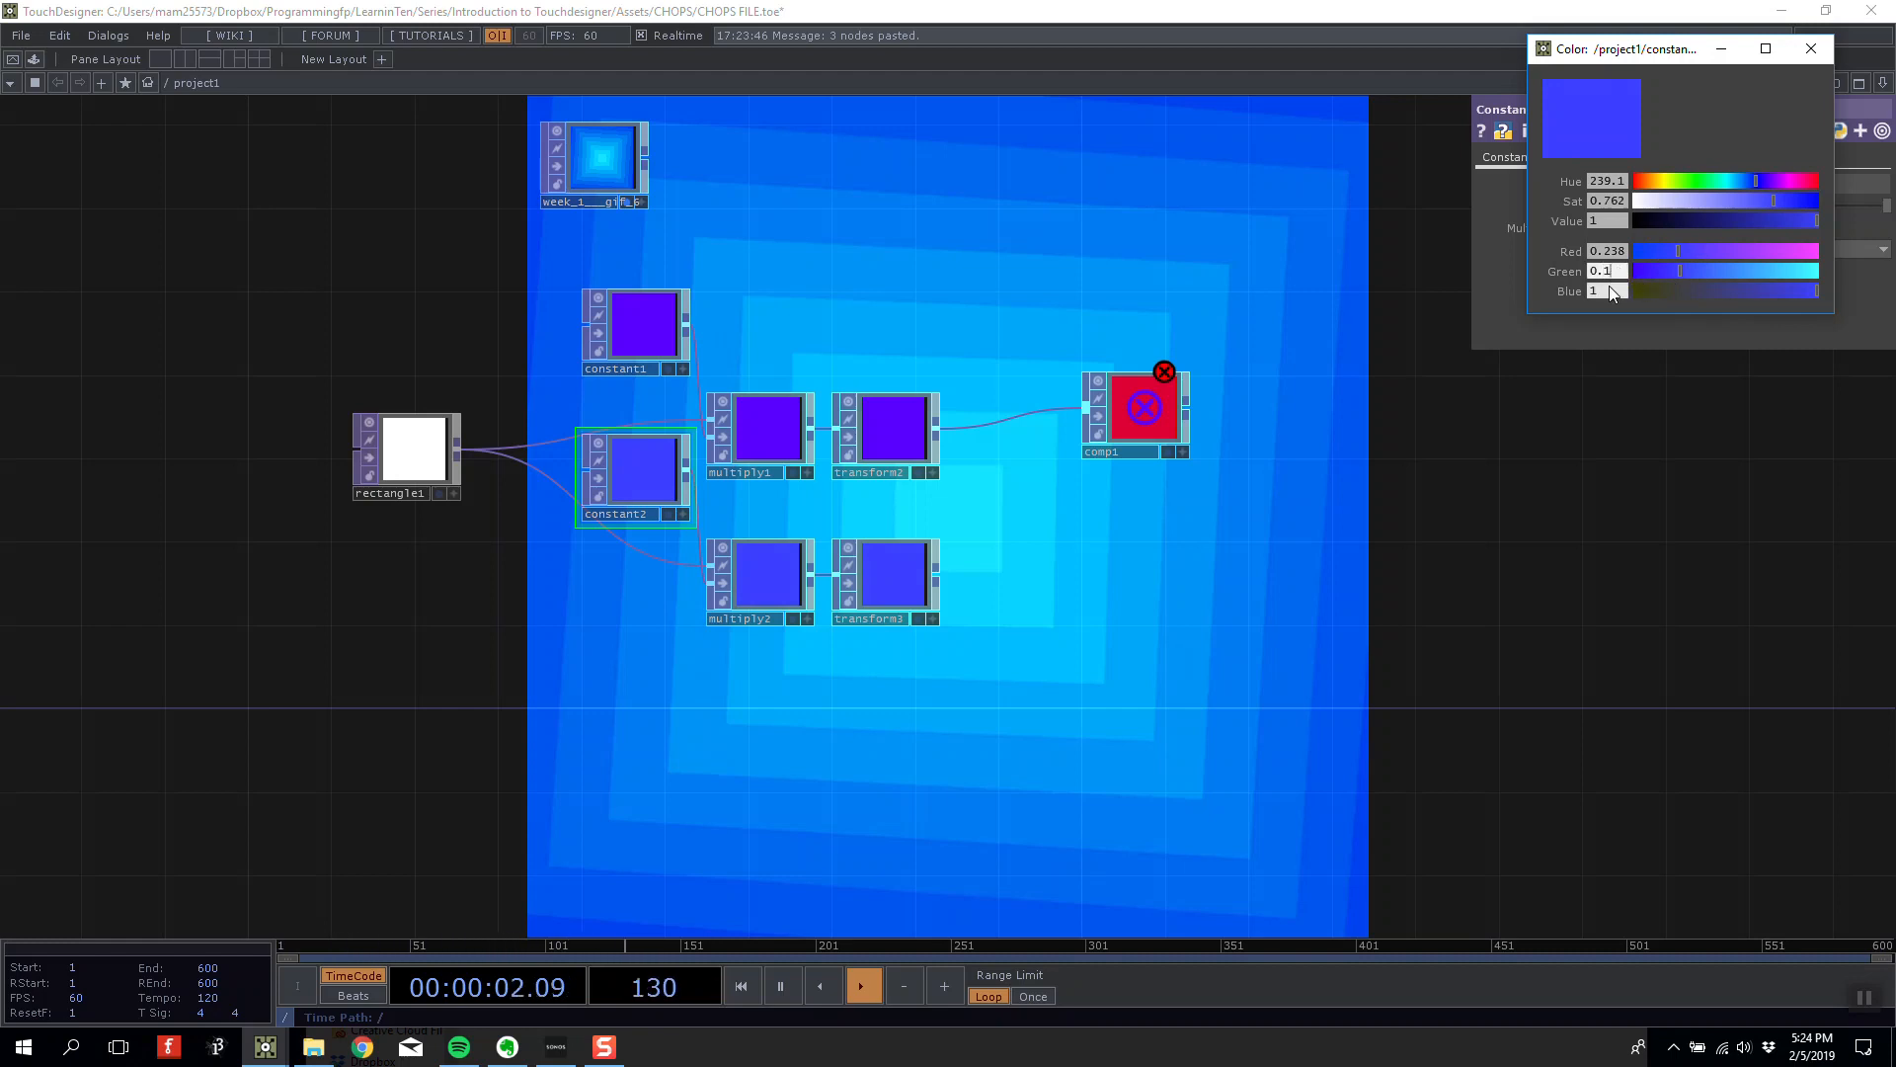
left_click(1633, 352)
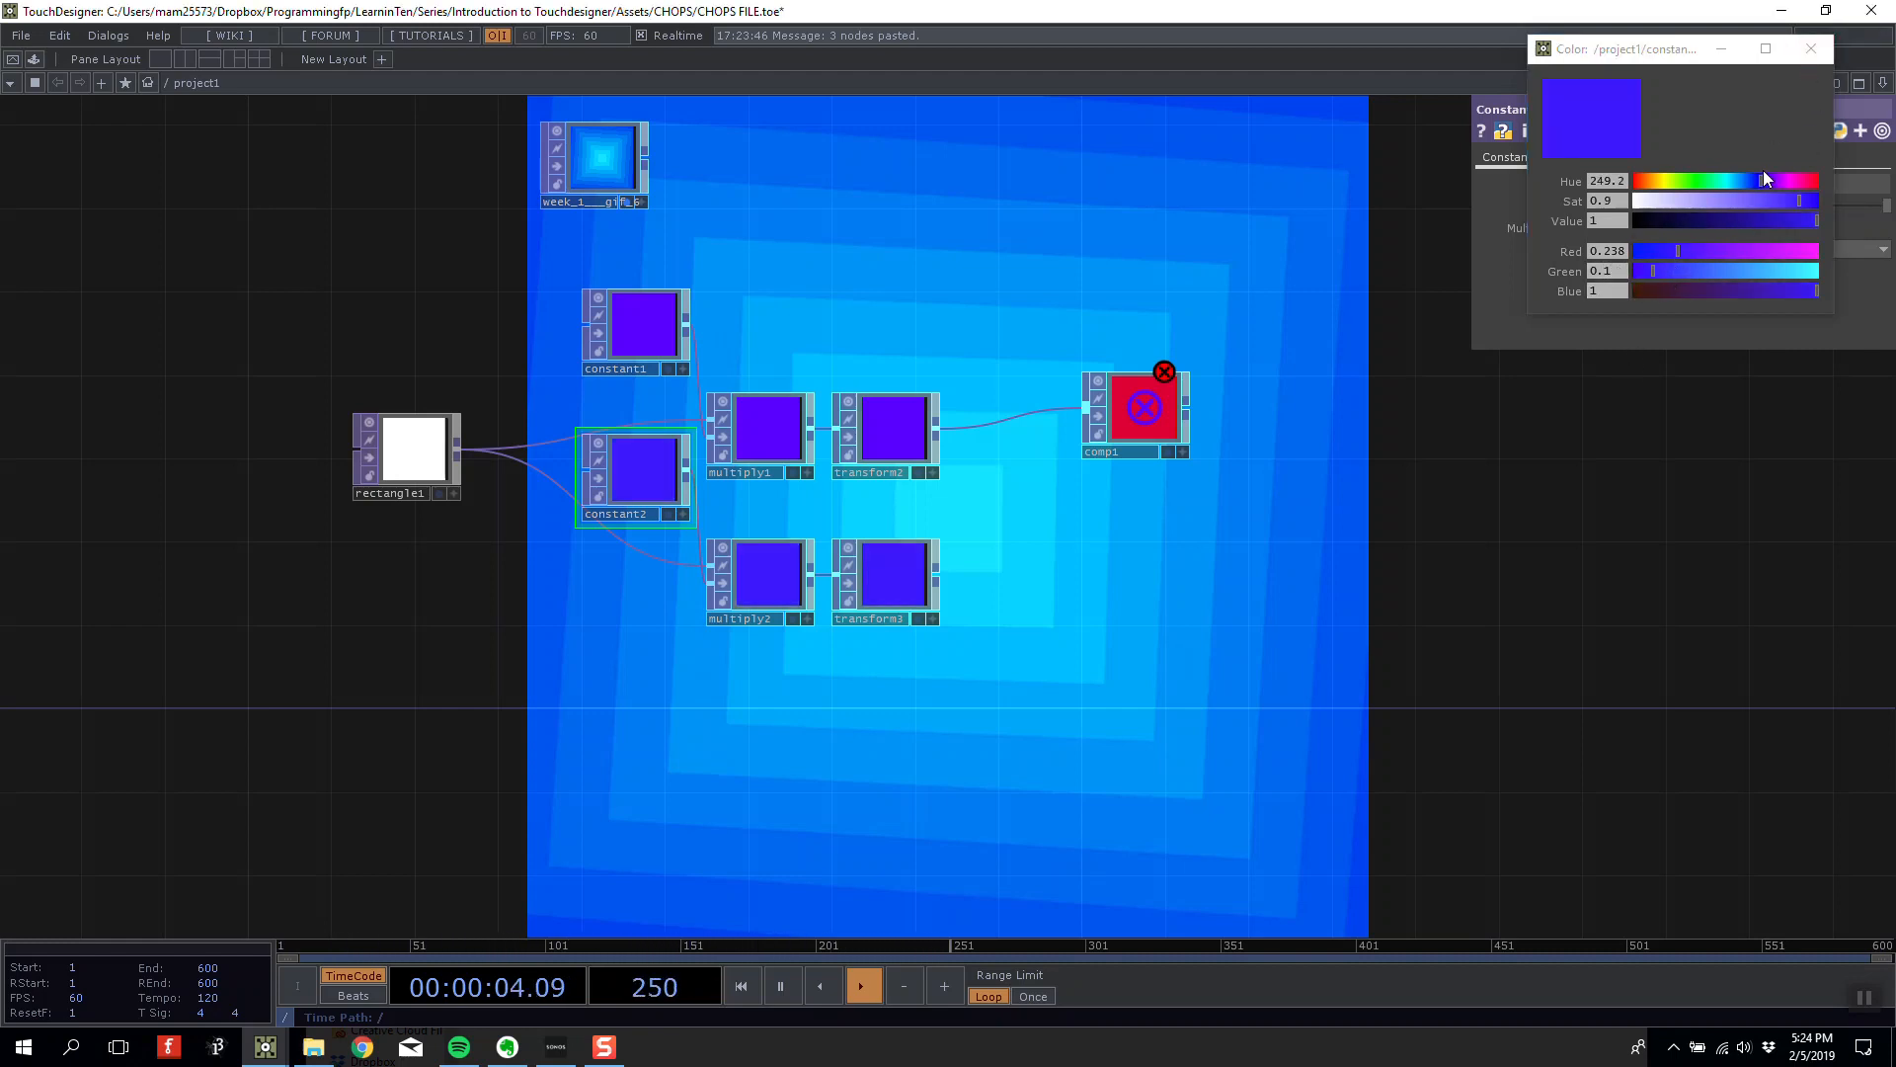
left_click(1612, 252)
left_click(1811, 49)
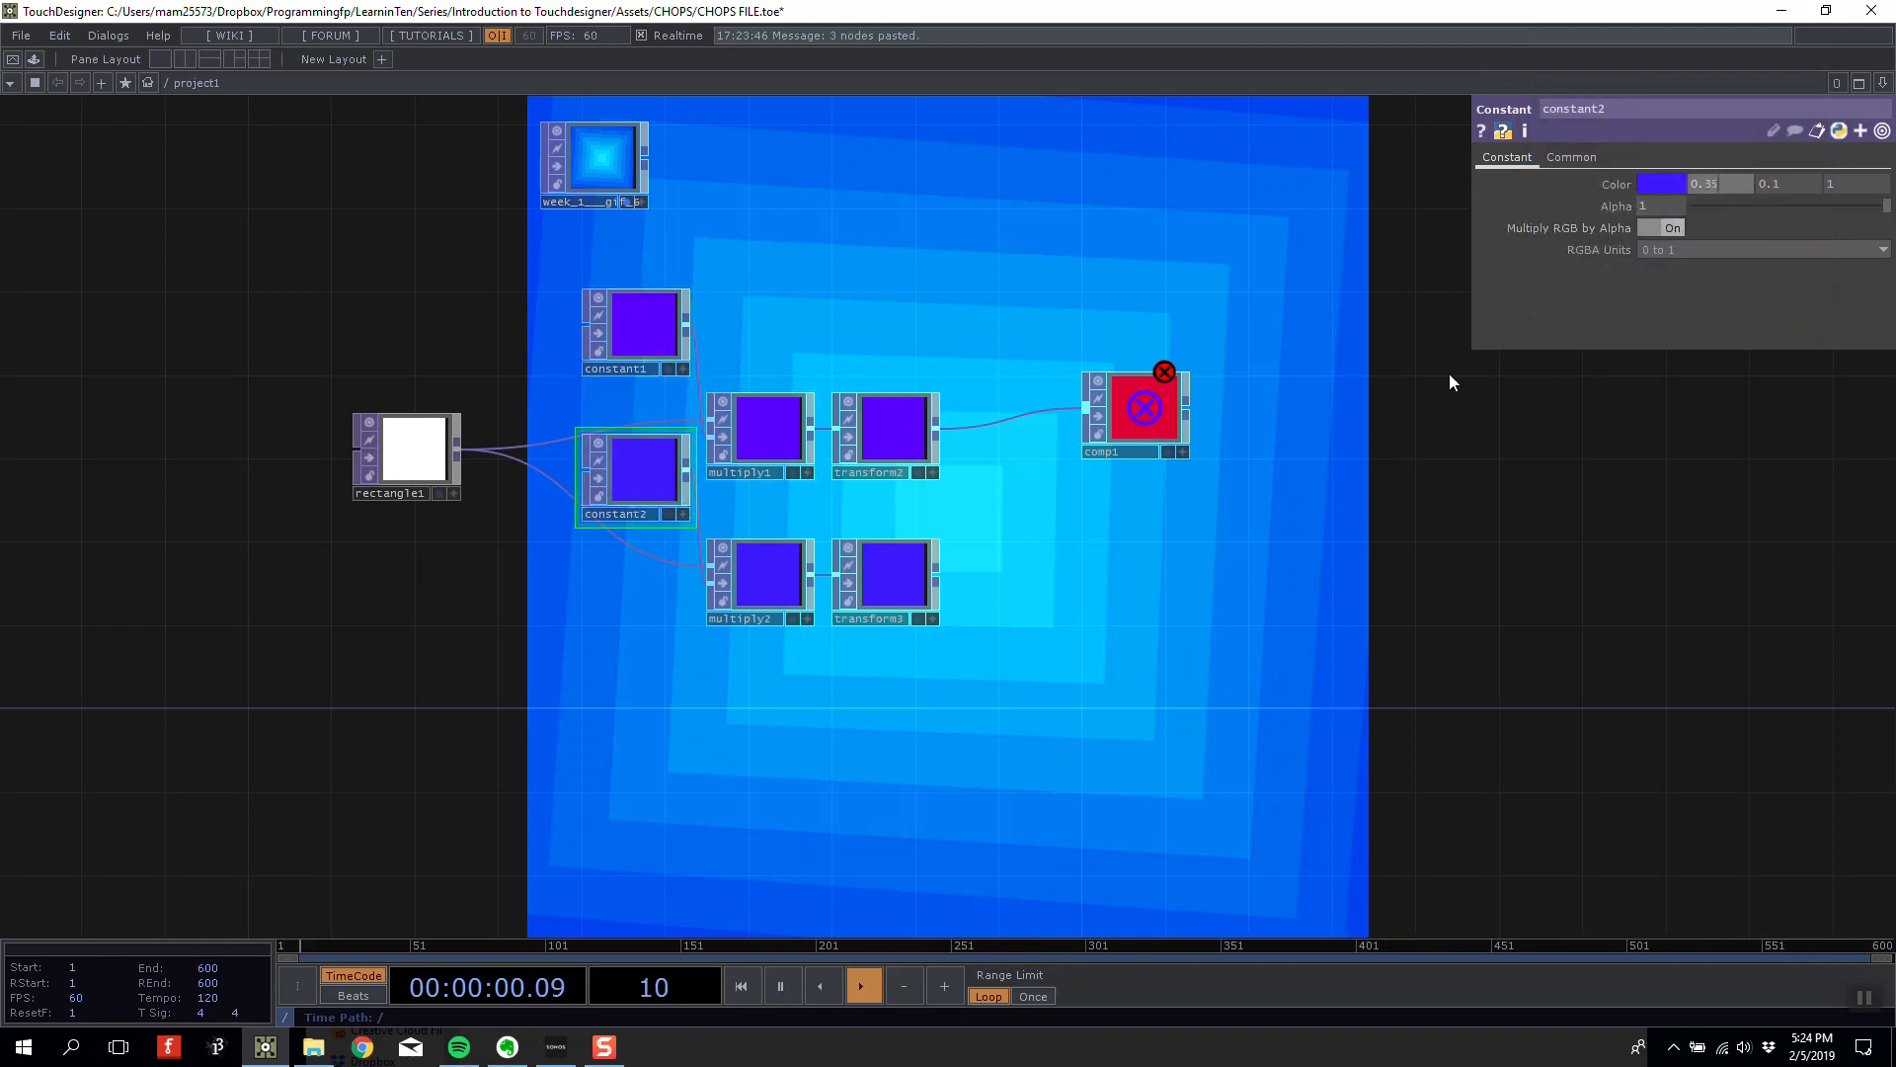
Set the red component of constant2's color to 0.35.
type("35")
key("Return")
Paste a copy of the constant2, multiply2 and transform3 chain below it and set the new constant's green value to 0.2.
middle_click_drag(822, 578, 682, 523)
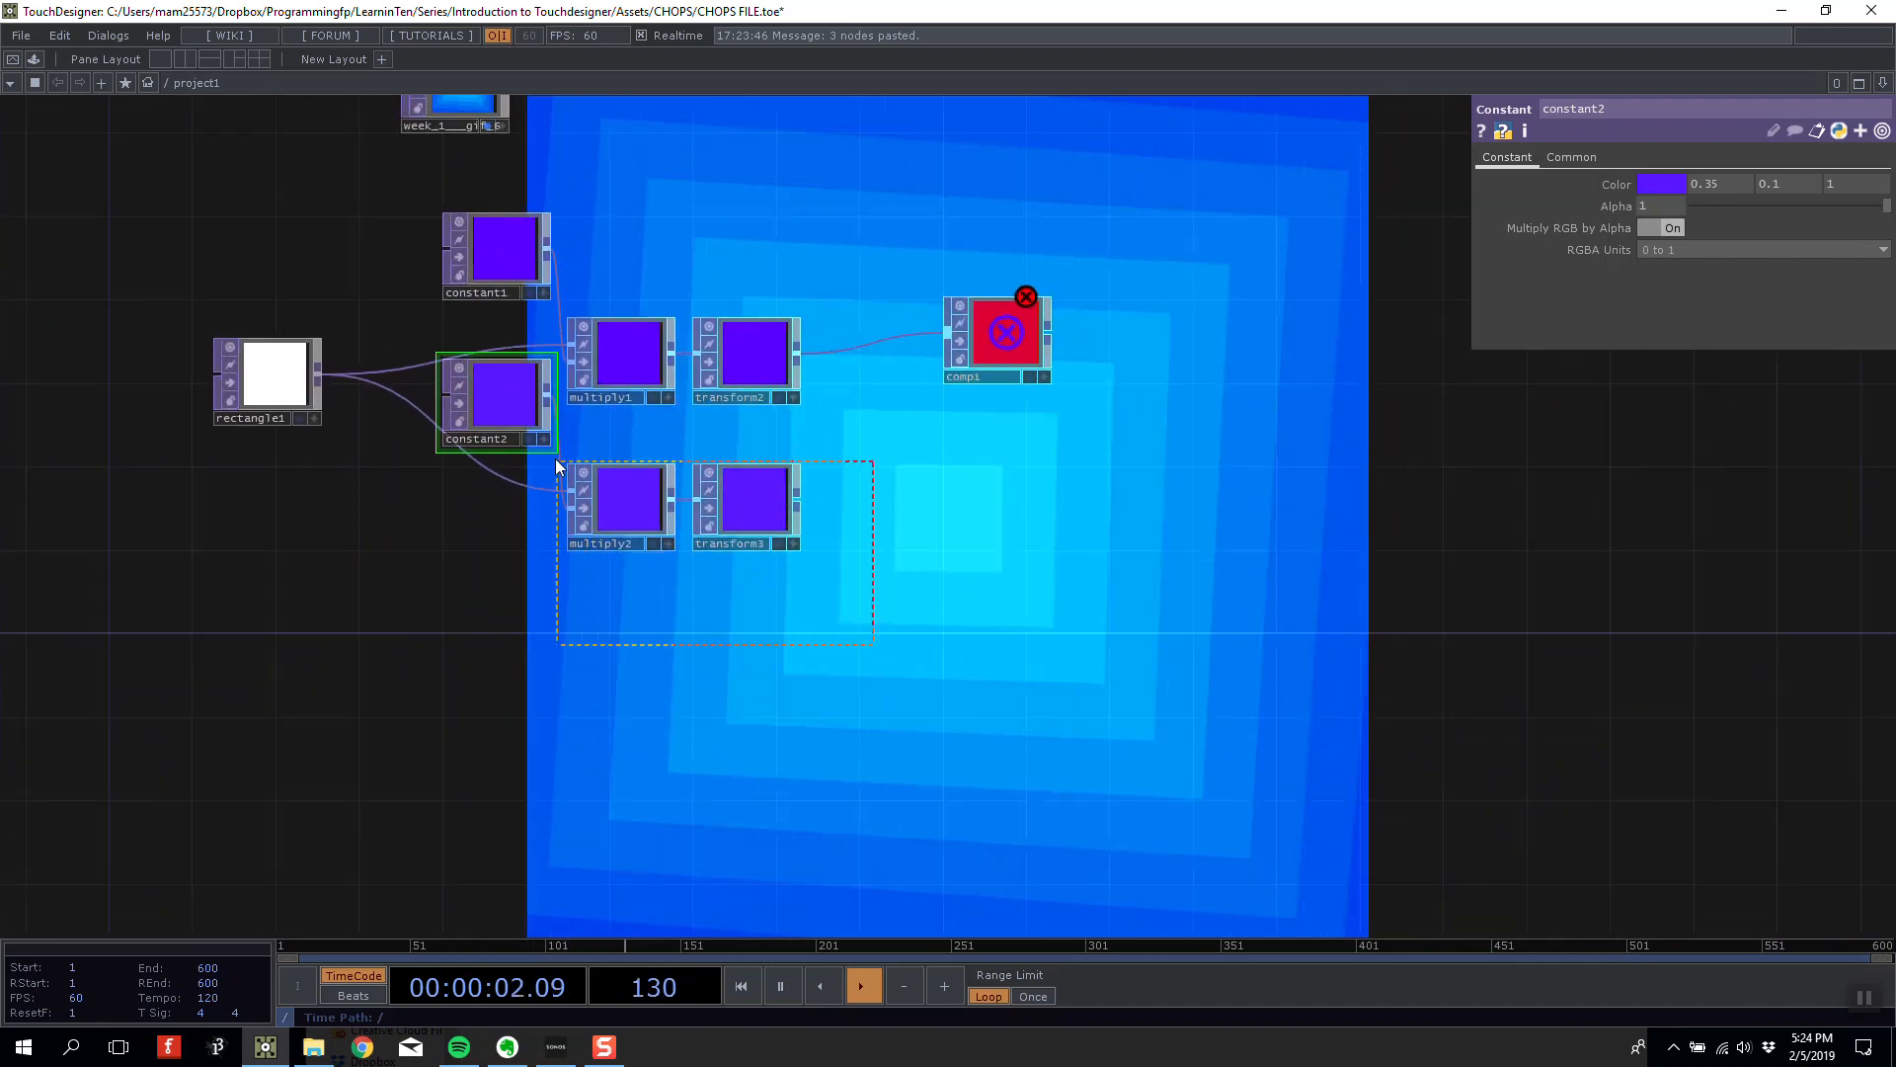
key("ctrl+v")
left_click(509, 604)
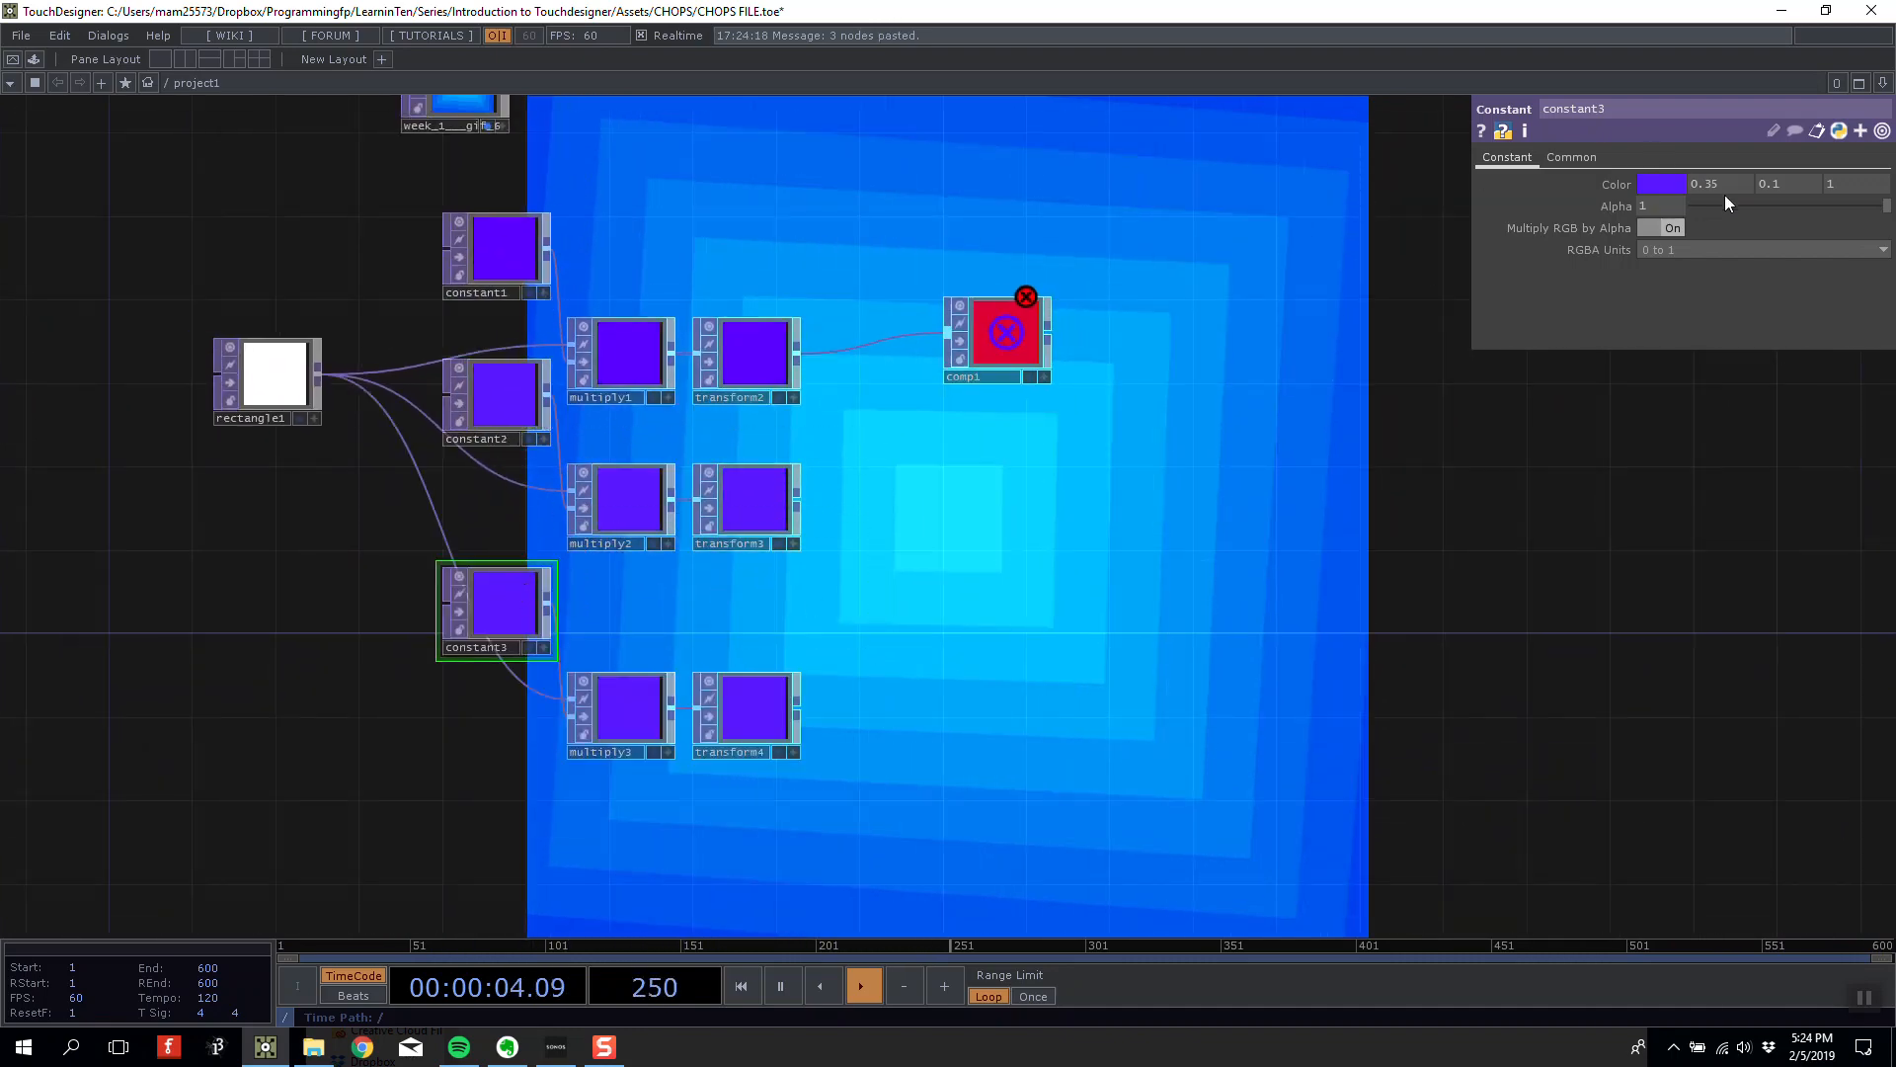
middle_click_drag(1786, 187, 1781, 145)
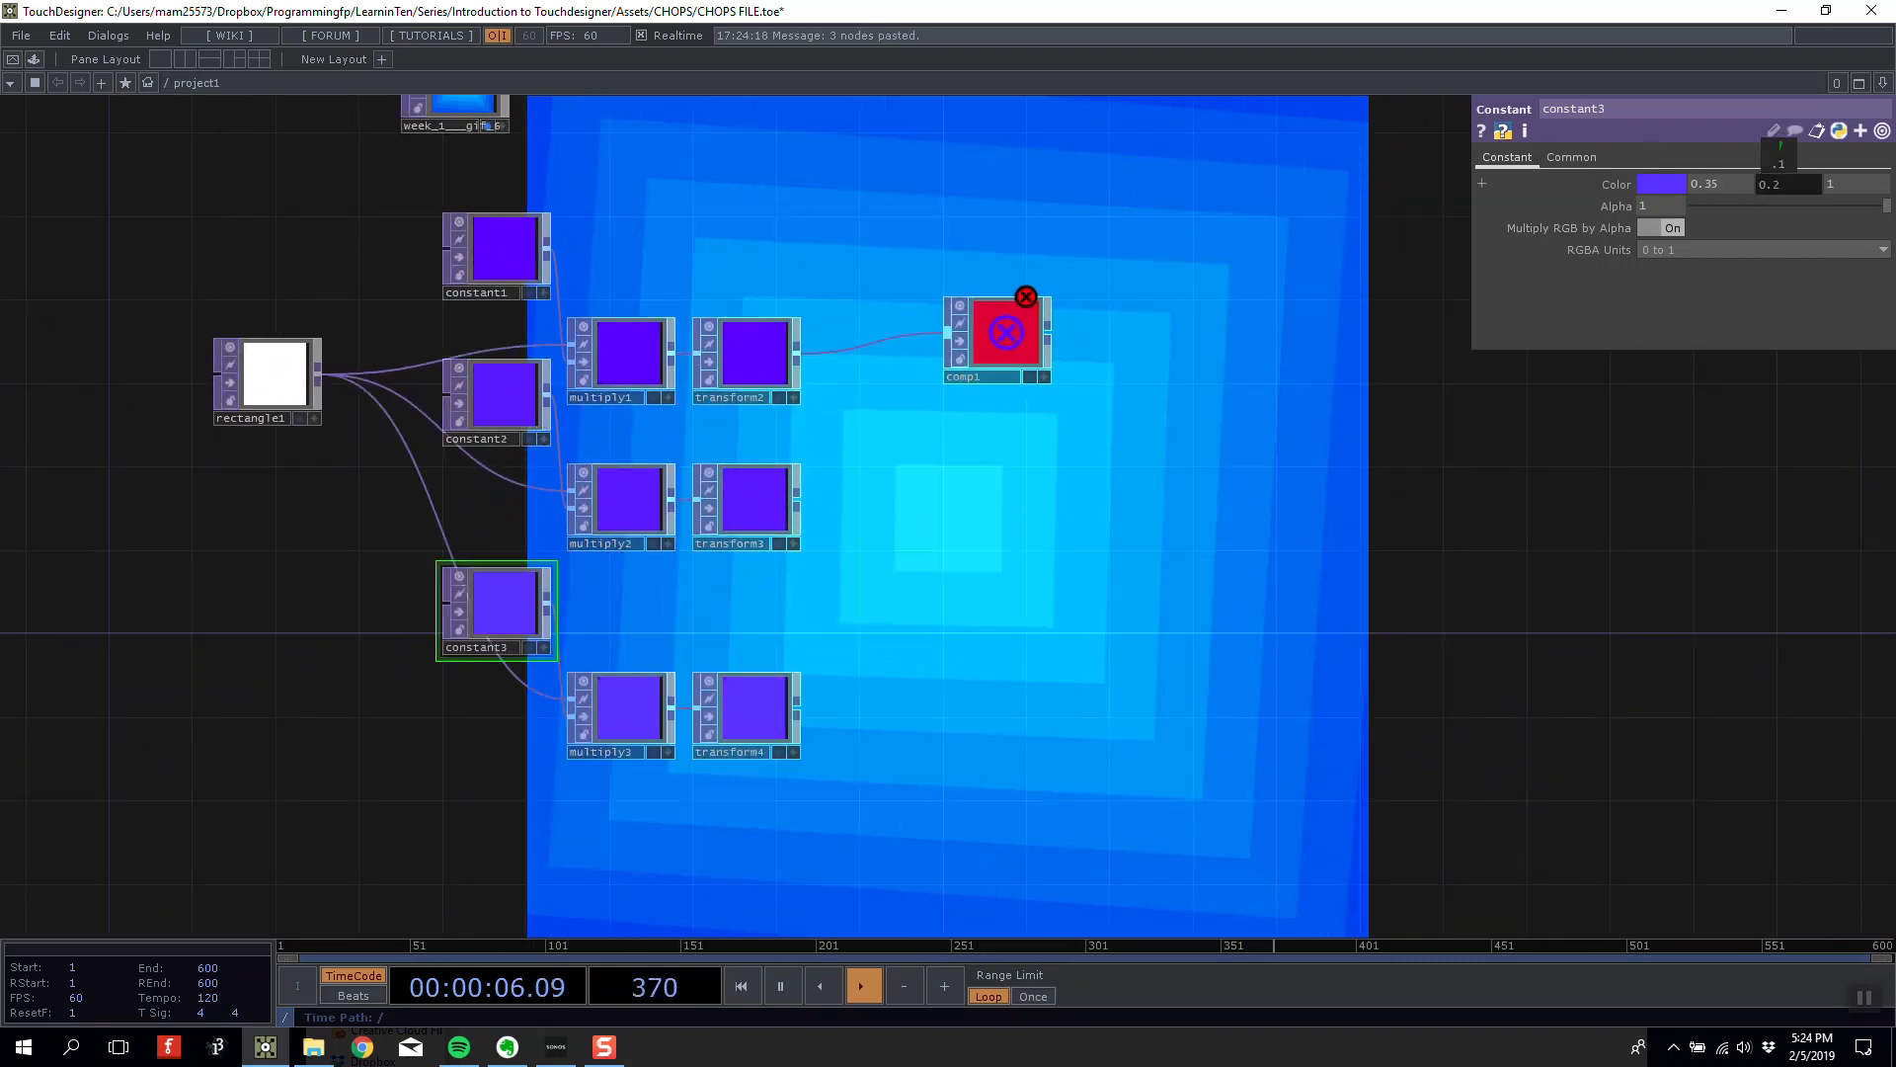
Paste another constant, multiply and transform chain below constant3's and set its constant's green value to 0.3.
key("ctrl+v")
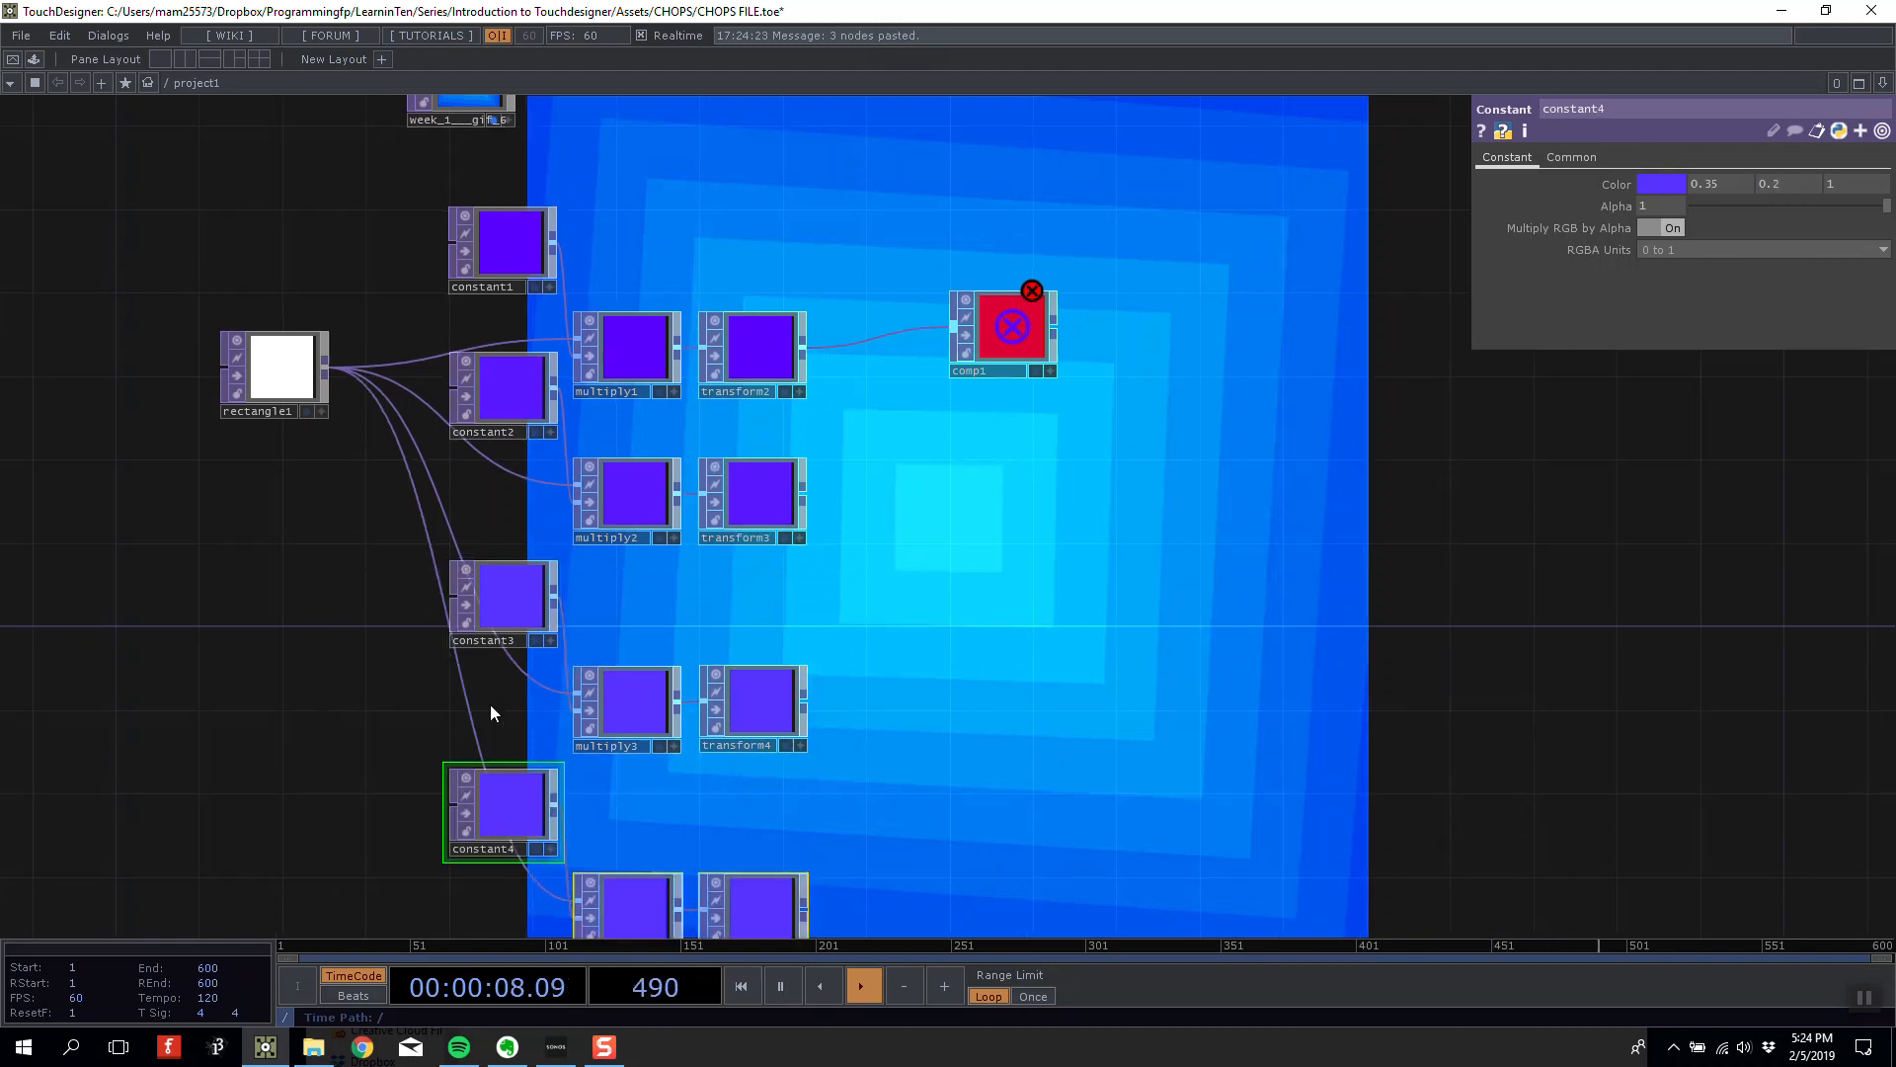
middle_click(1799, 185)
middle_click_drag(1799, 188, 1839, 187)
left_click_drag(1208, 579, 1172, 270)
Paste a further chain below constant4's and set the new constant's green value to 0.4.
key("ctrl+v")
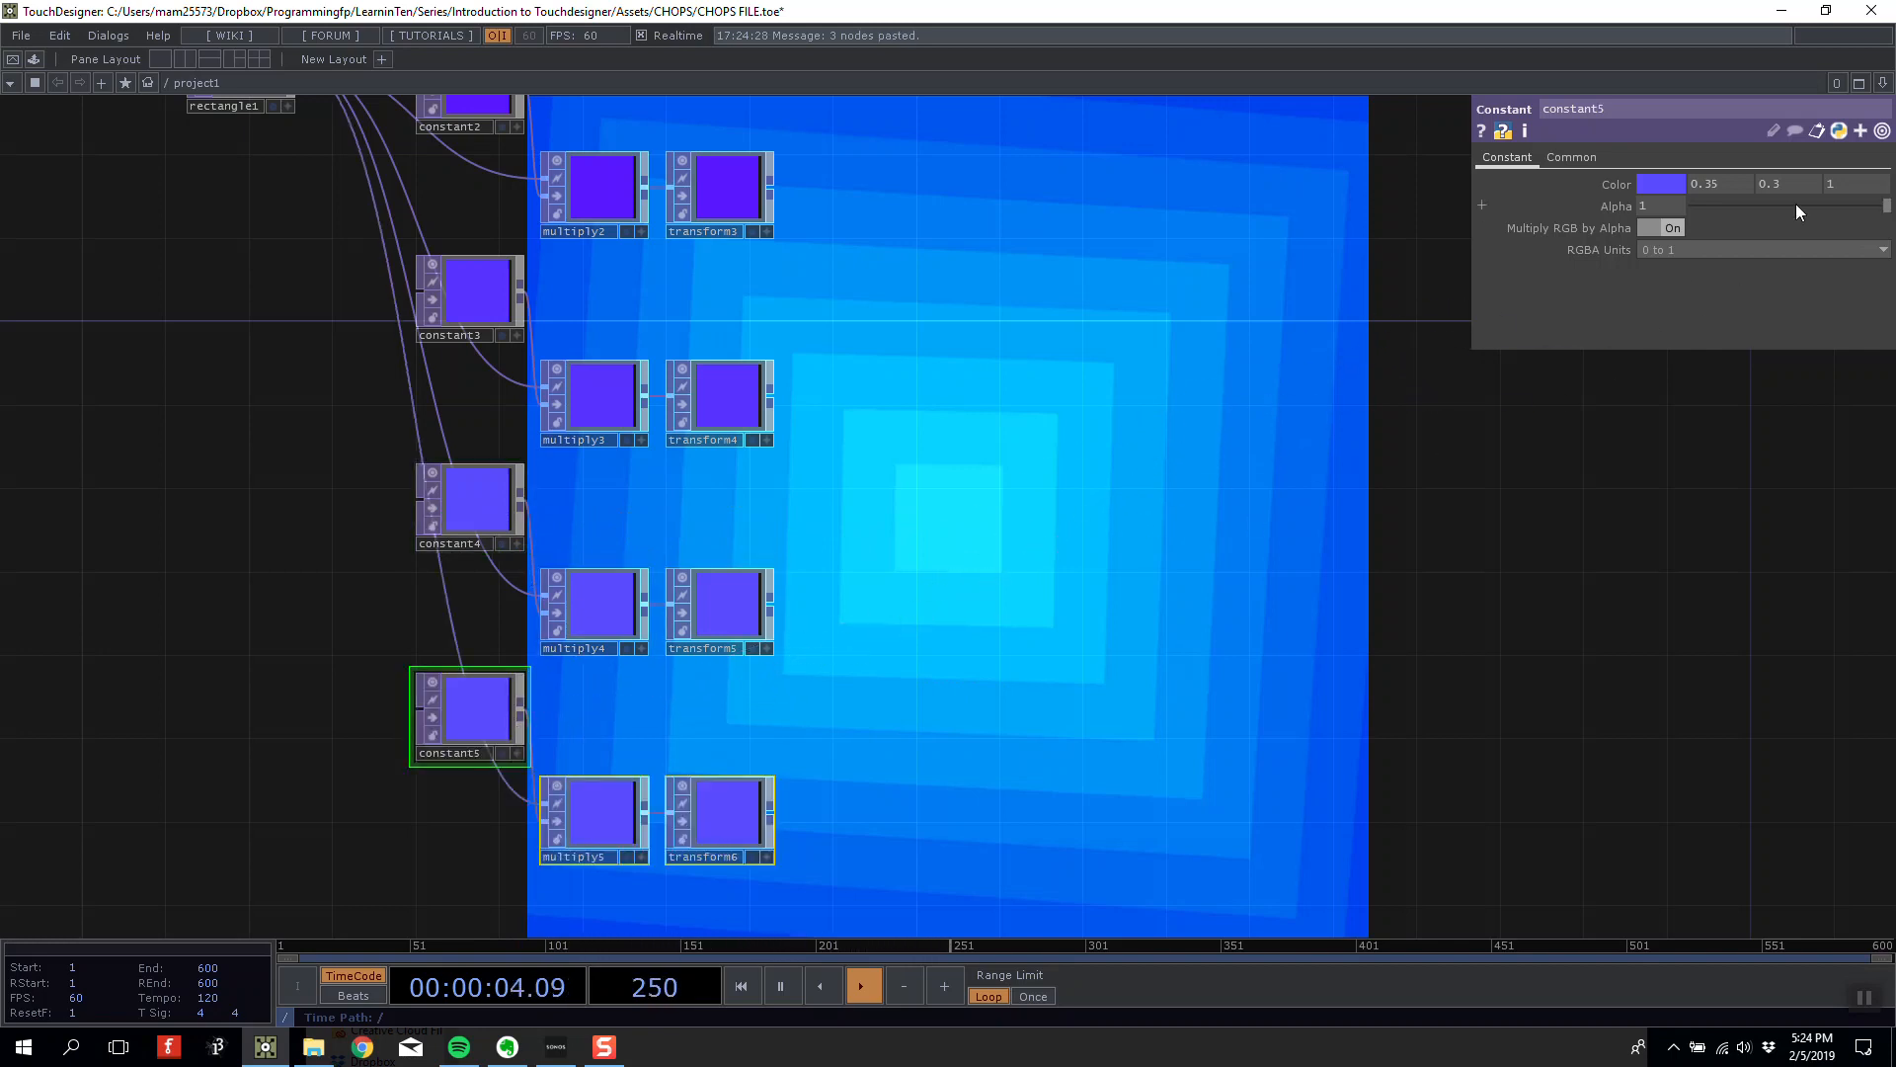
mouse_move(1804, 177)
middle_mouse_down()
mouse_move(1819, 172)
mouse_move(1807, 191)
middle_mouse_up()
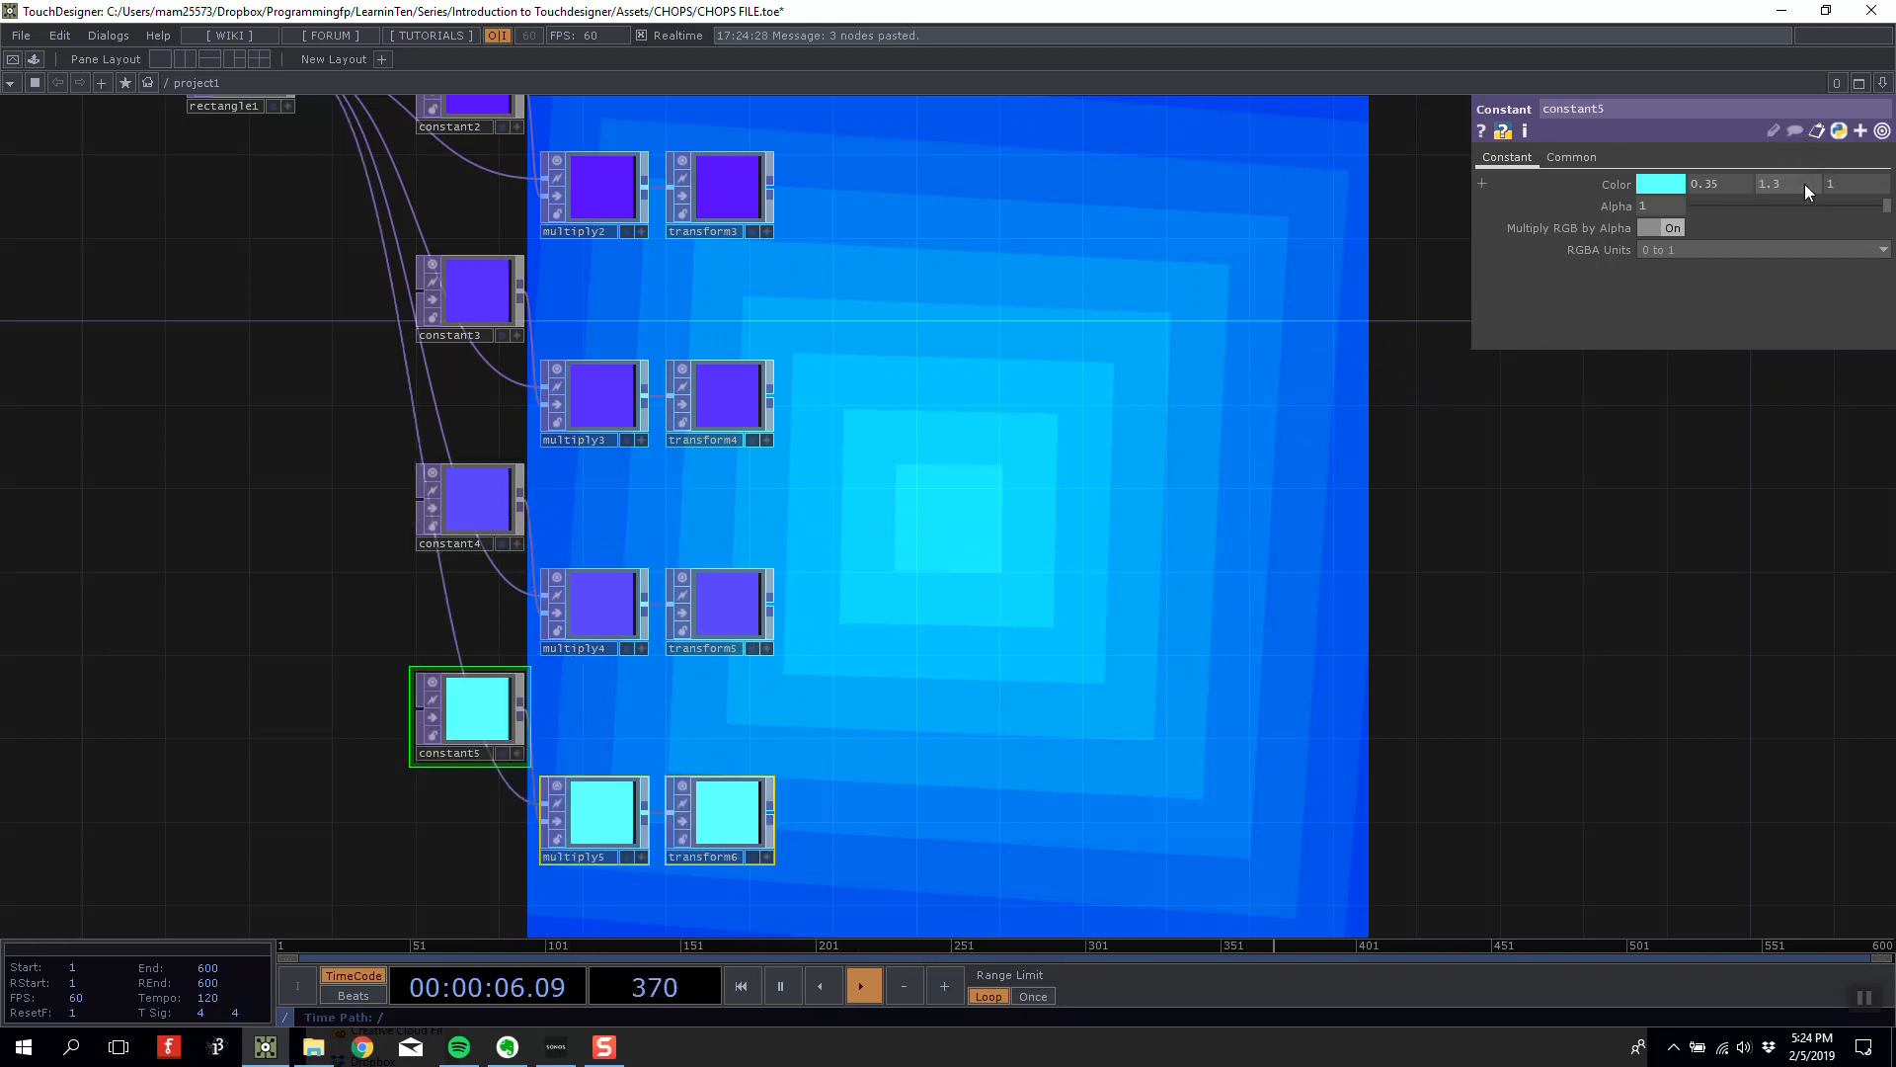
key("ctrl+z")
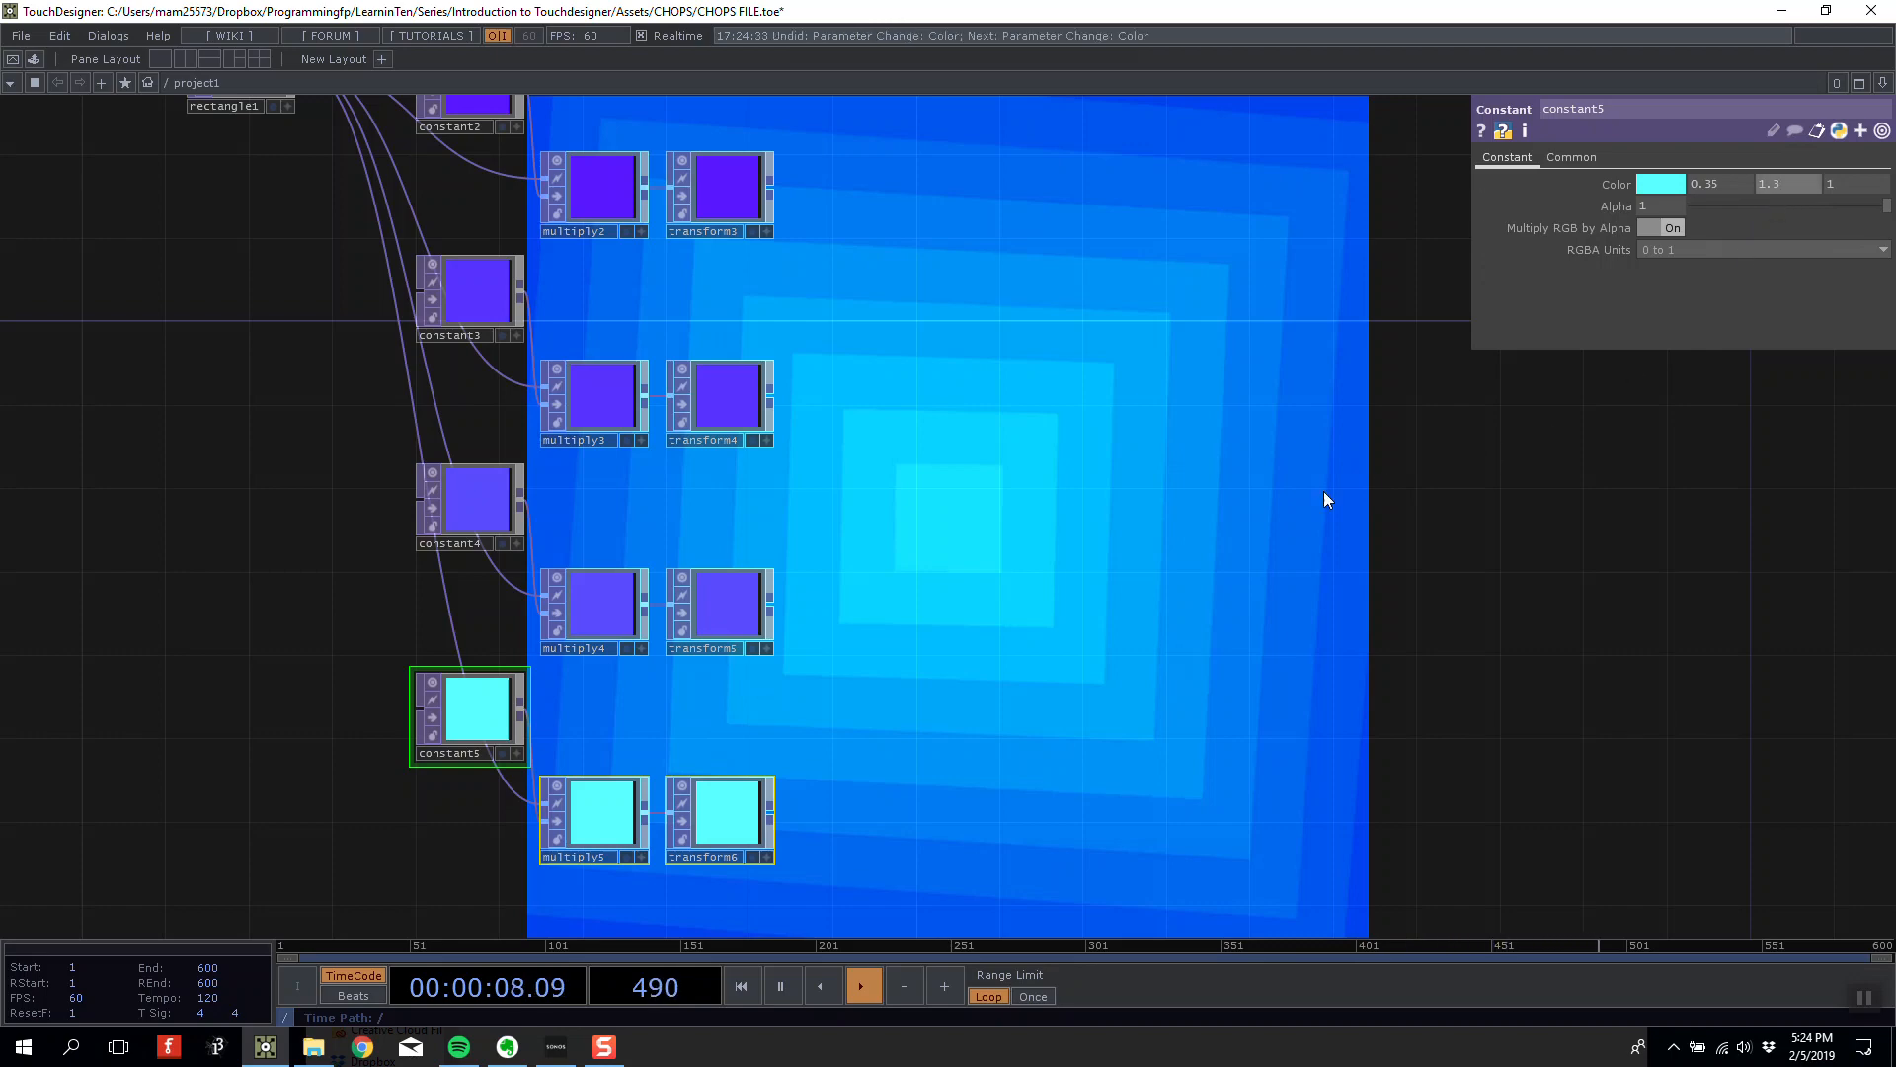
key("ctrl+z")
middle_click_drag(1772, 193, 1768, 188)
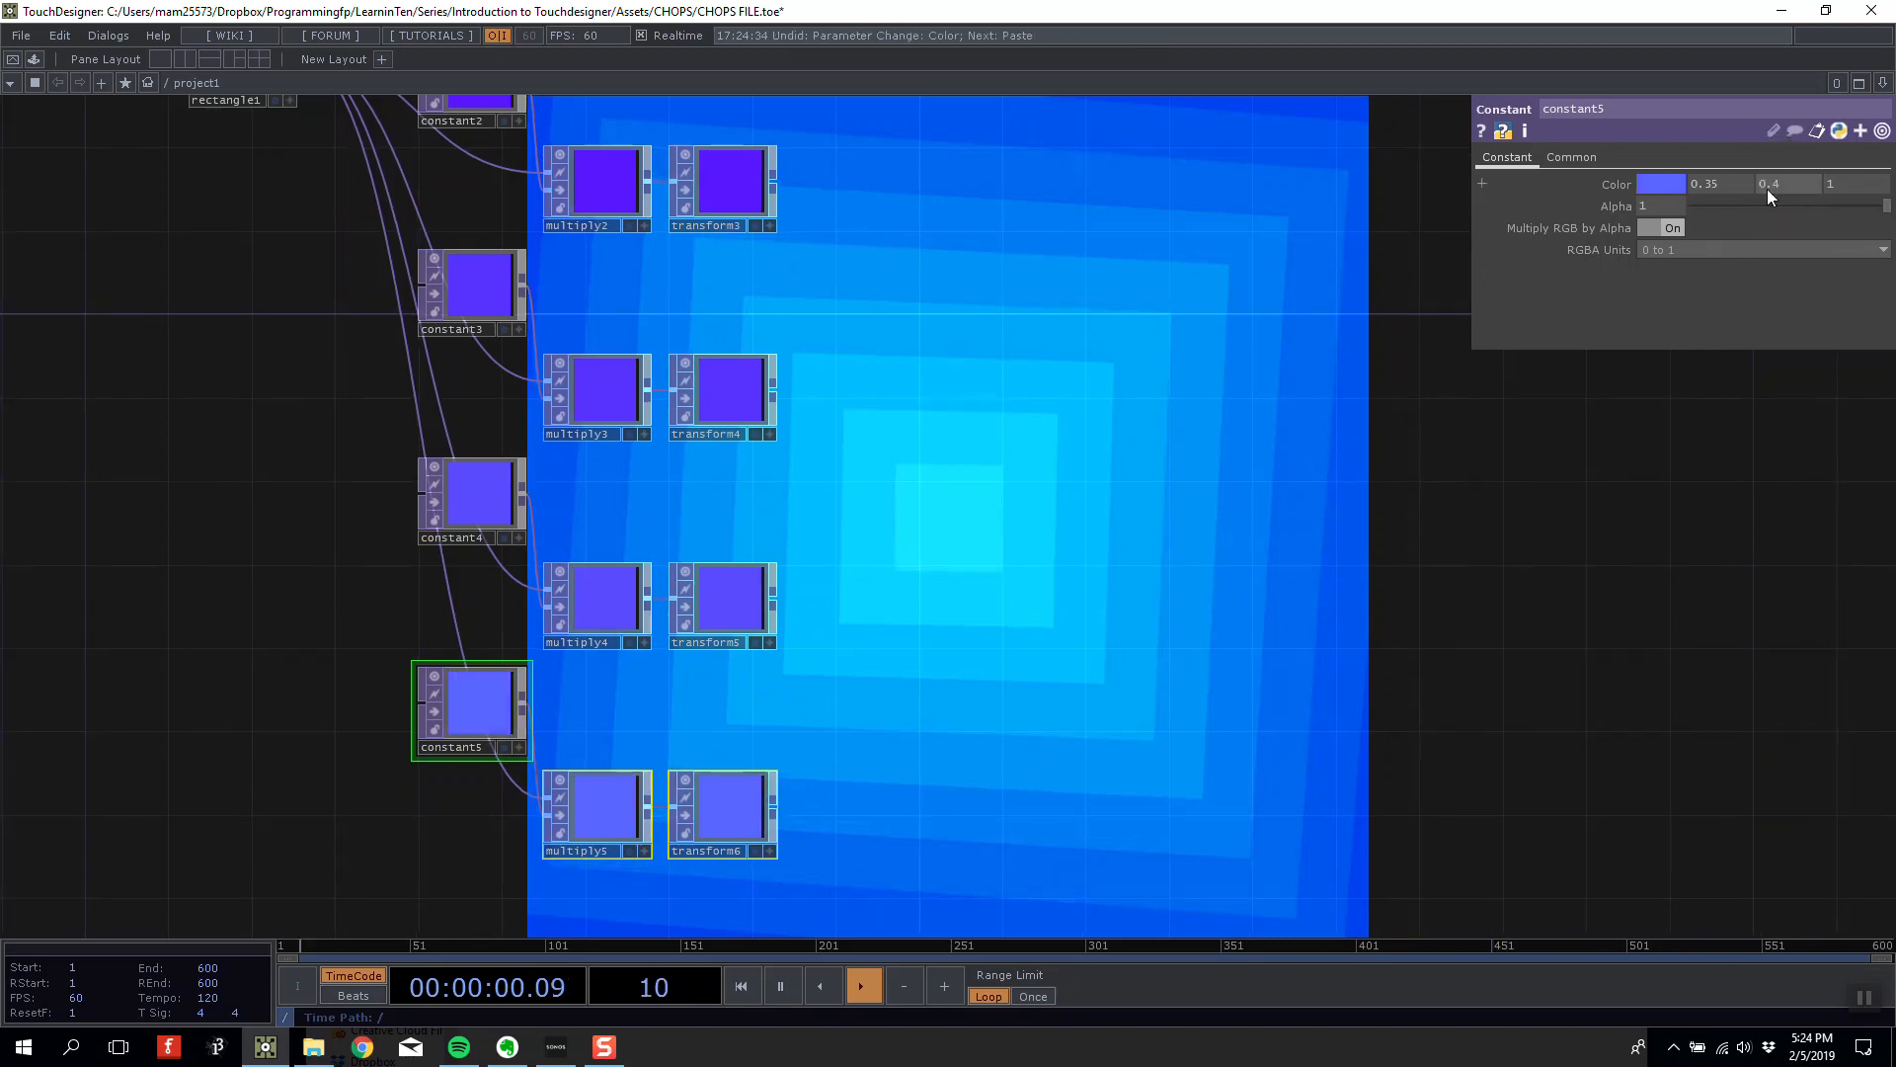
Paste another chain below constant5's and set the new constant's green value to 0.5.
scroll(993, 584, "down", 5)
key("ctrl+v")
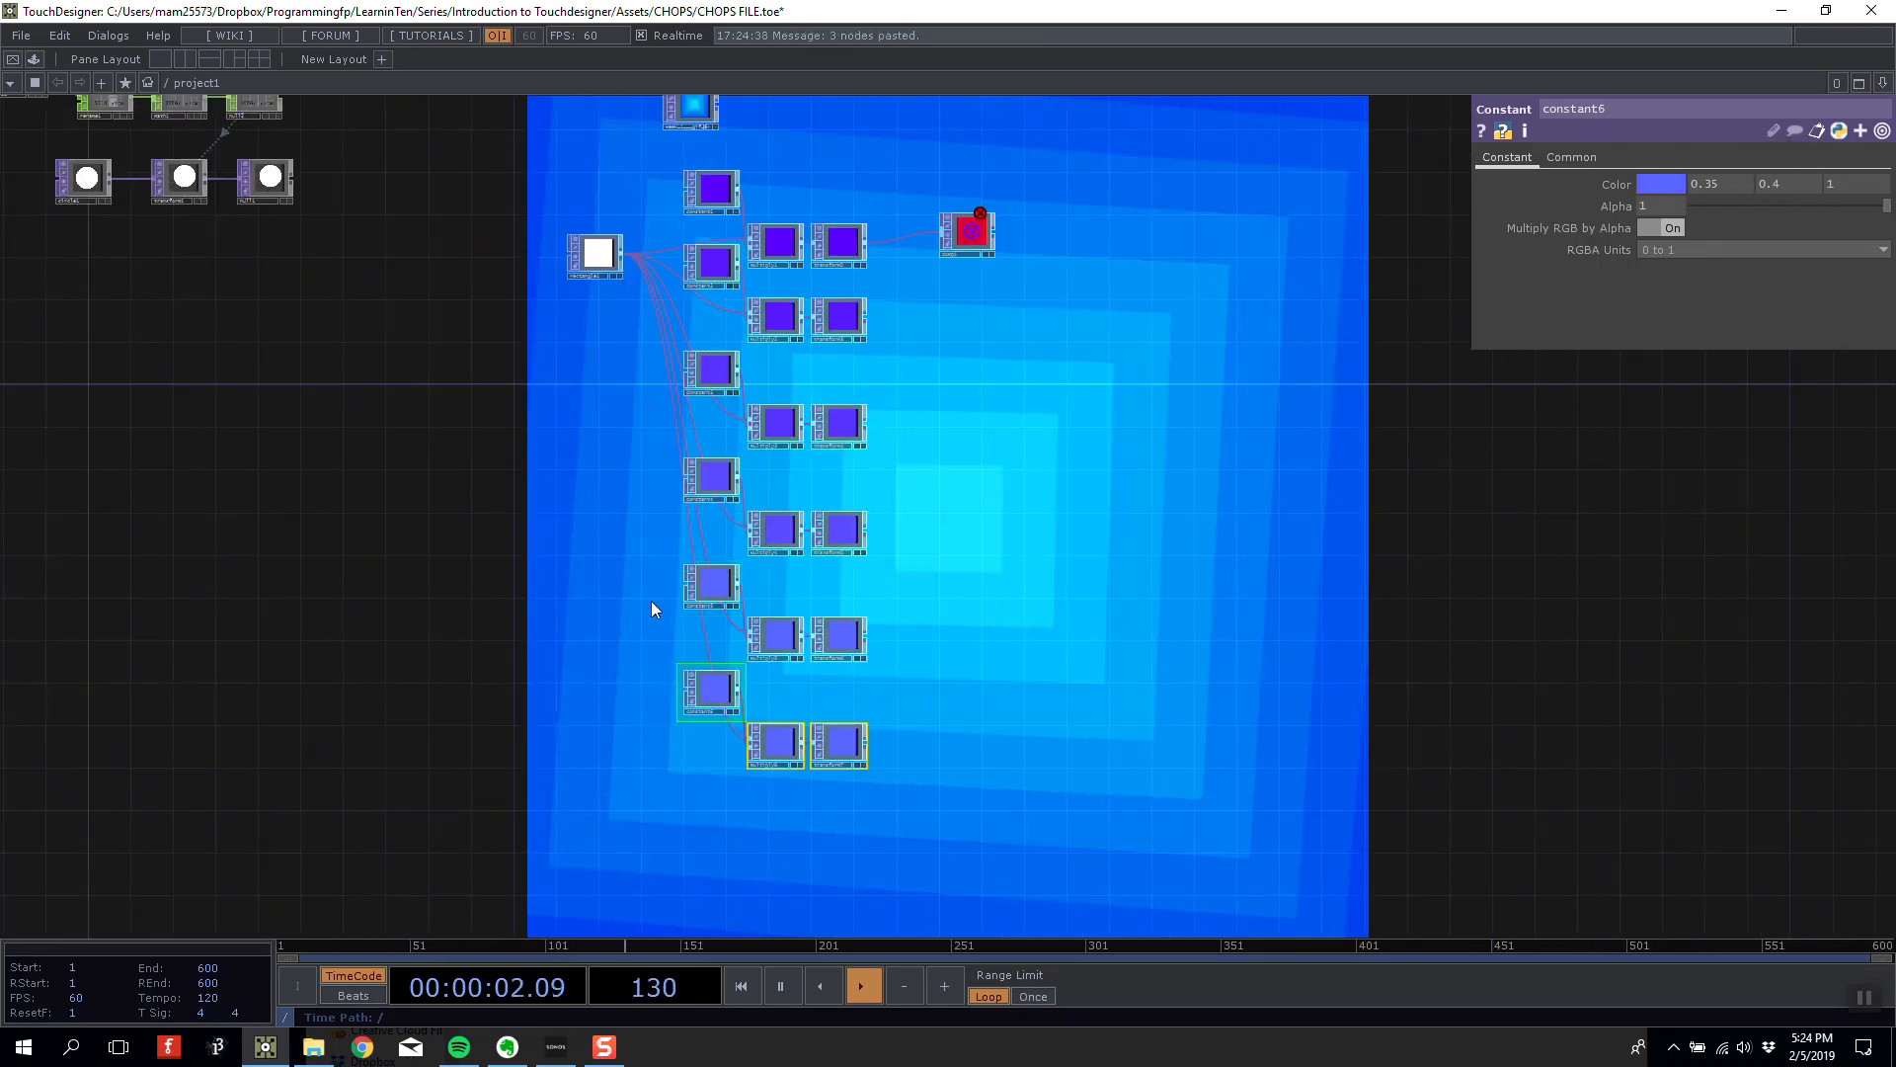
scroll(720, 686, "up", 2)
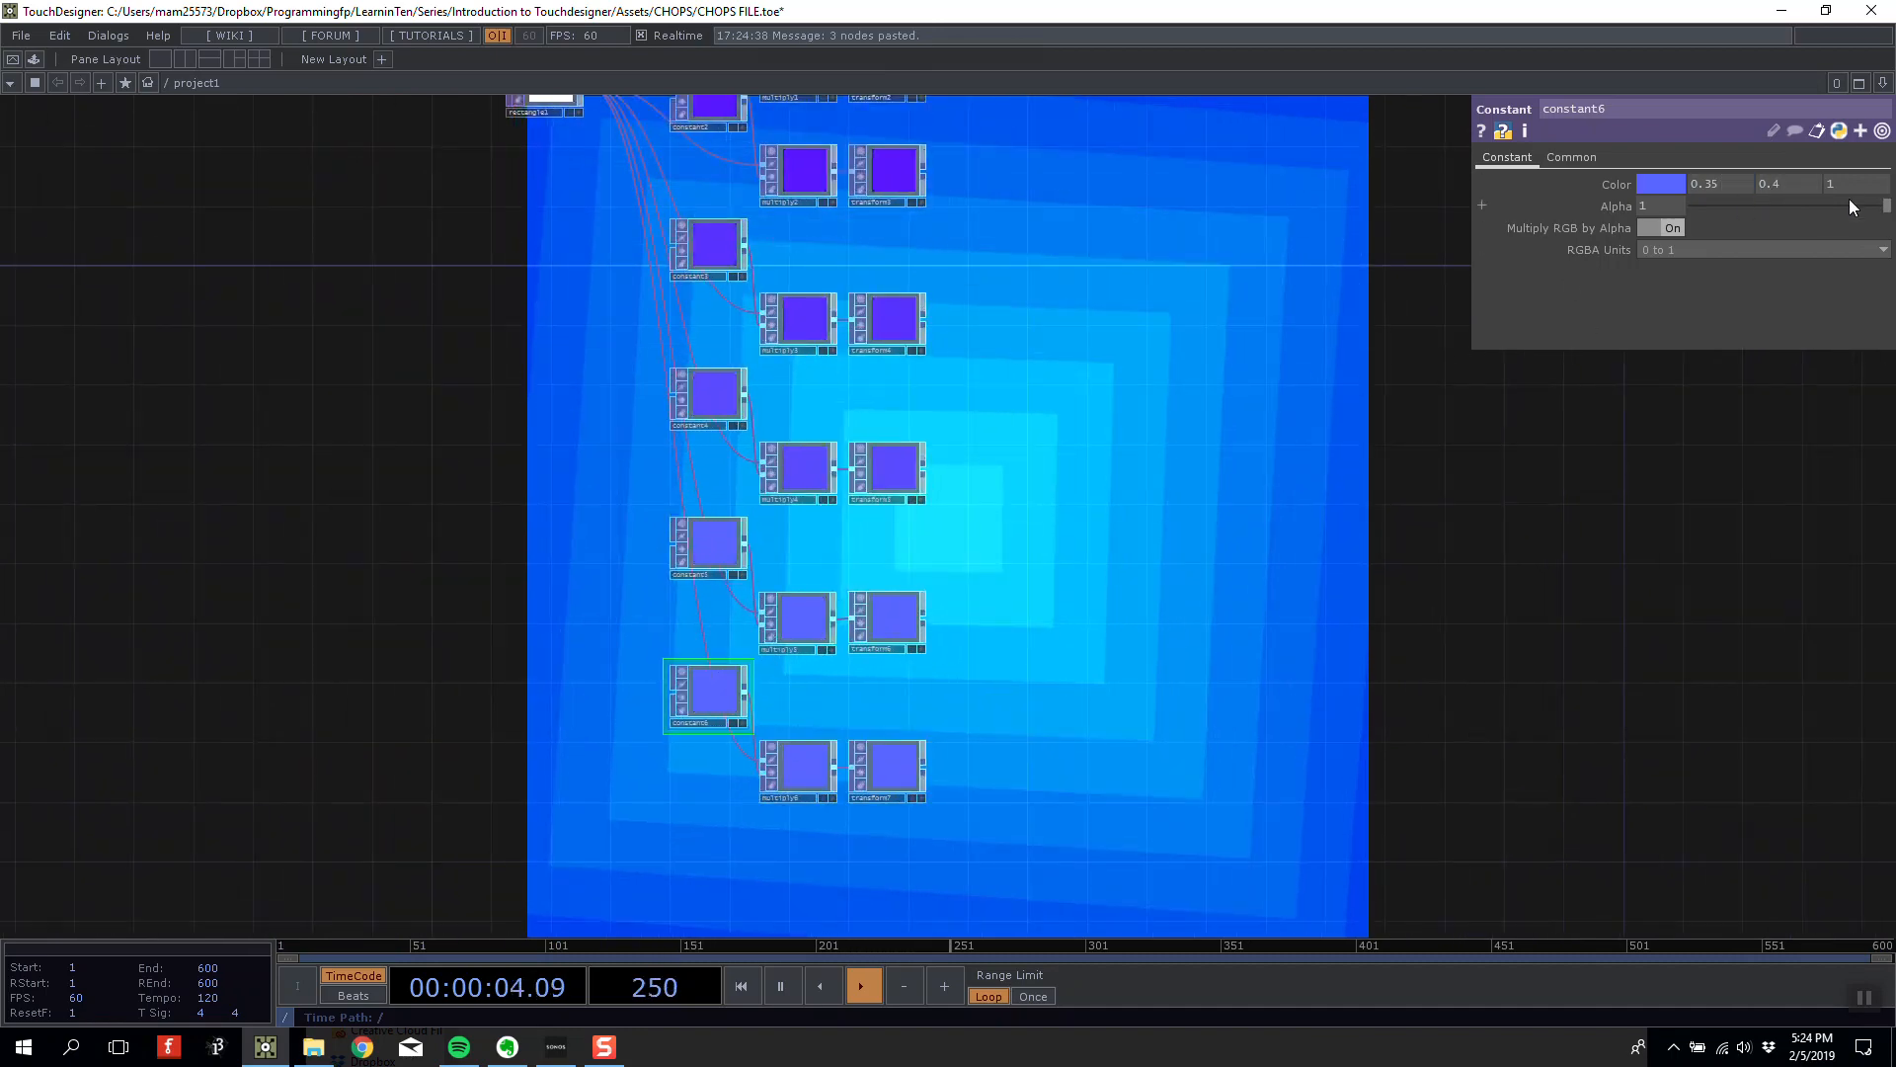
middle_click_drag(1793, 183, 1800, 163)
Paste another chain below constant6's and set the new constant's green value to 0.6.
left_click_drag(1223, 539, 1156, 419)
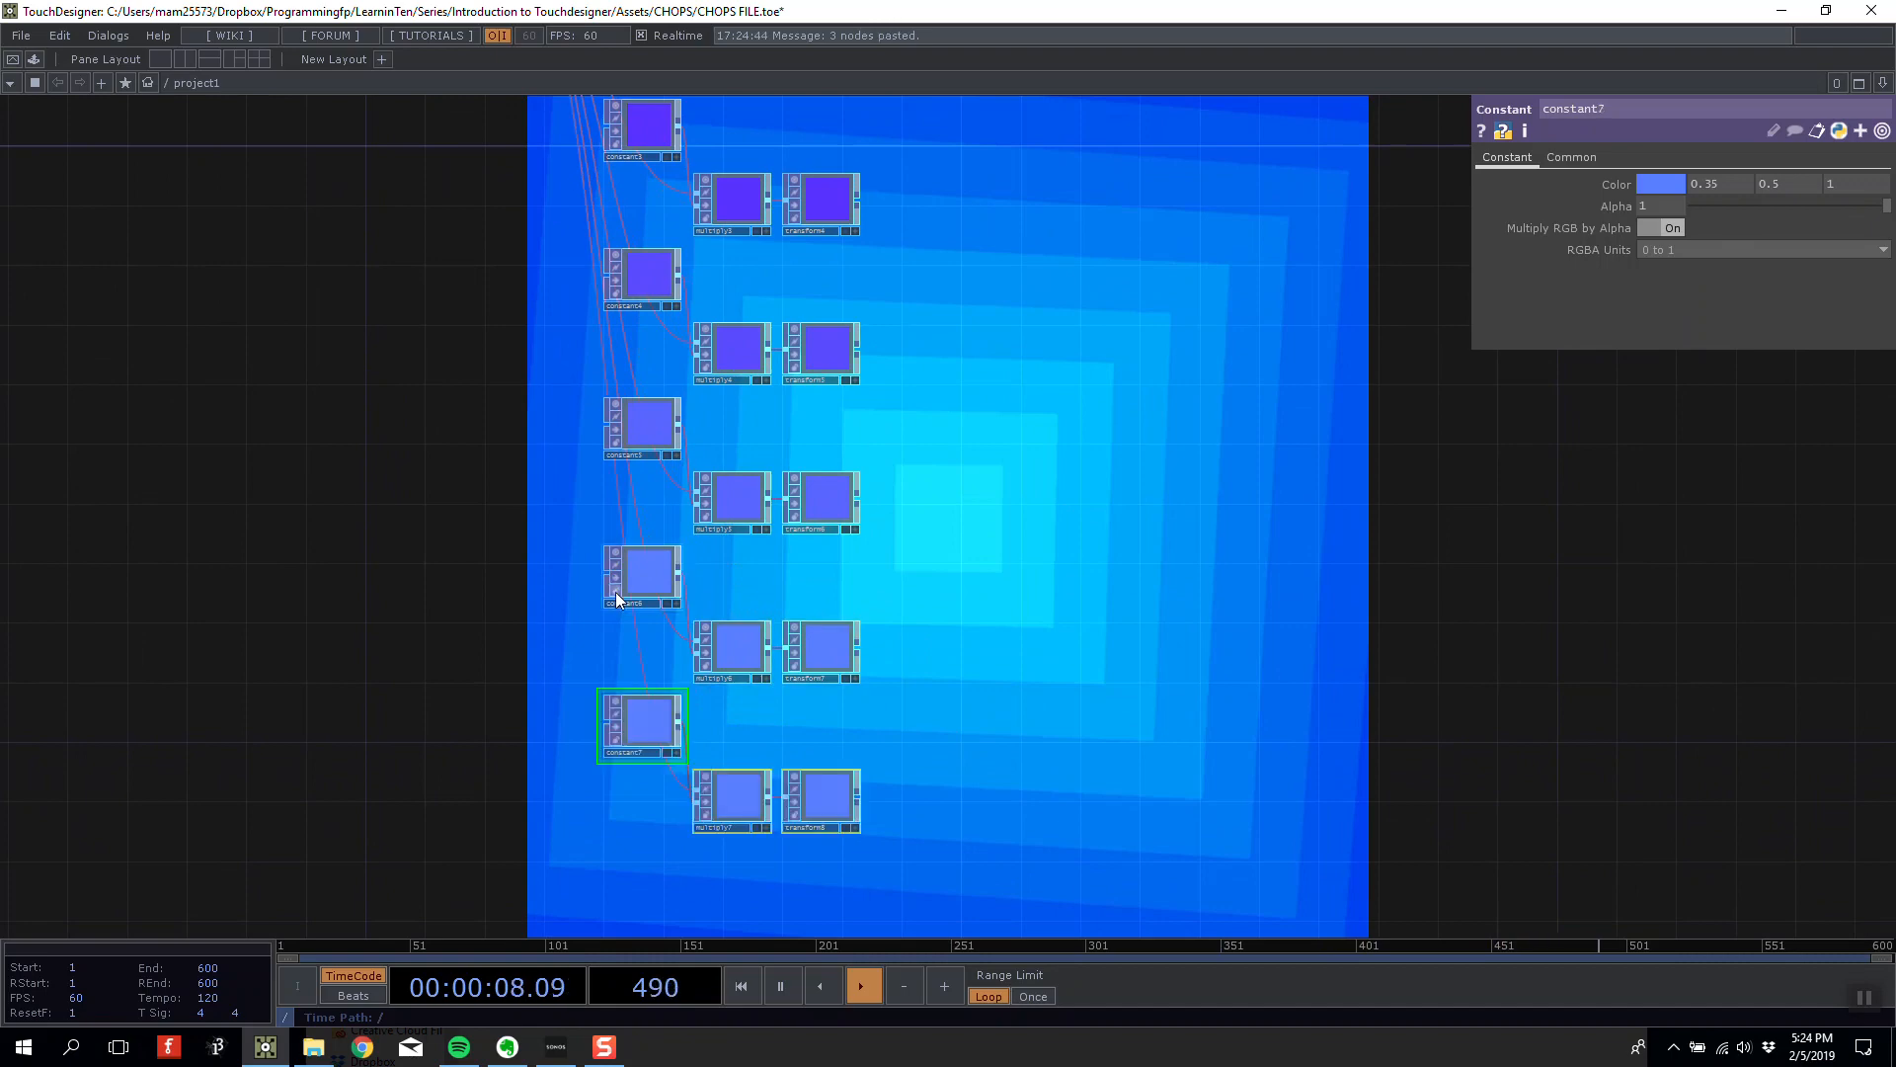
key("ctrl+v")
middle_click_drag(1787, 182, 1822, 179)
left_click_drag(1075, 471, 1048, 528)
Duplicate the lowest constant, multiply and transform chain beneath itself and set the copied constant's green value to 0.7.
scroll(1048, 527, "down", 3)
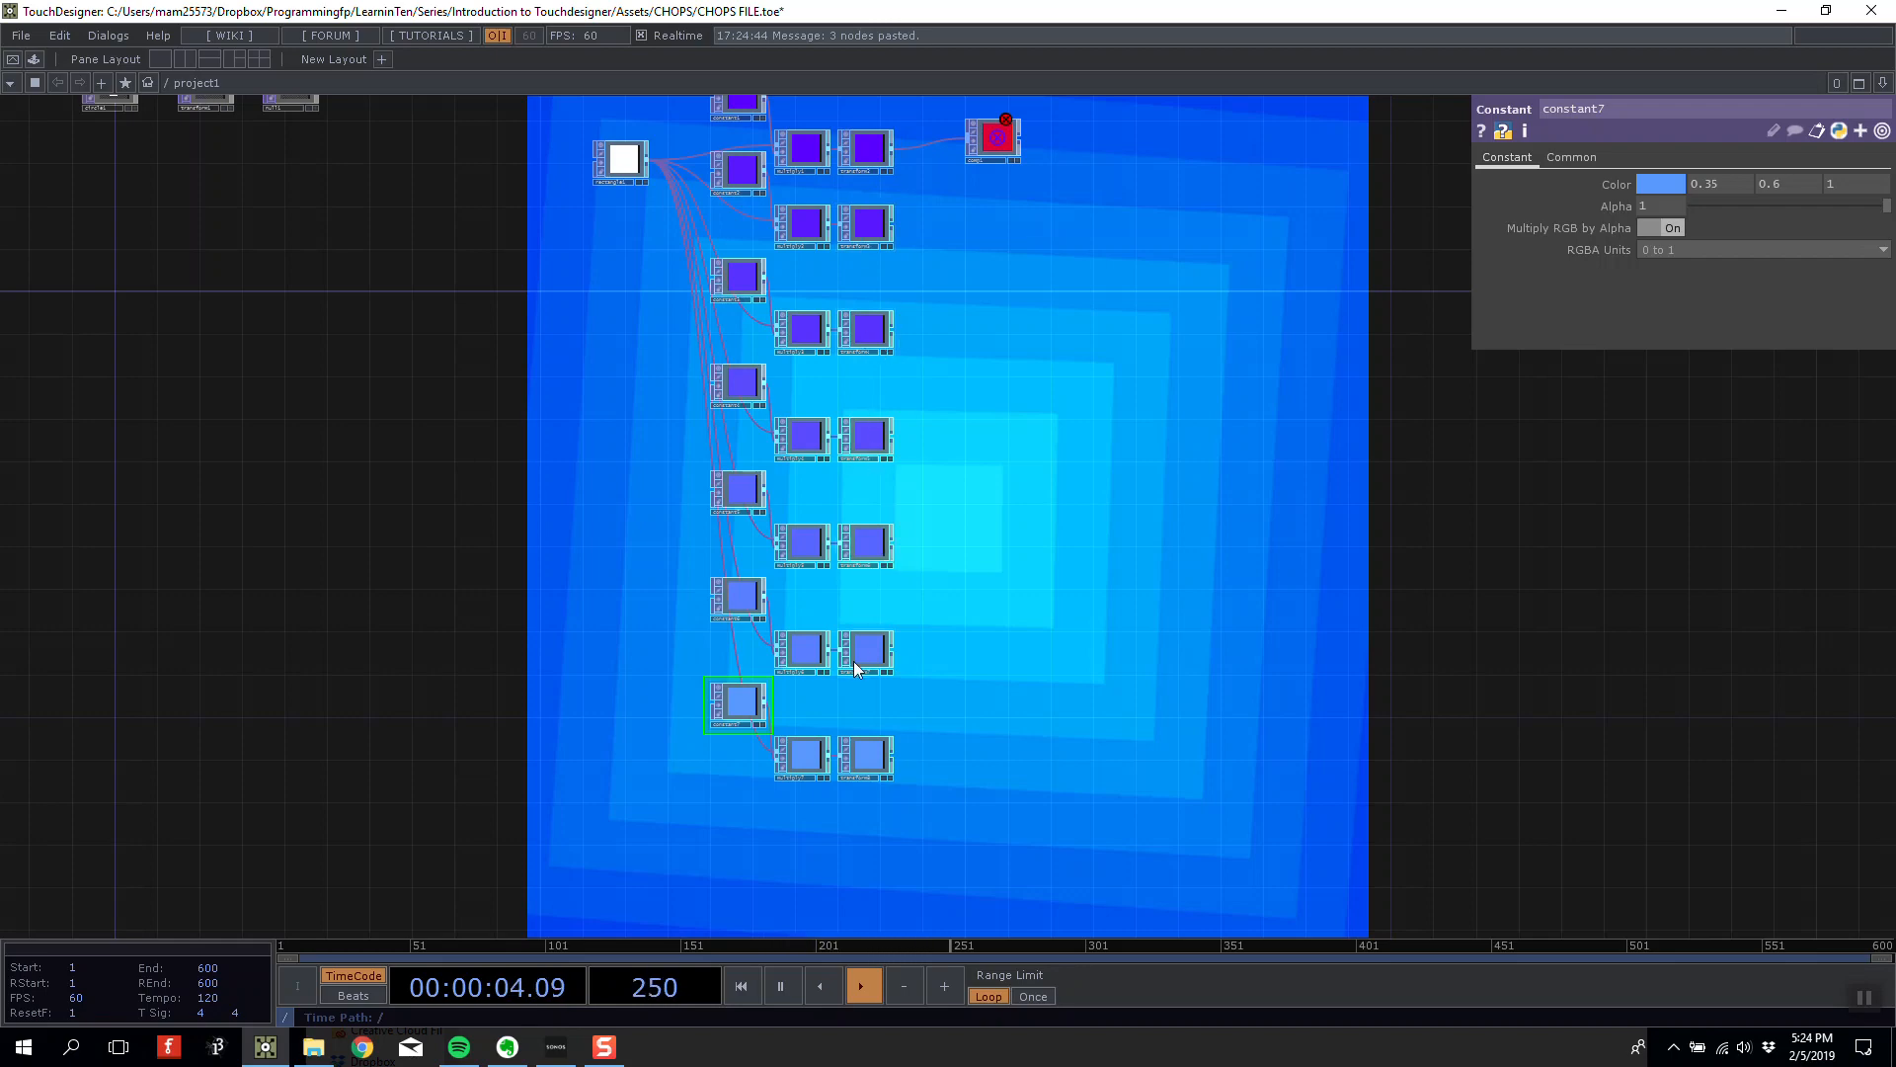
left_click_drag(1055, 802, 1044, 642)
right_click_drag(969, 699, 590, 519)
key("ctrl+c")
key("ctrl+v")
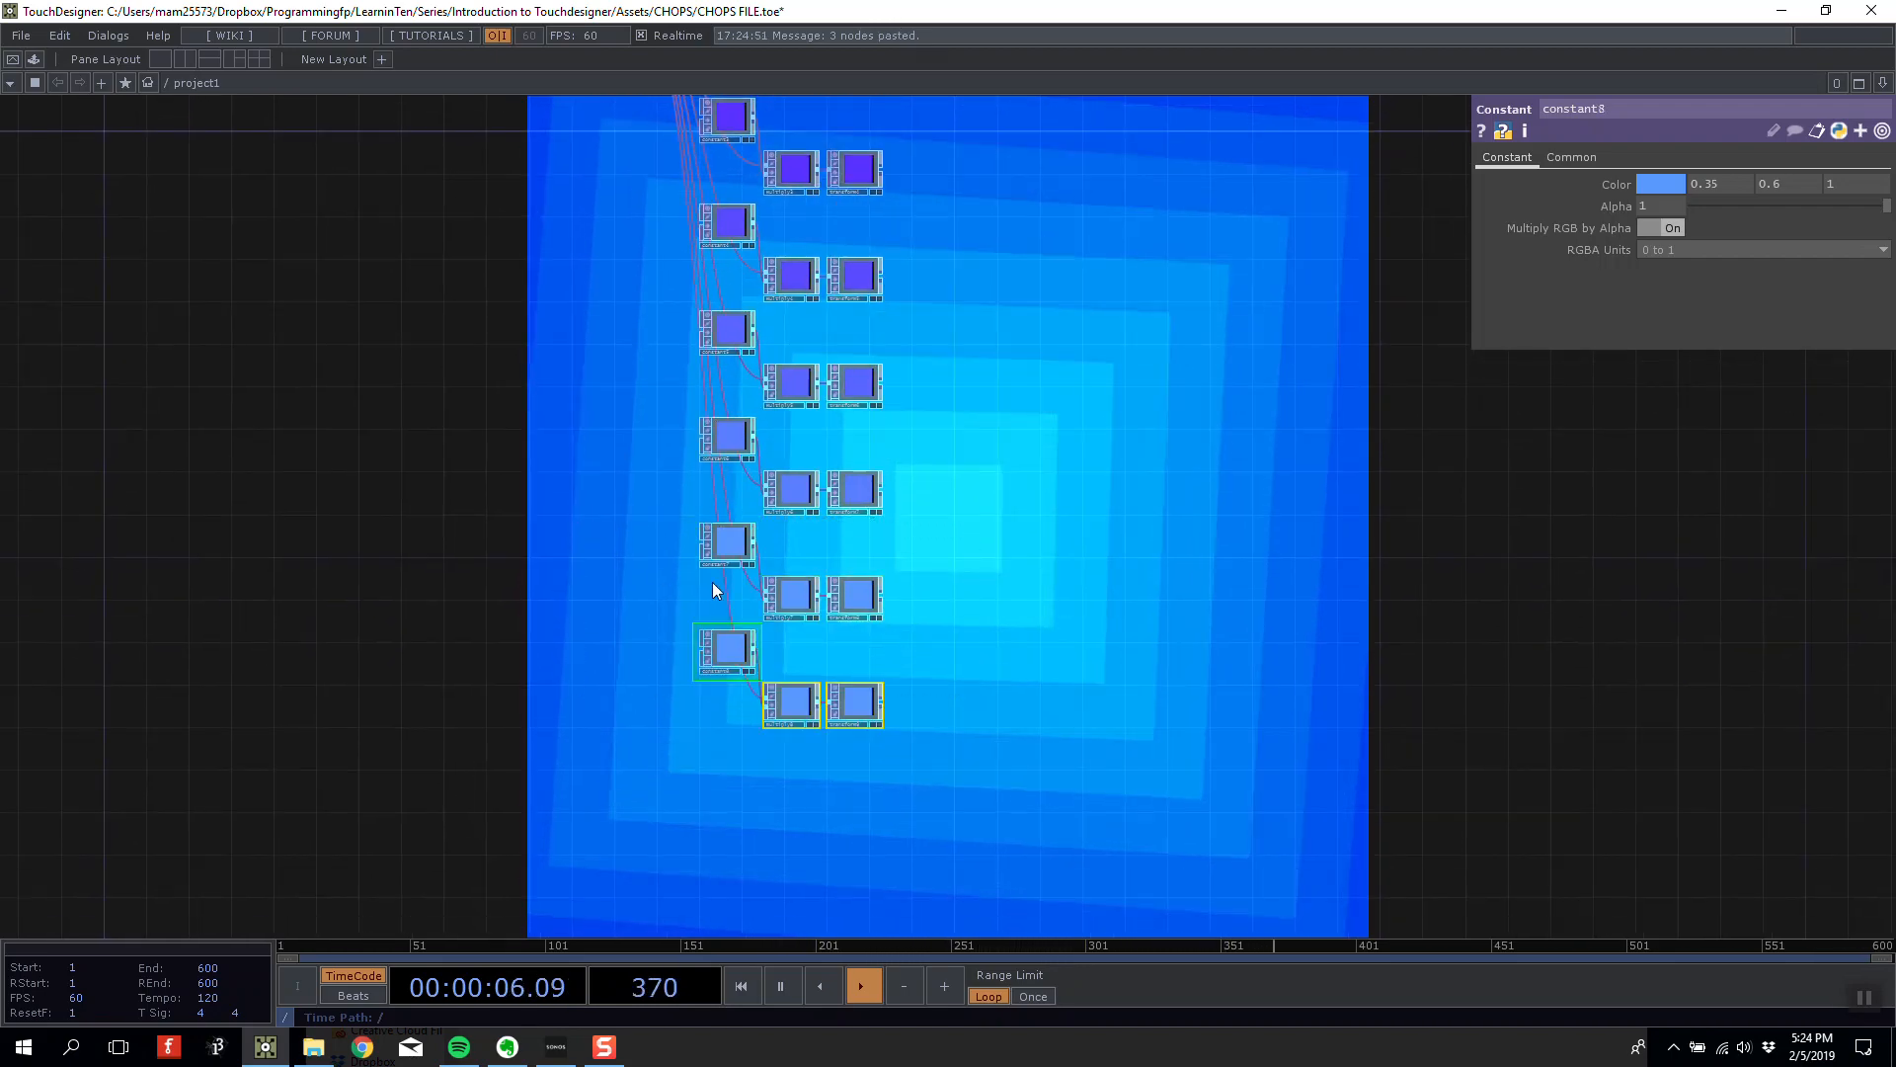
scroll(773, 692, "up", 3)
left_click(713, 577)
middle_click_drag(1805, 176, 1817, 181)
Duplicate constant8's chain below it and set the new constant's green value to 0.8.
key("ctrl+c")
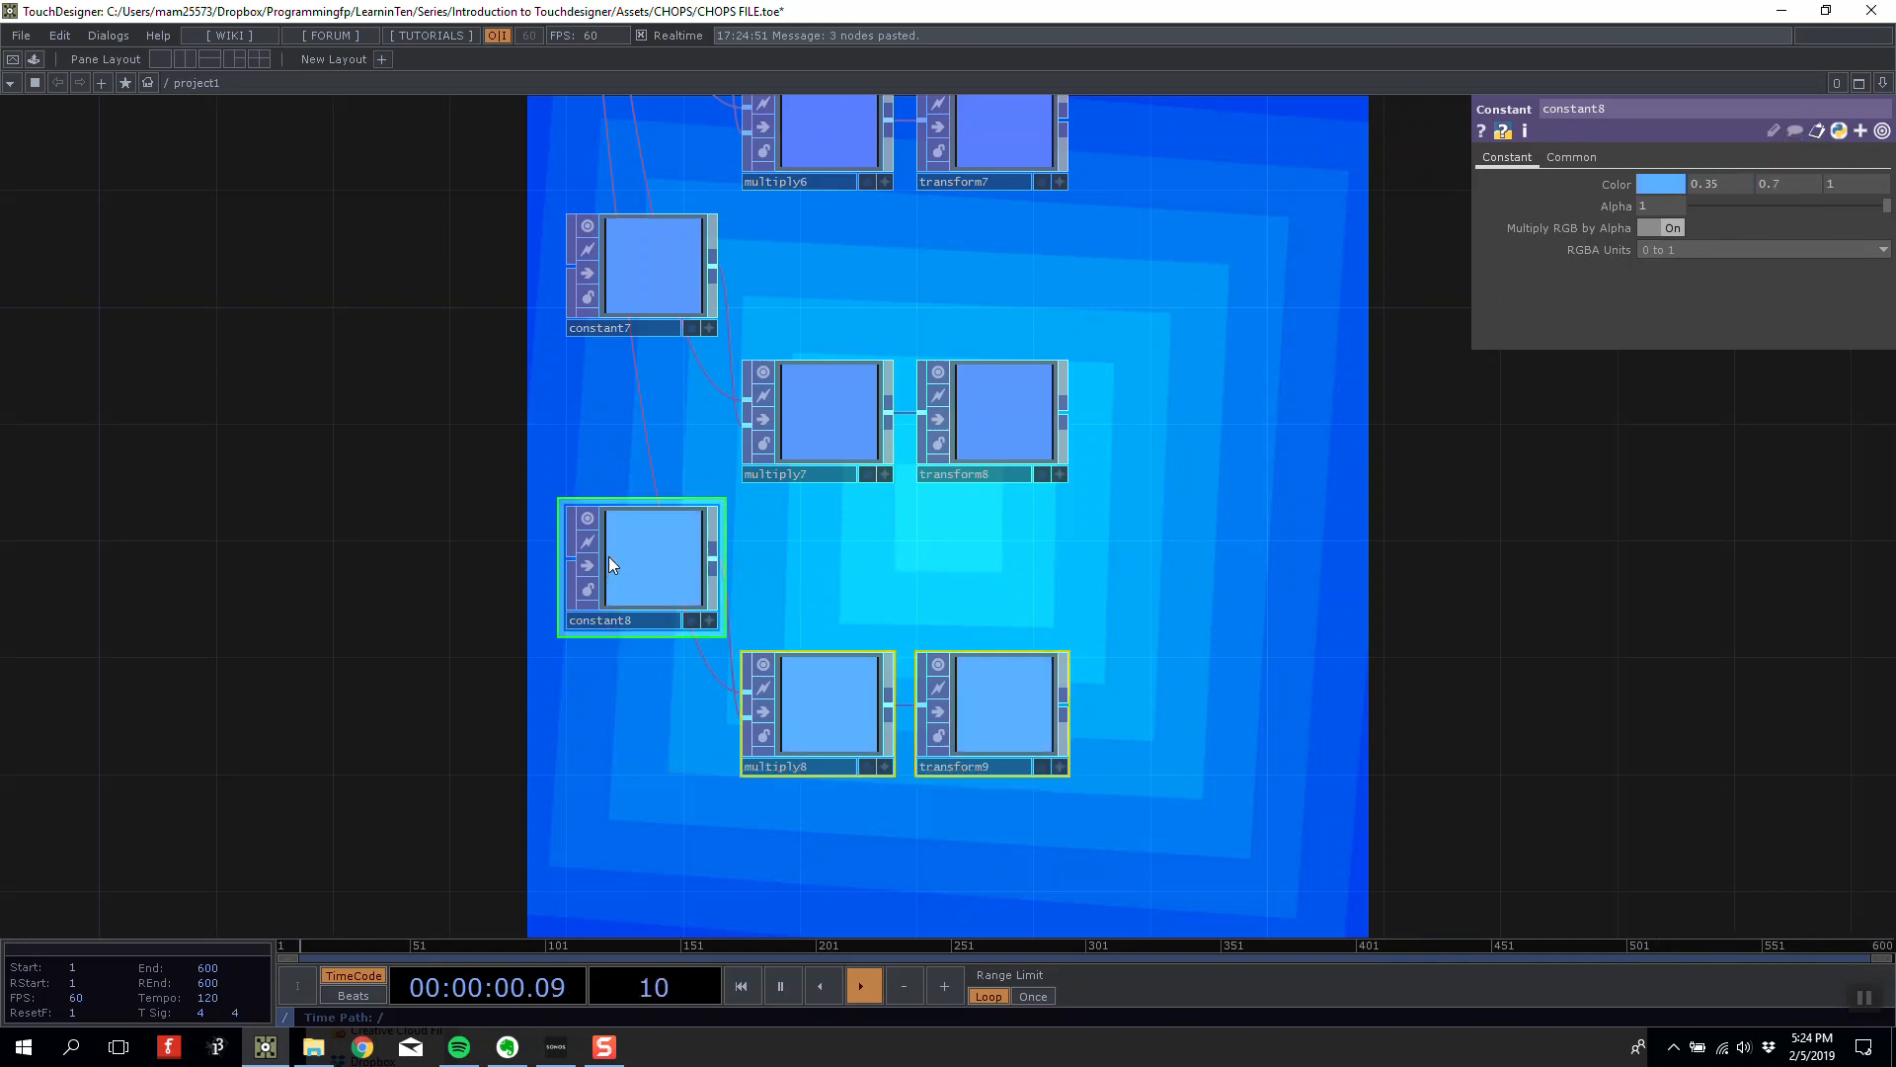
key("ctrl+v")
middle_click_drag(1774, 186, 1720, 228)
Connect the outputs of transform3 through transform10 to the input of comp1.
scroll(855, 553, "down", 10)
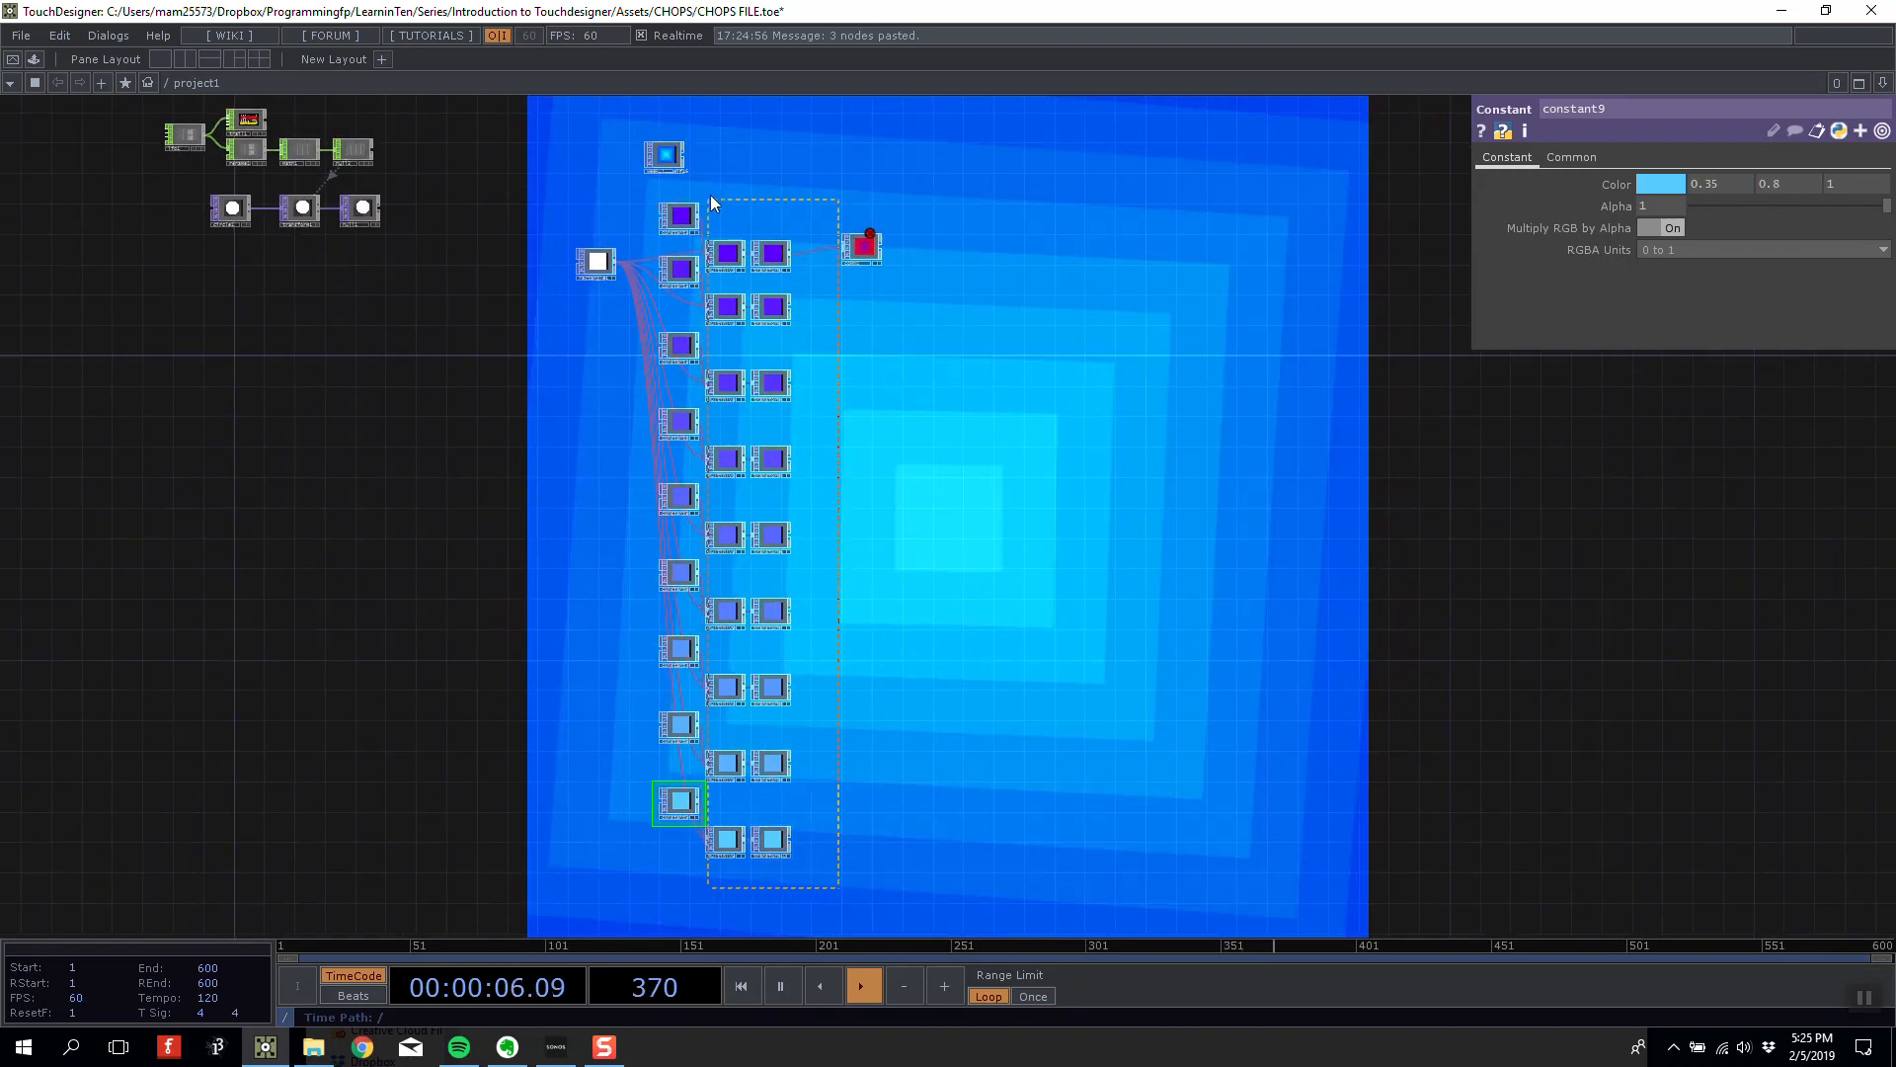
left_click(785, 314)
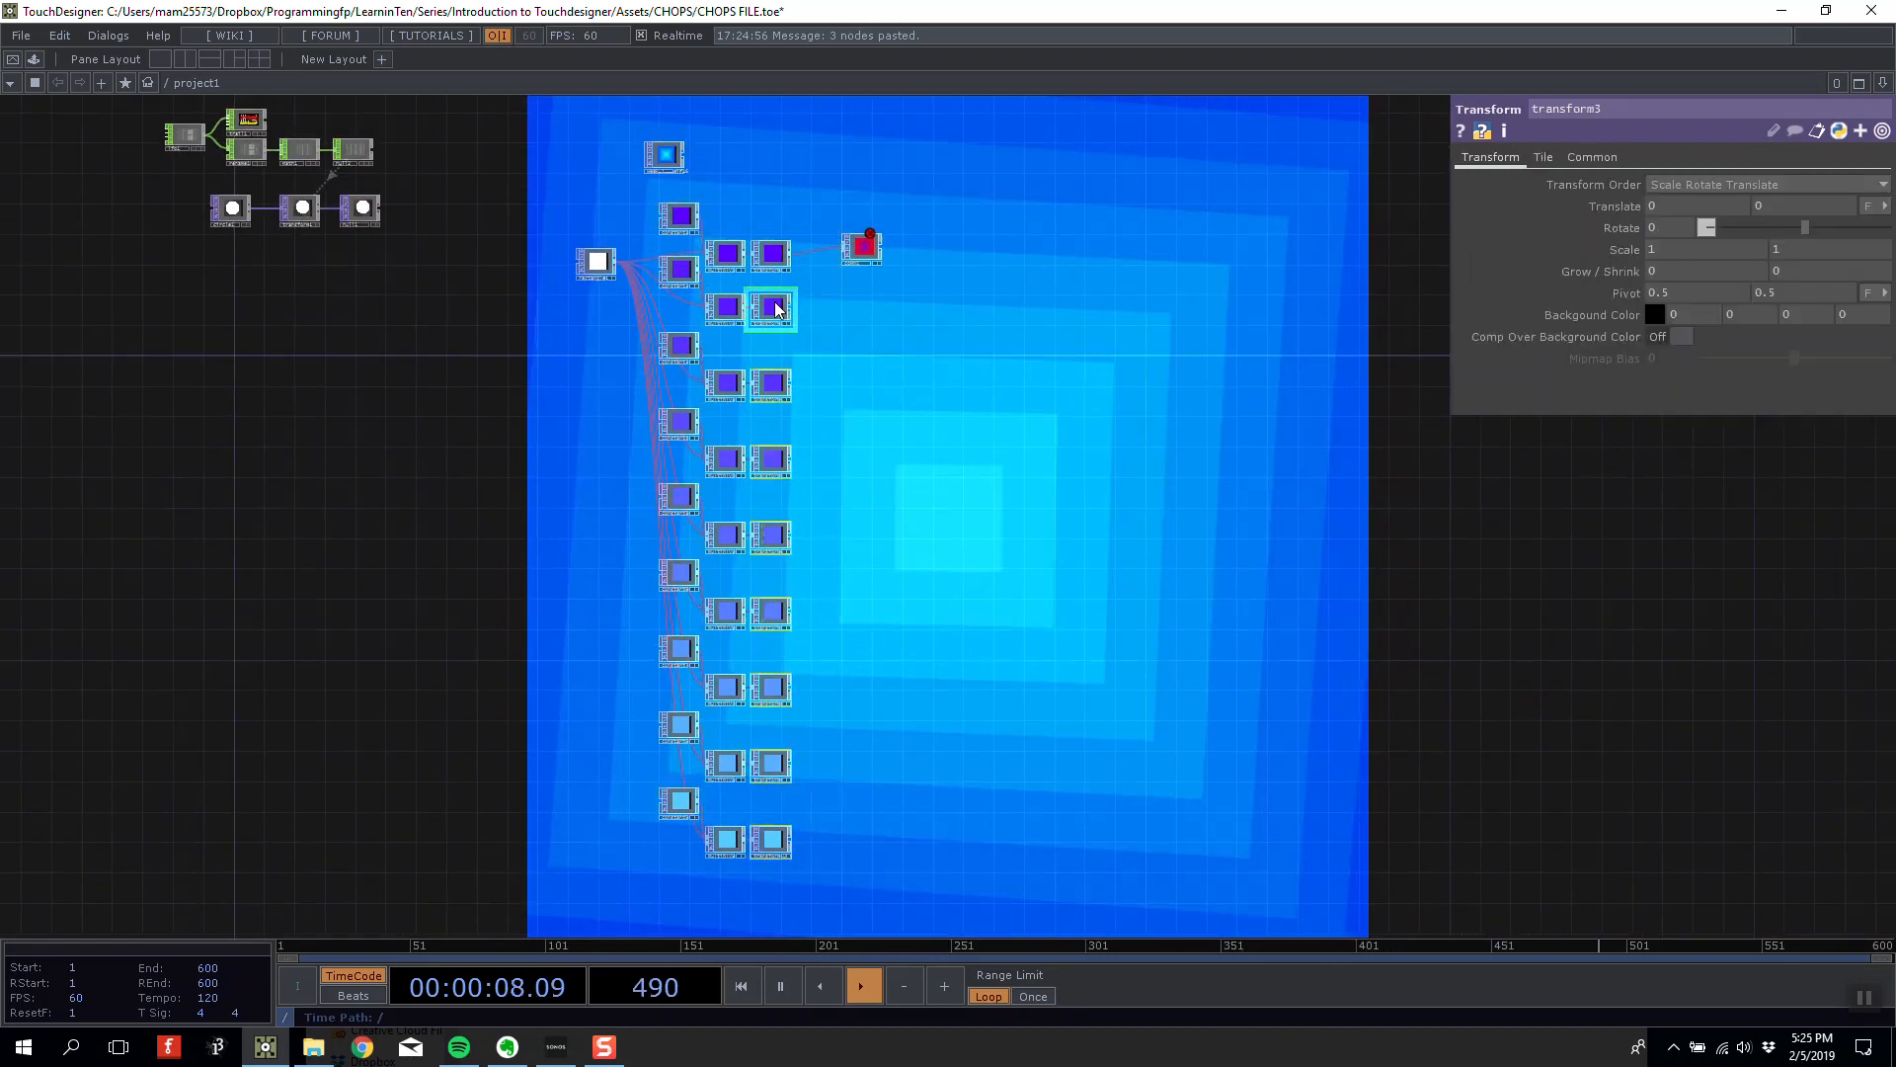
left_click(791, 839)
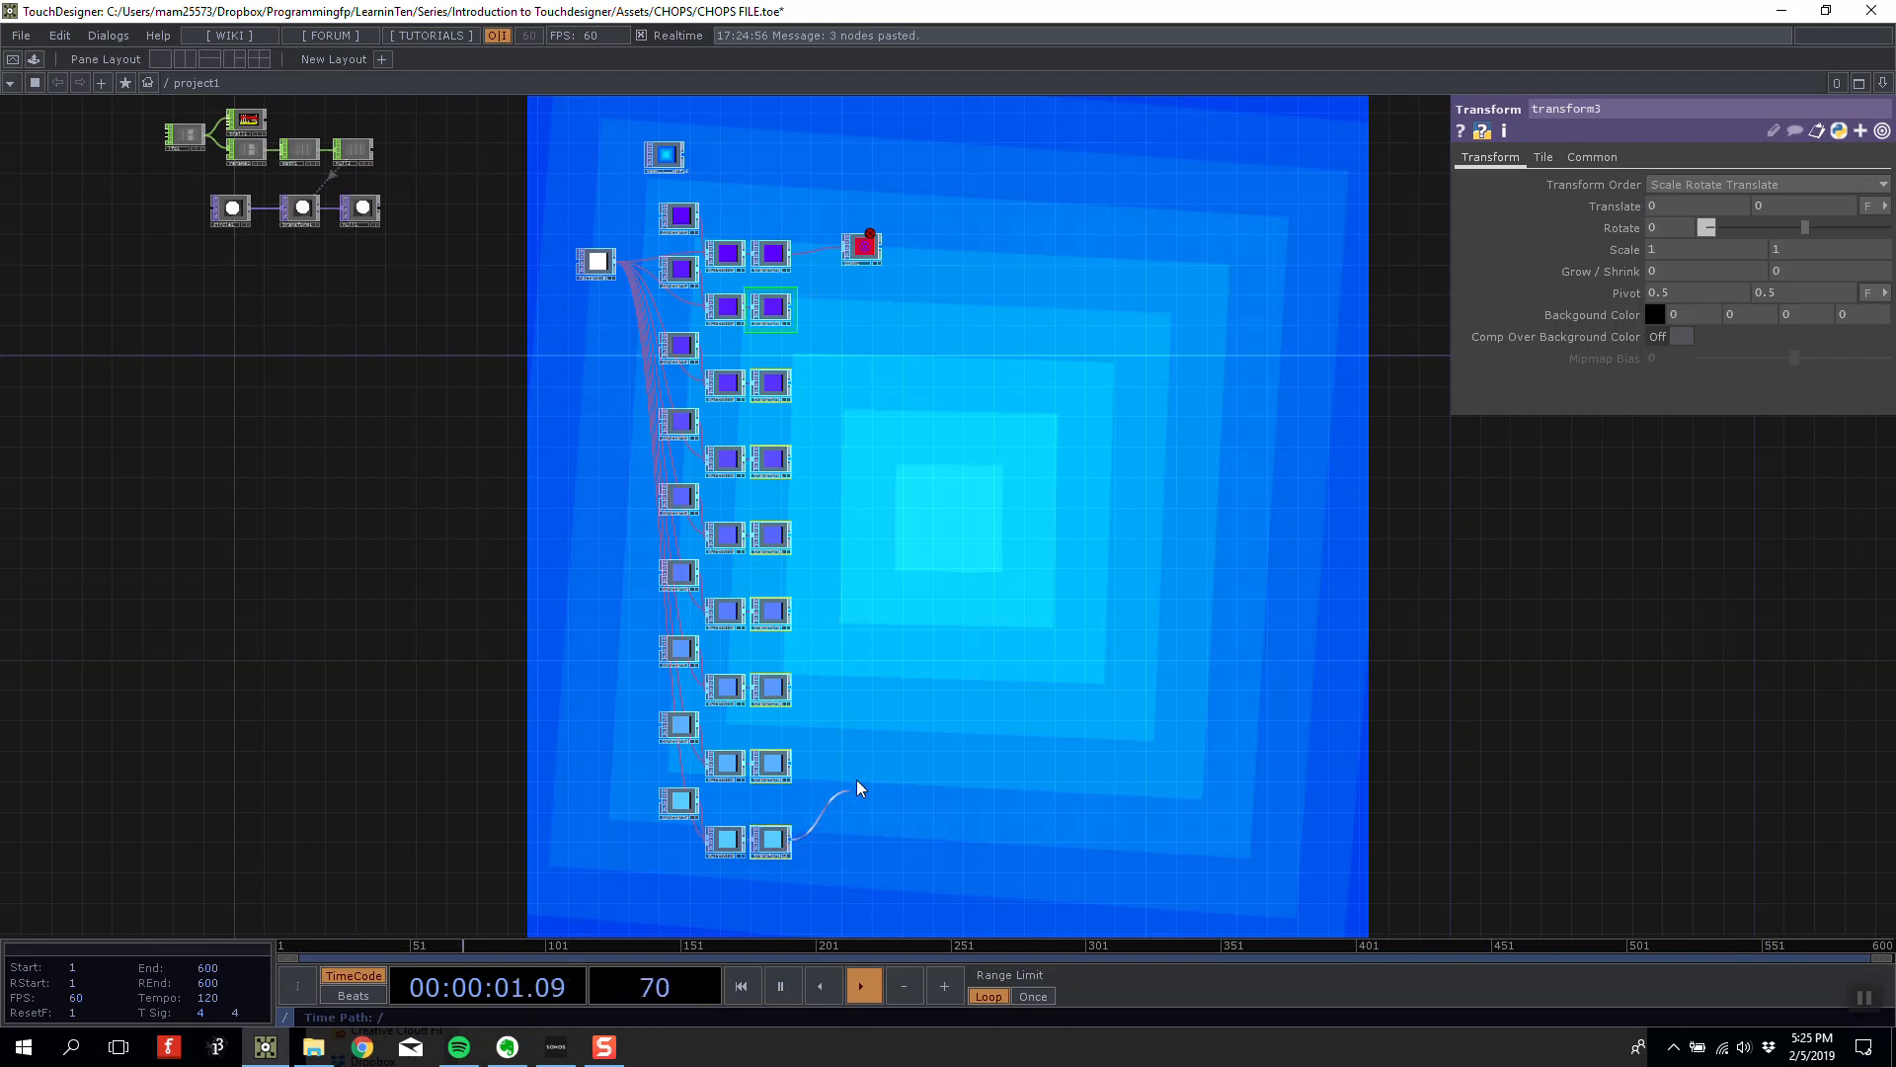
left_click(848, 254)
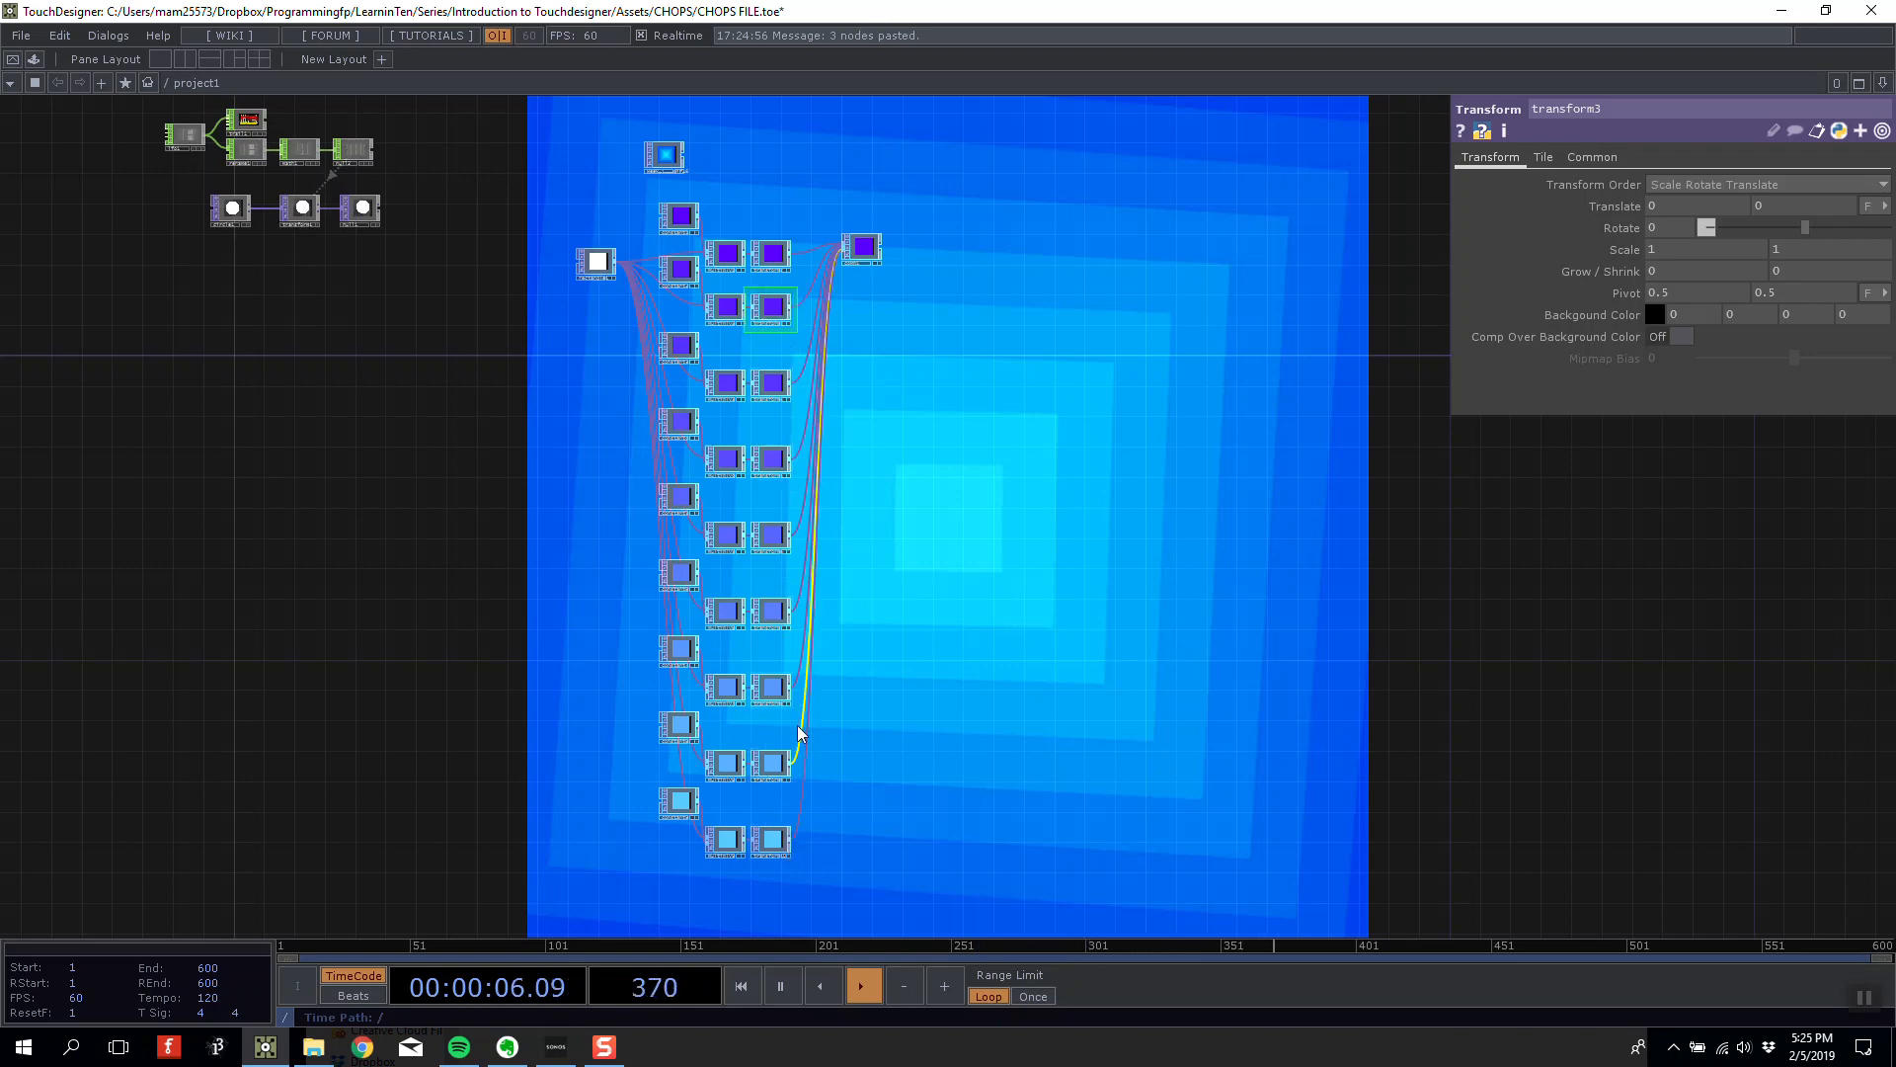
Add a Null TOP connected to comp1's output and display it in the network background.
scroll(747, 221, "up", 2)
scroll(747, 221, "up", 10)
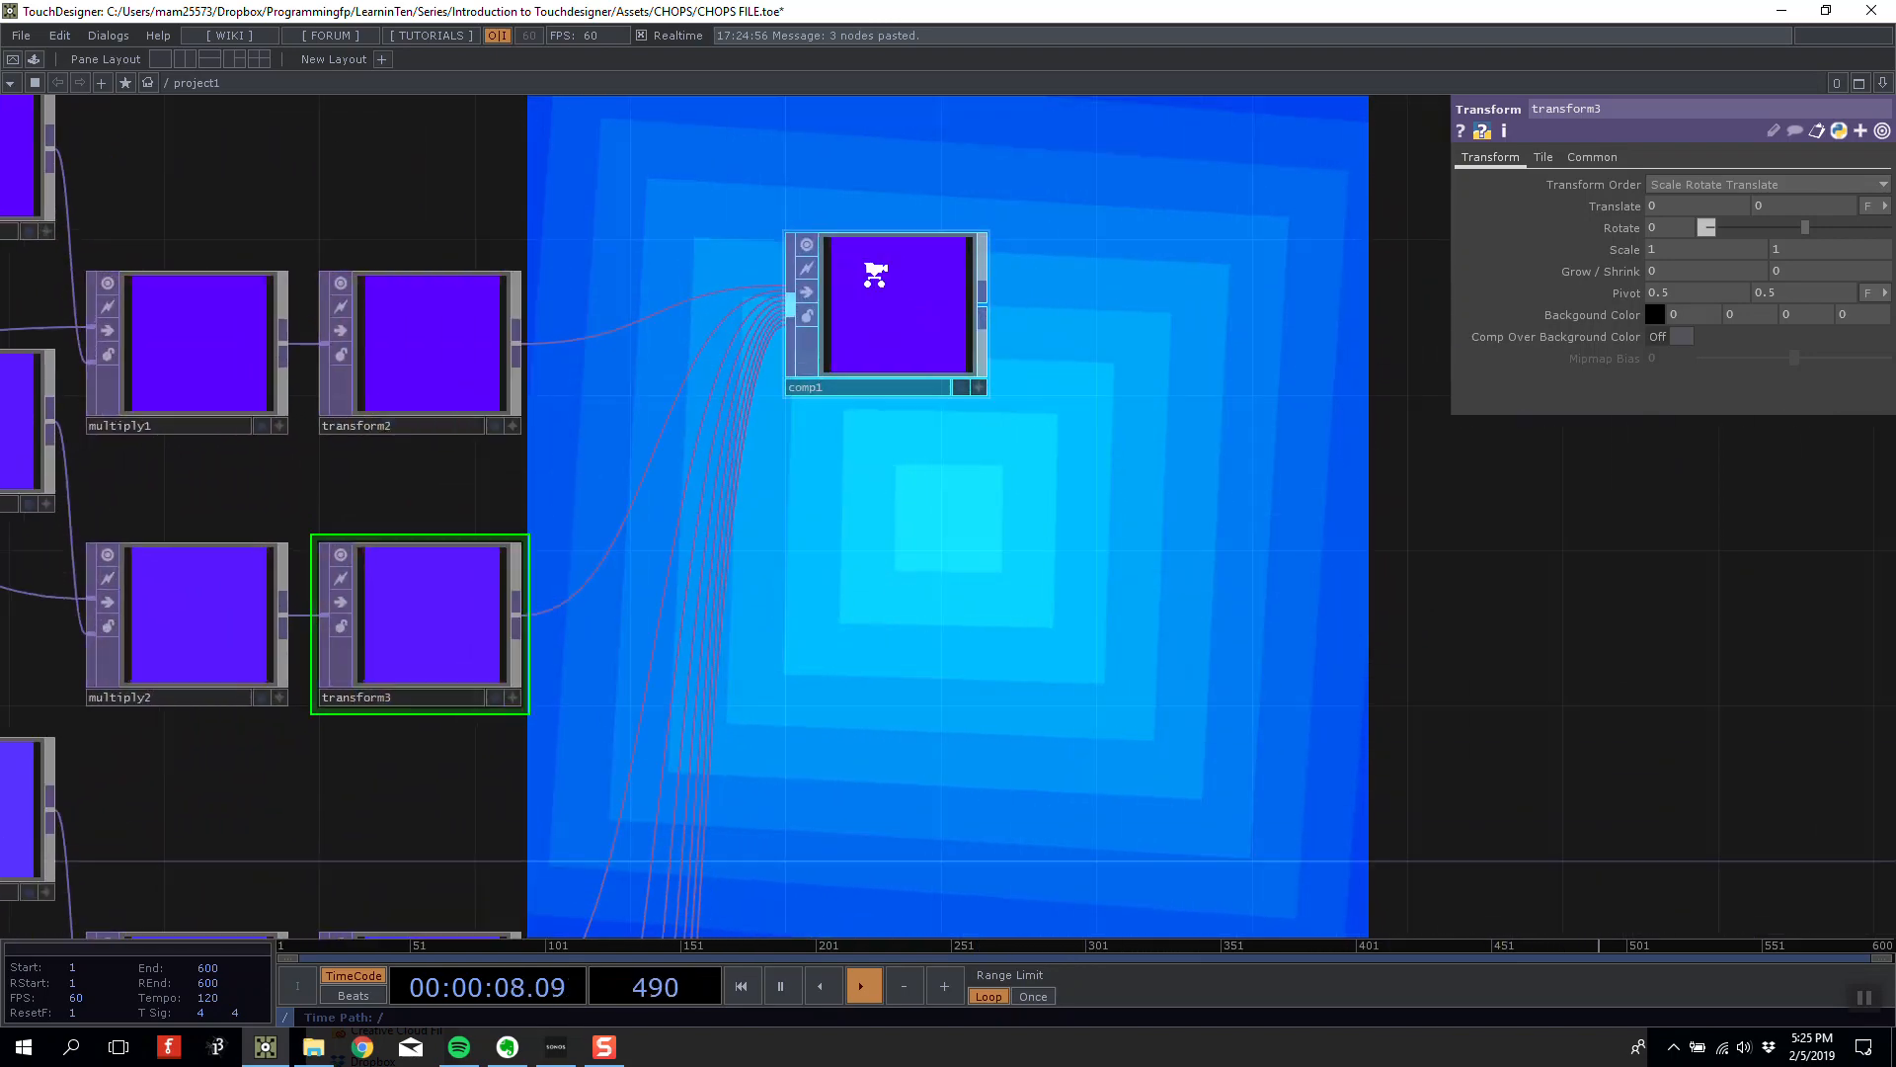
left_click(879, 297)
left_click_drag(980, 314, 962, 347)
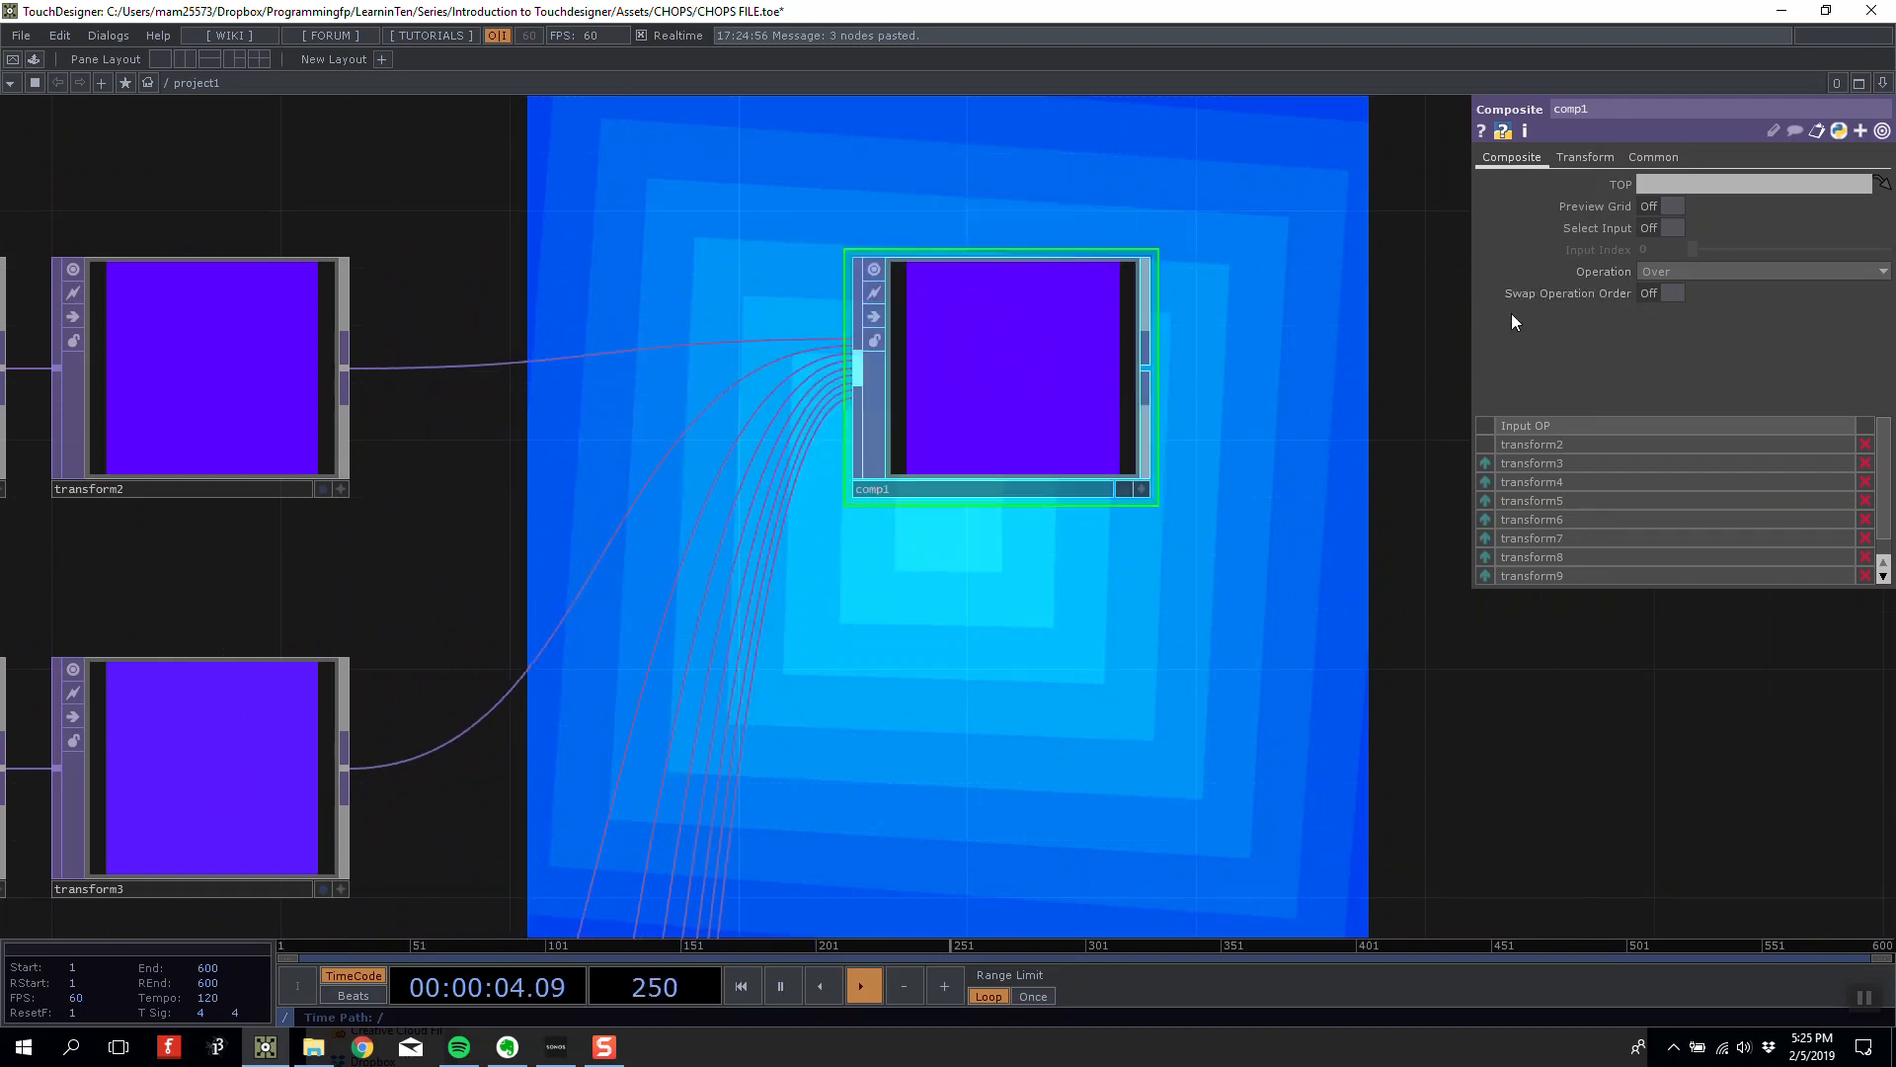
right_click(1141, 379)
left_click(1069, 285)
left_click_drag(1424, 473, 1294, 476)
left_click(1342, 436)
left_click_drag(1295, 361, 1335, 409)
scroll(1344, 474, "down", 10)
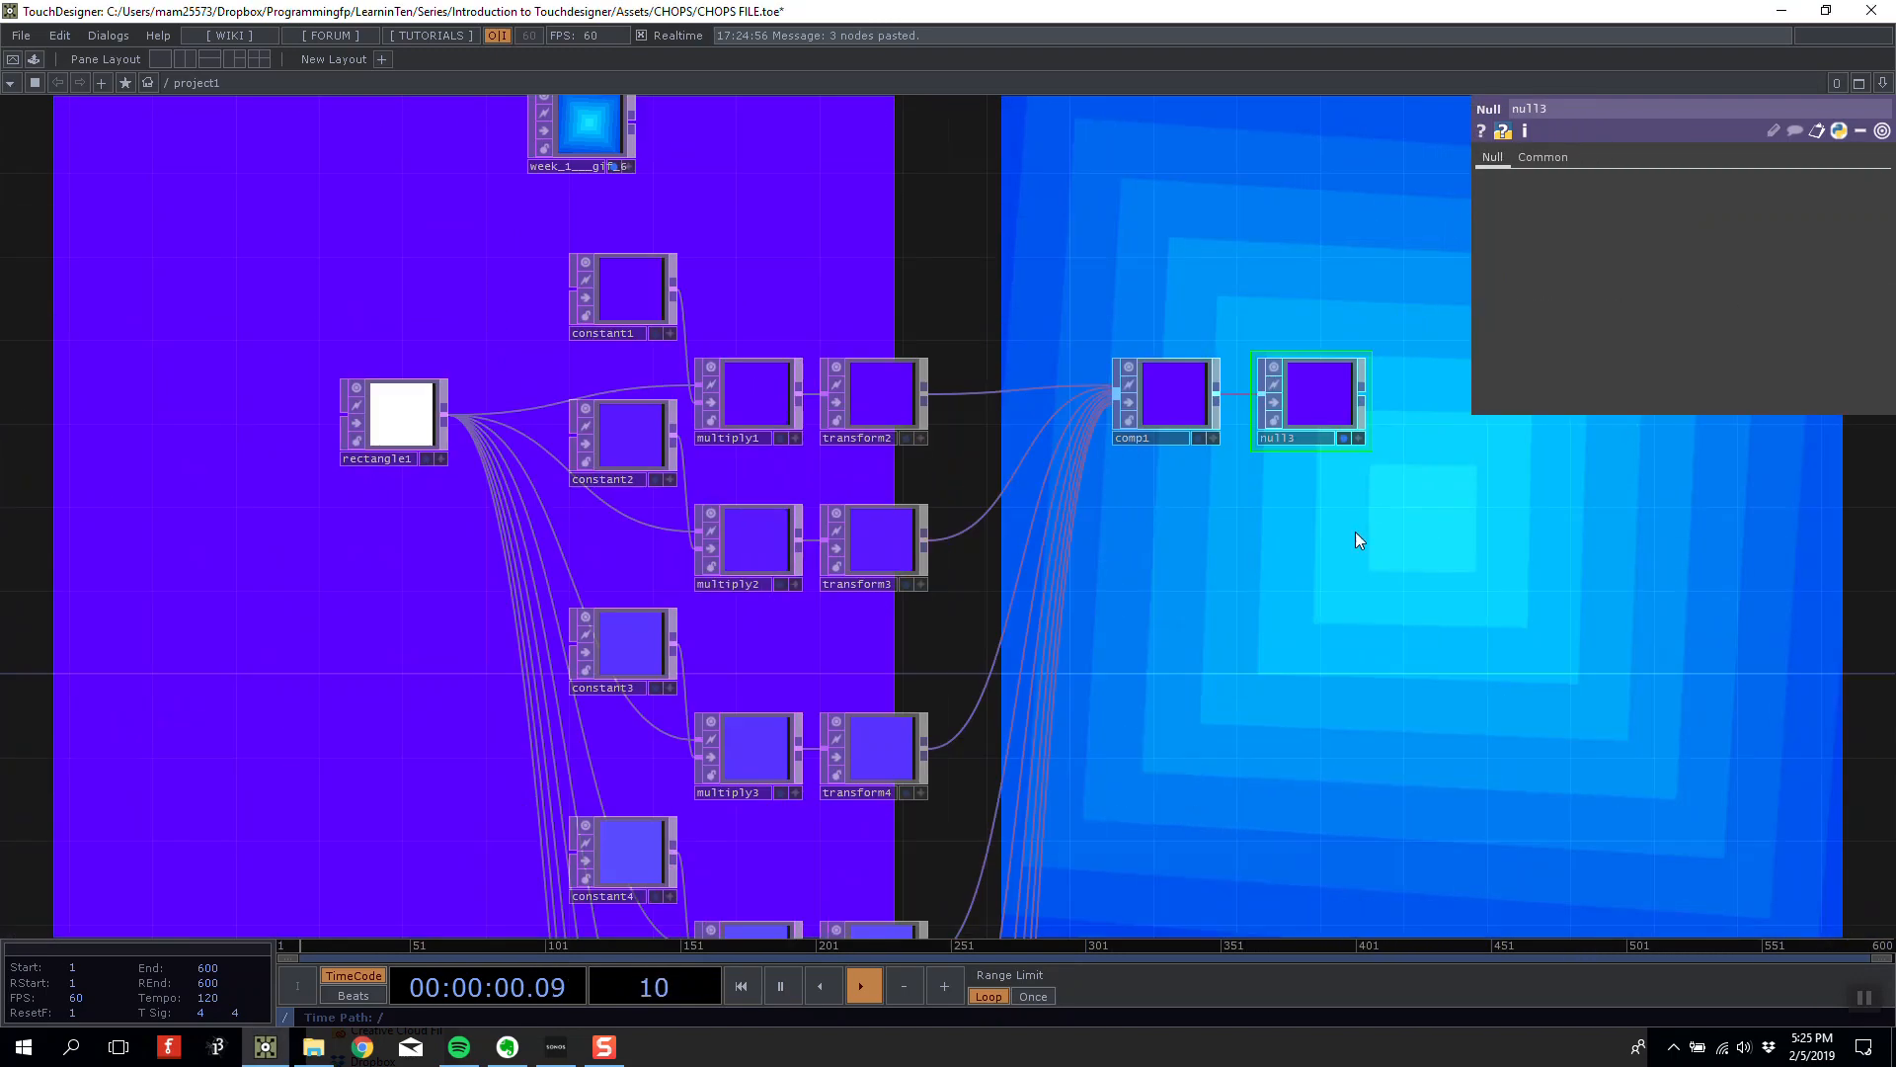
Examine the network from the colored transform chains through to comp1 and its Null output.
scroll(1112, 549, "up", 8)
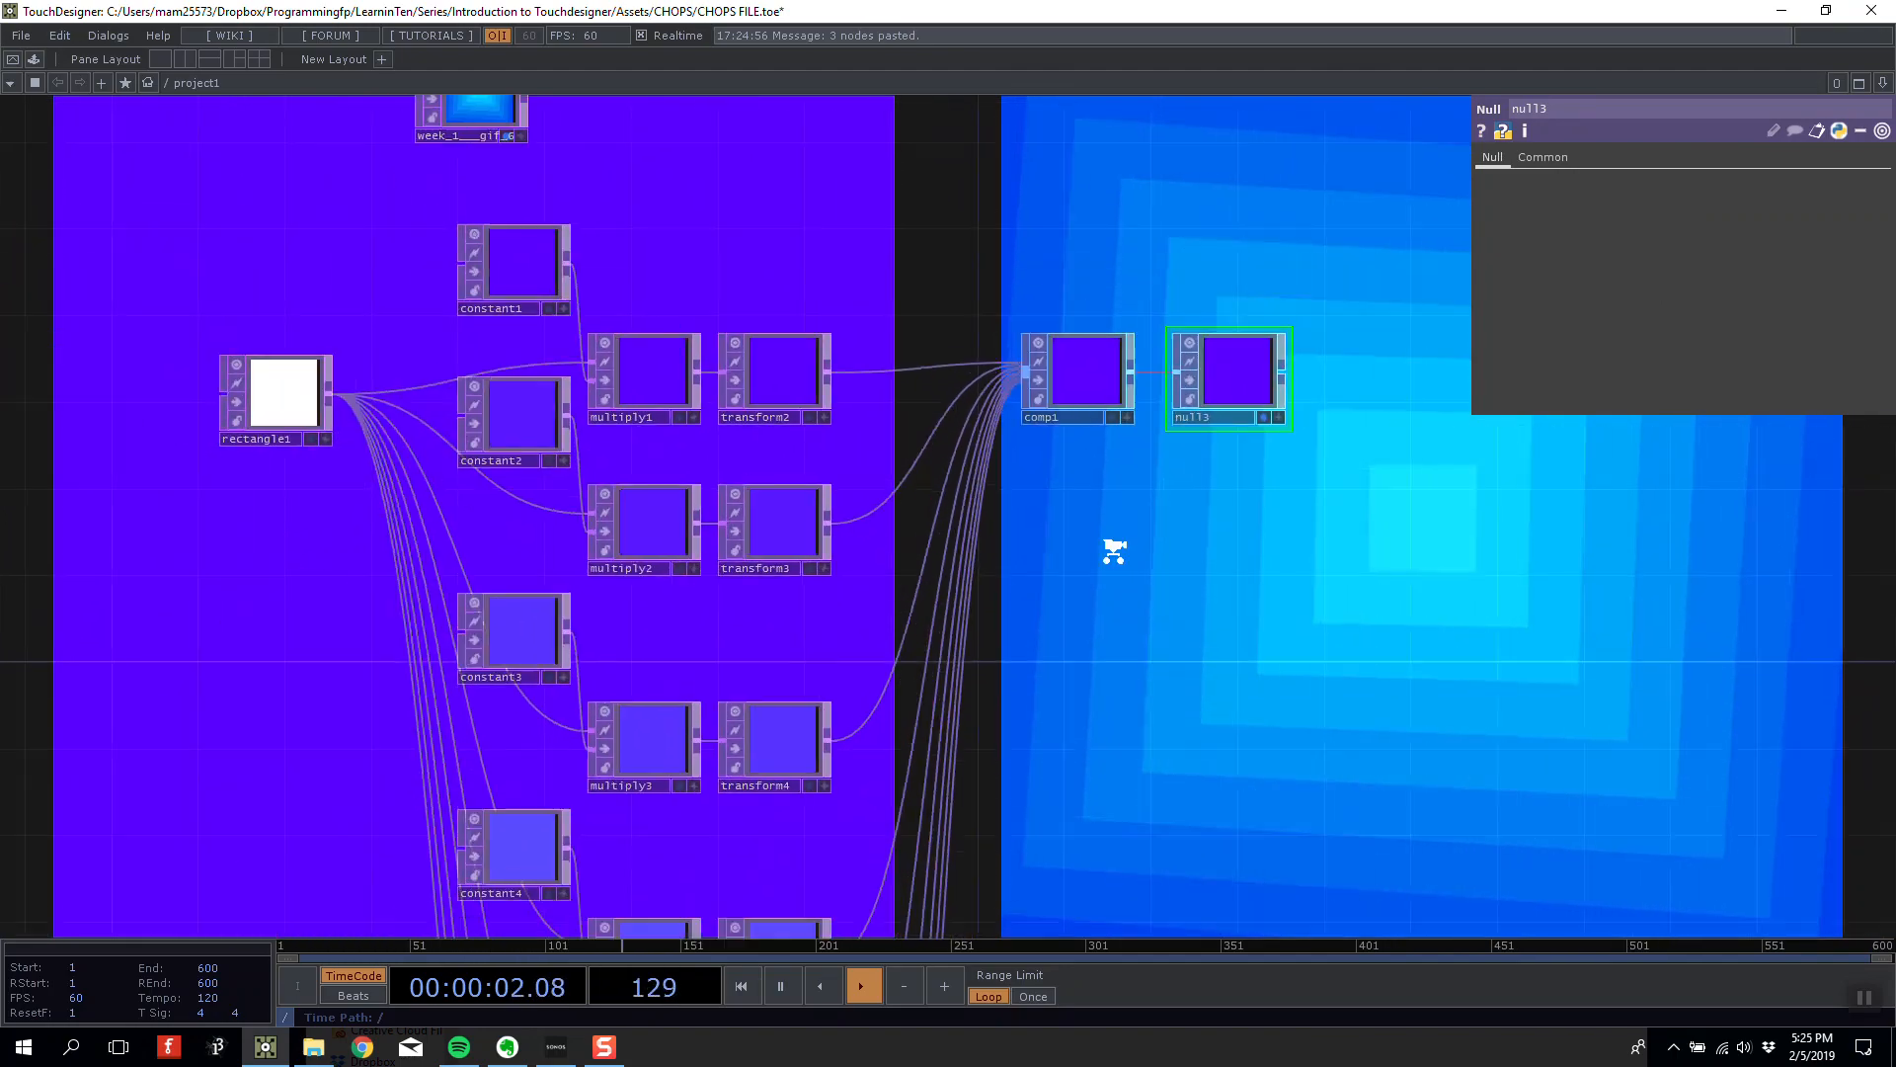
scroll(1050, 542, "down", 8)
scroll(1050, 542, "up", 9)
scroll(1024, 276, "down", 5)
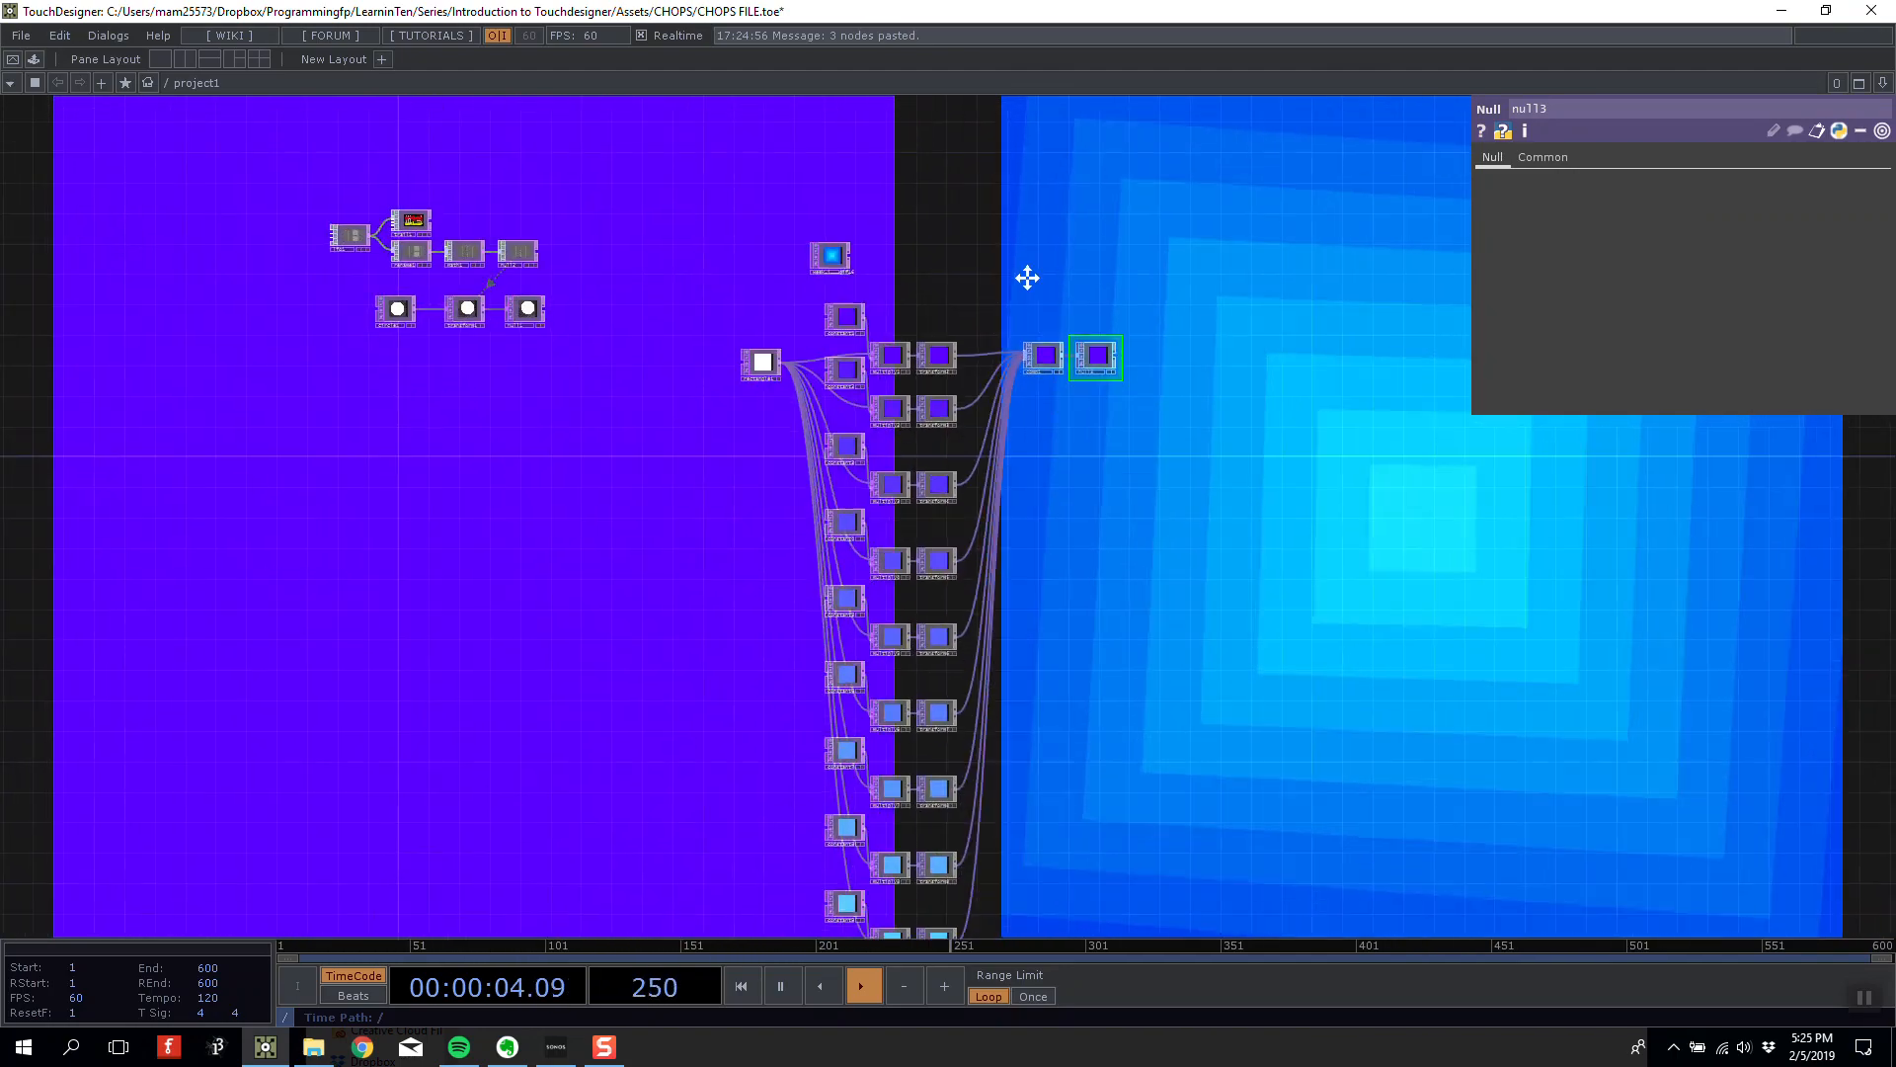
scroll(902, 664, "up", 7)
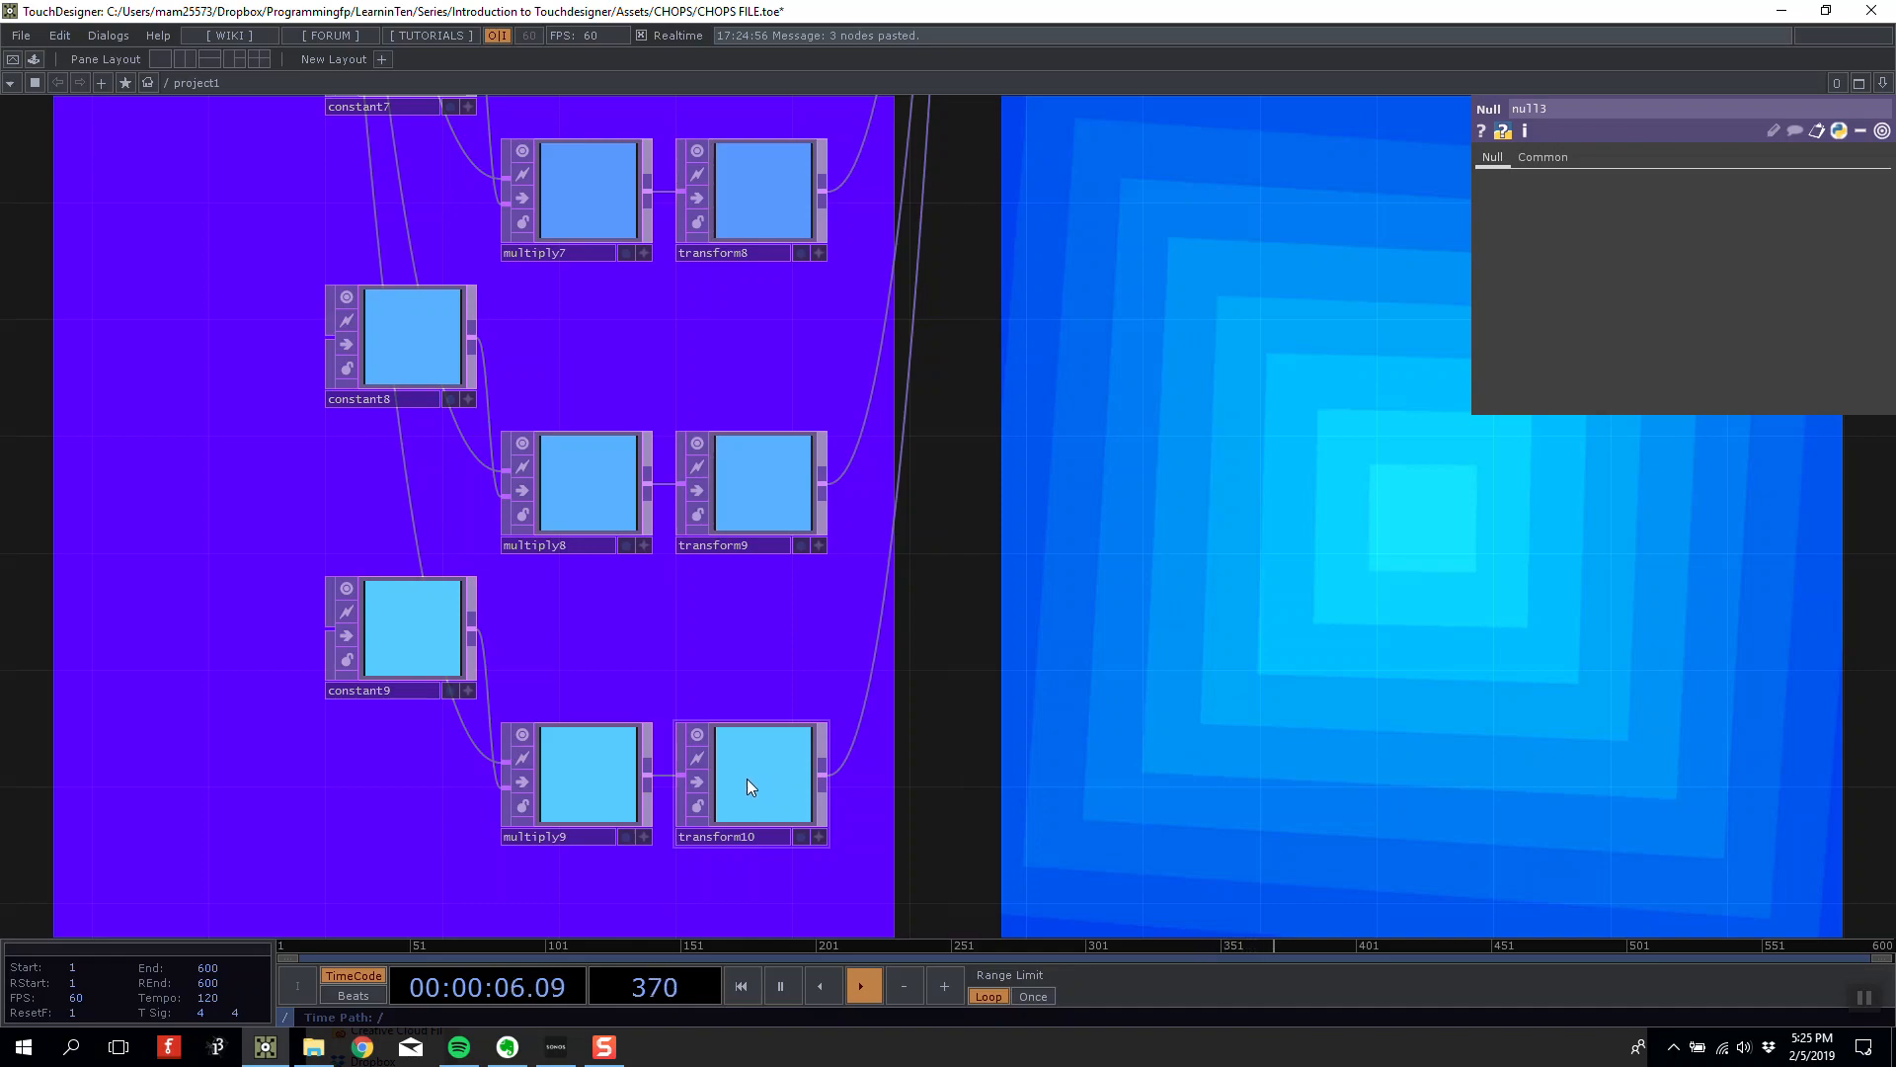
scroll(747, 785, "down", 2)
scroll(1107, 561, "down", 6)
scroll(1100, 395, "up", 4)
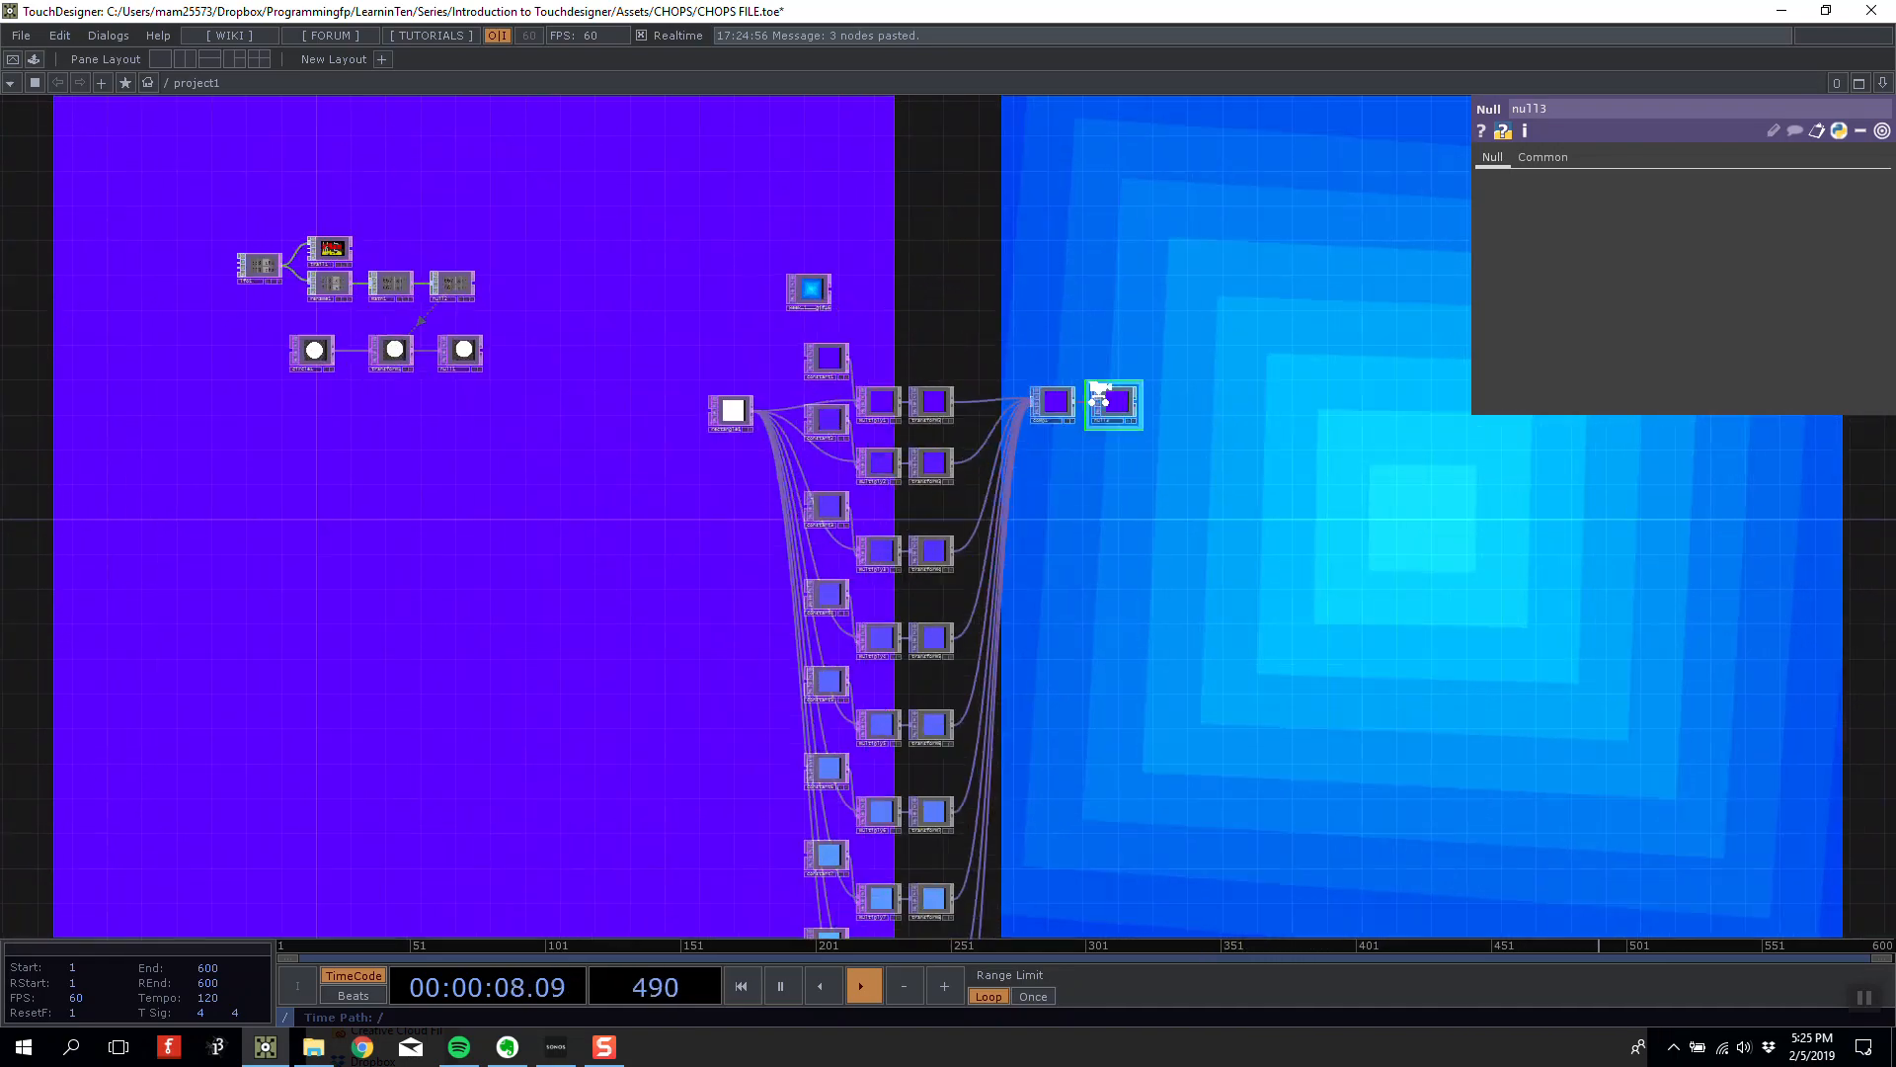
middle_click_drag(1099, 394, 1099, 371)
left_click_drag(920, 317, 886, 259)
Set comp1's composite operation to Under.
left_click(1024, 338)
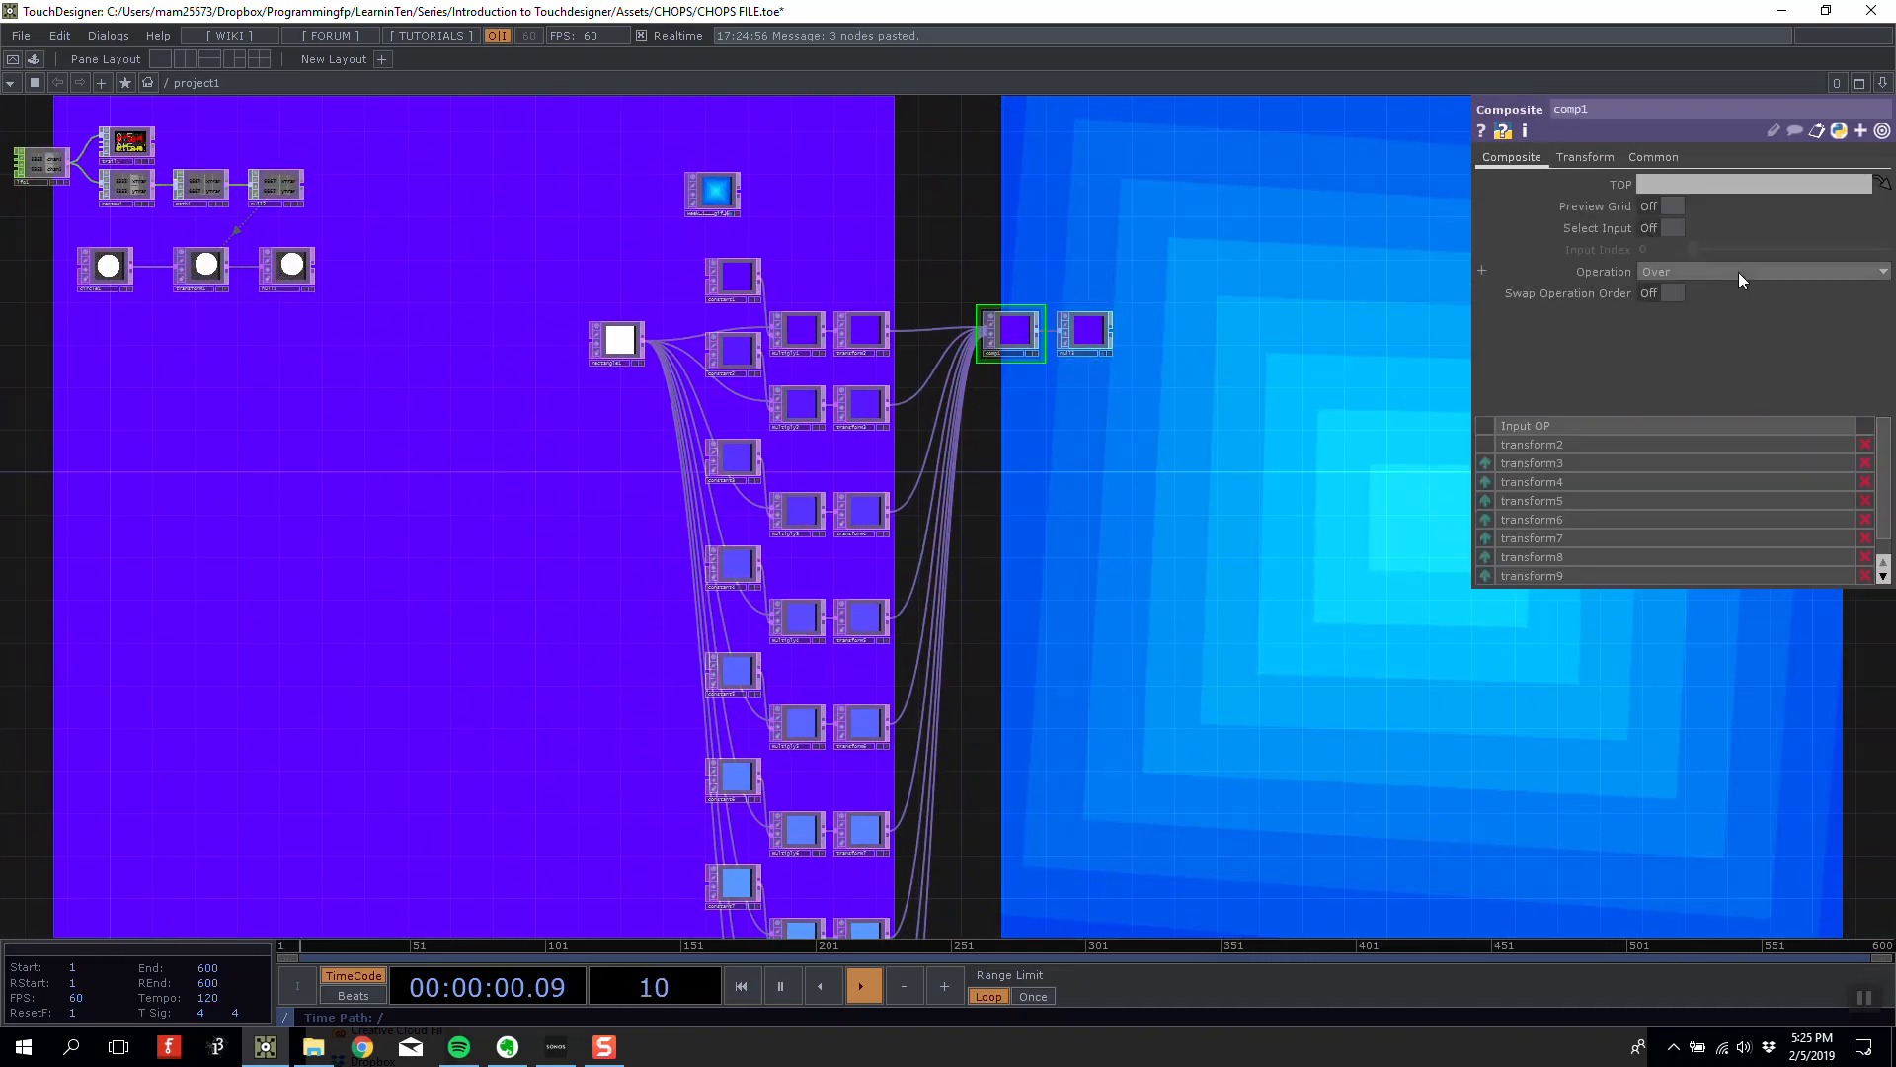
left_click(1738, 270)
left_click(1792, 596)
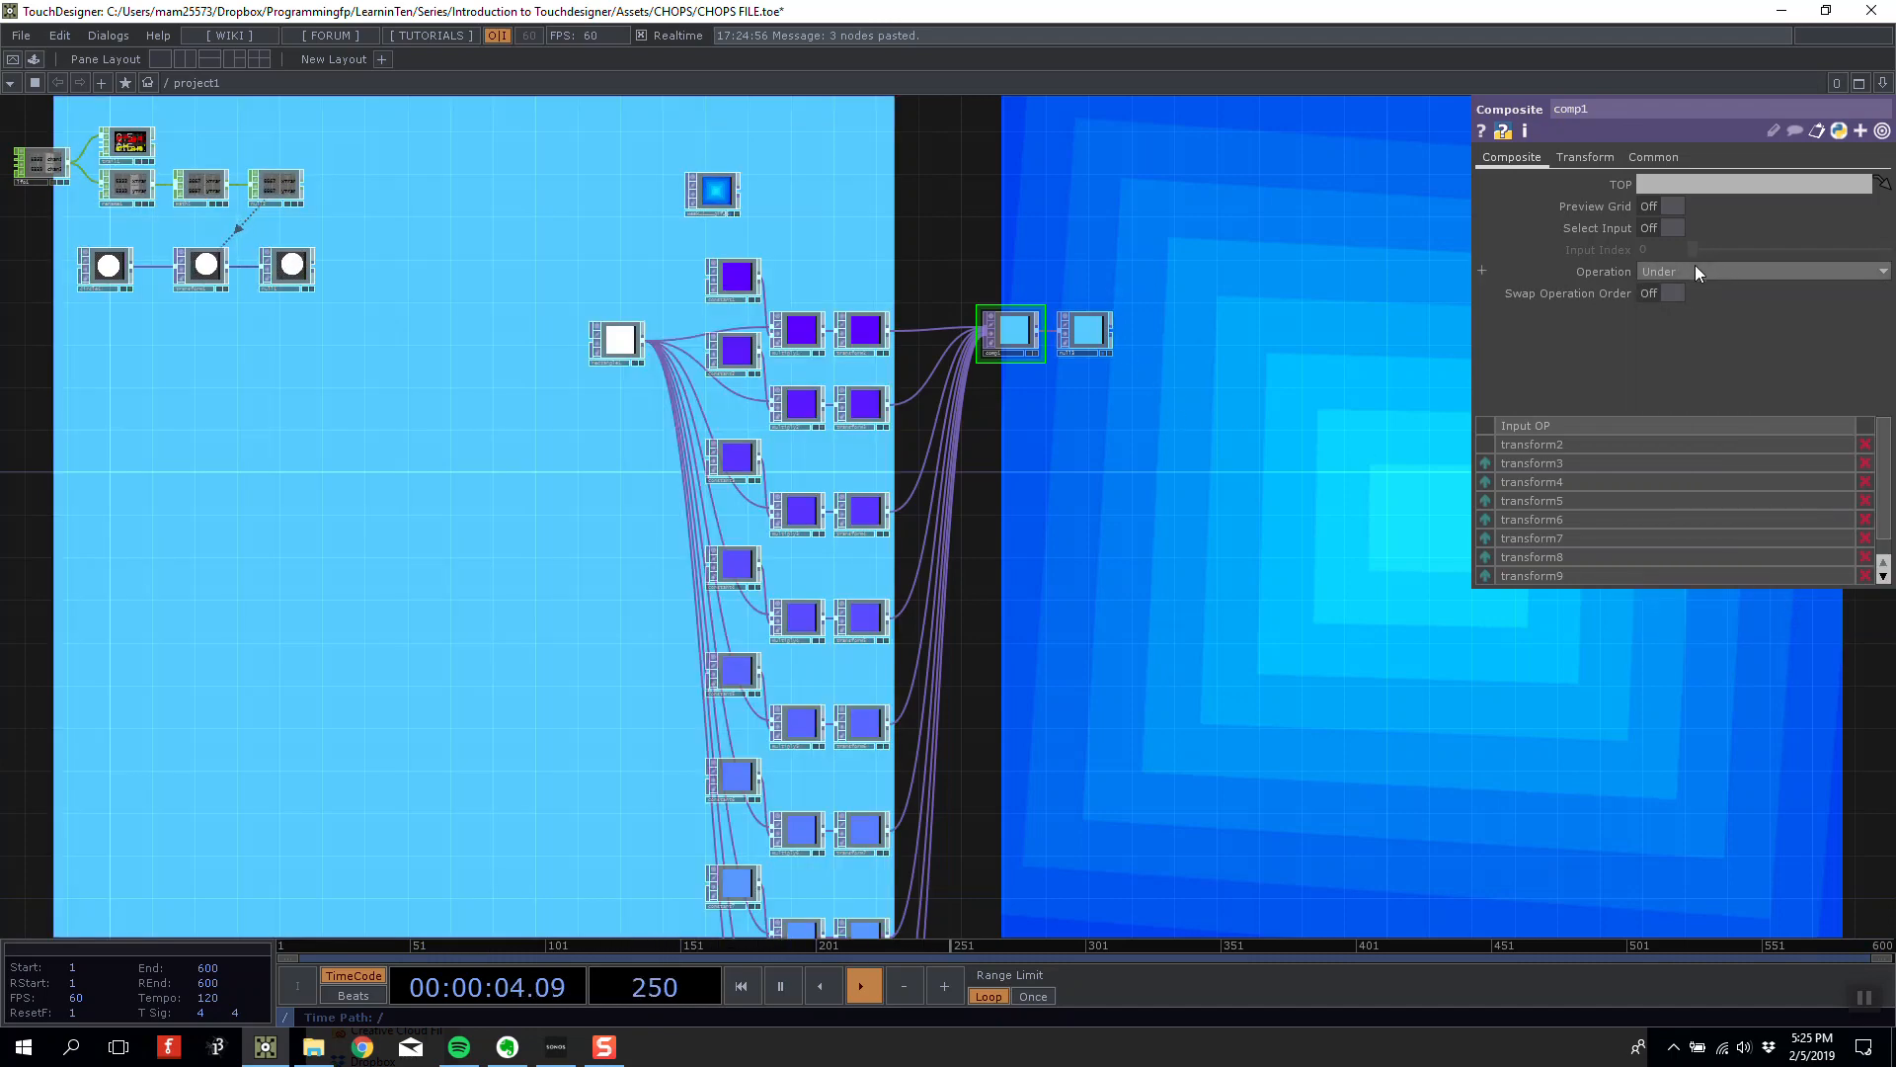
Inspect comp1's result and the stack of transform inputs that feed it.
scroll(987, 391, "up", 5)
scroll(973, 380, "down", 3)
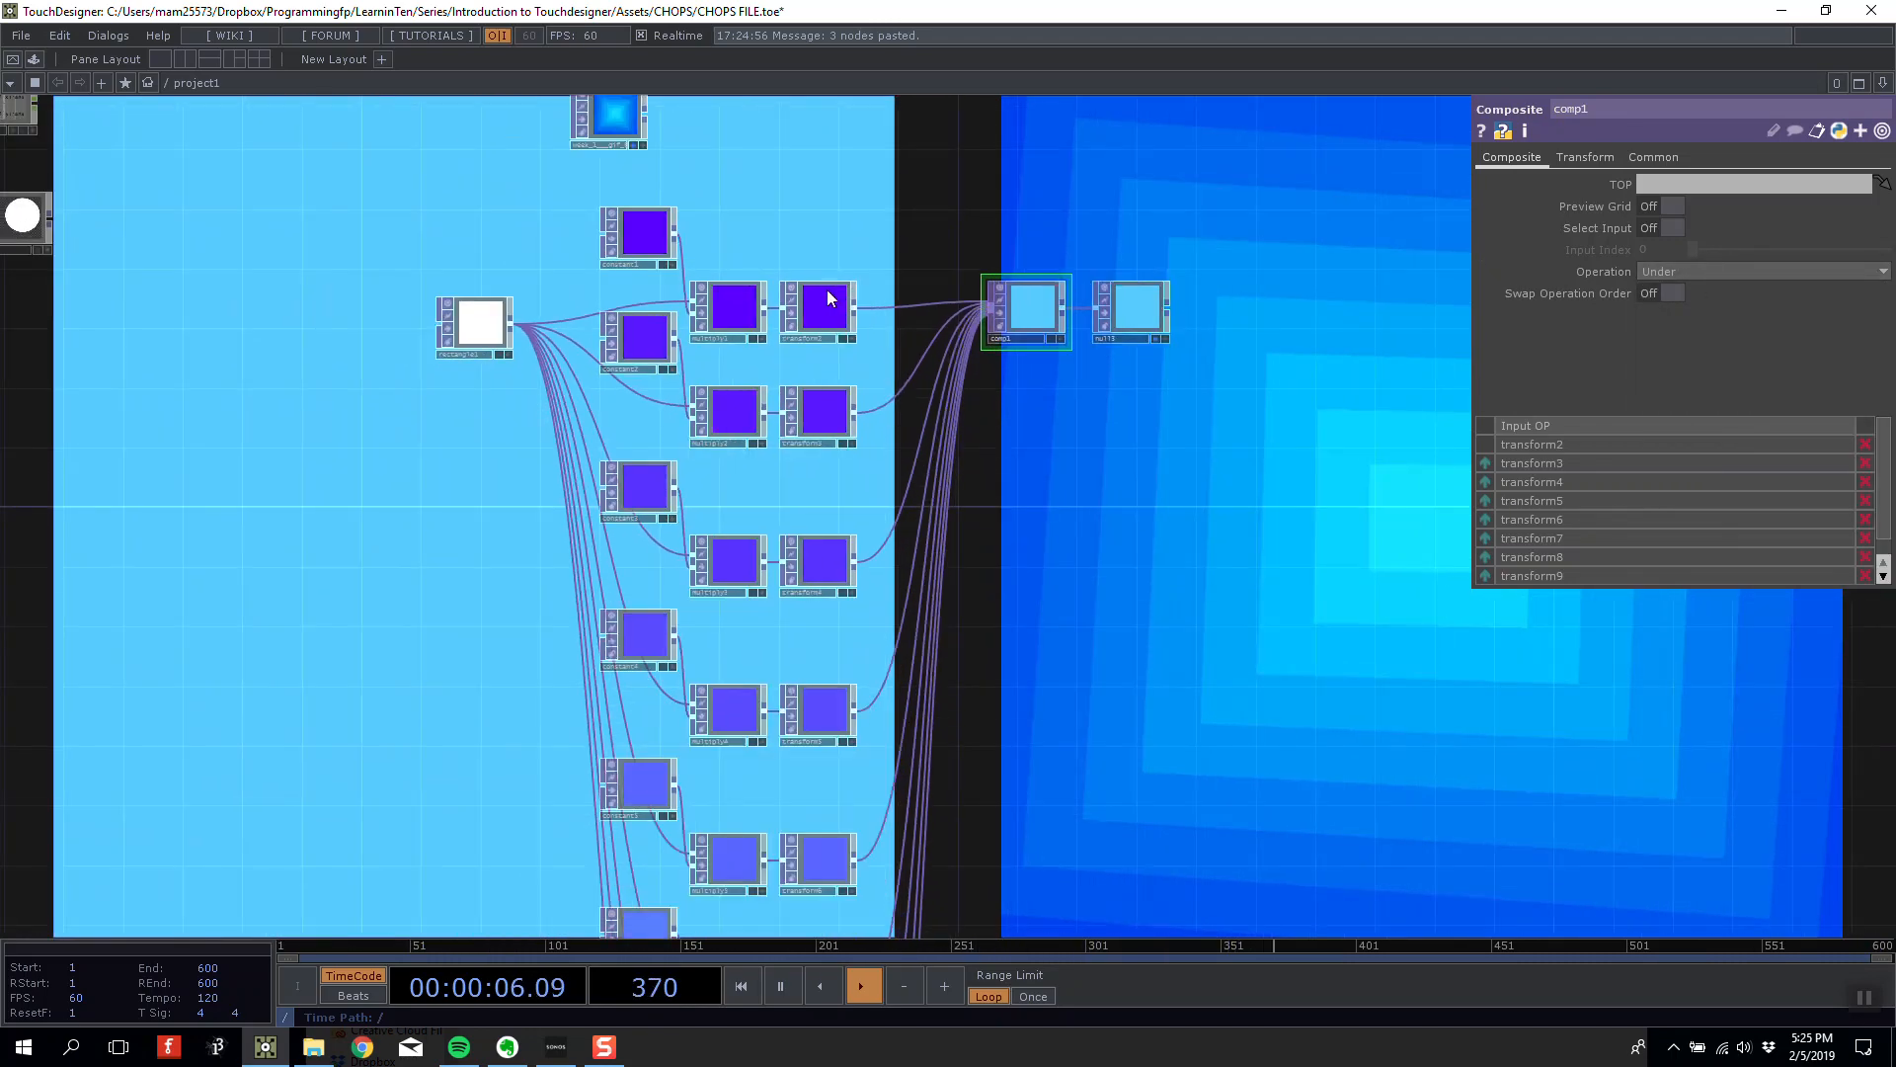
scroll(938, 335, "down", 3)
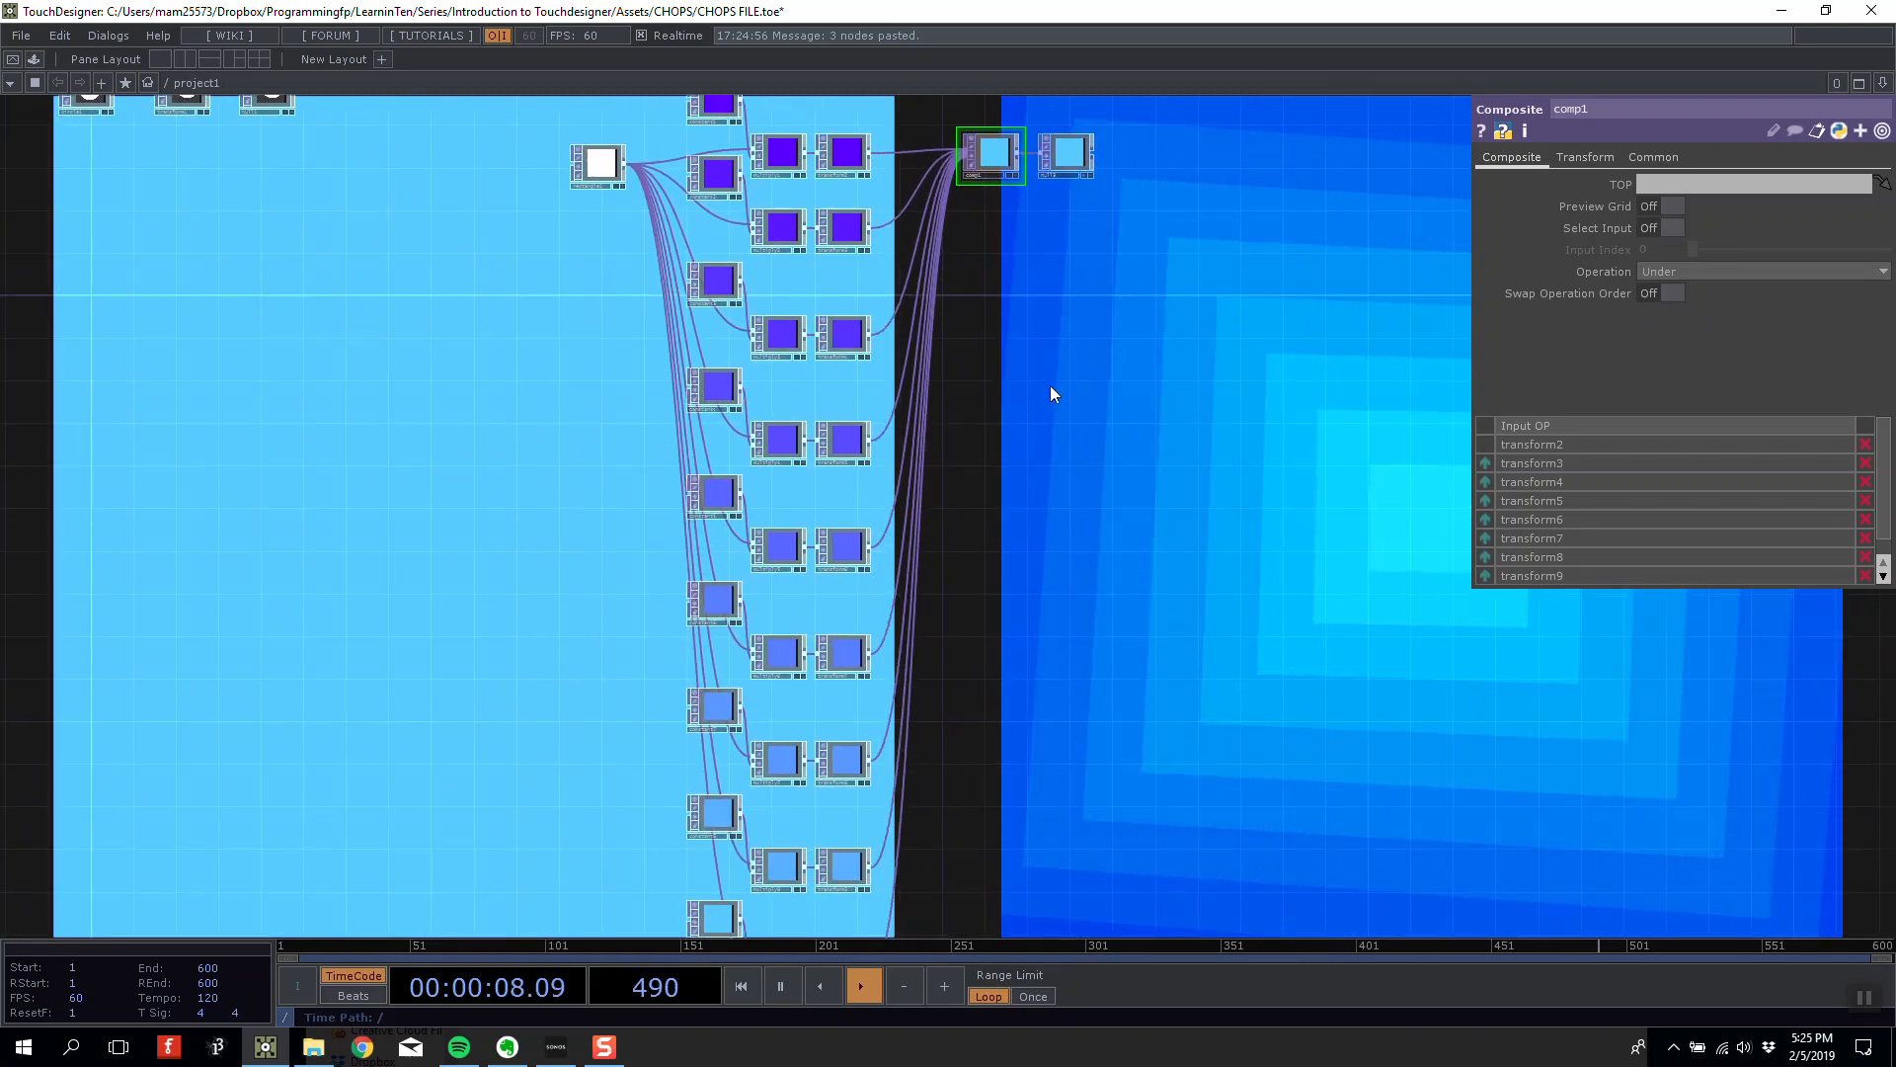
left_click_drag(1029, 344, 1027, 406)
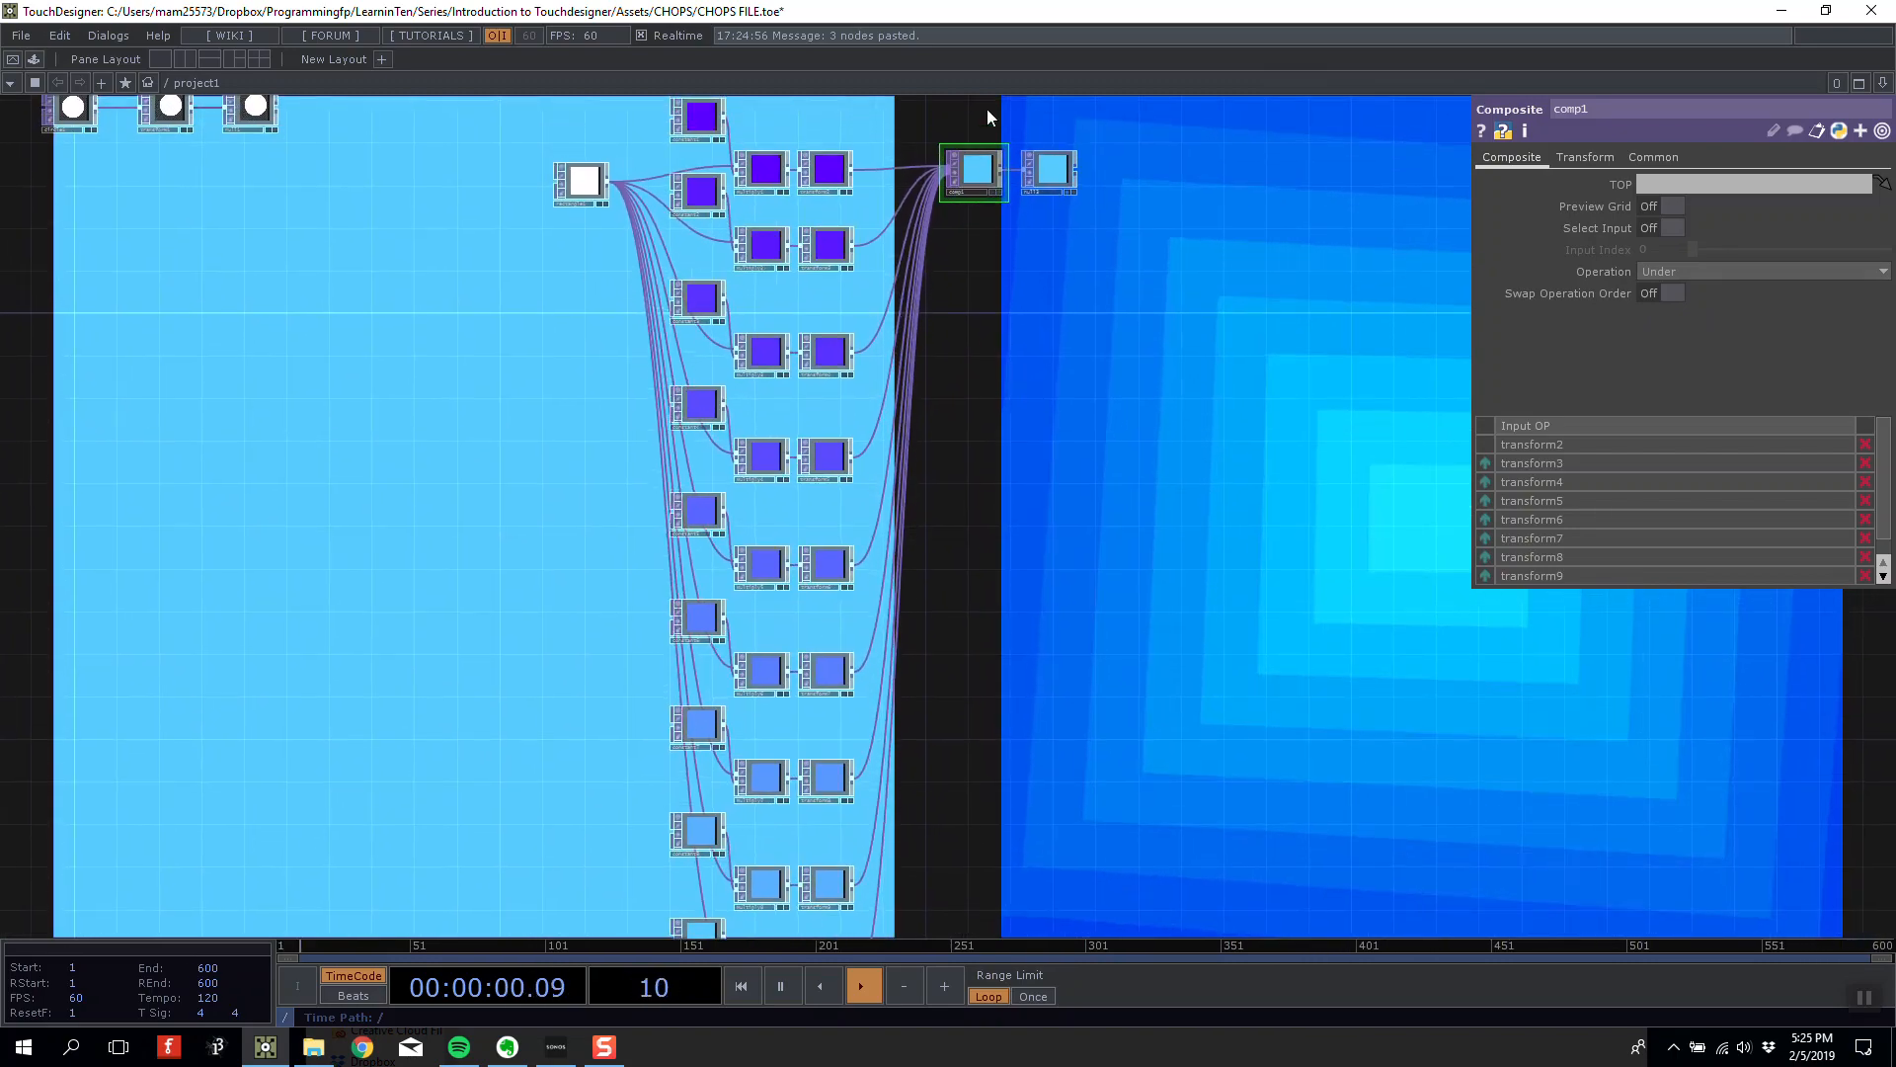
scroll(988, 114, "up", 8)
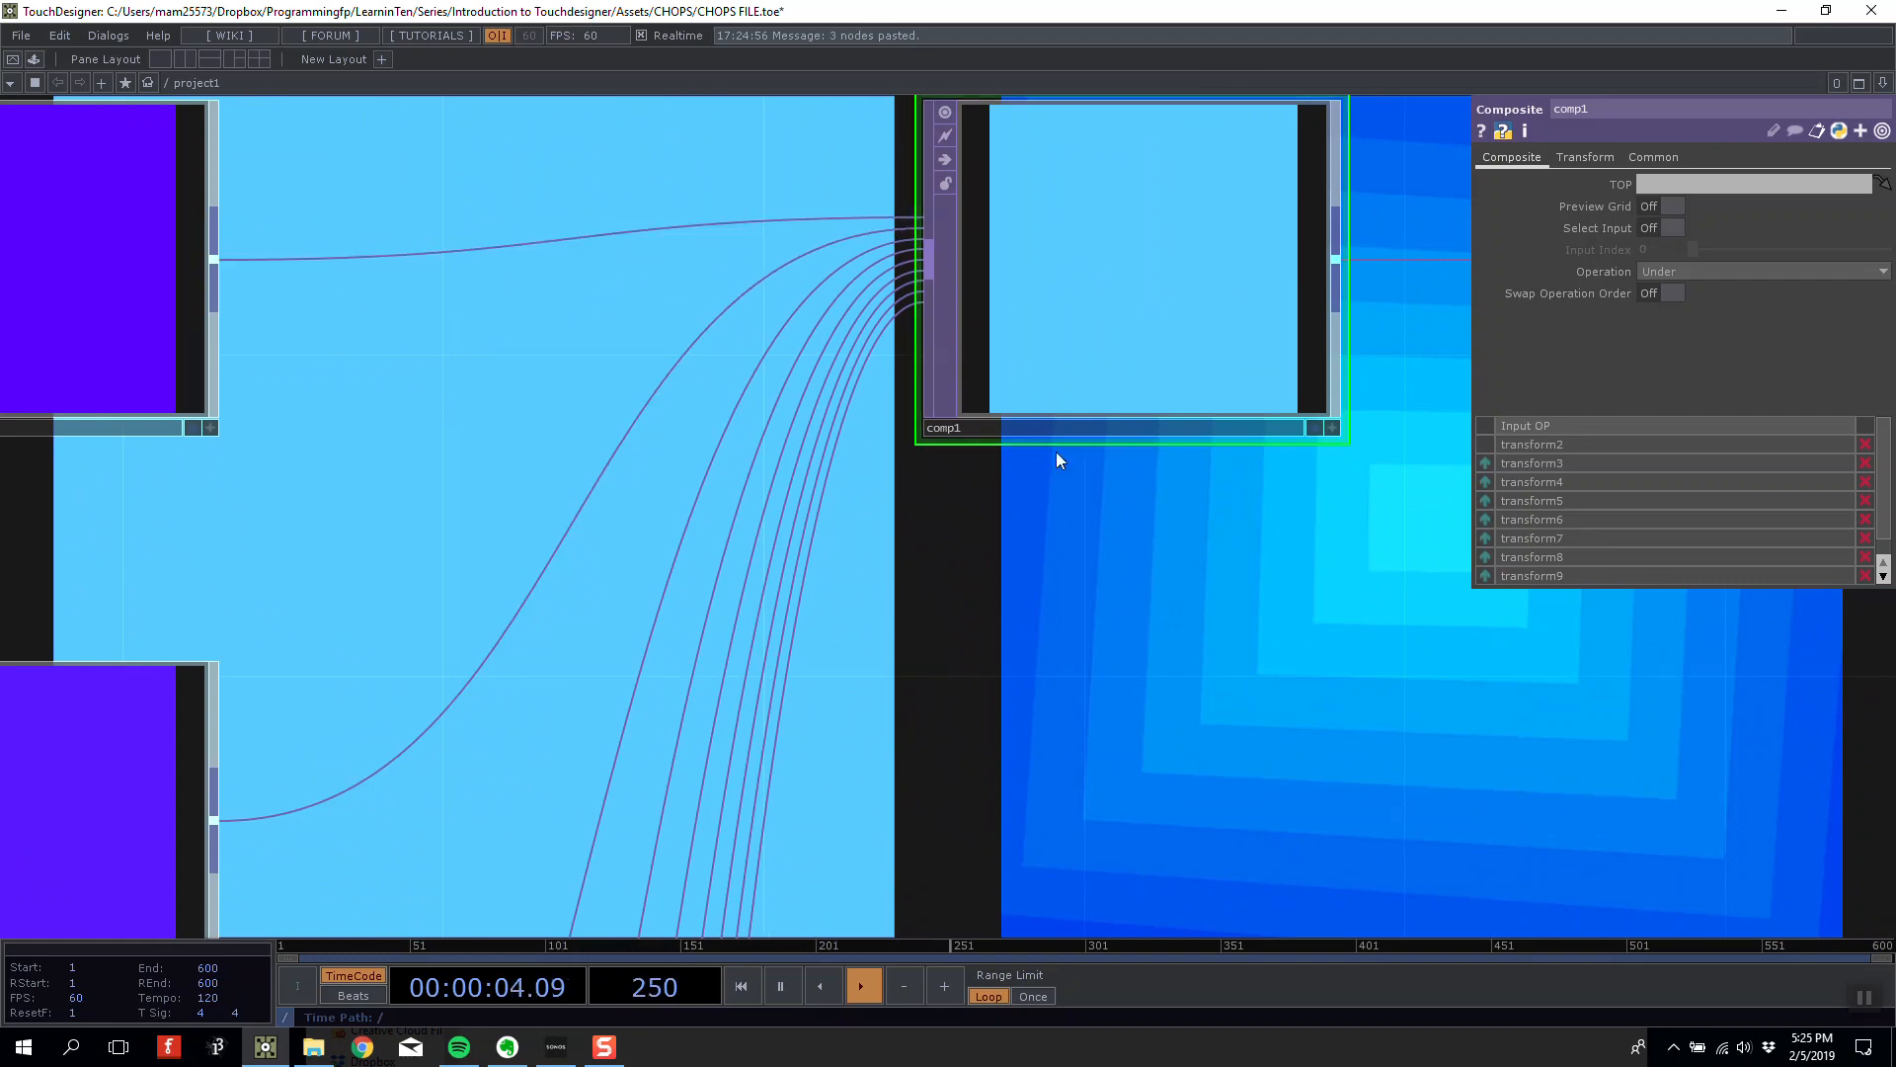
scroll(1104, 548, "down", 10)
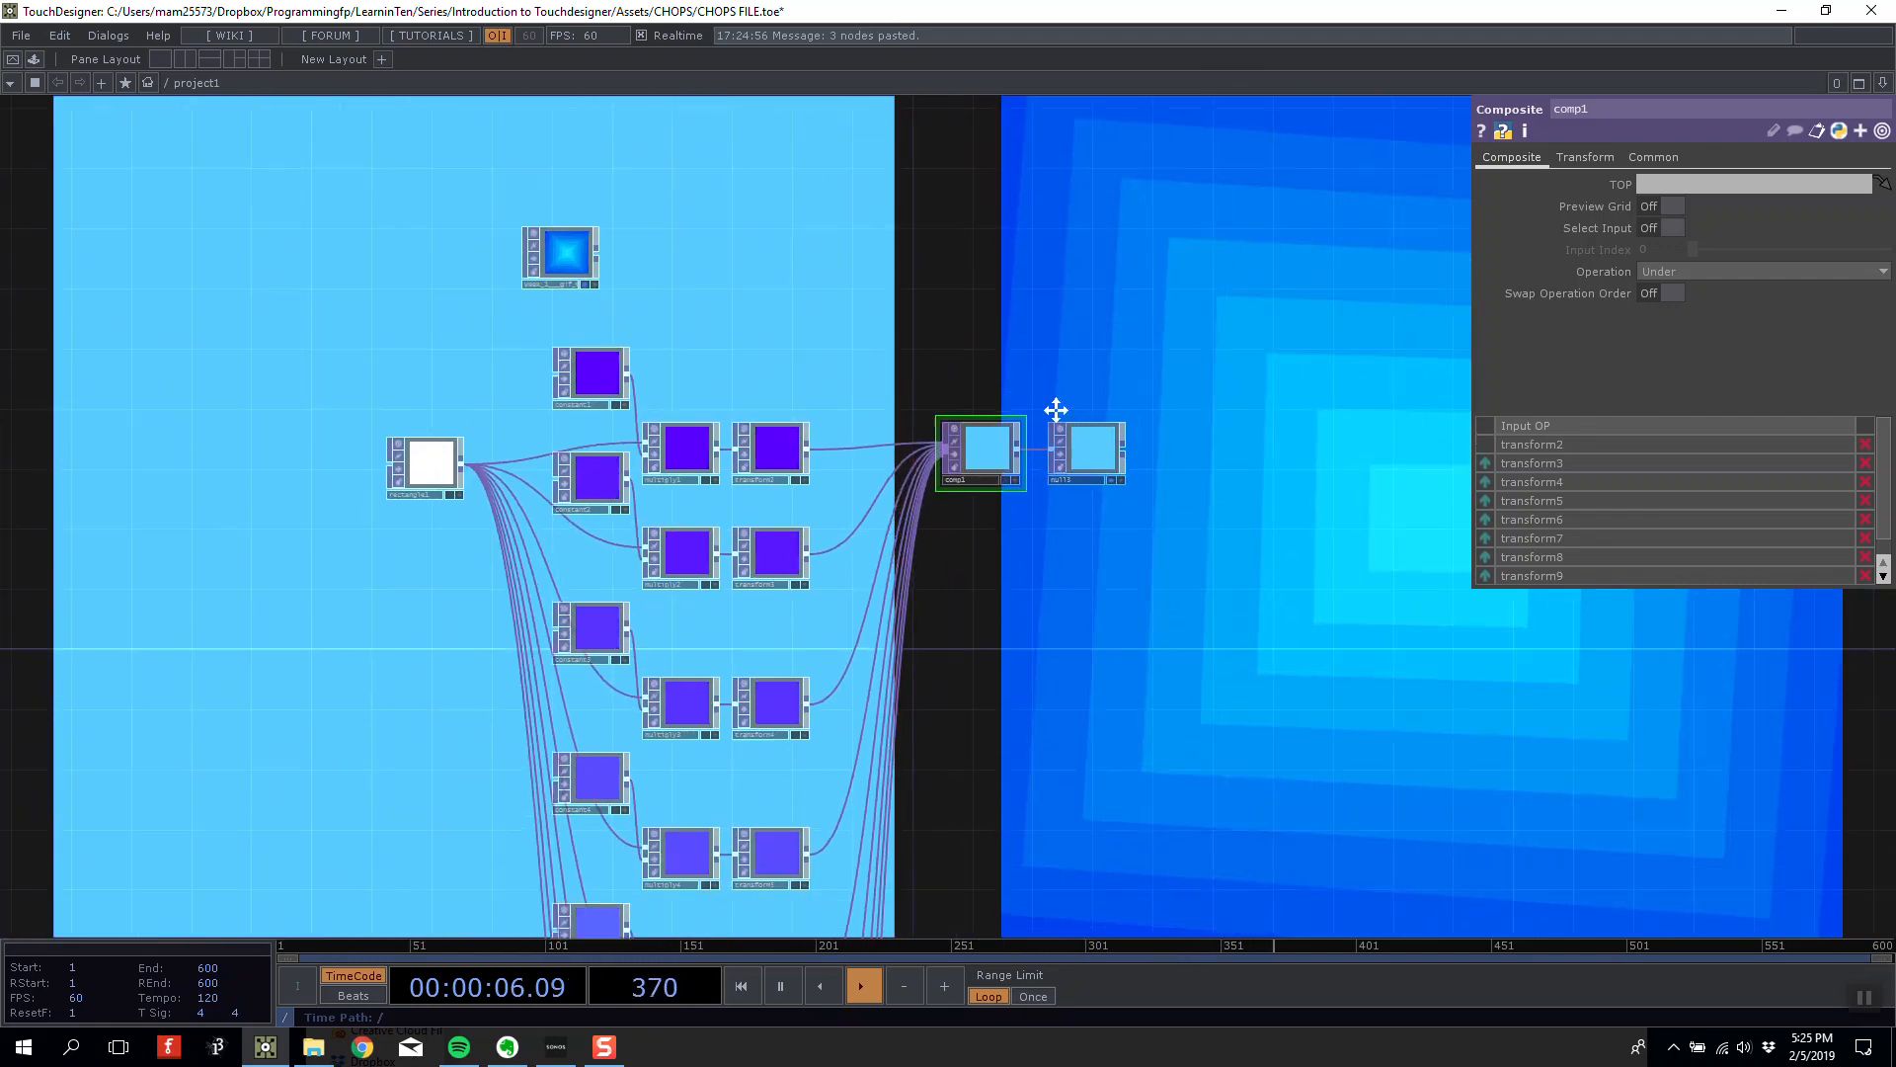
scroll(1048, 390, "down", 3)
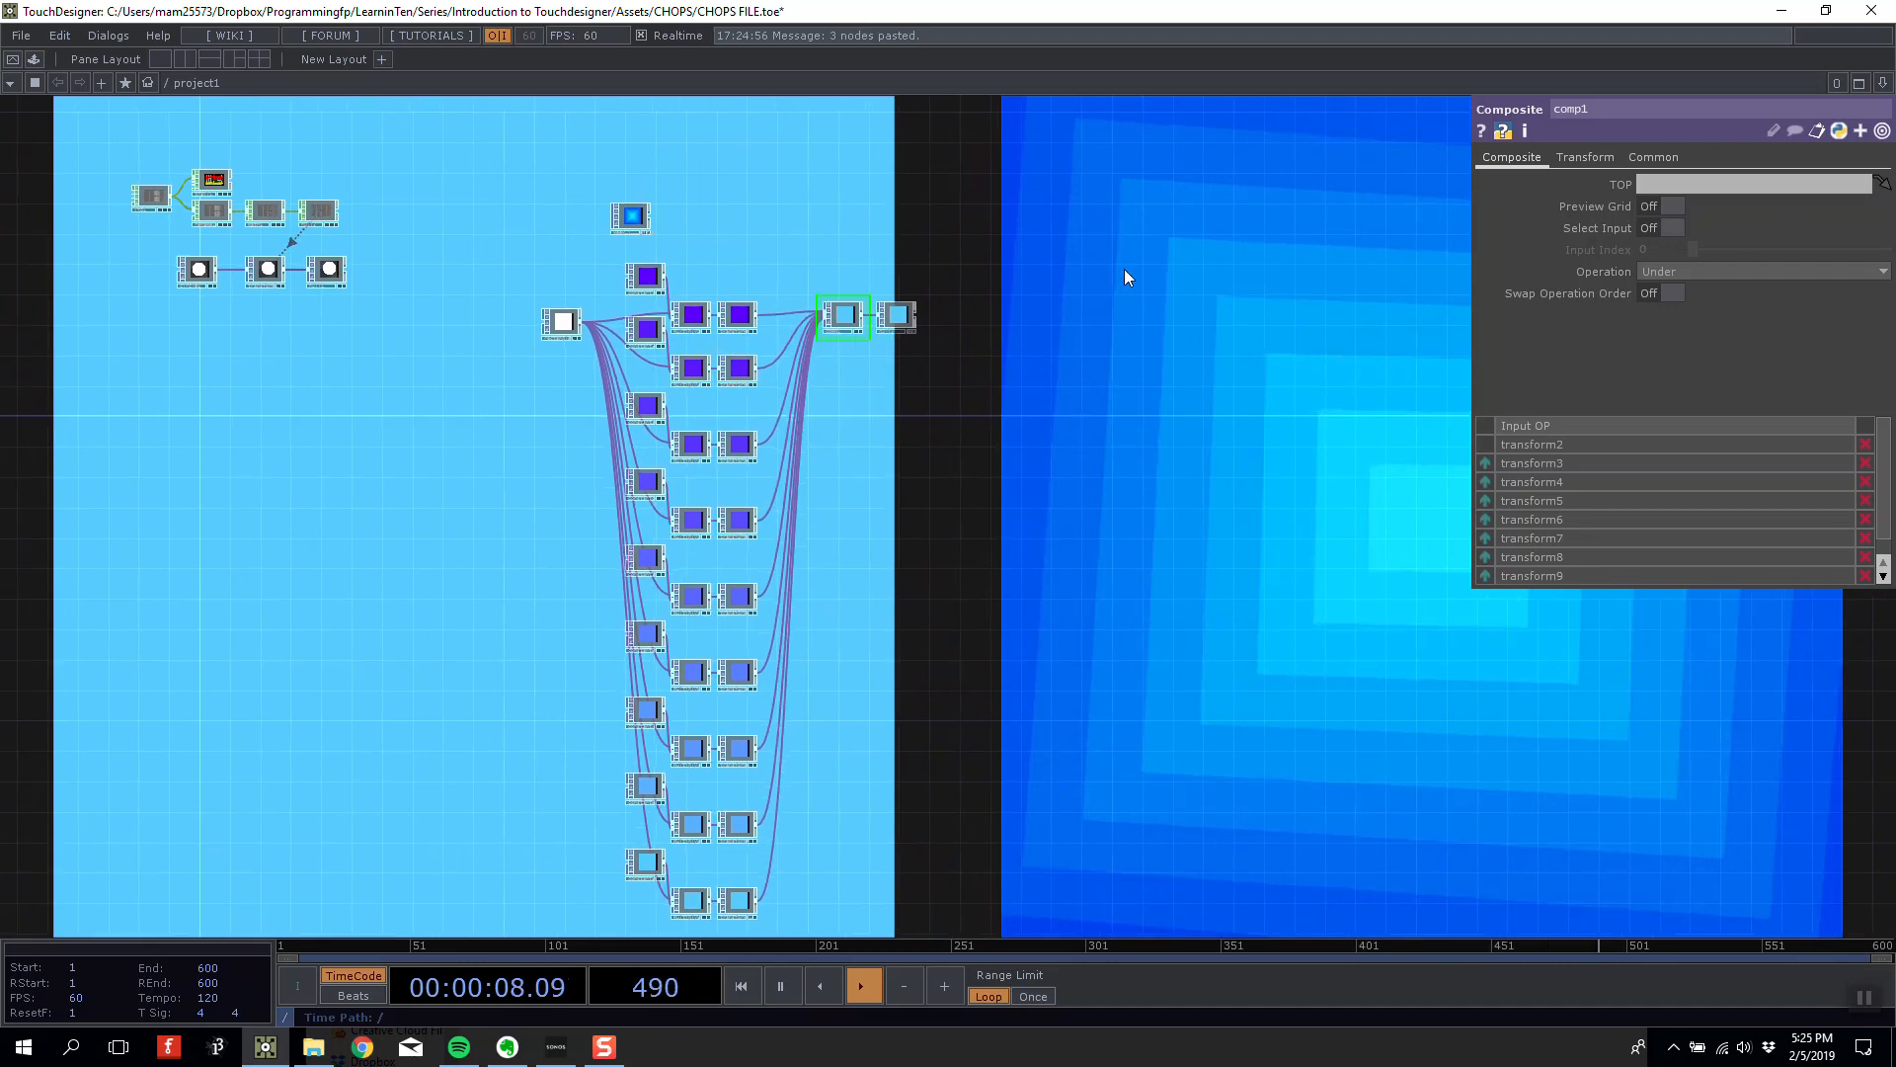
Scale transform10 and transform9 down into the two smallest centered squares, and set transform8's scale to 0.35.
left_click_drag(969, 526, 996, 503)
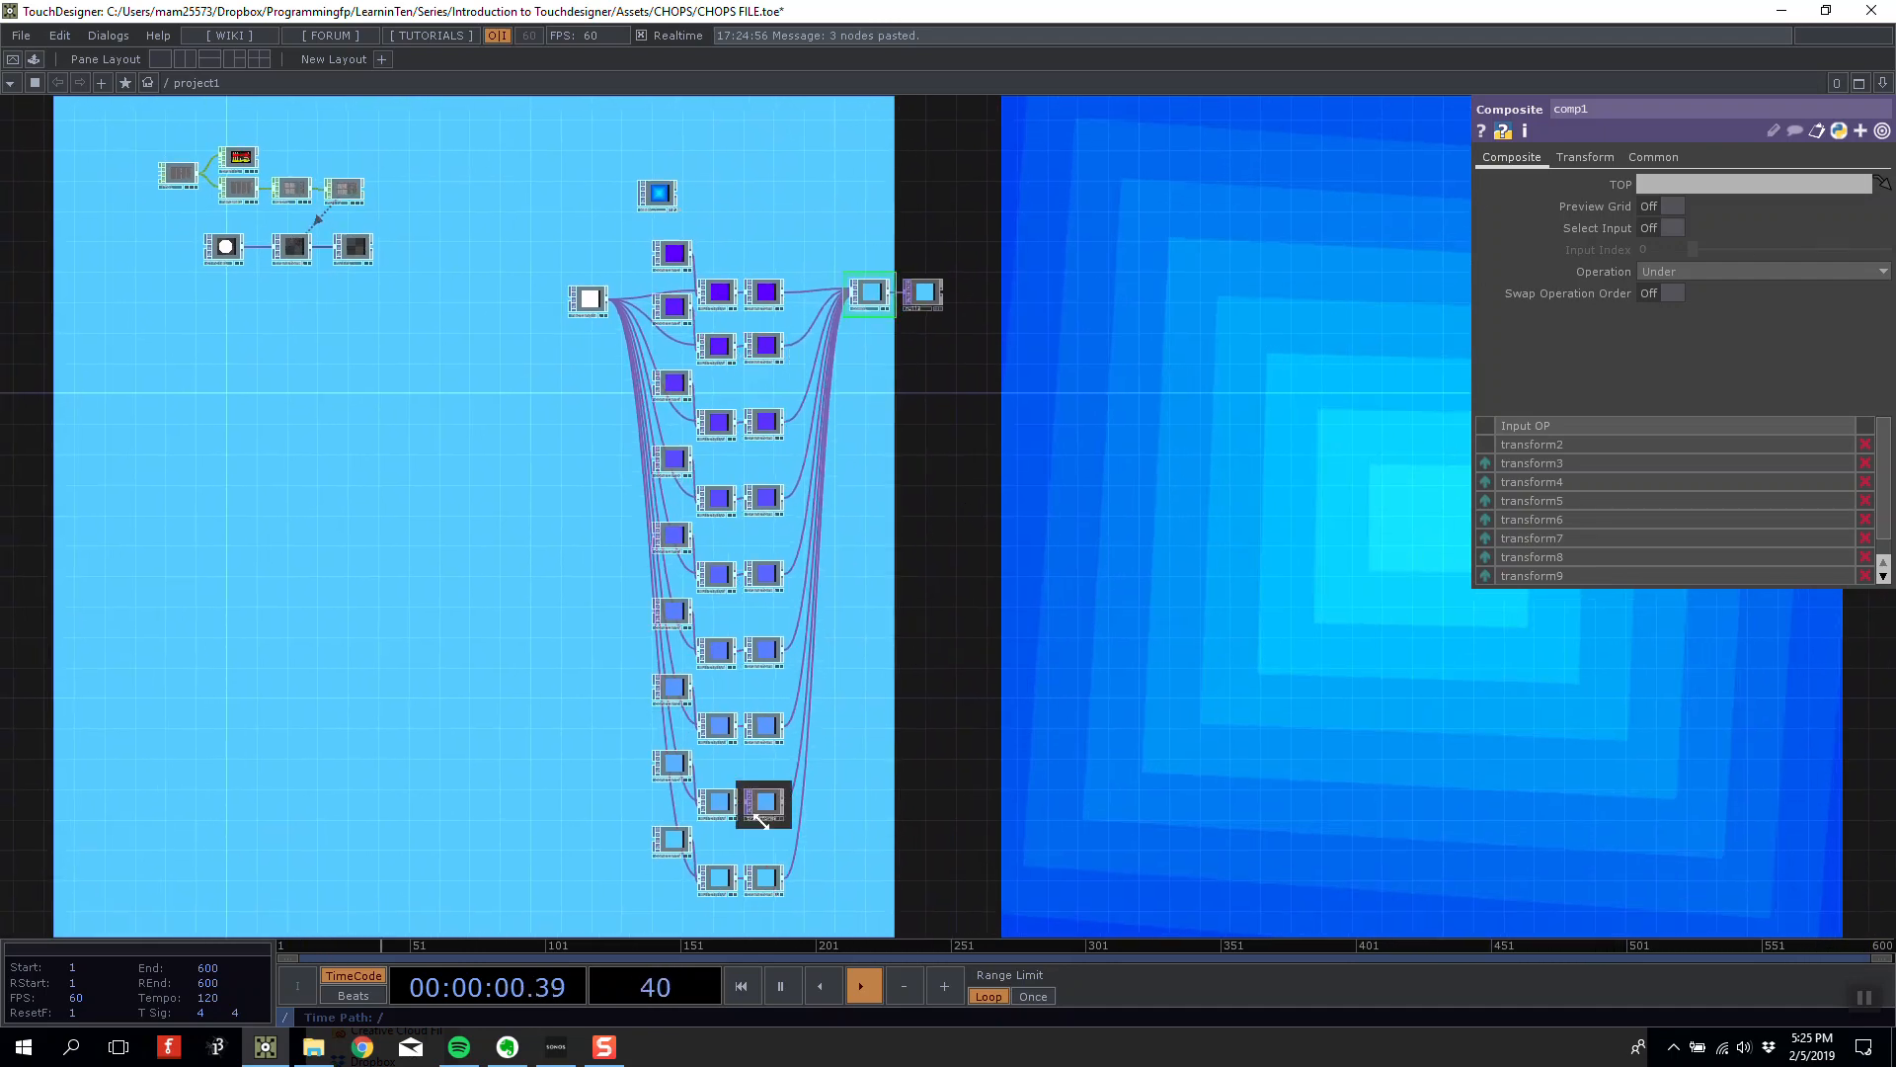
left_click(764, 877)
mouse_move(1615, 249)
middle_mouse_down()
mouse_move(1521, 249)
mouse_move(1689, 257)
mouse_move(1618, 237)
mouse_move(1617, 219)
middle_mouse_up()
left_click(765, 802)
left_click(765, 736)
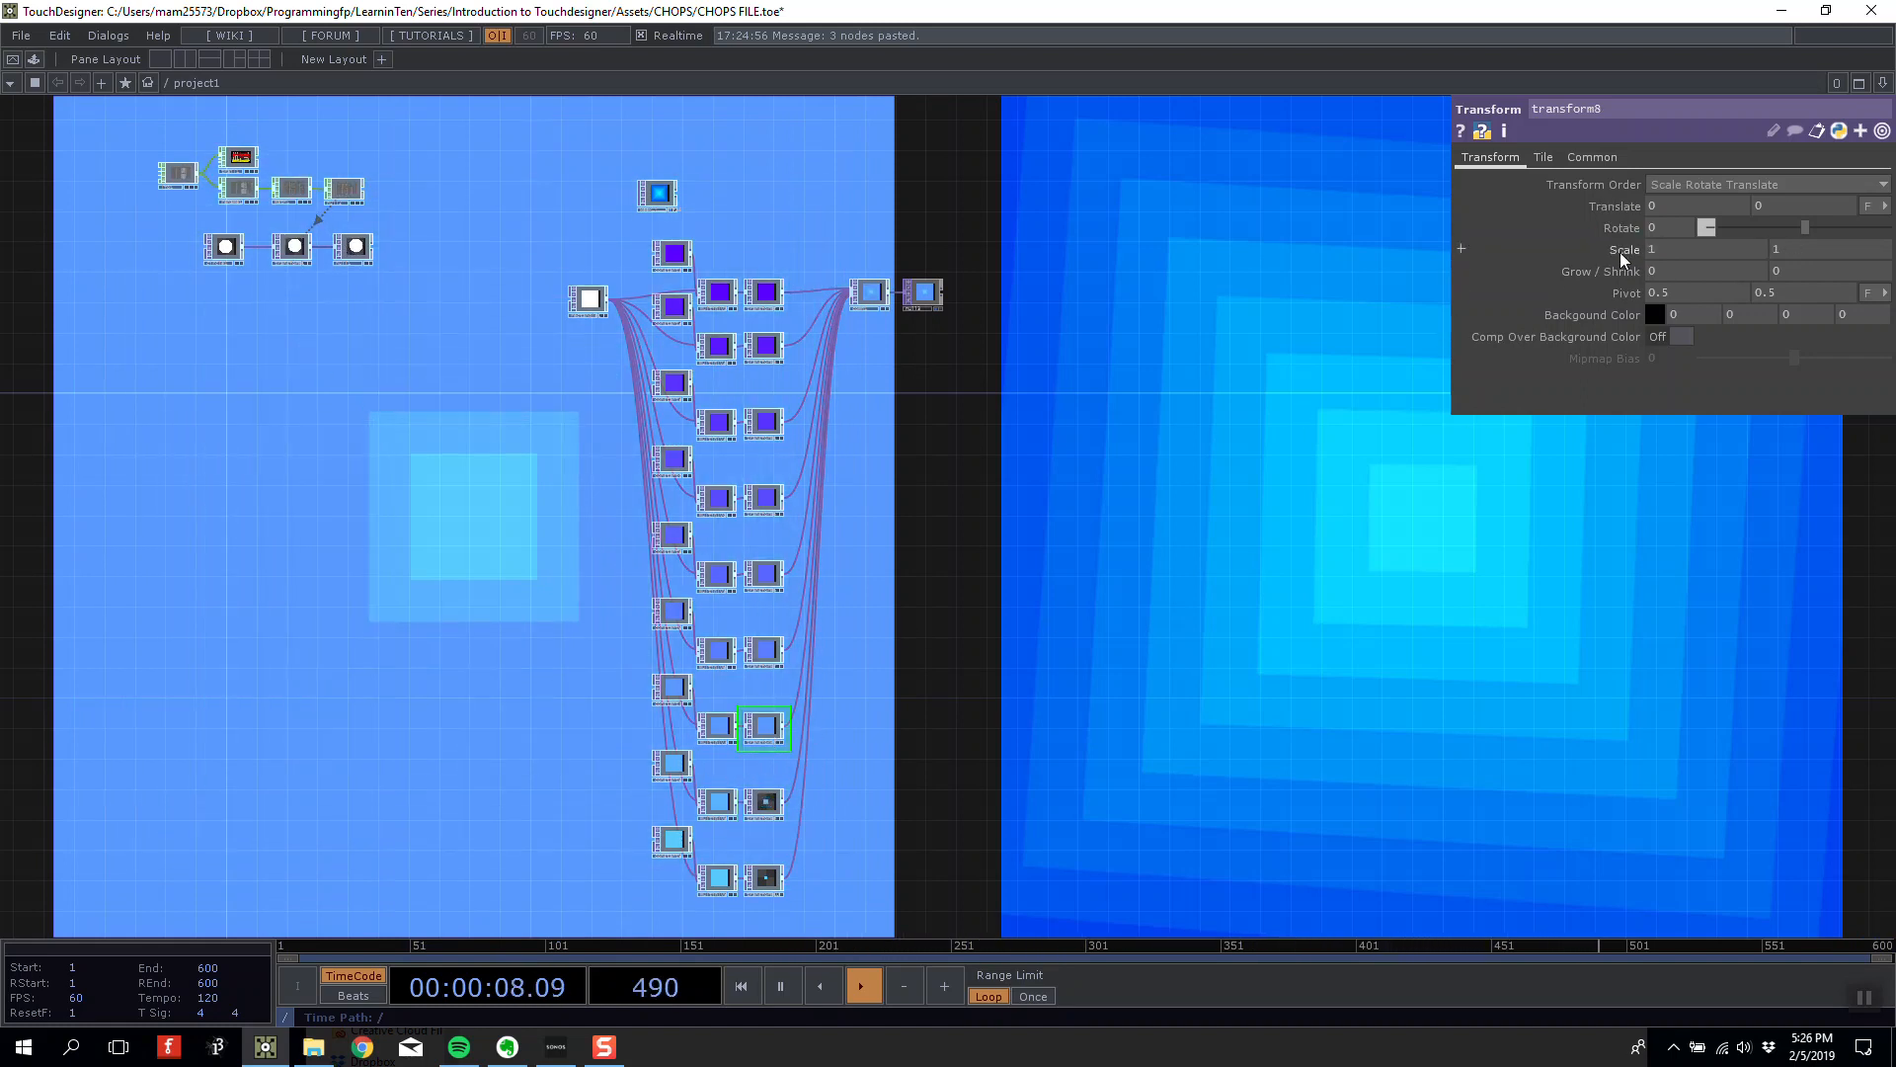
middle_click_drag(1628, 263, 1669, 262)
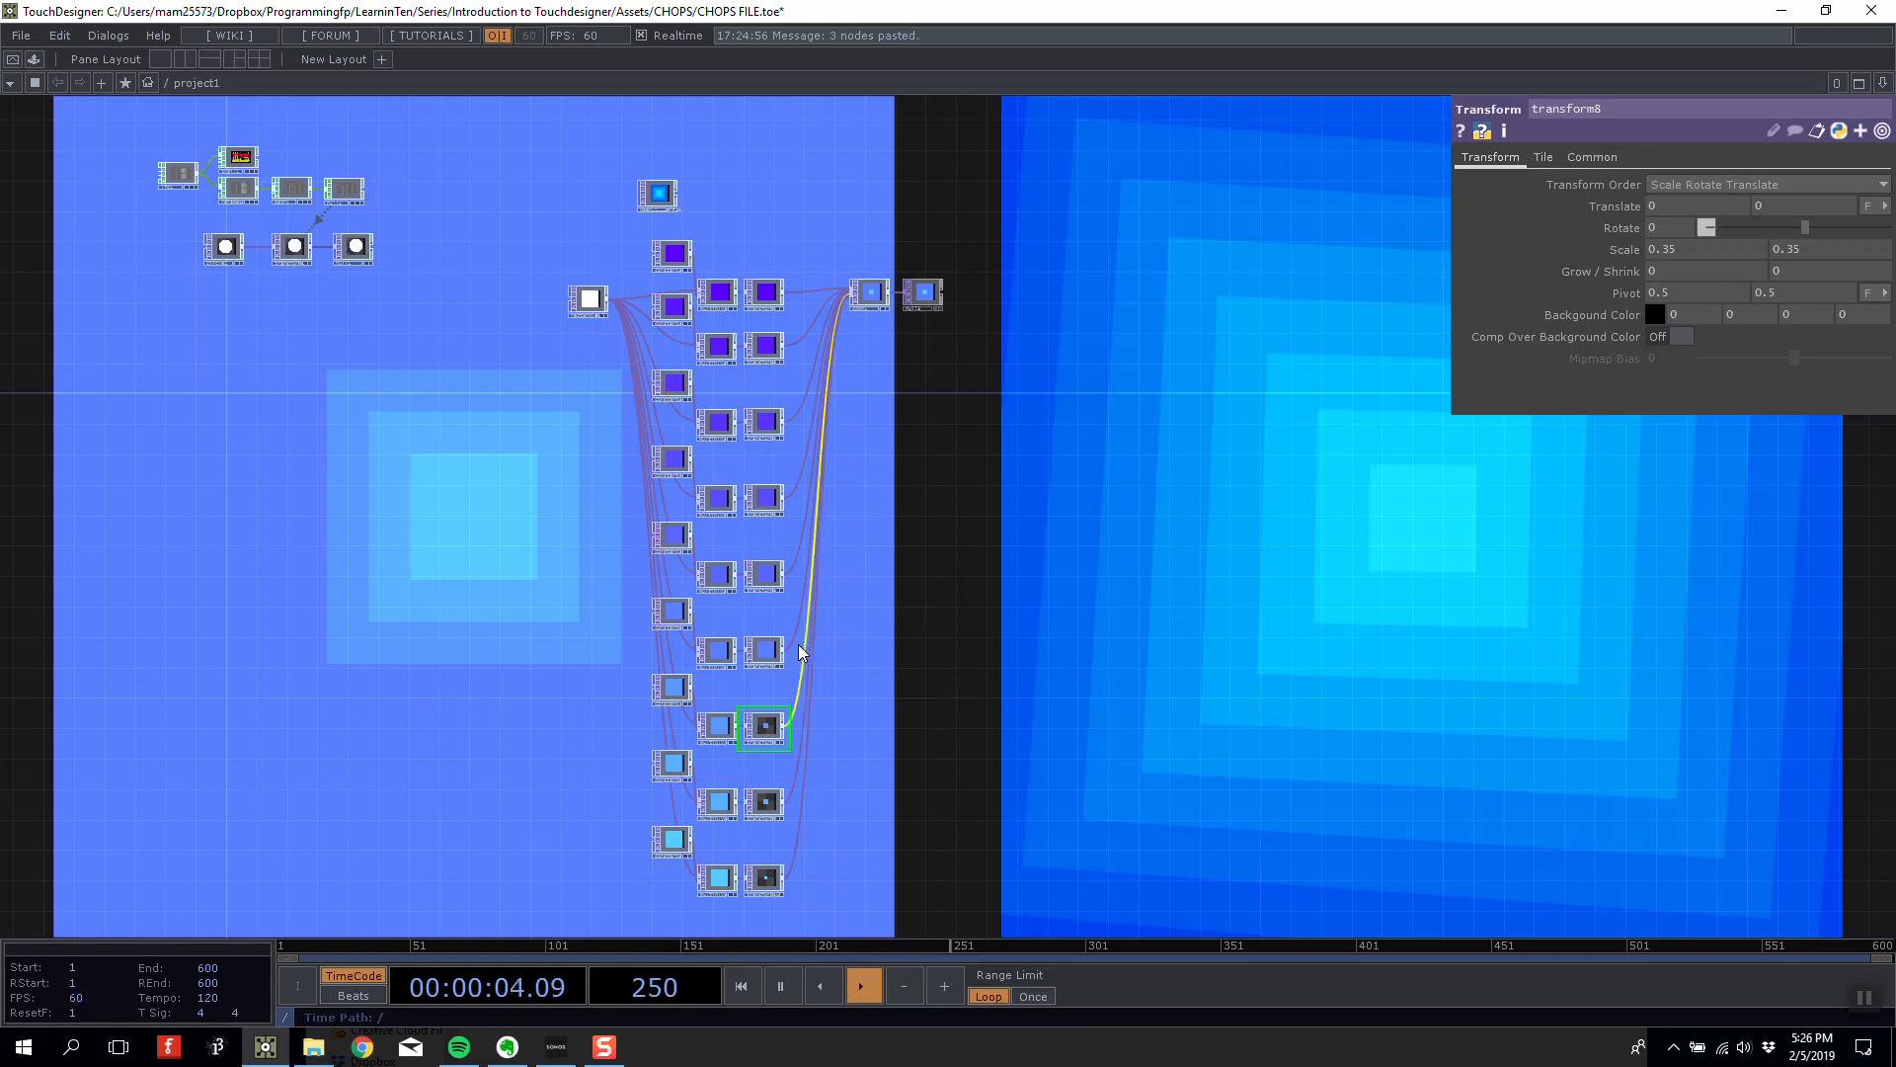
Scale transform7 through transform2 into progressively larger squares, with transform4 at 0.75, transform3 at 0.85 and transform2 at 0.95.
mouse_move(1624, 254)
middle_mouse_down()
mouse_move(1624, 291)
mouse_move(1621, 221)
middle_mouse_up()
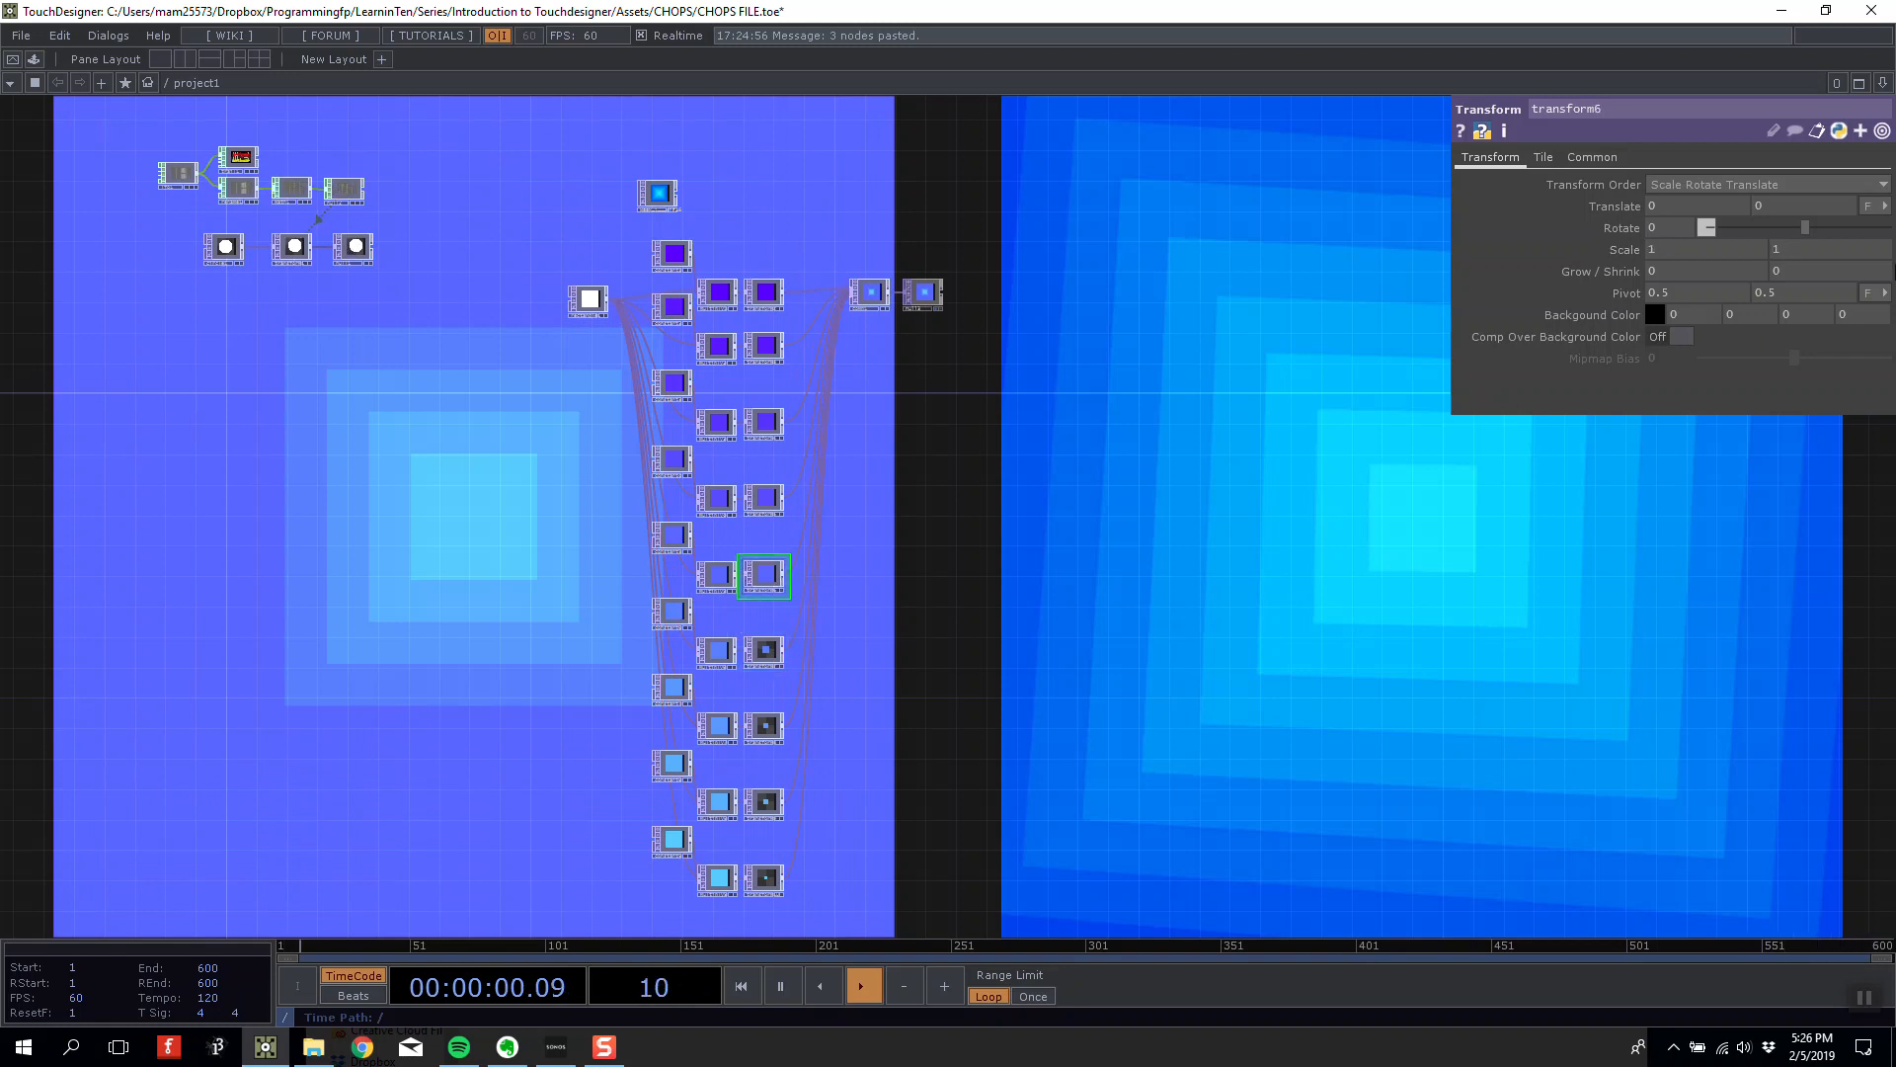
mouse_move(1626, 249)
middle_mouse_down()
mouse_move(1622, 267)
mouse_move(1623, 219)
middle_mouse_up()
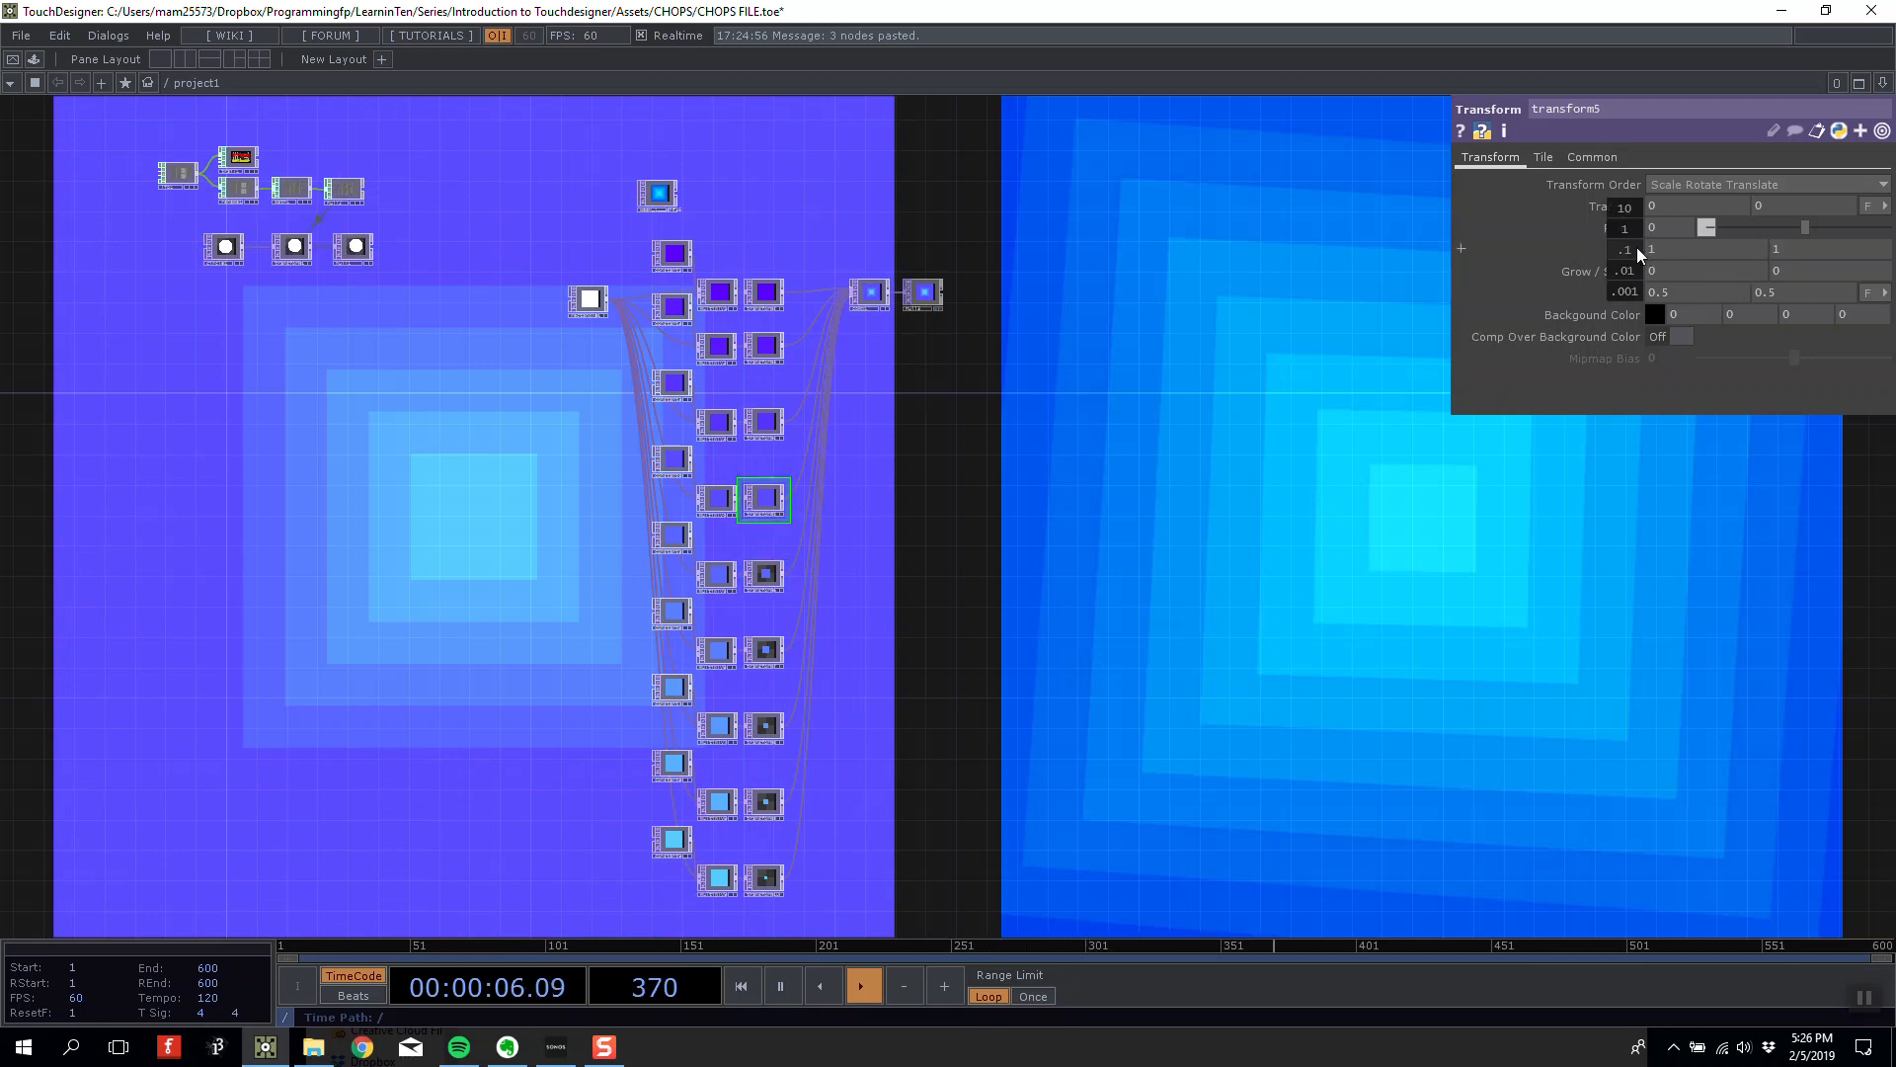
mouse_move(1637, 247)
middle_mouse_down()
mouse_move(1618, 220)
mouse_move(1628, 266)
mouse_move(1624, 219)
middle_mouse_up()
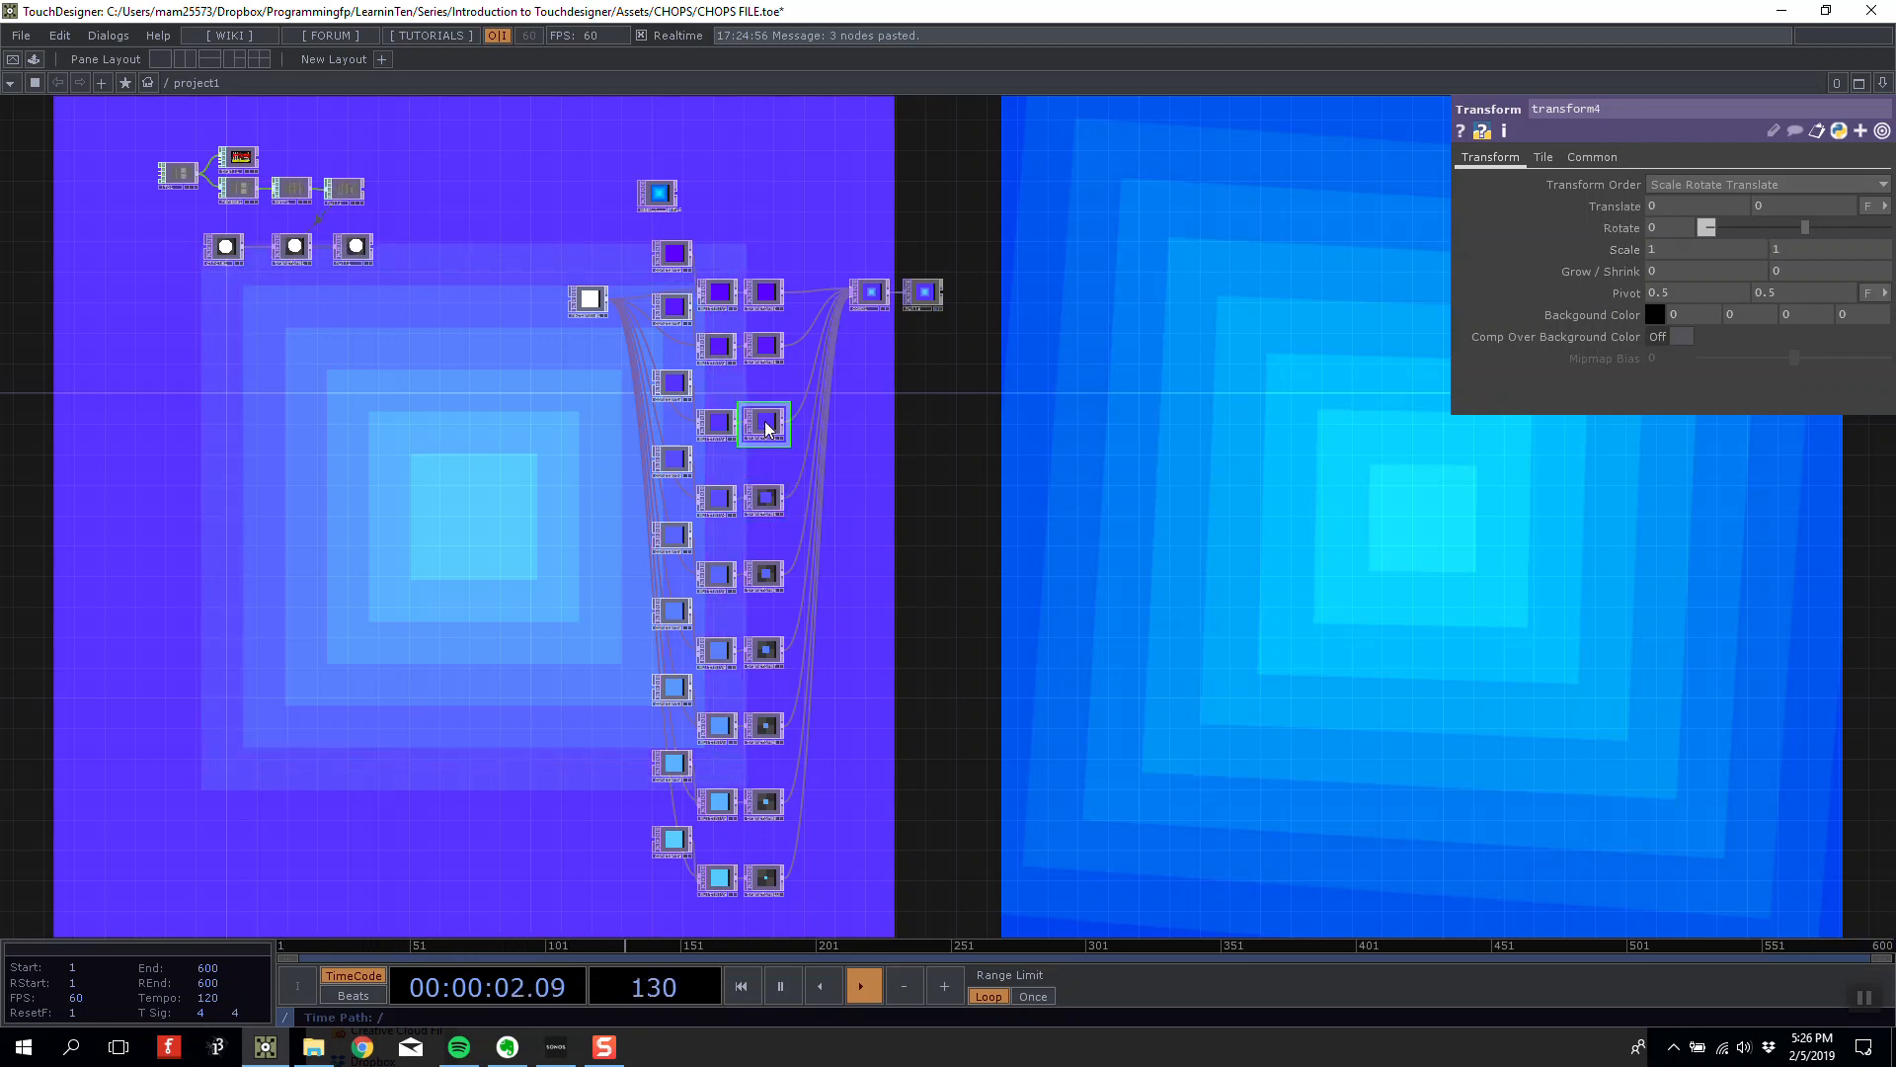
middle_click_drag(1613, 260, 1609, 219)
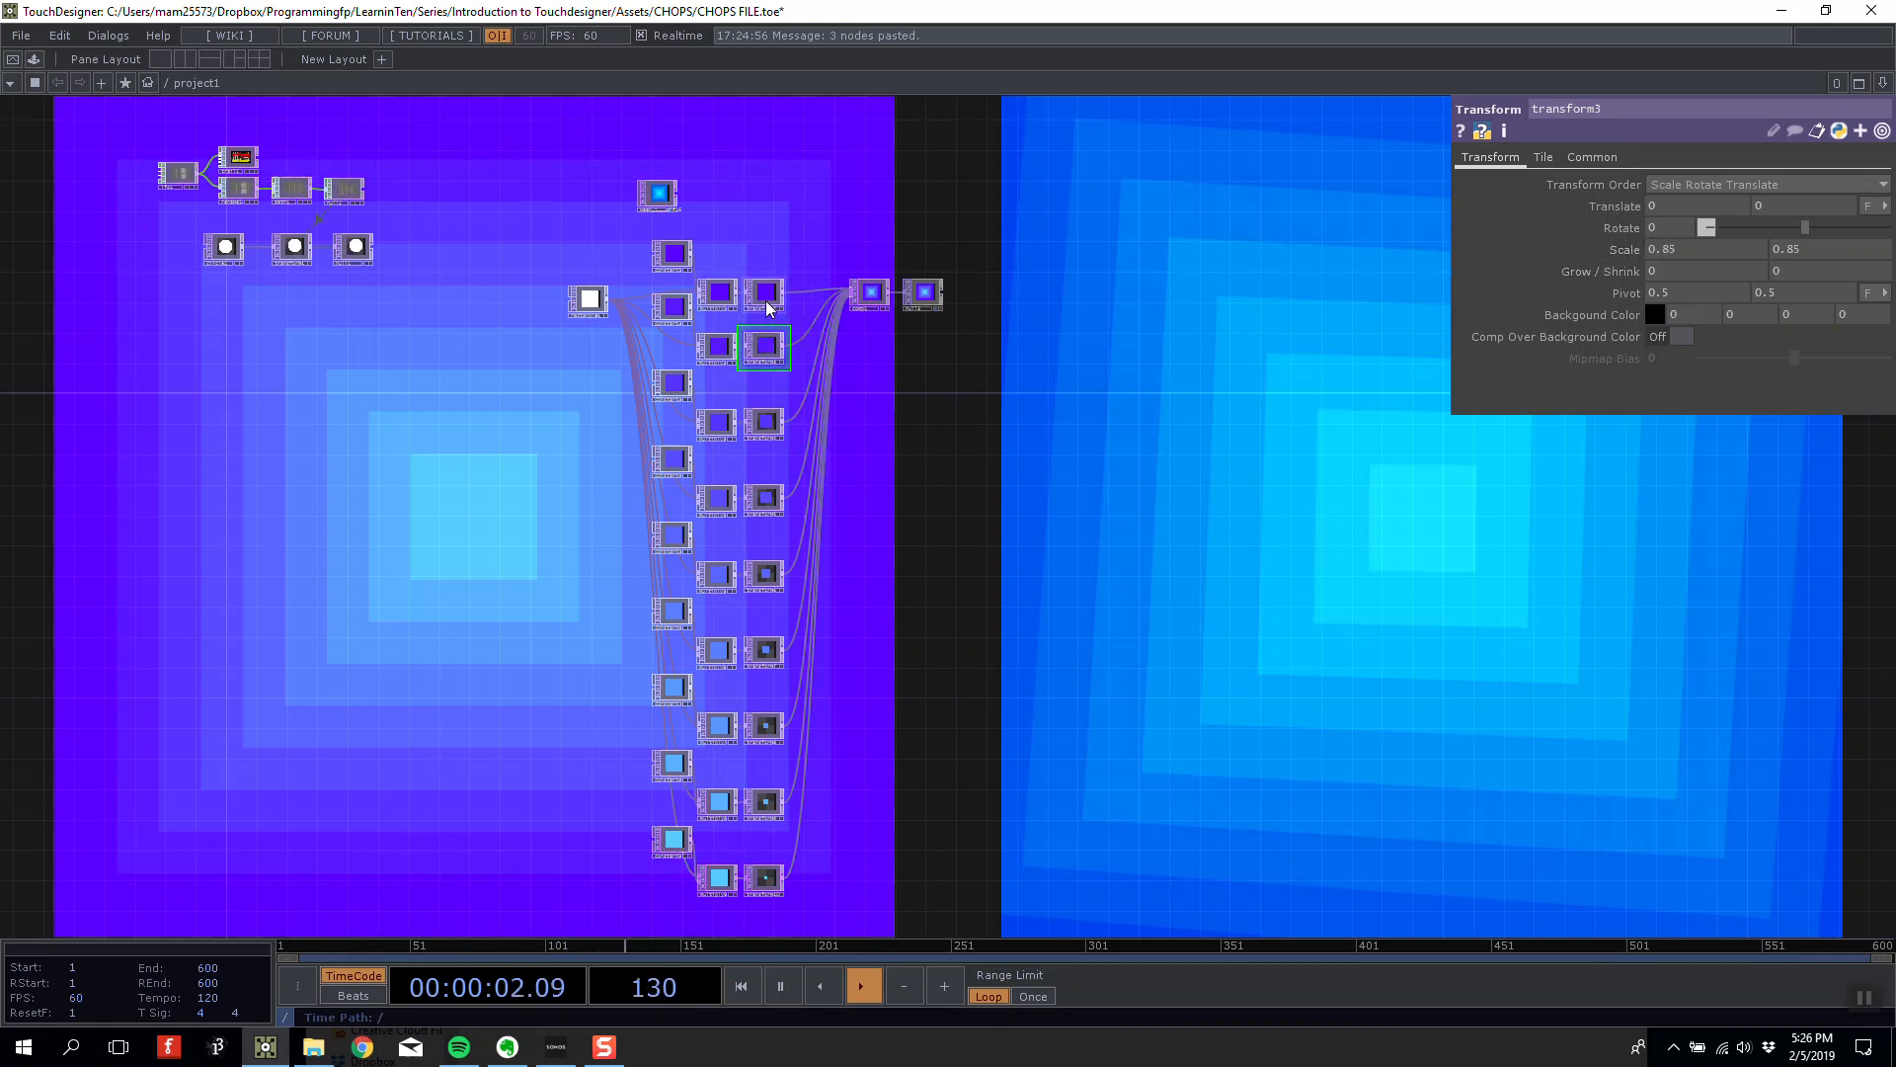
middle_click_drag(1630, 253, 1618, 214)
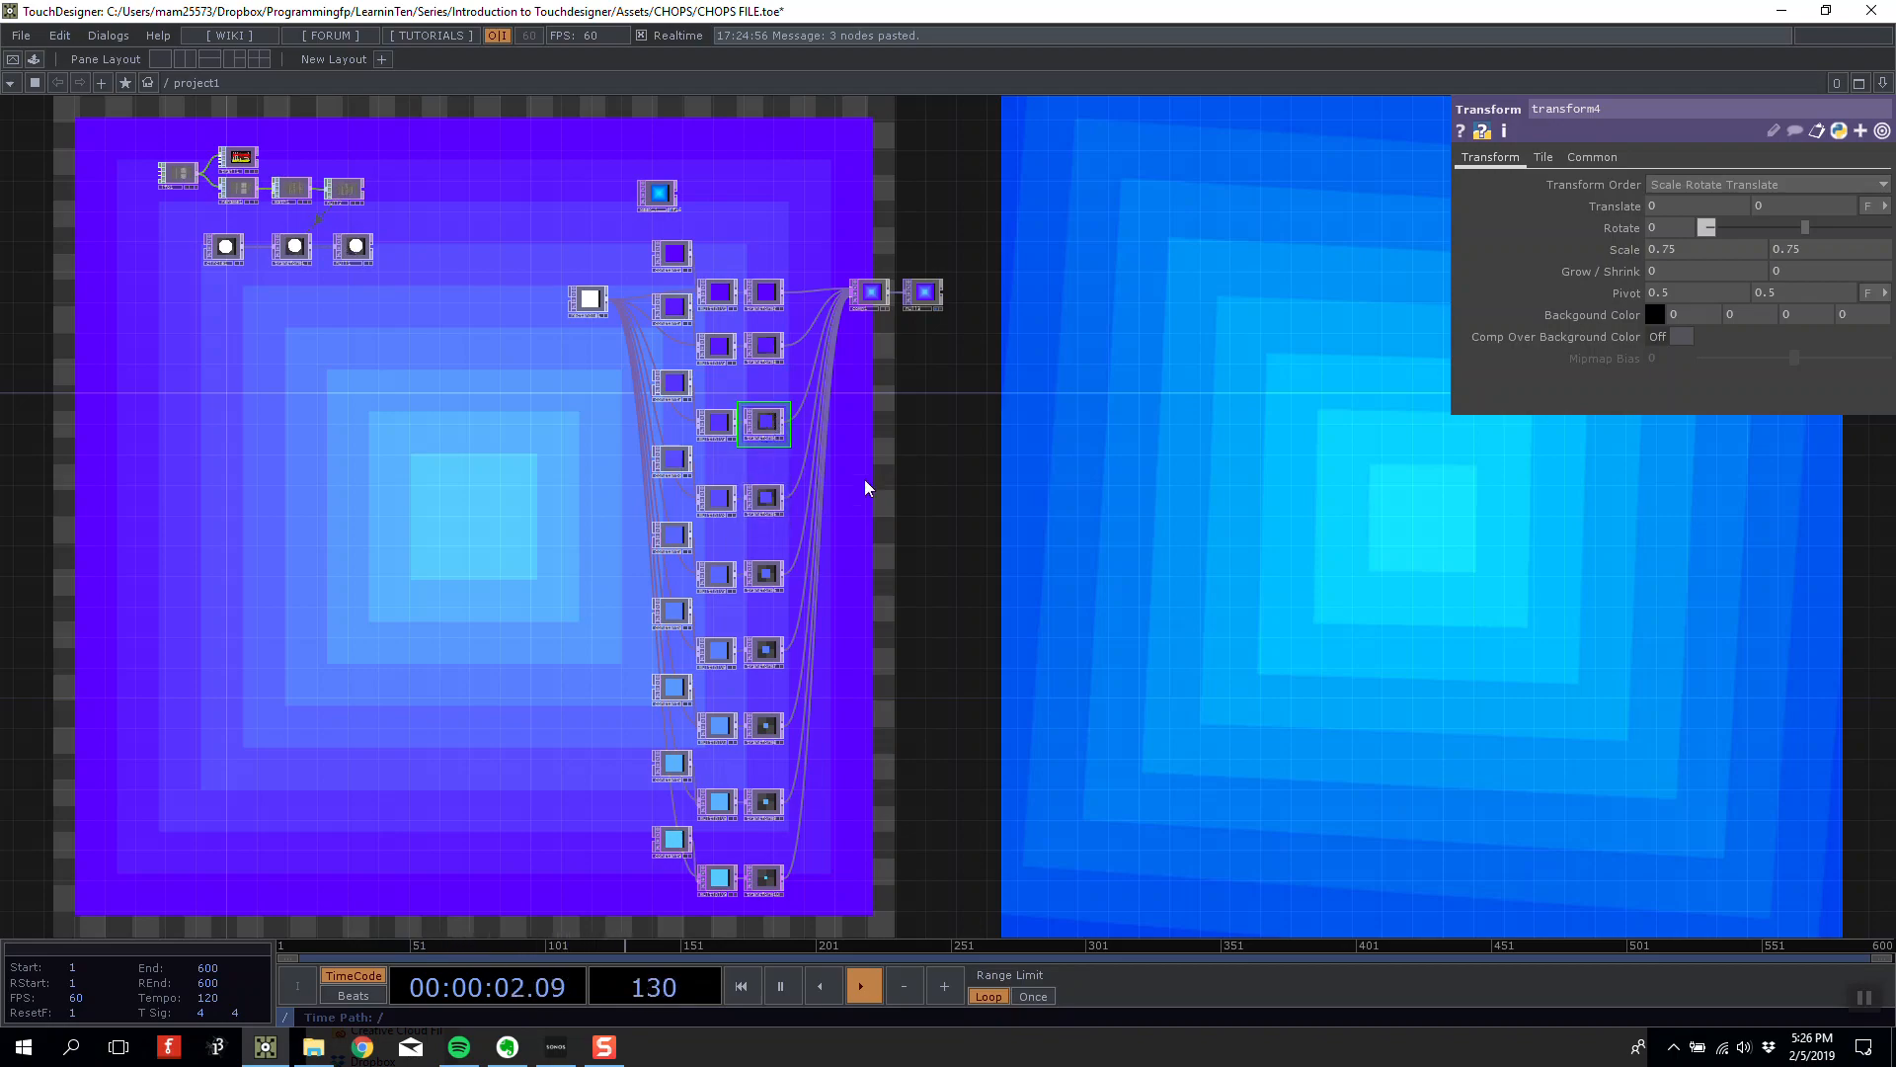
Shift the color of constant1, which feeds the outermost square, toward purple by setting its red value to about 0.524.
left_click_drag(867, 395, 875, 457)
scroll(874, 462, "up", 6)
scroll(1005, 463, "down", 4)
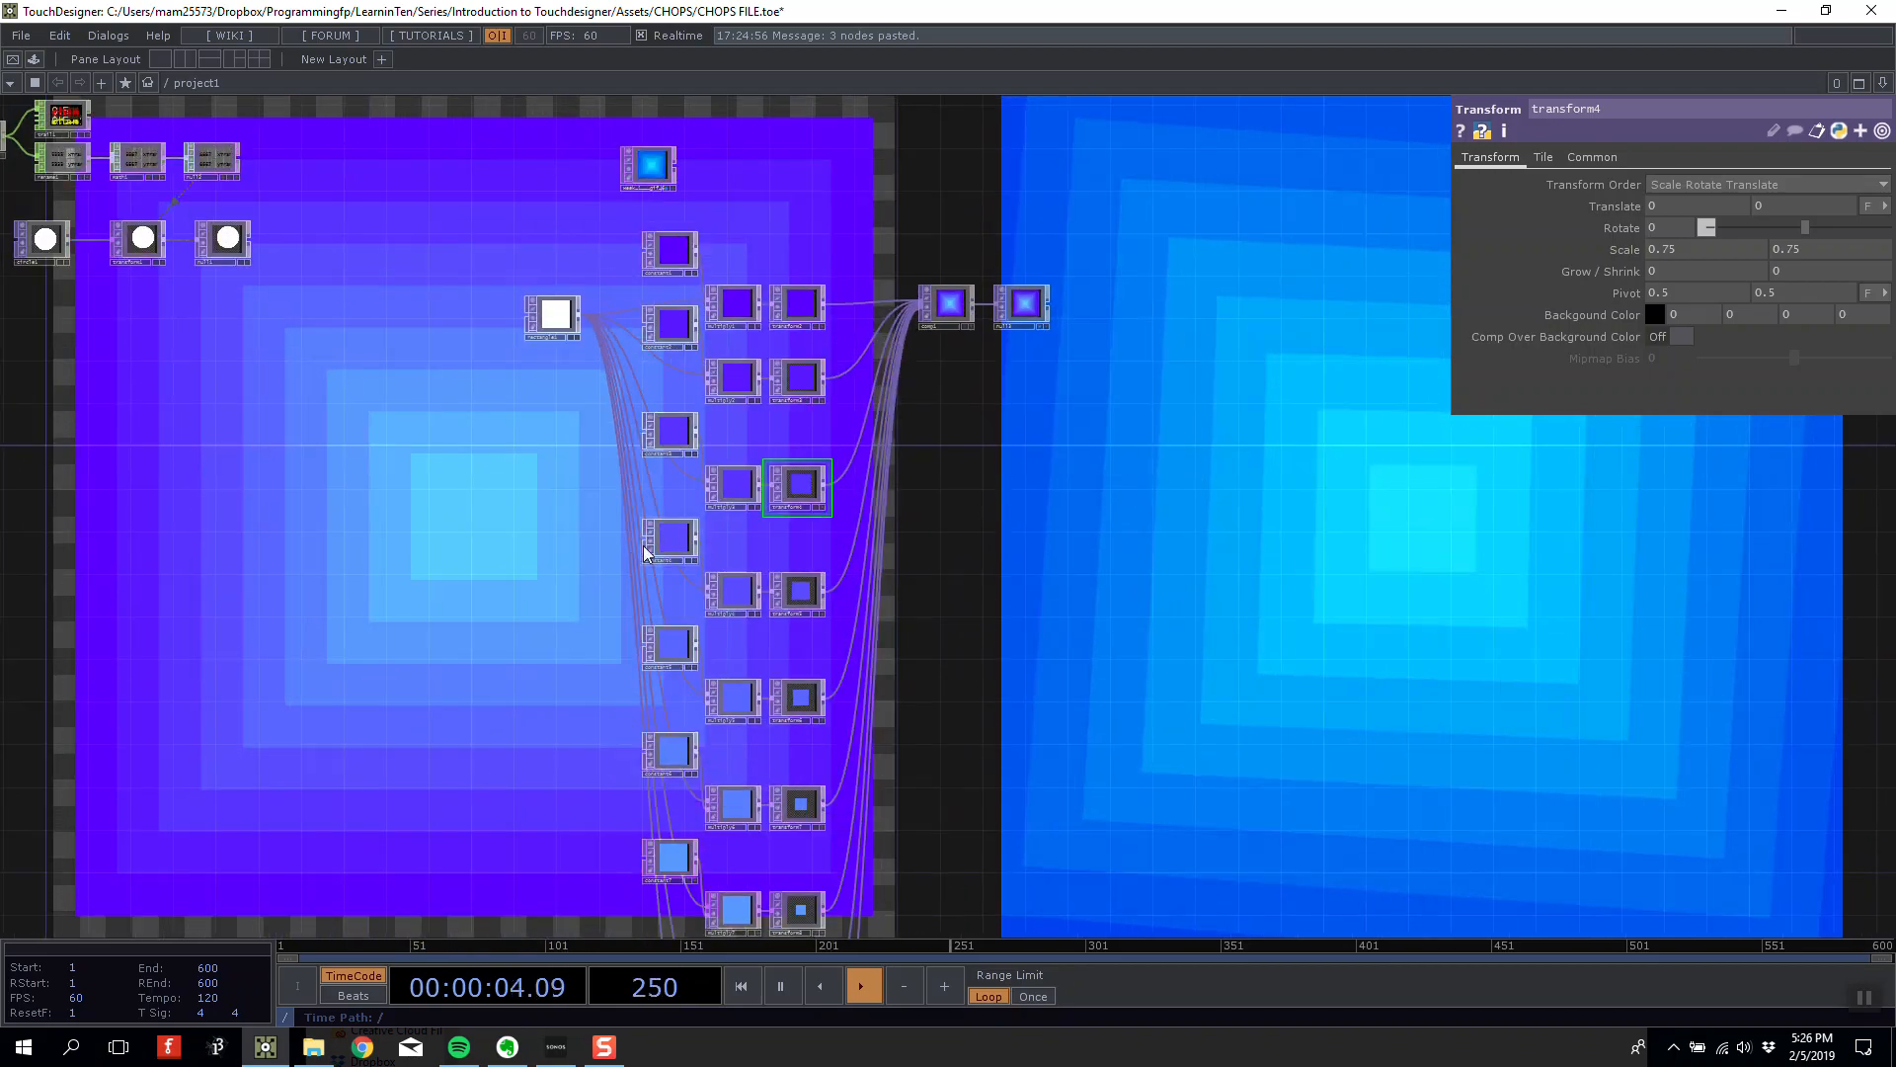
left_click(673, 330)
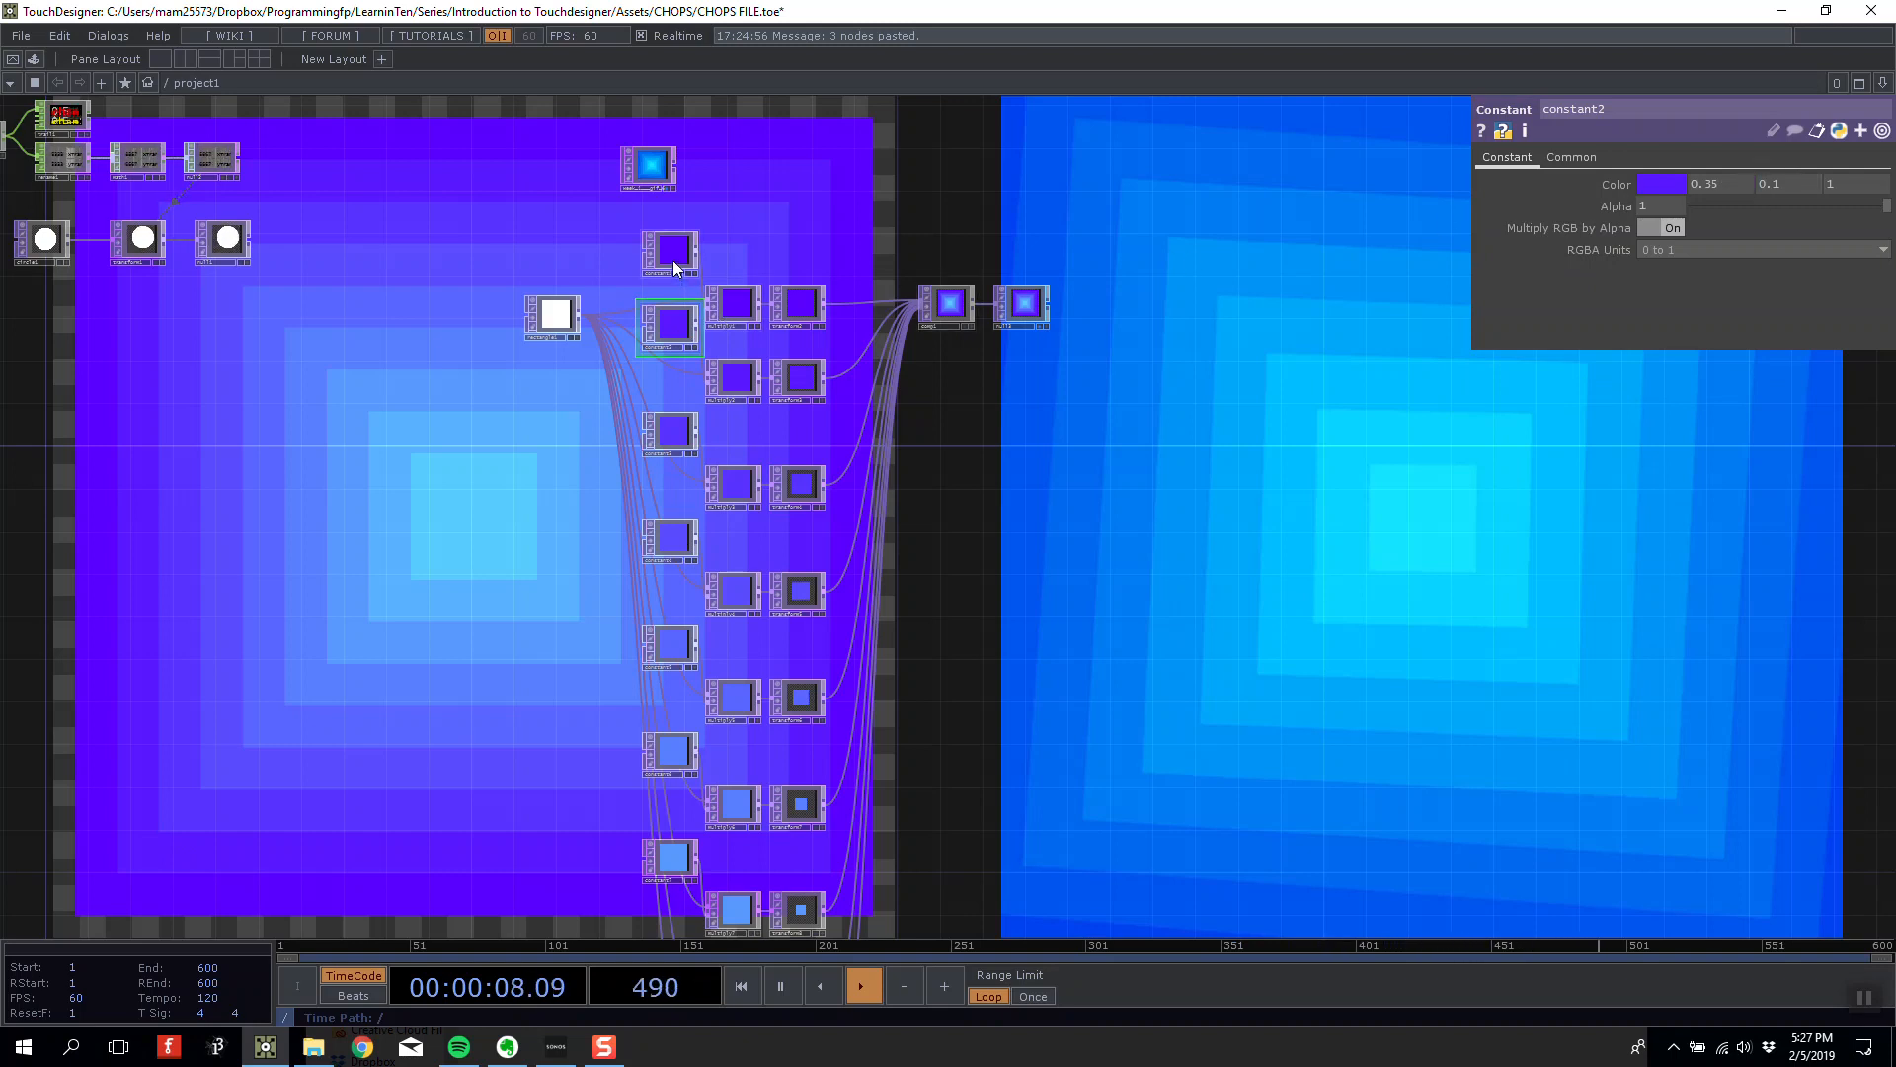
left_click(1663, 184)
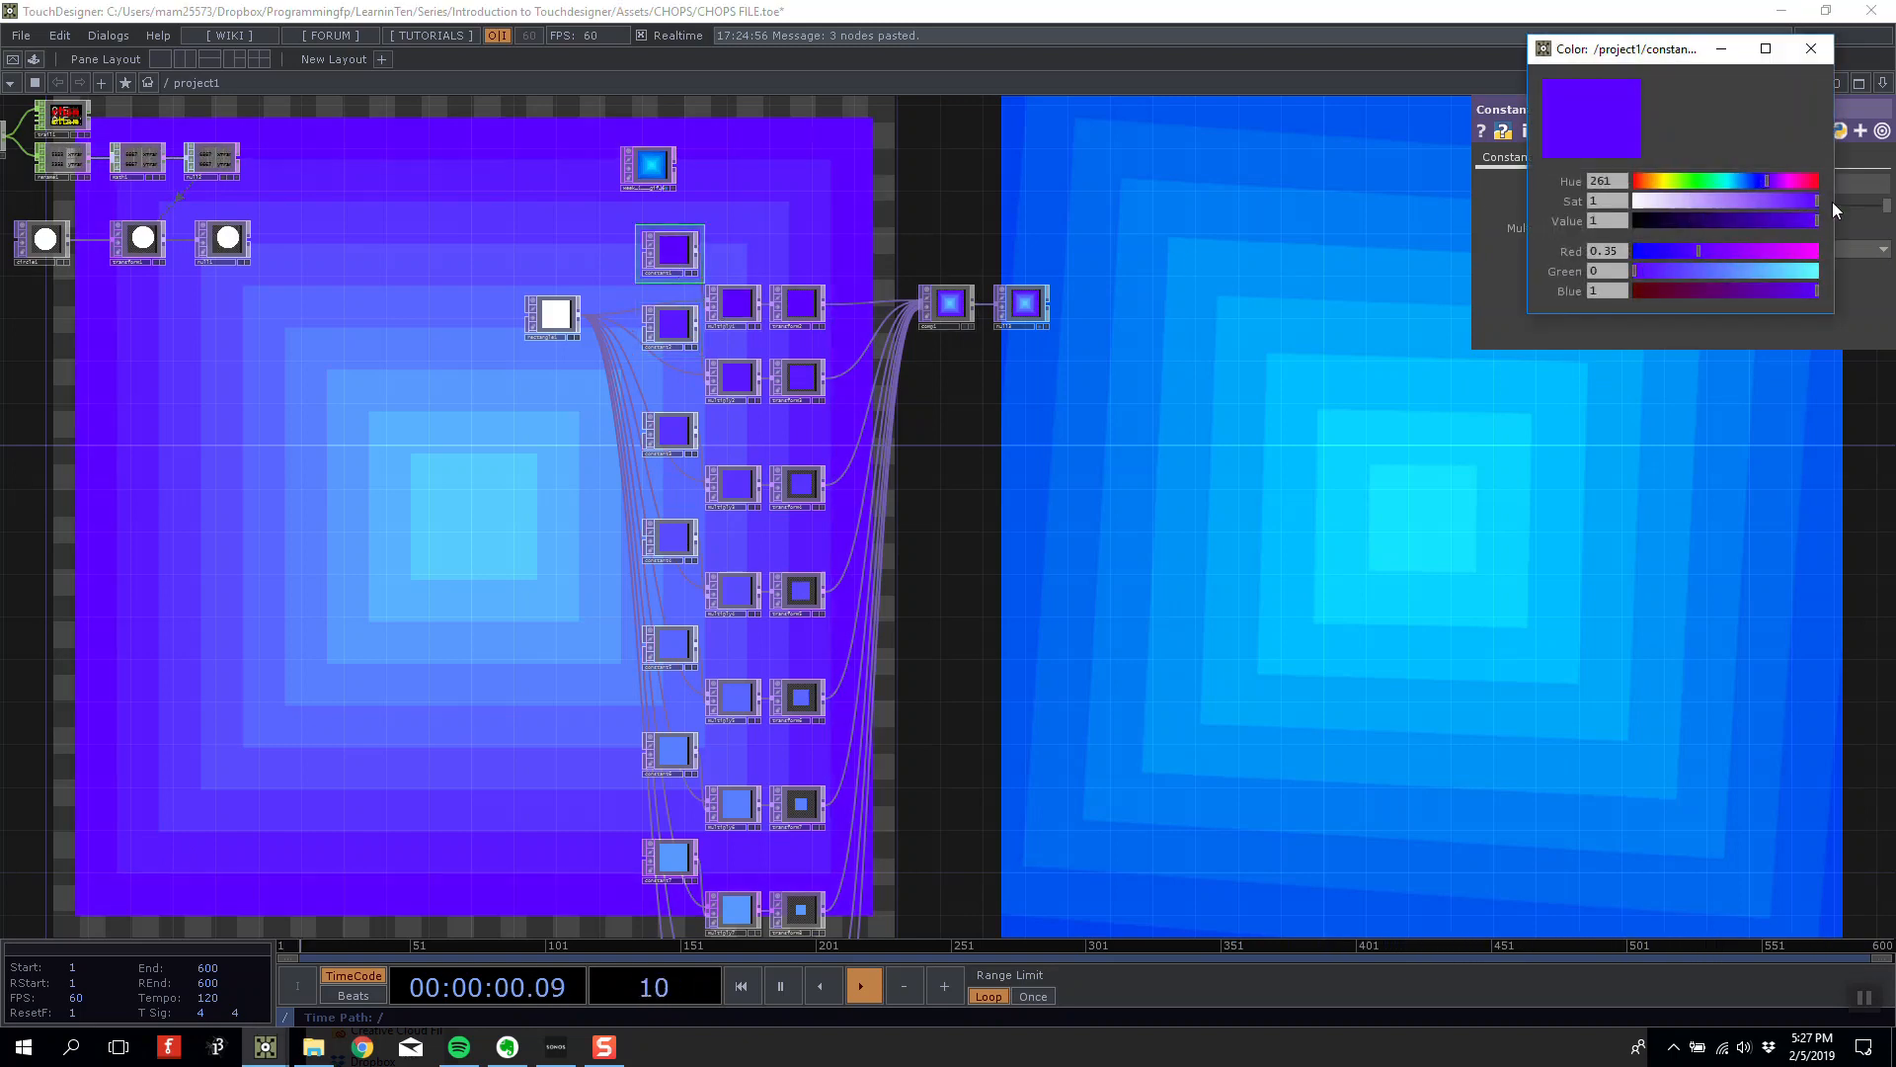
mouse_move(1685, 252)
left_mouse_down()
mouse_move(1567, 257)
mouse_move(1662, 260)
left_mouse_up()
left_click(1810, 49)
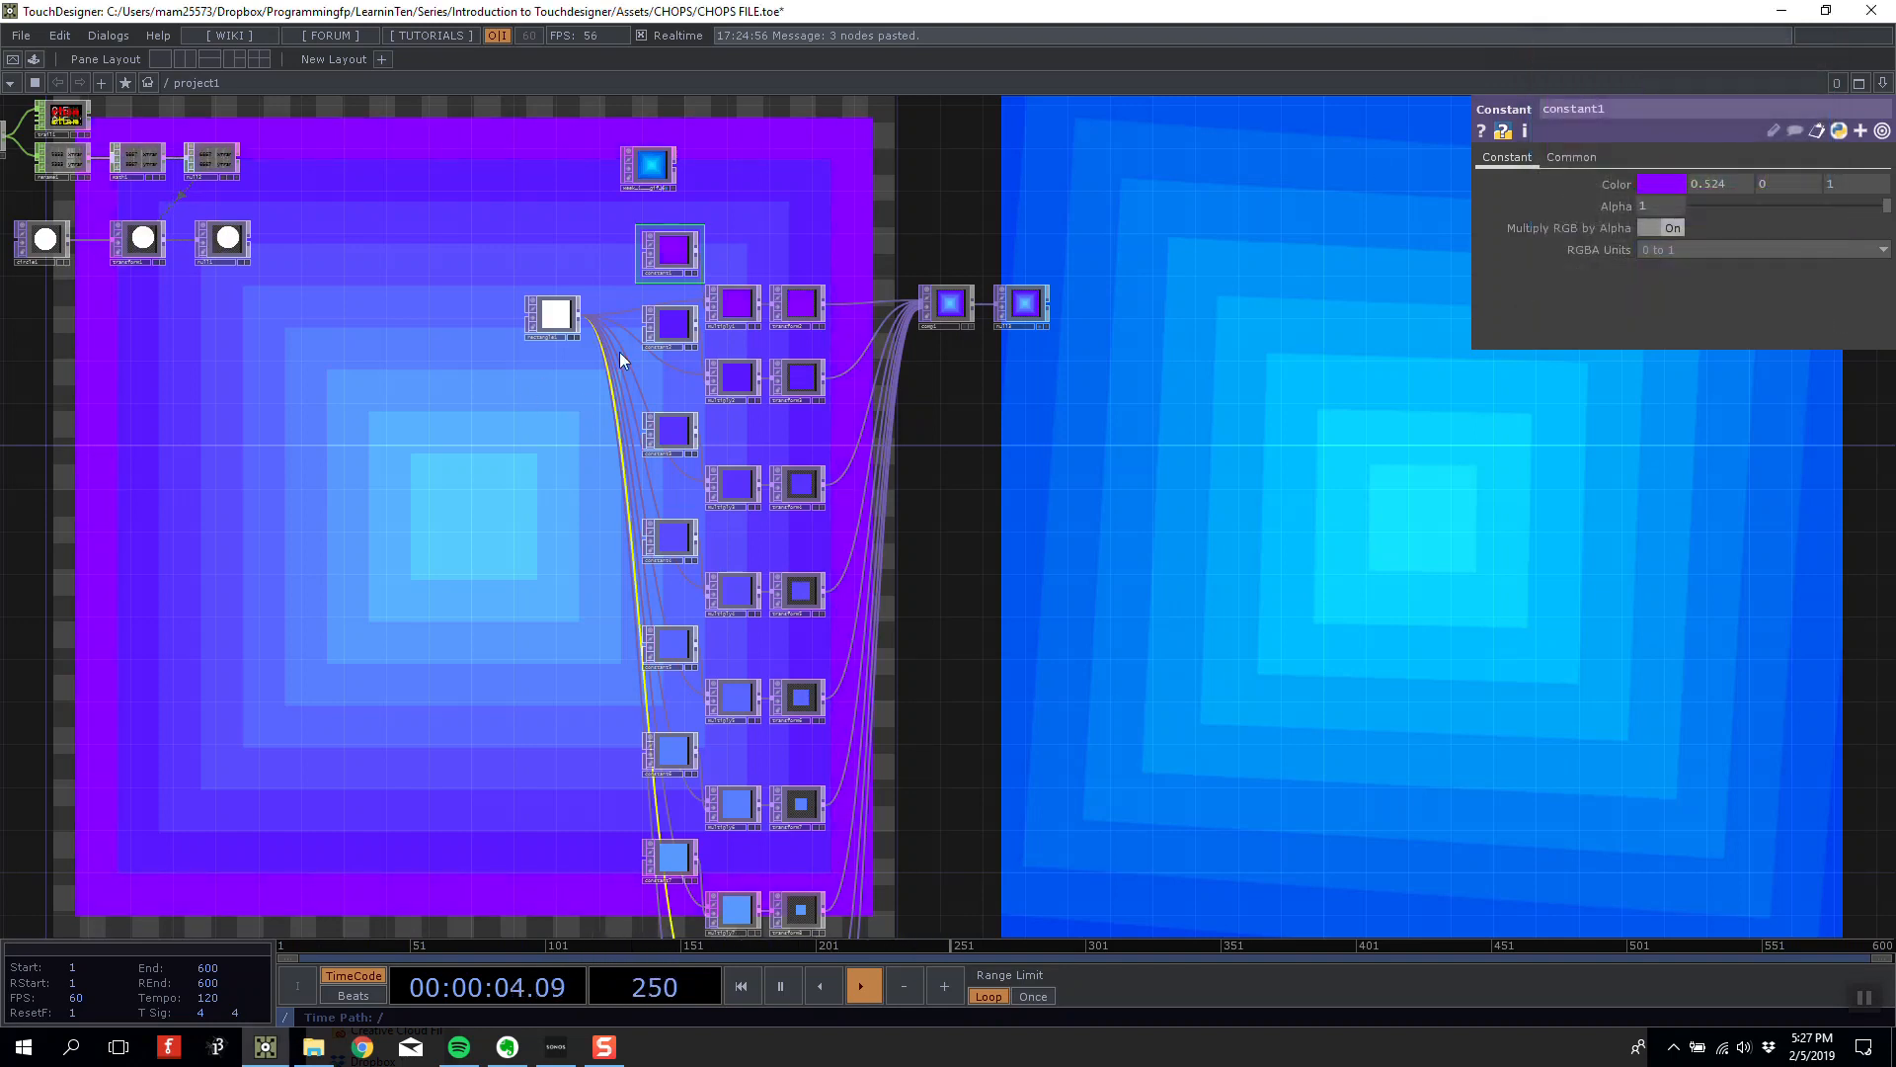
Raise the red value of constant2's color to about 0.405.
left_click(1662, 183)
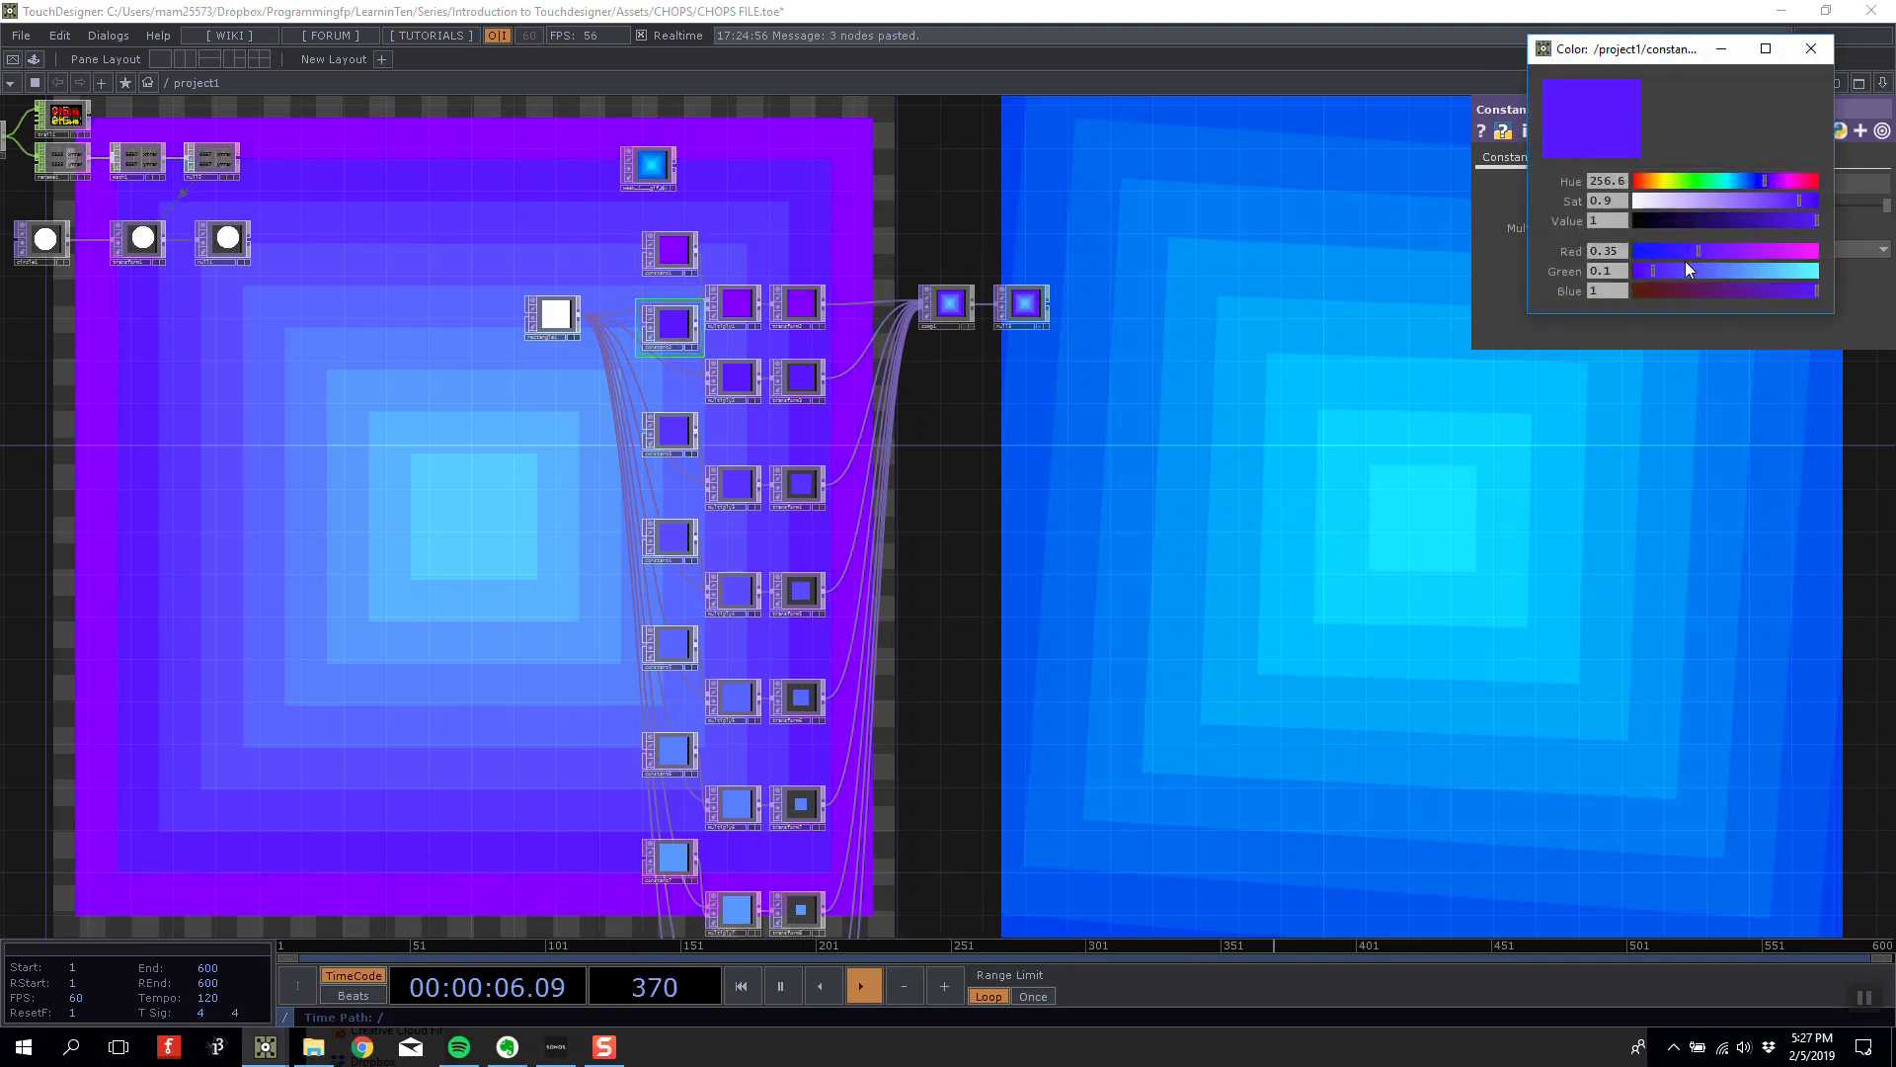
left_click_drag(1685, 252, 1711, 252)
left_click(1811, 51)
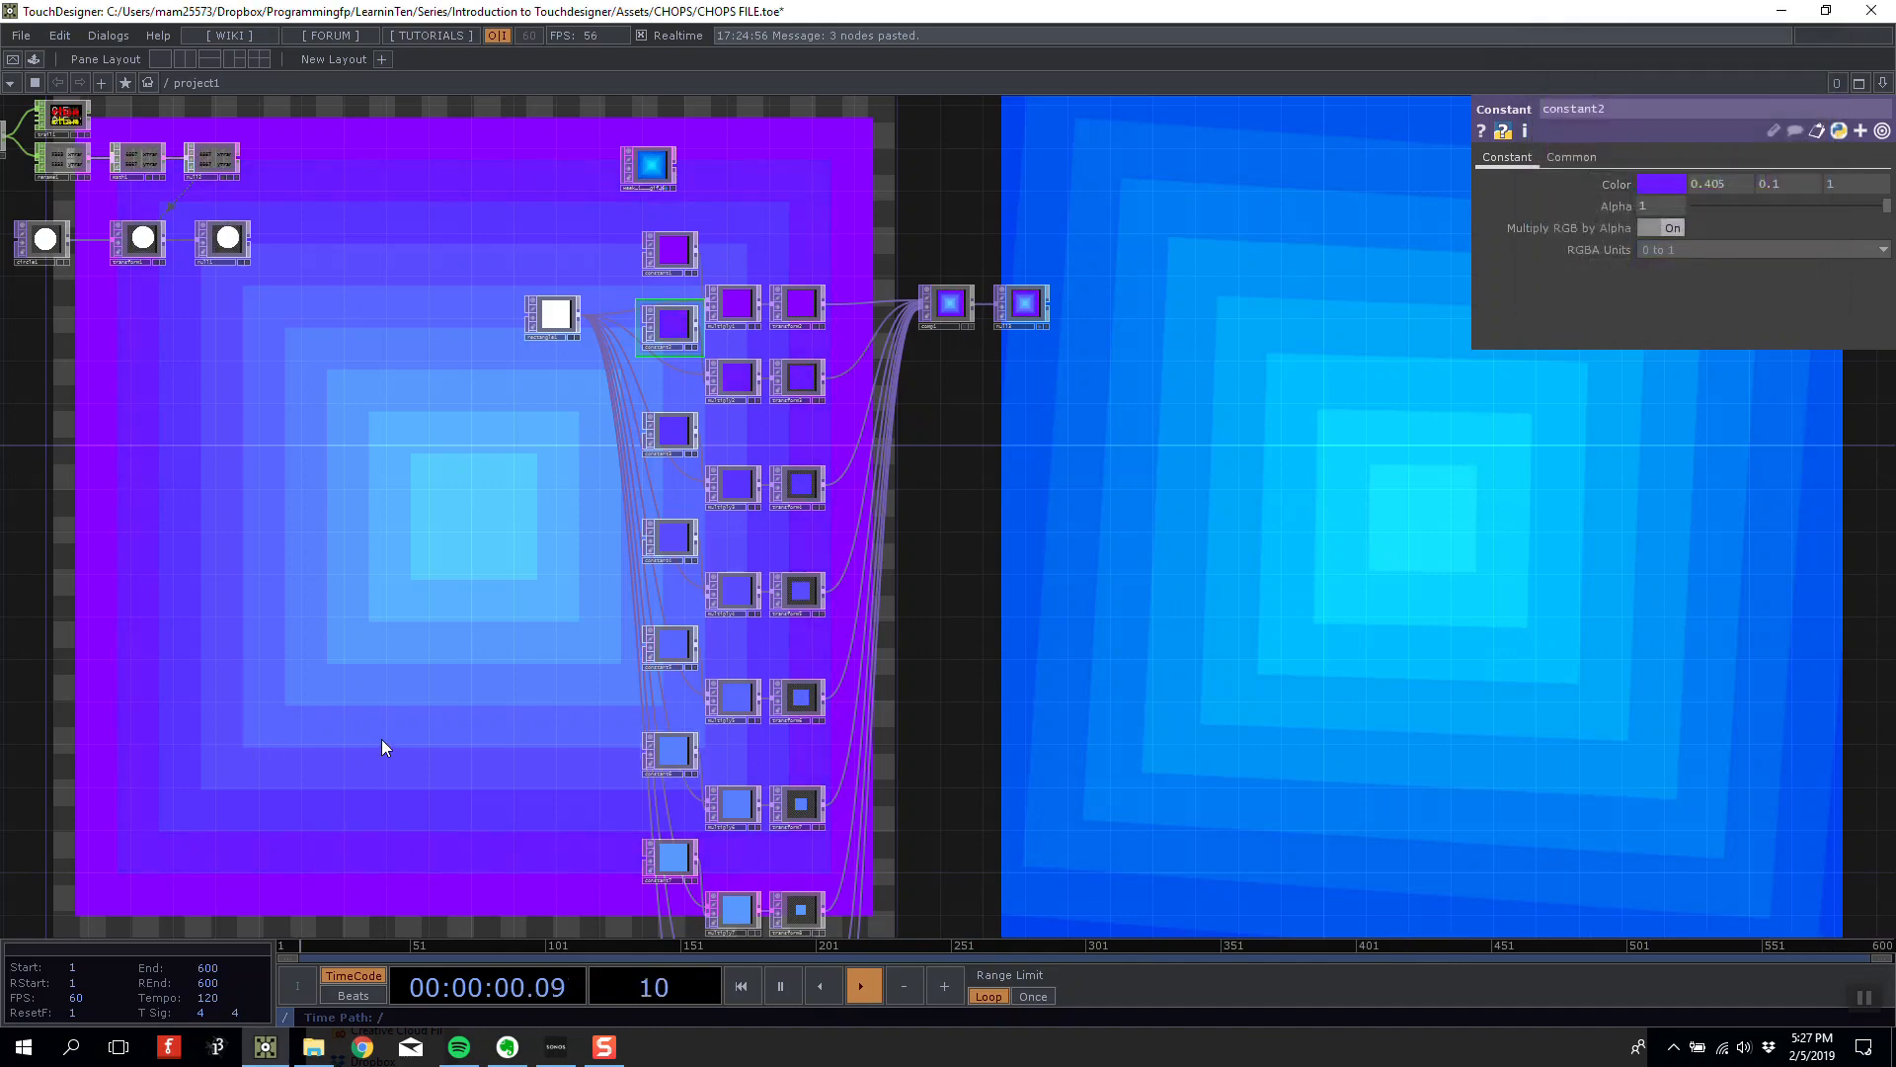
Move the rectangle and the colored chains lower in the network, leaving a gap between the constant1 and constant2 chains.
left_click_drag(1048, 539, 1166, 501)
scroll(1166, 500, "down", 3)
left_click_drag(1043, 466, 803, 328)
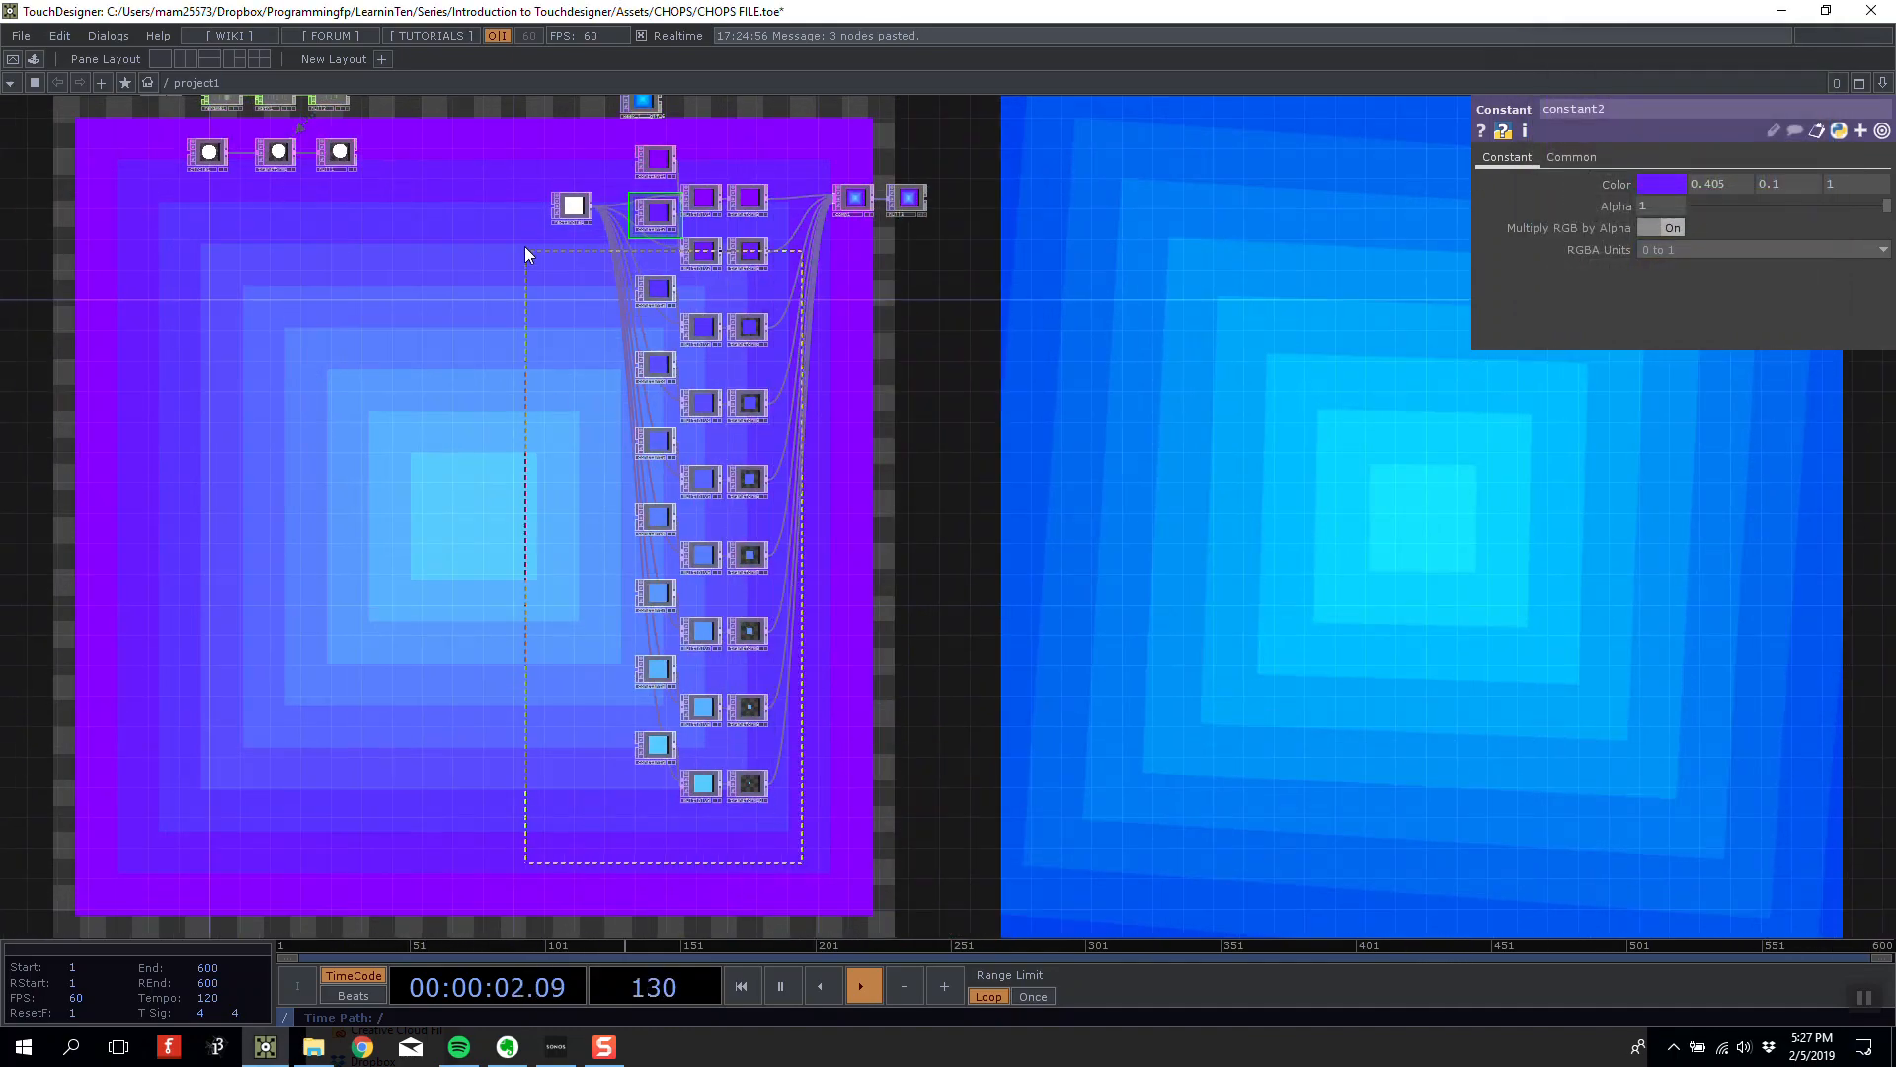
left_click_drag(635, 233, 635, 340)
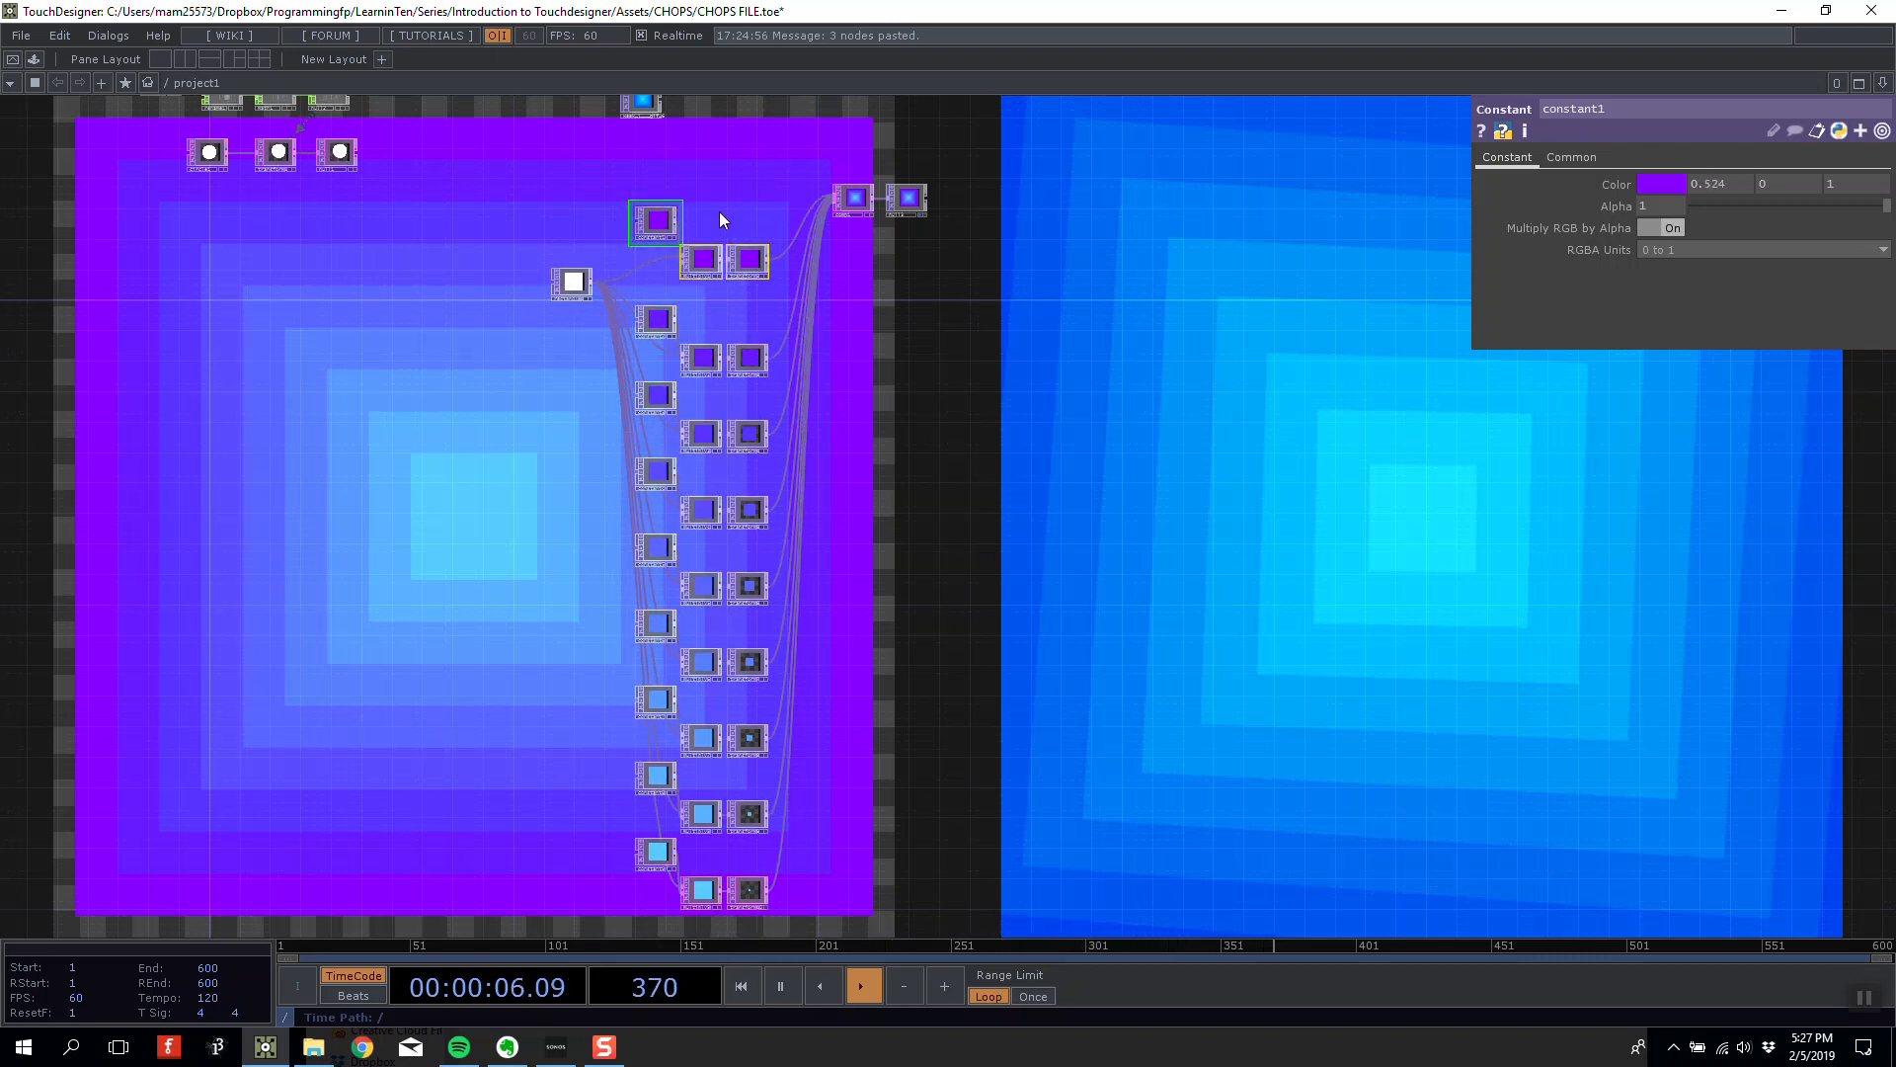
Duplicate the constant1, multiply1 and transform2 chain above the original and set the copied transform's scale to 1.
scroll(719, 211, "up", 3)
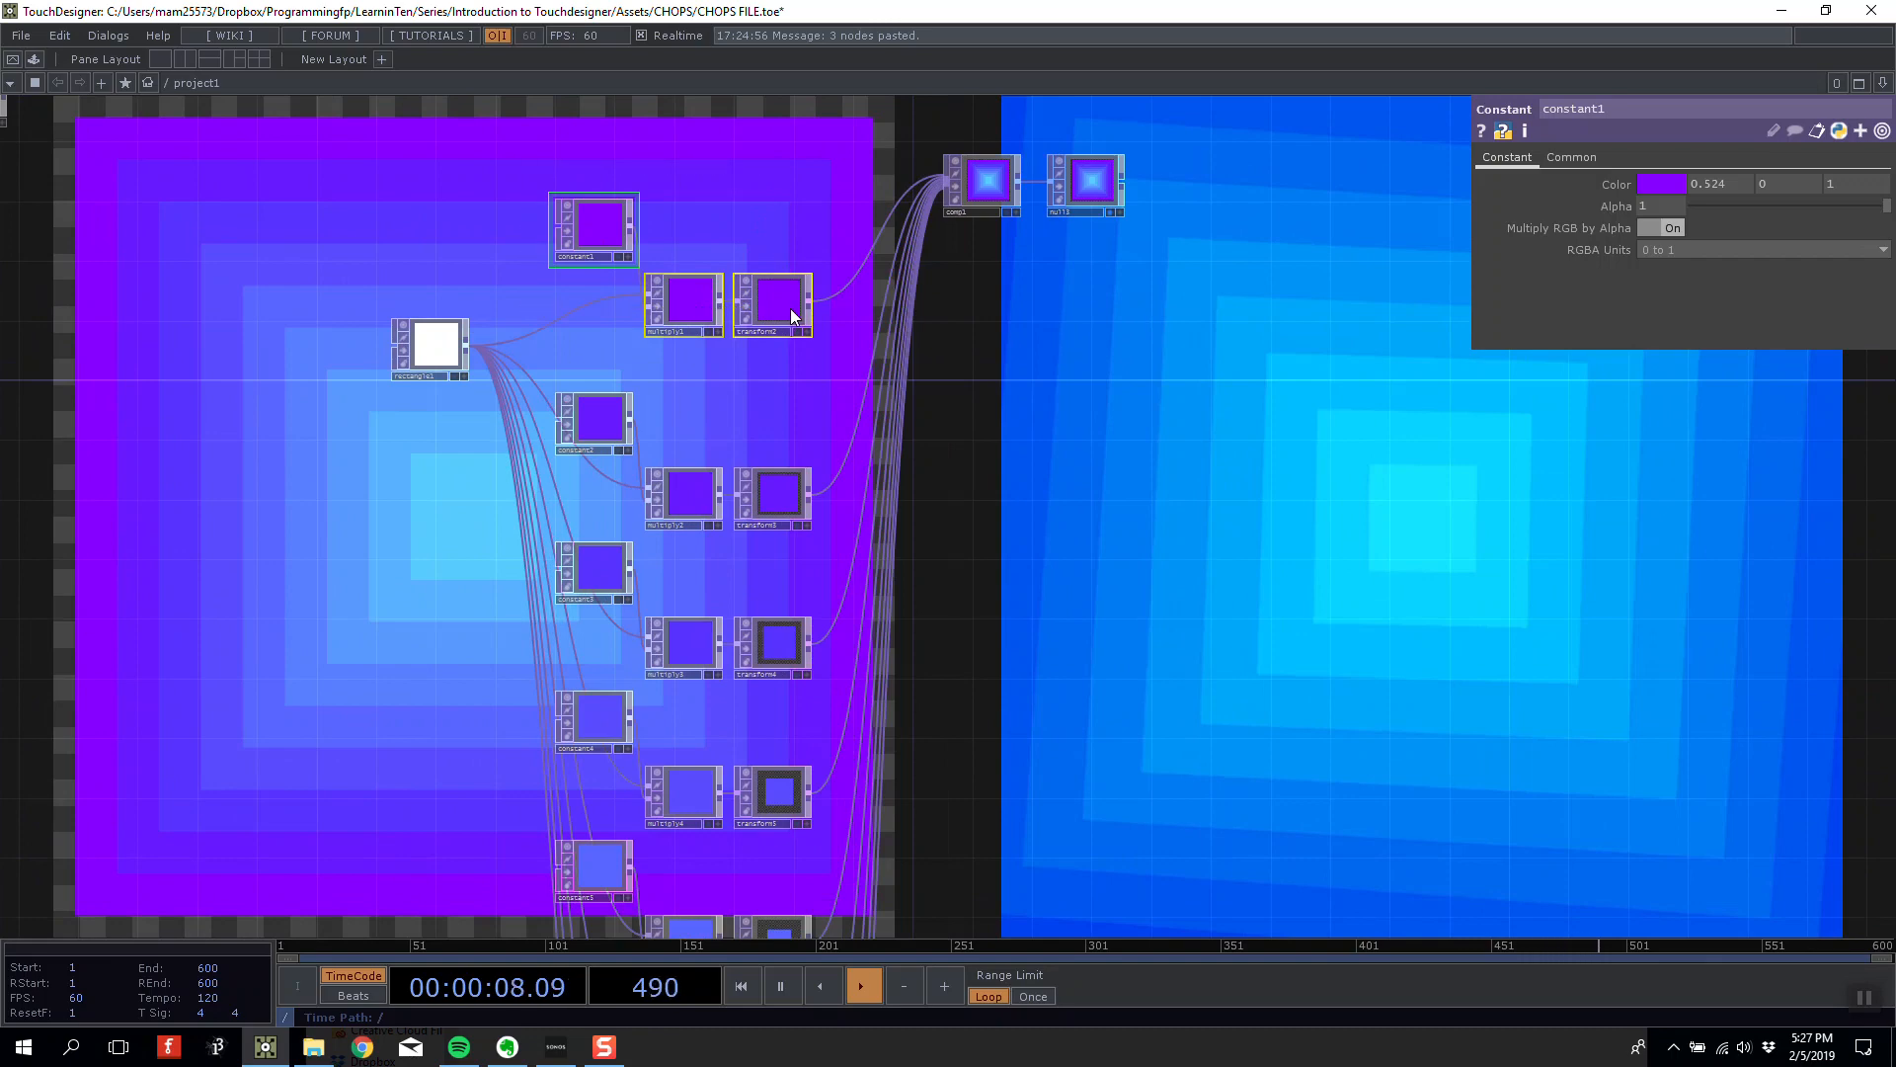
key("ctrl+v")
left_click(820, 160)
left_click_drag(821, 160, 820, 340)
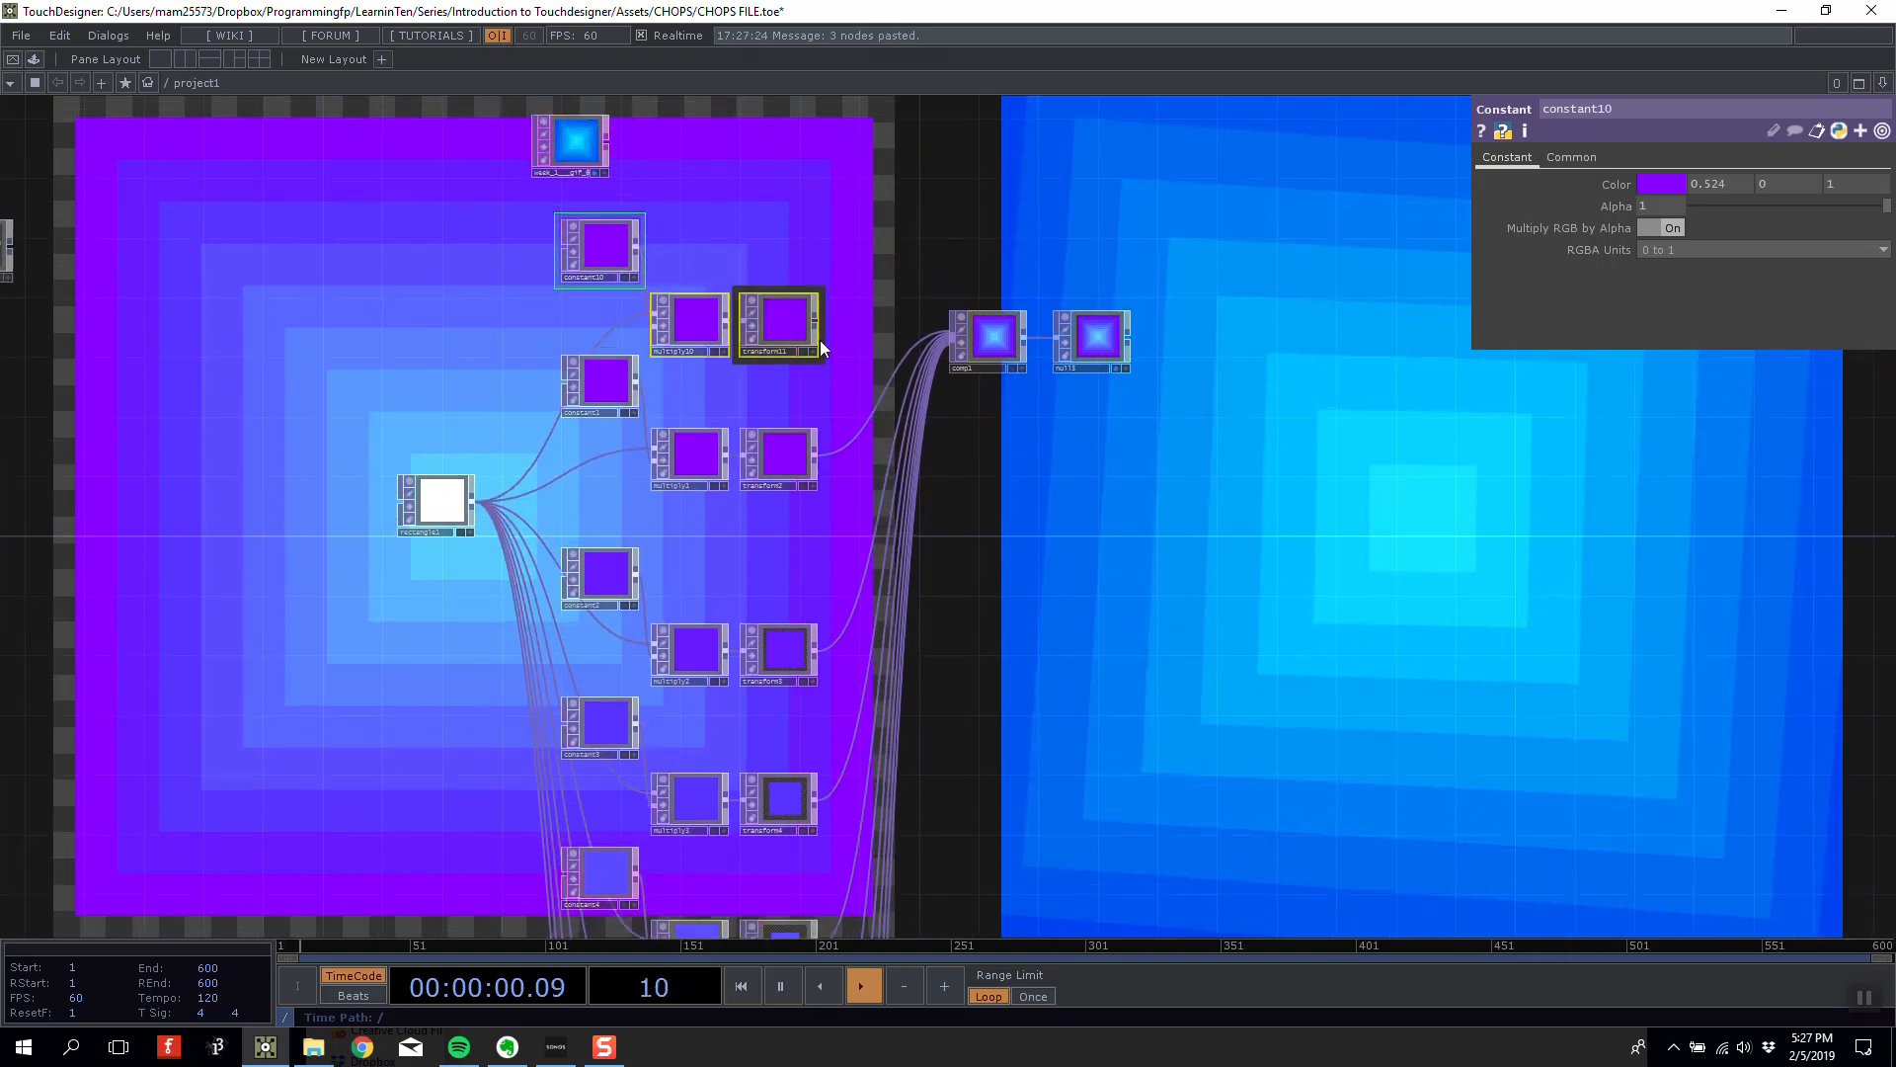
left_click(820, 340)
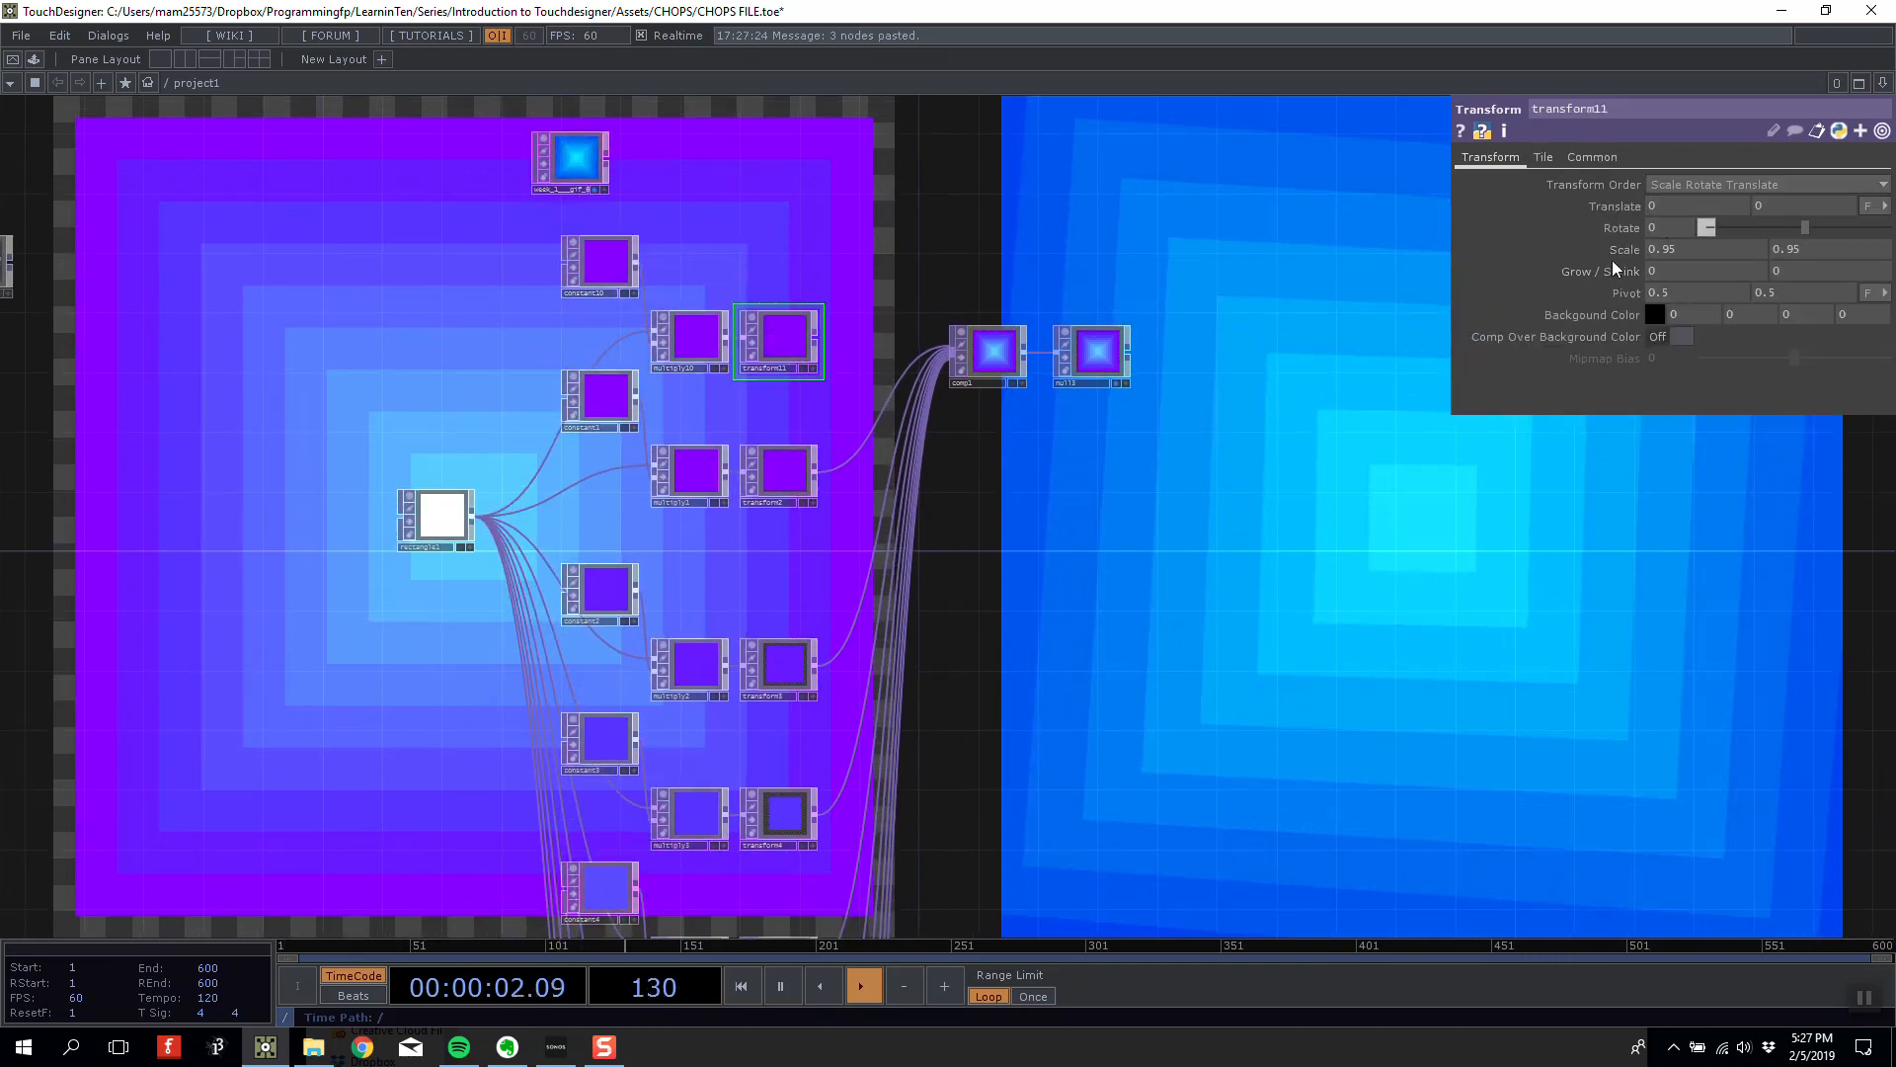
middle_click_drag(1612, 257, 1629, 220)
Make the new outermost layer more magenta by raising constant10's red value to about 0.703.
scroll(810, 247, "up", 4)
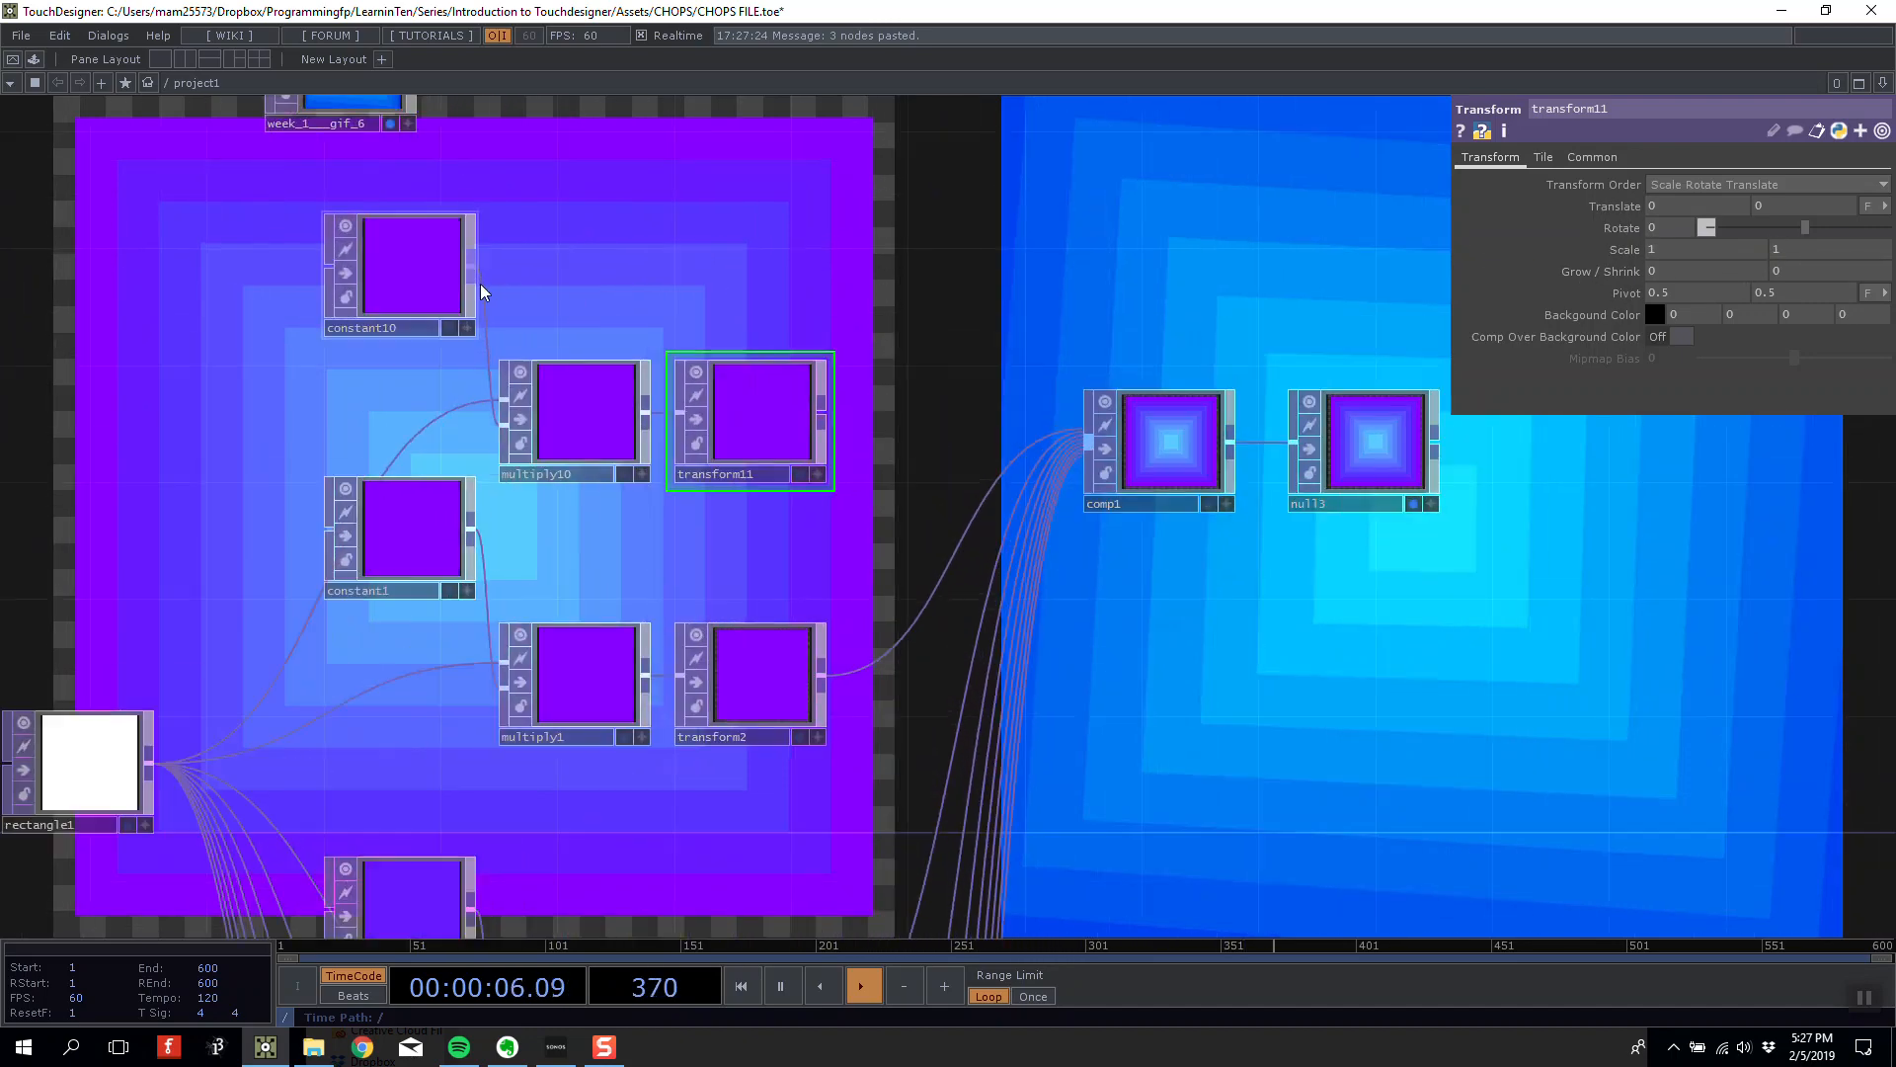
left_click(472, 283)
left_click(1662, 185)
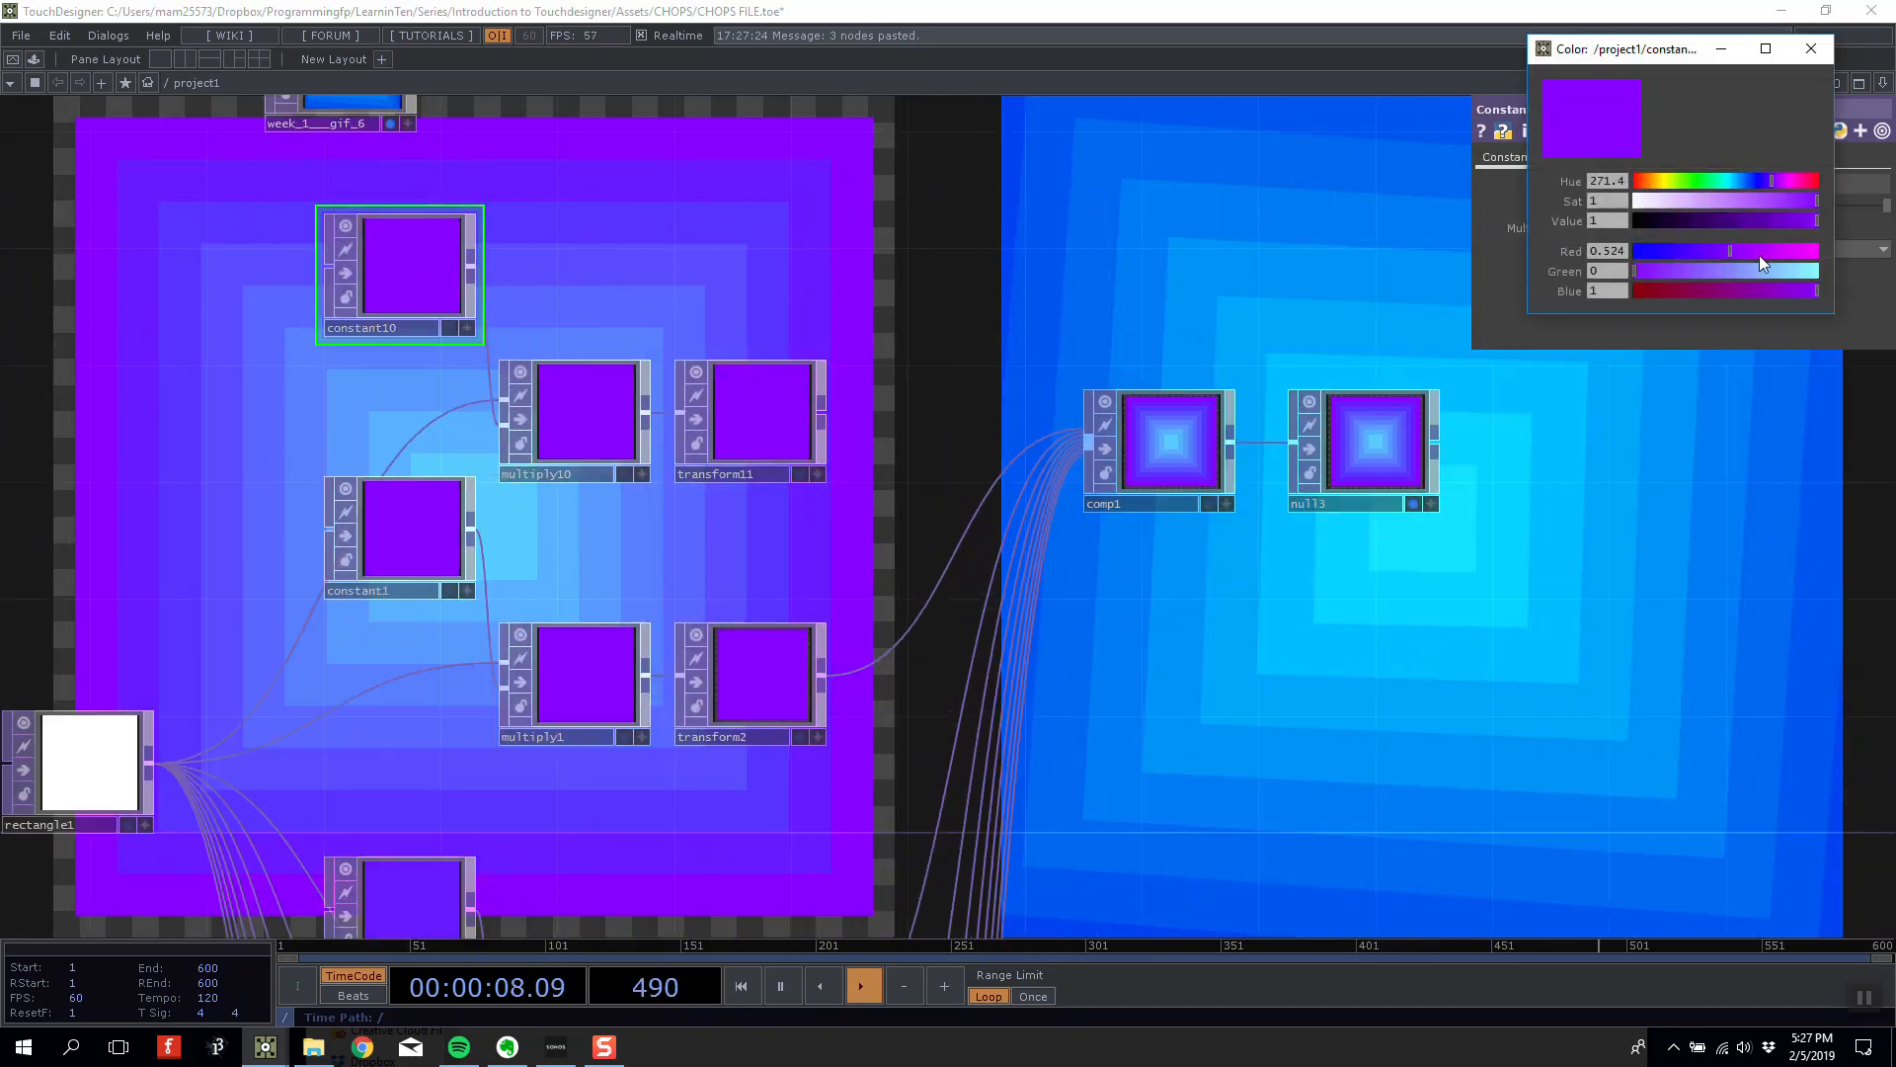
mouse_move(1734, 253)
left_mouse_down()
mouse_move(1835, 247)
mouse_move(1770, 247)
left_mouse_up()
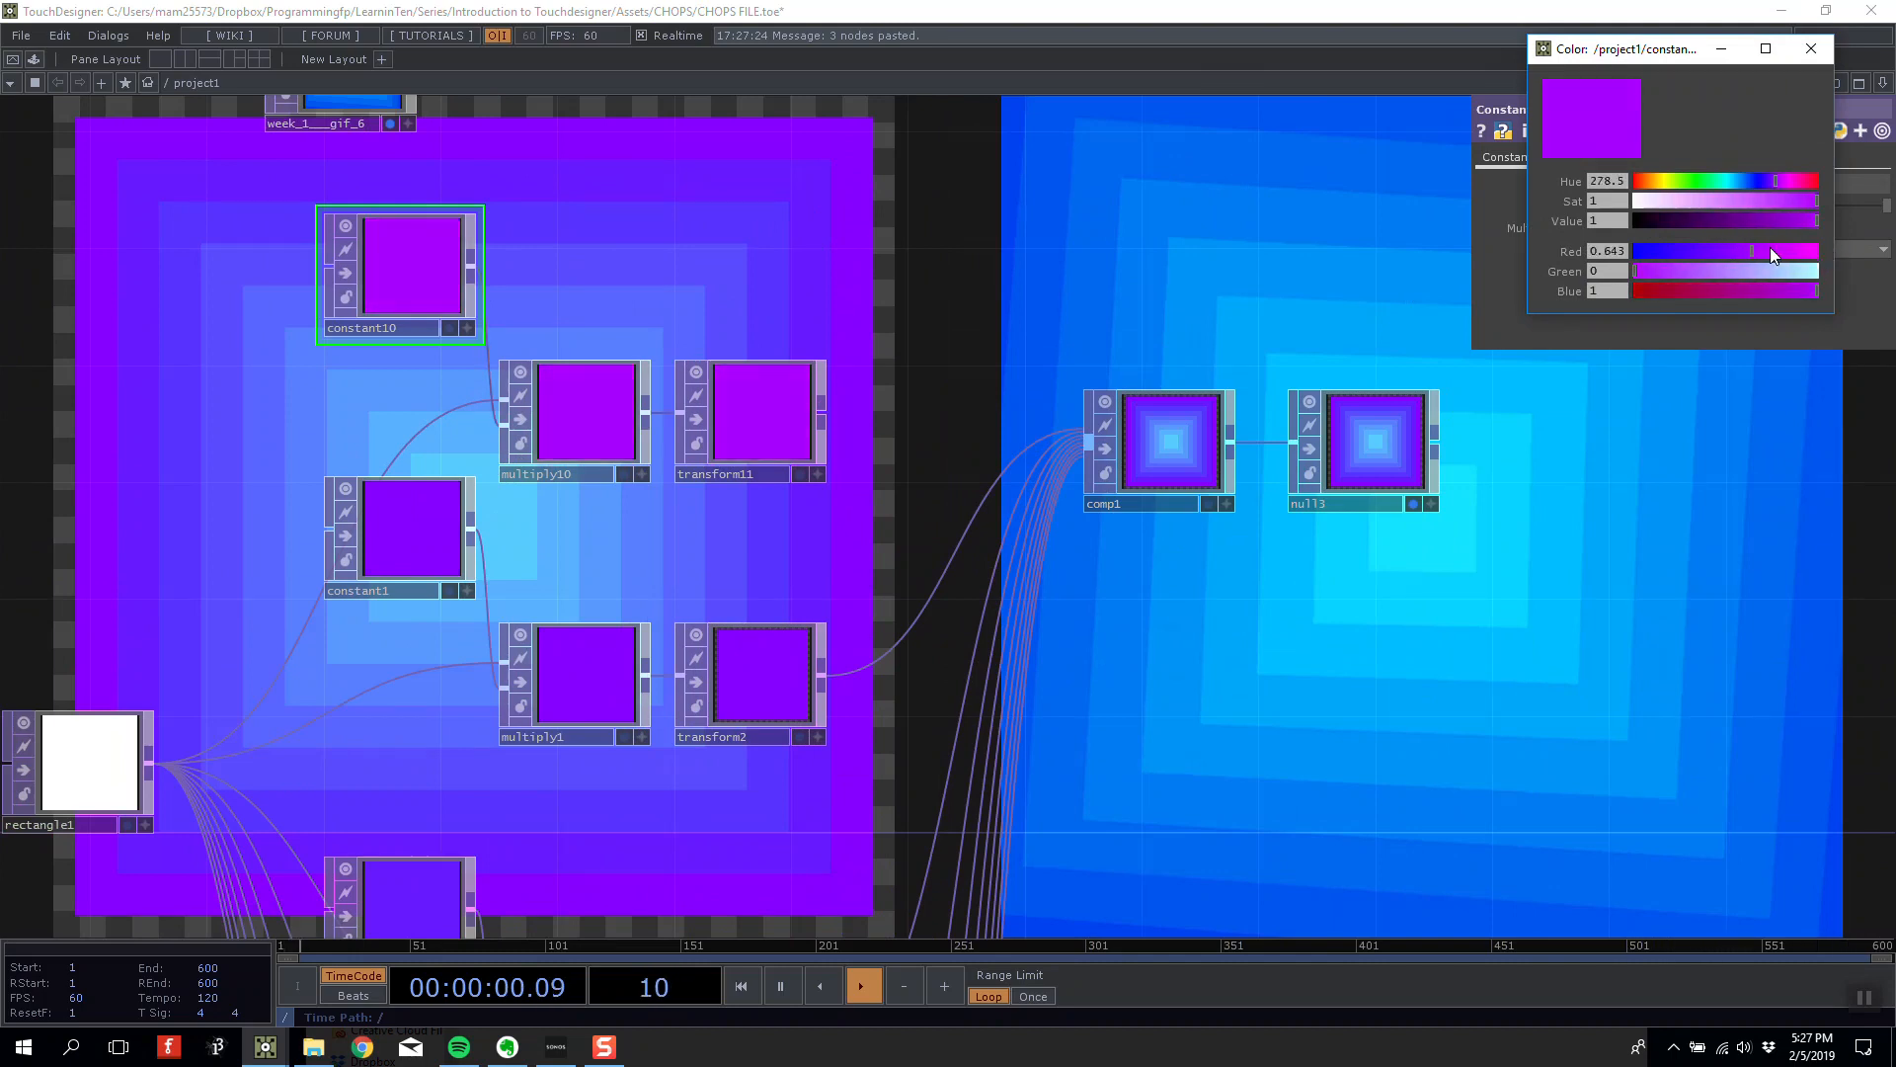
left_click(1811, 49)
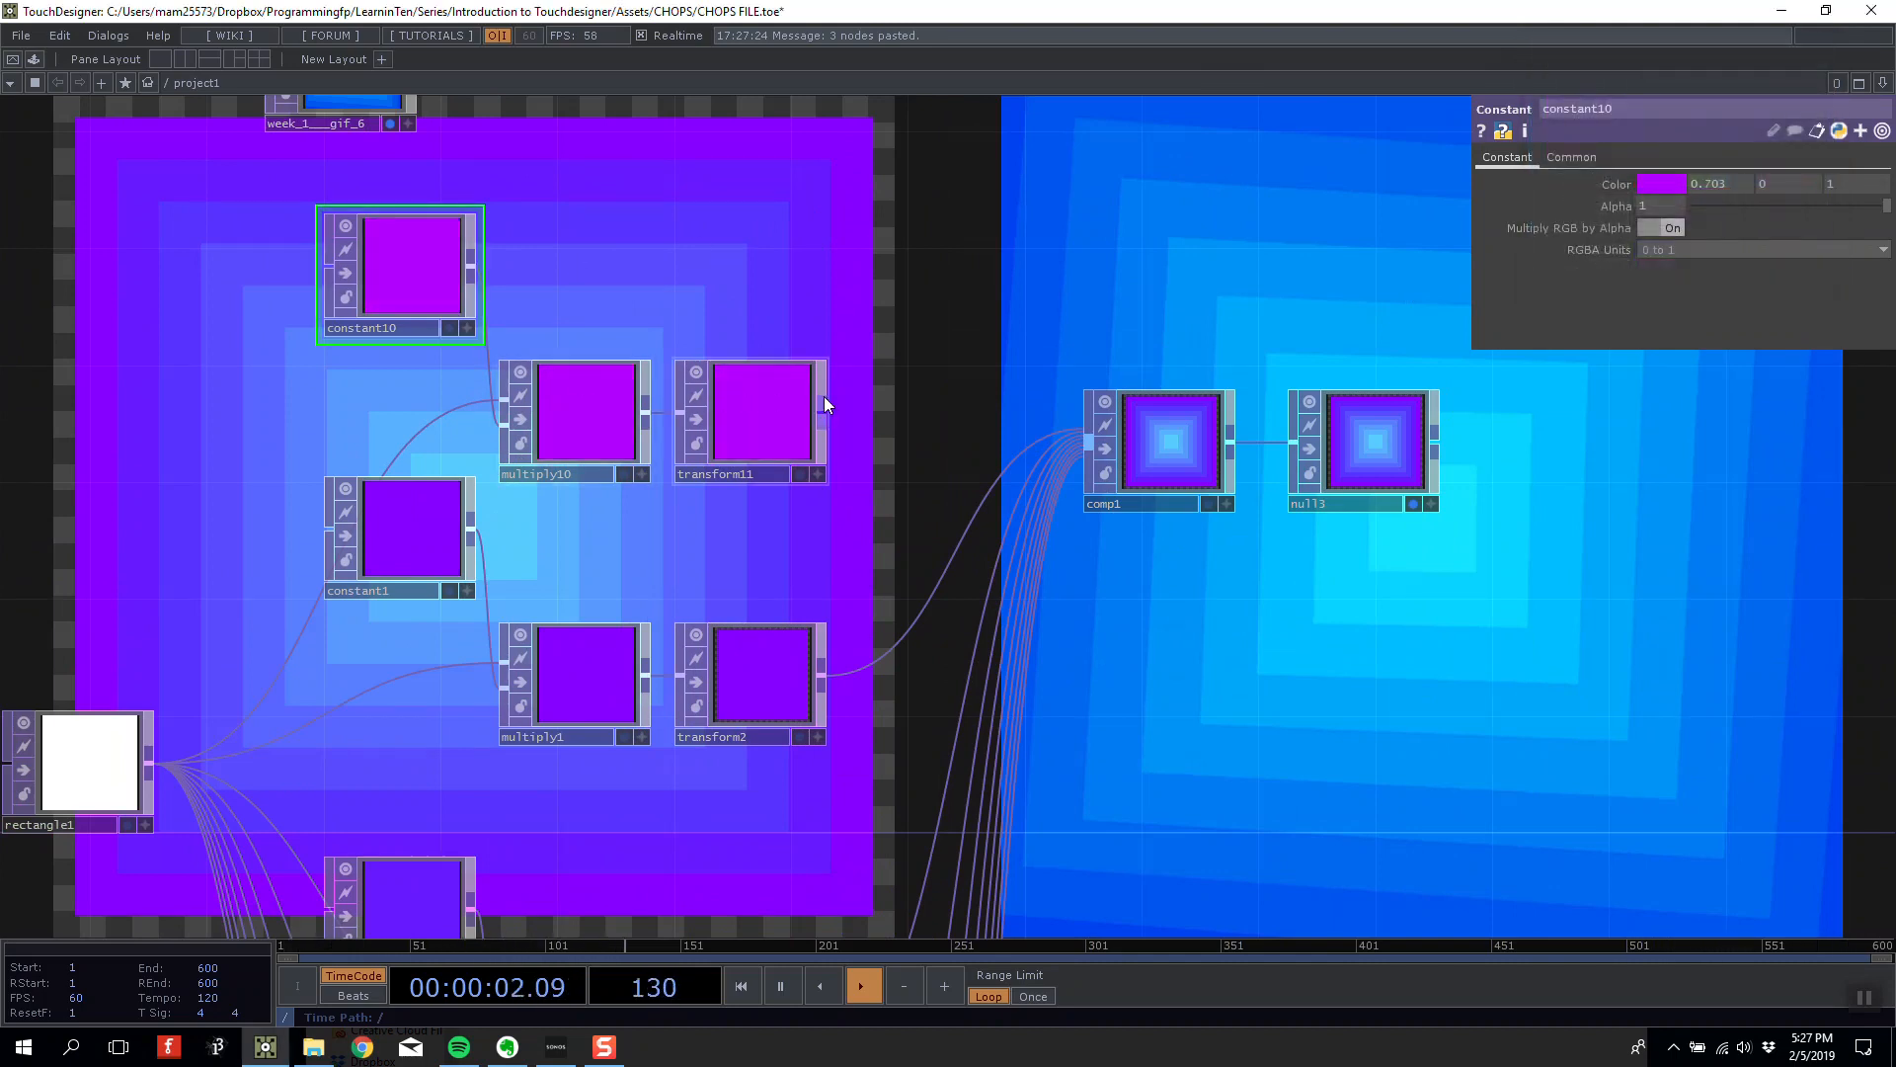
Connect transform11 to comp1 and move it to the first place in comp1's input order.
left_click(1080, 419)
left_click(1138, 437)
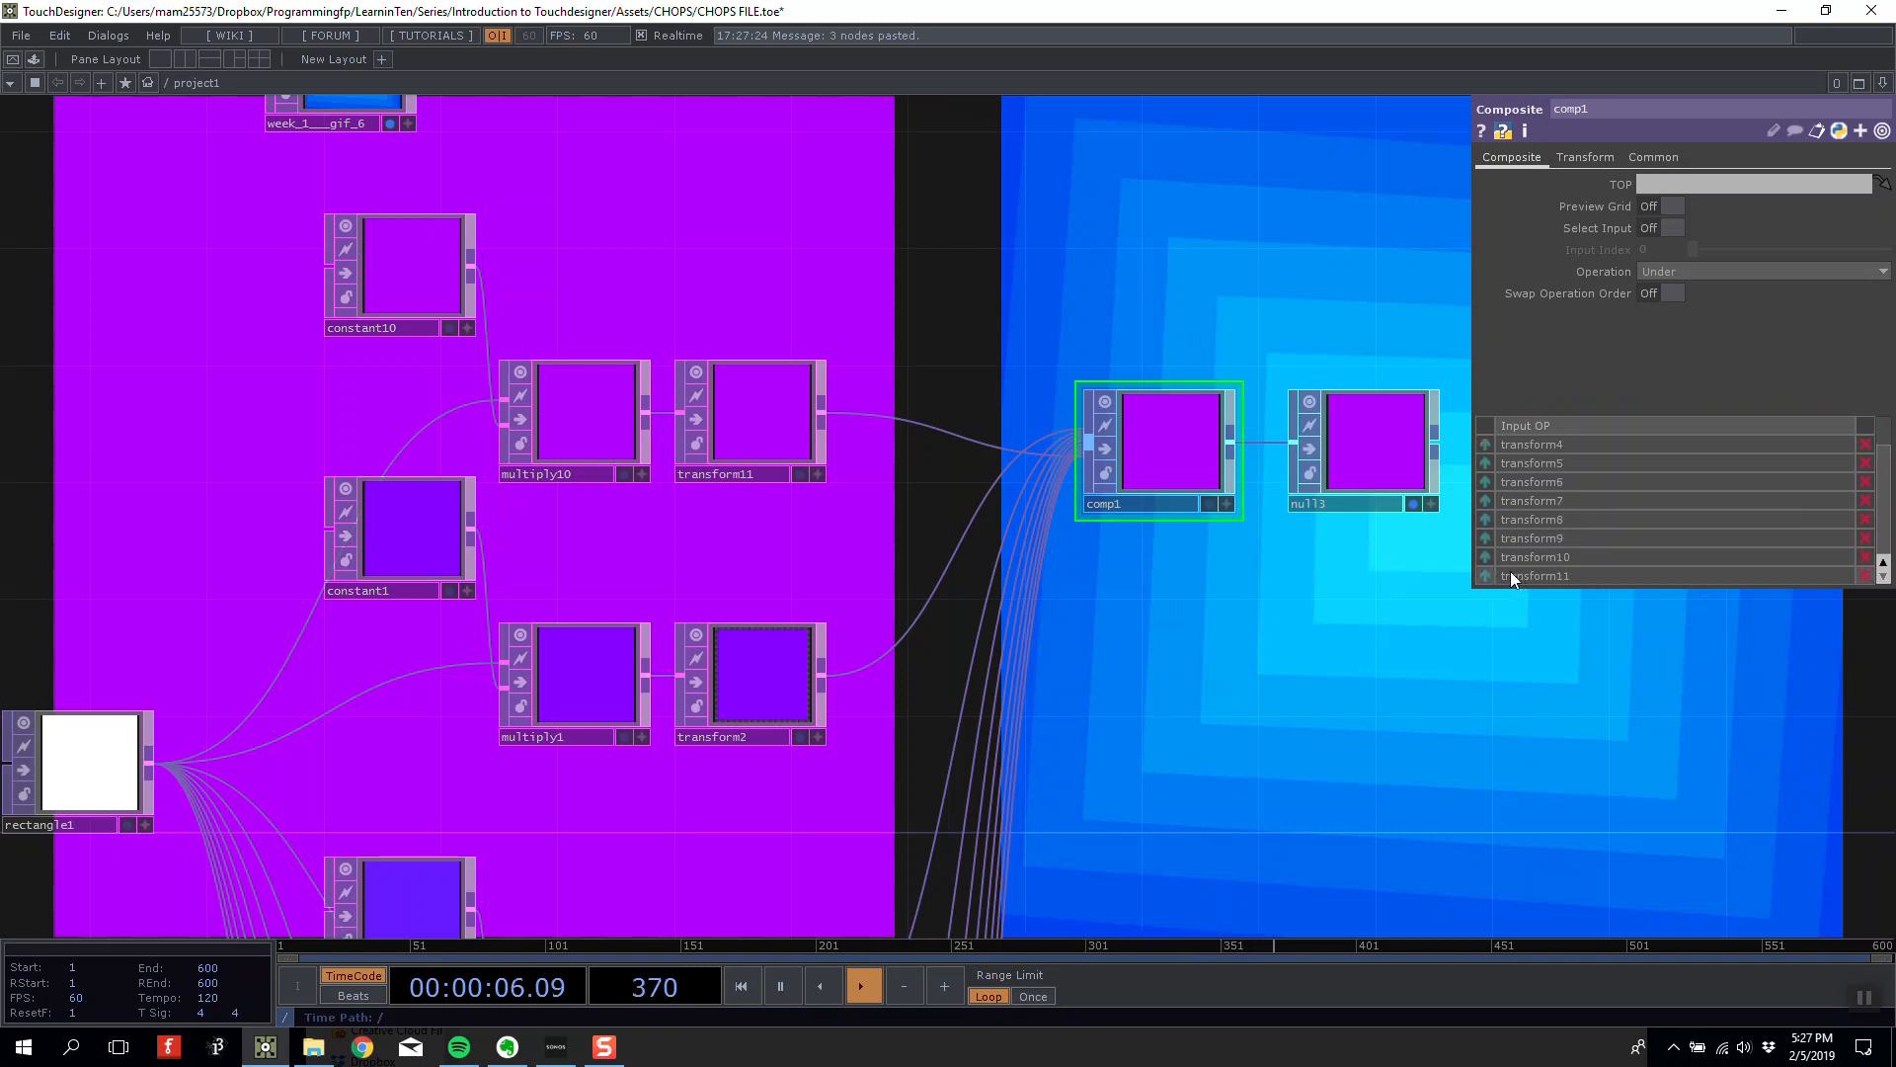
left_click_drag(1485, 572, 1488, 448)
left_click(1487, 447)
scroll(1495, 453, "up", 1)
left_click(1489, 459)
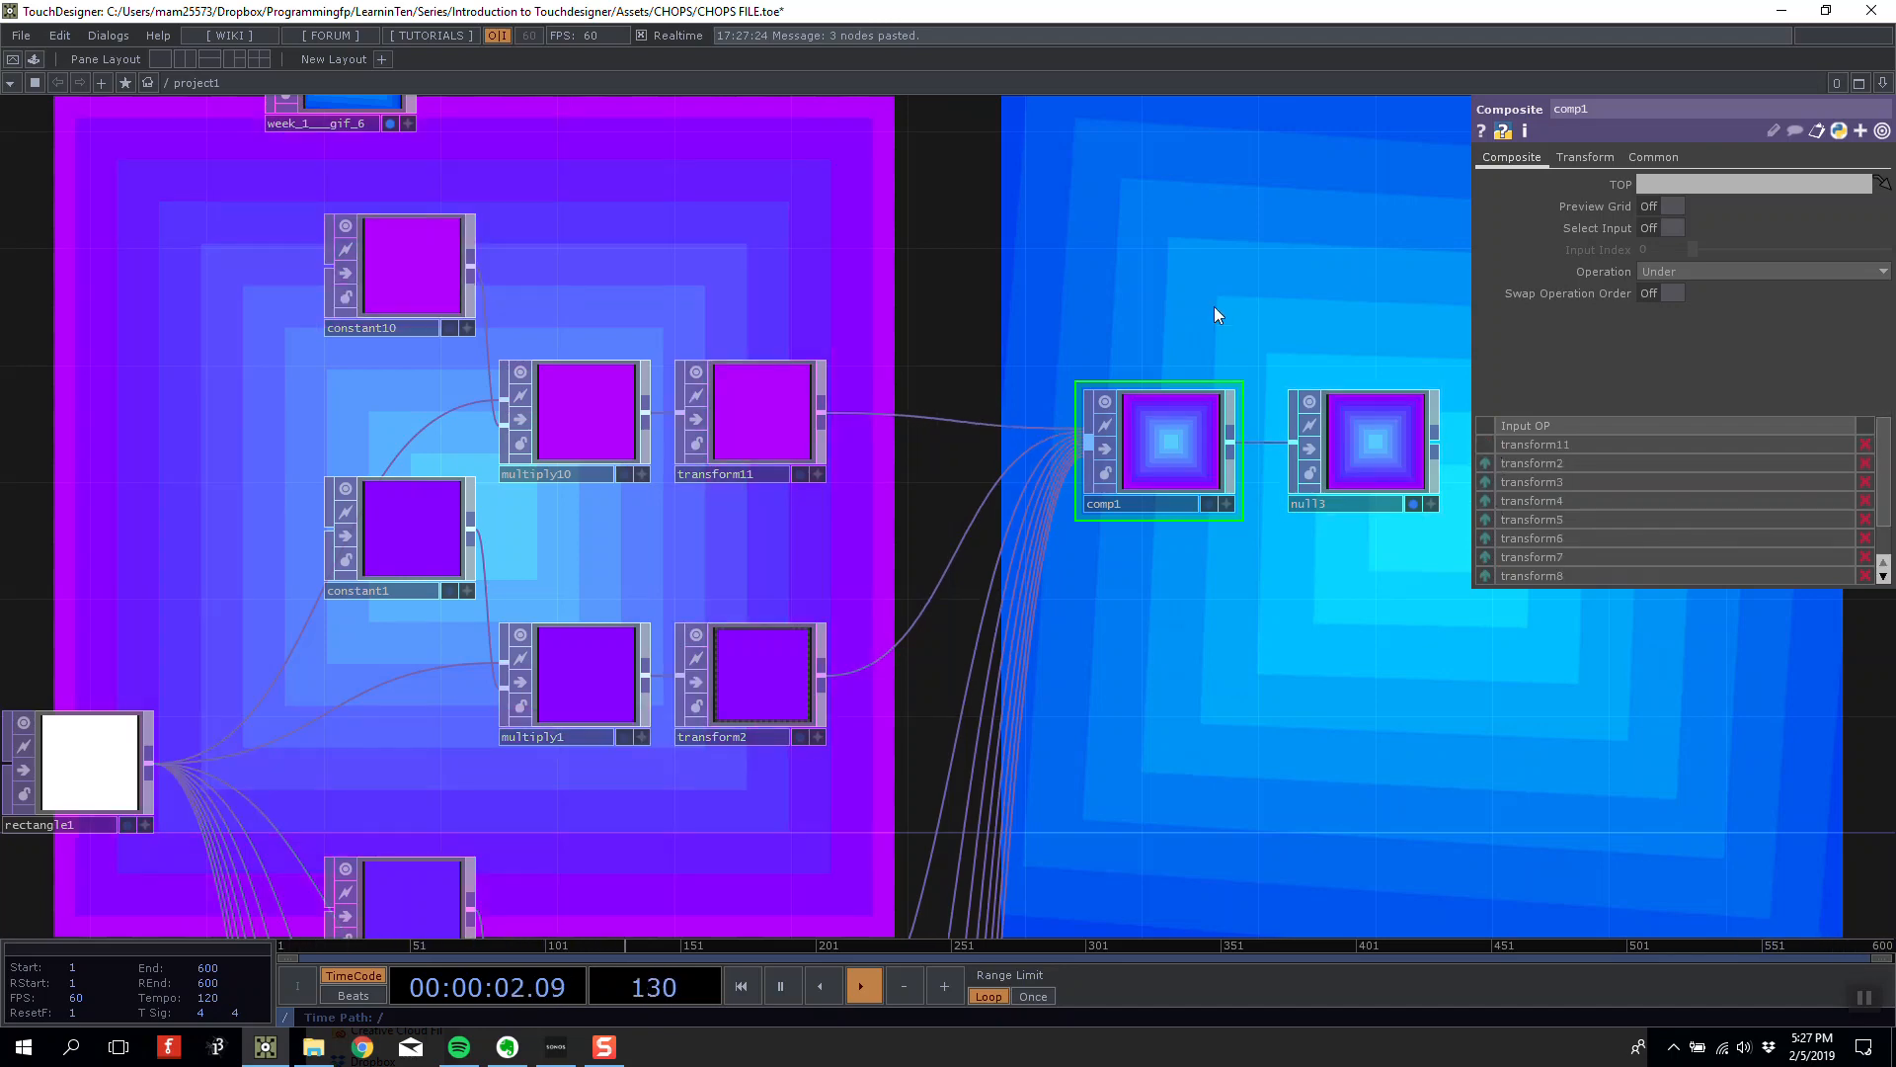
Reposition the week_1___gif_6 reference node above the color chains and turn on its Play parameter.
scroll(1172, 275, "down", 3)
left_click_drag(1176, 261, 1081, 301)
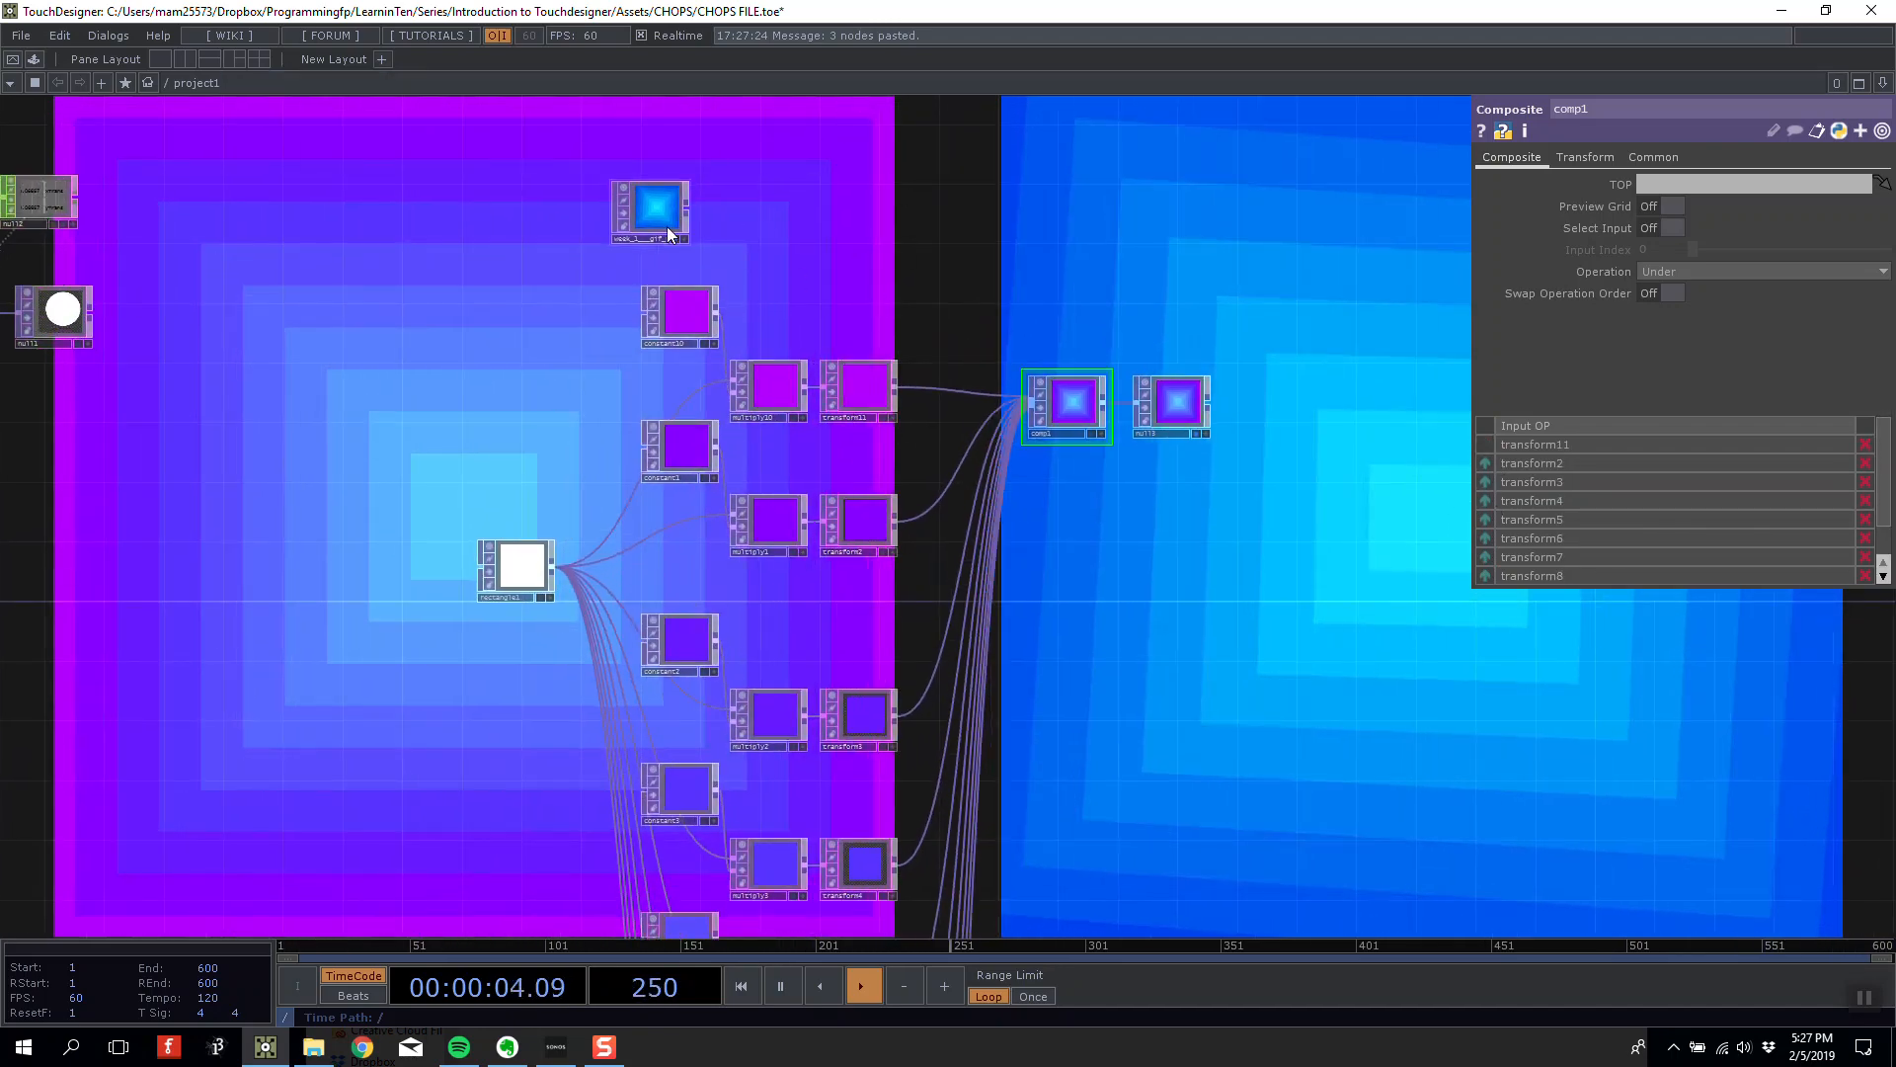
scroll(893, 234, "down", 3)
scroll(1092, 347, "up", 3)
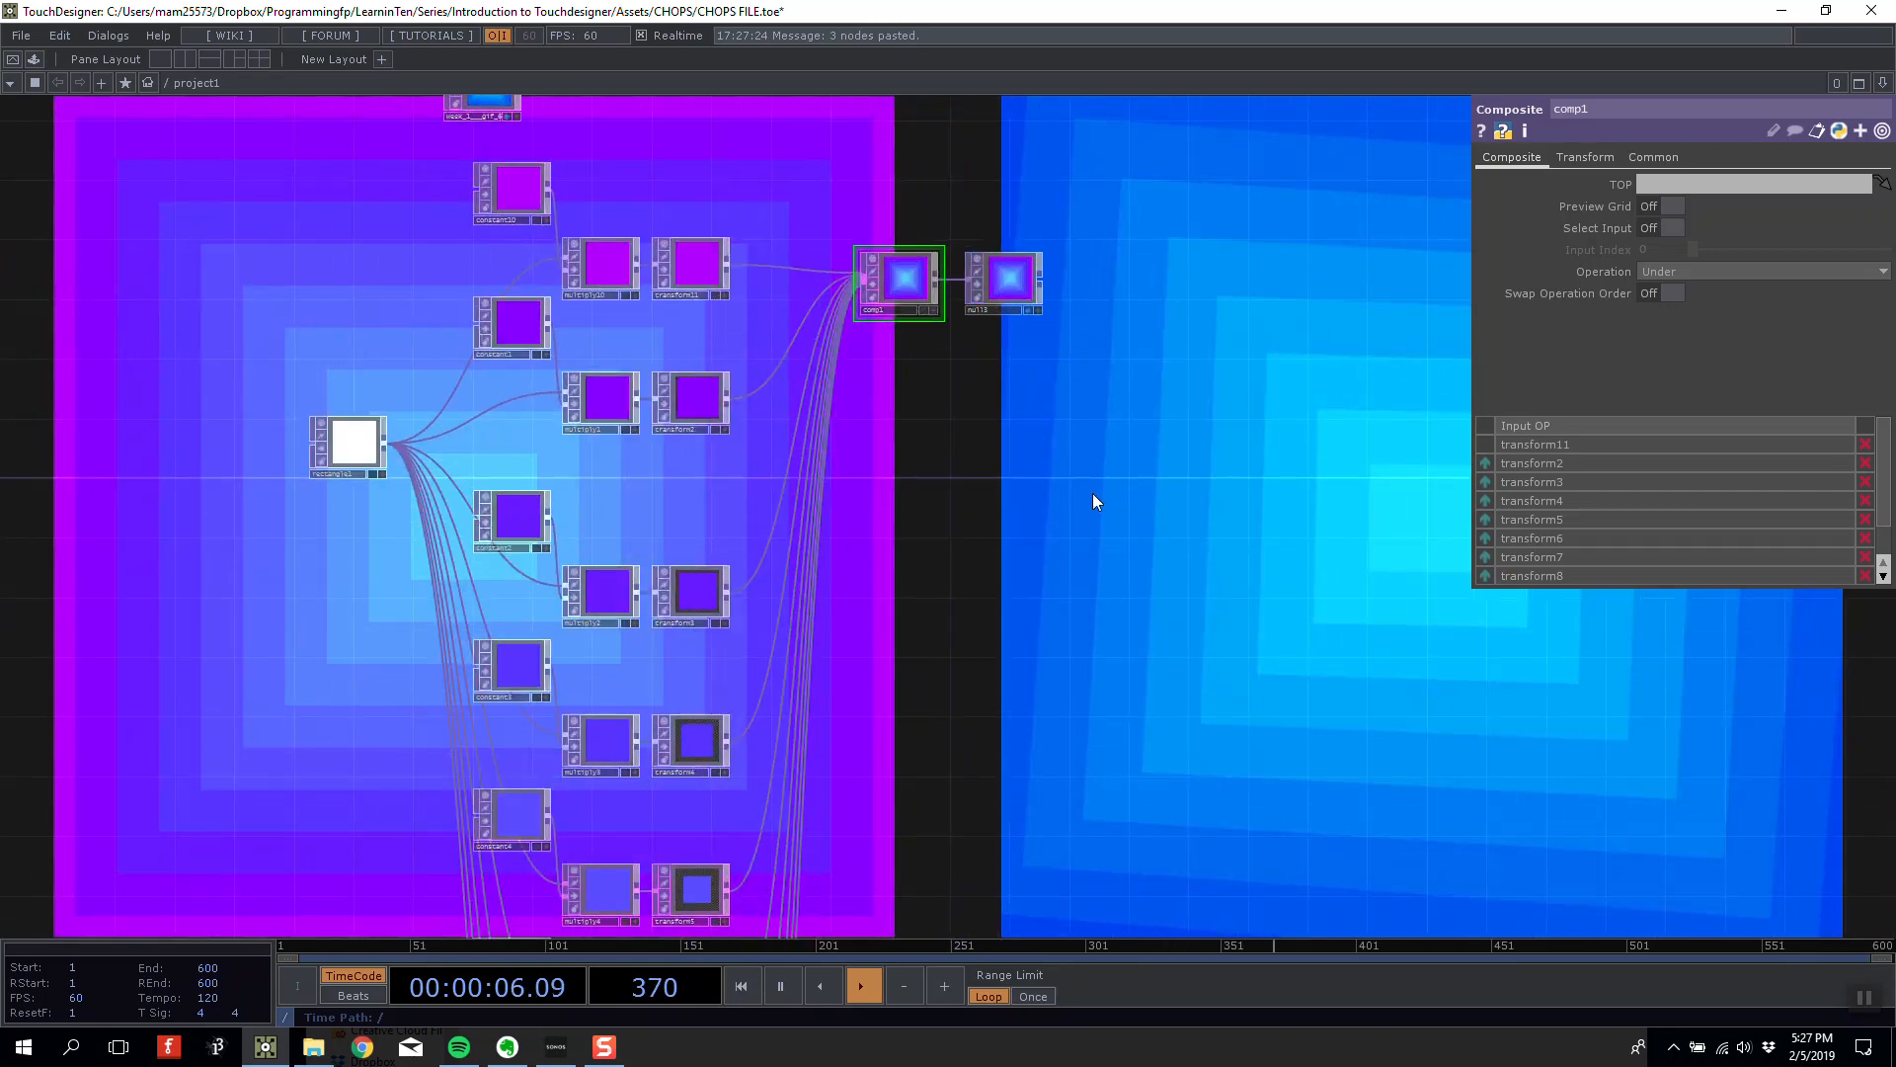
left_click_drag(1134, 502, 1106, 597)
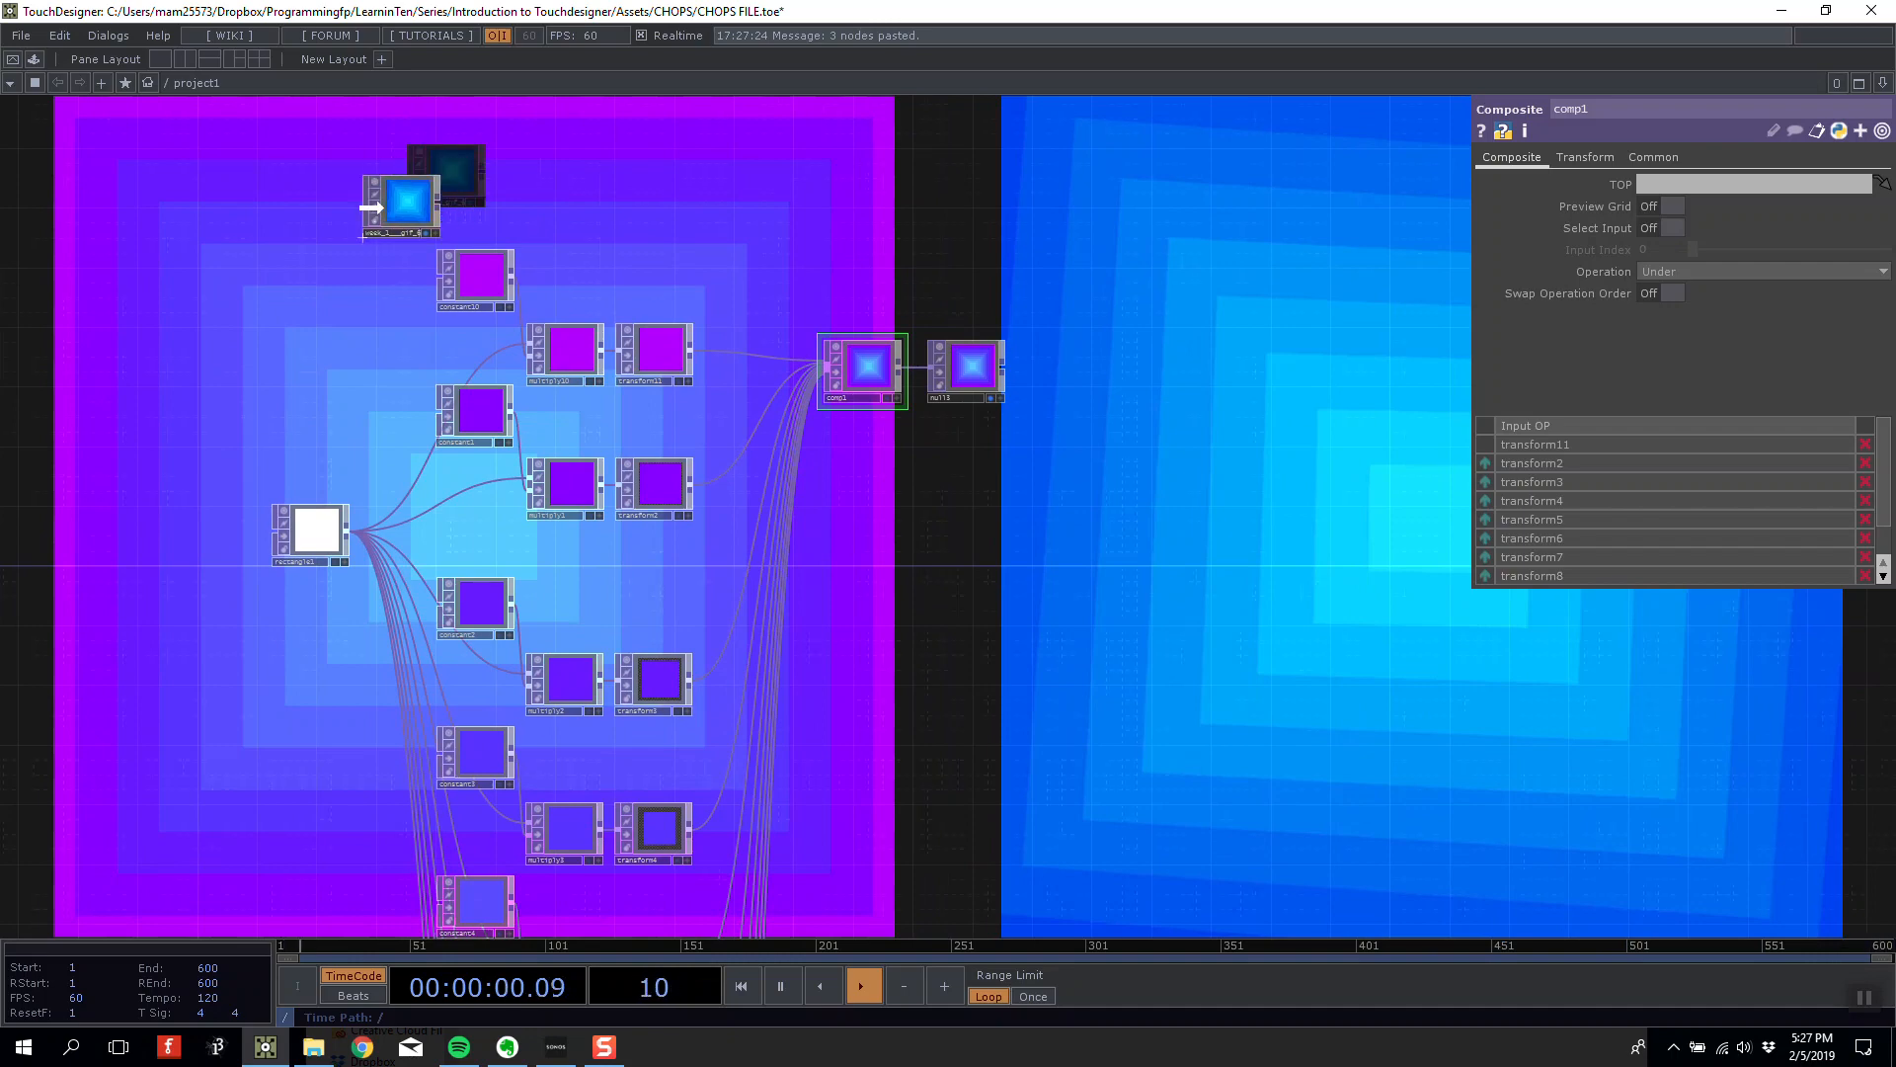
left_click_drag(589, 182, 591, 237)
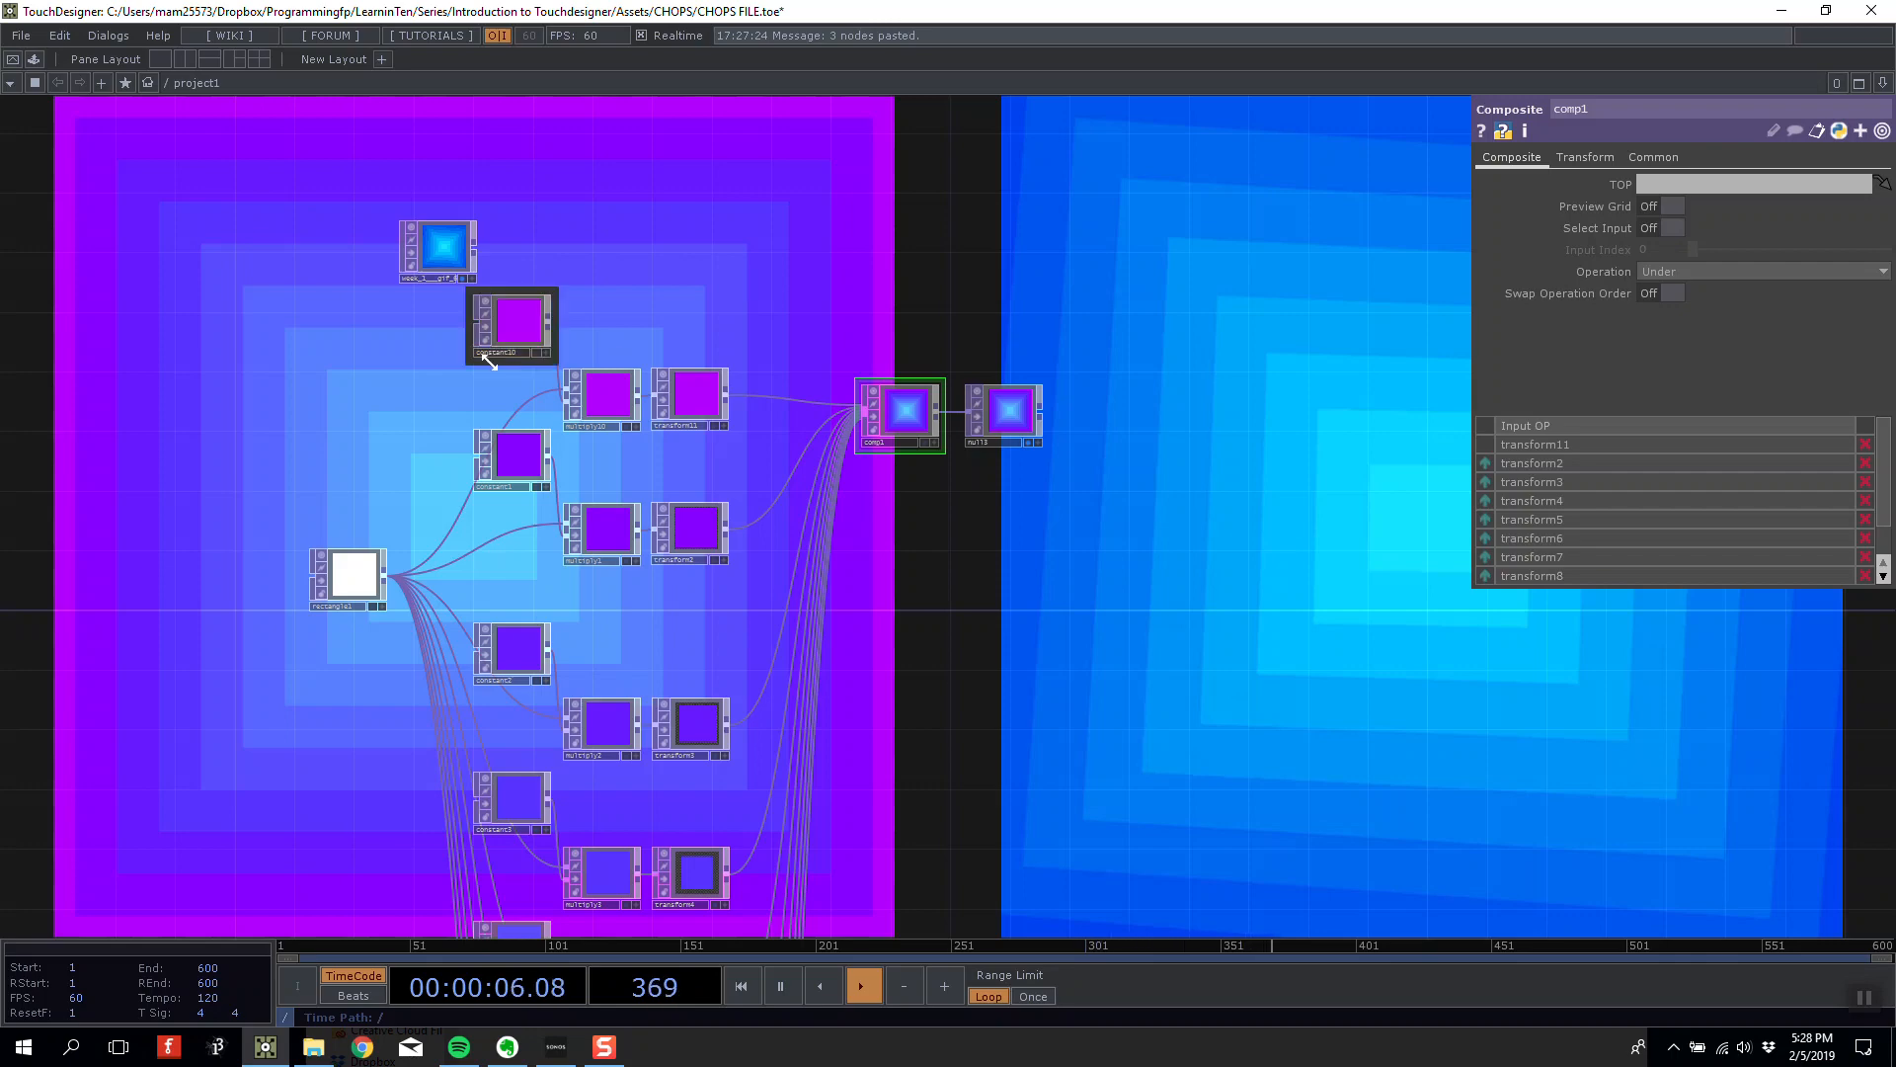
left_click(462, 254)
left_click_drag(1112, 295, 1048, 319)
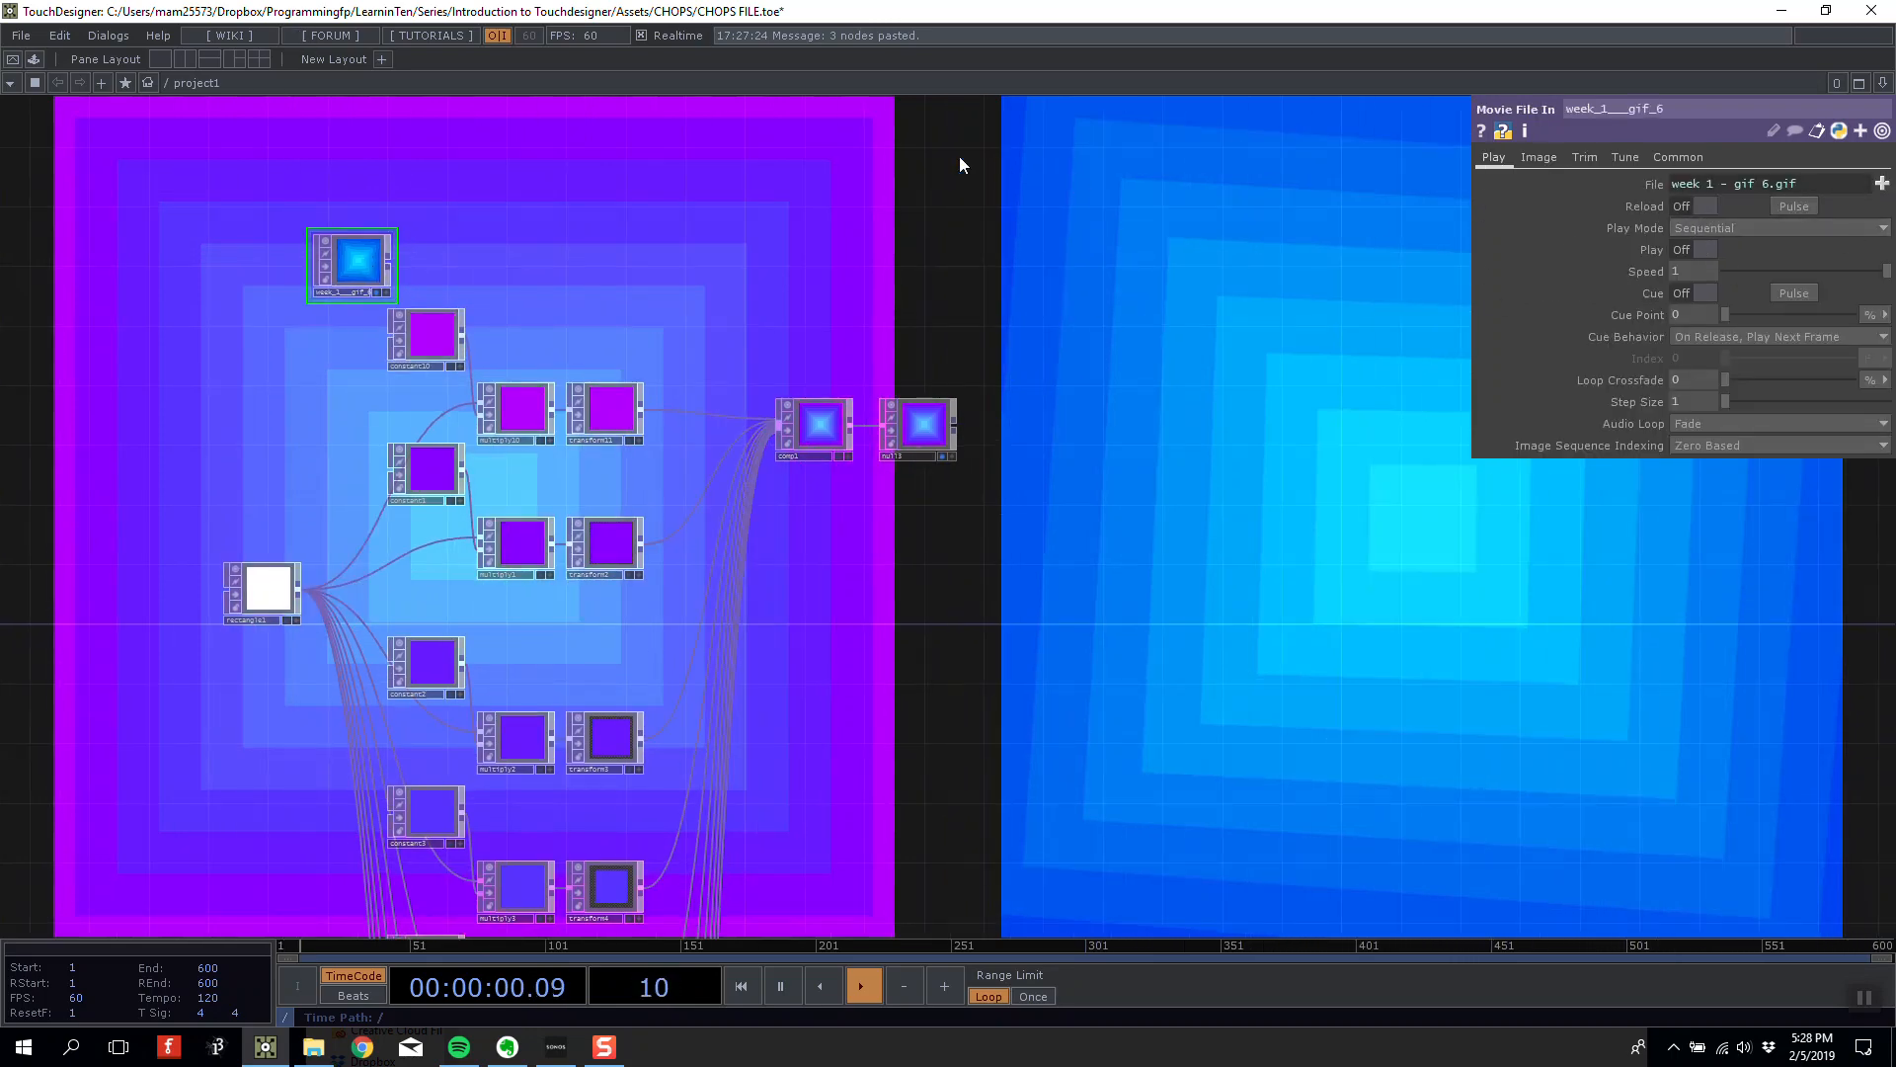
left_click(1698, 250)
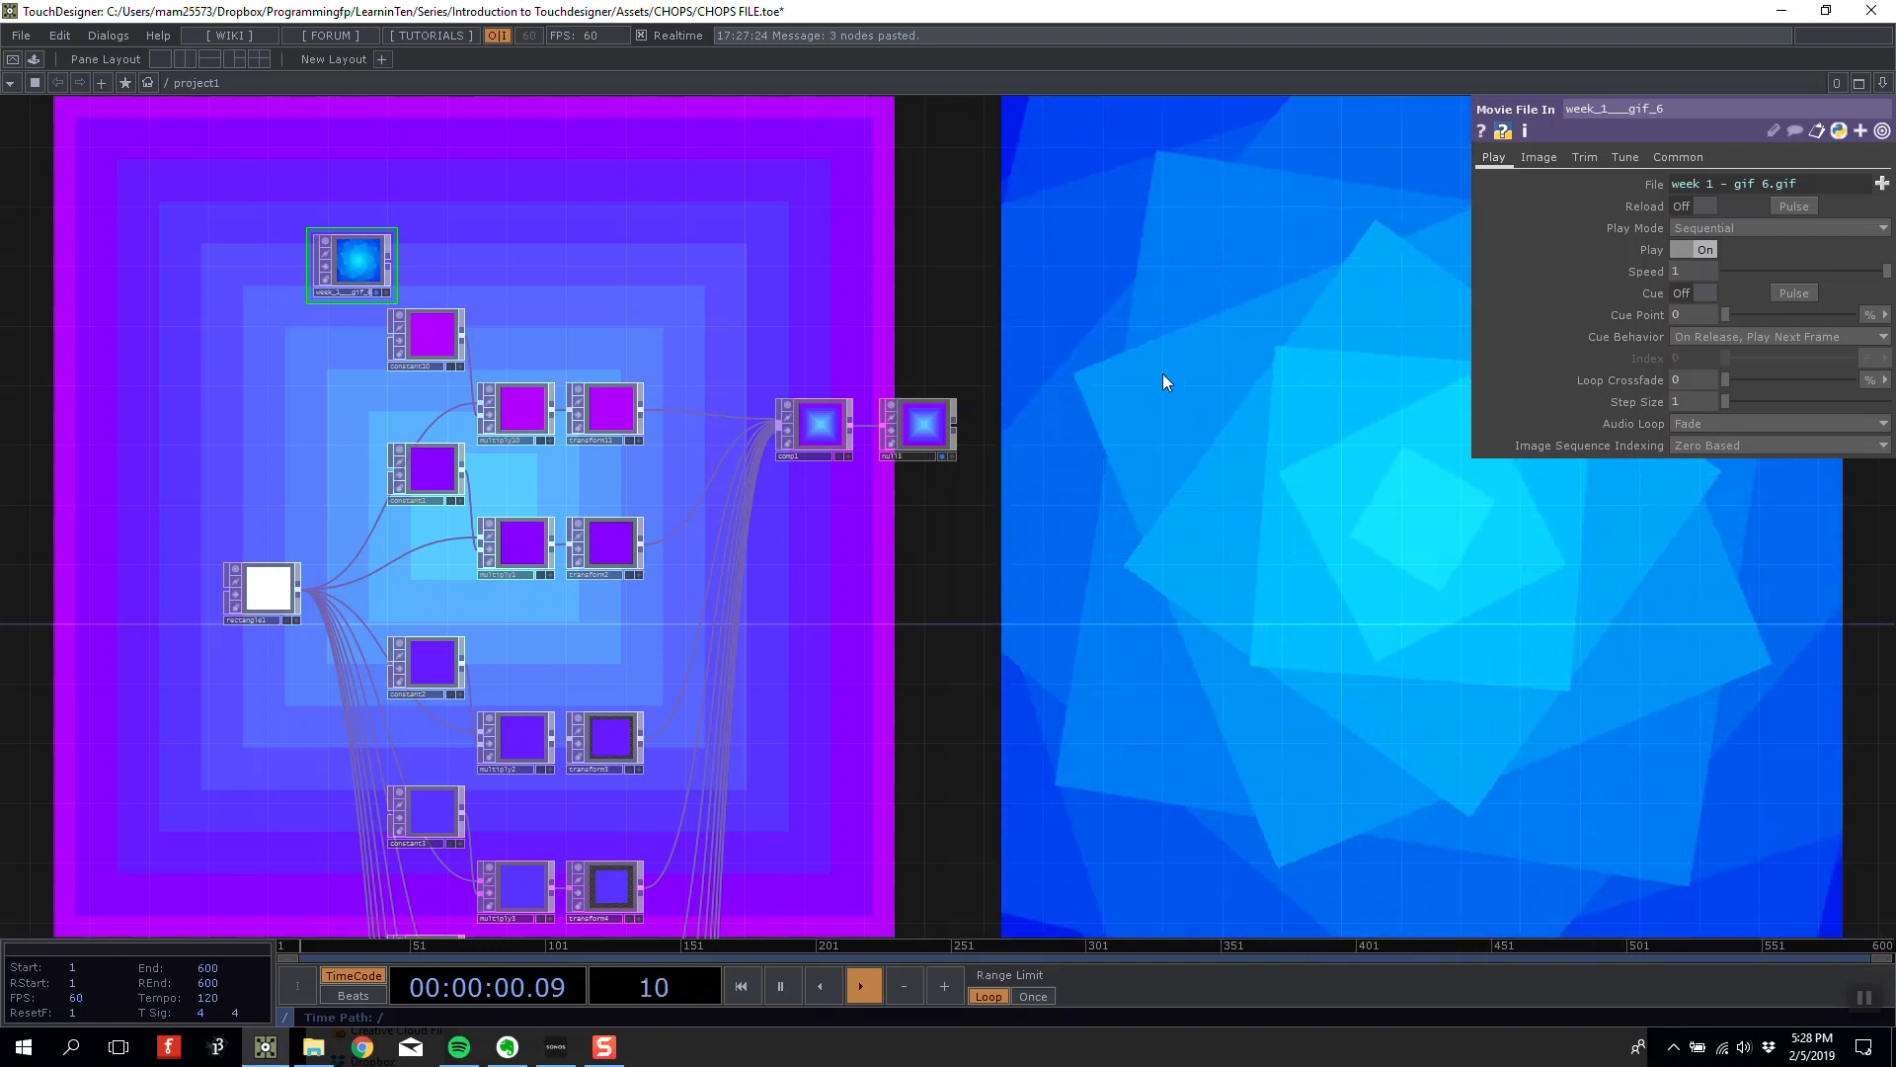
Try rotating transform3's square to about -74 degrees and undo the rotation.
left_click(530, 726)
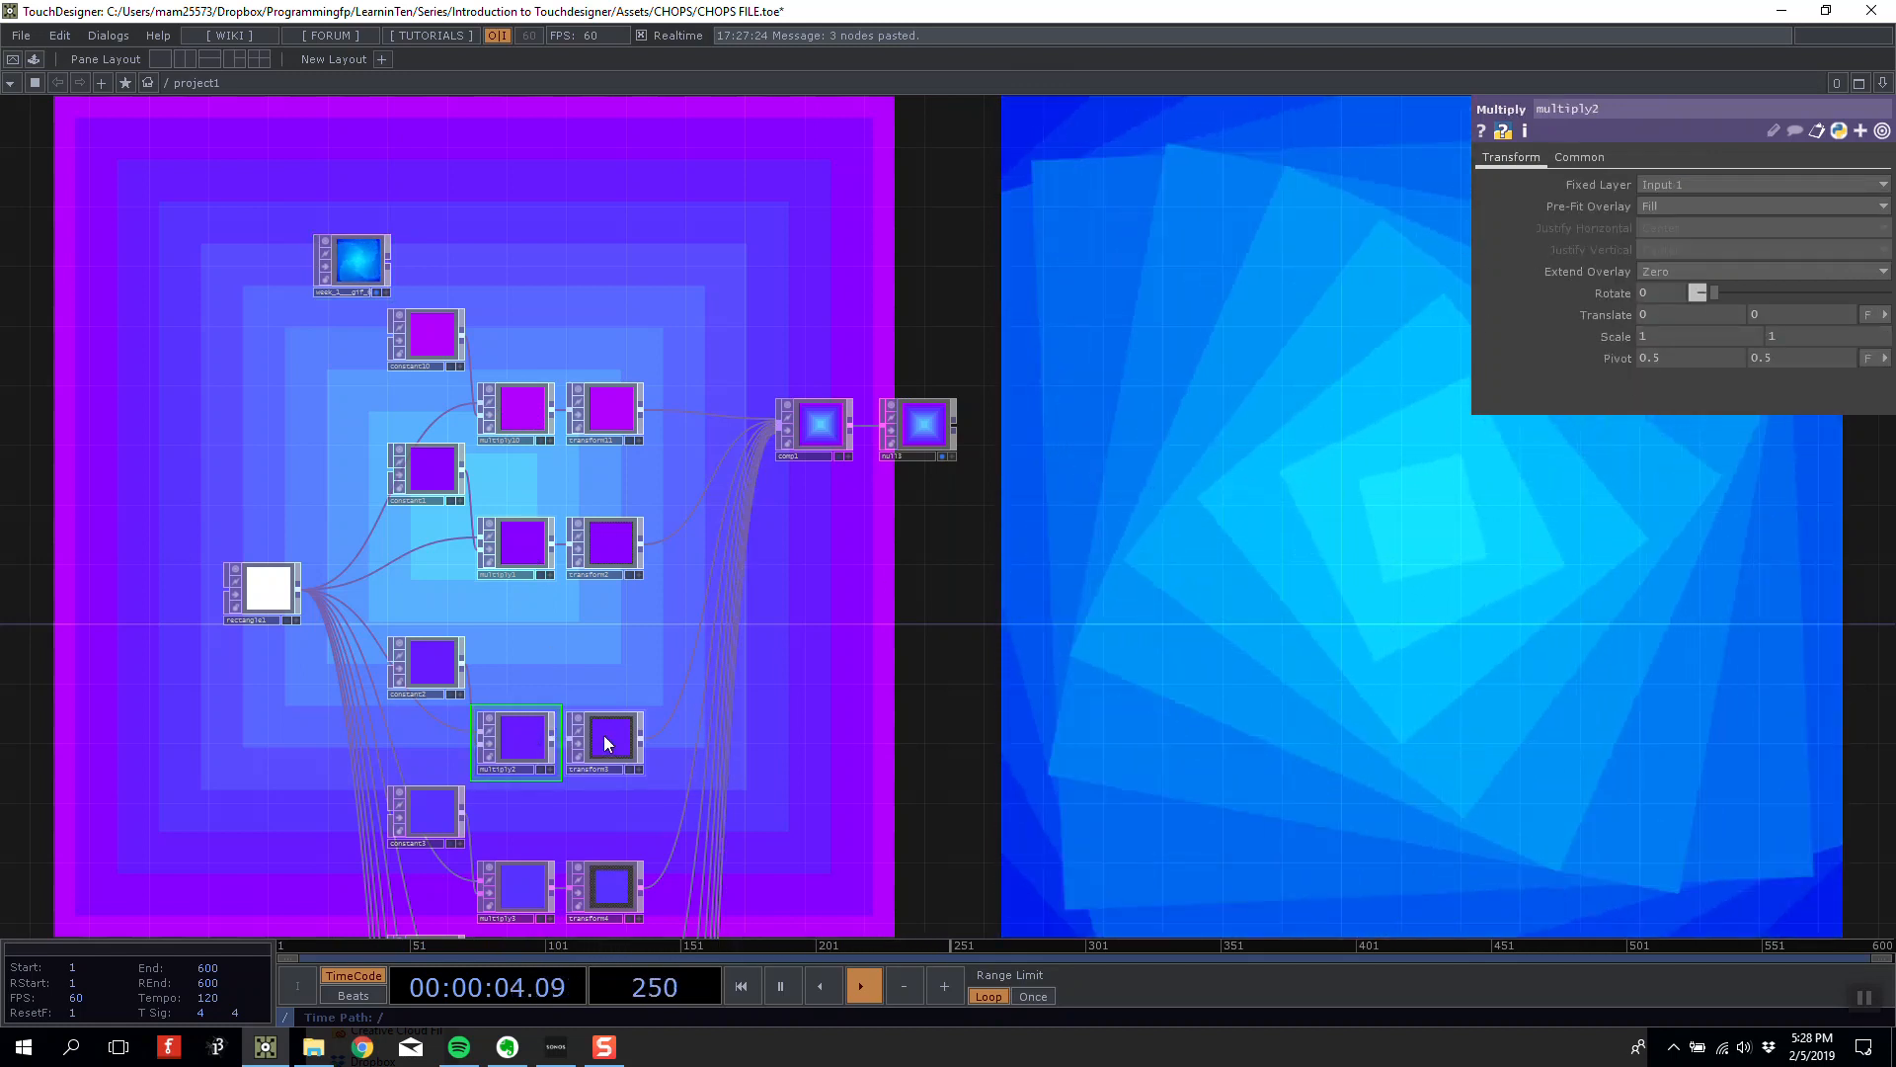
left_click(603, 736)
mouse_move(1661, 228)
left_mouse_down()
mouse_move(1708, 227)
mouse_move(1674, 231)
left_mouse_up()
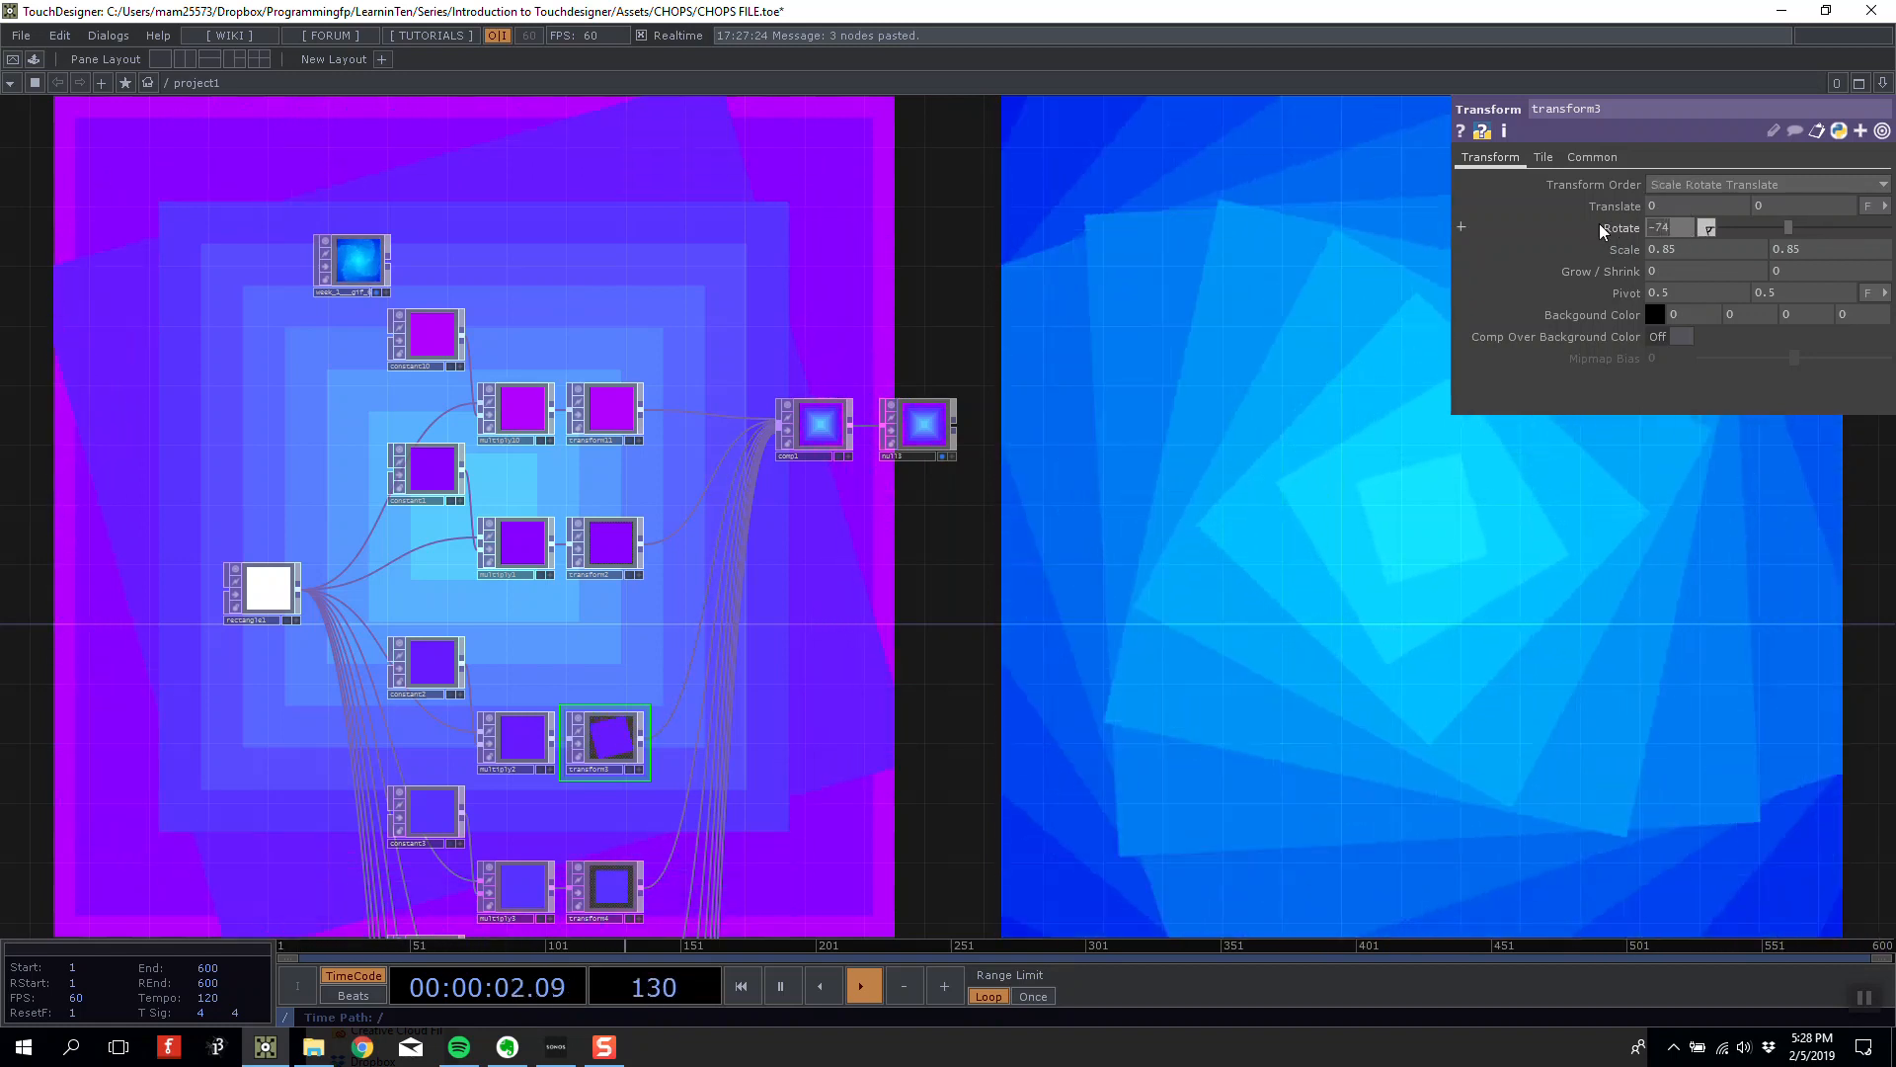
key("ctrl+z")
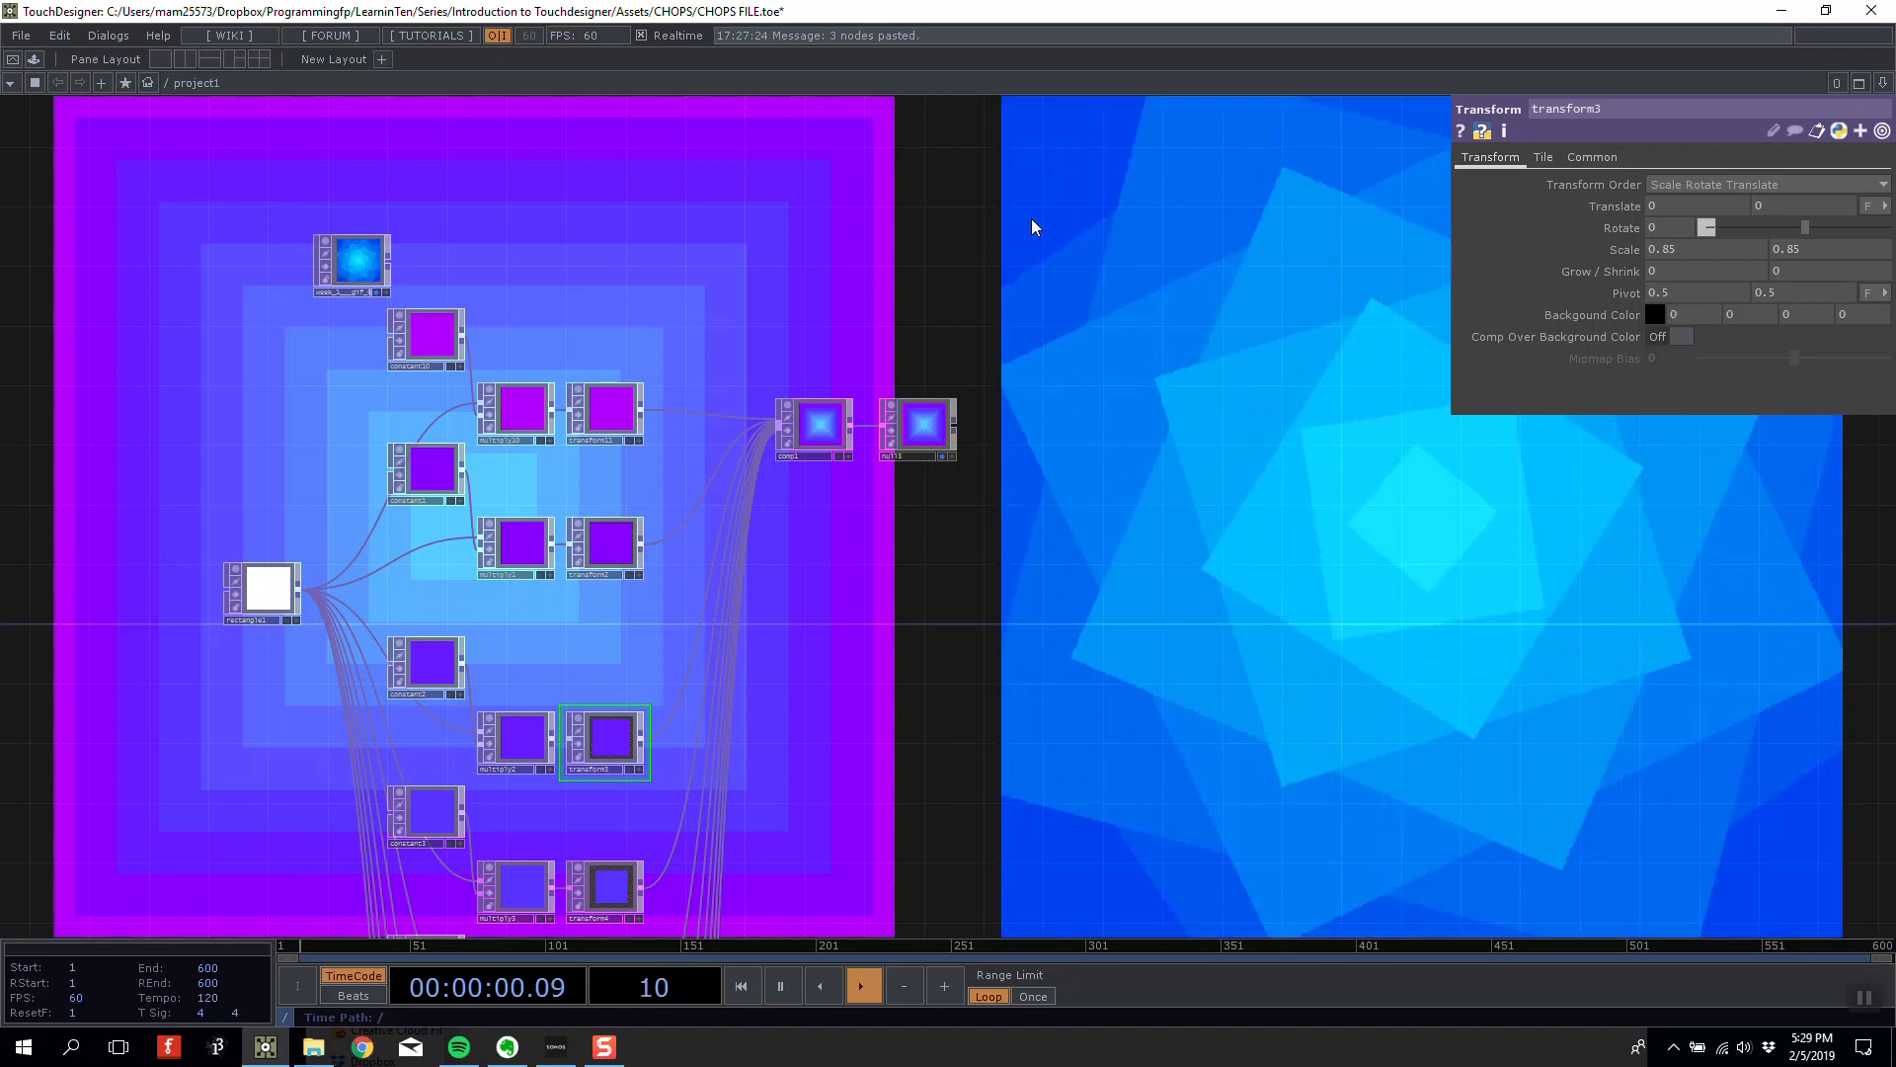
left_click_drag(885, 284, 925, 420)
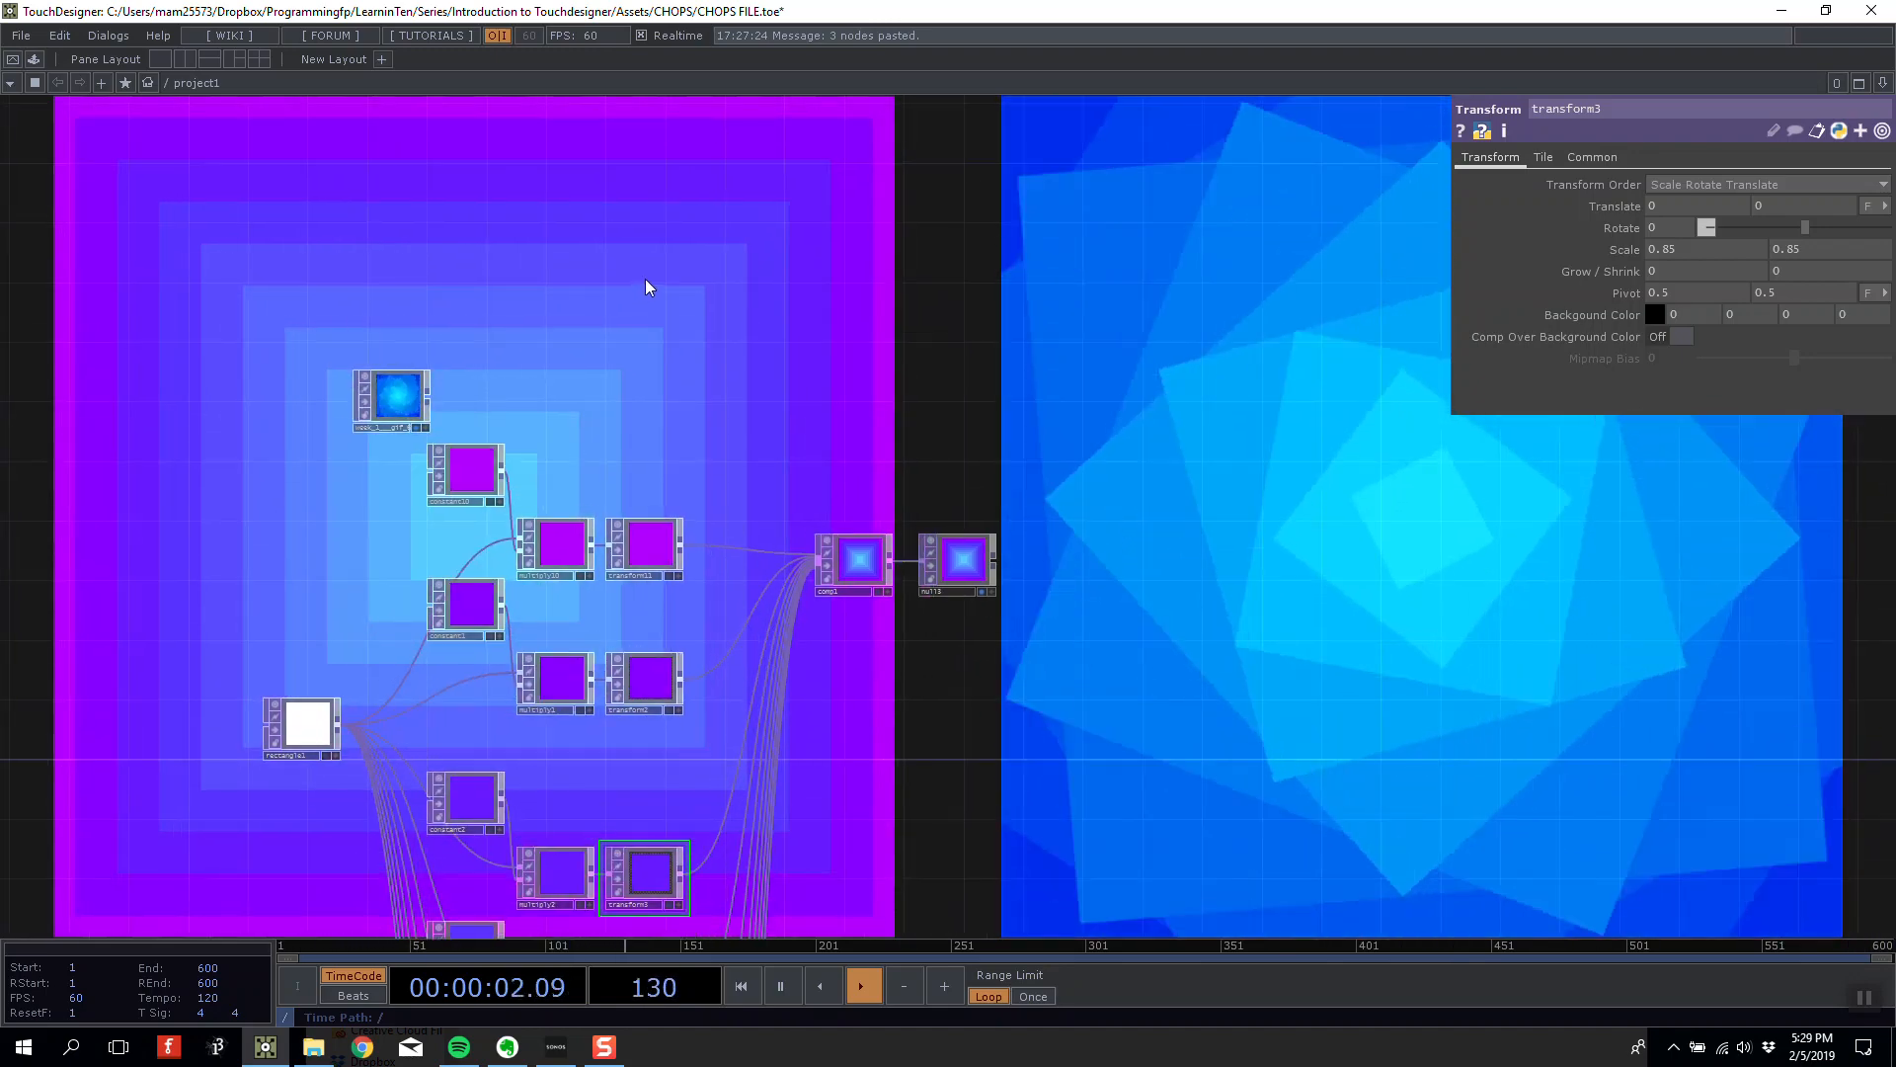
Add an LFO CHOP above the color chains and set its wave type to Ramp.
key("Tab")
left_click(423, 61)
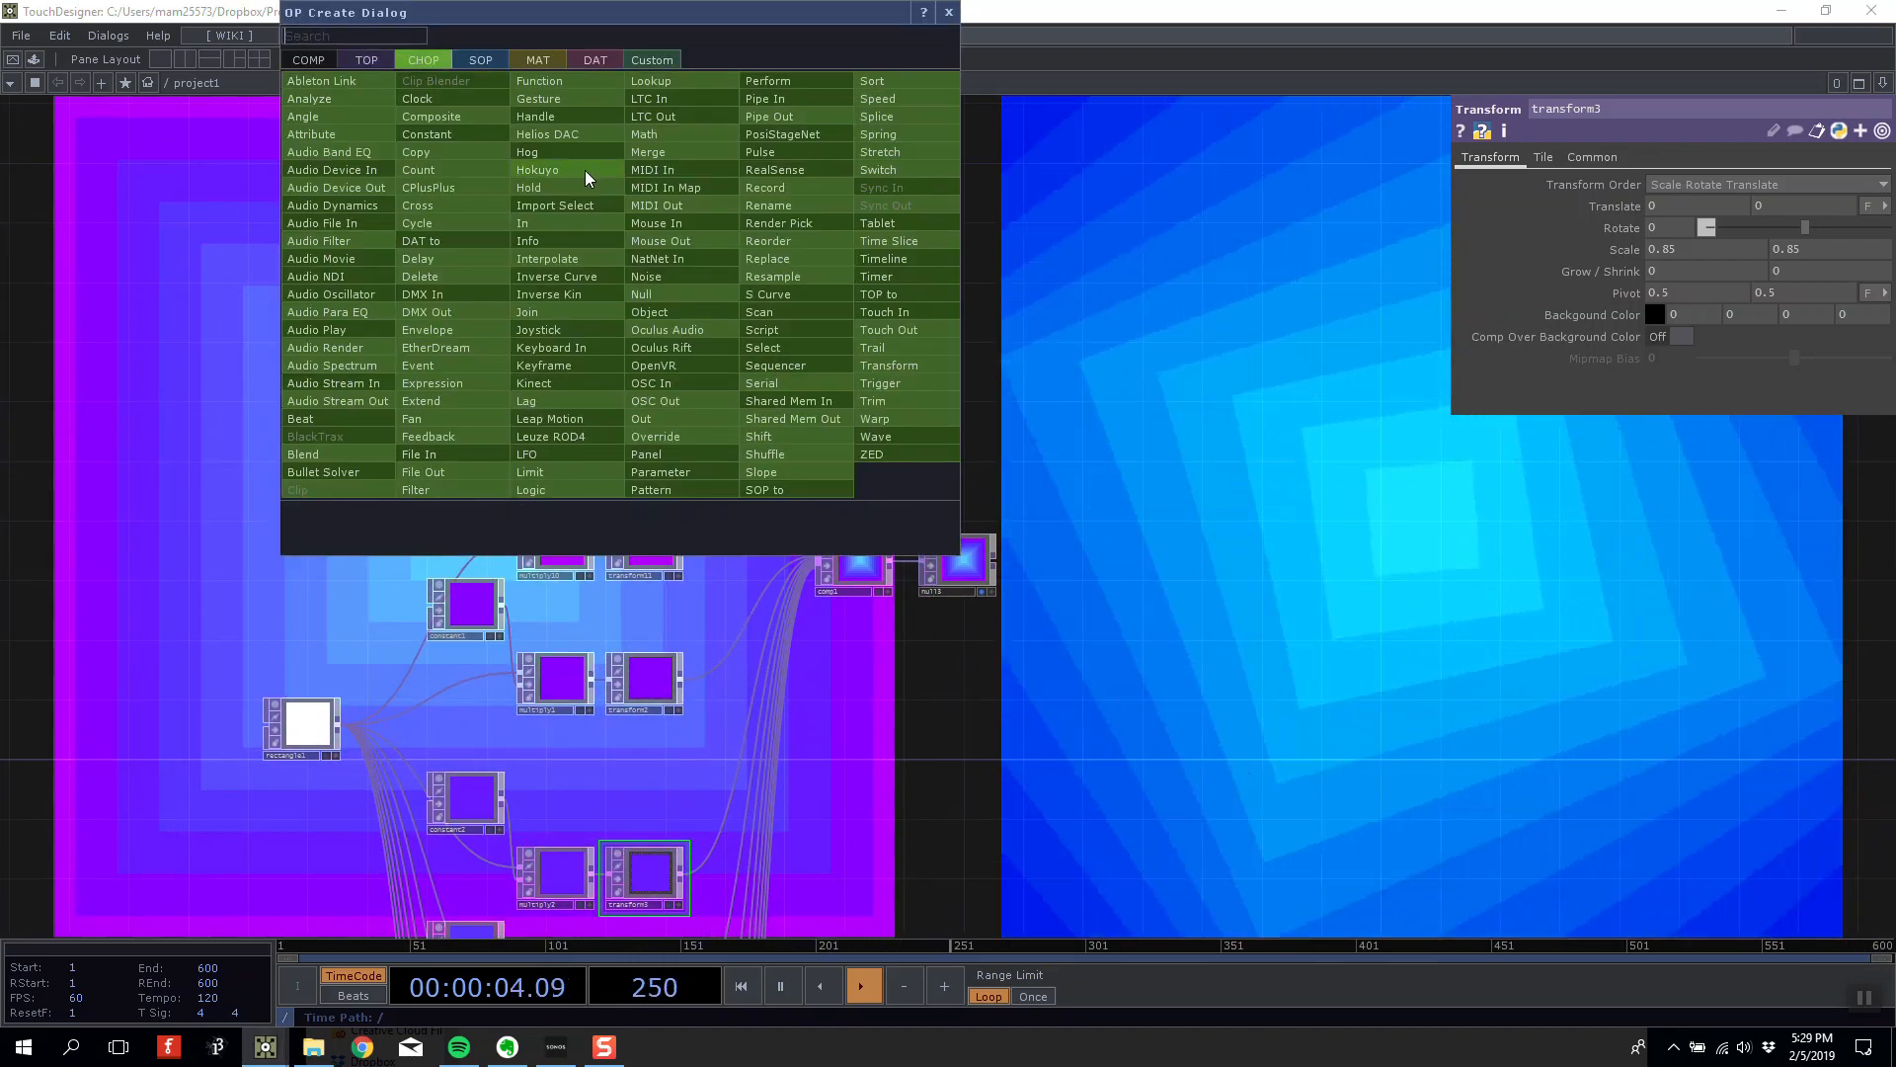
left_click(527, 455)
left_click(664, 310)
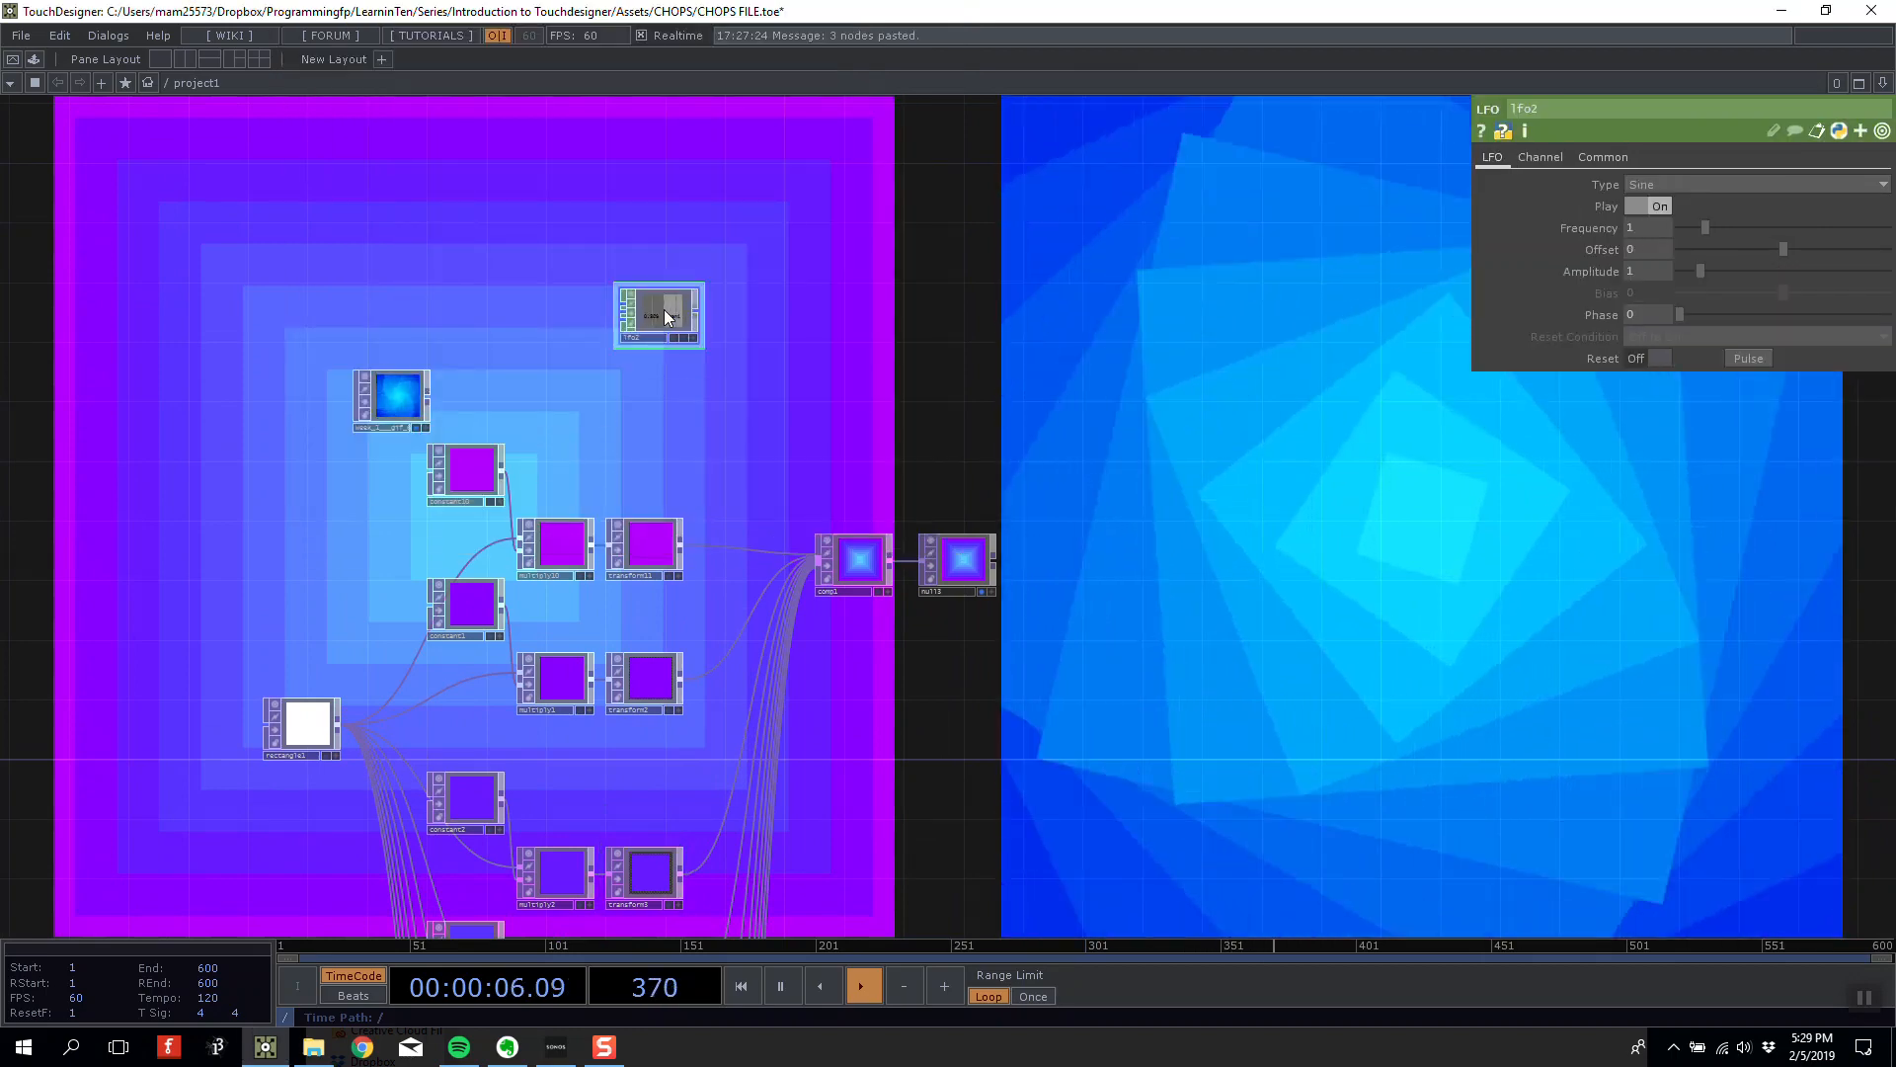
left_click(1721, 188)
left_click(1671, 246)
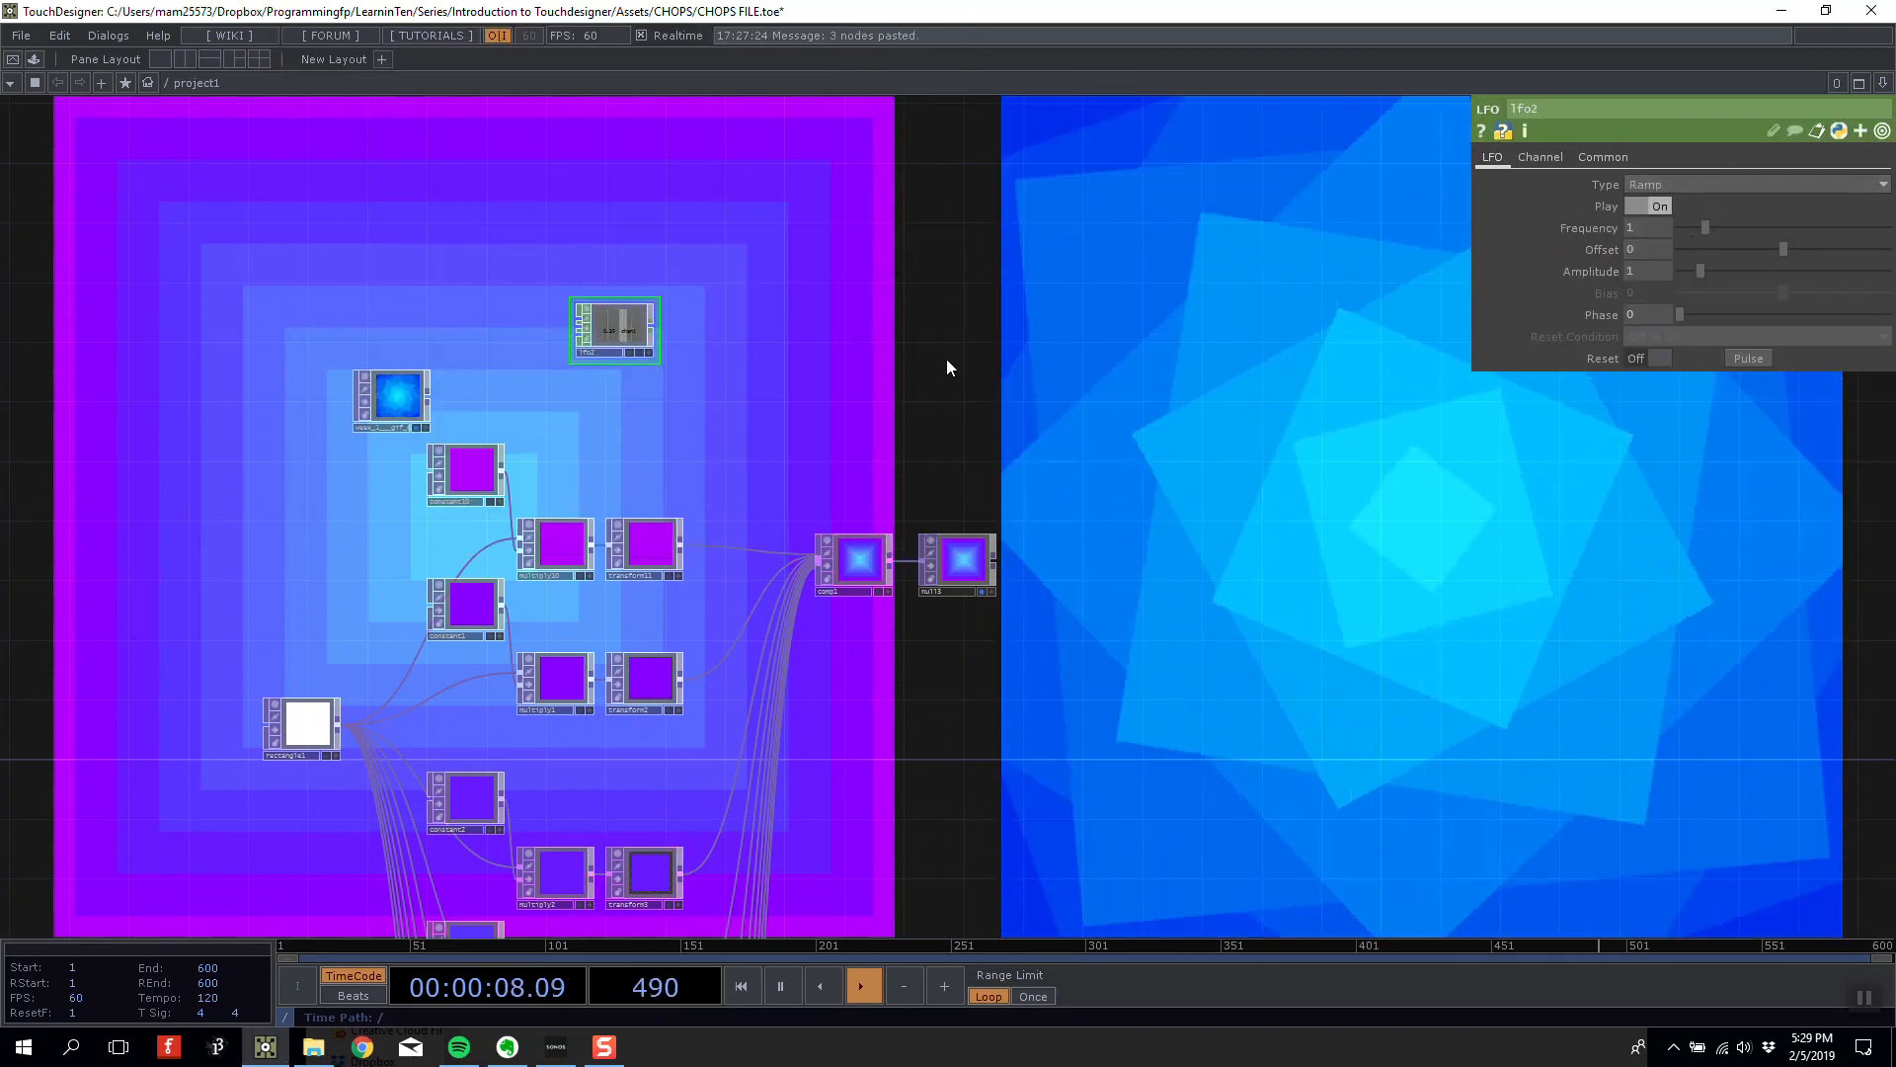
Add a Math CHOP fed by the ramp LFO's output.
scroll(572, 347, "up", 4)
scroll(650, 352, "down", 2)
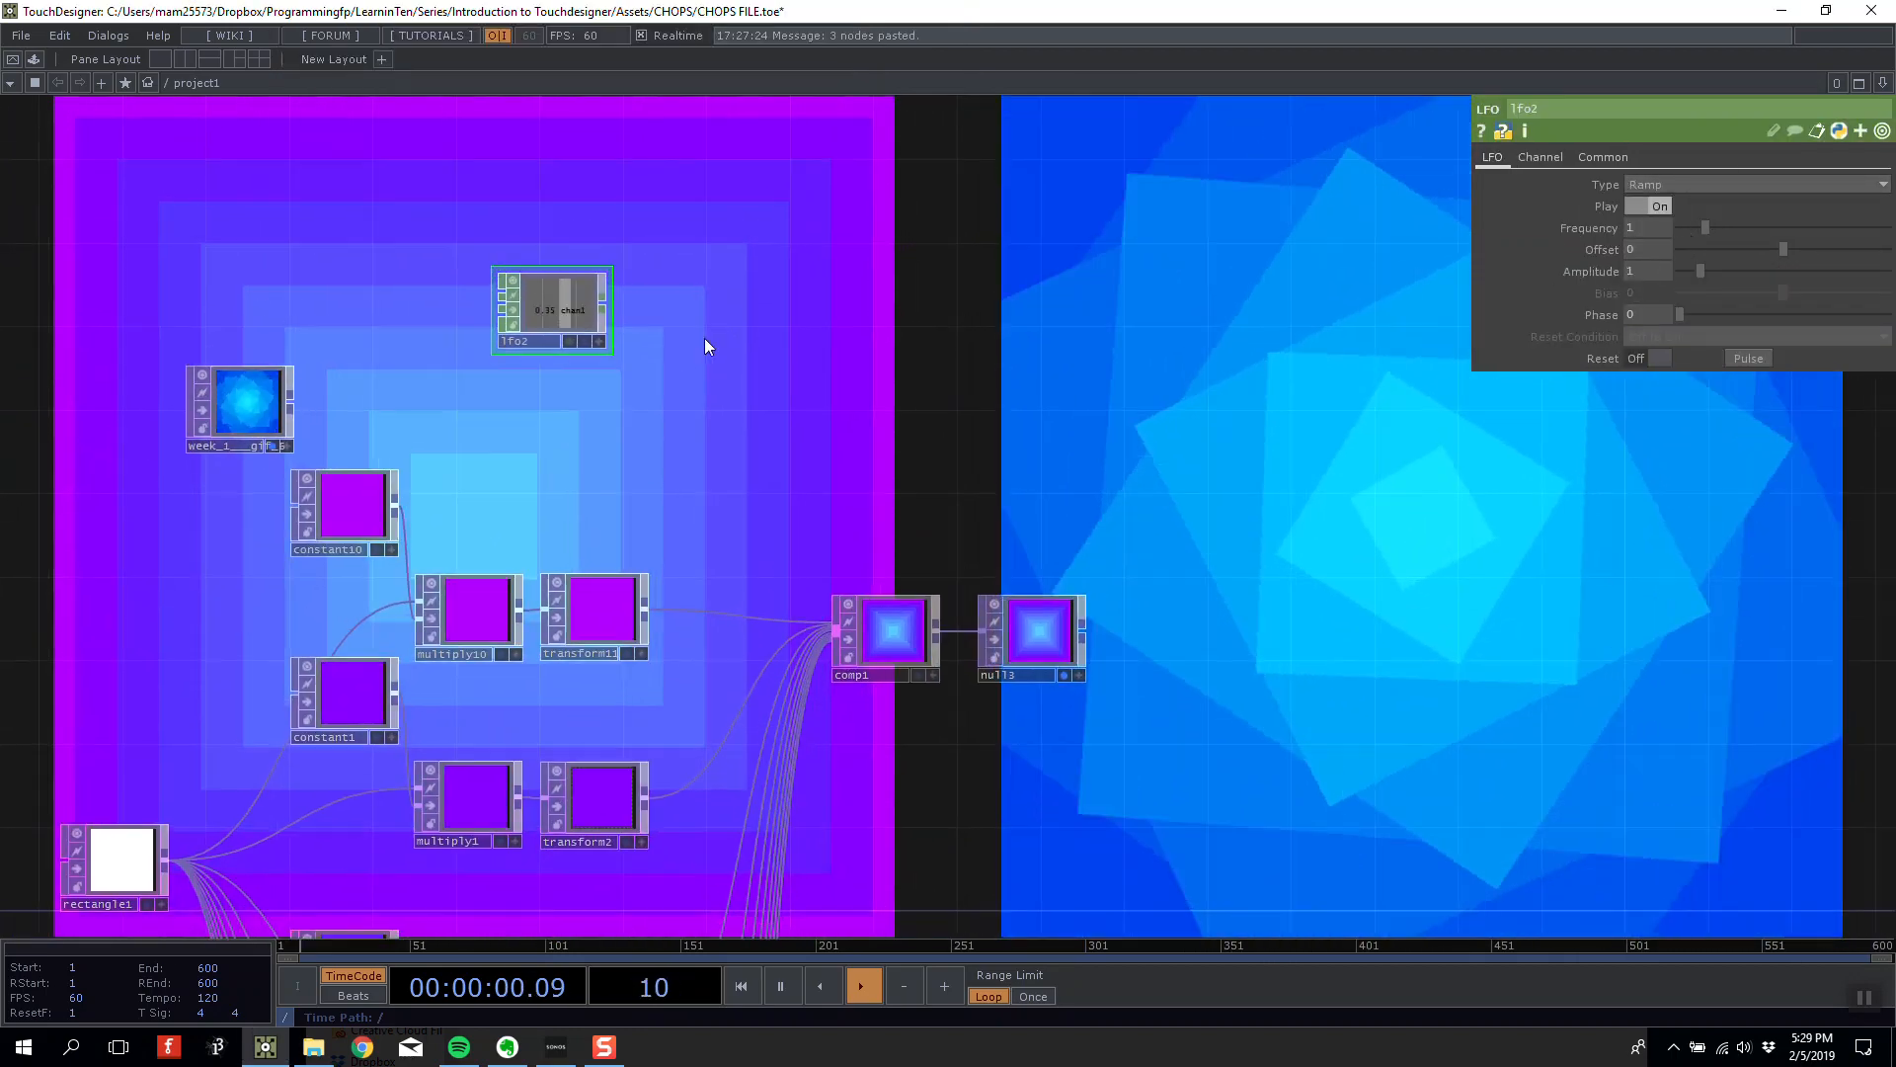
scroll(624, 357, "up", 3)
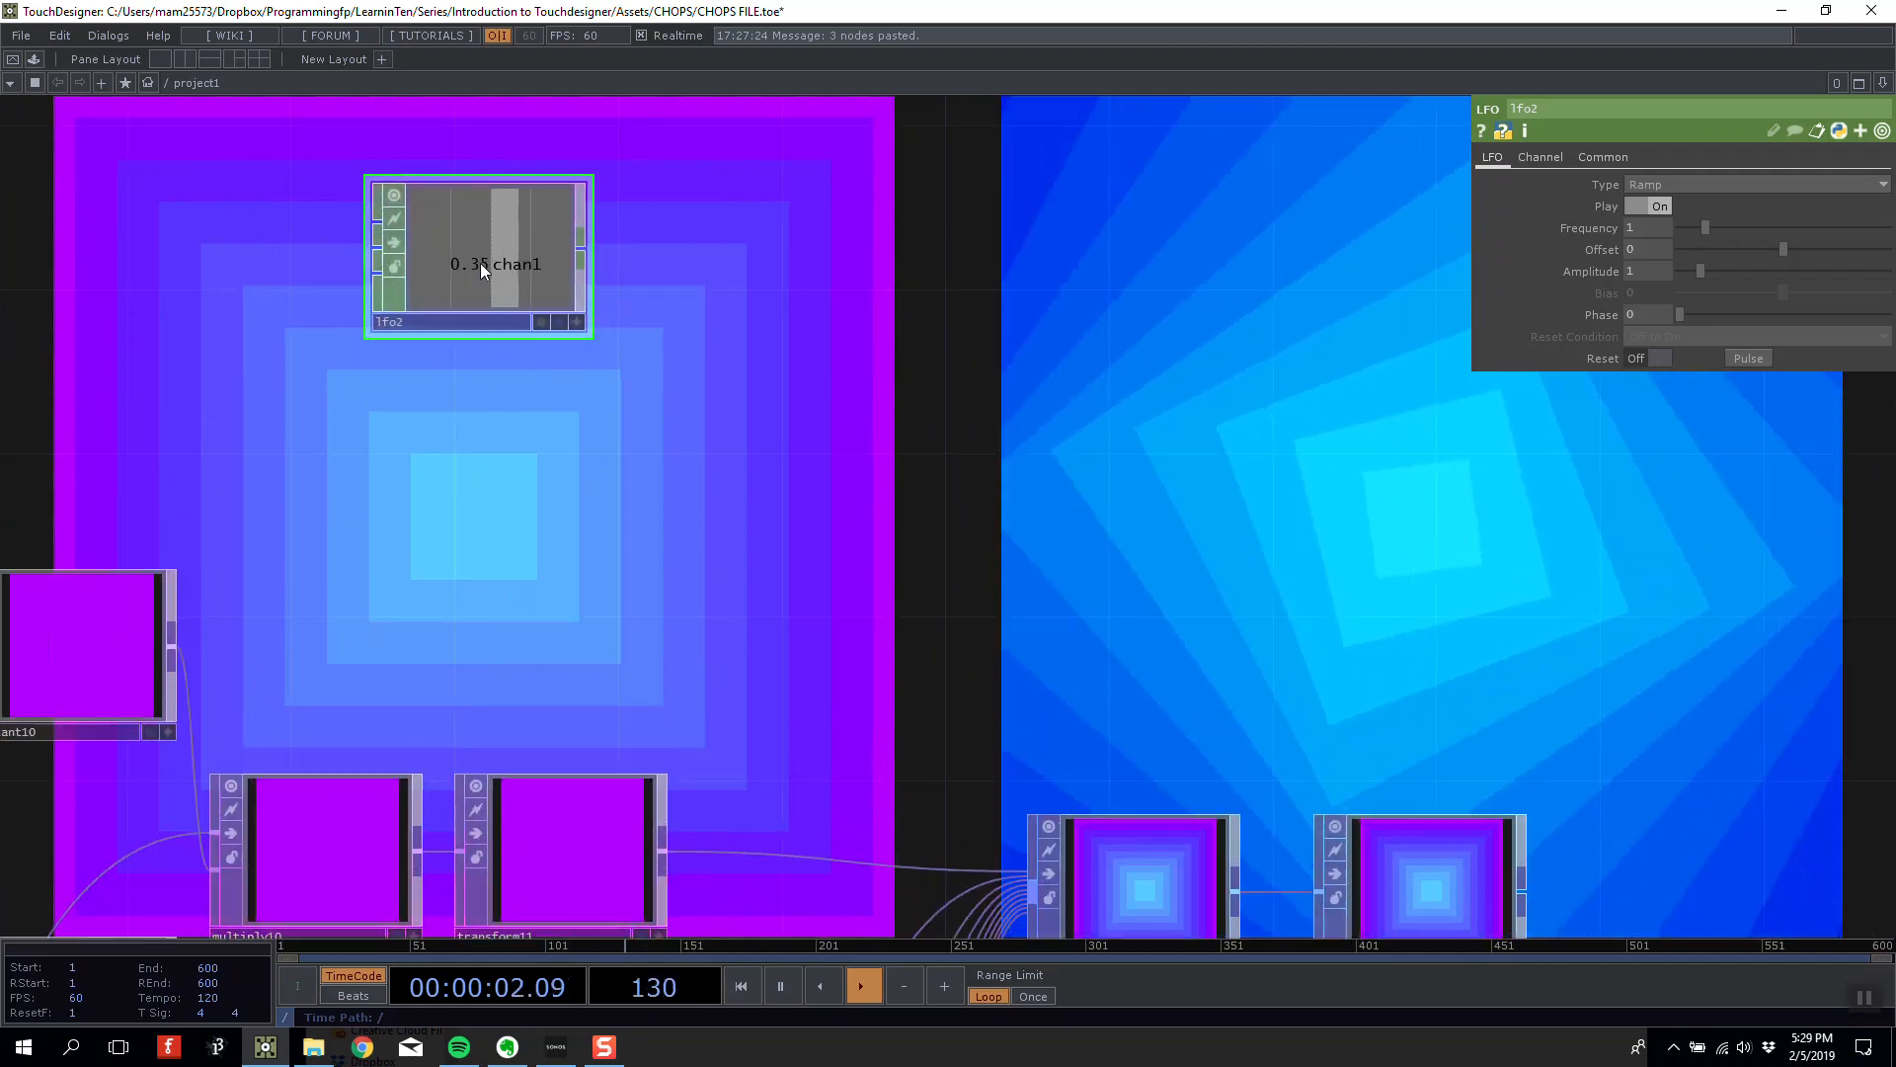
scroll(480, 263, "down", 2)
scroll(969, 294, "down", 4)
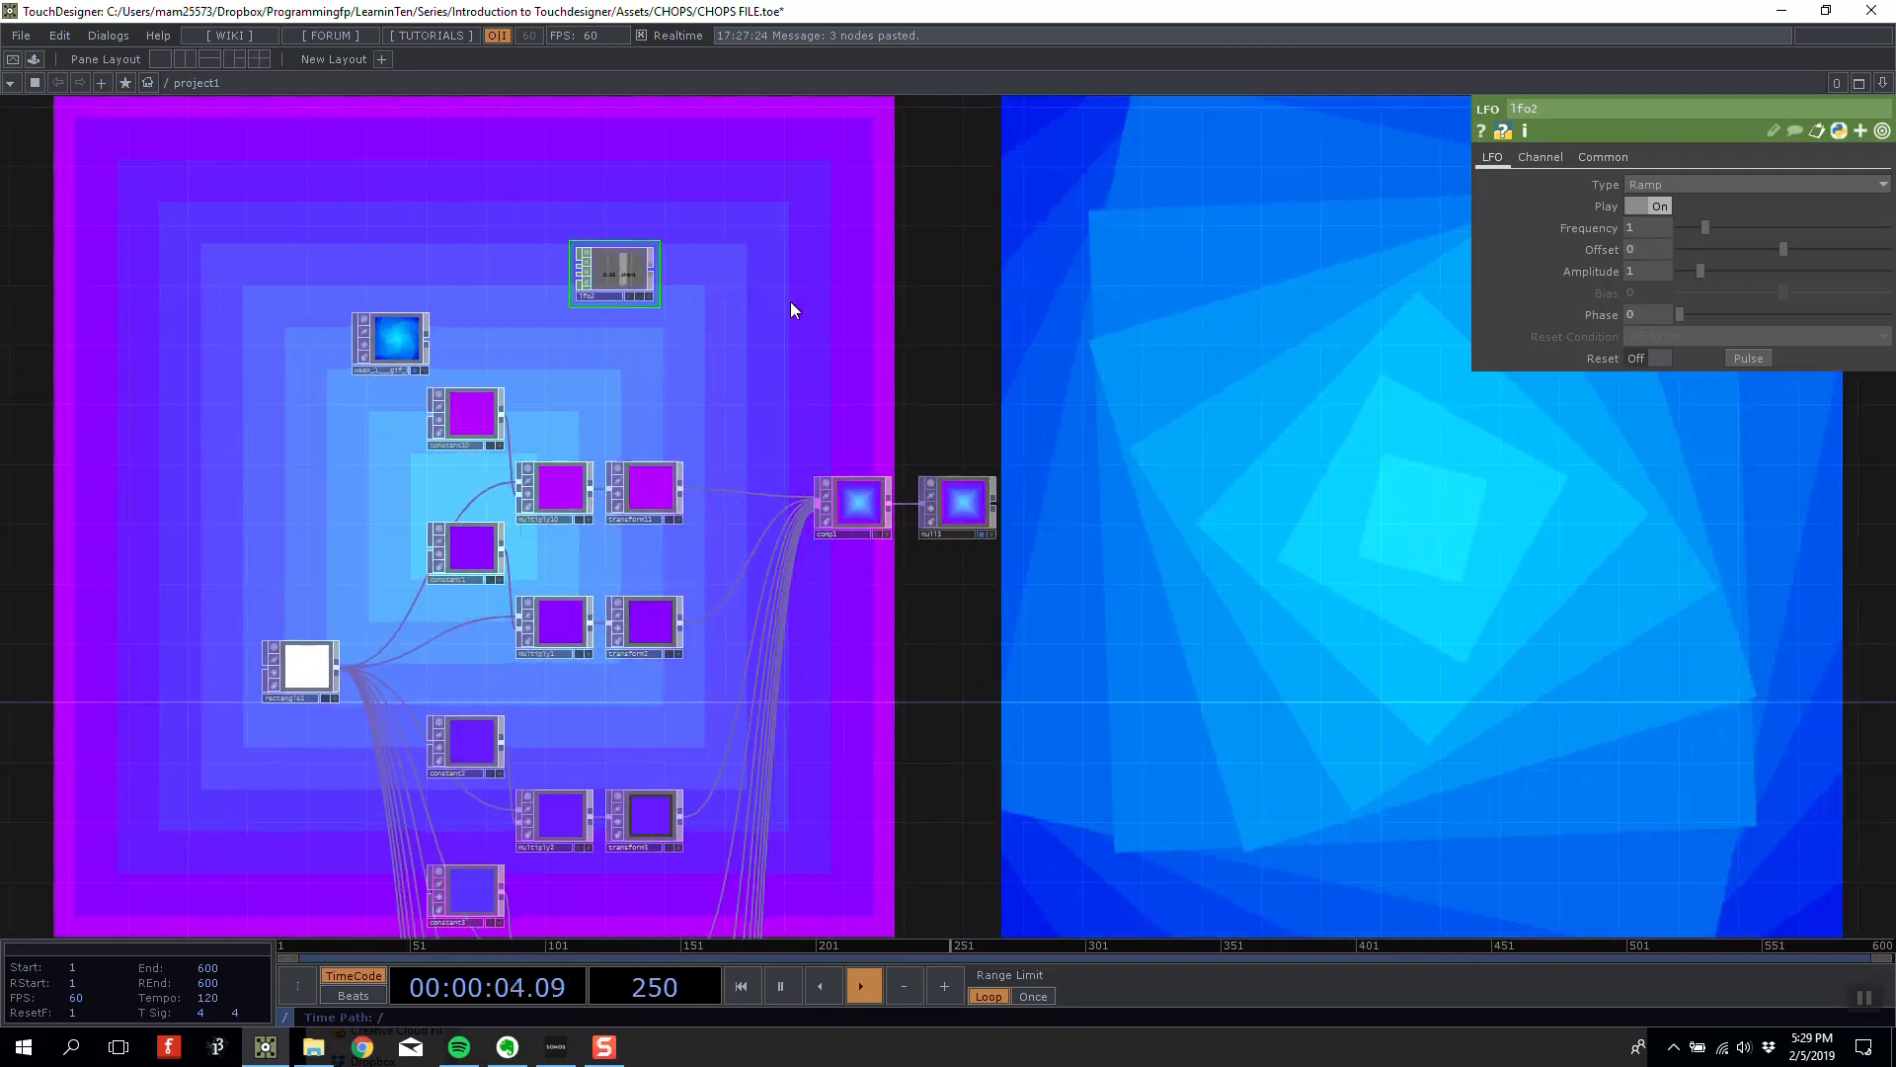
scroll(711, 294, "up", 3)
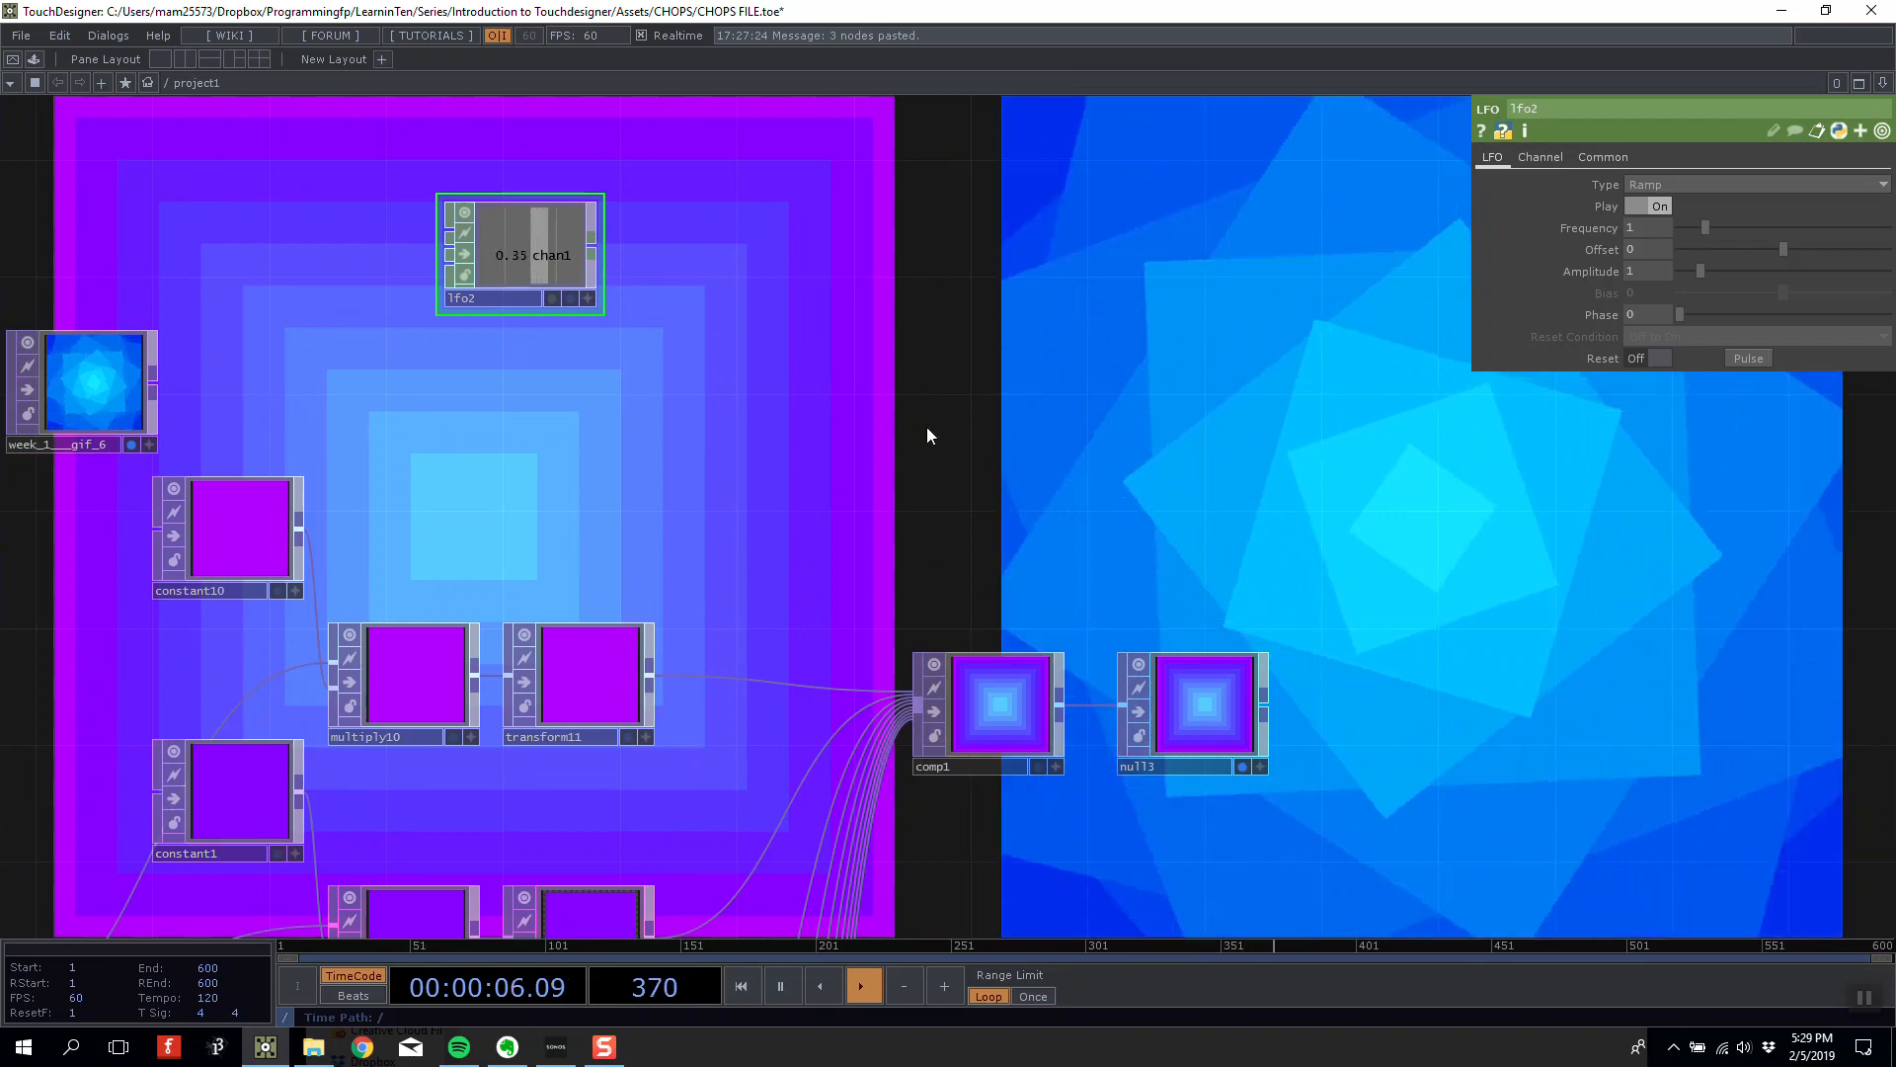
left_click_drag(927, 435, 701, 454)
right_click(383, 274)
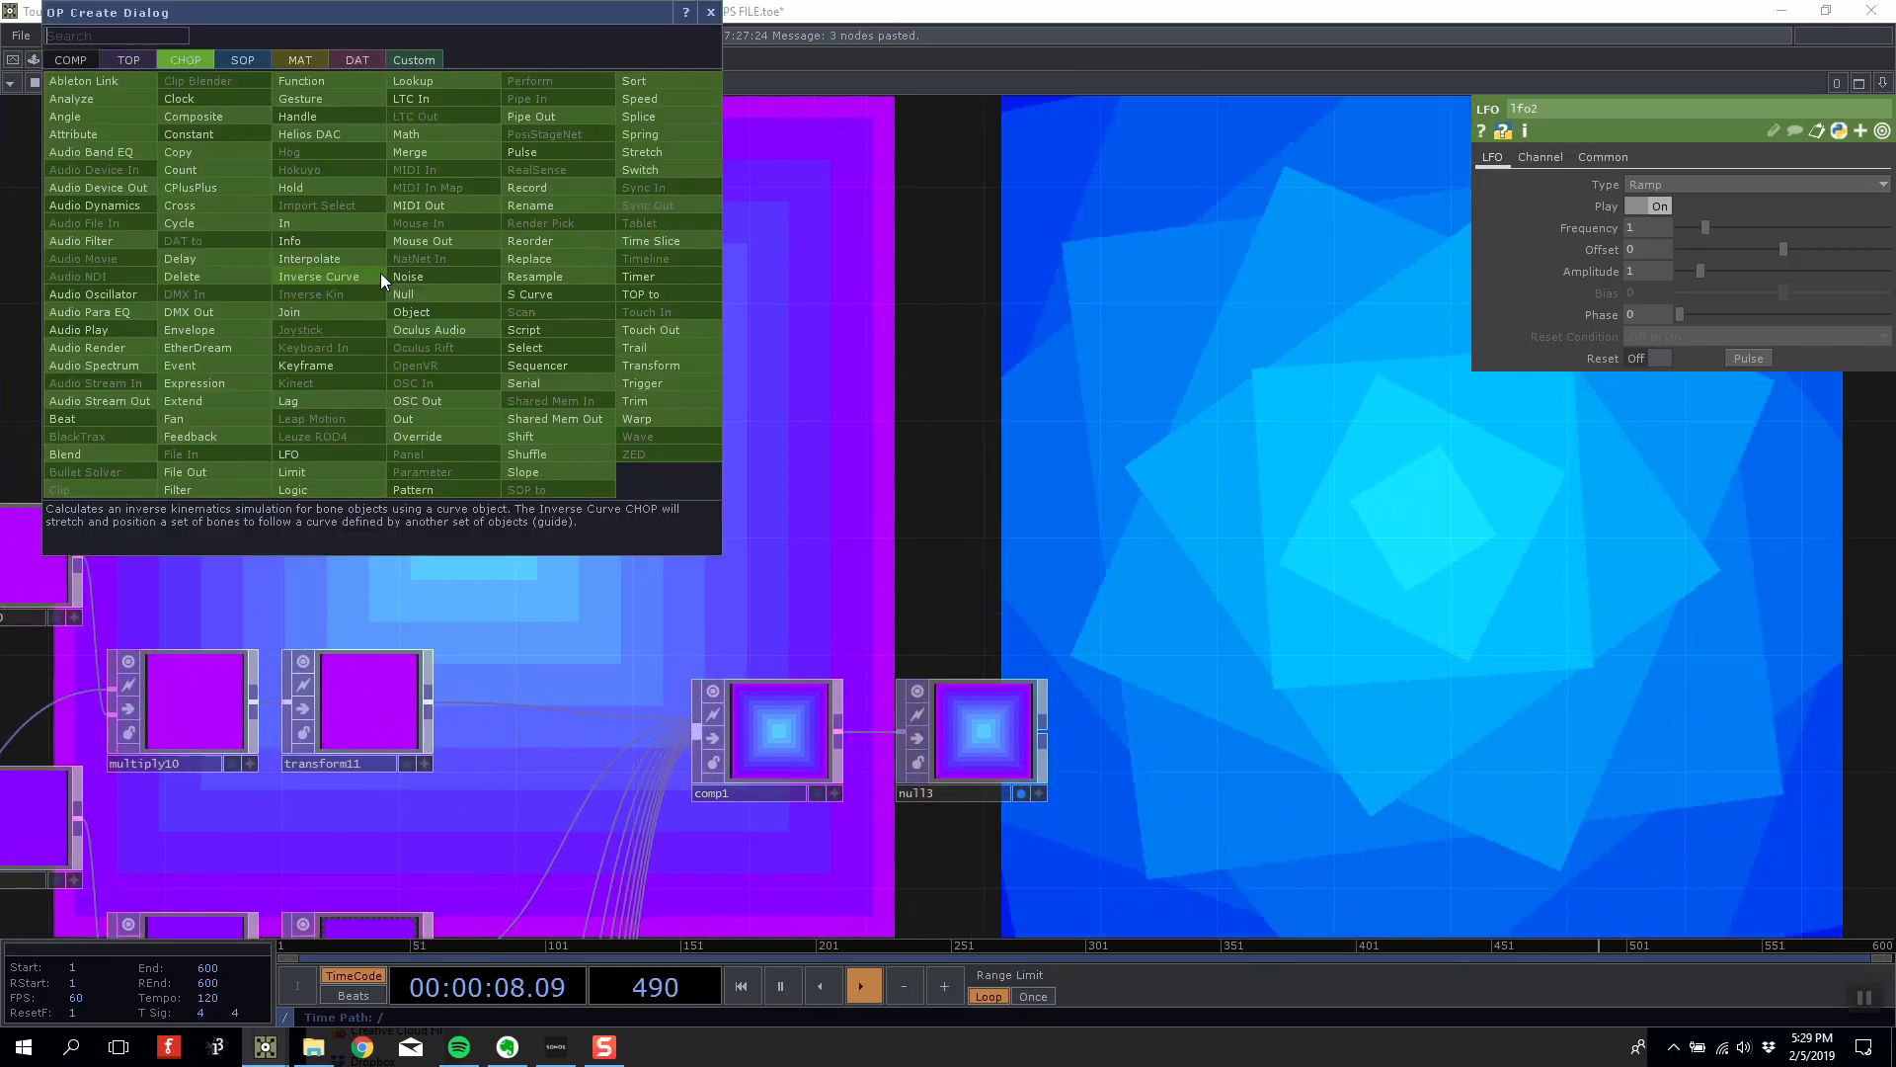
type("math")
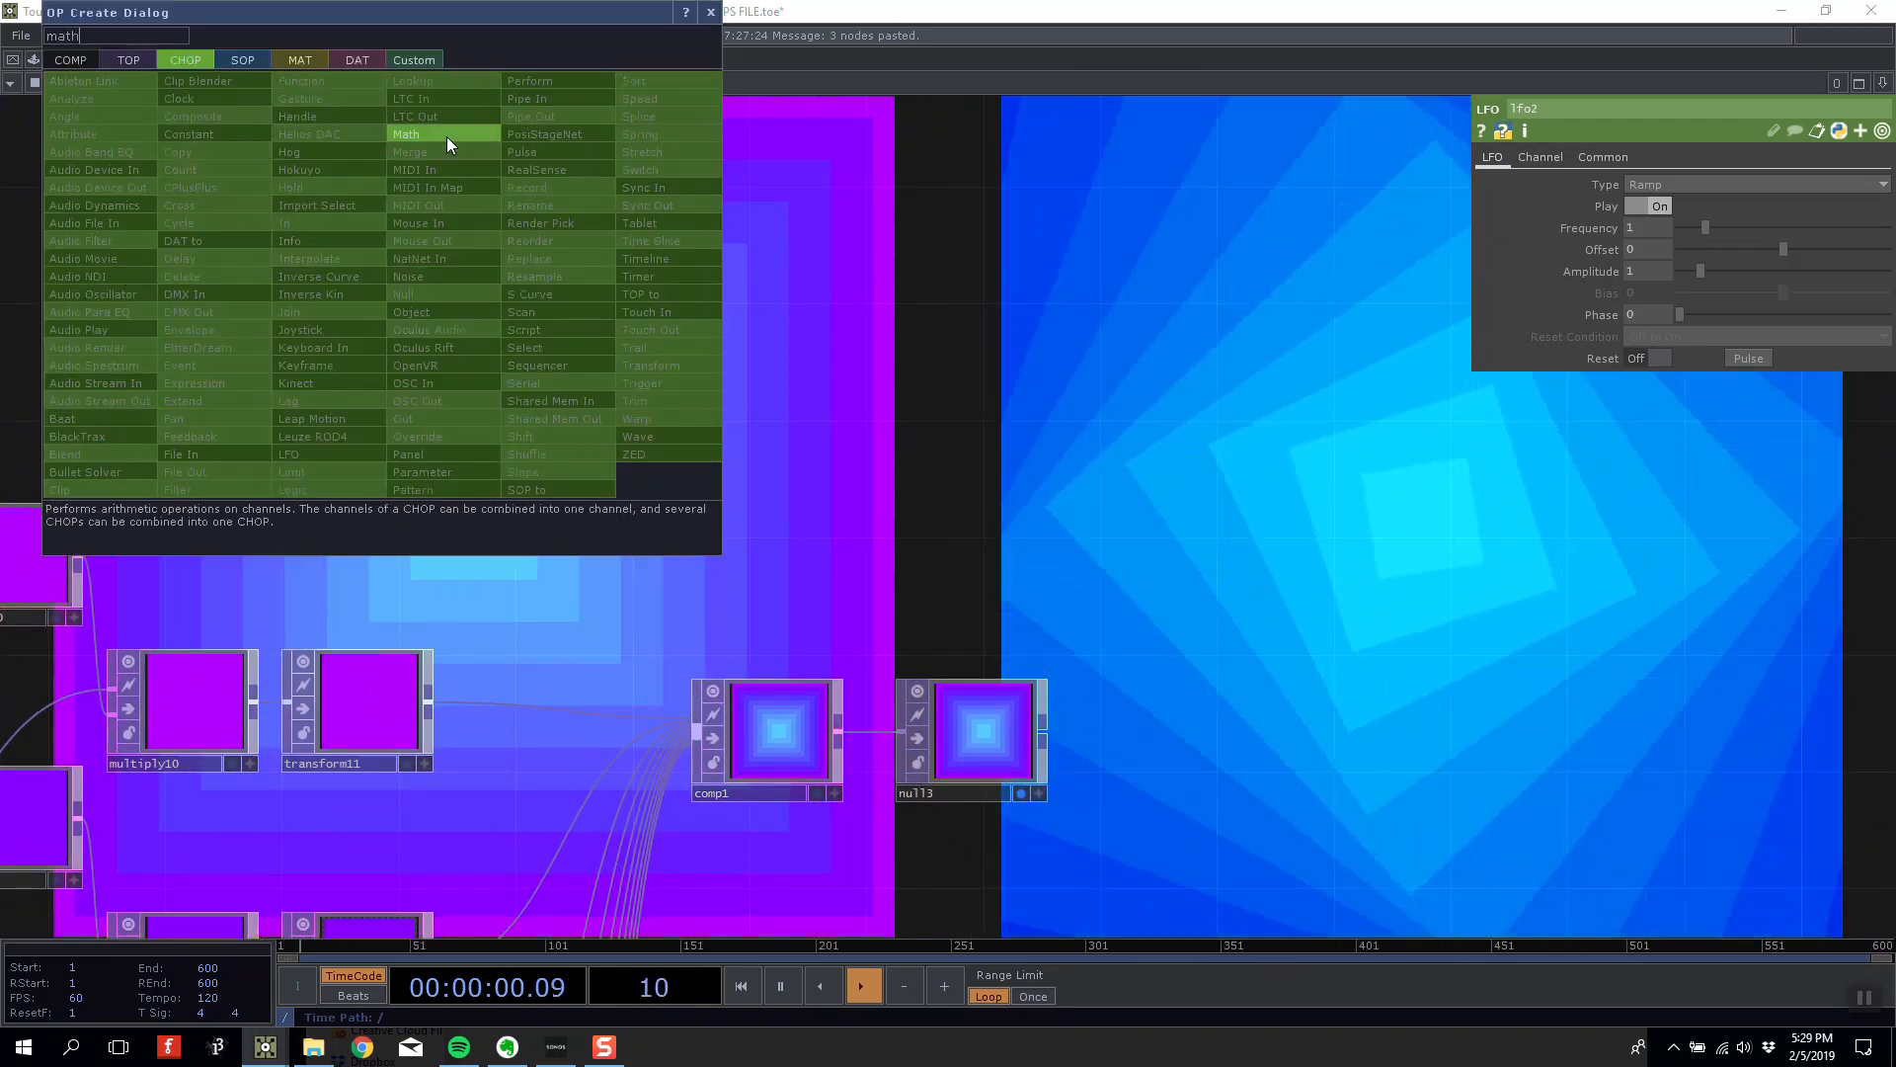
left_click(446, 136)
left_click(546, 170)
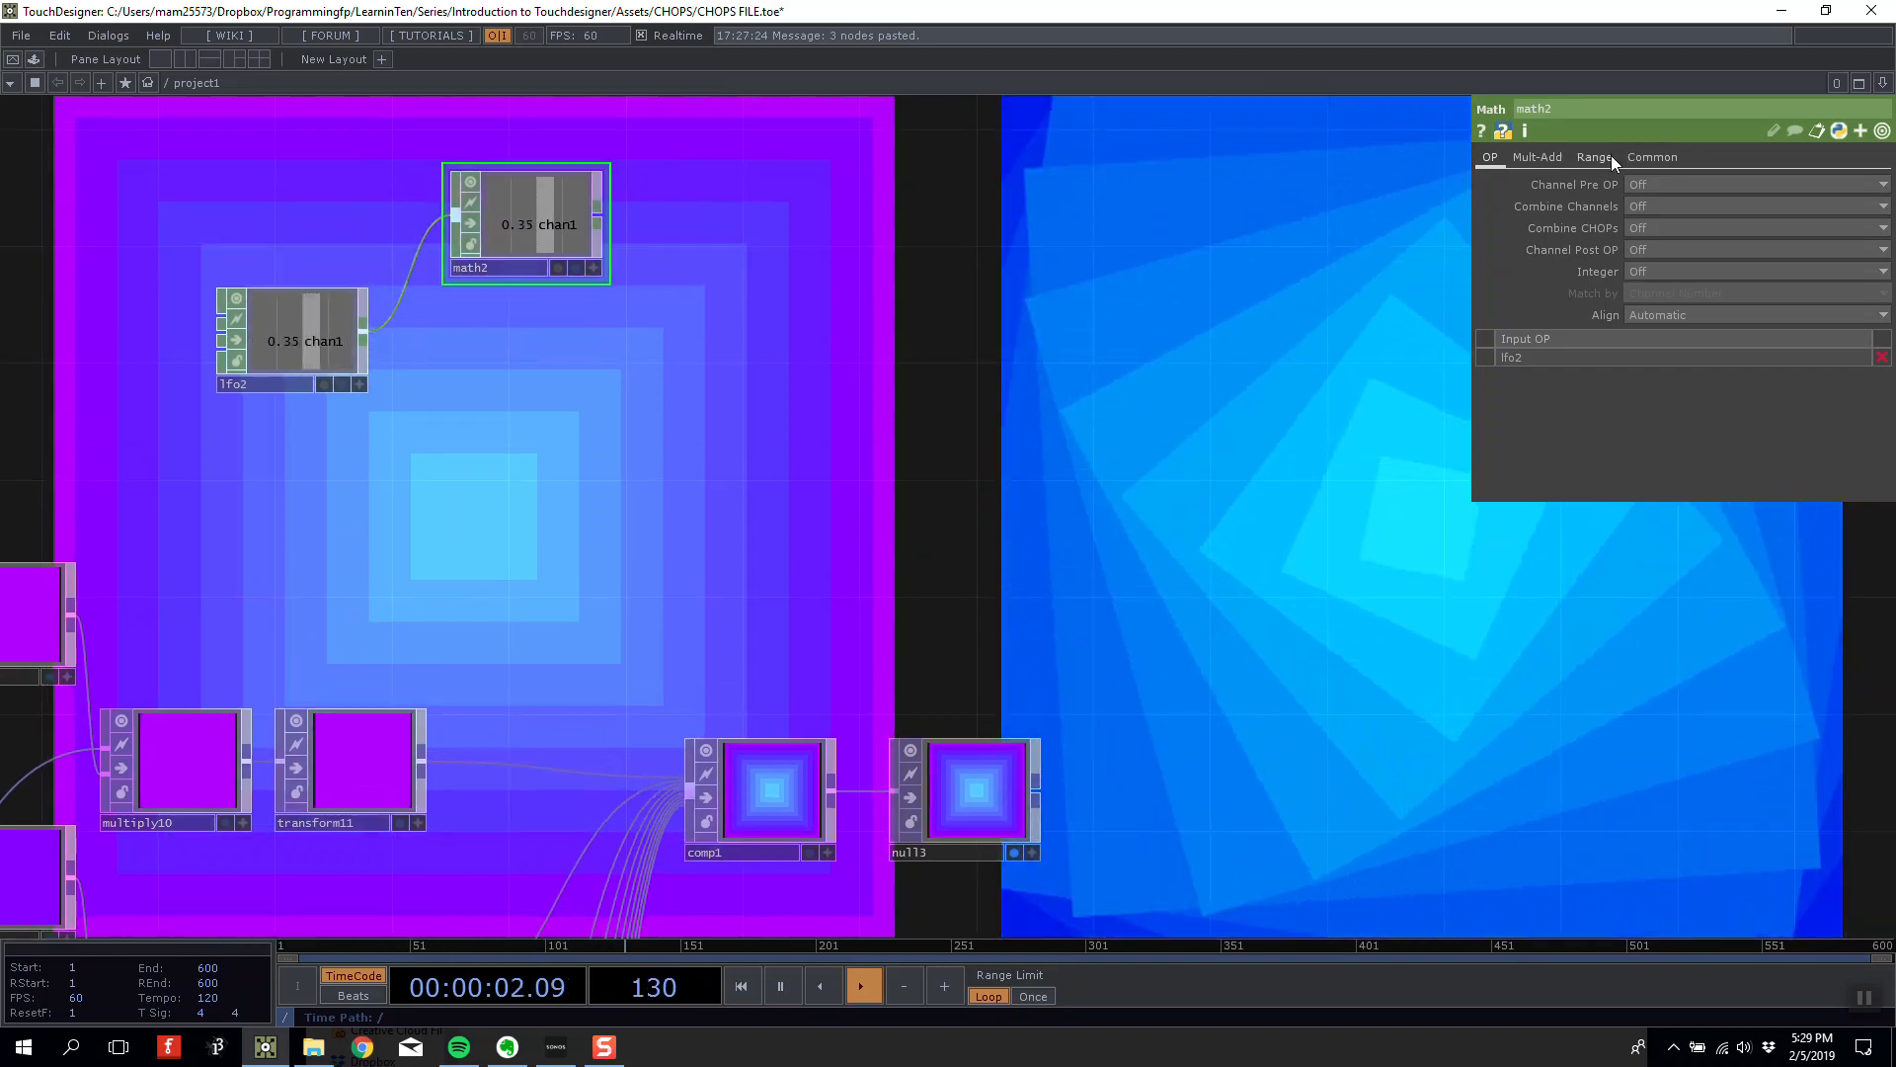
Set math2's To Range upper value to 360 and align the node level with lfo2.
left_click(1594, 157)
type("360")
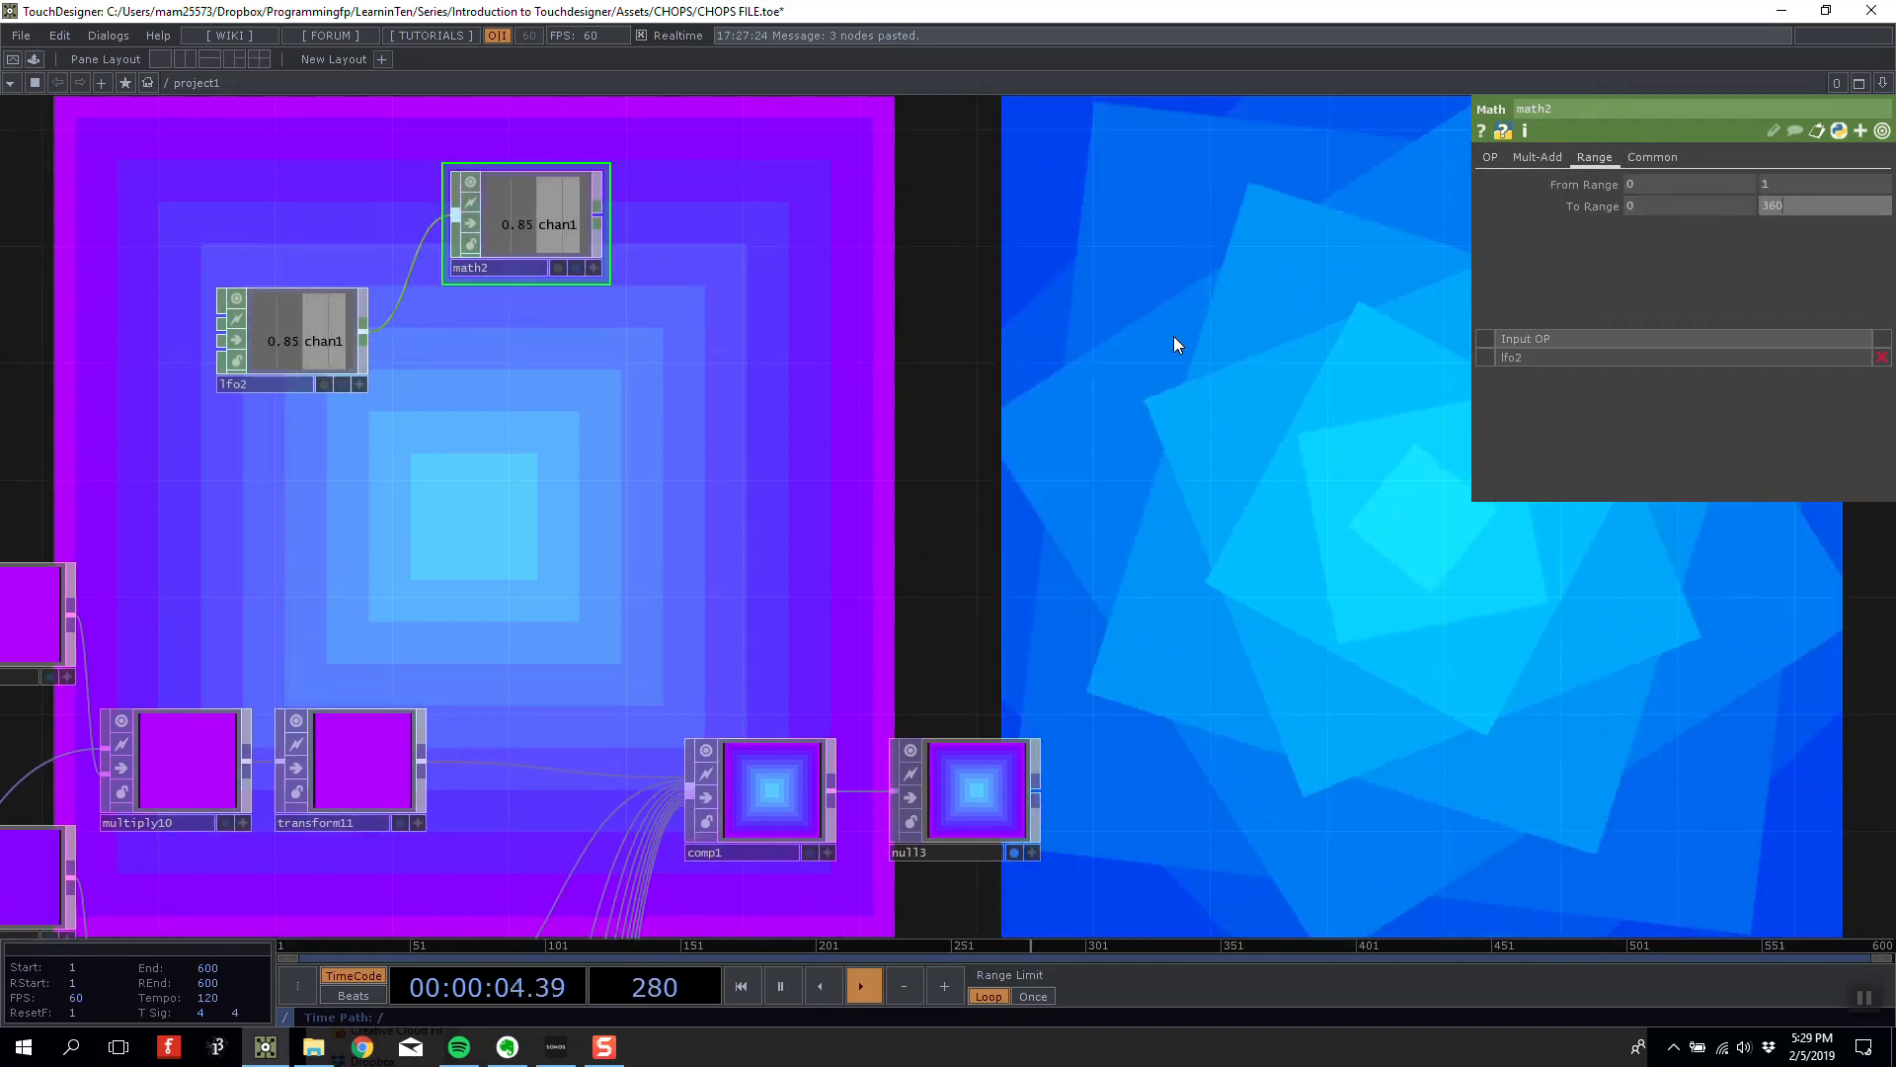
key("Return")
left_click_drag(529, 245, 528, 362)
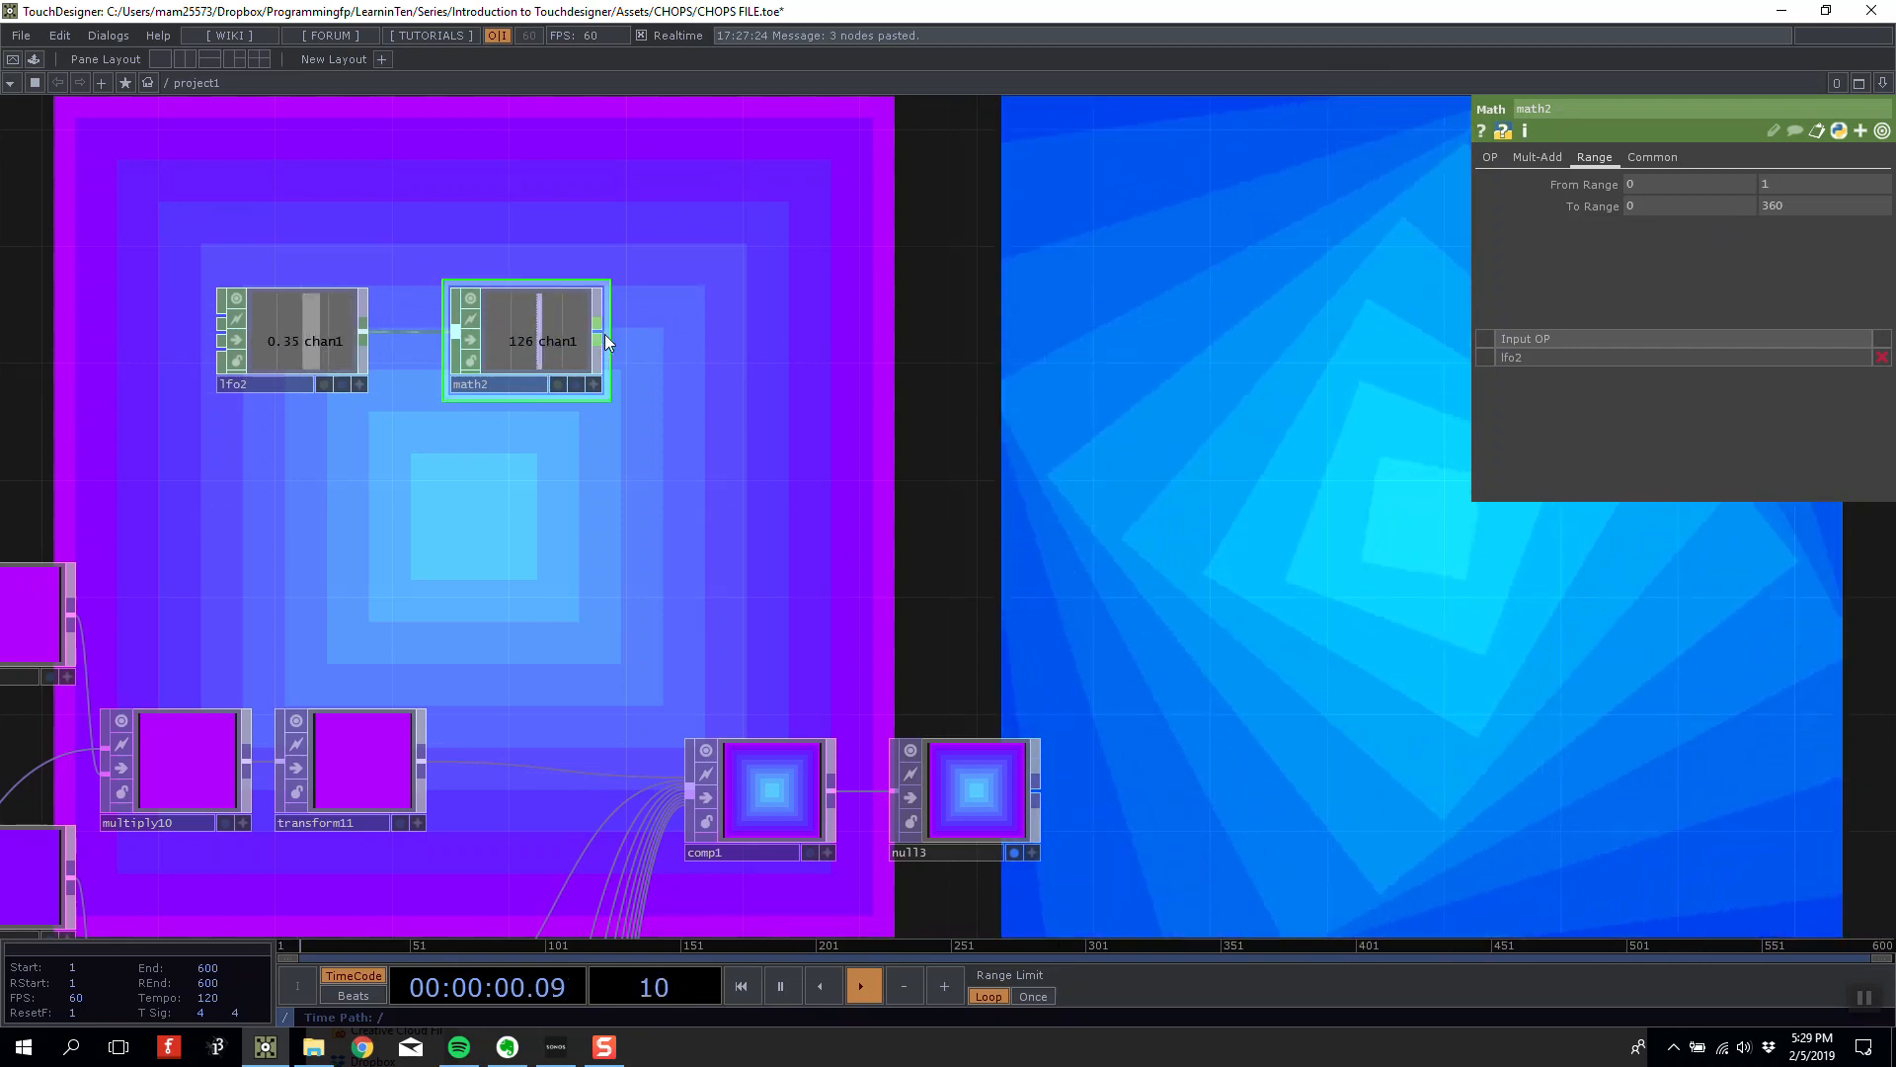
Add a Null CHOP fed by math2 and place it level with the chain, leaving a wide gap between them.
right_click(602, 337)
left_click(689, 350)
left_click(1095, 304)
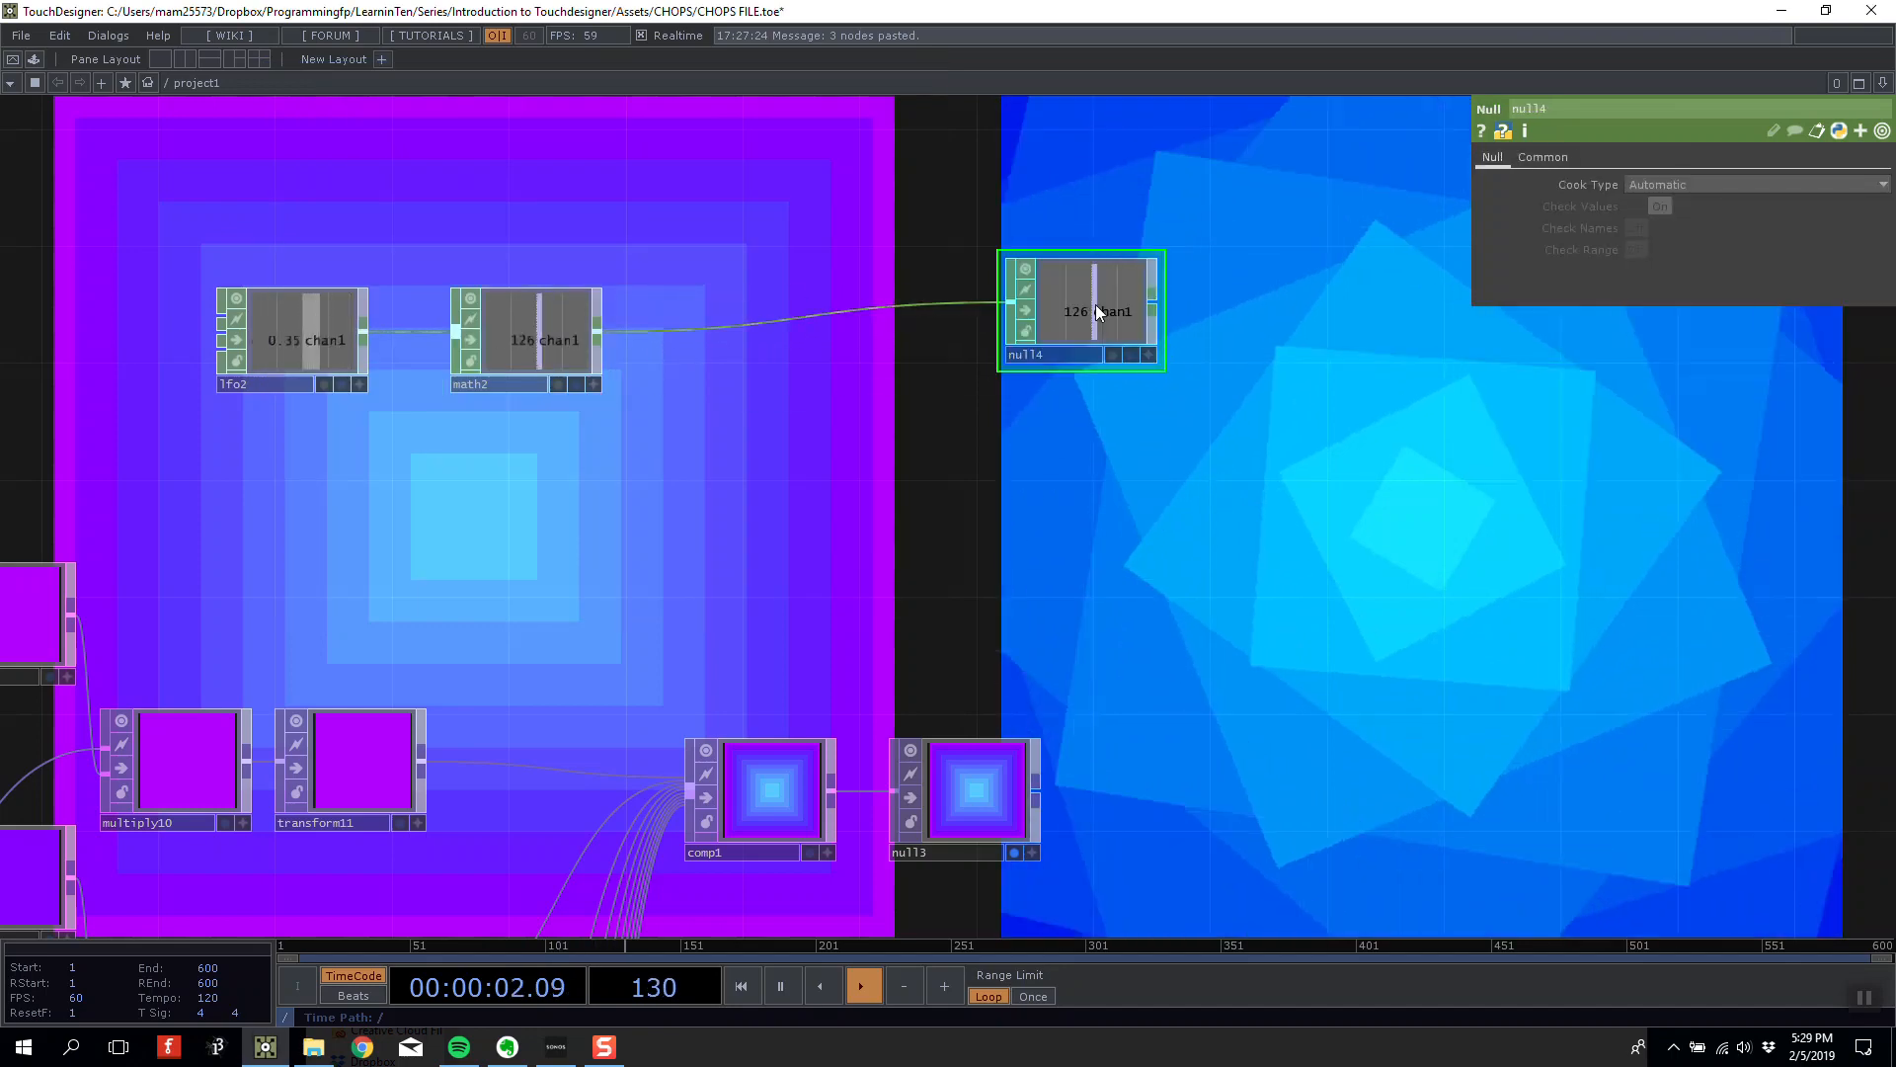
left_click_drag(1095, 304, 1114, 336)
scroll(1111, 332, "down", 3)
scroll(1105, 364, "up", 4)
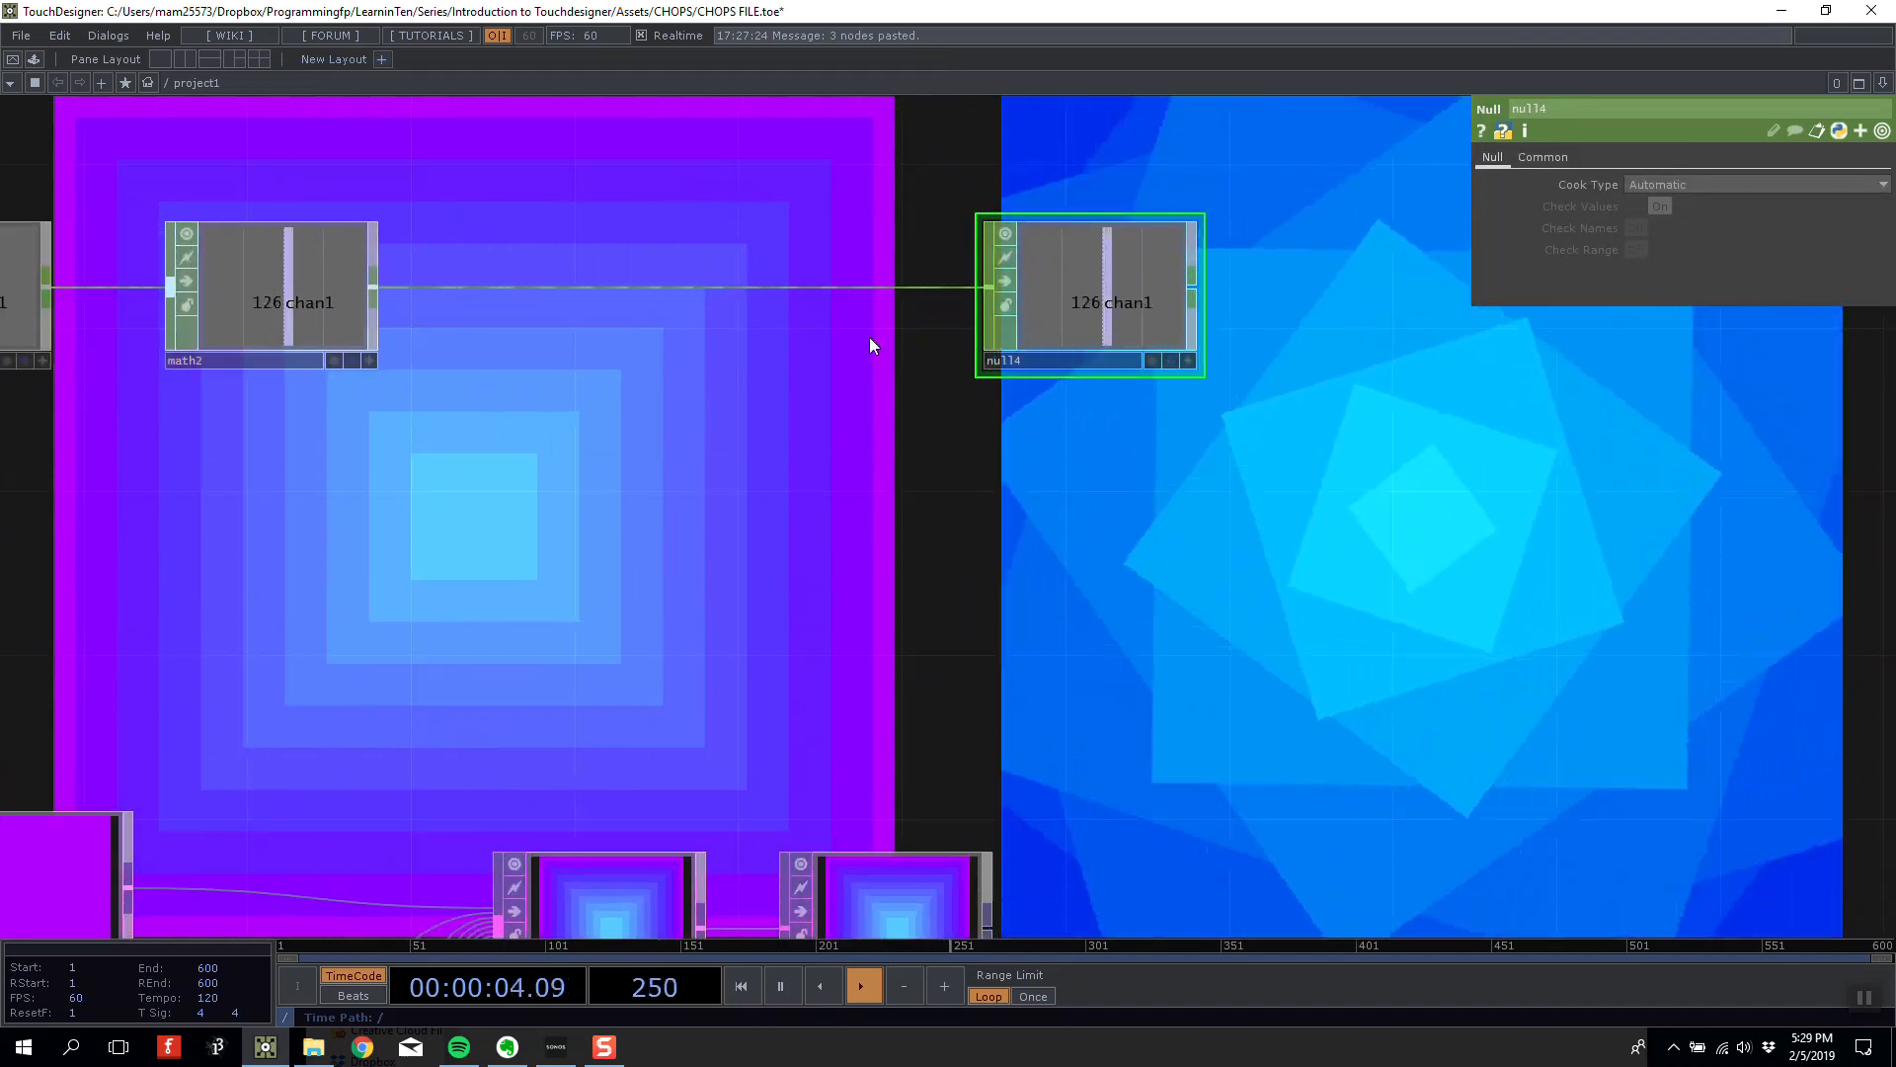
scroll(869, 336, "down", 3)
left_click_drag(987, 326, 1252, 324)
scroll(569, 312, "up", 5)
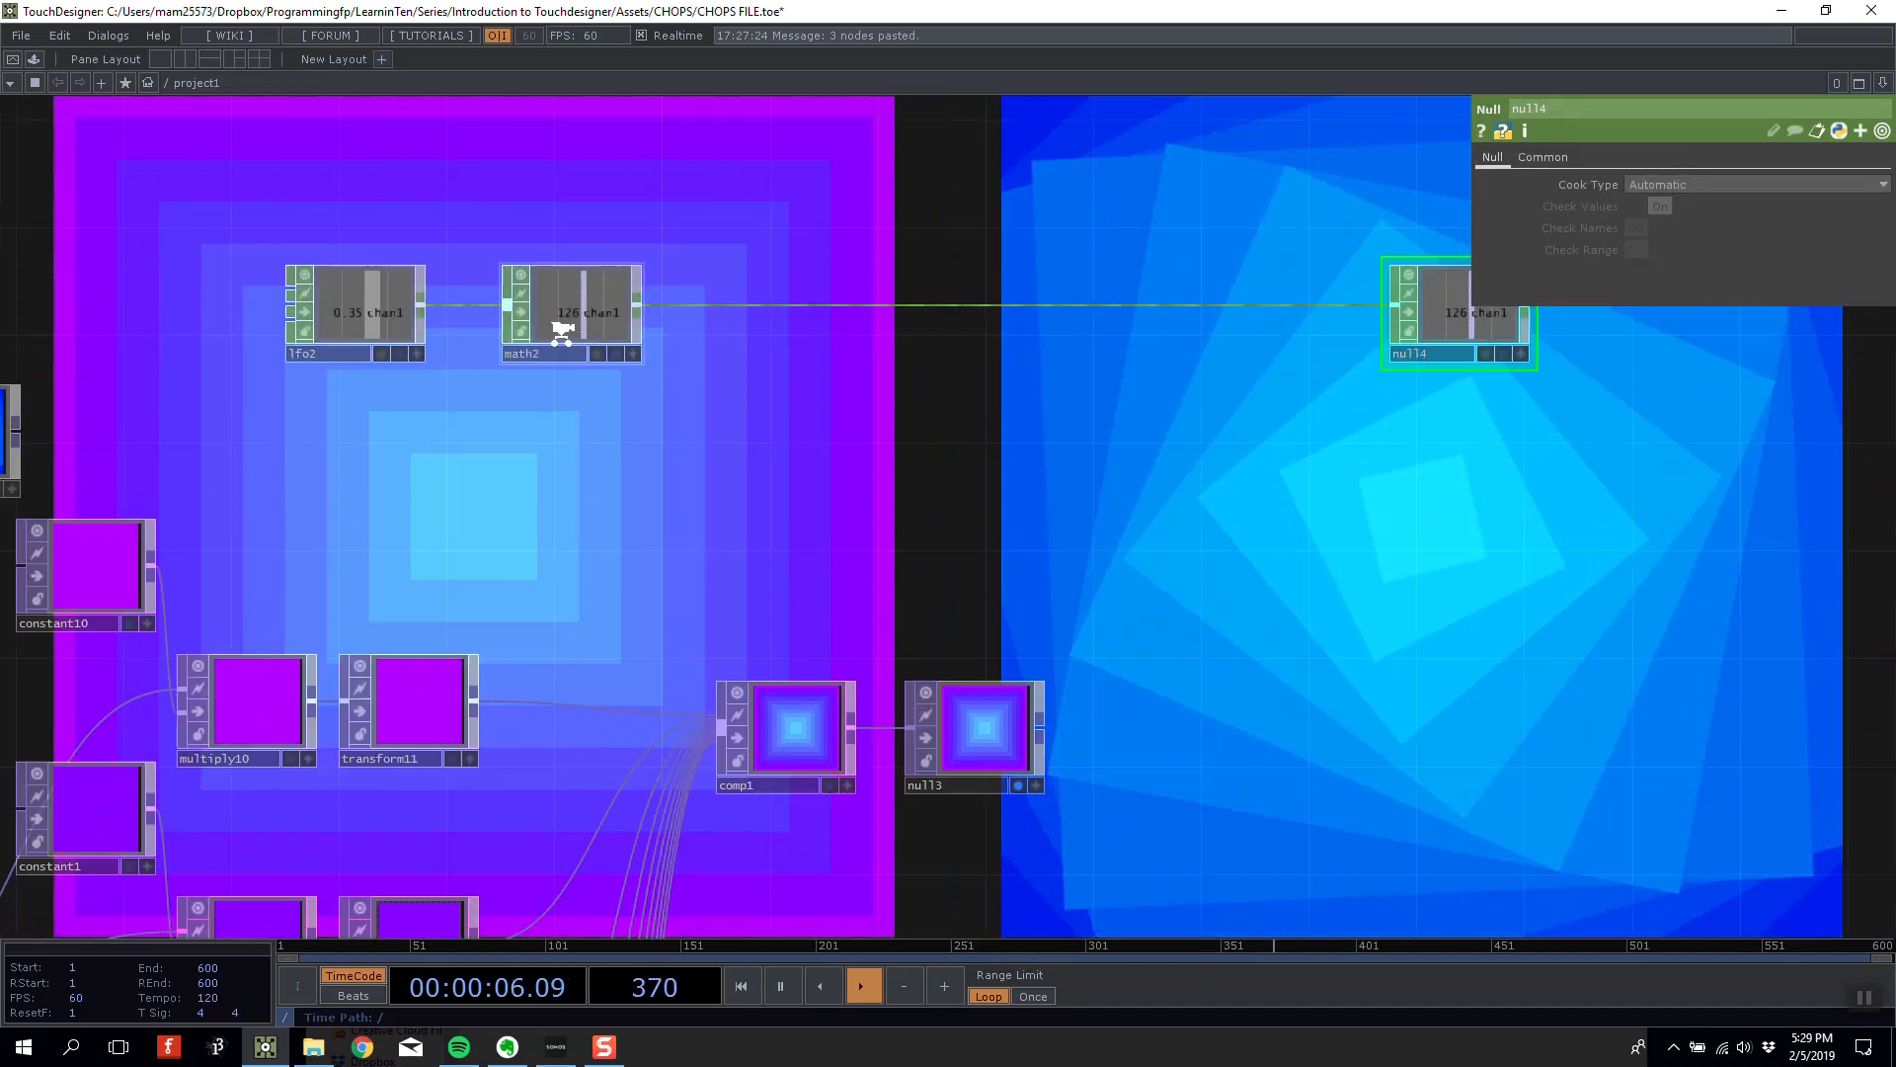
Insert a Rename CHOP between math2 and null4, rename the channel to sq1, and align the node with the chain.
left_click(576, 307)
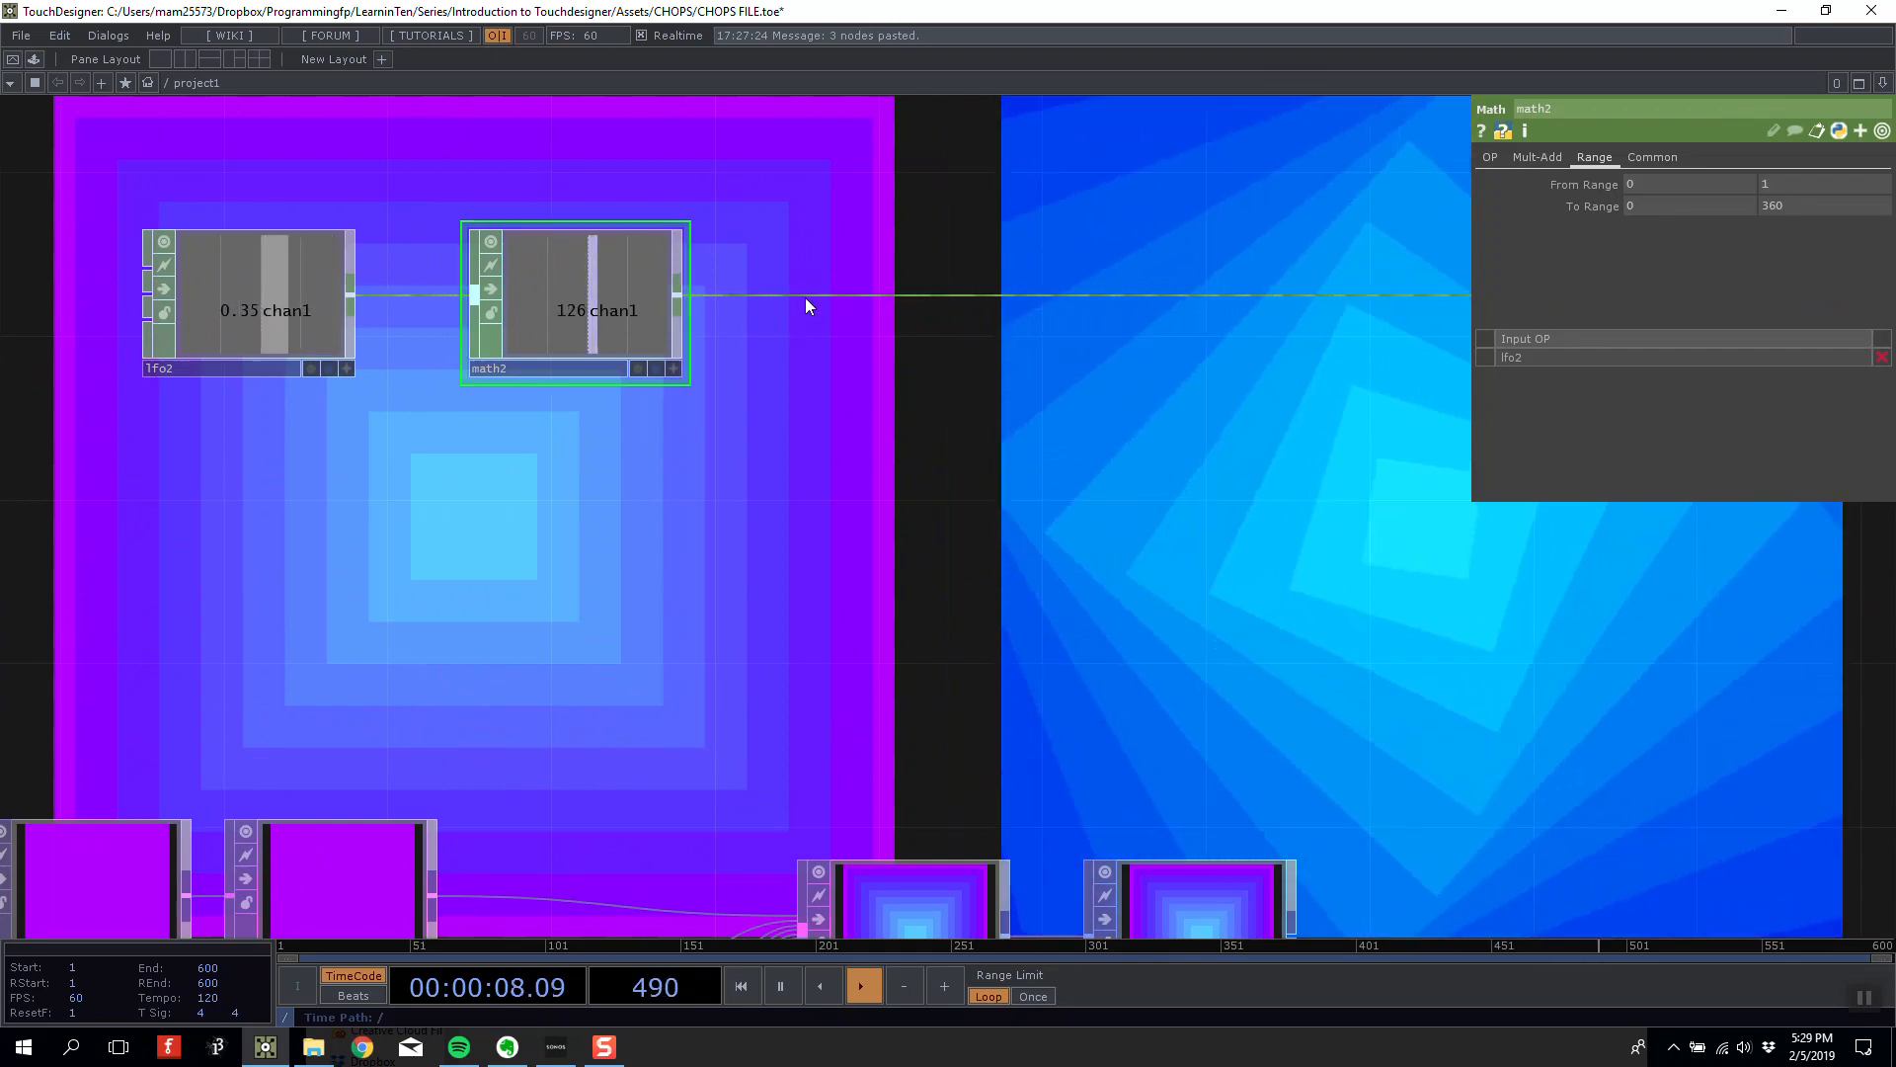
right_click(816, 295)
left_click(856, 279)
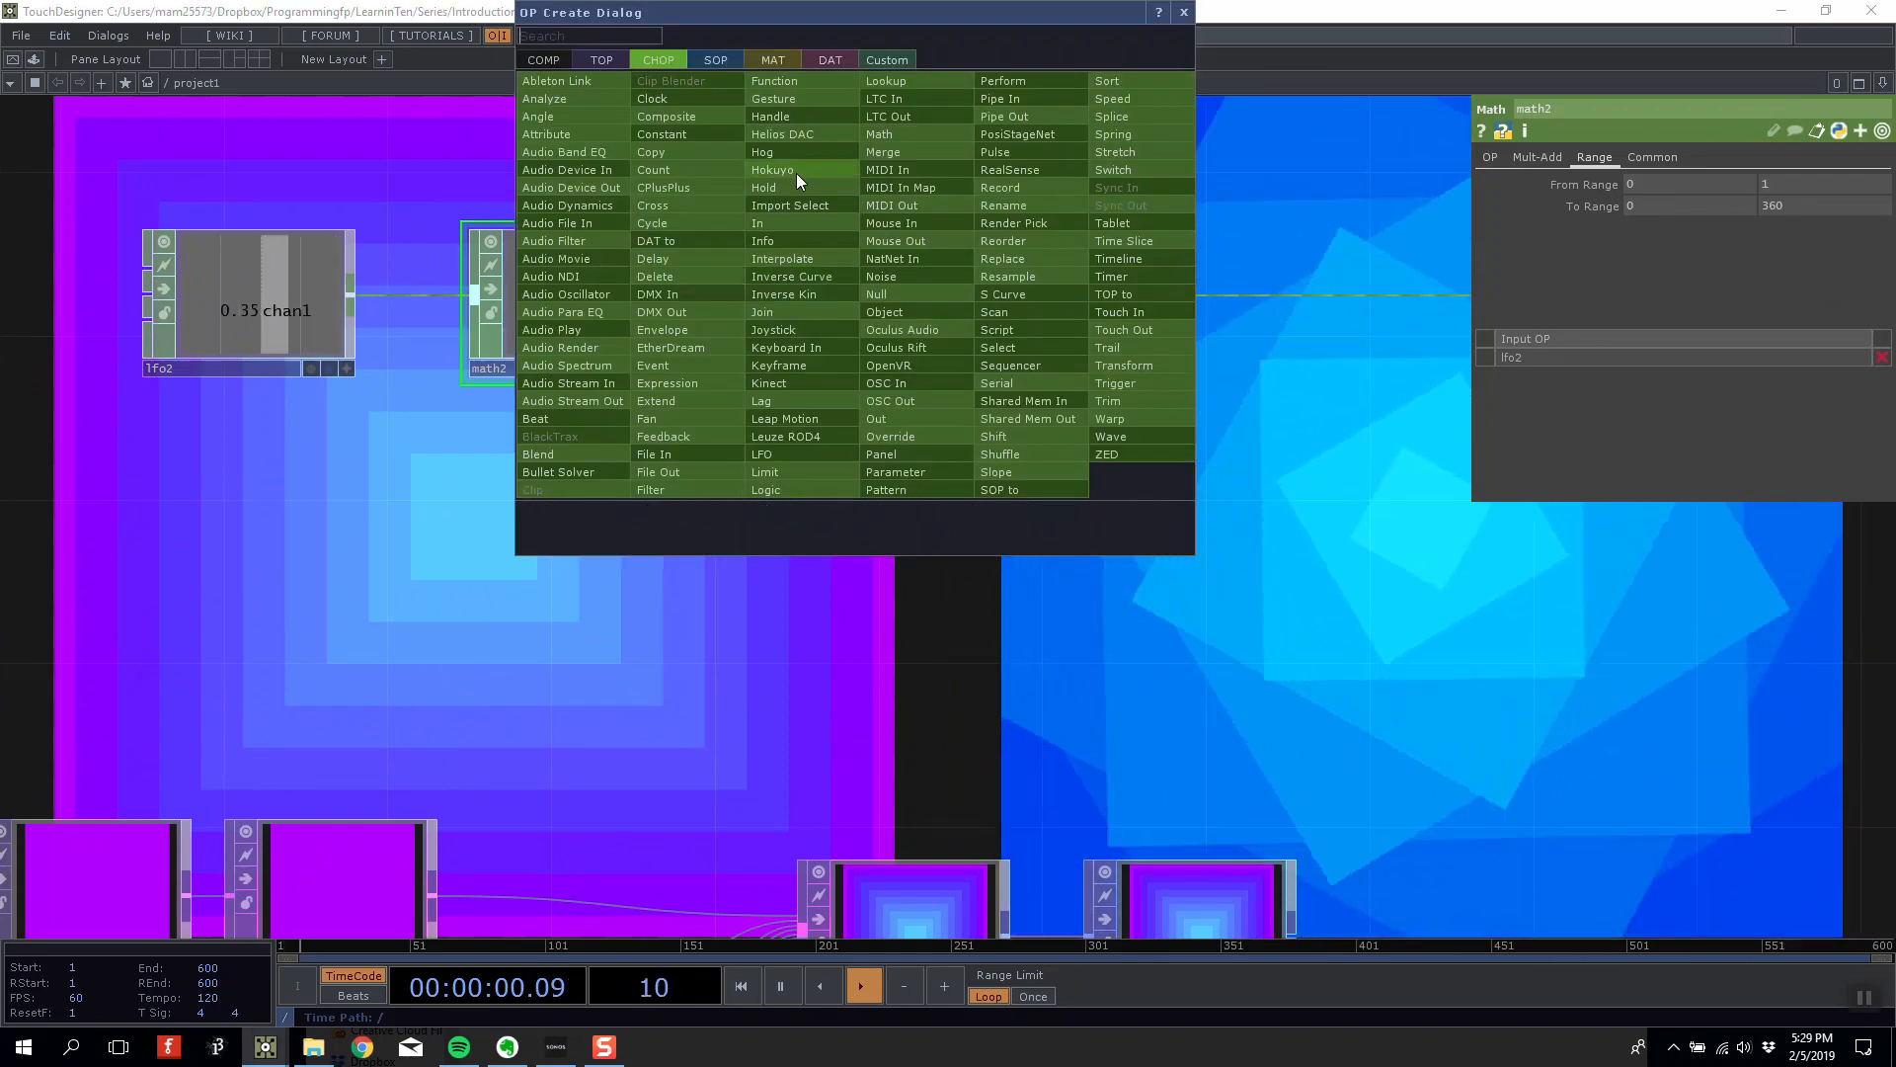
type("ren")
left_click(993, 206)
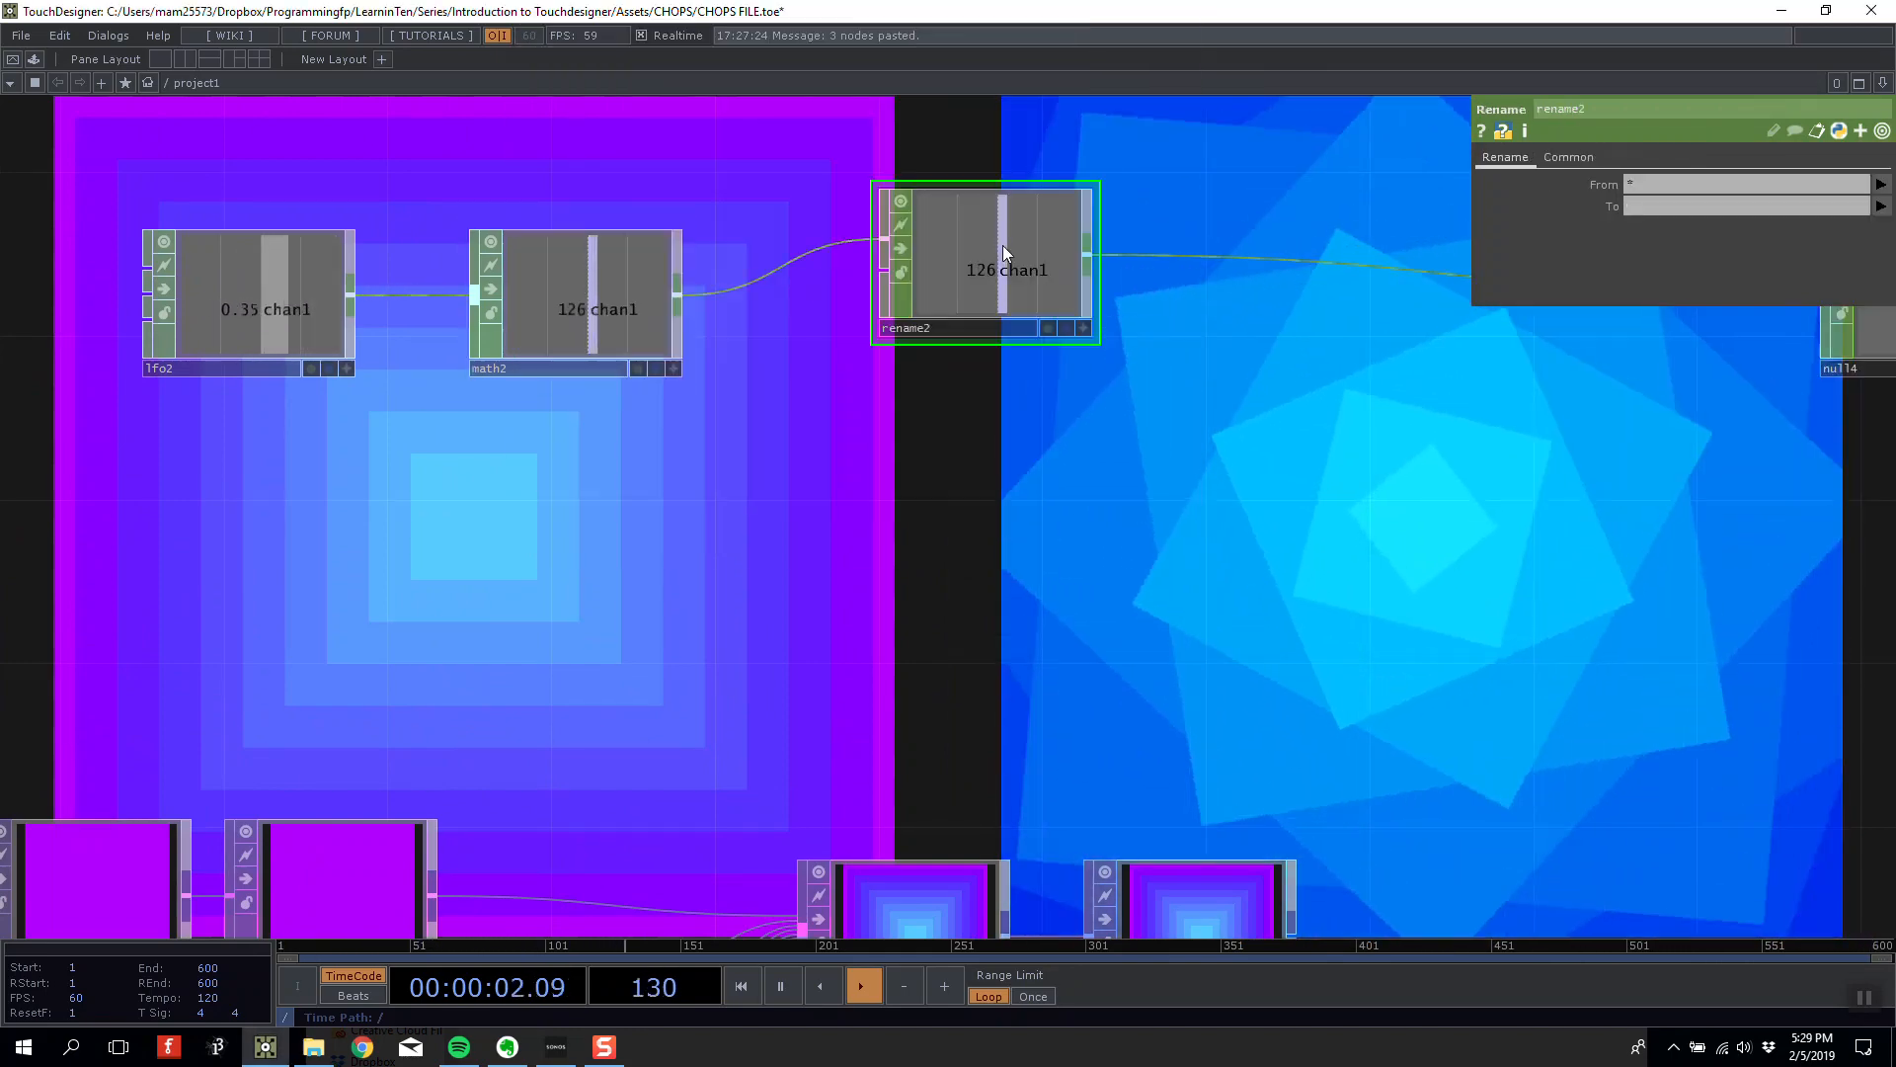
type("sq1")
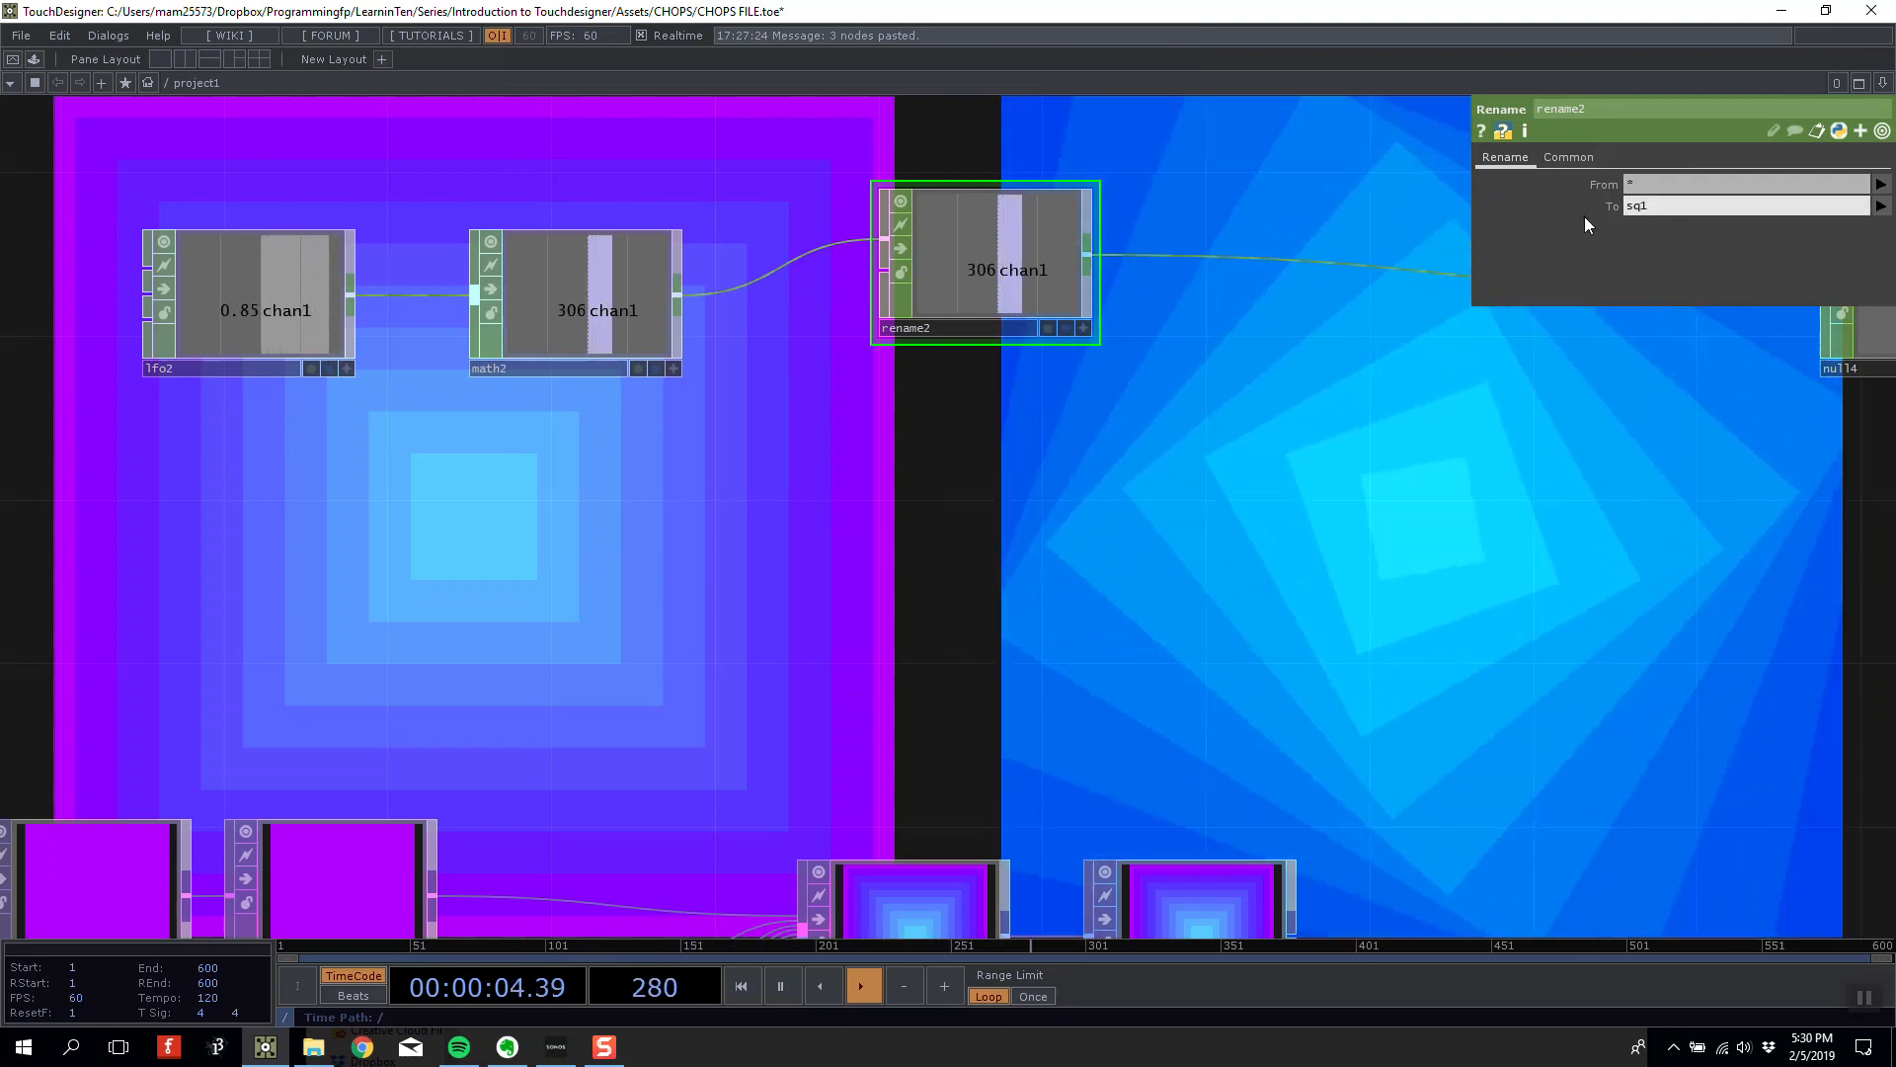
key("Return")
left_click_drag(1037, 267, 1078, 307)
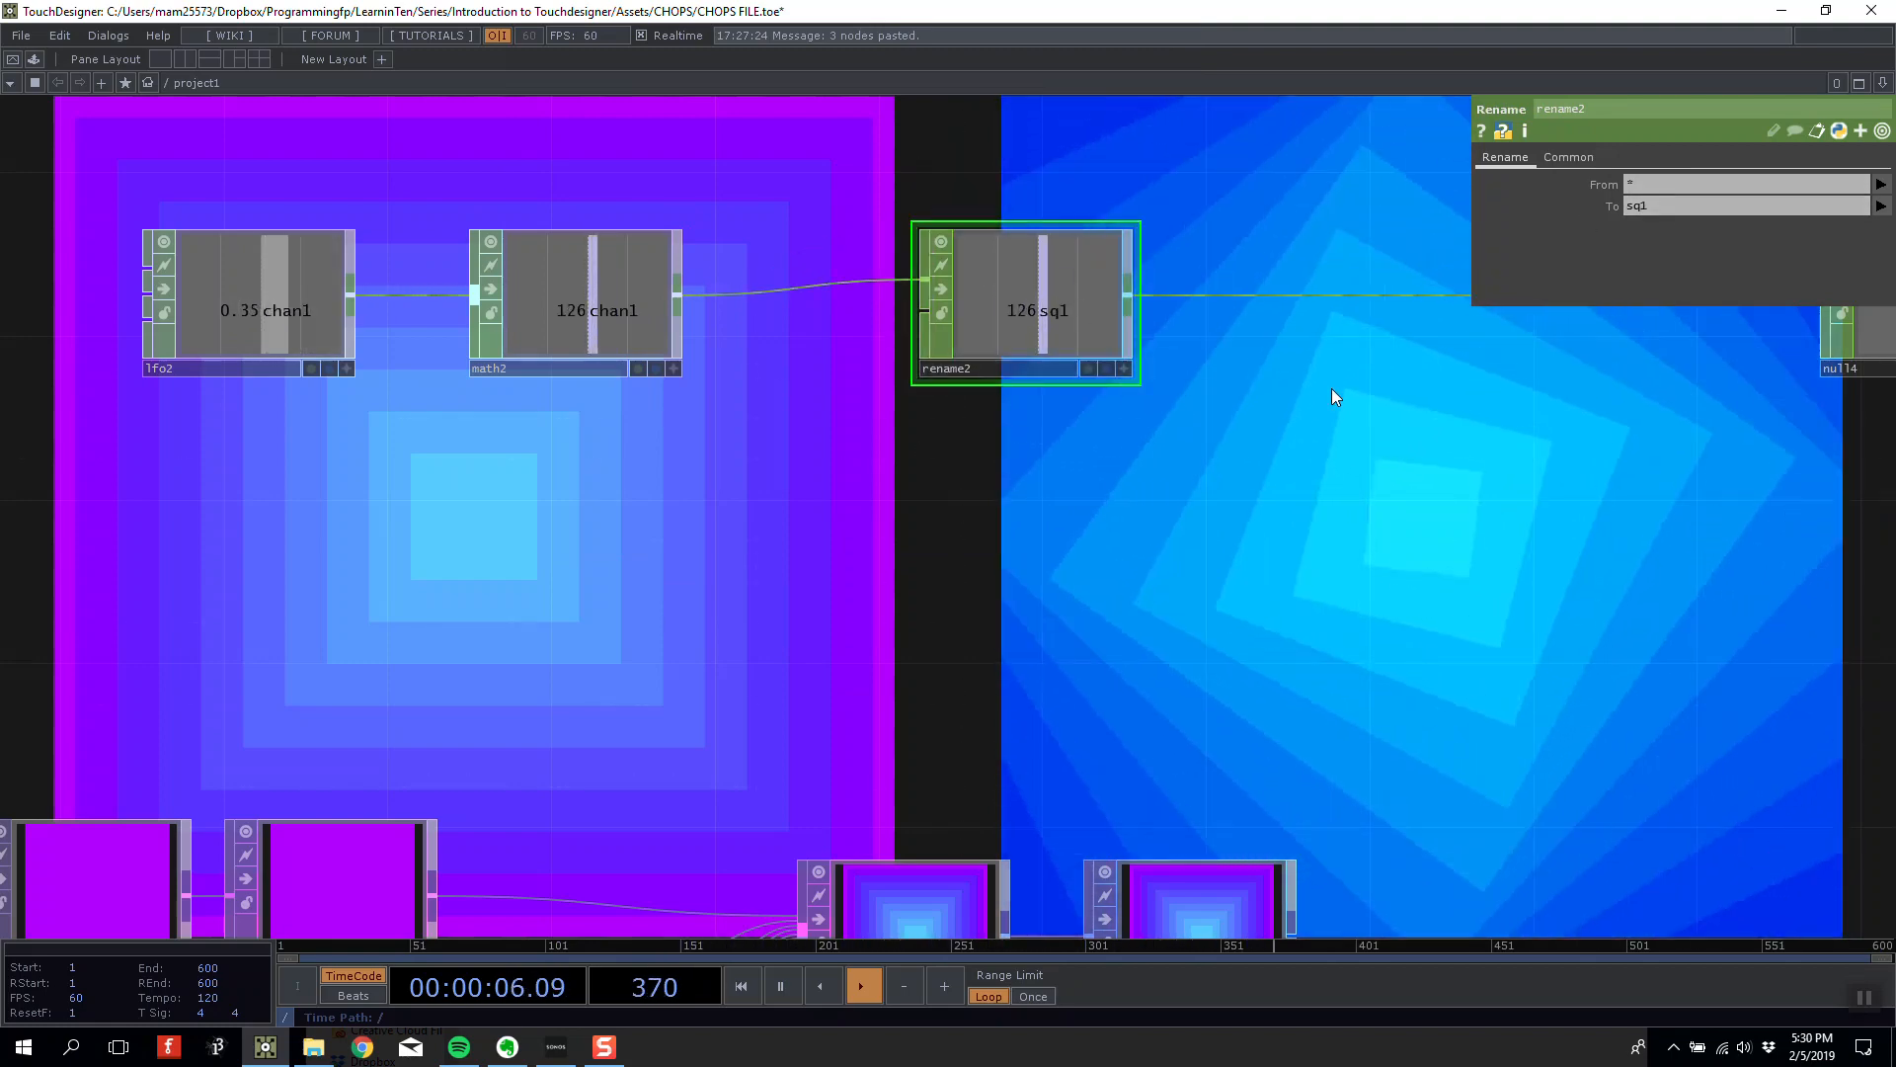
Make null4's viewer active and export its sq1 channel to transform2's Rotate parameter.
scroll(1331, 389, "down", 3)
left_click_drag(1076, 455, 1219, 381)
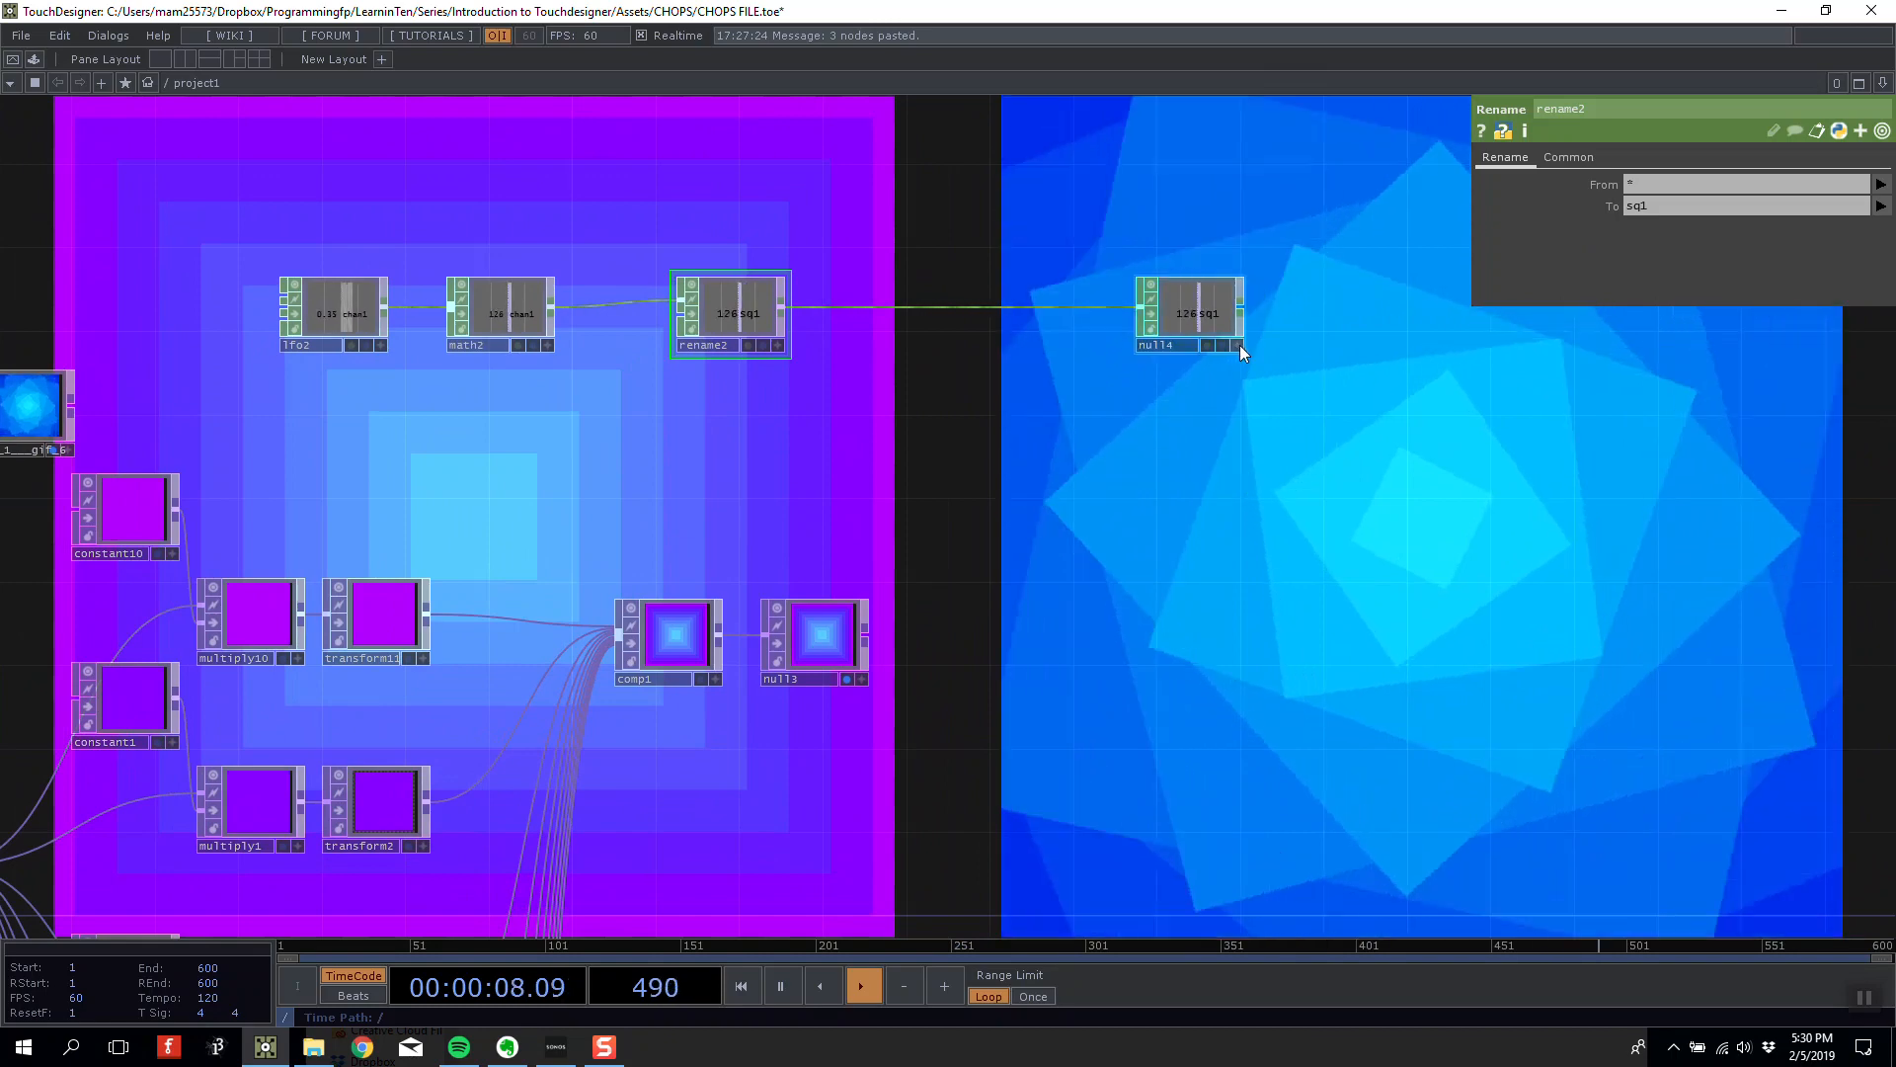
left_click(1239, 345)
left_click_drag(1183, 450, 1112, 367)
scroll(1278, 386, "down", 3)
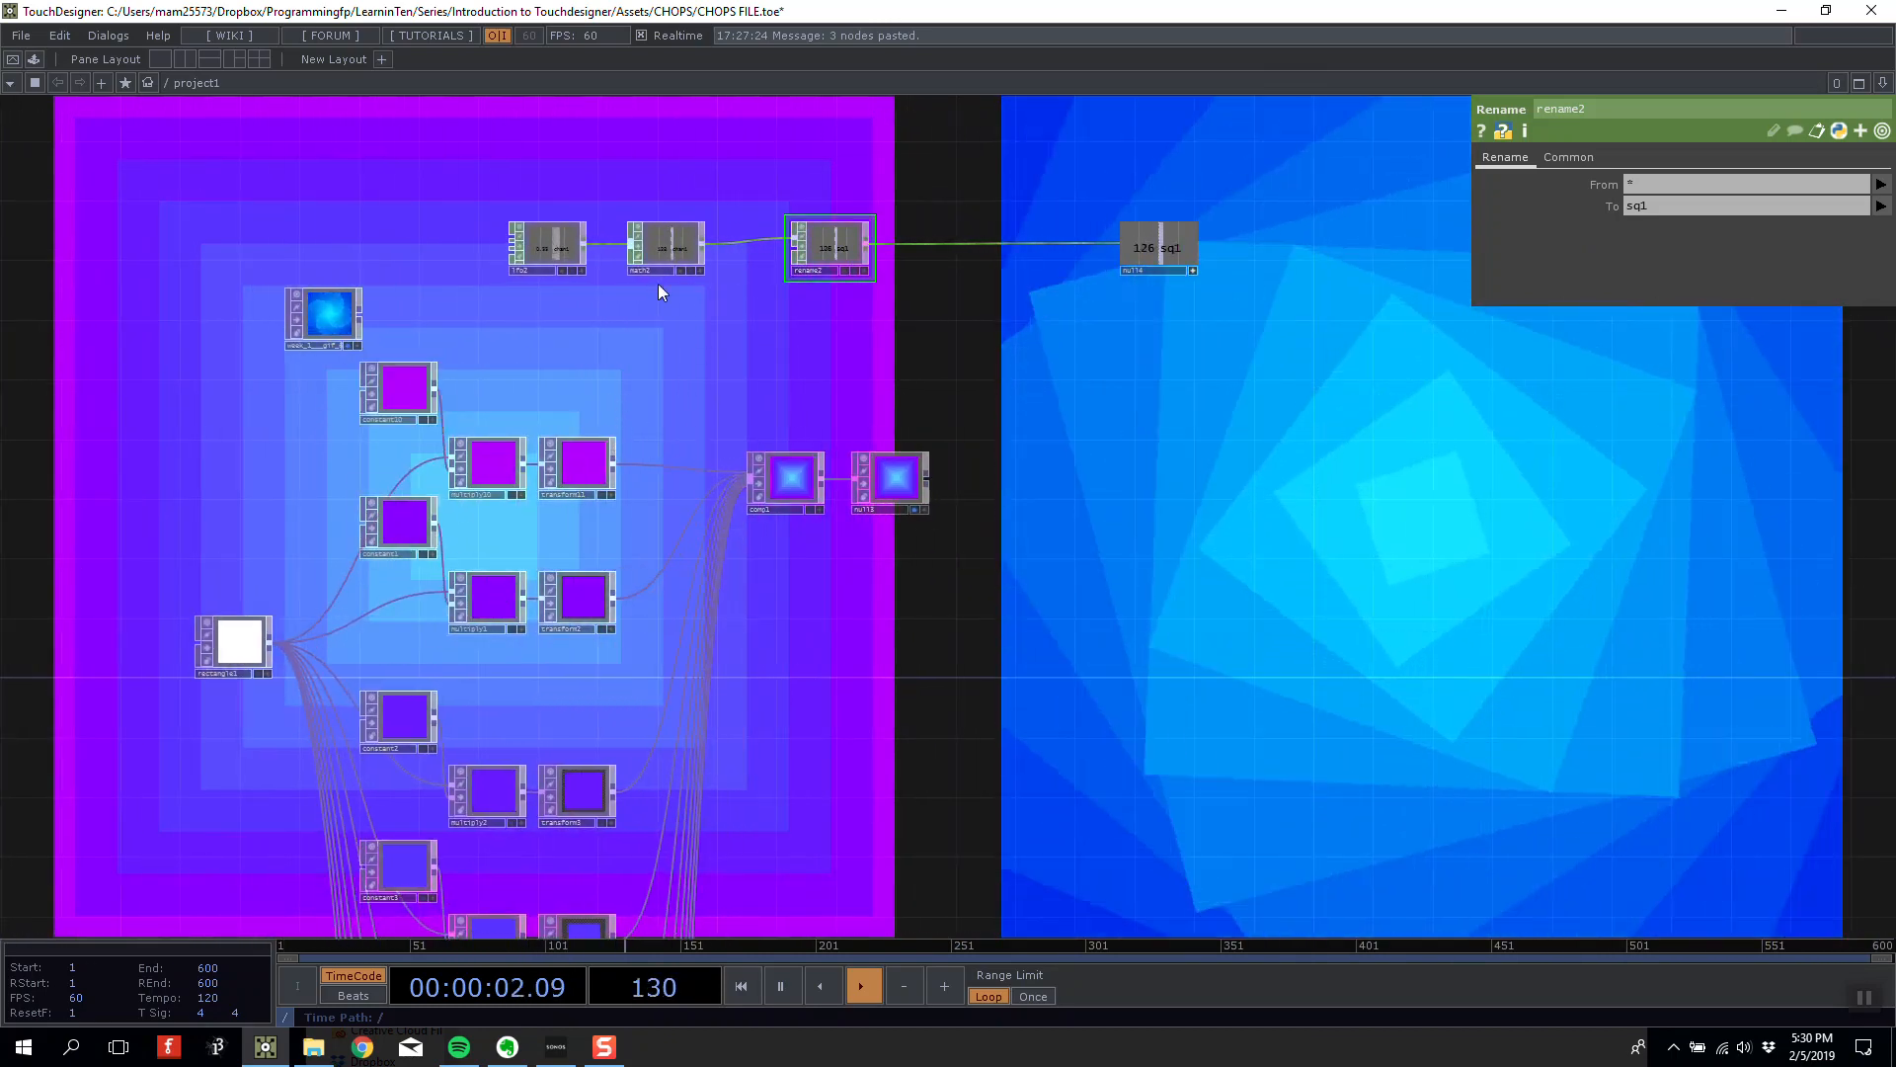
left_click(580, 597)
scroll(838, 563, "up", 3)
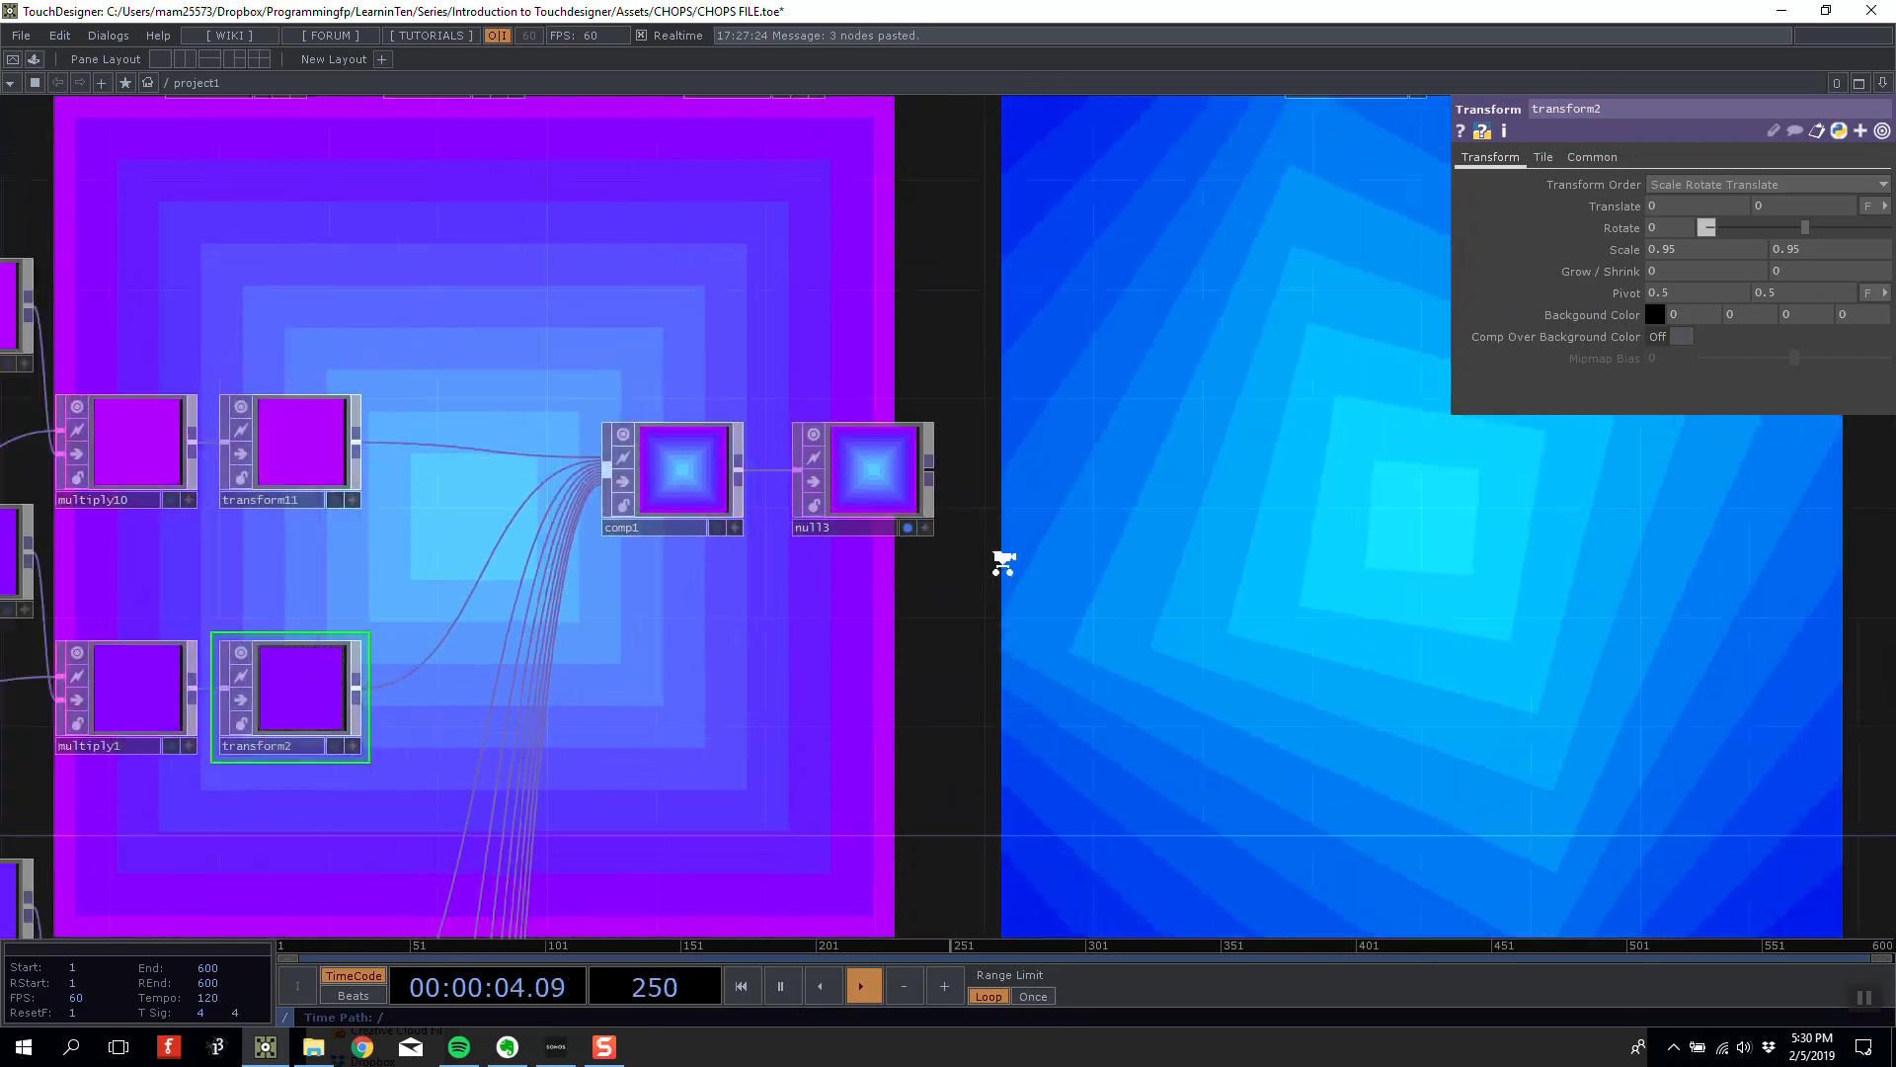
scroll(987, 559, "down", 3)
left_click_drag(1072, 367, 847, 380)
left_click_drag(1049, 181, 1686, 215)
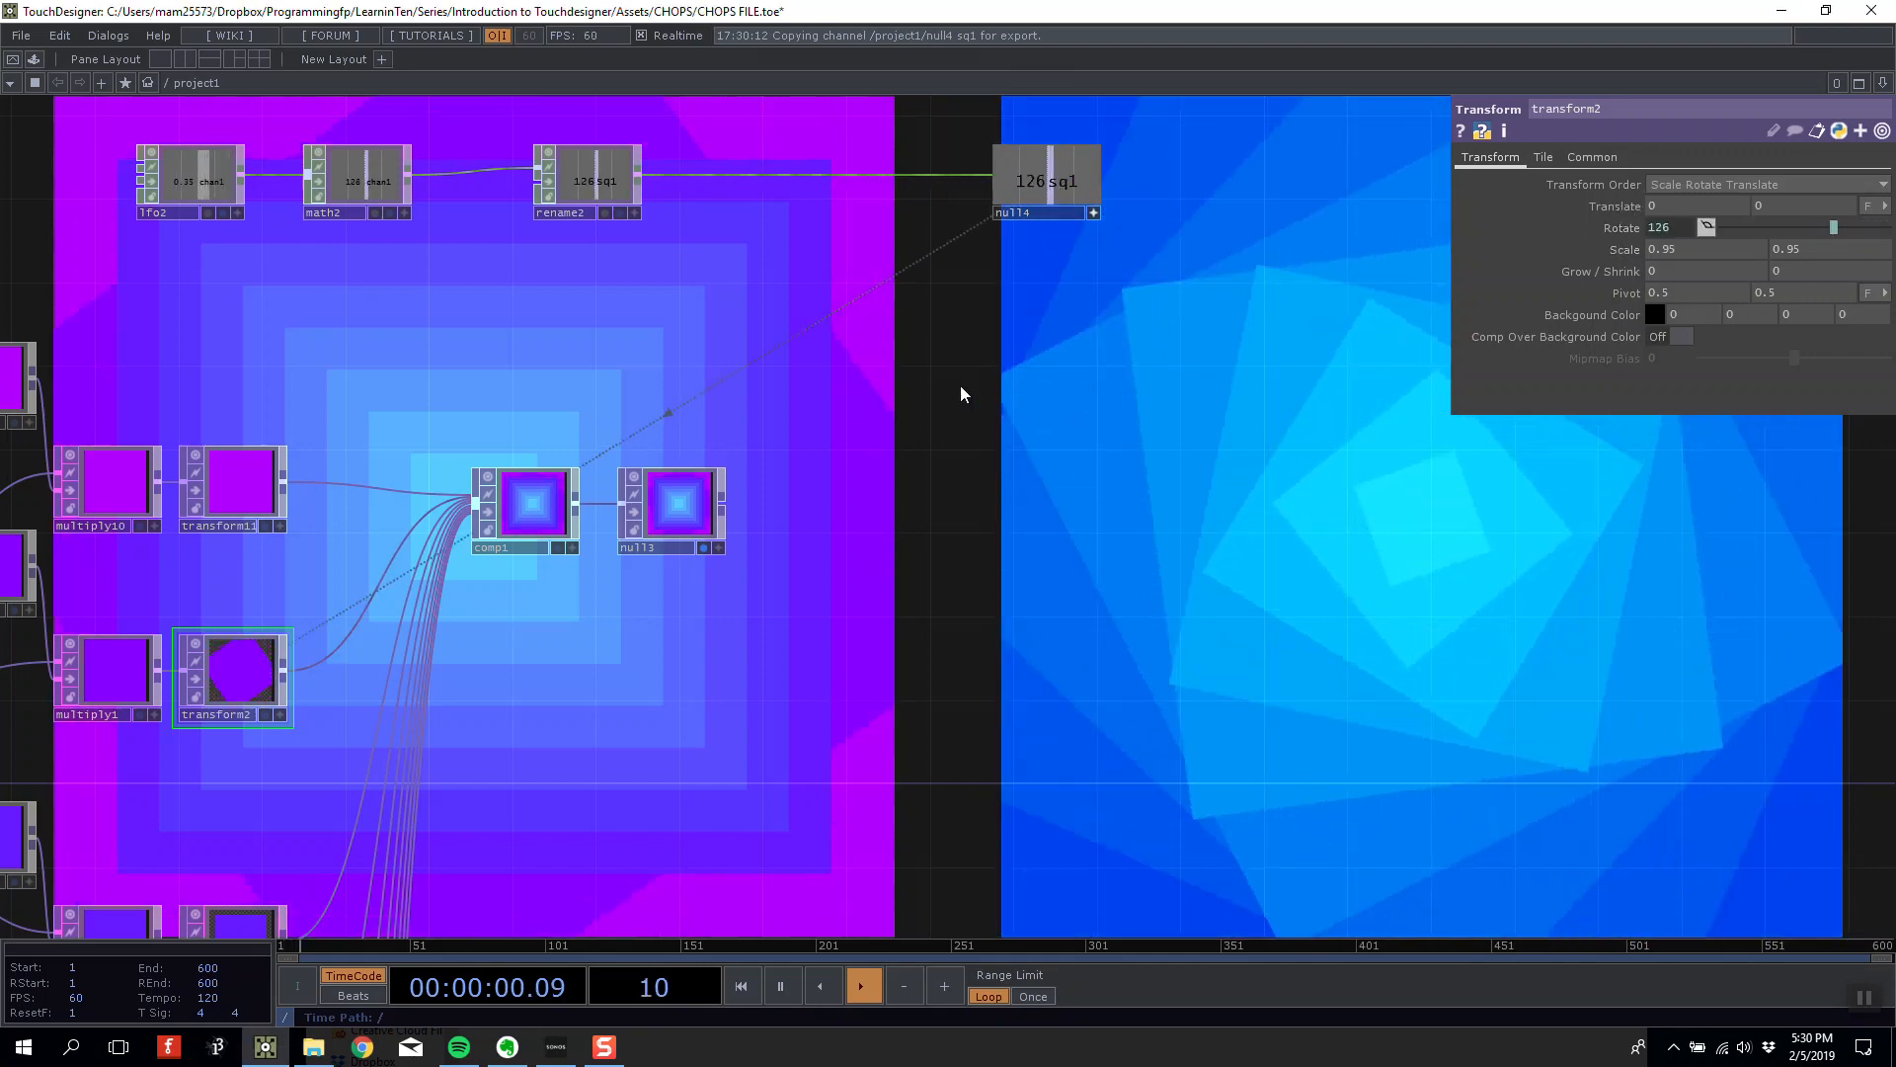
Slow the rotation by setting lfo2's frequency to 0.5.
left_click_drag(965, 389, 1031, 408)
left_click_drag(1134, 318, 1142, 335)
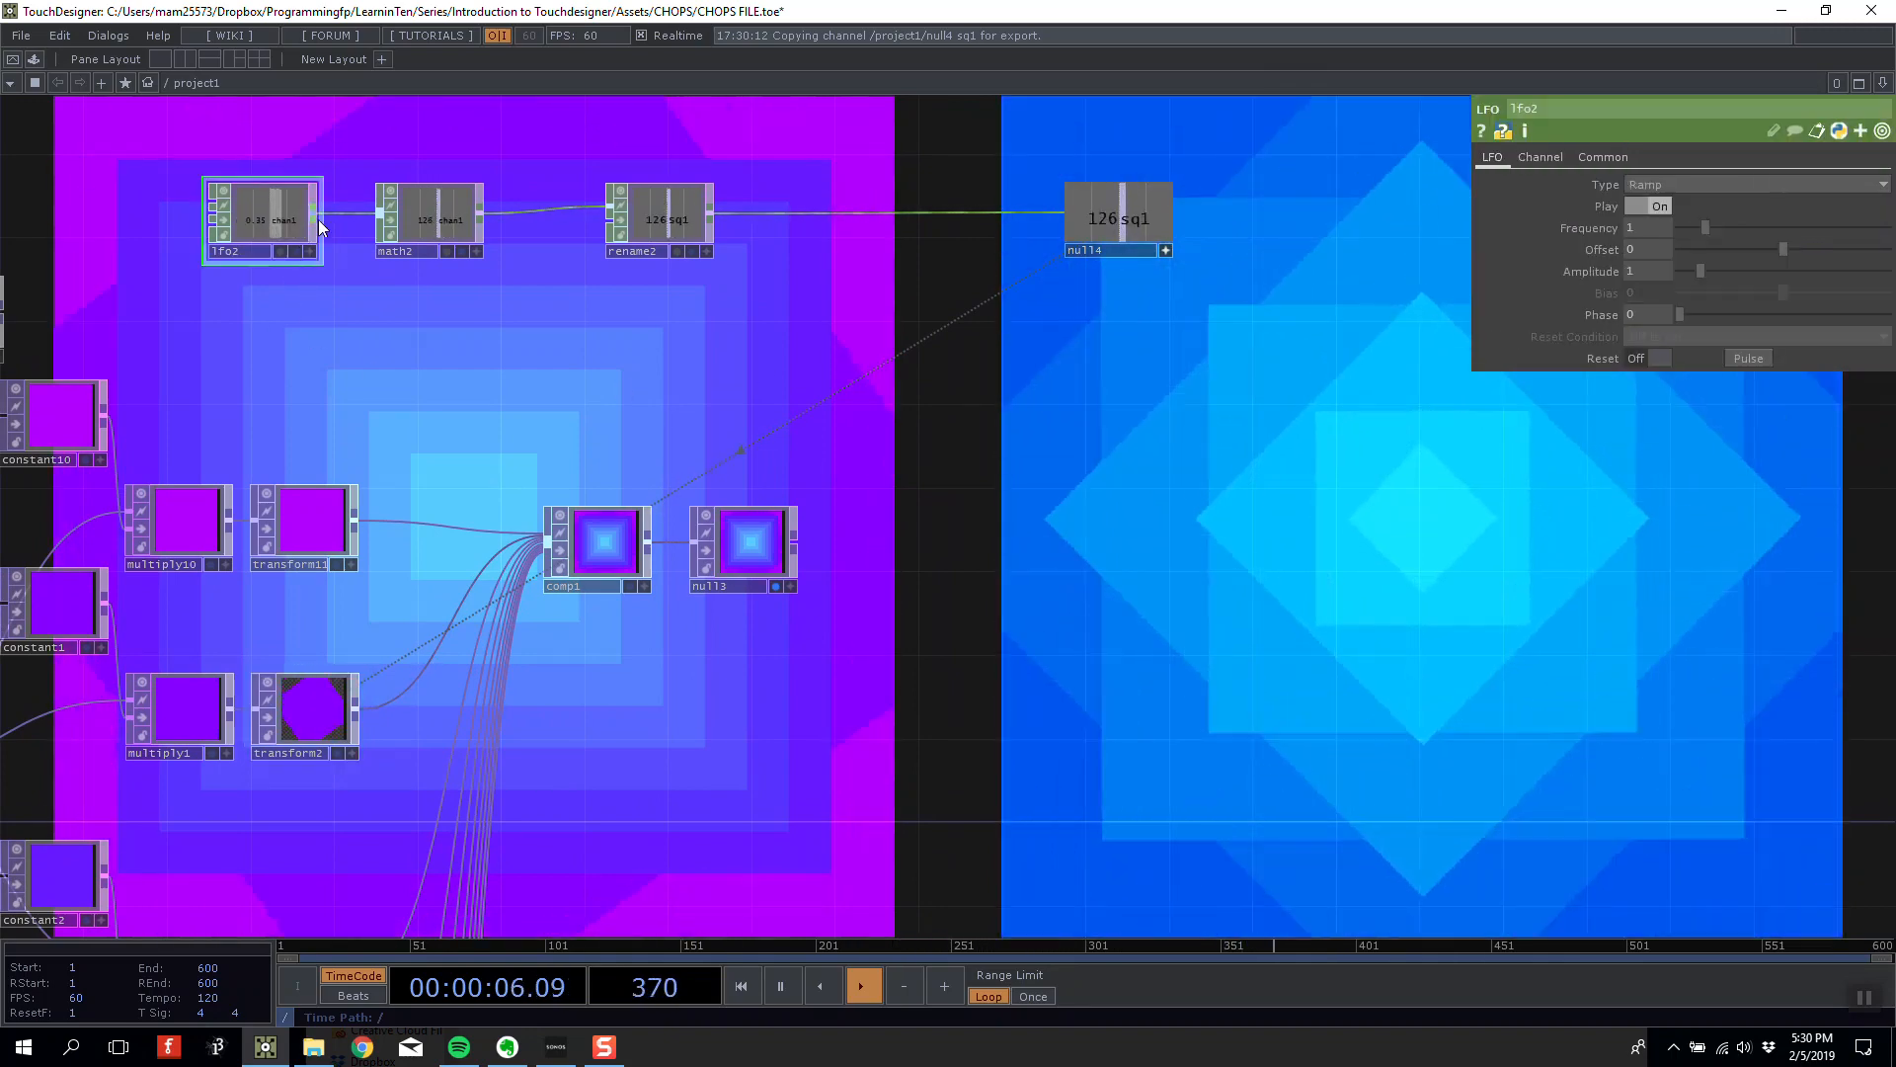
left_click(291, 220)
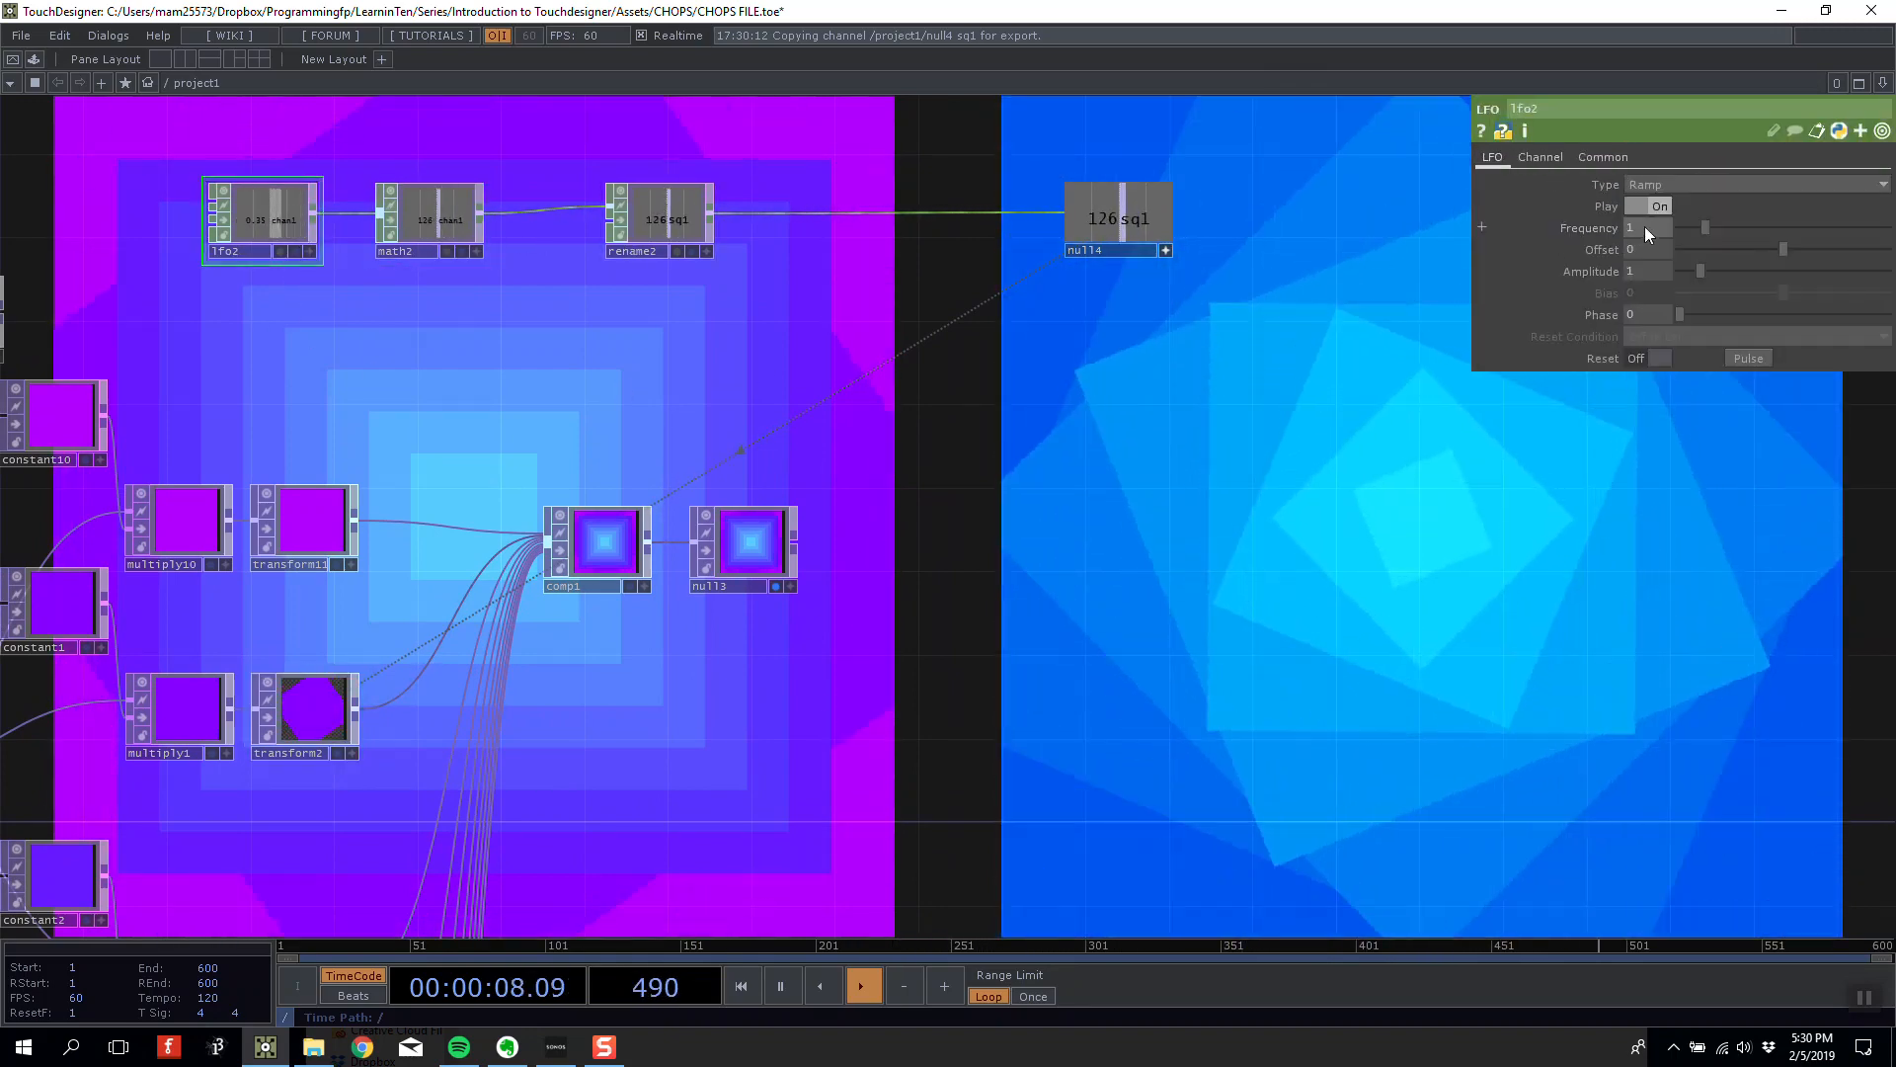
left_click(1644, 227)
type("0.5")
key("Return")
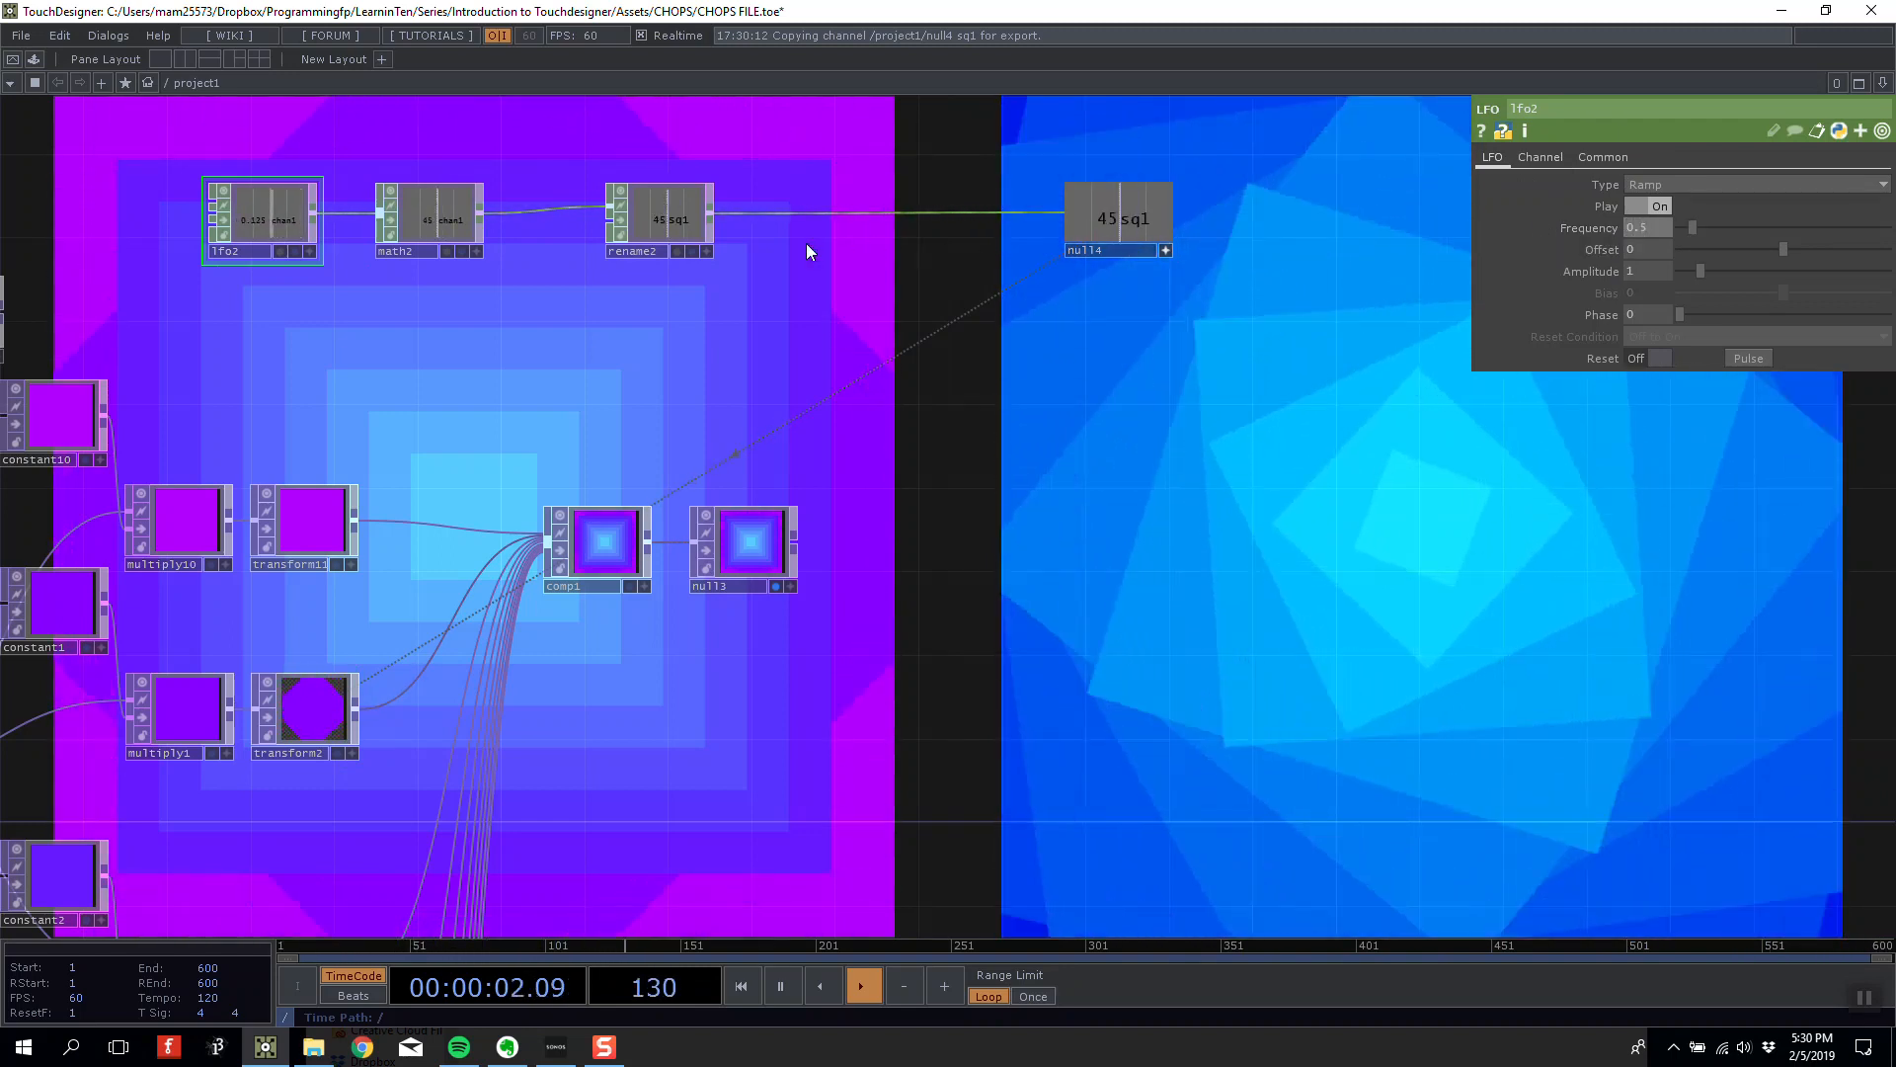
Reverse the rotation direction by setting math2's To Range upper value to -360.
left_click(434, 215)
left_click(1593, 157)
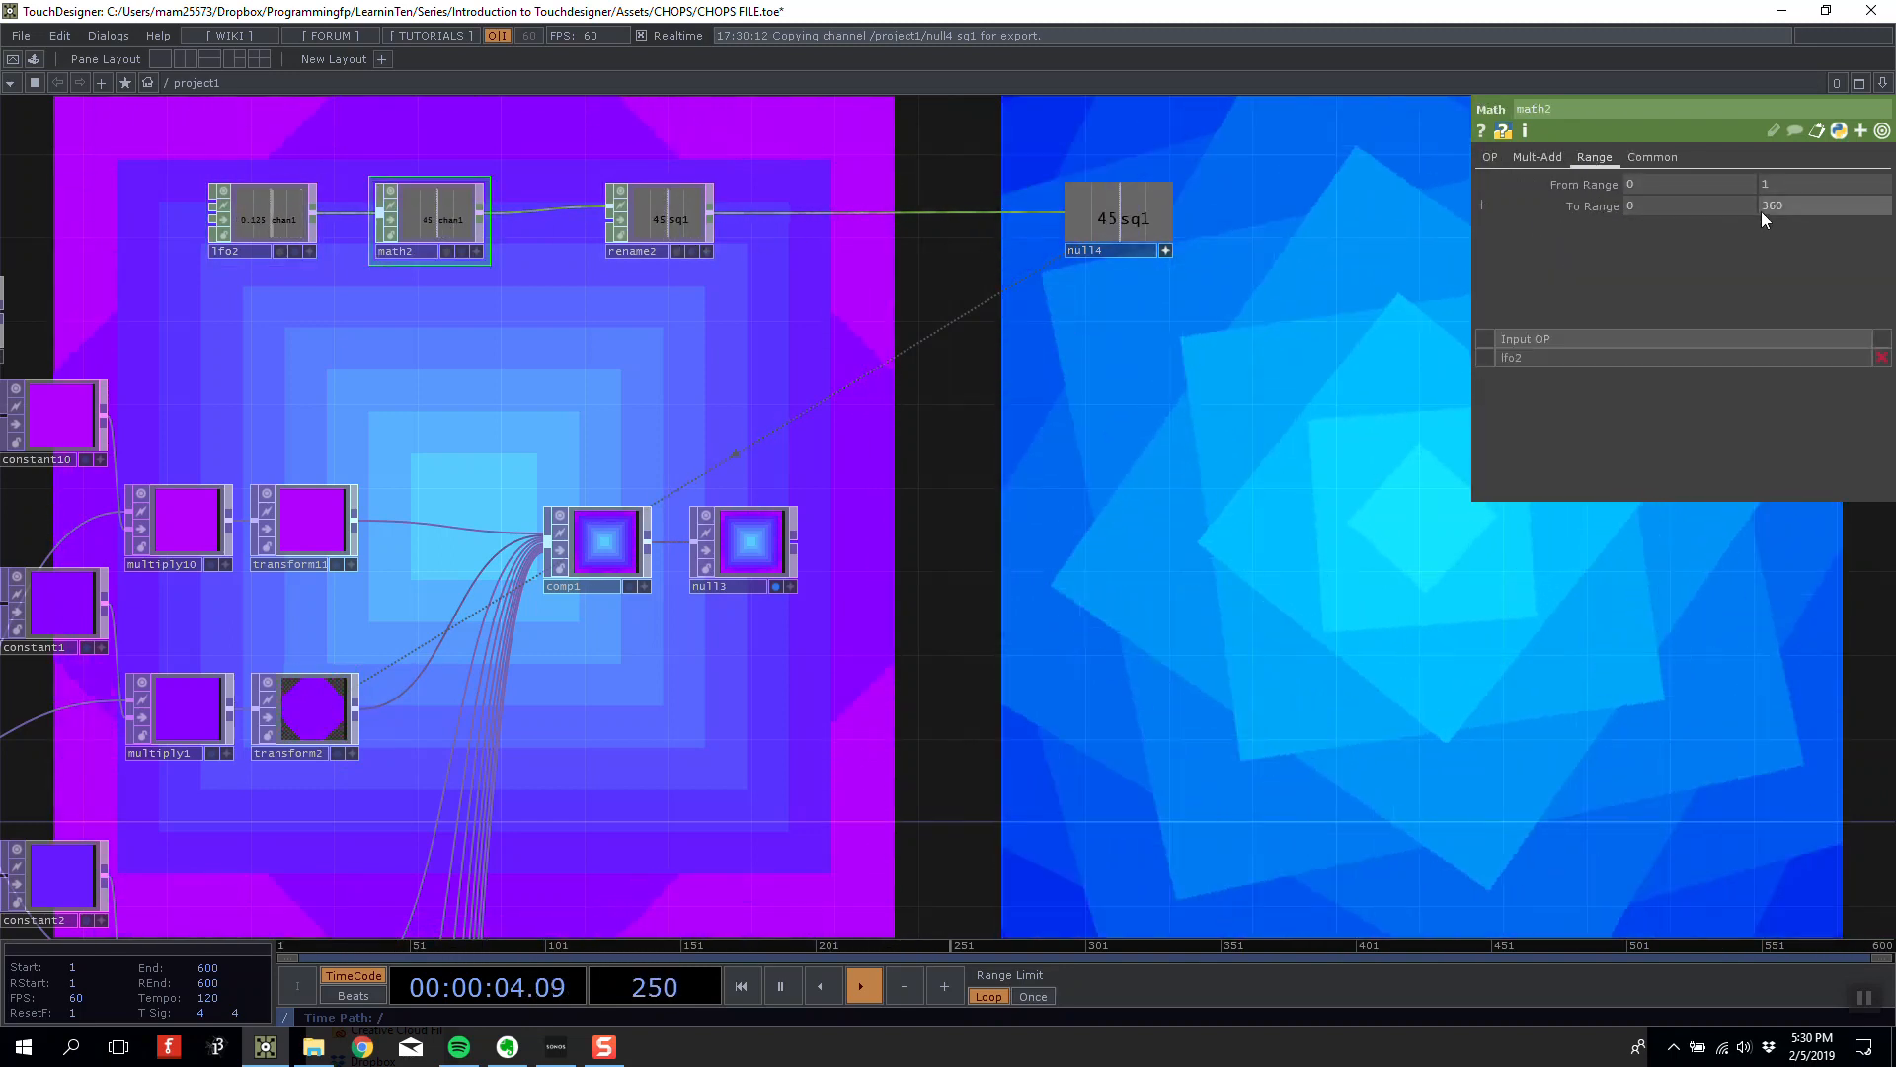
left_click(1762, 210)
type("-360")
key("Return")
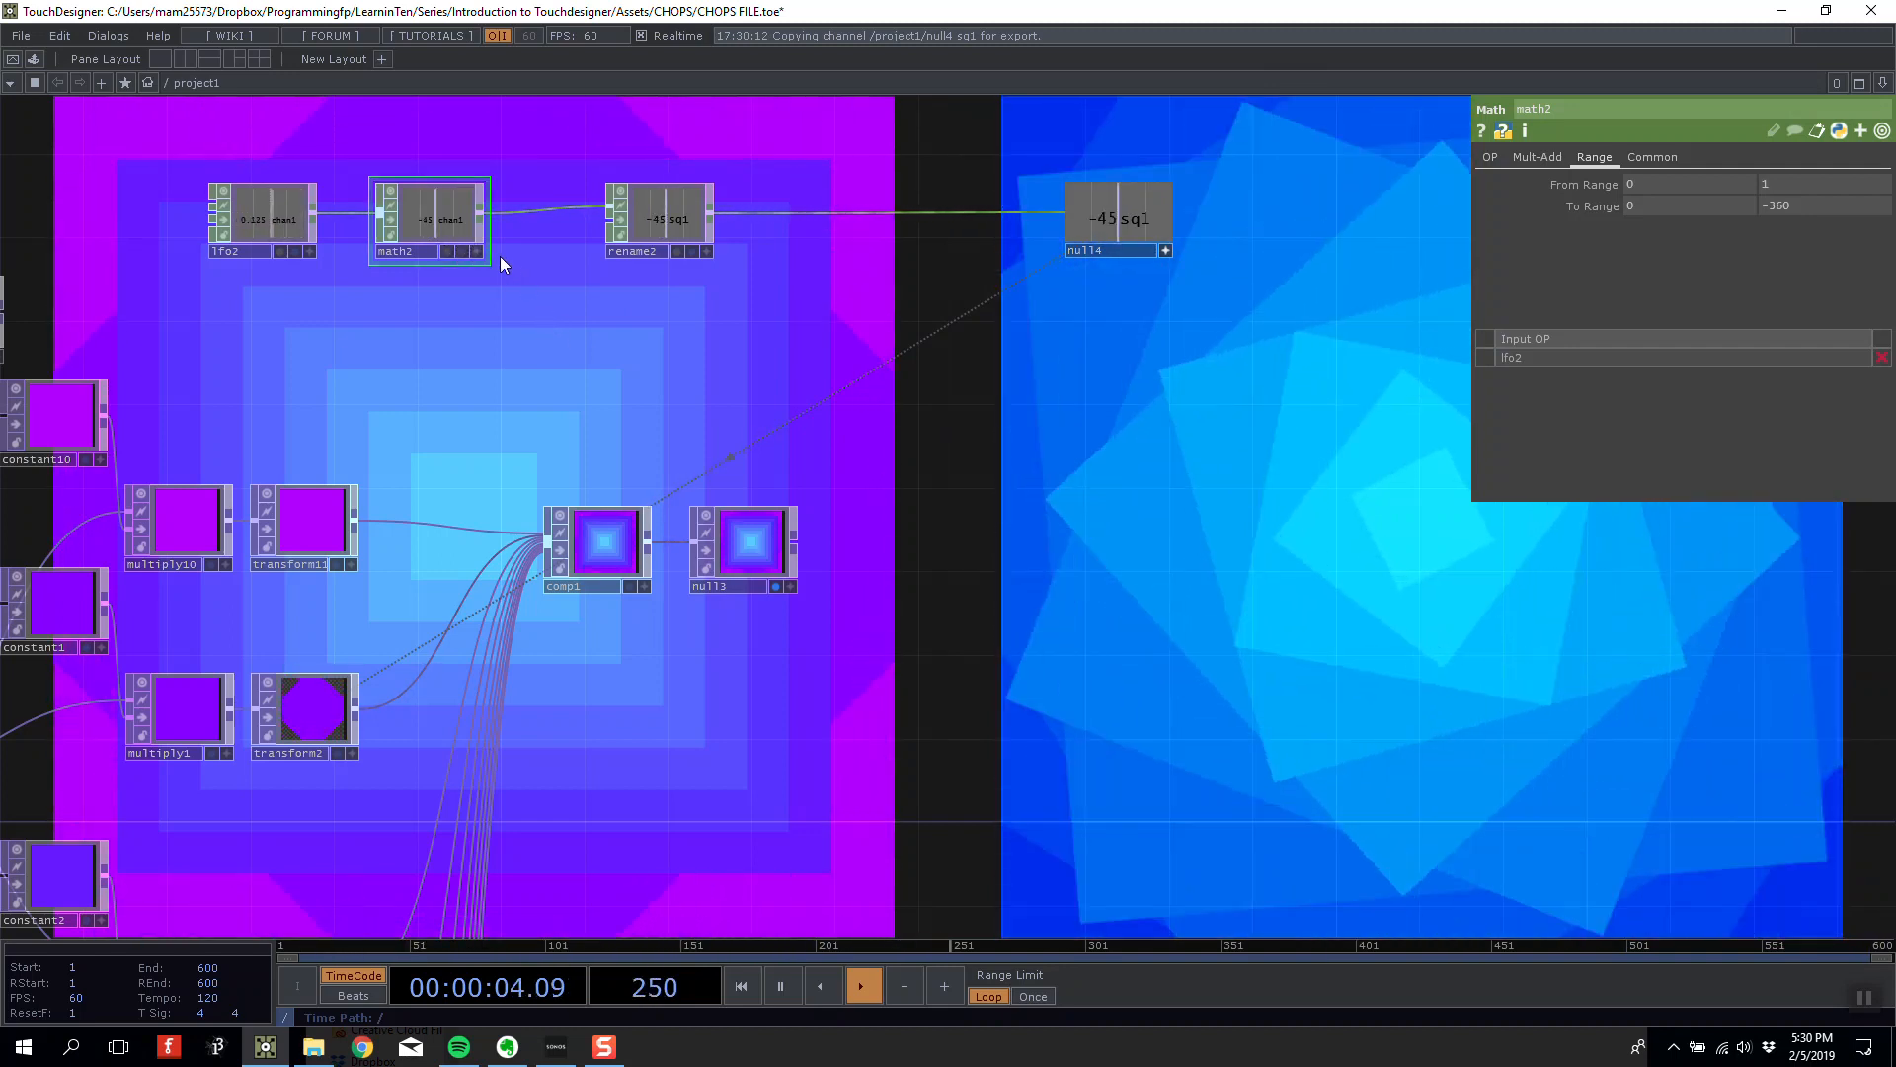
Move math2 closer to lfo2 and rename2 closer to null4, and deactivate null4's viewer.
left_click_drag(414, 219, 373, 220)
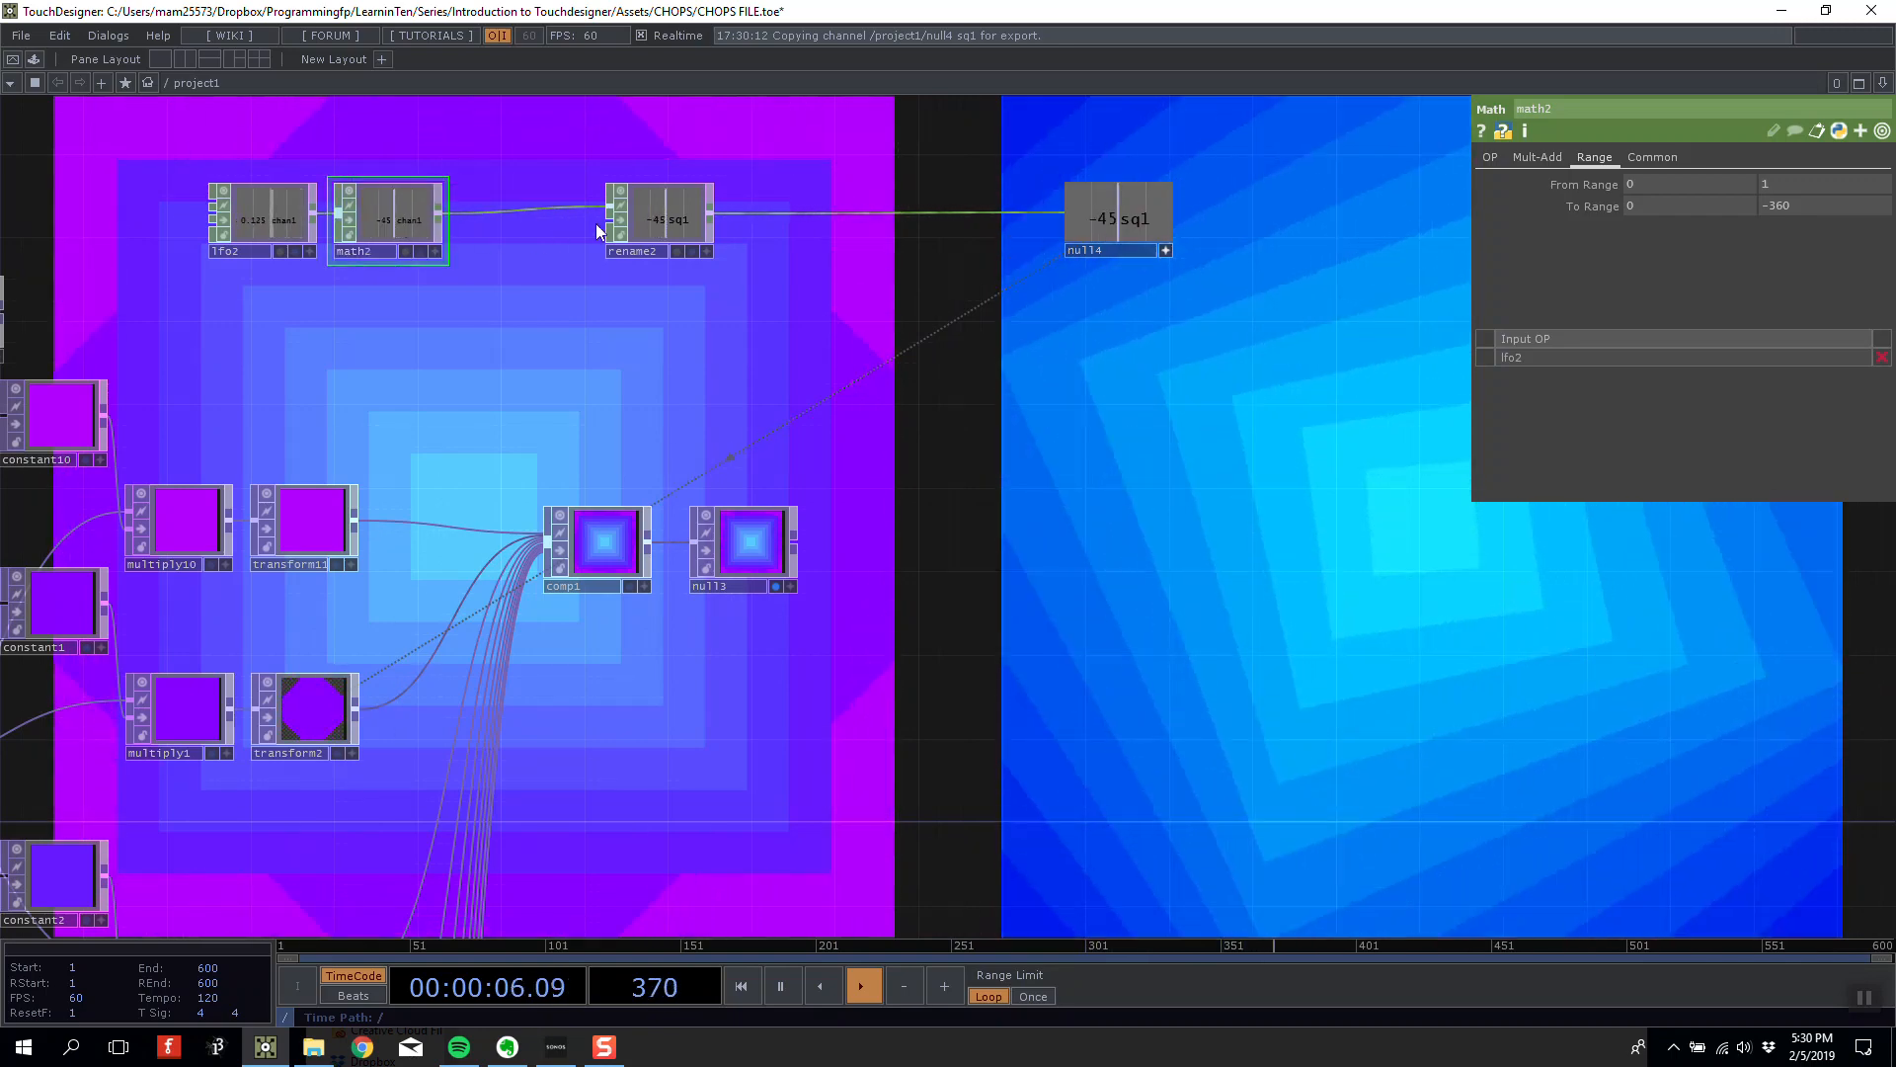
left_click_drag(666, 219, 918, 222)
left_click_drag(957, 296, 970, 315)
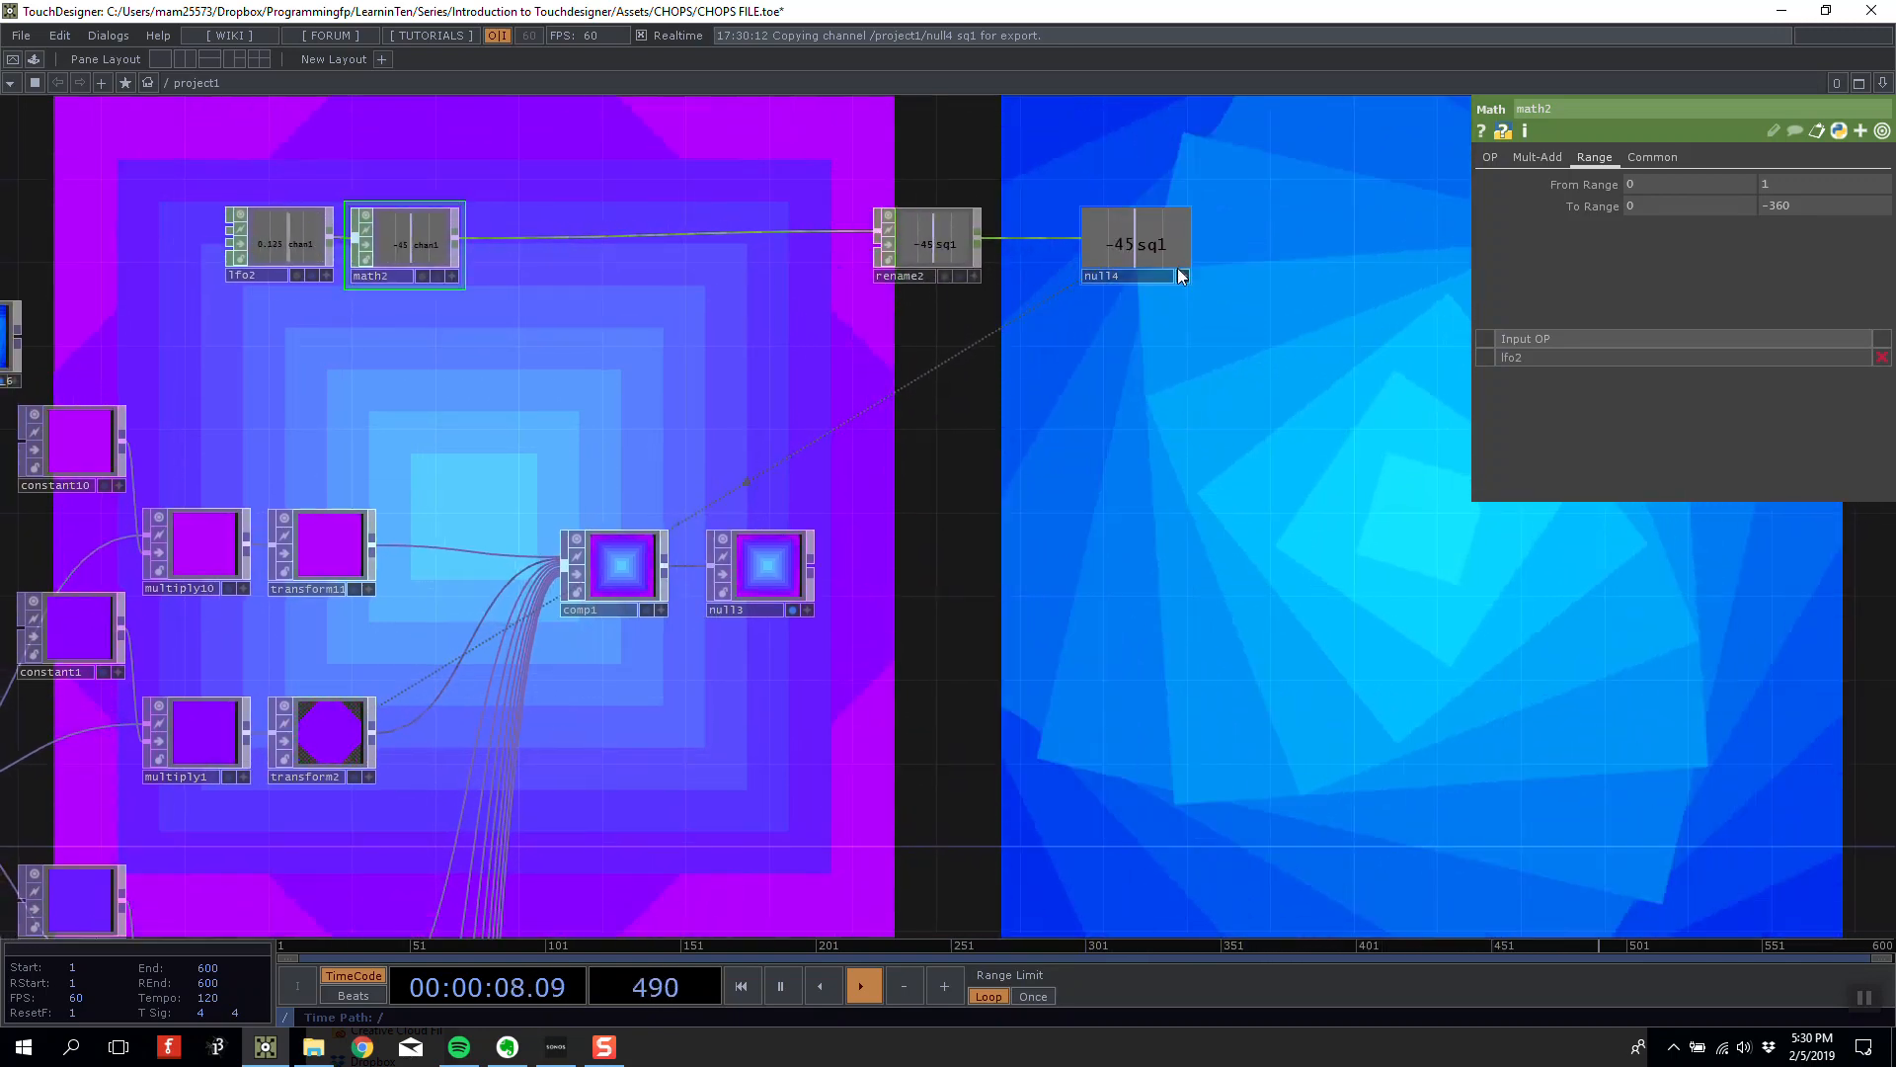
scroll(1181, 261, "up", 5)
scroll(1189, 254, "down", 7)
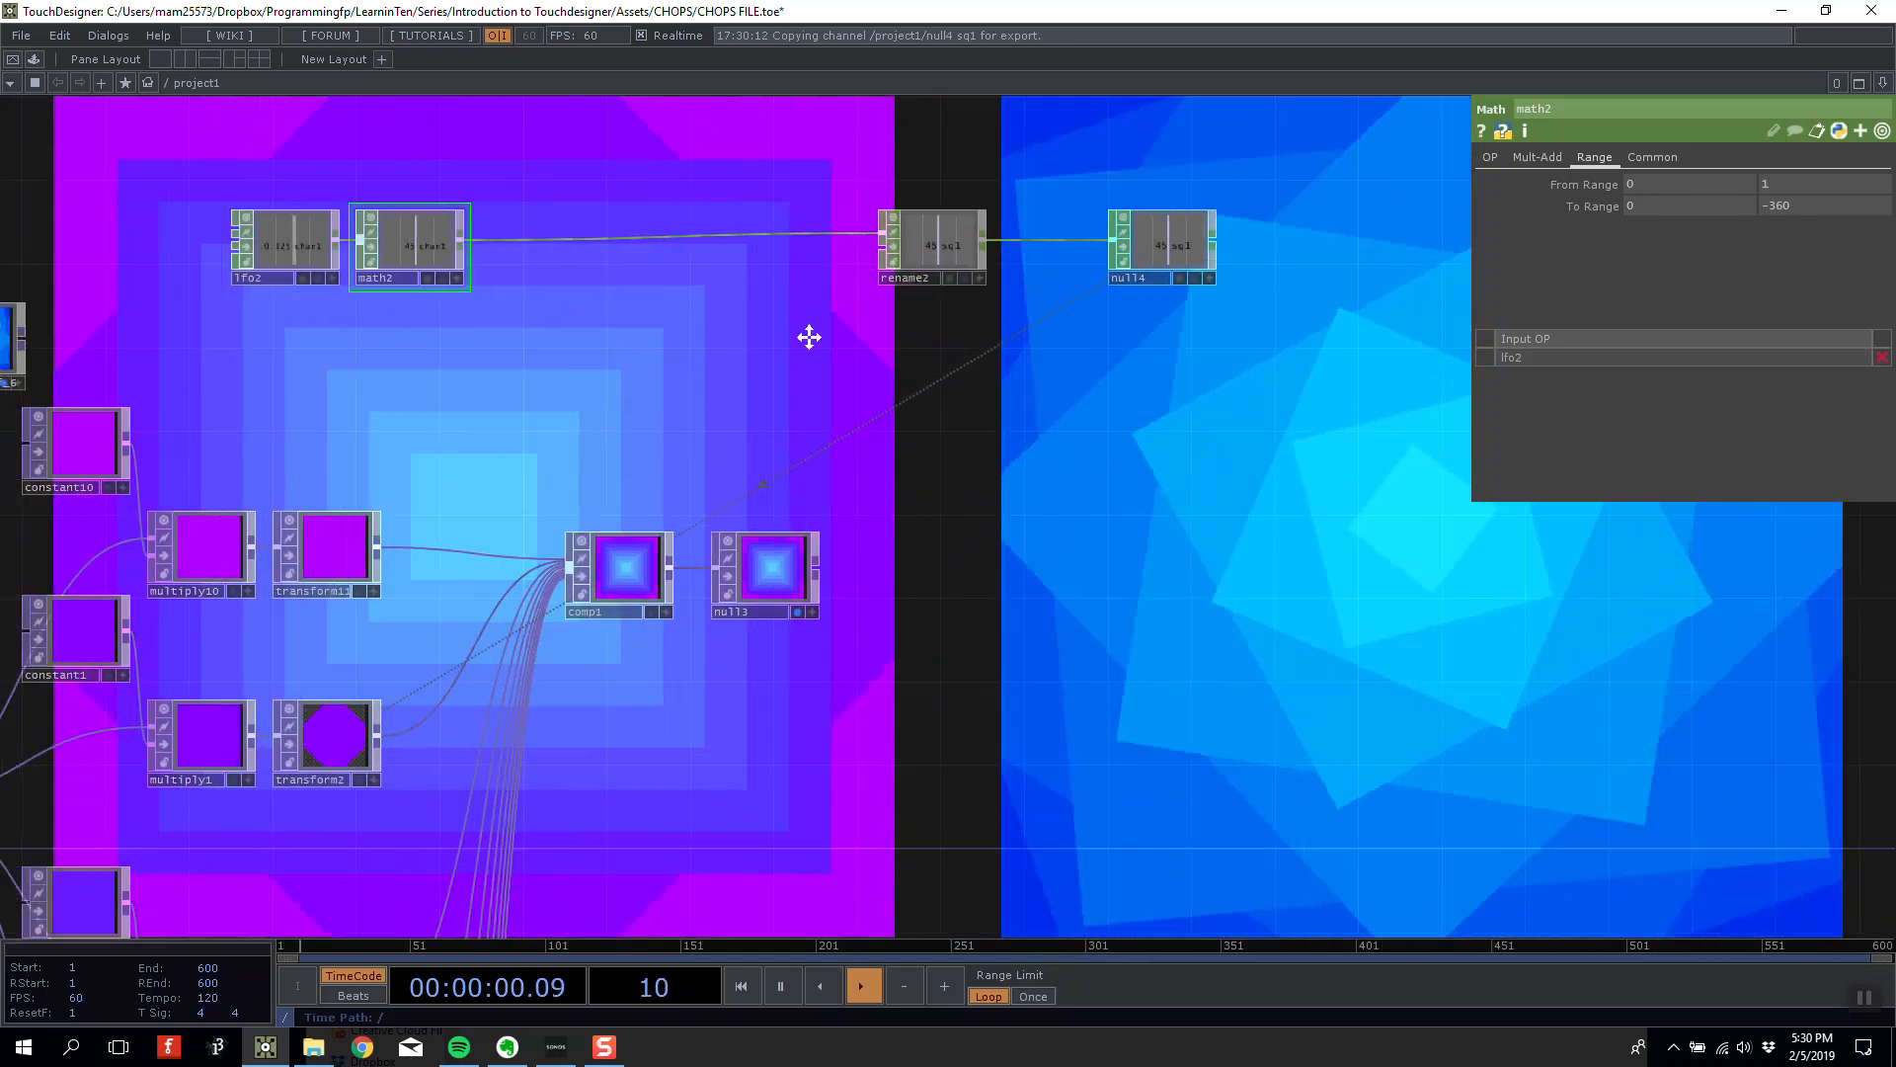
Nudge the rename2 node slightly away from null4 toward math2.
scroll(461, 276, "up", 5)
left_click_drag(604, 274, 498, 316)
scroll(498, 316, "down", 1)
scroll(498, 316, "down", 2)
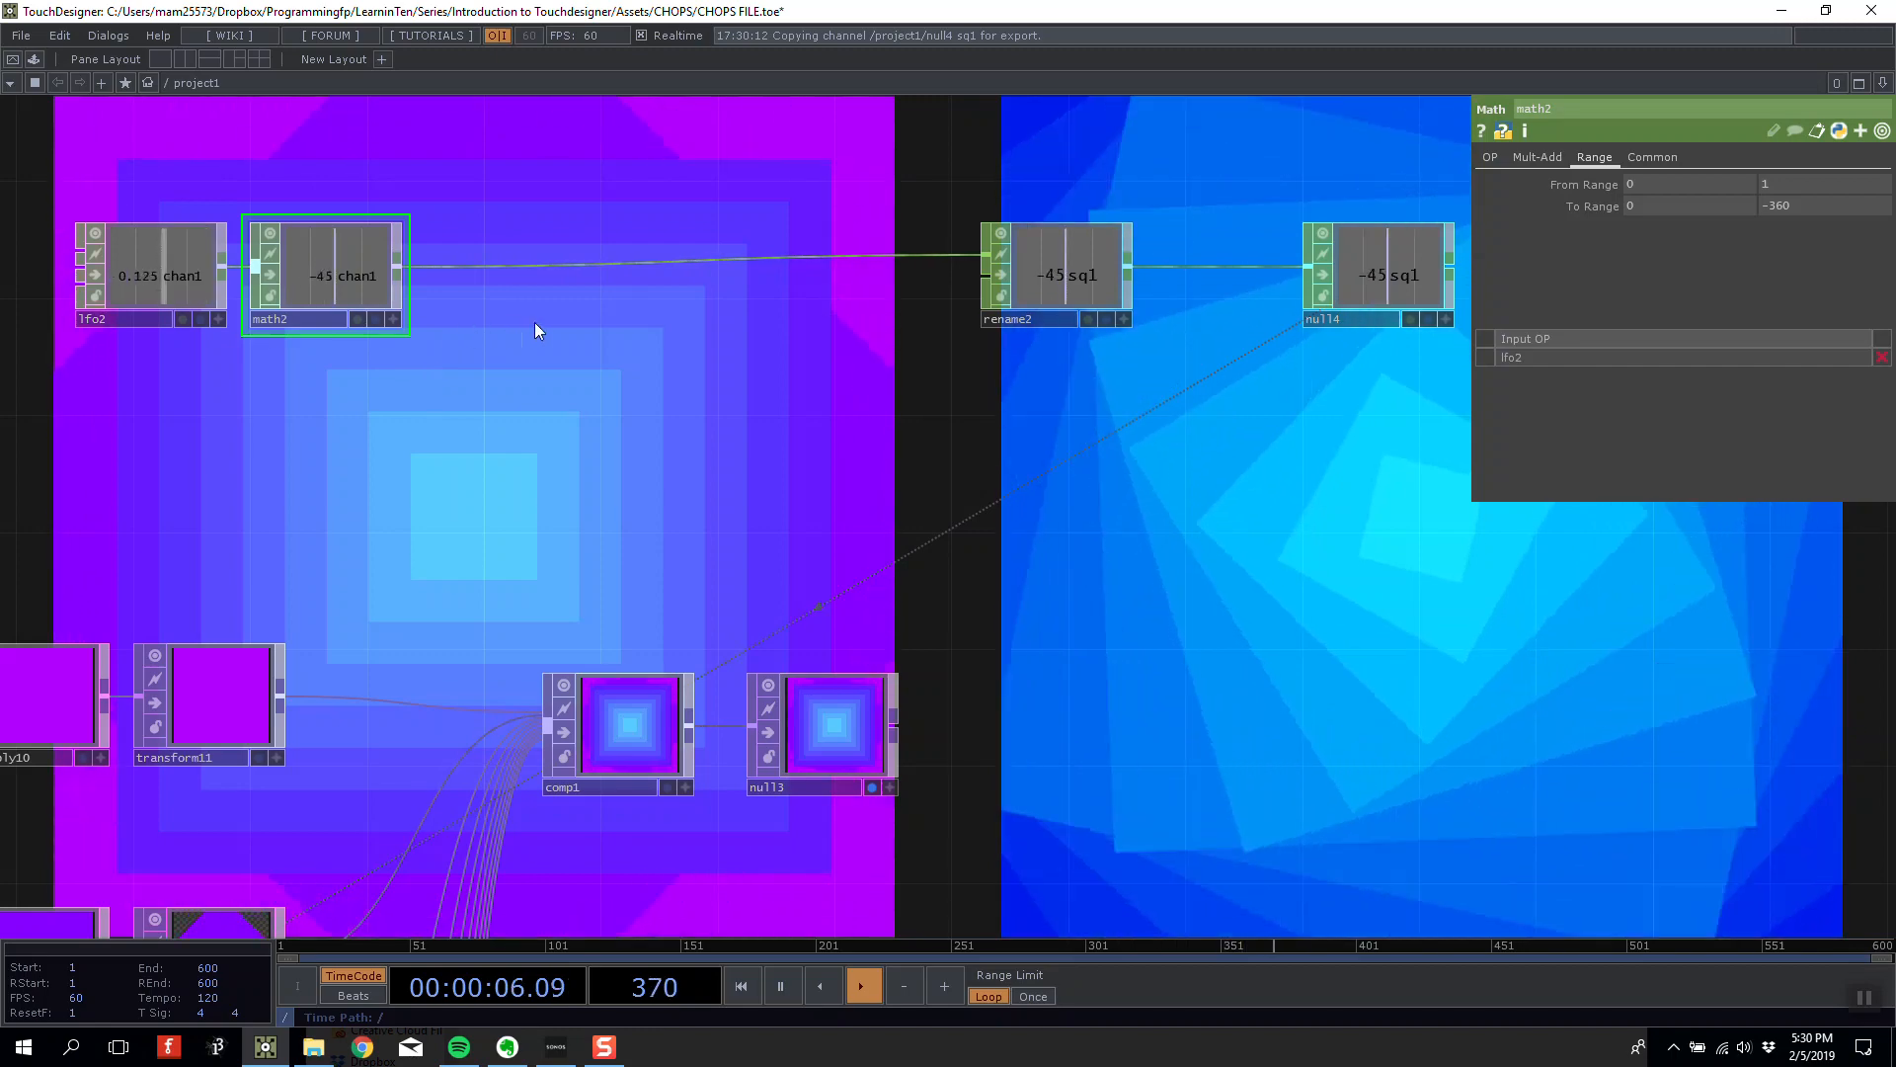
left_click_drag(739, 328, 690, 365)
left_click_drag(999, 319, 974, 320)
left_click(975, 320)
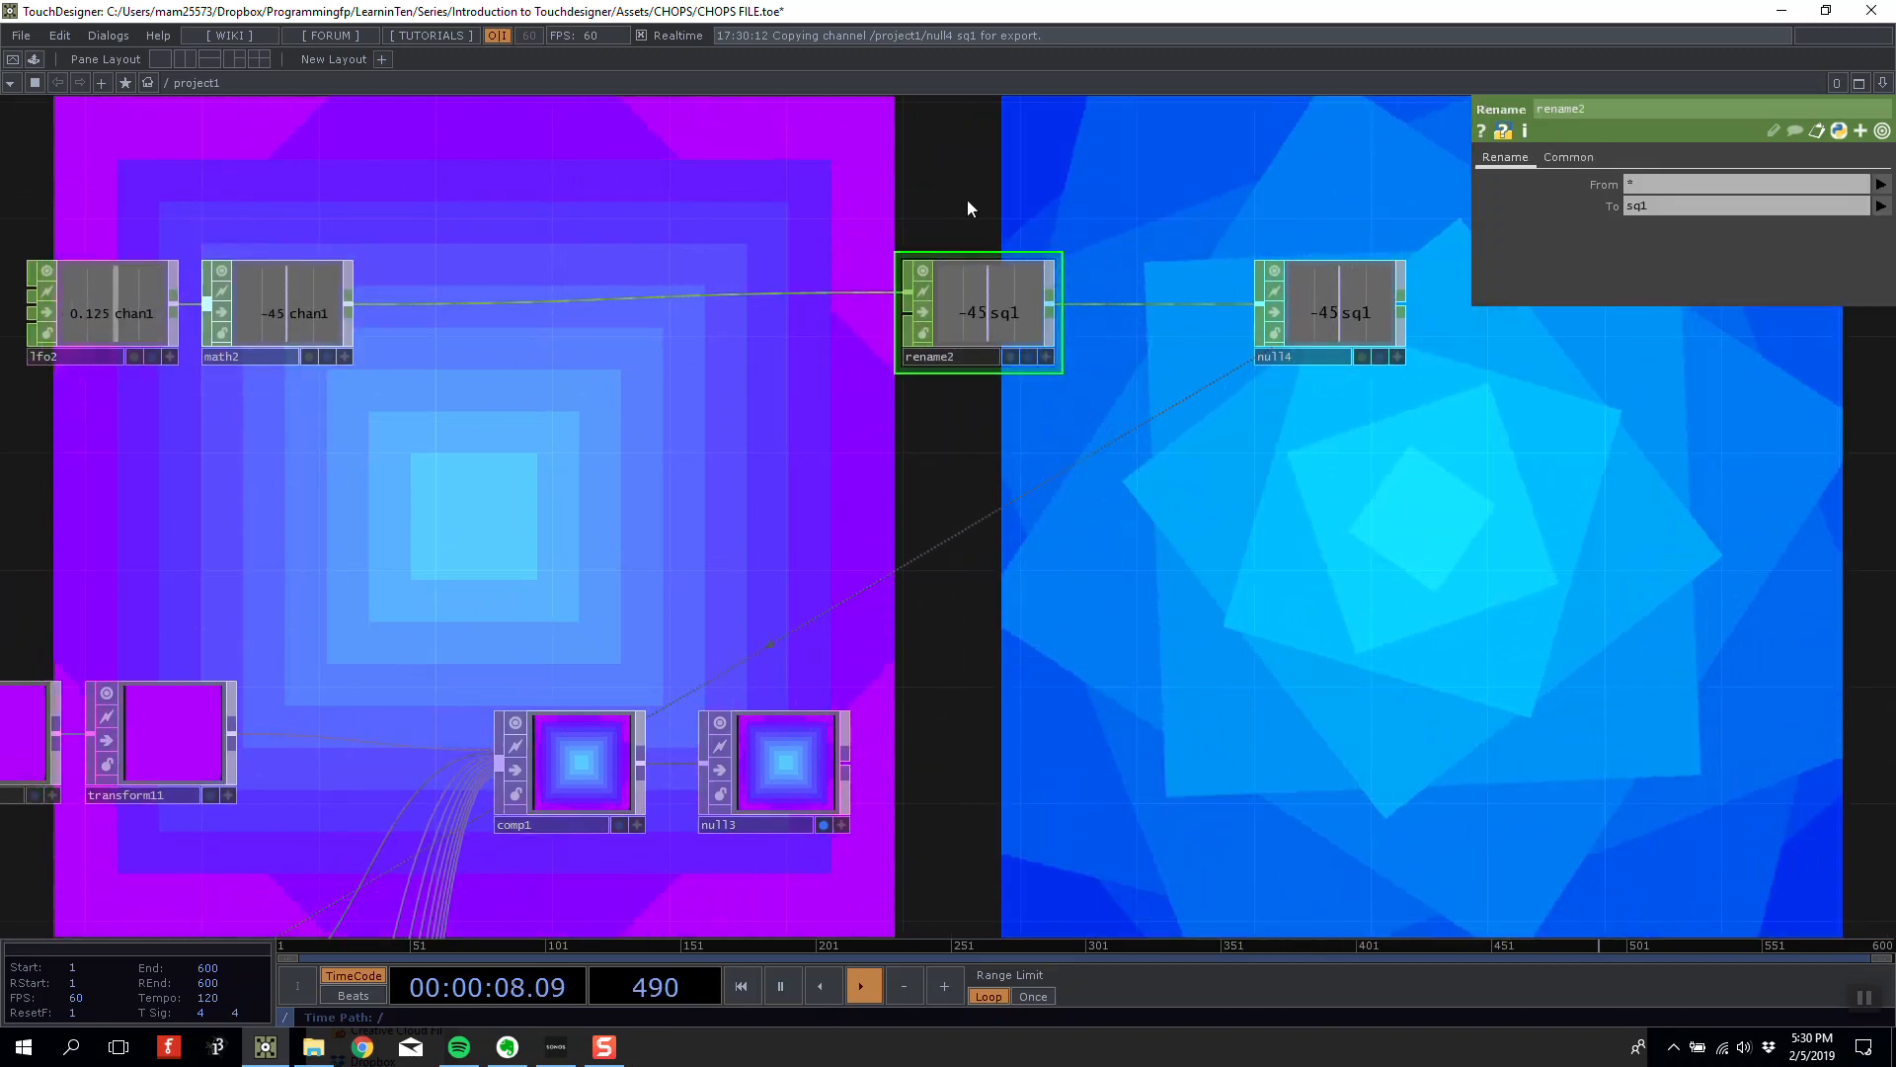
left_click_drag(438, 351, 450, 409)
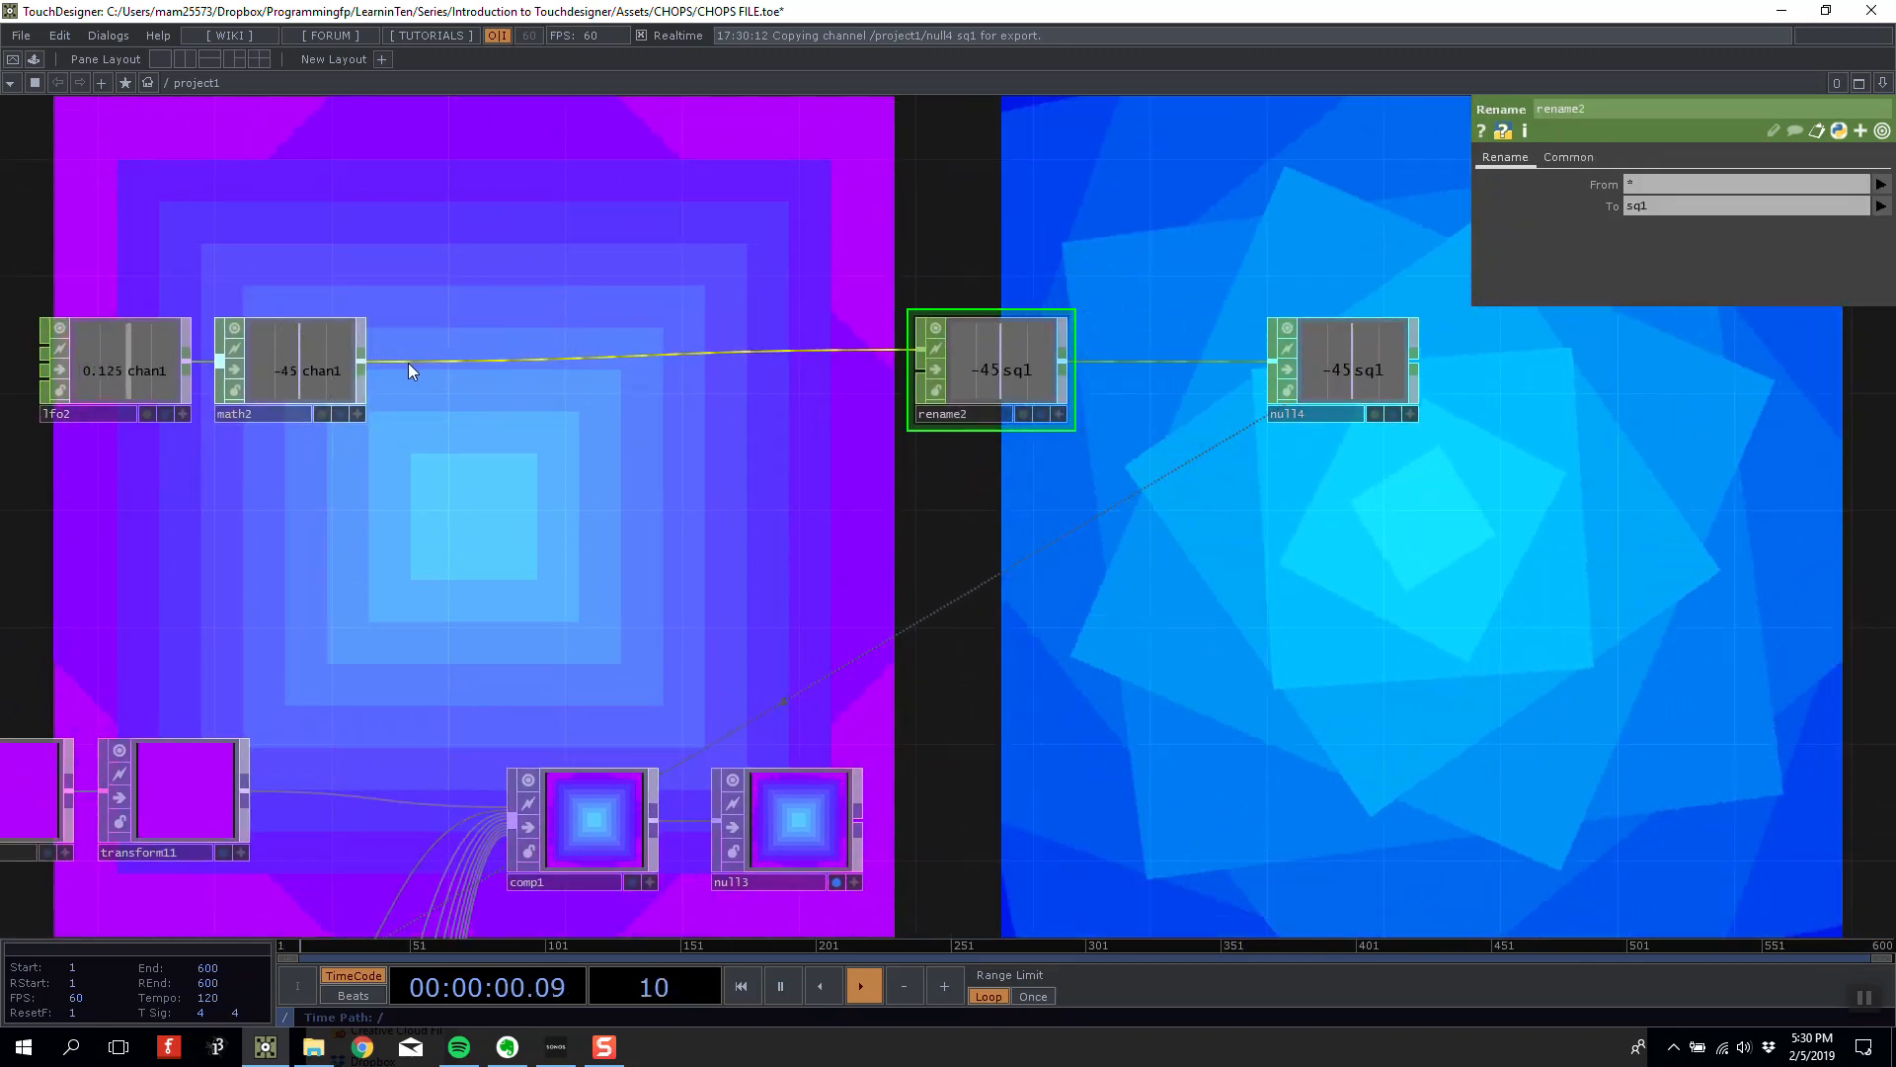
Branch a new Math CHOP off math2's output and place it above the existing chain.
right_click(408, 360)
key("Tab")
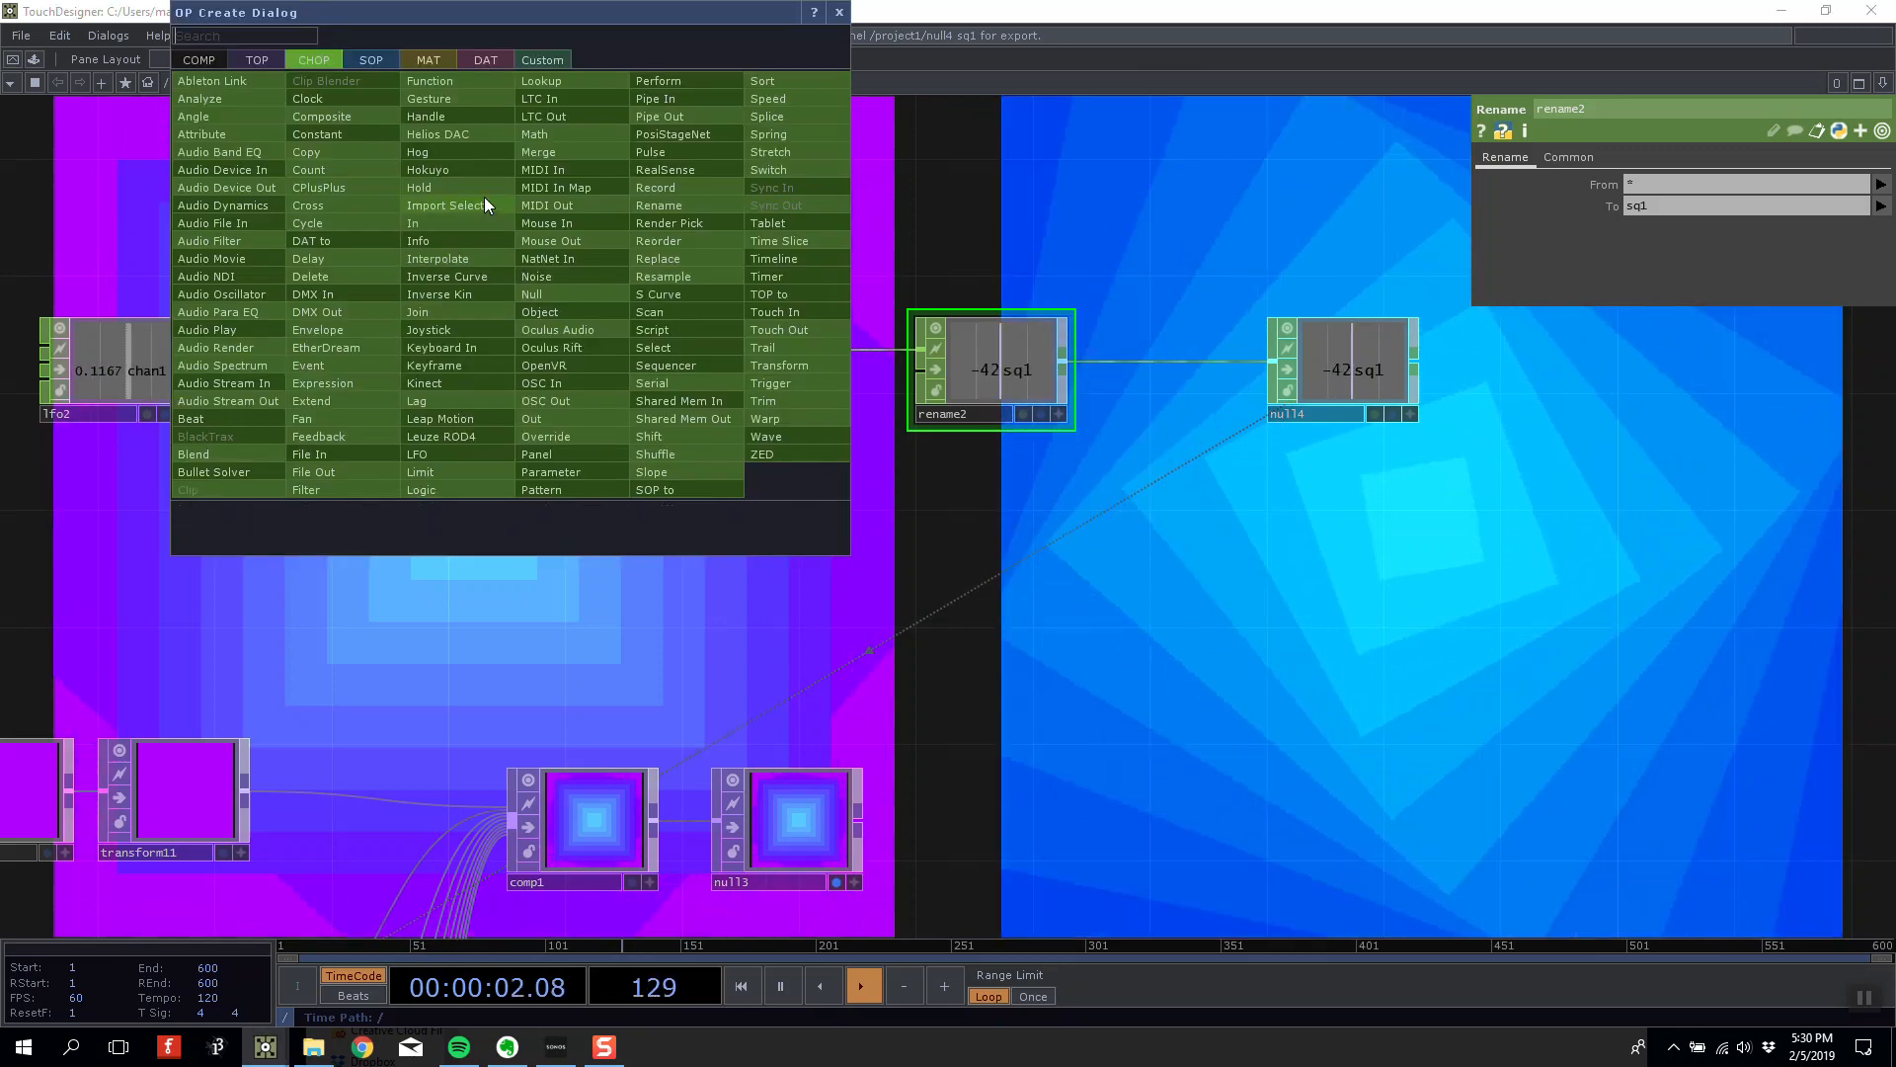
type("math")
left_click(542, 135)
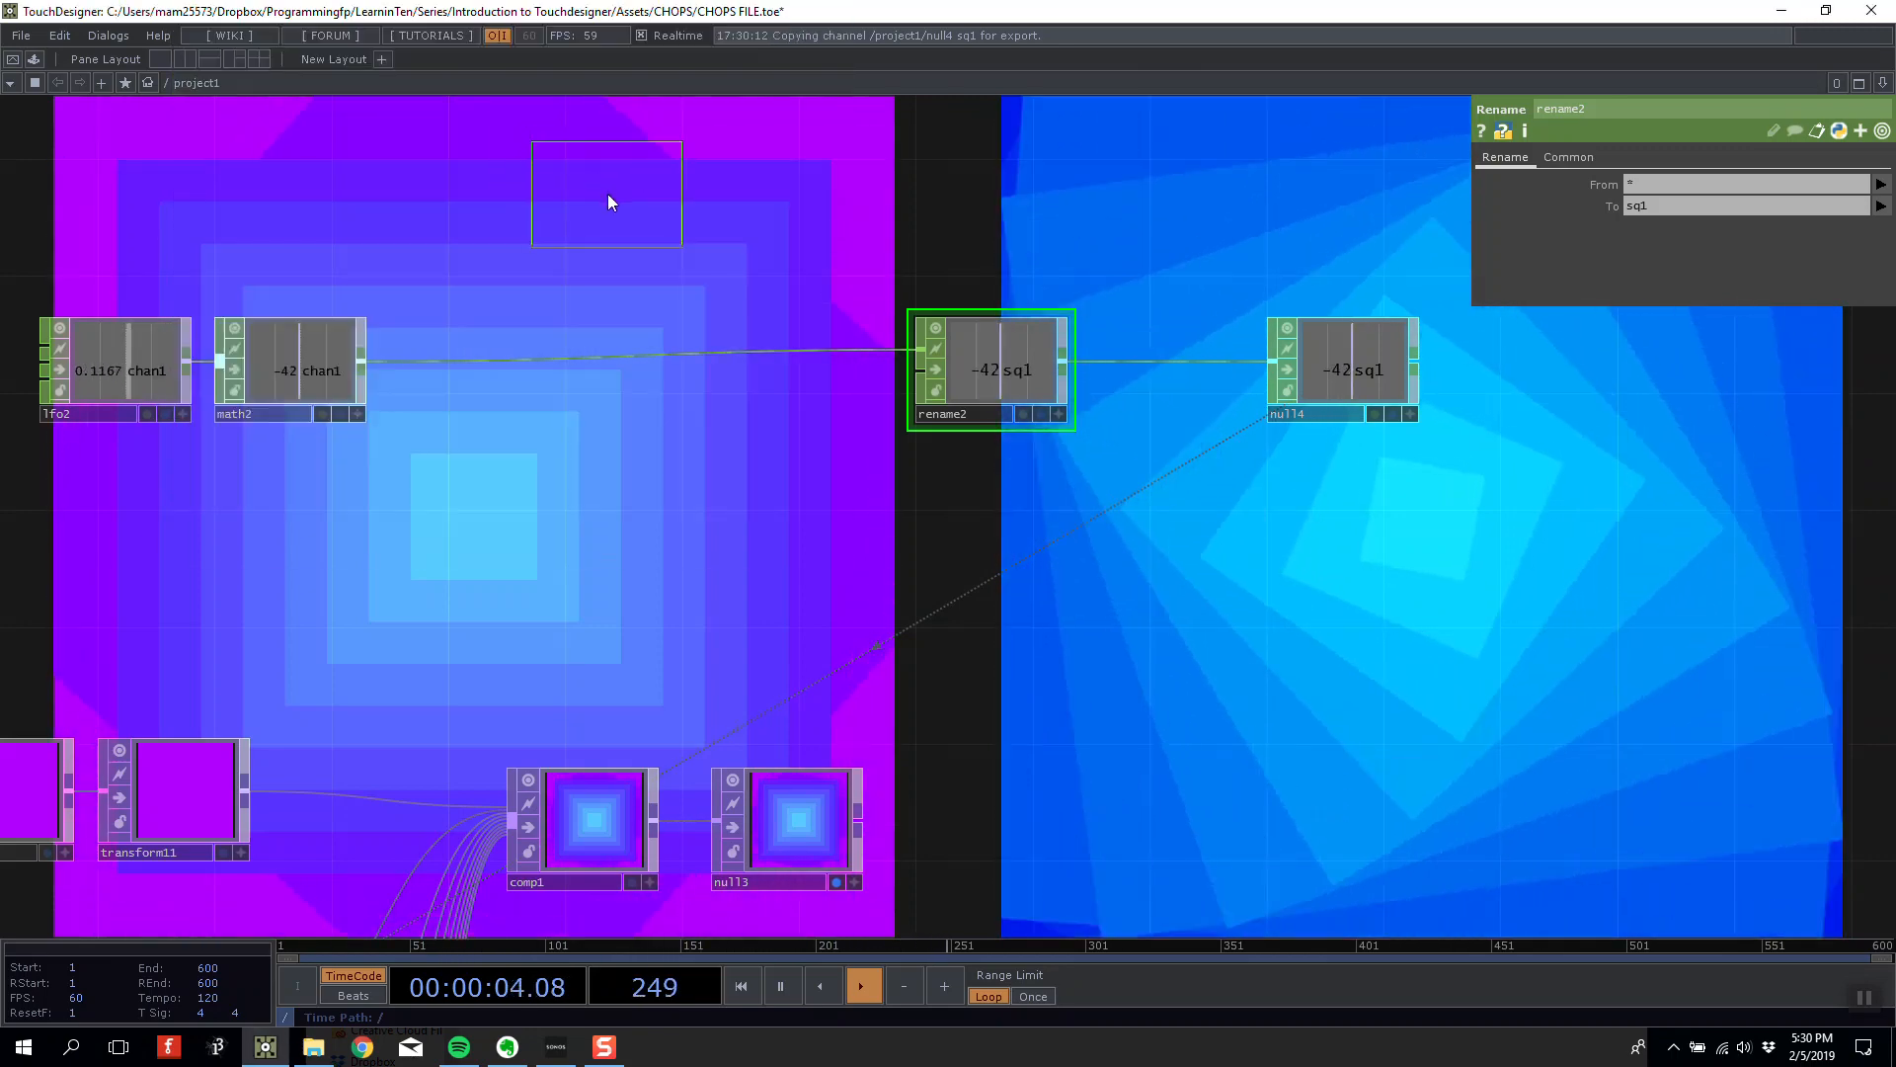
left_click(608, 193)
left_click(363, 361)
left_click(545, 180)
left_click_drag(641, 194, 611, 222)
left_click_drag(1031, 200, 1062, 233)
Try a Multiply value of 2 on math3, and replace it with 0.
left_click(1539, 157)
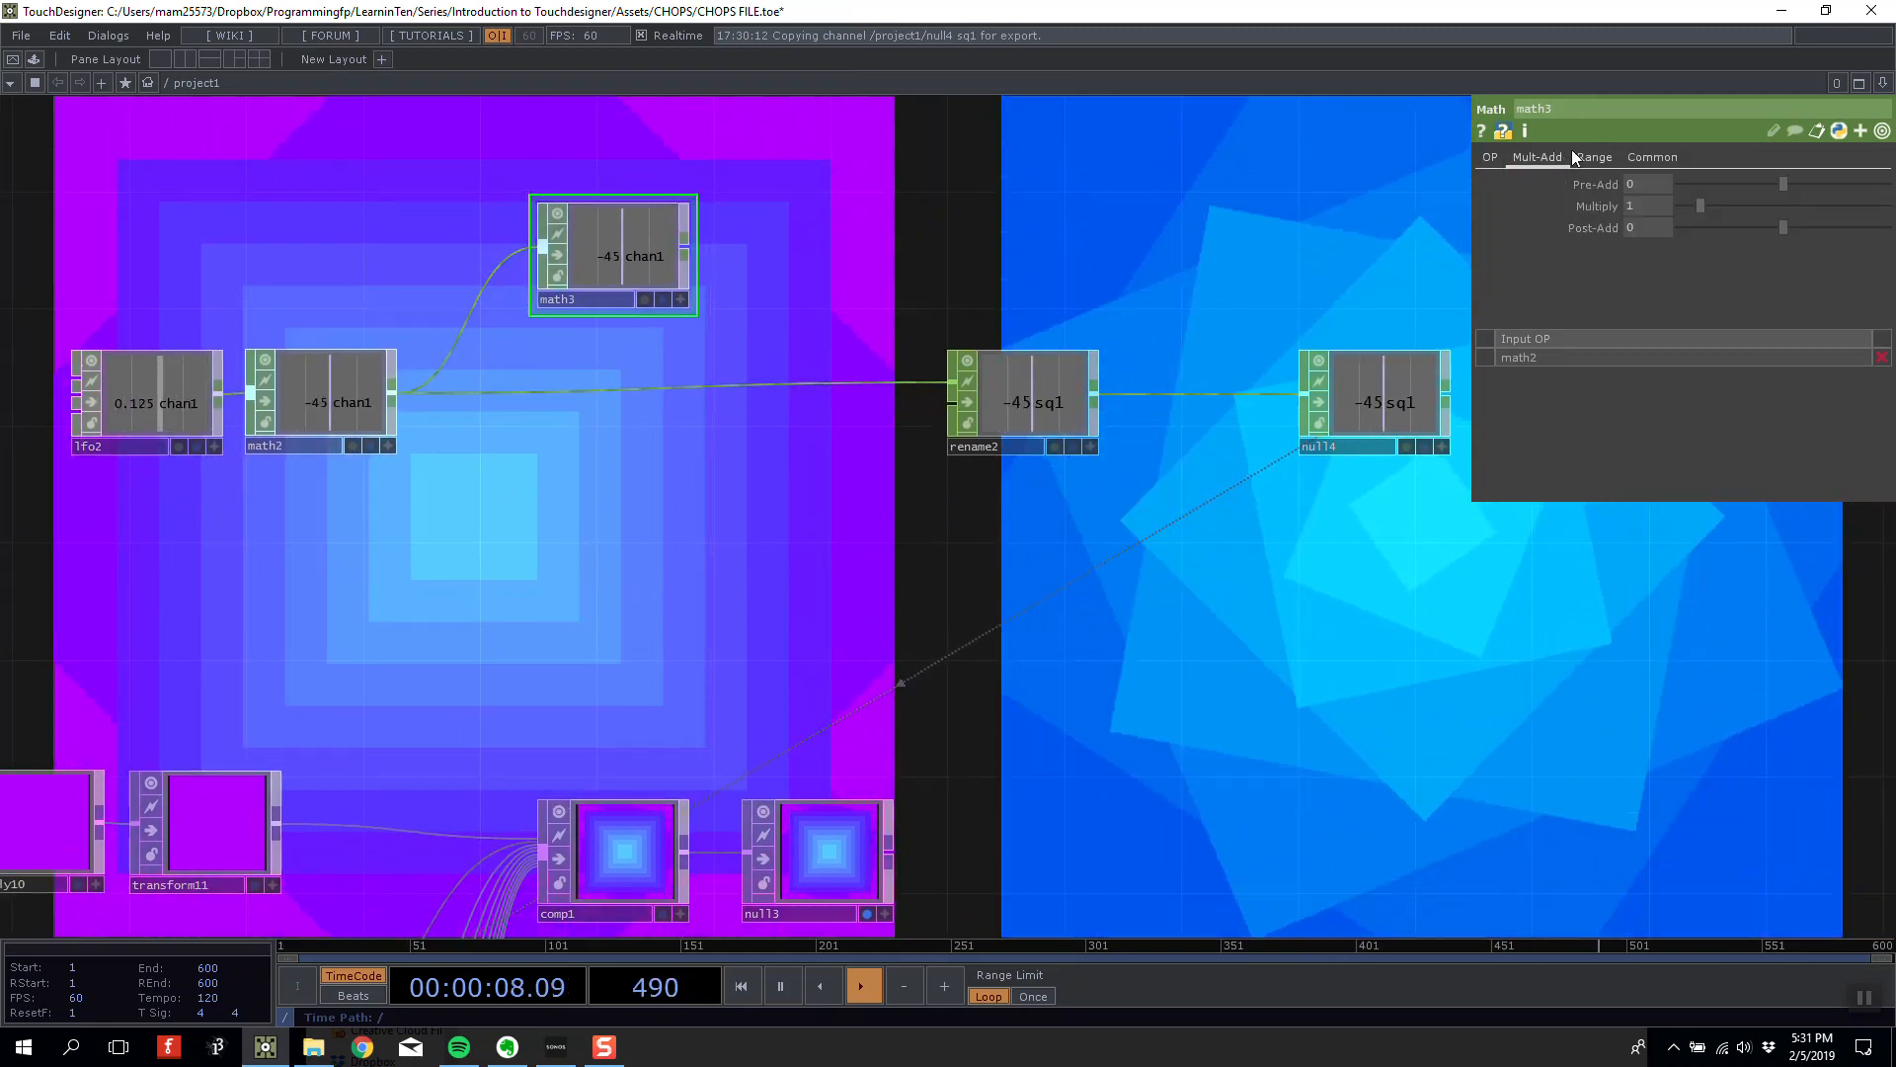
mouse_move(1648, 211)
middle_mouse_down()
mouse_move(1669, 186)
mouse_move(1647, 211)
middle_mouse_up()
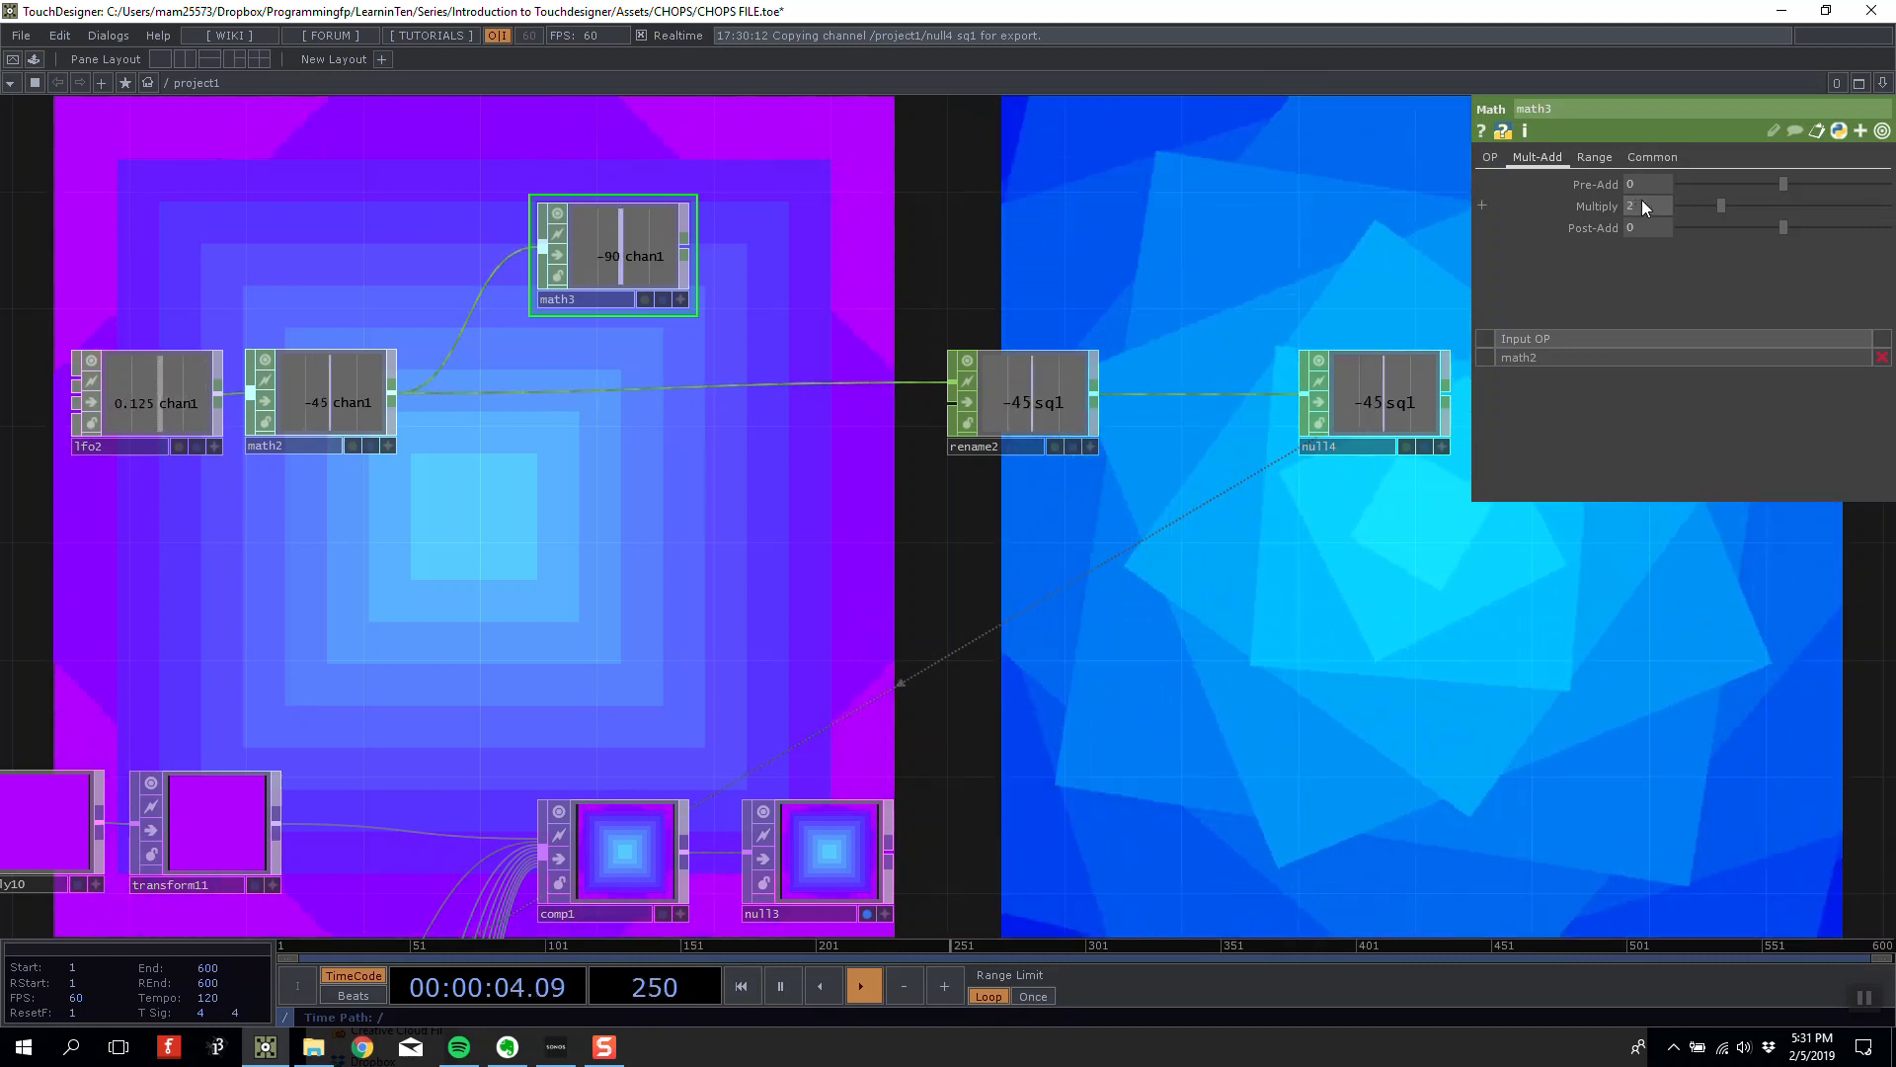
left_click(1641, 206)
type("0")
key("Return")
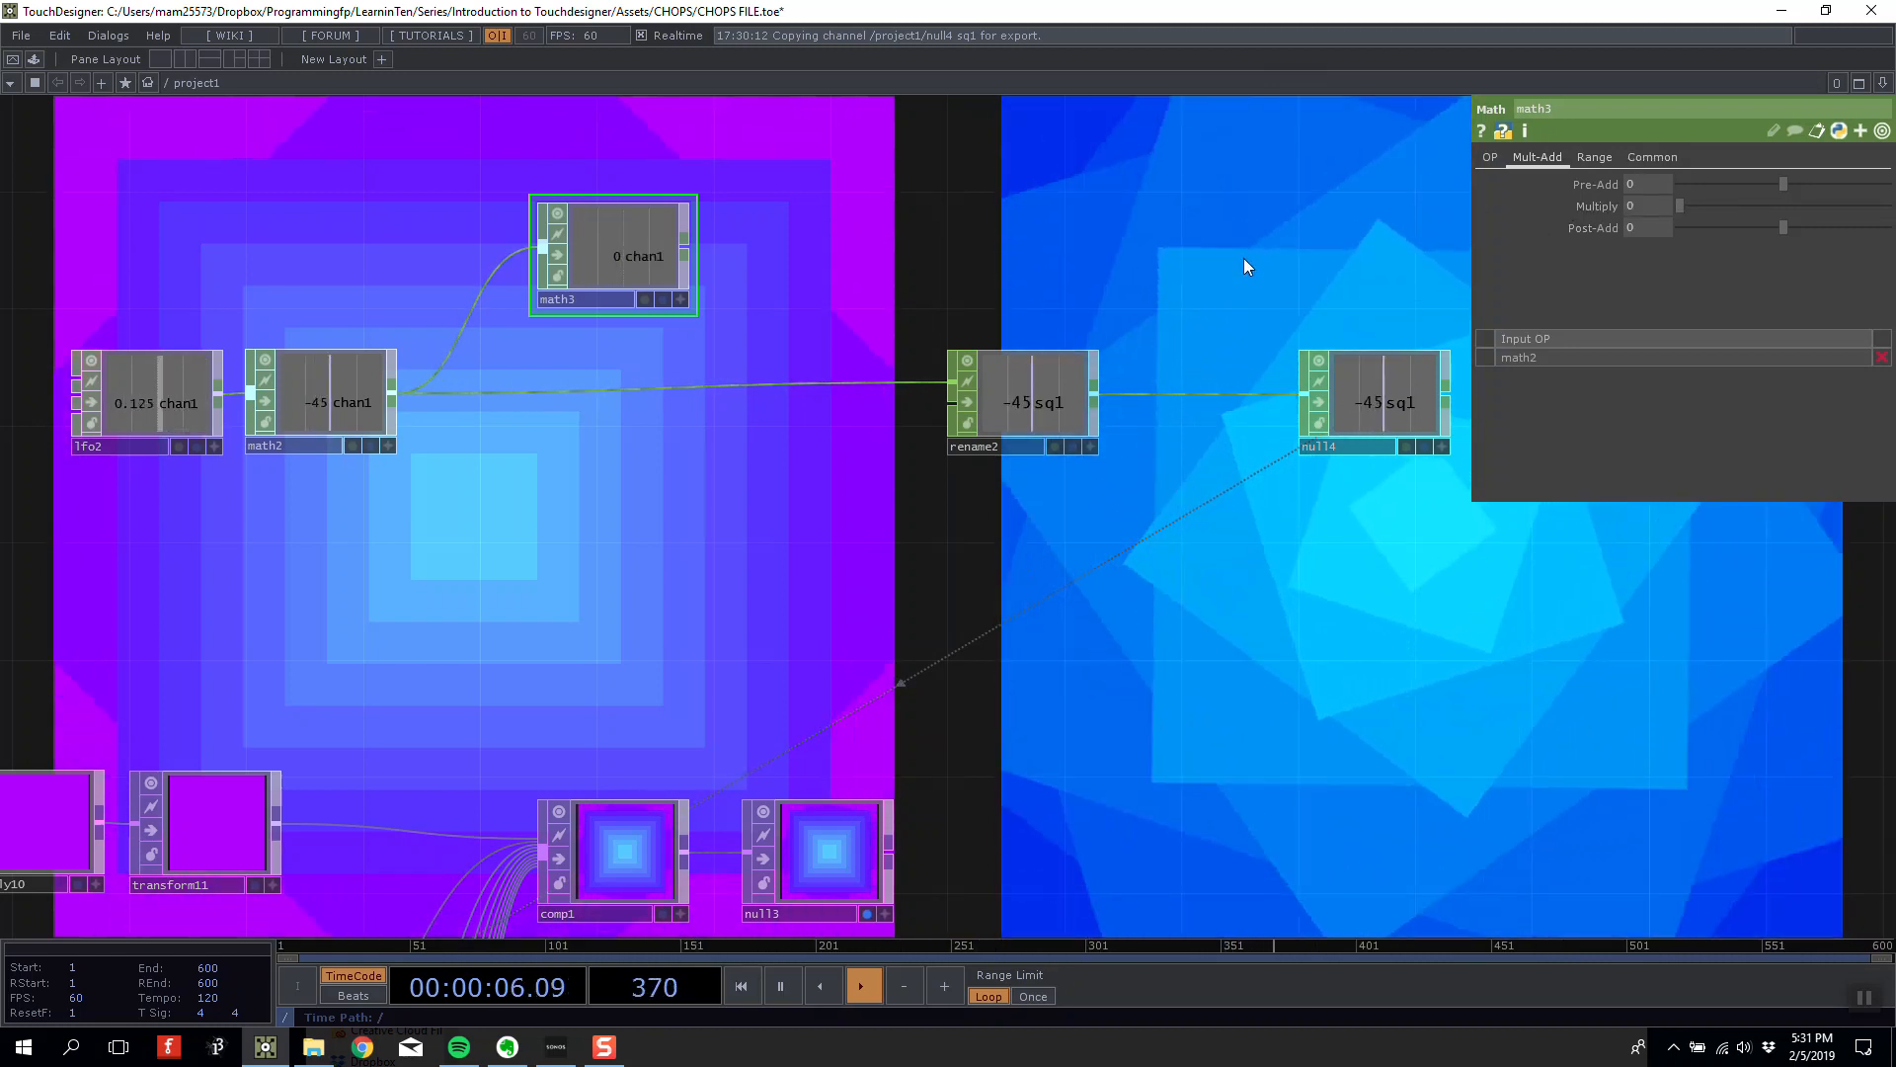
Set math3's To Range upper value to 2, and change it to -2.
left_click(1592, 157)
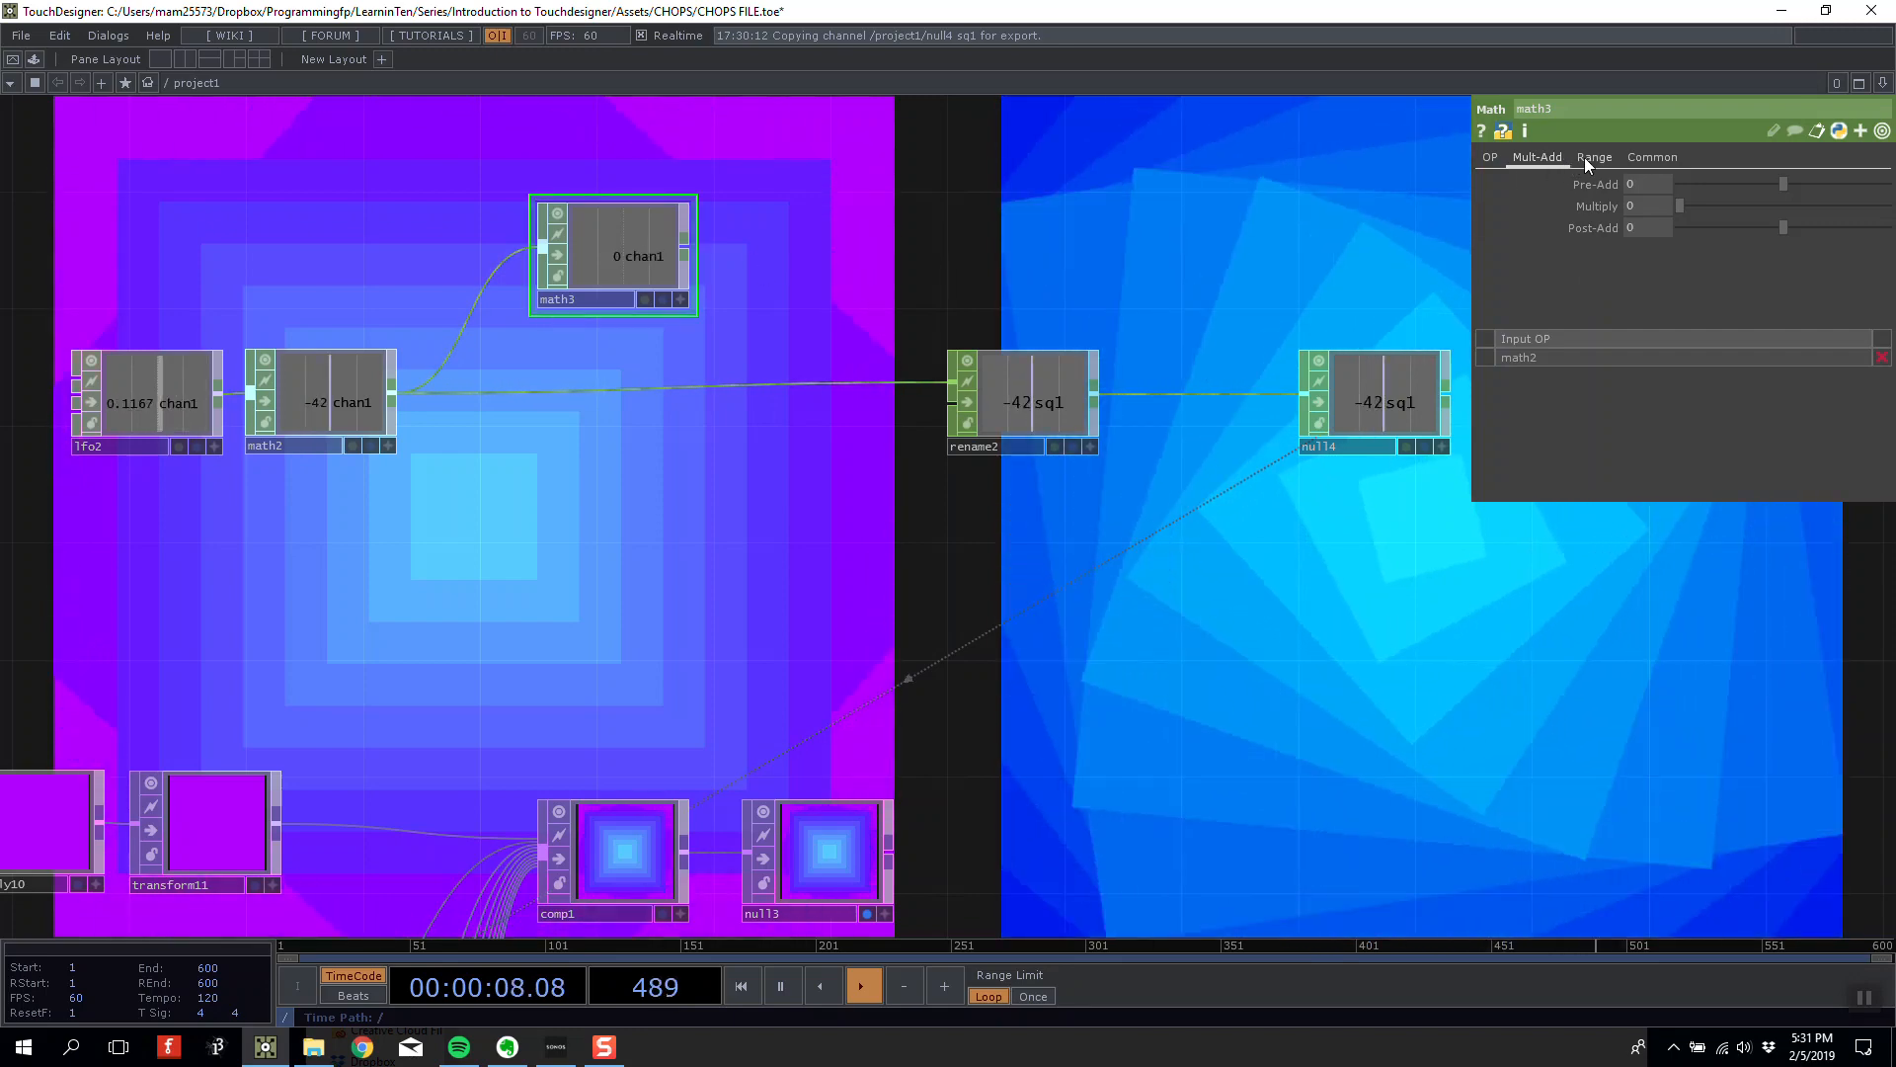
scroll(952, 216, "up", 3)
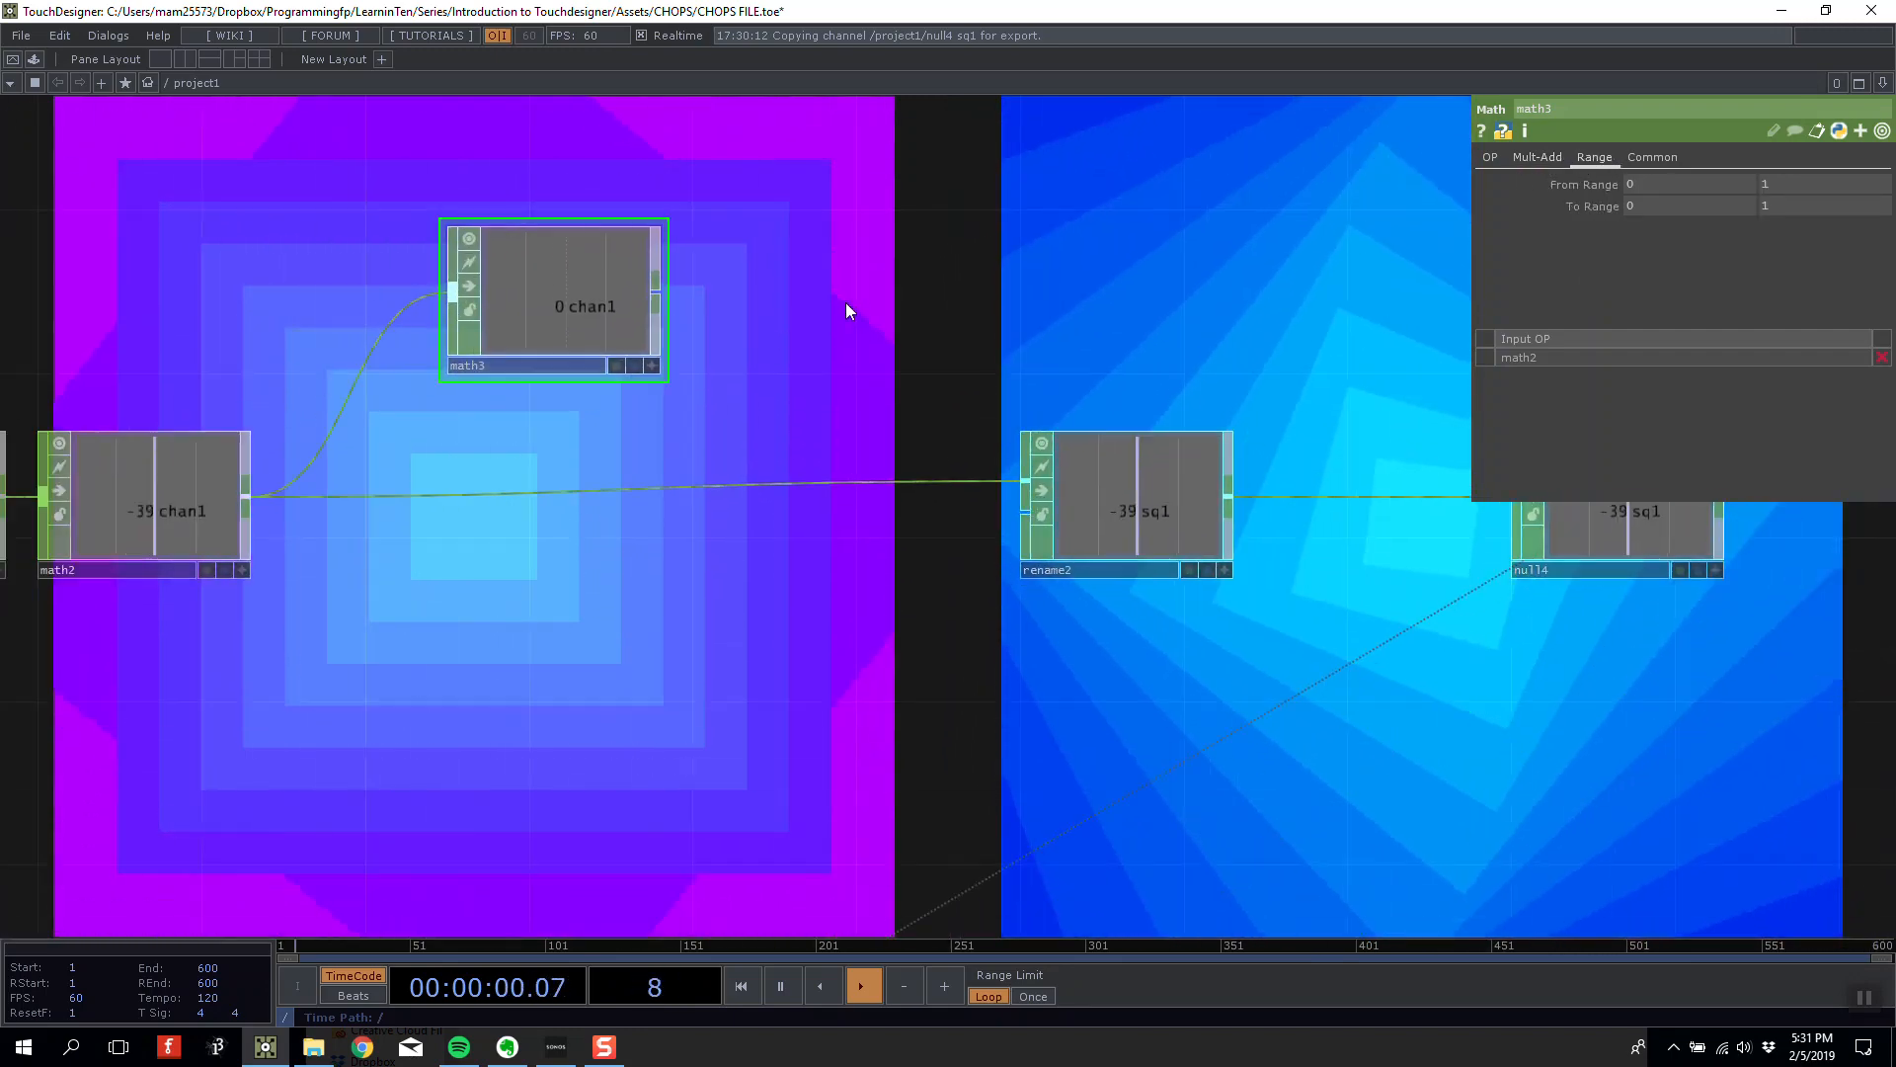
scroll(1200, 264, "down", 3)
left_click(1841, 205)
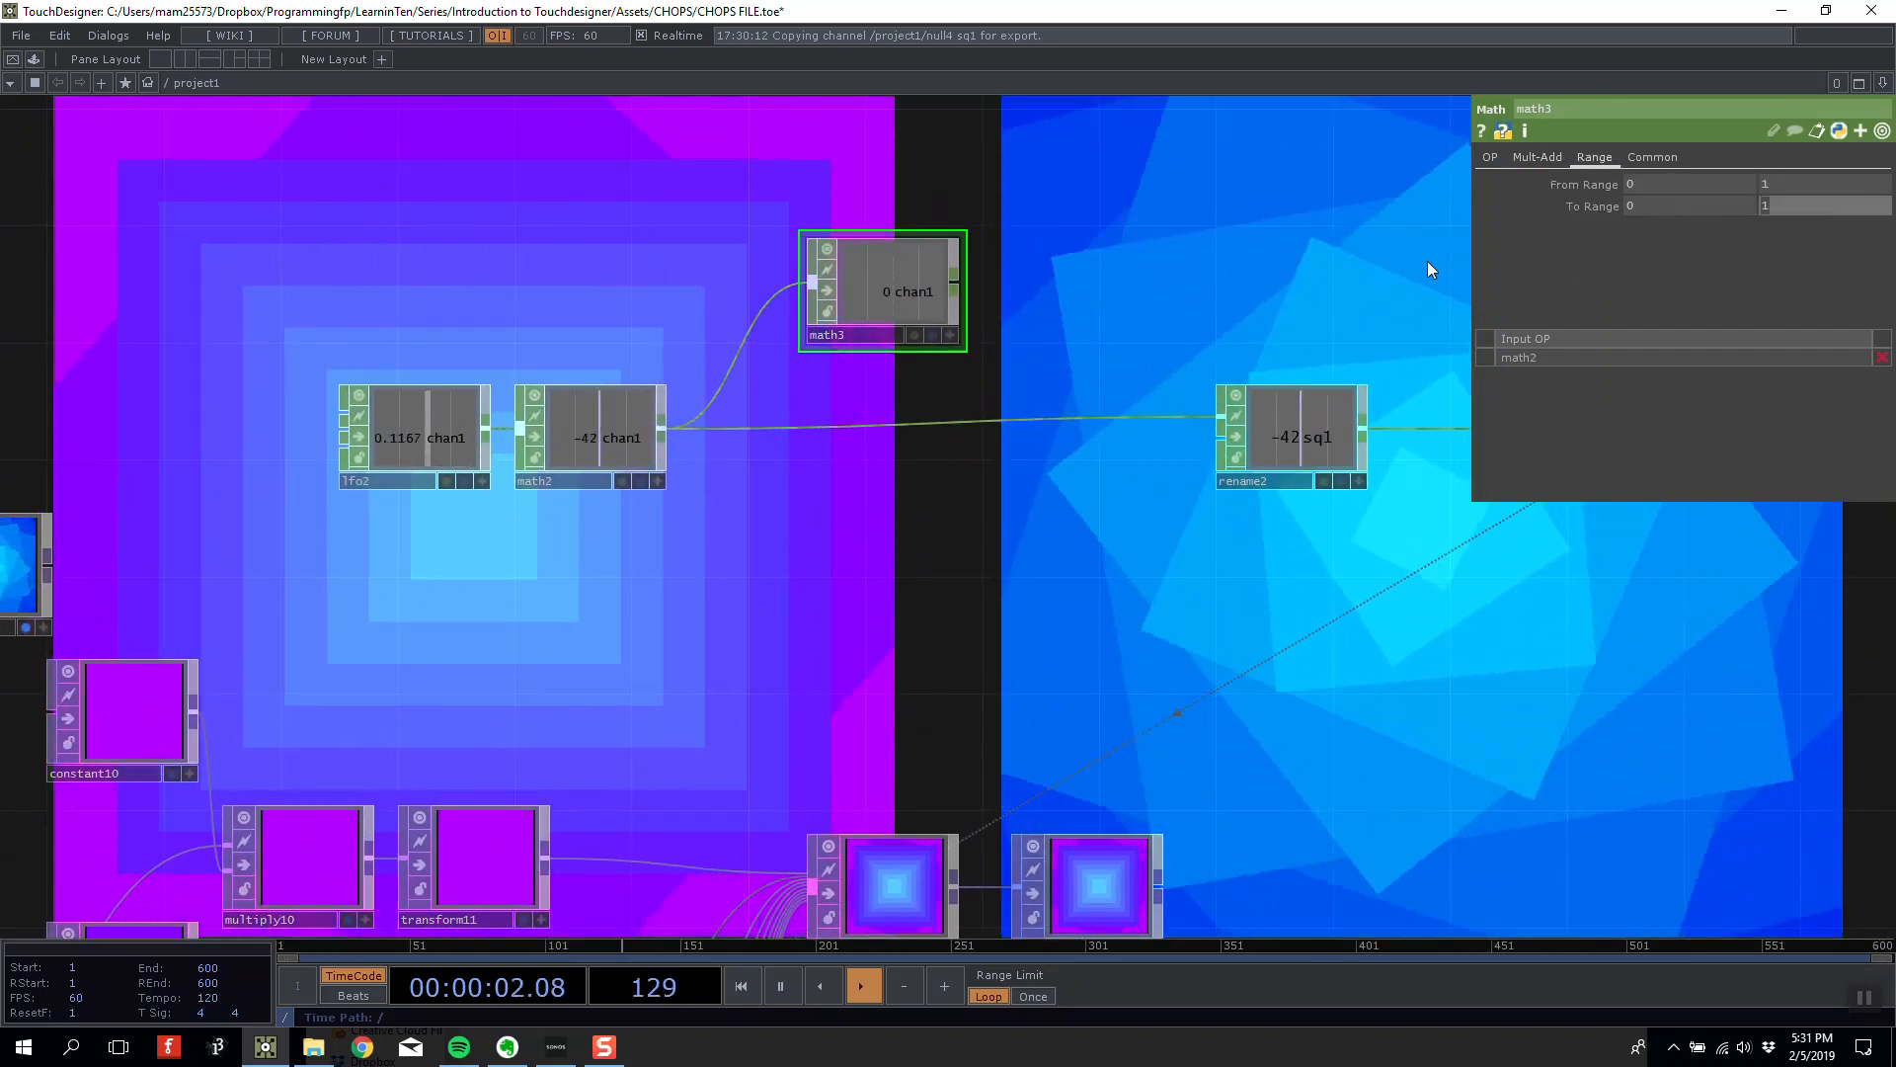
type("2")
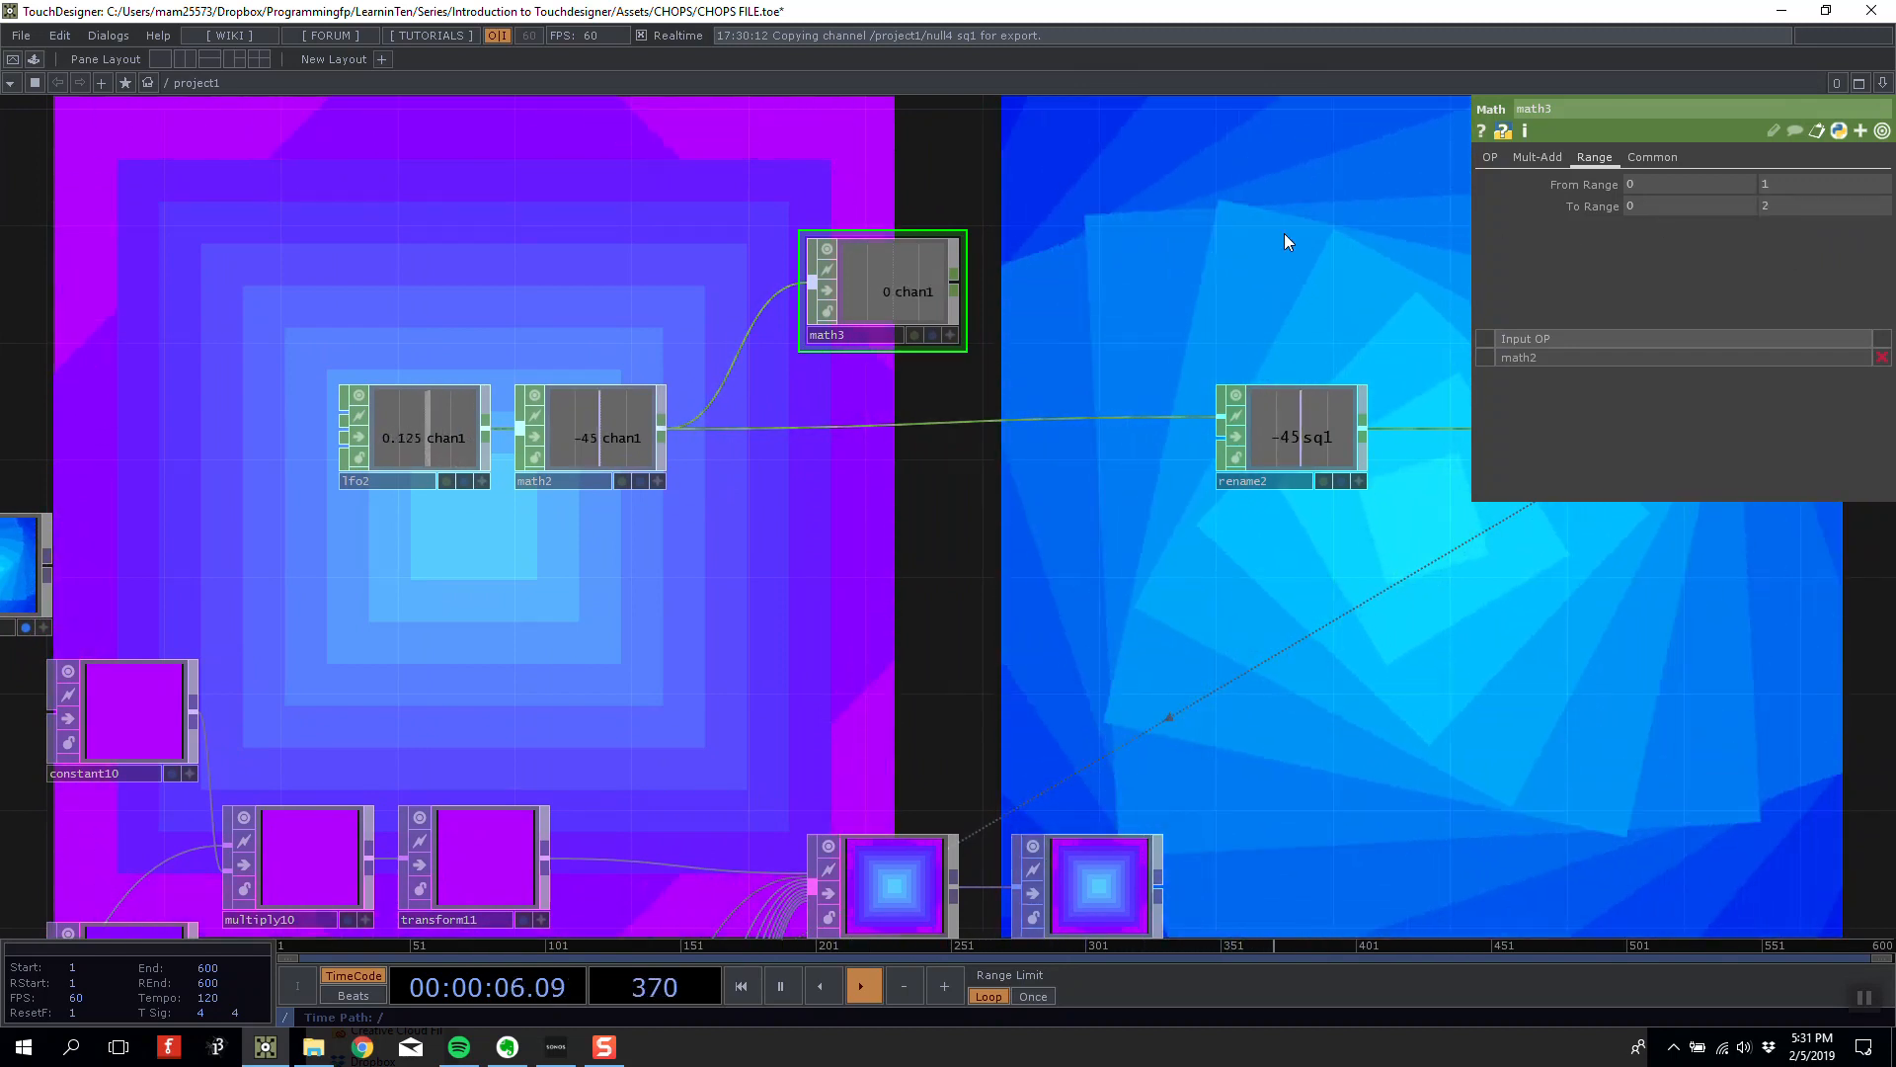
type("-")
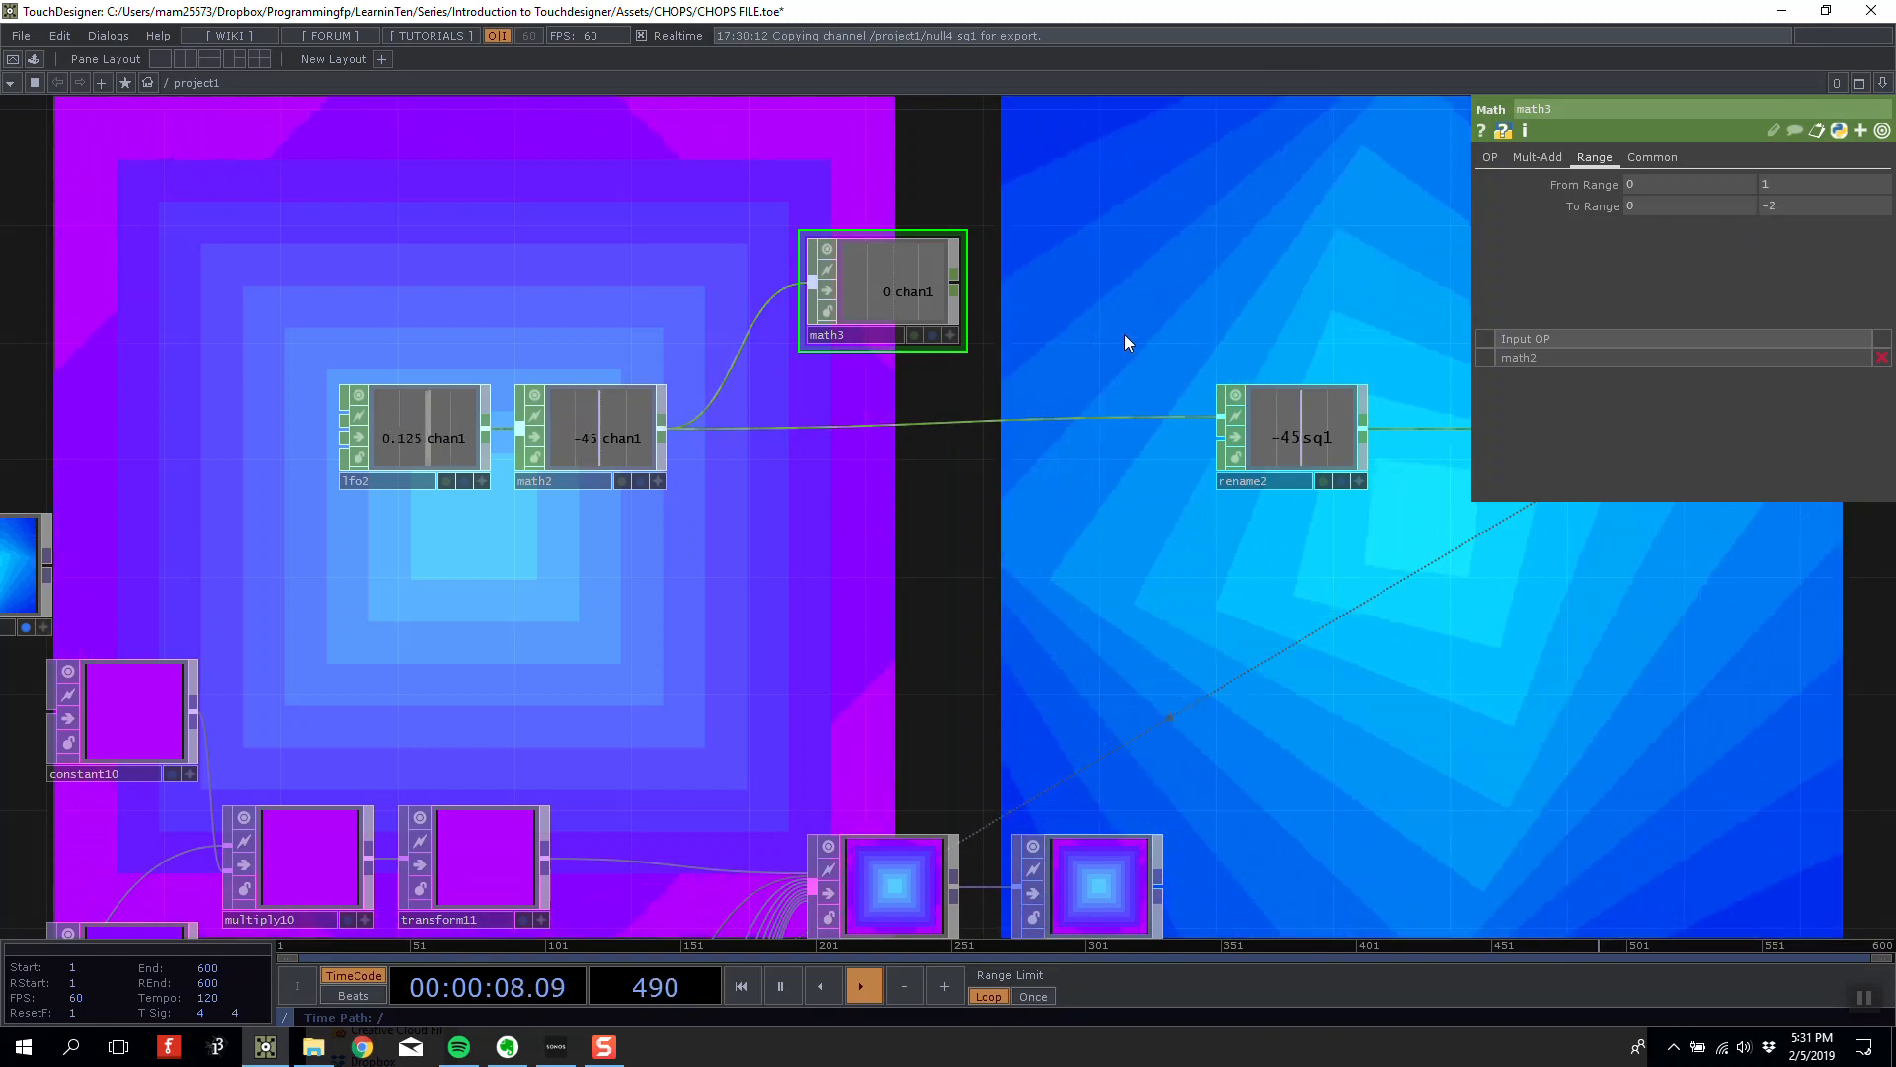
Change math3's From Range upper value to -1, and replace it with -360.
left_click(1760, 190)
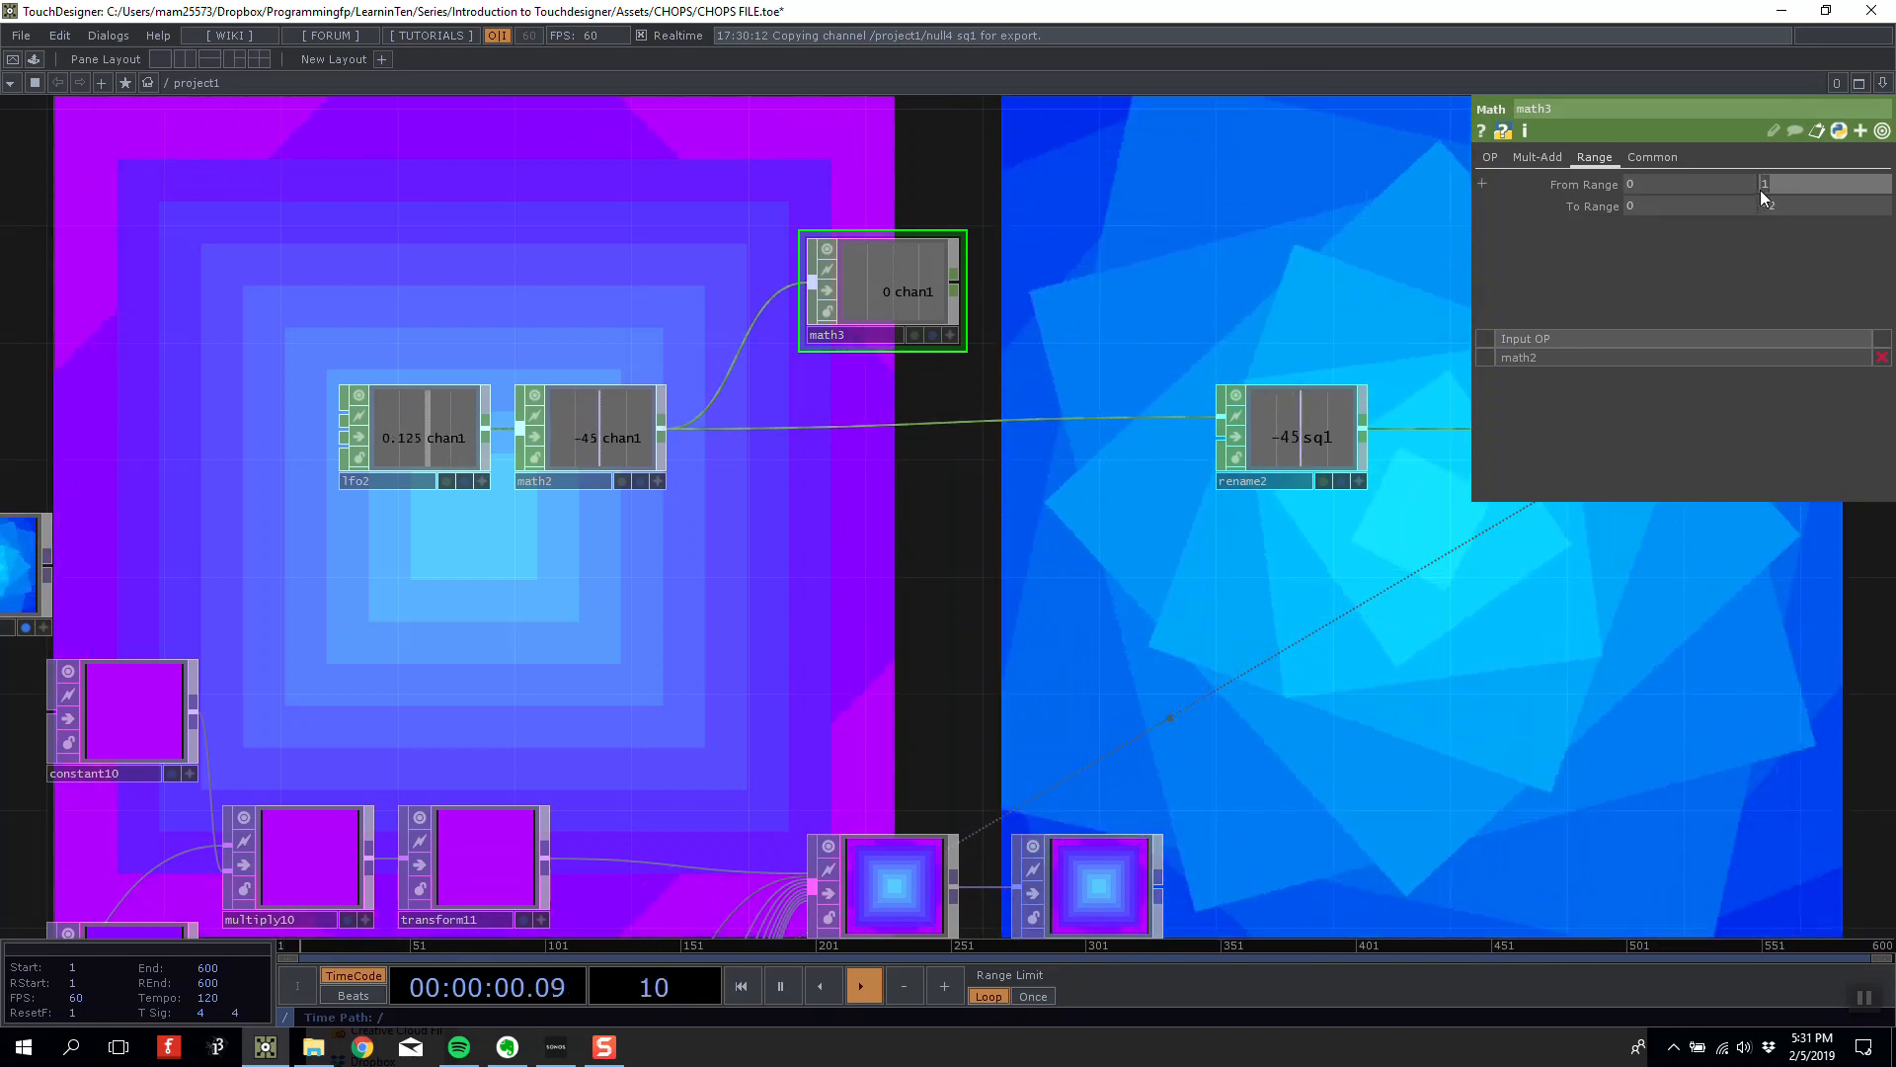
type("-")
left_click(1295, 272)
left_click_drag(1782, 185, 1735, 192)
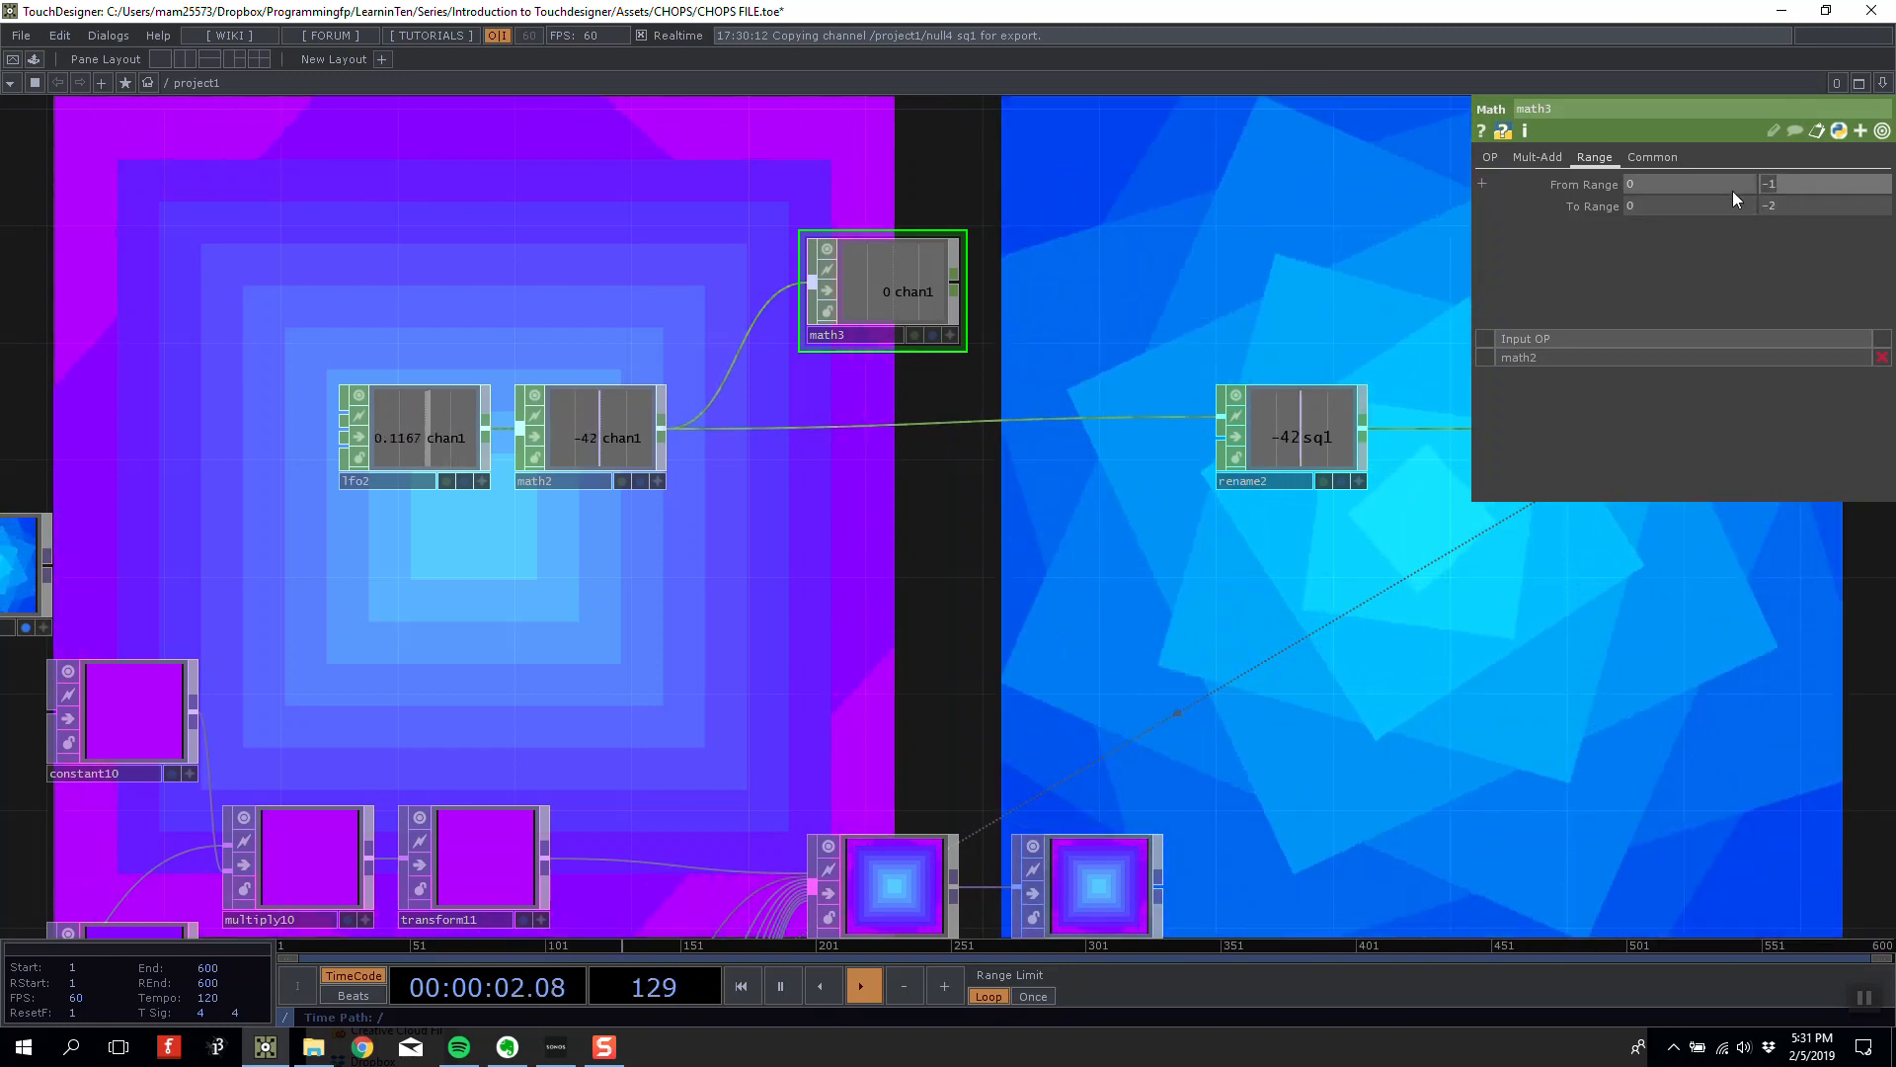
type("-360")
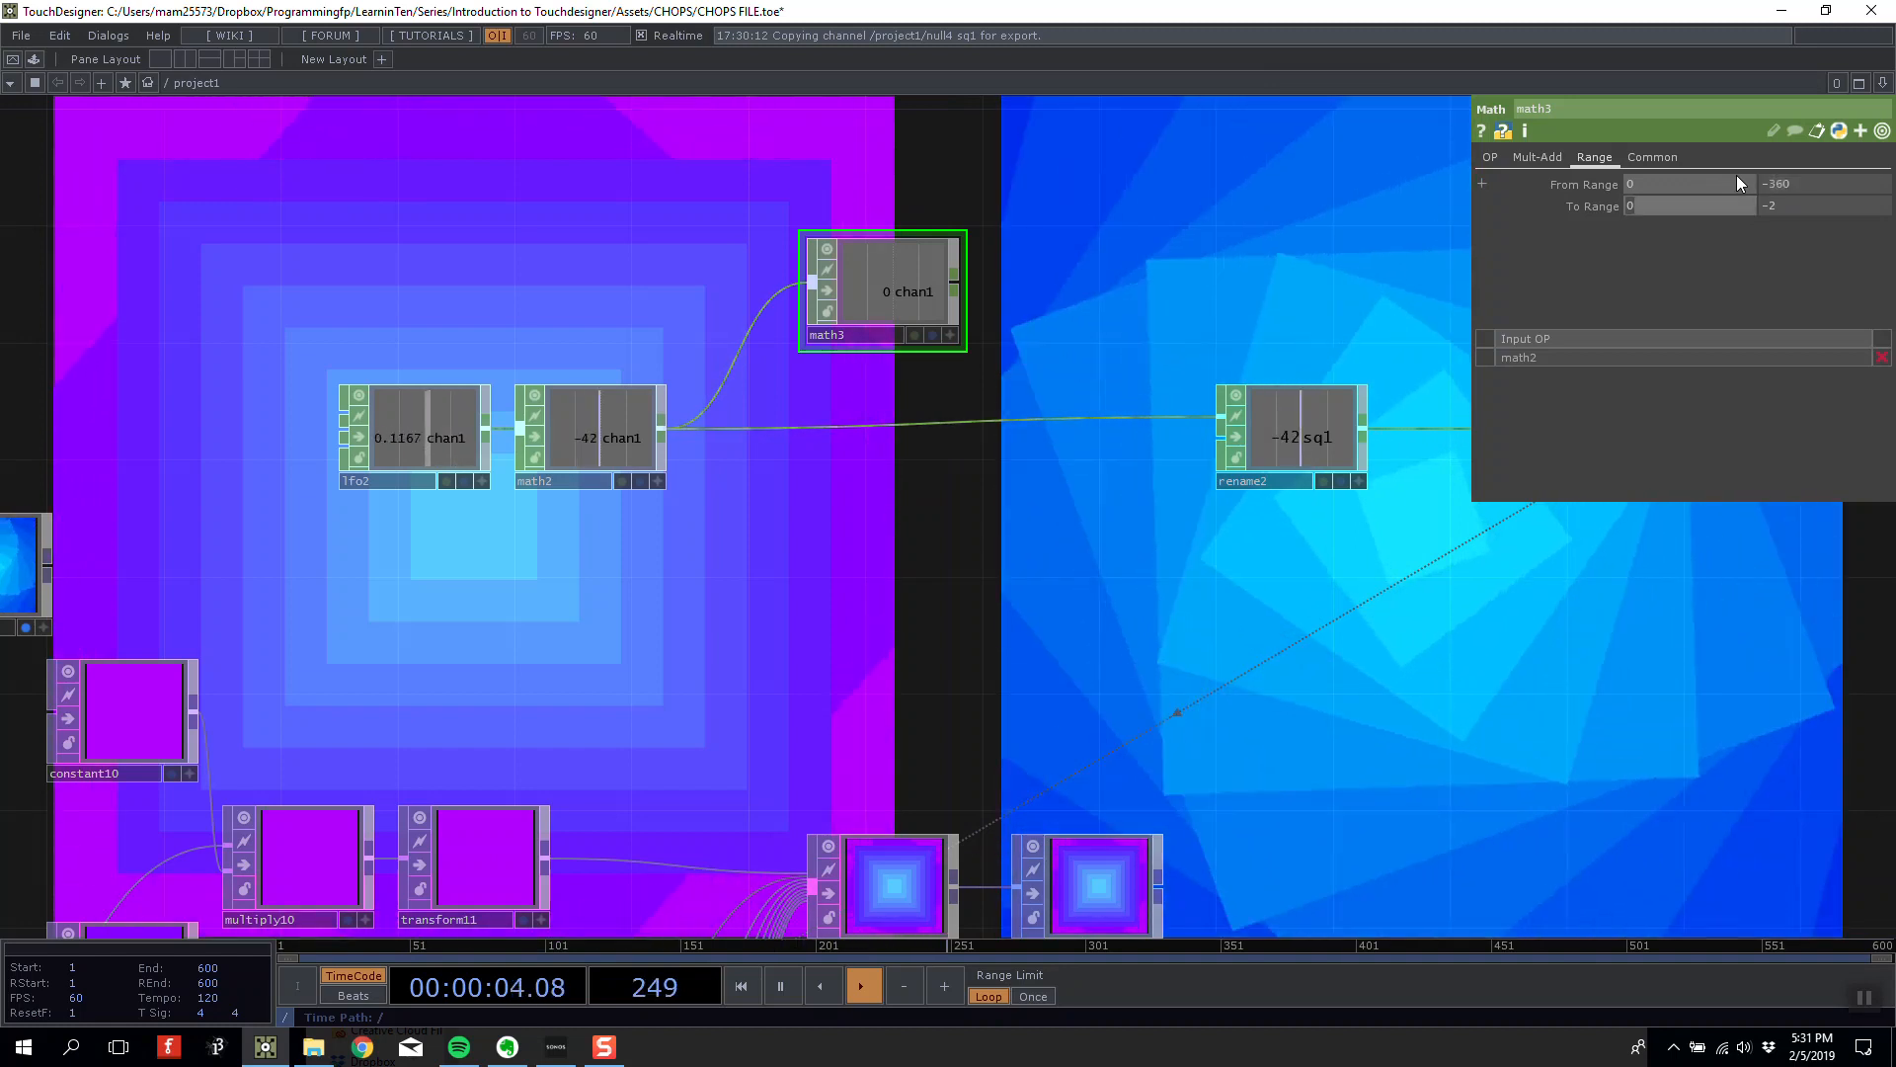
key("Return")
Set math3's Multiply value to 1.
left_click(1537, 157)
left_click(1629, 208)
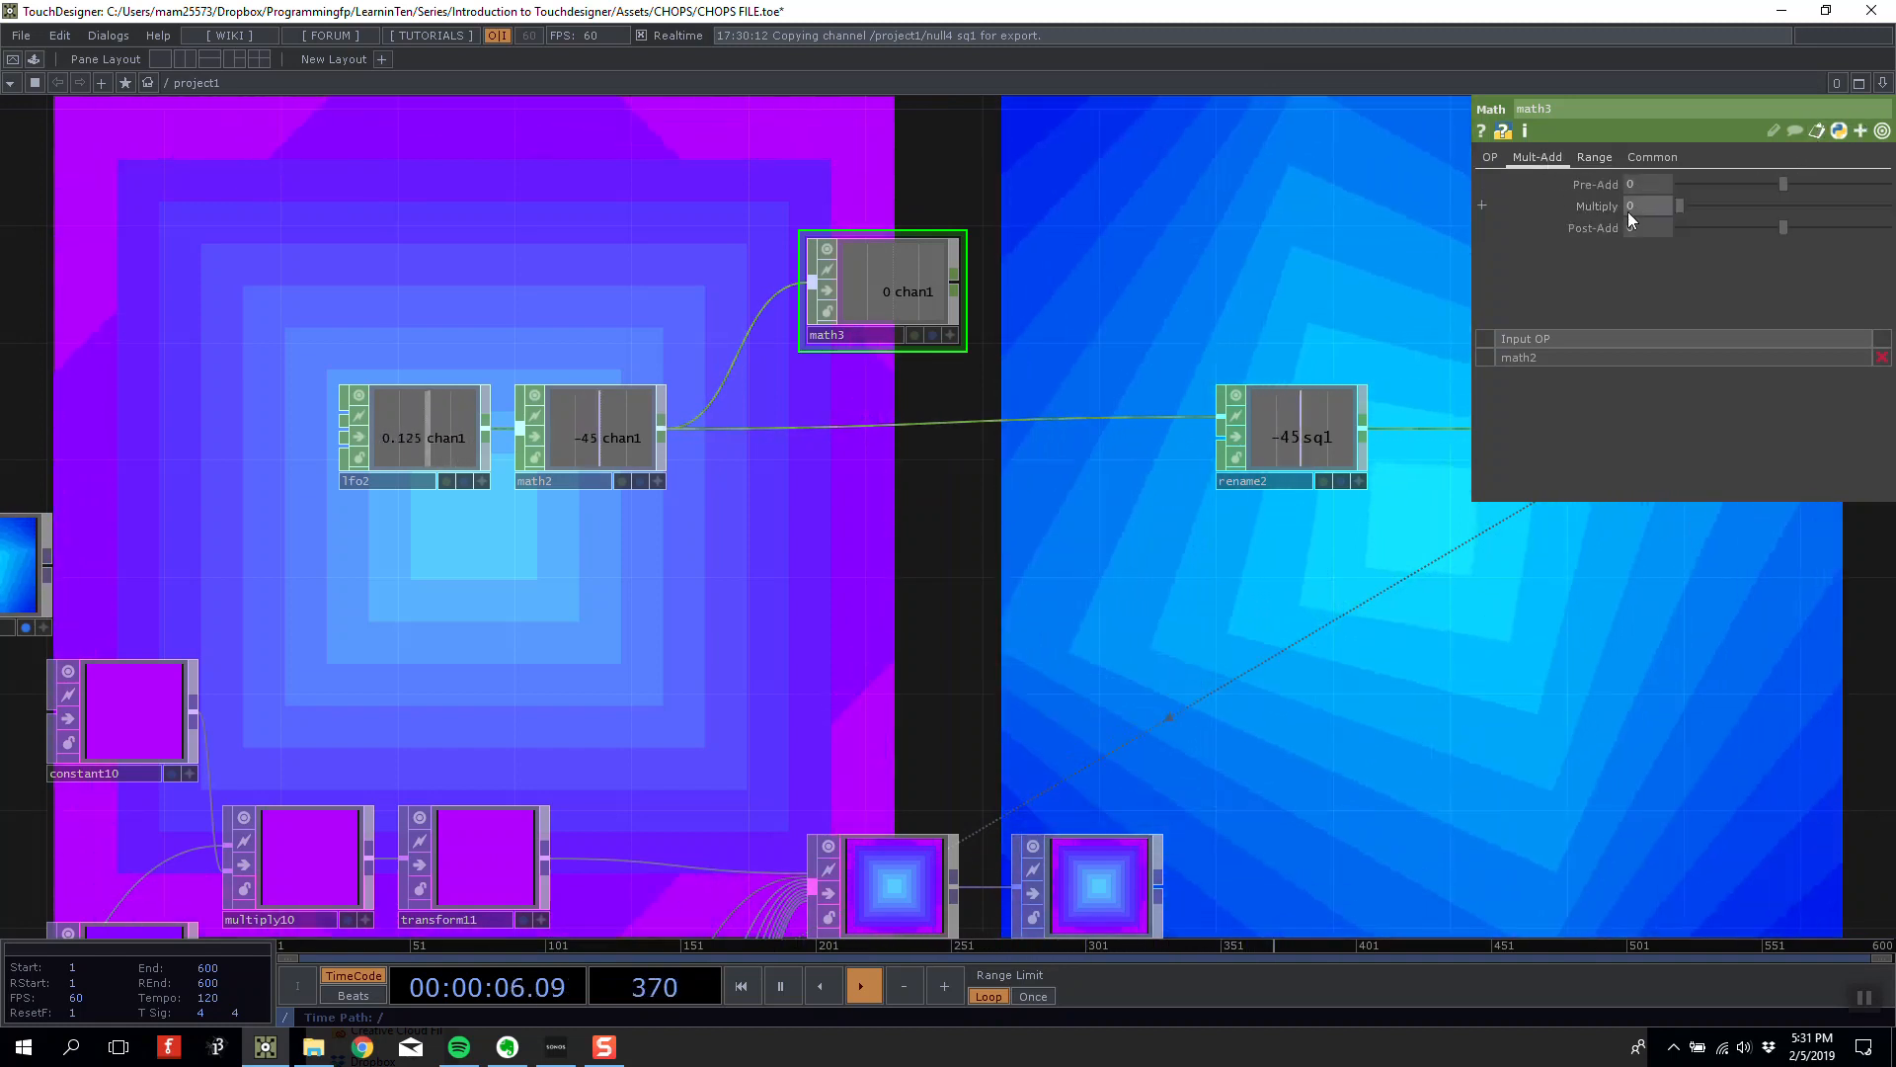
type("1")
left_click_drag(1224, 229, 1230, 229)
Set math3's From Range upper value to 1 and its To Range upper value to 2.
left_click(1599, 156)
left_click(1812, 186)
type("1")
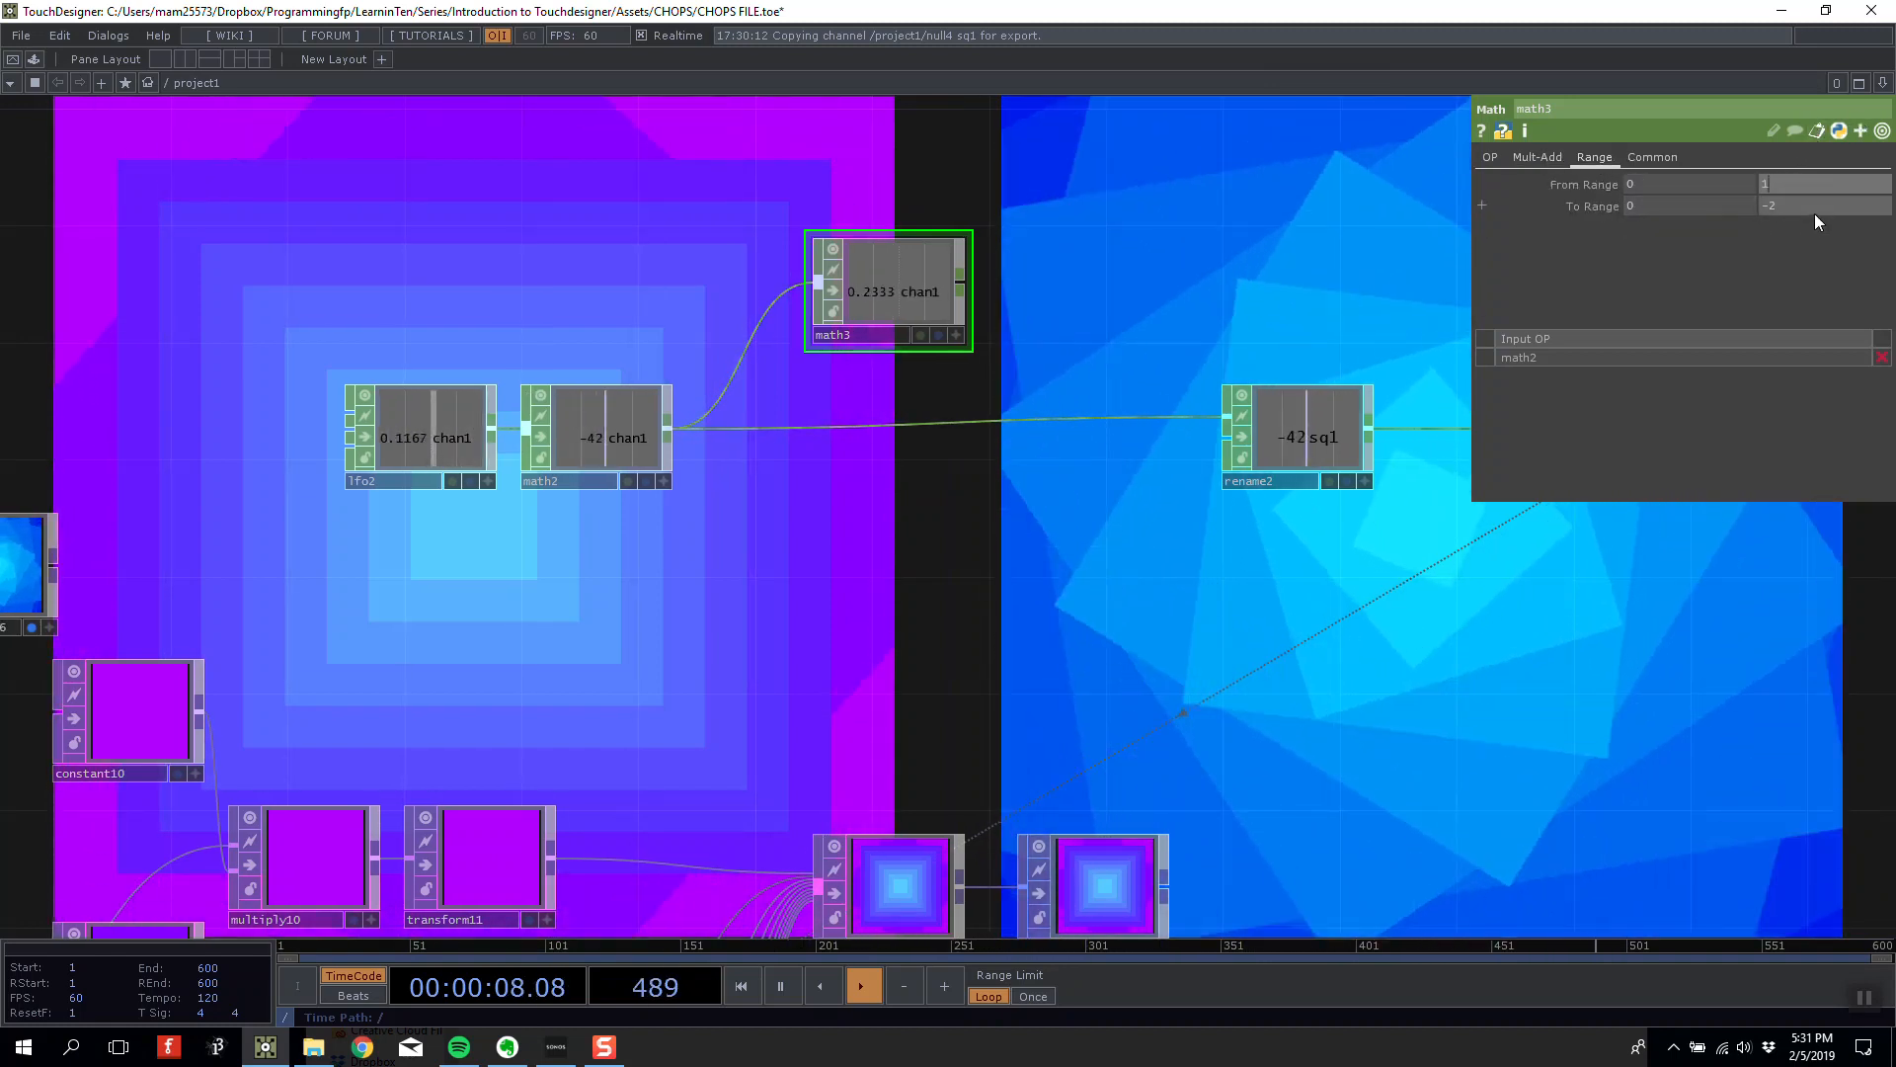
left_click(1816, 210)
type("2")
key("Return")
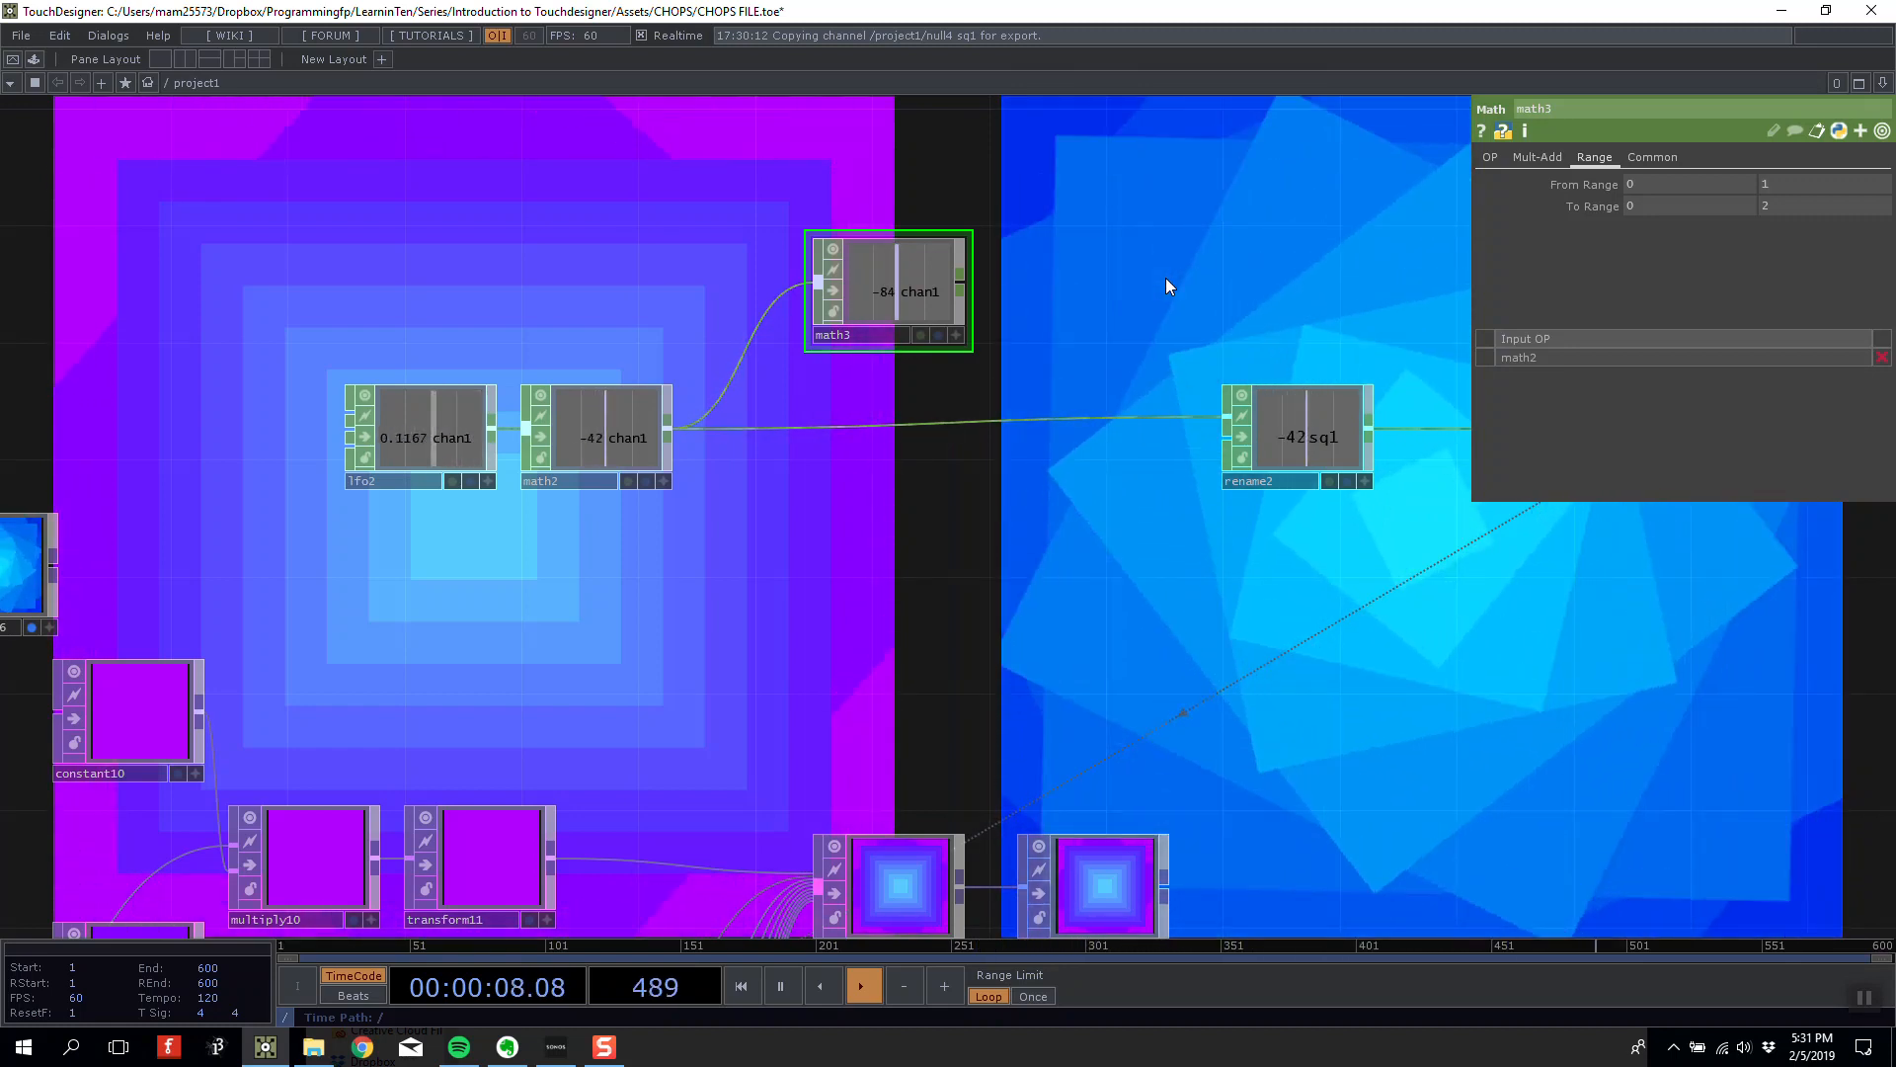
Delete the whole CHOP chain of lfo2, math2, math3, rename2 and null4.
scroll(971, 620, "down", 2)
scroll(971, 620, "down", 2)
left_click_drag(921, 612, 811, 585)
right_click_drag(502, 335, 1418, 560)
key("Delete")
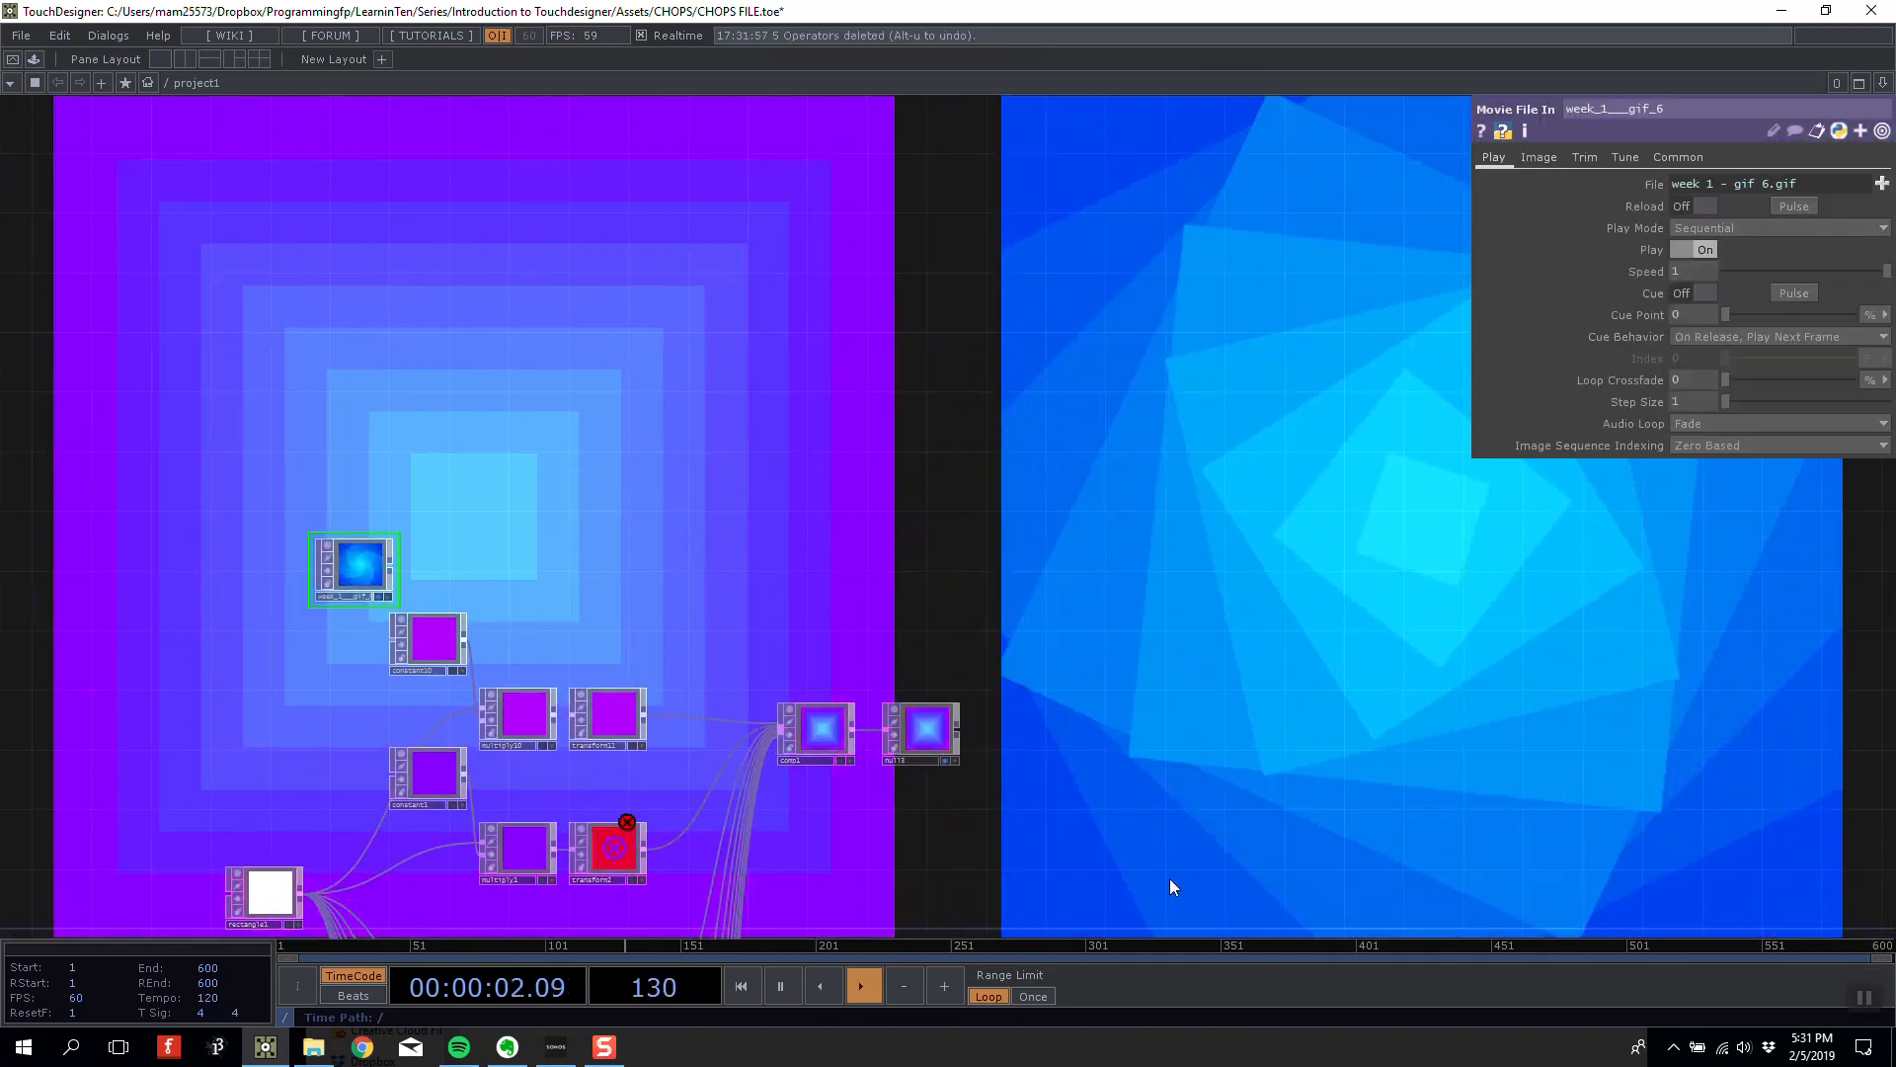
Remove the null4 expression from transform2's Rotate parameter by switching it to a constant value.
left_click(614, 850)
left_click(1620, 228)
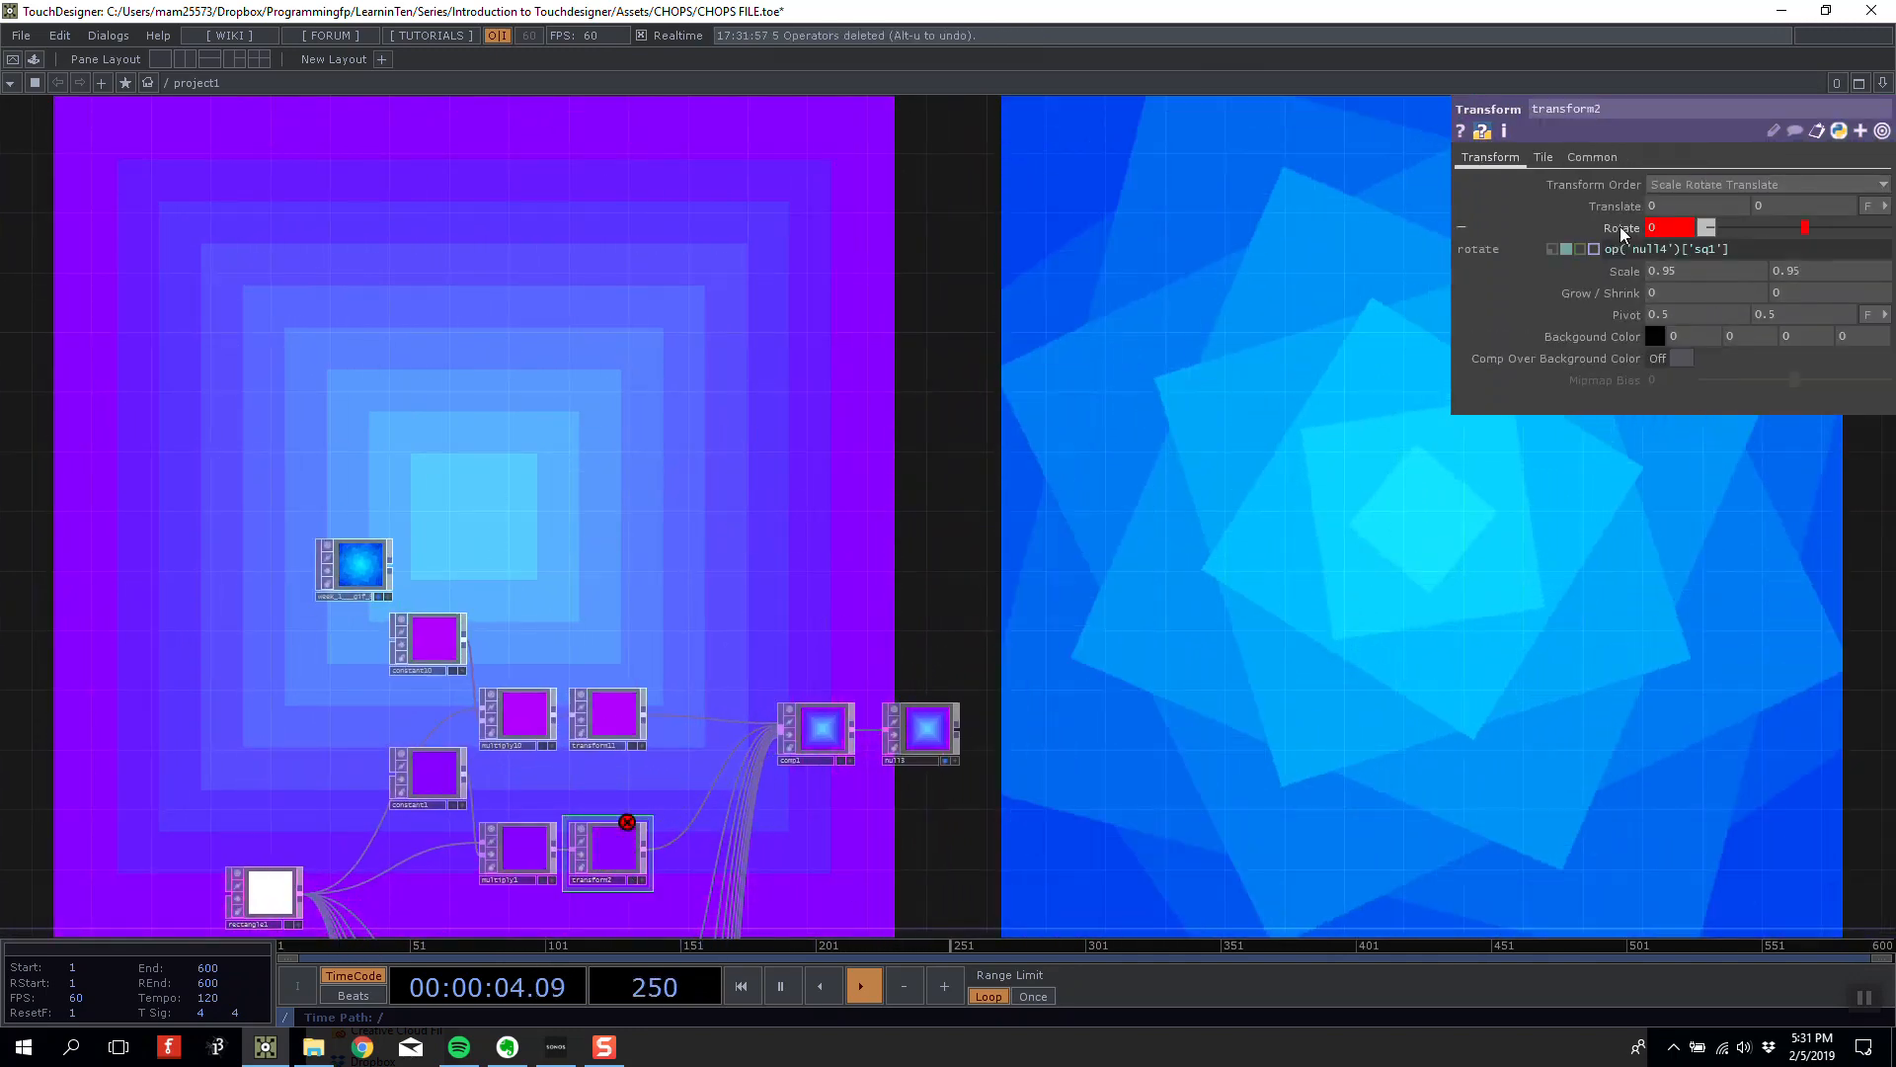
left_click(1552, 248)
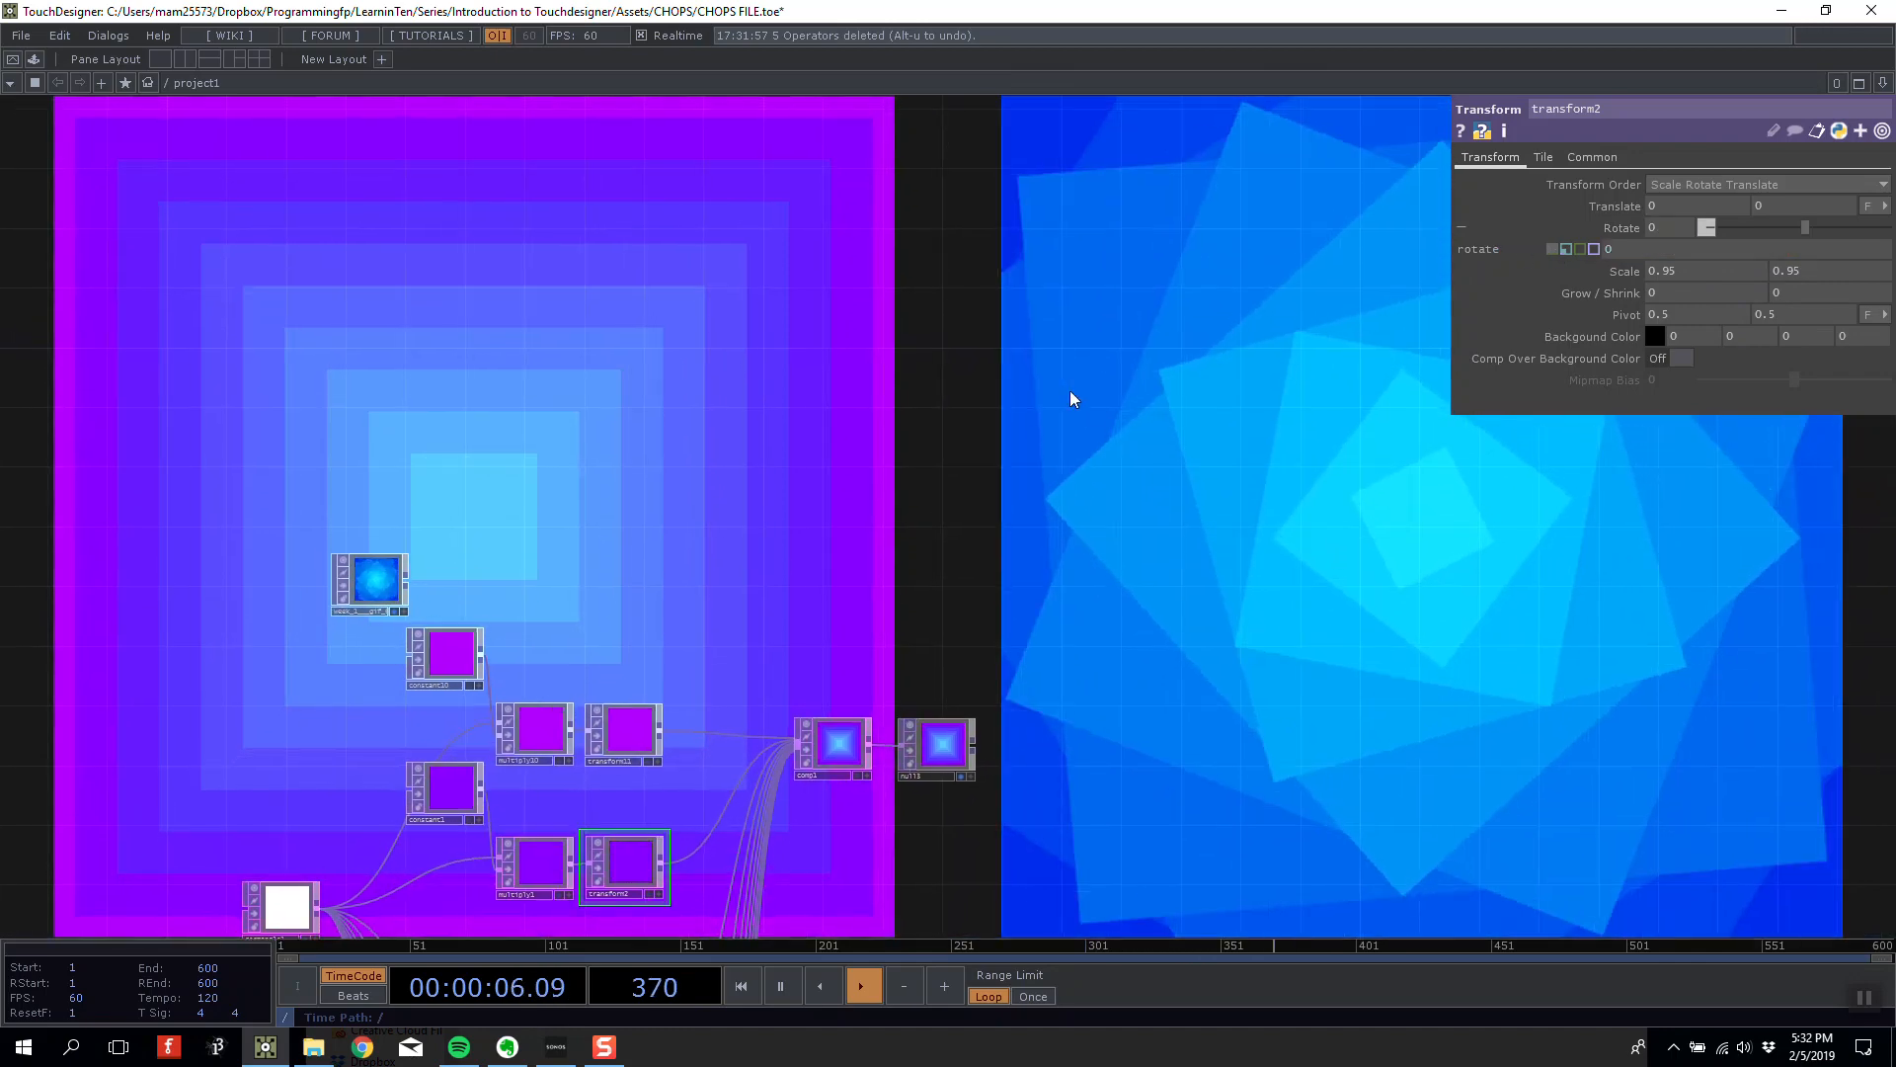
Add an LFO CHOP in the empty network area above the multiply and transform nodes.
key("Tab")
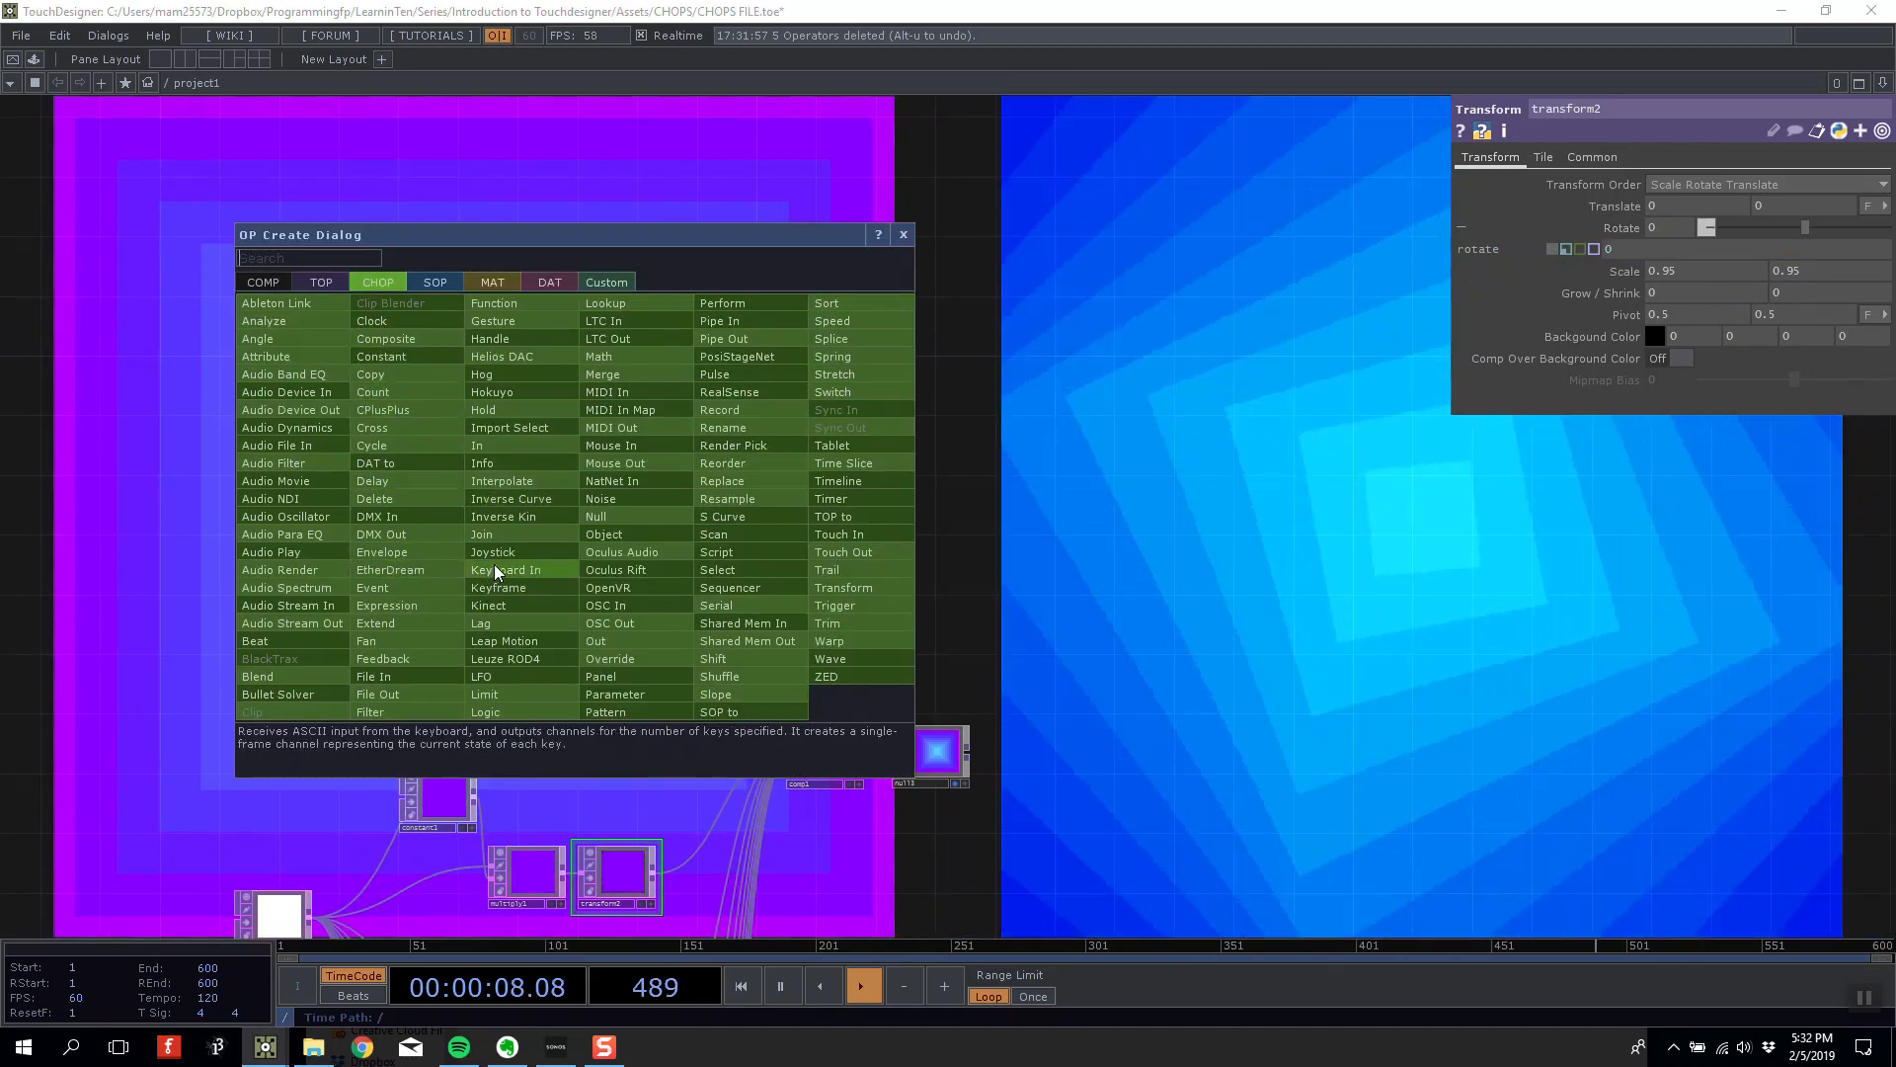
left_click(483, 676)
left_click(565, 467)
scroll(565, 466, "up", 5)
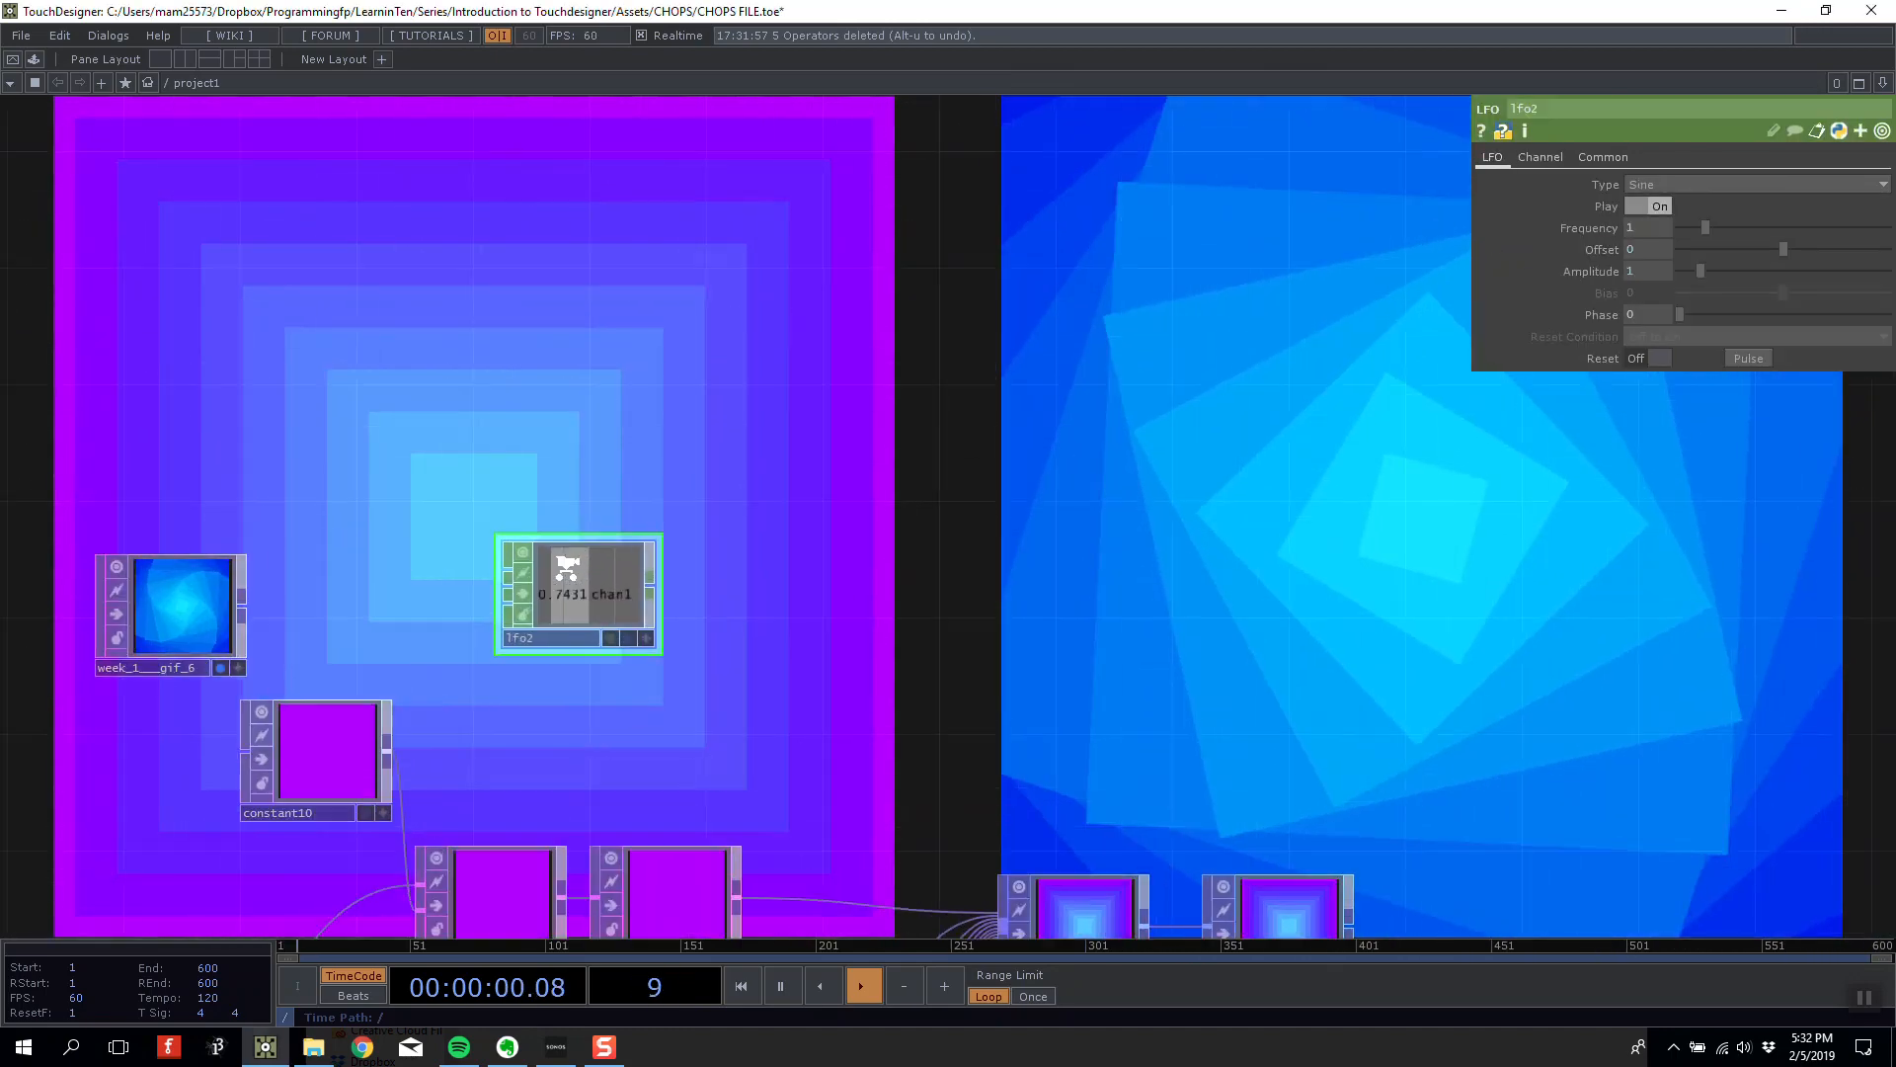
Set the new LFO's Type to Ramp and move the node slightly up, clear of the other nodes.
left_click(1730, 188)
left_click(1647, 255)
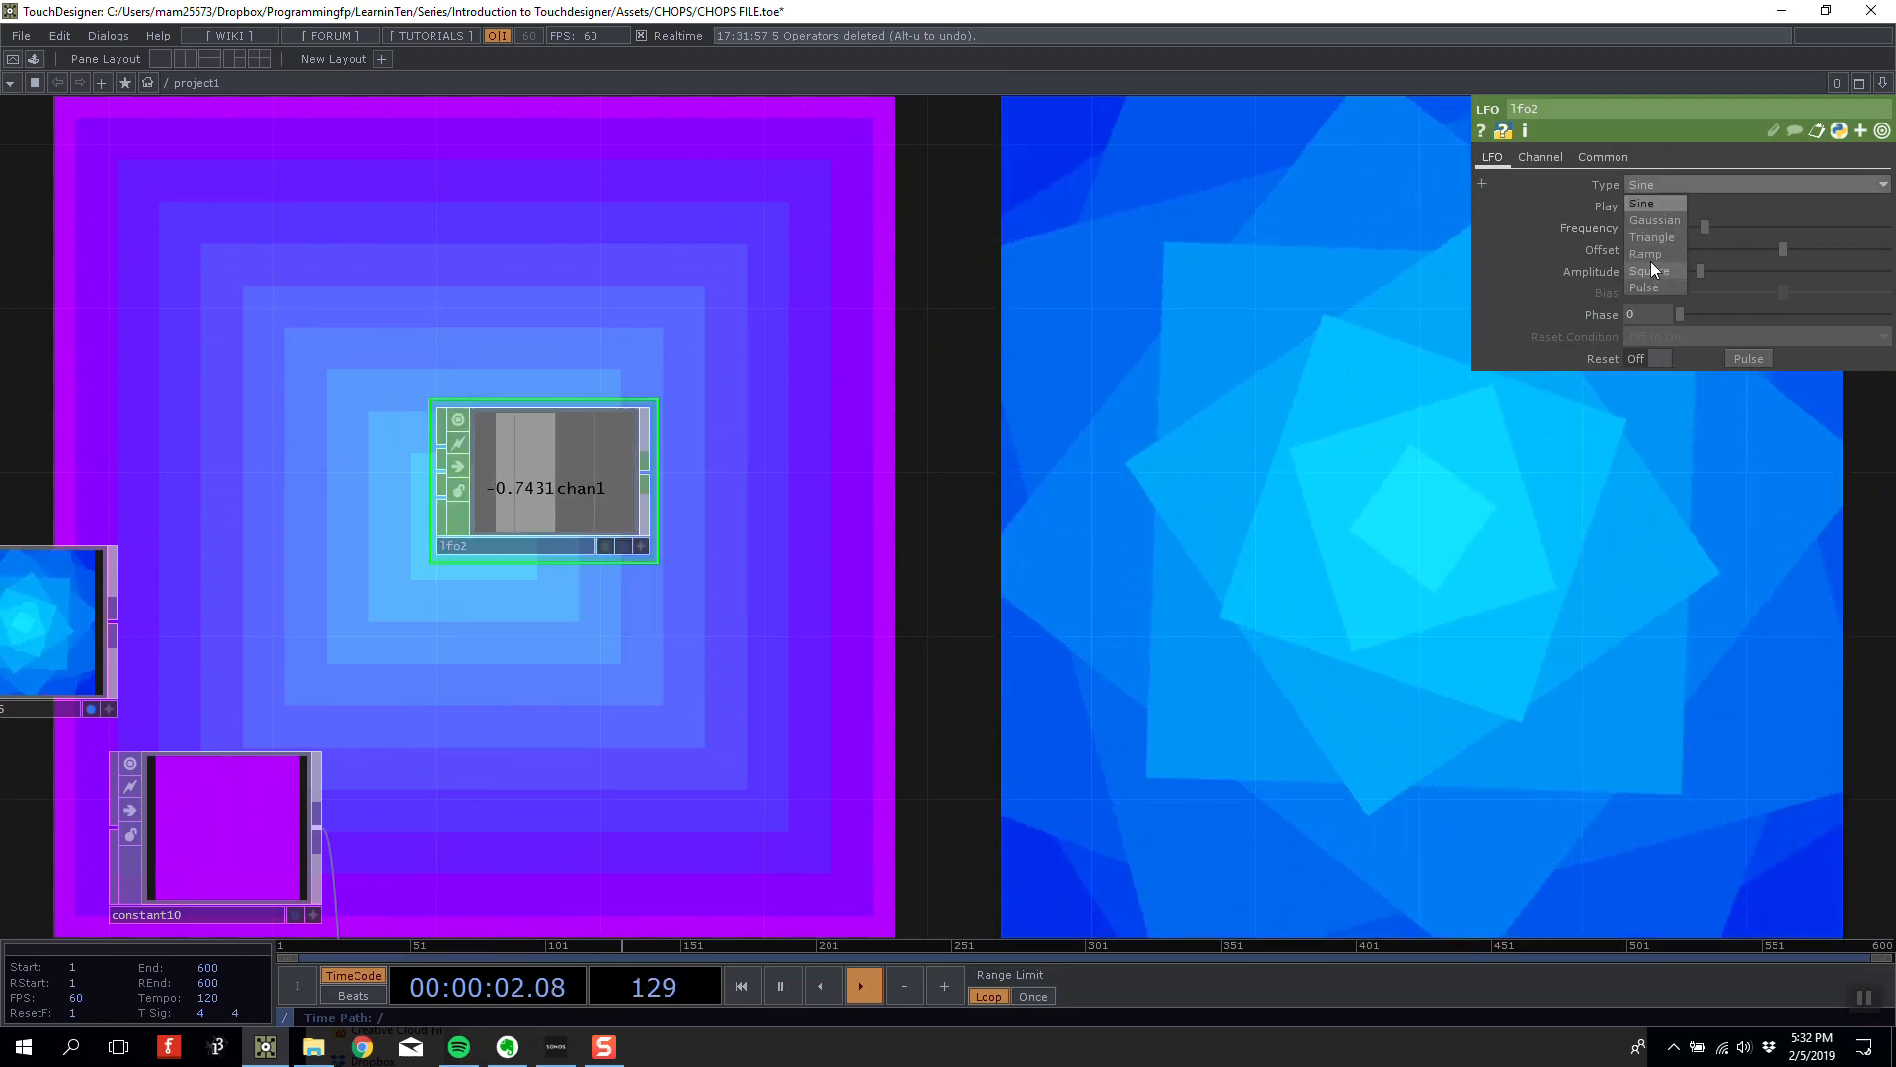
key("Tab")
key("Escape")
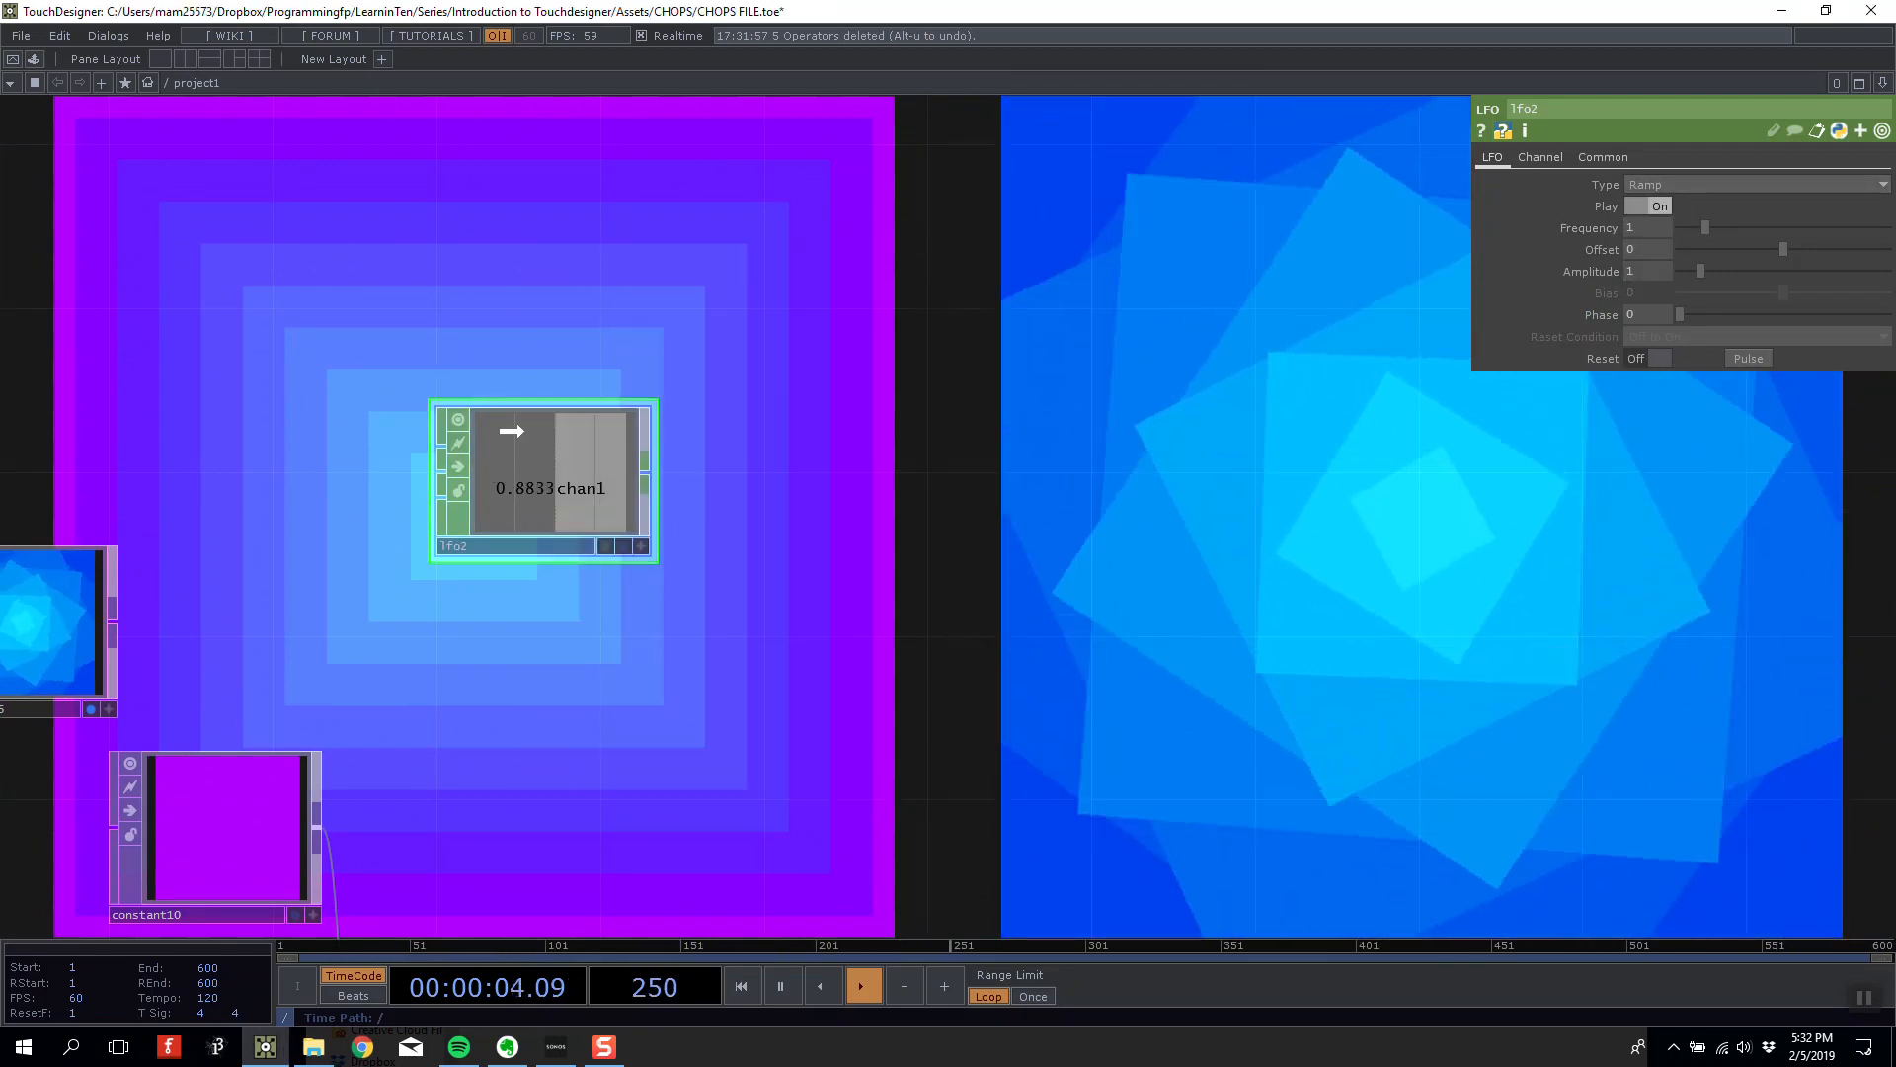
left_click_drag(508, 428, 469, 345)
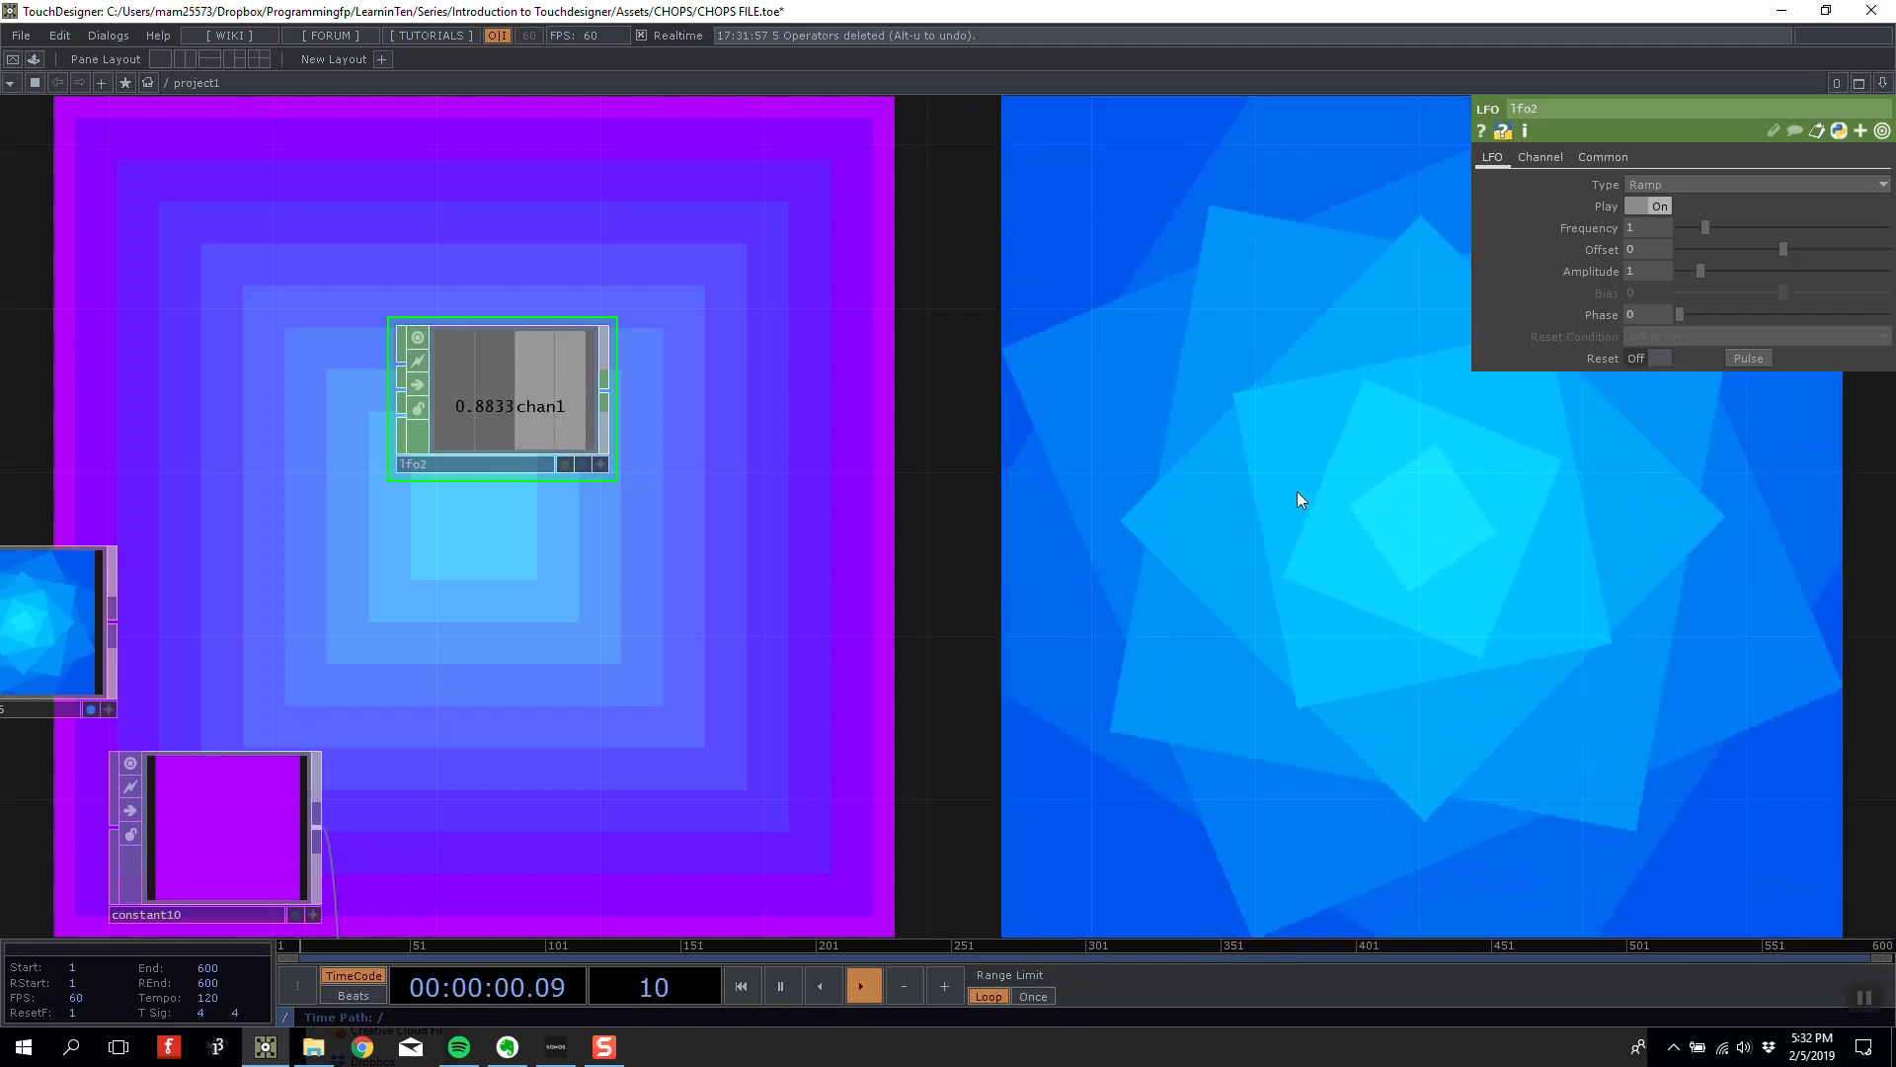
Set lfo2's Frequency to 0.1.
left_click(1647, 229)
type(".1")
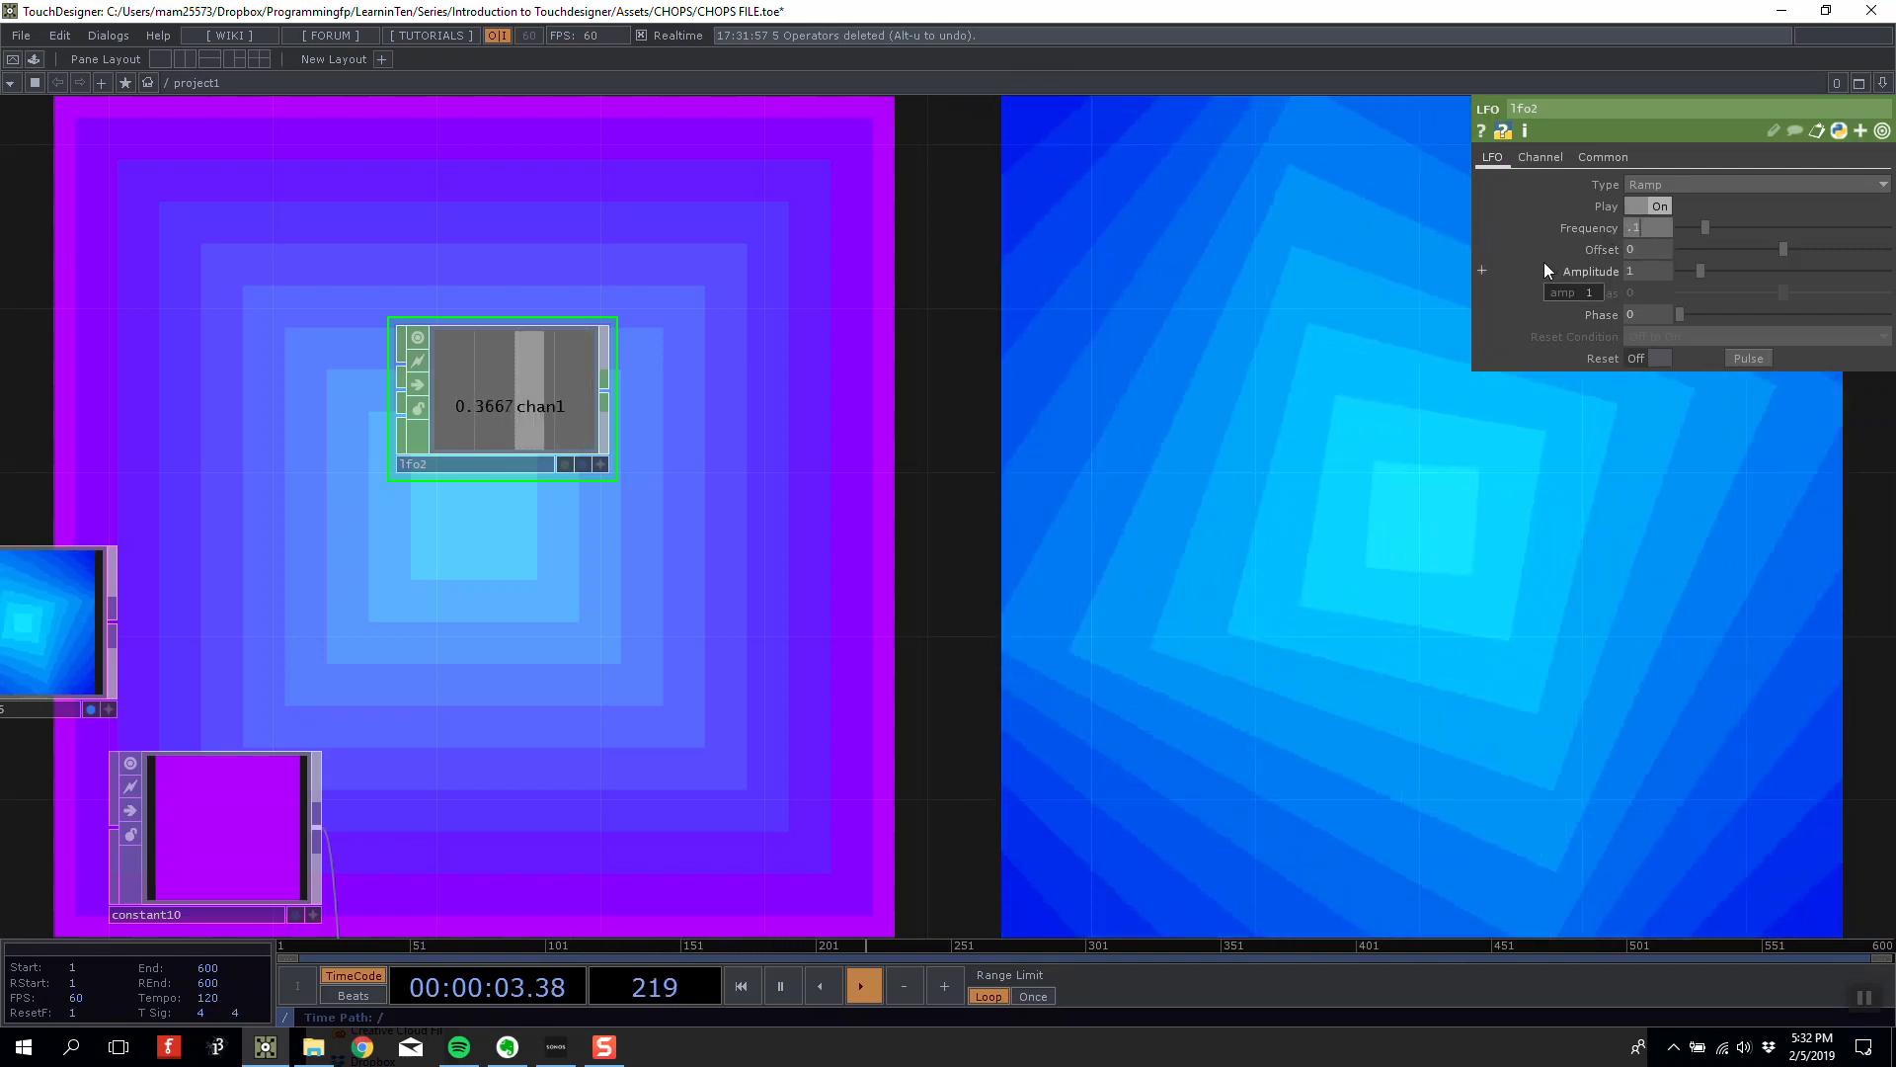
key("Return")
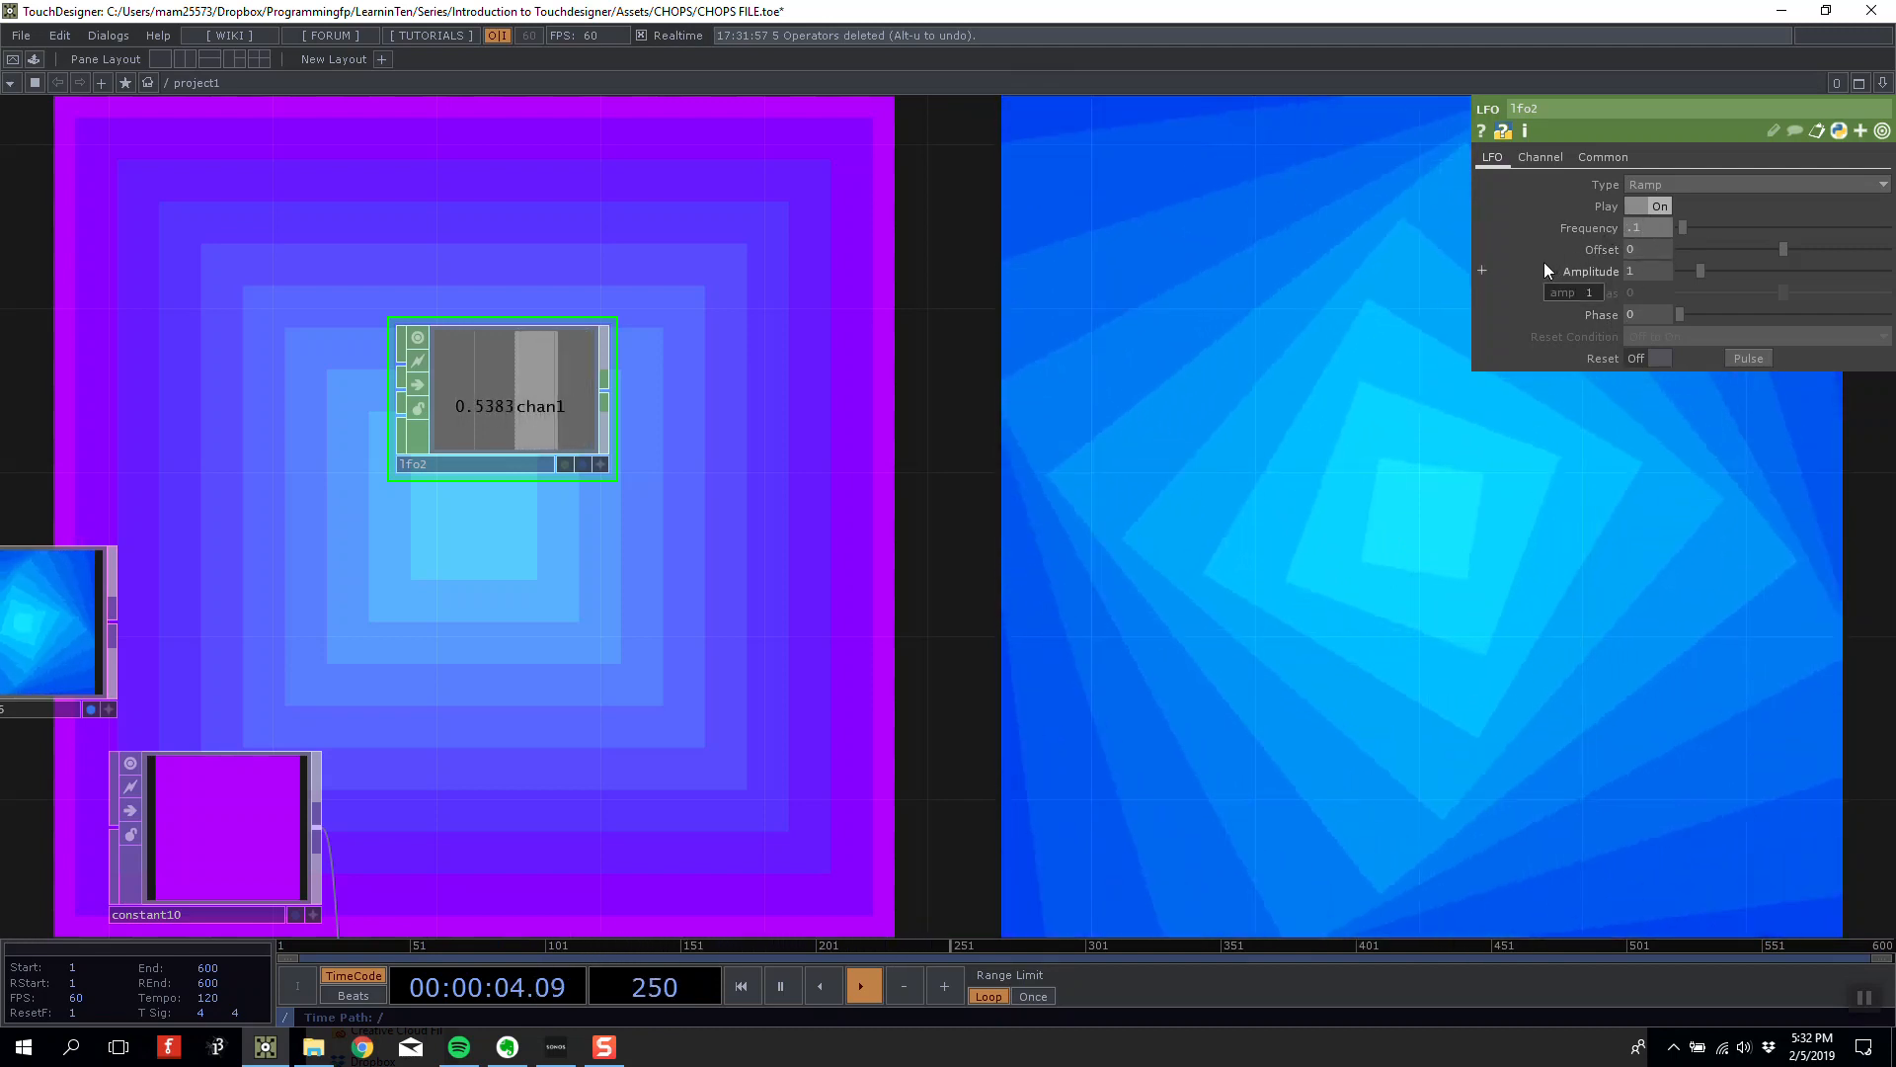
left_click_drag(659, 415, 590, 399)
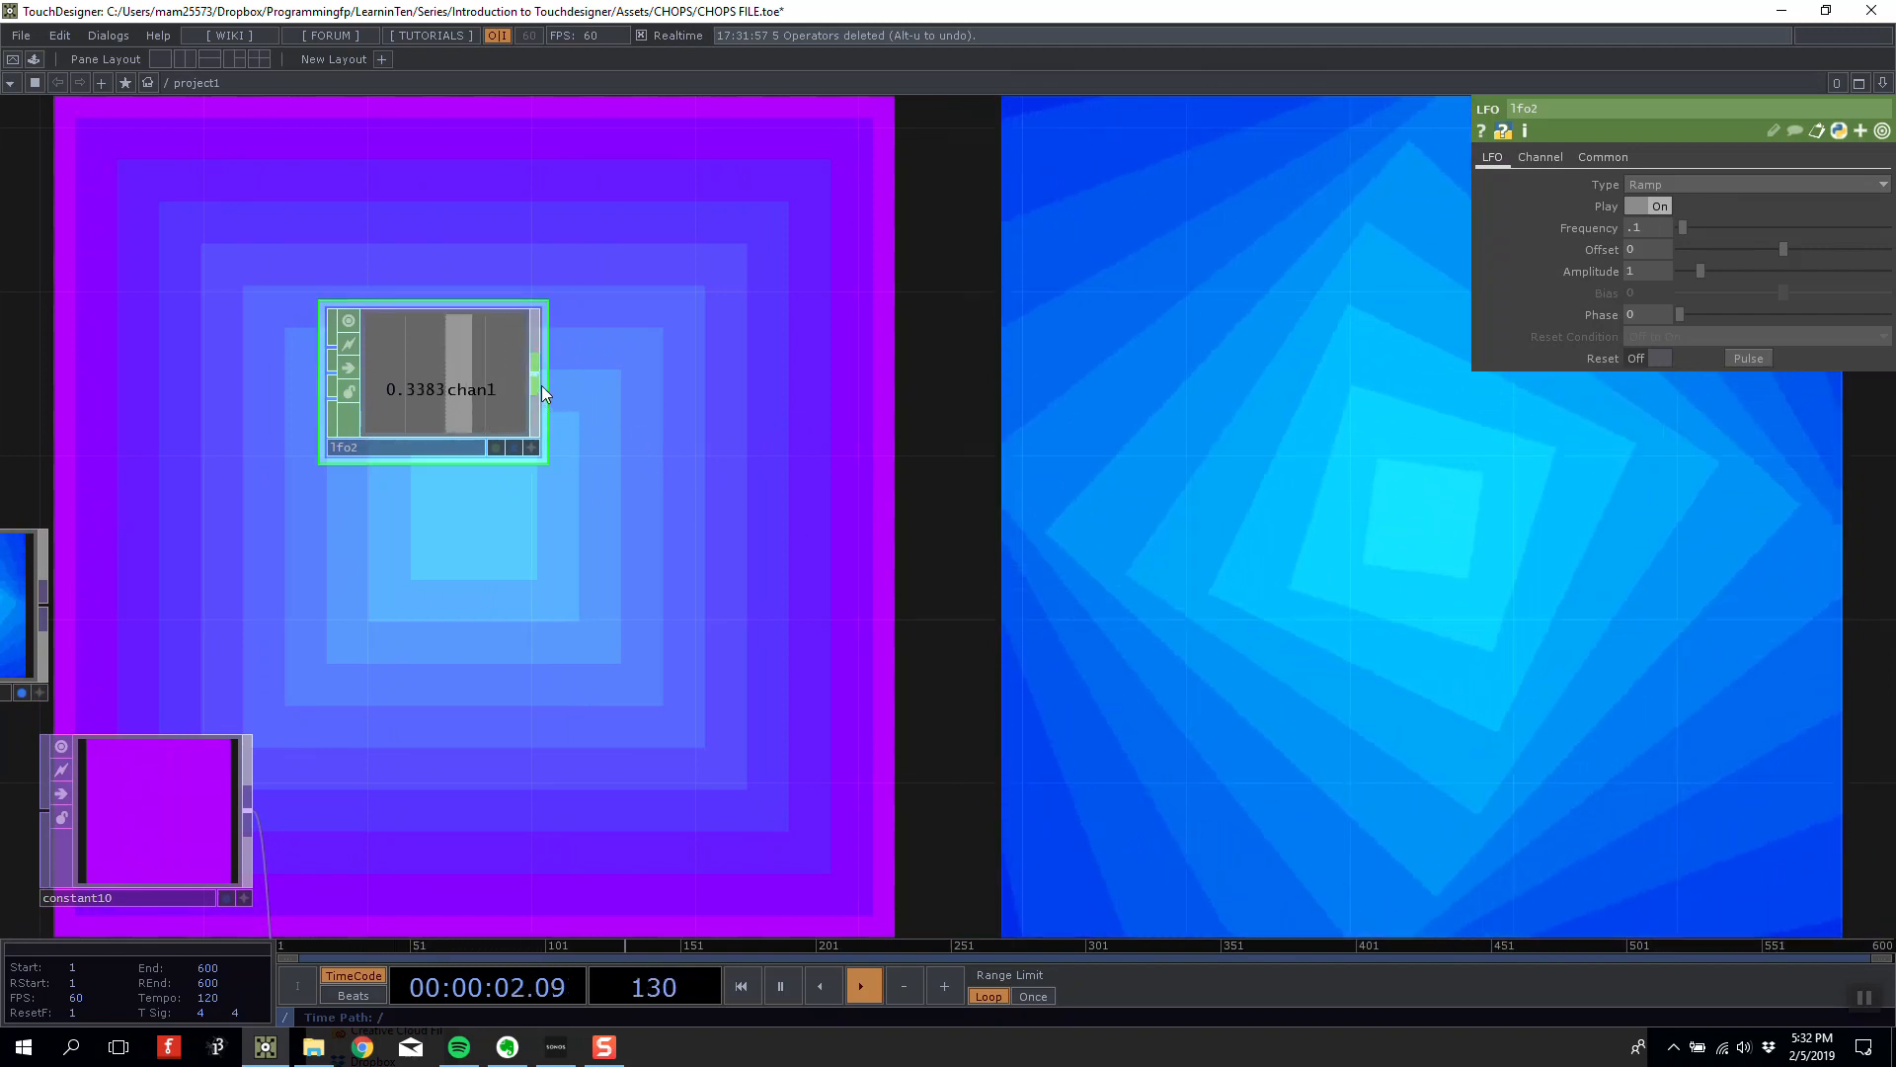
right_click(541, 386)
left_click(912, 454)
Try rotating transform2 to about -162 to check its effect, and undo the rotation change.
scroll(950, 395, "down", 5)
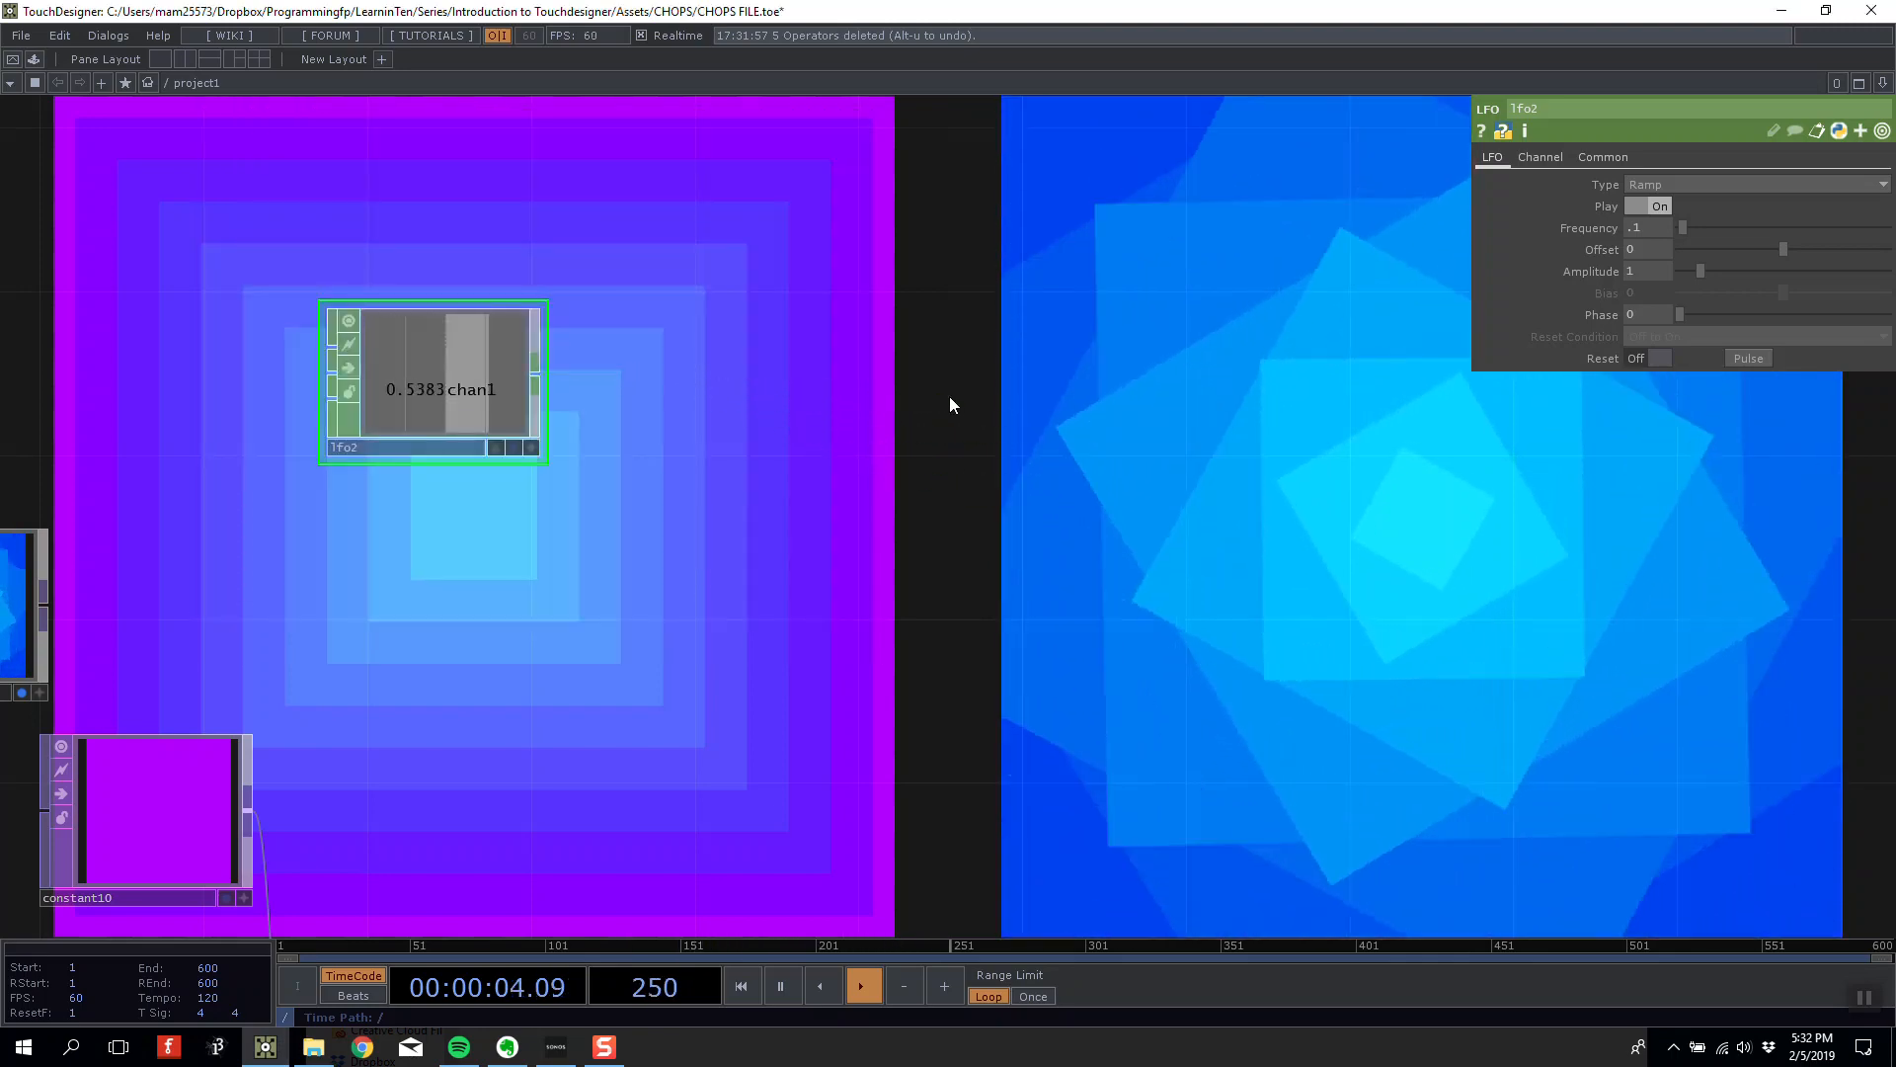
left_click(591, 744)
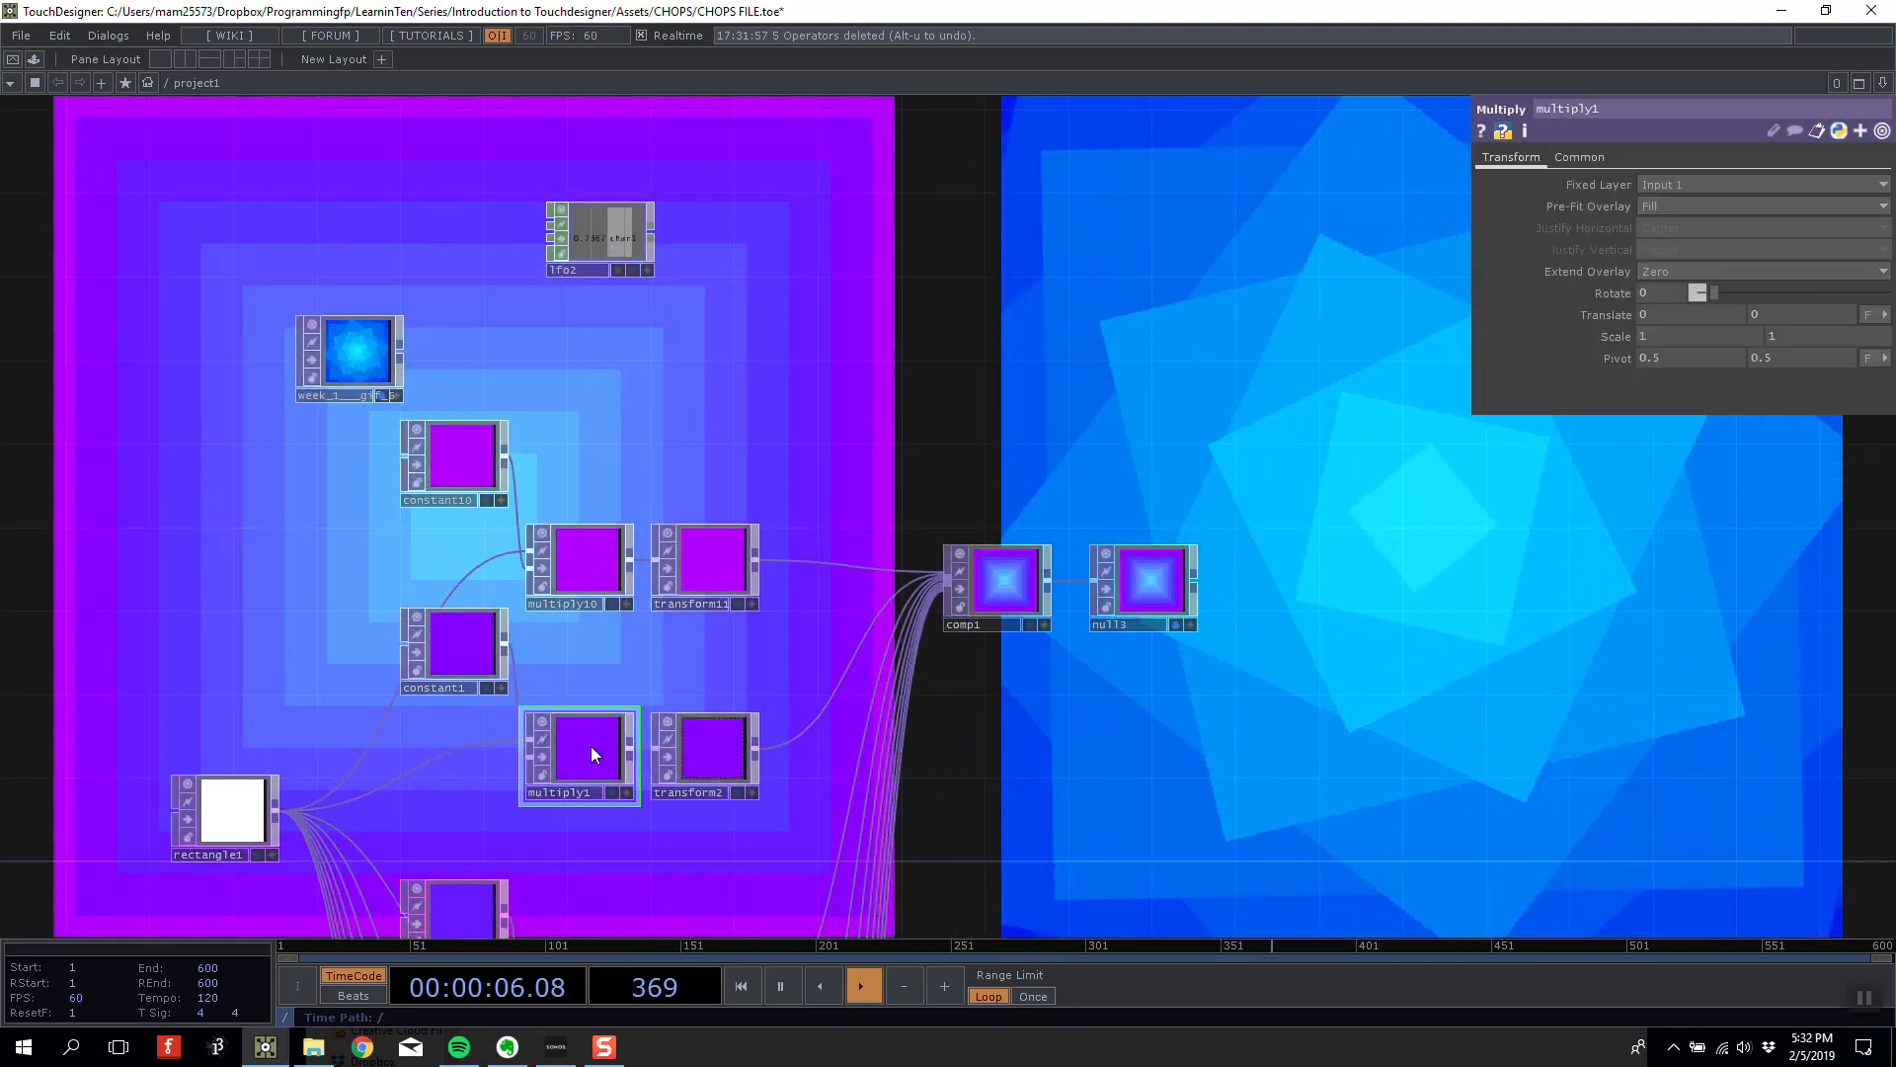
left_click(731, 739)
mouse_move(1672, 227)
middle_mouse_down()
mouse_move(1689, 200)
mouse_move(1655, 199)
middle_mouse_up()
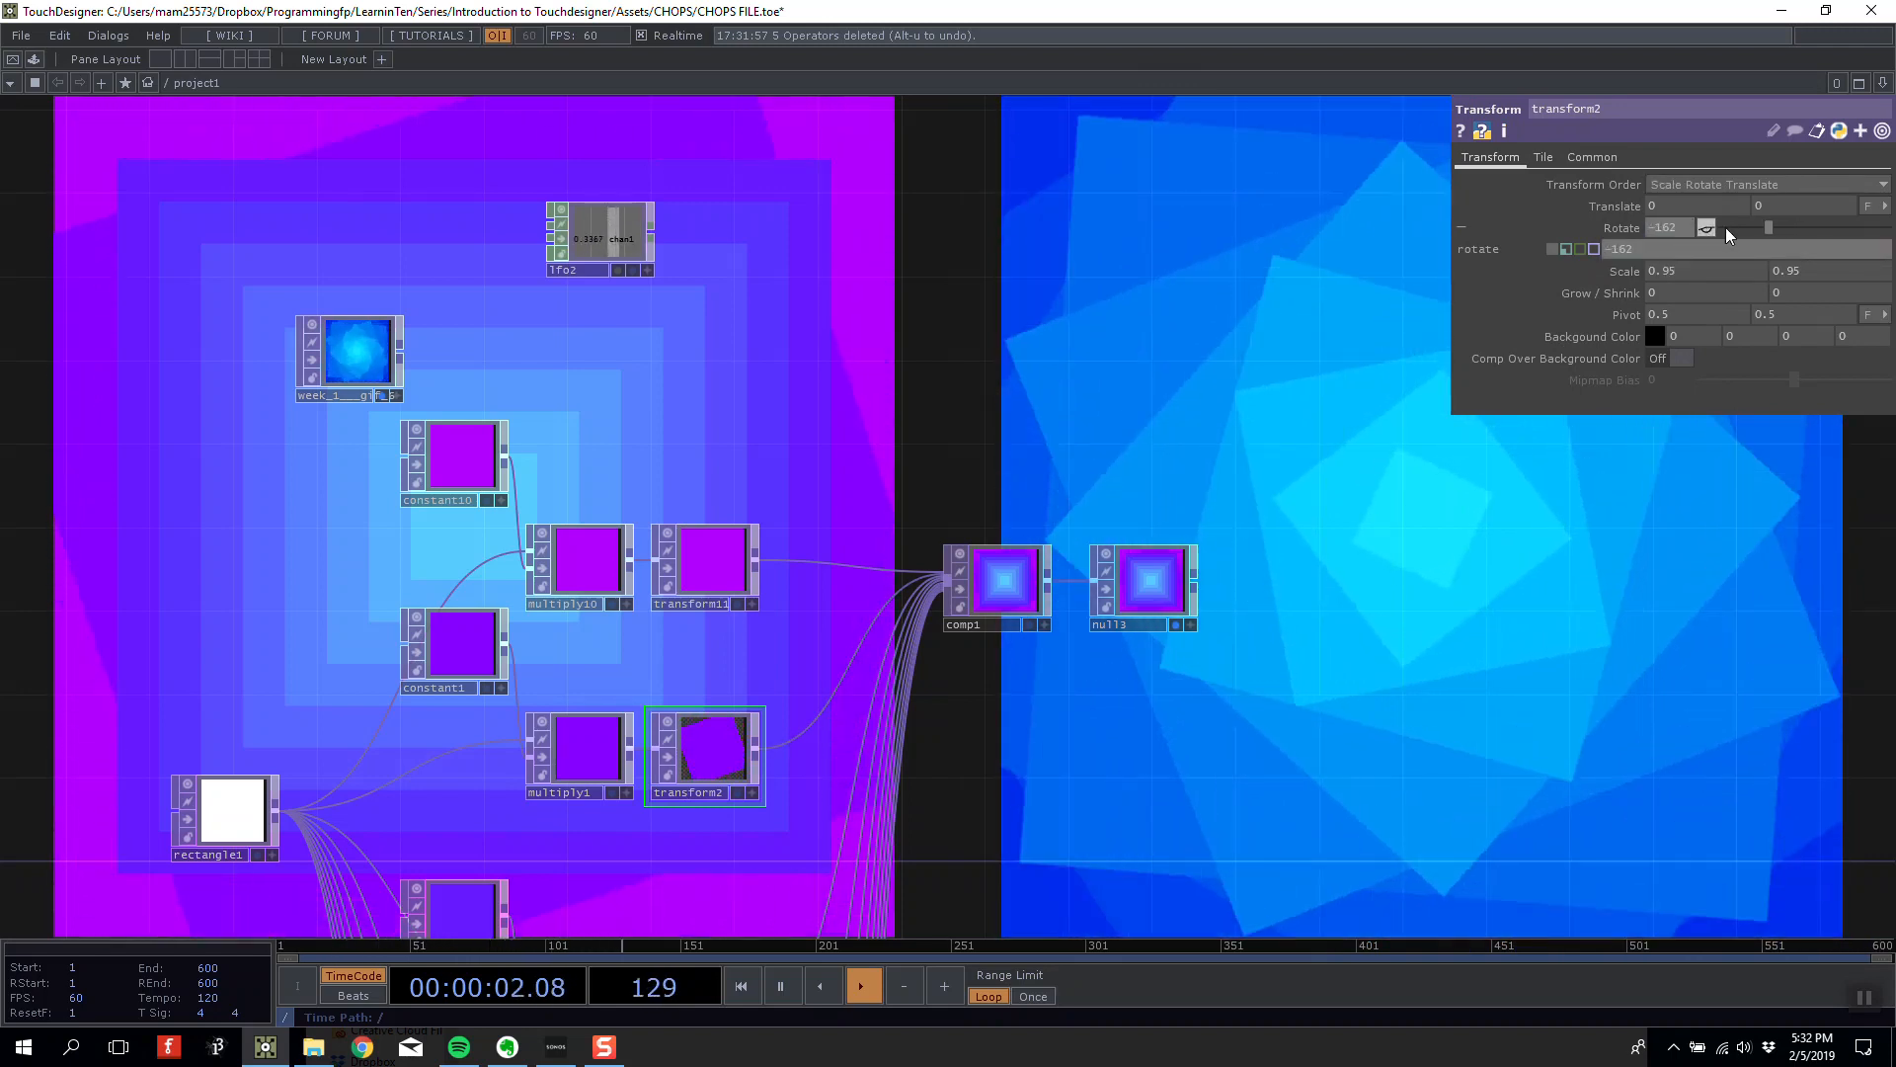
key("ctrl+z")
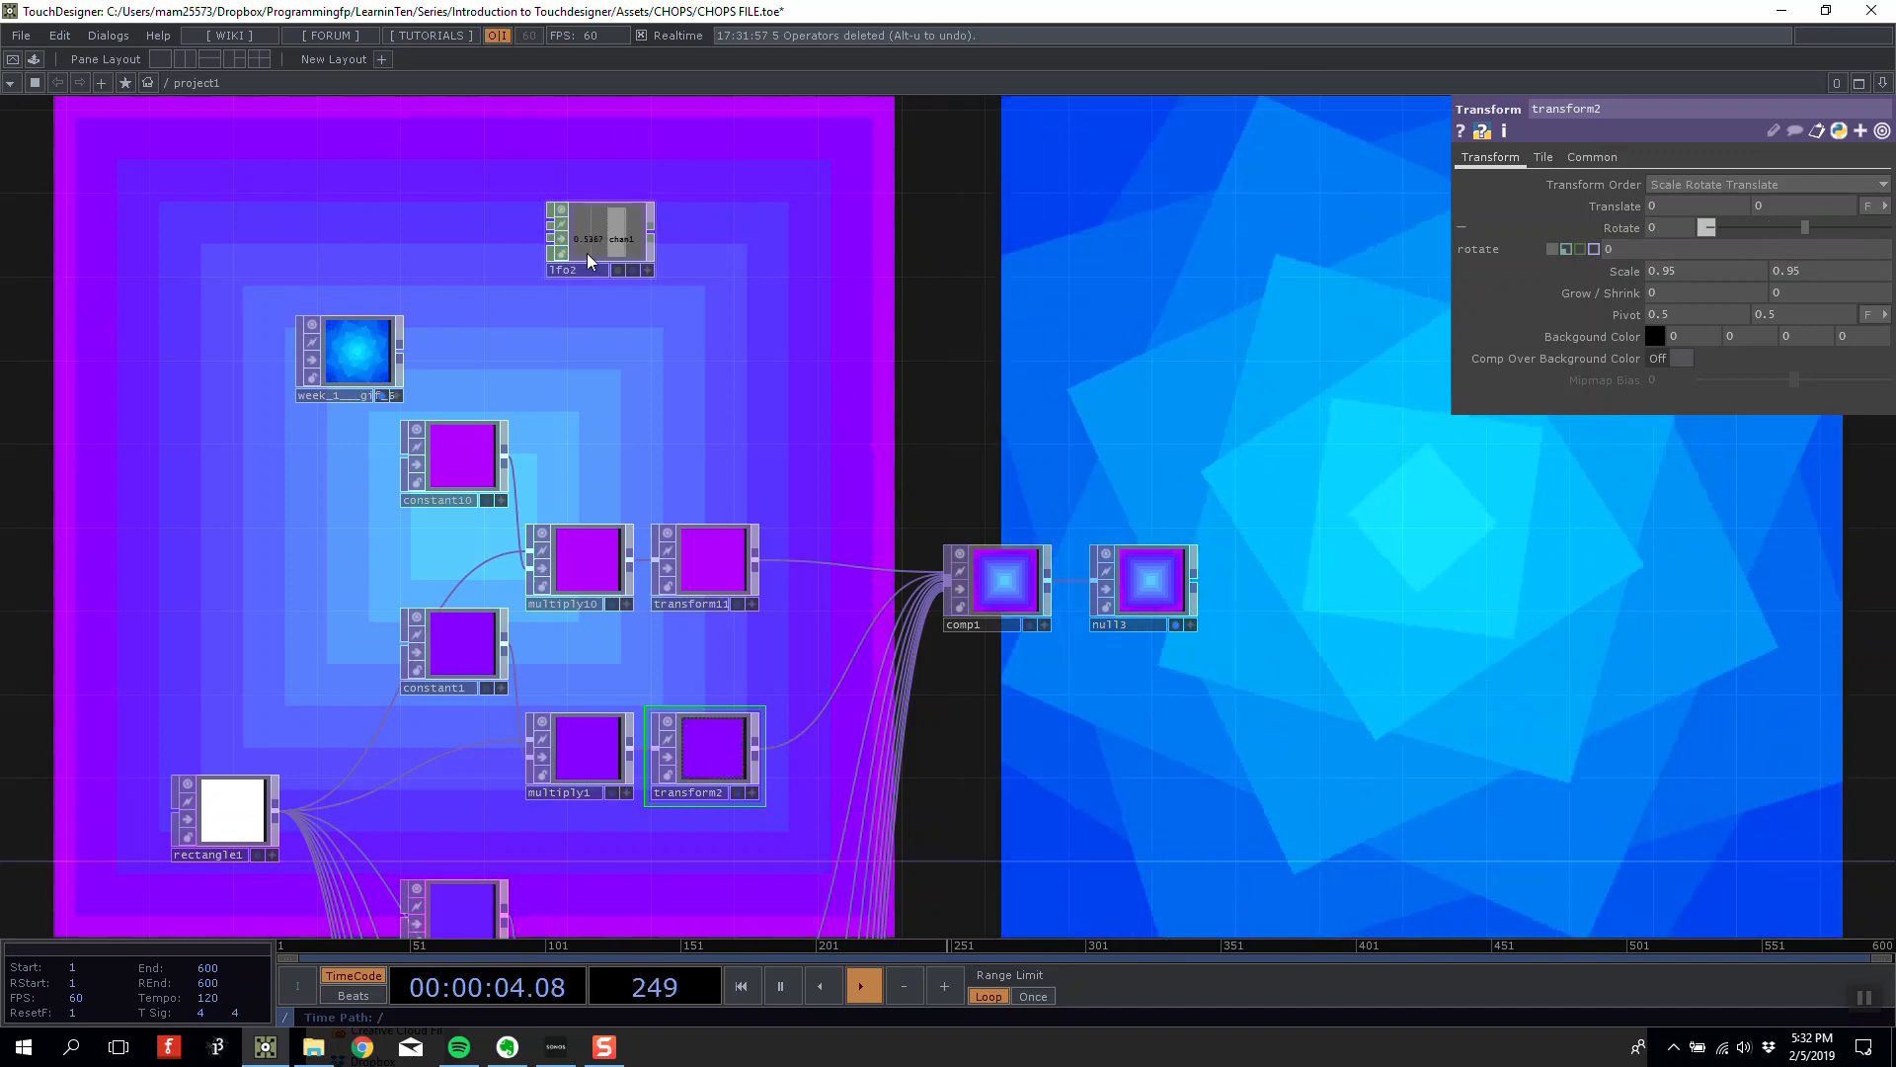
Add a Math CHOP after lfo2, connected to its output.
key("Tab")
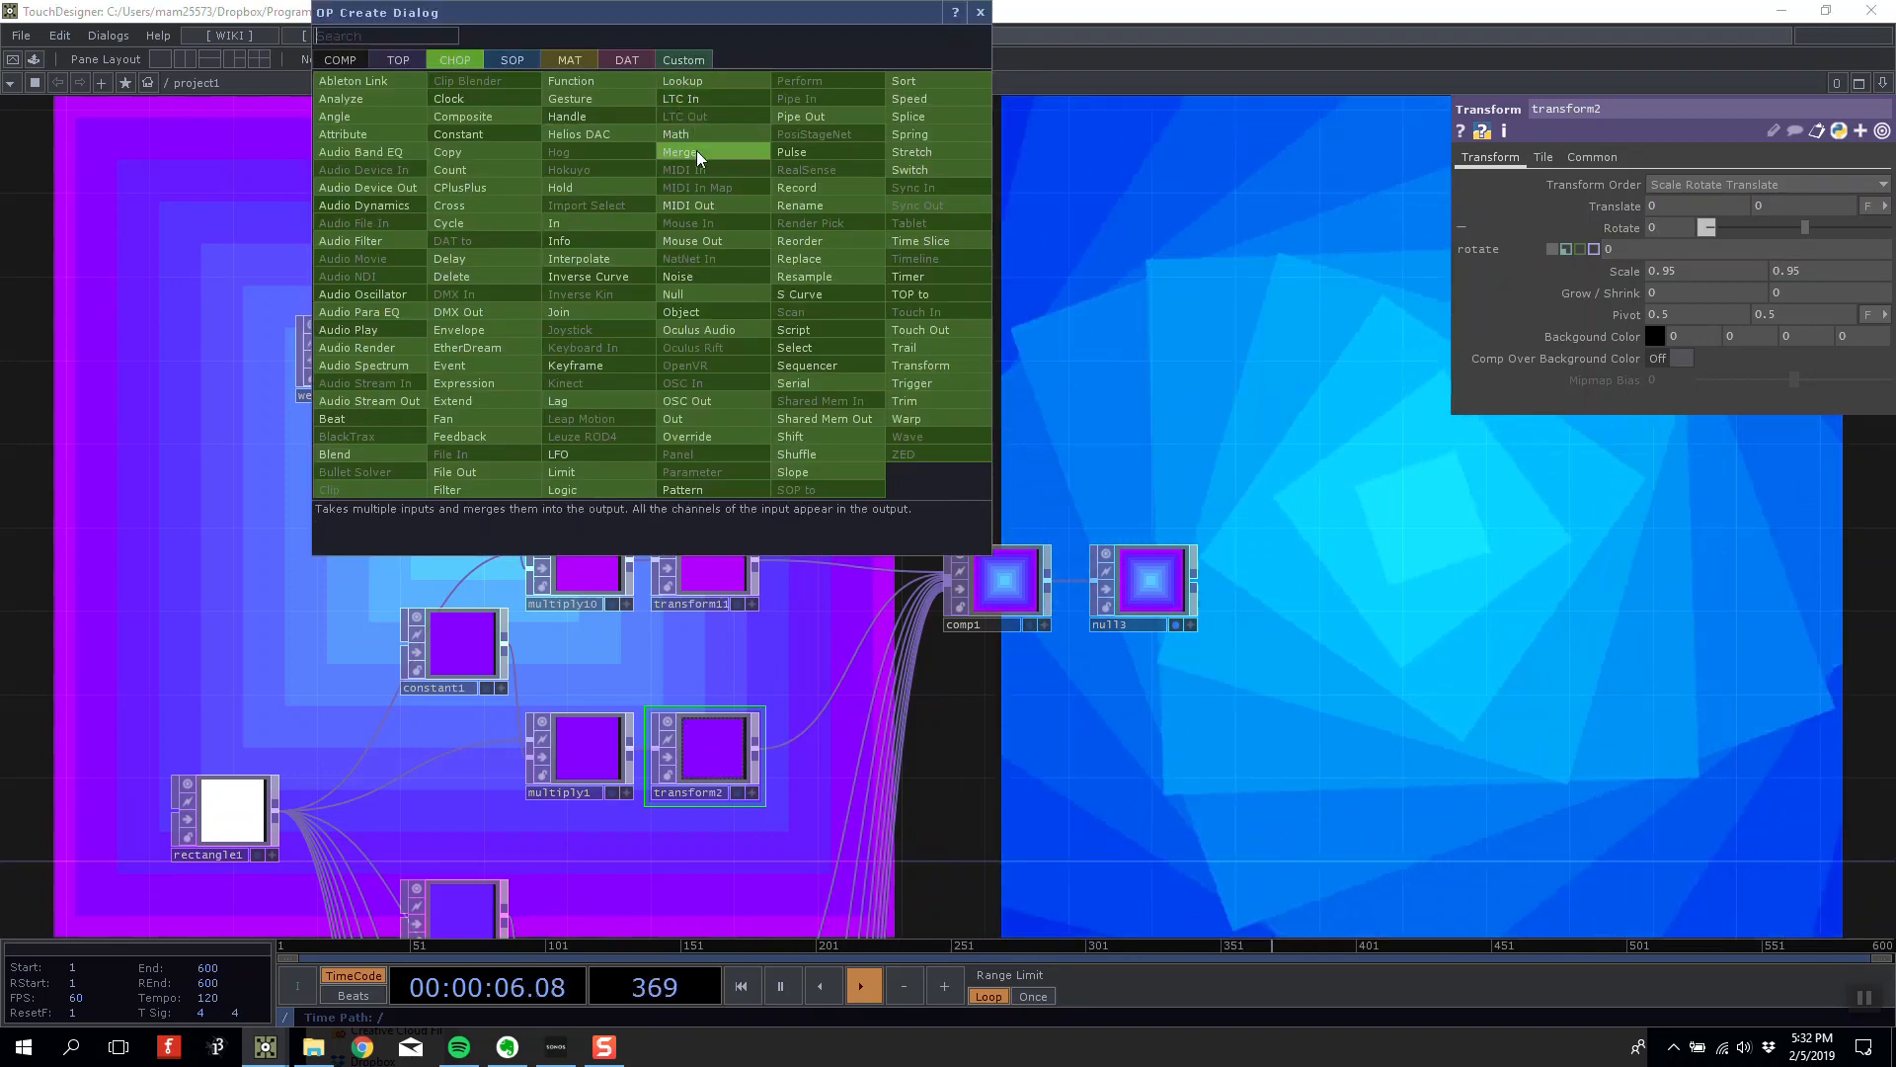
left_click(692, 135)
left_click(762, 239)
scroll(762, 239, "up", 3)
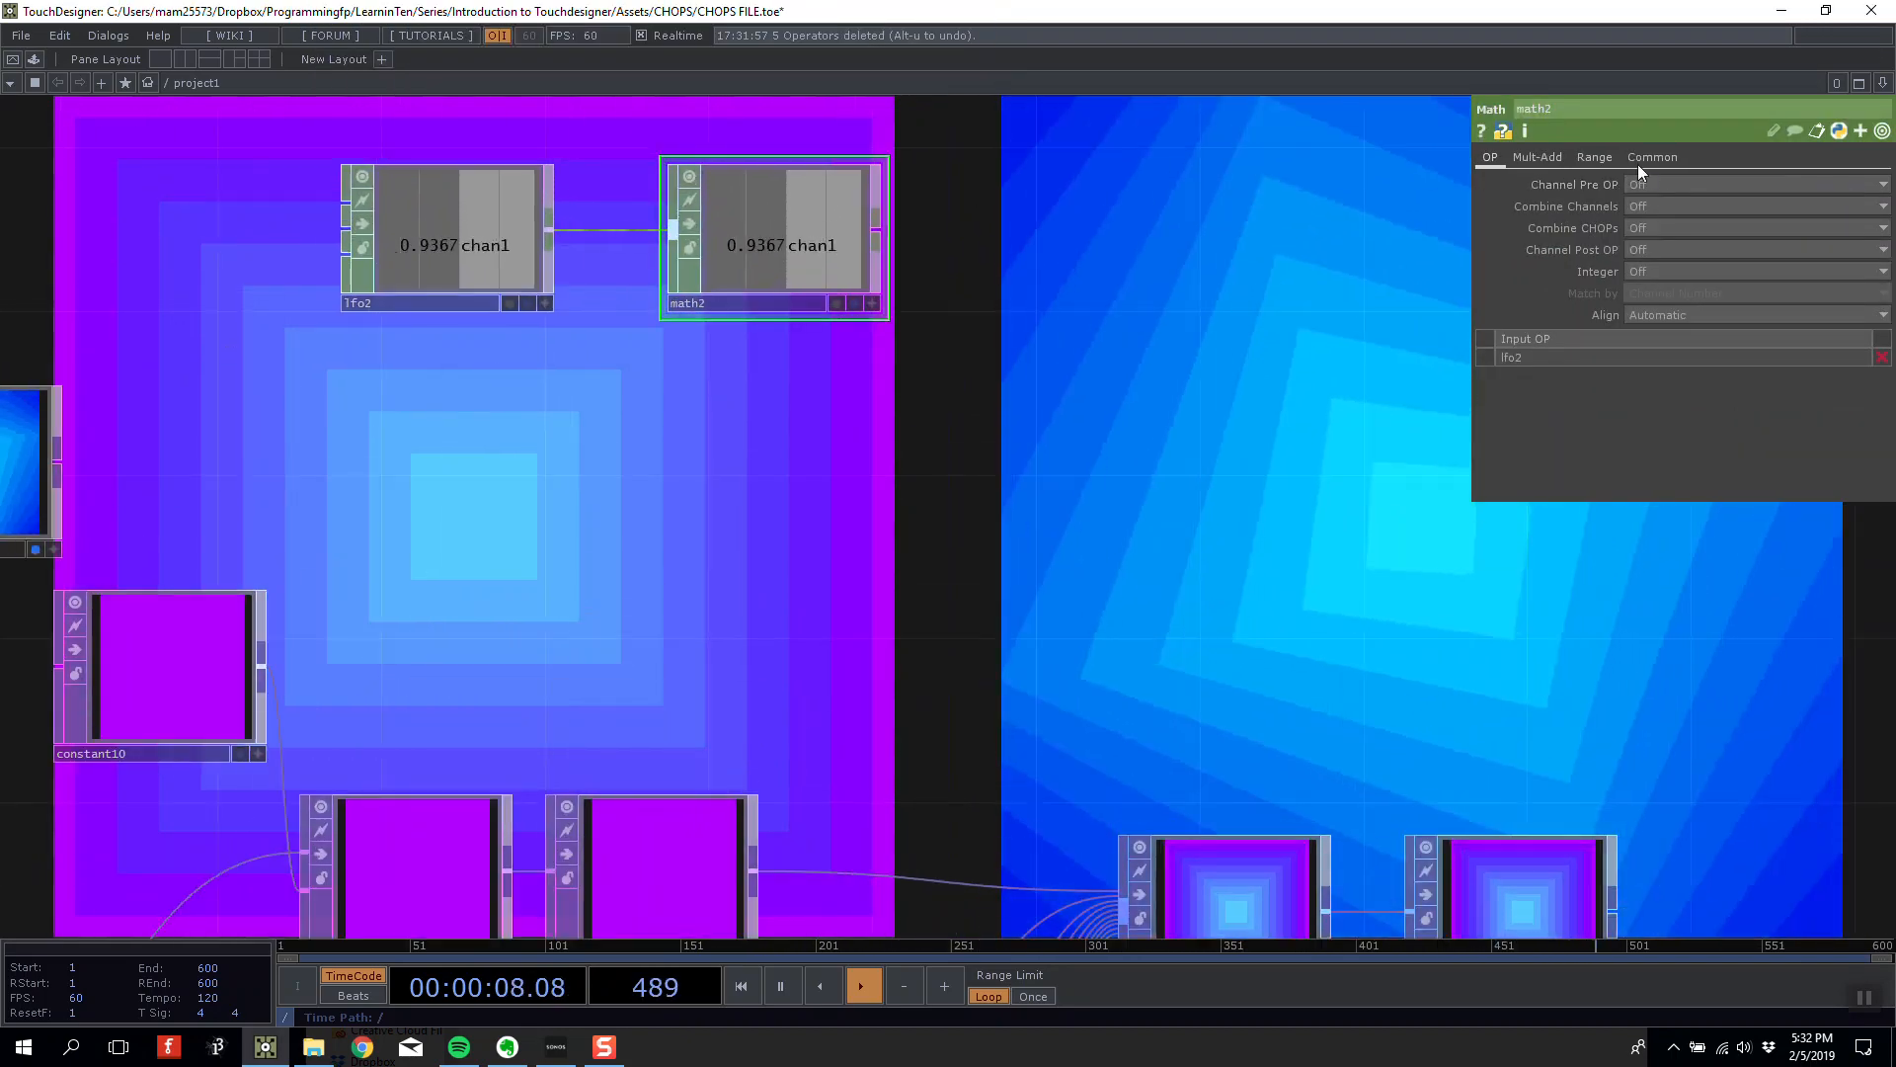
Set math2's To Range upper value to 360.
left_click(1595, 157)
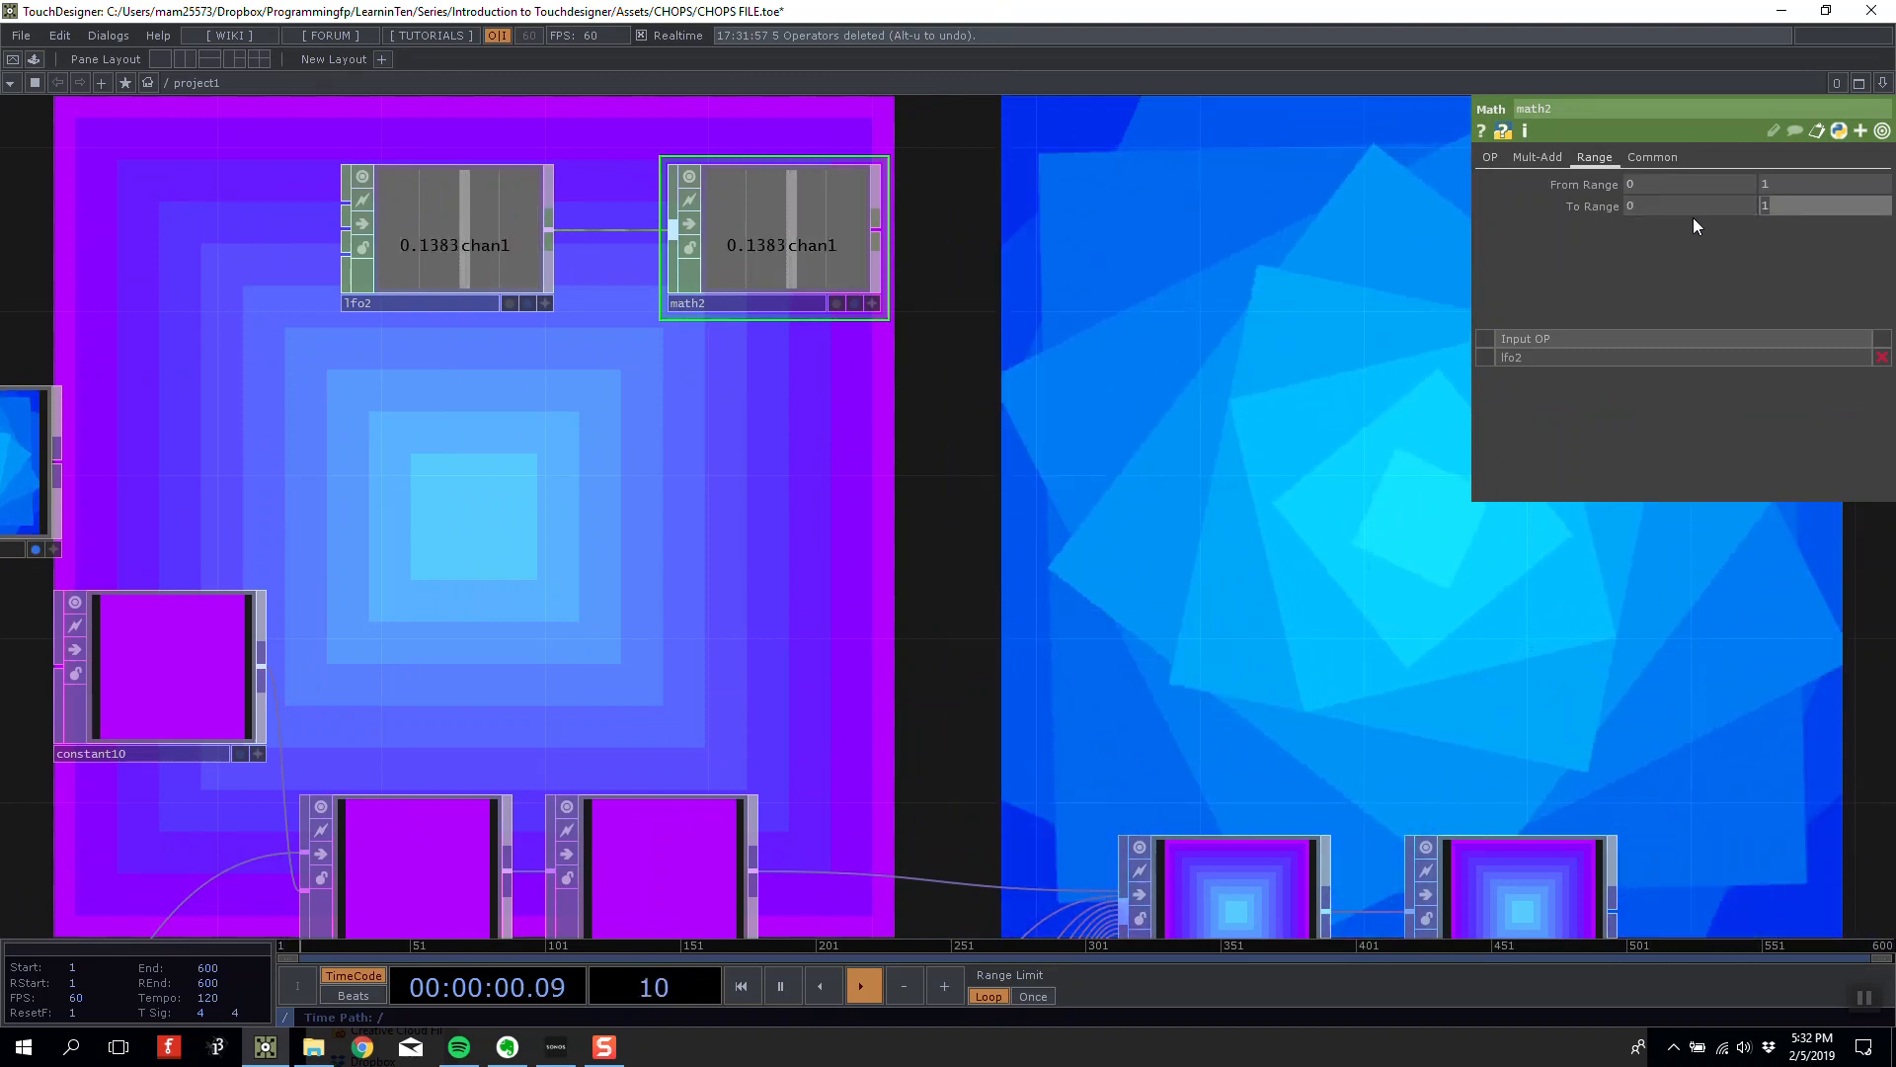
type("360")
key("Return")
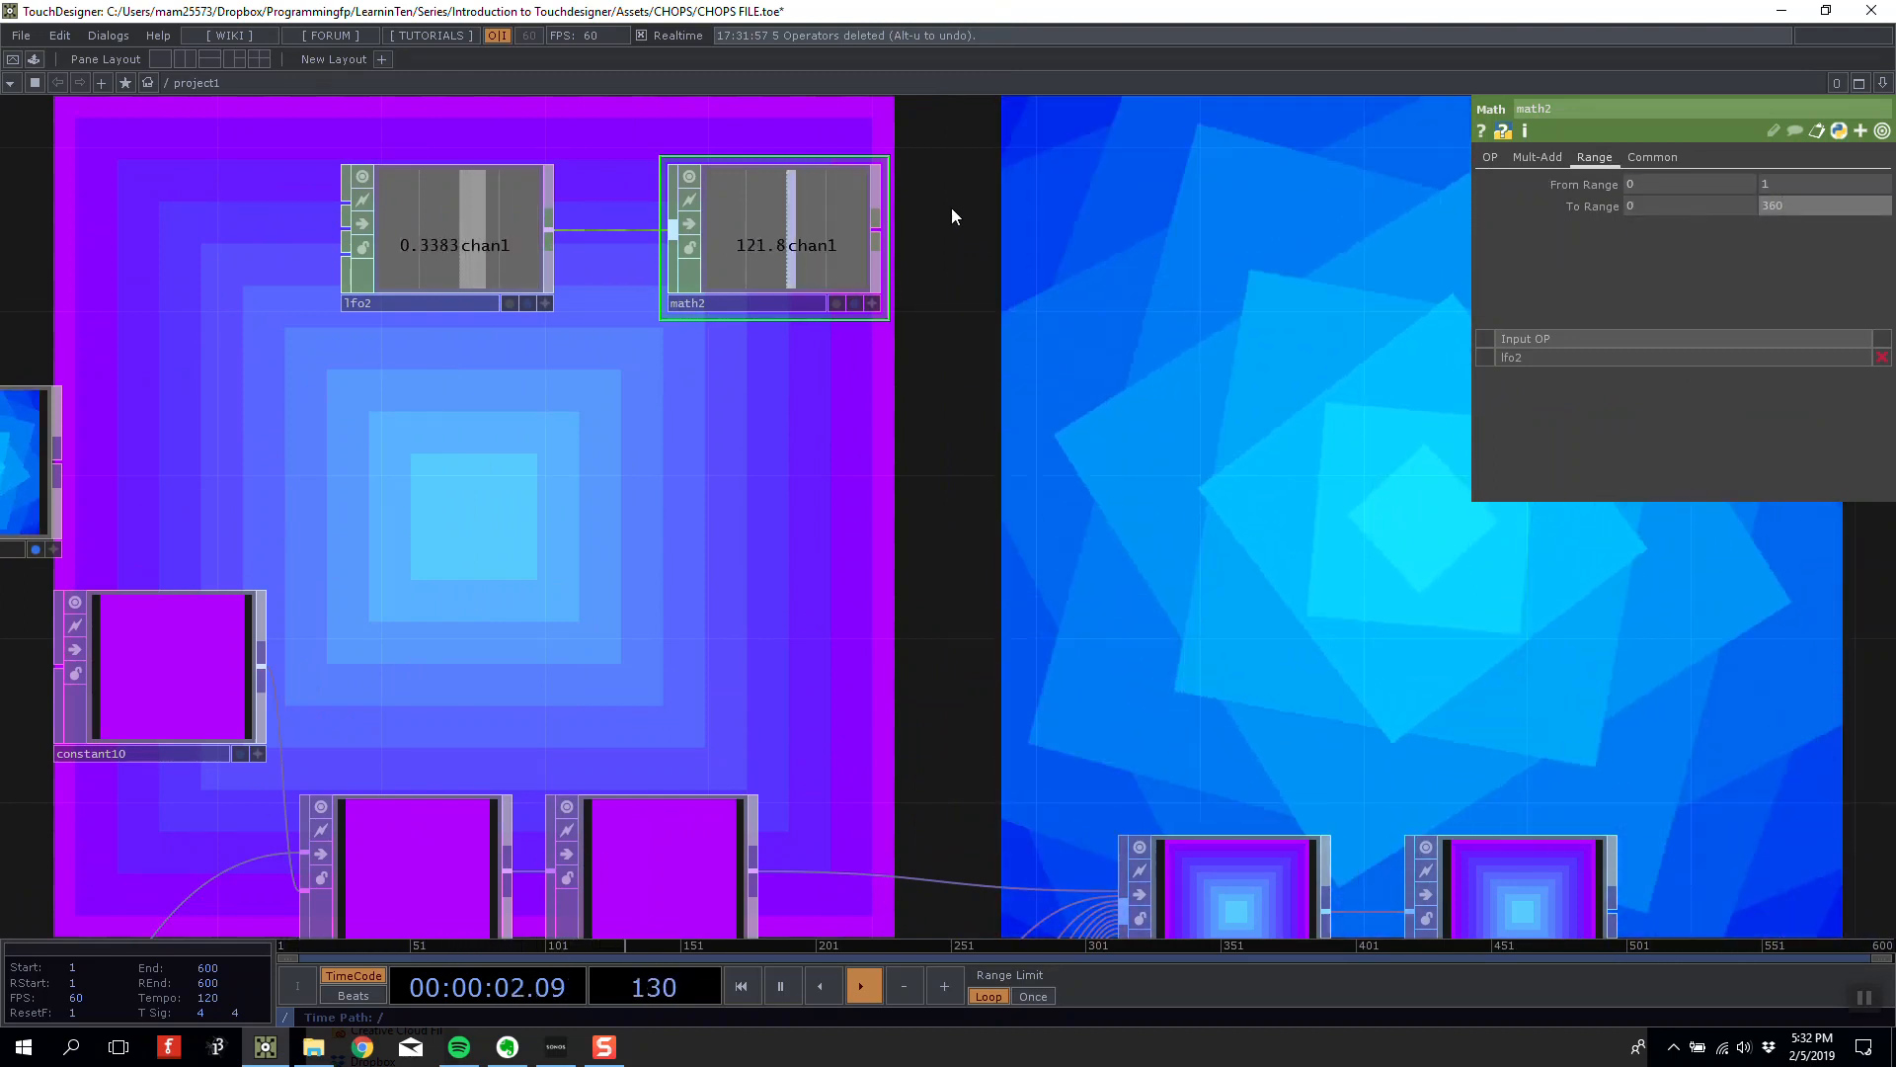
Add a Rename CHOP after math2 and rename its channel to sq1.
left_click_drag(731, 290, 679, 293)
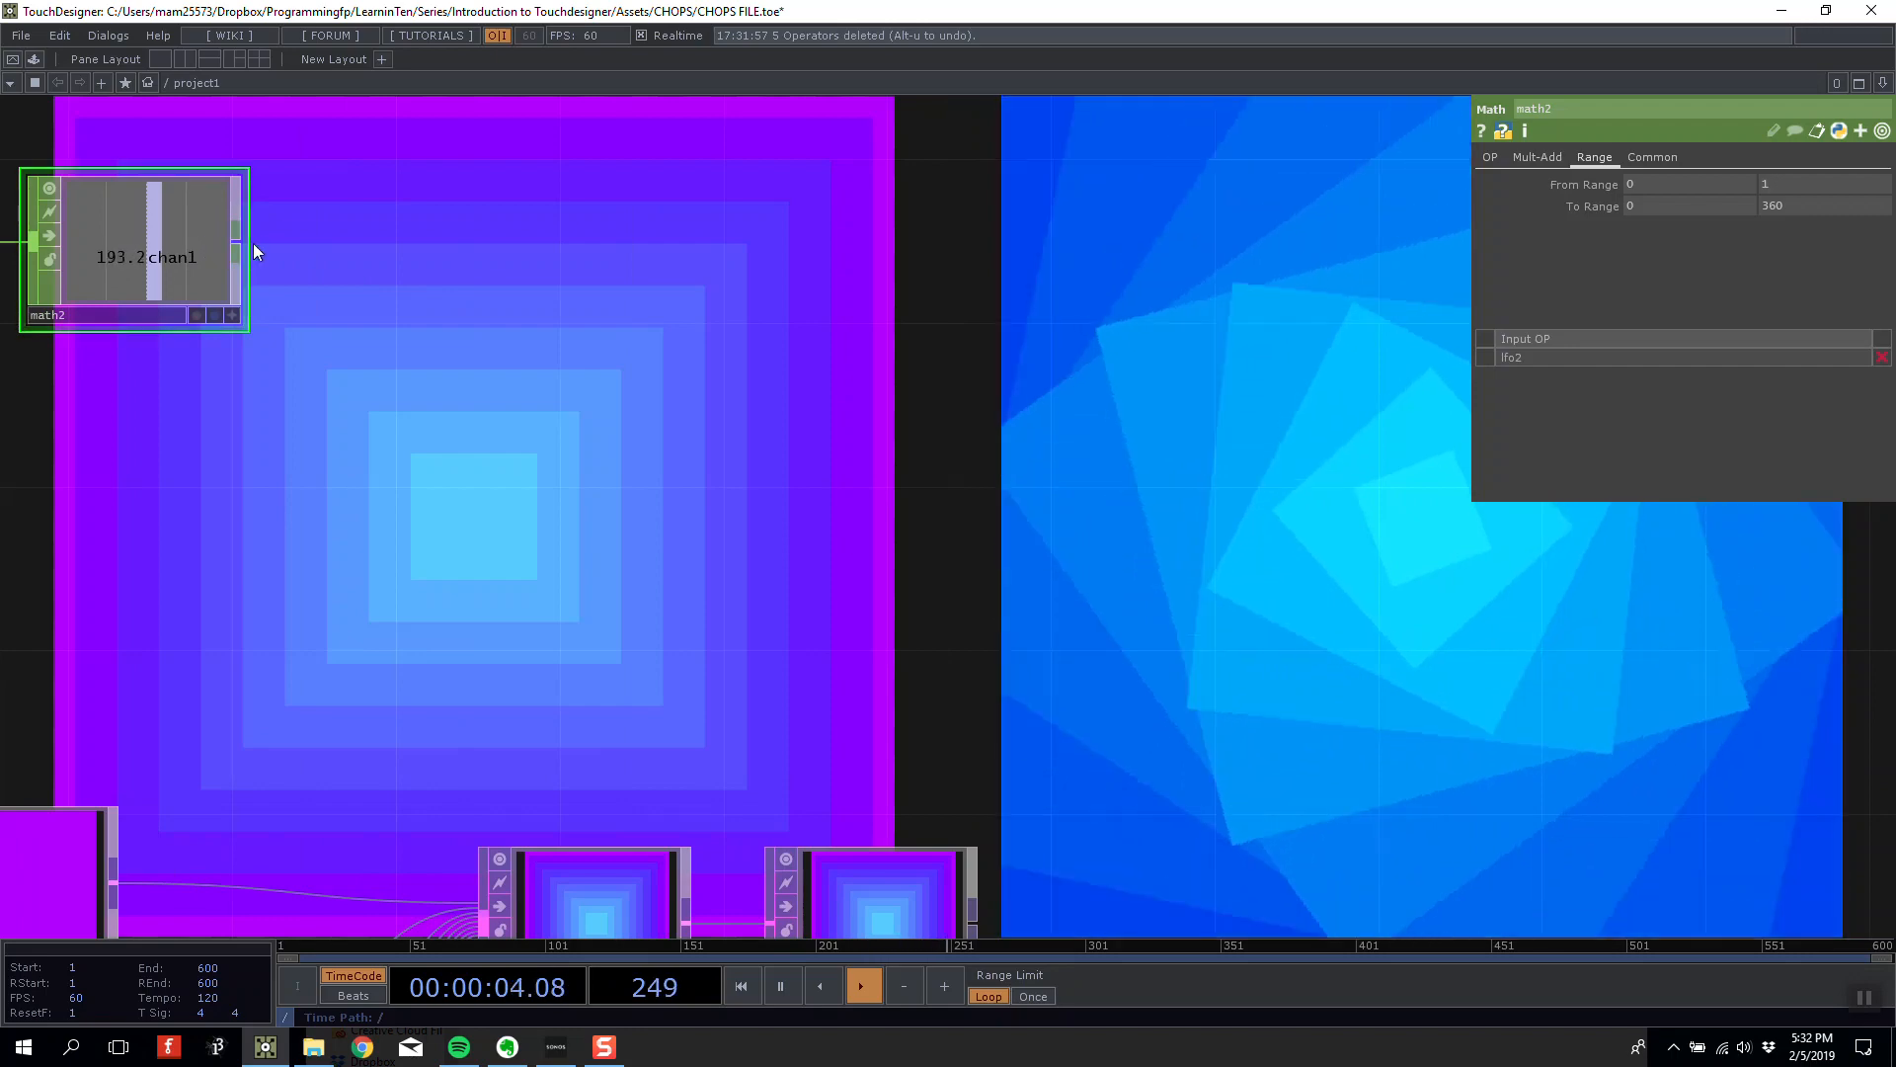
right_click(235, 241)
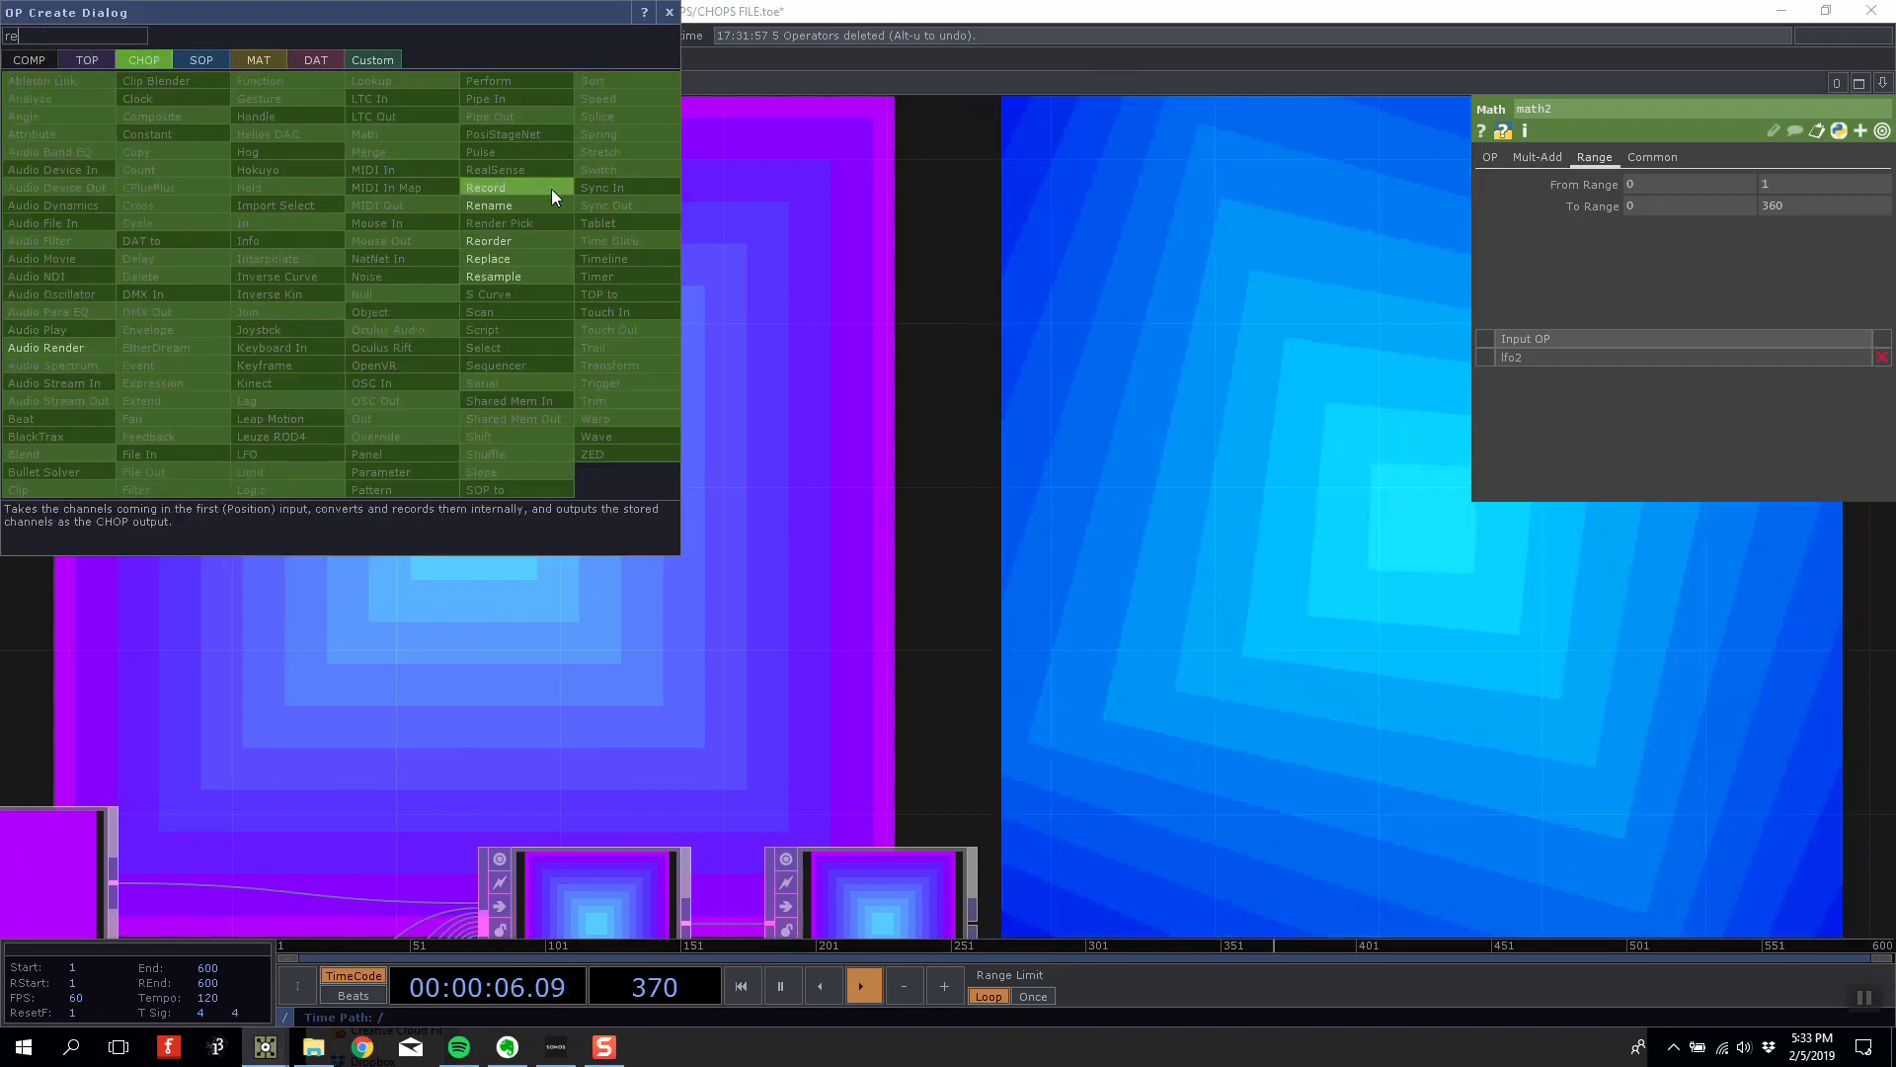
left_click(523, 205)
left_click(708, 249)
left_click(1693, 207)
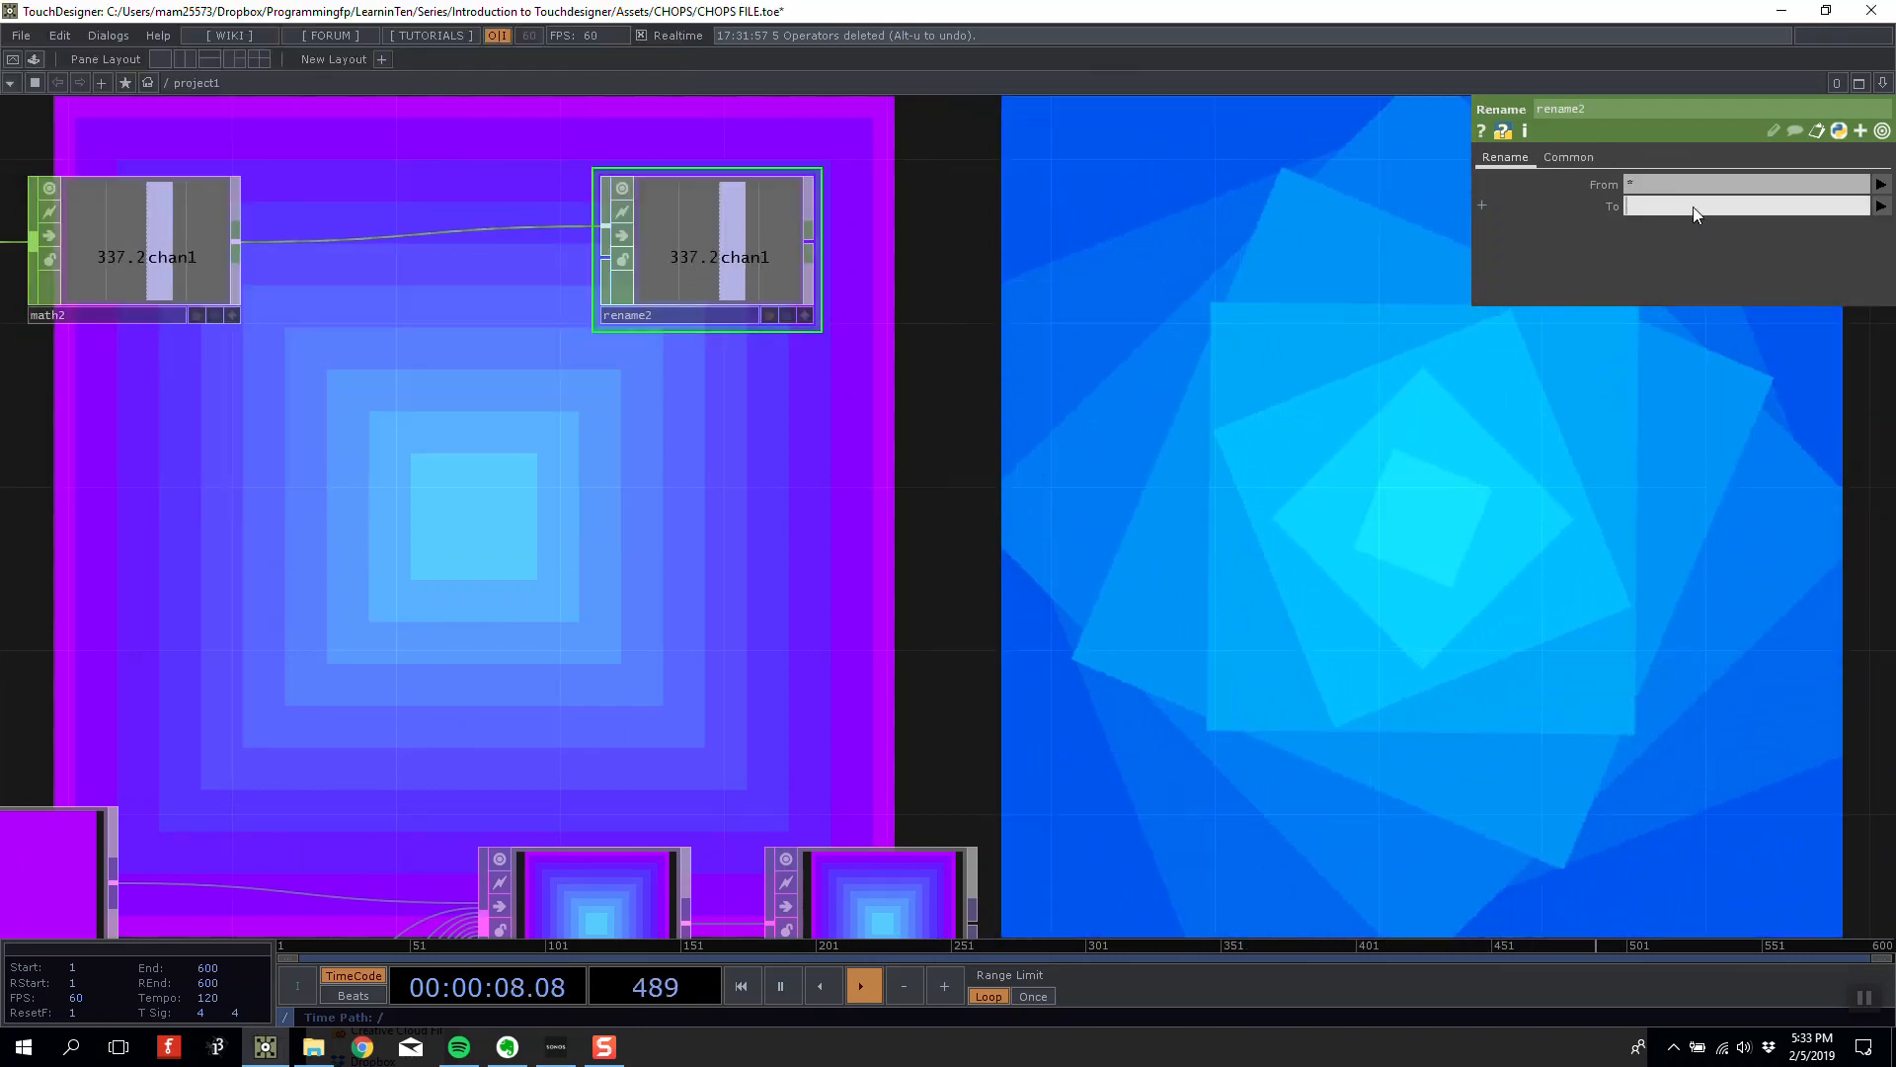
type("sq1")
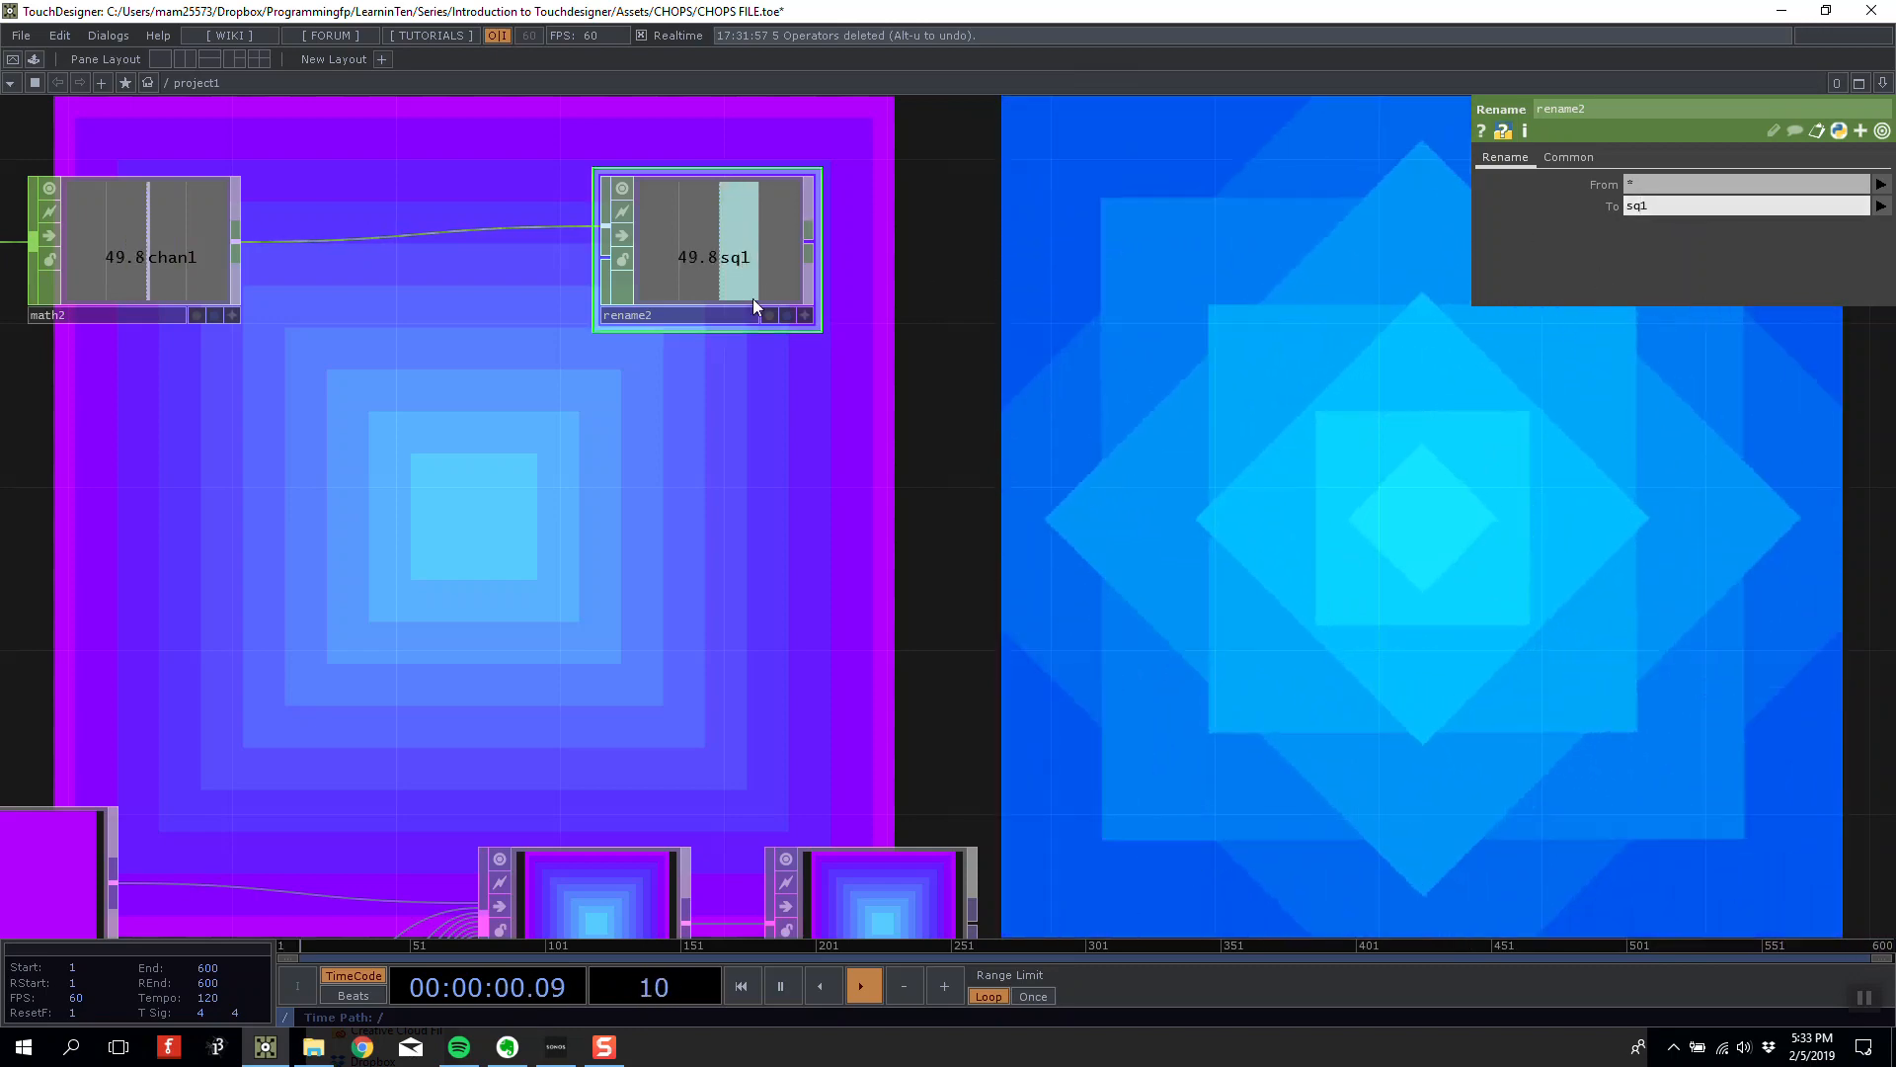
Add a Null CHOP connected to rename2's output.
right_click(808, 237)
left_click(905, 294)
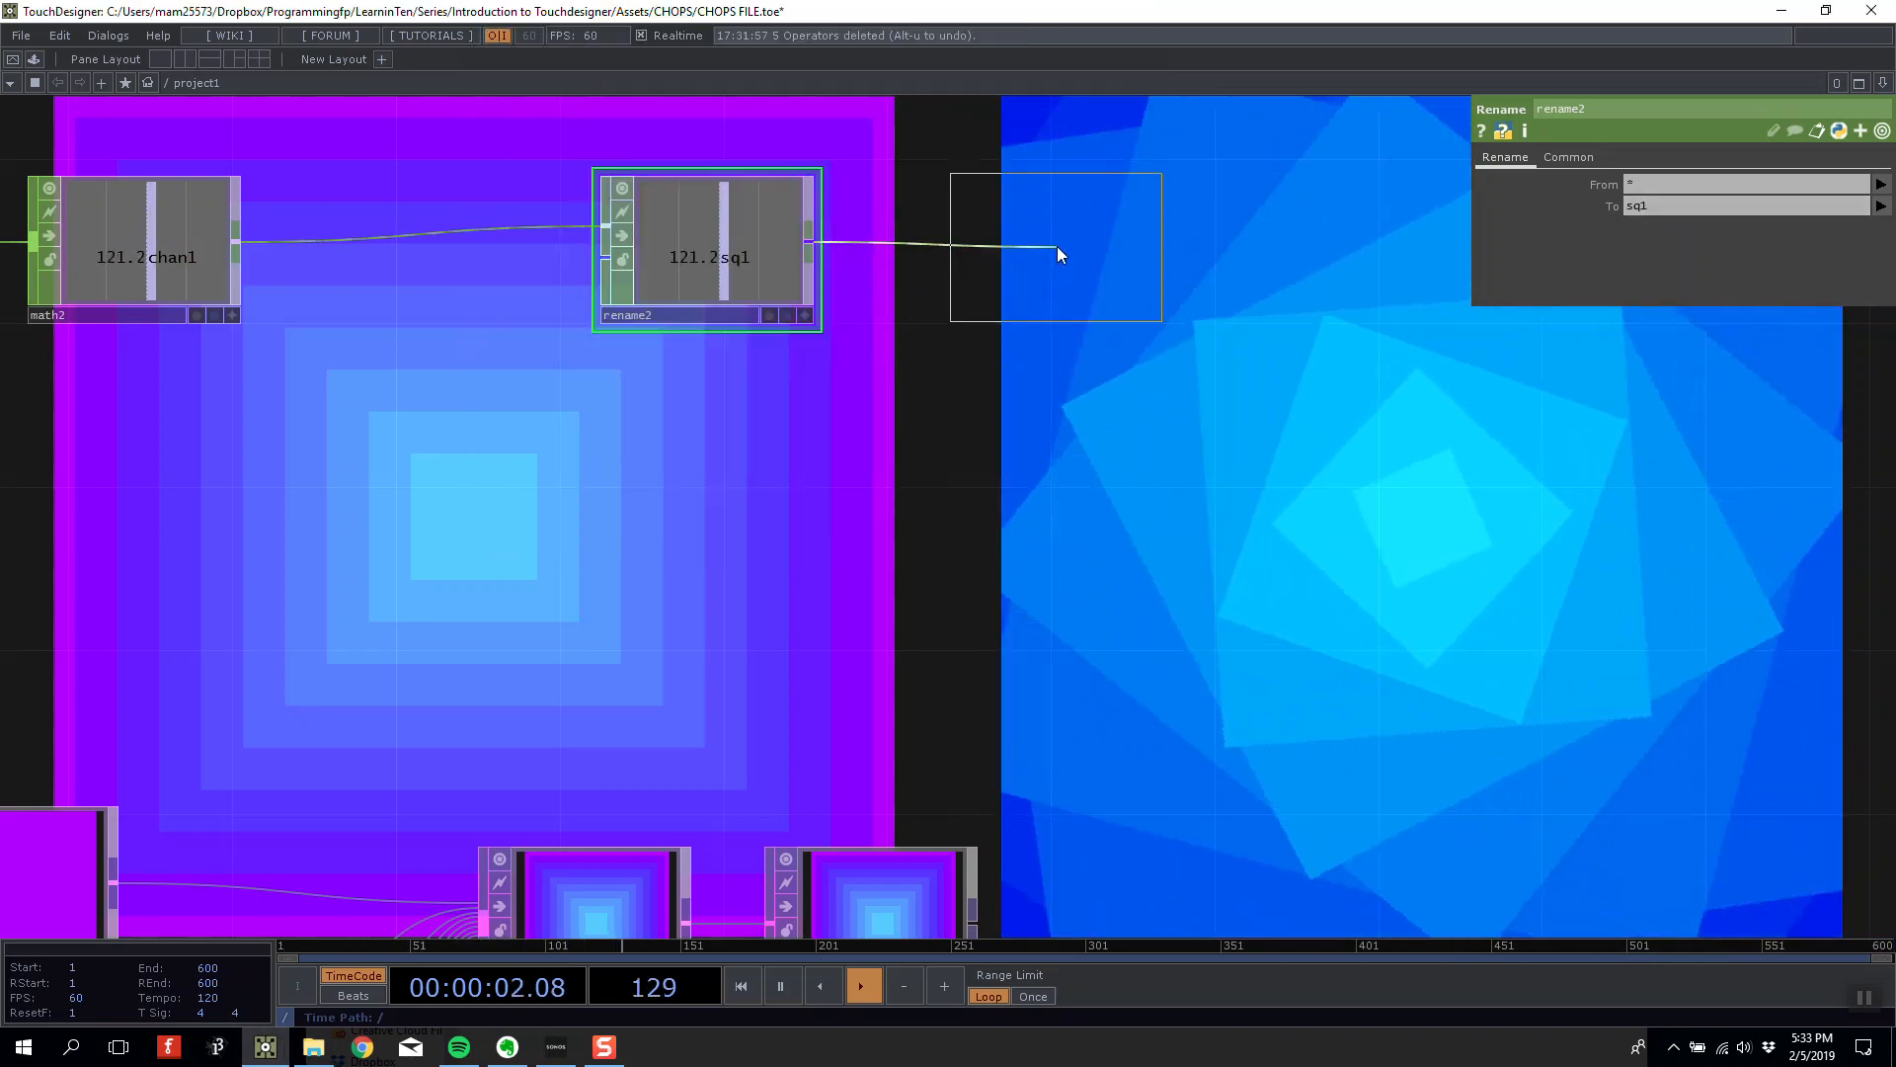
left_click(1057, 246)
Export null4's sq1 channel to the Rotate parameter of transform10, the innermost square's transform.
scroll(1134, 339, "down", 6)
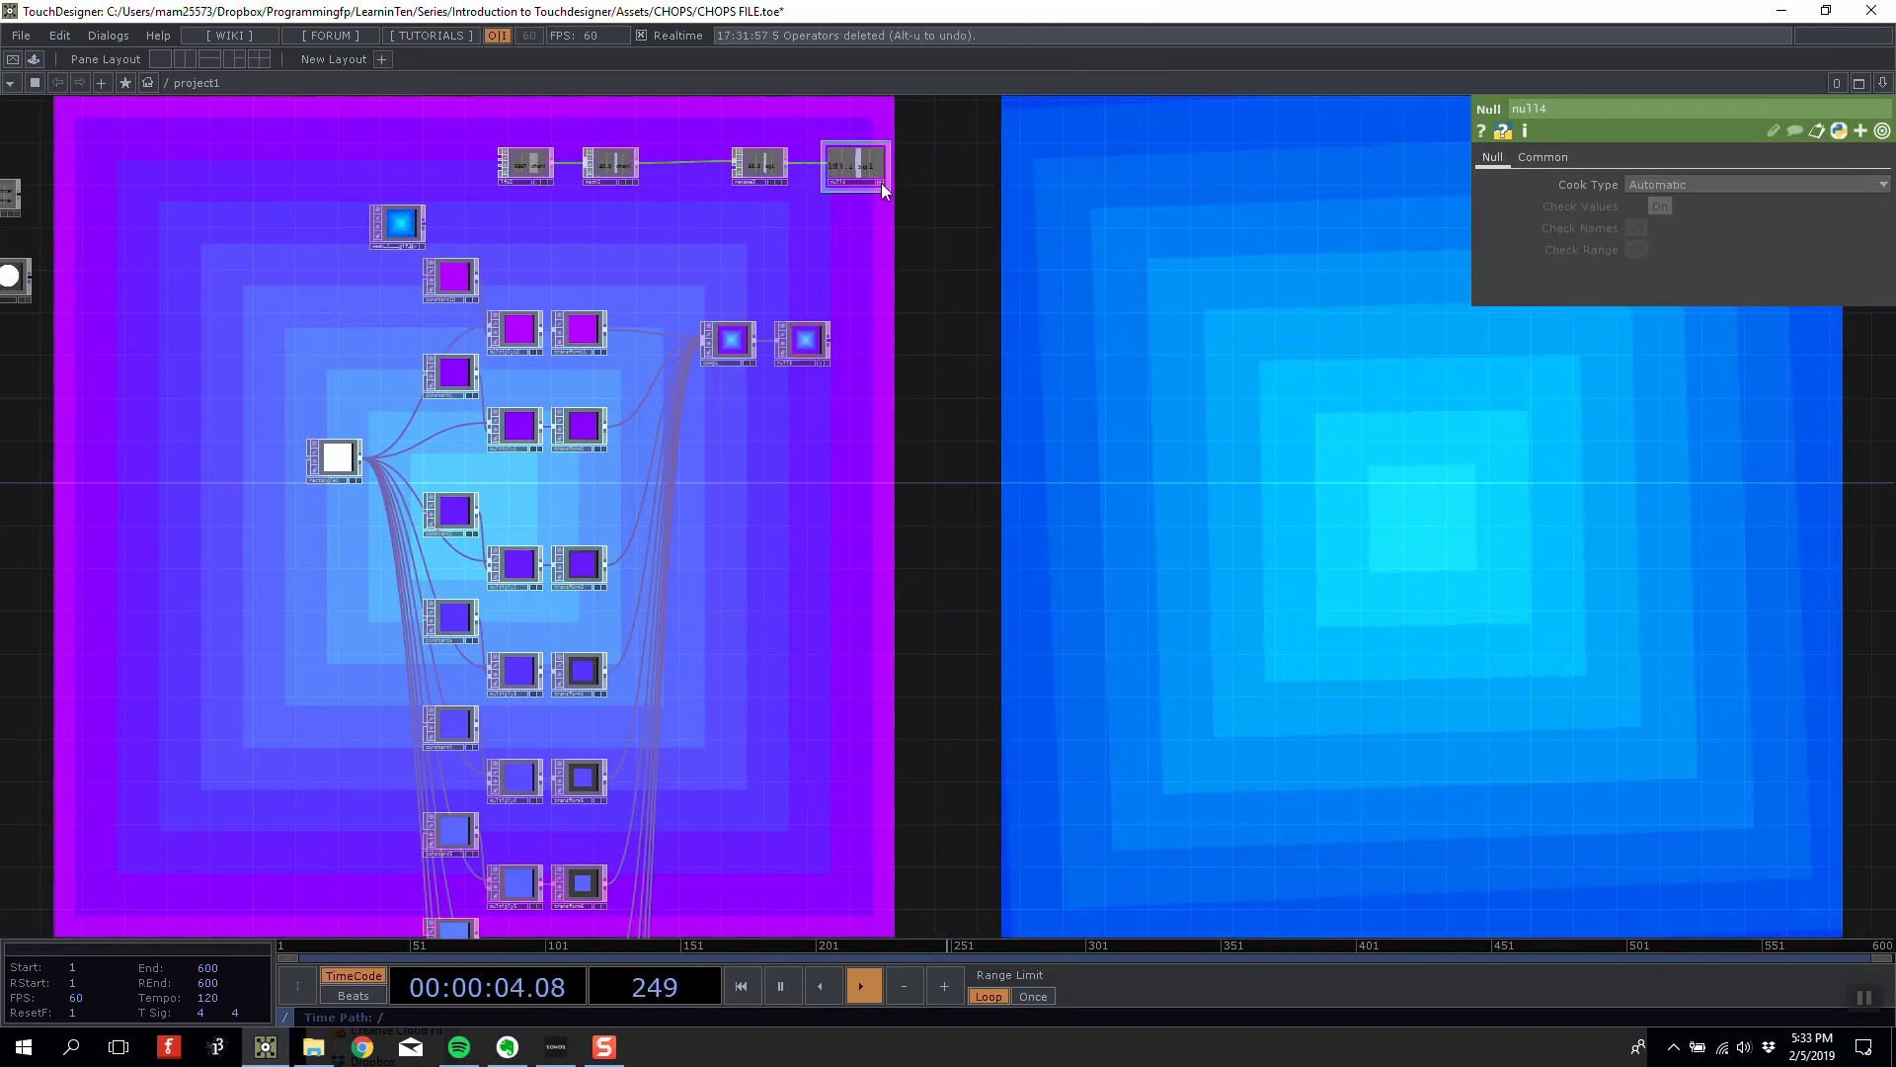
left_click_drag(731, 629, 697, 2)
left_click(541, 679)
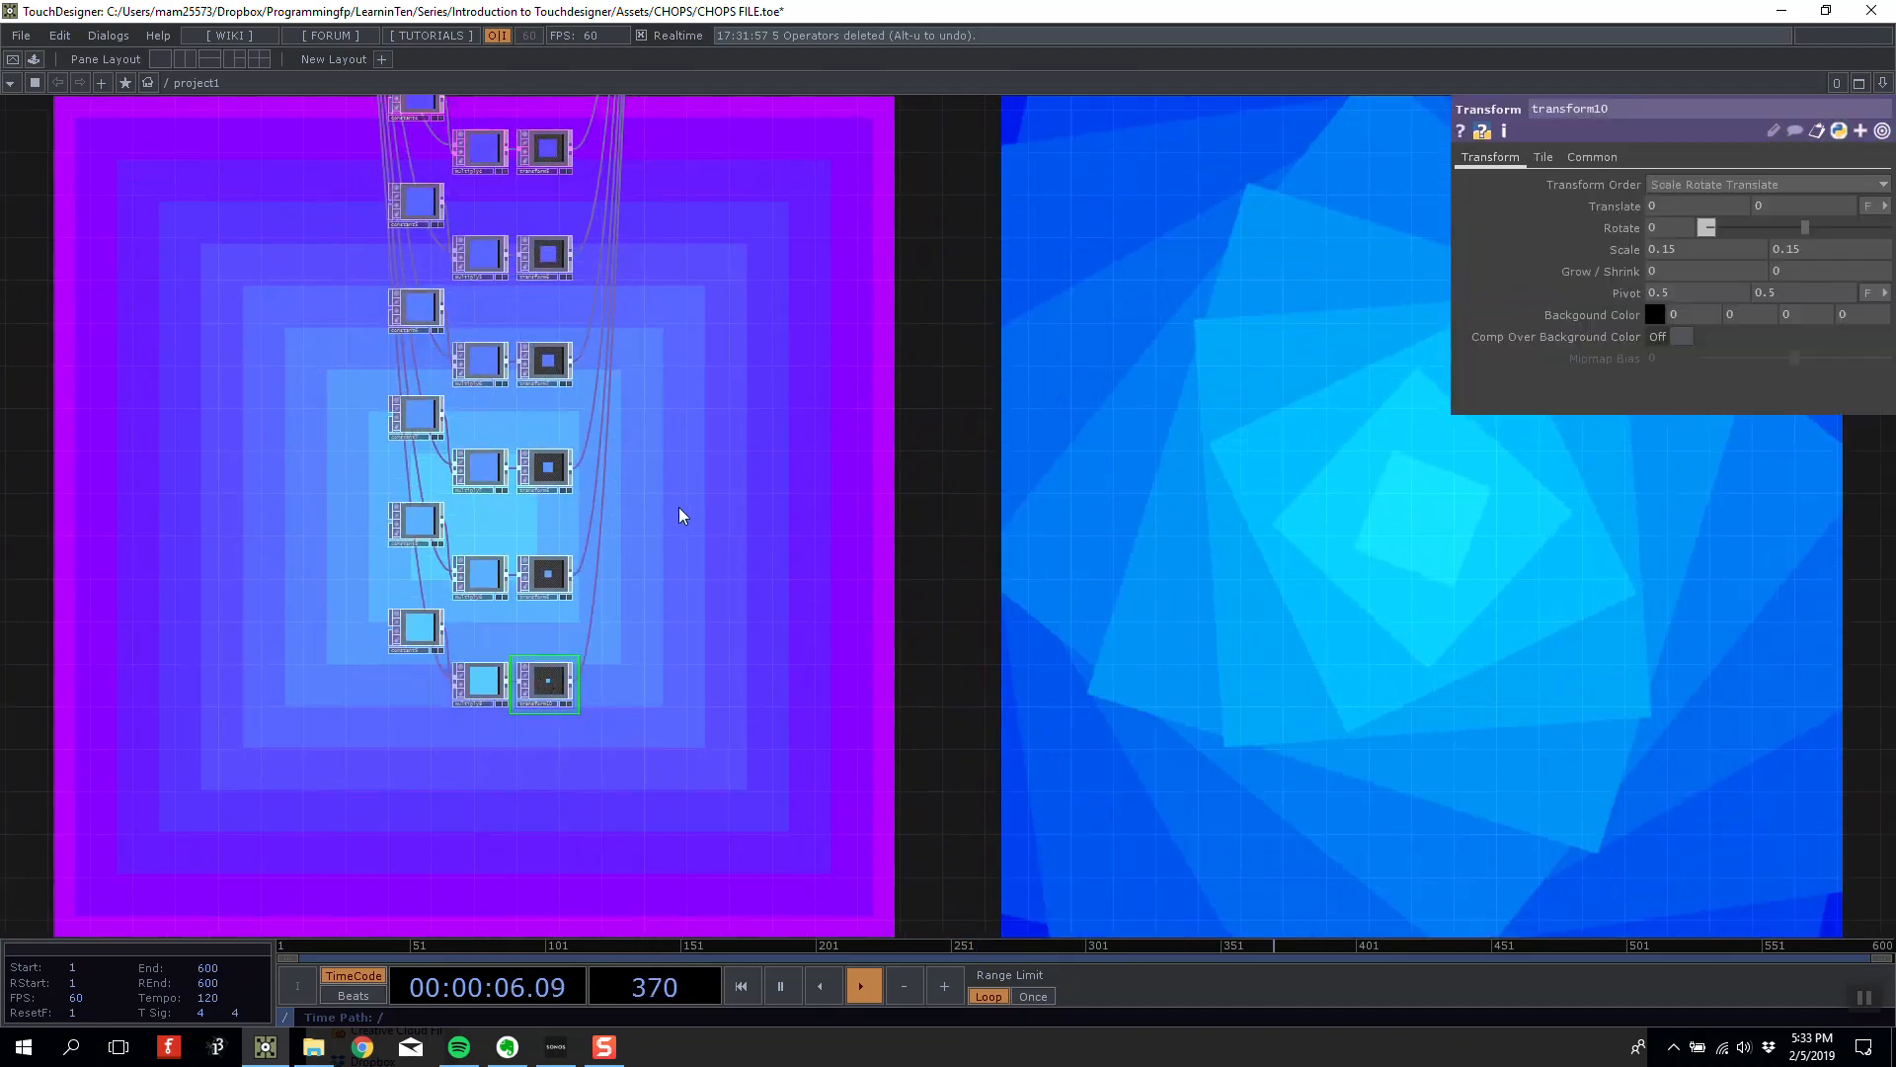
left_click_drag(678, 506, 686, 772)
left_click_drag(932, 311, 902, 661)
left_click_drag(811, 150, 1679, 227)
left_click(1679, 202)
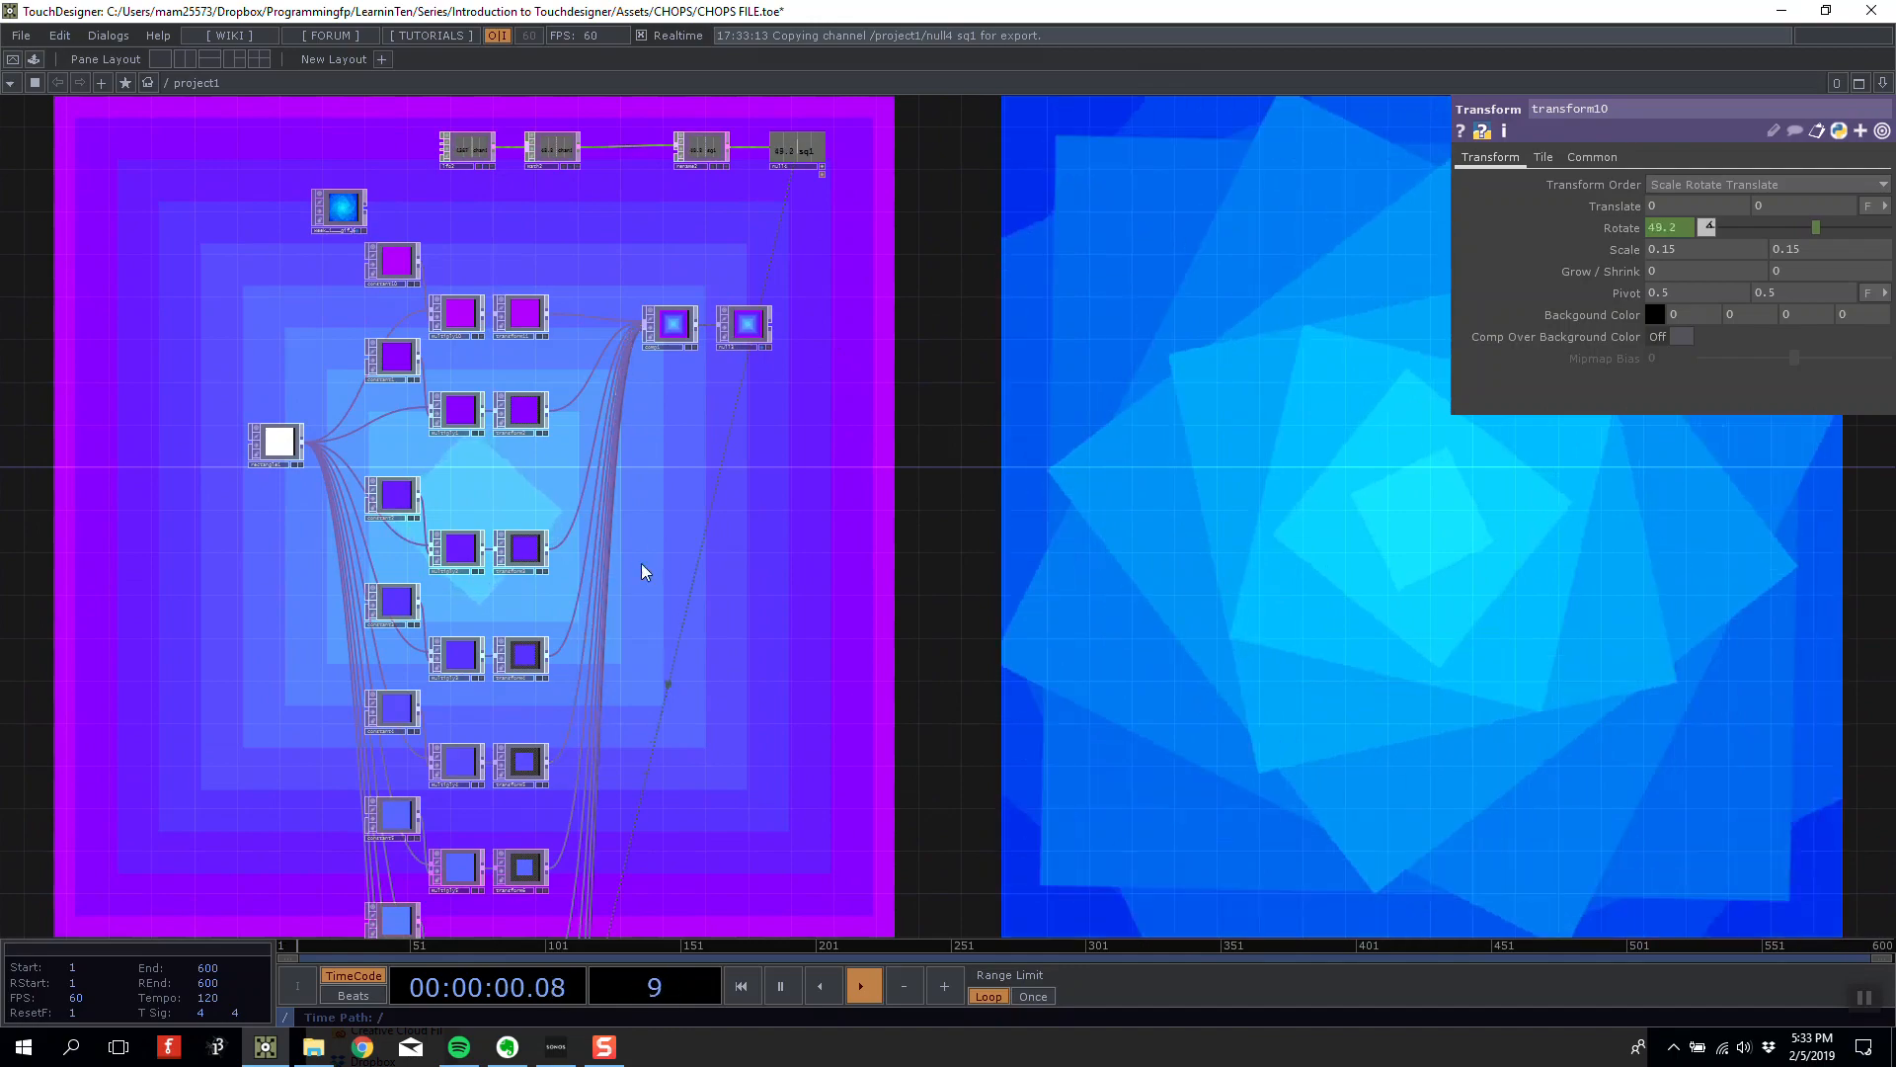
Reverse the rotation direction by setting math2's Multiply to -1.
left_click_drag(741, 503, 799, 683)
left_click_drag(681, 319, 598, 565)
scroll(628, 450, "up", 3)
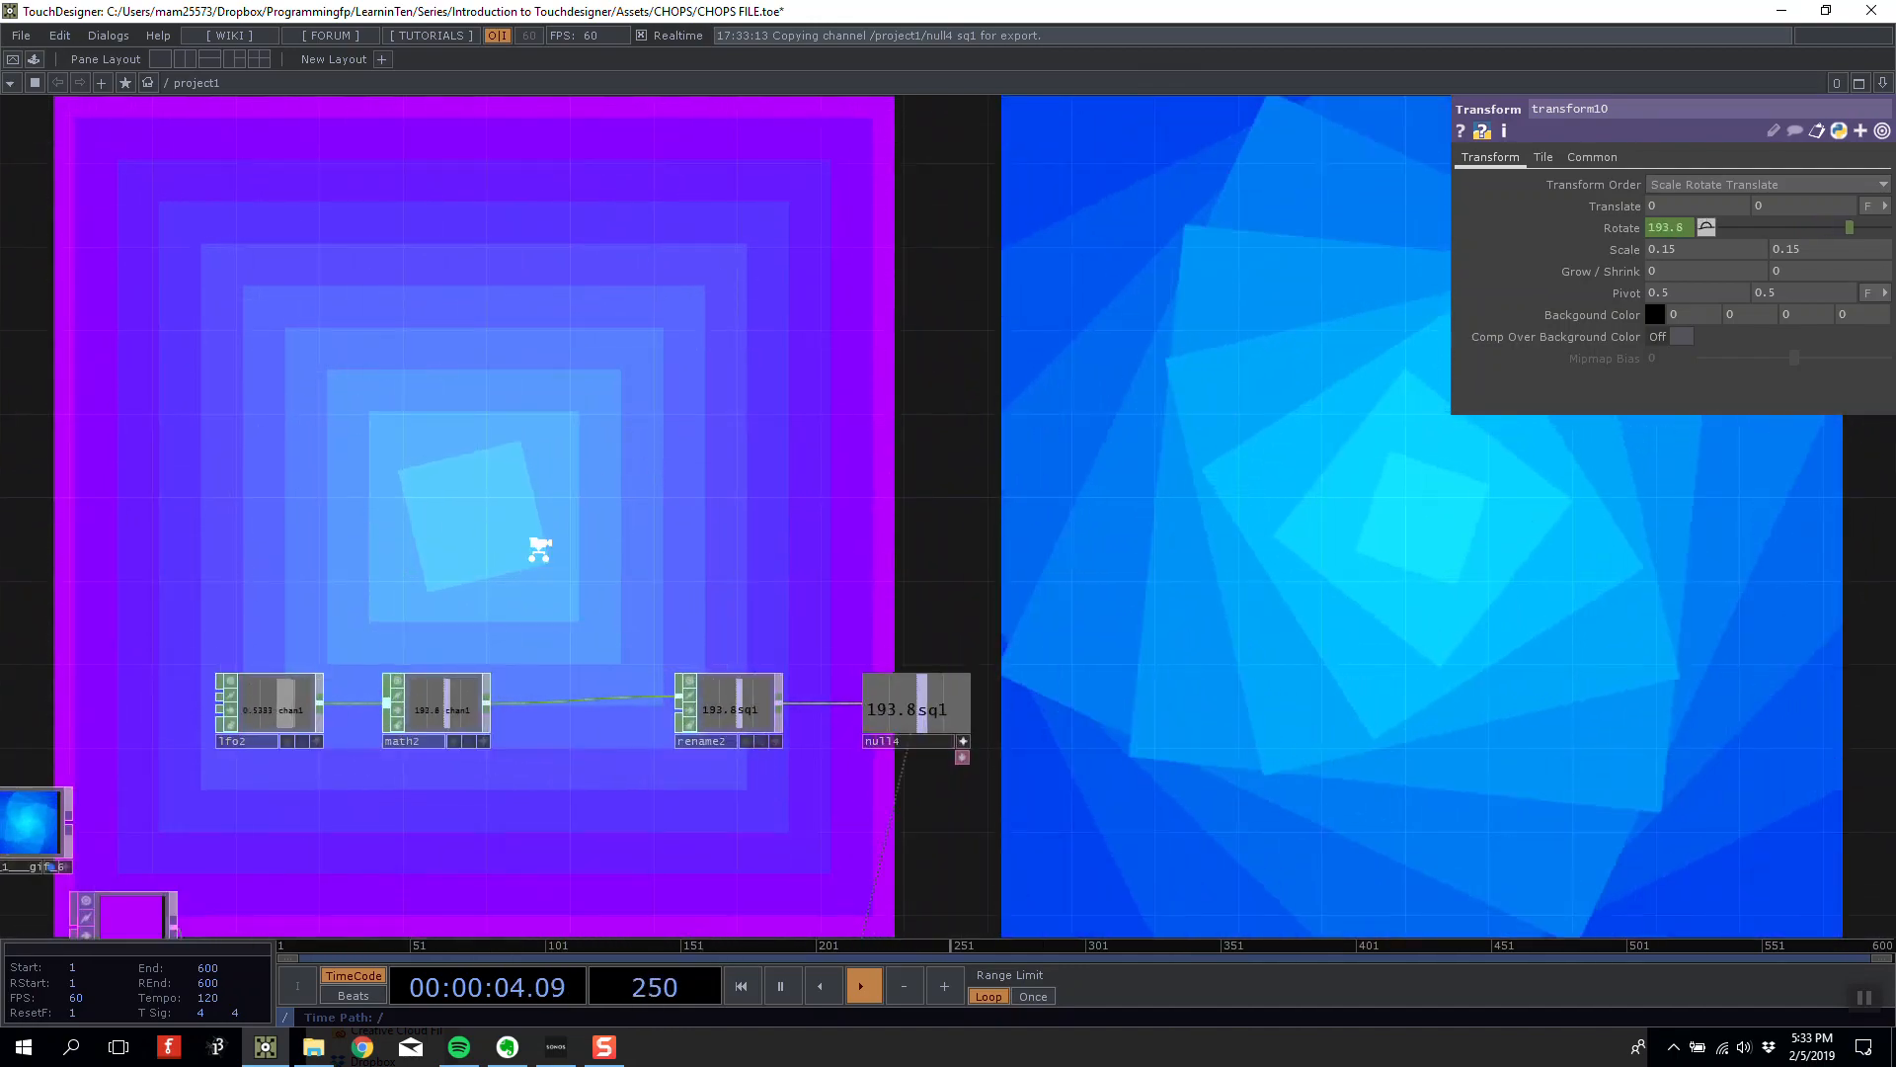
scroll(533, 555, "up", 3)
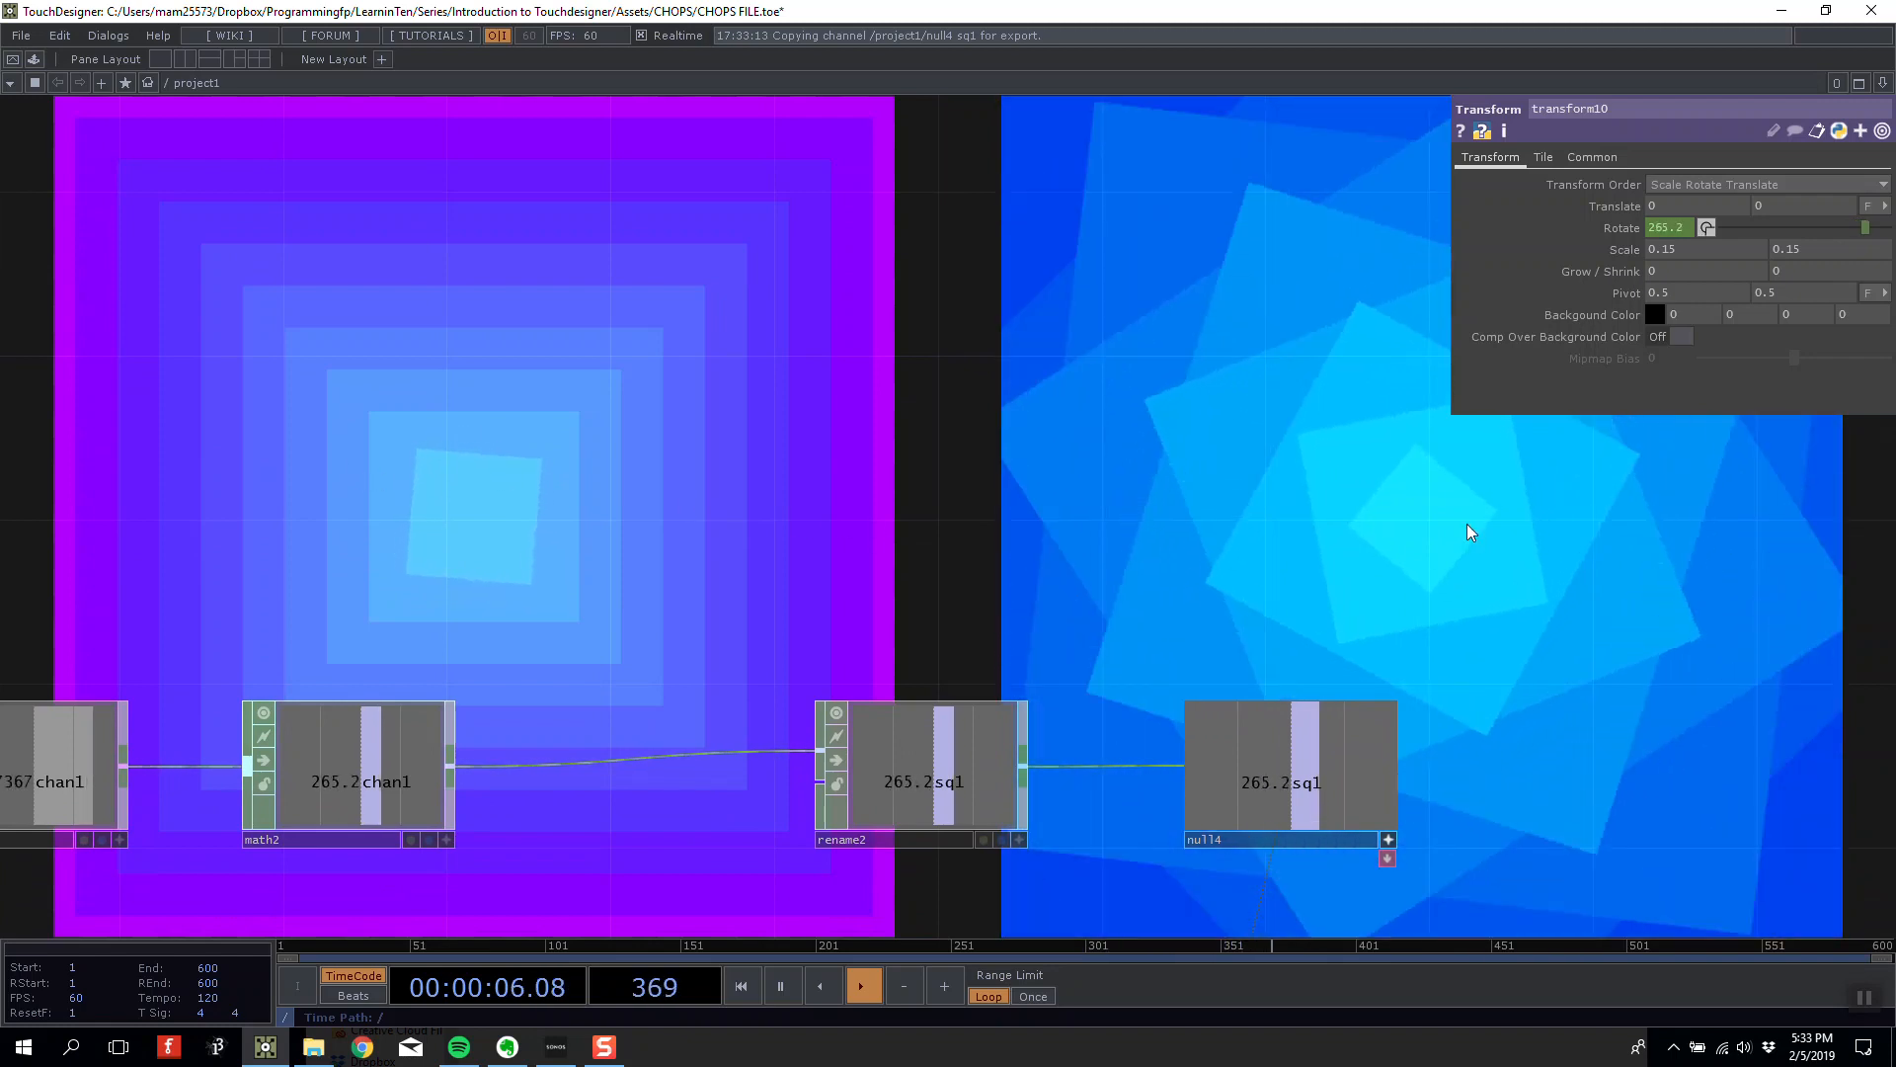
left_click_drag(1330, 536, 1308, 482)
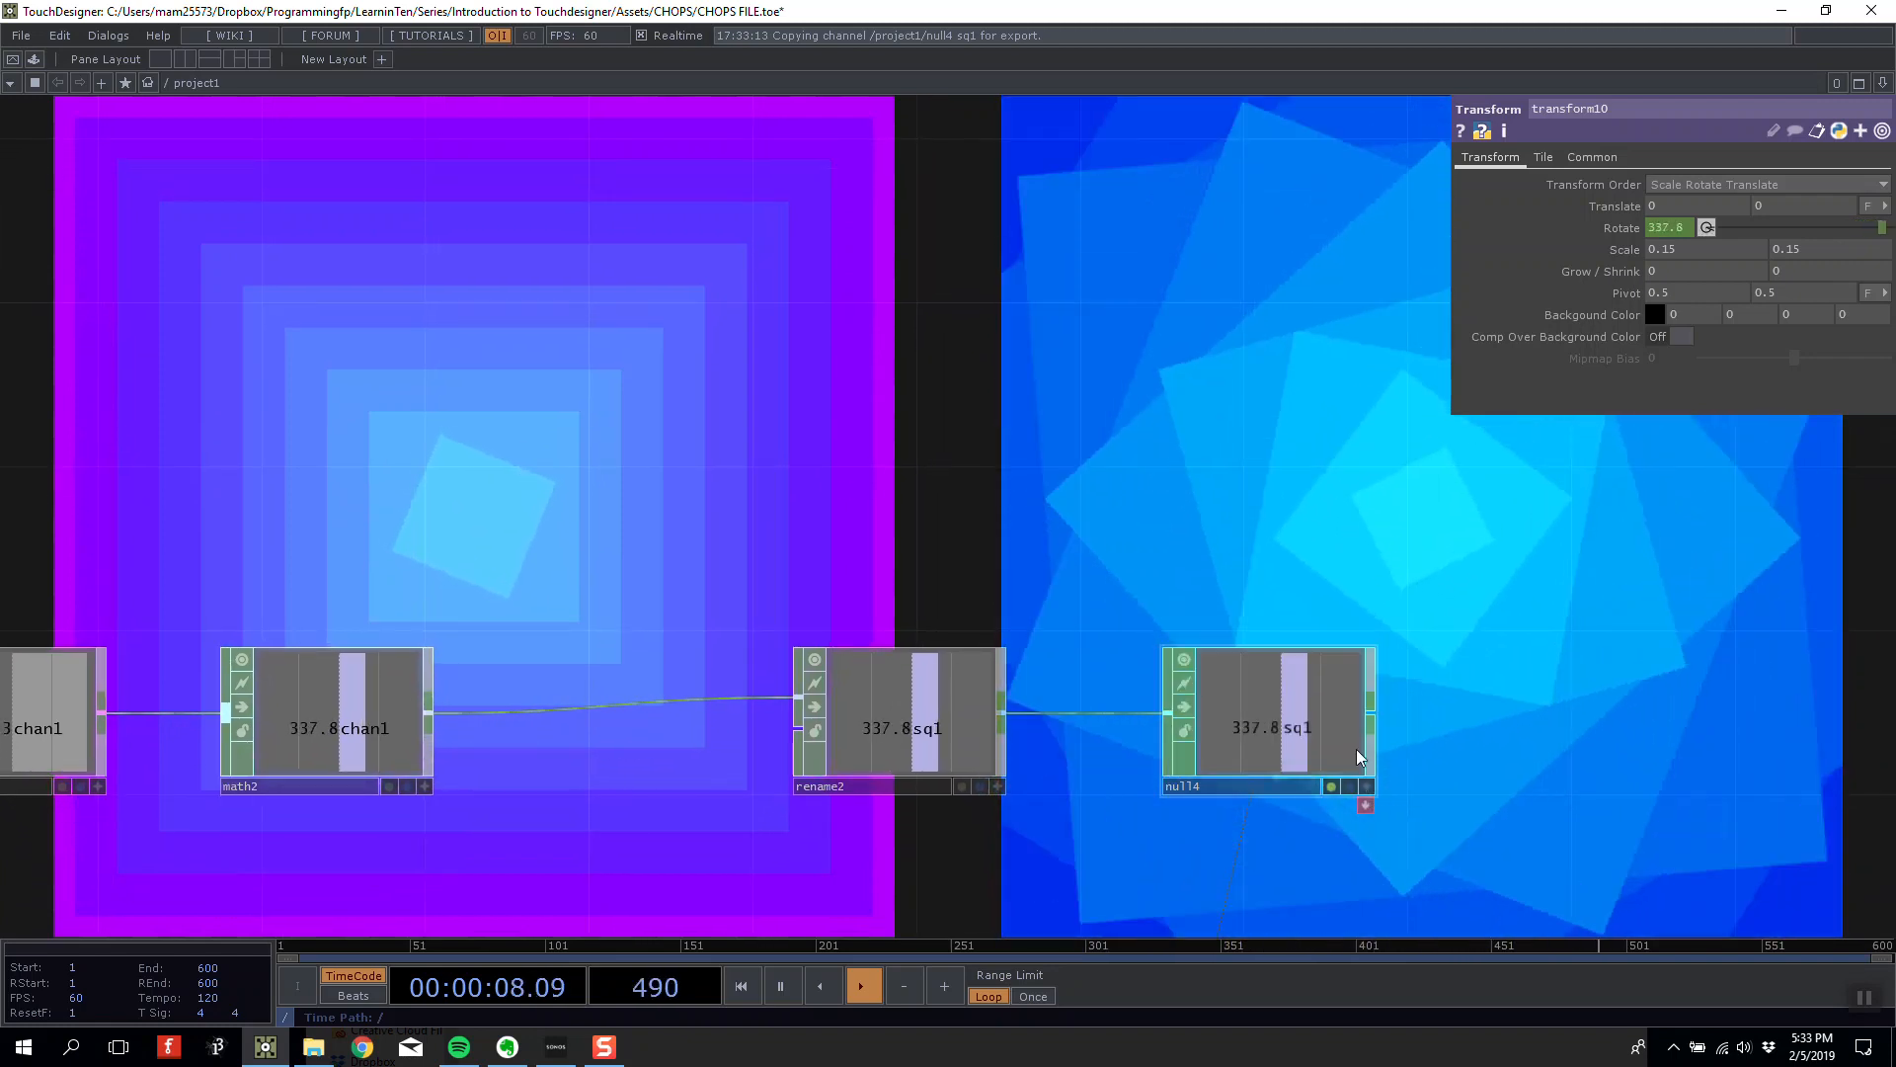
left_click_drag(905, 339, 892, 305)
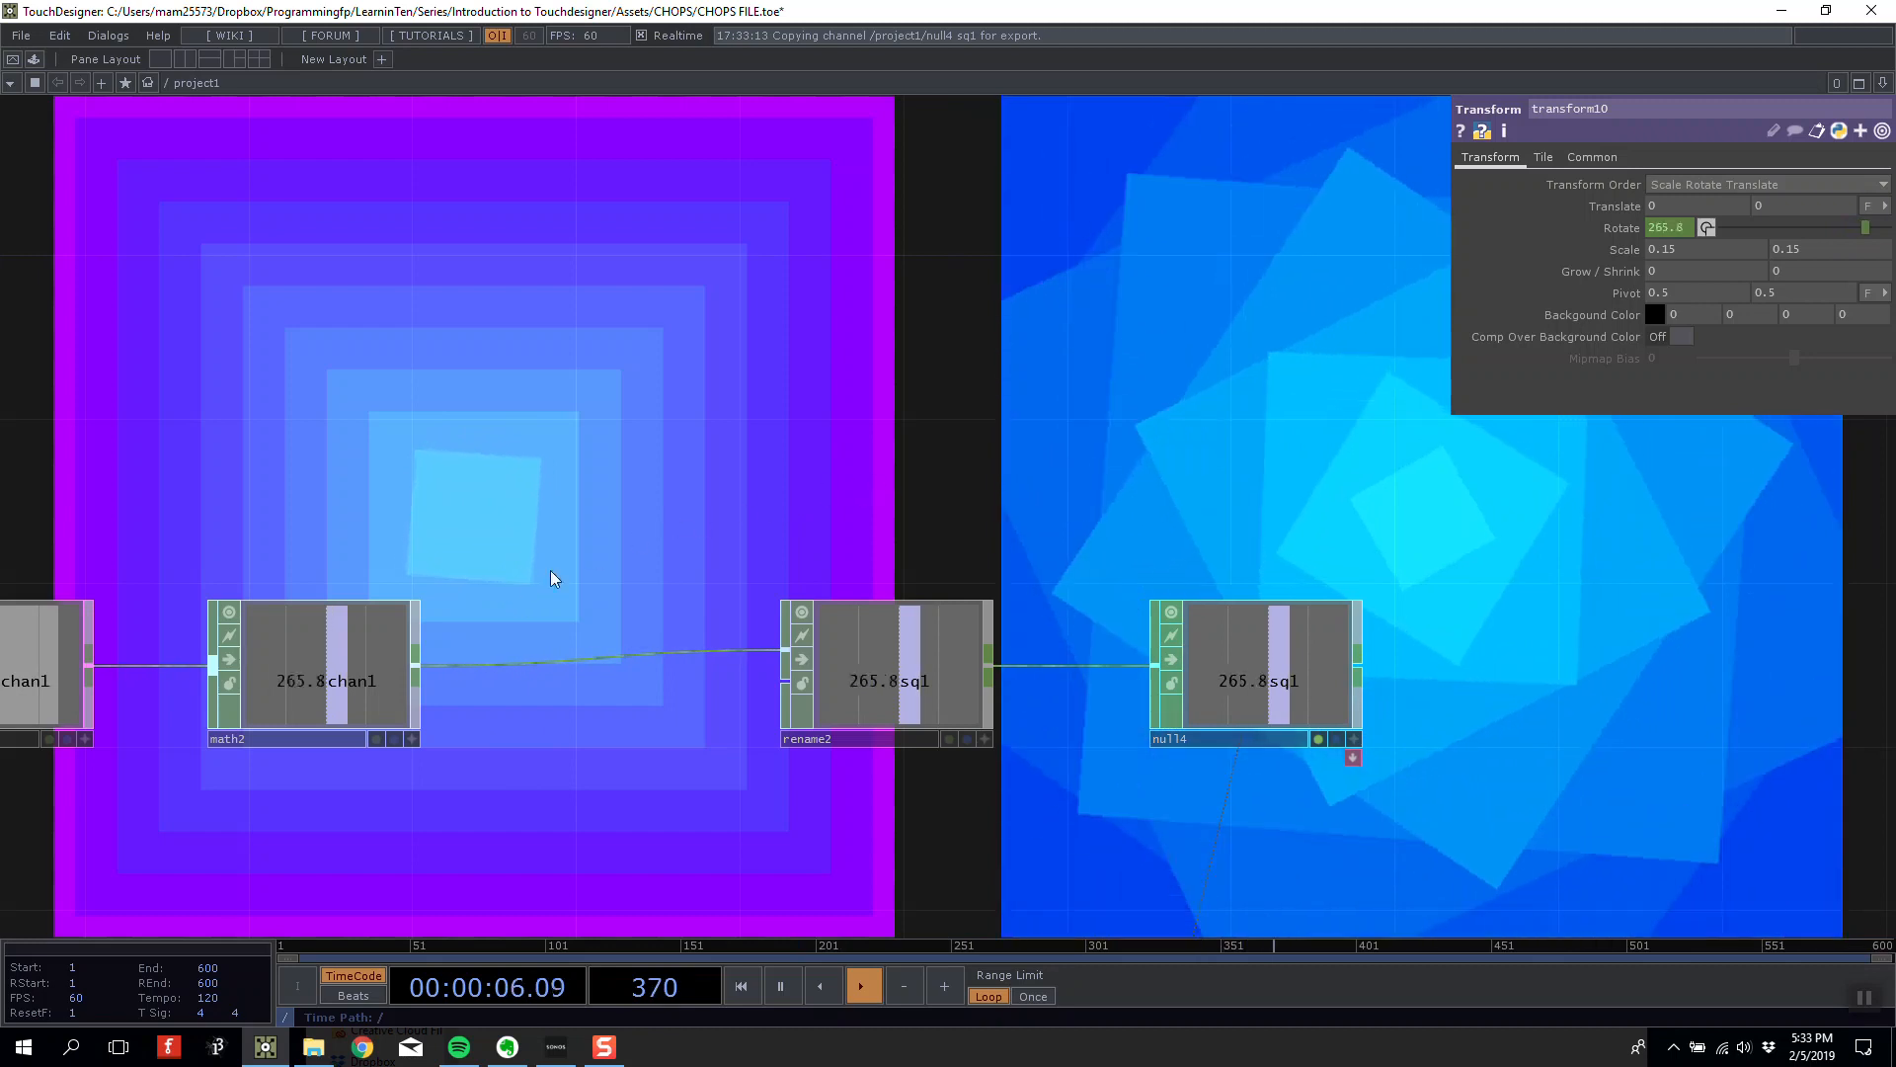
left_click(332, 668)
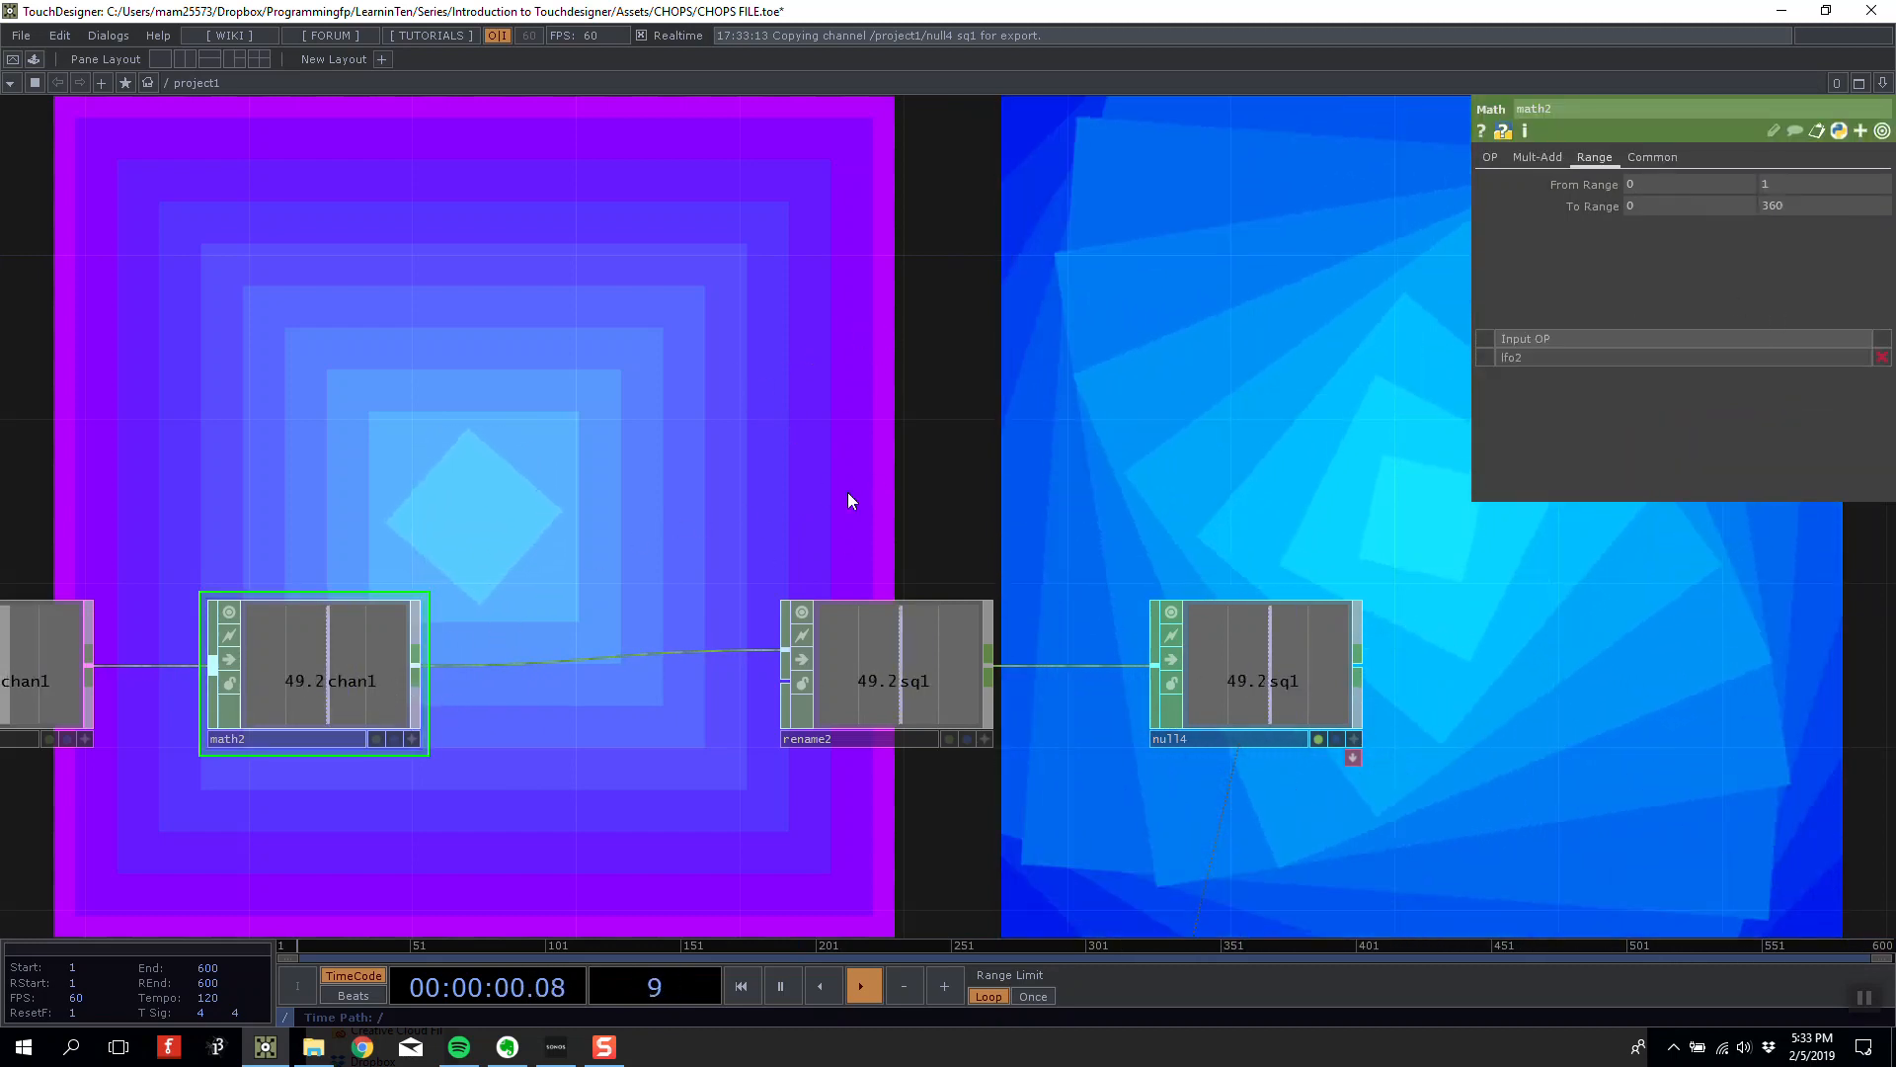
left_click(1538, 158)
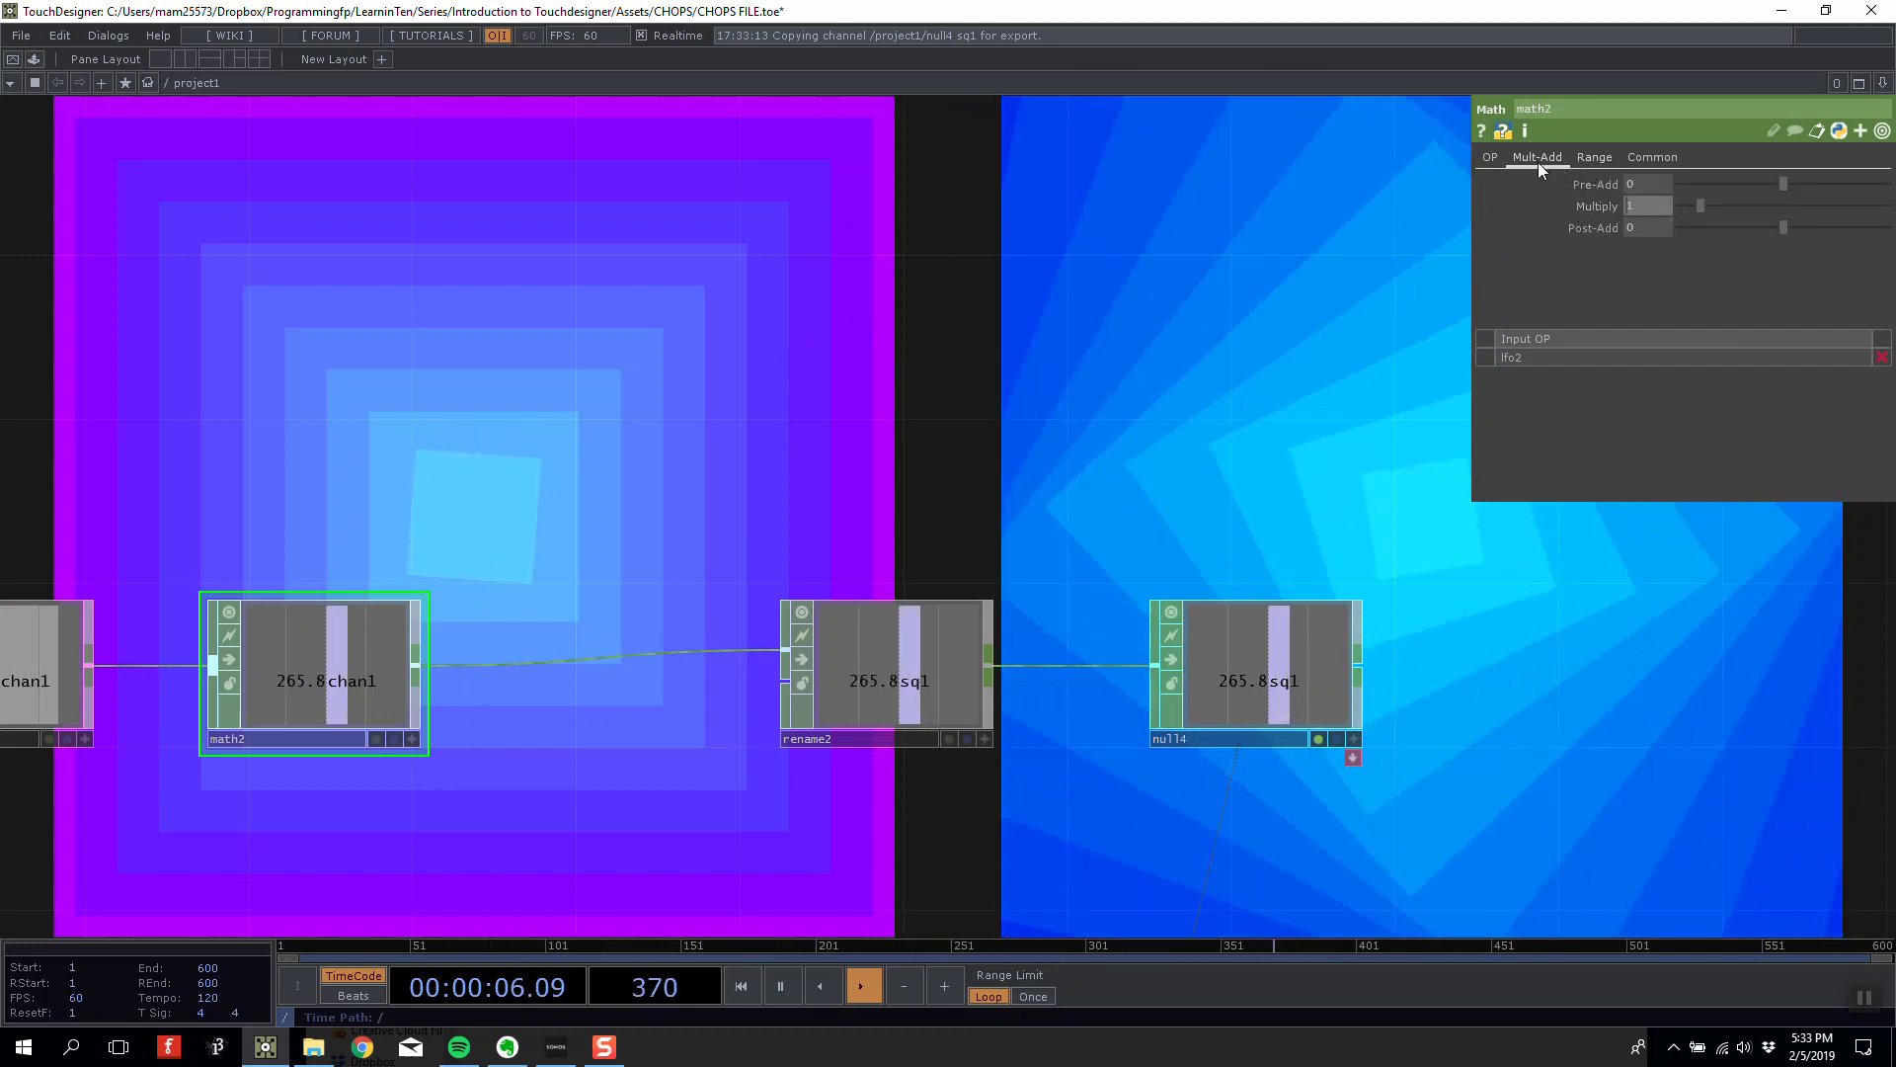
type("-")
key("Return")
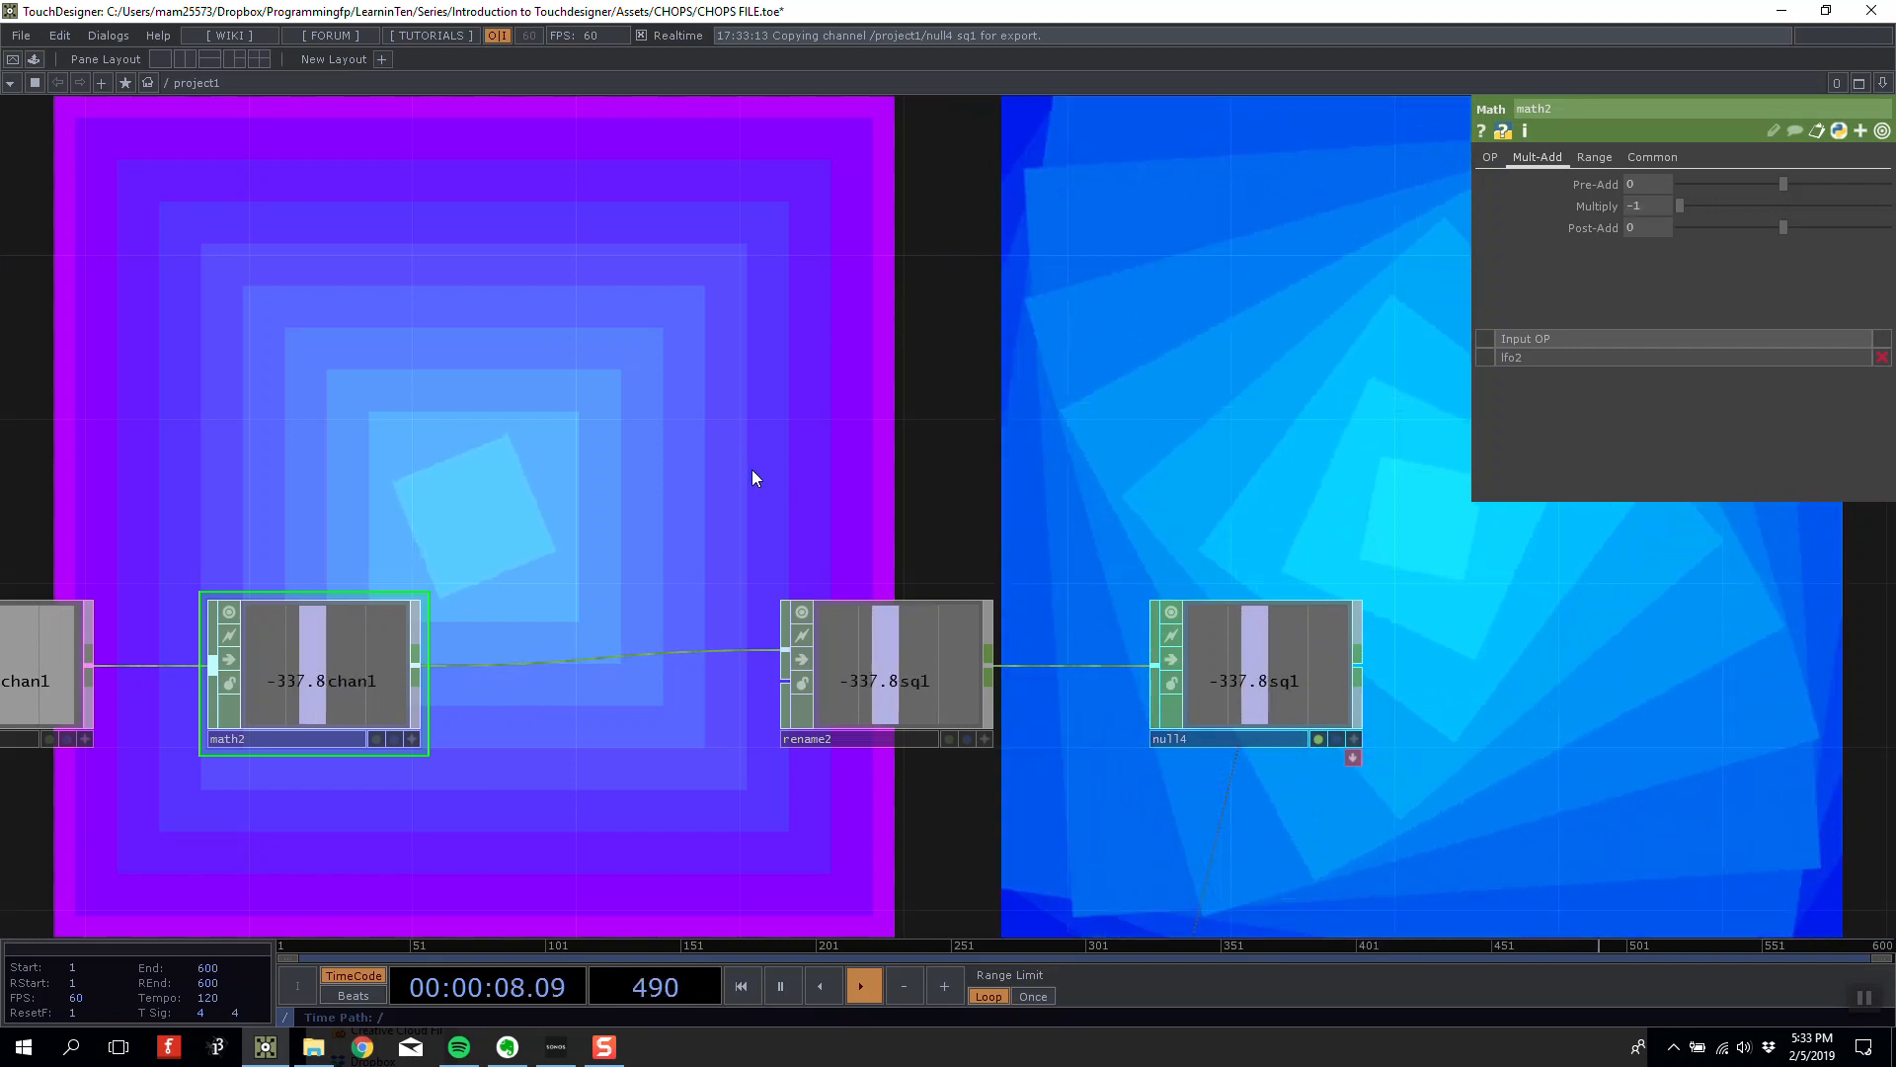
left_click_drag(748, 464, 788, 466)
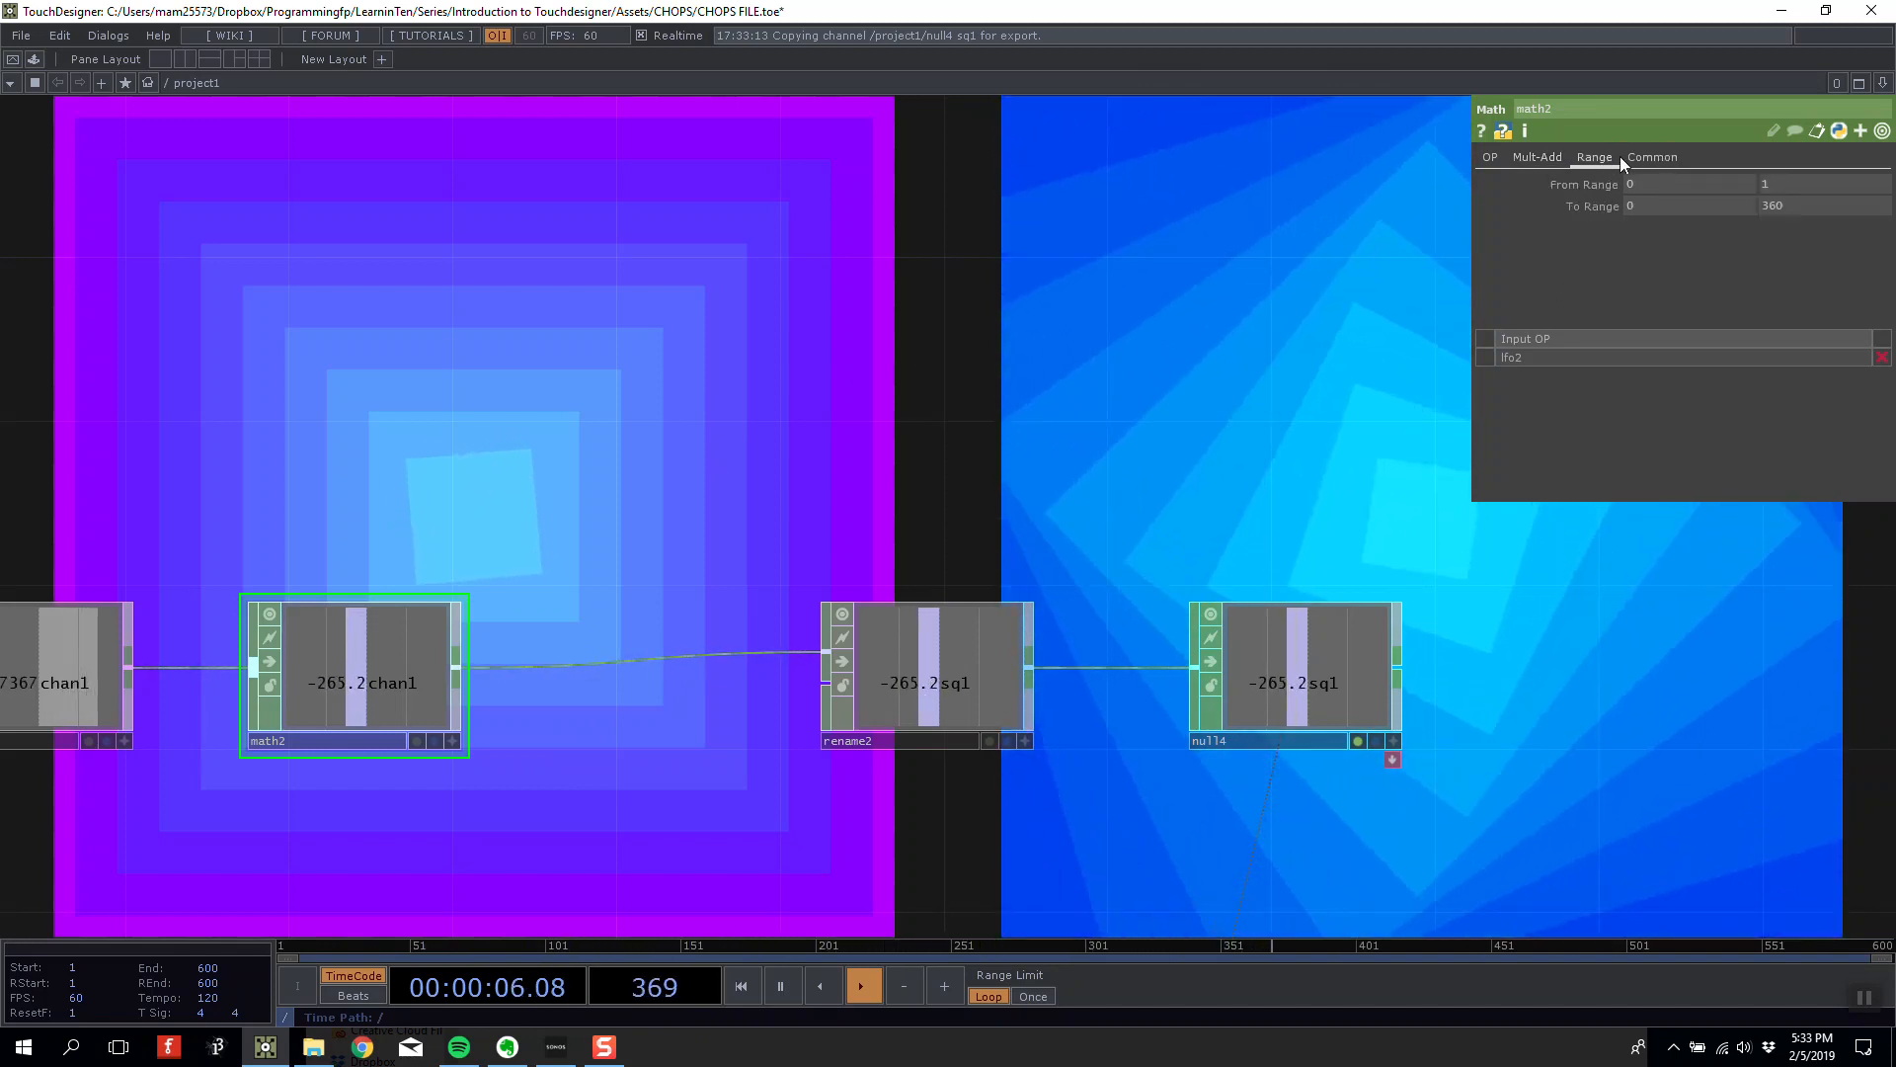
left_click(1615, 157)
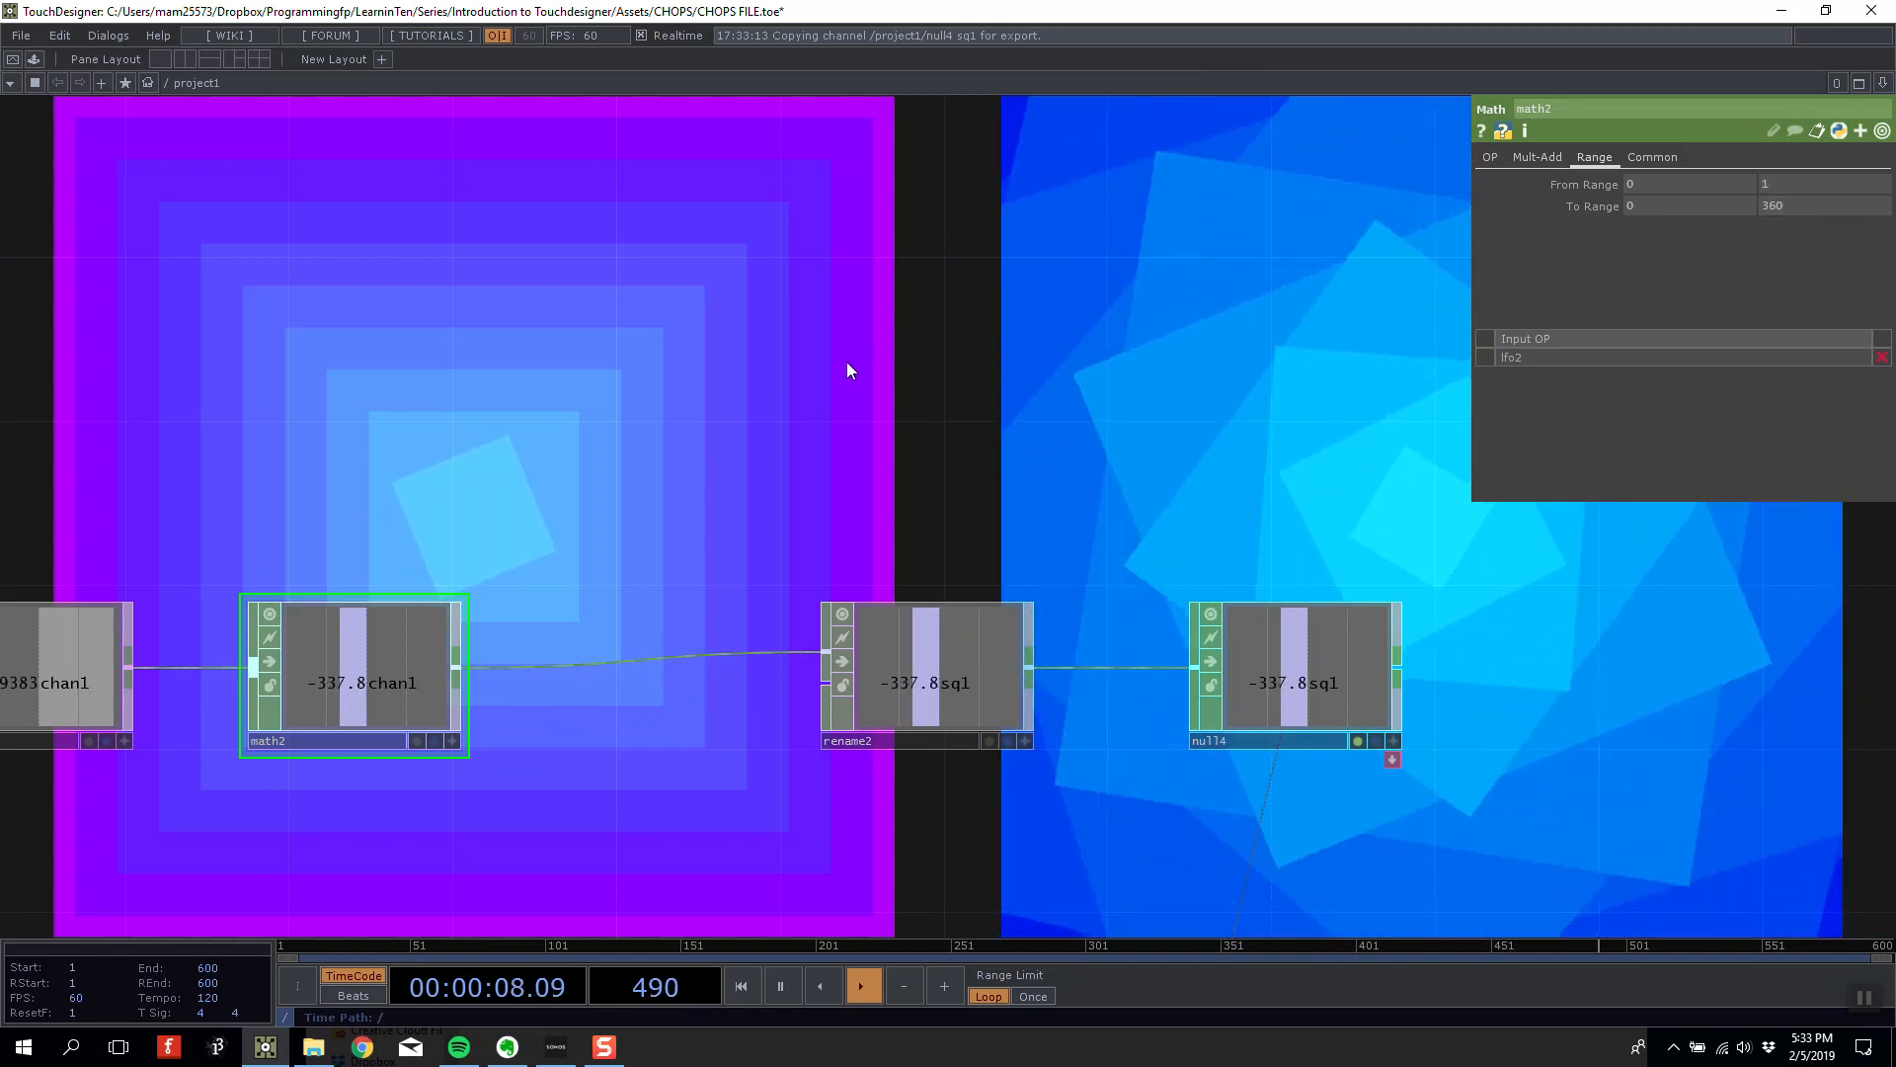
left_click_drag(878, 383, 883, 428)
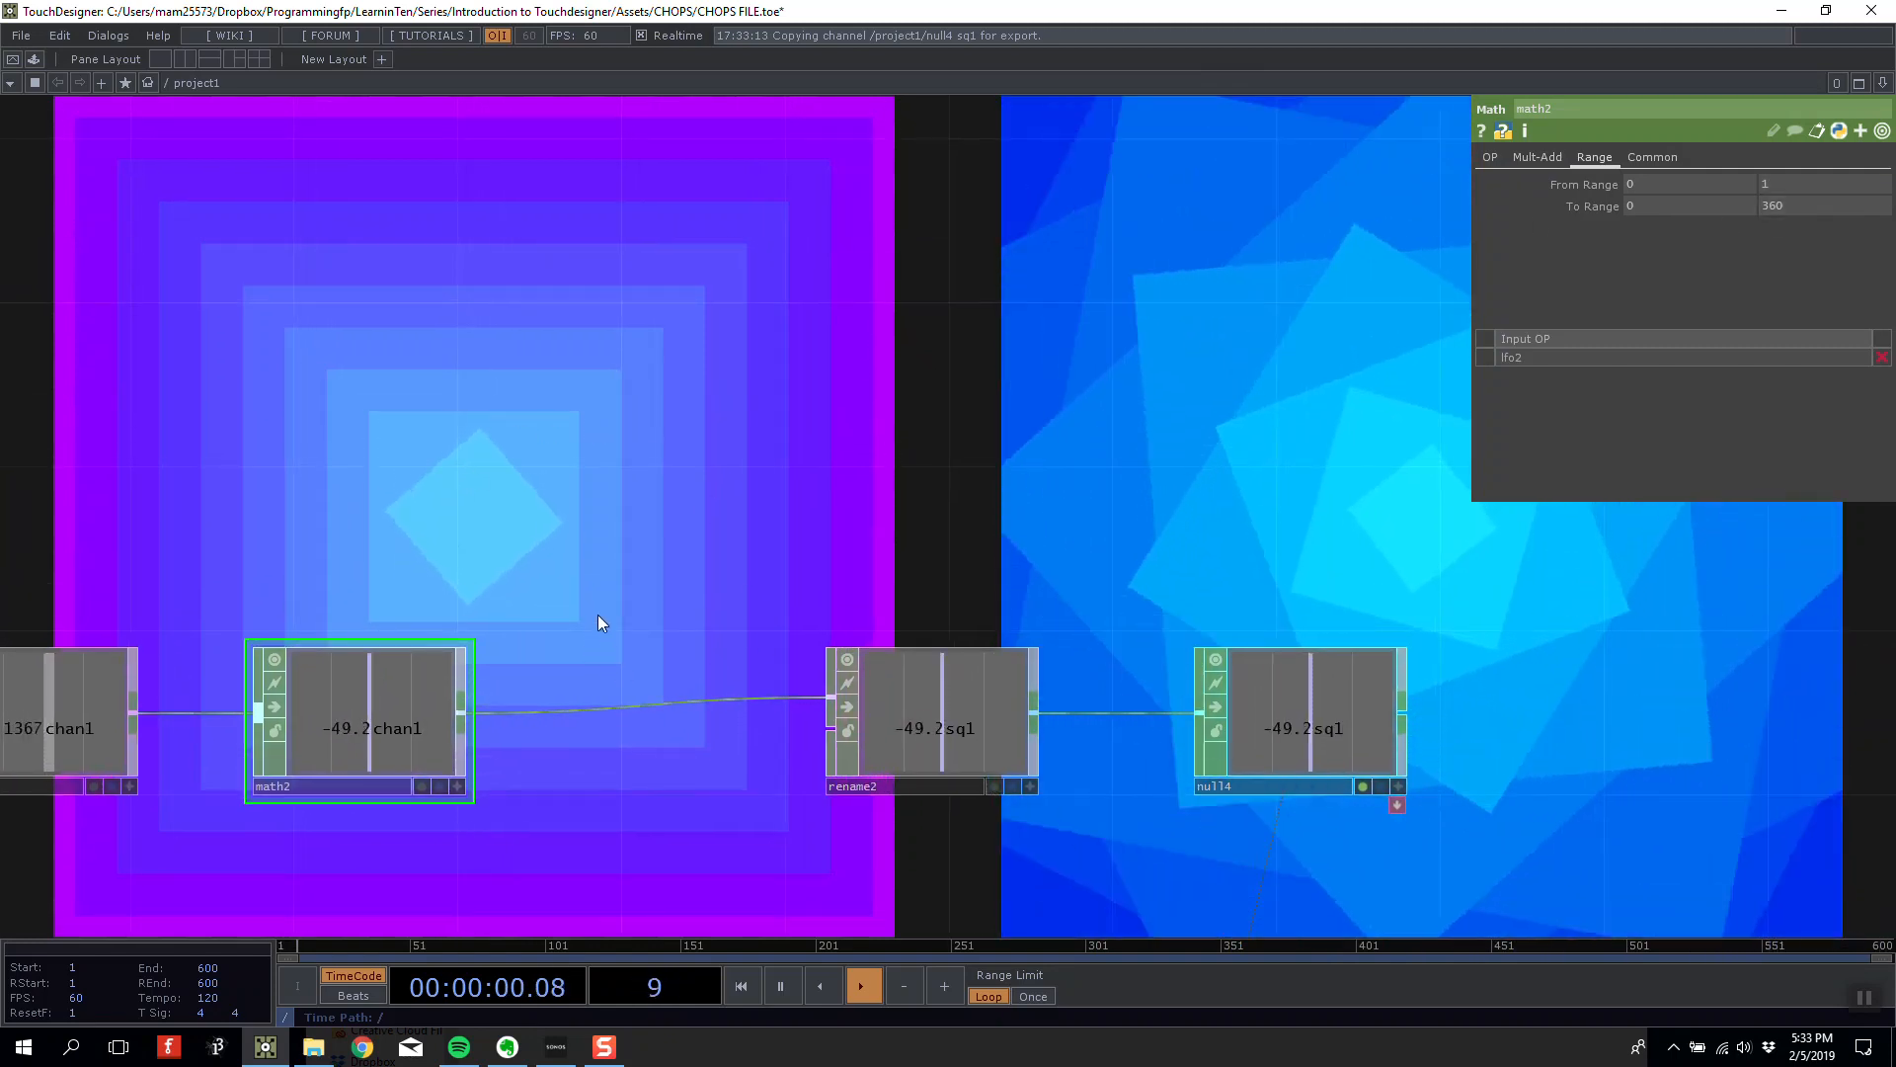
left_click_drag(1298, 333, 1254, 358)
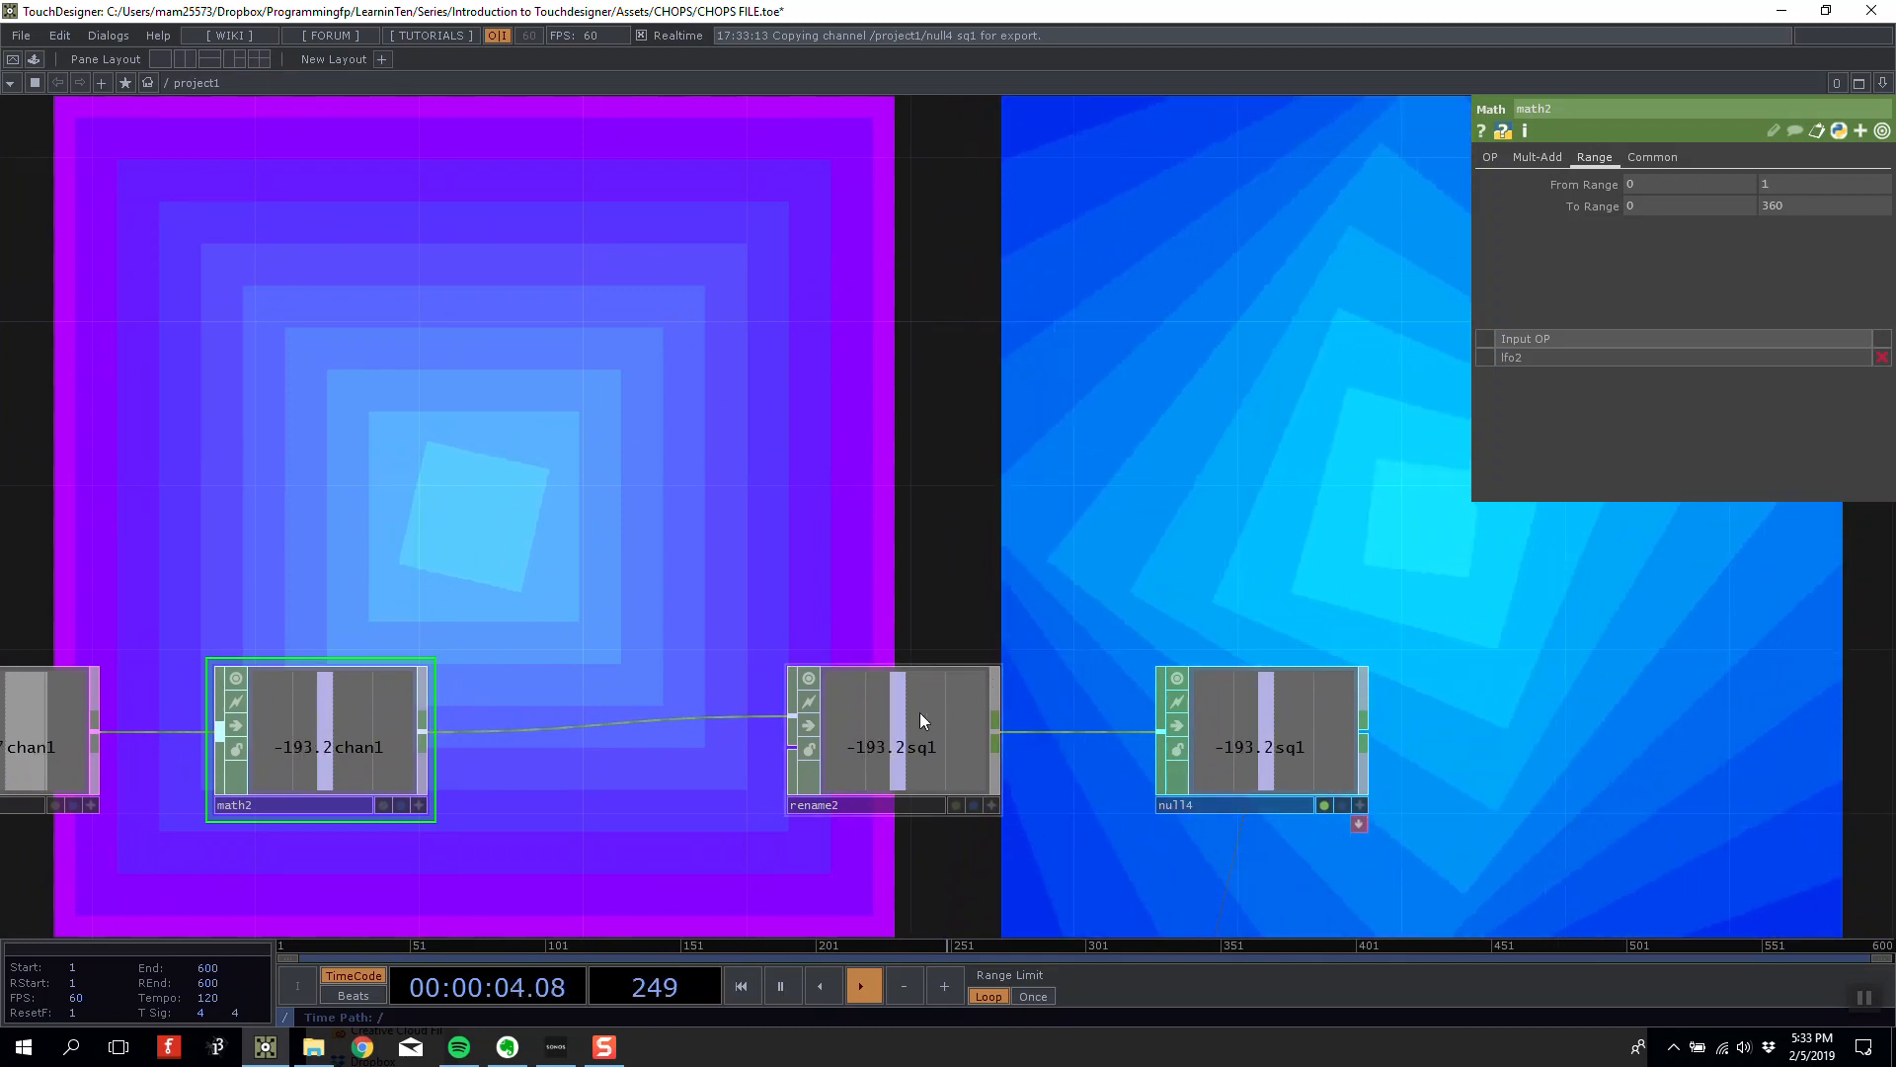
Duplicate rename2 with its math2 connection, place the copy above it, and set the copy's channel name to sq2.
left_click_drag(880, 696, 840, 691)
left_click(840, 691)
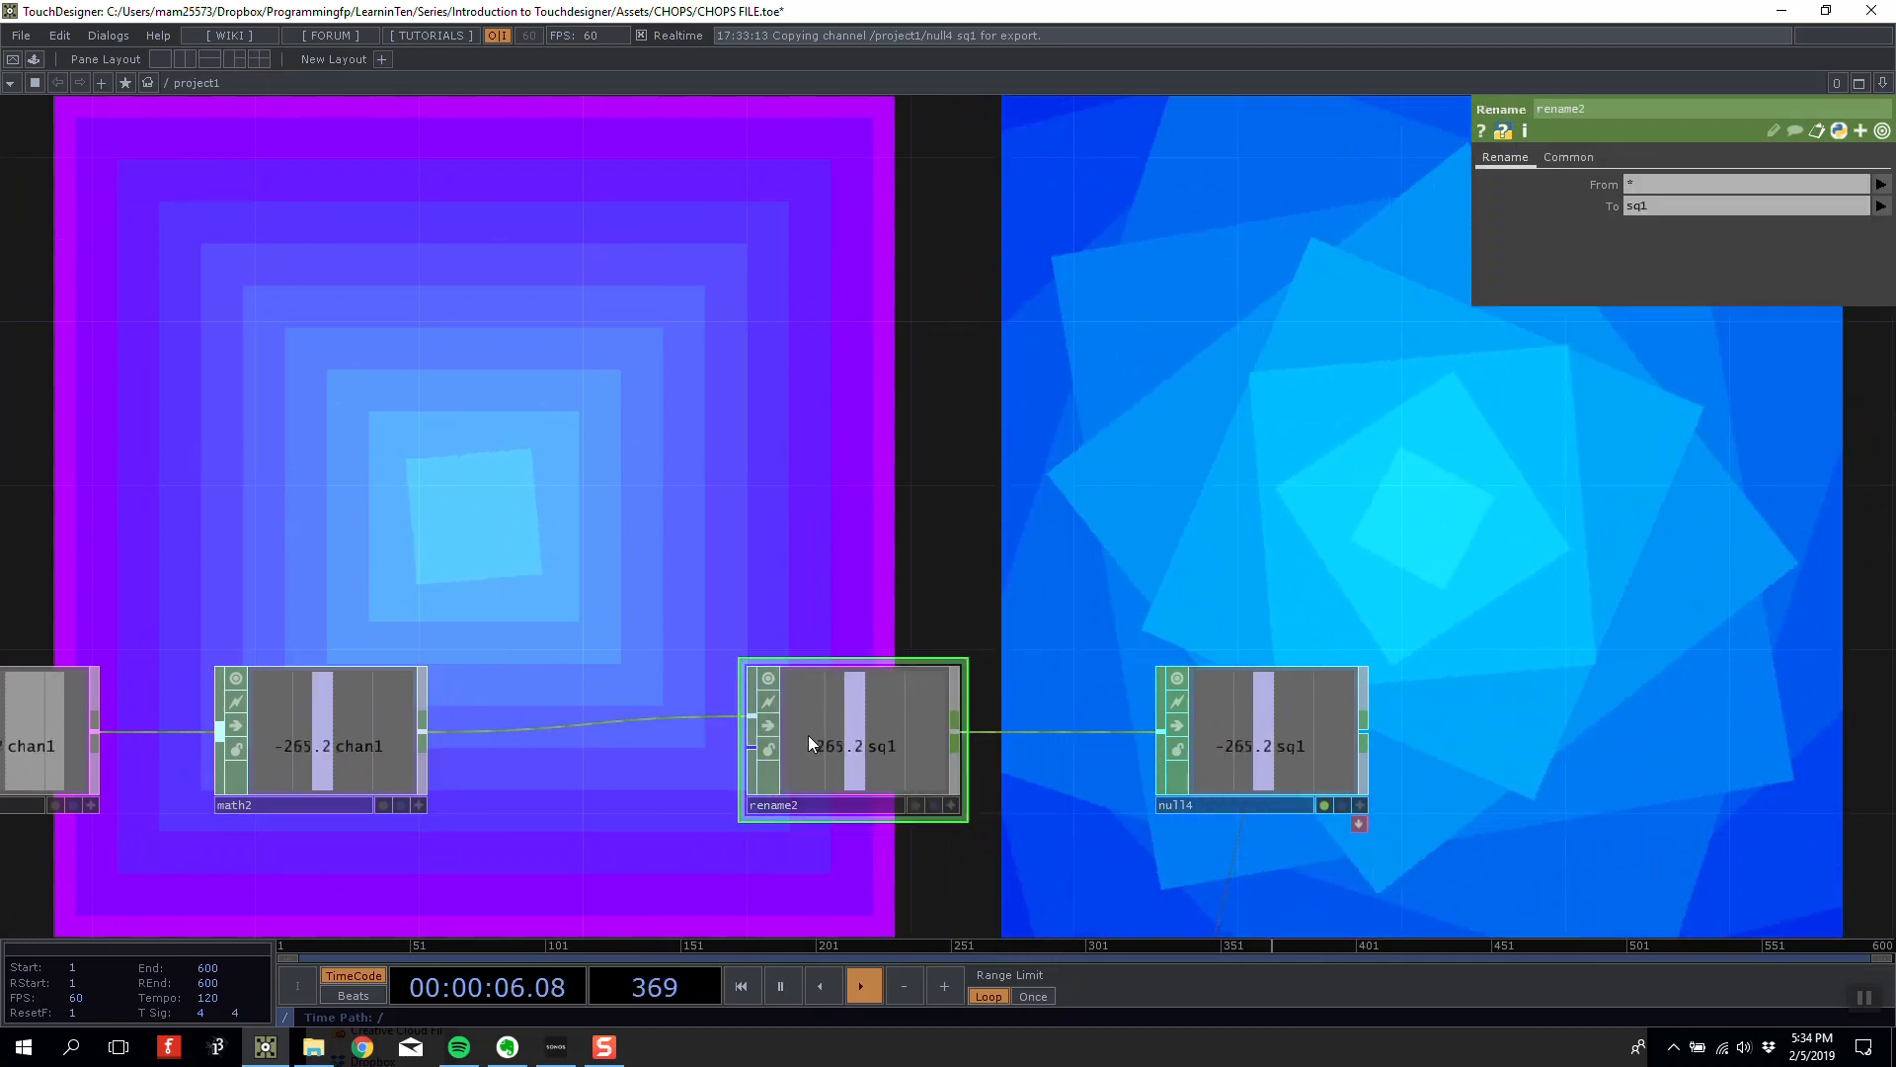
key("ctrl+c")
key("ctrl+v")
left_click_drag(856, 888, 855, 478)
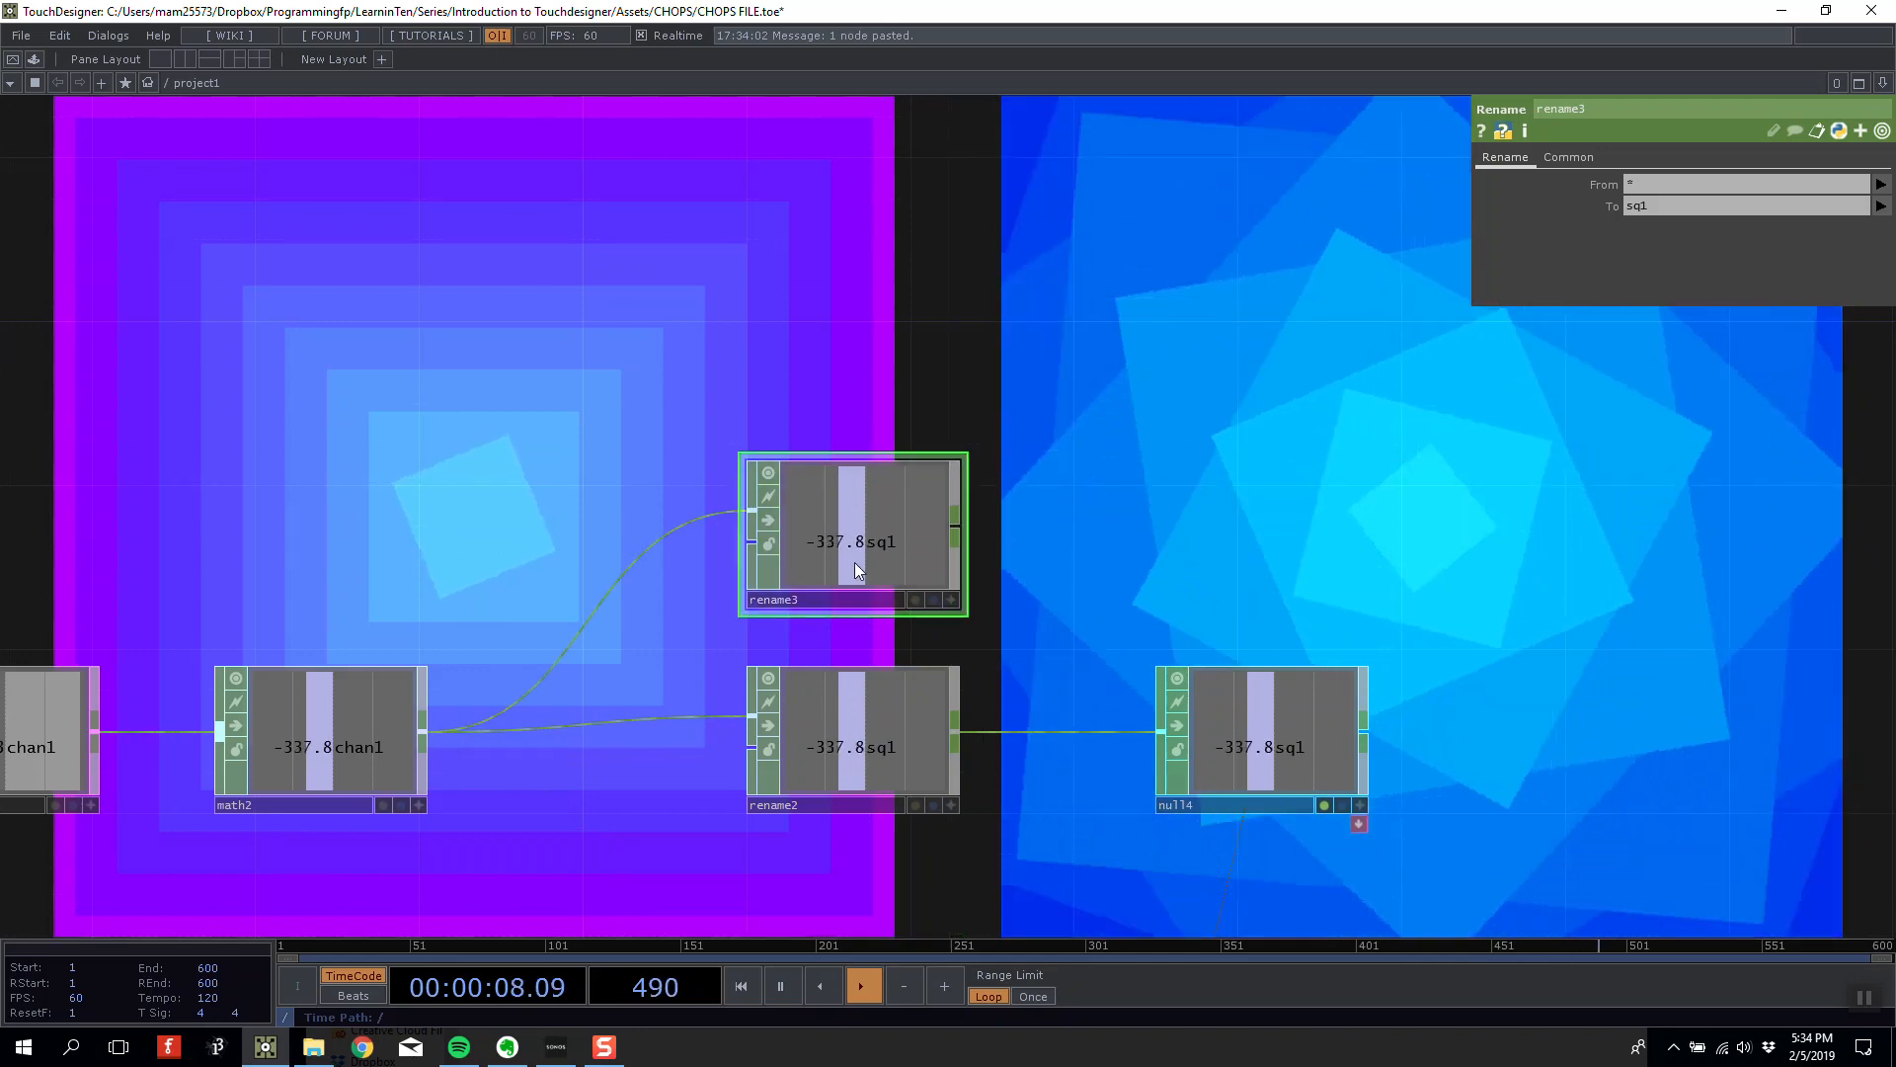
left_click(1650, 209)
key("BackSpace")
type("2")
Add a Merge CHOP in the space between the two Rename CHOPs and null4.
left_click_drag(1155, 357, 888, 317)
left_click_drag(982, 696, 1148, 696)
key("Tab")
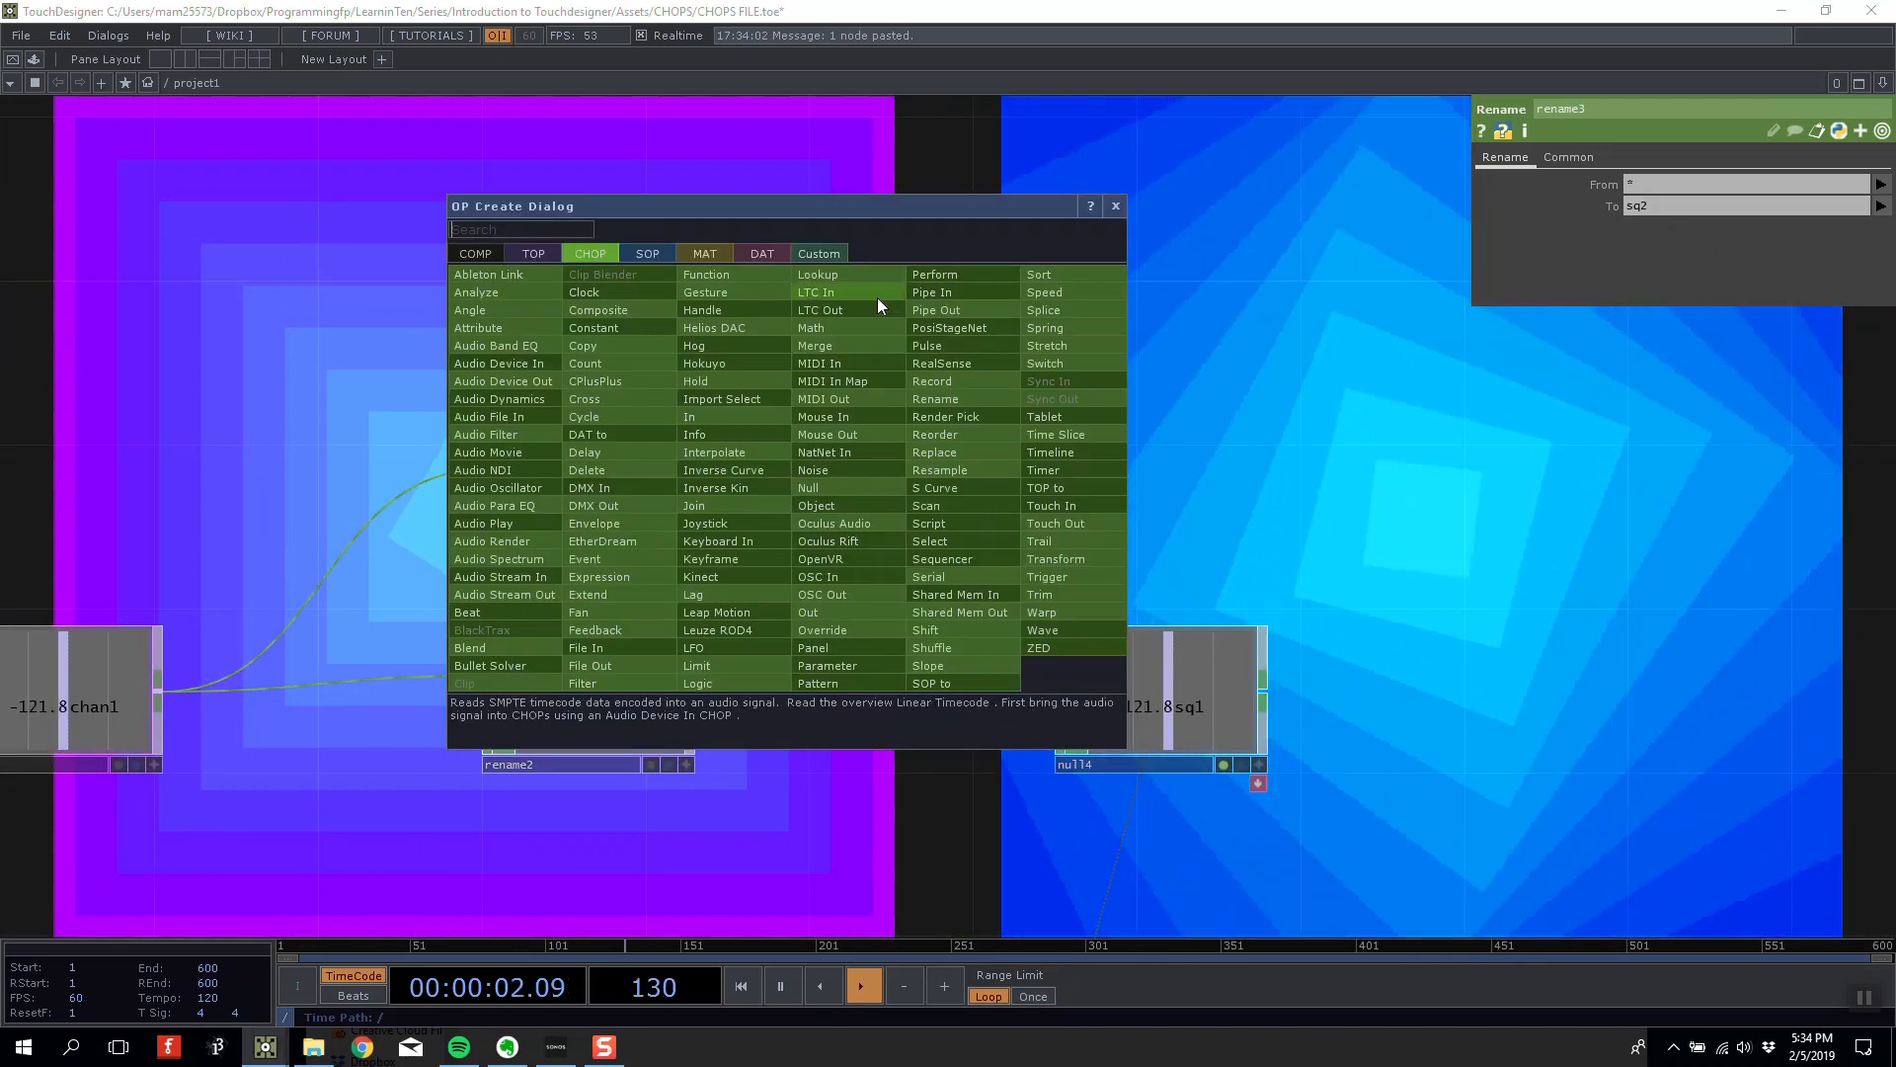
left_click(877, 351)
left_click(934, 462)
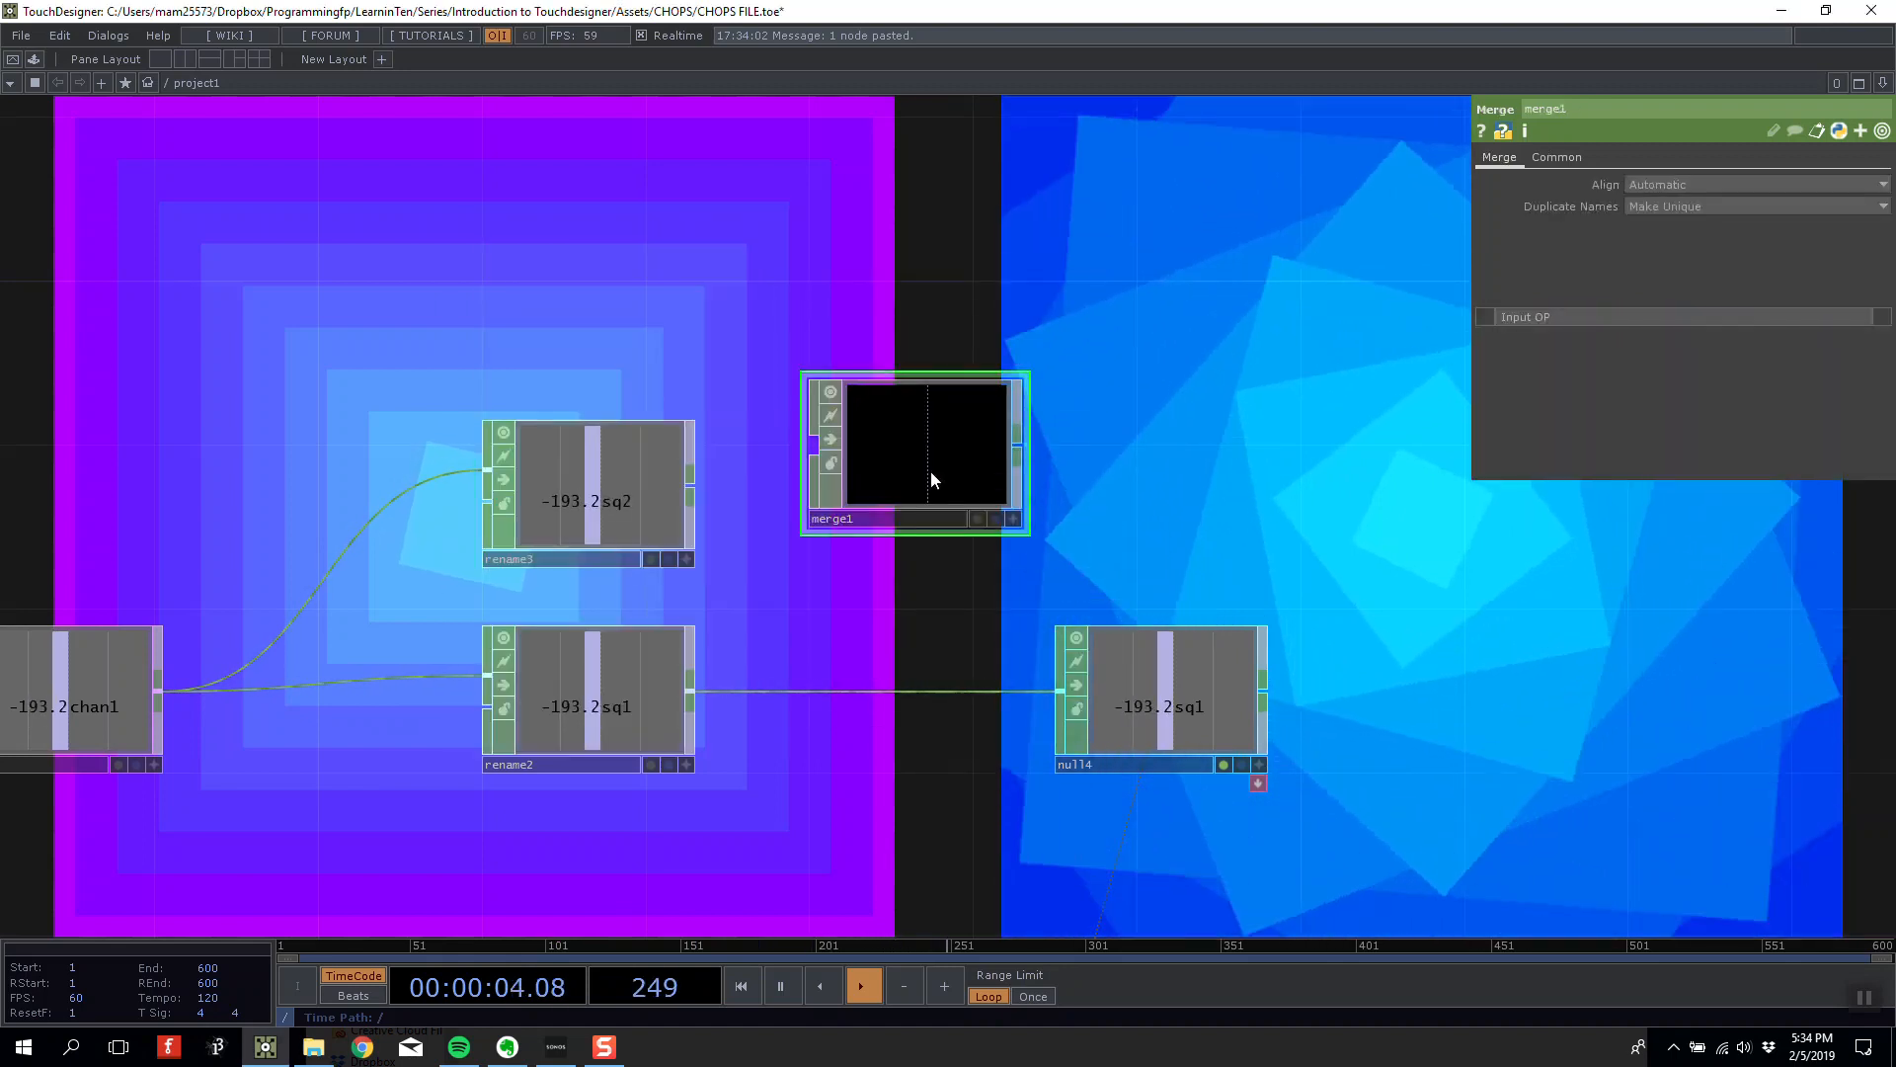
left_click_drag(931, 479, 896, 547)
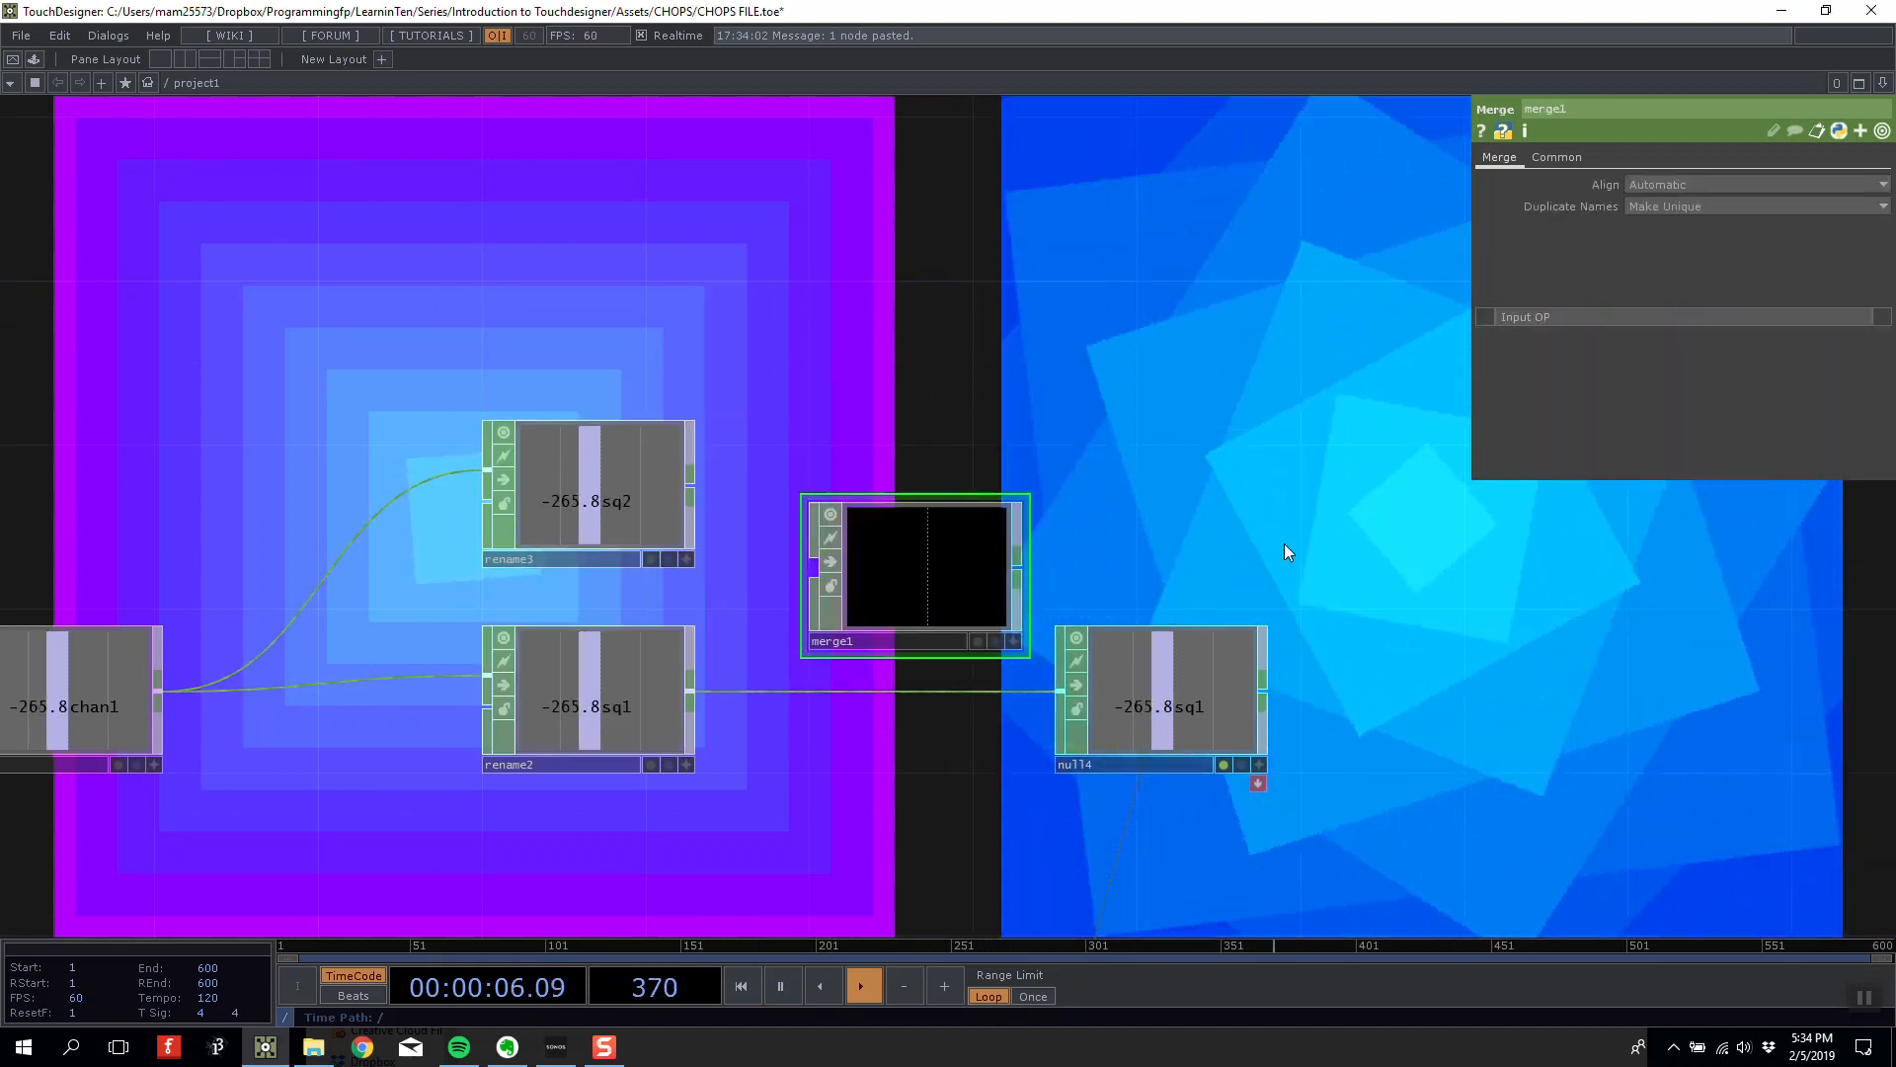
Connect rename3 and rename2 into merge1, and route merge1's output into null4, aligning it in the chain.
left_click_drag(1272, 541, 1249, 411)
right_click_drag(491, 239, 660, 561)
left_click_drag(668, 562, 791, 437)
left_click(889, 221)
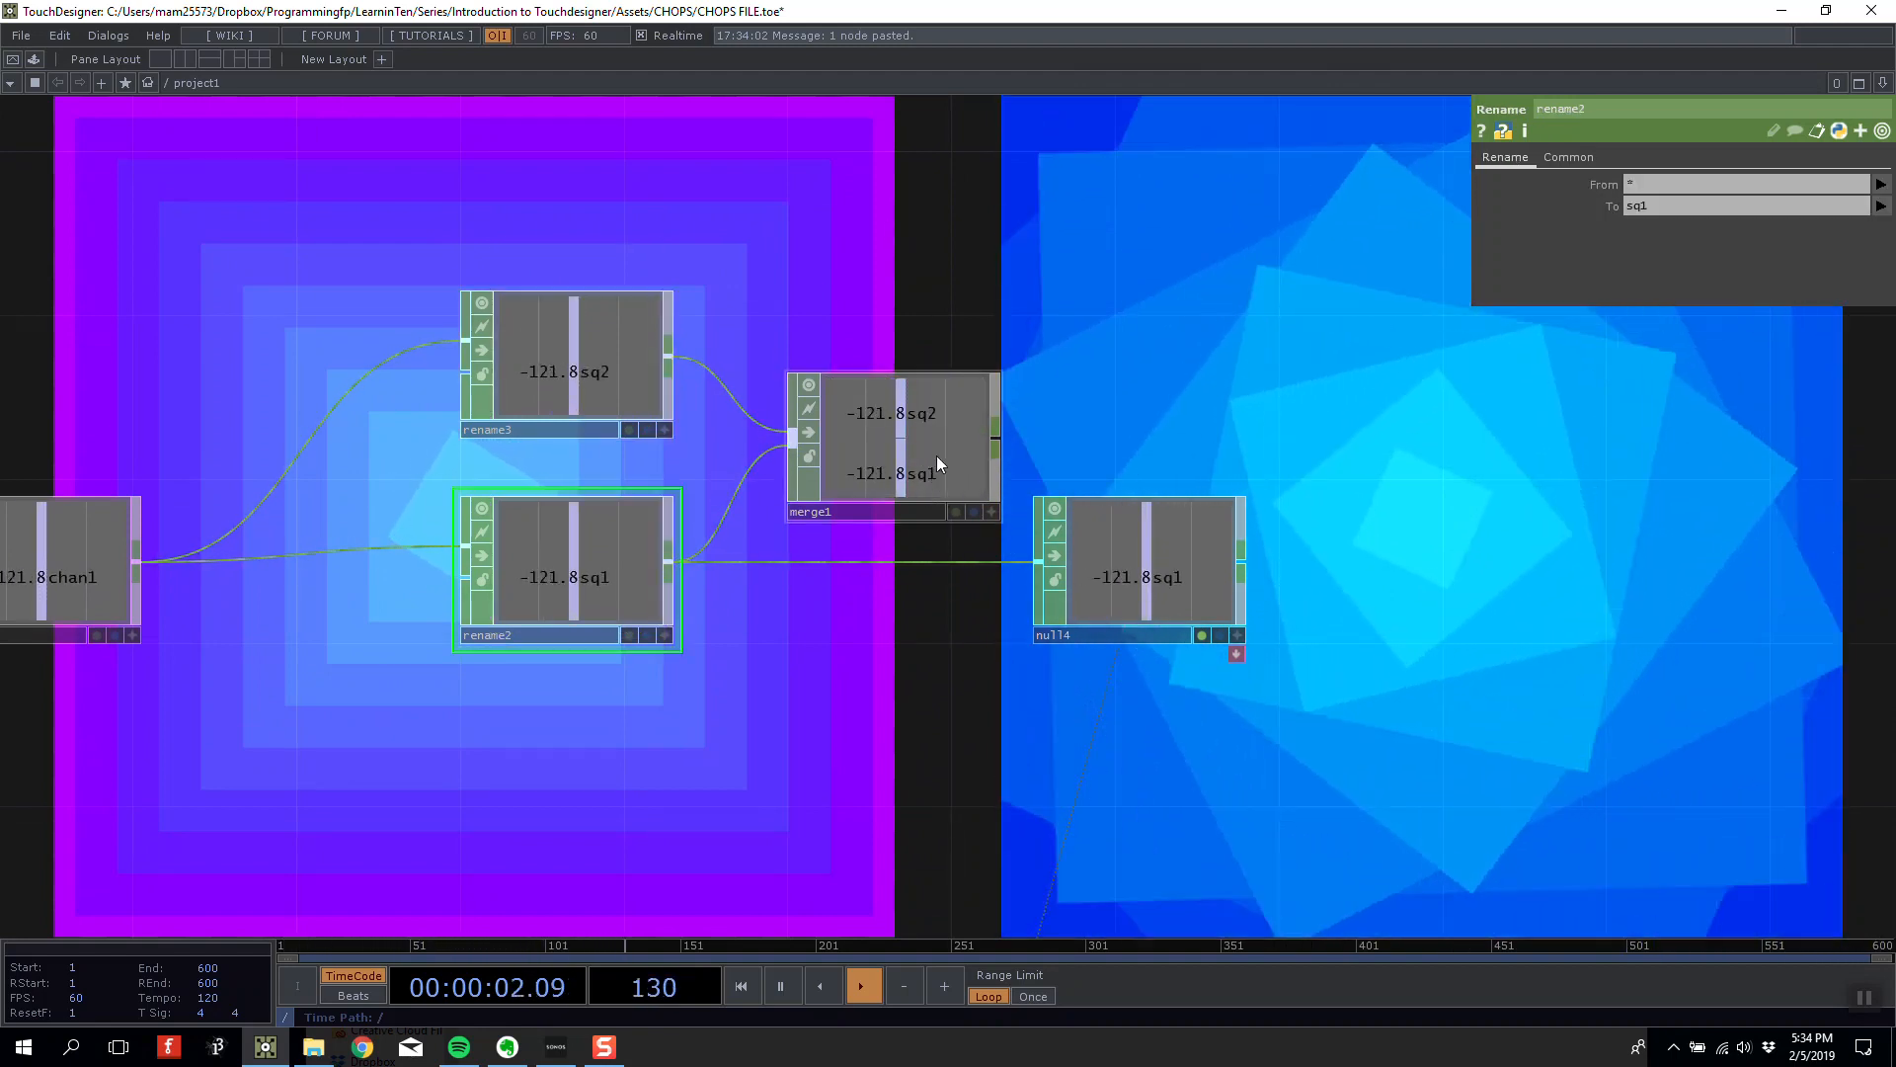
left_click_drag(996, 439, 1020, 555)
left_click_drag(945, 474, 939, 580)
left_click_drag(1091, 425, 998, 330)
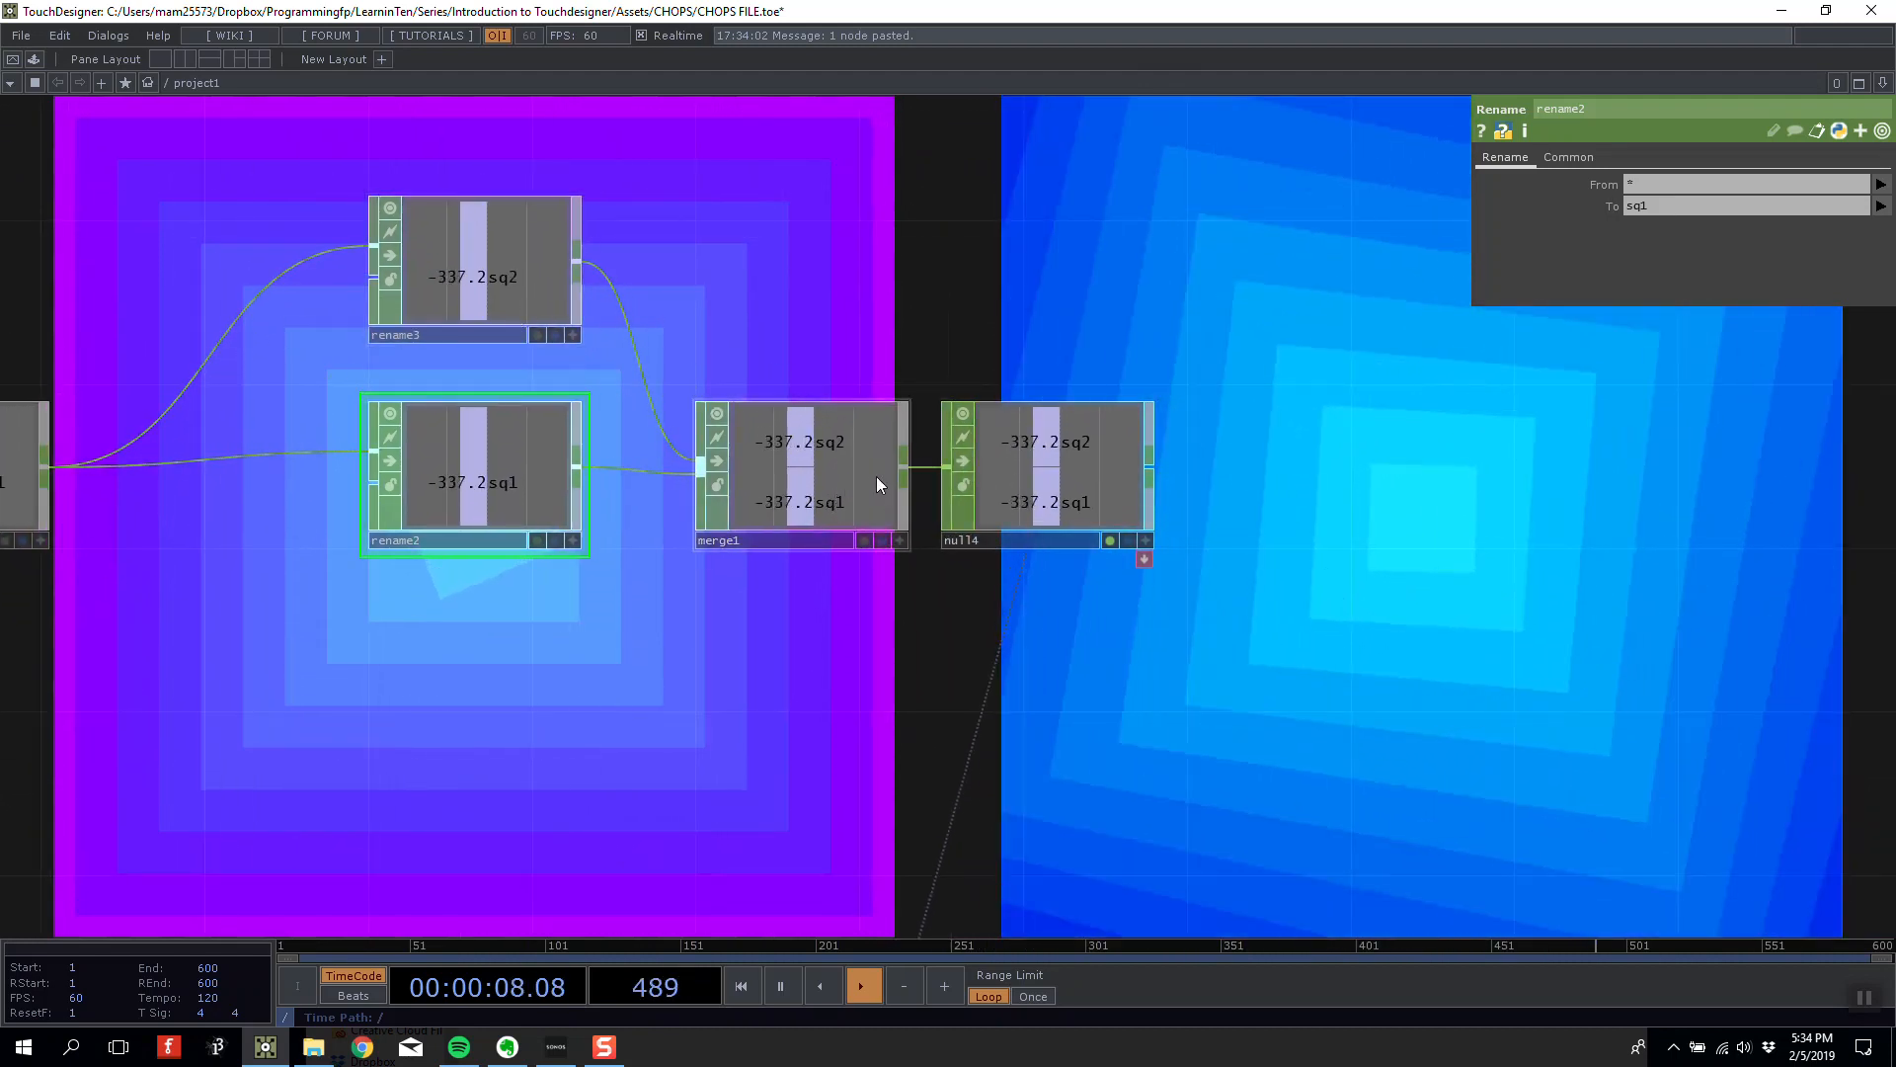
left_click(1057, 484)
scroll(1086, 385, "down", 10)
left_click_drag(628, 848, 542, 590)
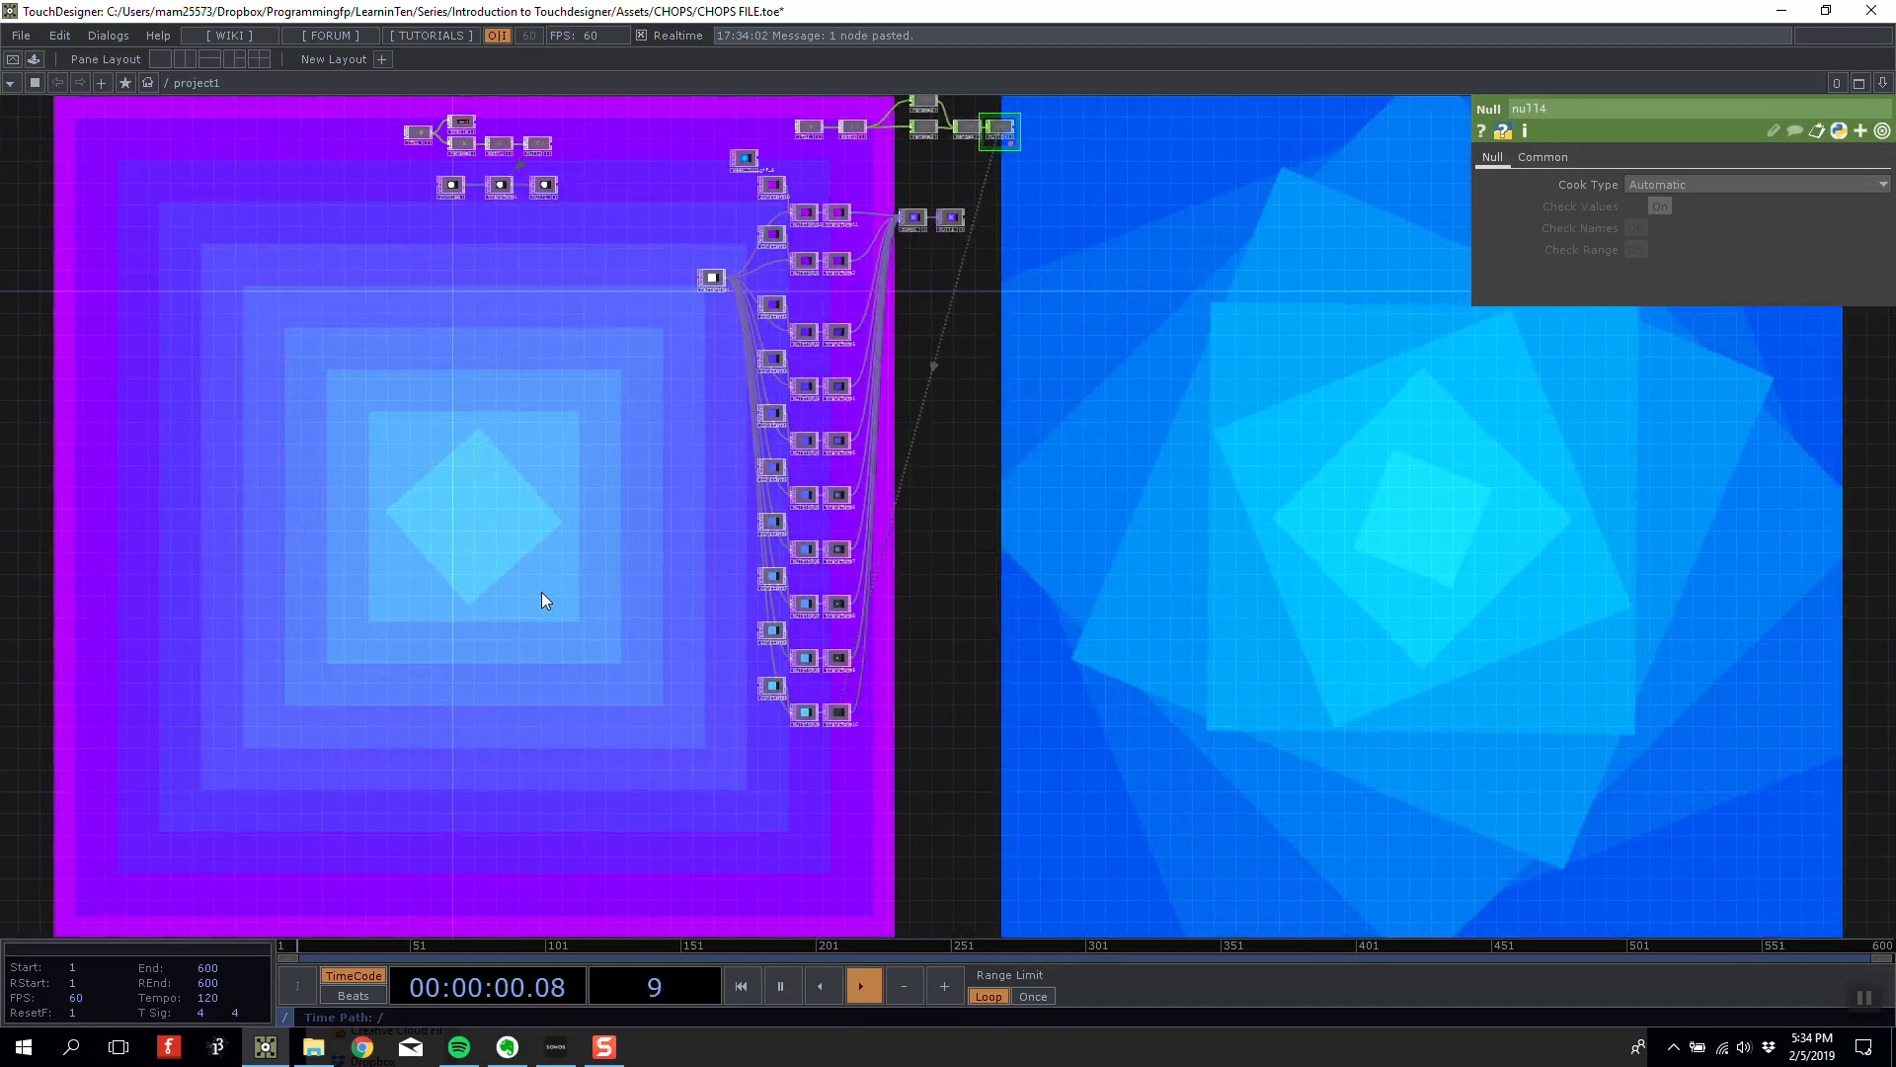
left_click(836, 659)
left_click_drag(1016, 569, 950, 846)
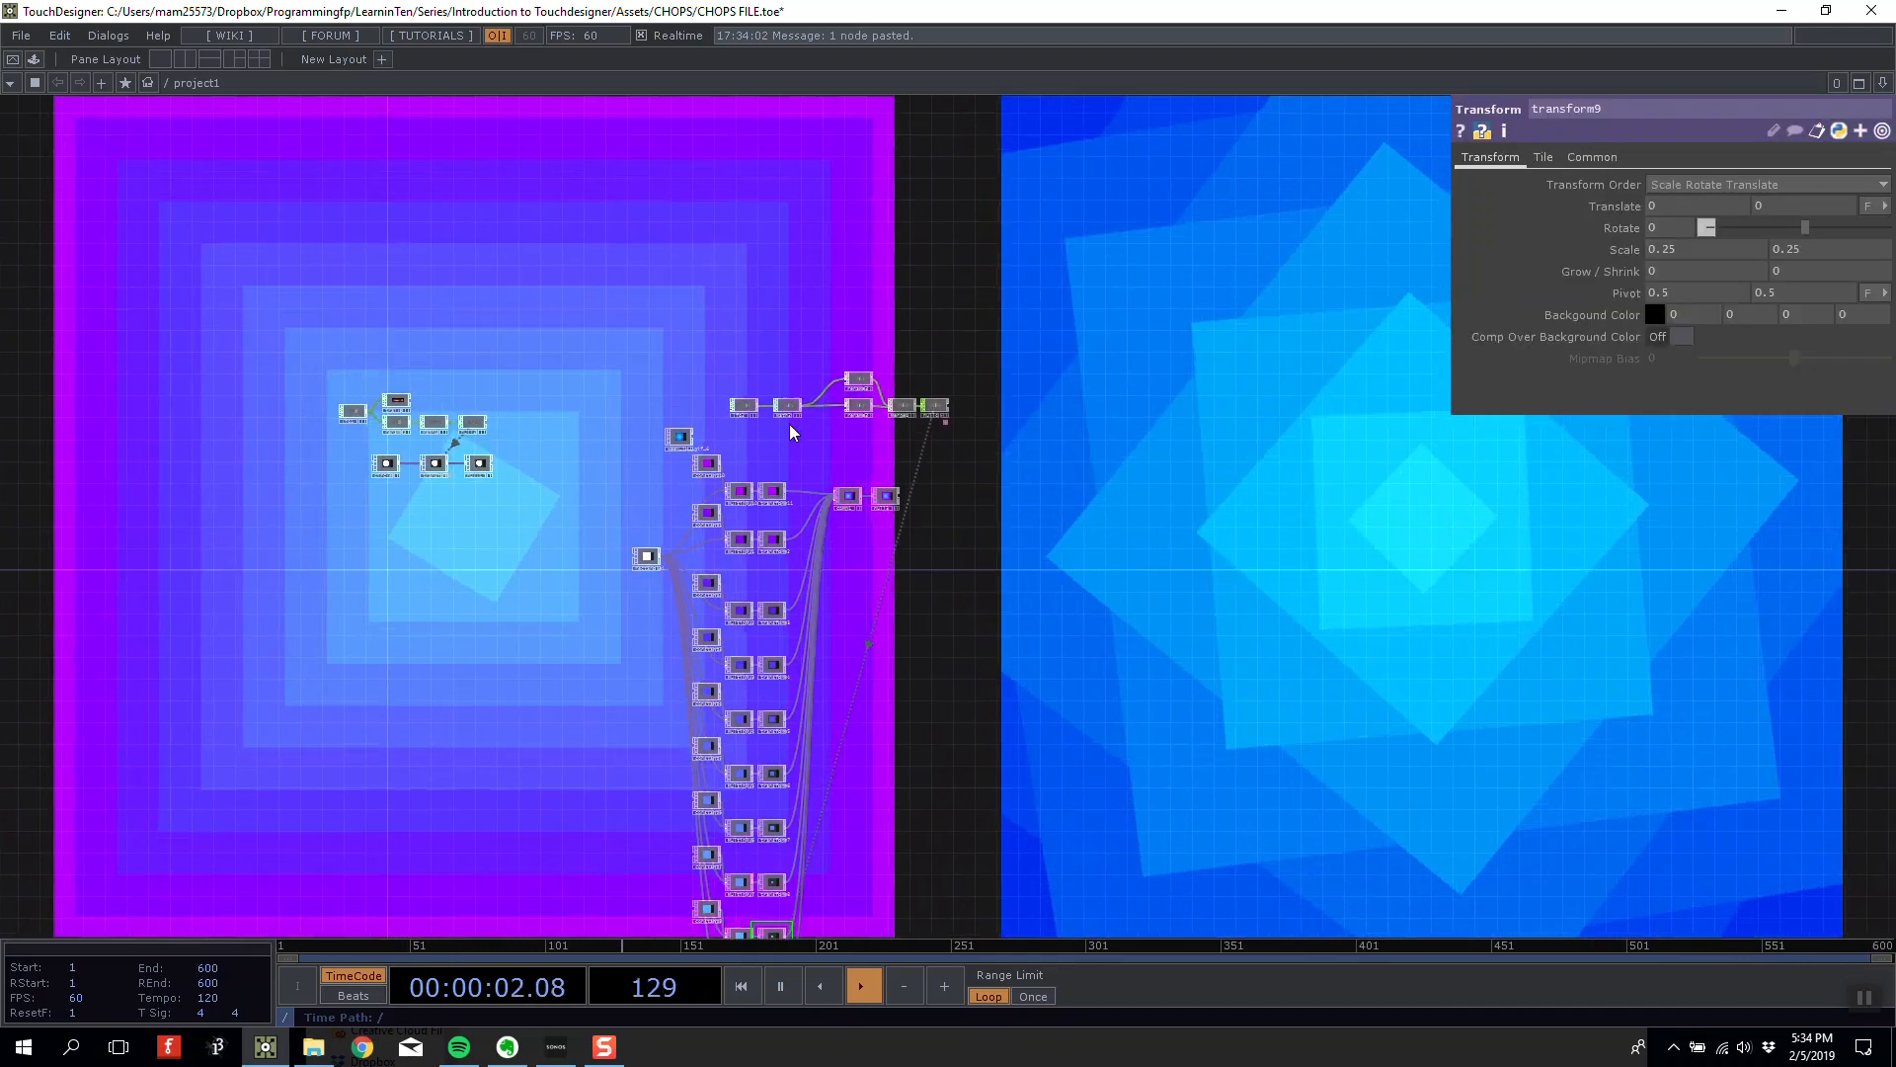
scroll(937, 399, "up", 10)
left_click(887, 367)
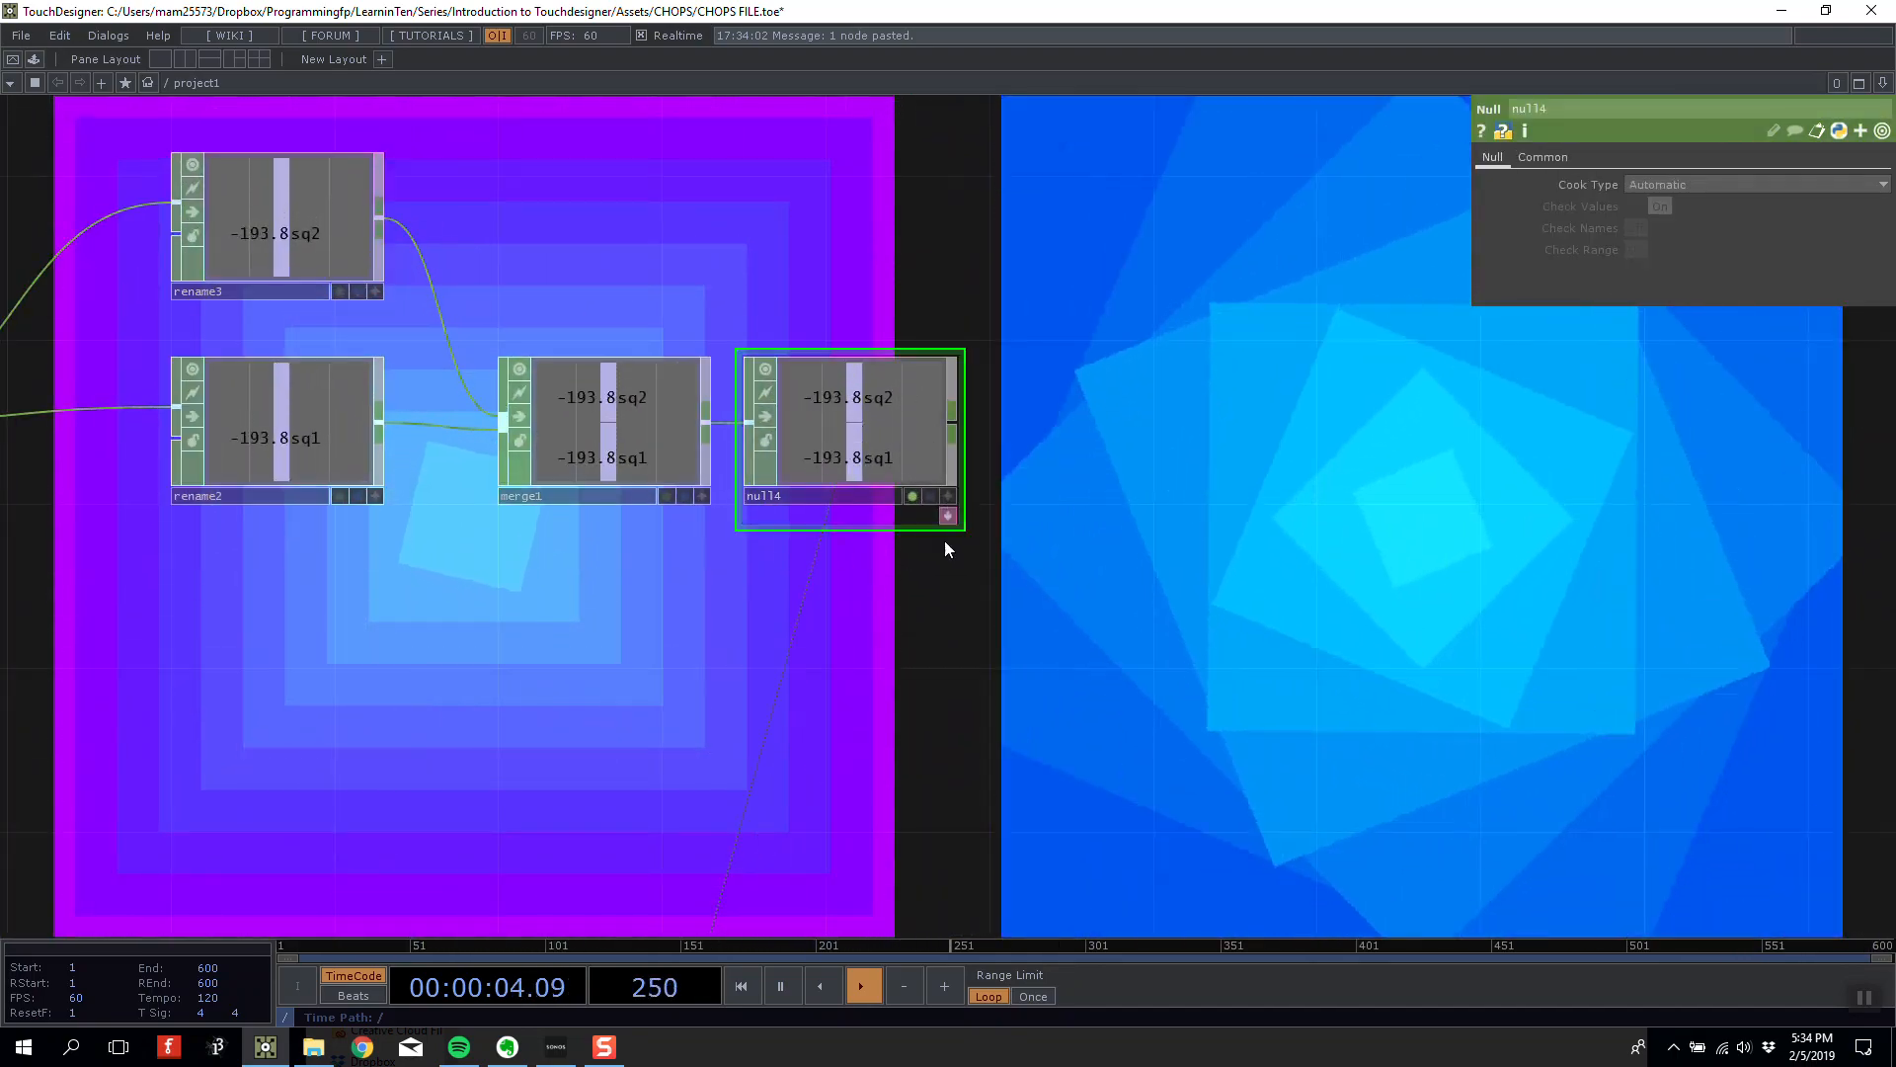
scroll(945, 541, "down", 10)
left_click_drag(984, 714, 941, 320)
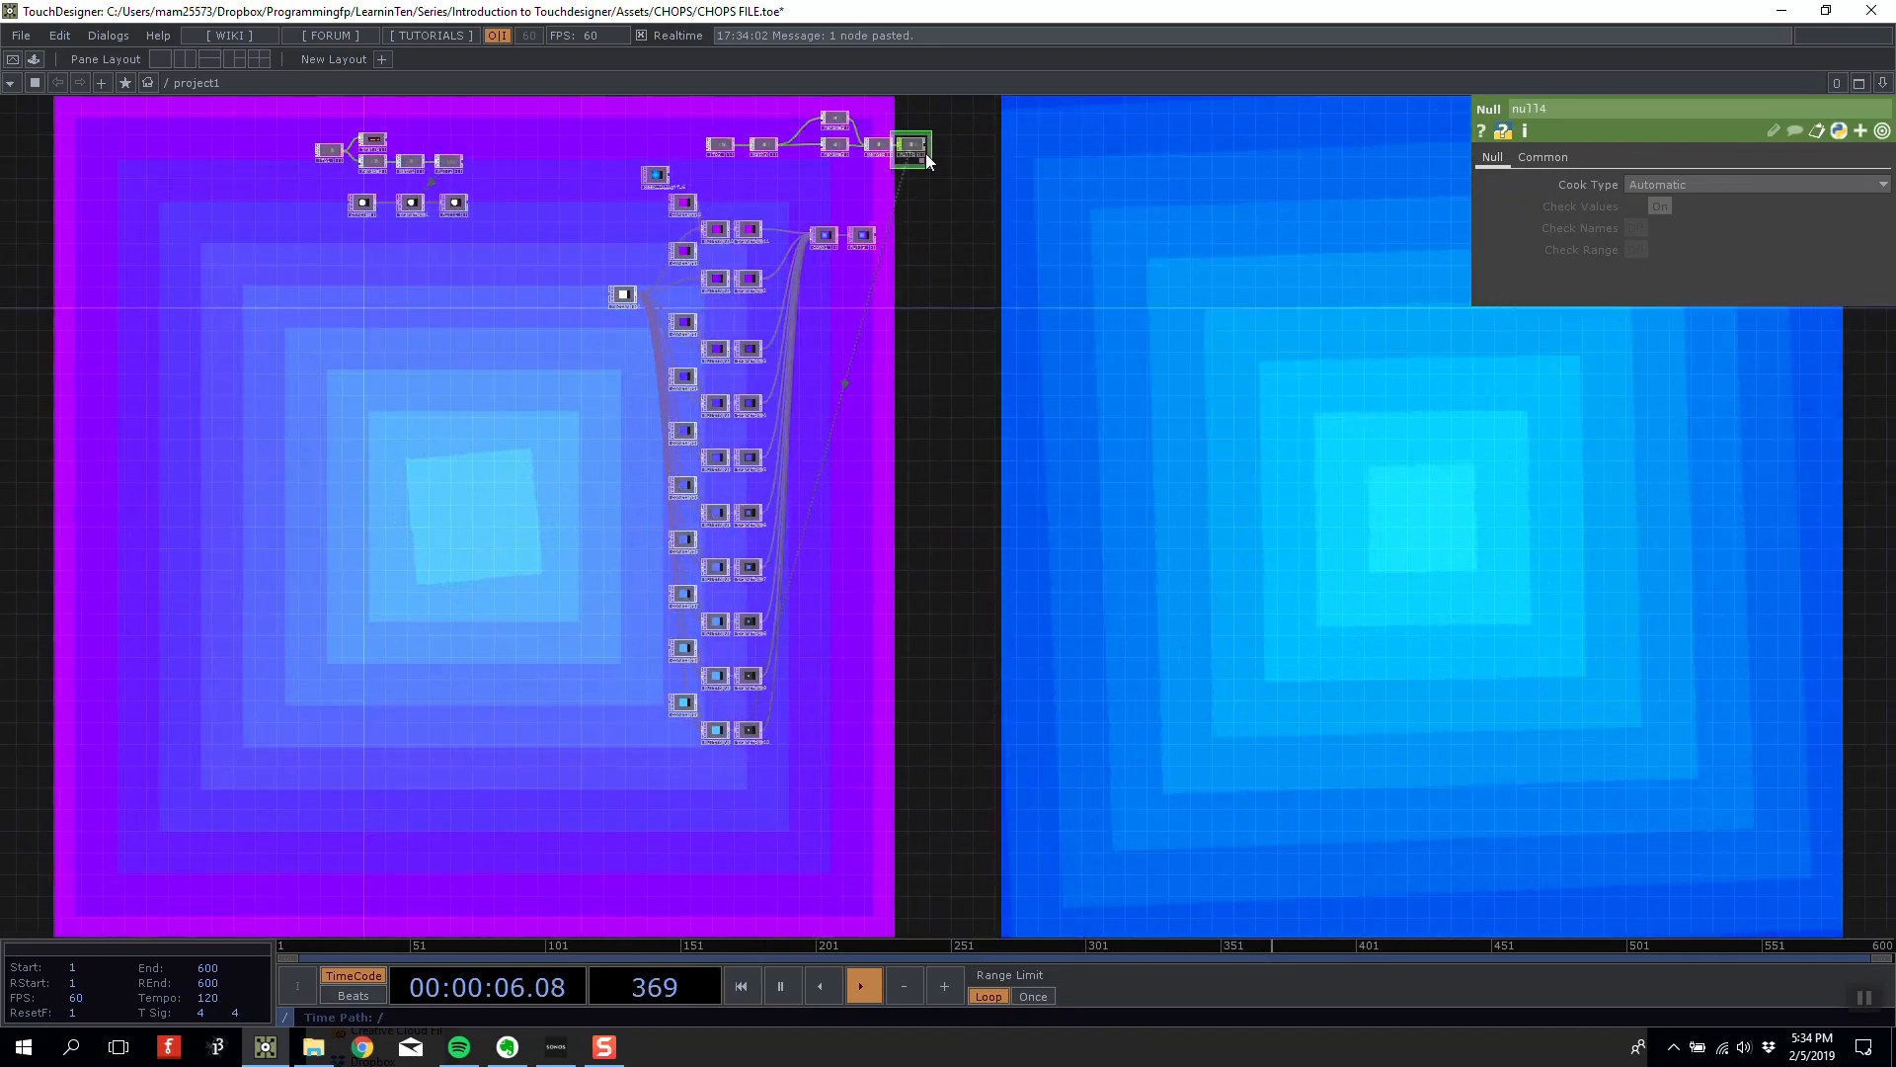
Activate null4's viewer and link its sq2 channel to transform9's Rotate parameter as a CHOP Reference.
scroll(934, 99, "up", 5)
scroll(906, 109, "up", 1)
left_click_drag(875, 120, 858, 201)
scroll(867, 541, "down", 6)
left_click_drag(867, 541, 744, 216)
left_click_drag(563, 689, 559, 671)
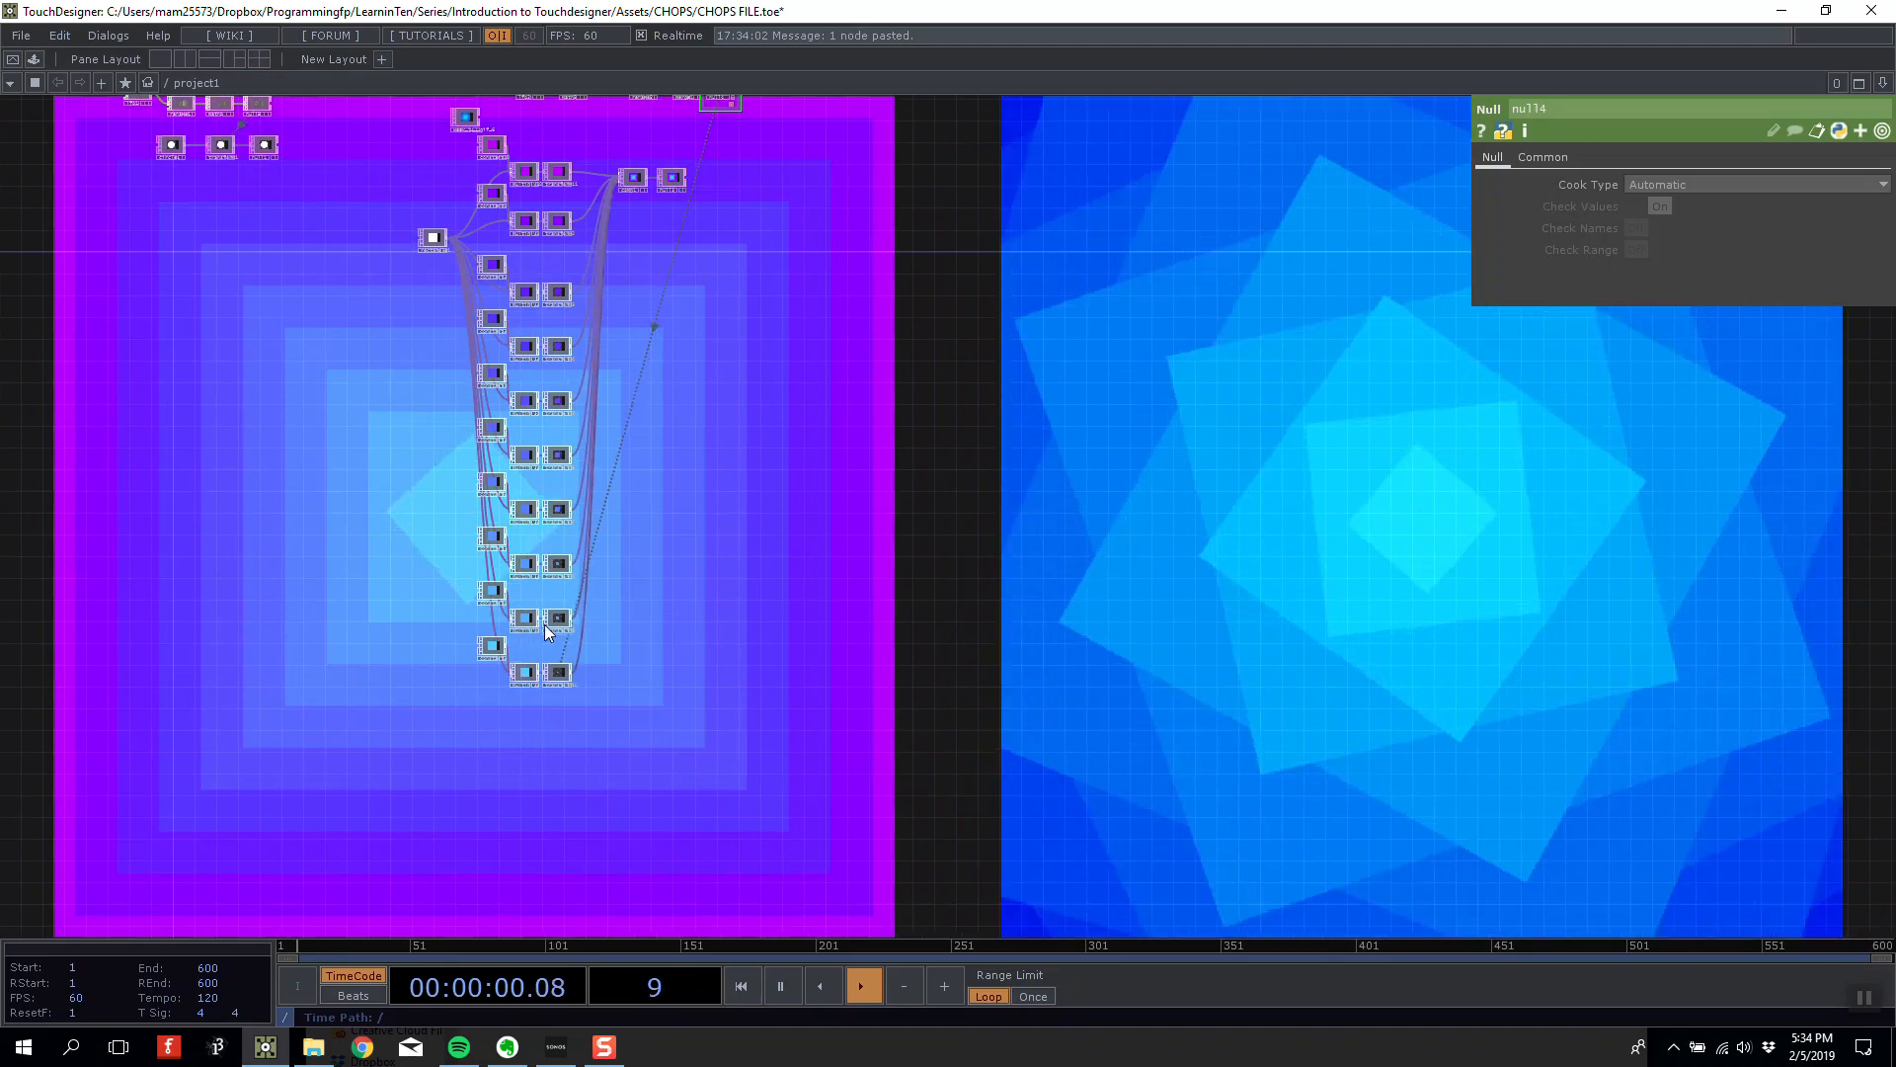
left_click(553, 621)
left_click_drag(725, 366, 774, 637)
scroll(800, 349, "up", 5)
left_click_drag(800, 350, 753, 471)
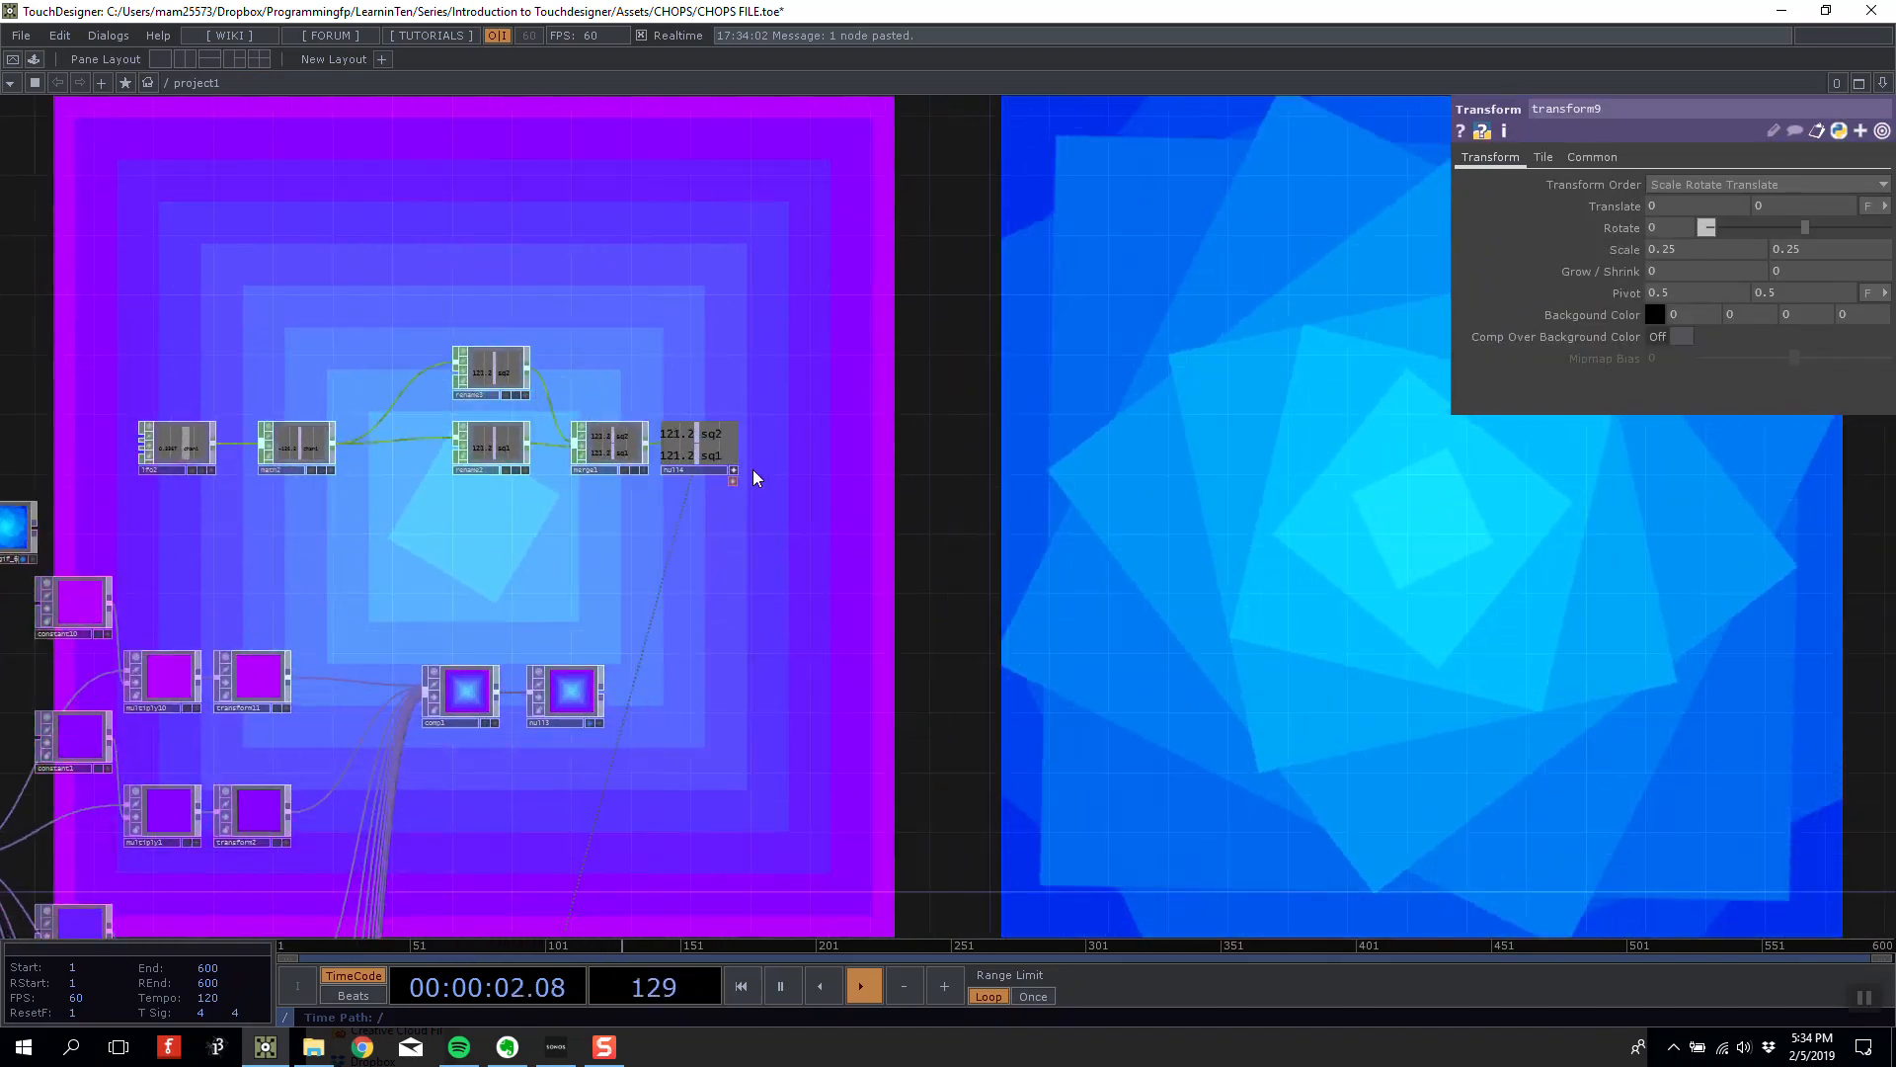
scroll(748, 472, "up", 4)
left_click_drag(672, 399, 1685, 229)
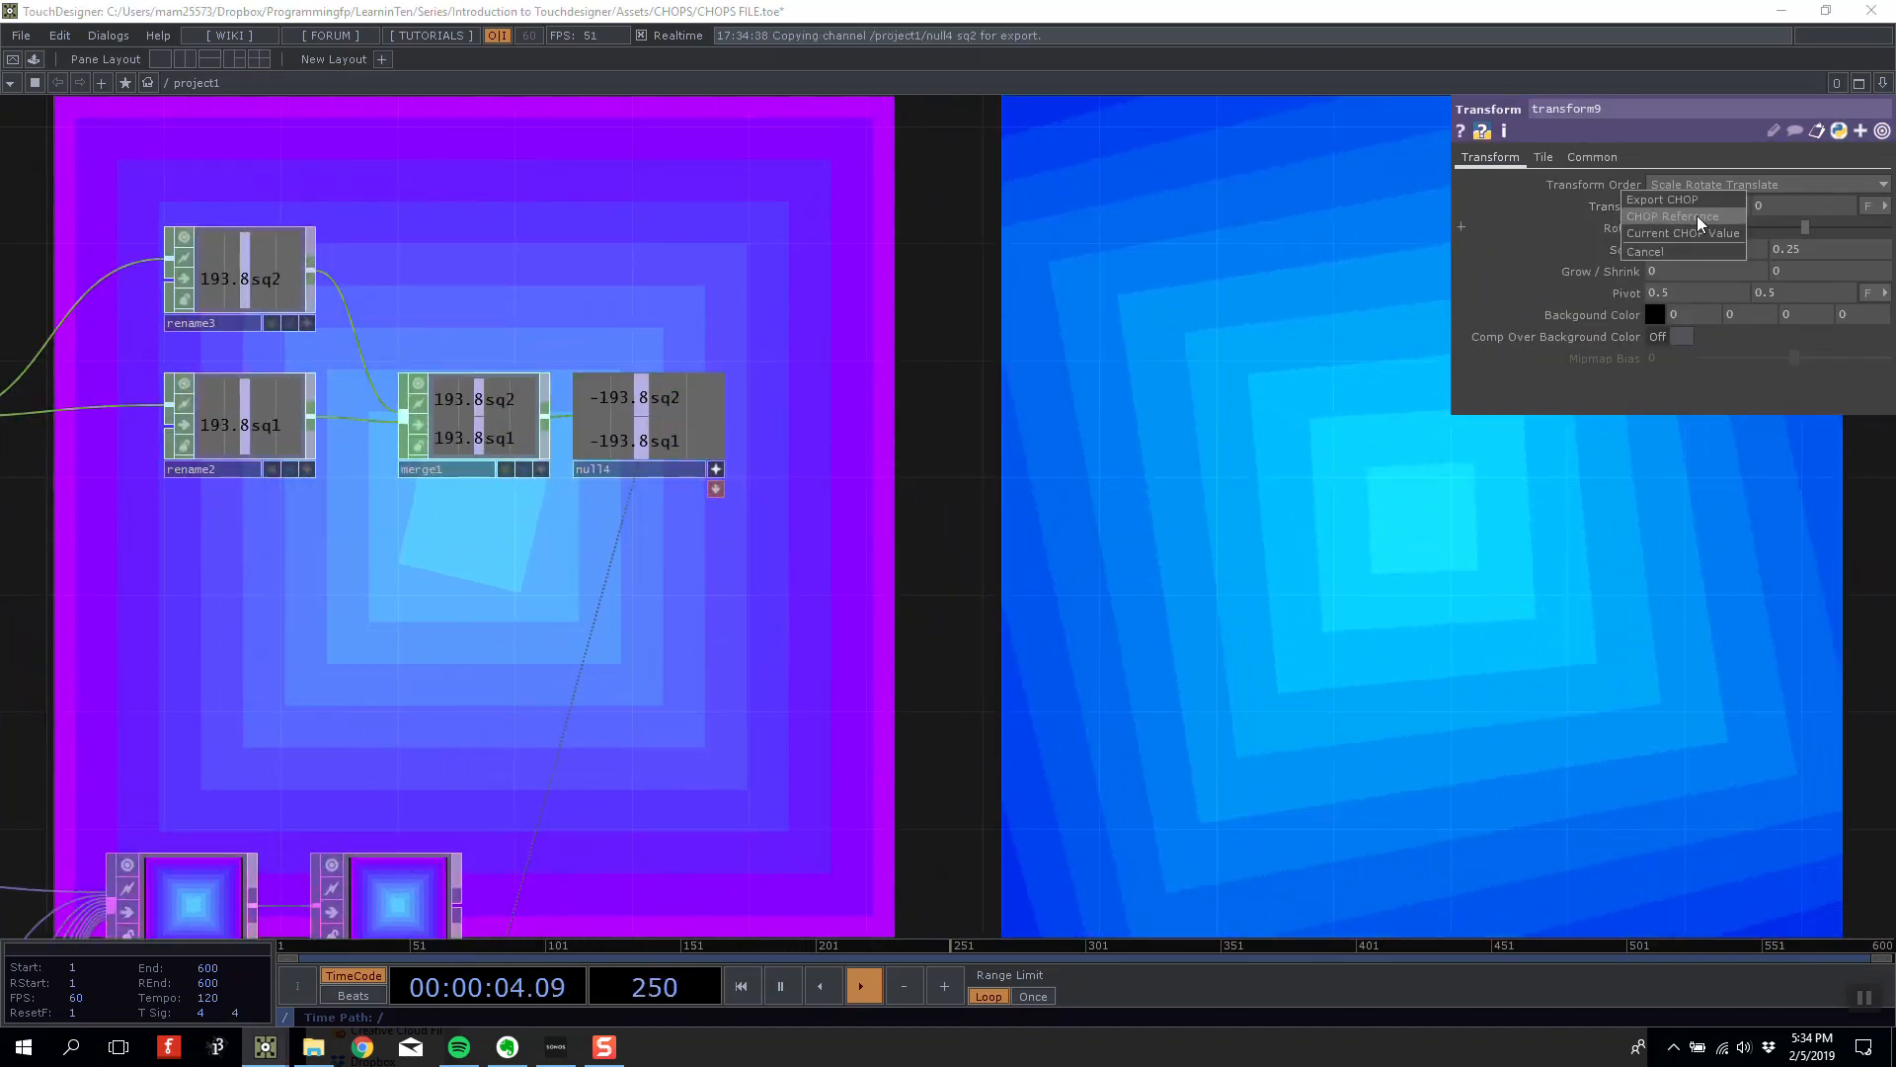
left_click(1697, 217)
left_click_drag(979, 362, 1089, 317)
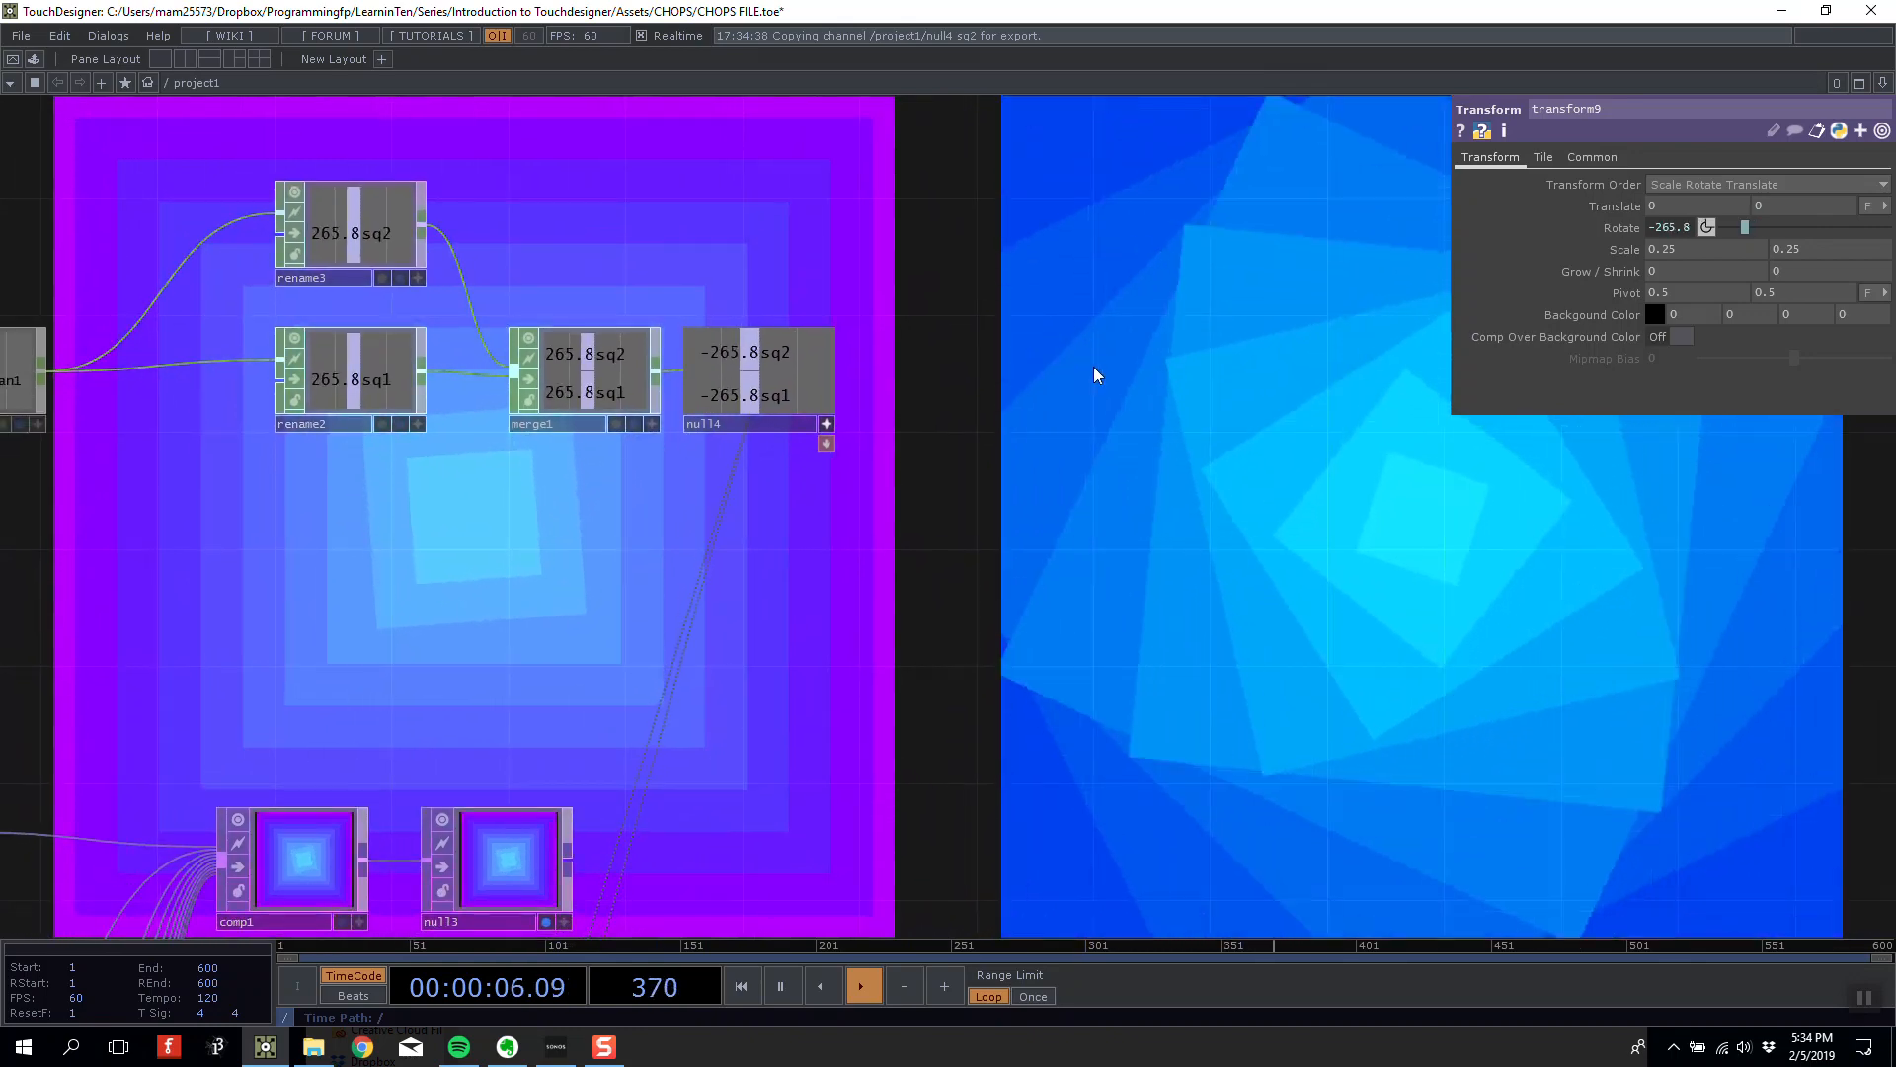
left_click_drag(969, 442, 1108, 419)
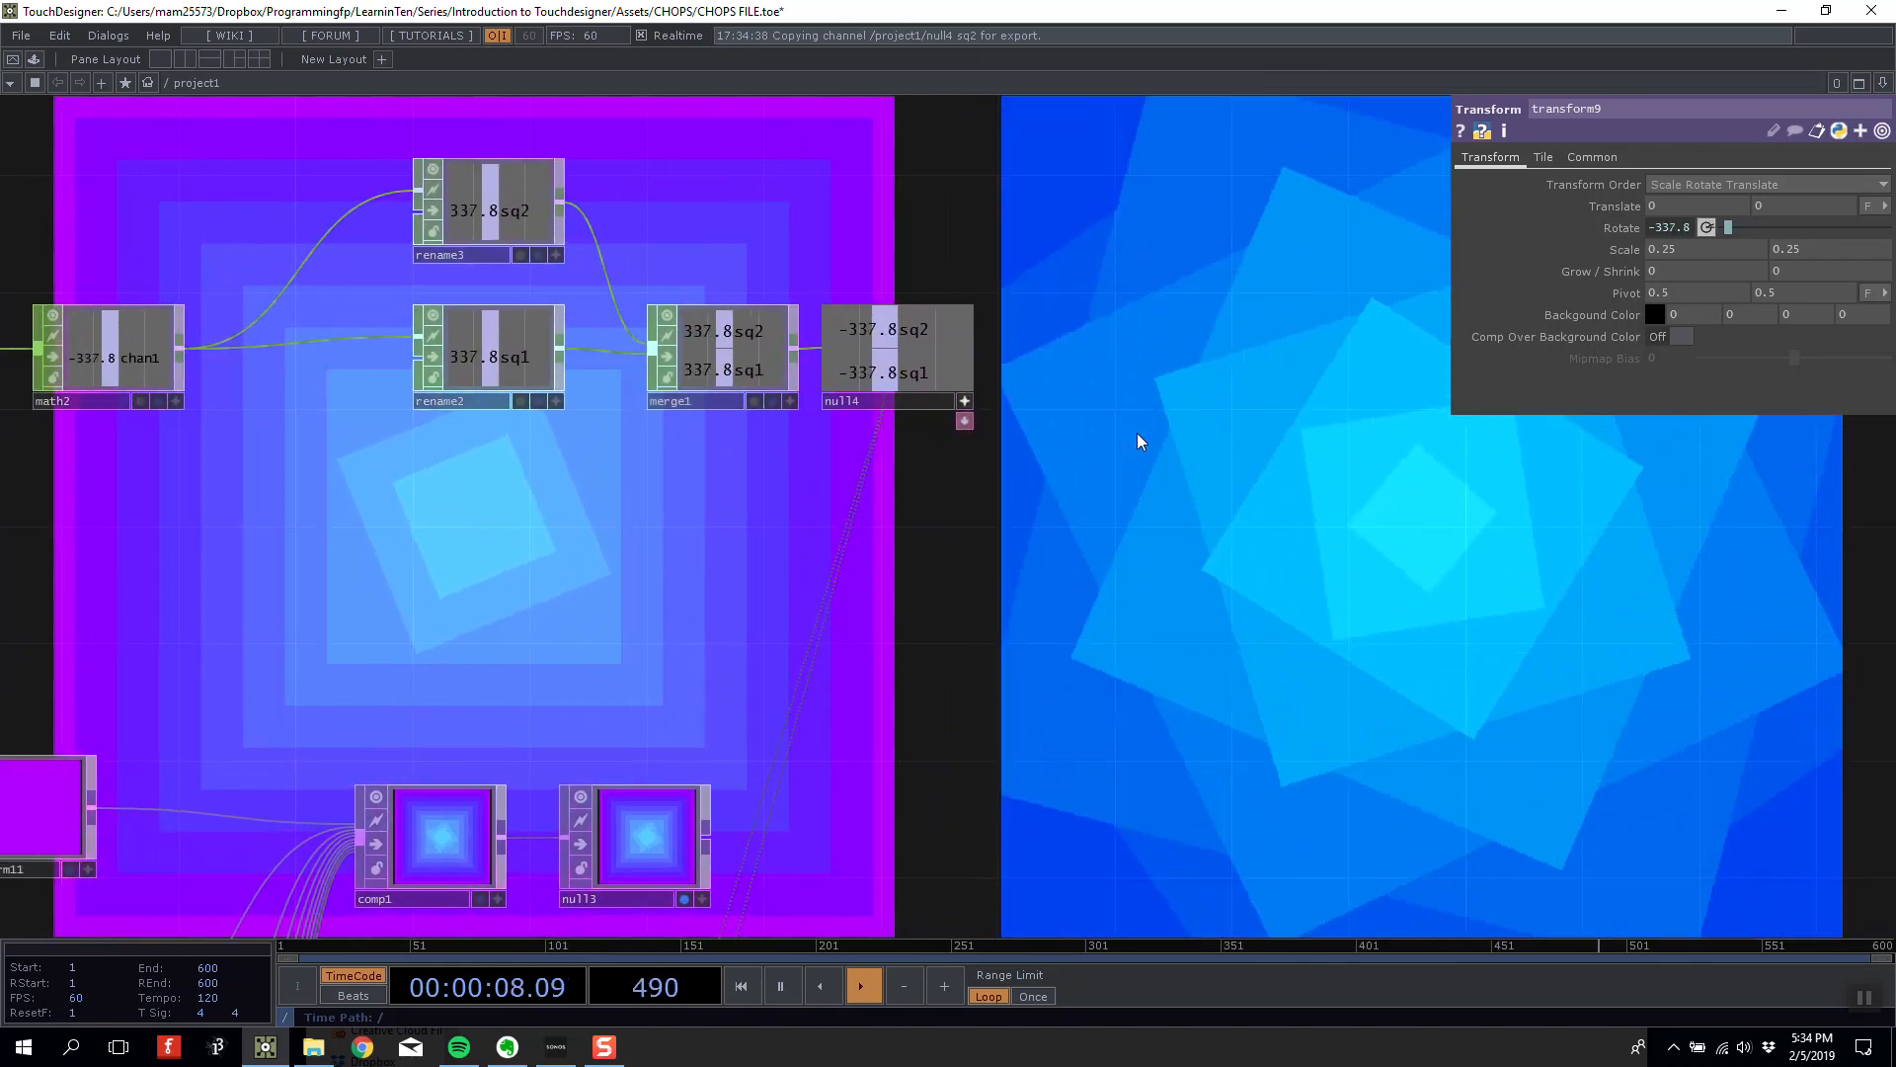
left_click_drag(1145, 486, 1250, 498)
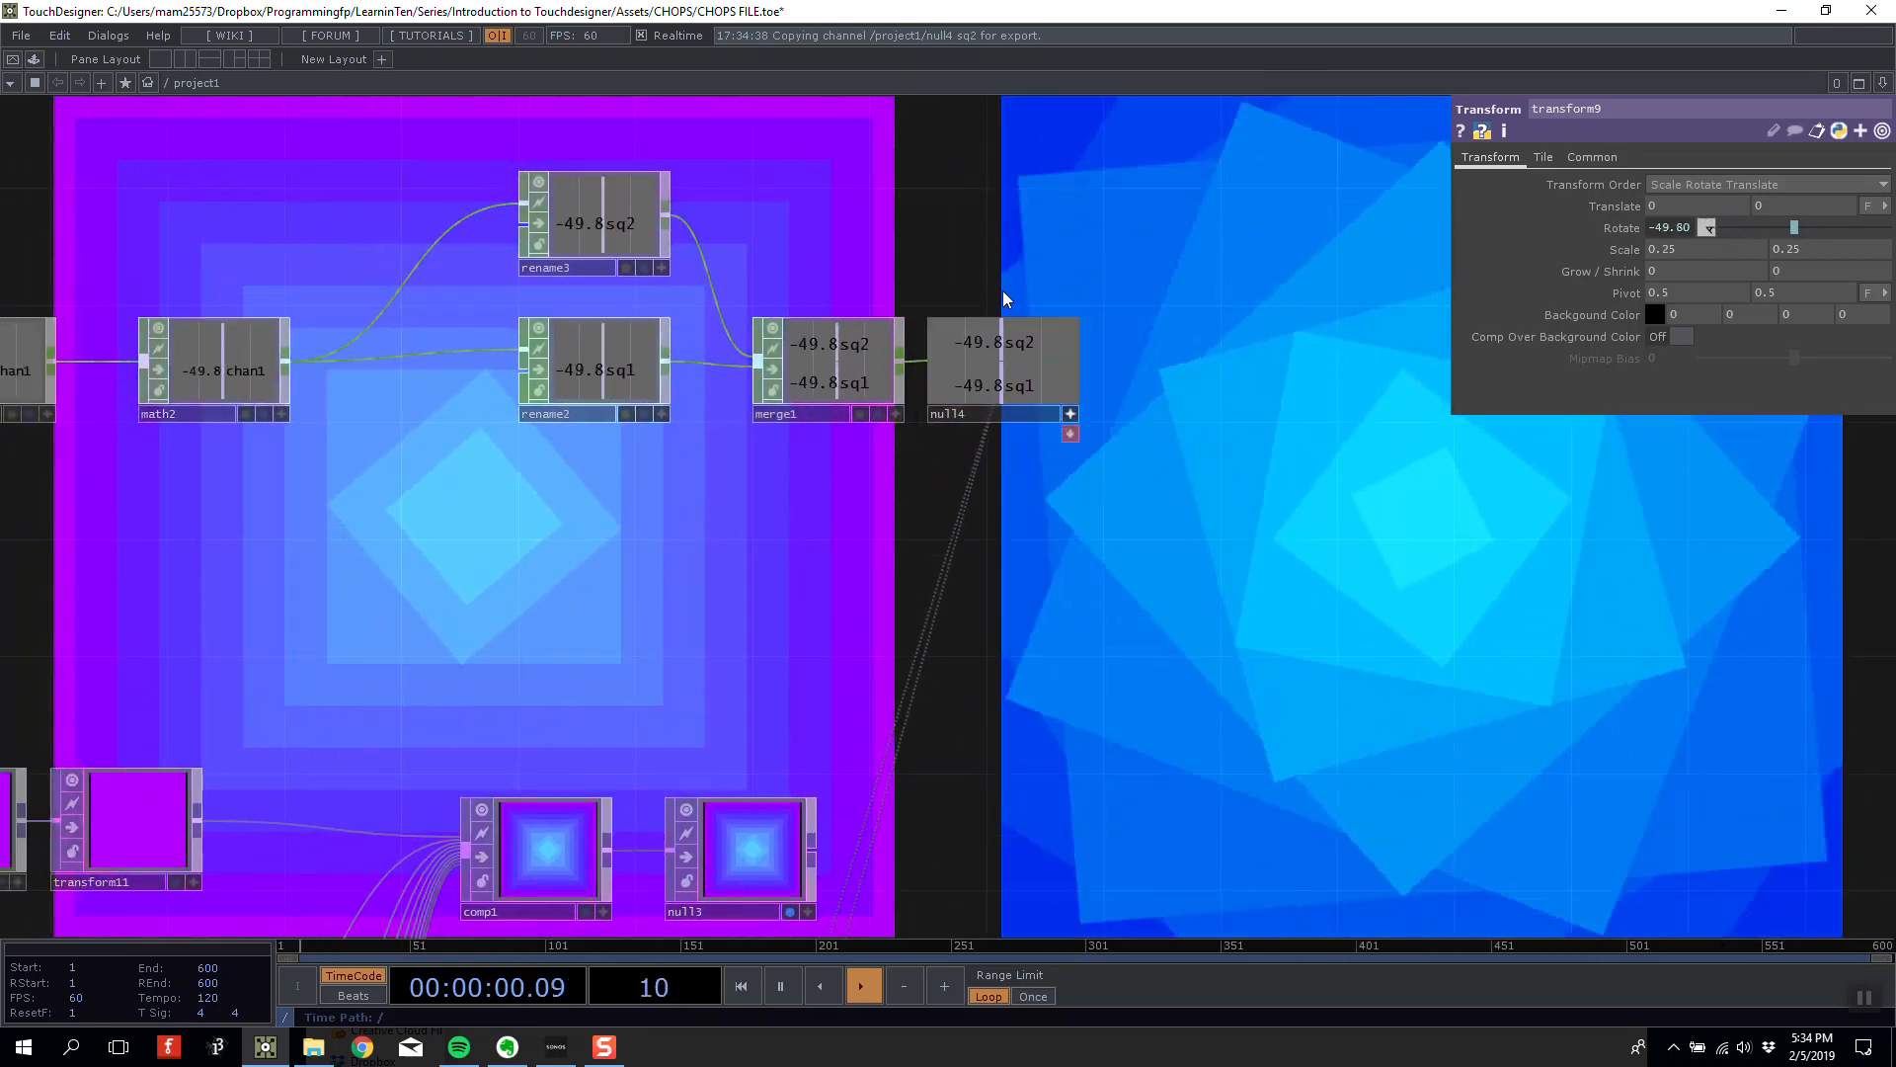
left_click_drag(1006, 249, 1146, 255)
middle_click_drag(1146, 253, 1324, 290)
left_click_drag(1324, 290, 1699, 345)
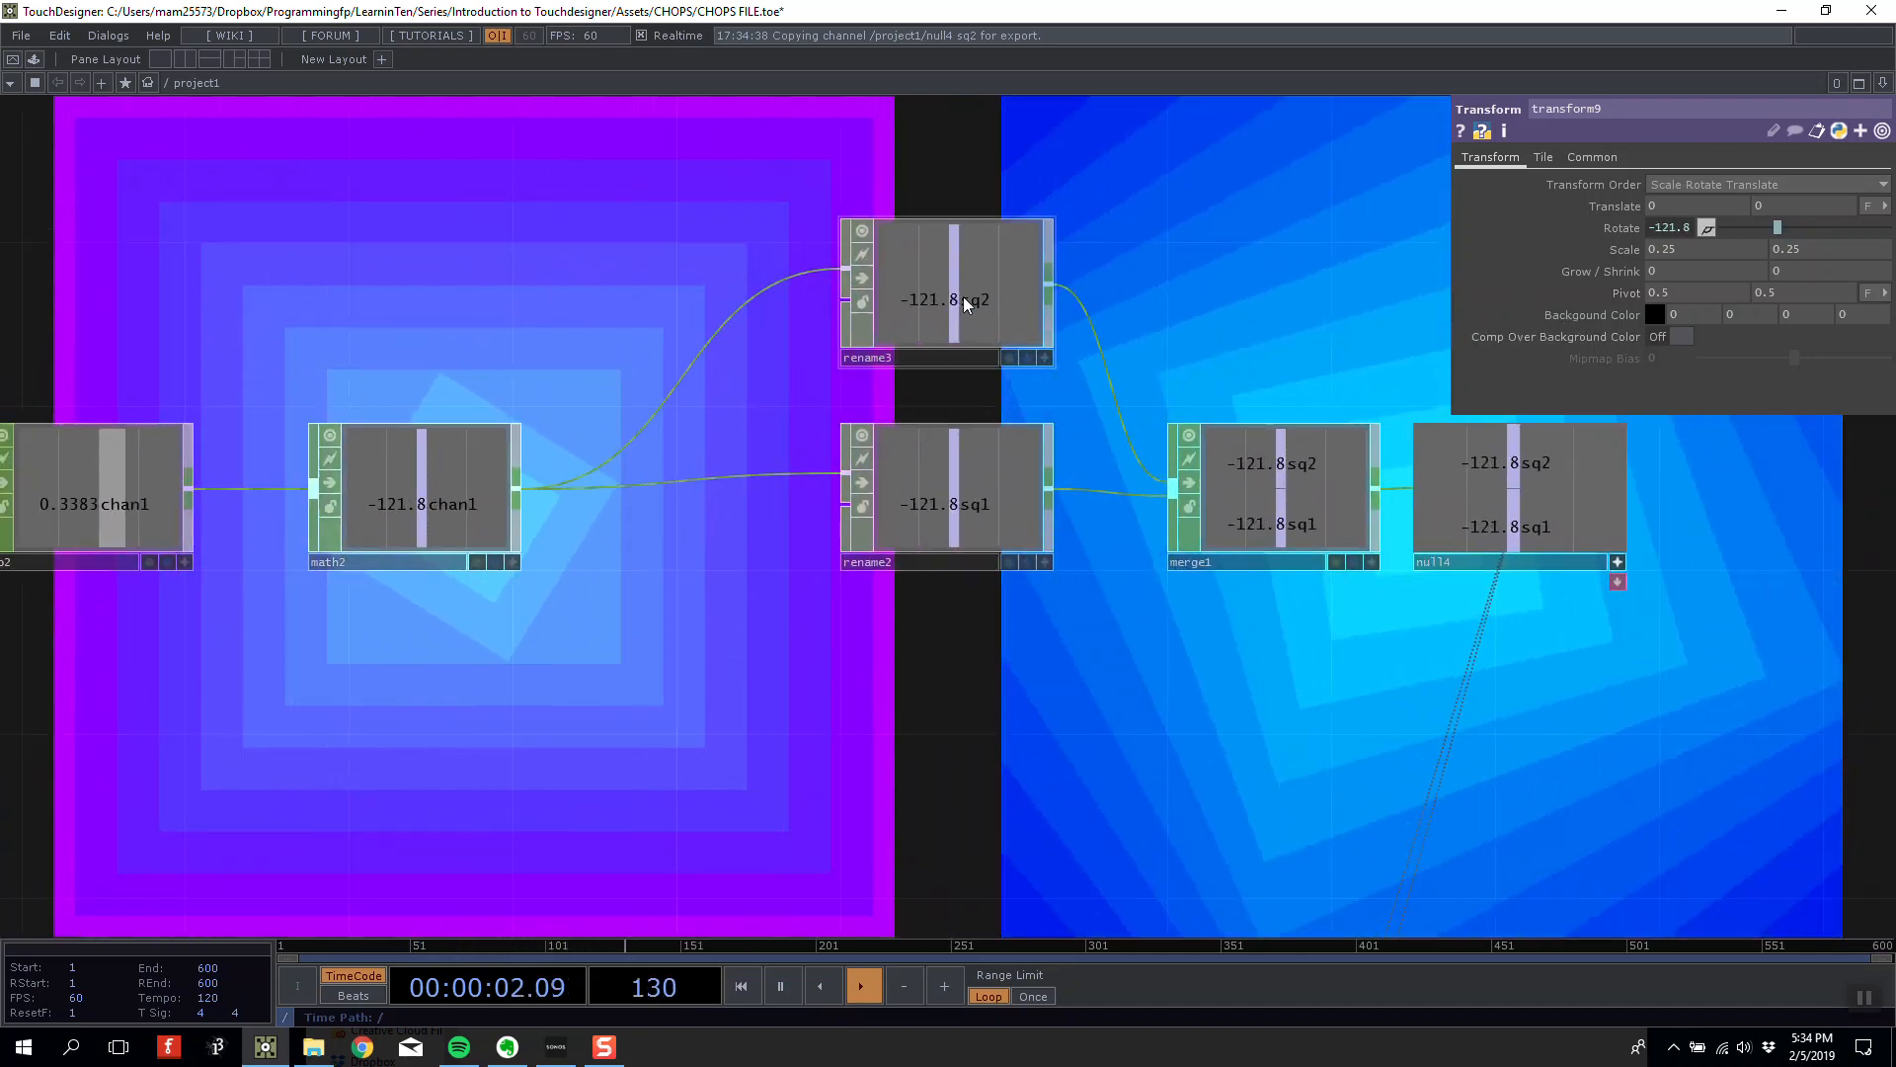
mouse_move(973, 304)
left_mouse_down()
mouse_move(776, 287)
mouse_move(971, 286)
left_mouse_up()
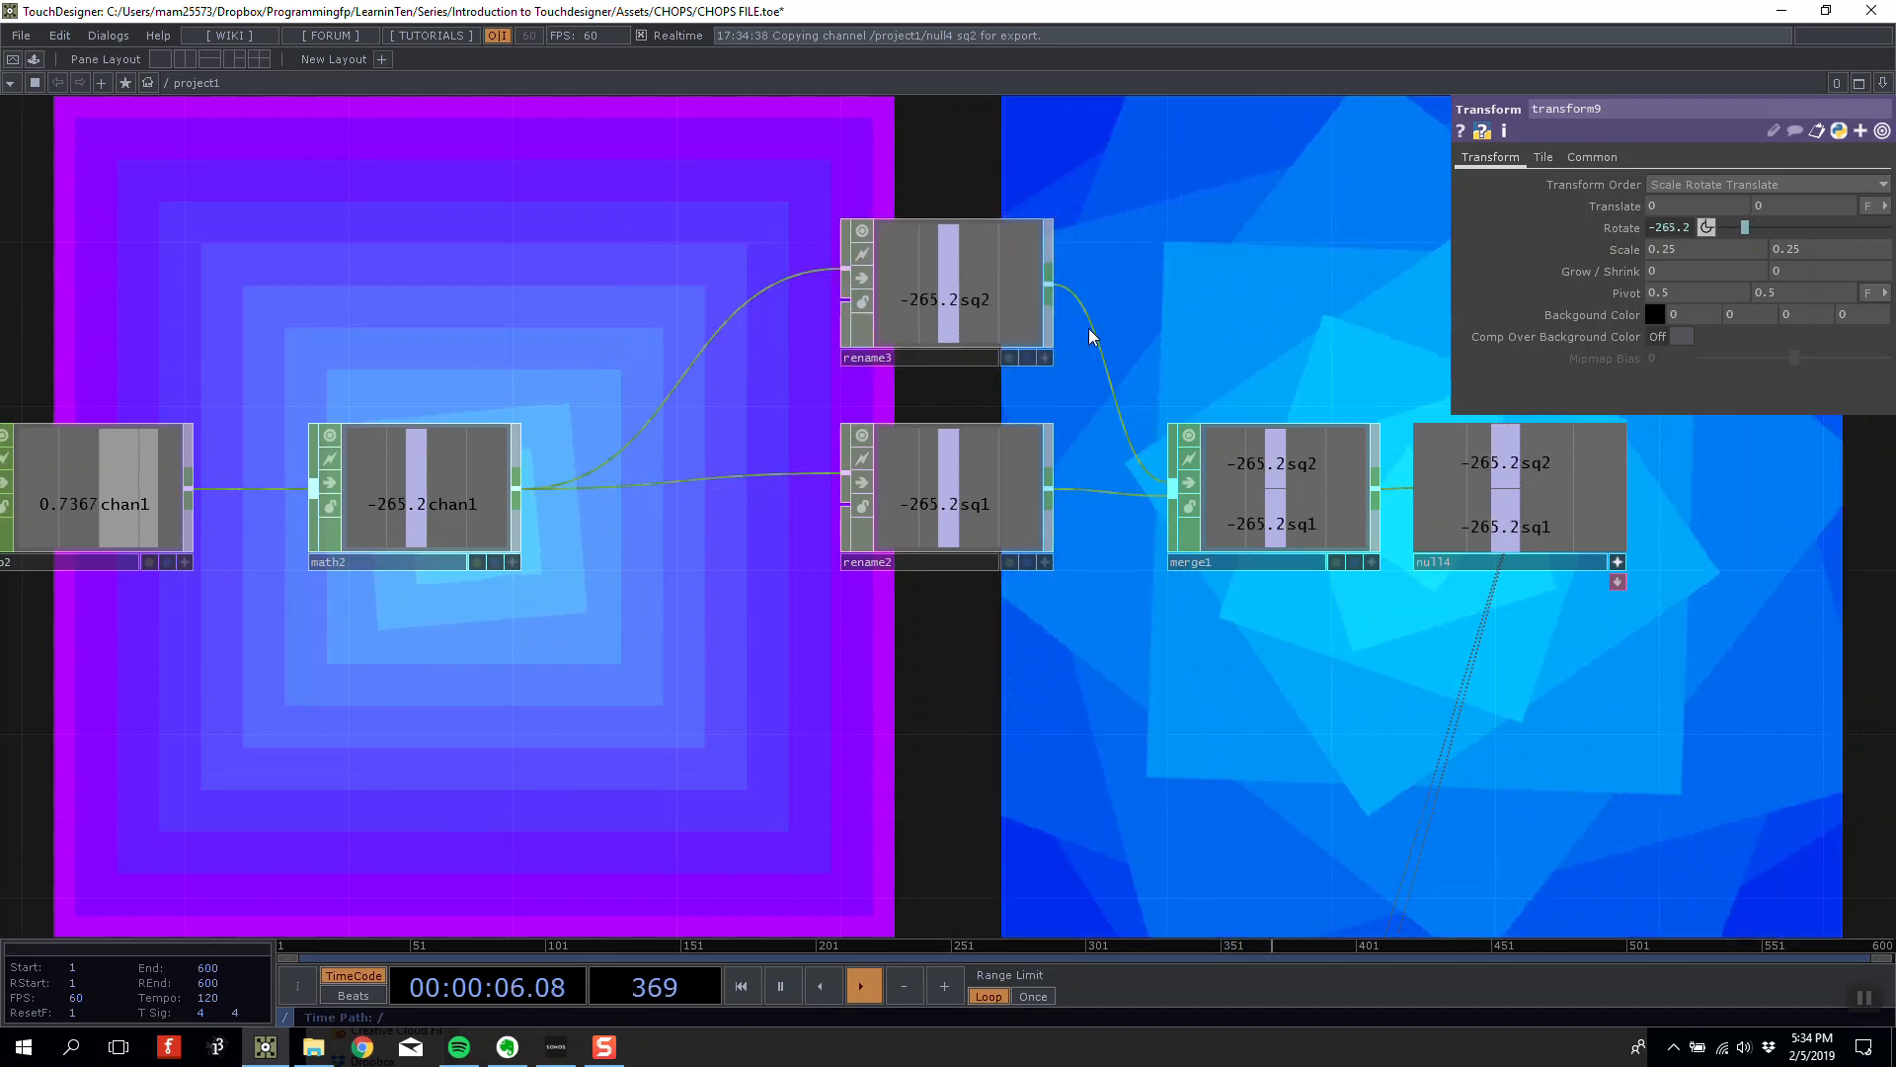
left_click_drag(551, 377, 549, 589)
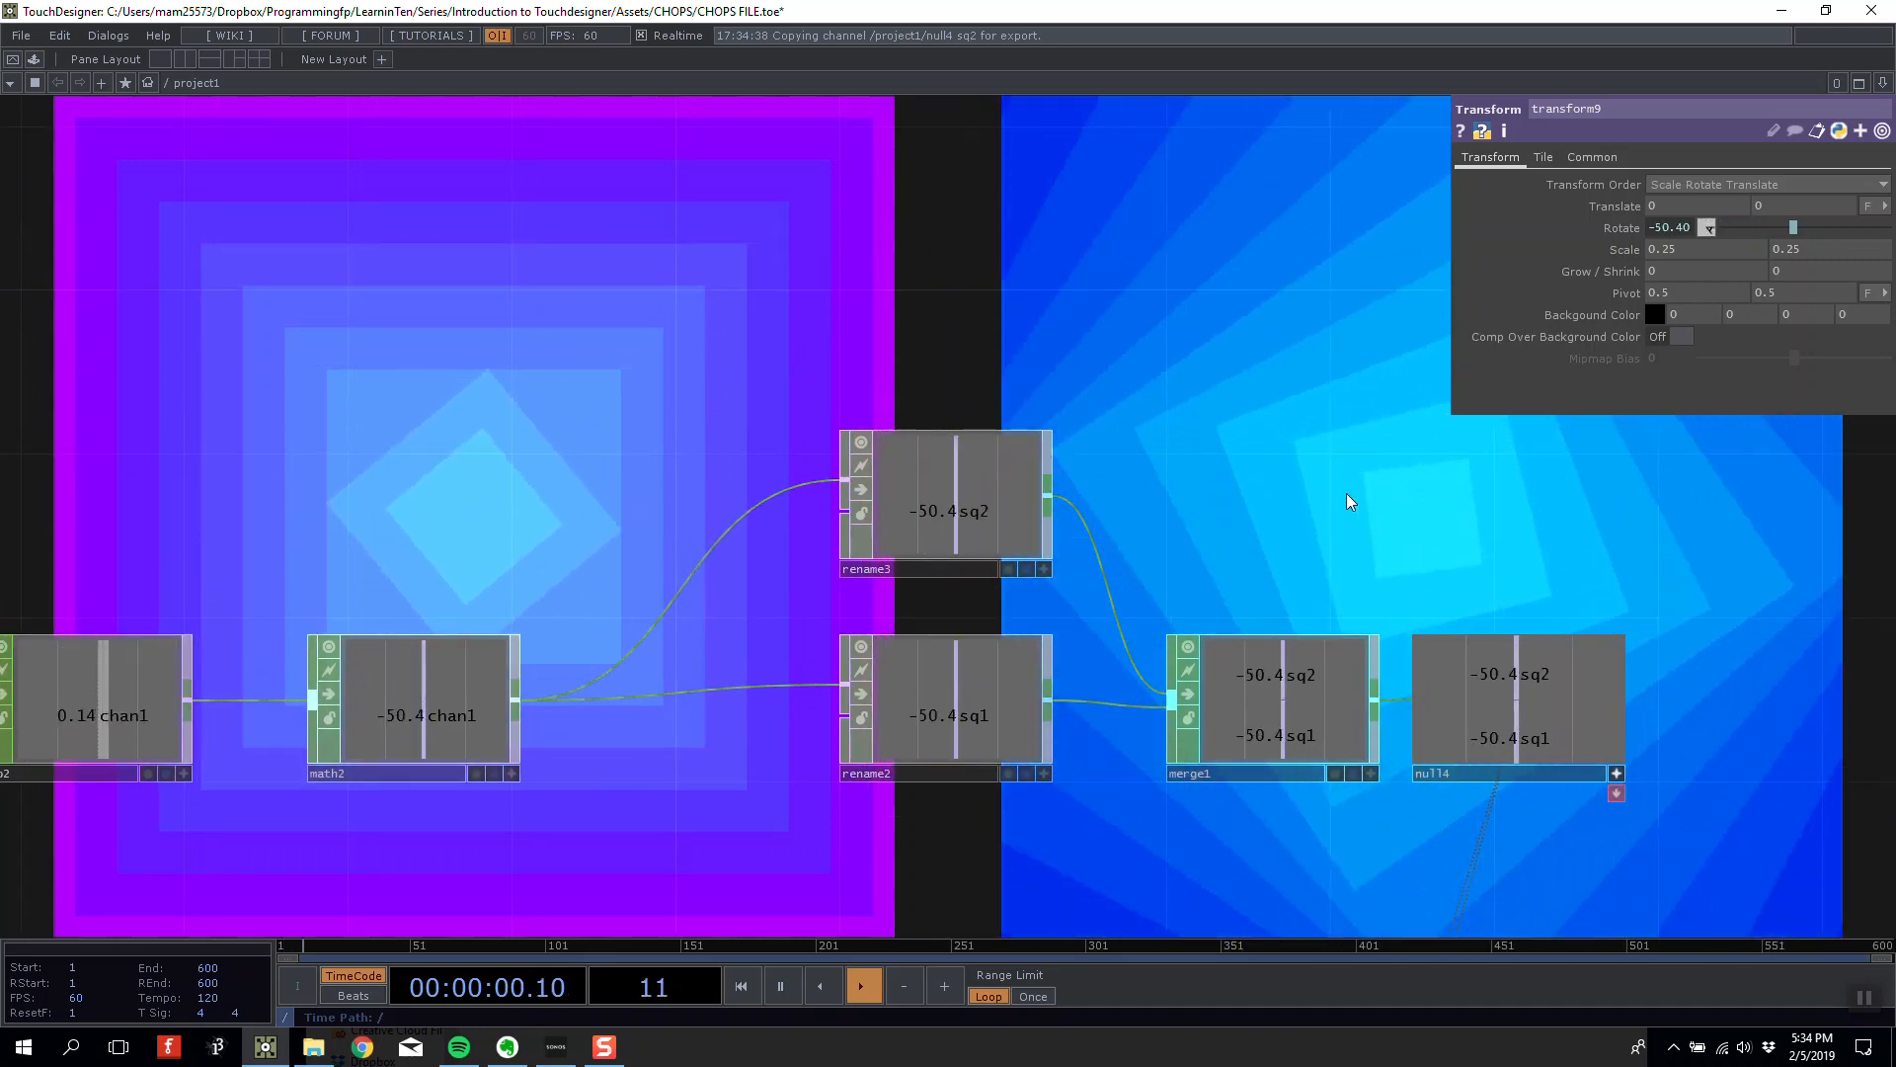
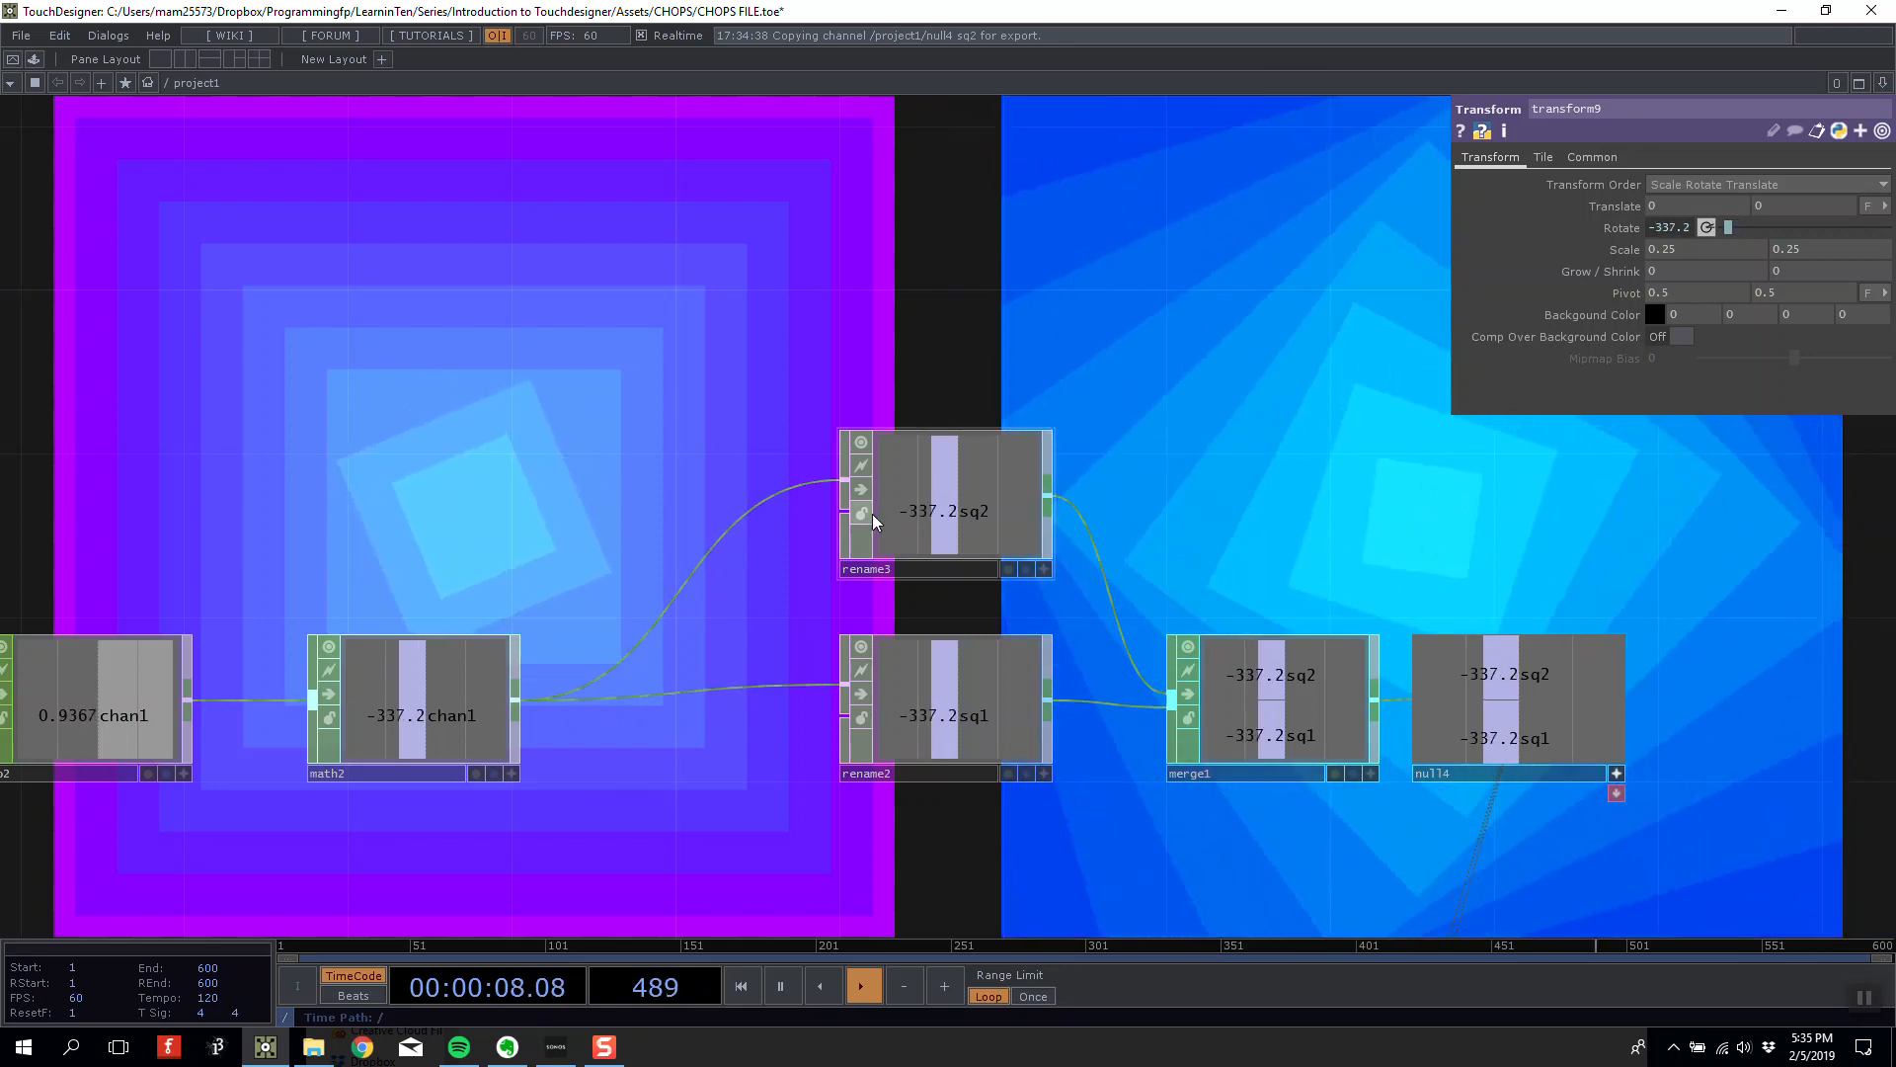
Insert a Math CHOP on the wire between math2 and rename3, lined up beside rename3.
left_click_drag(684, 407, 688, 365)
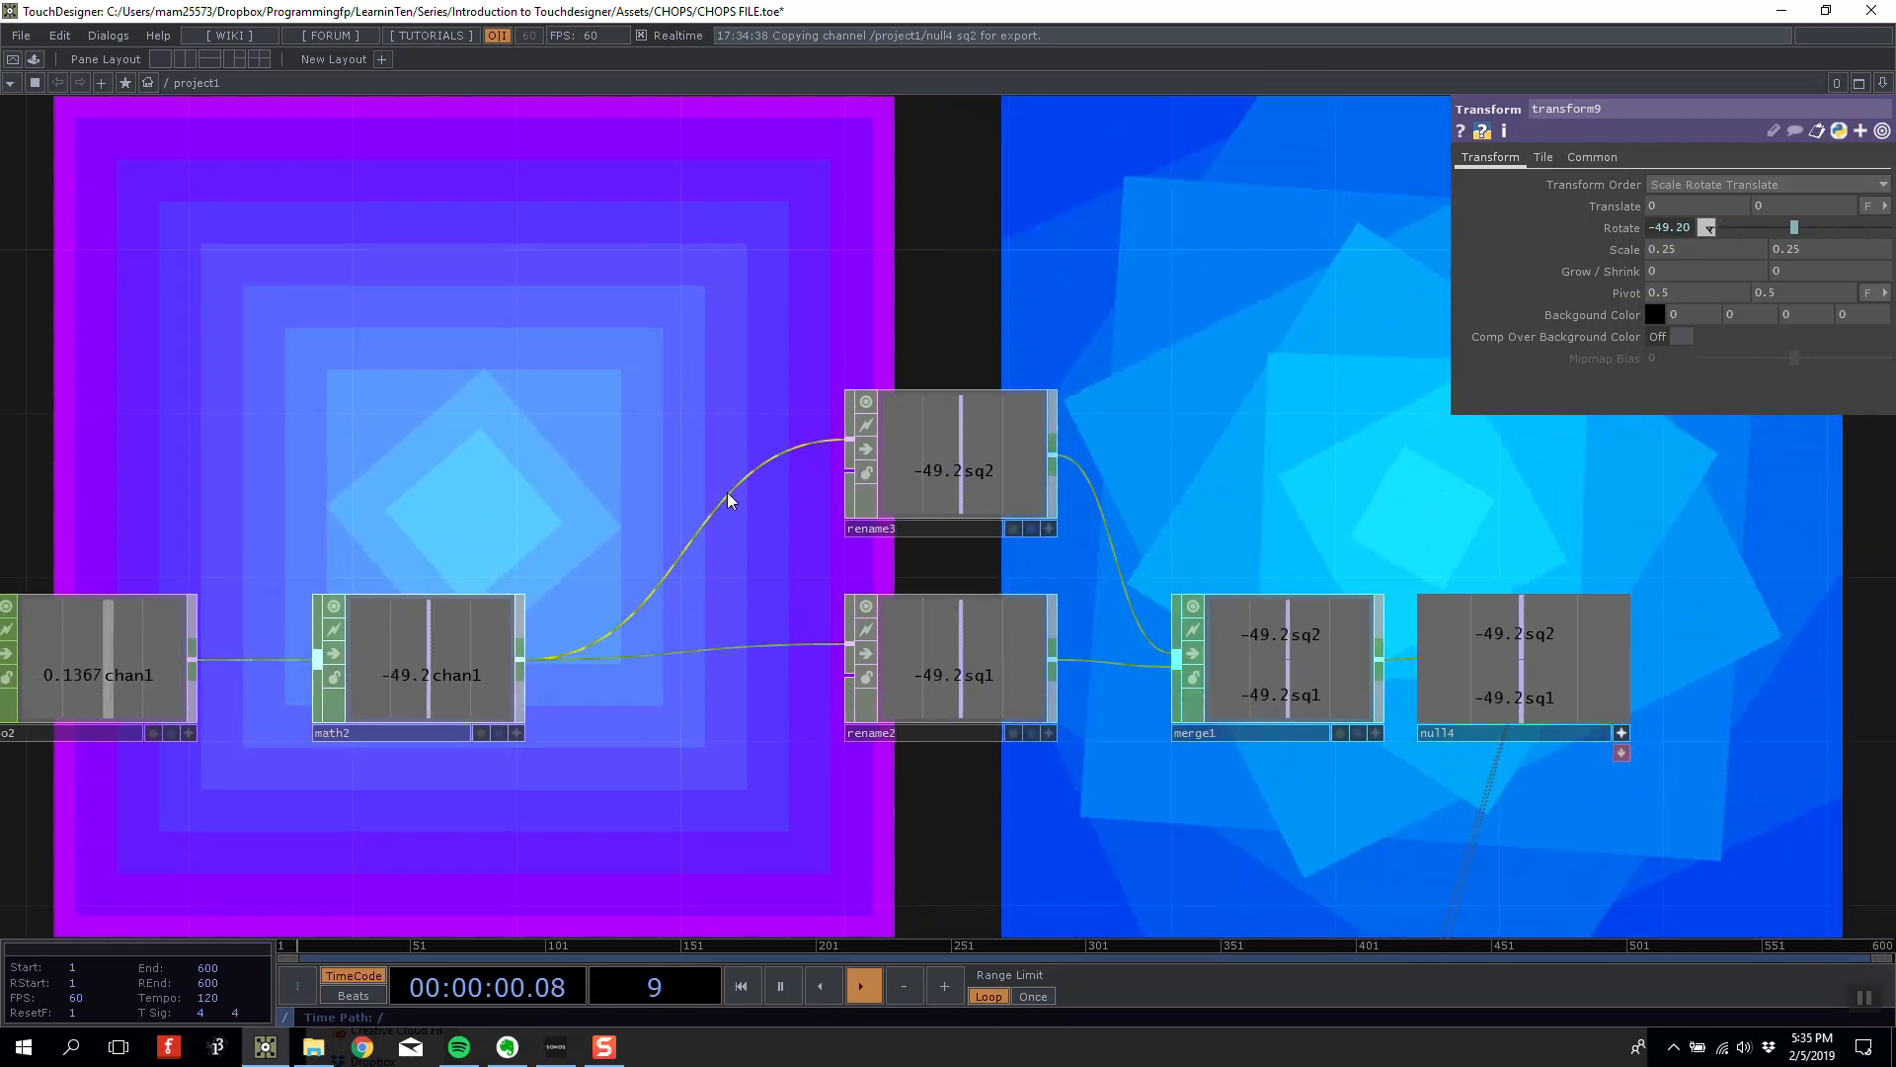
right_click(729, 491)
left_click(761, 472)
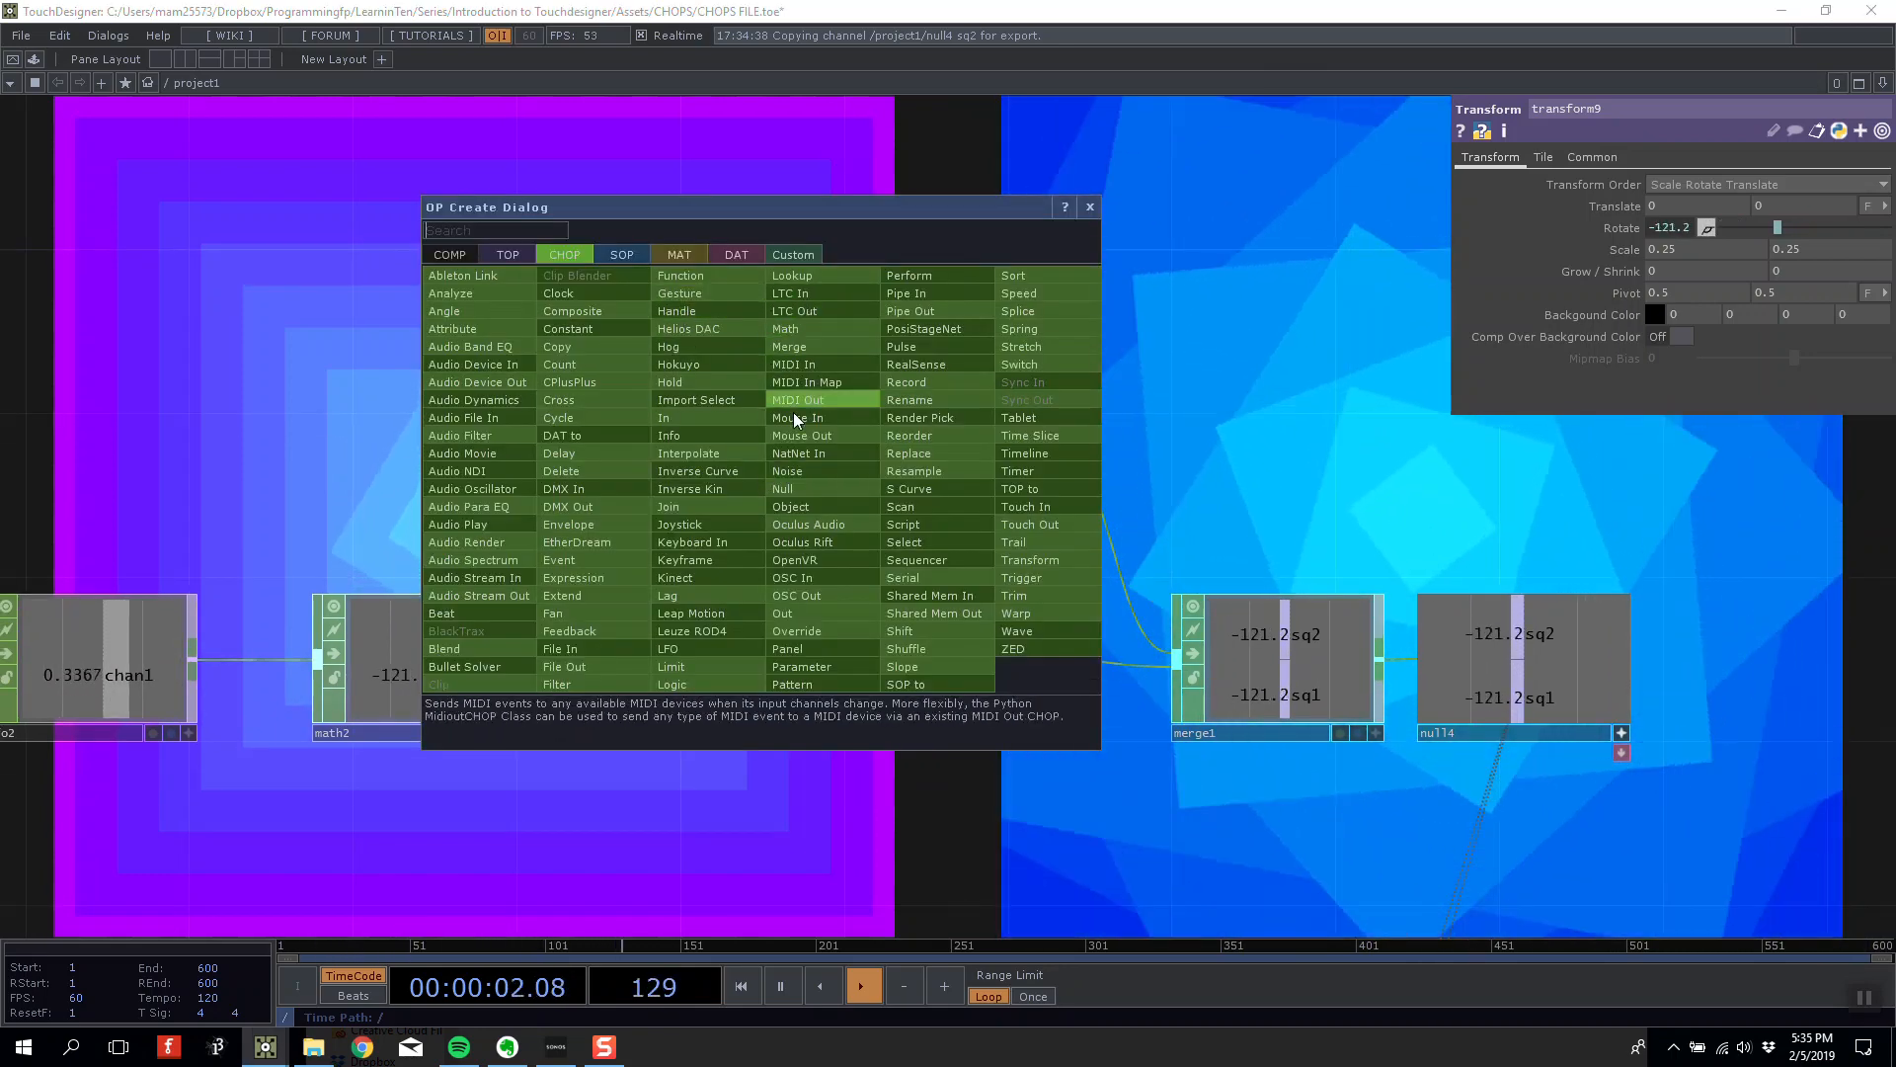
type("math")
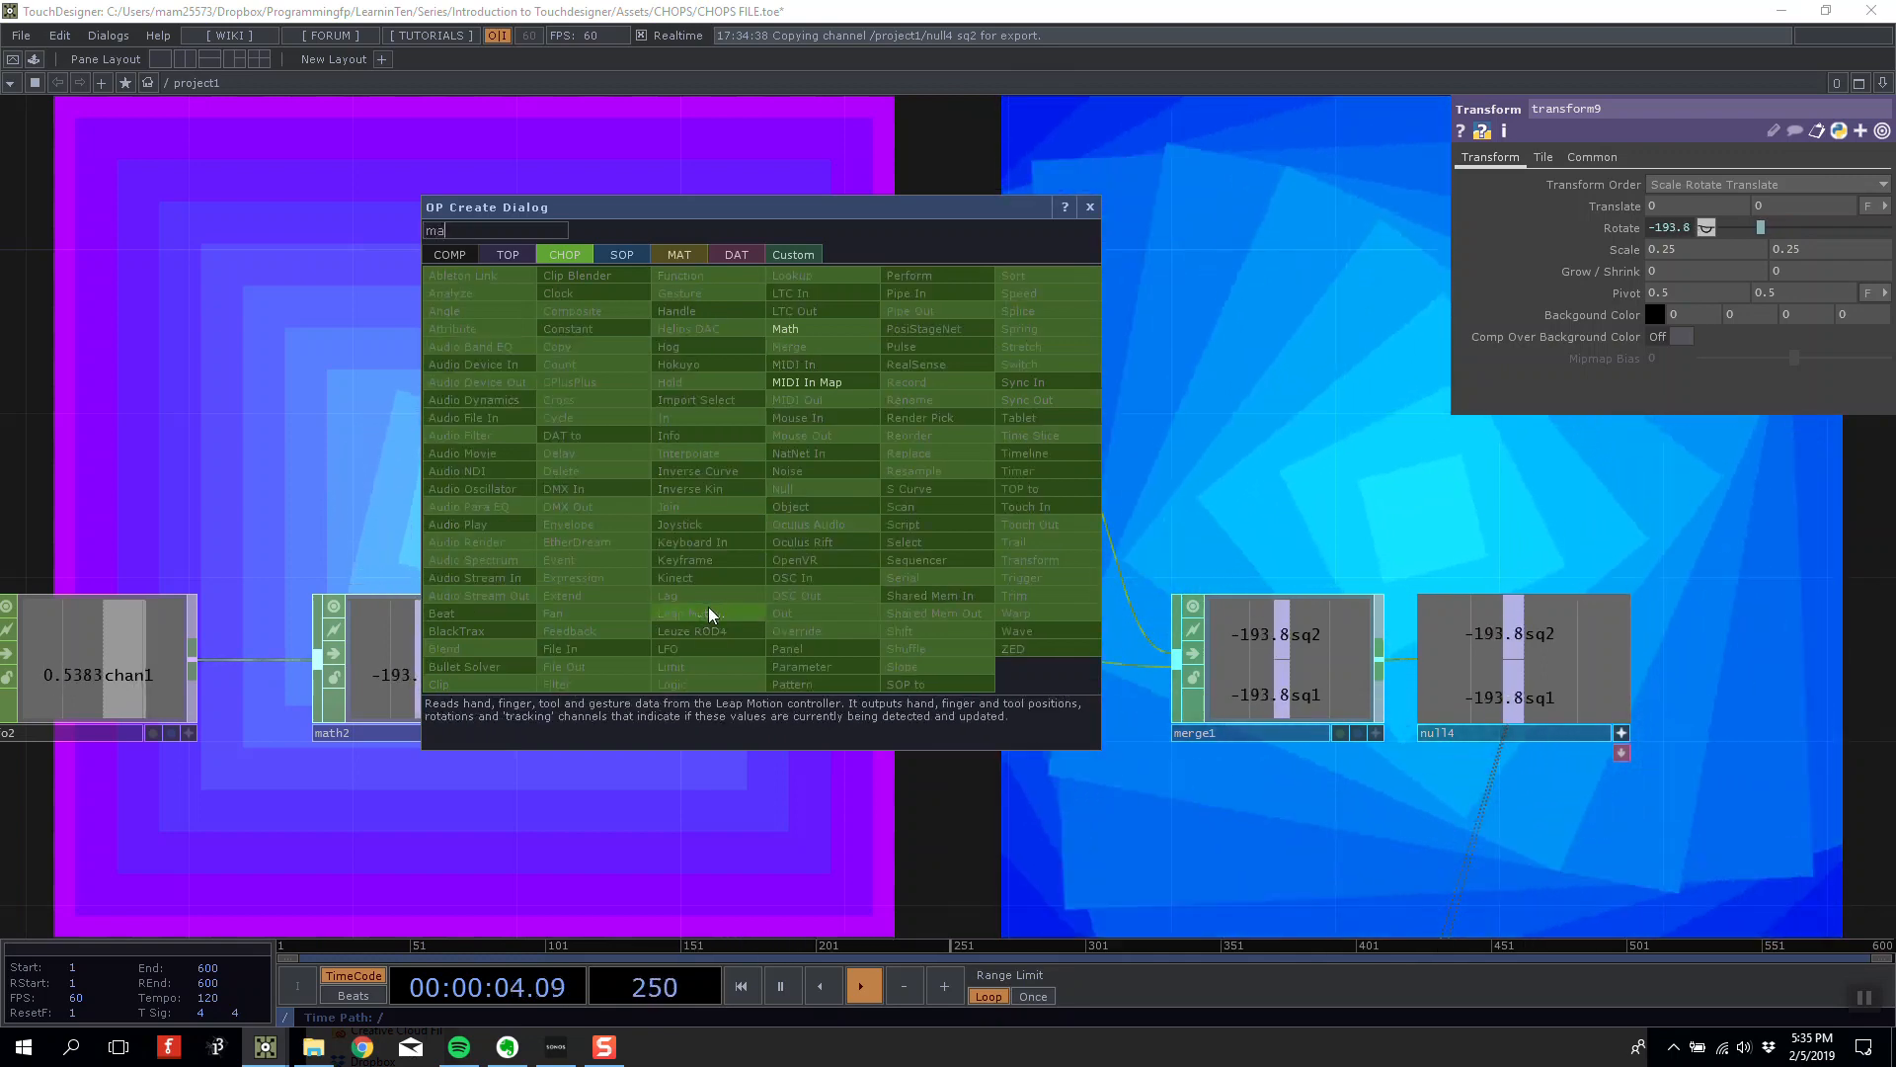
left_click(788, 328)
left_click(660, 494)
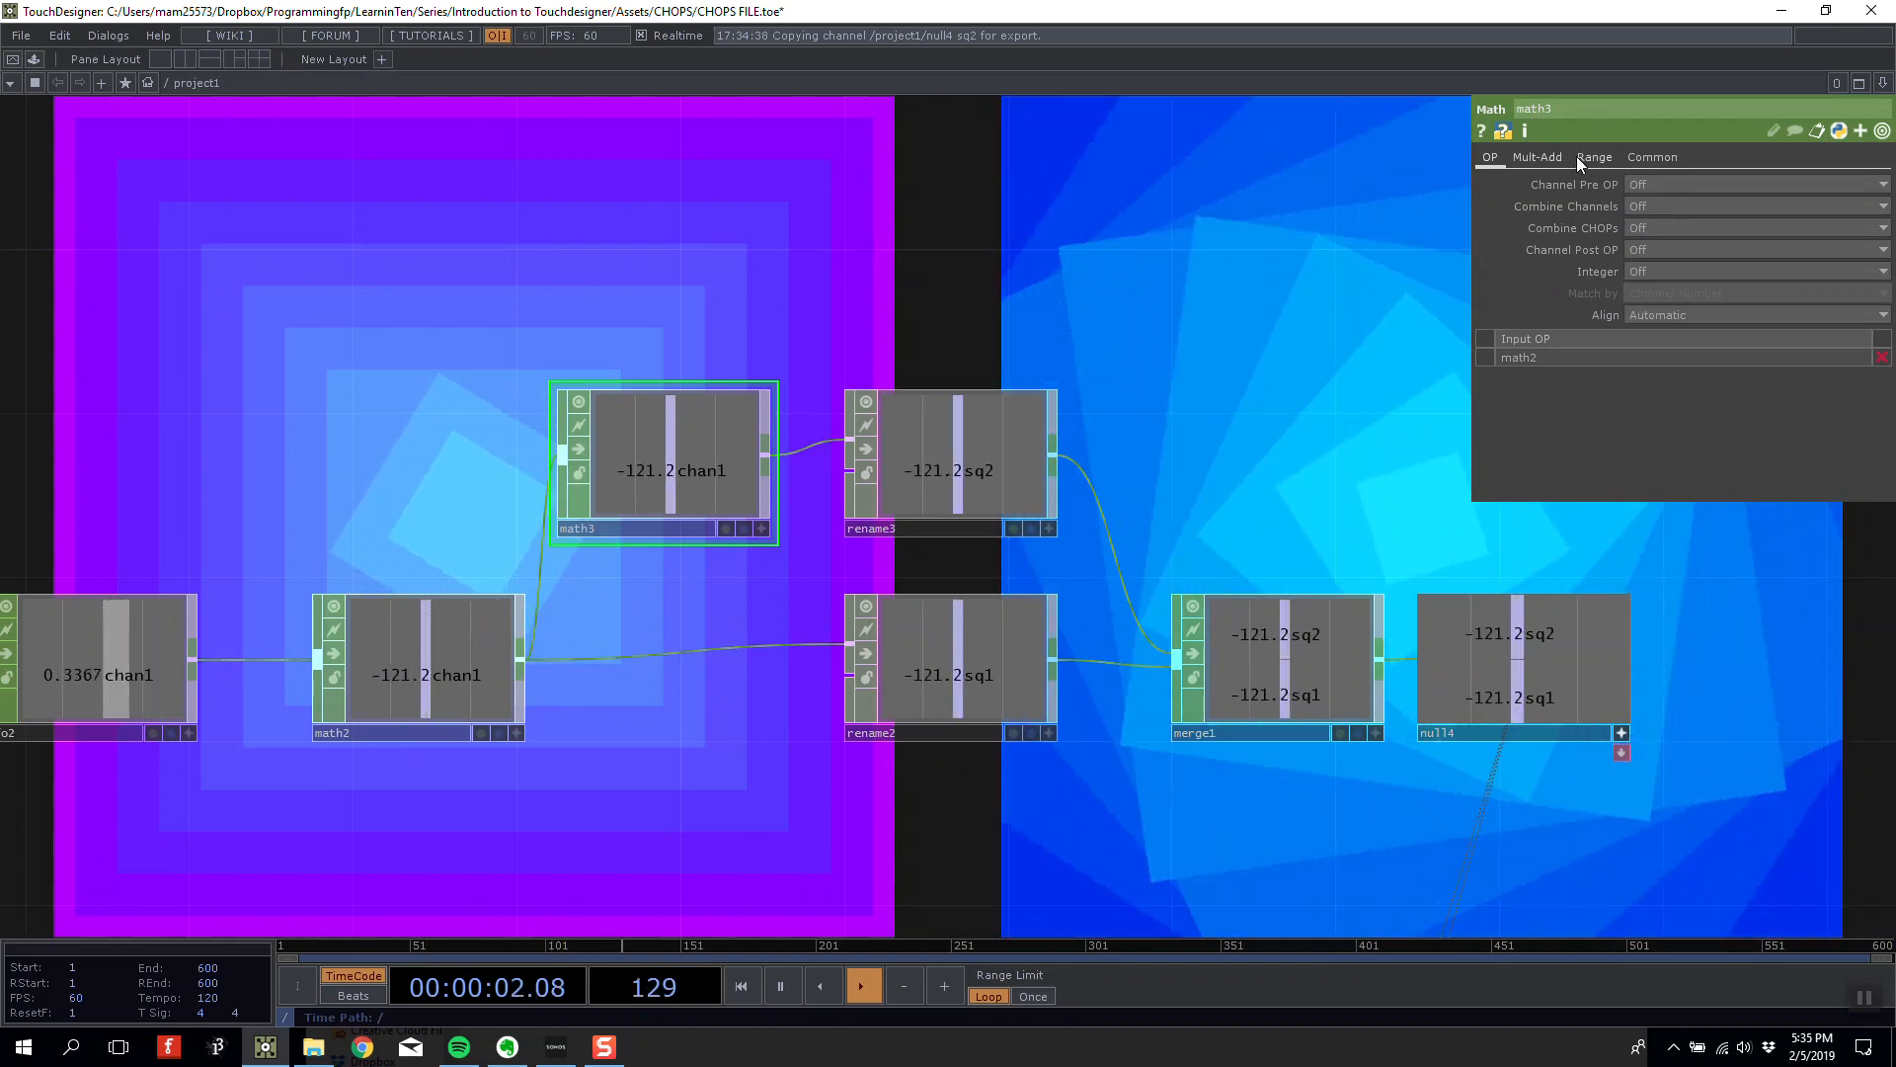
Try Multiply values of 2 and 1.5 on math3.
left_click(1541, 156)
left_click(1644, 206)
type("2")
key("Return")
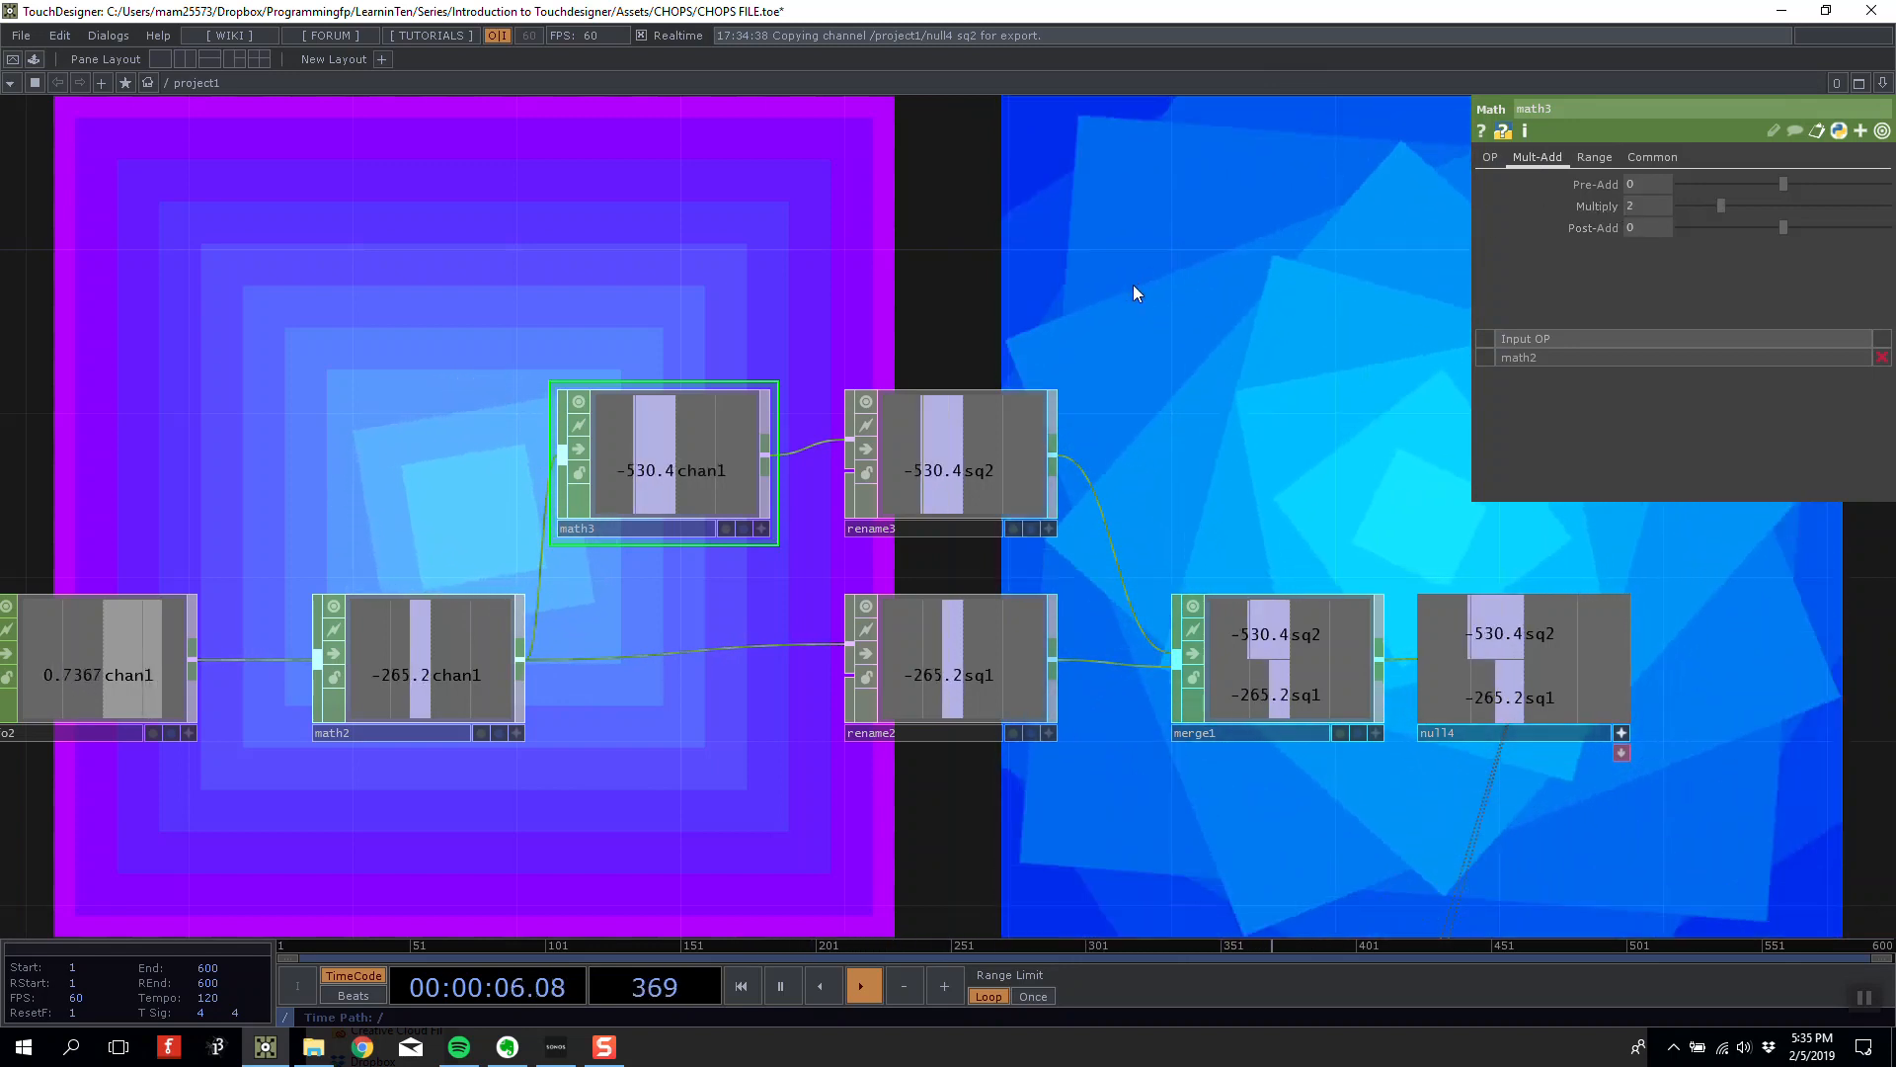
left_click(1644, 206)
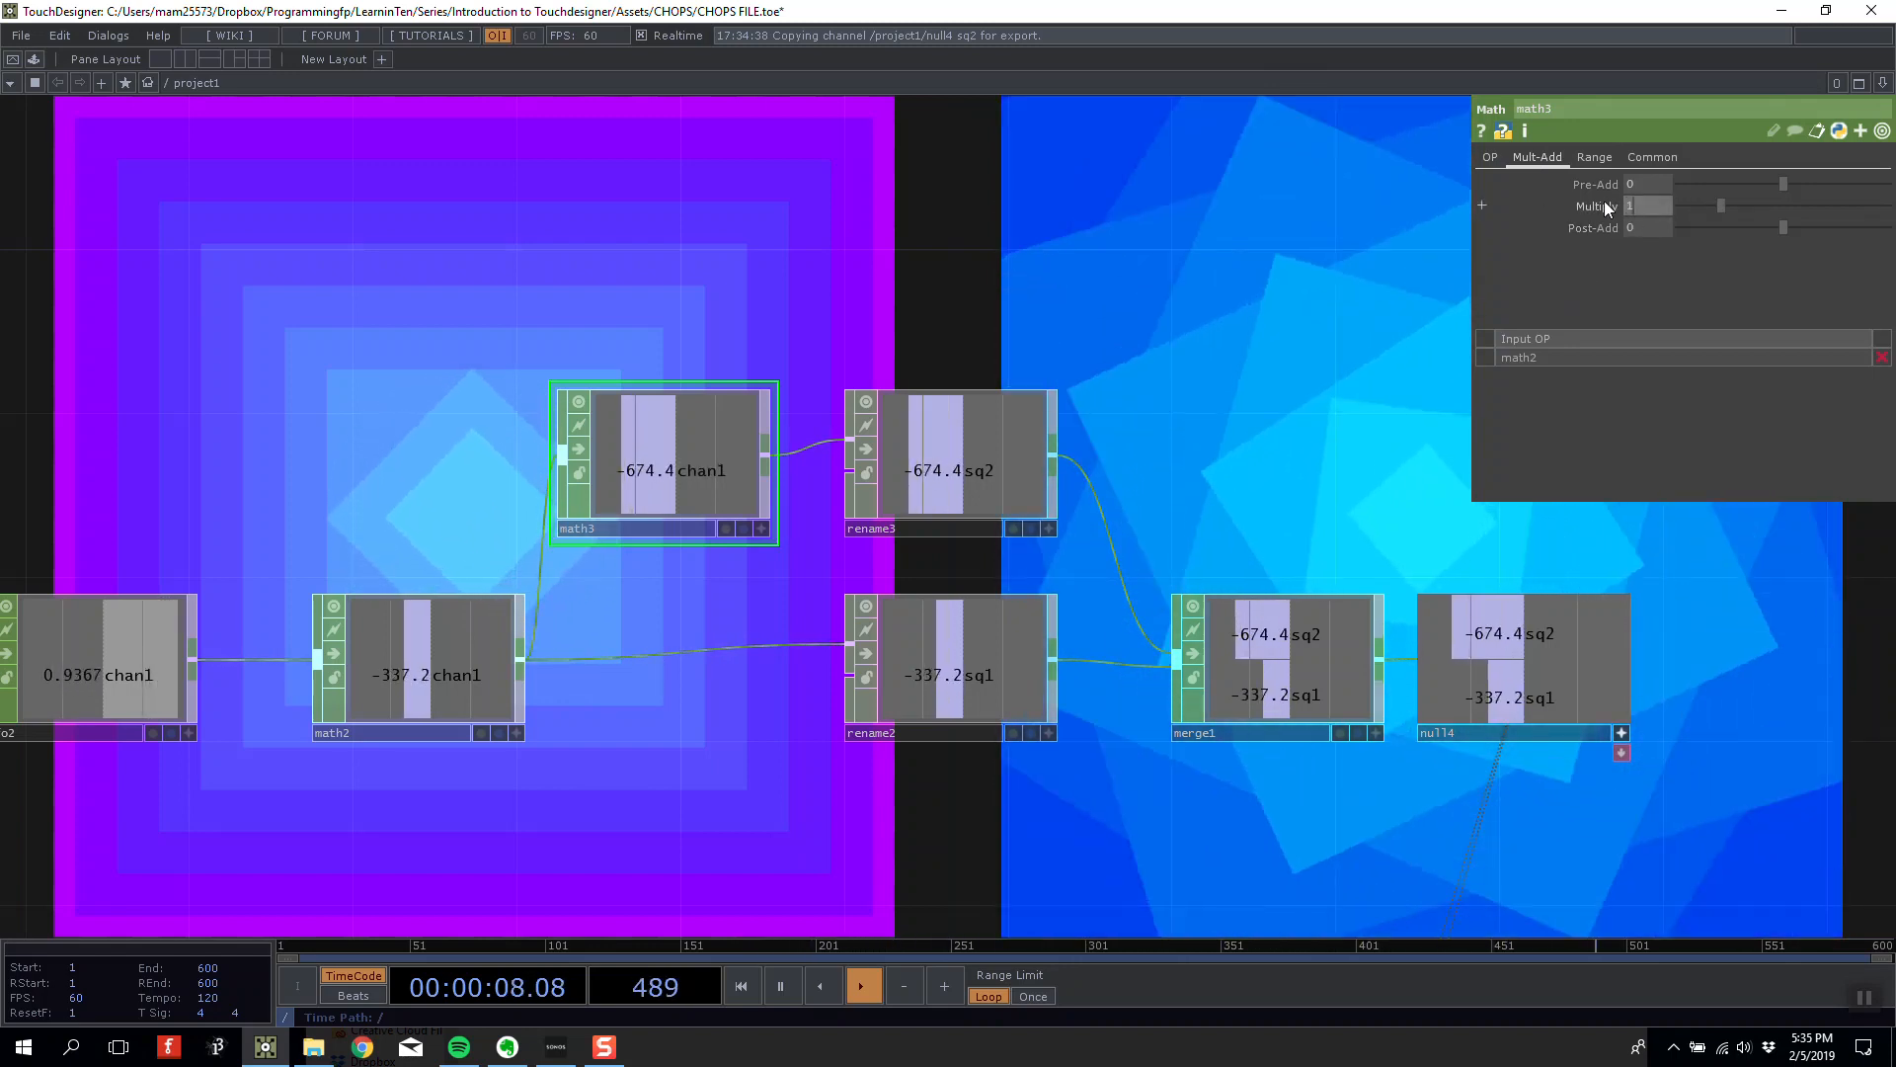
type("1.5")
key("Return")
left_click_drag(1174, 310, 1231, 284)
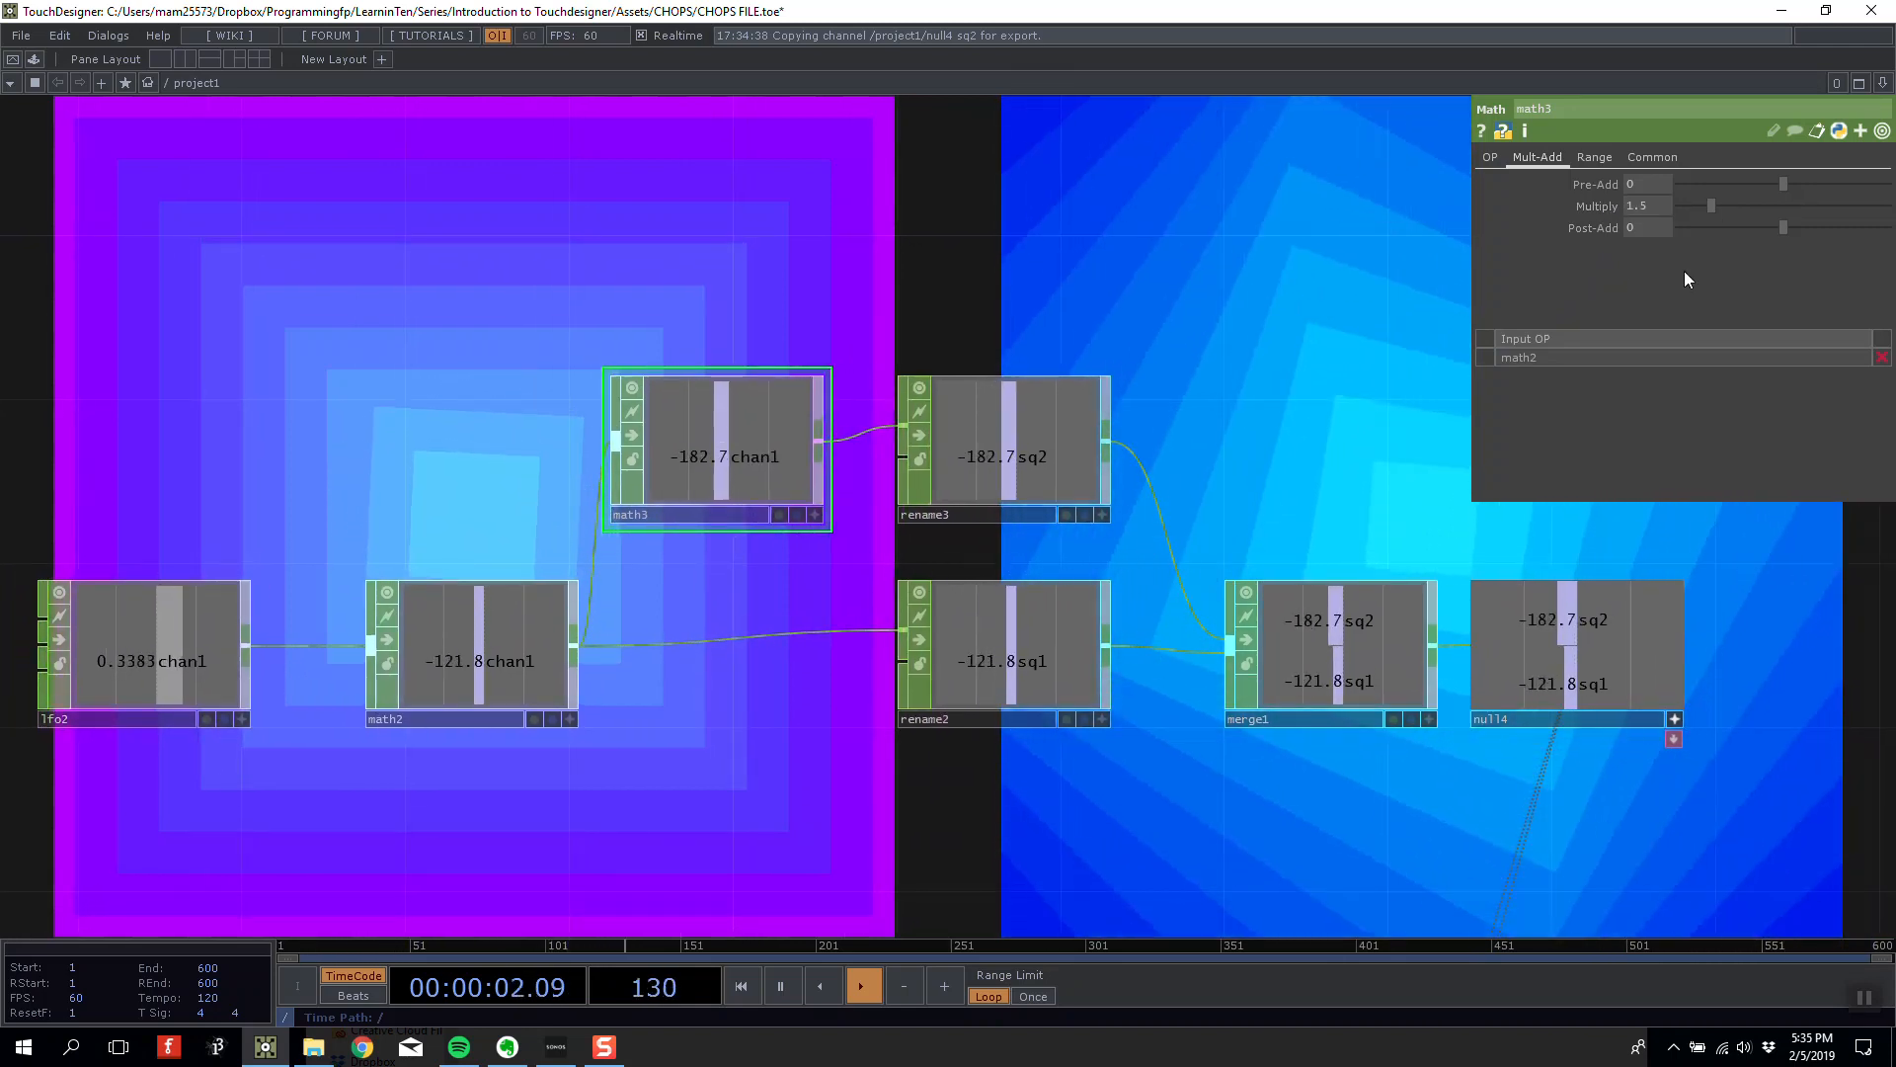
Try Multiply values of 0.5 and 0 on math3, and set it back to 1.
mouse_move(1645, 205)
middle_mouse_down()
mouse_move(1580, 185)
mouse_move(1635, 185)
middle_mouse_up()
left_click_drag(1295, 389, 1277, 359)
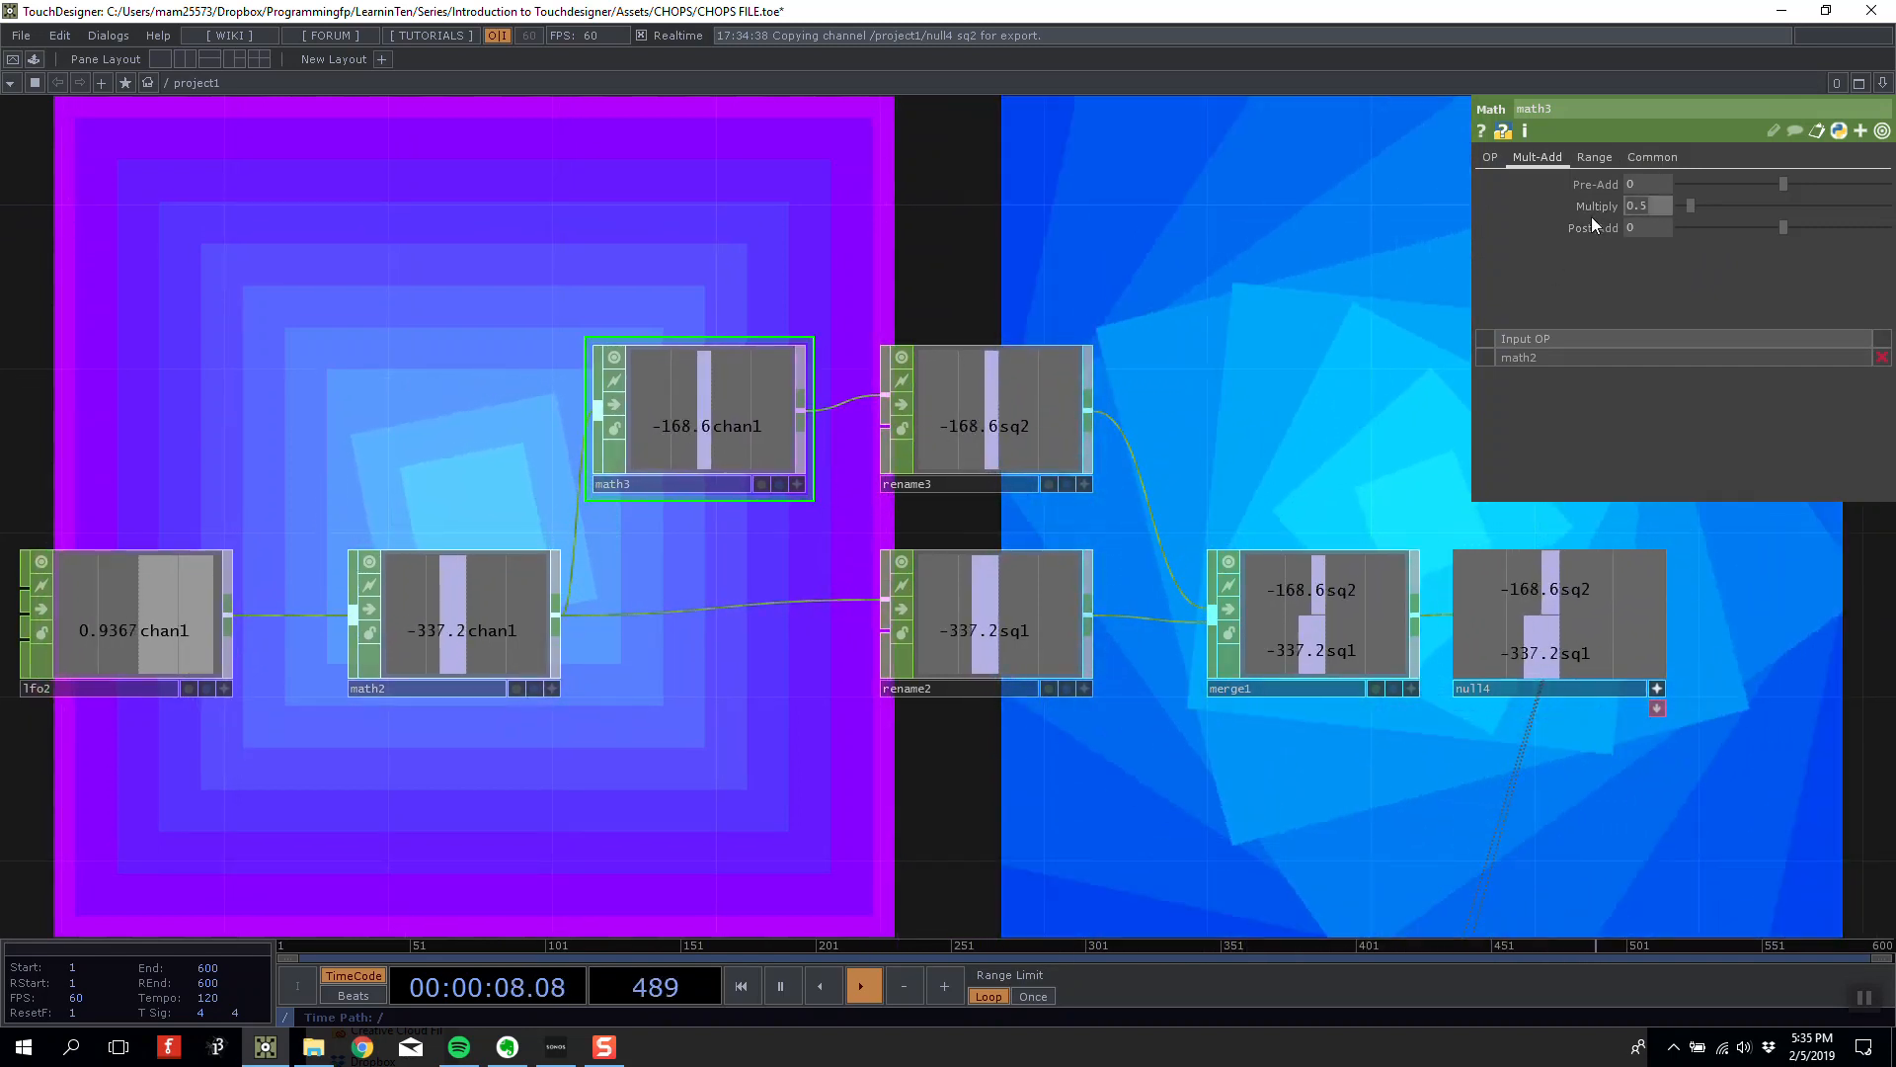
type("0")
key("Return")
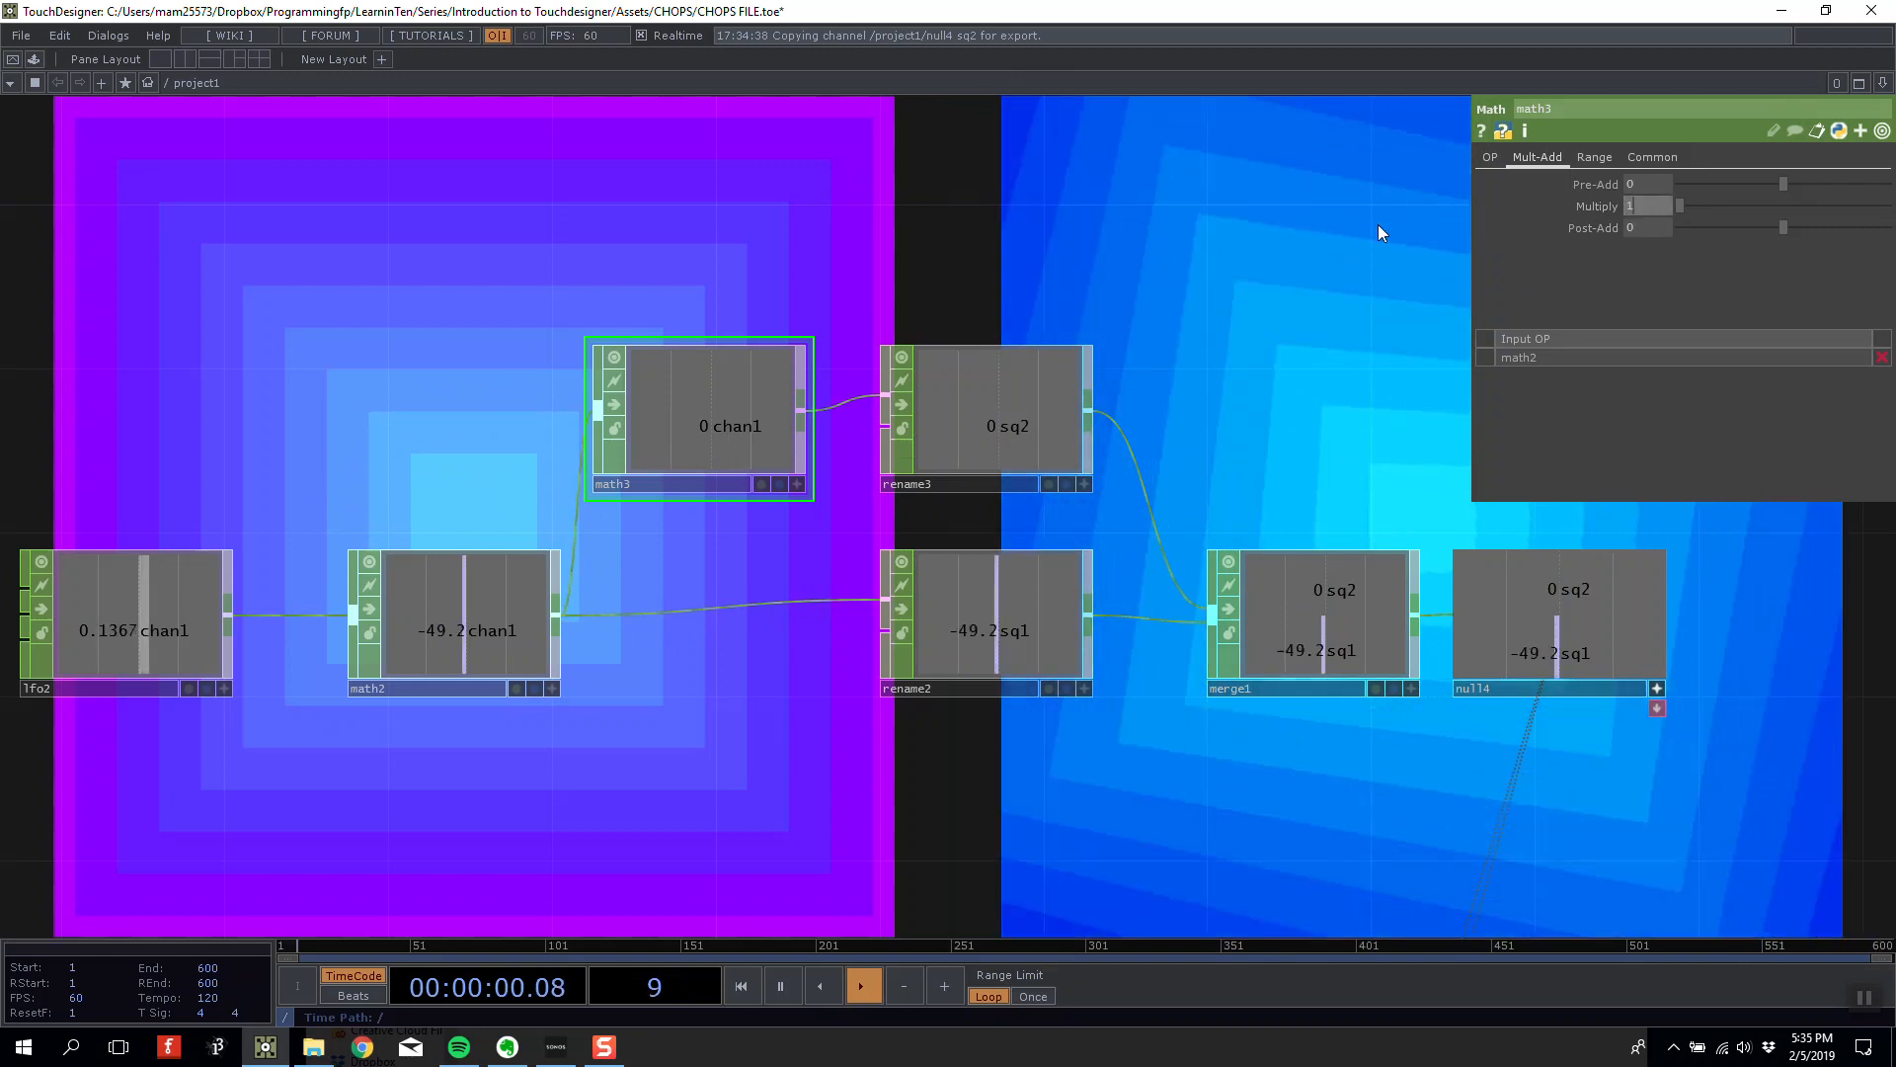
Try an upper To Range value of 0.5 on math3.
left_click(1604, 155)
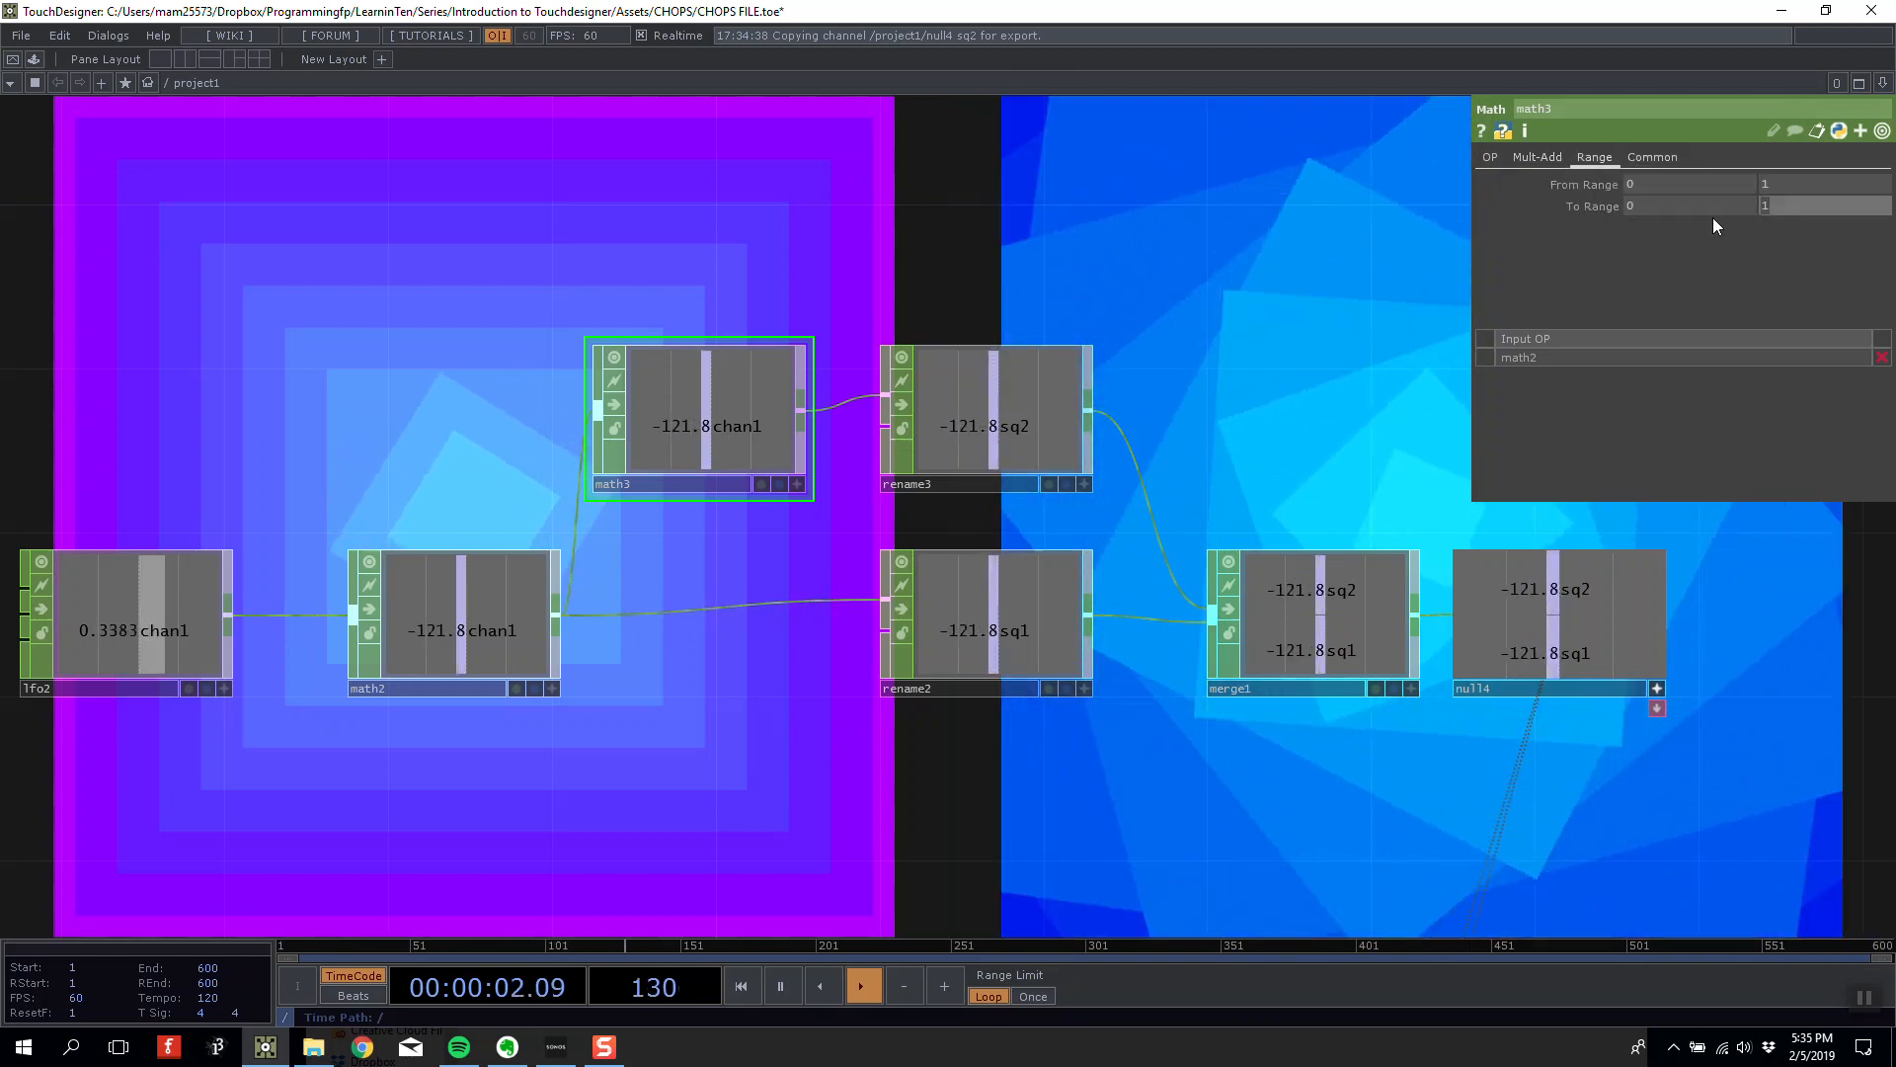
left_click(1770, 207)
type("0.5")
key("Return")
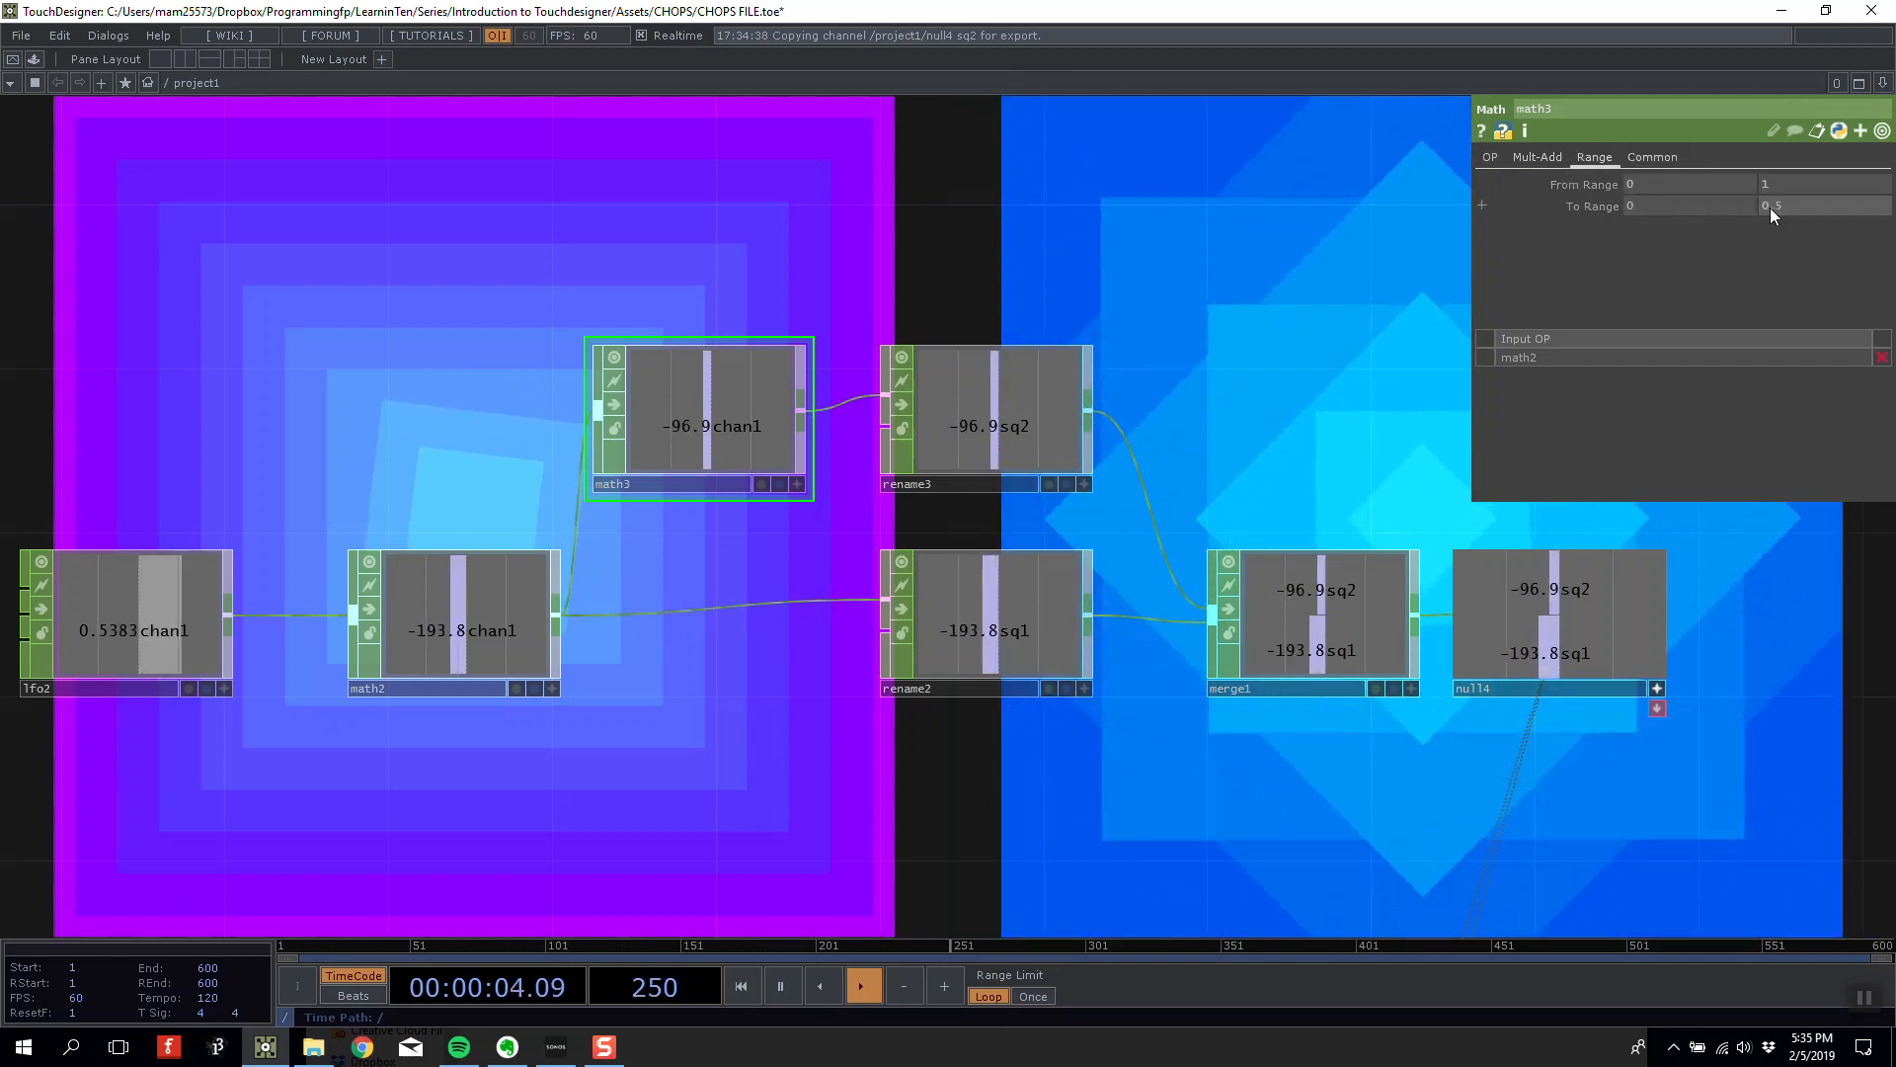
left_click_drag(1150, 317, 1130, 484)
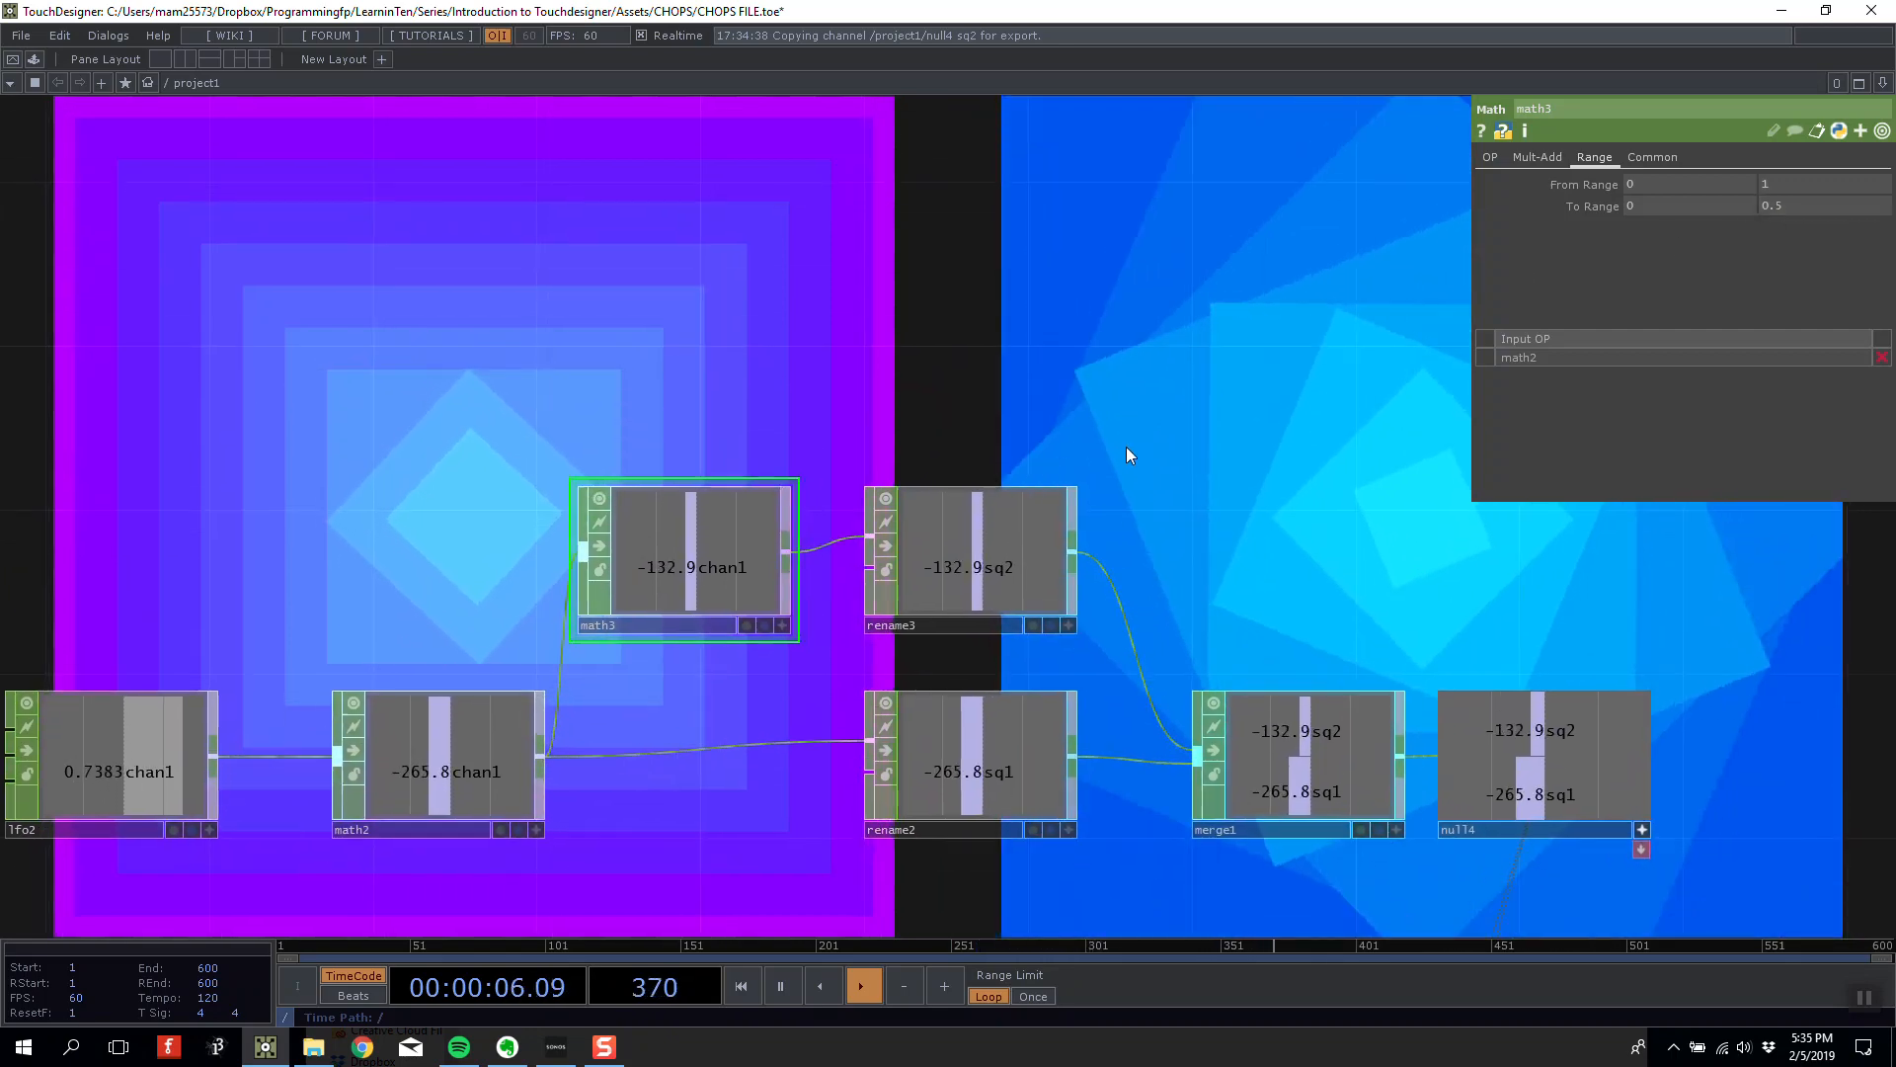
left_click_drag(1251, 563, 1252, 621)
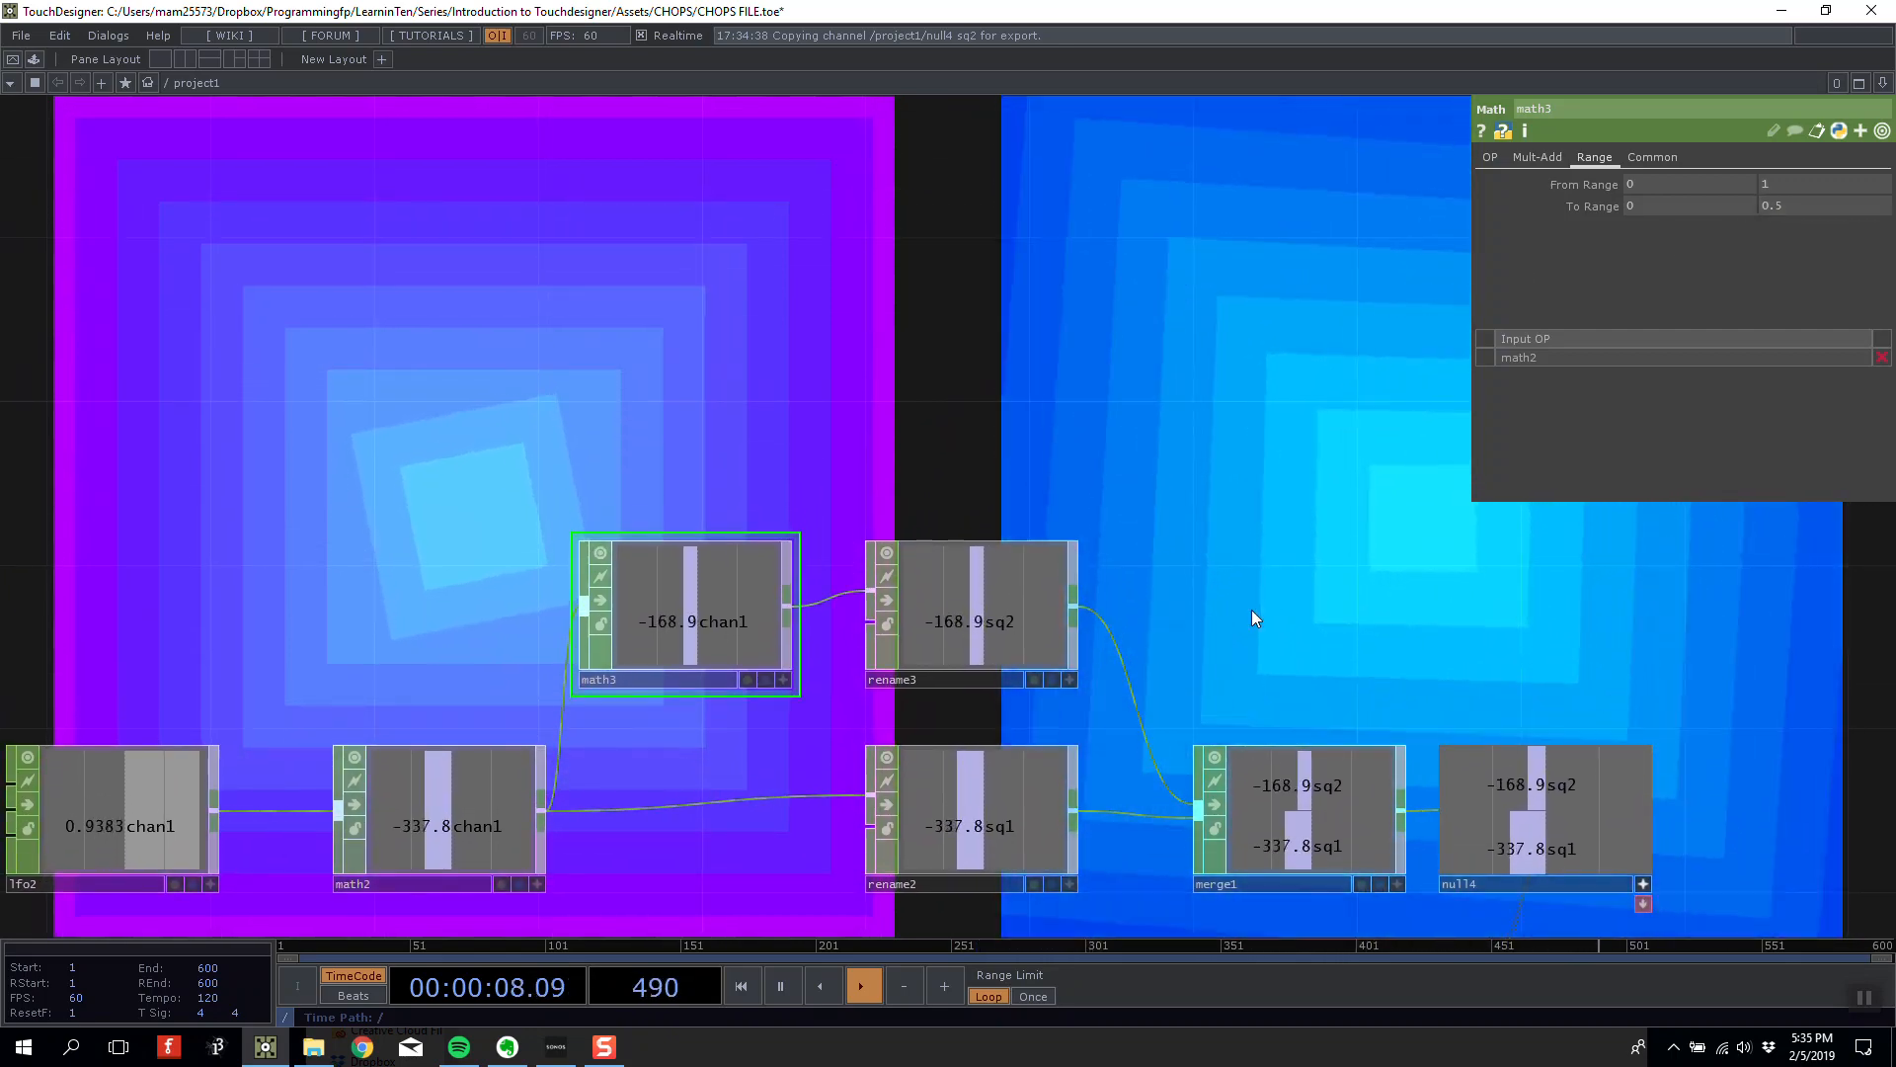
Try upper To Range values of 1, 2 and 3 on math3, and return it to 1.
left_click(1760, 211)
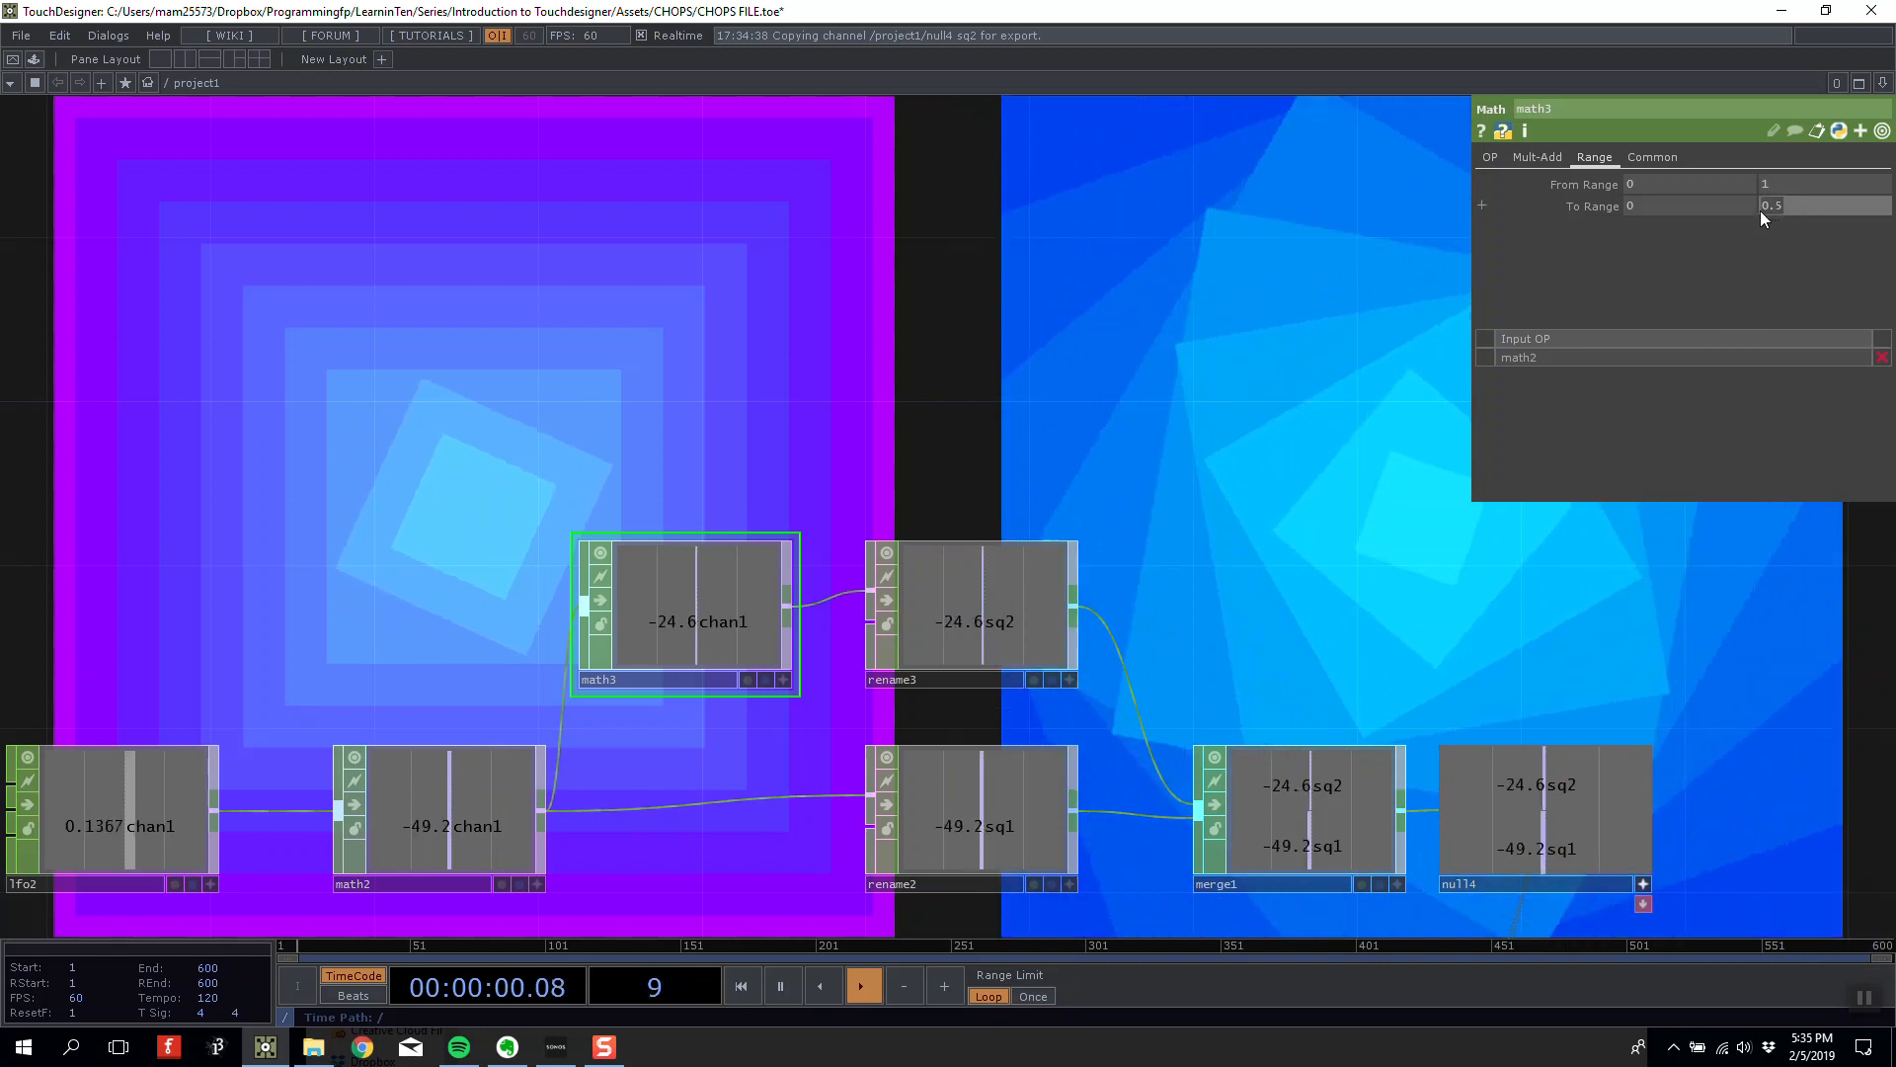
type("1")
key("Return")
left_click(1764, 204)
type("2")
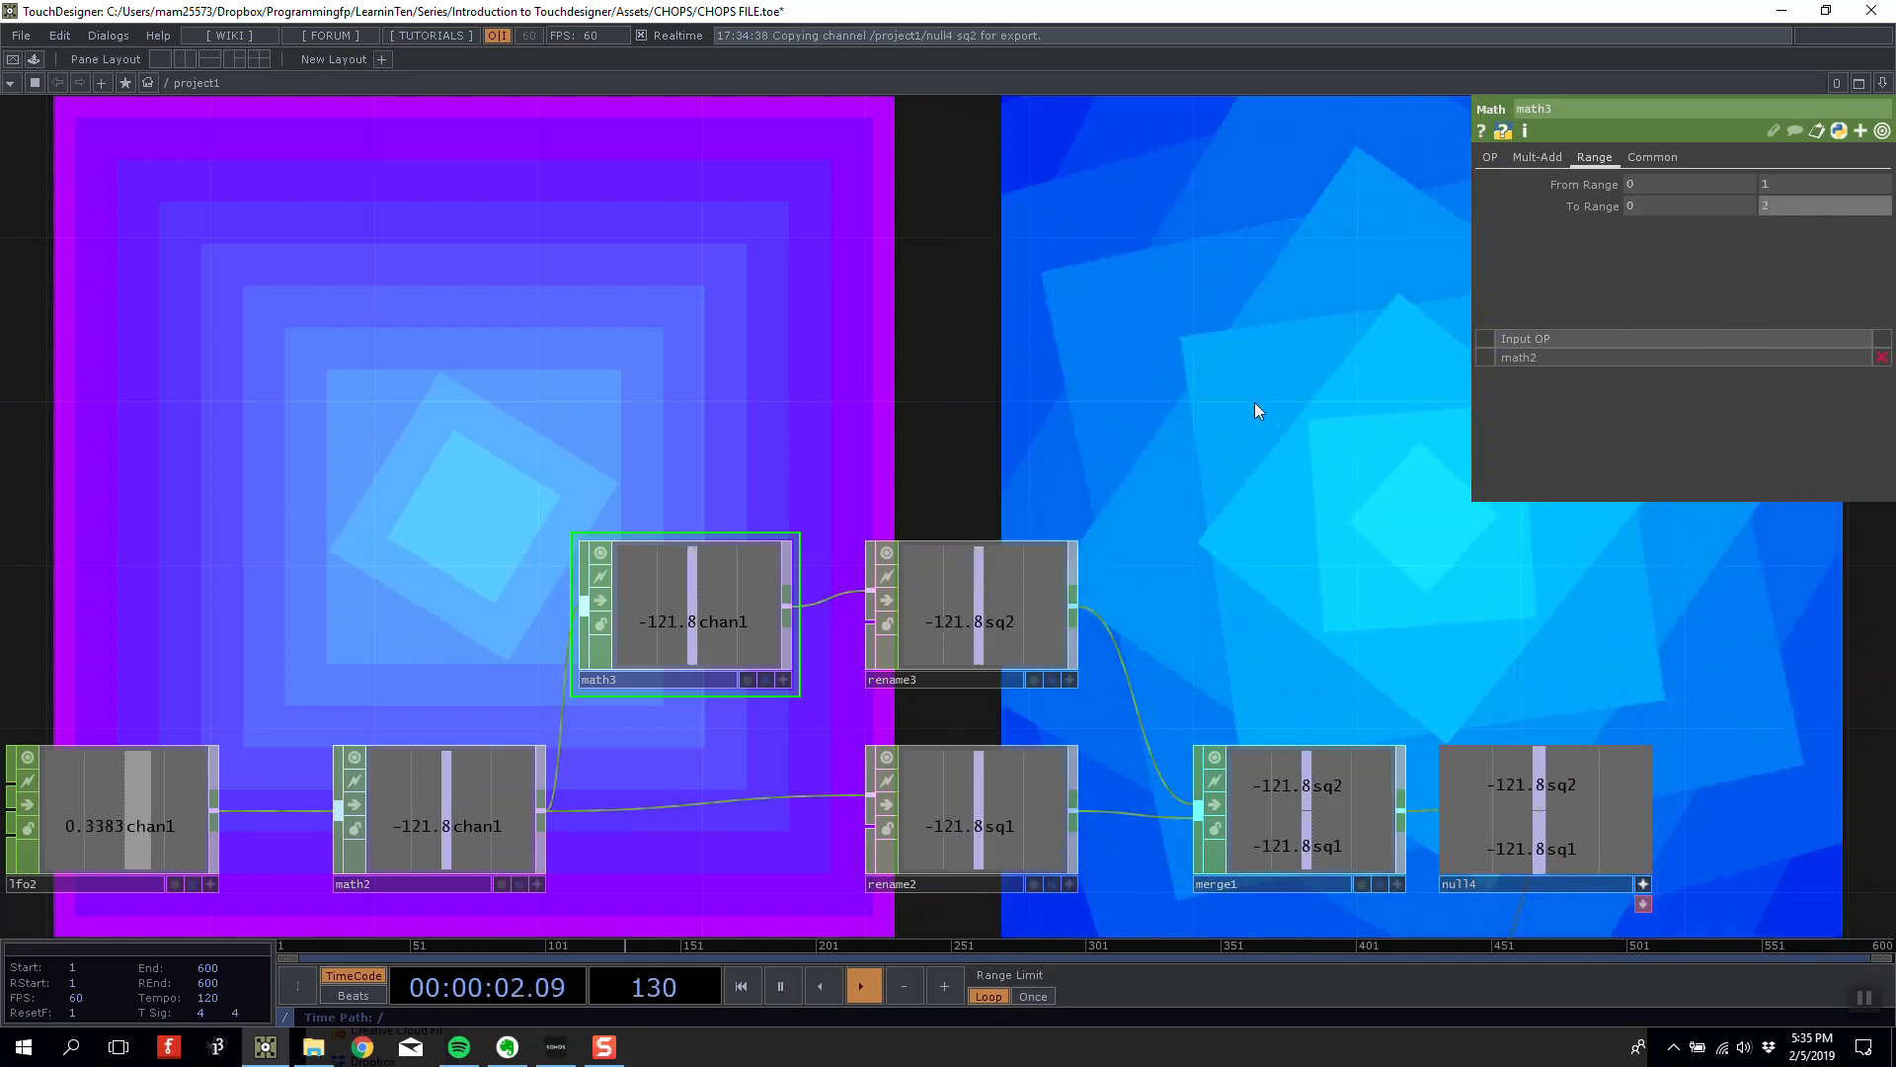
key("Return")
left_click(1783, 205)
type("3")
key("Return")
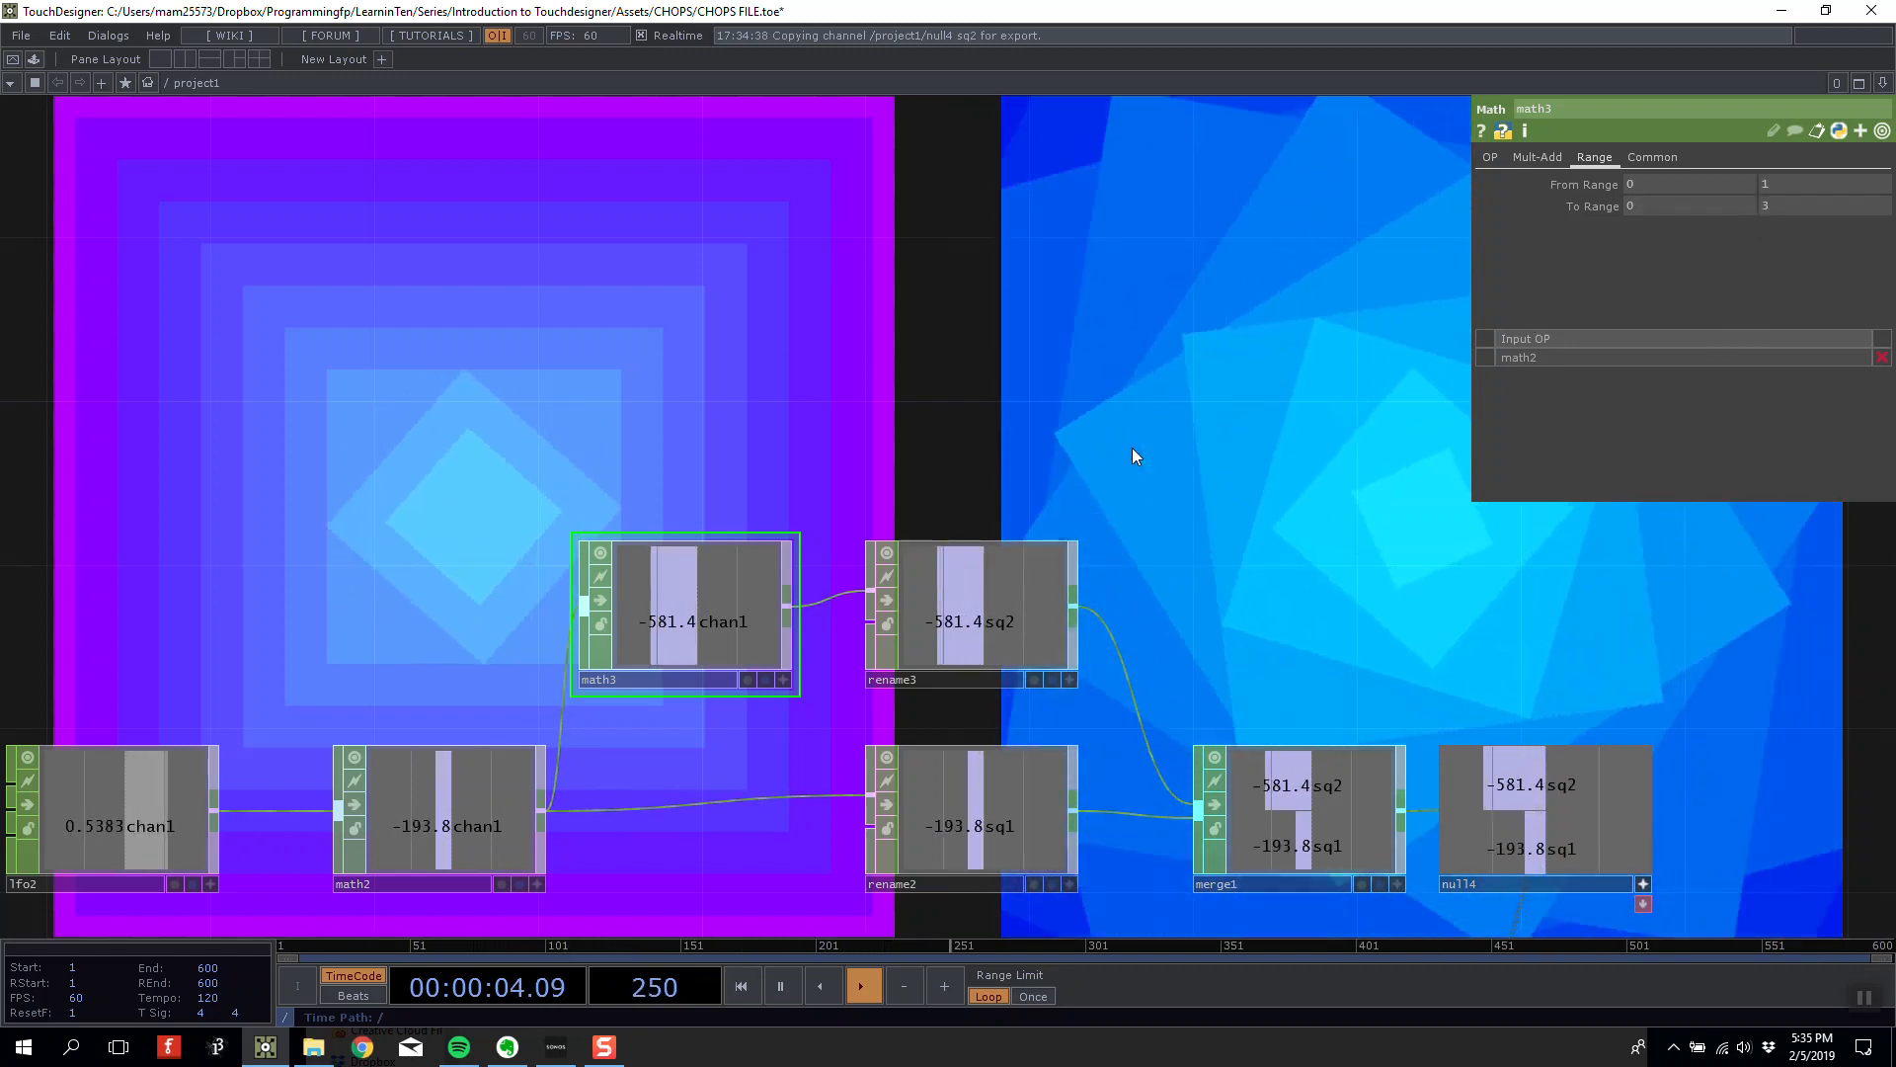
left_click(1786, 211)
type("1")
key("Return")
Select transform10 and switch its Rotate parameter out of CHOP export mode.
middle_click_drag(1202, 541, 1254, 751)
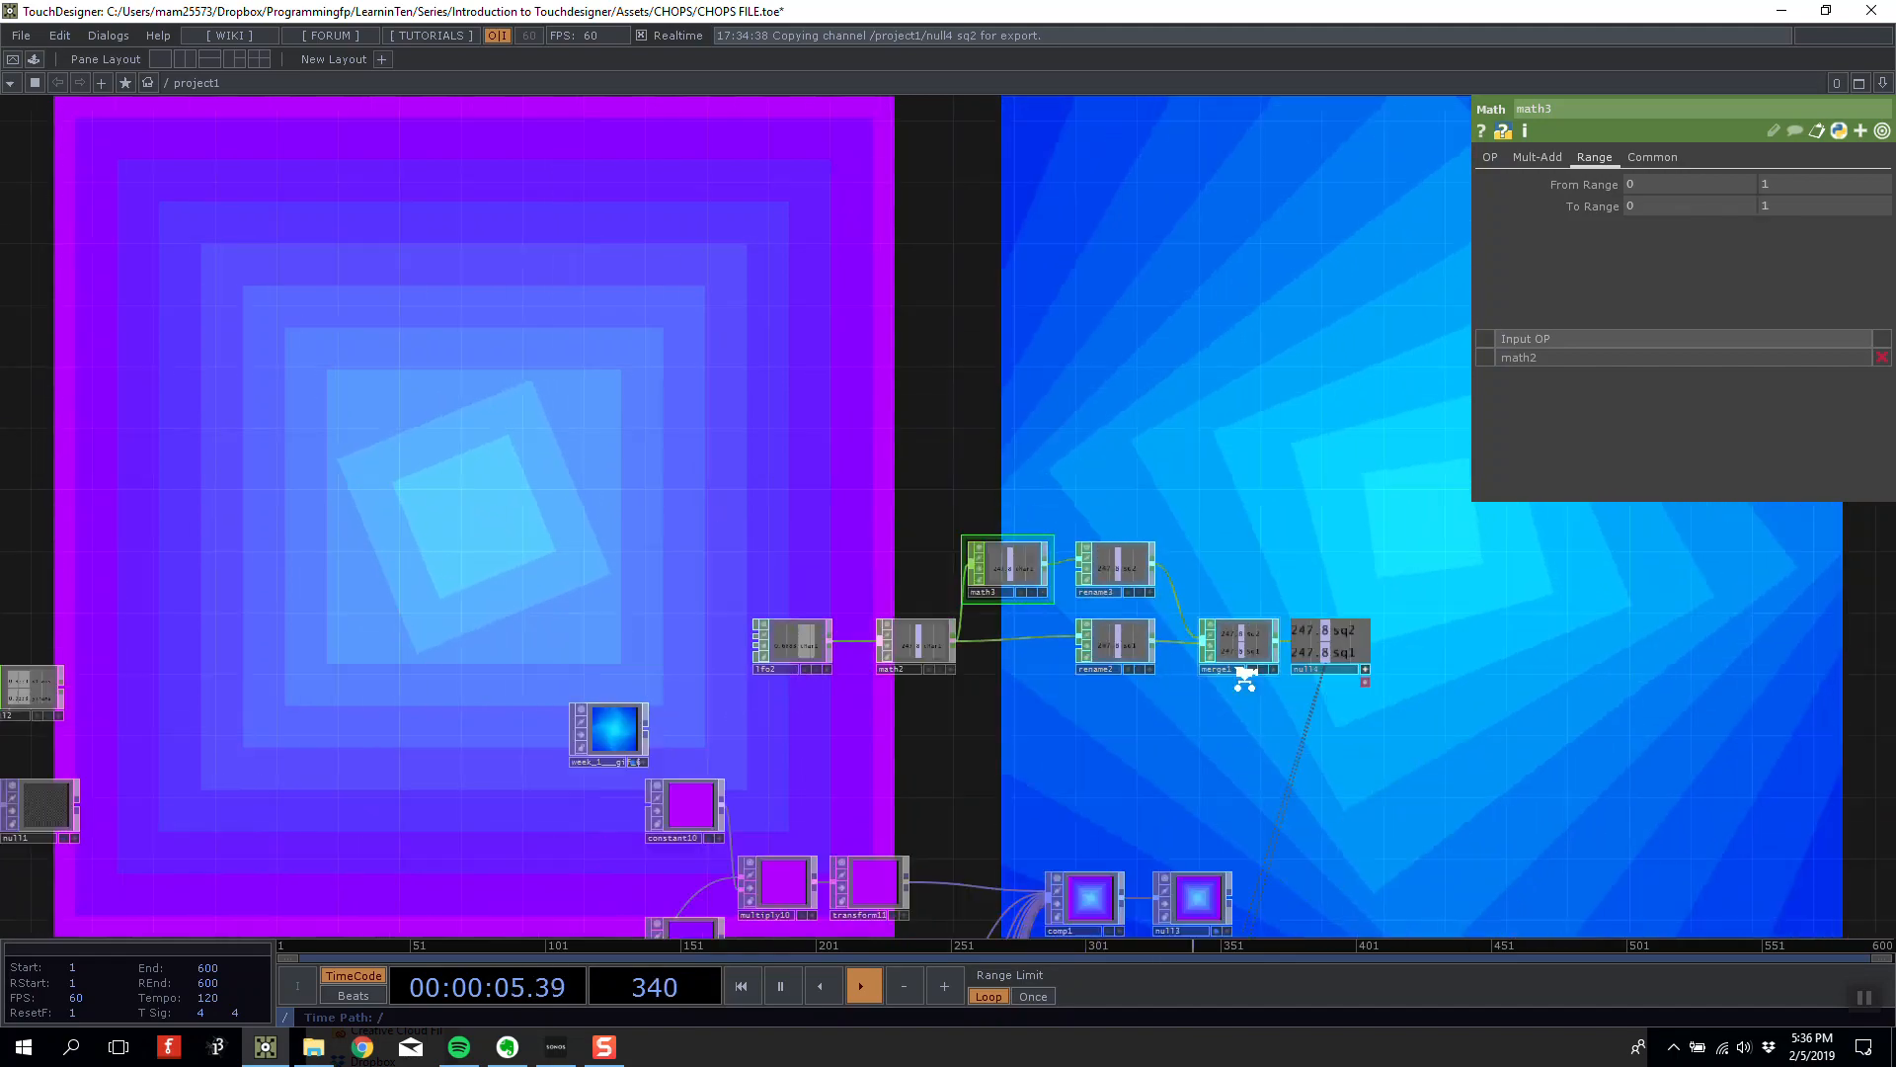
left_click_drag(1254, 751, 1069, 143)
scroll(849, 762, "up", 6)
left_click(864, 879)
left_click(1610, 225)
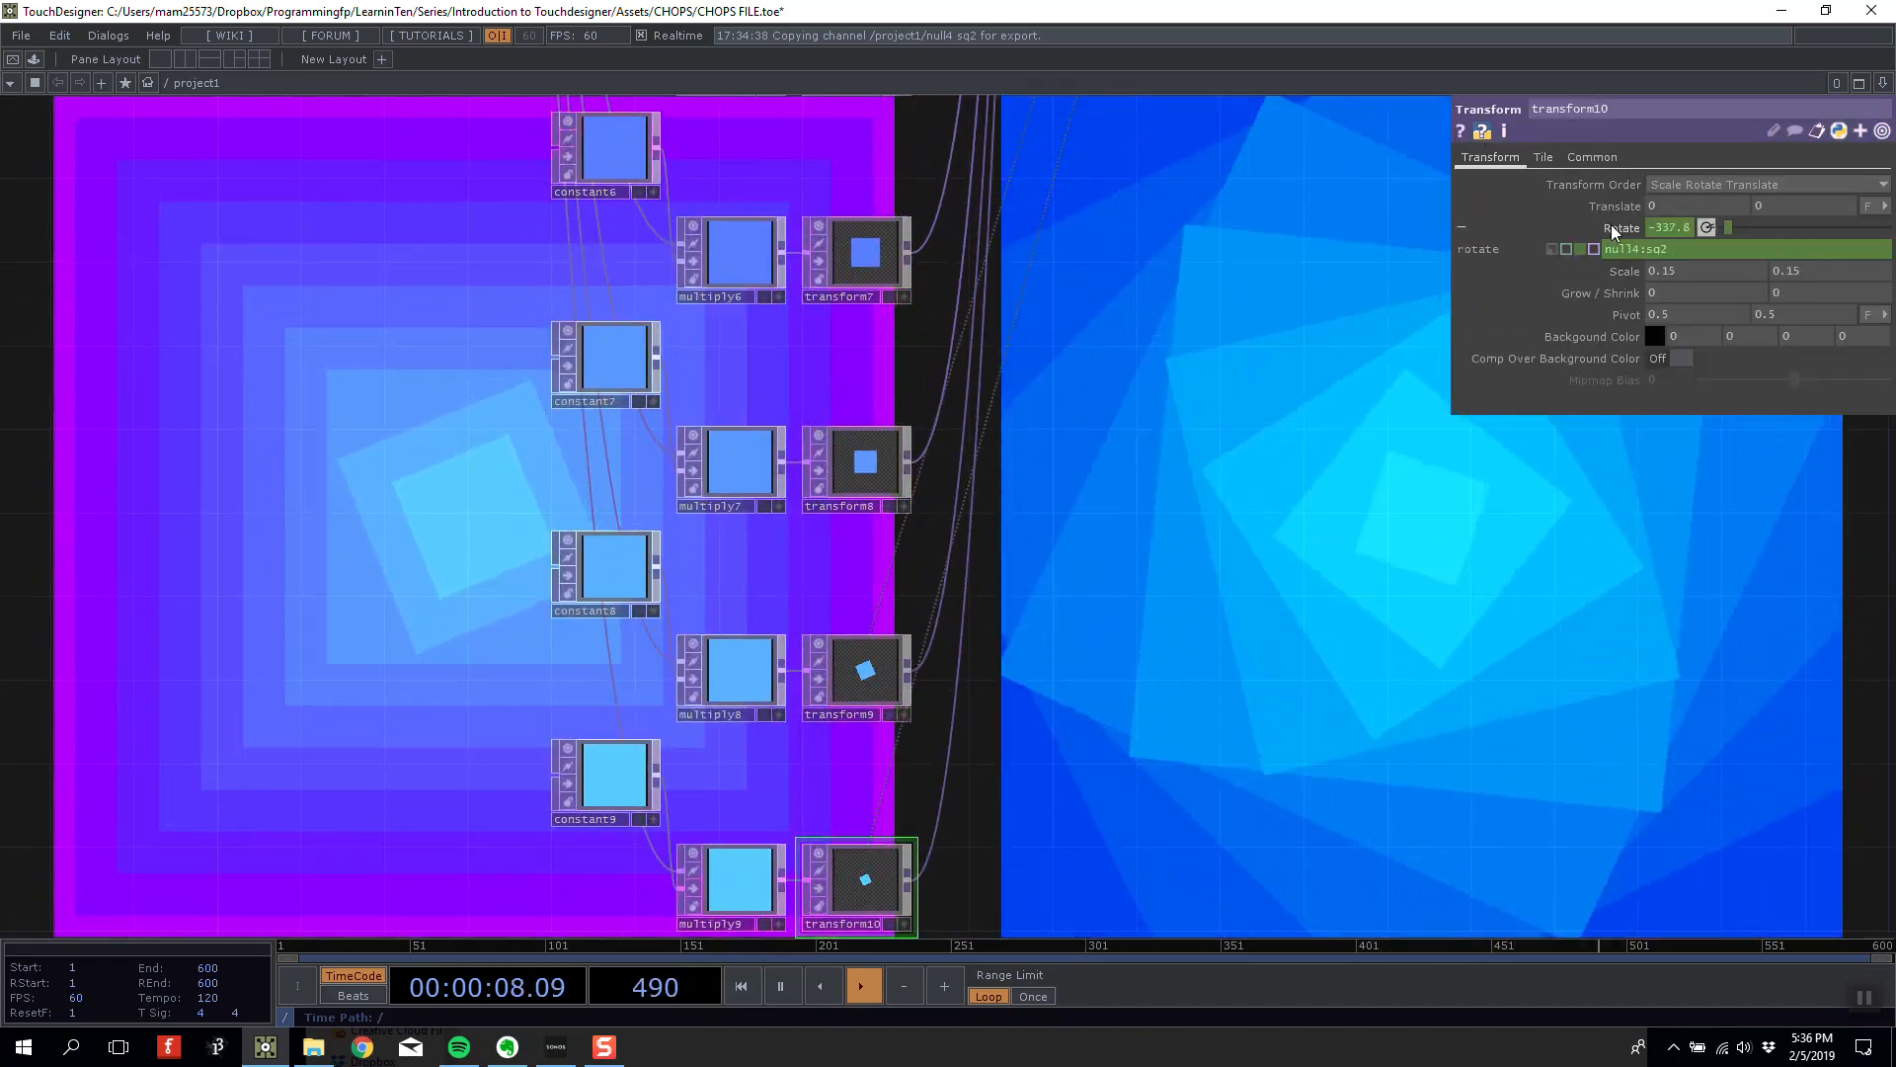
left_click(1565, 249)
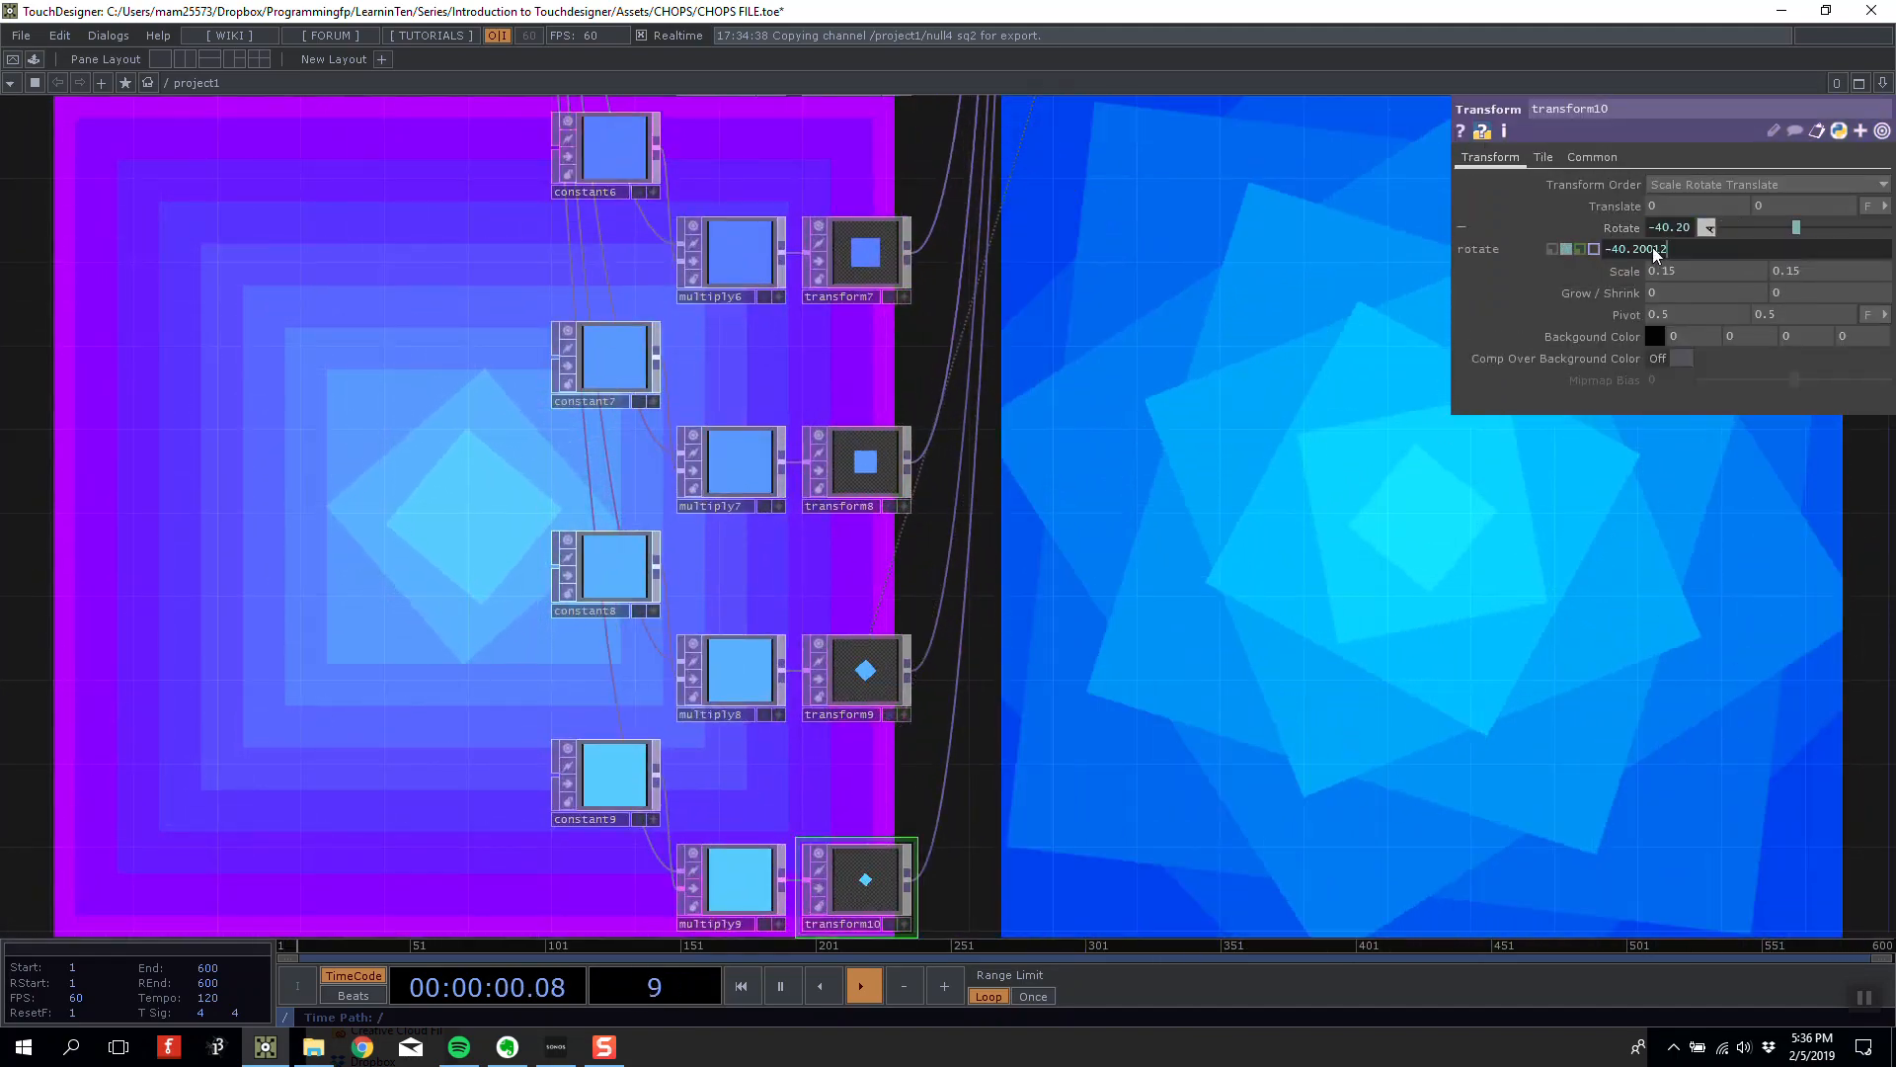
left_click_drag(1678, 250, 1588, 257)
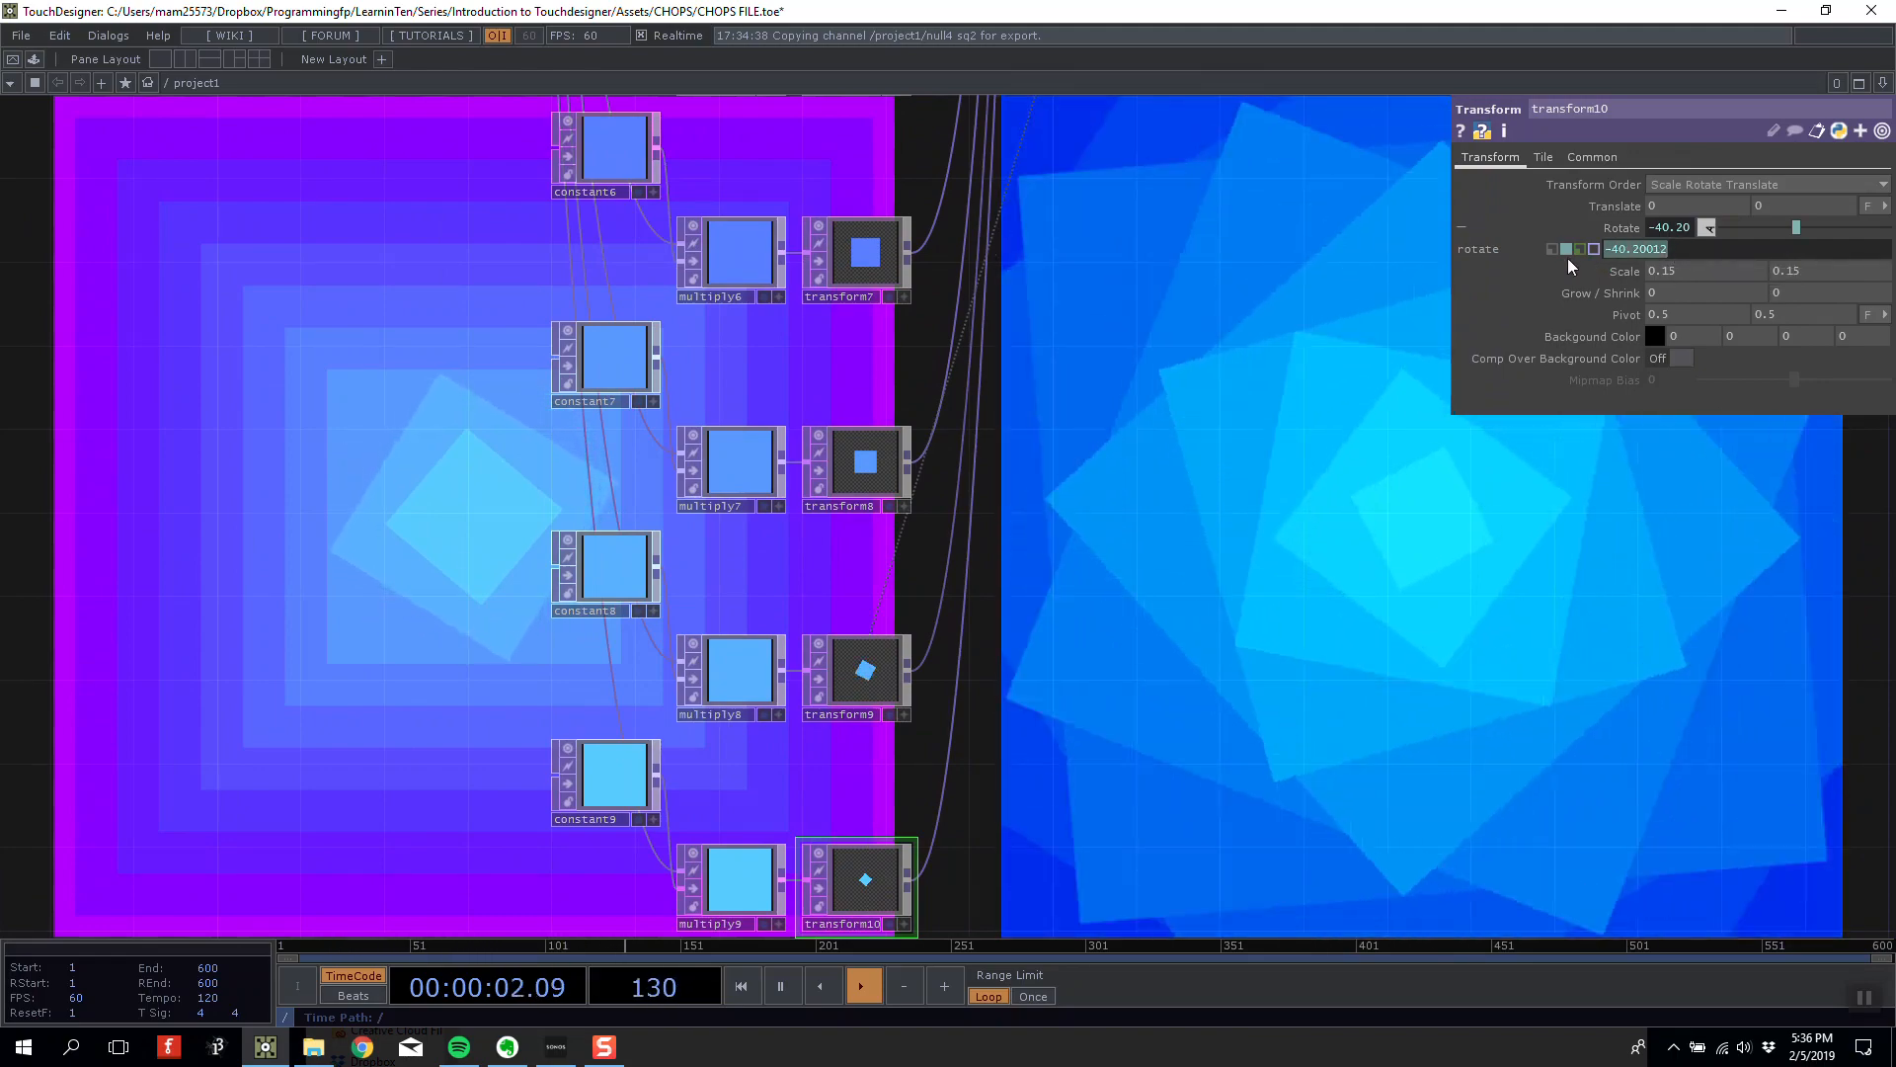
Link null4's sq1 channel to transform10's Rotate parameter as a CHOP Reference.
scroll(1380, 347, "down", 6)
left_click_drag(1216, 385, 731, 704)
scroll(911, 299, "up", 6)
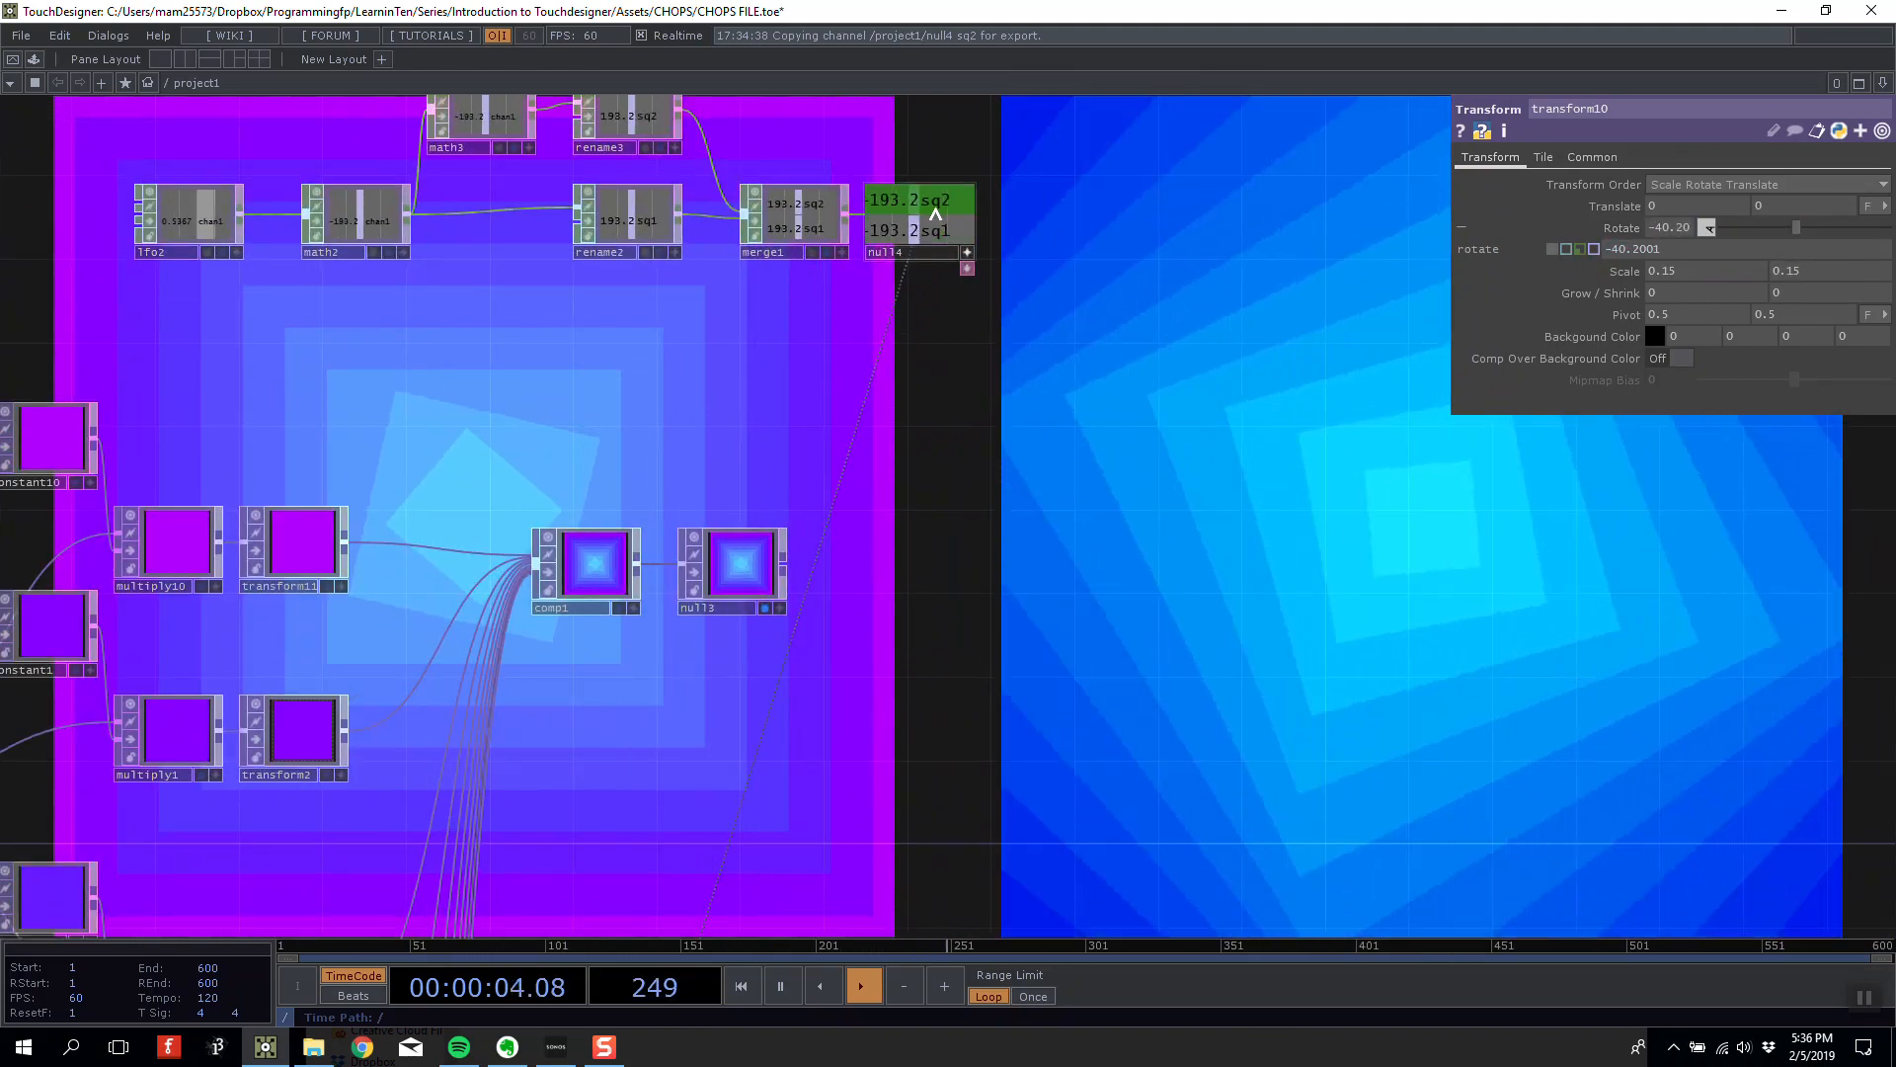
left_click_drag(927, 225, 1684, 228)
left_click(1687, 217)
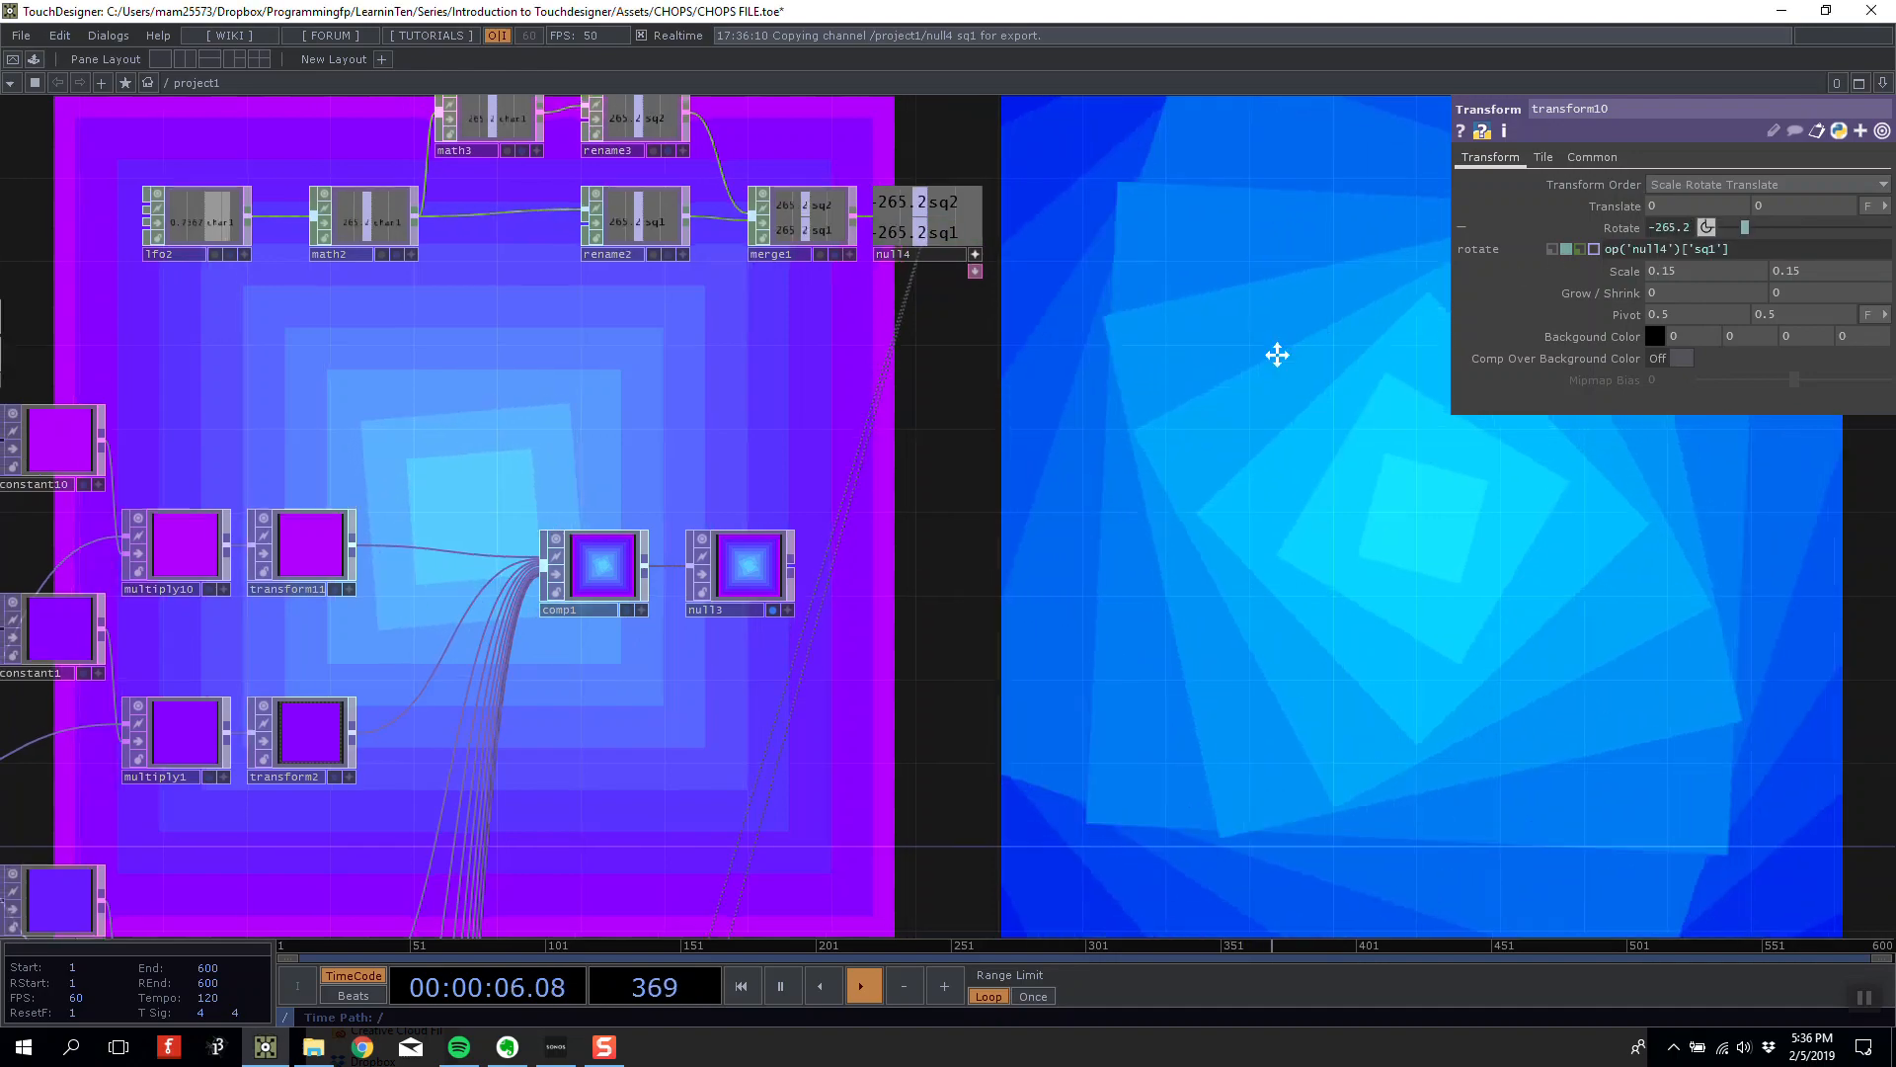
Set the Multiply value of math3 to 2.
scroll(1092, 424, "up", 5)
left_click(695, 318)
scroll(696, 318, "up", 3)
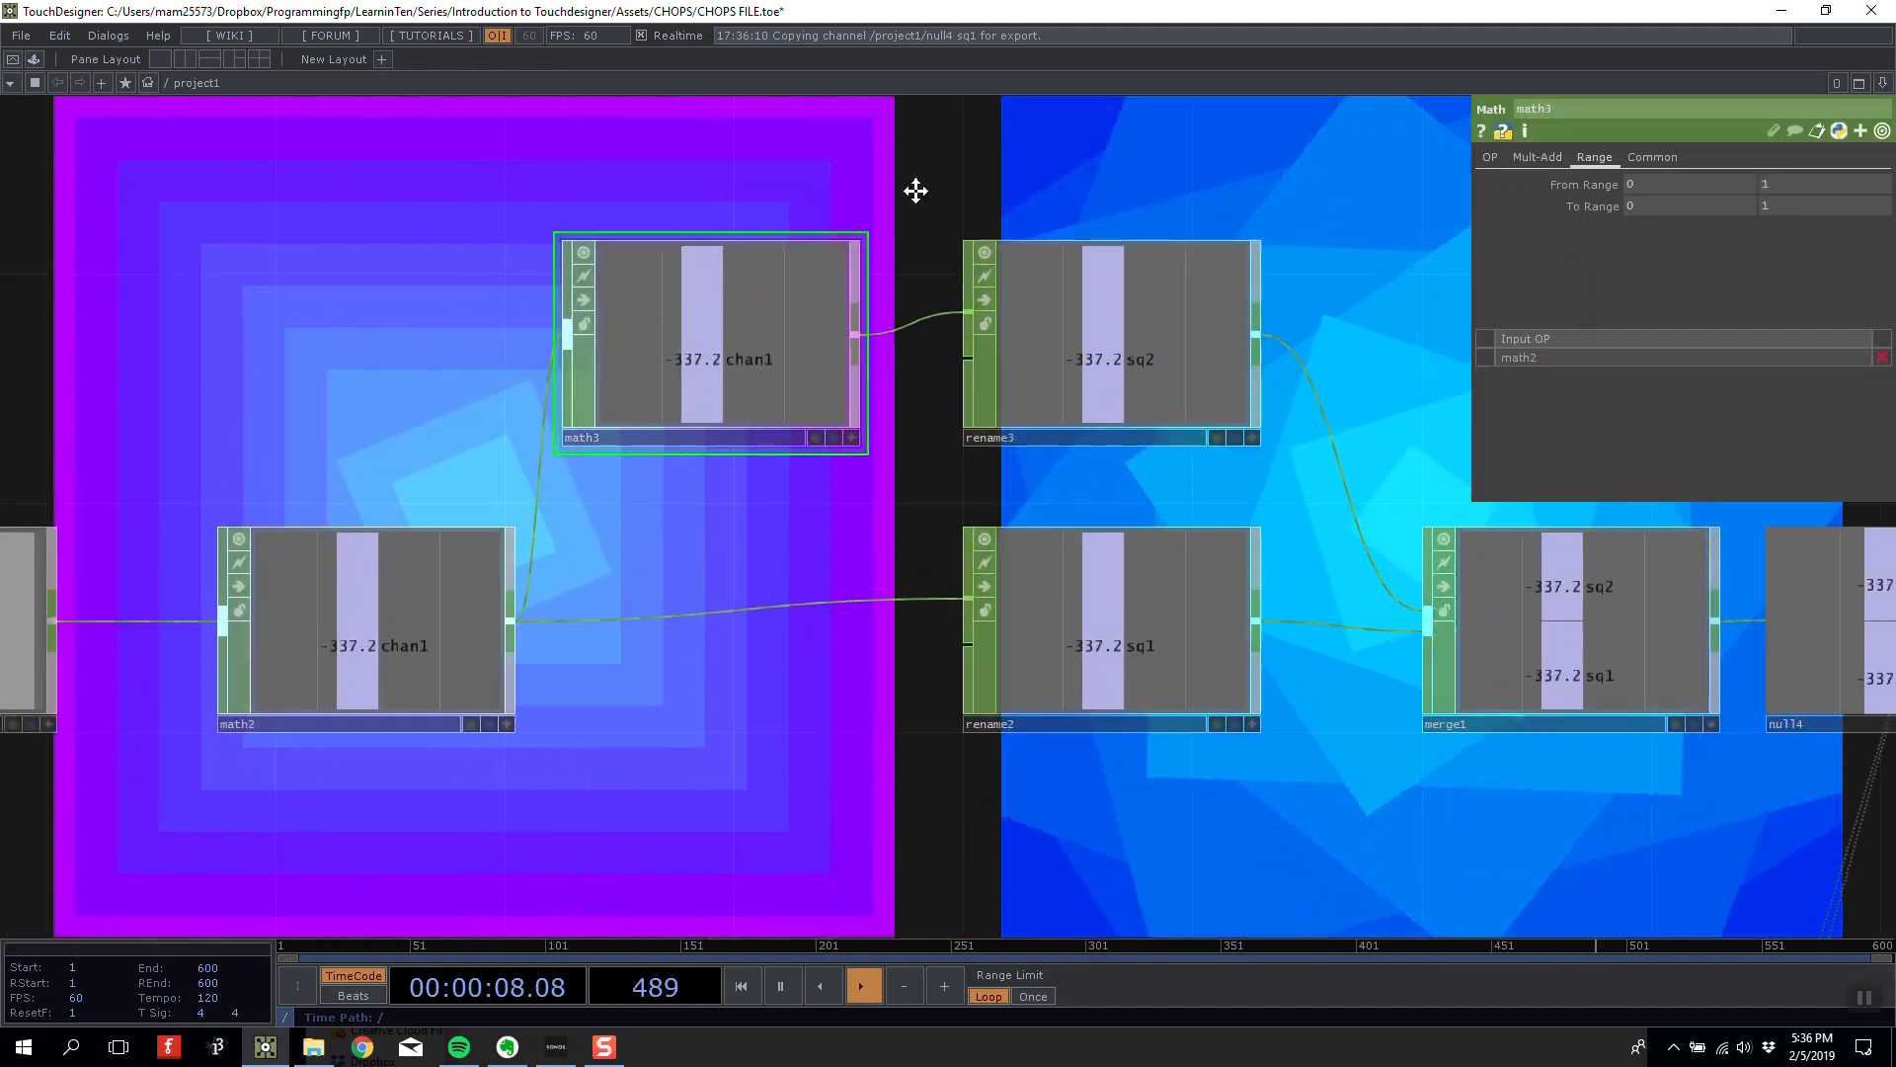
left_click(1538, 158)
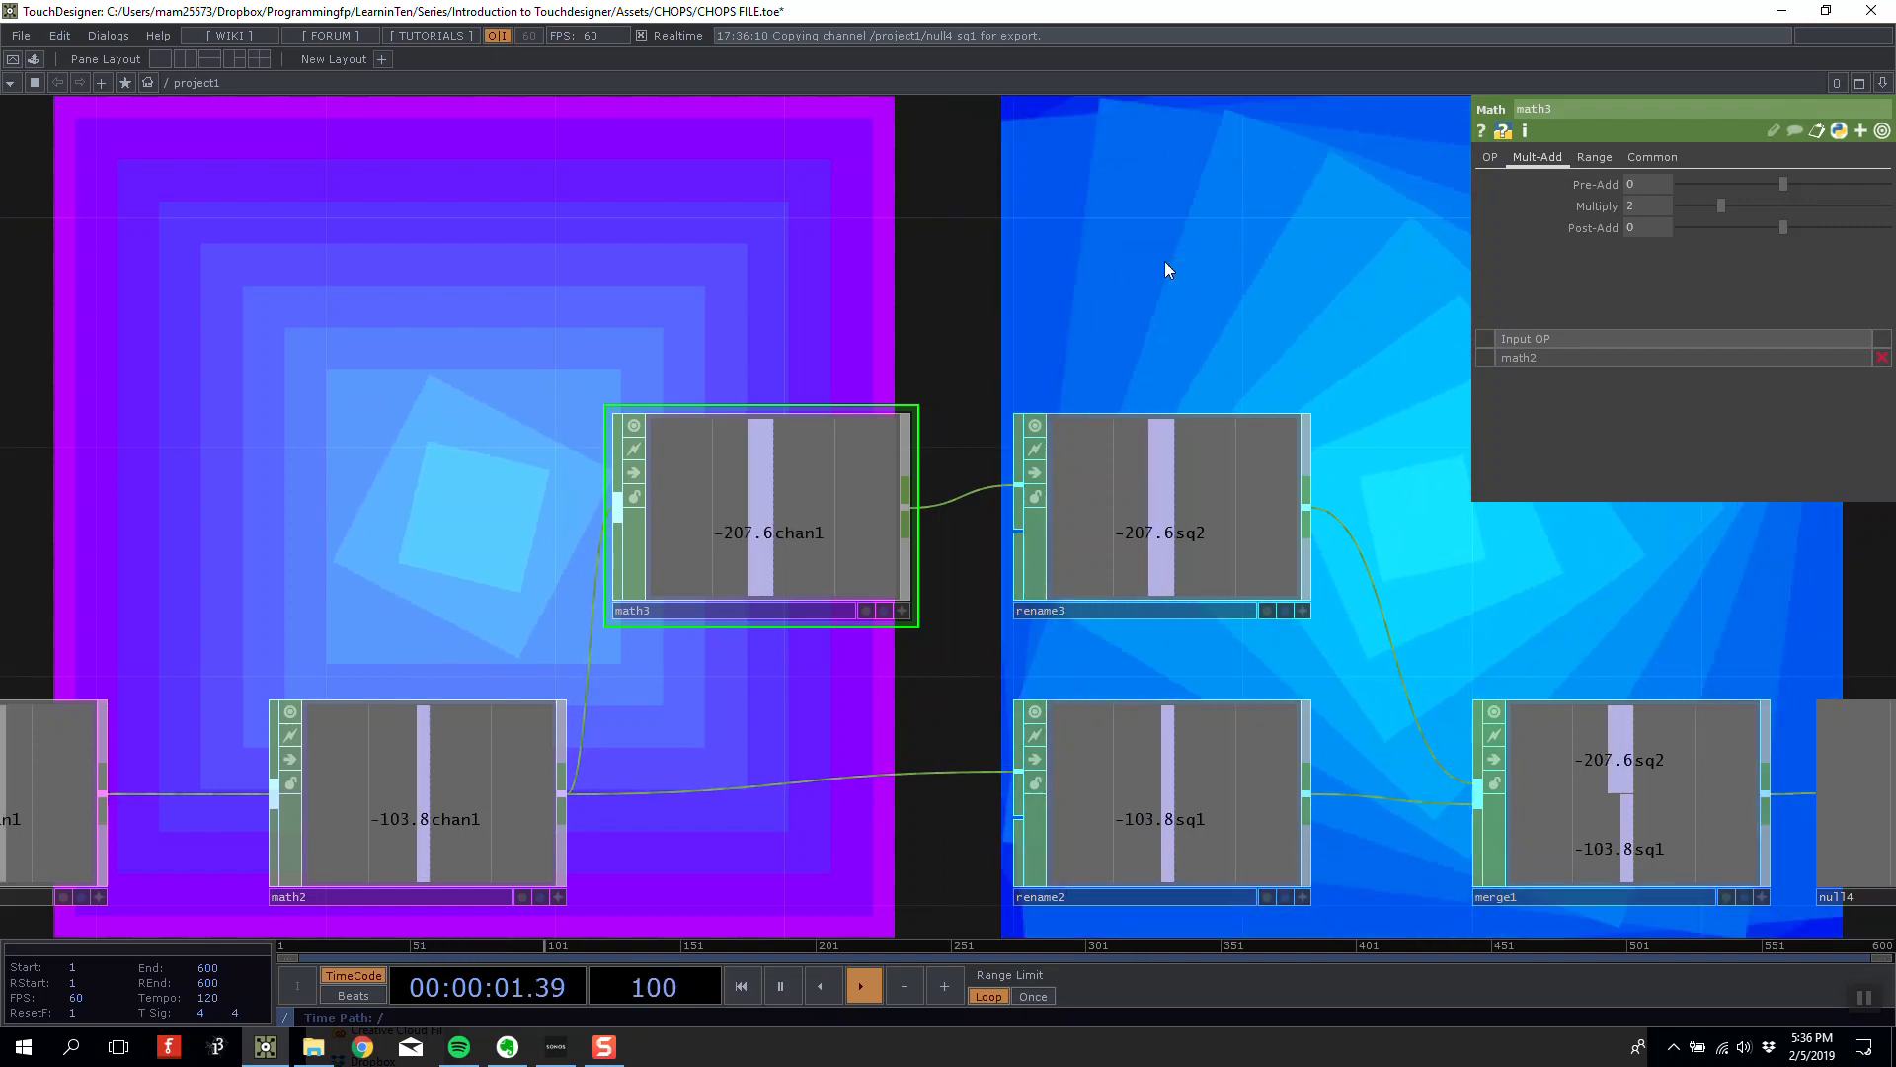
left_click_drag(1252, 289, 1196, 403)
middle_click_drag(1196, 403, 1064, 386)
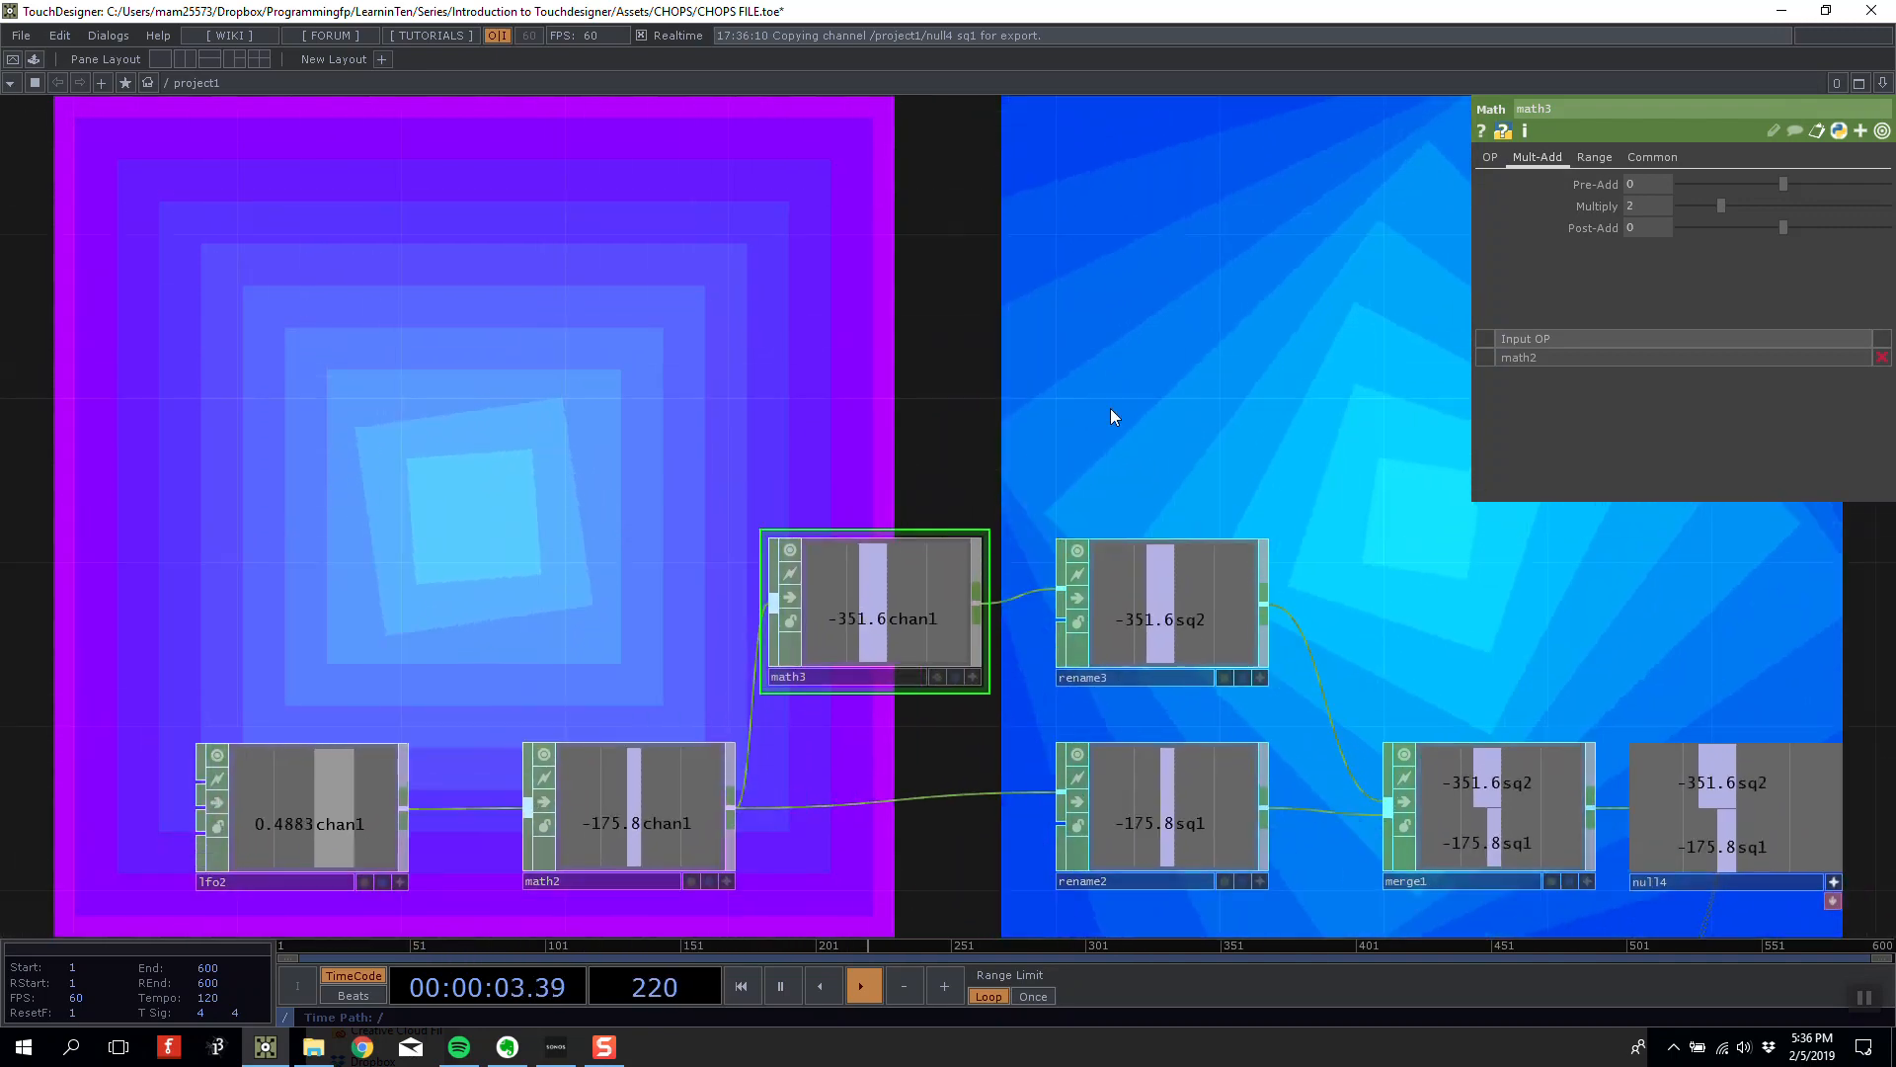
left_click_drag(1066, 414, 1023, 381)
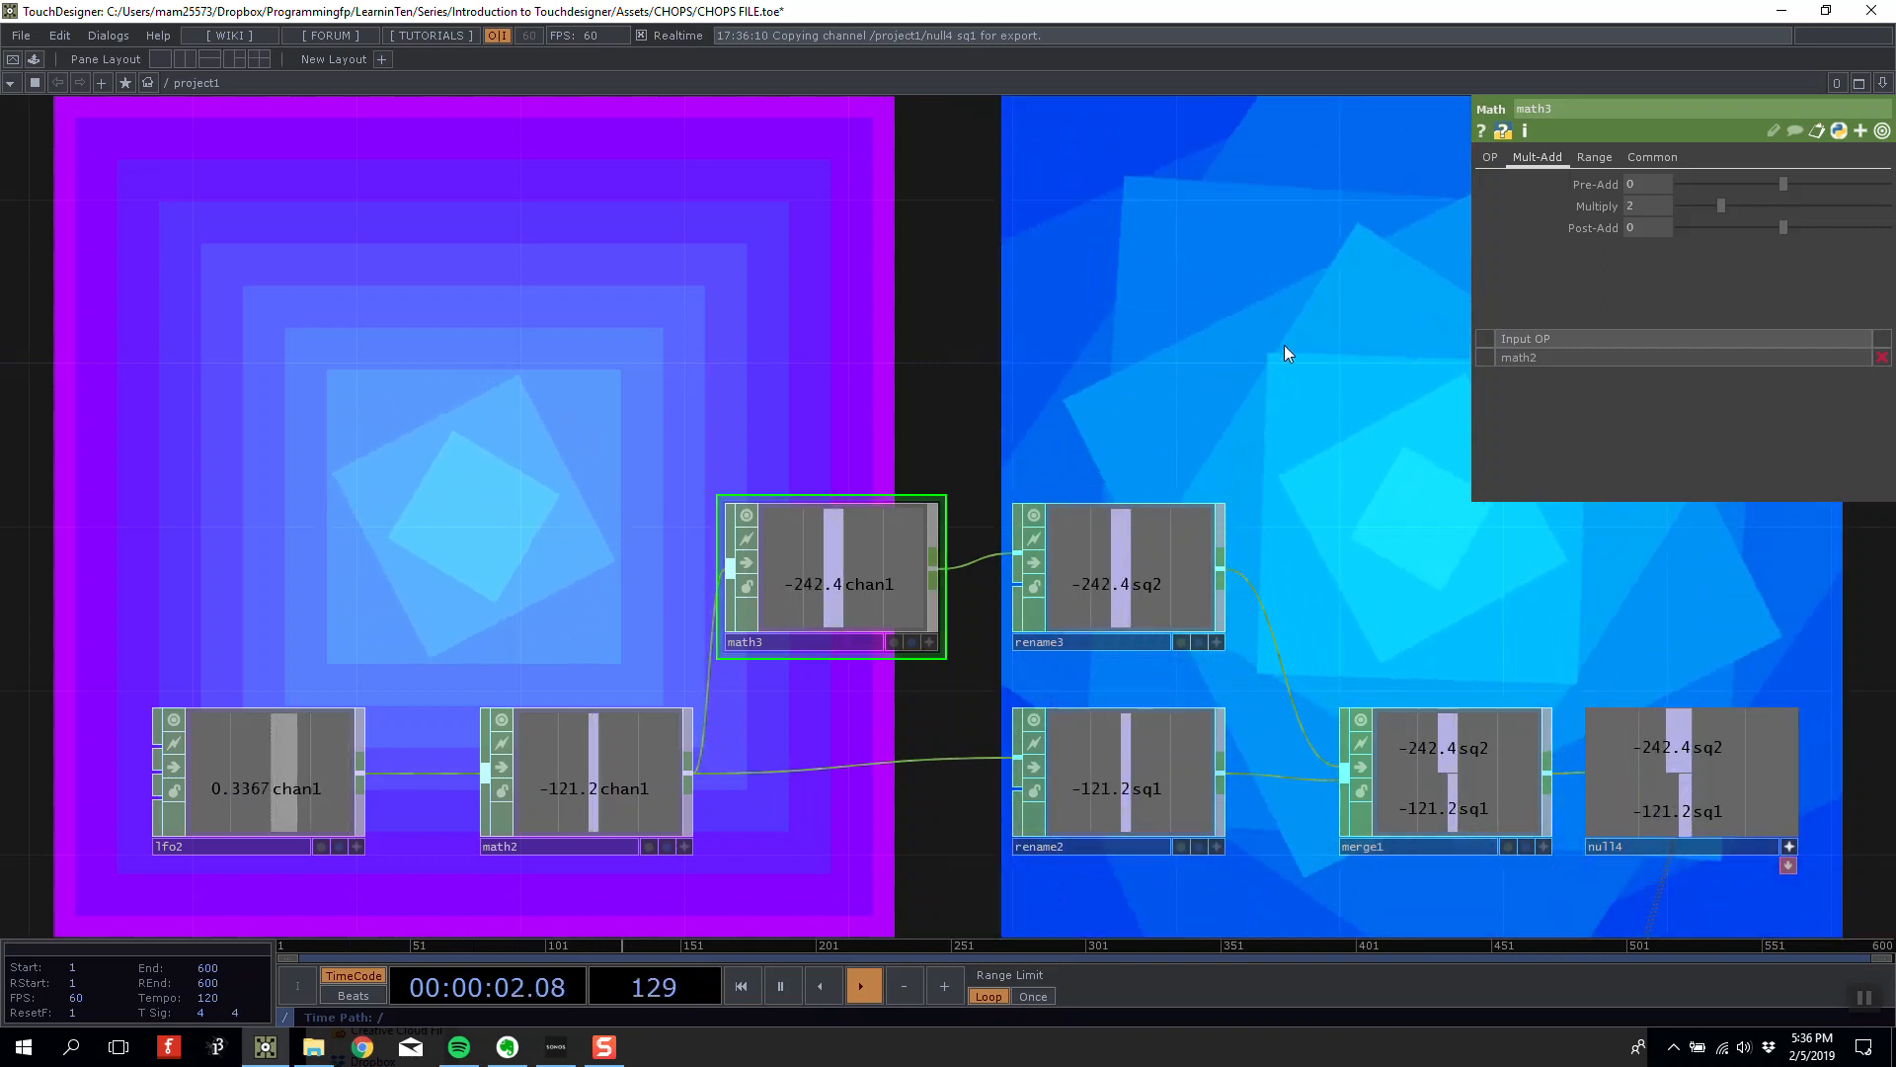
Duplicate math3 and rename3 with their math2 connection, and place the copies directly above the originals.
scroll(1017, 326, "down", 4)
left_click_drag(740, 396, 987, 524)
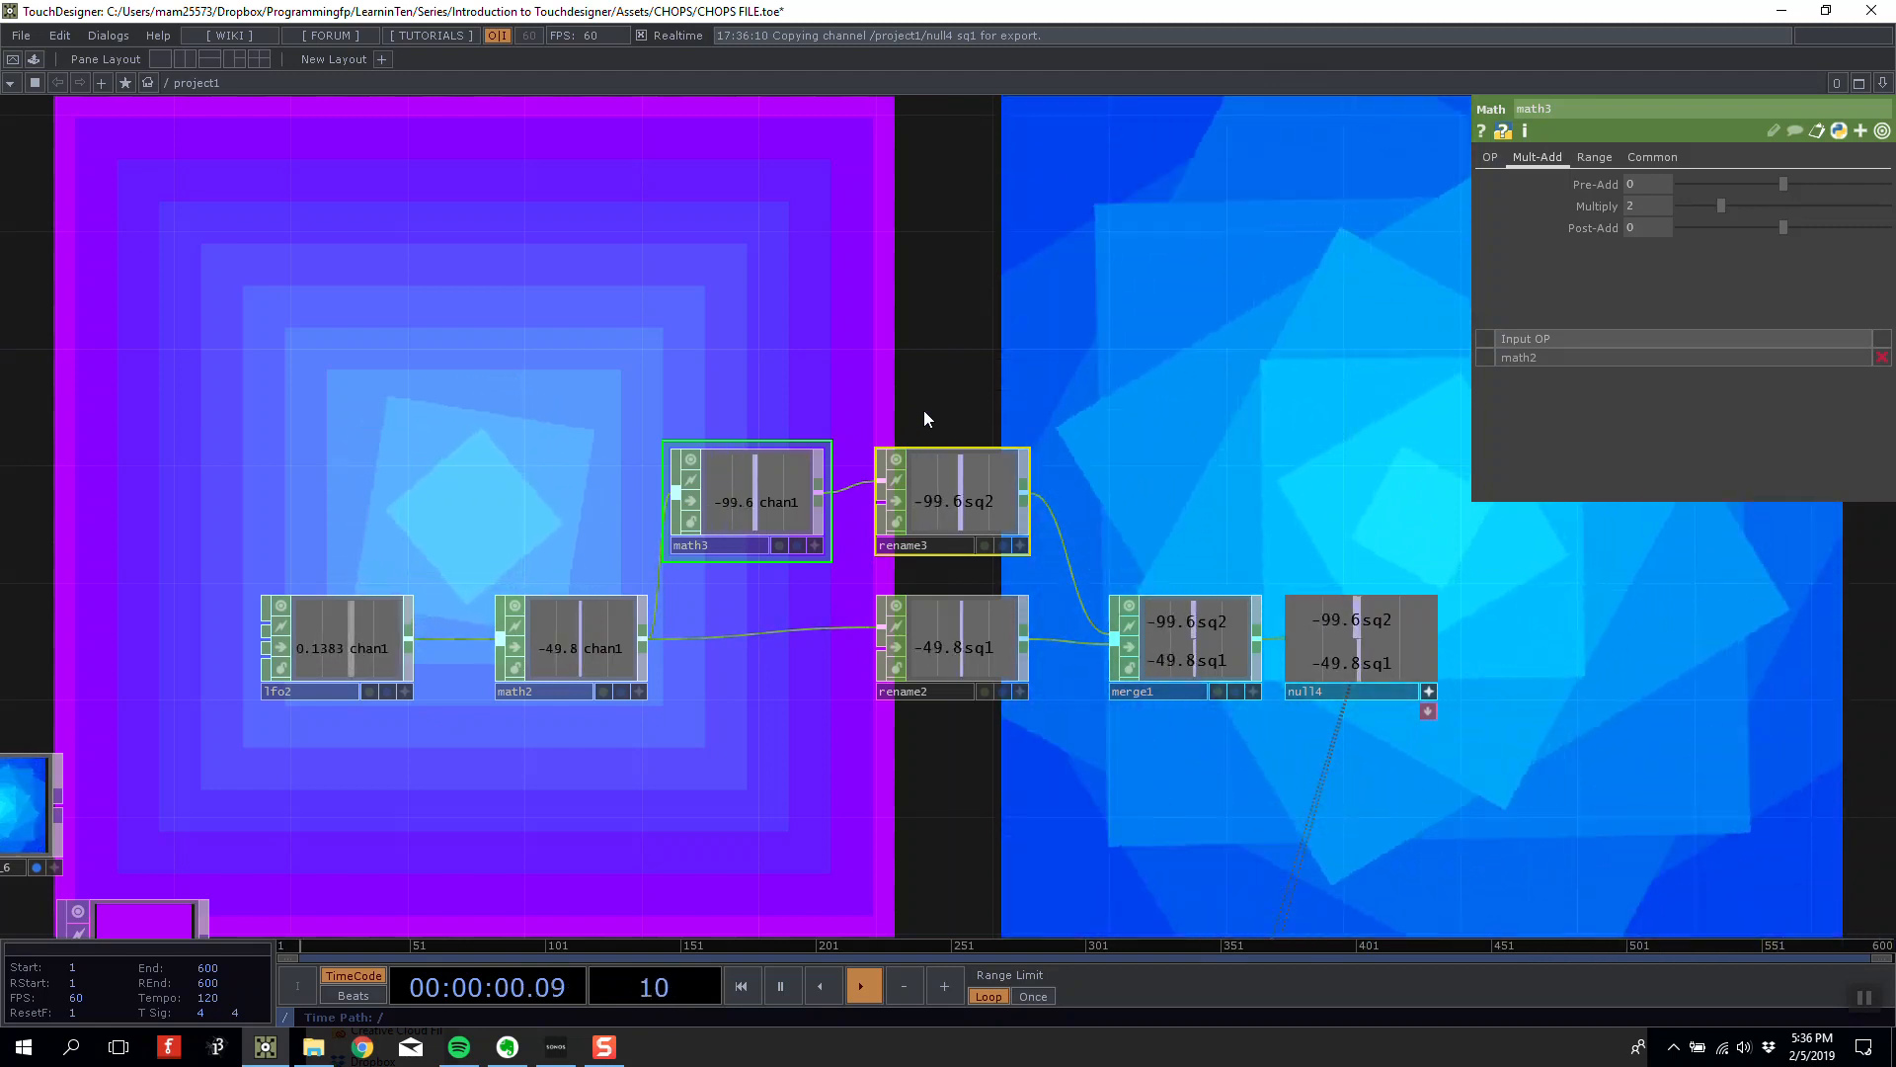
key("ctrl+c")
key("ctrl+v")
left_click_drag(760, 320, 773, 318)
Set rename4's channel name to sq3 and connect rename4 into merge1.
left_click(963, 326)
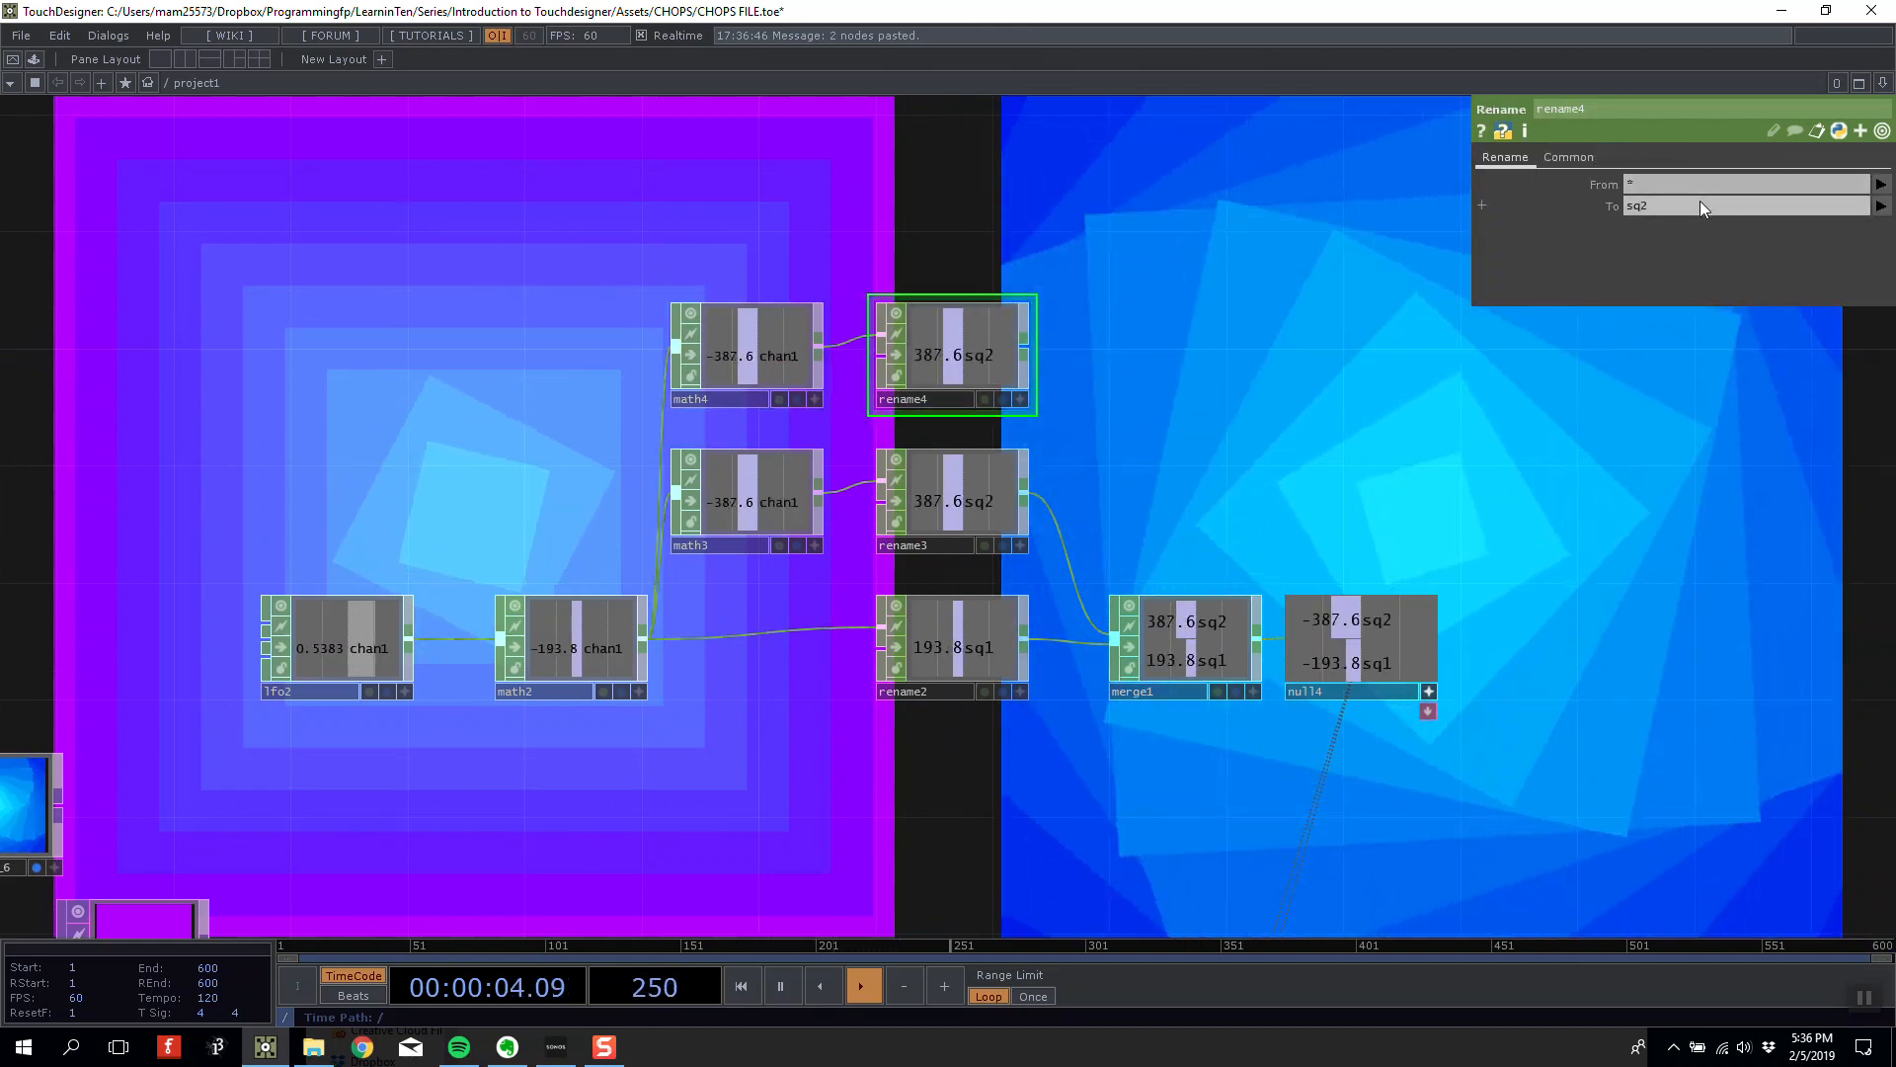
left_click(1638, 211)
type("sq3")
key("Return")
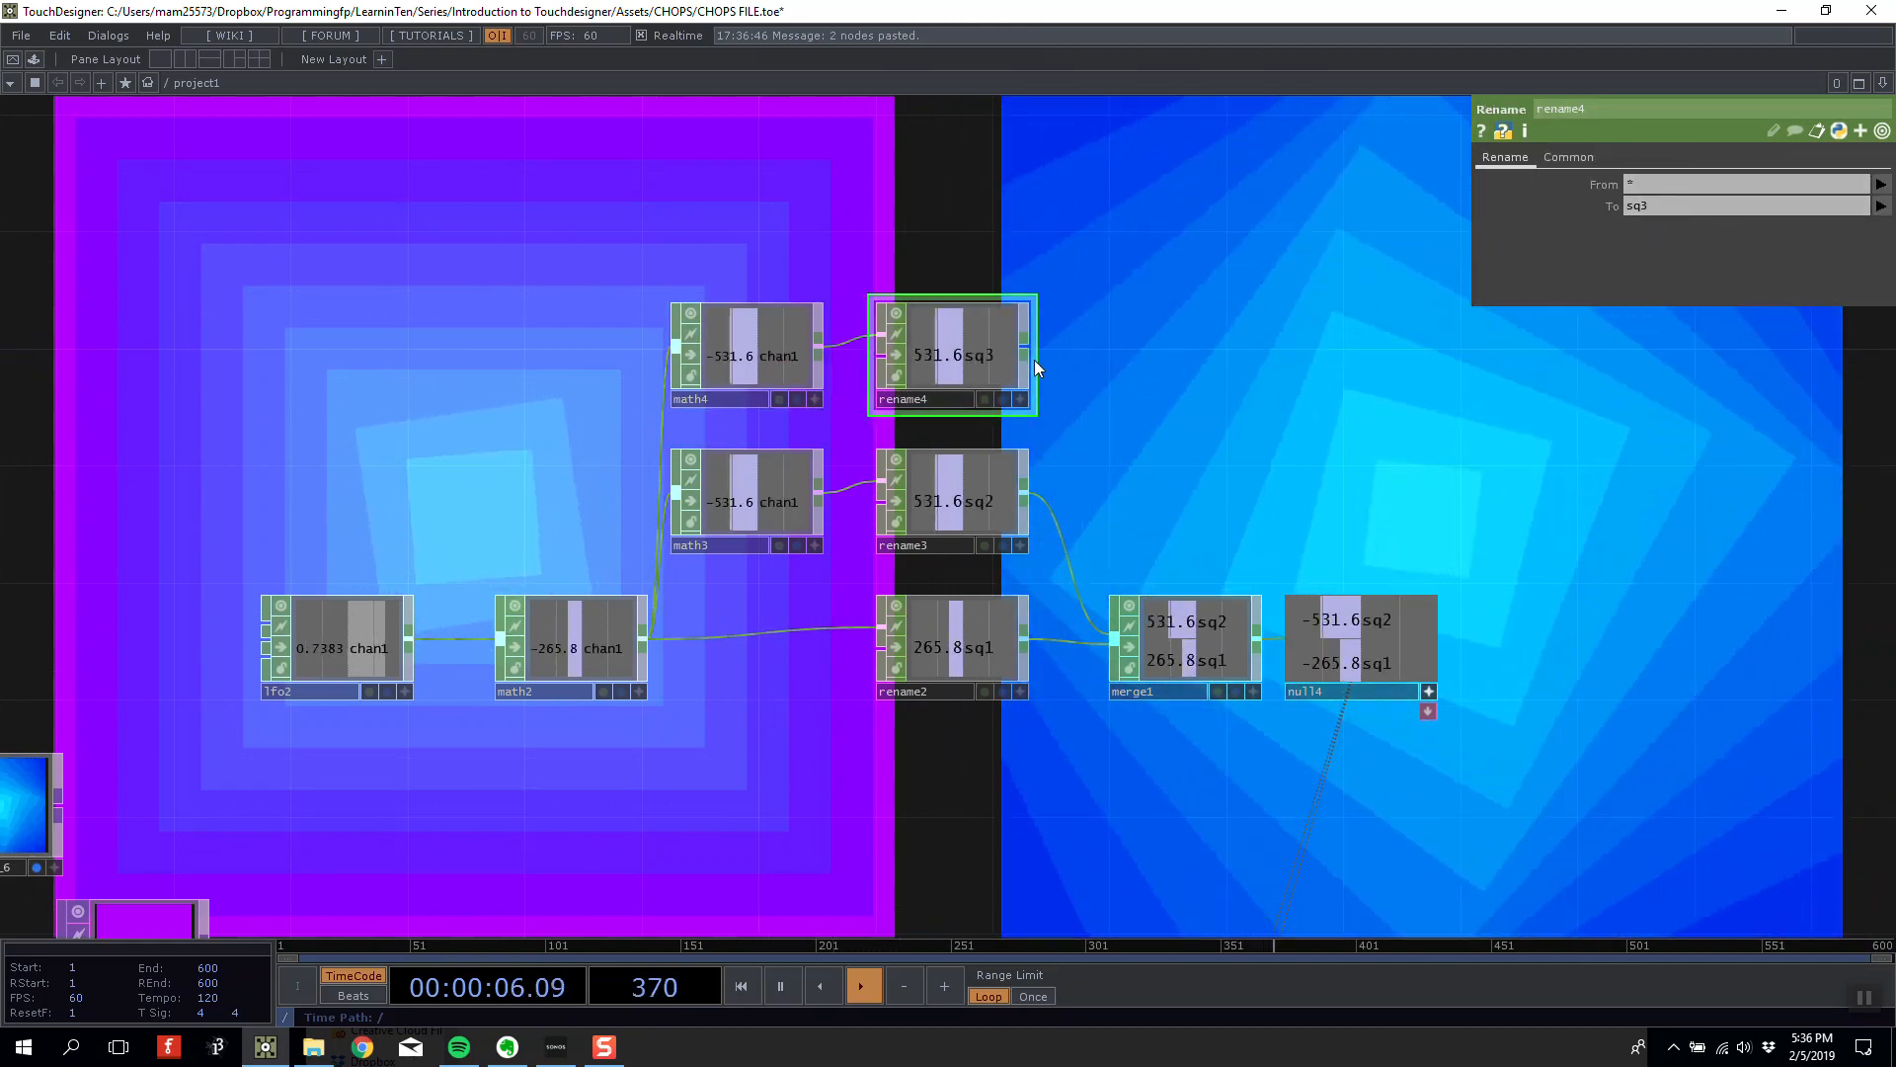
scroll(1082, 312, "down", 3)
left_click_drag(1083, 312, 1028, 80)
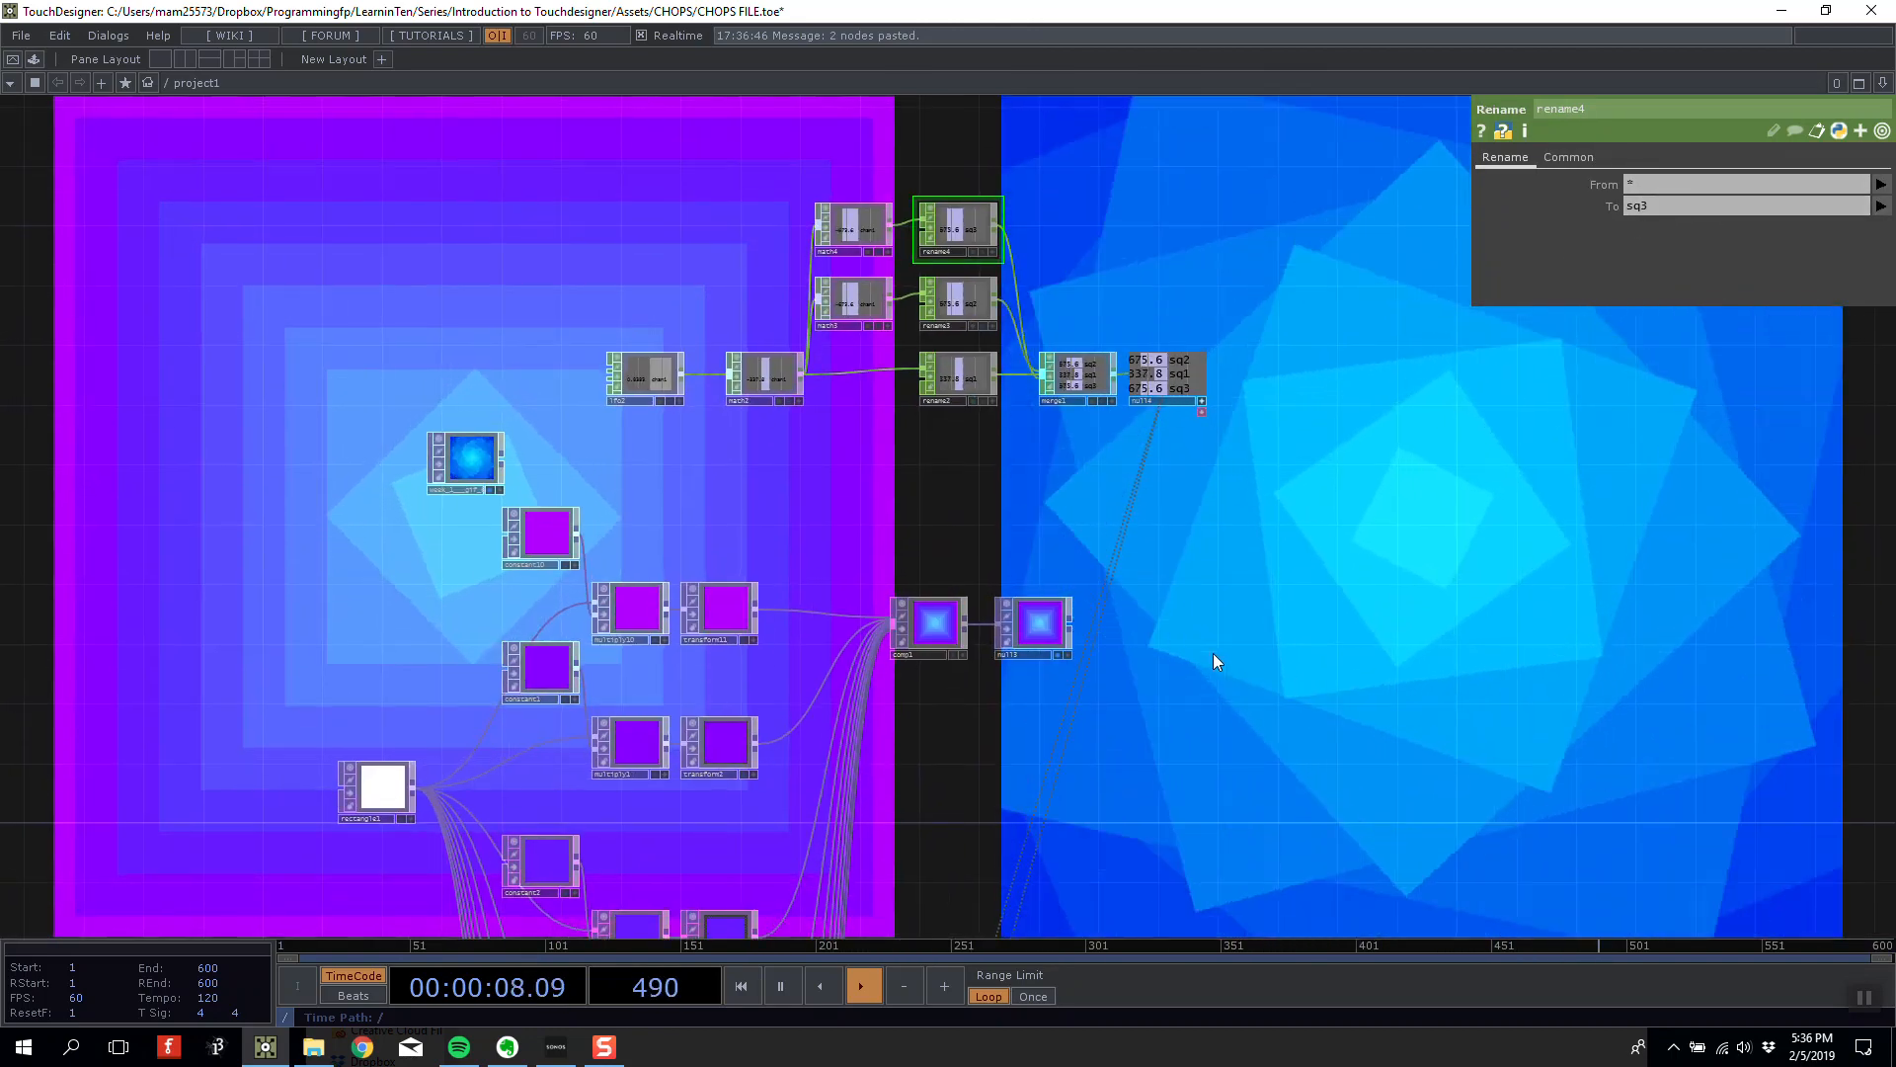
Link null4's sq3 channel to transform8's Rotate parameter as a CHOP Reference.
left_click_drag(1213, 654, 1133, 74)
left_click_drag(994, 766, 961, 310)
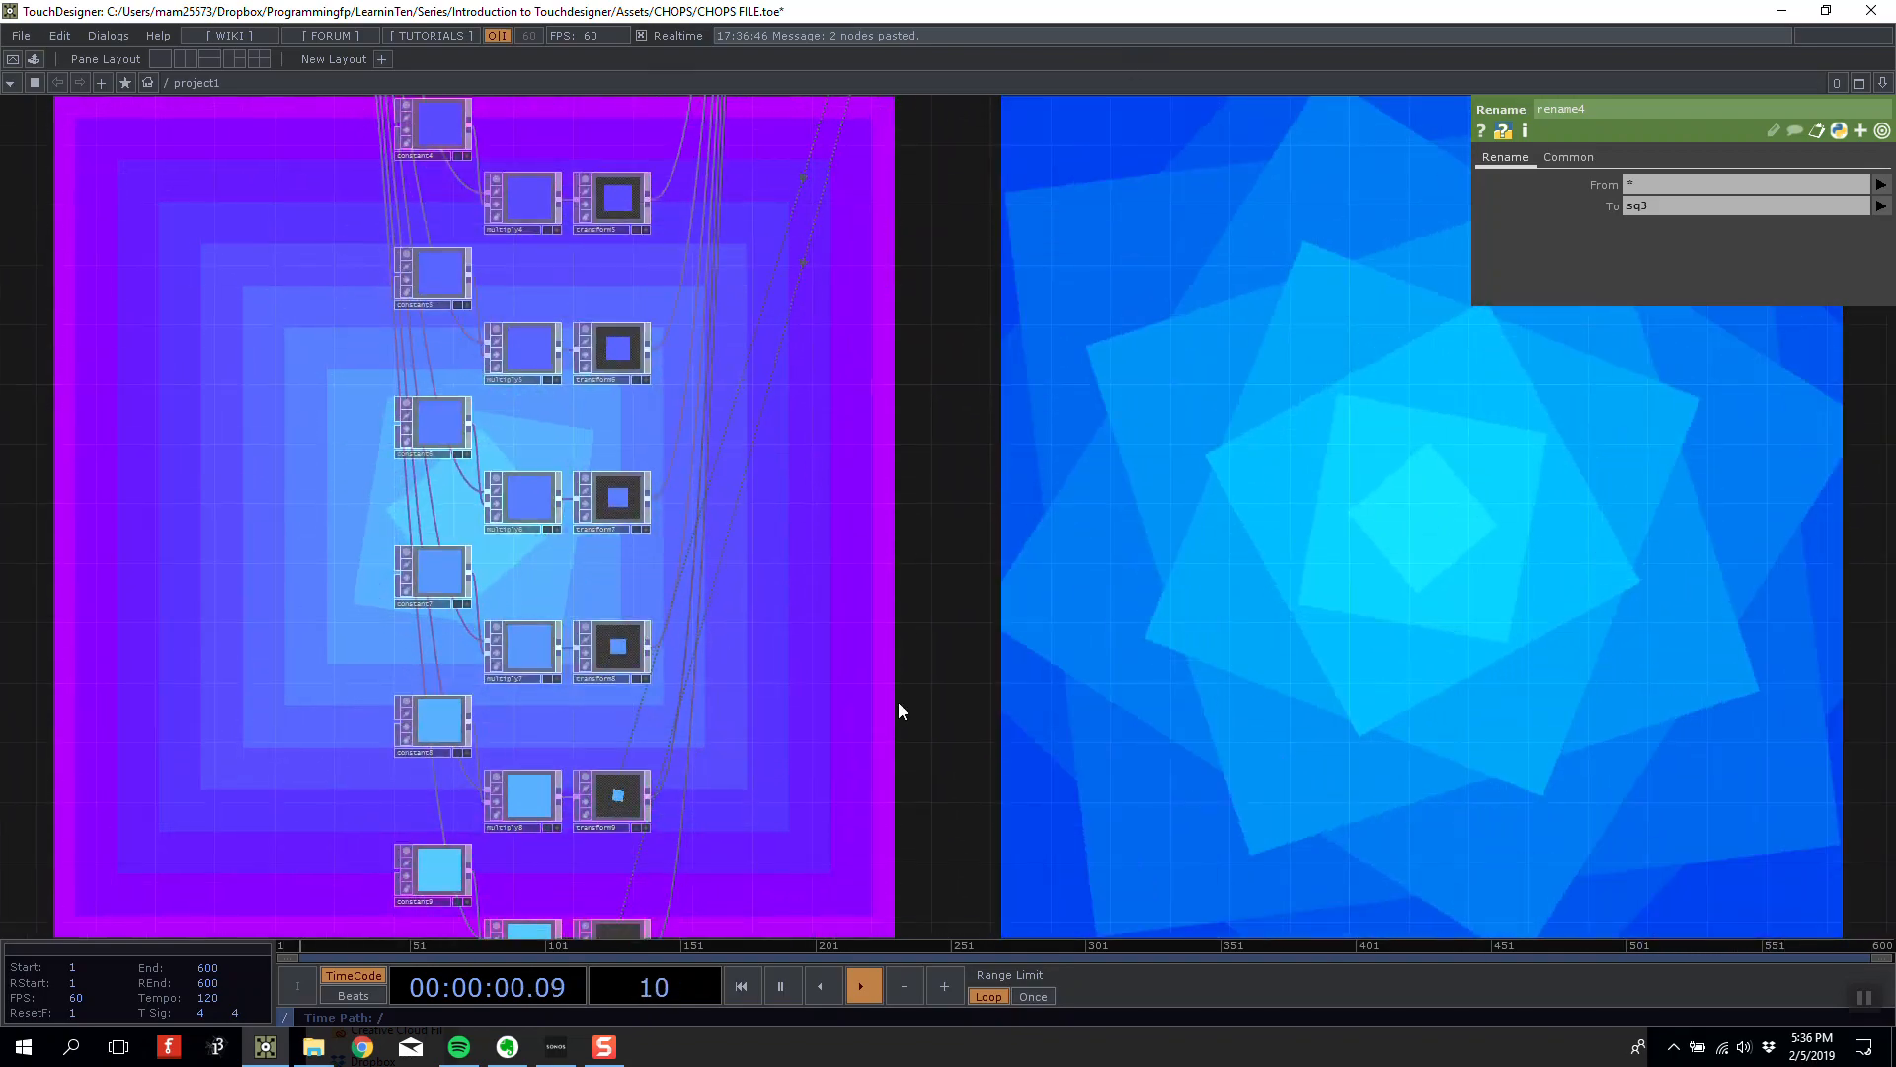
left_click_drag(898, 707, 858, 514)
left_click(555, 457)
left_click_drag(1113, 364, 1007, 811)
left_click_drag(1312, 118, 1195, 667)
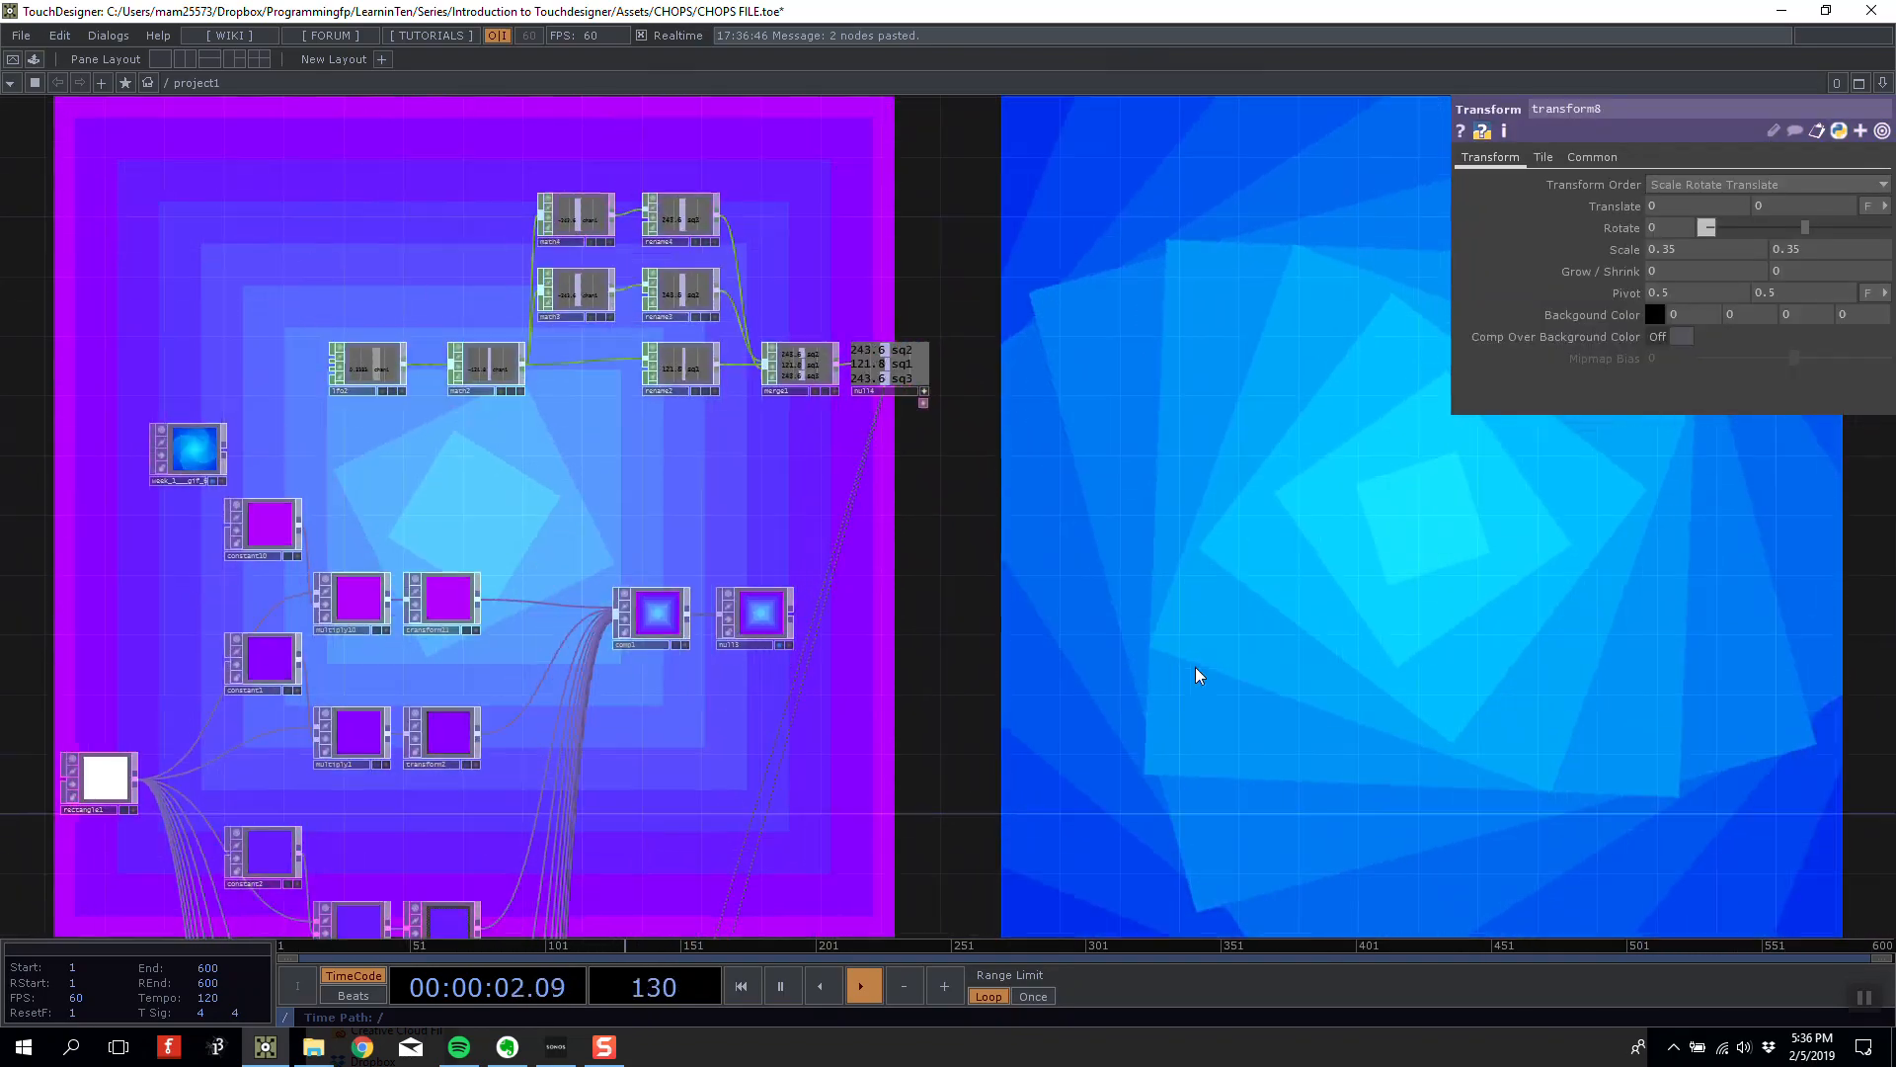
scroll(894, 212, "up", 3)
left_click_drag(913, 549, 1679, 222)
left_click(1680, 216)
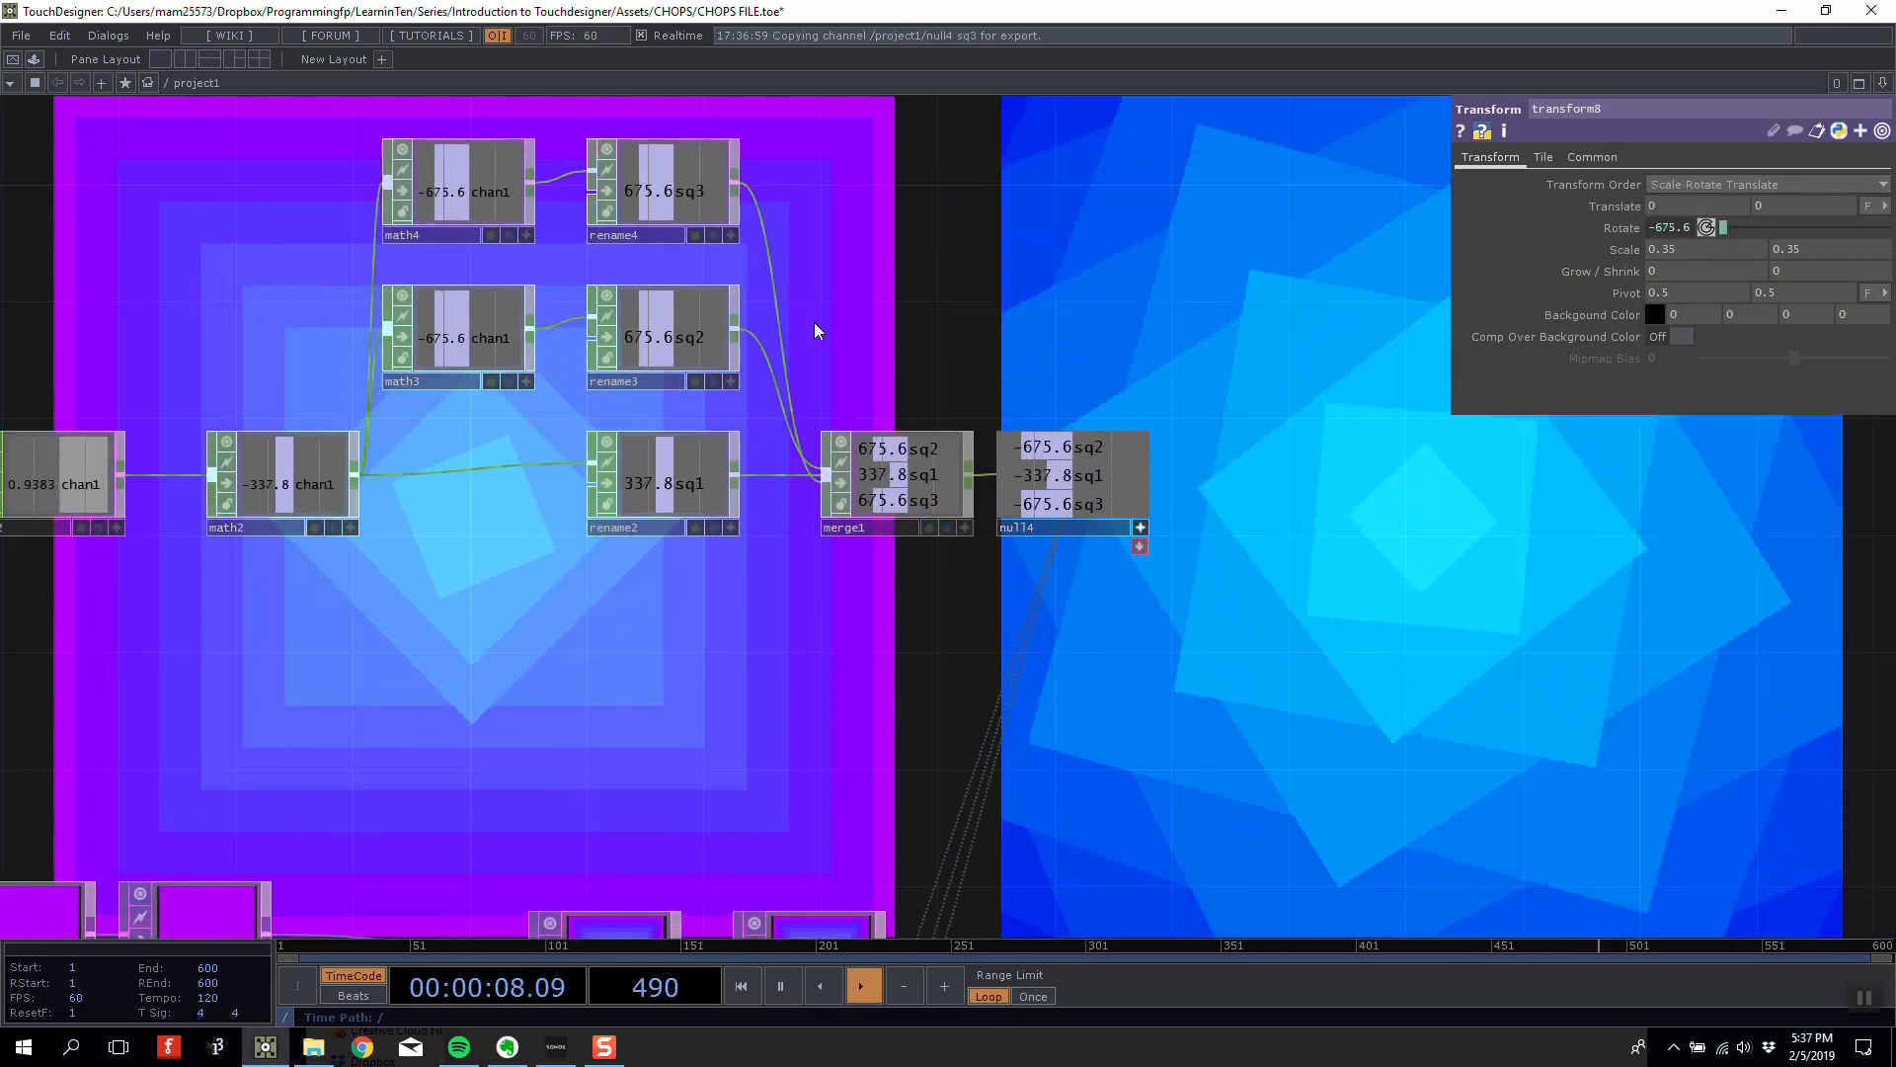
Set the Multiply value of math4 to 3.
left_click_drag(656, 276, 703, 332)
scroll(510, 267, "up", 3)
left_click(504, 241)
left_click(1639, 206)
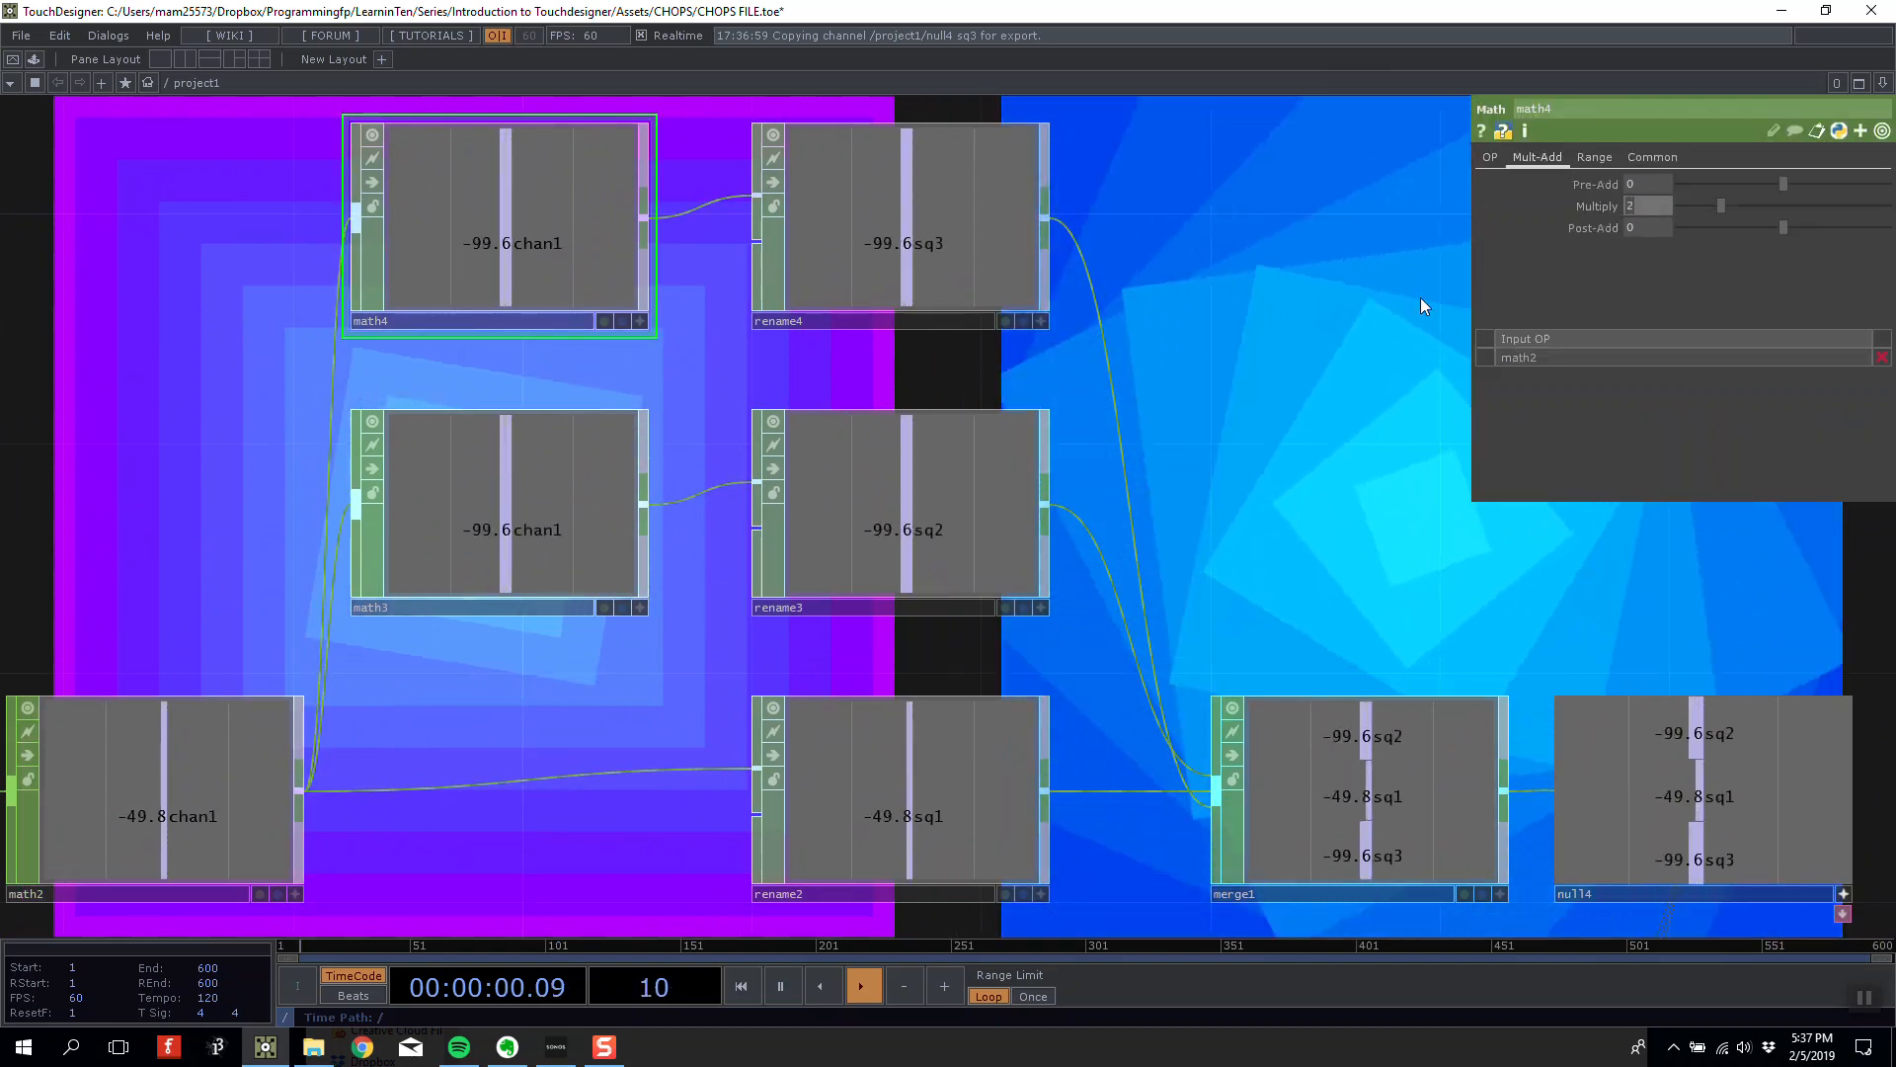
type("3")
key("Return")
Duplicate math4 and rename4 with their math2 connection, and place the copies directly above the originals.
left_click_drag(1288, 352, 1300, 524)
scroll(1297, 534, "down", 2)
left_click_drag(1305, 372, 1289, 600)
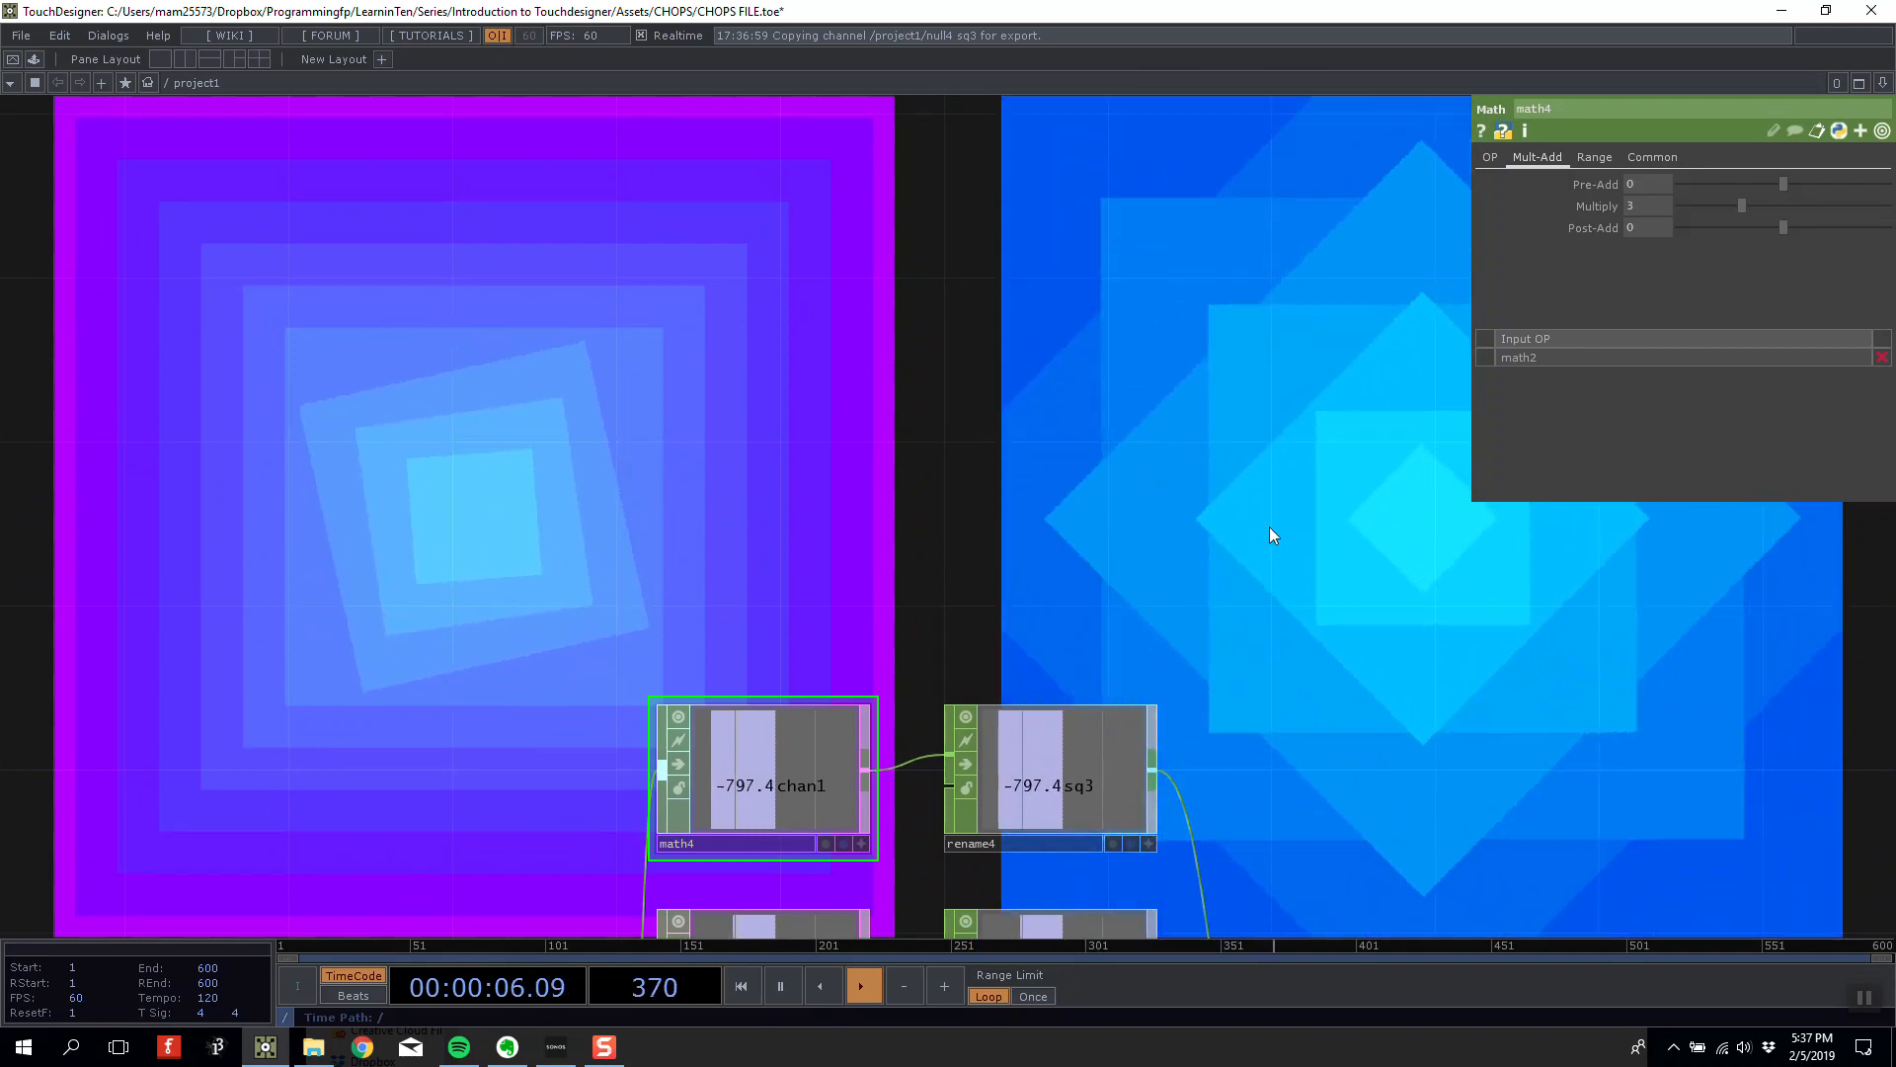
scroll(1017, 331, "down", 5)
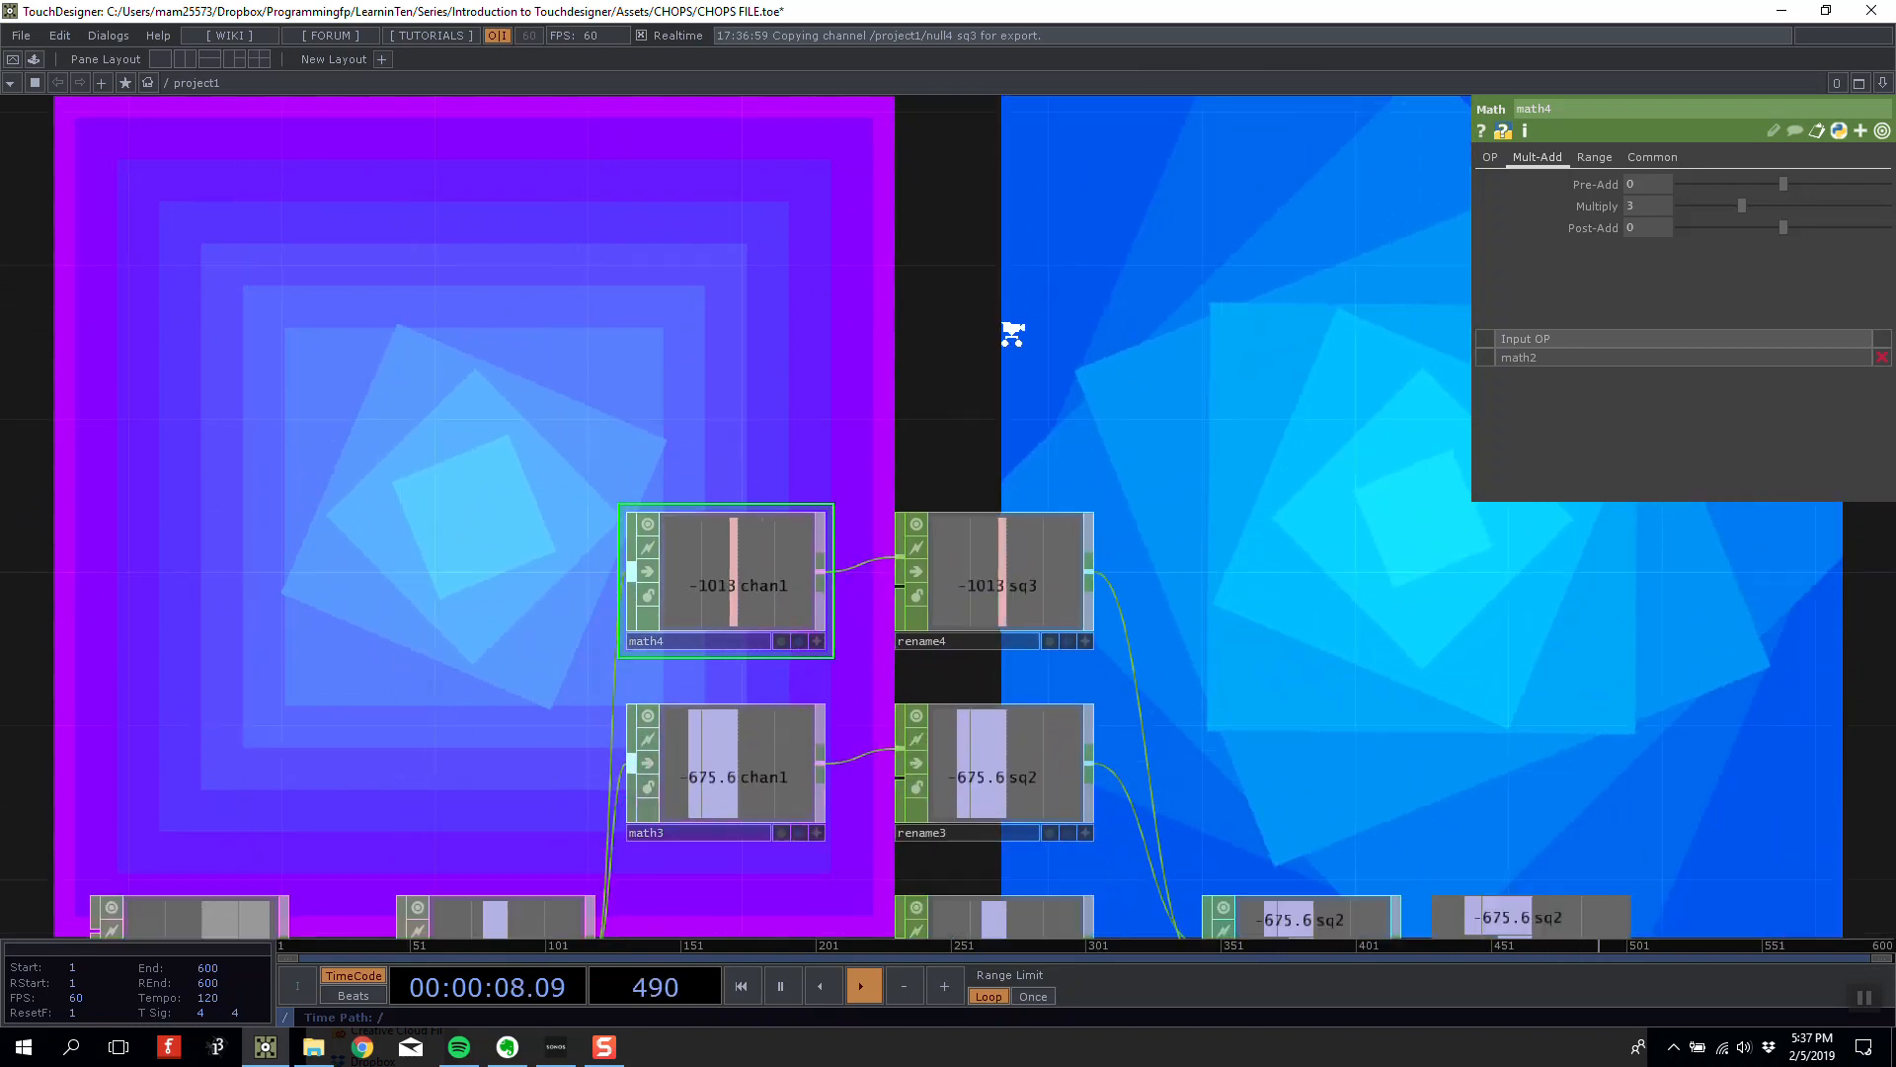
left_click_drag(1000, 339, 1028, 377)
right_click_drag(692, 309, 893, 390)
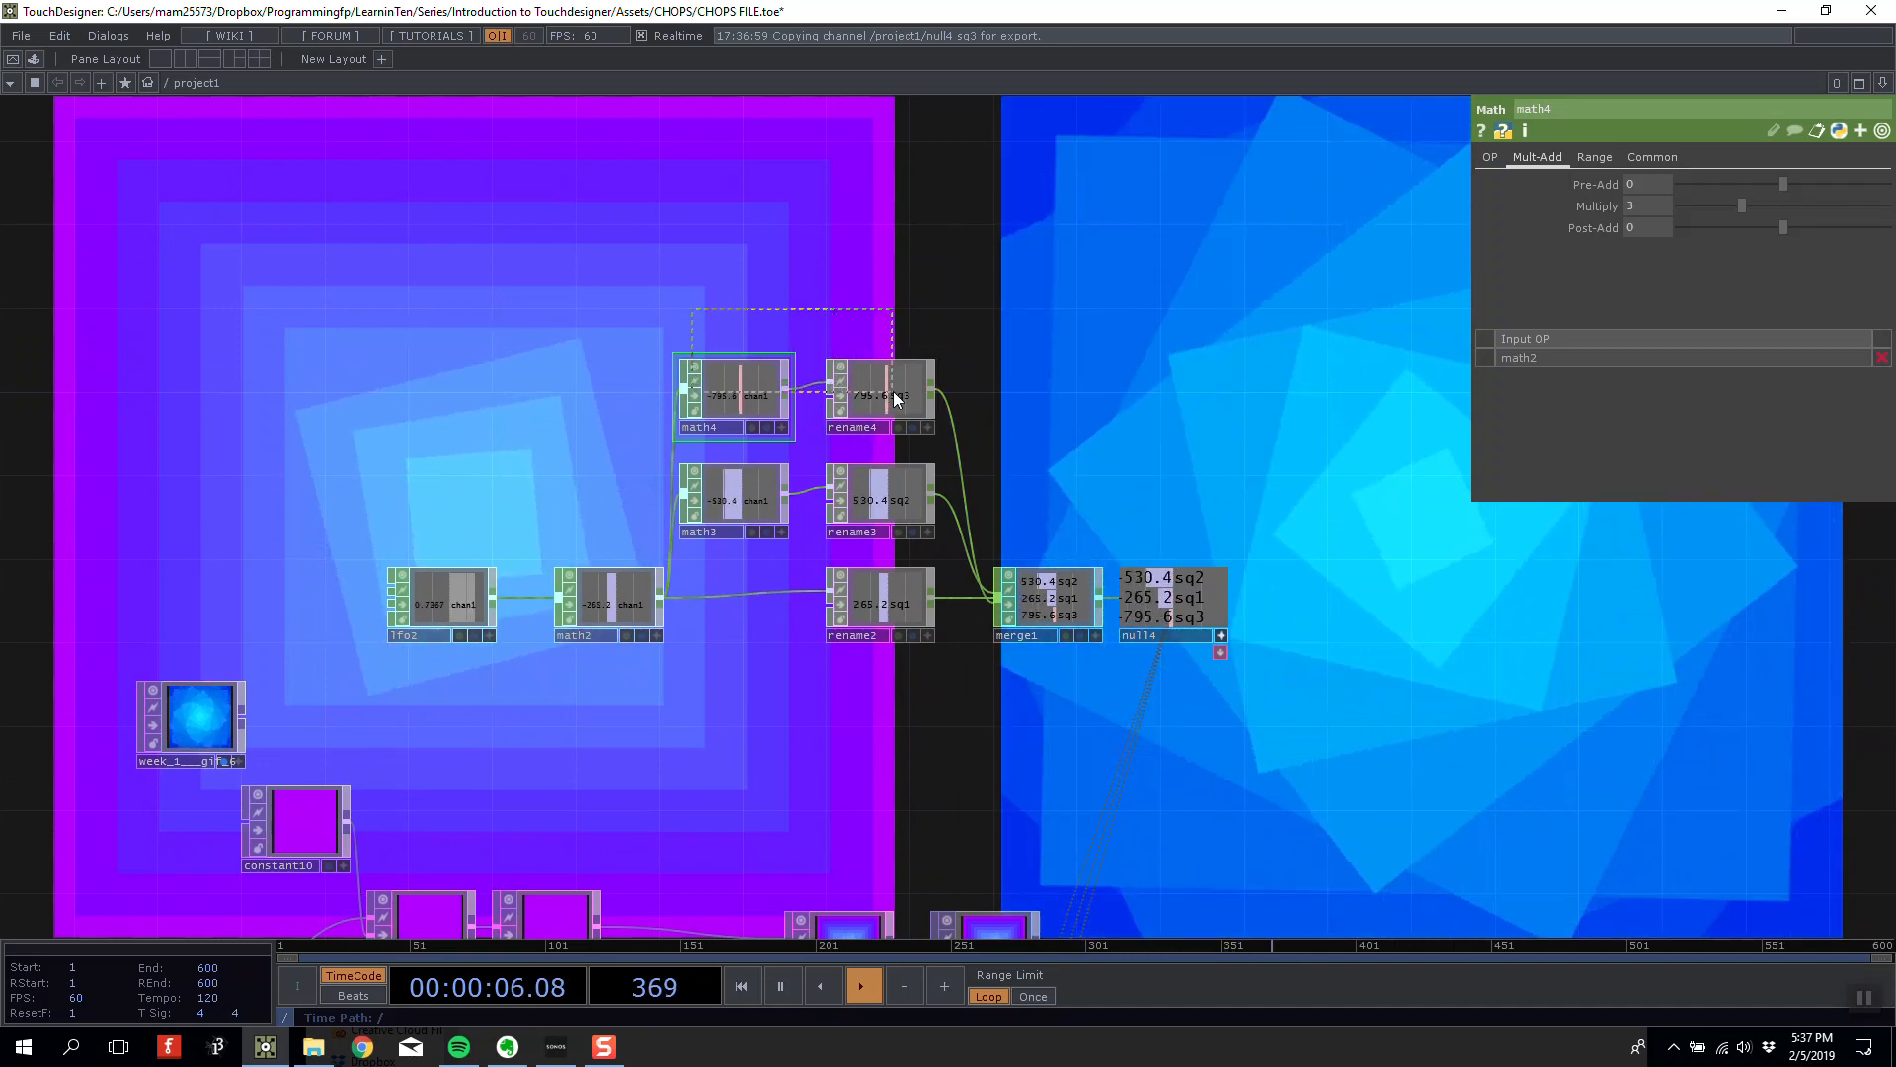
key("ctrl+c")
key("ctrl+v")
left_click_drag(863, 502, 874, 292)
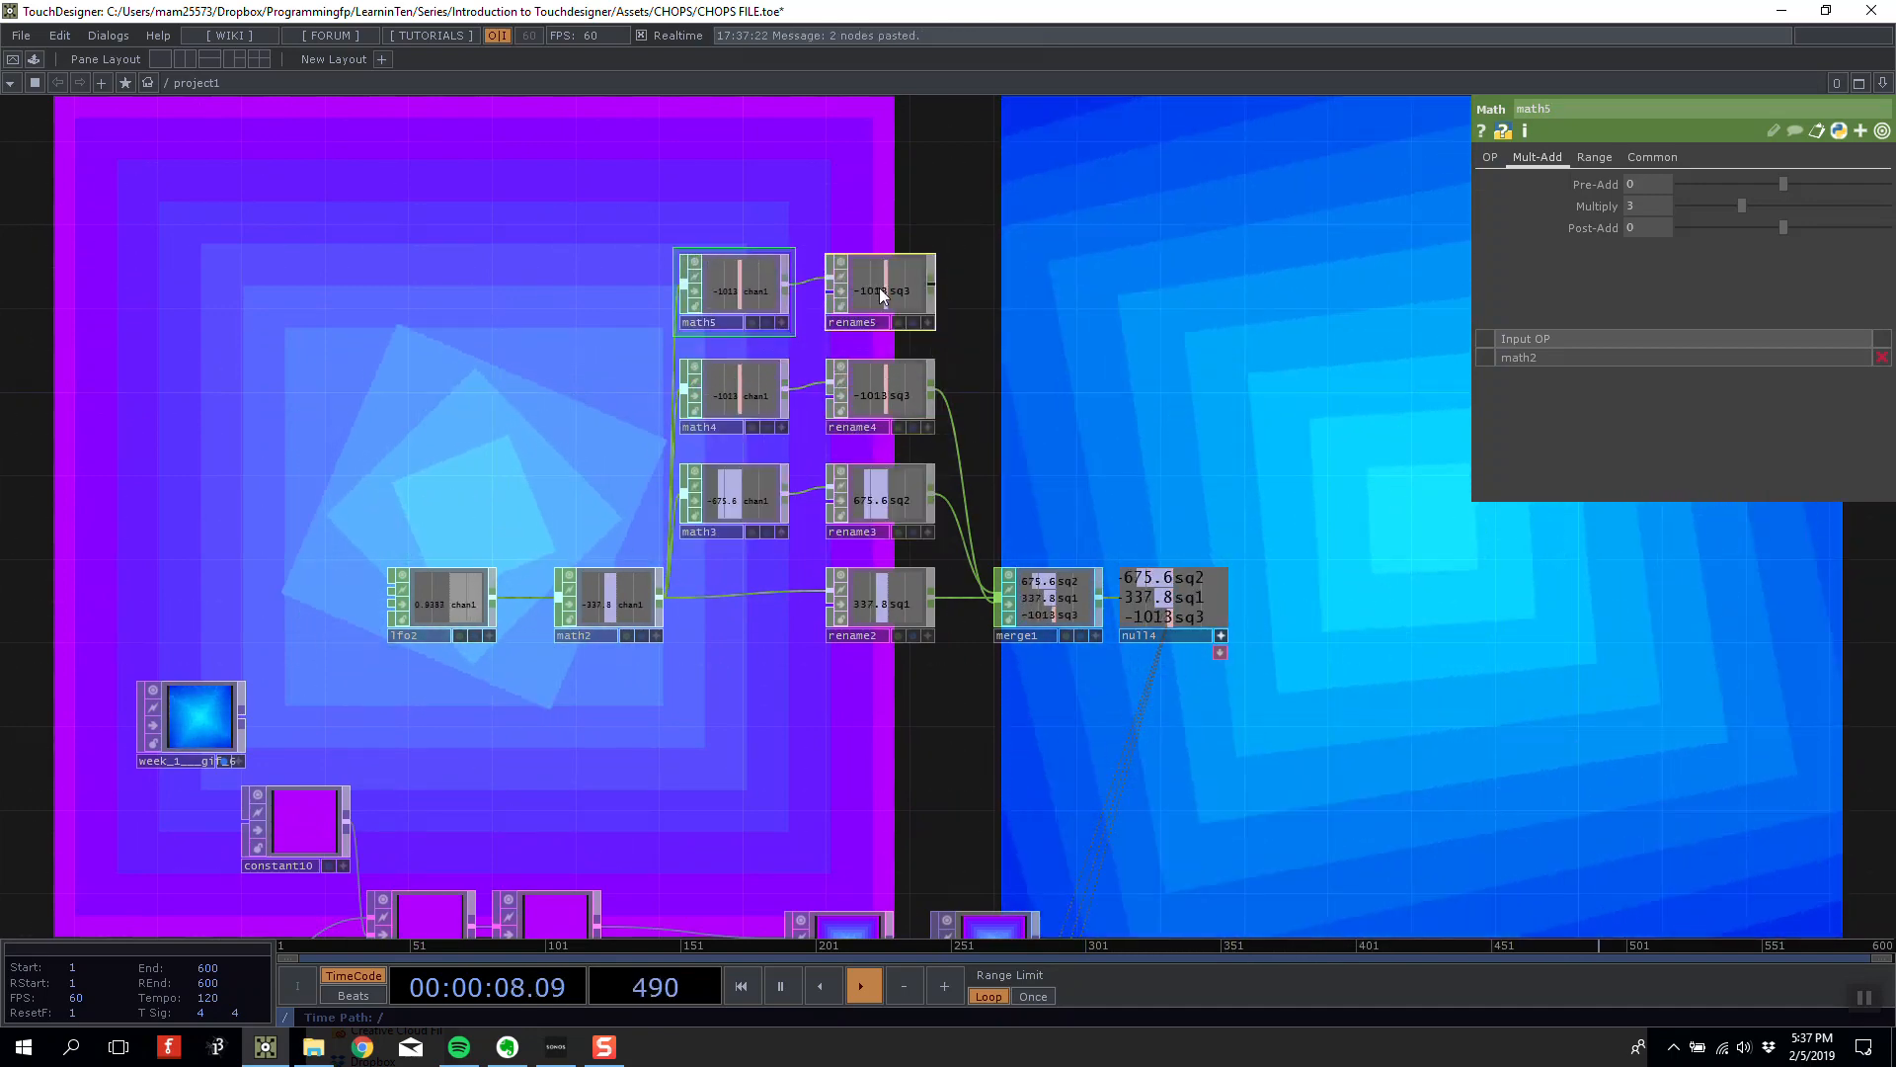
Set the Multiply value of math5 to 4.
left_click(1651, 207)
type("4")
key("Return")
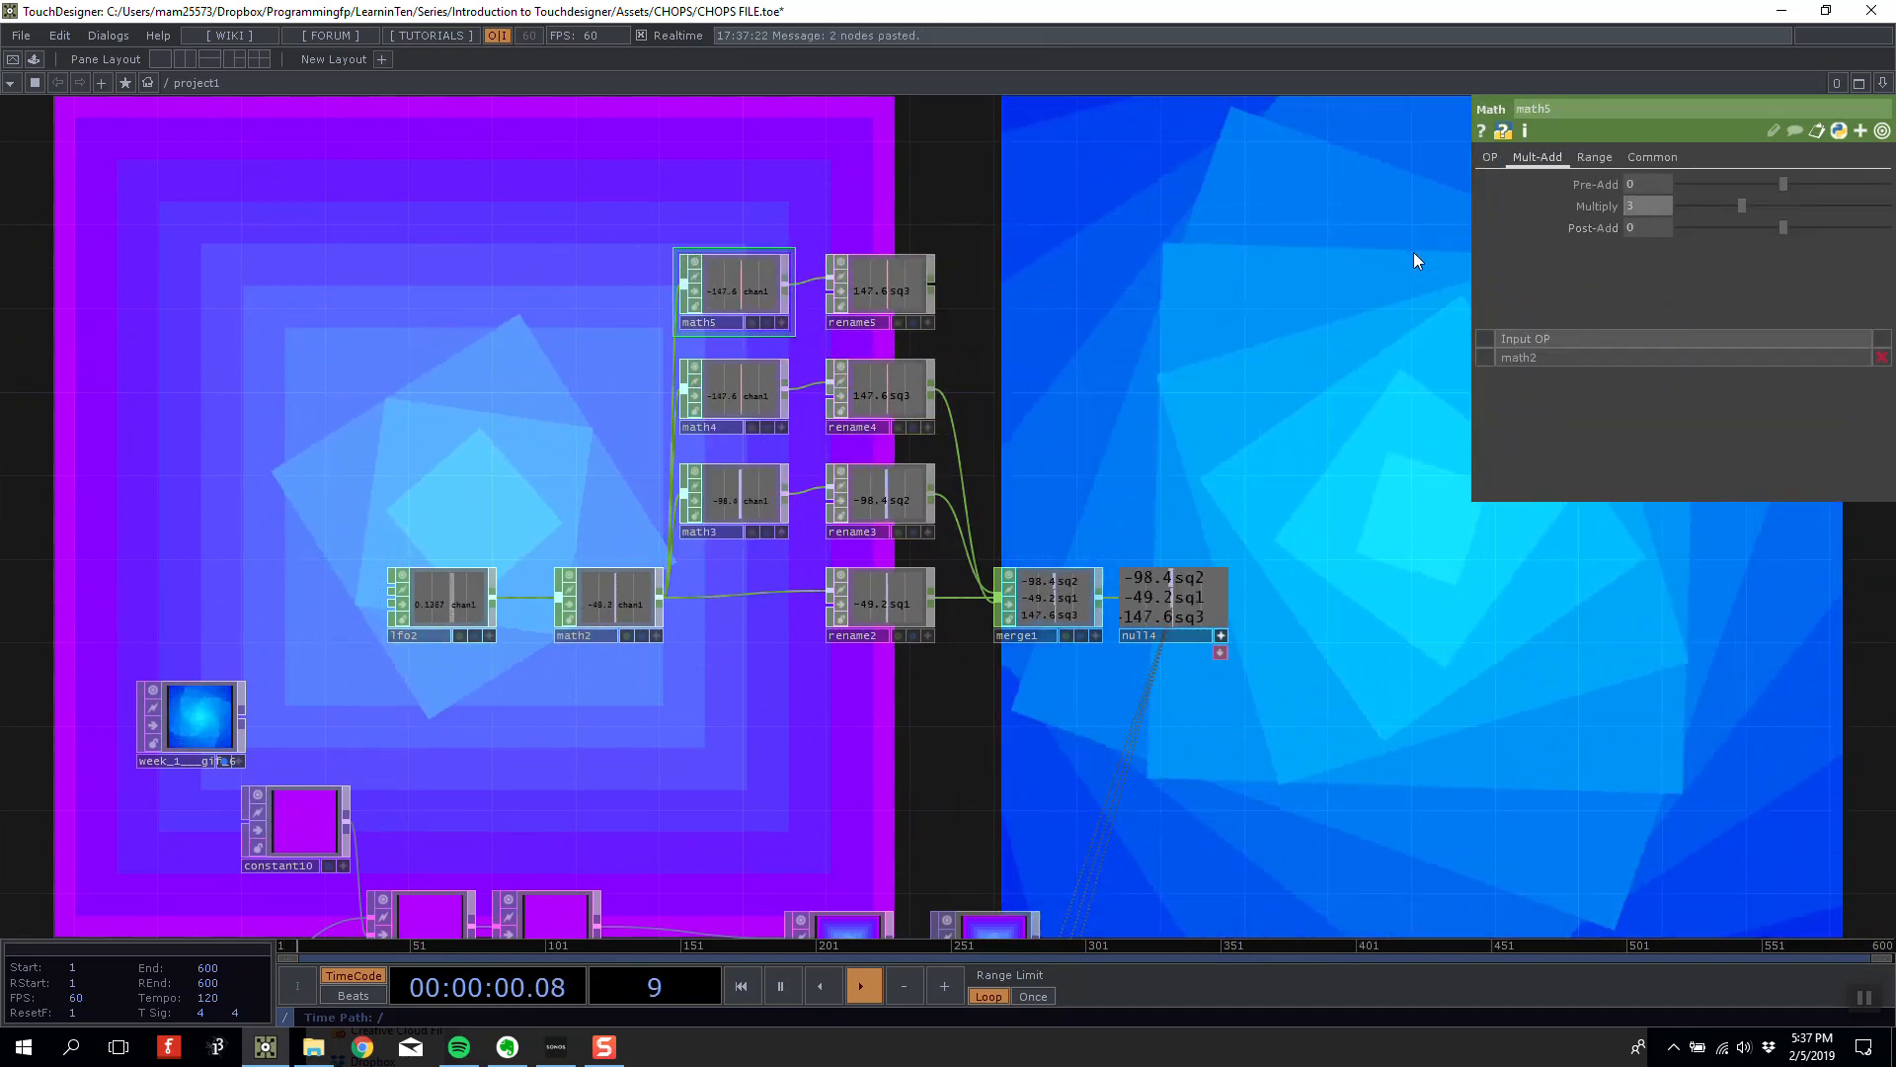
Duplicate math5 and rename5 with their math2 connection, and place the copies directly above the originals.
right_click_drag(675, 214, 891, 306)
key("ctrl+c")
key("ctrl+v")
left_click_drag(1096, 356, 1093, 527)
left_click_drag(881, 579, 881, 369)
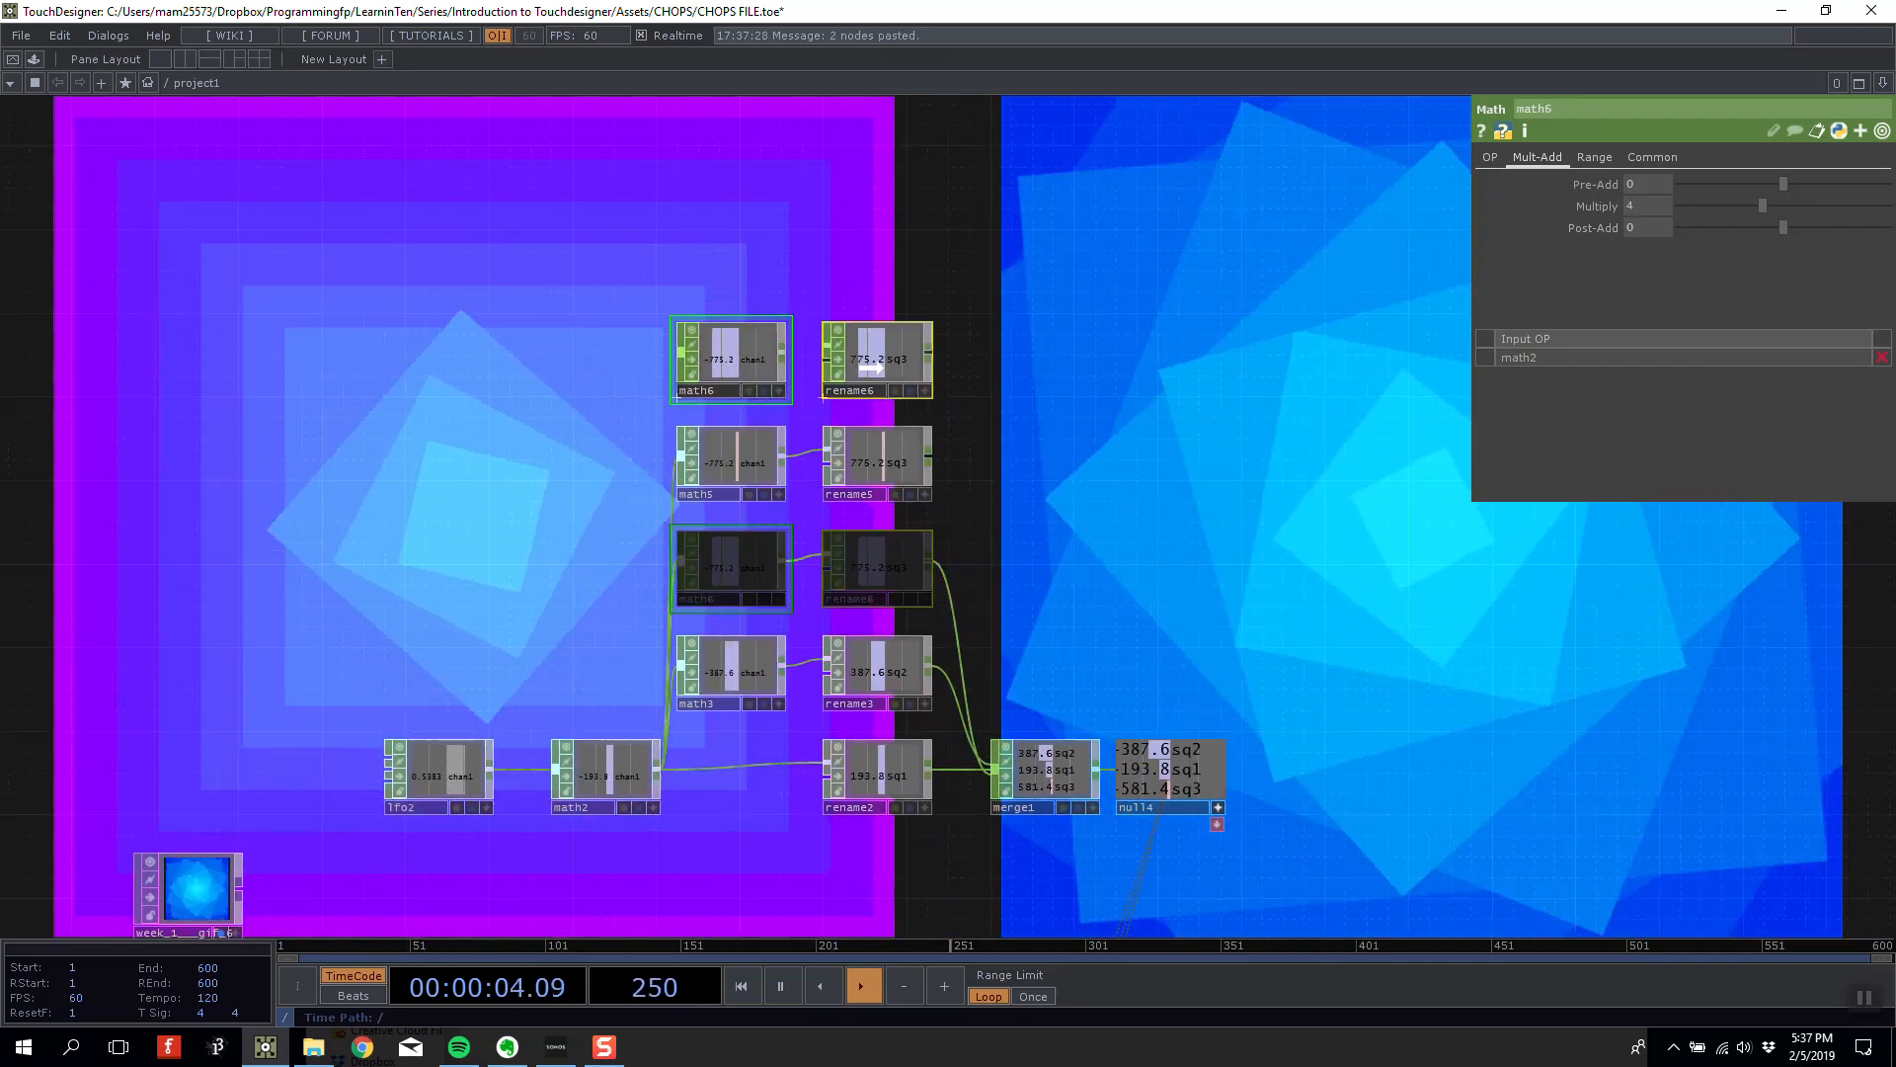
Set the Multiply value of math6 to 5.
left_click(739, 353)
left_click(1643, 209)
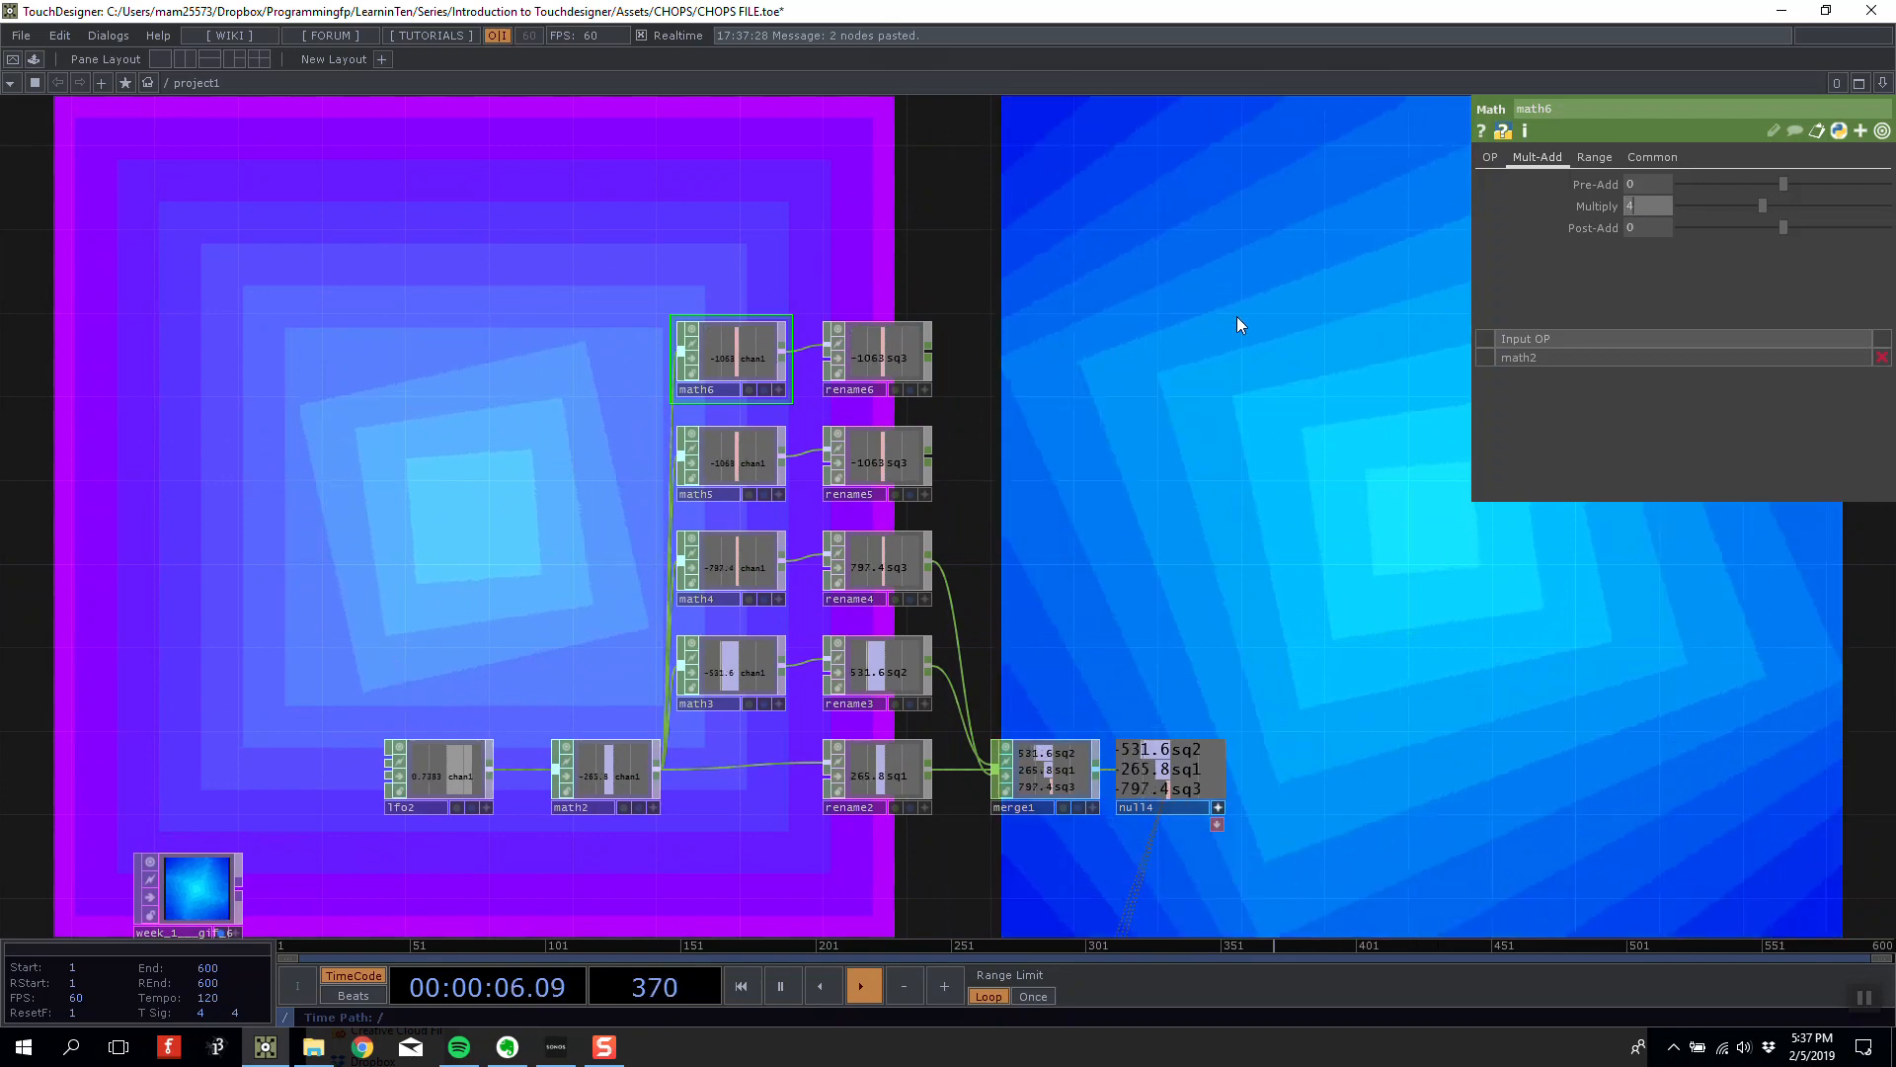
type("5")
key("Return")
Set rename5's channel name to sq4 and rename6's channel name to sq5.
left_click(910, 459)
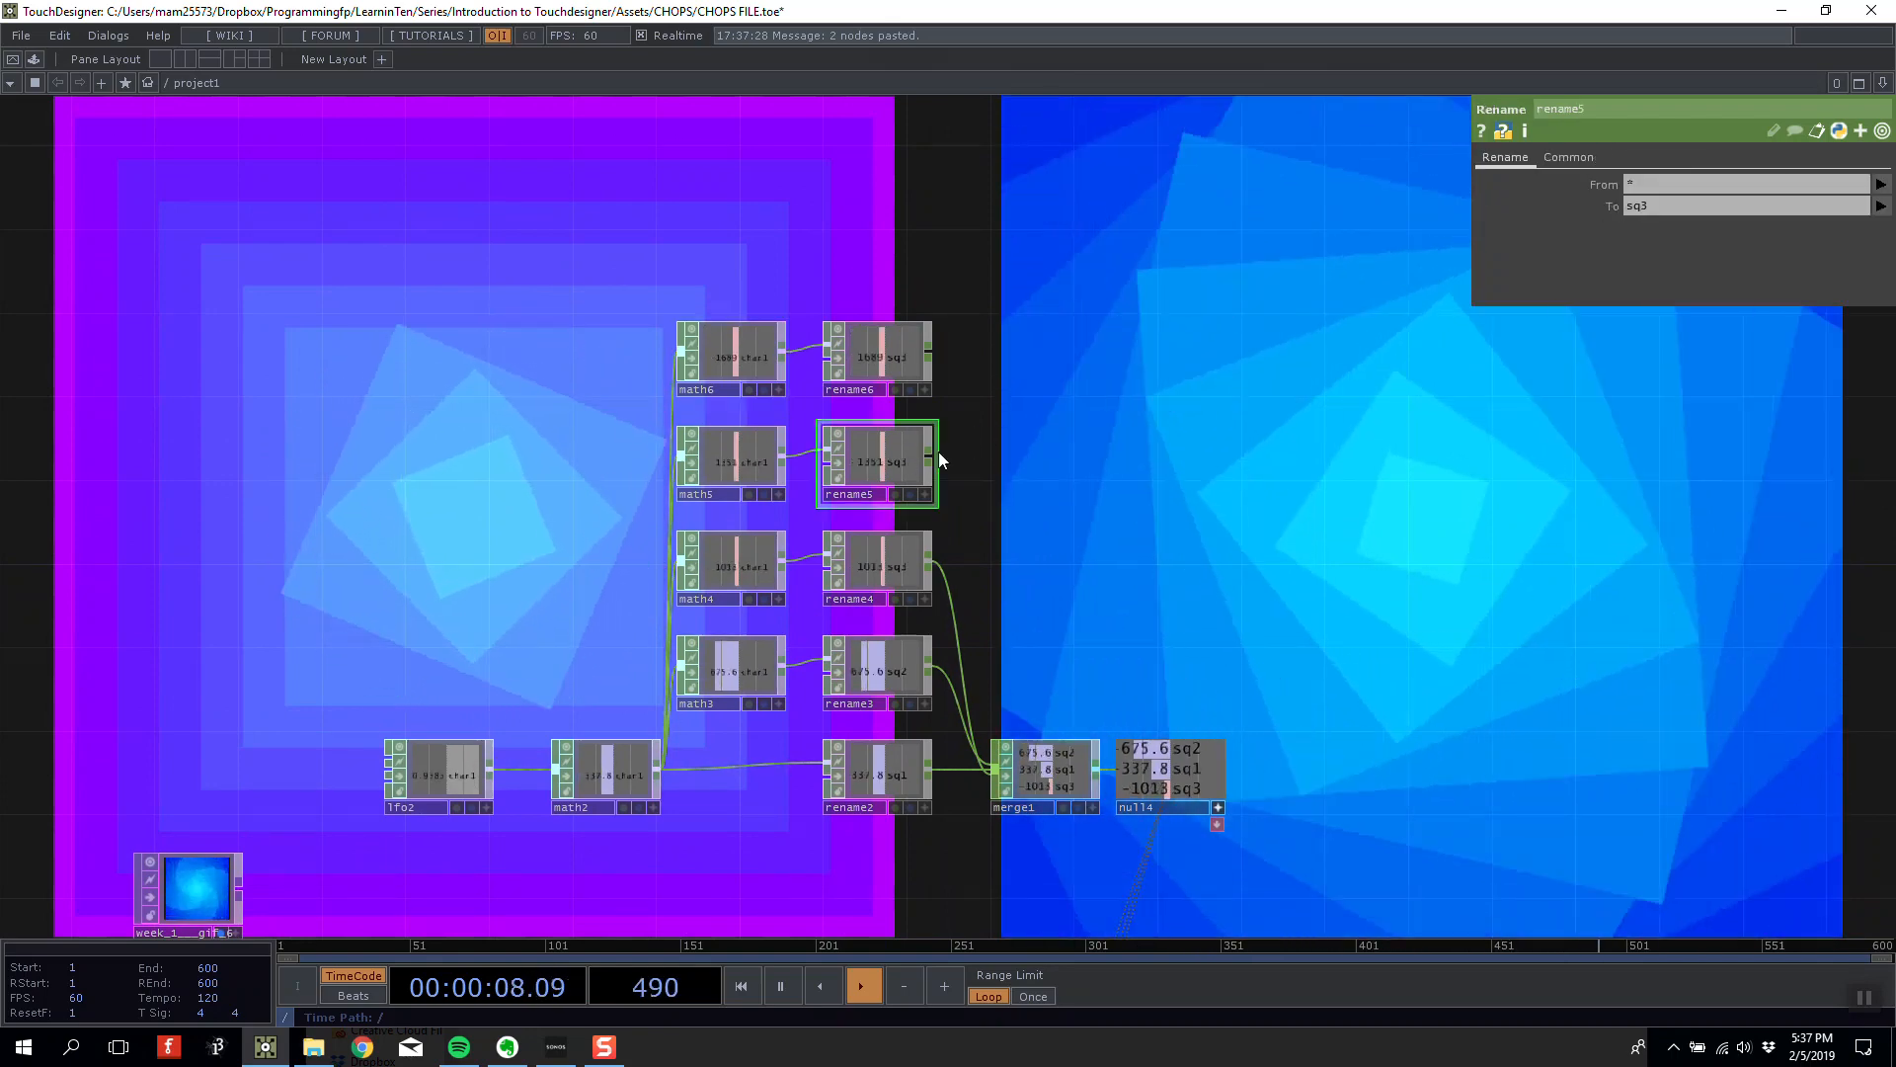
left_click(1647, 204)
key("BackSpace")
type("4")
key("Return")
left_click(899, 374)
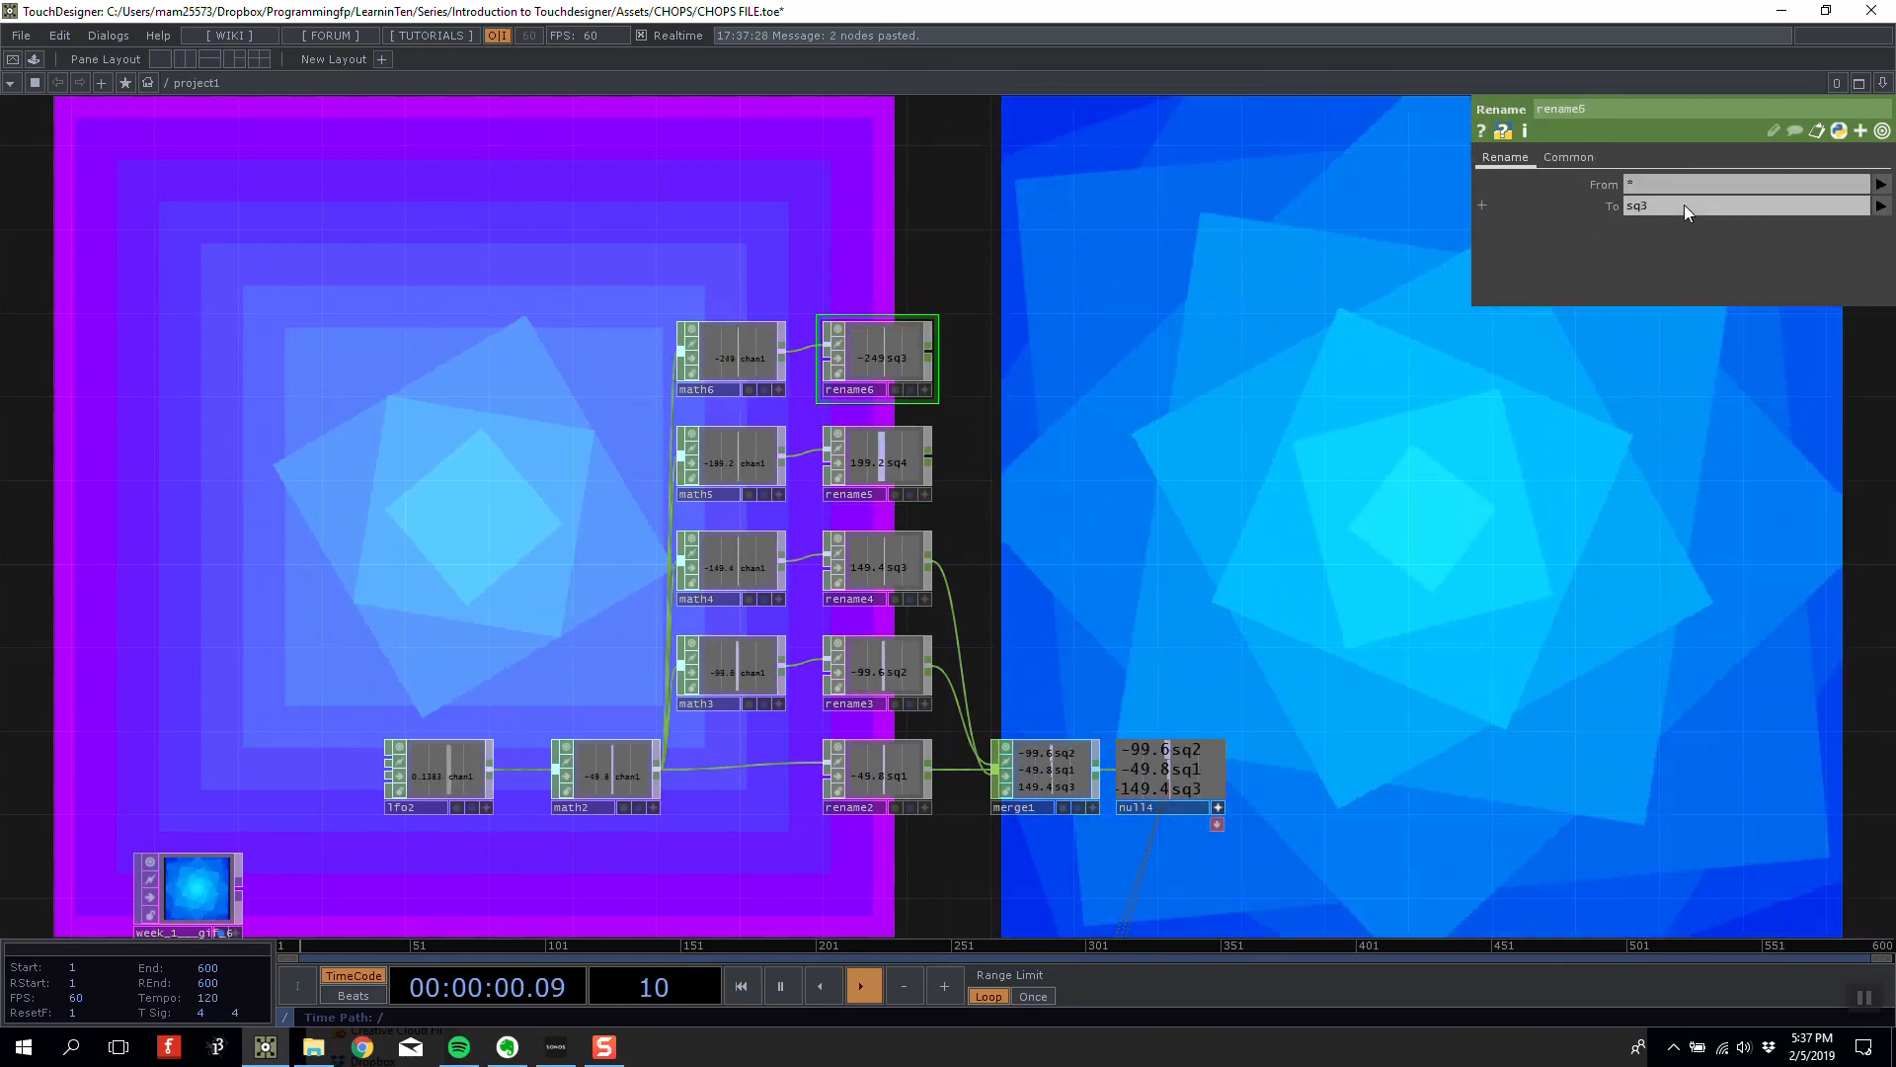
left_click(1685, 204)
key("BackSpace")
type("5")
key("Return")
Duplicate the math5, math6, rename5 and rename6 nodes together and stack the four copies above the existing rows.
left_click_drag(863, 359, 944, 478)
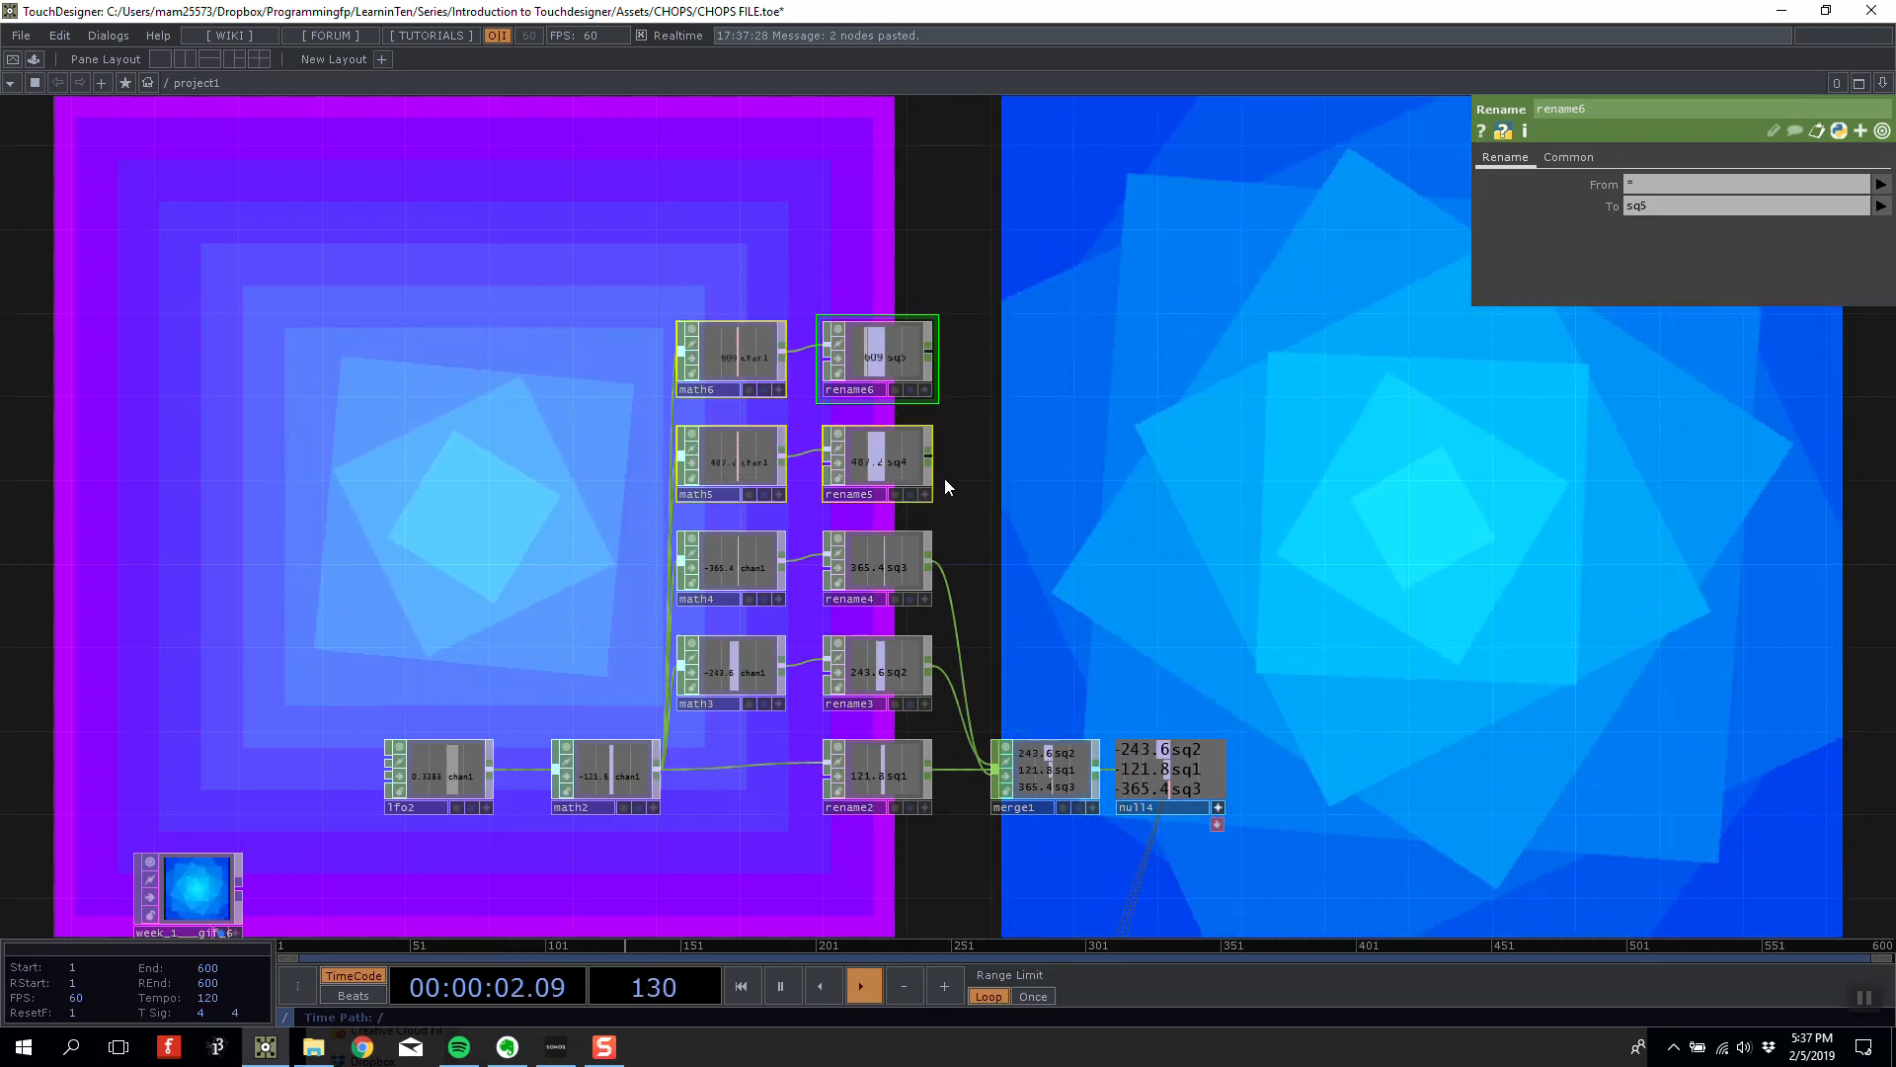
key("ctrl+c")
key("ctrl+v")
left_click_drag(887, 571, 870, 174)
left_click_drag(1146, 335, 1175, 481)
left_click_drag(876, 415, 876, 394)
Set the Multiply value of math7 to 6 and that of math8 to 7.
left_click(760, 395)
left_click(1643, 206)
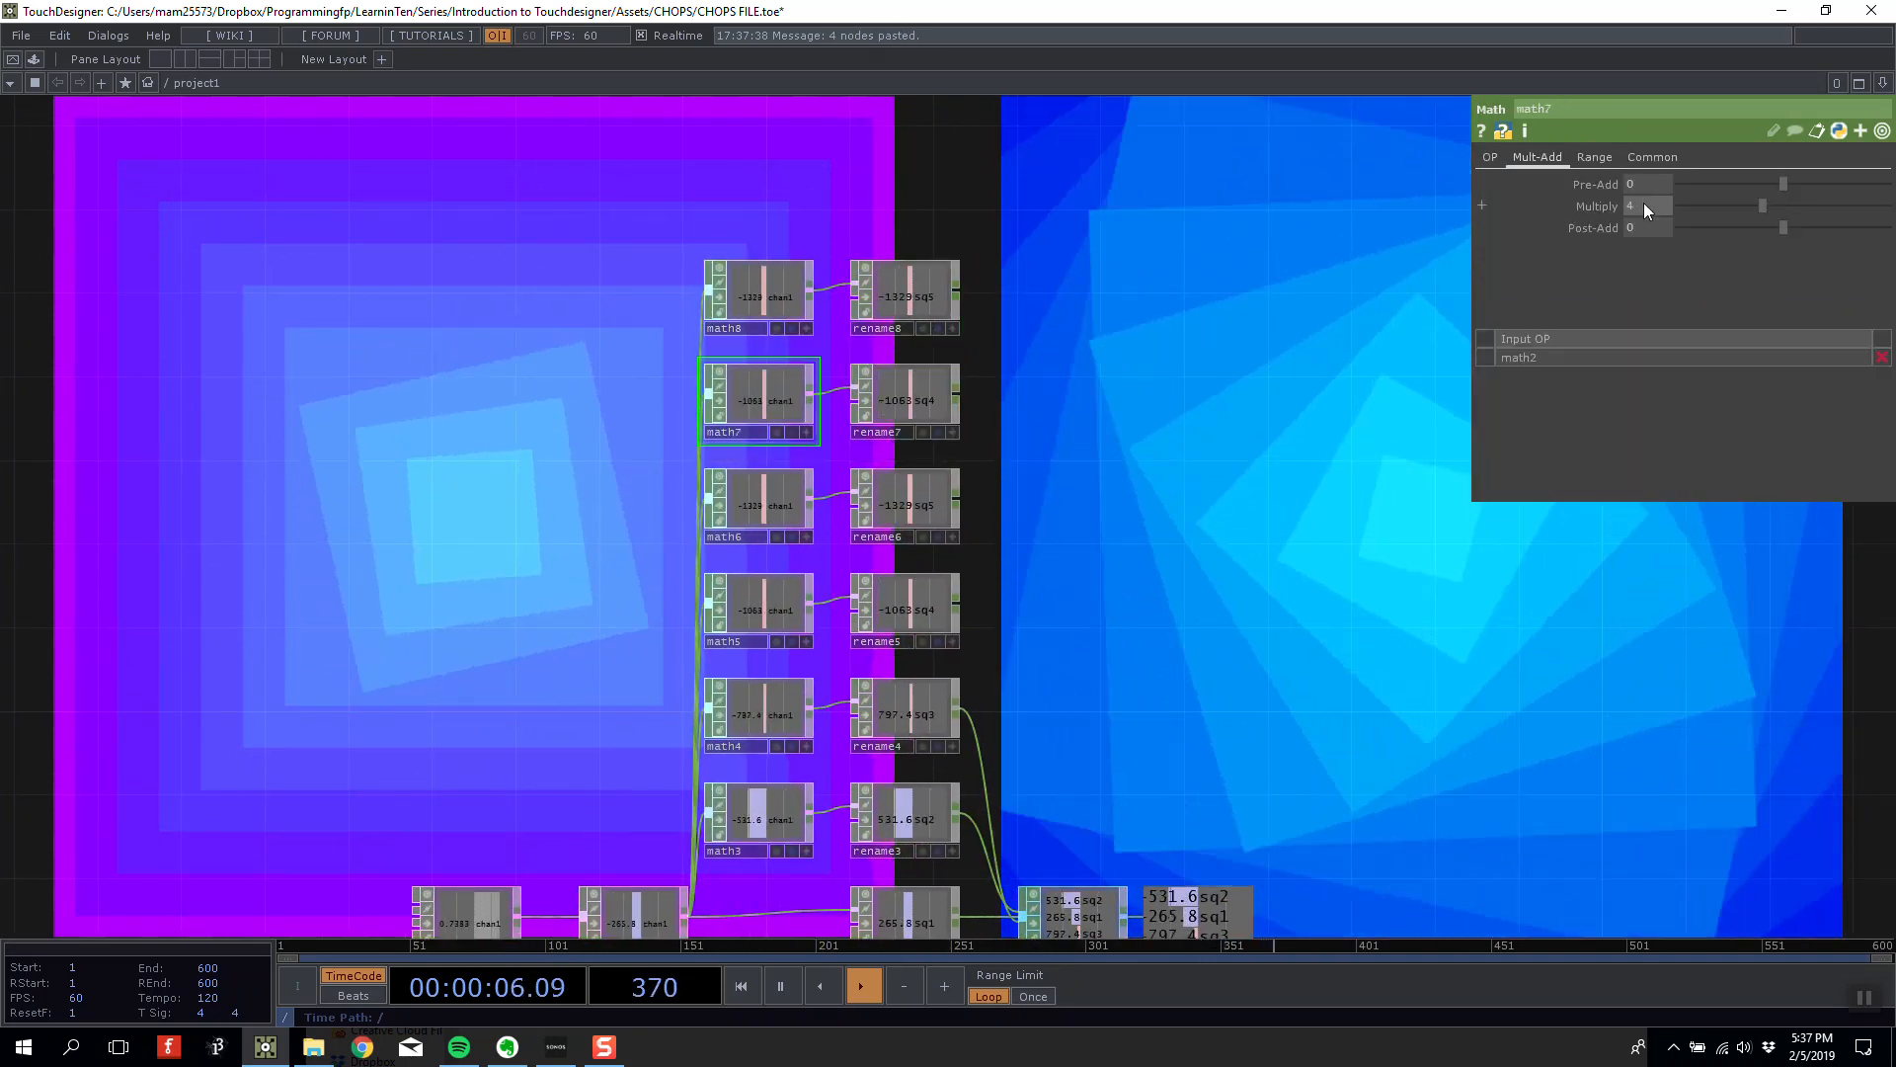
key("BackSpace")
type("6")
key("Return")
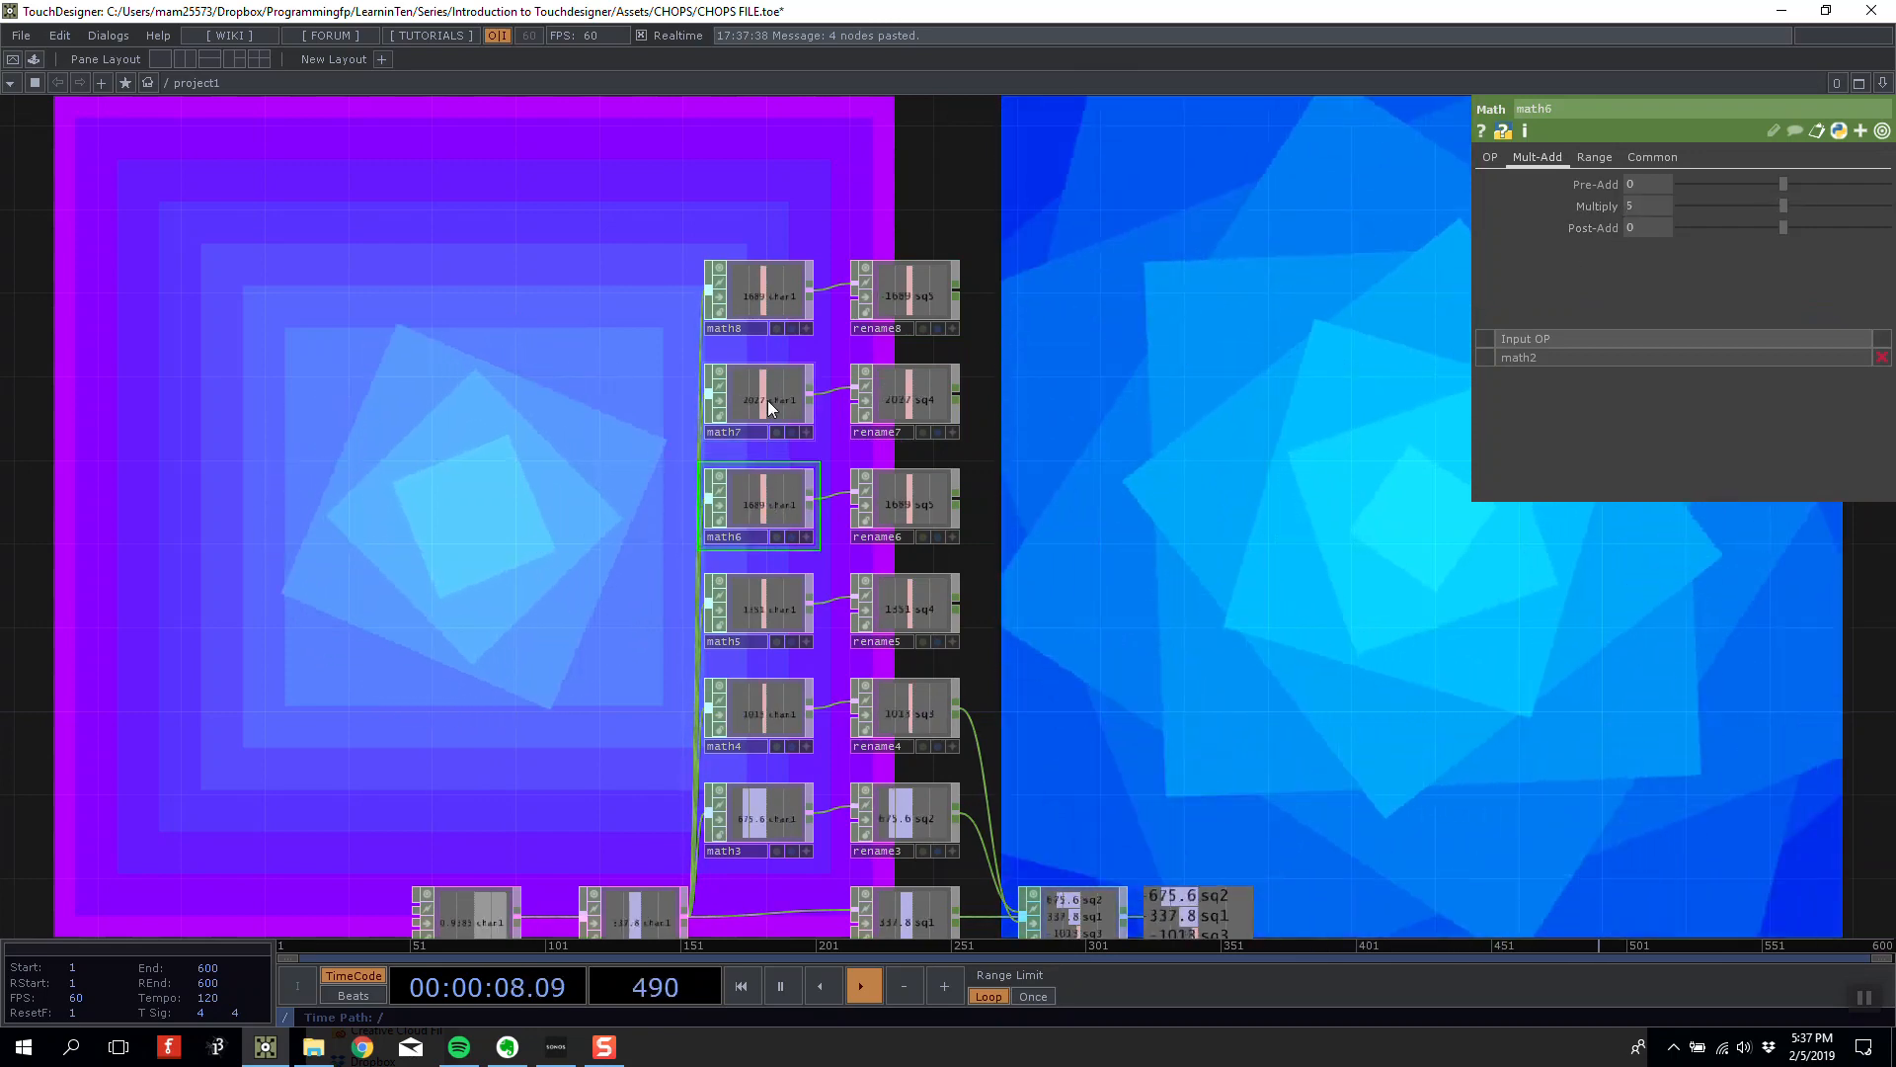
left_click(754, 314)
left_click_drag(1645, 206, 1497, 251)
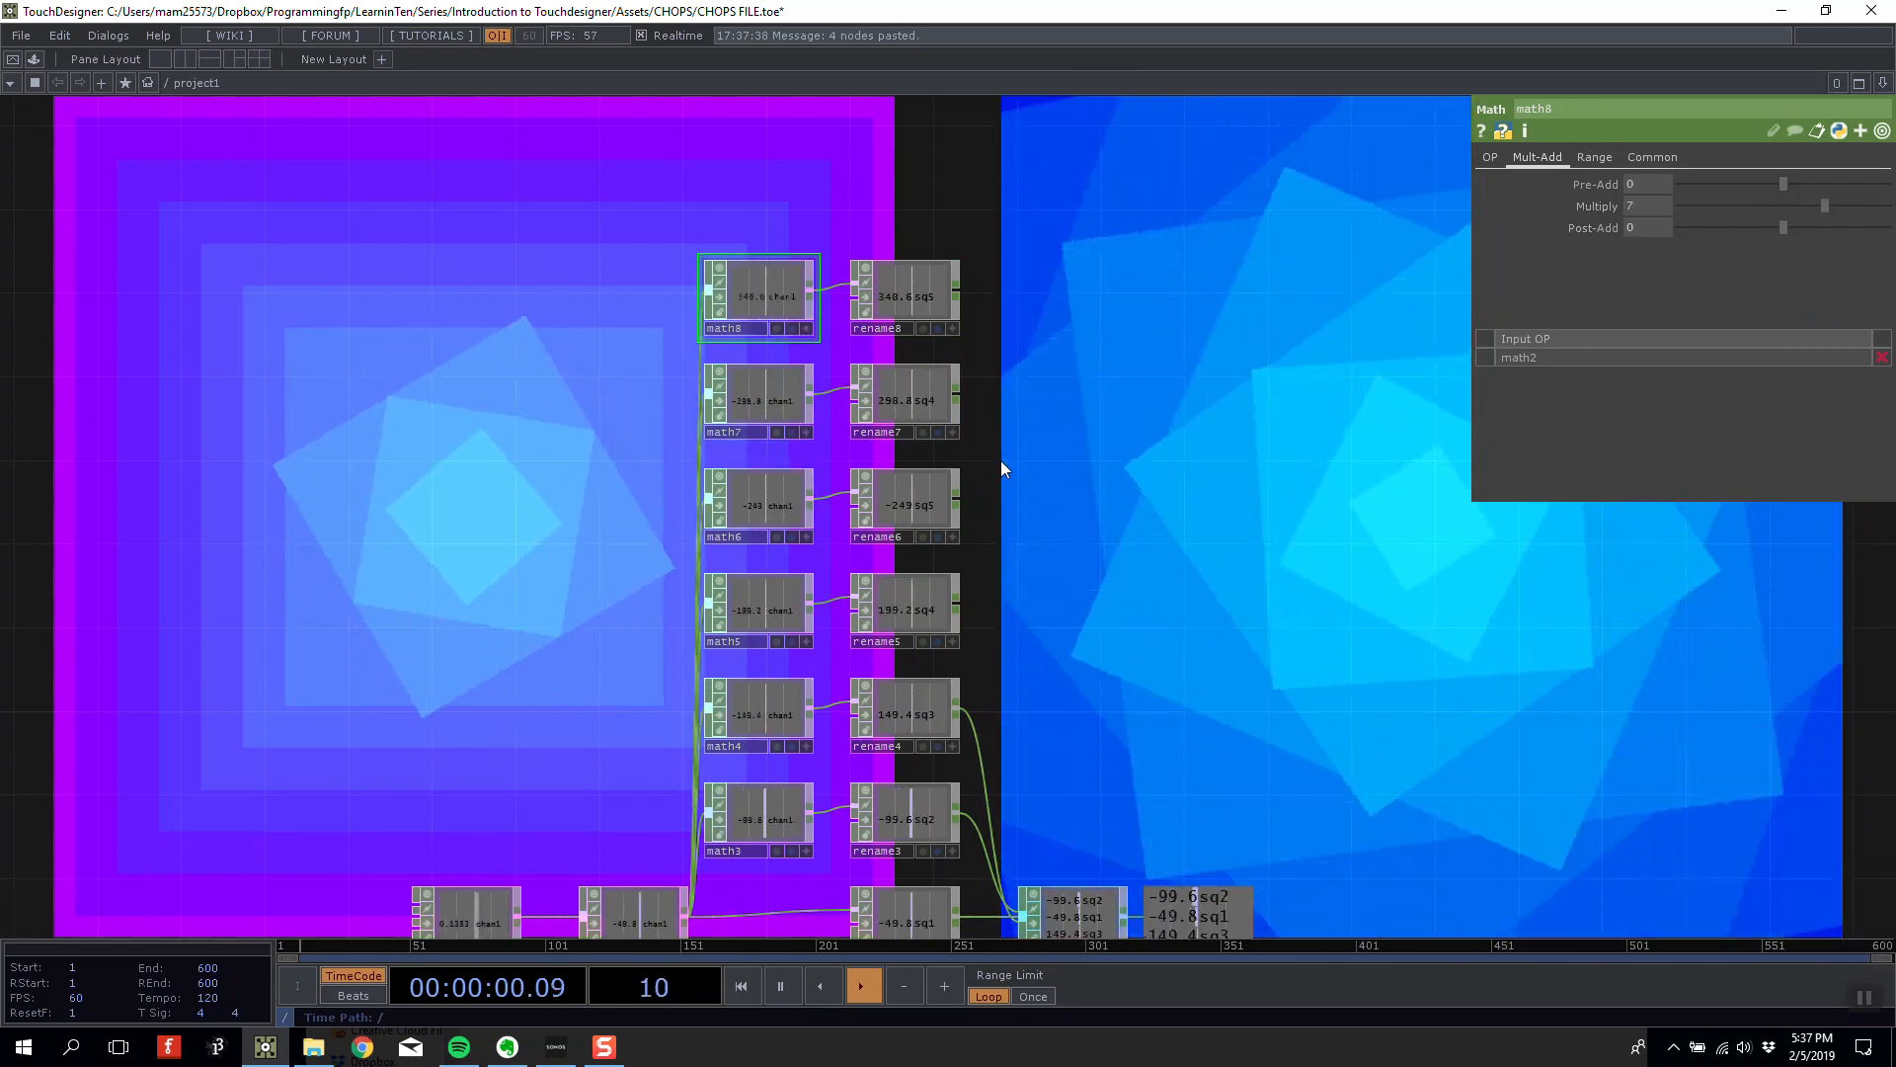
Set rename7's channel name to sq6 and rename8's channel name to sq7.
left_click(904, 395)
left_click_drag(1685, 206, 1642, 209)
type("6")
key("Return")
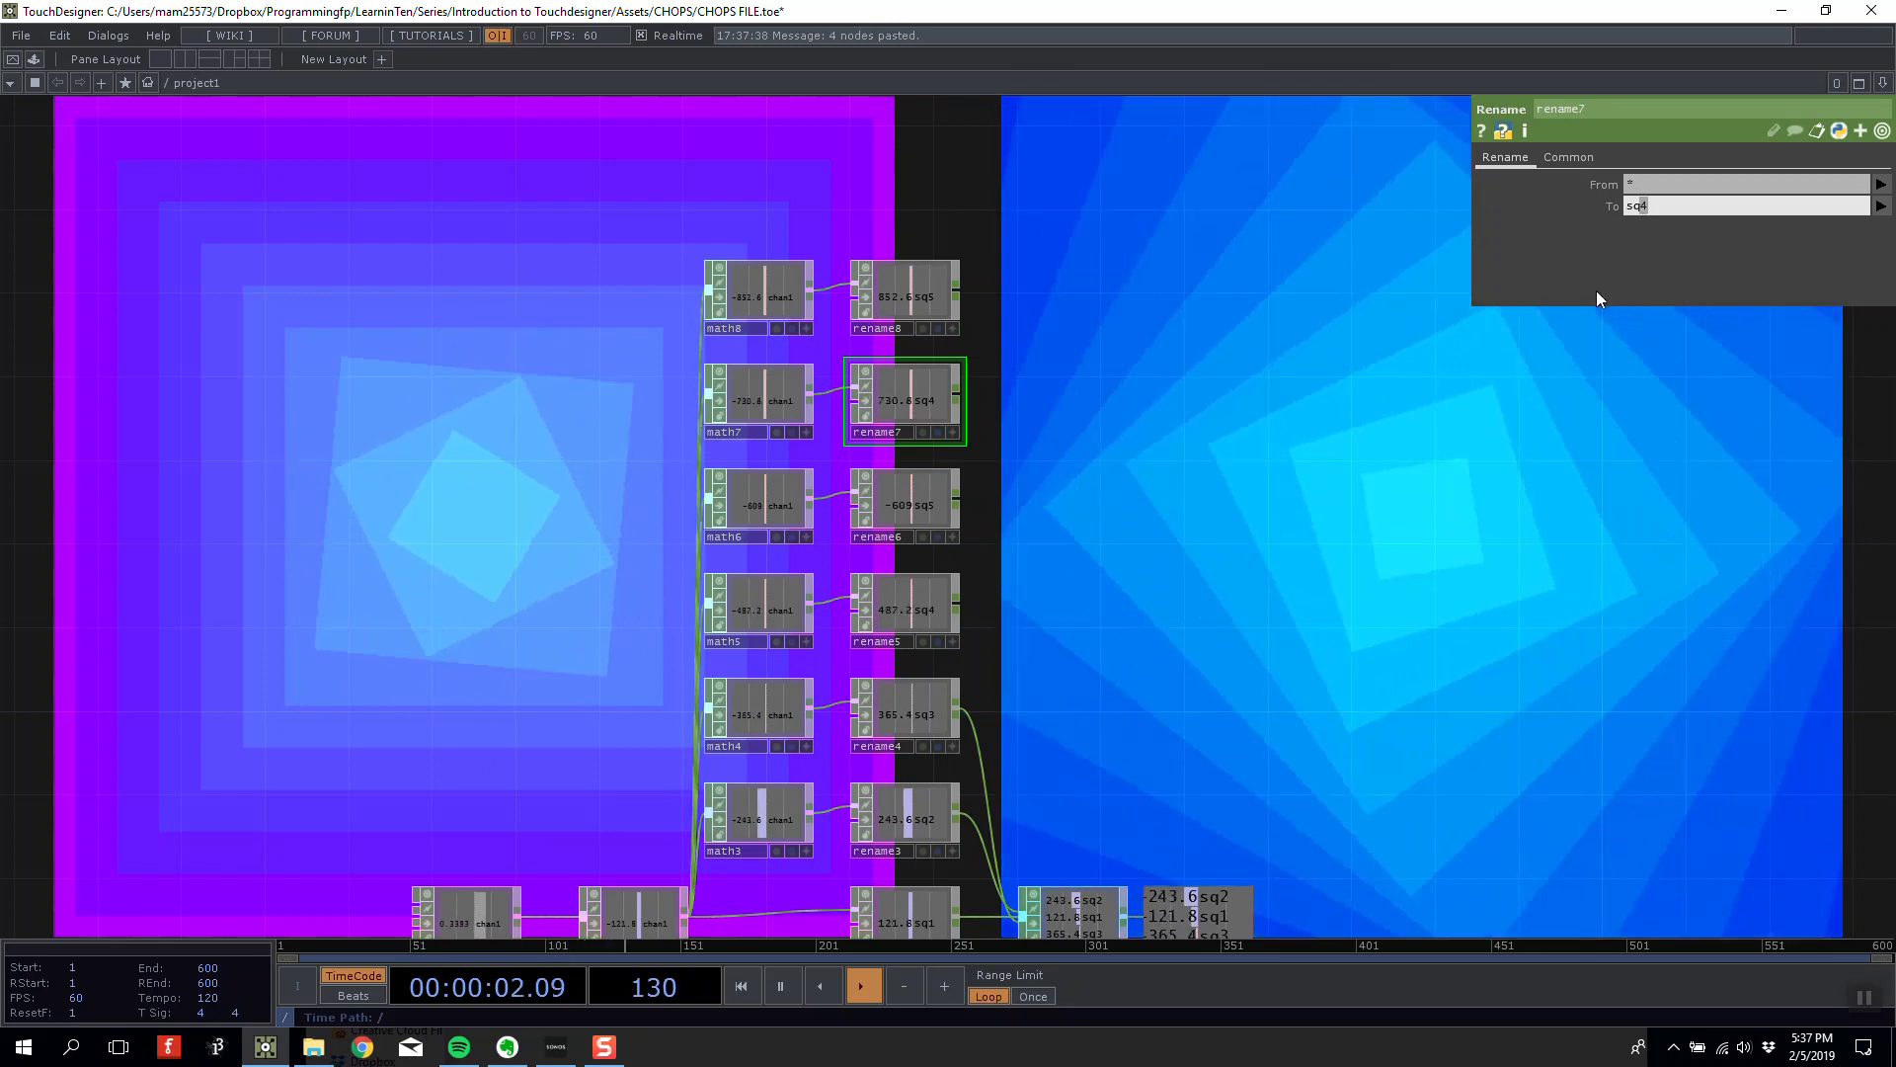
left_click(936, 310)
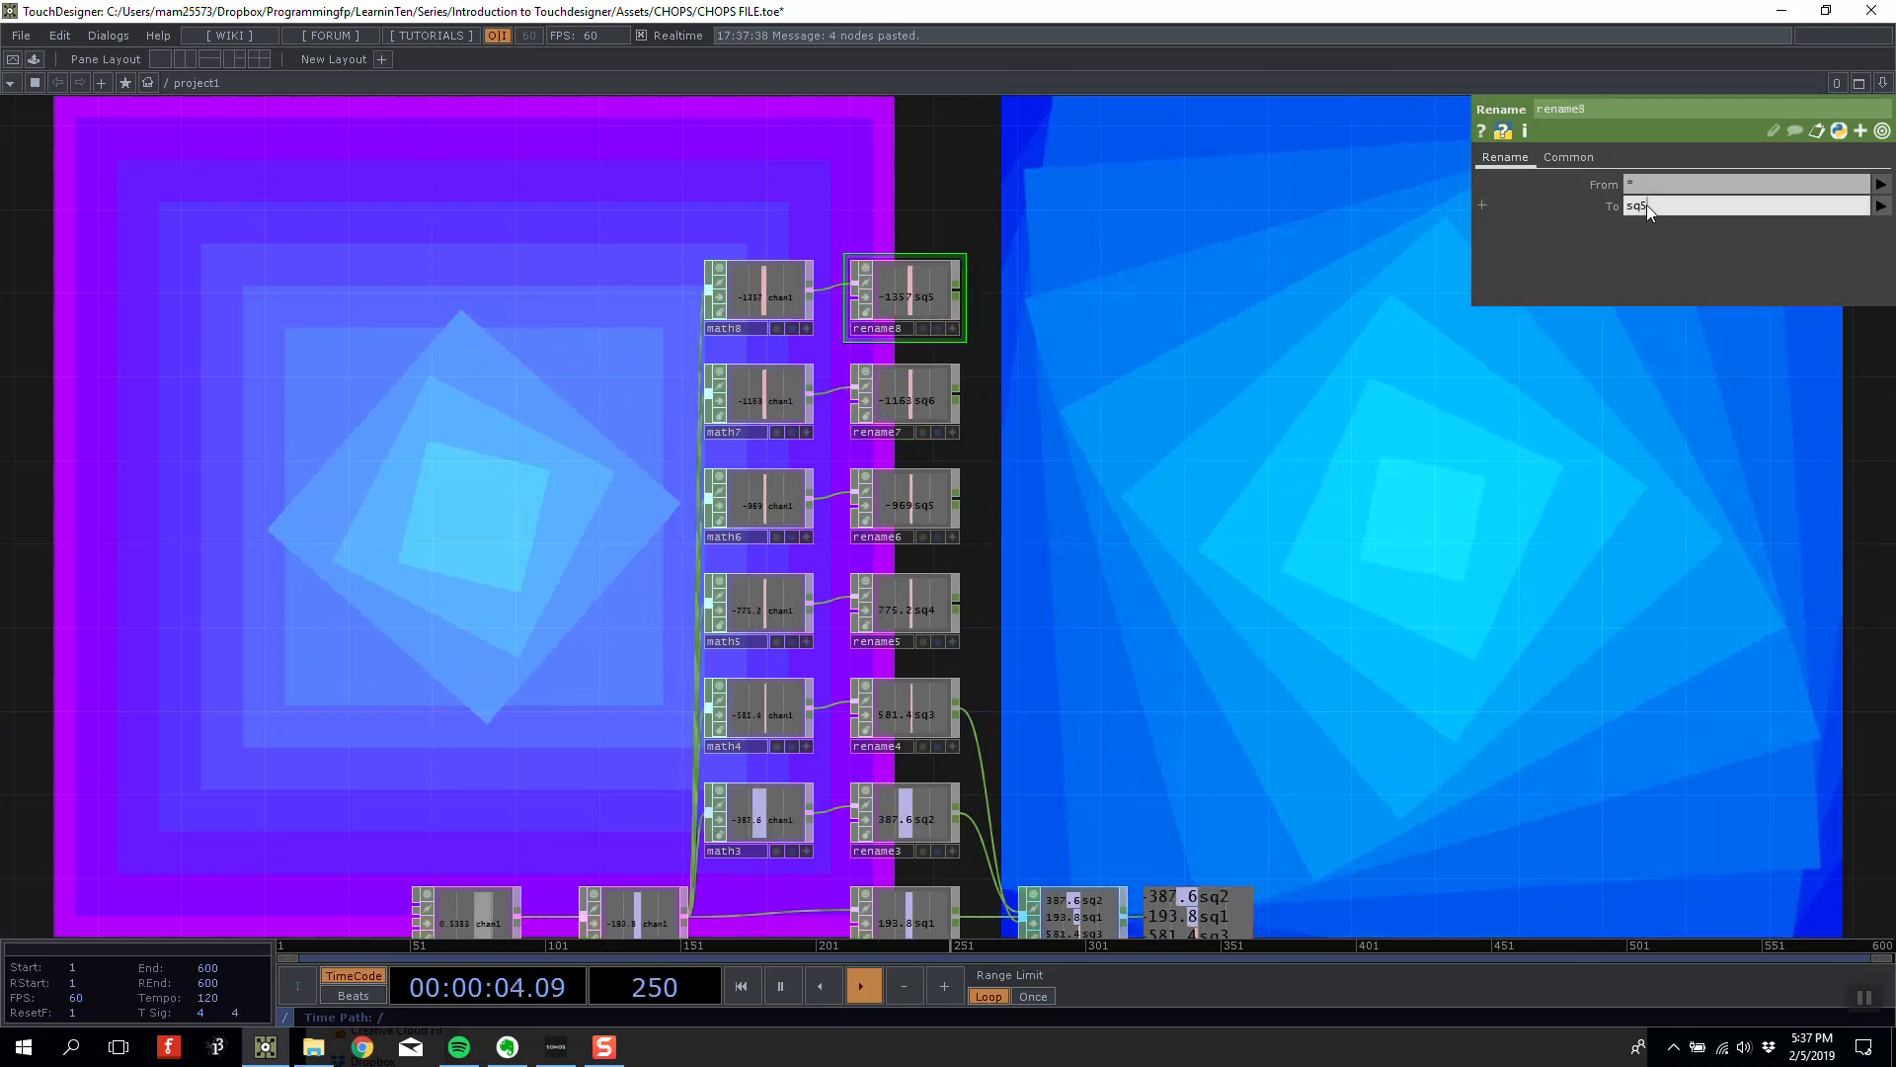
left_click_drag(1645, 205, 1639, 208)
type("7")
key("Return")
Duplicate math8 and rename8 with their math2 connection, and place the copies at the top of the stack.
left_click_drag(1195, 356, 1057, 409)
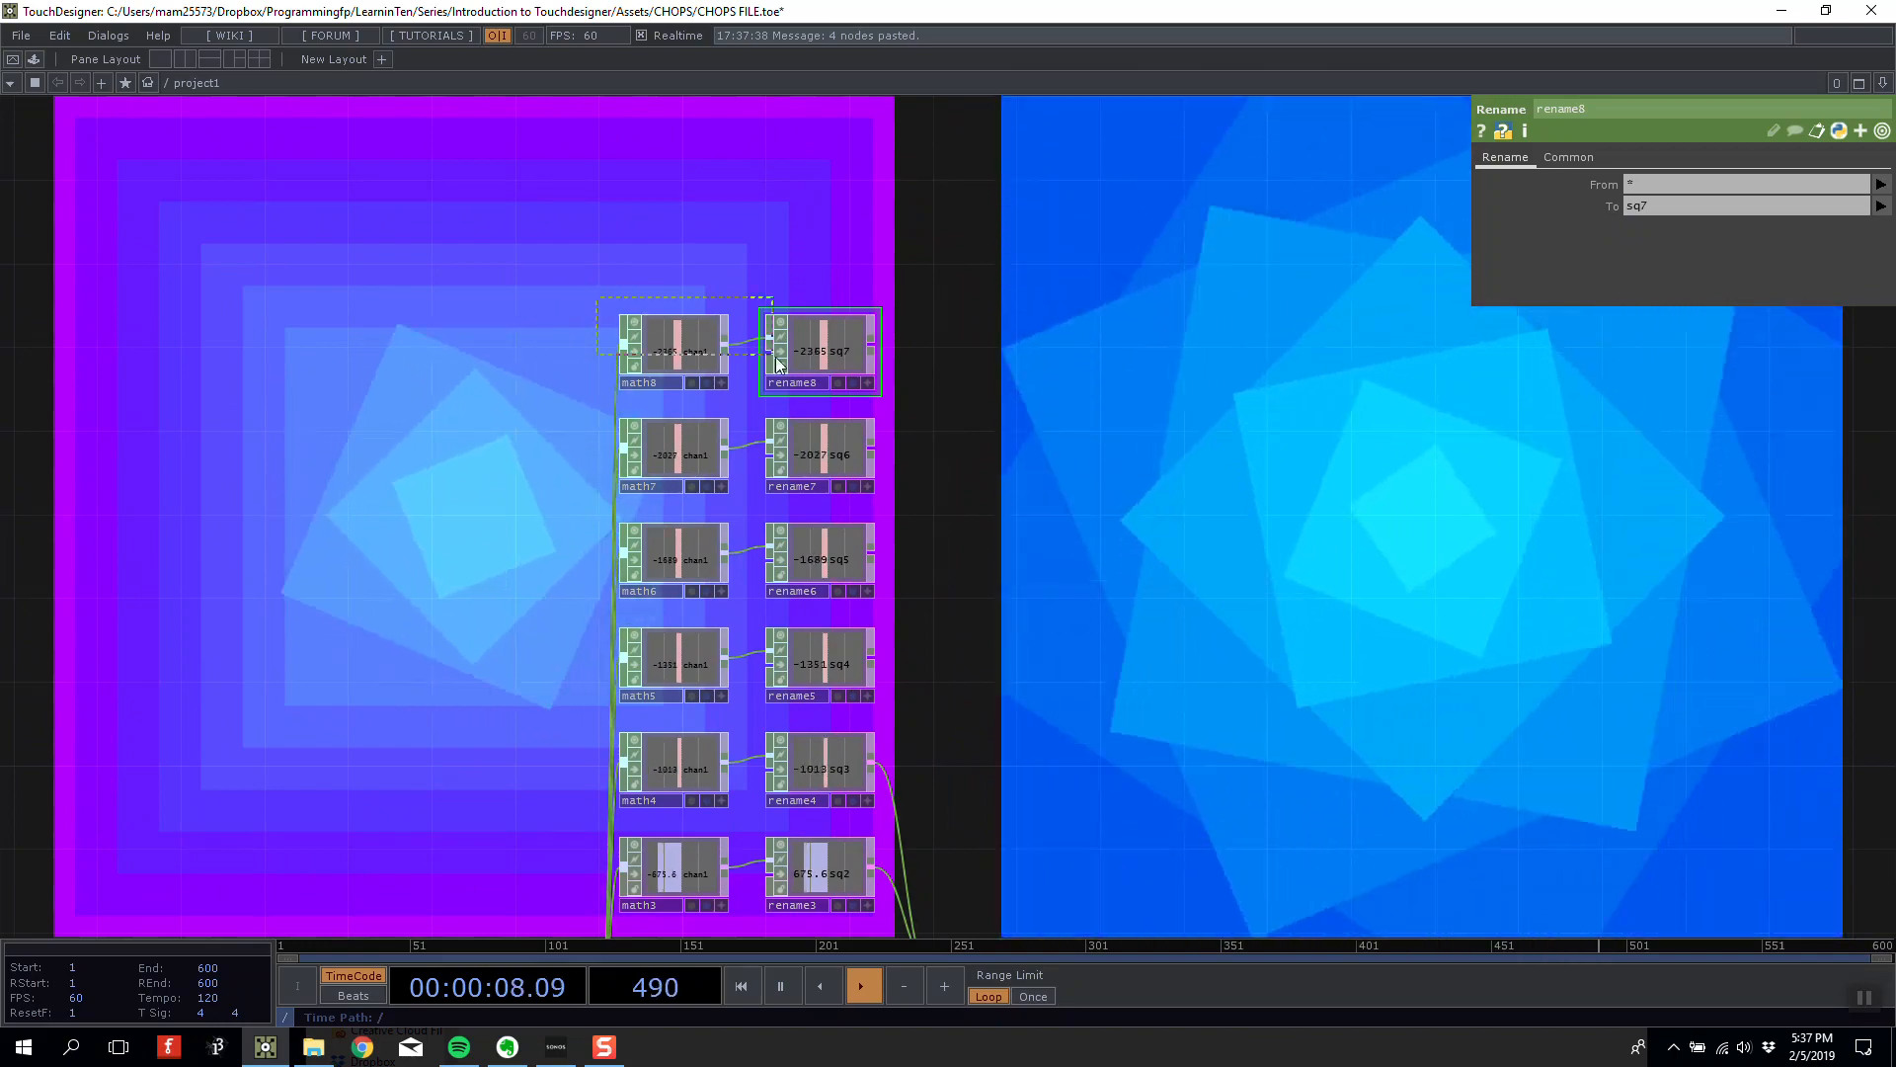
scroll(869, 385, "down", 3)
scroll(871, 674, "up", 3)
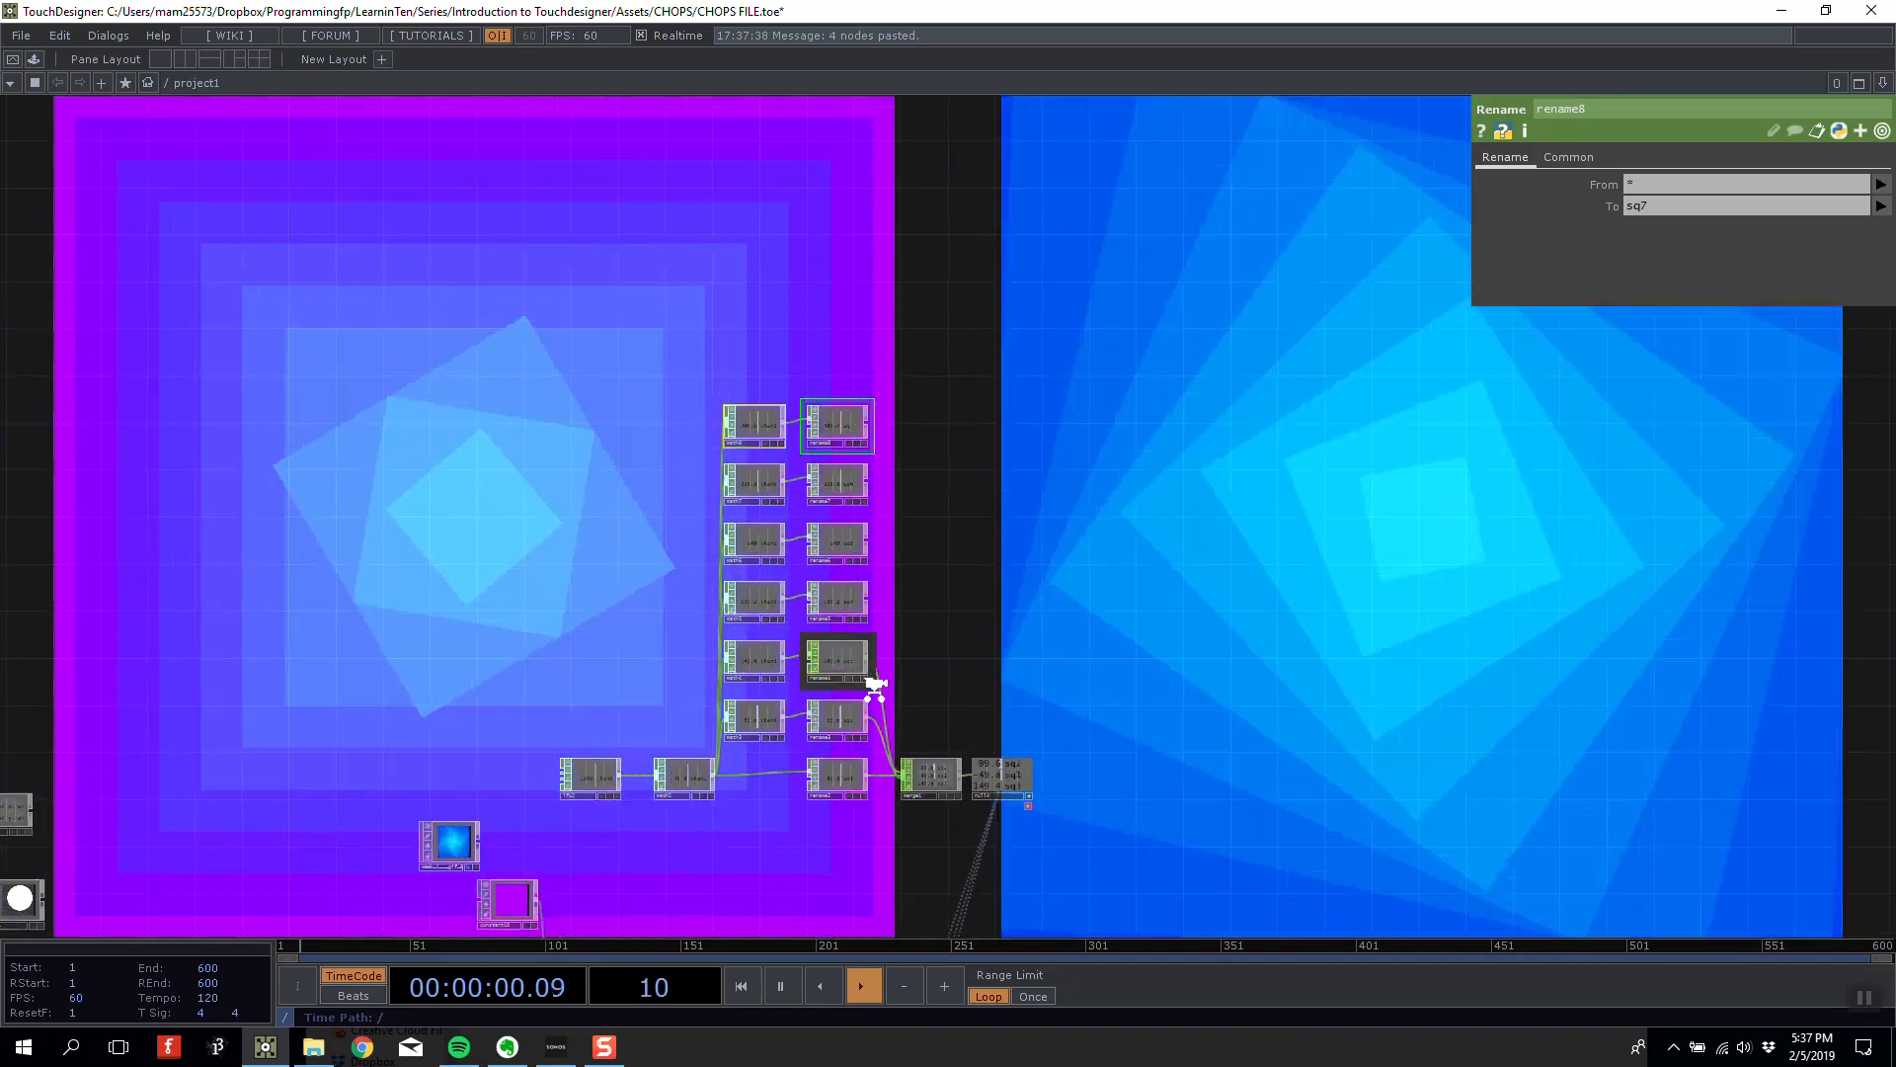
key("ctrl+v")
left_click_drag(930, 269, 874, 301)
Set math9's Multiply value to 8 and rename9's channel name to sq8.
left_click(735, 322)
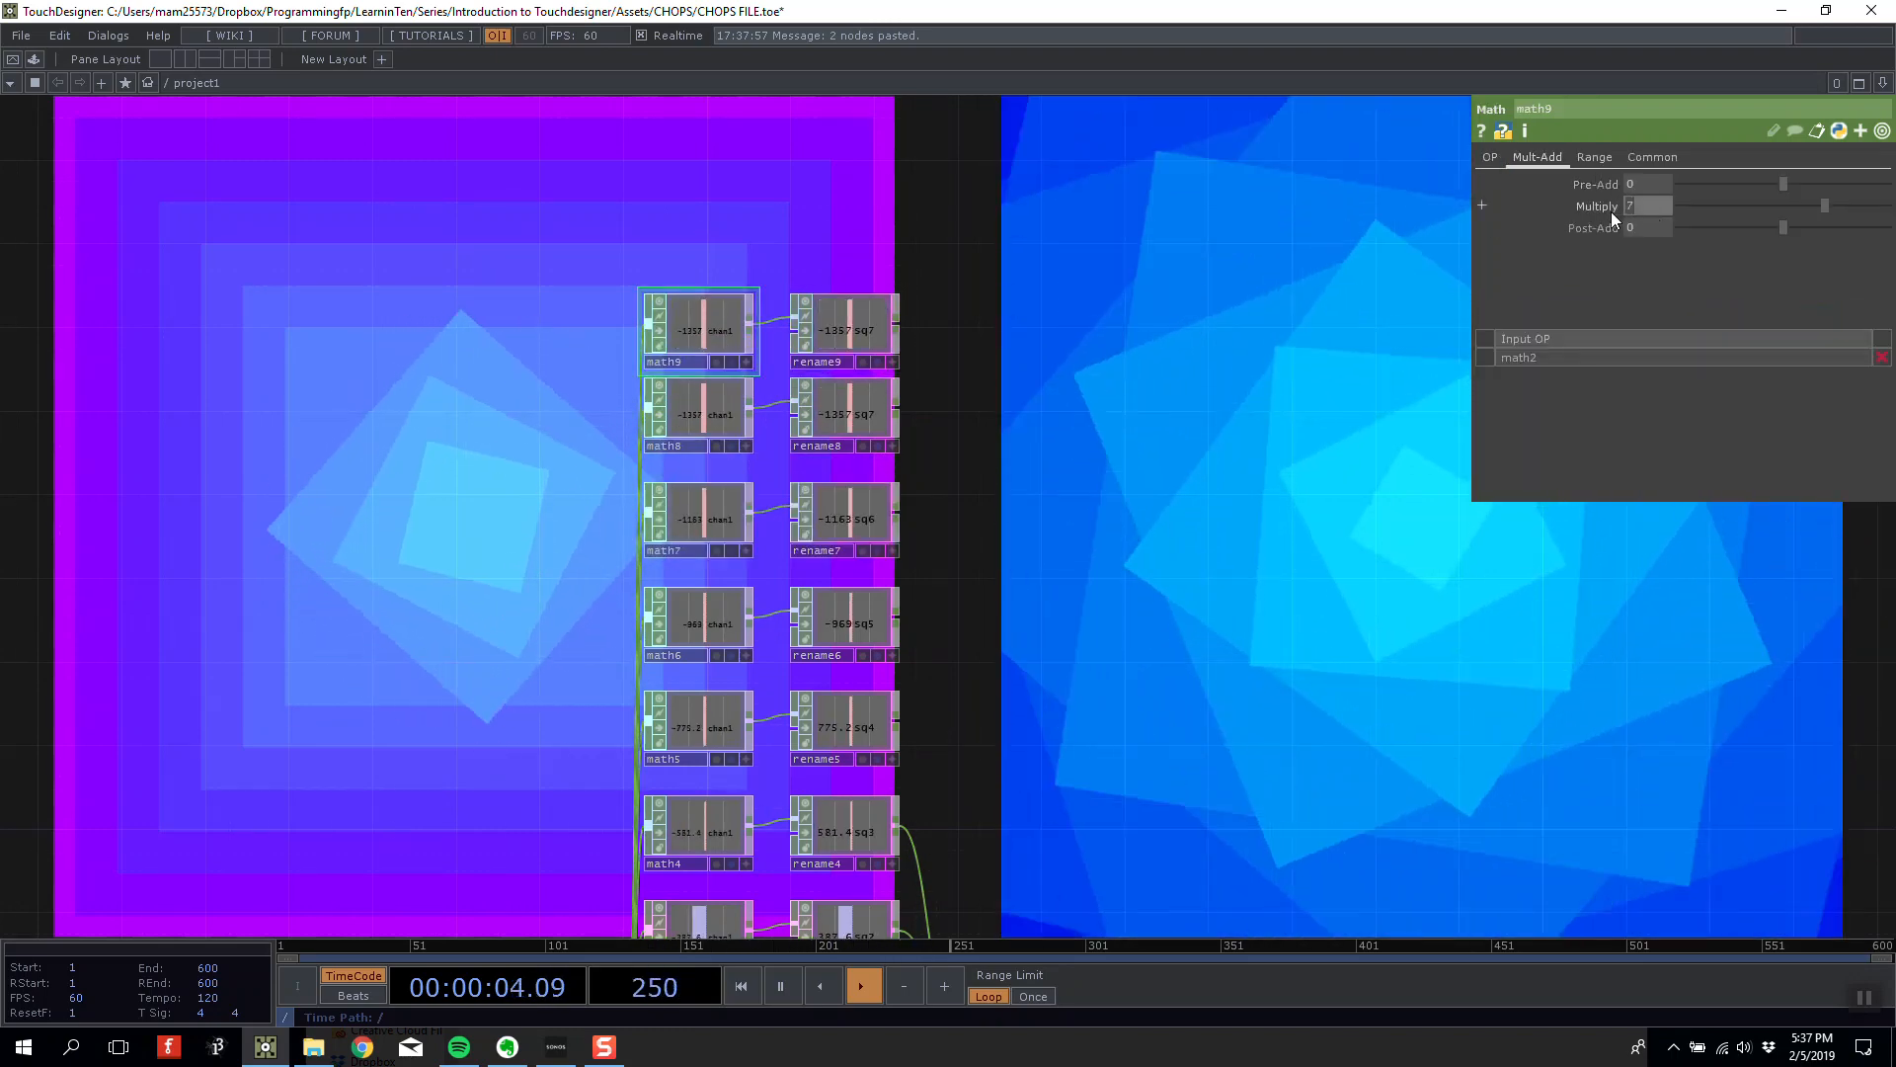
left_click(847, 318)
left_click_drag(1670, 213, 1644, 210)
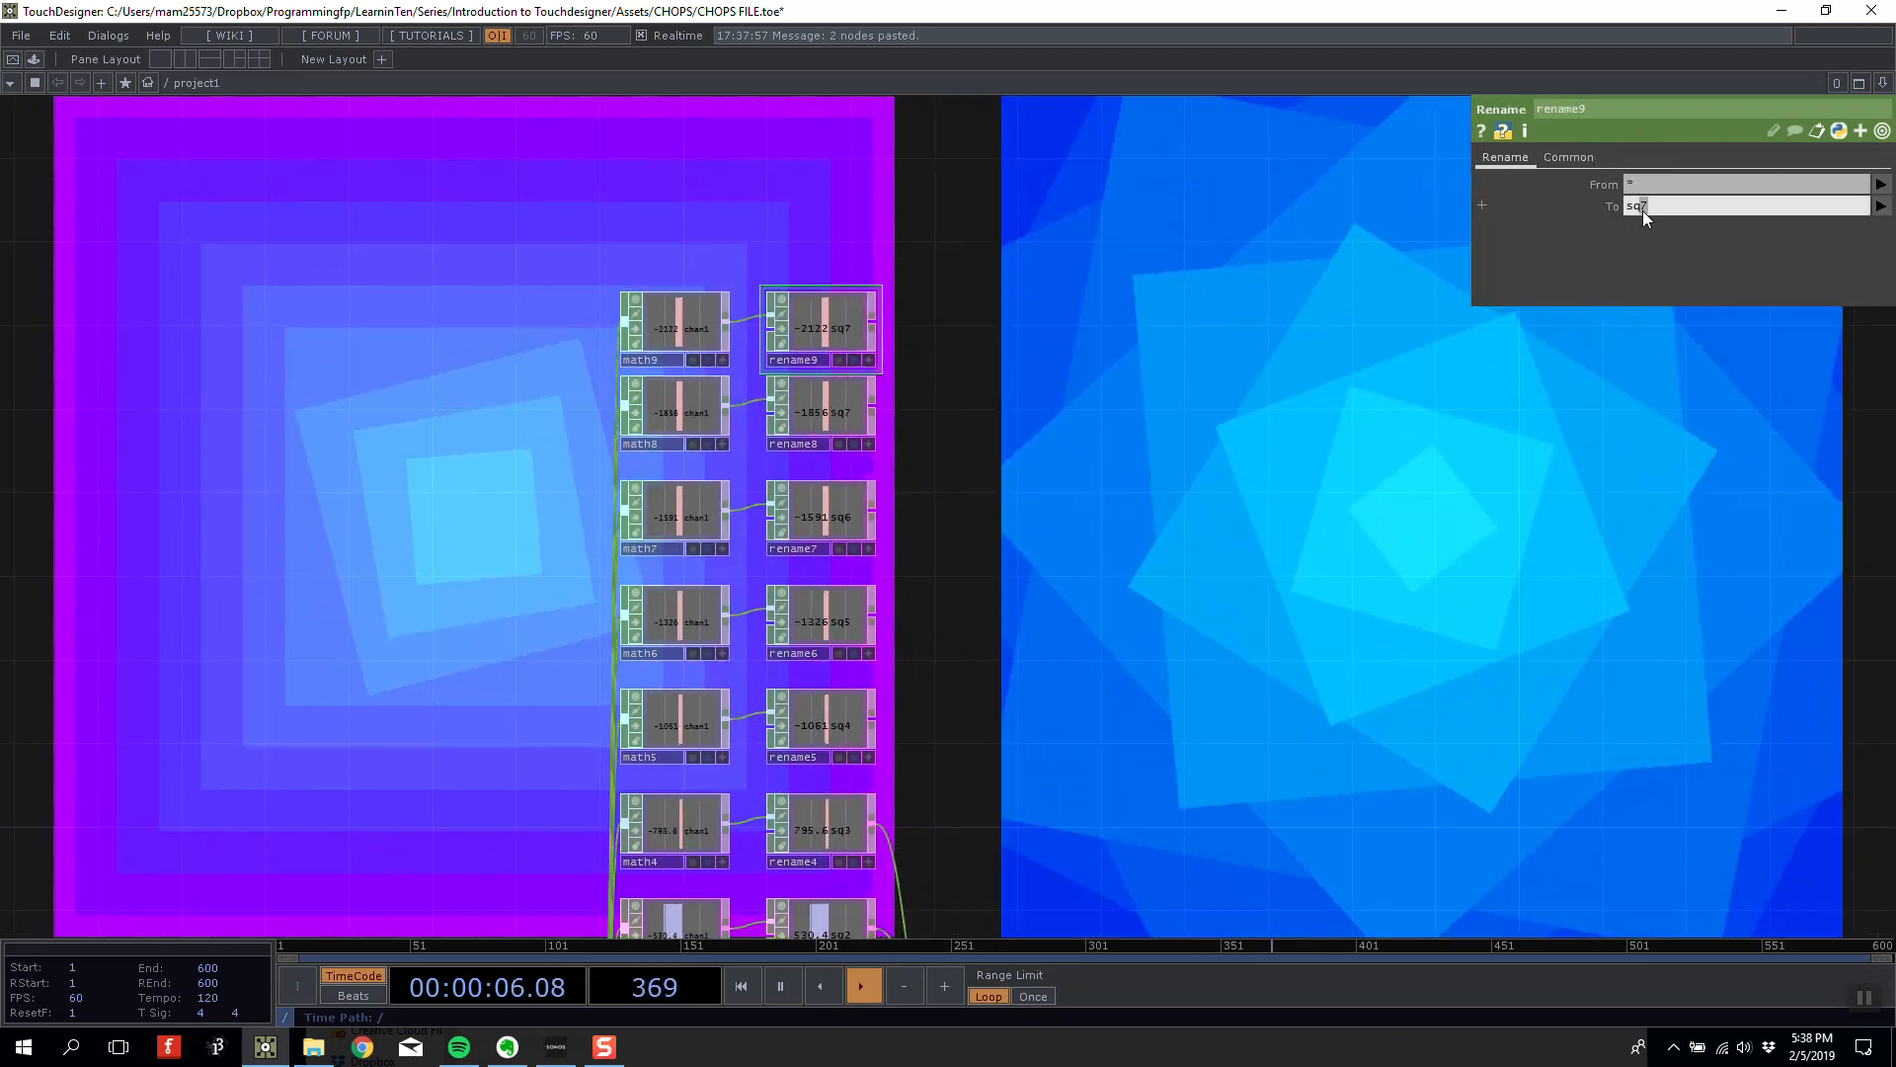
type("8")
Connect the outputs of rename5 through rename9 into merge1.
left_click_drag(1278, 466, 994, 258)
scroll(906, 306, "down", 3)
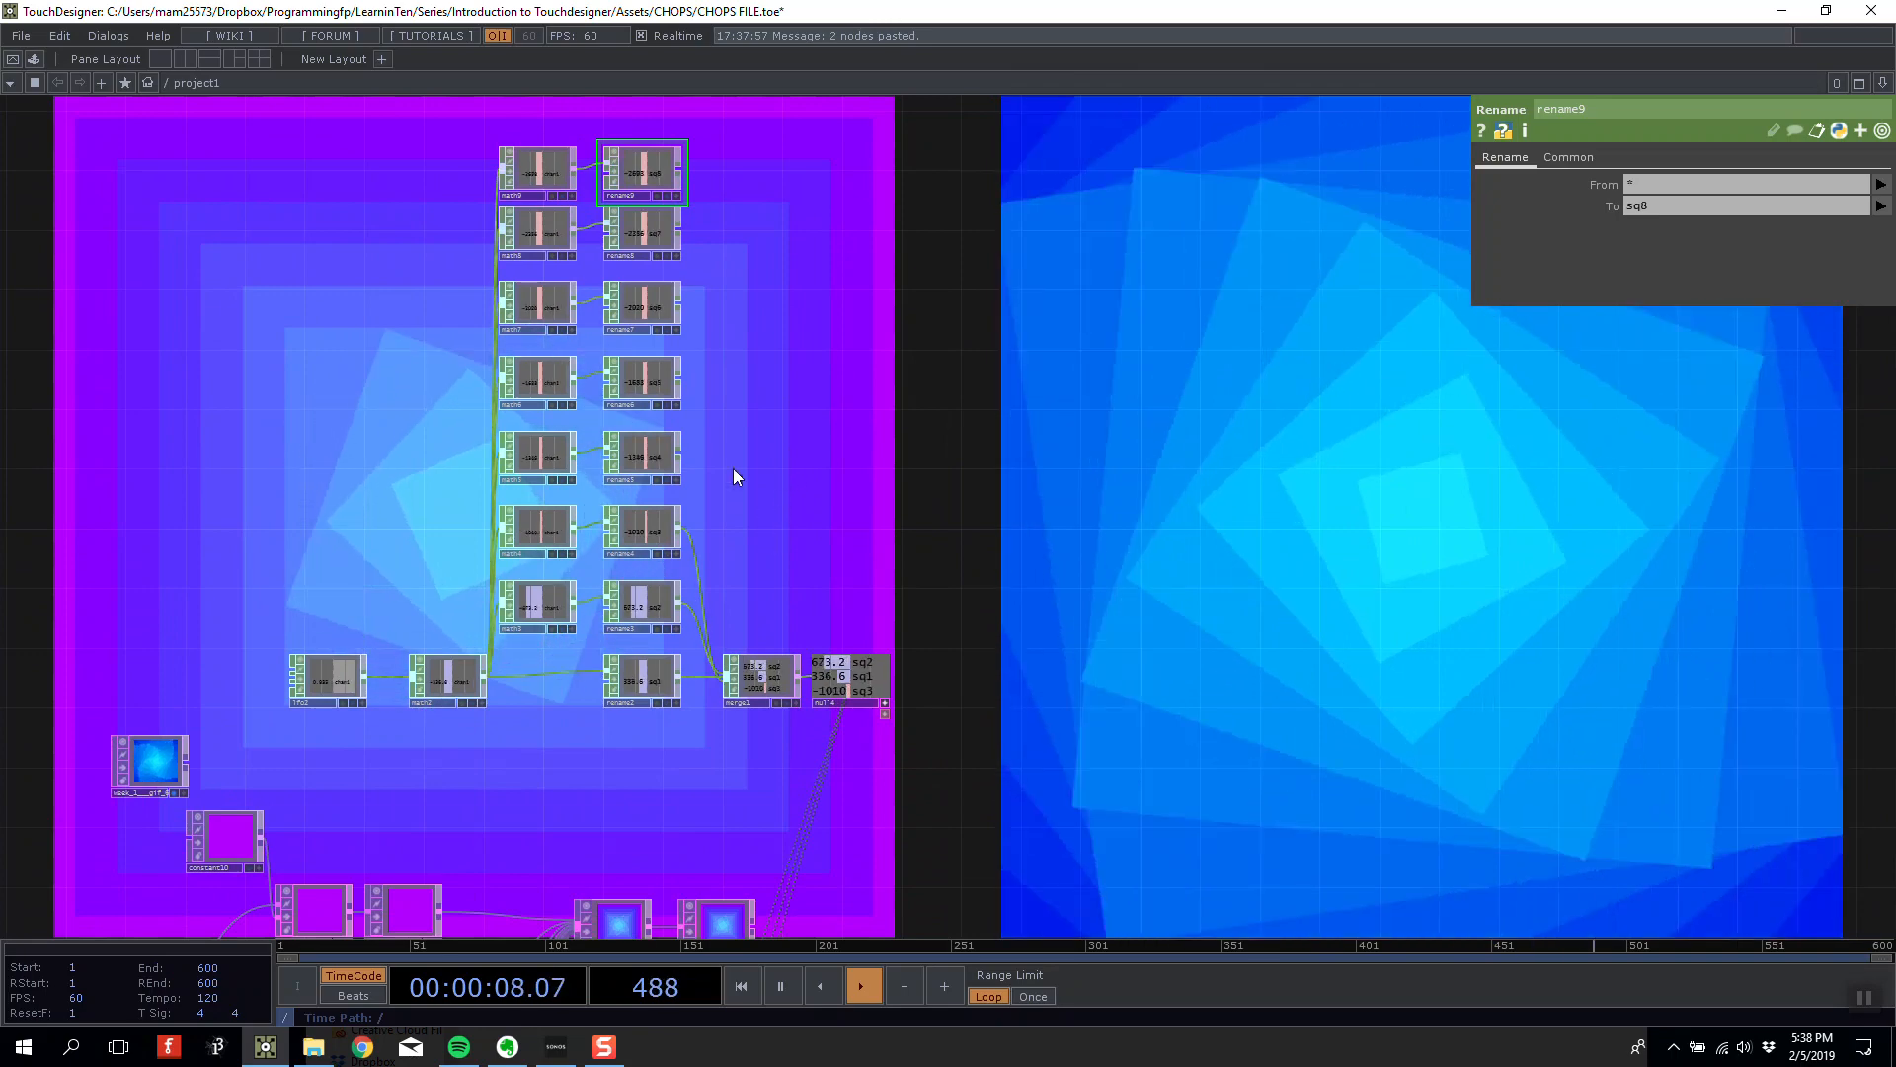
left_click_drag(685, 180, 731, 686)
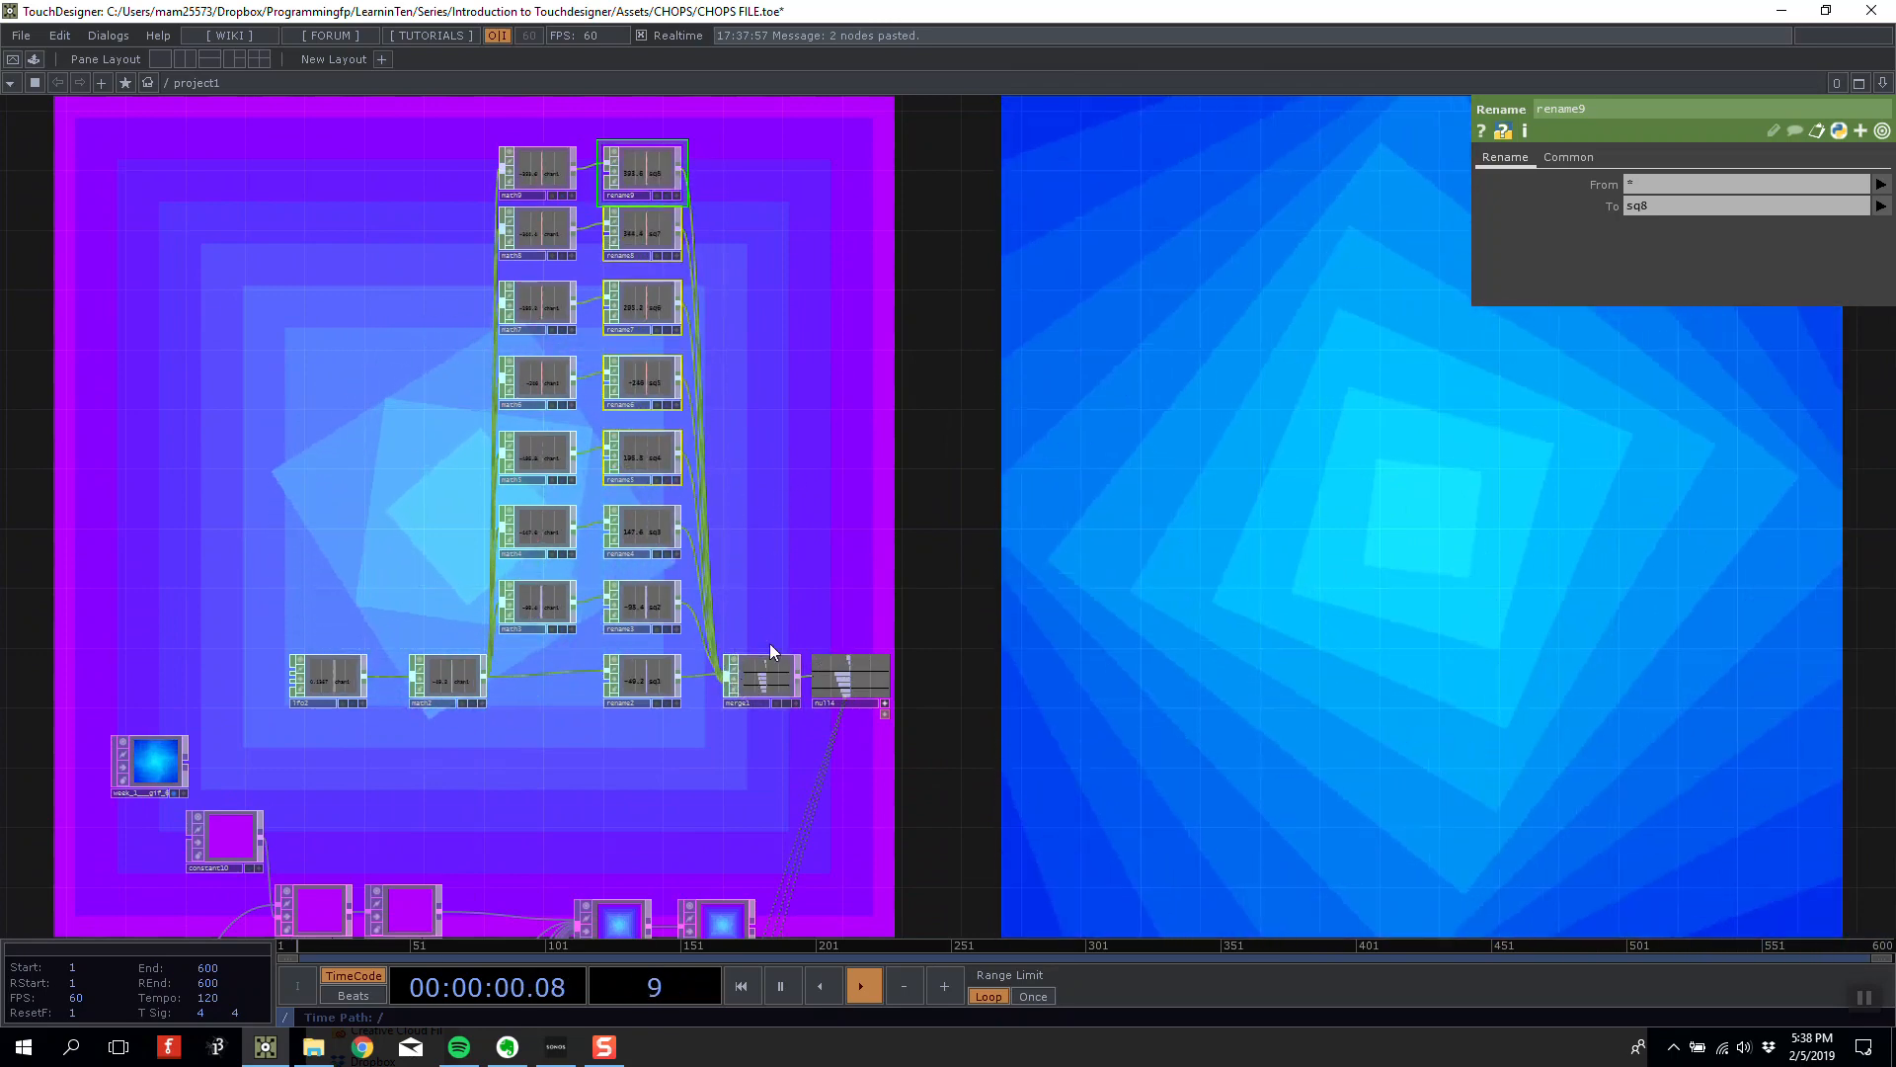
Link null4's sq4 channel to transform7's Rotate parameter as a CHOP Reference.
left_click_drag(885, 732, 909, 400)
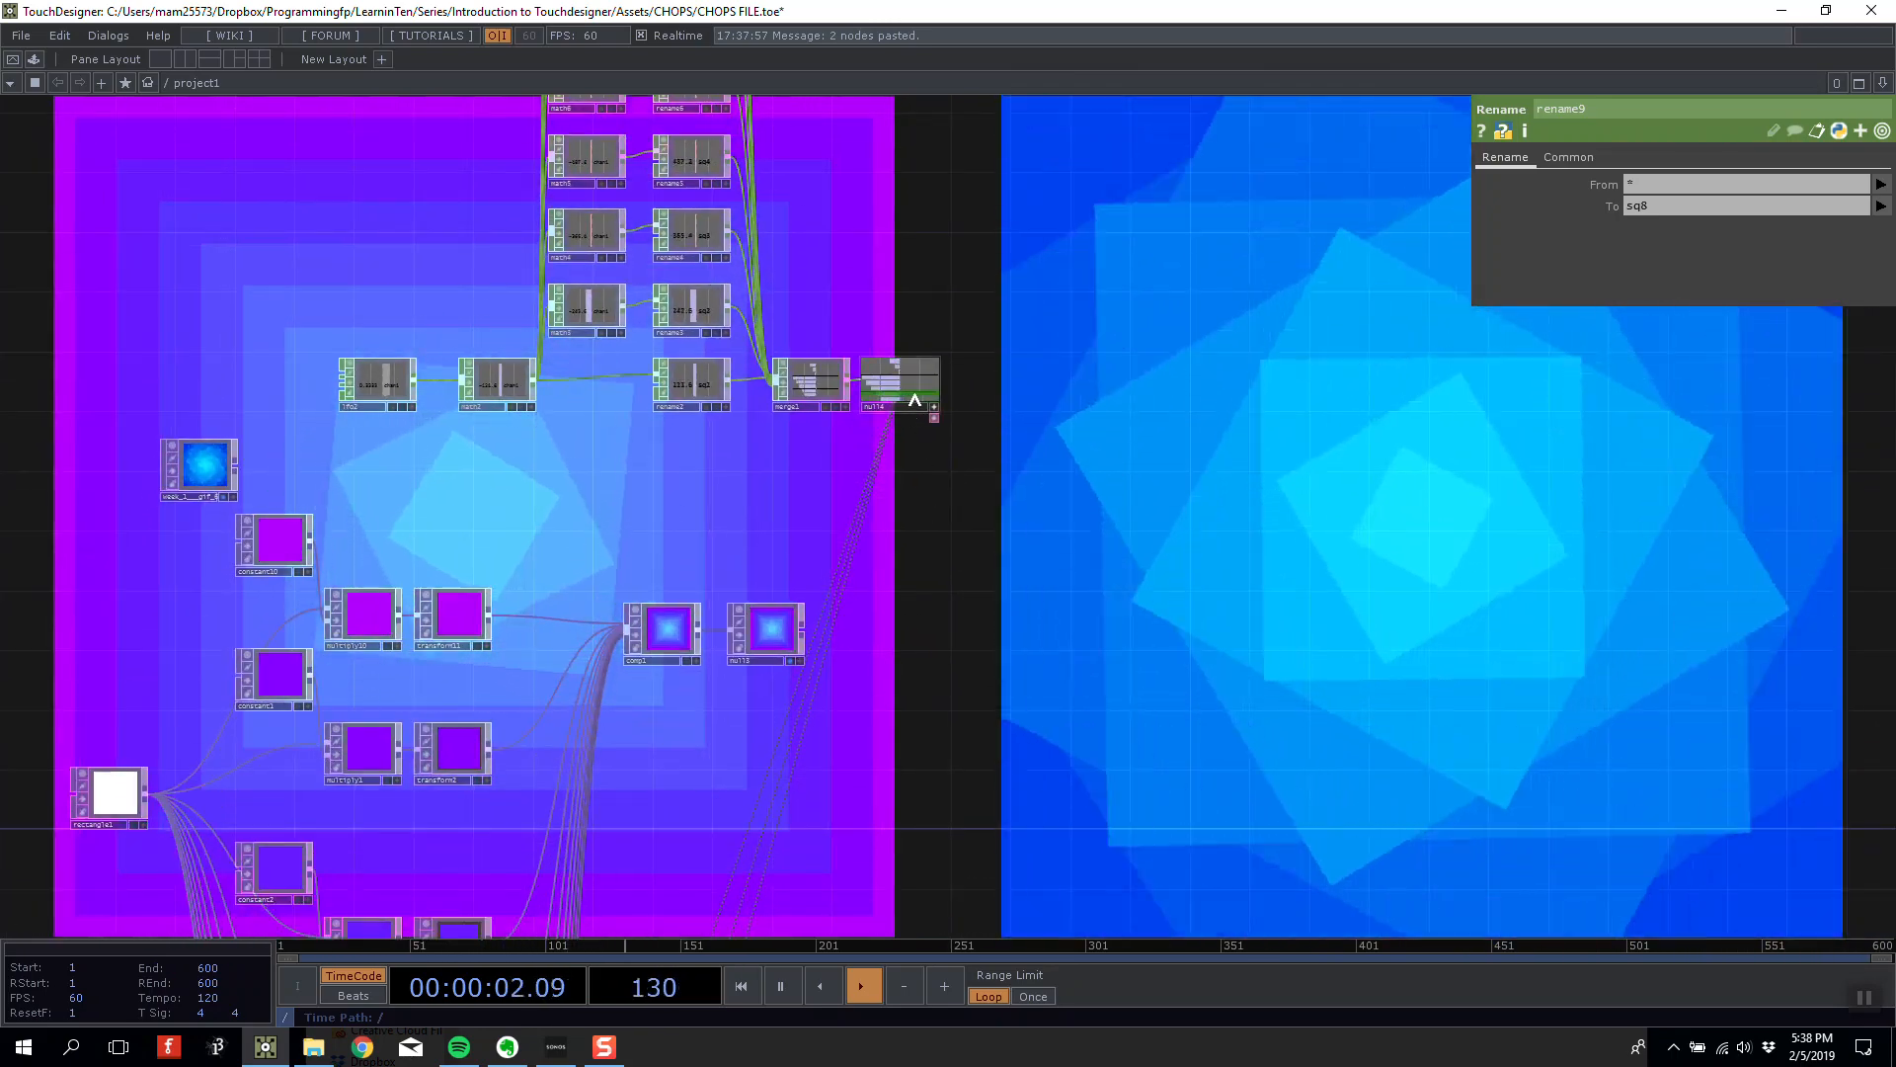
scroll(958, 391, "up", 2)
left_click_drag(796, 649, 796, 494)
scroll(796, 494, "down", 5)
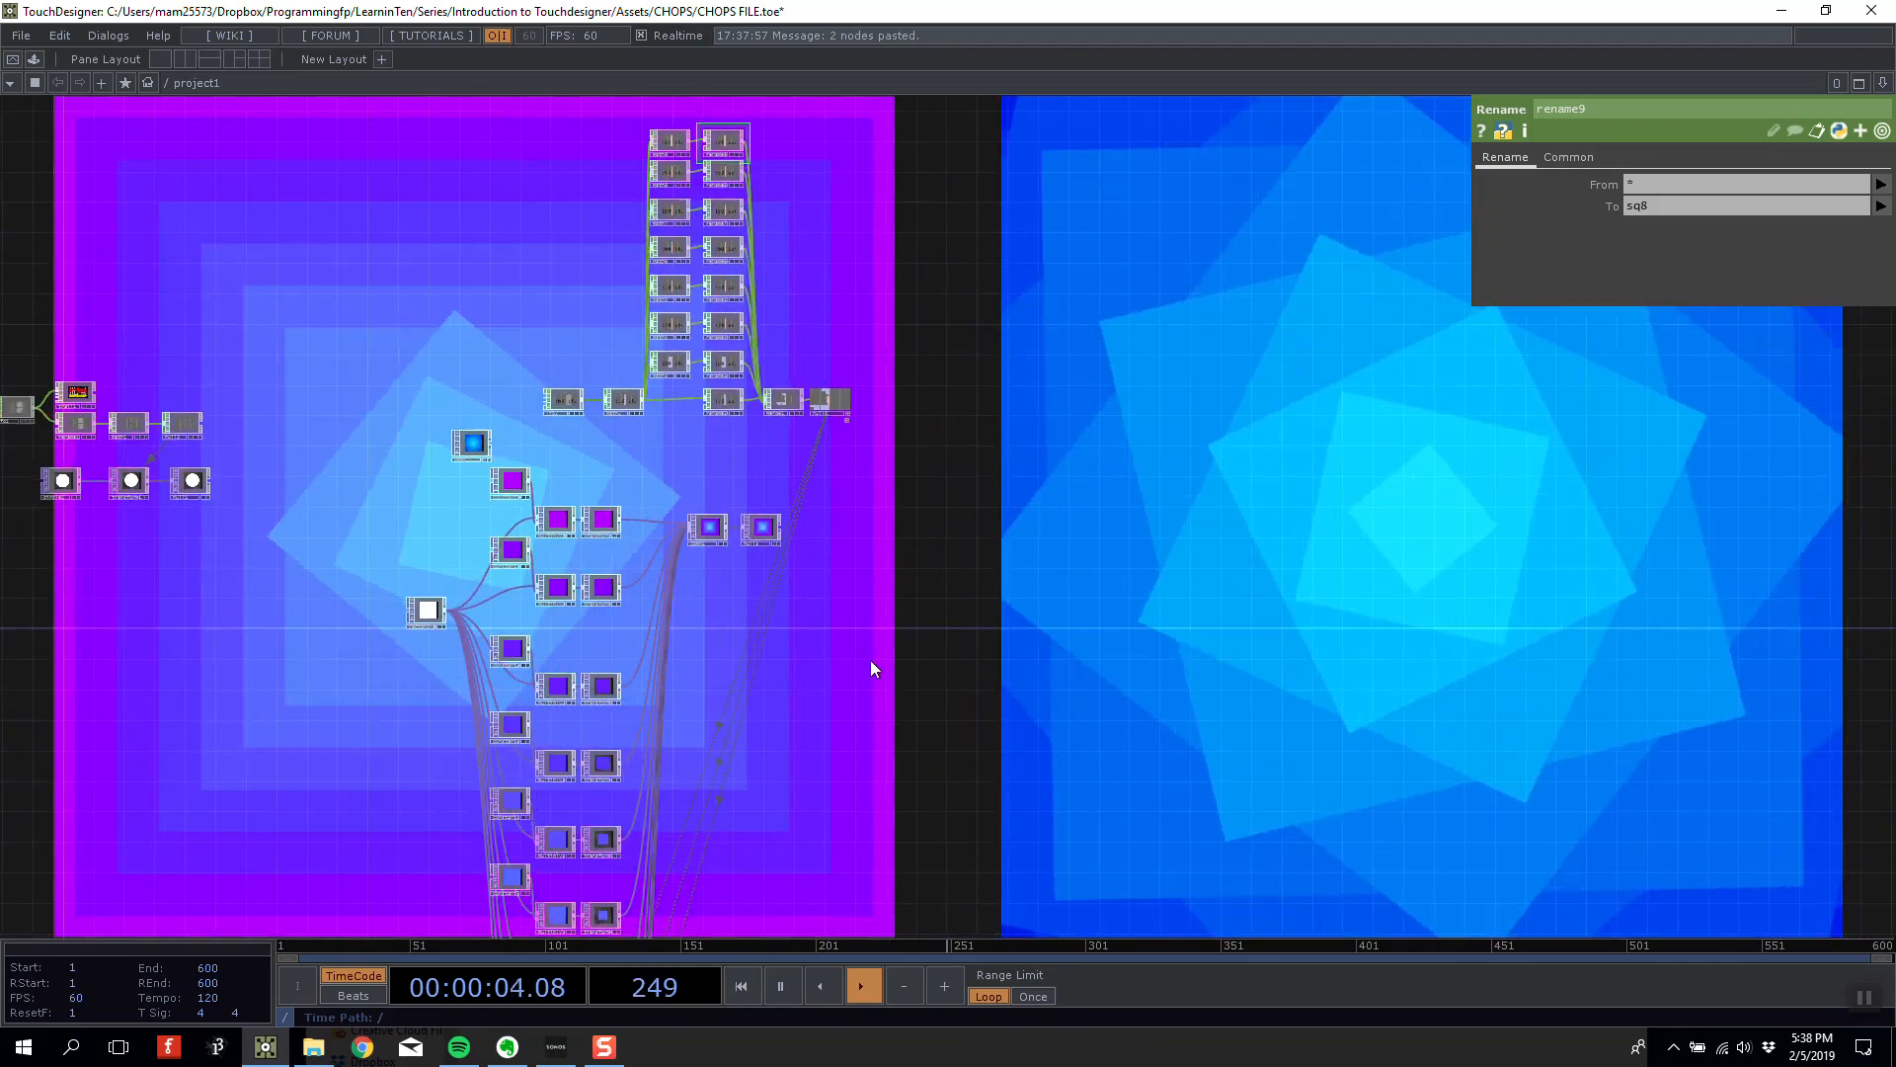
left_click_drag(869, 660, 827, 563)
left_click_drag(767, 717, 761, 697)
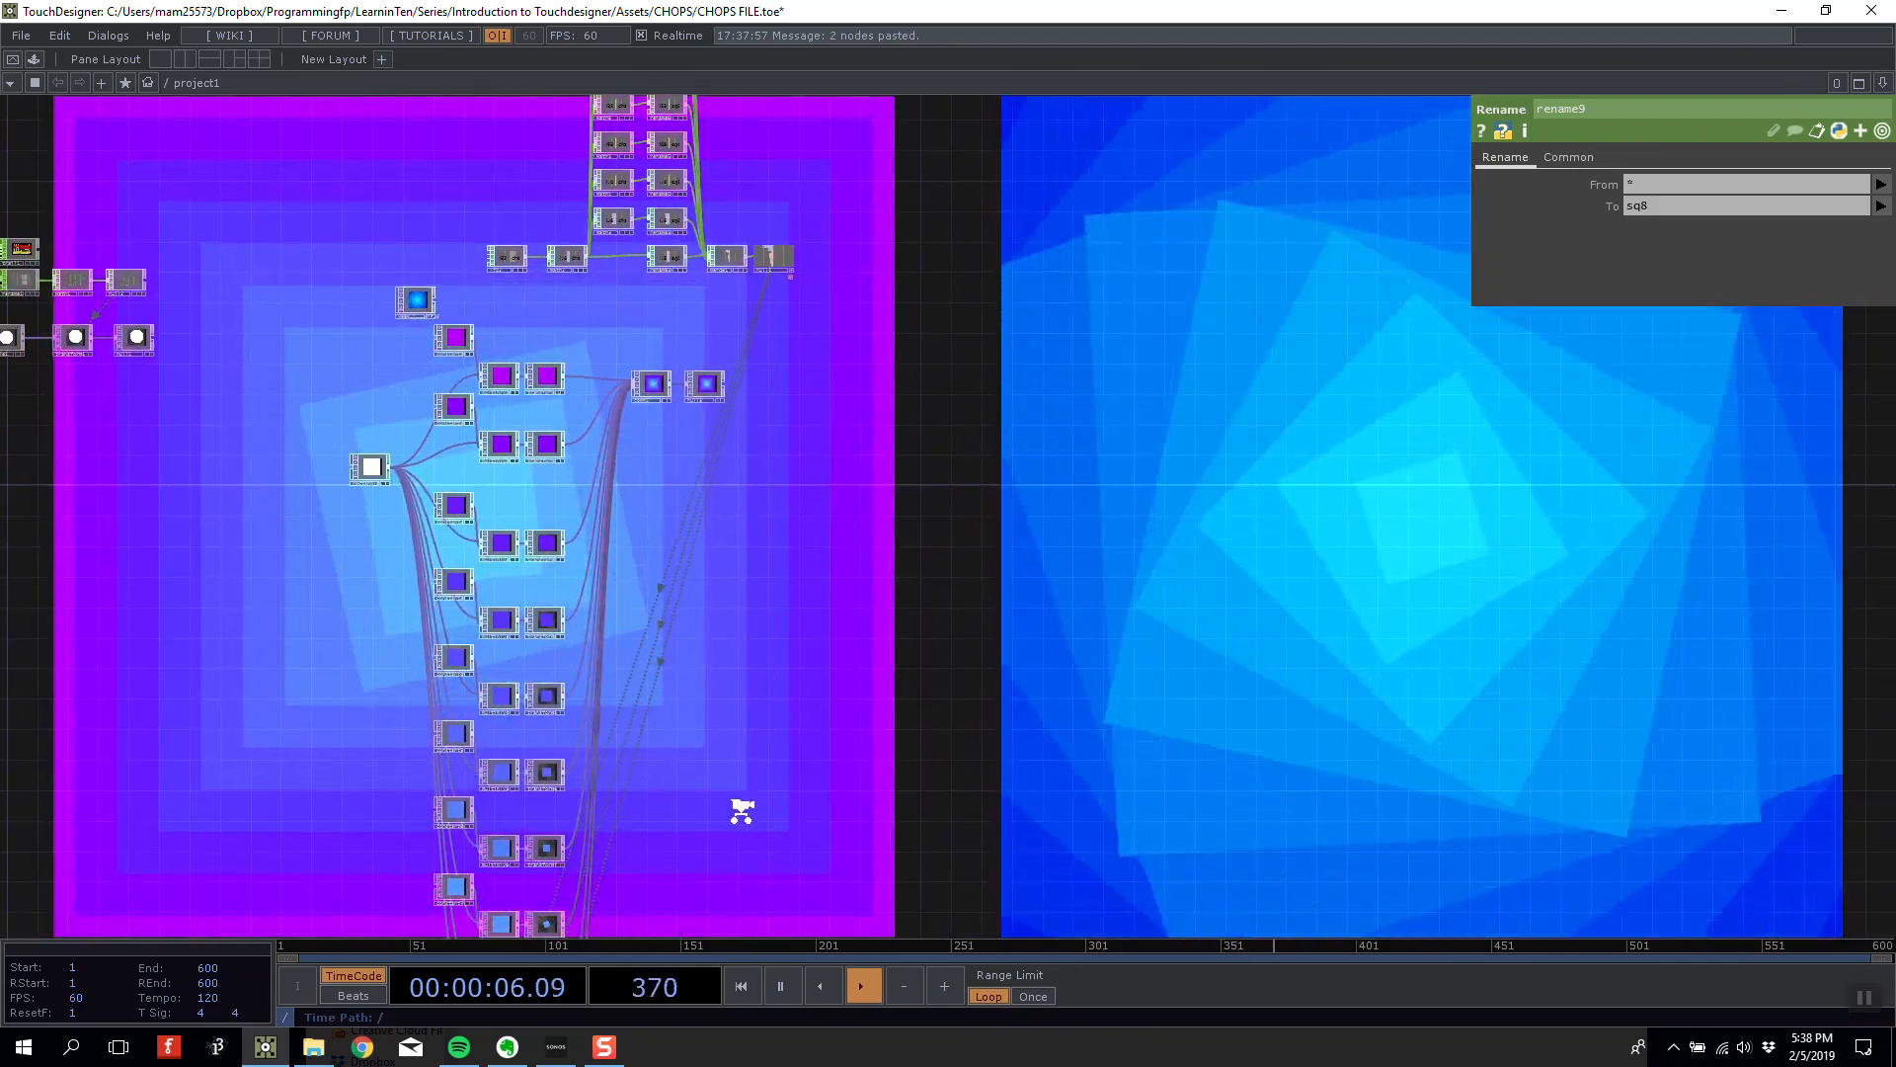
scroll(741, 804, "up", 3)
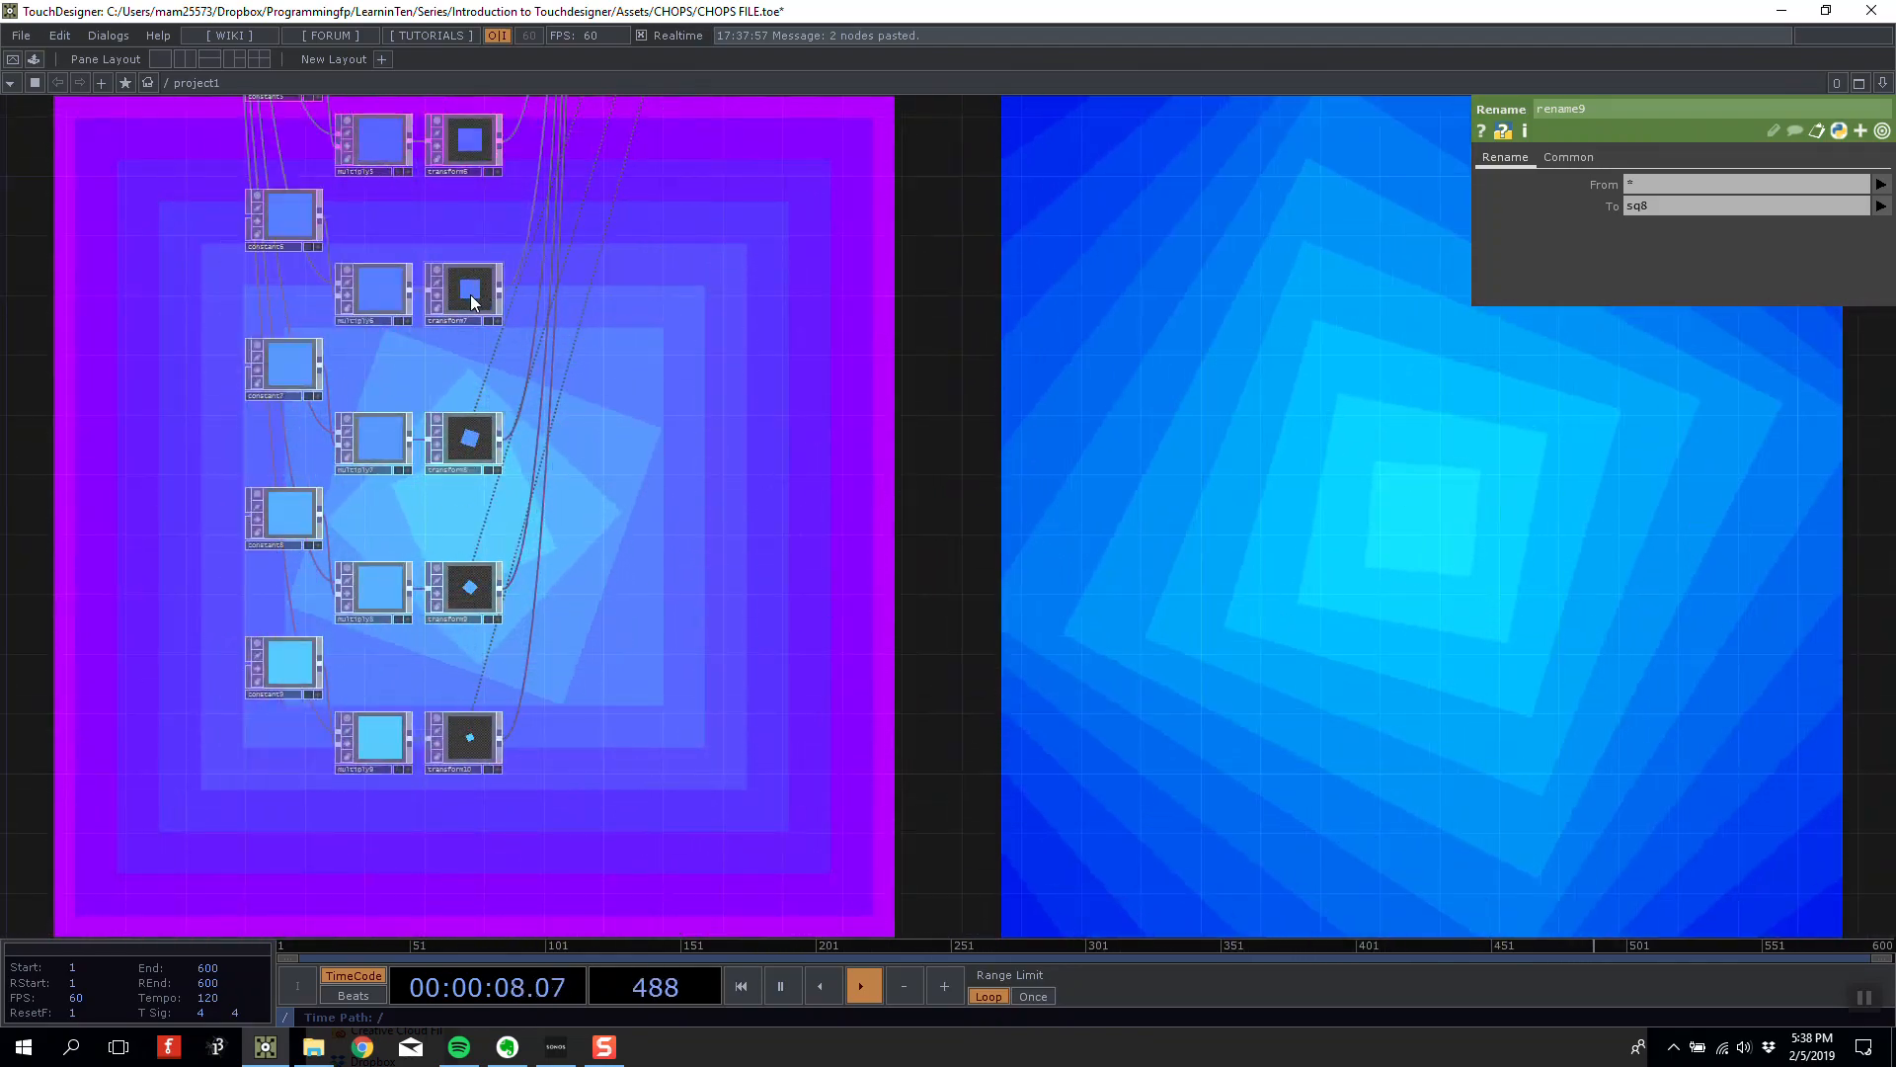
left_click(470, 294)
left_click_drag(1195, 129, 1160, 593)
left_click_drag(1136, 148, 1006, 691)
left_click_drag(1006, 429, 987, 559)
scroll(661, 137, "up", 1)
middle_click_drag(661, 136, 509, 138)
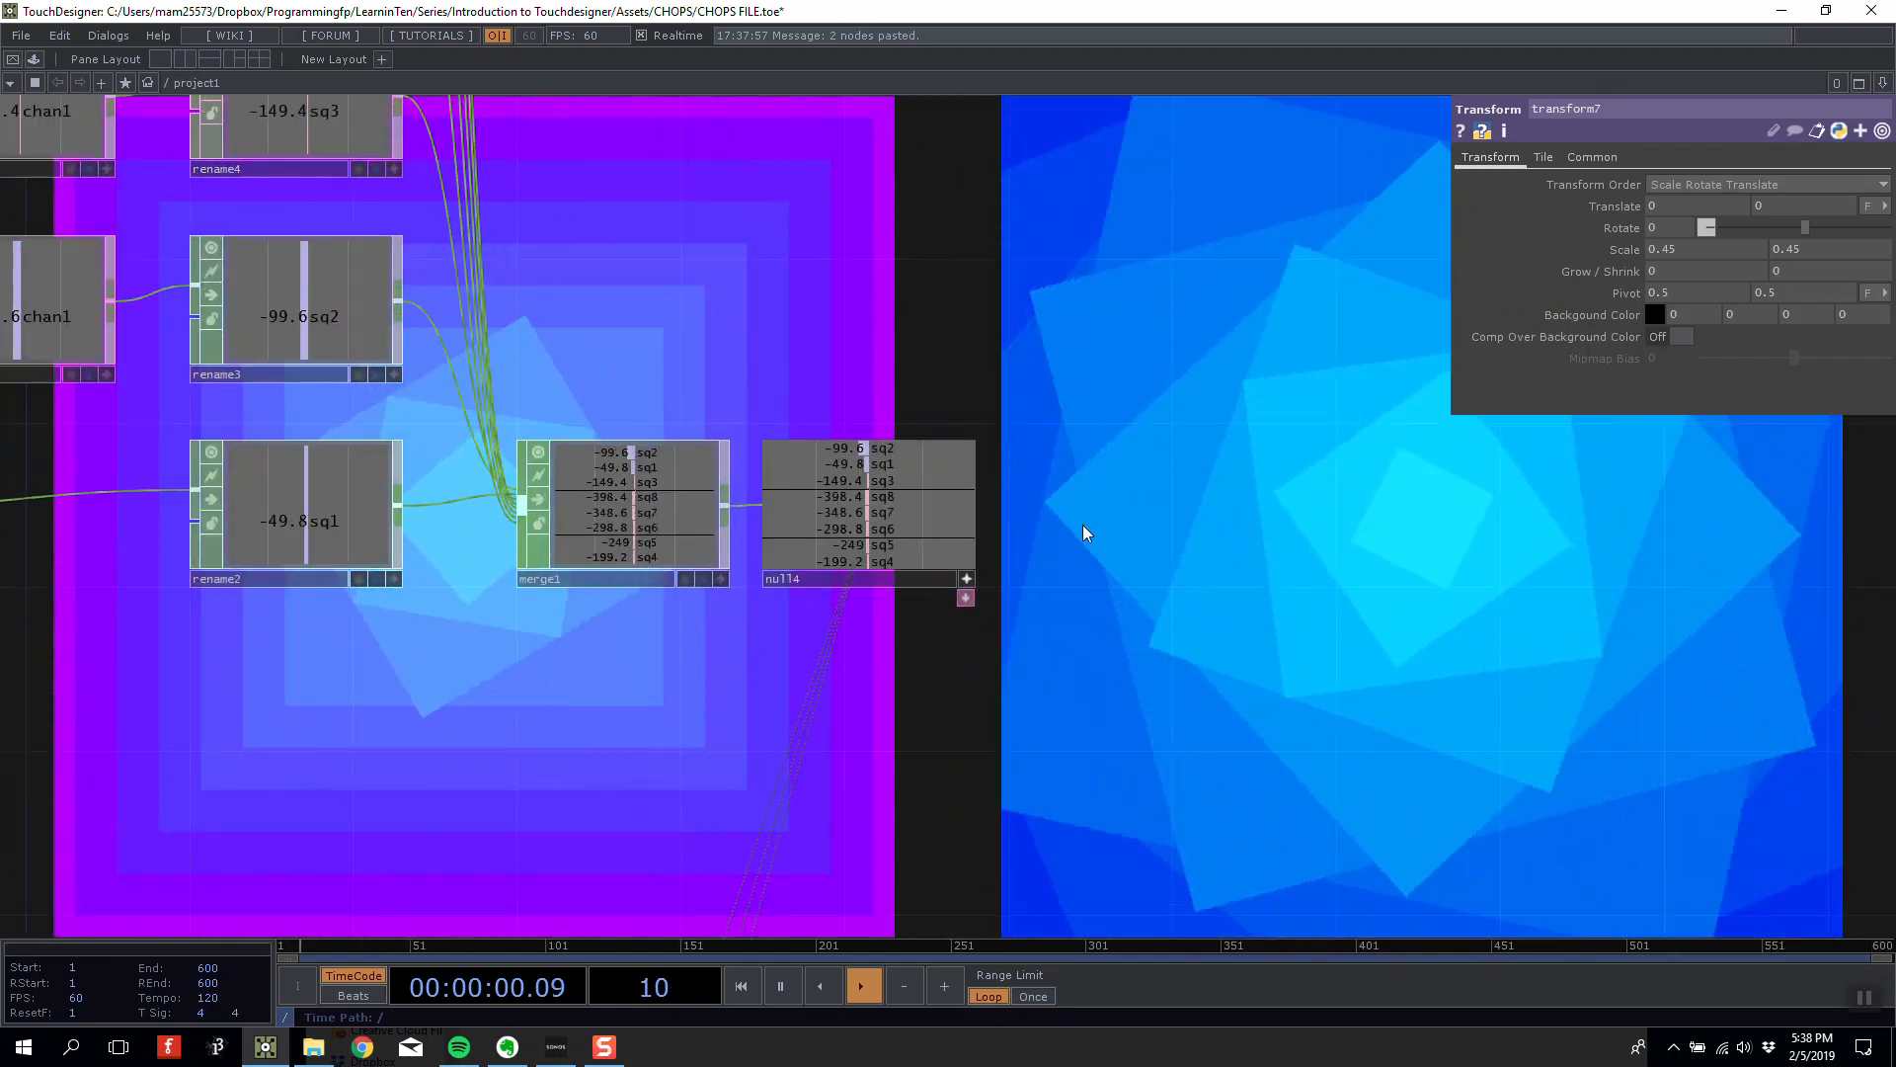
middle_click_drag(1136, 531, 968, 512)
left_click_drag(458, 643, 1679, 227)
Link null4's sq5 channel to transform6's Rotate parameter as a CHOP Reference.
scroll(1153, 340, "down", 10)
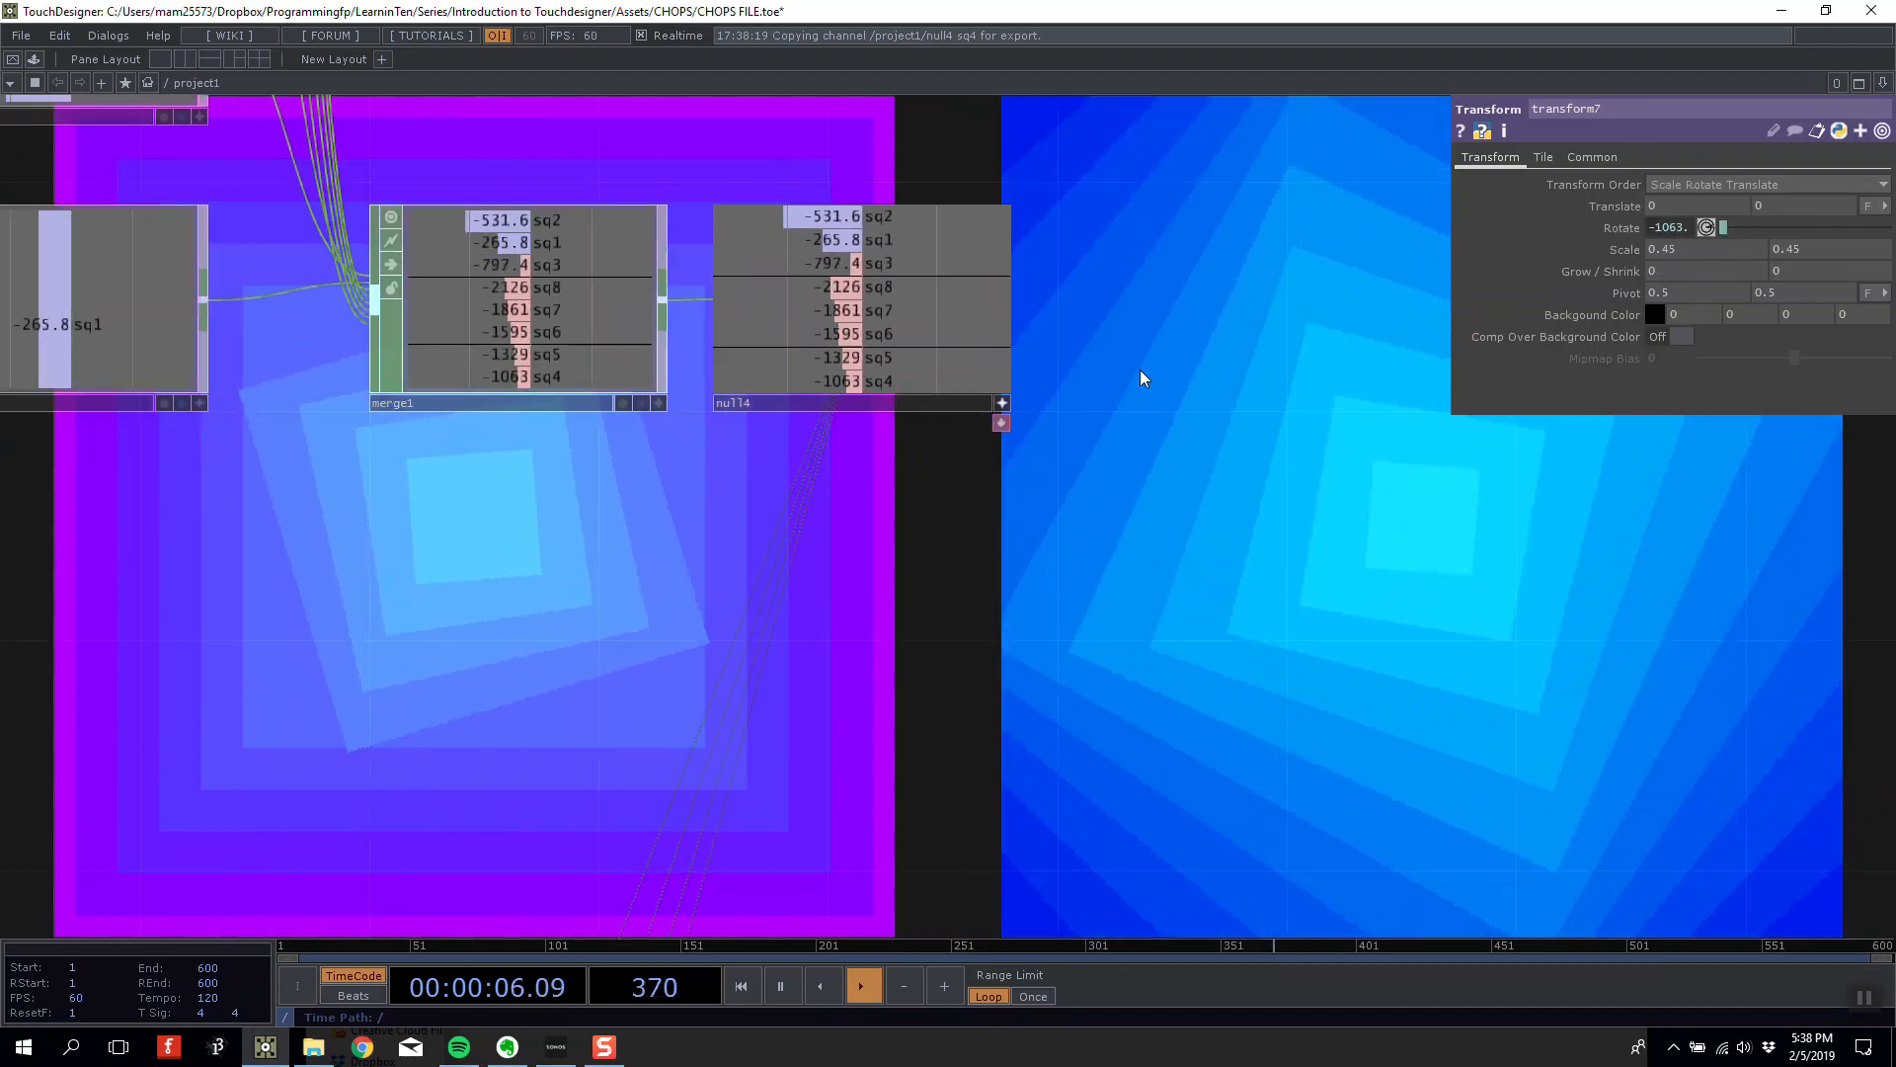
scroll(1092, 383, "down", 5)
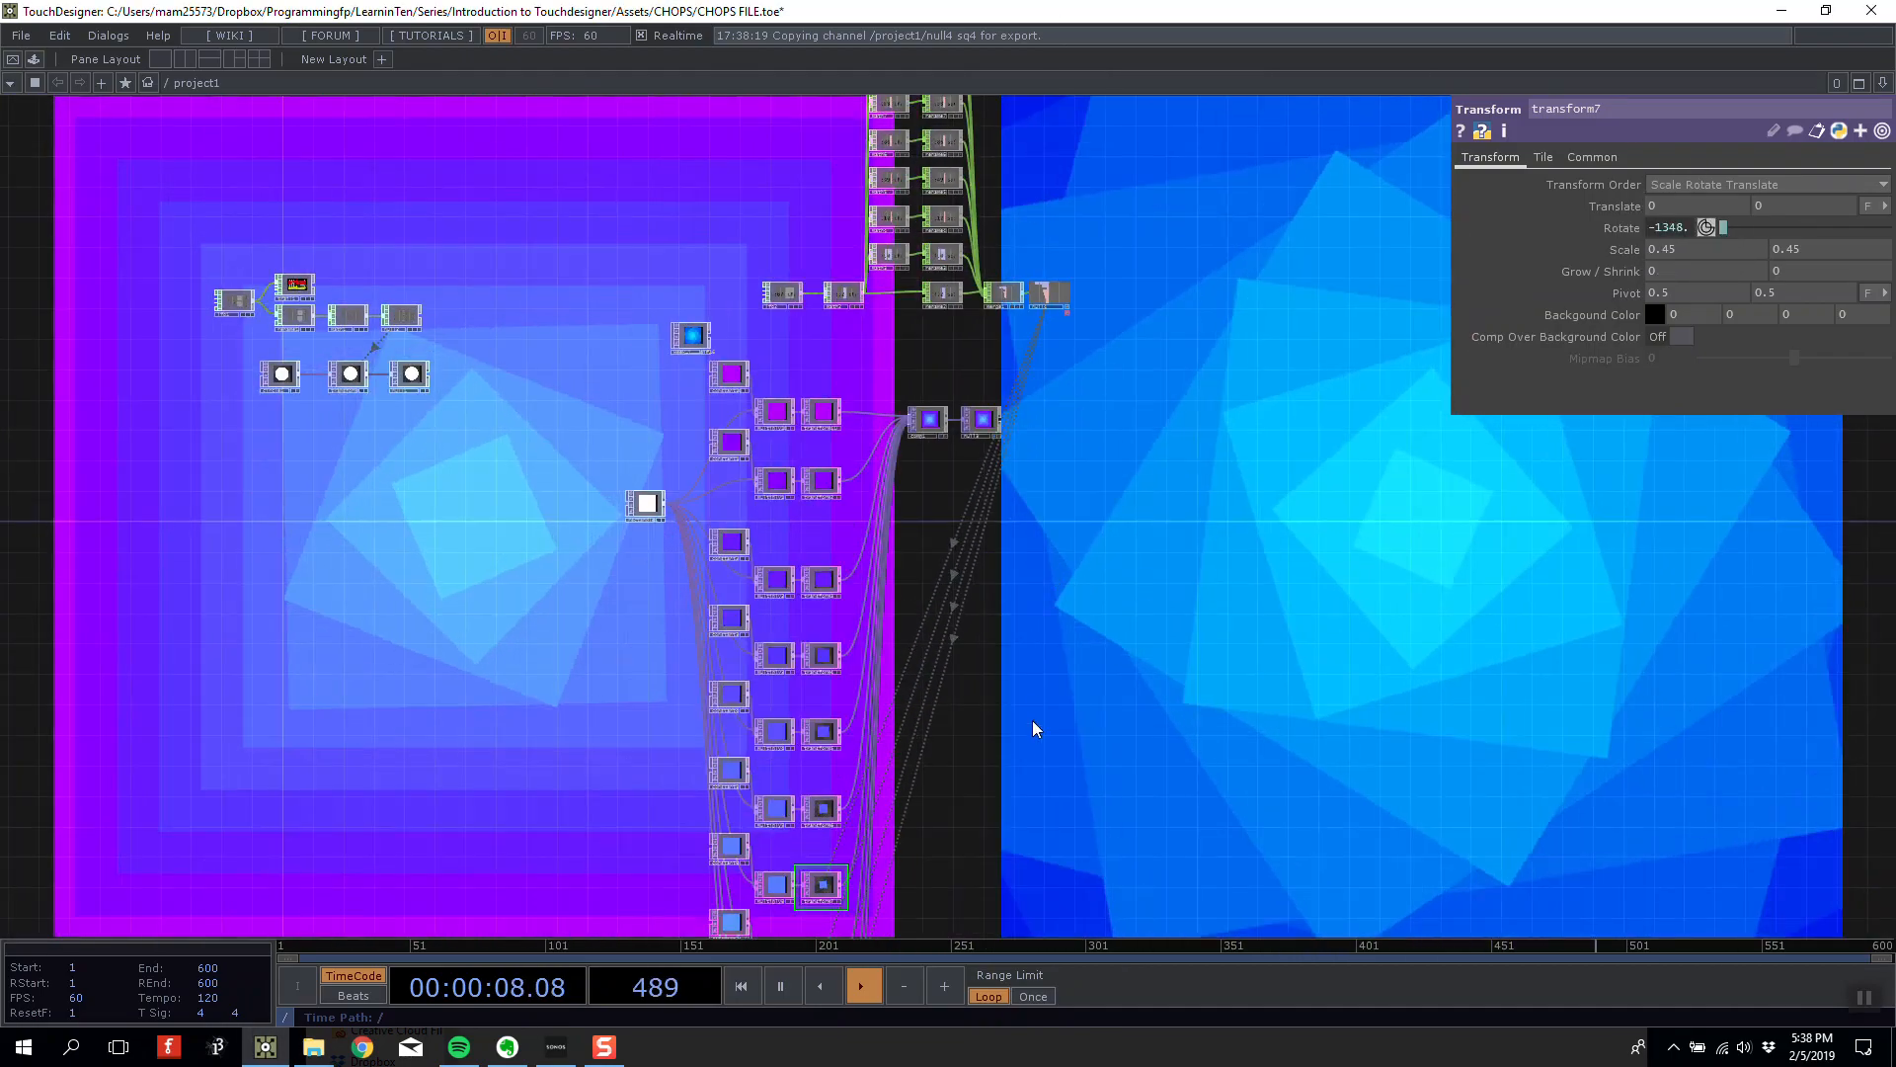
scroll(1033, 720, "up", 5)
left_click_drag(909, 772, 965, 311)
left_click(450, 486)
left_click_drag(1193, 162, 1152, 689)
left_click_drag(1013, 309, 1022, 648)
left_click_drag(852, 276, 868, 341)
scroll(867, 342, "up", 1)
scroll(867, 342, "up", 5)
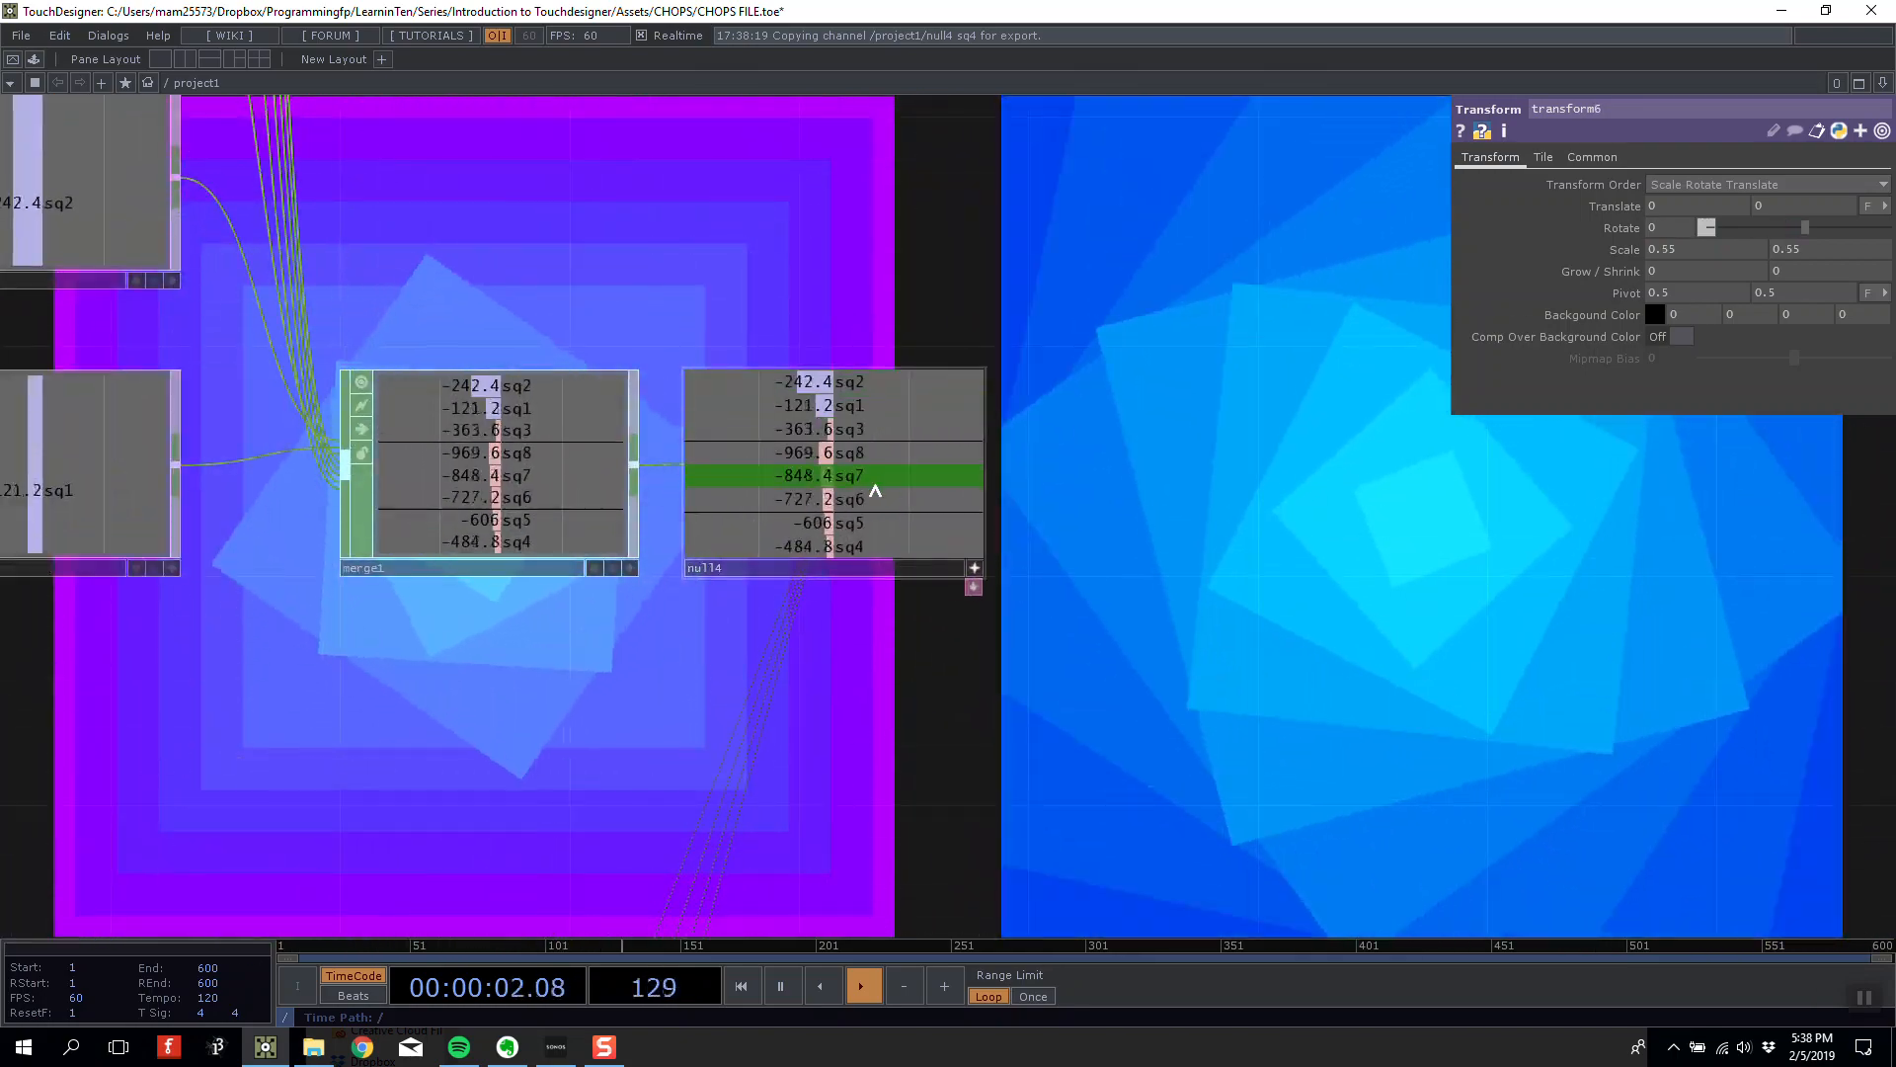
left_click_drag(830, 523, 1679, 207)
left_click(1679, 224)
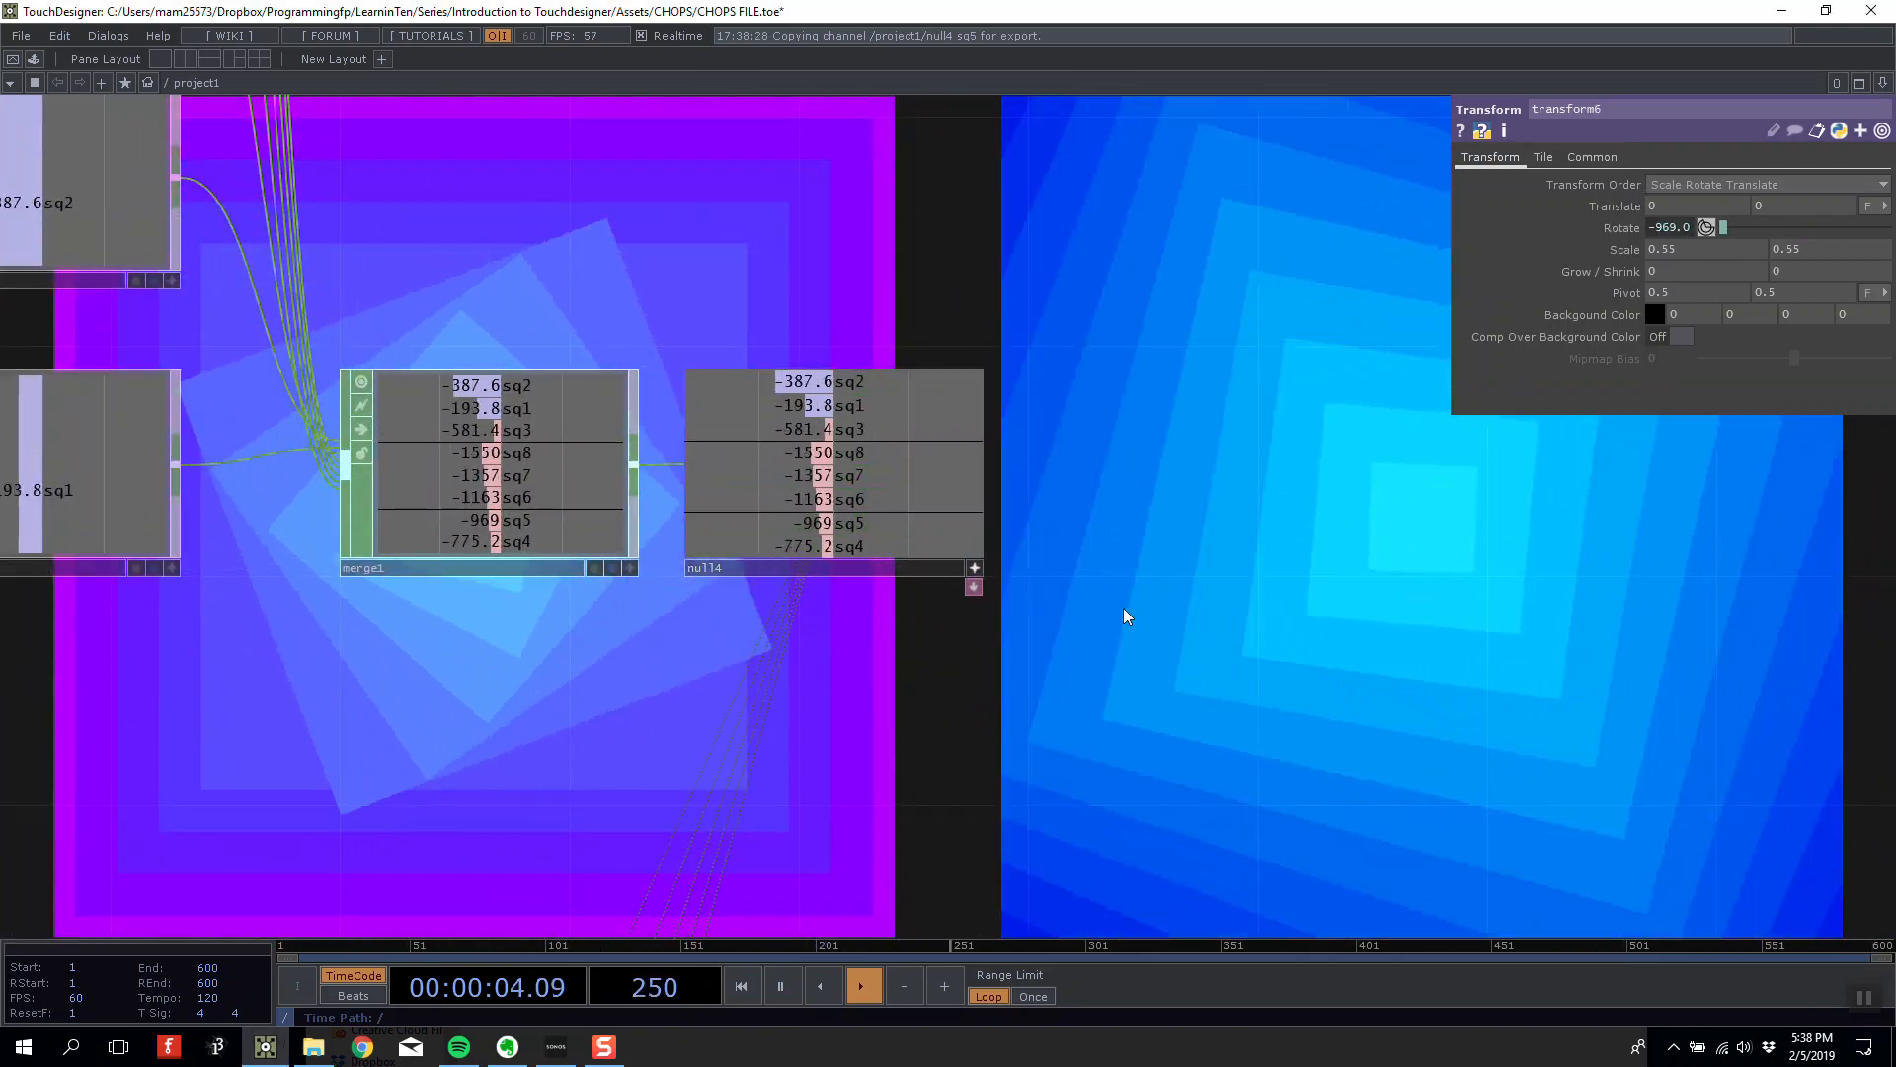
Link null4's sq6 channel to transform5's Rotate parameter as a CHOP Reference.
scroll(1122, 618, "down", 5)
left_click_drag(1355, 327, 1156, 208)
left_click_drag(1000, 762, 1004, 181)
scroll(1005, 181, "down", 2)
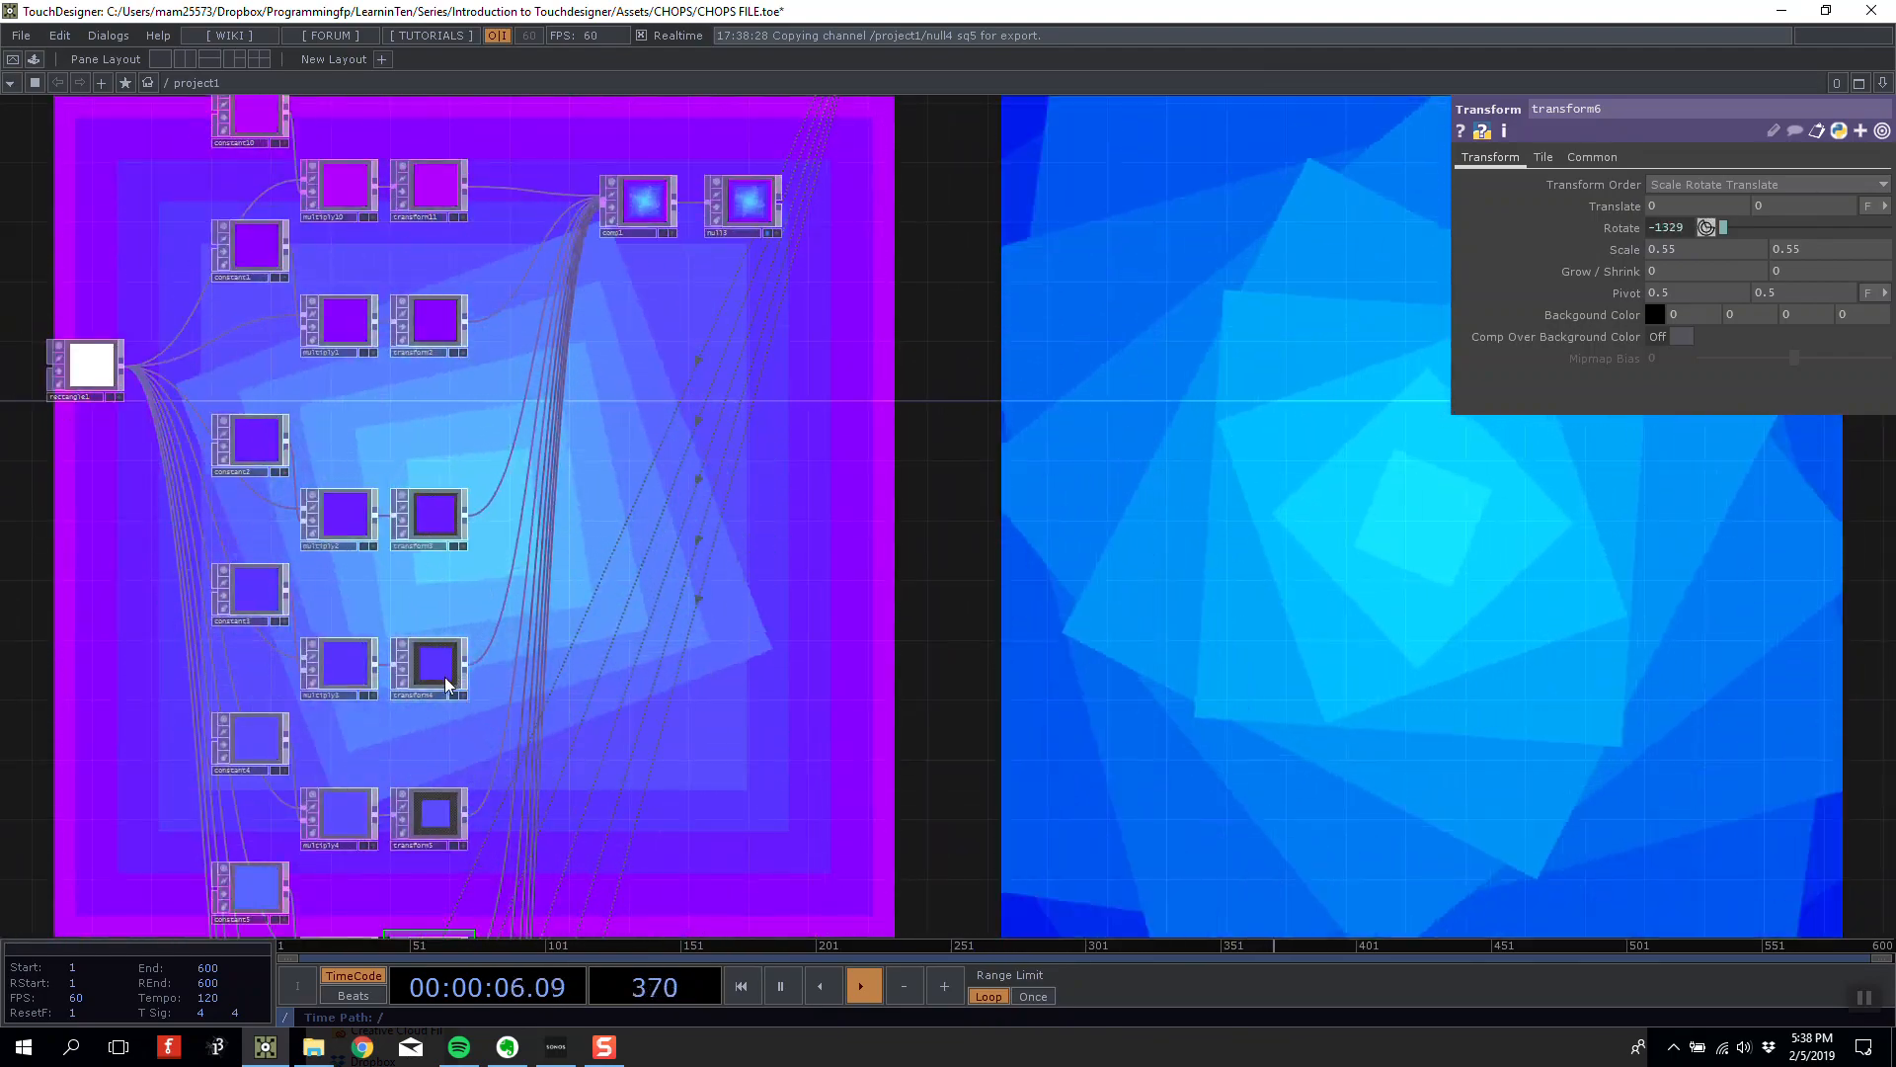
left_click(429, 814)
left_click_drag(1087, 415, 1077, 710)
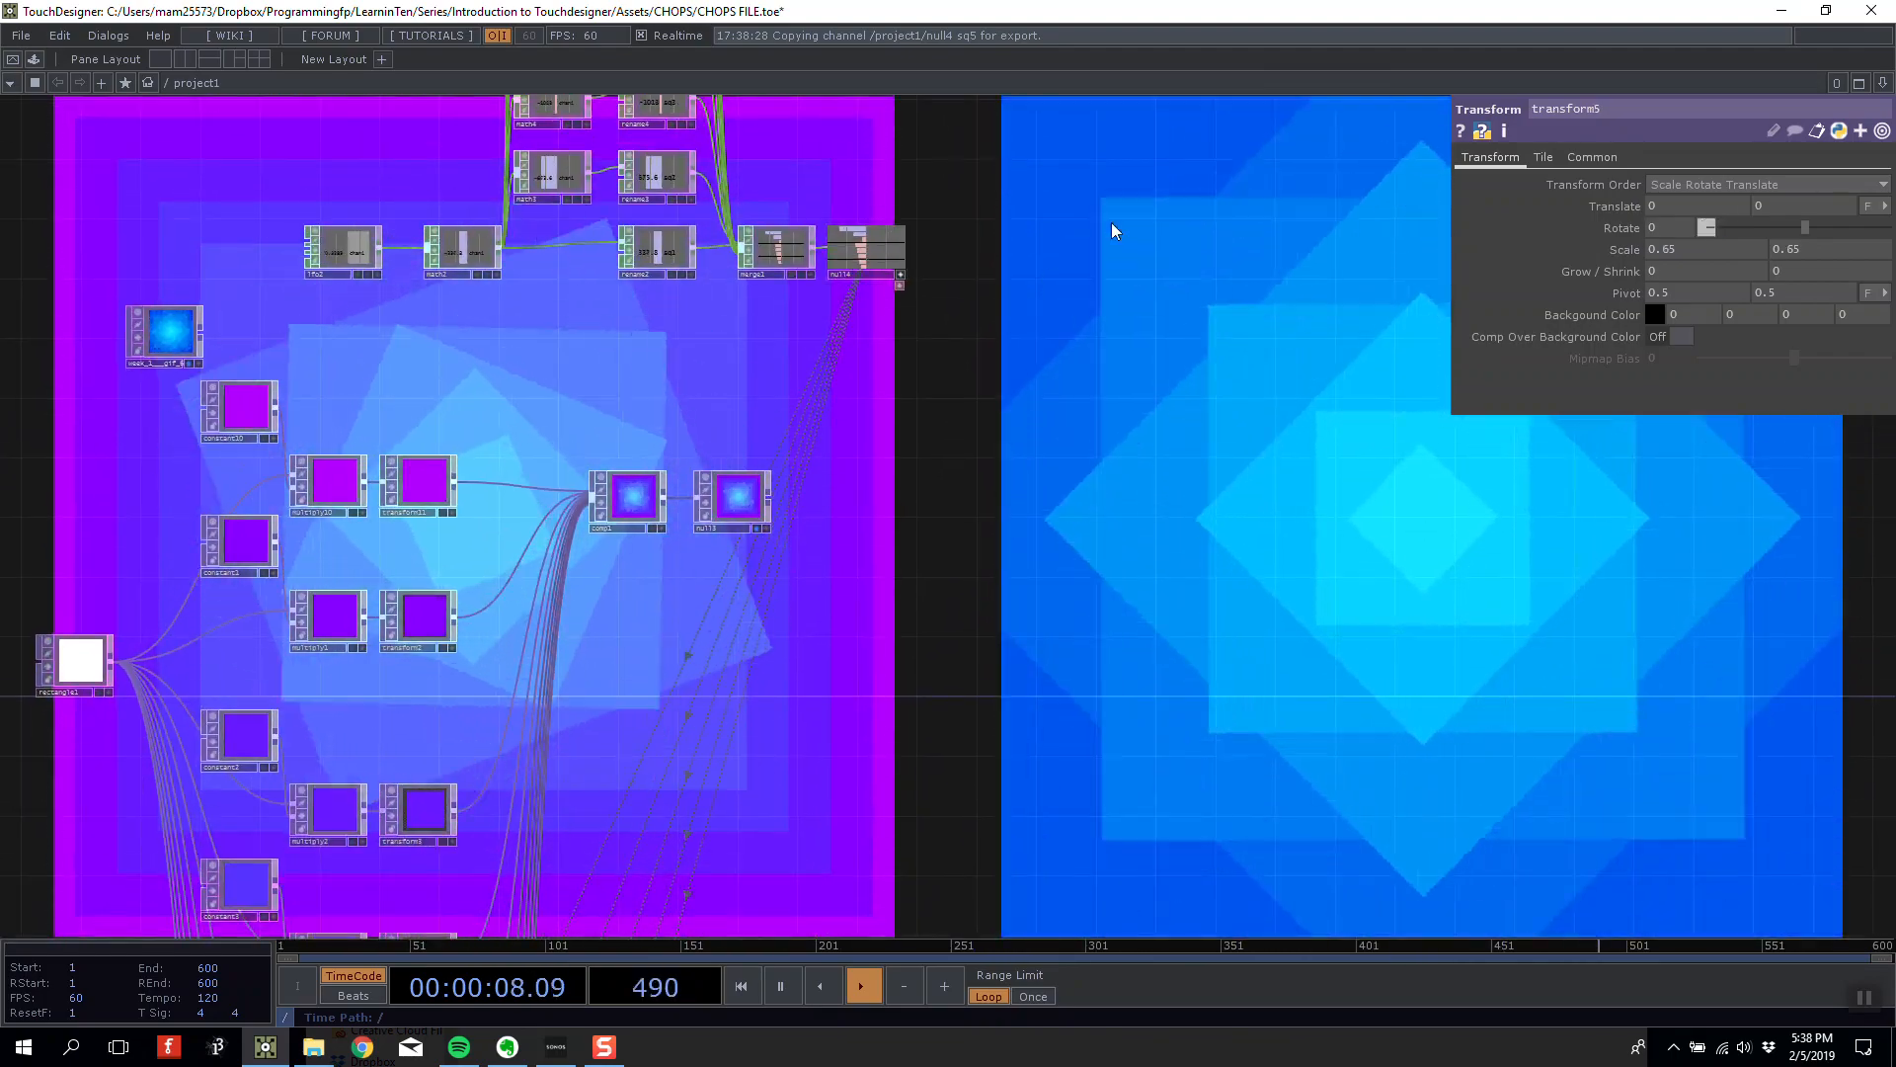
scroll(1043, 247, "up", 3)
left_click_drag(1043, 247, 998, 271)
scroll(642, 272, "up", 5)
left_click_drag(753, 321, 1671, 228)
left_click(1672, 228)
Link null4's sq7 channel to transform4's Rotate parameter as a CHOP Reference.
left_click_drag(1330, 343, 1314, 237)
scroll(1323, 252, "down", 5)
left_click_drag(1323, 412, 1299, 320)
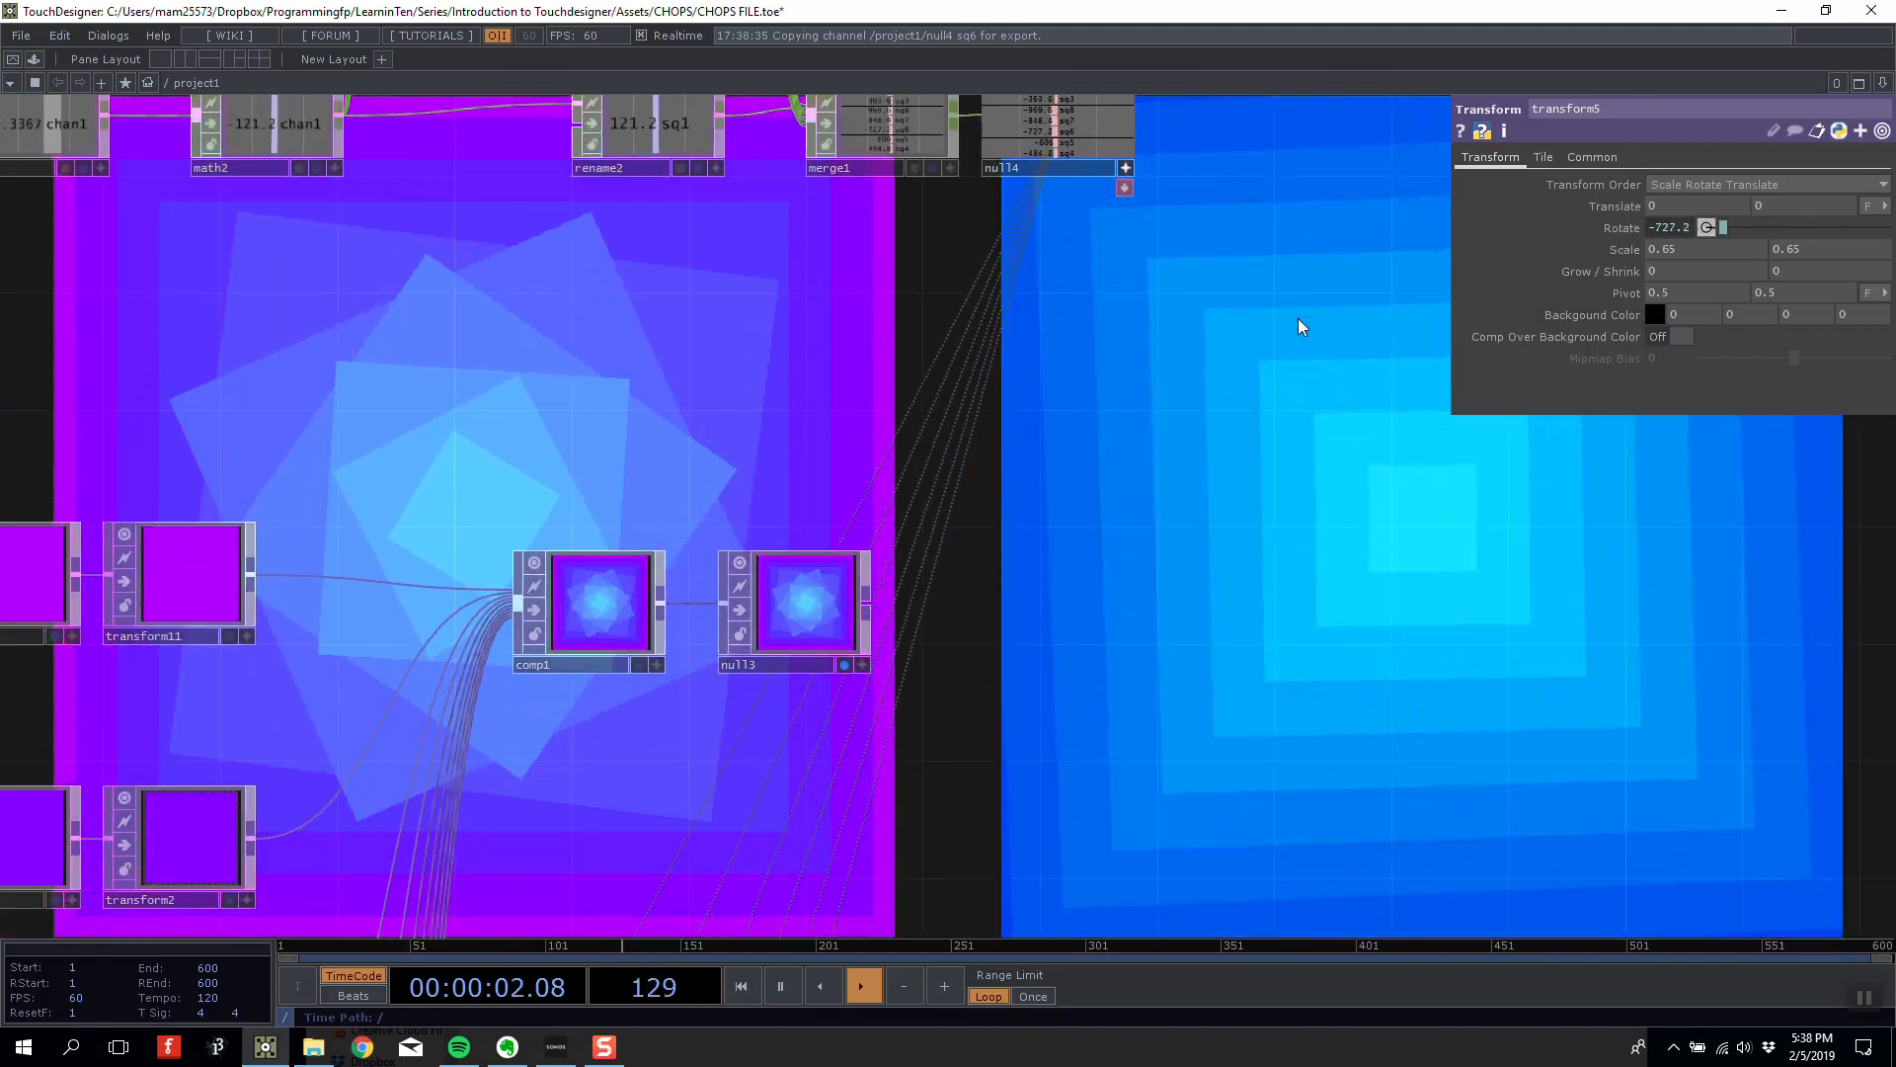
scroll(1279, 311, "down", 5)
left_click_drag(1150, 621, 992, 503)
left_click(563, 796)
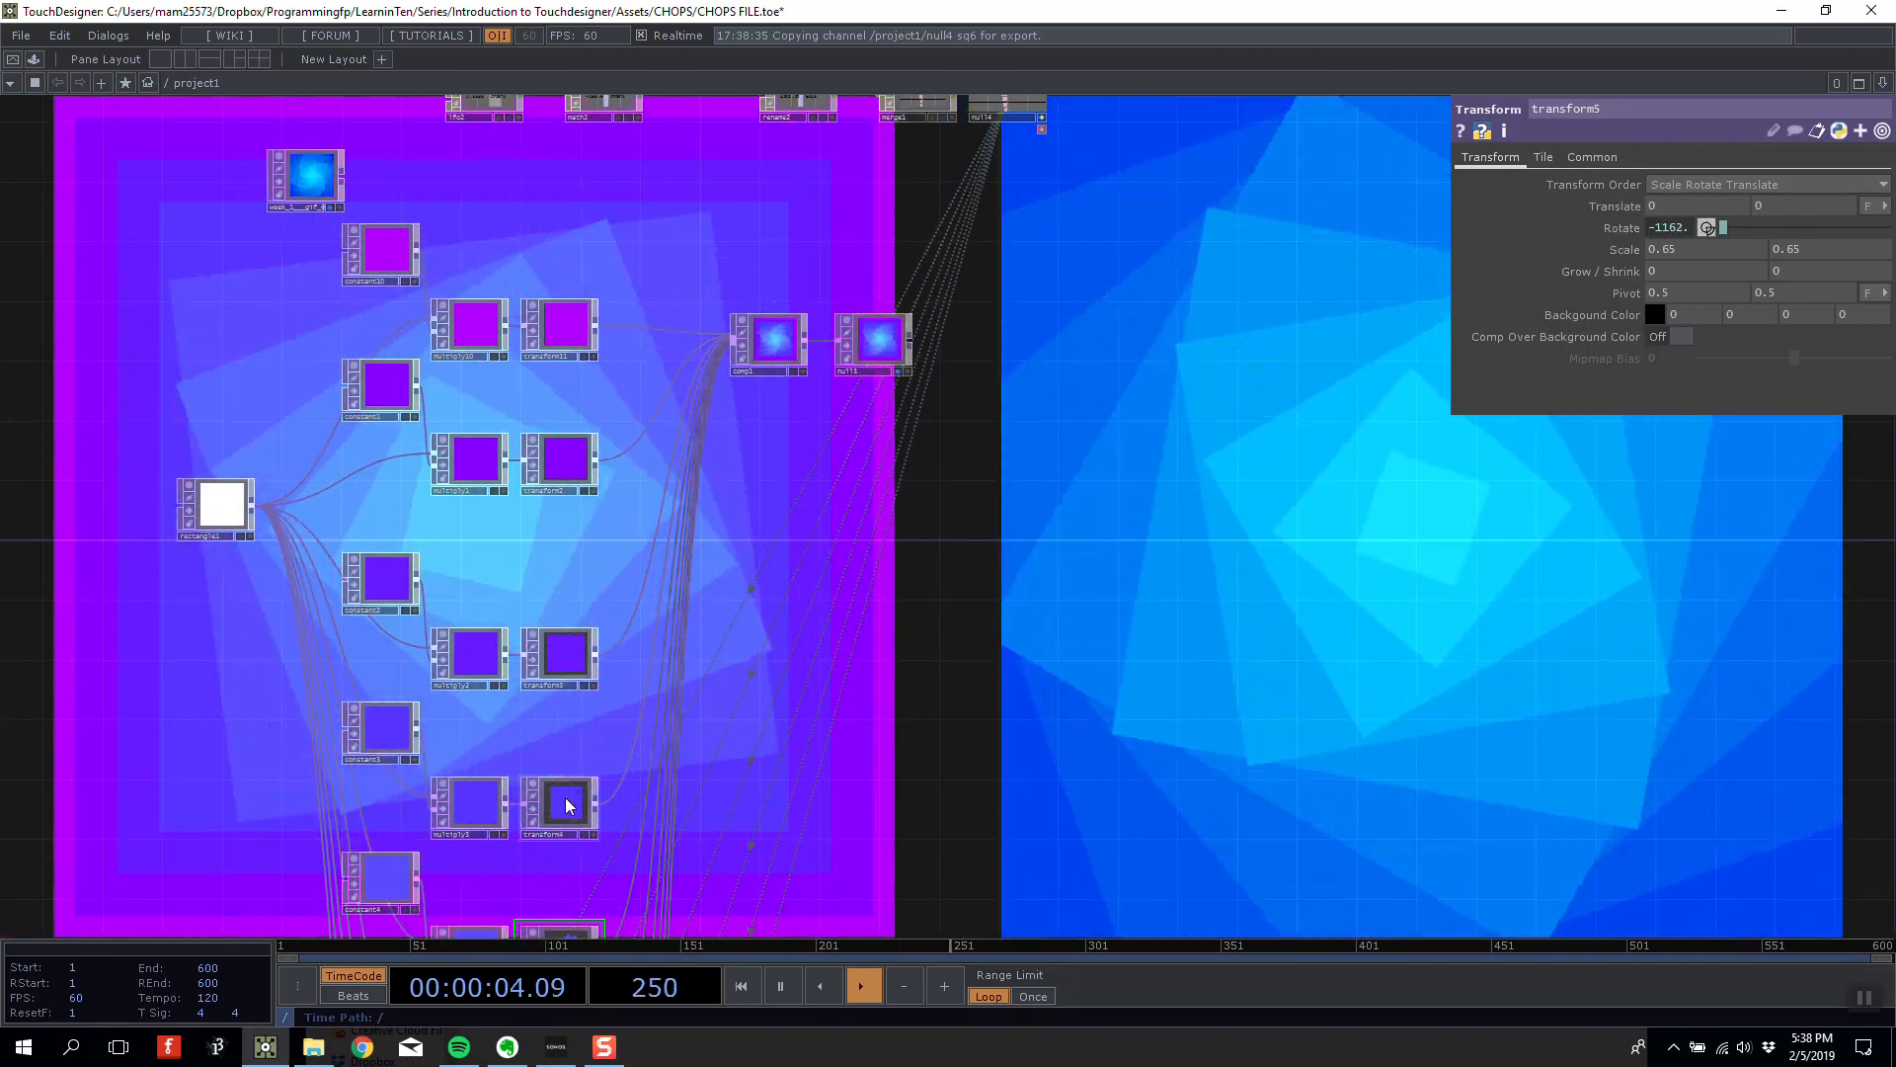
left_click_drag(1062, 49, 1054, 263)
scroll(1054, 263, "up", 5)
left_click_drag(820, 506, 1681, 225)
left_click(1681, 225)
Check which null4 channels the Rotate parameters of transform4 and transform5 reference.
left_click_drag(1209, 588, 1229, 460)
scroll(1229, 460, "down", 5)
left_click_drag(1180, 539, 1128, 329)
left_click(593, 774)
left_click_drag(1158, 249, 1089, 464)
scroll(1087, 464, "up", 2)
scroll(1087, 464, "up", 3)
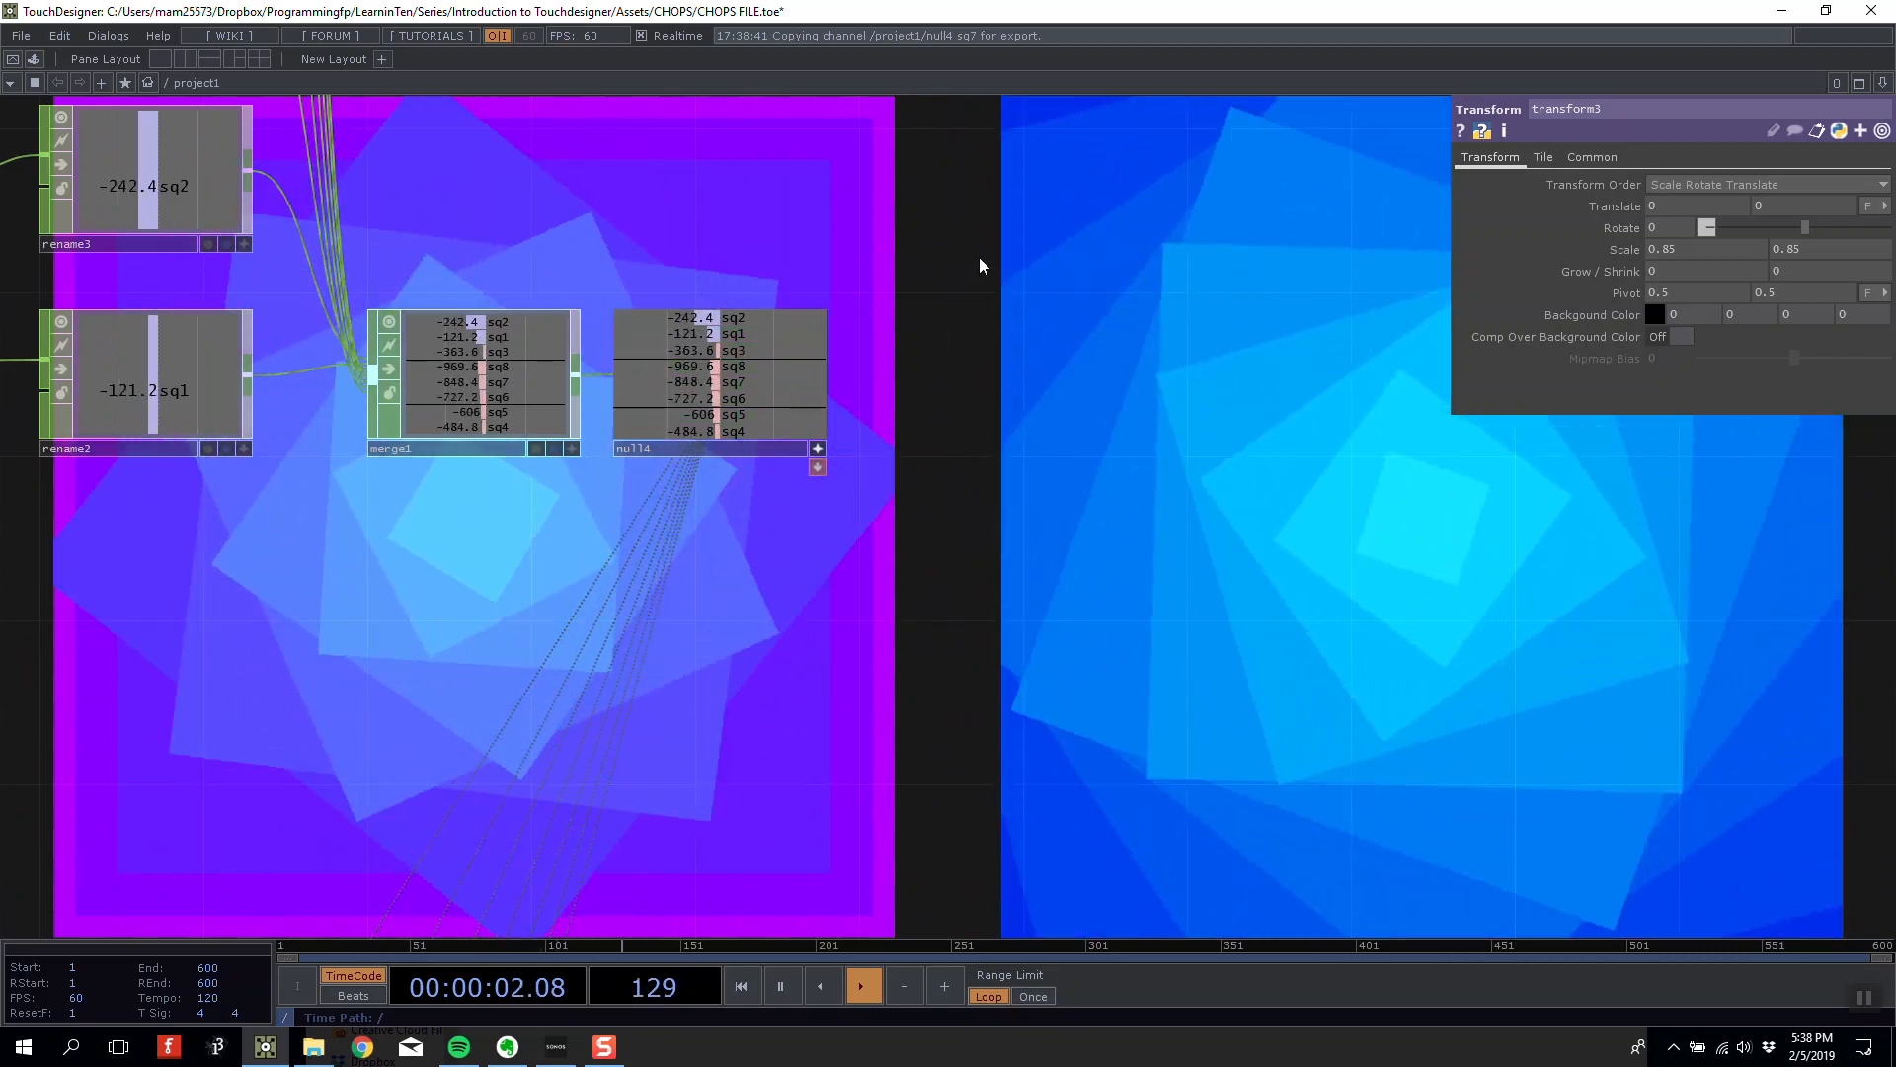
left_click_drag(980, 257, 1174, 211)
scroll(1022, 288, "down", 4)
left_click_drag(1261, 529, 1223, 185)
left_click_drag(1199, 474, 1181, 205)
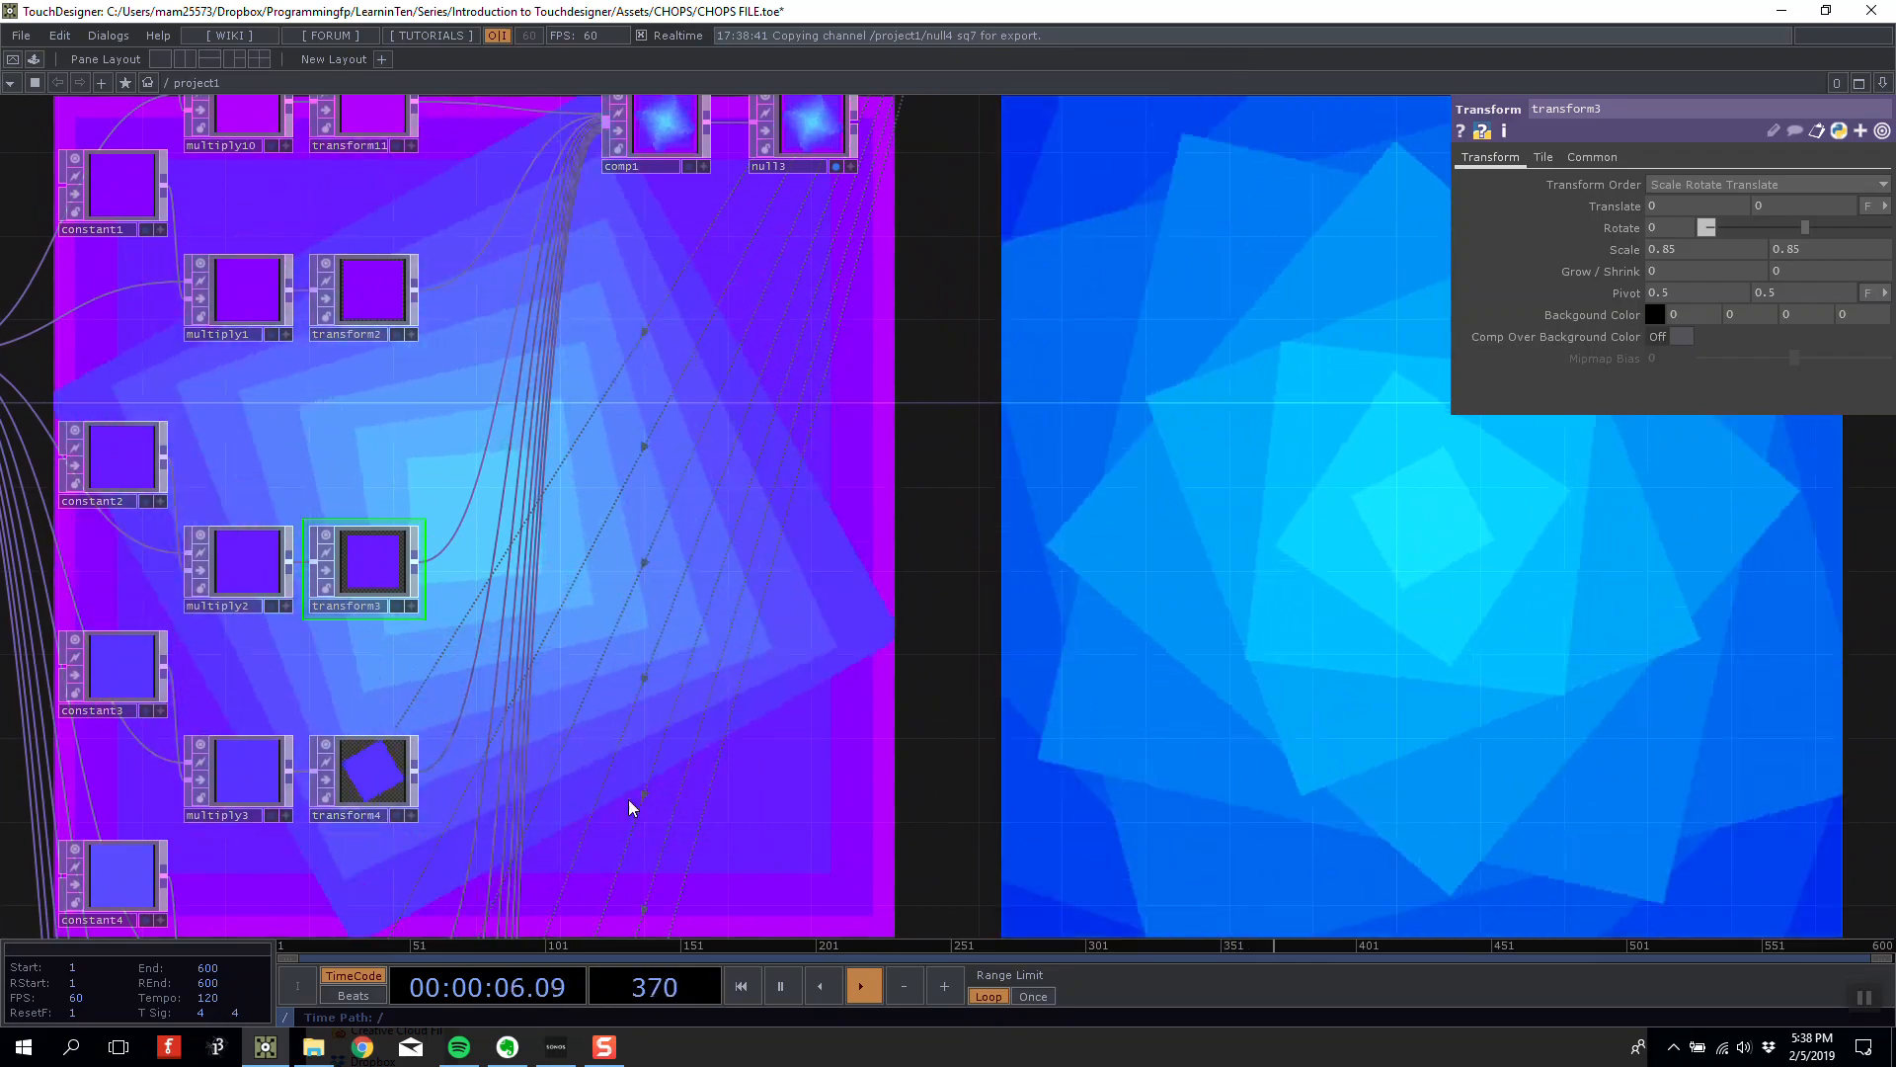
left_click(375, 766)
left_click(1622, 227)
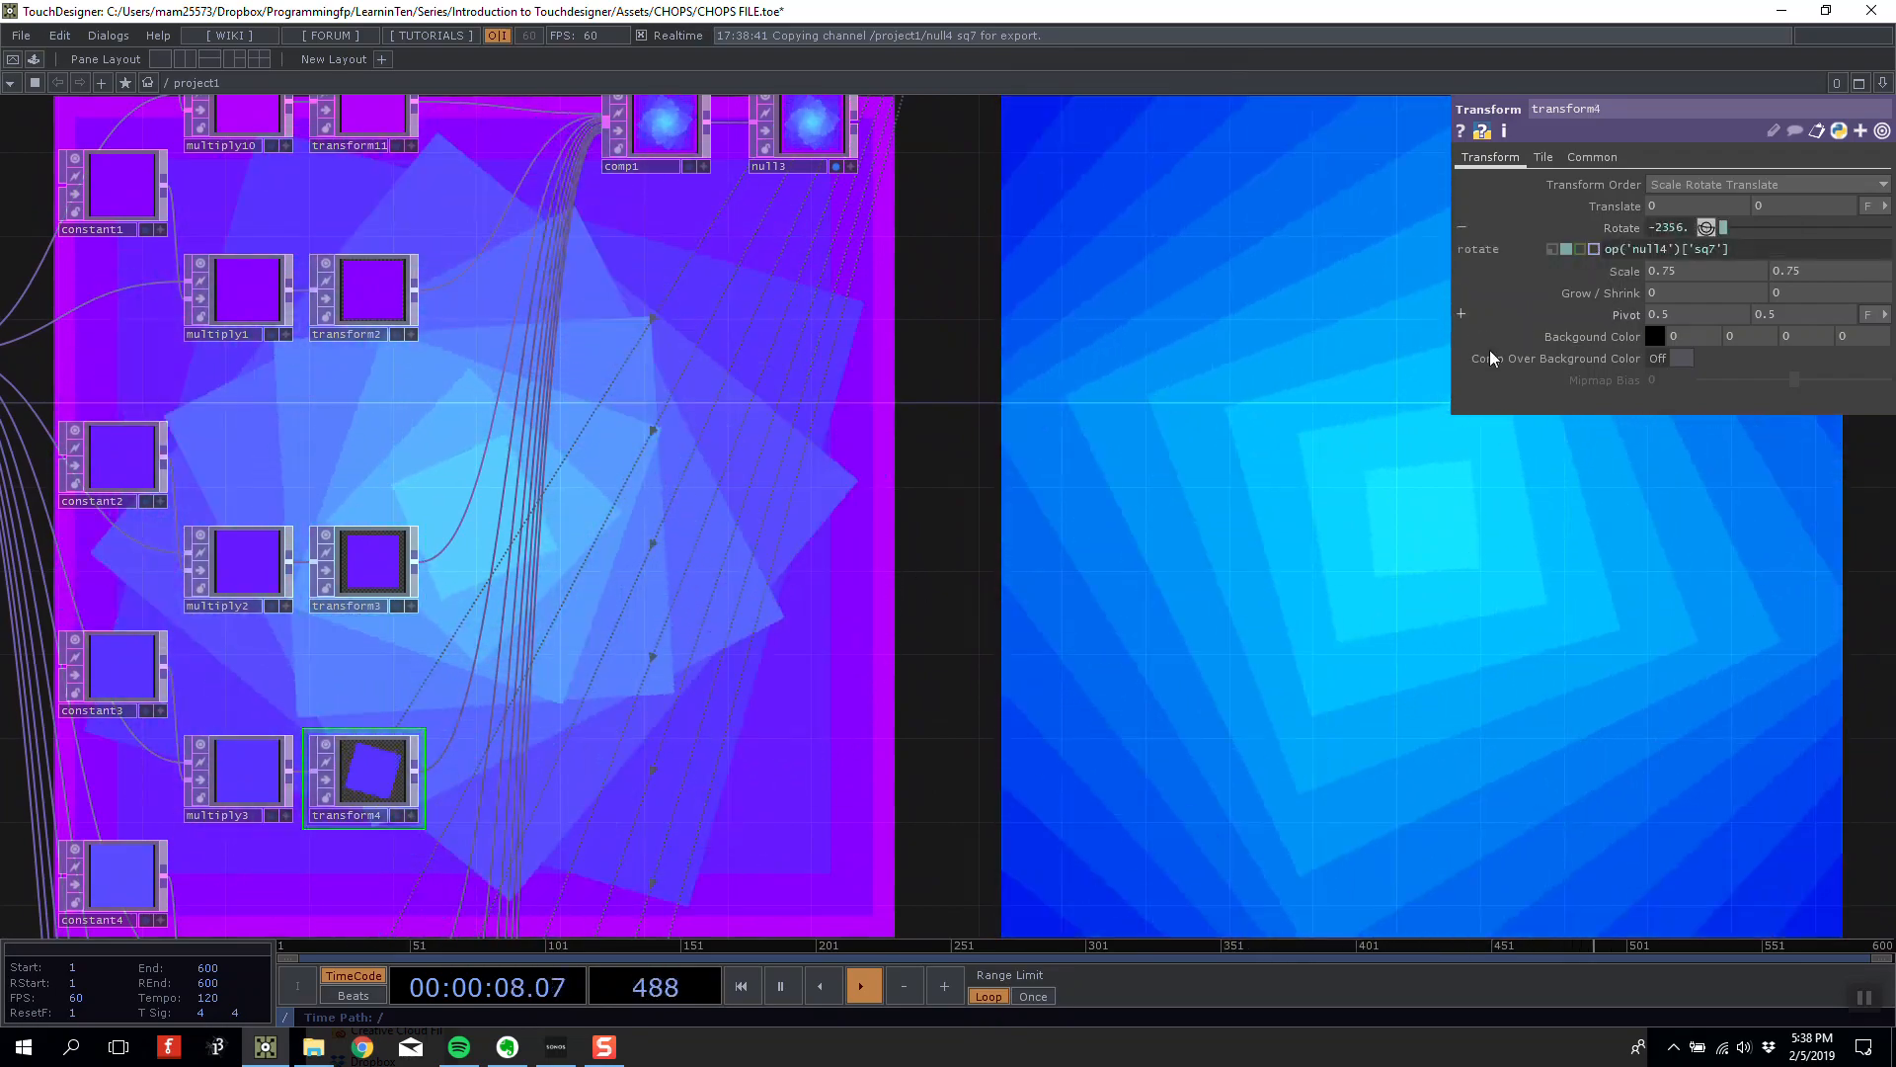
left_click_drag(564, 922, 541, 544)
left_click(347, 602)
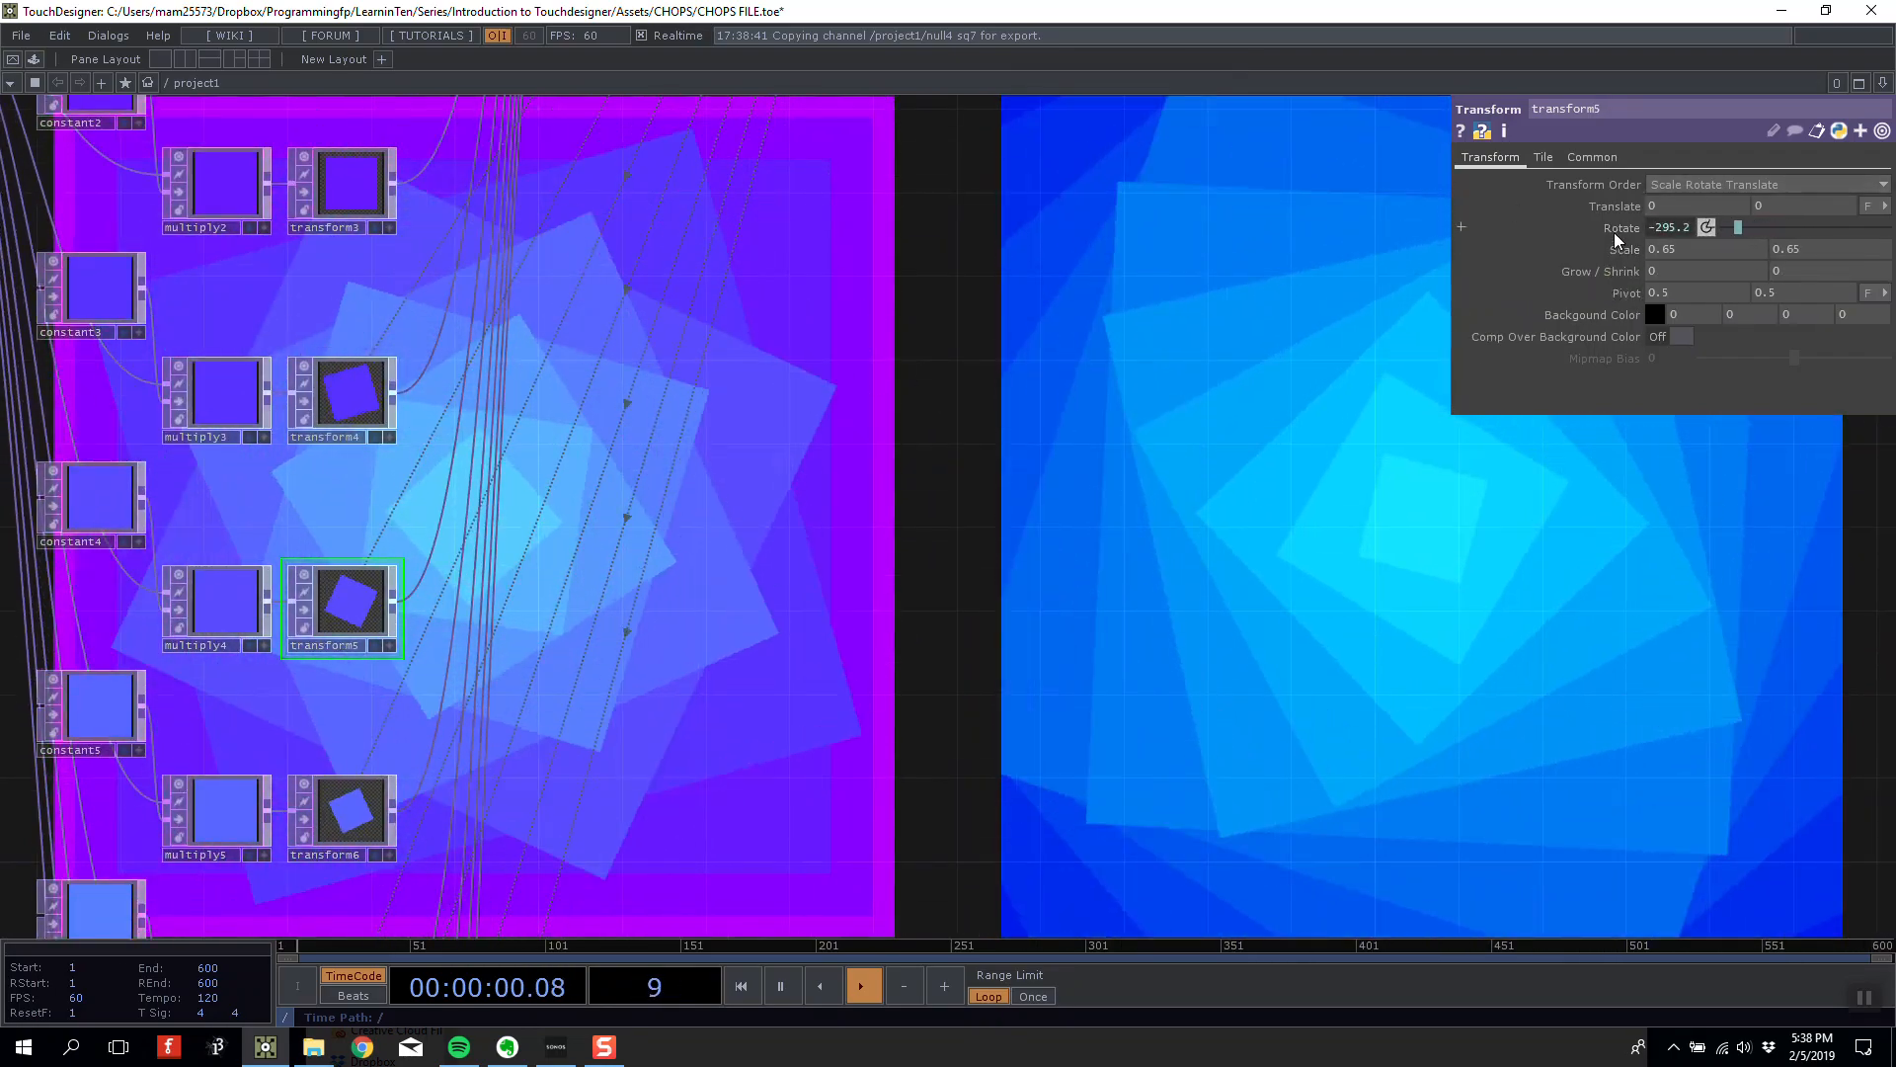
left_click(1613, 231)
Duplicate math8, math9, rename8 and rename9 and place the copies above the existing Math and Rename stack.
scroll(1342, 622, "down", 4)
left_click_drag(1204, 148, 1110, 541)
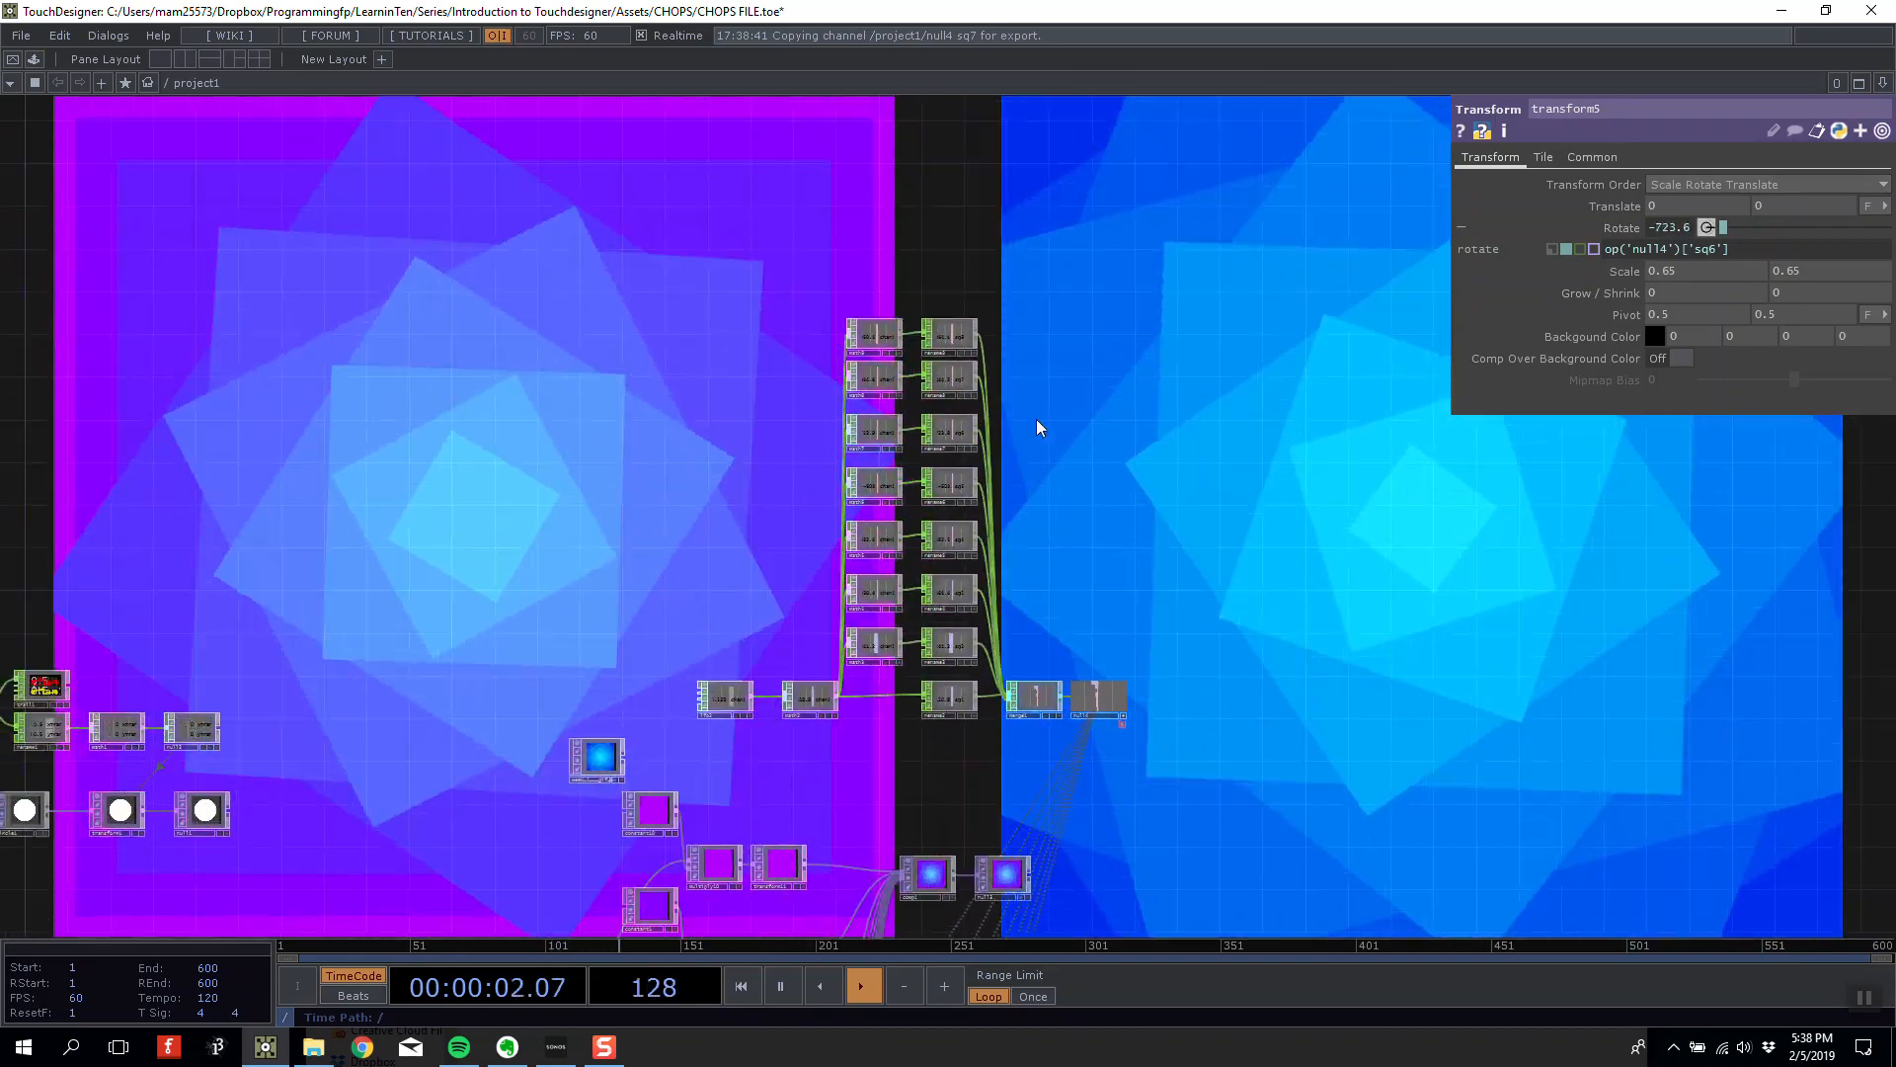
scroll(995, 380, "up", 5)
left_click(895, 280)
left_click_drag(1058, 290, 1105, 558)
right_click_drag(583, 386, 962, 651)
key("ctrl+c")
key("ctrl+v")
left_click_drag(887, 751, 847, 224)
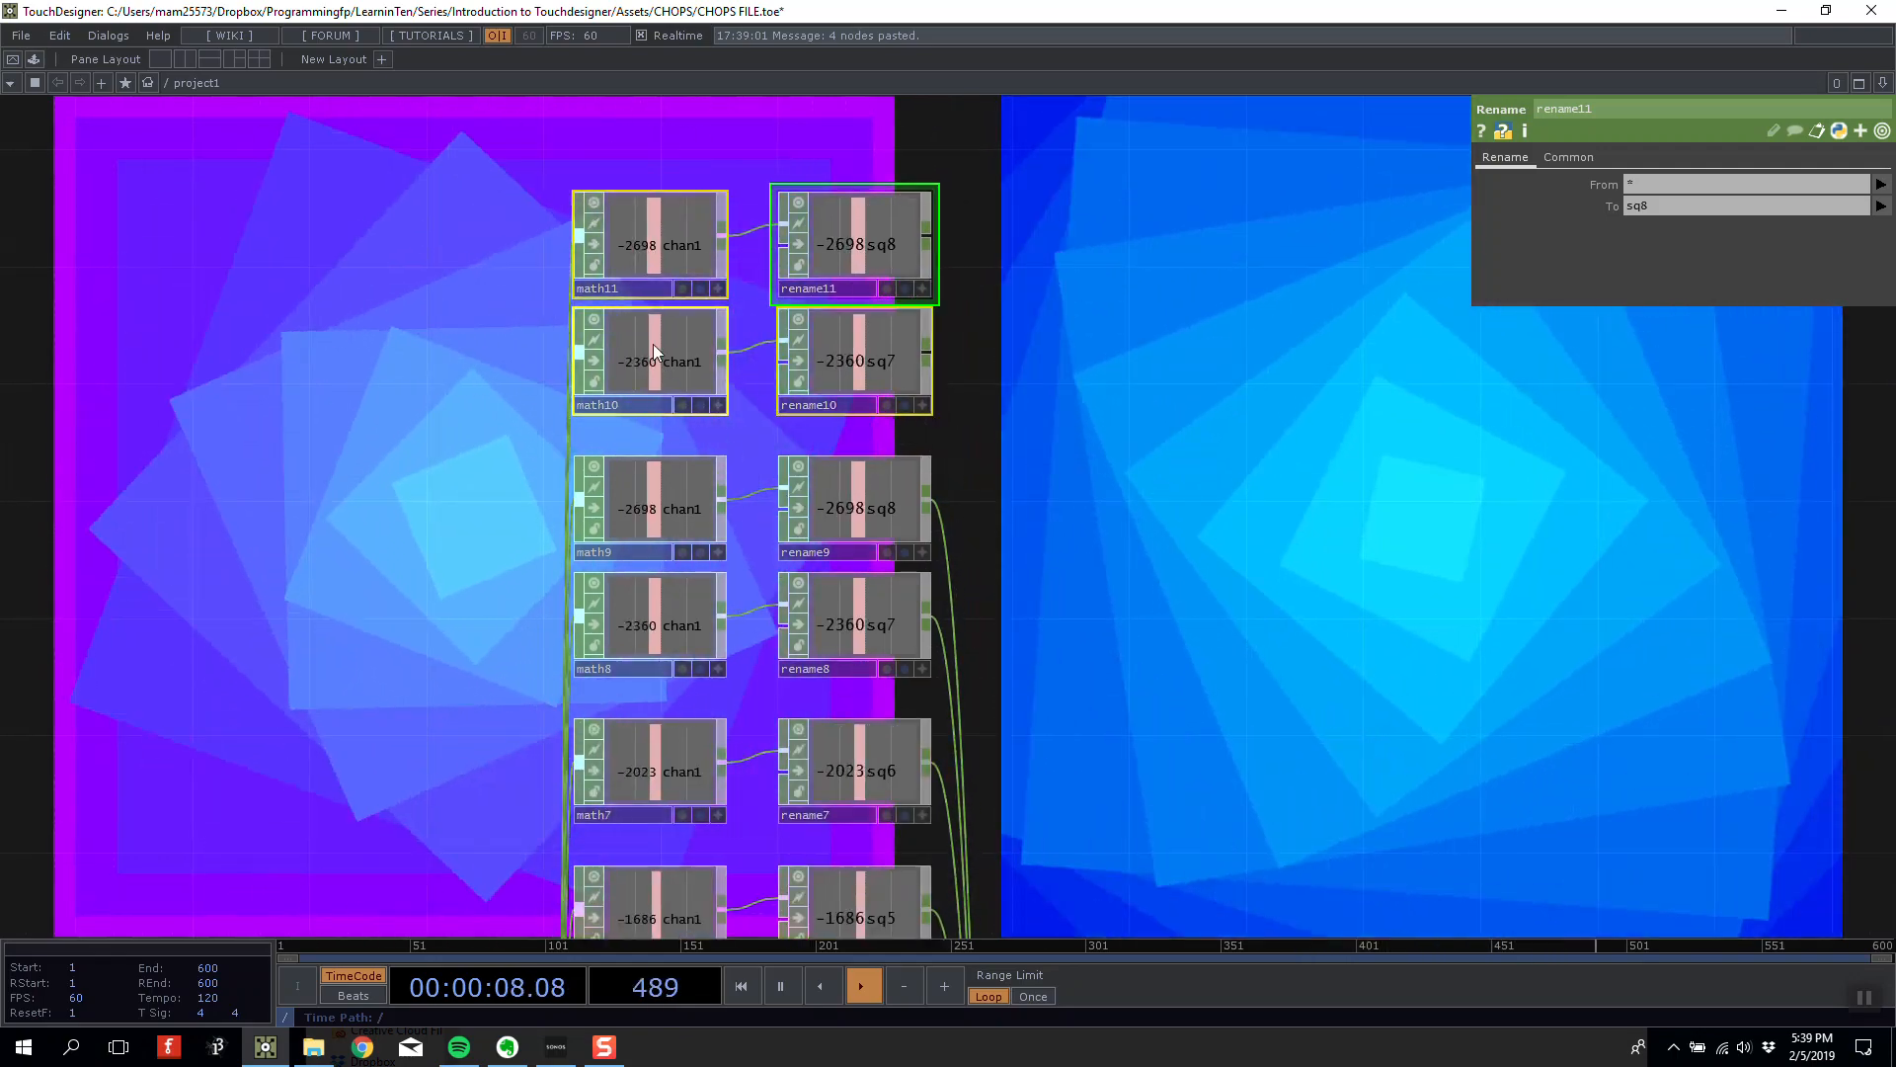
Set the Multiply value of math10 to 9 and of math11 to 10.
left_click(654, 344)
left_click(1644, 206)
type("79")
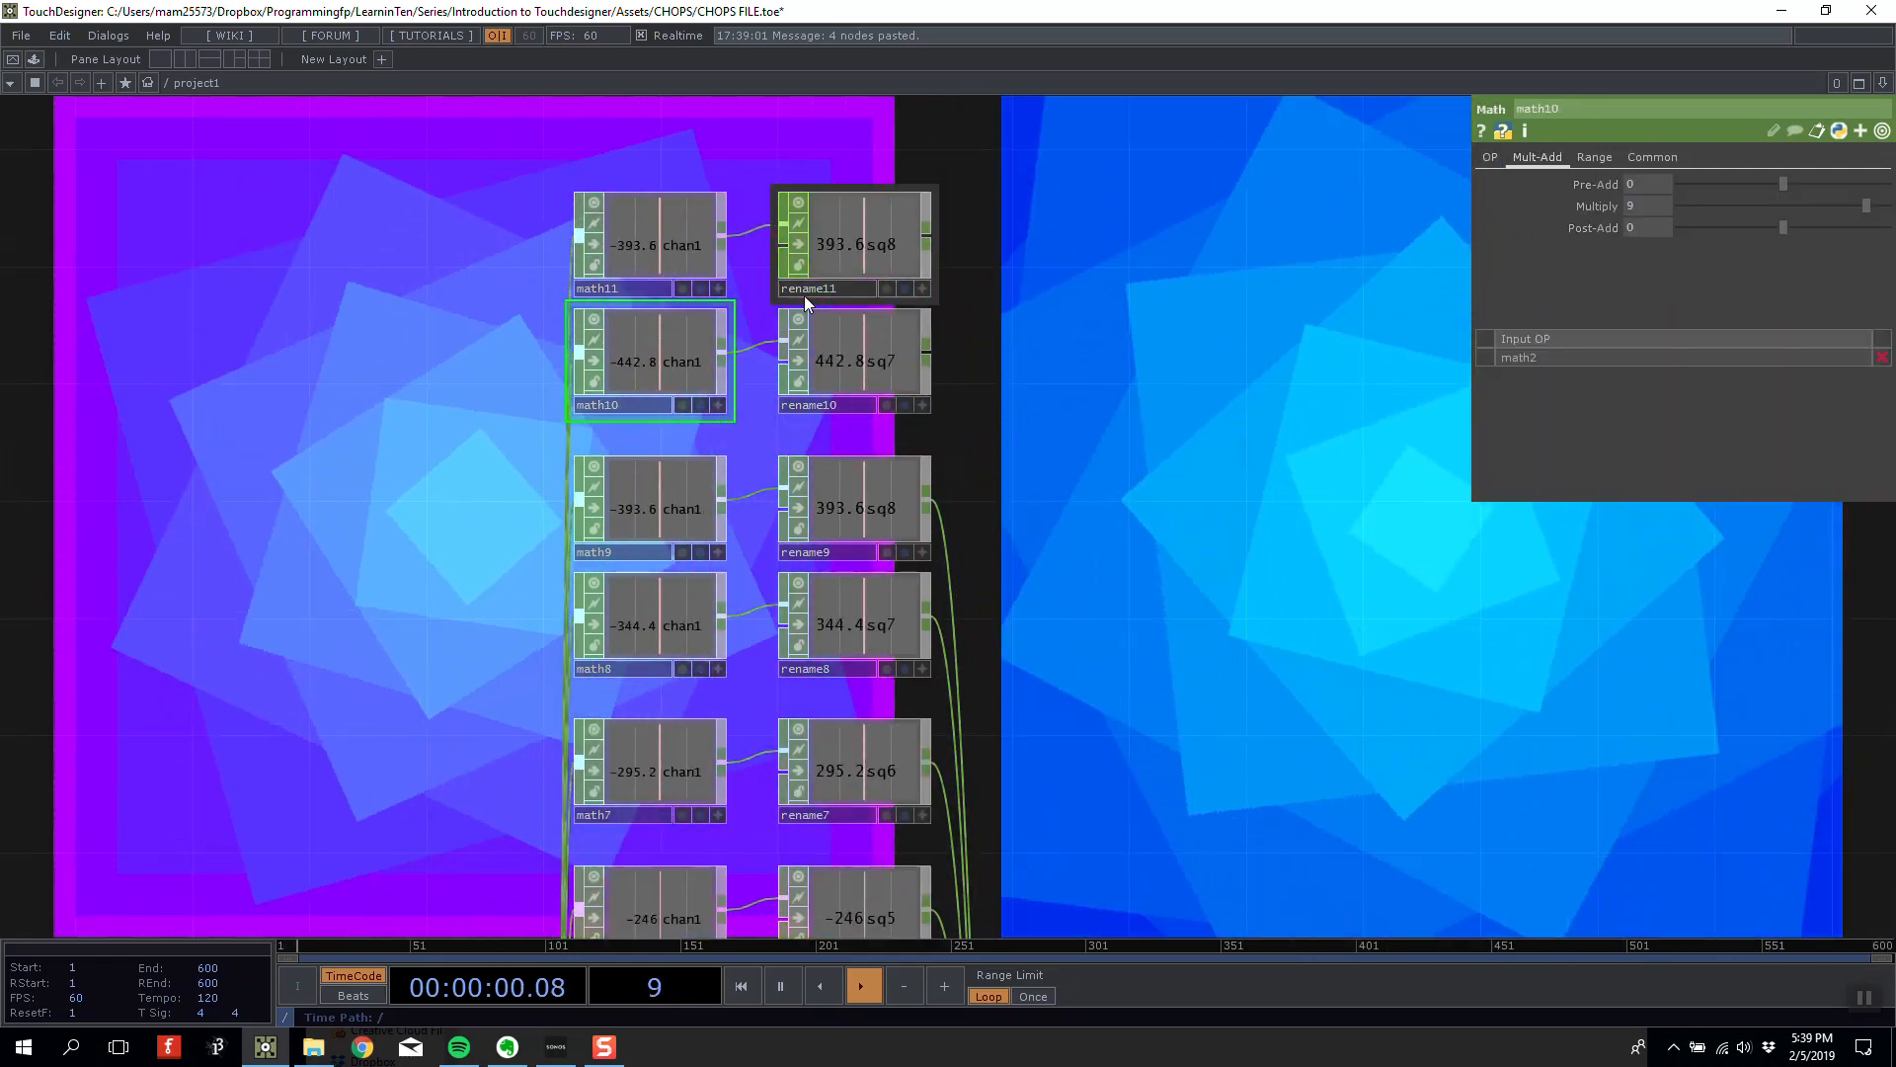
left_click(682, 252)
left_click(1646, 203)
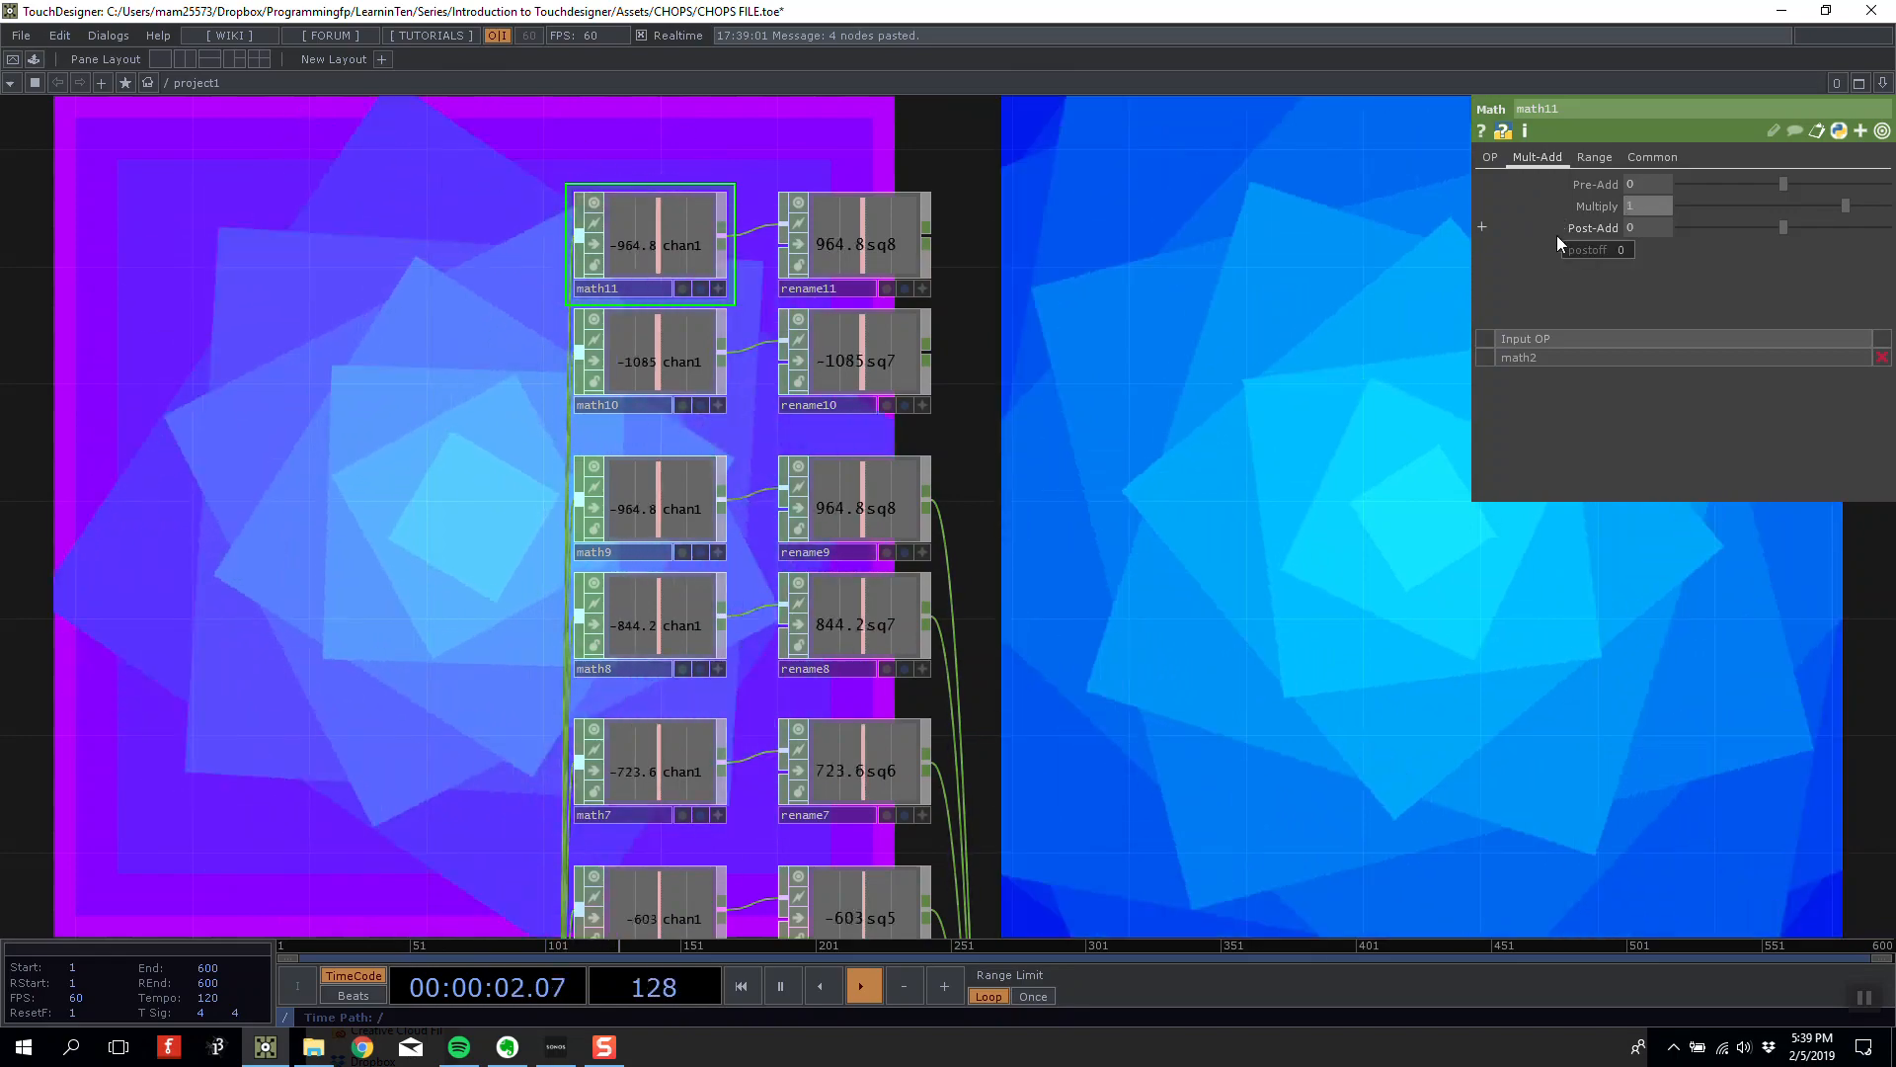
Set the output channel name of rename10 to sq9 and of rename11 to sq10.
left_click(851, 358)
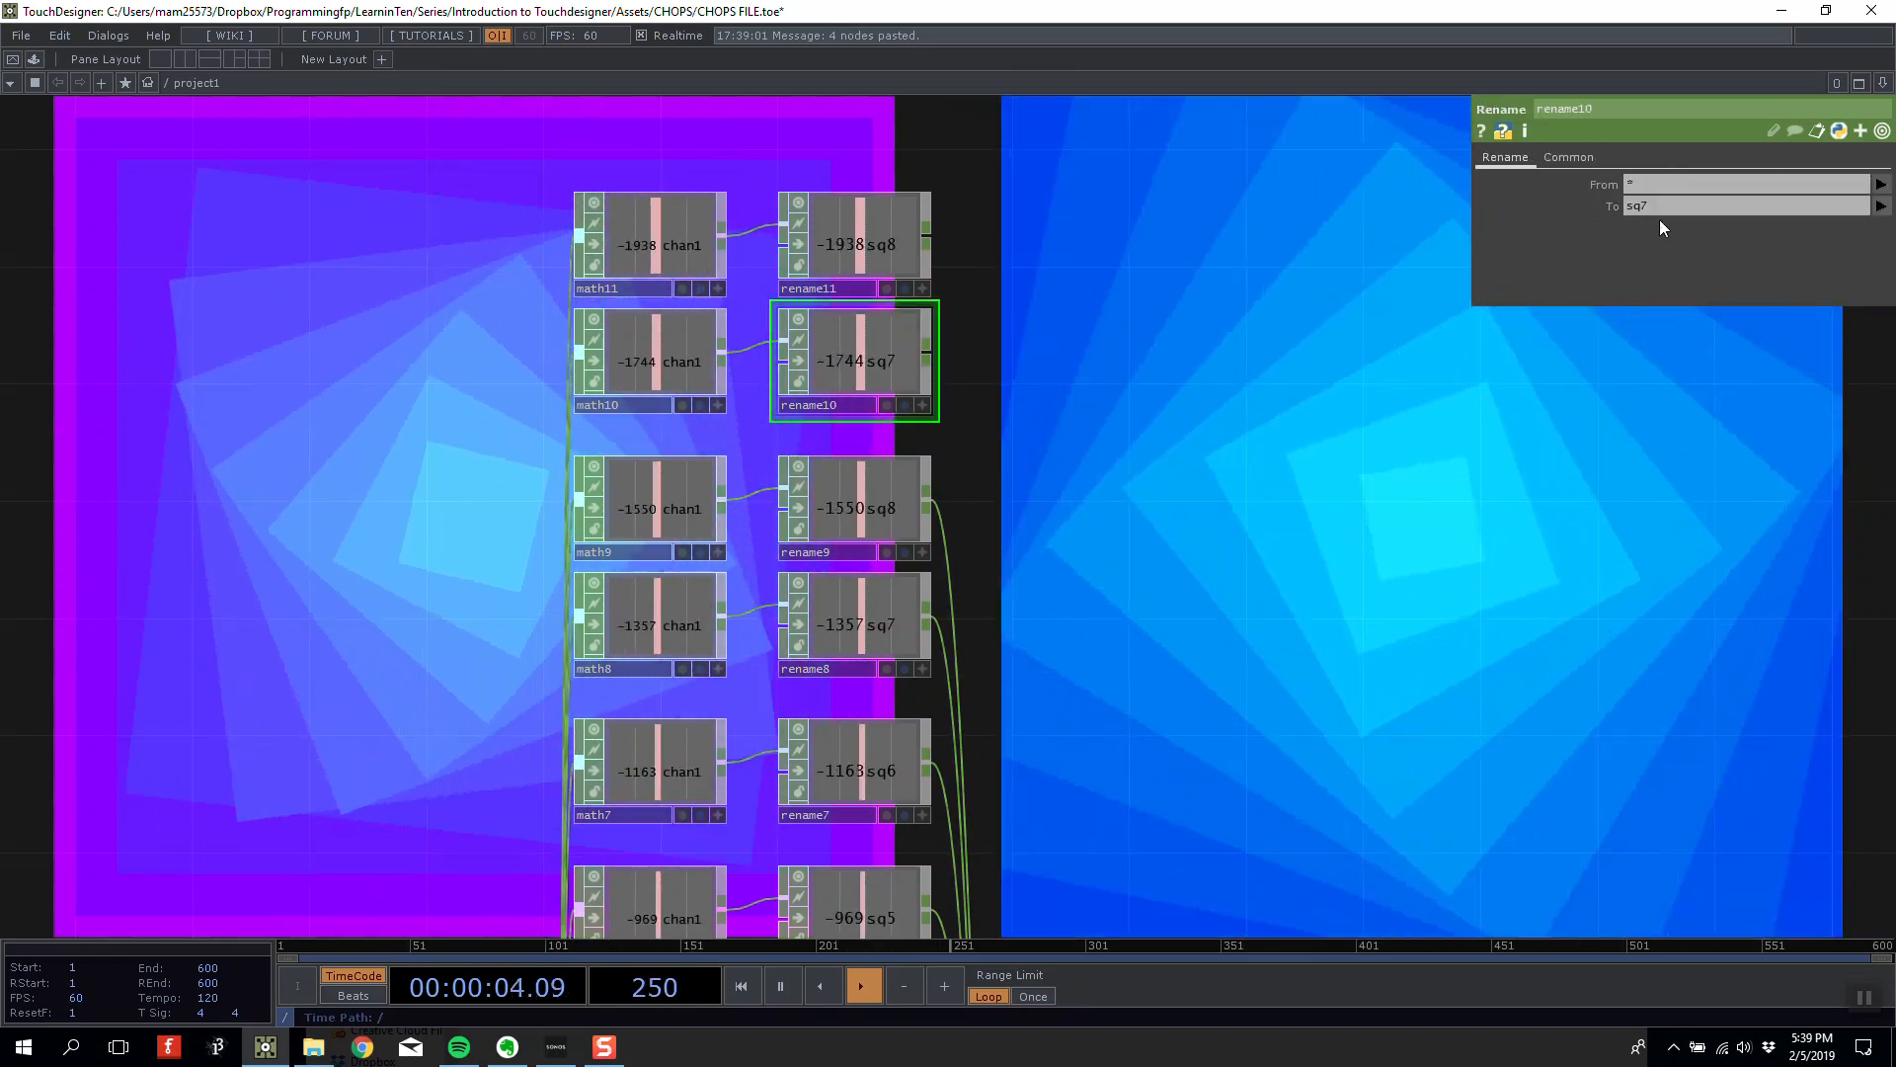
left_click(1644, 211)
type("9")
left_click(893, 257)
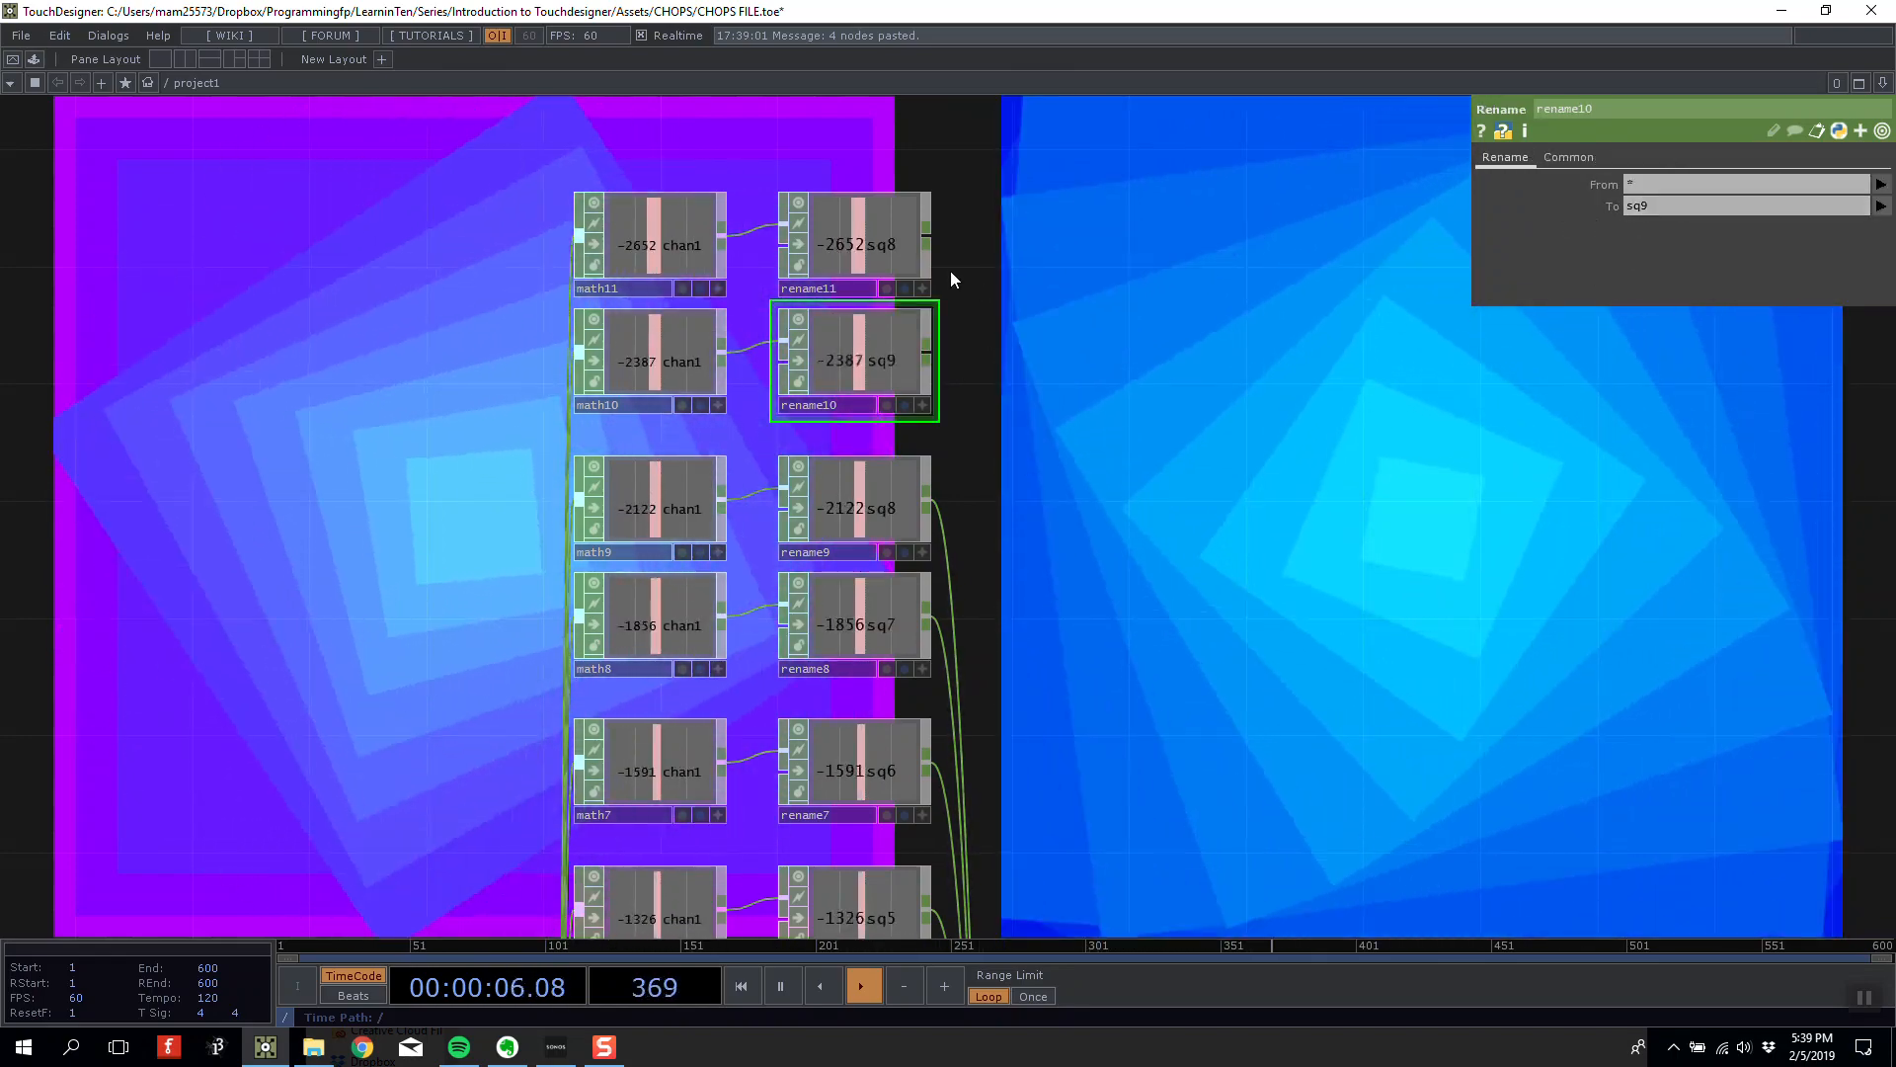
left_click(1639, 210)
type("10")
key("Return")
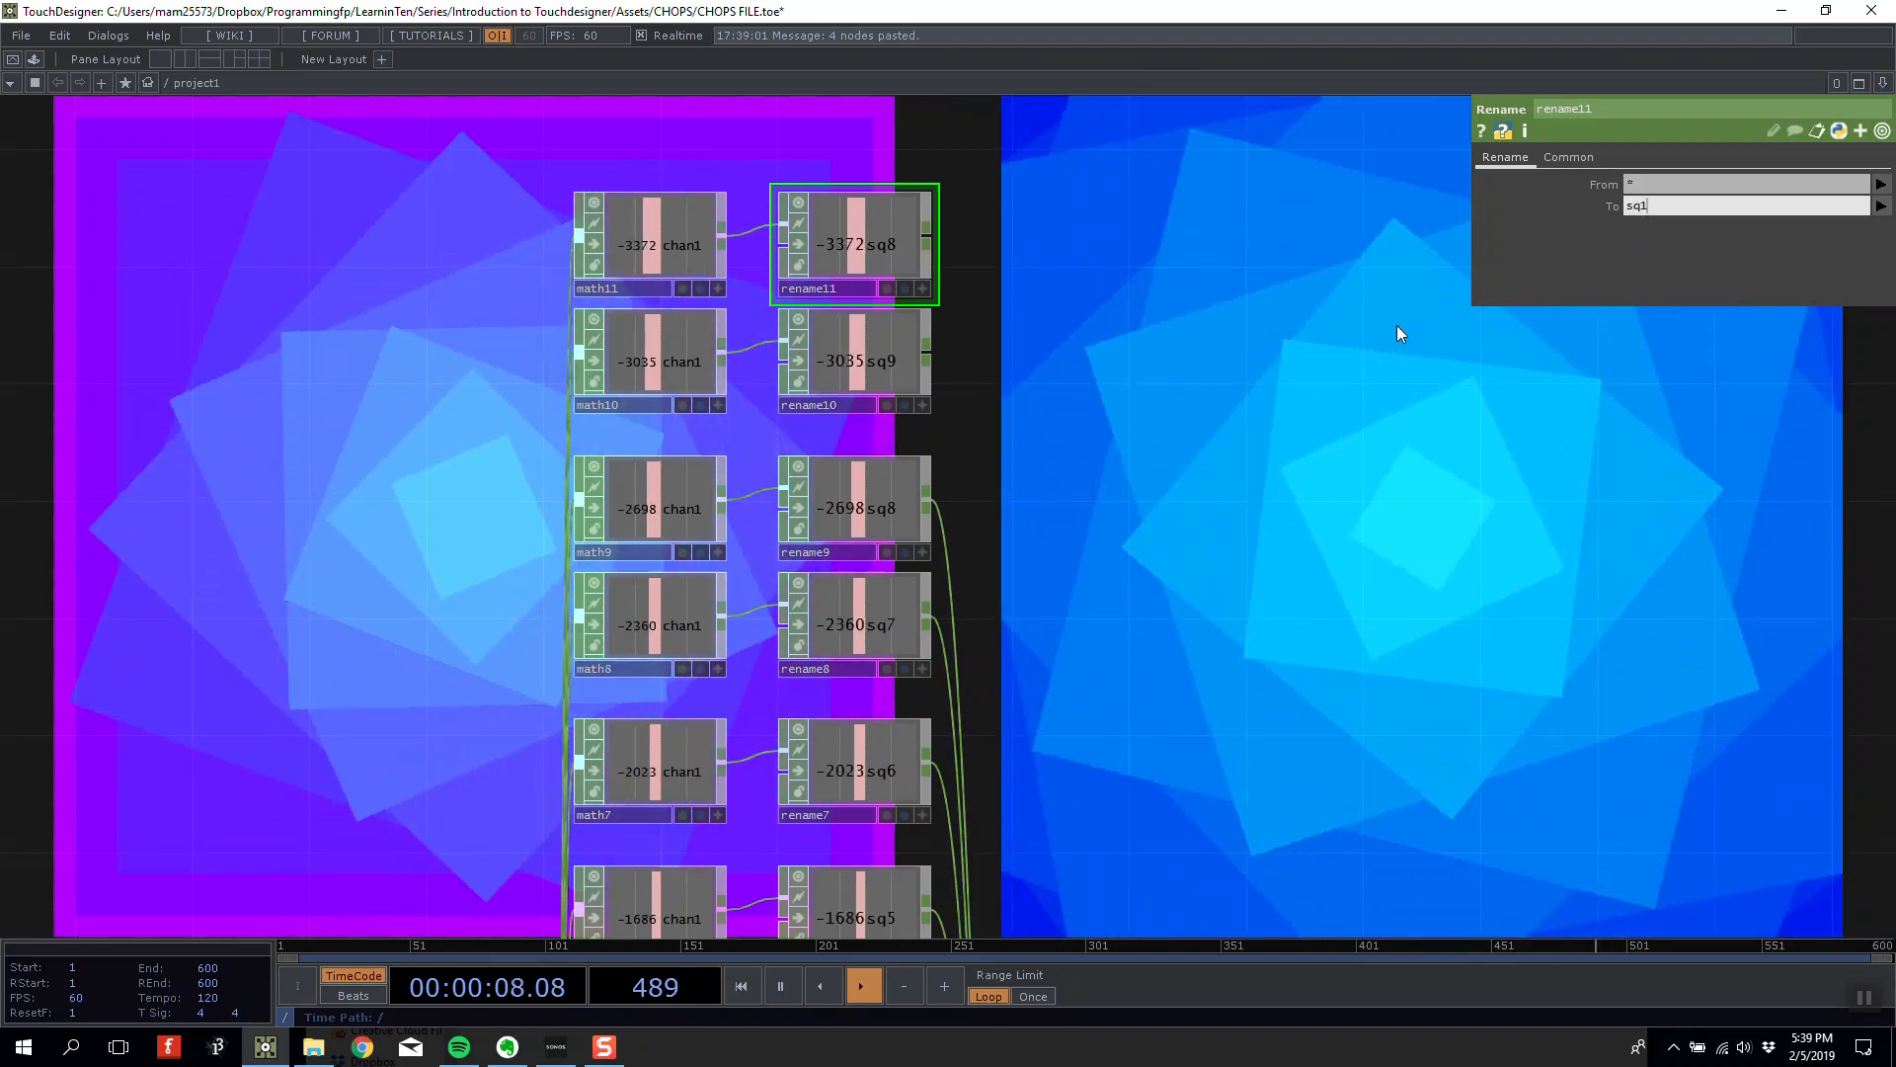
Connect the outputs of rename10 and rename11 into merge1.
scroll(1175, 287, "down", 5)
left_click_drag(1003, 360, 805, 508)
right_click_drag(715, 289, 654, 336)
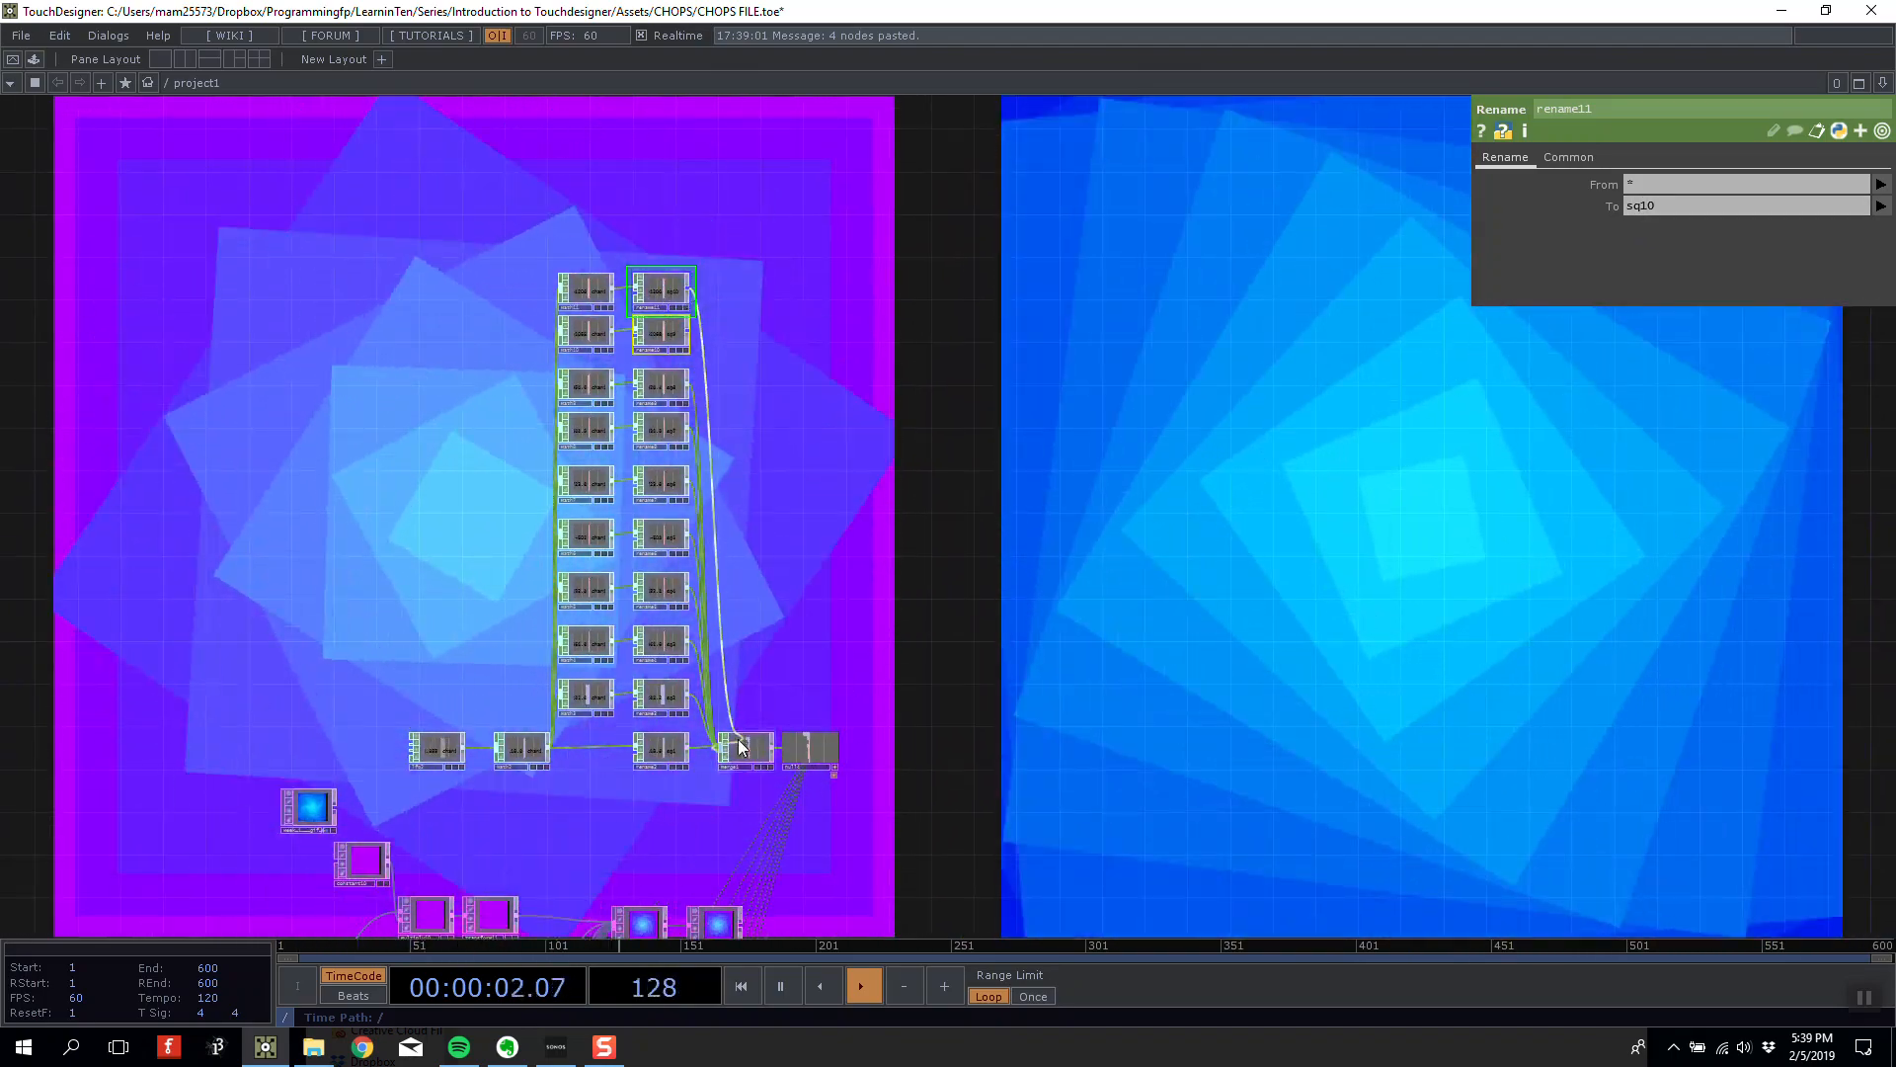
Link null4's sq9 channel to transform3's Rotate parameter as a CHOP Reference.
left_click_drag(889, 766, 774, 584)
scroll(805, 553, "up", 5)
scroll(856, 494, "down", 3)
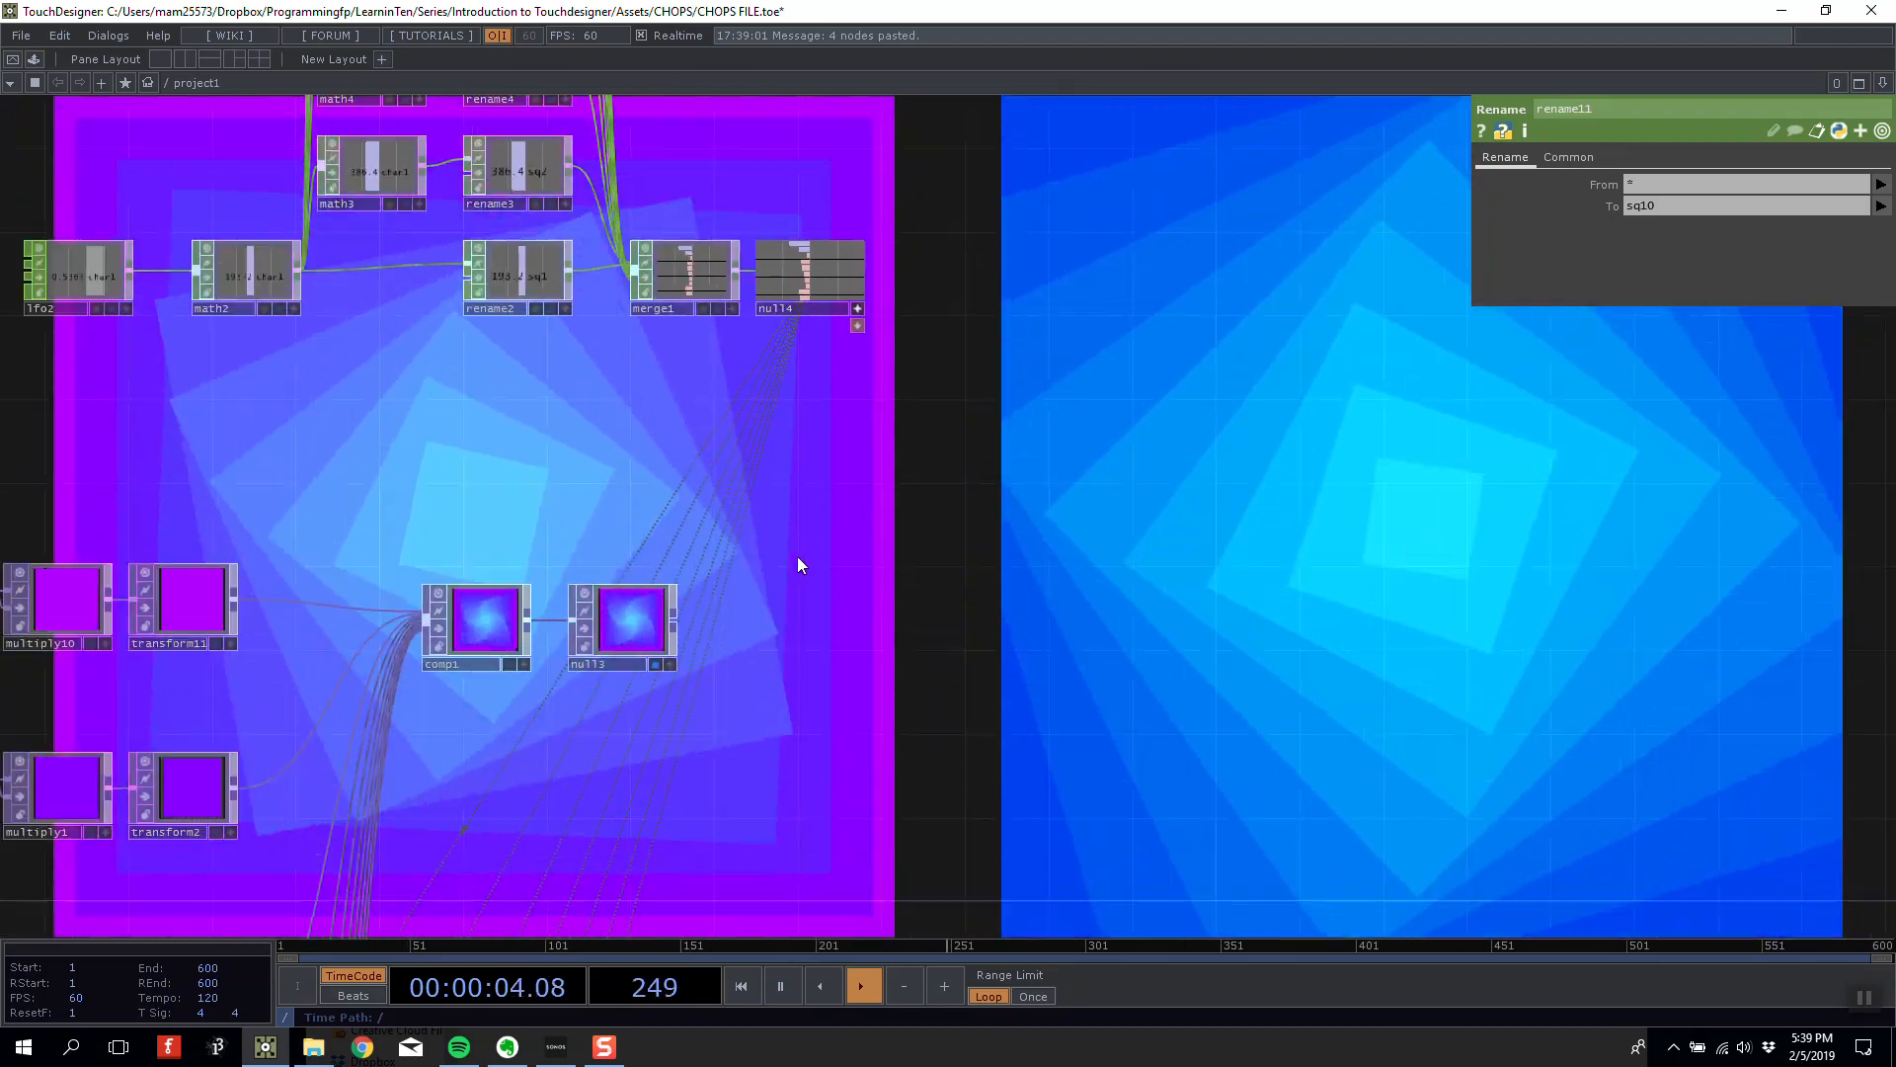
left_click(175, 790)
left_click_drag(1080, 295, 965, 389)
left_click(202, 879)
scroll(965, 386, "up", 5)
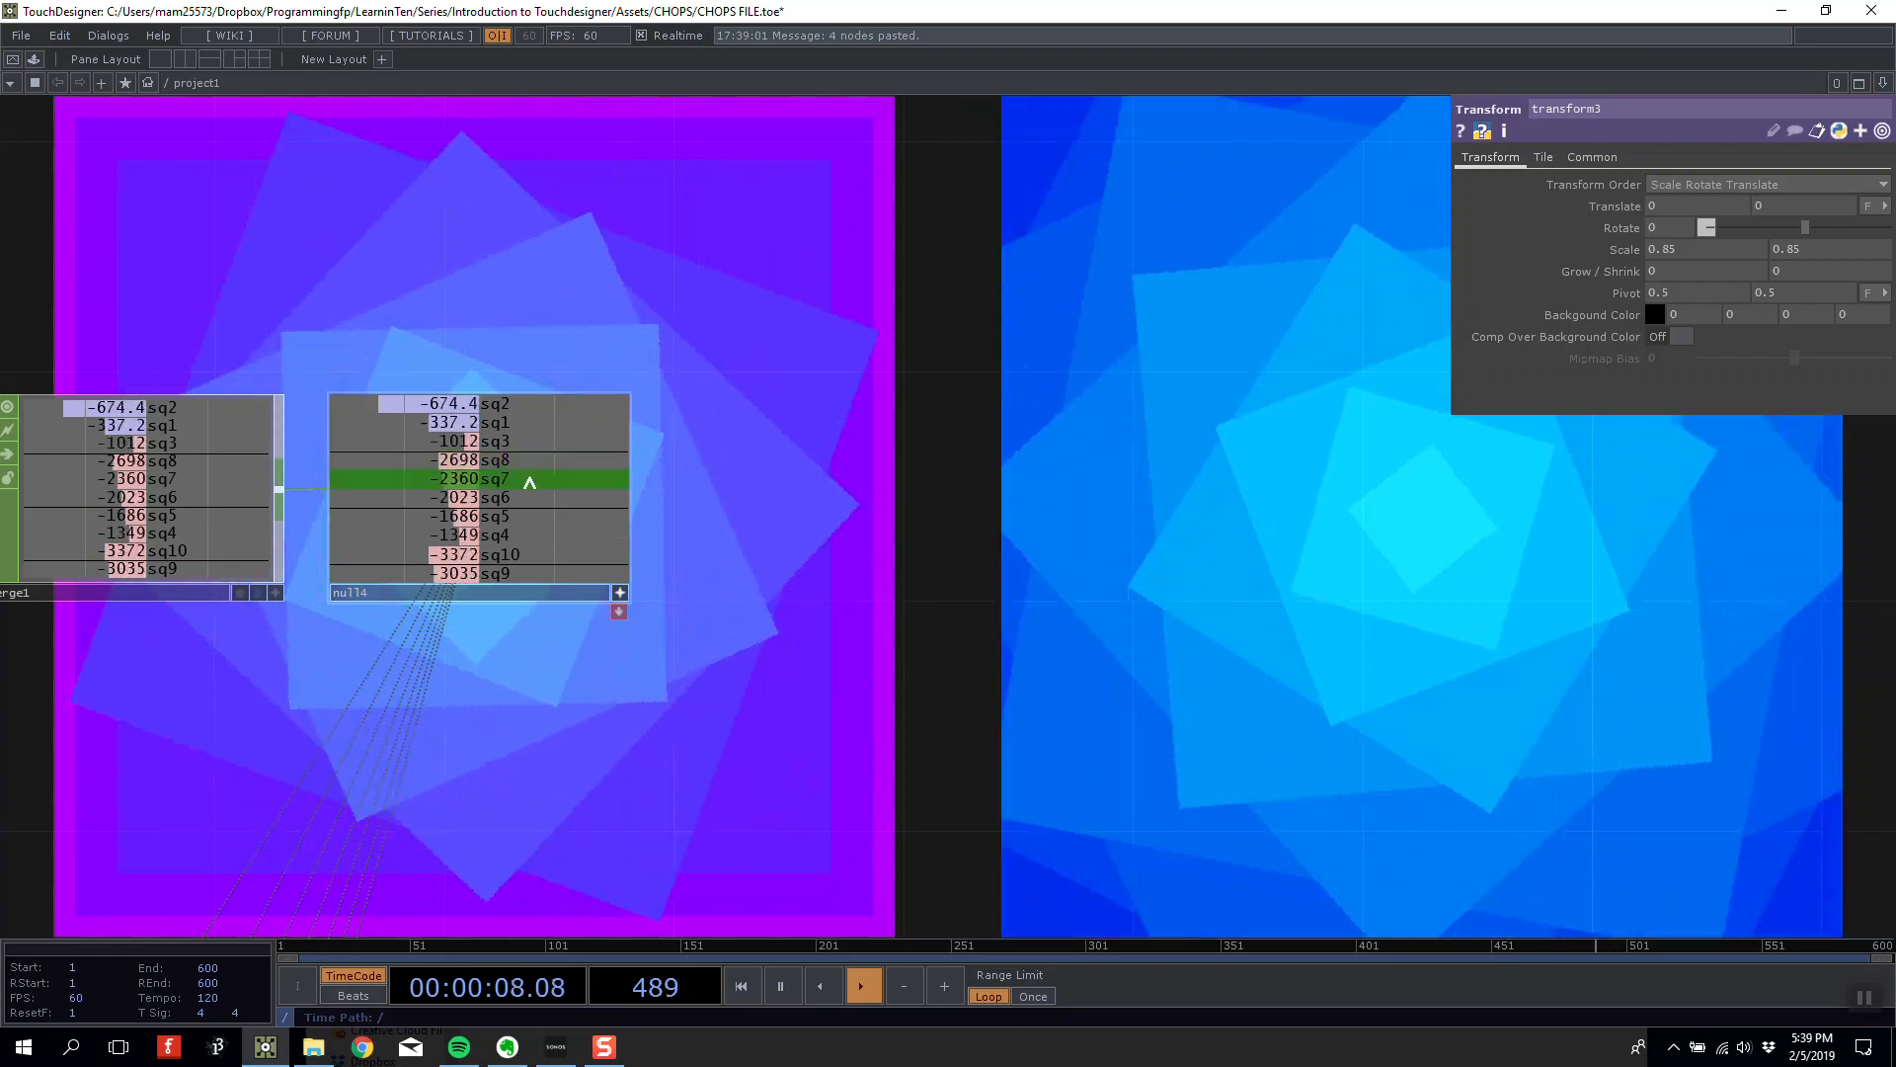
left_click_drag(494, 573, 1674, 226)
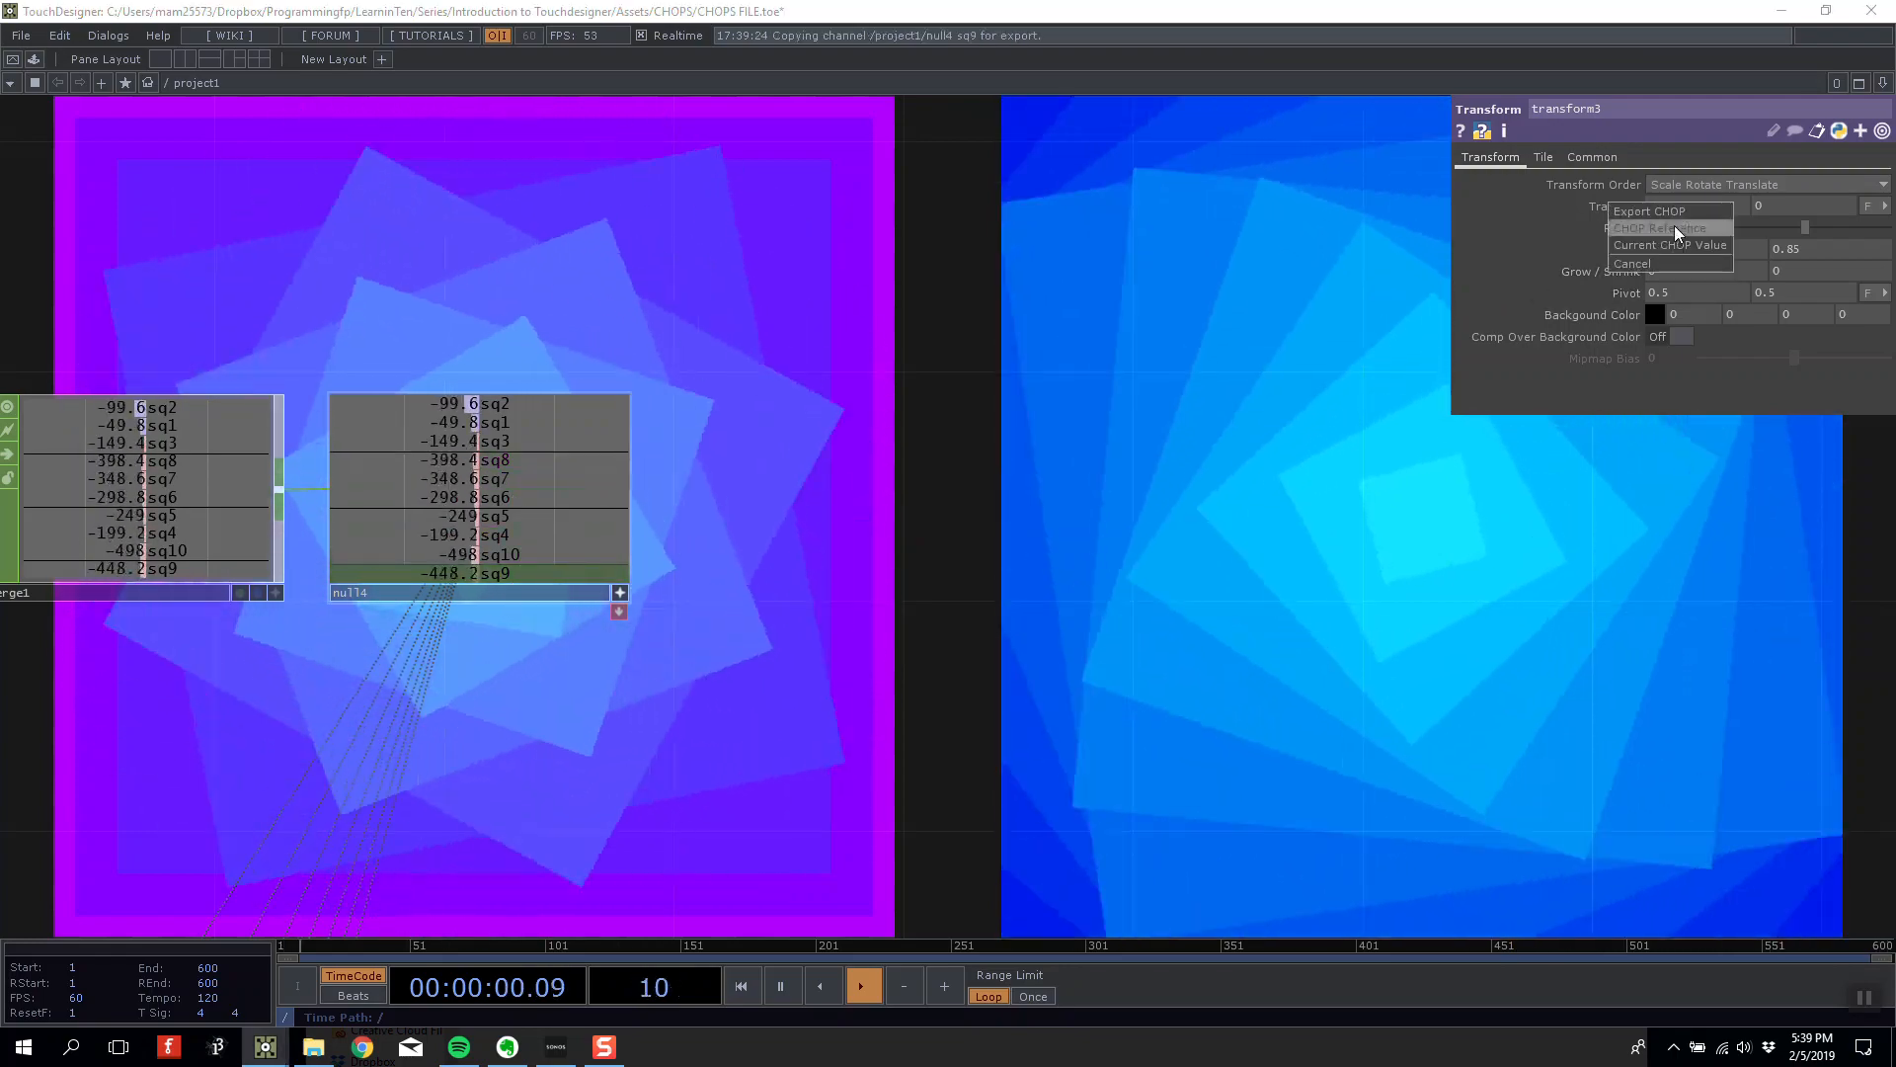
left_click(1676, 228)
Link null4's sq10 channel to transform2's Rotate parameter as a CHOP Reference.
scroll(1011, 603, "down", 2)
left_click_drag(1010, 602, 1332, 188)
left_click_drag(644, 399, 1139, 186)
left_click(343, 829)
left_click_drag(1441, 117, 1025, 507)
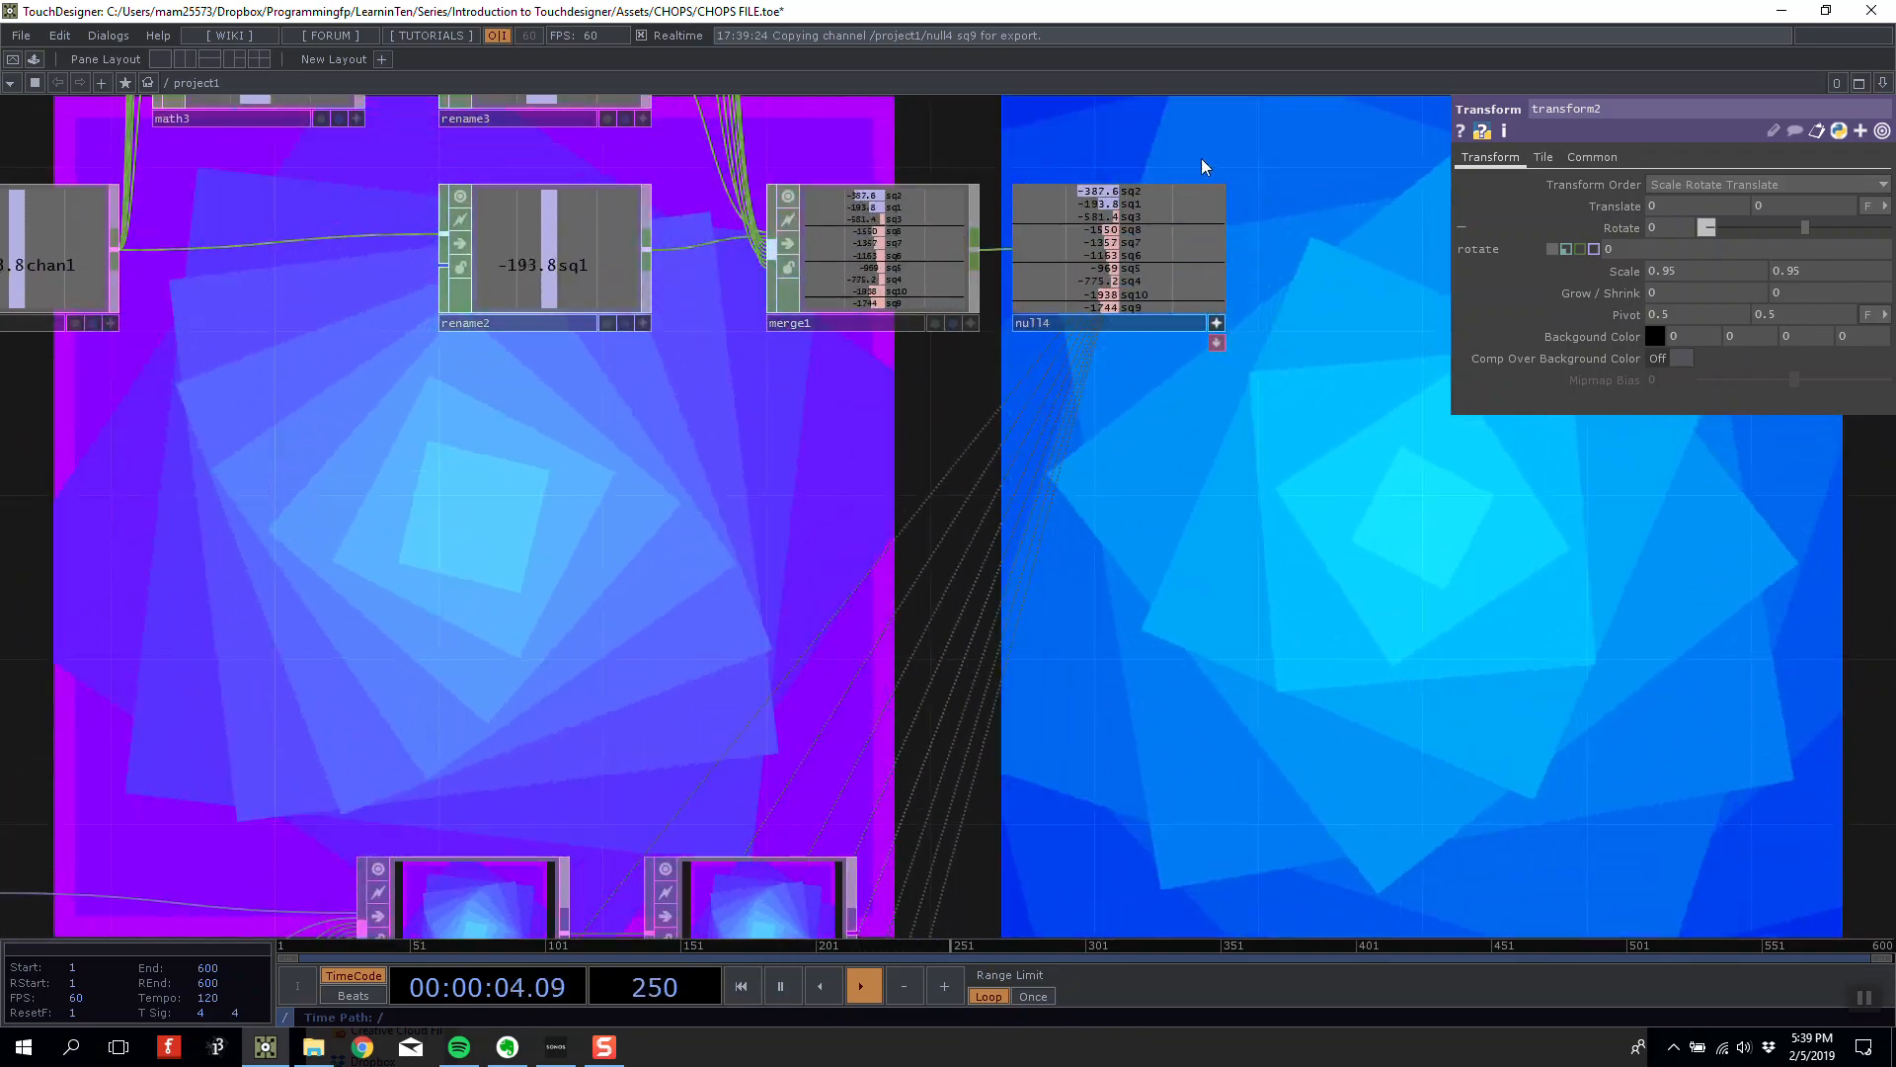
scroll(1215, 173, "up", 3)
left_click_drag(1185, 422, 1669, 226)
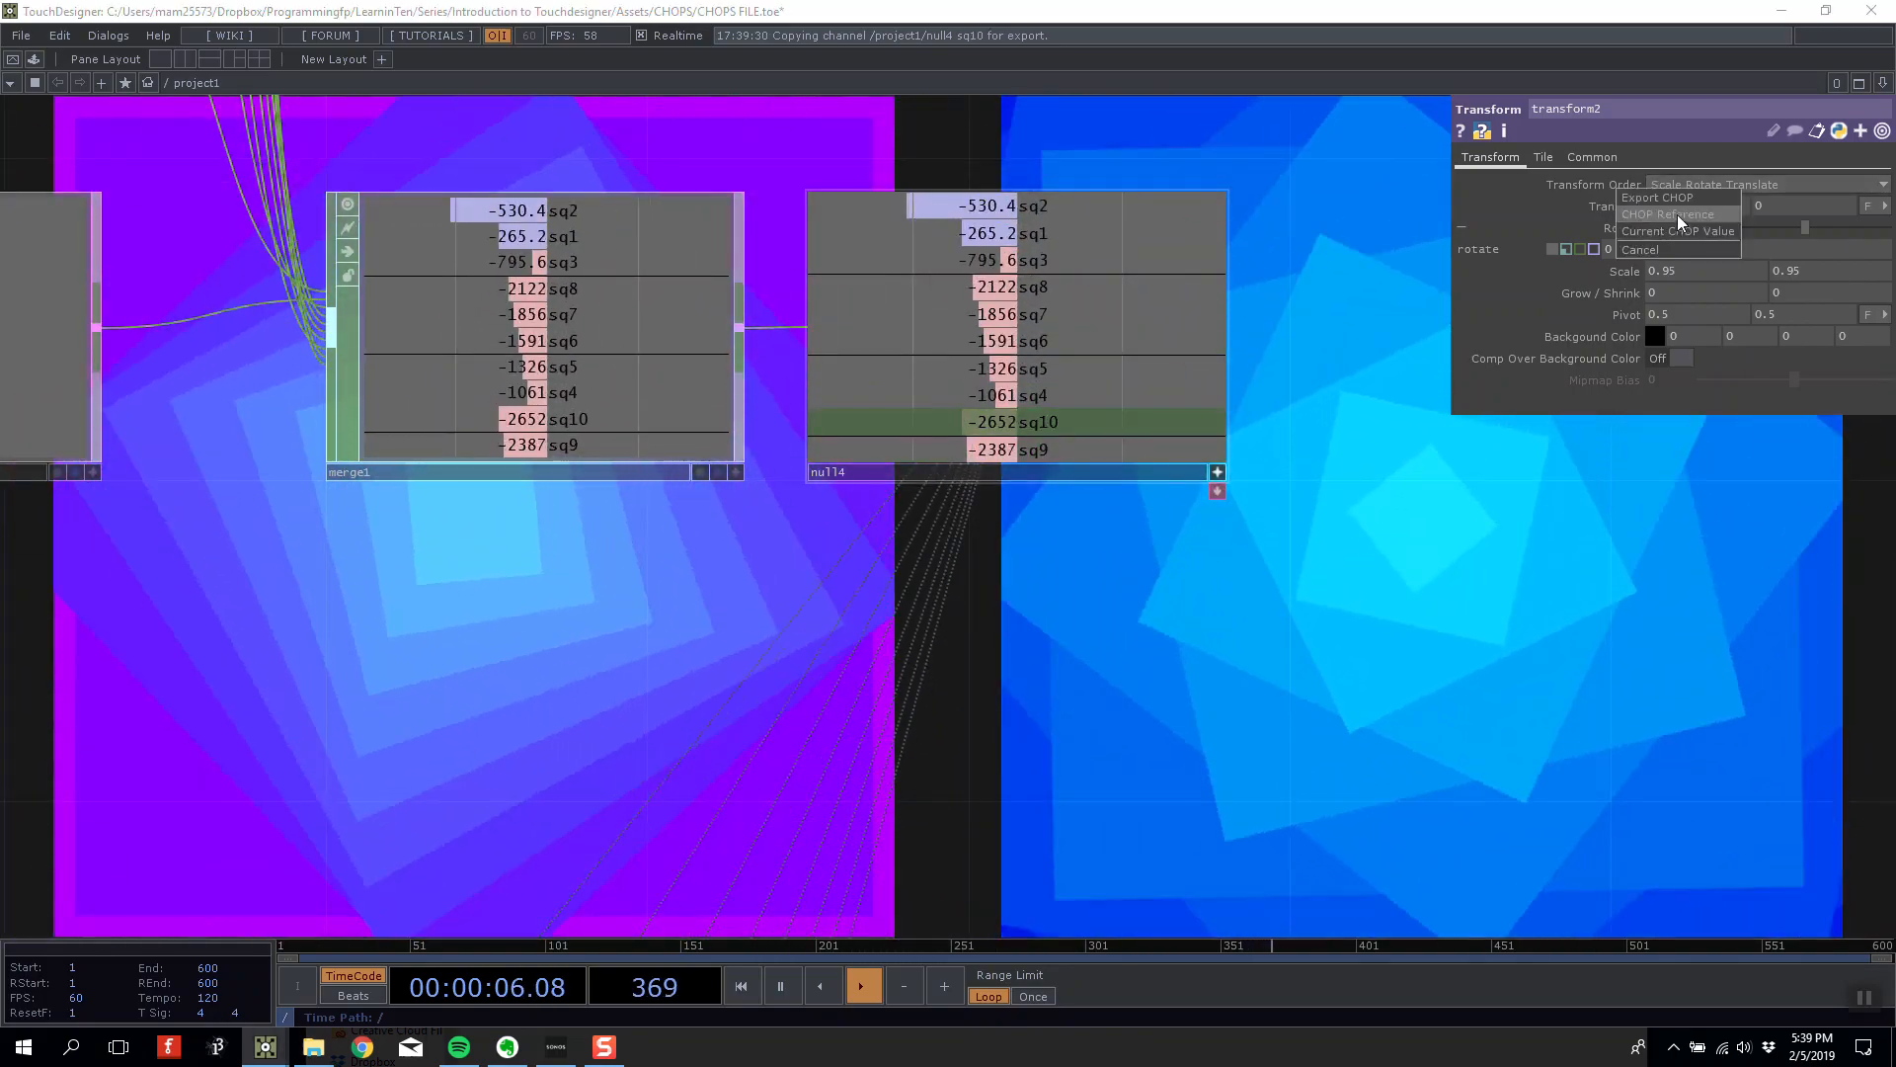
left_click(1677, 218)
Review the rotating squares and the Math and Rename chain that feeds merge1.
left_click_drag(1359, 529, 1186, 568)
scroll(1185, 567, "down", 3)
left_click_drag(1309, 369, 1294, 536)
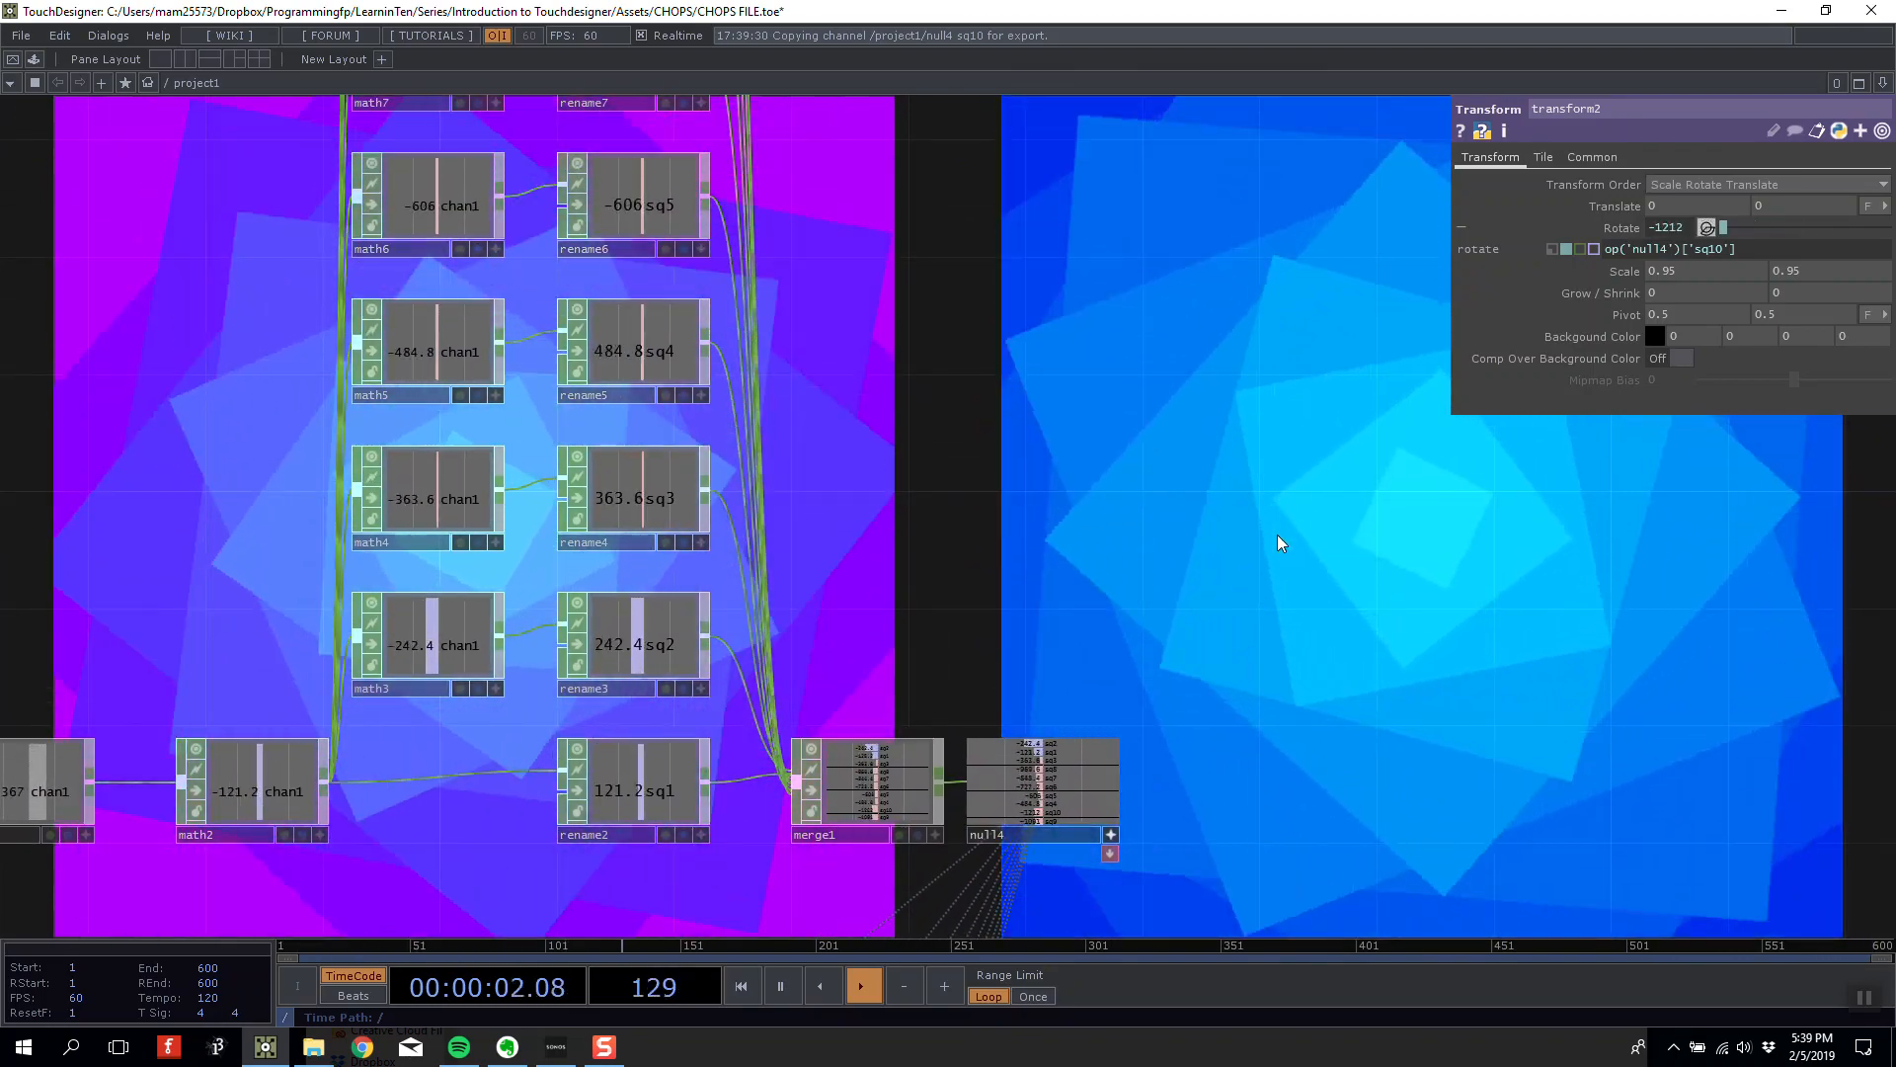
left_click_drag(1195, 428, 652, 448)
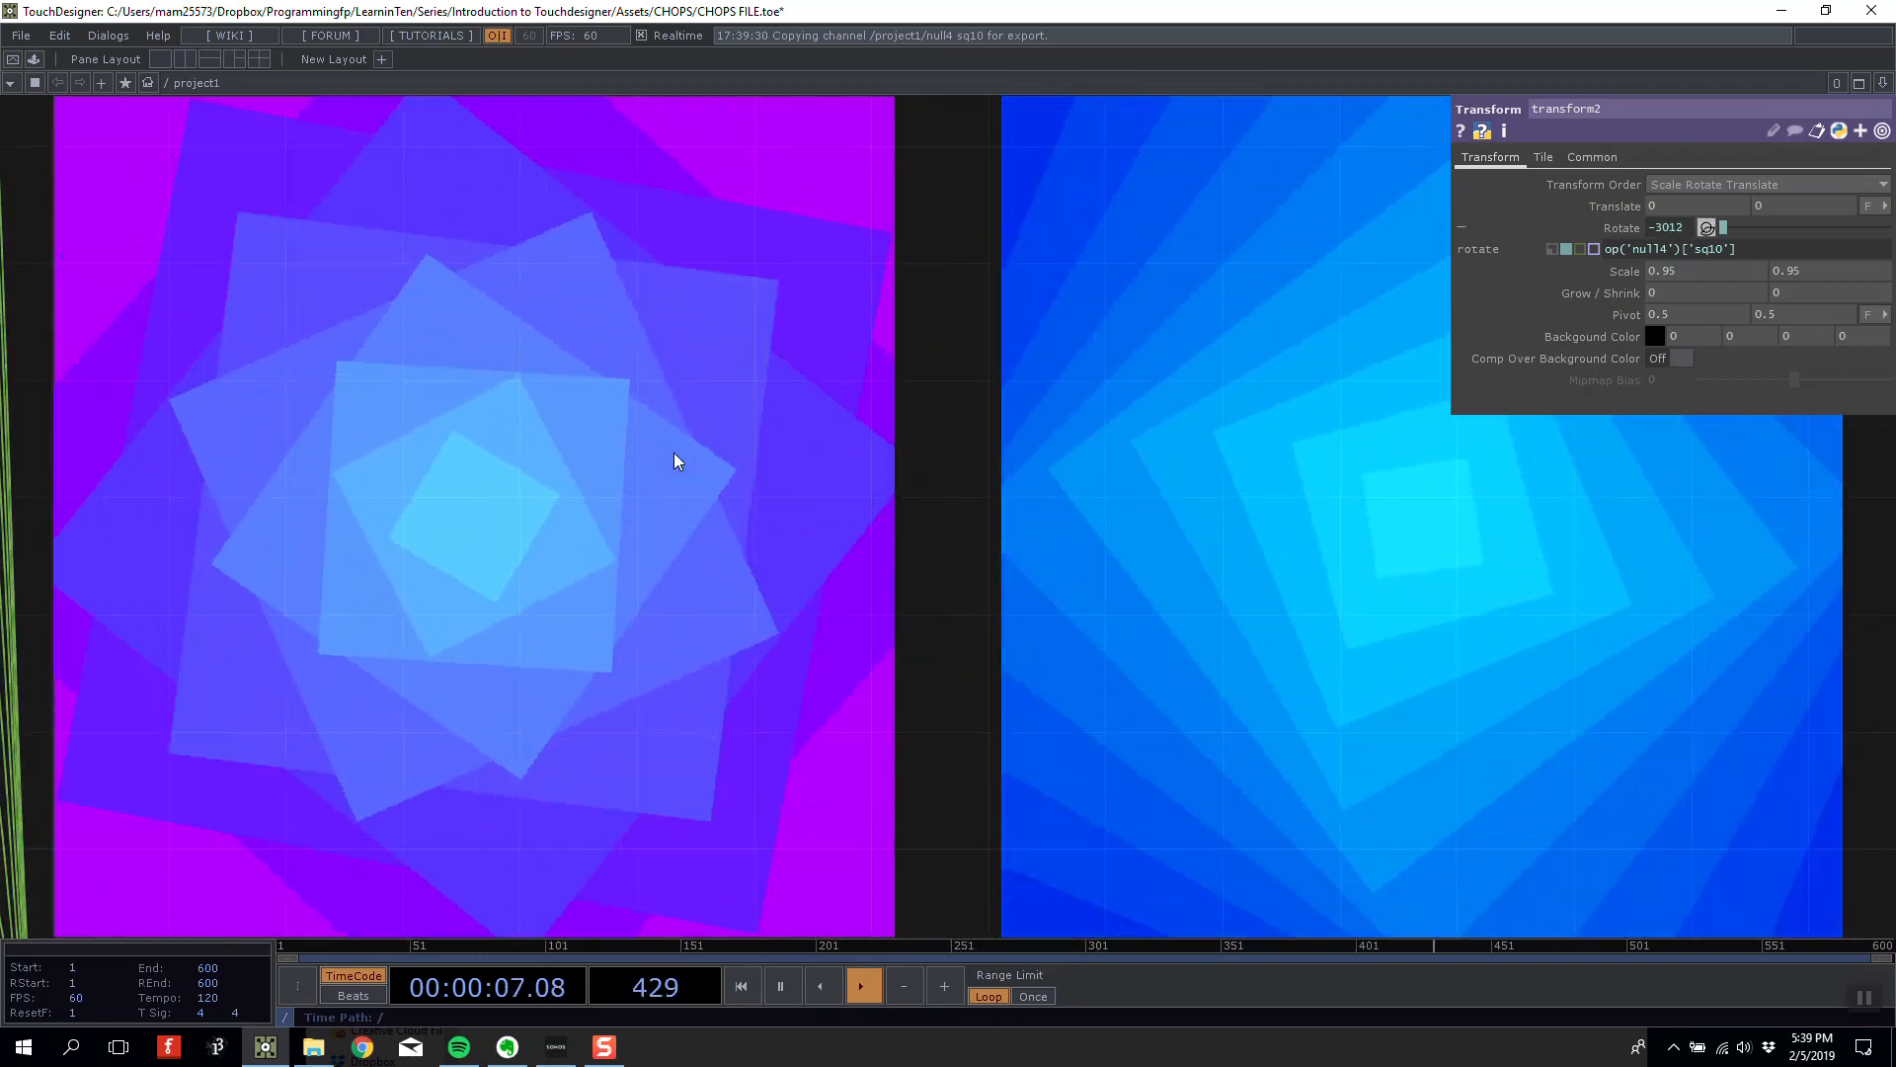
left_click_drag(673, 452, 741, 553)
scroll(911, 422, "down", 3)
left_click_drag(698, 469, 691, 340)
scroll(469, 267, "up", 5)
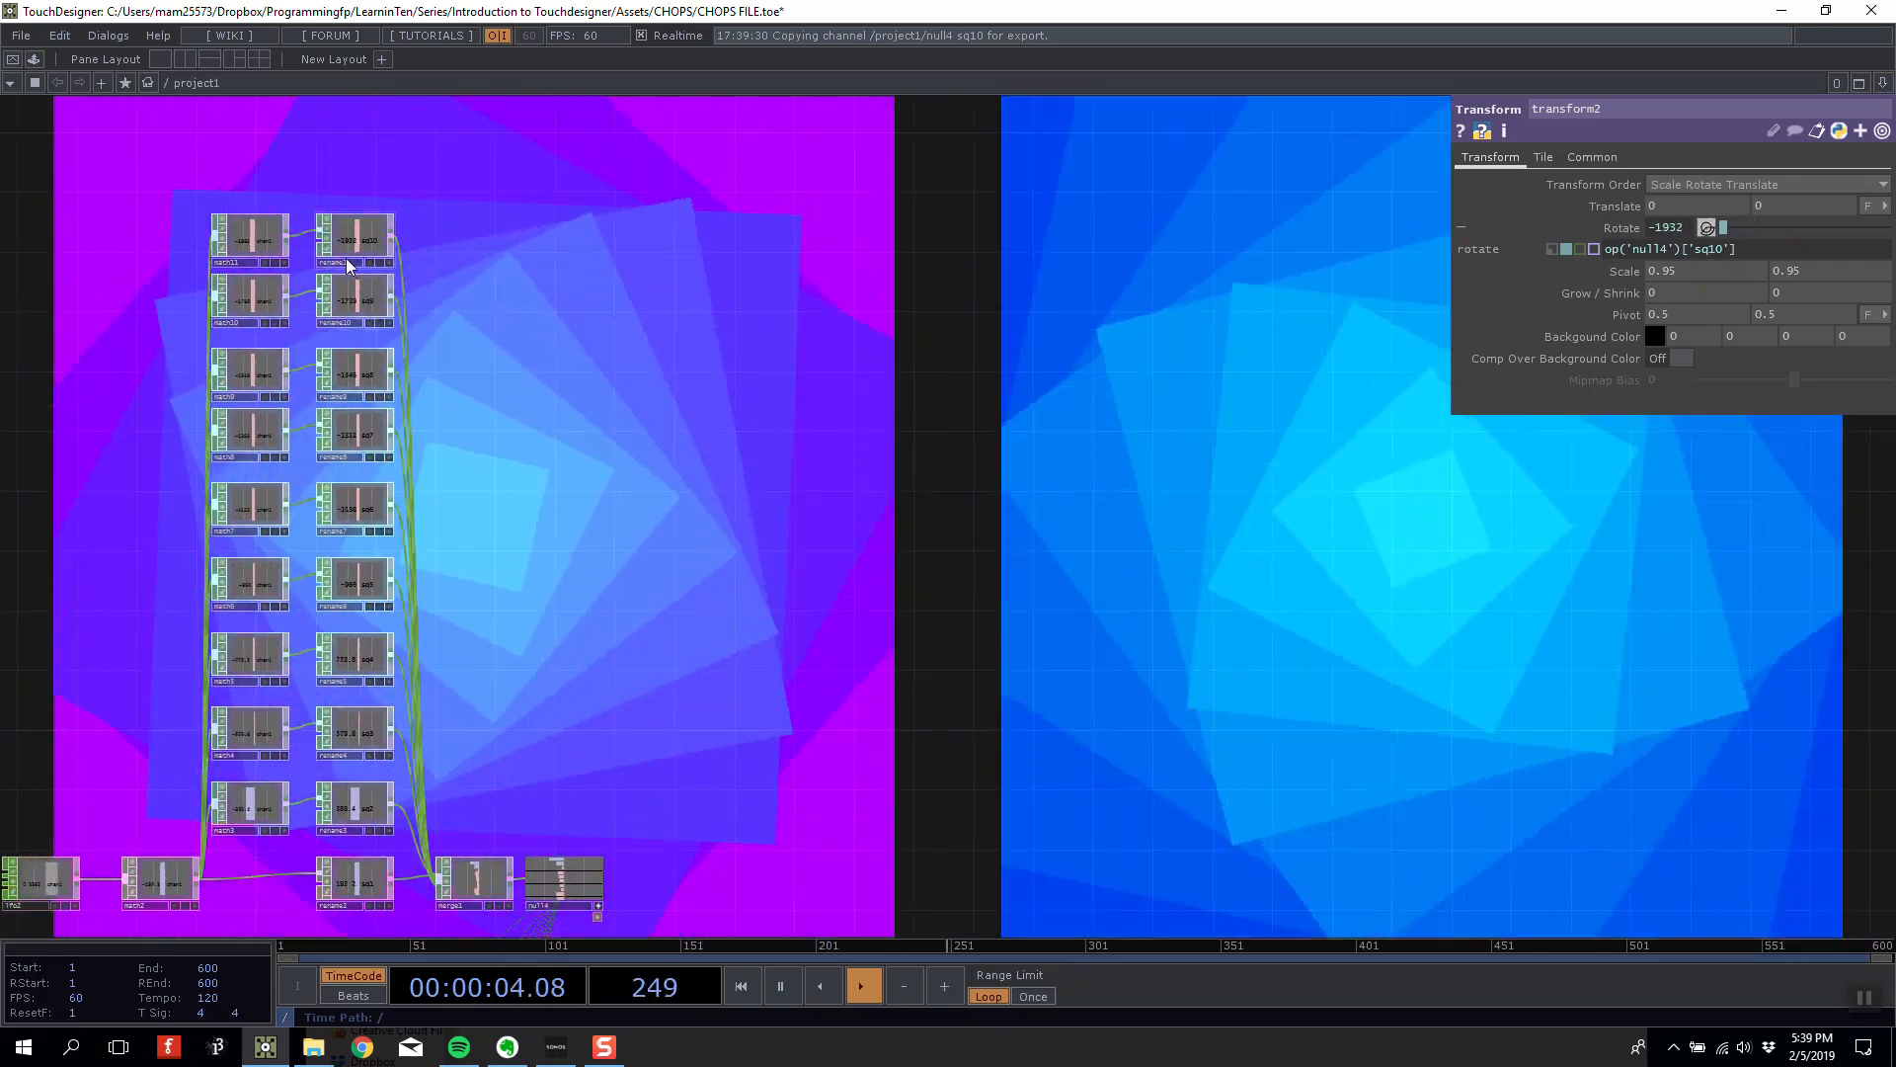
left_click(368, 234)
left_click_drag(826, 205, 699, 239)
scroll(701, 246, "down", 10)
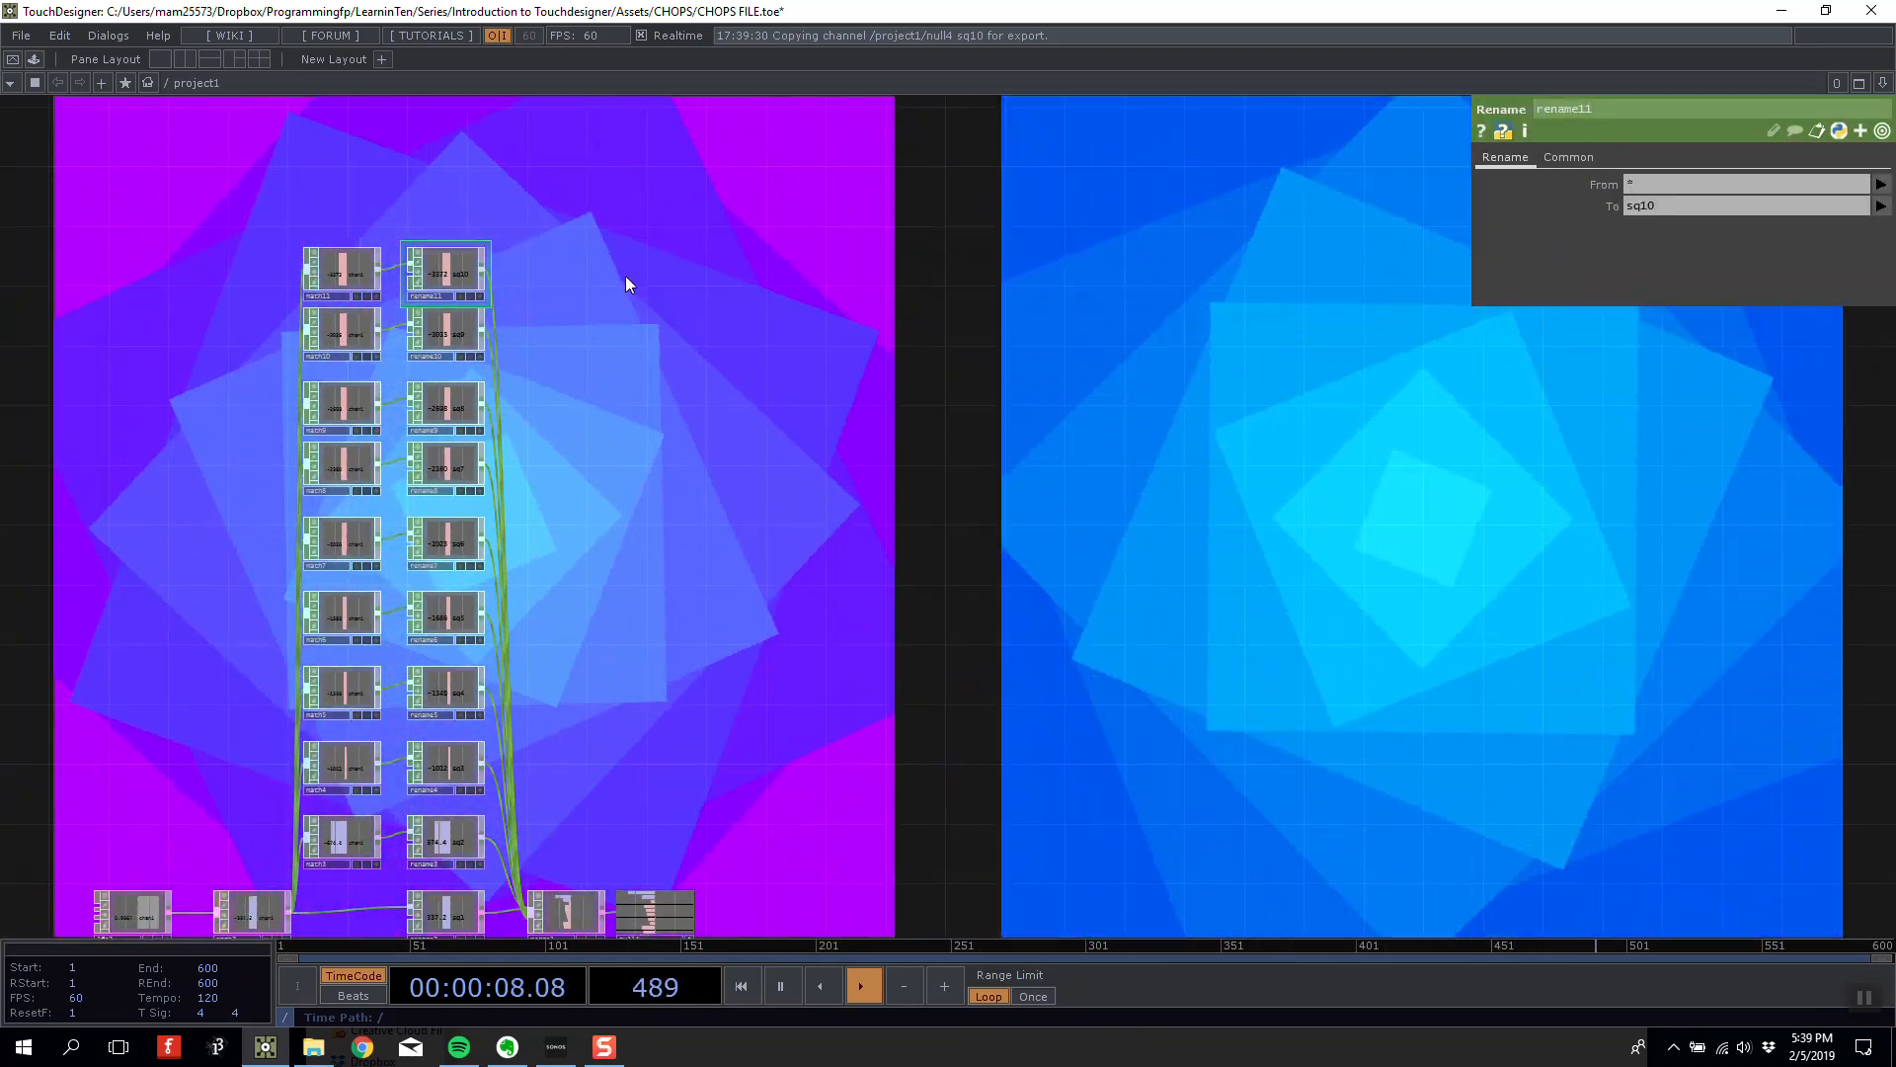
left_click_drag(793, 293, 1101, 244)
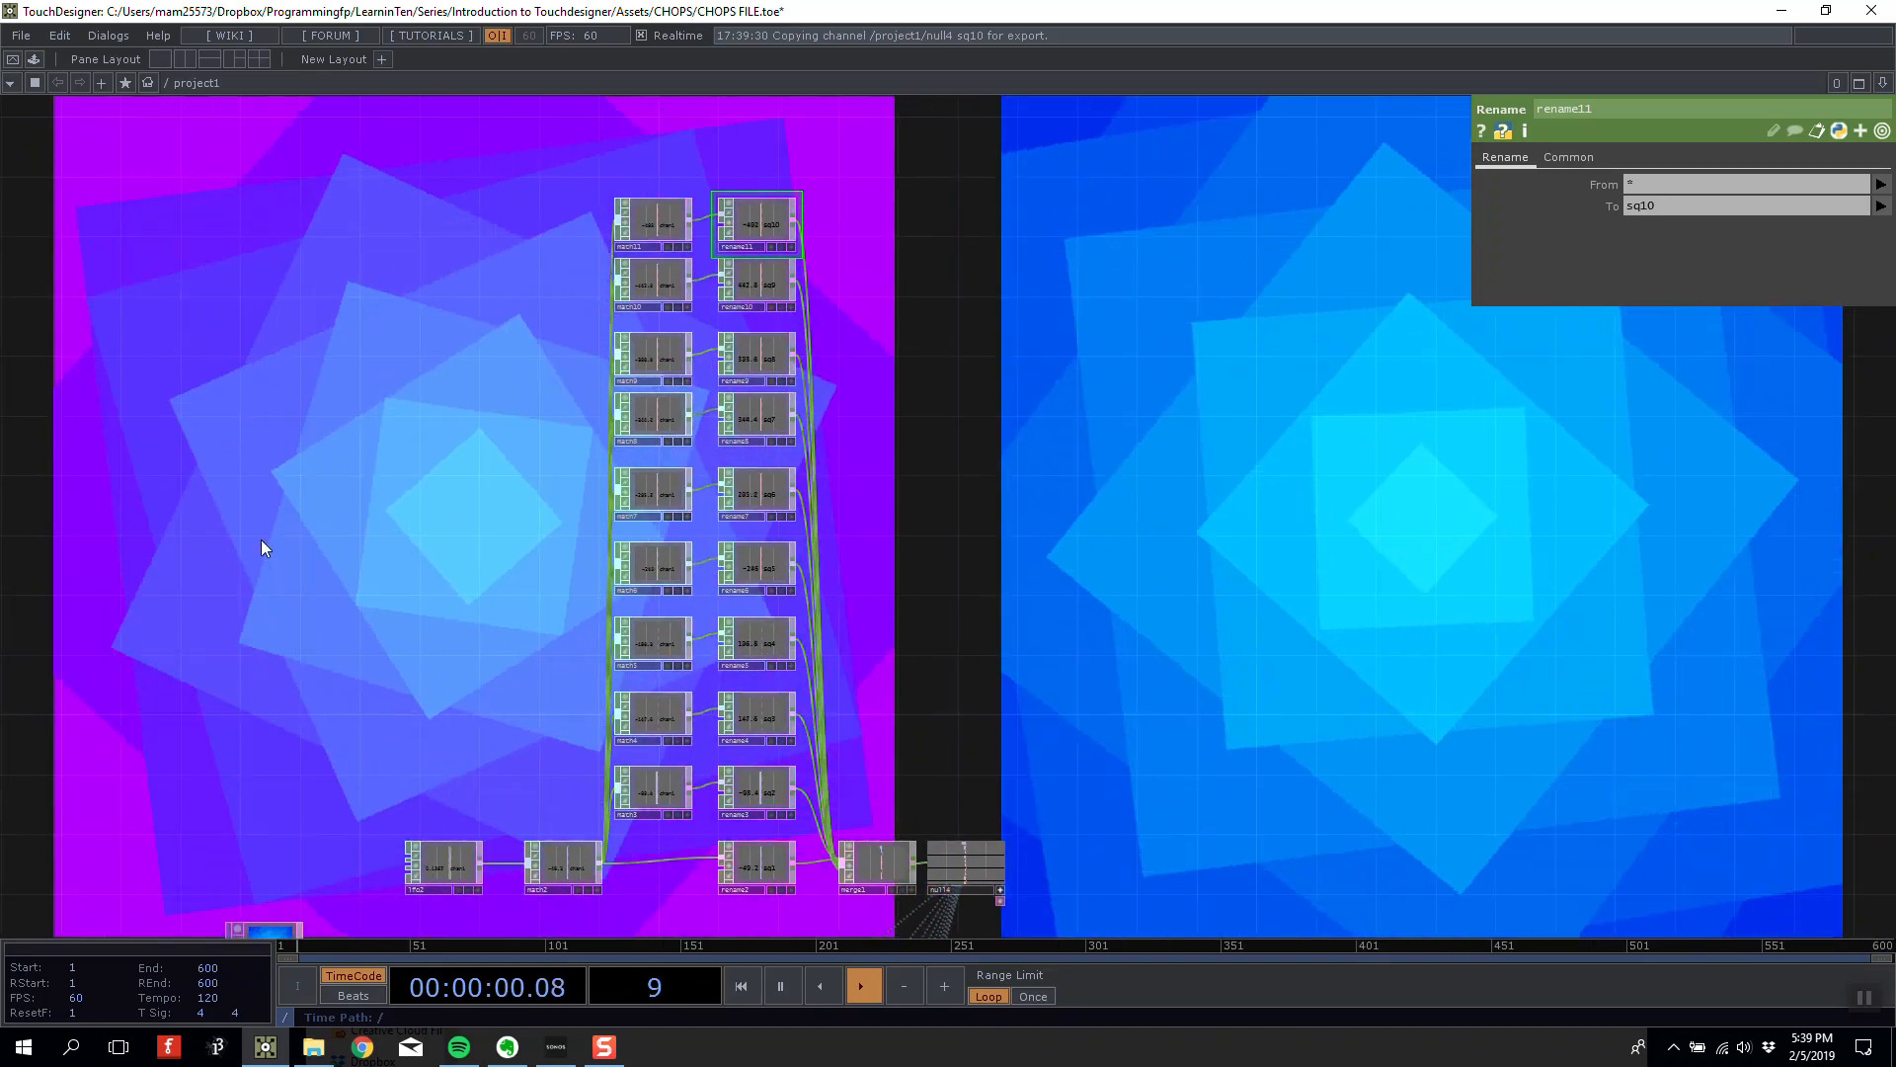
Set lfo2's Frequency to 0.05.
left_click_drag(260, 539, 381, 430)
left_click_drag(524, 566, 531, 484)
left_click(546, 718)
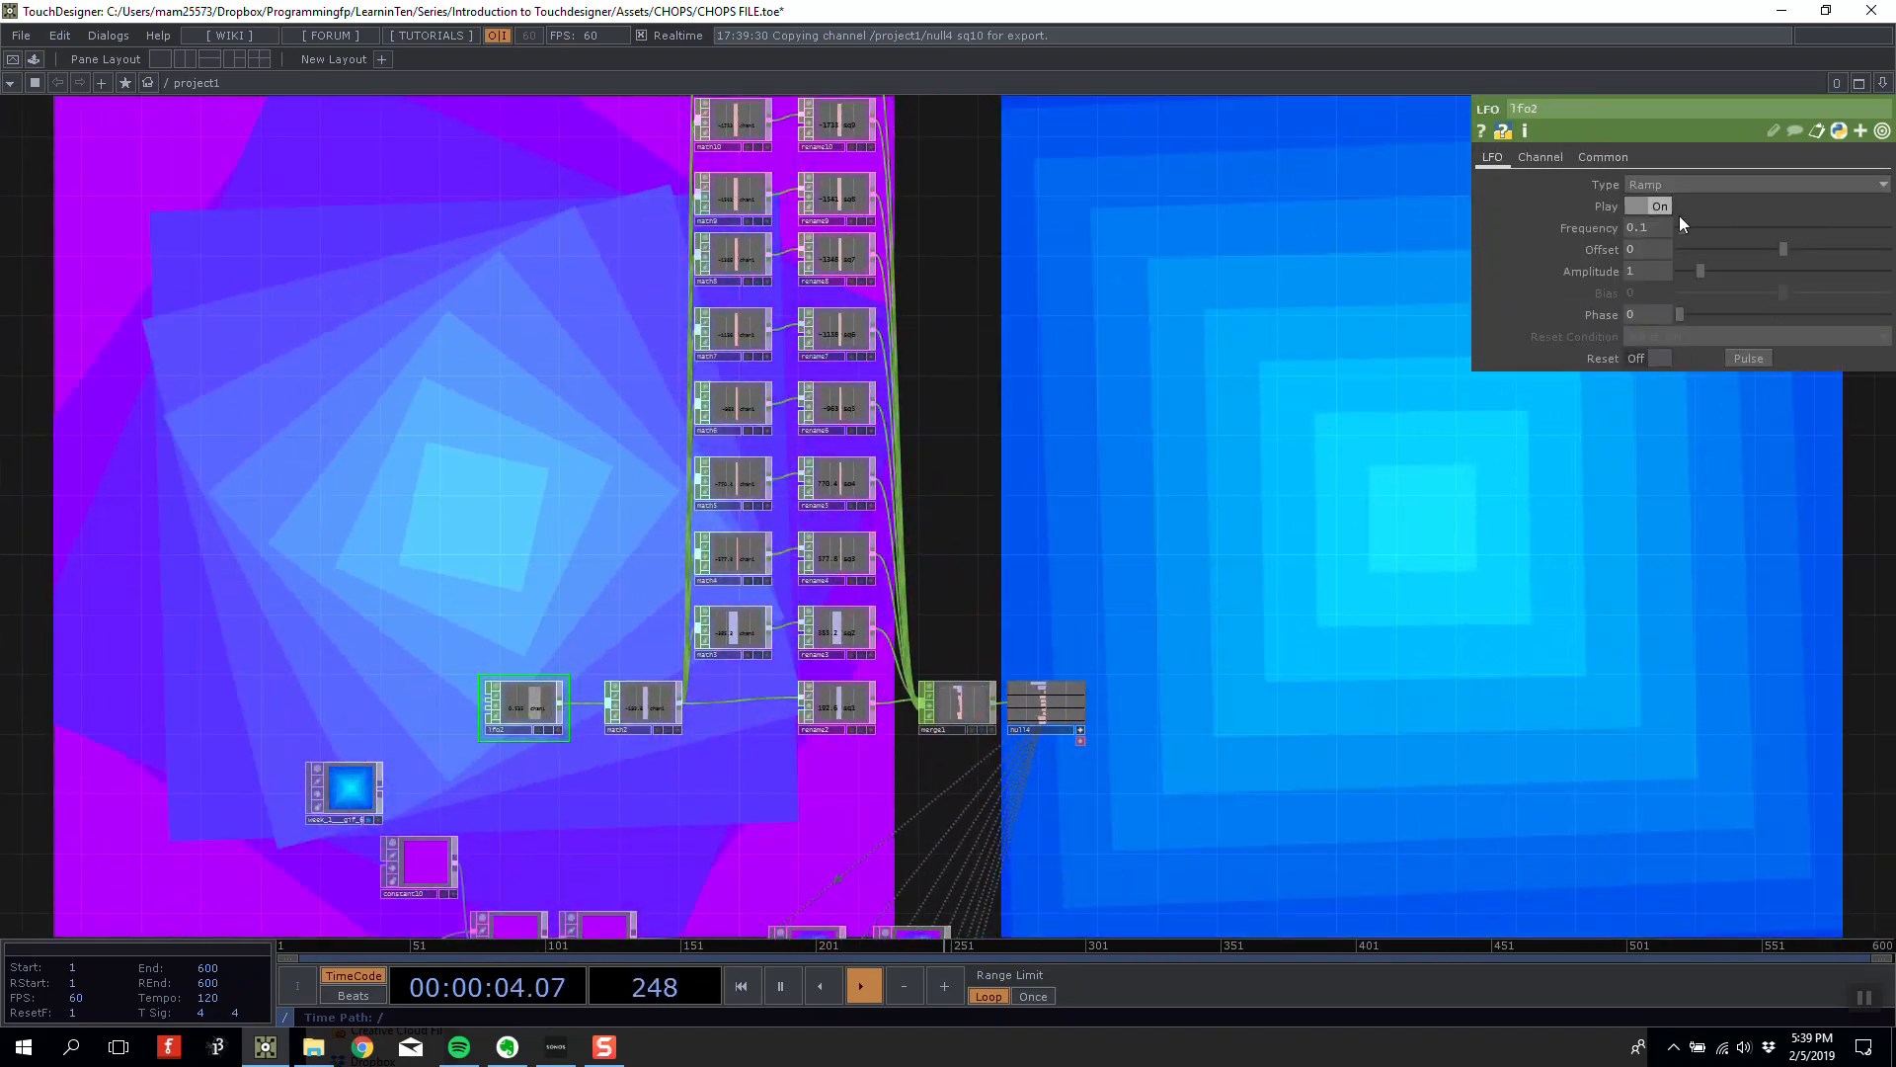
mouse_move(1650, 227)
middle_mouse_down()
mouse_move(1649, 271)
mouse_move(1644, 194)
middle_mouse_up()
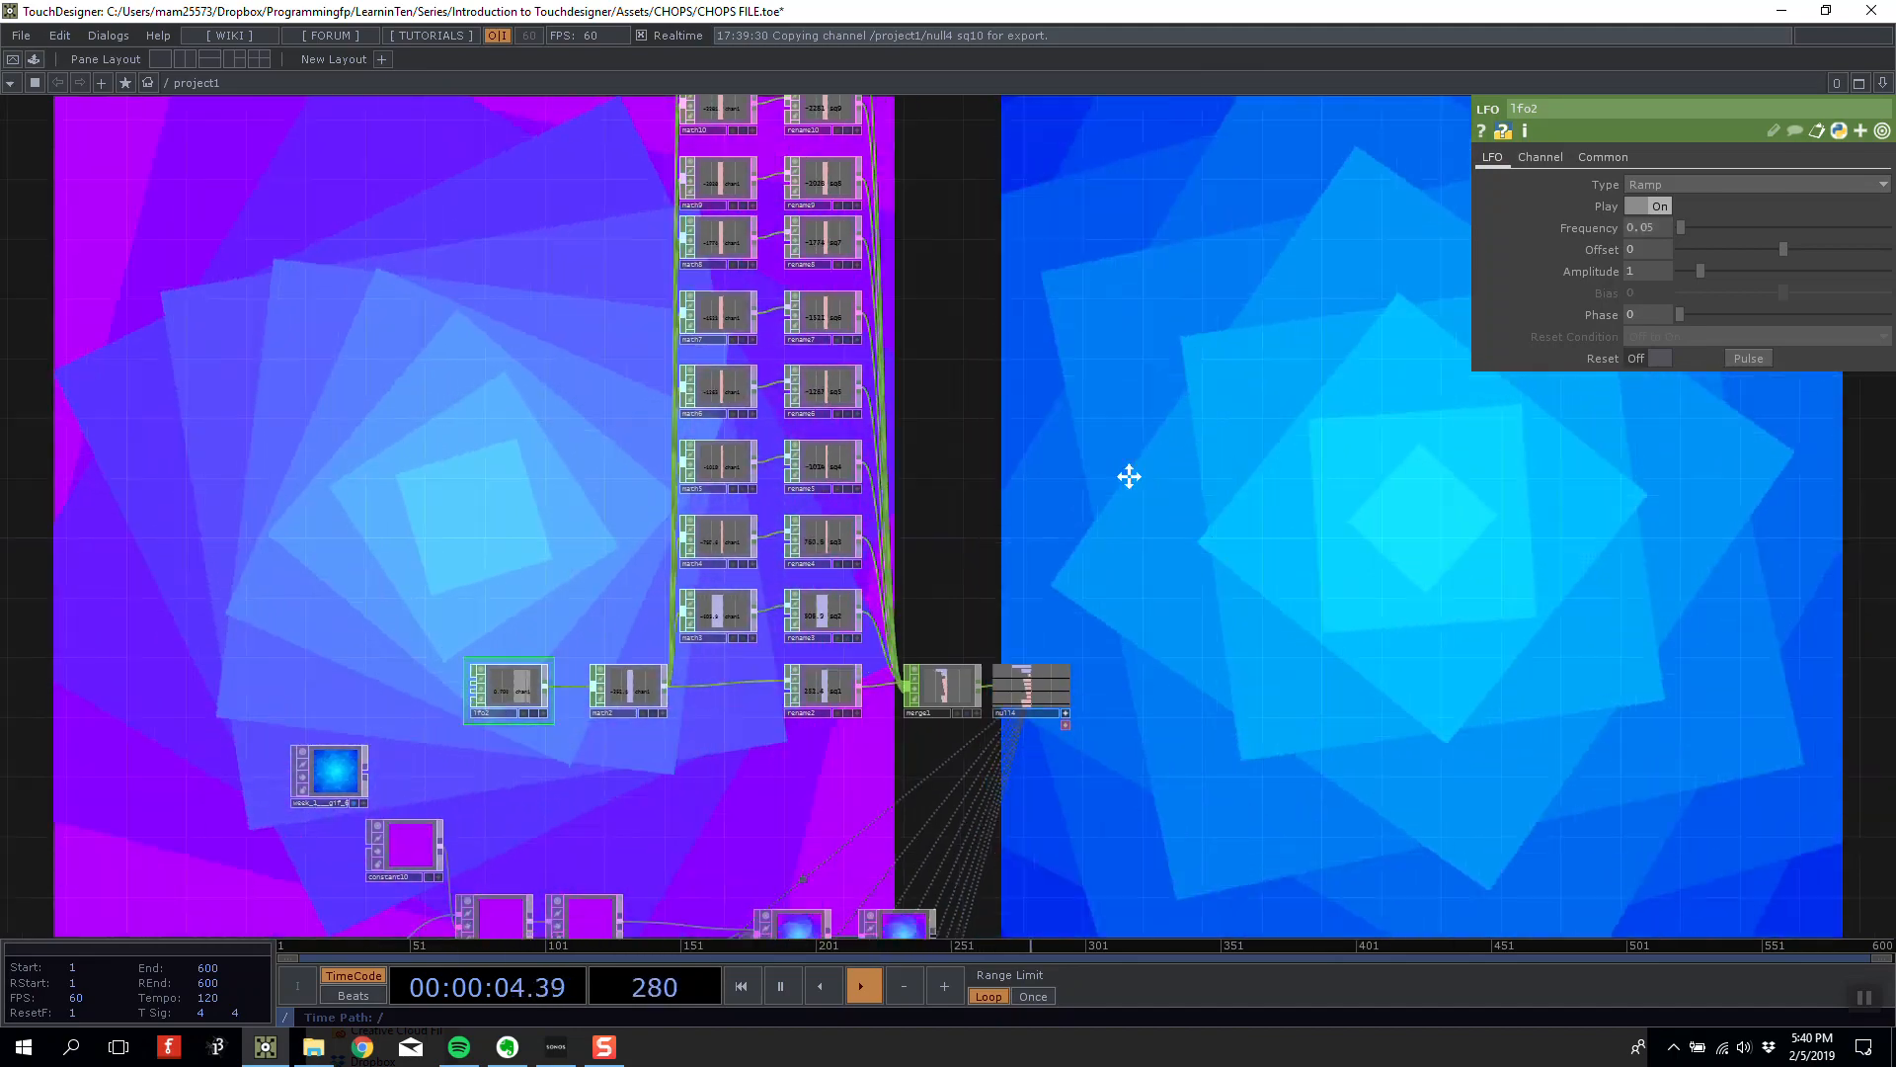
Turn off null4's active viewer and move the node farther away from merge1.
scroll(1091, 541, "up", 6)
left_click_drag(761, 638, 975, 616)
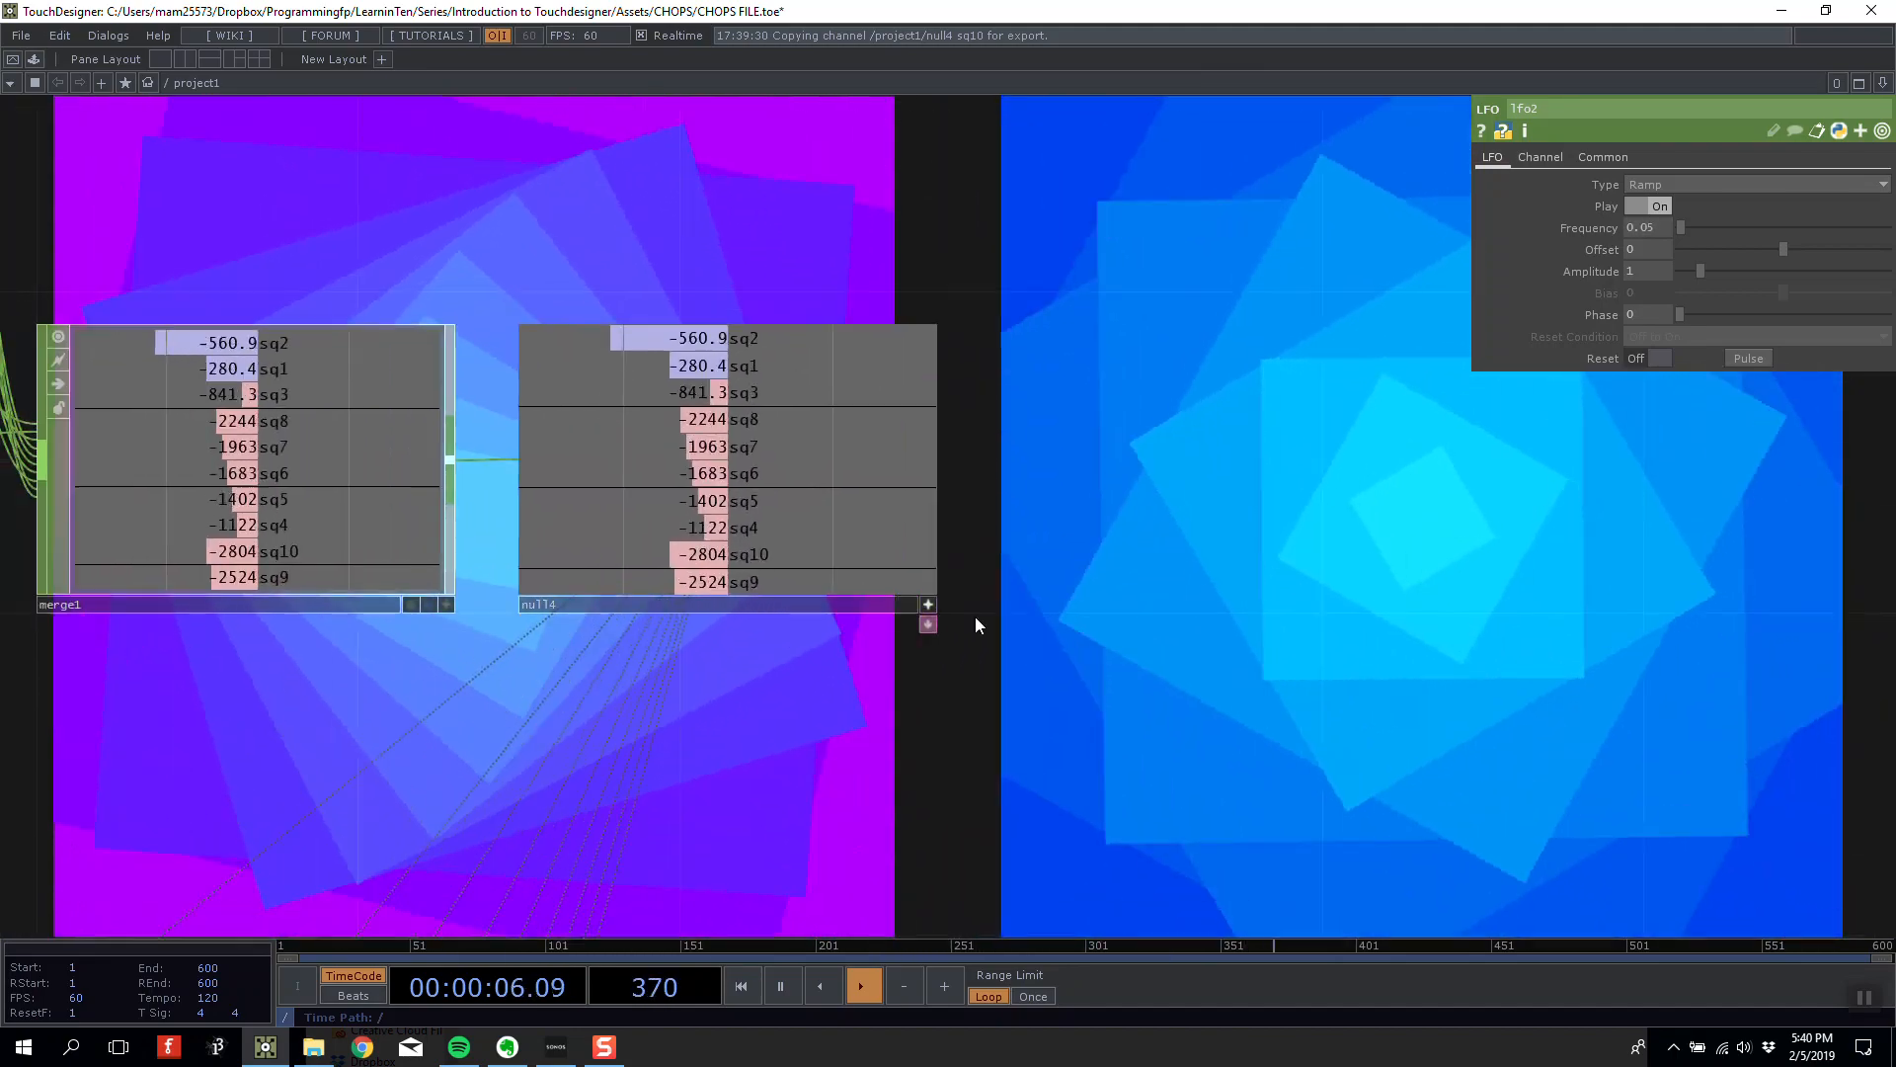
left_click(930, 603)
left_click_drag(830, 435, 1231, 430)
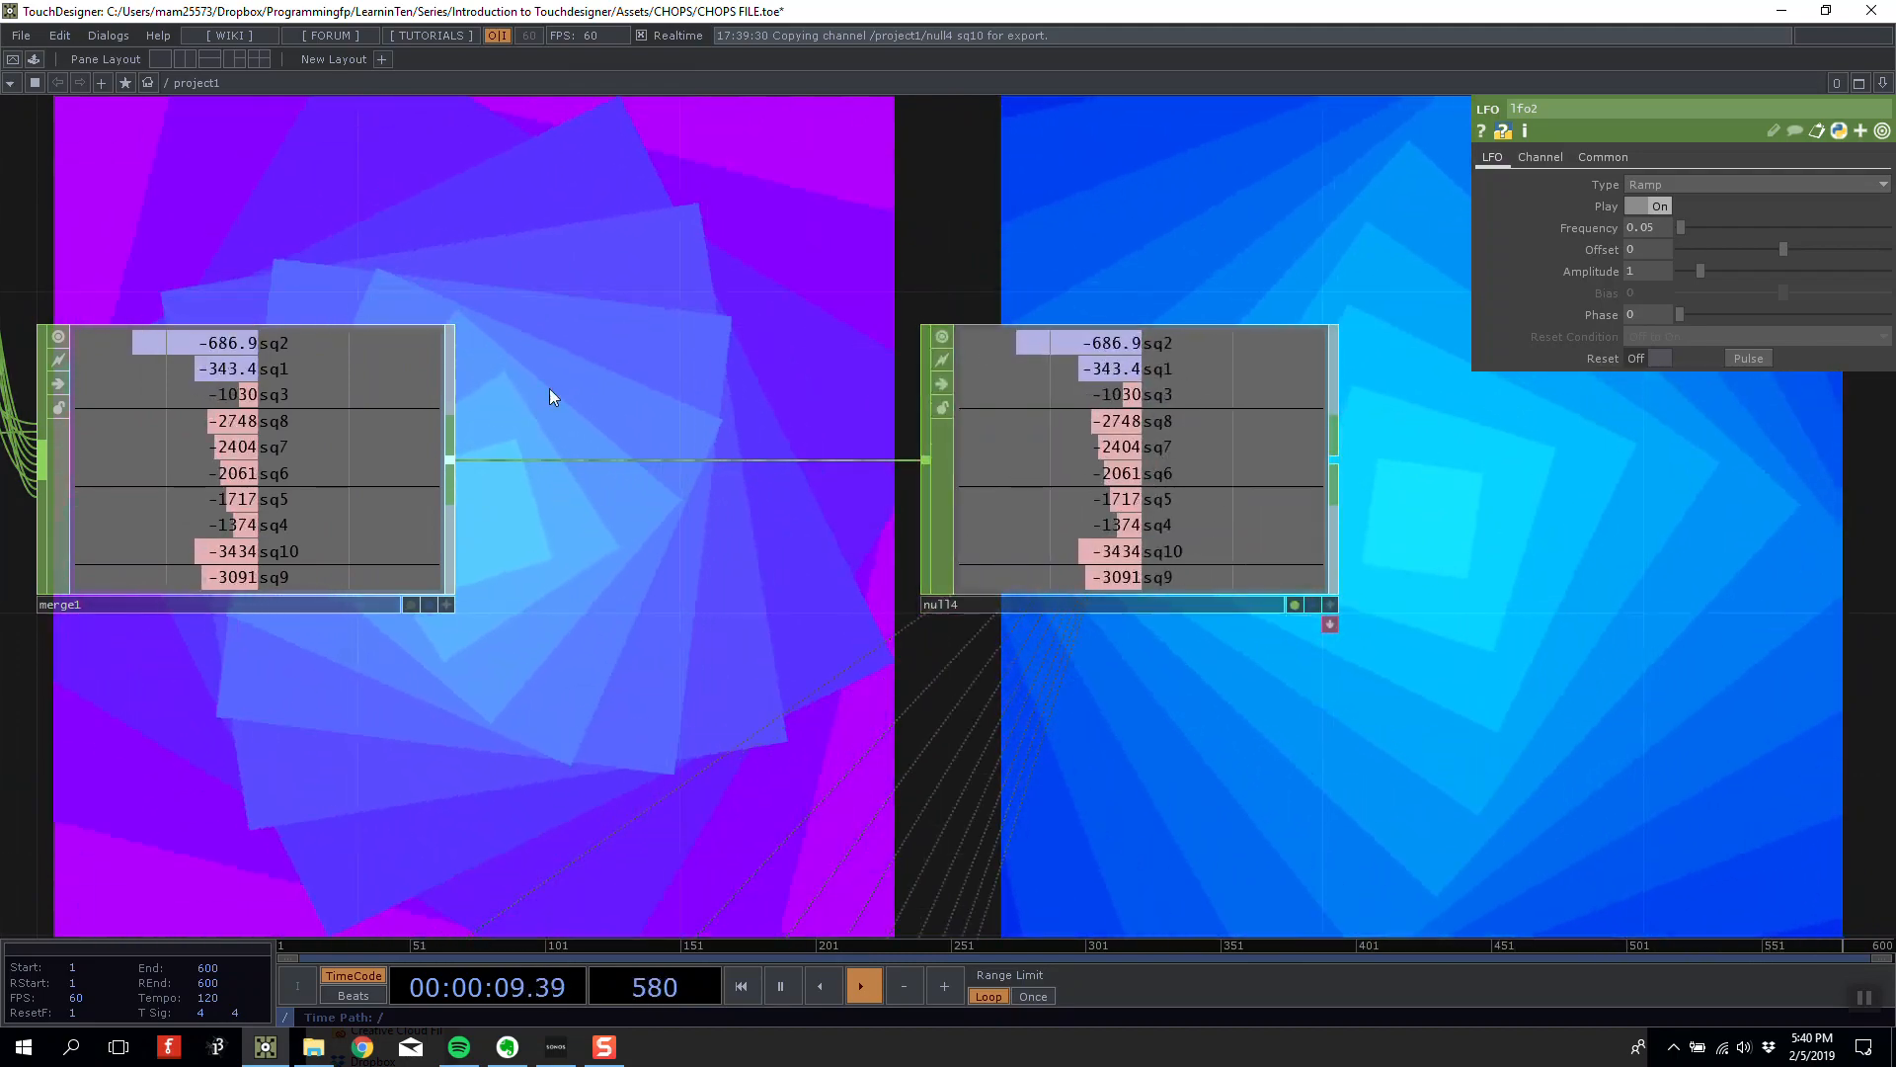
Set merge1's Align option to Extend to Min/Max.
left_click_drag(550, 388, 763, 396)
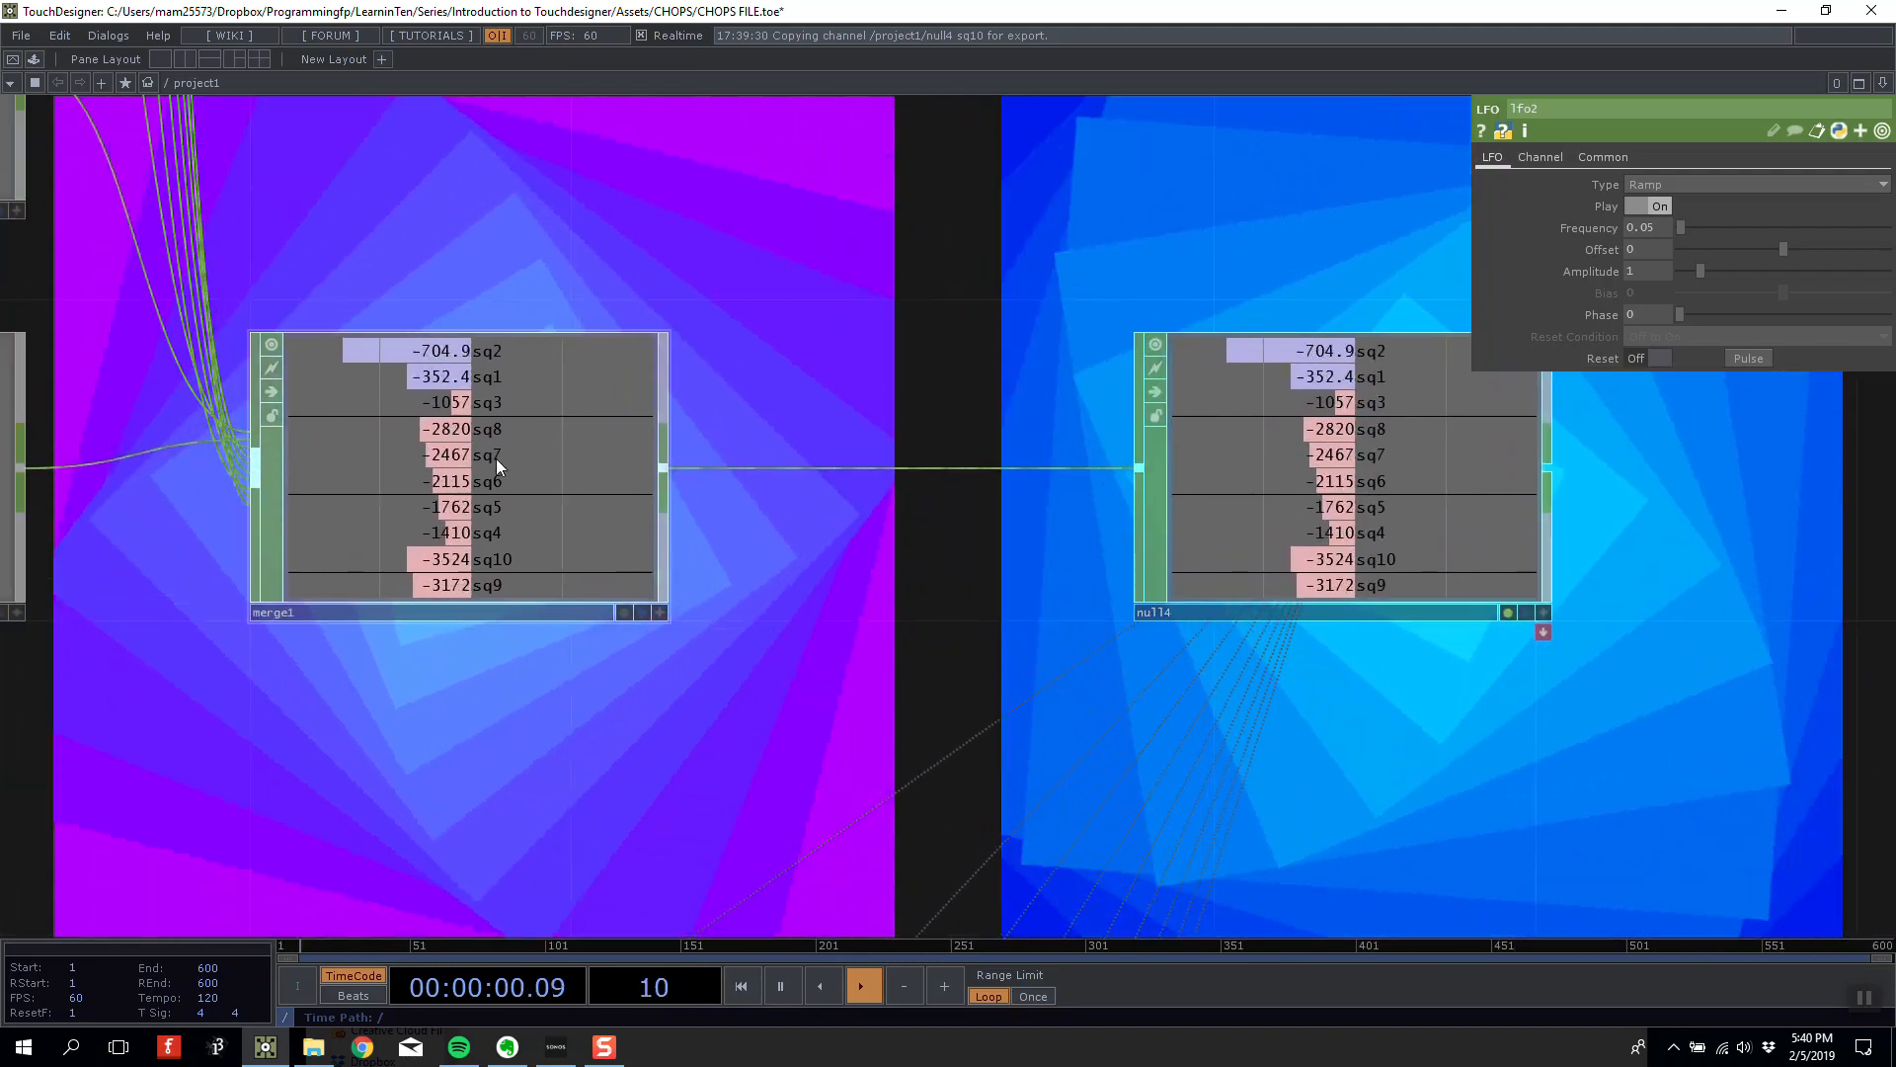
left_click(495, 458)
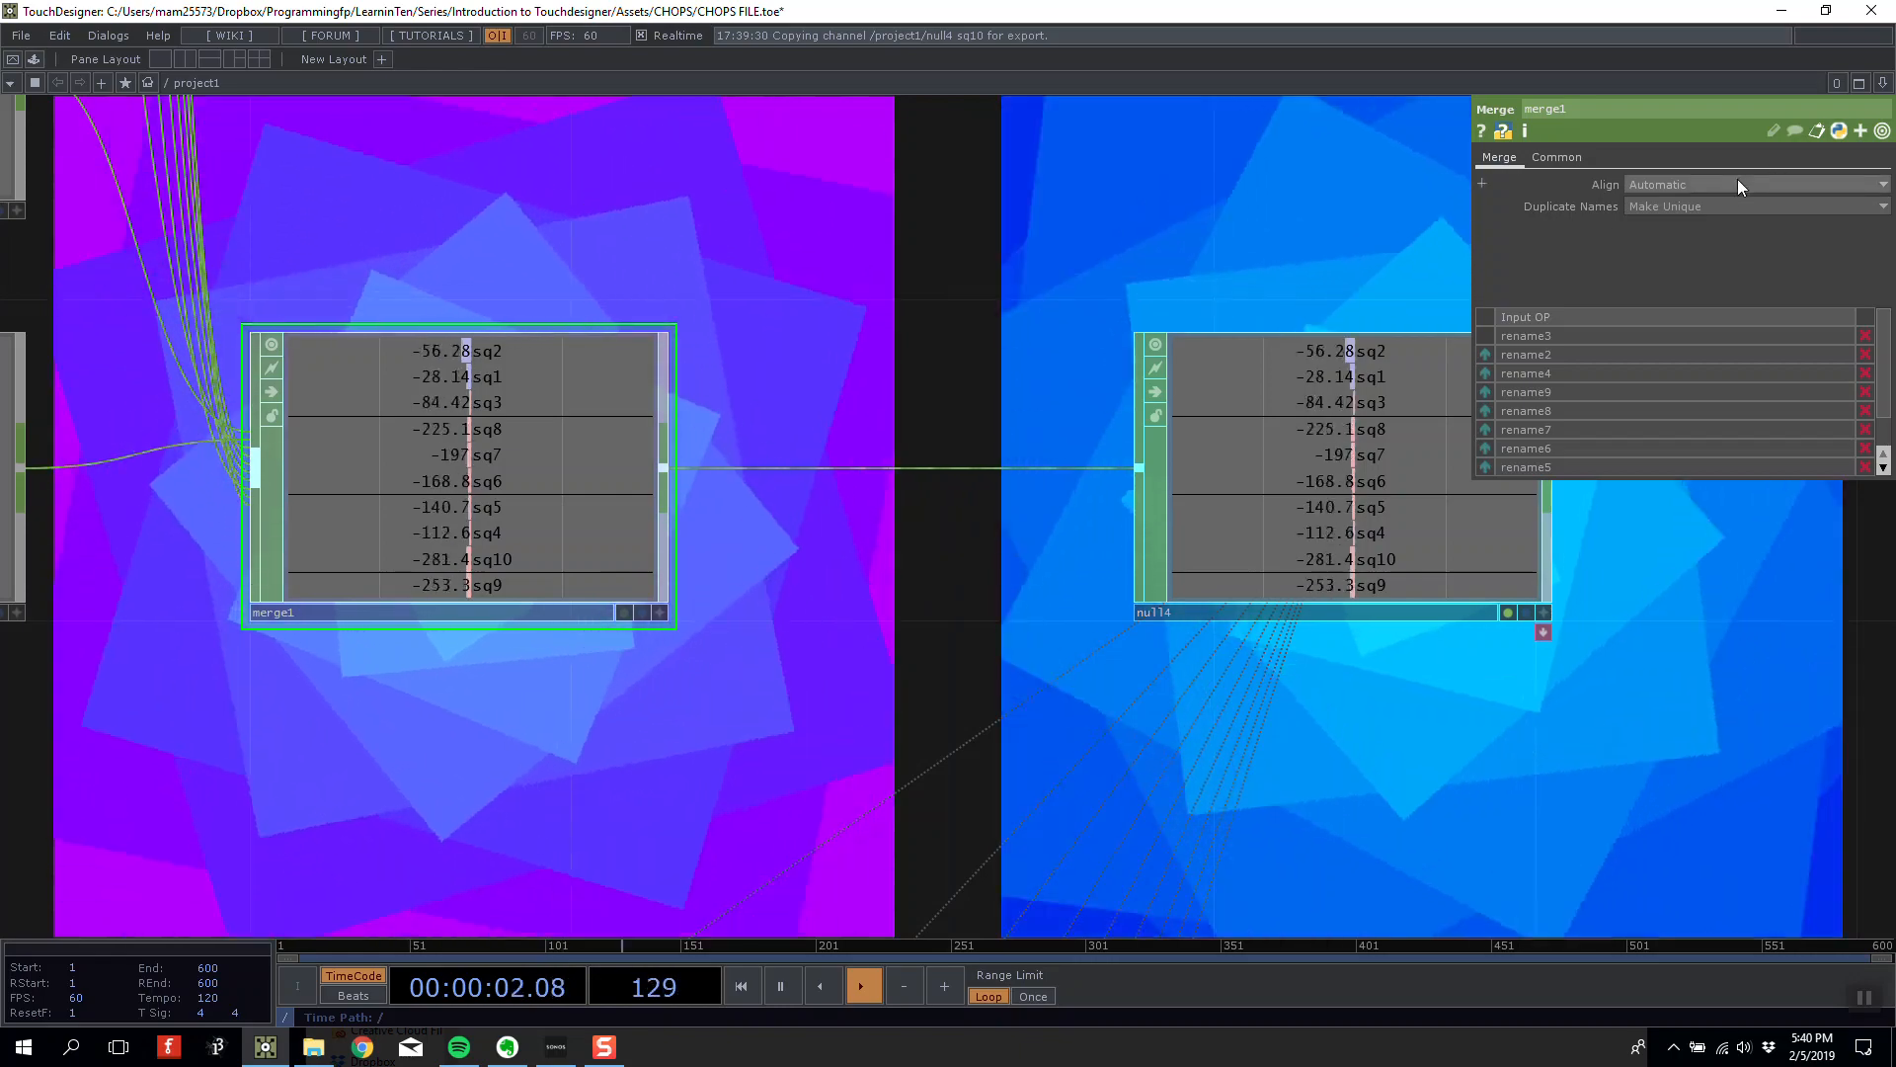
left_click(1738, 184)
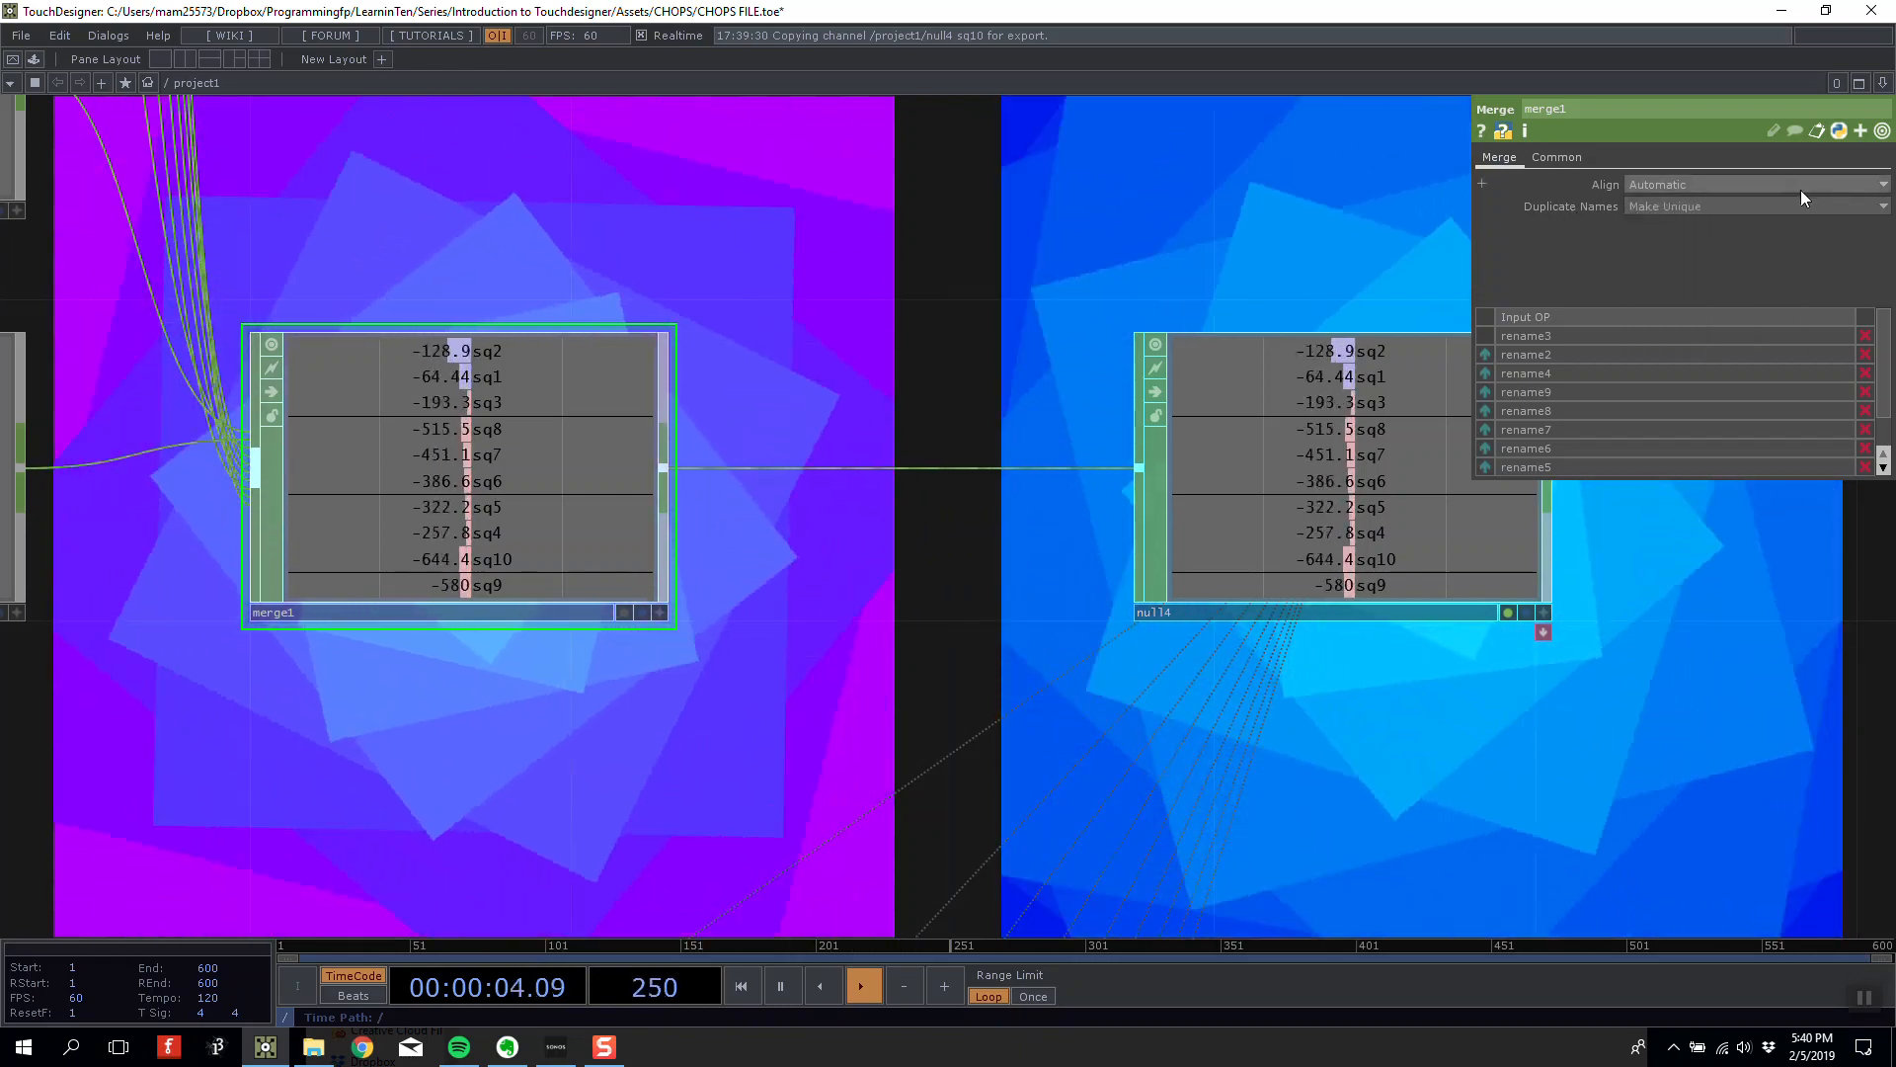
left_click(1800, 186)
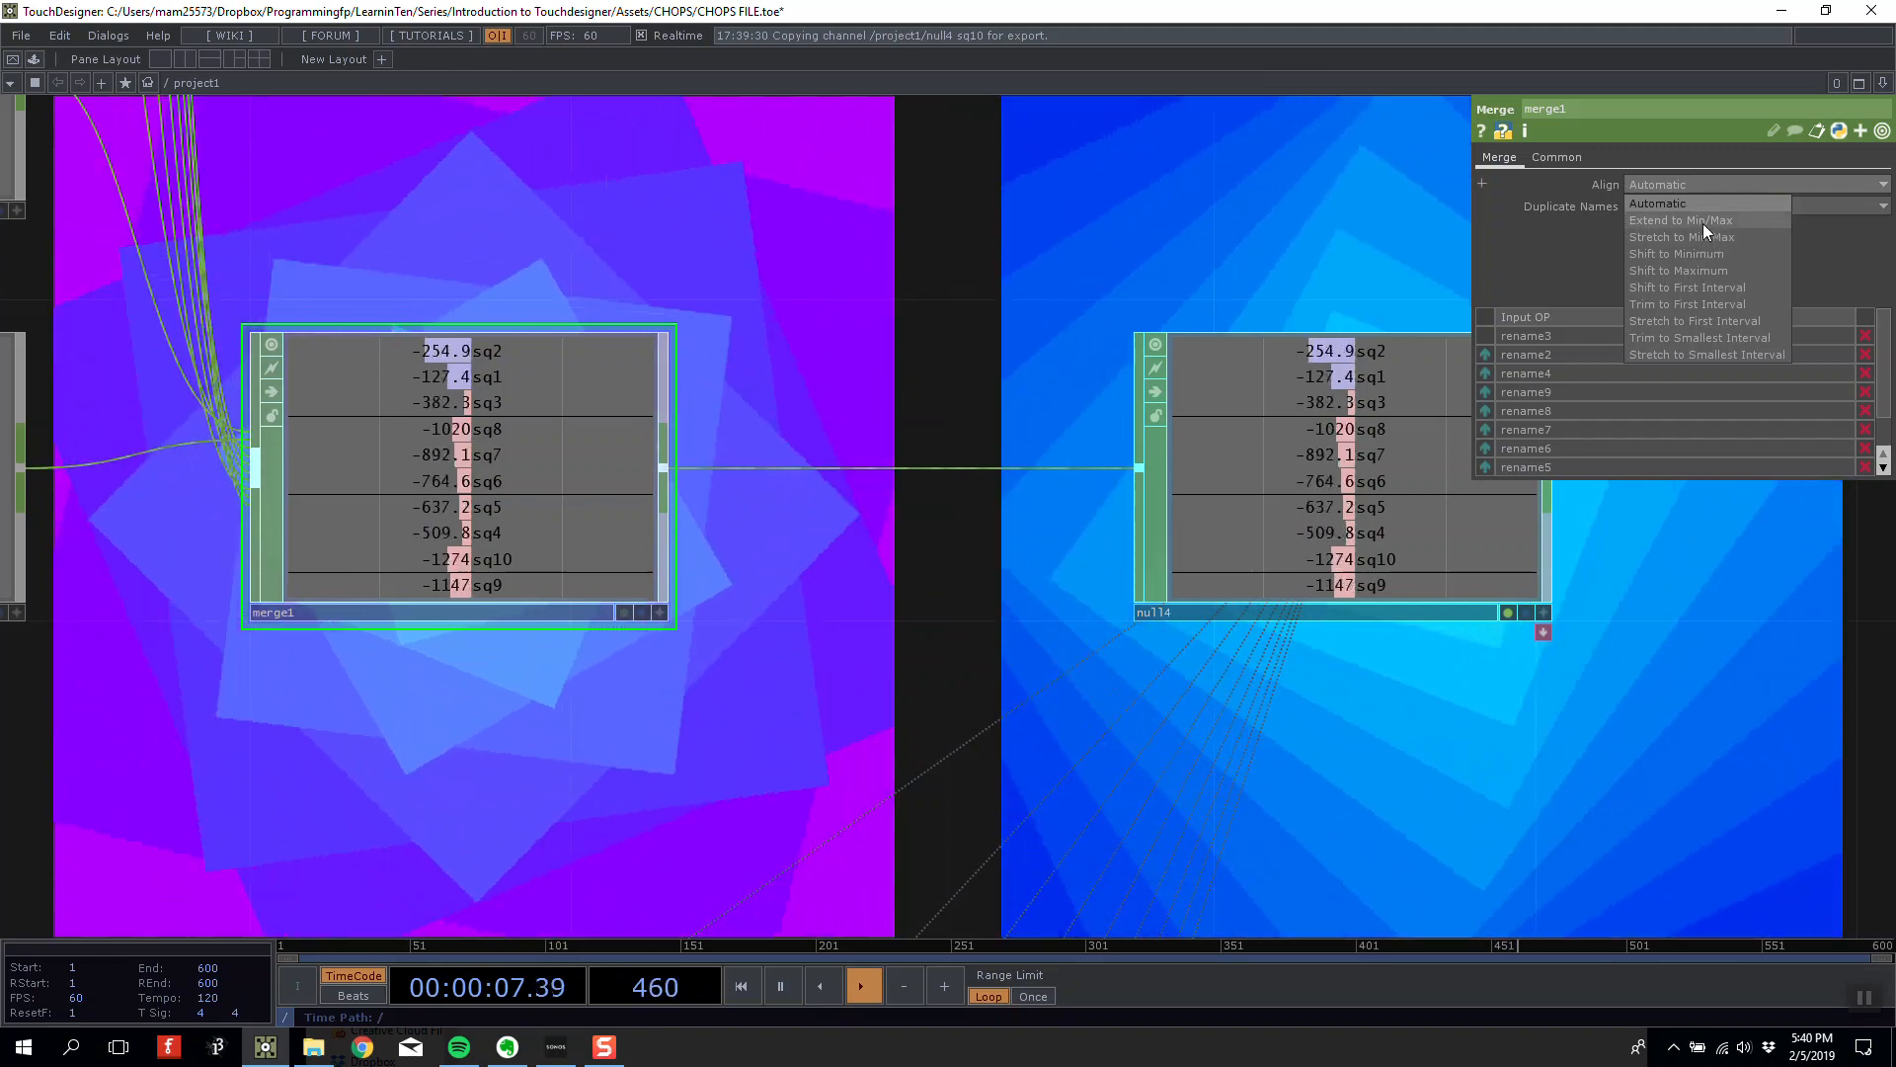
left_click(1703, 223)
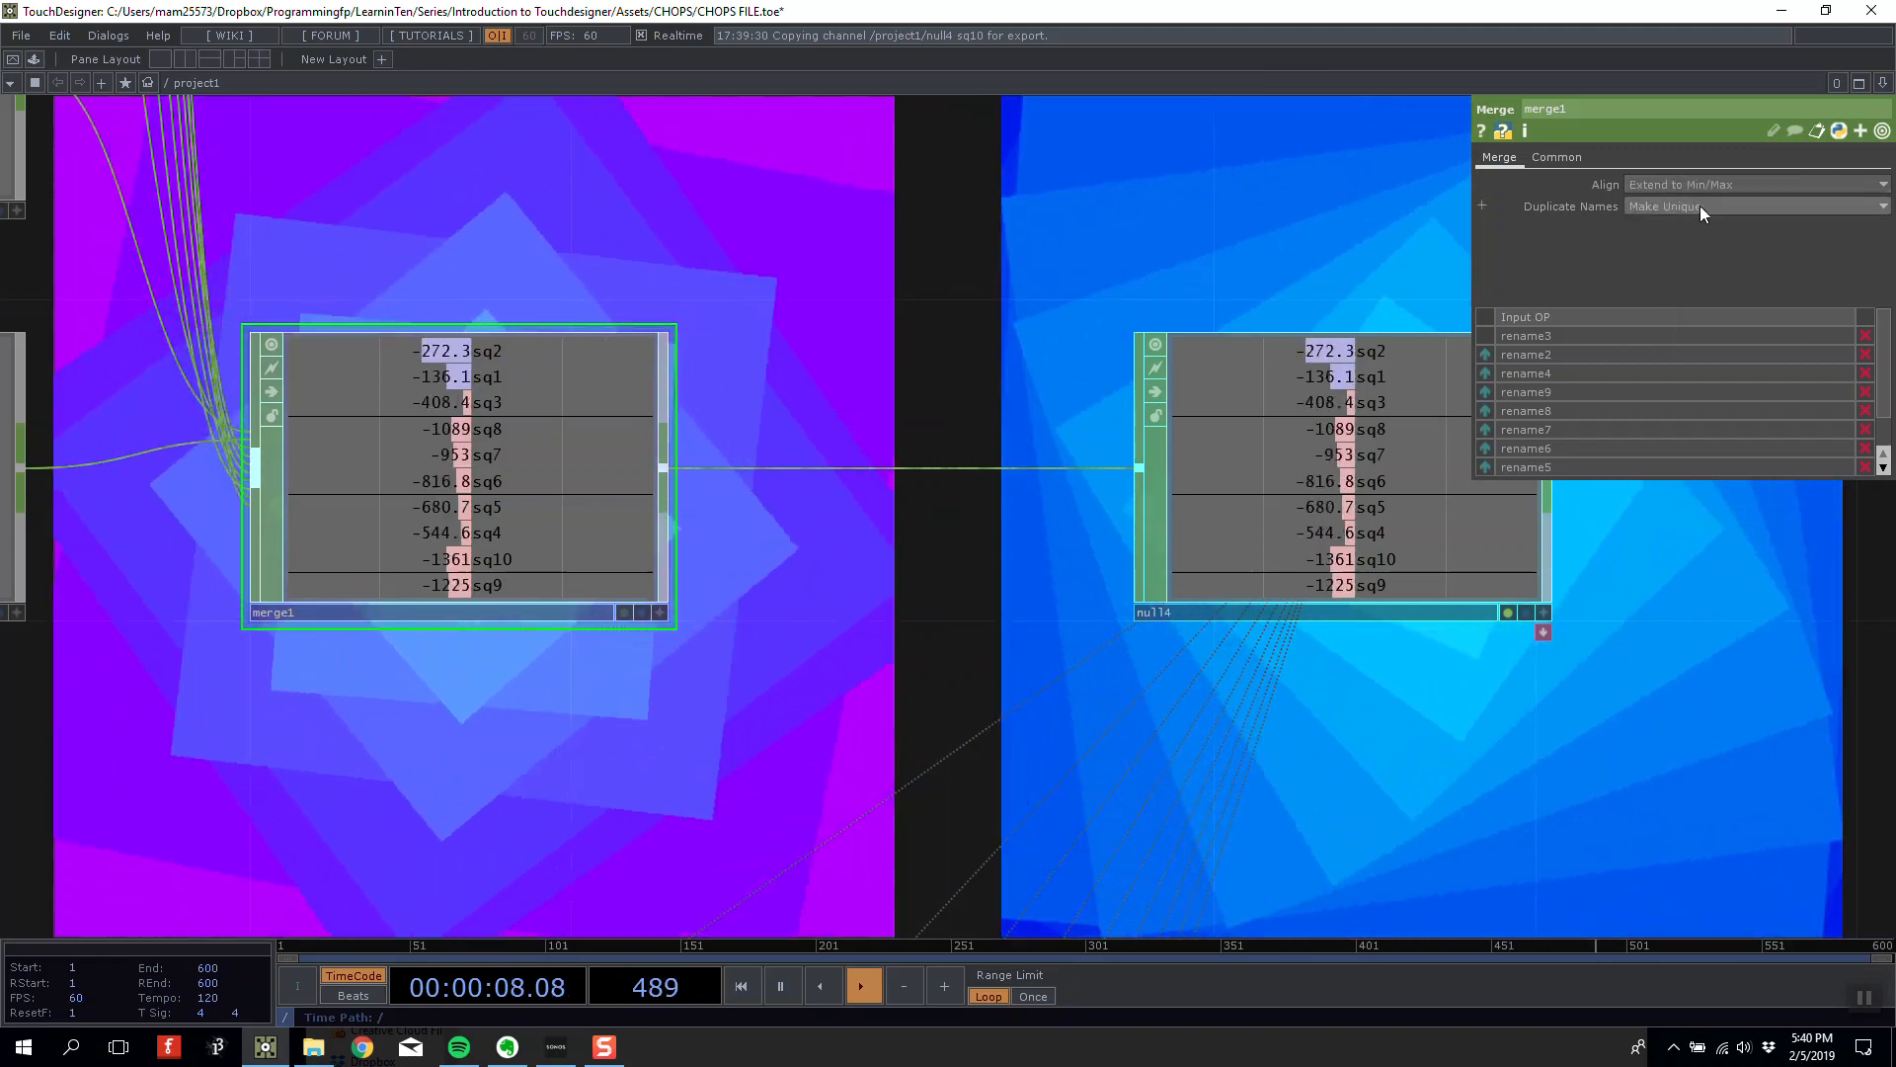
Set merge1's Align option to Automatic.
left_click(1696, 187)
left_click(1685, 203)
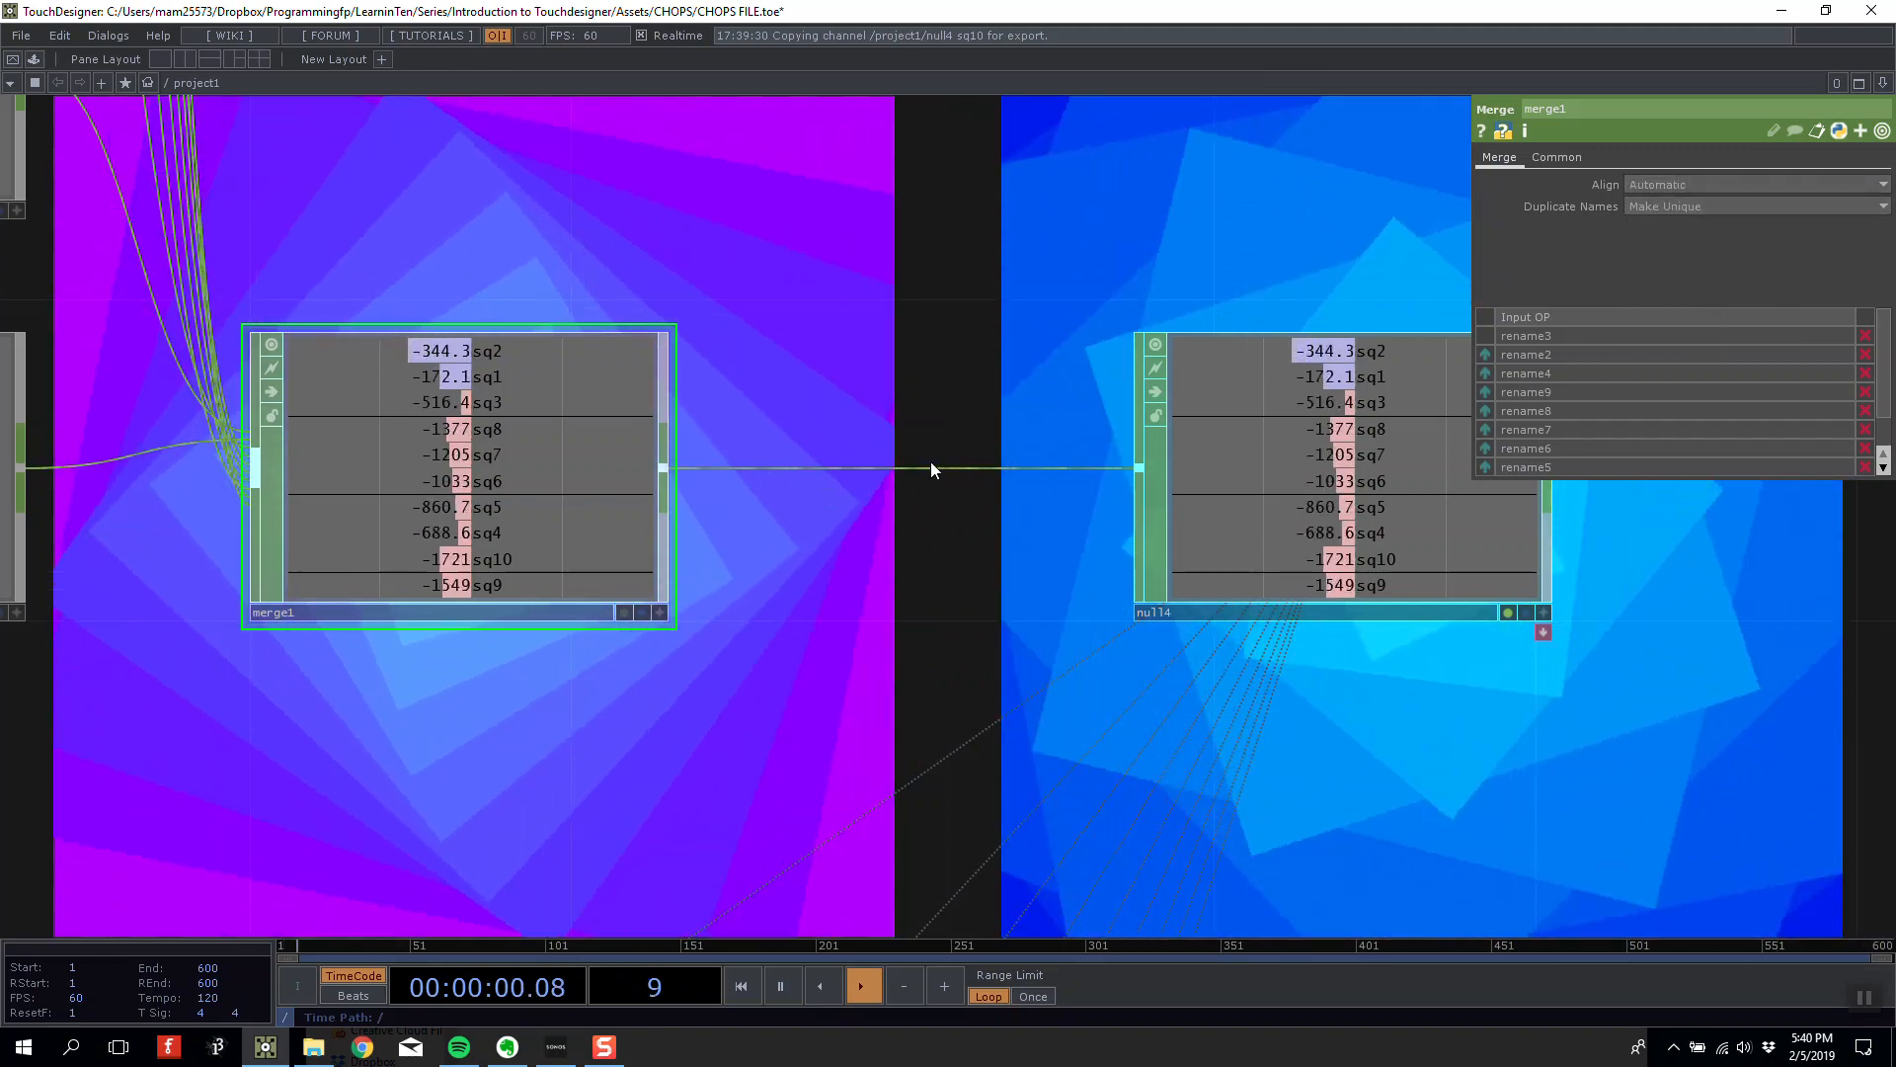
Insert a Sort CHOP on the wire between merge1 and null4.
right_click(931, 461)
left_click(828, 387)
right_click(869, 468)
left_click(890, 449)
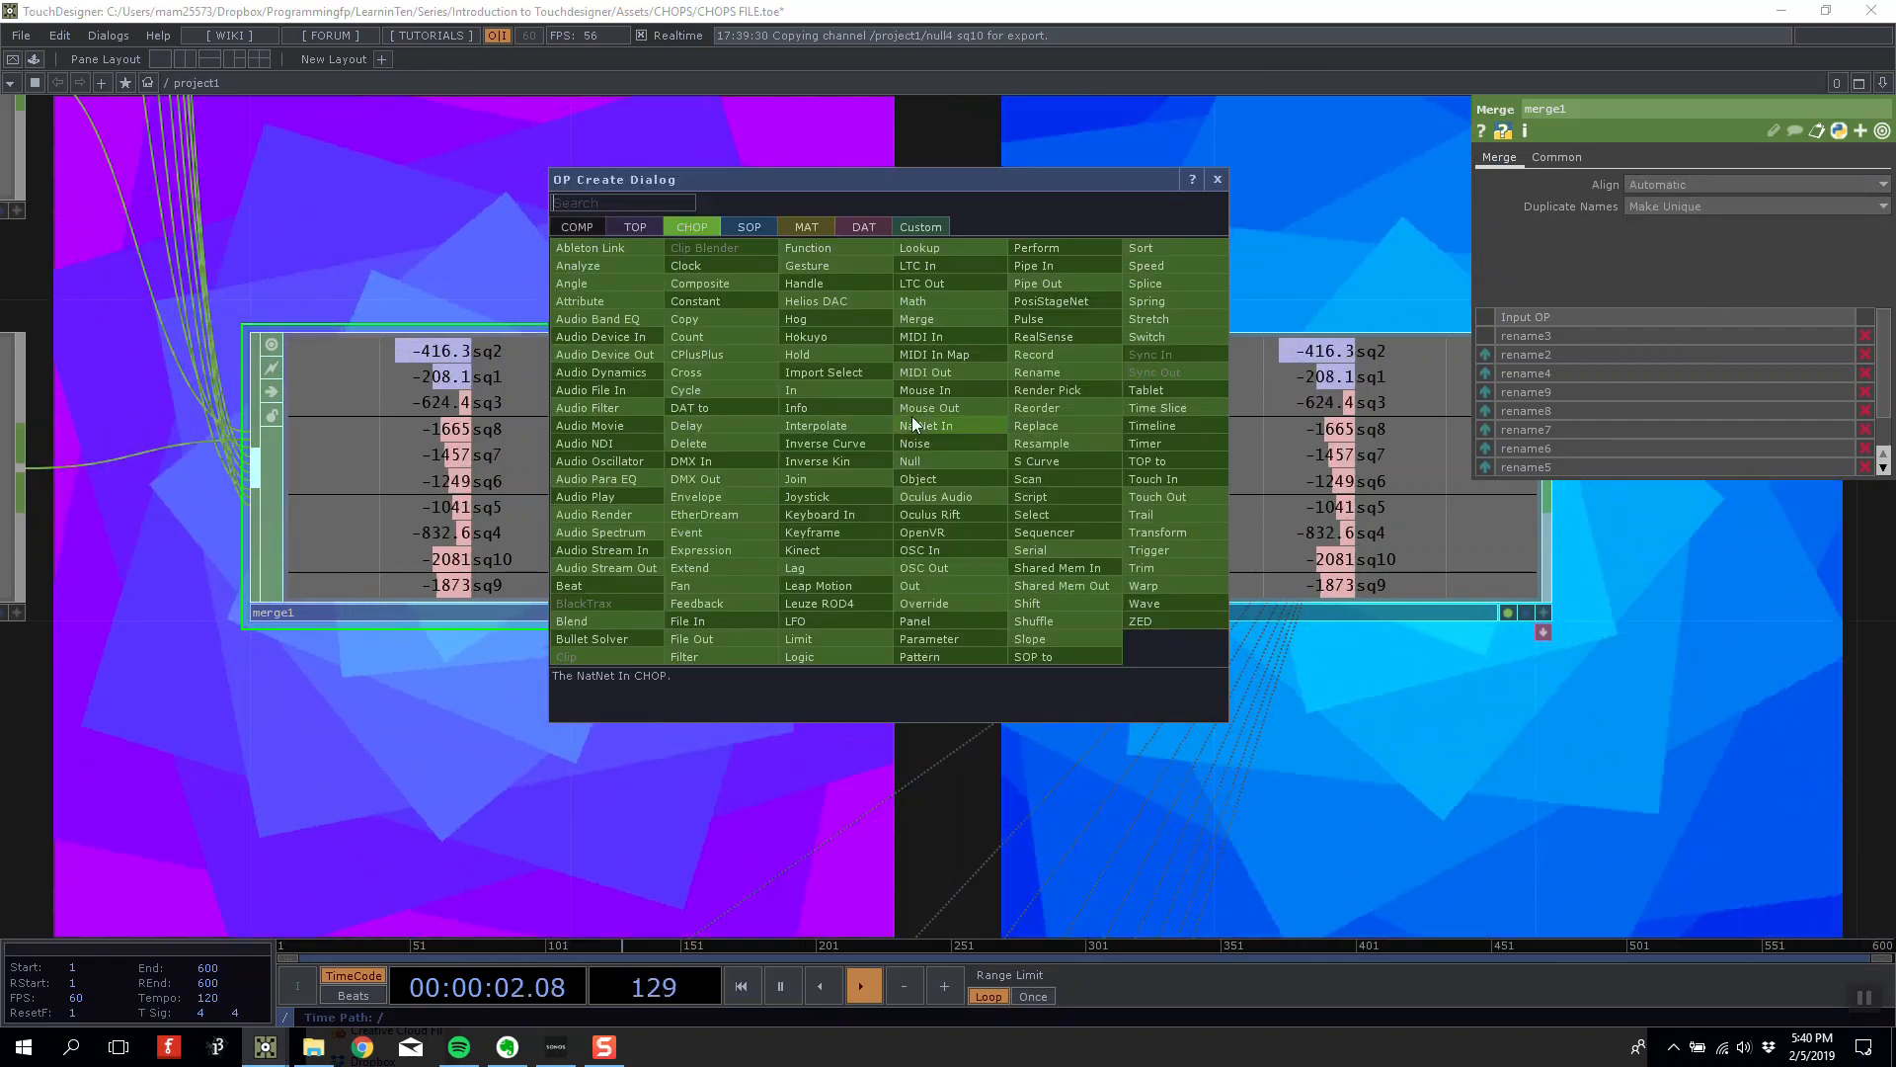
left_click(1165, 249)
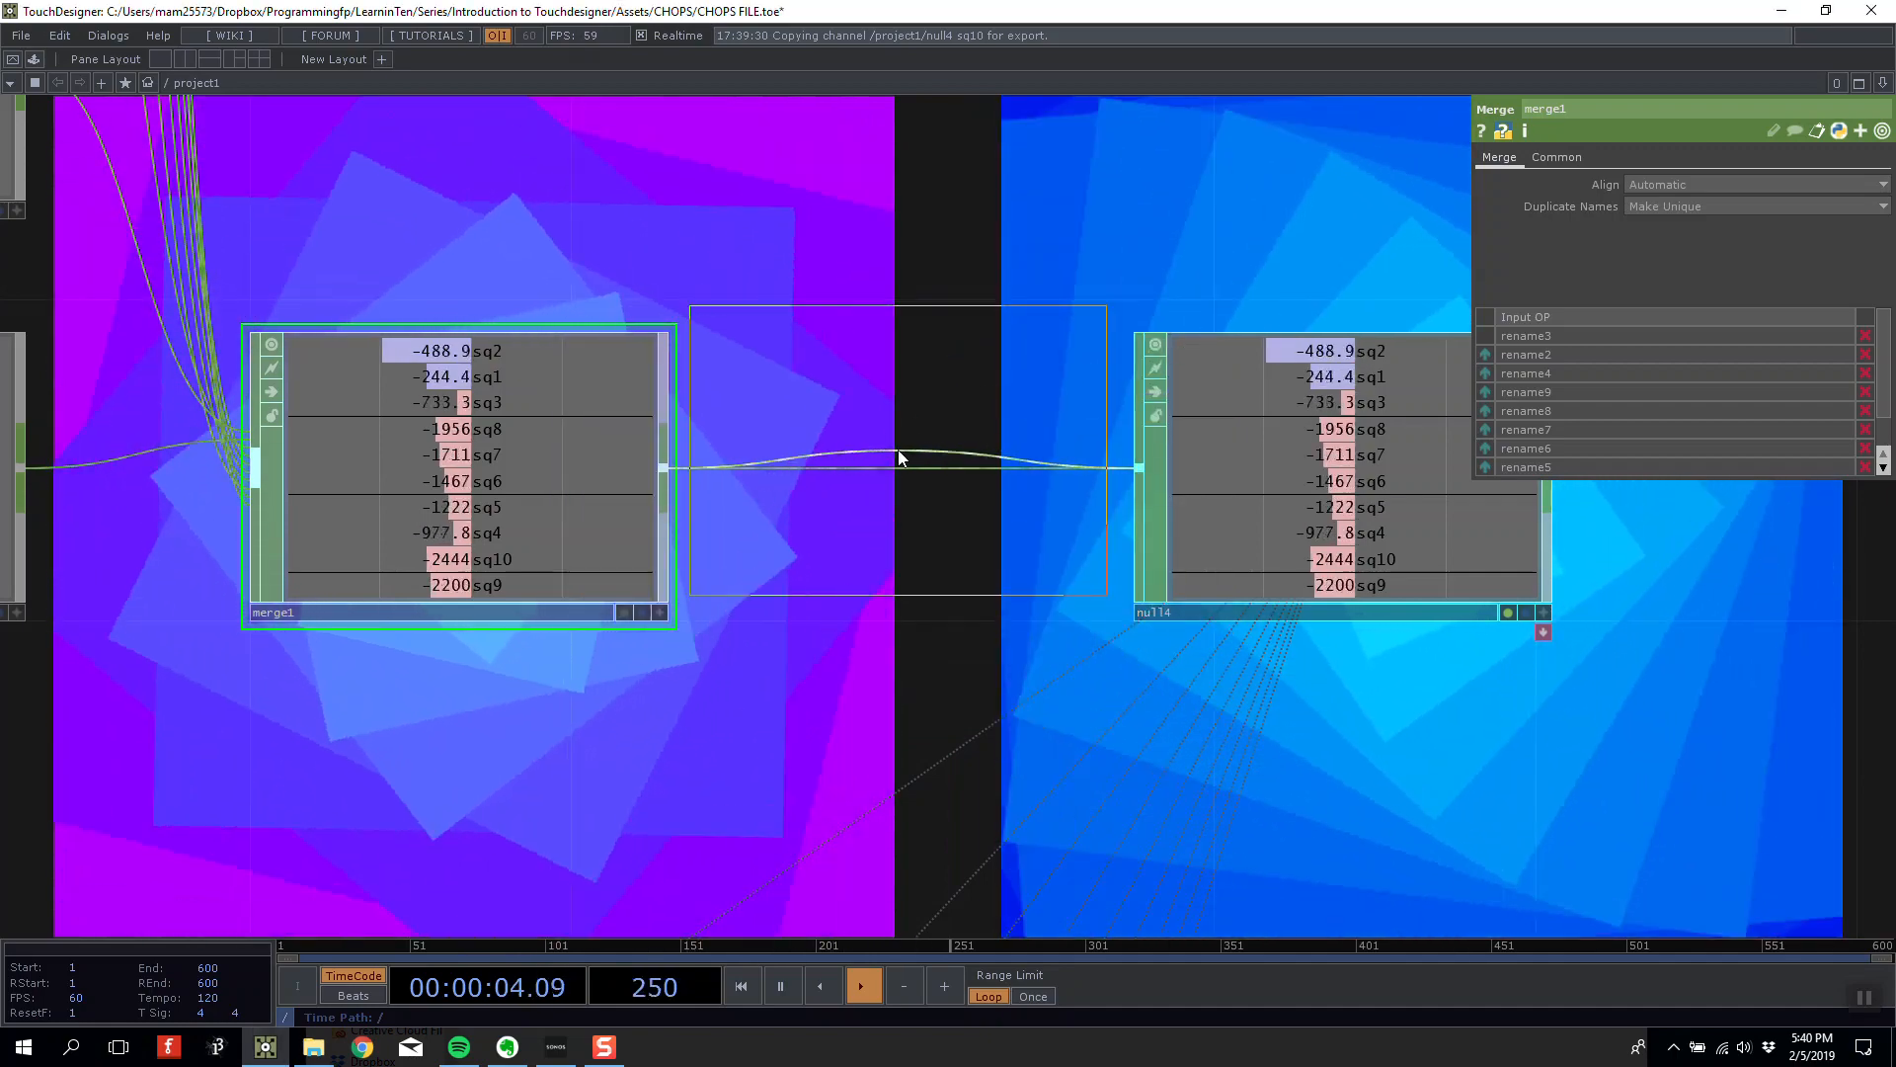
left_click(978, 470)
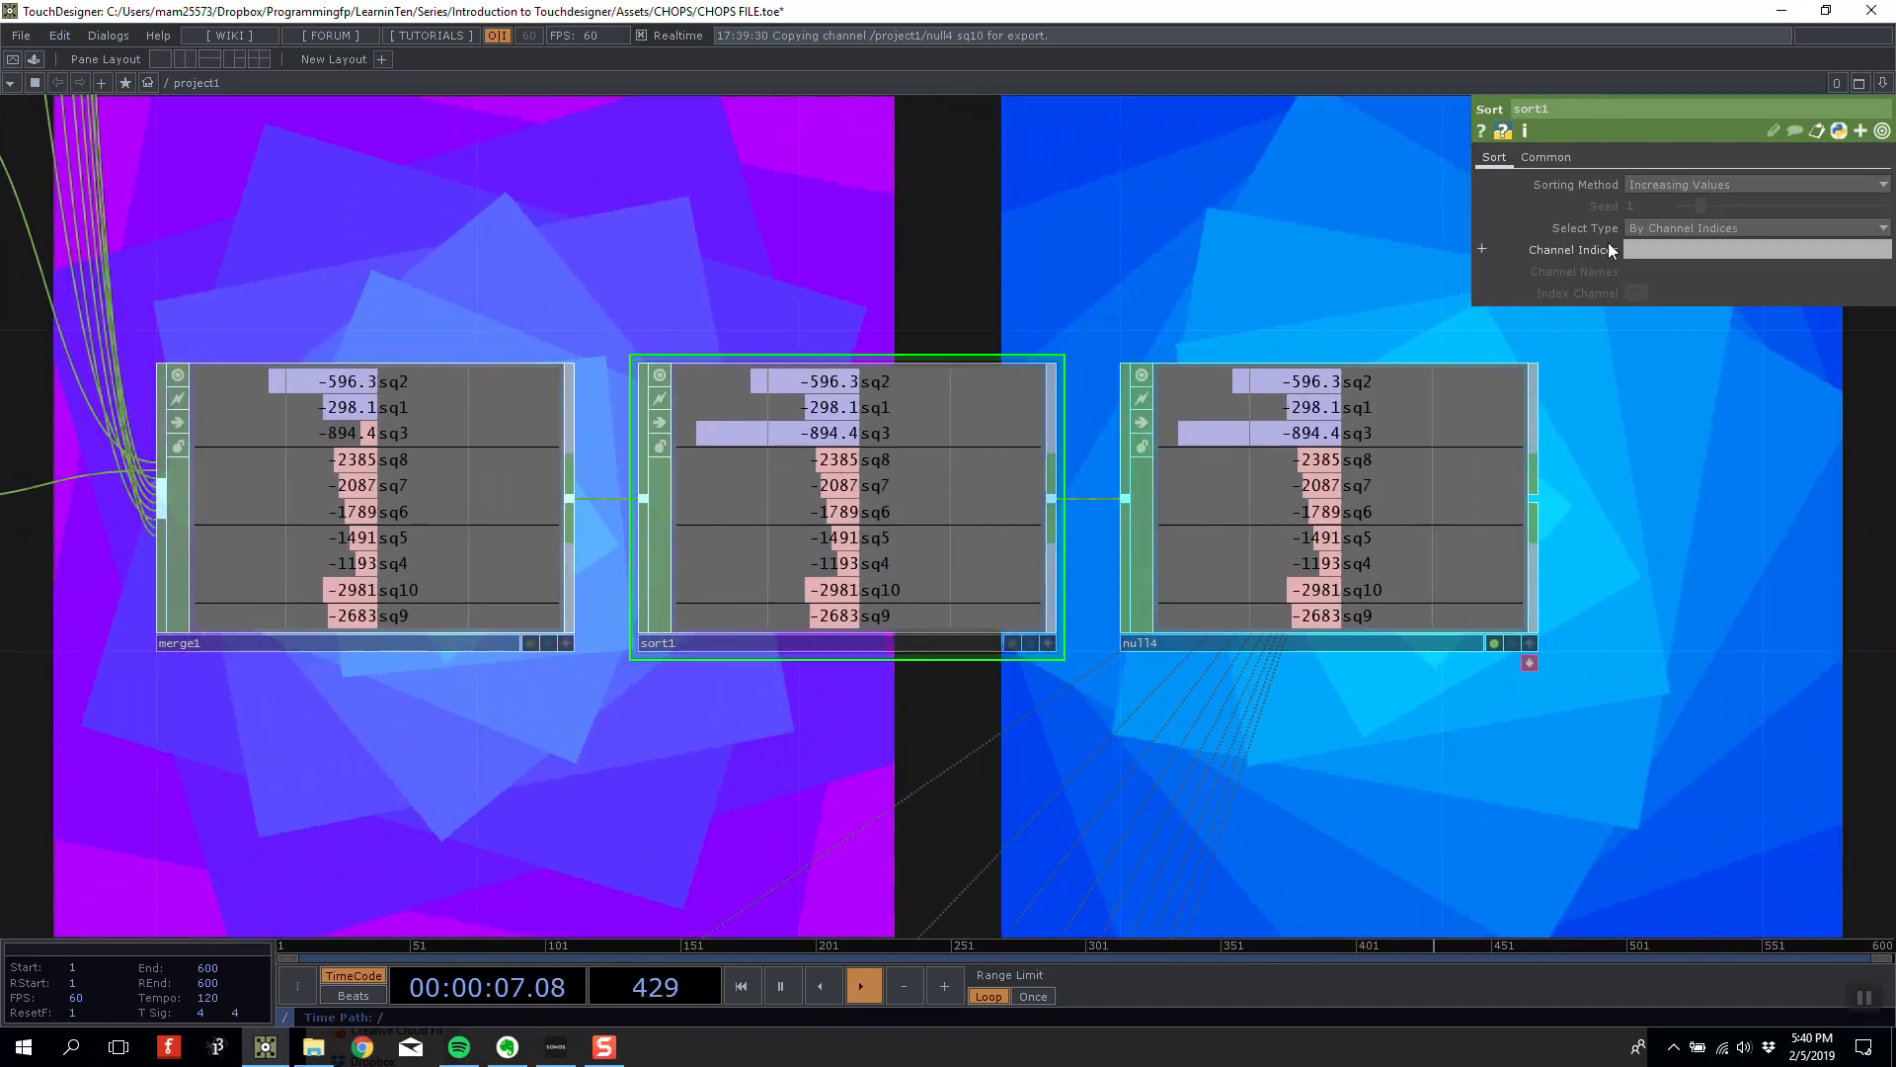
Try the Select Type options of sort1 and set it to By Channel Names, with Sorting Method at Increasing Values.
left_click(1705, 184)
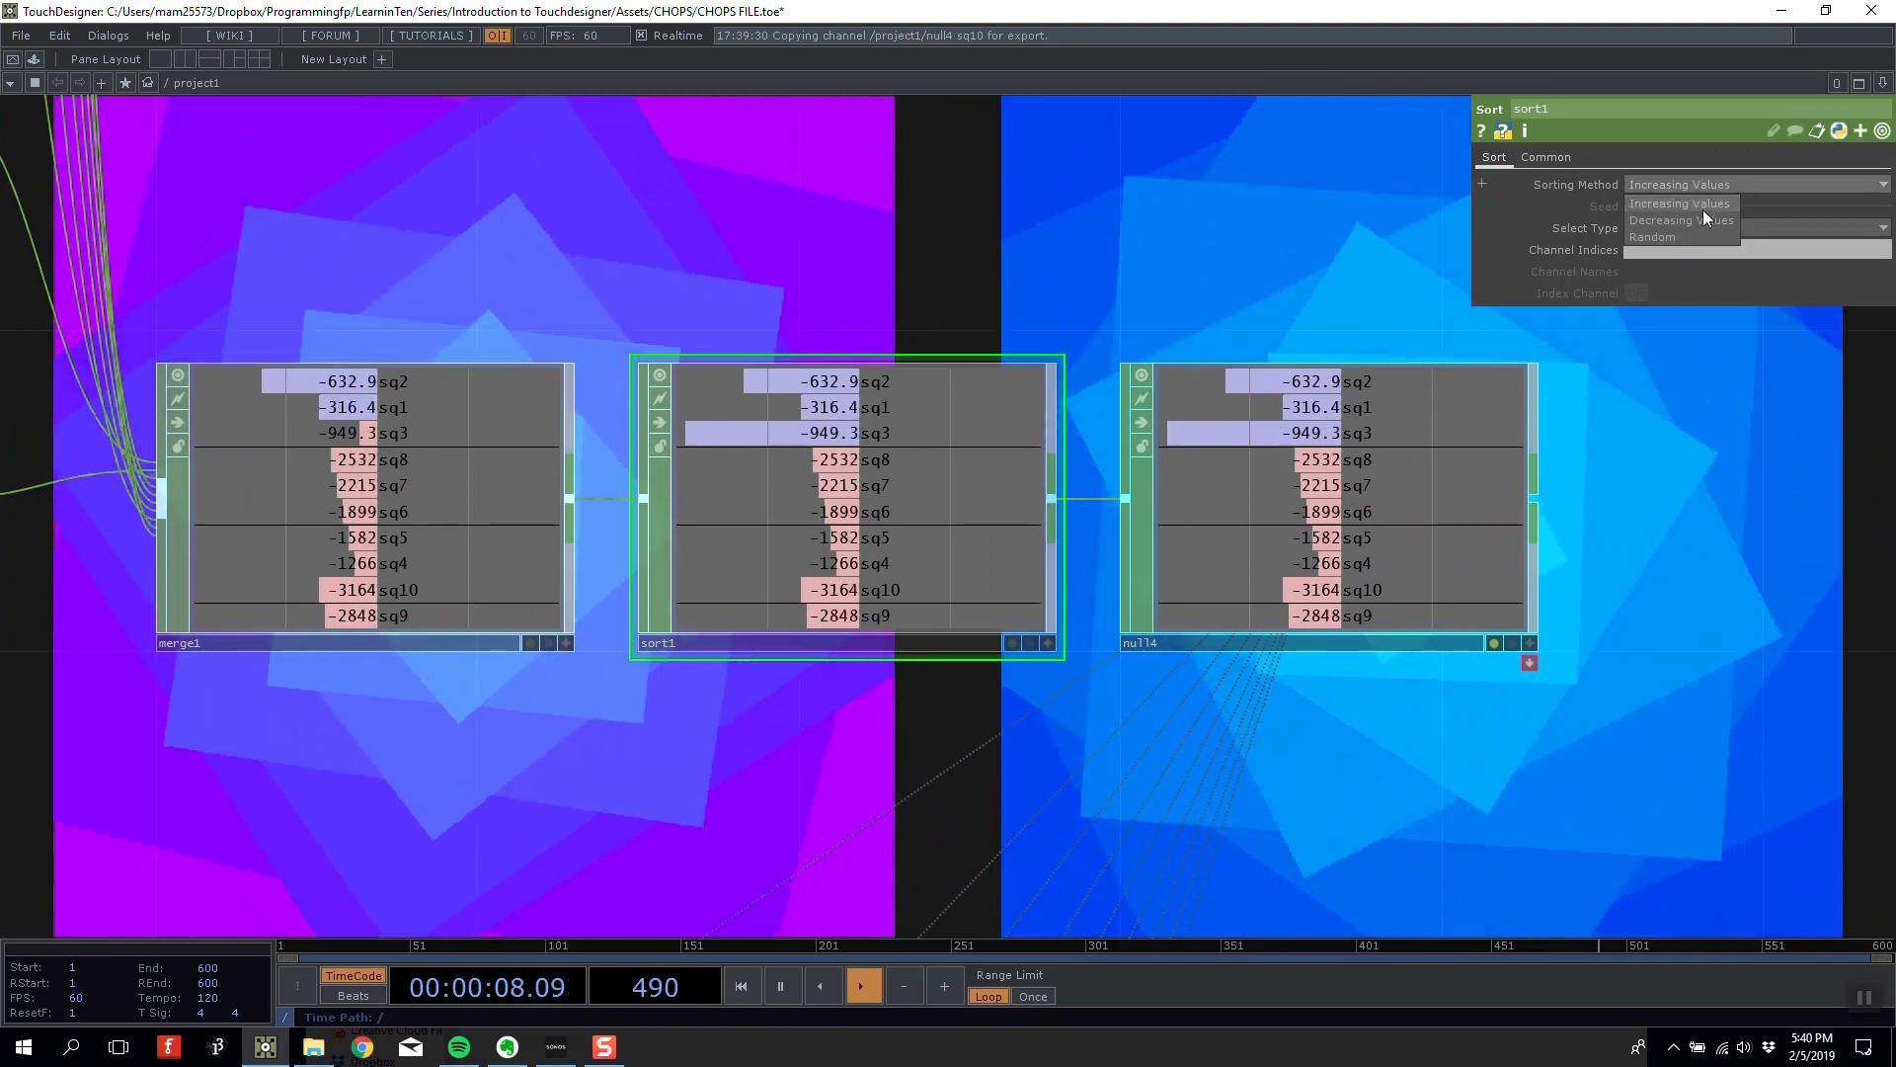
left_click(1403, 213)
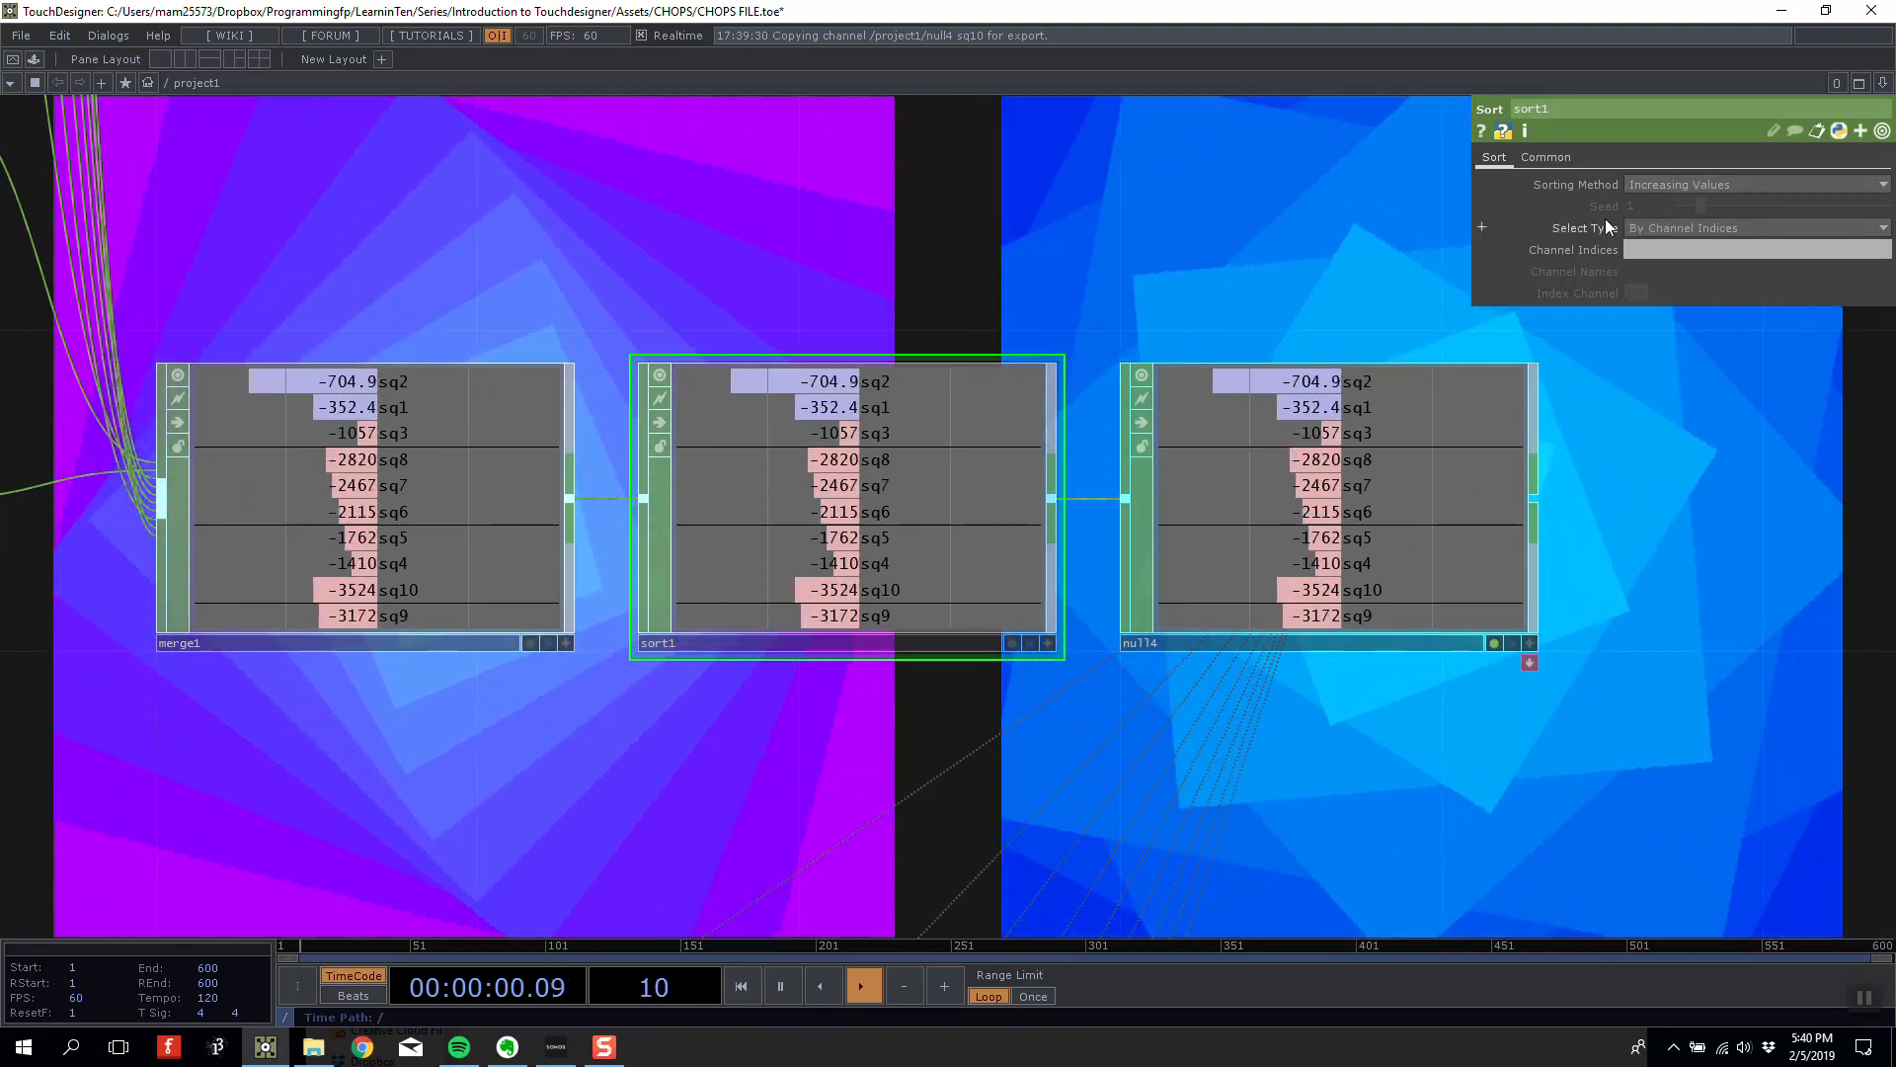
left_click(1699, 229)
left_click(1679, 264)
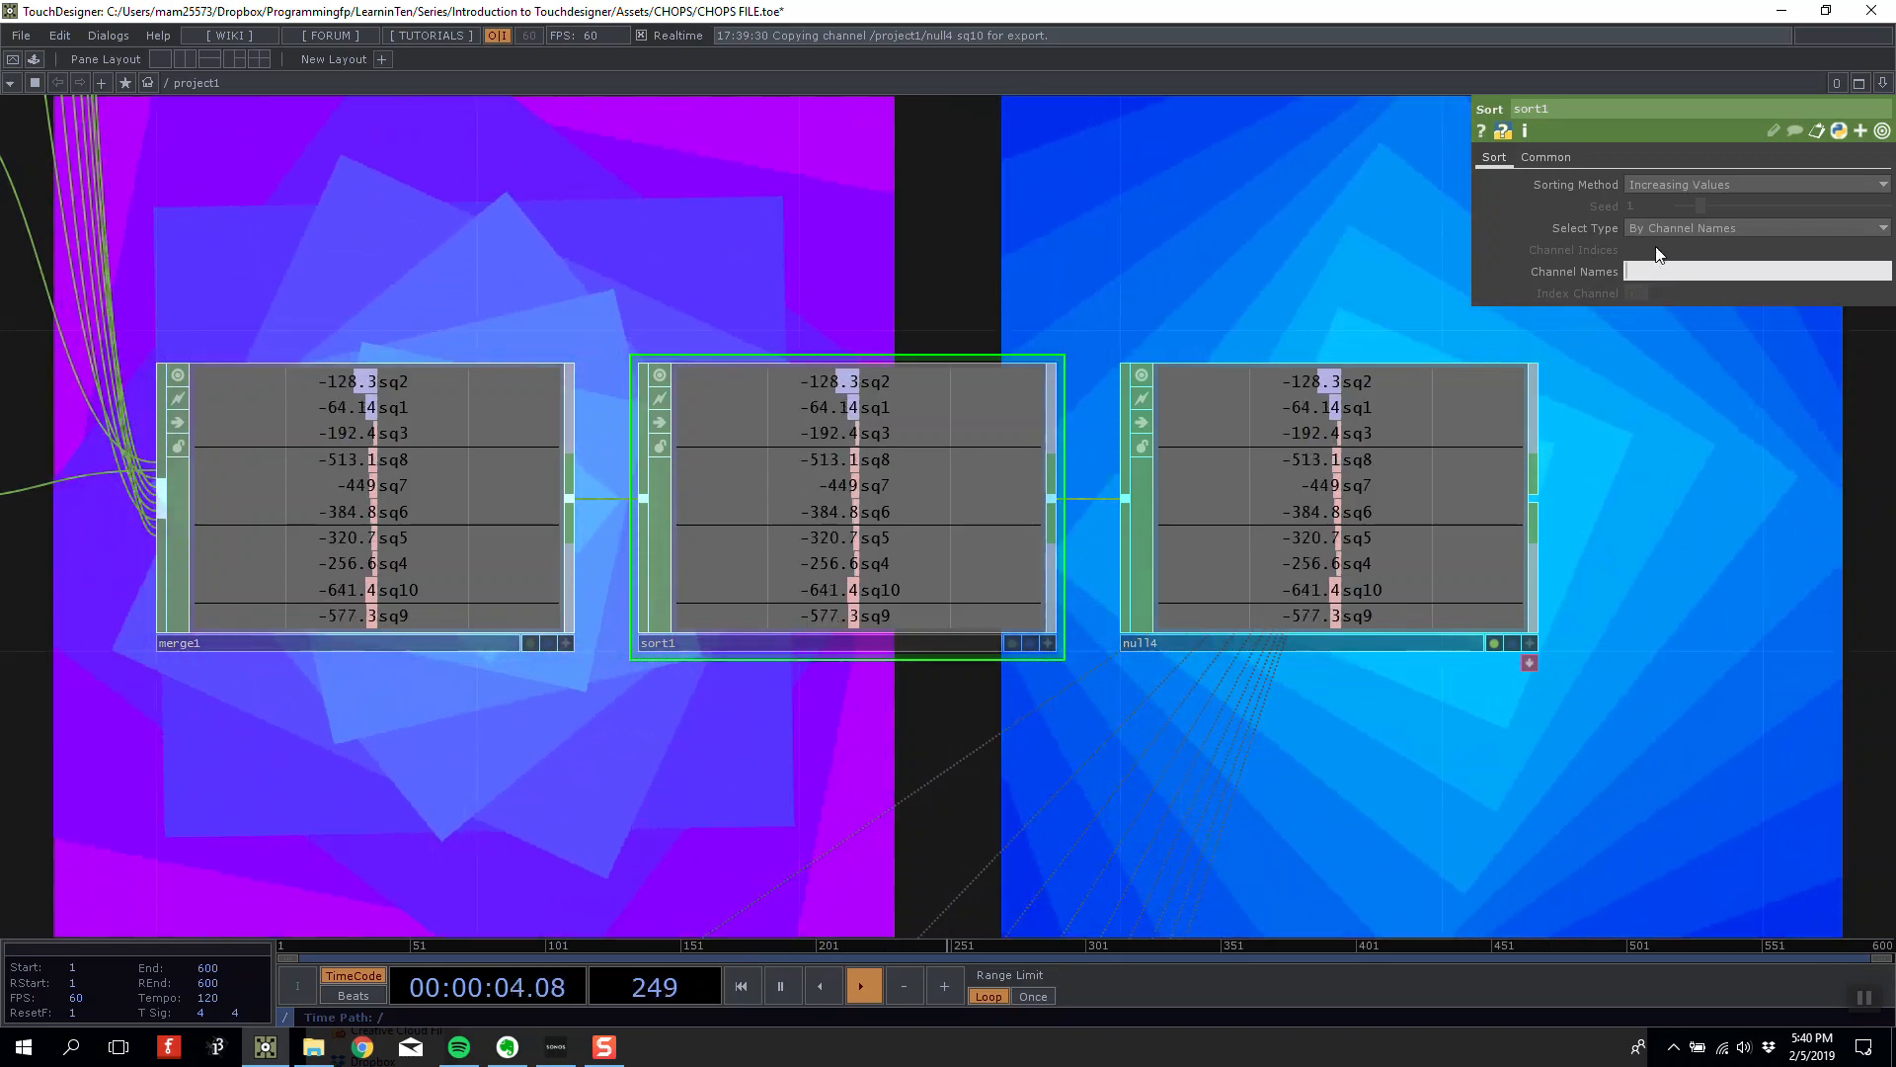
left_click(1655, 230)
left_click(1651, 244)
left_click(1659, 186)
left_click(1662, 203)
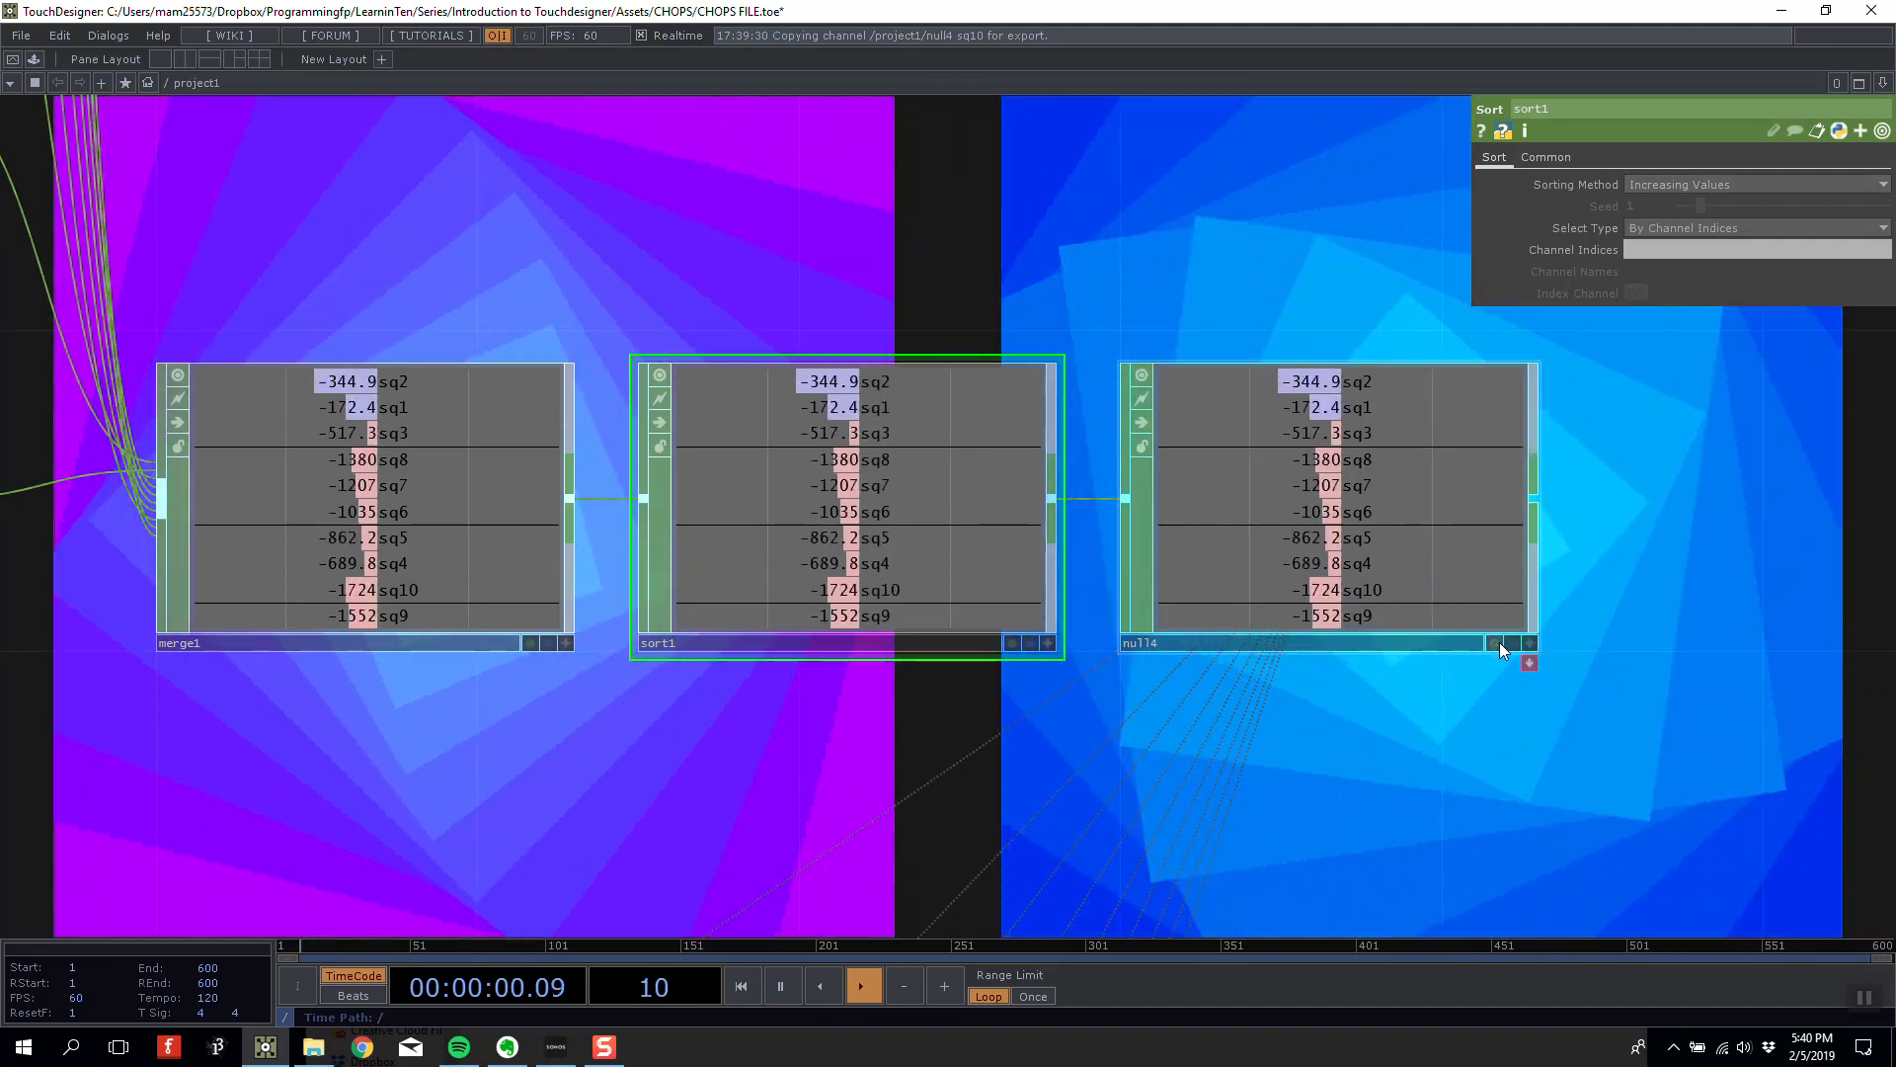
left_click(1626, 227)
left_click(1652, 264)
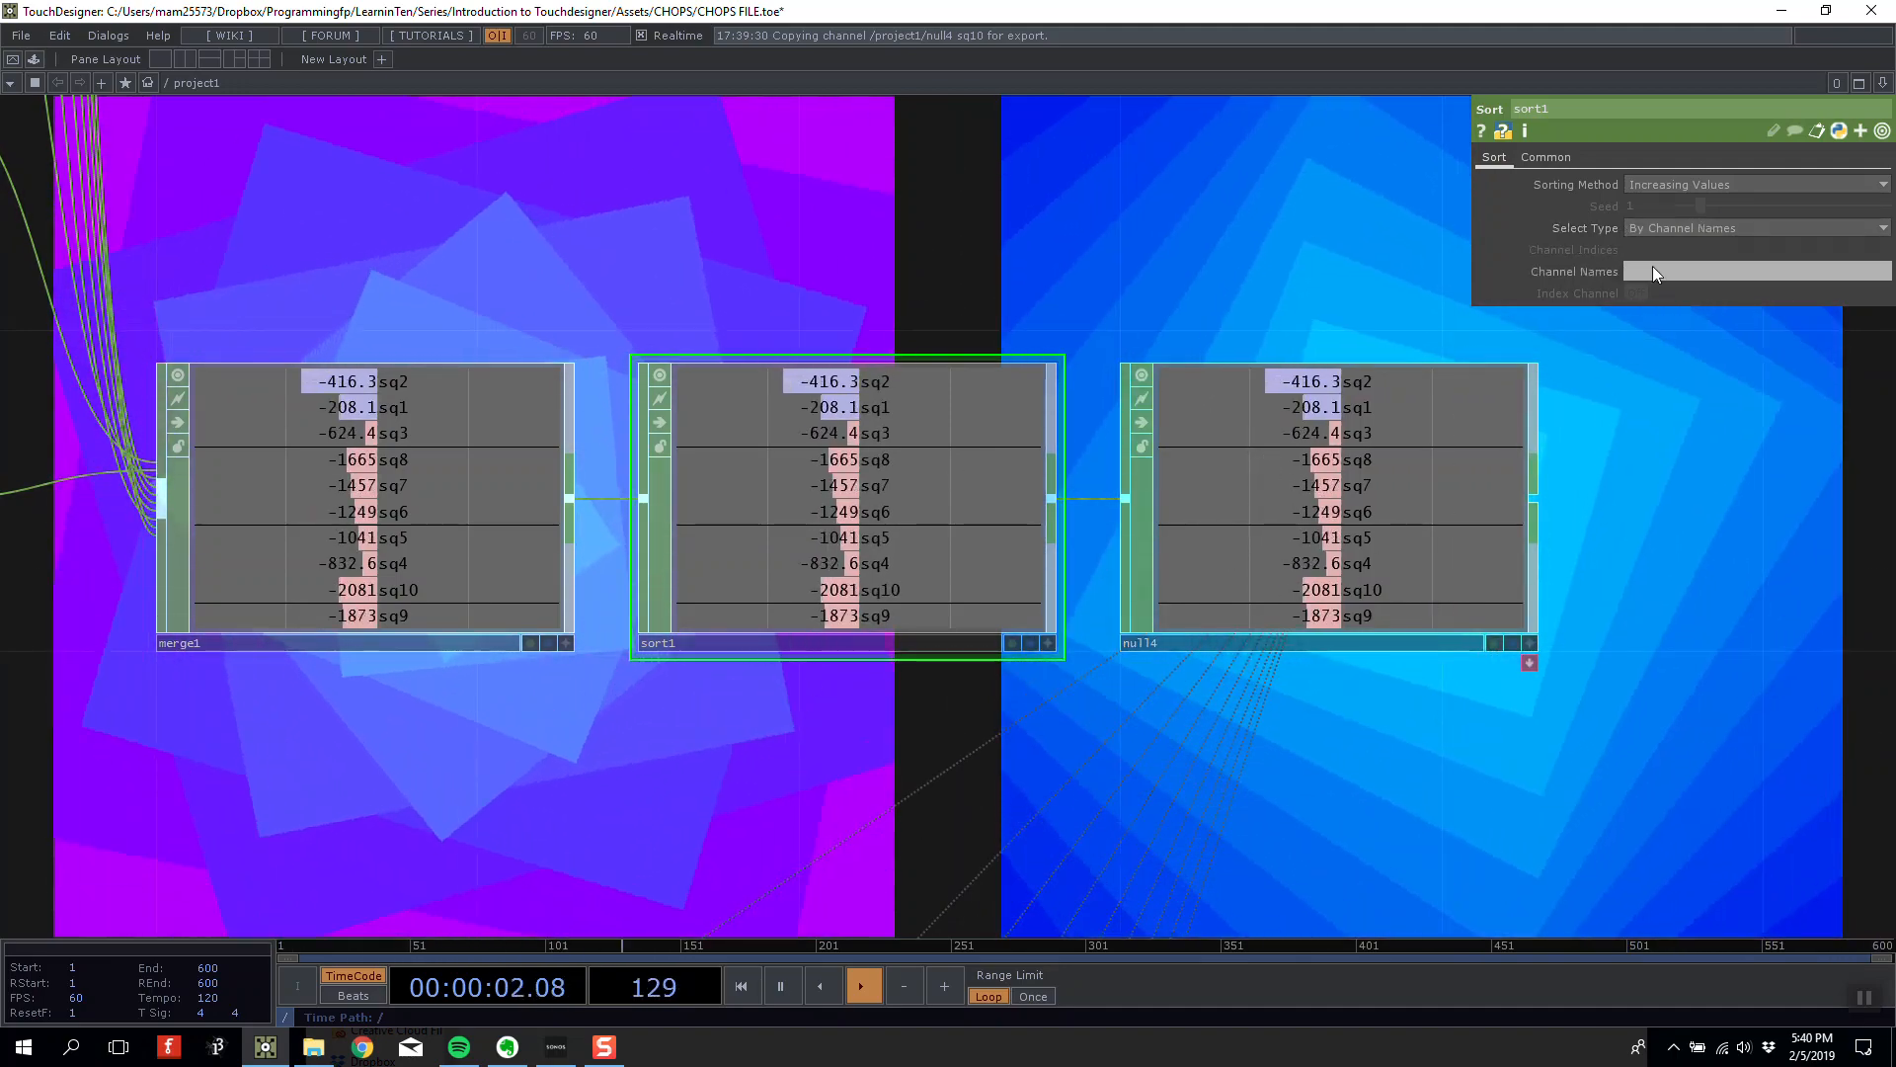
Enter sq[1-10] as sort1's Channel Names and try the Index Channel option on and off.
left_click(1679, 268)
type("sq")
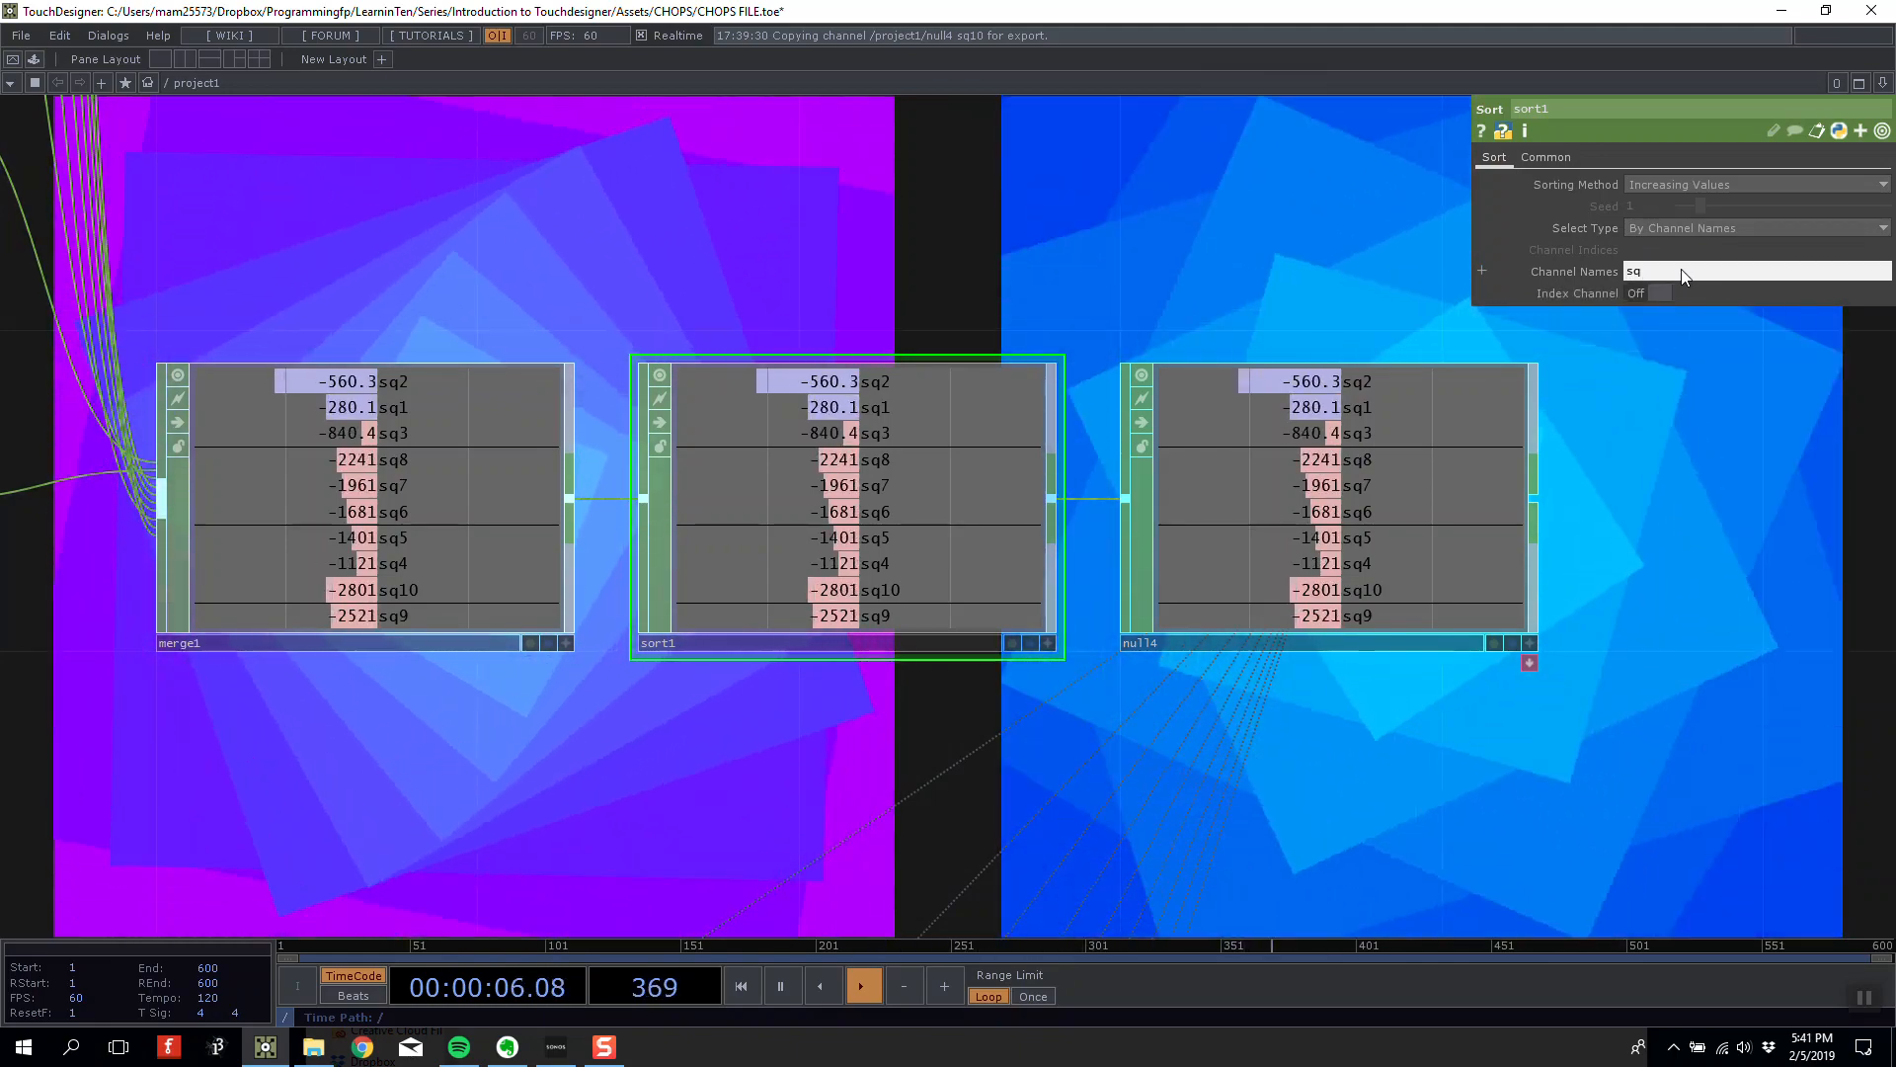
left_click(1659, 292)
left_click(1699, 271)
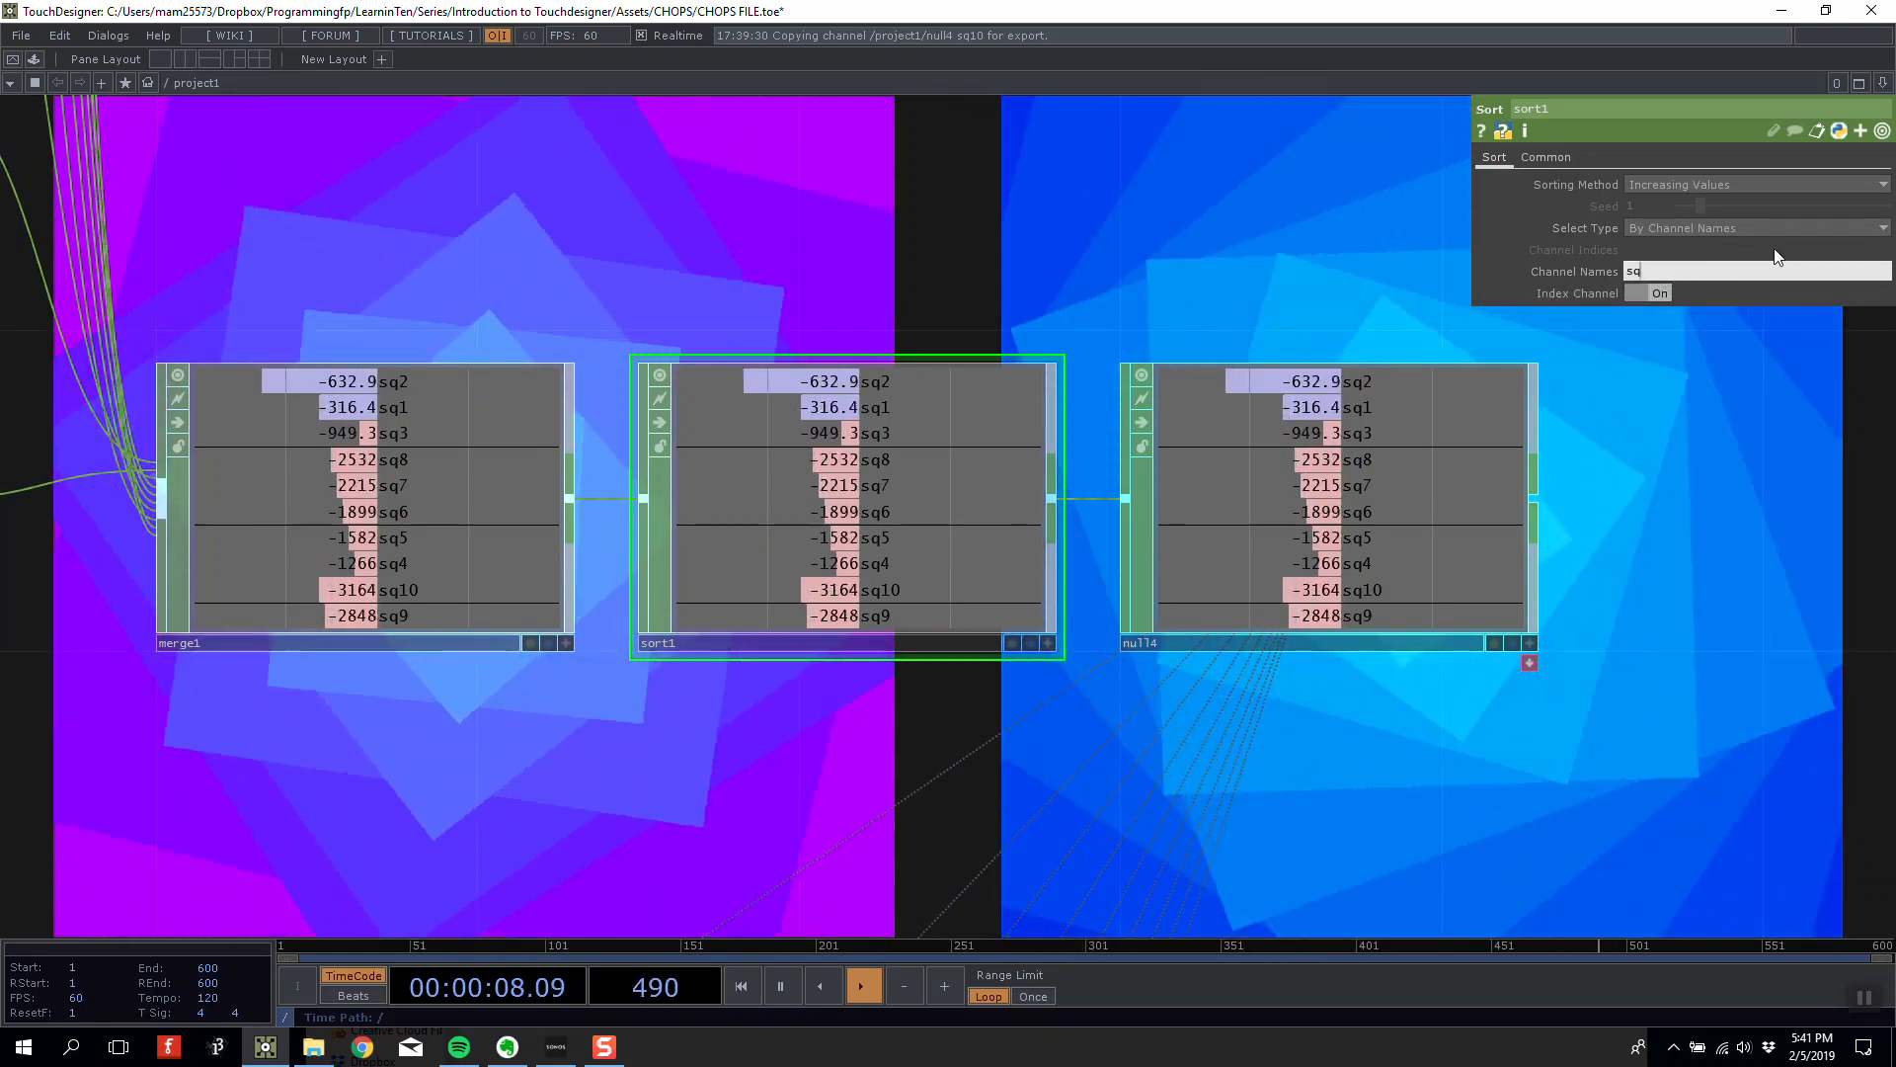
type("[1-10]")
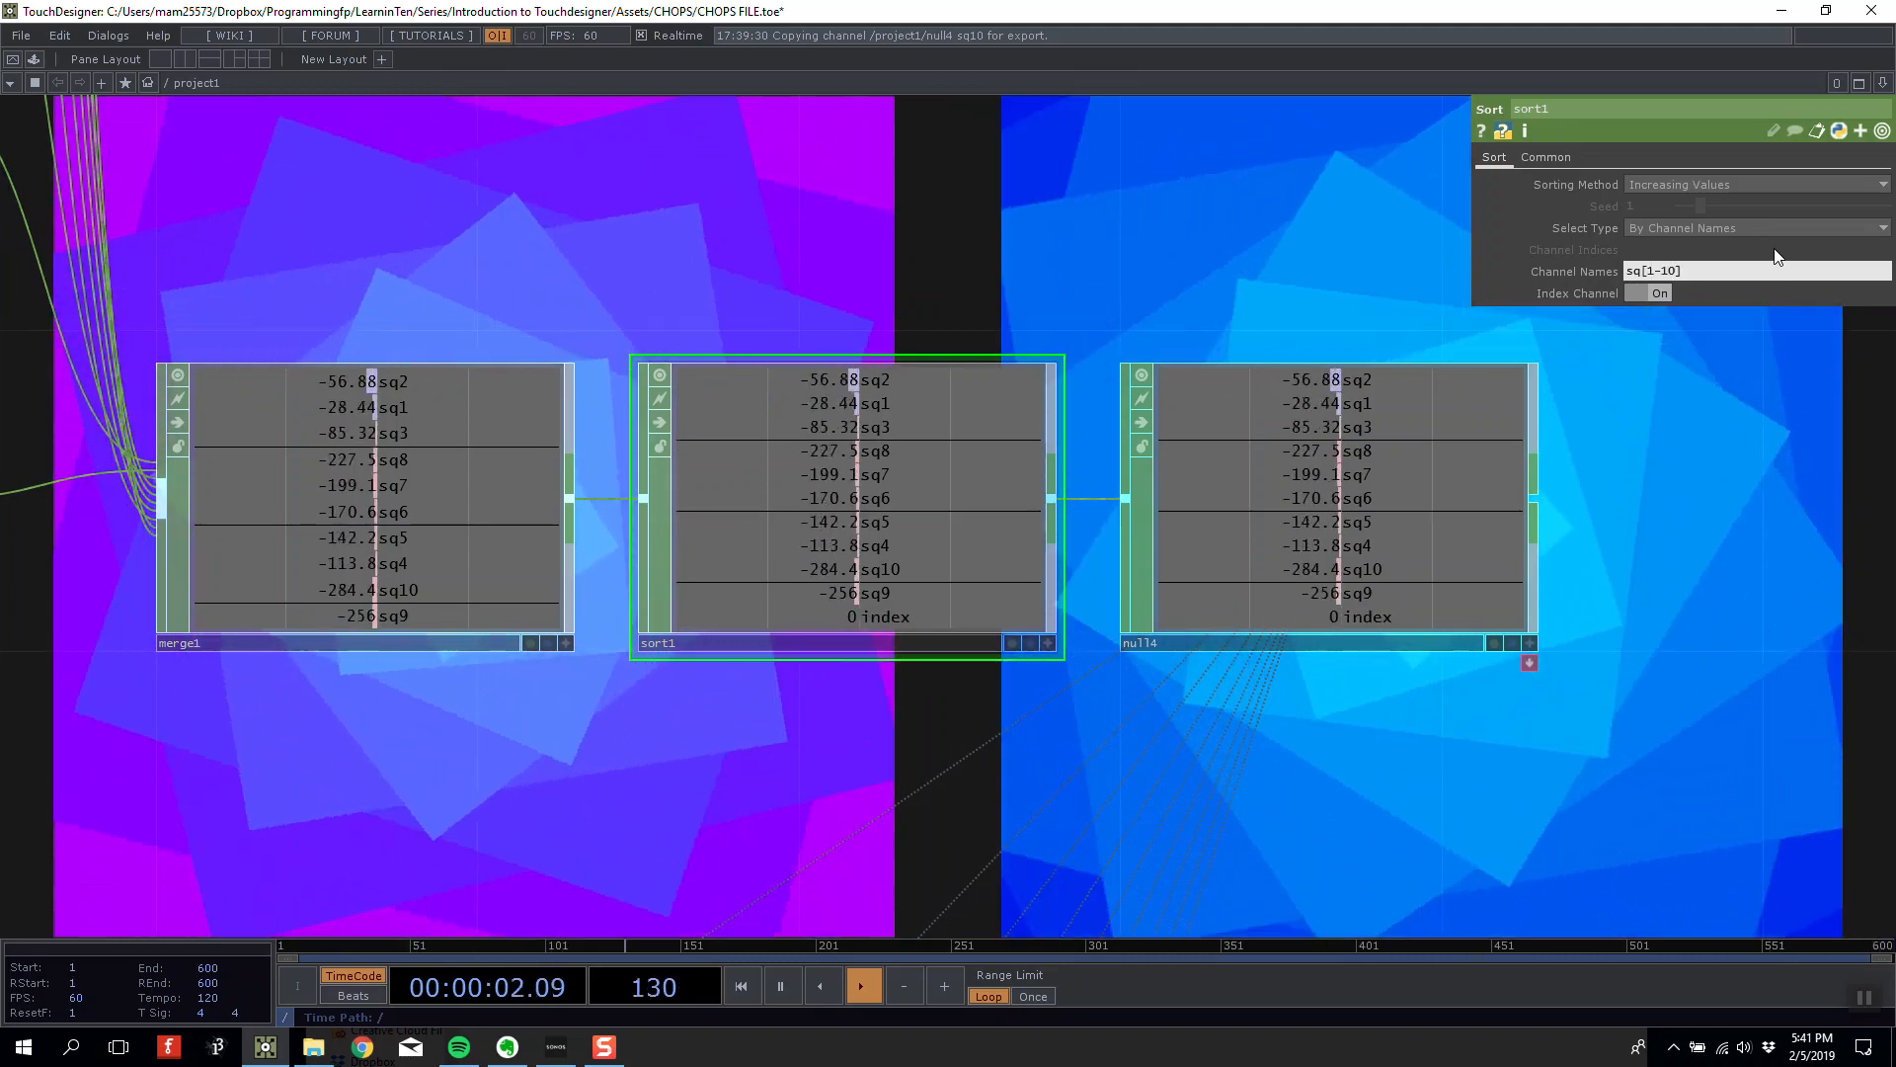
left_click(1659, 292)
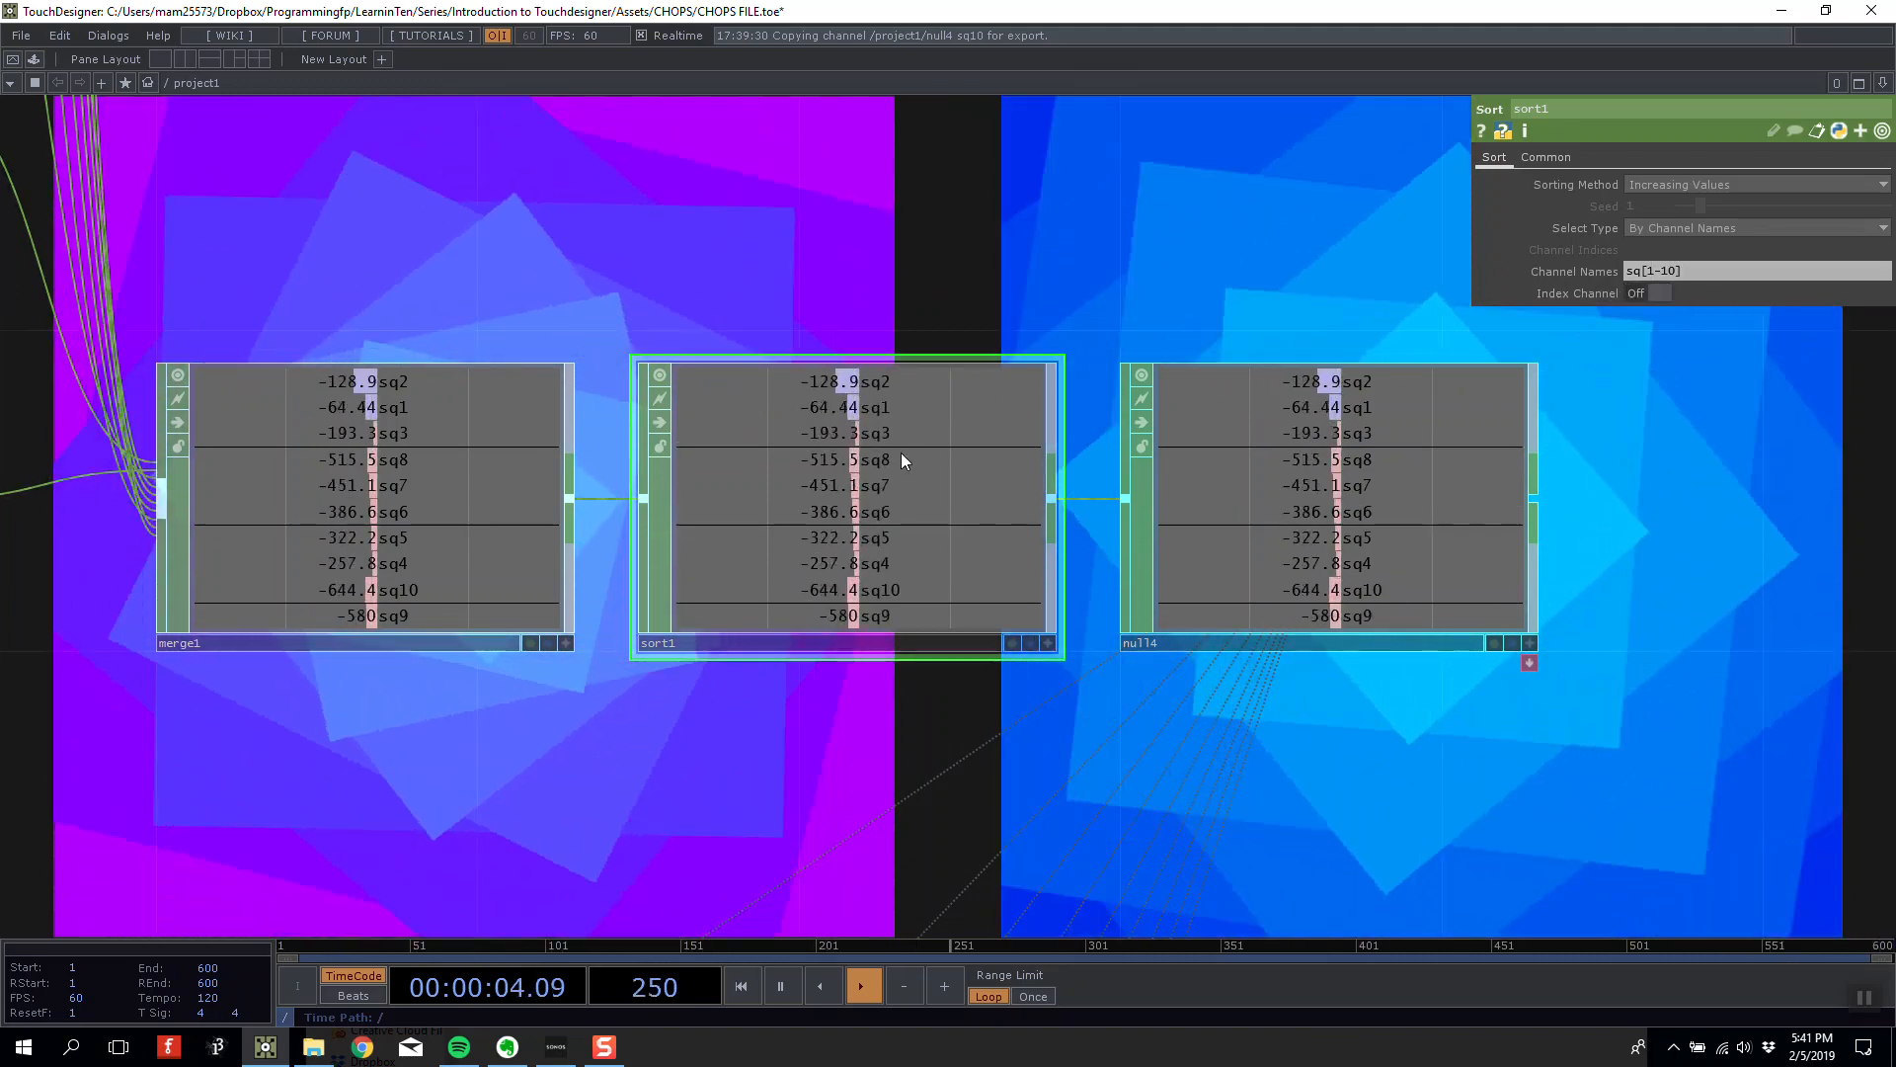
Try sort1's Sorting Method with Decreasing and Increasing Values, and delete the node.
left_click(1663, 187)
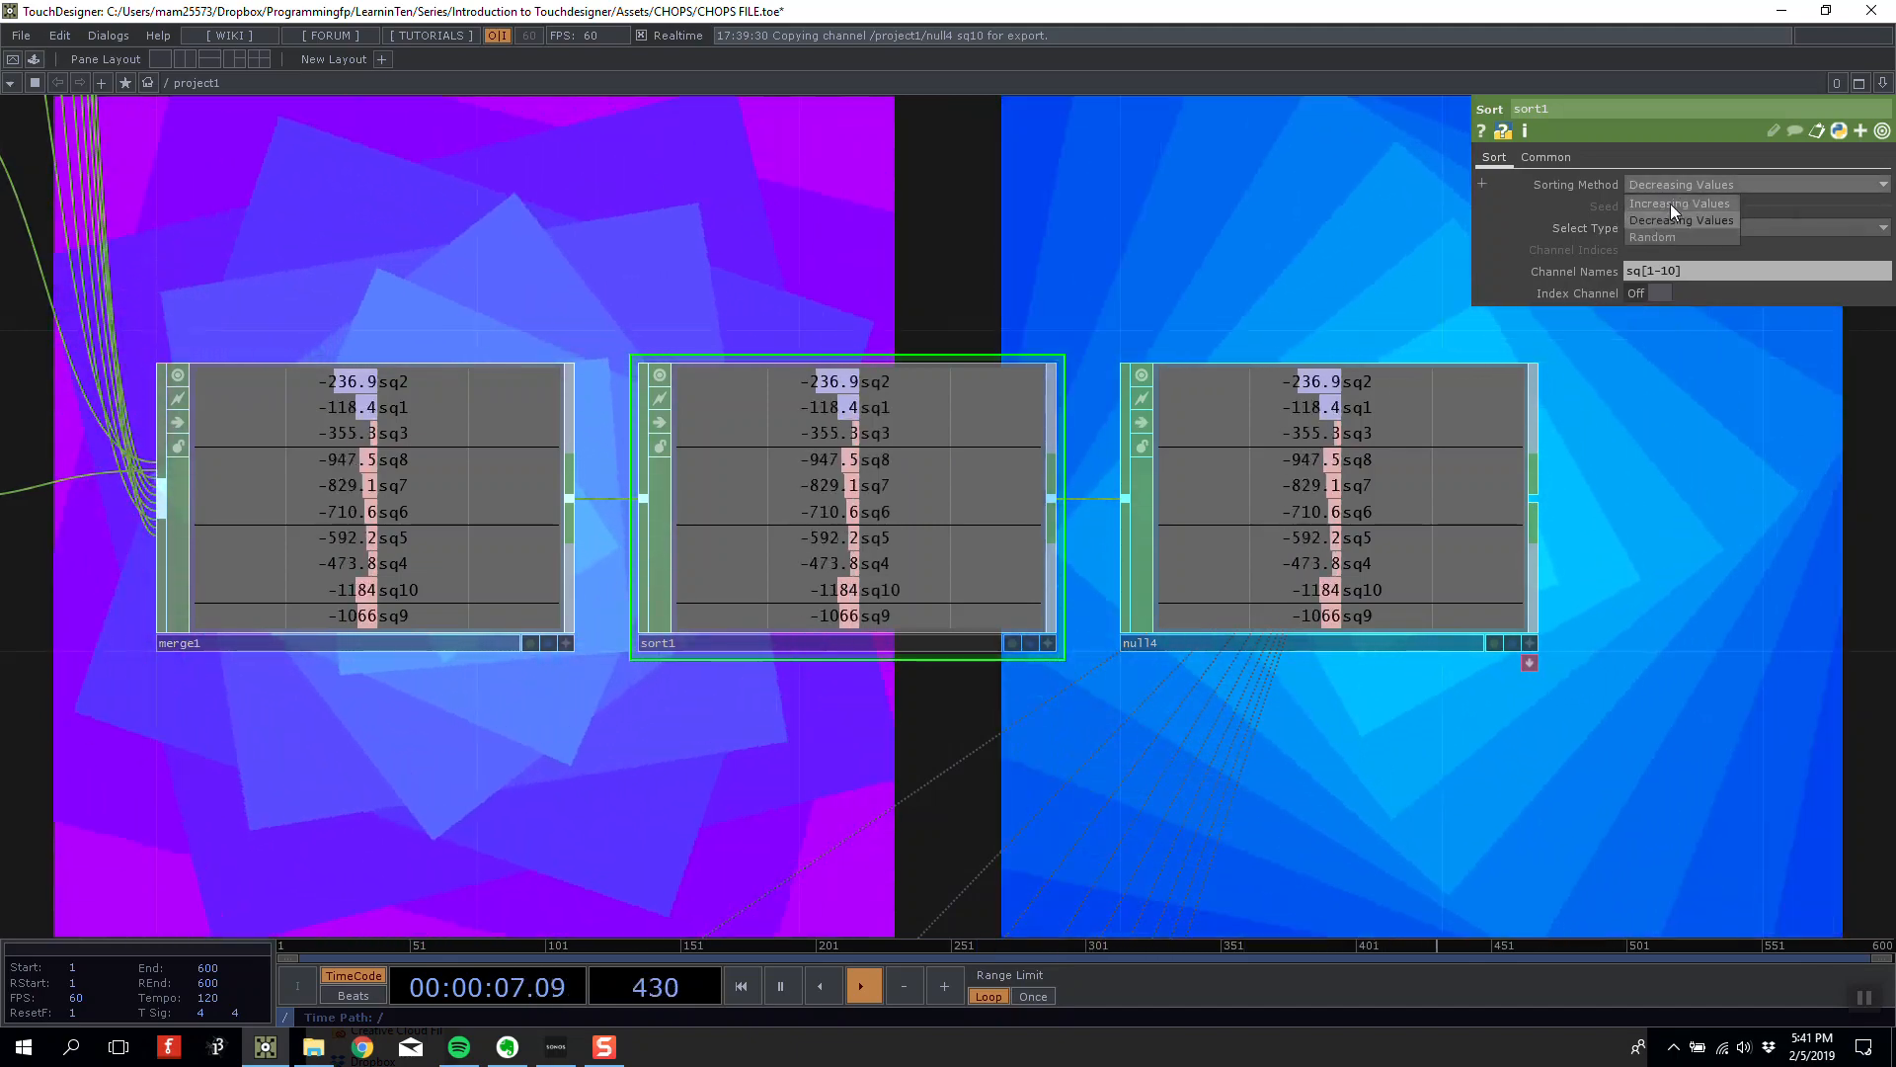
left_click(1670, 203)
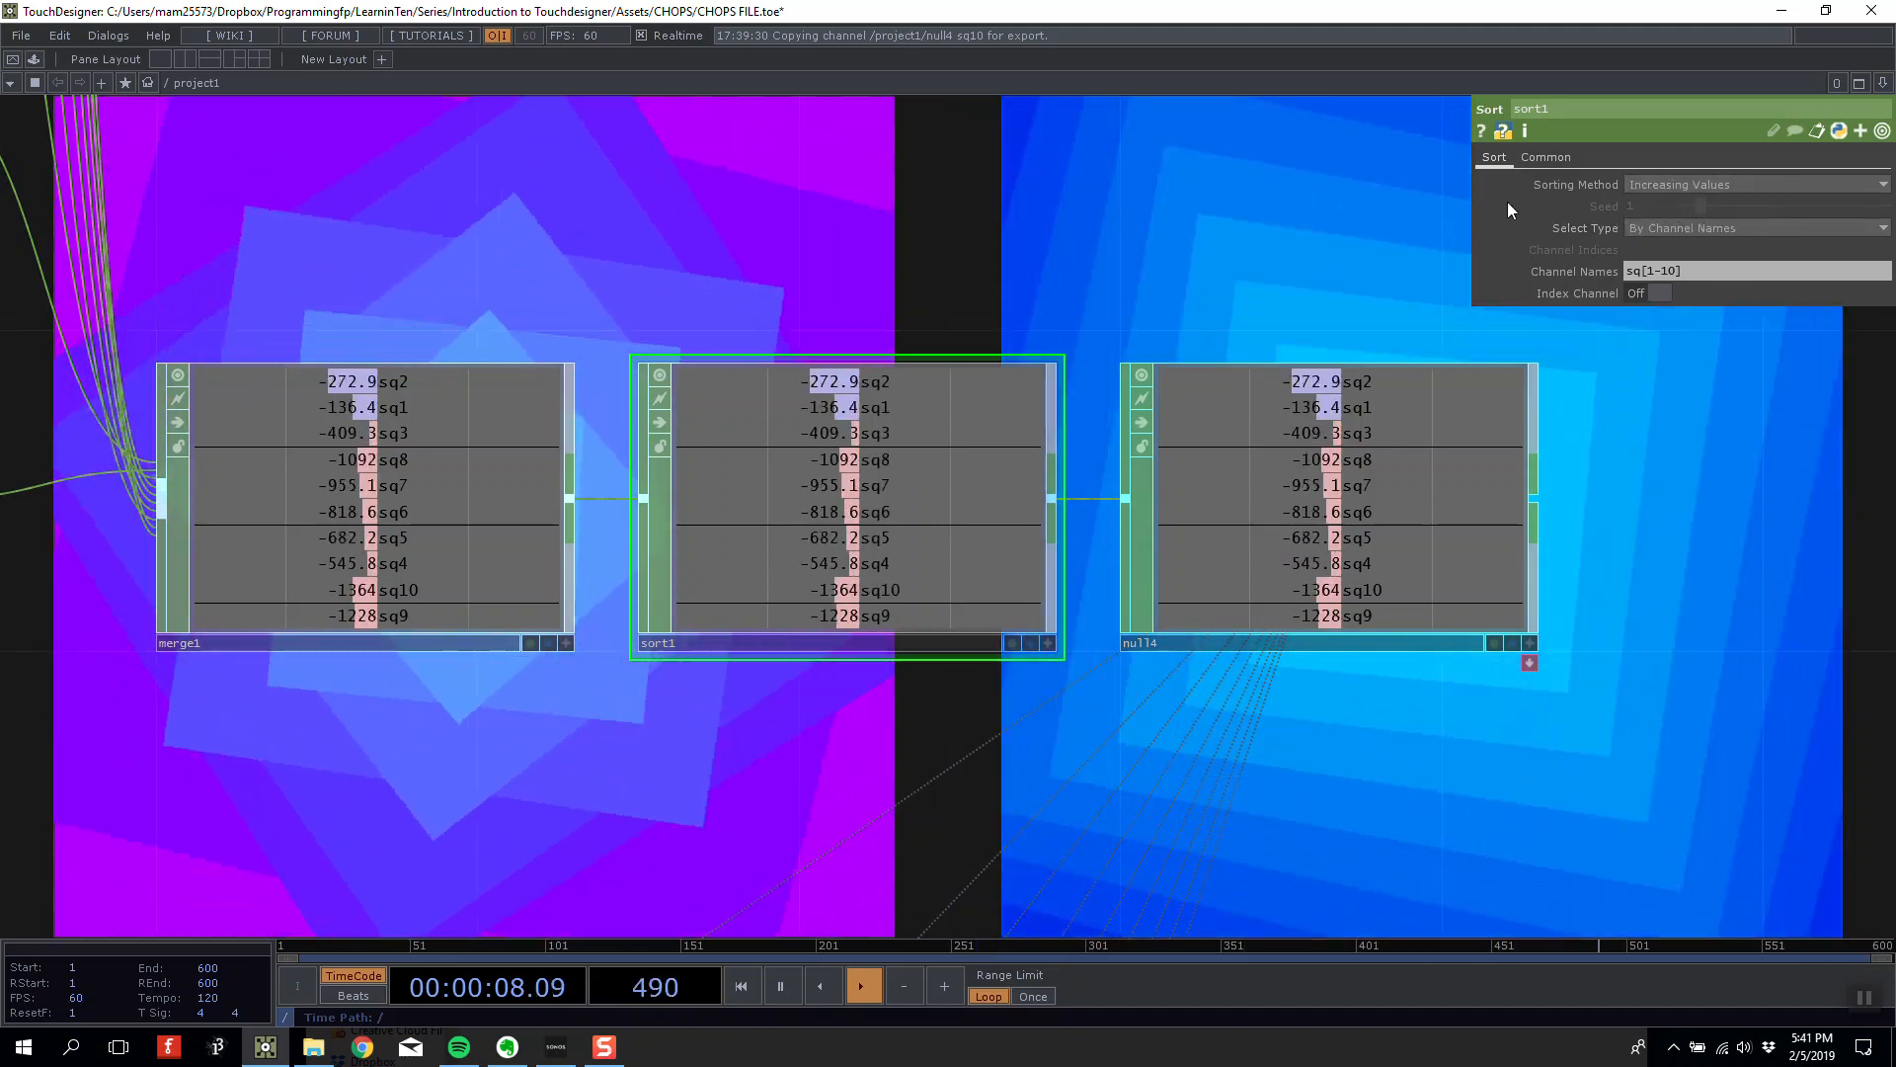
key("Delete")
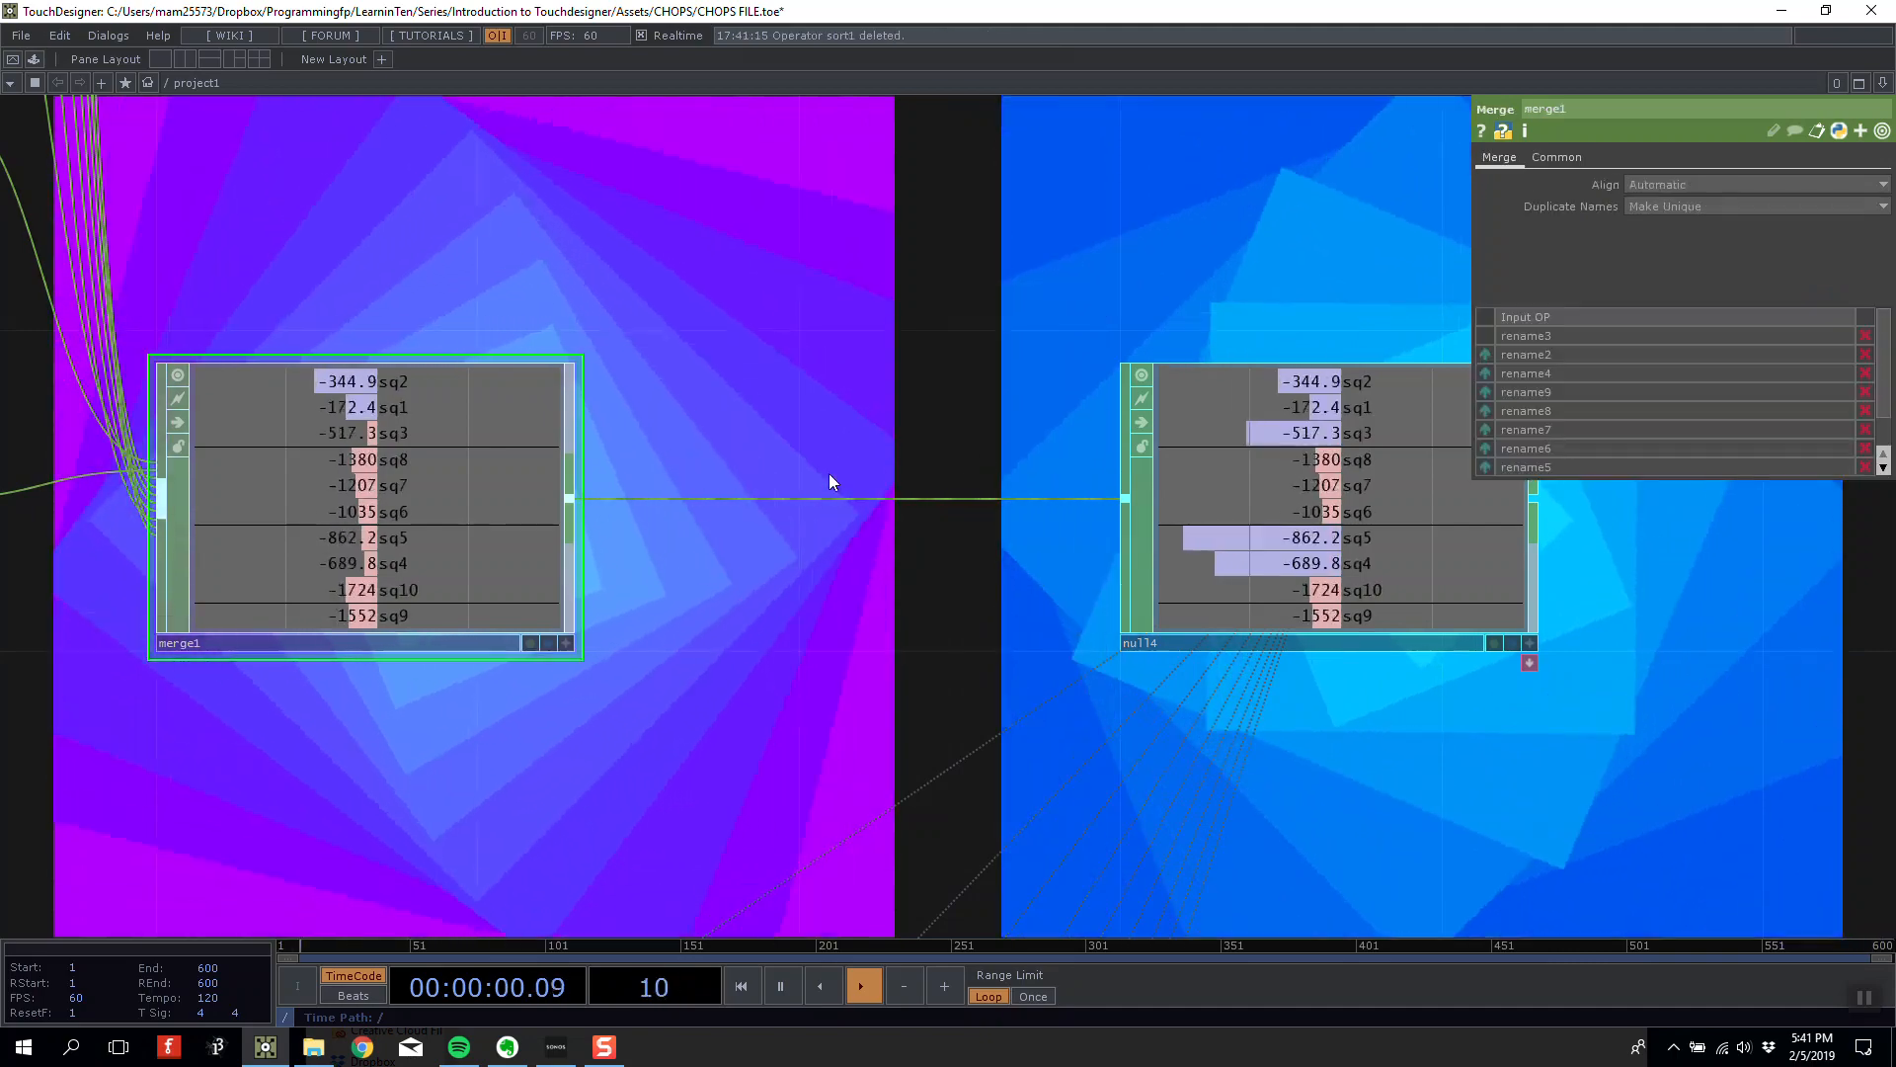
Try a Reorder CHOP with Base Name Sort between merge1 and null4, and delete it.
right_click(839, 496)
left_click(879, 474)
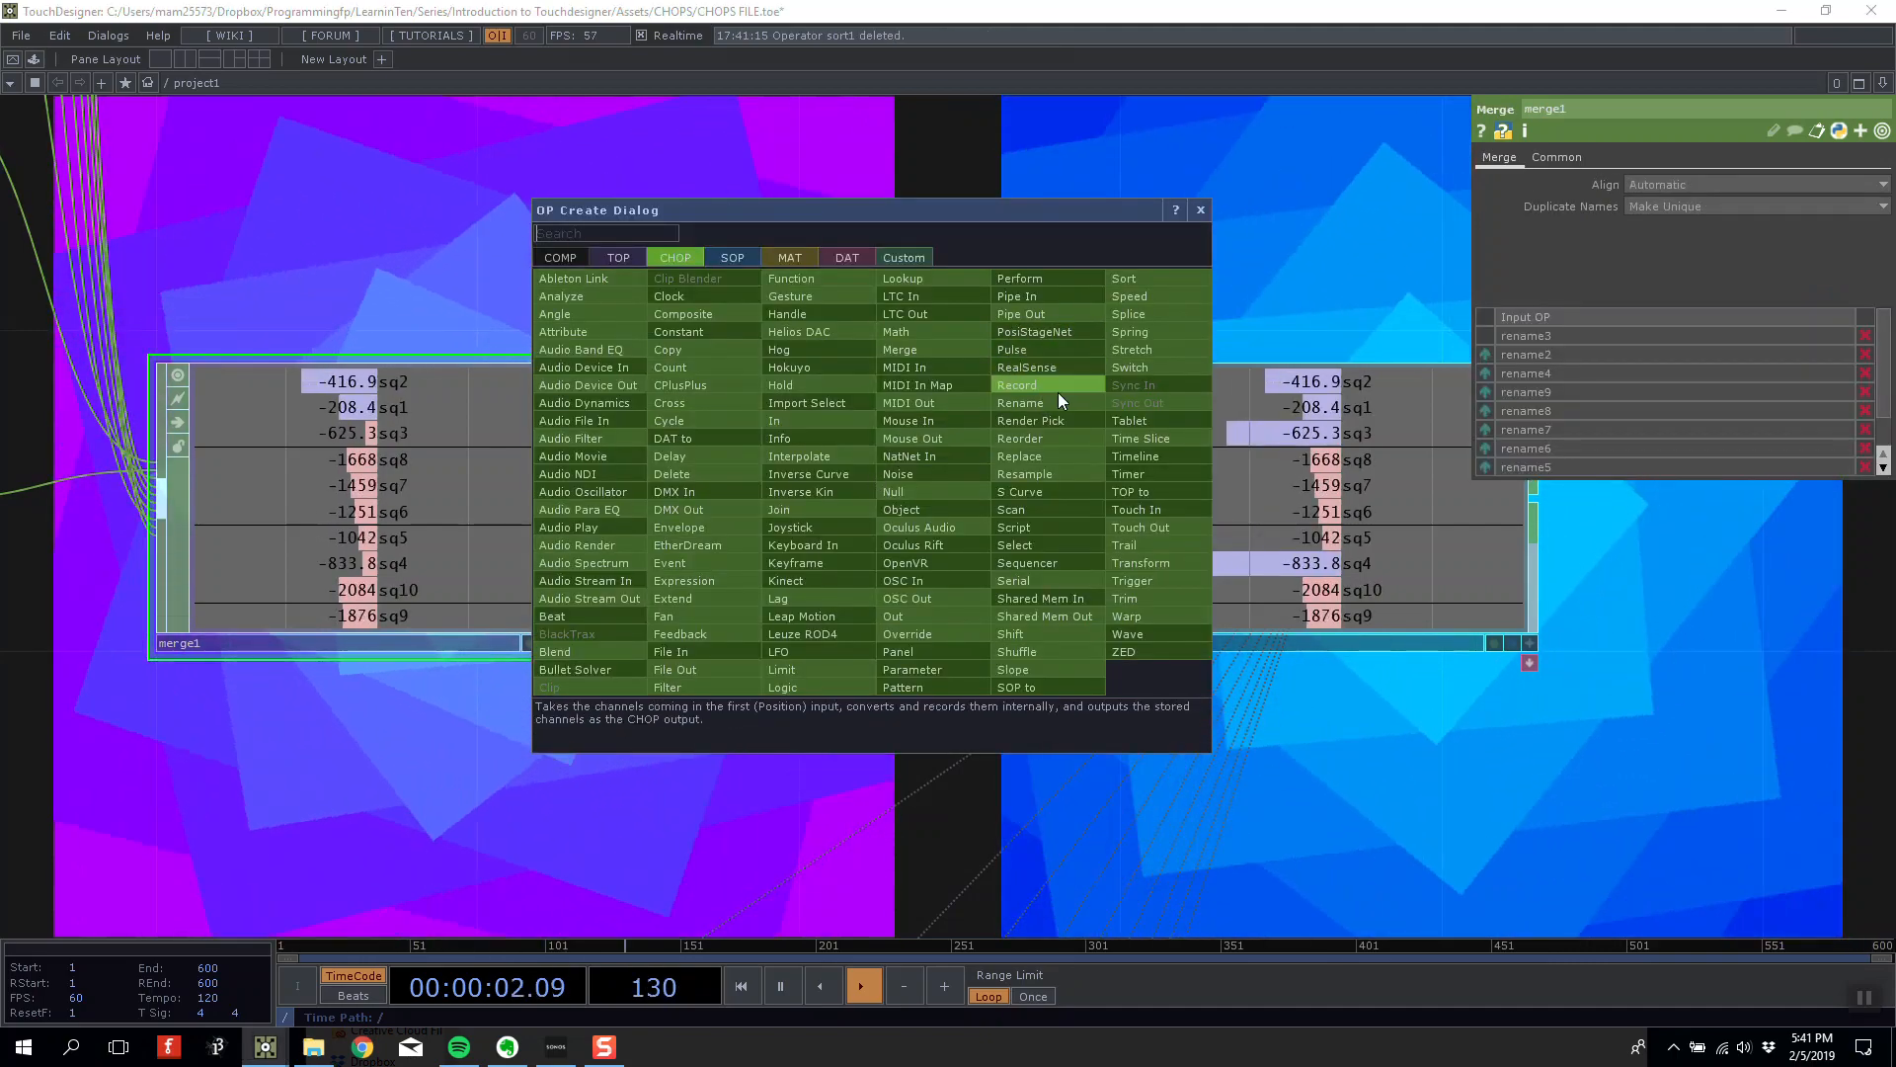
left_click(1051, 442)
left_click(827, 476)
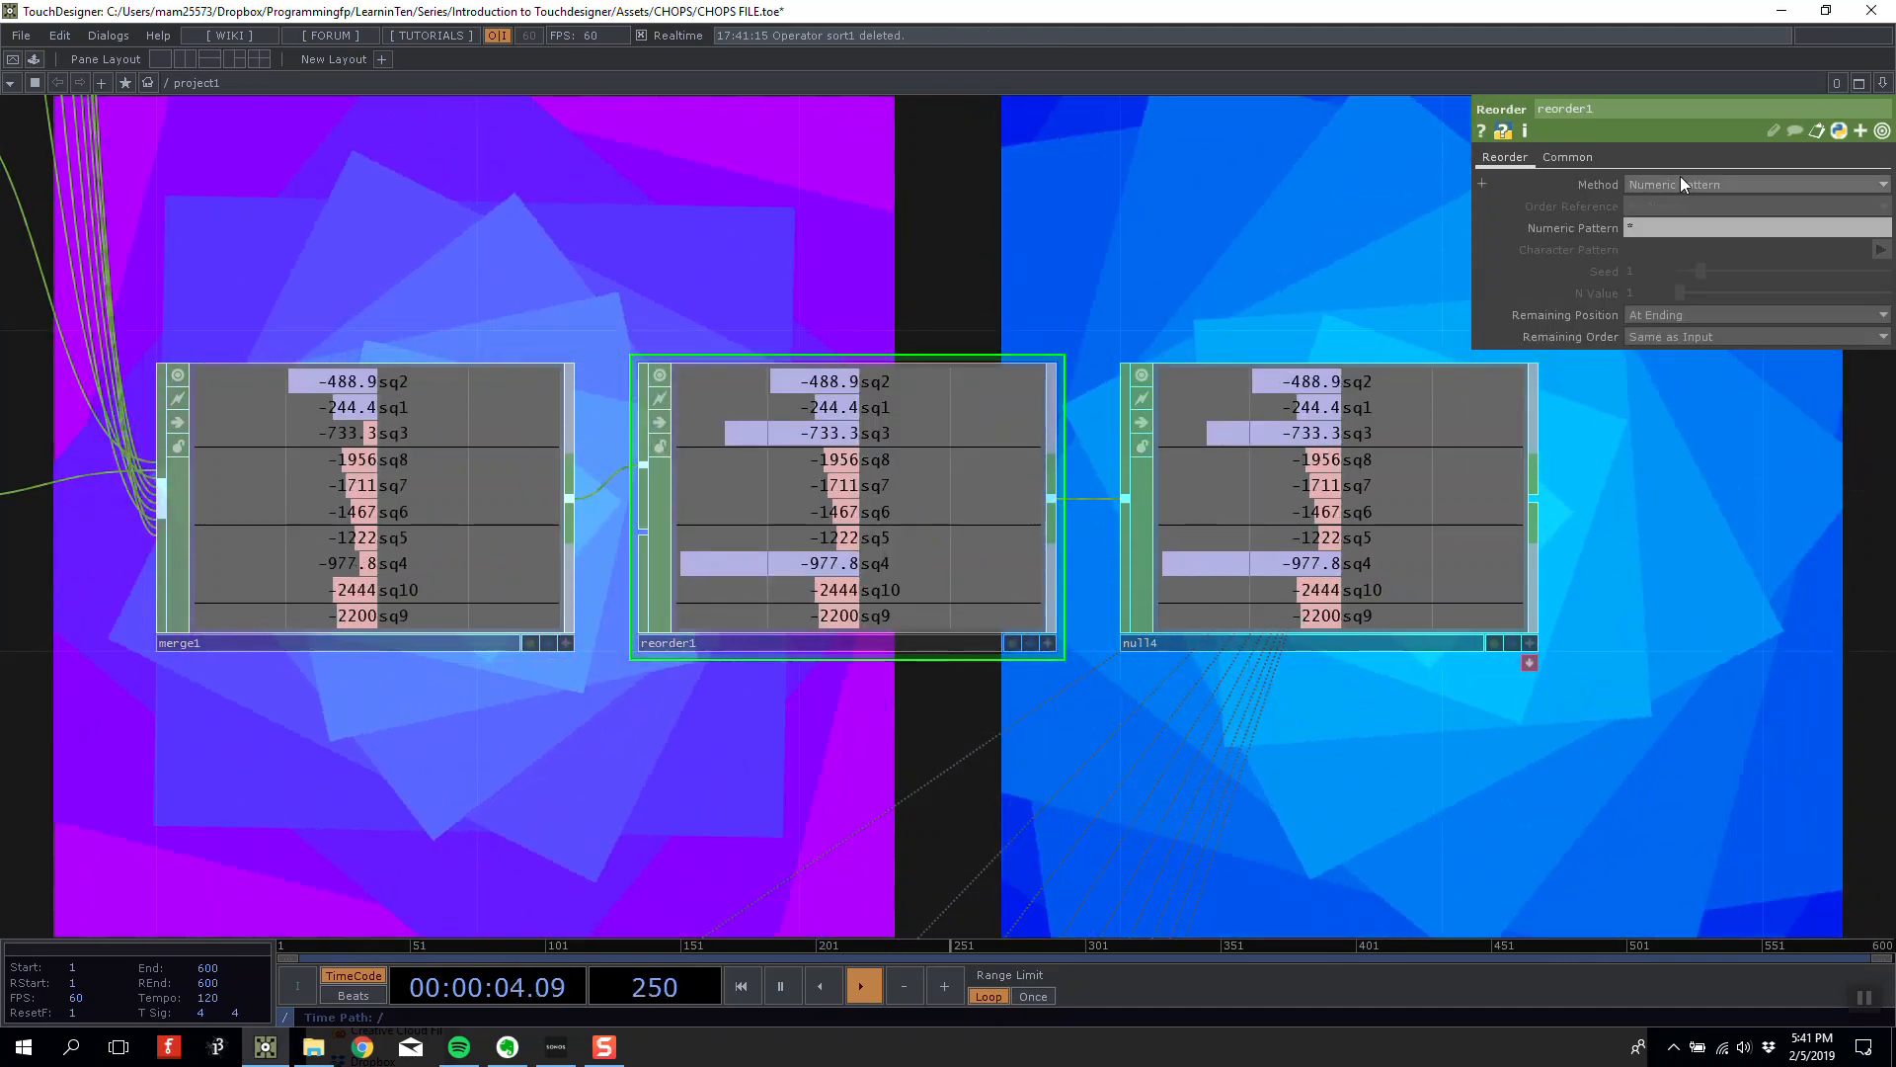
left_click(1680, 183)
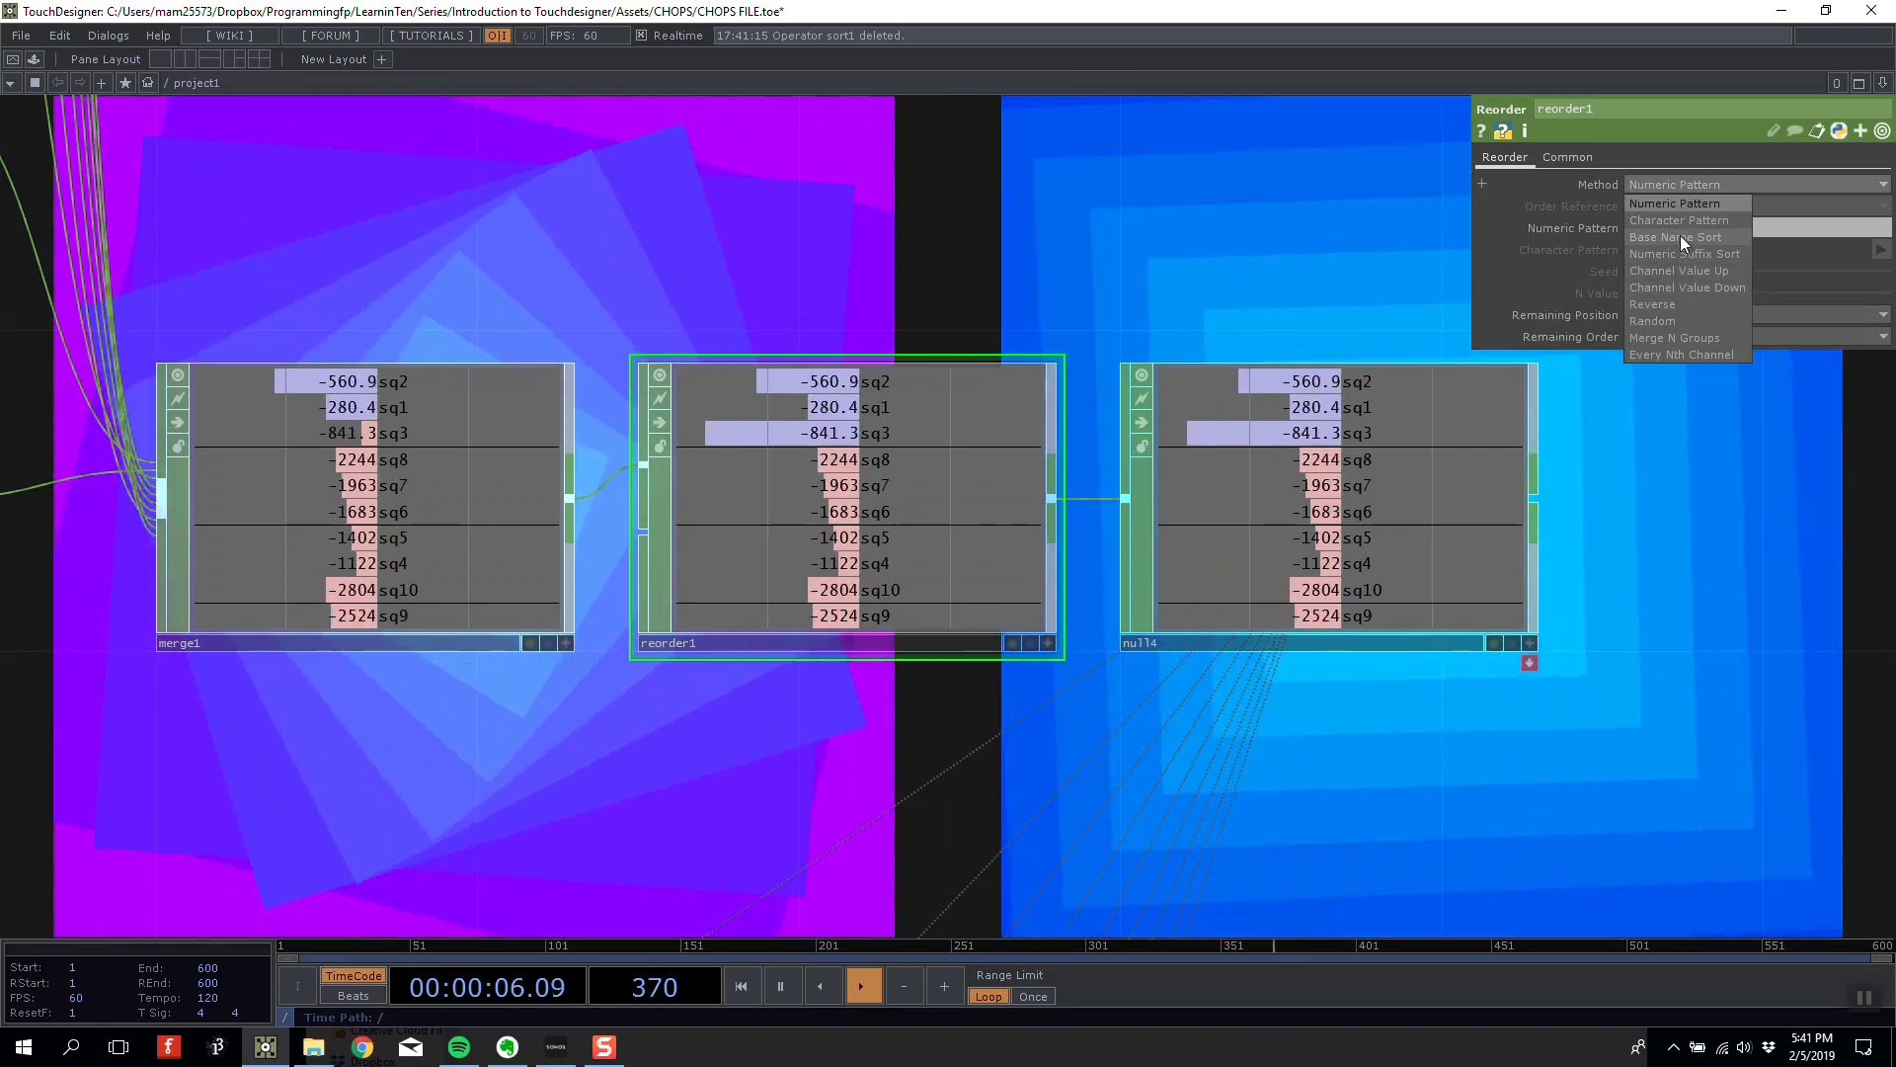
left_click(1680, 236)
key("Delete")
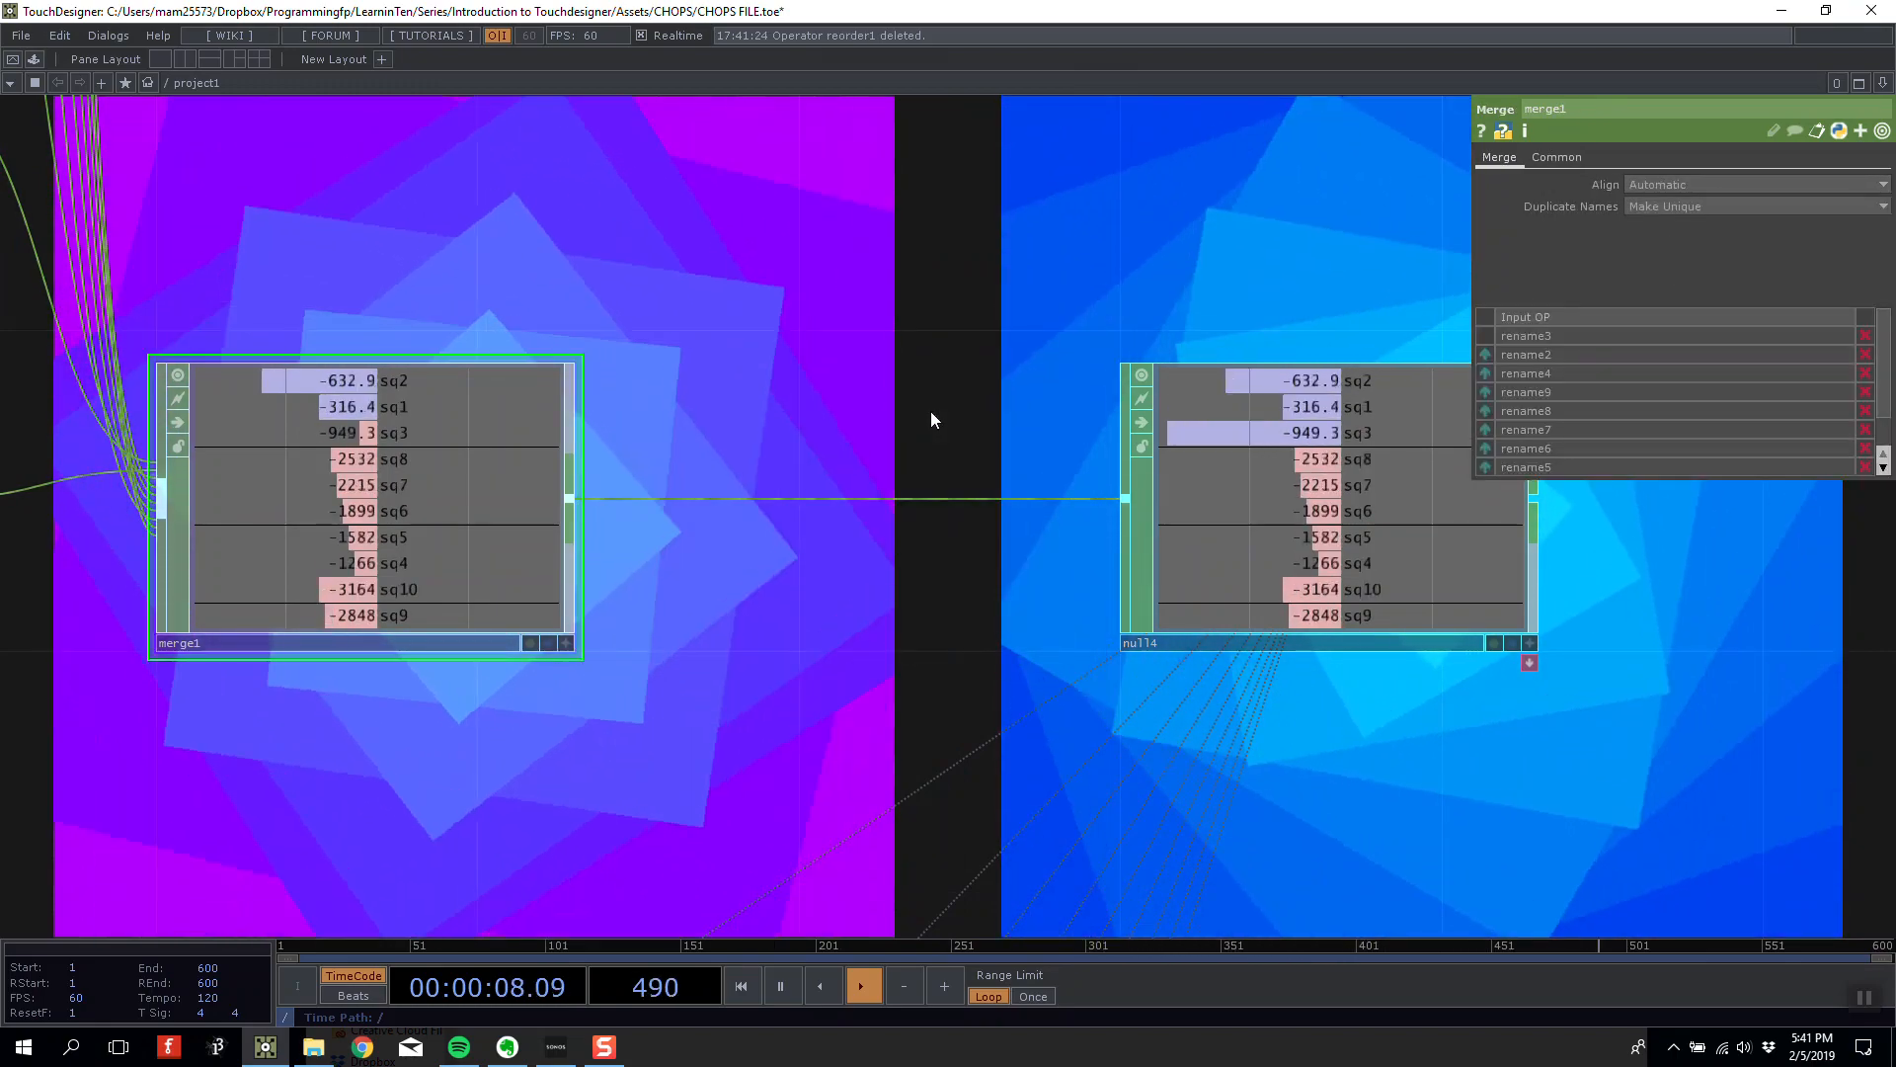
Move null4 farther away from merge1 to make room for a node between them.
scroll(919, 380, "down", 4)
left_click_drag(1070, 470, 933, 462)
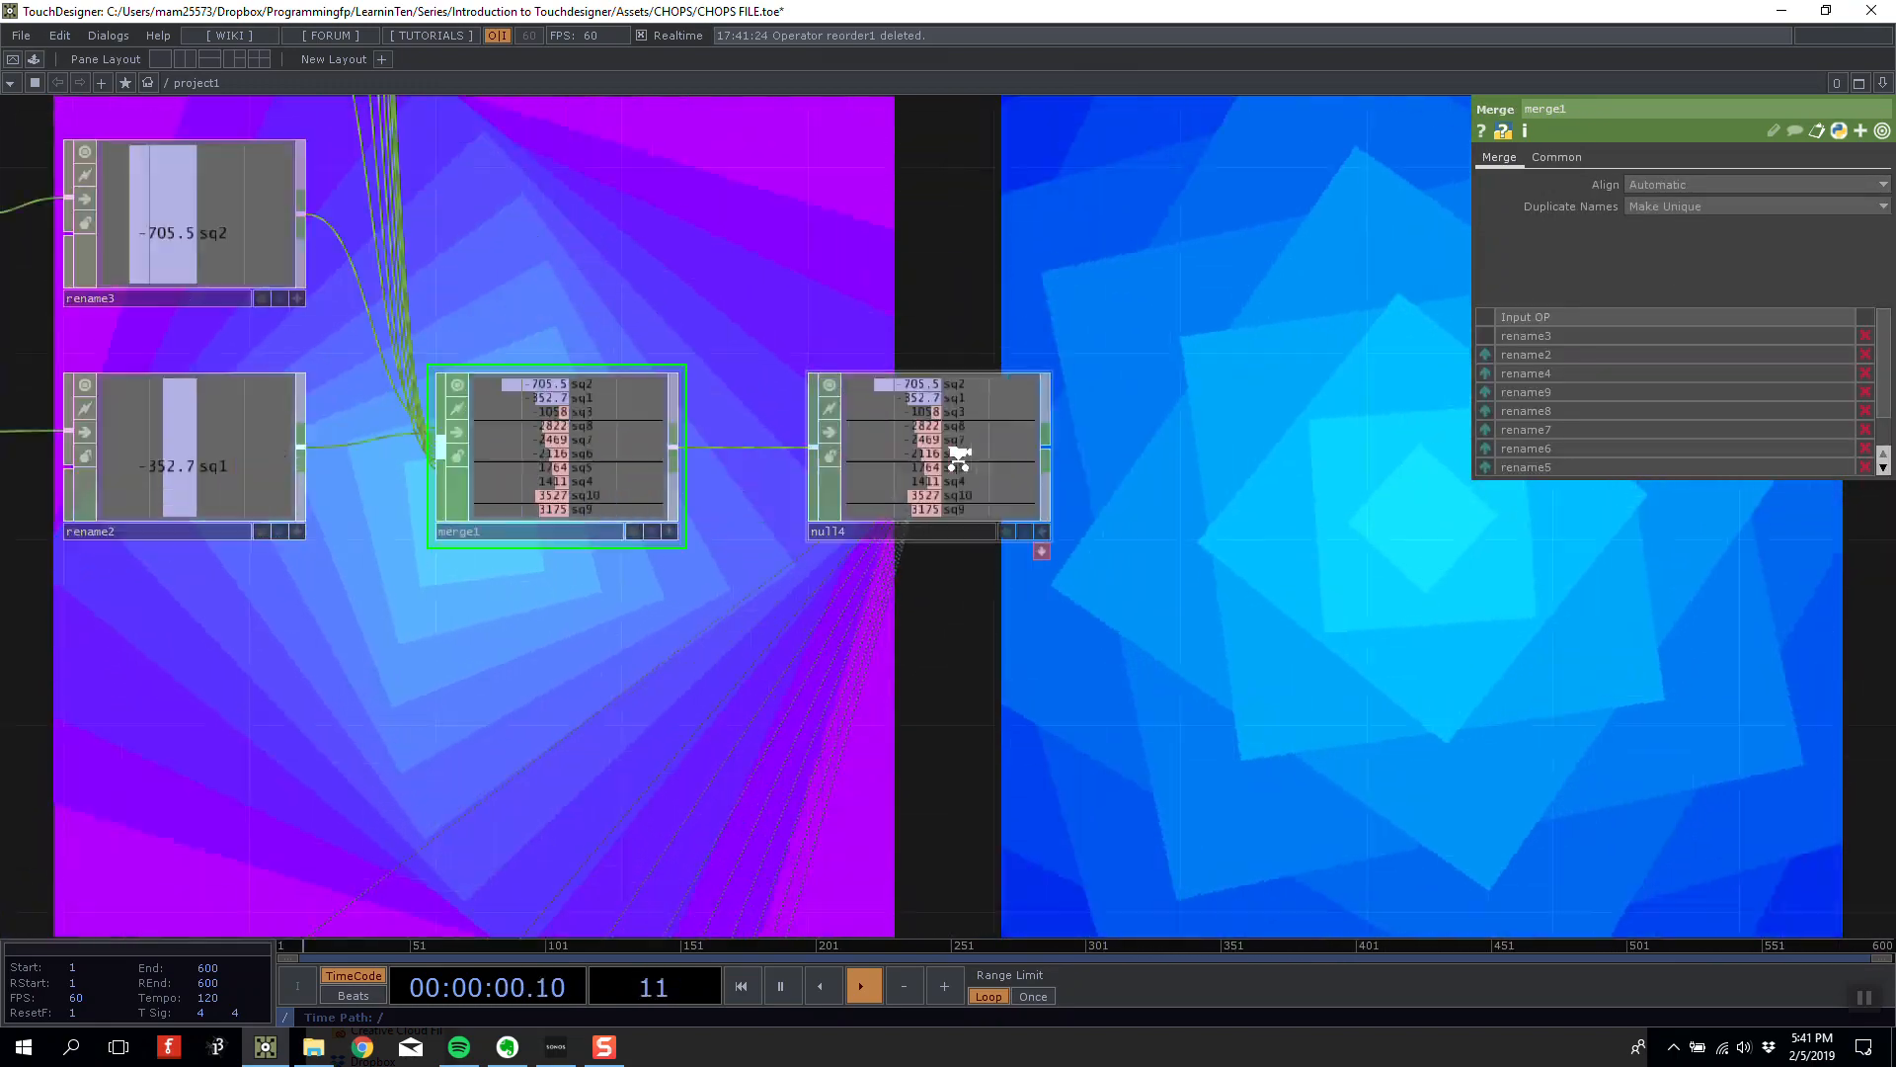
scroll(939, 444, "up", 3)
scroll(841, 371, "down", 2)
scroll(885, 345, "up", 3)
scroll(873, 377, "down", 2)
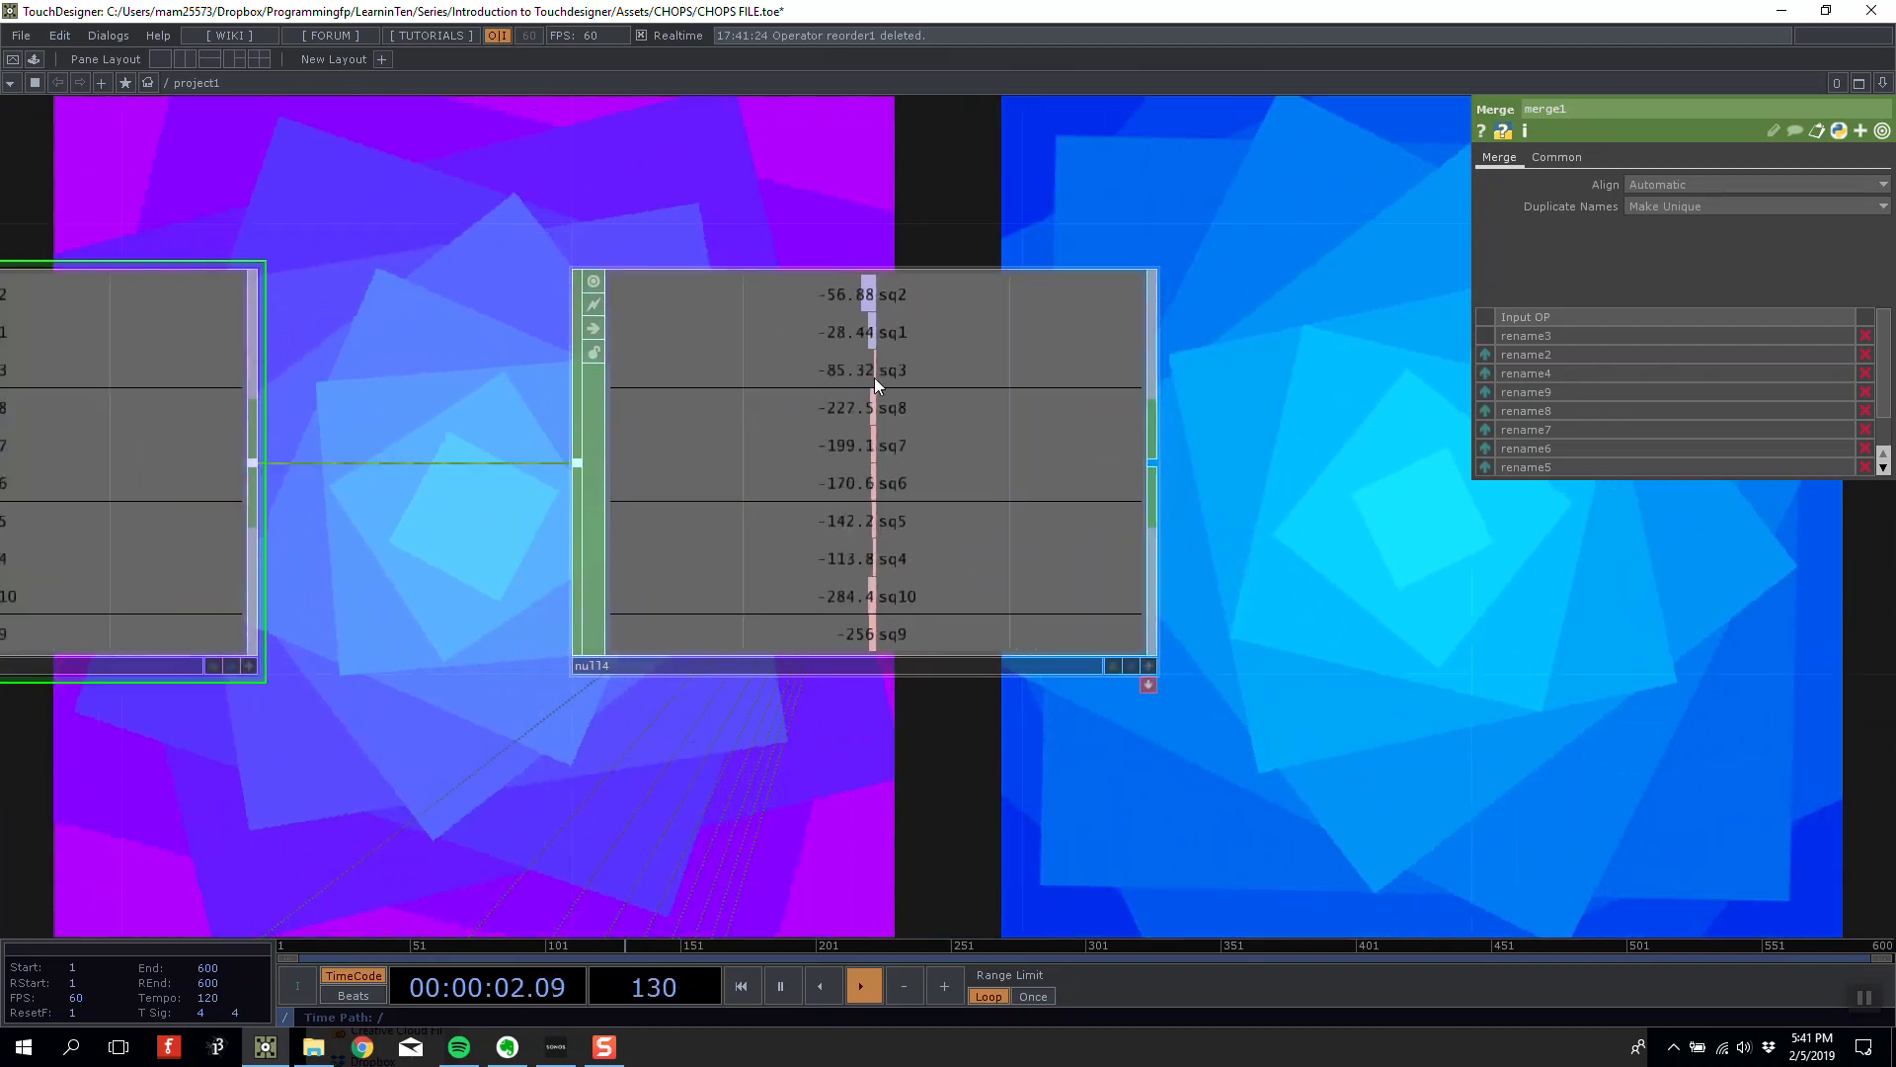
left_click_drag(910, 445, 1416, 440)
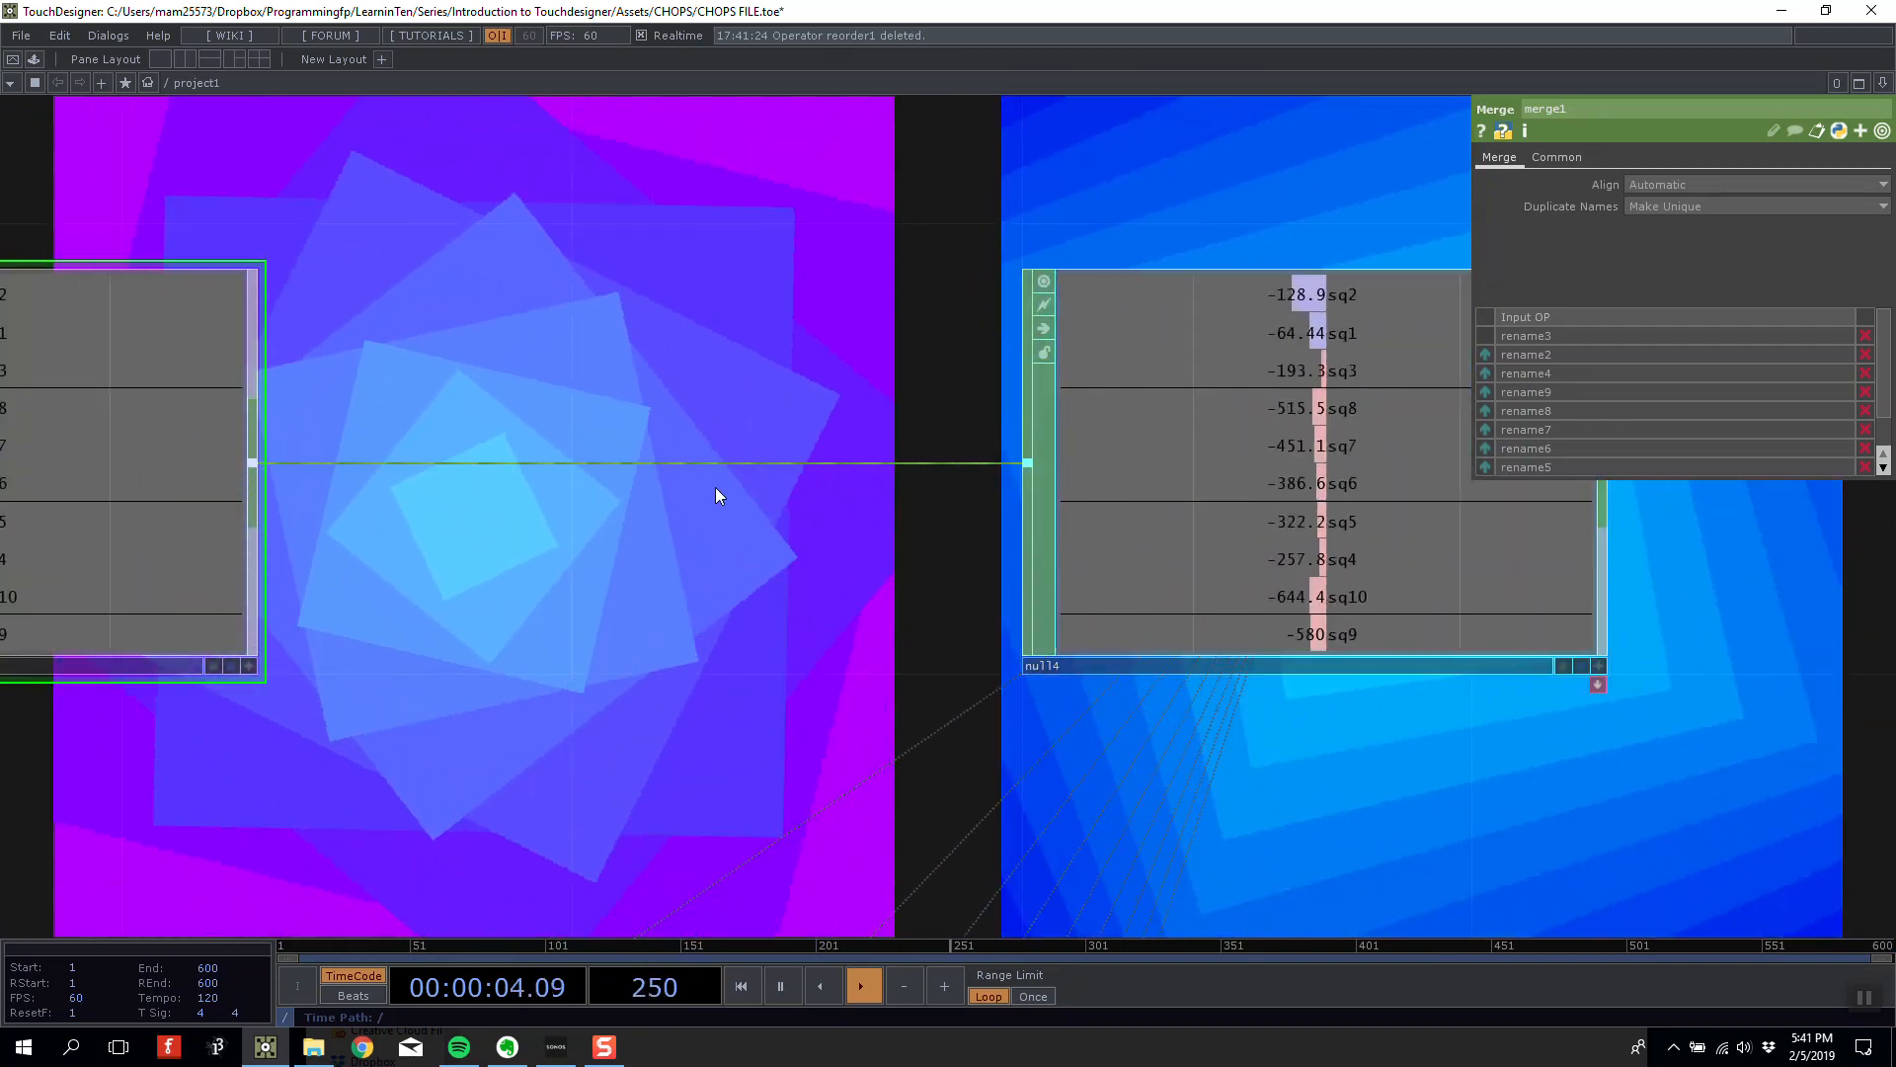
right_click(692, 461)
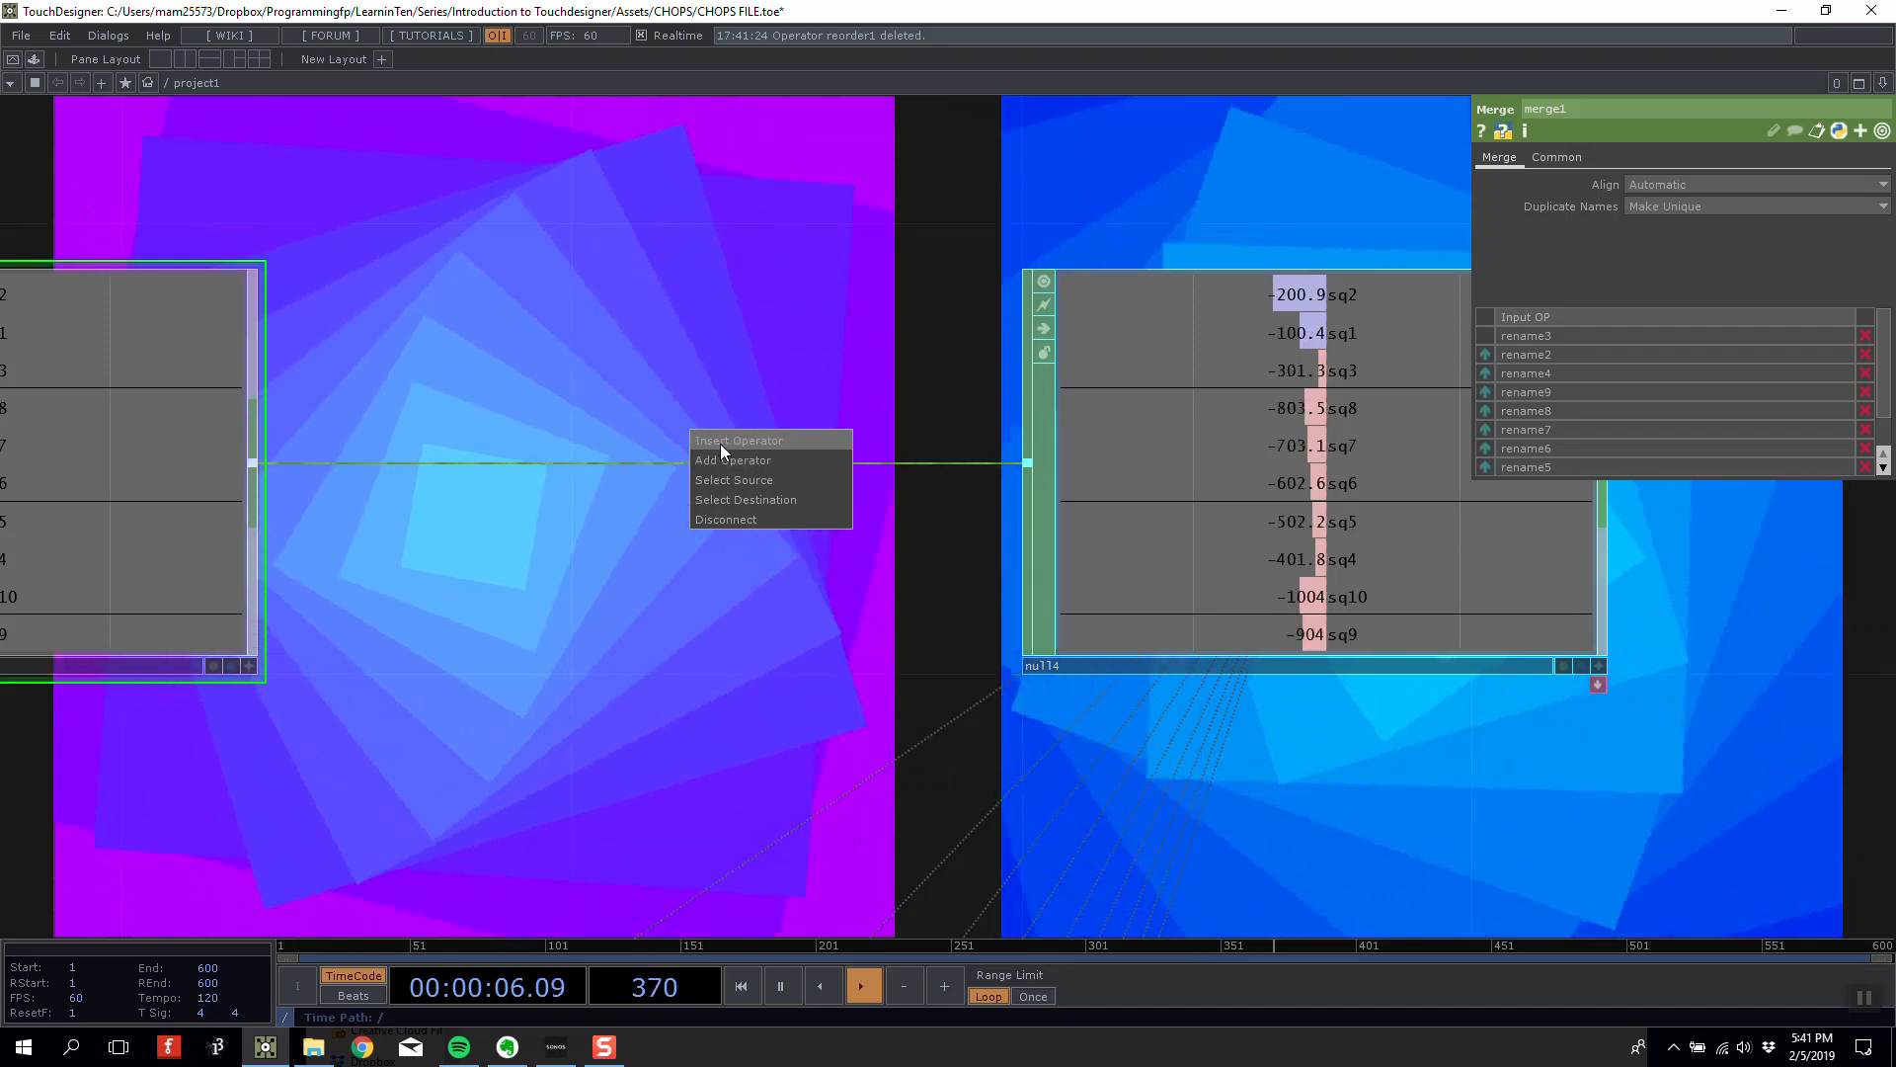
left_click(720, 445)
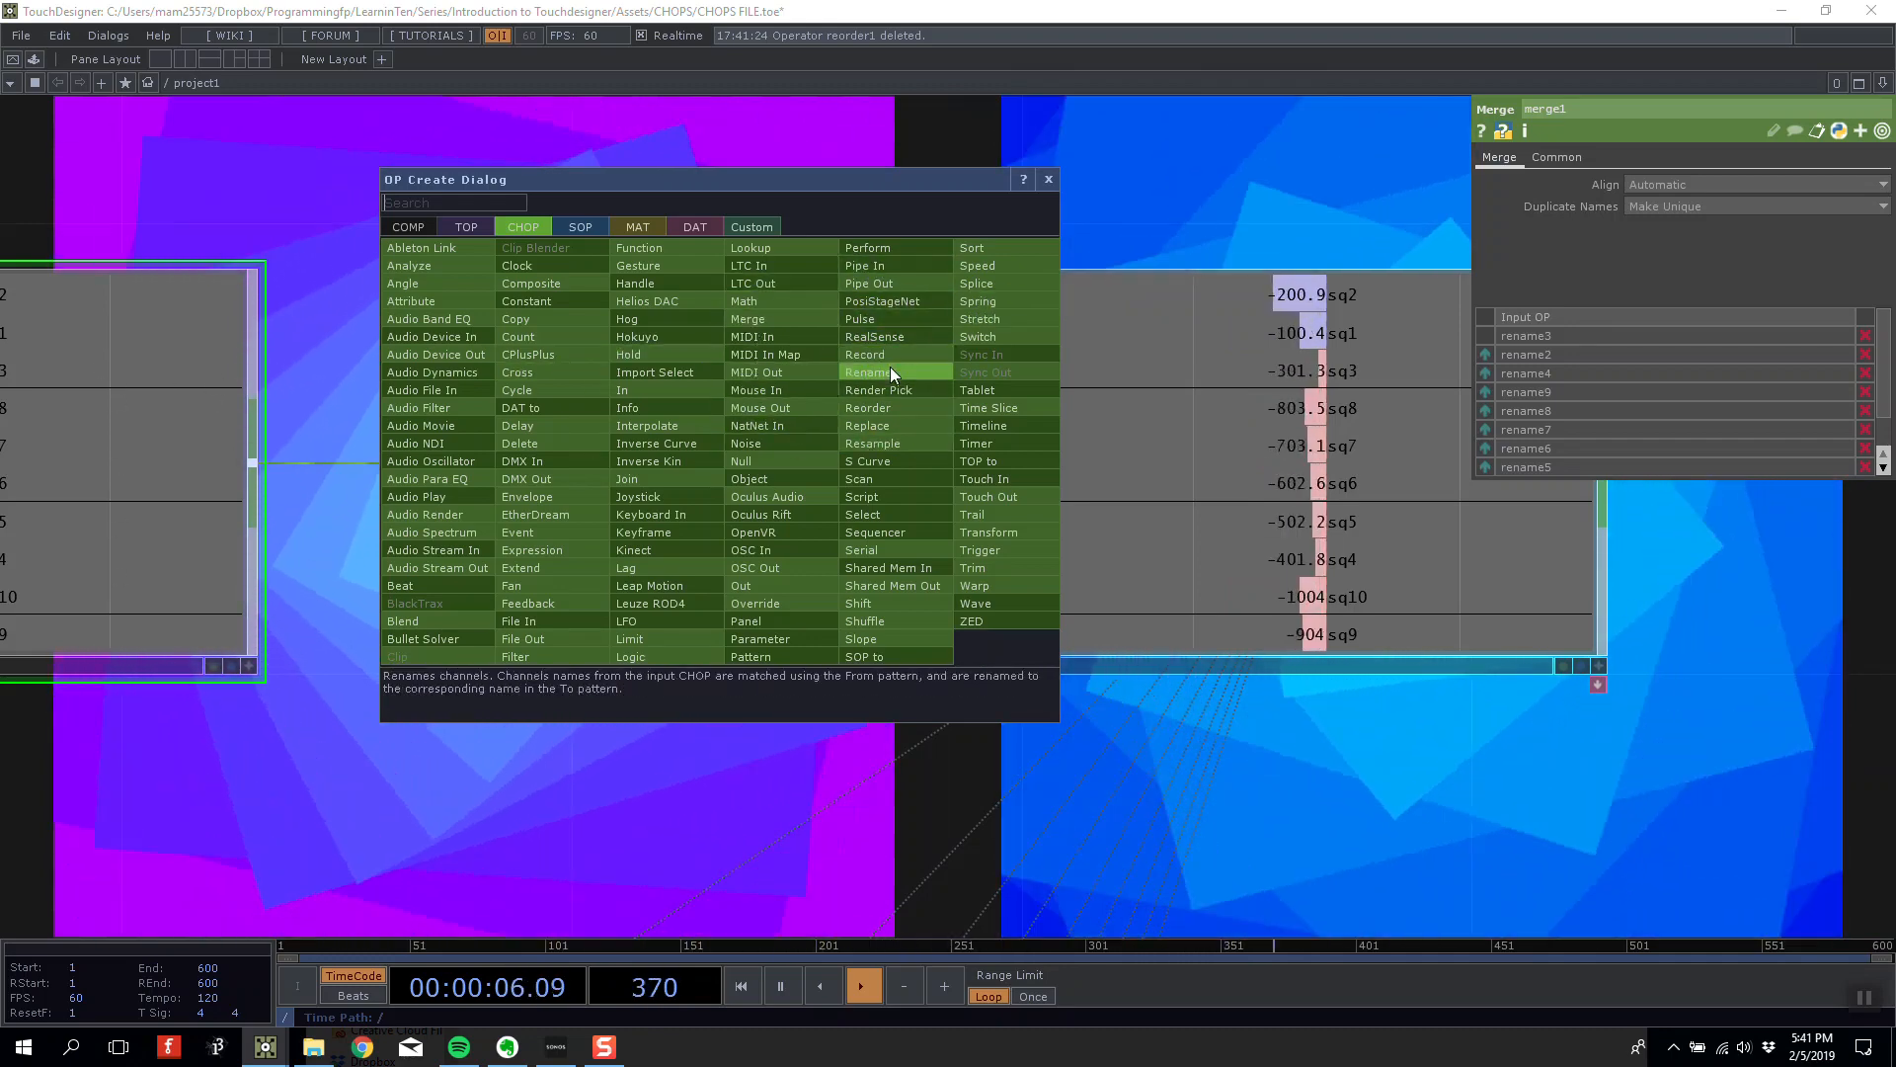
left_click(891, 370)
left_click(743, 364)
key("Delete")
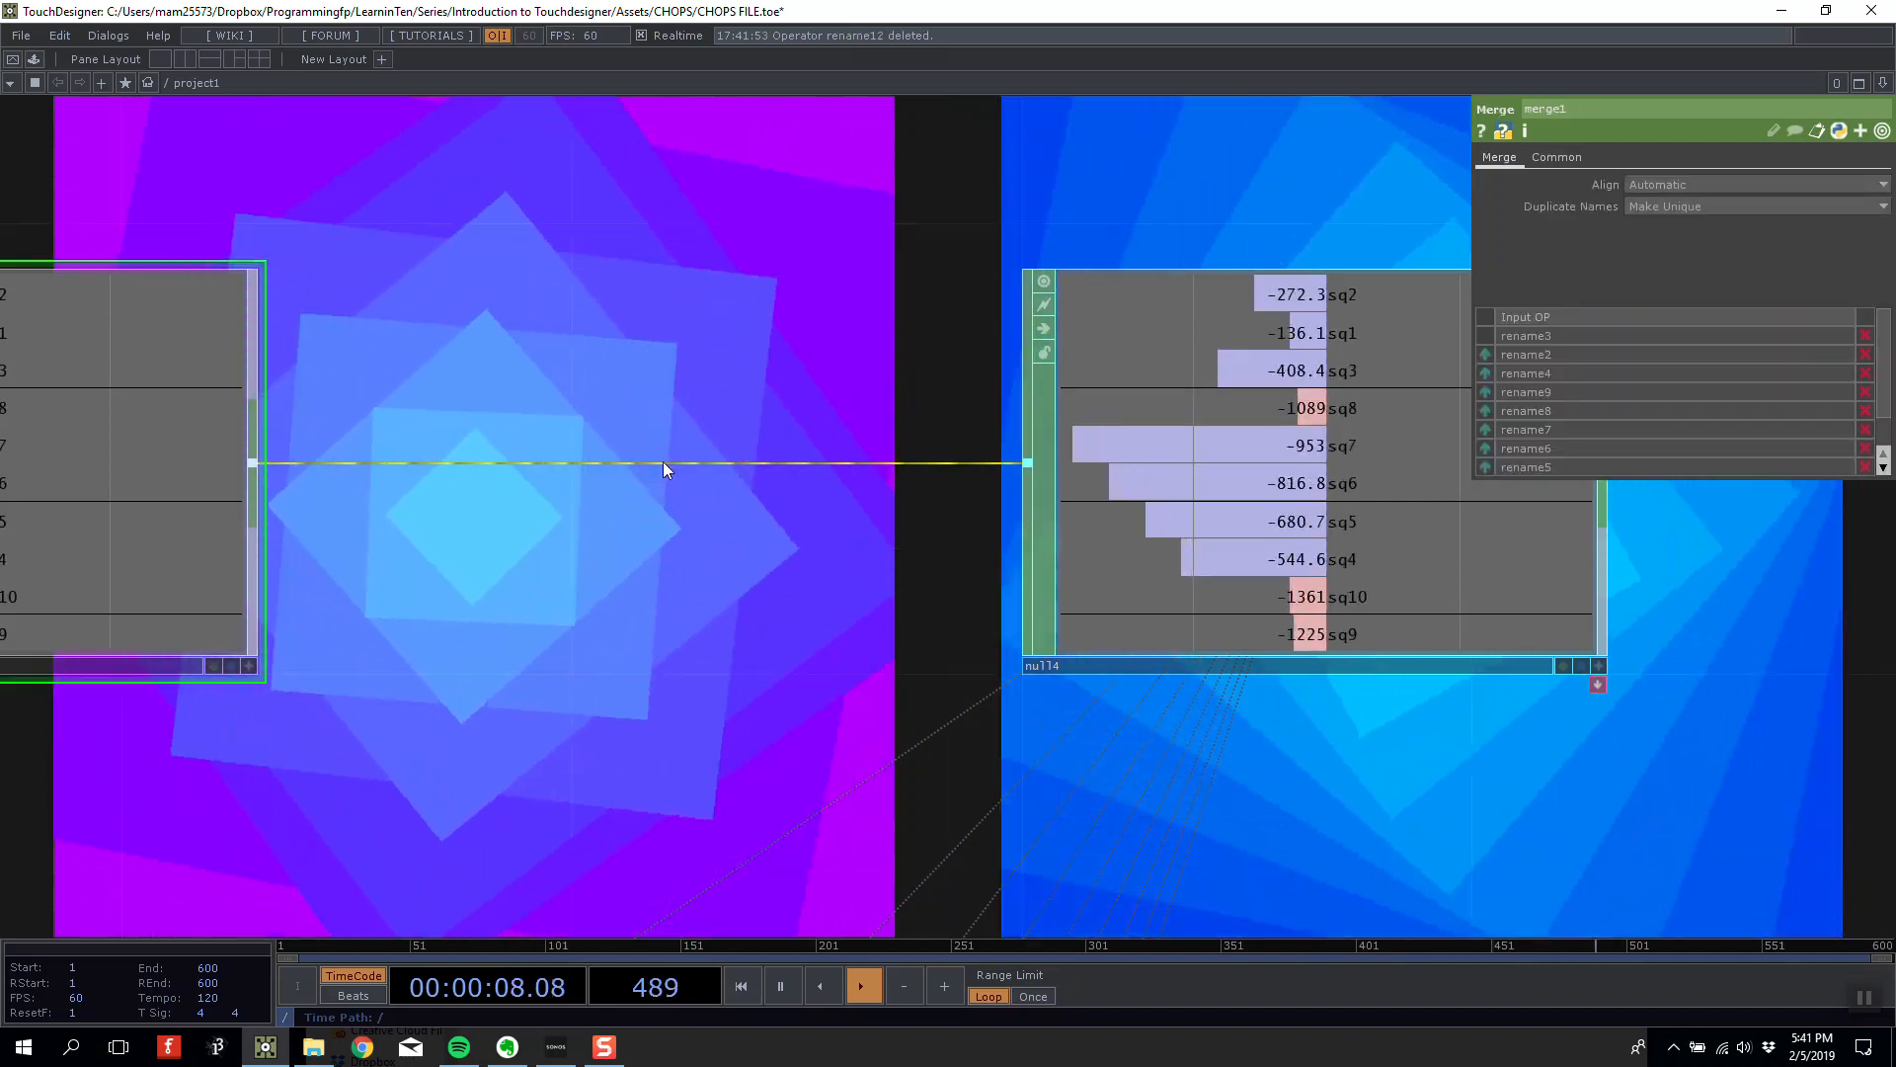
right_click(662, 460)
left_click(706, 447)
left_click(871, 350)
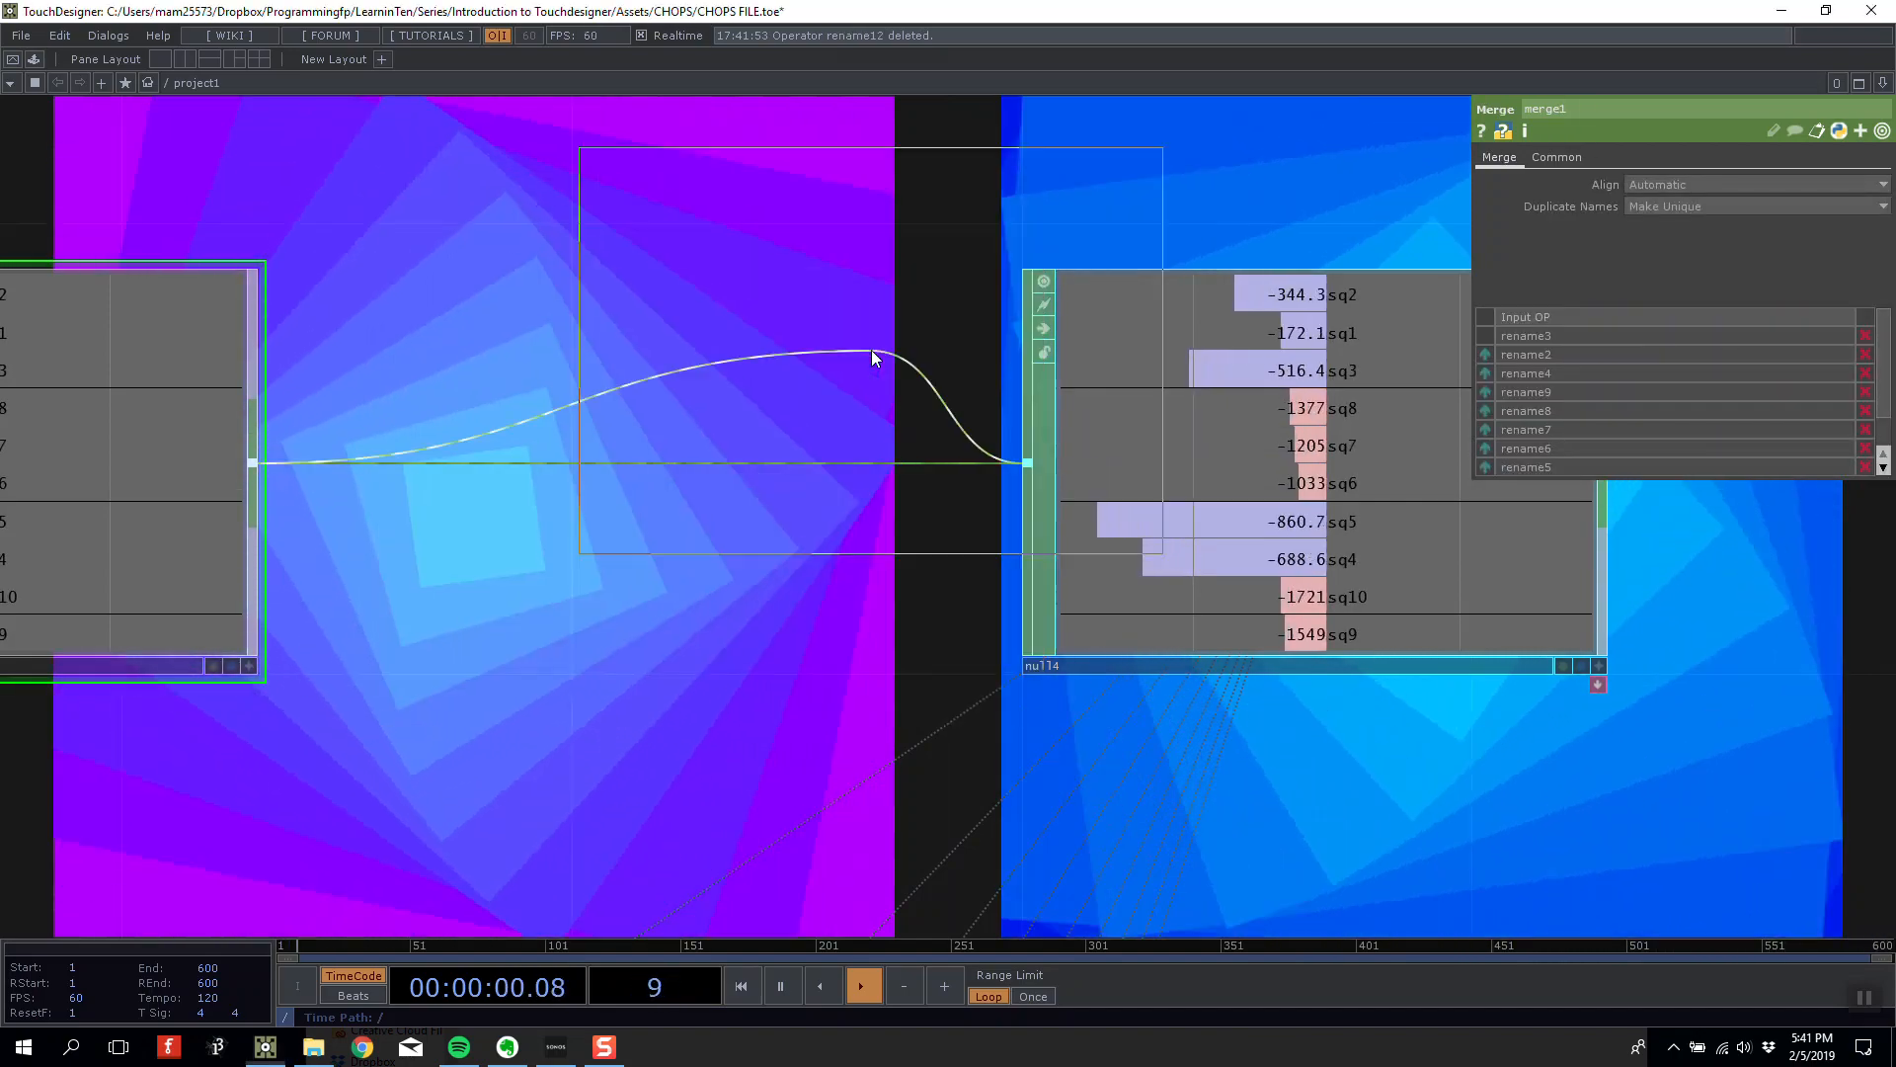
left_click(784, 440)
key("Delete")
Insert a Reorder CHOP between merge1 and null4 and set its Method to Base Name Sort.
right_click(756, 461)
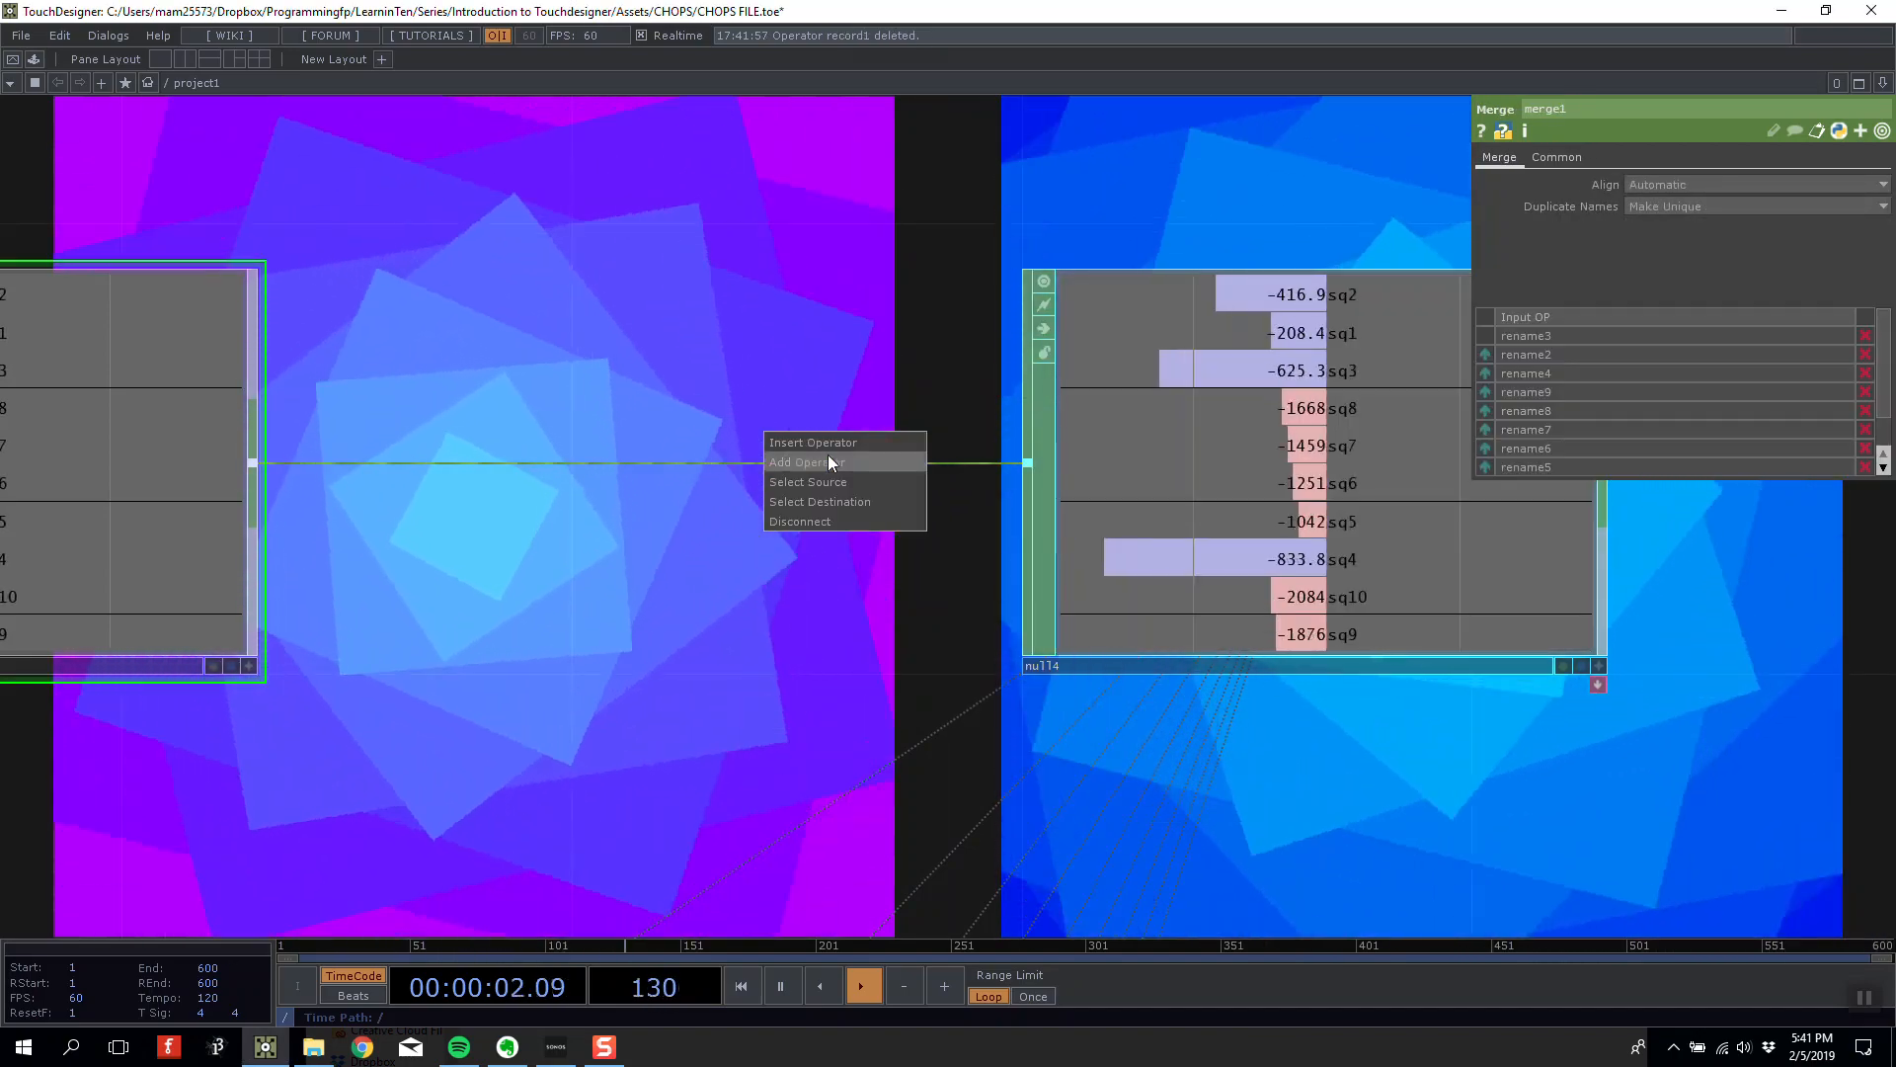
left_click(827, 452)
left_click(977, 435)
left_click(690, 488)
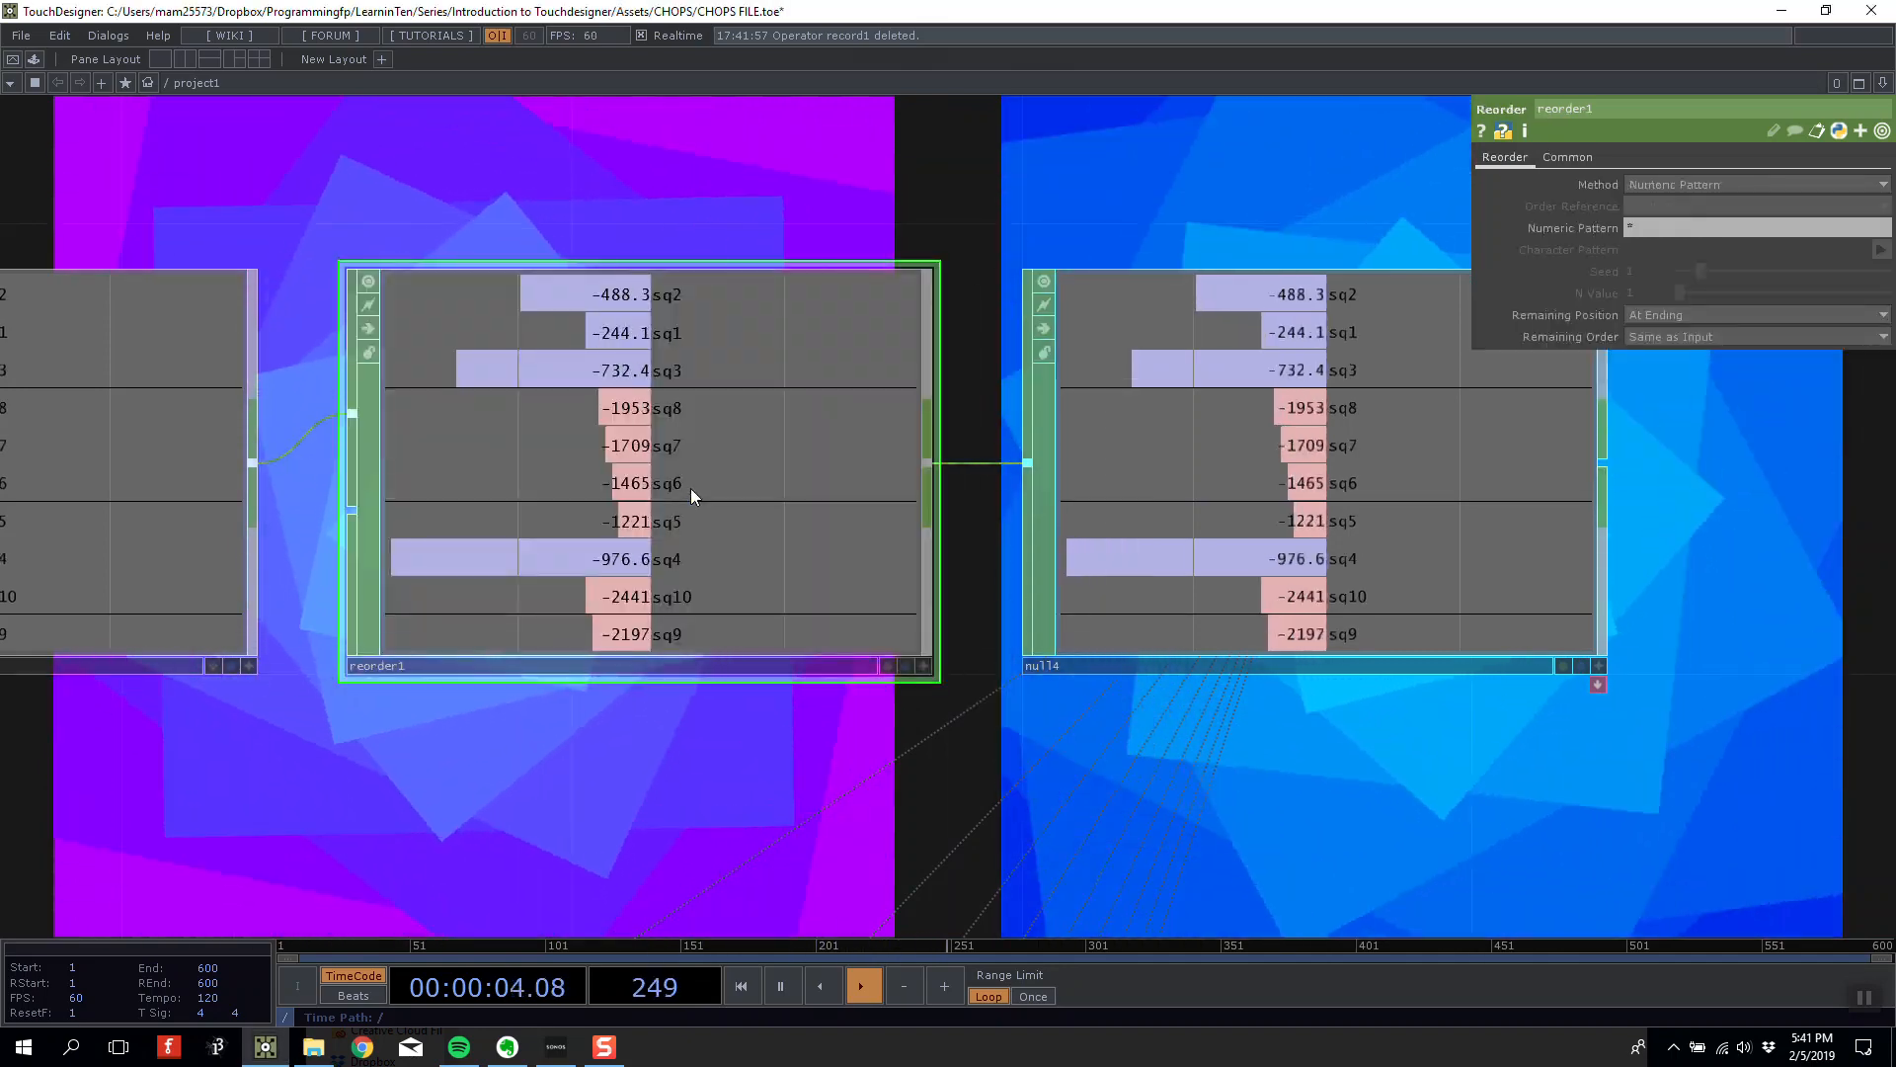
left_click(1683, 185)
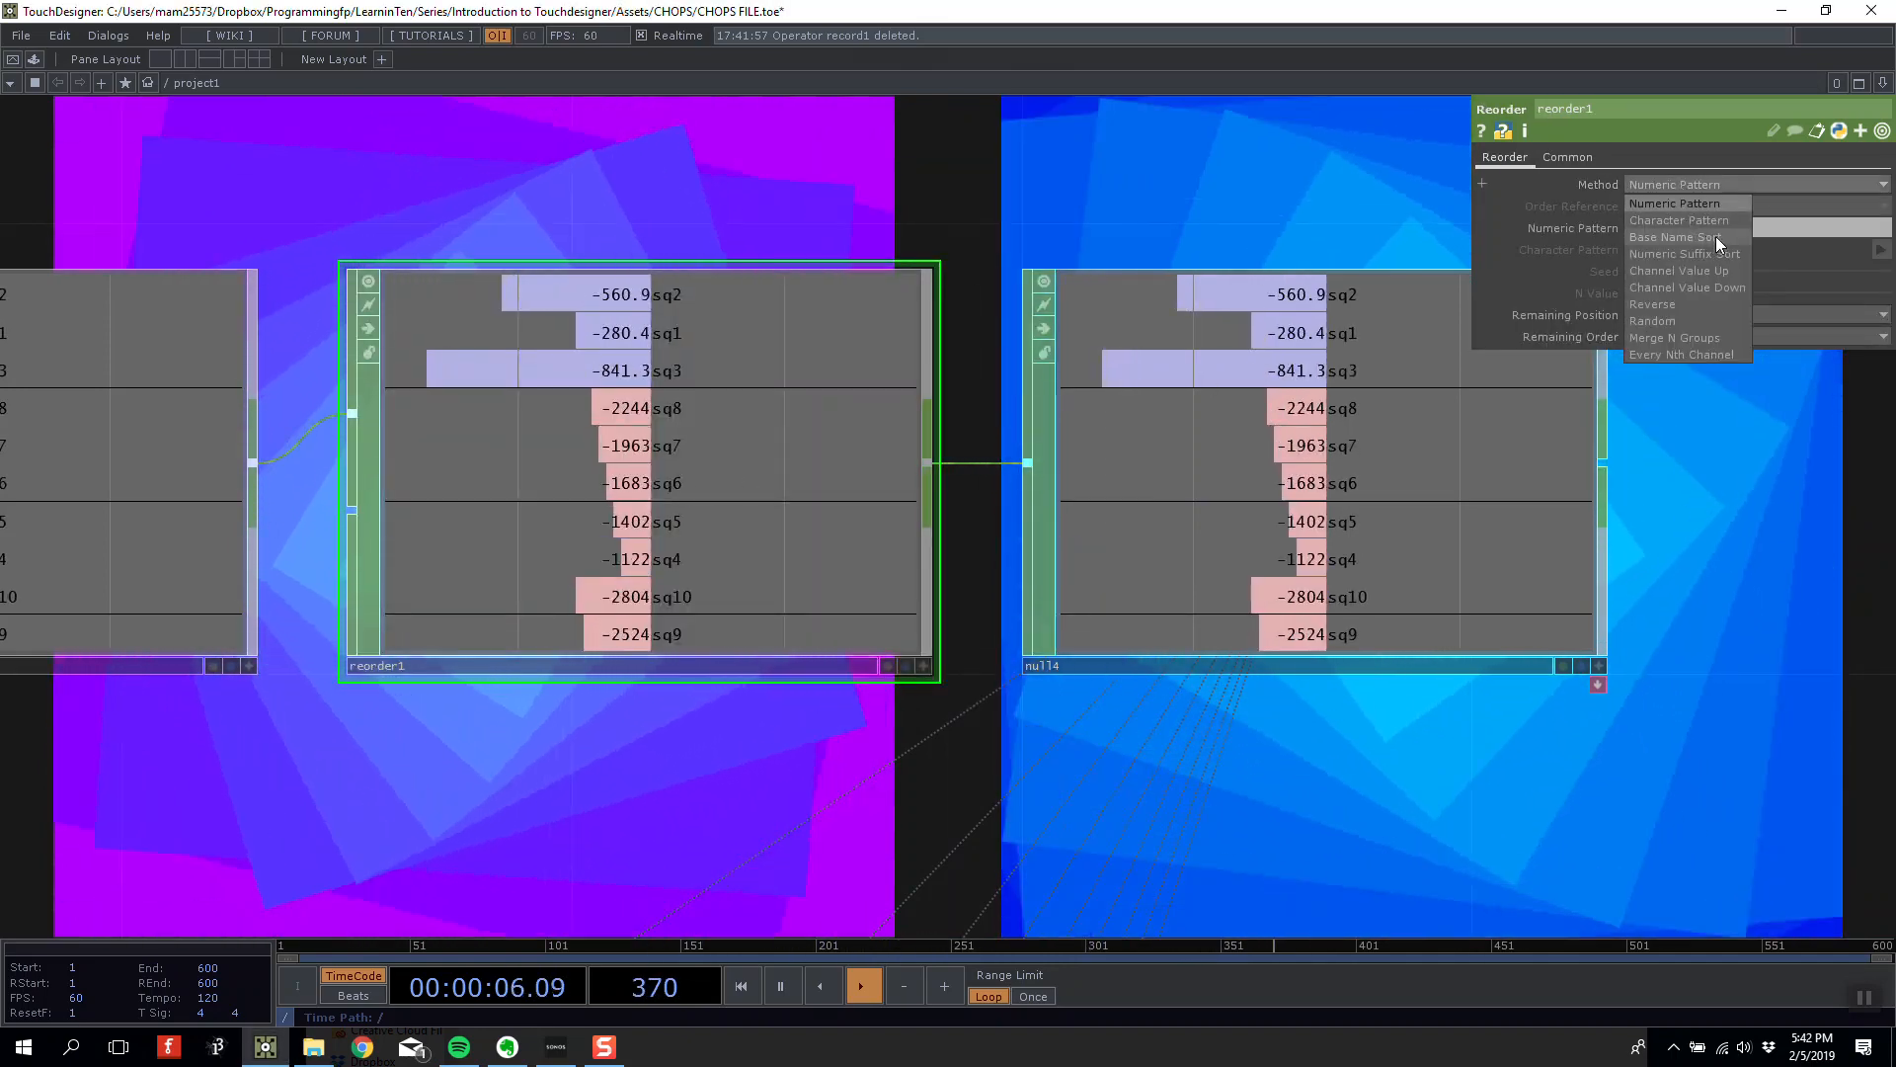
left_click(1693, 238)
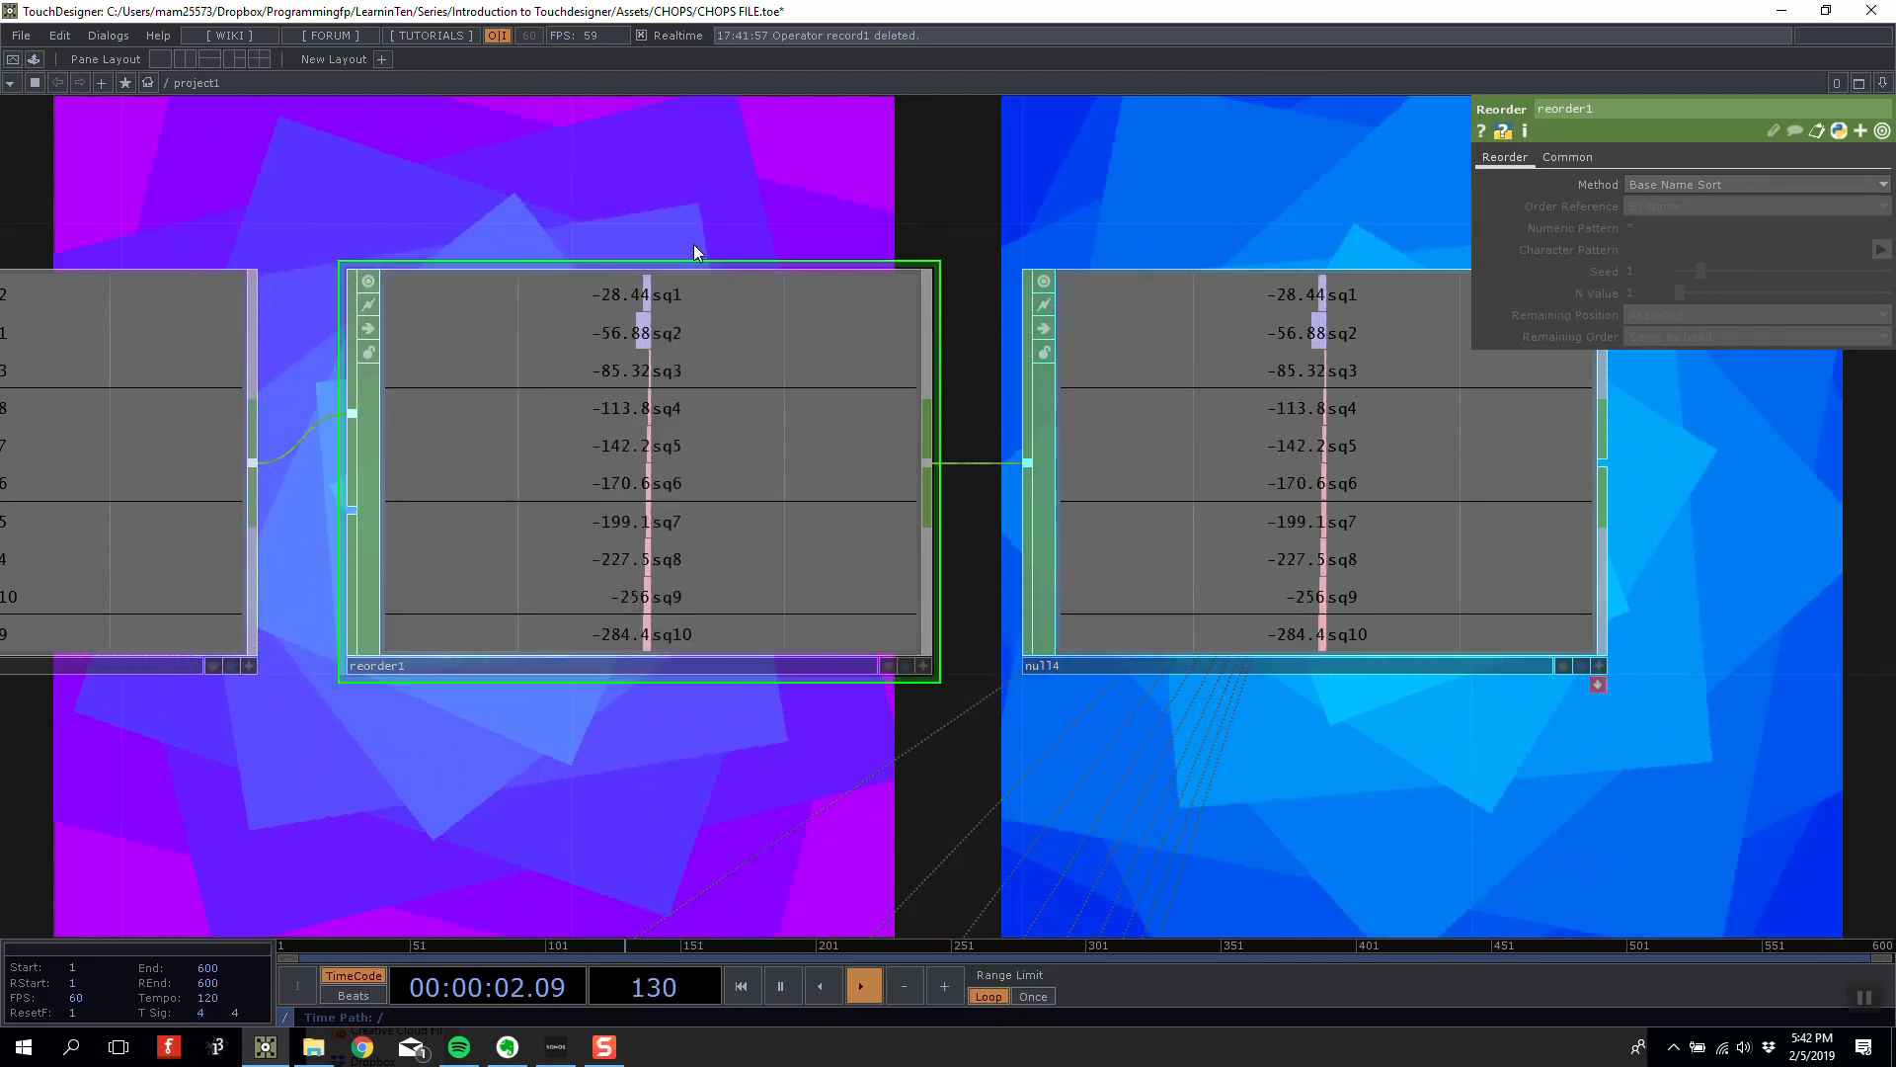
left_click_drag(779, 205, 821, 221)
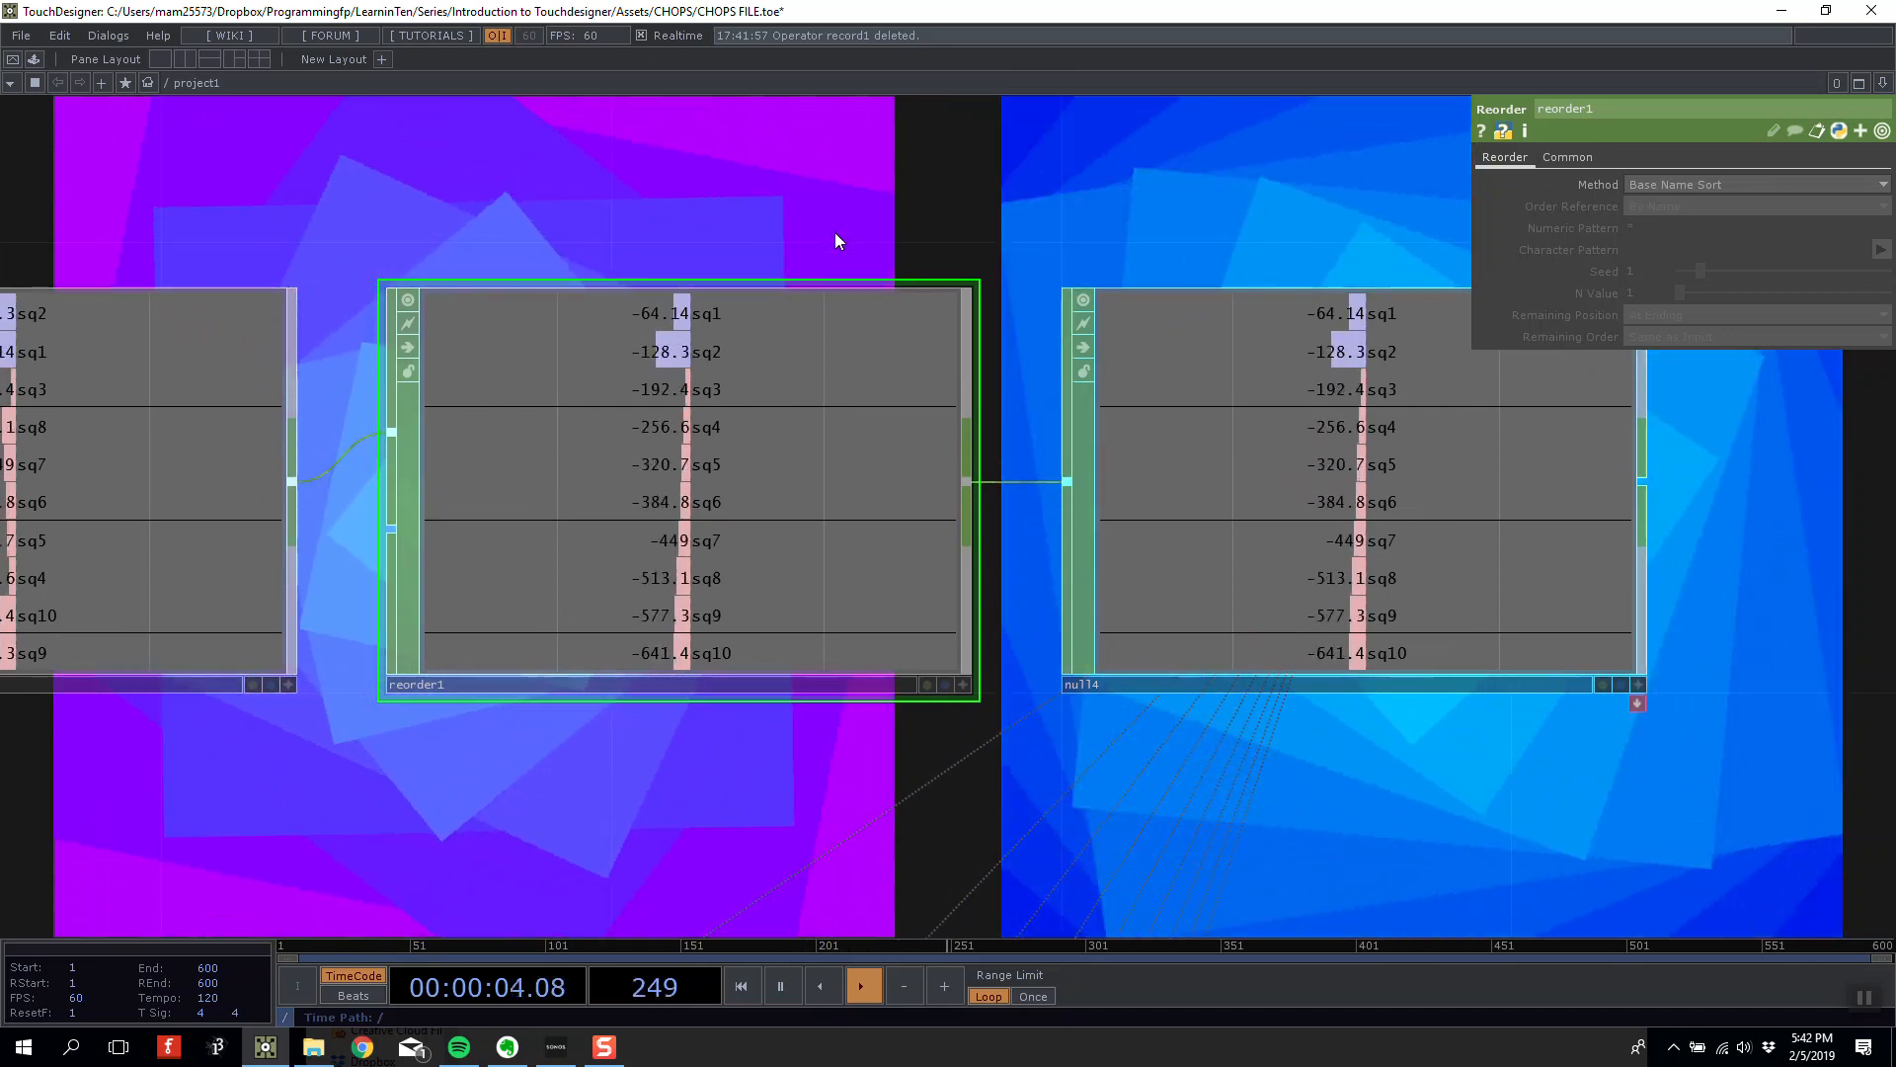
scroll(720, 297, "up", 4)
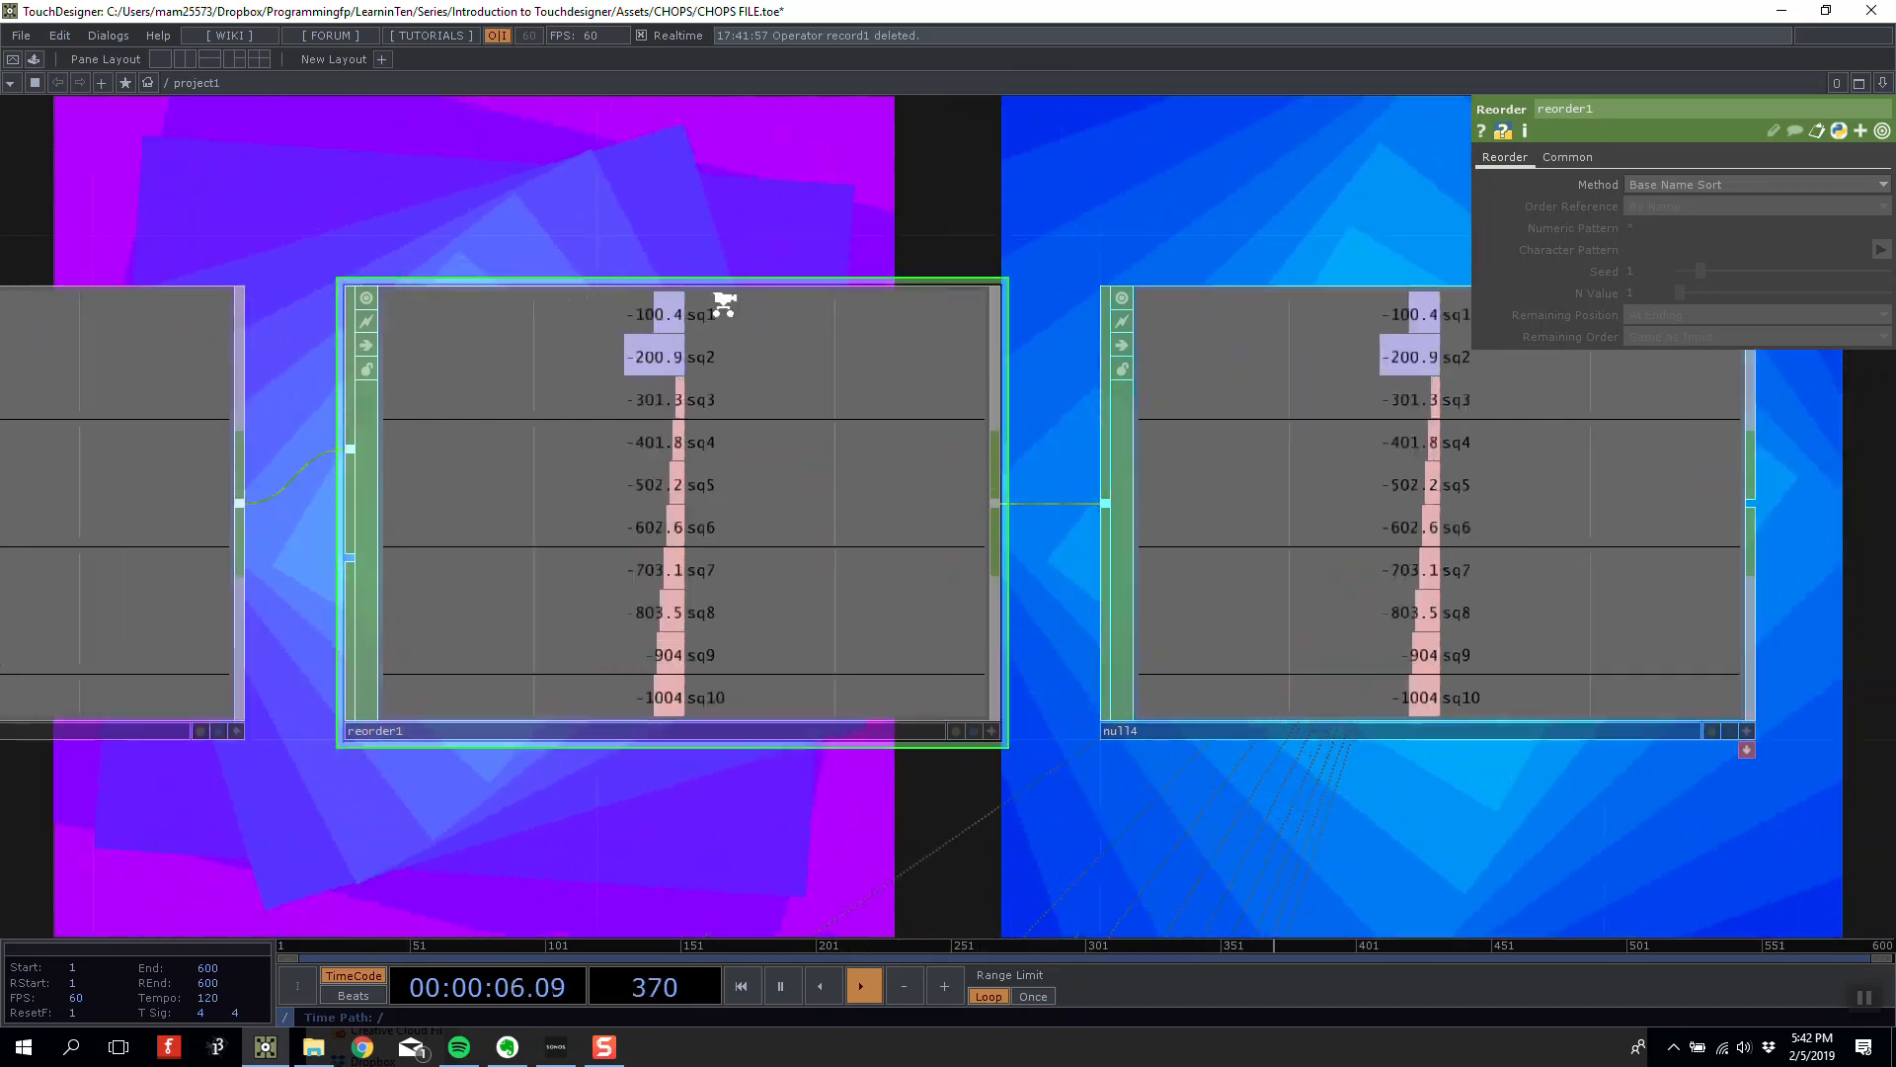
scroll(656, 339, "down", 4)
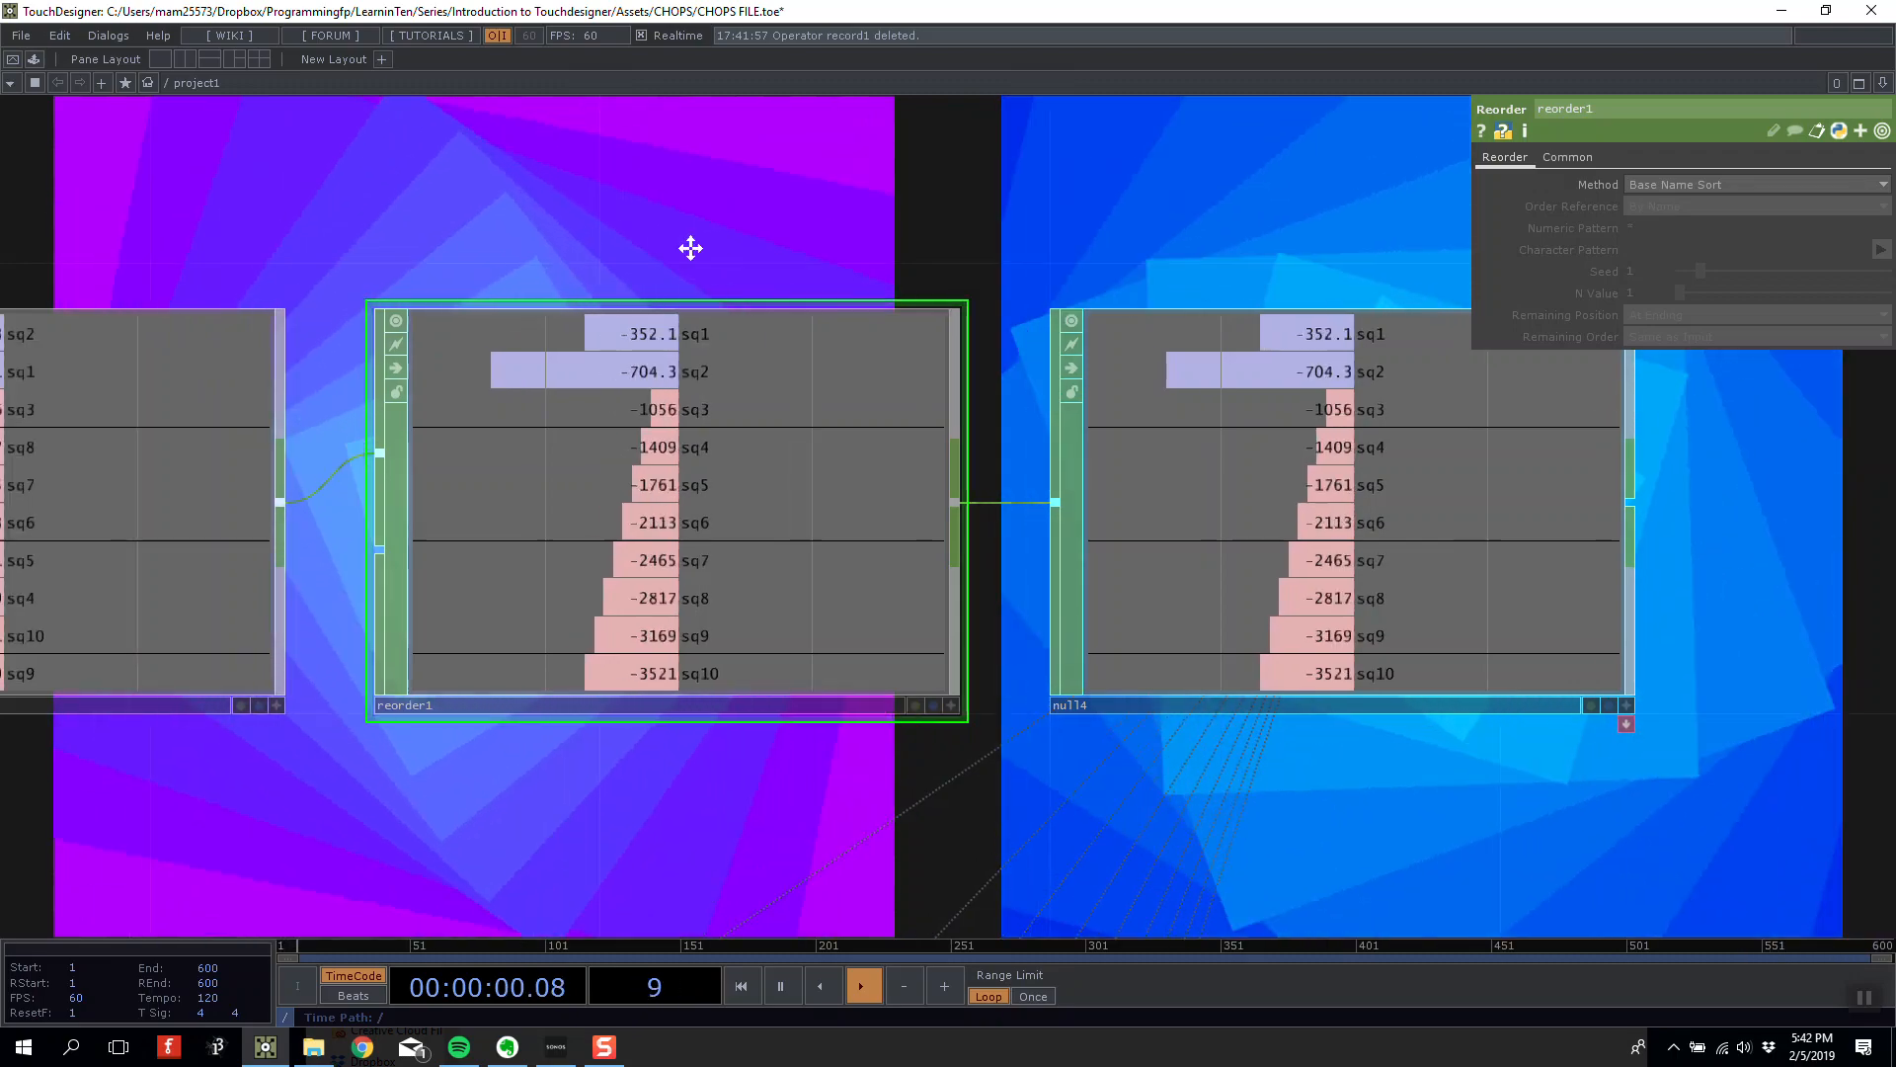
scroll(731, 297, "down", 8)
scroll(731, 332, "up", 8)
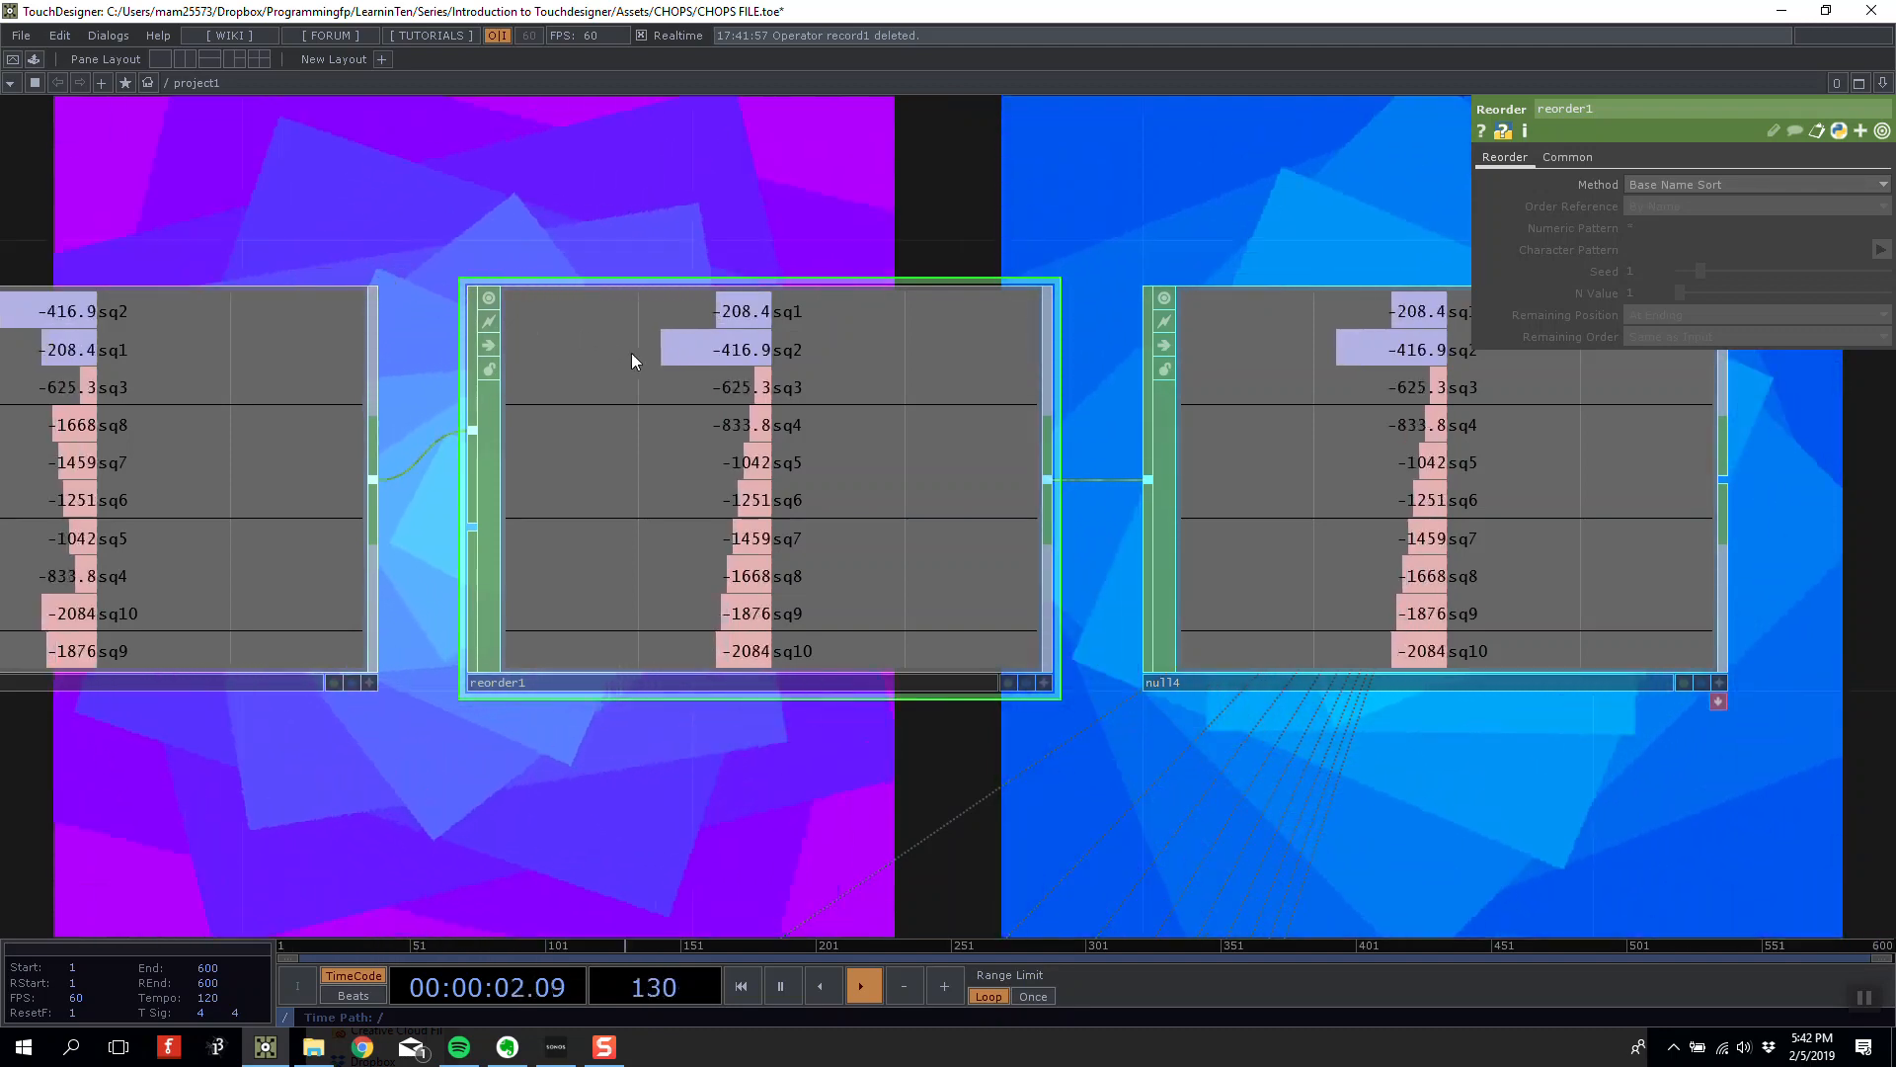
Examine the reordered sq channels in reorder1 and null4, and review the whole squares network against the reference GIF.
left_click_drag(1157, 233, 1107, 304)
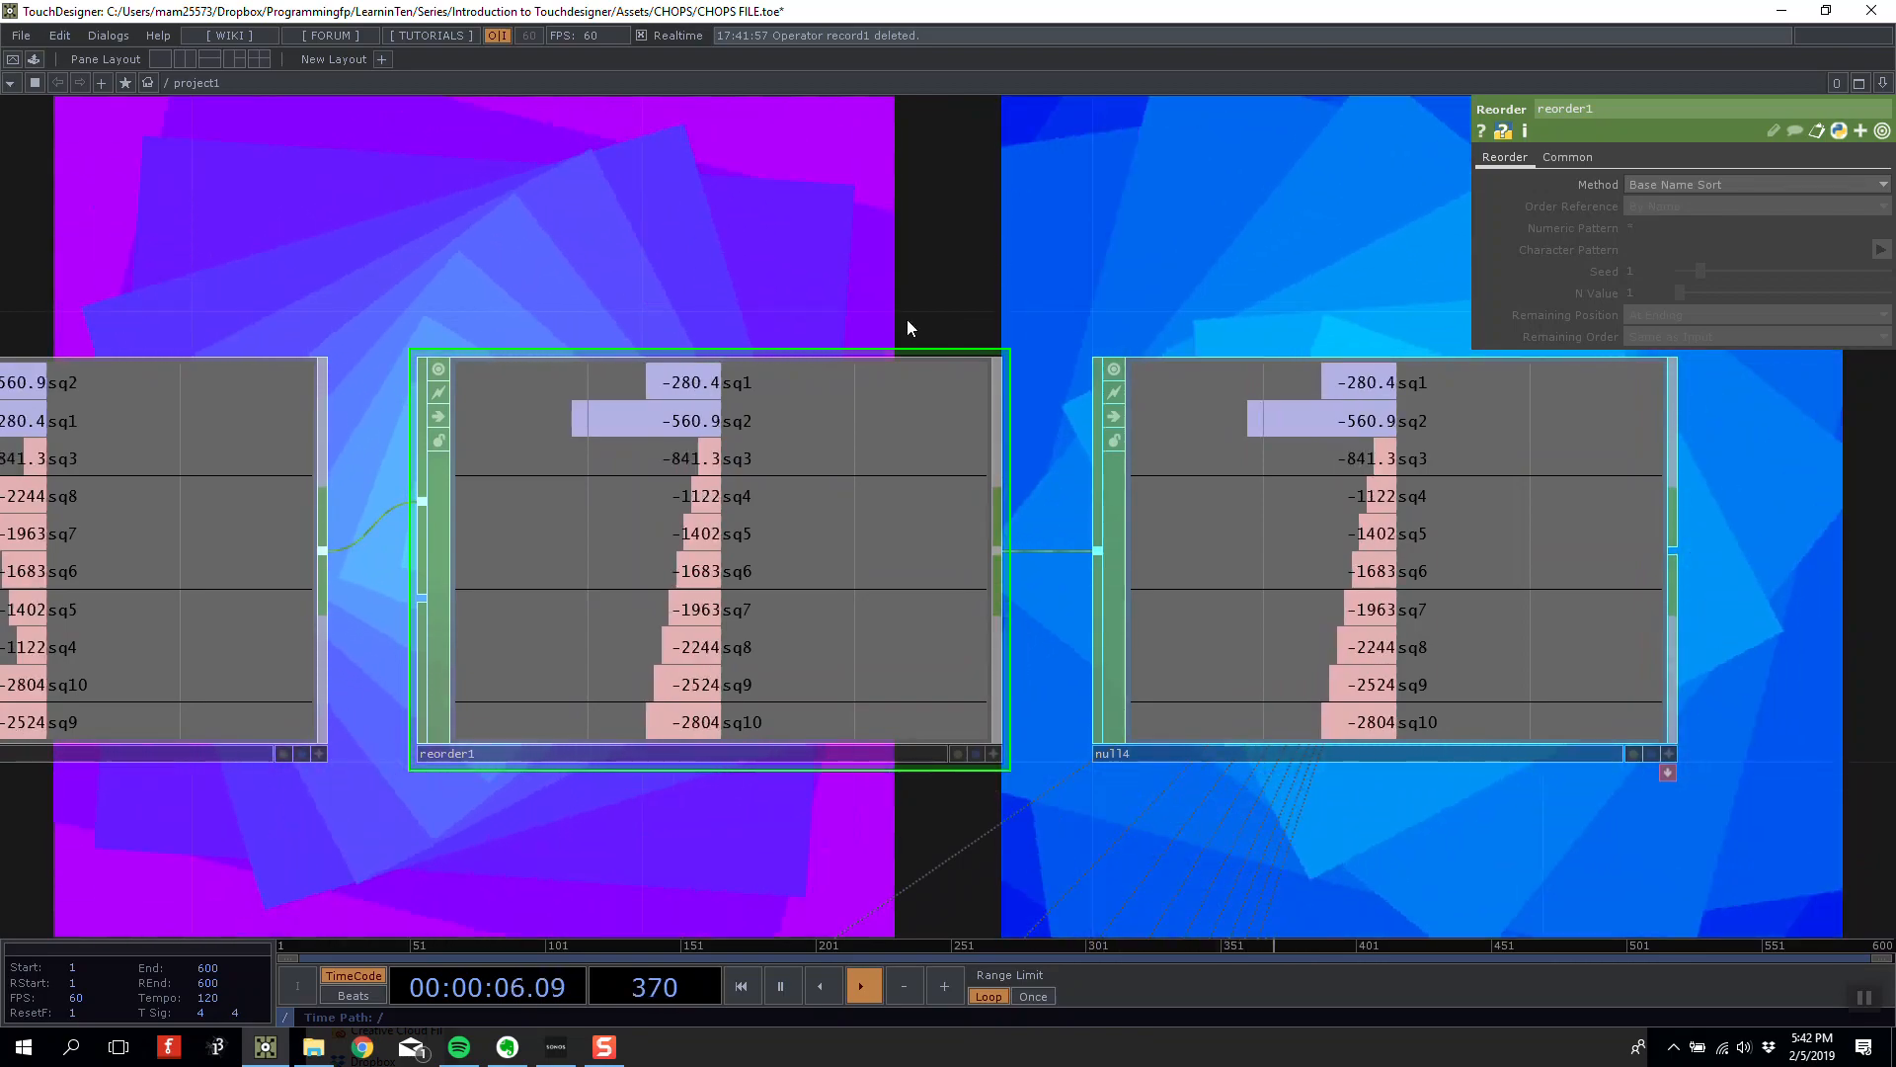
scroll(928, 318, "down", 5)
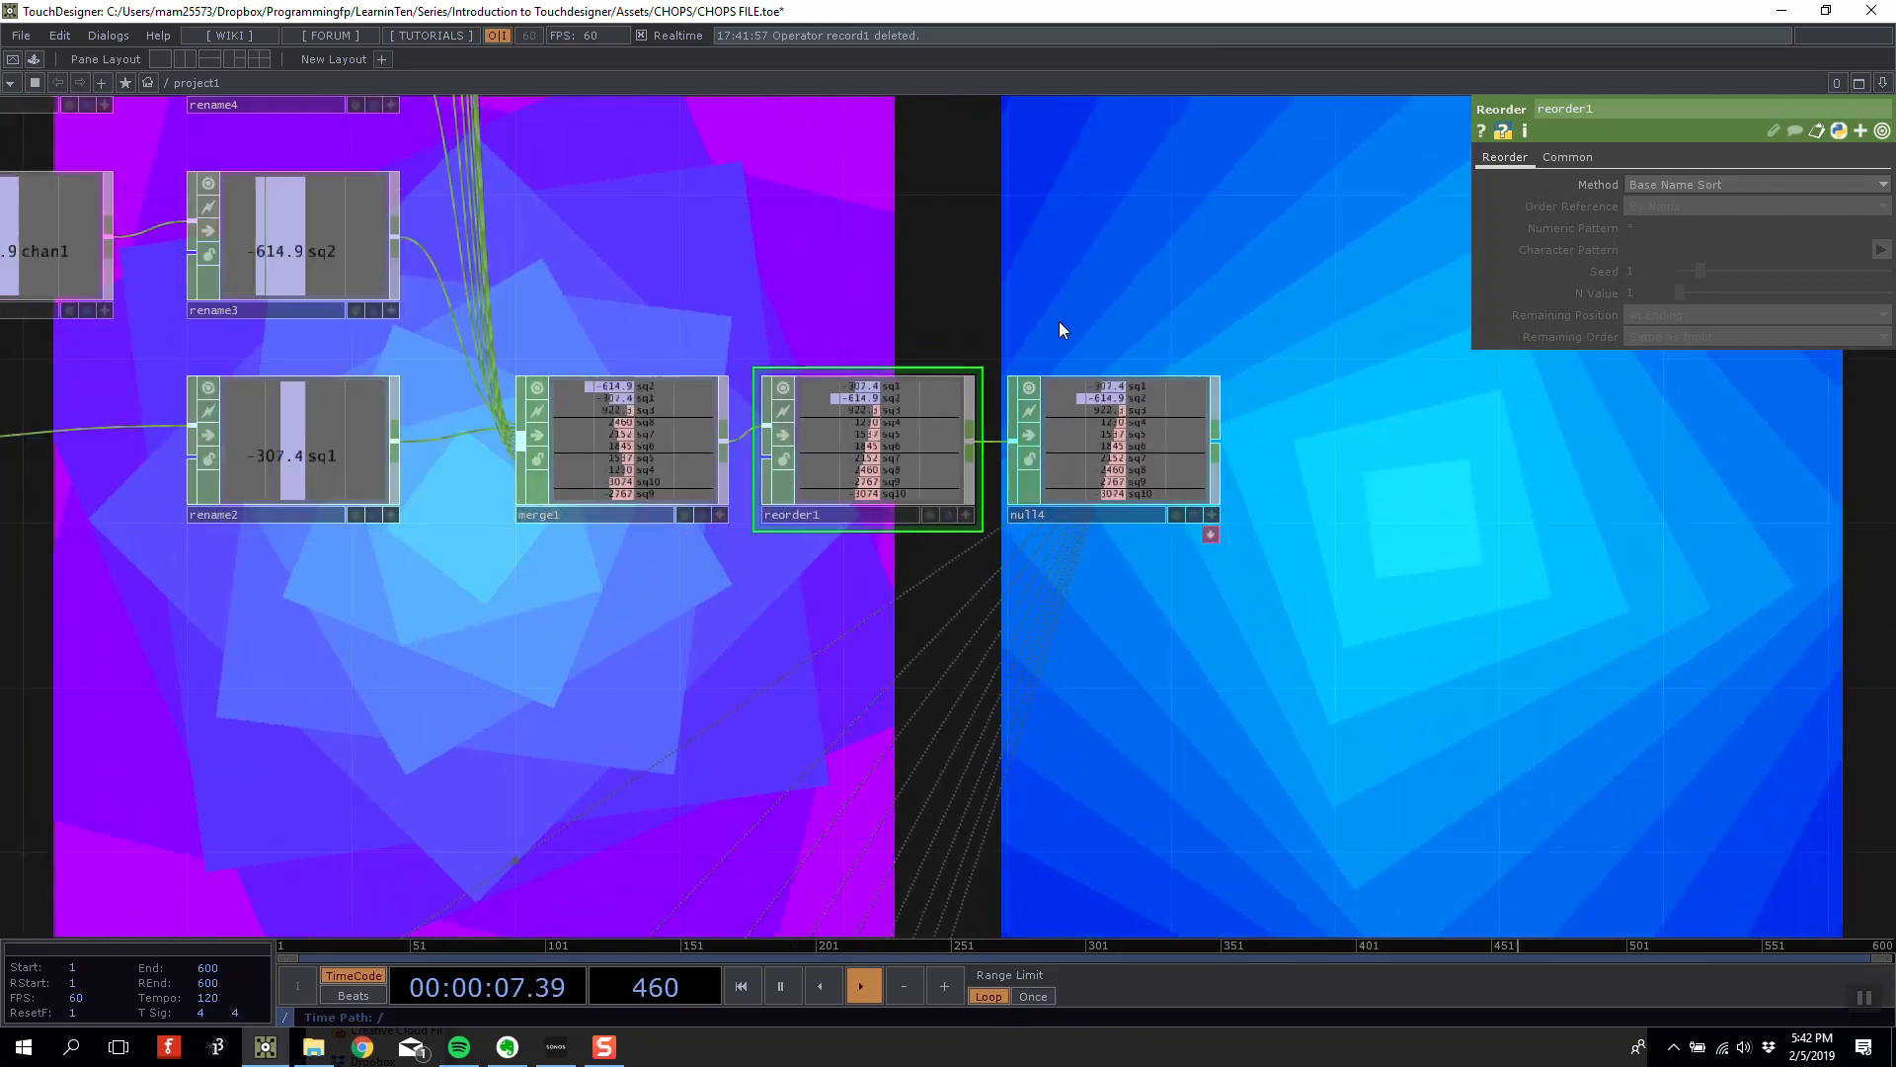
left_click_drag(912, 307, 684, 385)
scroll(684, 385, "down", 3)
scroll(1161, 599, "down", 1)
left_click_drag(1161, 600, 1071, 494)
scroll(1071, 494, "down", 3)
left_click_drag(1076, 594, 743, 318)
scroll(743, 318, "down", 3)
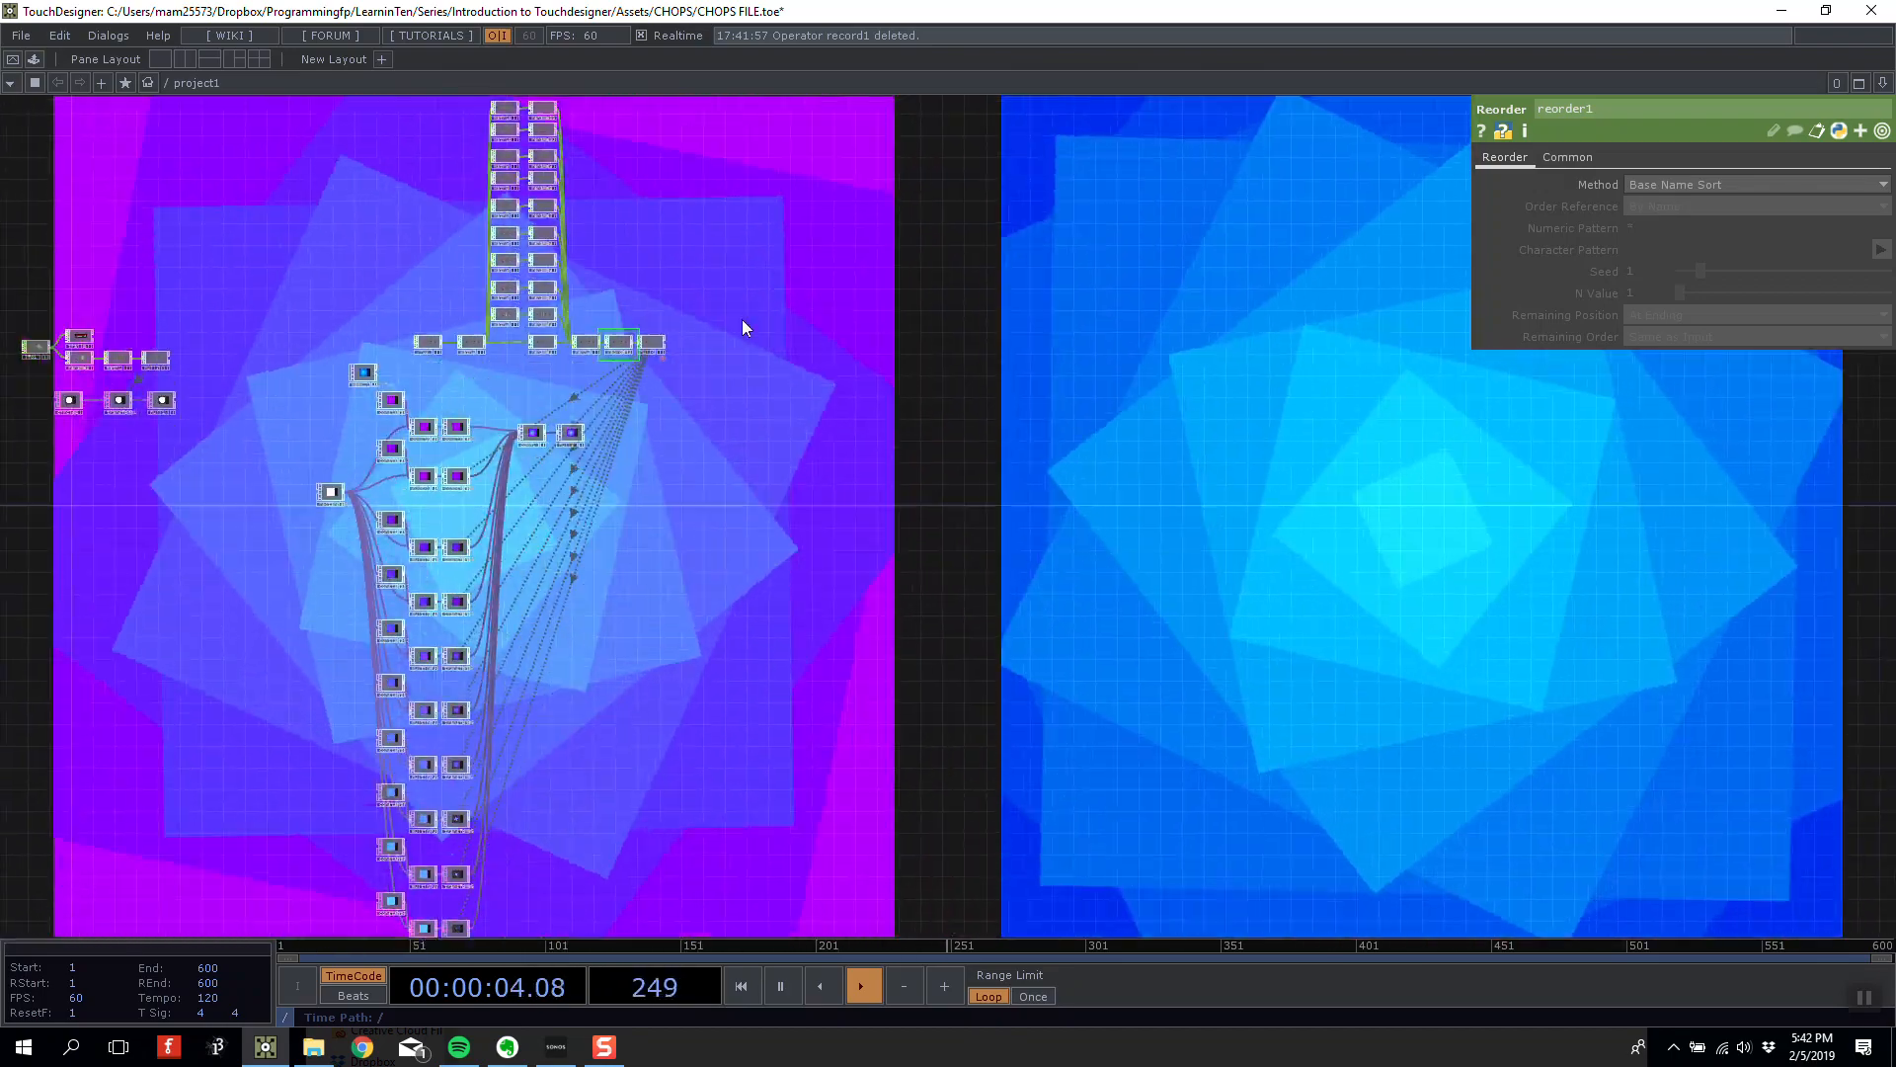
scroll(749, 368, "up", 3)
left_click_drag(755, 419, 731, 593)
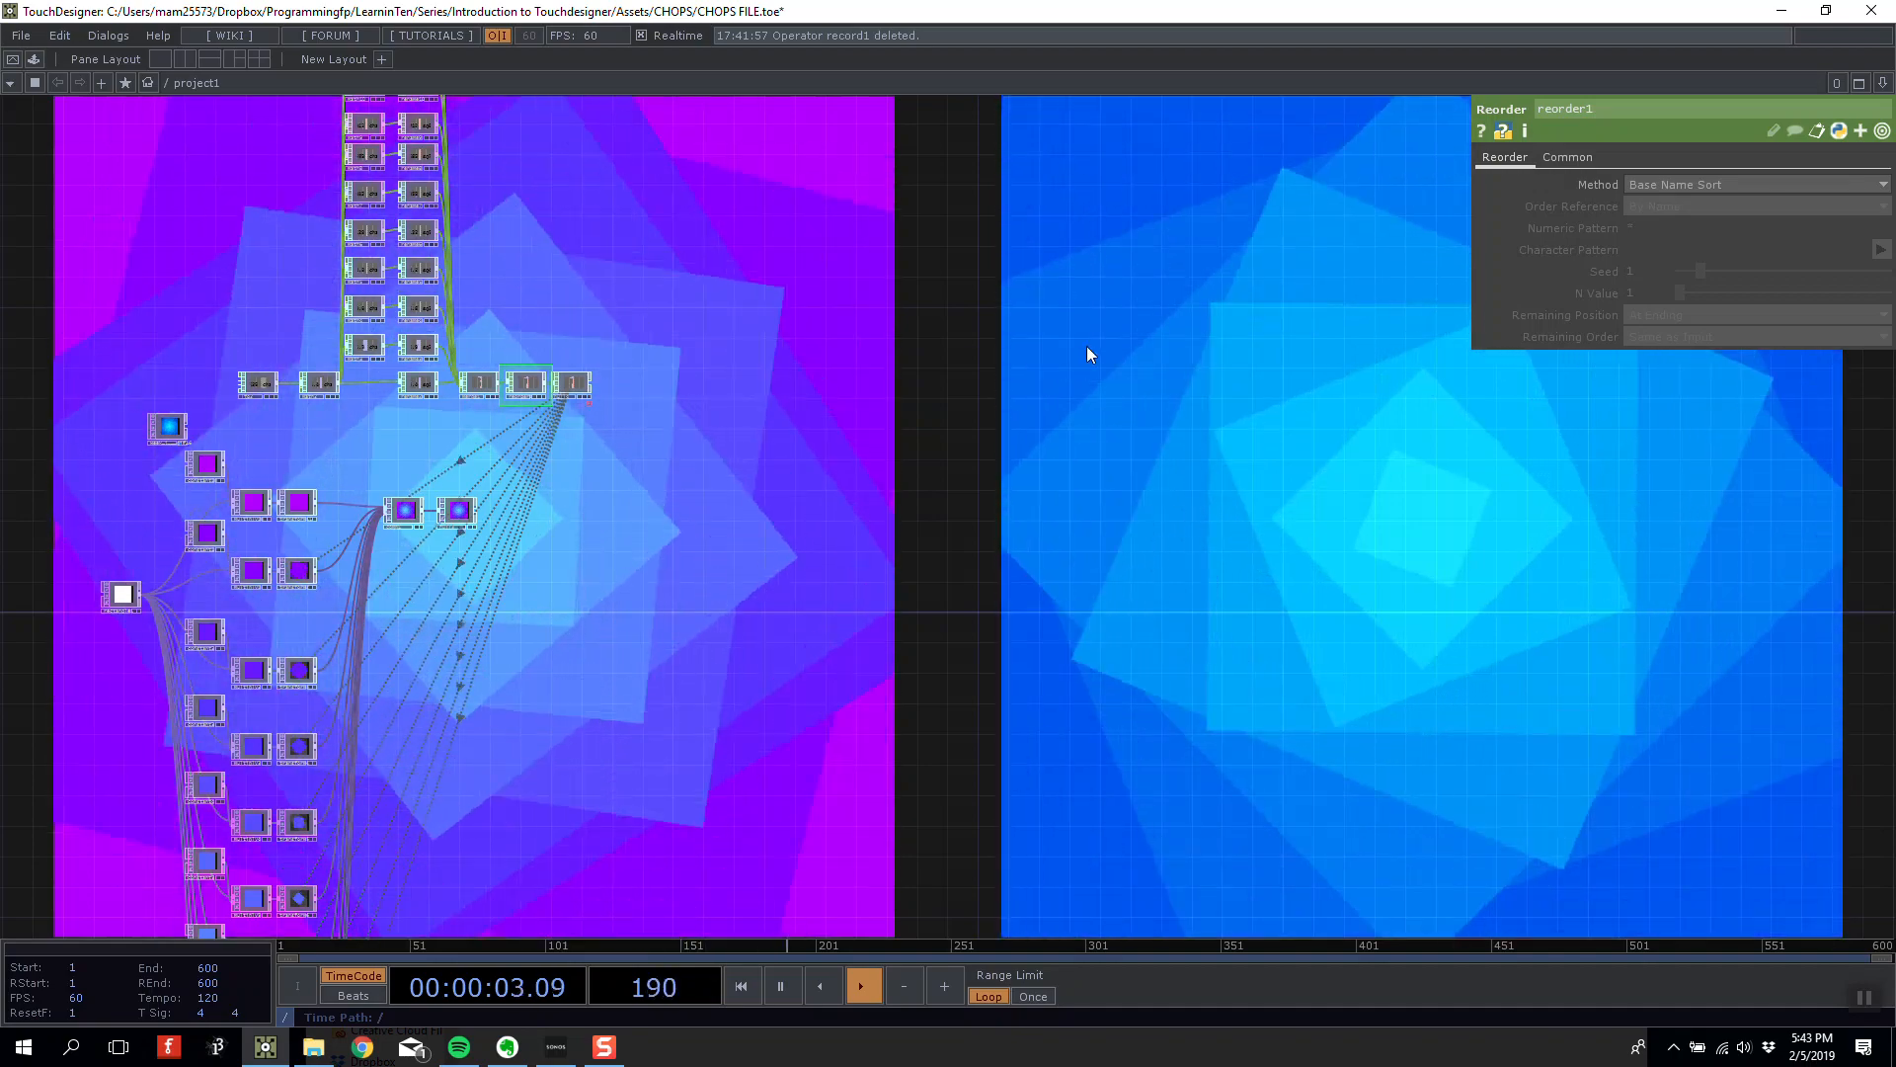
left_click_drag(970, 393, 517, 668)
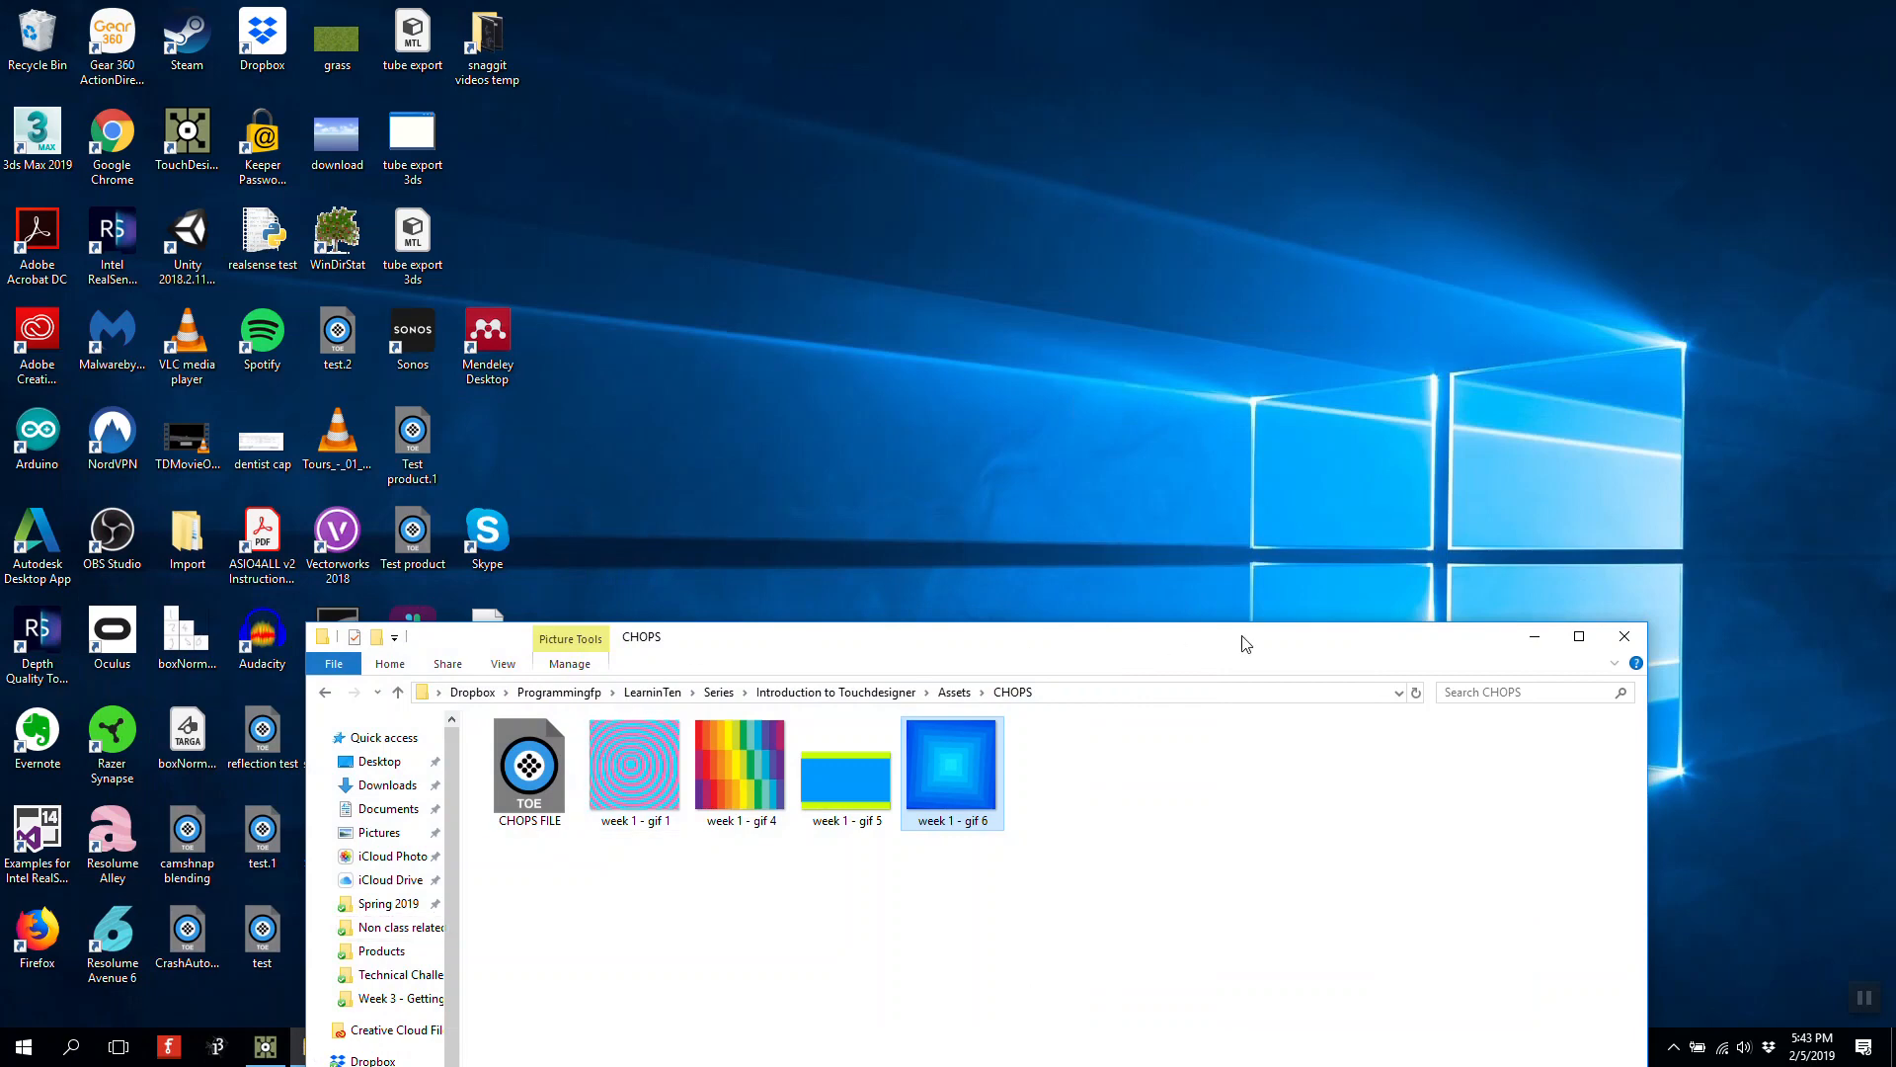
Bring the file week 1 - gif 1 from the CHOPS assets folder into the project network as a Movie File In TOP.
left_click_drag(1363, 650, 1401, 123)
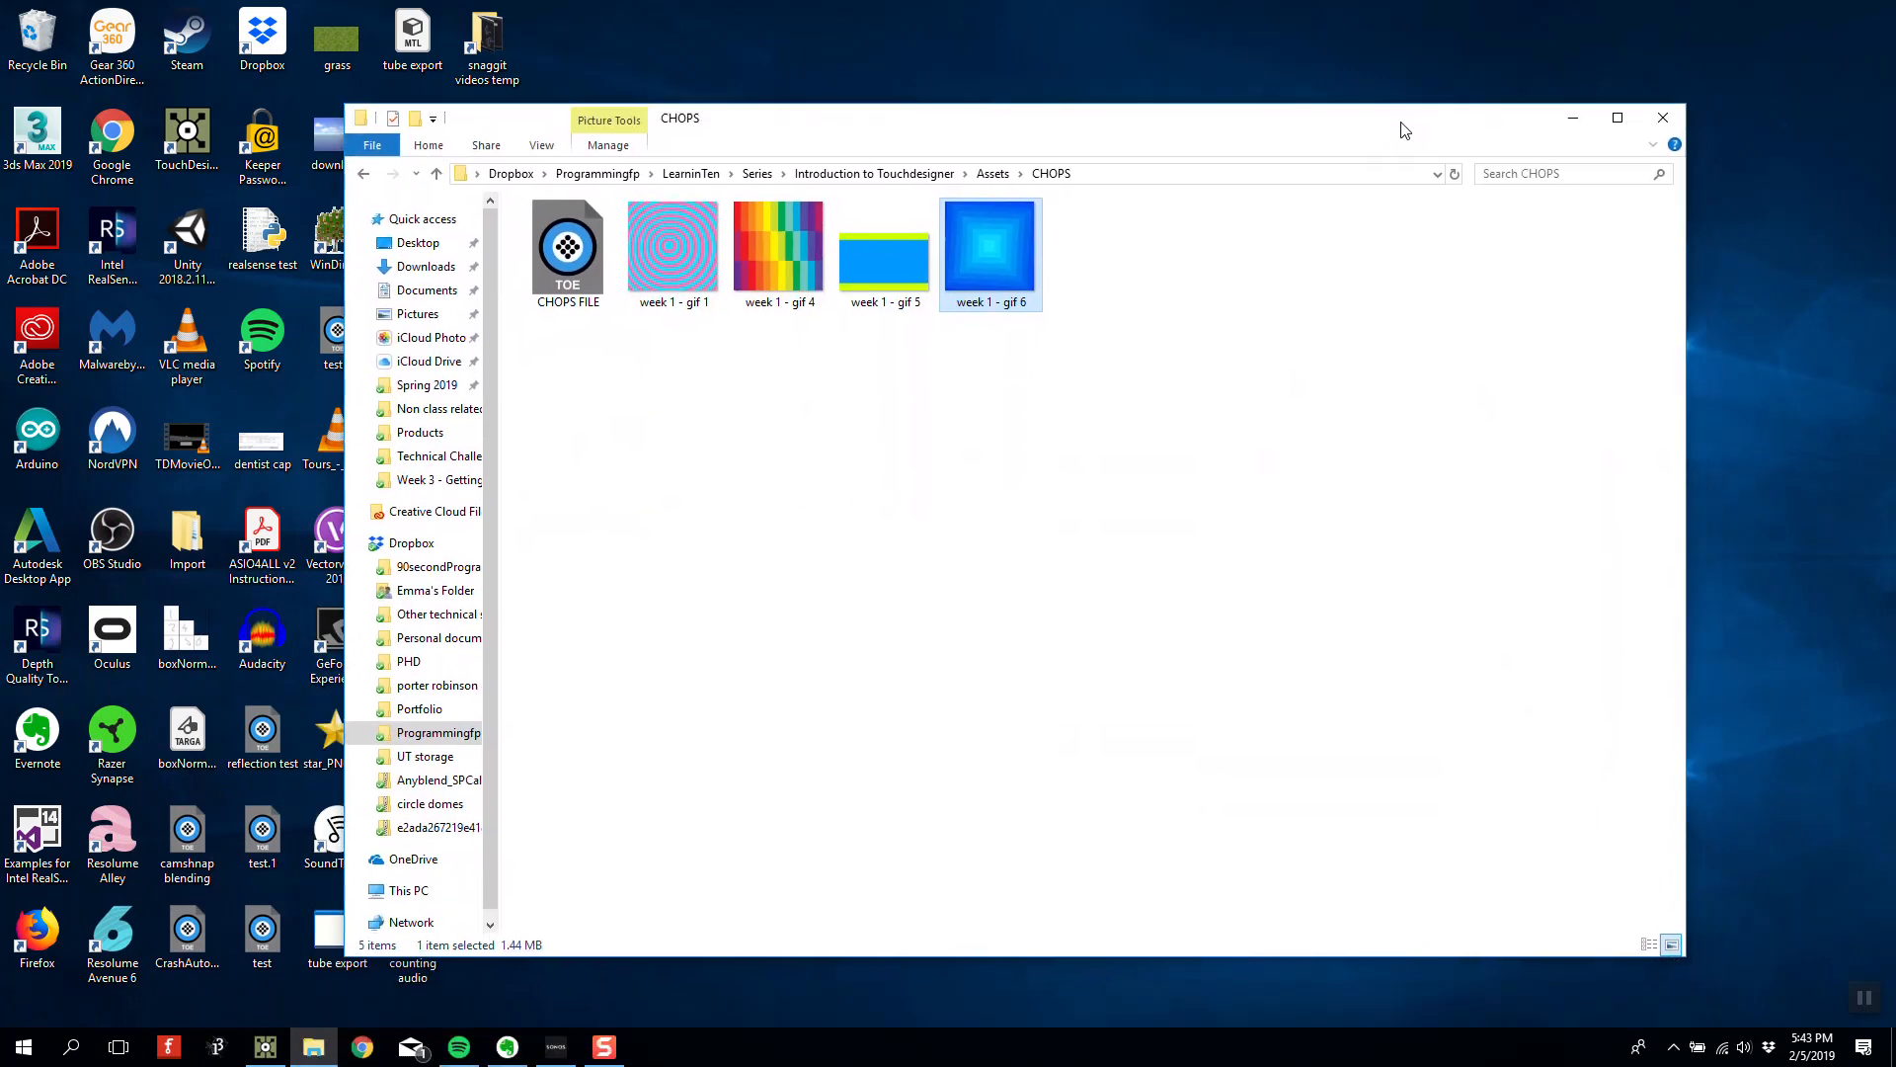
left_click(309, 1051)
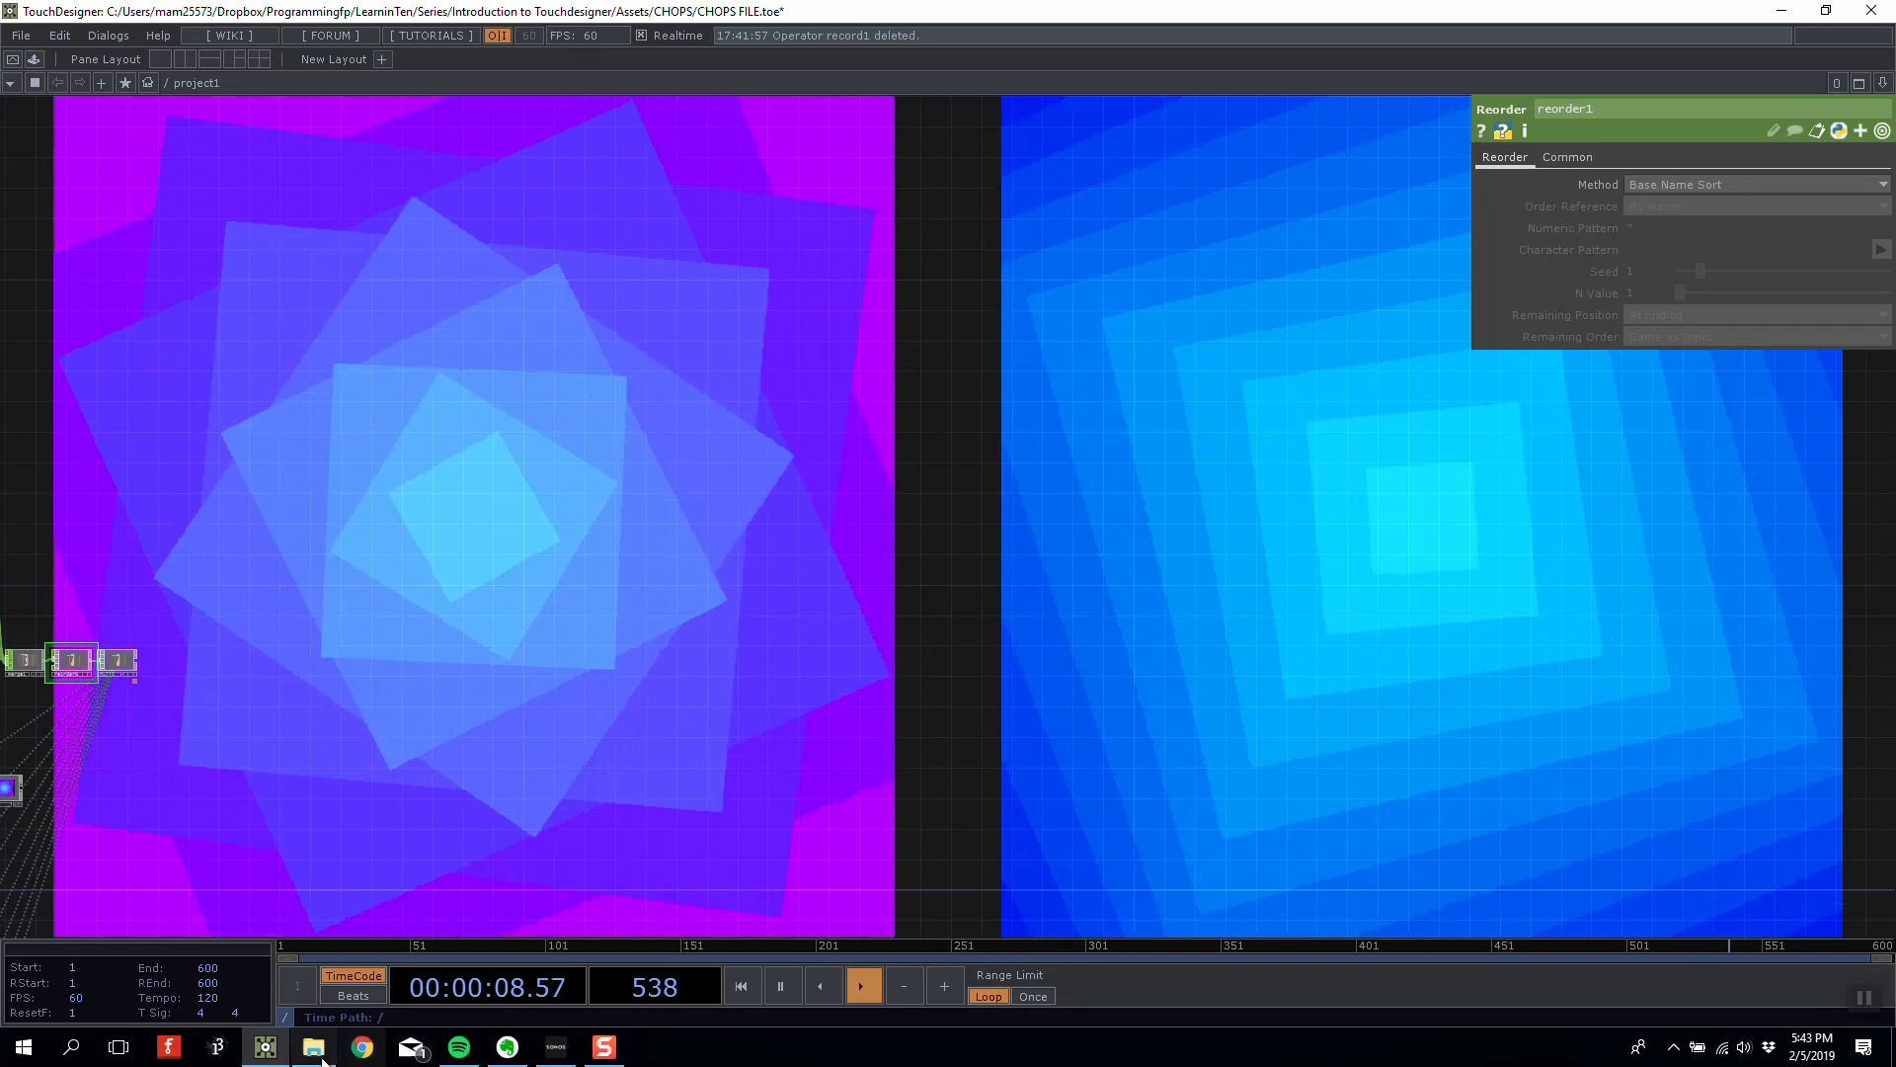
left_click(316, 1051)
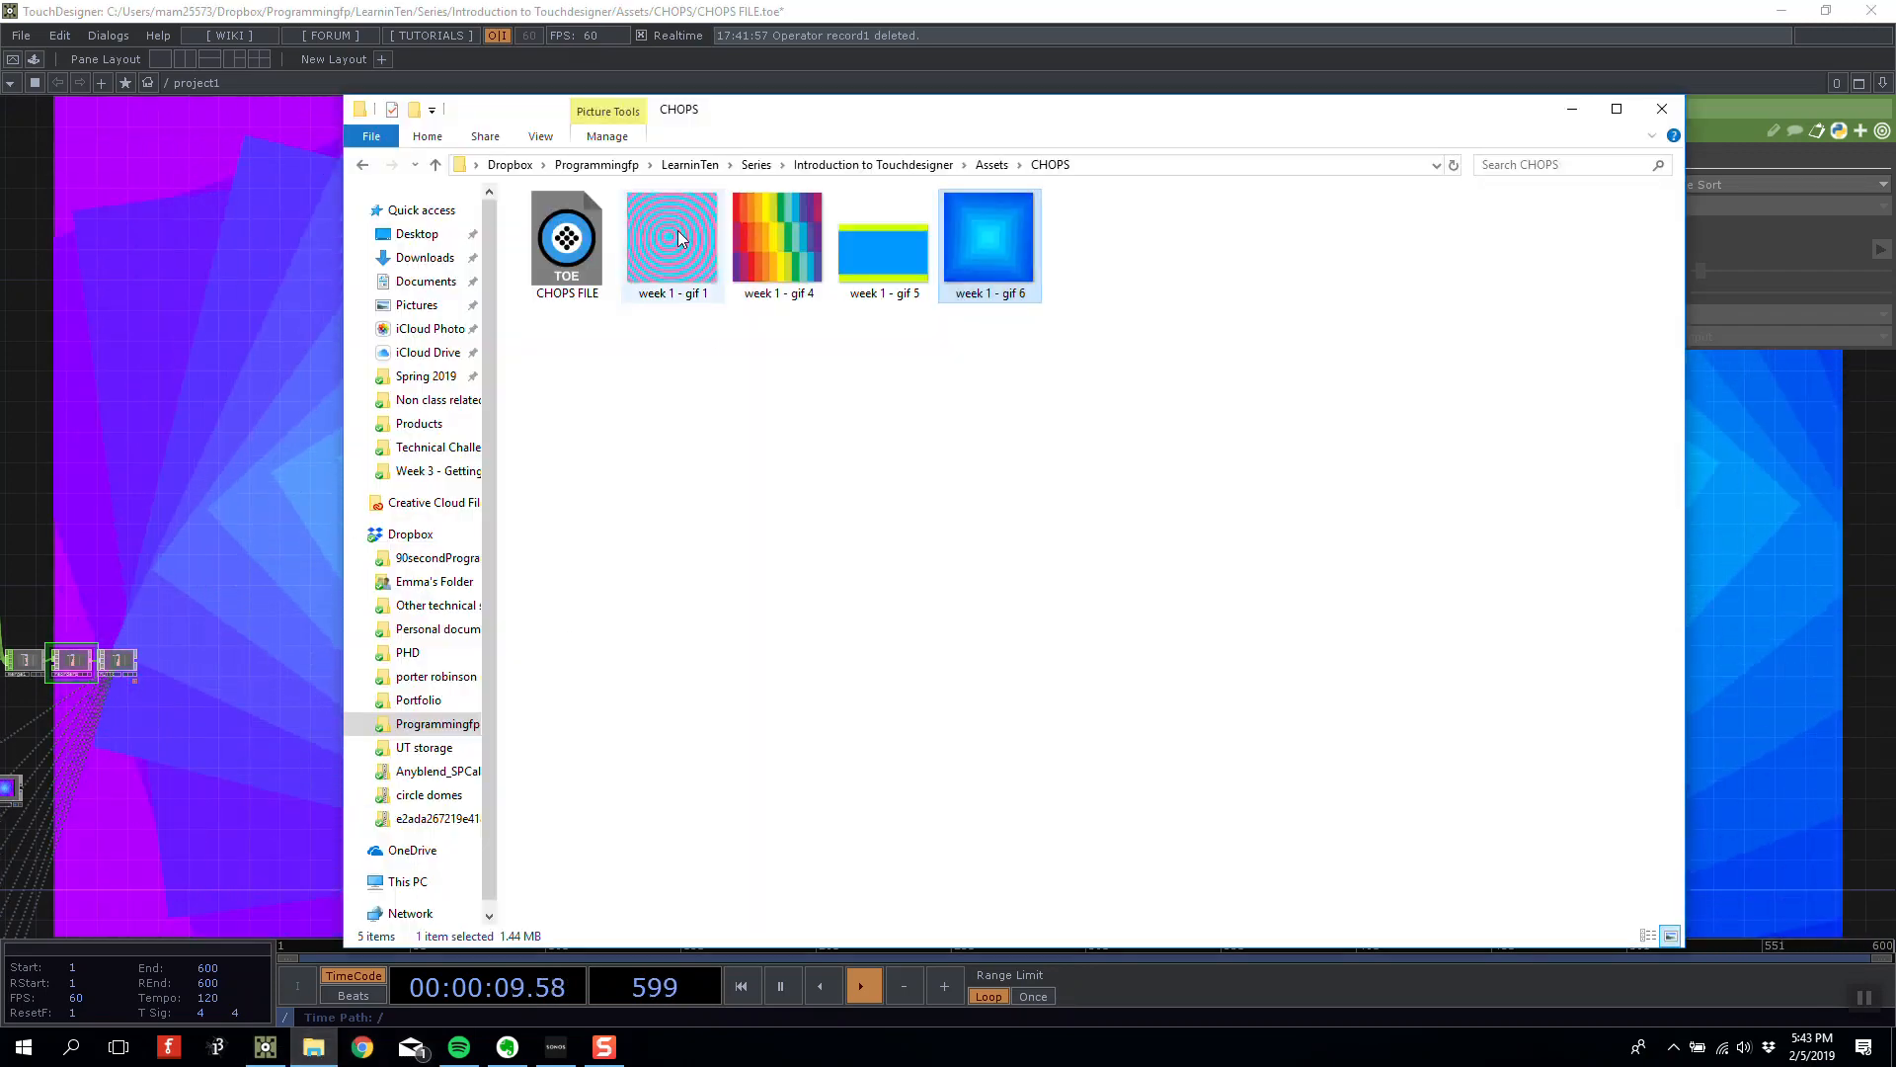
left_click_drag(715, 265, 851, 384)
Turn off the background display of null3, the output of the recreated squares.
left_click_drag(757, 536, 844, 442)
scroll(843, 443, "down", 2)
scroll(262, 609, "up", 6)
left_click_drag(261, 609, 530, 449)
scroll(766, 472, "up", 1)
left_click_drag(767, 472, 717, 553)
left_click(598, 630)
Turn off the background display of the week_1___gif_6 reference and move the node directly above null3.
scroll(504, 495, "down", 3)
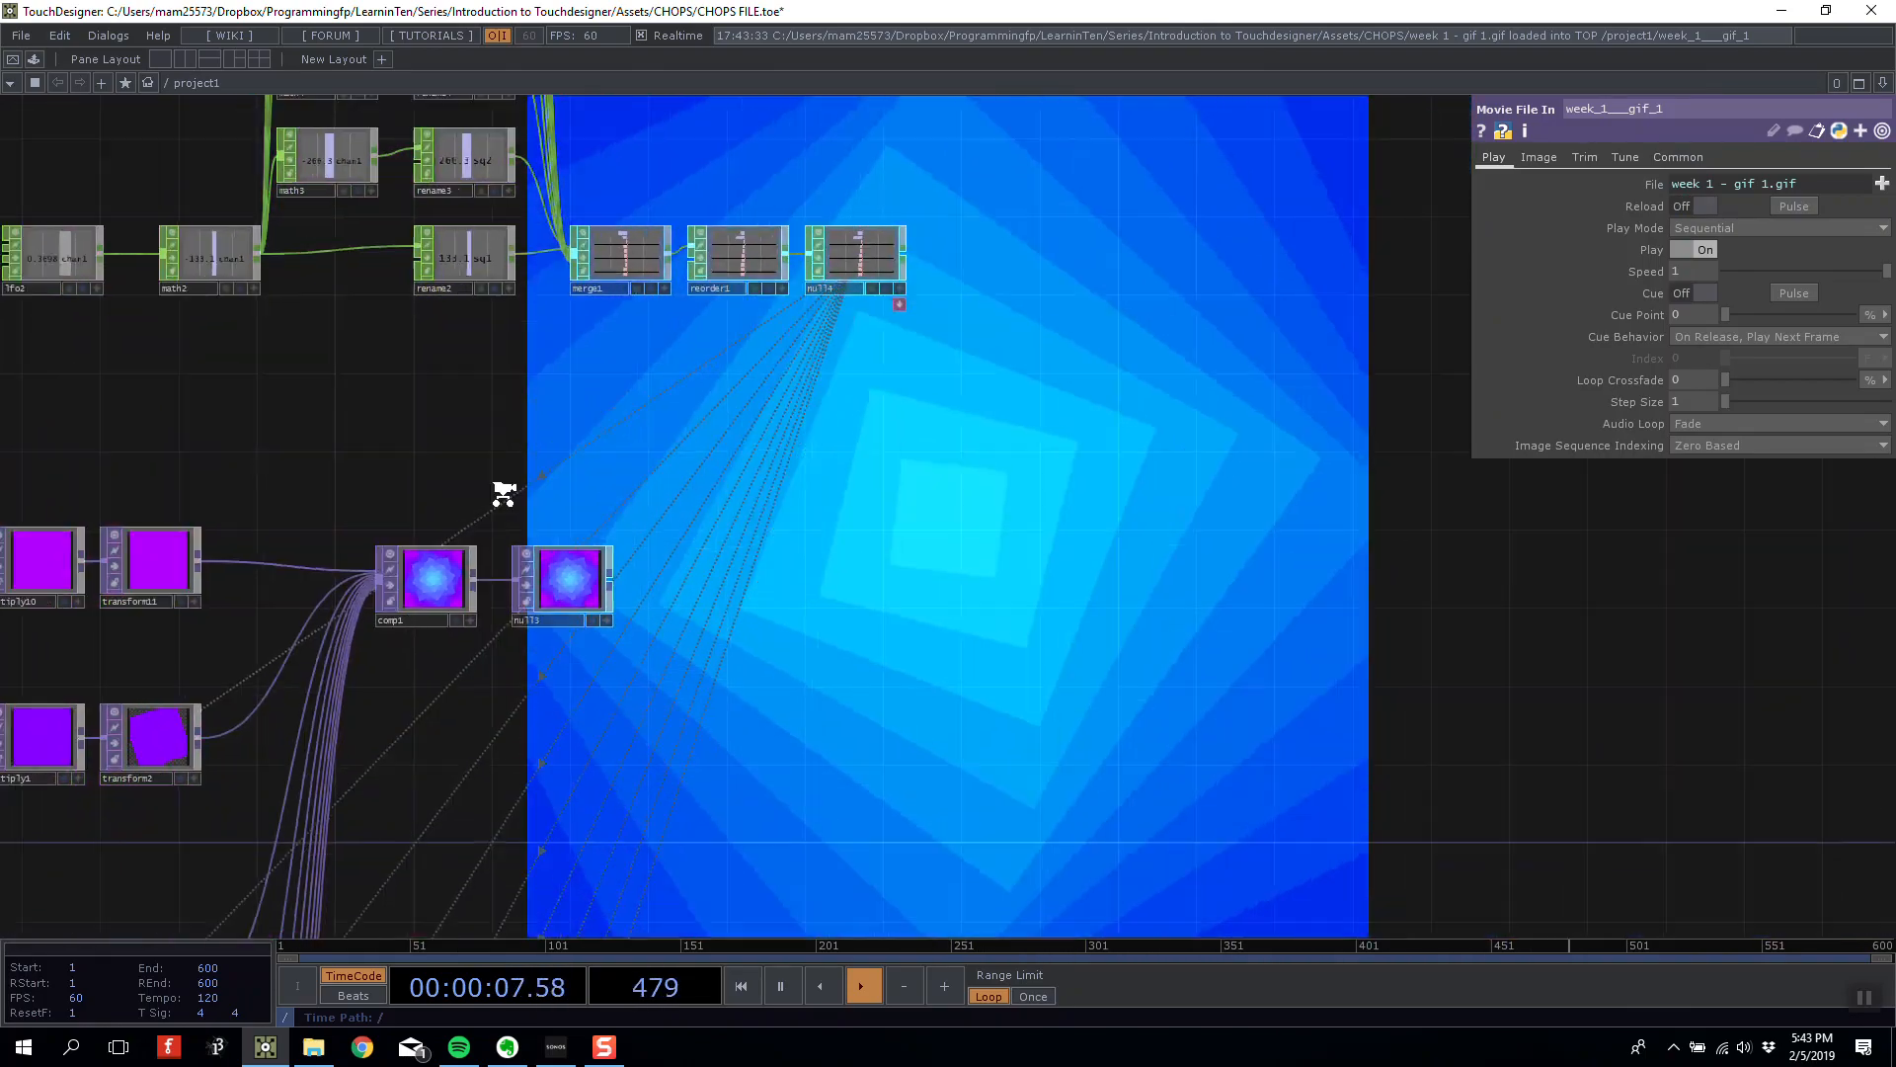
left_click_drag(308, 488, 914, 473)
scroll(804, 410, "up", 6)
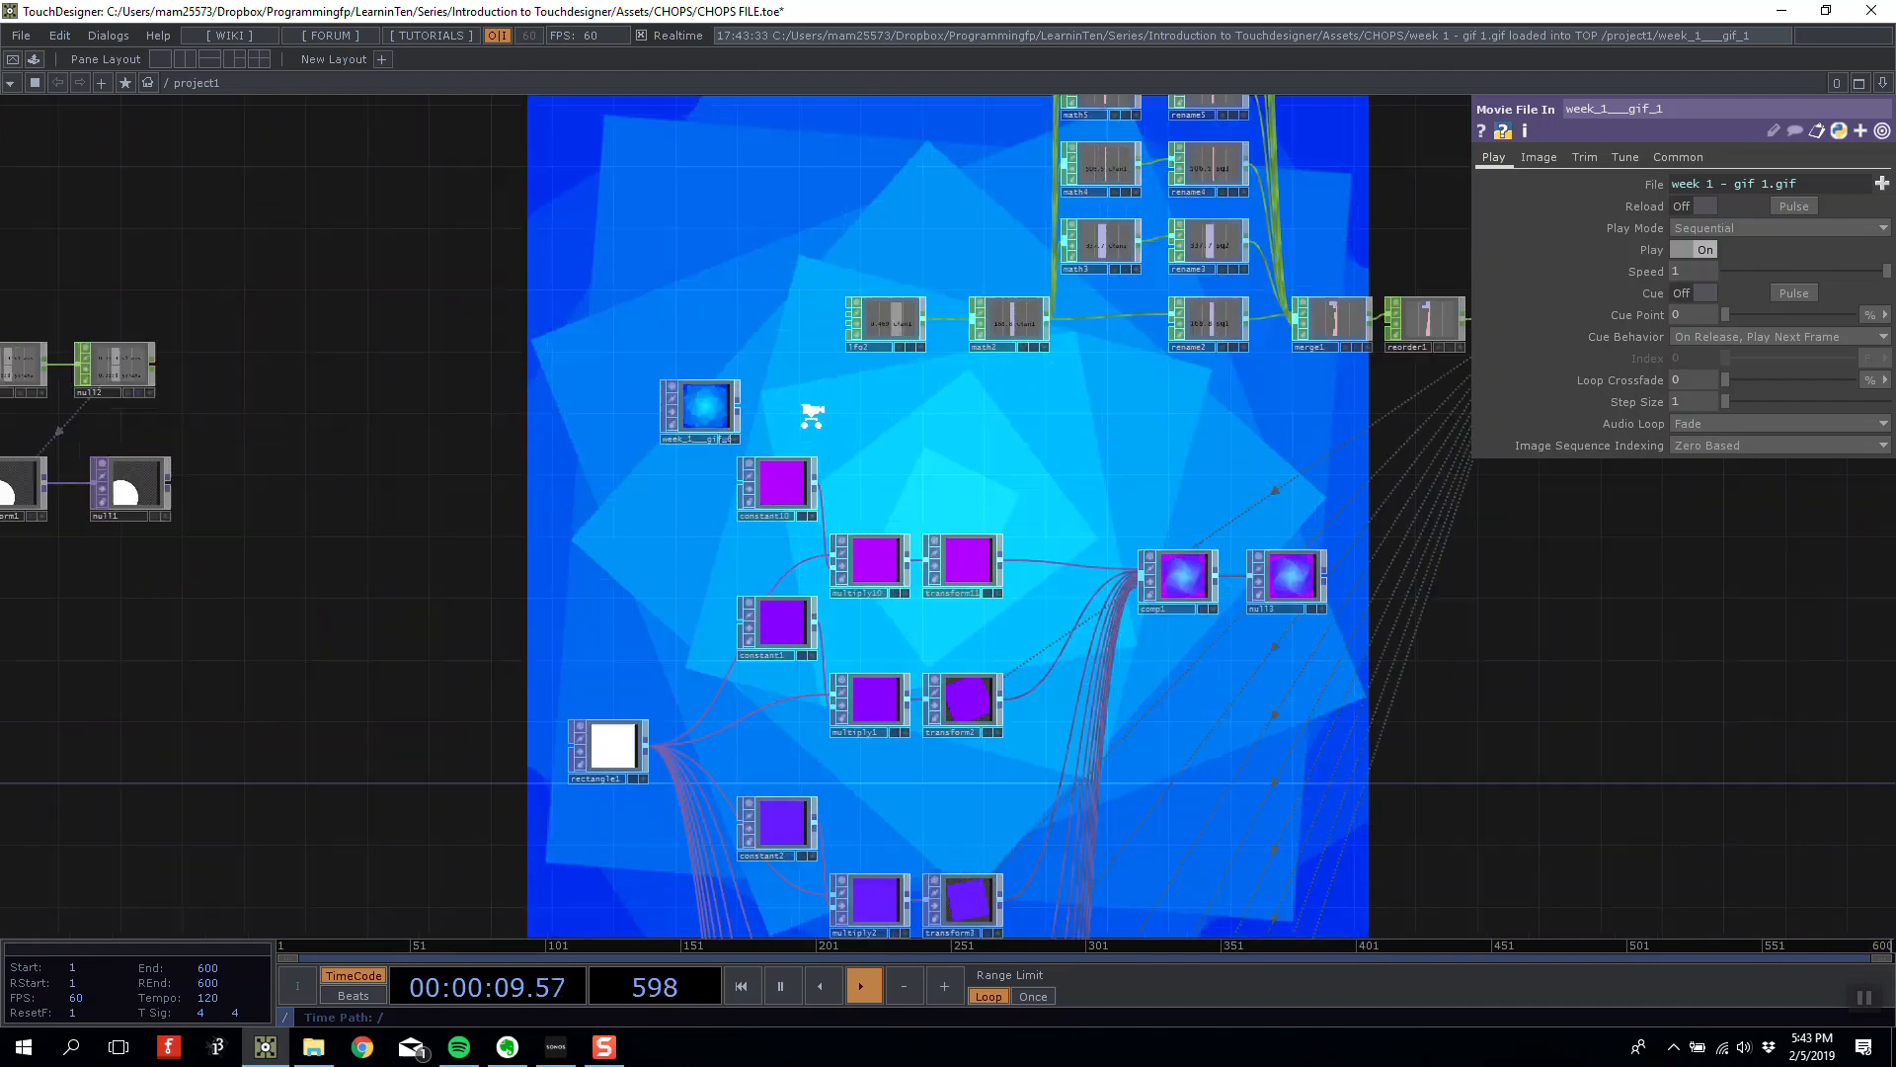
left_click_drag(643, 459, 1667, 613)
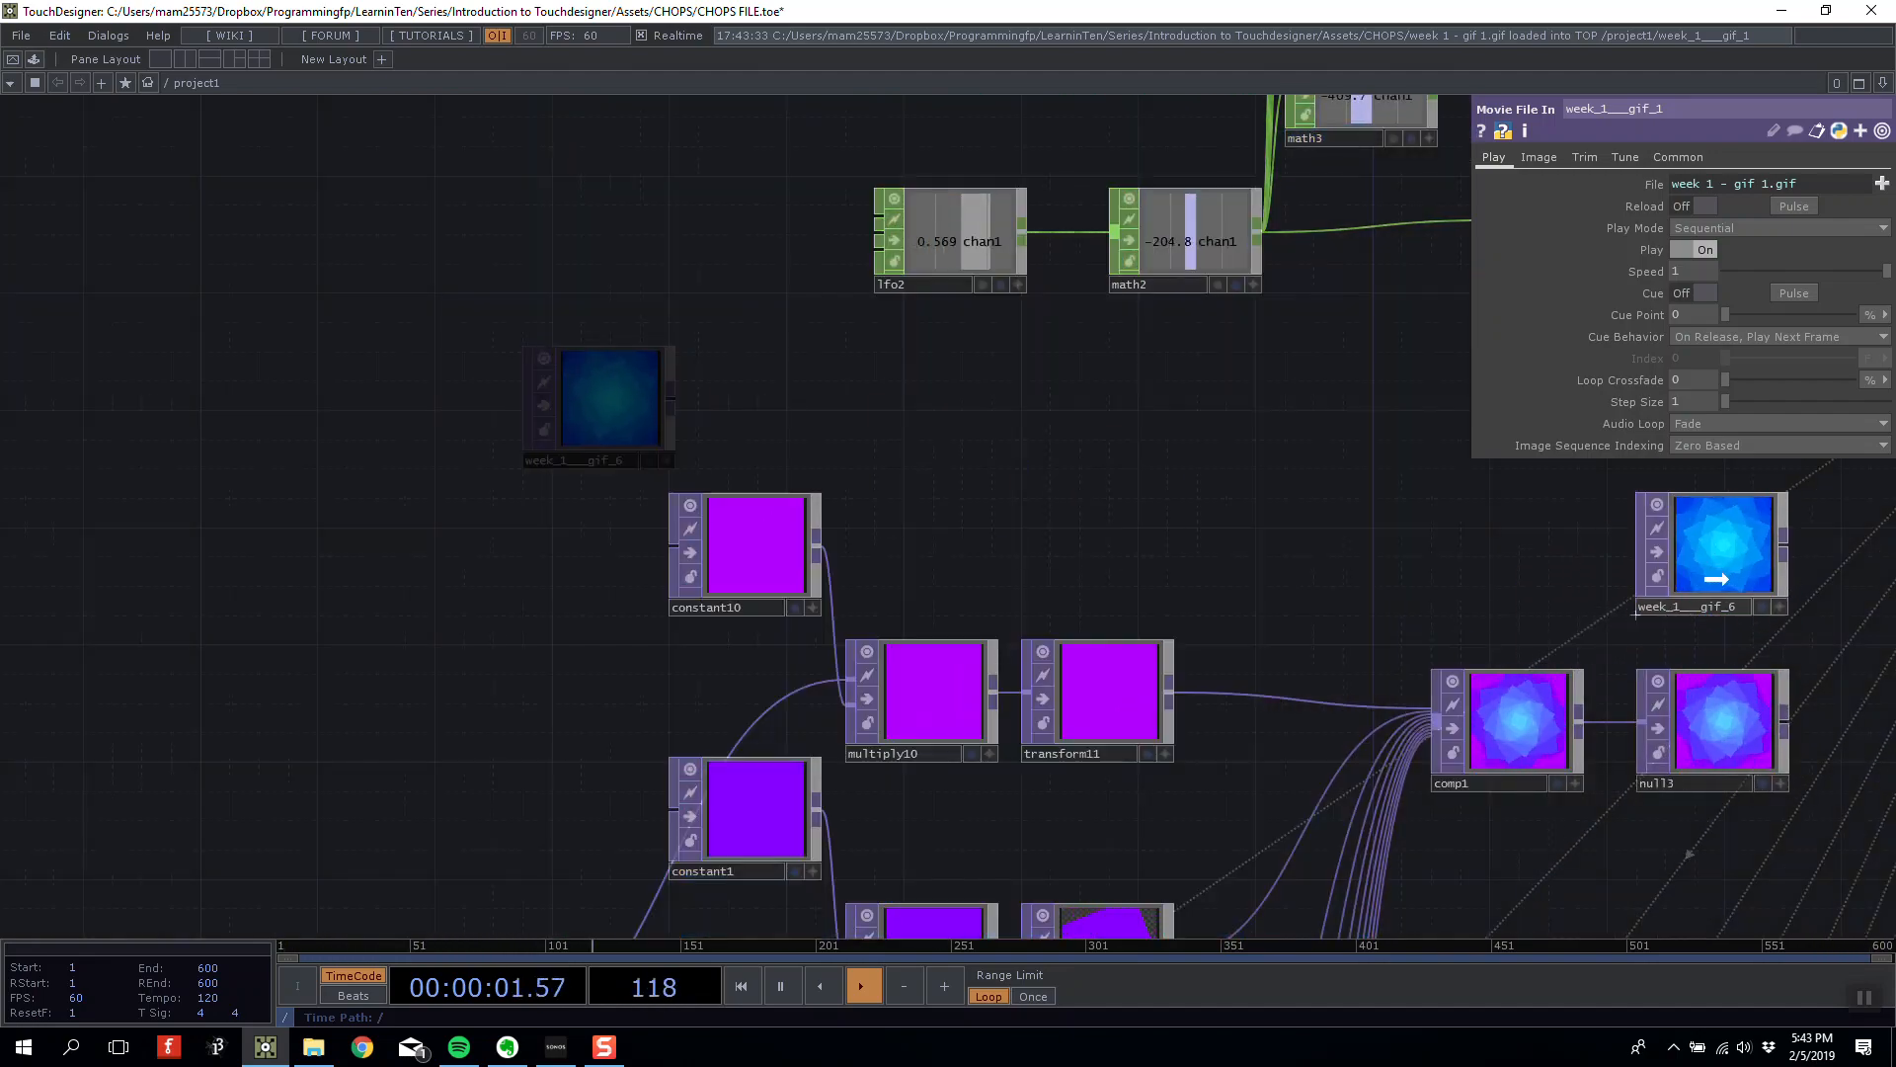
Show the newly imported week_1___gif_1 reference as the network background.
left_click_drag(865, 575, 309, 563)
scroll(448, 571, "down", 6)
left_click_drag(1402, 272, 642, 548)
scroll(746, 529, "up", 1)
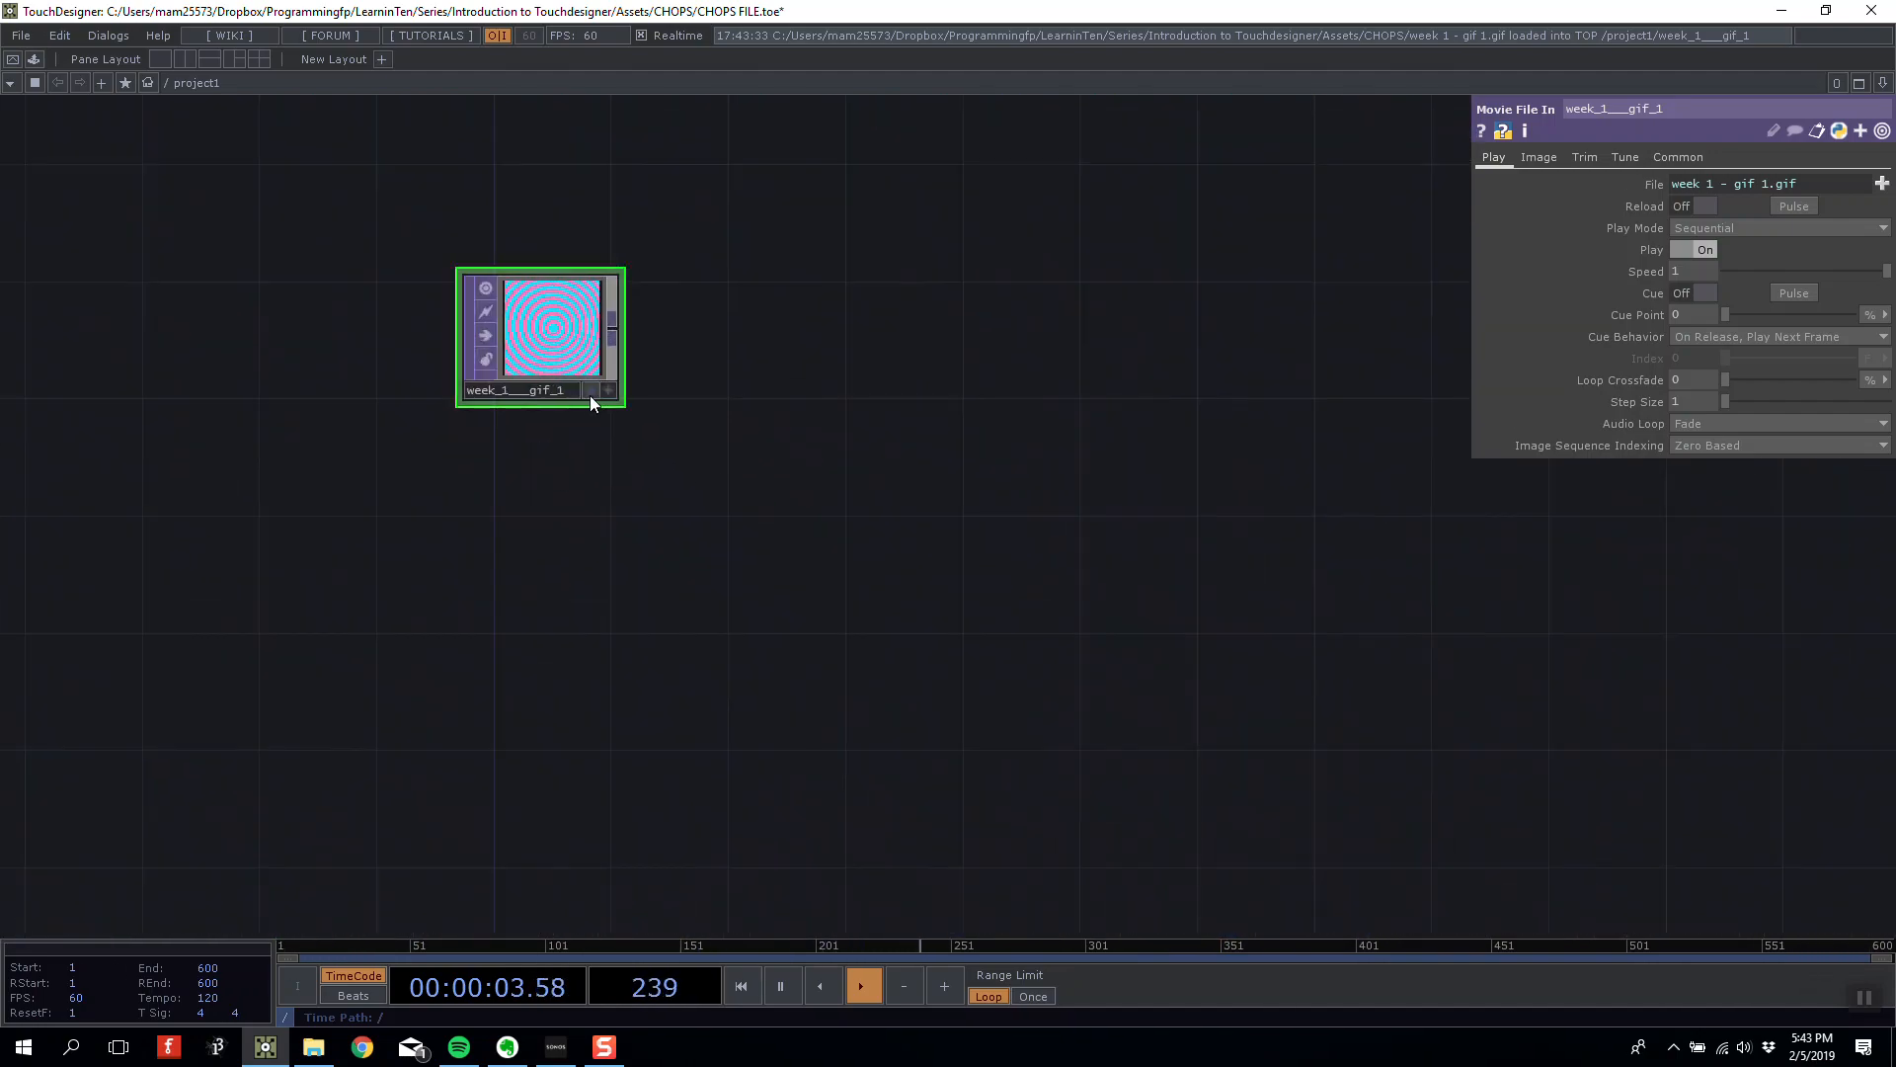
left_click(590, 391)
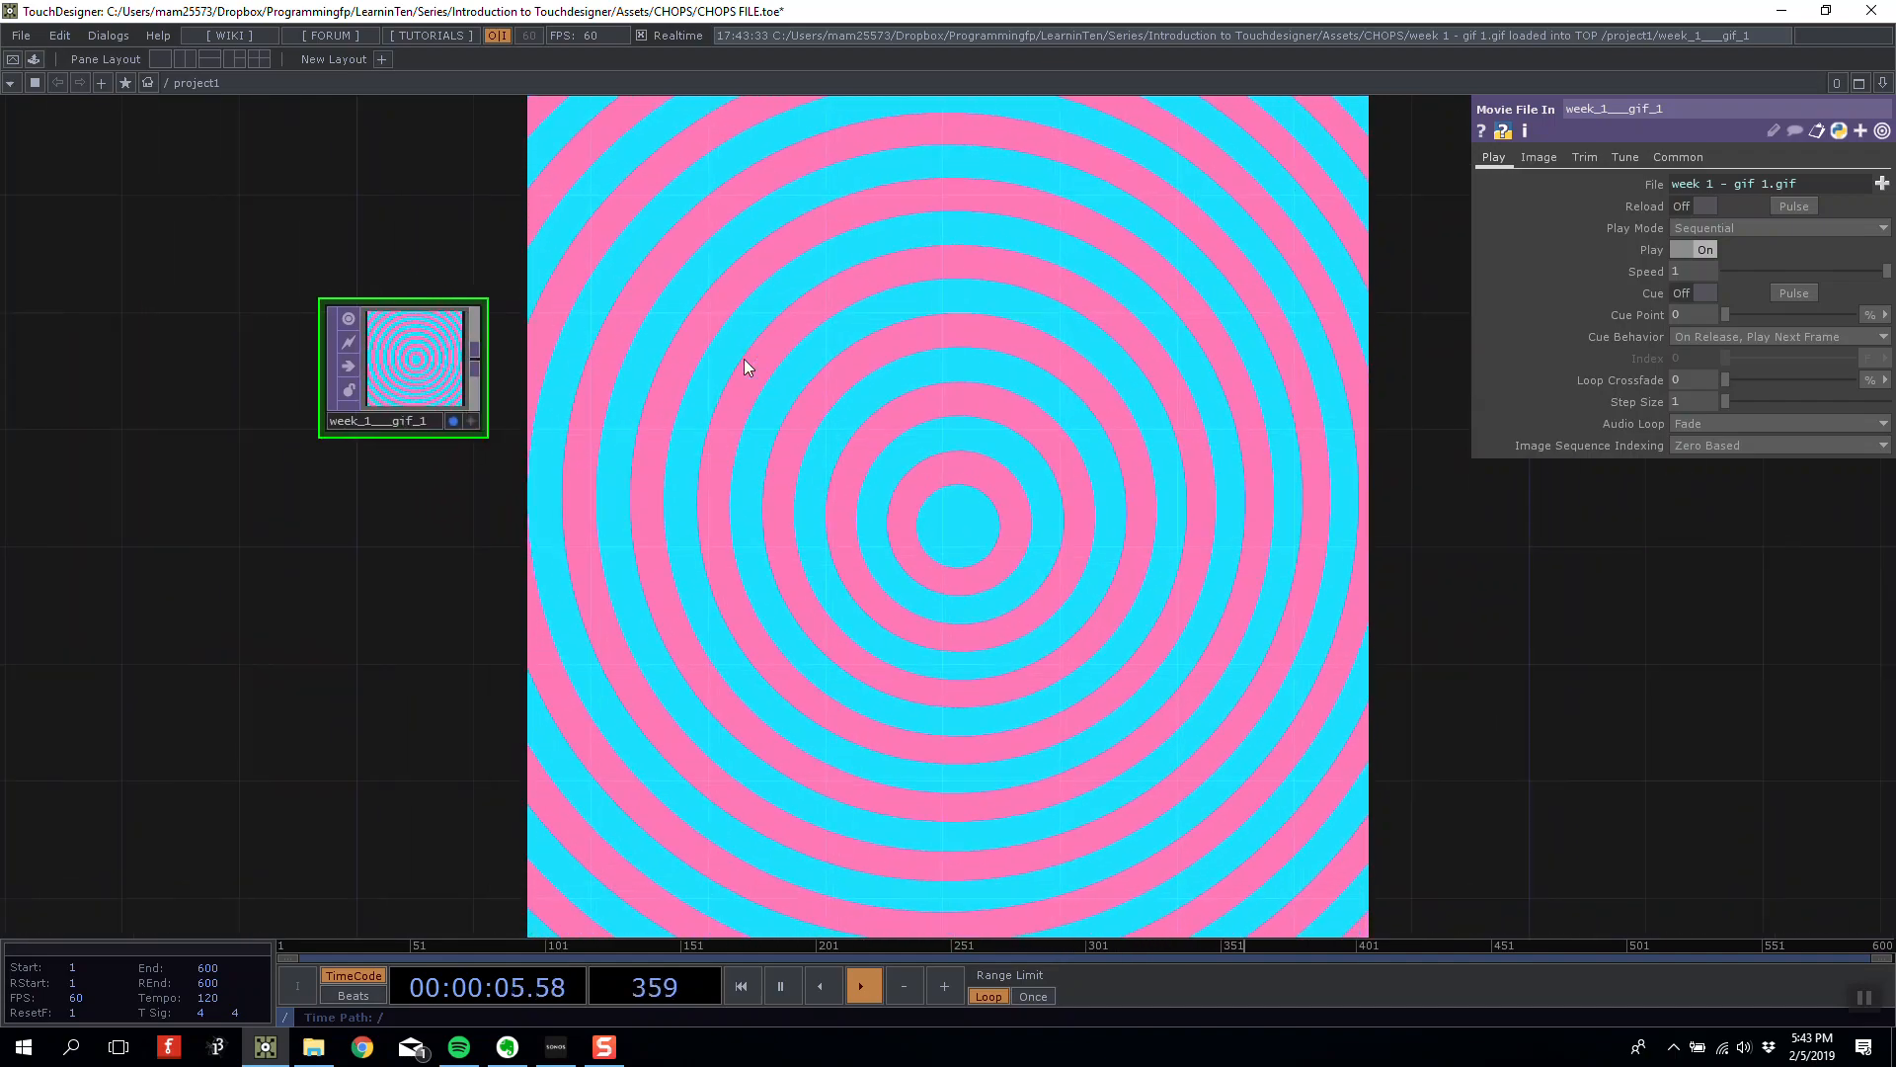